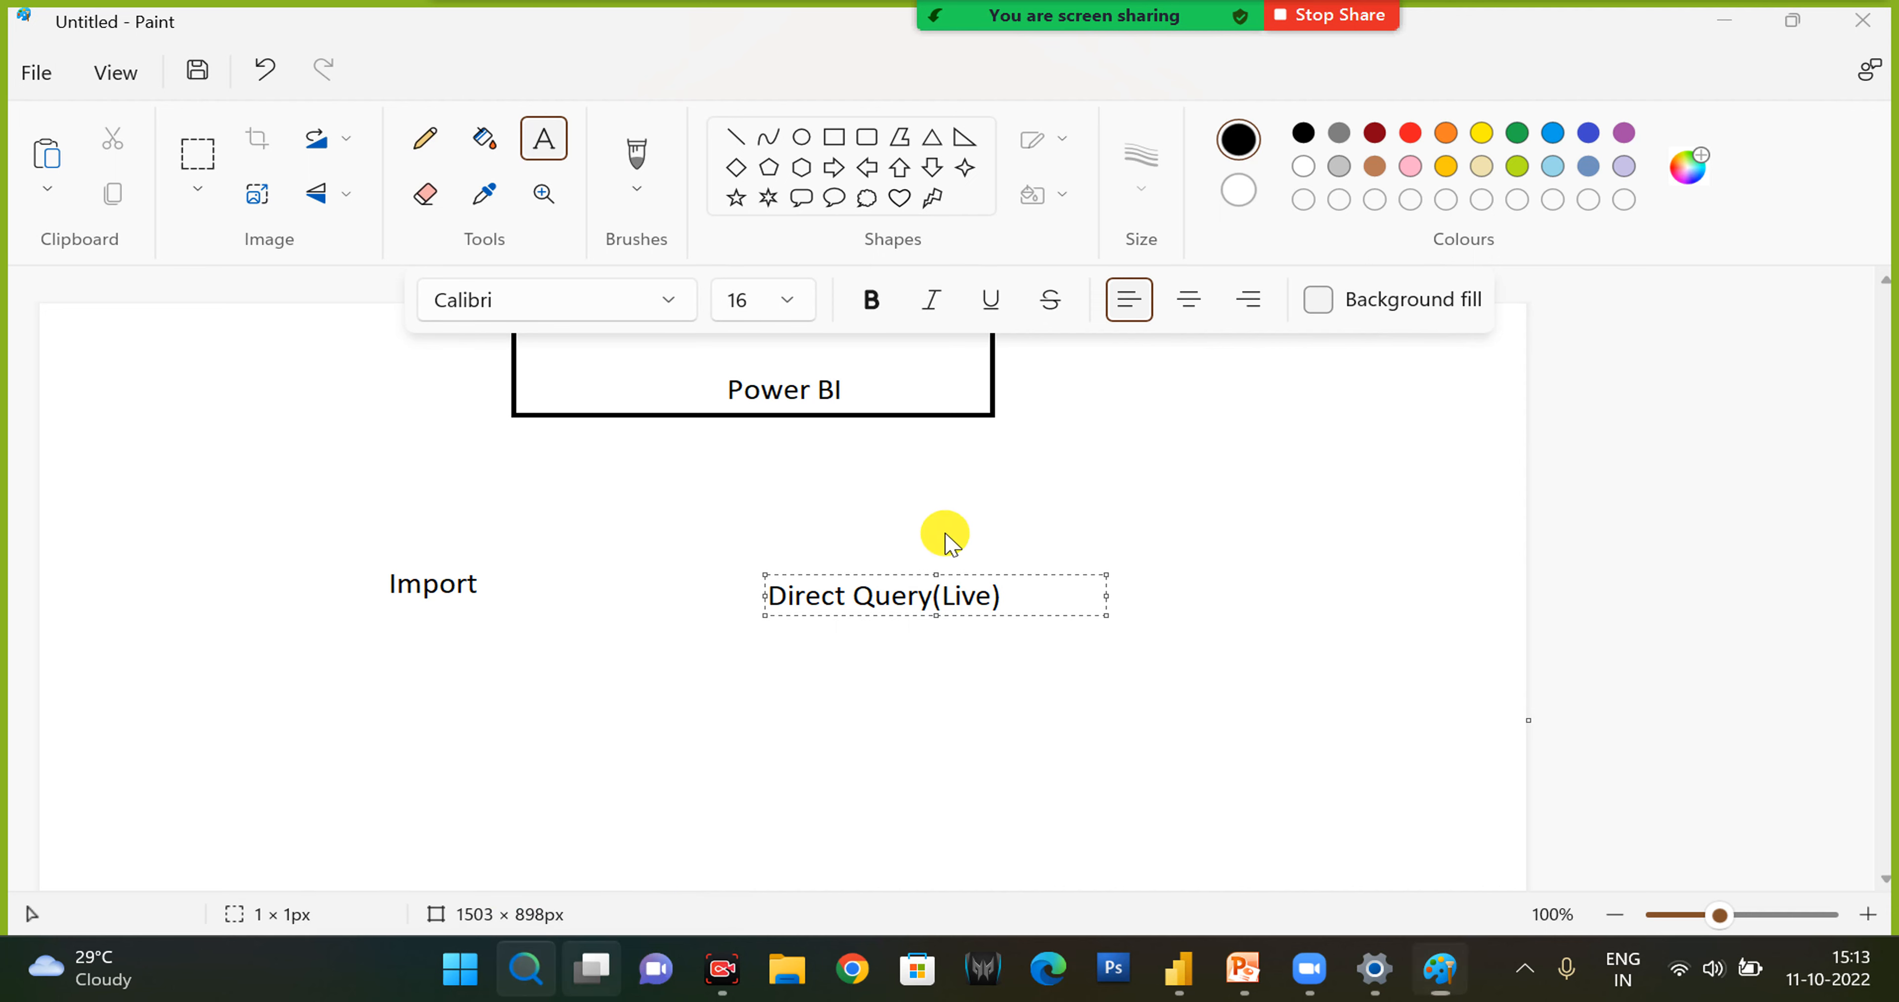
- Move the Direct Query(Live) label up so it sits below the Power BI box
{"action": "key", "text": "super+s"}
{"action": "left_click", "coordinate": [1695, 402]}
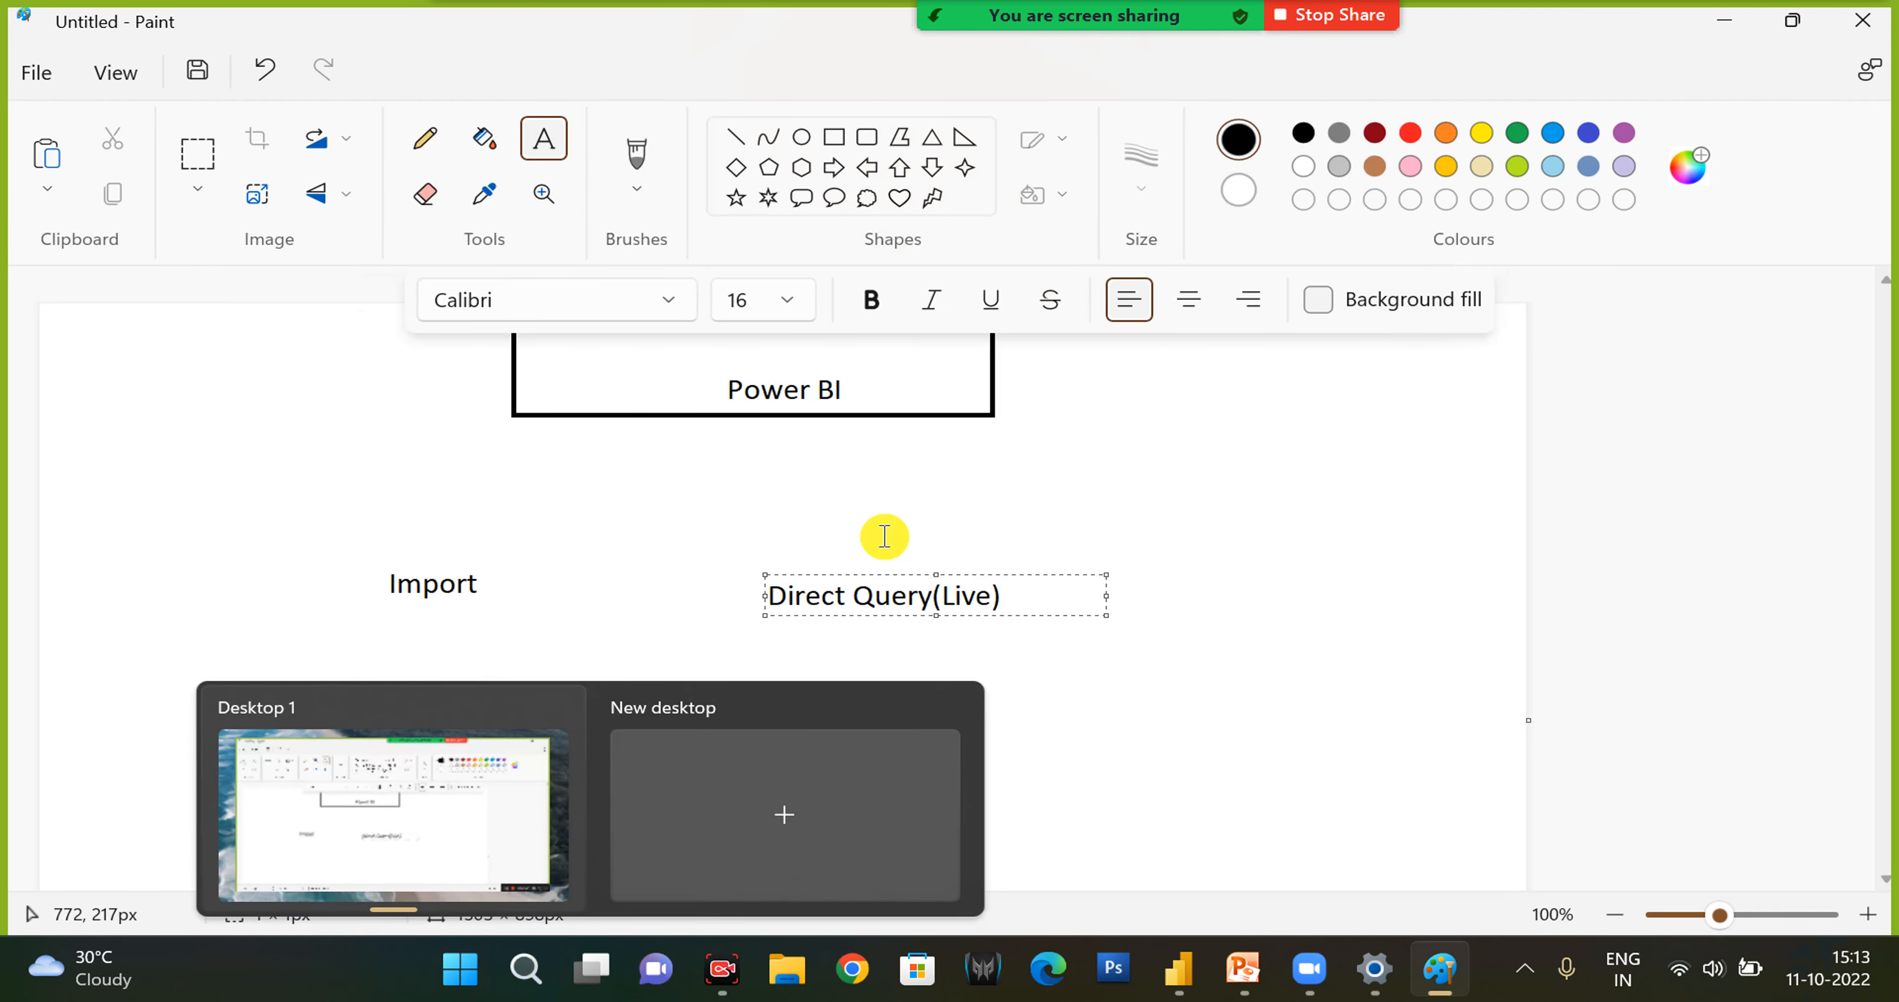
{"action": "left_click_drag", "start_coordinate": [885, 572], "coordinate": [836, 496]}
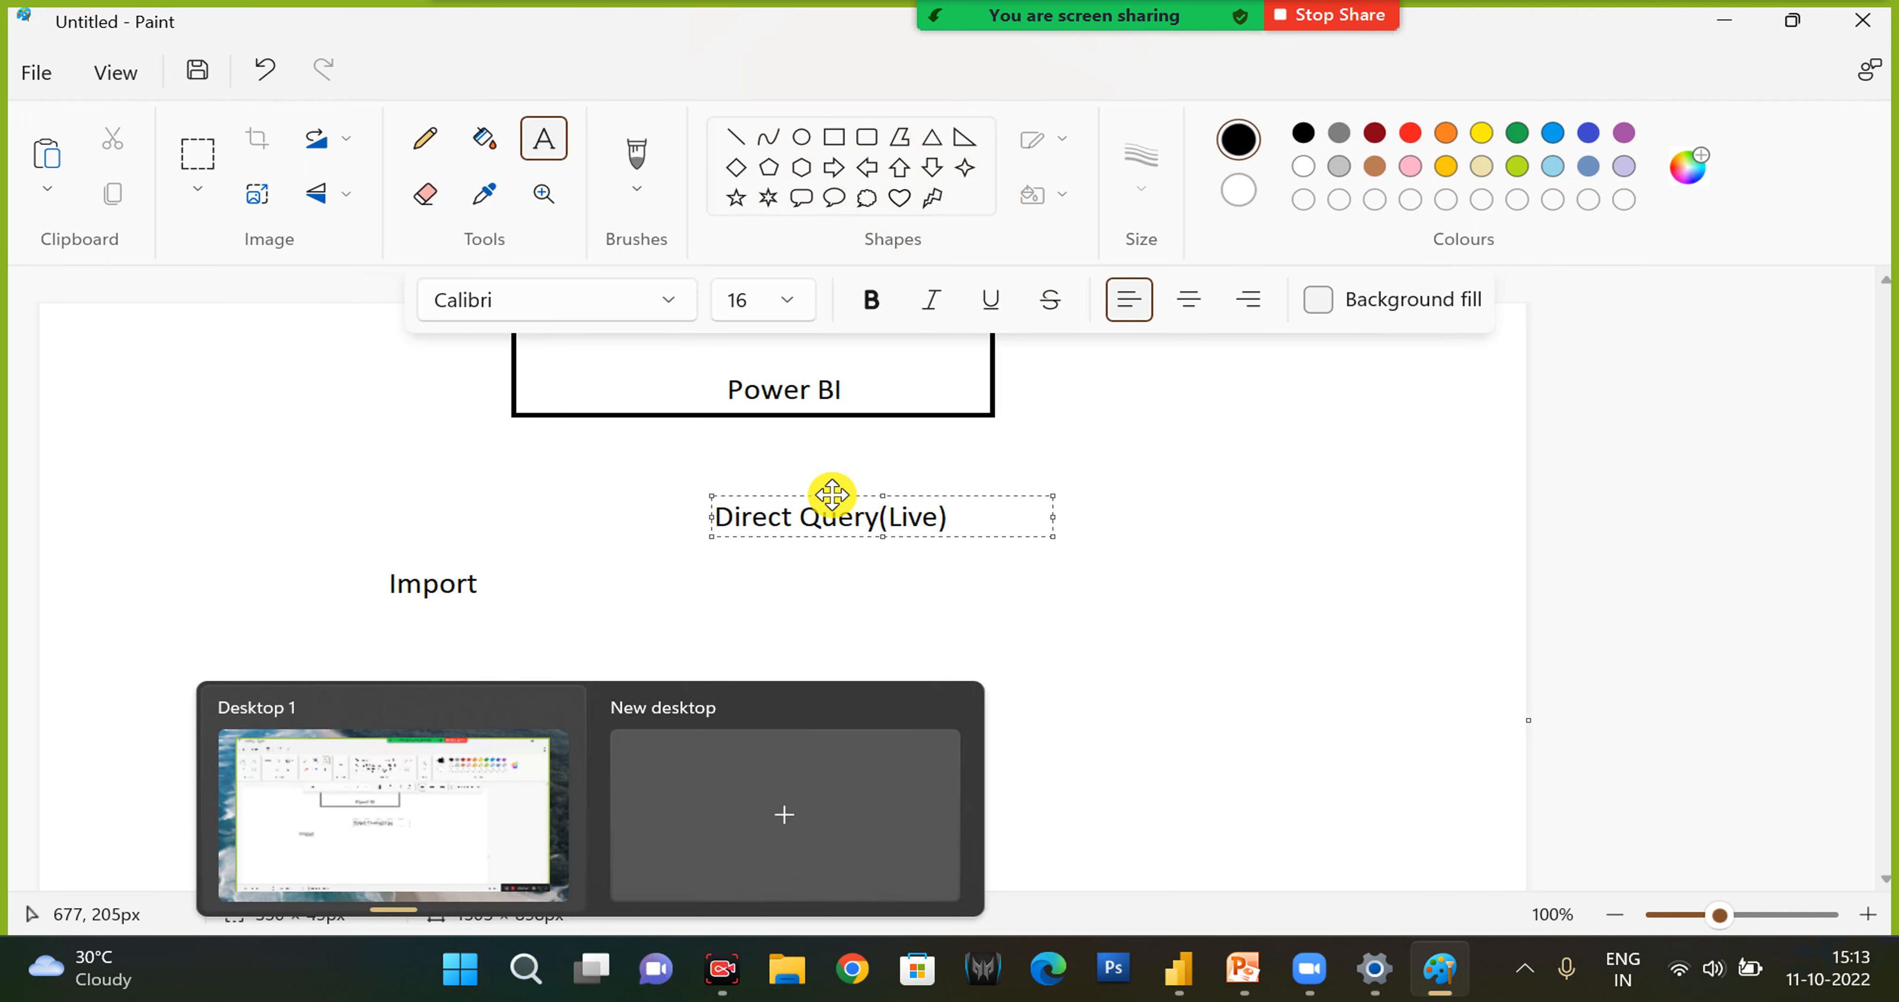
{"action": "left_click", "coordinate": [303, 805]}
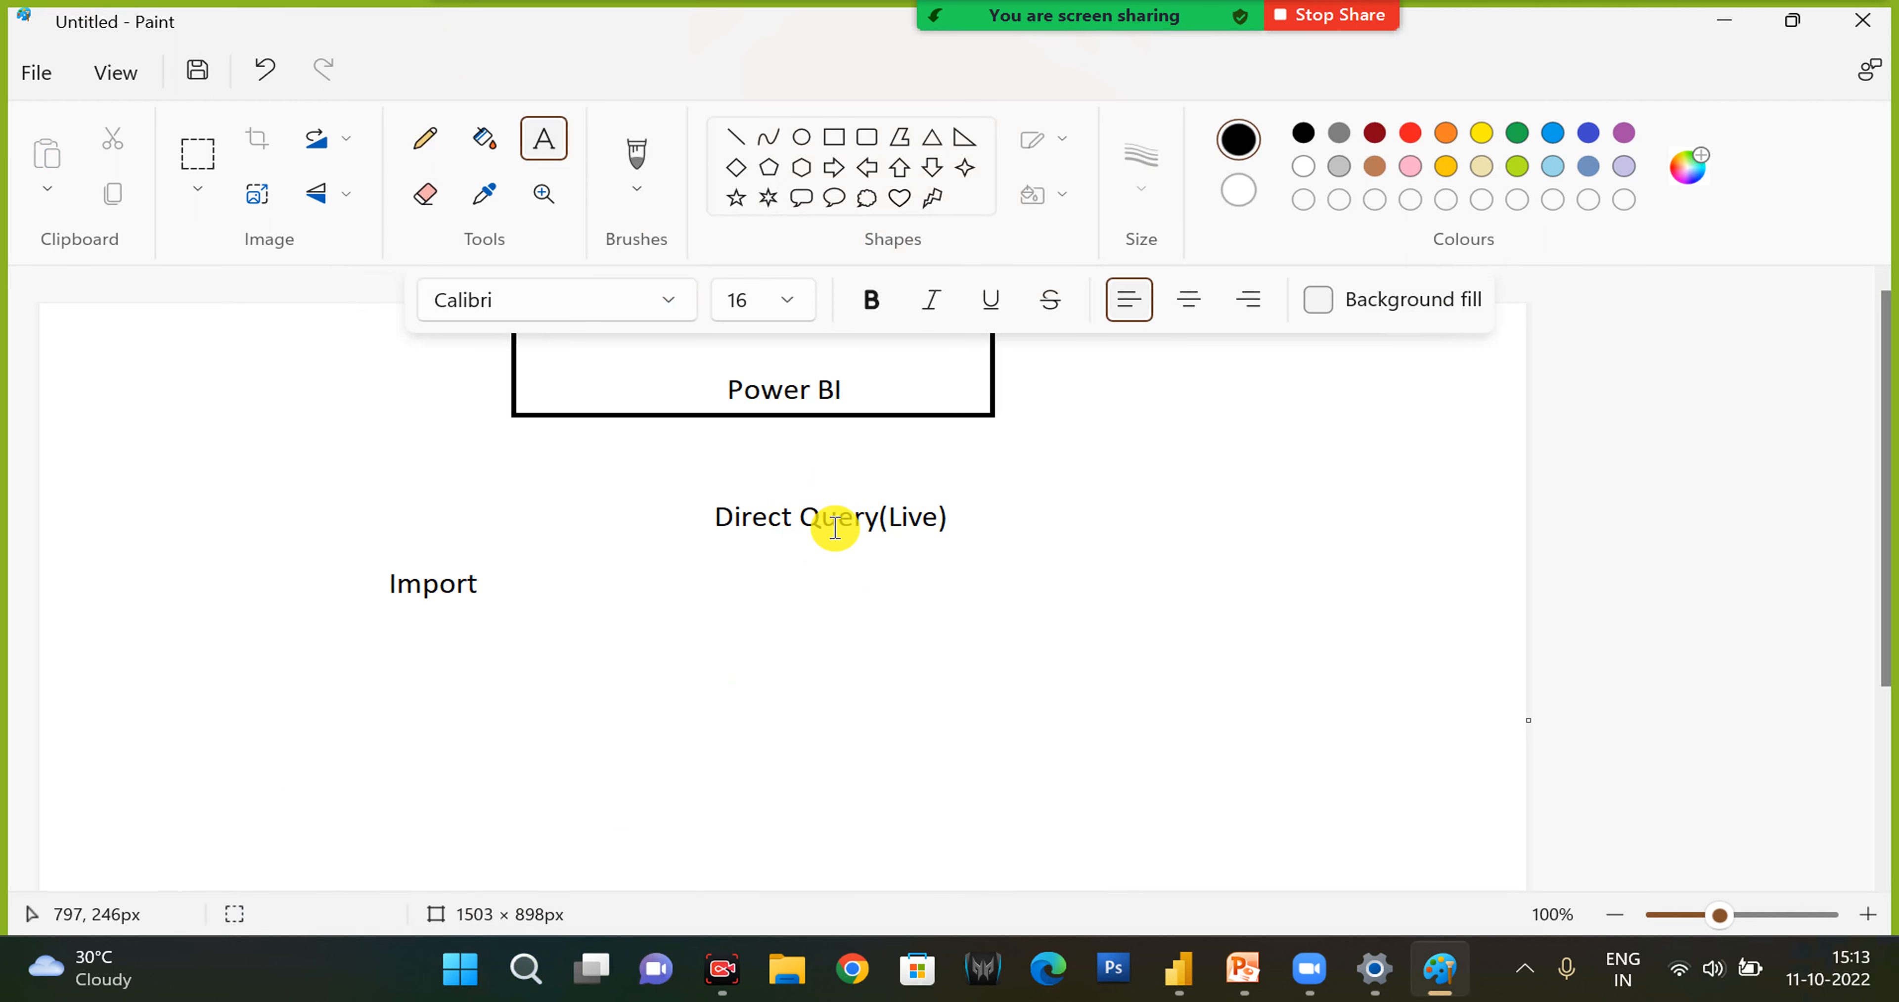
- Draw a black diagonal line spanning about 257 × 191 px, running down from the start of the Direct Query(Live) label
{"action": "left_click", "coordinate": [740, 138]}
{"action": "left_click_drag", "start_coordinate": [704, 512], "coordinate": [958, 688]}
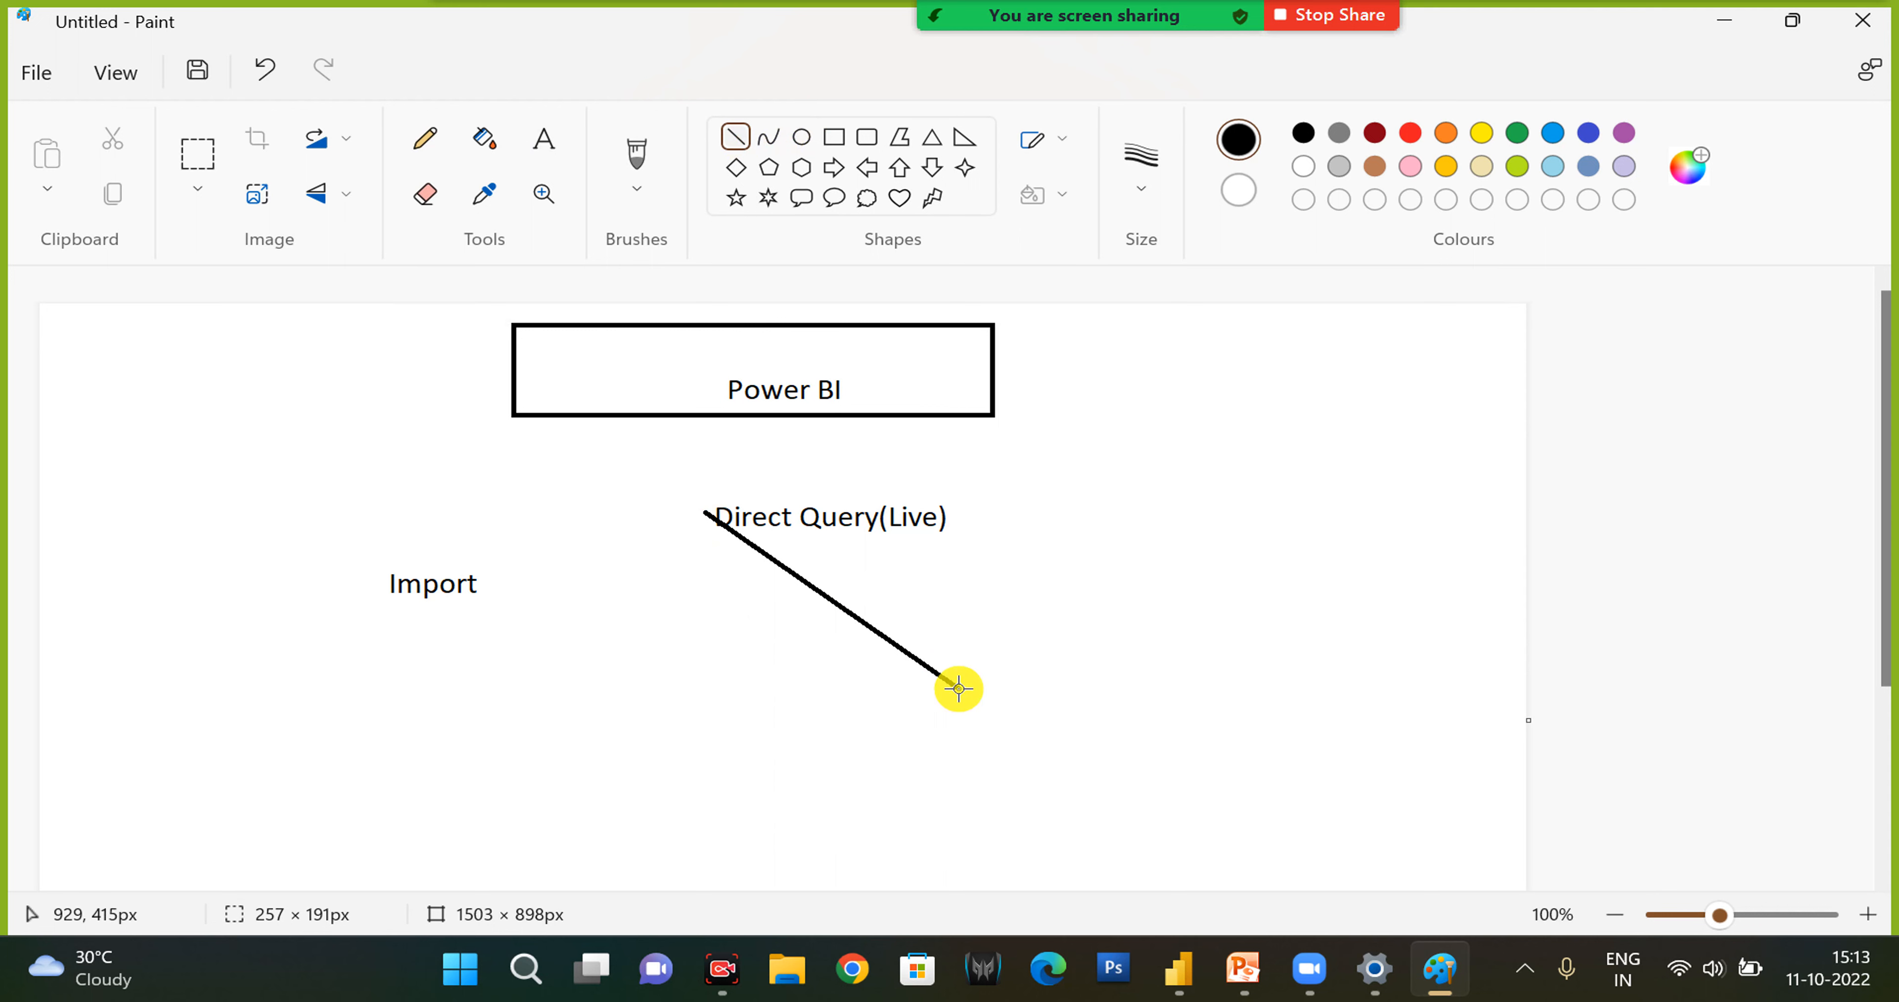
{"action": "key", "text": "m"}
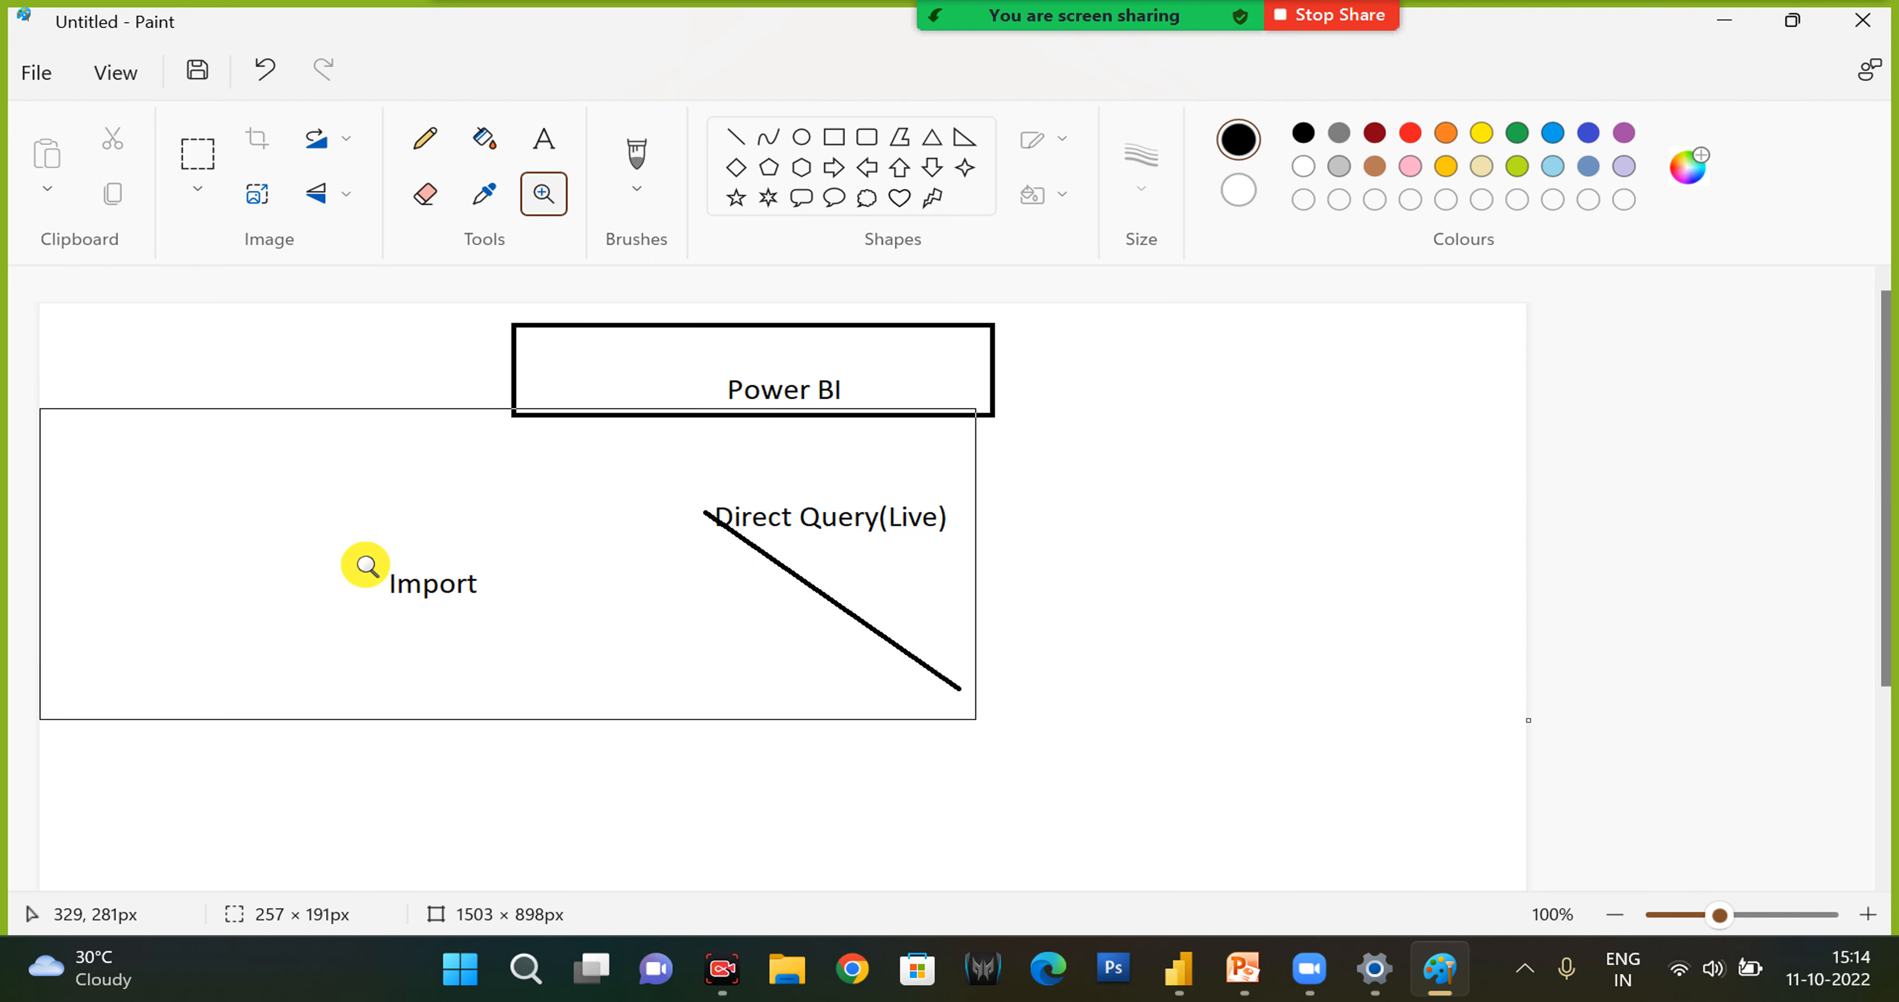
{"action": "left_click", "coordinate": [777, 564]}
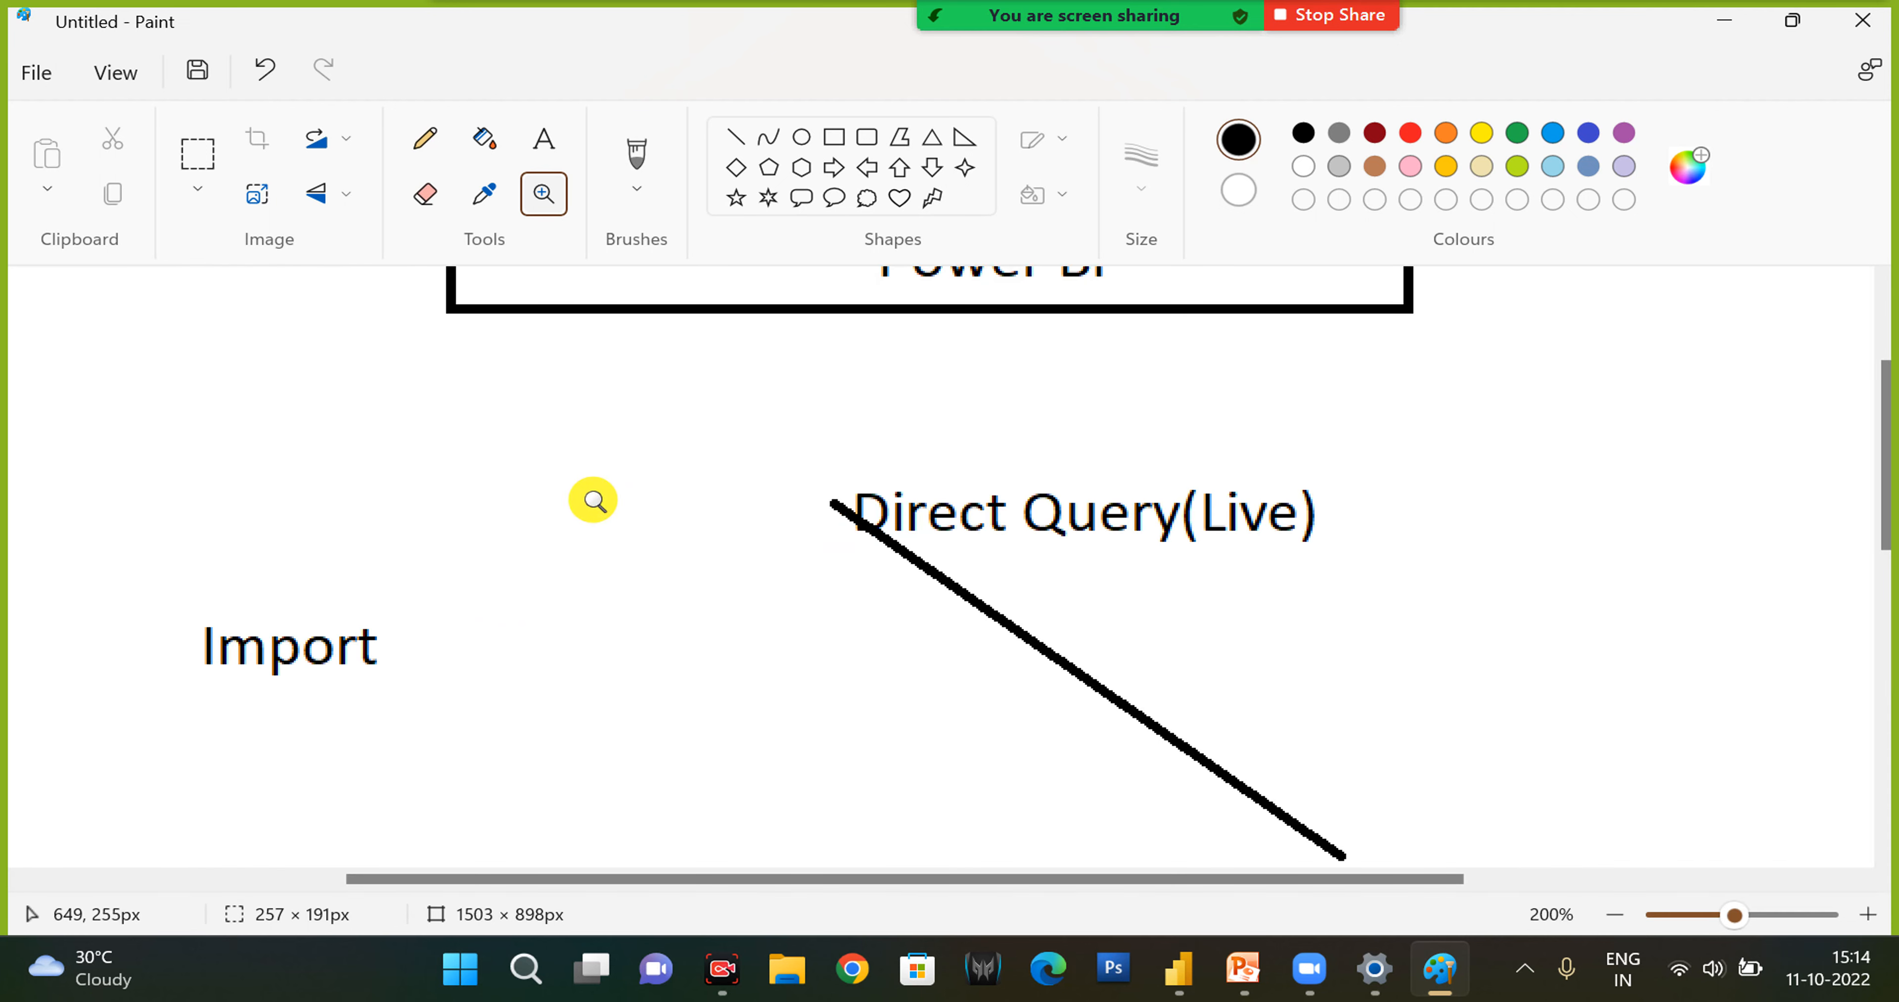
{"action": "left_click", "coordinate": [734, 137]}
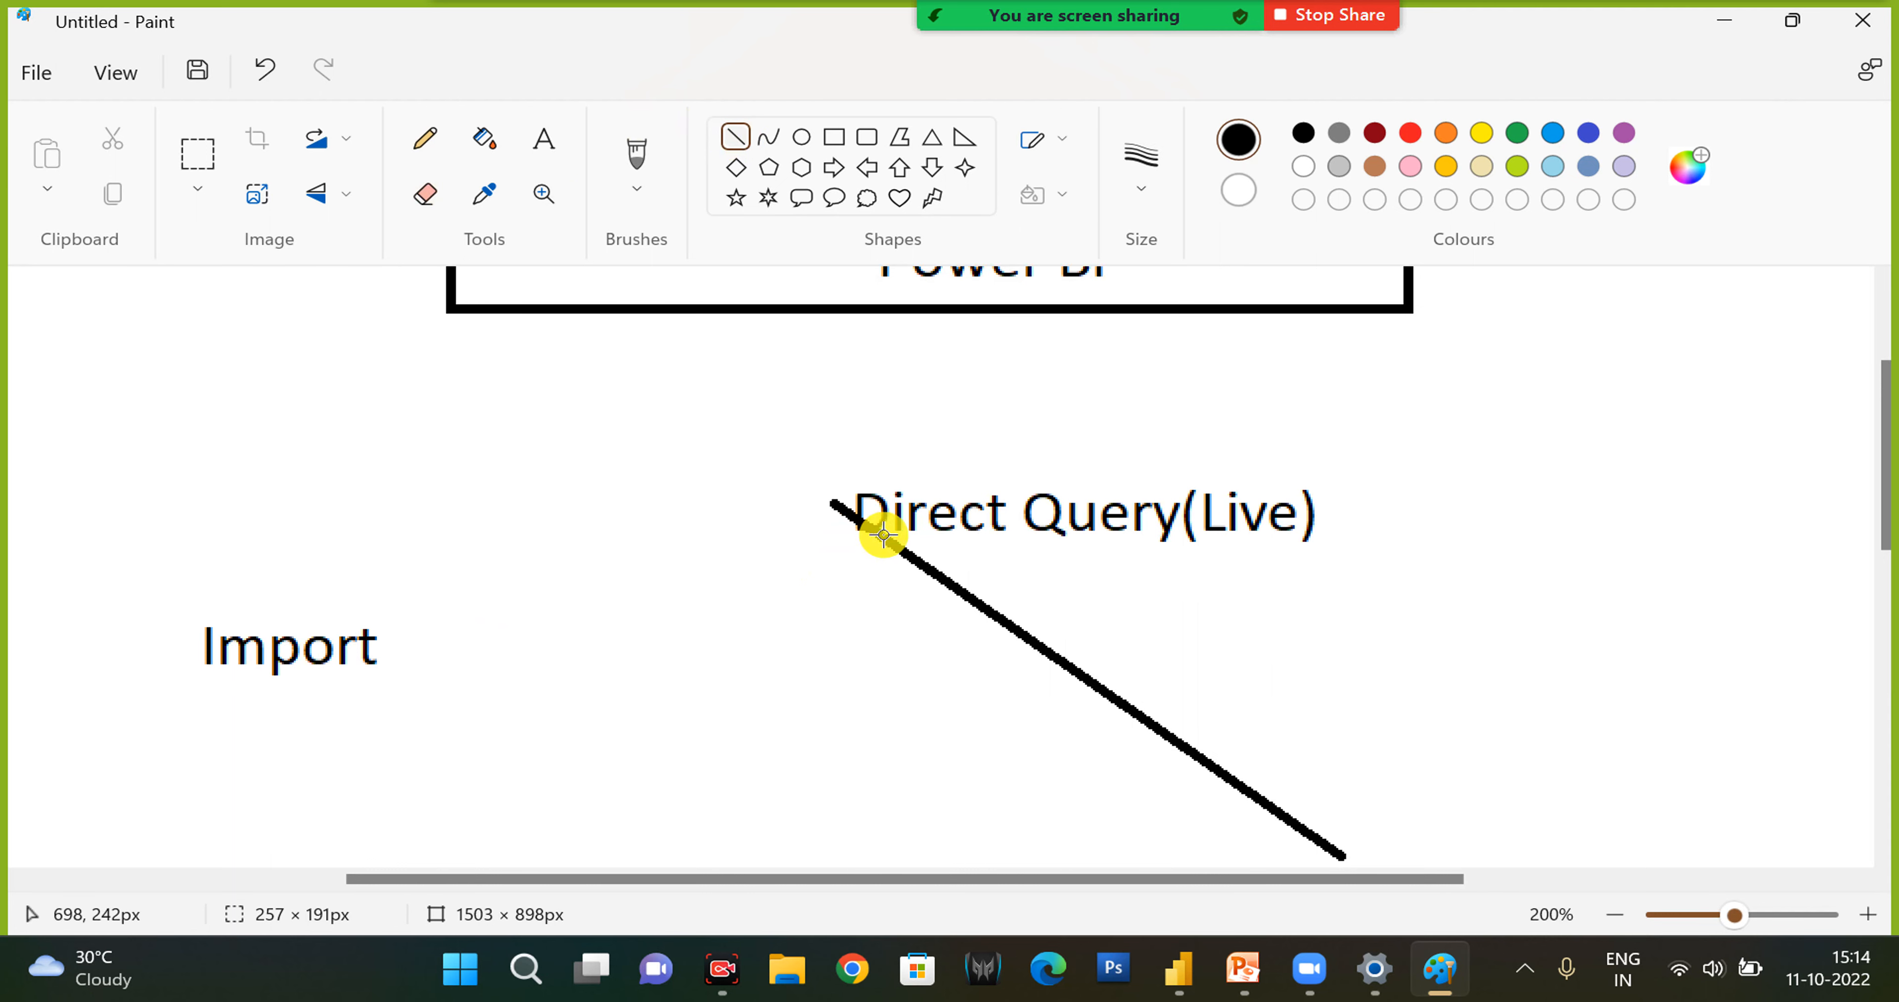
- Switch to Power BI Desktop and show the Orders table's advanced properties in the model view
{"action": "left_click", "coordinate": [1196, 982]}
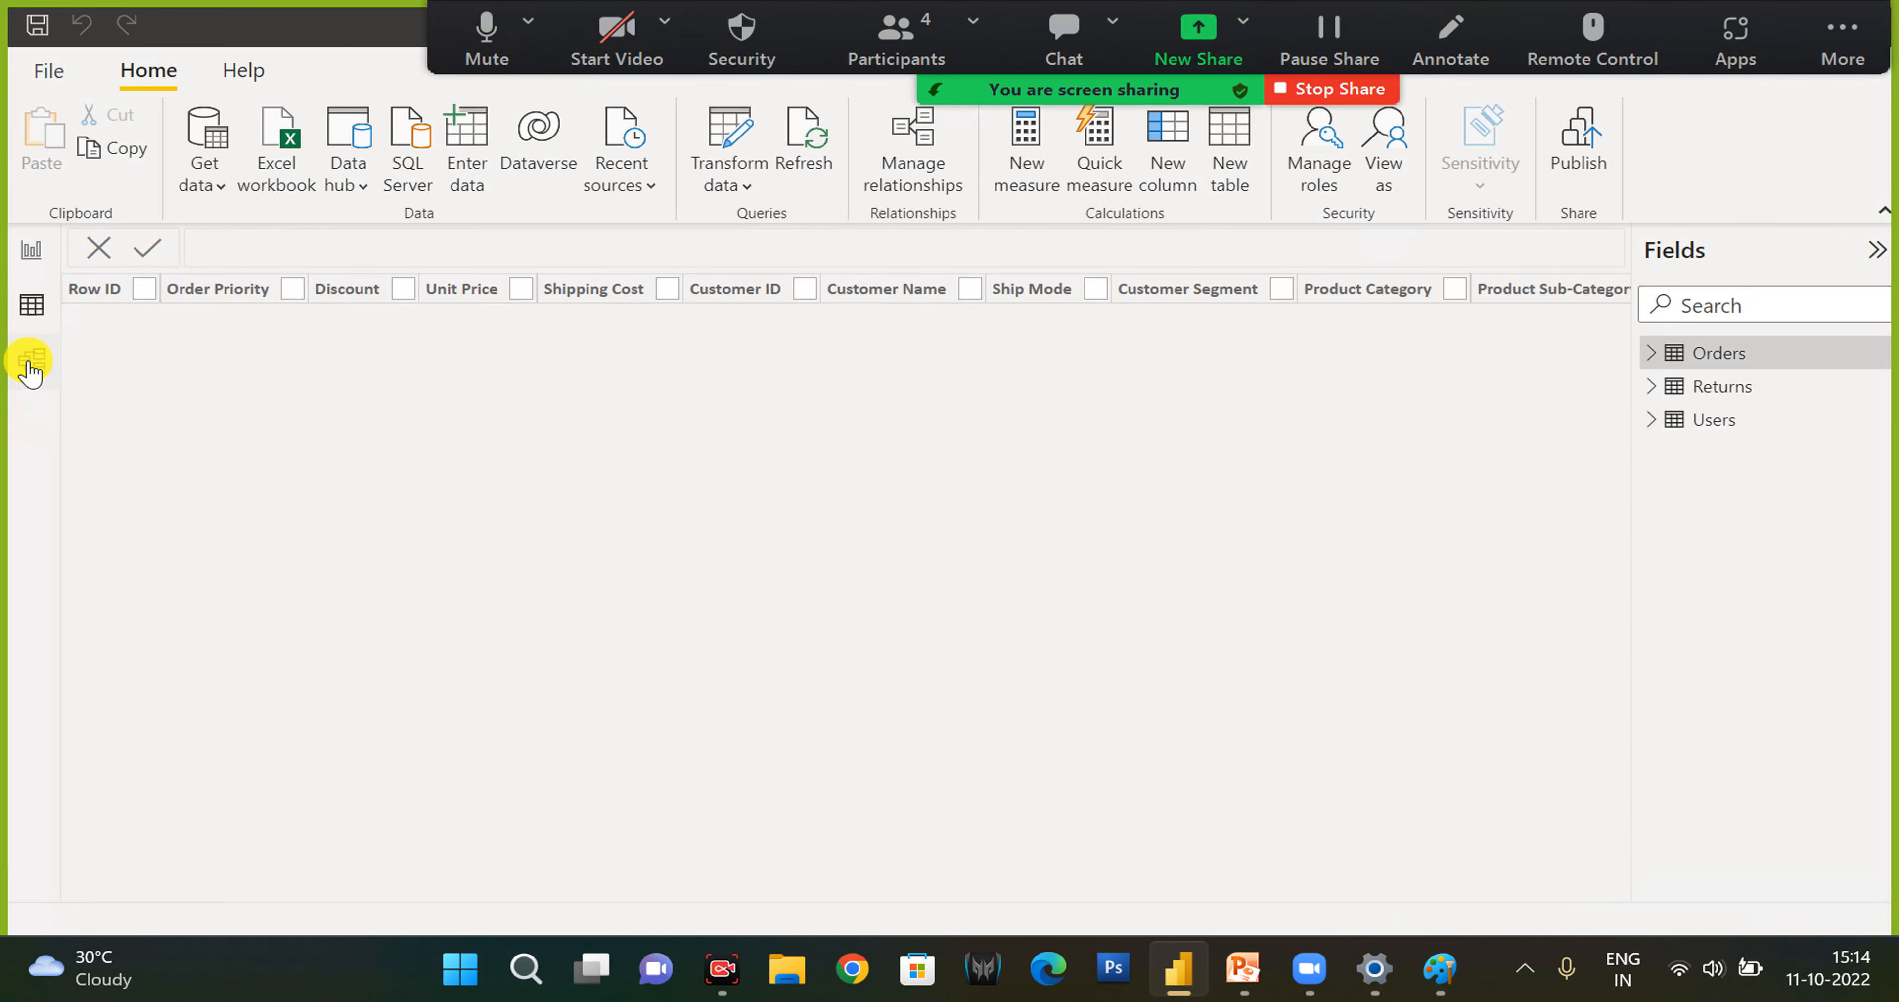
{"action": "left_click", "coordinate": [30, 368]}
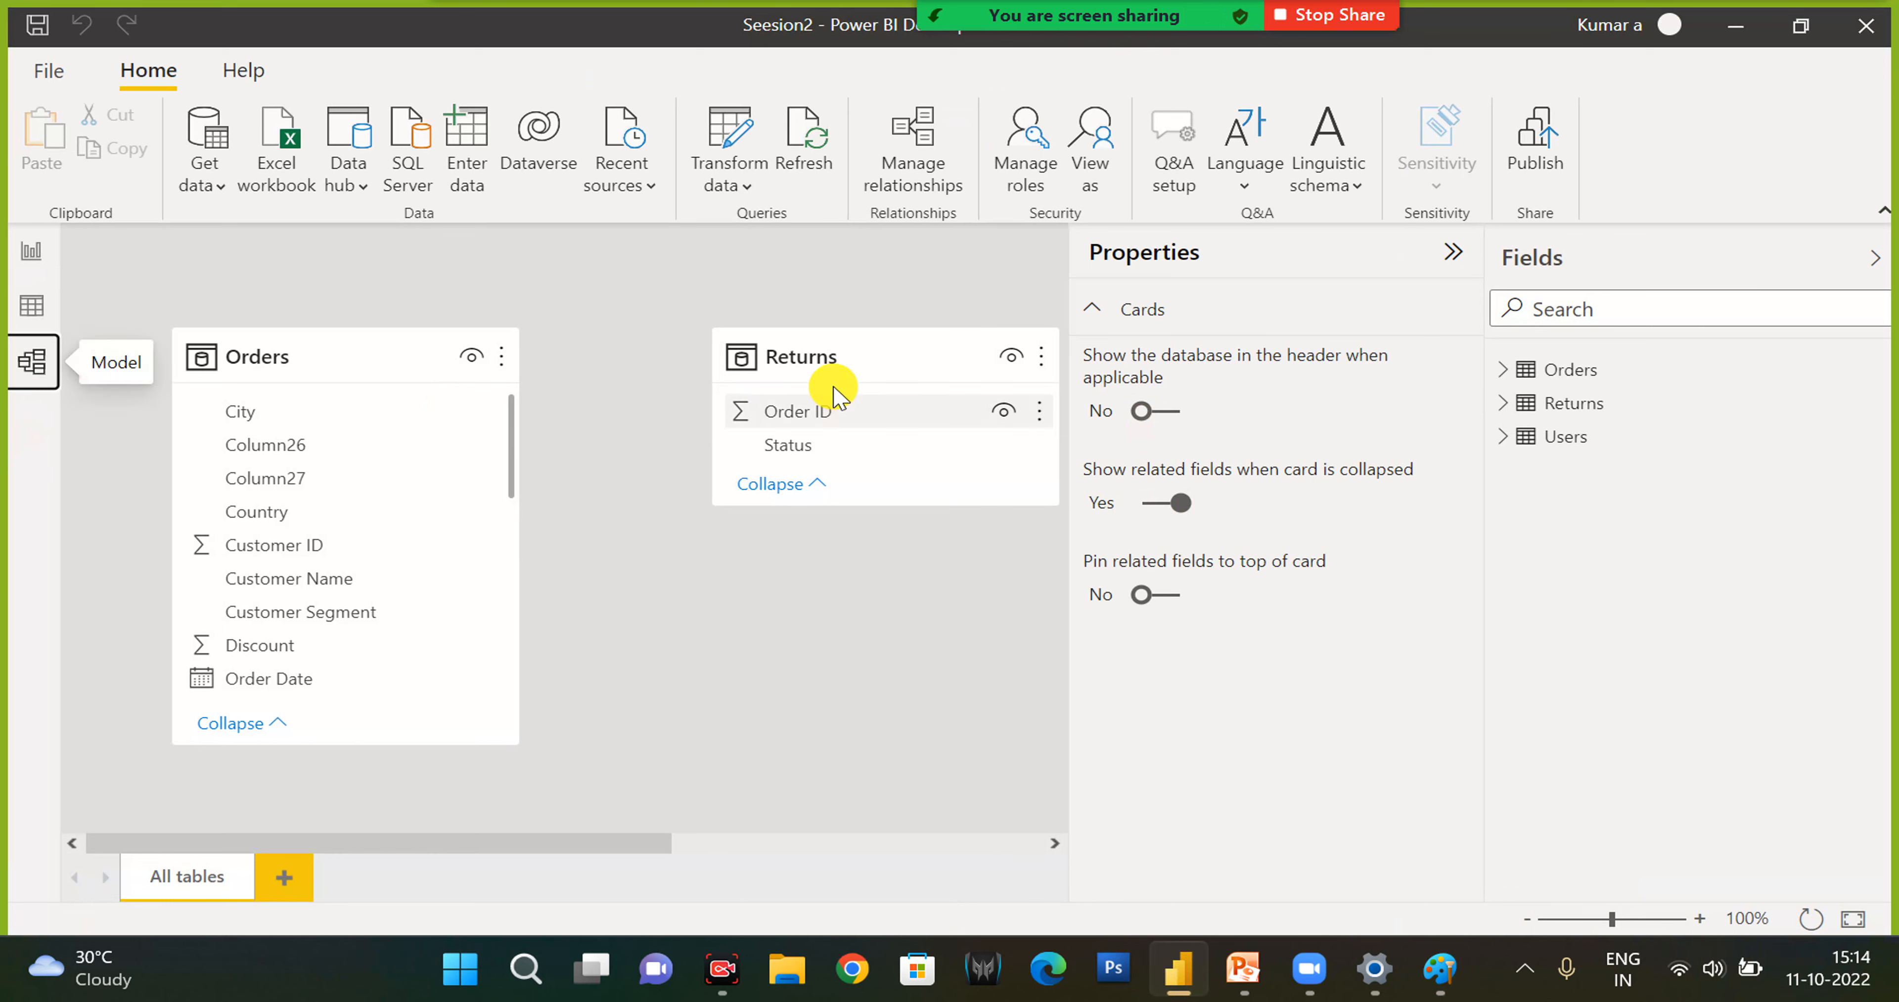
{"action": "left_click", "coordinate": [386, 346]}
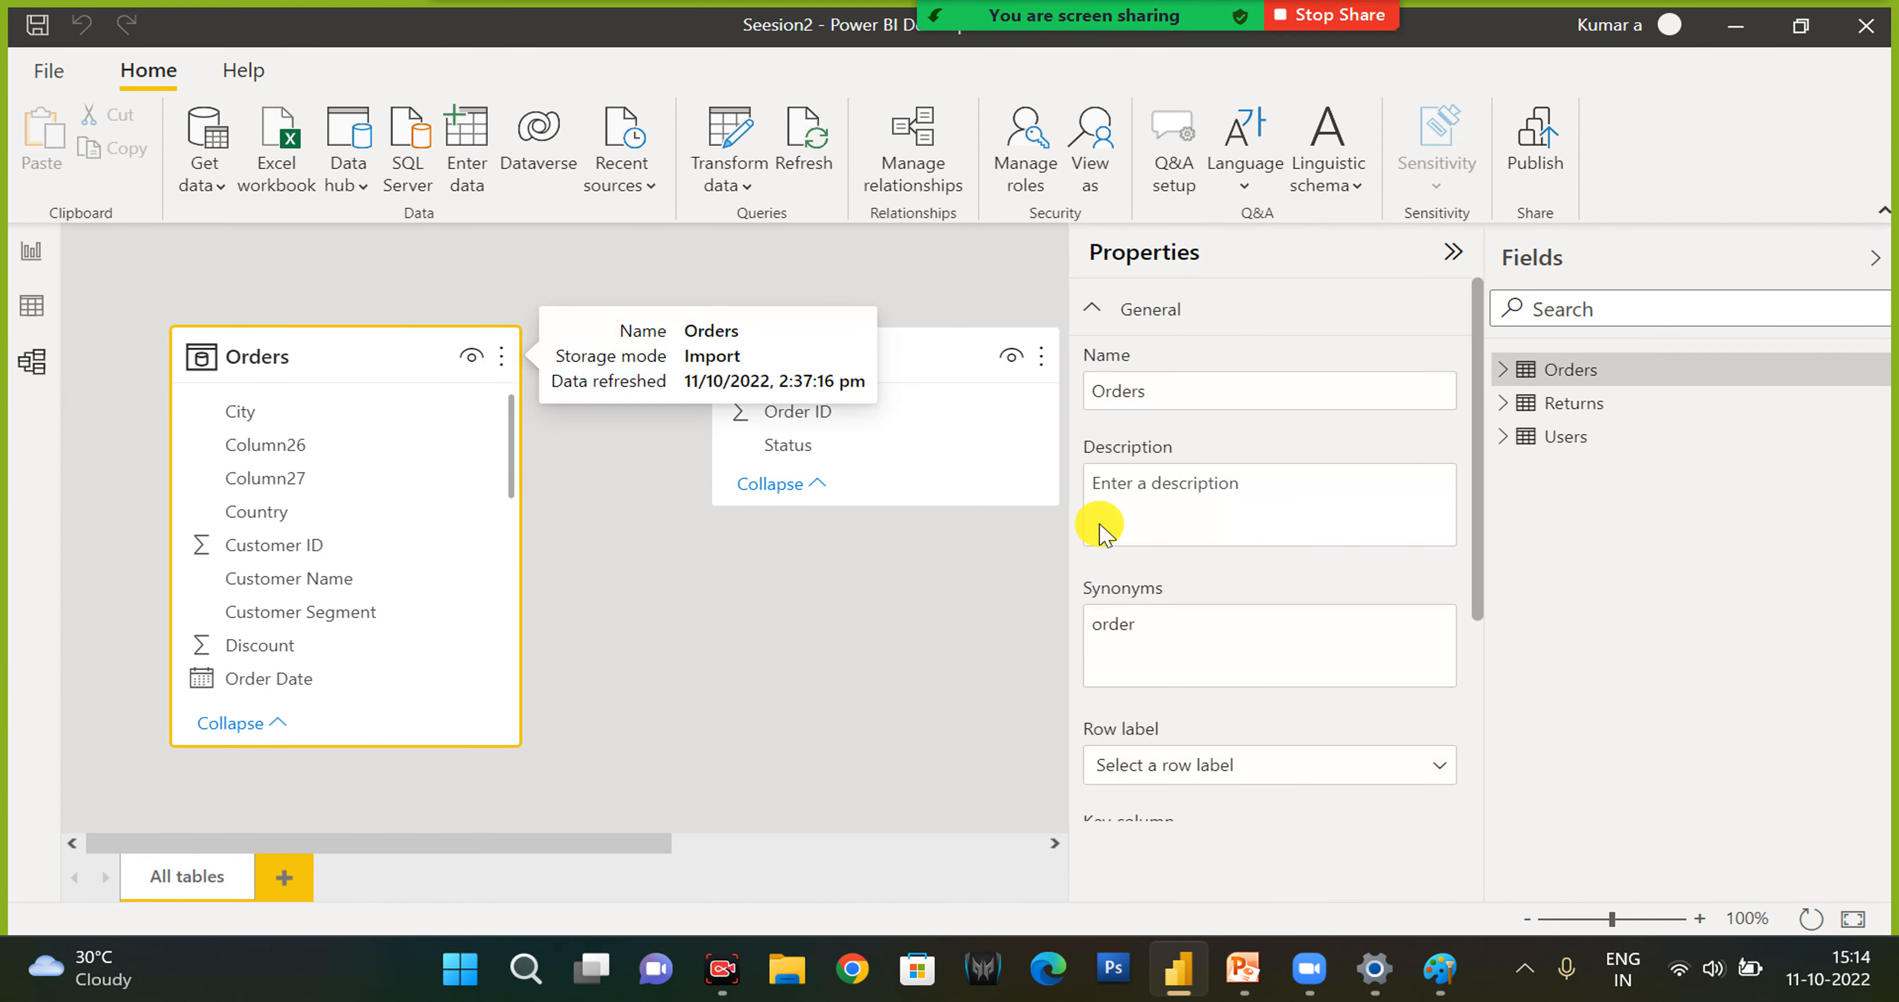
{"action": "scroll", "coordinate": [1340, 608], "scroll_direction": "down", "scroll_amount": 3}
{"action": "left_click", "coordinate": [1146, 794]}
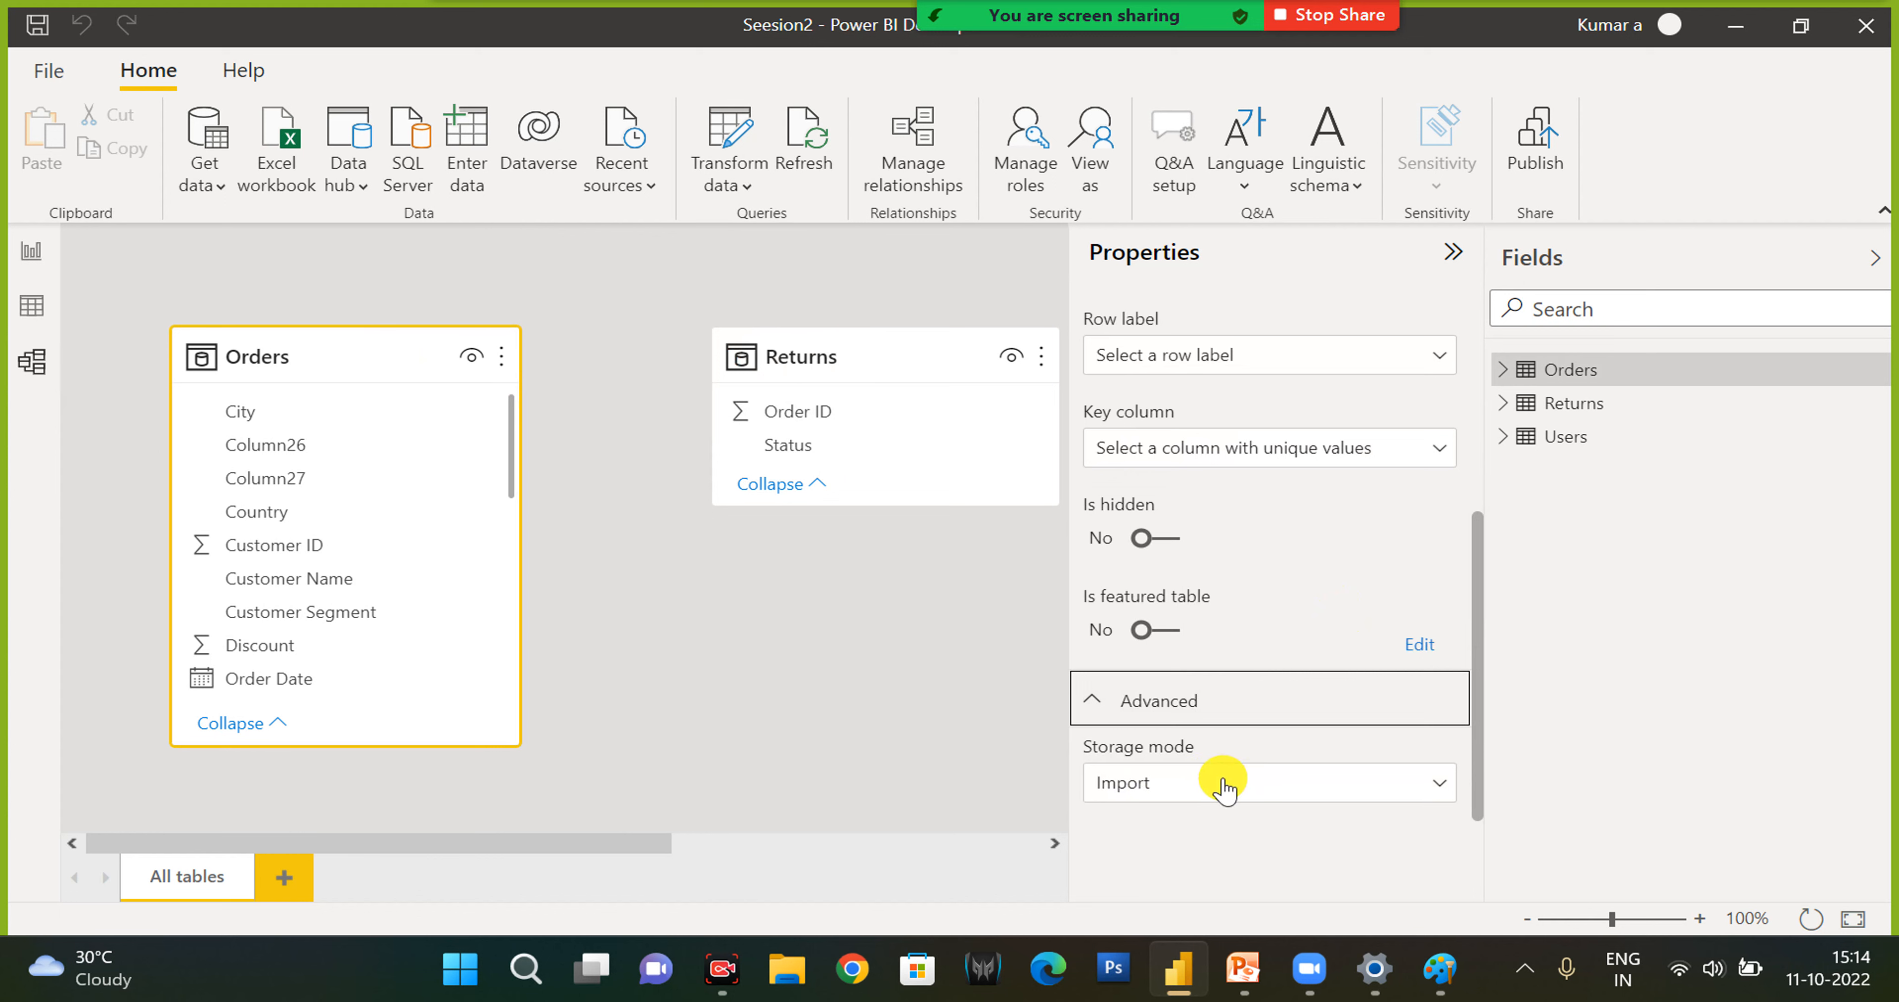
- Examine the storage mode options for the Orders table, keeping Import selected
{"action": "left_click", "coordinate": [1297, 783]}
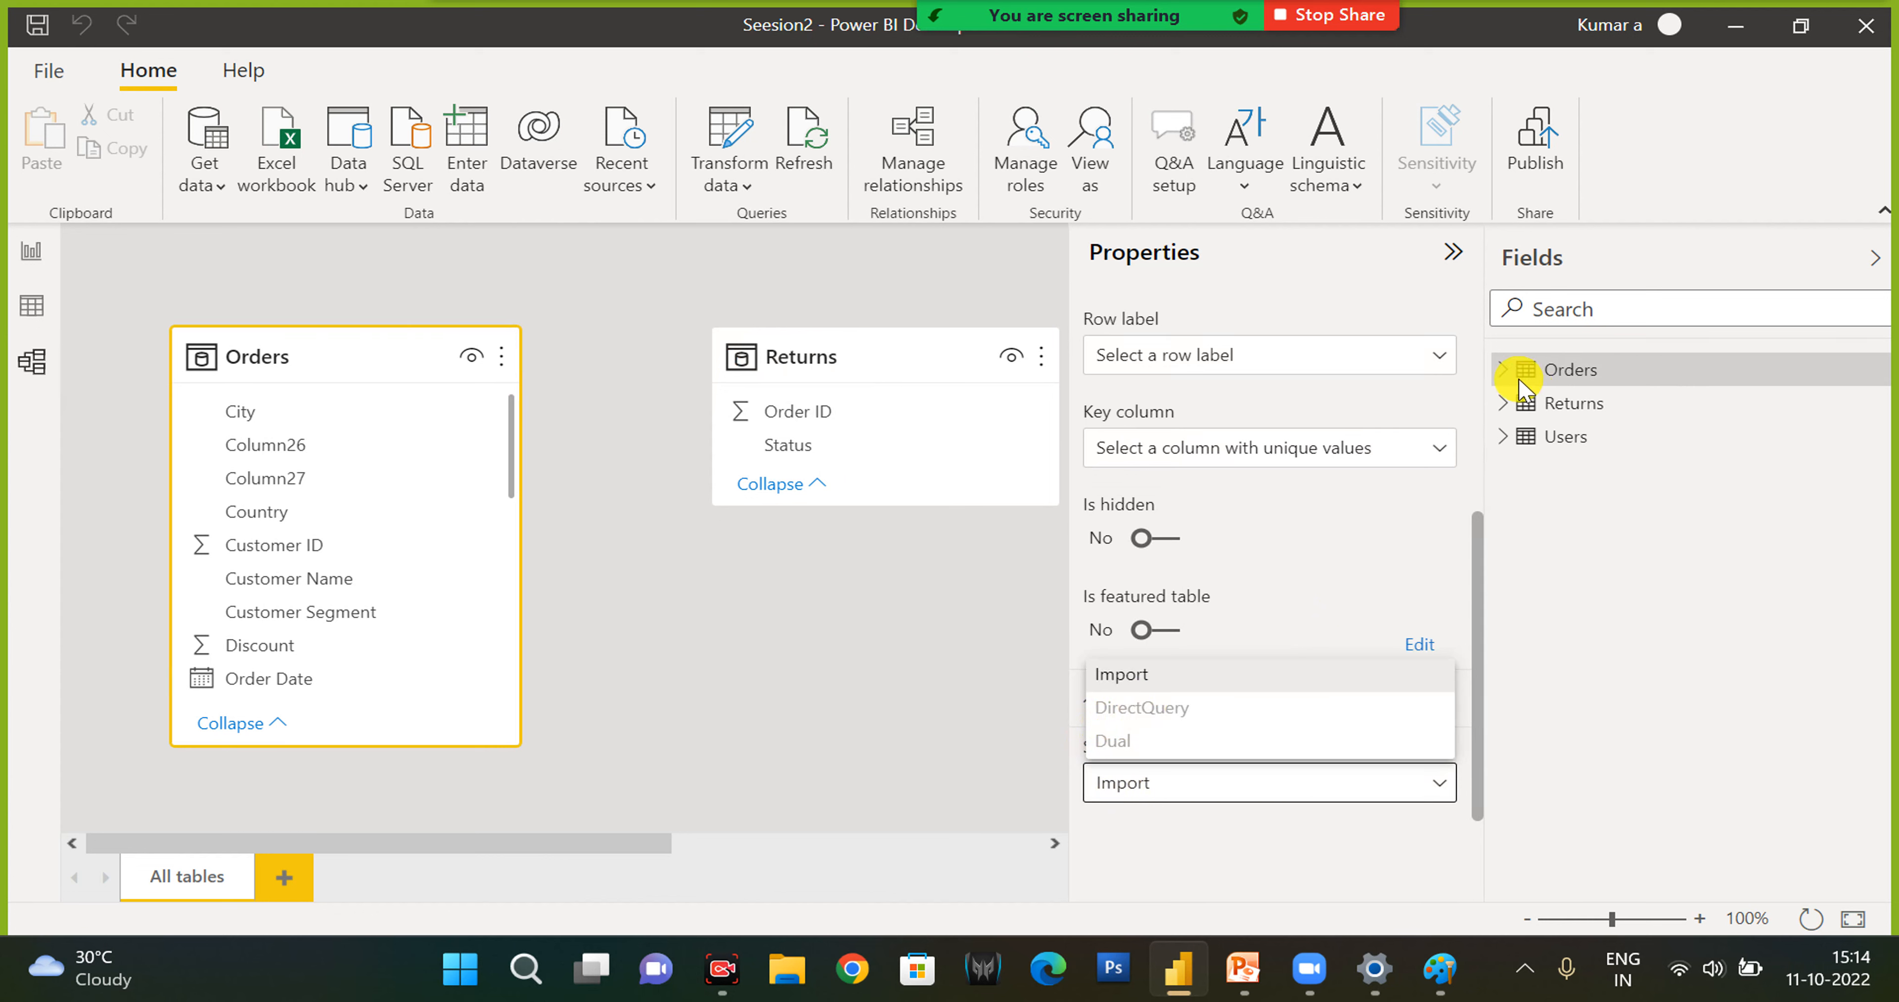
{"action": "left_click", "coordinate": [1149, 681]}
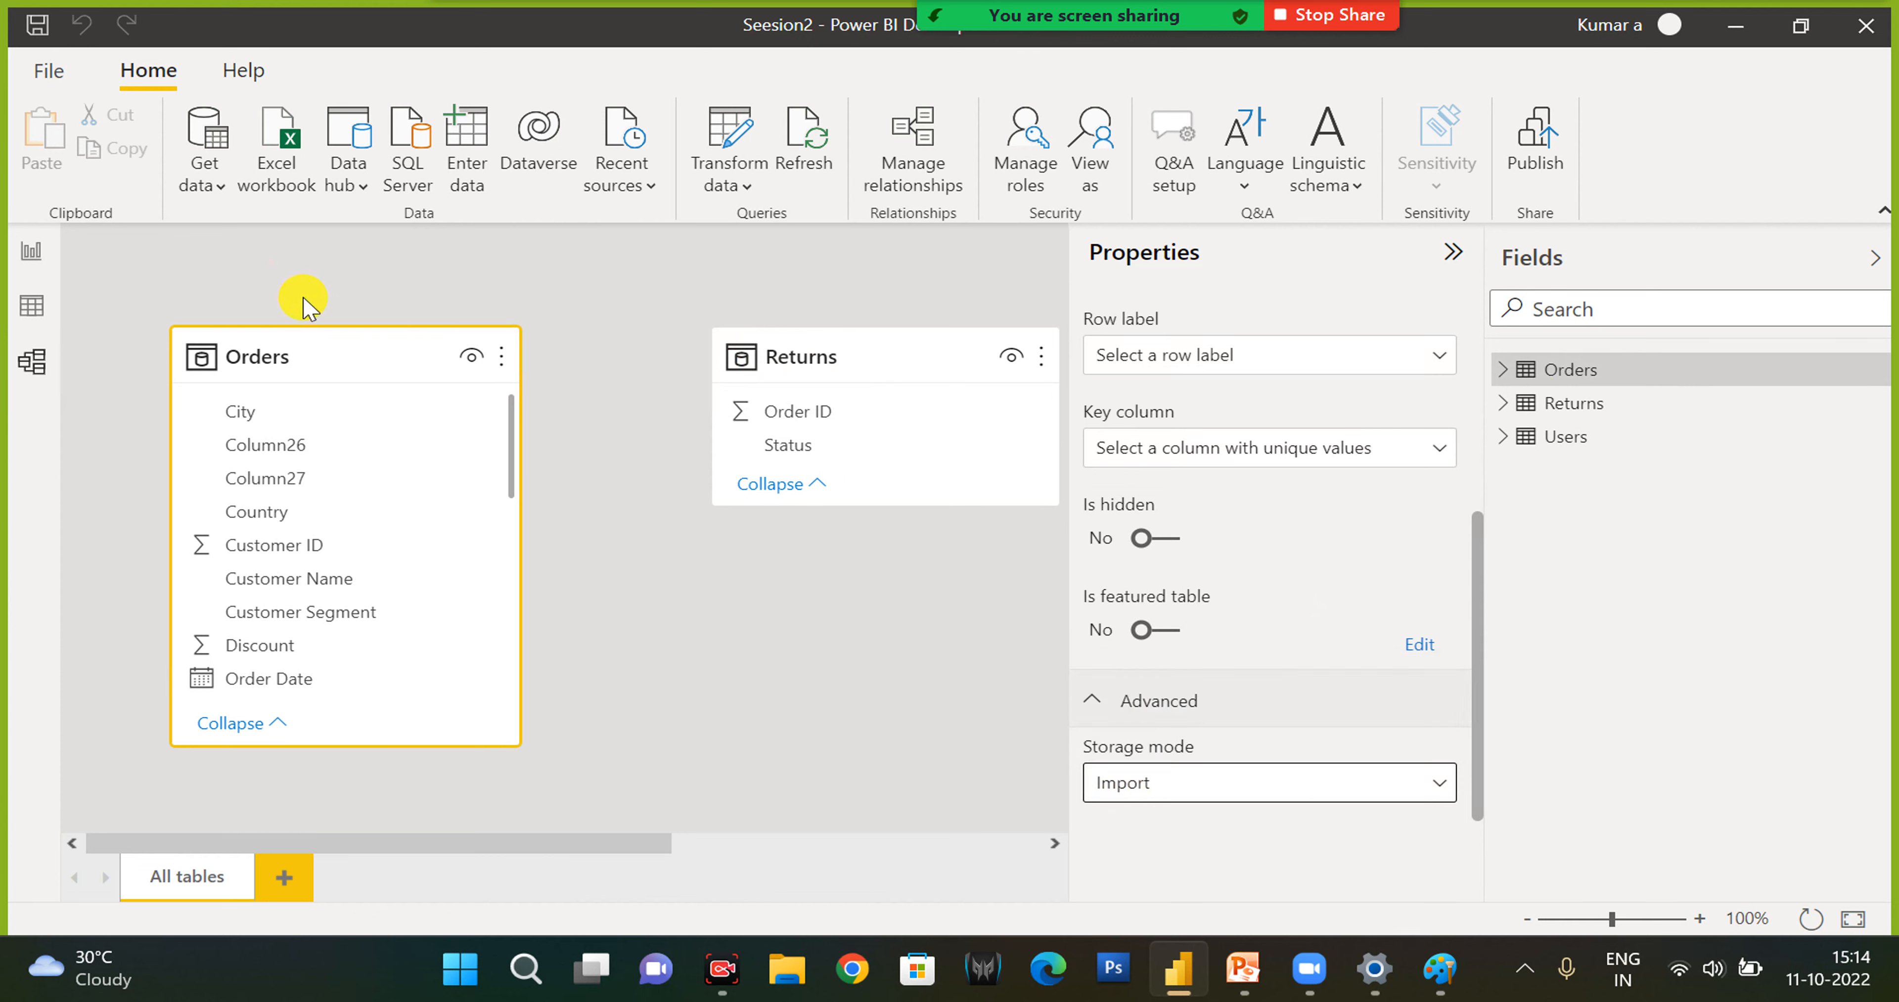
{"action": "left_click", "coordinate": [1158, 787]}
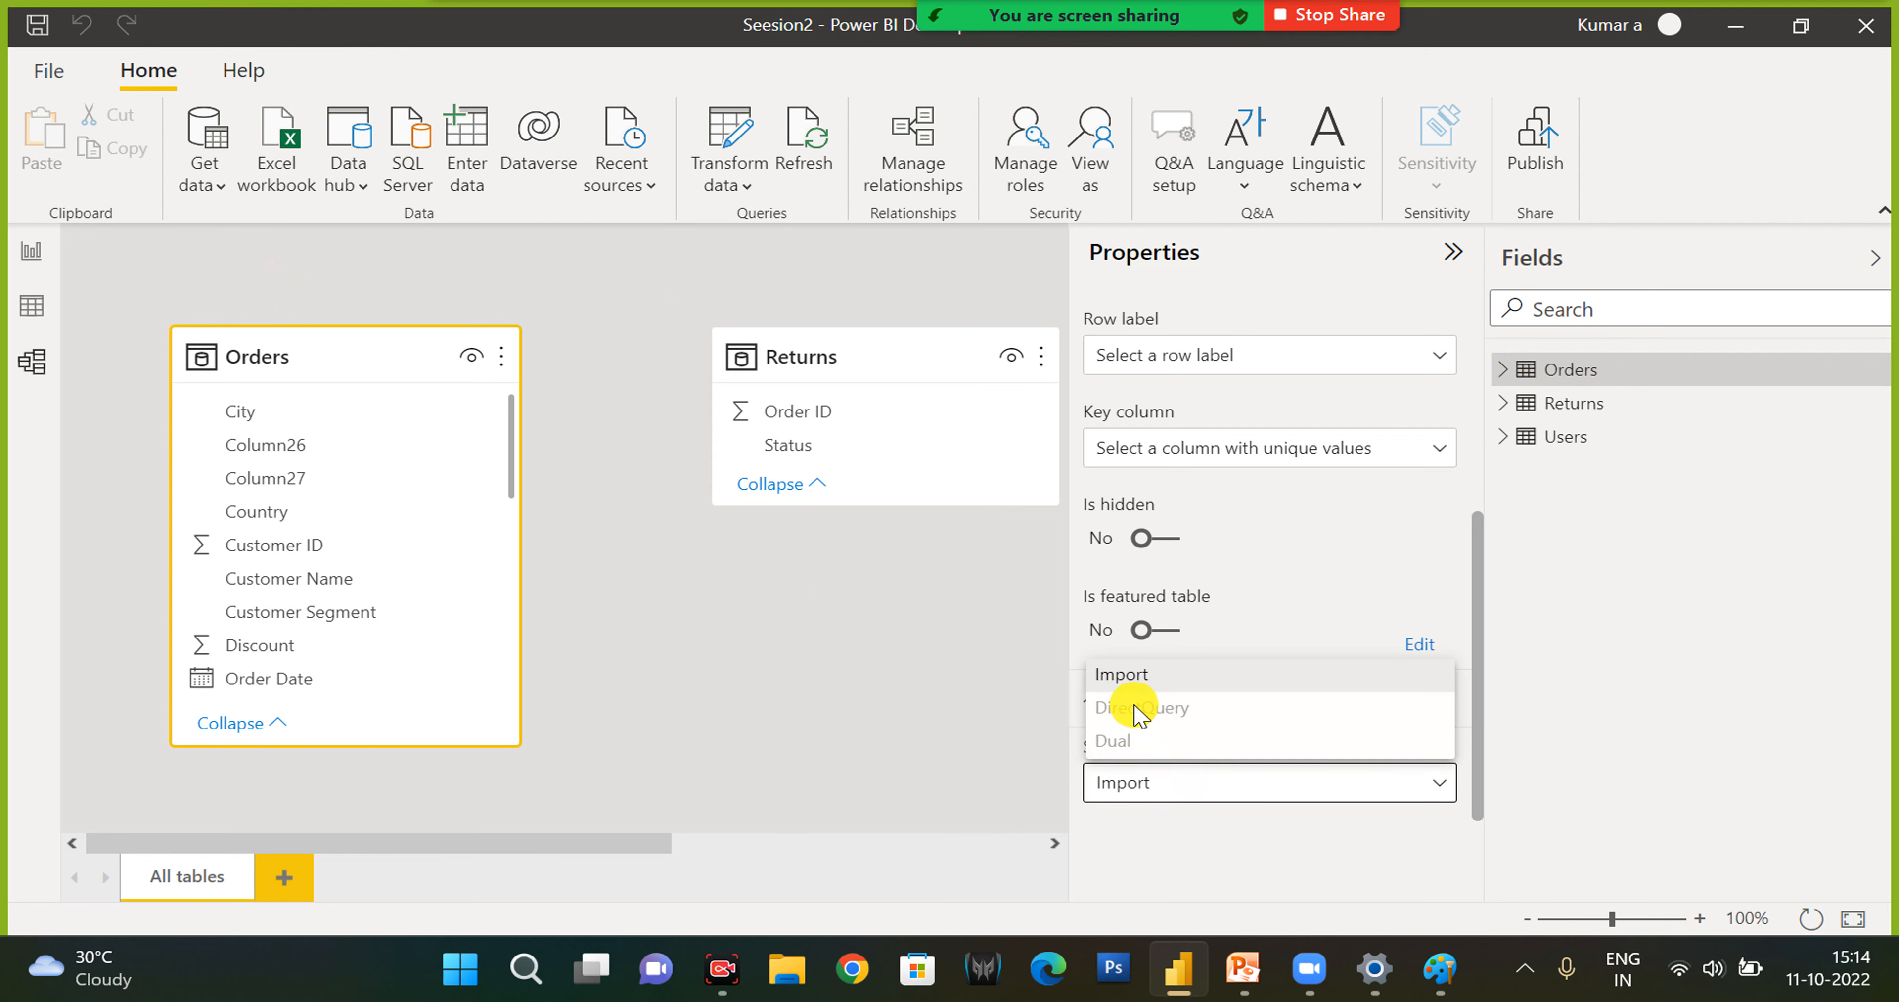
{"action": "left_click", "coordinate": [851, 718]}
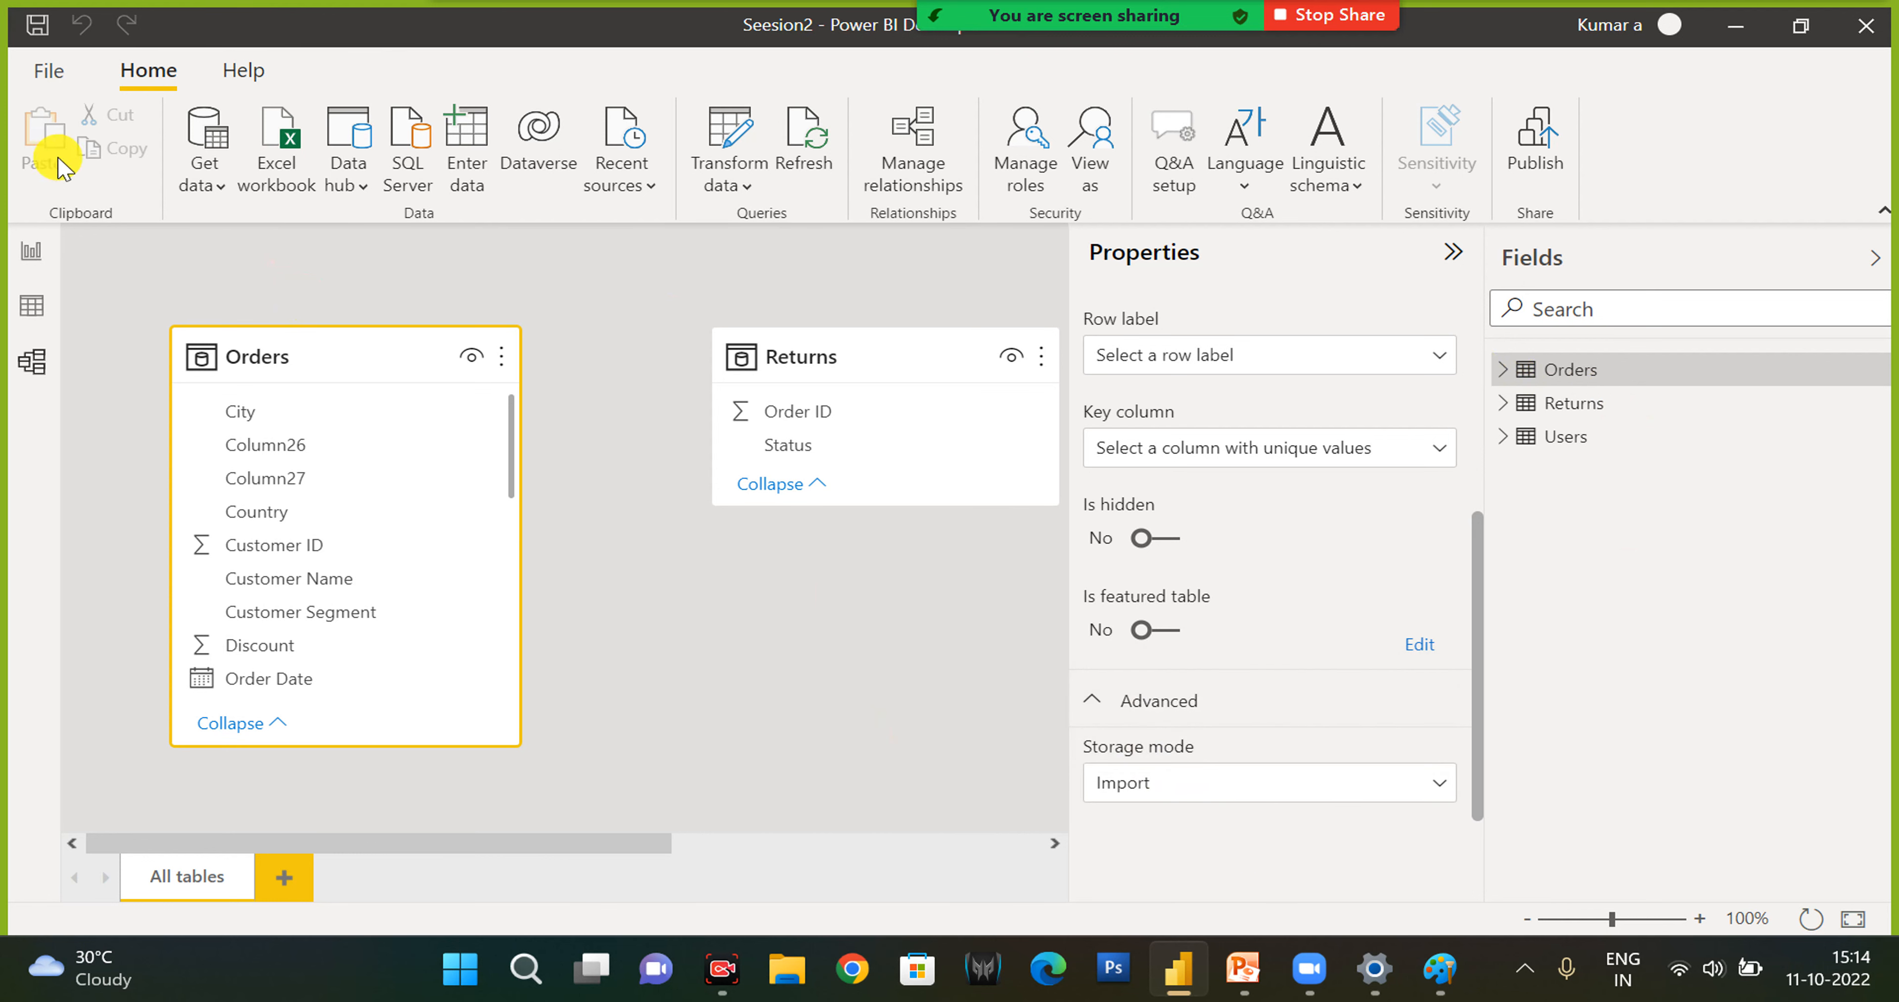
- Return to the report view and open the Power Query Editor to transform the data
{"action": "left_click", "coordinate": [30, 257]}
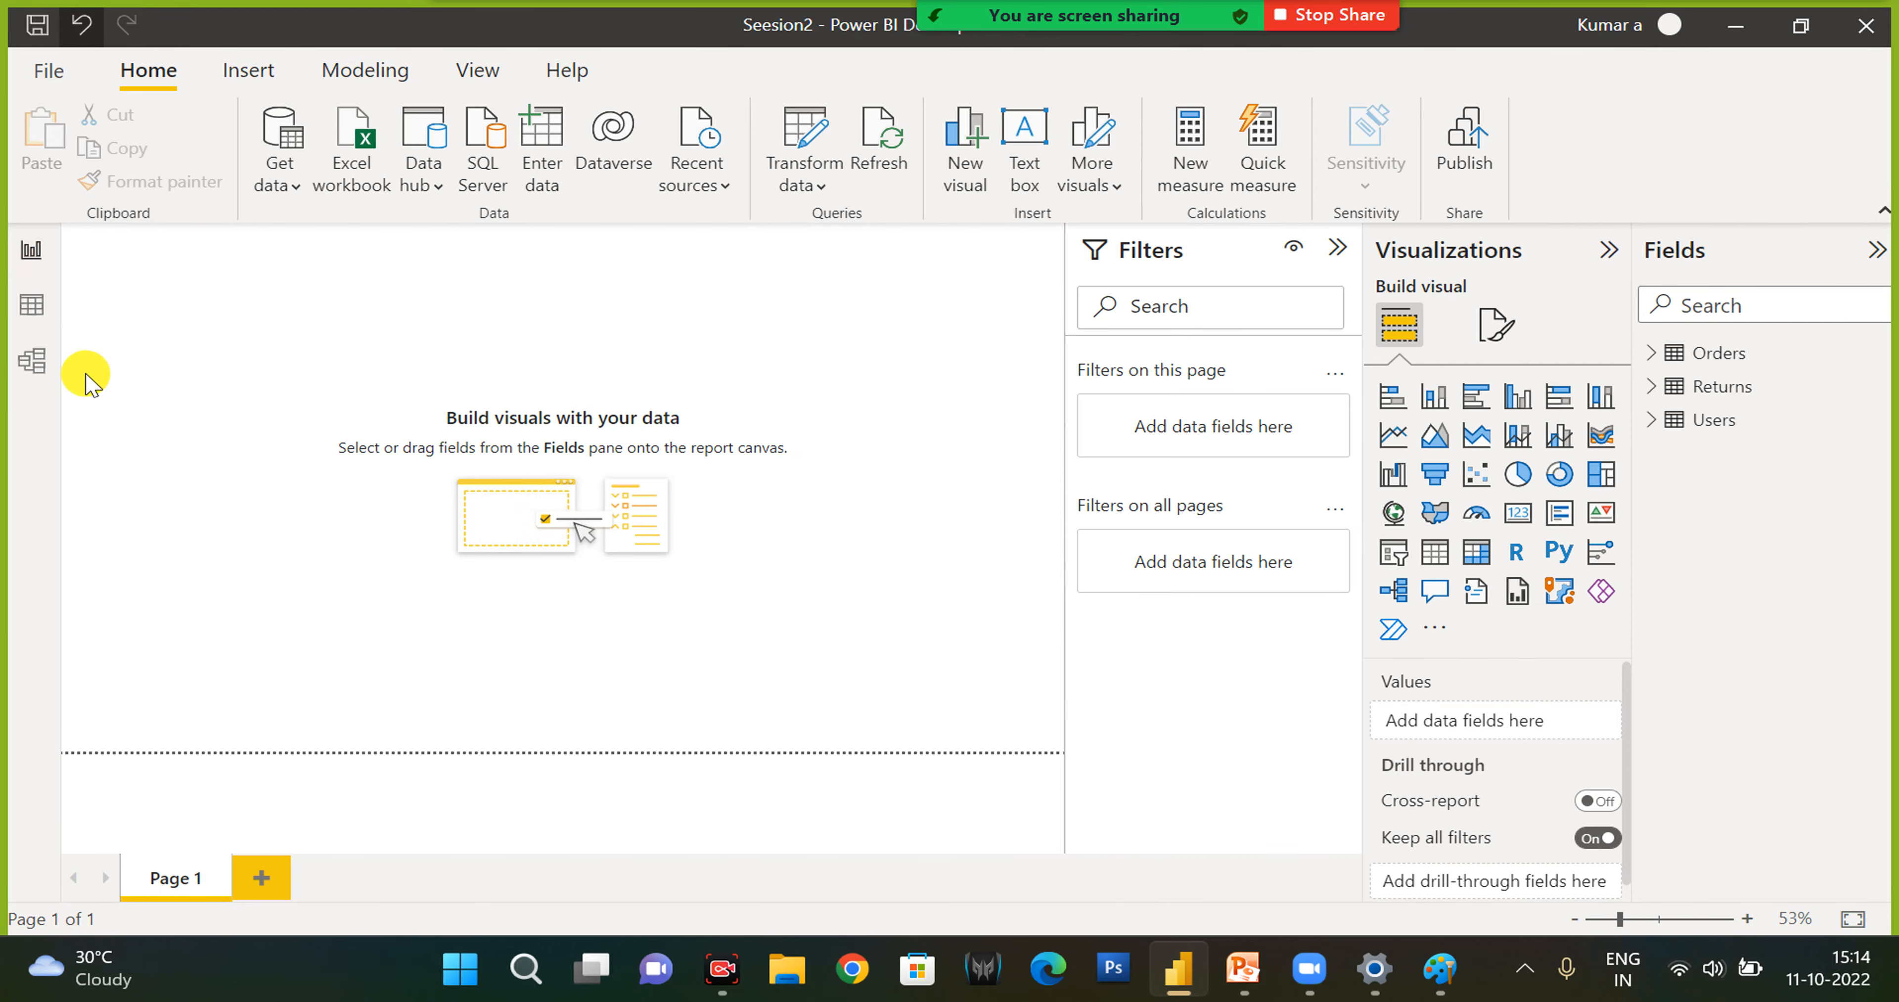
{"action": "left_click", "coordinate": [1337, 250]}
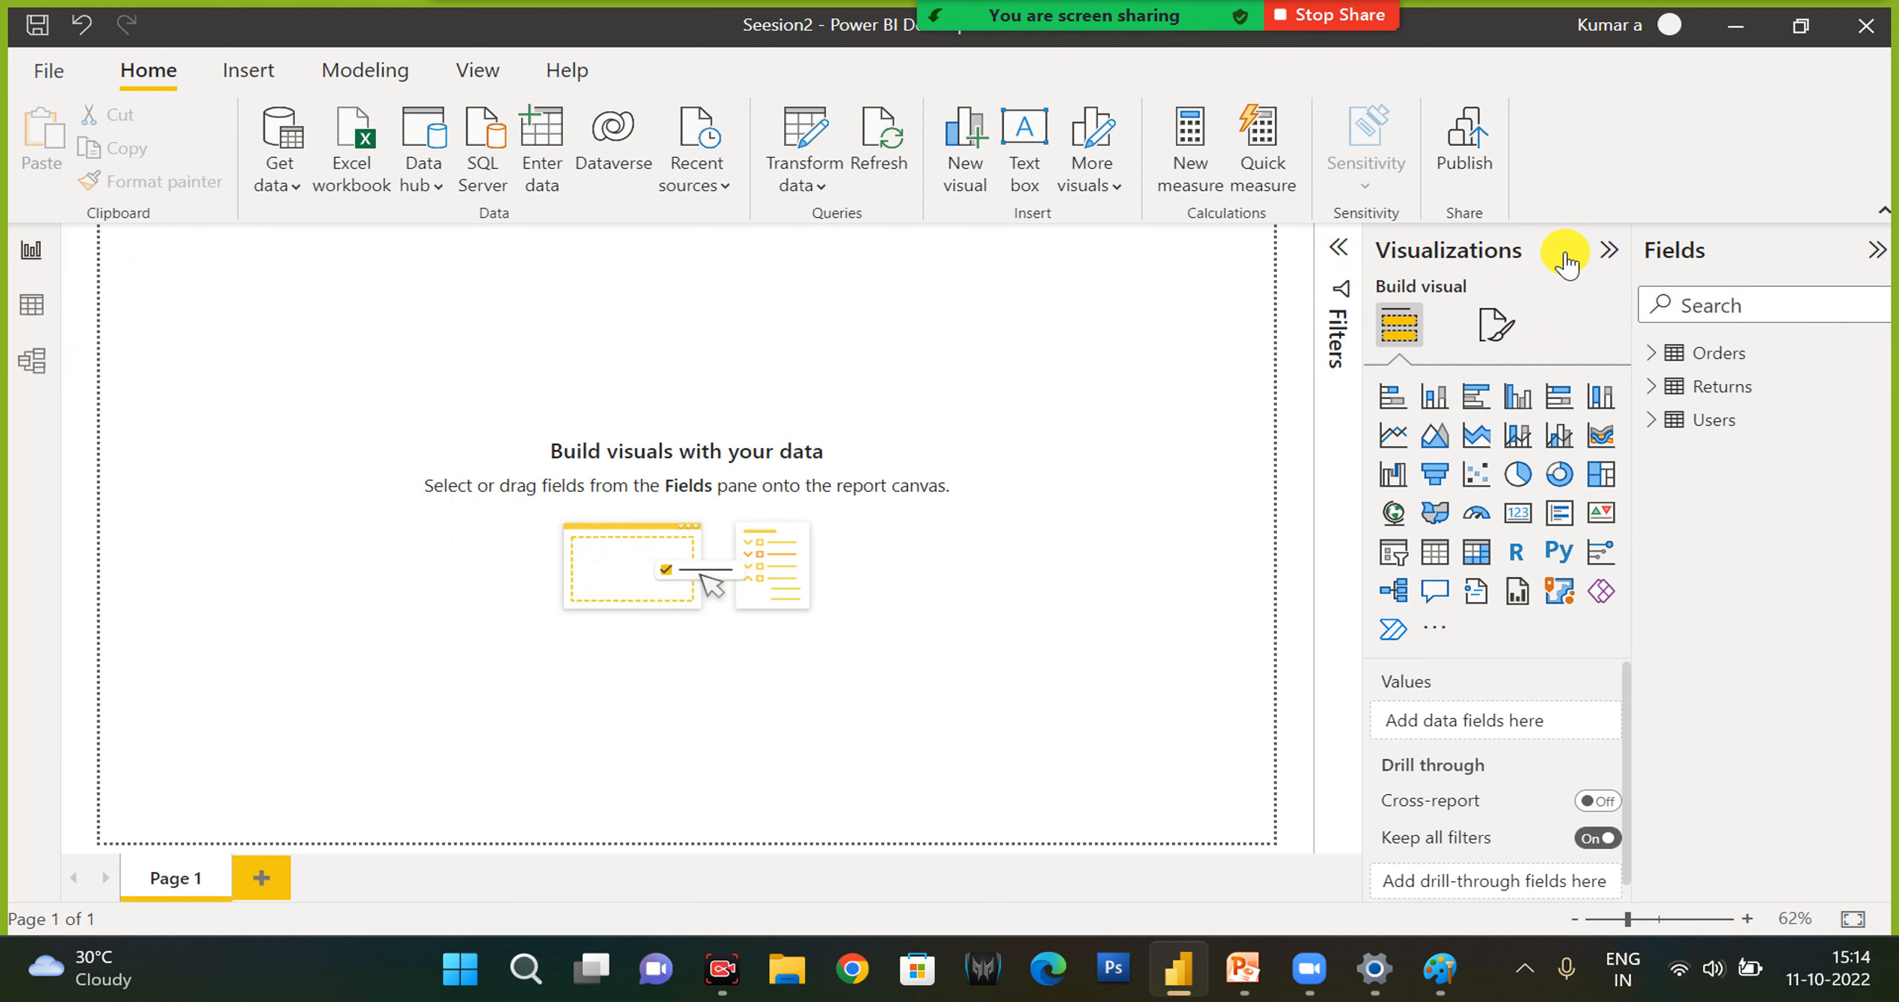
{"action": "left_click", "coordinate": [1343, 257]}
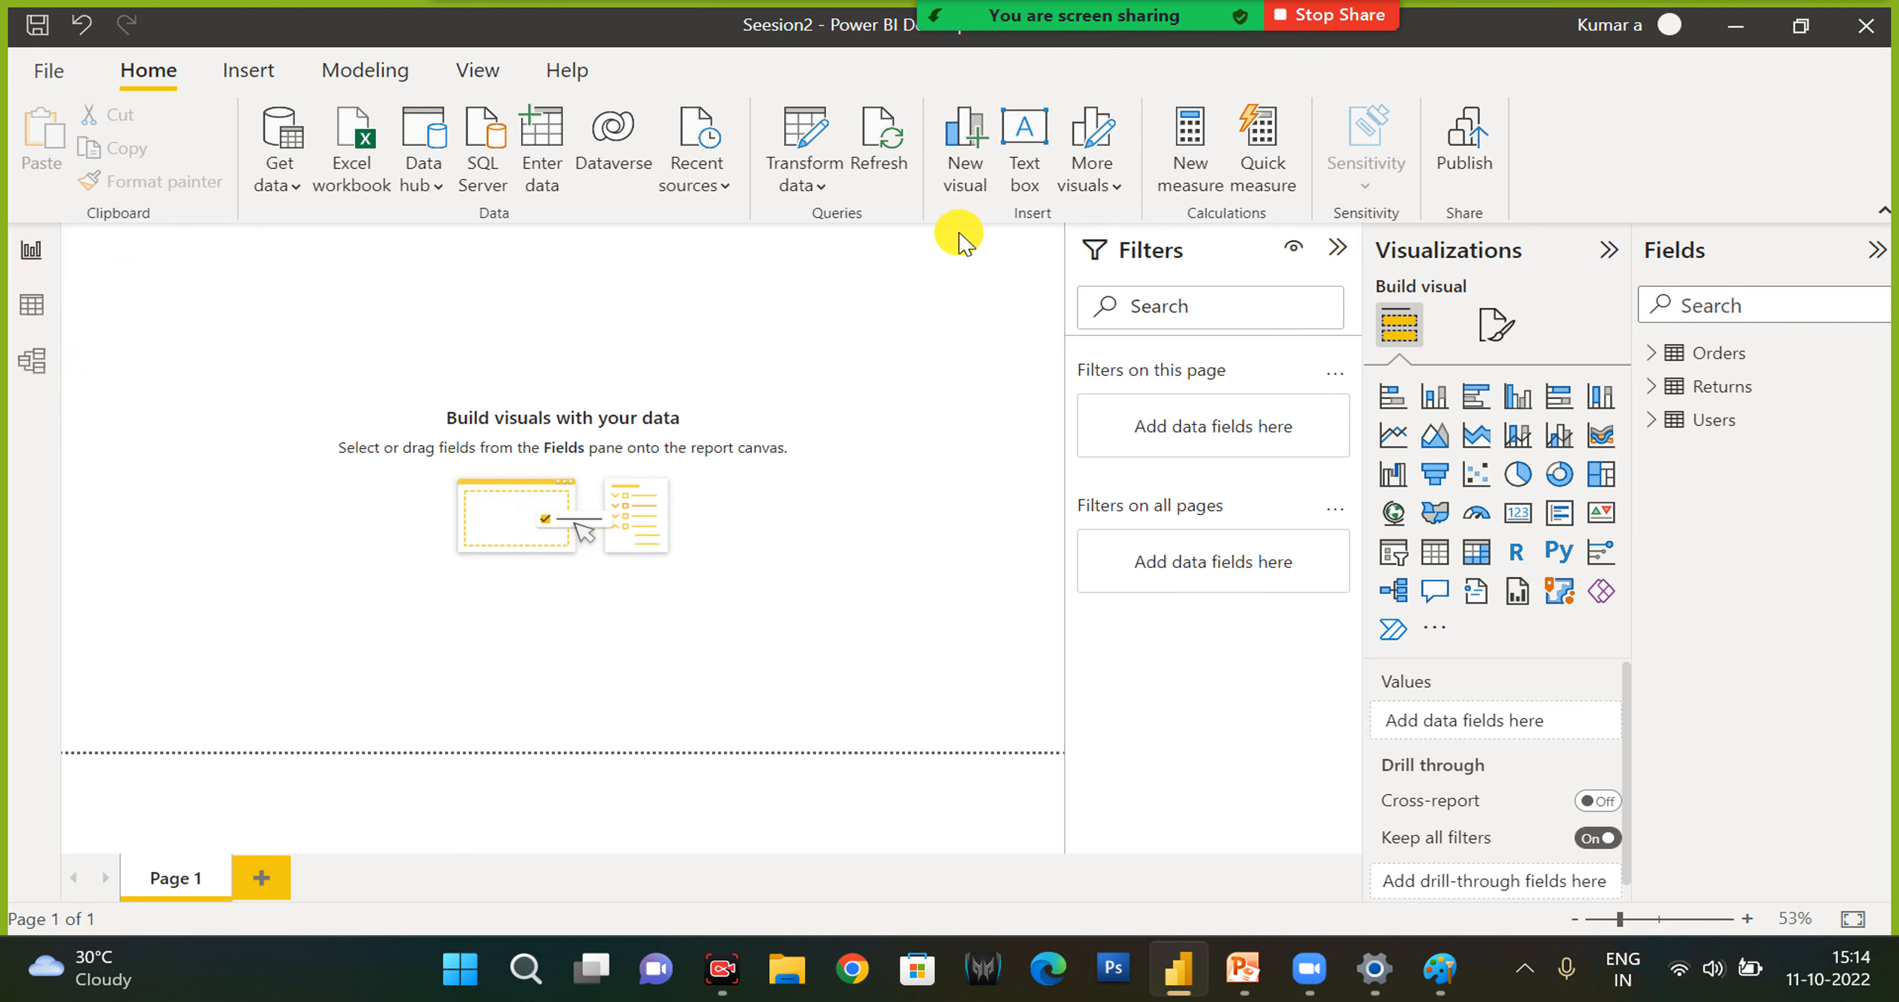
{"action": "left_click", "coordinate": [817, 190]}
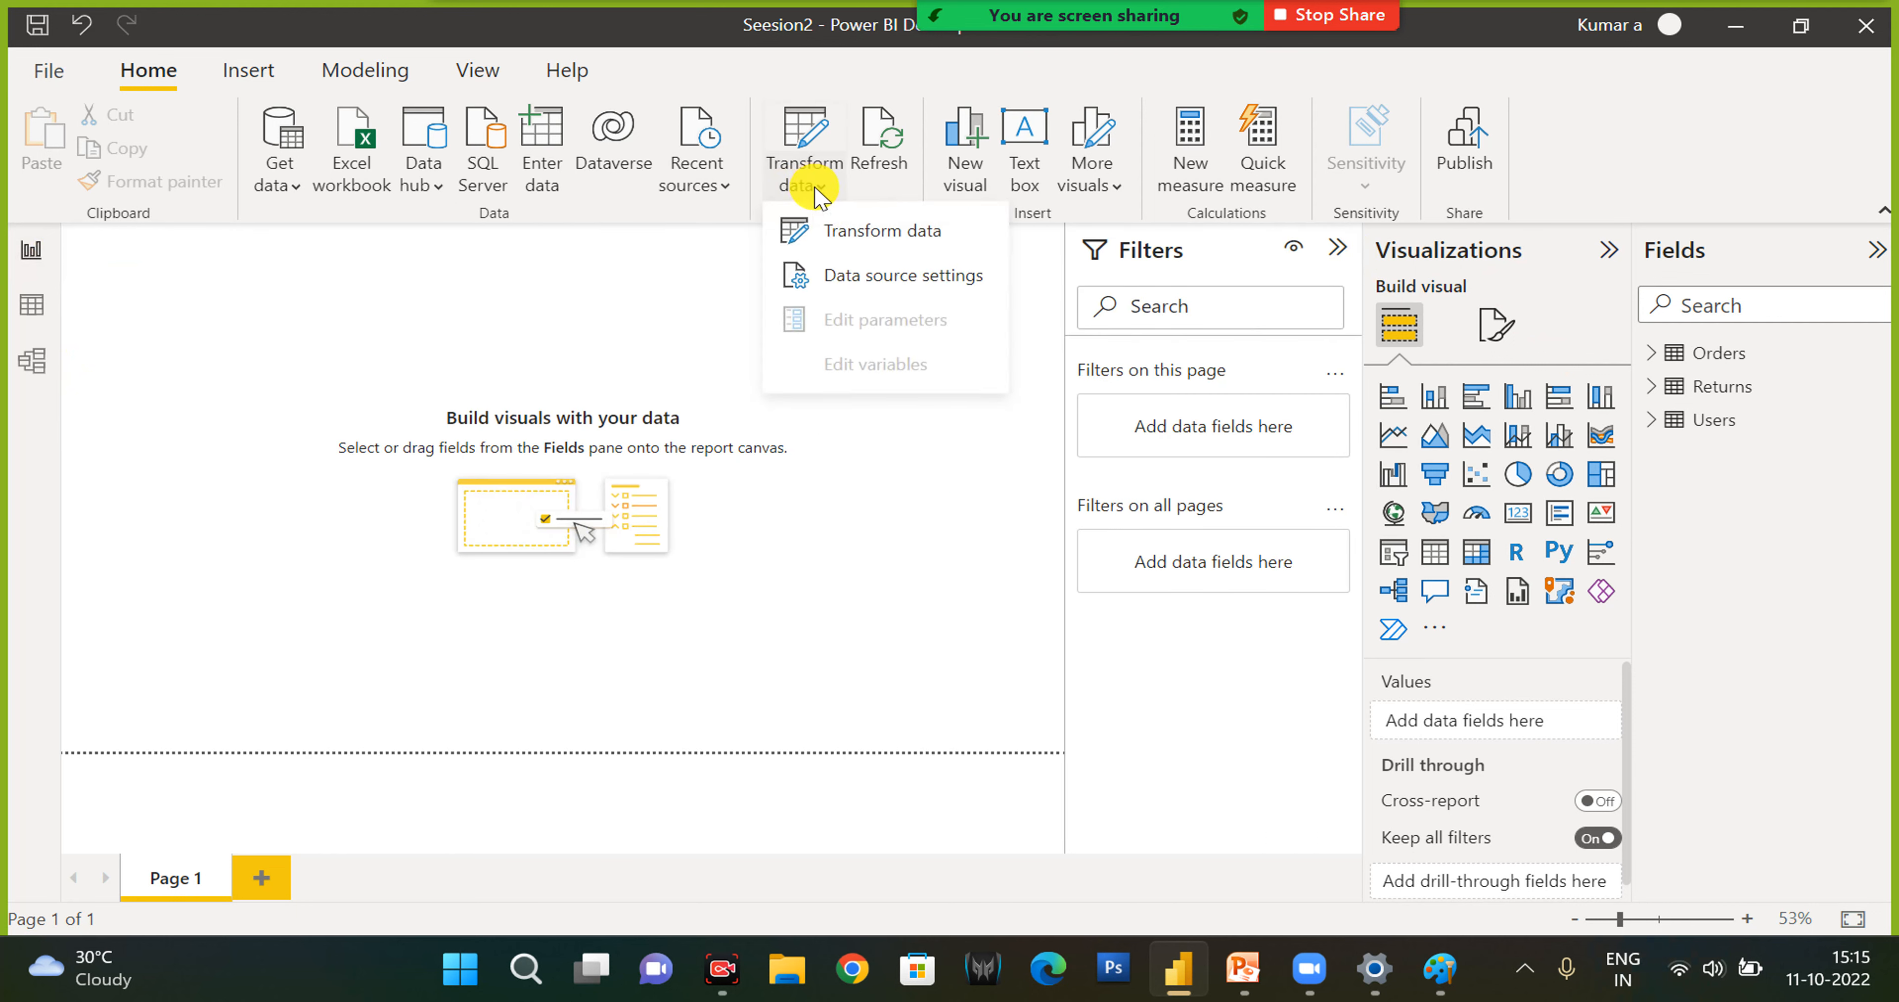
{"action": "left_click", "coordinate": [881, 244]}
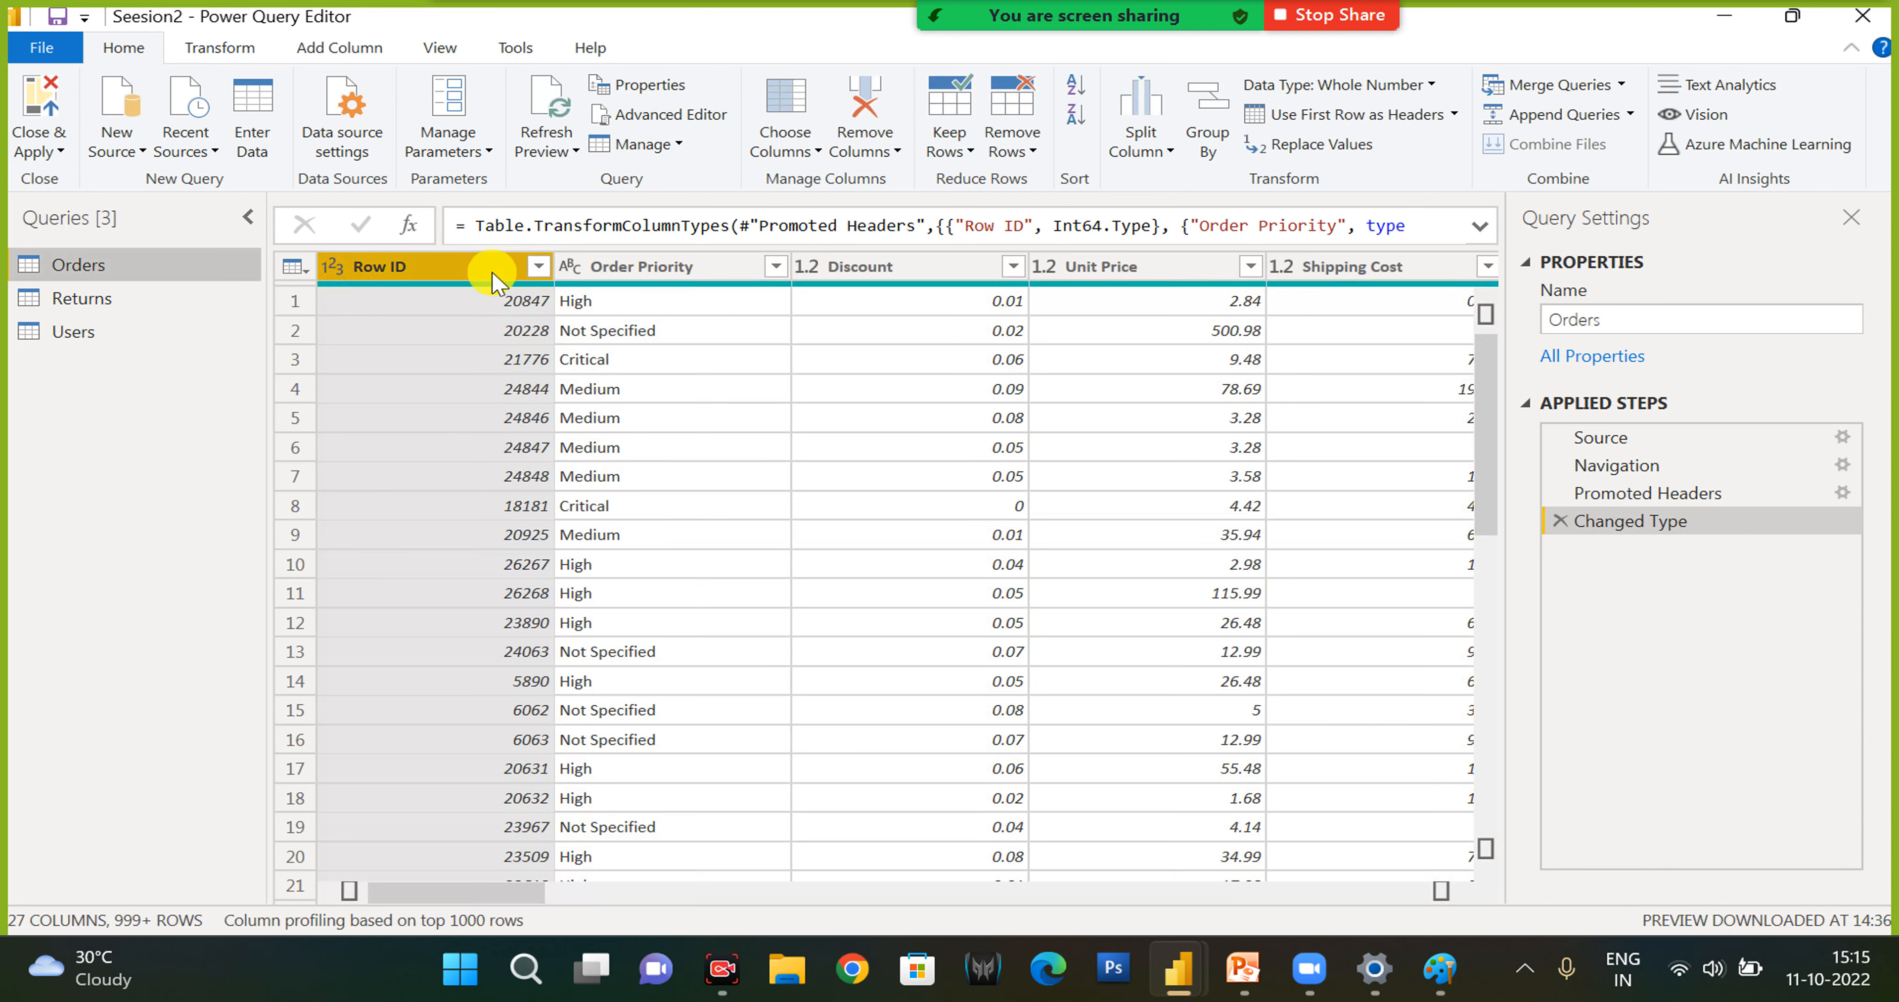
- Review the available new source types and the recent sources in the Power Query Editor
{"action": "left_click", "coordinate": [134, 150]}
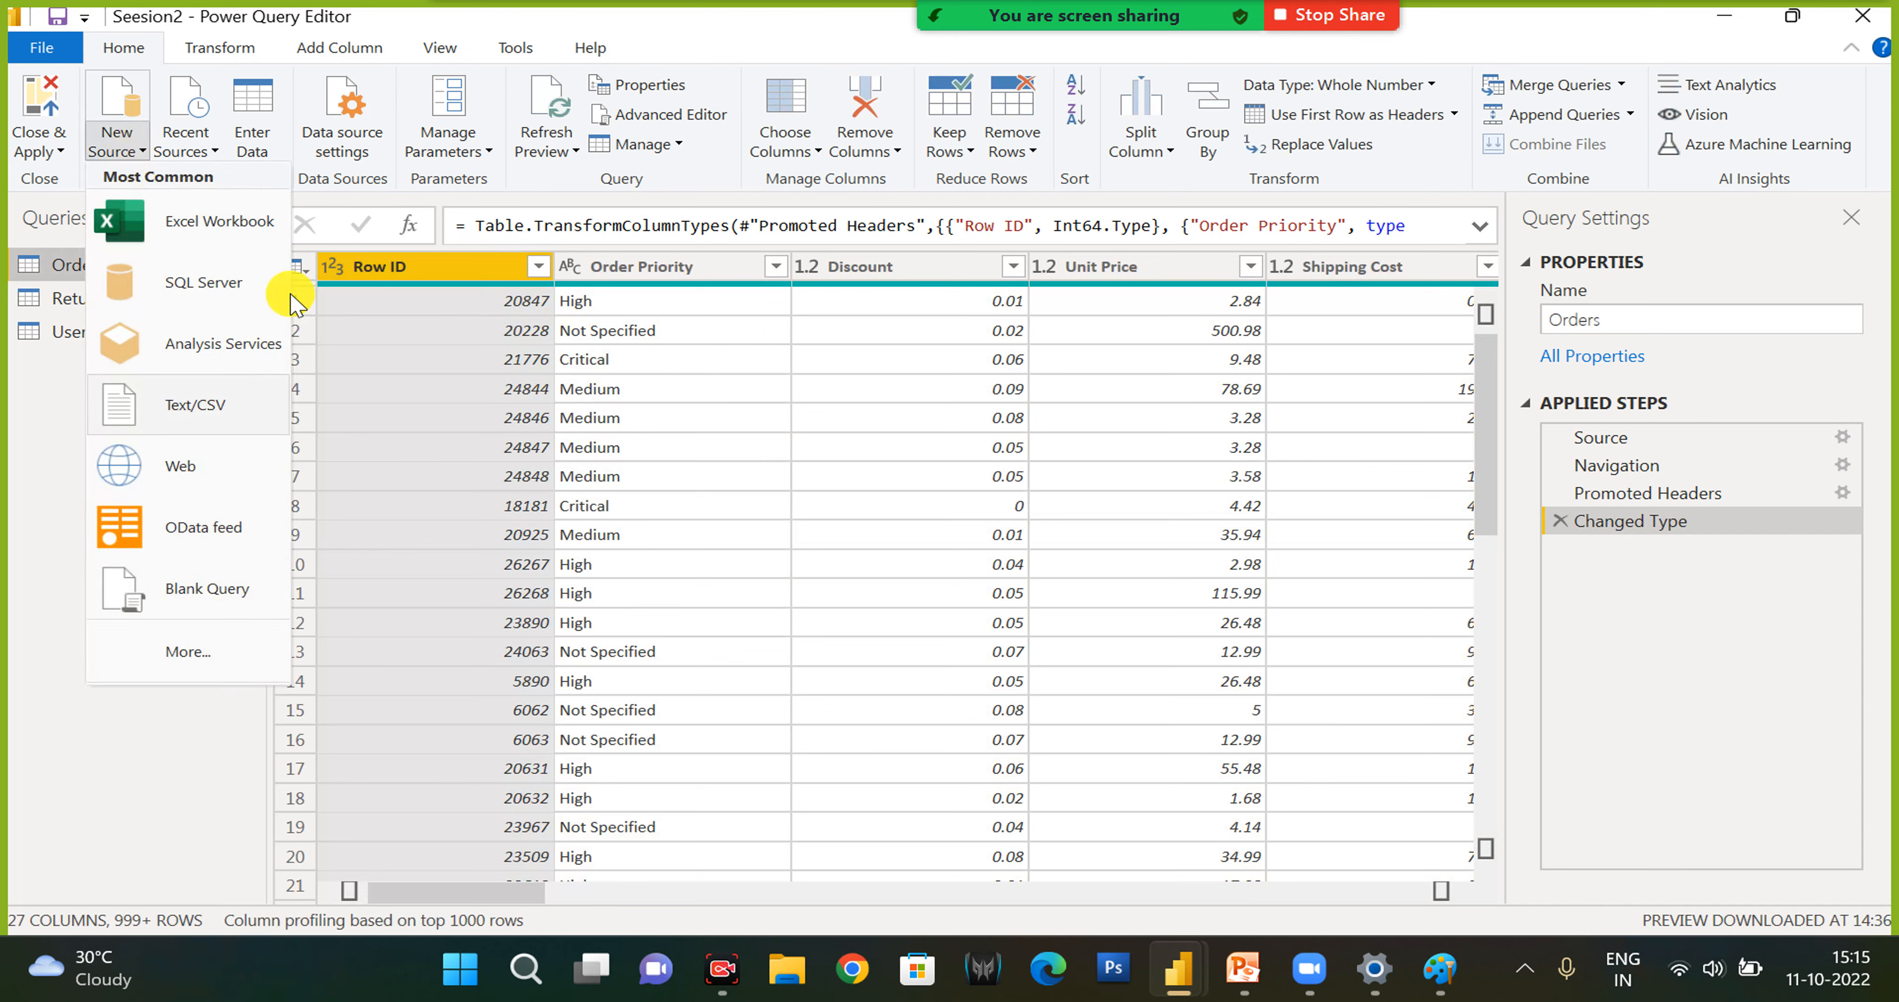
{"action": "left_click", "coordinate": [215, 155]}
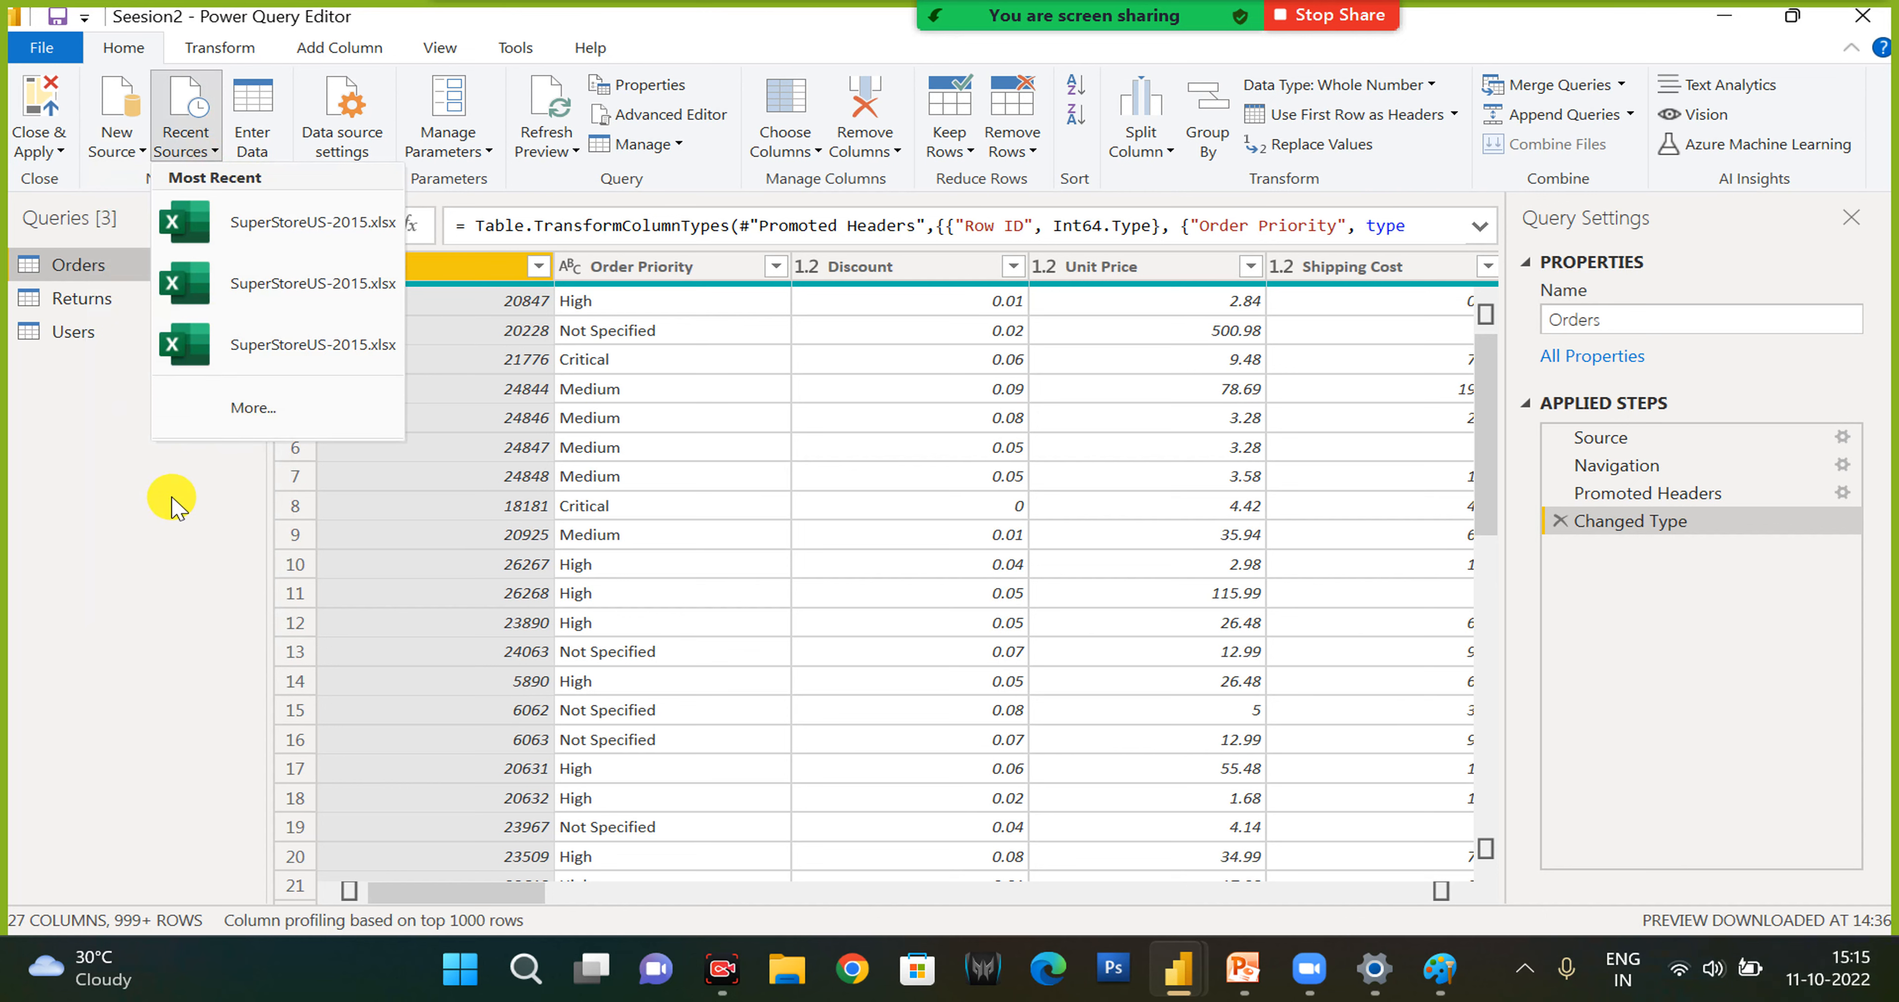
{"action": "left_click", "coordinate": [95, 546]}
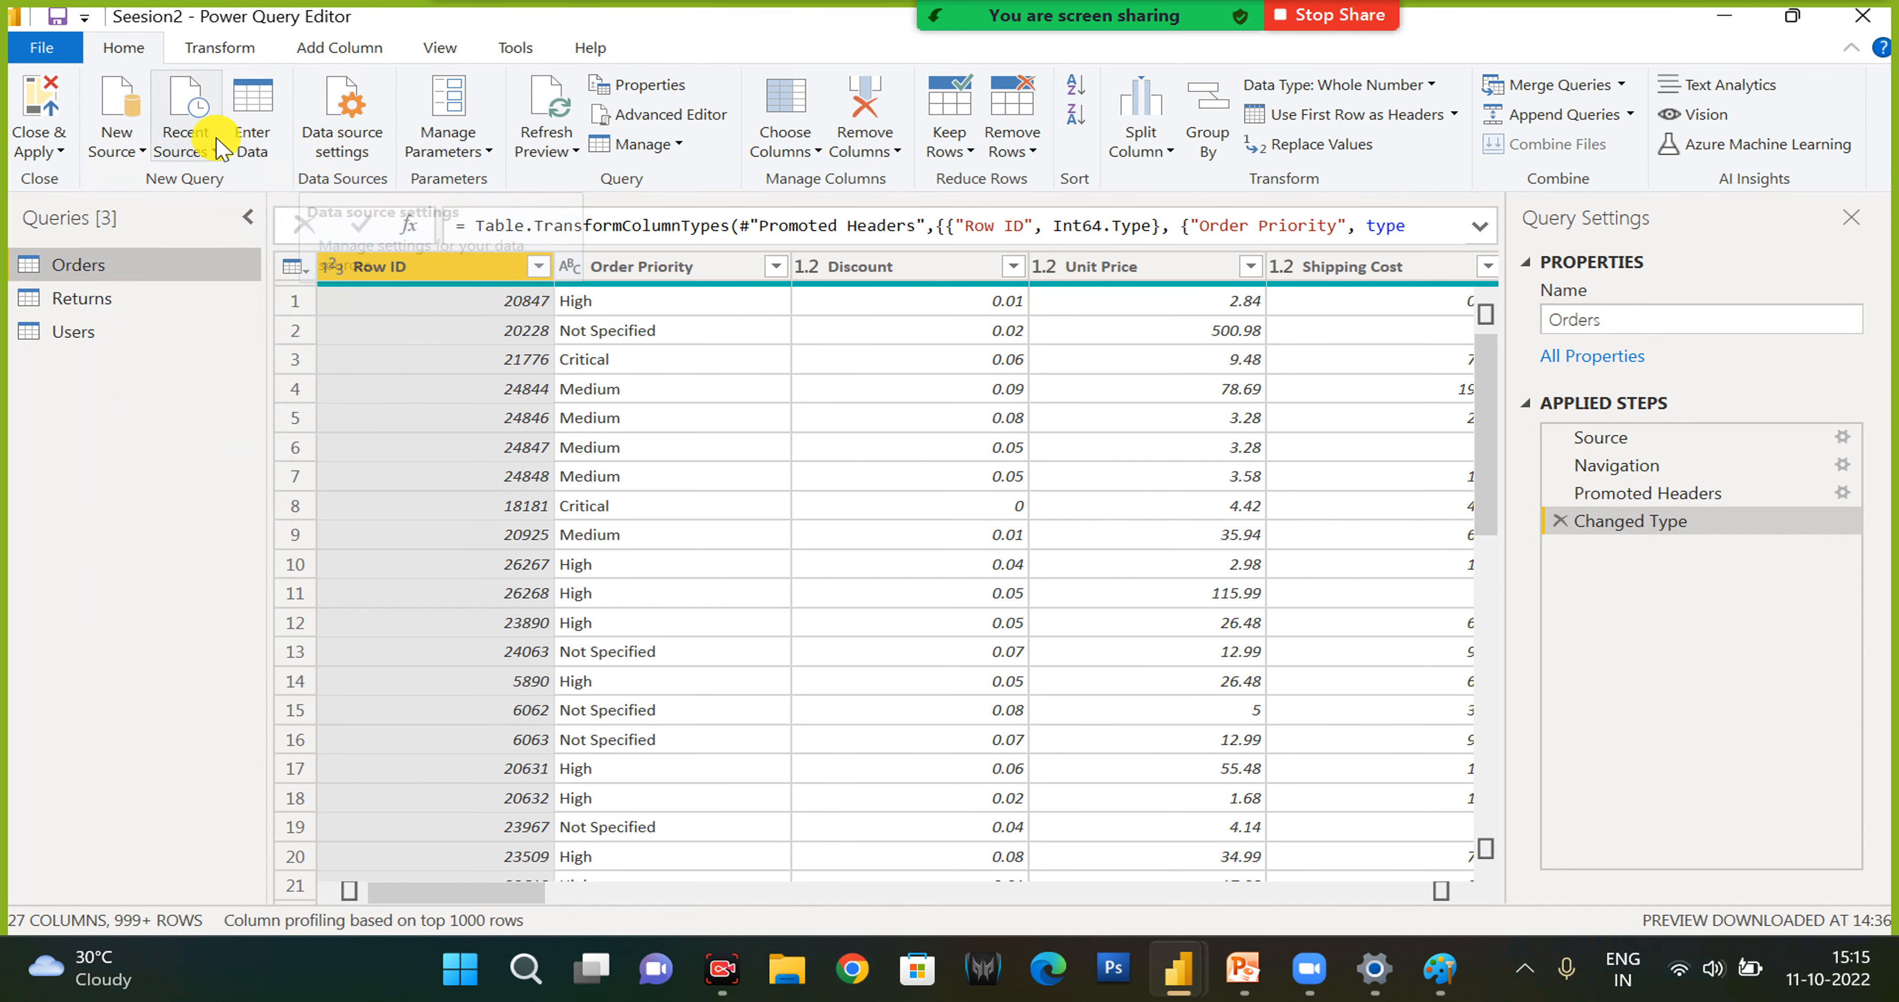
- Inspect the data source settings for global permissions and the current file, including the Excel workbook's source-change options
{"action": "left_click", "coordinate": [374, 143]}
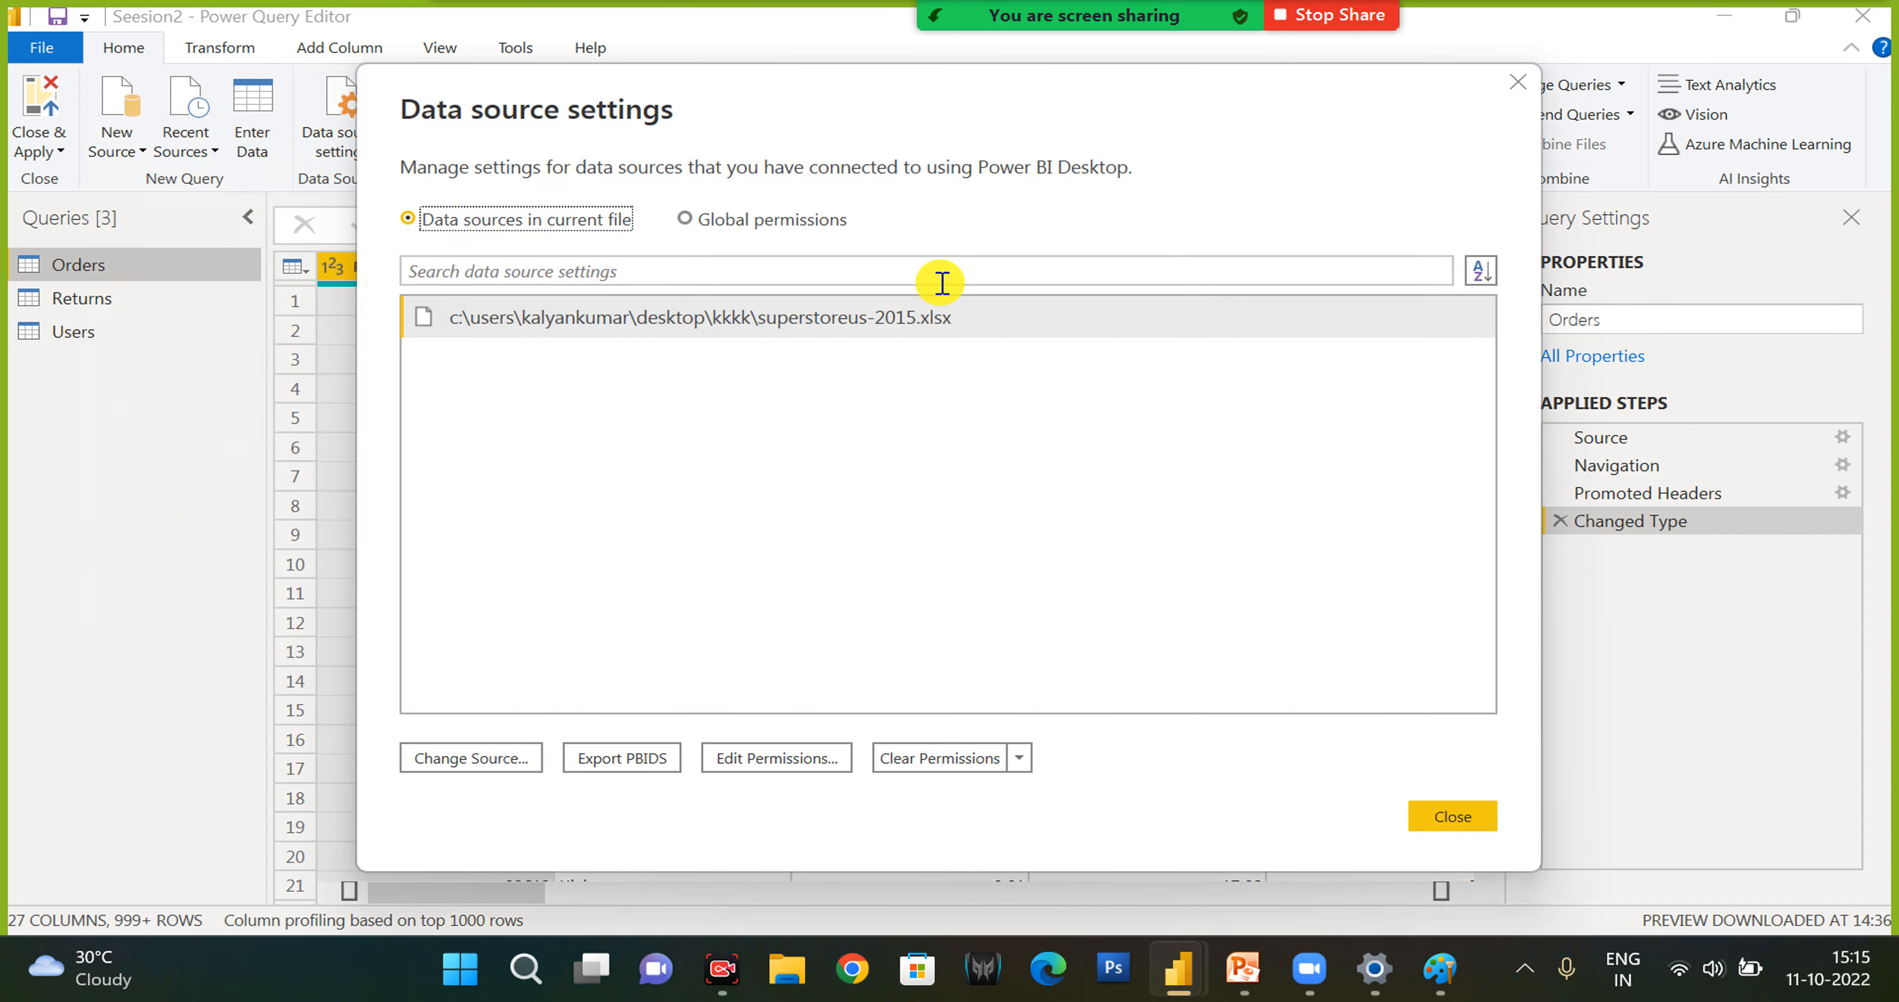
{"action": "left_click", "coordinate": [684, 219]}
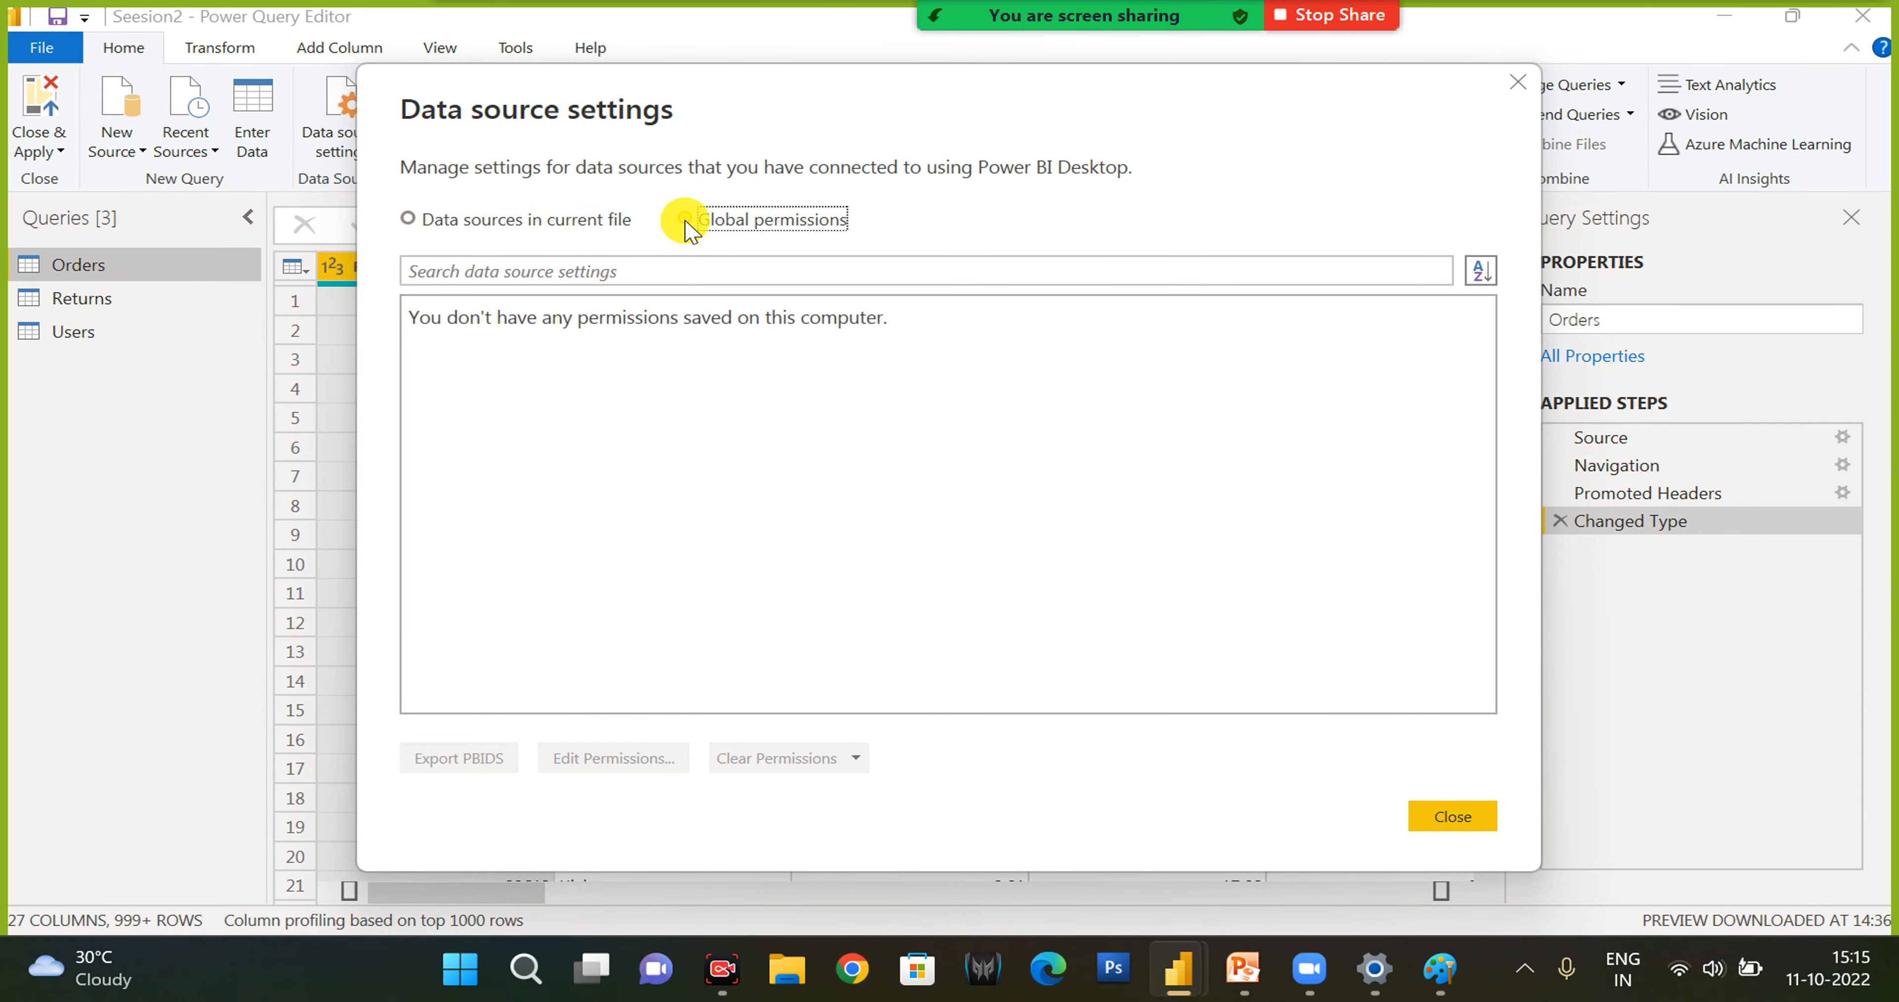
{"action": "left_click", "coordinate": [408, 219]}
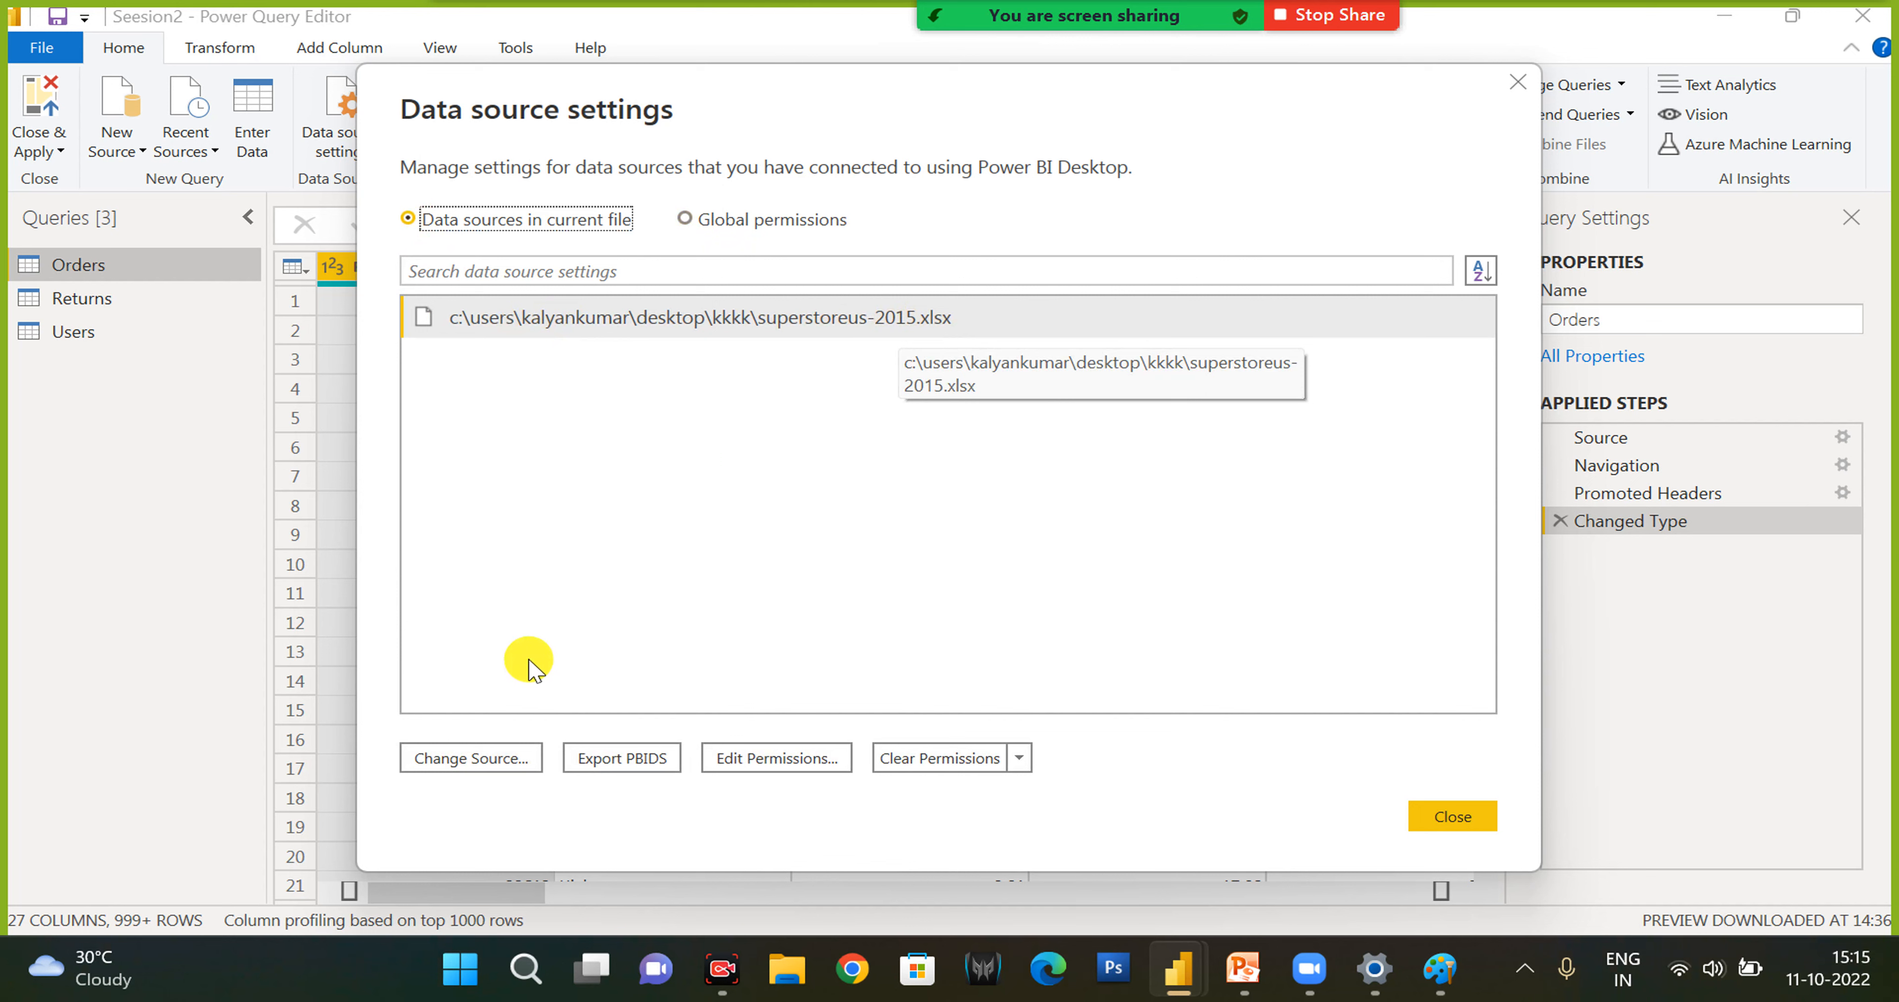
{"action": "left_click", "coordinate": [490, 766]}
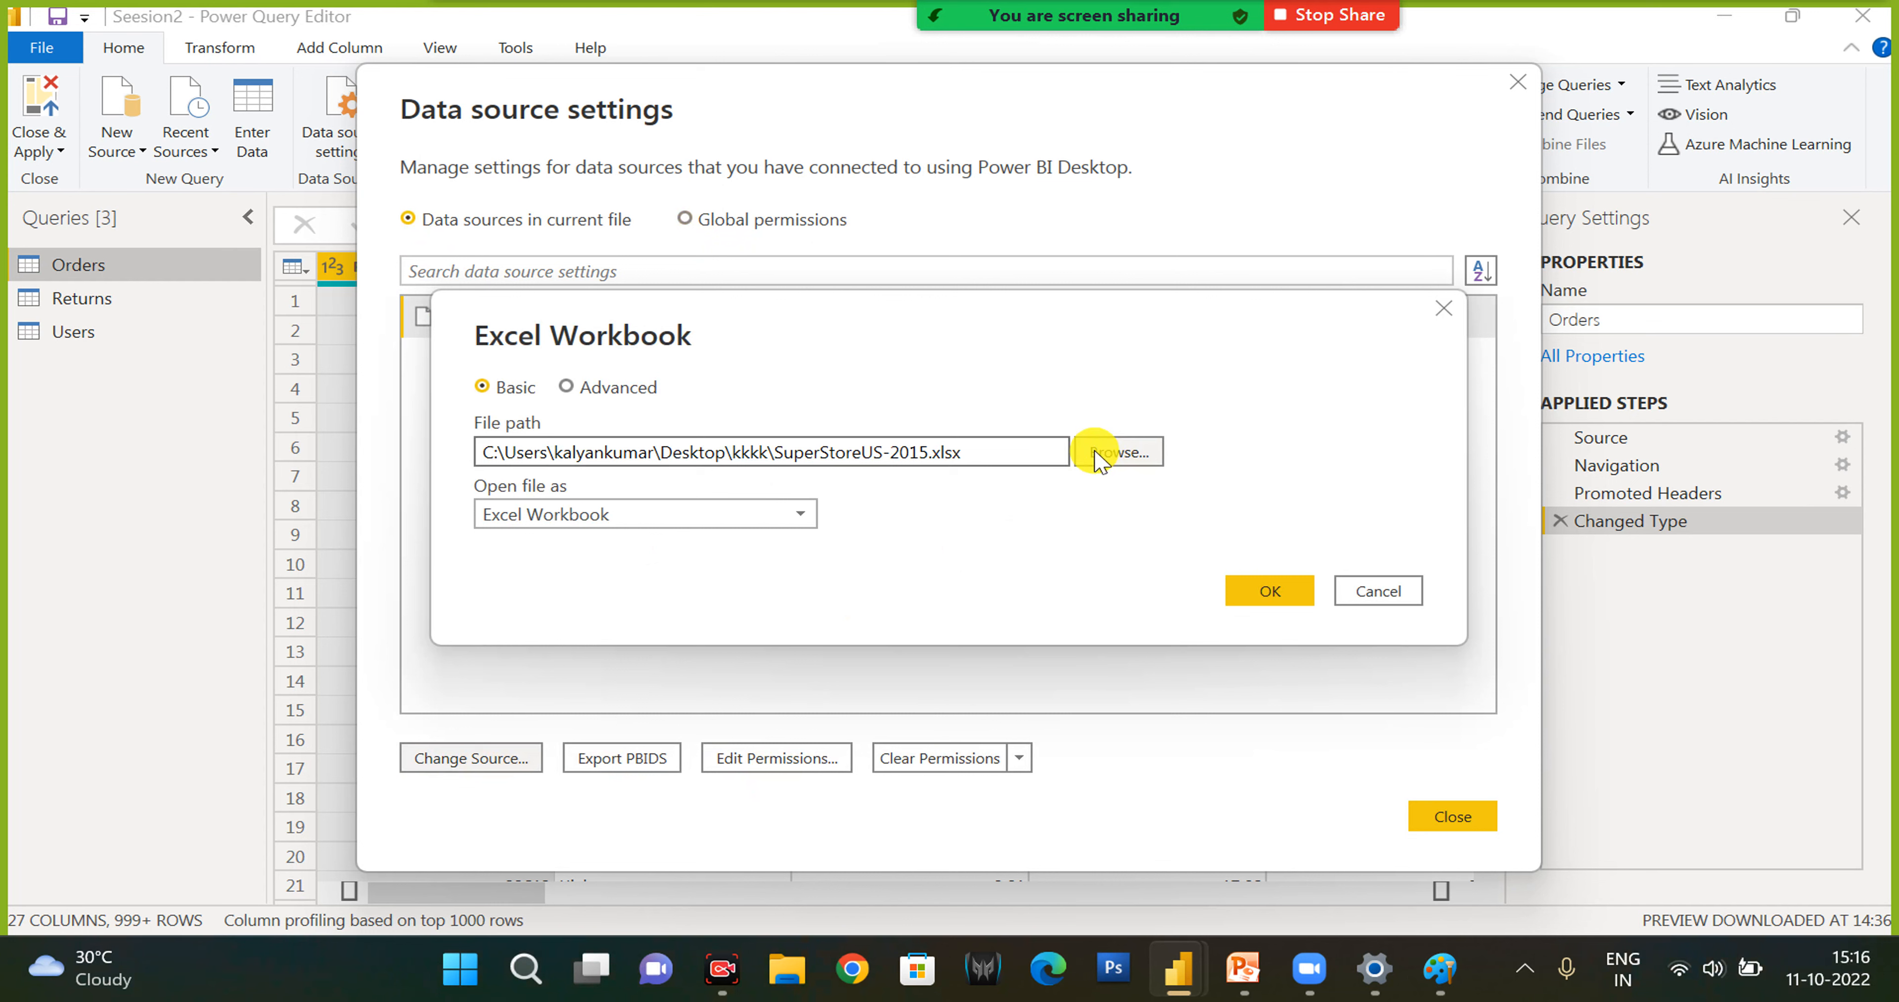
{"action": "left_click", "coordinate": [1376, 599]}
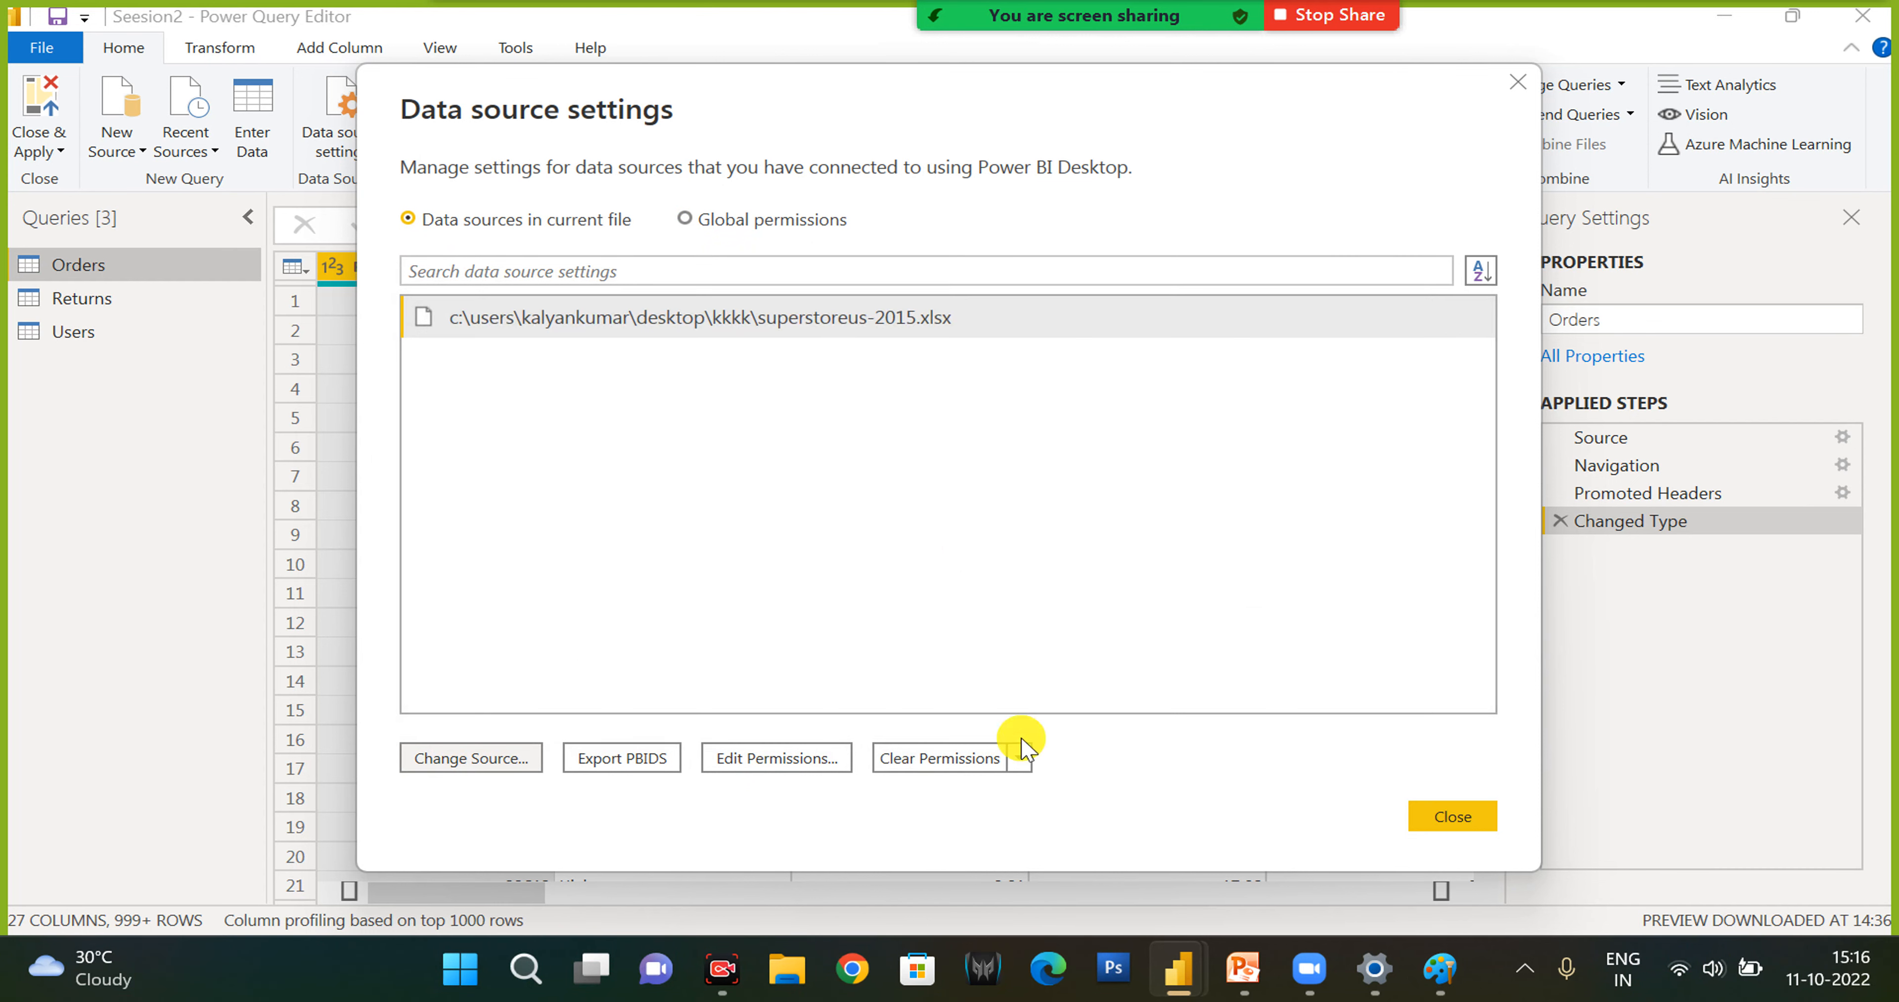
- Review the privacy level options for the superstoreus-2015.xlsx source without changing them, and close the data source settings
{"action": "left_click", "coordinate": [802, 764]}
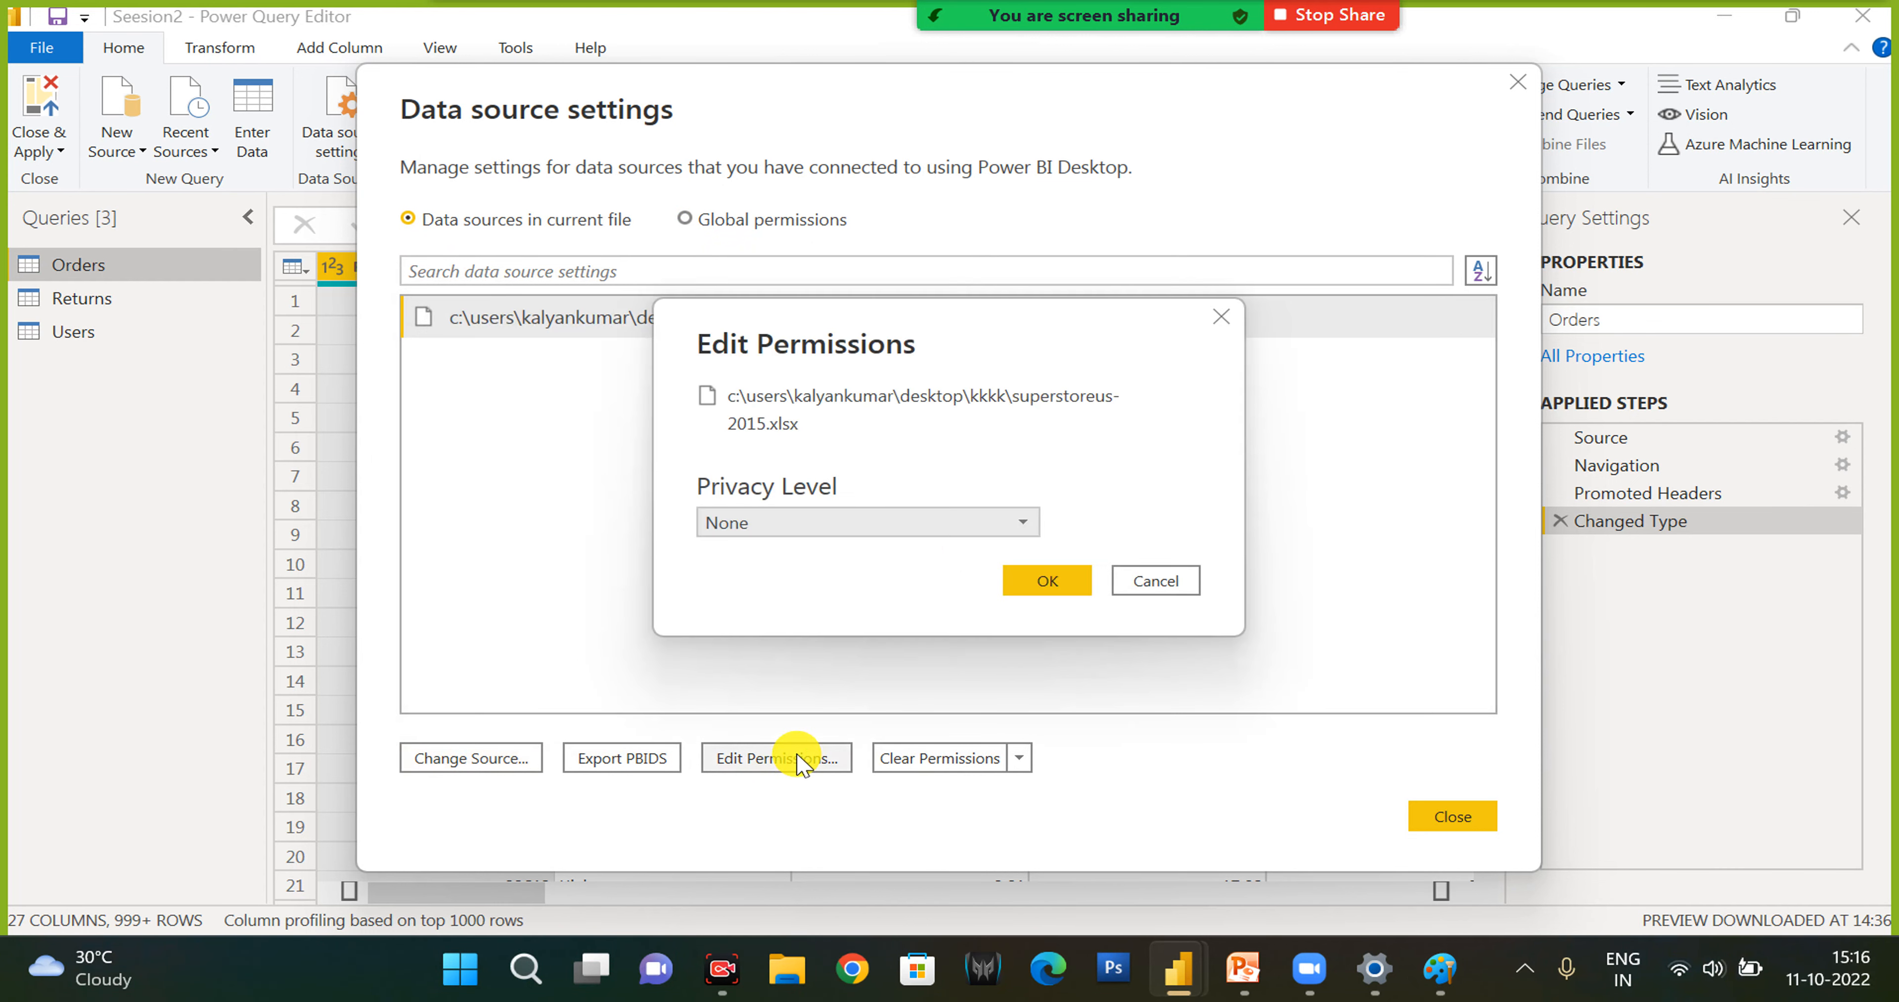
{"action": "left_click", "coordinate": [837, 522]}
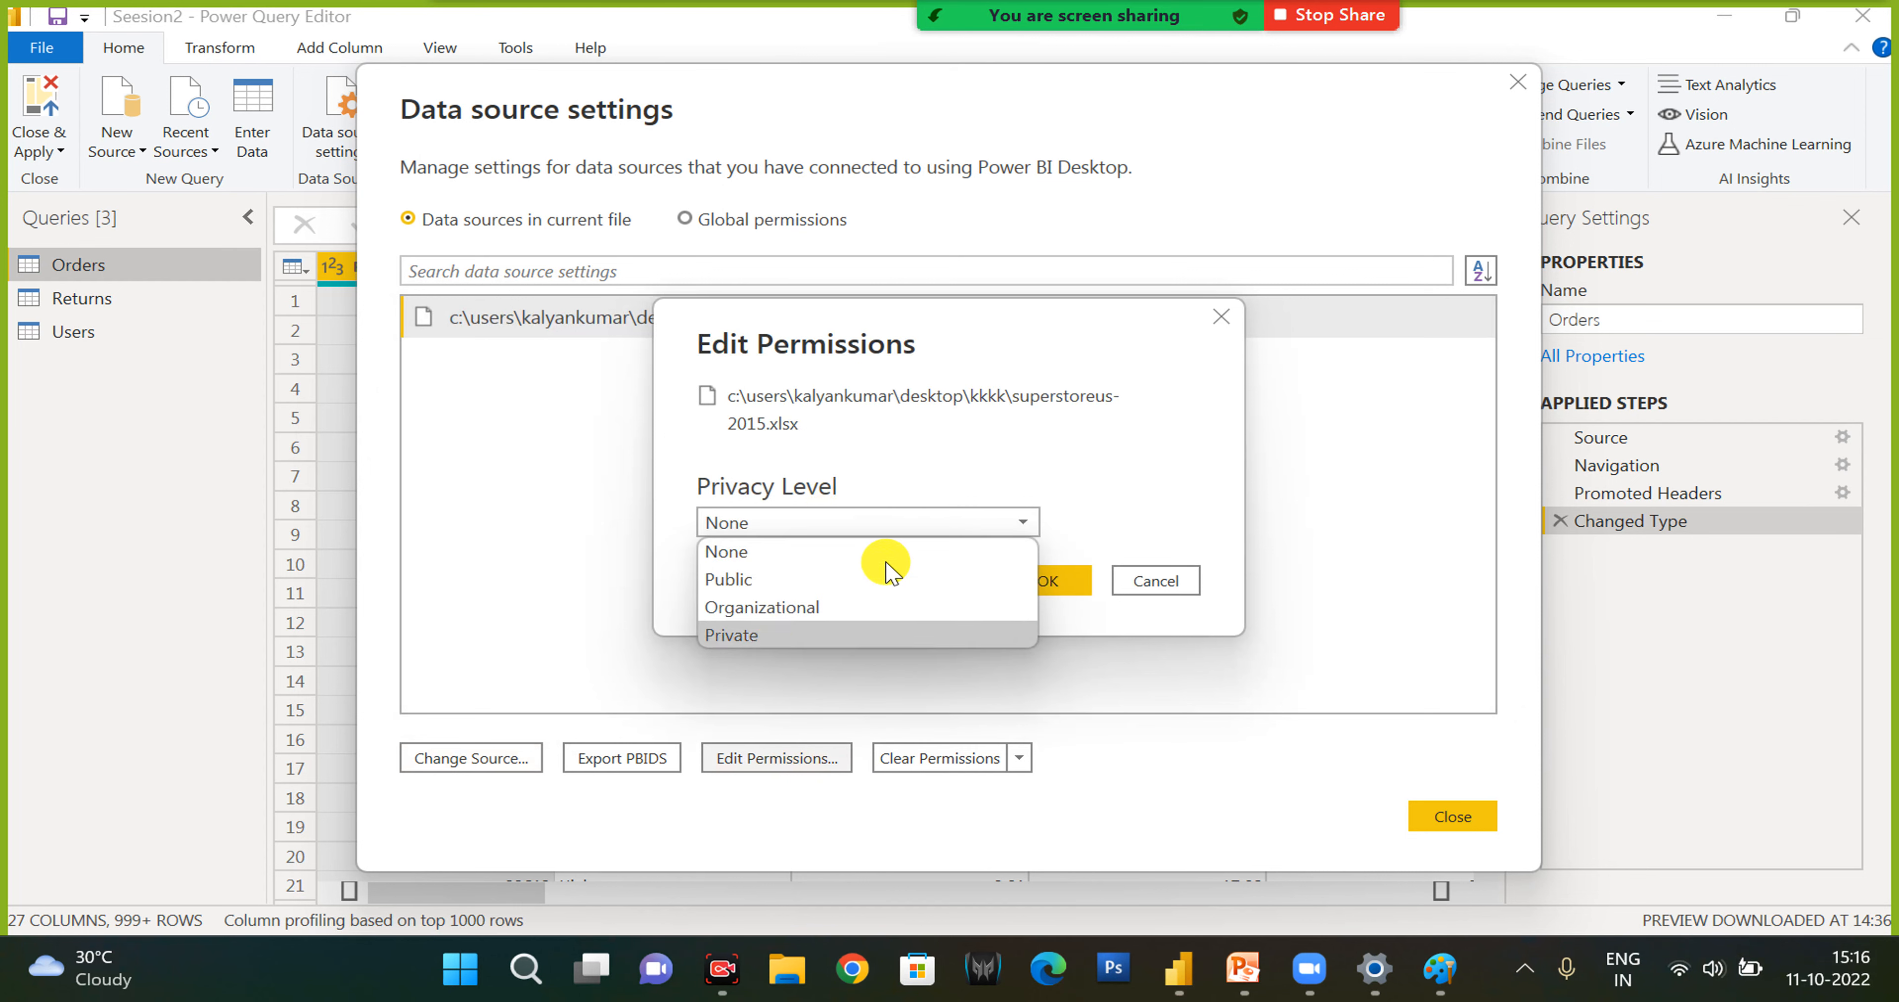
{"action": "left_click", "coordinate": [996, 471]}
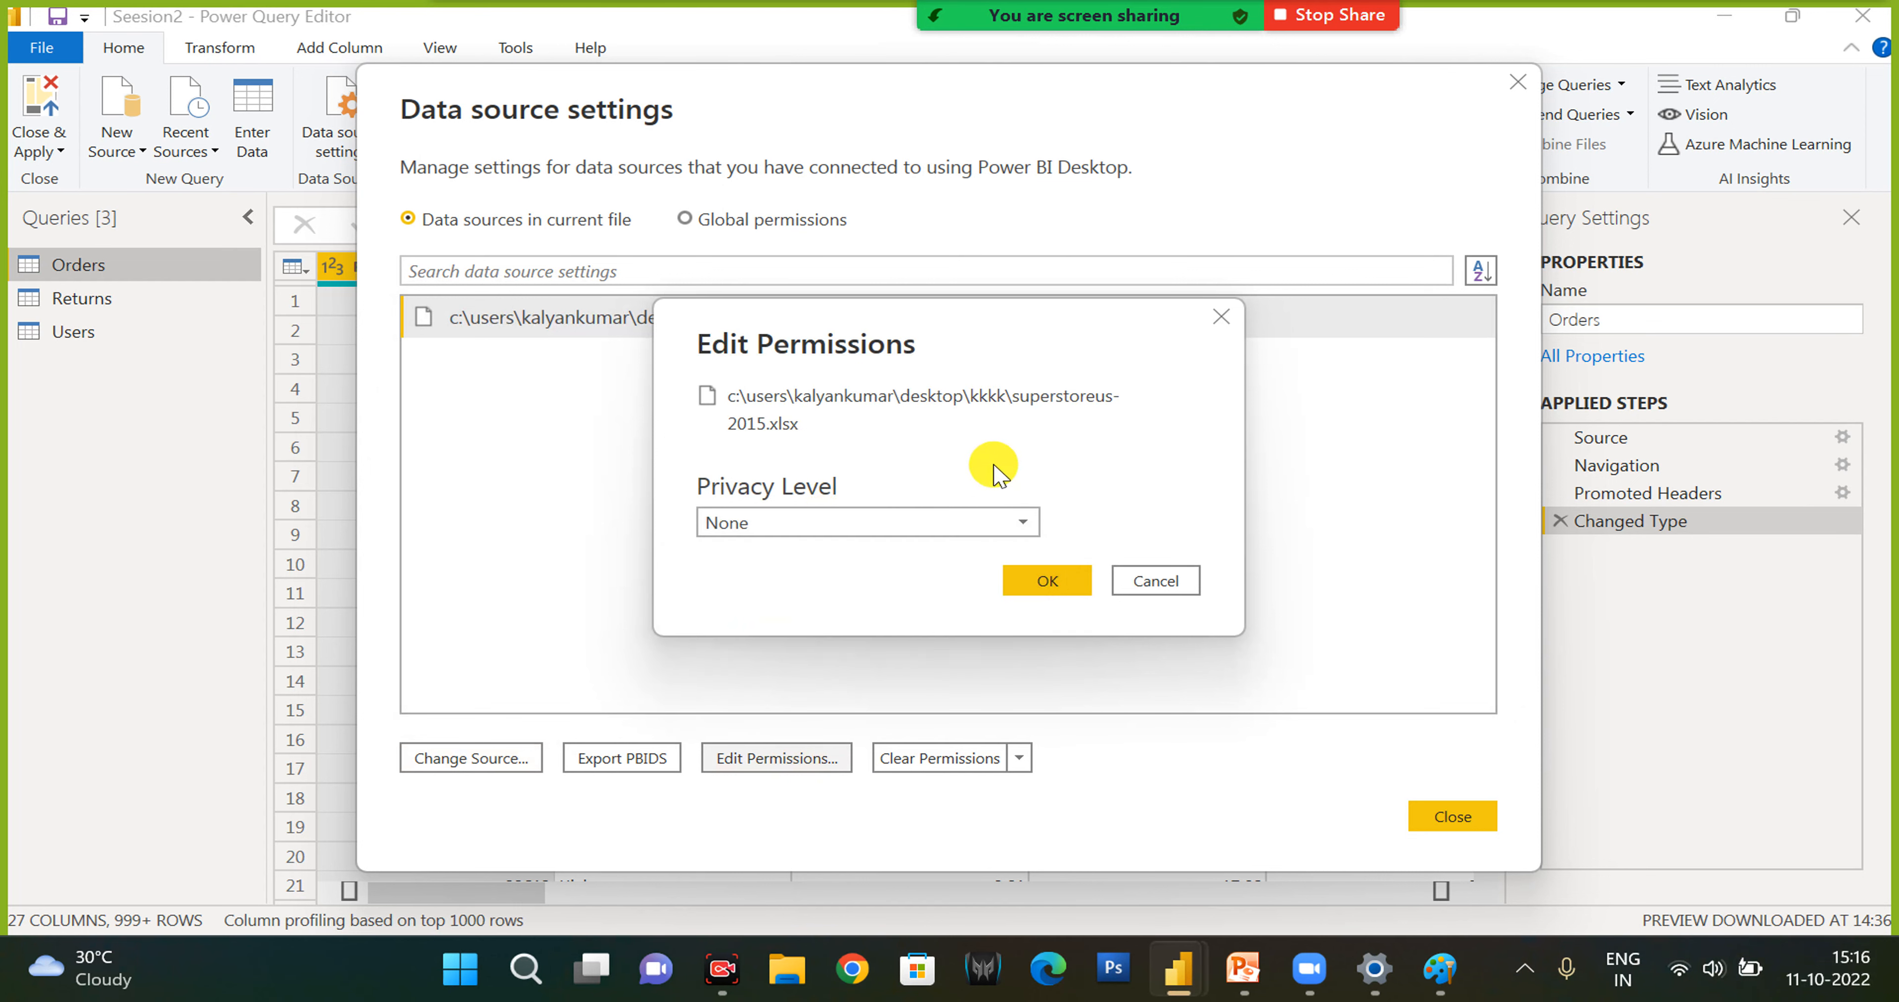
{"action": "left_click", "coordinate": [1155, 580]}
{"action": "left_click", "coordinate": [1444, 817]}
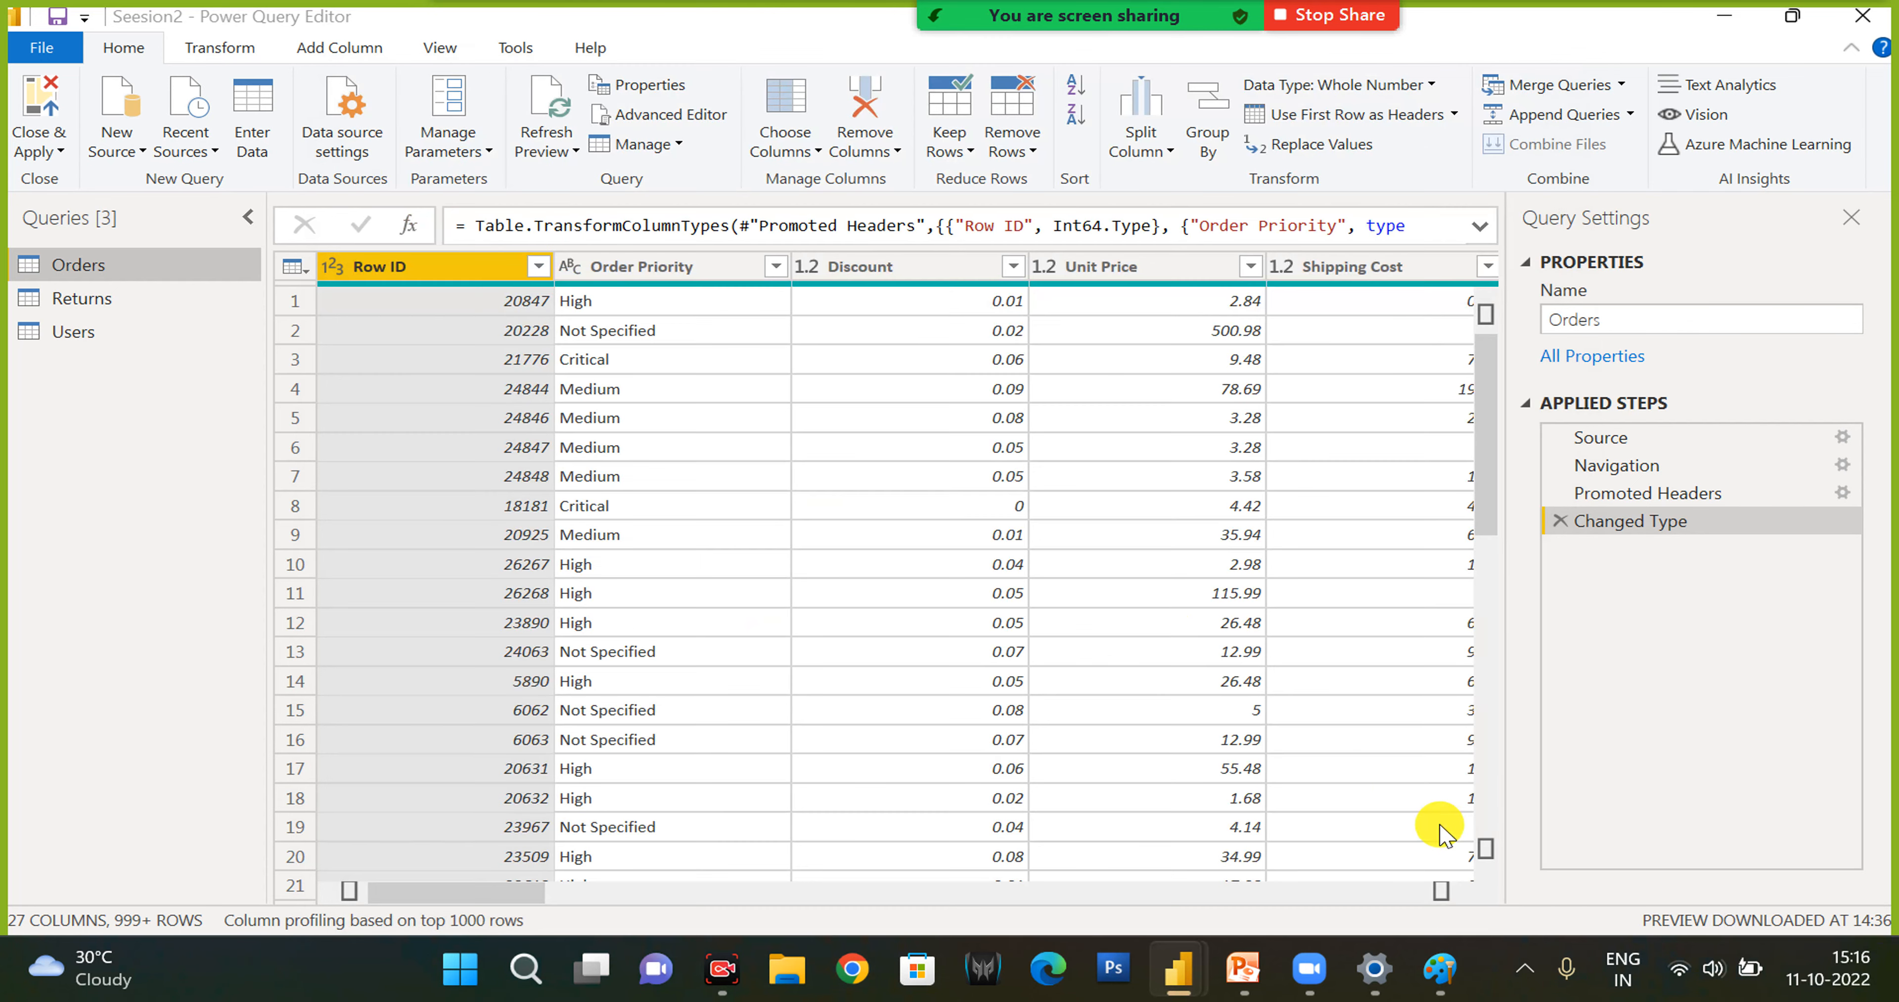
- Review the parameter management options, refresh the preview of the Orders query, and look over the available refresh options
{"action": "left_click", "coordinate": [475, 158]}
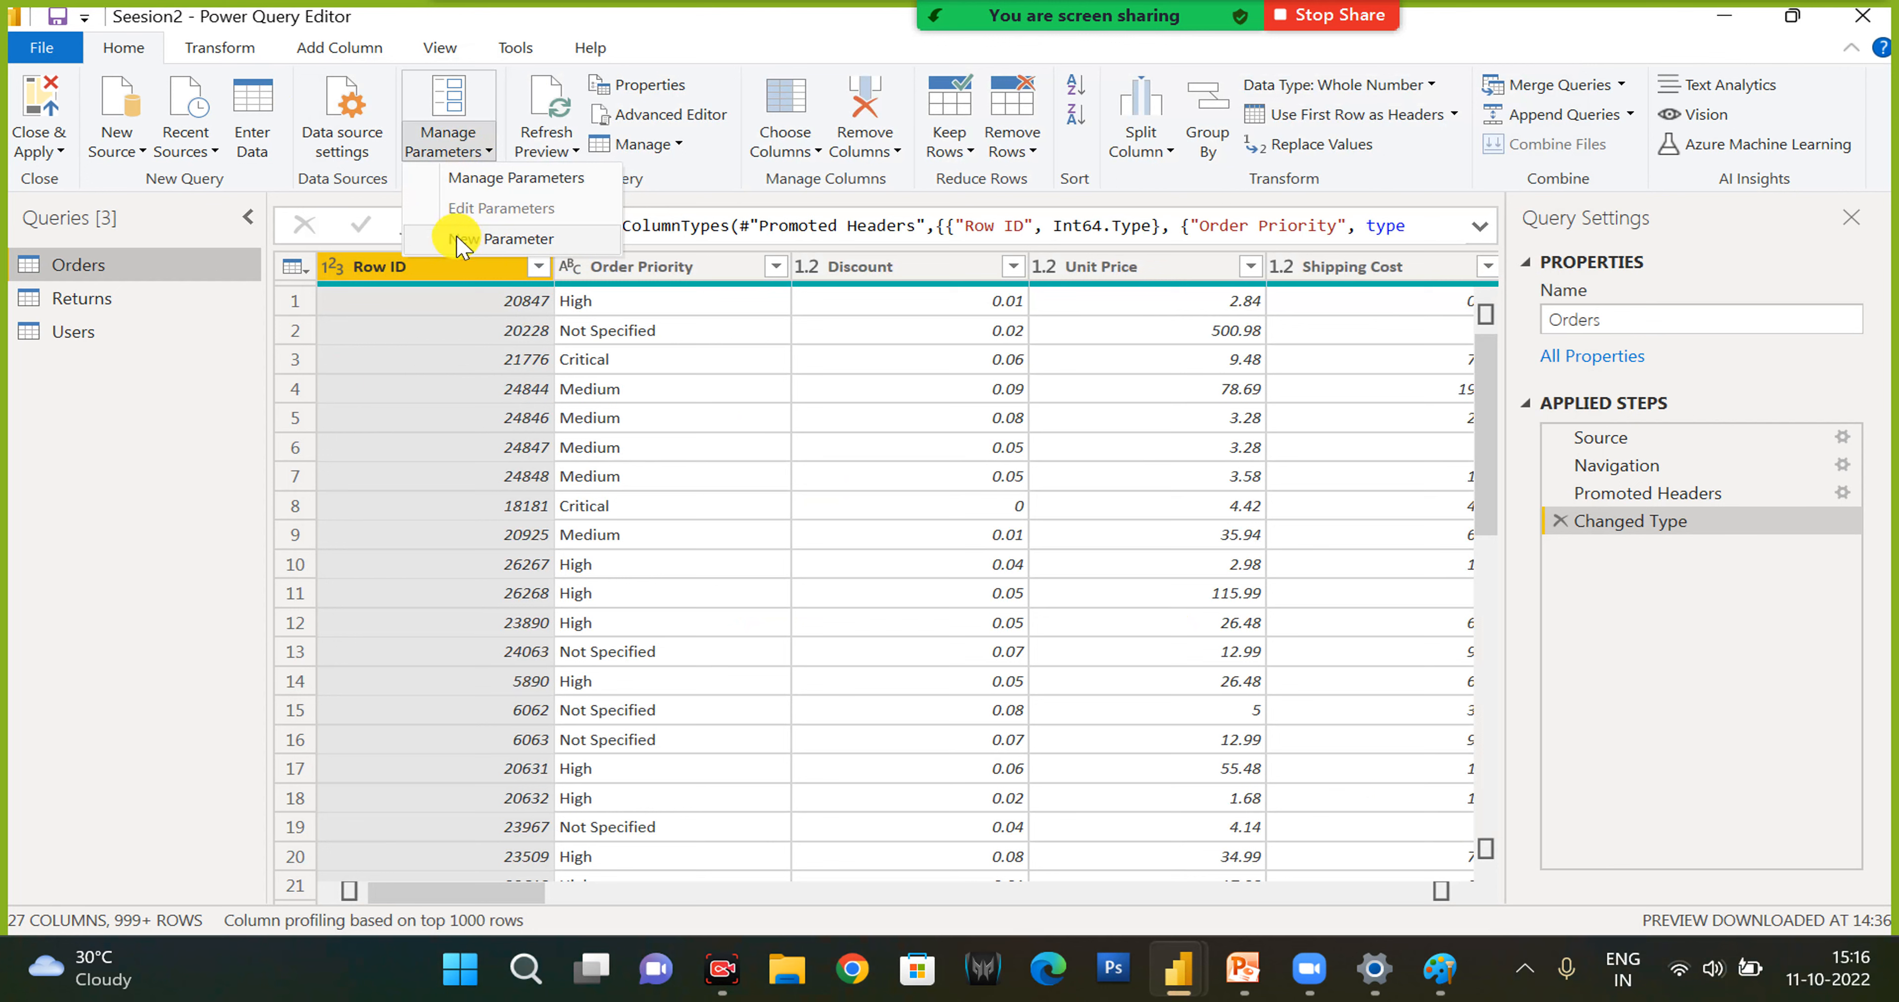
{"action": "left_click", "coordinate": [592, 154]}
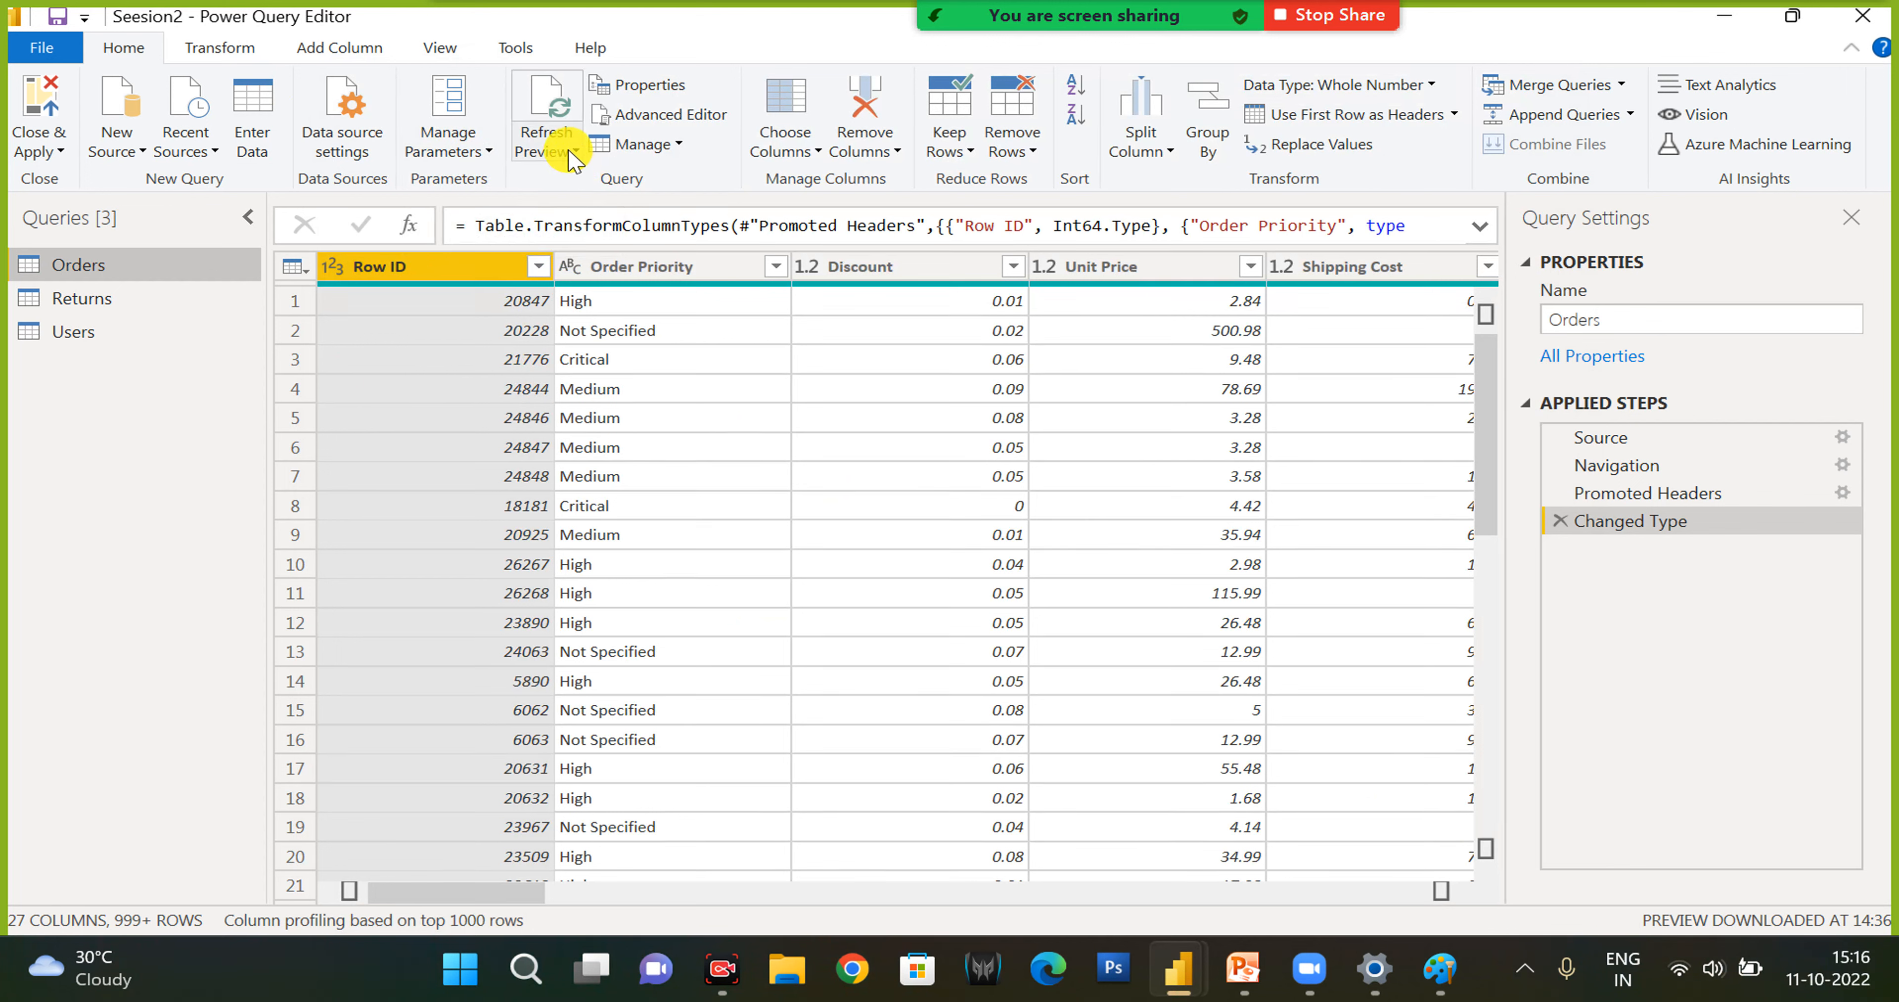
{"action": "left_click", "coordinate": [572, 154]}
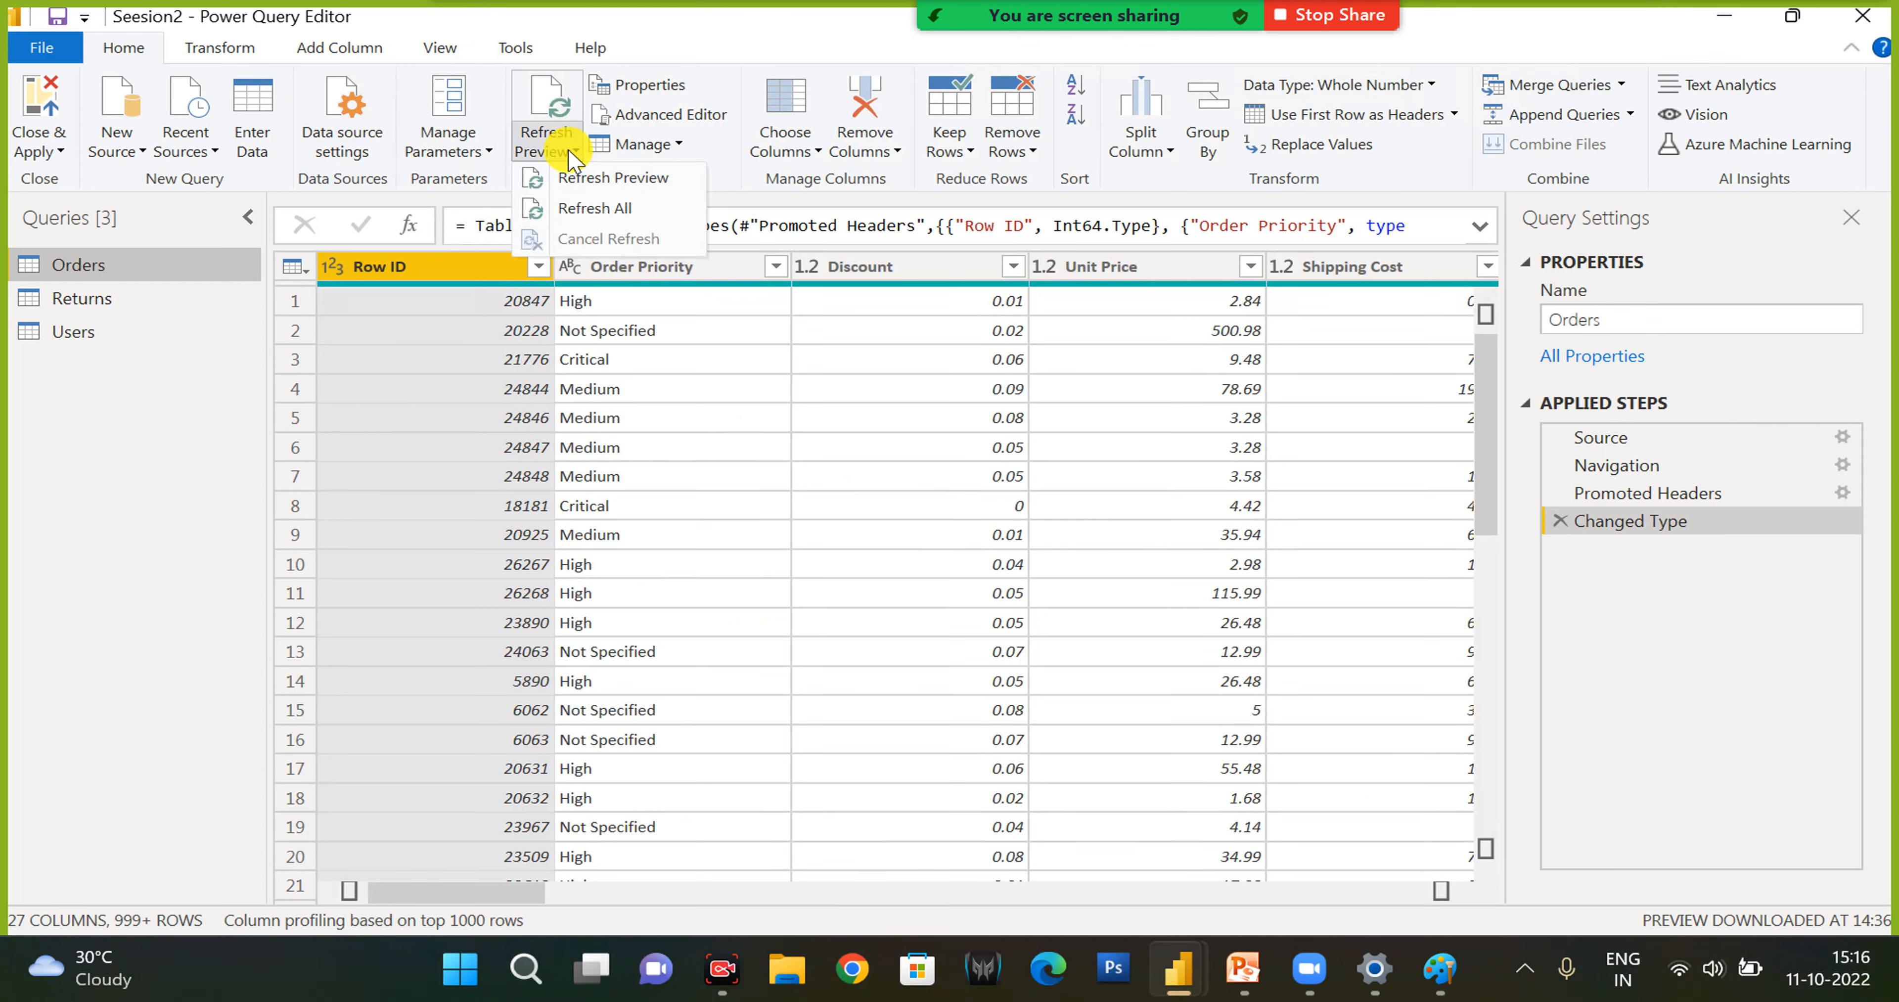
{"action": "left_click", "coordinate": [579, 188]}
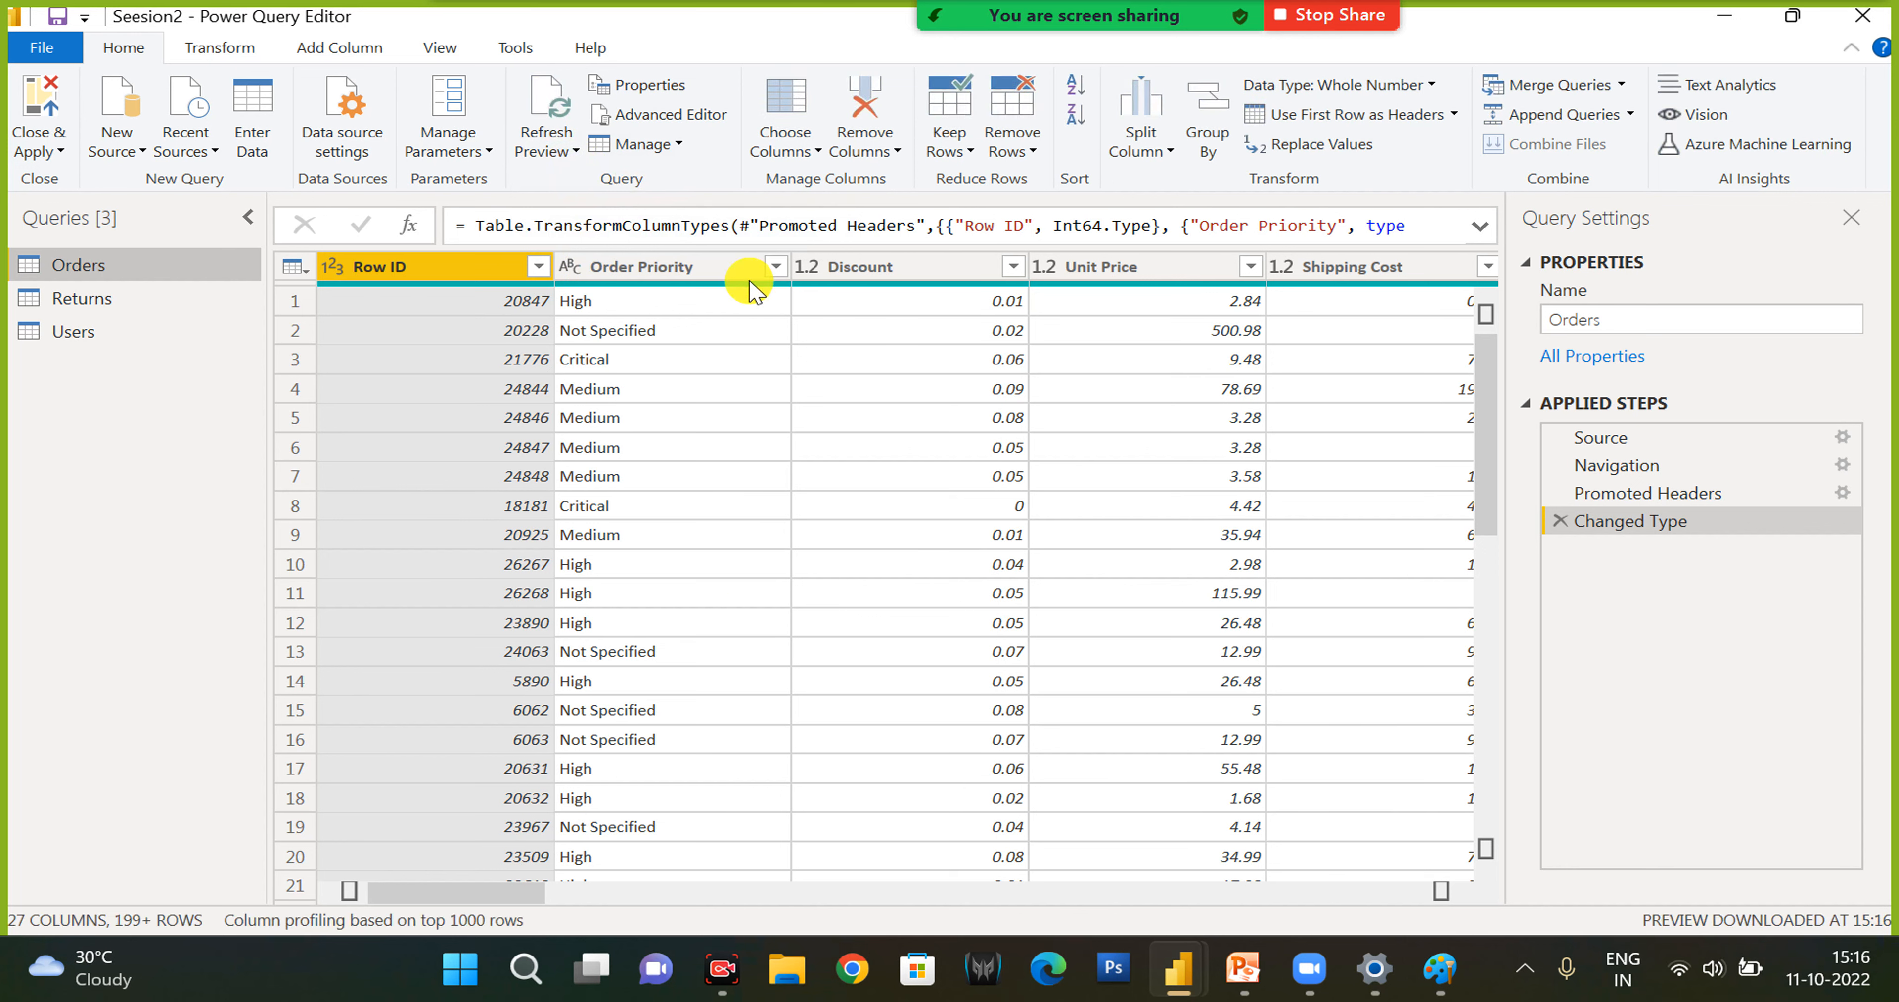
{"action": "left_click", "coordinate": [486, 151]}
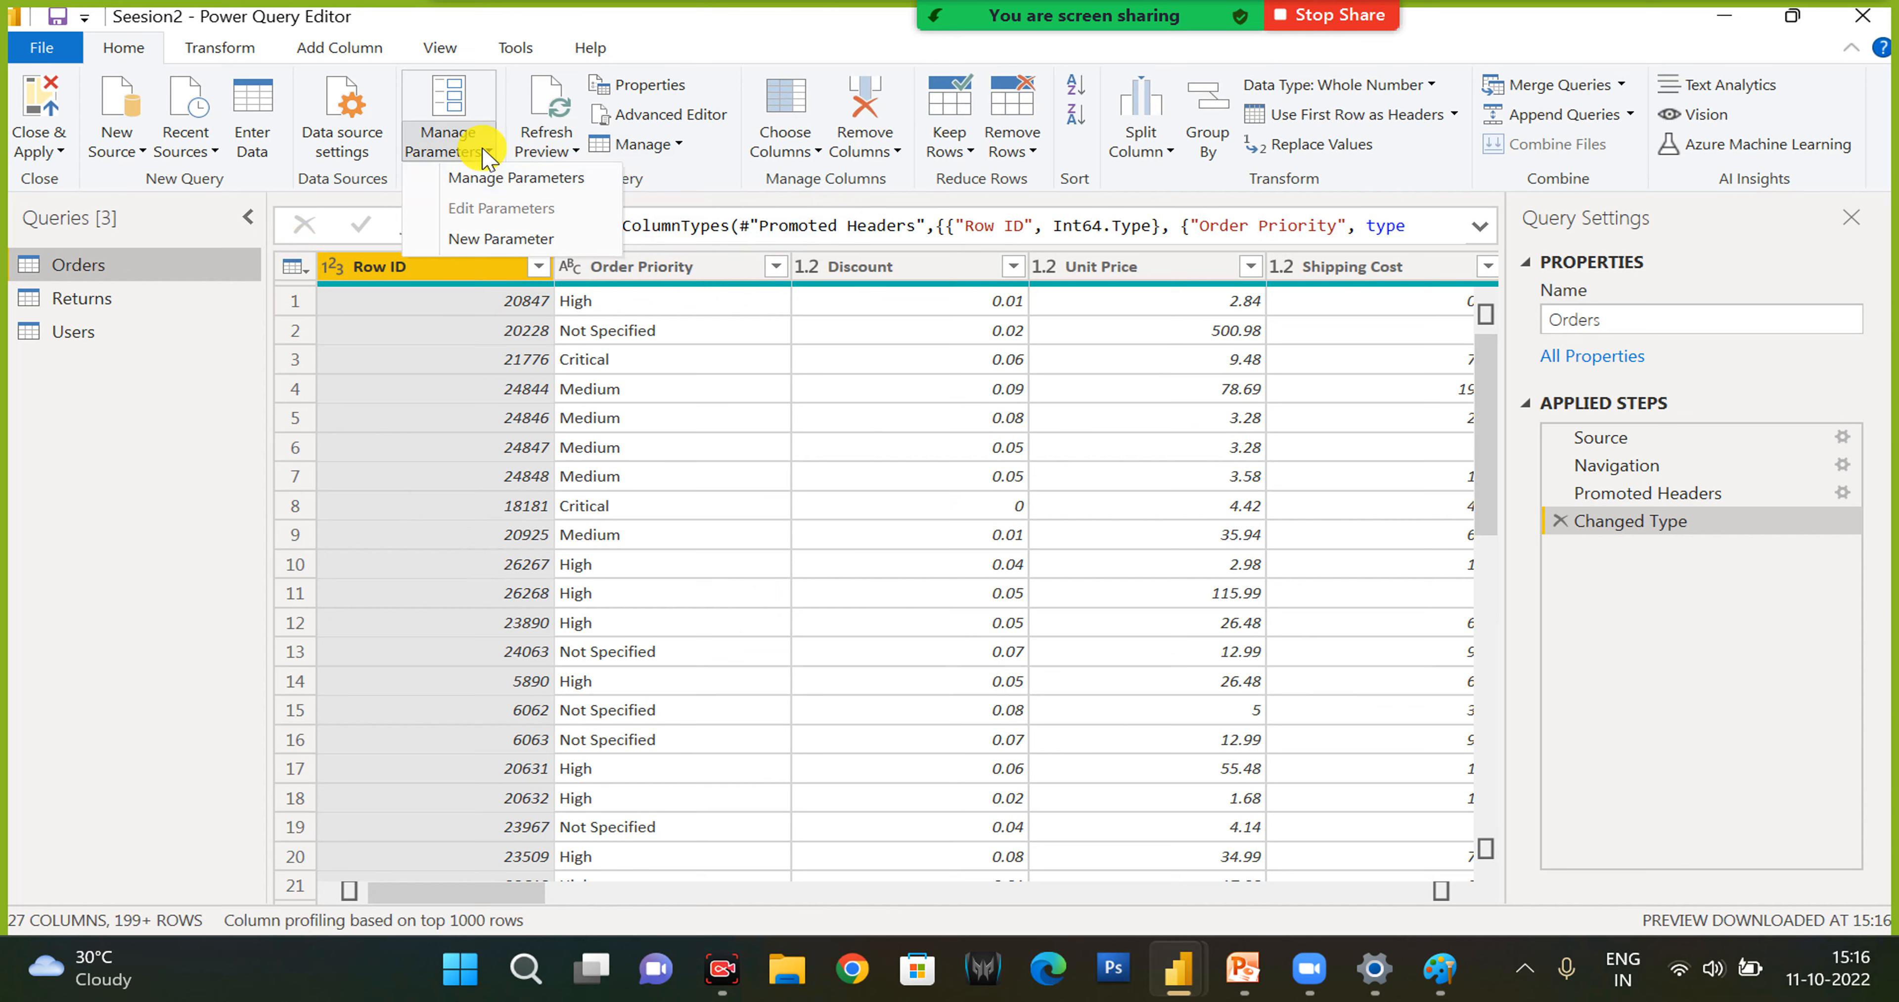
{"action": "left_click", "coordinate": [547, 155]}
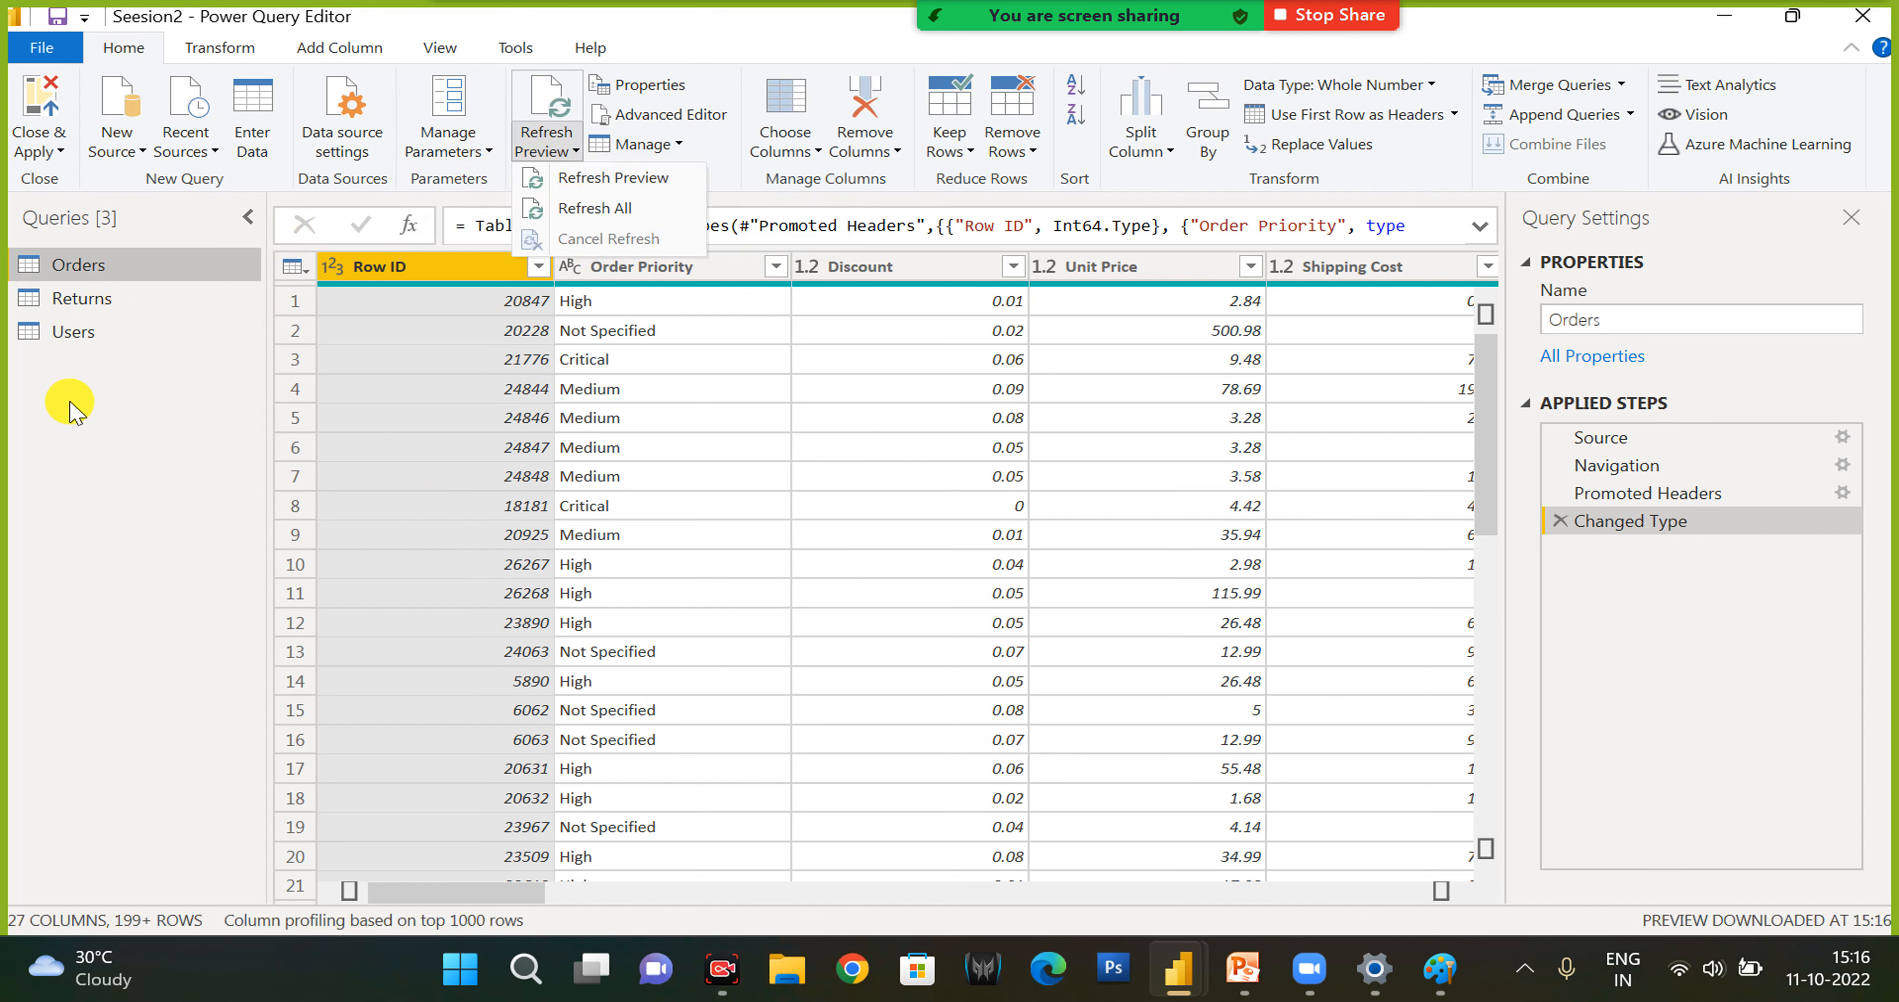
{"action": "left_click", "coordinate": [669, 50]}
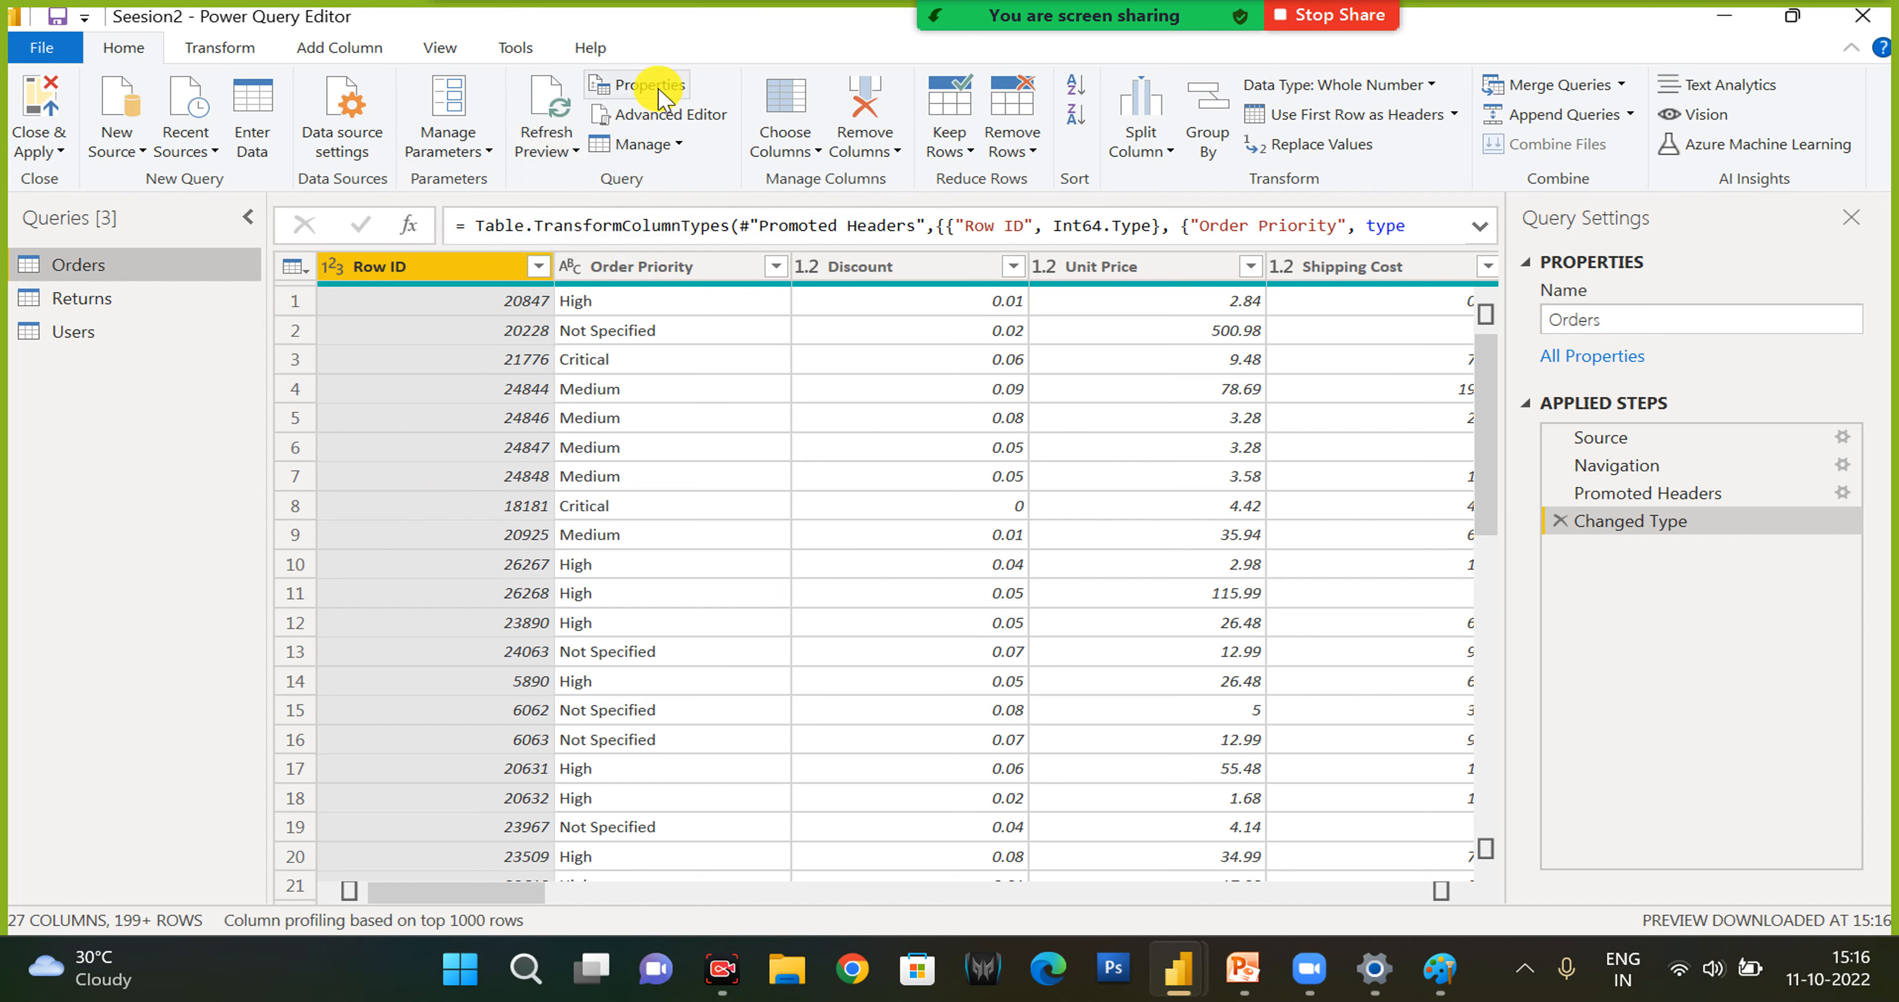
- Inspect the Orders query's name, description, report-load and refresh properties, and close them without changes
{"action": "left_click", "coordinate": [658, 87]}
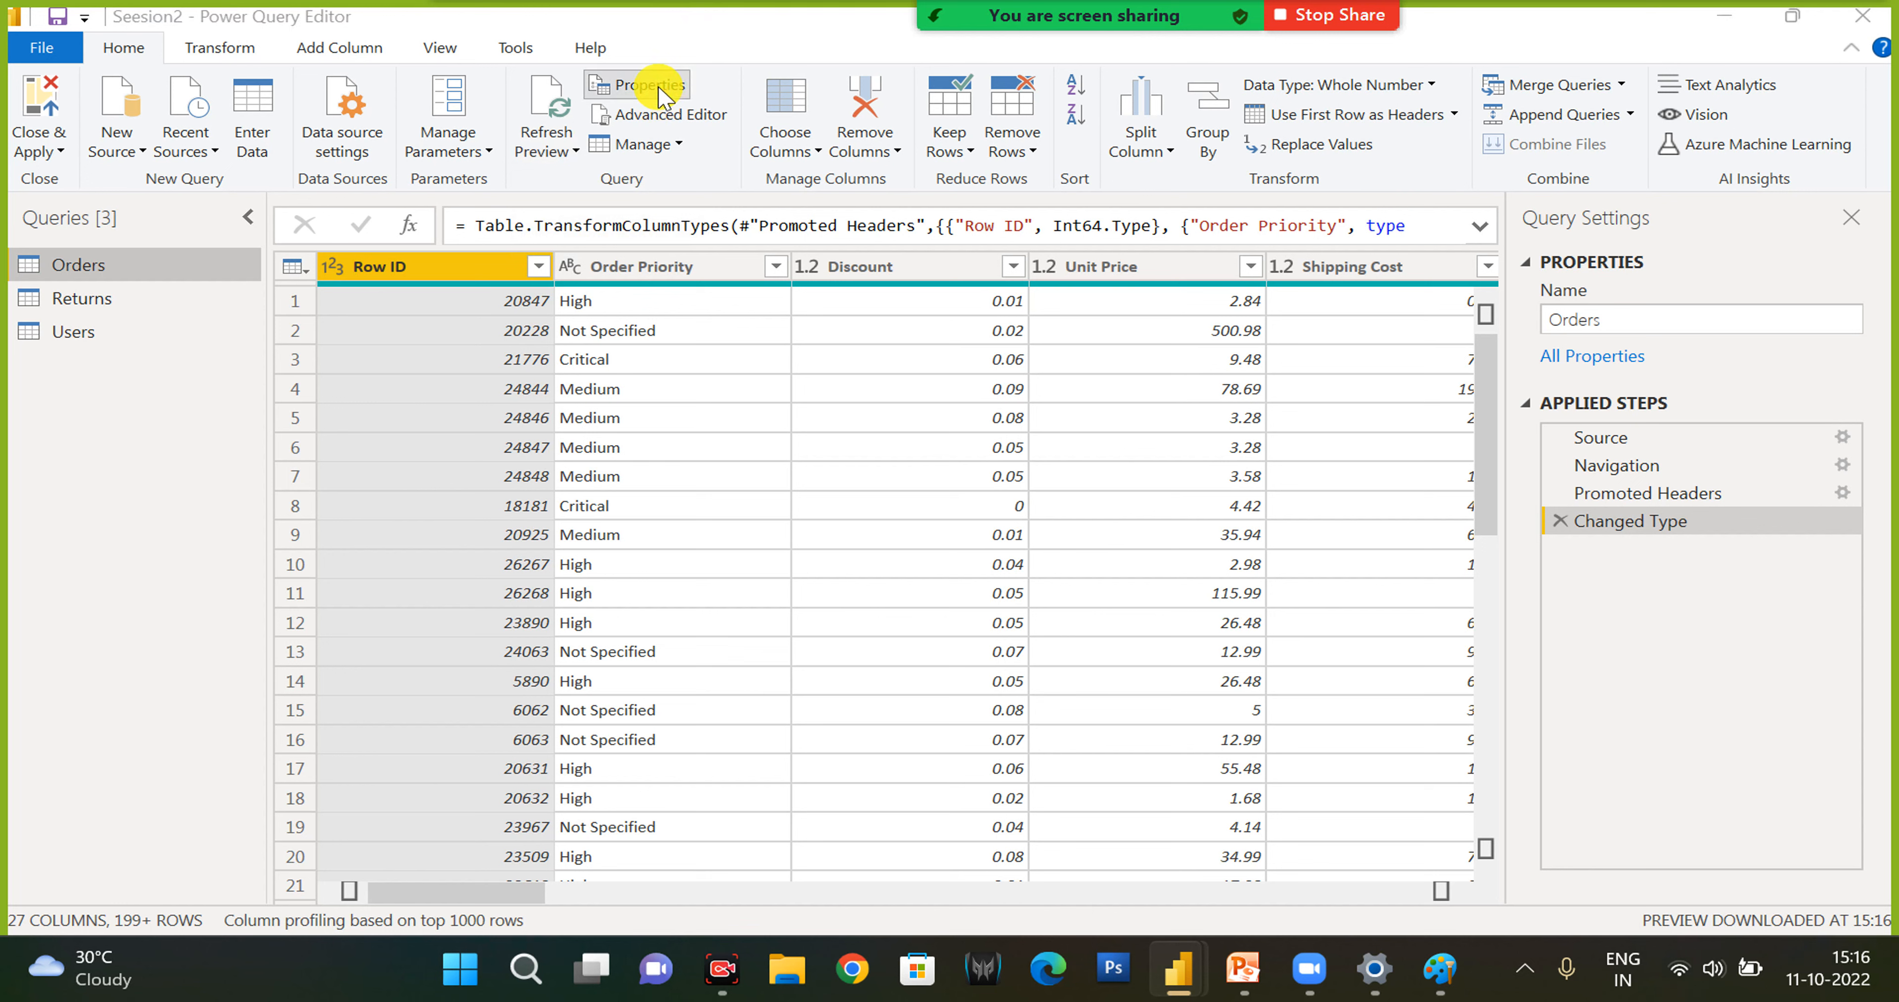
{"action": "left_click", "coordinate": [847, 452]}
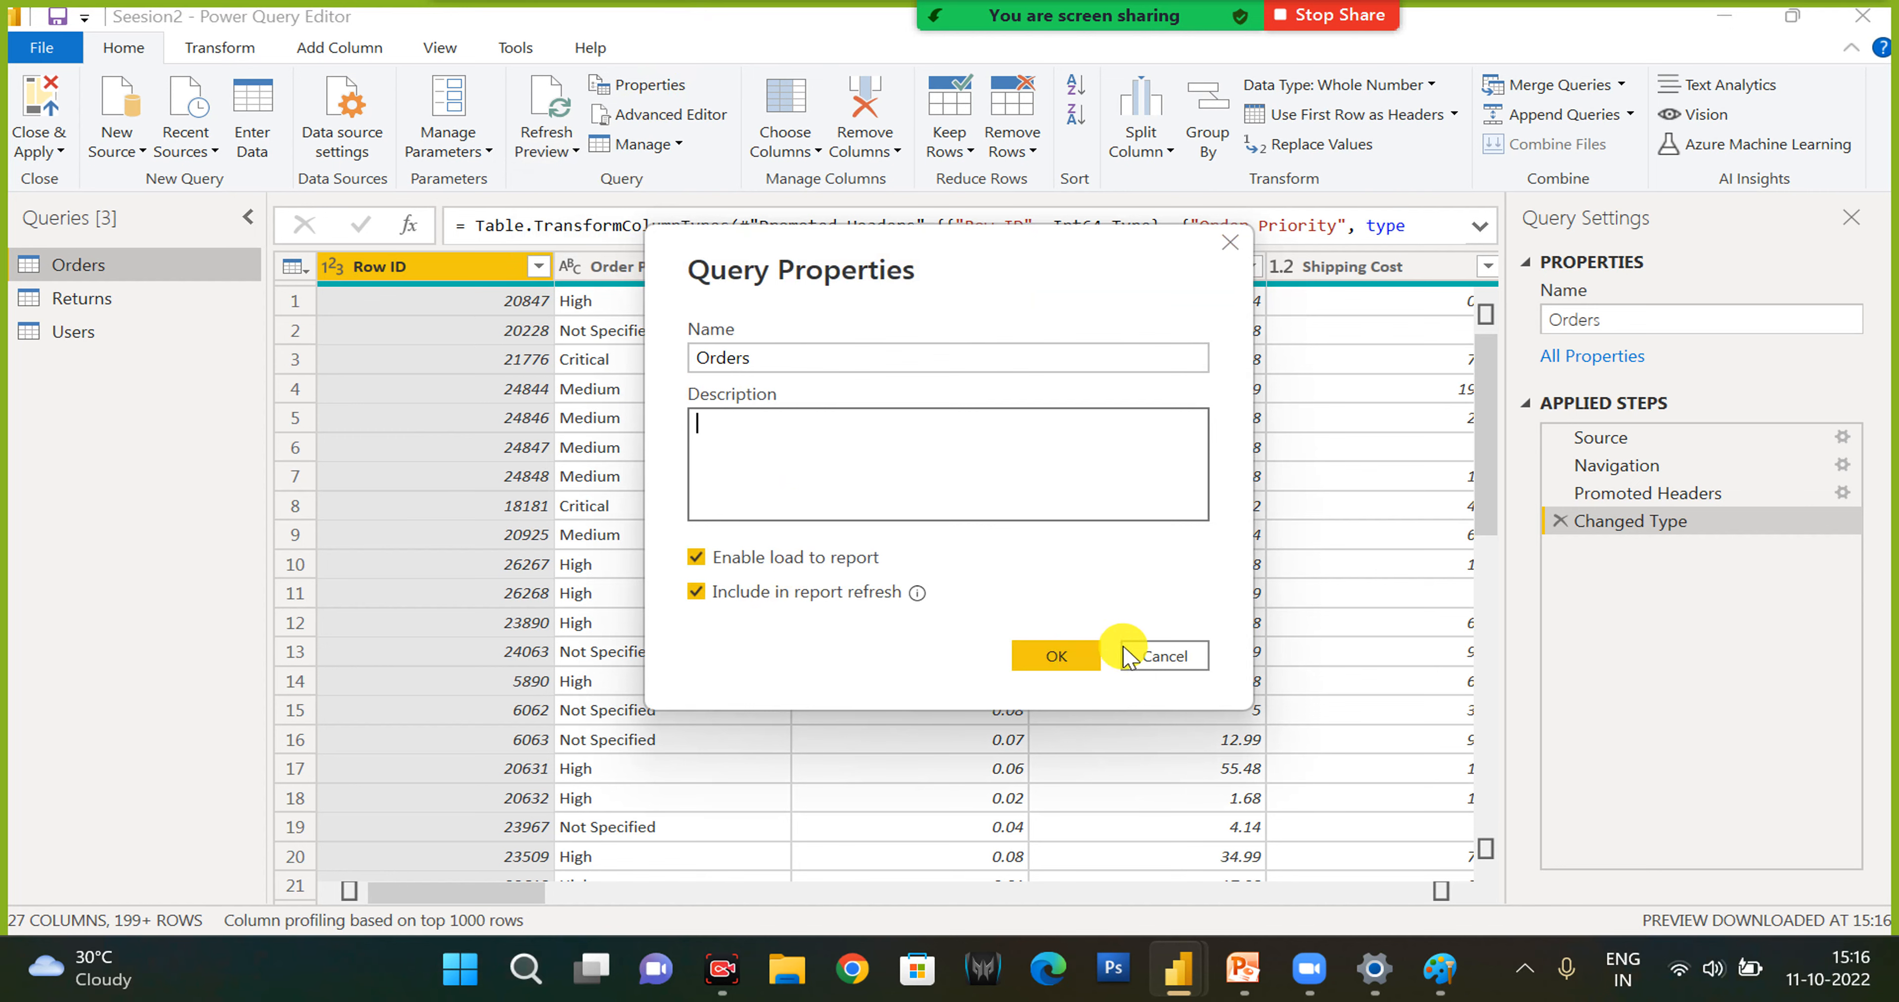
{"action": "left_click", "coordinate": [1163, 663]}
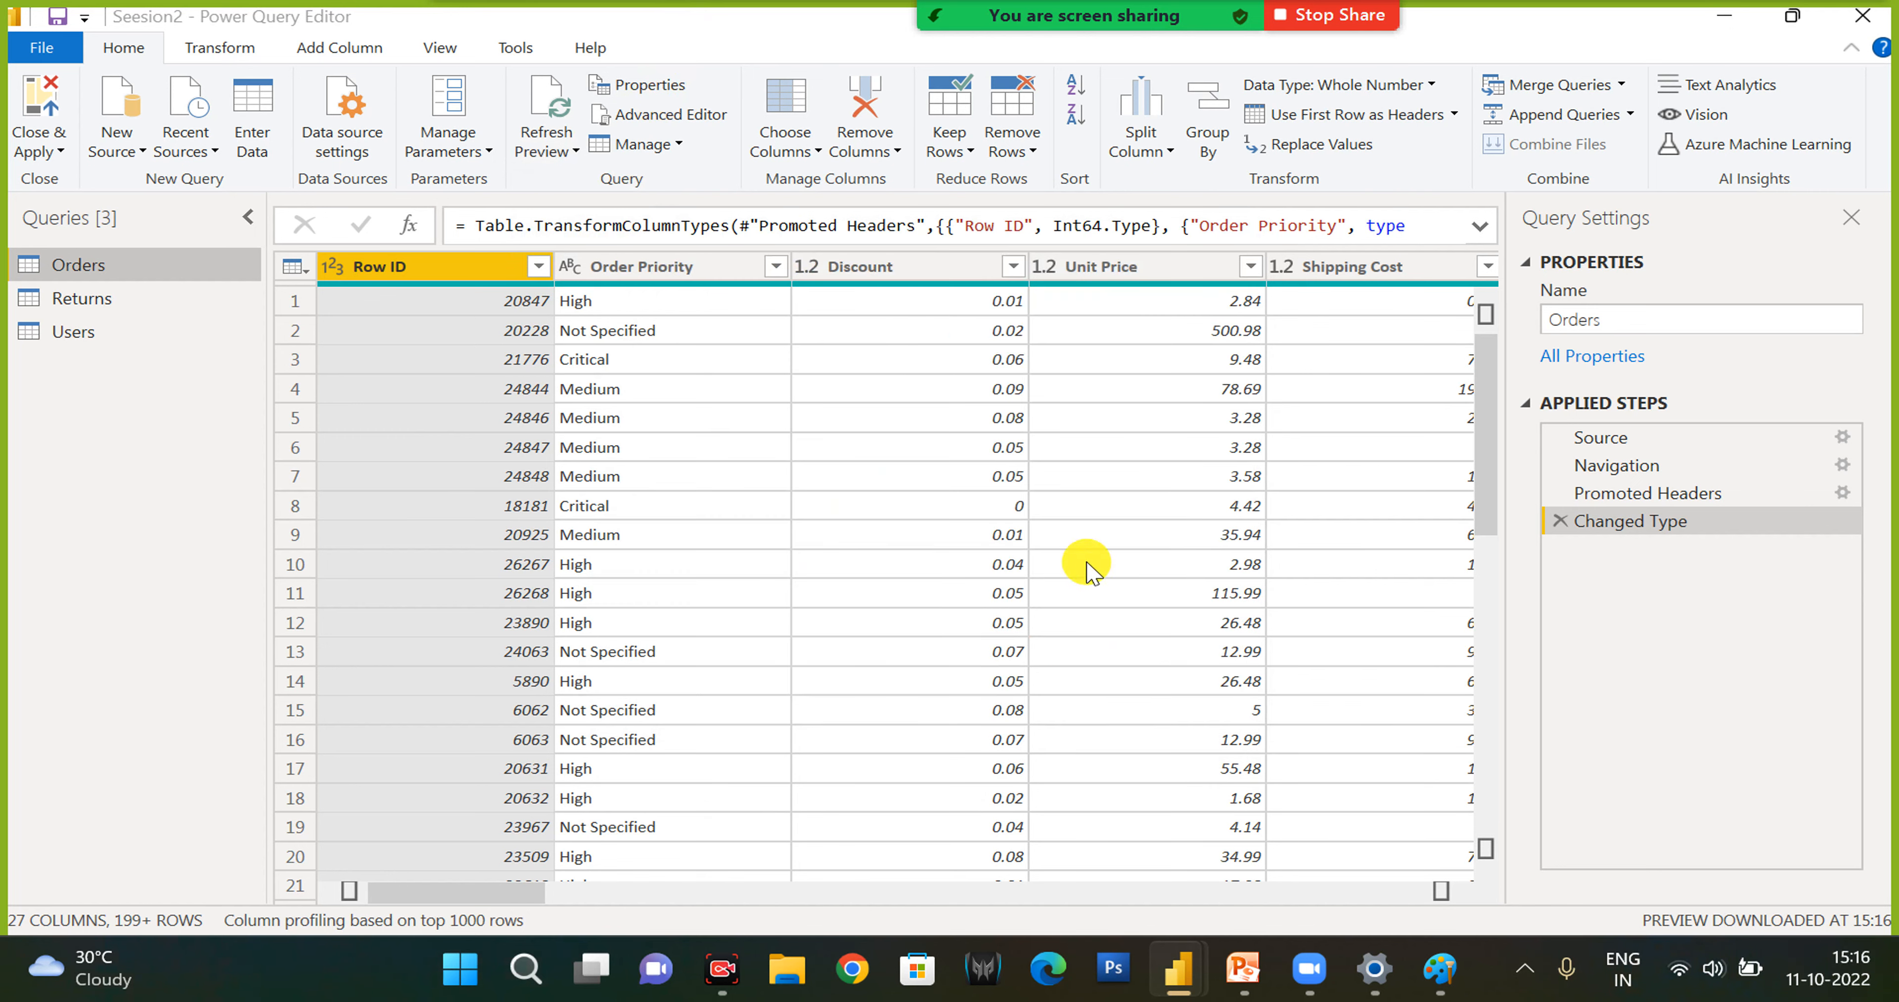
- Examine the complete M code of the Orders query in the Advanced Editor and close it without editing
{"action": "left_click", "coordinate": [699, 119]}
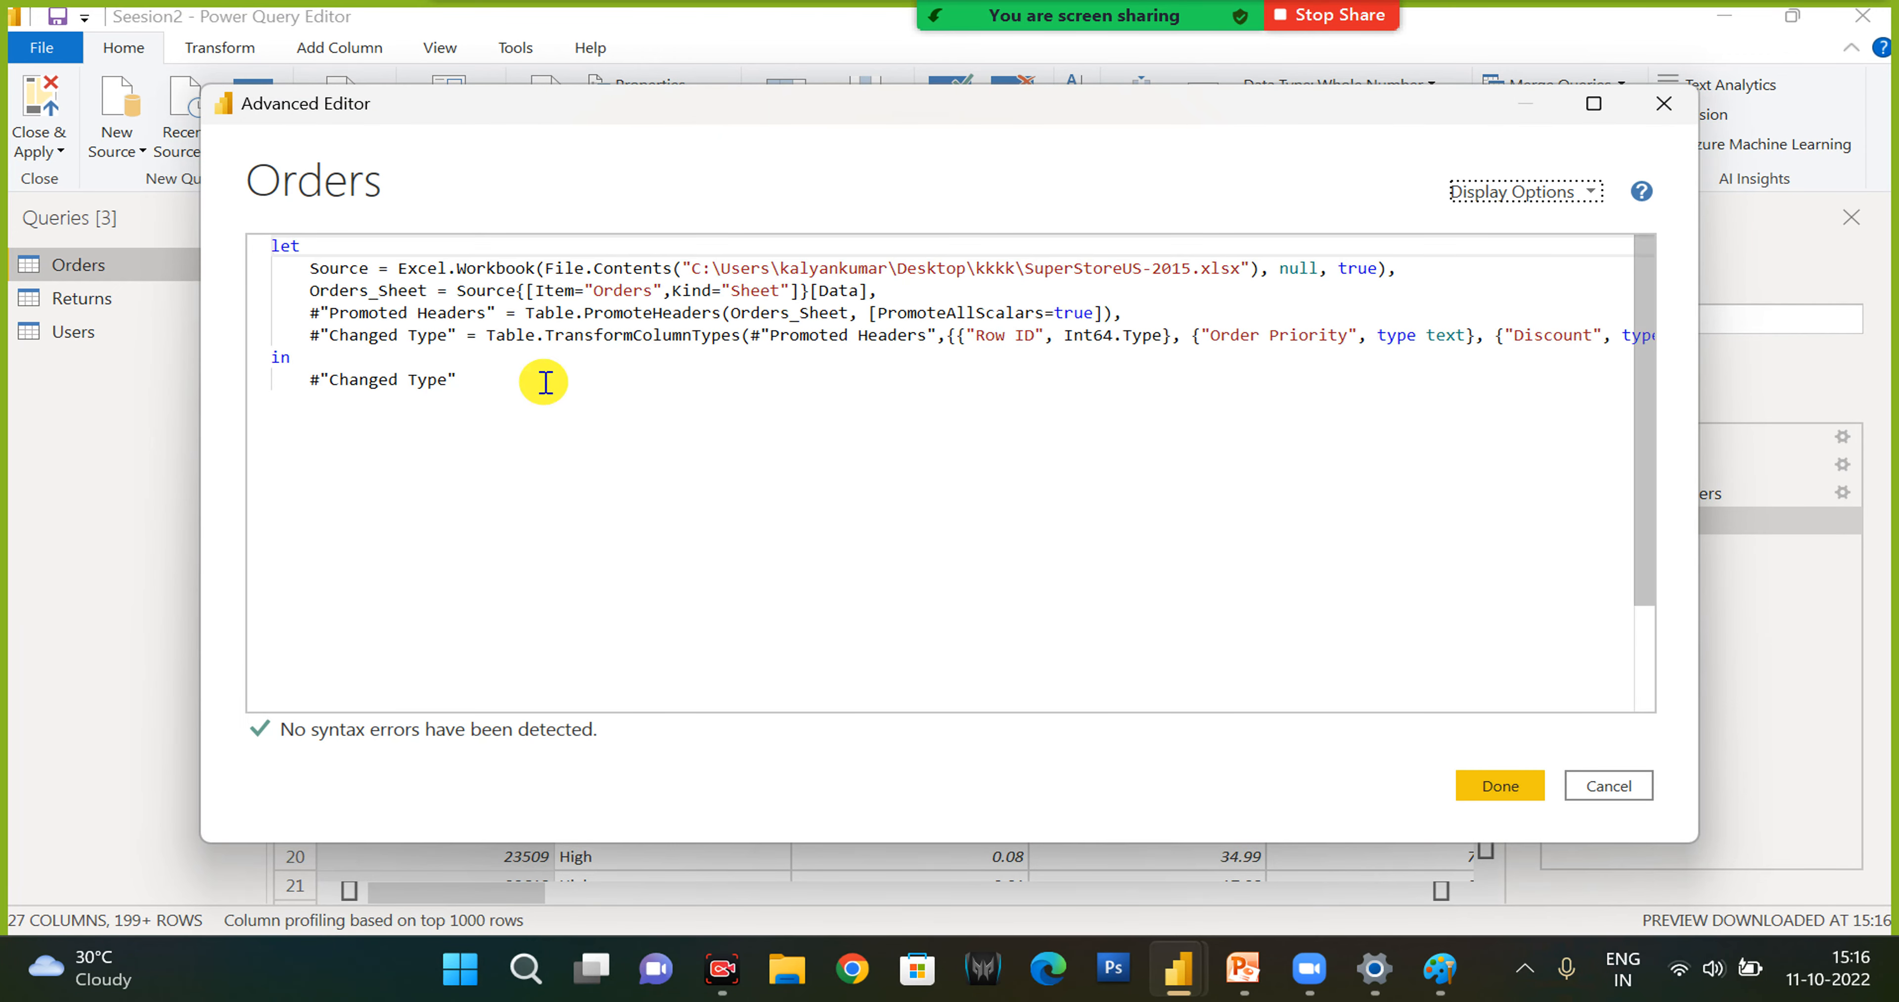
{"action": "left_click_drag", "start_coordinate": [350, 289], "coordinate": [237, 247]}
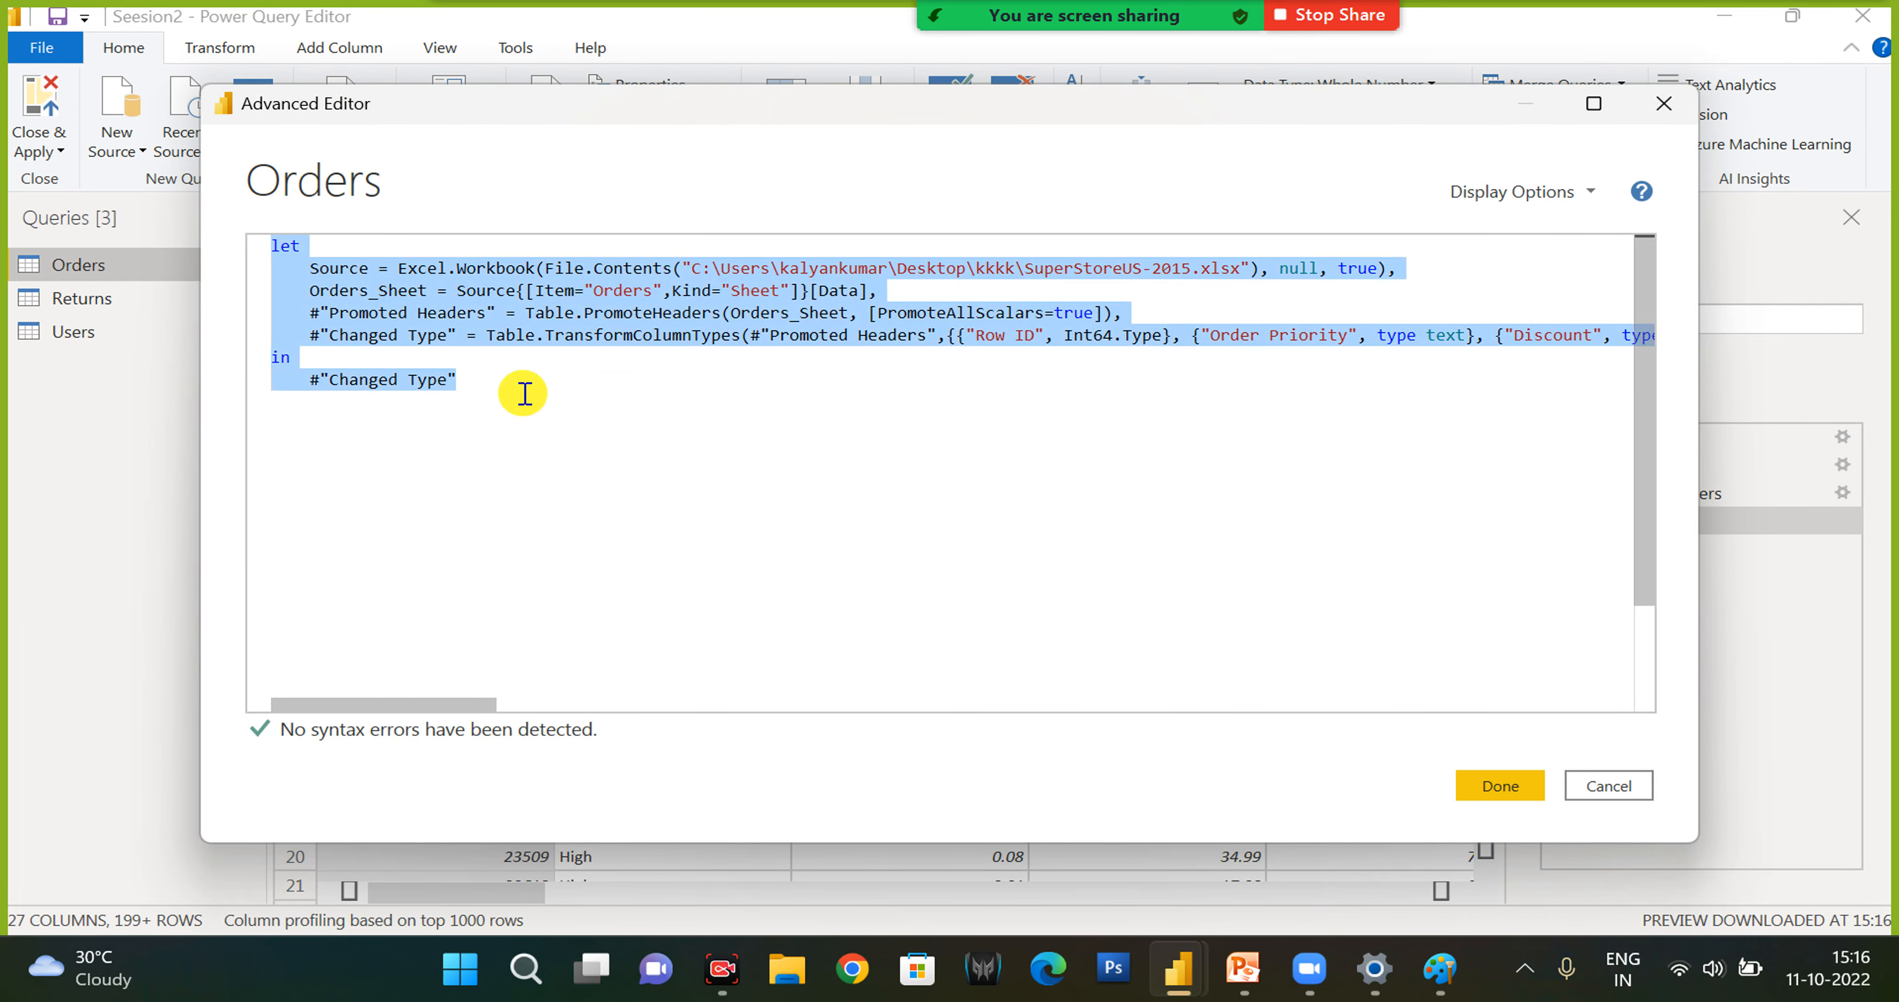
{"action": "left_click", "coordinate": [523, 392]}
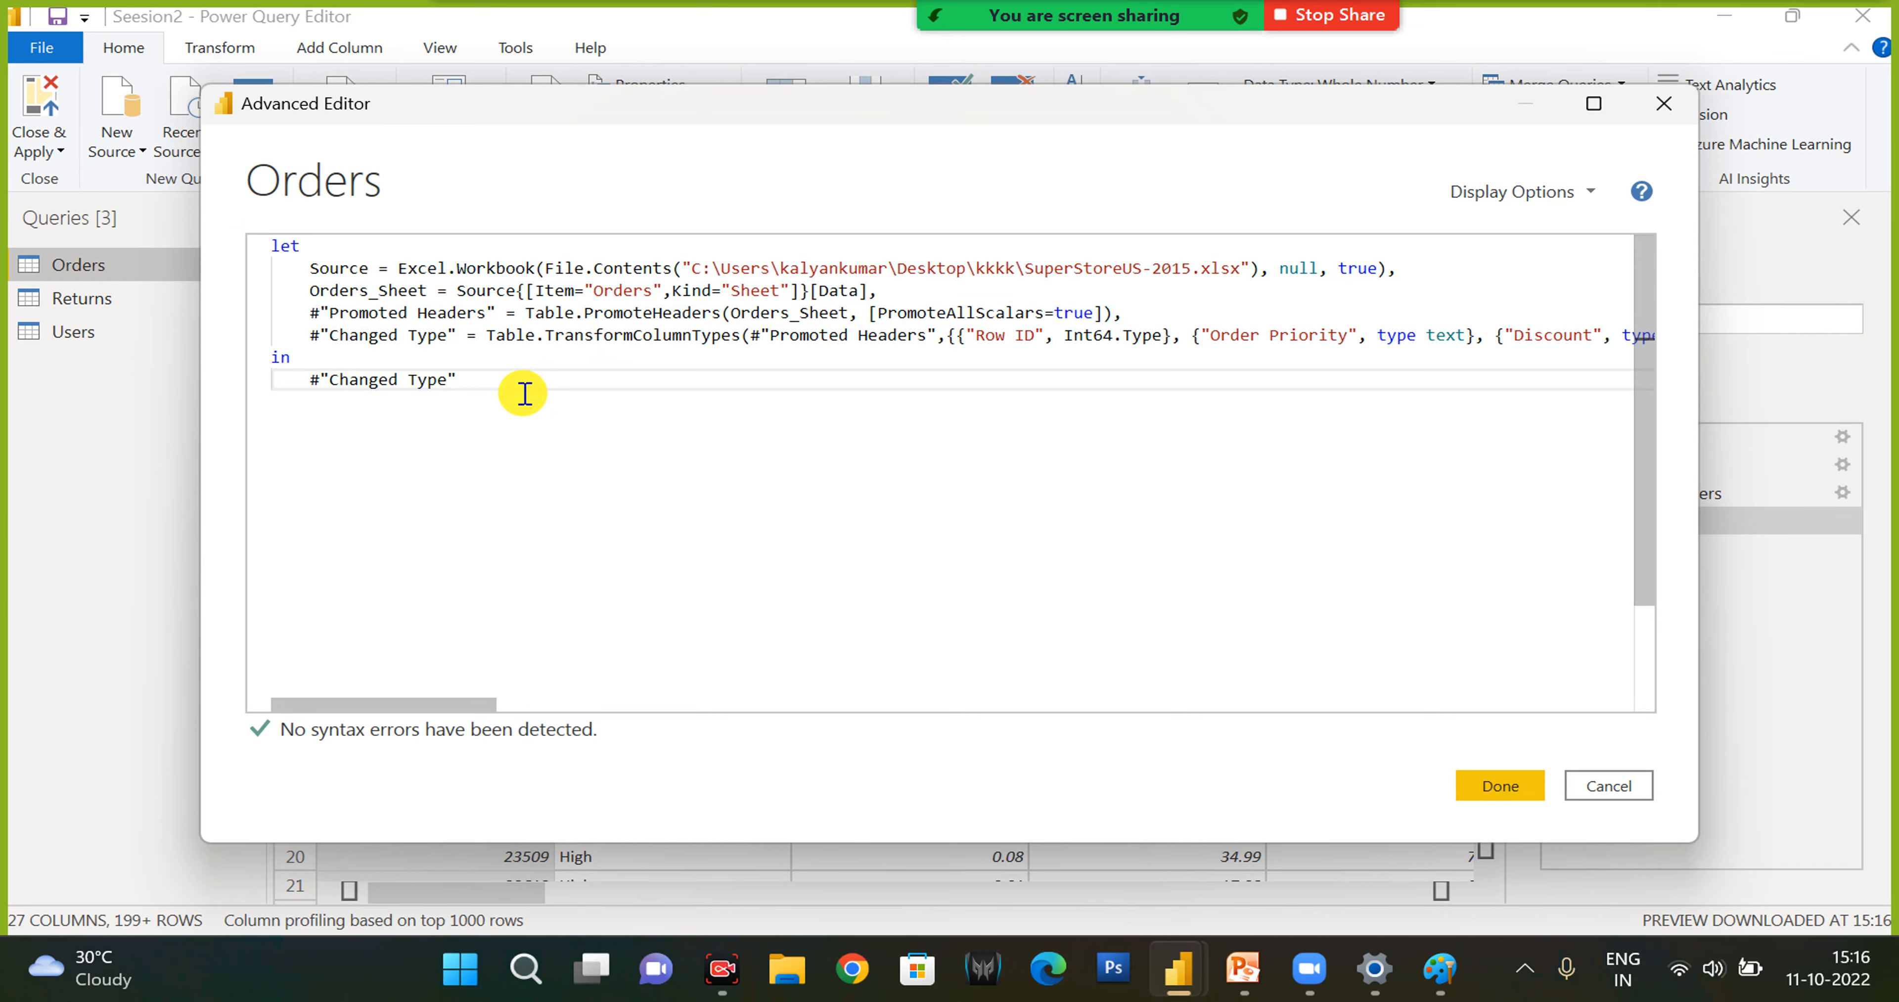
{"action": "key", "text": "ctrl+a"}
{"action": "left_click", "coordinate": [617, 403]}
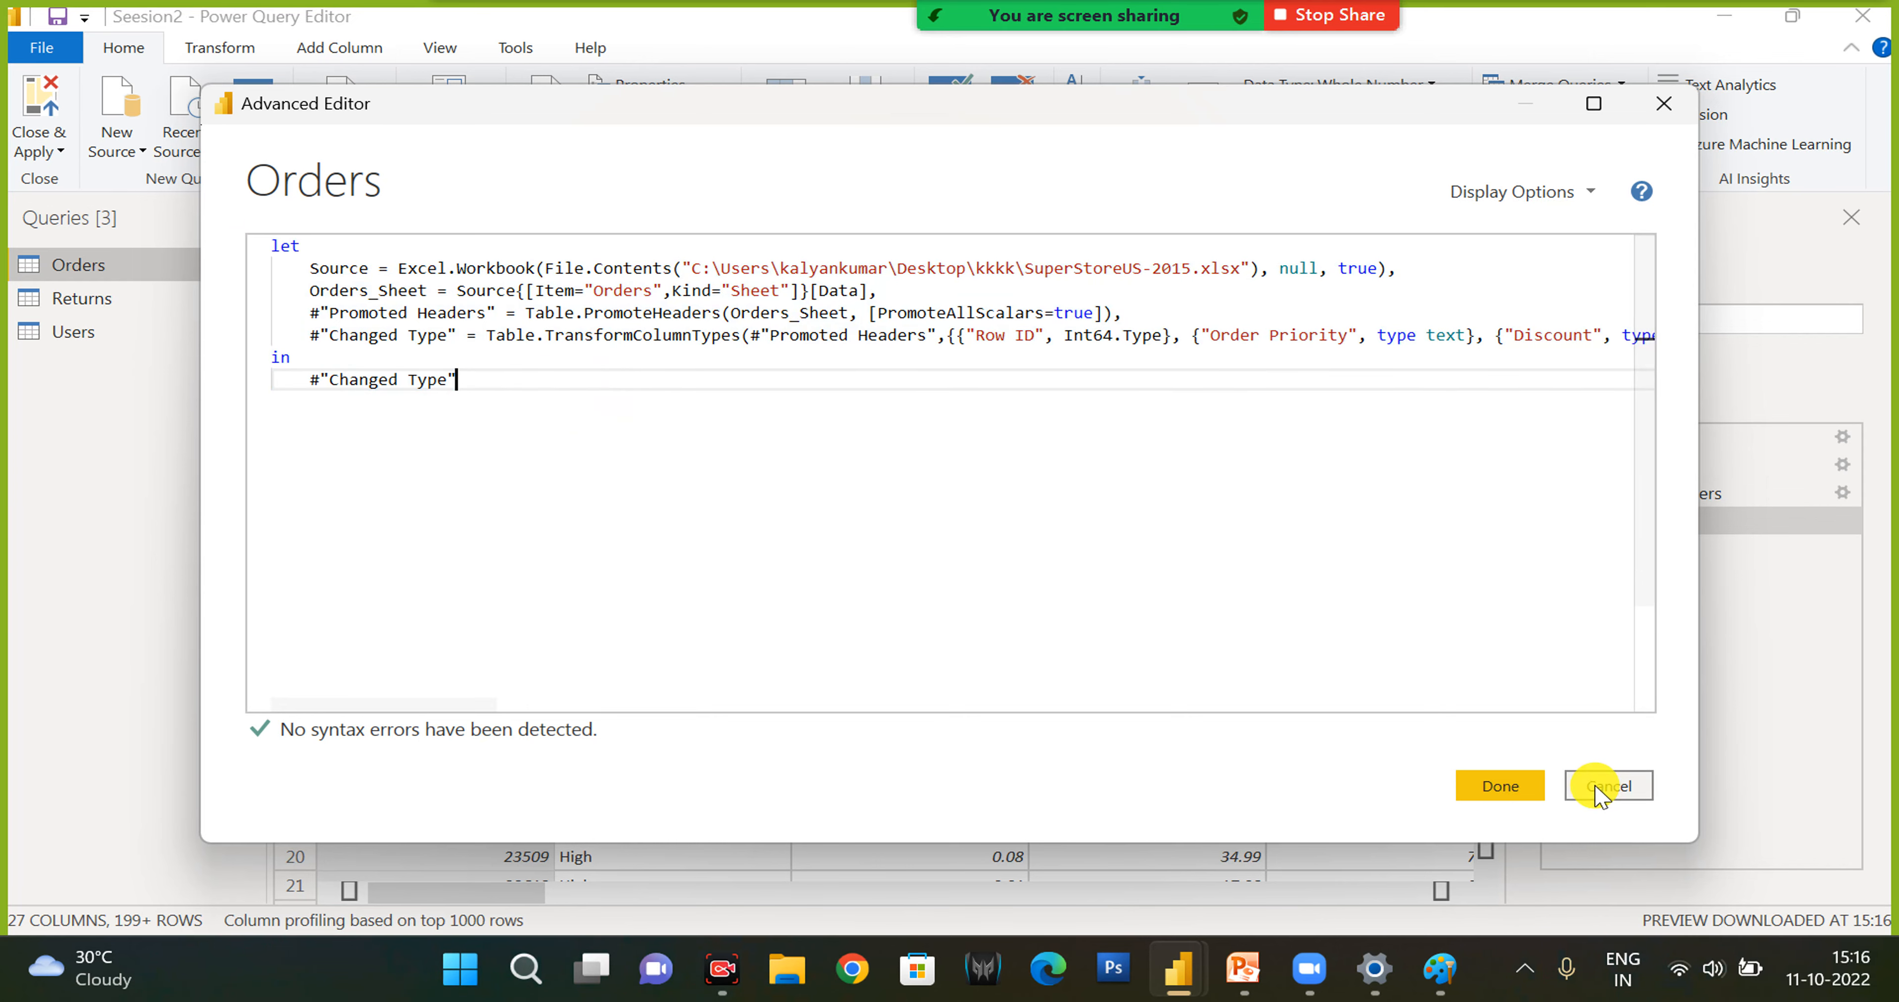
{"action": "left_click", "coordinate": [1594, 787]}
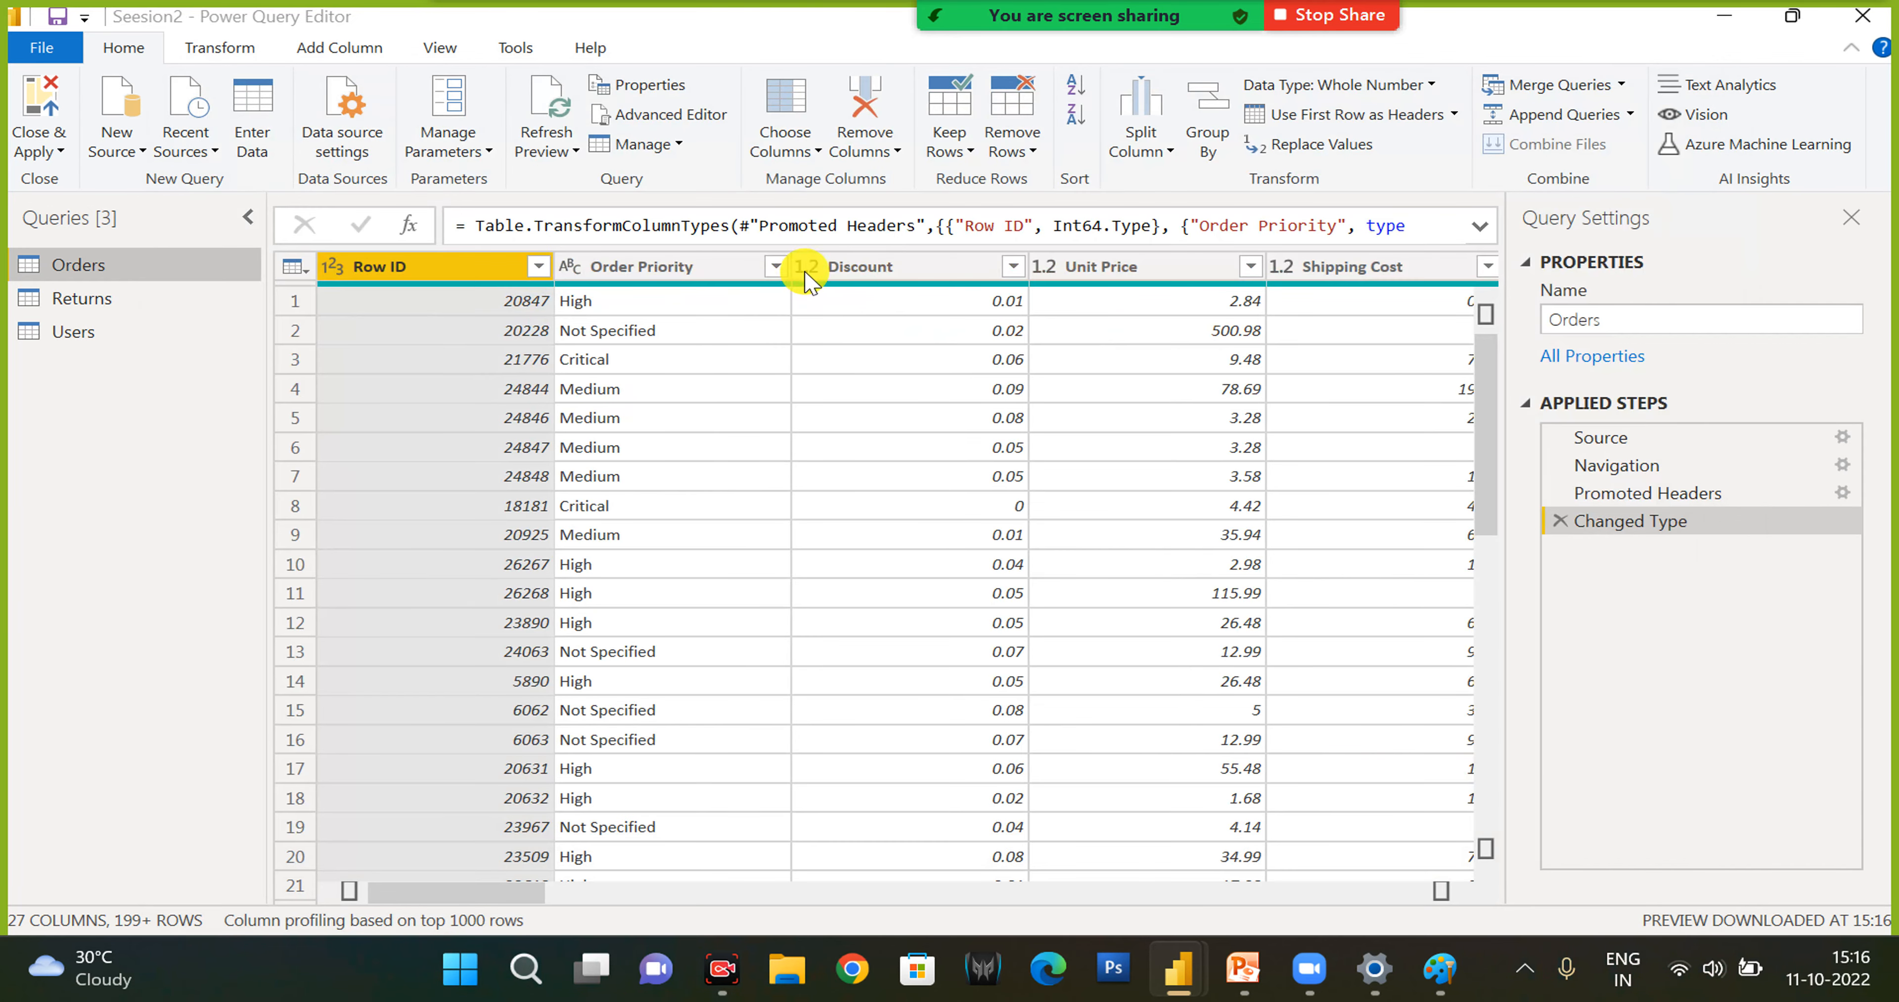
- Duplicate the Orders query and delete the duplicate, returning to the original Orders table
{"action": "left_click", "coordinate": [667, 145]}
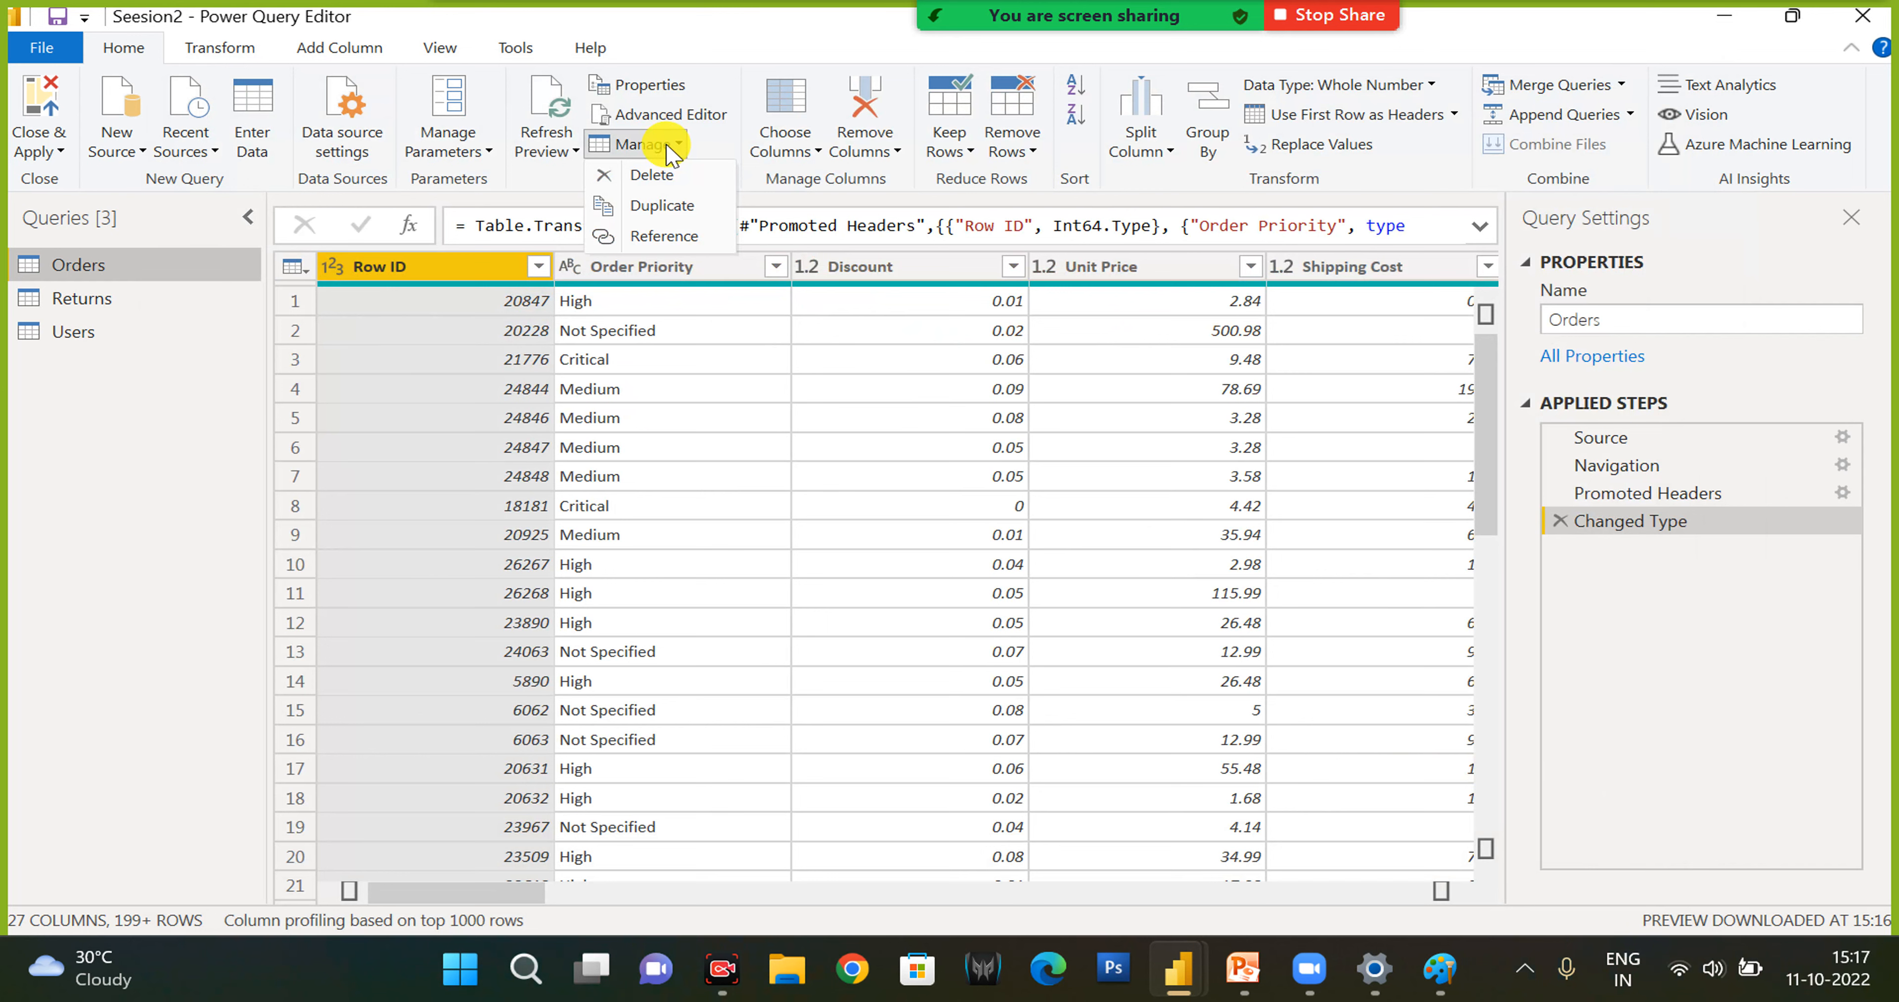
{"action": "left_click", "coordinate": [653, 205]}
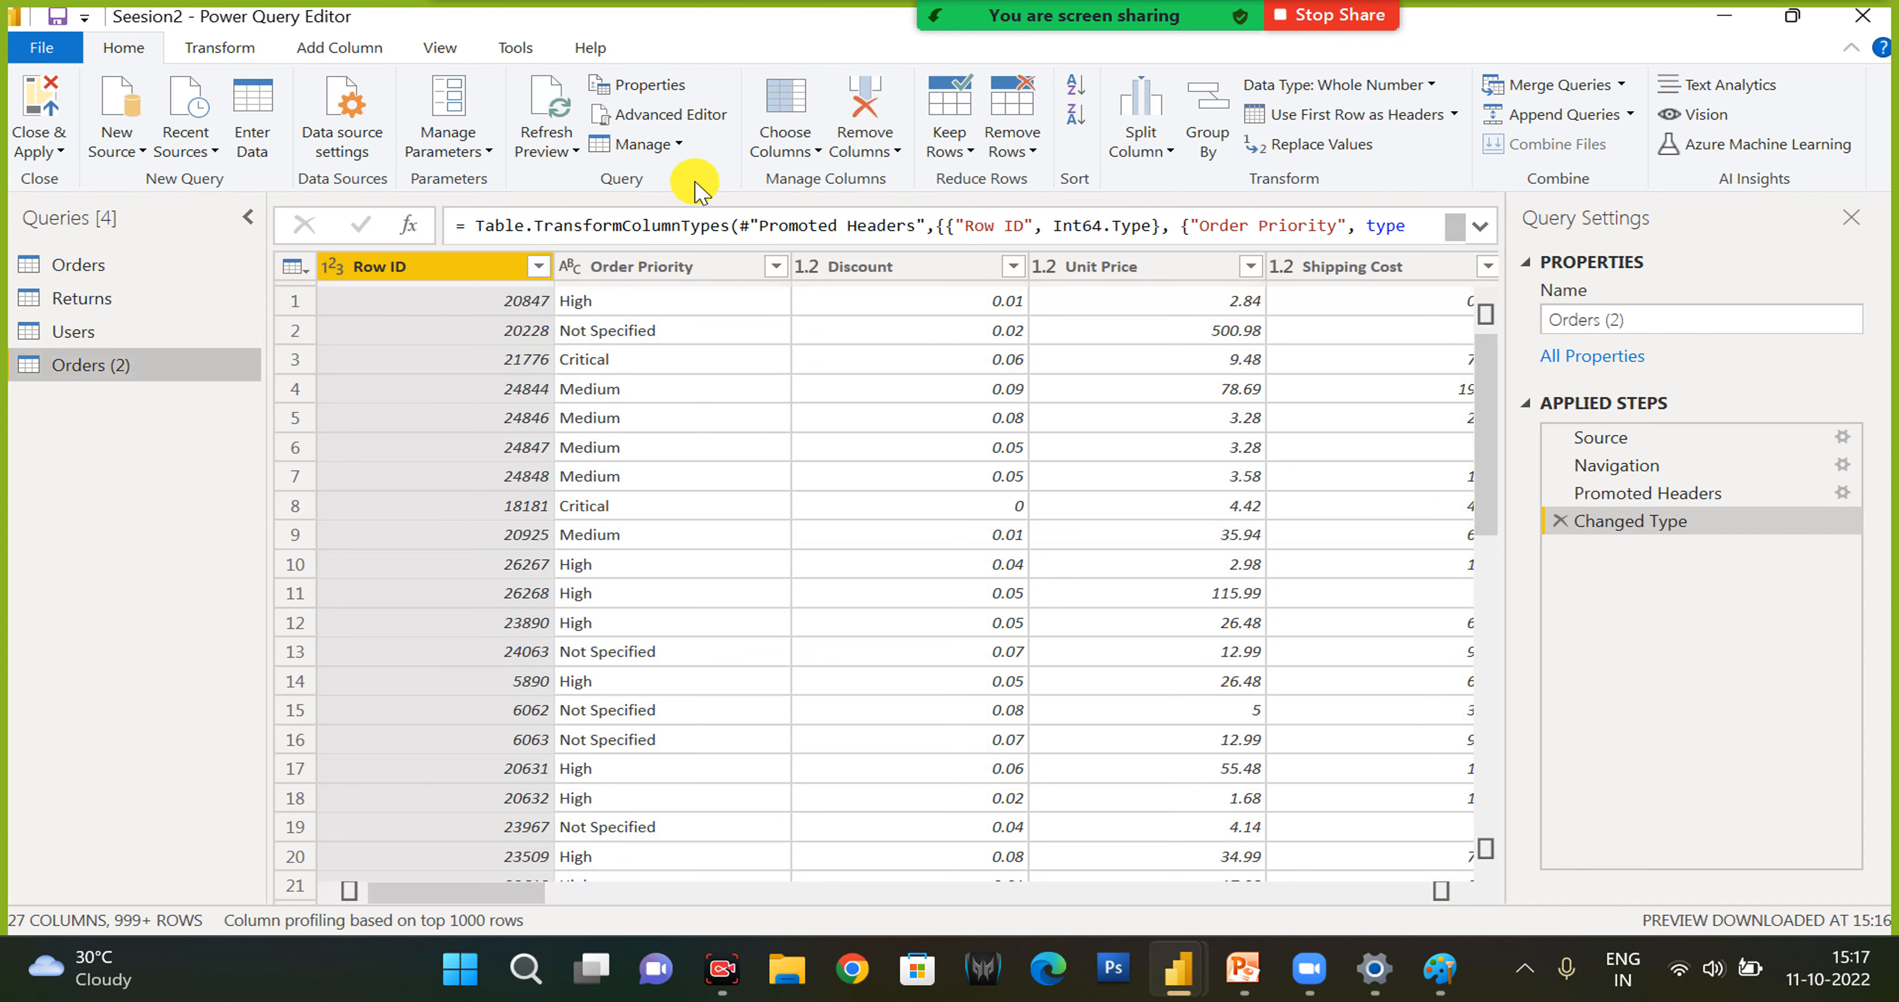
{"action": "left_click", "coordinate": [640, 143]}
{"action": "left_click", "coordinate": [669, 175]}
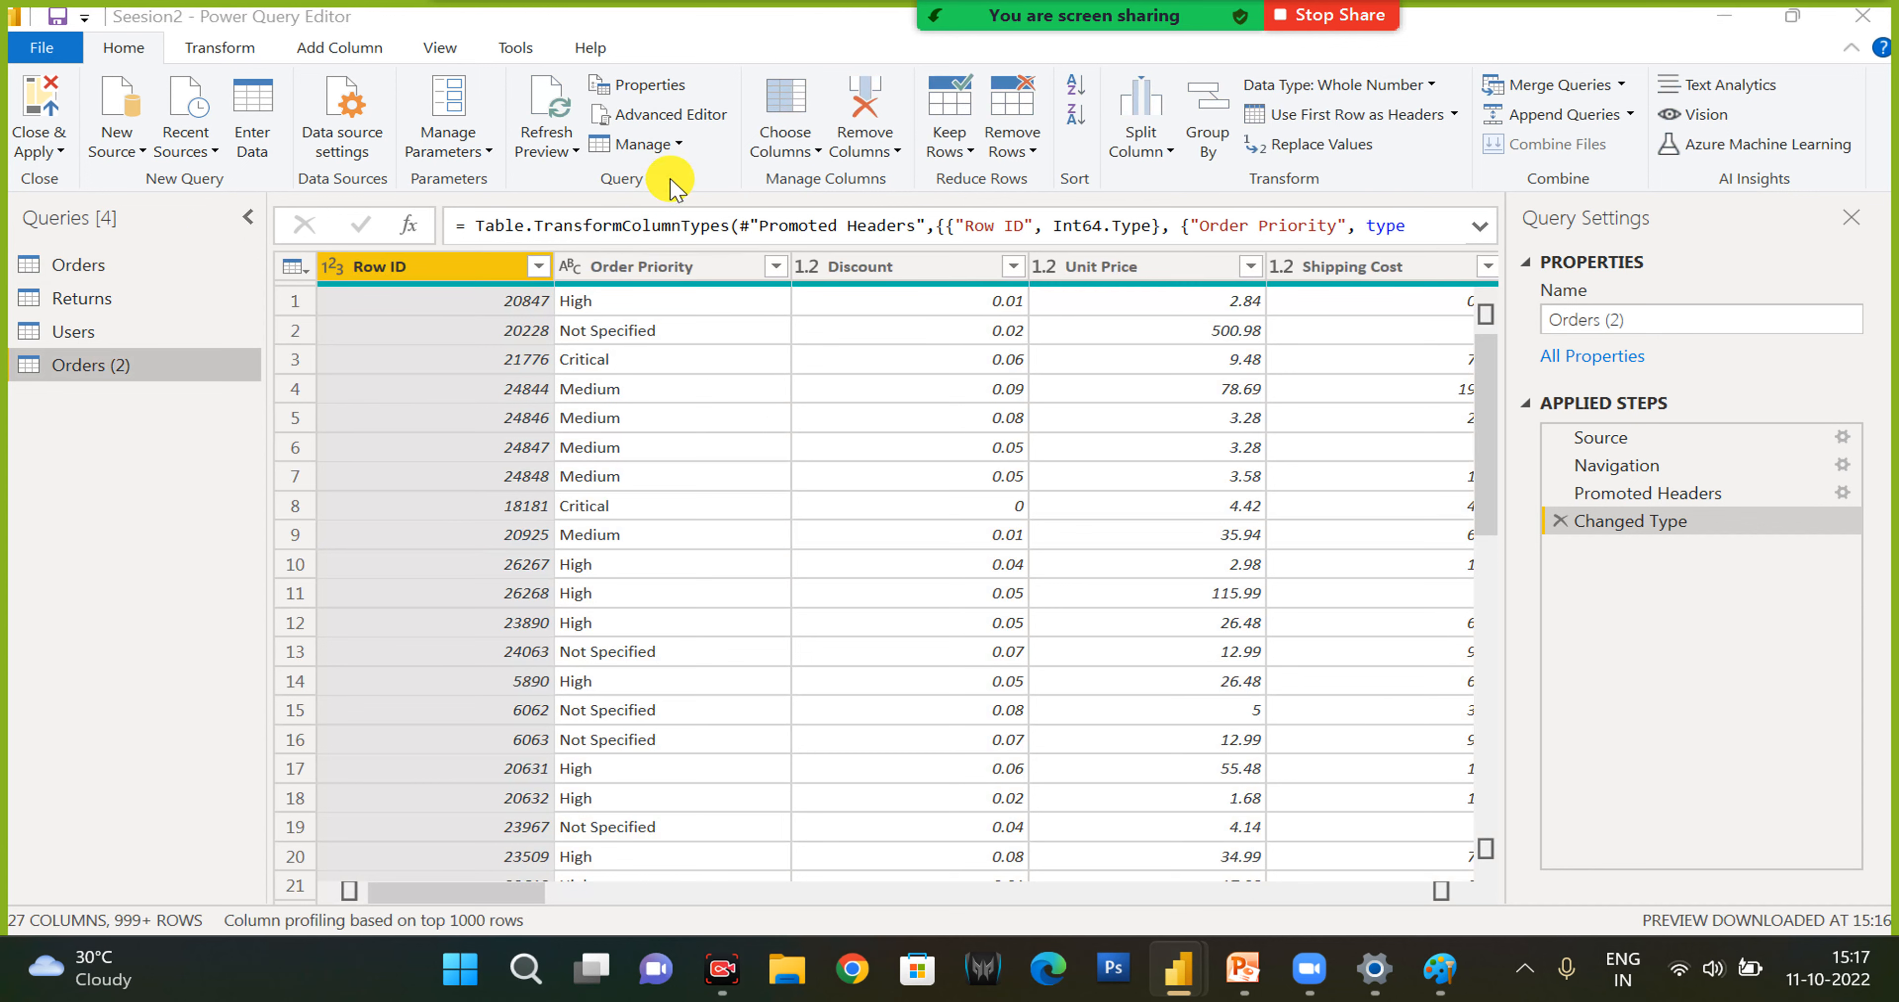
{"action": "left_click", "coordinate": [1085, 526]}
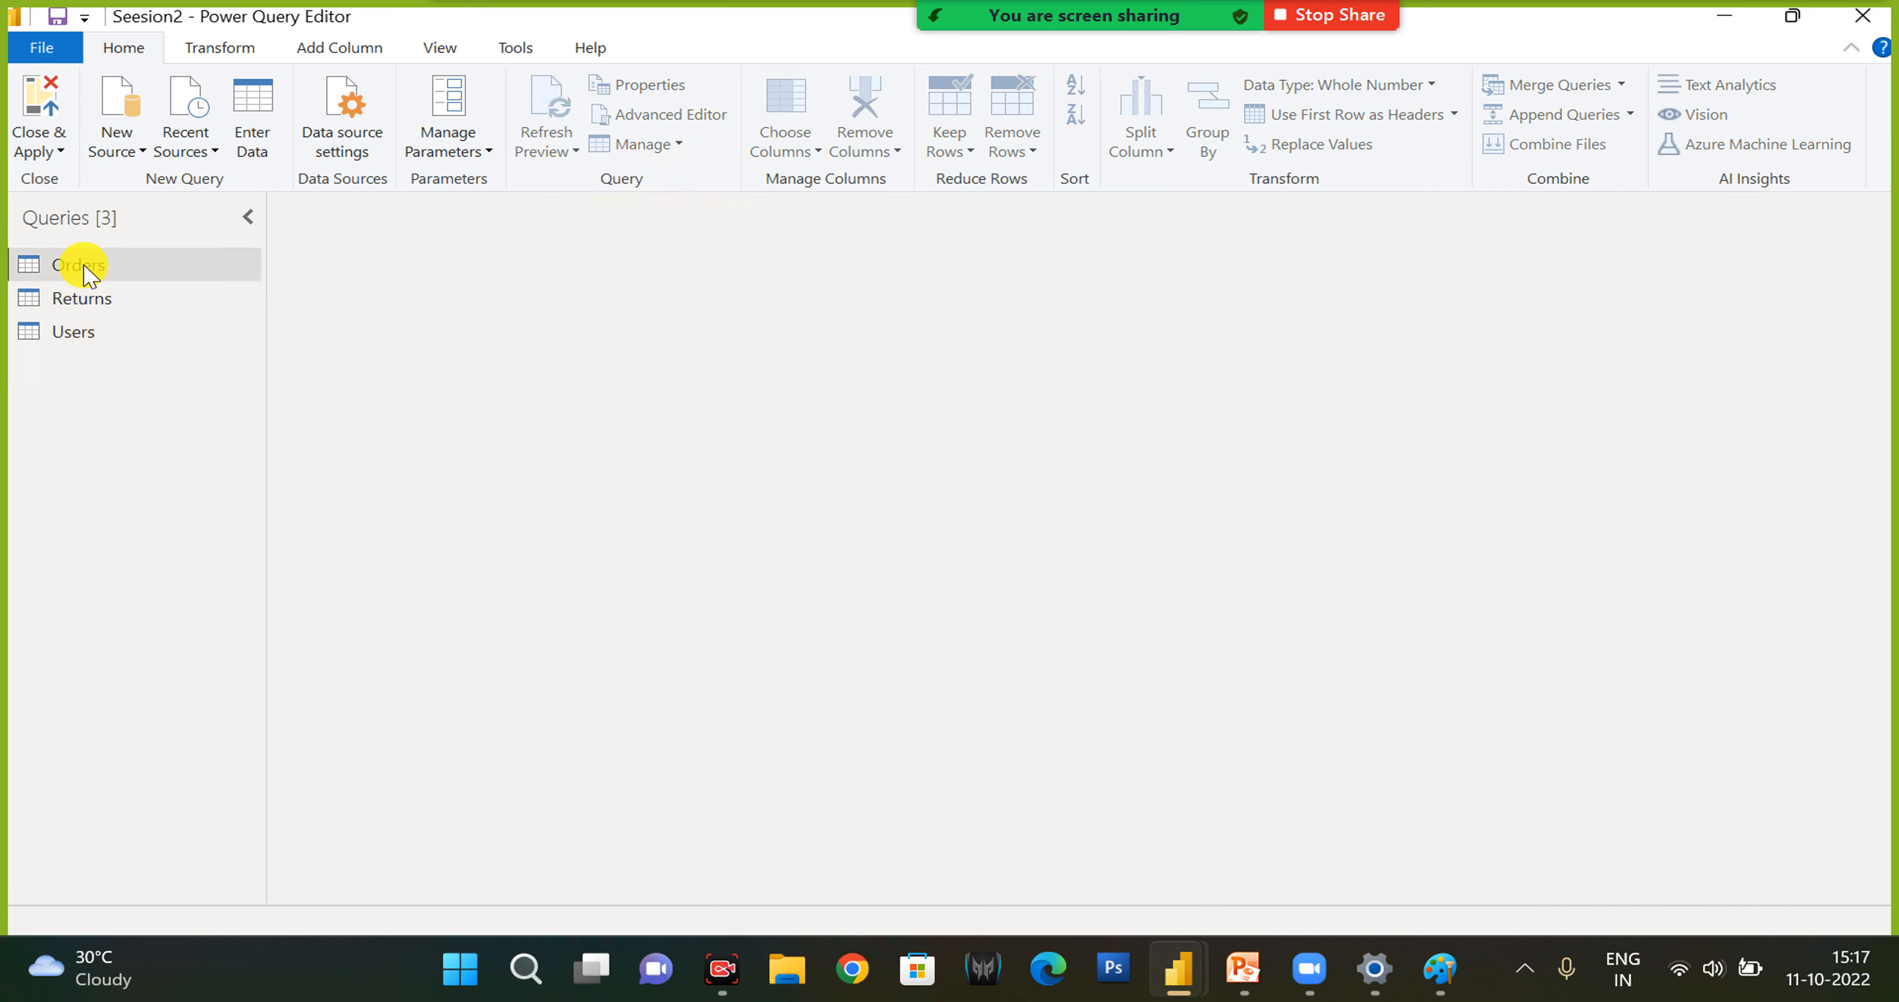
{"action": "left_click", "coordinate": [84, 267]}
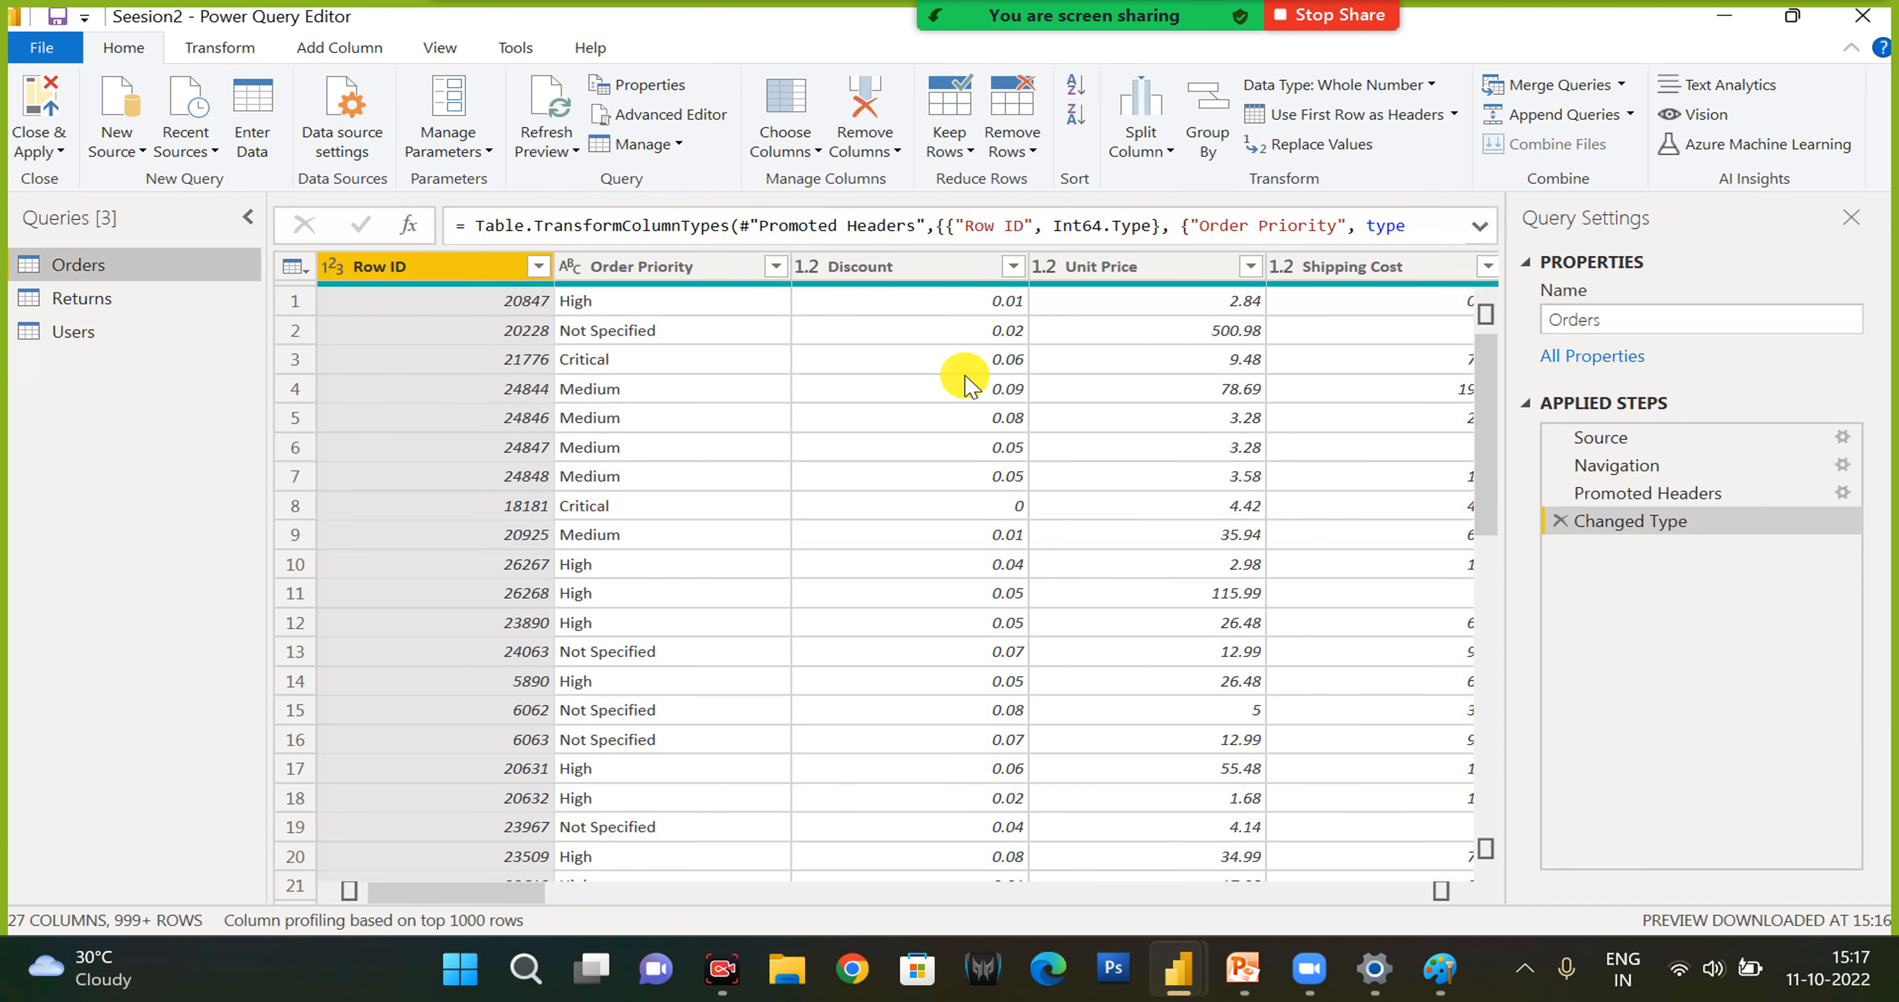
- Use Choose Columns on the Orders query to keep only Customer Name, Customer Segment and Sales
{"action": "left_click_drag", "start_coordinate": [532, 906], "coordinate": [754, 891]}
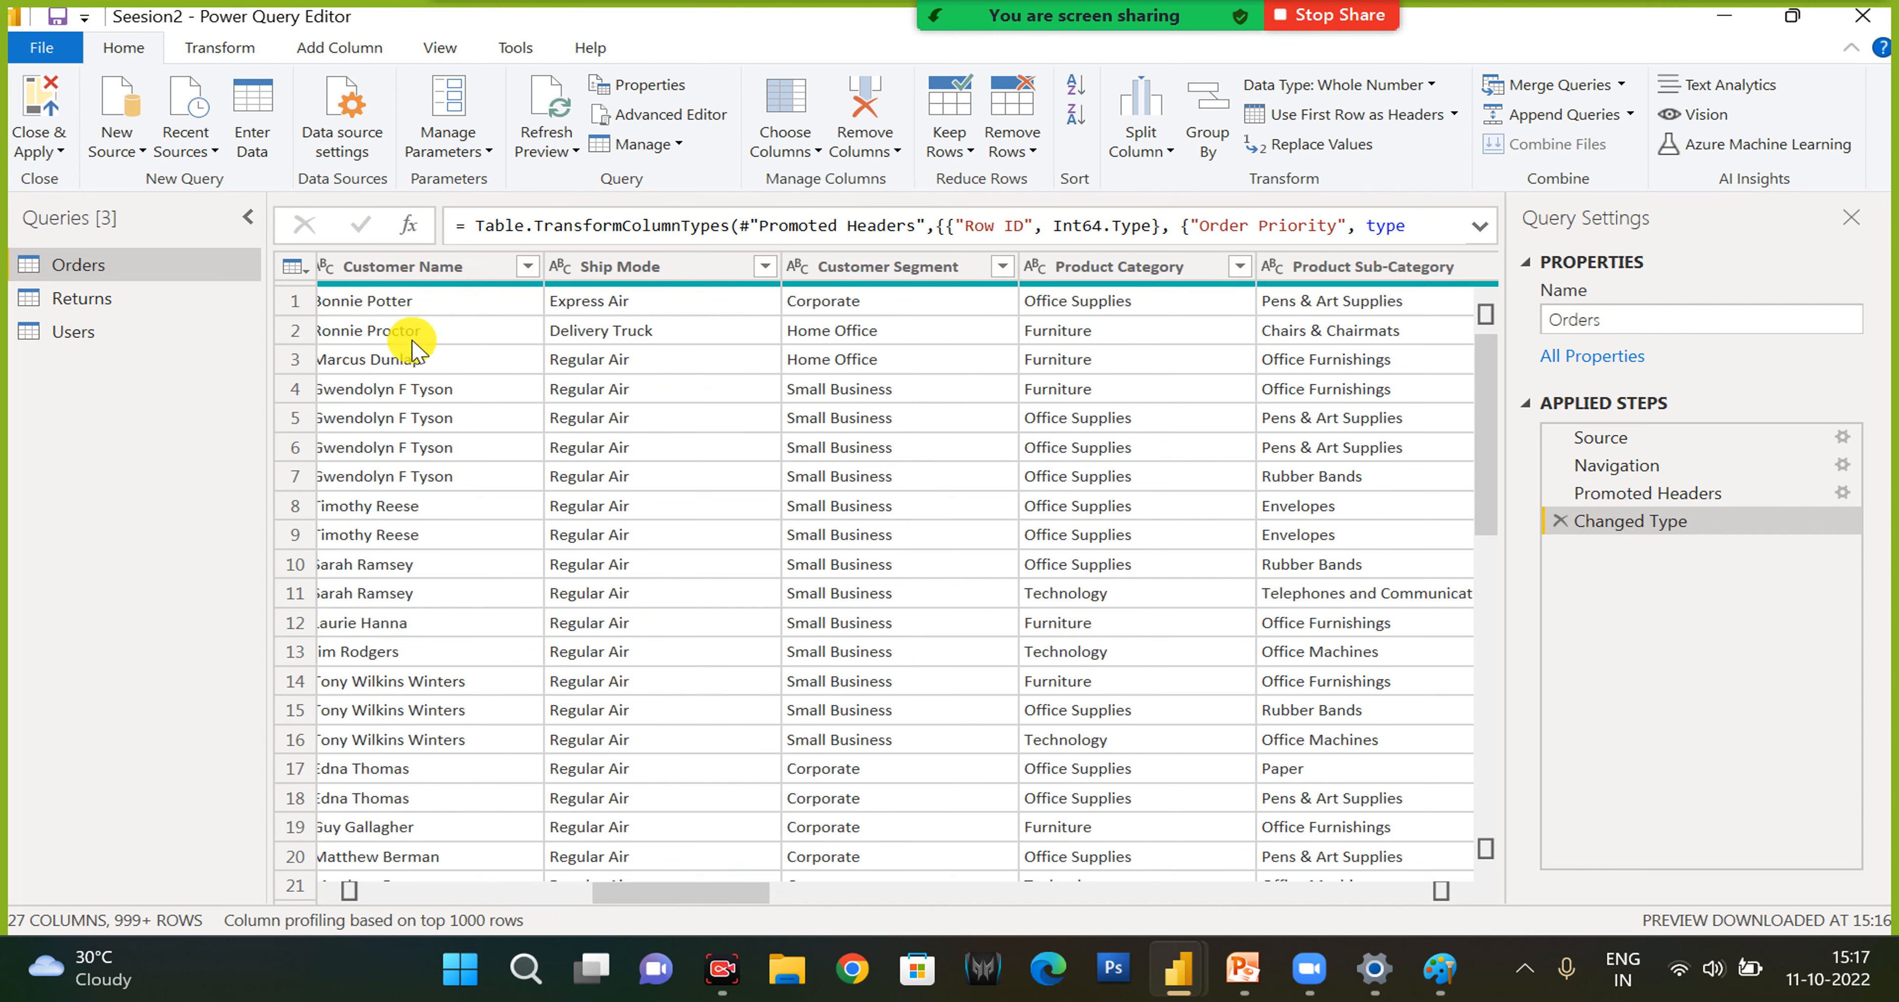
{"action": "right_click", "coordinate": [855, 274]}
{"action": "left_click", "coordinate": [813, 147]}
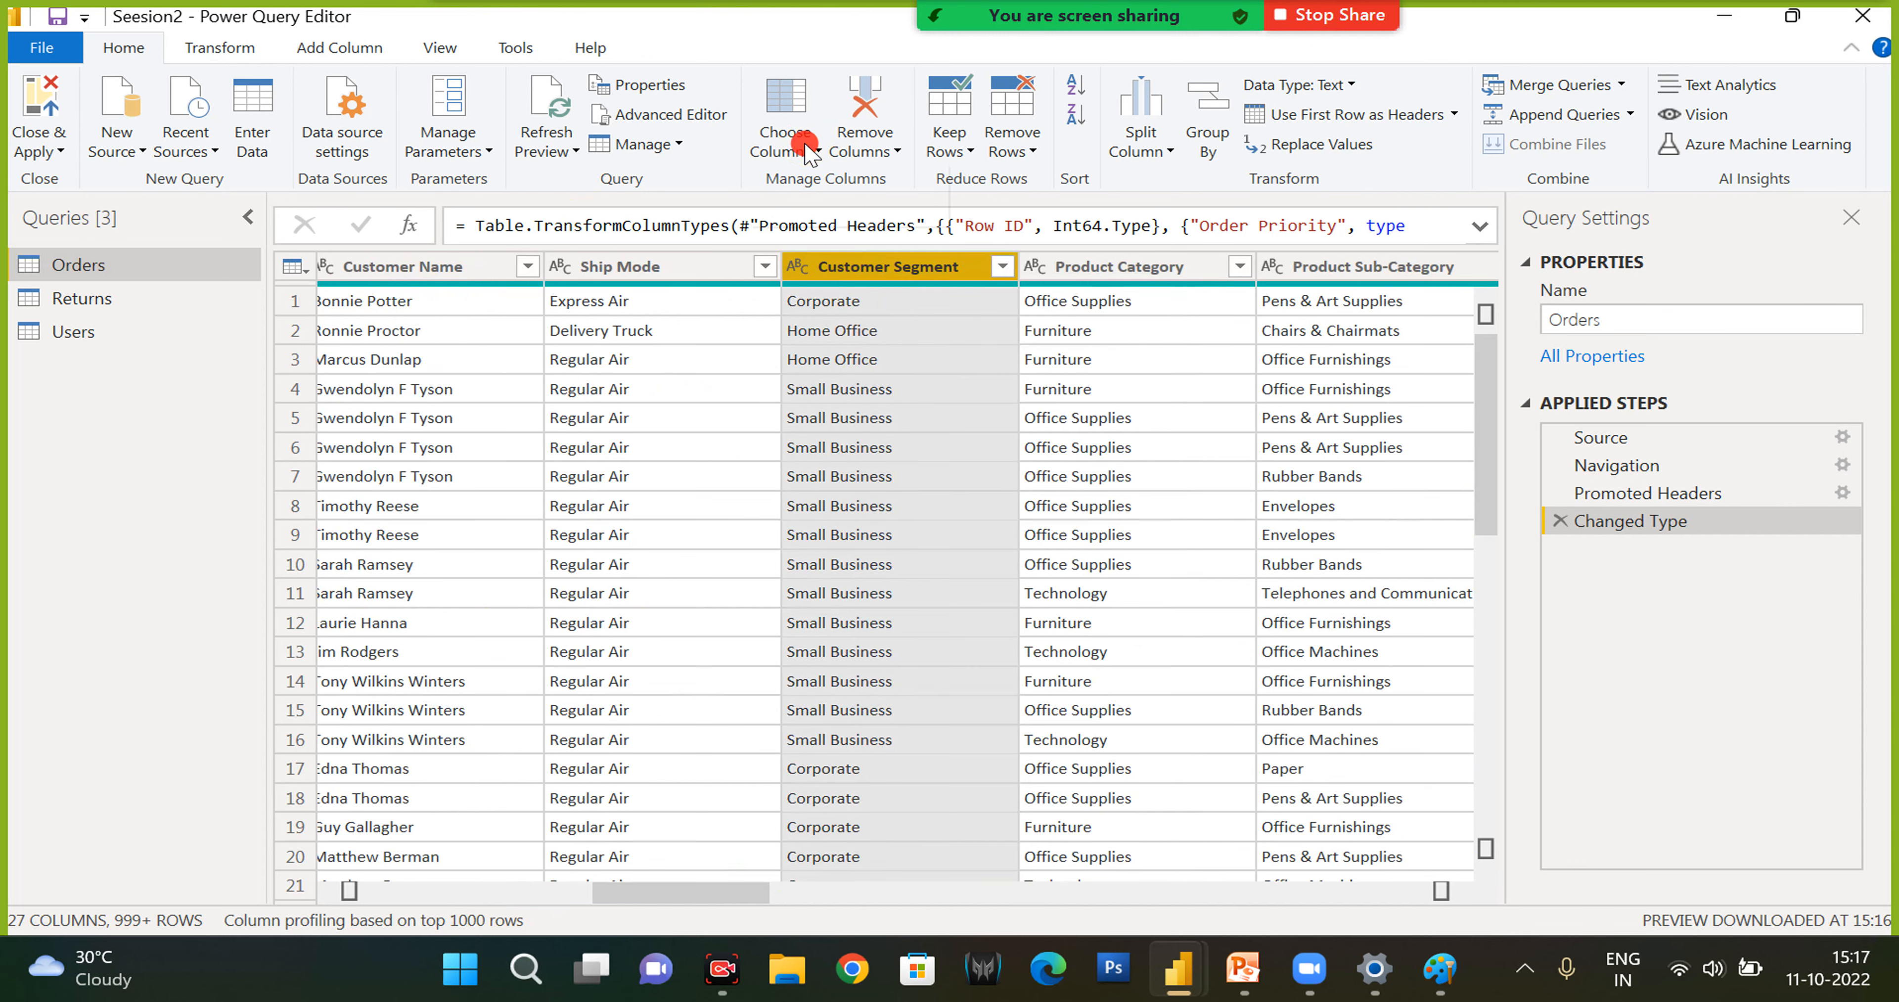
{"action": "left_click", "coordinate": [811, 150]}
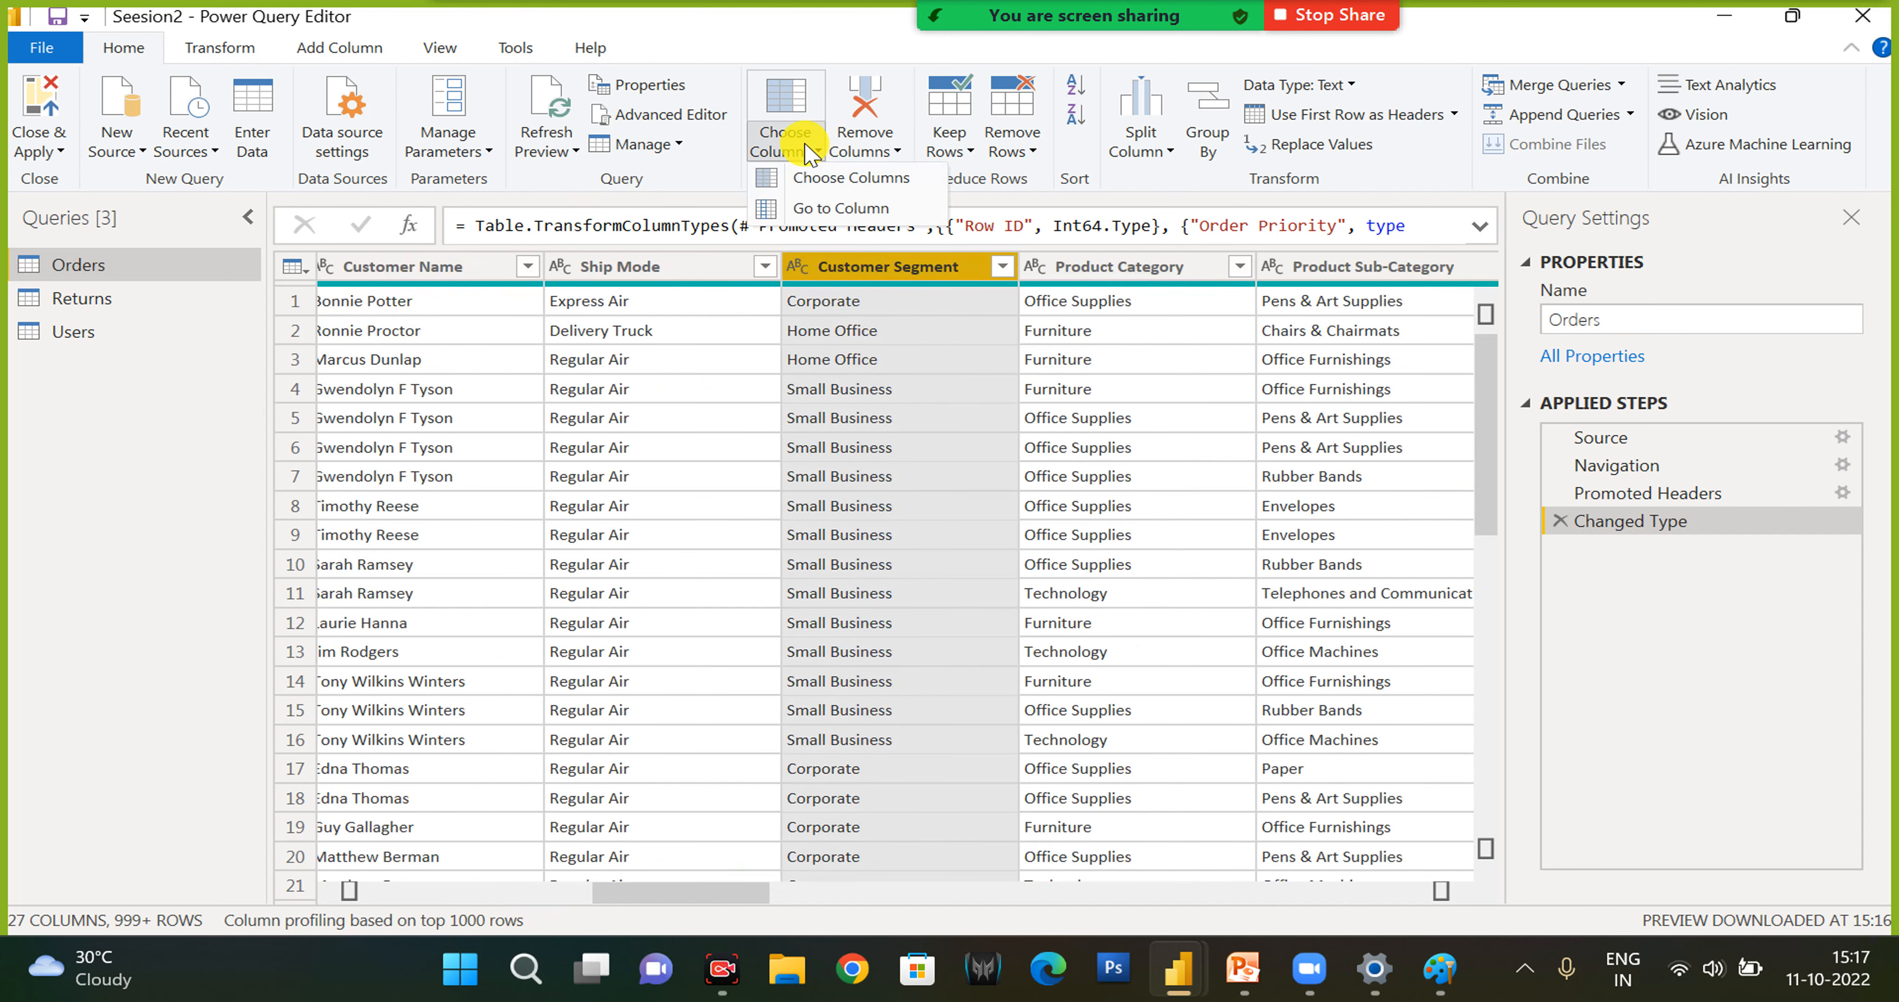
{"action": "left_click", "coordinate": [813, 188]}
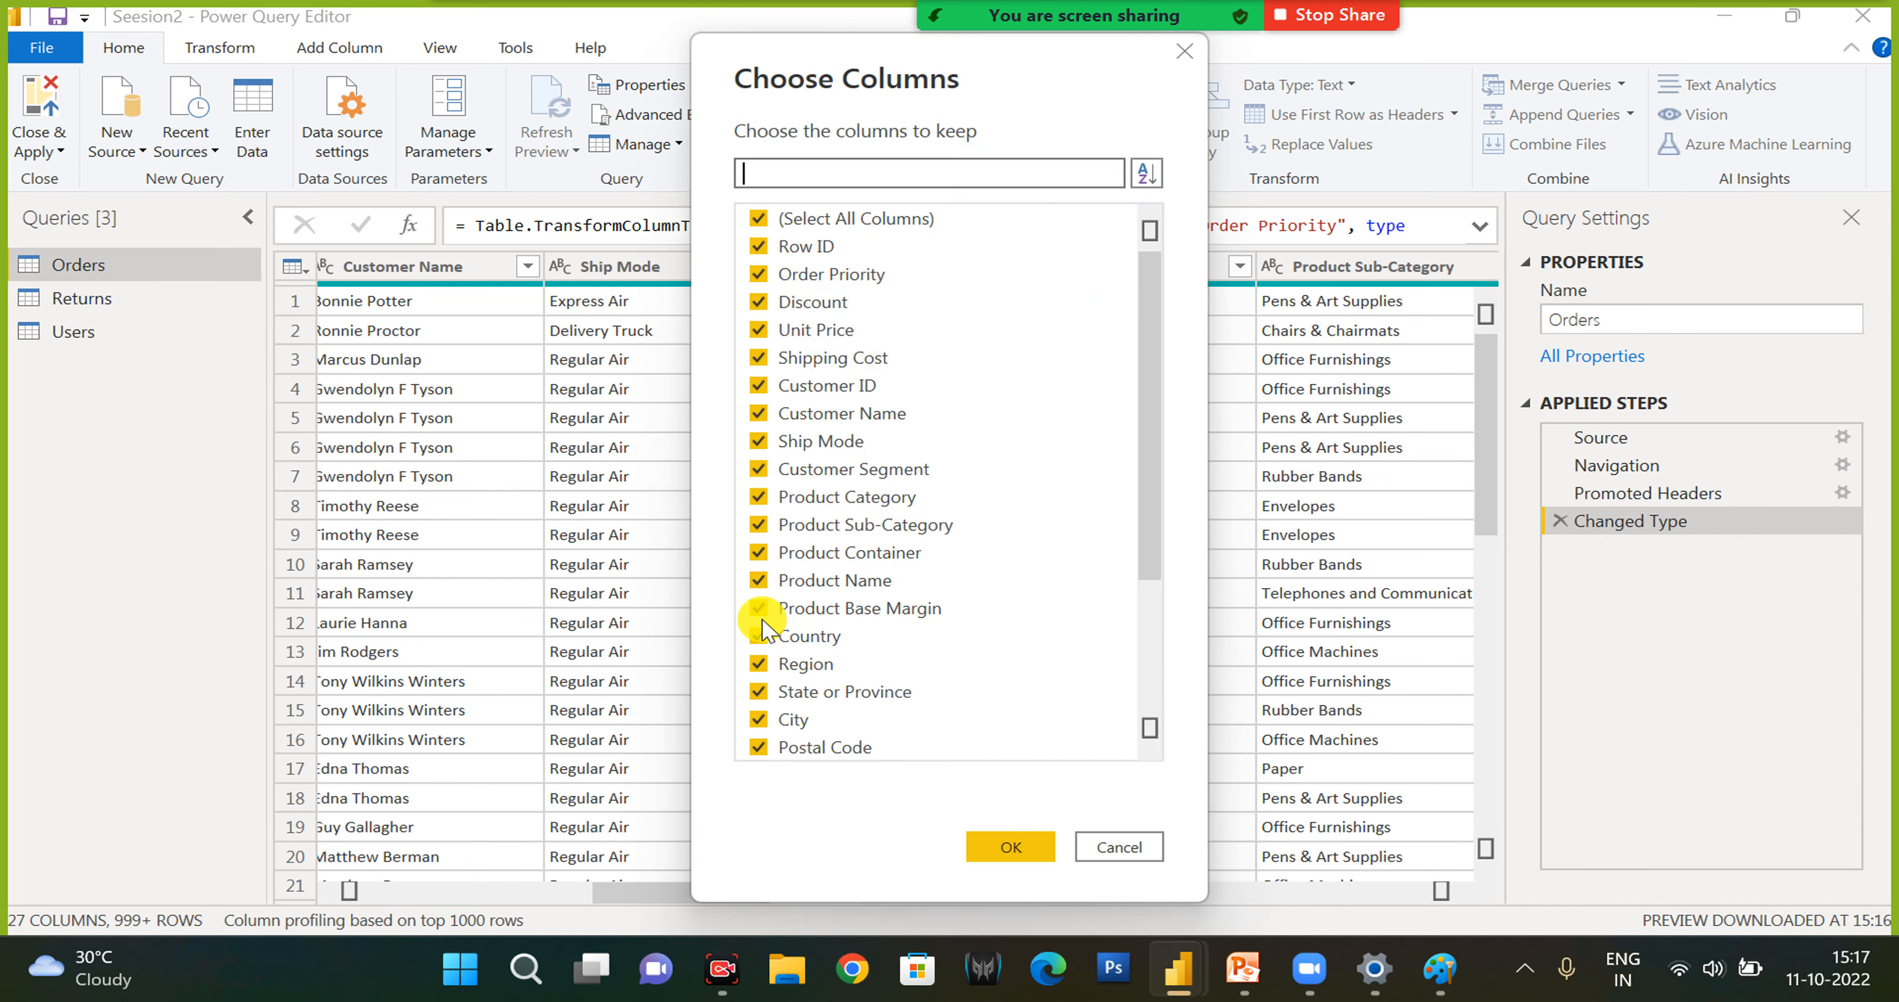
{"action": "left_click", "coordinate": [758, 219]}
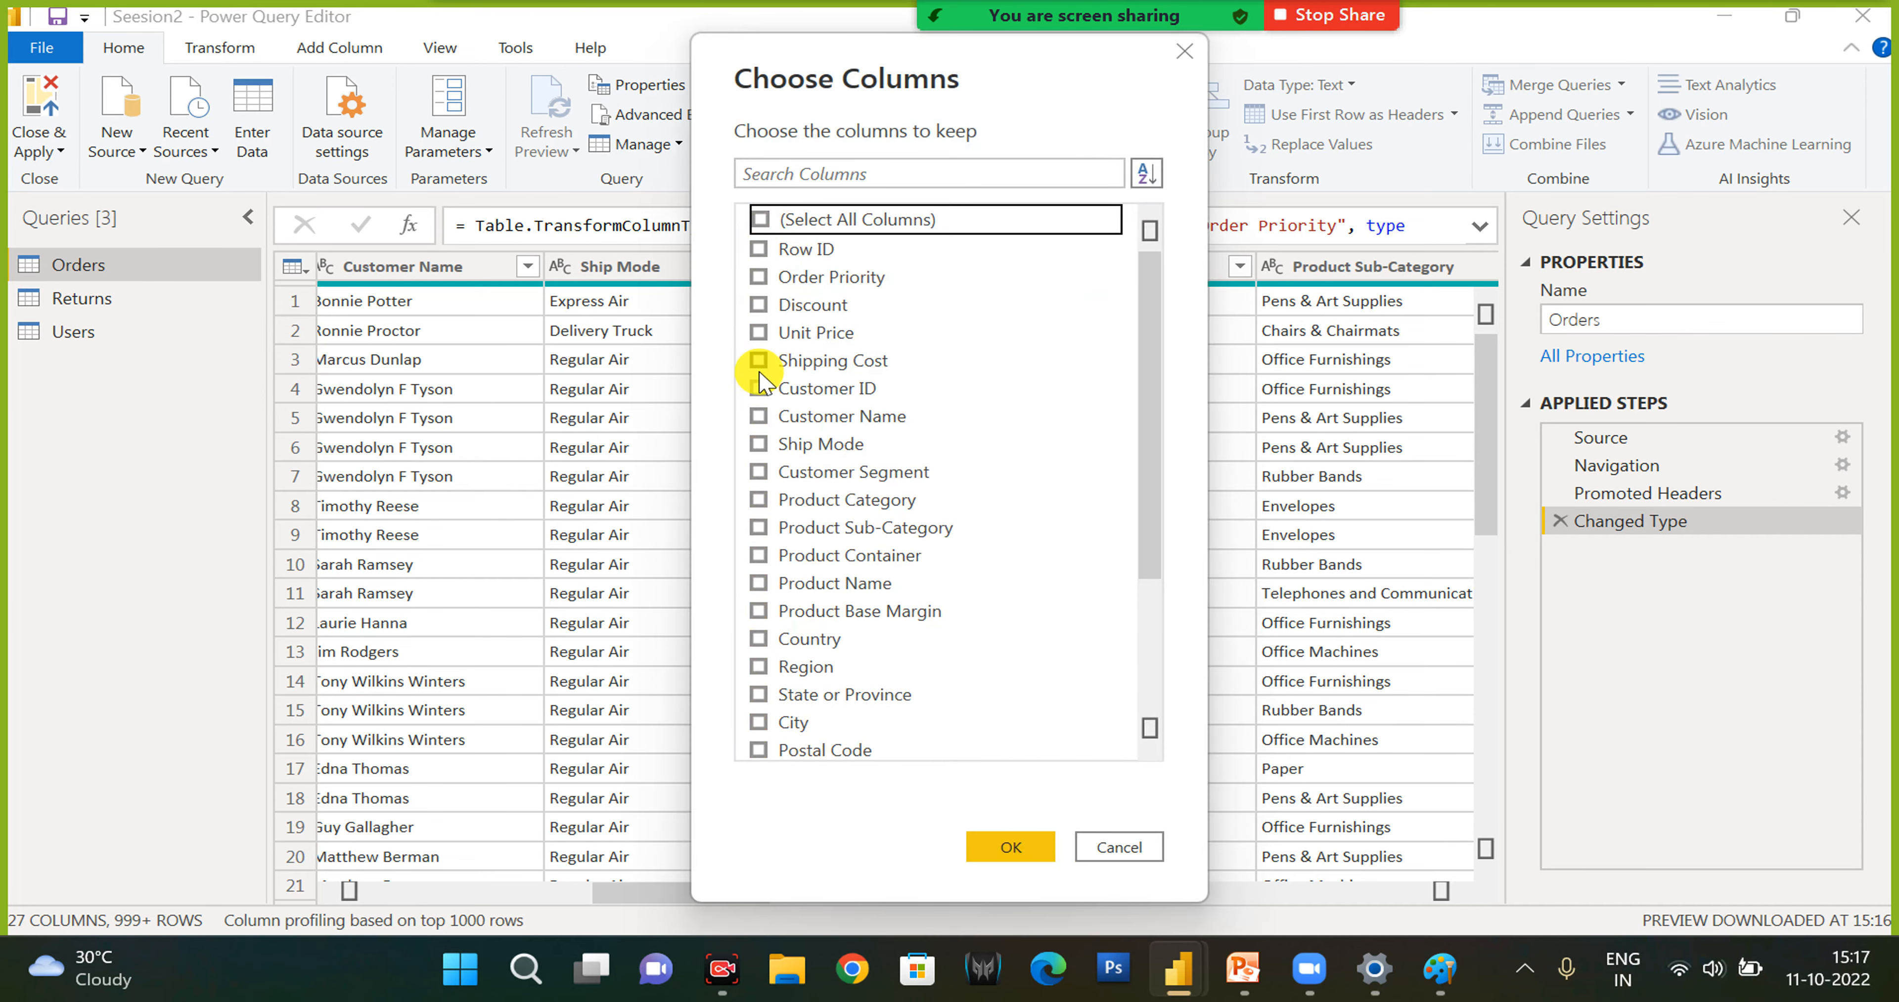
{"action": "left_click", "coordinate": [759, 415]}
{"action": "left_click", "coordinate": [759, 472]}
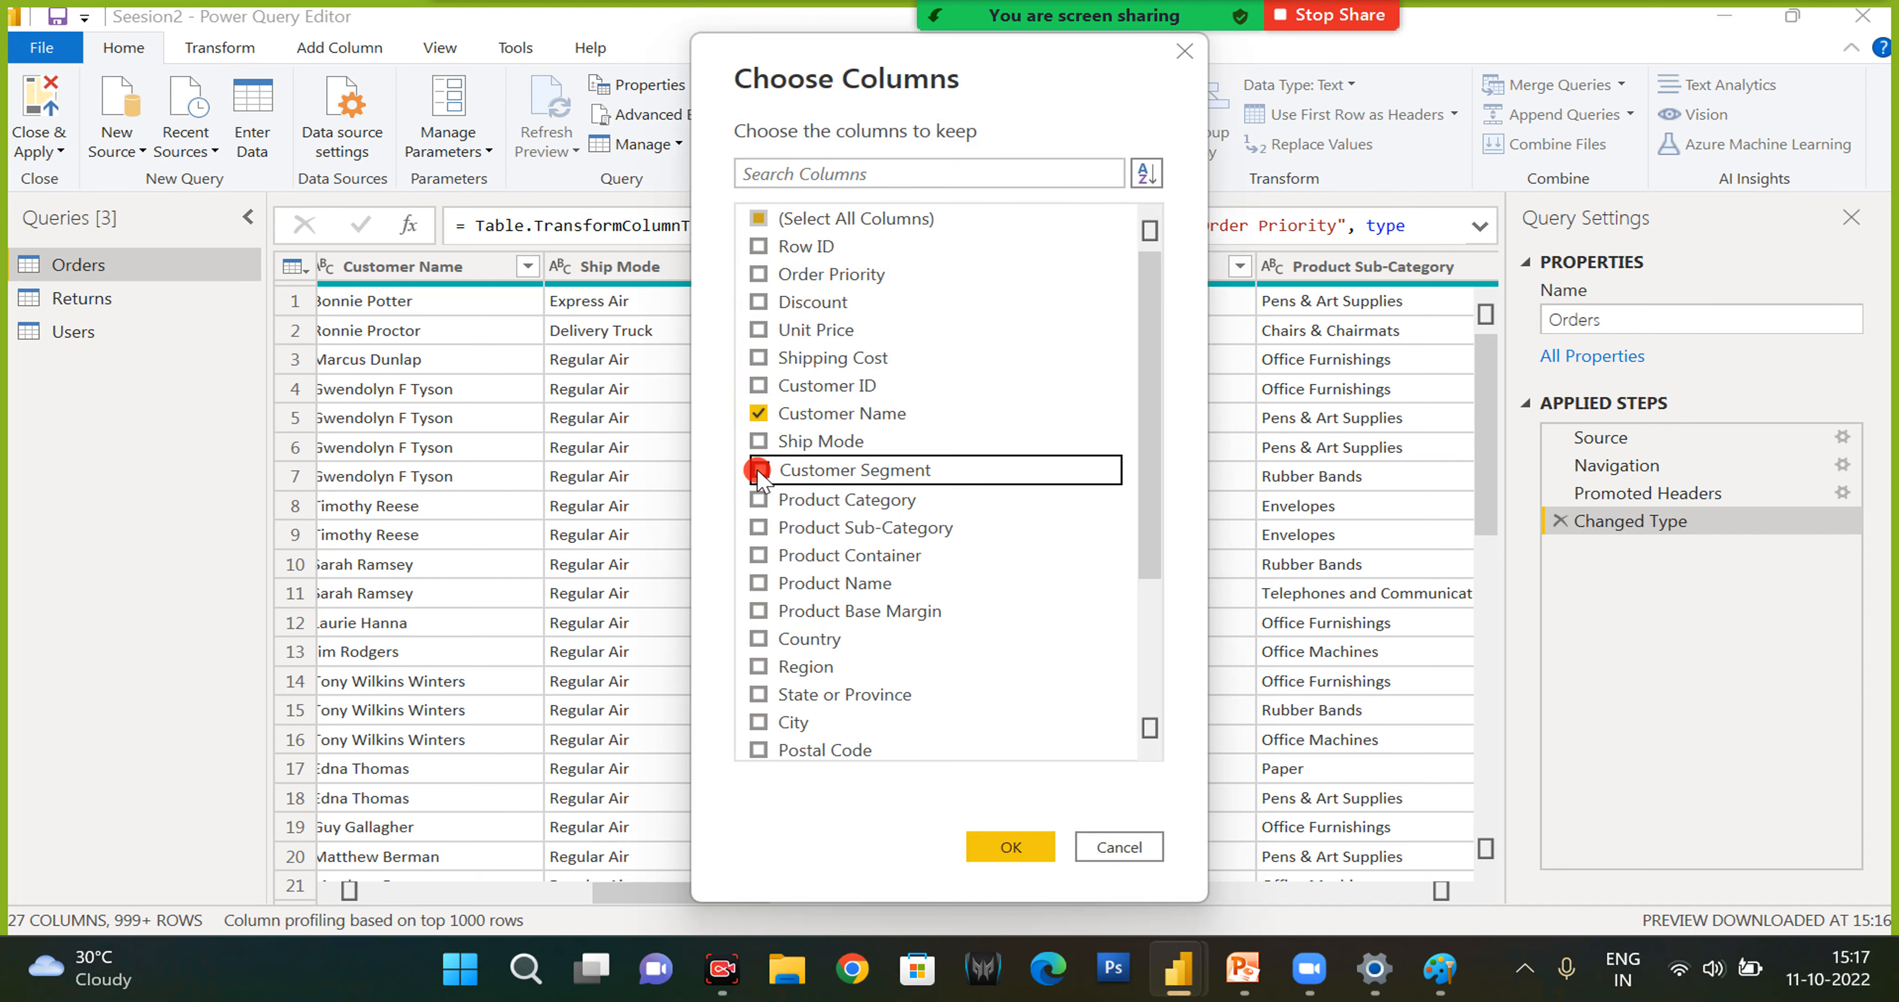
{"action": "scroll", "coordinate": [771, 663], "scroll_direction": "down", "scroll_amount": 3}
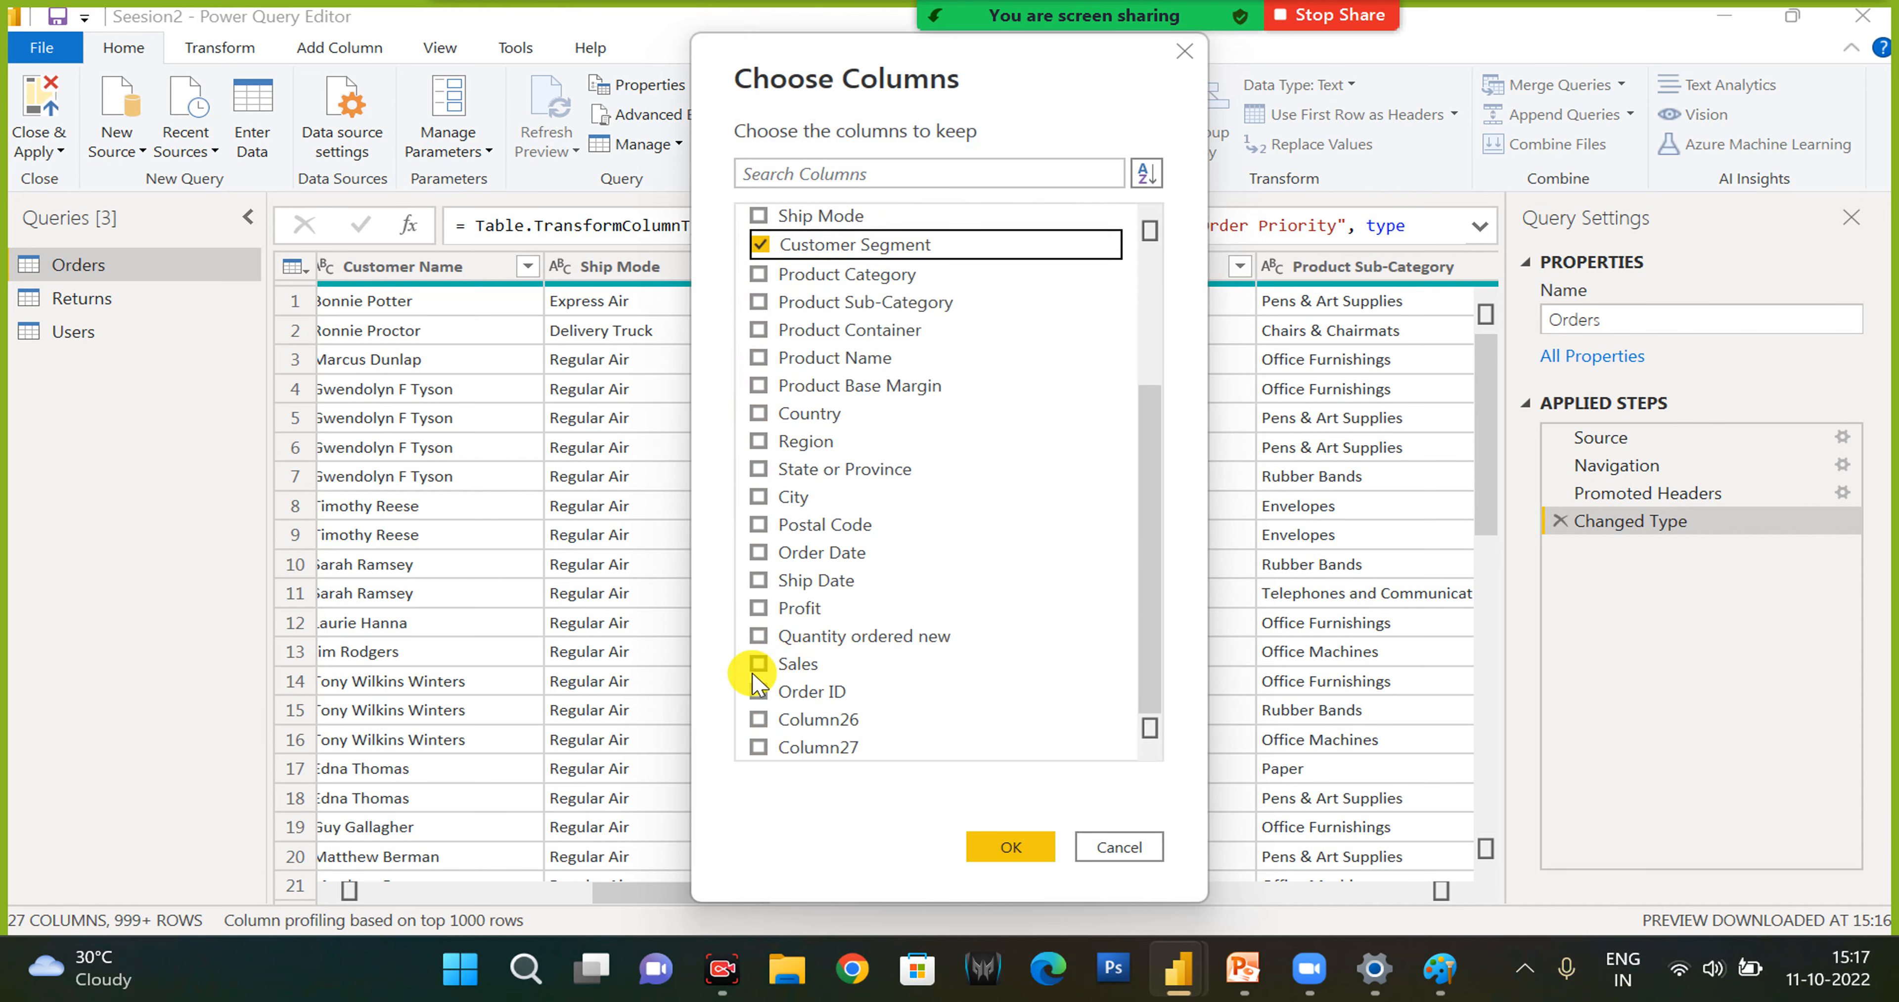
{"action": "left_click", "coordinate": [756, 666]}
{"action": "left_click", "coordinate": [991, 847]}
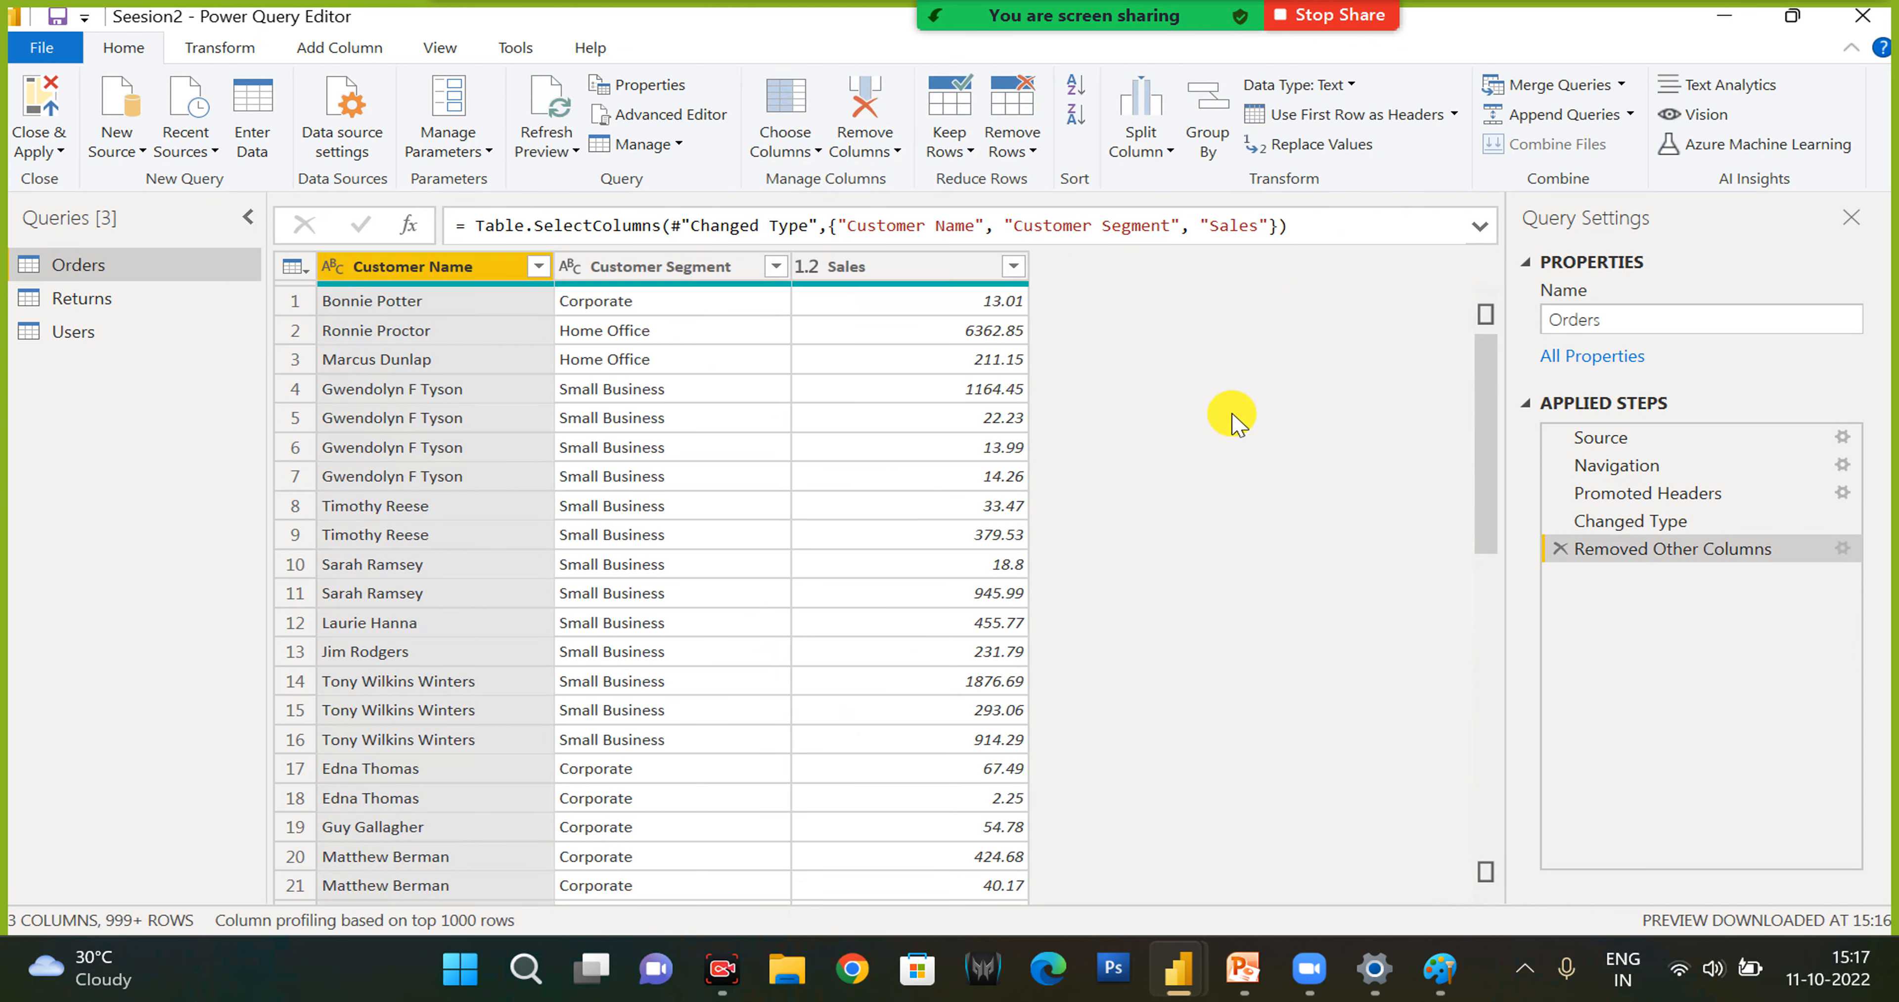
- Close the Power Query Editor and apply the pending query changes to the report
{"action": "left_click", "coordinate": [40, 150]}
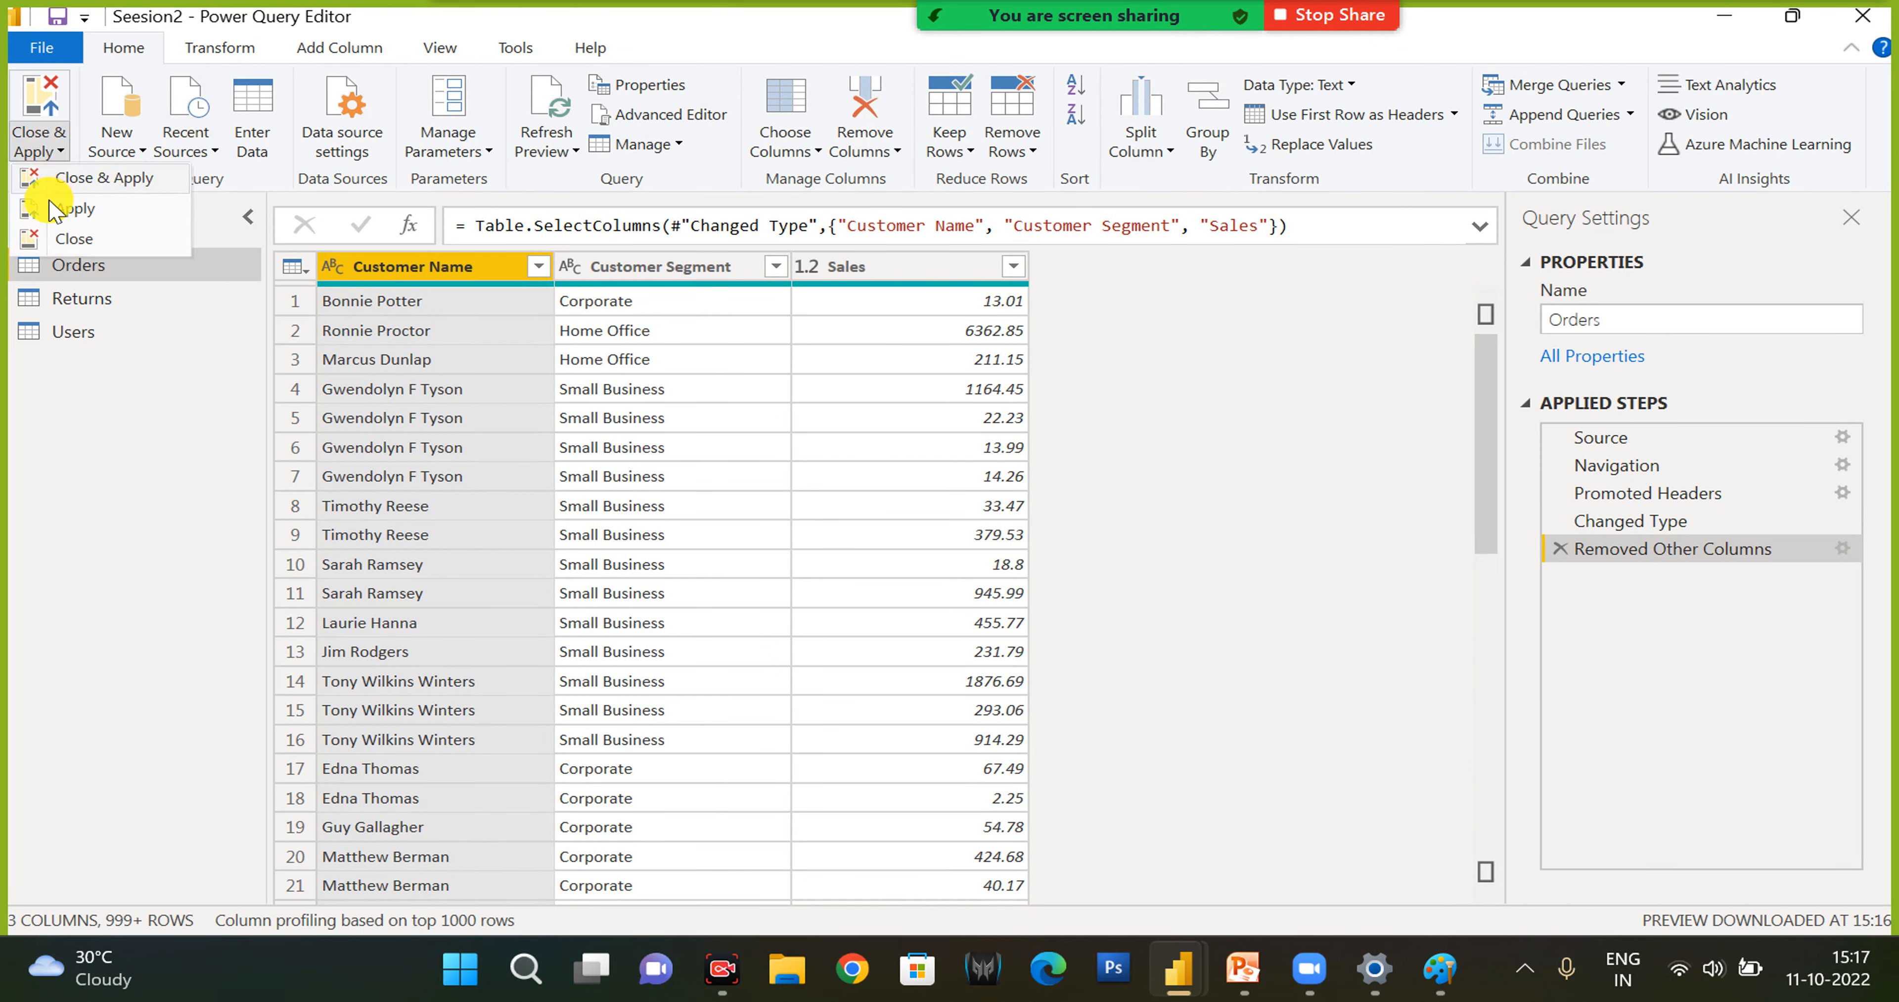
{"action": "left_click", "coordinate": [71, 189]}
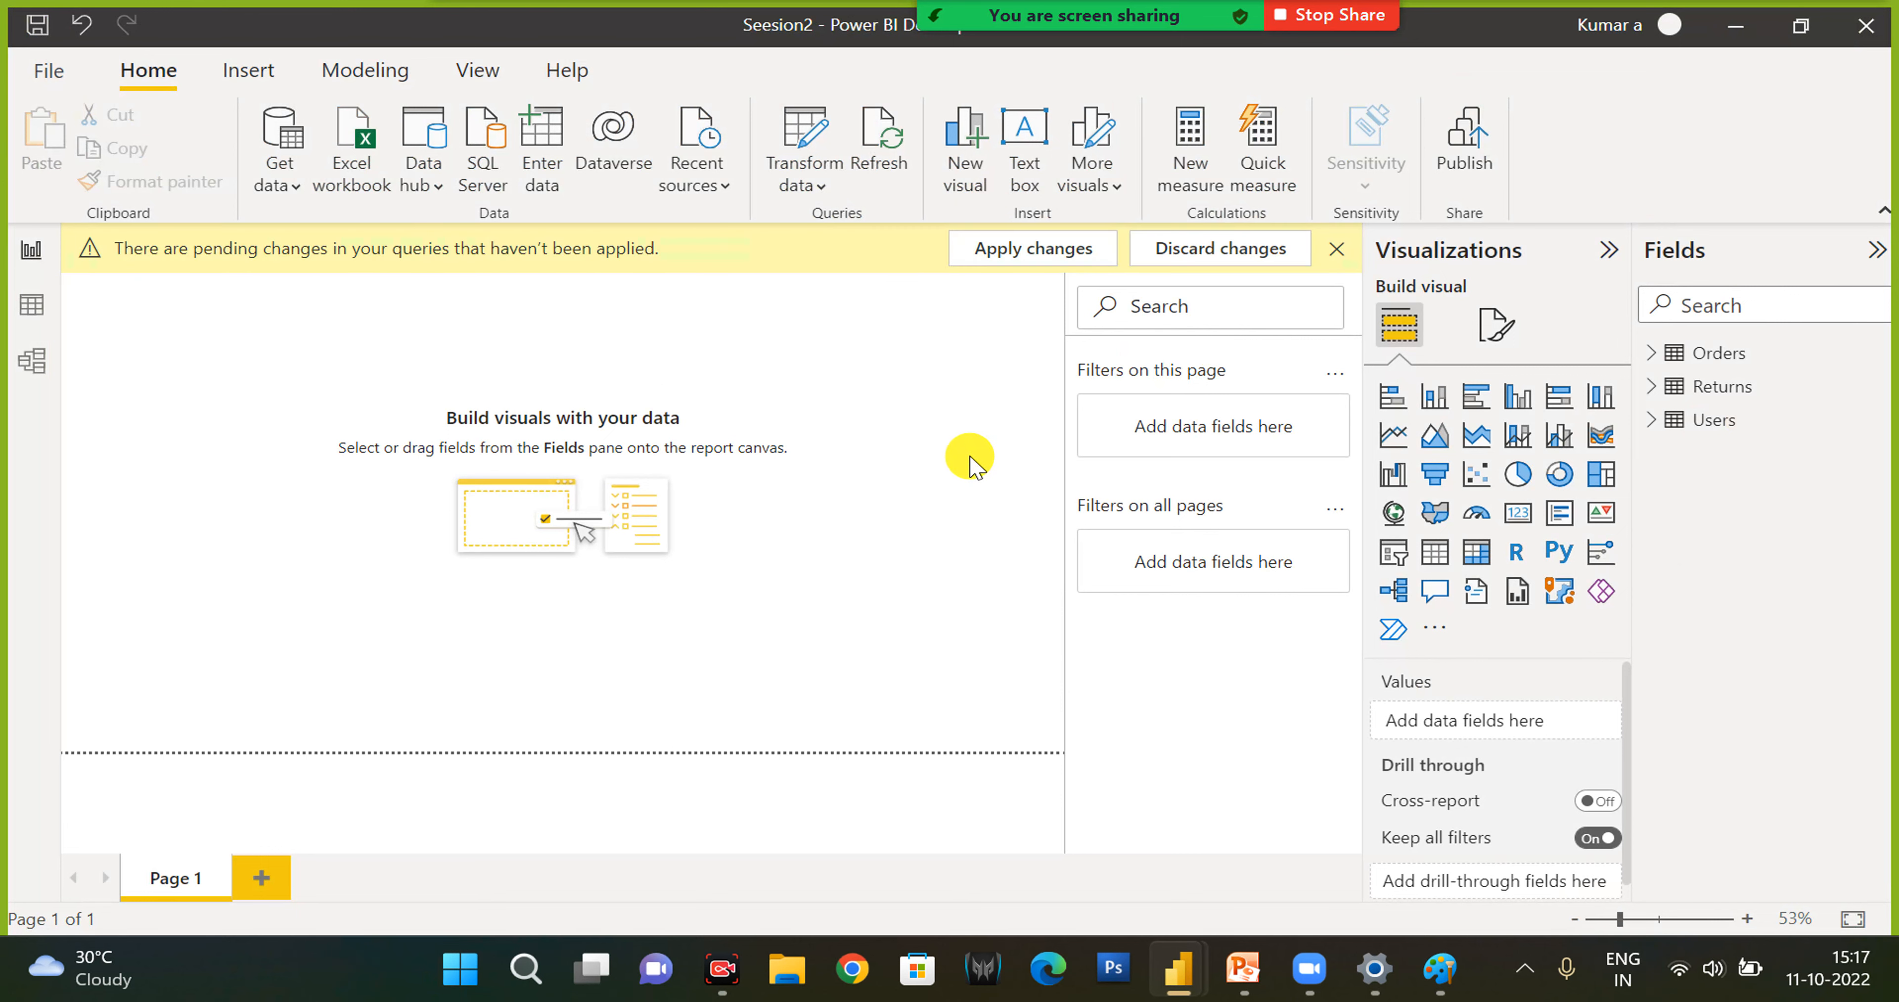
{"action": "left_click", "coordinate": [1014, 261]}
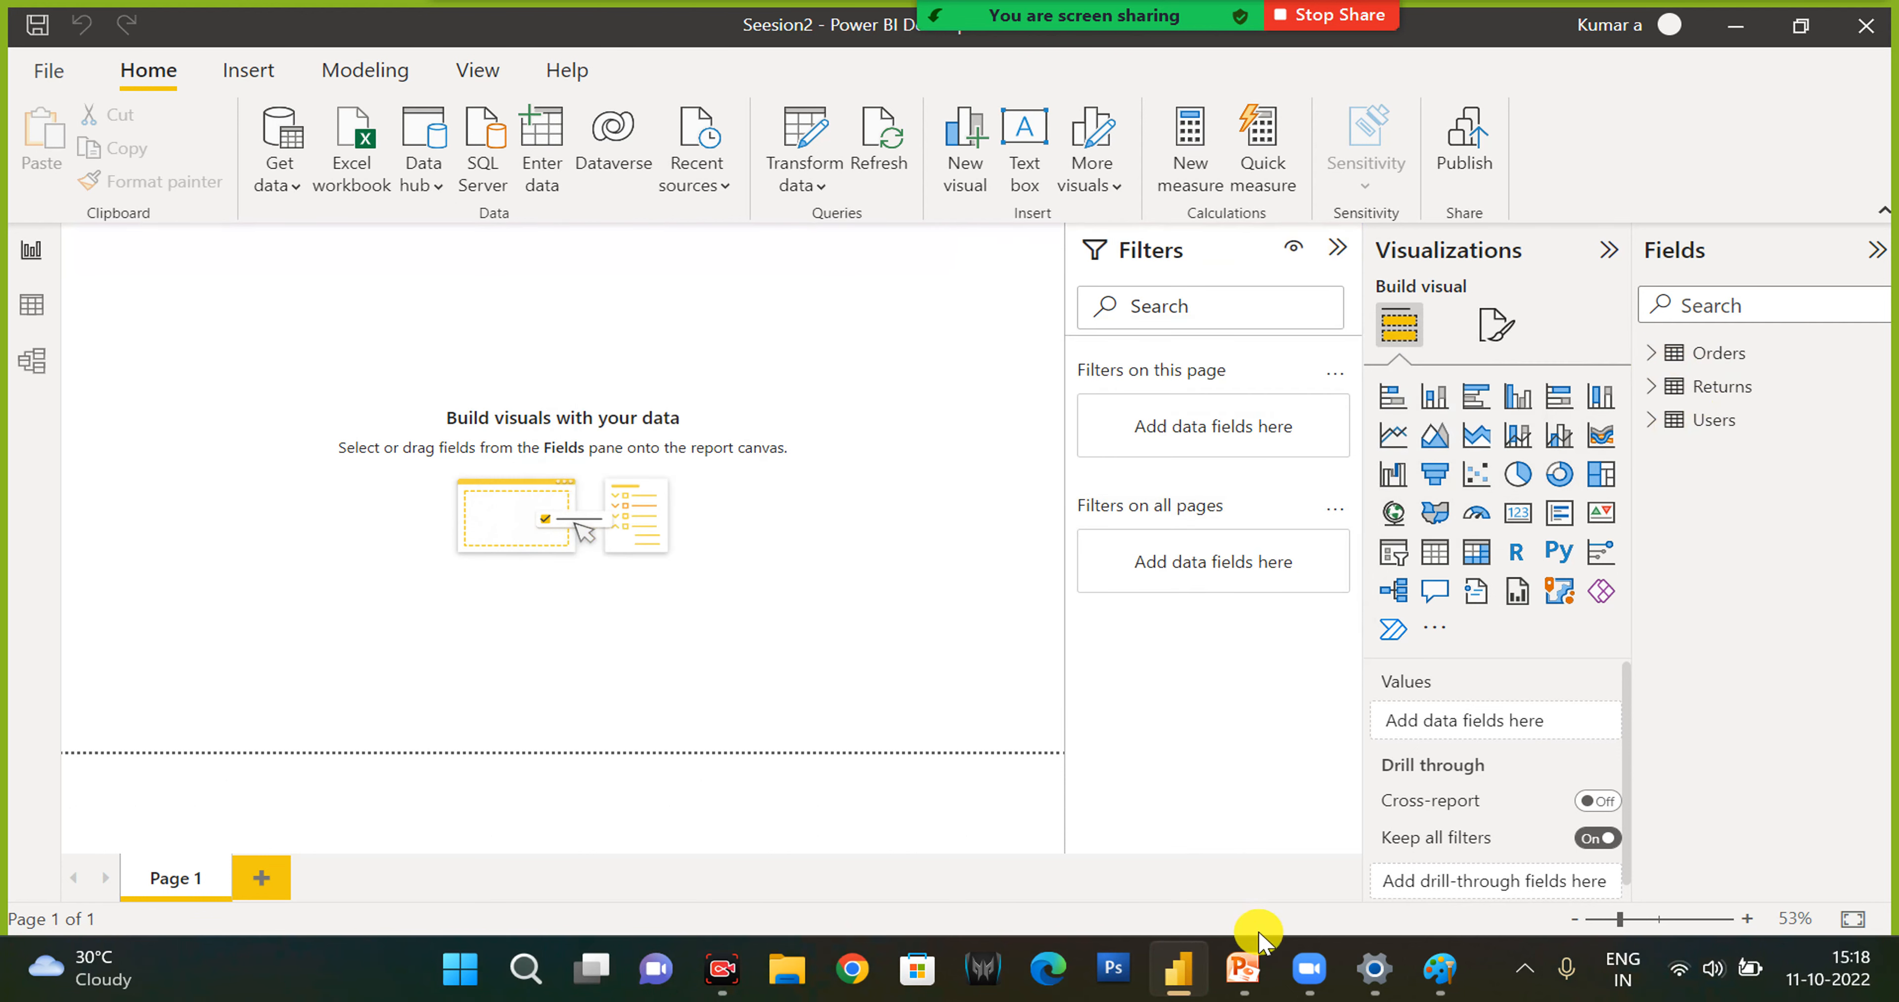
- Switch to the Paint diagram, draw a short diagonal line about 56 × 58 px at the Direct Query(Live) label, and activate the Text tool
{"action": "left_click", "coordinate": [1262, 982]}
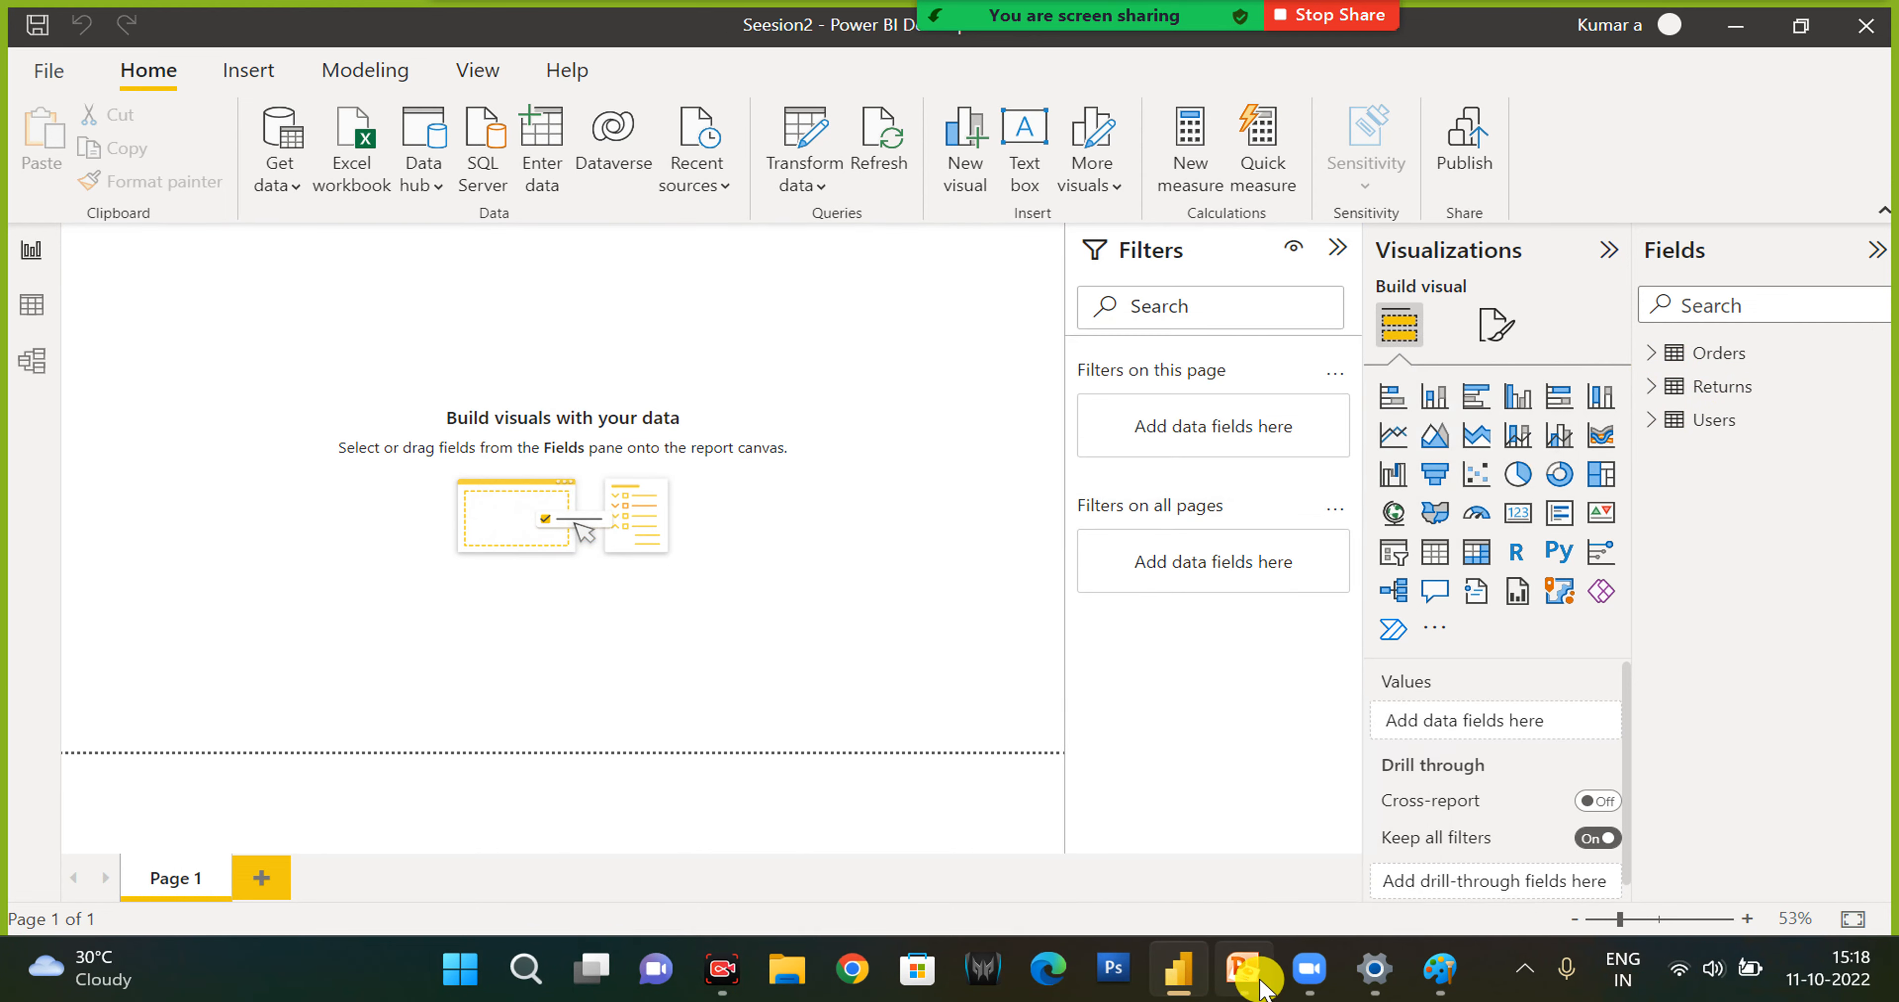
{"action": "left_click", "coordinate": [1256, 982]}
{"action": "left_click", "coordinate": [1256, 982]}
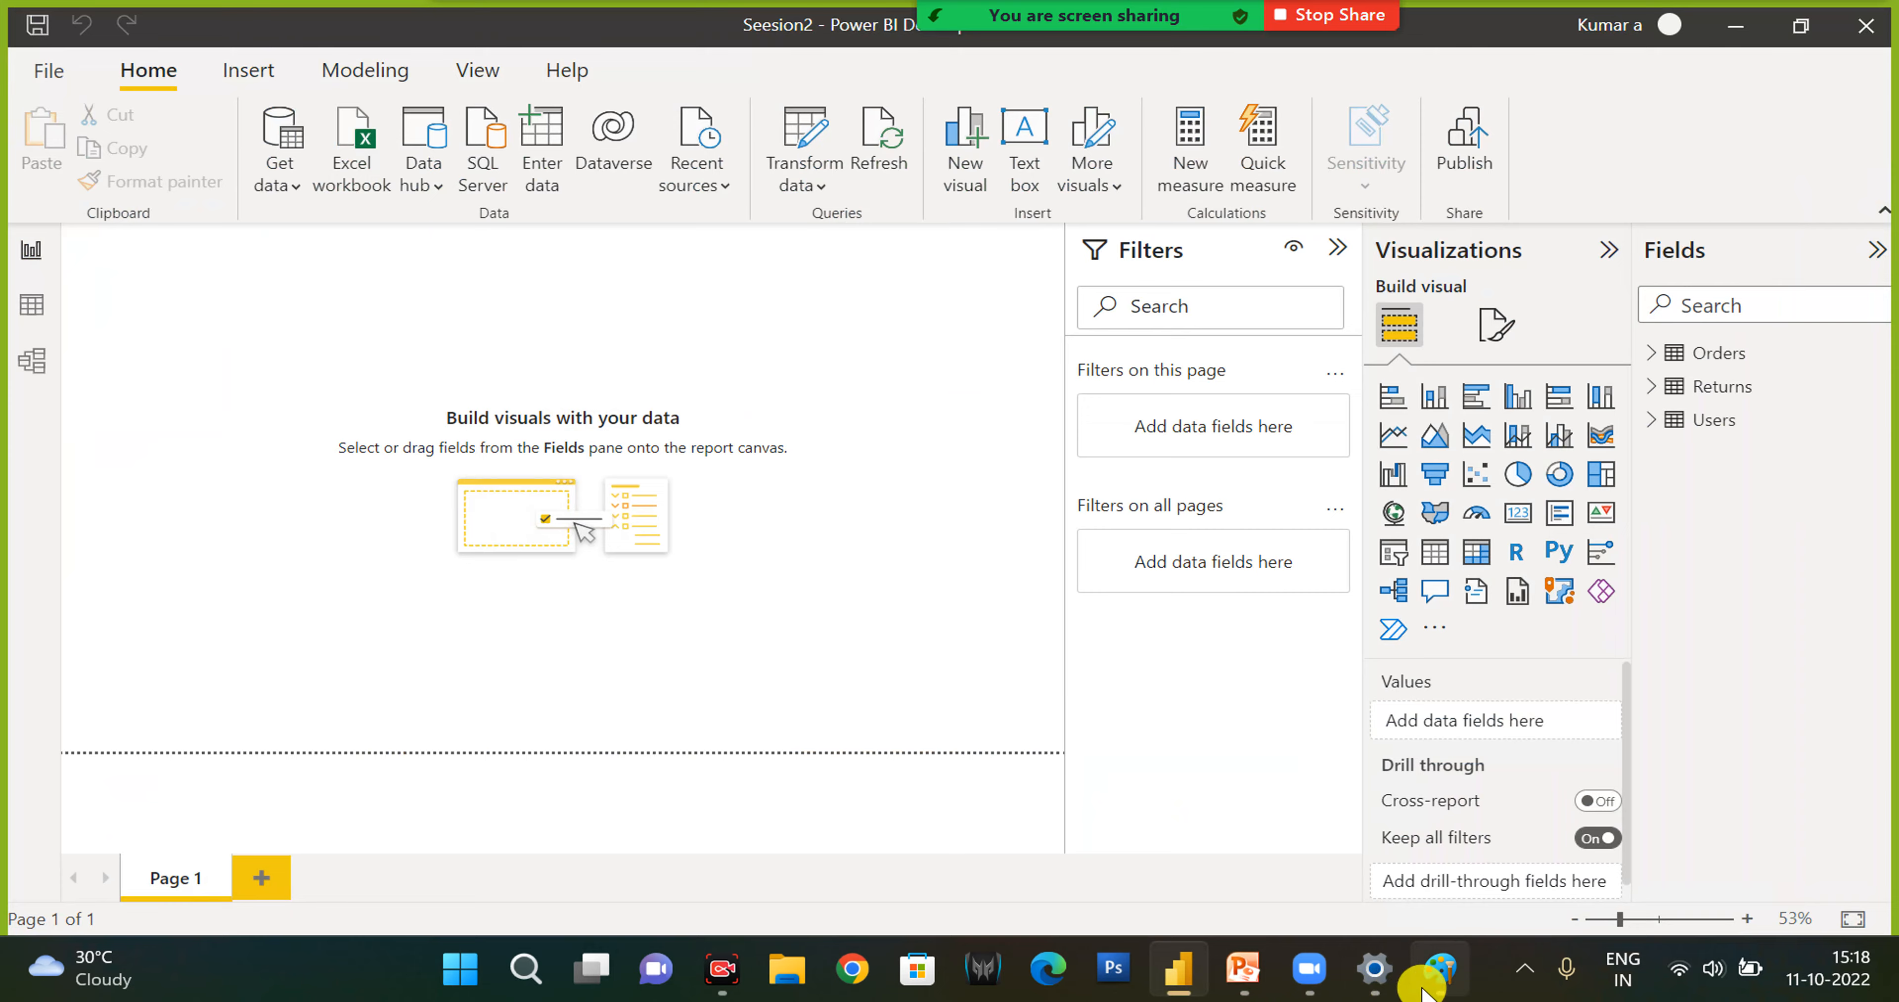
{"action": "left_click", "coordinate": [1436, 976]}
{"action": "mouse_move", "coordinate": [857, 488]}
{"action": "left_mouse_down"}
{"action": "mouse_move", "coordinate": [908, 562]}
{"action": "mouse_move", "coordinate": [966, 592]}
{"action": "left_mouse_up"}
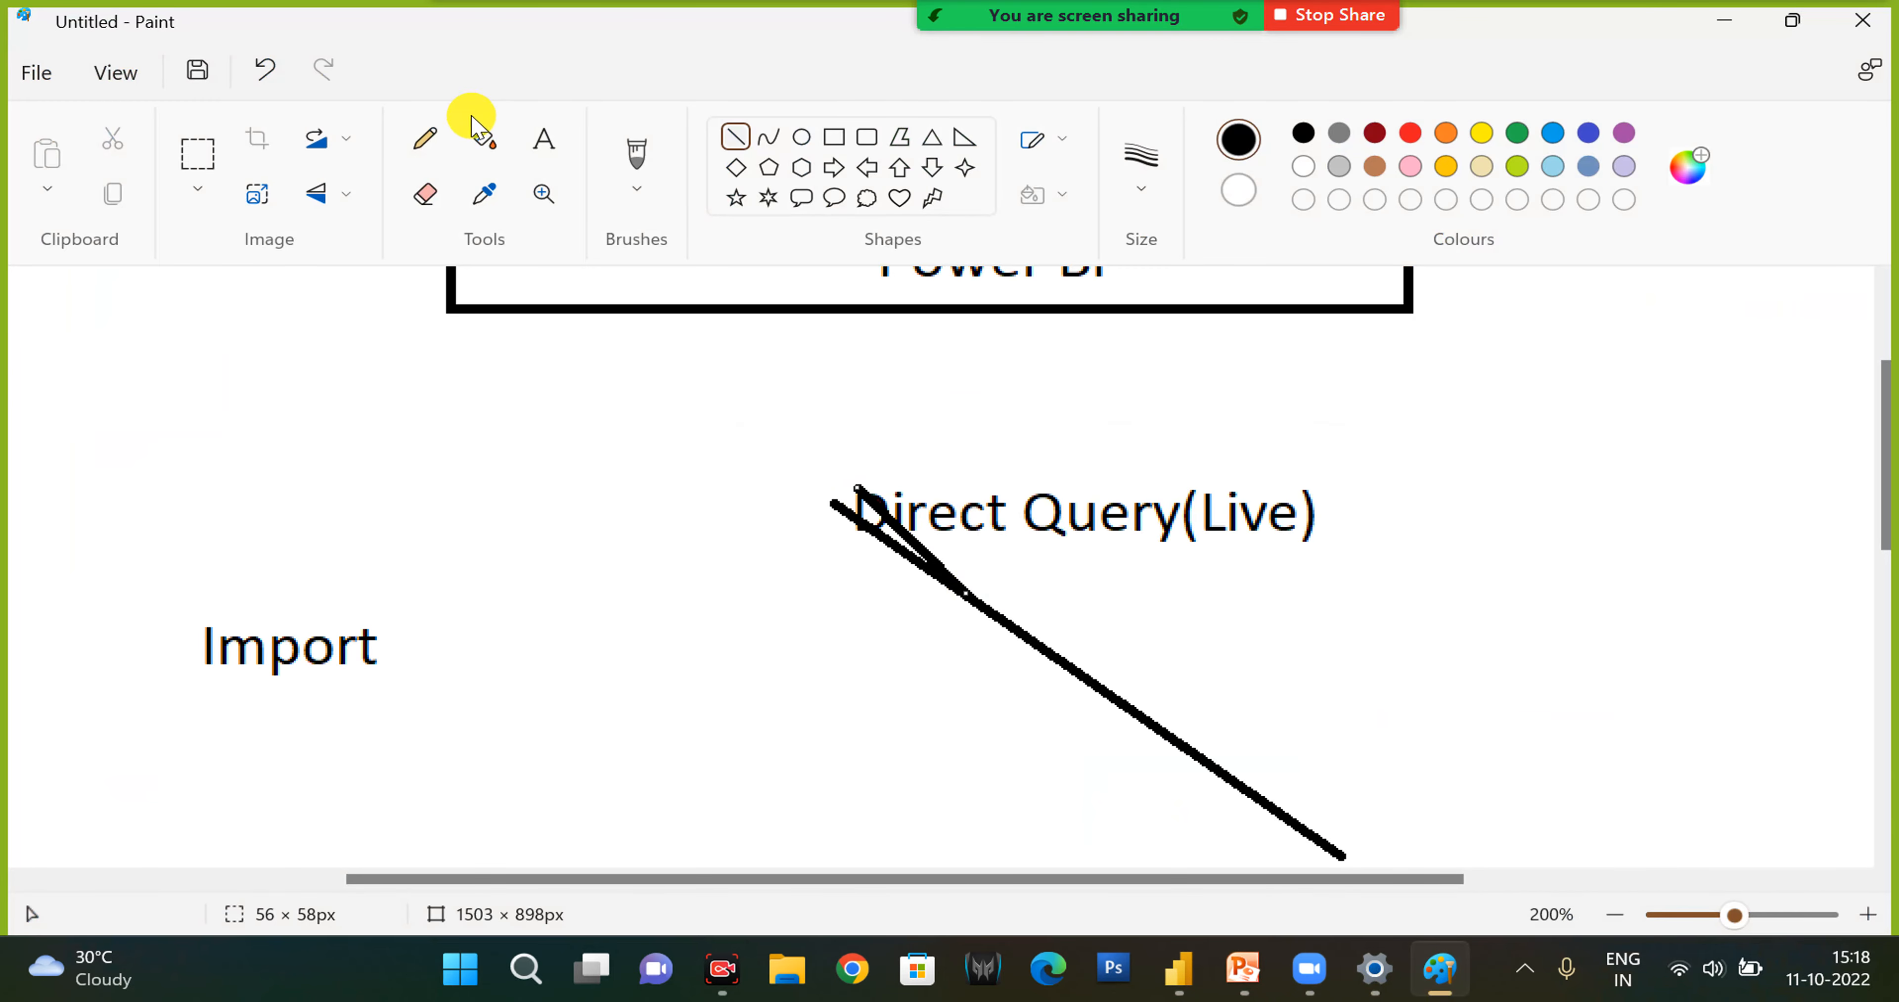
{"action": "left_click", "coordinate": [543, 143]}
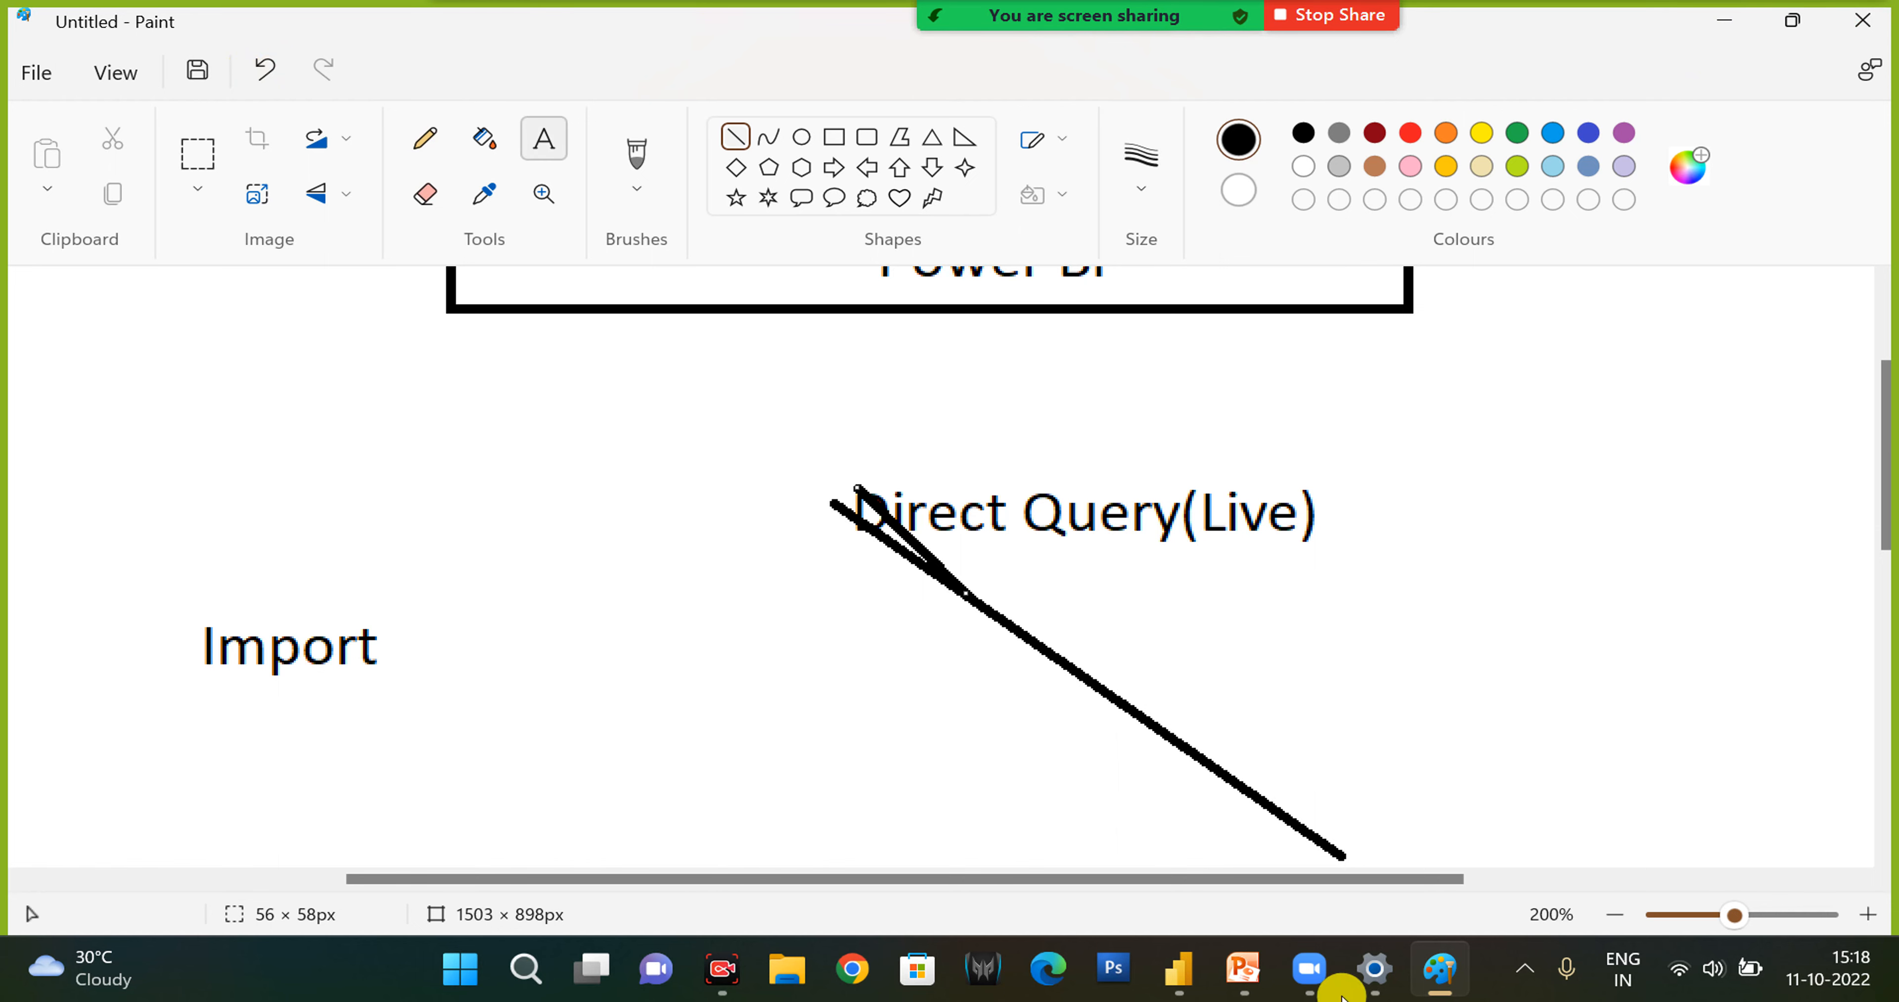
- Switch to Power BI Desktop, expand the Orders fields, and examine the Orders and Returns tables in Data view
{"action": "left_click", "coordinate": [1179, 967]}
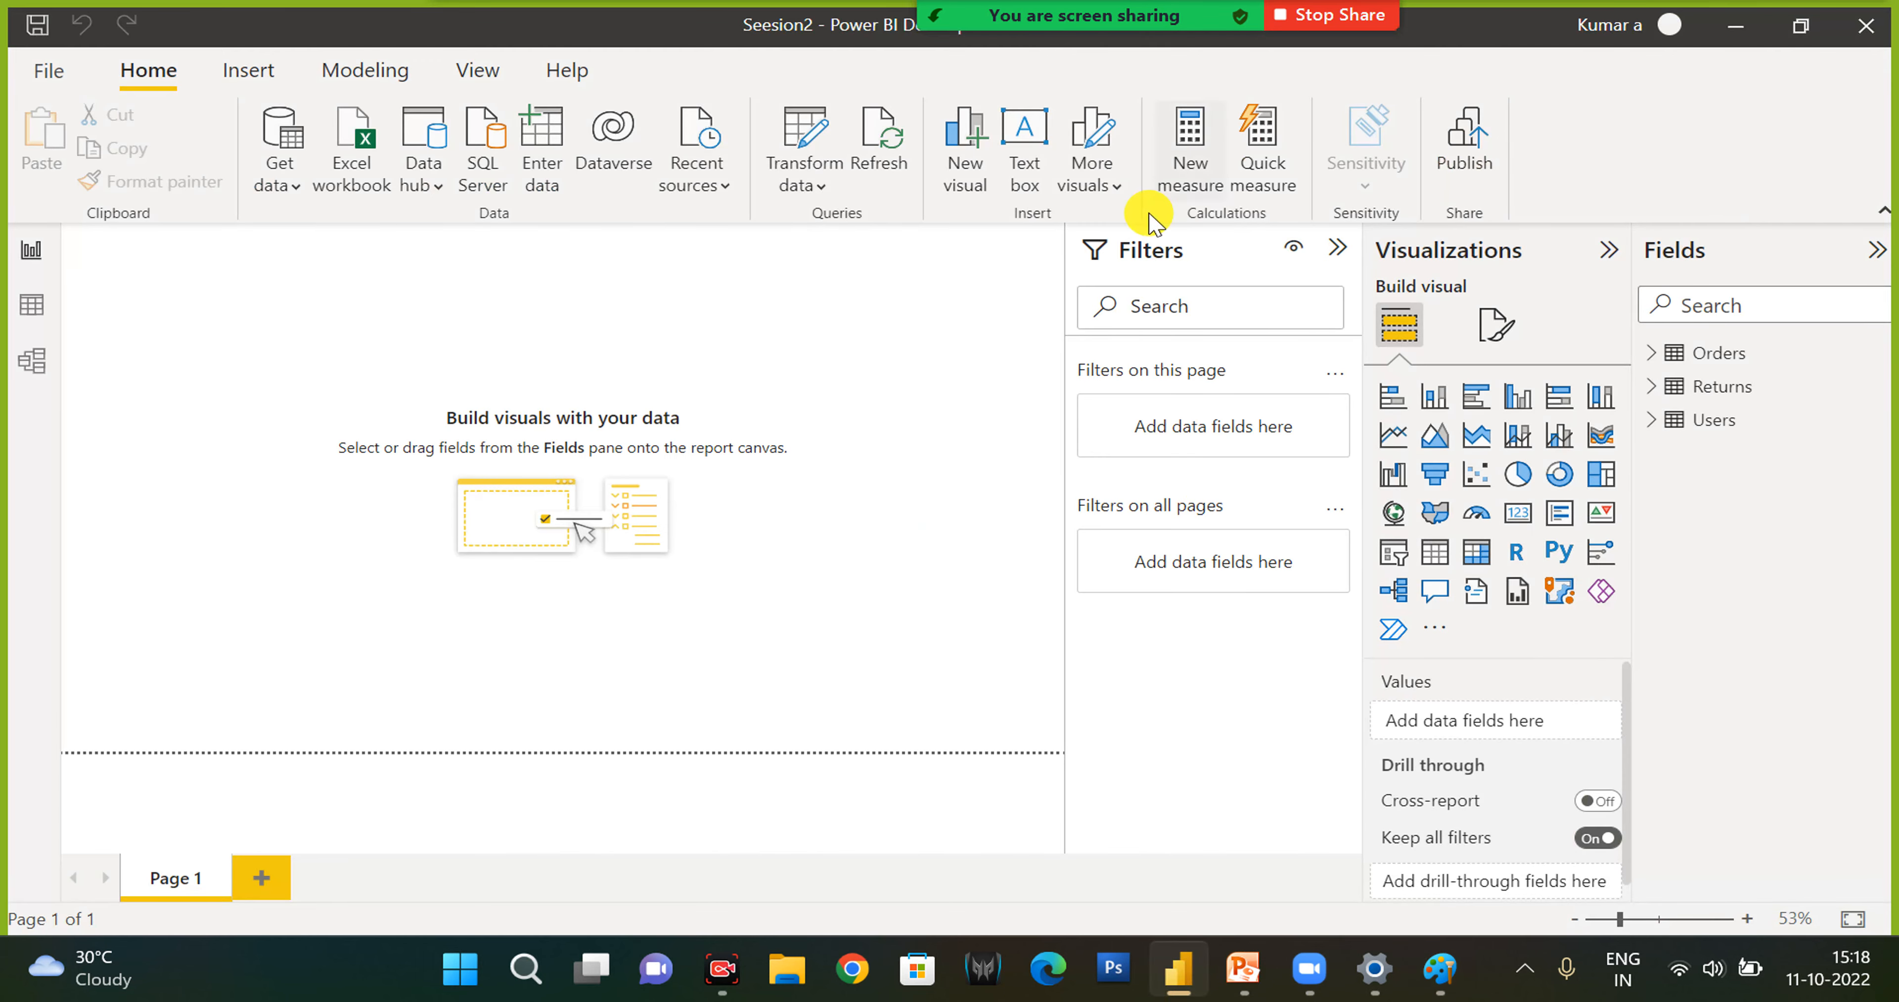
{"action": "left_click", "coordinate": [1653, 354]}
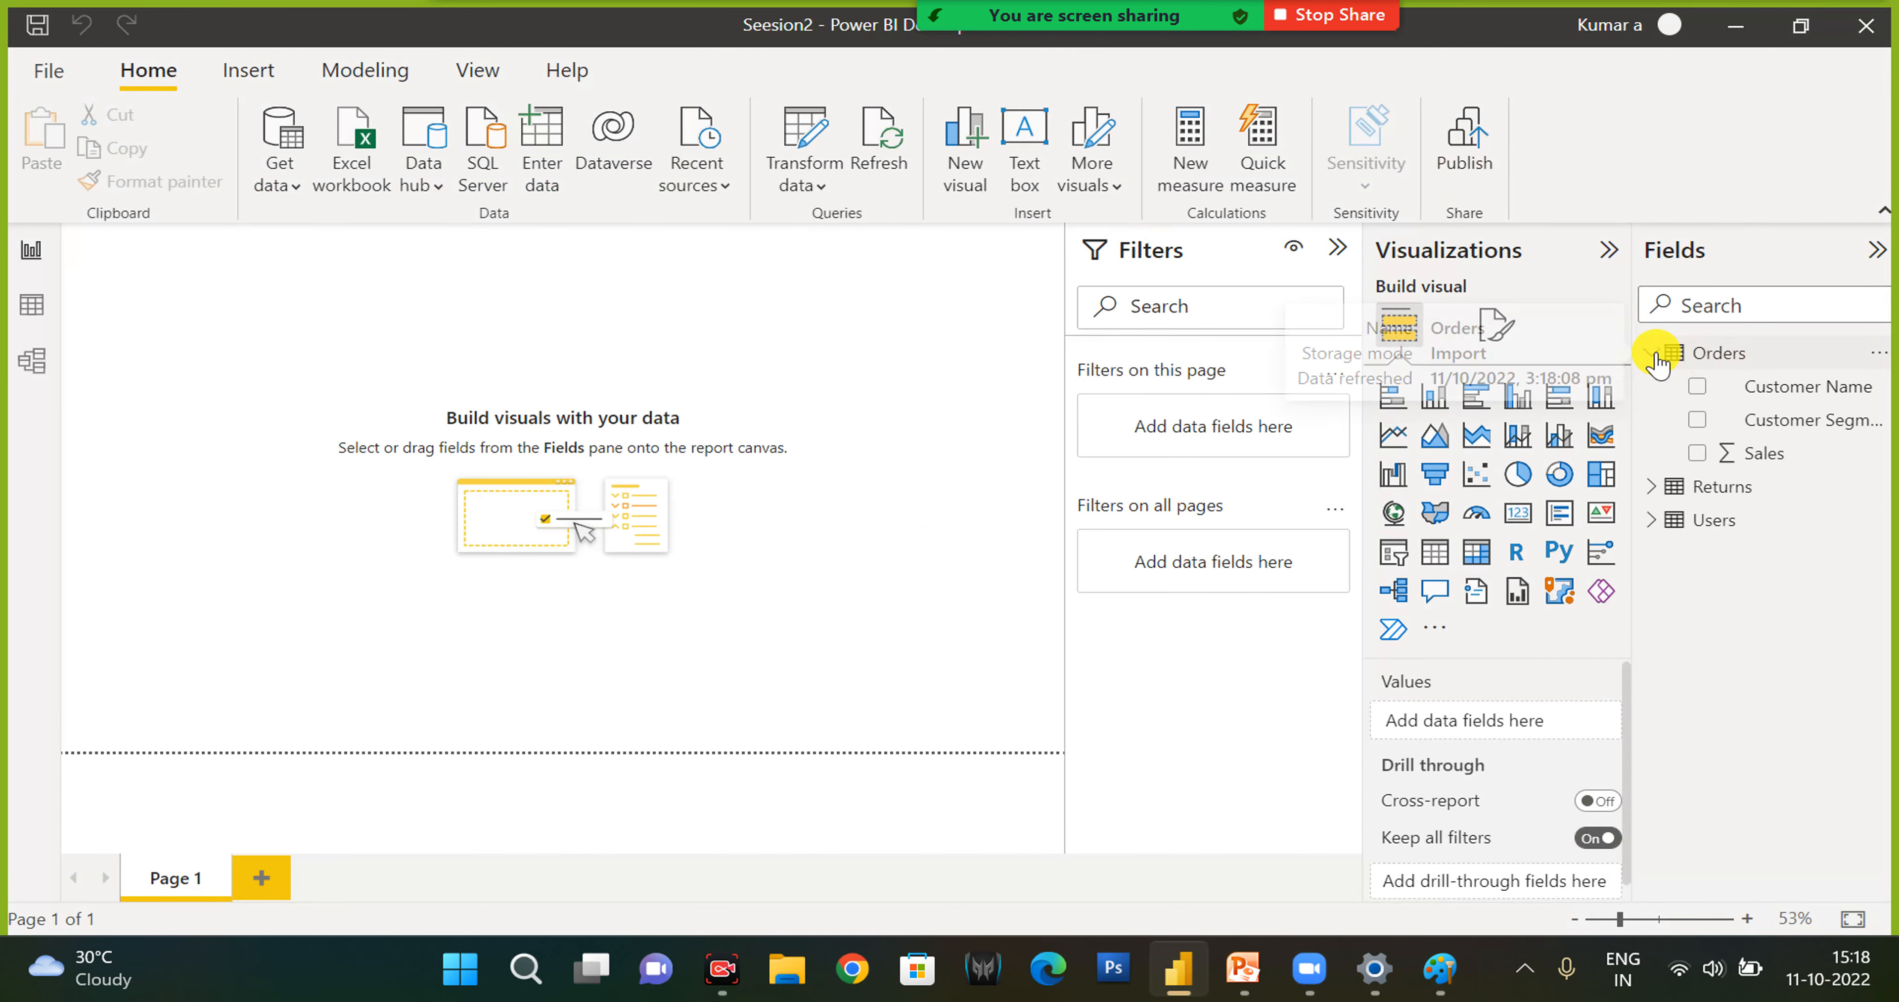
{"action": "left_click", "coordinate": [46, 319]}
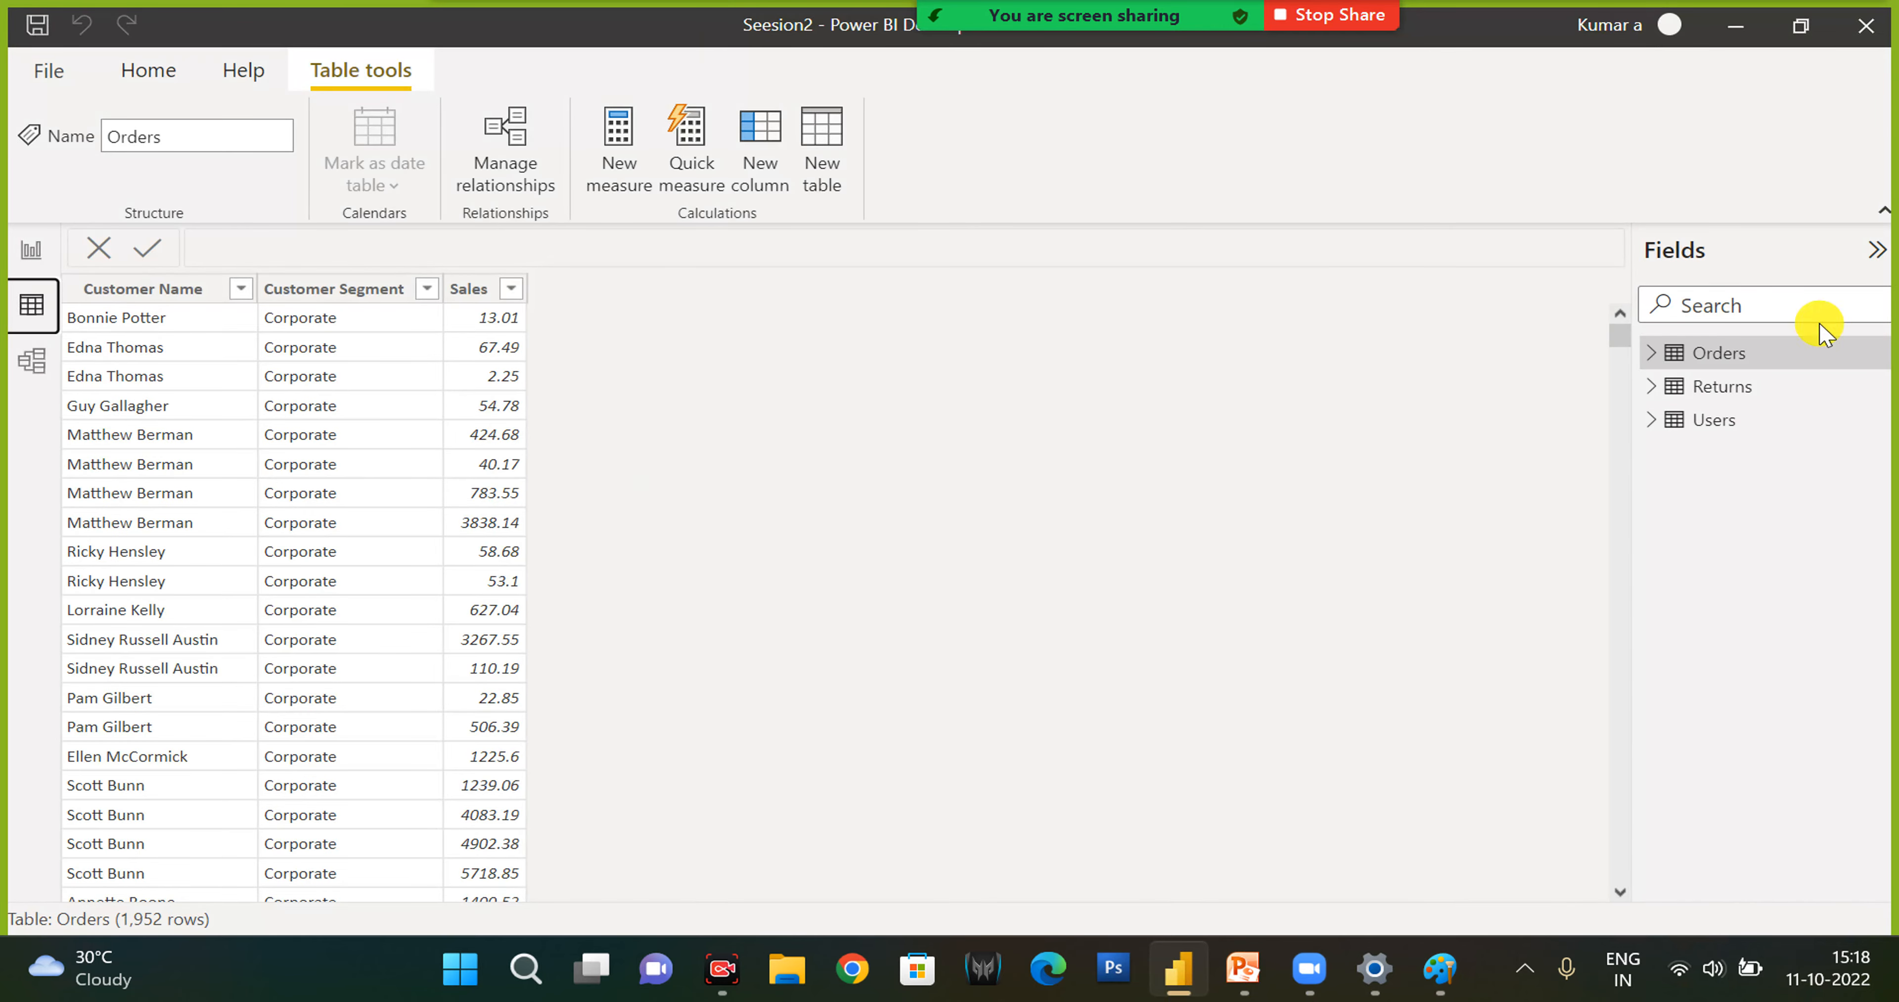
{"action": "left_click", "coordinate": [1651, 355]}
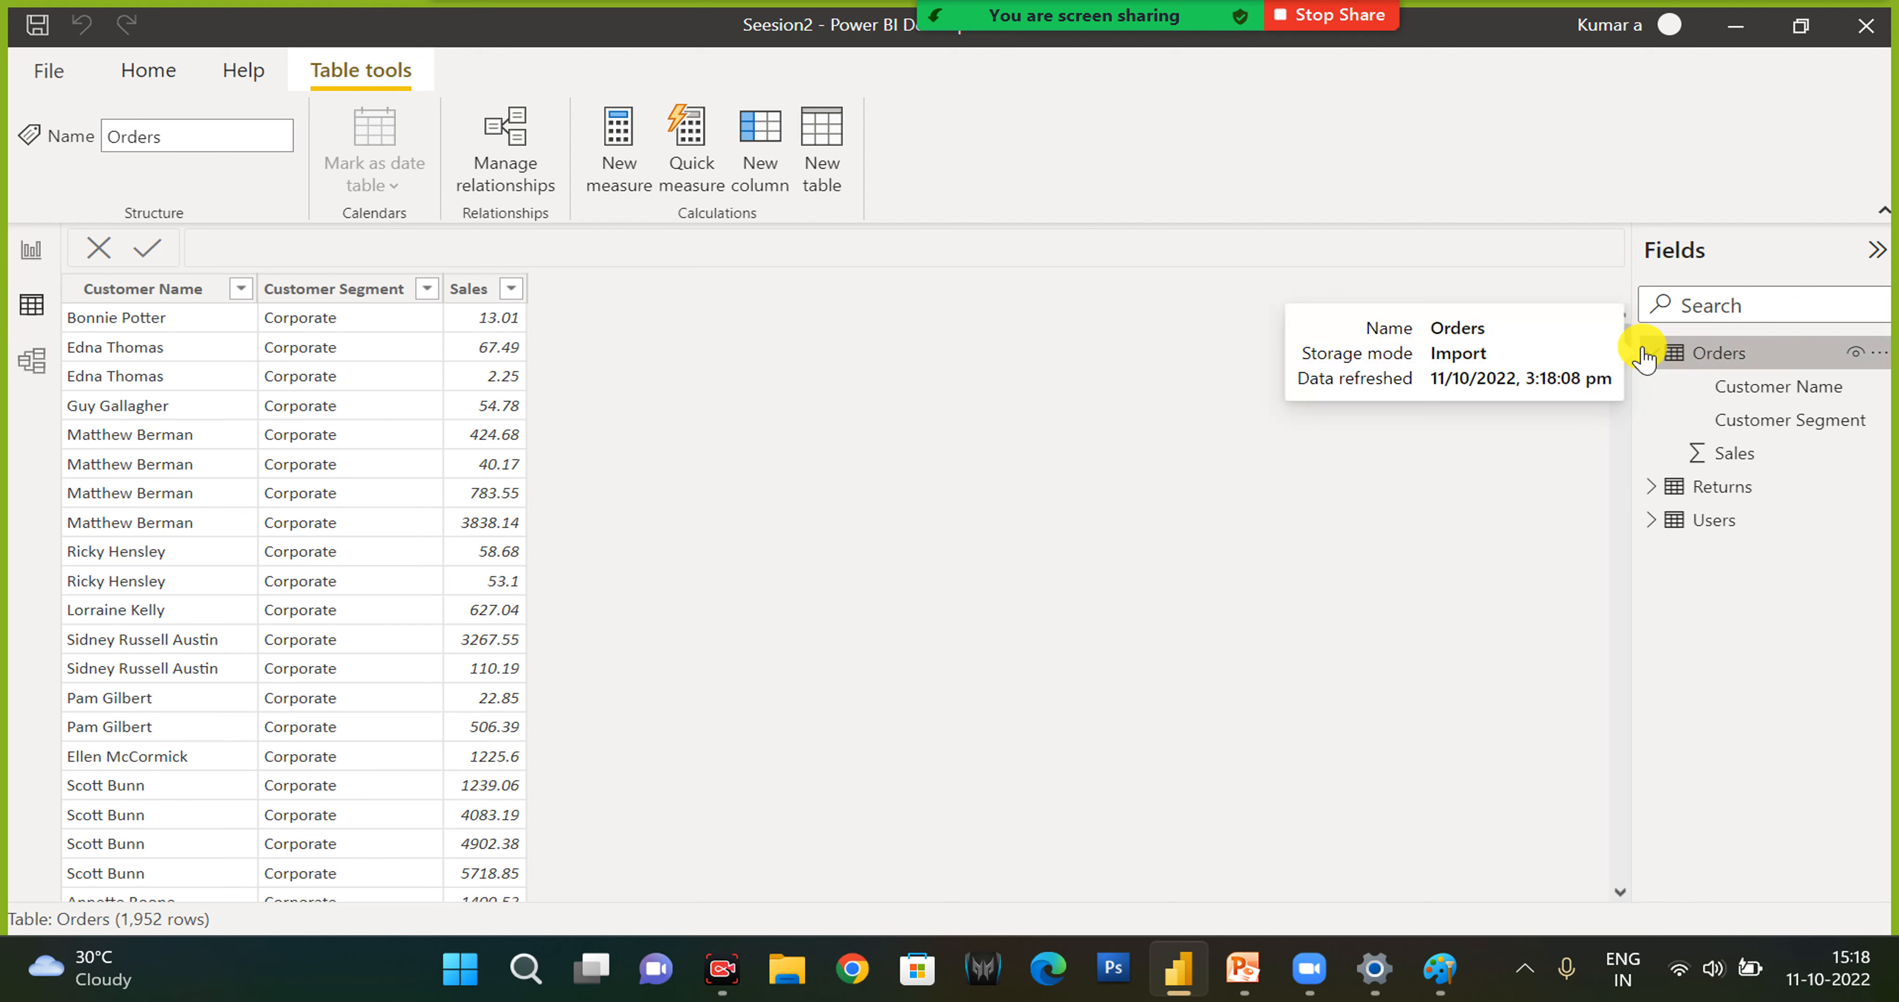
{"action": "left_click", "coordinate": [1725, 489]}
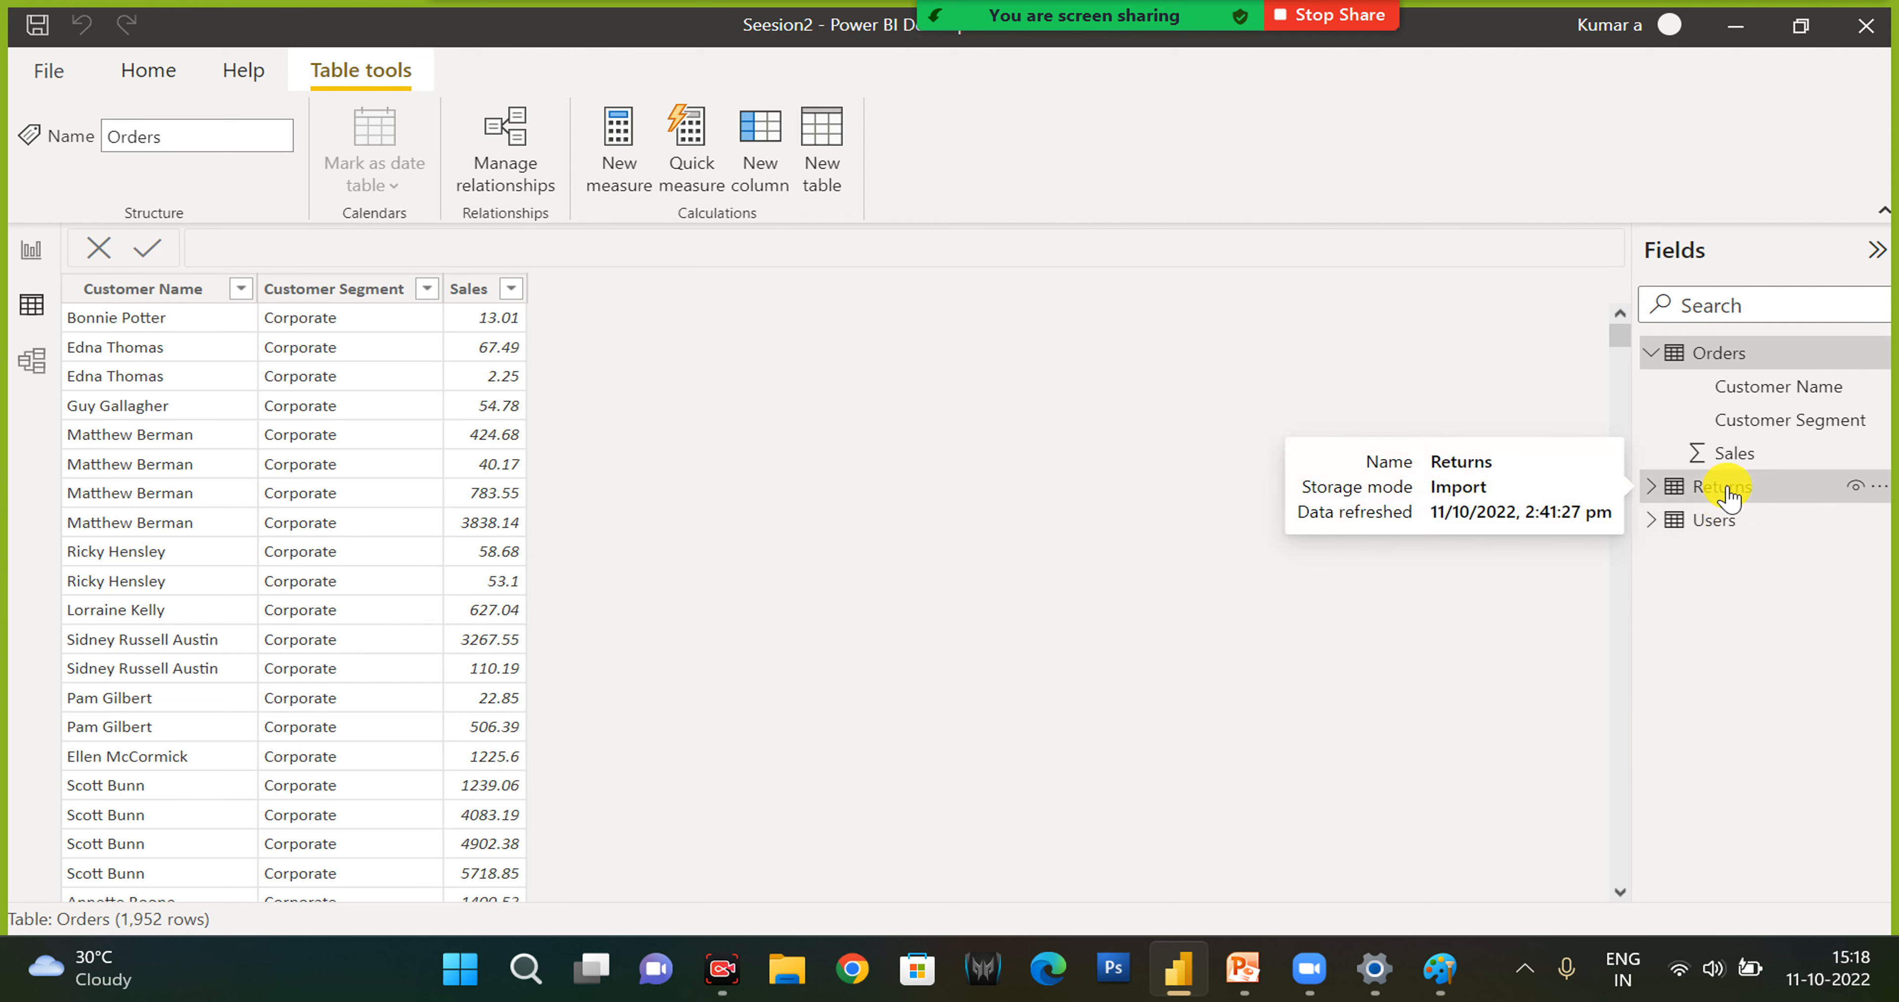
{"action": "left_click", "coordinate": [1718, 354]}
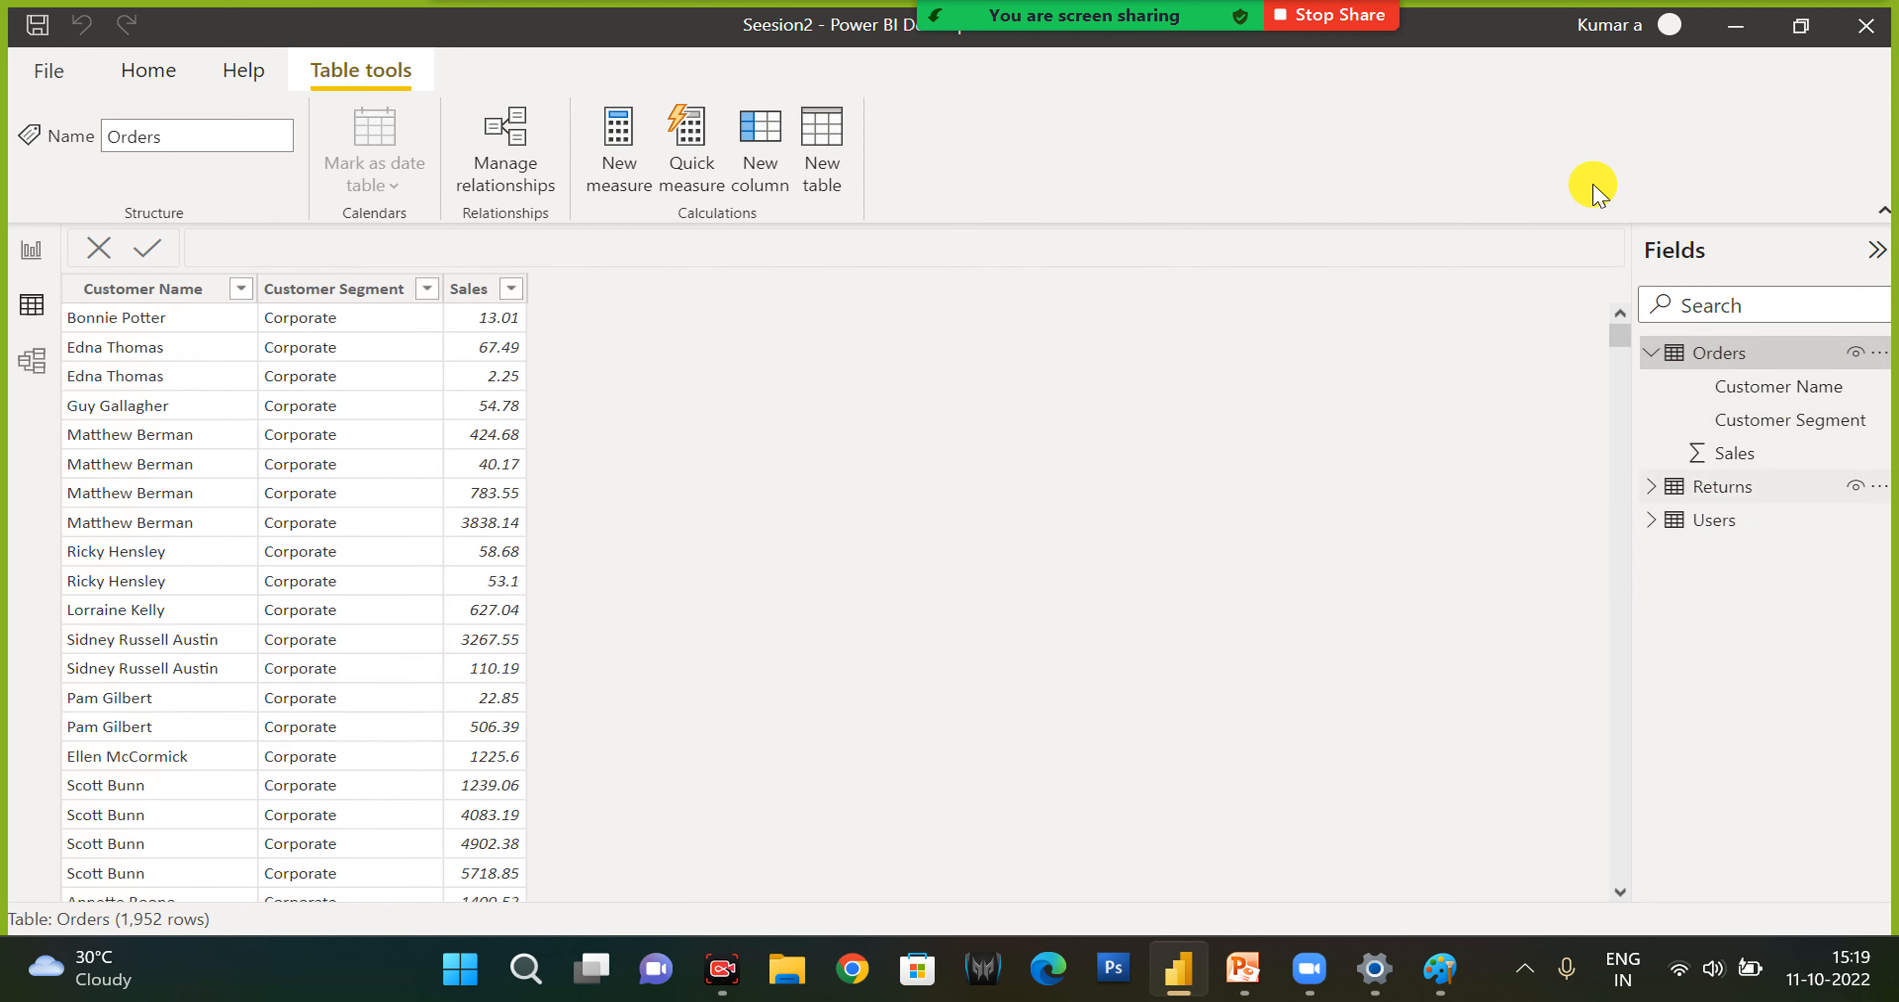
- Check the storage mode choices in the Orders table's advanced properties in Model view, leaving it on Import
{"action": "left_click", "coordinate": [30, 361]}
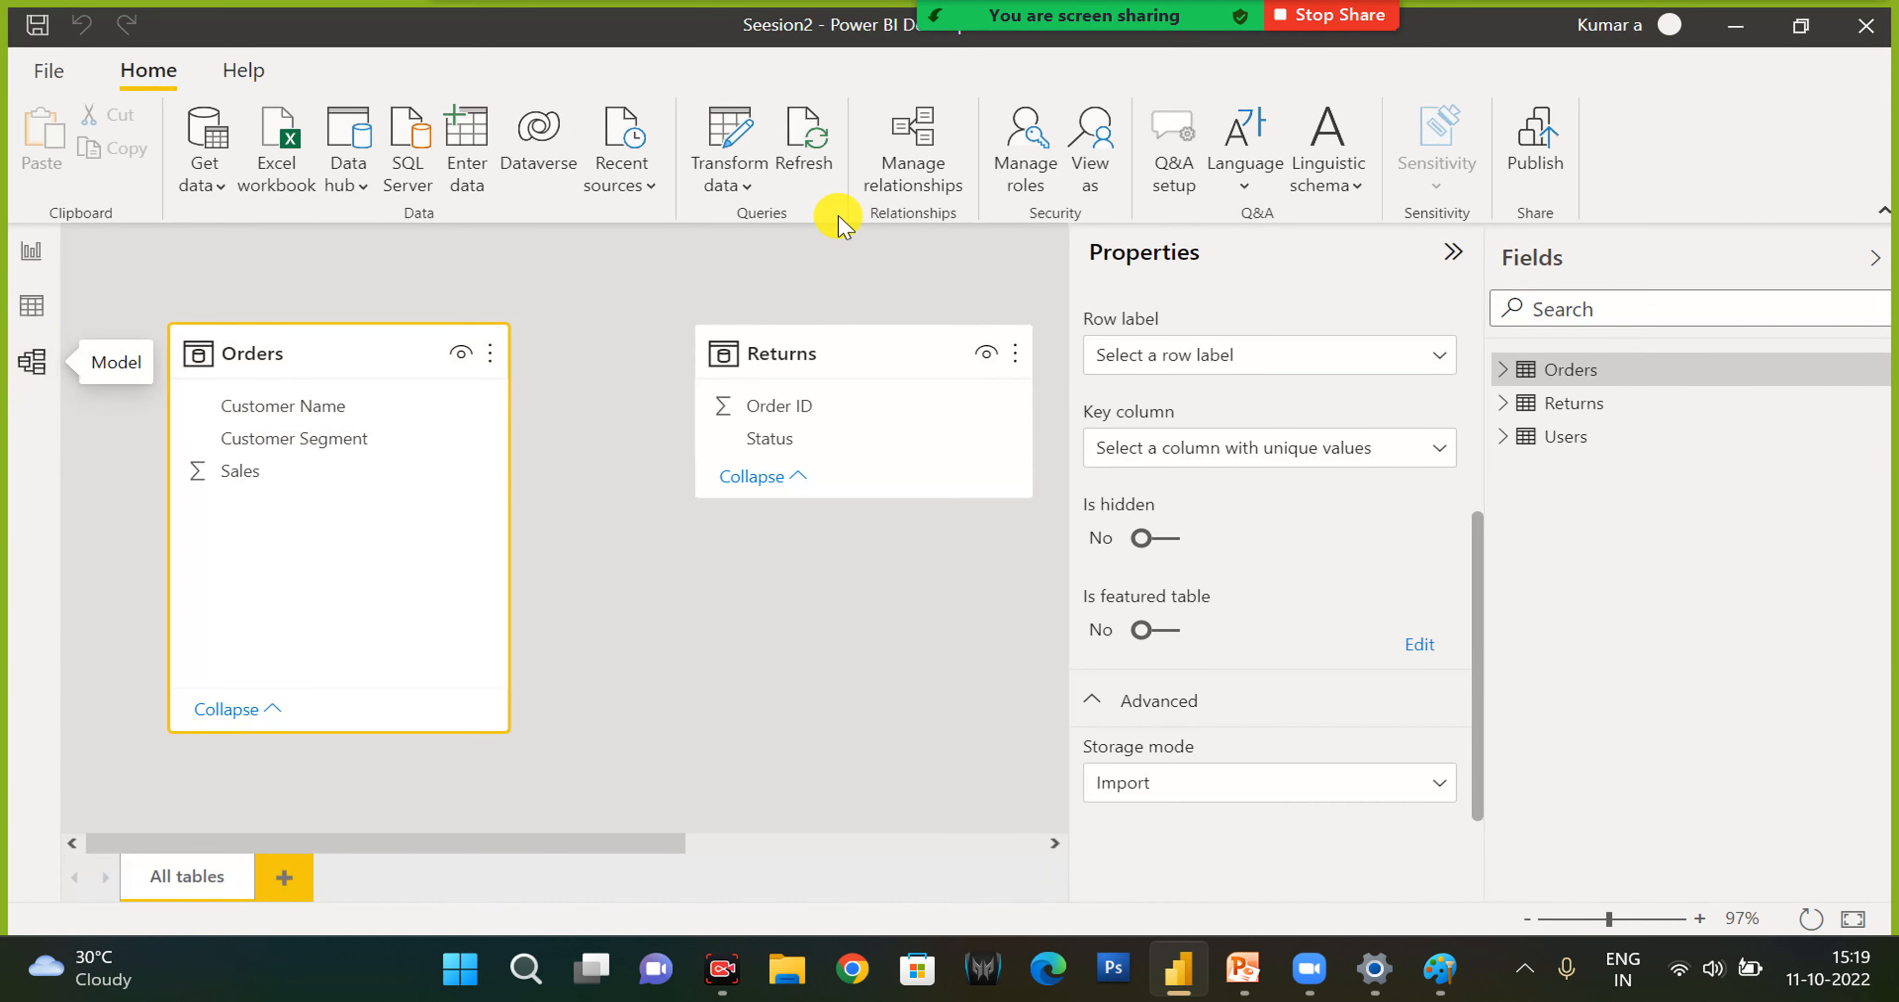
{"action": "left_click", "coordinate": [1145, 708]}
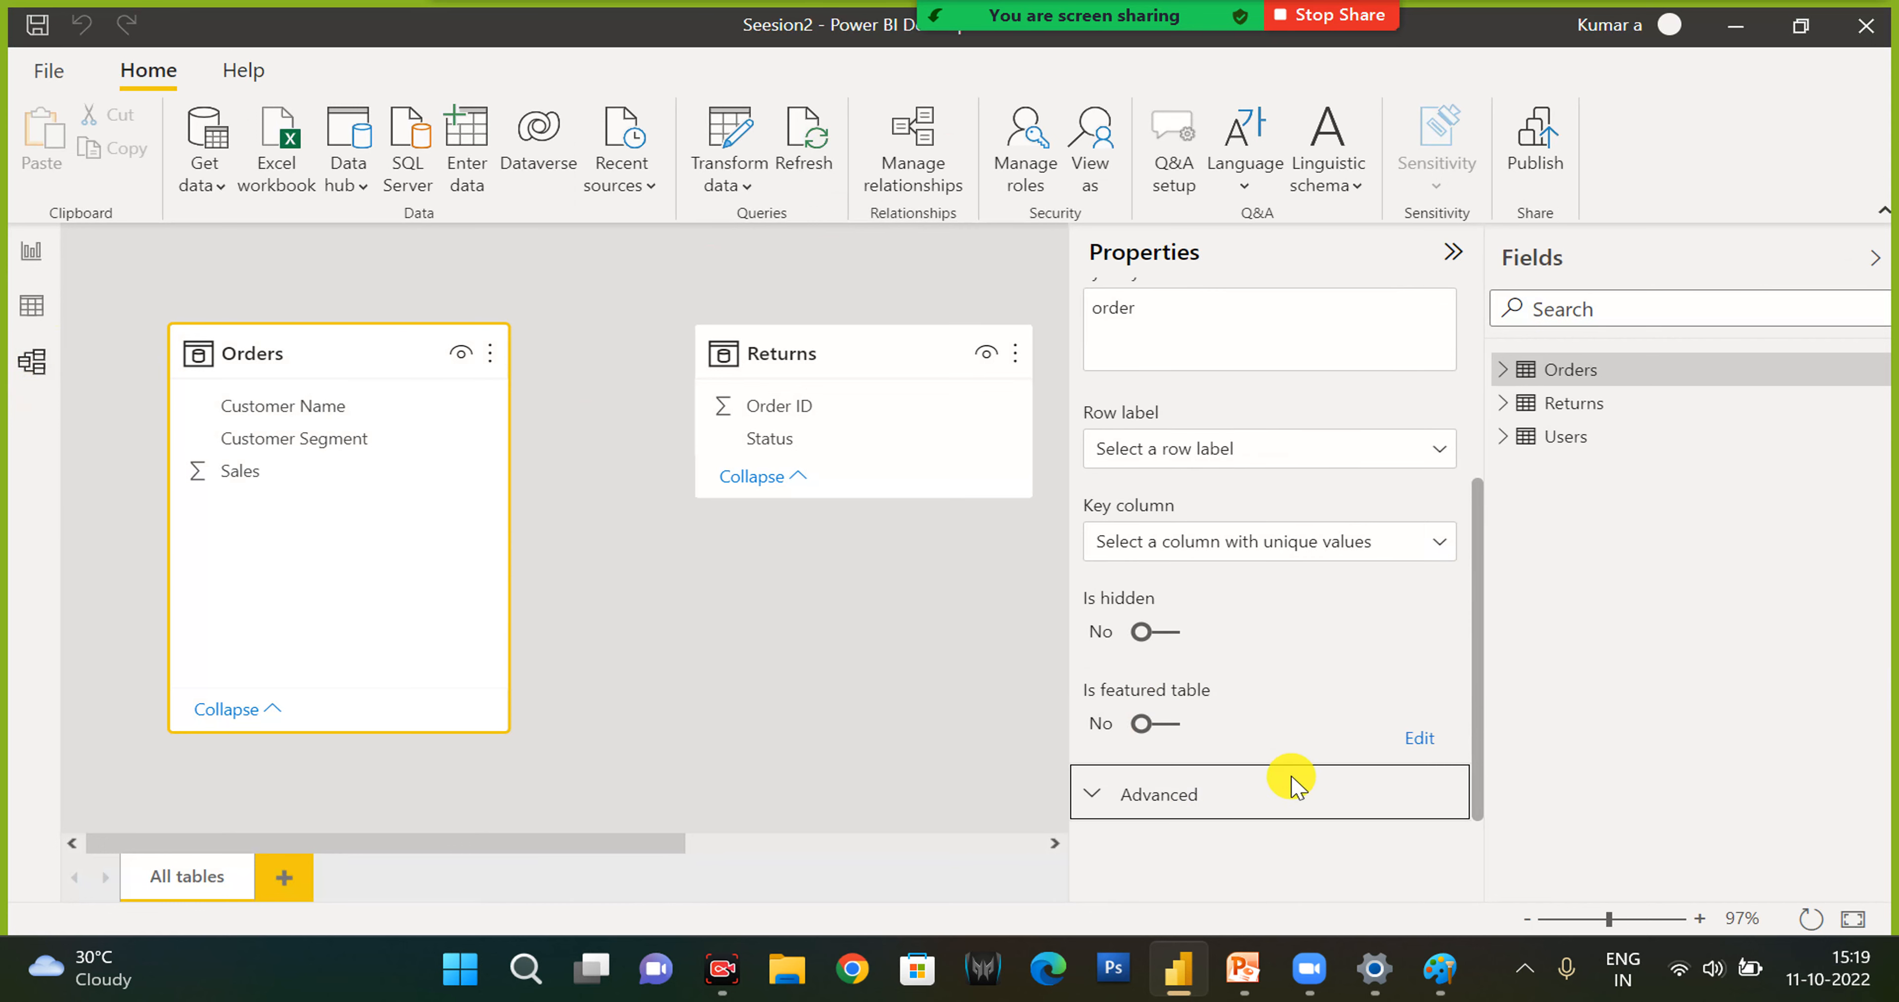
{"action": "left_click", "coordinate": [1113, 802]}
{"action": "left_click", "coordinate": [1176, 784]}
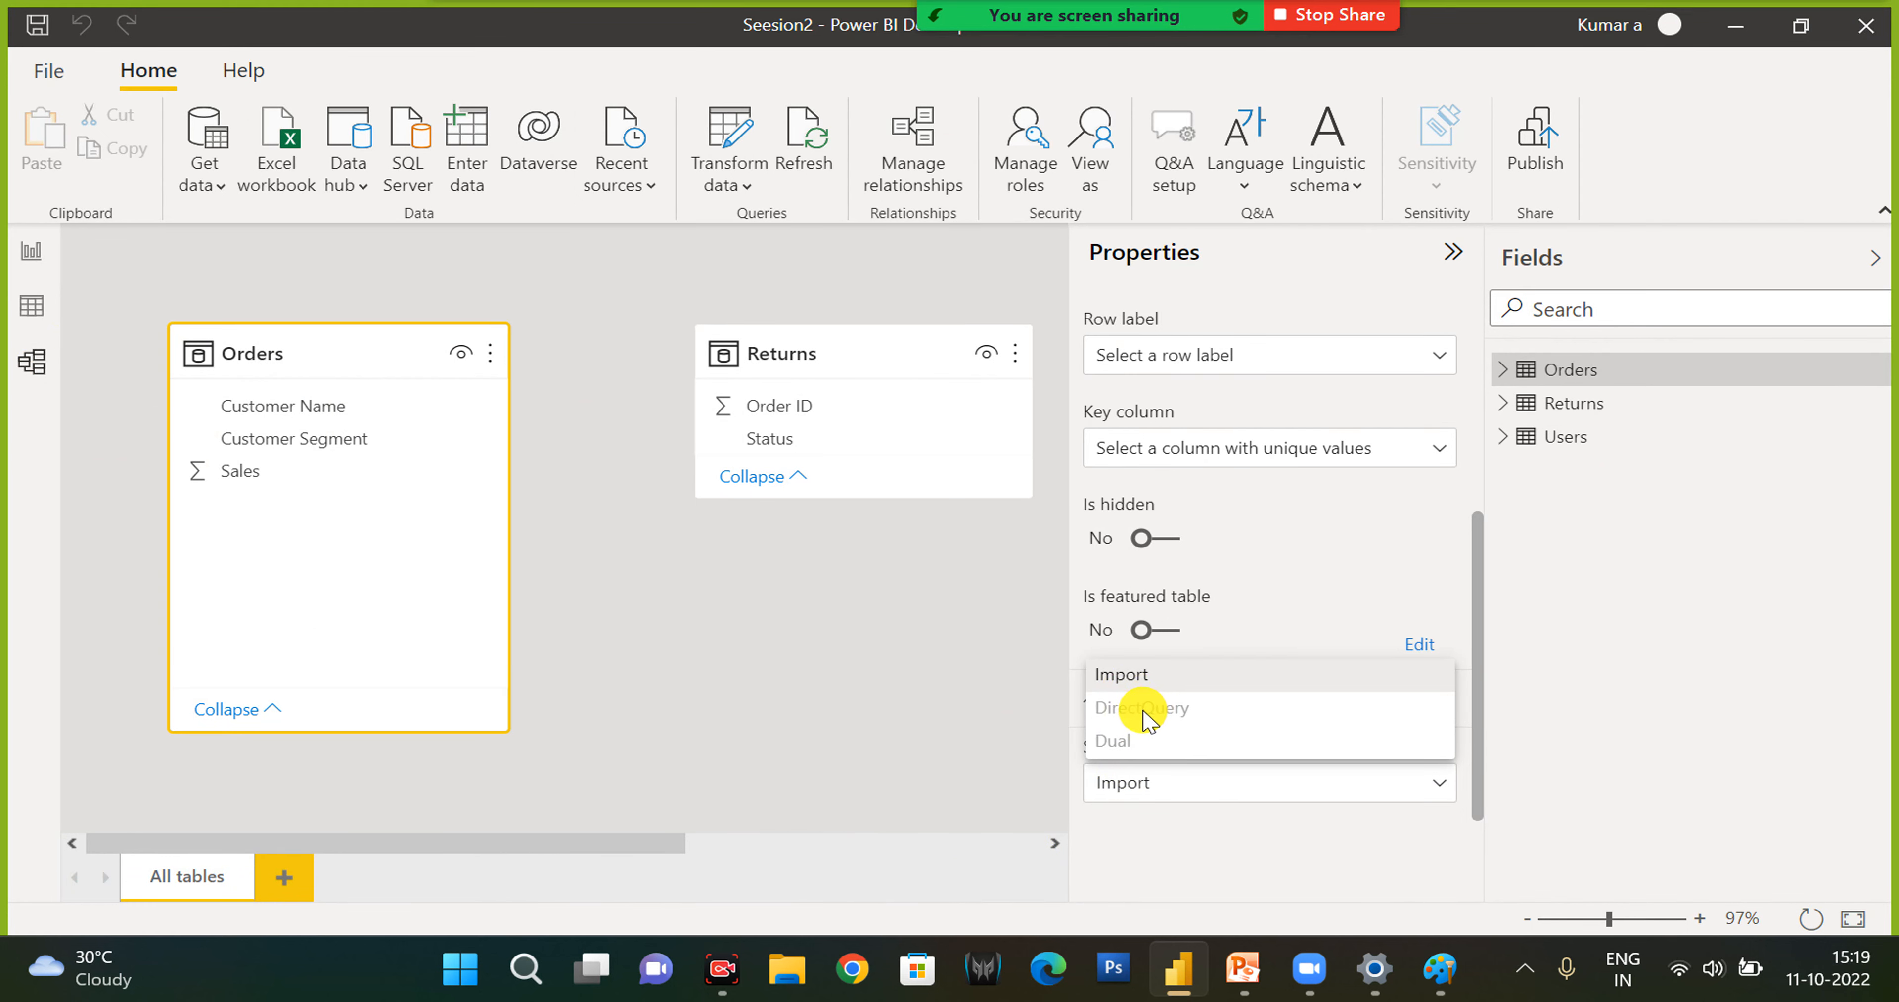
{"action": "left_click", "coordinate": [654, 661]}
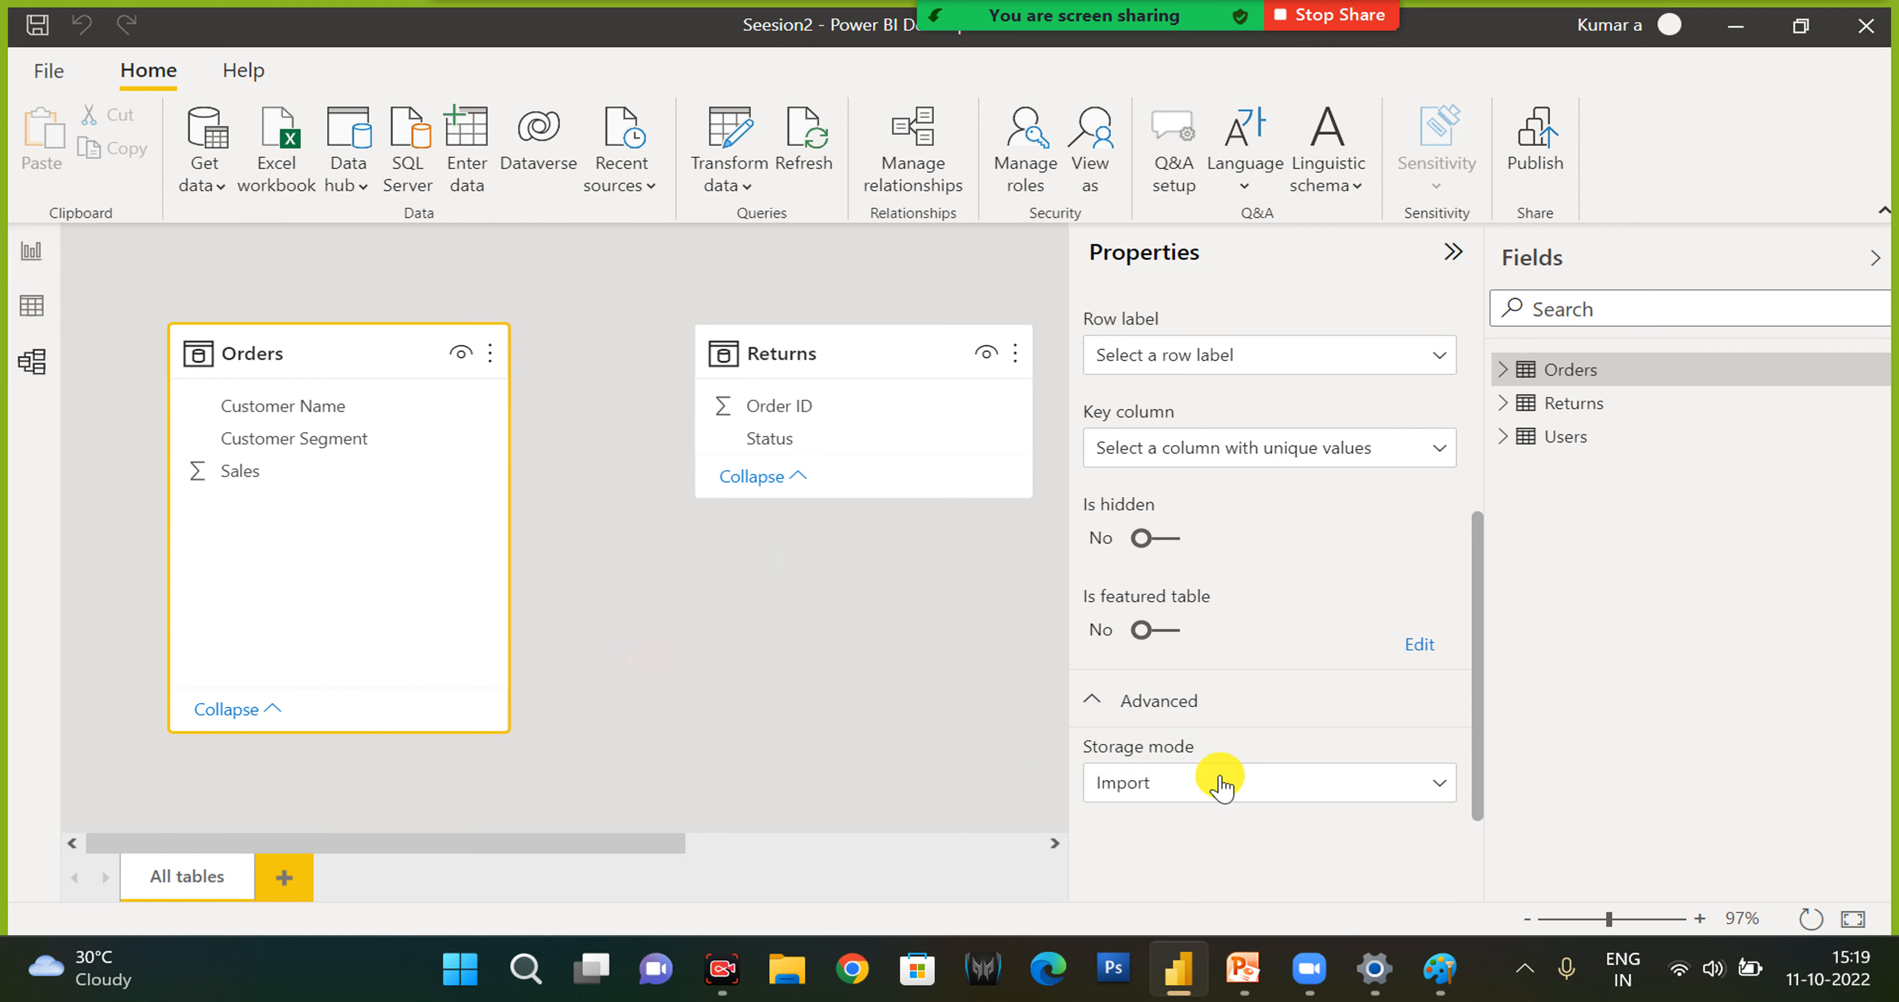
- Review the Removed Other Columns line of the Orders query in Power Query's Advanced Editor and delete that applied step
{"action": "left_click", "coordinate": [34, 251]}
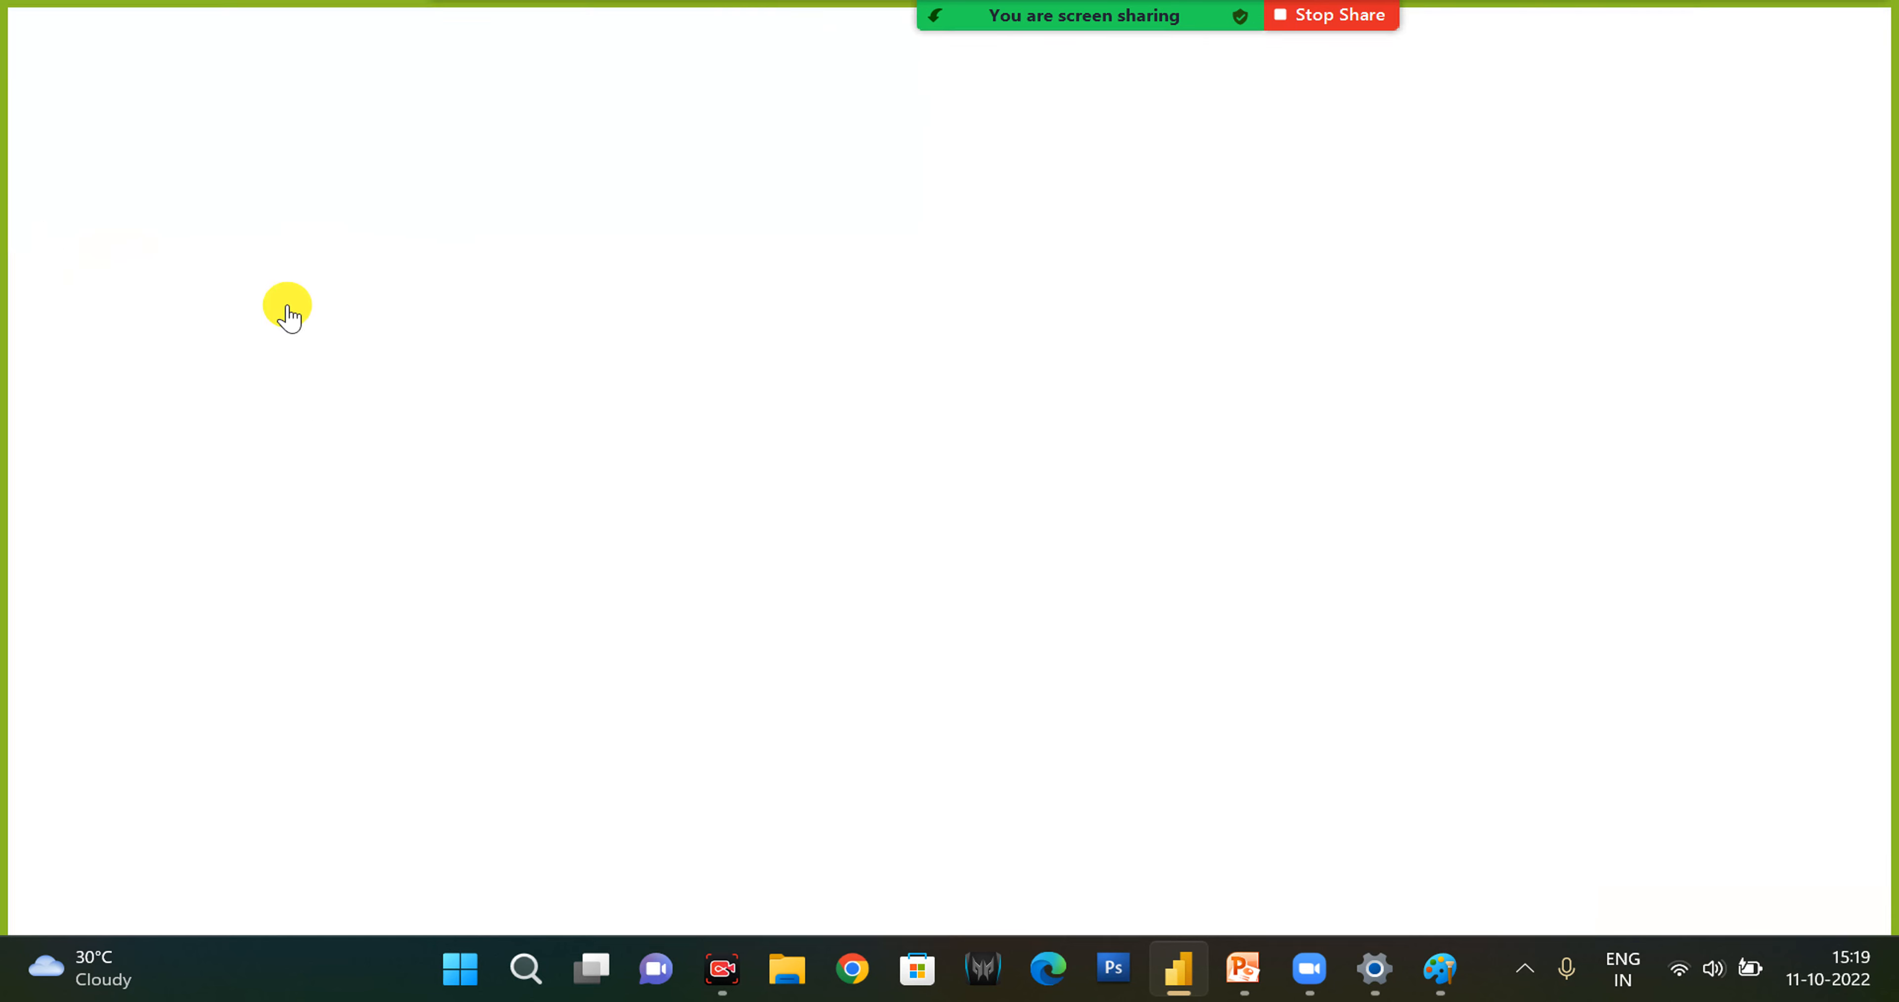
{"action": "left_click", "coordinate": [798, 152]}
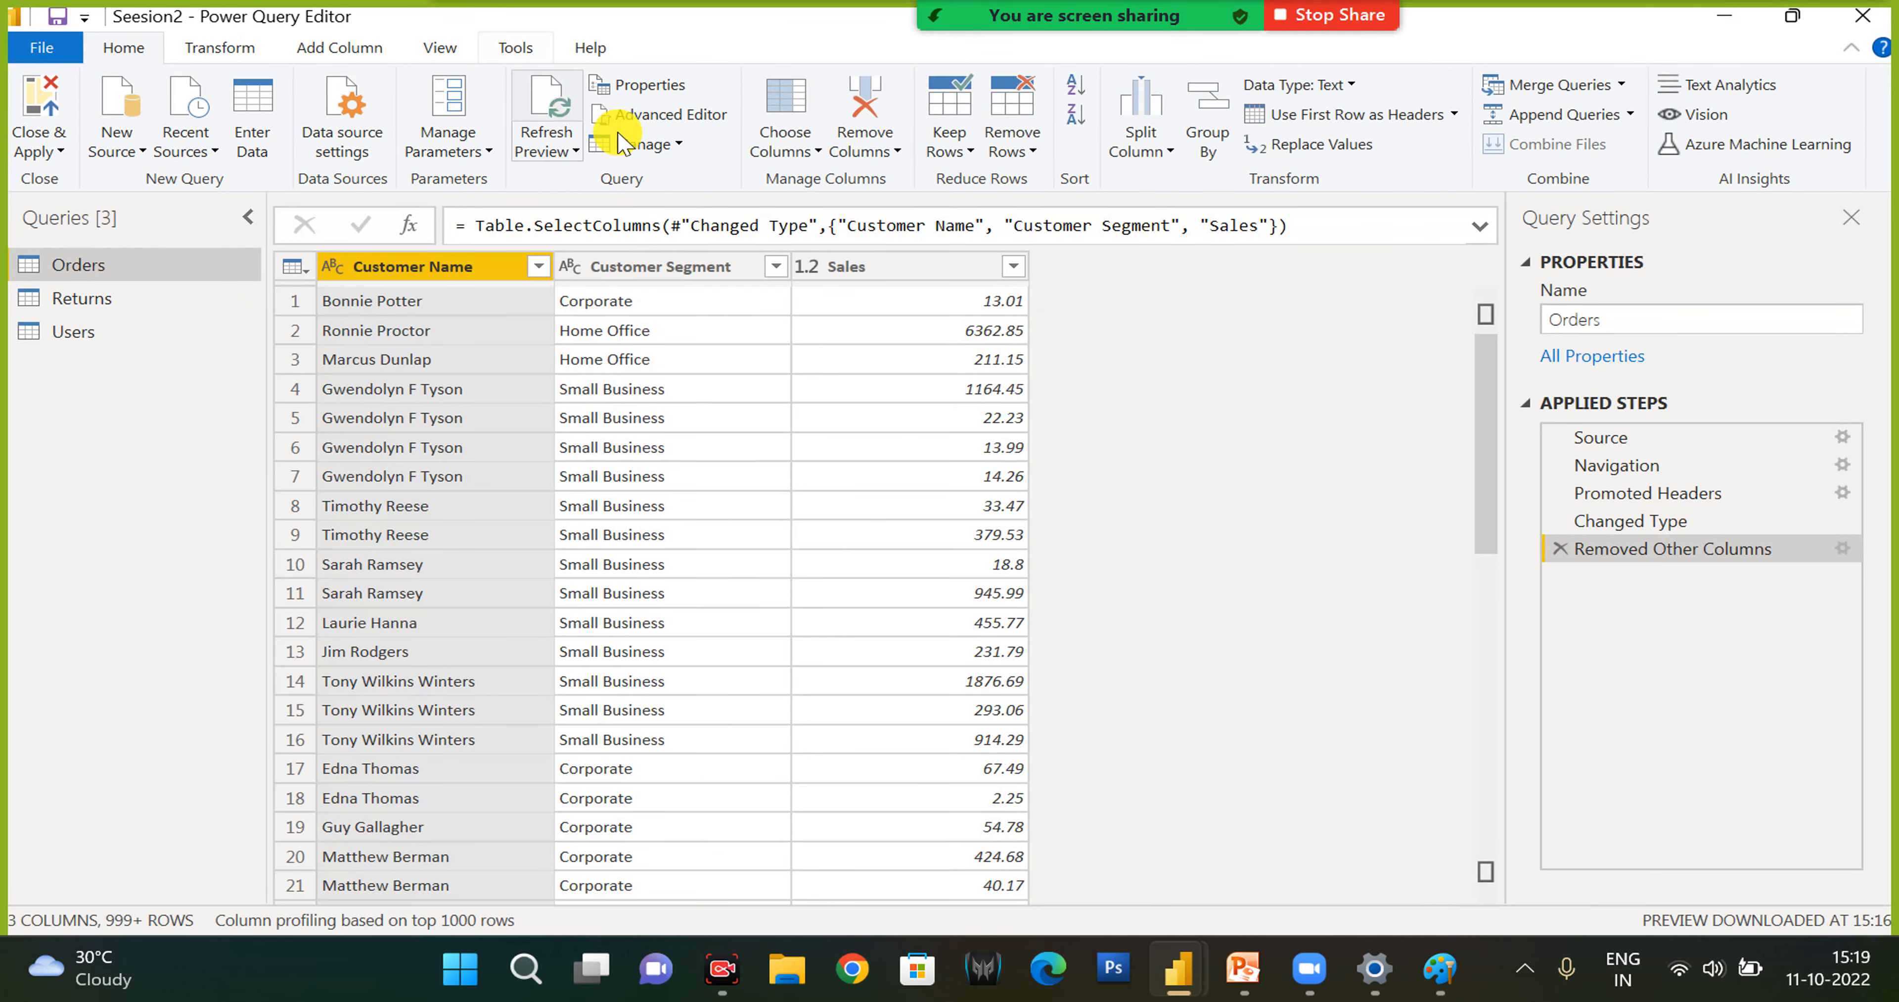
{"action": "left_click", "coordinate": [659, 114]}
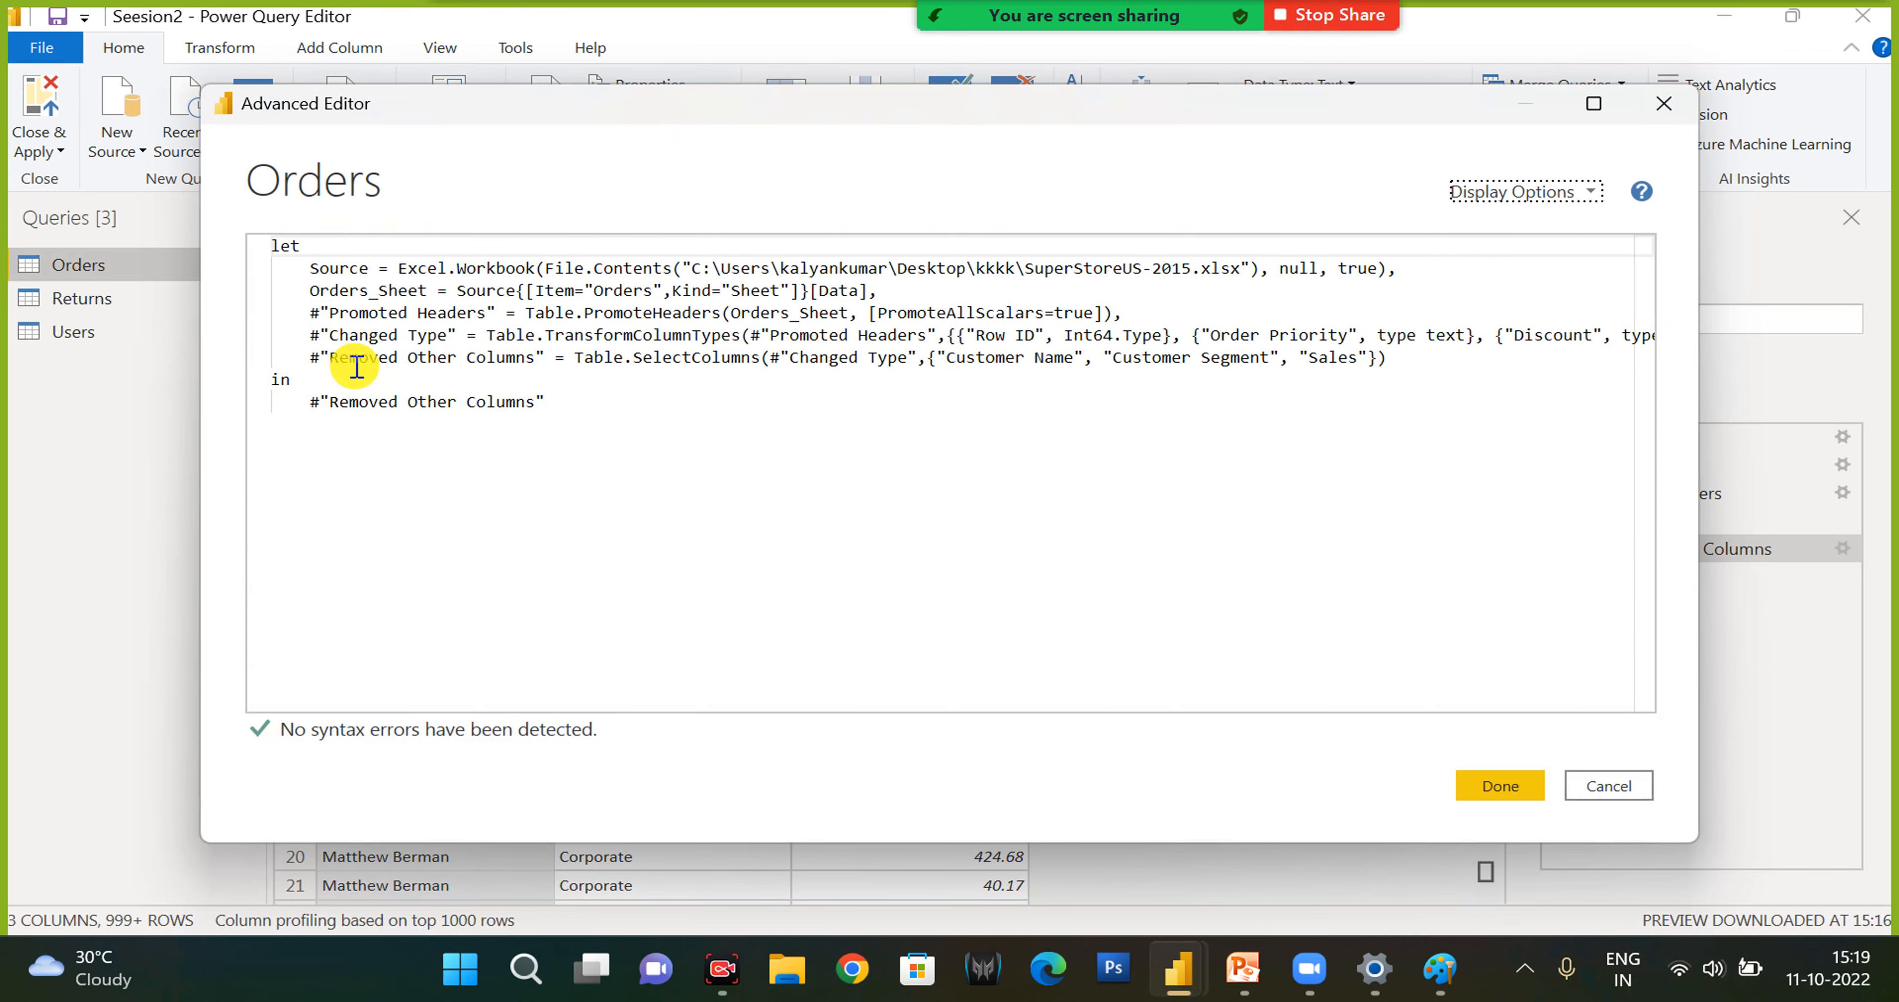
{"action": "left_click_drag", "start_coordinate": [1398, 359], "coordinate": [308, 355]}
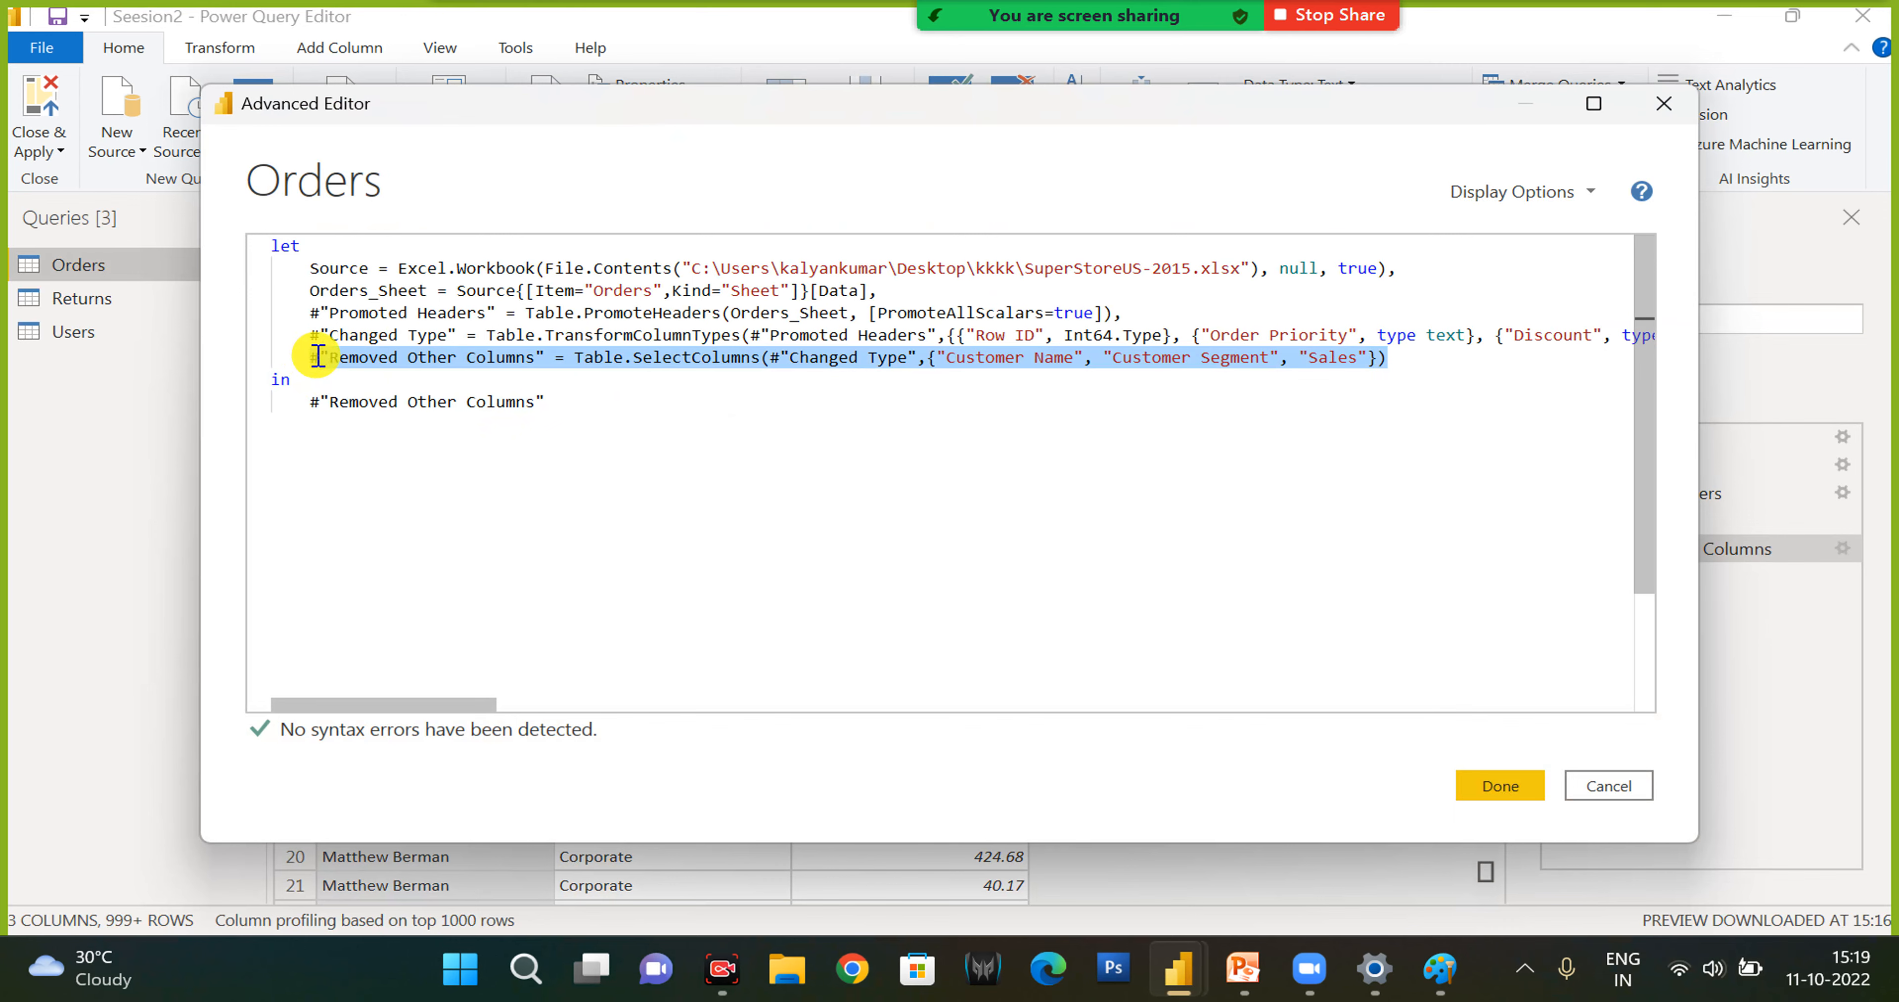
{"action": "left_click", "coordinate": [1630, 795]}
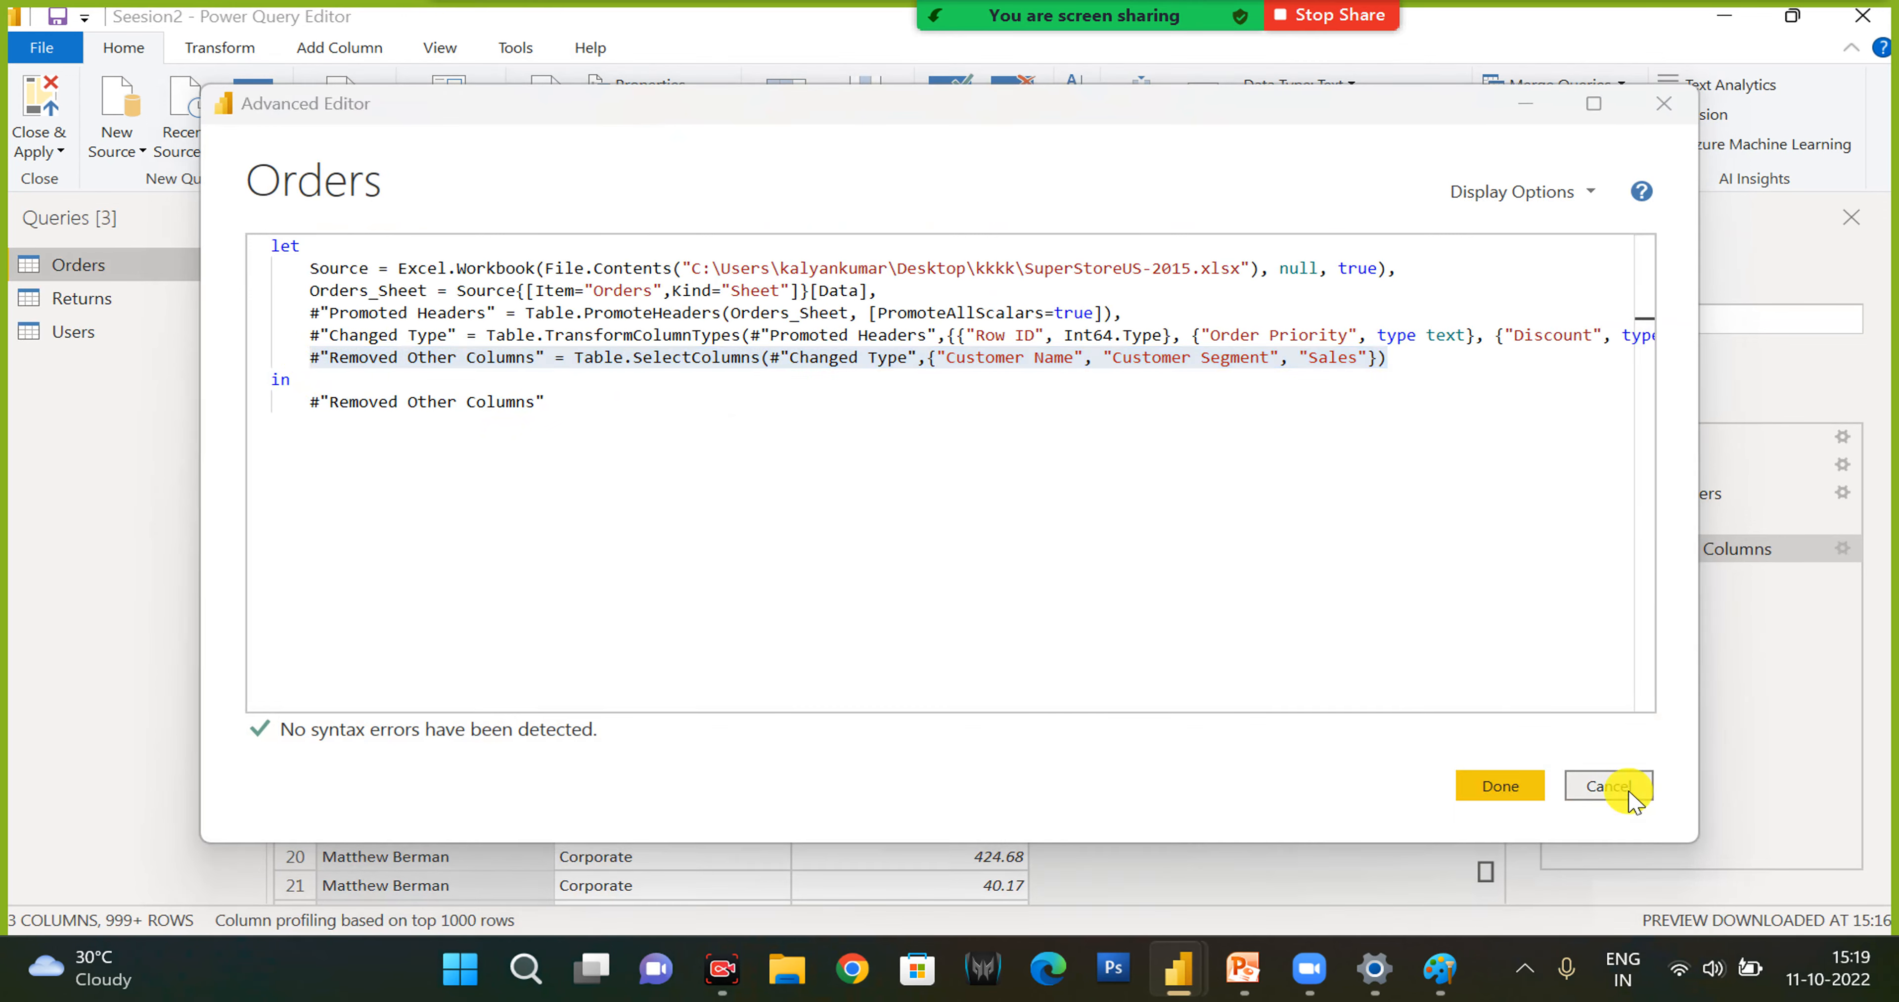
{"action": "left_click", "coordinate": [1560, 550]}
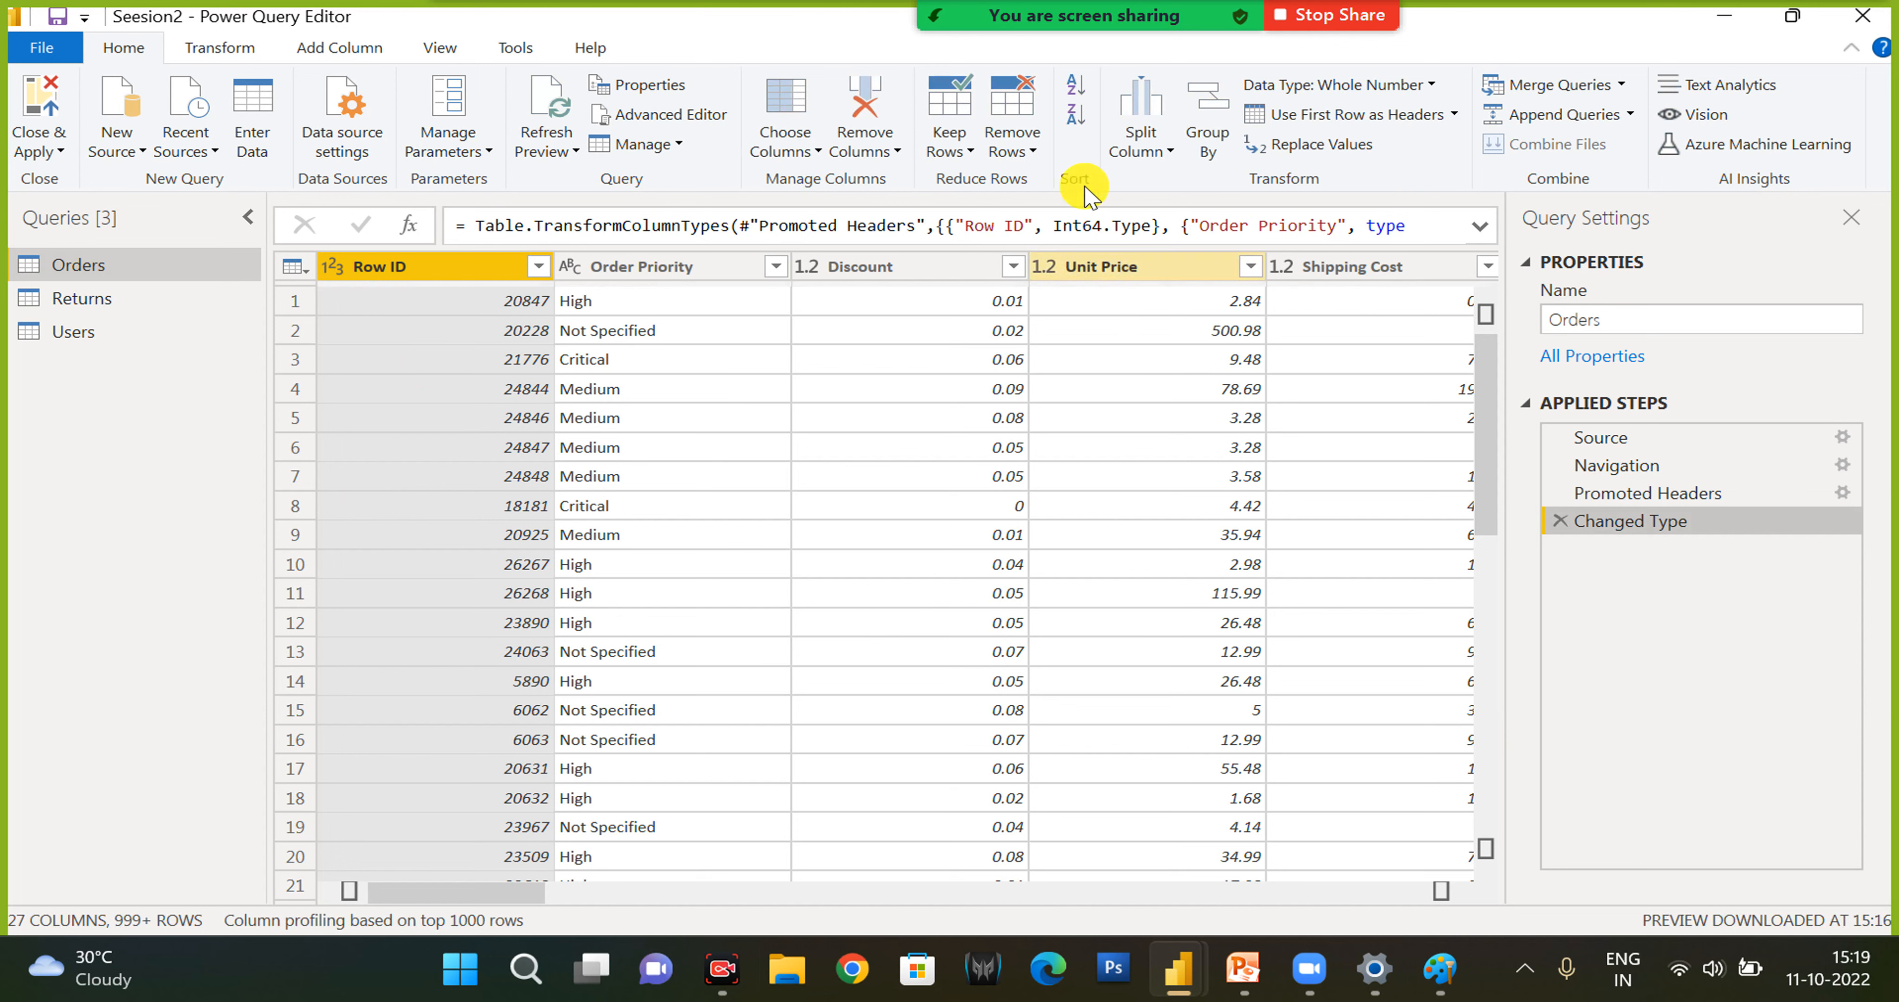
- Remove the Row ID, Order Priority and Discount columns from the Orders query
{"action": "left_click", "coordinate": [897, 151]}
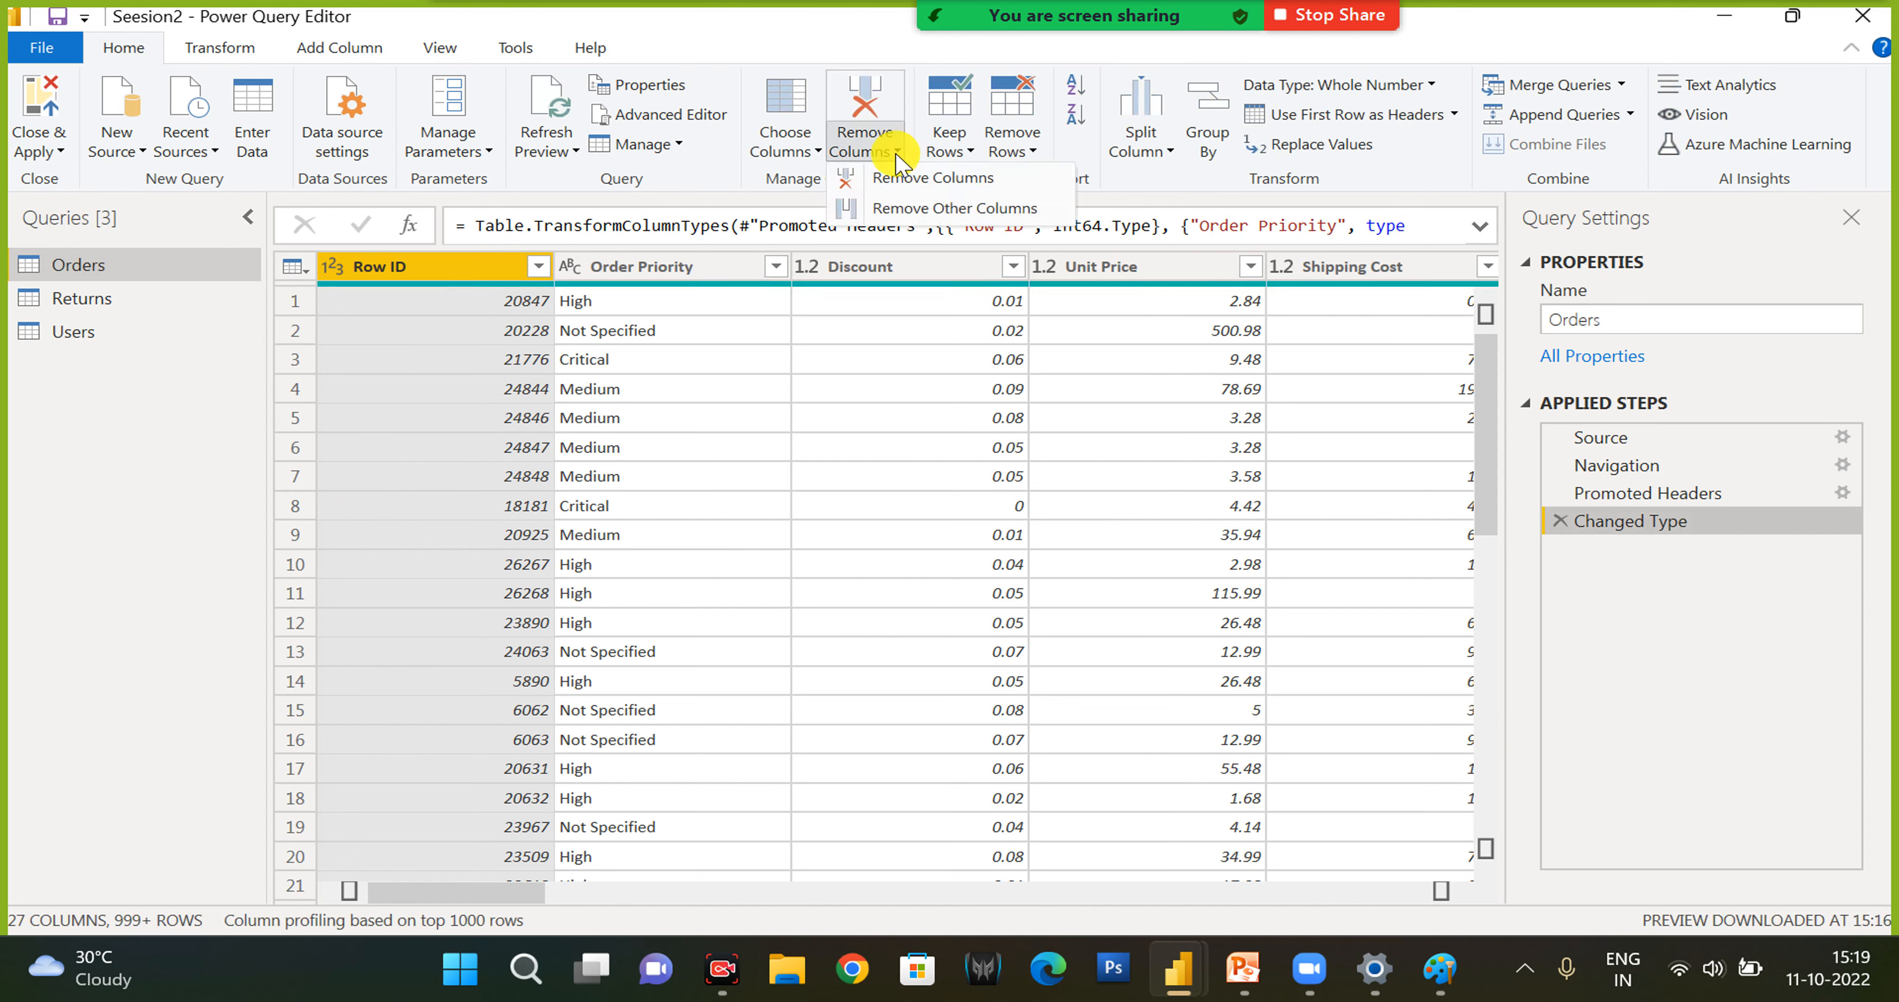
{"action": "left_click", "coordinate": [895, 180]}
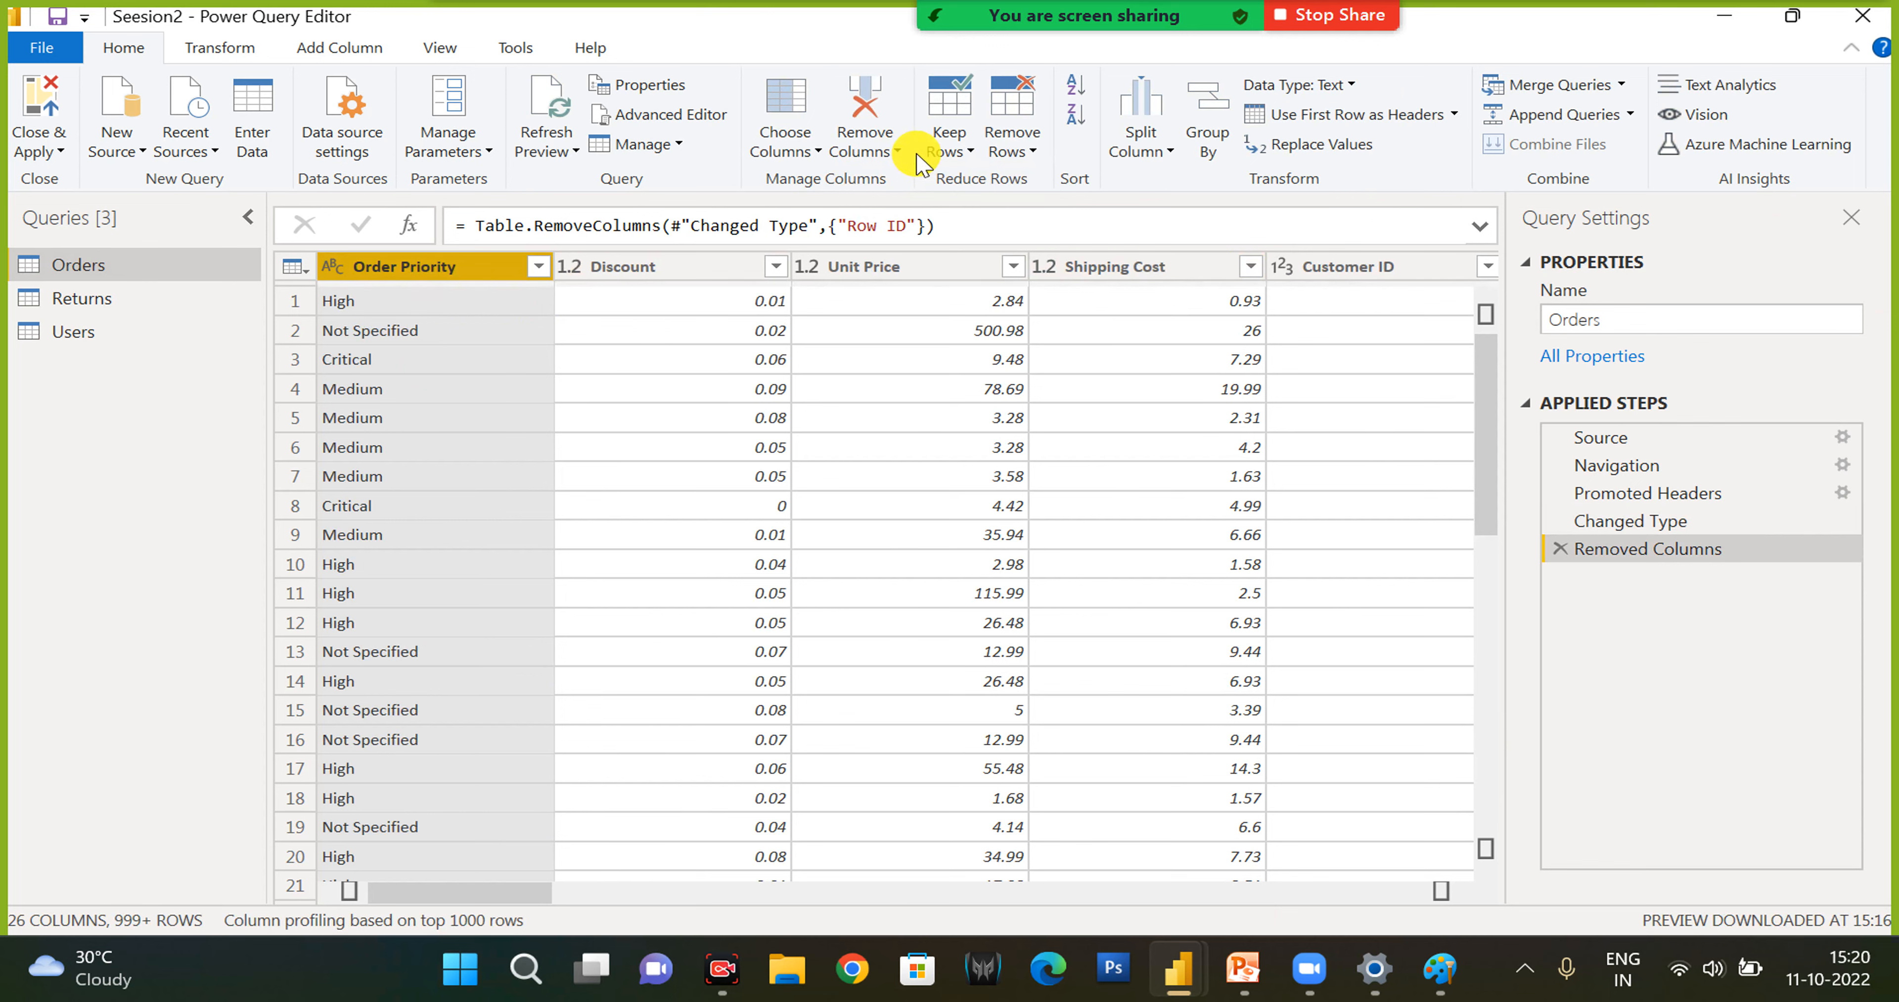
{"action": "left_click", "coordinate": [873, 138]}
{"action": "left_click", "coordinate": [869, 111]}
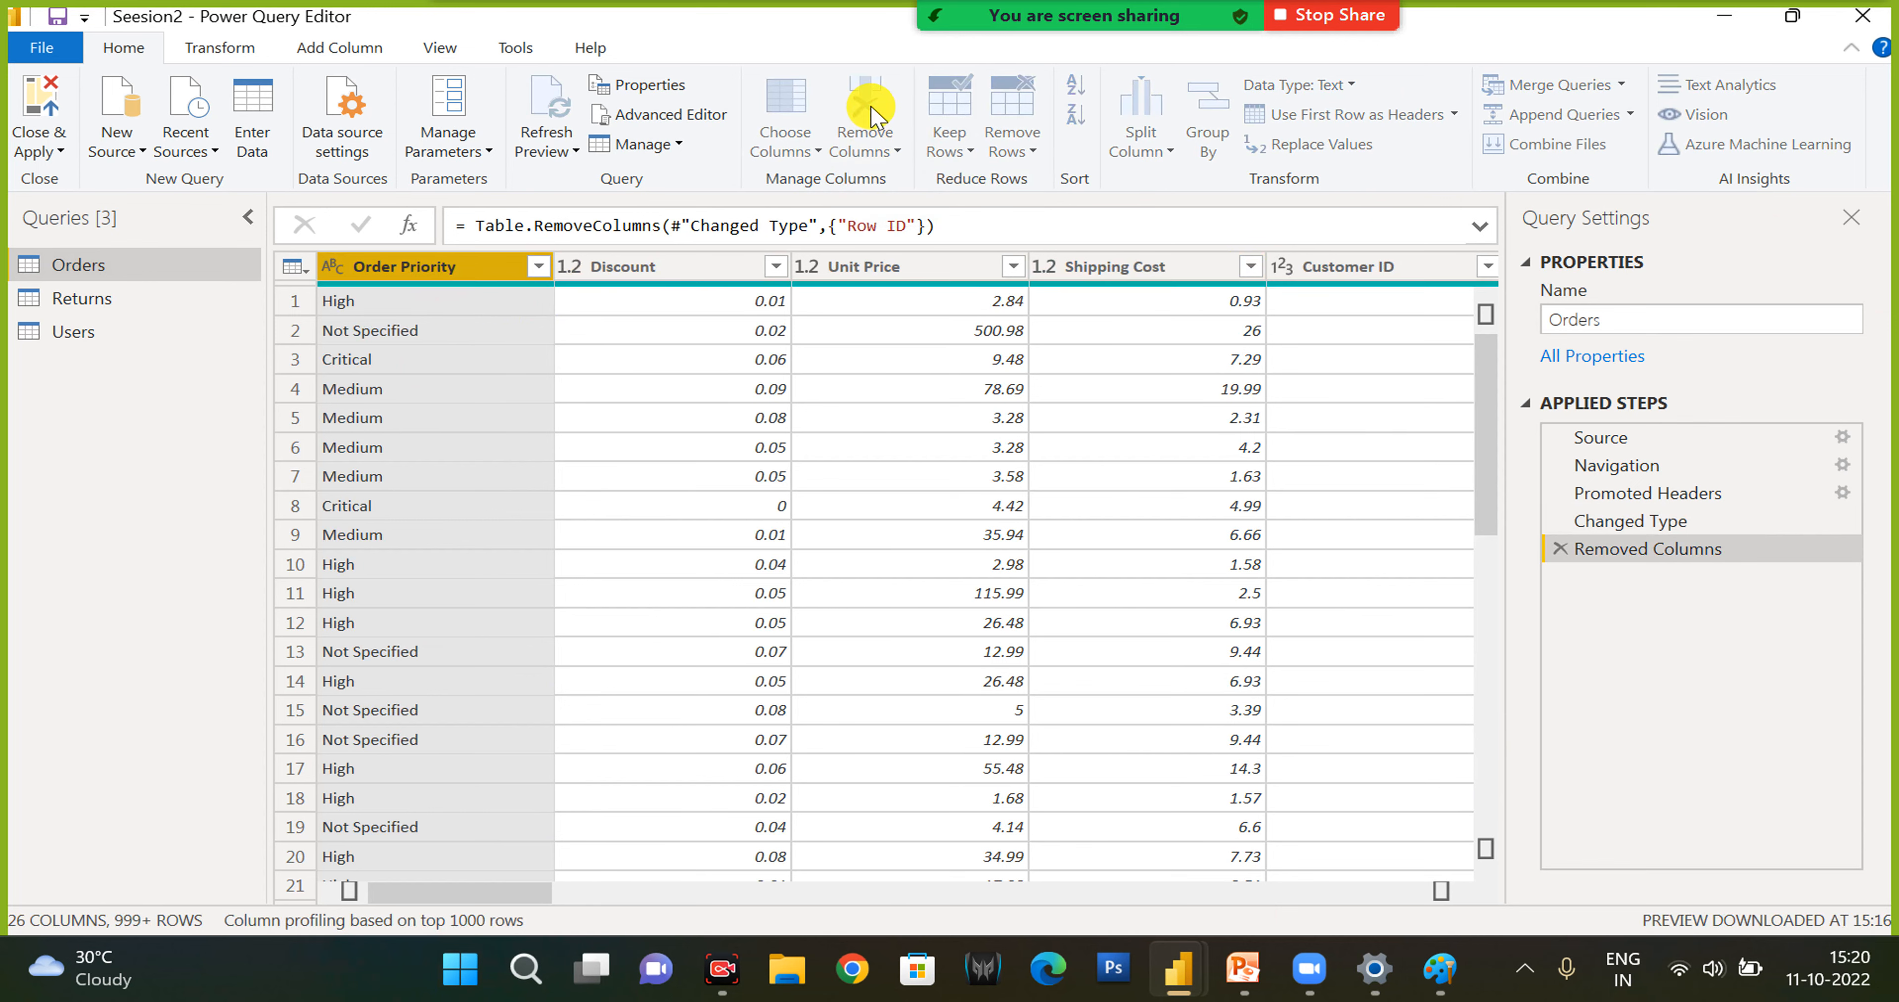
{"action": "left_click", "coordinate": [868, 103]}
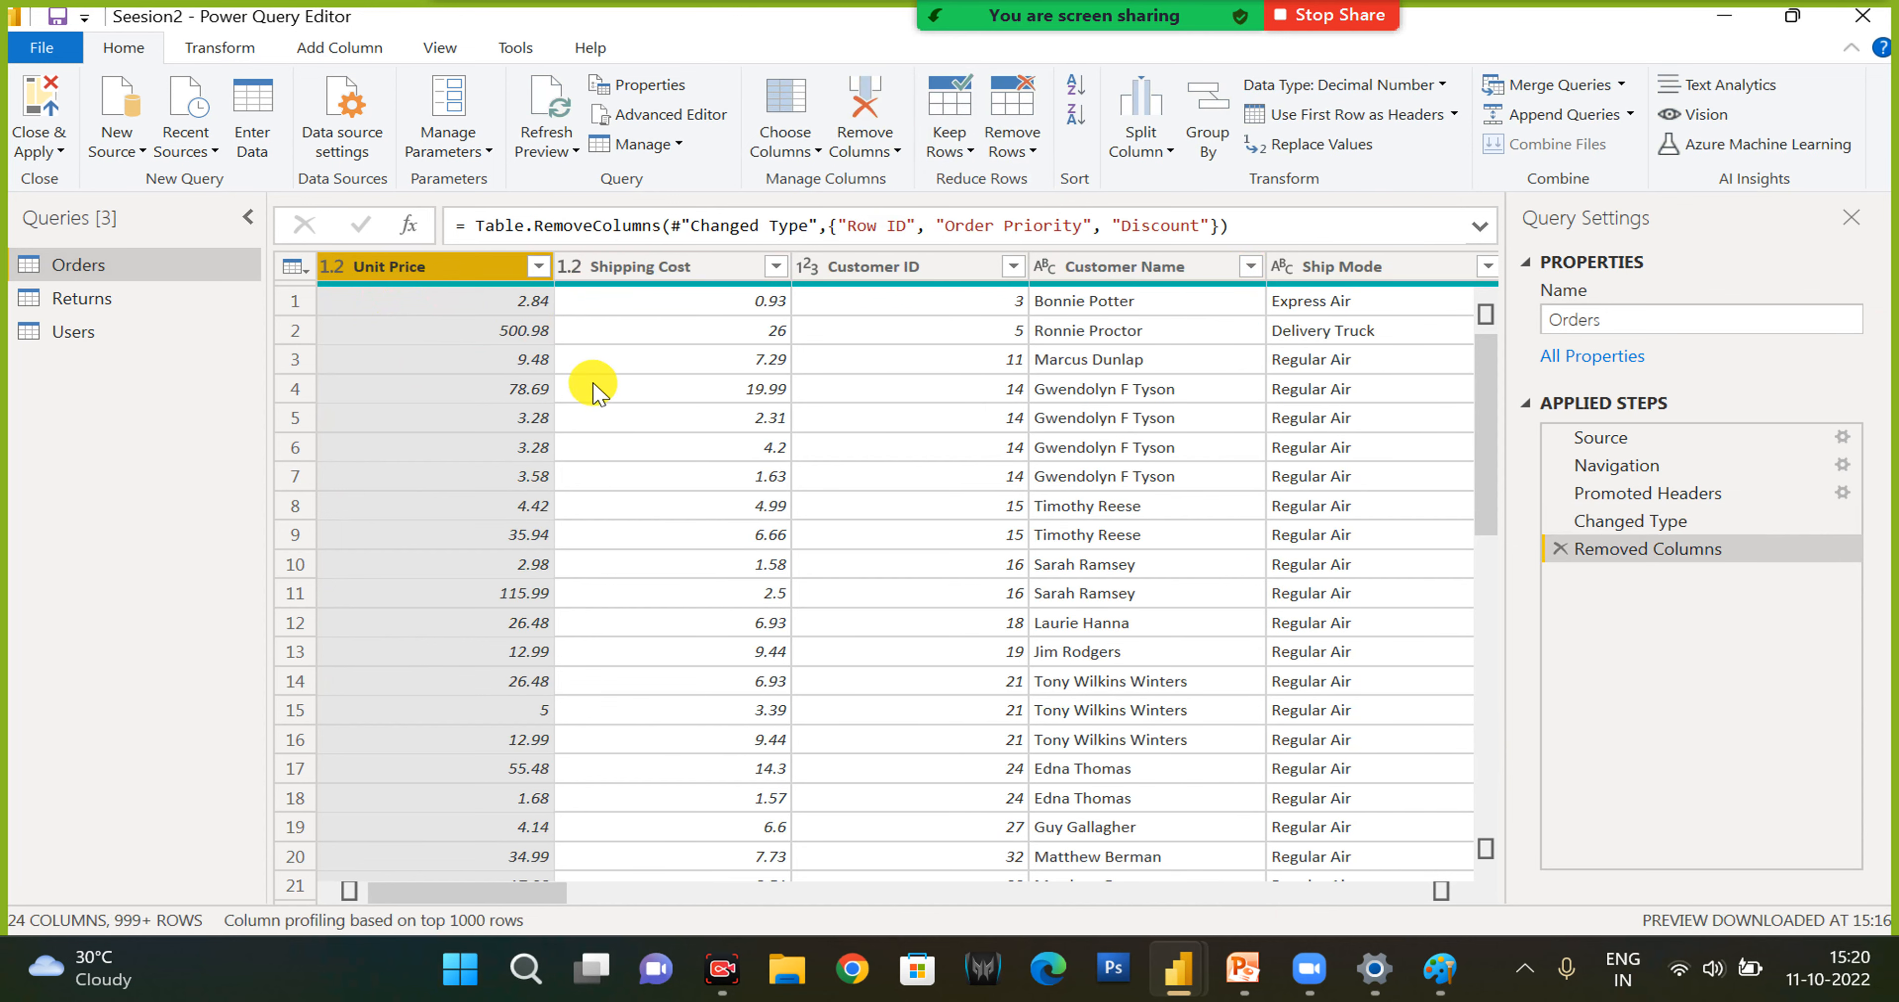
- Review the column-removal code of Orders in the Advanced Editor and delete the Removed Columns step
{"action": "left_click", "coordinate": [675, 115]}
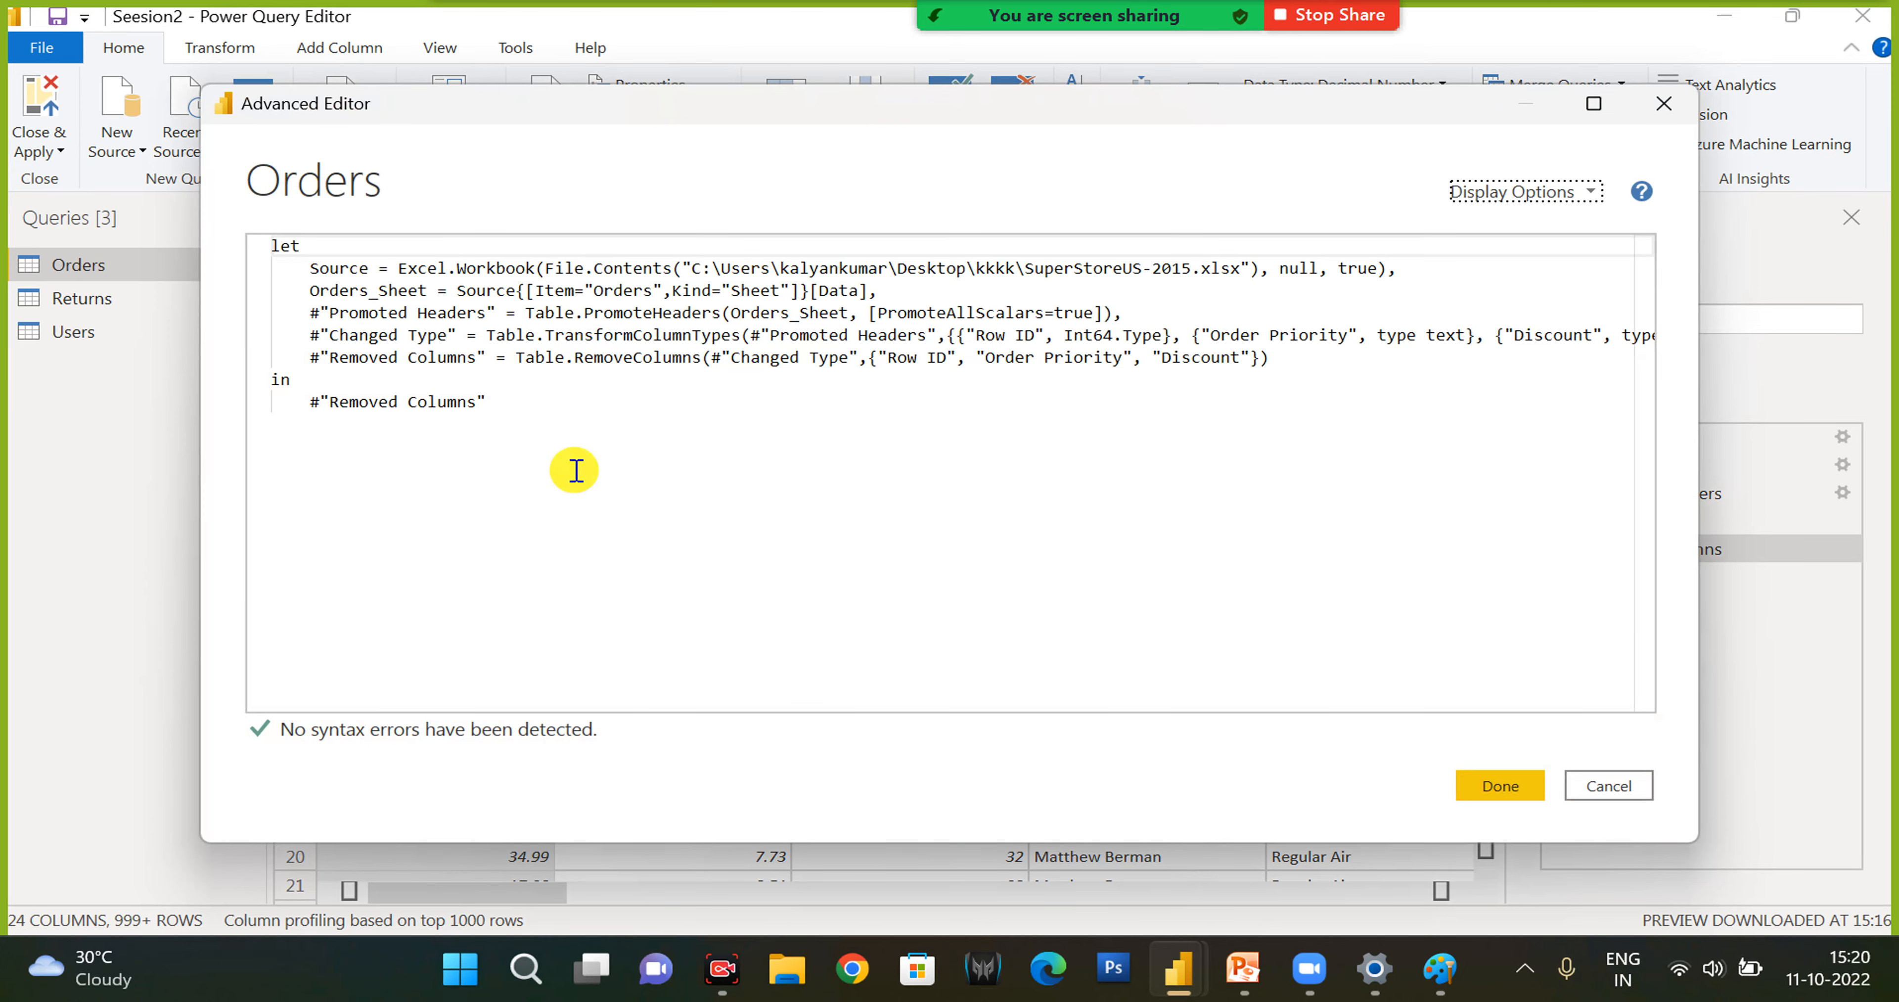
{"action": "left_click", "coordinate": [1619, 790]}
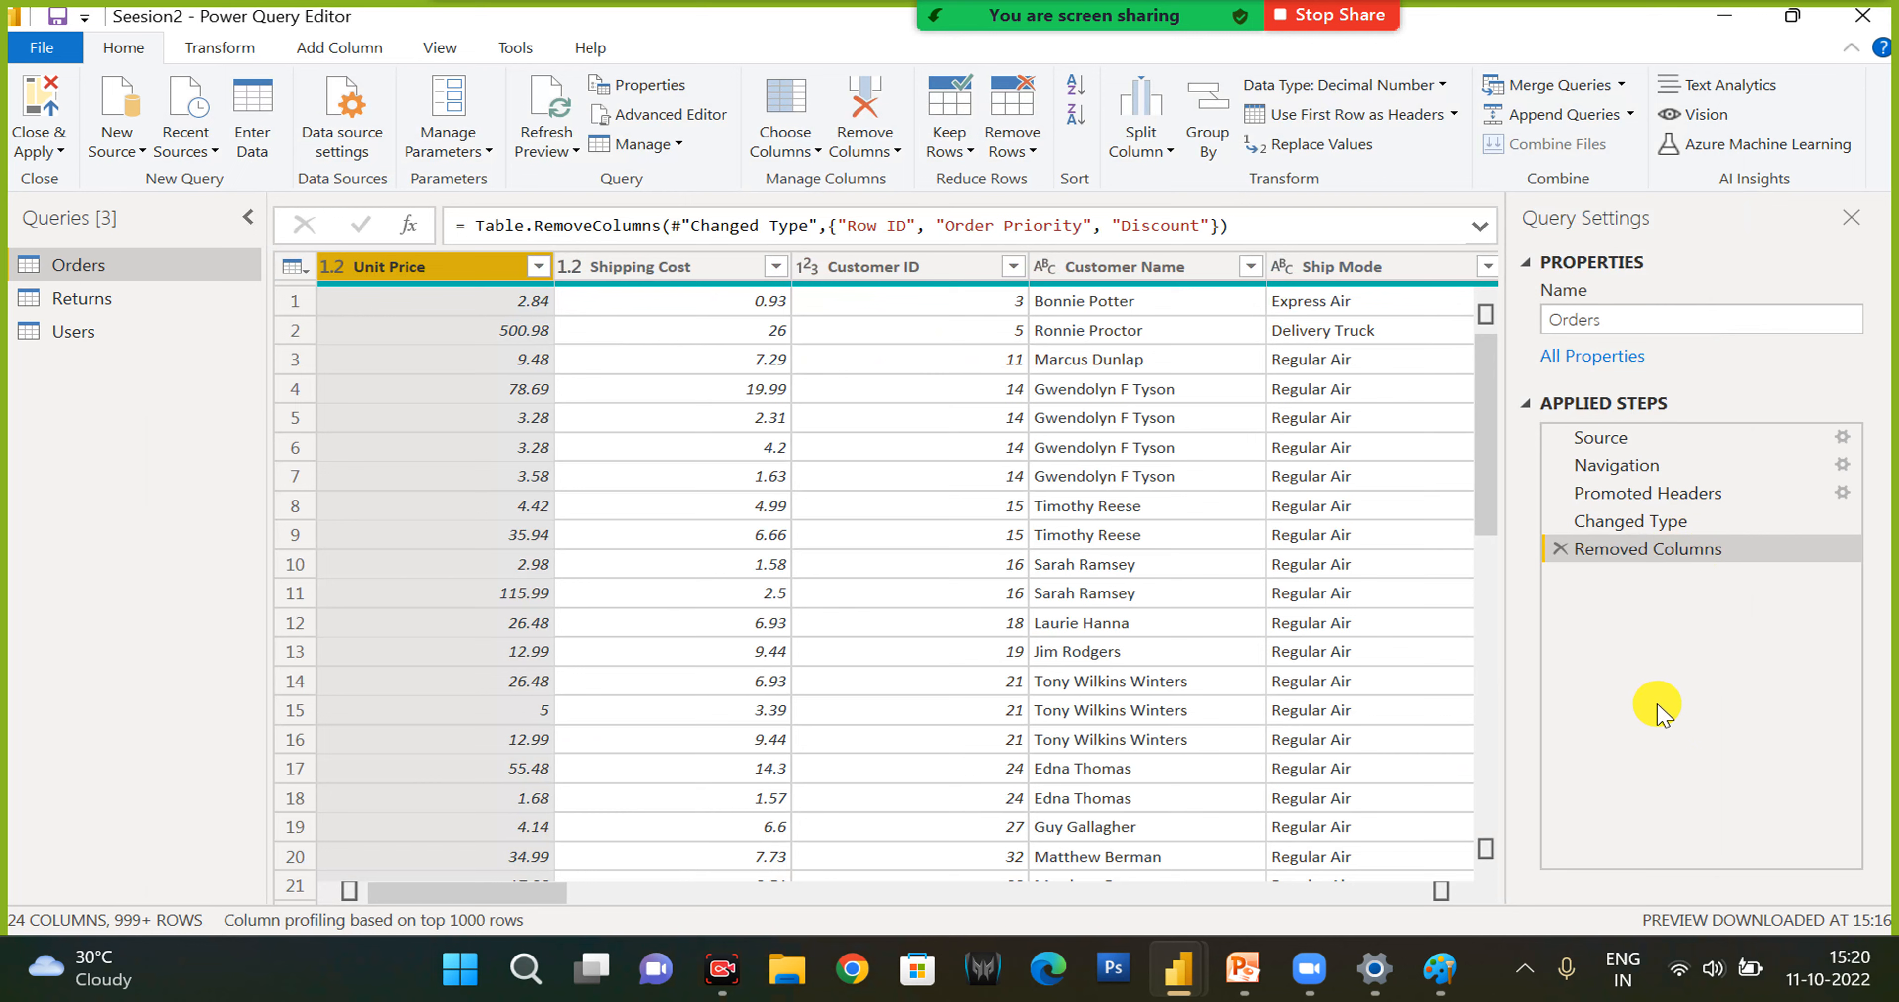
{"action": "left_click", "coordinate": [1560, 549]}
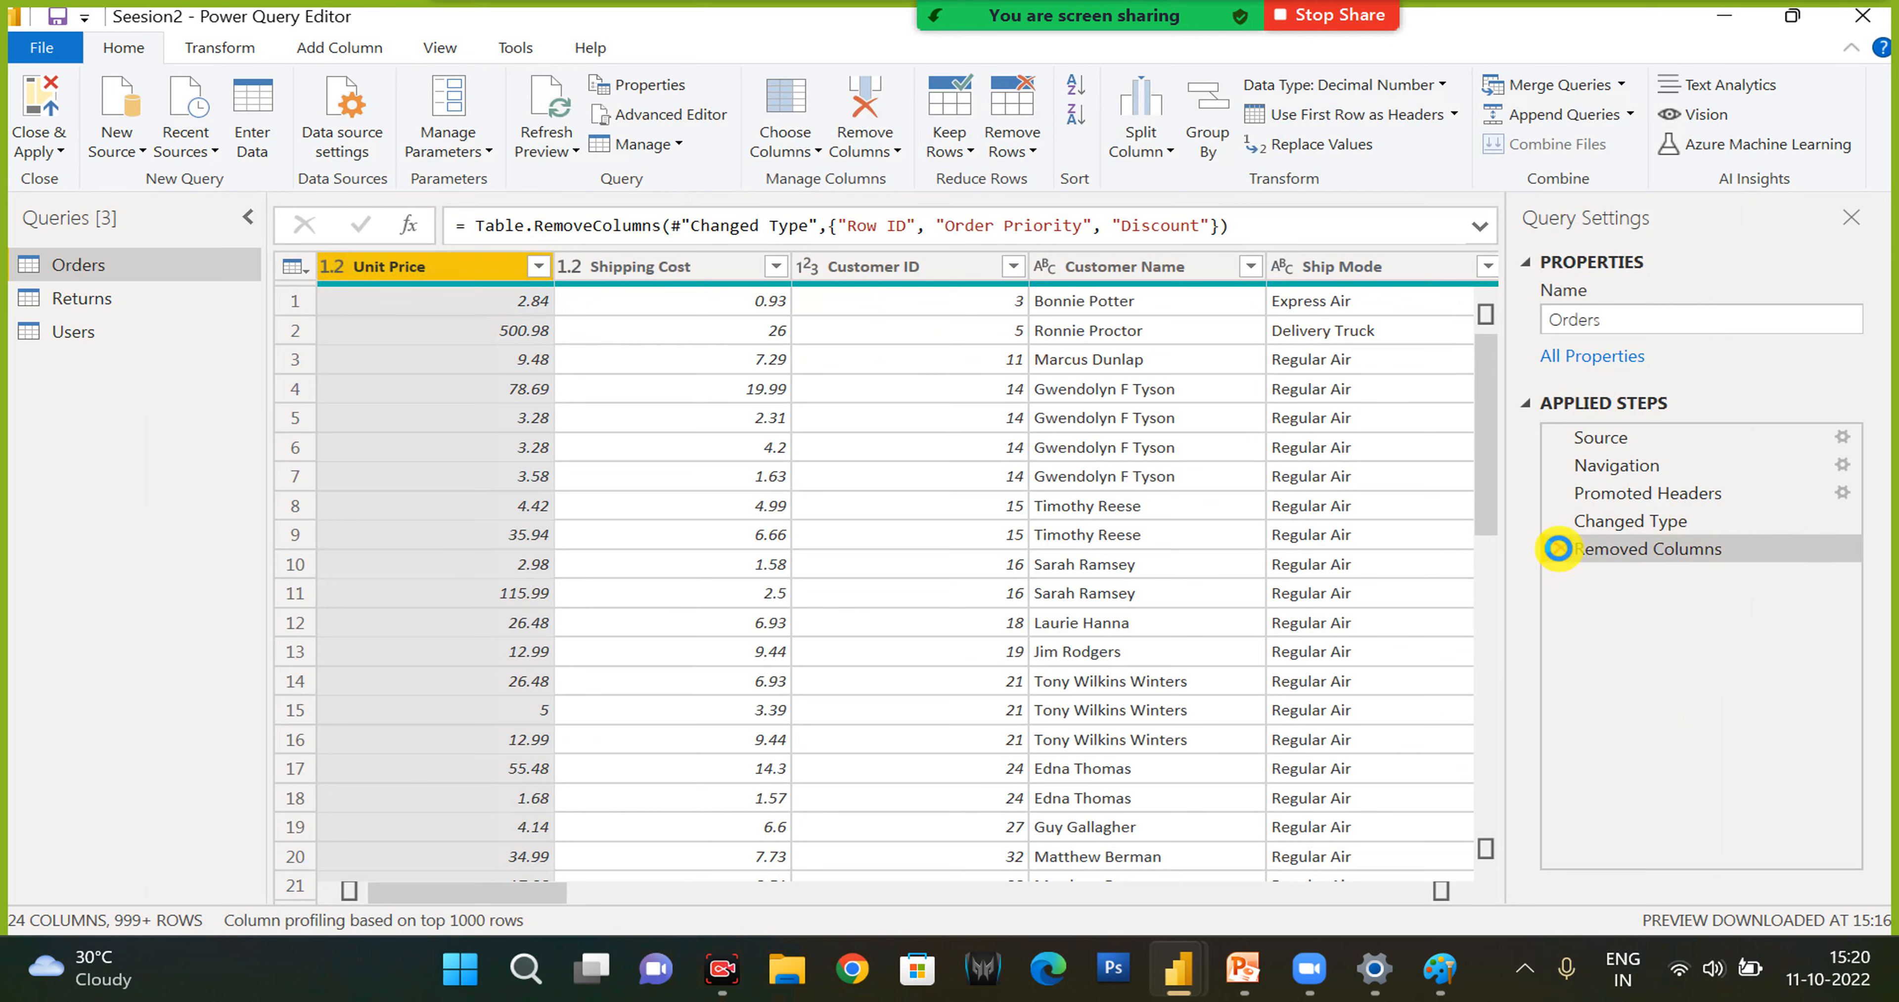
- Keep only the top 10 rows of the Orders query
{"action": "left_click", "coordinate": [962, 150]}
{"action": "left_click", "coordinate": [977, 179]}
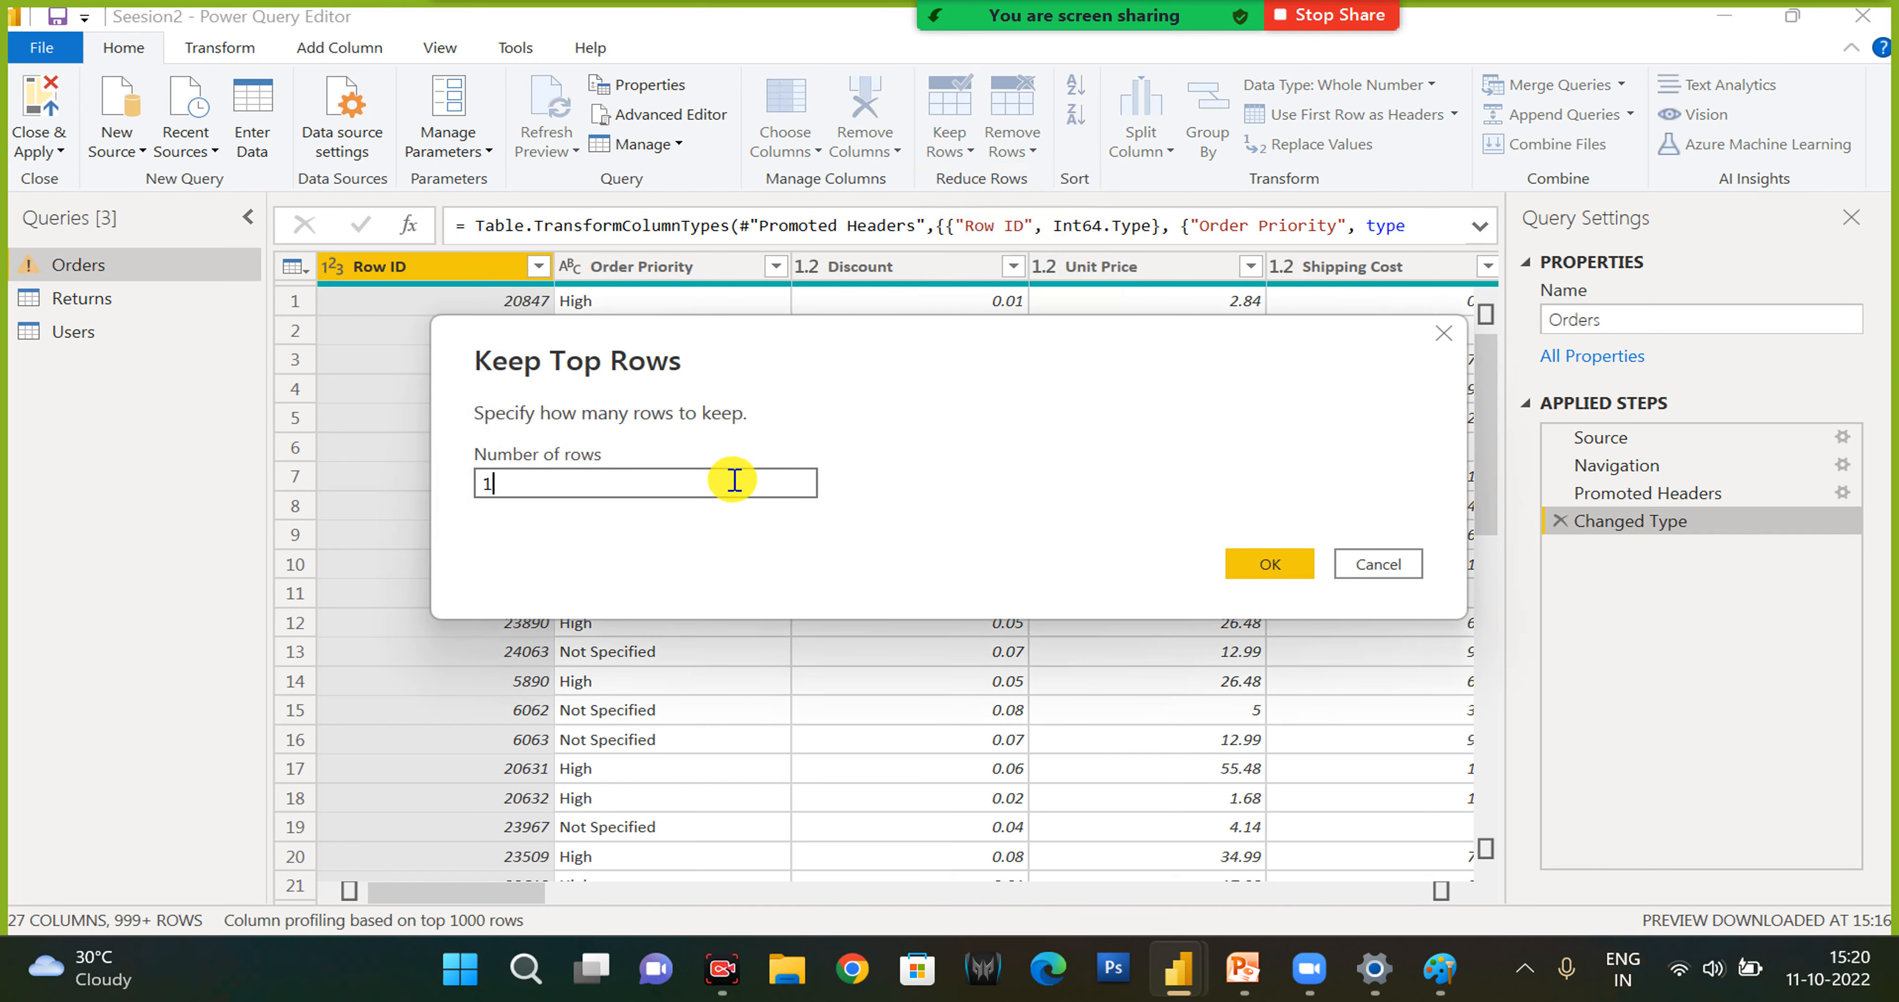
{"action": "left_click", "coordinate": [1291, 573]}
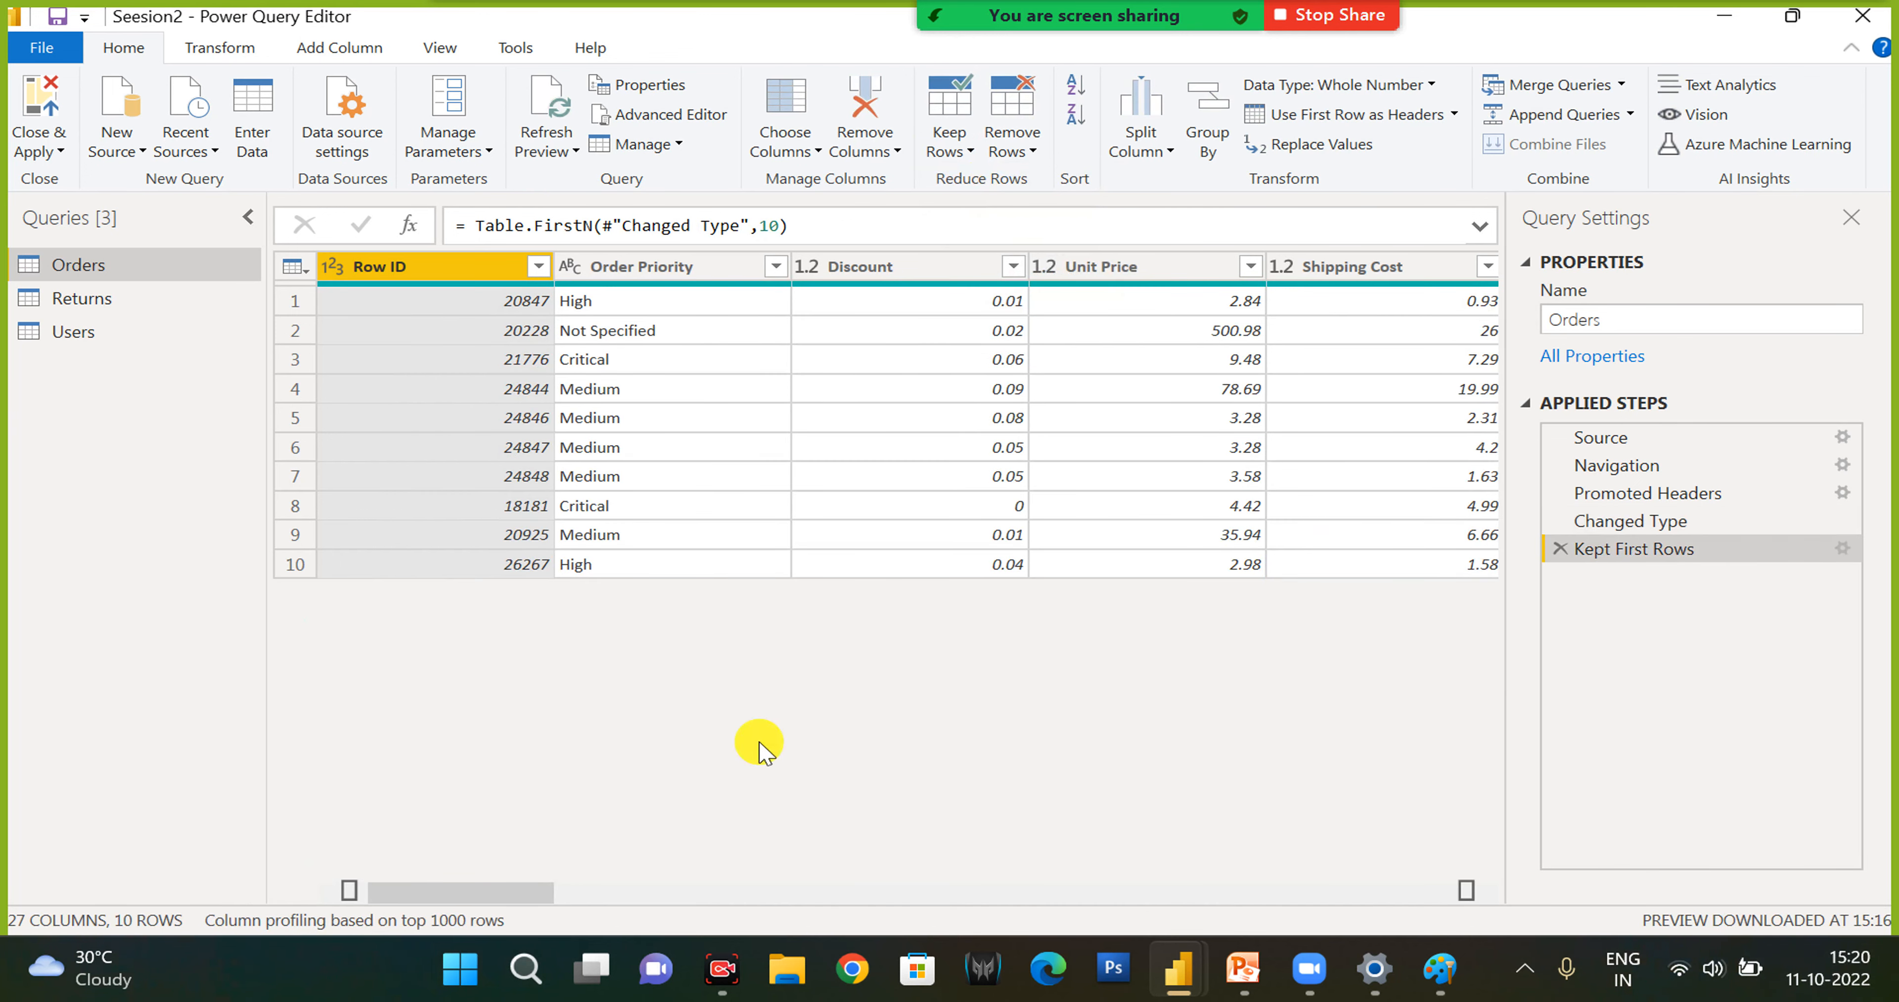
- Keep the bottom 5 of the remaining Orders rows, and delete both the Kept Last Rows and Kept First Rows steps
{"action": "left_click", "coordinate": [966, 147]}
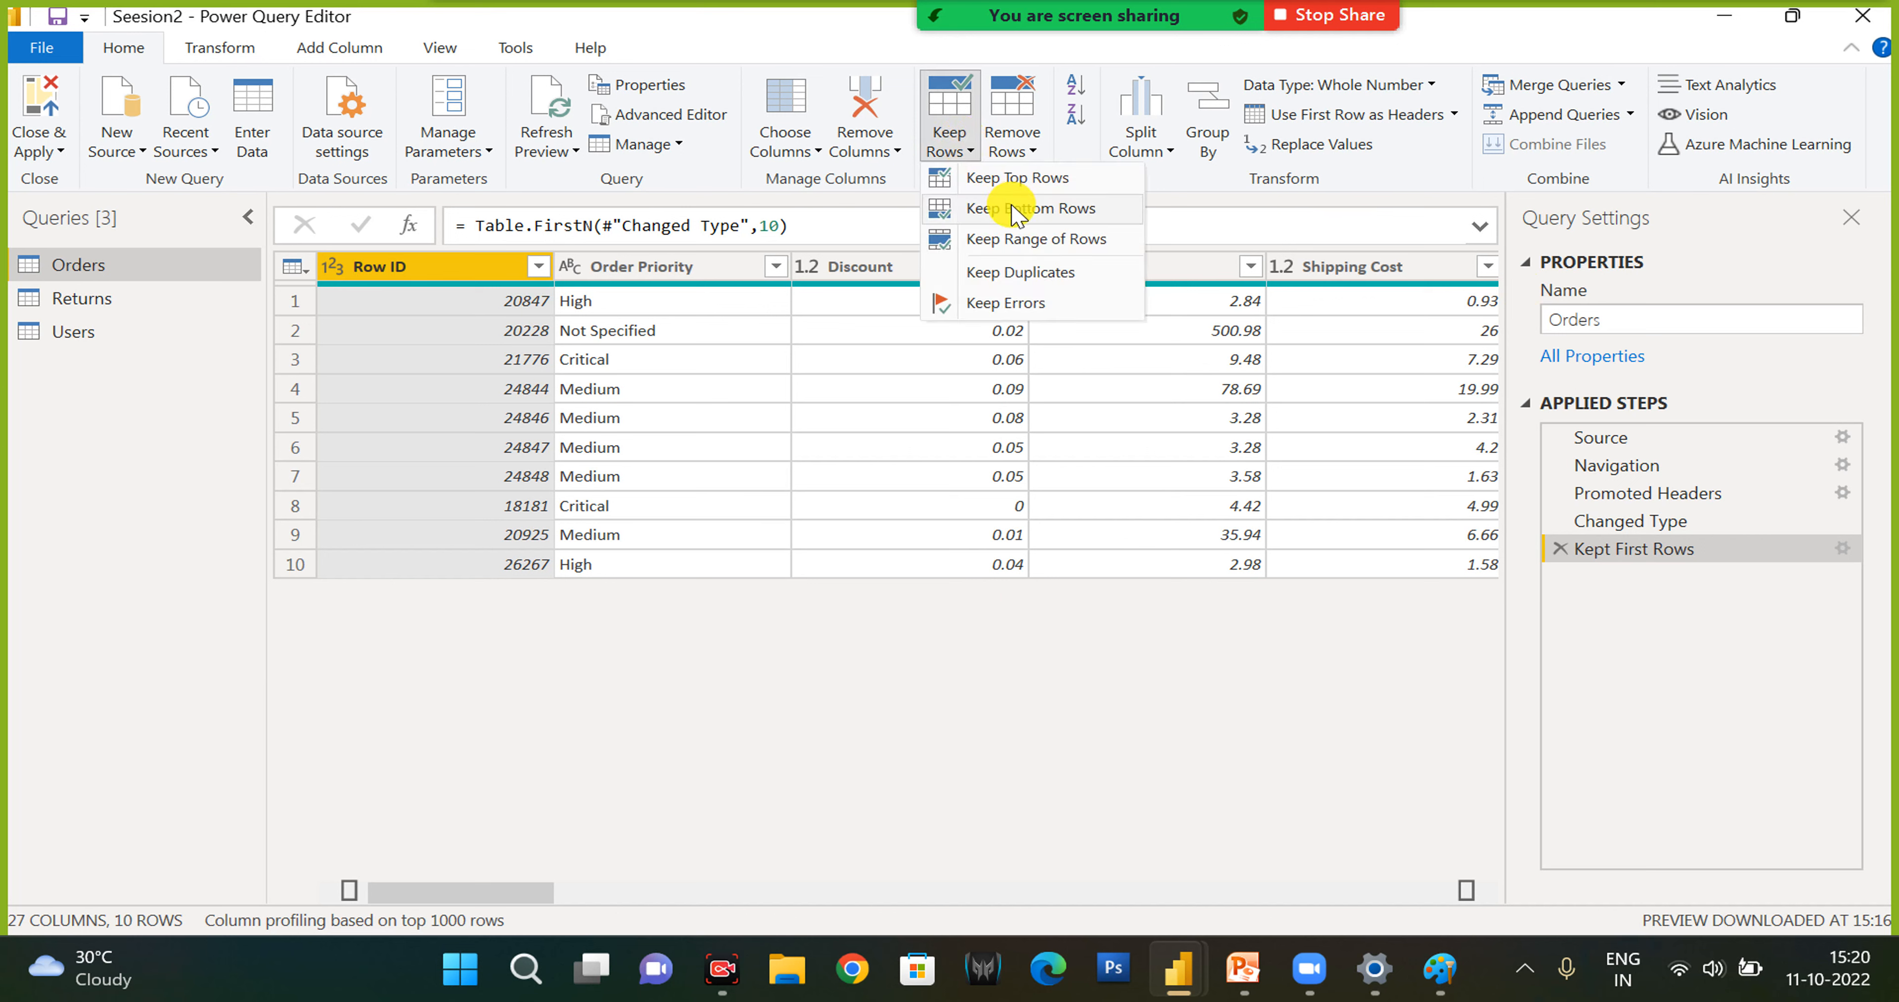
{"action": "left_click", "coordinate": [1092, 218]}
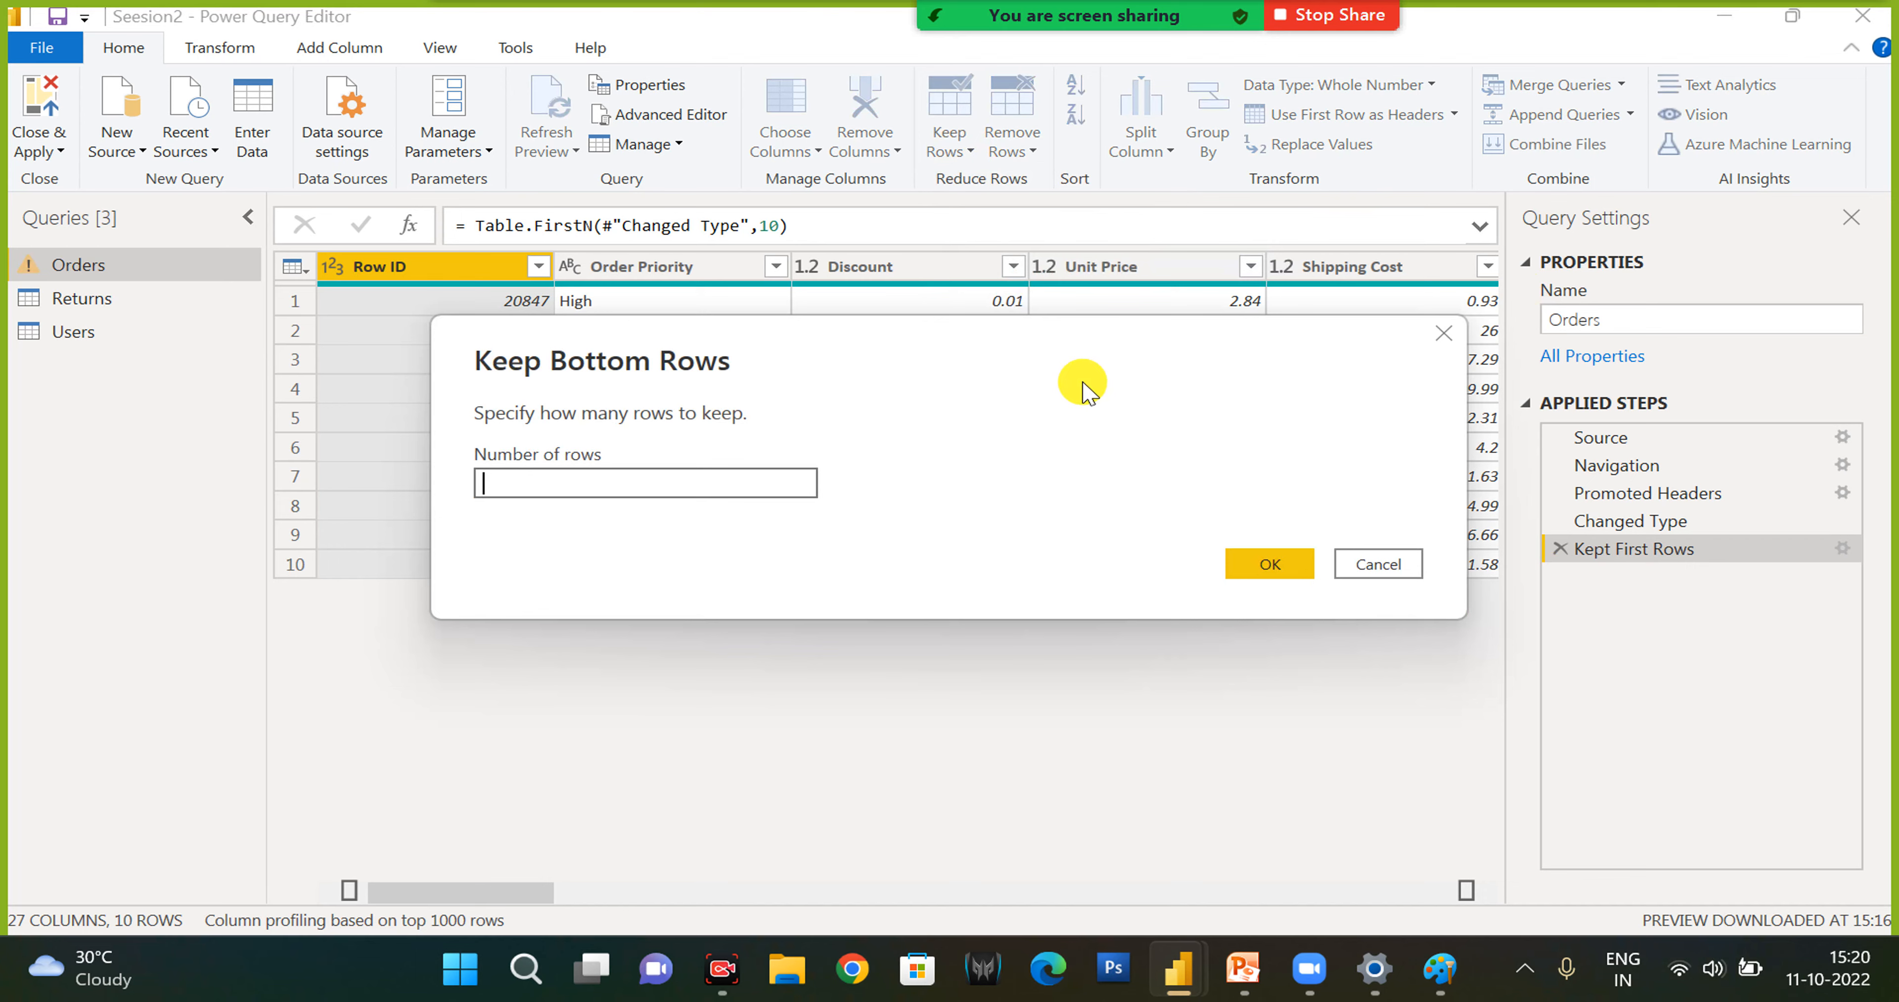
{"action": "type", "text": "5"}
{"action": "key", "text": "Return"}
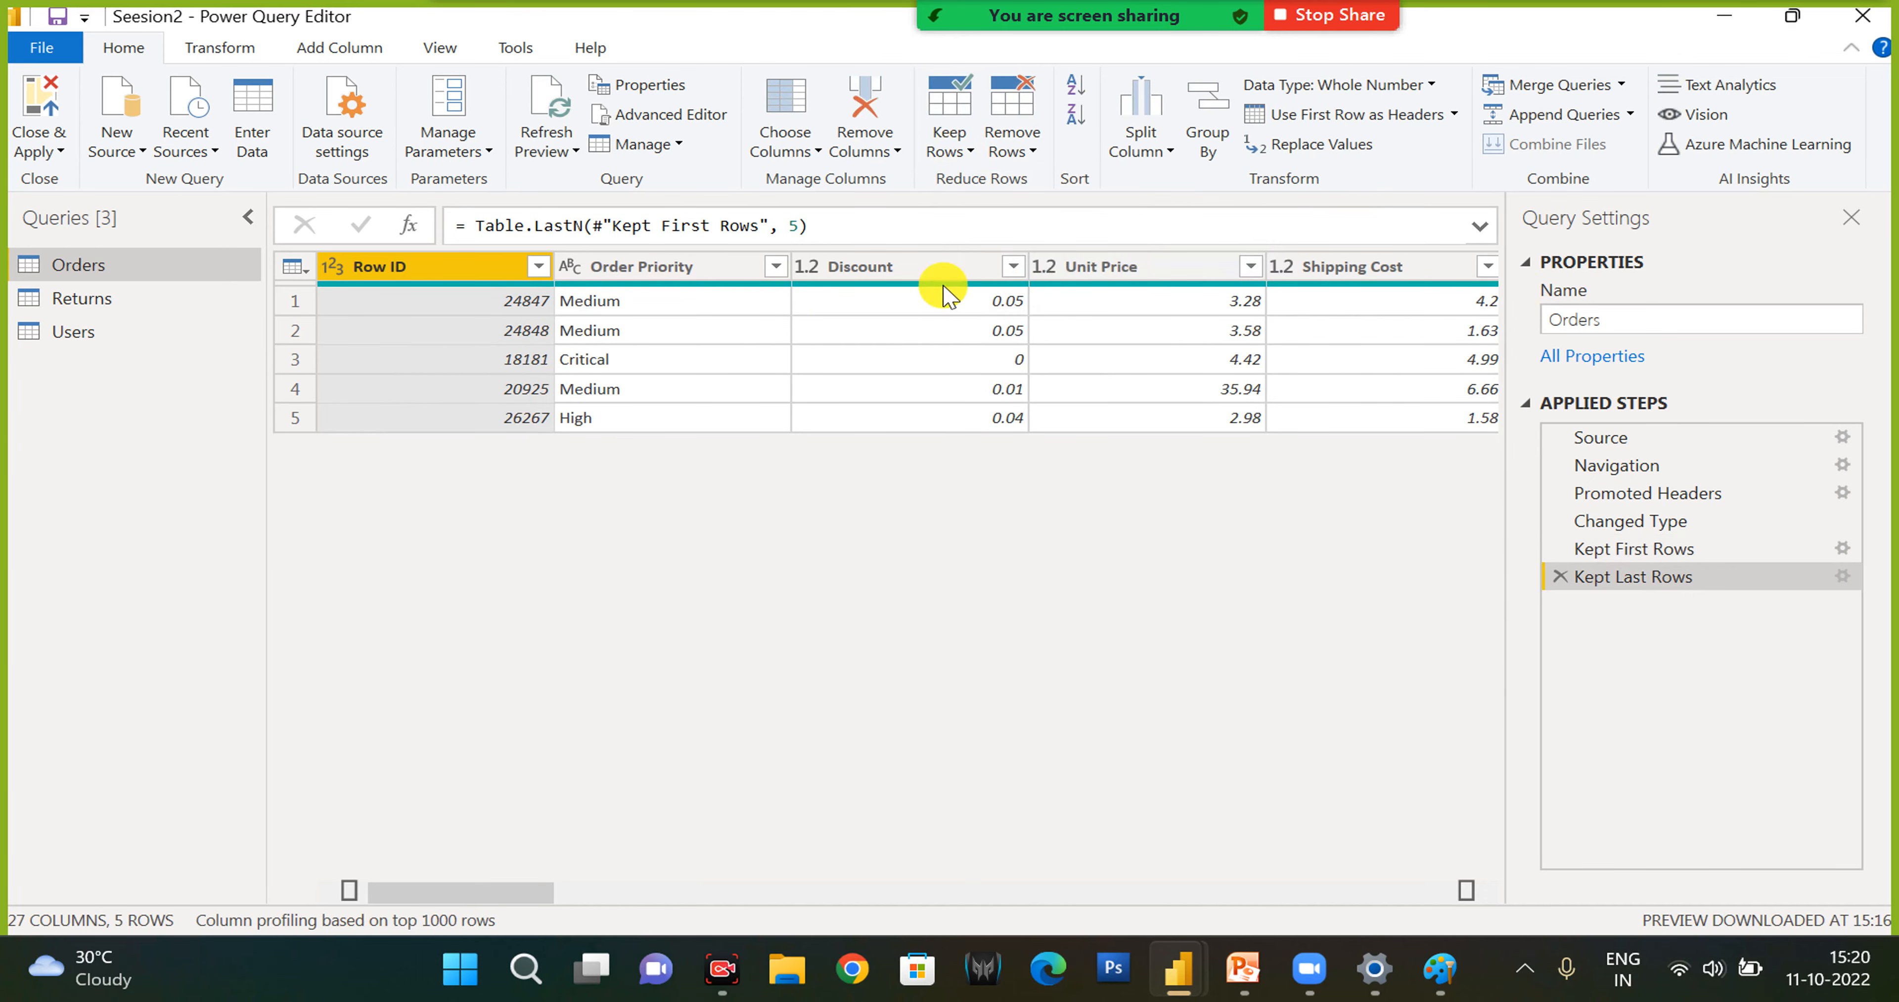
{"action": "left_click", "coordinate": [1558, 579]}
{"action": "left_click", "coordinate": [1558, 550]}
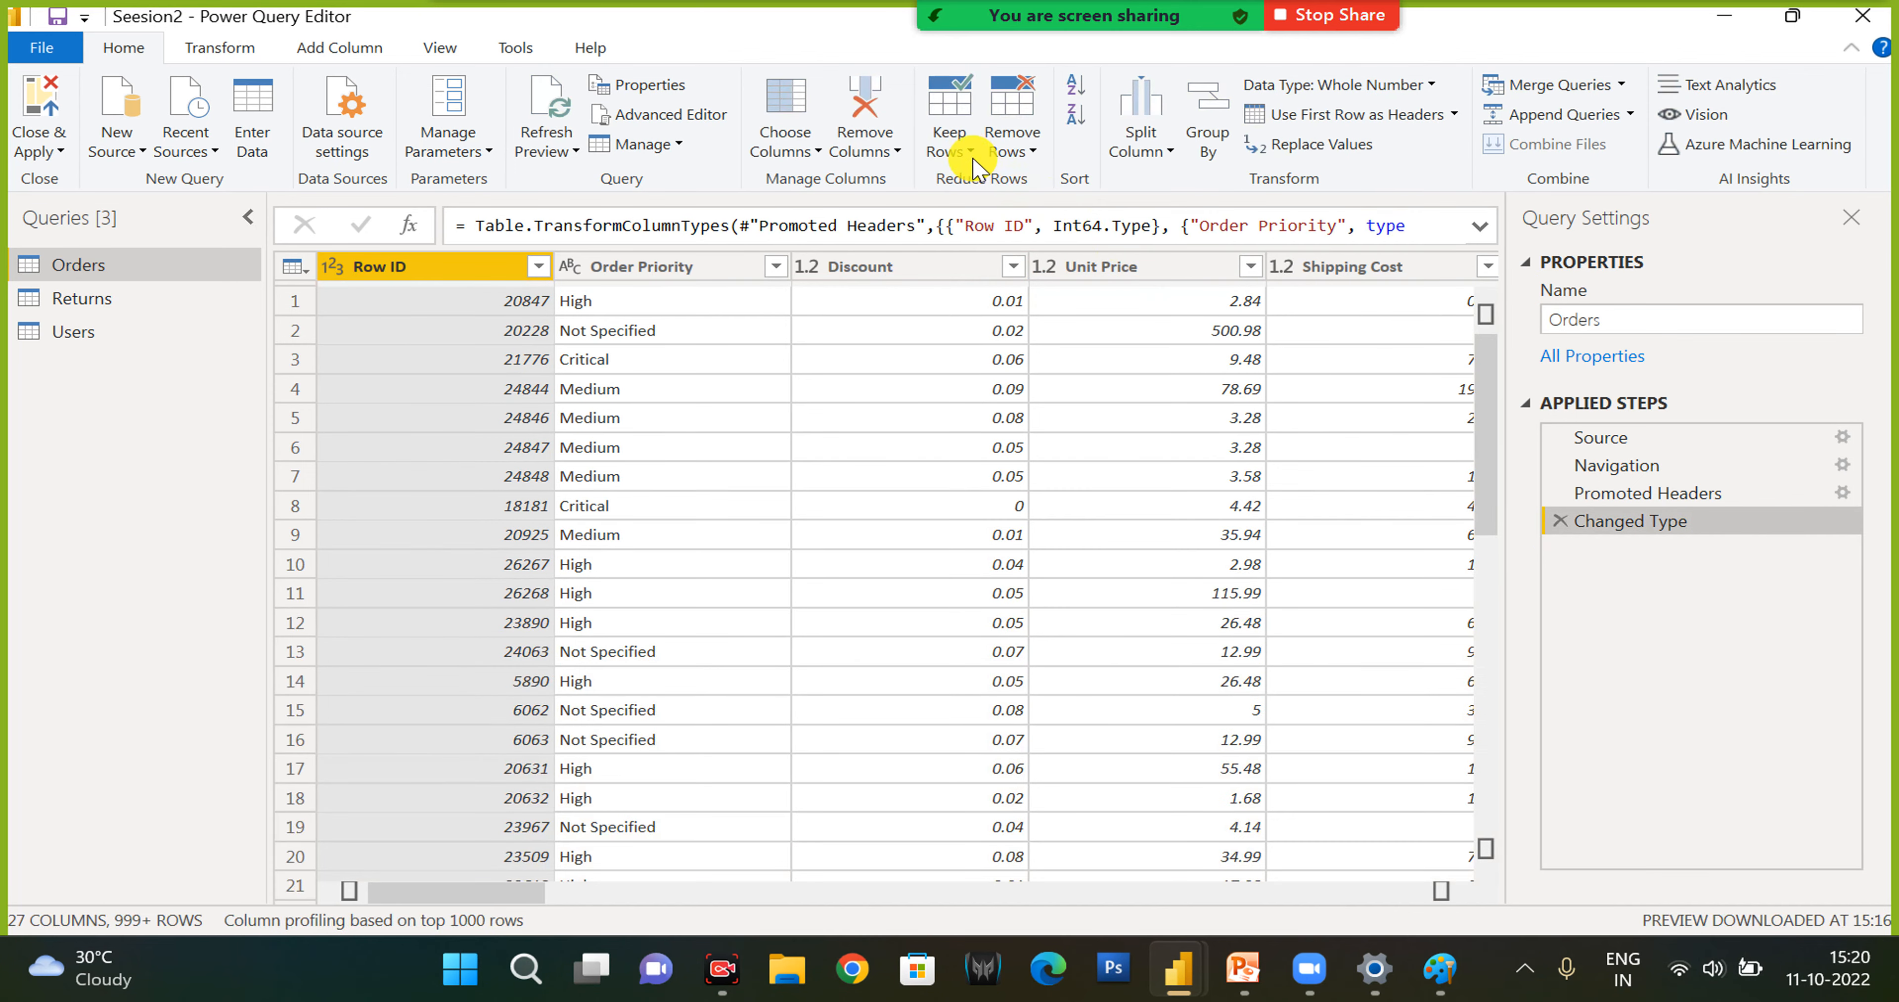
- Remove the top 100 rows from the Orders query and look through the remaining rows
{"action": "left_click", "coordinate": [974, 160]}
{"action": "left_click", "coordinate": [1027, 153]}
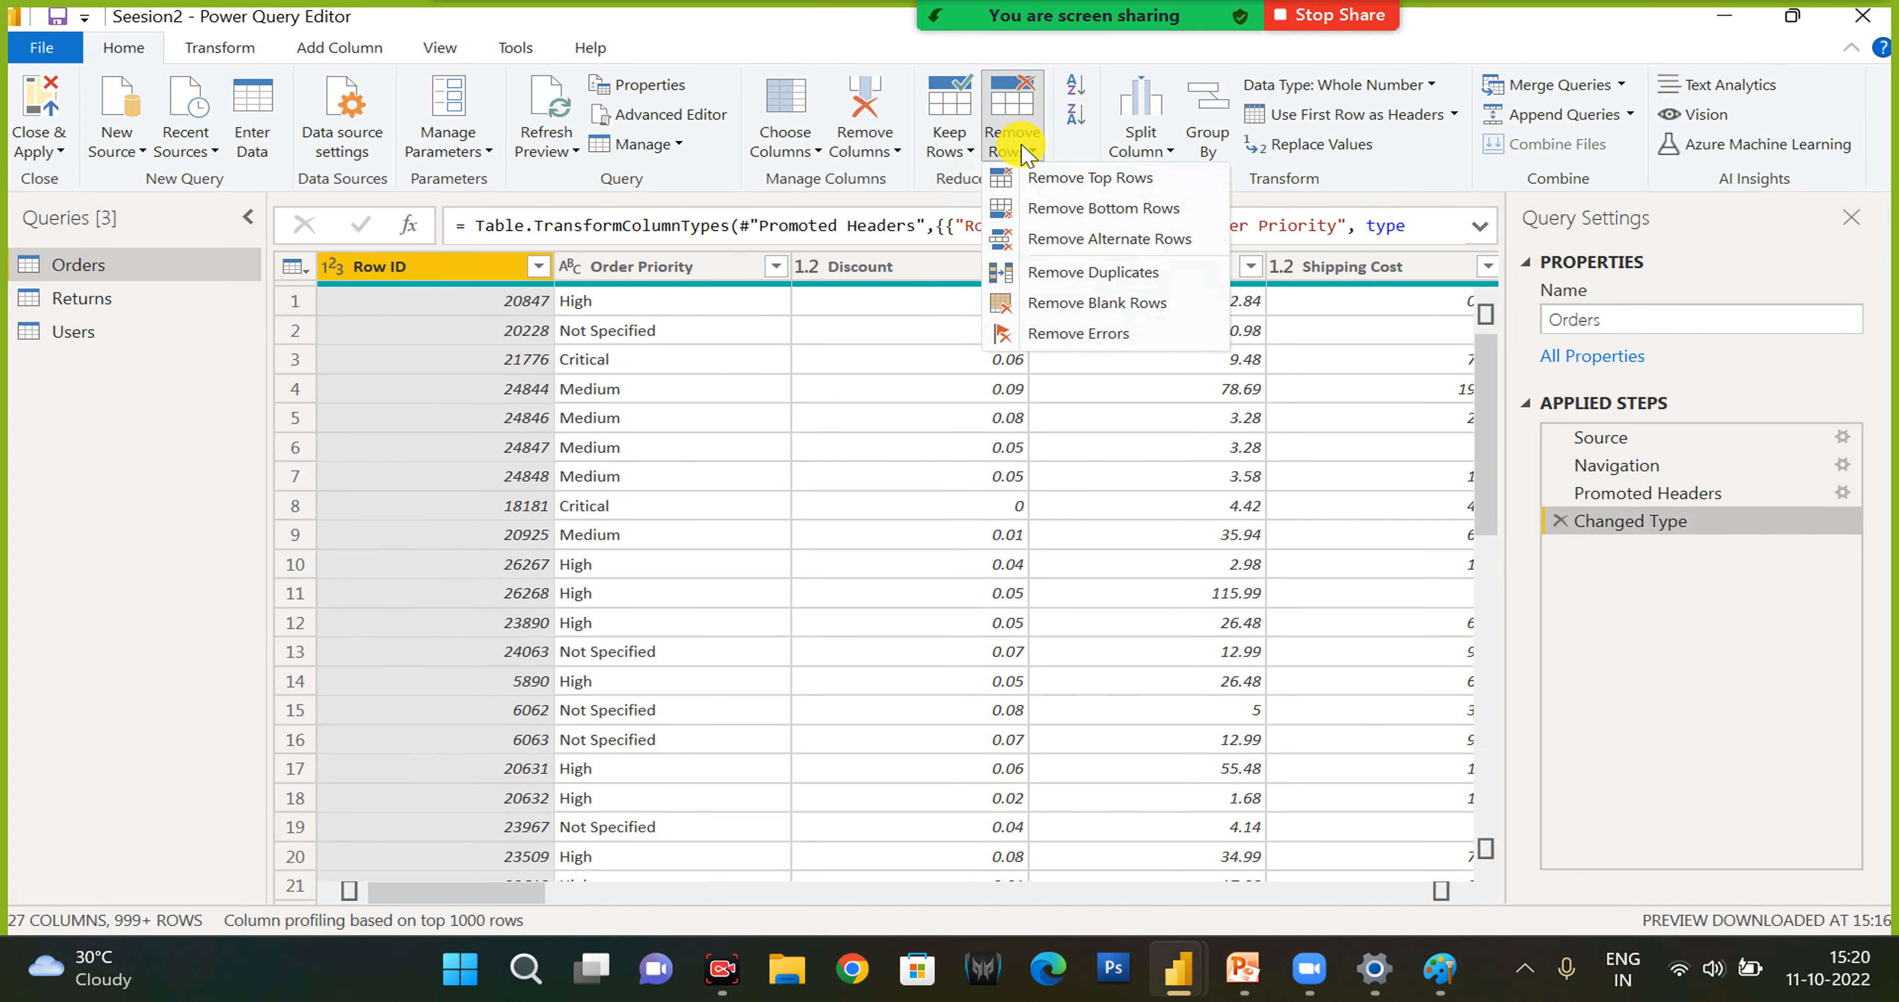
{"action": "left_click", "coordinate": [1059, 179]}
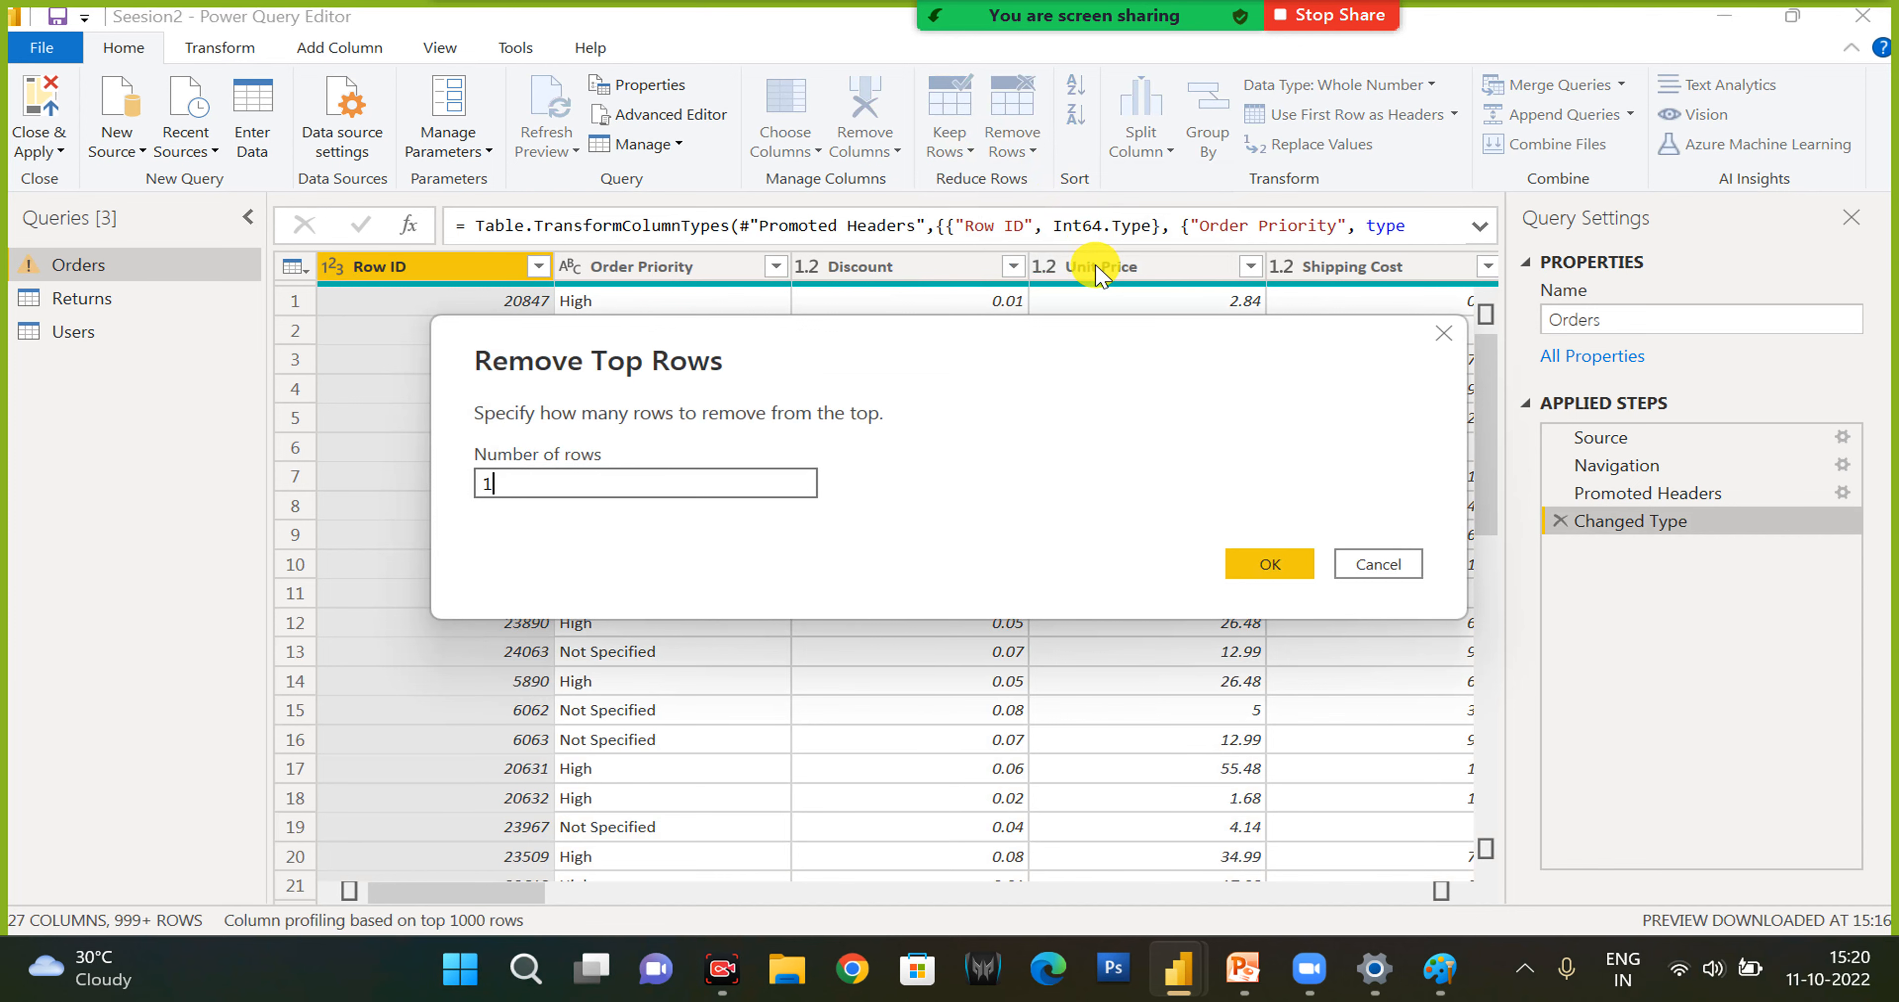
{"action": "key", "text": "Return"}
{"action": "scroll", "coordinate": [641, 792], "scroll_direction": "down", "scroll_amount": 1}
{"action": "scroll", "coordinate": [642, 792], "scroll_direction": "down", "scroll_amount": 12}
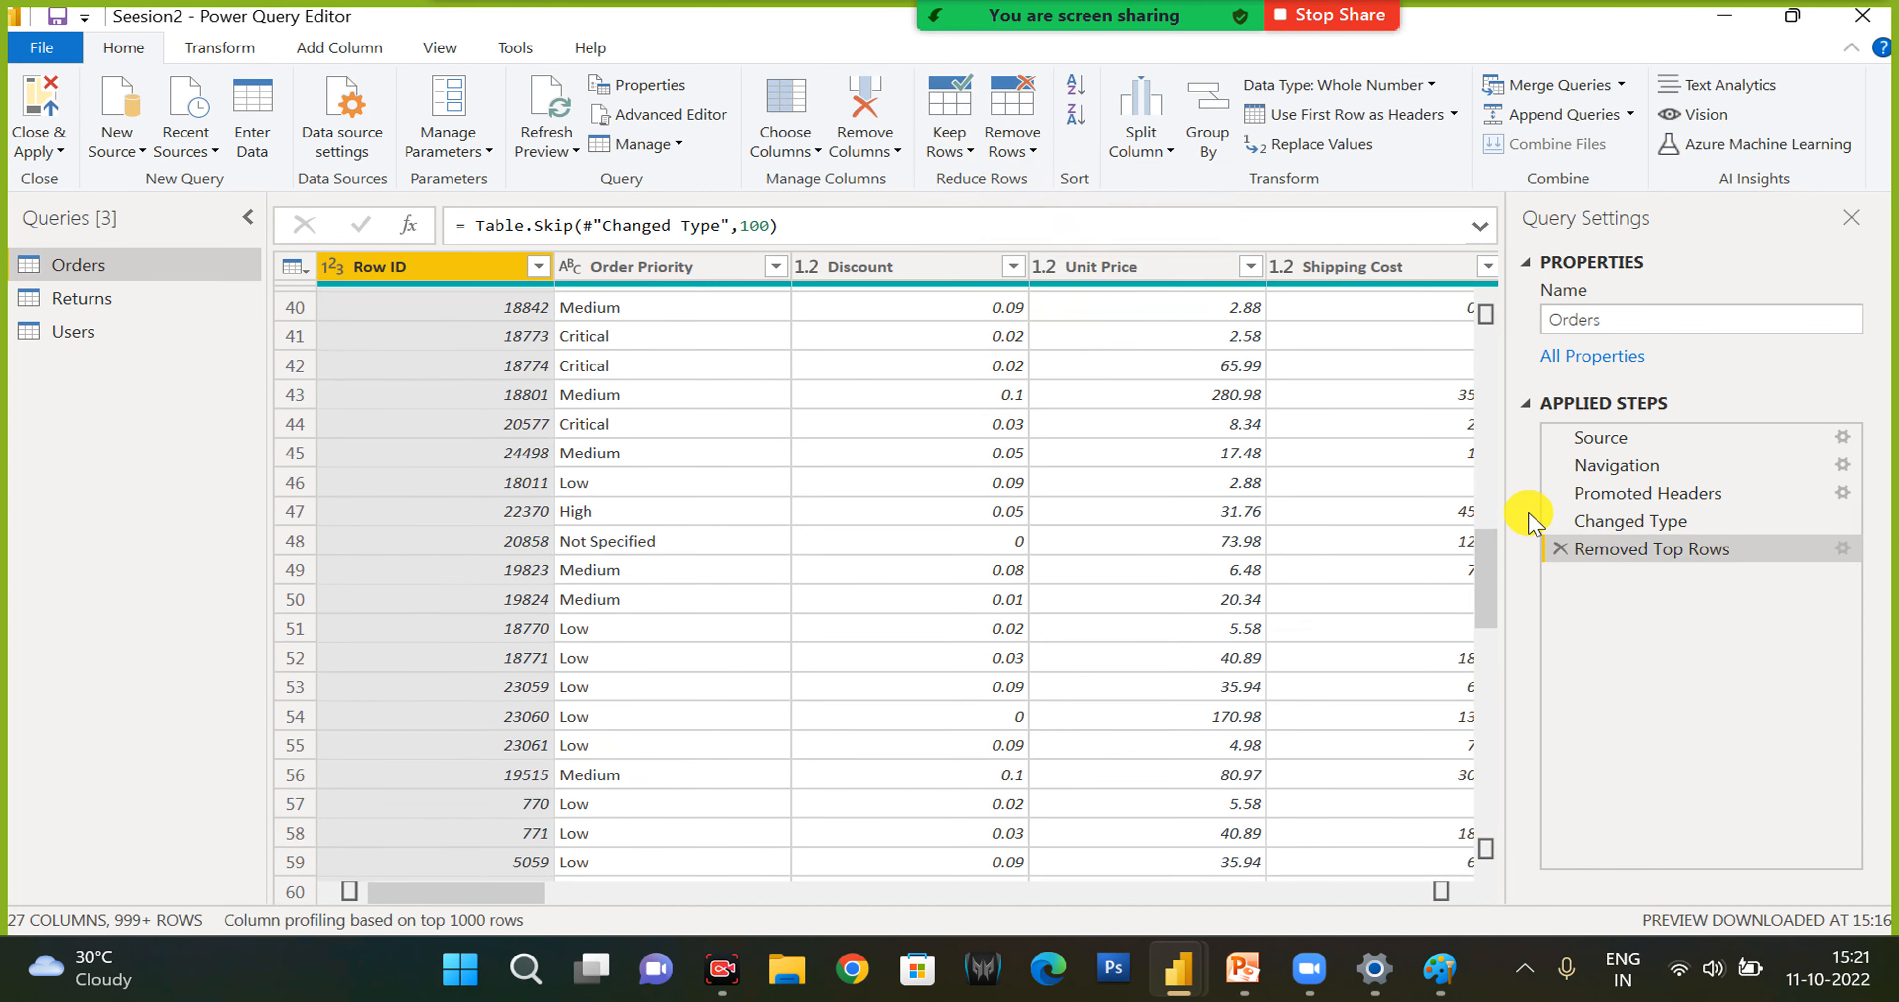
- Examine the Removed Top Rows line in the Orders query's Advanced Editor code and close the editor without changes
{"action": "left_click", "coordinate": [667, 116]}
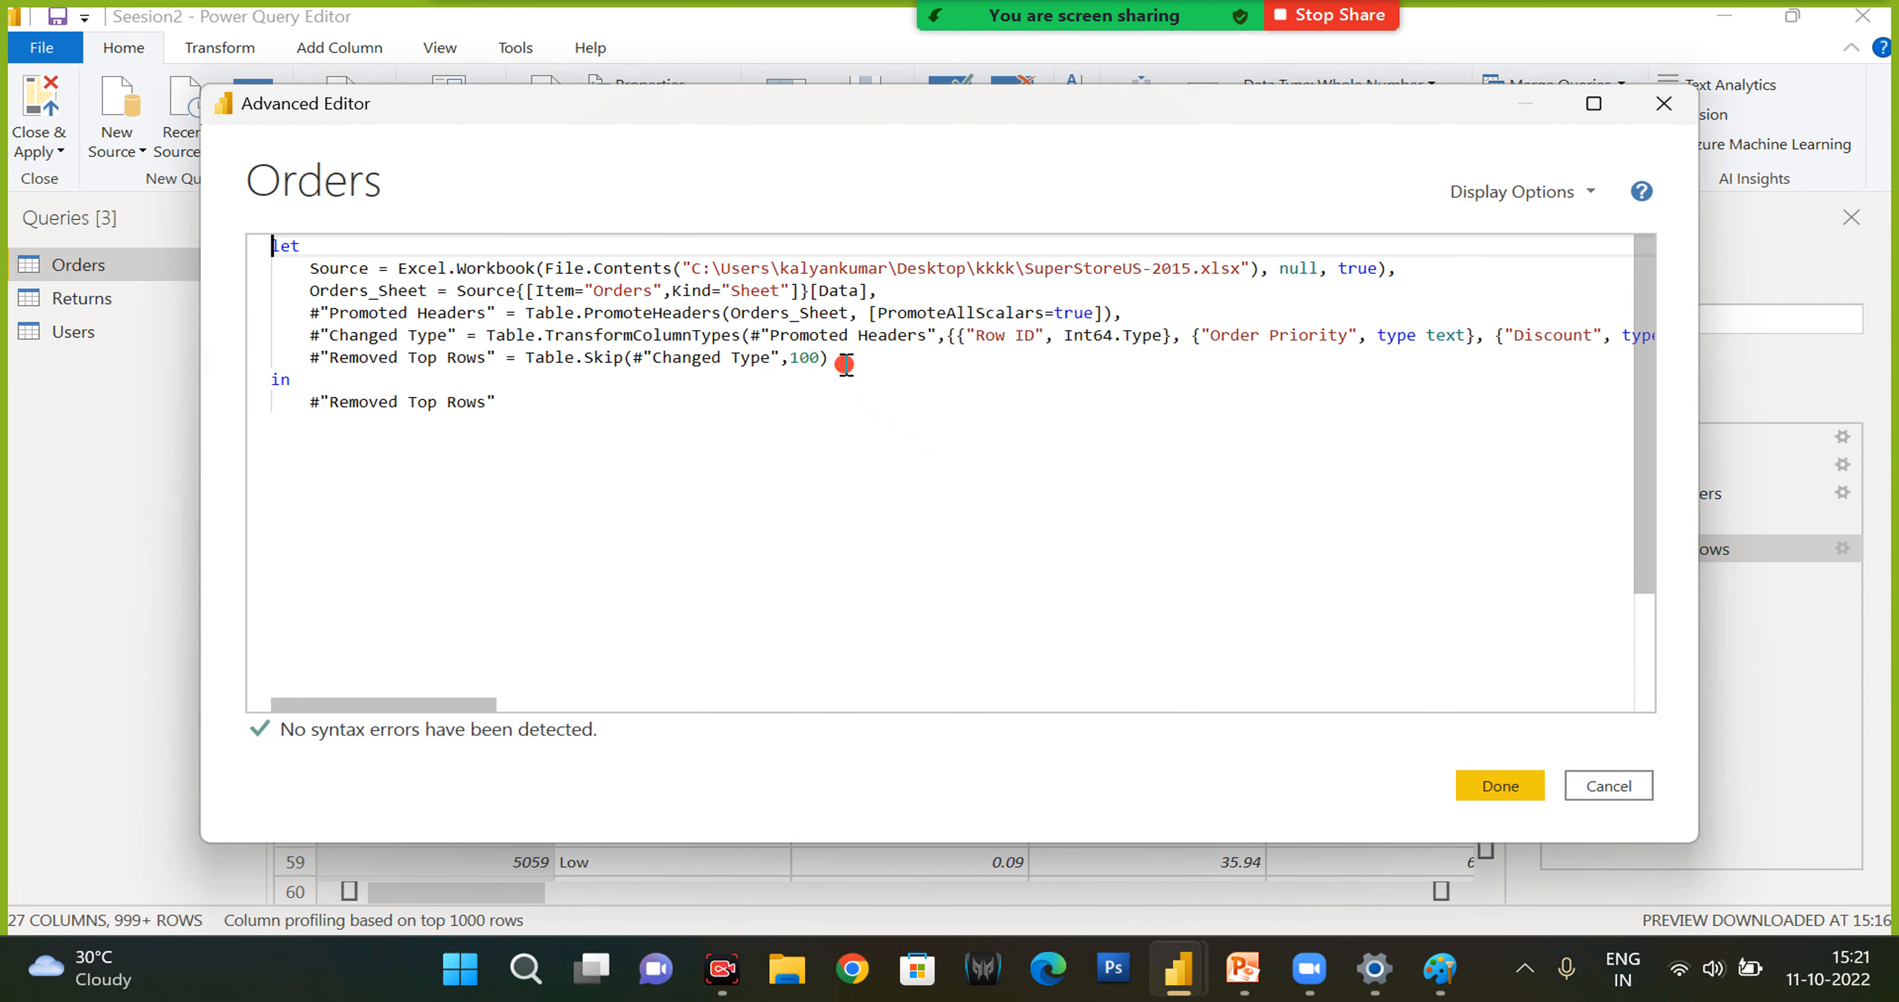
{"action": "left_click", "coordinate": [845, 363]}
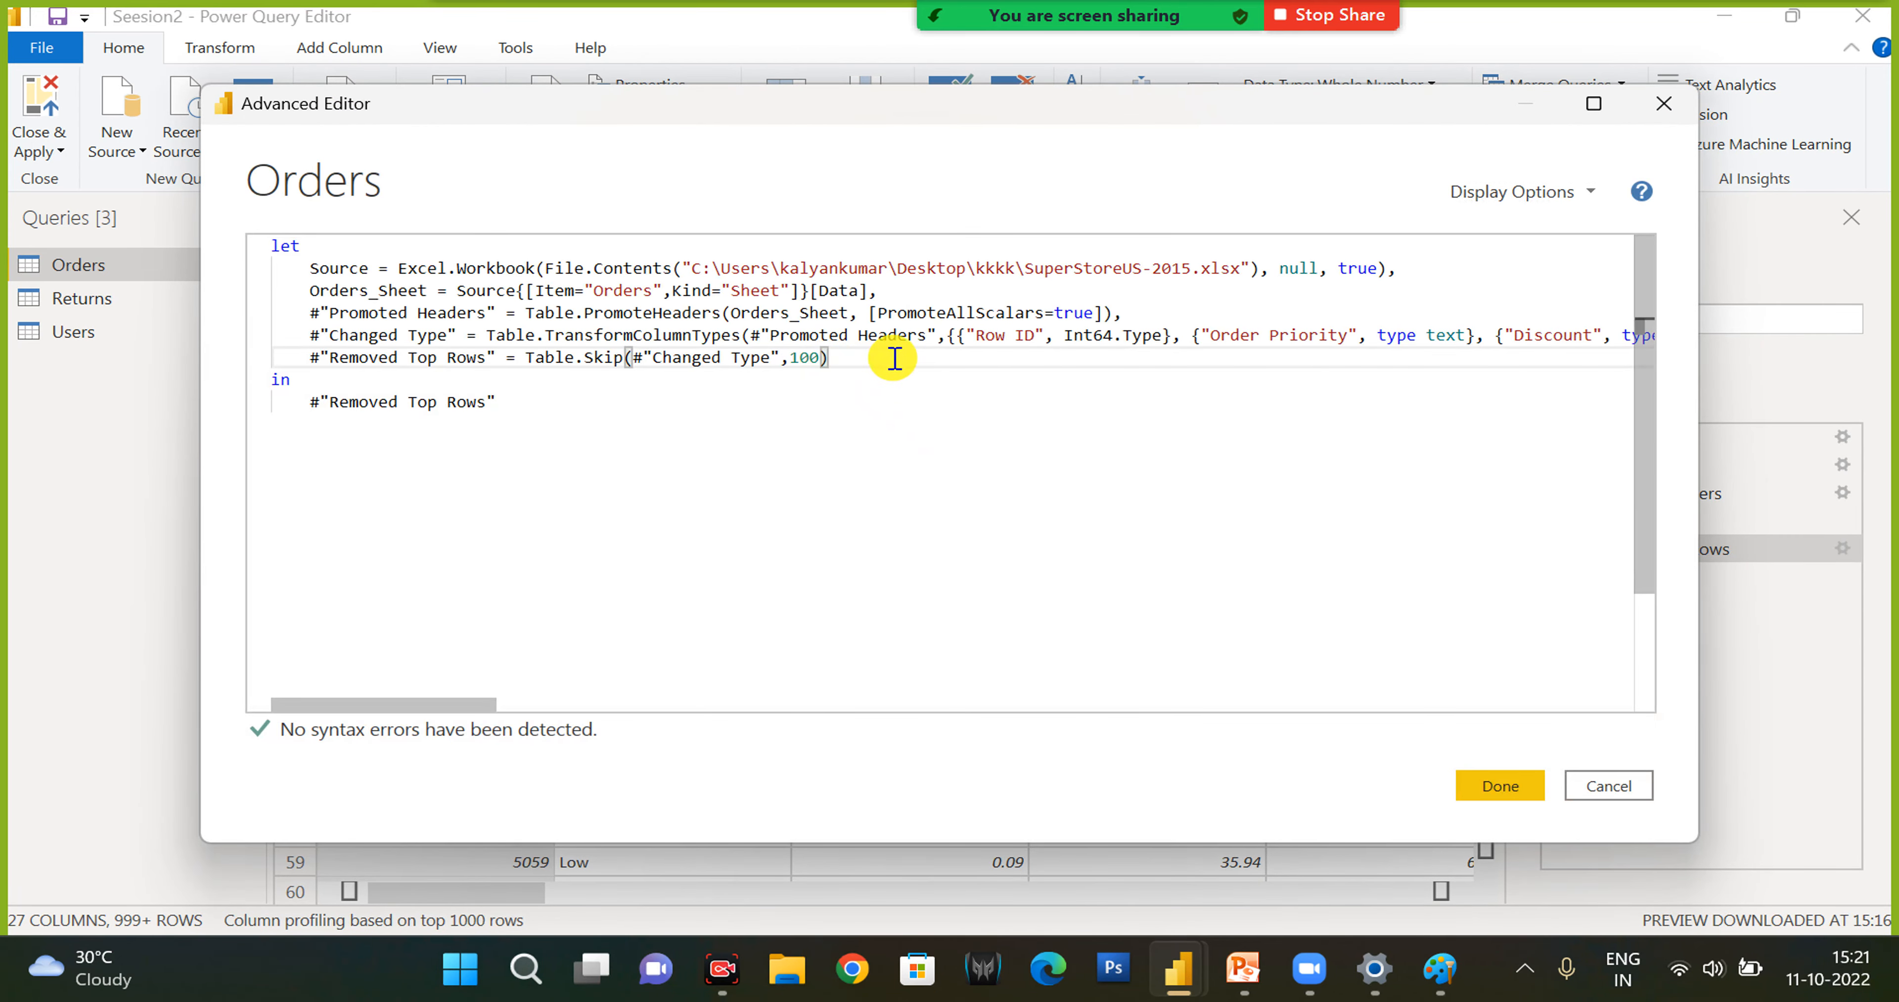
{"action": "key", "text": "shift+Down"}
{"action": "left_click", "coordinate": [1633, 785]}
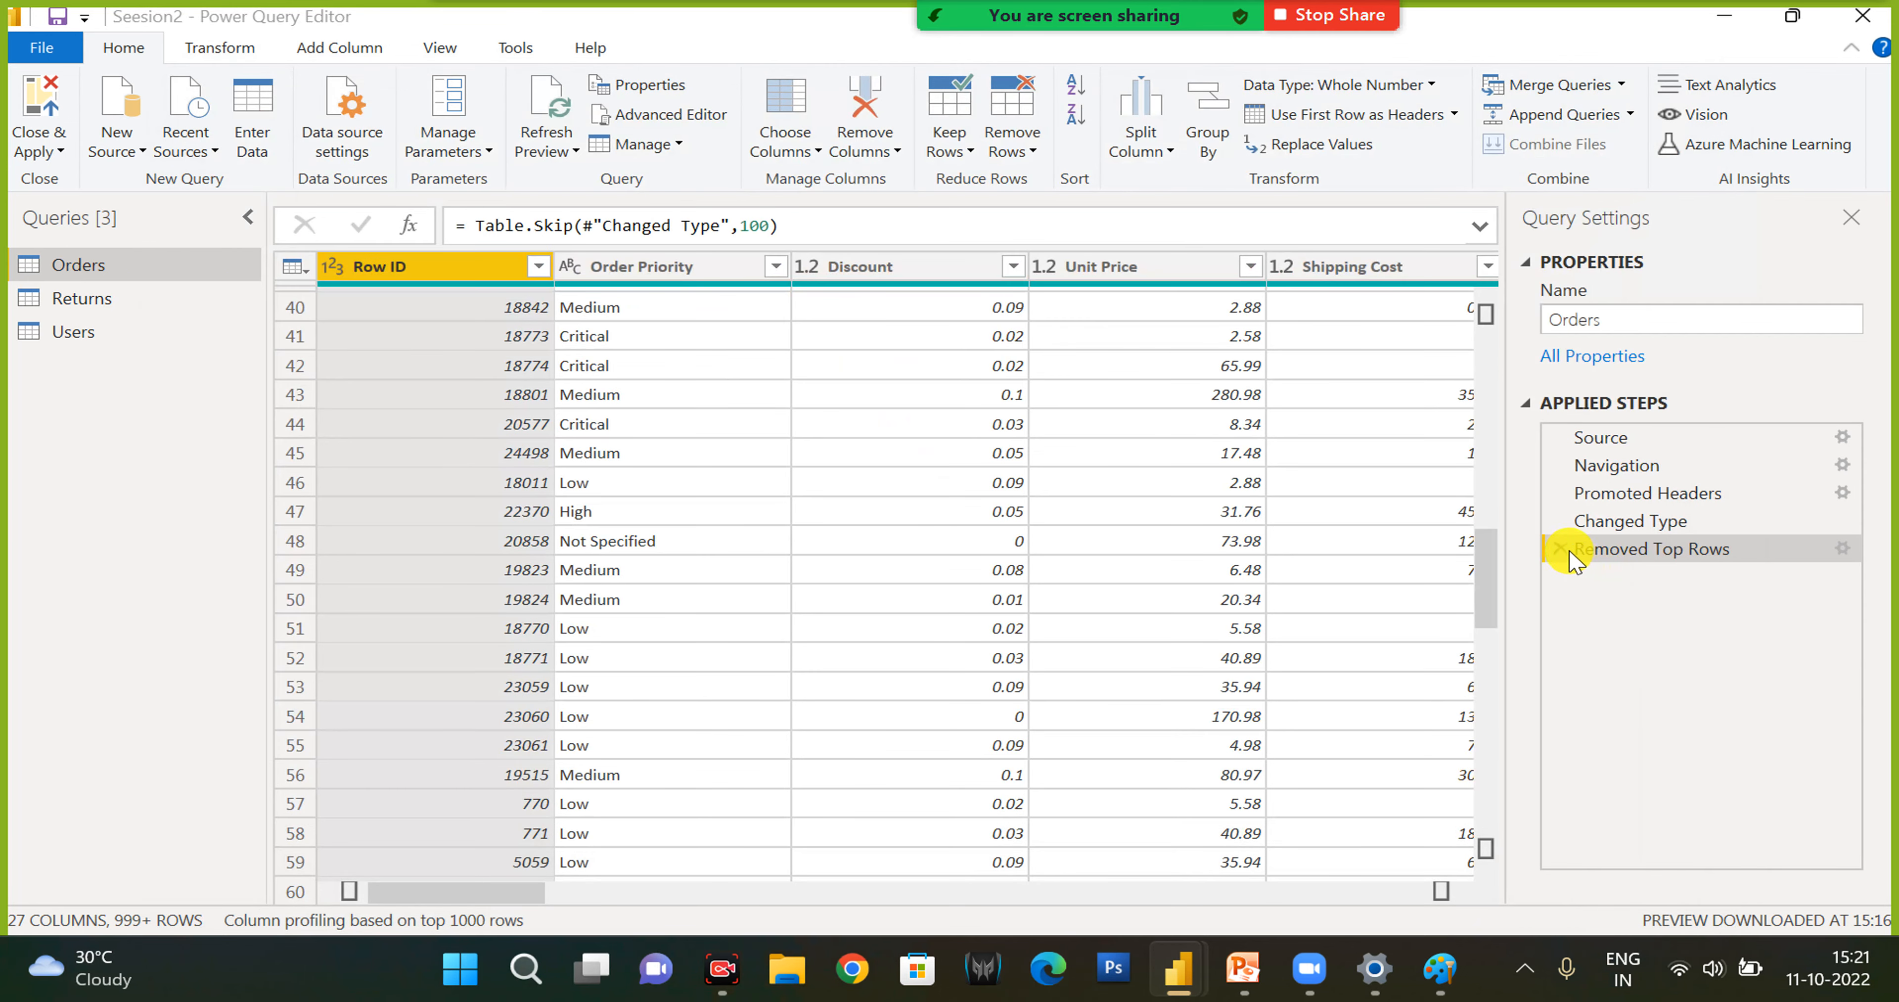
- Delete the Removed Top Rows step from the Orders query
{"action": "left_click", "coordinate": [1560, 547]}
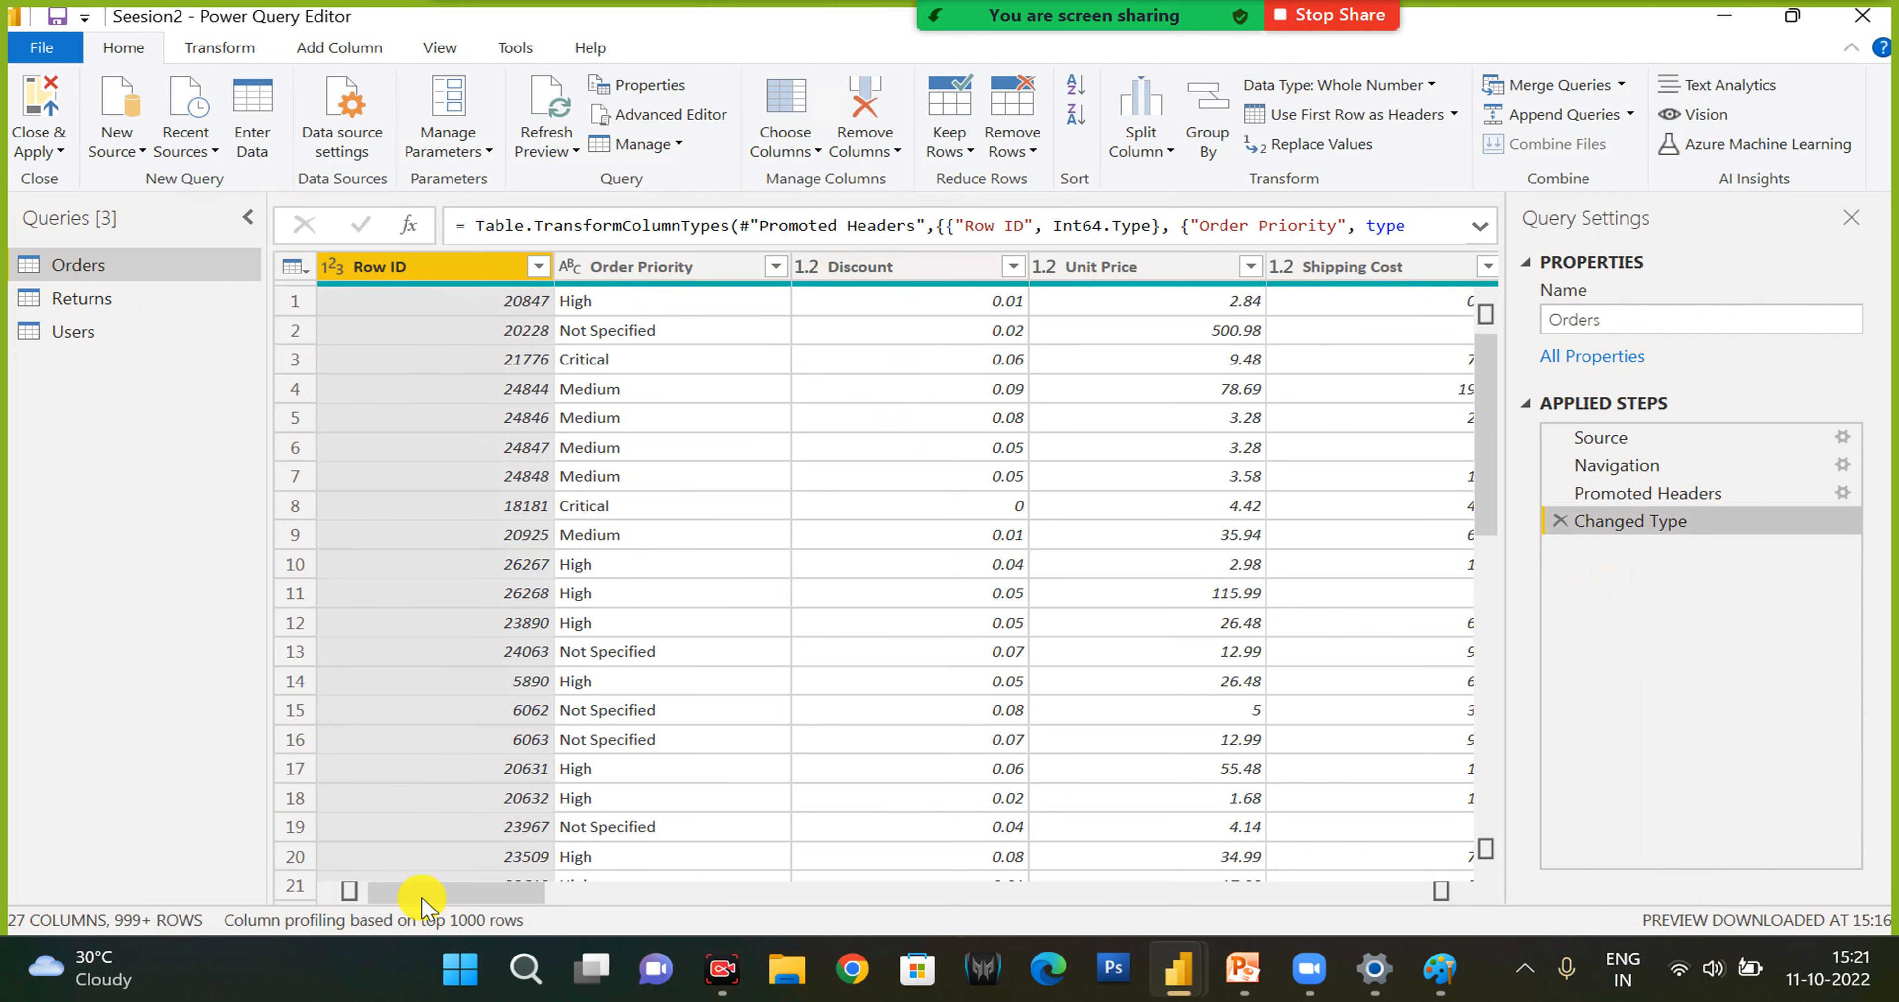
- Split the Product Name column by lowercase to uppercase, look over the new columns, and delete the split step
{"action": "left_click_drag", "start_coordinate": [518, 893], "coordinate": [842, 894]}
{"action": "left_click", "coordinate": [851, 258]}
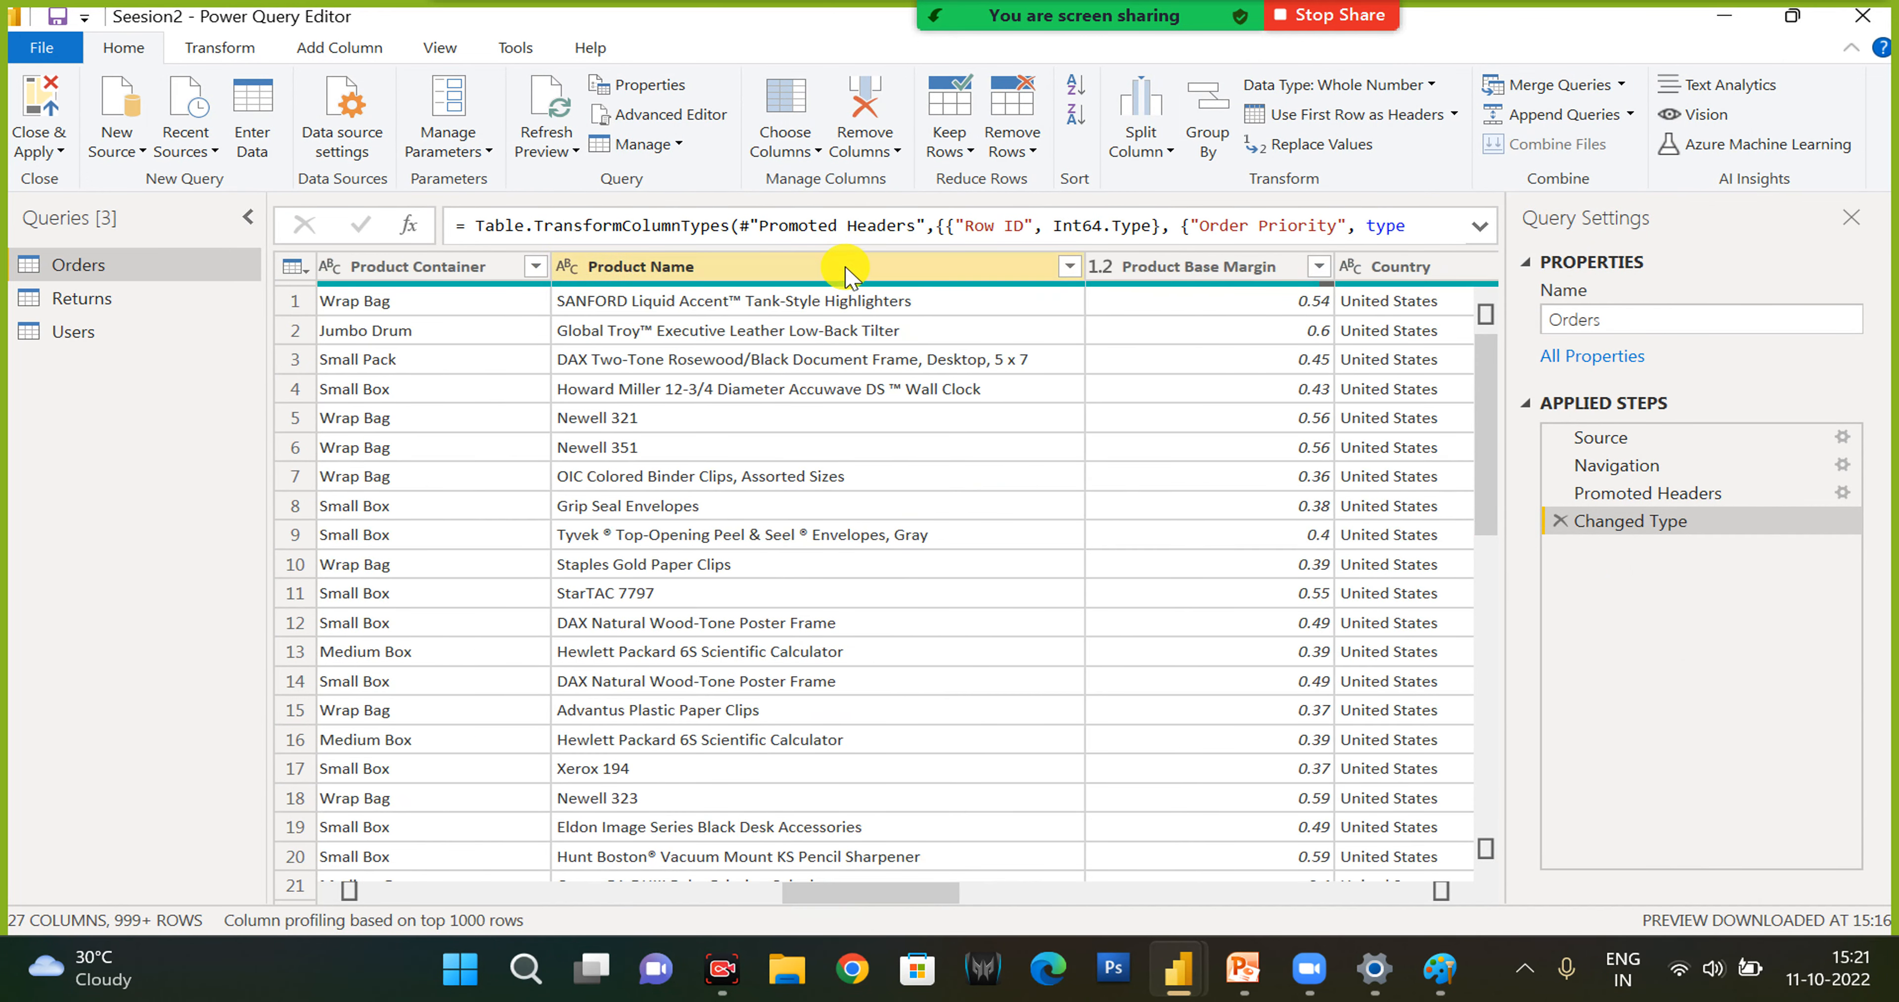
{"action": "left_click", "coordinate": [1163, 156]}
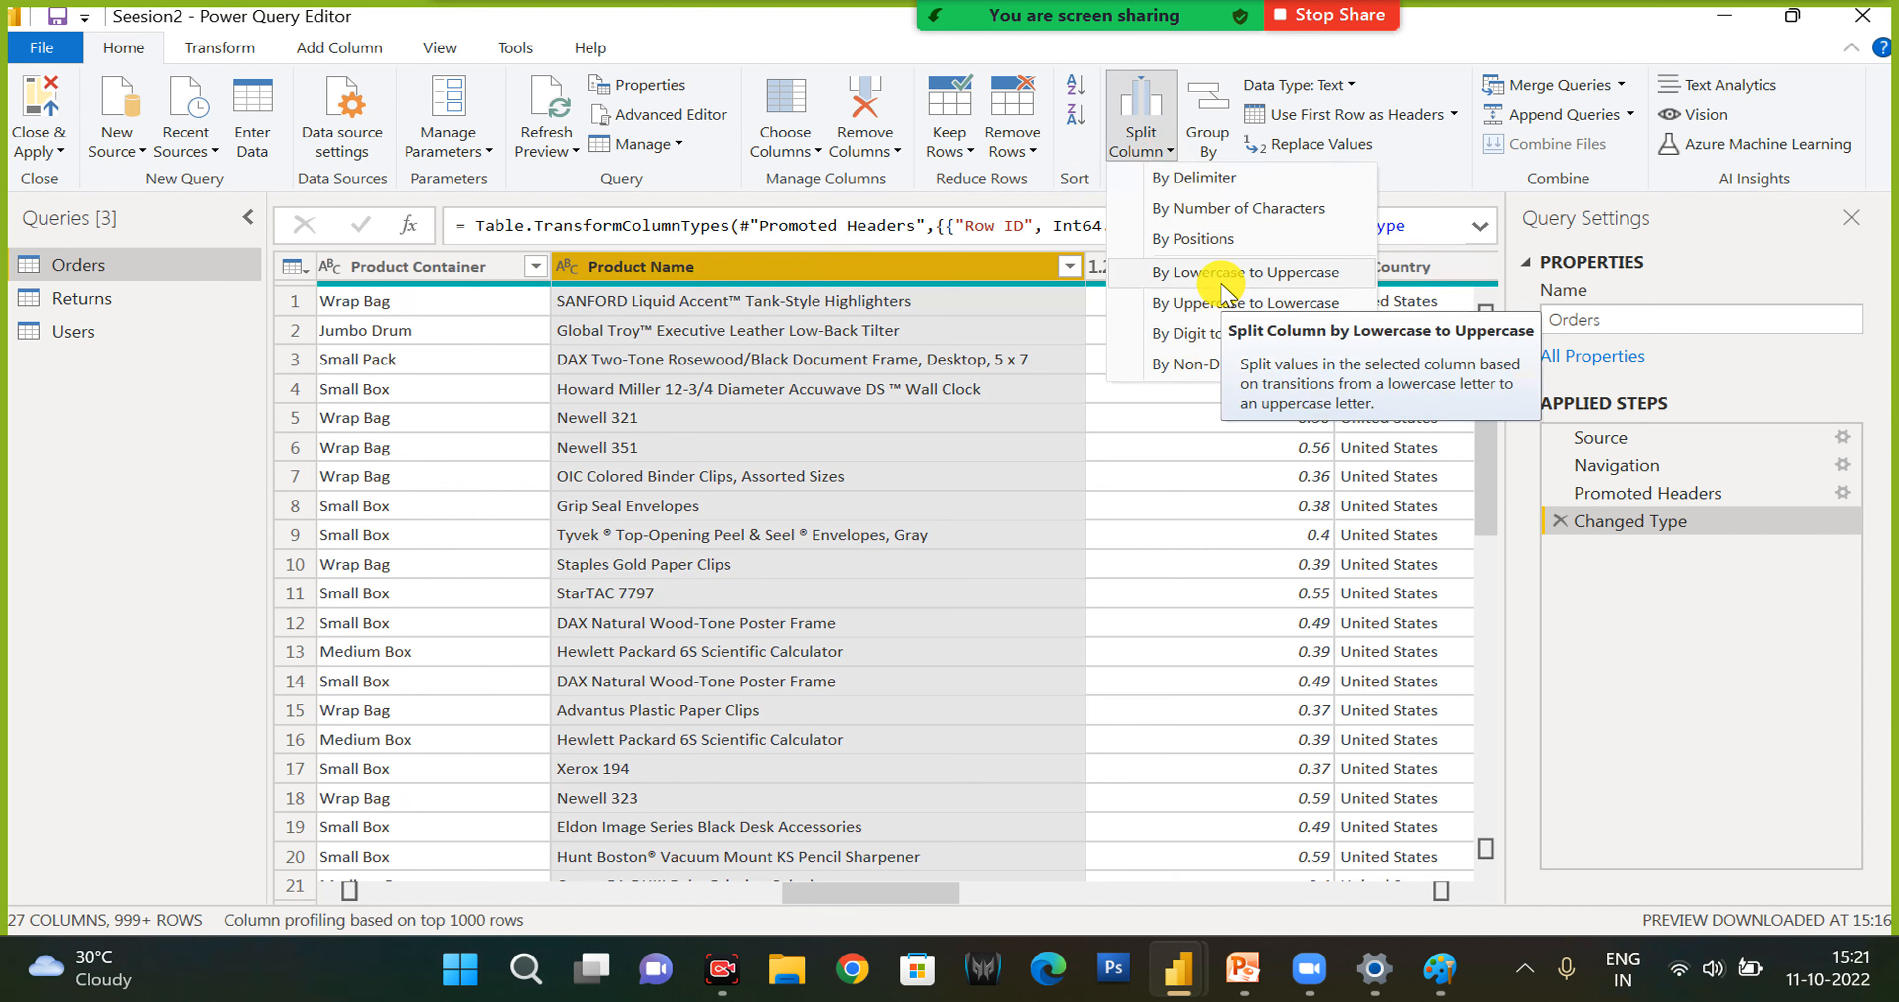
{"action": "left_click", "coordinate": [1222, 283]}
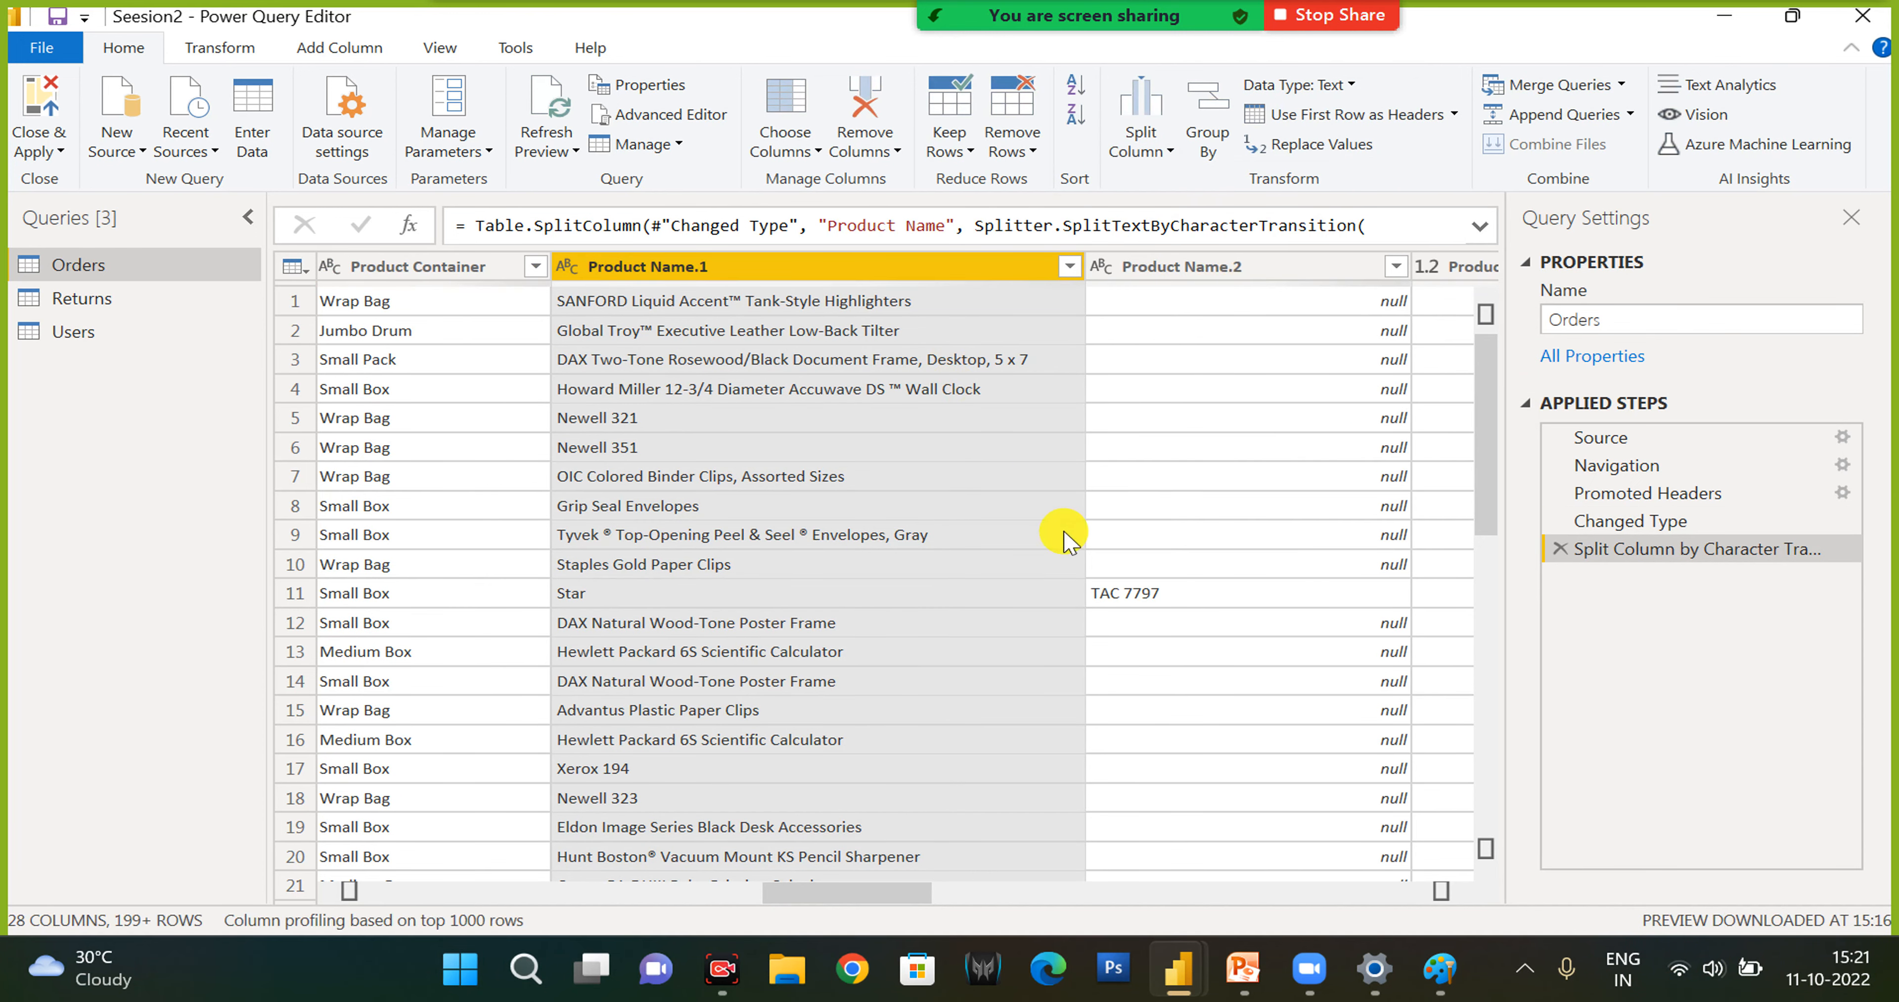
{"action": "left_click", "coordinate": [1229, 280]}
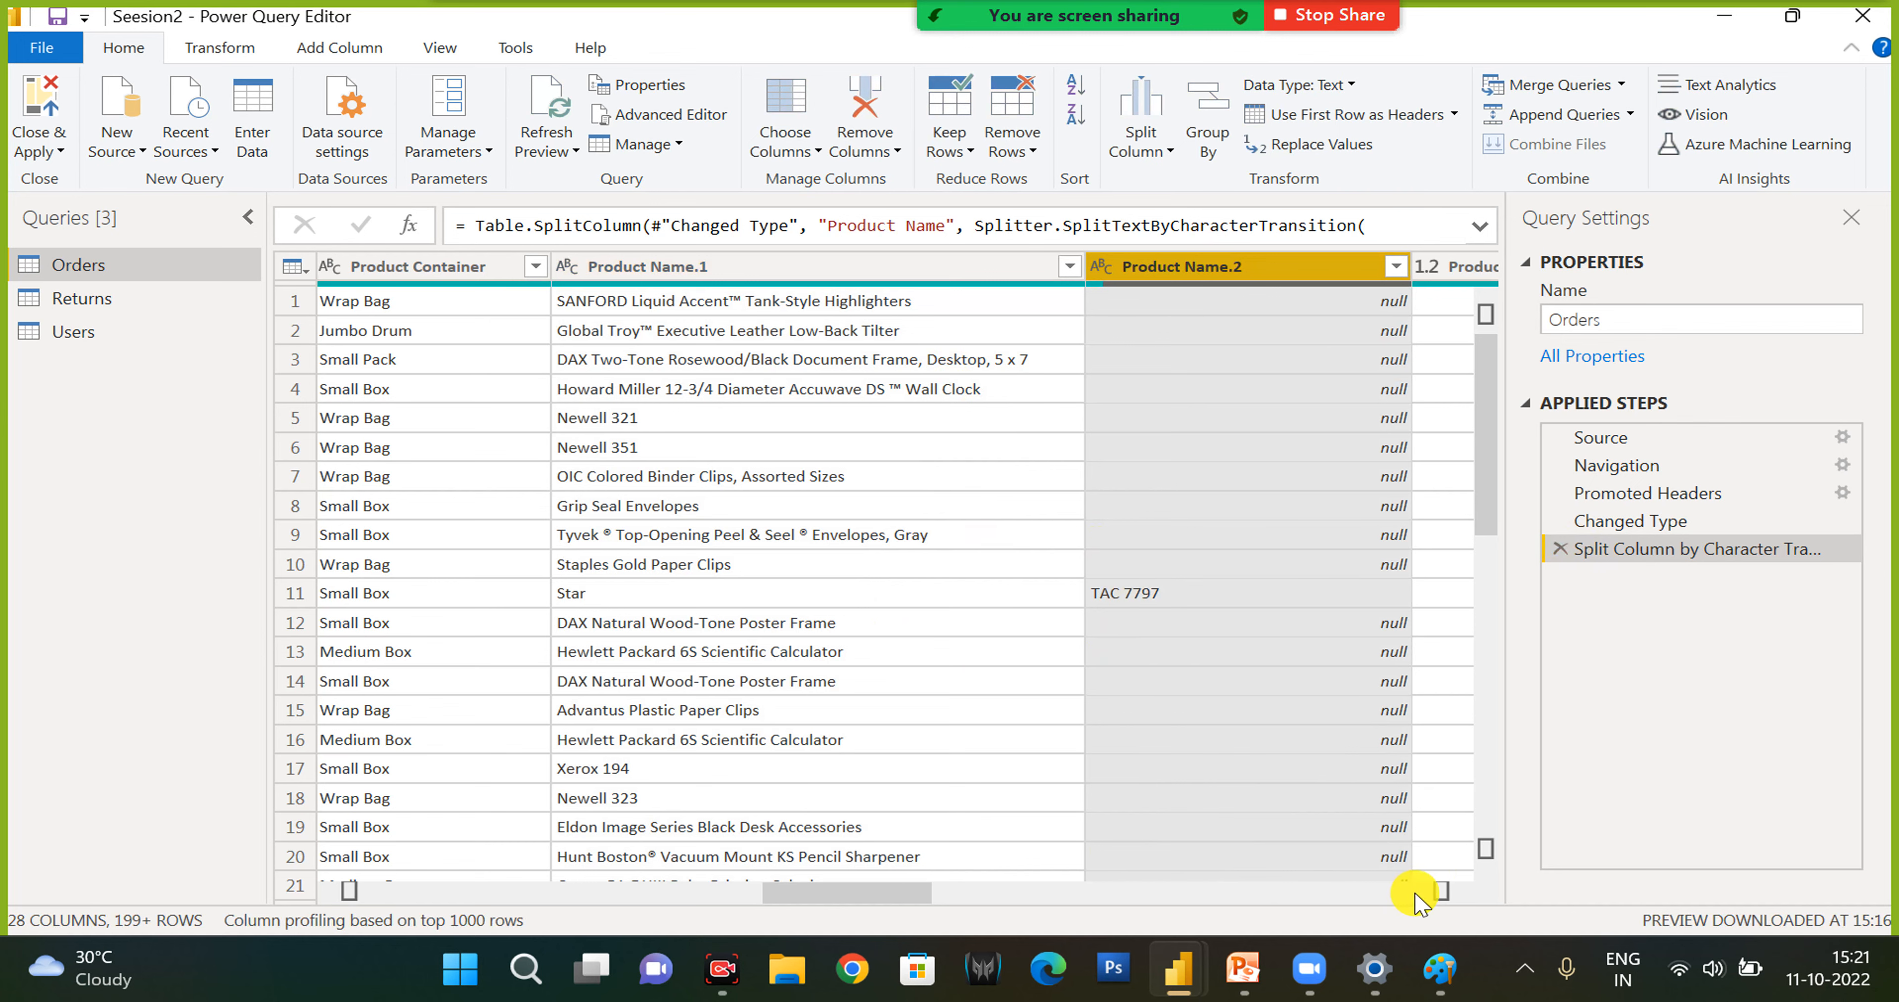
{"action": "left_click", "coordinate": [1441, 891]}
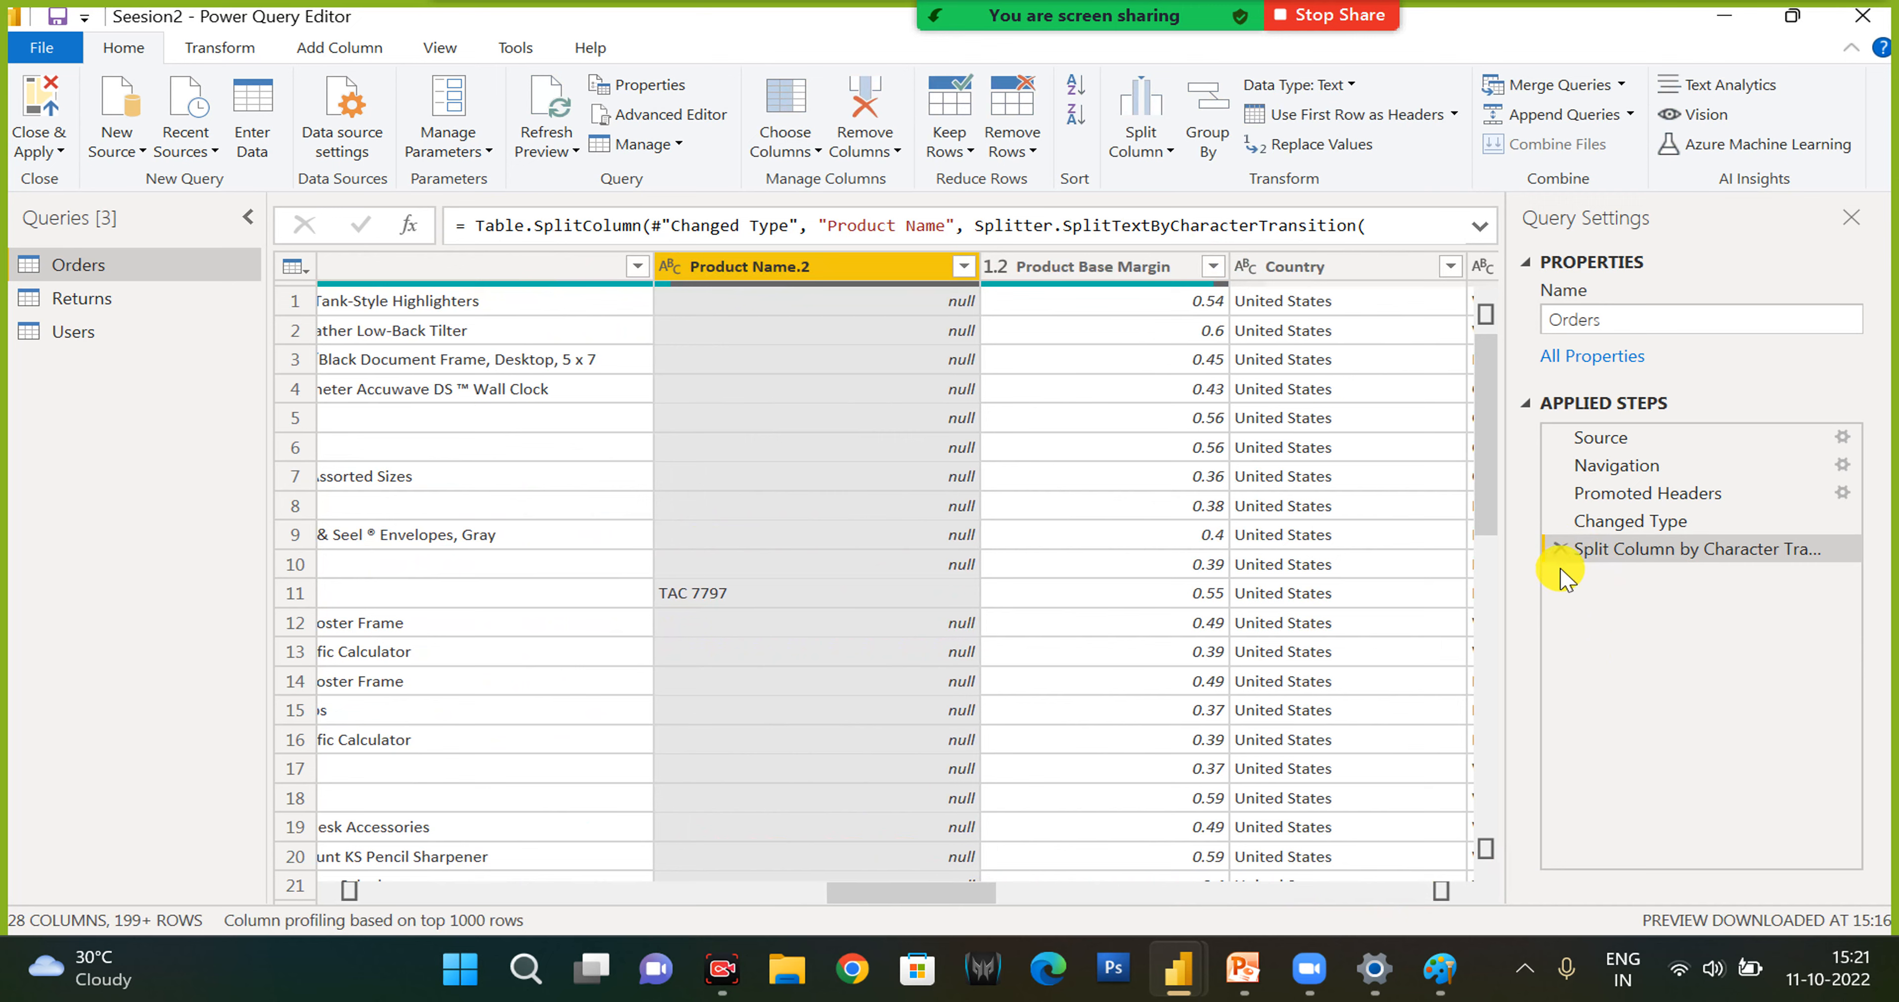
{"action": "left_click", "coordinate": [1560, 549]}
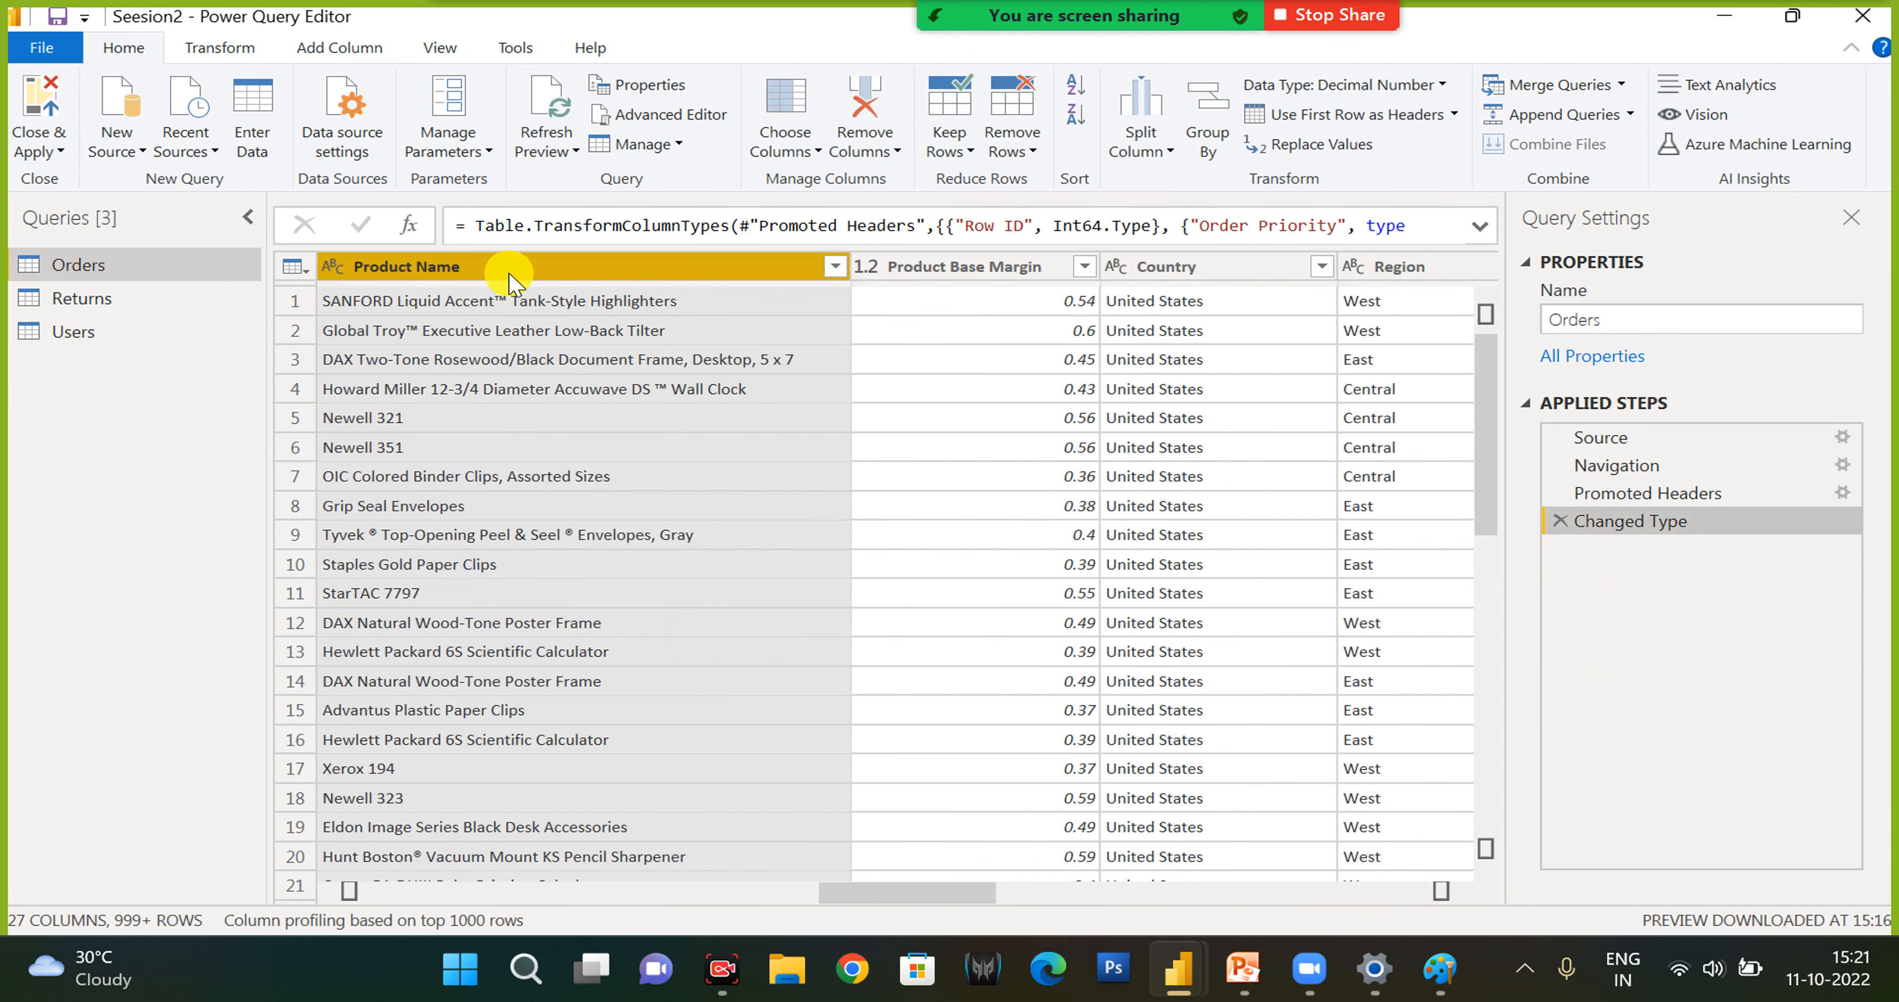
- Split the Product Name column at each occurrence of a space, and delete the Changed Type1 and Split Column by Delimiter steps
{"action": "left_click", "coordinate": [1156, 152]}
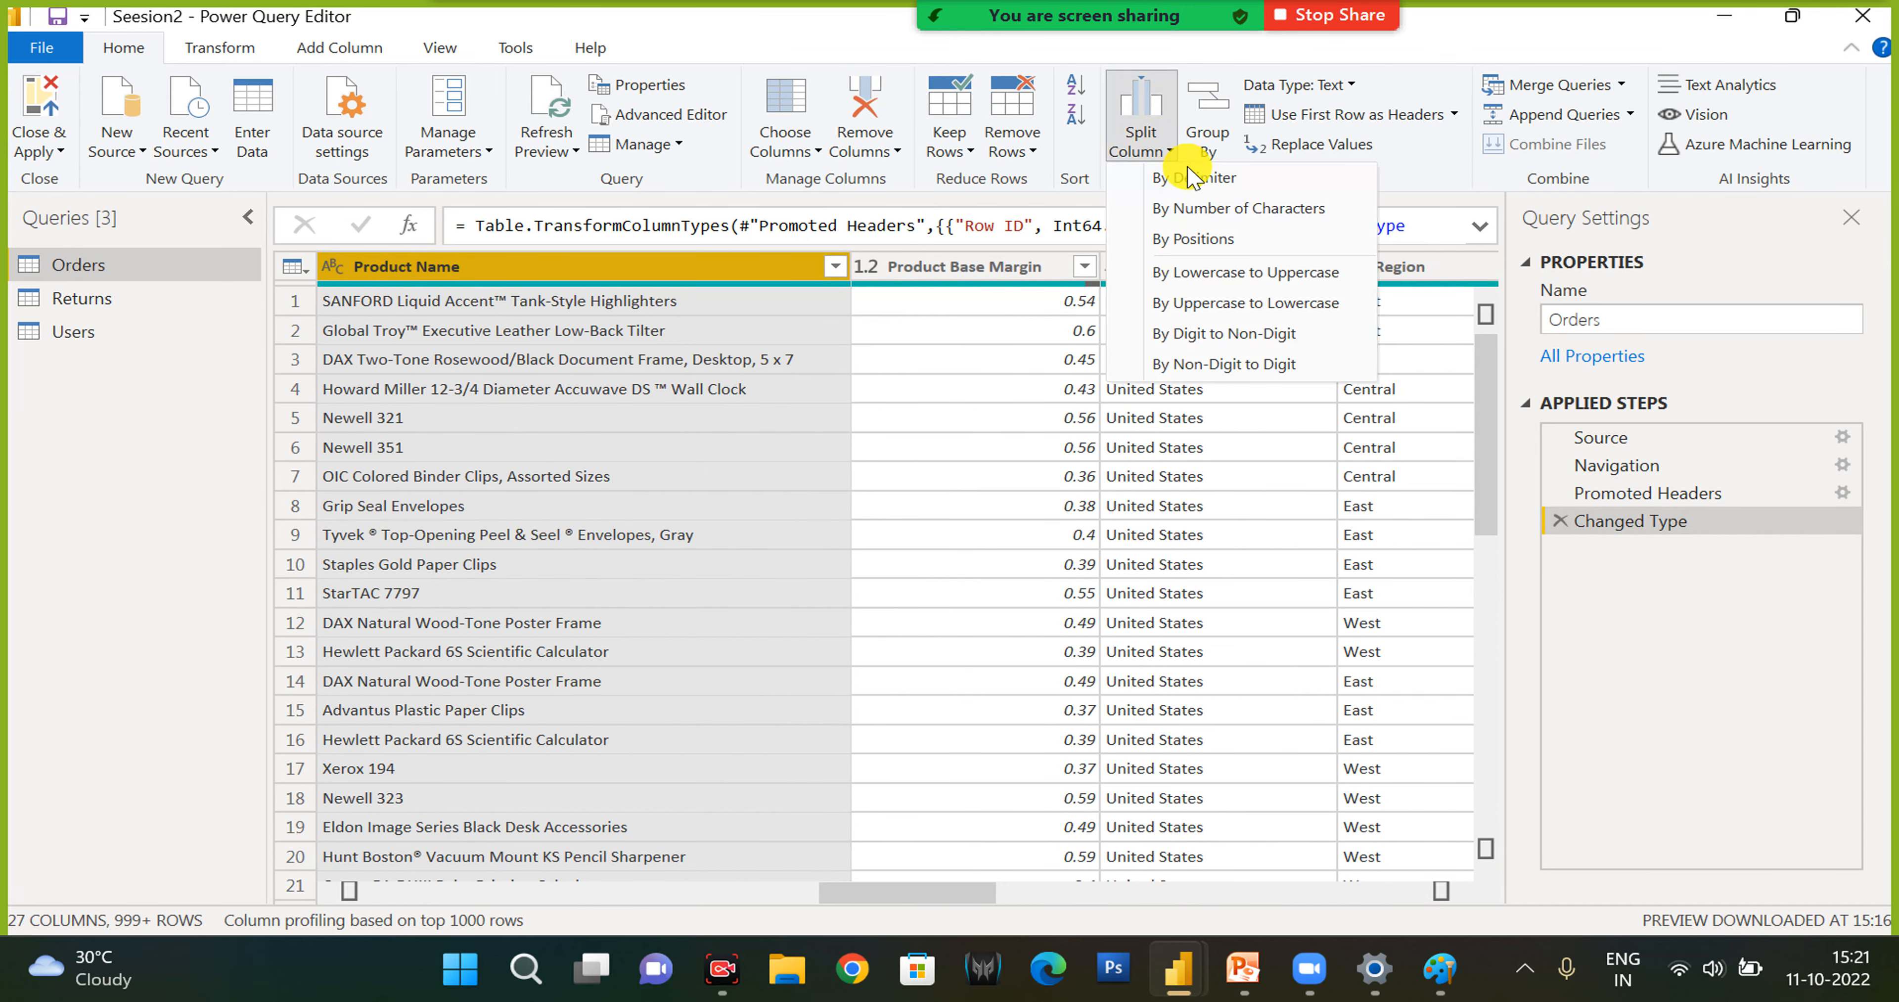
{"action": "left_click", "coordinate": [1191, 181]}
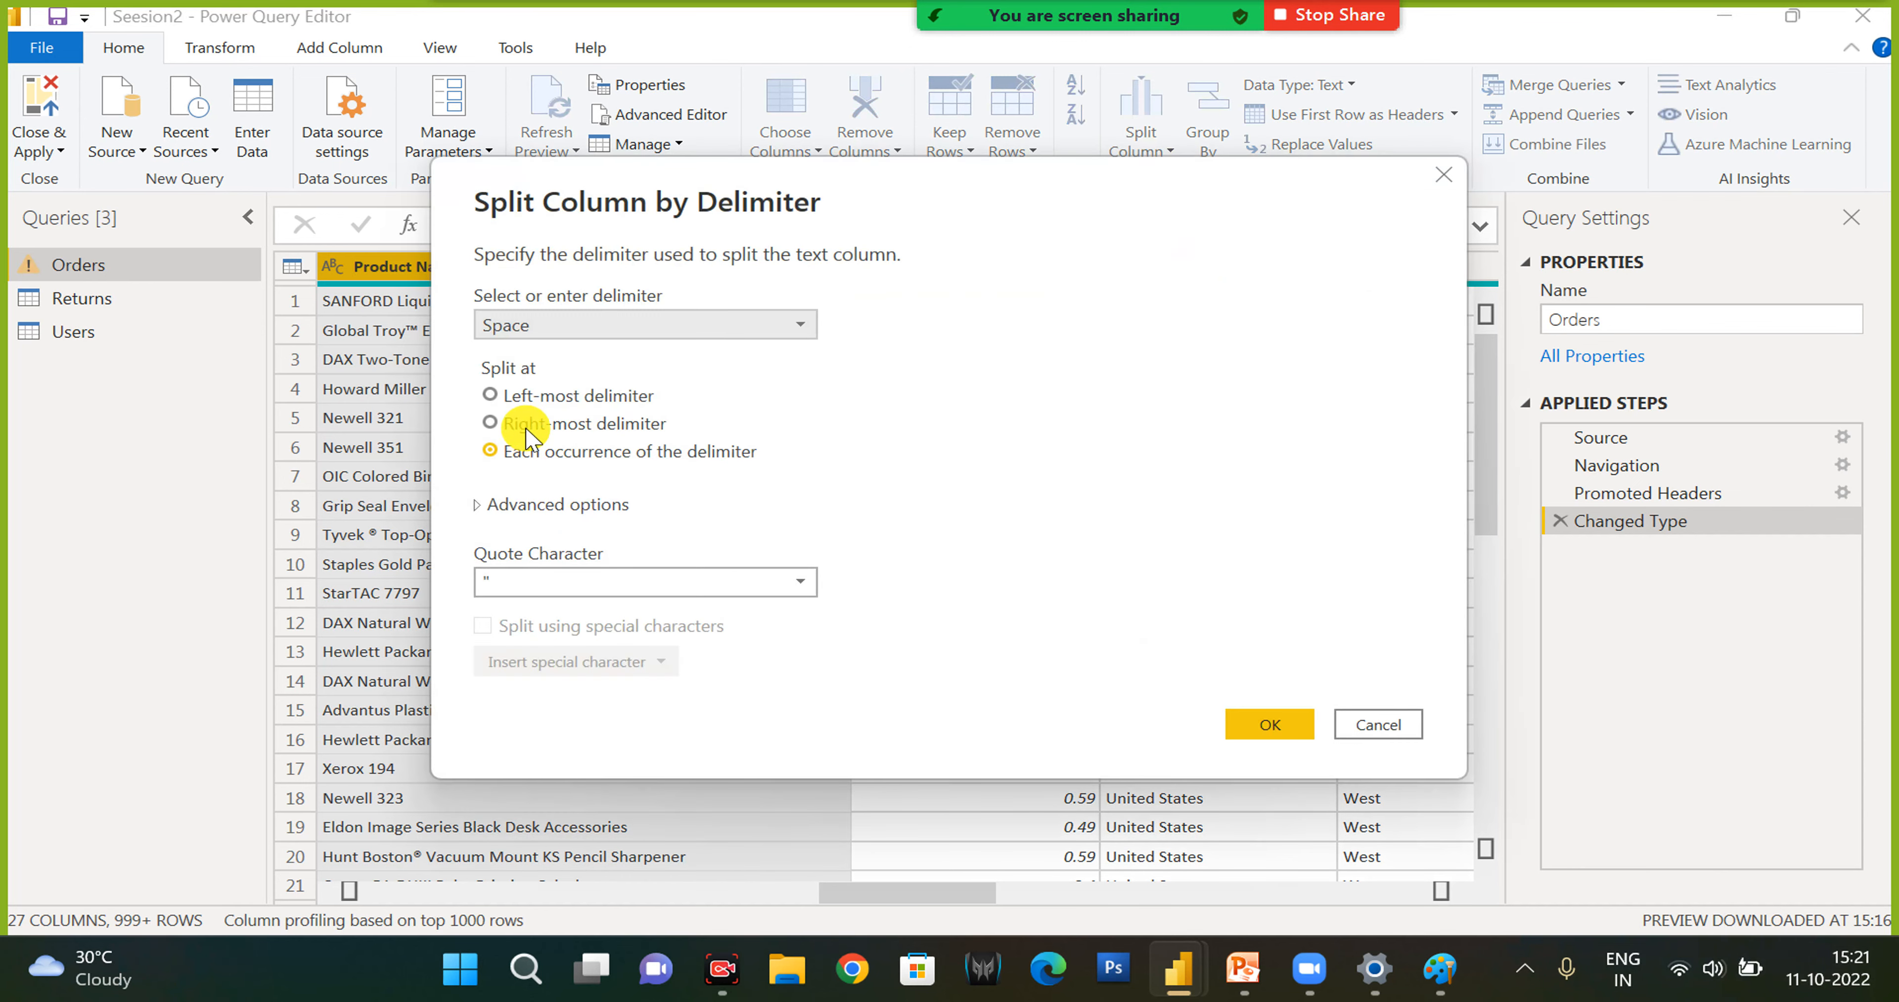
{"action": "left_click", "coordinate": [553, 325]}
{"action": "left_click", "coordinate": [552, 322]}
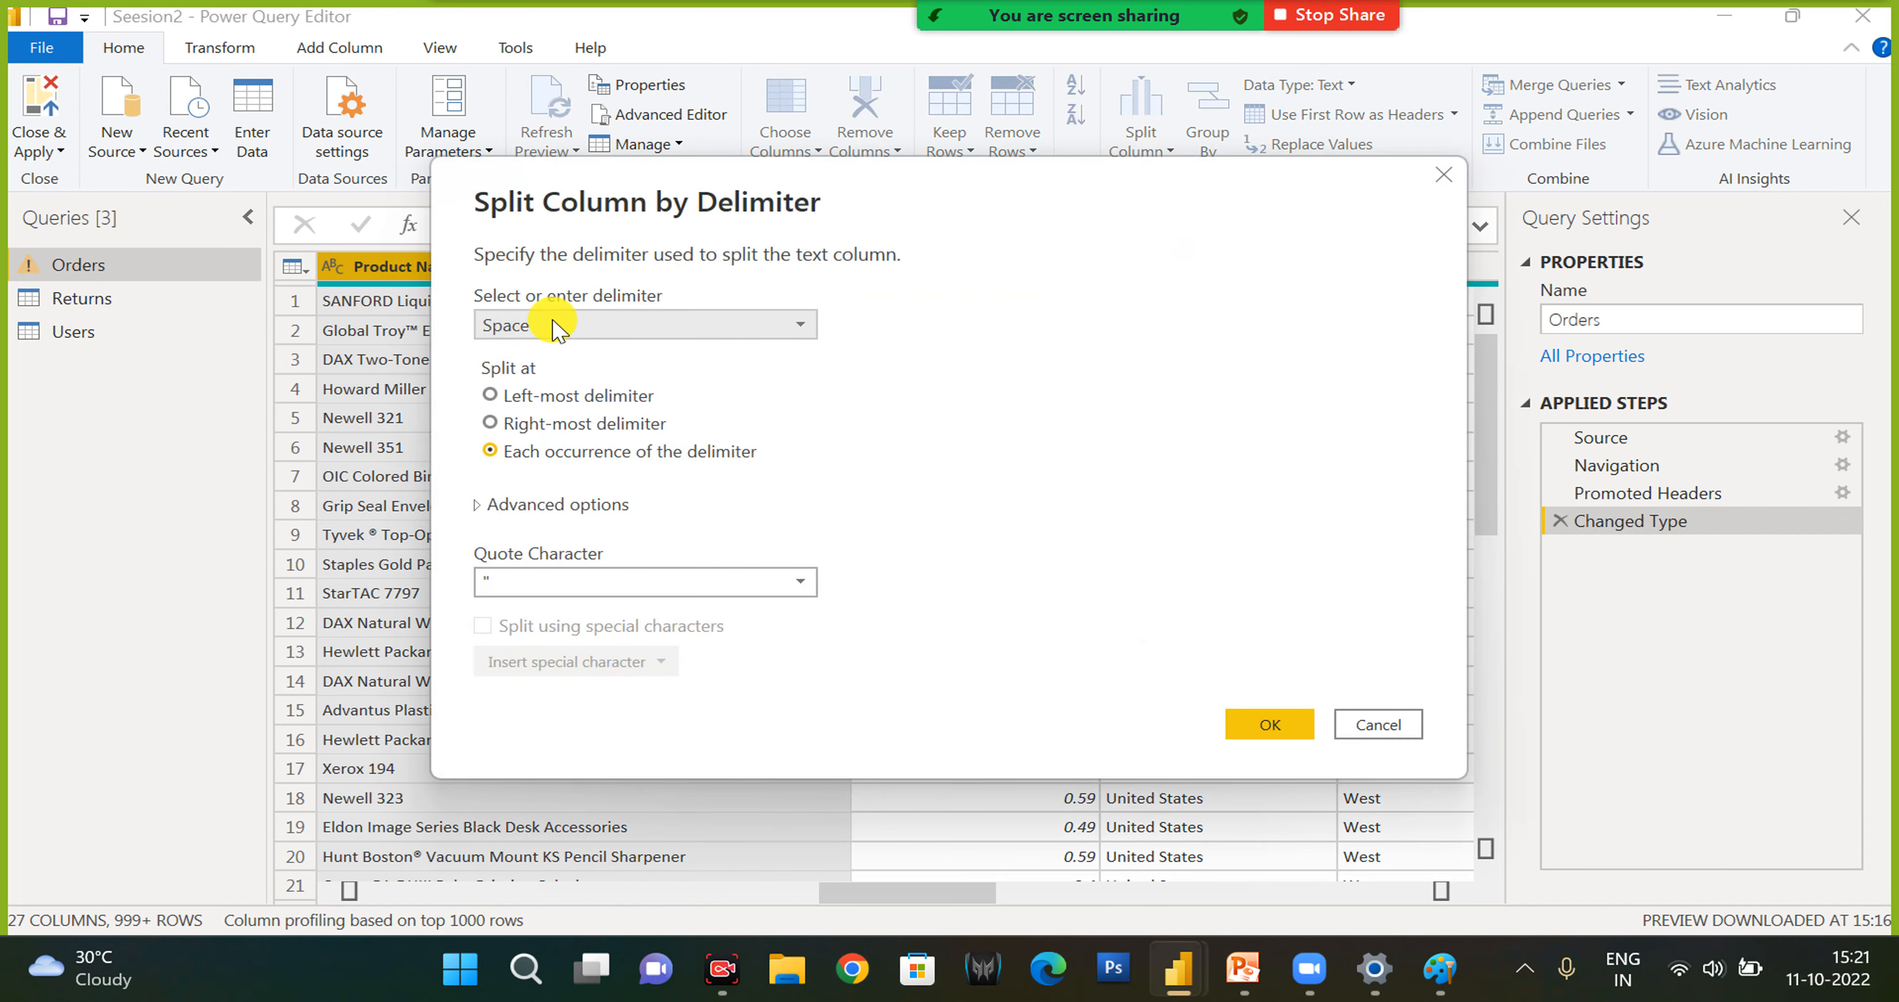
{"action": "left_click", "coordinate": [1272, 722]}
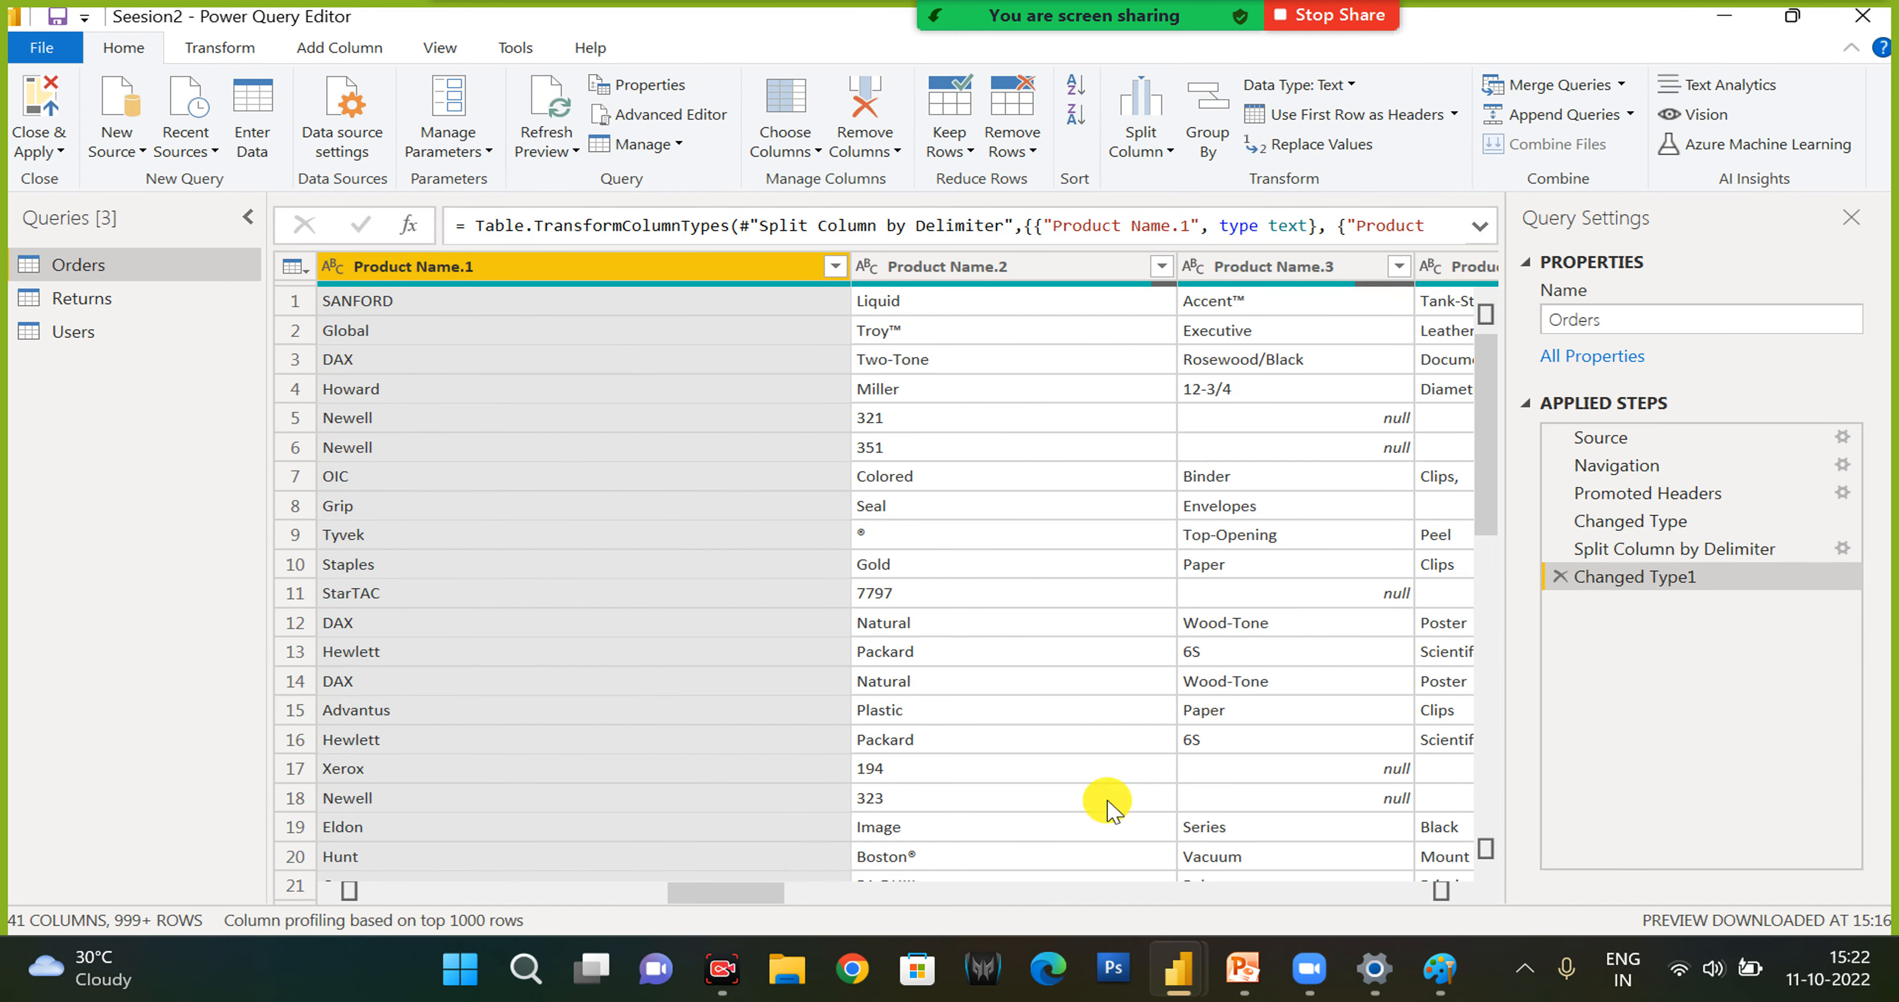
{"action": "left_click_drag", "start_coordinate": [777, 897], "coordinate": [1073, 893]}
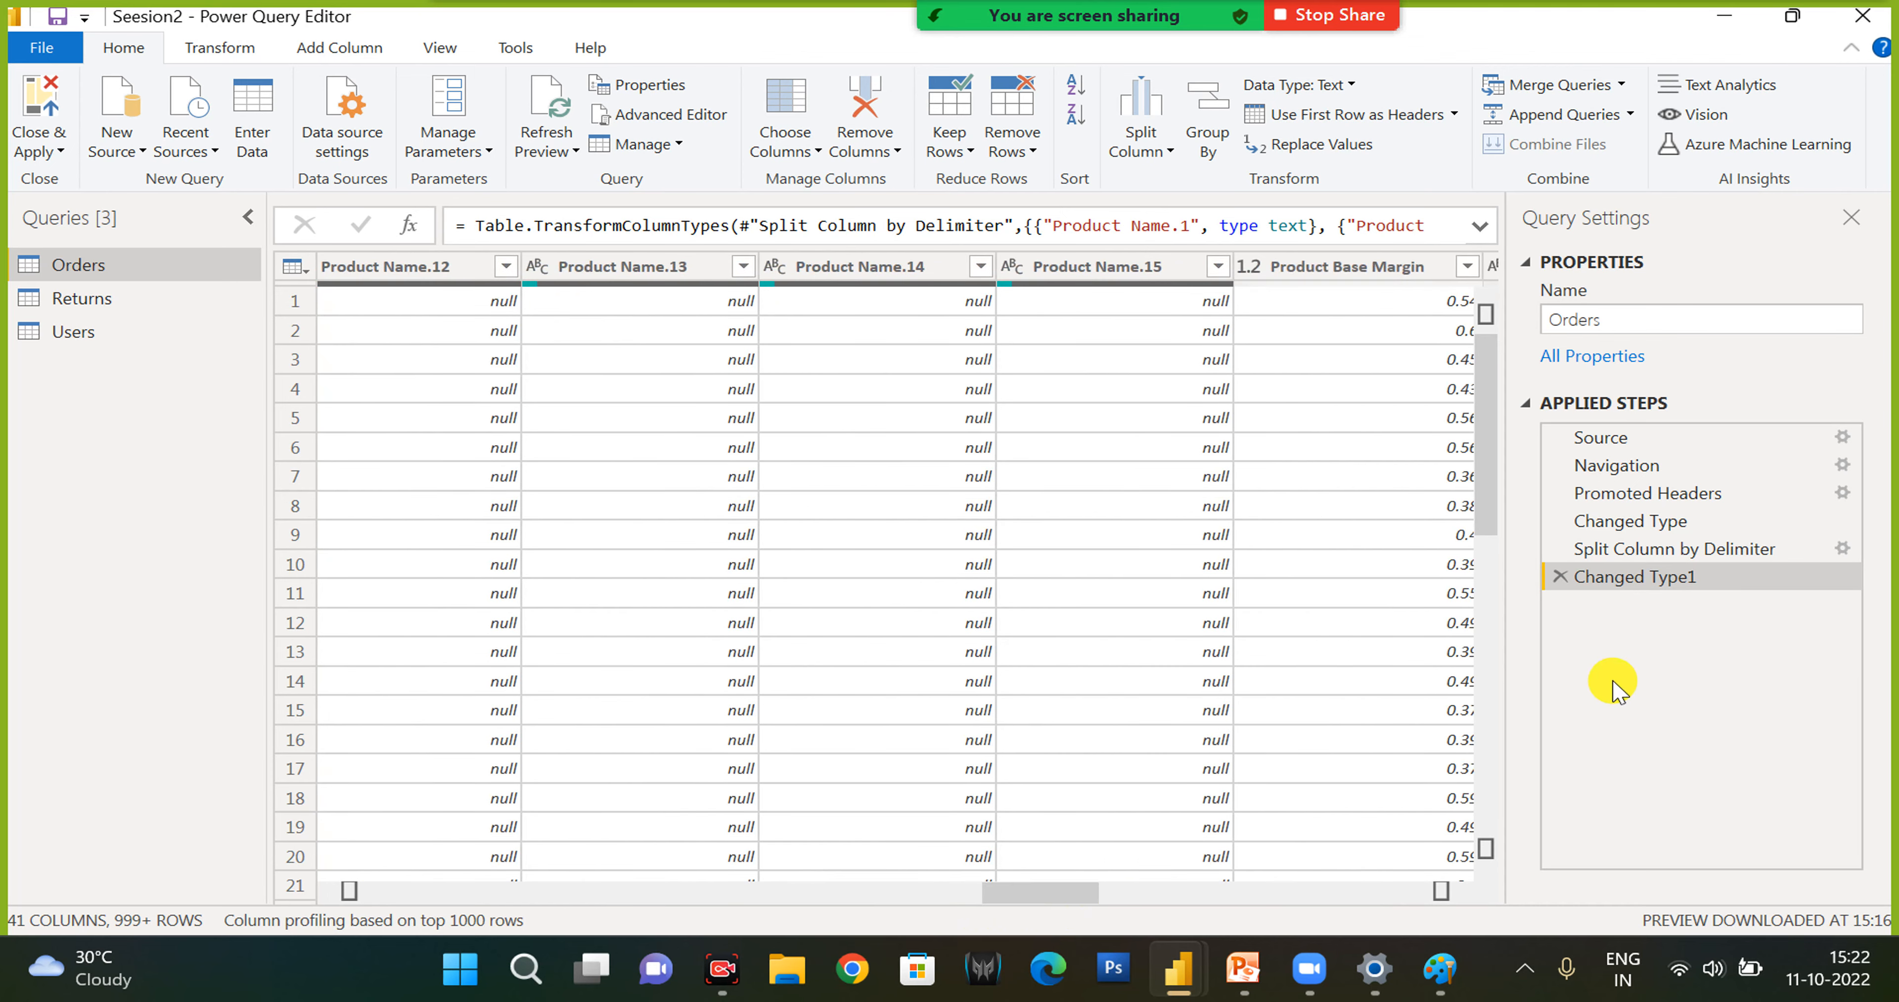
{"action": "left_click", "coordinate": [1558, 578]}
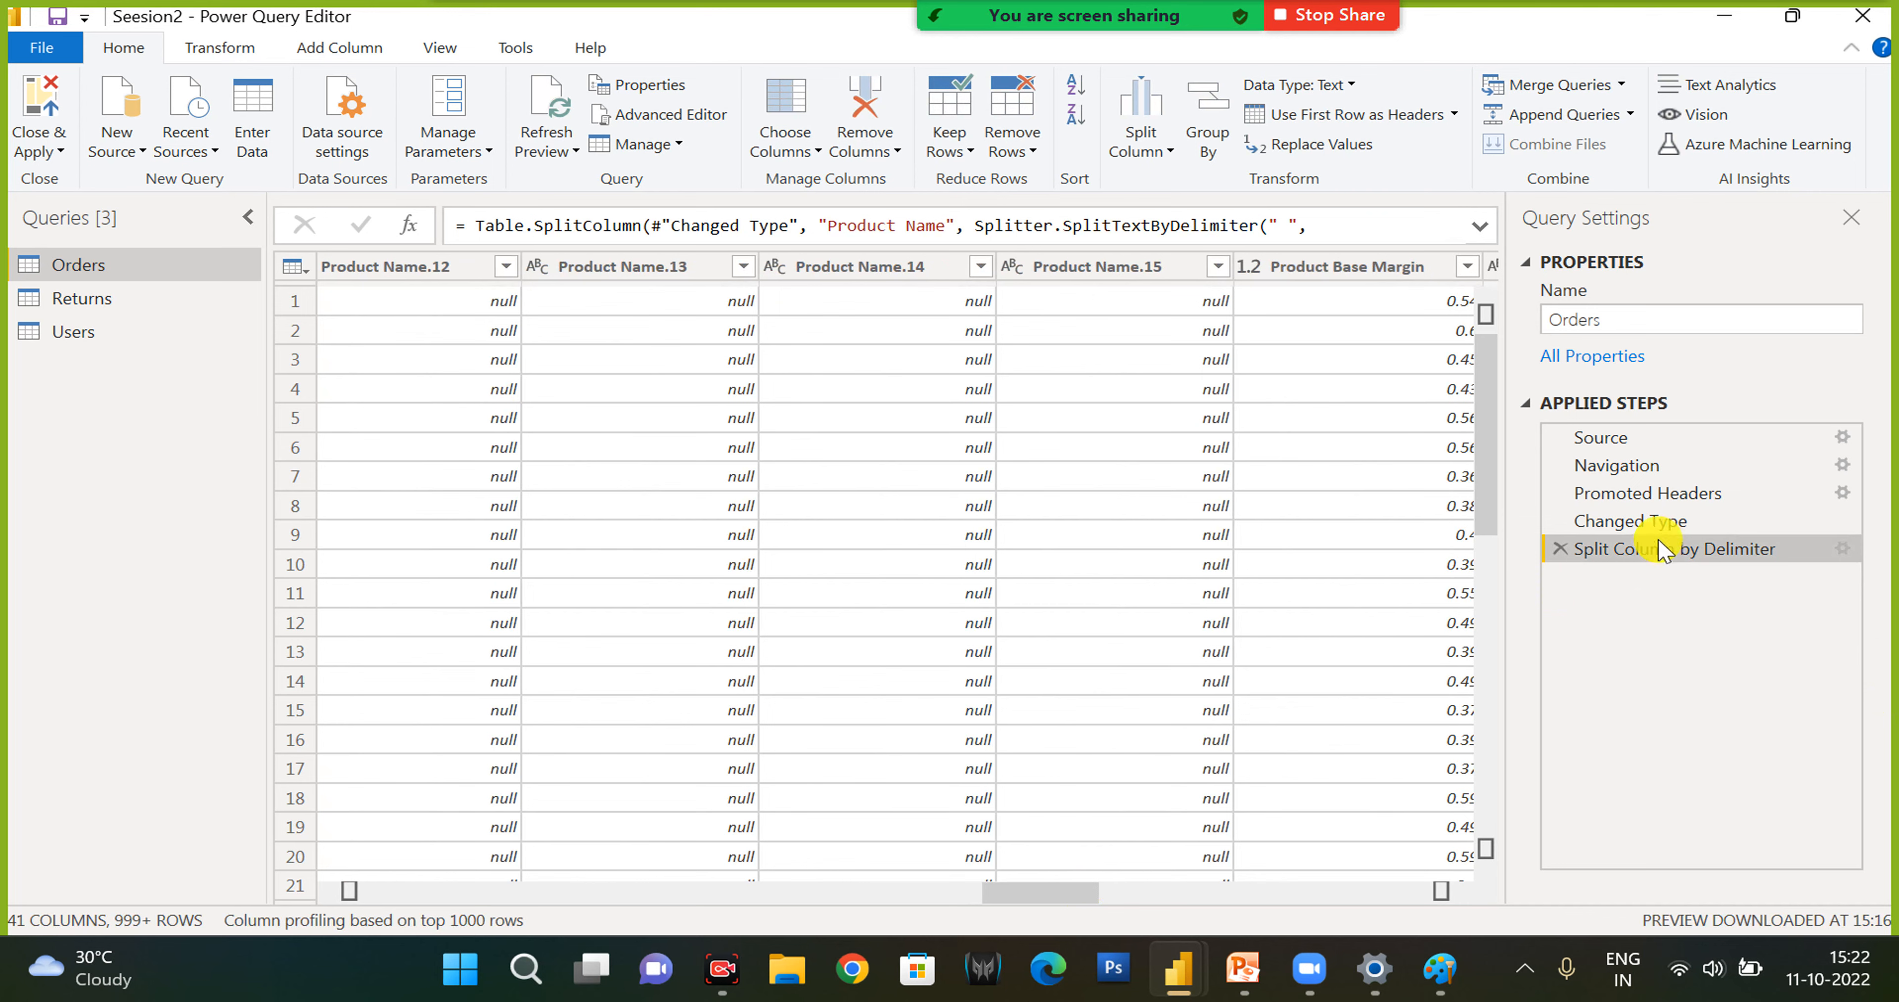
{"action": "left_click", "coordinate": [1559, 549]}
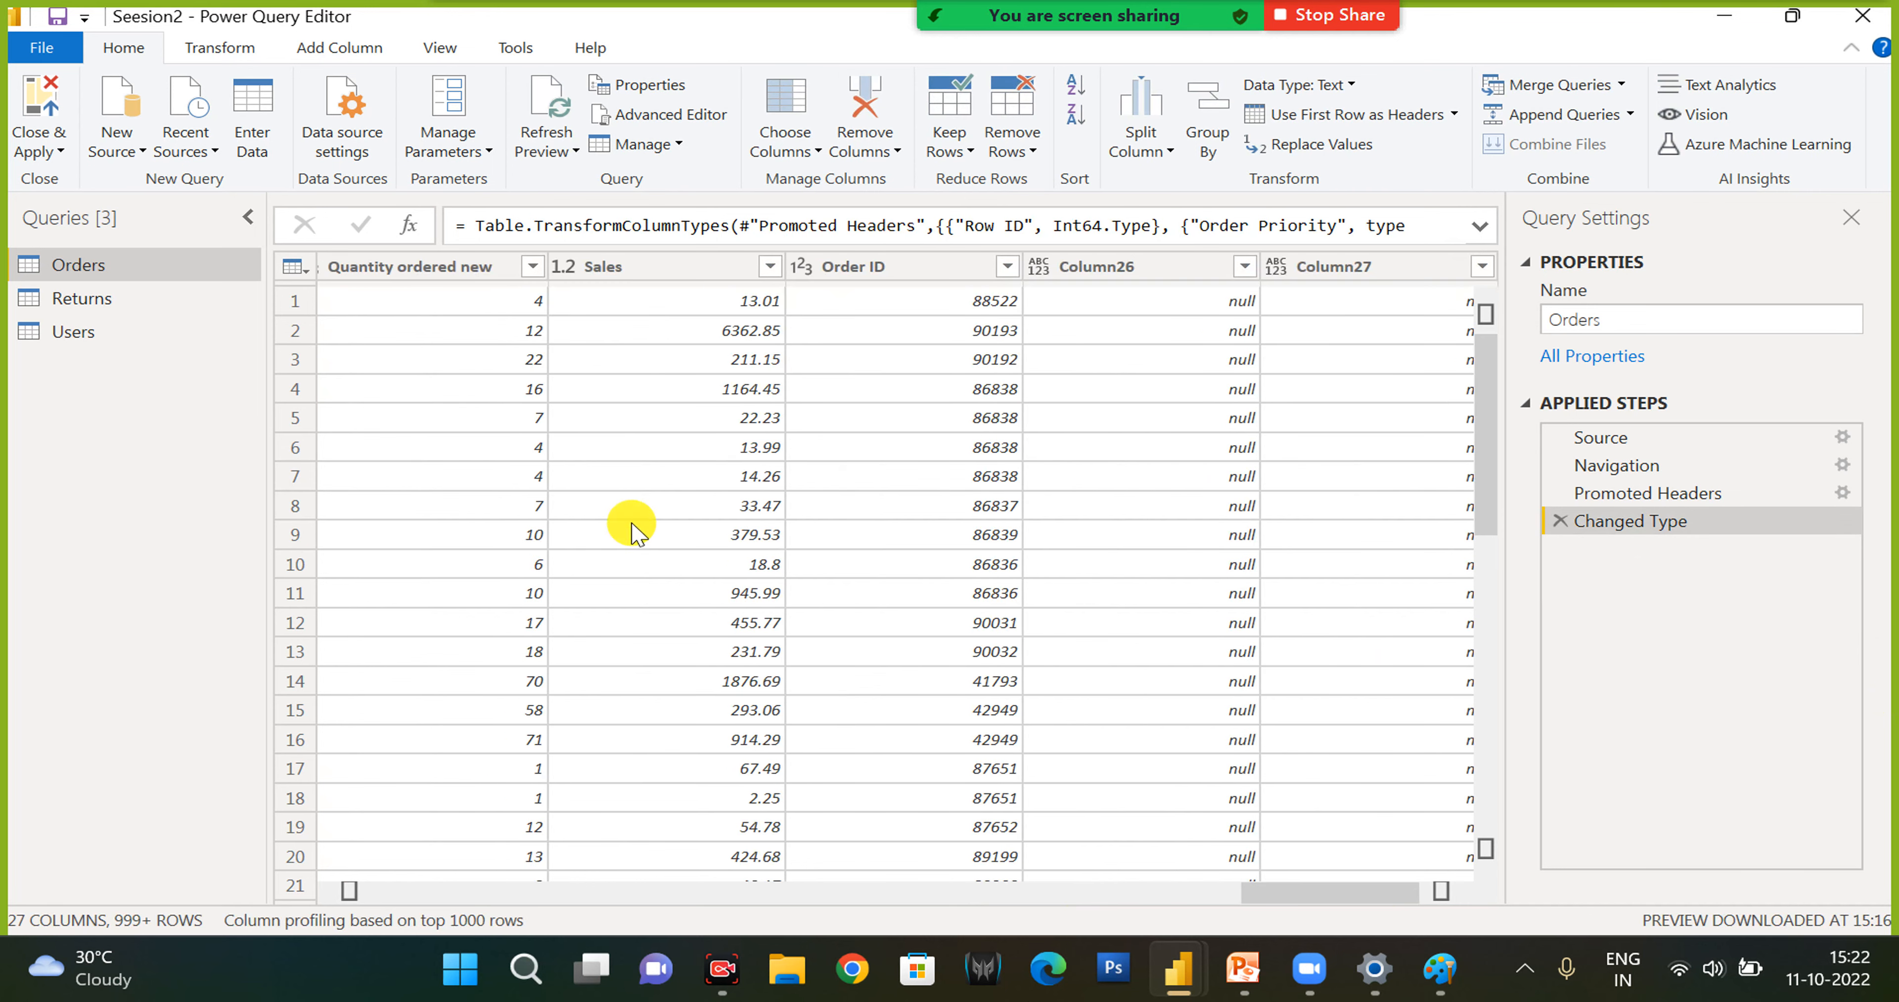
- Split the Product Category column by the space delimiter, and delete the split step together with its type change
{"action": "left_click_drag", "start_coordinate": [1252, 904], "coordinate": [724, 911]}
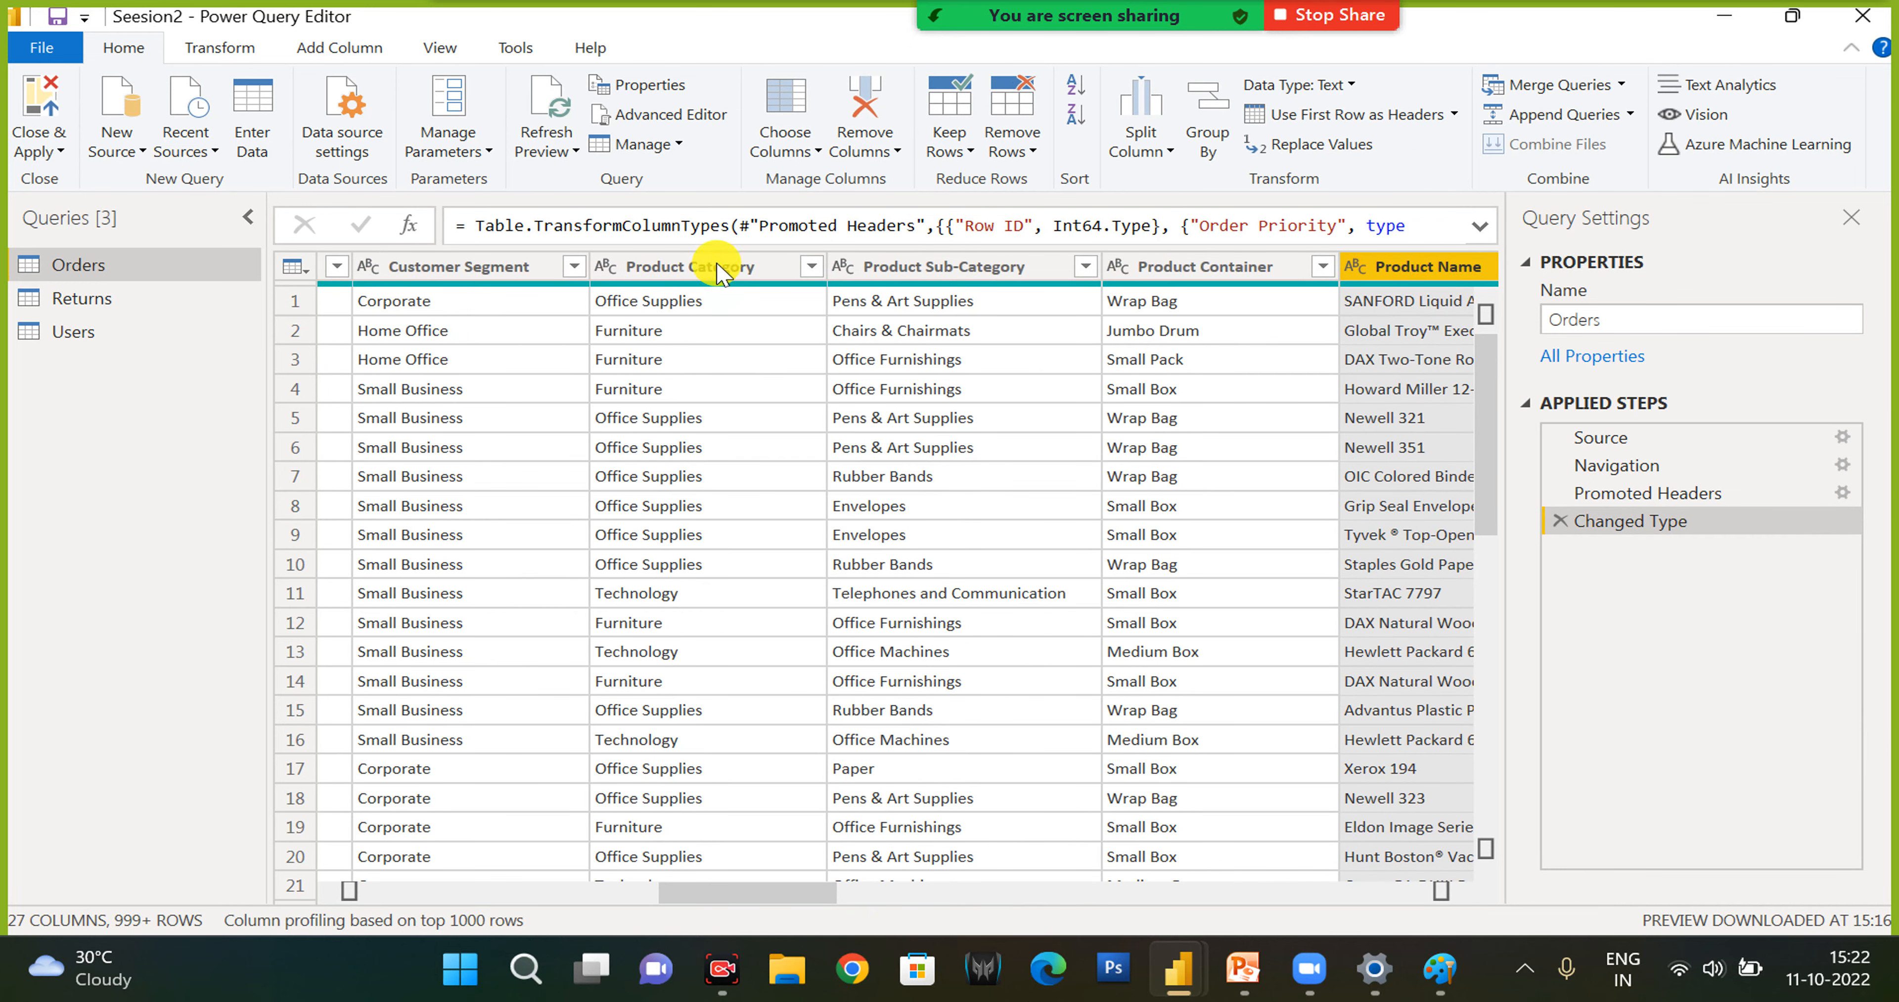
{"action": "left_click", "coordinate": [719, 269]}
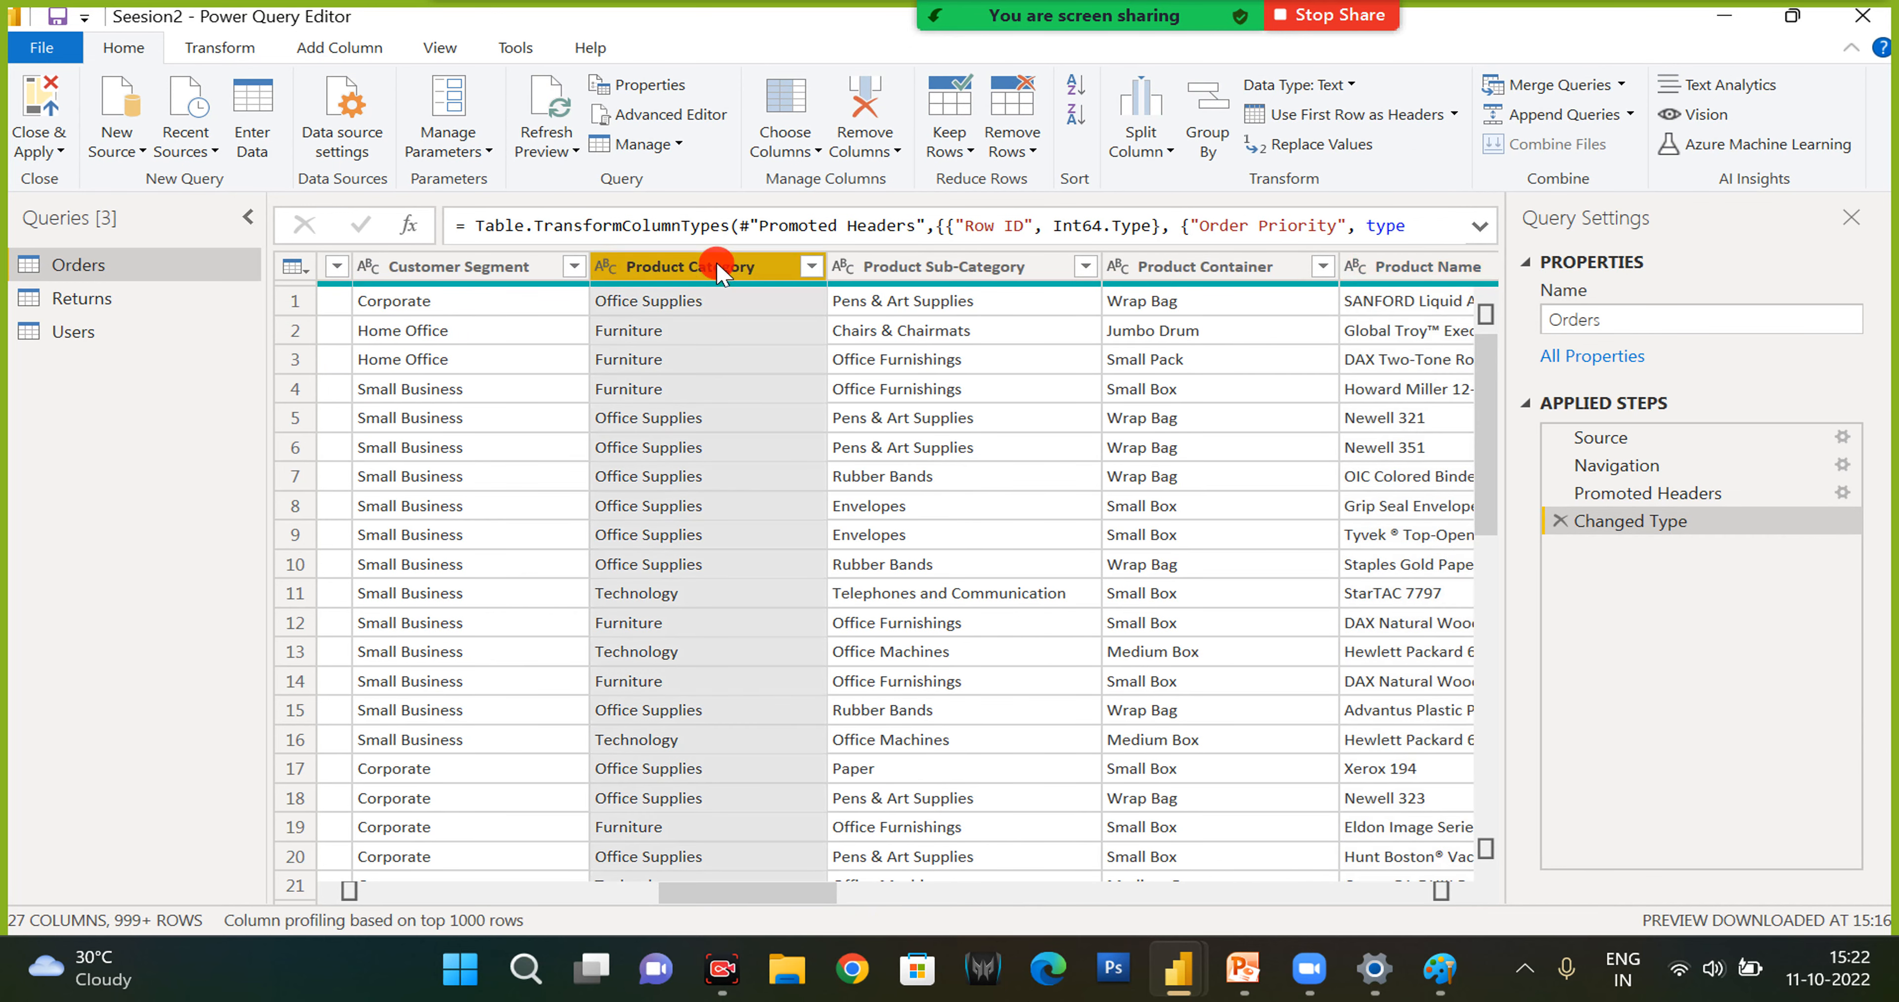
{"action": "left_click", "coordinate": [1135, 140]}
{"action": "left_click", "coordinate": [1156, 184]}
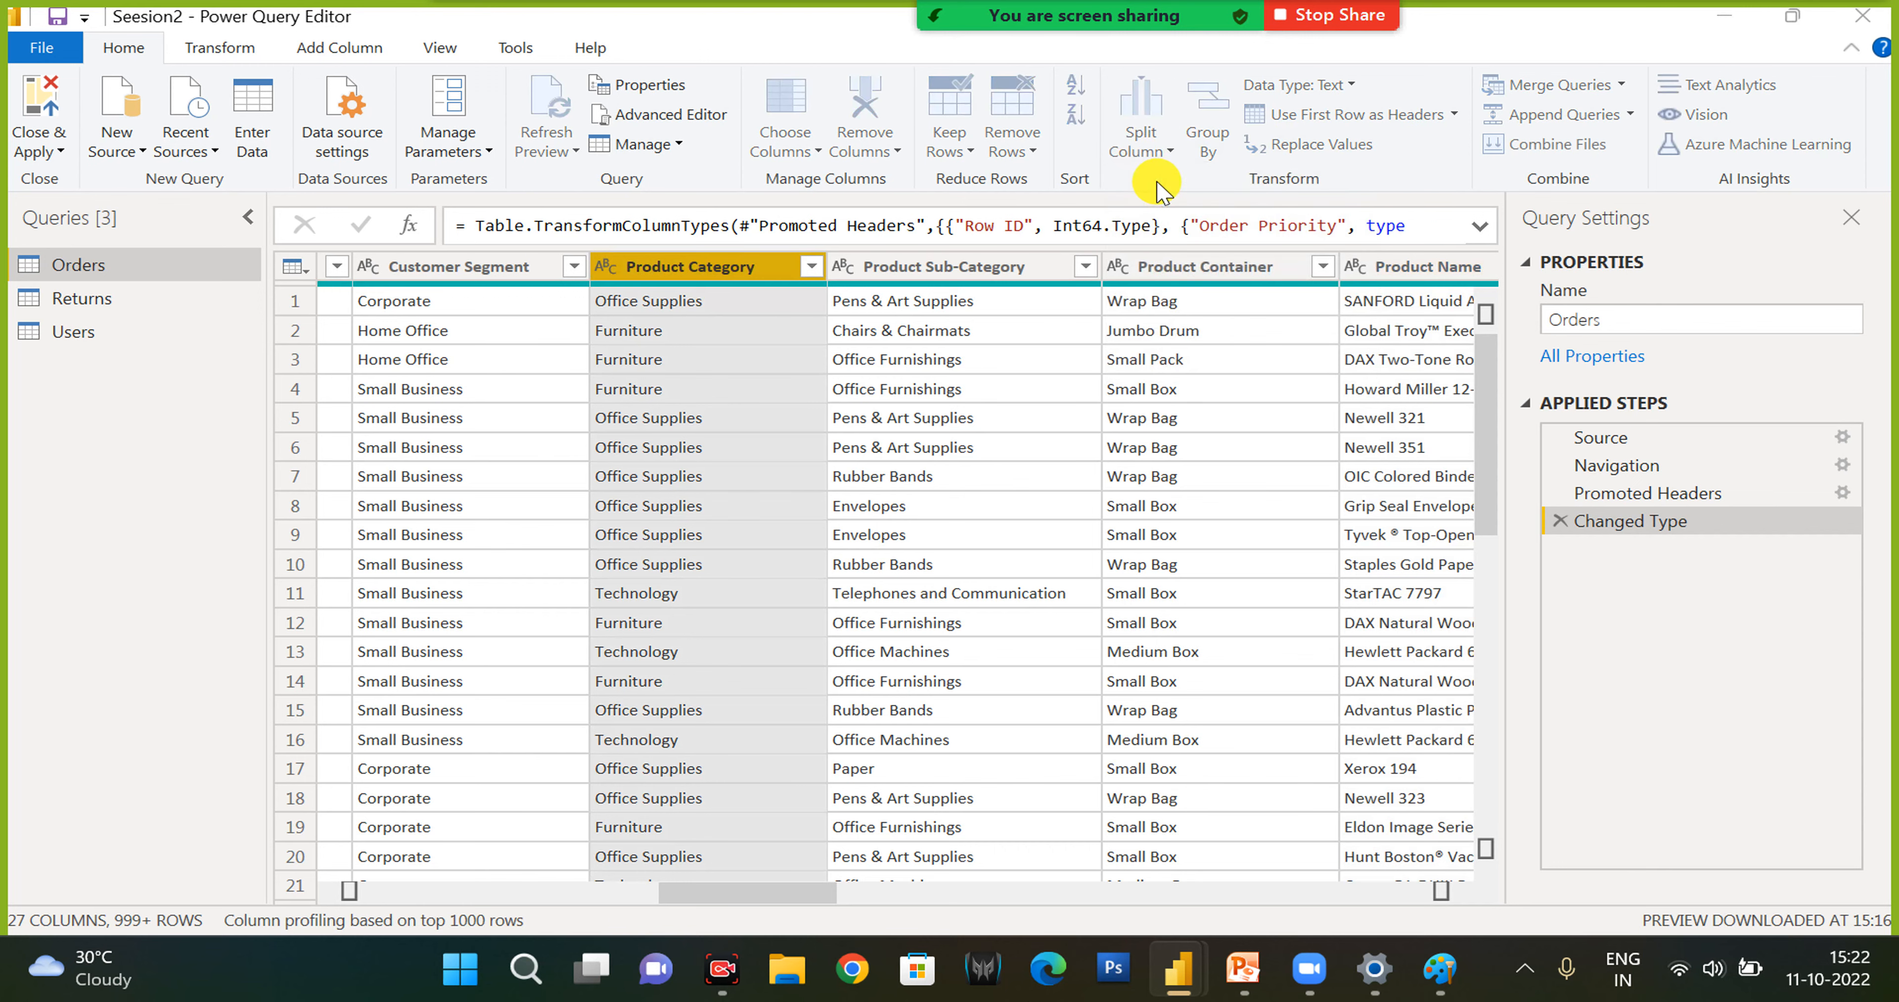
{"action": "left_click", "coordinate": [1257, 725]}
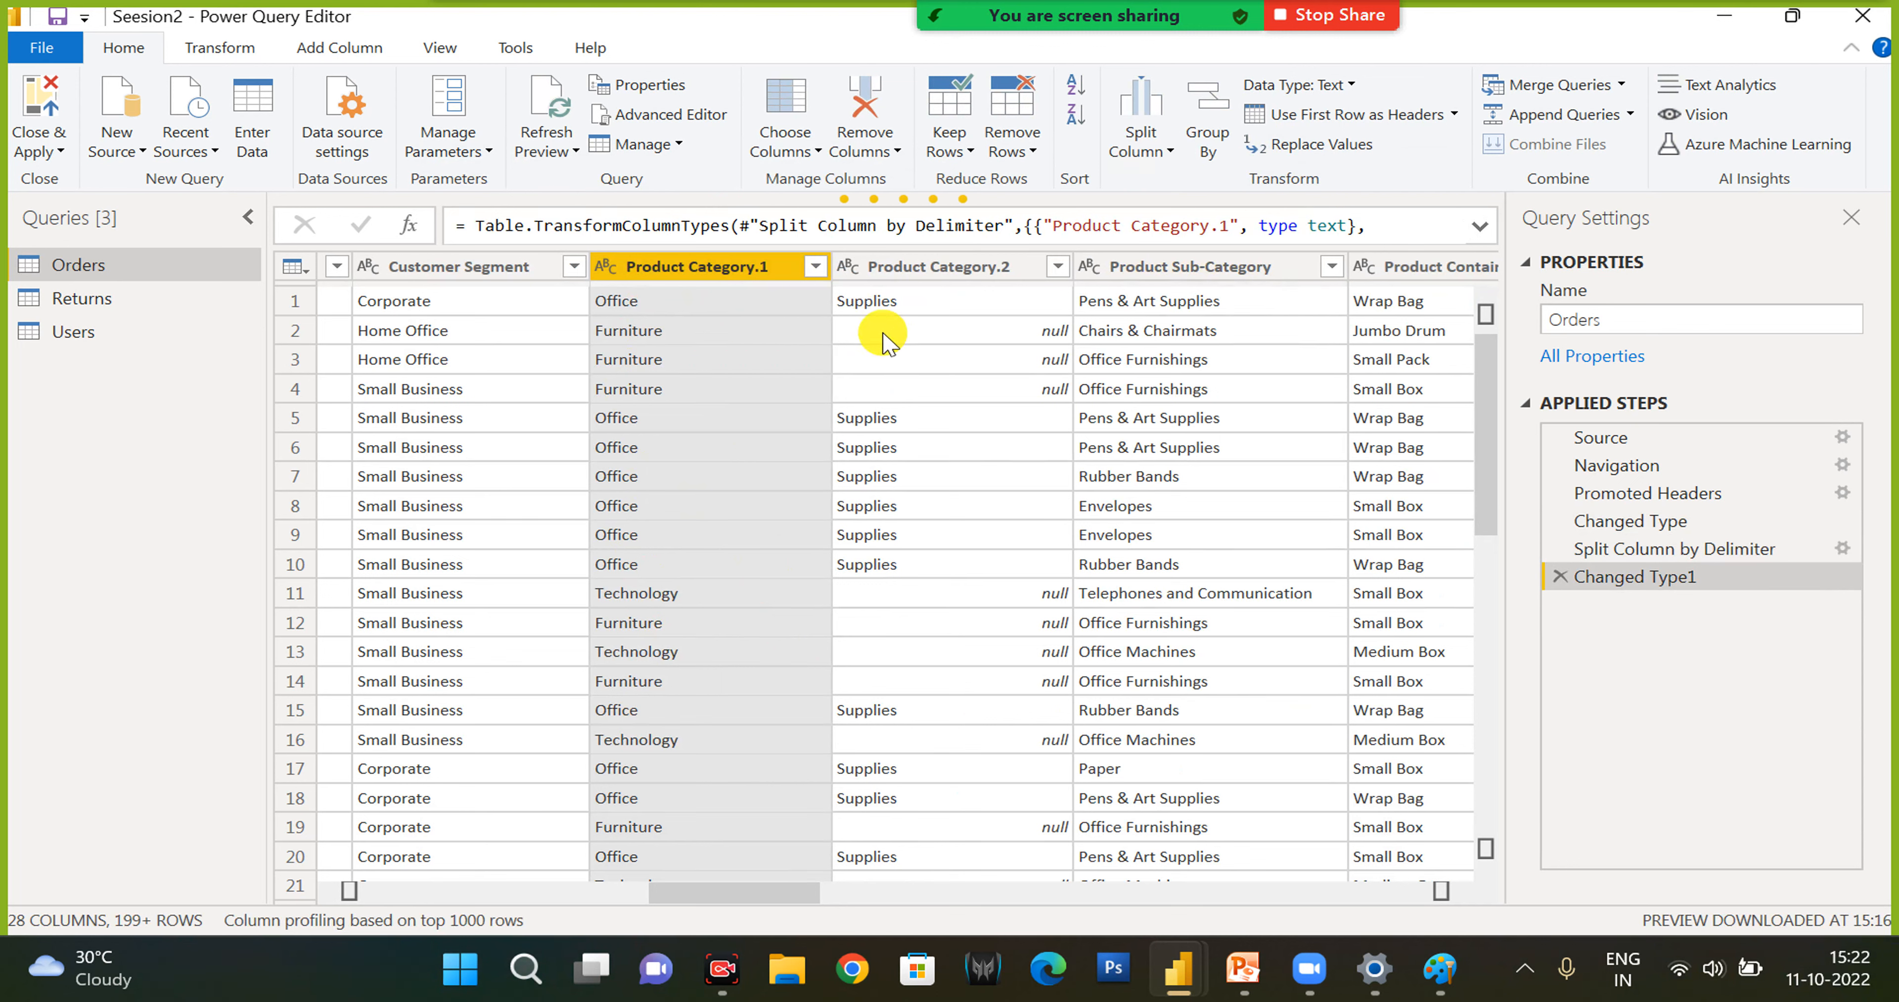
{"action": "left_click", "coordinate": [1561, 576]}
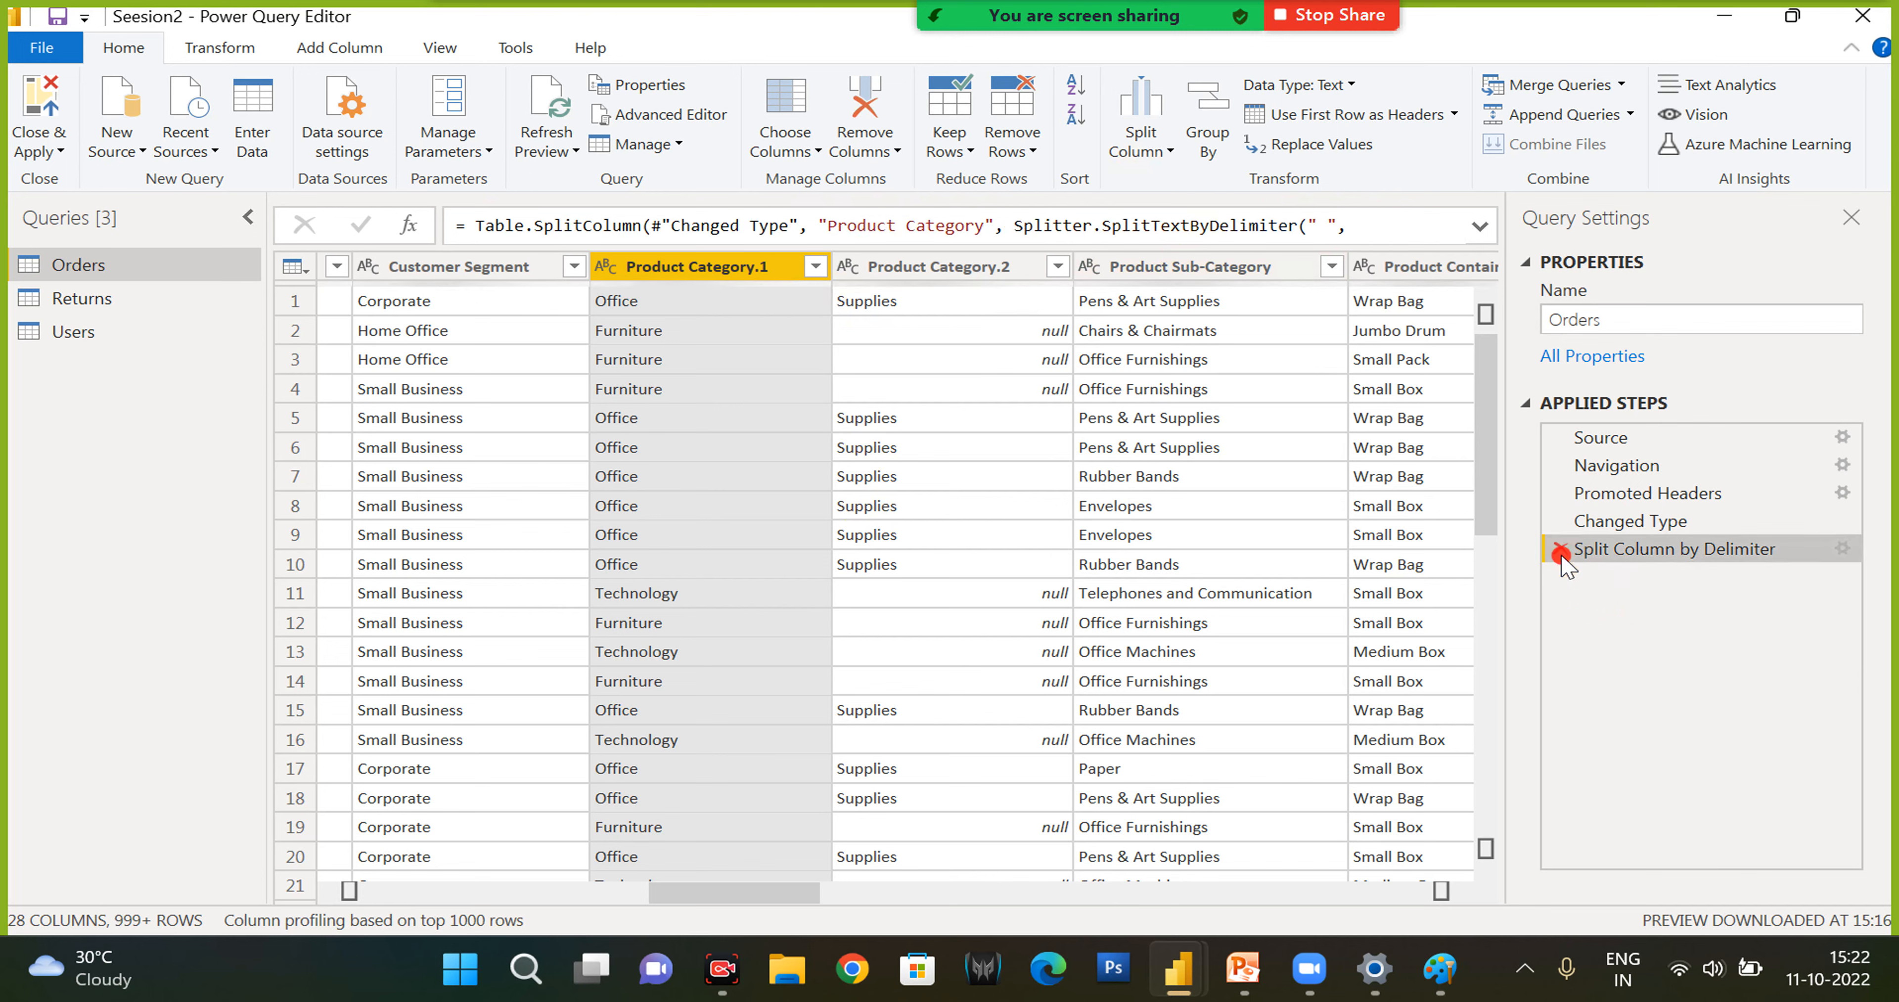
{"action": "left_click", "coordinate": [1560, 551]}
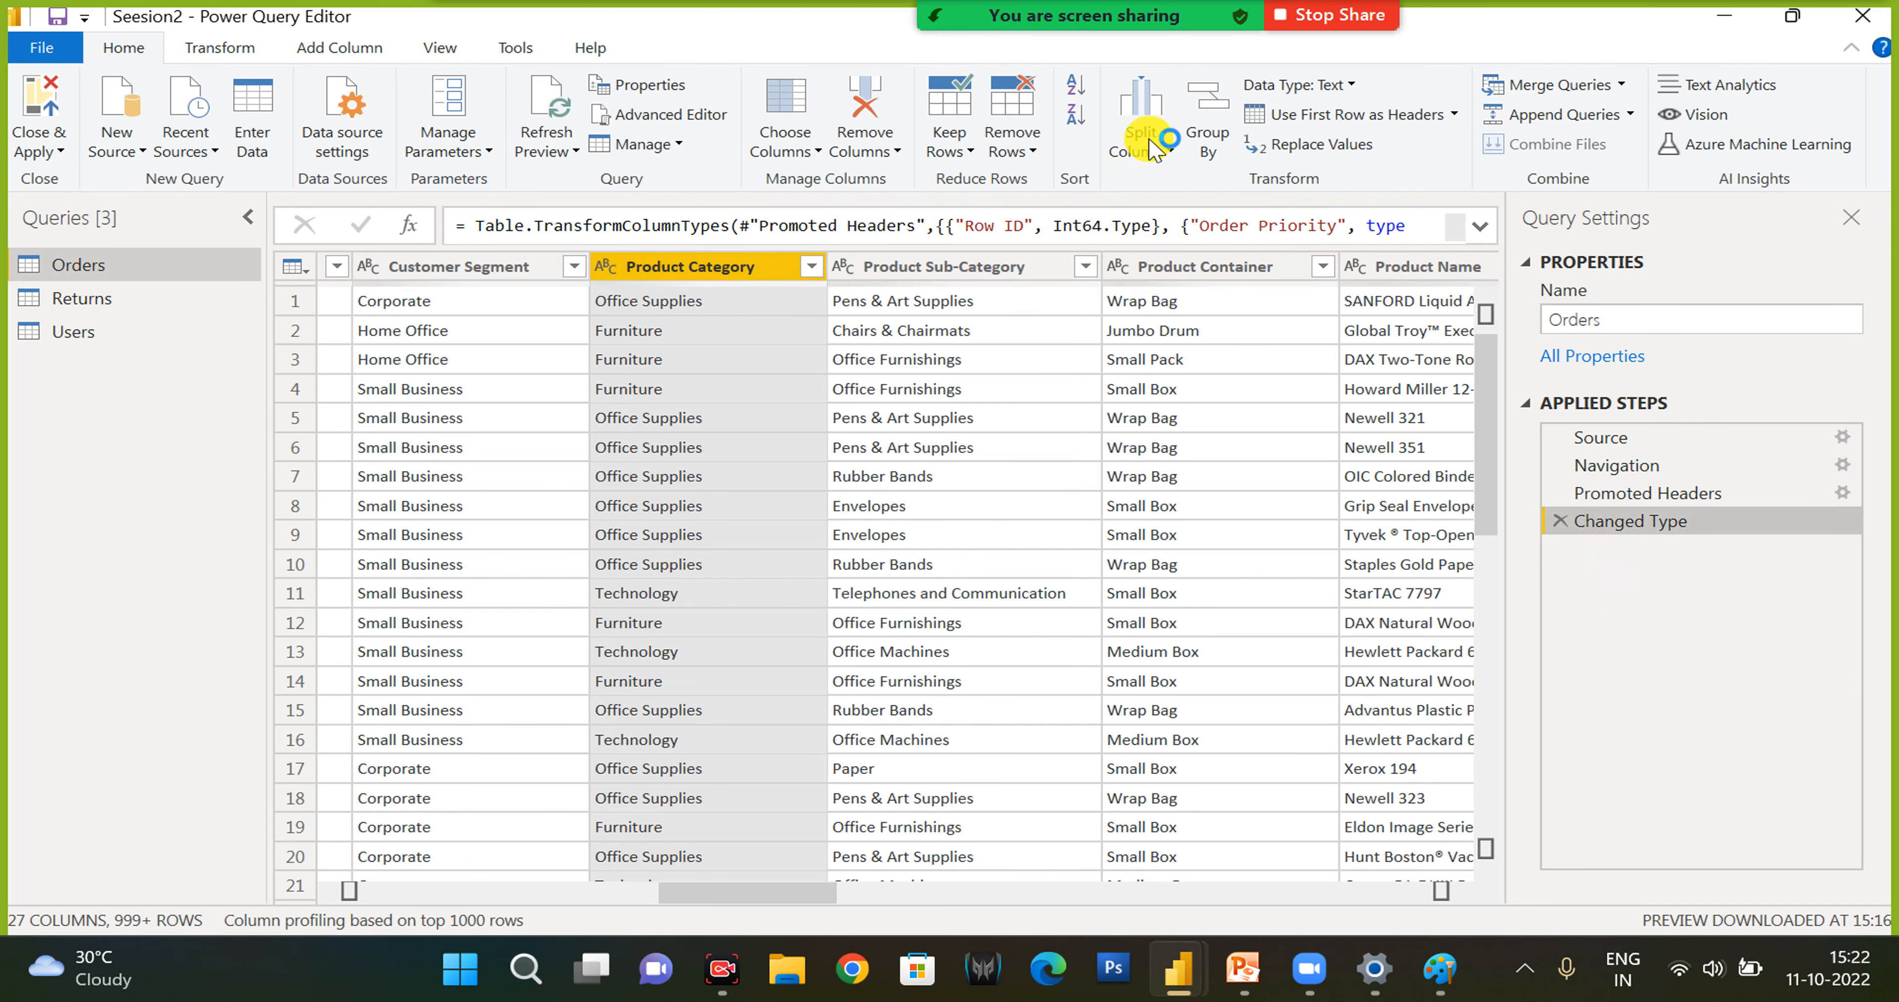
- Group the Orders rows by Product Category in Basic mode, with a Count column that sums Row ID
{"action": "left_click", "coordinate": [1206, 139]}
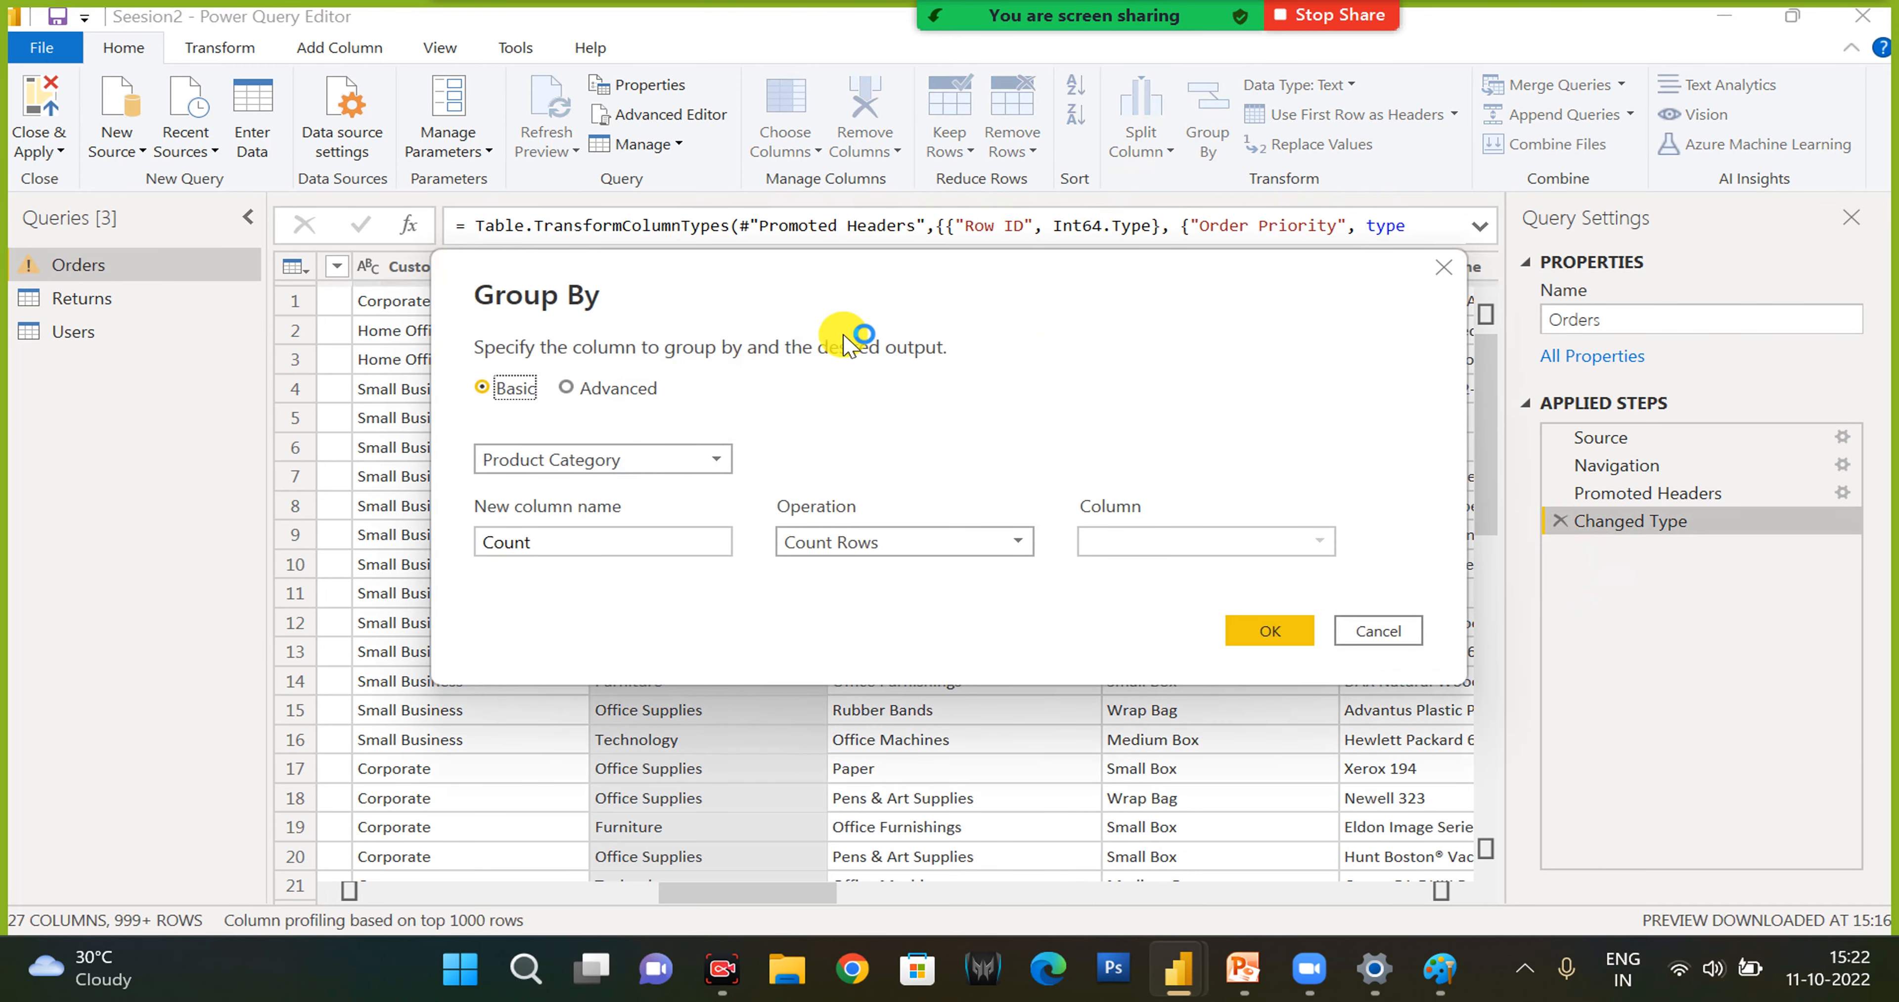
{"action": "left_click", "coordinate": [861, 626]}
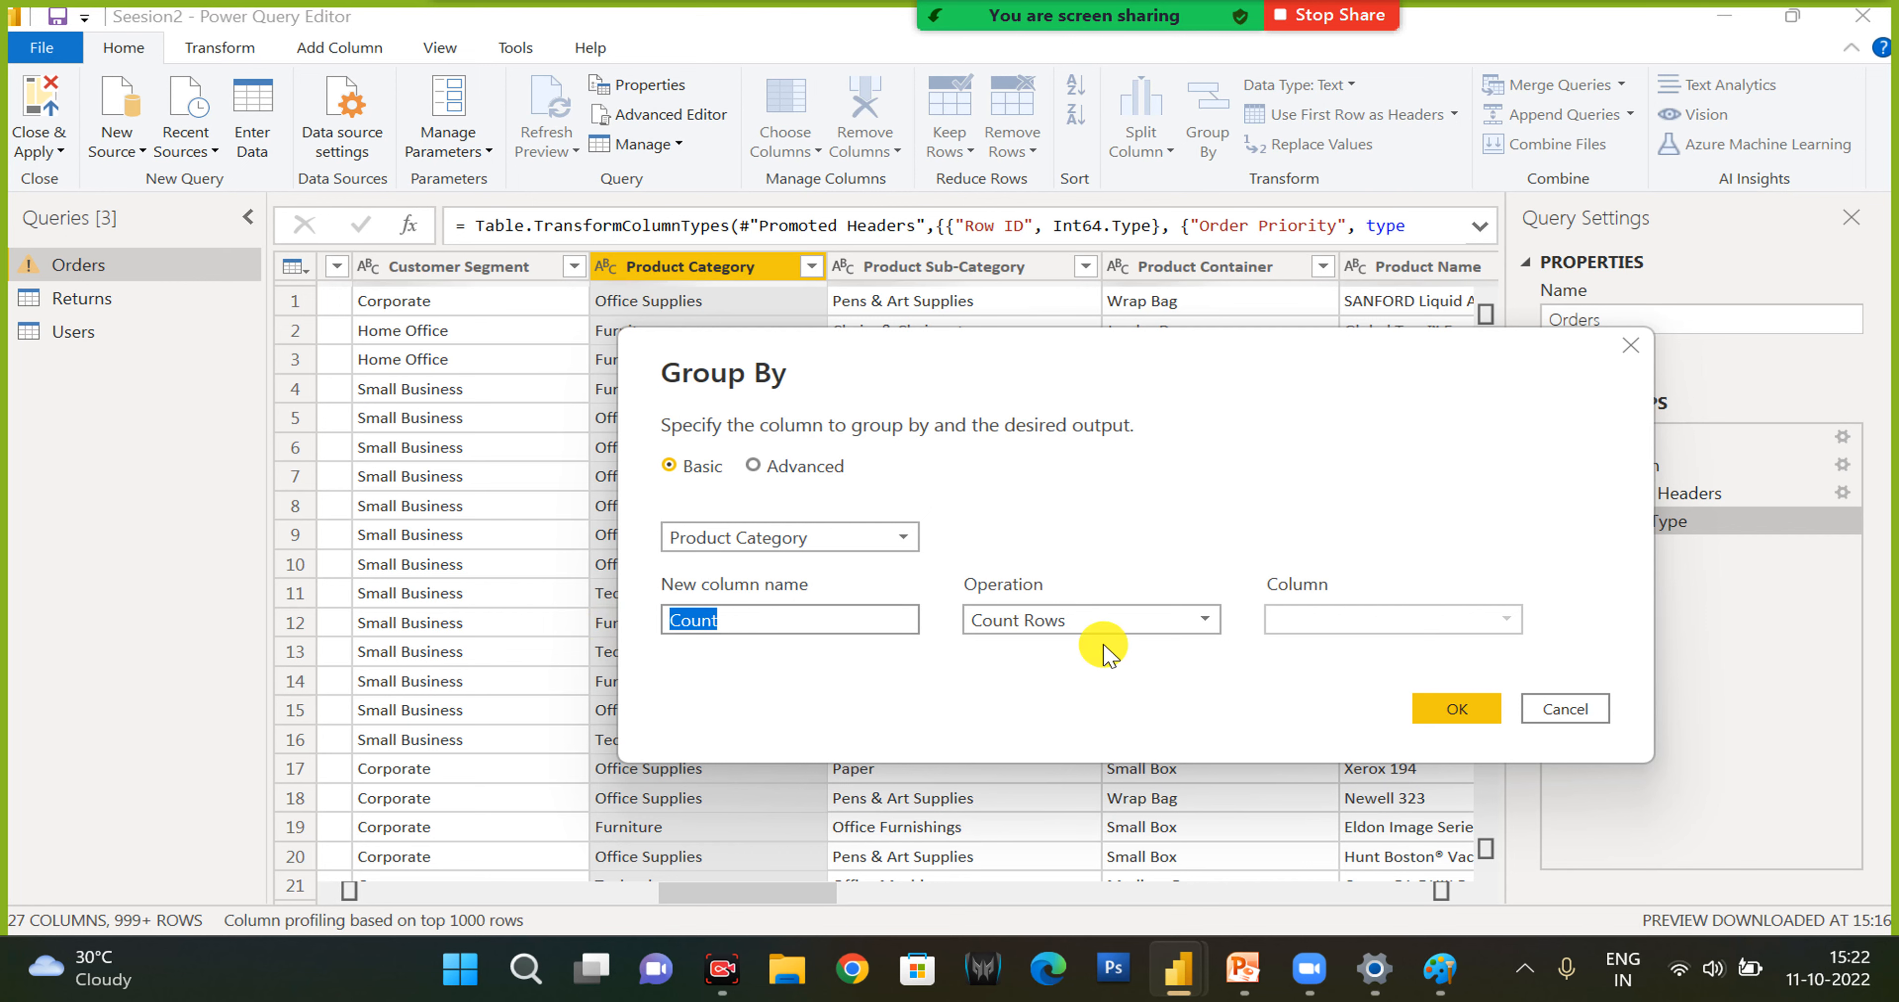
{"action": "left_click", "coordinate": [805, 466]}
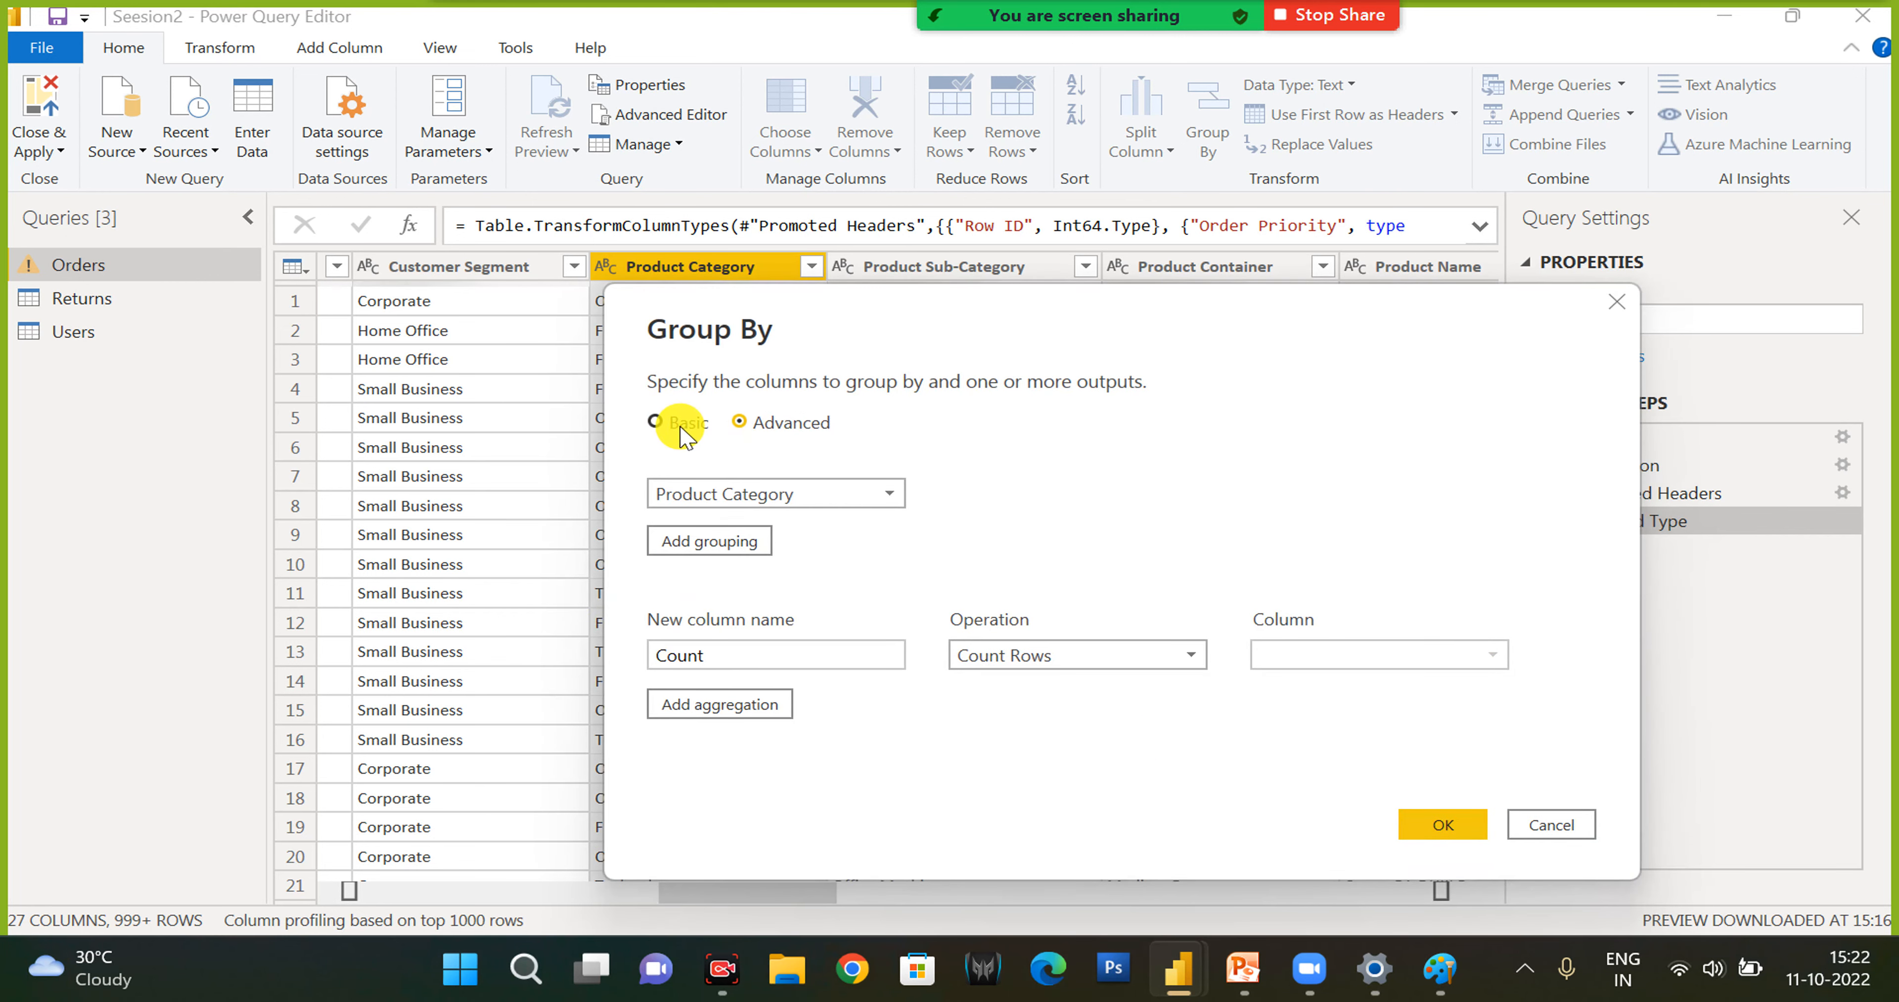
{"action": "left_click", "coordinate": [681, 426]}
{"action": "left_click", "coordinate": [820, 493]}
{"action": "left_click", "coordinate": [826, 493]}
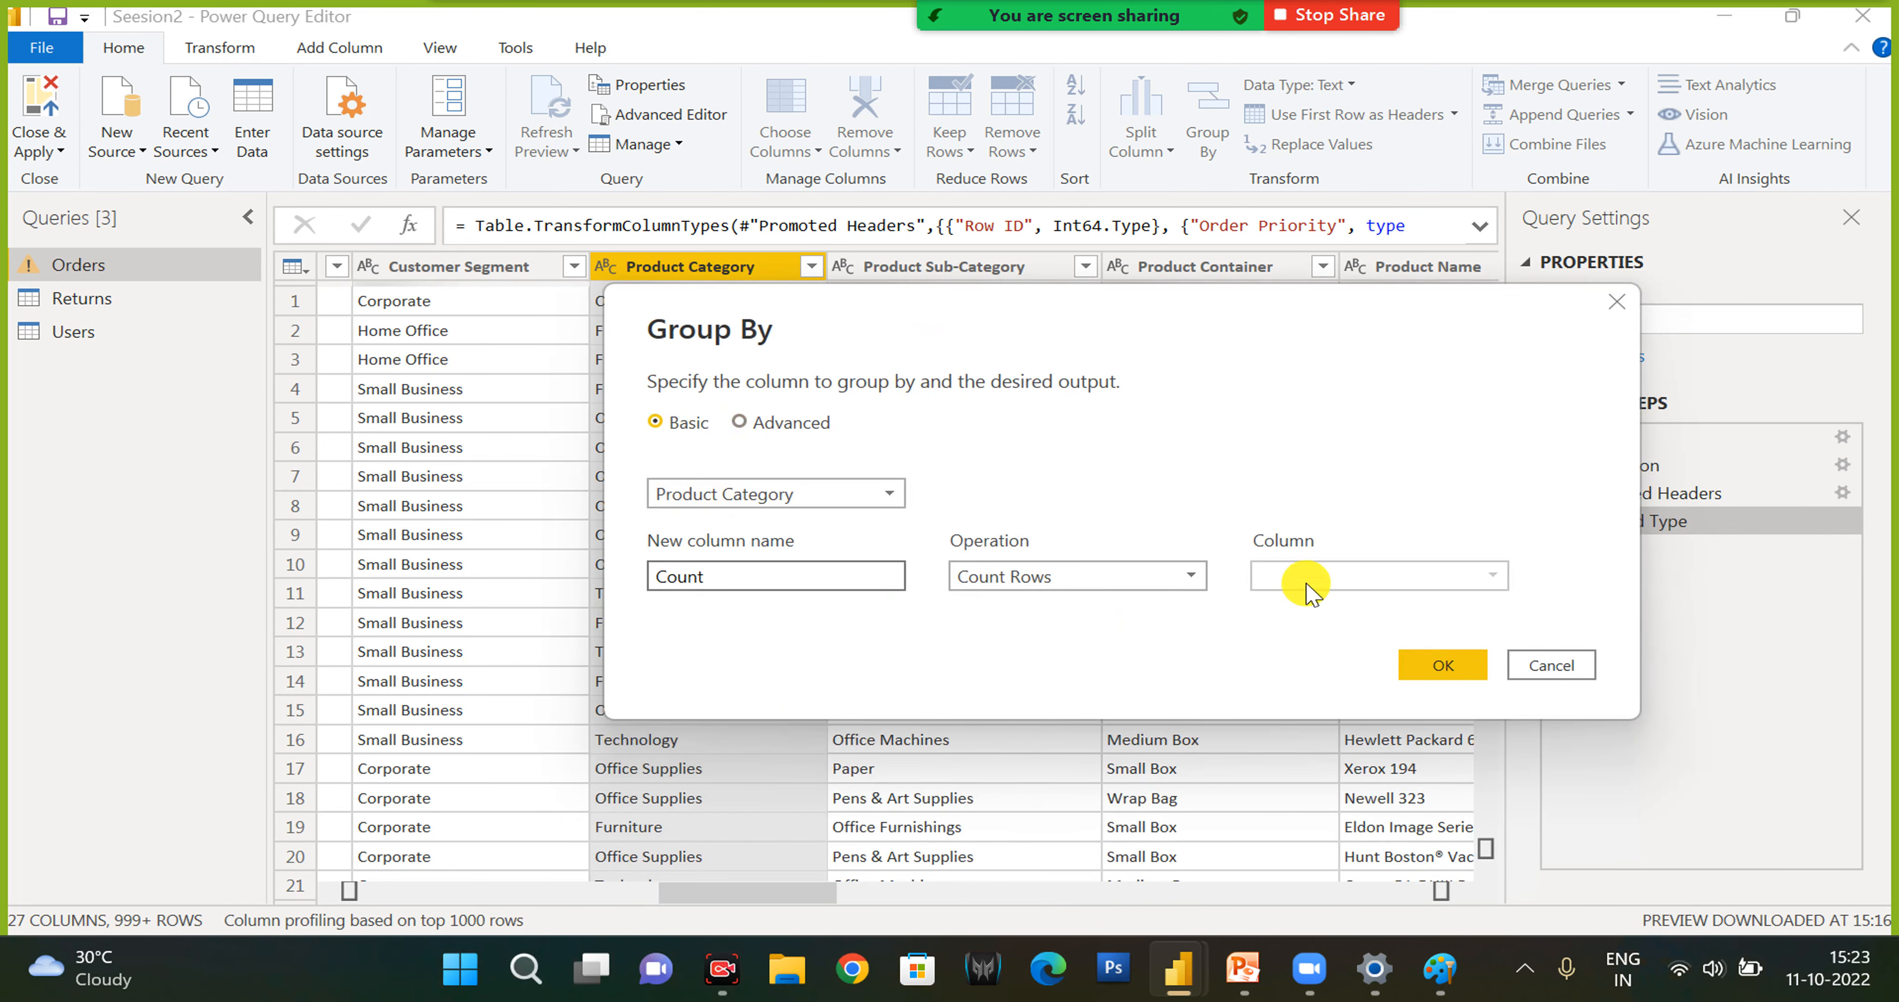
{"action": "left_click", "coordinate": [1065, 573]}
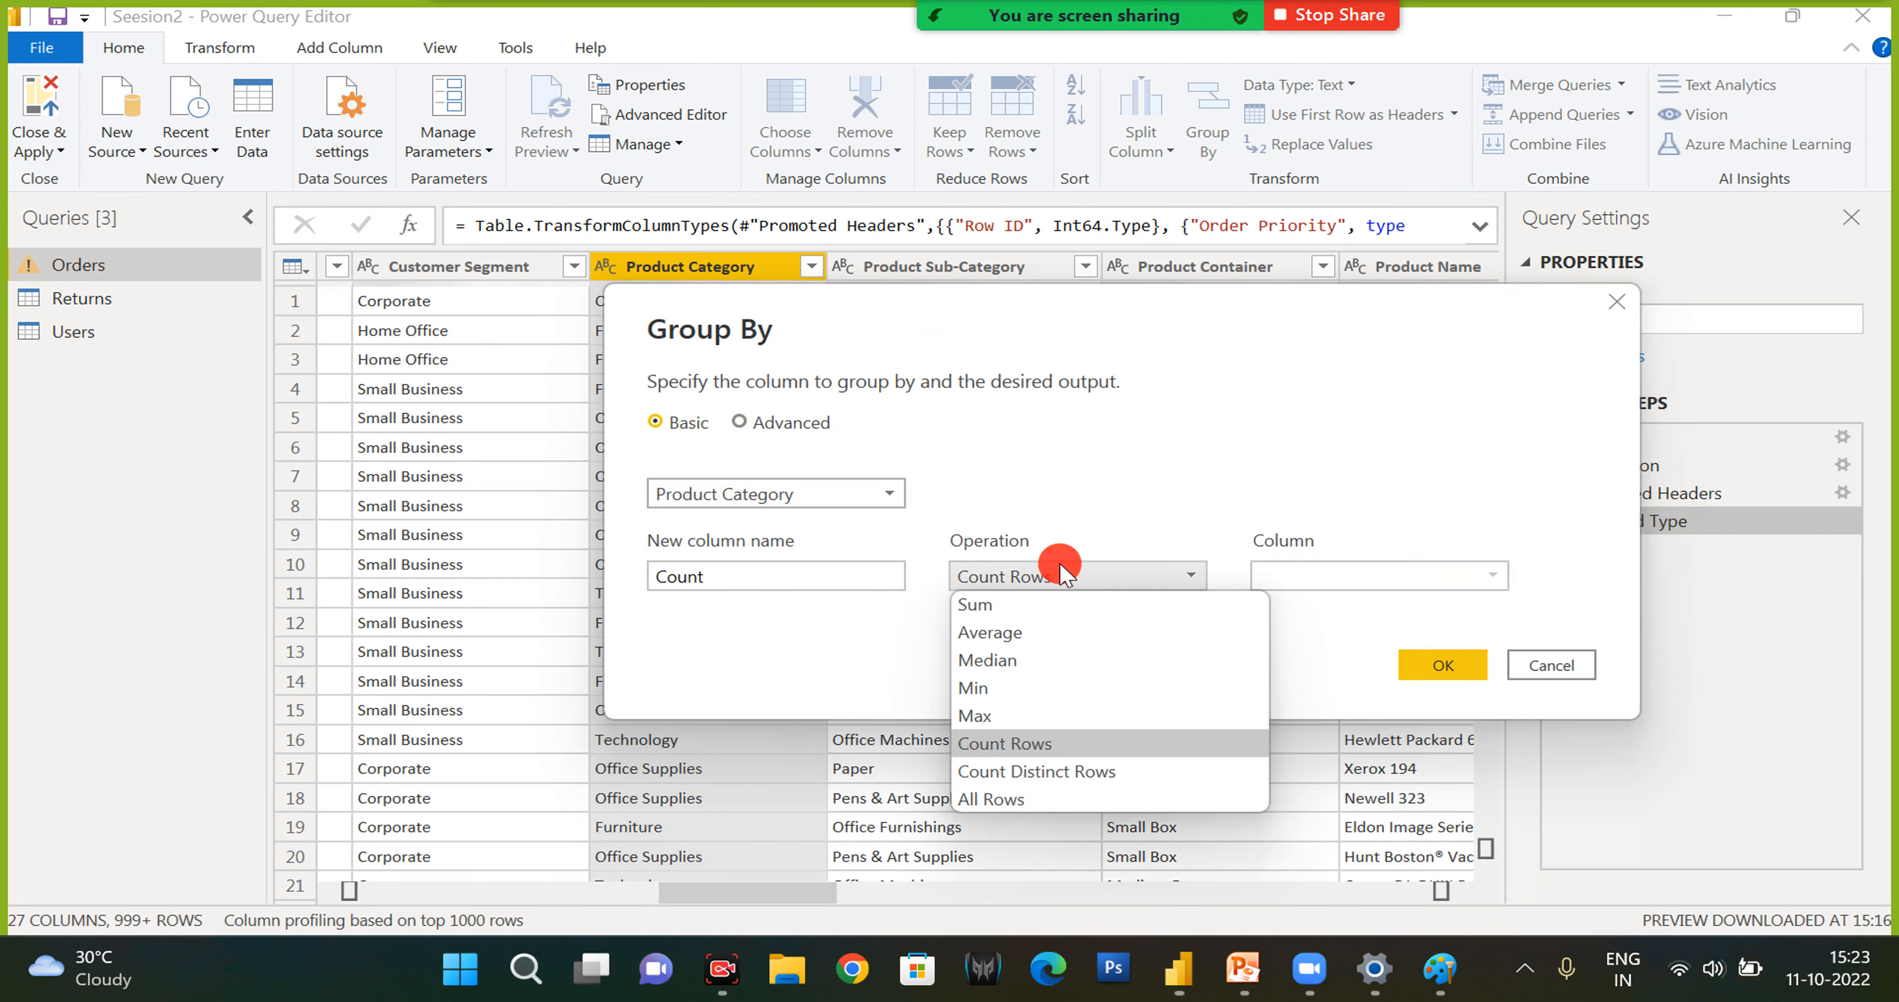
{"action": "left_click", "coordinate": [1065, 573]}
{"action": "left_click", "coordinate": [1063, 576]}
{"action": "left_click", "coordinate": [981, 605]}
{"action": "left_click", "coordinate": [1443, 666]}
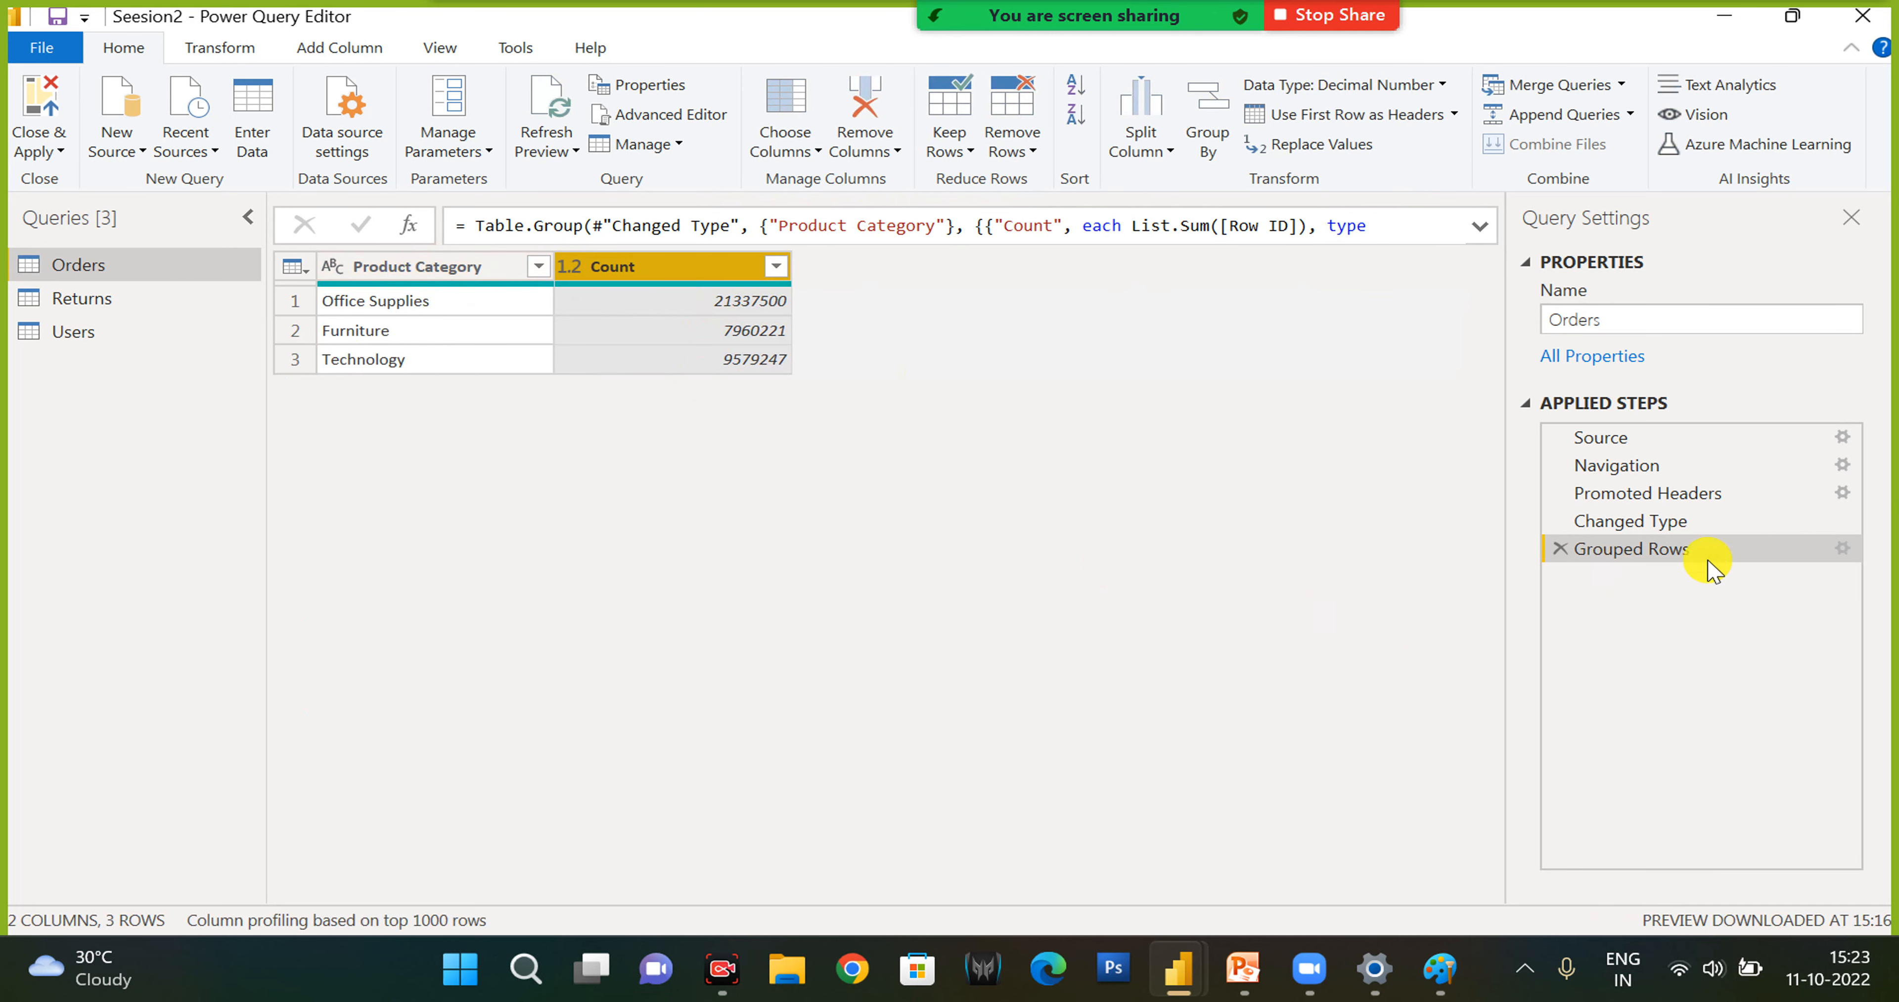
- Change the Grouped Rows step to group by Row ID and look through the grouped rows
{"action": "left_click", "coordinate": [1839, 549]}
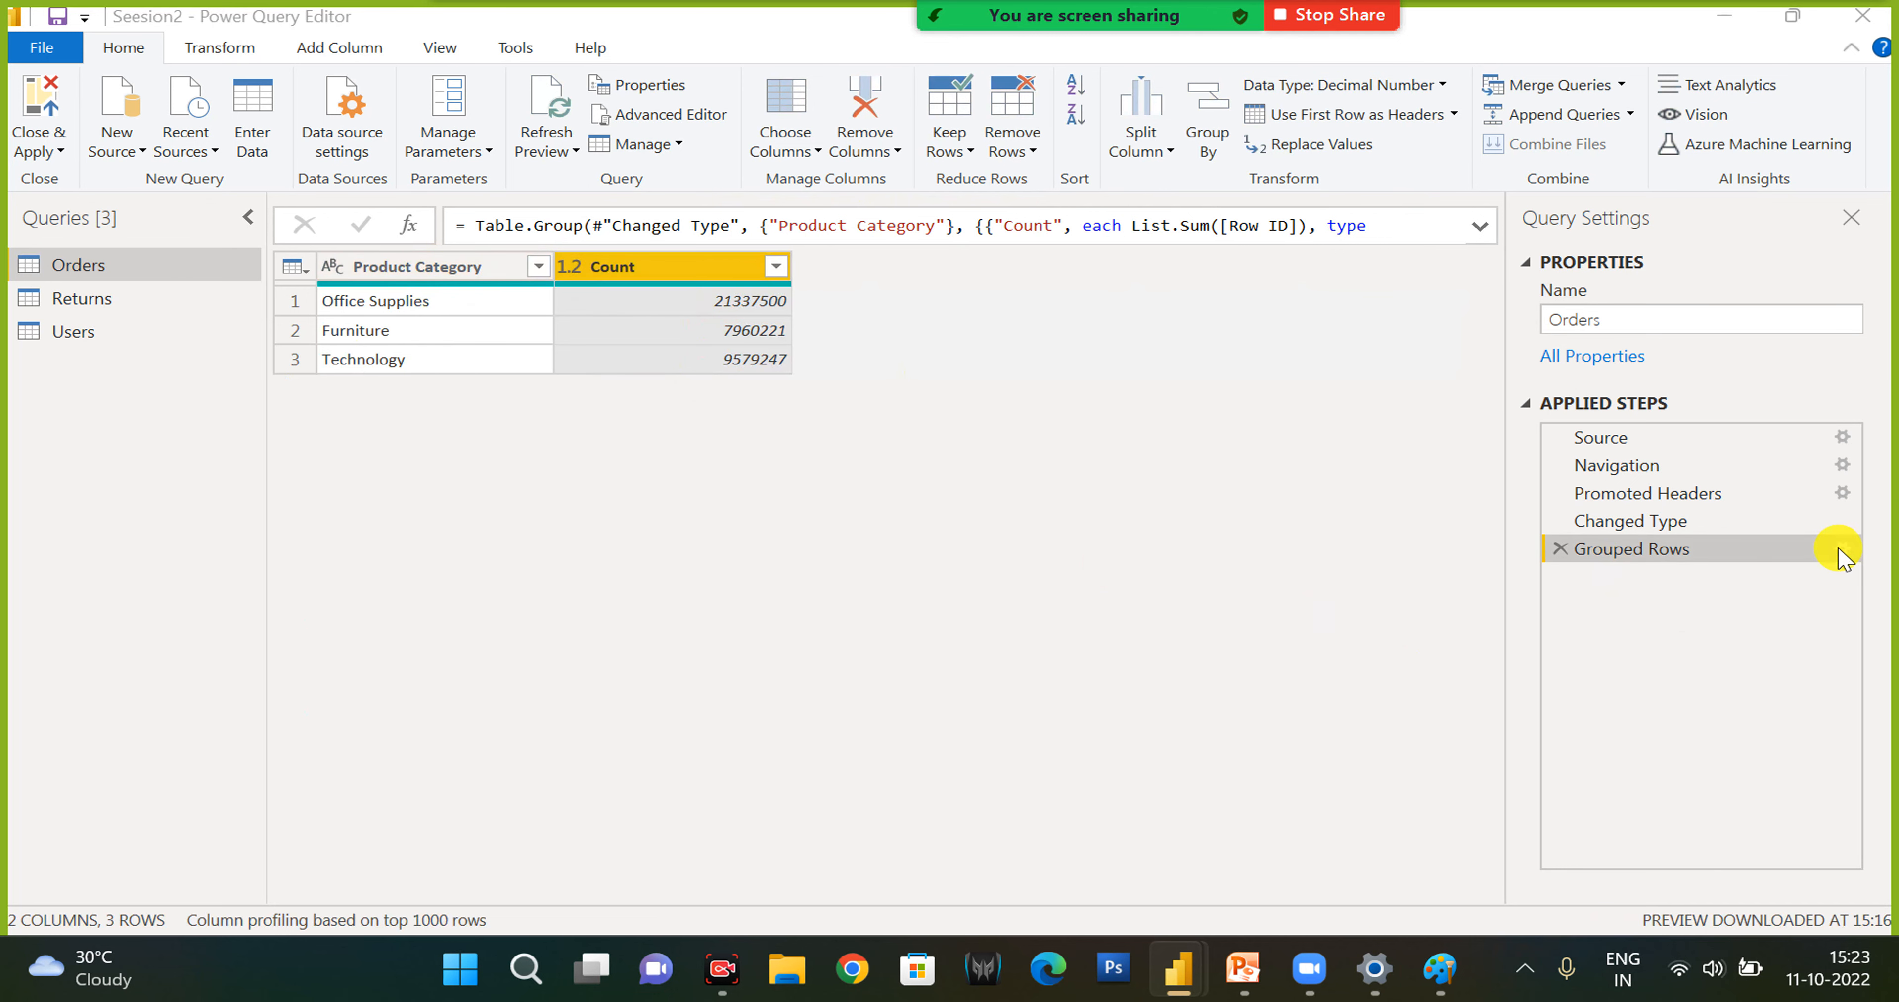
{"action": "left_click", "coordinate": [612, 459]}
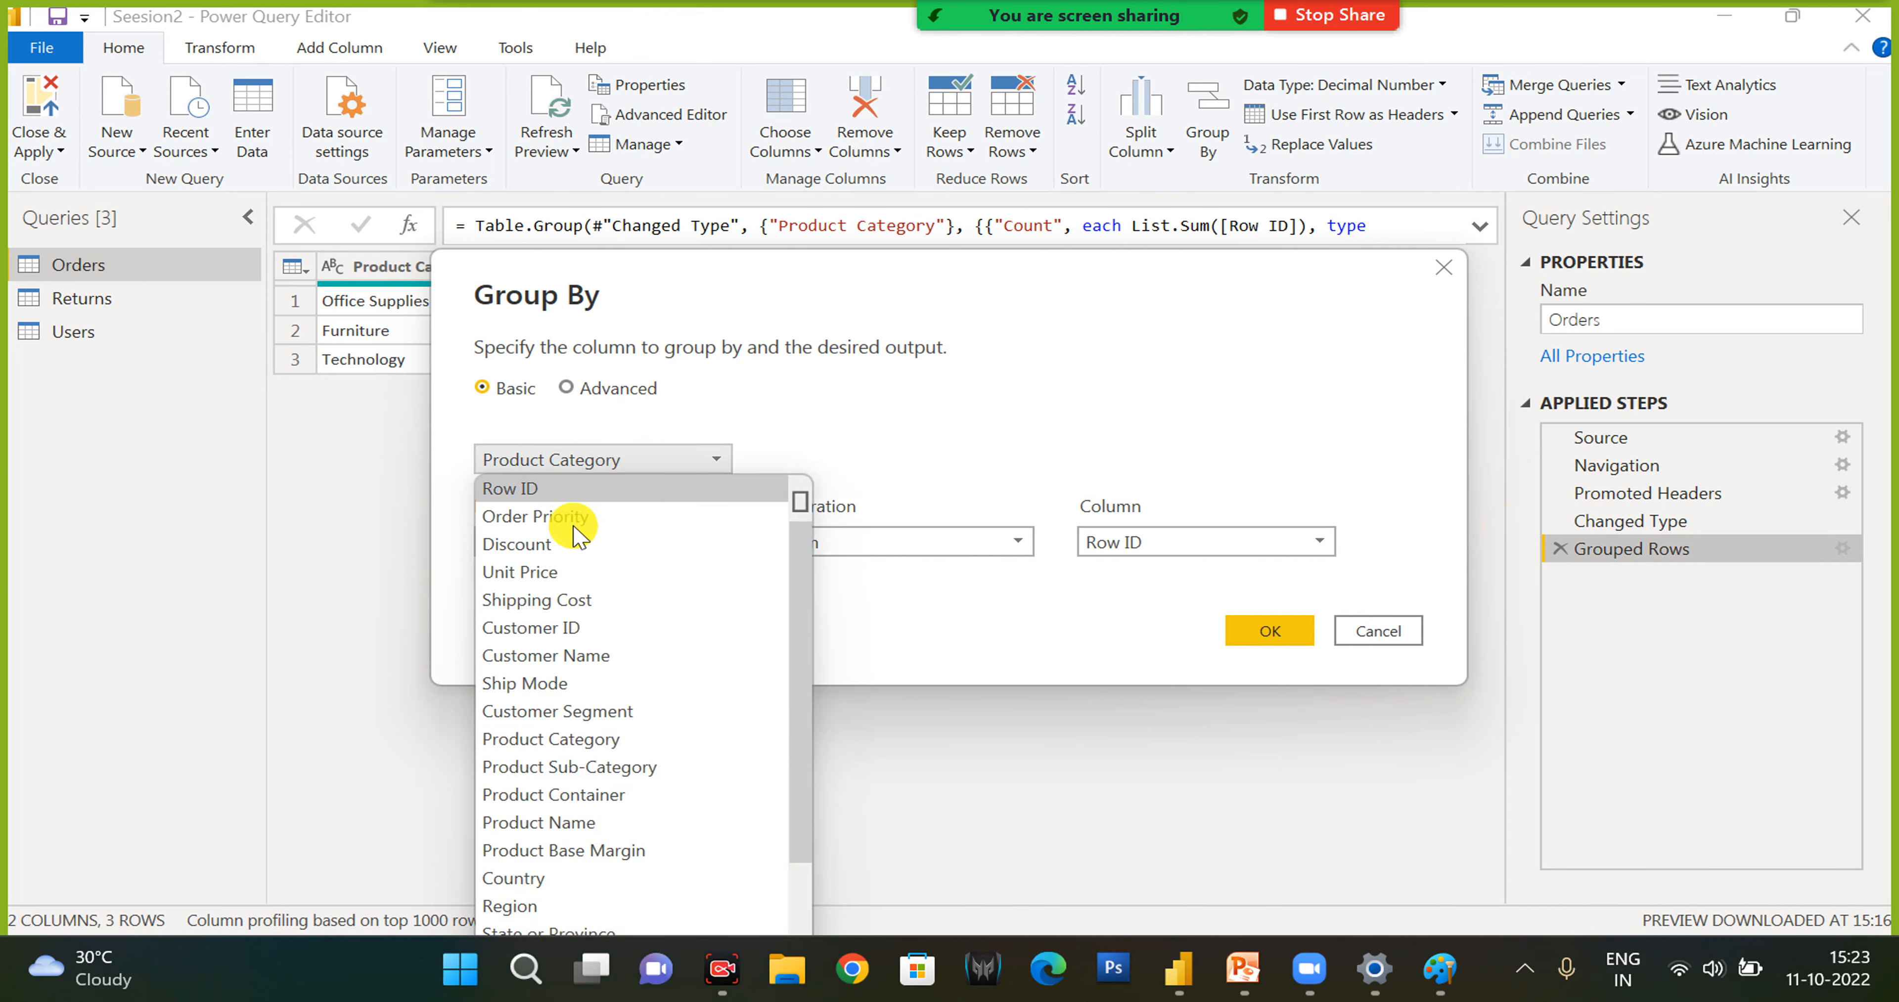
{"action": "left_click", "coordinate": [528, 489]}
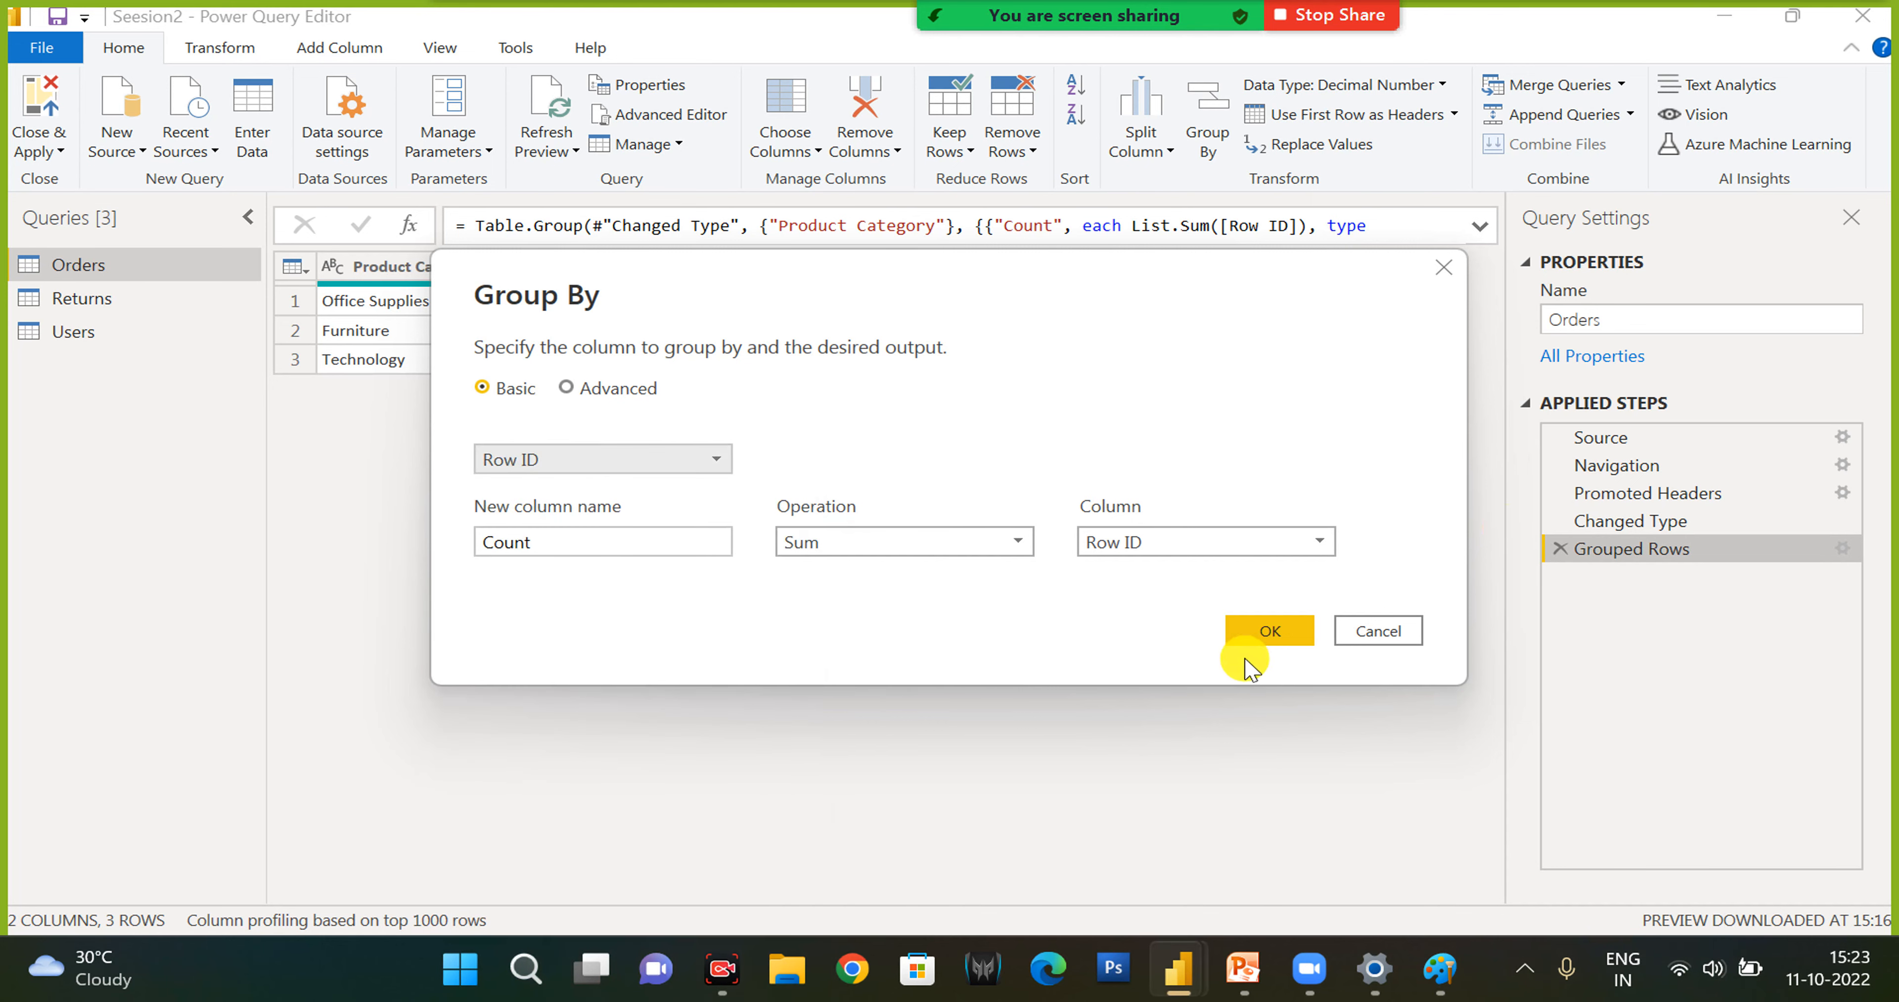
{"action": "left_click", "coordinate": [1251, 643]}
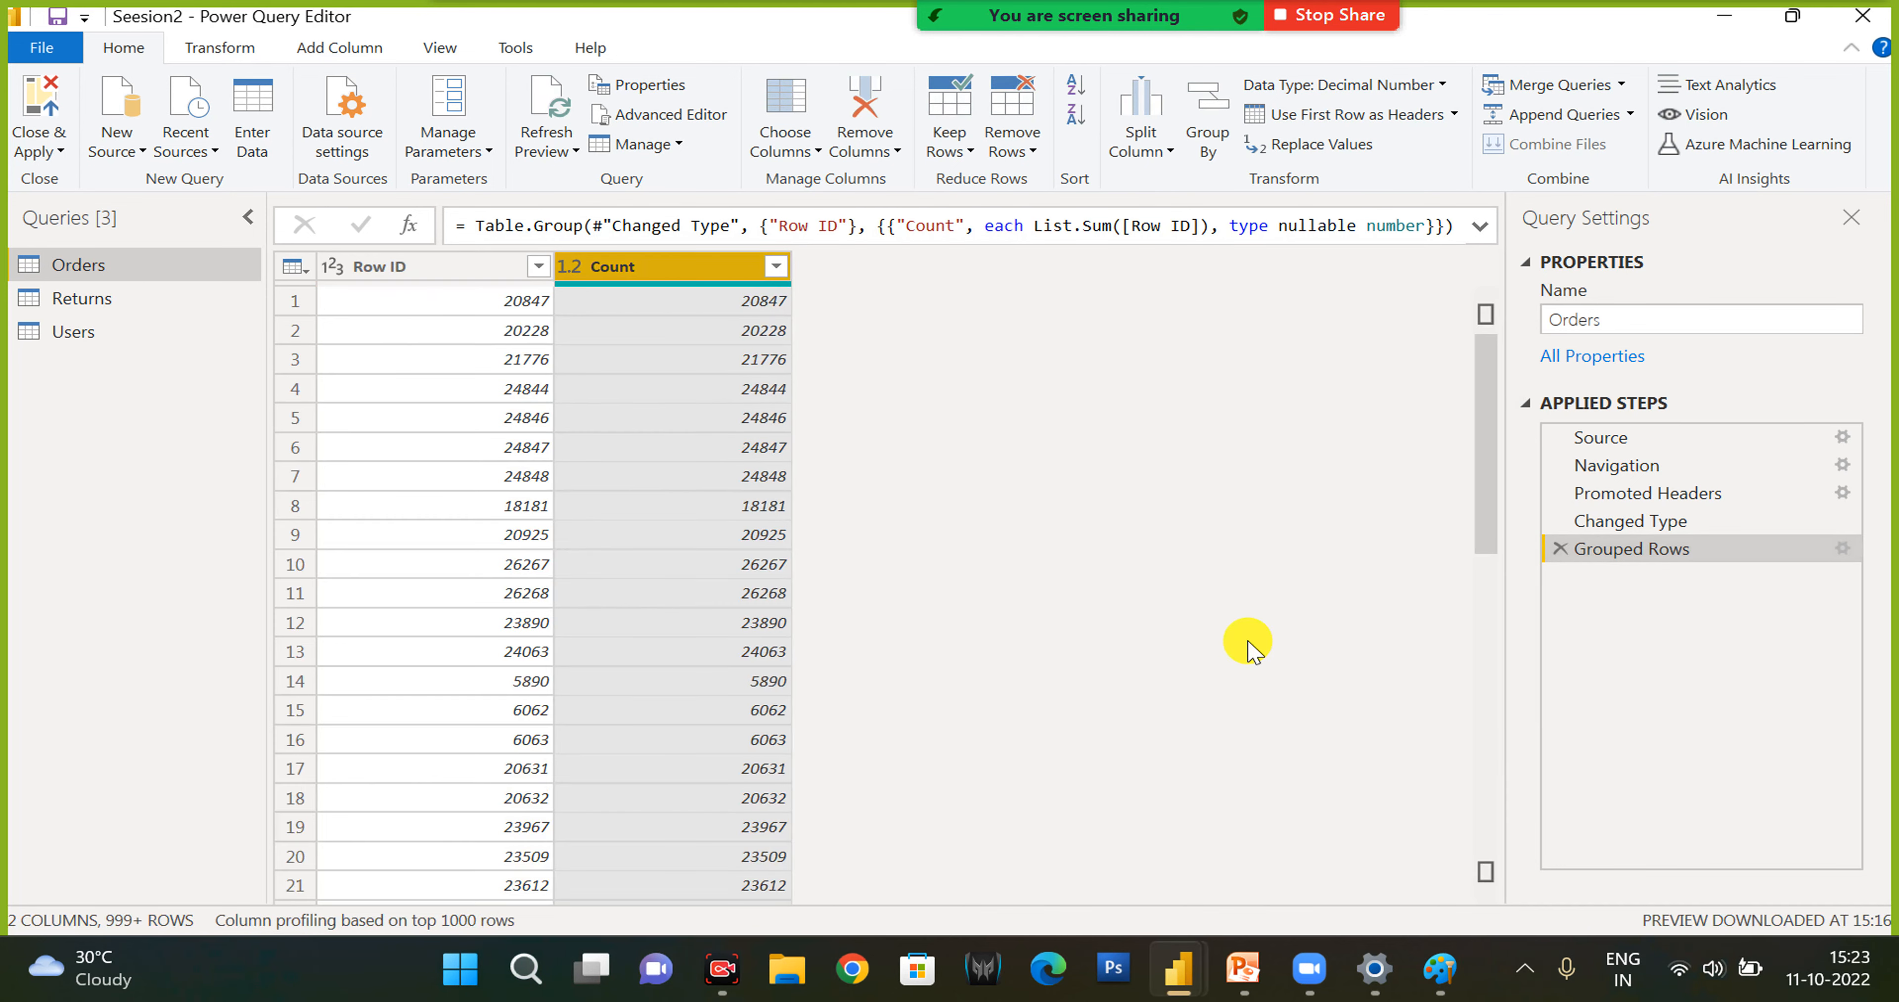
{"action": "scroll", "coordinate": [413, 730], "scroll_direction": "down", "scroll_amount": 1}
{"action": "scroll", "coordinate": [442, 740], "scroll_direction": "down", "scroll_amount": 6}
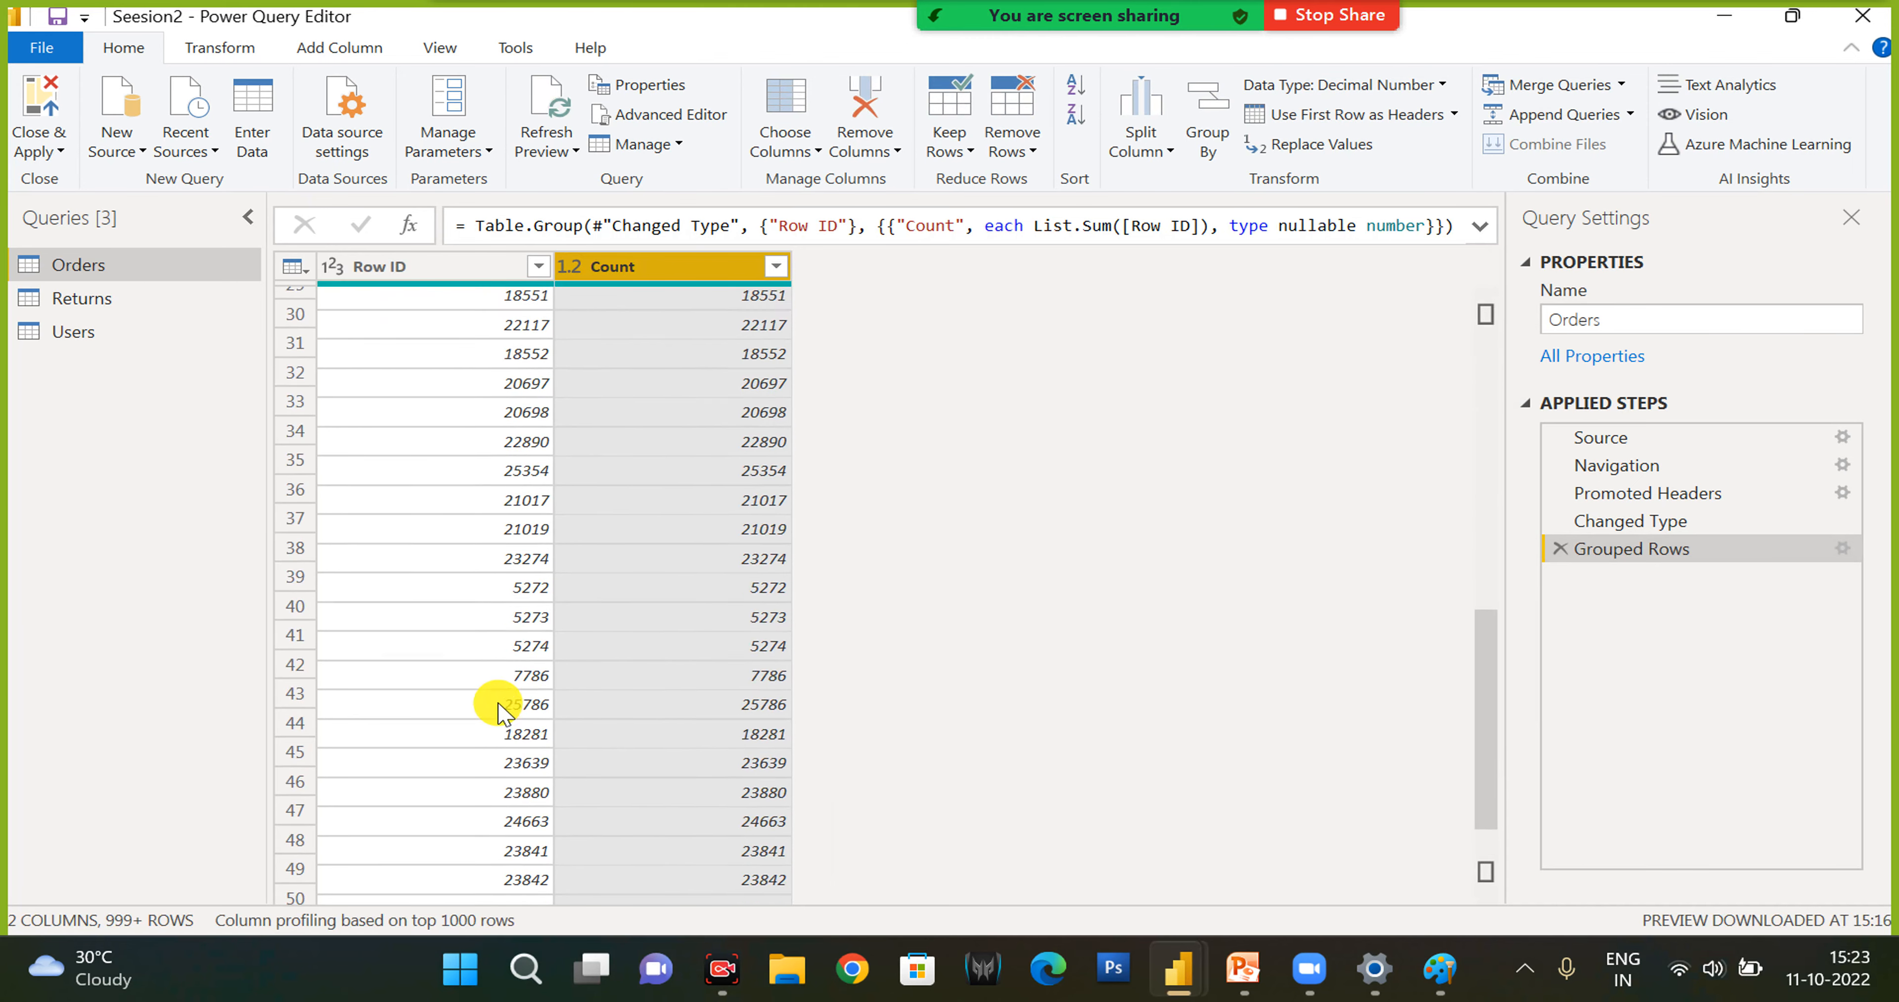
{"action": "scroll", "coordinate": [509, 700], "scroll_direction": "up", "scroll_amount": 8}
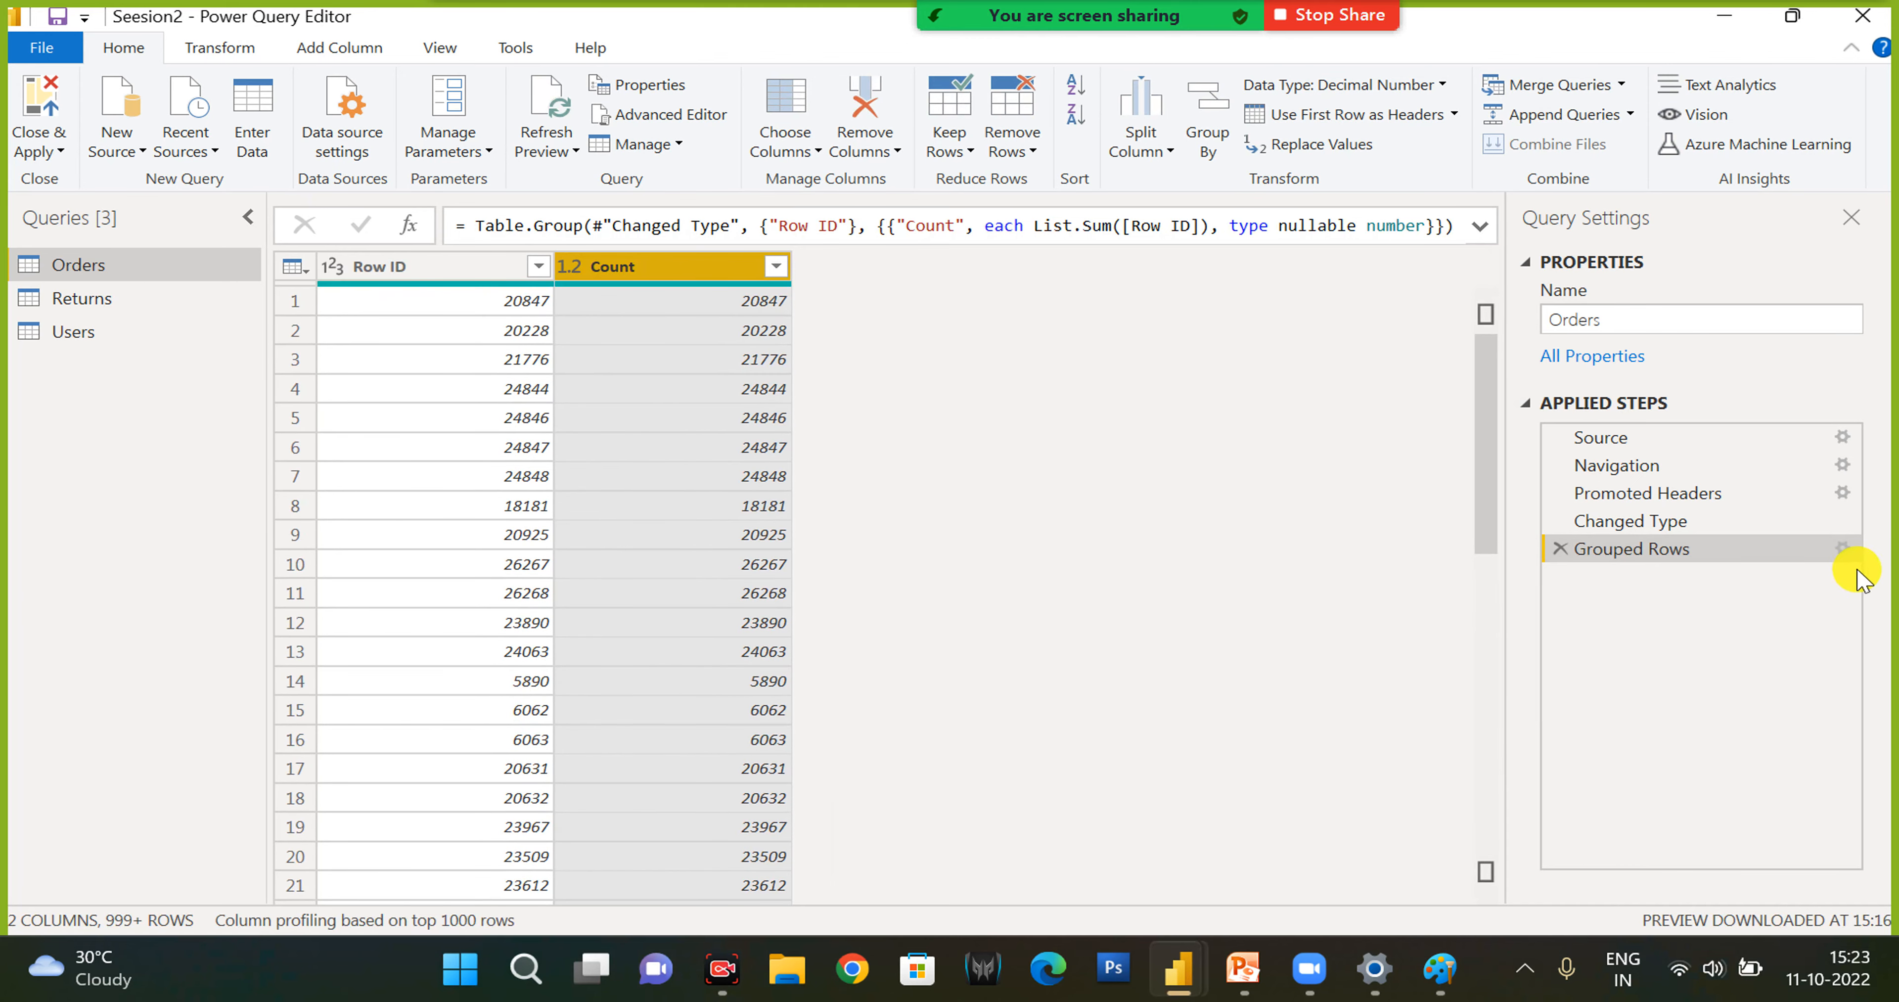
- Change the grouping column to Ship Mode, and delete the Grouped Rows step from the Orders query
{"action": "left_click", "coordinate": [1843, 549]}
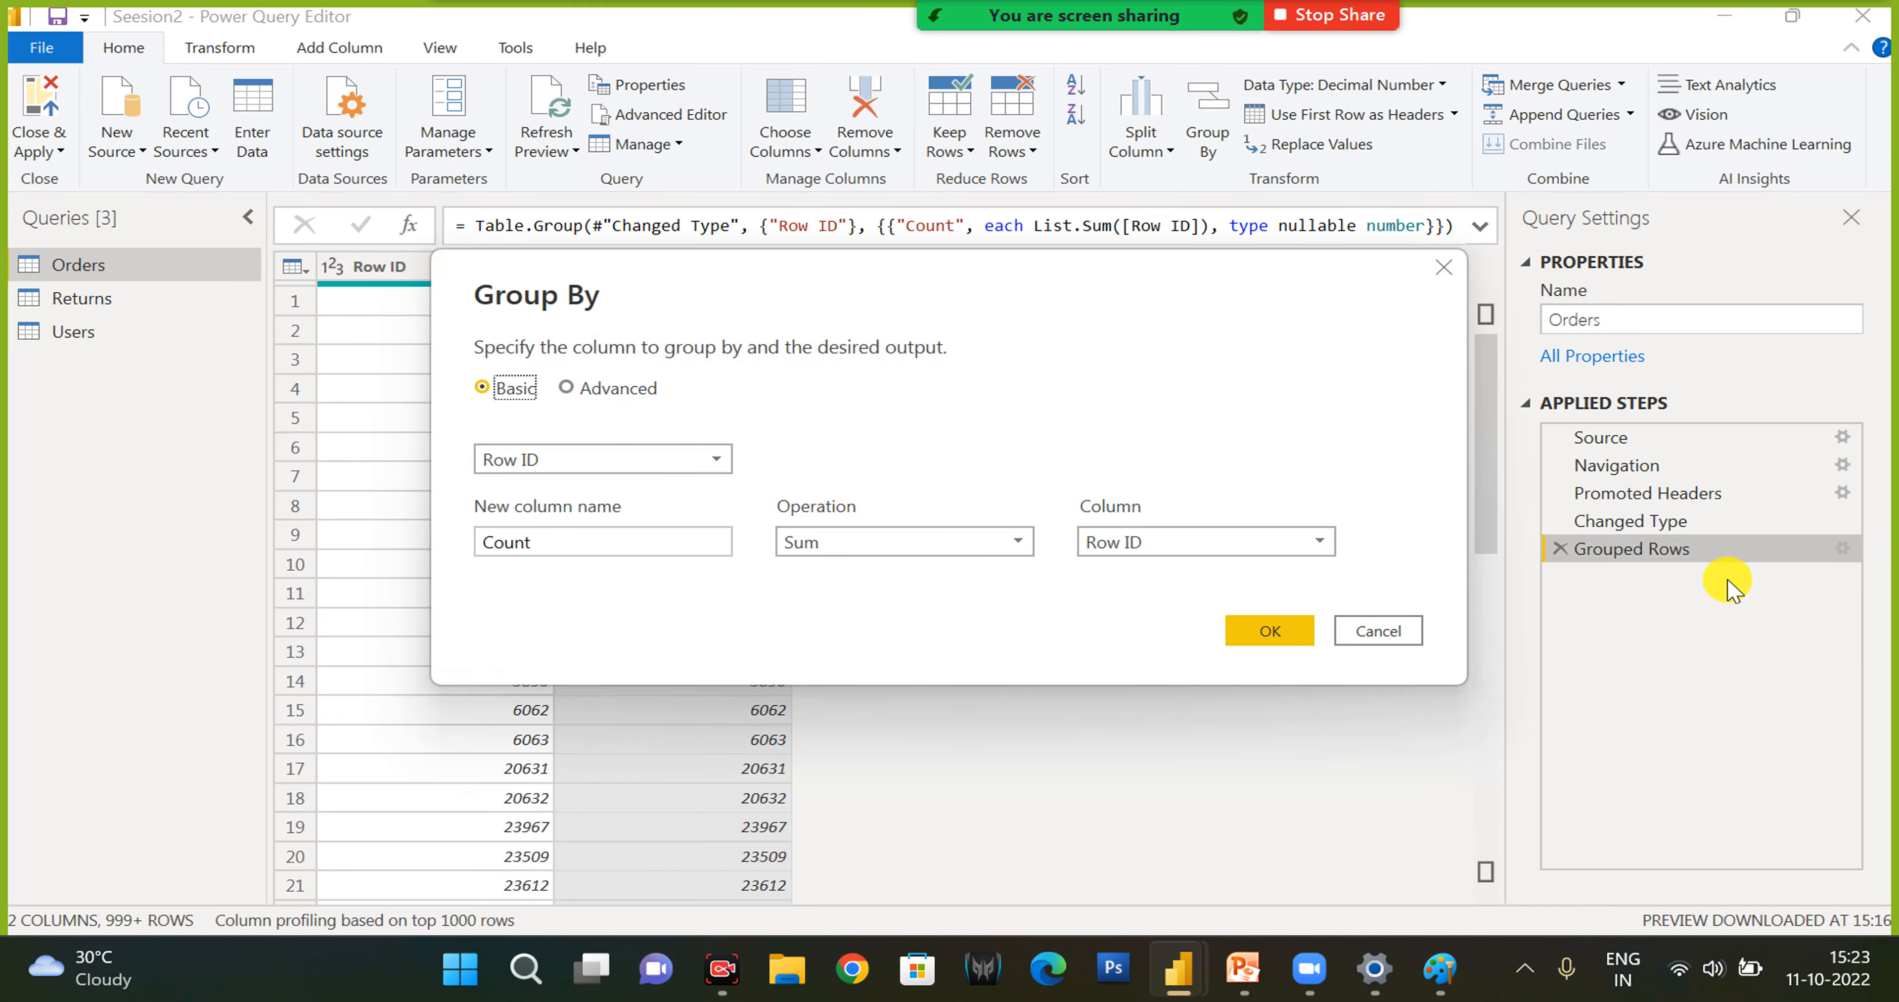
{"action": "left_click", "coordinate": [625, 461]}
{"action": "left_click", "coordinate": [498, 678]}
{"action": "left_click", "coordinate": [1262, 630]}
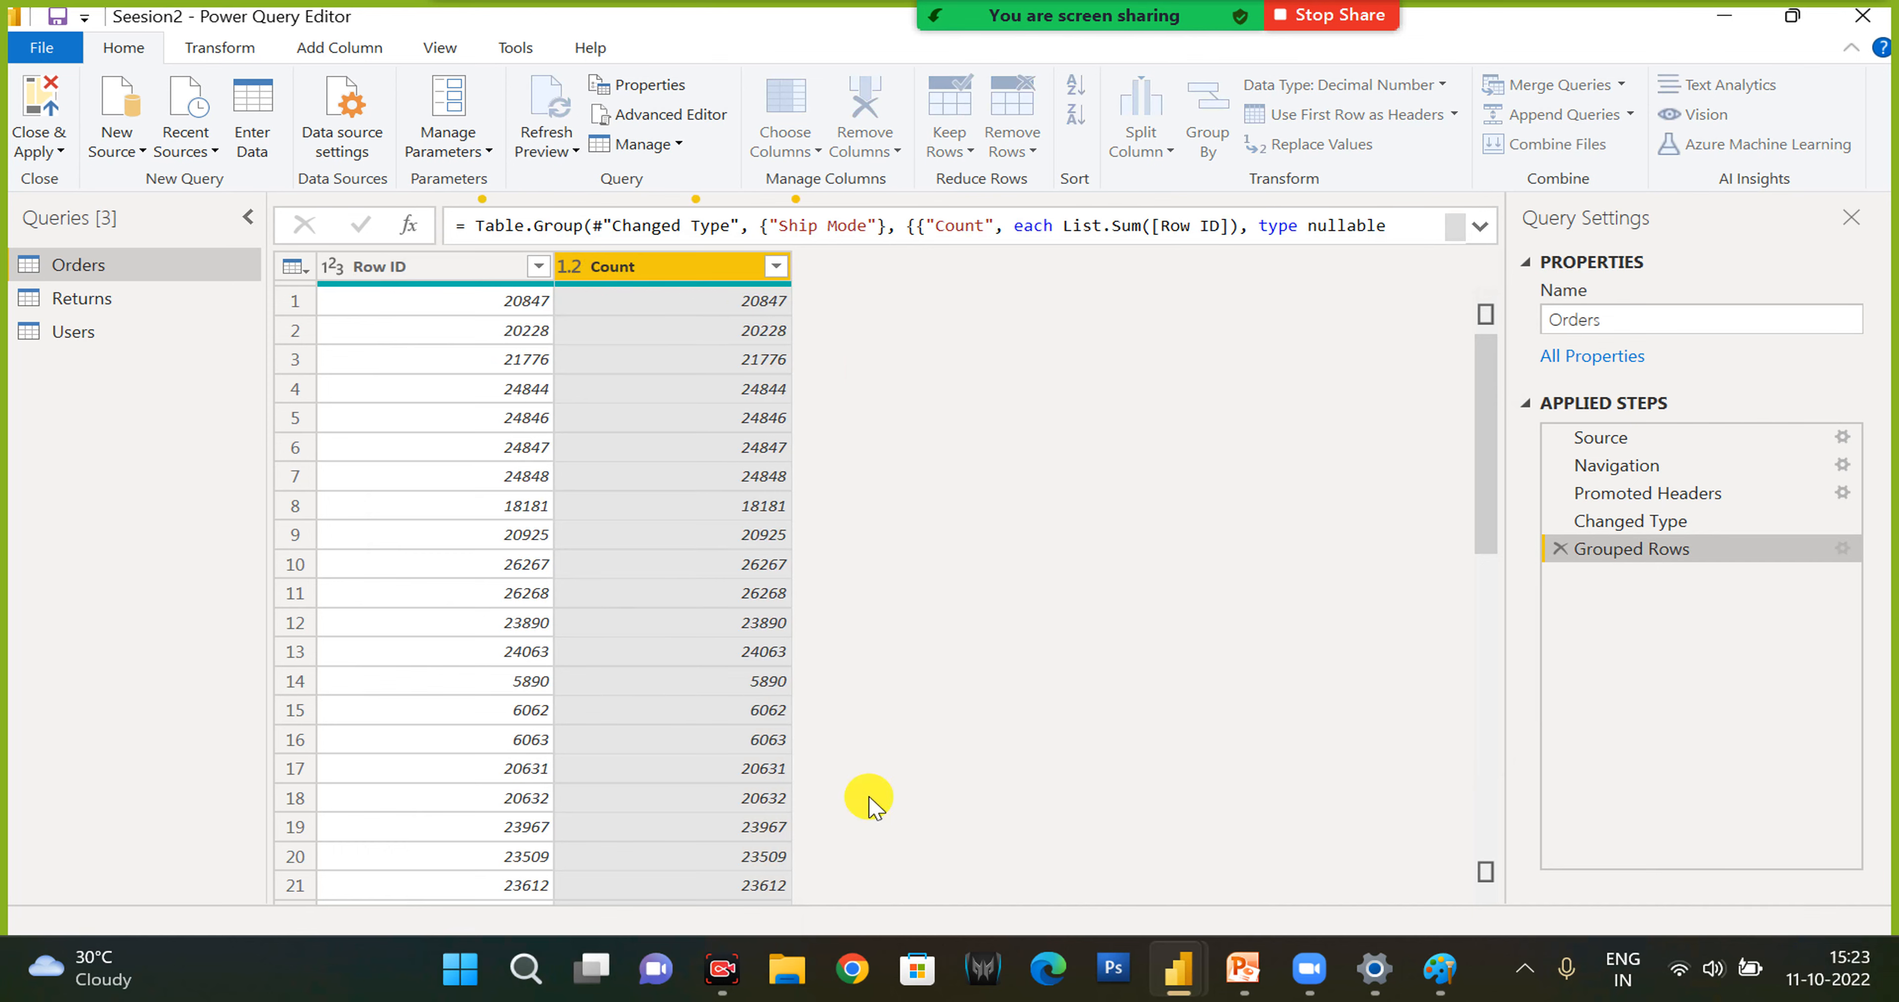
{"action": "left_click", "coordinate": [1561, 549]}
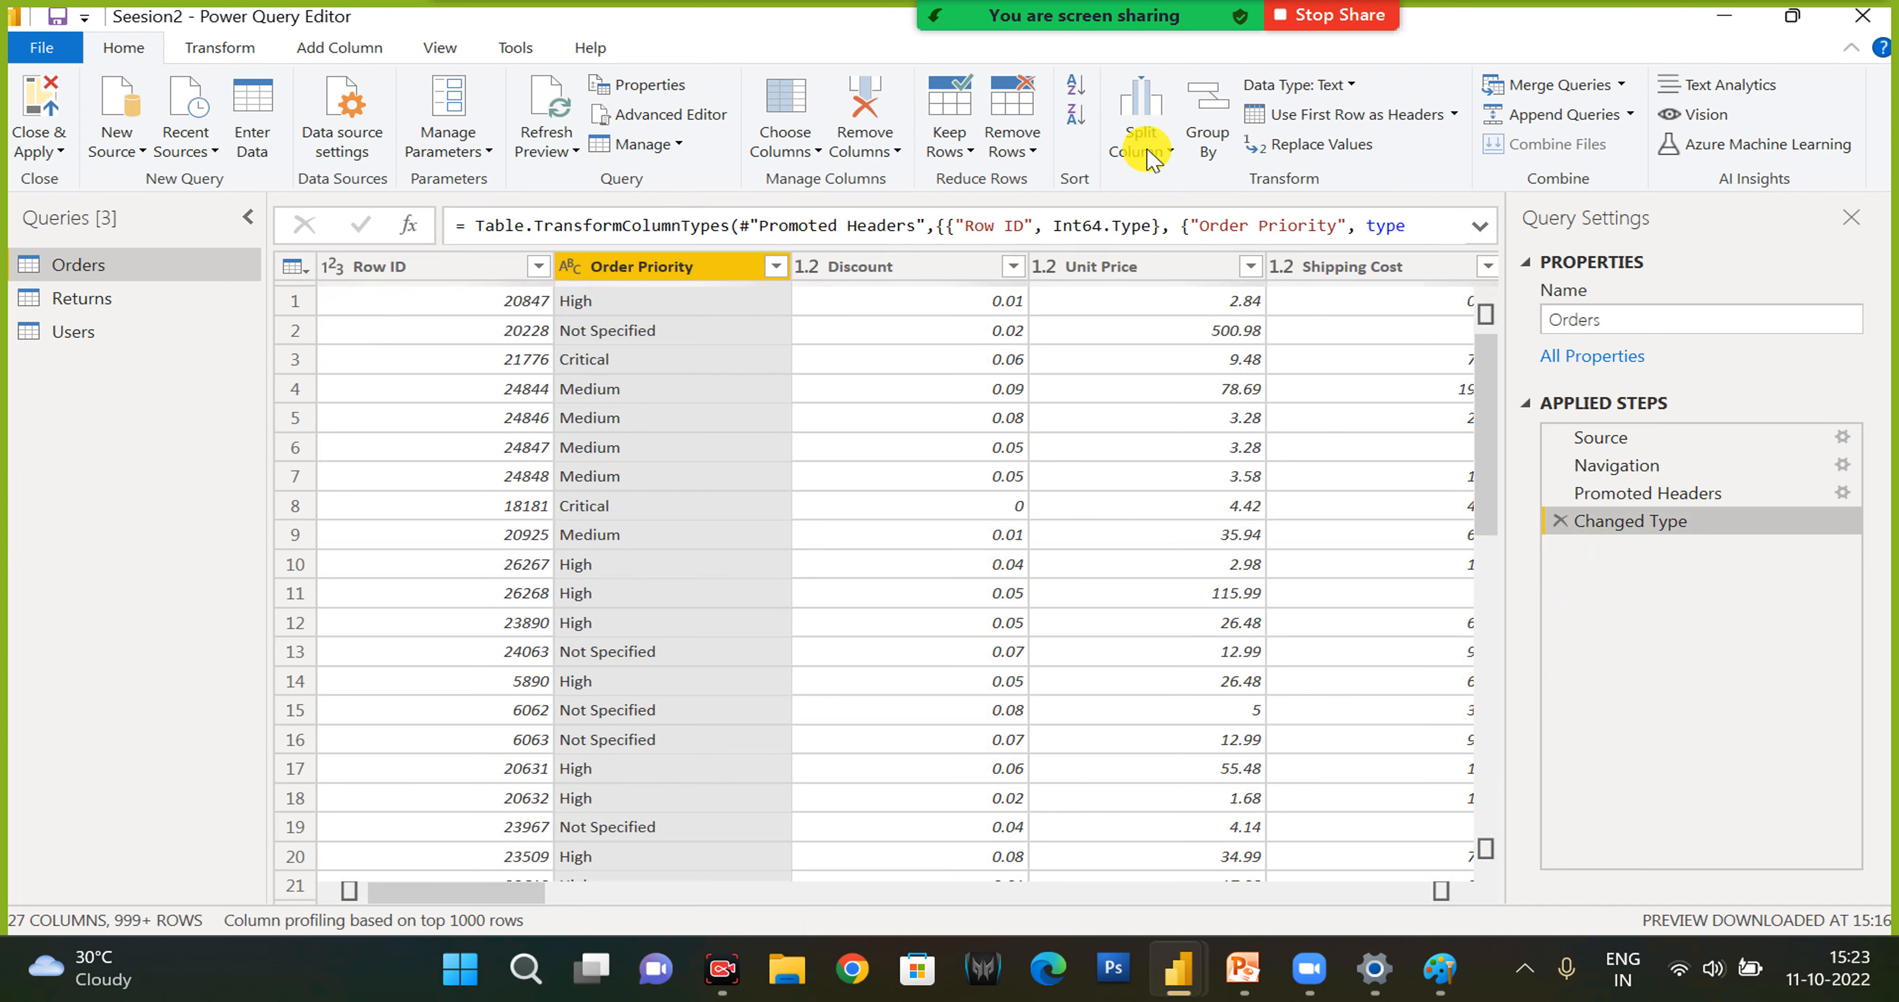
- Look through the data types available for the Order Priority column in the Orders query
{"action": "left_click", "coordinate": [1343, 92]}
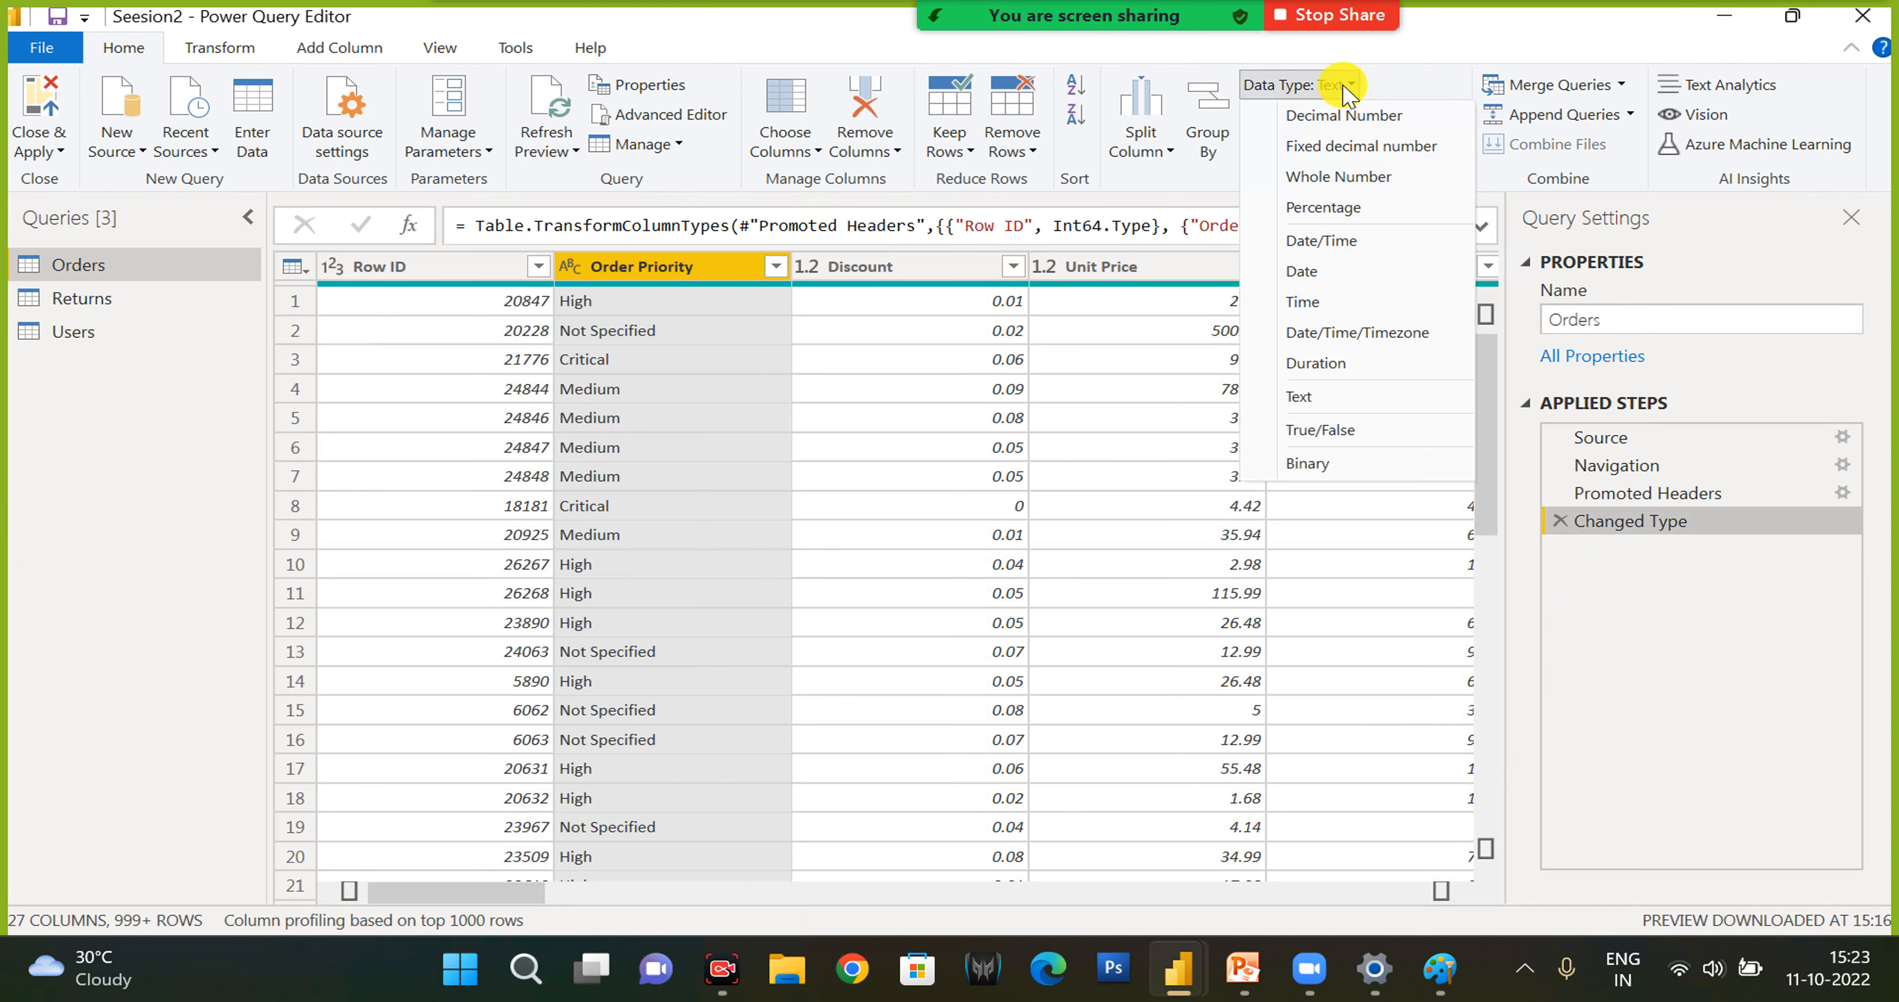
{"action": "left_click", "coordinate": [579, 279]}
{"action": "left_click", "coordinate": [568, 269]}
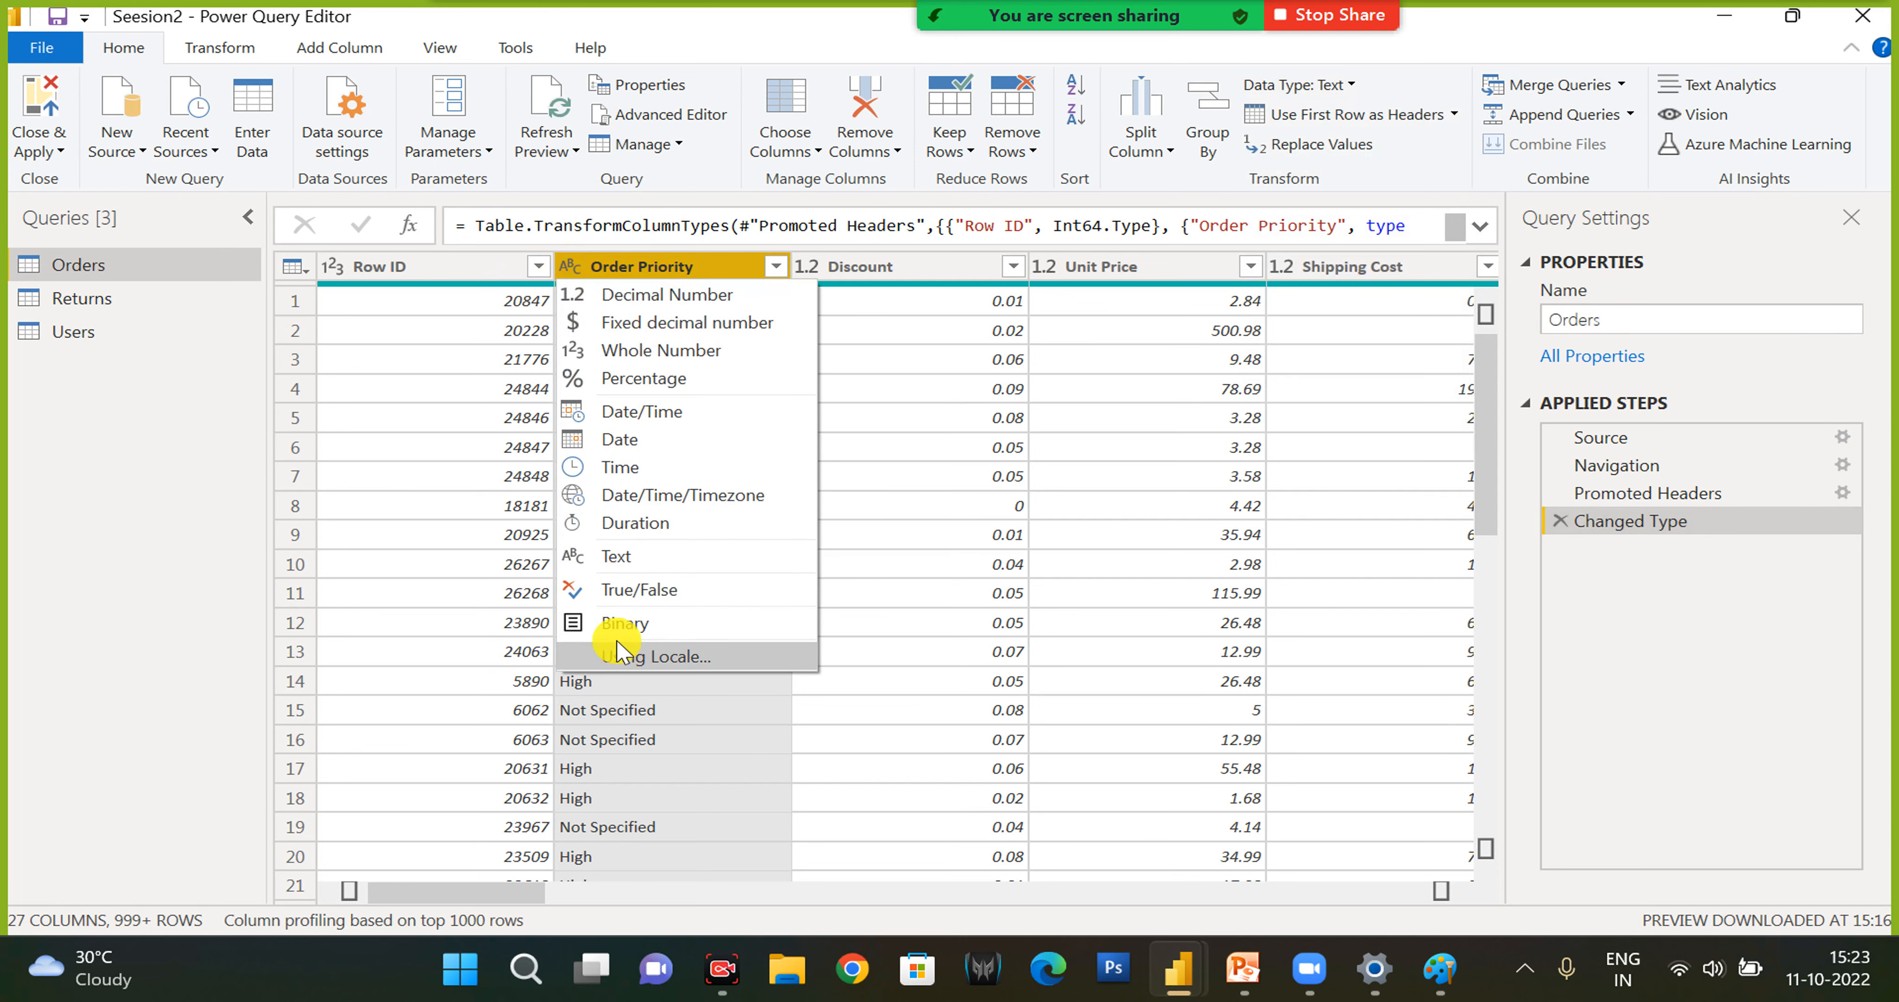
{"action": "left_click", "coordinate": [1345, 87]}
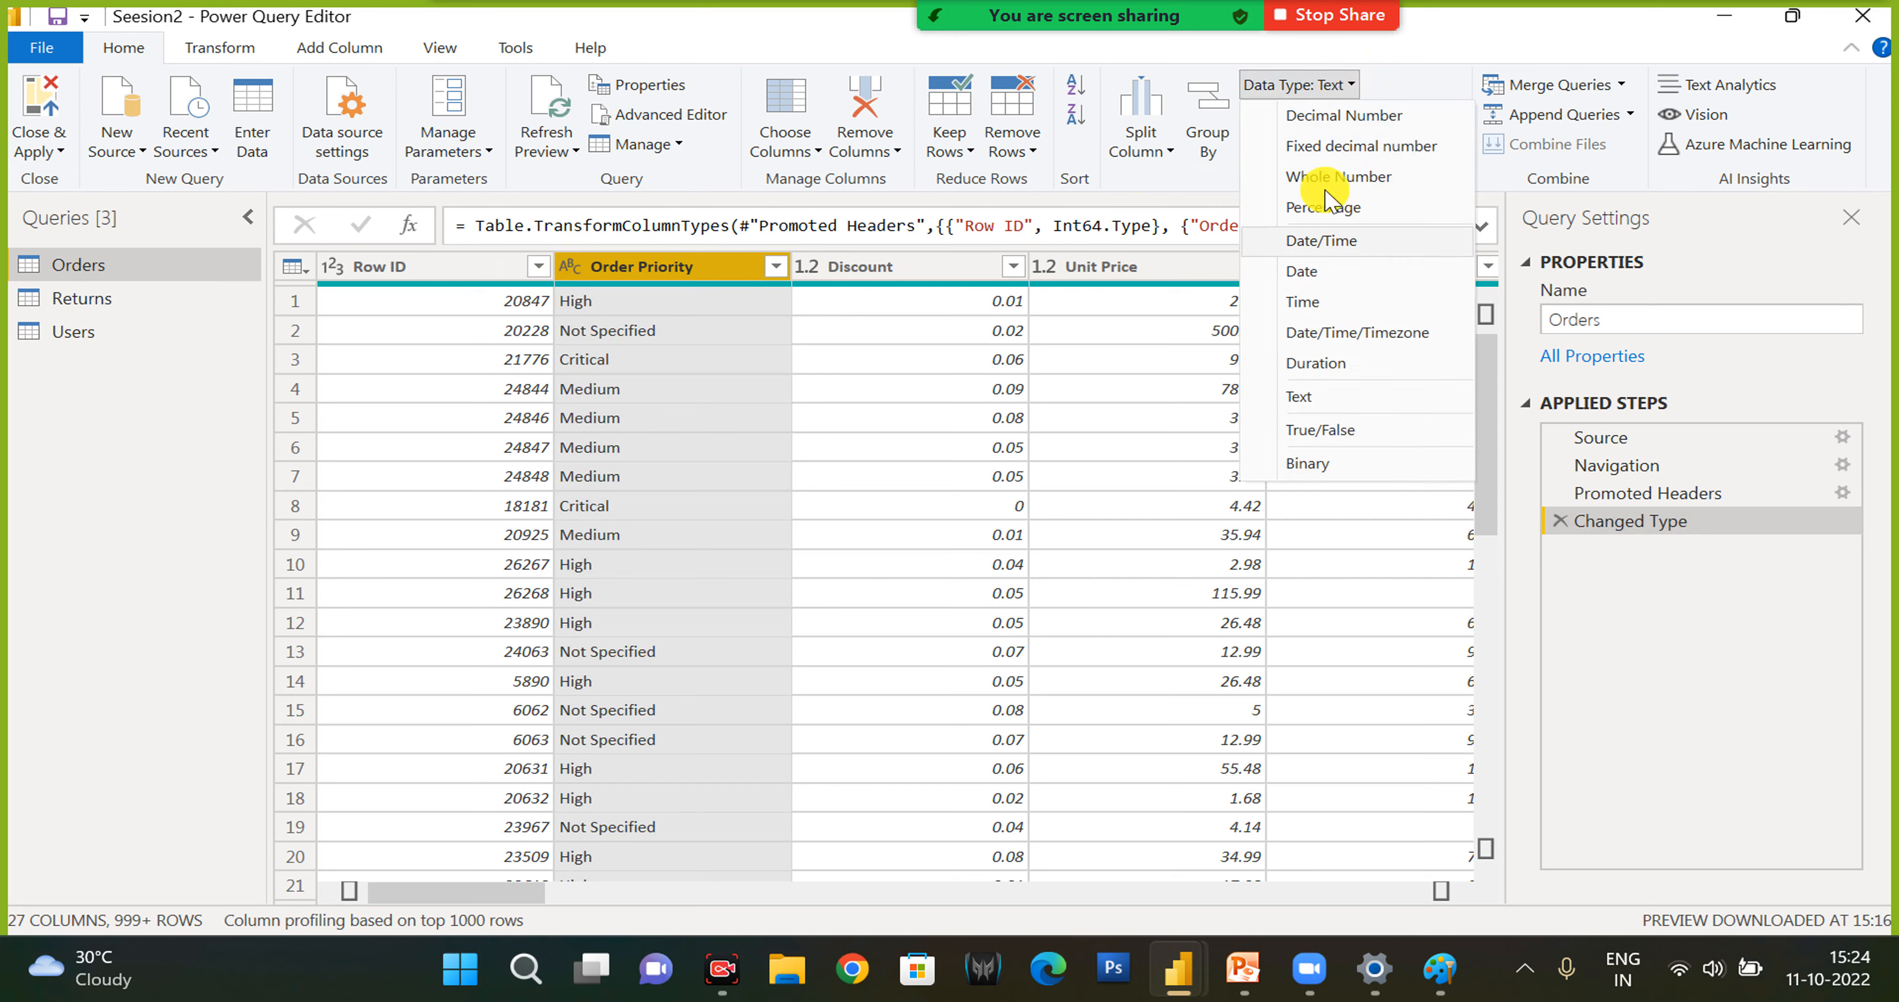
{"action": "left_click", "coordinate": [702, 611]}
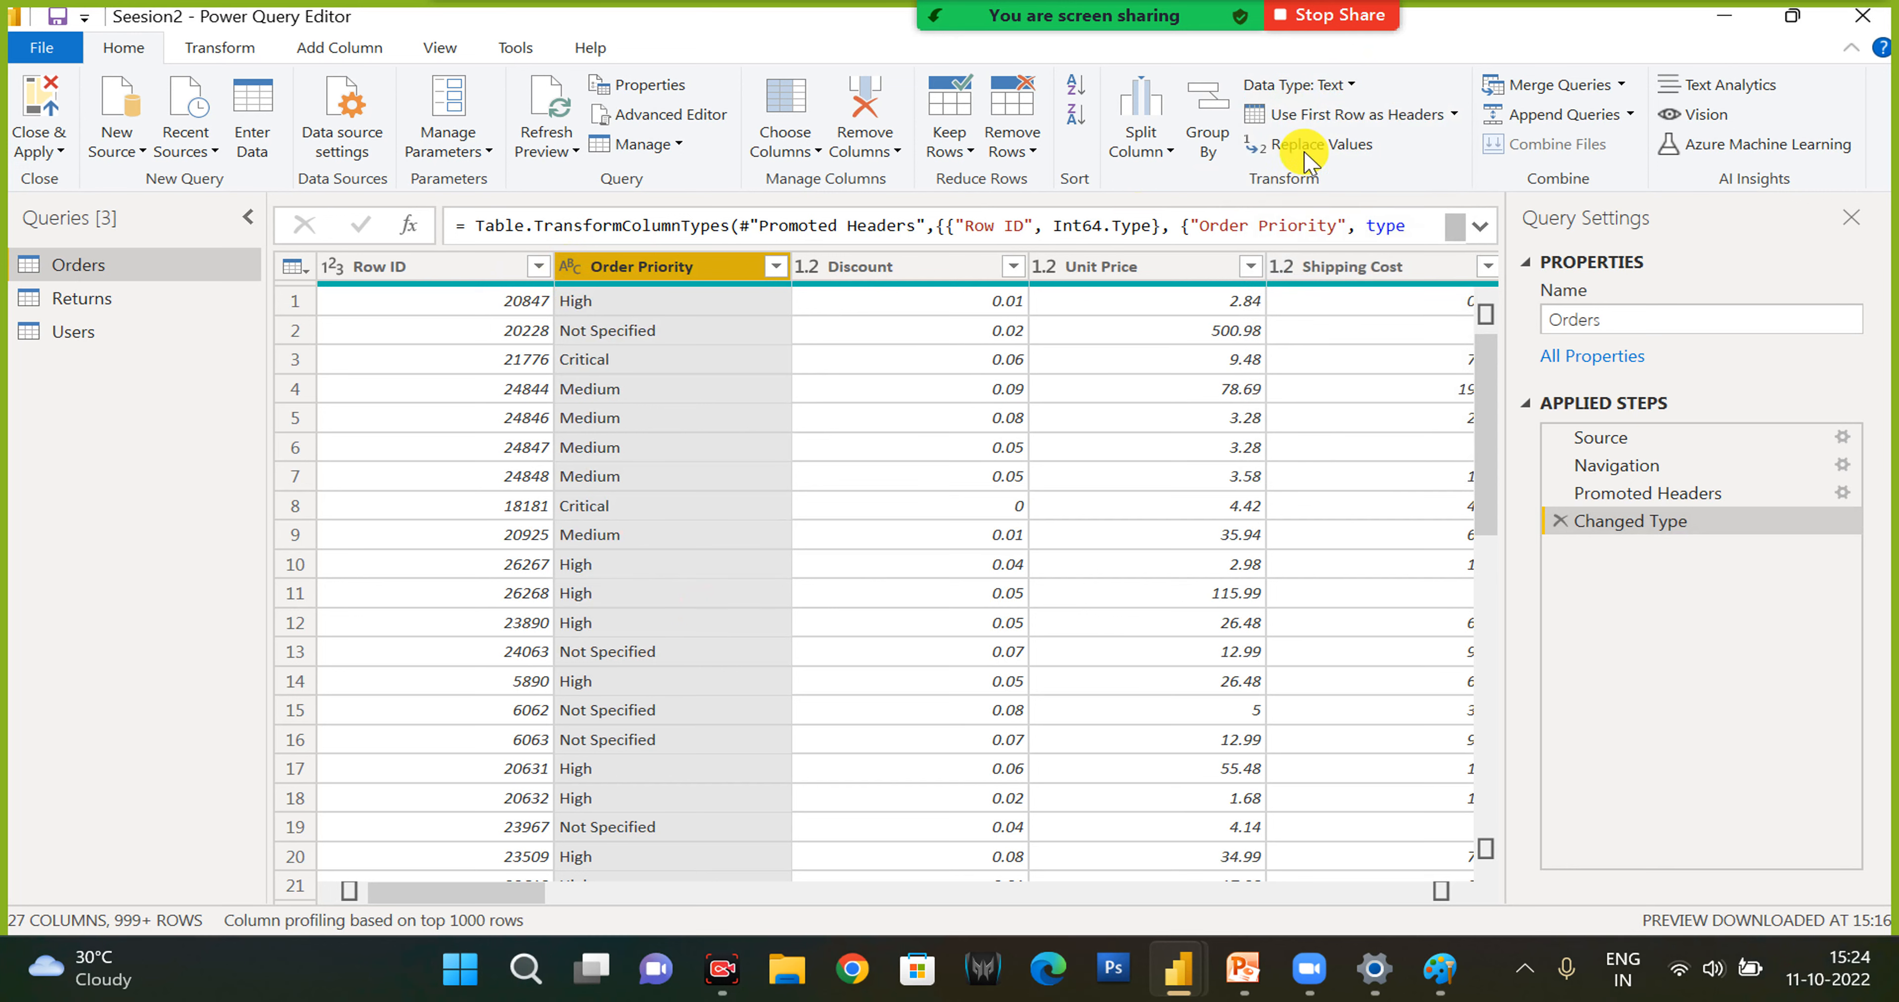
- Promote the first row of Orders to headers and delete the added header and type-change steps, doing this twice
{"action": "left_click", "coordinate": [1385, 118]}
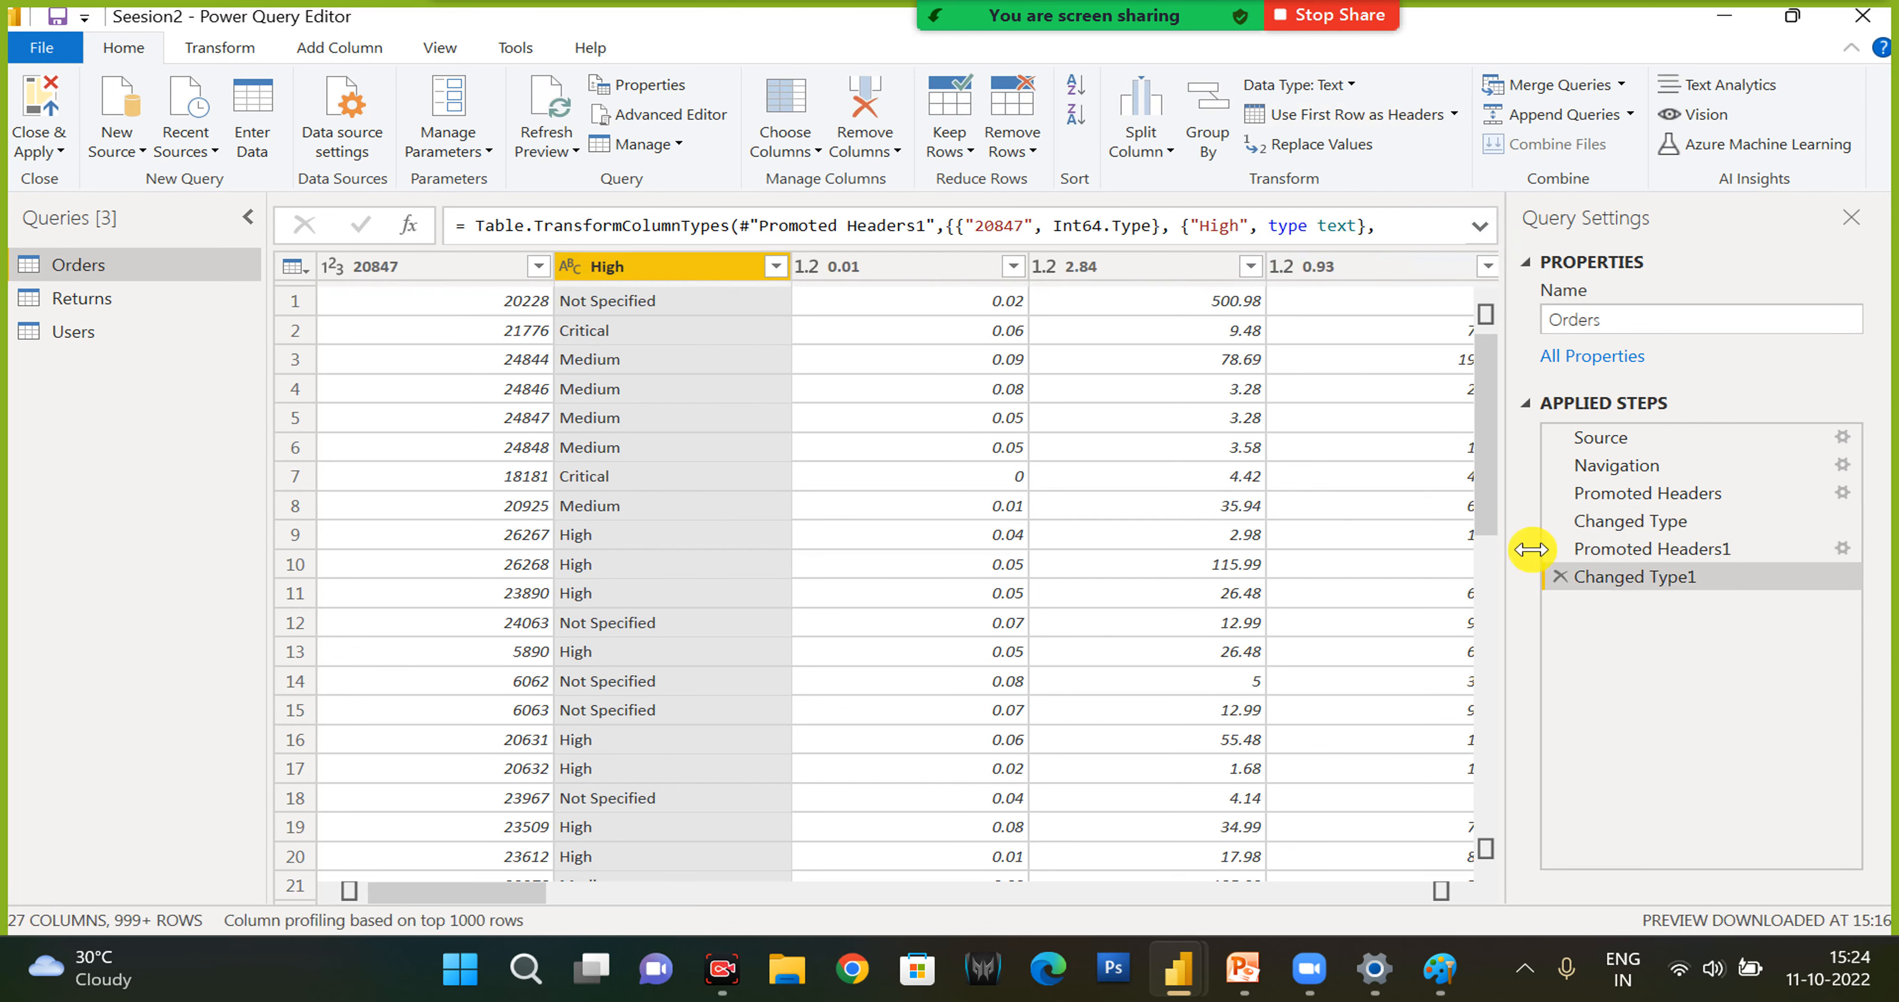
{"action": "left_click", "coordinate": [1561, 577]}
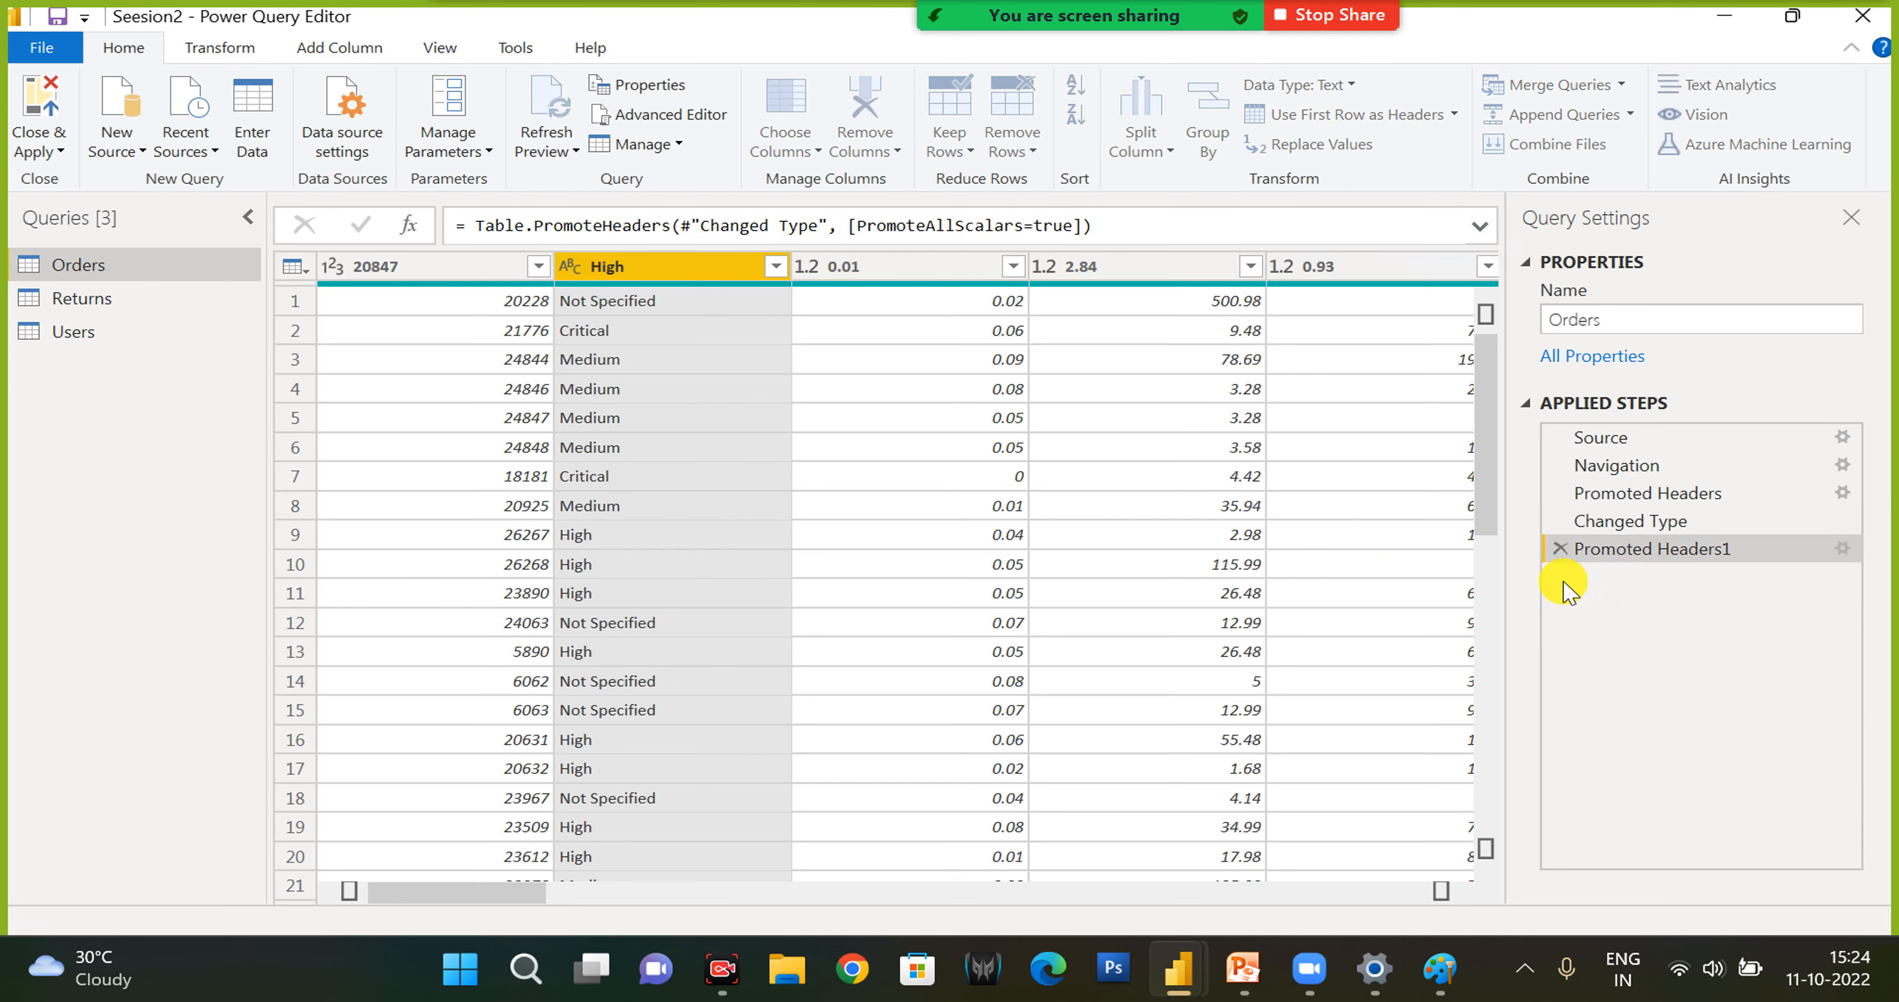
{"action": "left_click", "coordinate": [1559, 549]}
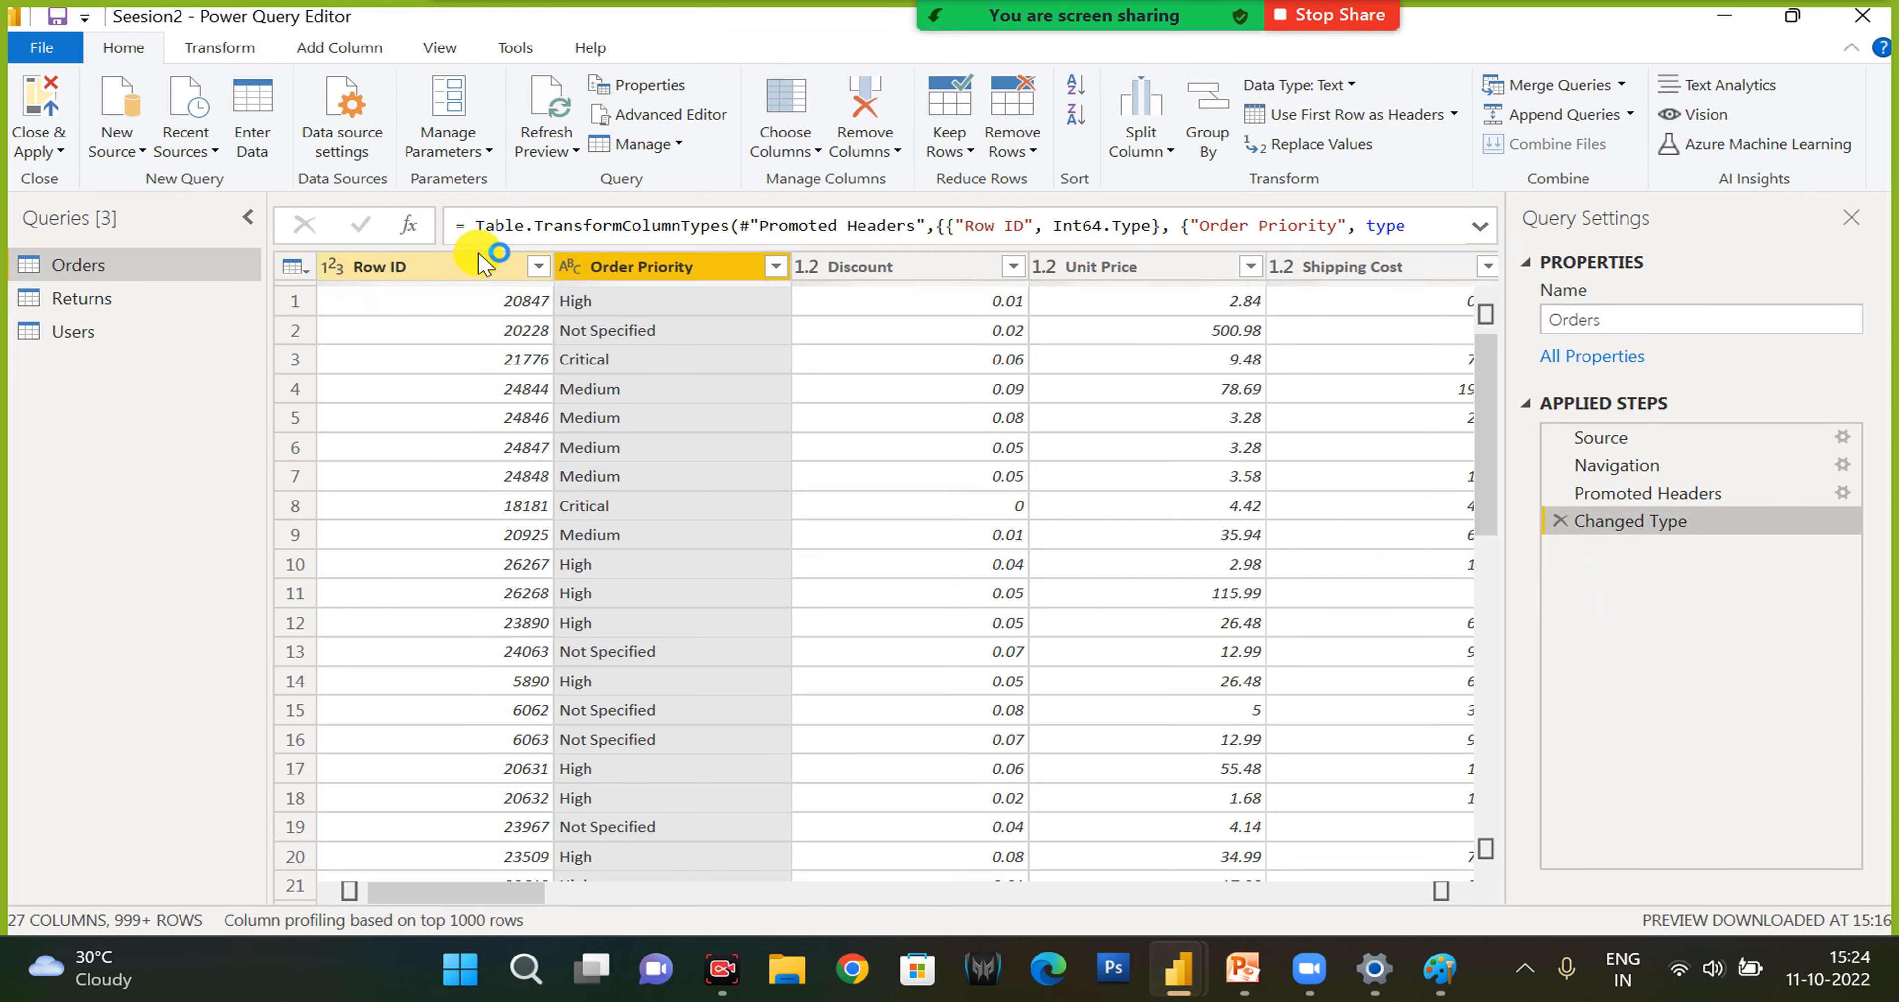
{"action": "left_click", "coordinate": [365, 269]}
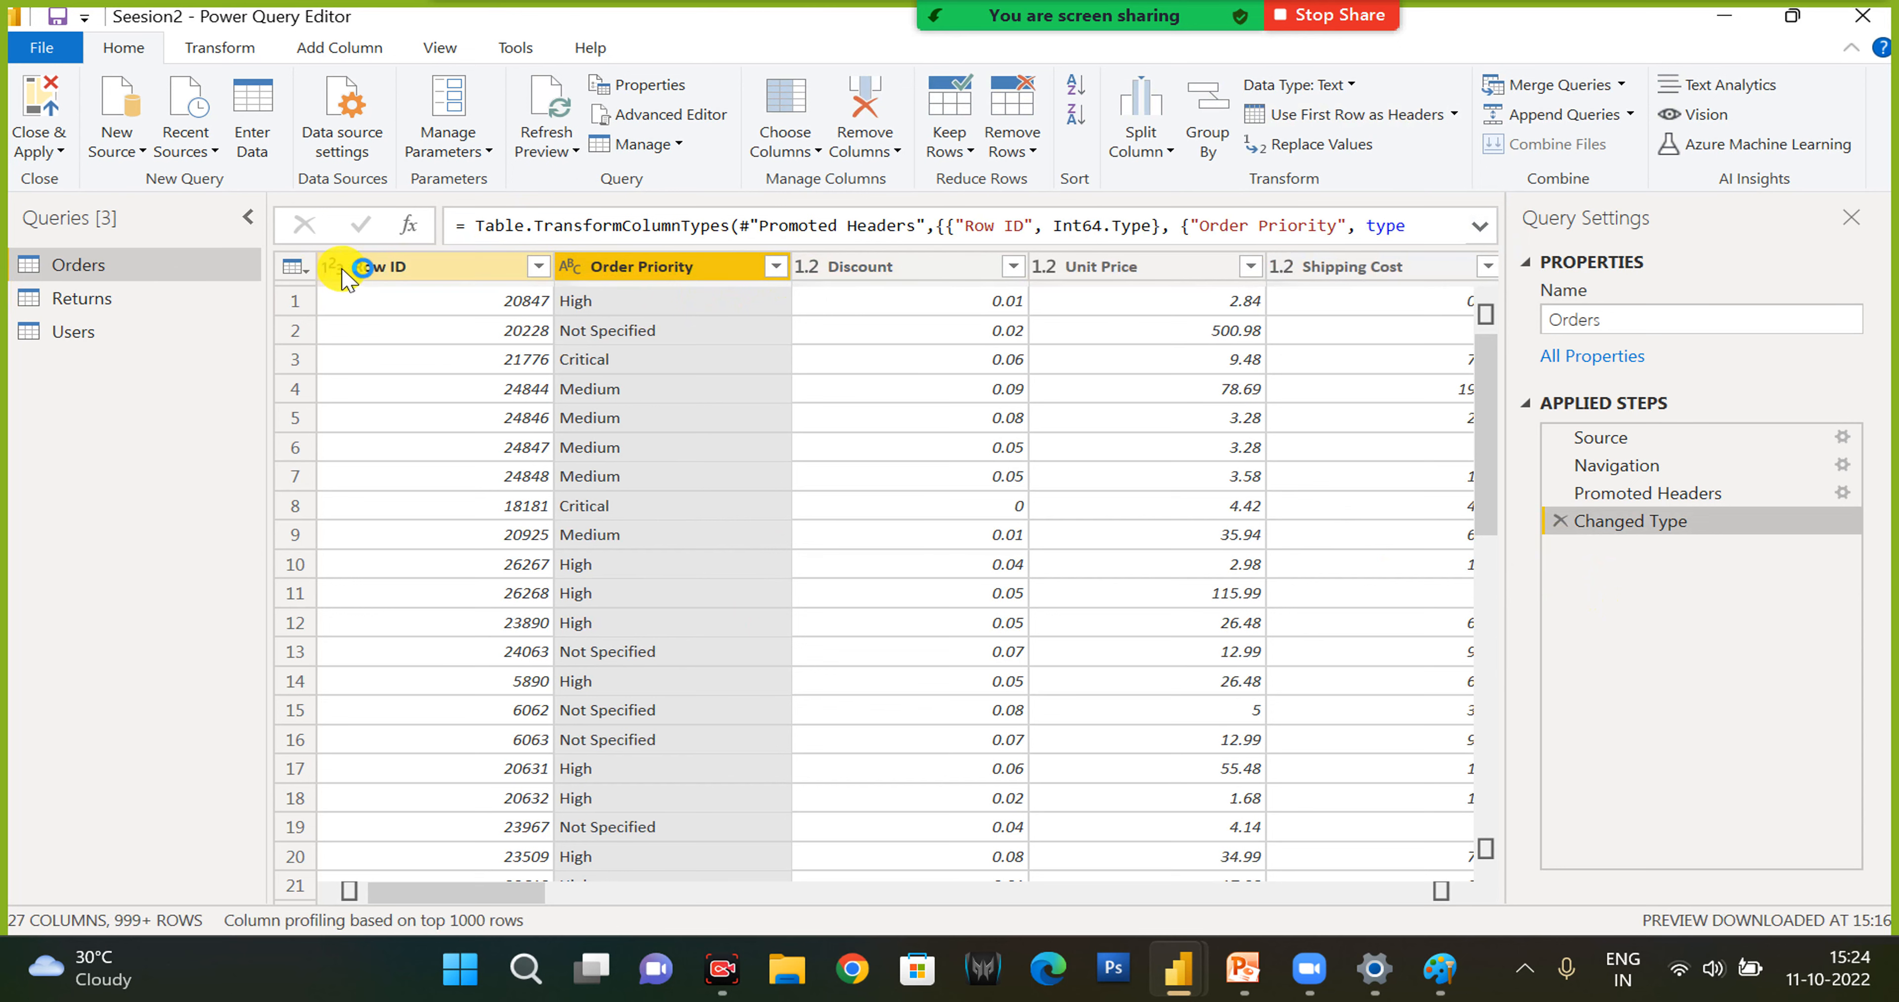
{"action": "left_click", "coordinate": [1370, 117]}
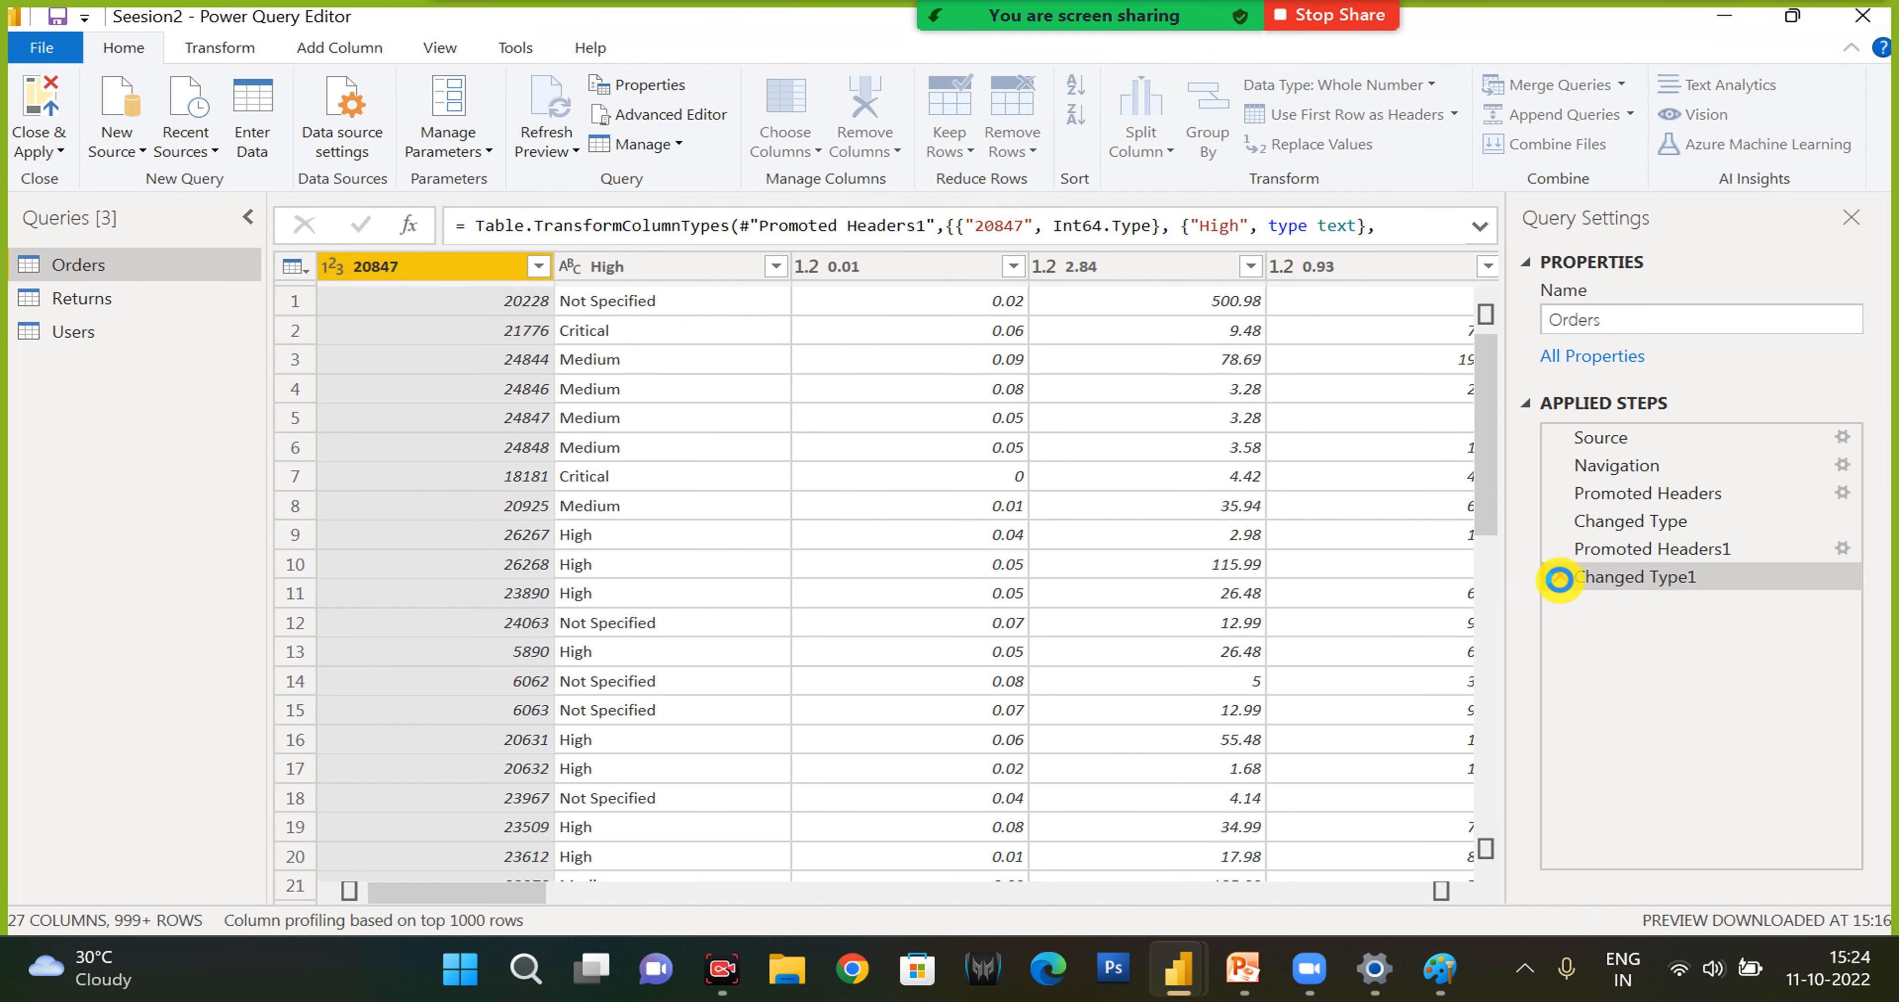
{"action": "left_click", "coordinate": [1558, 579]}
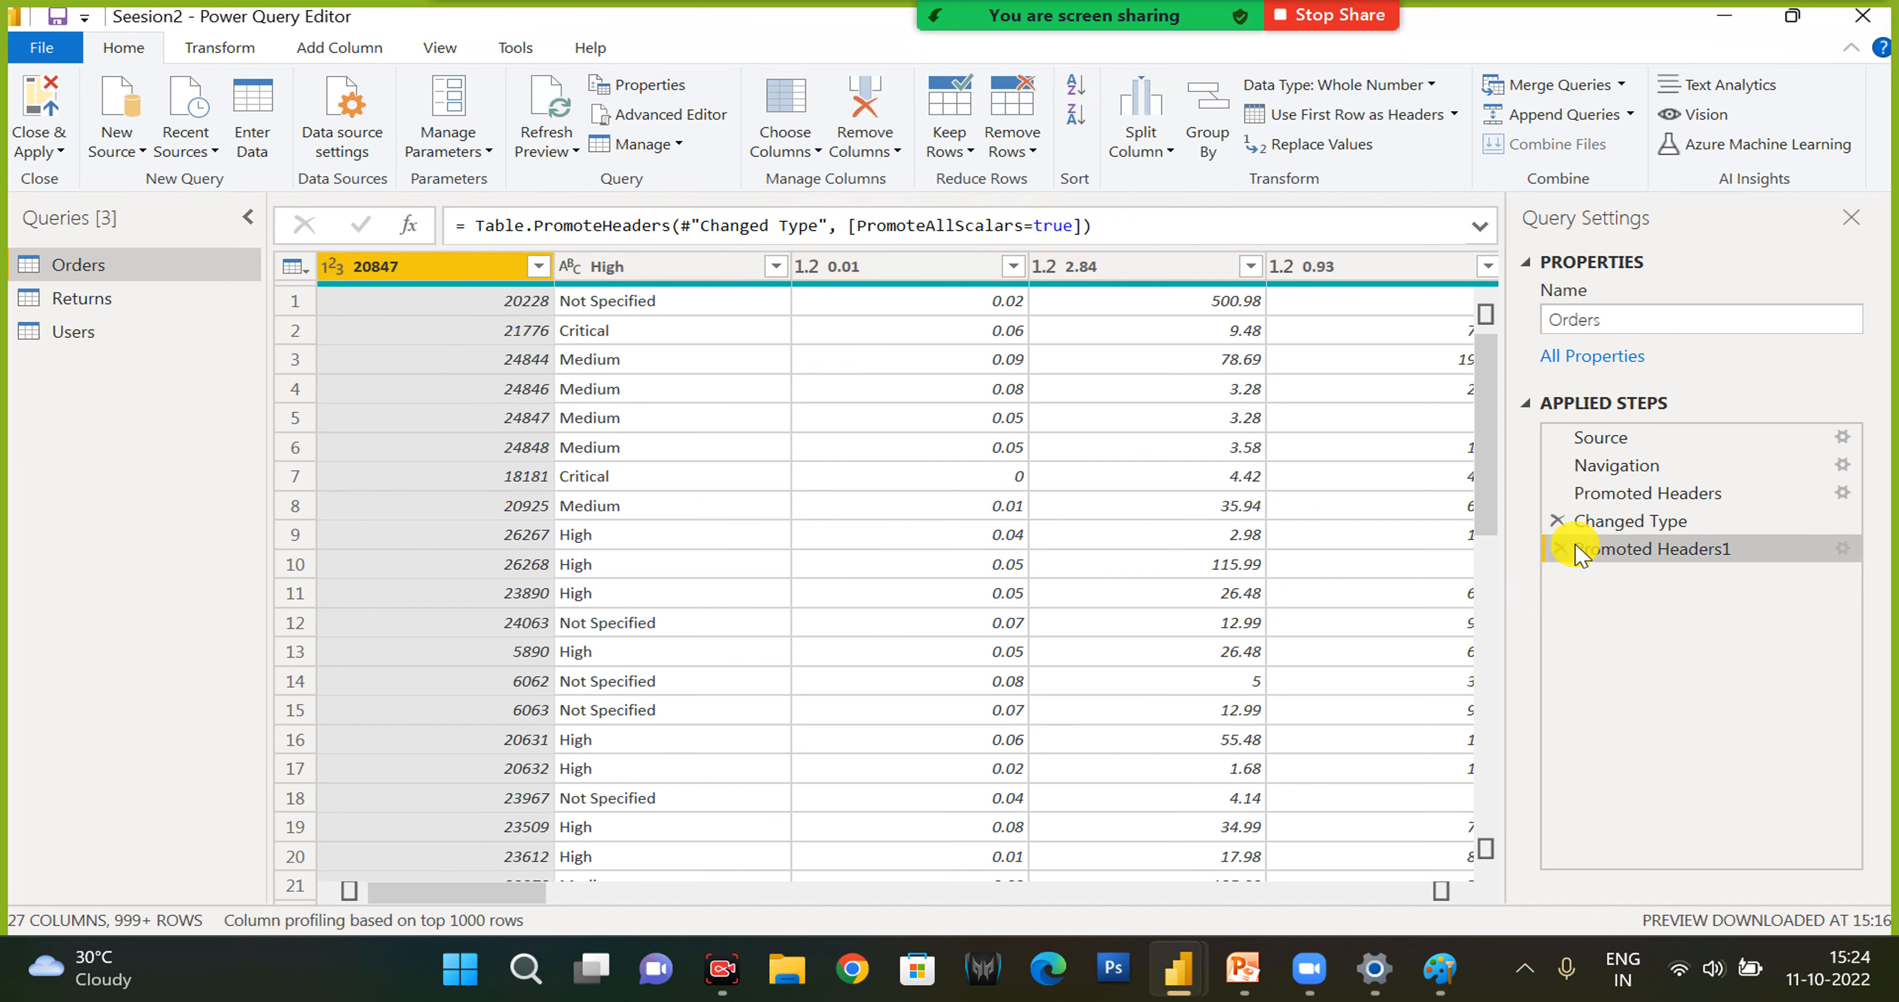
{"action": "left_click", "coordinate": [1558, 550]}
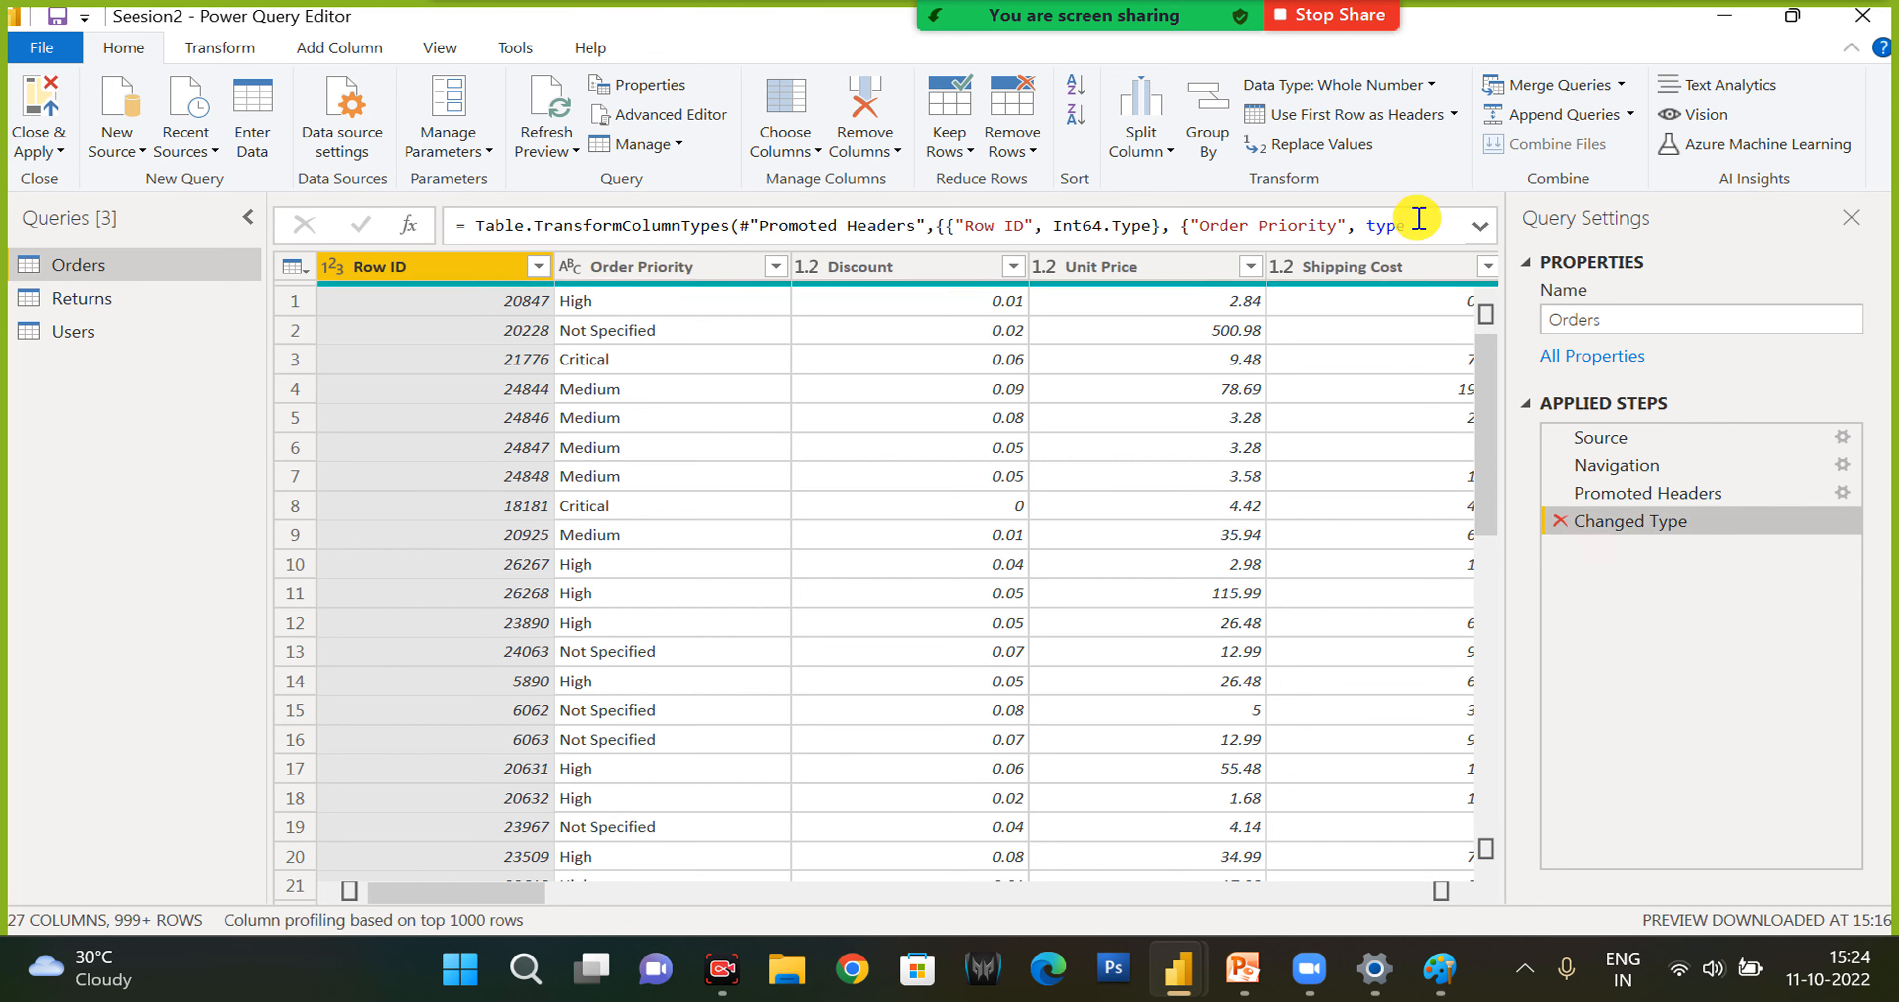
- Replace the value 0.01 with 4 in the Row ID column, and delete the Replaced Value step
{"action": "left_click", "coordinate": [1319, 144]}
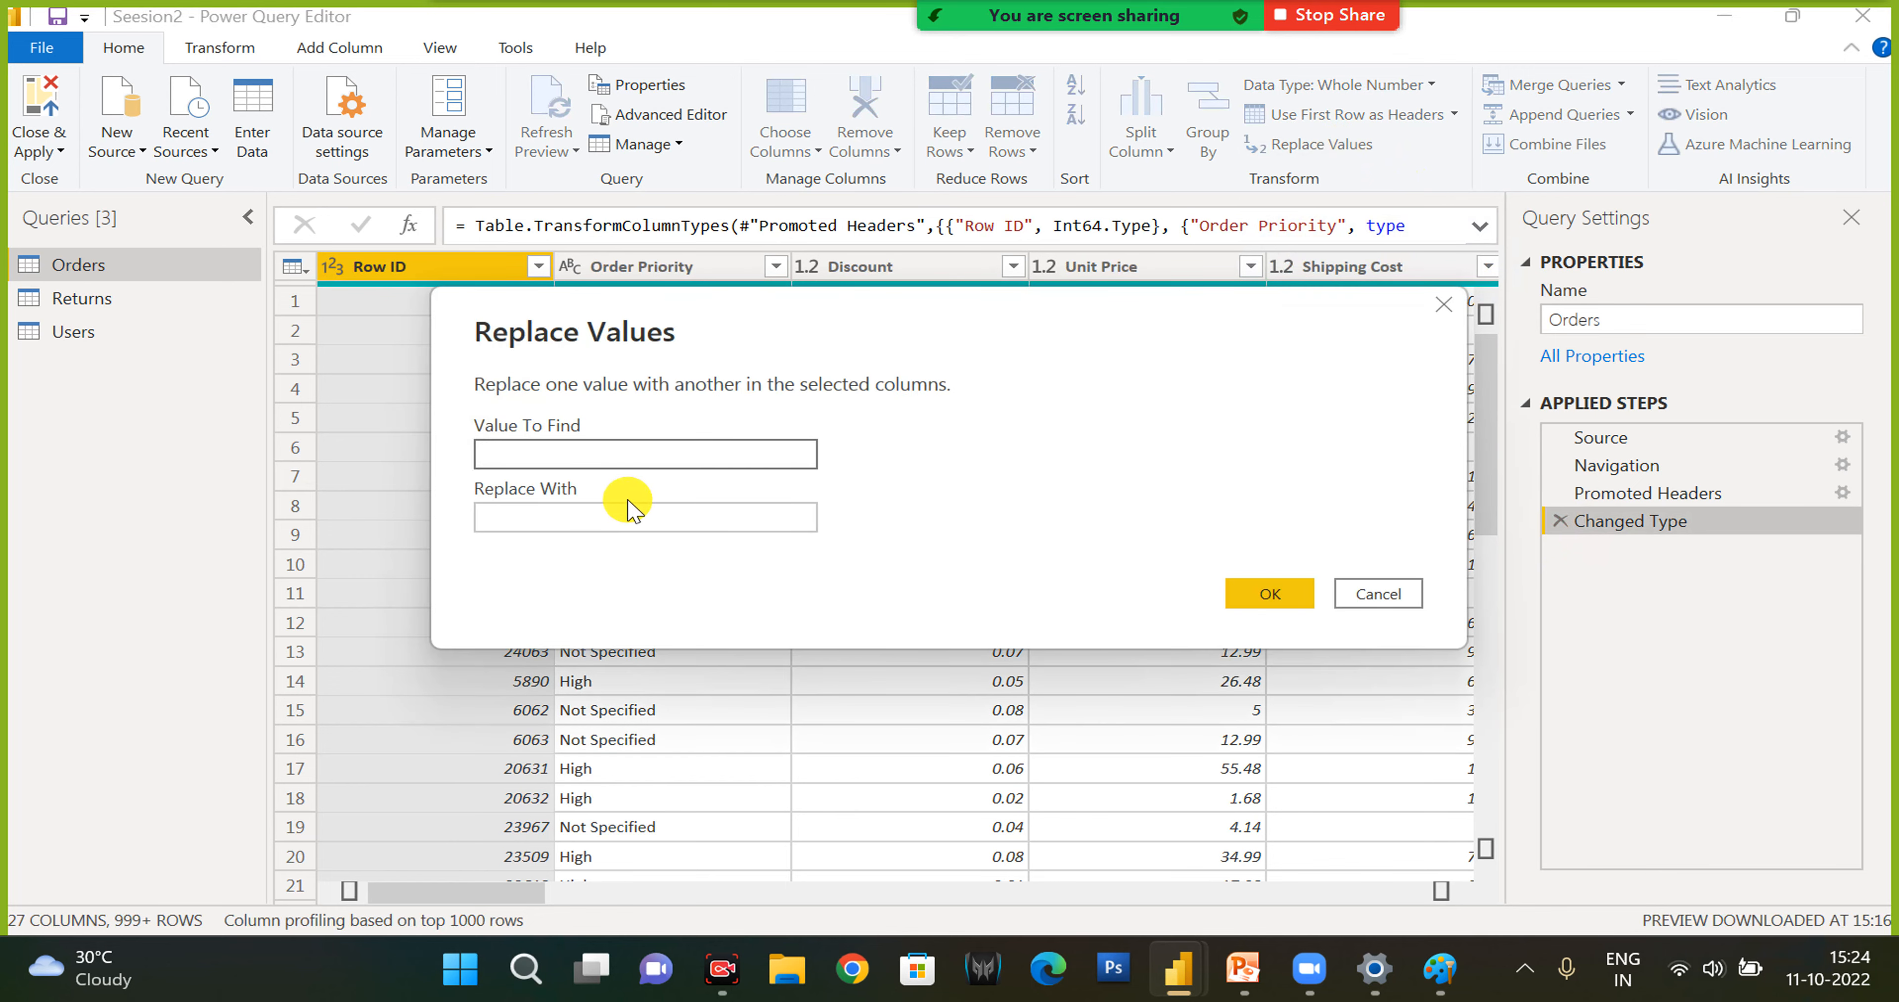
{"action": "left_click_drag", "start_coordinate": [712, 347], "coordinate": [673, 563]}
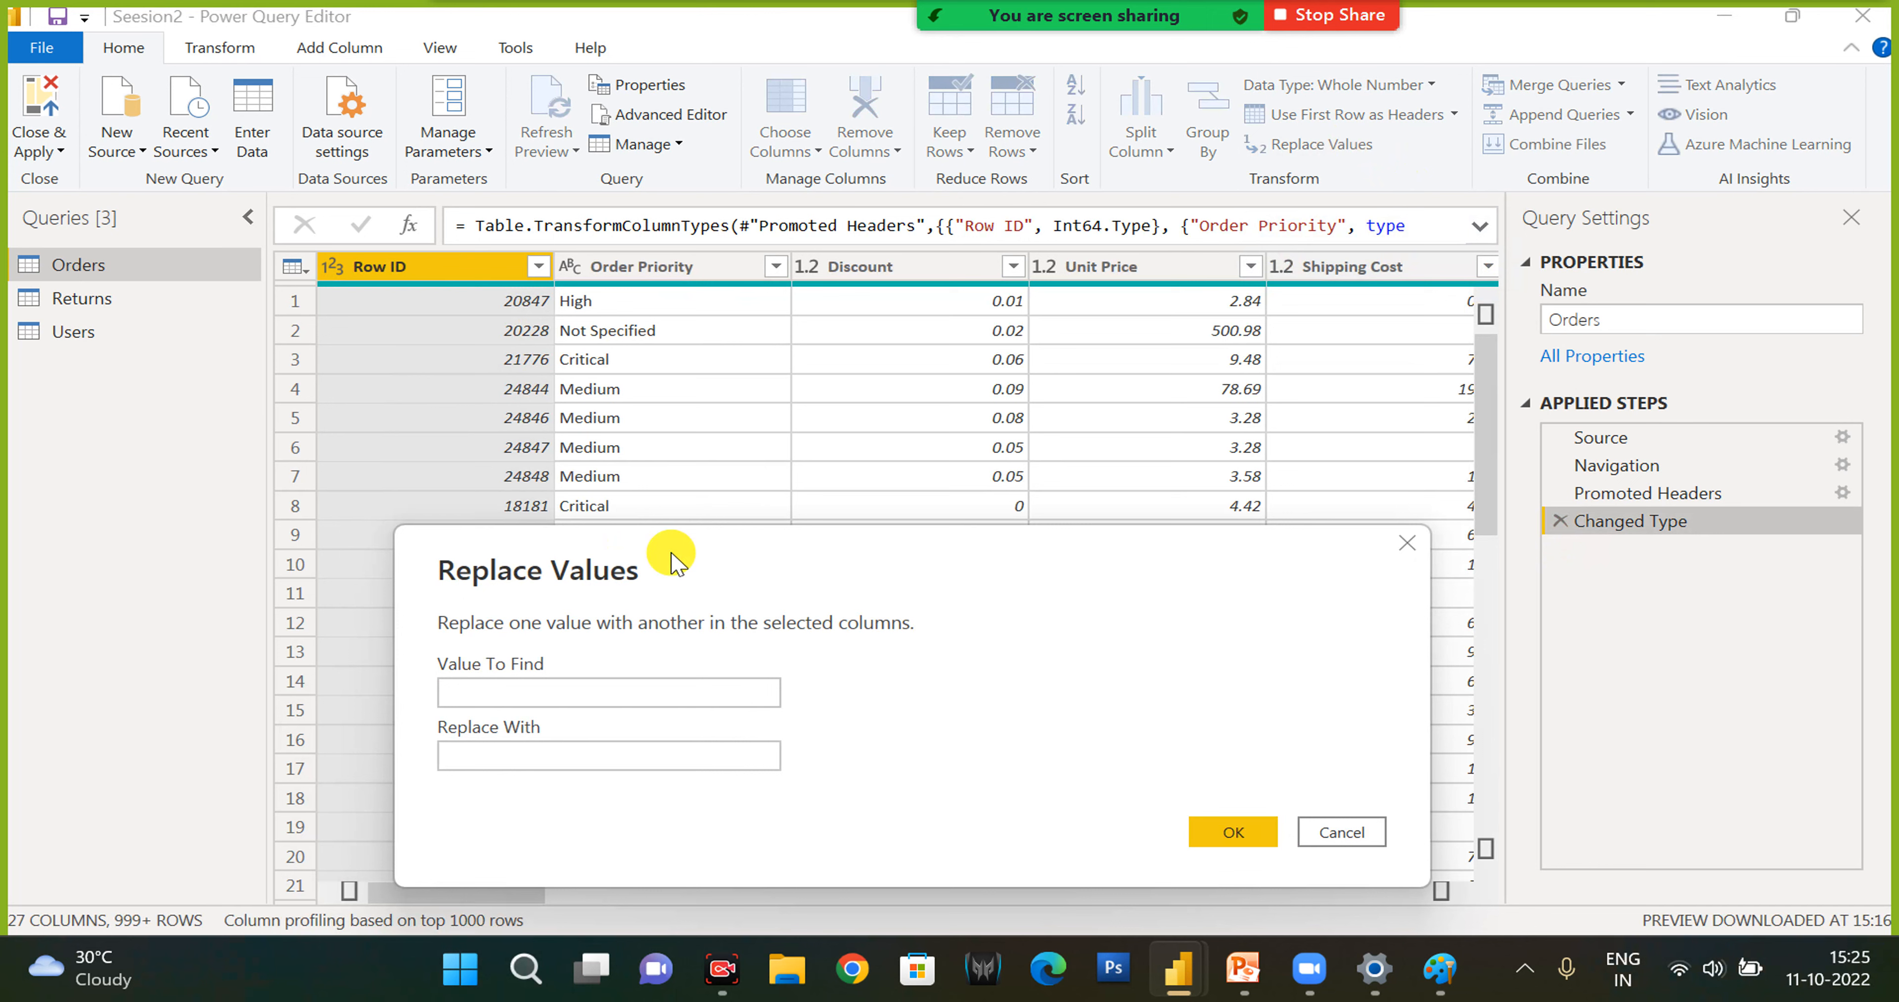
{"action": "left_click", "coordinate": [509, 693]}
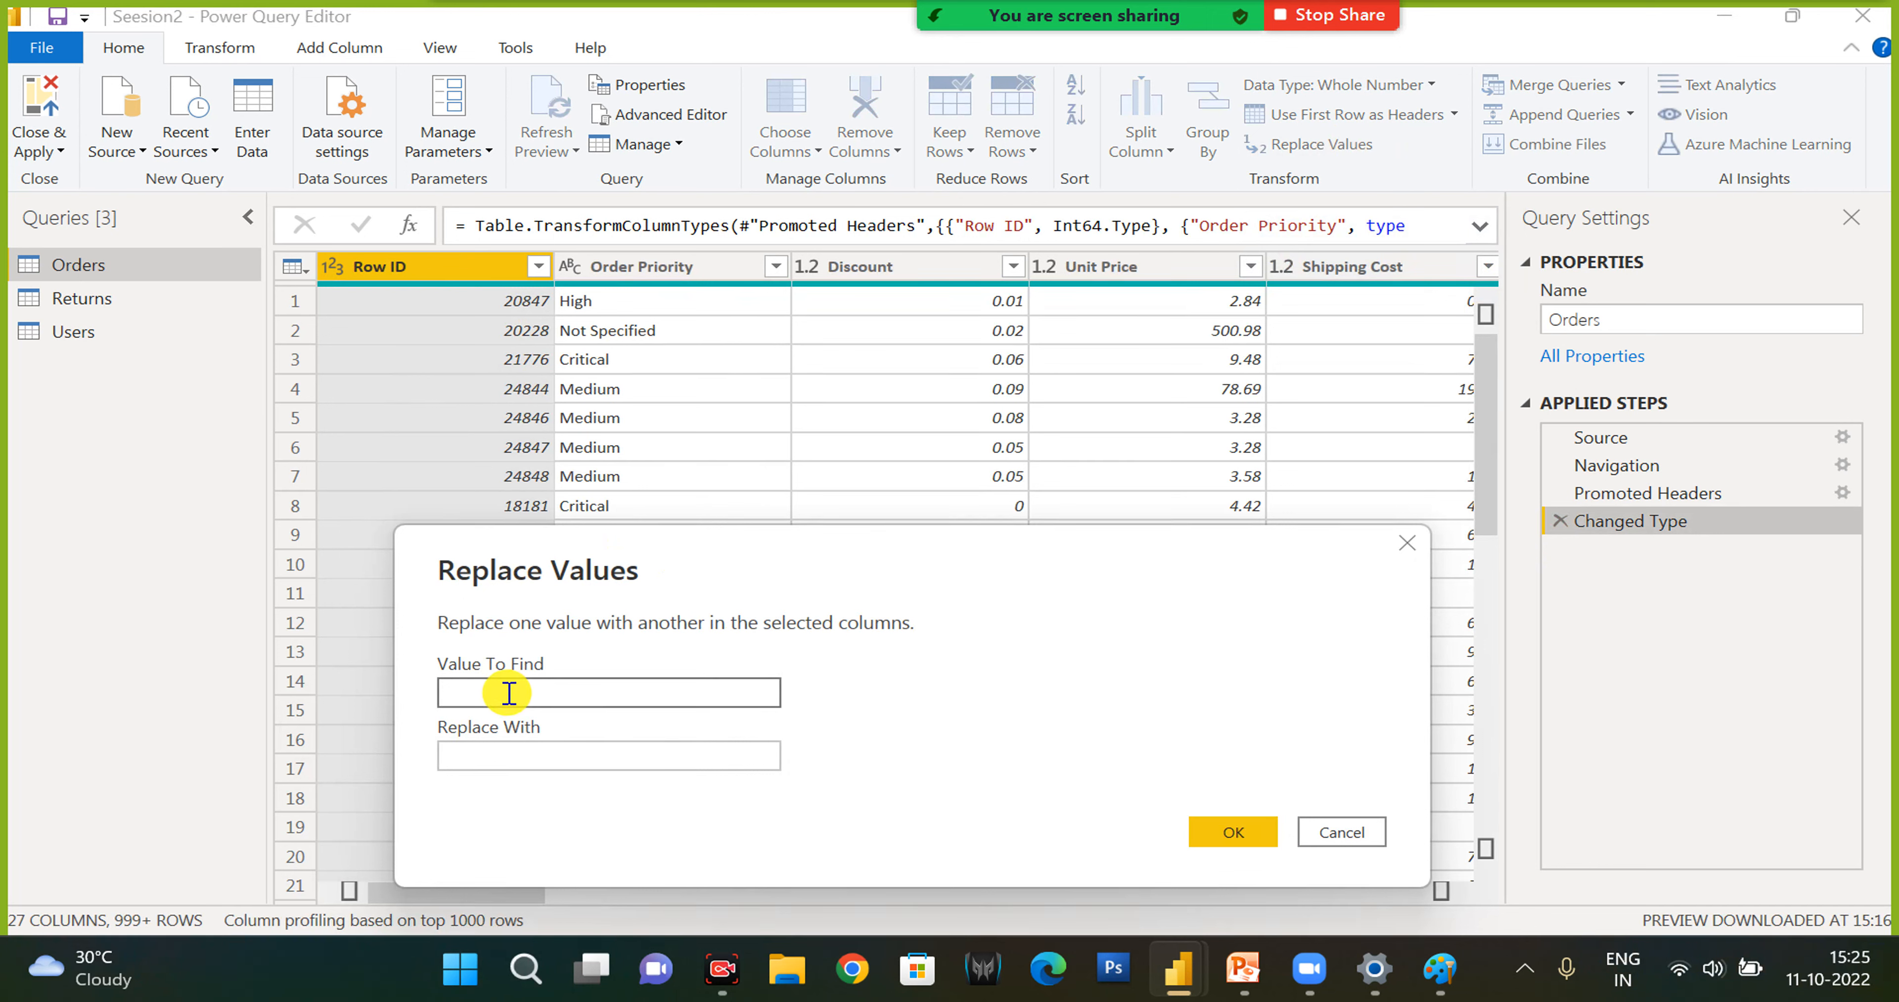
{"action": "key", "text": "Tab"}
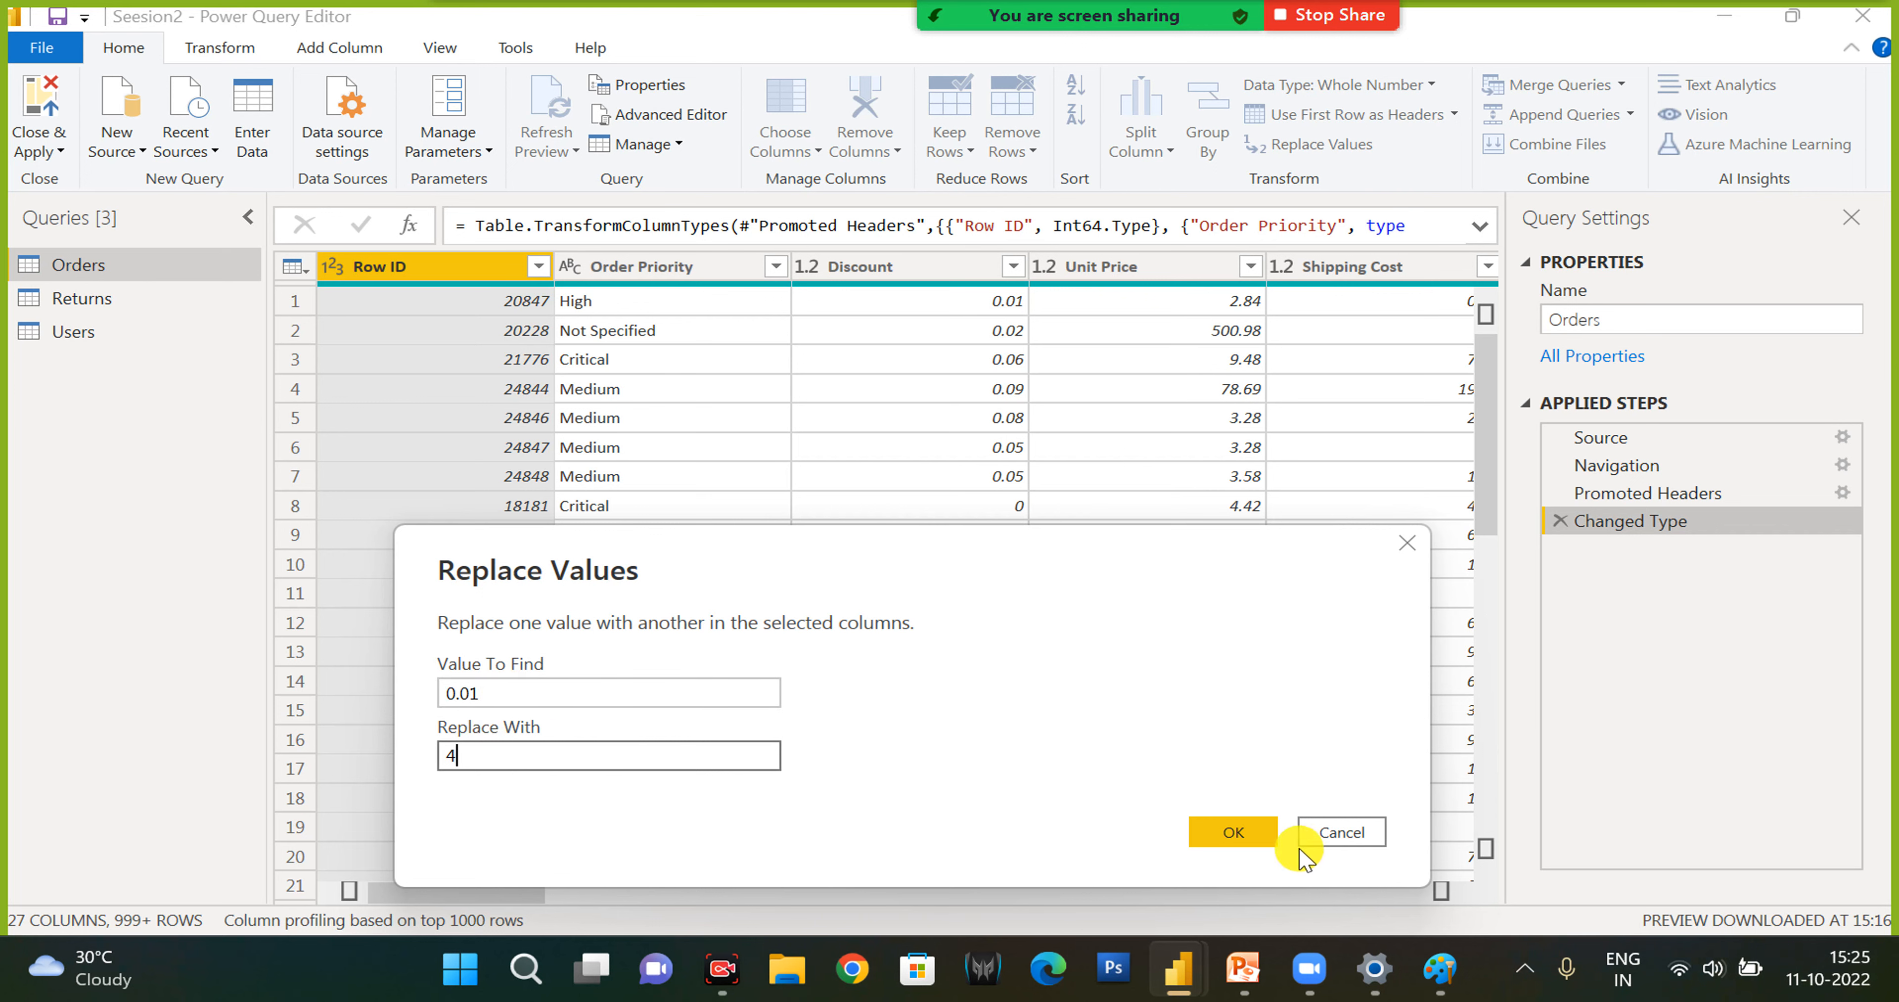
{"action": "left_click", "coordinate": [1245, 847]}
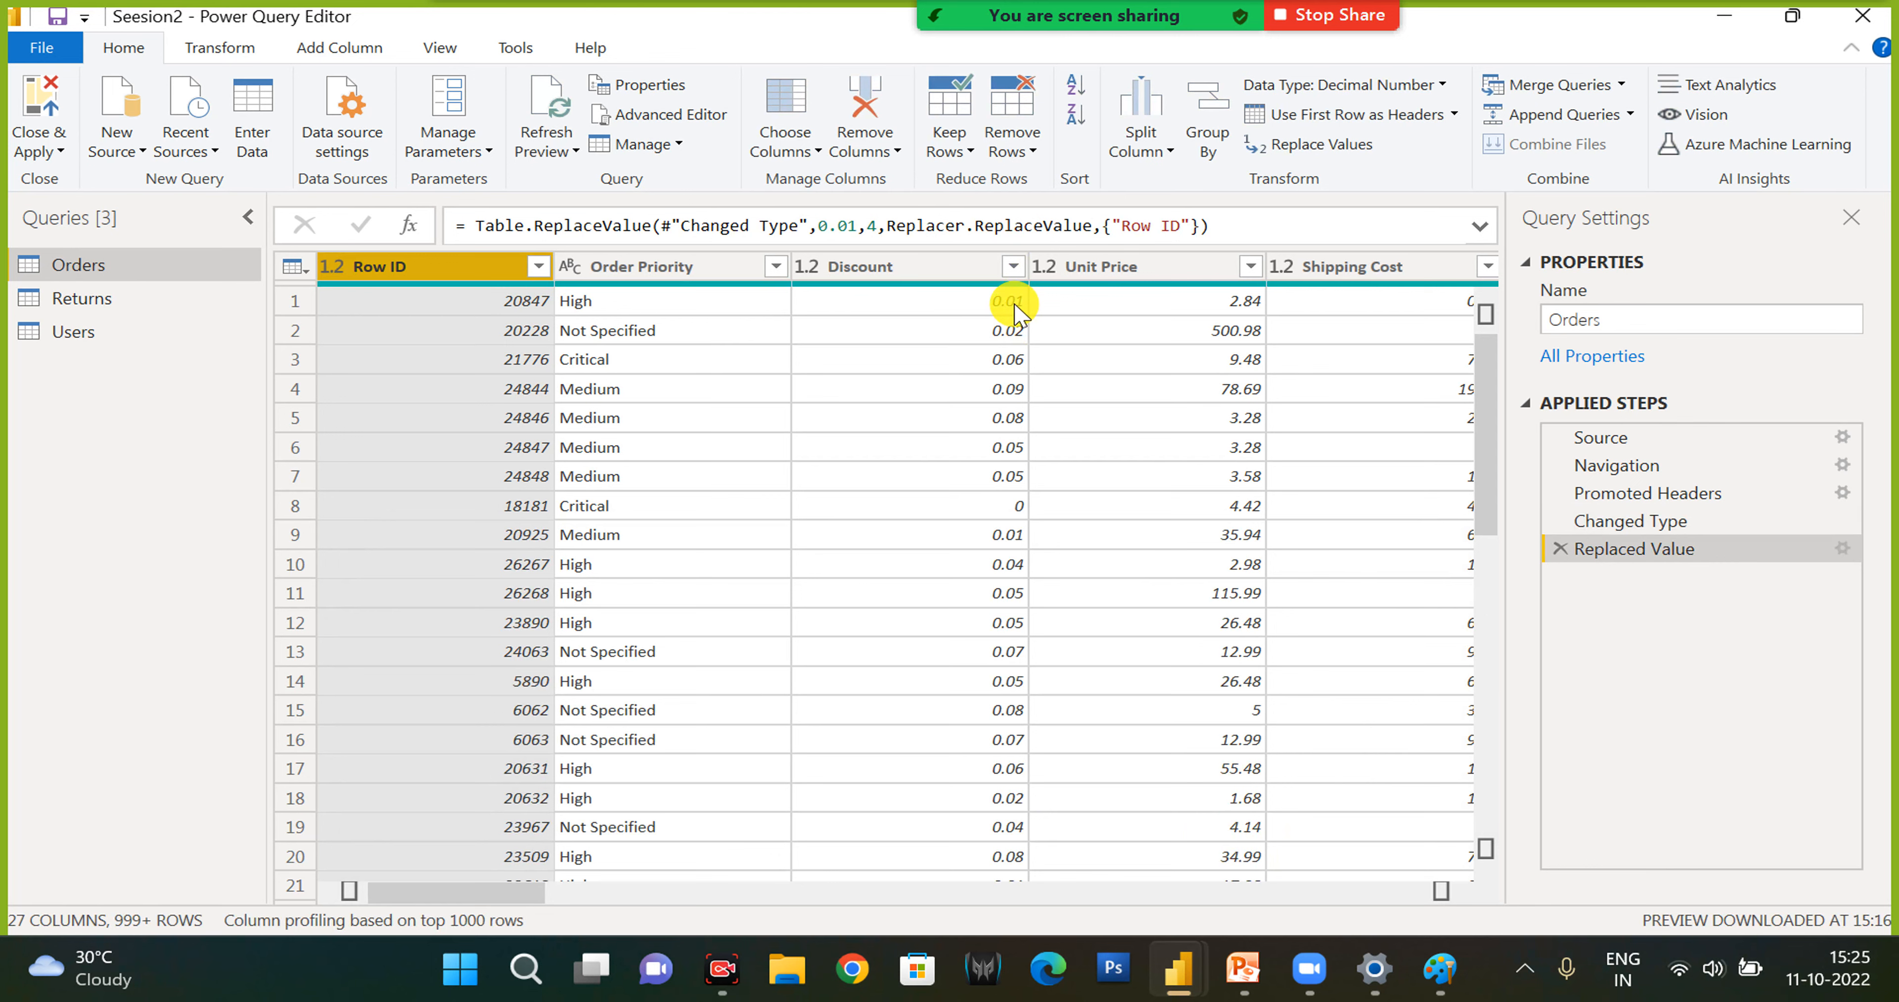
{"action": "left_click", "coordinate": [877, 269]}
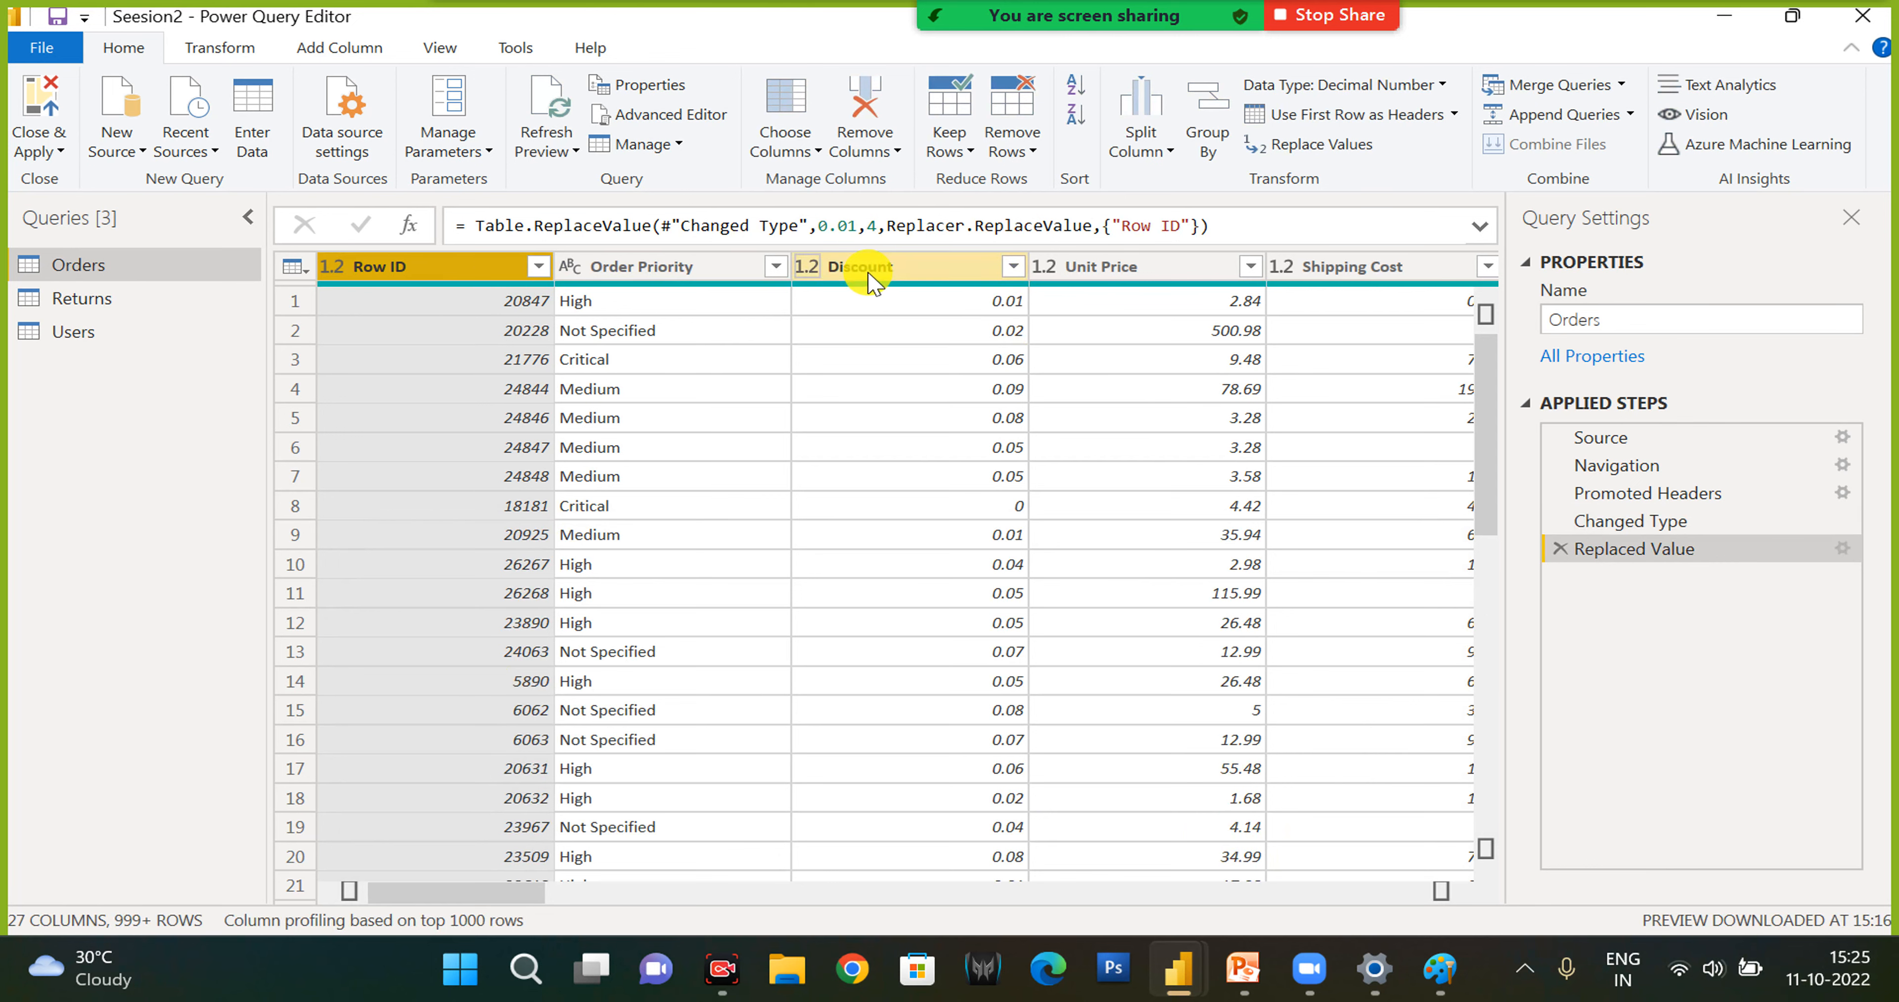
{"action": "left_click", "coordinate": [1561, 549]}
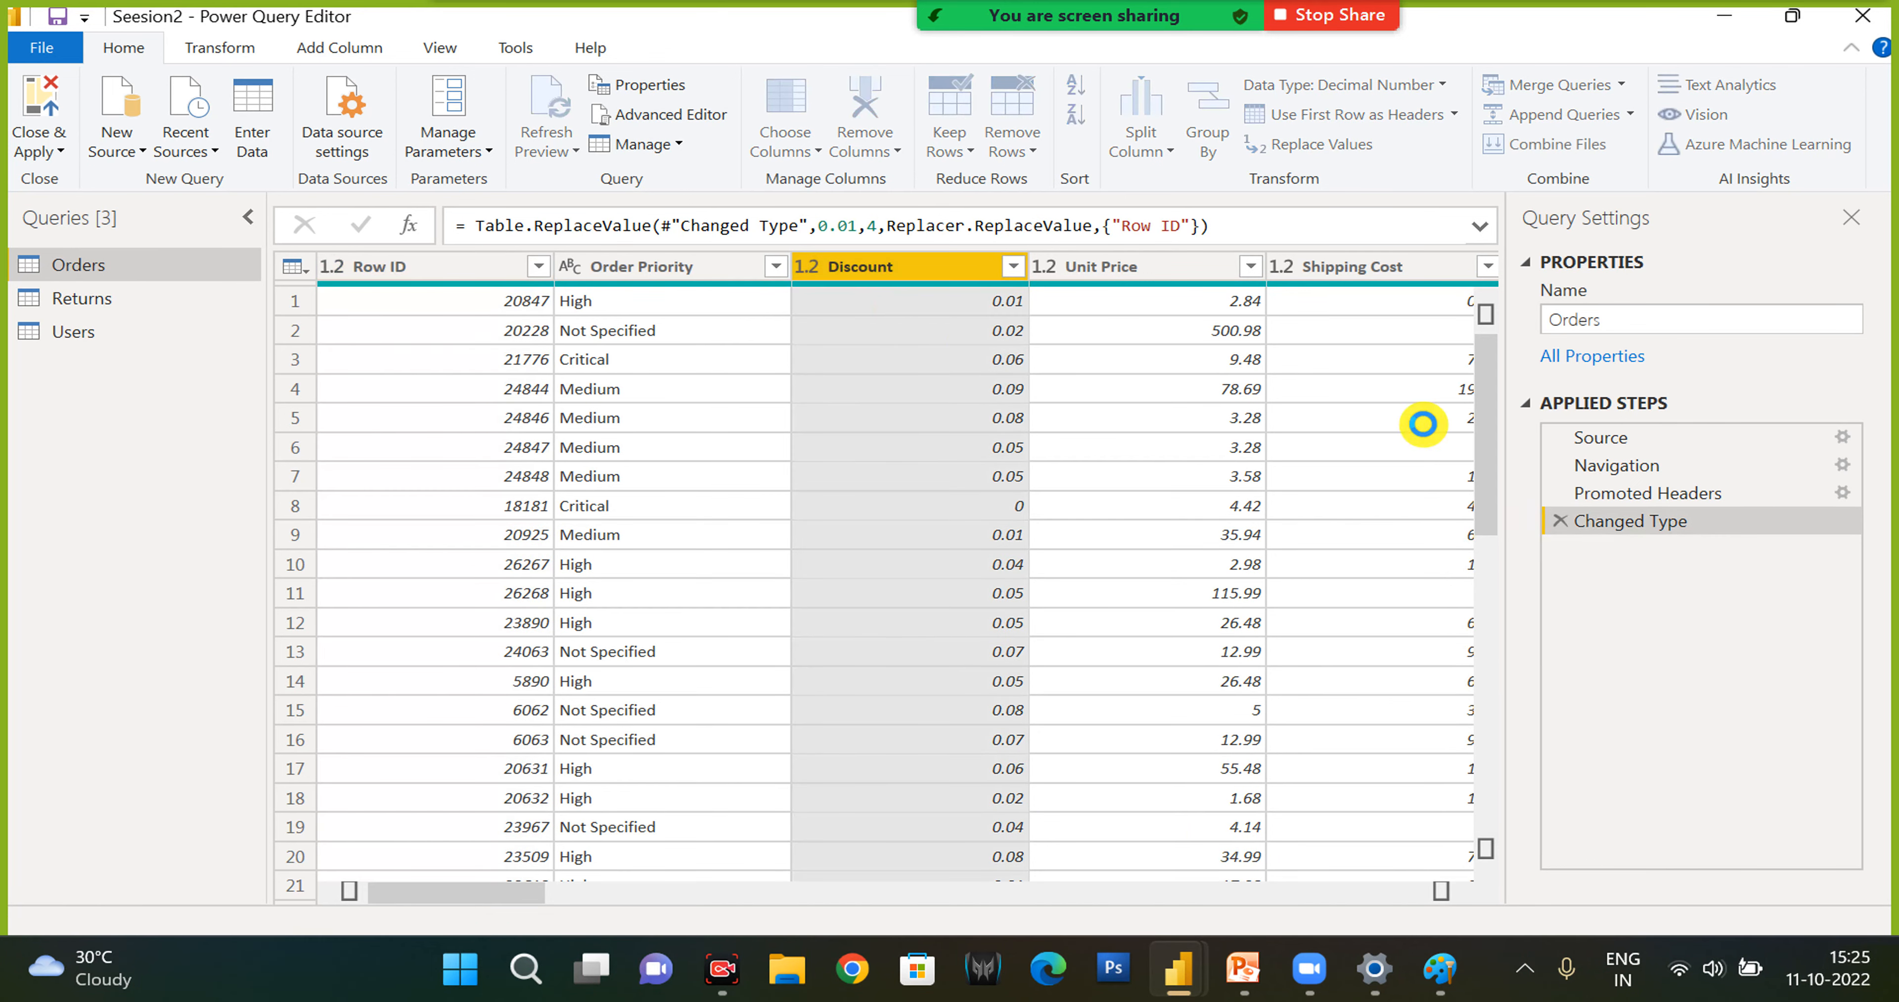
- Replace the value 0 with 4 in the Discount column
{"action": "left_click", "coordinate": [1325, 147]}
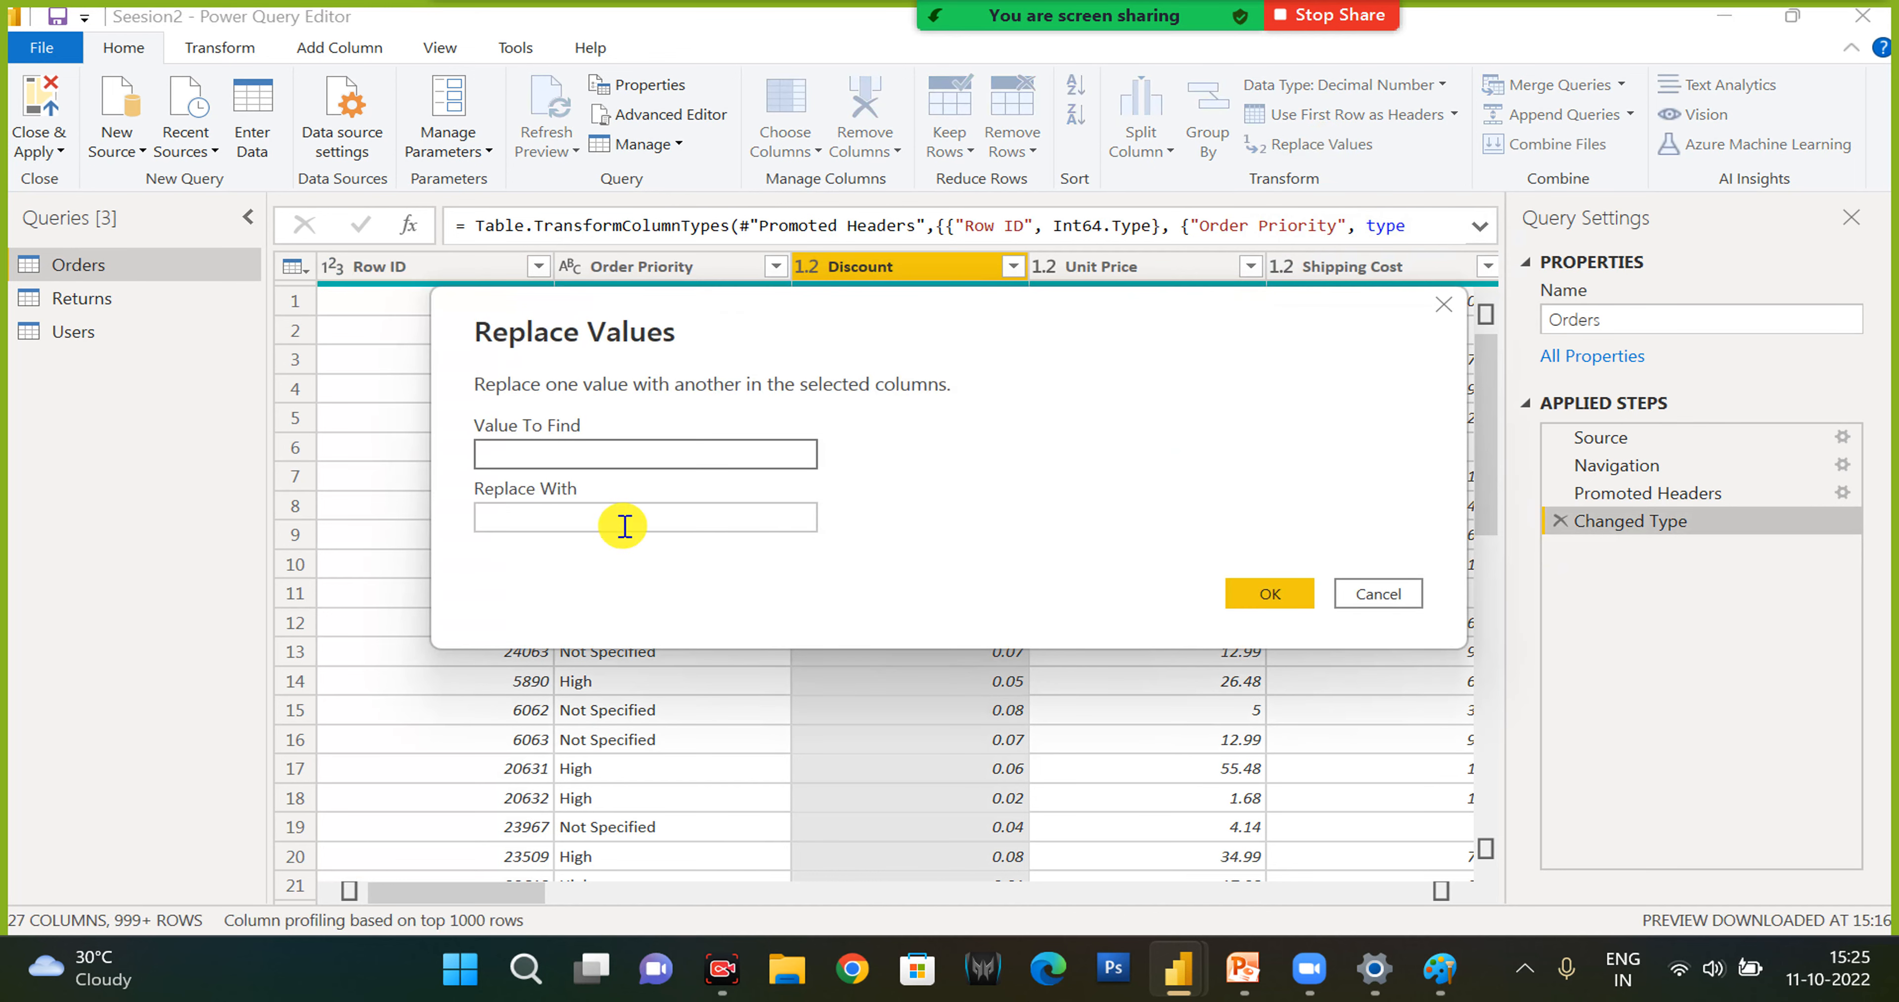
{"action": "left_click", "coordinate": [521, 509]}
{"action": "type", "text": "0"}
{"action": "left_click", "coordinate": [1270, 594]}
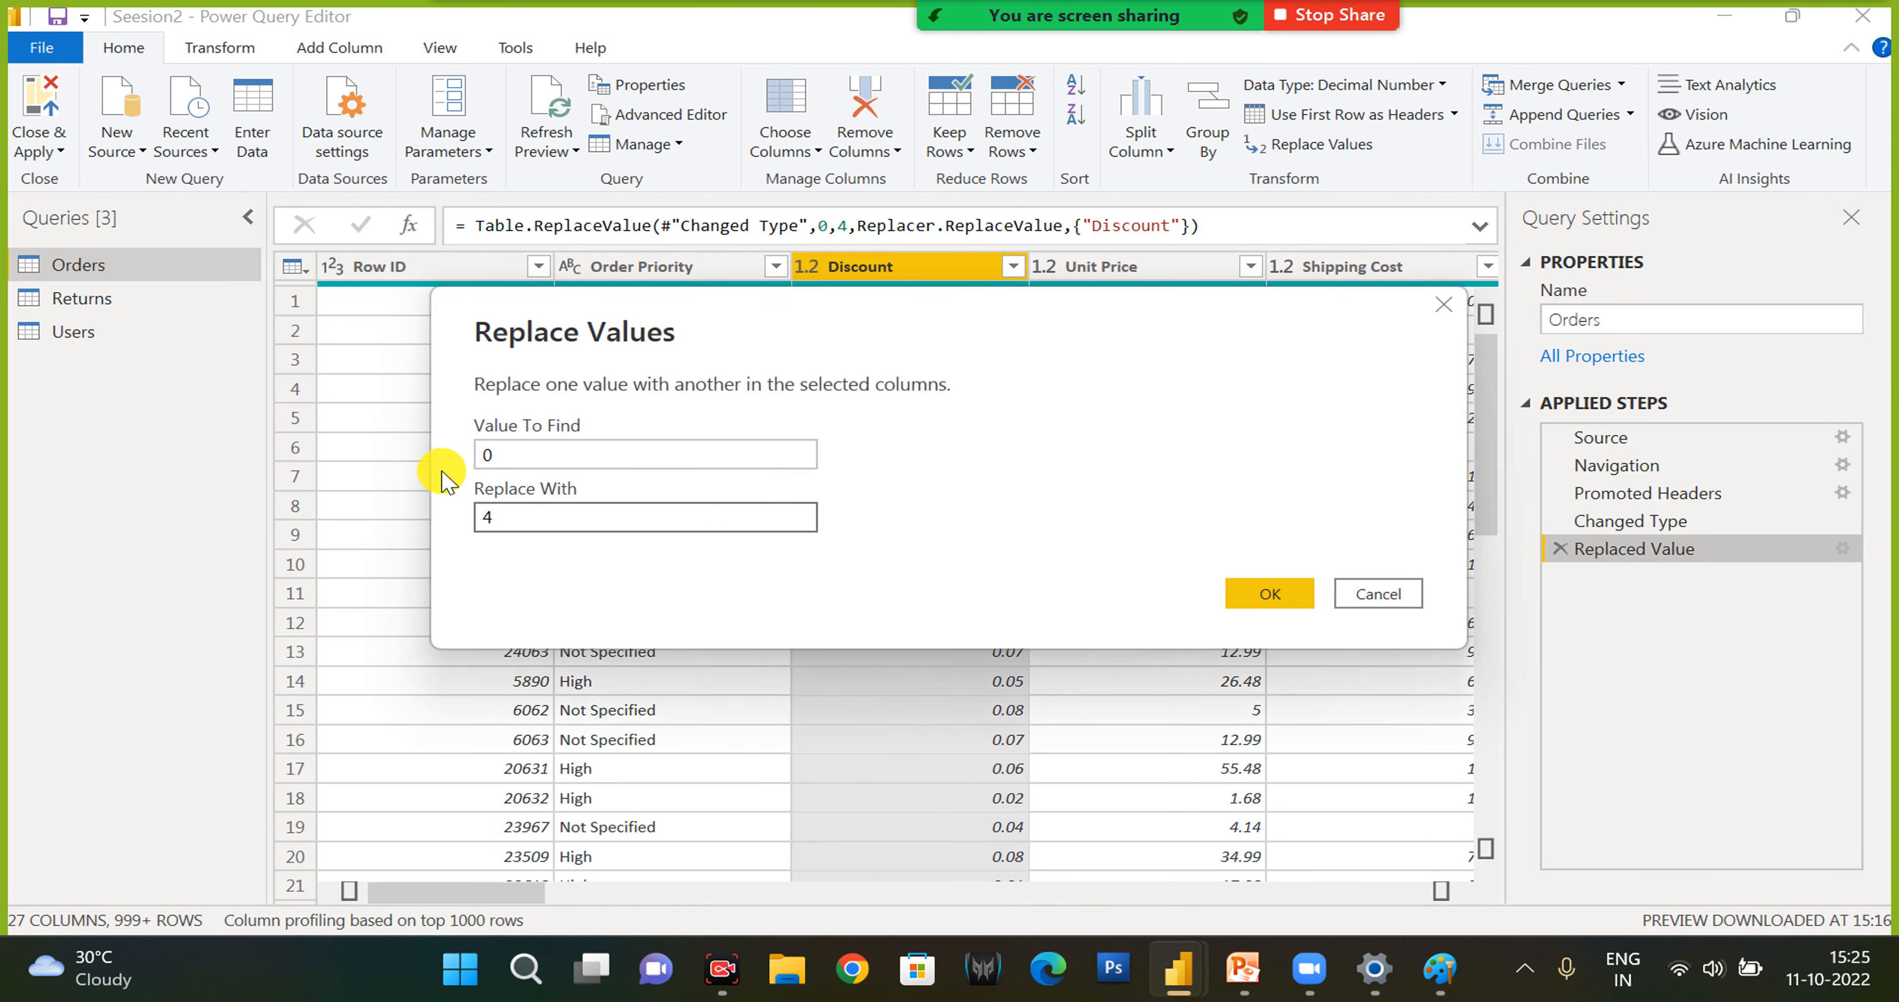
- Change the Discount replacement's value to find to 0.01, and delete the Replaced Value step
{"action": "left_click", "coordinate": [511, 456]}
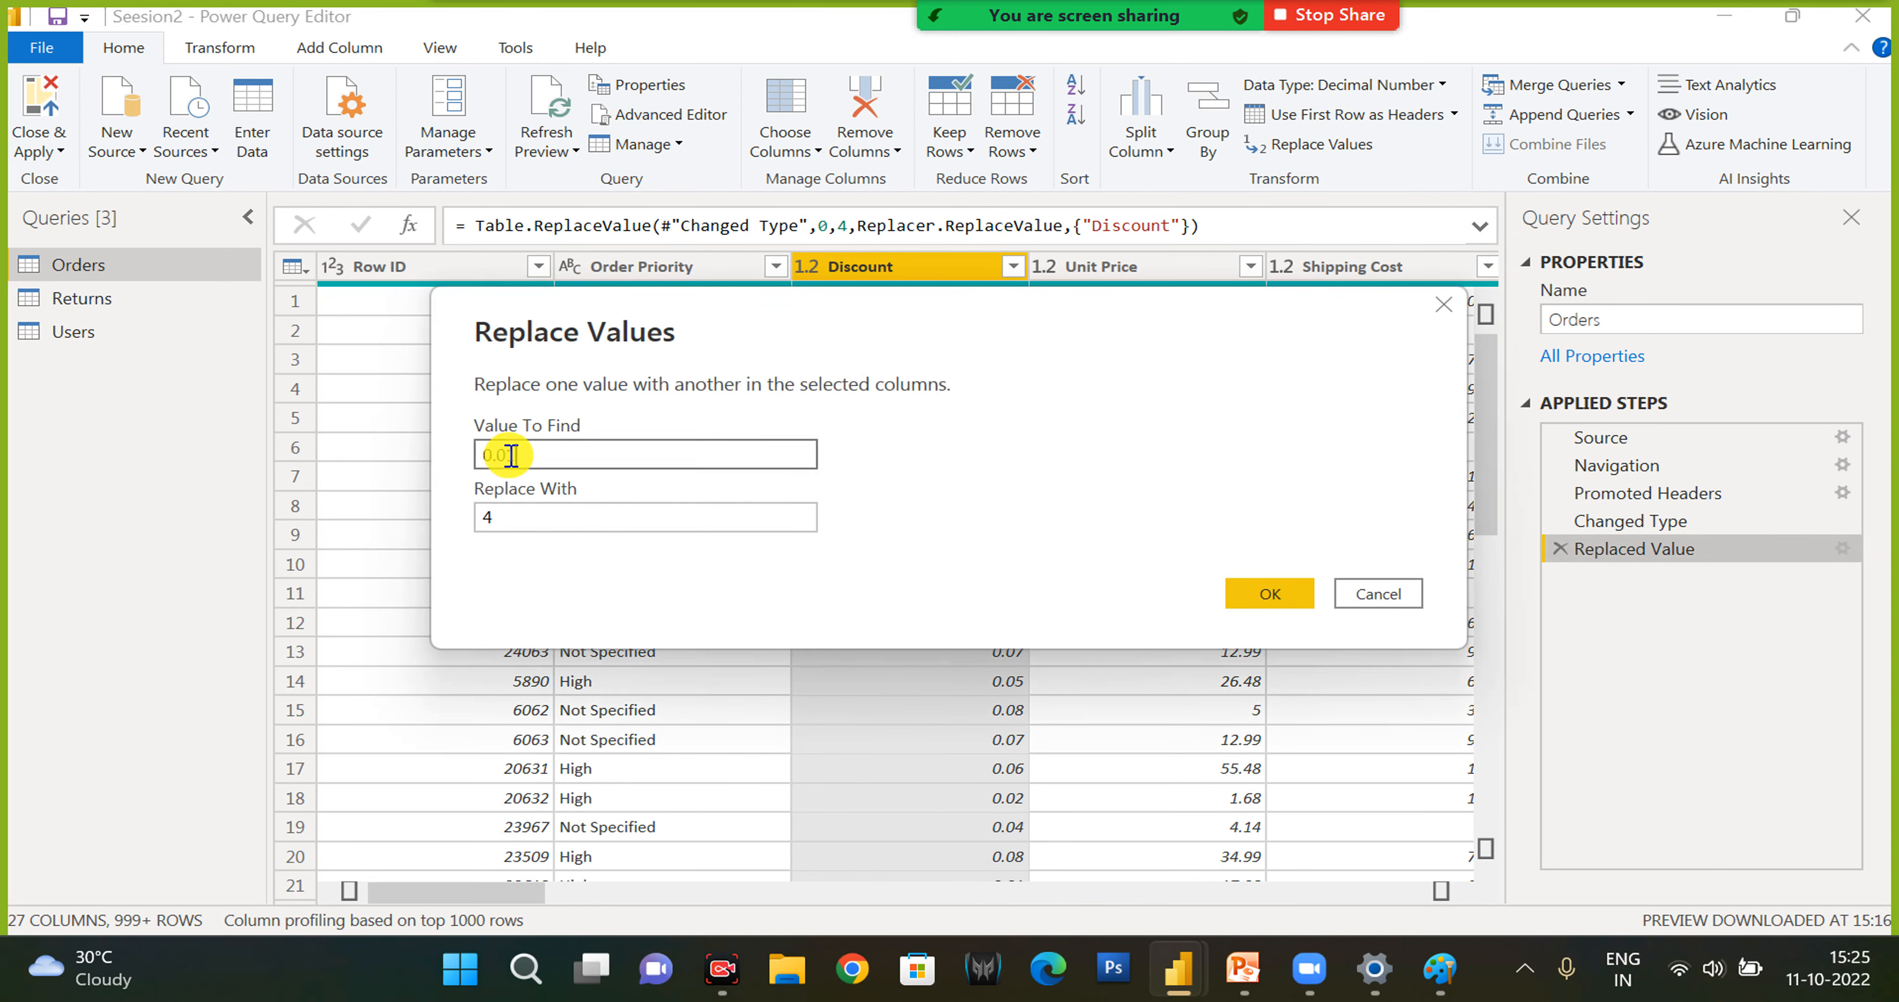
{"action": "left_click", "coordinate": [1285, 595]}
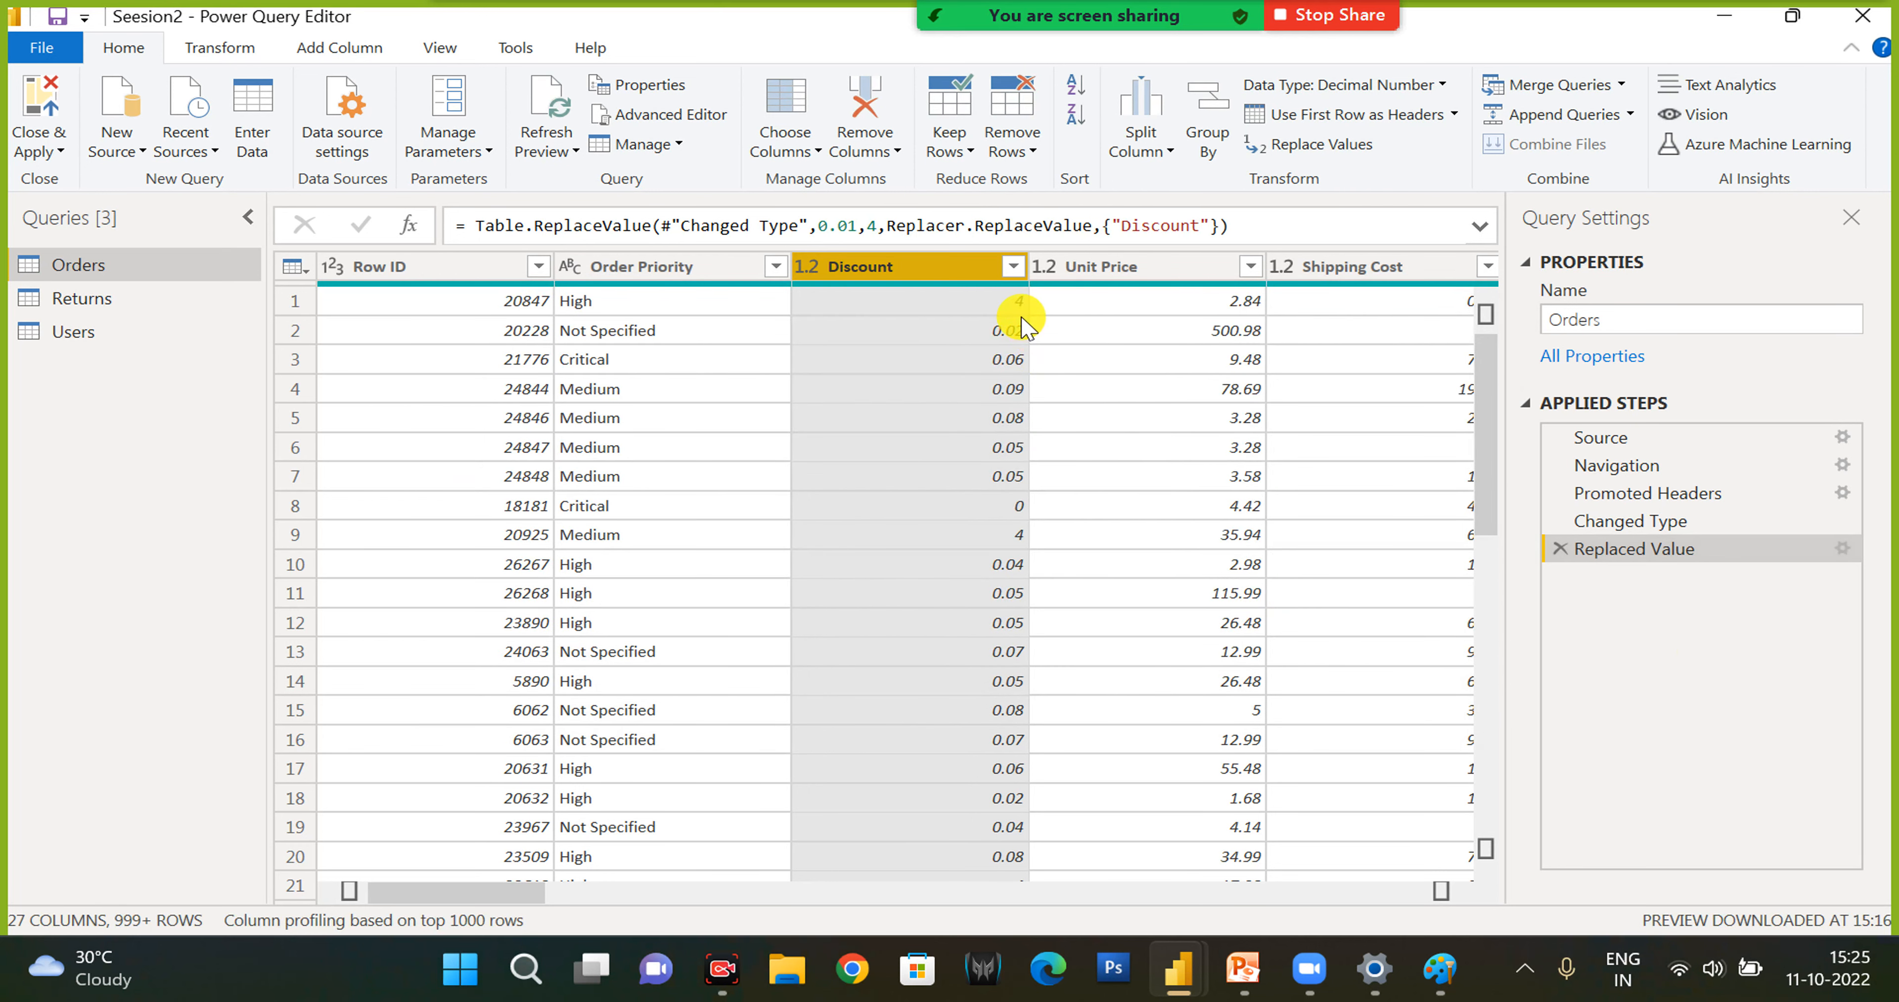
{"action": "left_click", "coordinate": [1558, 549]}
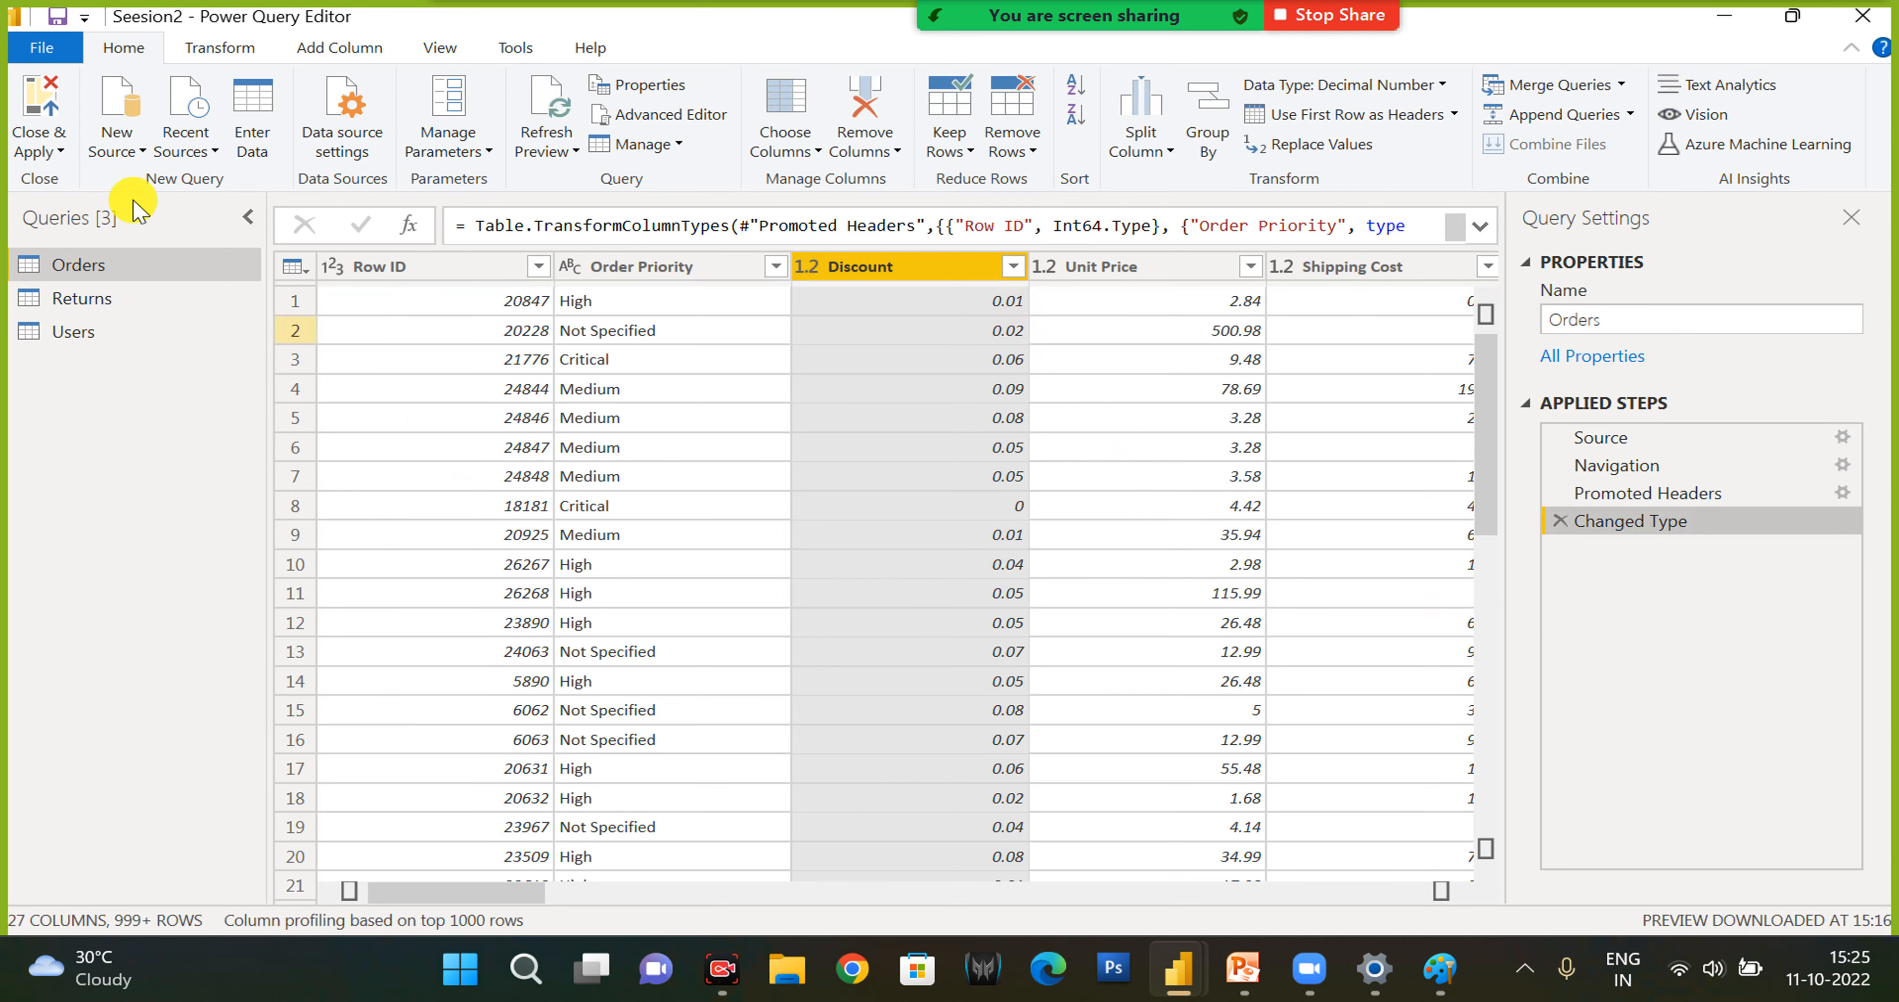
- Start merging the Orders query with the Returns table, and review the join kinds, keeping Left Outer
{"action": "left_click", "coordinate": [1622, 85]}
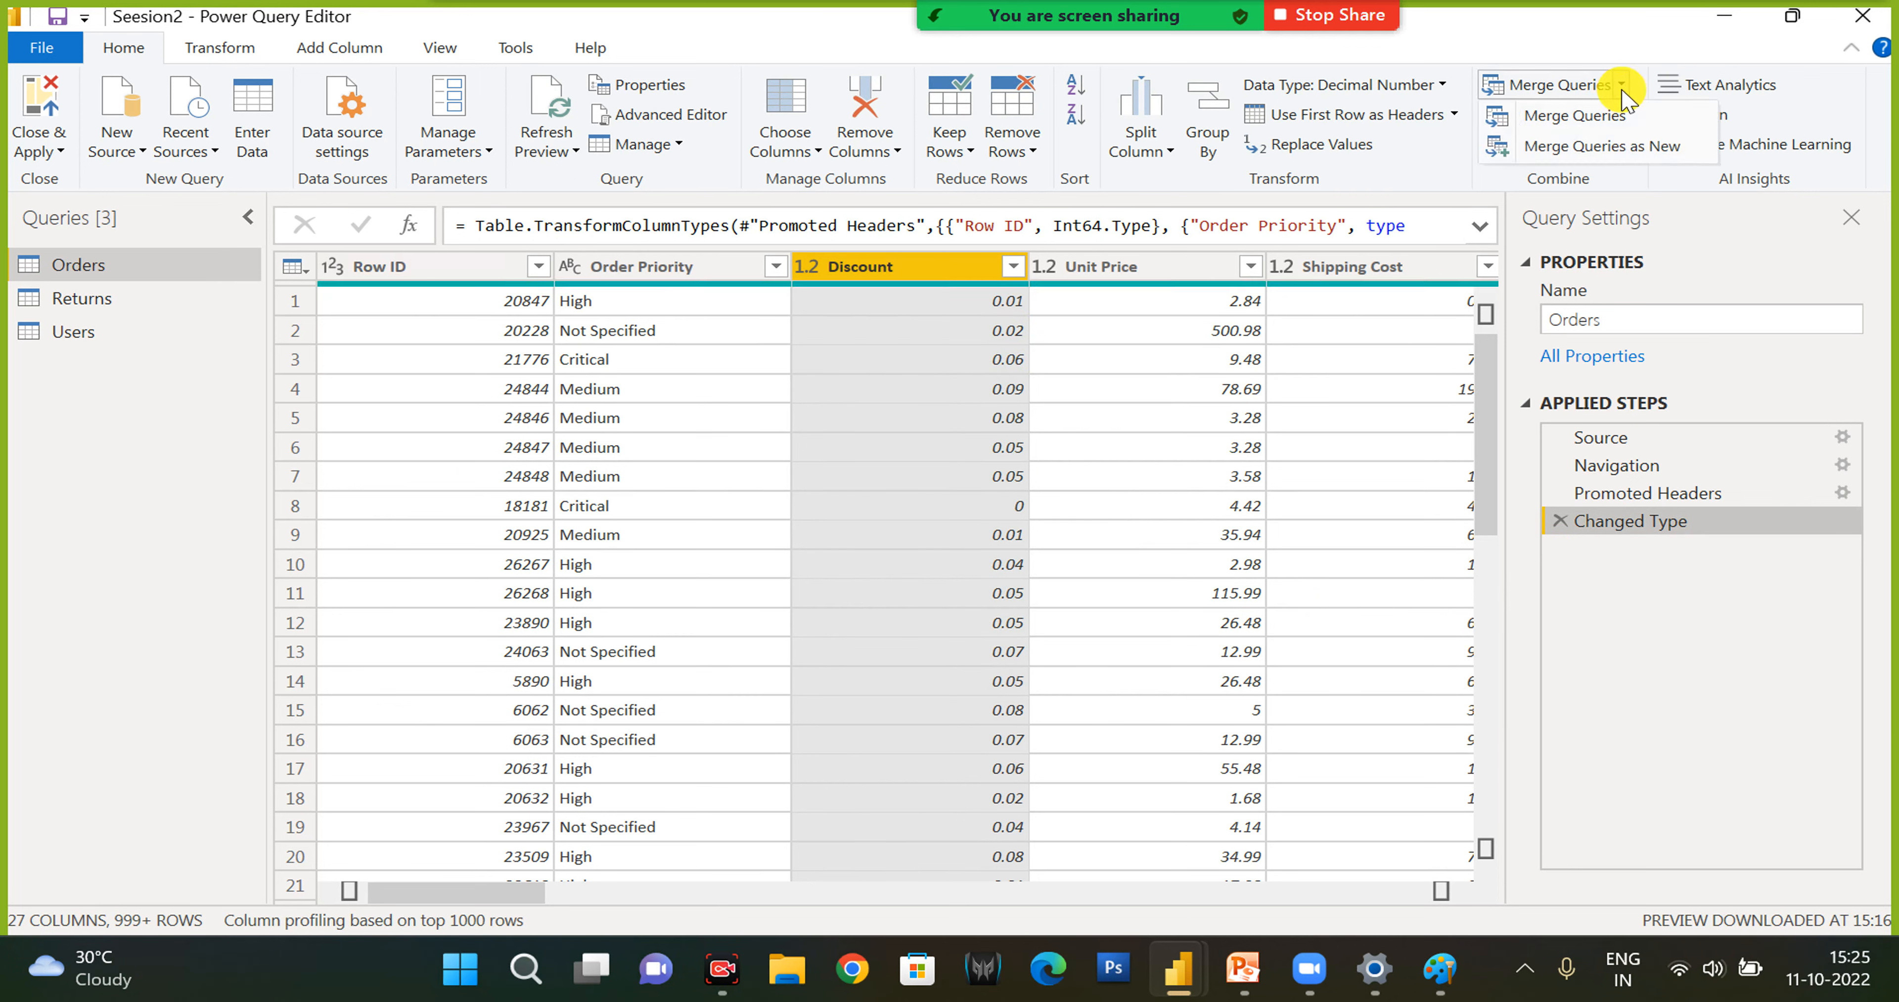
{"action": "left_click", "coordinate": [1612, 131]}
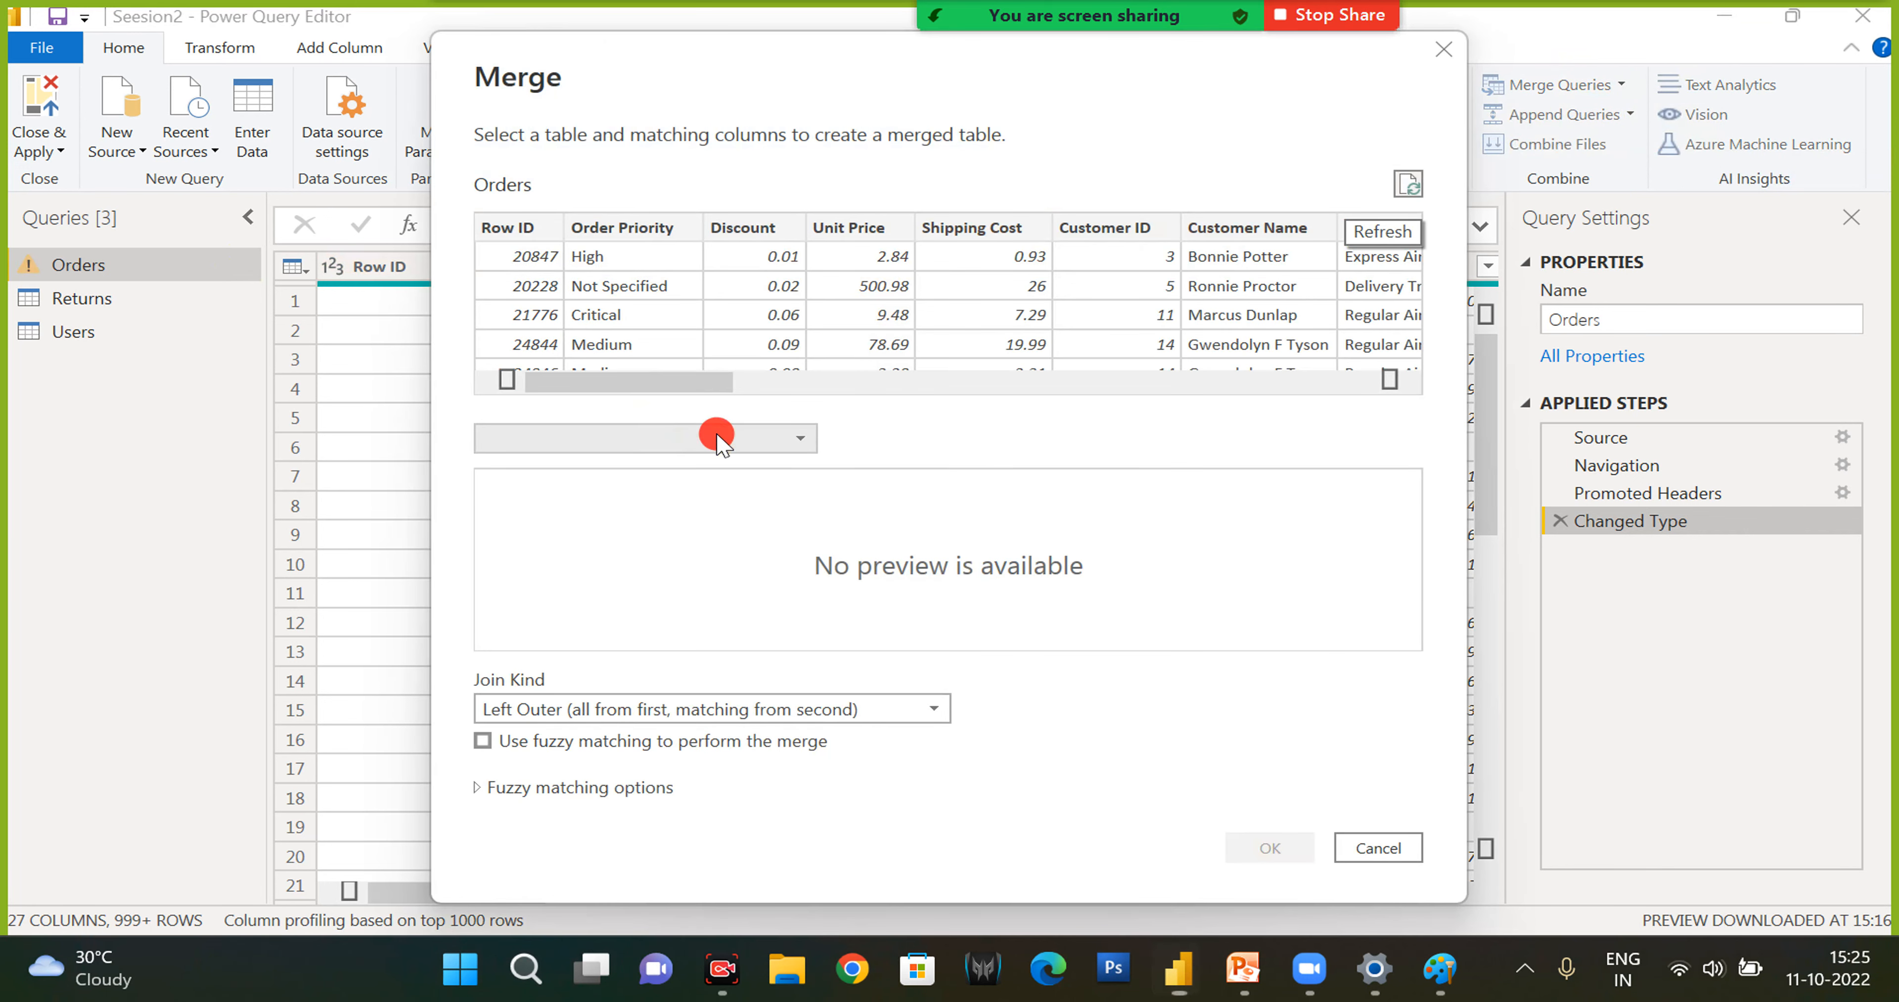
{"action": "left_click", "coordinate": [719, 439]}
{"action": "left_click", "coordinate": [603, 512]}
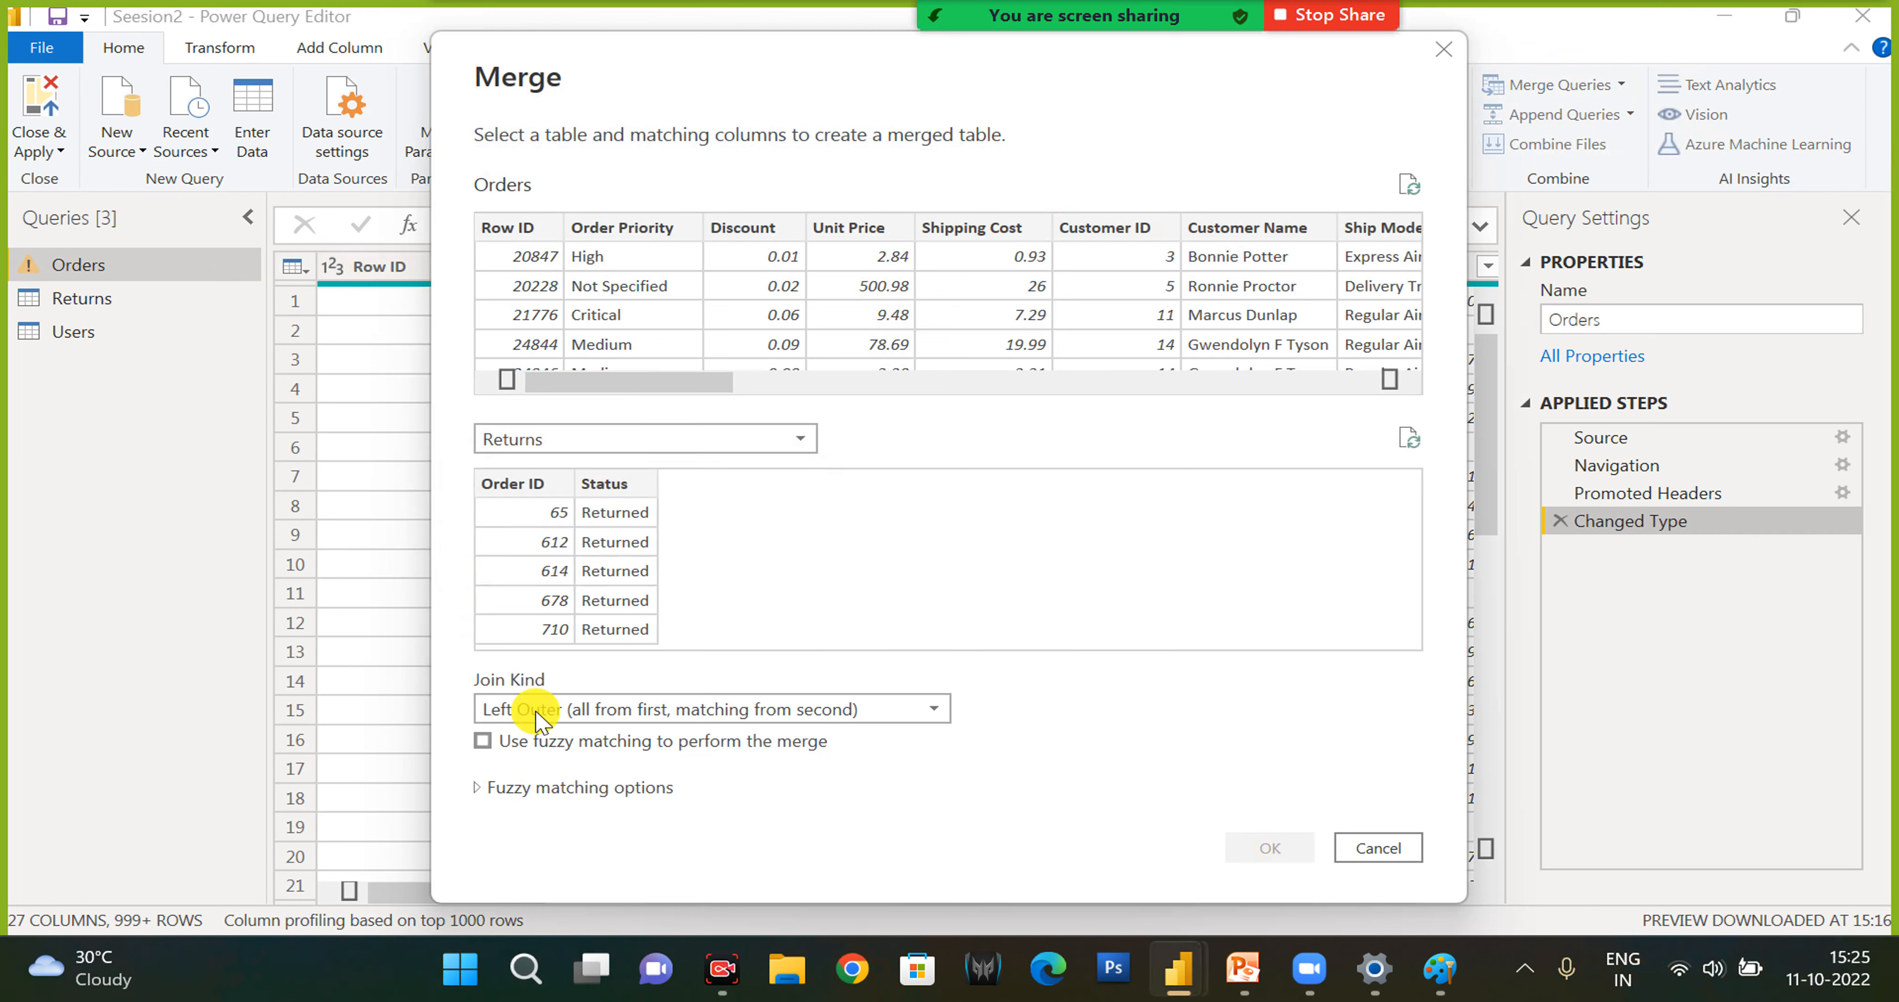
{"action": "left_click", "coordinate": [646, 709]}
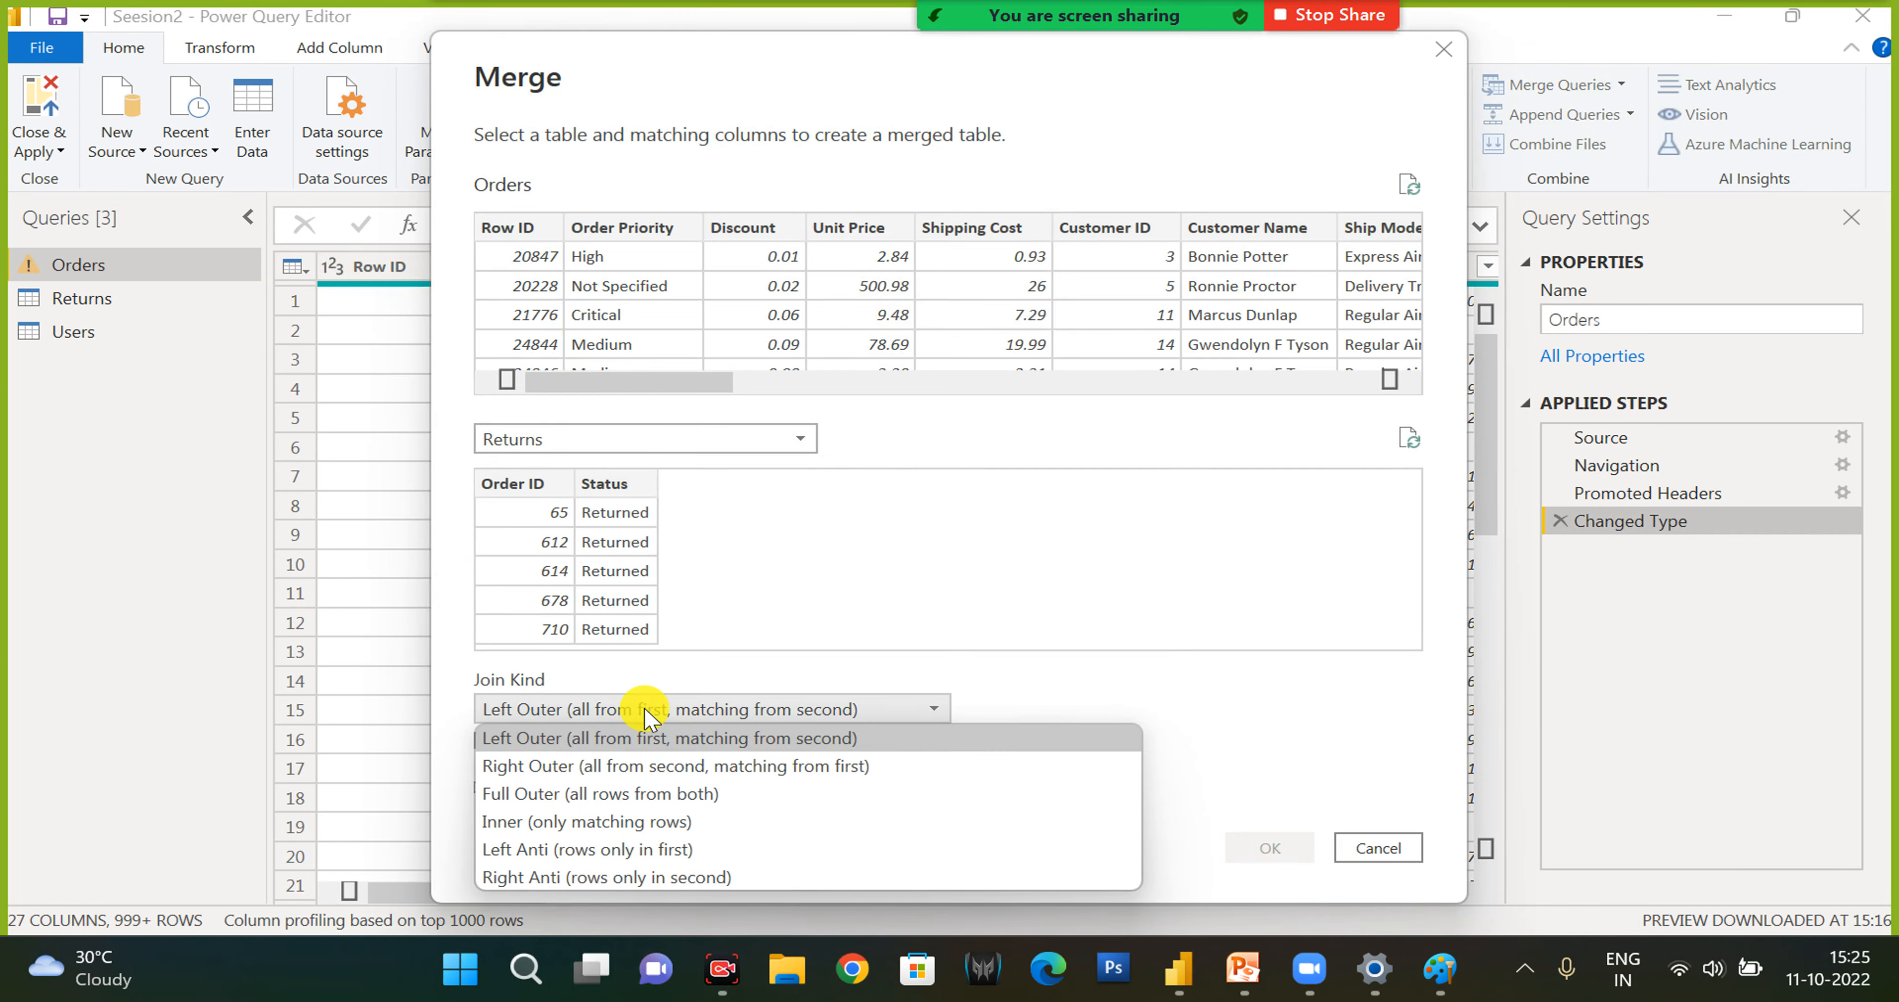
{"action": "left_click", "coordinate": [646, 711]}
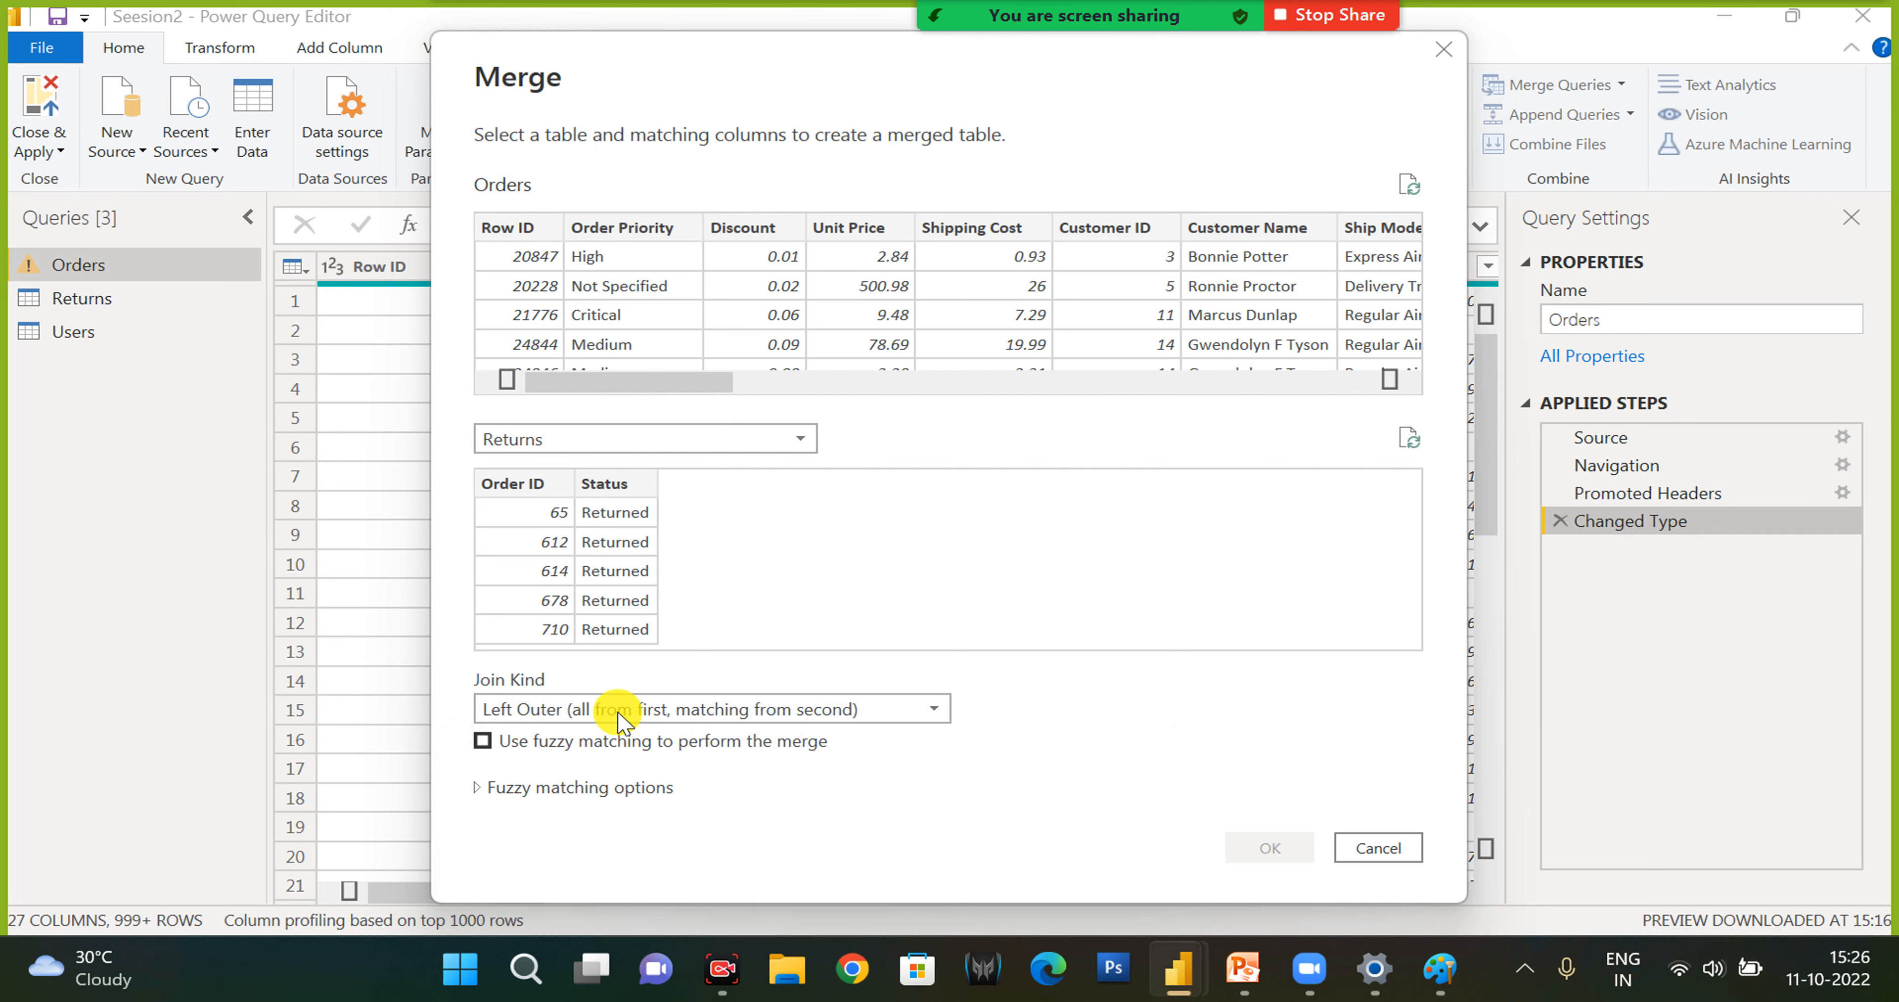
- Match the Order ID columns of Orders and Returns, and complete the merge
{"action": "left_click", "coordinate": [527, 234]}
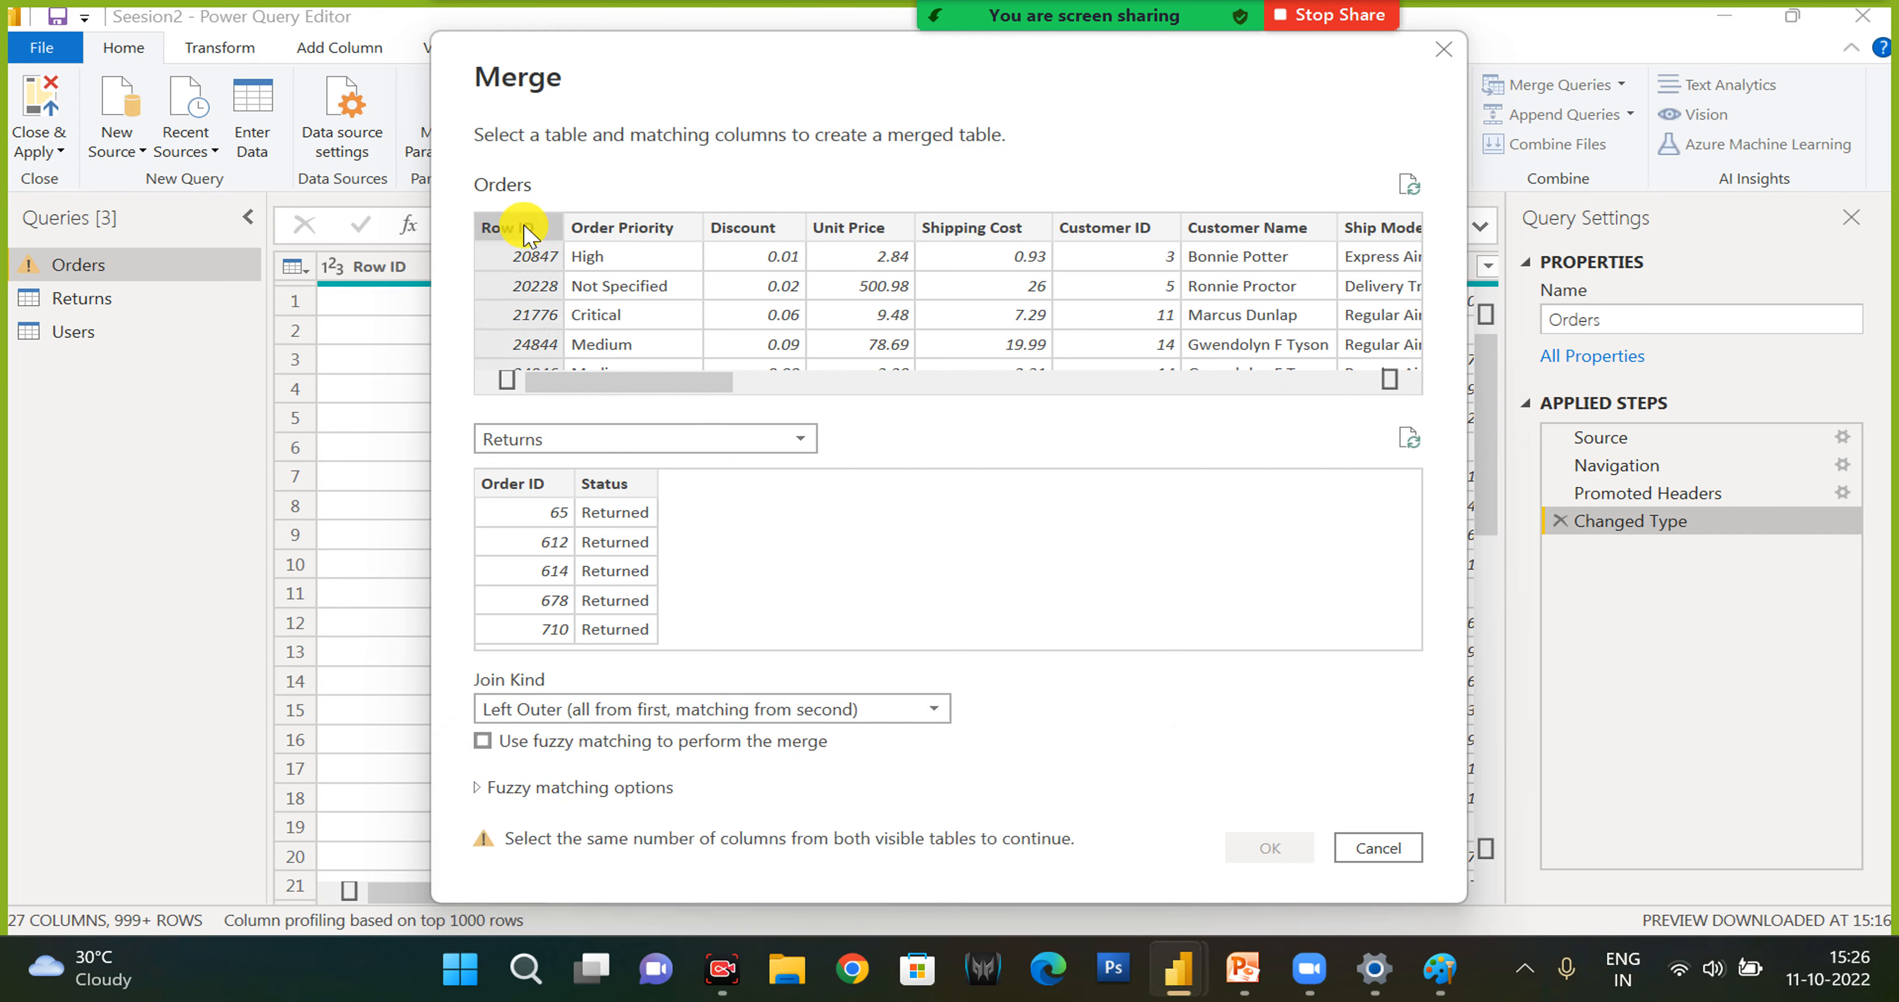
{"action": "left_click_drag", "start_coordinate": [693, 391], "coordinate": [1338, 343]}
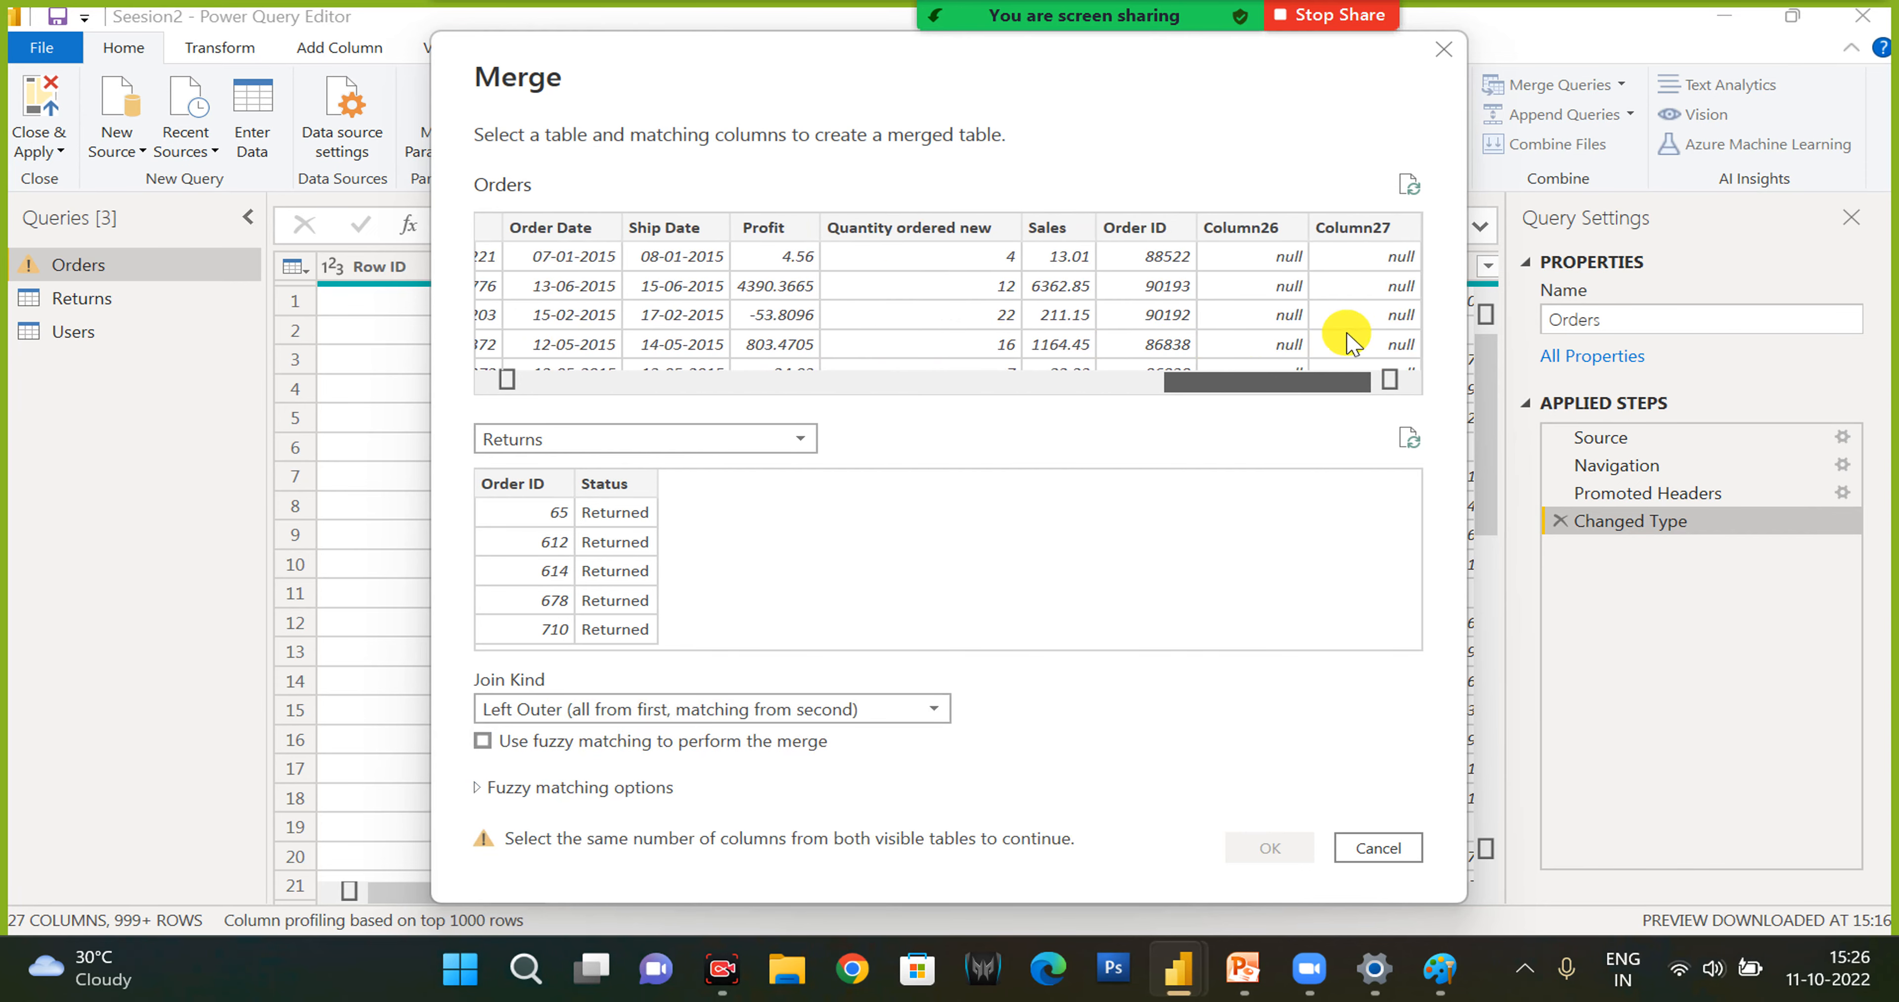
{"action": "left_click", "coordinate": [1161, 230]}
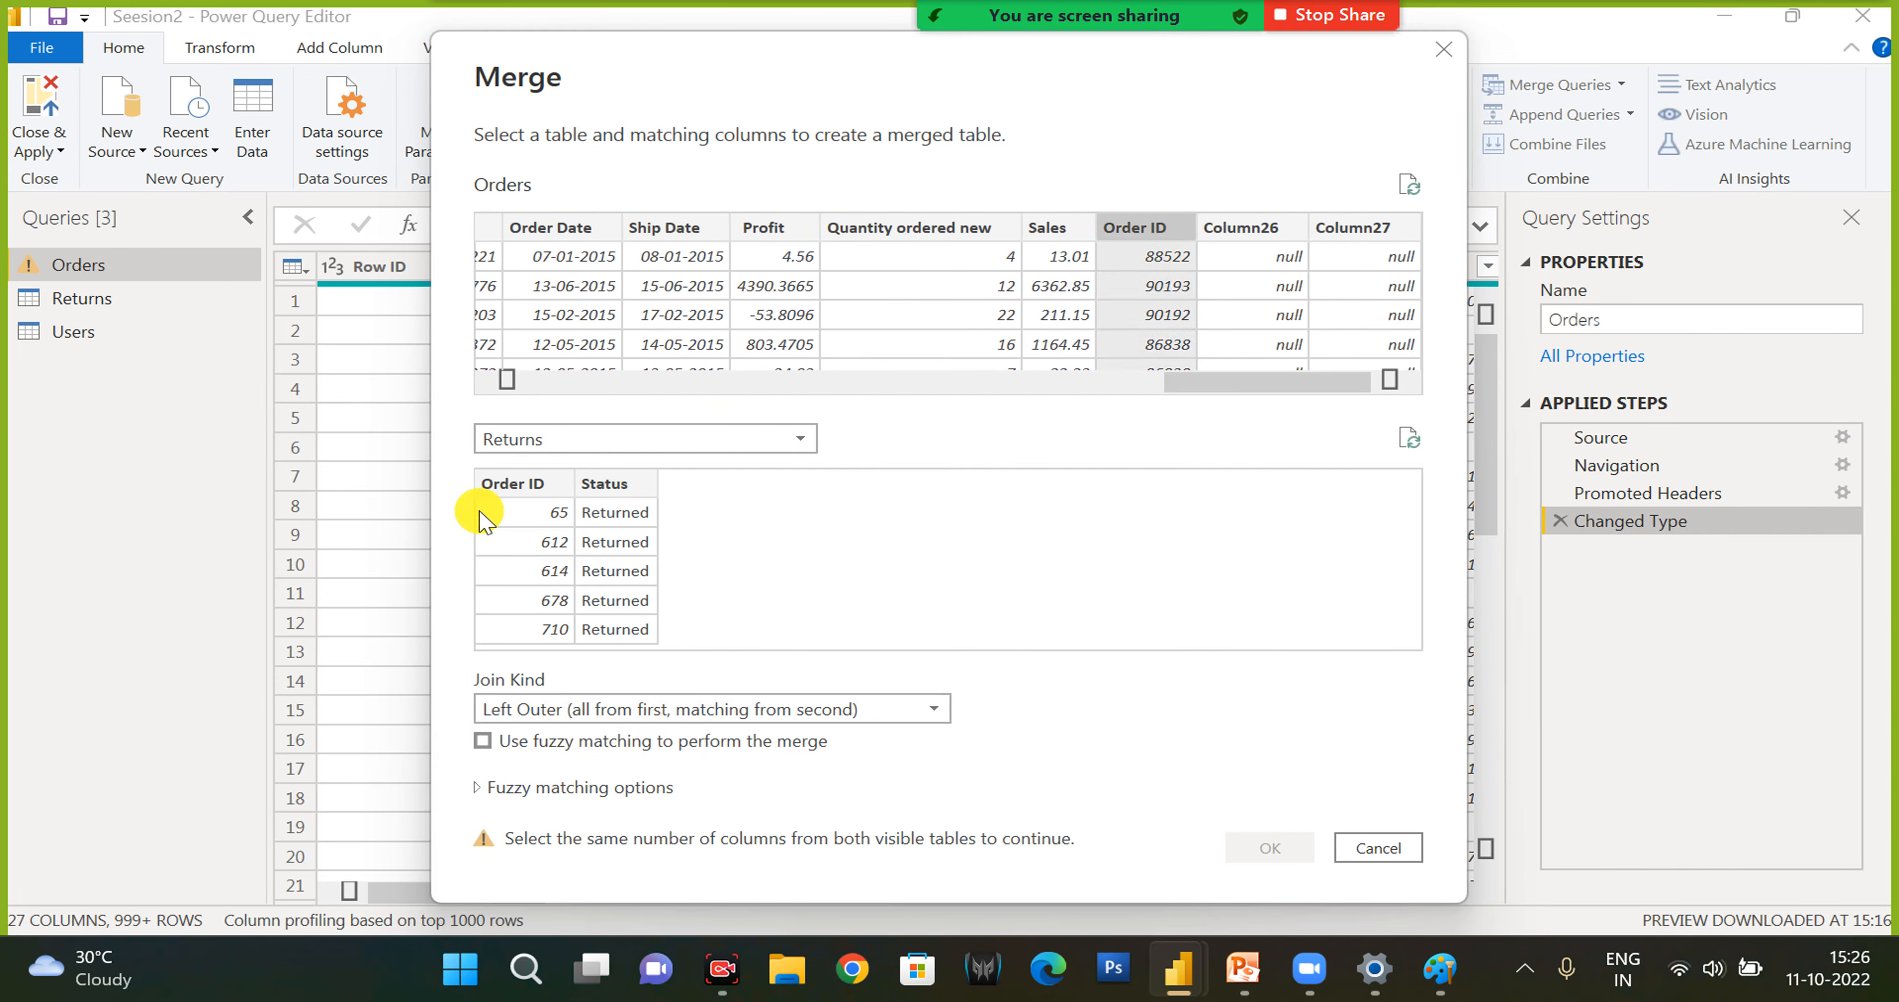
{"action": "left_click", "coordinate": [522, 483]}
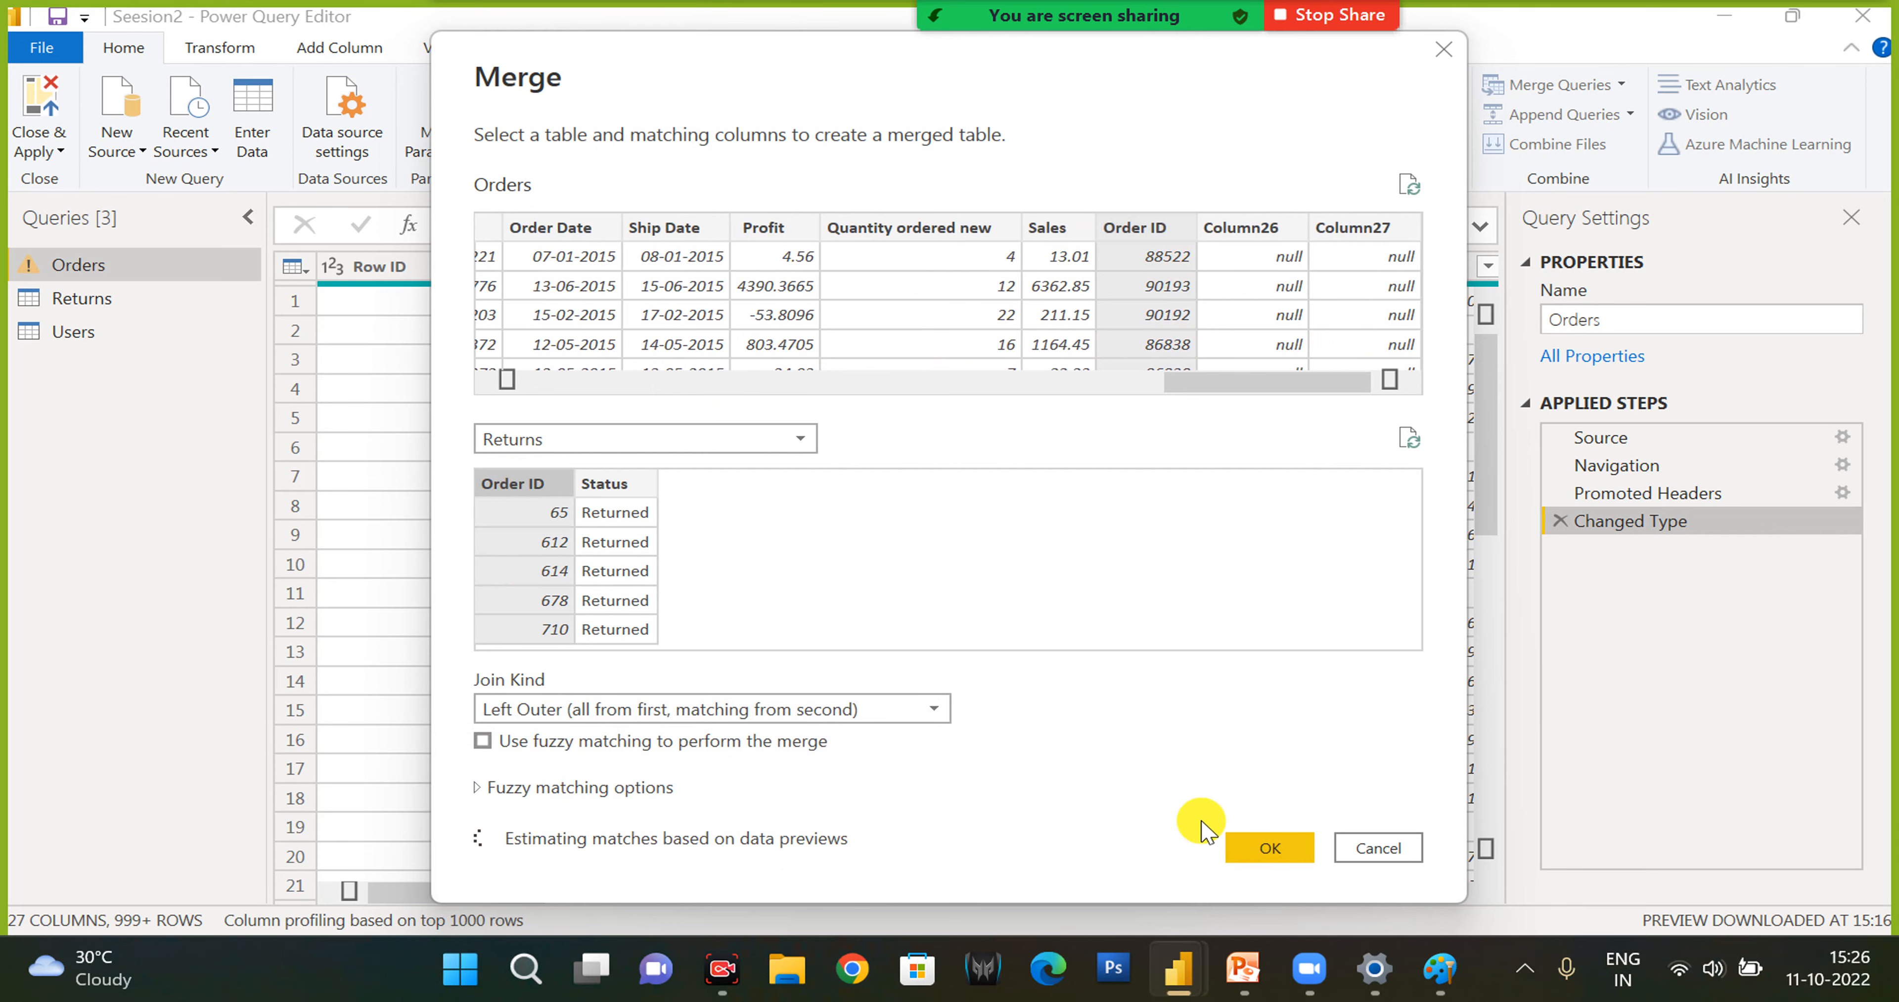
{"action": "left_click", "coordinate": [1253, 858]}
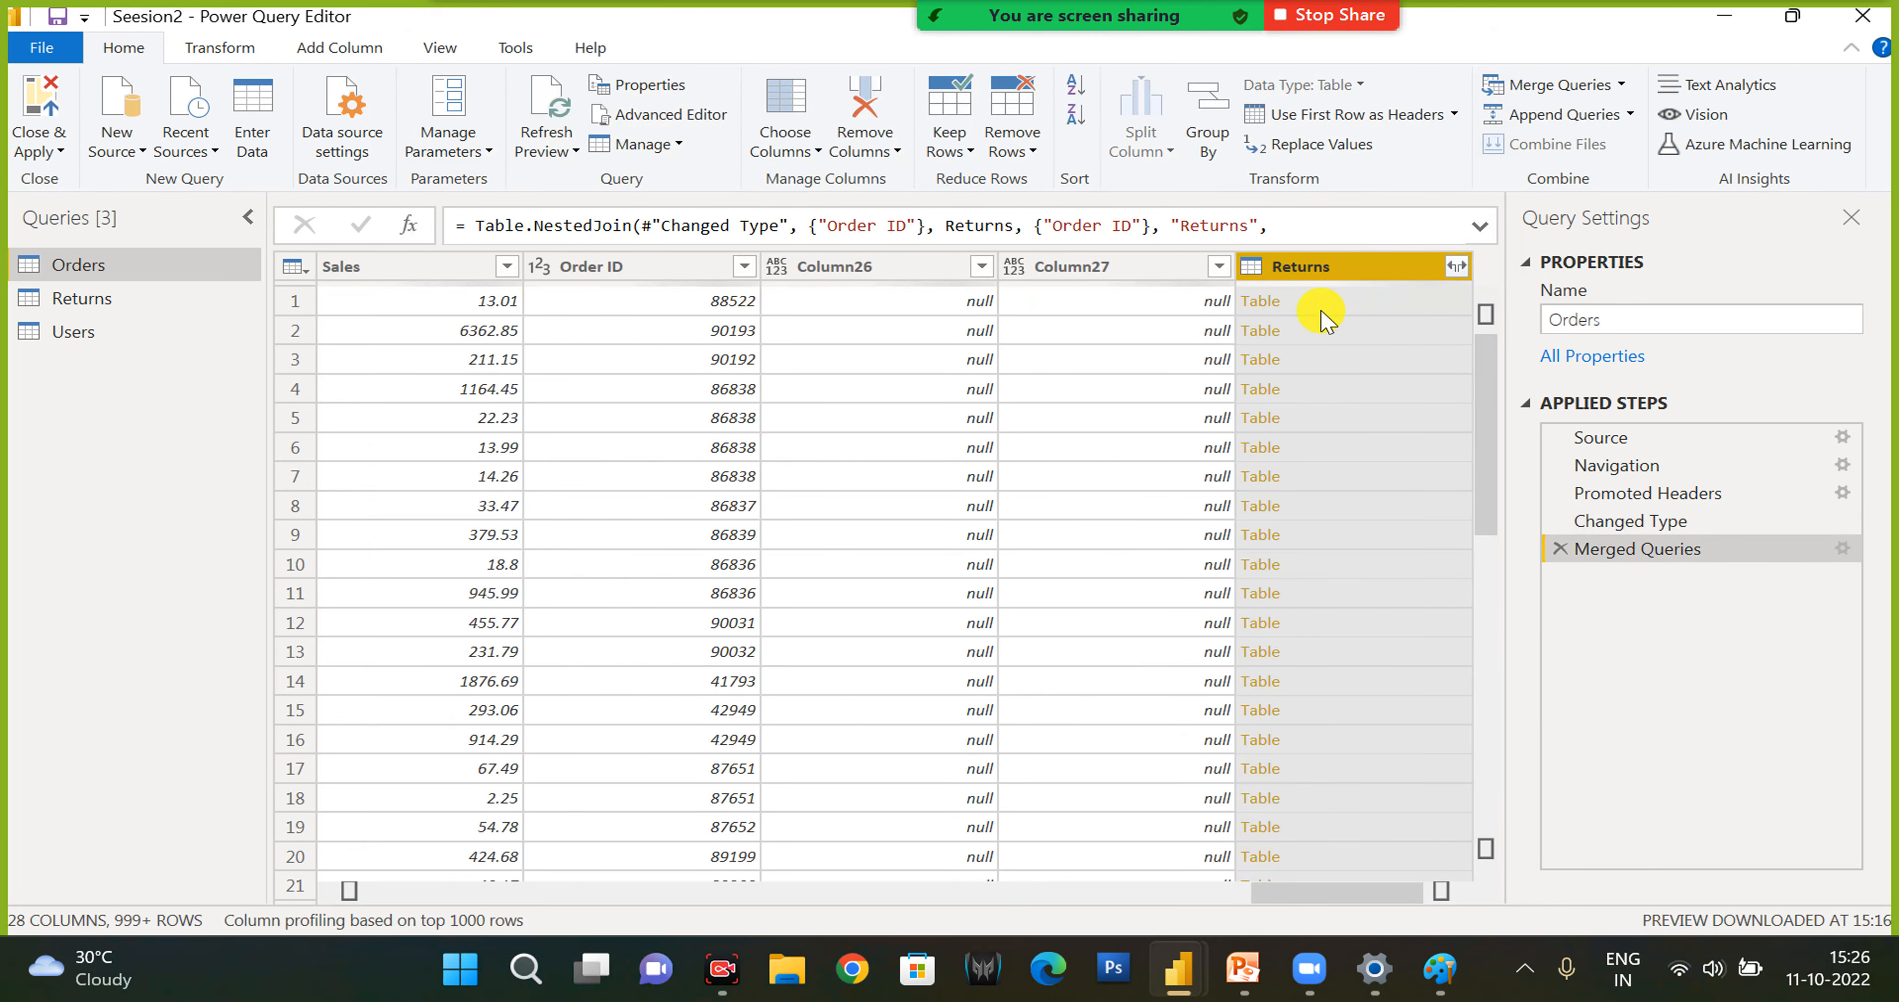
- Open the nested Returns table in the first merged row, and delete the resulting drill-down step
{"action": "left_click", "coordinate": [1259, 302]}
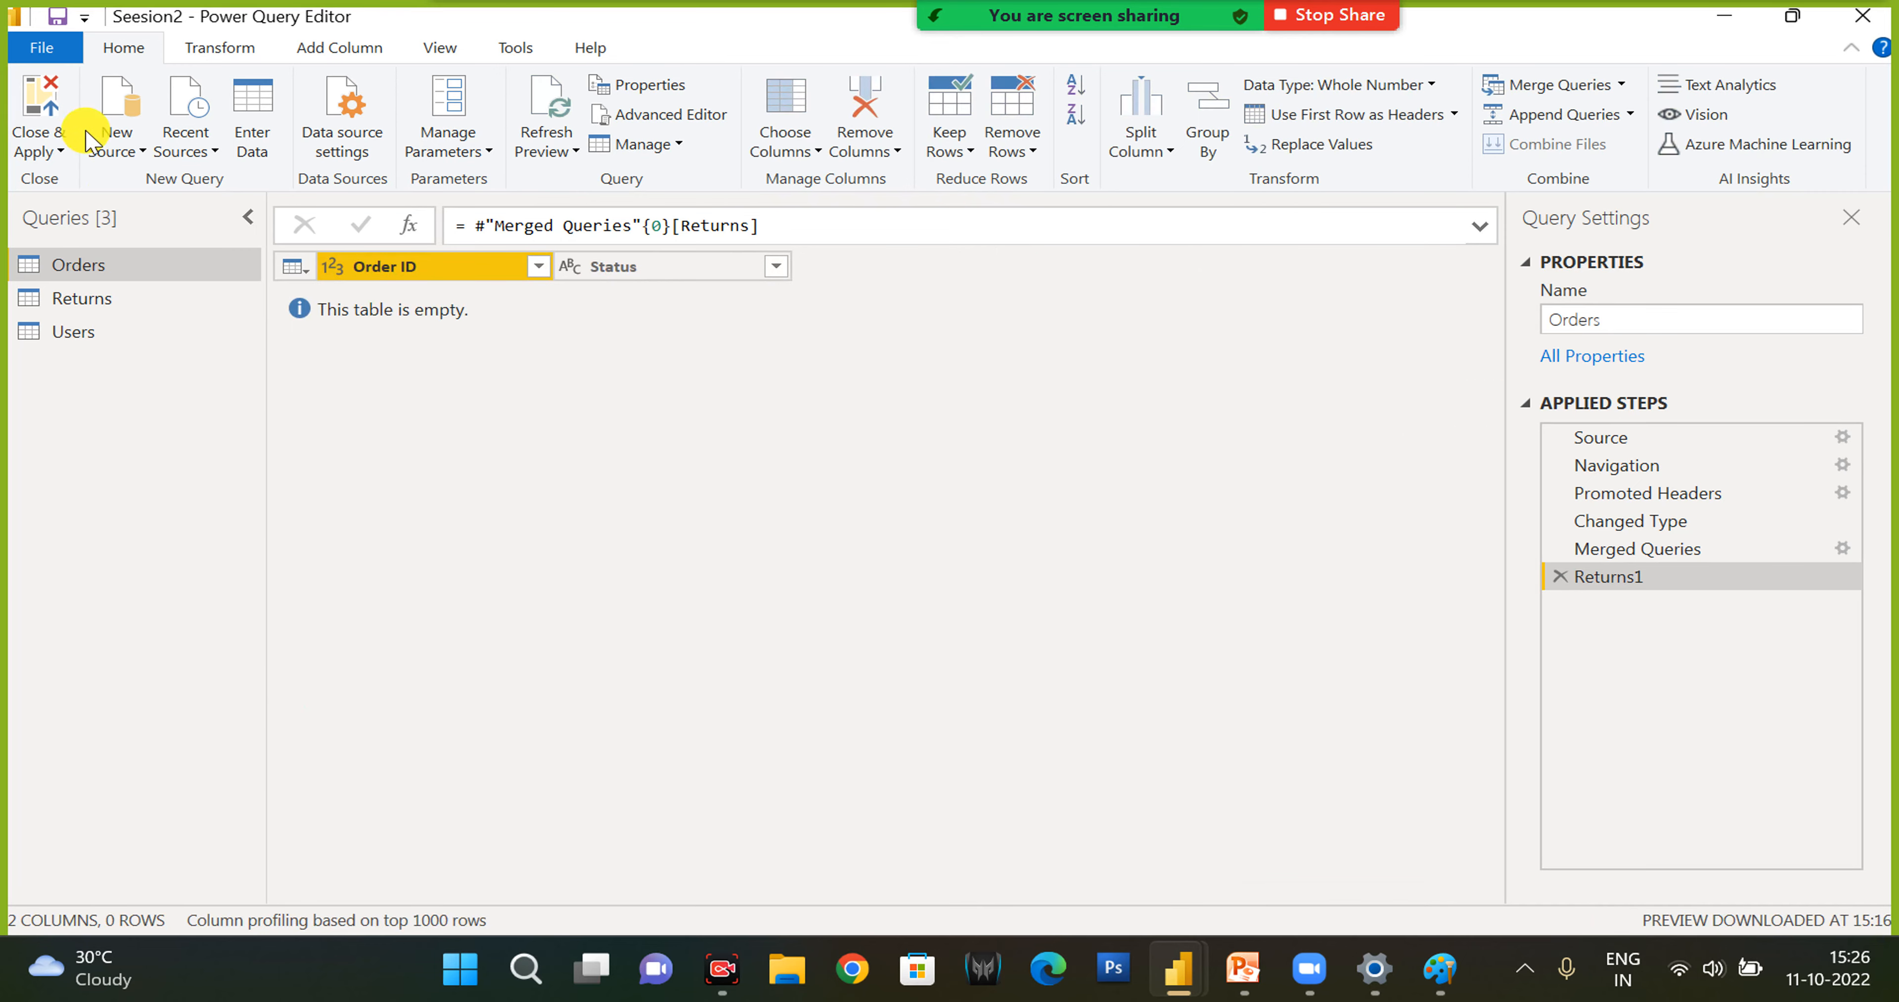
{"action": "left_click", "coordinate": [1554, 577]}
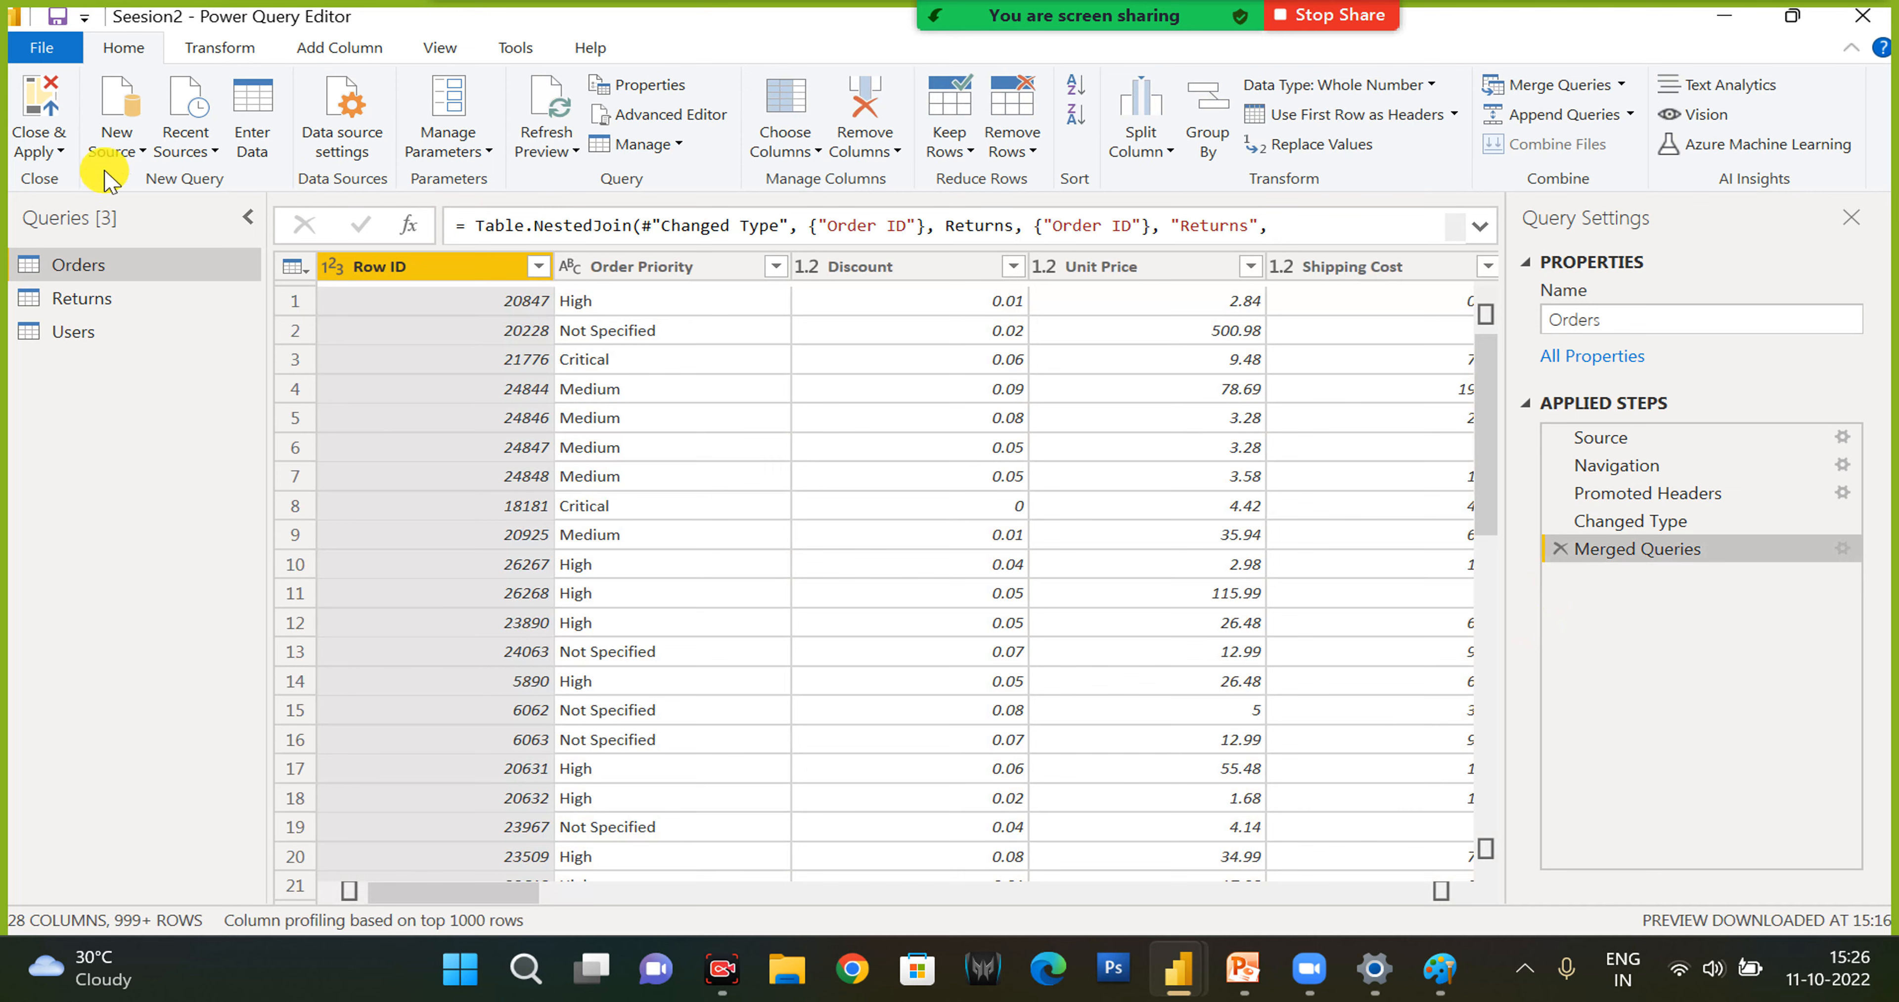
- Close the query editor with the changes applied, and look through the Orders table's fields in the report
{"action": "left_click", "coordinate": [57, 153]}
{"action": "left_click", "coordinate": [67, 175]}
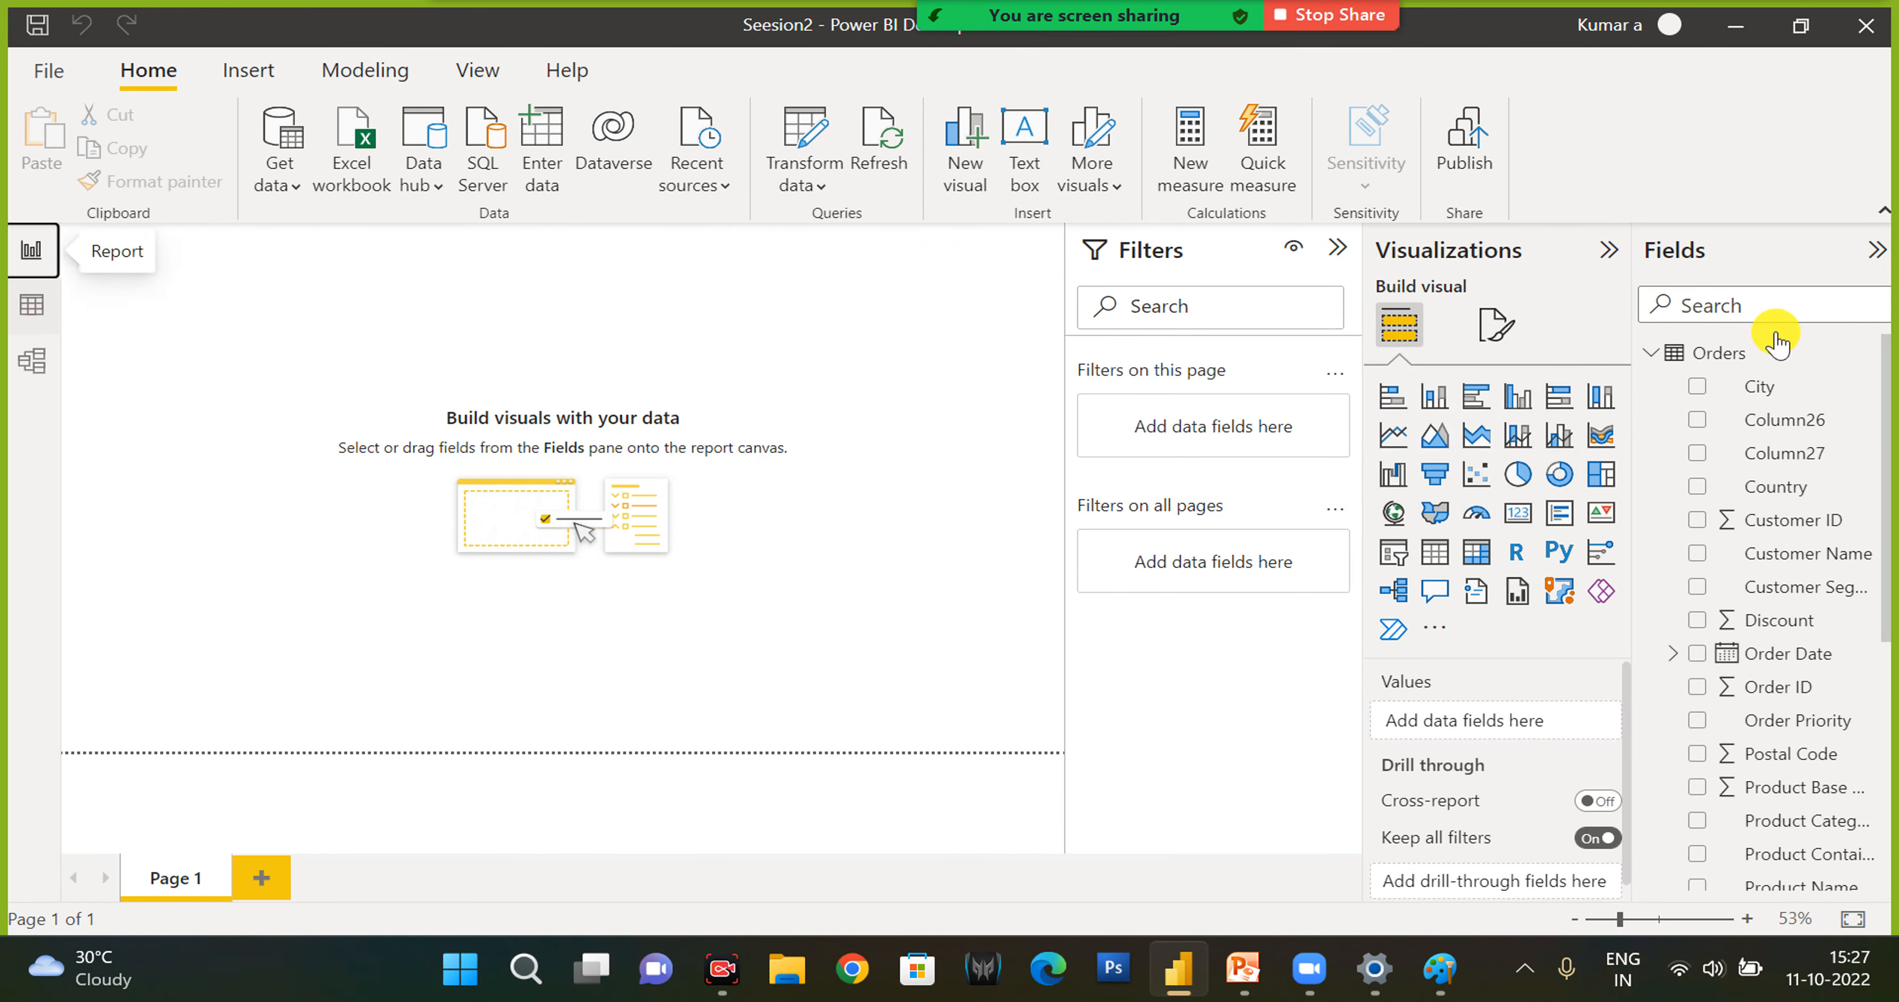
{"action": "scroll", "coordinate": [1810, 670], "scroll_direction": "down", "scroll_amount": 5}
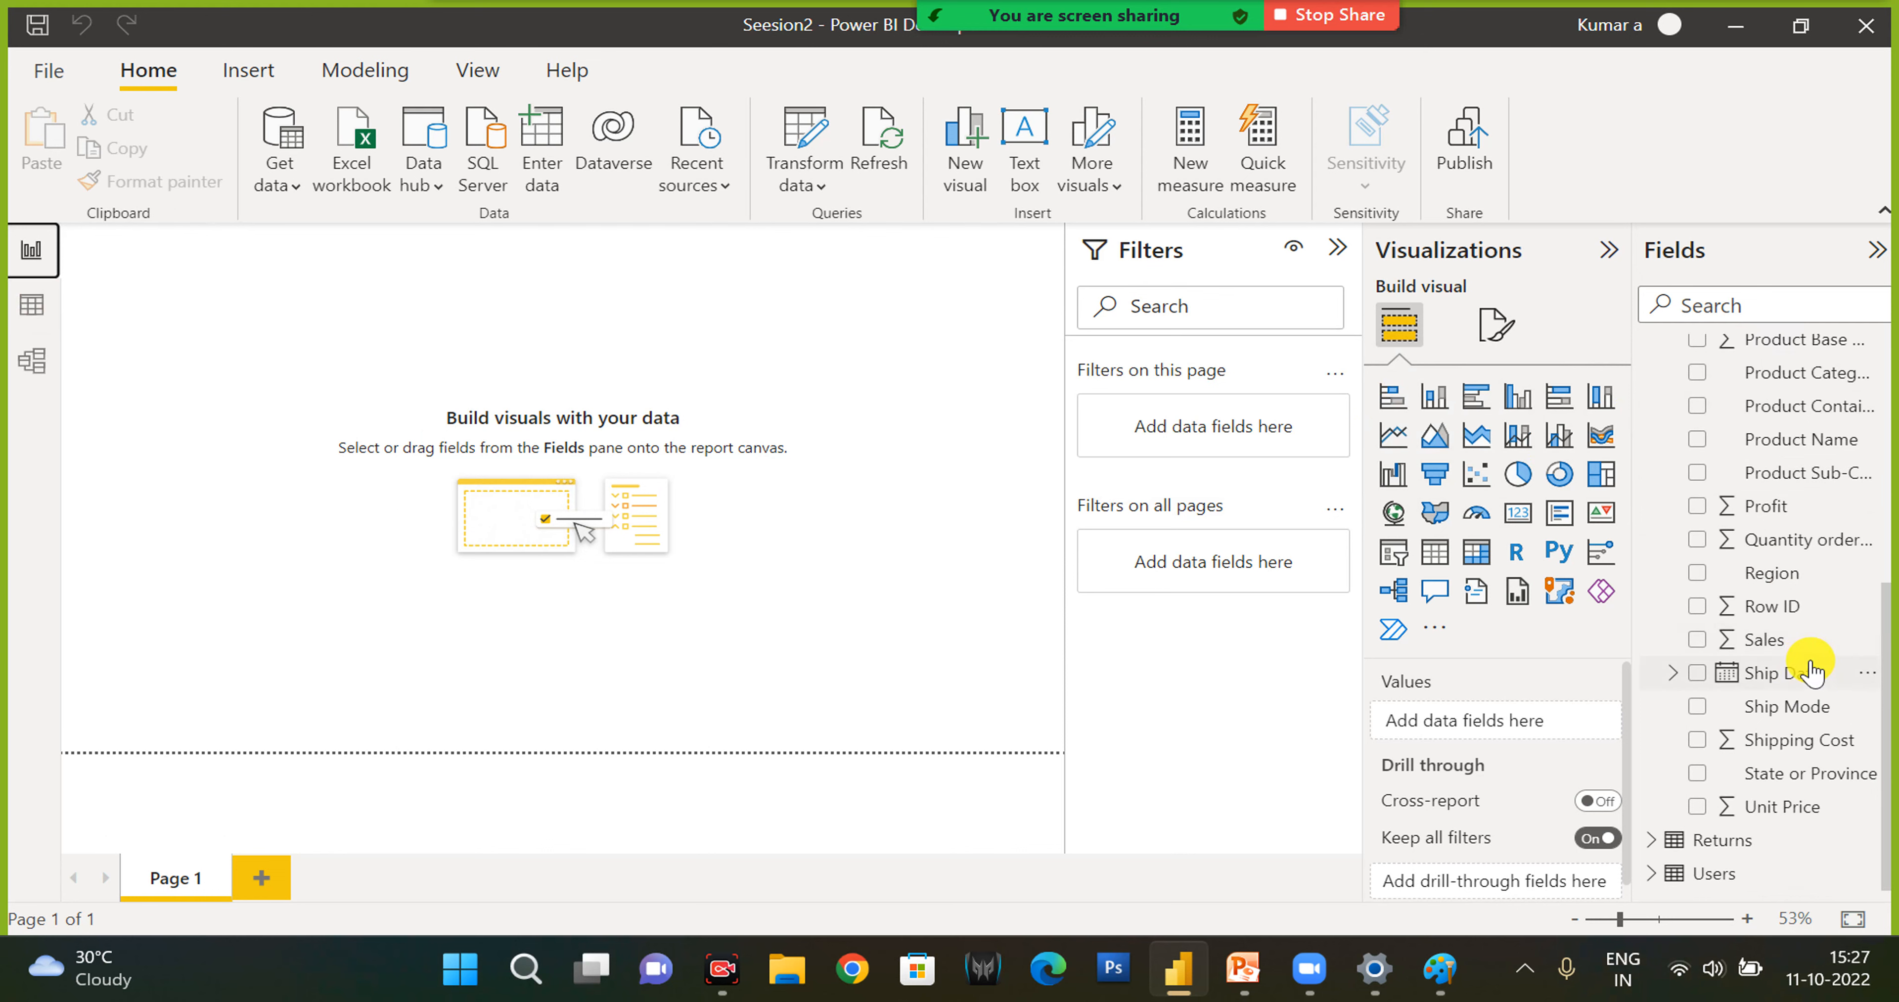
{"action": "scroll", "coordinate": [1809, 671], "scroll_direction": "up", "scroll_amount": 5}
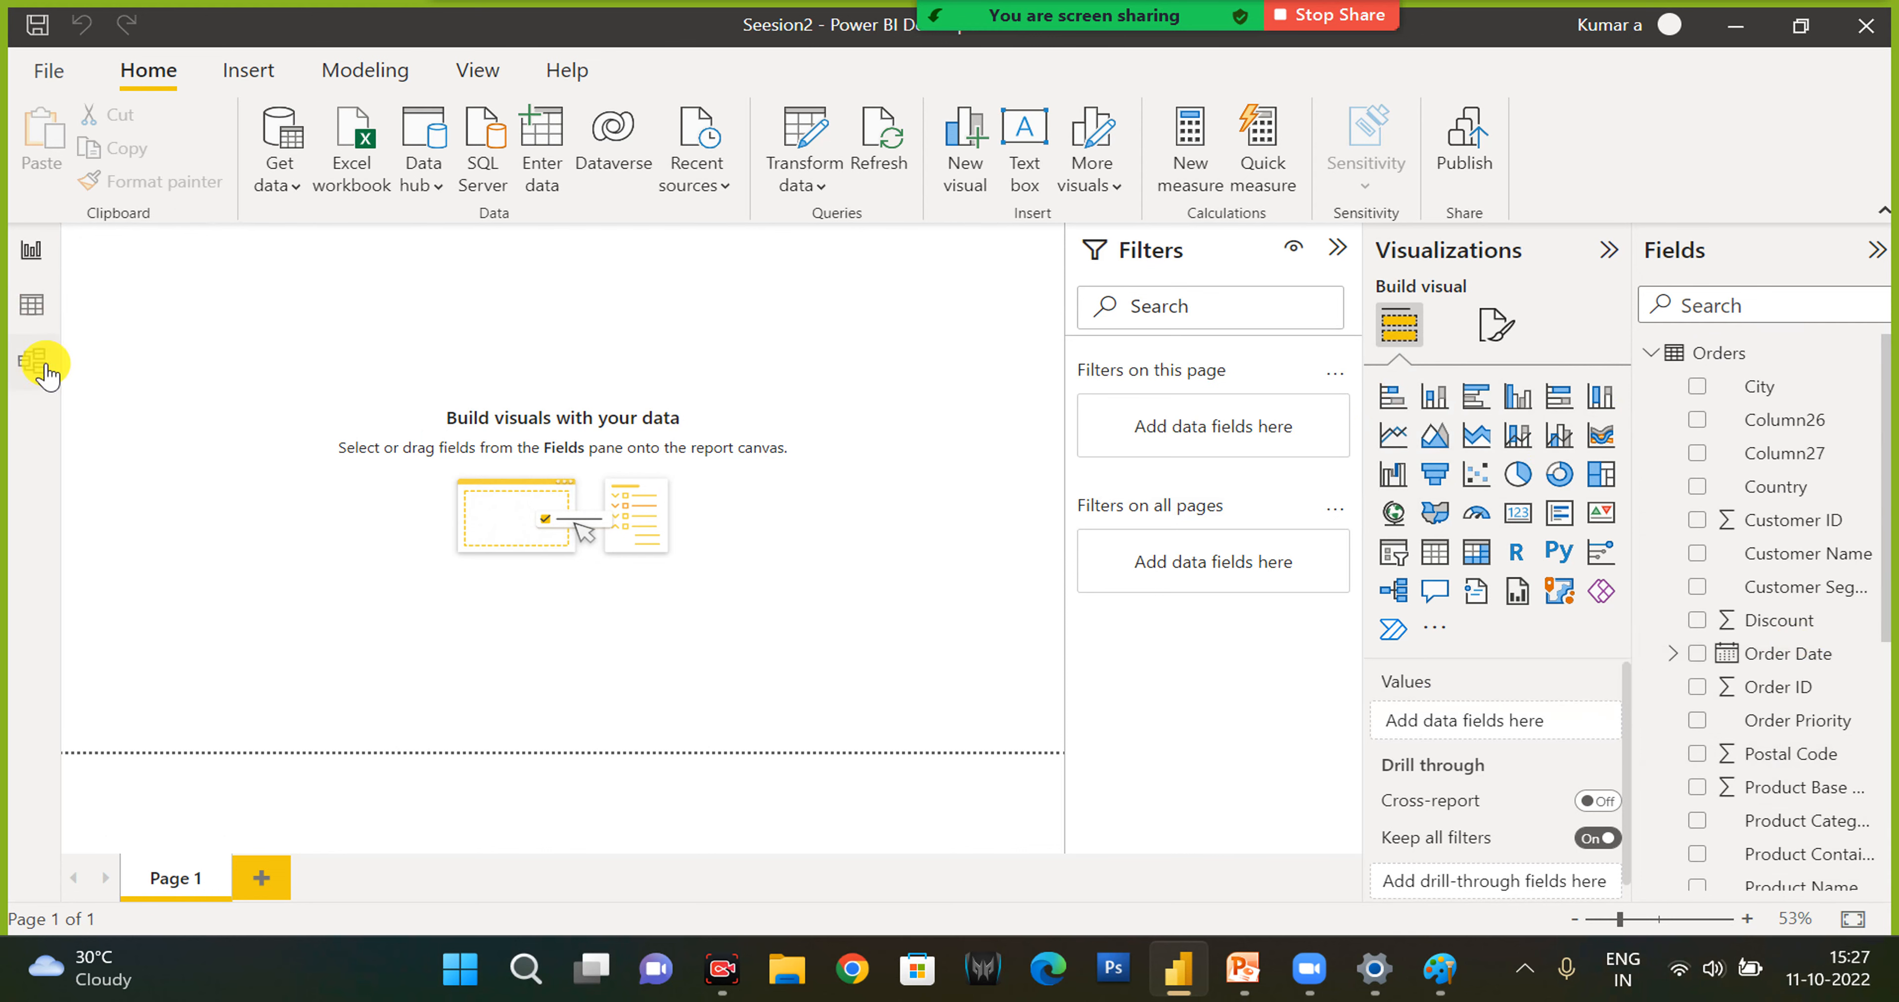
- View the Orders table's data, and return to the Power Query Editor
{"action": "left_click", "coordinate": [25, 308]}
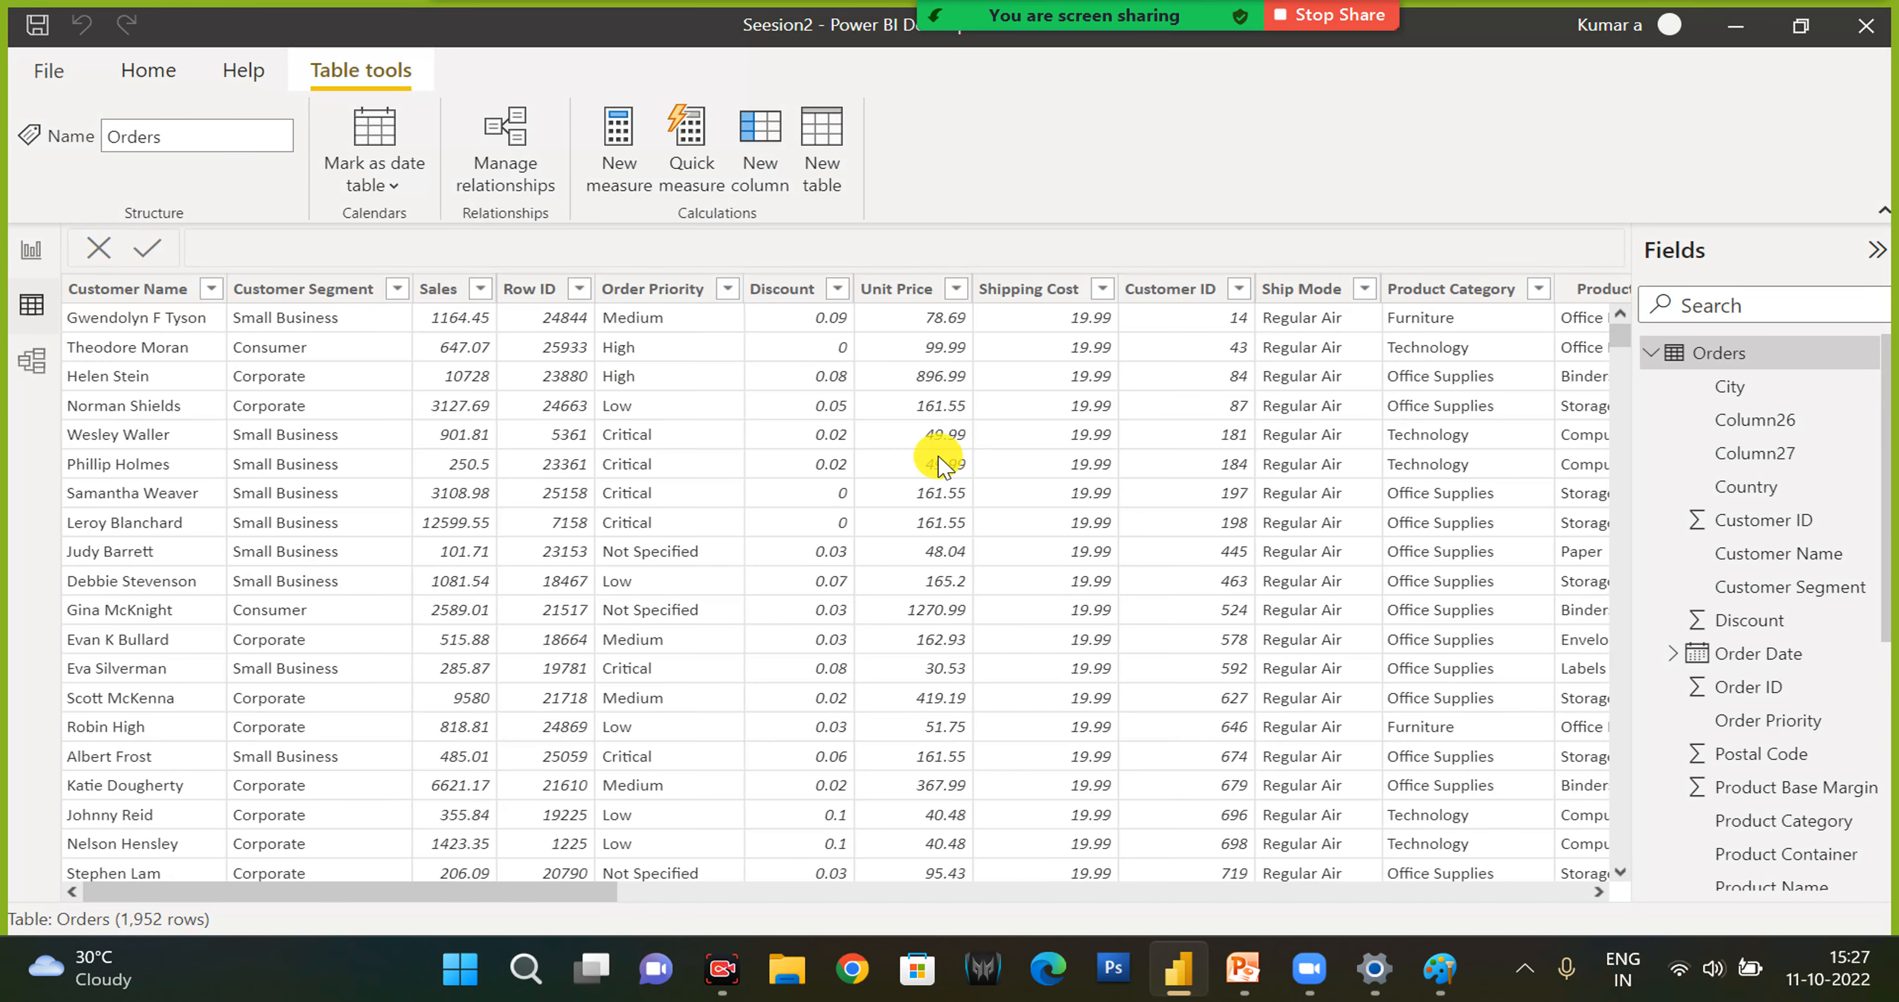
{"action": "left_click", "coordinate": [33, 251]}
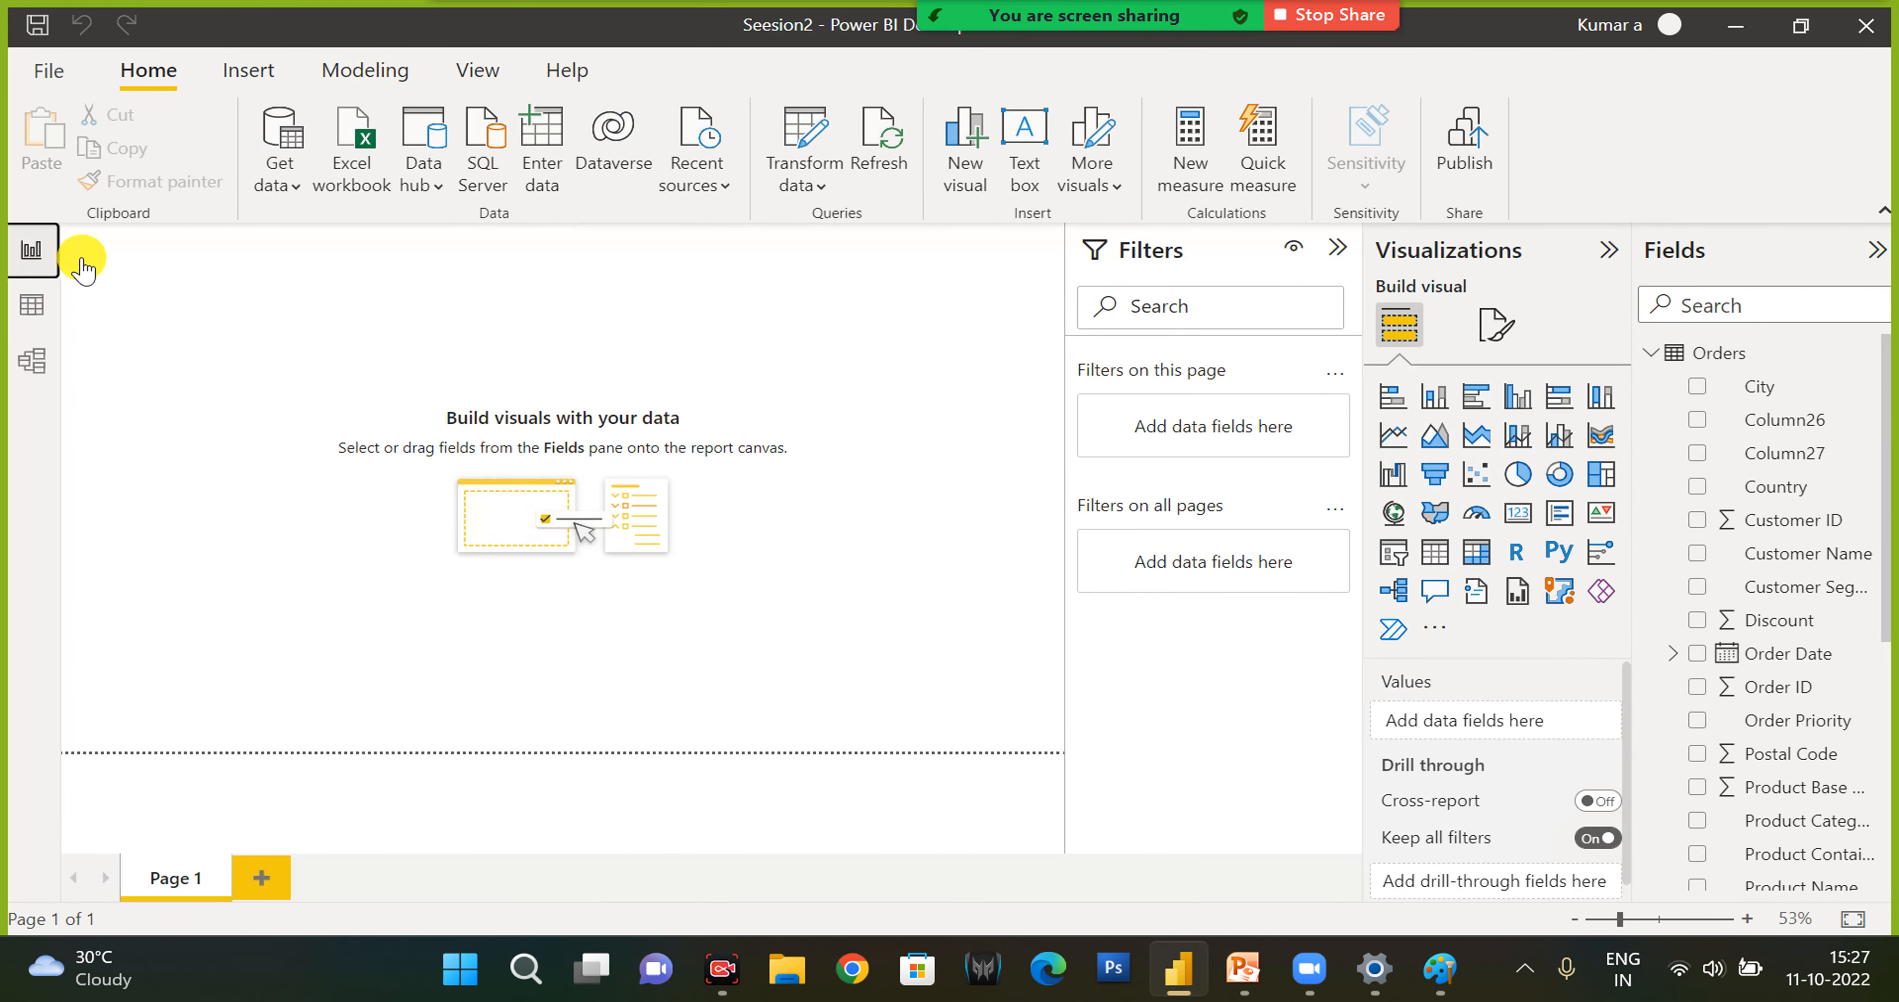
{"action": "left_click", "coordinate": [820, 137]}
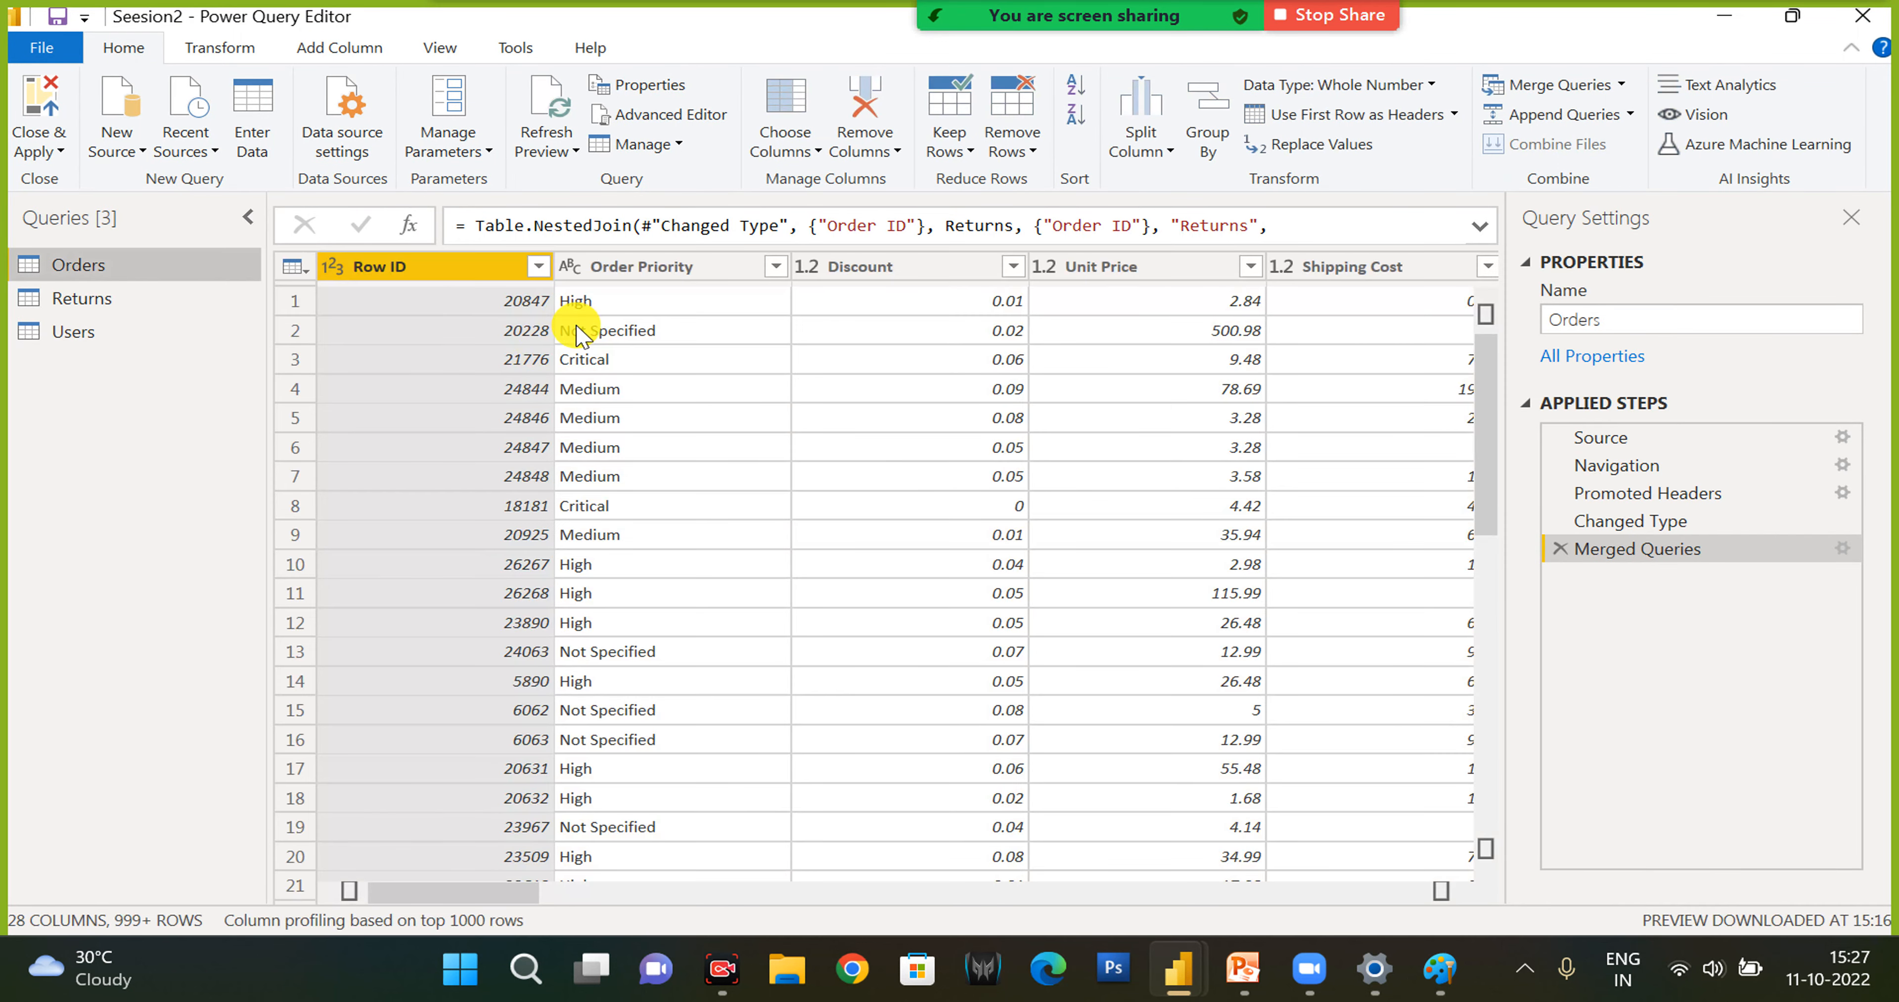
- Transpose the Orders table twice, deleting the Transposed Table step each time
{"action": "left_click", "coordinate": [221, 48]}
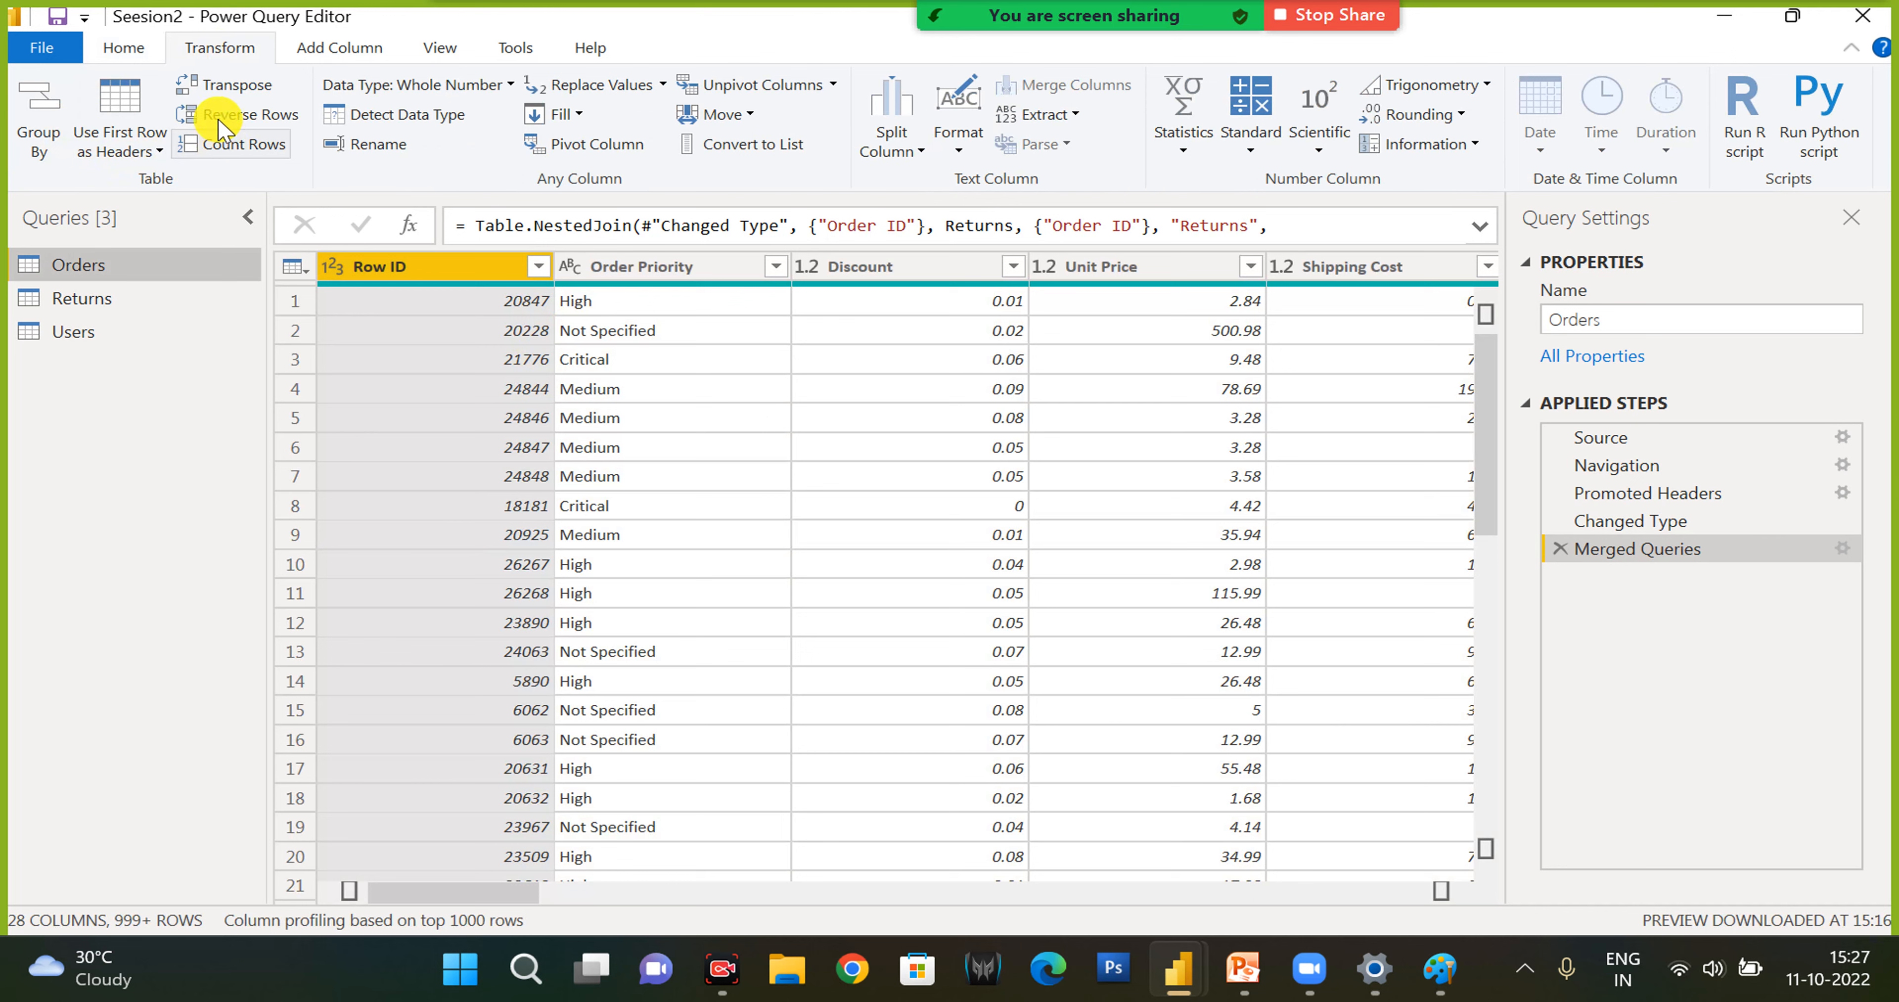
{"action": "left_click", "coordinate": [230, 94]}
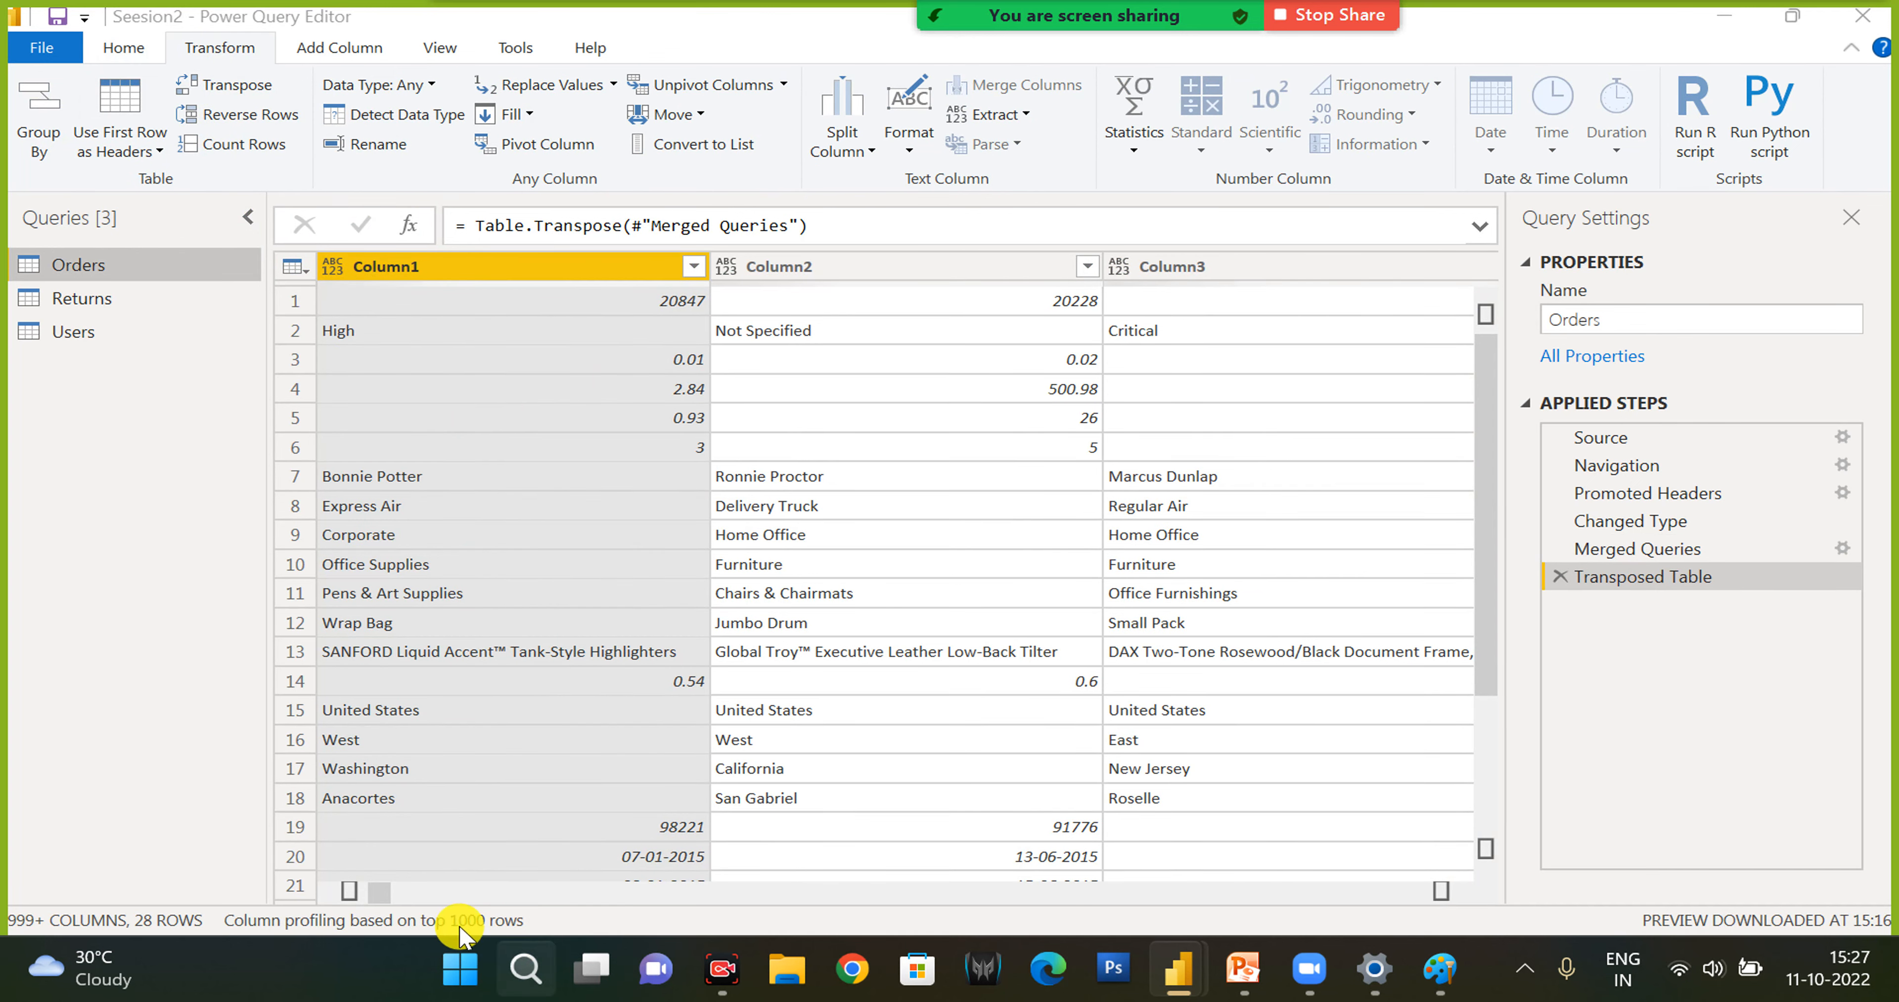
{"action": "left_click_drag", "start_coordinate": [372, 895], "coordinate": [186, 871]}
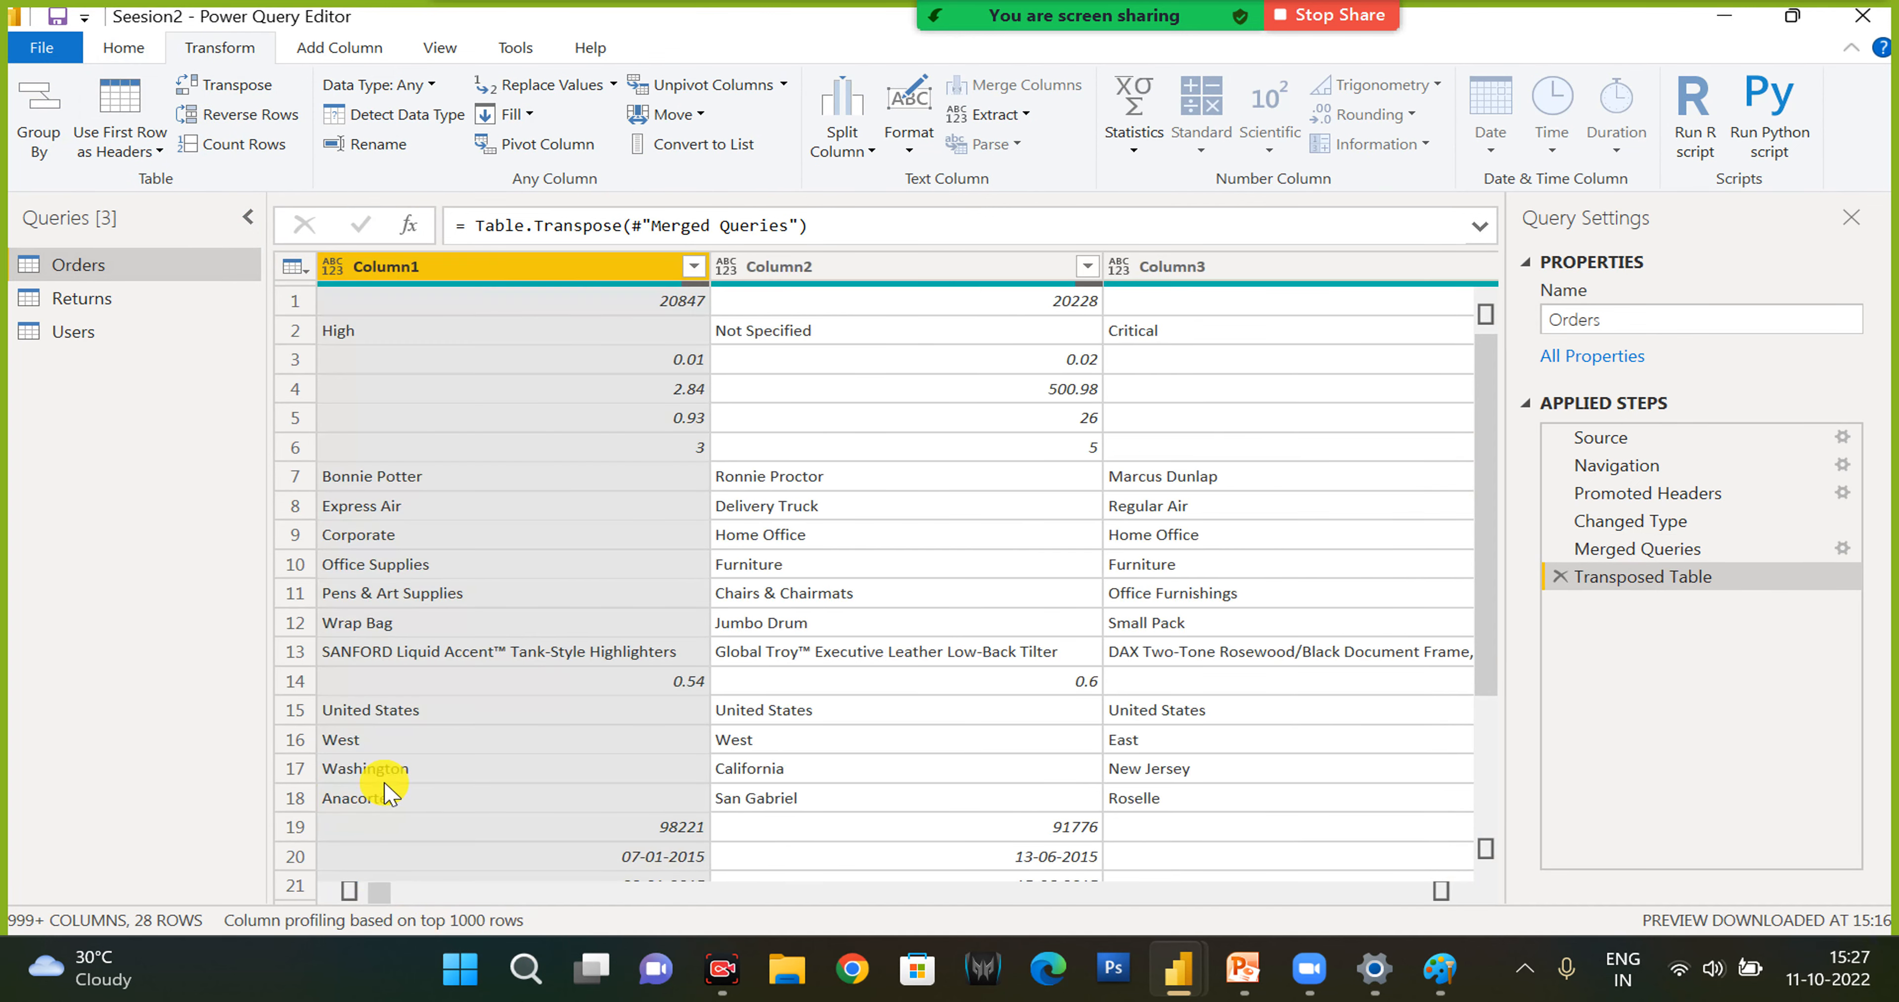
{"action": "left_click", "coordinate": [1559, 576]}
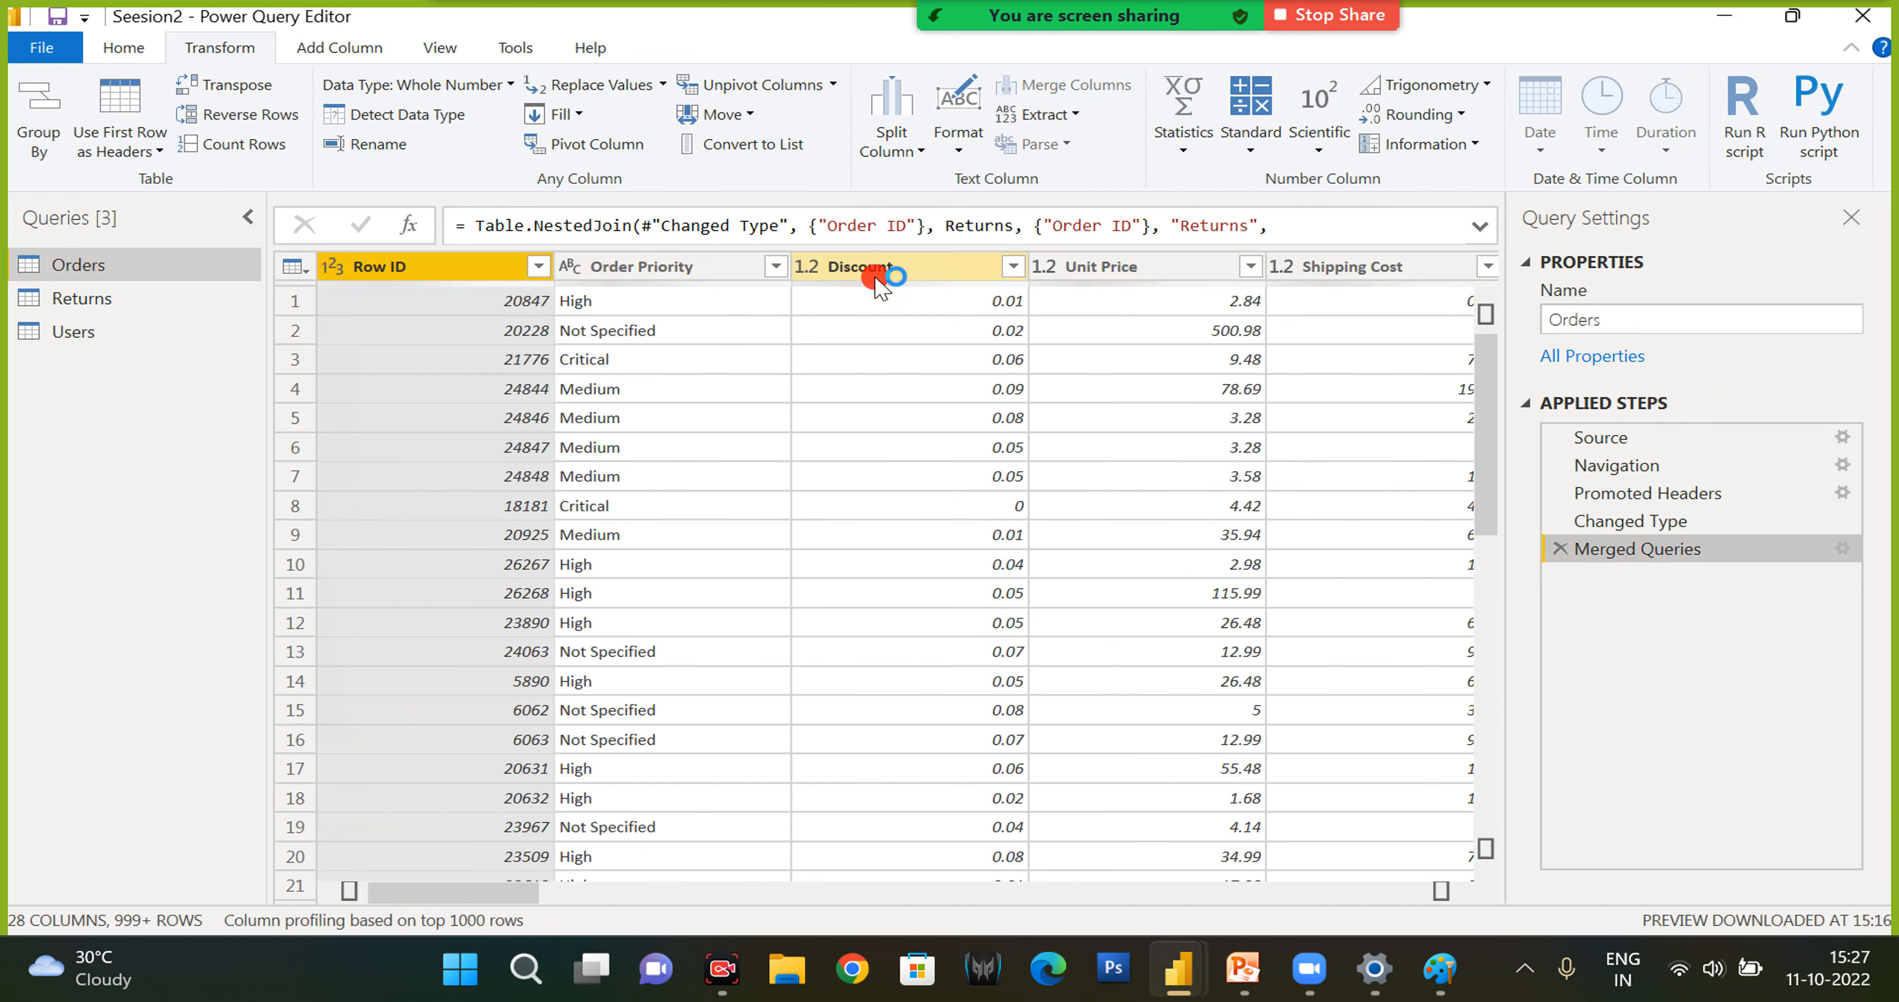
{"action": "left_click", "coordinate": [879, 268]}
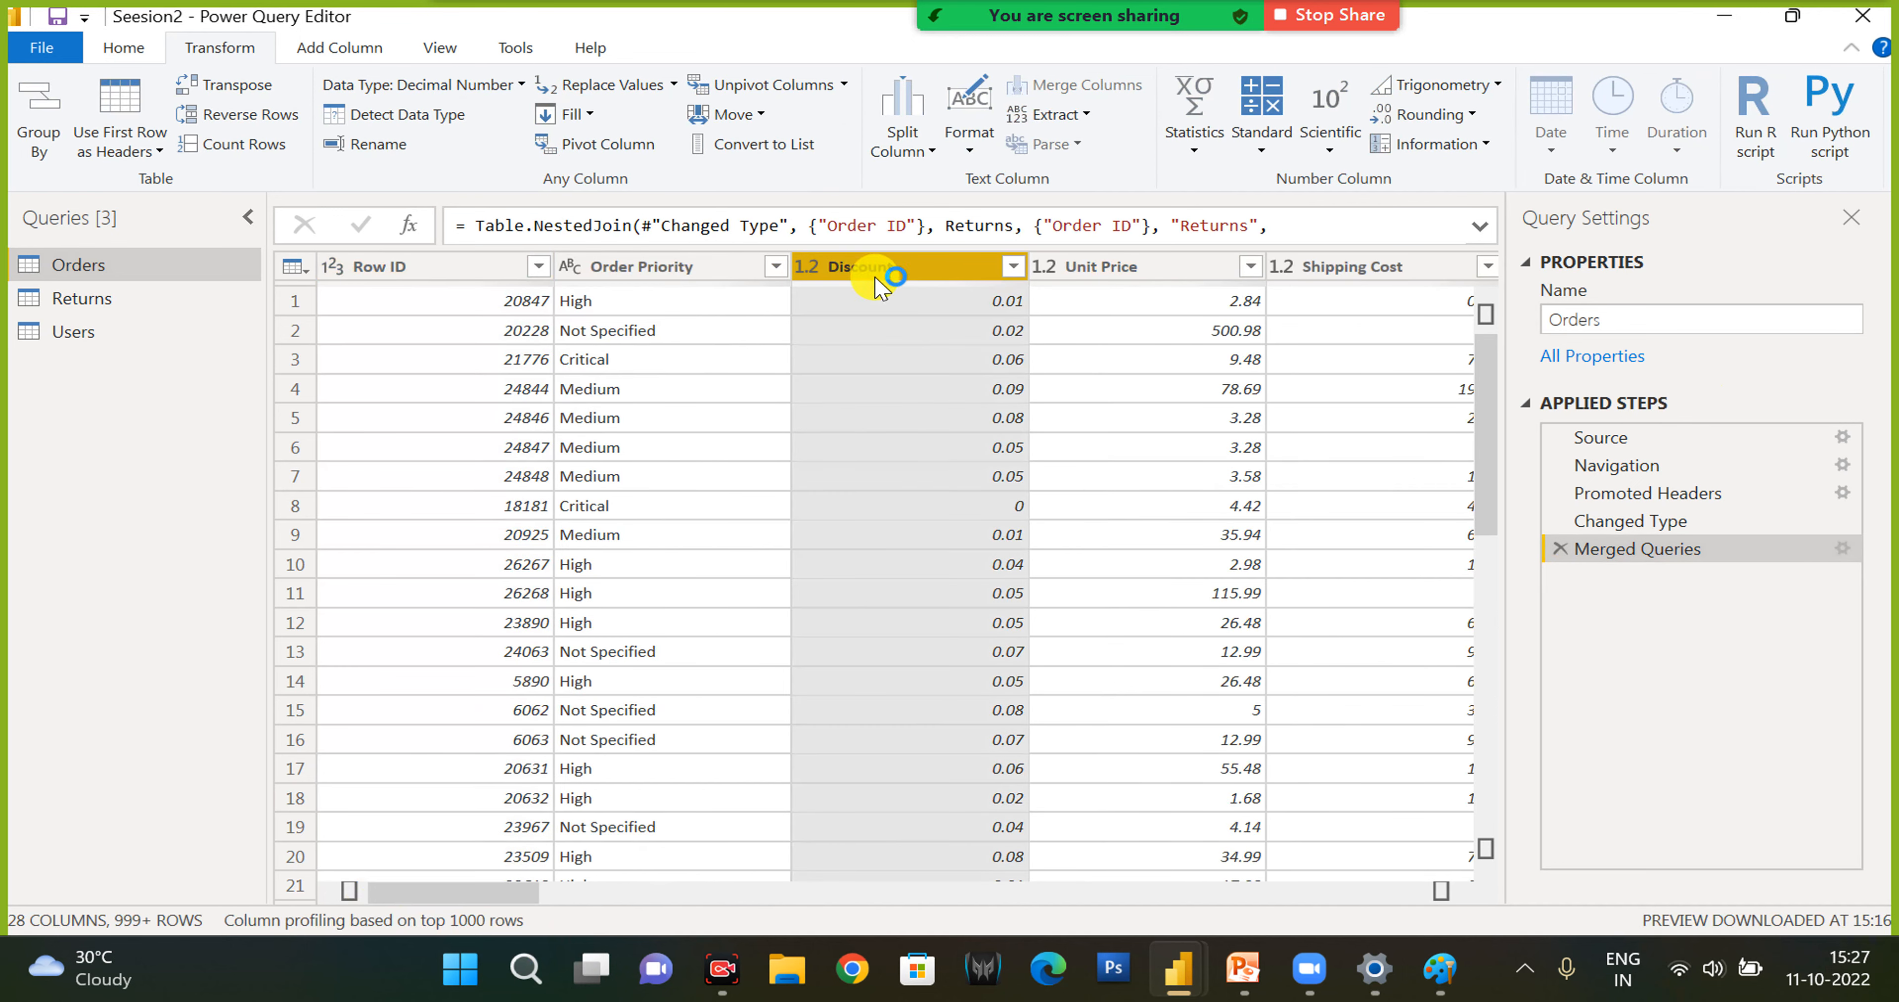
{"action": "left_click", "coordinate": [235, 87]}
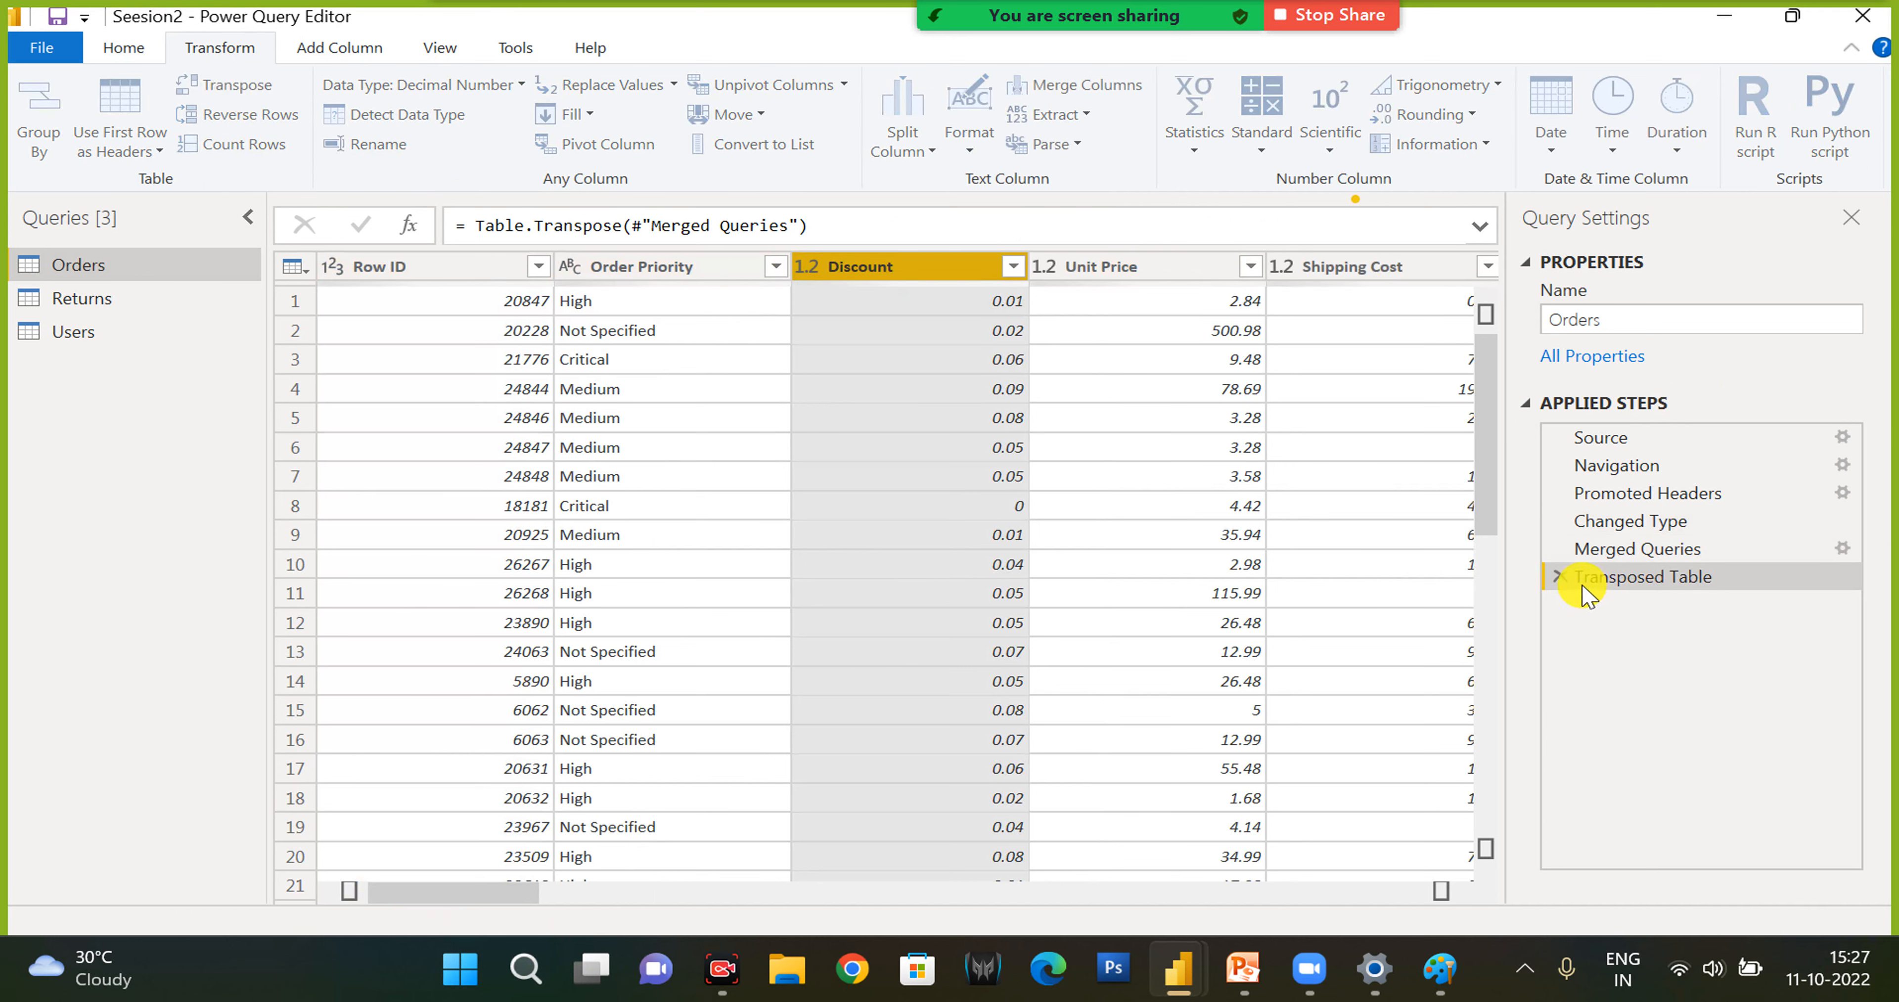
{"action": "left_click", "coordinate": [1561, 577]}
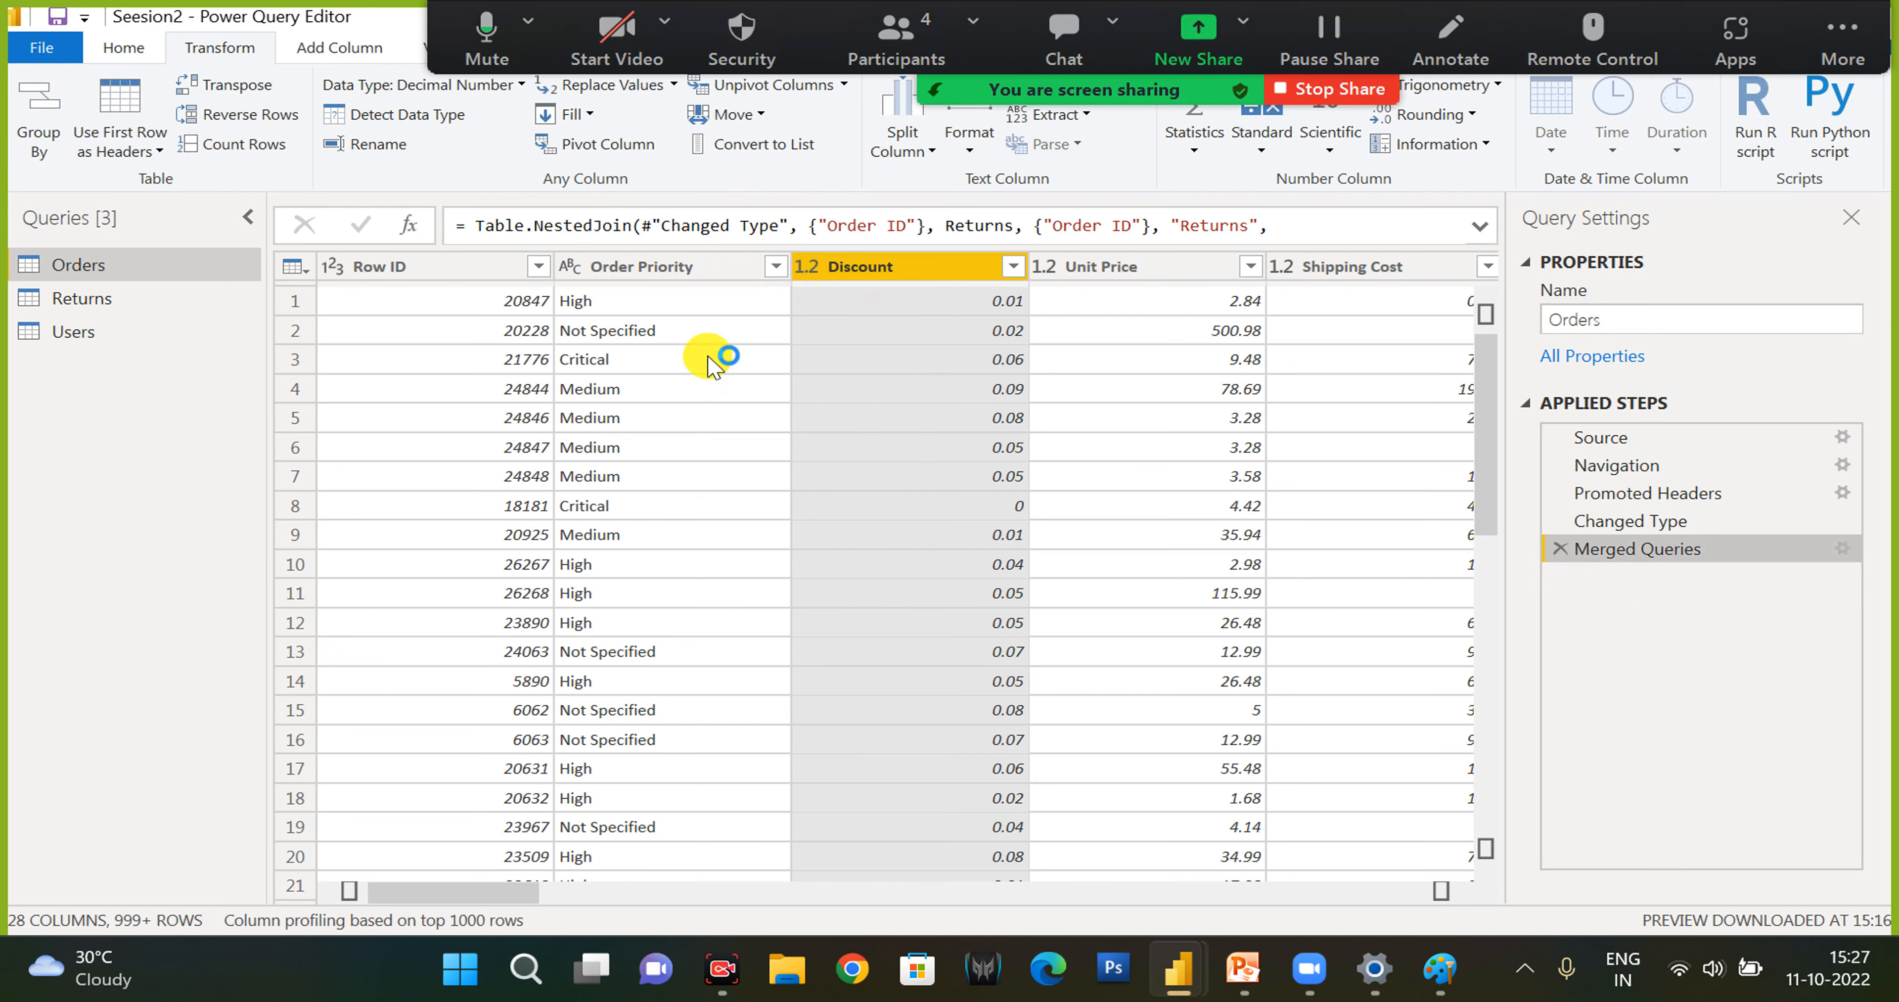
- Unpivot the Discount, Unit Price and Shipping Cost columns of Orders, and delete the Unpivoted Columns step
{"action": "left_click", "coordinate": [626, 266]}
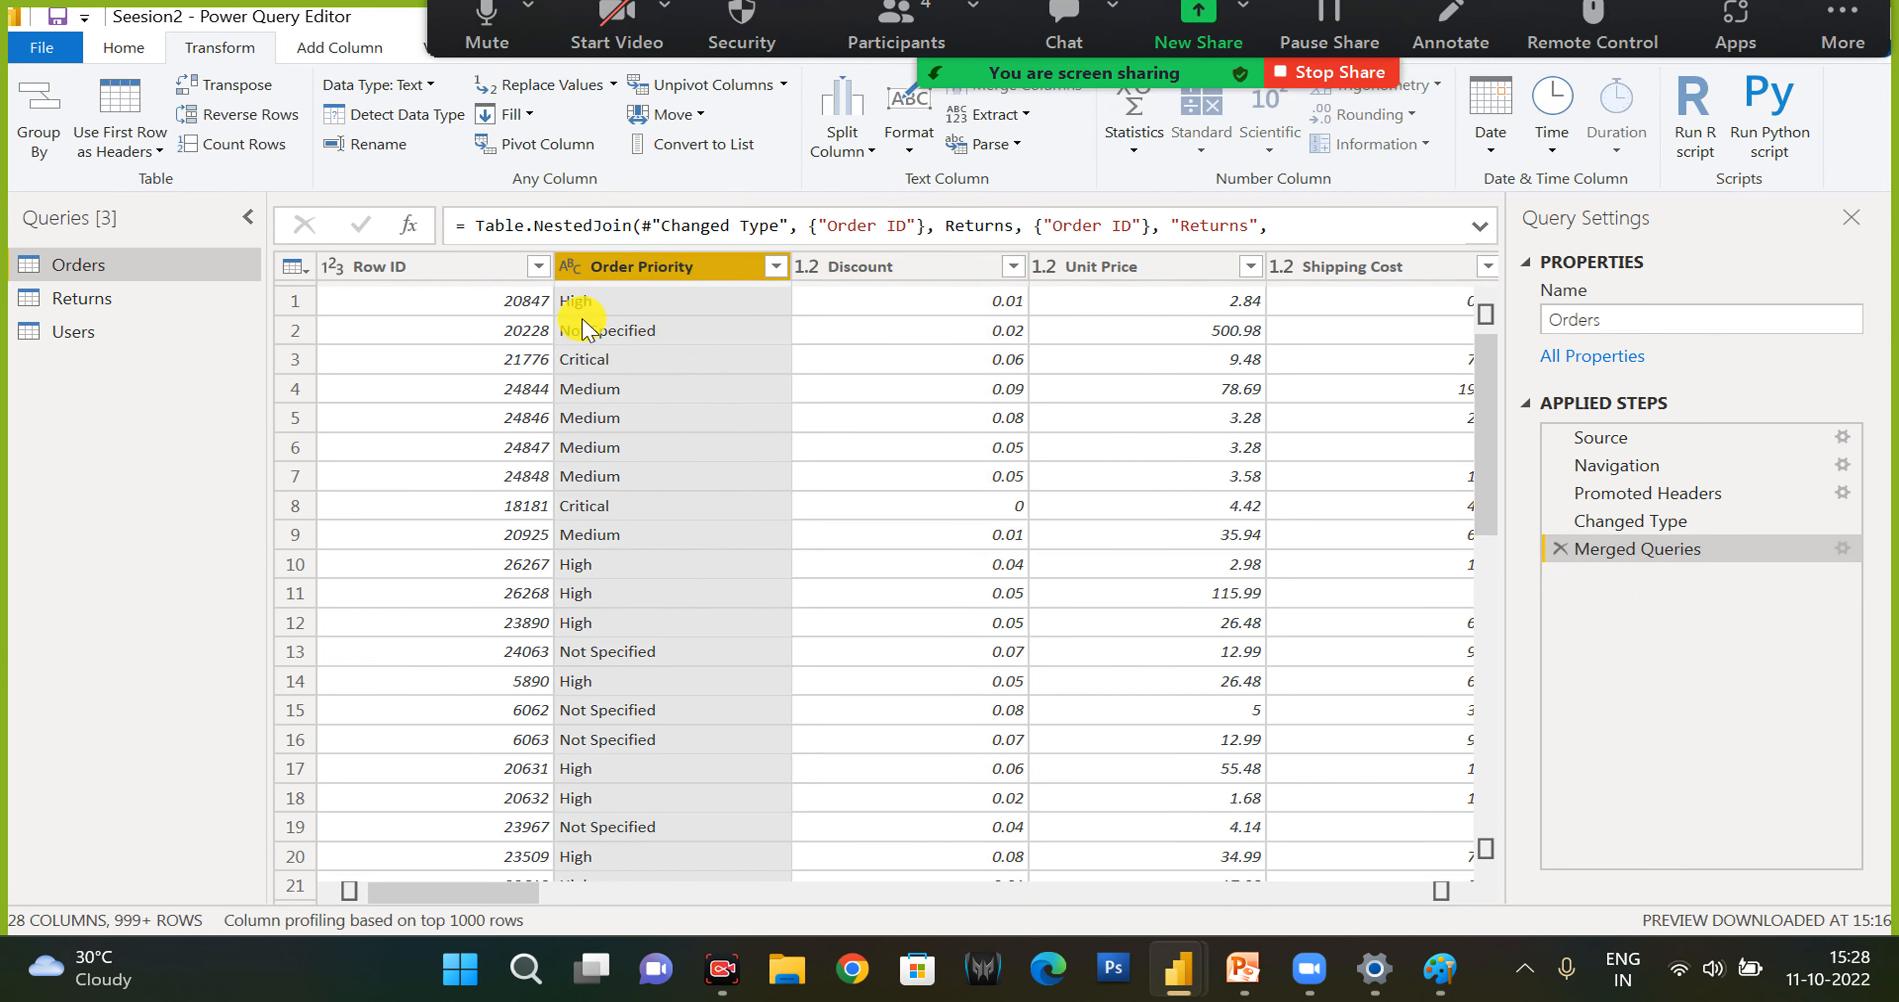
{"action": "left_click", "coordinate": [896, 268]}
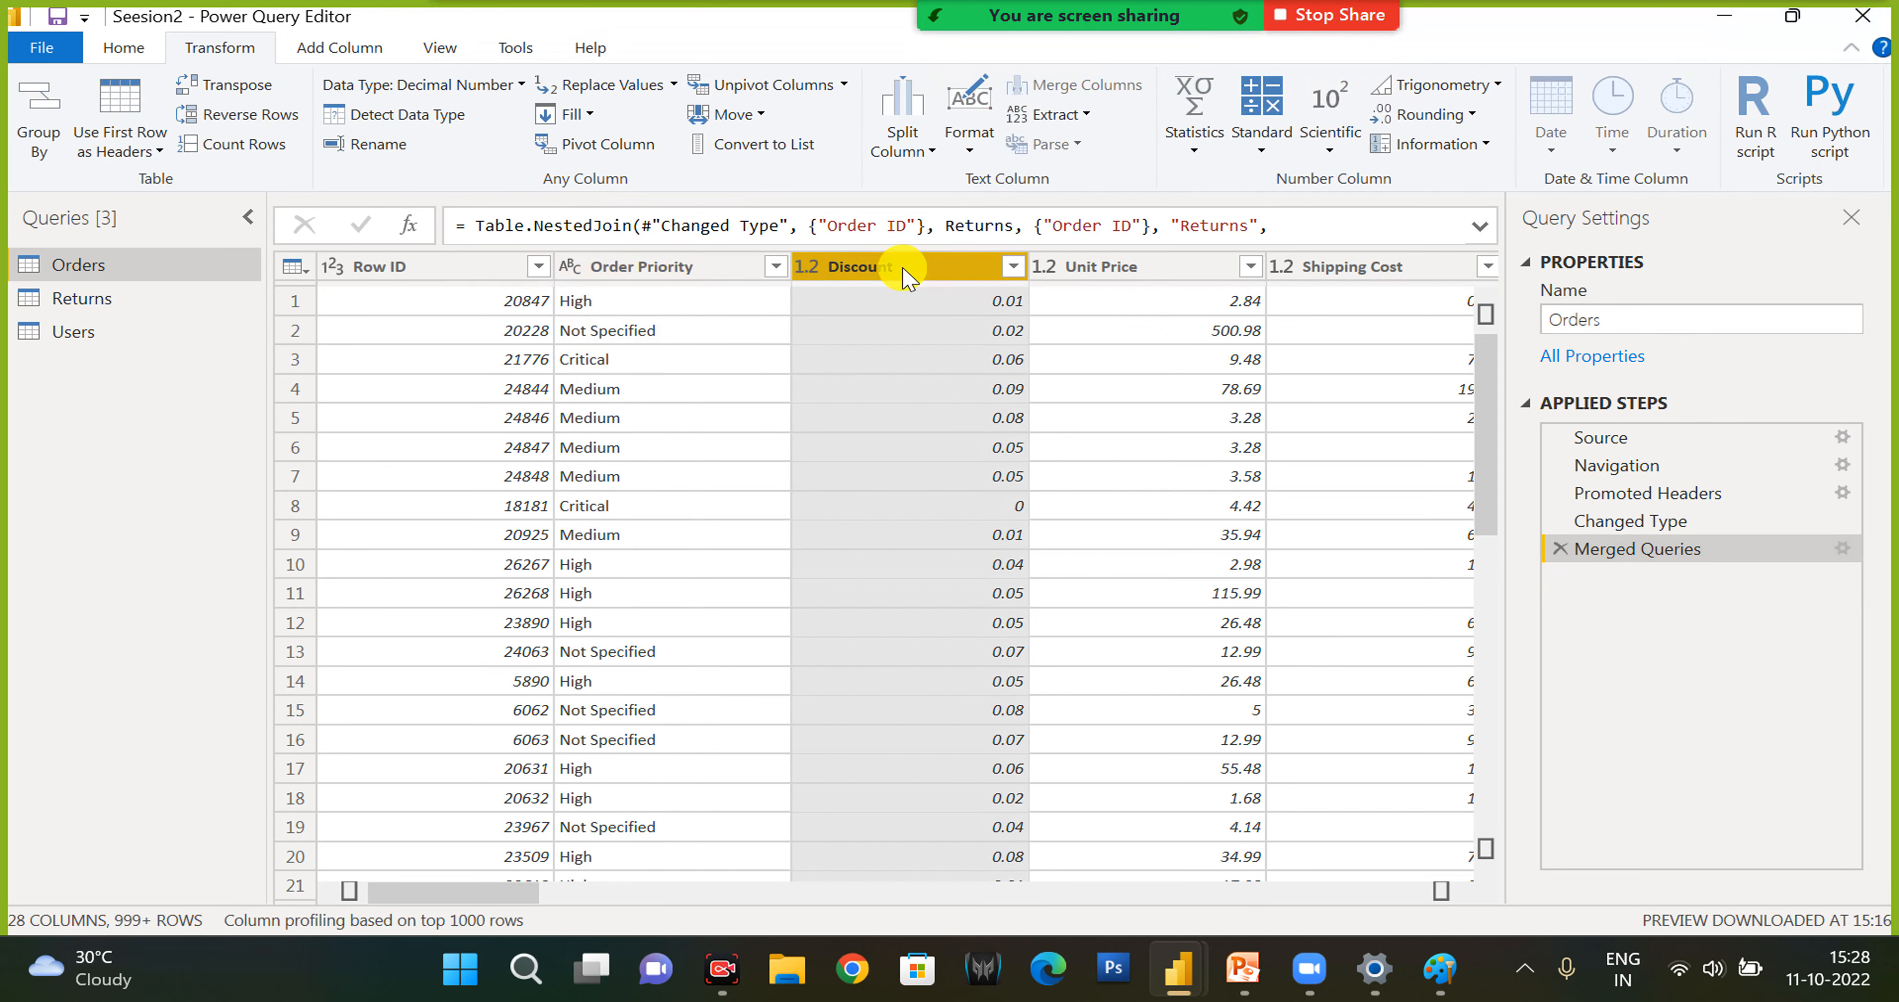
{"action": "left_click", "coordinate": [1178, 271], "text": "ctrl"}
{"action": "left_click", "coordinate": [1341, 278], "text": "ctrl"}
{"action": "left_click", "coordinate": [1338, 273], "text": "ctrl"}
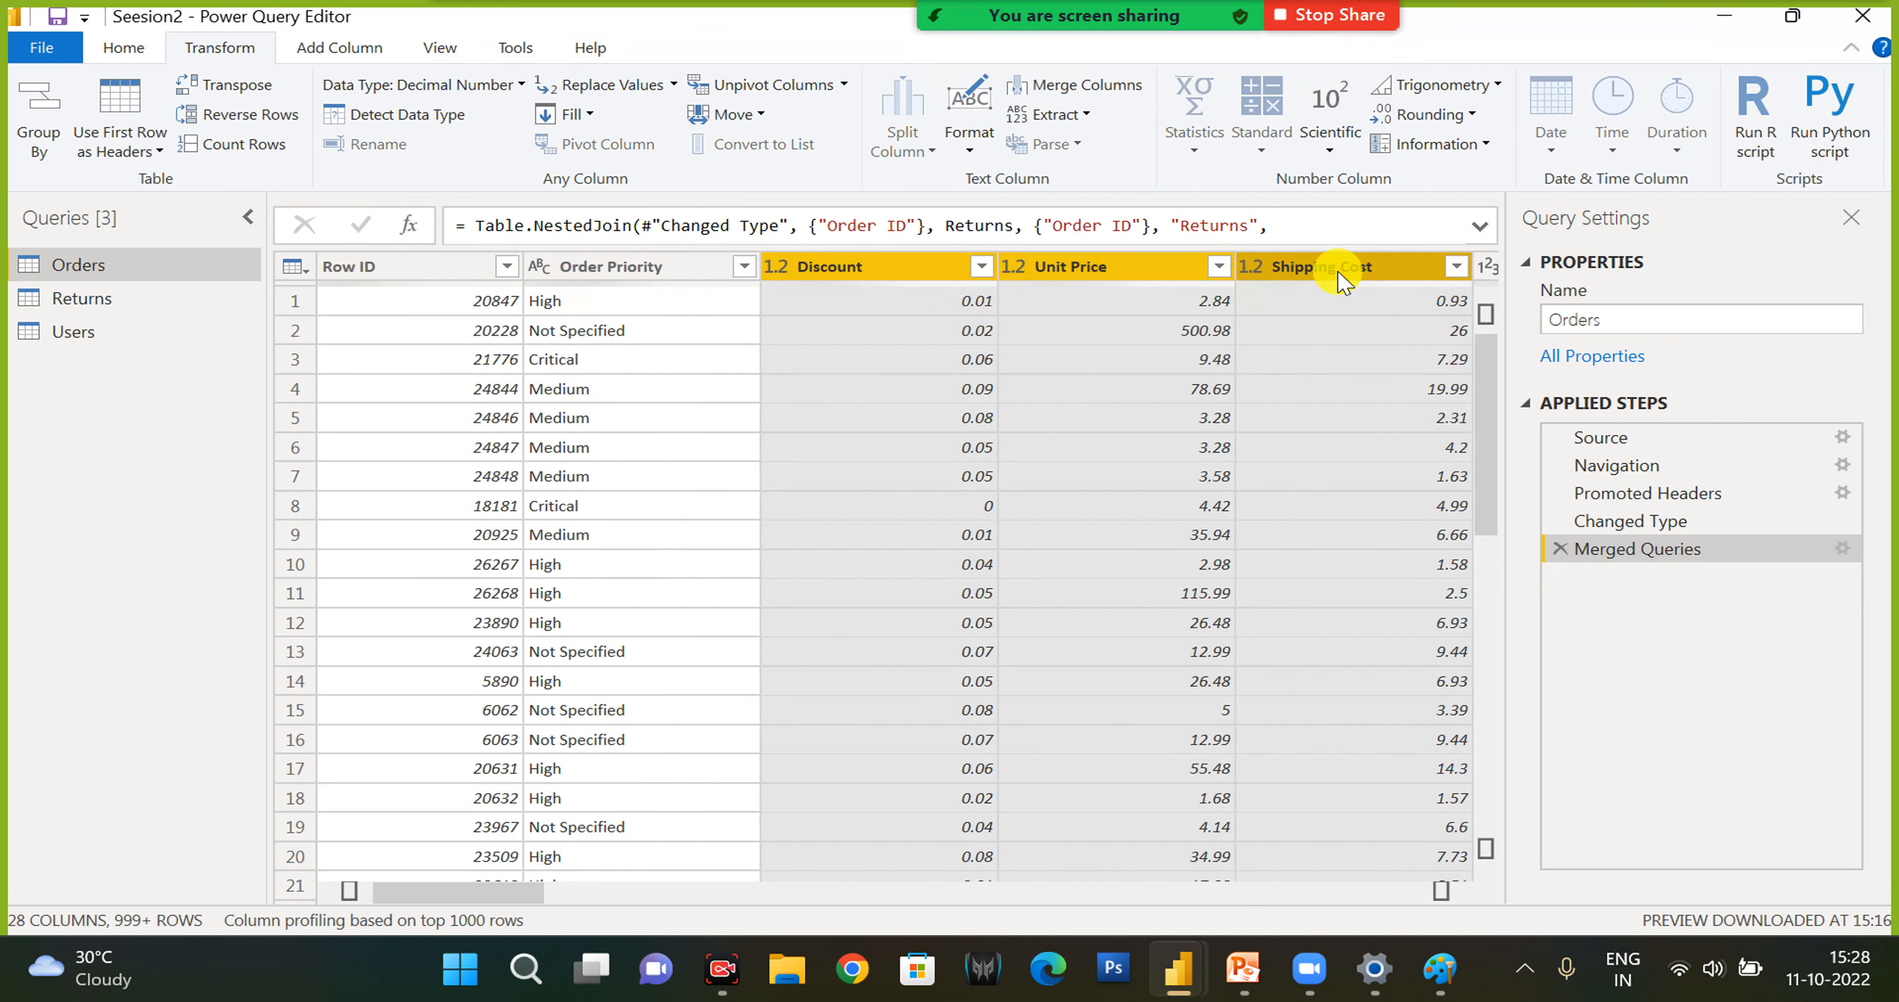
{"action": "right_click", "coordinate": [889, 270]}
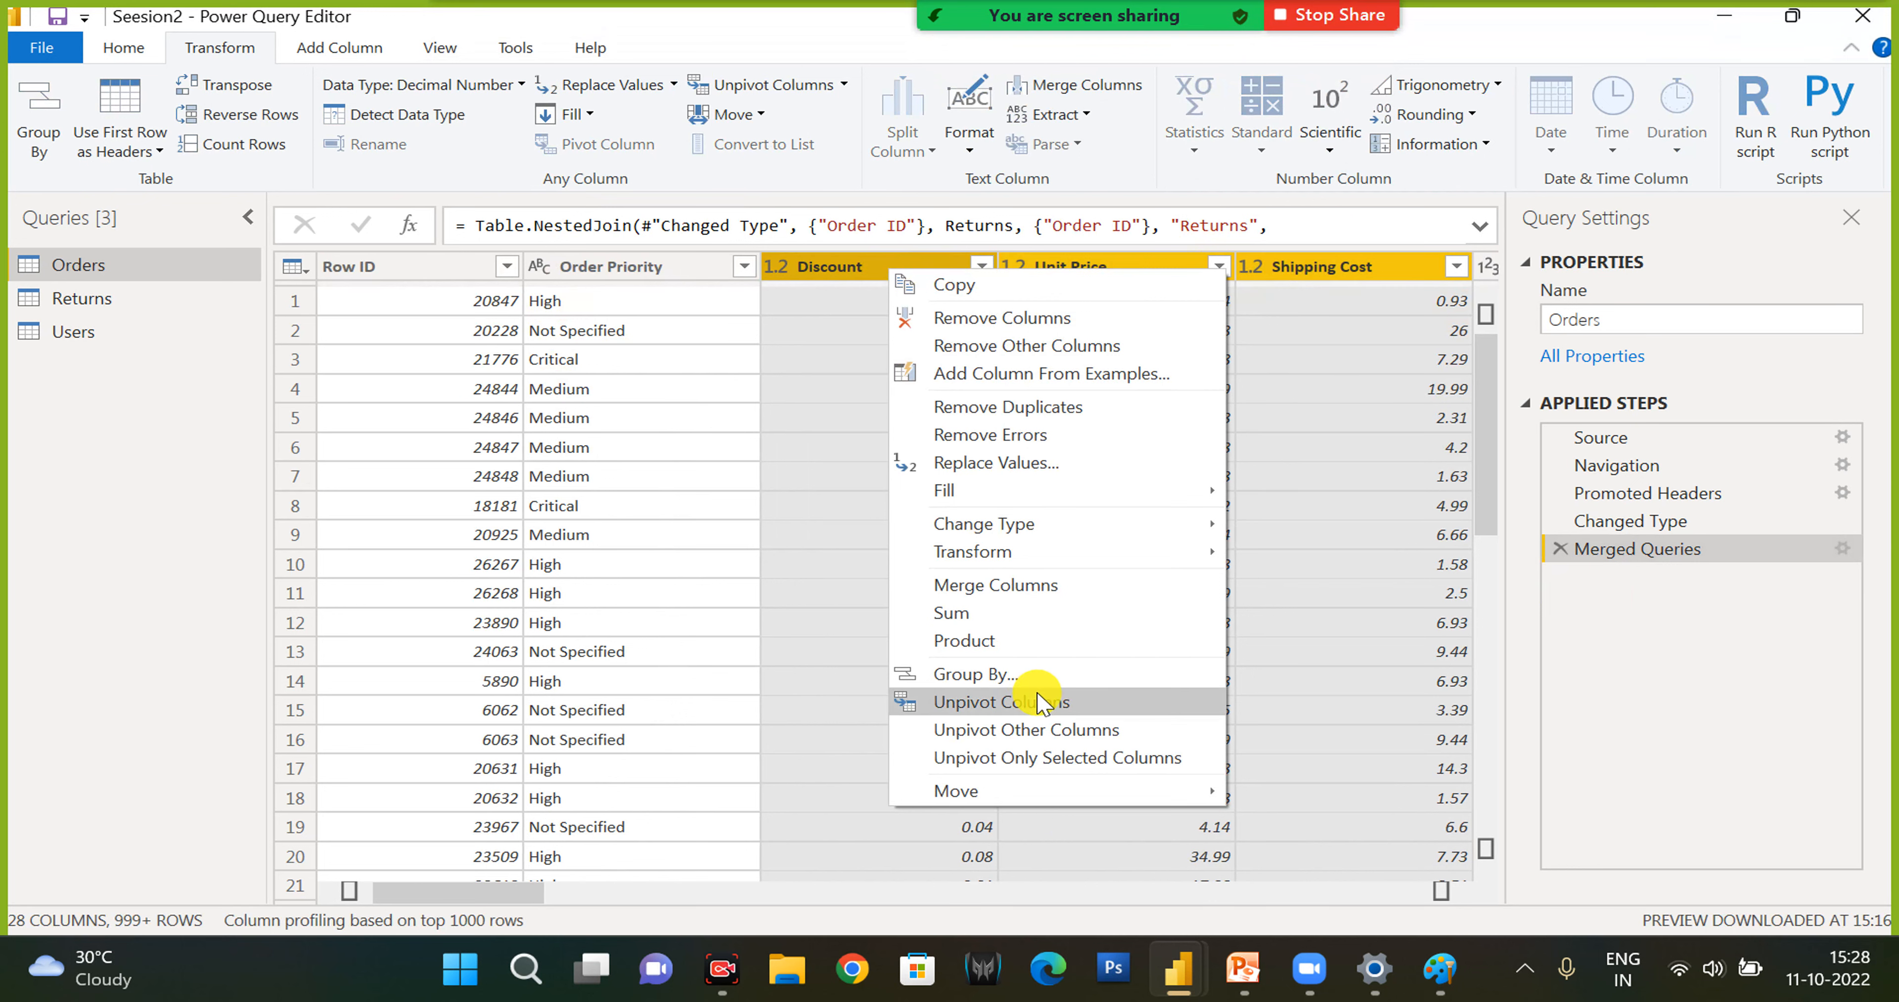
{"action": "left_click", "coordinate": [1039, 701]}
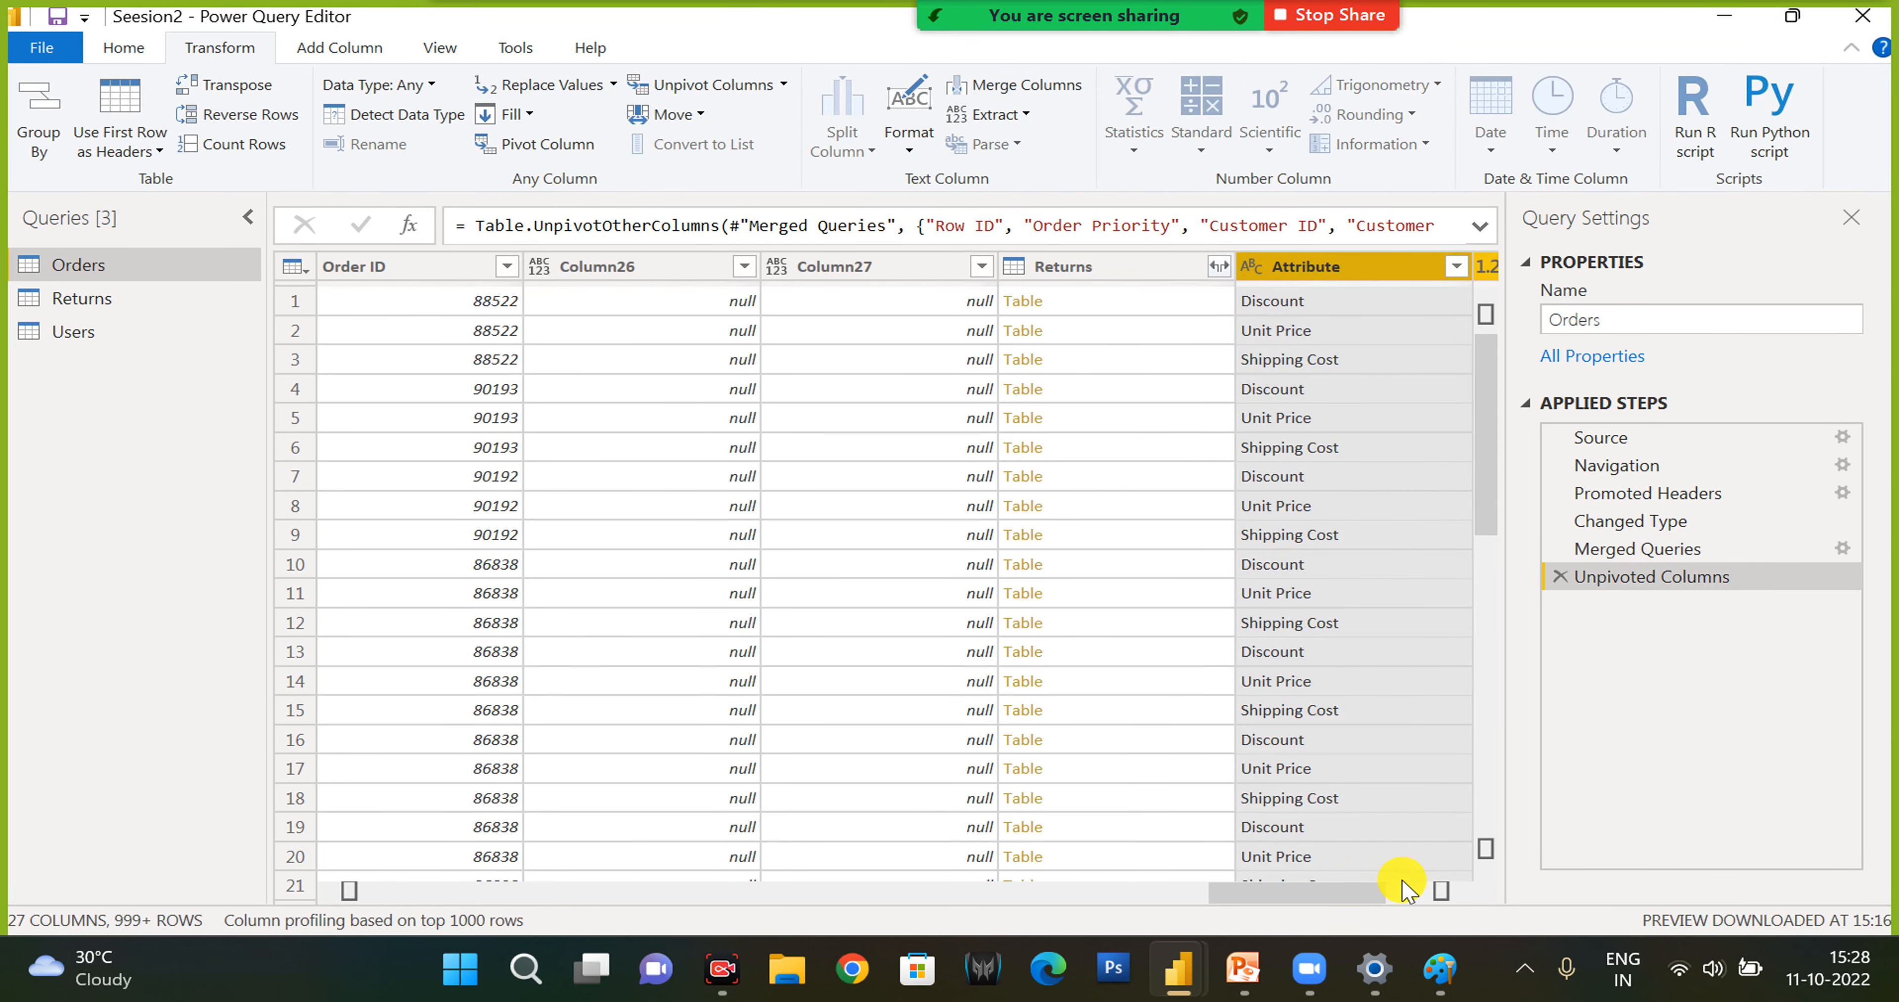
{"action": "left_click", "coordinate": [1440, 893]}
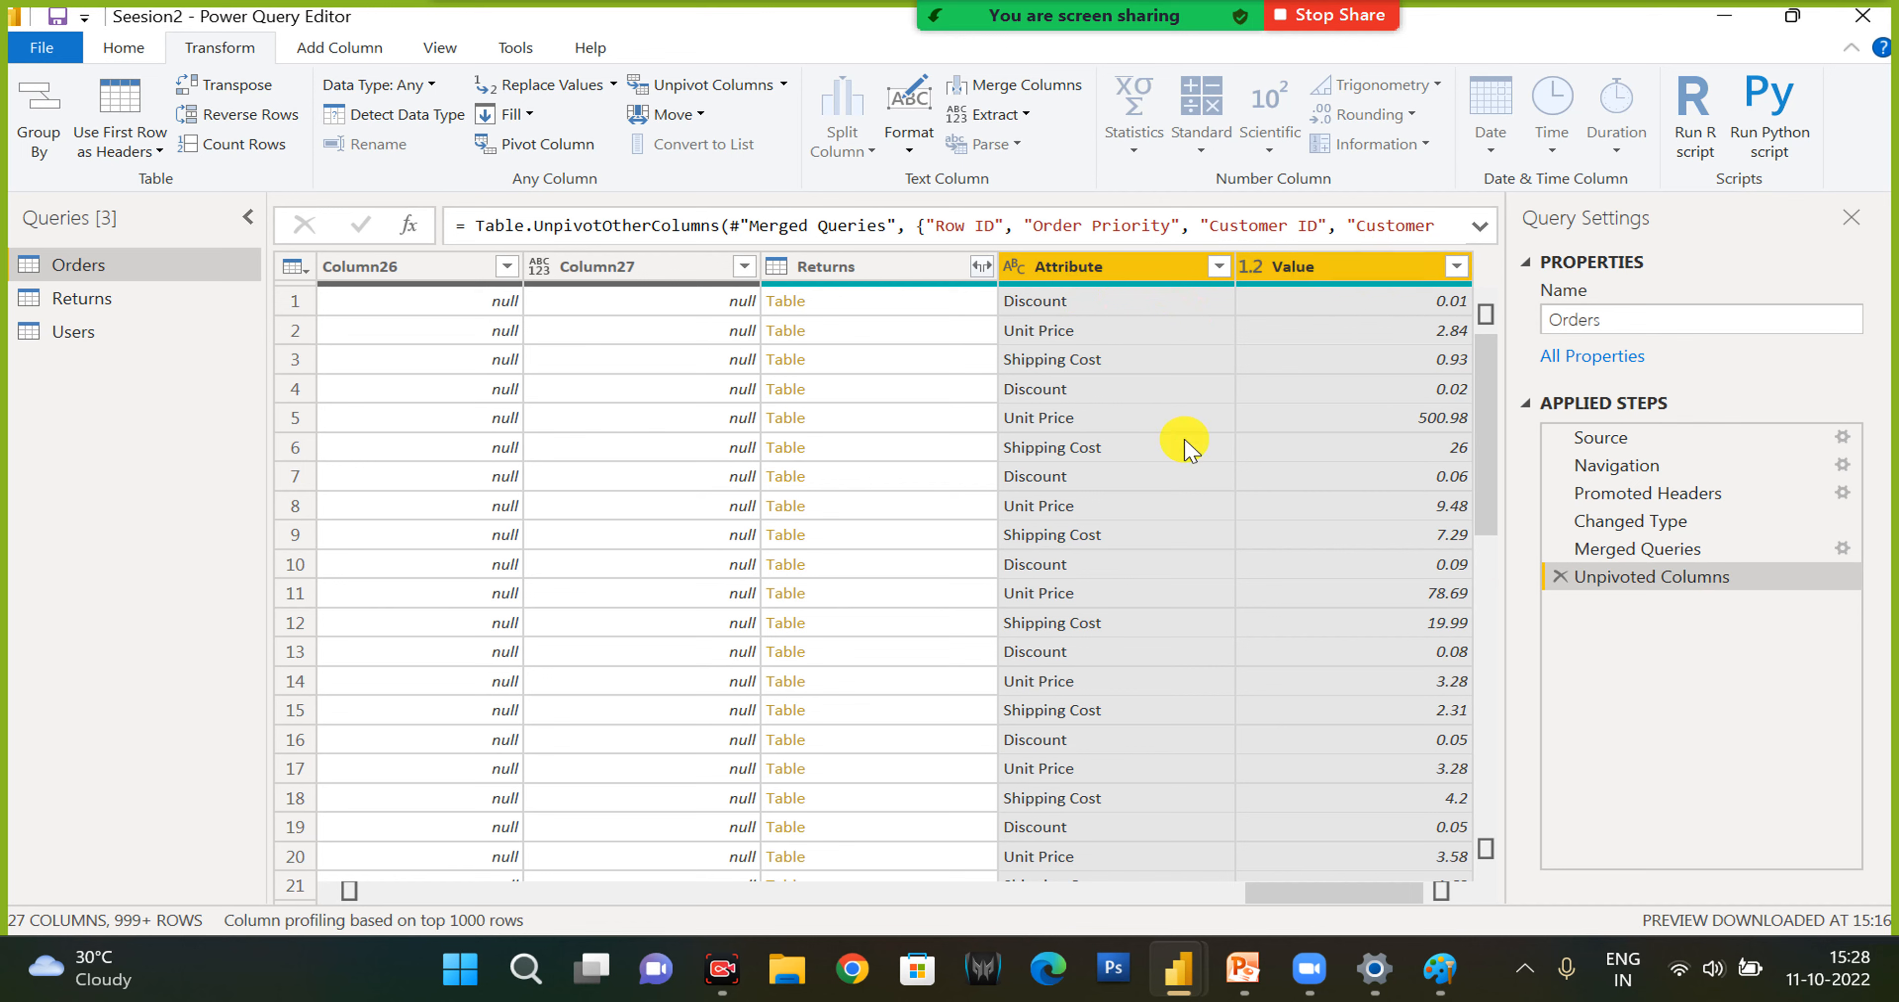
{"action": "left_click", "coordinate": [1560, 579]}
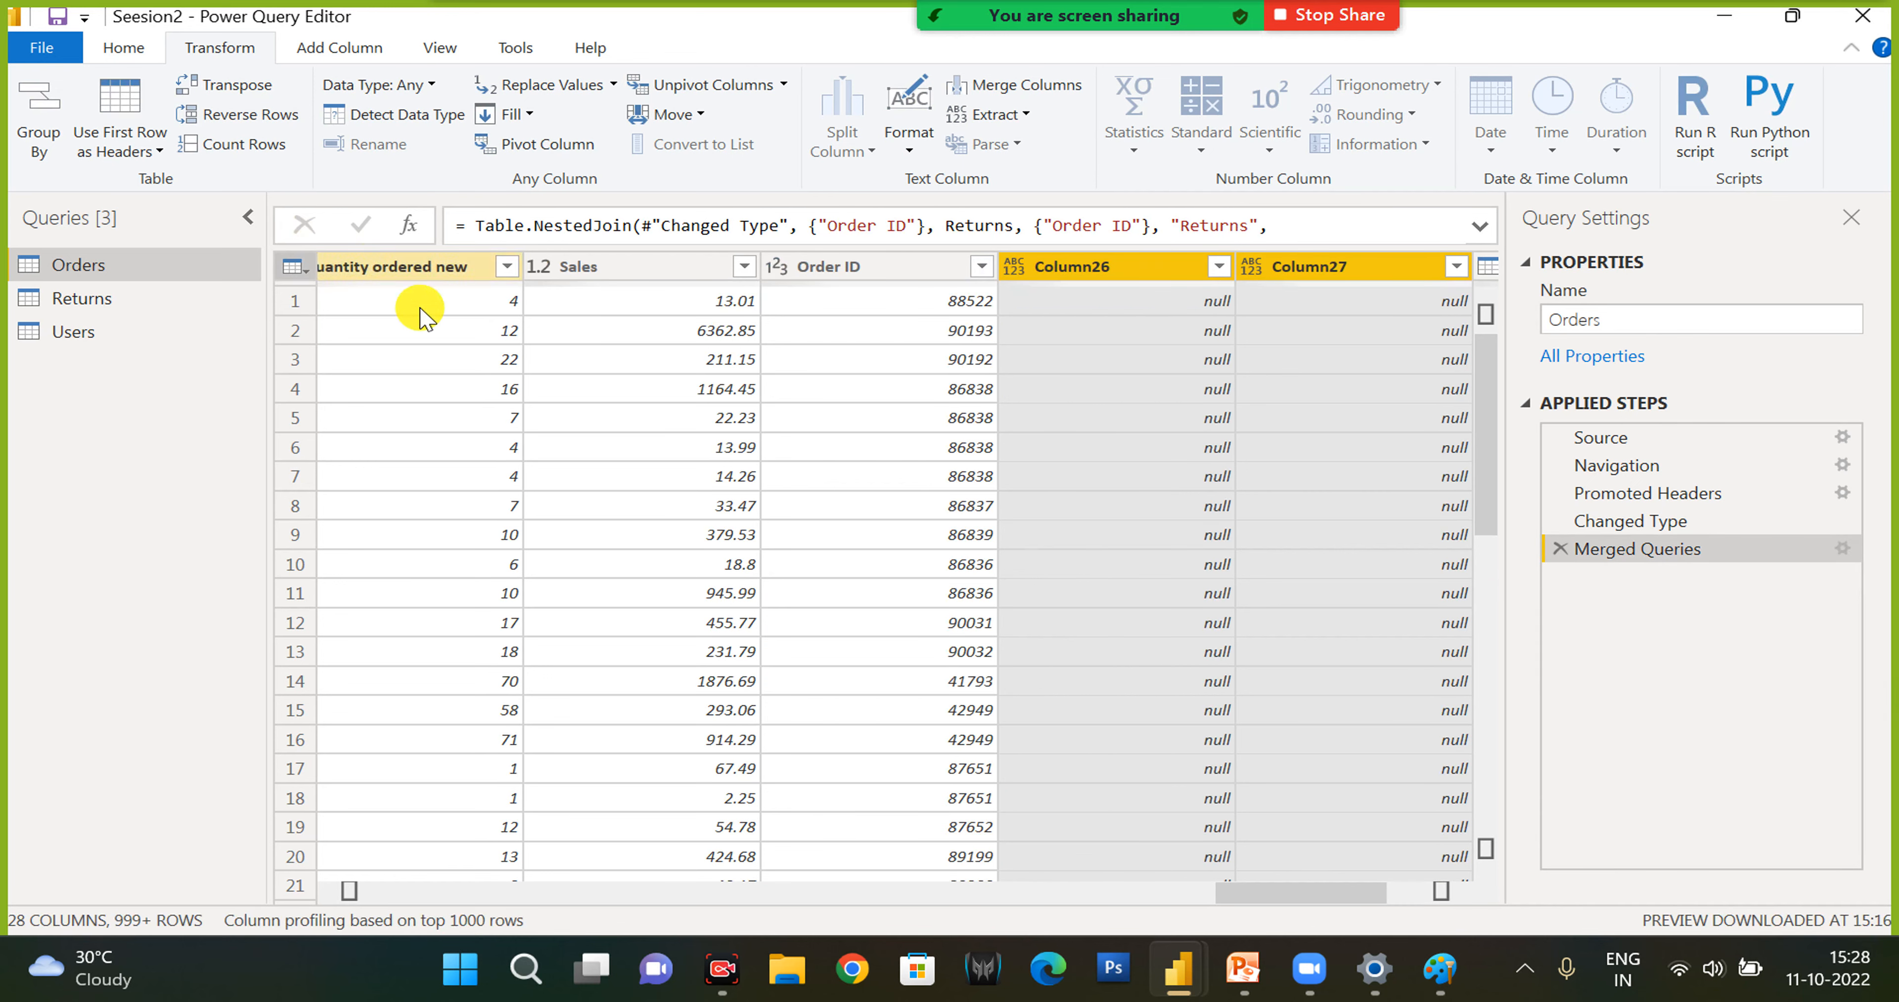
- Delete the Merged Queries, Changed Type and Promoted Headers steps from the Orders query
{"action": "left_click", "coordinate": [1559, 549]}
{"action": "left_click", "coordinate": [1559, 520]}
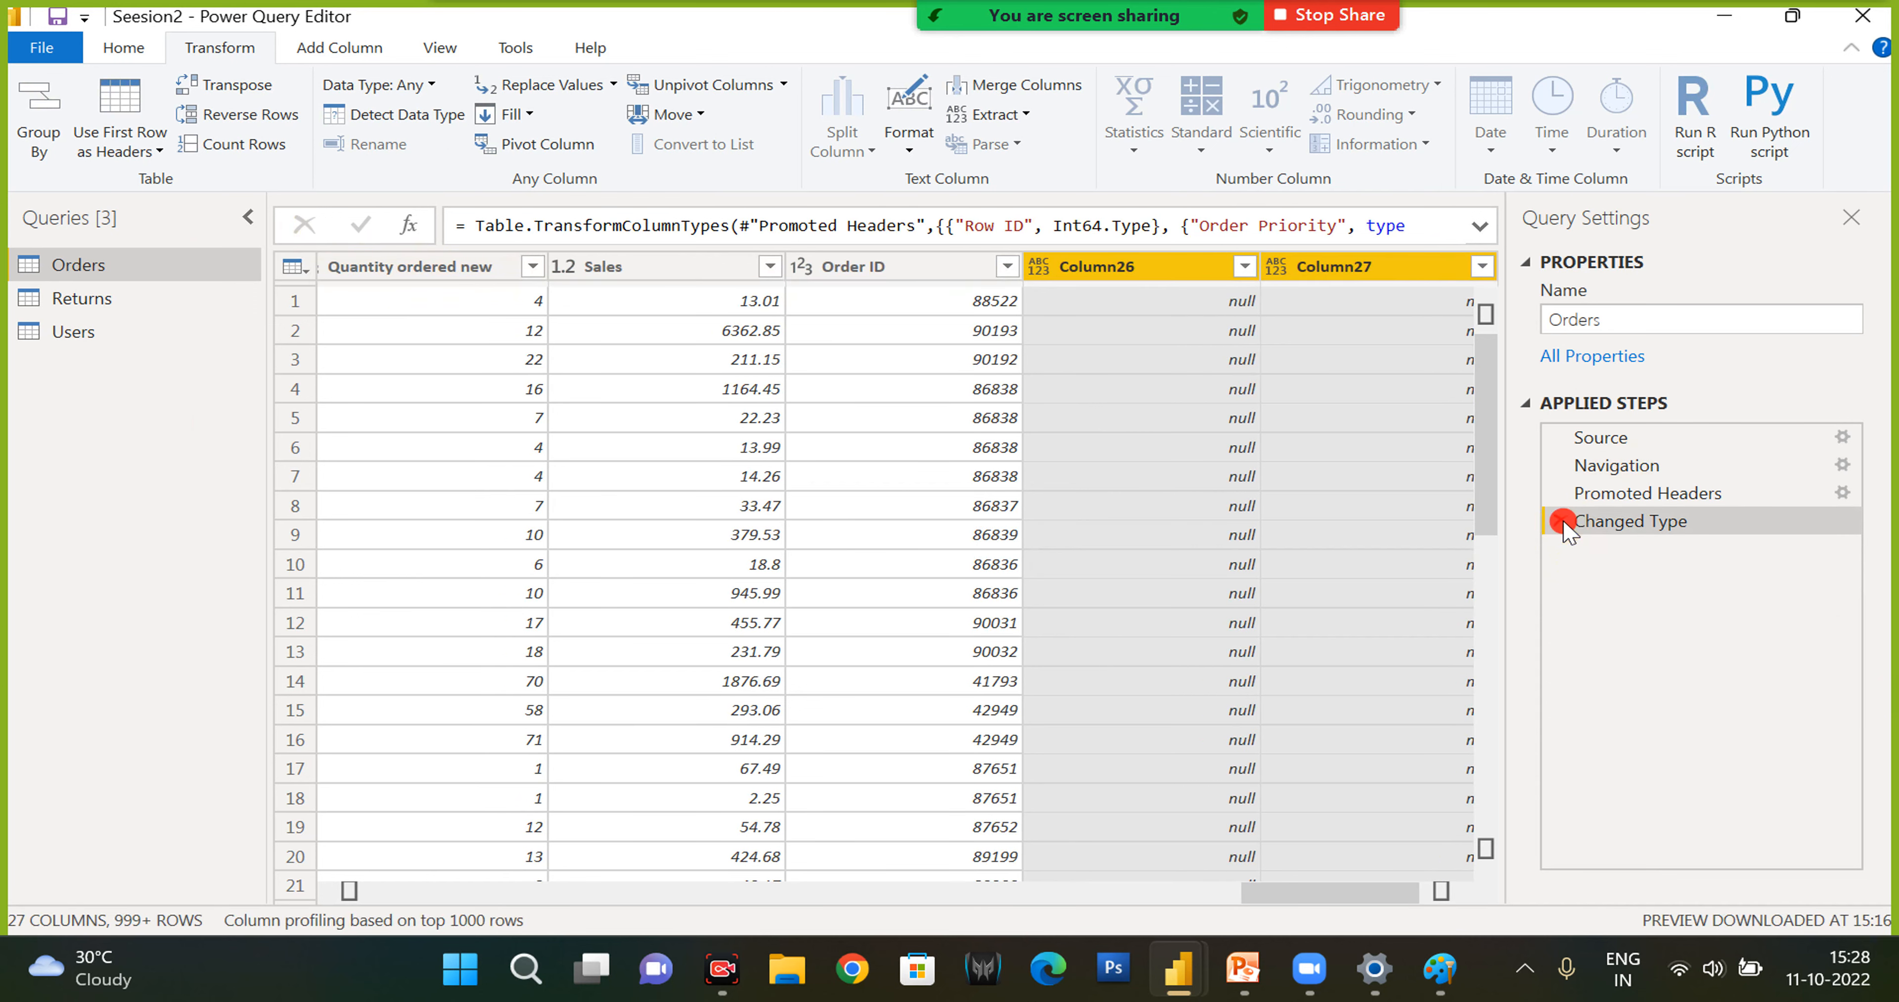
{"action": "left_click", "coordinate": [1559, 493]}
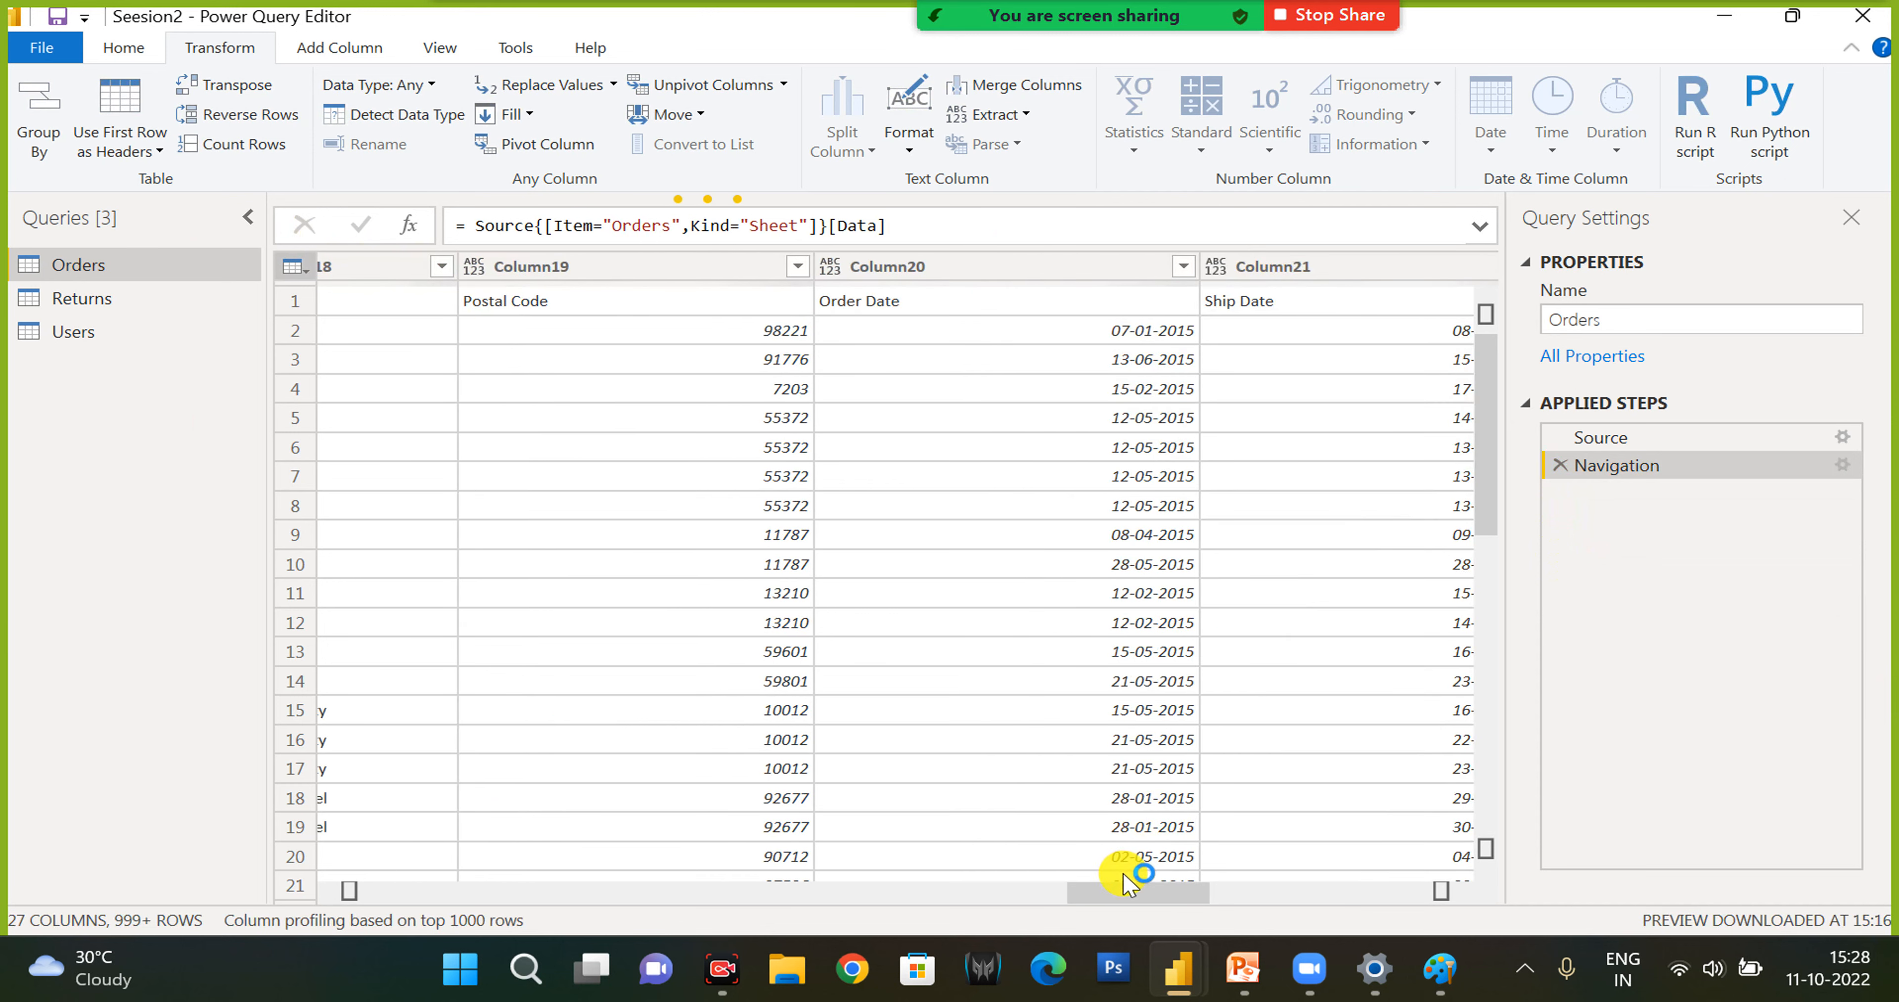
- Promote the first row of the Orders query to column headers
{"action": "left_click", "coordinate": [510, 265]}
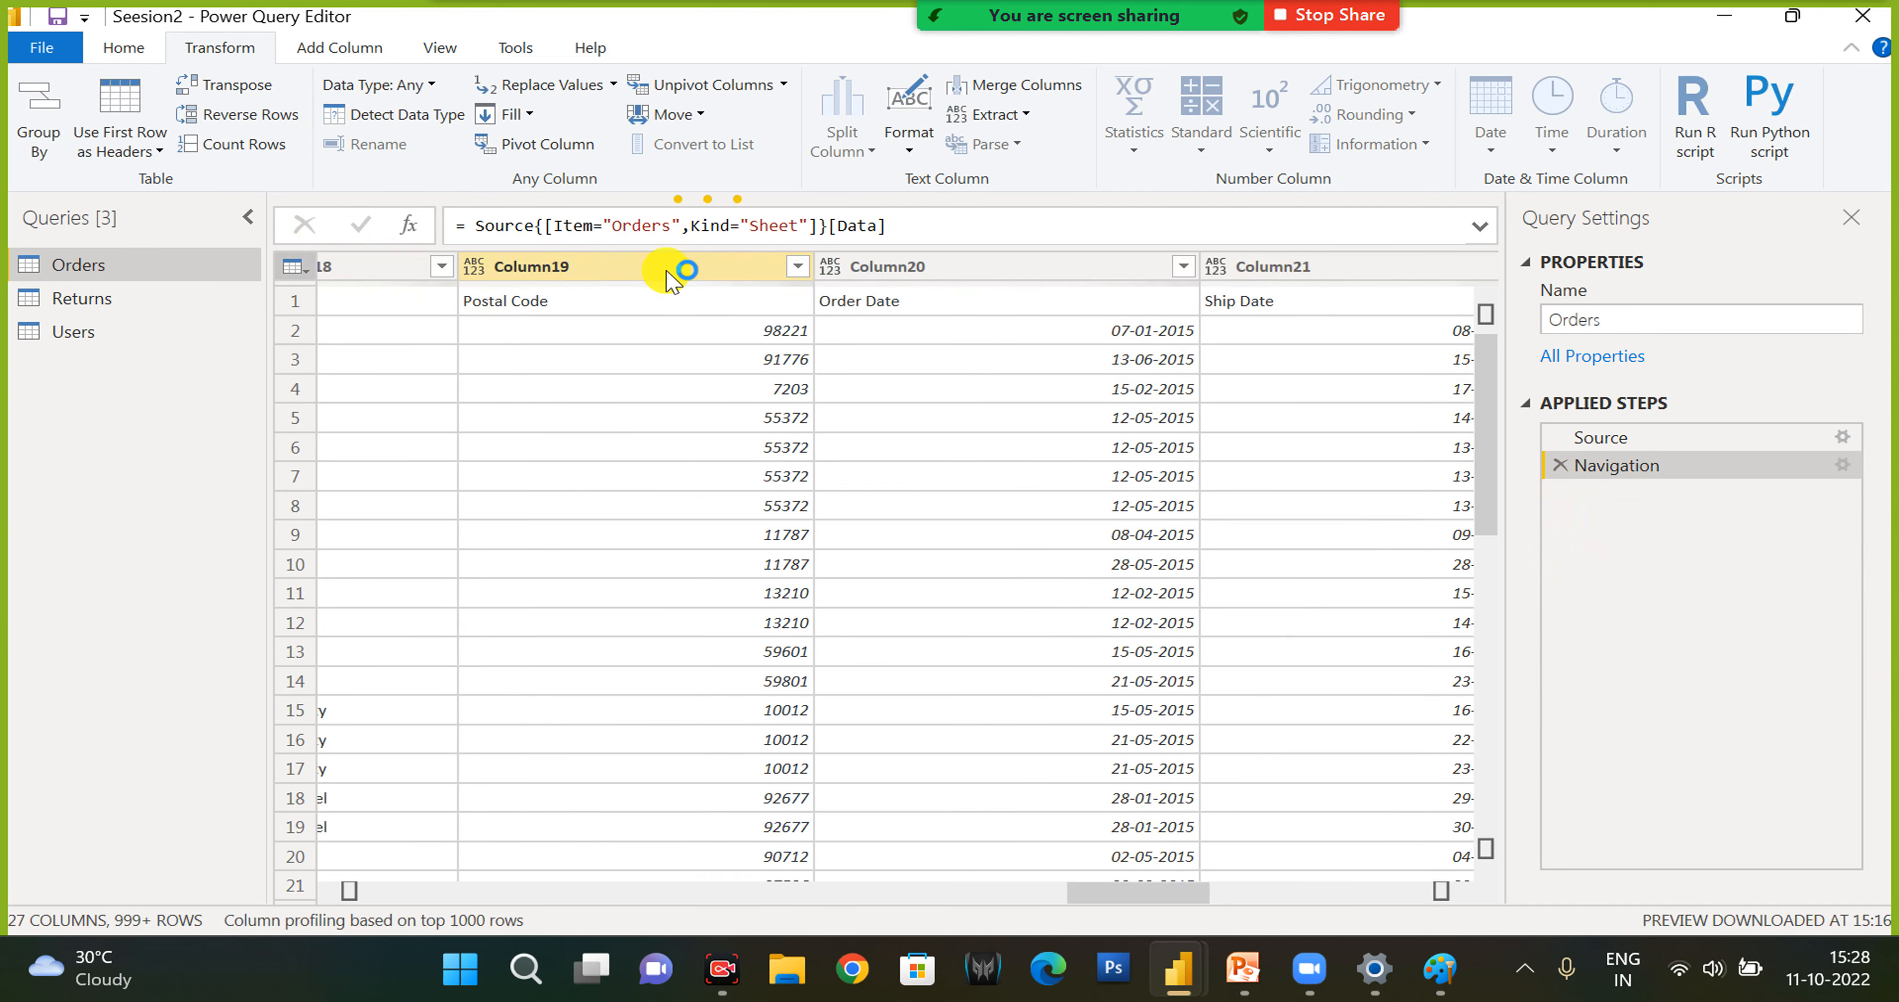
{"action": "left_click", "coordinate": [1017, 271]}
{"action": "left_click", "coordinate": [515, 269]}
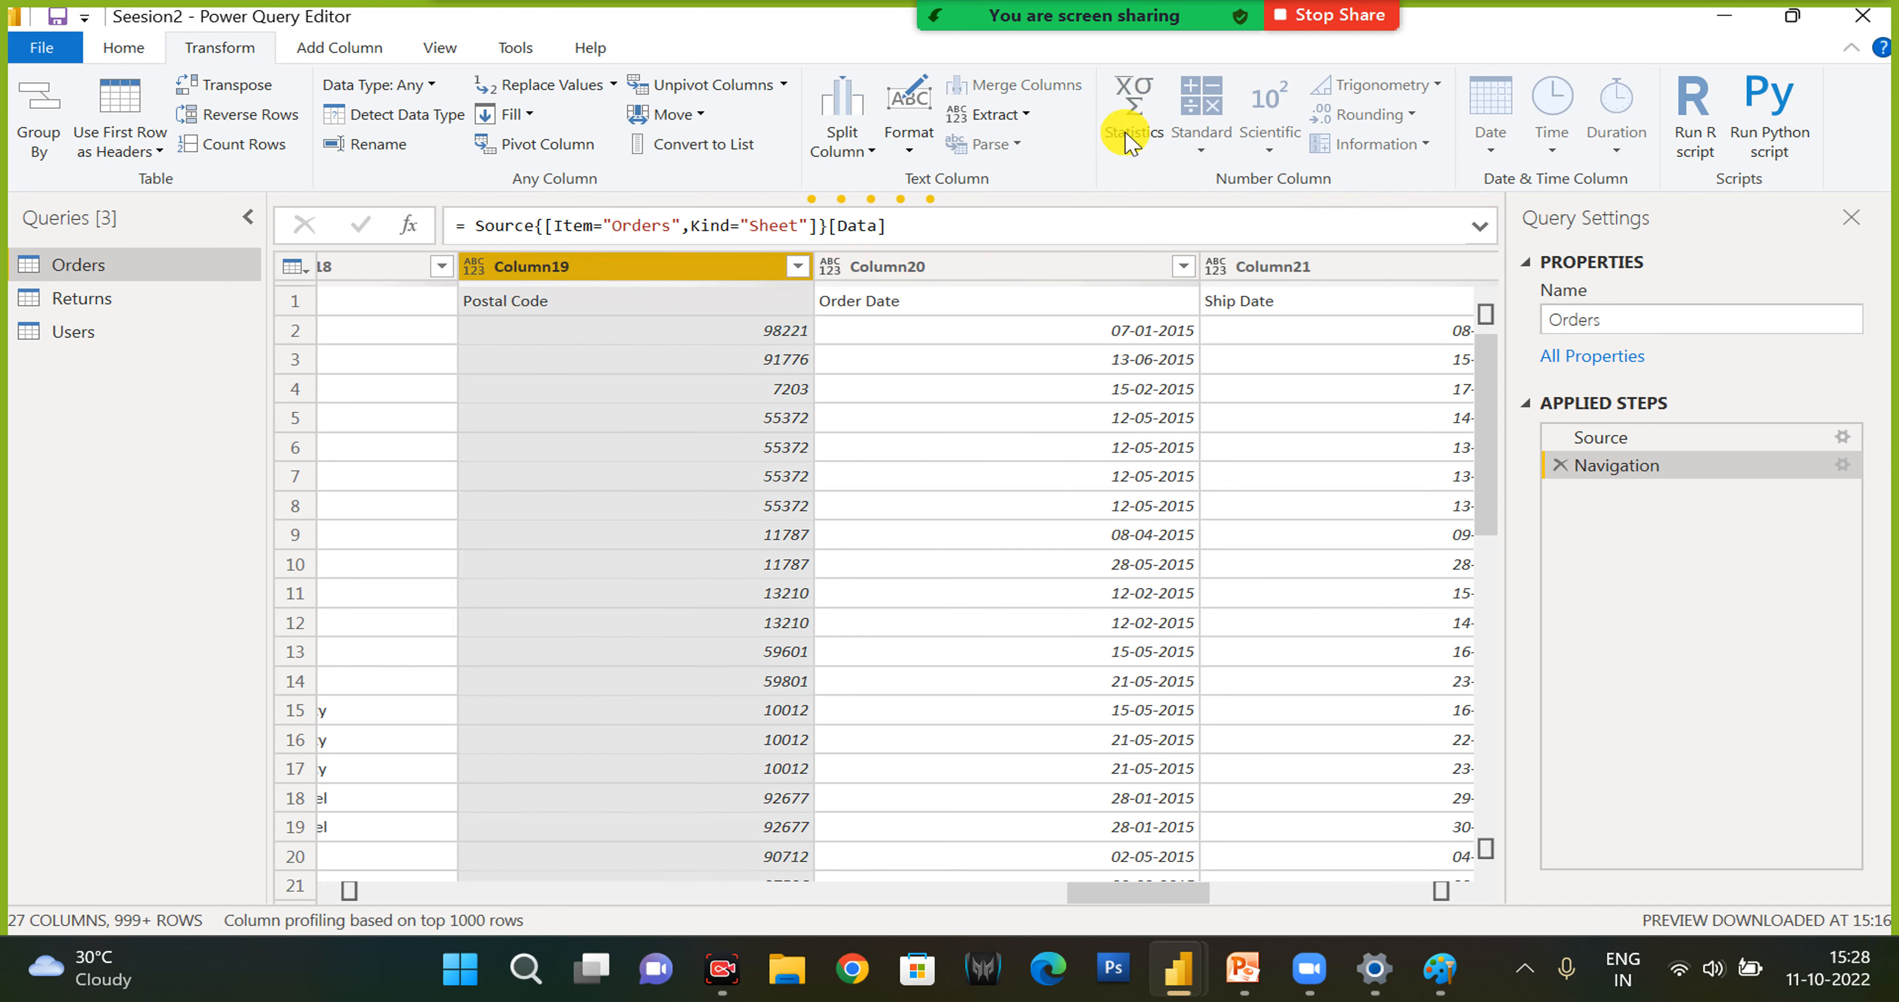
{"action": "left_click", "coordinate": [120, 110]}
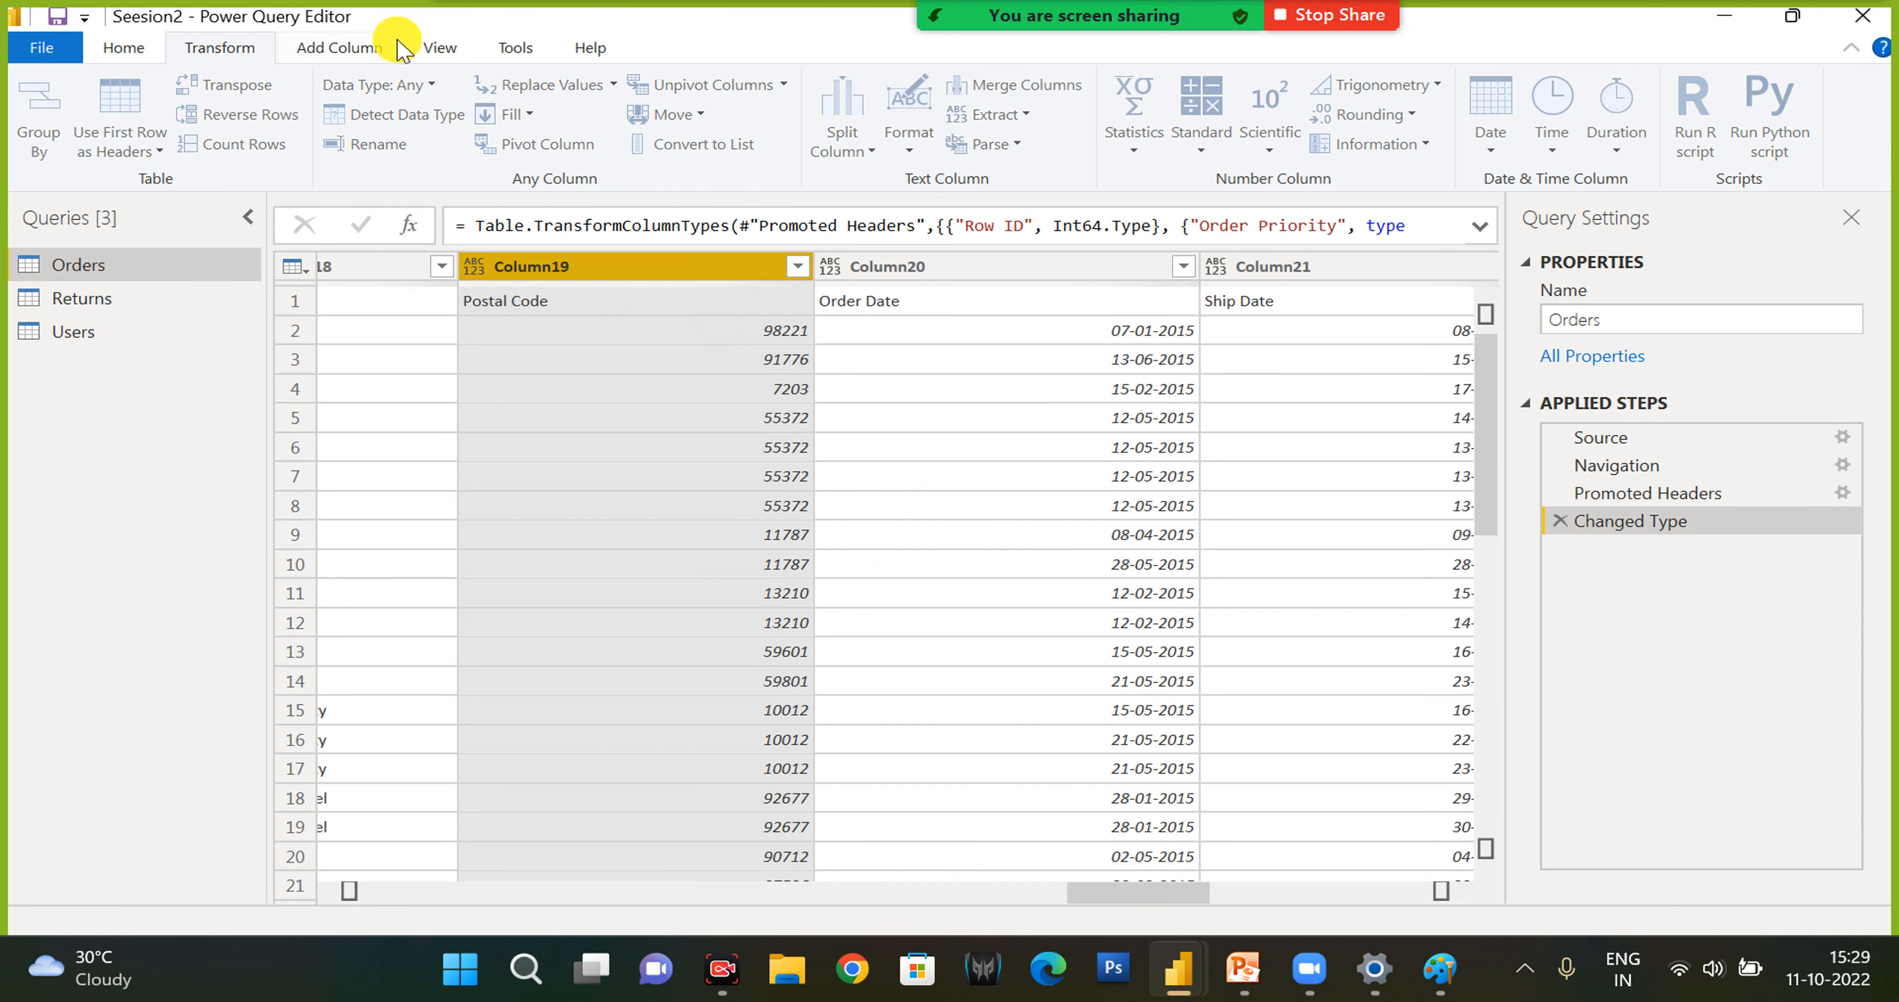
- Select the Order ID column in Orders, and review the data types it can be converted to
{"action": "left_click", "coordinate": [363, 47]}
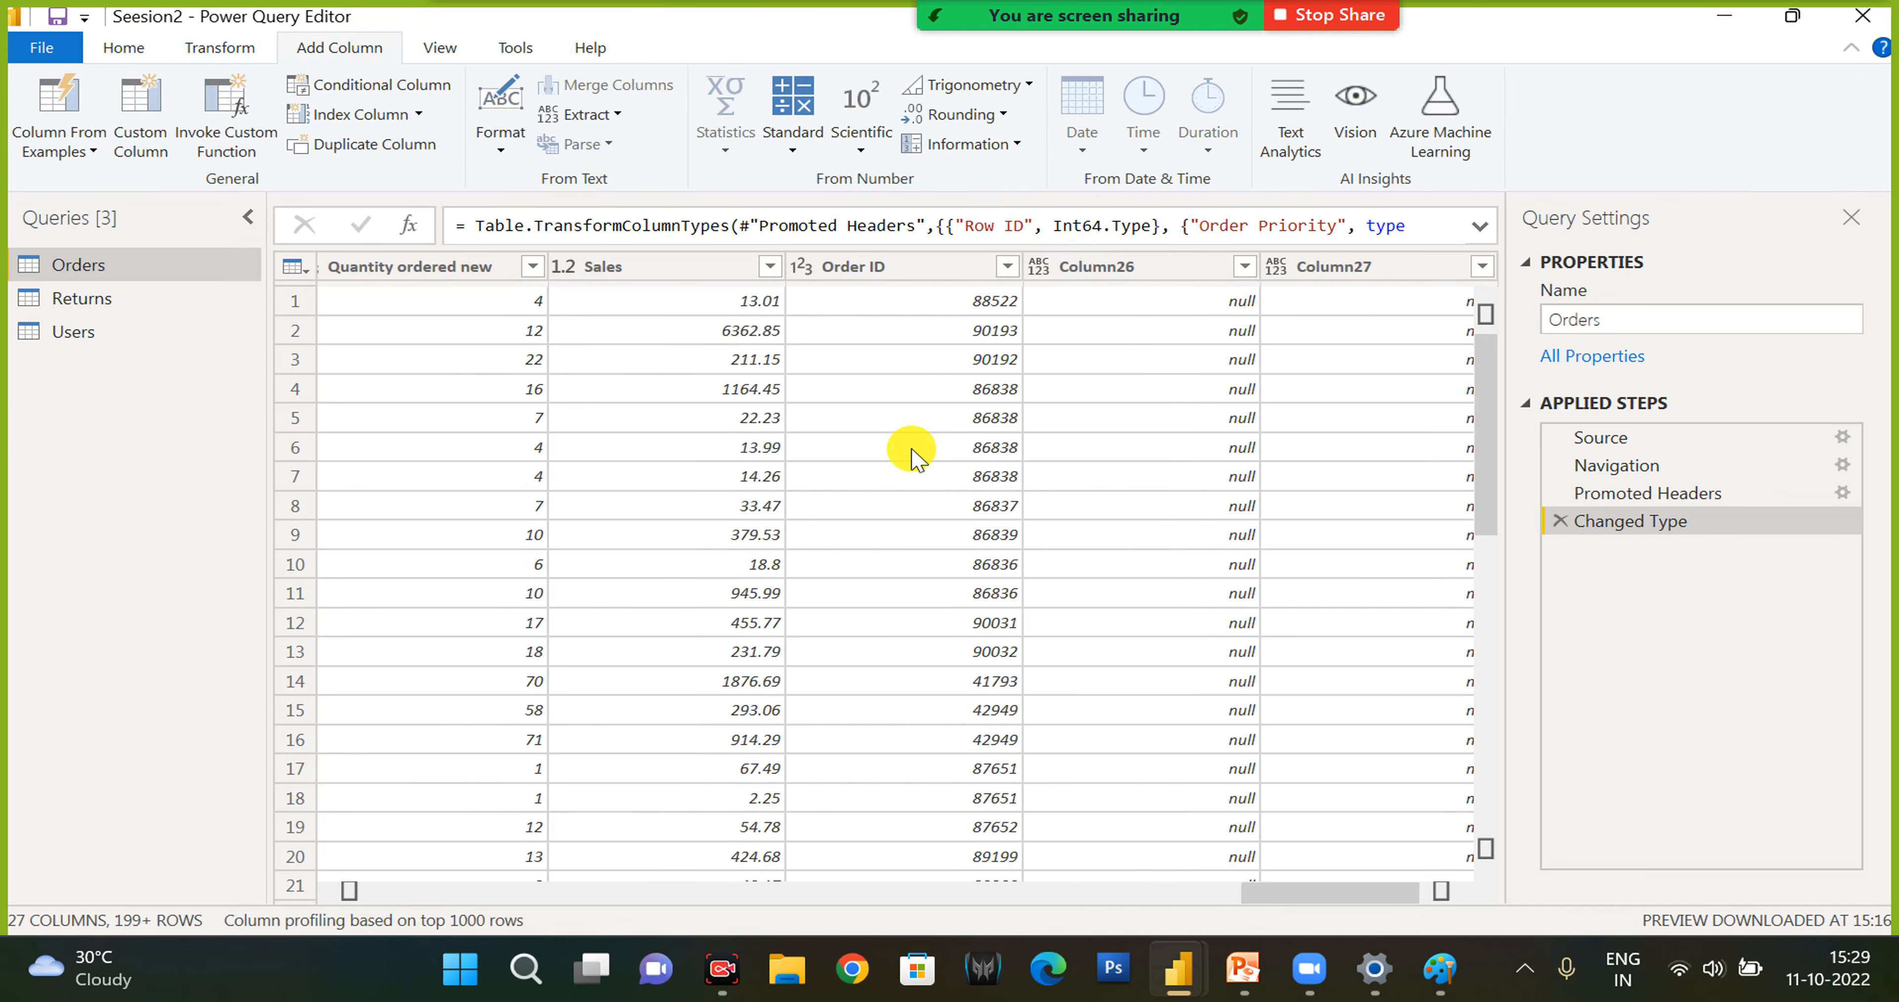
{"action": "left_click", "coordinate": [894, 269]}
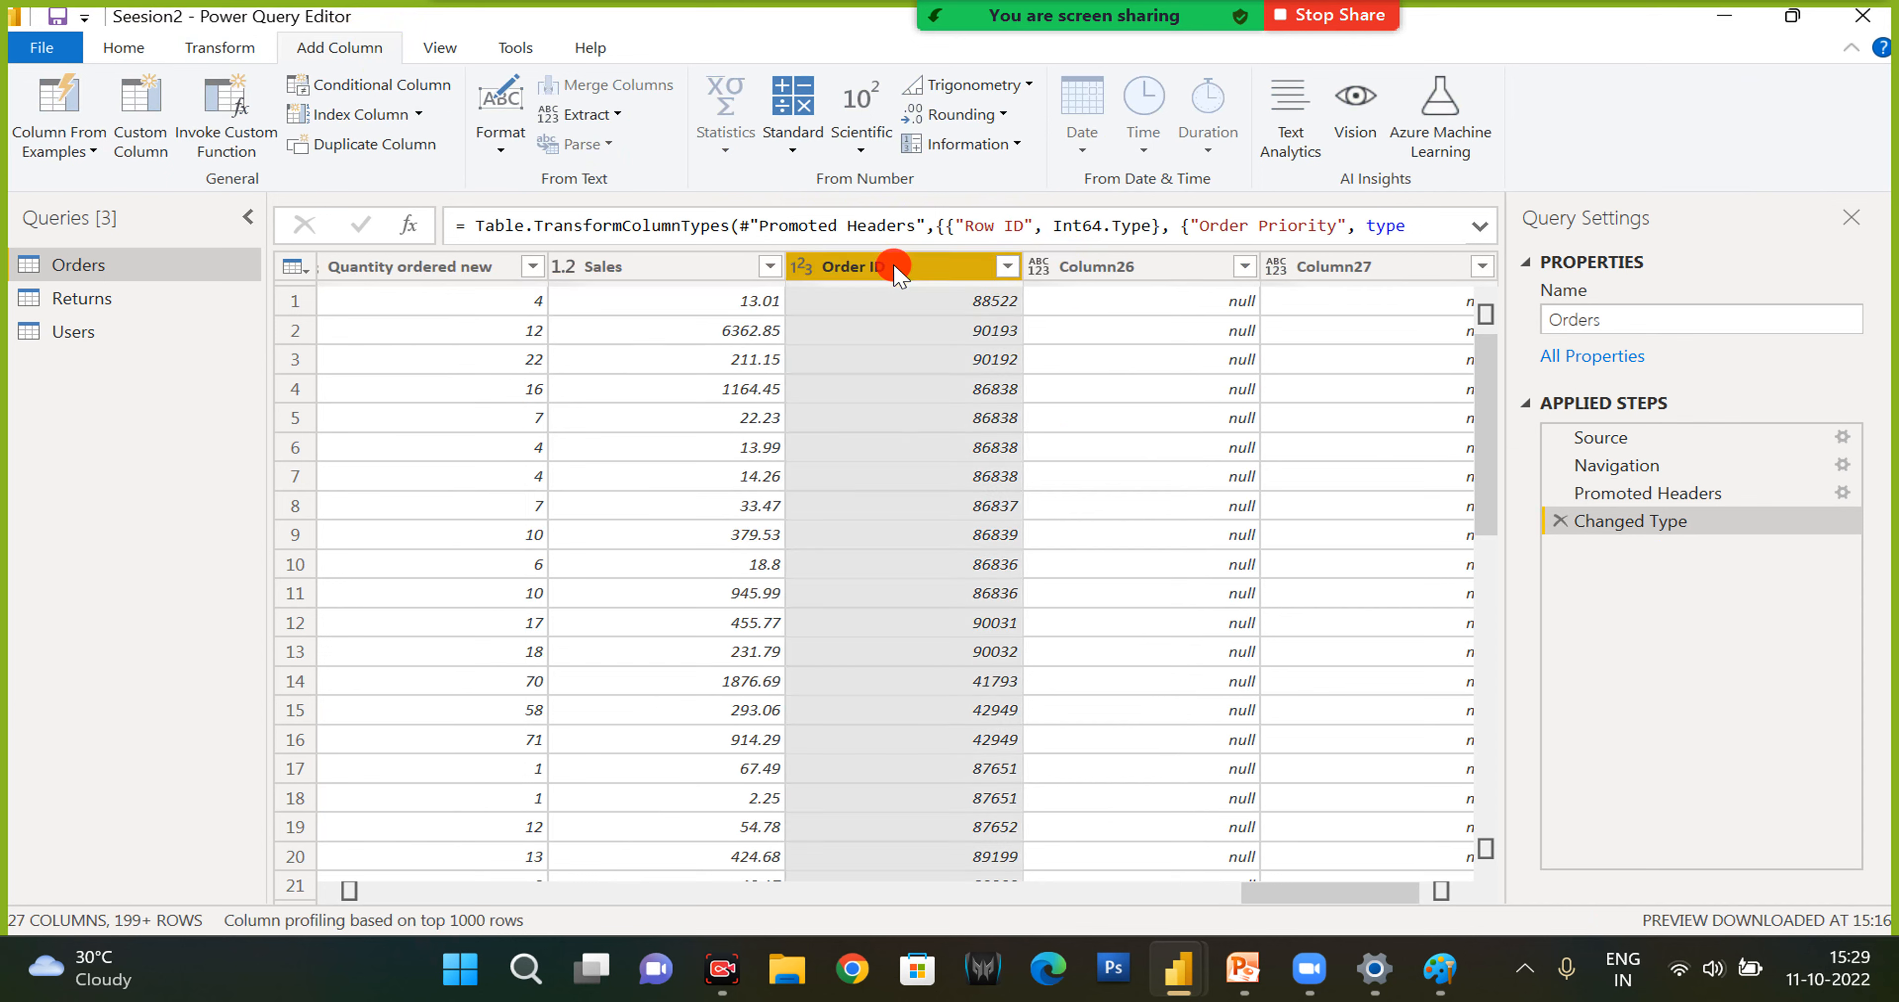
{"action": "left_click", "coordinate": [233, 53]}
{"action": "left_click", "coordinate": [487, 86]}
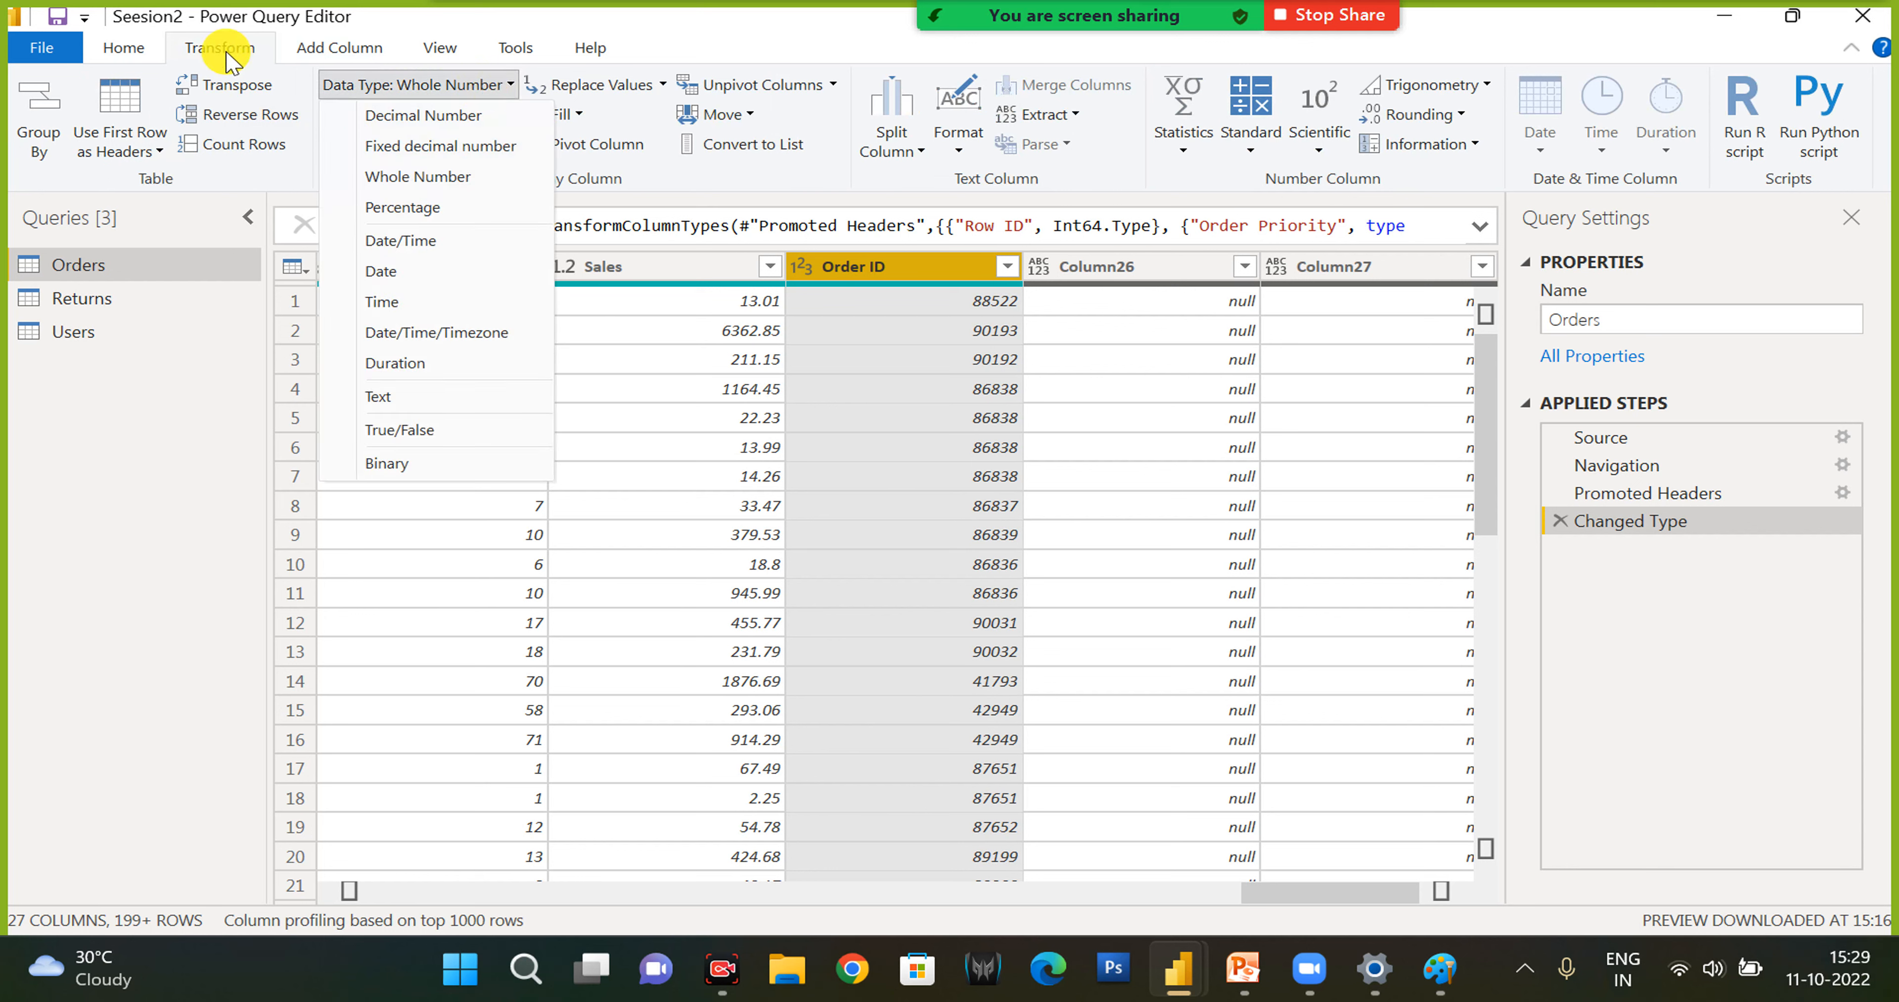
{"action": "left_click", "coordinate": [140, 50]}
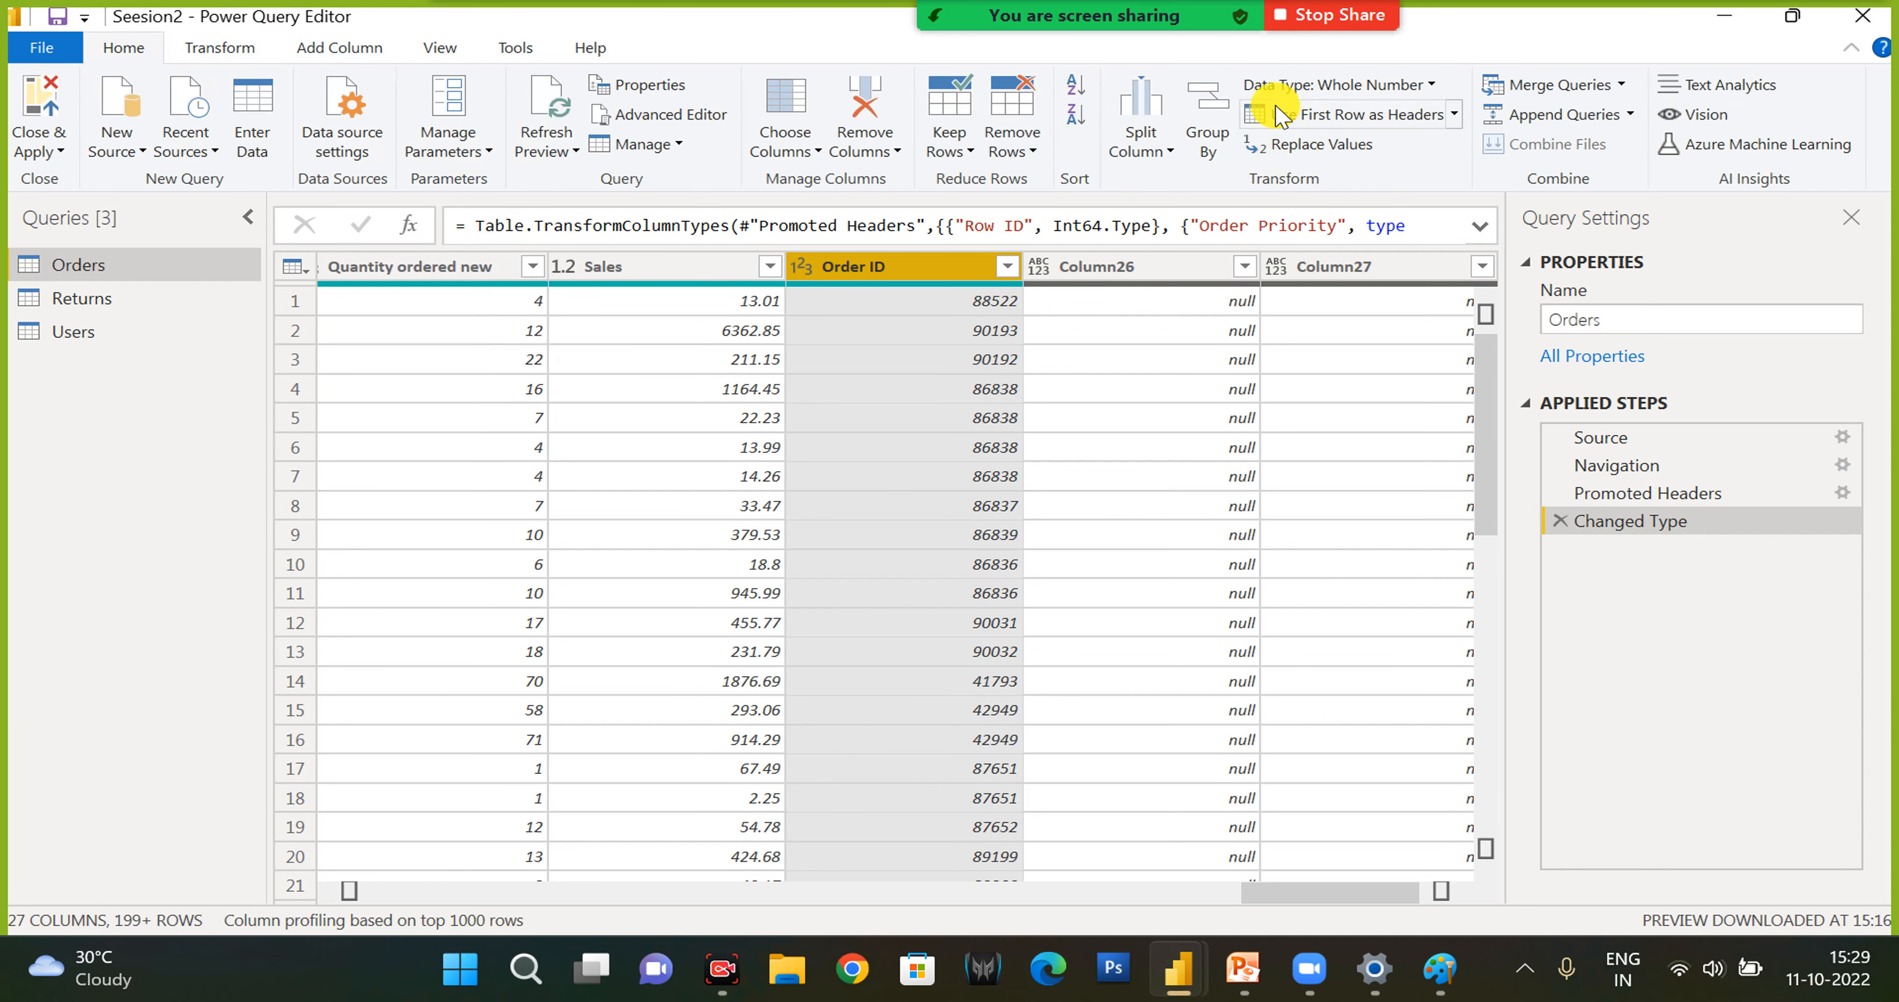
{"action": "left_click", "coordinate": [218, 50]}
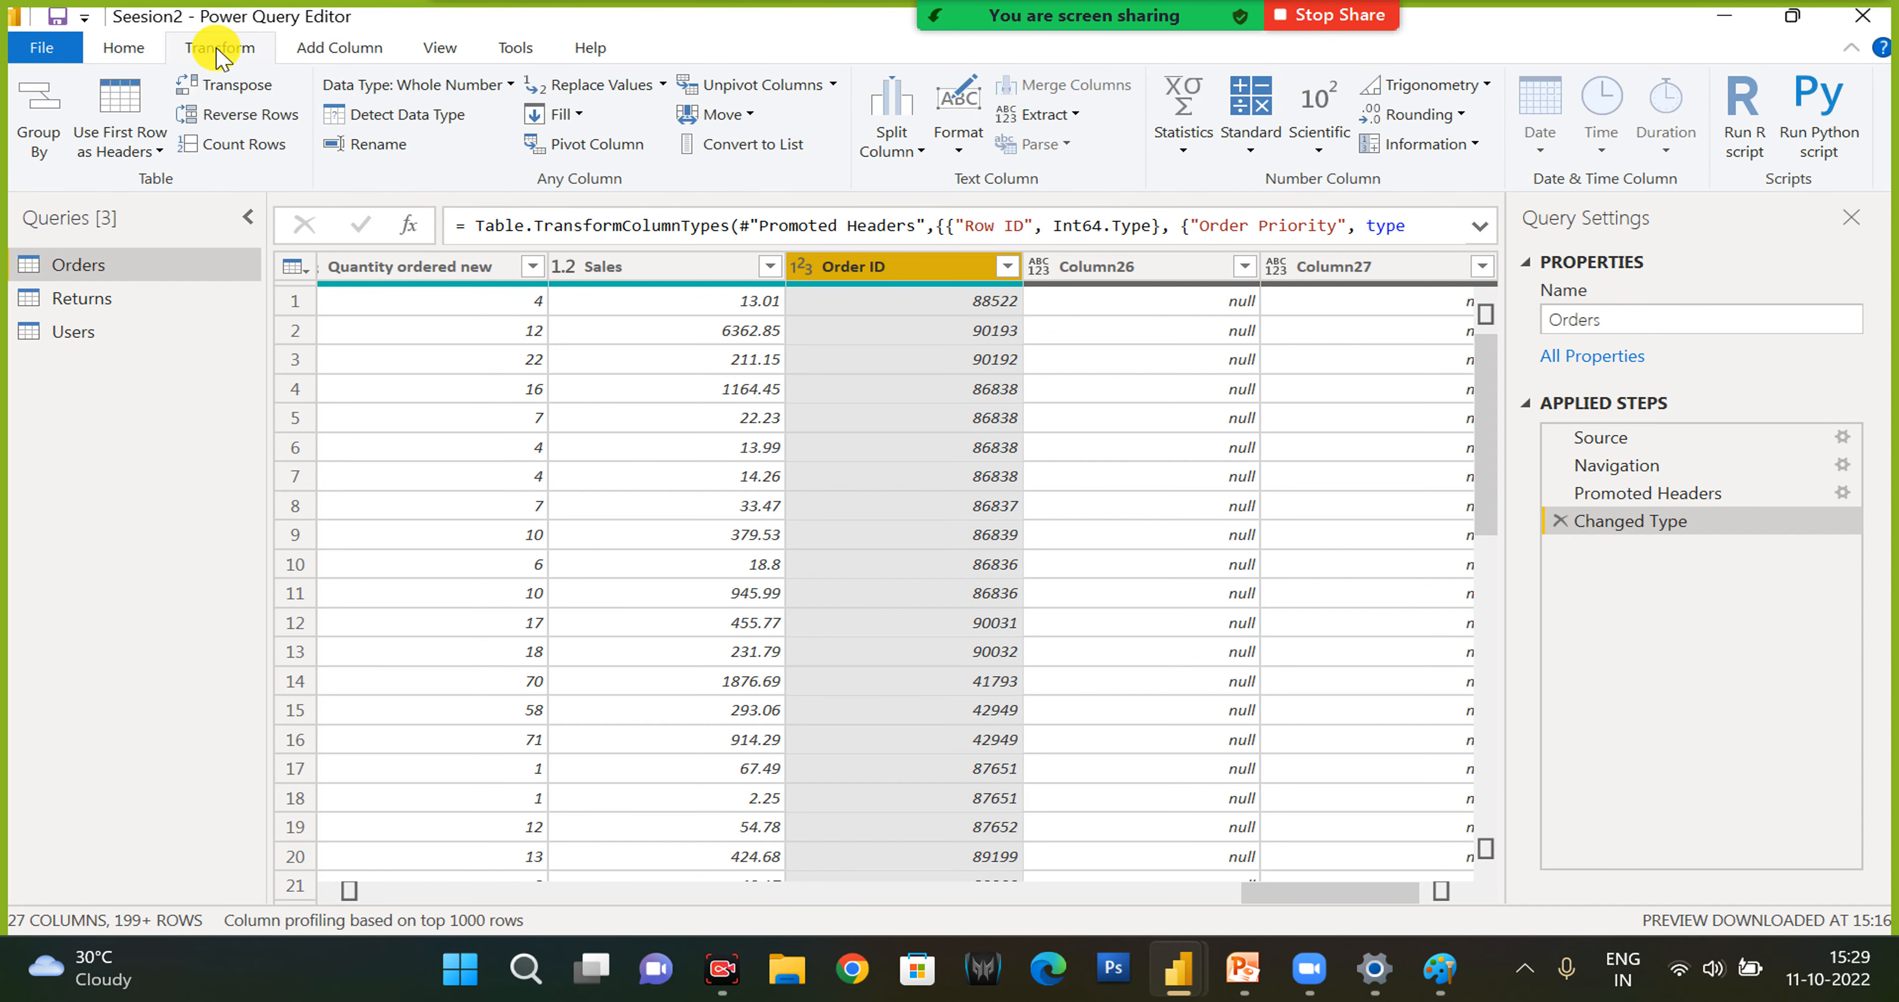
- Add a custom column named Custom Combine to Orders with the formula [Customer Name] & [Ship Mode]
{"action": "left_click", "coordinate": [339, 50]}
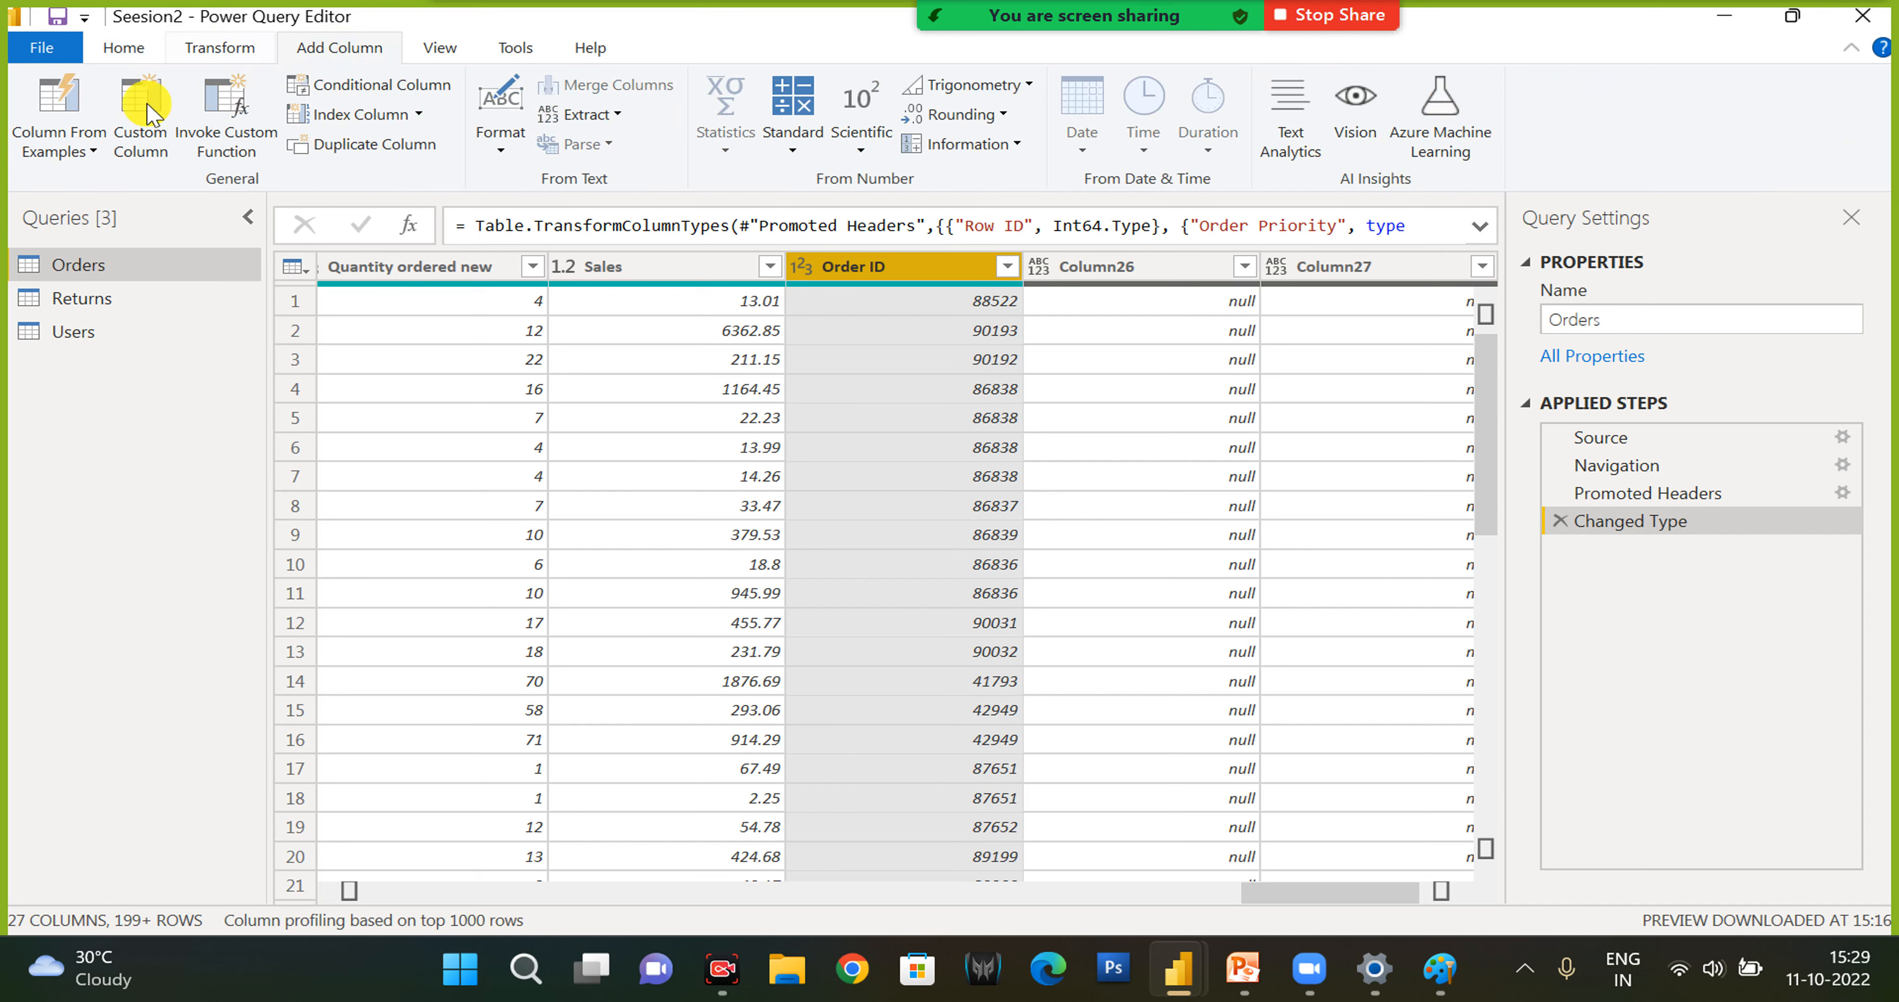
{"action": "left_click", "coordinate": [81, 153]}
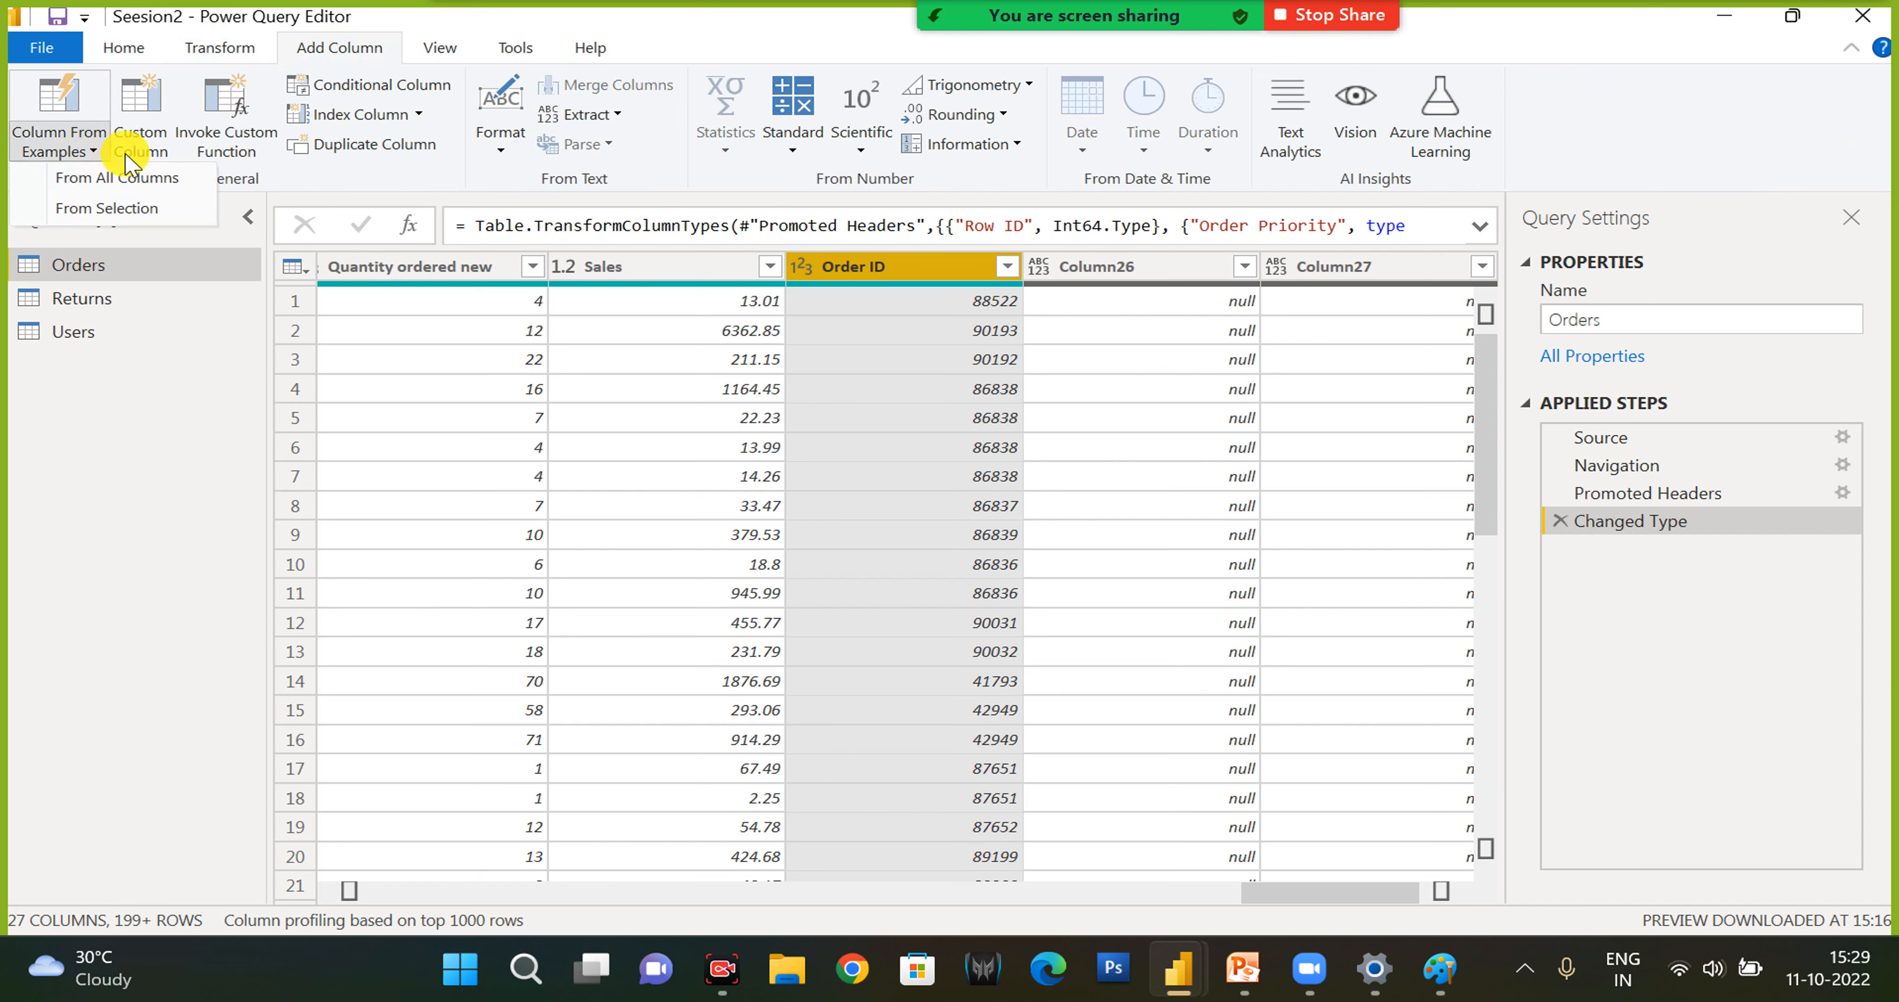
{"action": "left_click", "coordinate": [142, 110]}
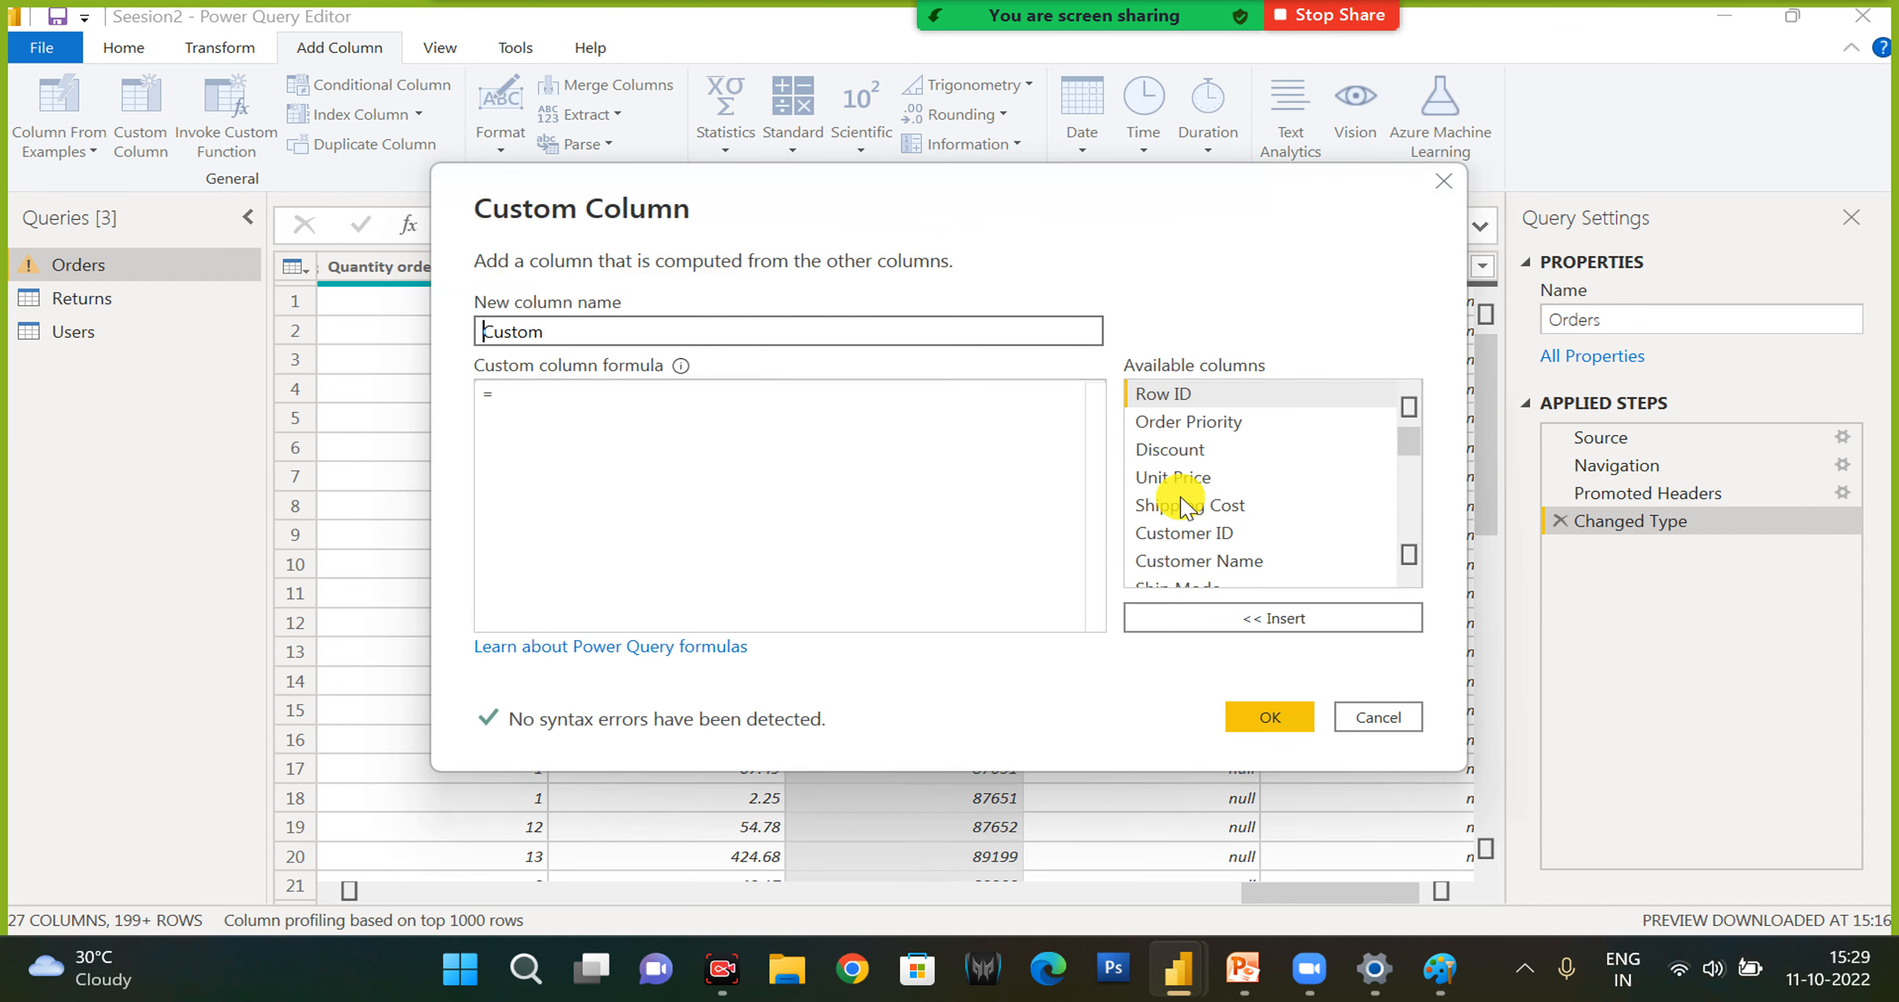
{"action": "left_click", "coordinate": [638, 415]}
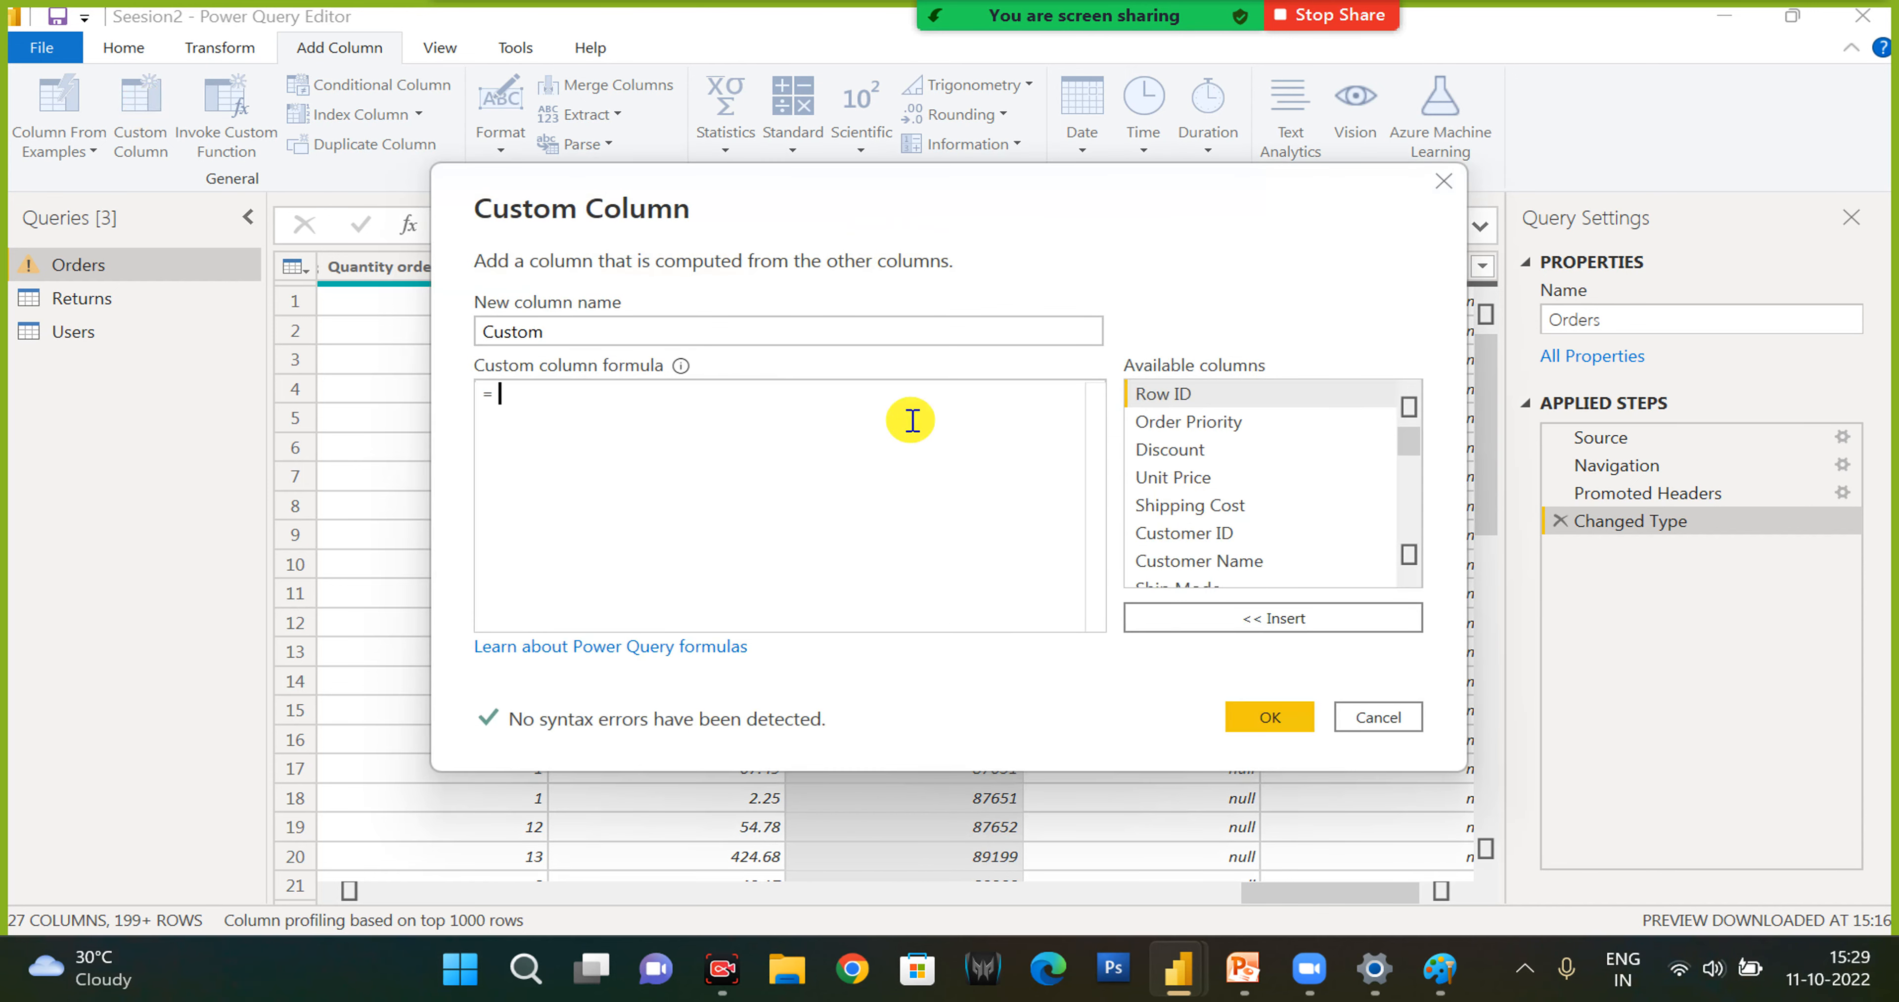
{"action": "scroll", "coordinate": [1216, 495], "scroll_direction": "down", "scroll_amount": 1}
{"action": "left_click", "coordinate": [1220, 501]}
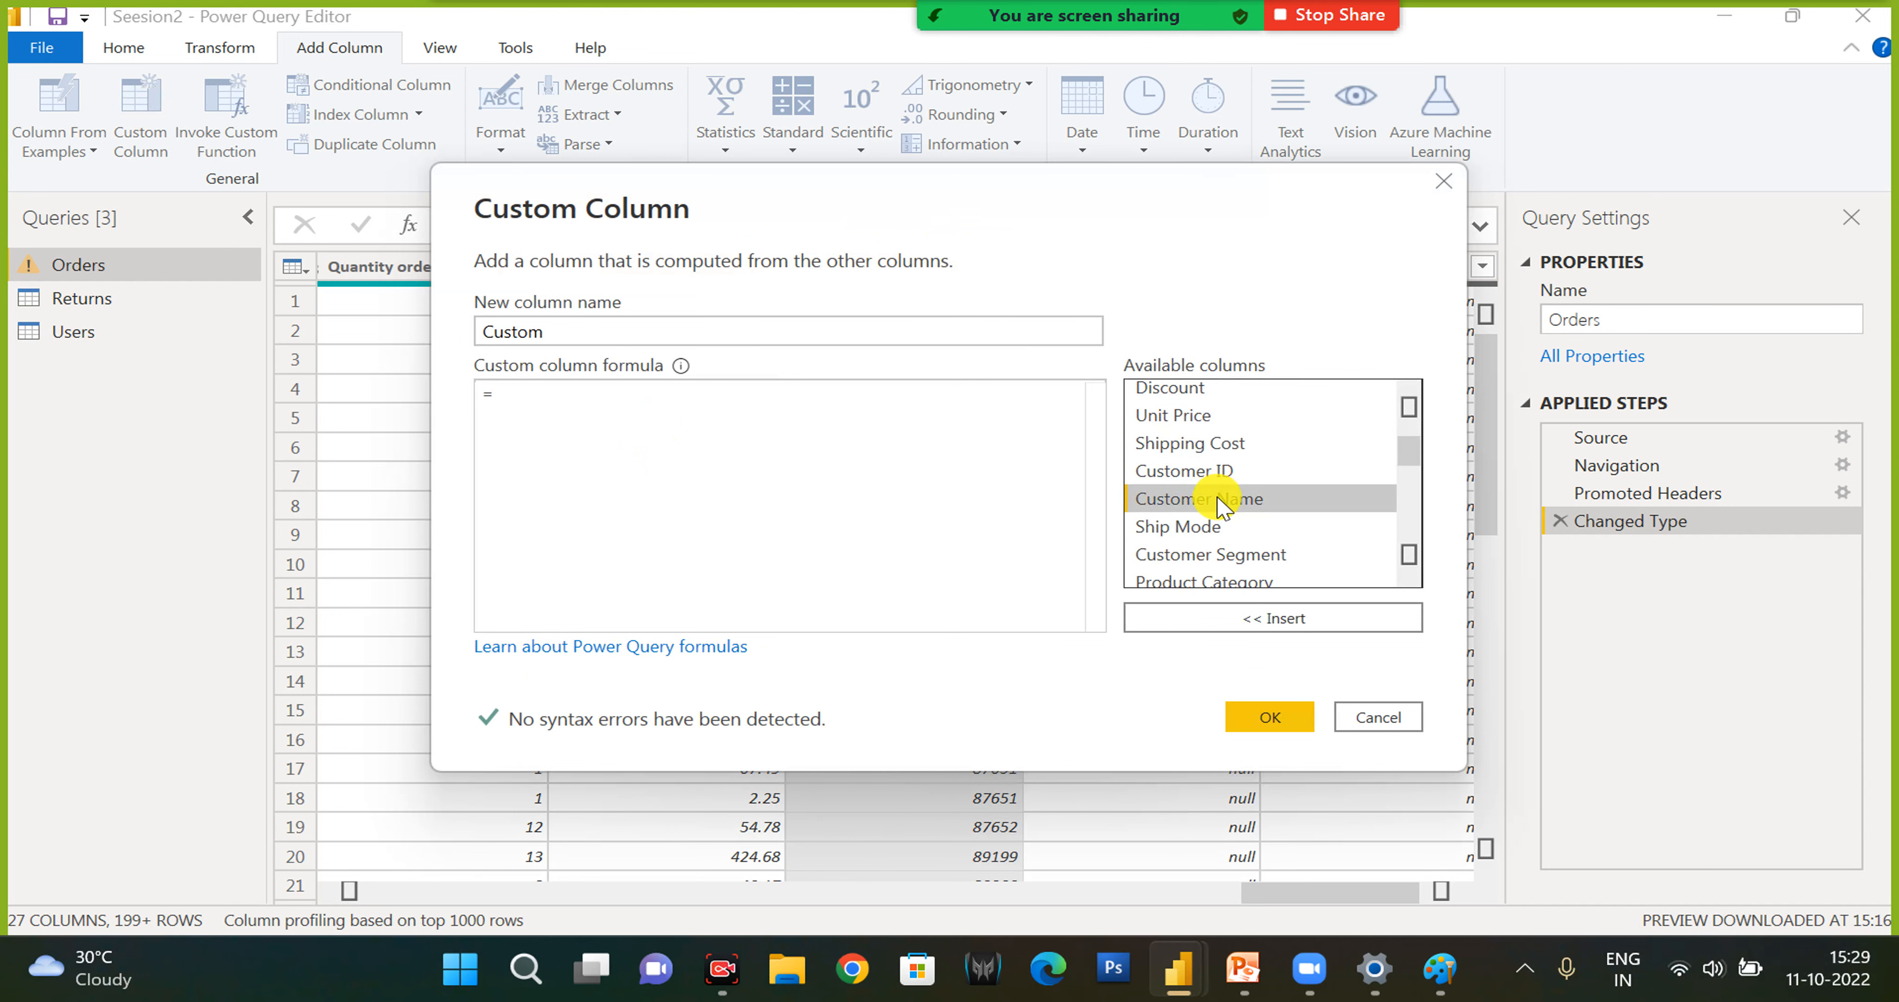
{"action": "double_click", "coordinate": [1220, 501]}
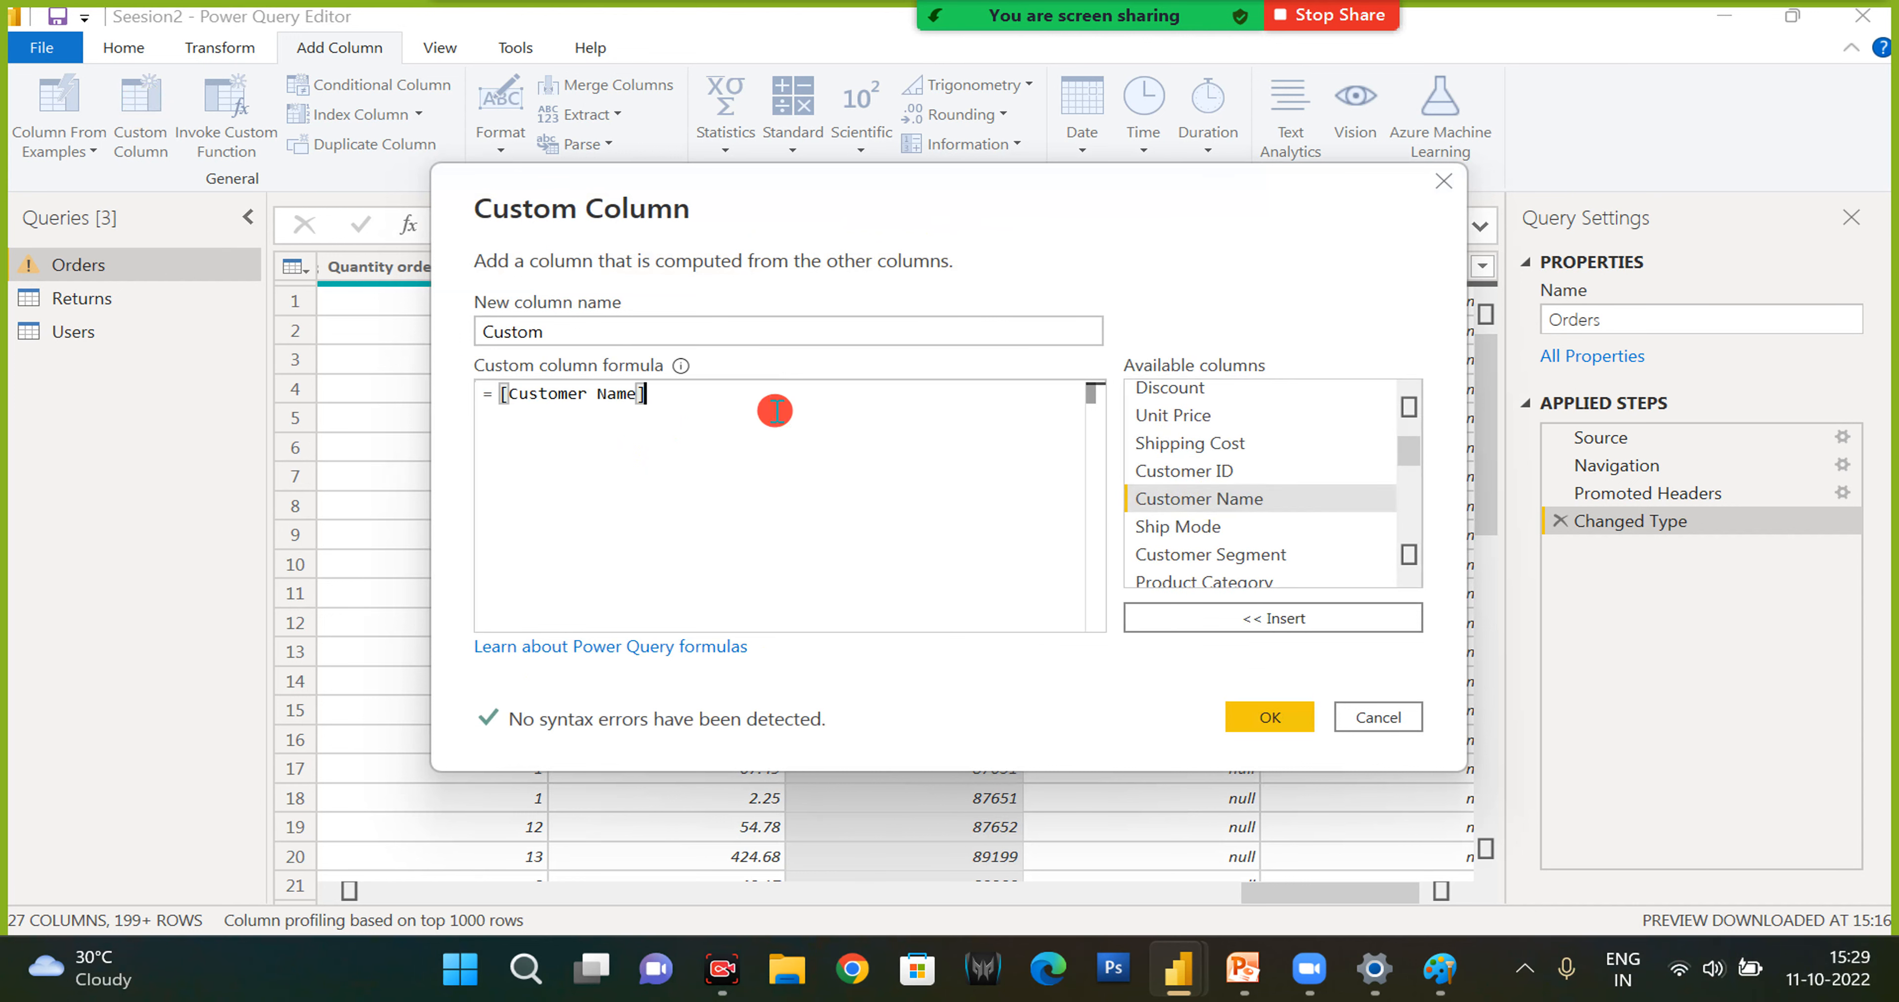
{"action": "type", "text": "&"}
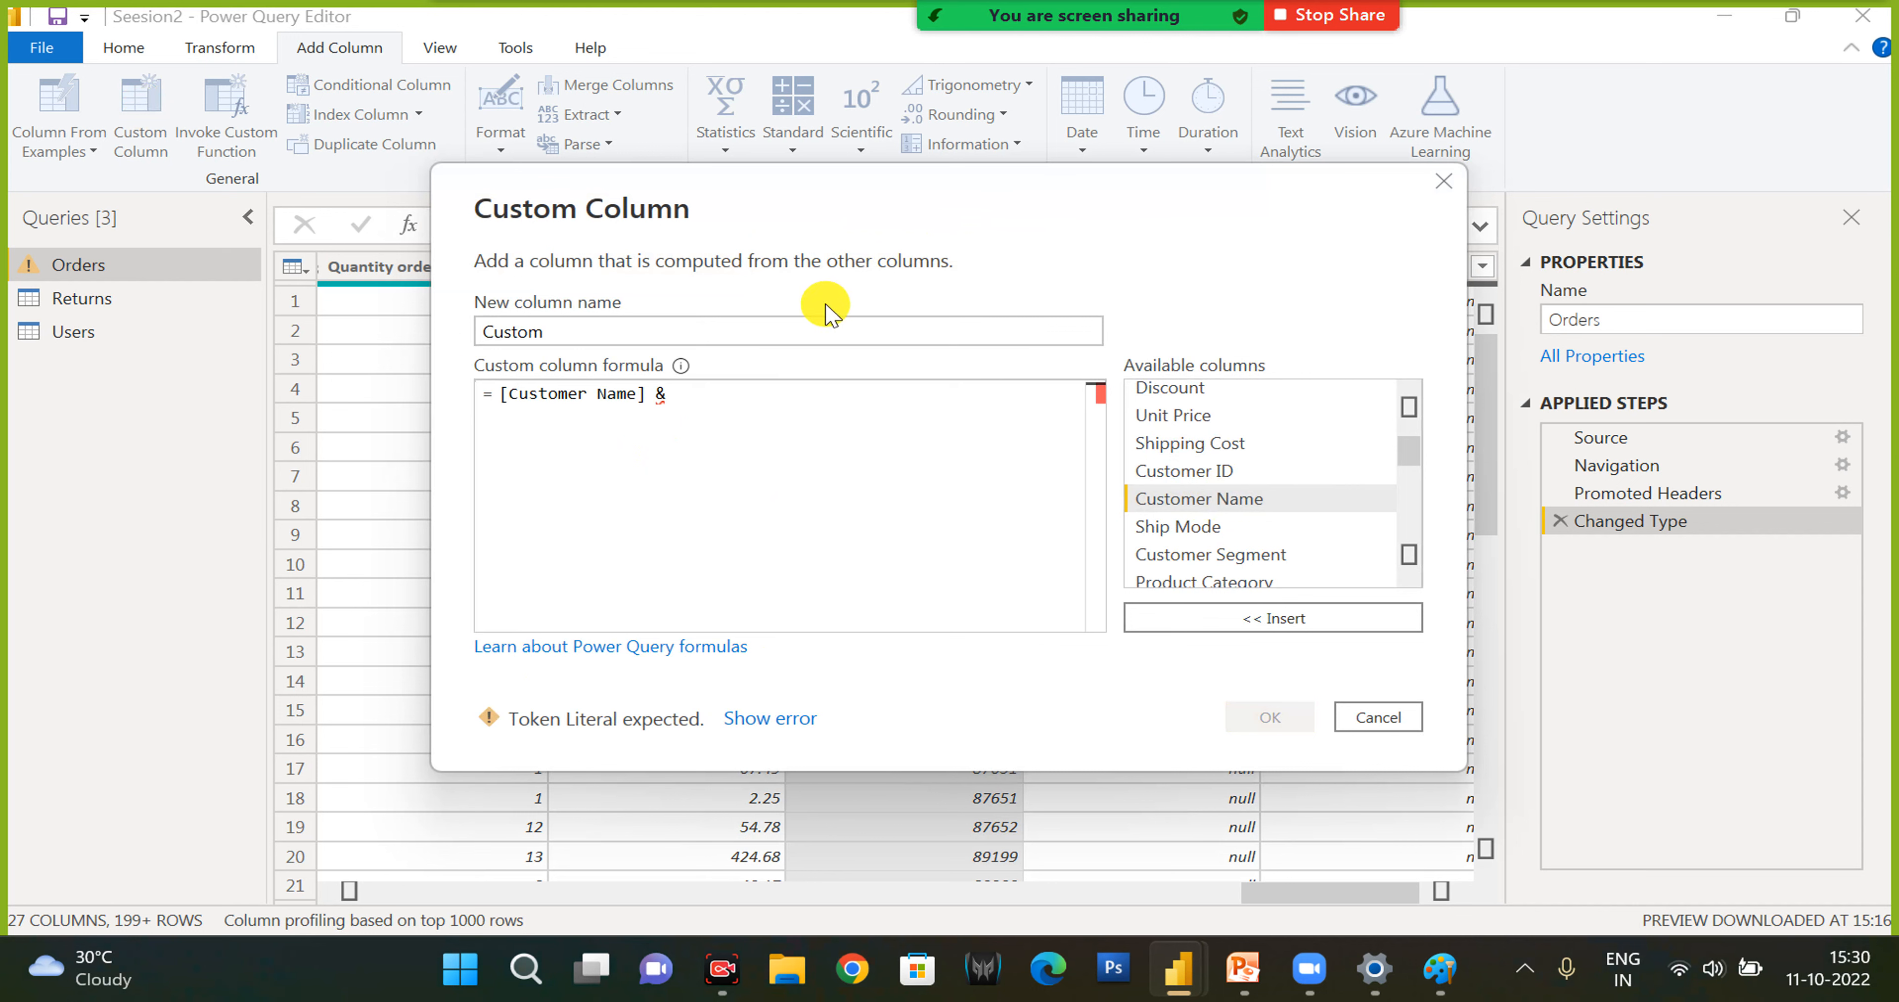
{"action": "double_click", "coordinate": [1164, 525]}
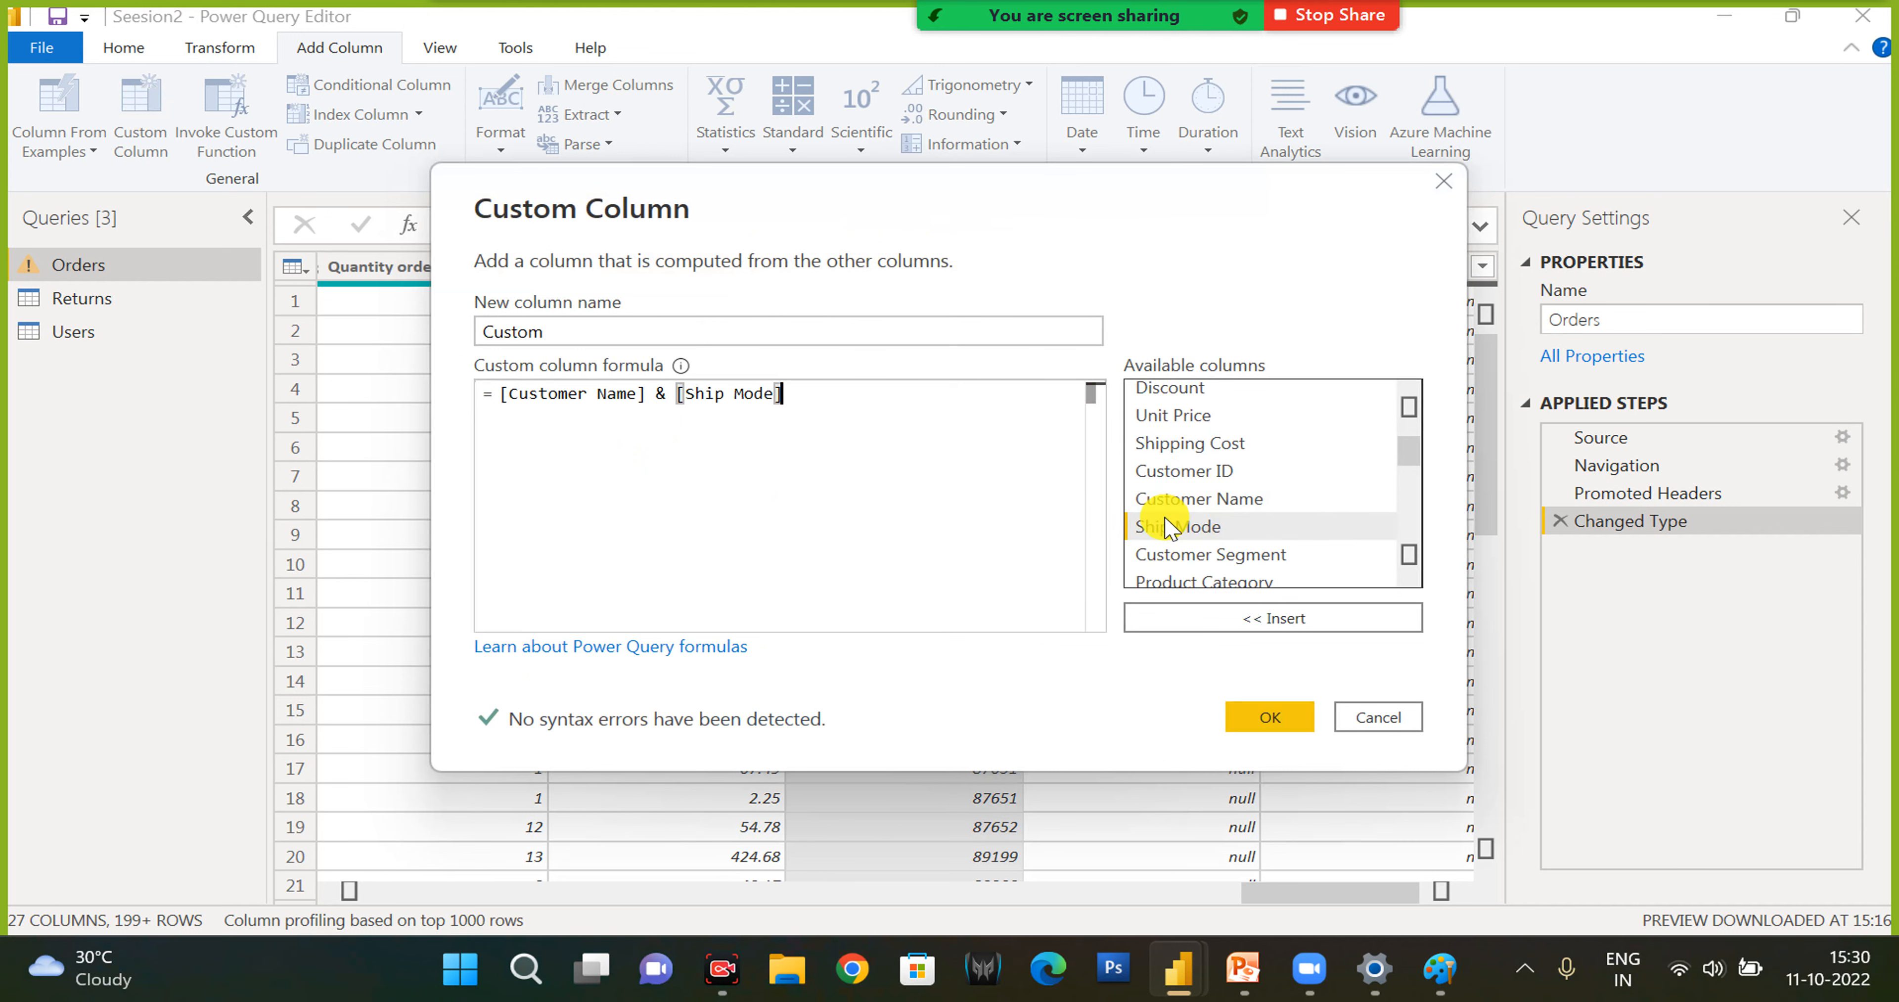
{"action": "double_click", "coordinate": [903, 330]}
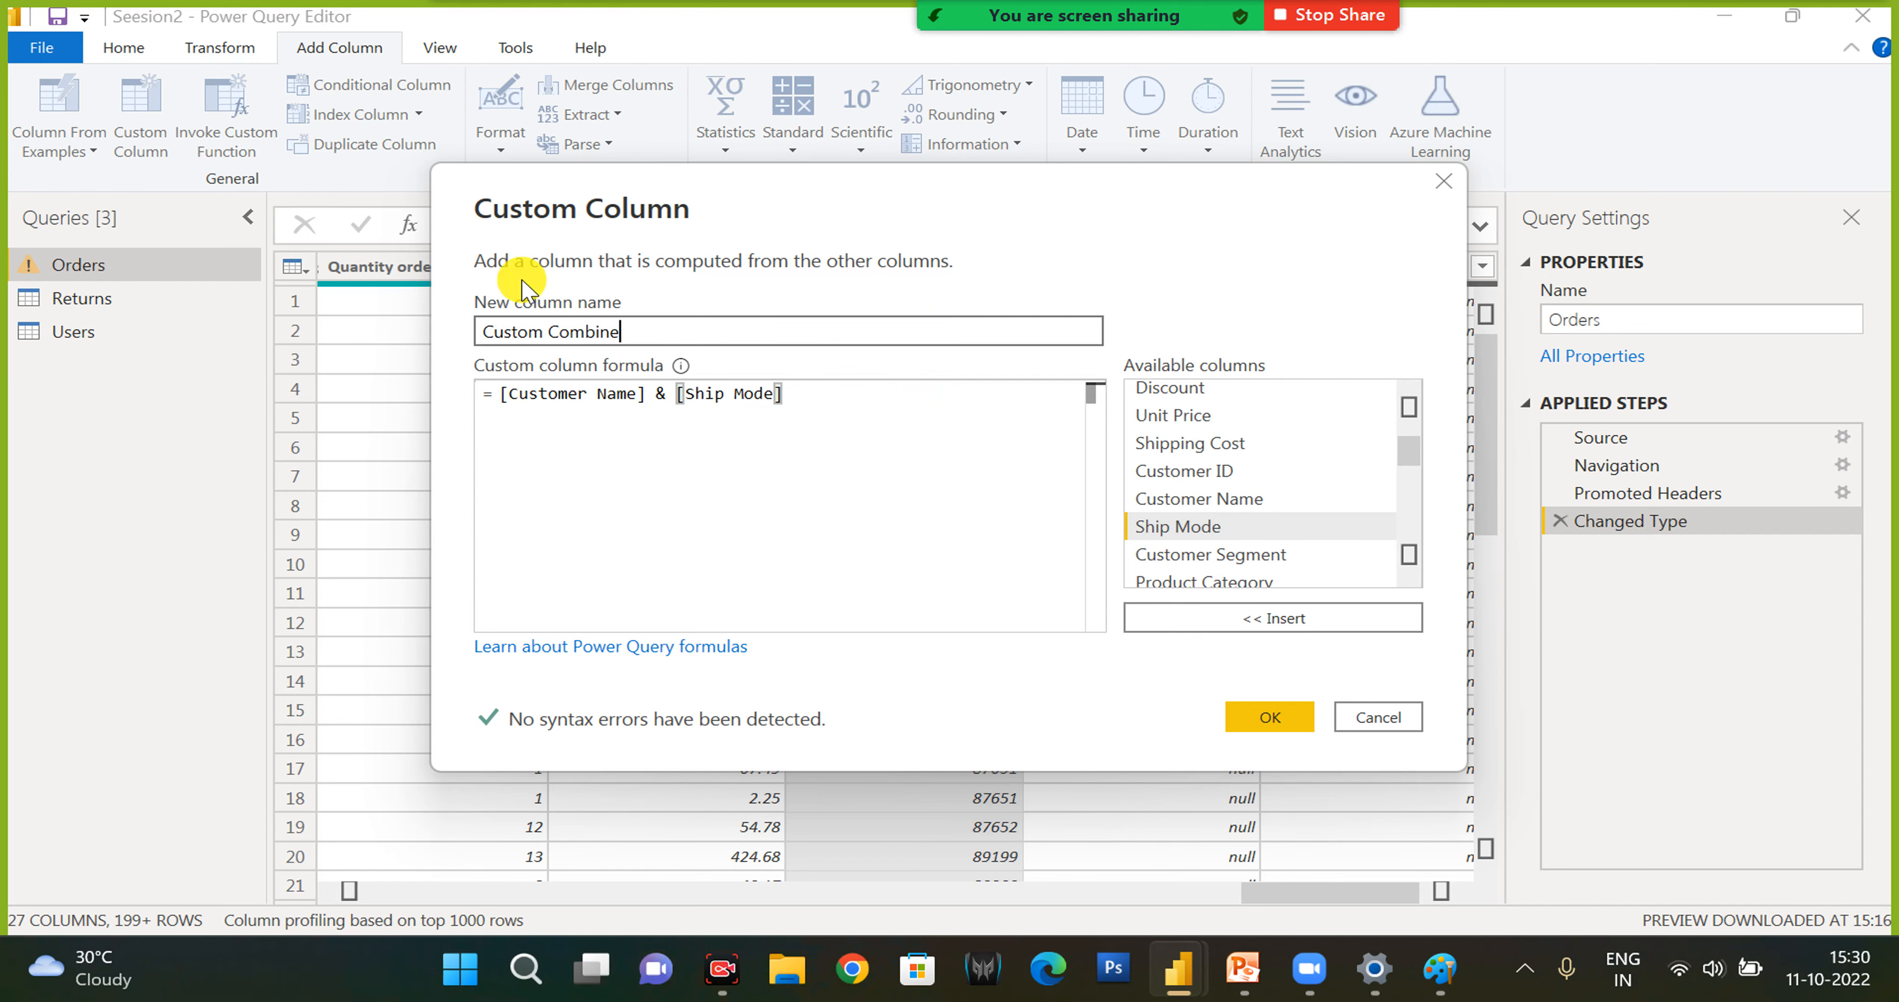
{"action": "left_click", "coordinate": [1269, 716]}
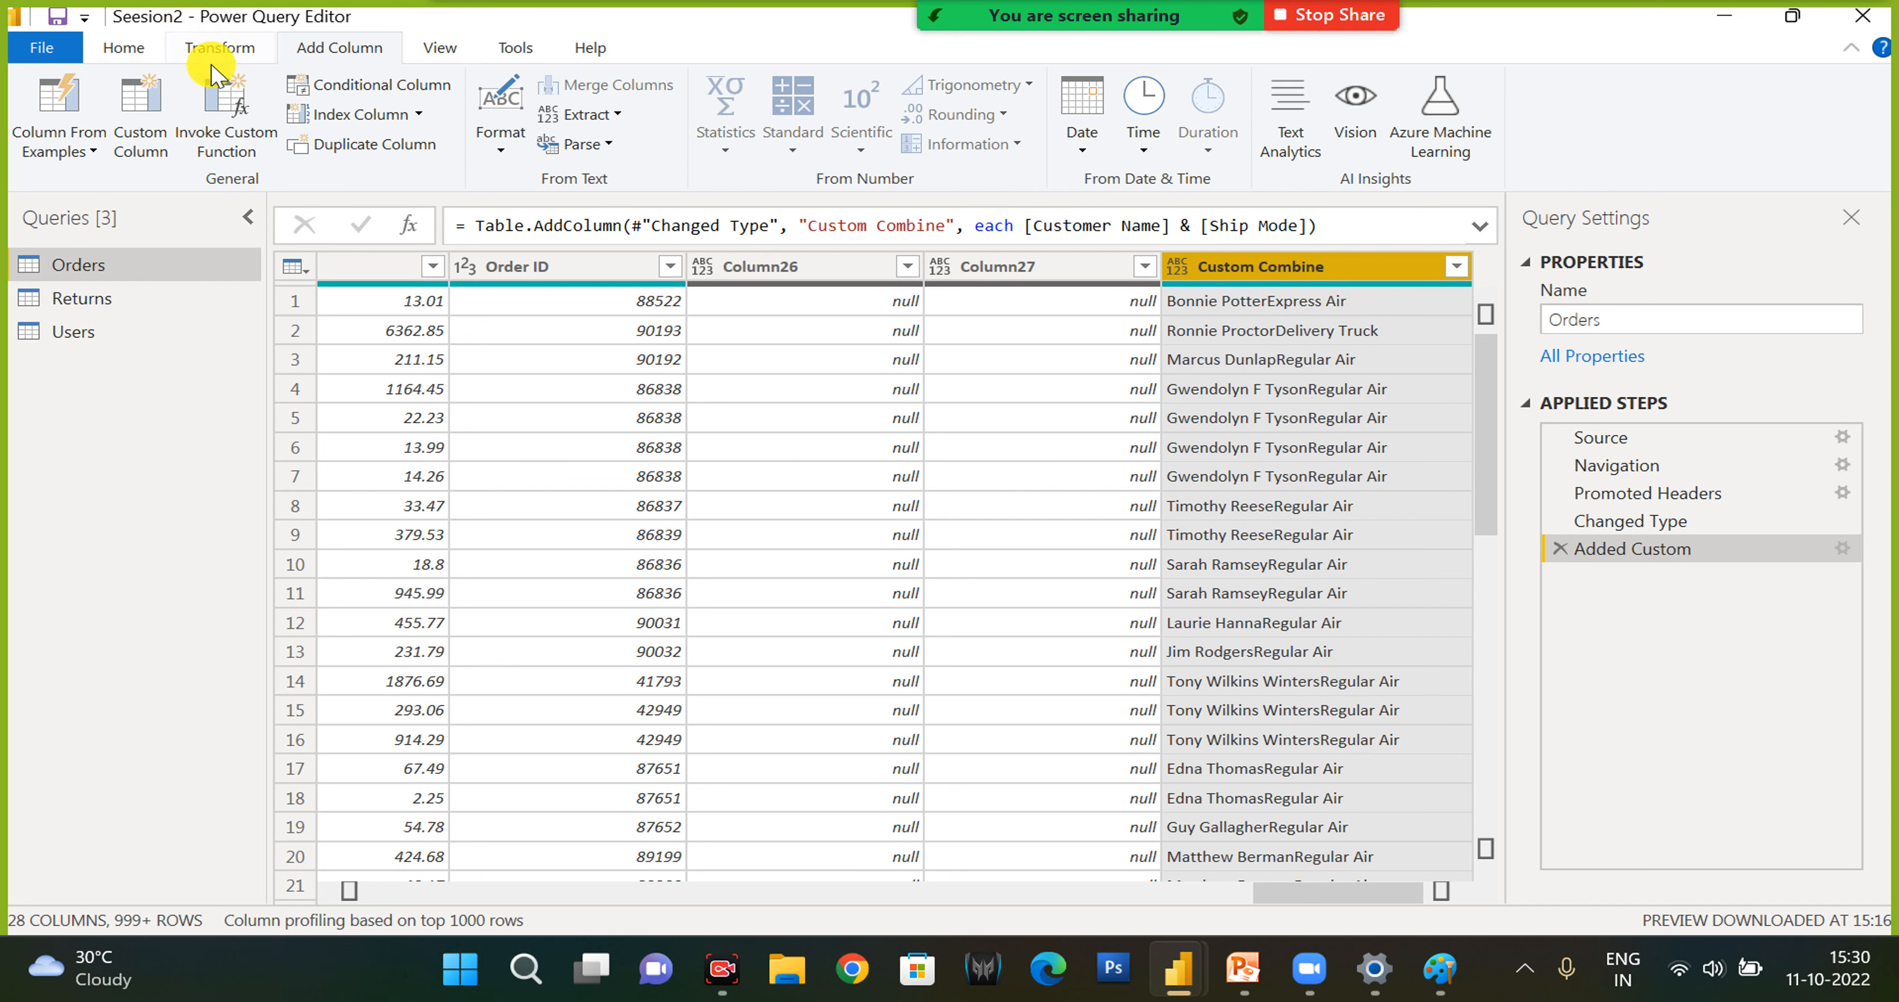
- Add a conditional column named Custom to Orders that outputs 1 if Region equals Central, else 0
{"action": "left_click", "coordinate": [338, 92]}
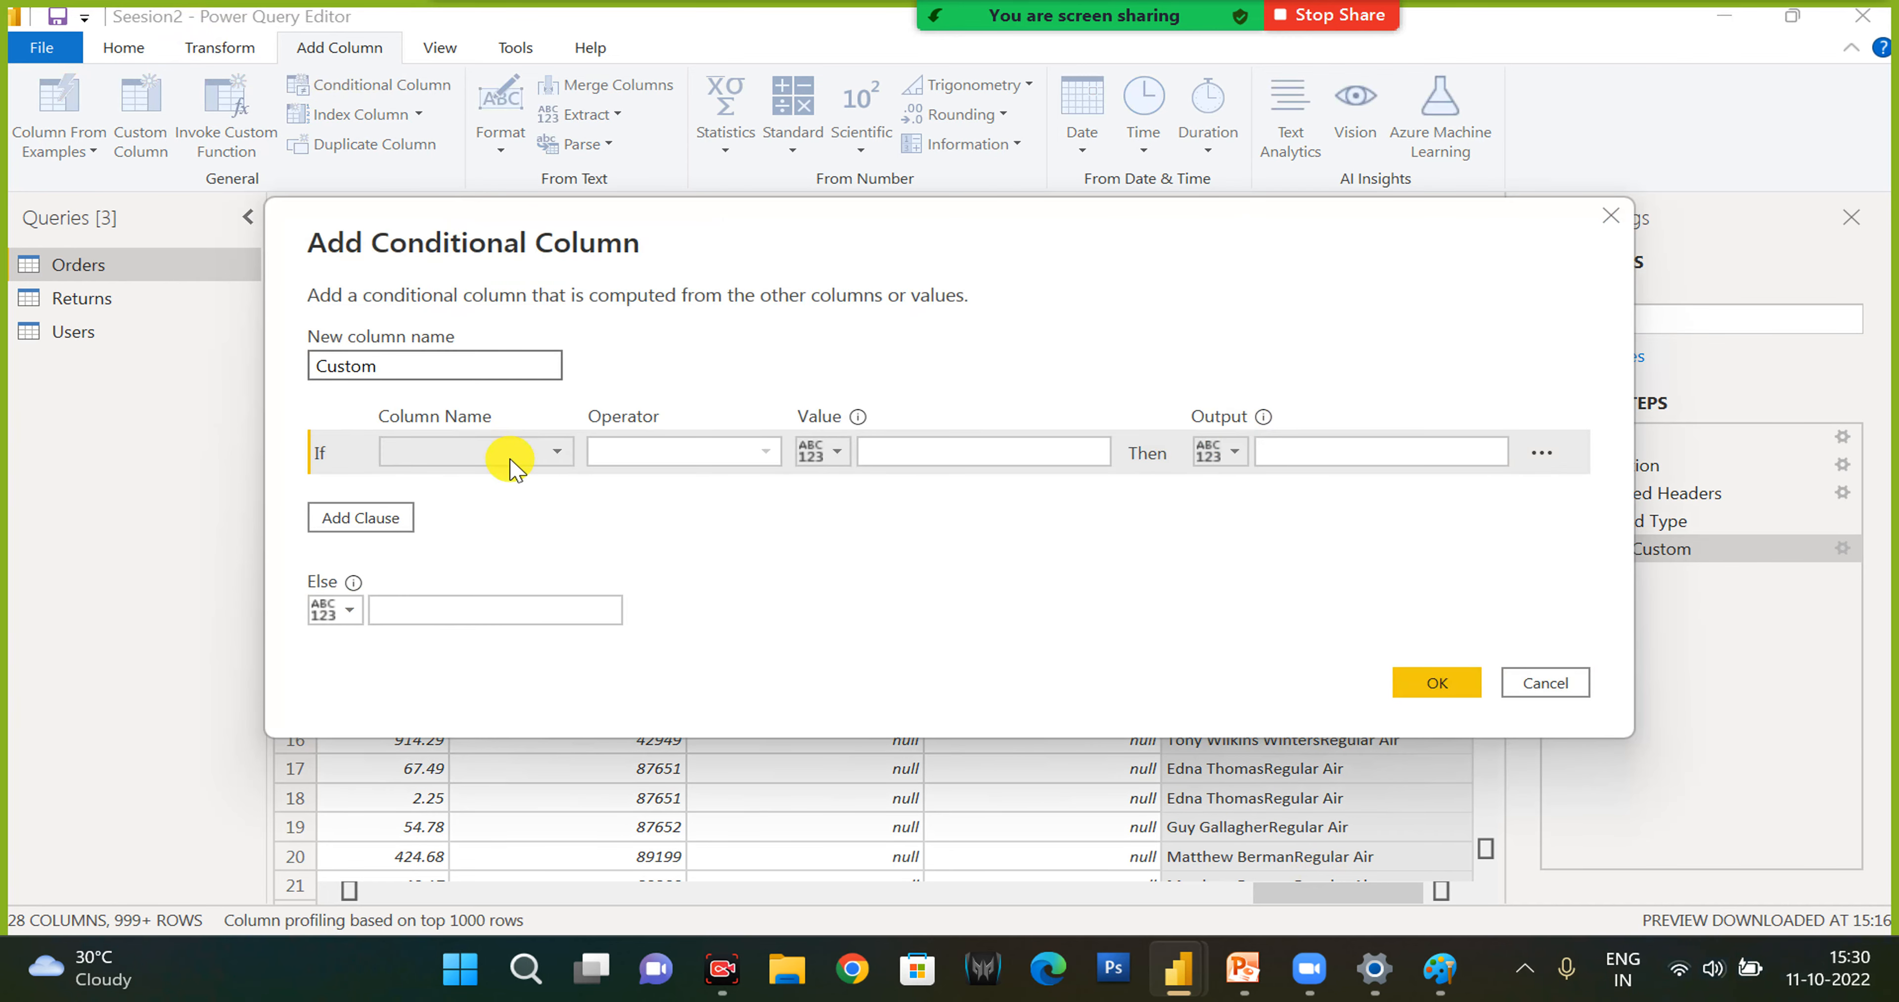
{"action": "left_click", "coordinate": [509, 457]}
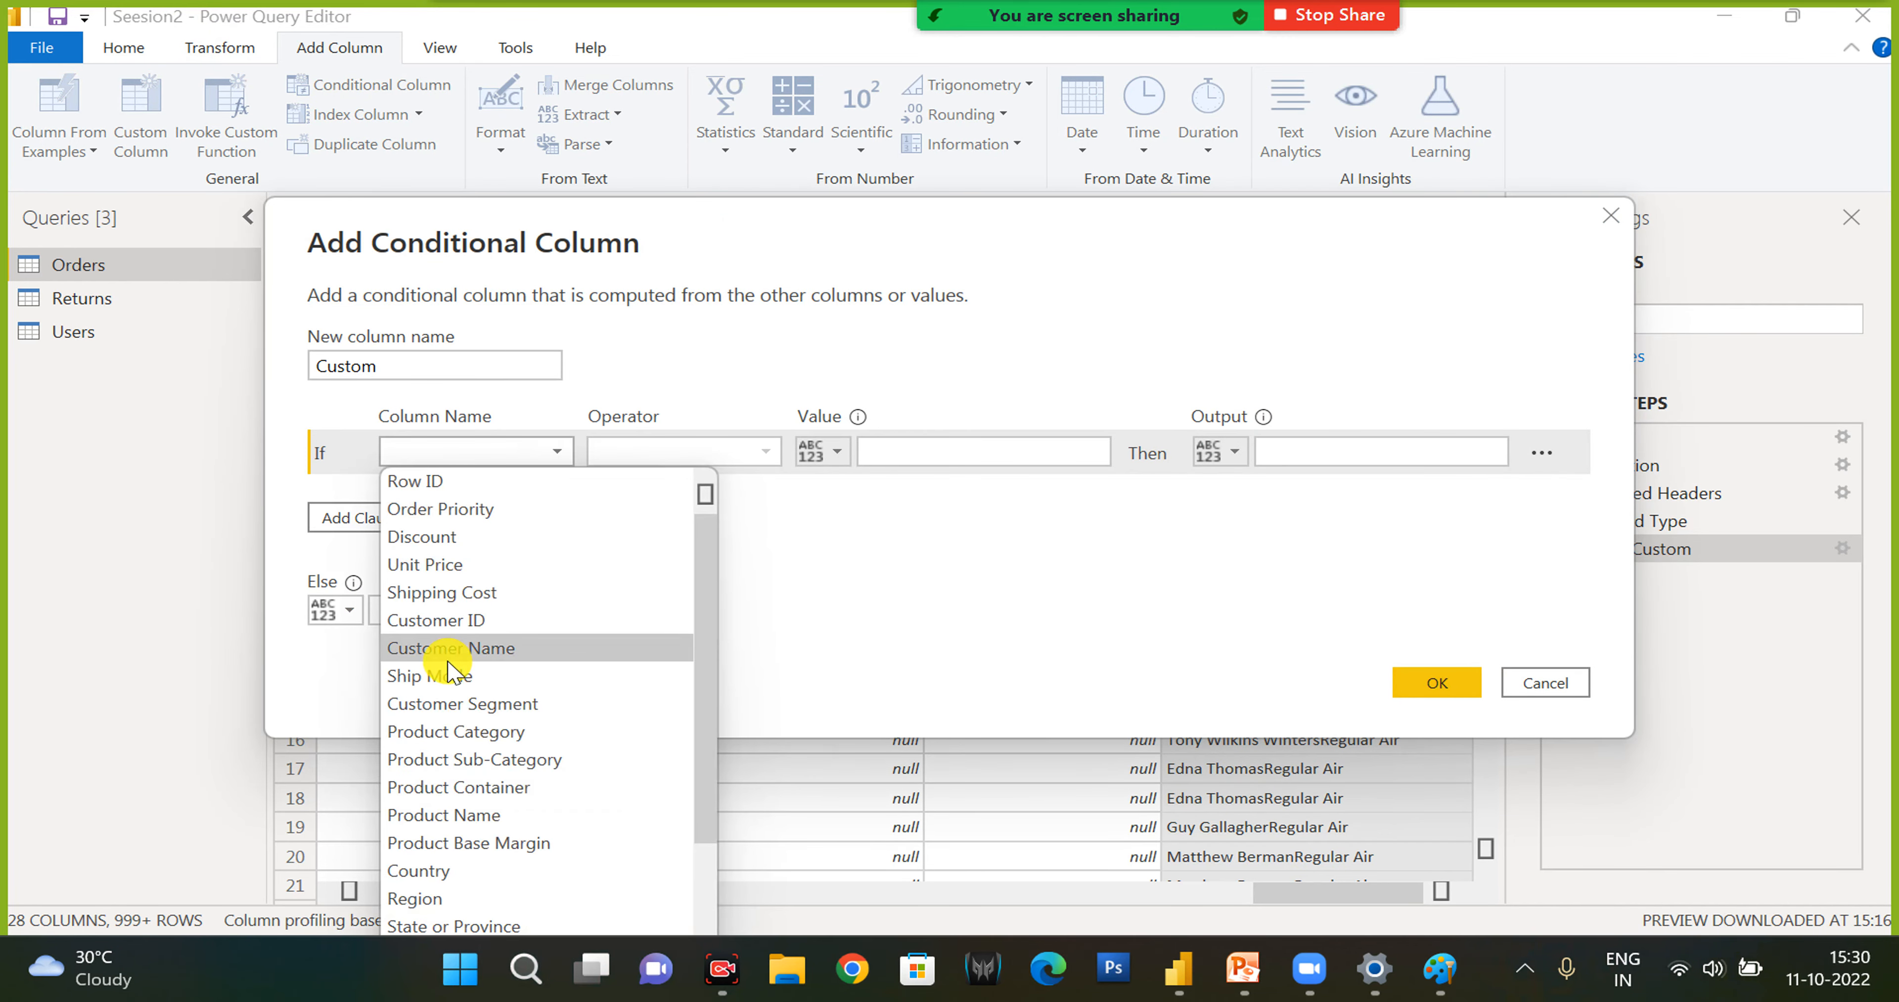
{"action": "left_click", "coordinate": [440, 899]}
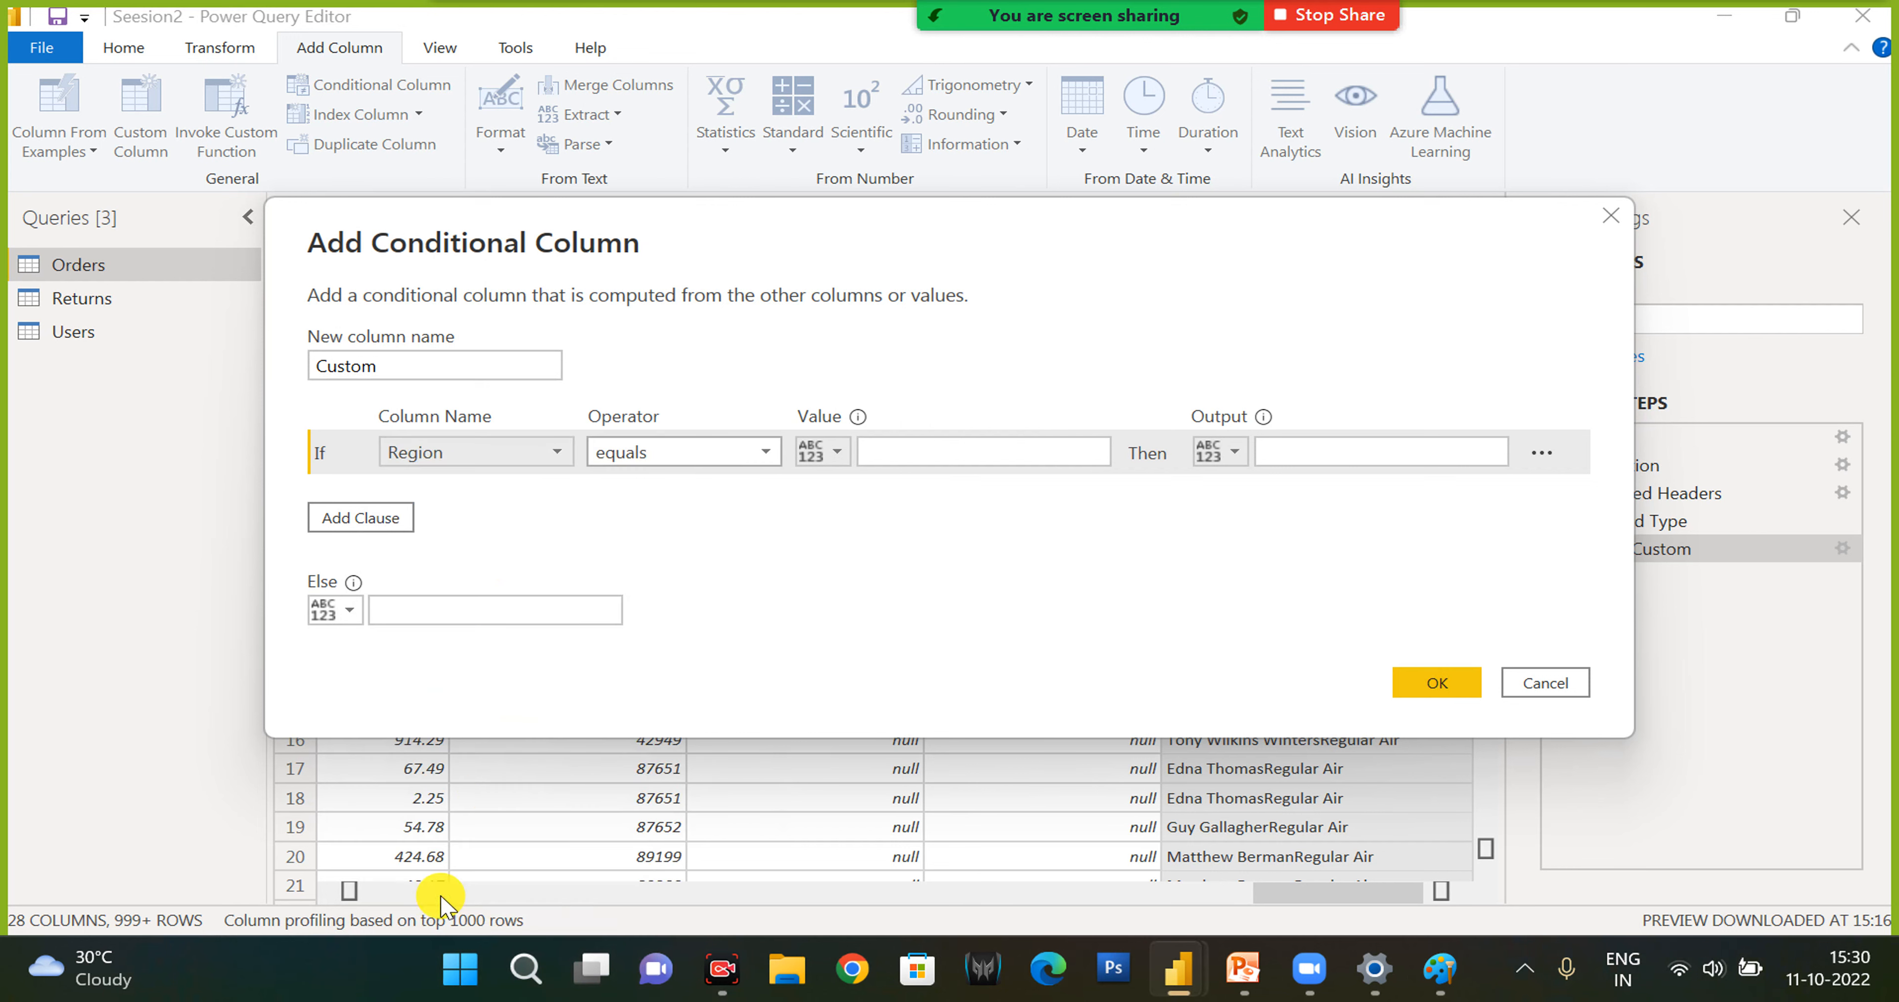
{"action": "left_click", "coordinate": [904, 451]}
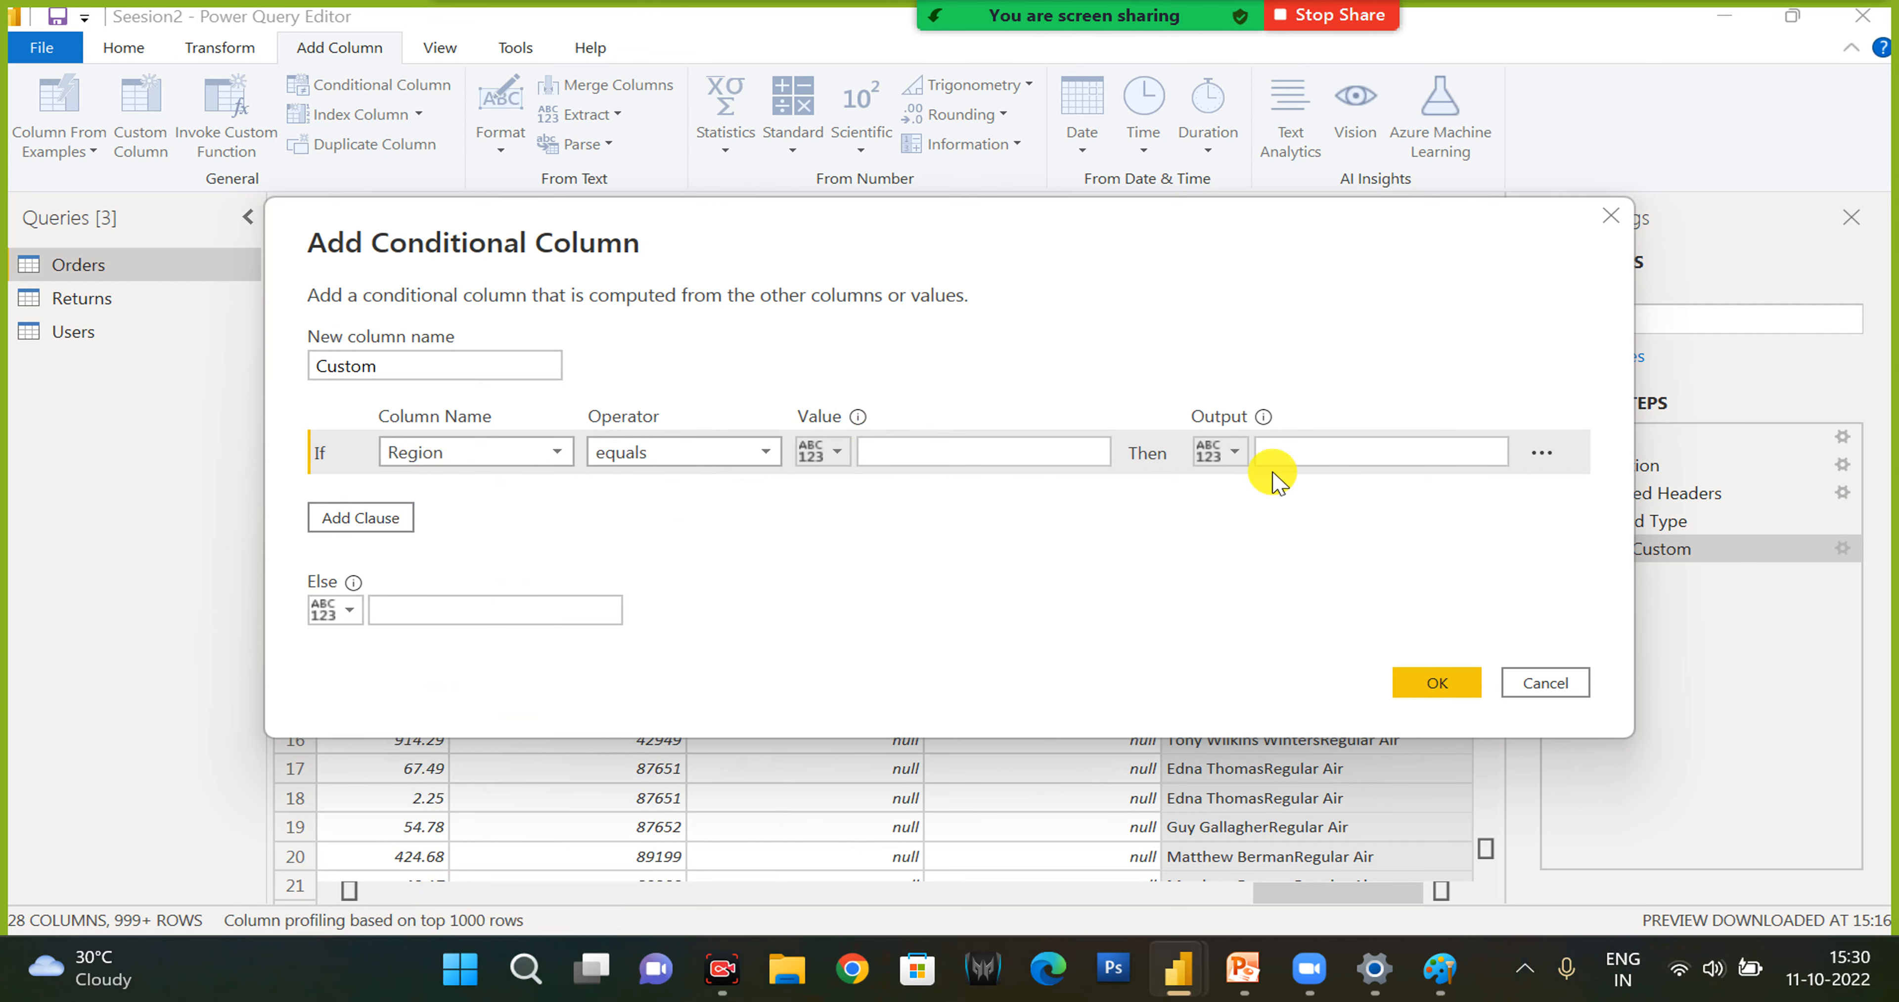
{"action": "left_click", "coordinate": [819, 451]}
{"action": "left_click", "coordinate": [888, 454]}
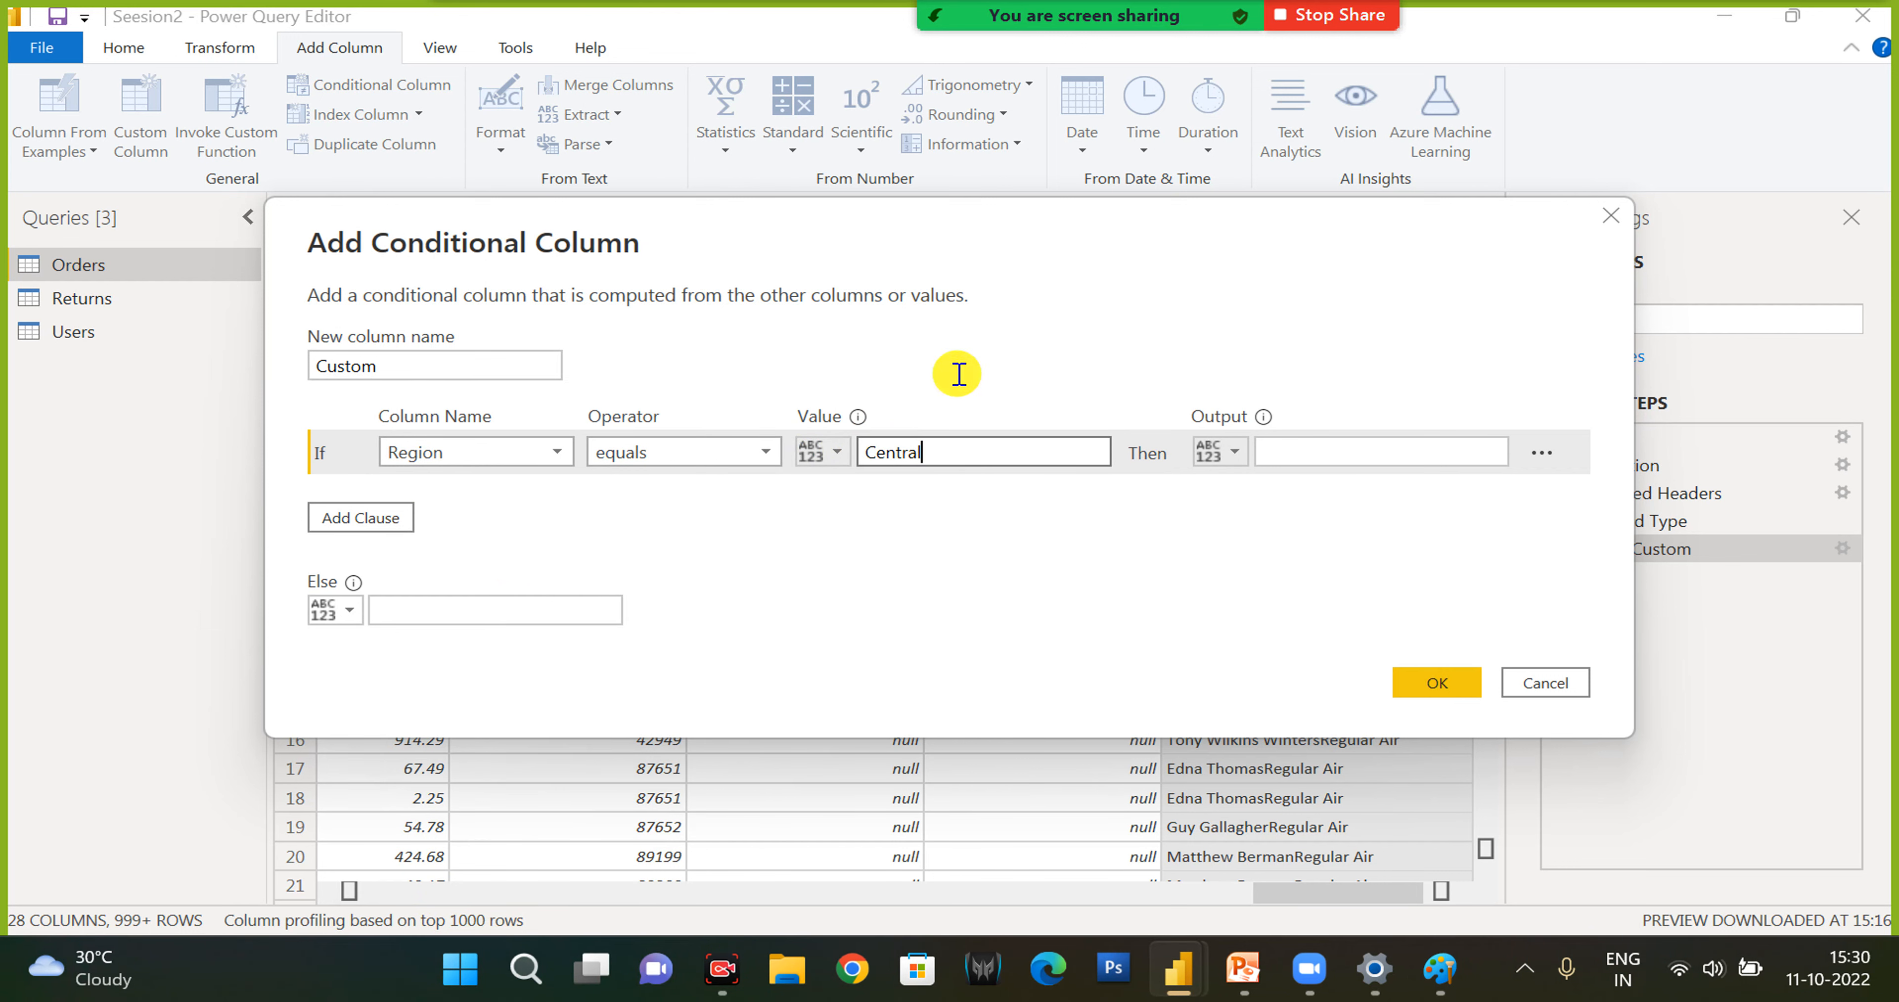
{"action": "left_click", "coordinate": [1317, 451]}
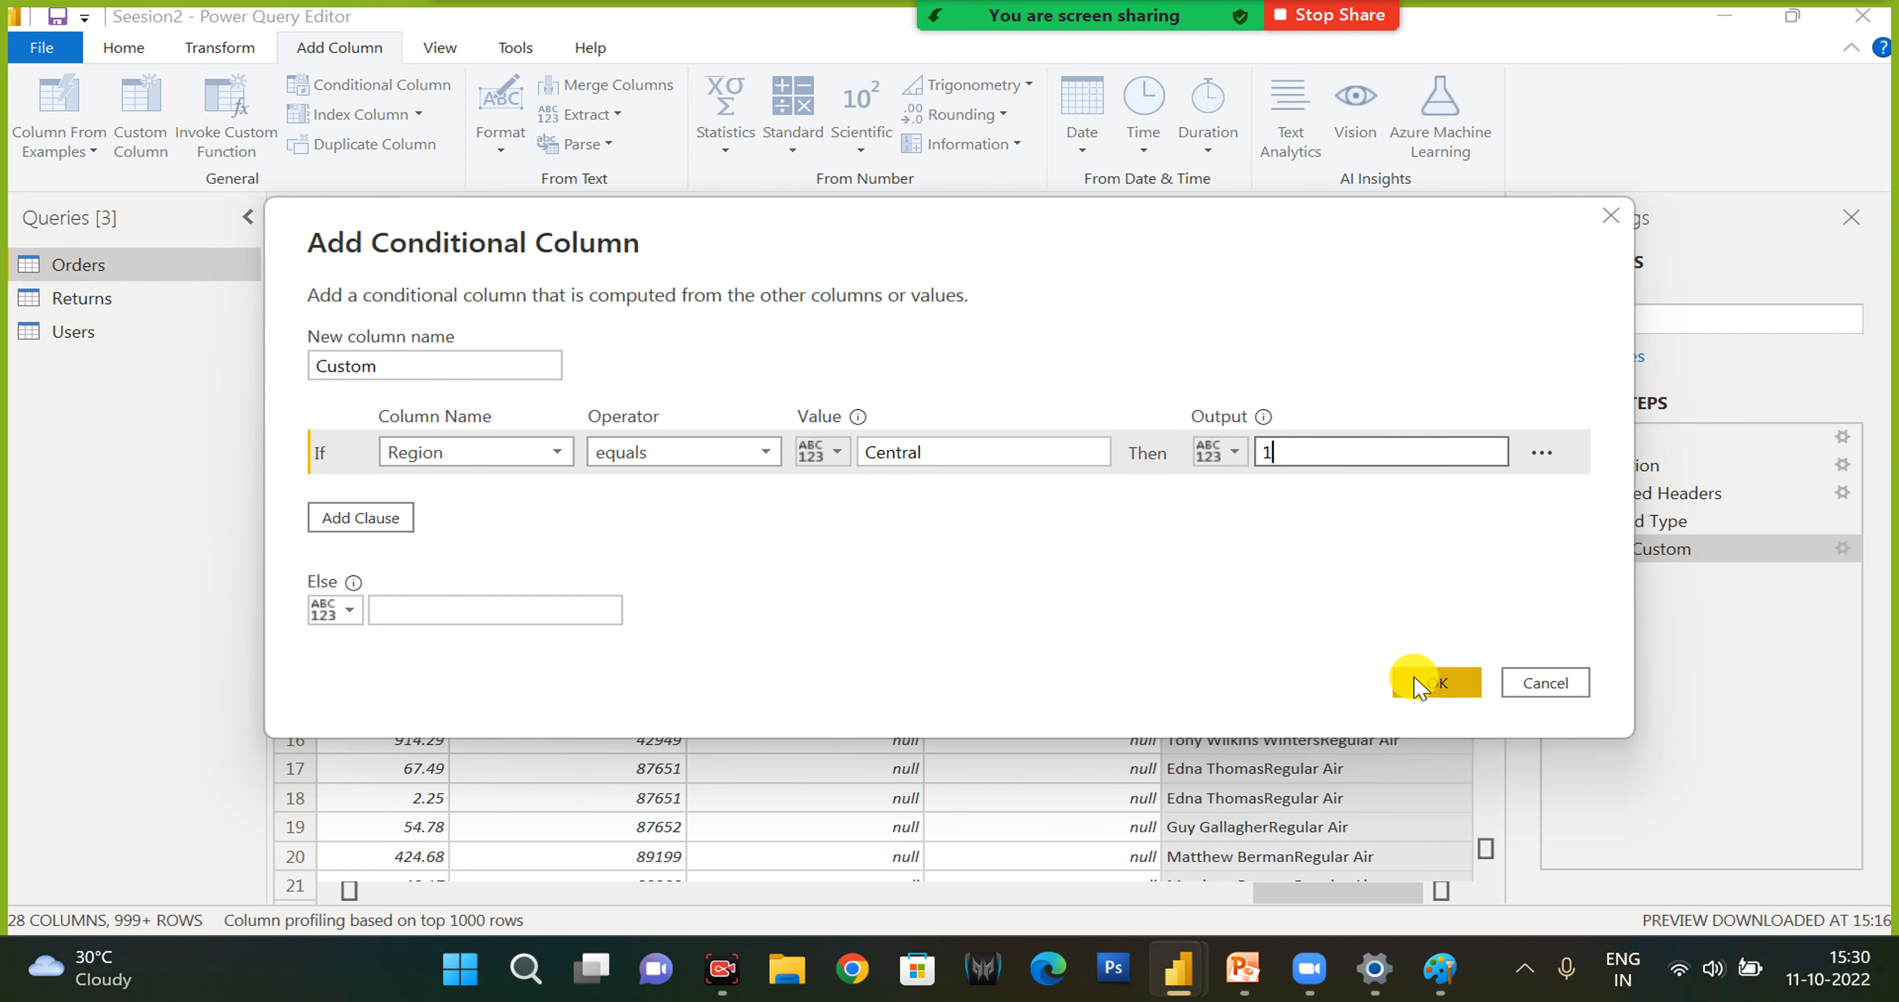
{"action": "left_click", "coordinate": [601, 608]}
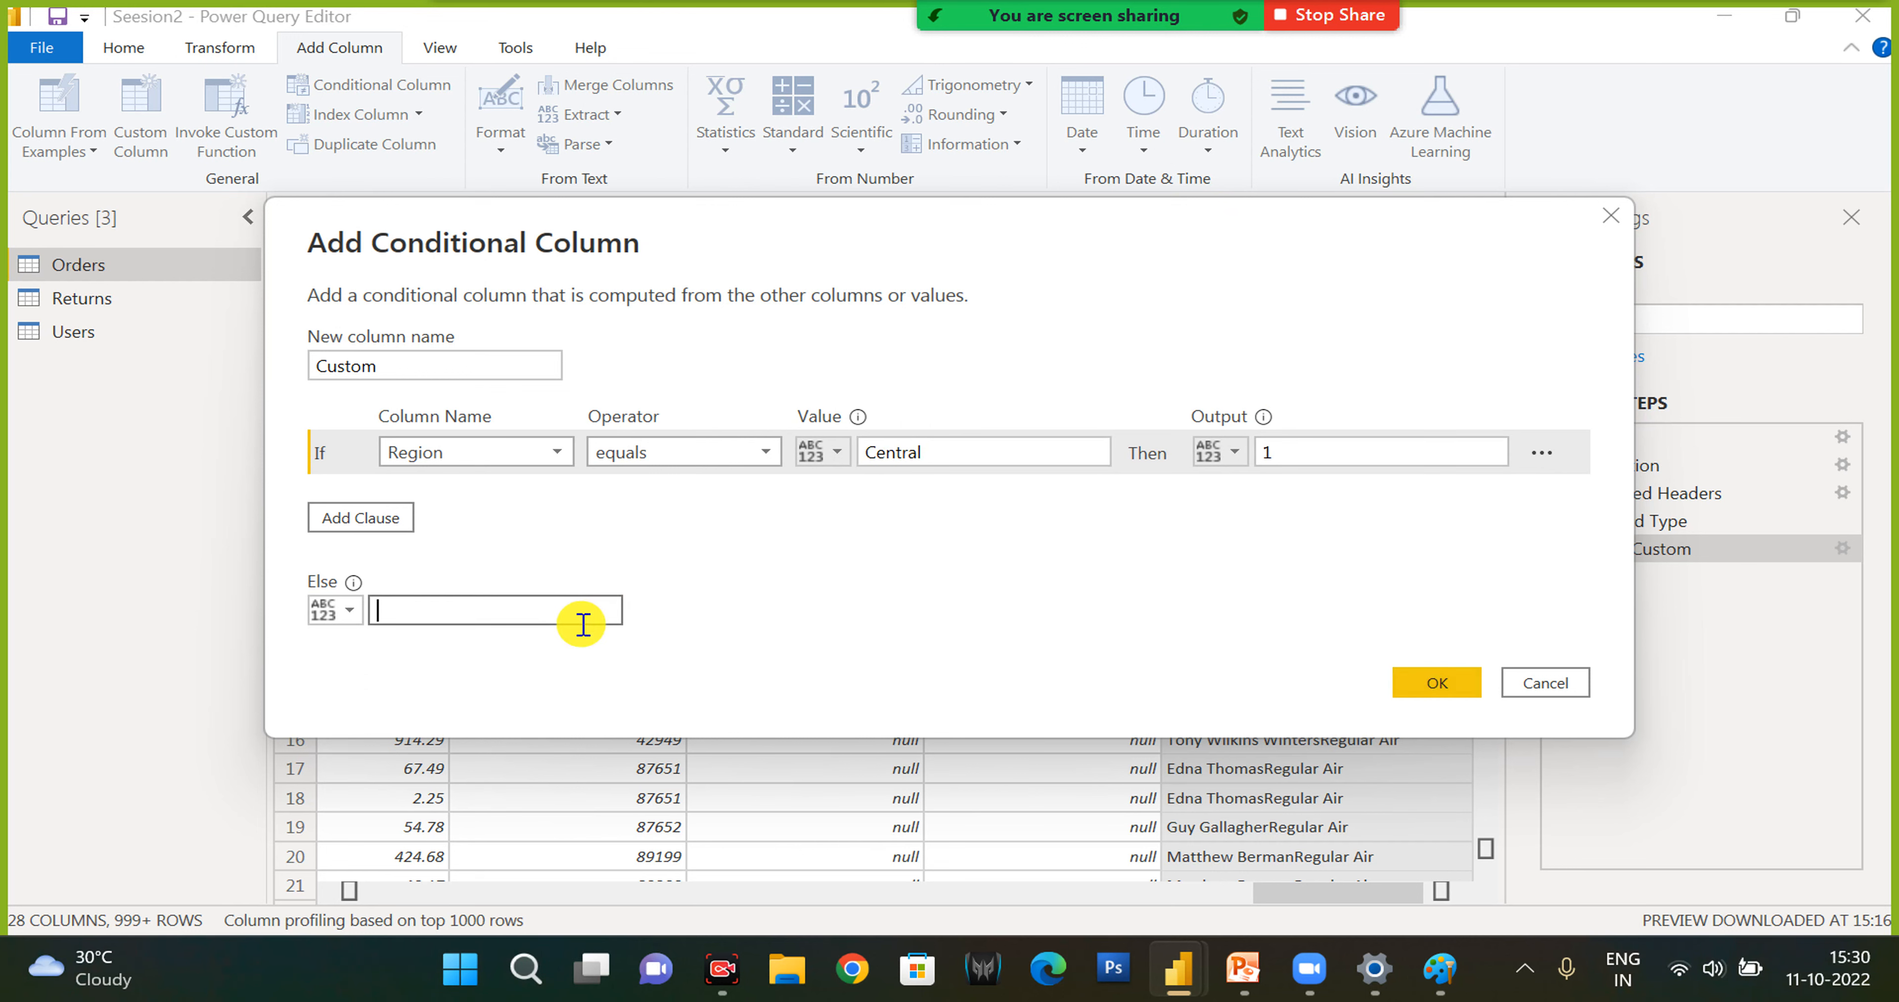
{"action": "left_click", "coordinate": [1448, 682]}
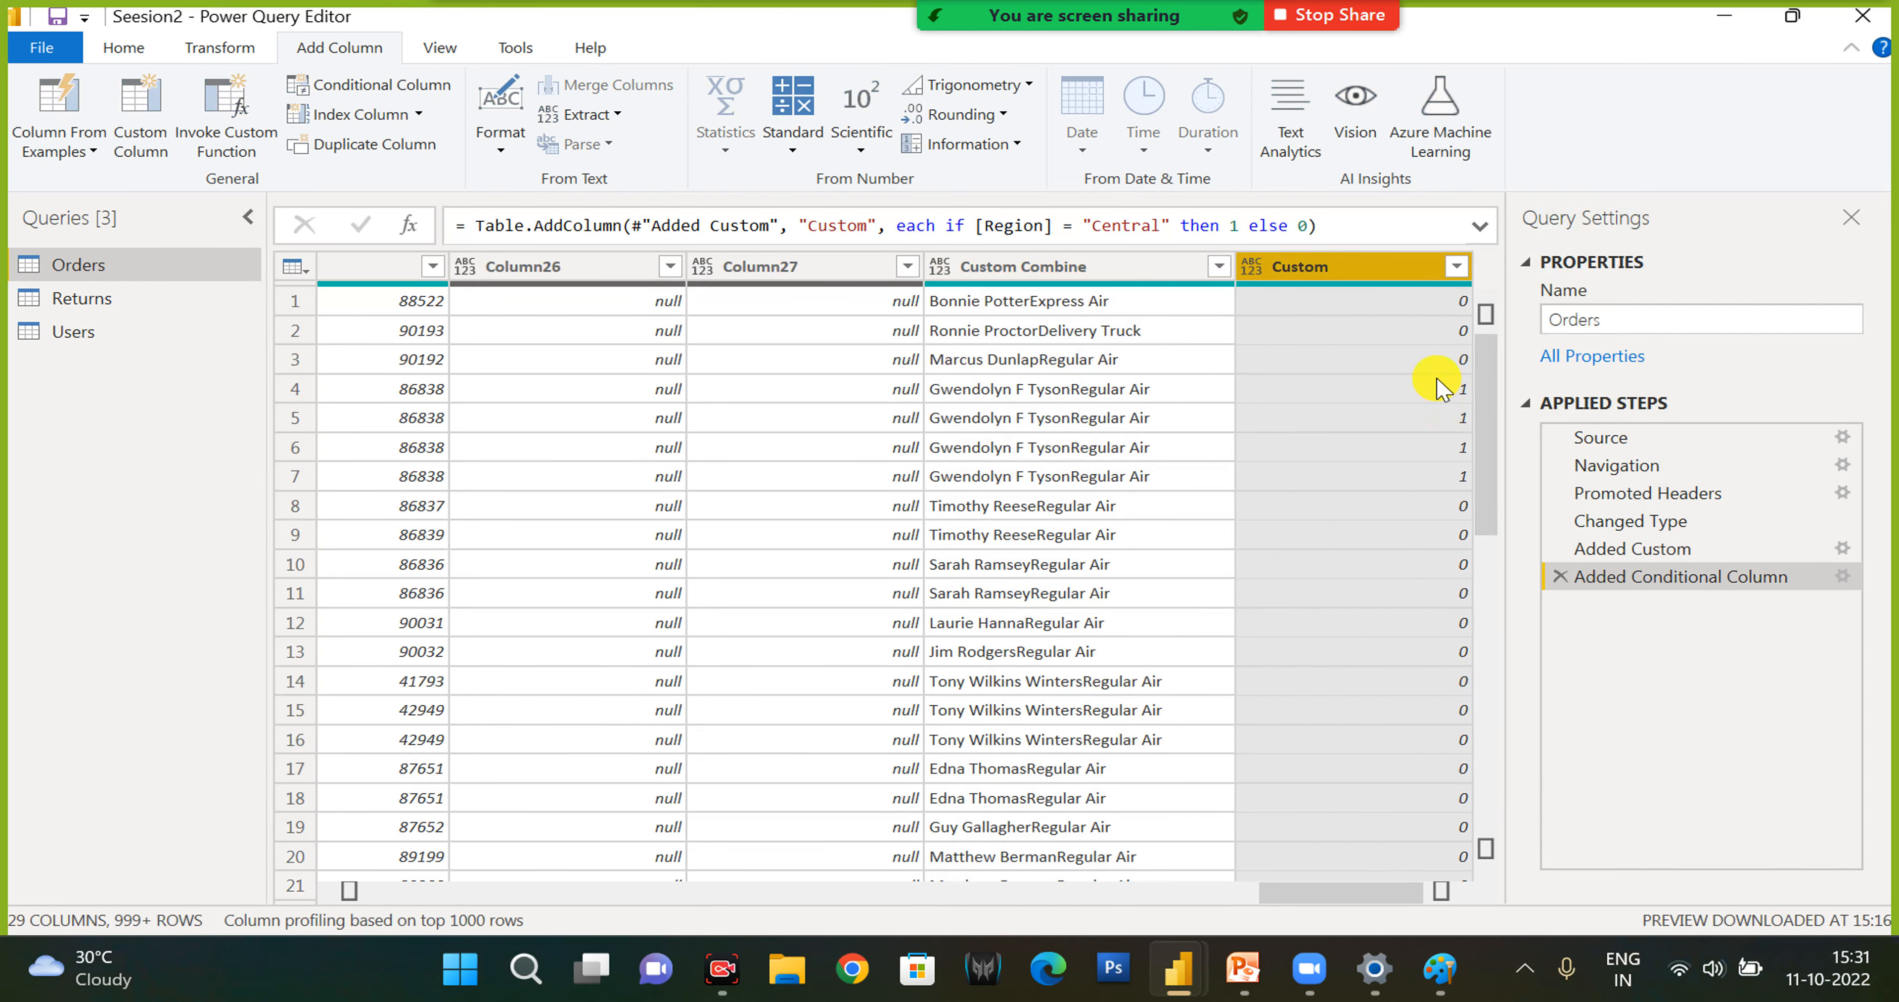
- Move the Custom column from the end of the Orders table to beside the Region column
{"action": "left_click_drag", "start_coordinate": [1371, 272], "coordinate": [365, 265]}
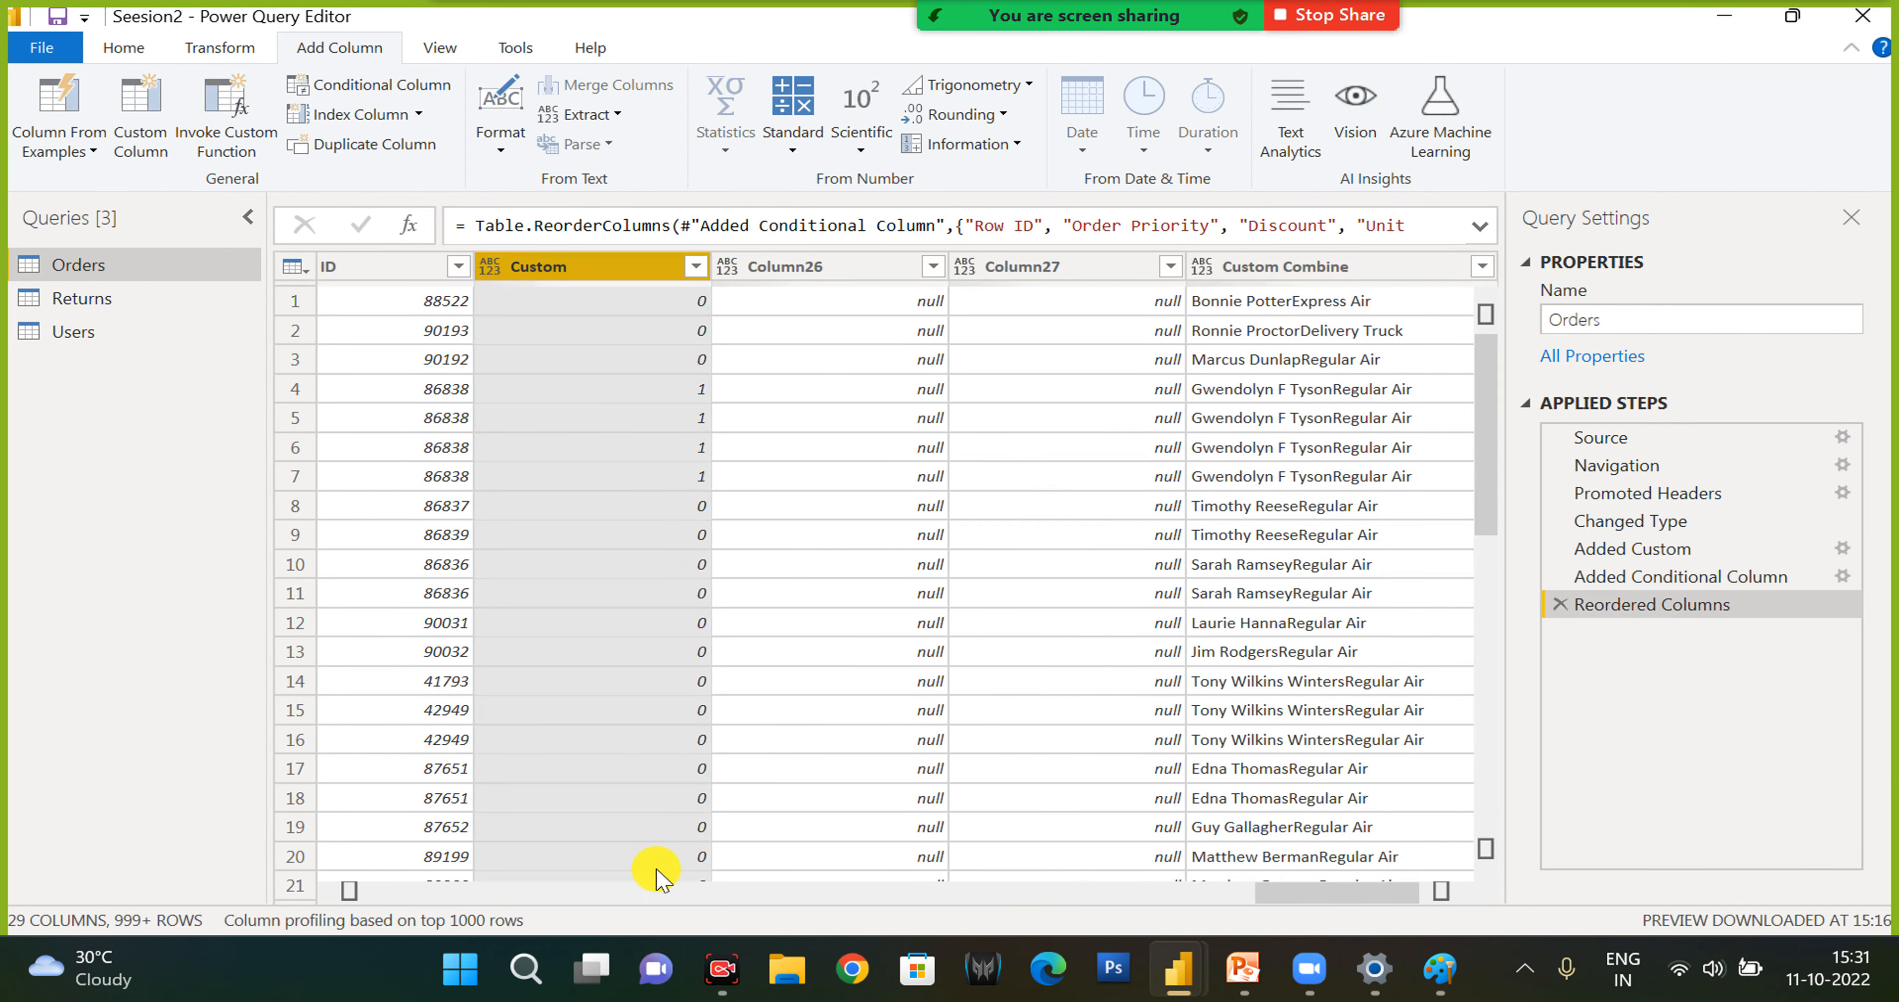
{"action": "left_click", "coordinate": [351, 893]}
{"action": "left_click", "coordinate": [351, 893]}
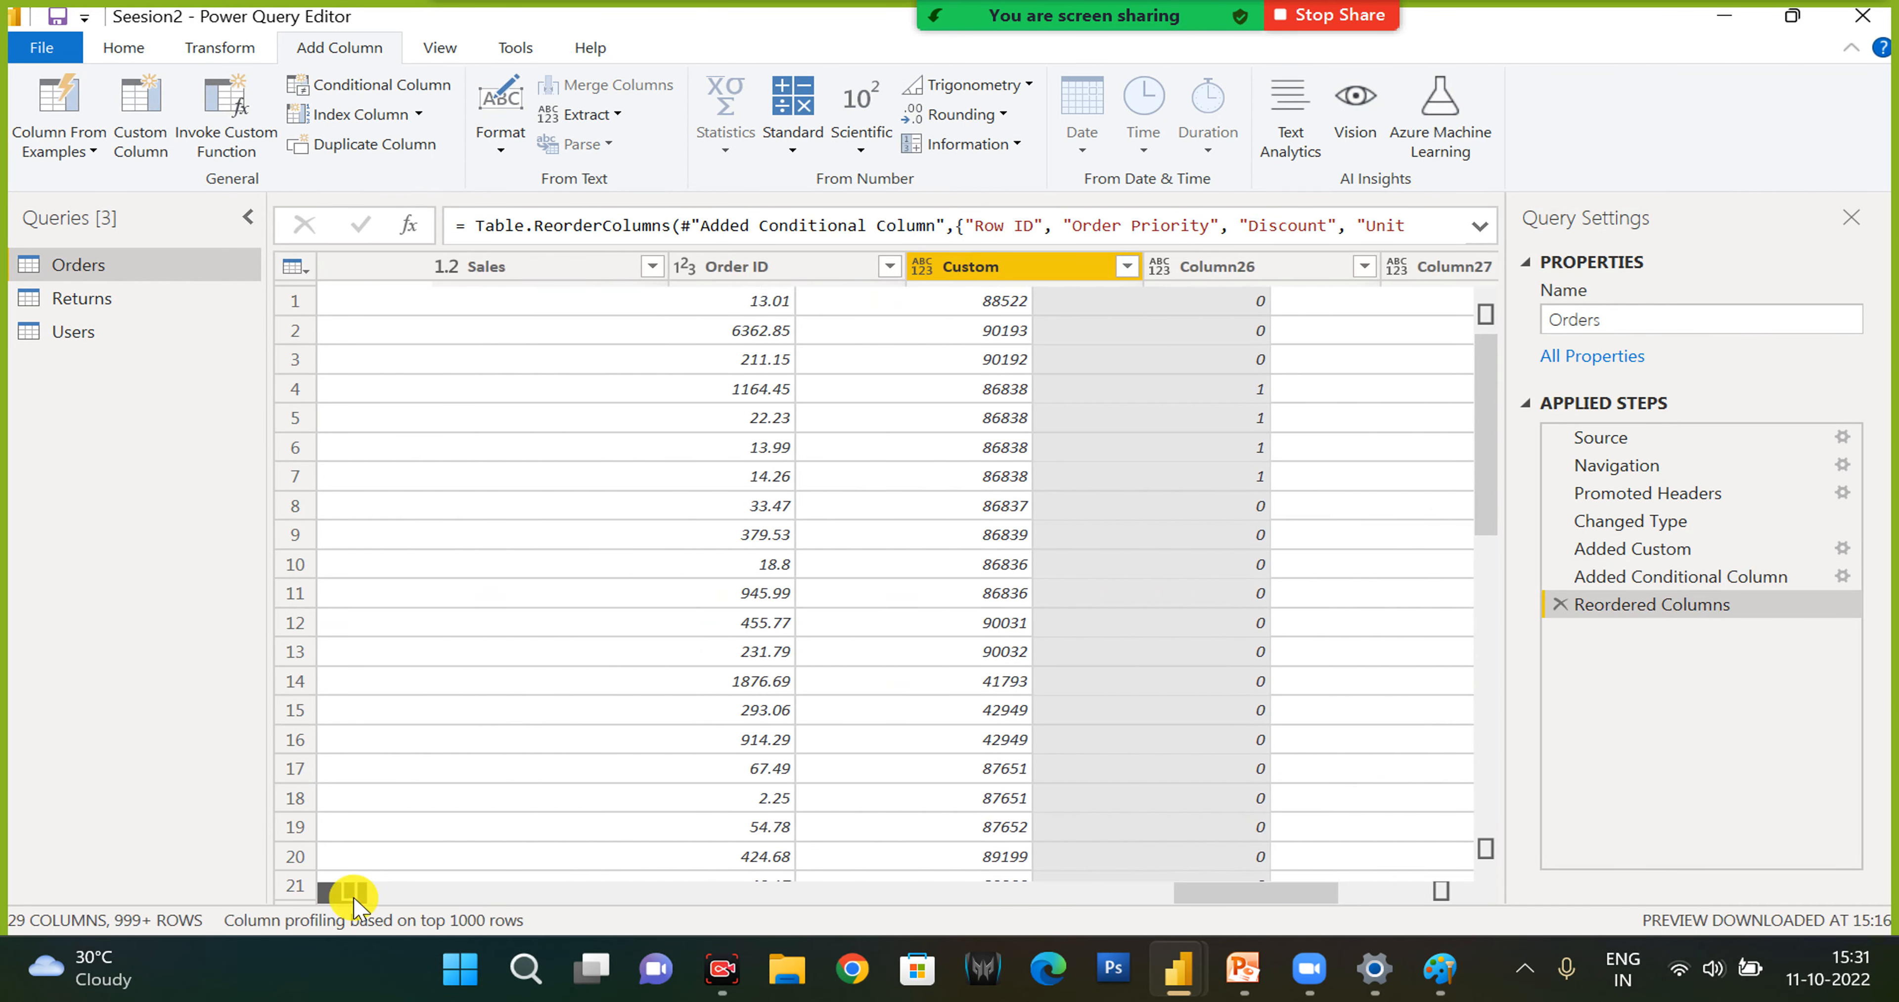
{"action": "left_click_drag", "start_coordinate": [1124, 273], "coordinate": [490, 274]}
{"action": "left_click", "coordinate": [351, 892]}
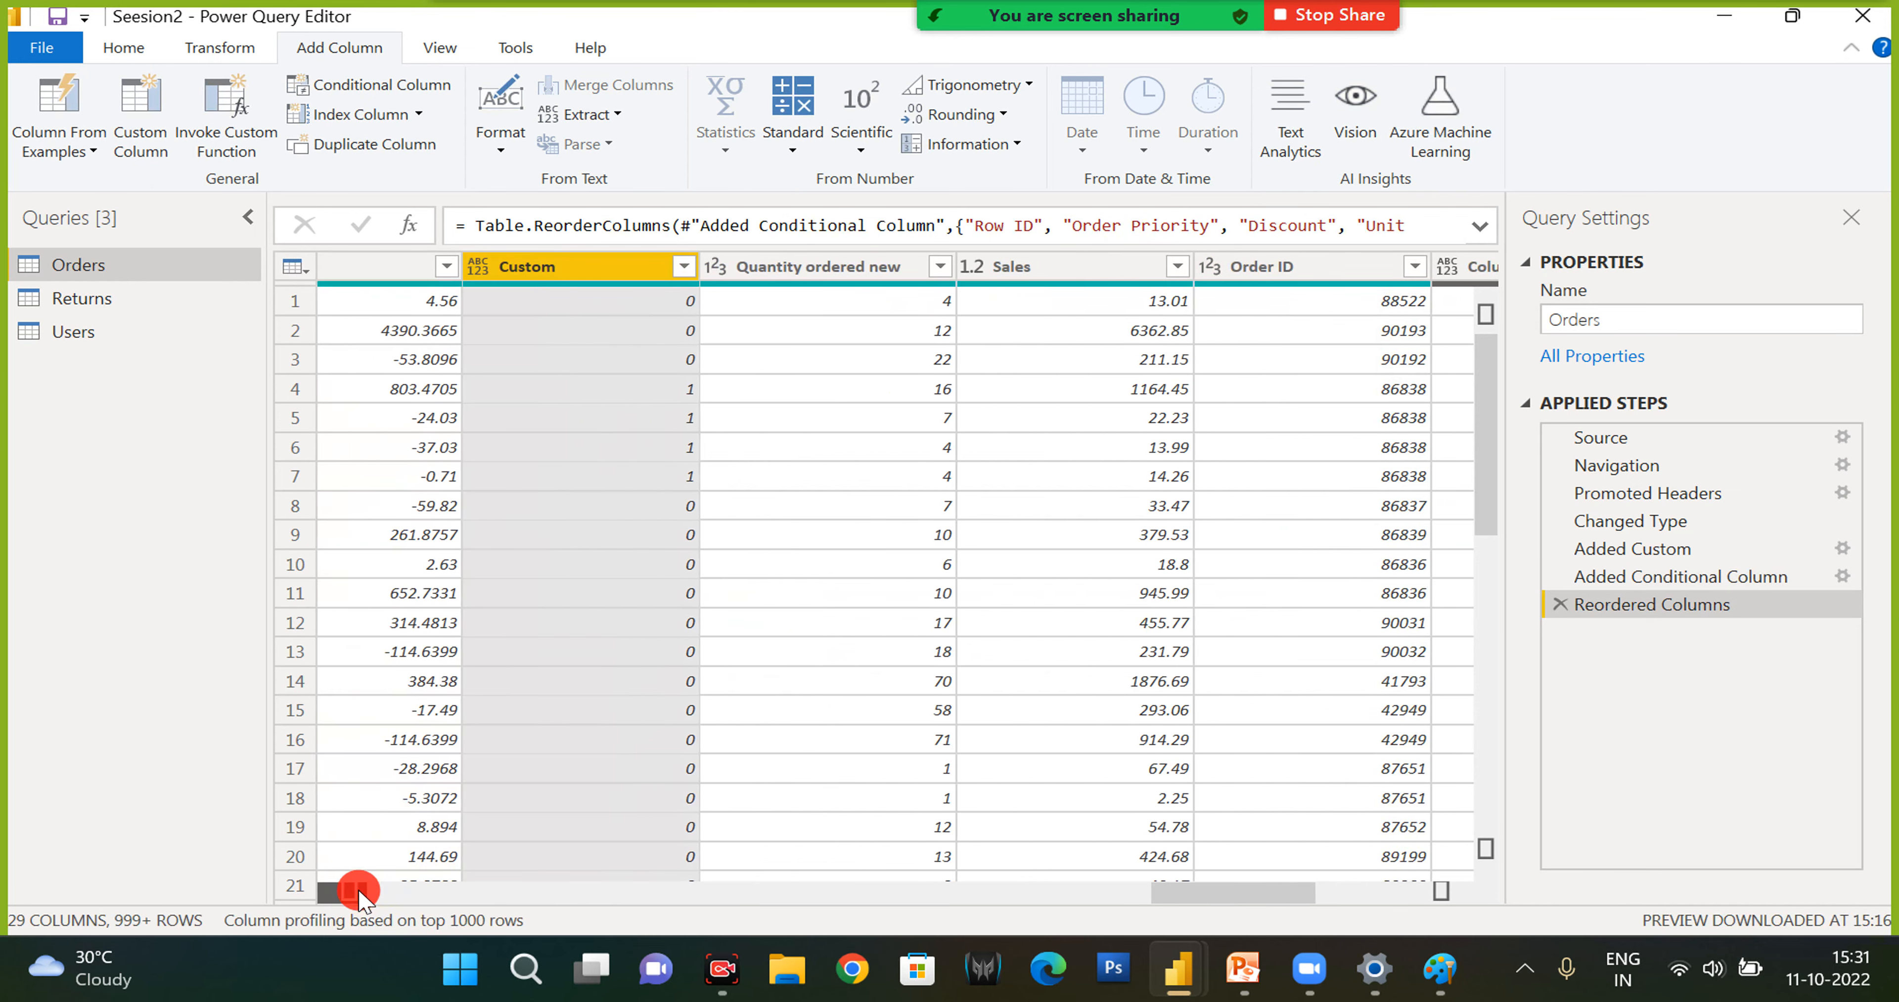
{"action": "left_click", "coordinate": [351, 892]}
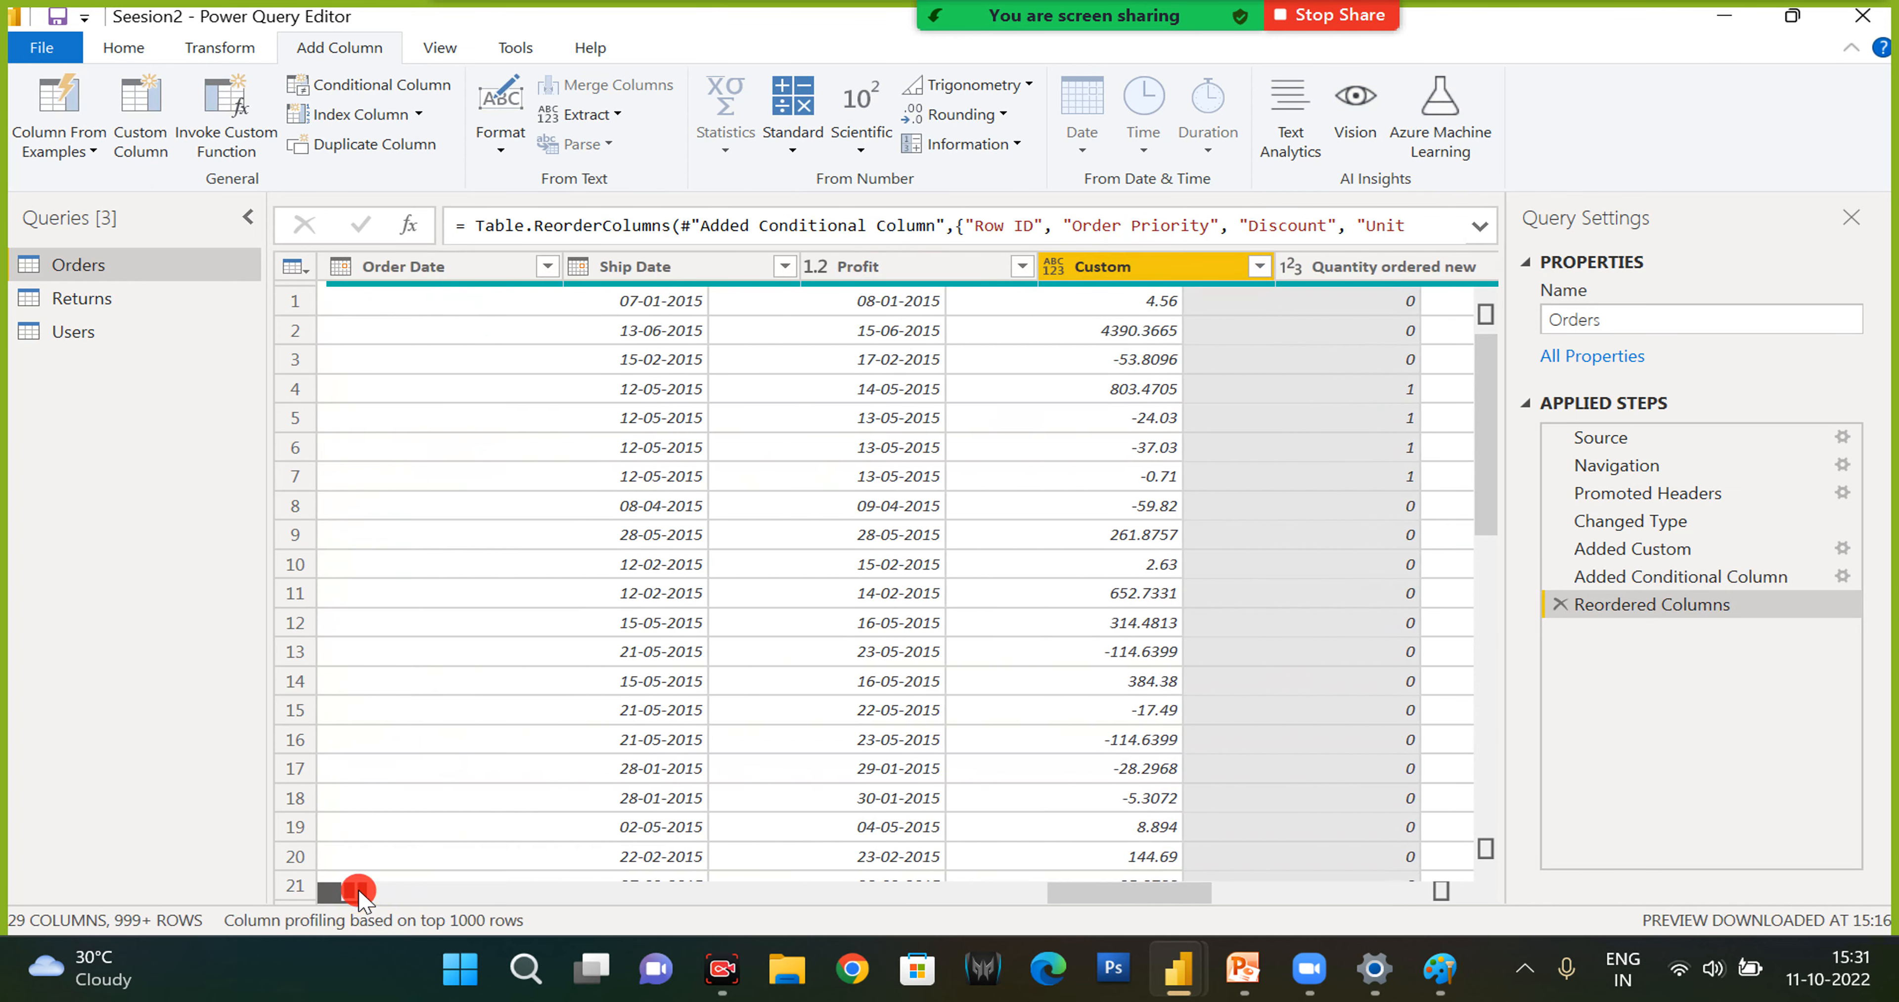
{"action": "left_click_drag", "start_coordinate": [1467, 269], "coordinate": [472, 295]}
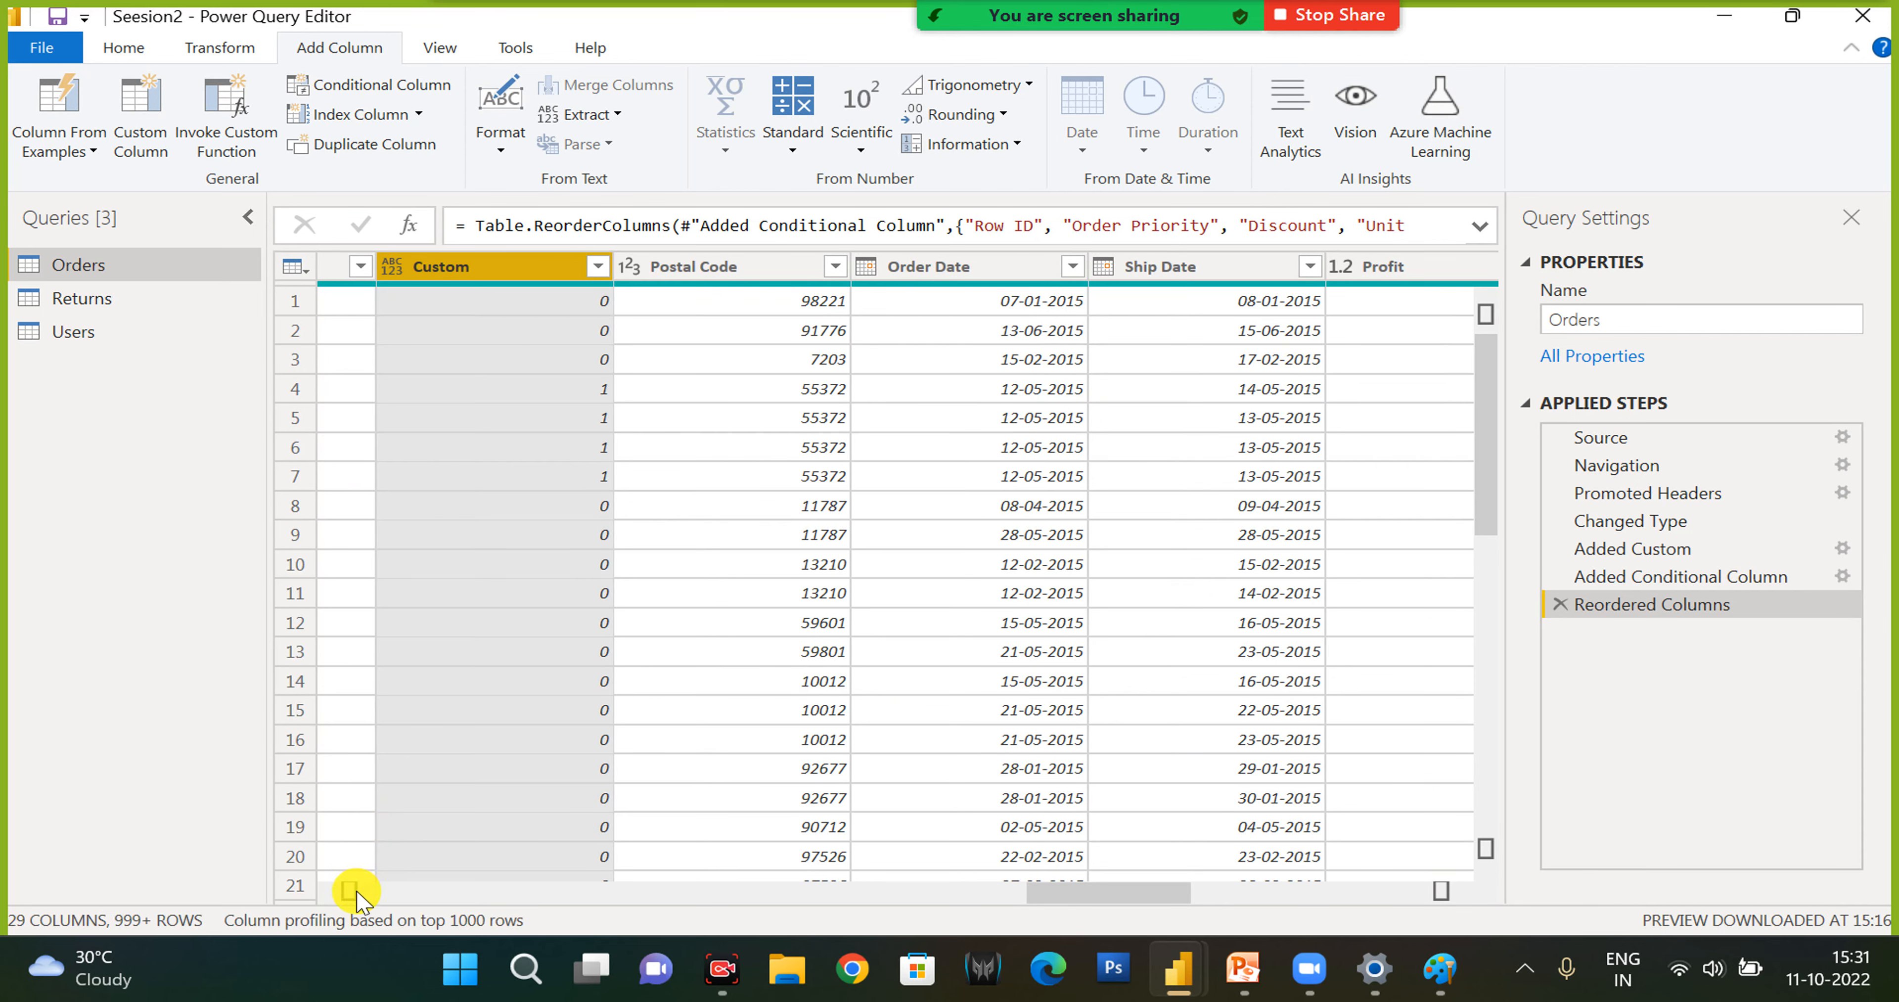
{"action": "left_click", "coordinate": [350, 891]}
{"action": "left_click", "coordinate": [352, 893]}
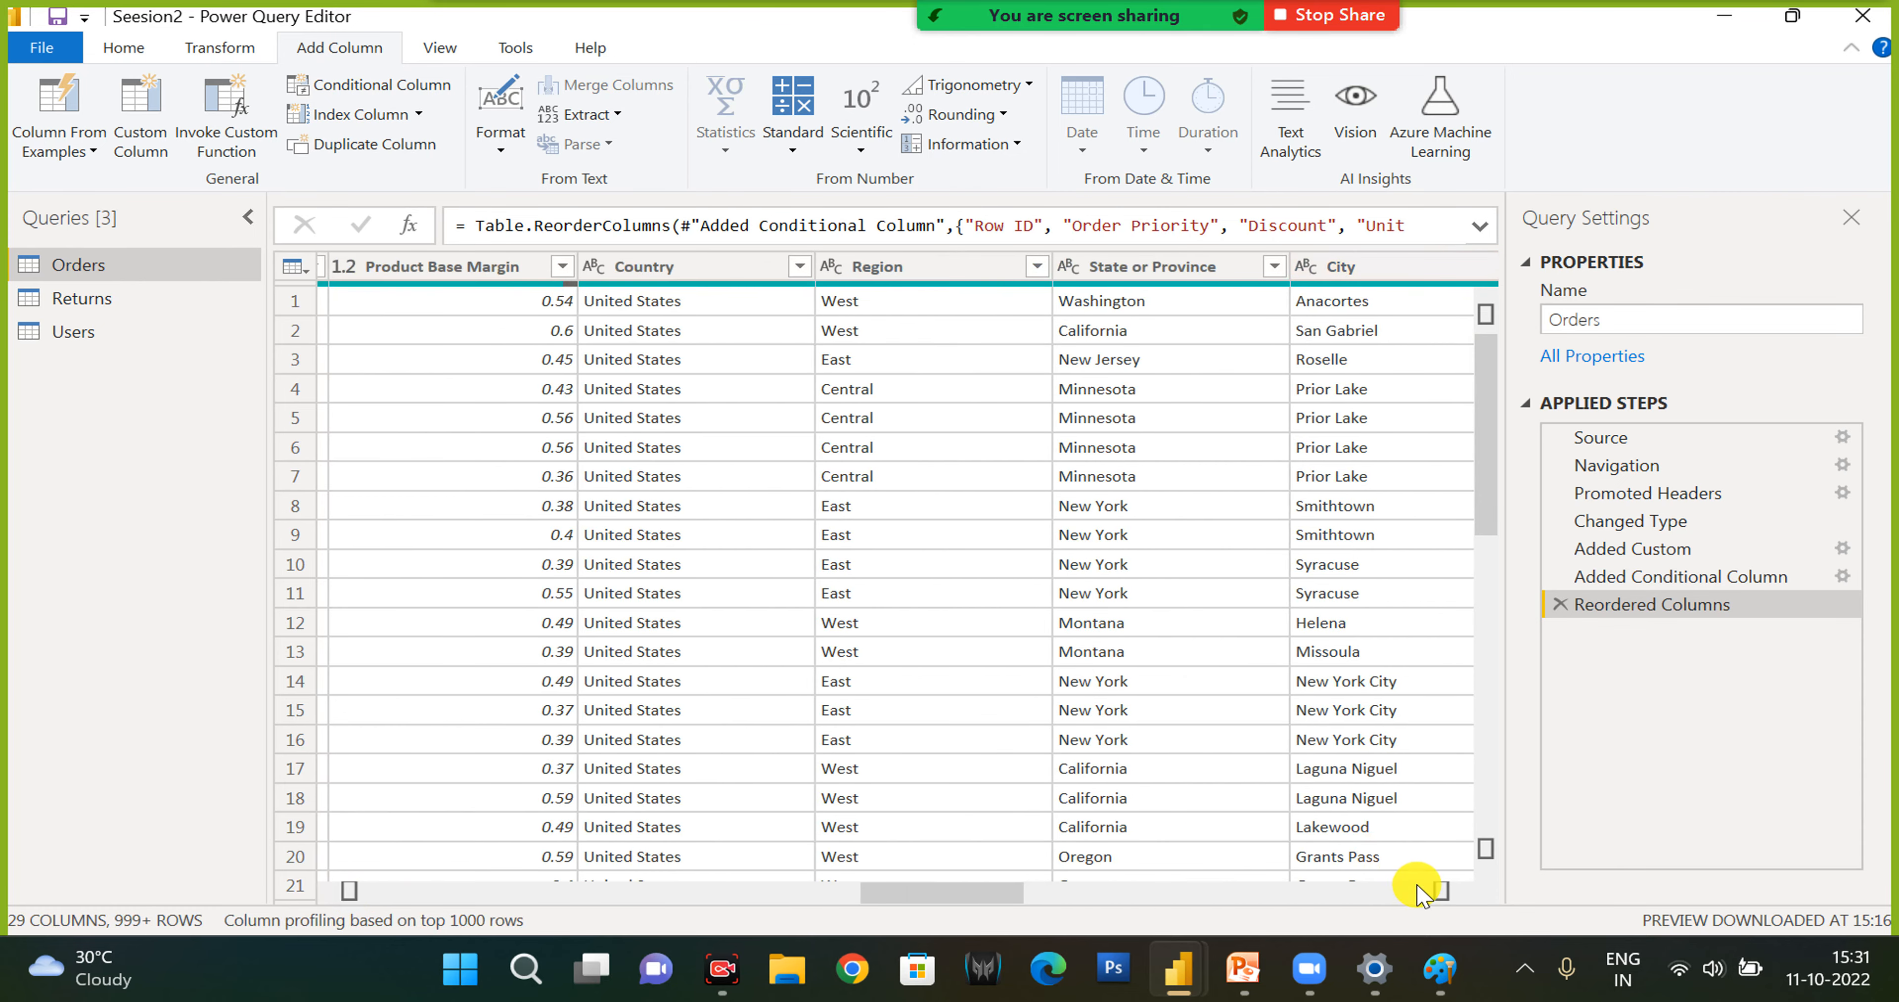
{"action": "left_click", "coordinate": [1441, 891]}
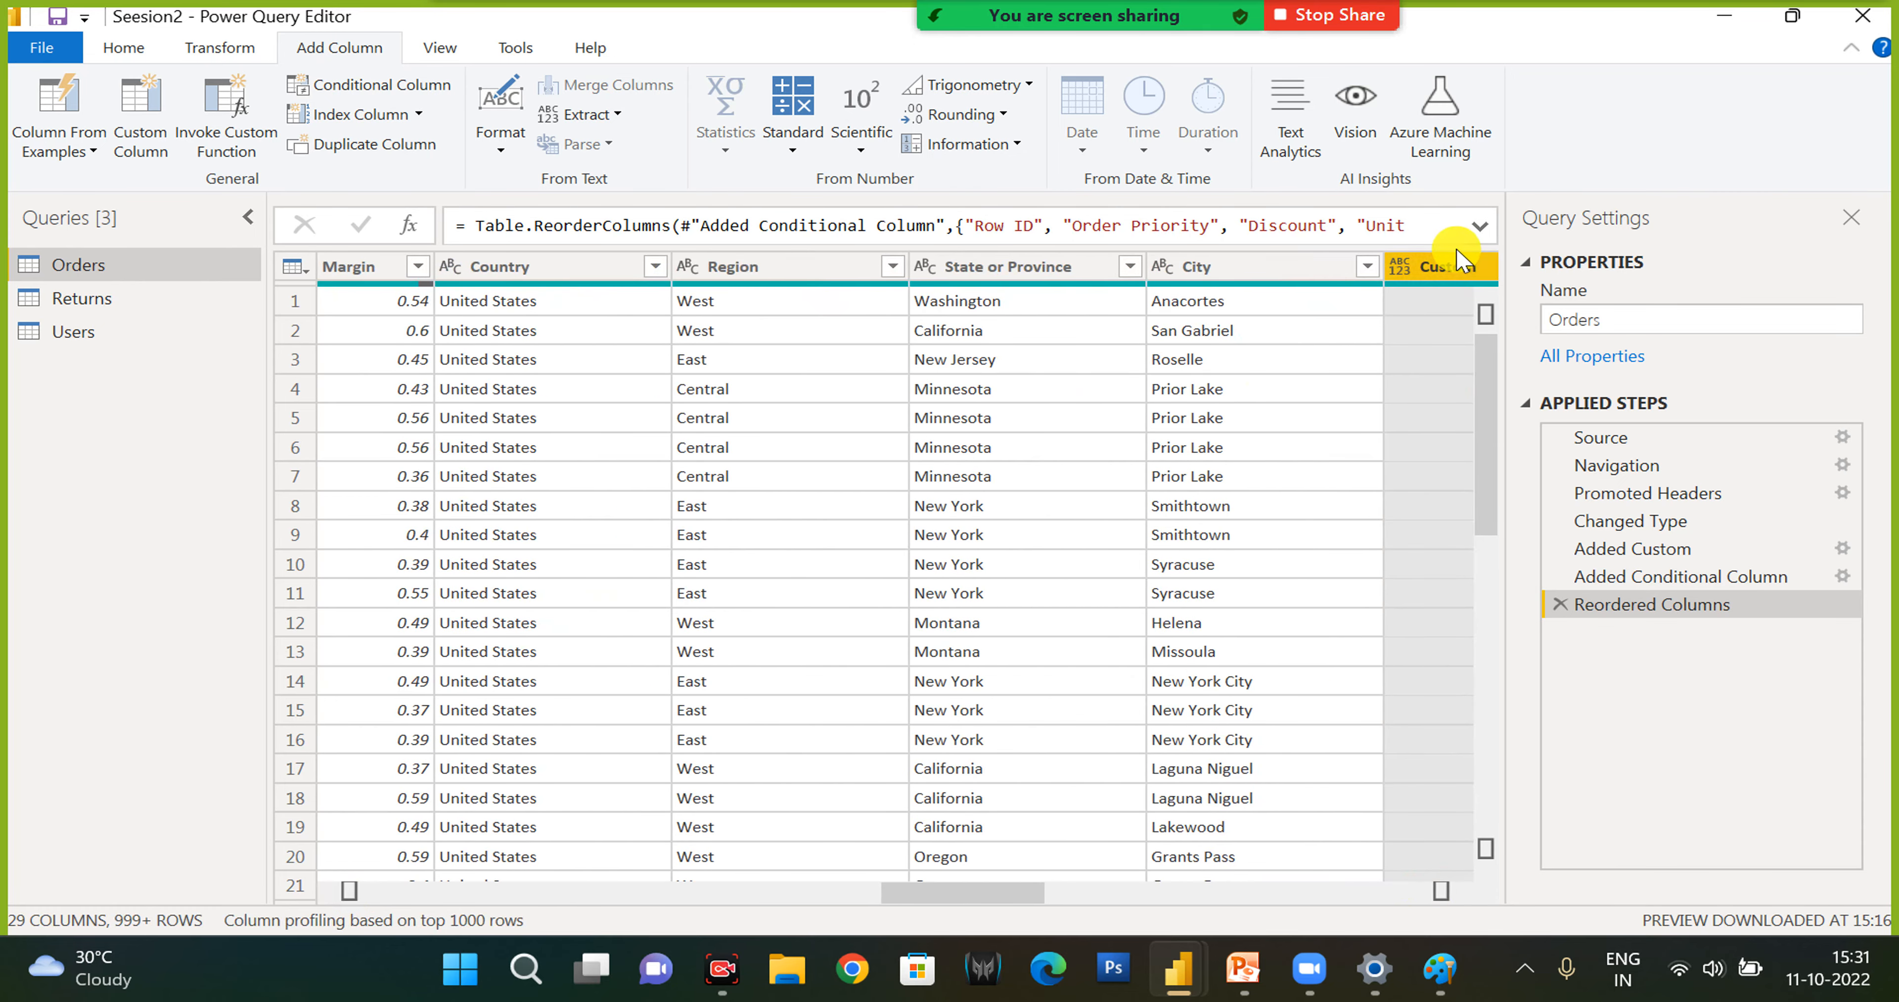
{"action": "left_click_drag", "start_coordinate": [1448, 266], "coordinate": [984, 295]}
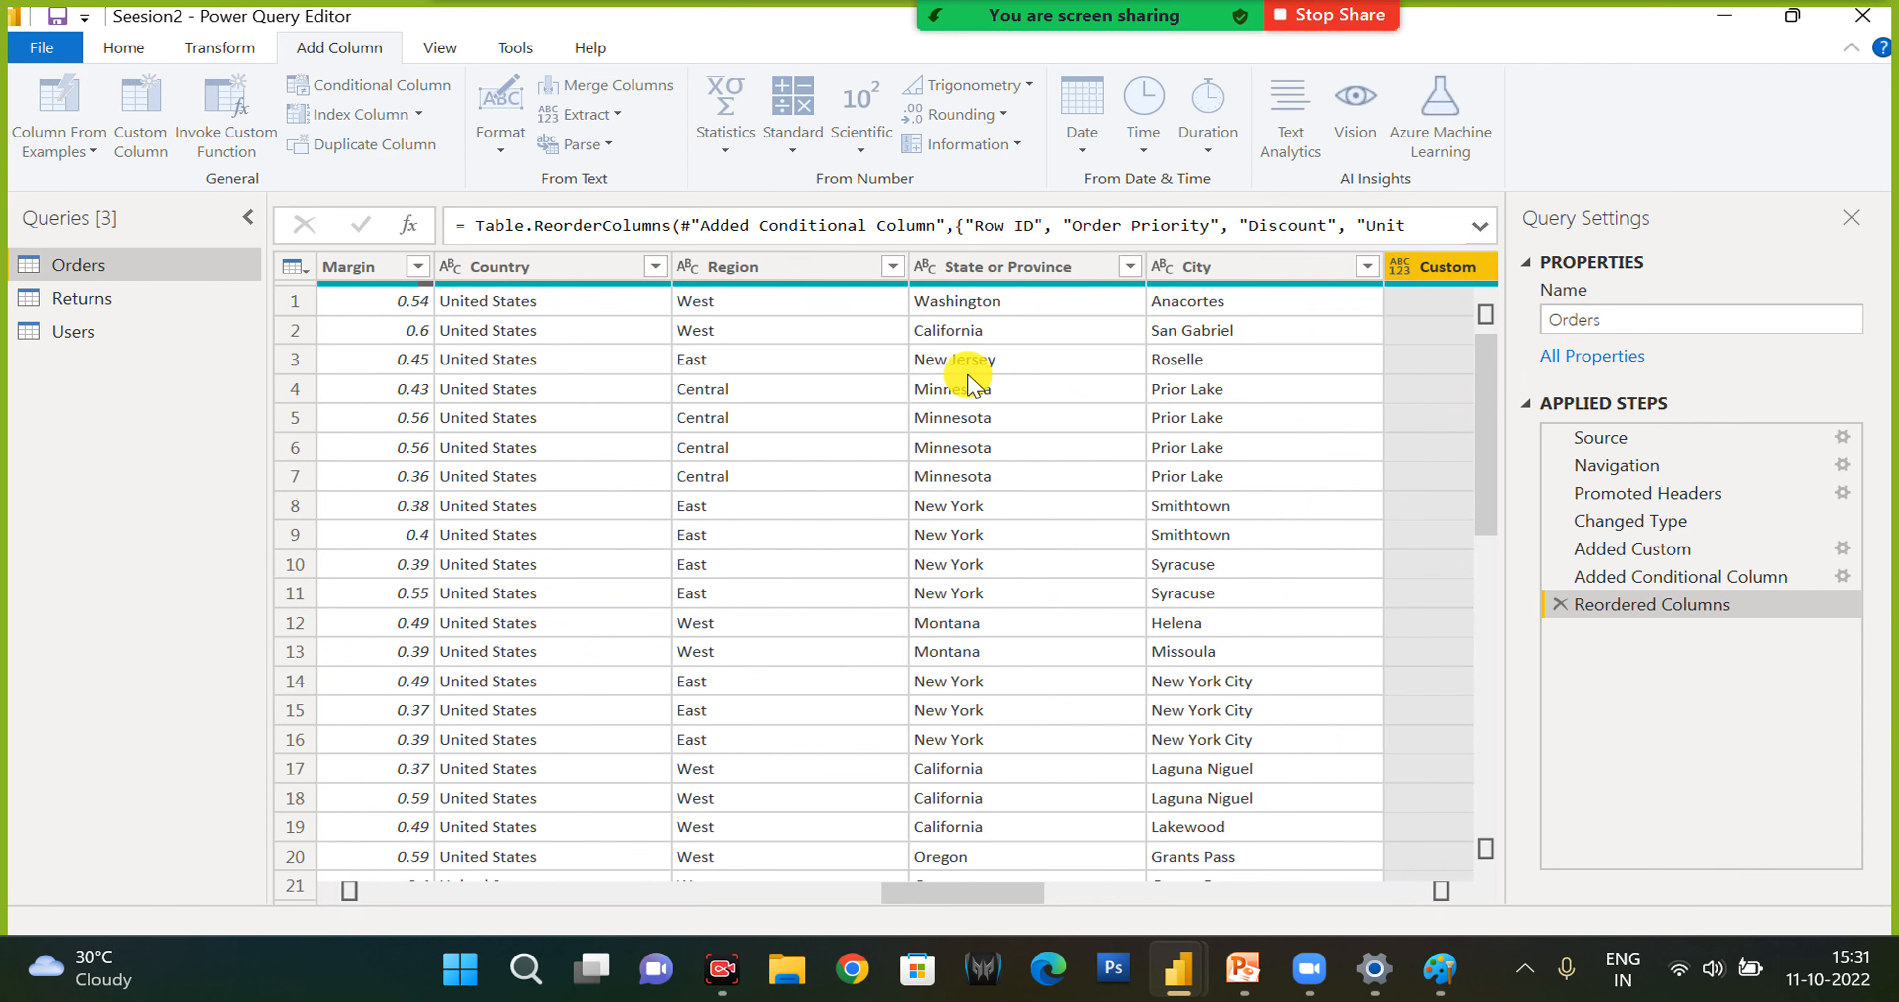
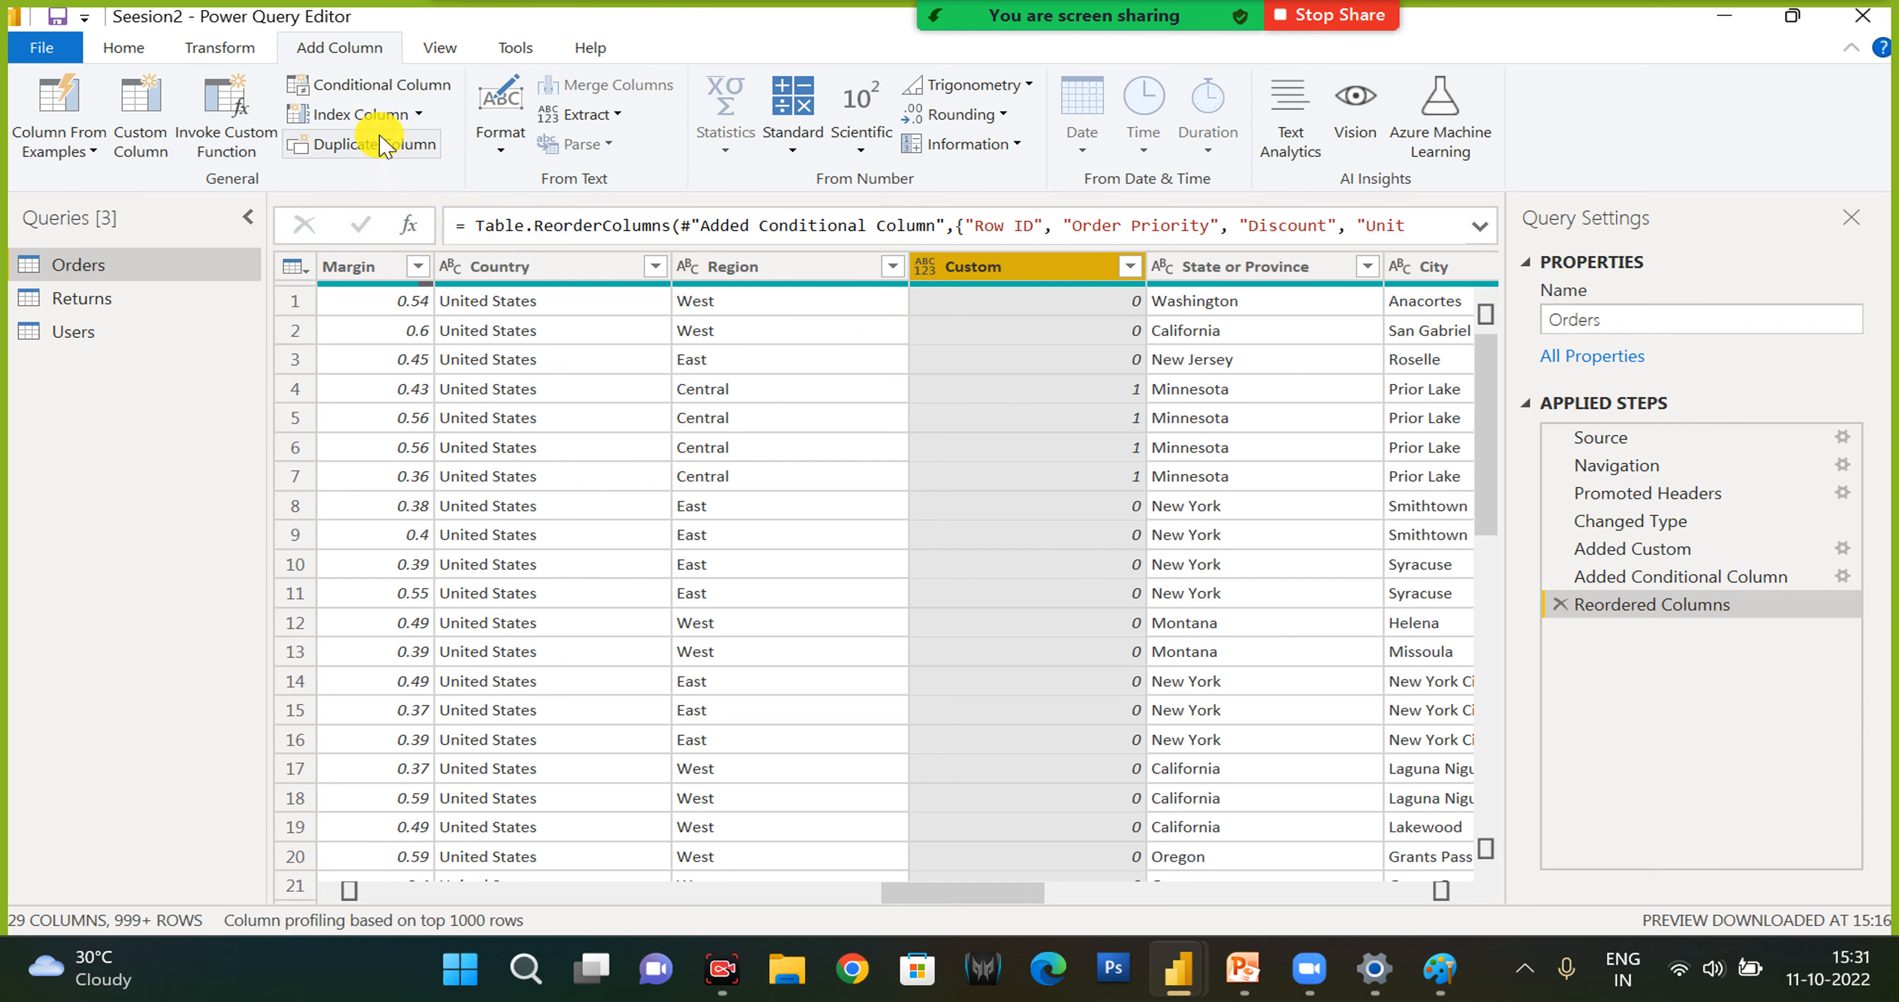
- Add two index columns to Orders, one starting from 0 and one starting from 1
{"action": "left_click", "coordinate": [368, 123]}
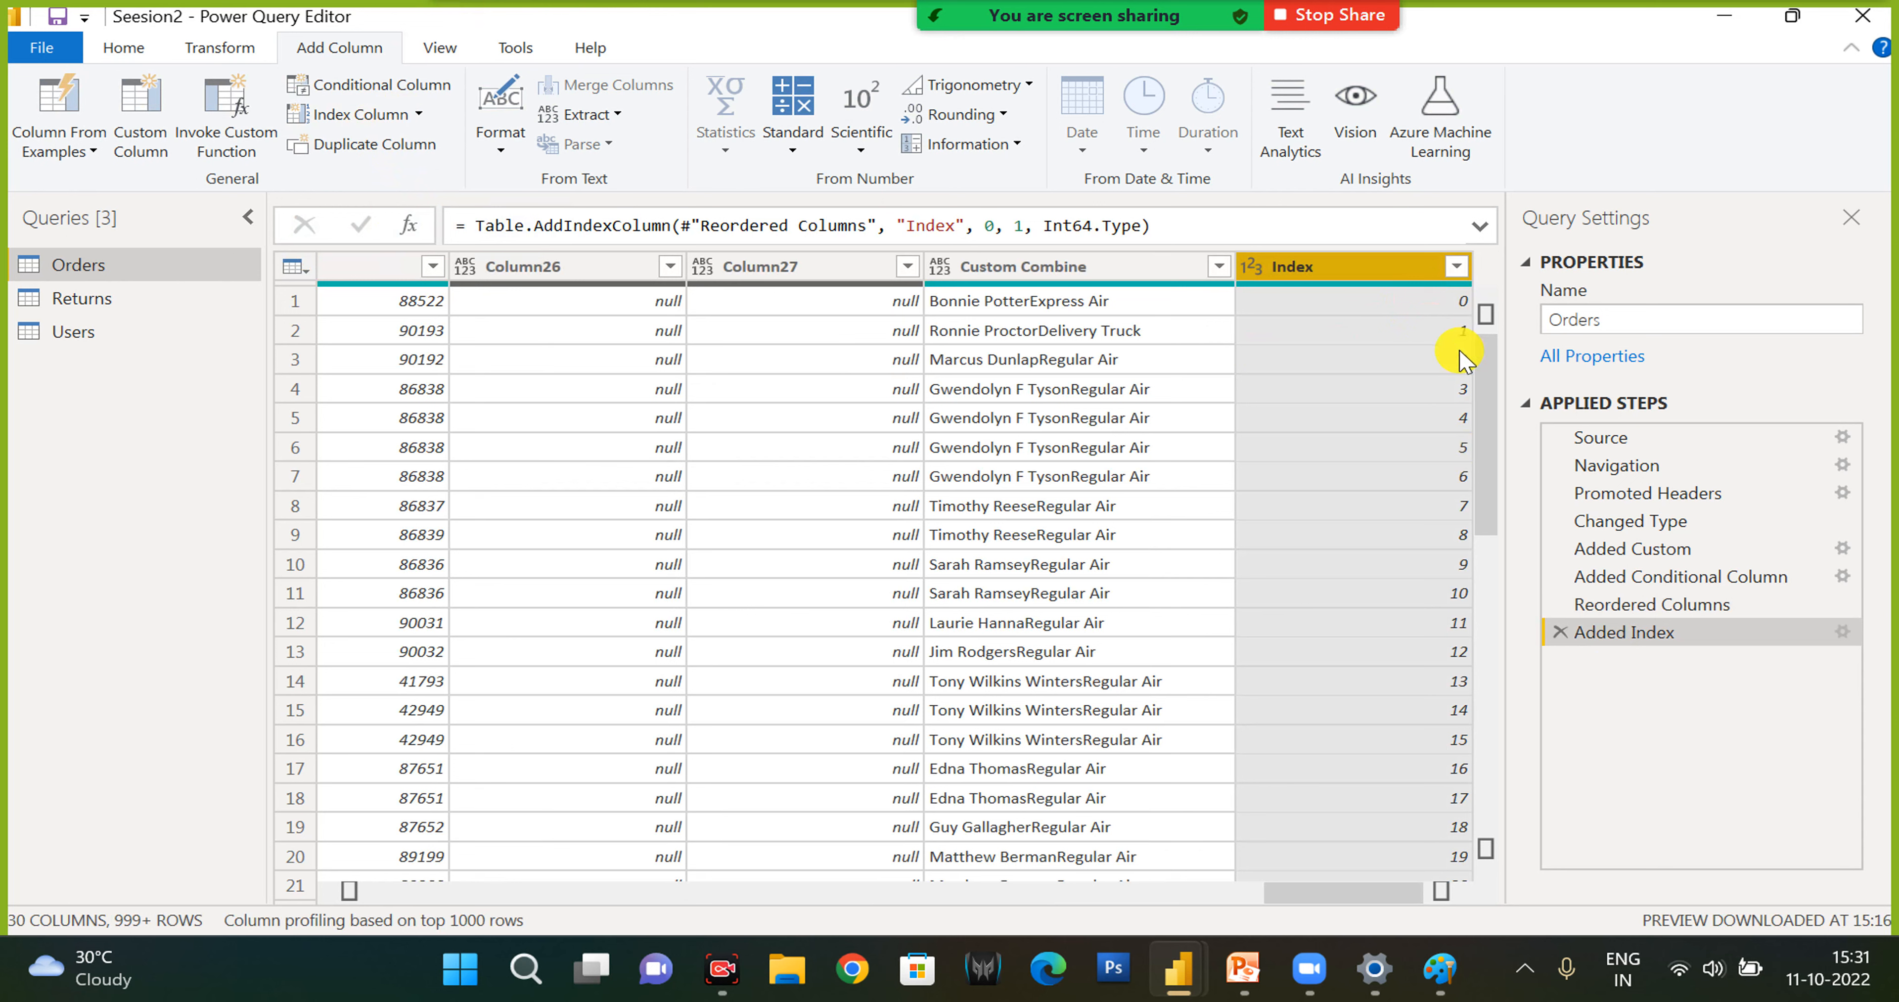
{"action": "left_click", "coordinate": [420, 115]}
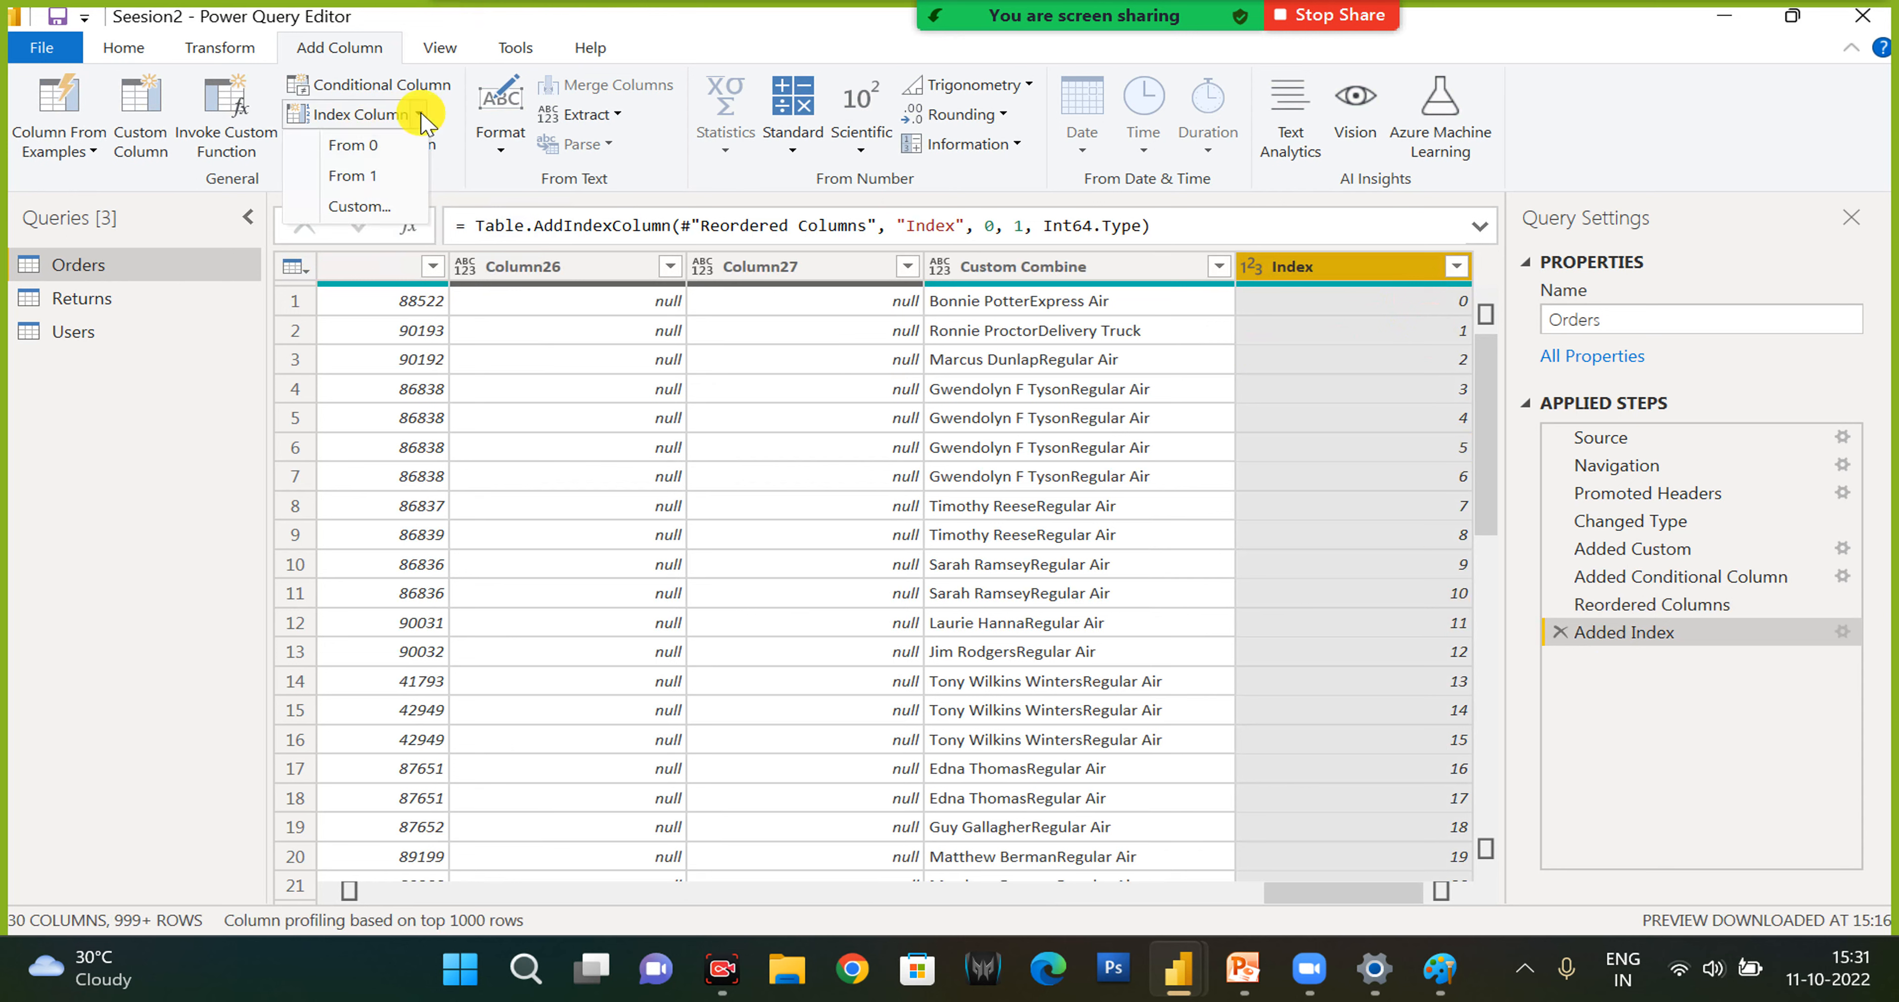
{"action": "left_click", "coordinate": [373, 178]}
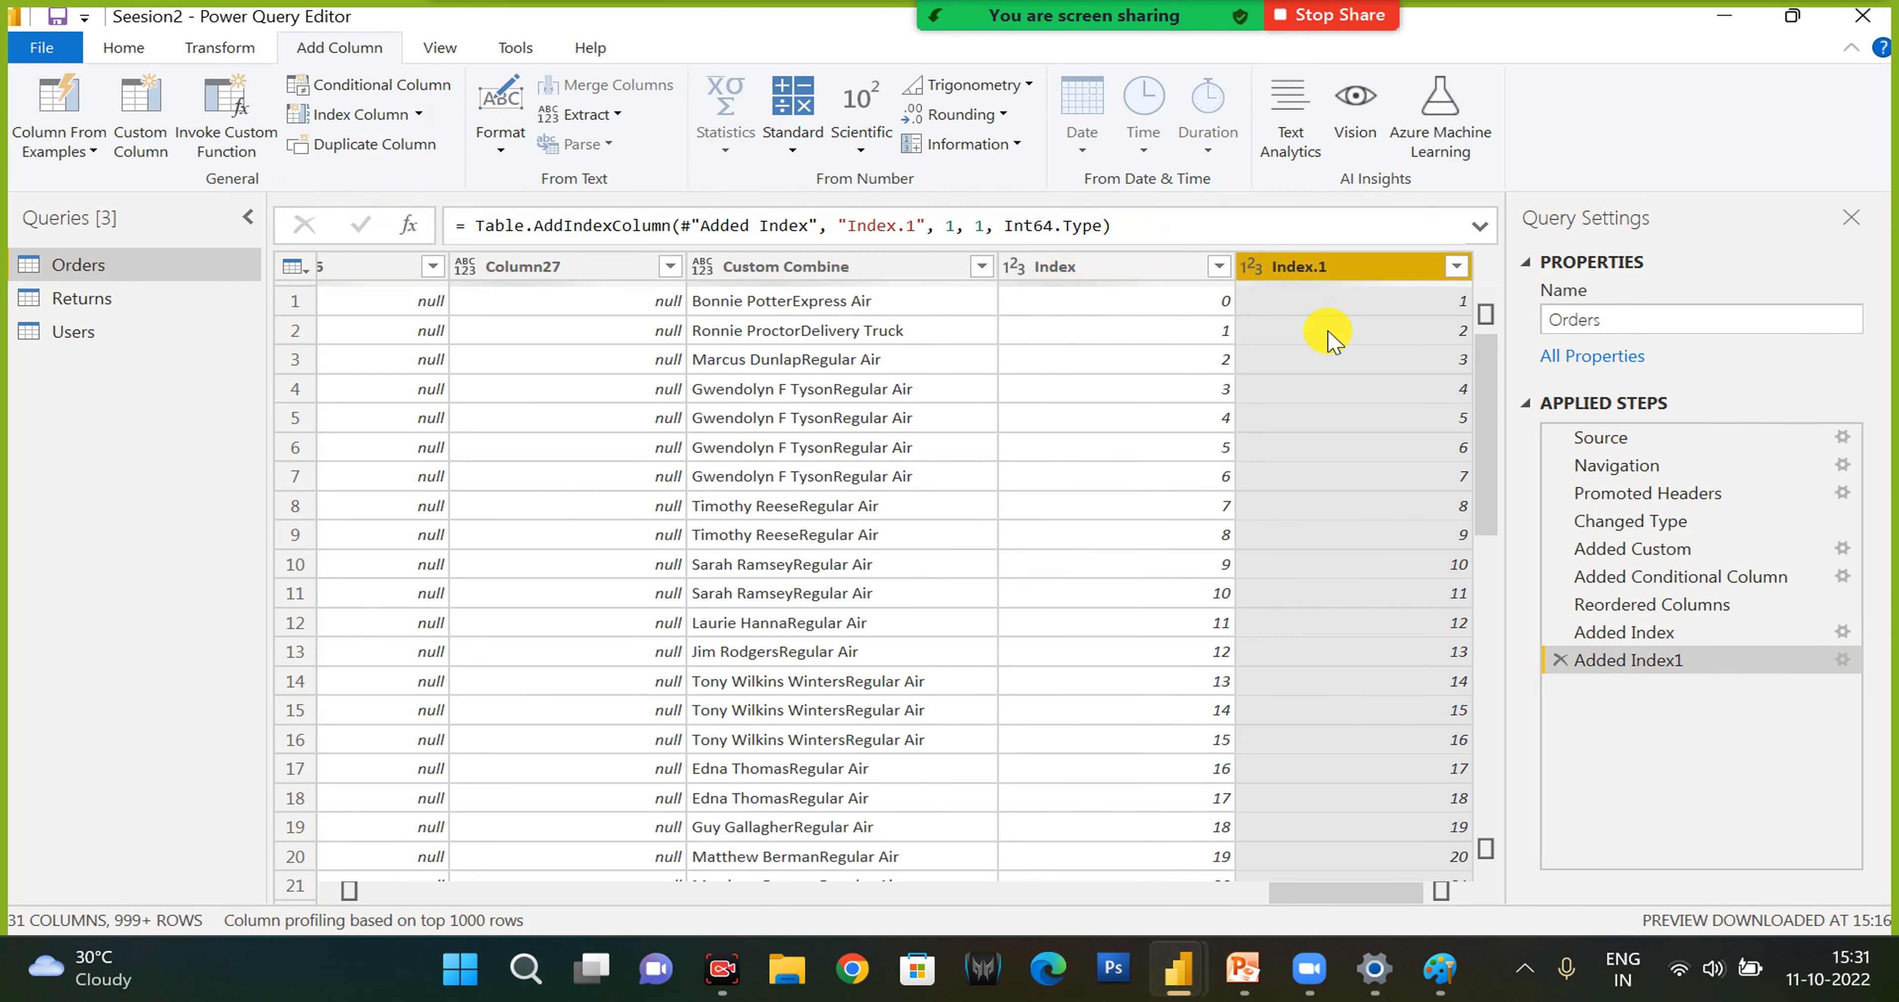
- Move the zero-based Index column to the beginning of the Orders table
{"action": "left_click", "coordinate": [1134, 274]}
{"action": "right_click", "coordinate": [1135, 279]}
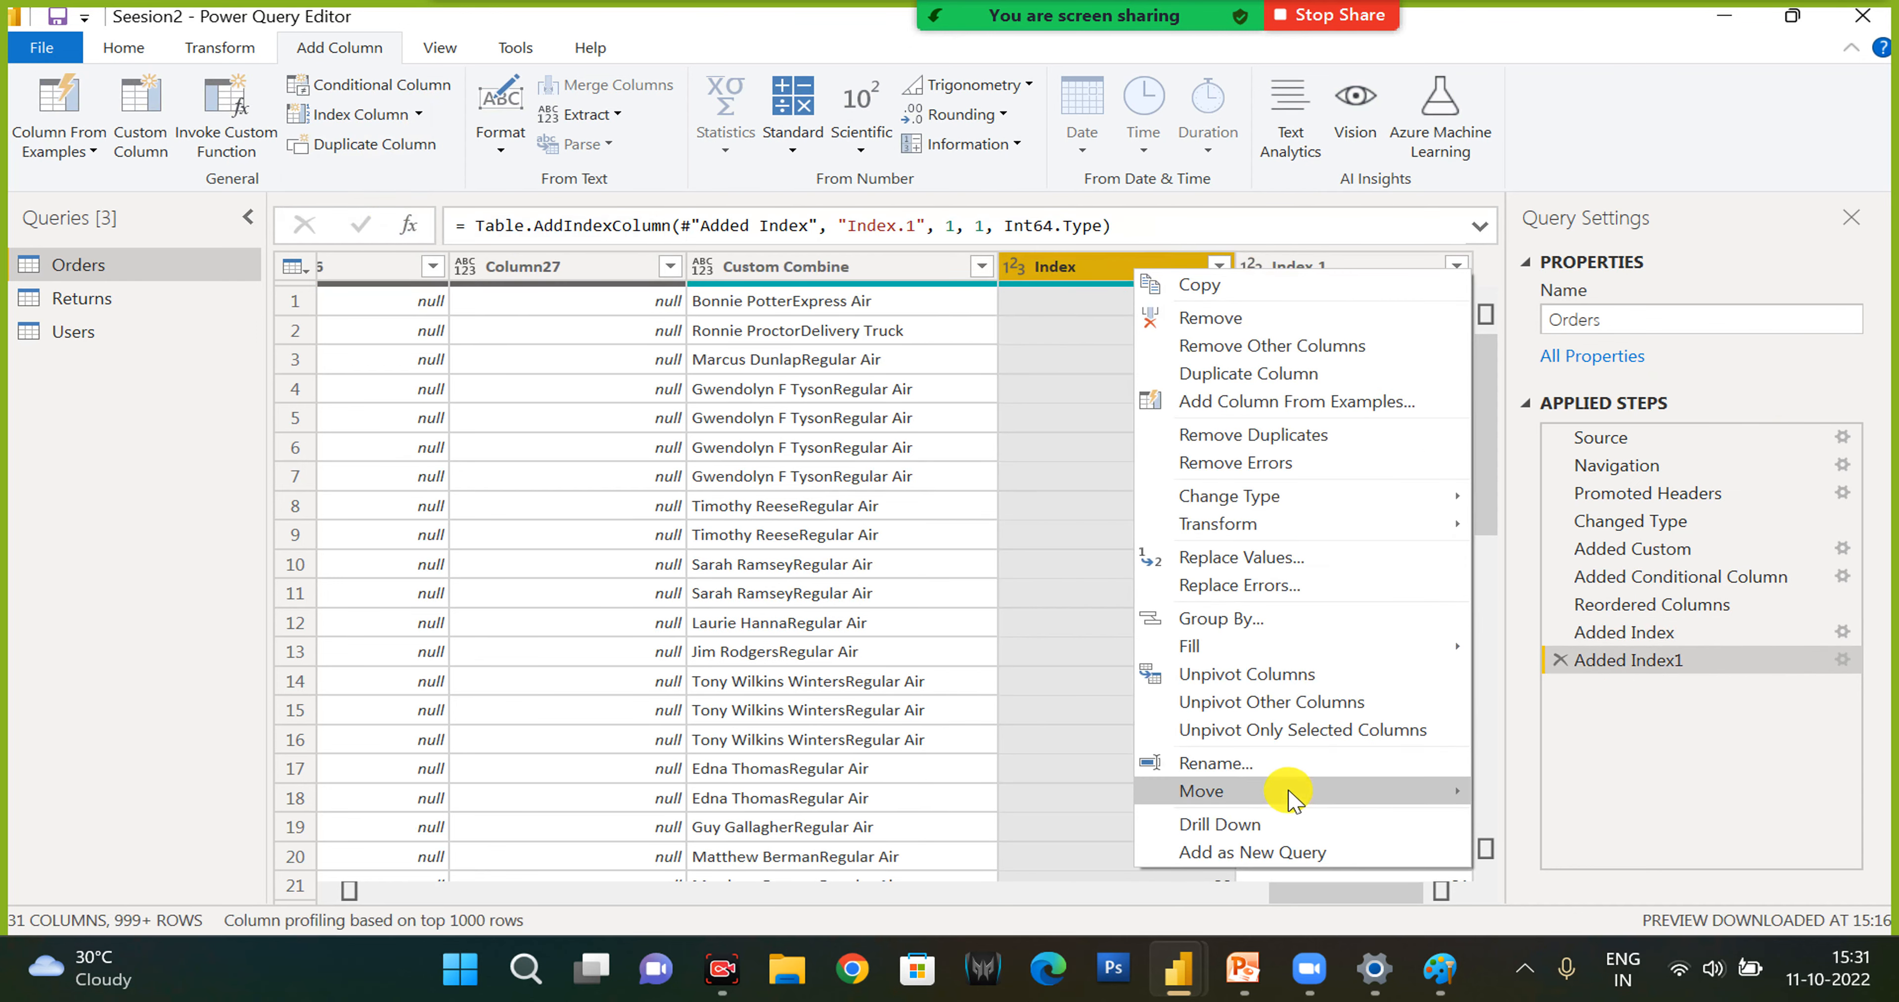
{"action": "mouse_move", "coordinate": [1292, 796]}
{"action": "left_click", "coordinate": [469, 5]}
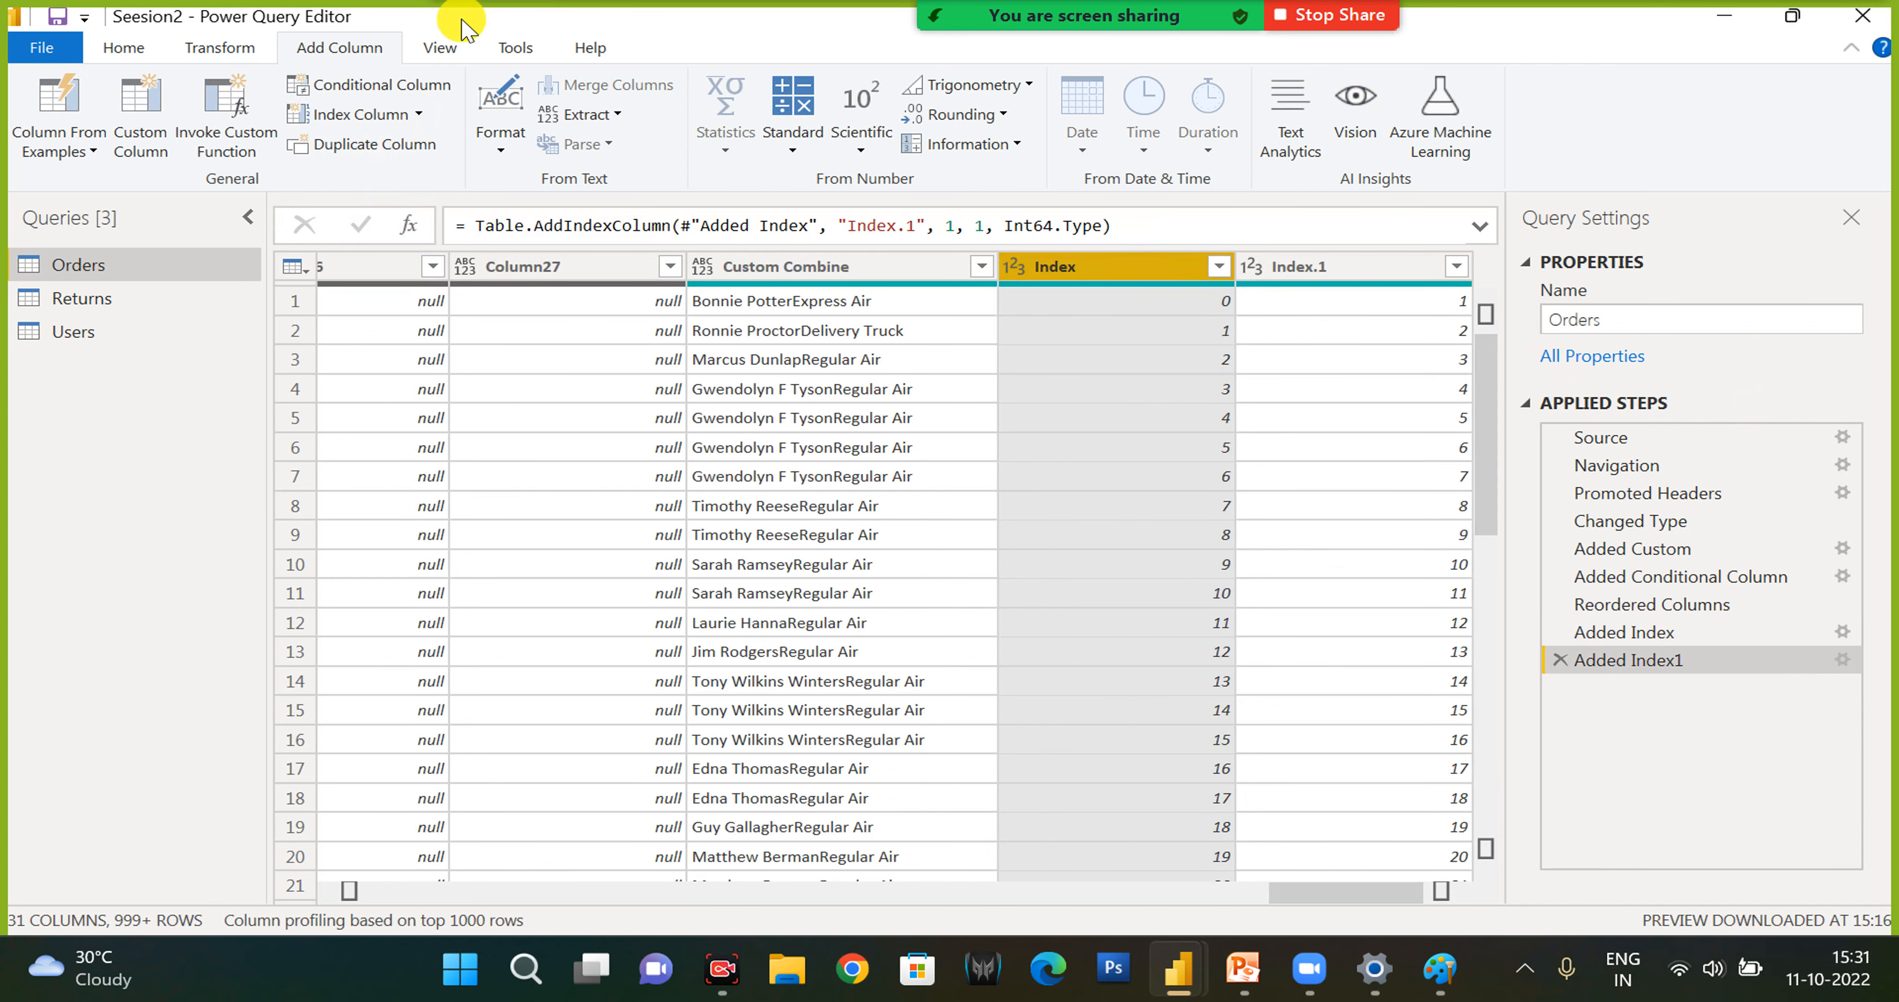
{"action": "left_click", "coordinate": [195, 58]}
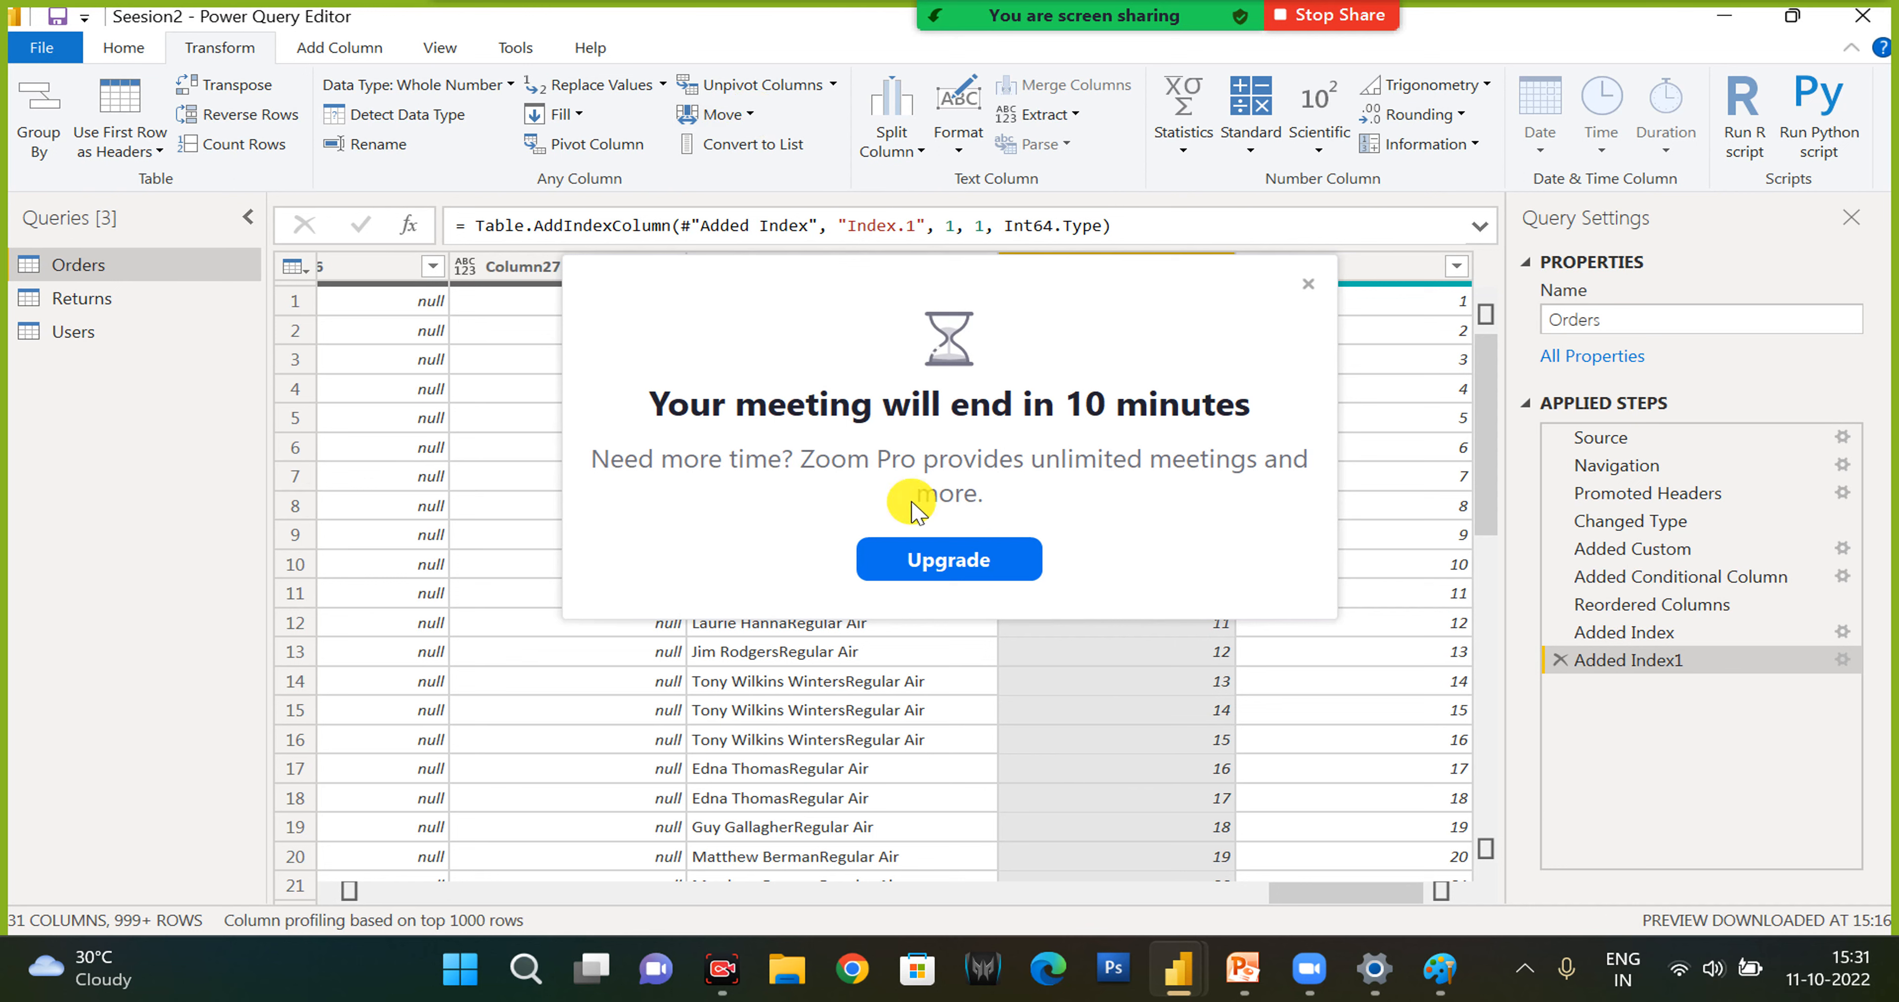
{"action": "left_click", "coordinate": [1309, 285]}
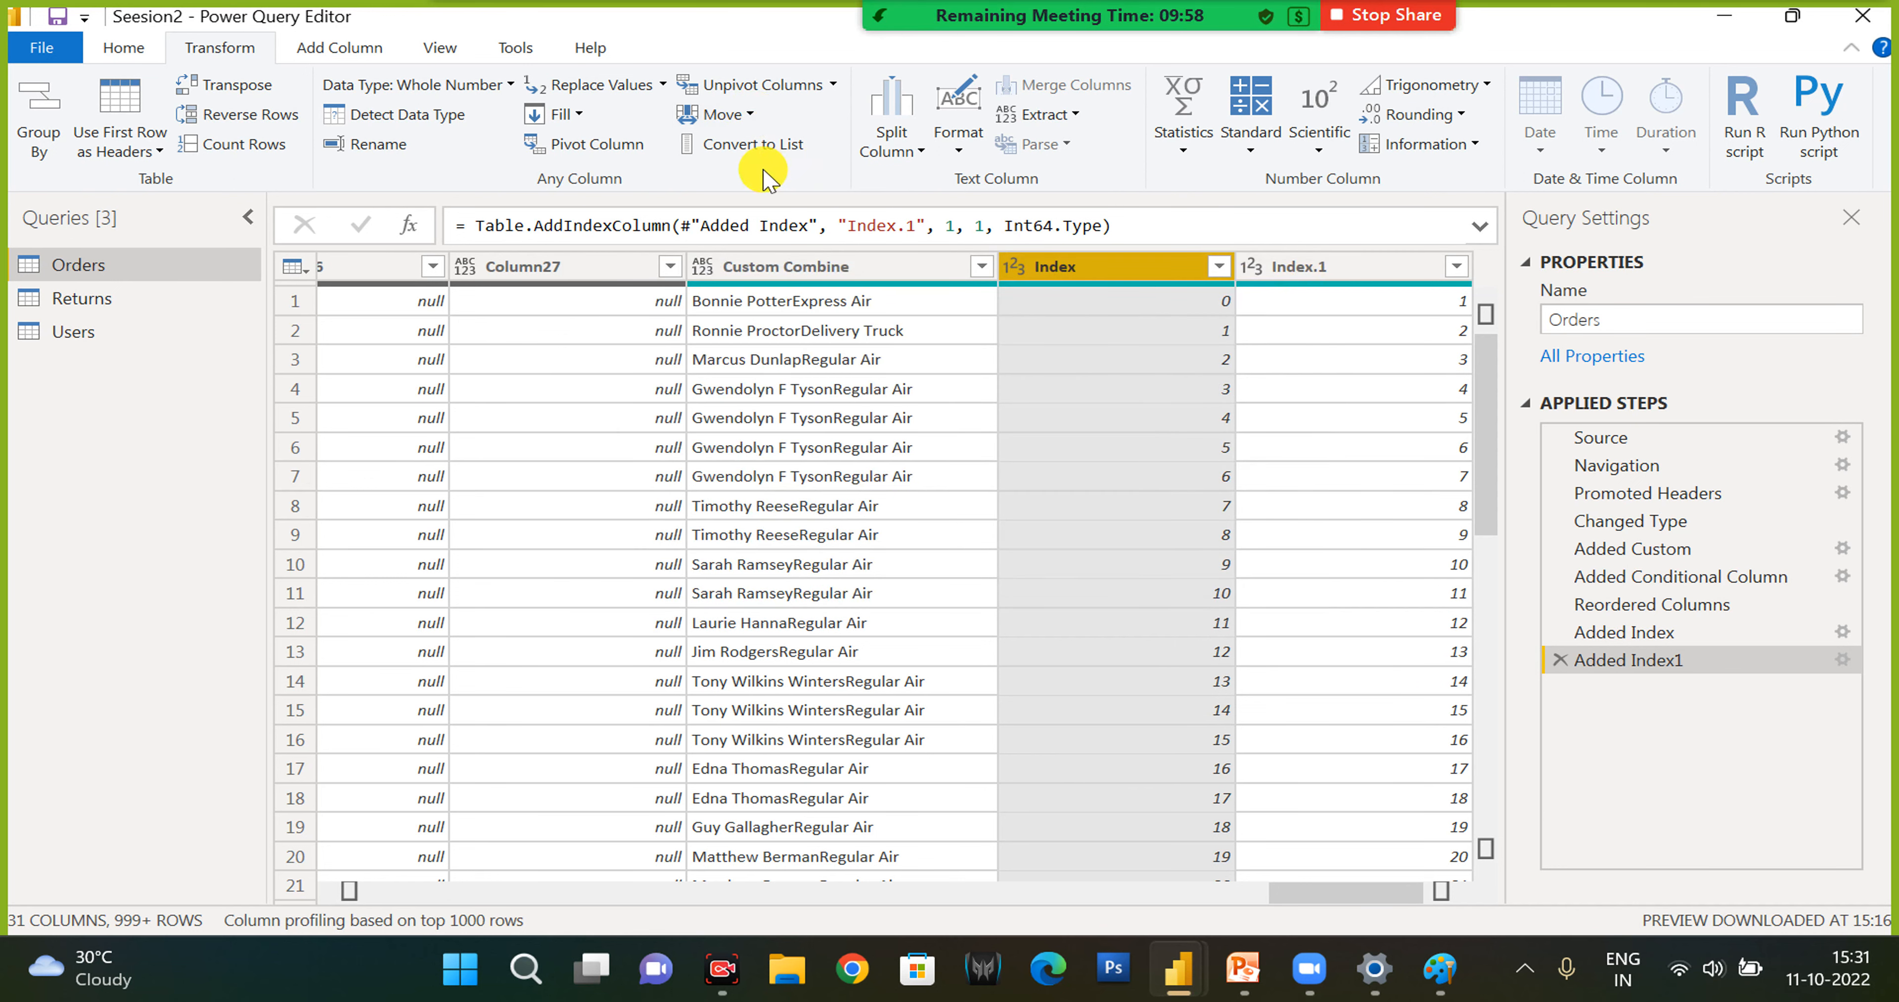
{"action": "left_click", "coordinate": [726, 116]}
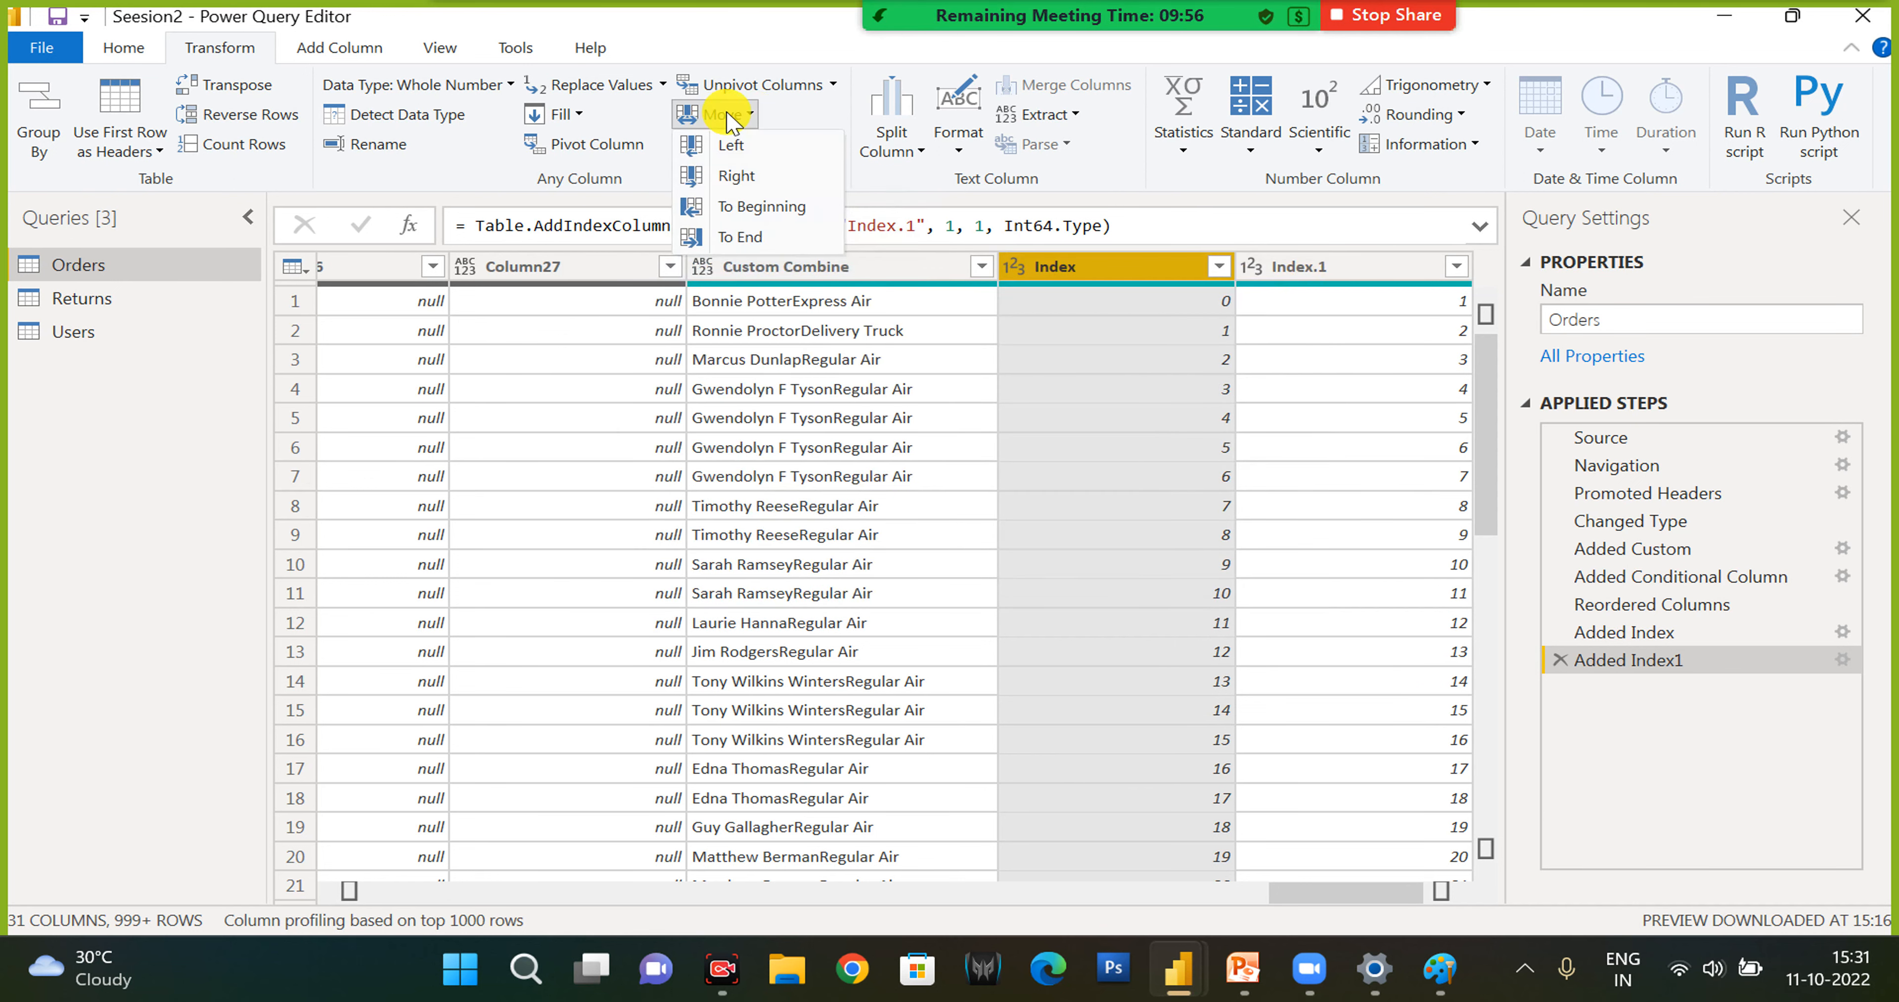
{"action": "left_click", "coordinate": [757, 209]}
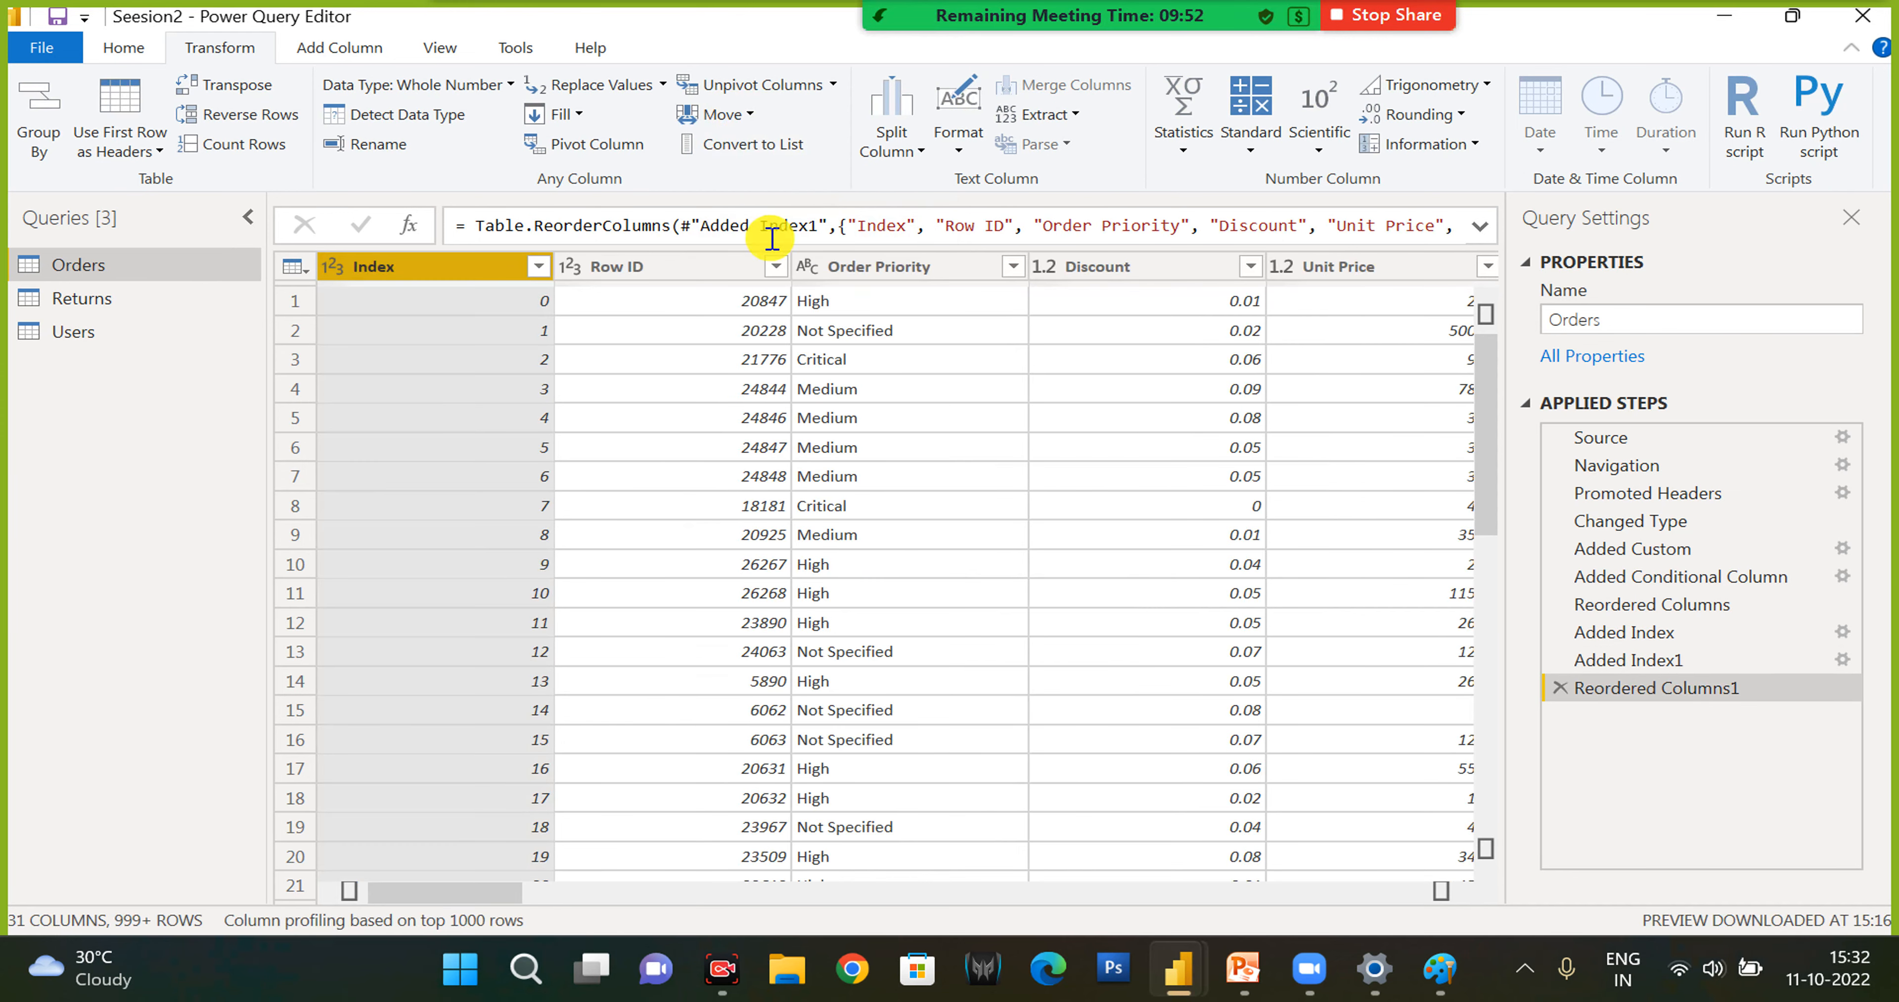
- Duplicate the Row ID column in Orders
{"action": "left_click", "coordinate": [340, 49]}
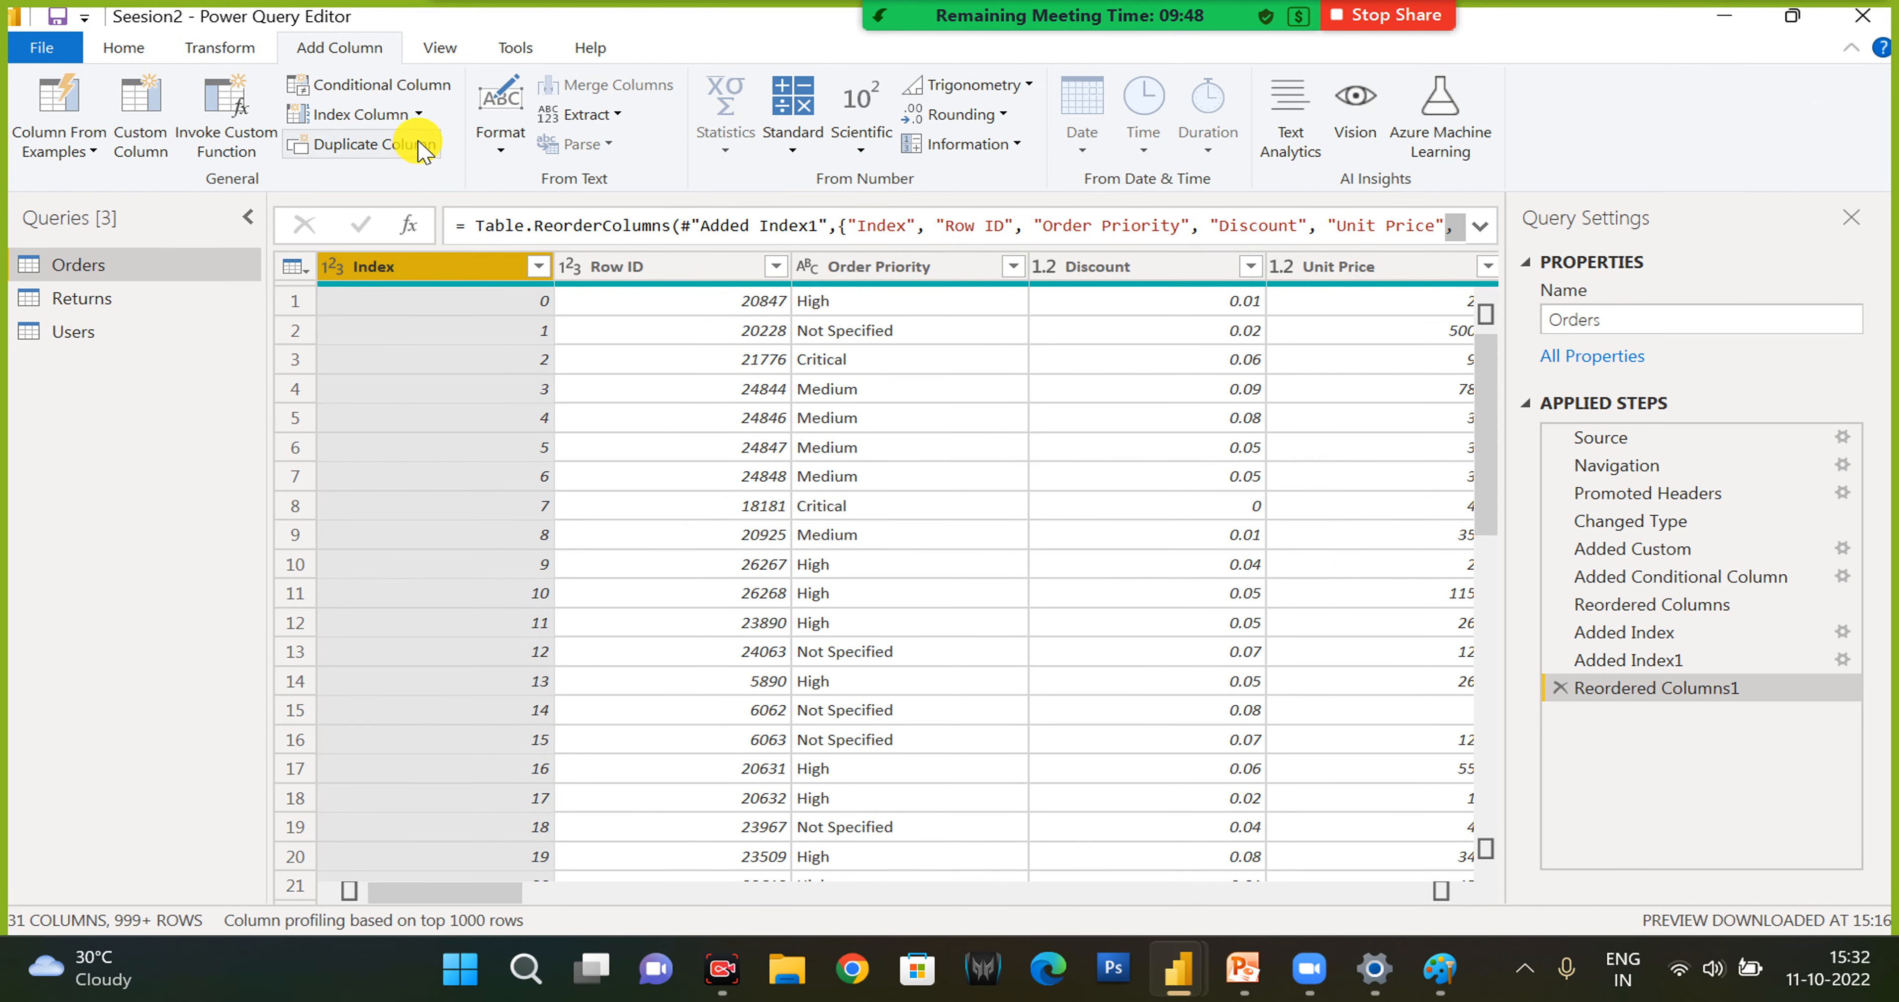
{"action": "left_click", "coordinate": [638, 268]}
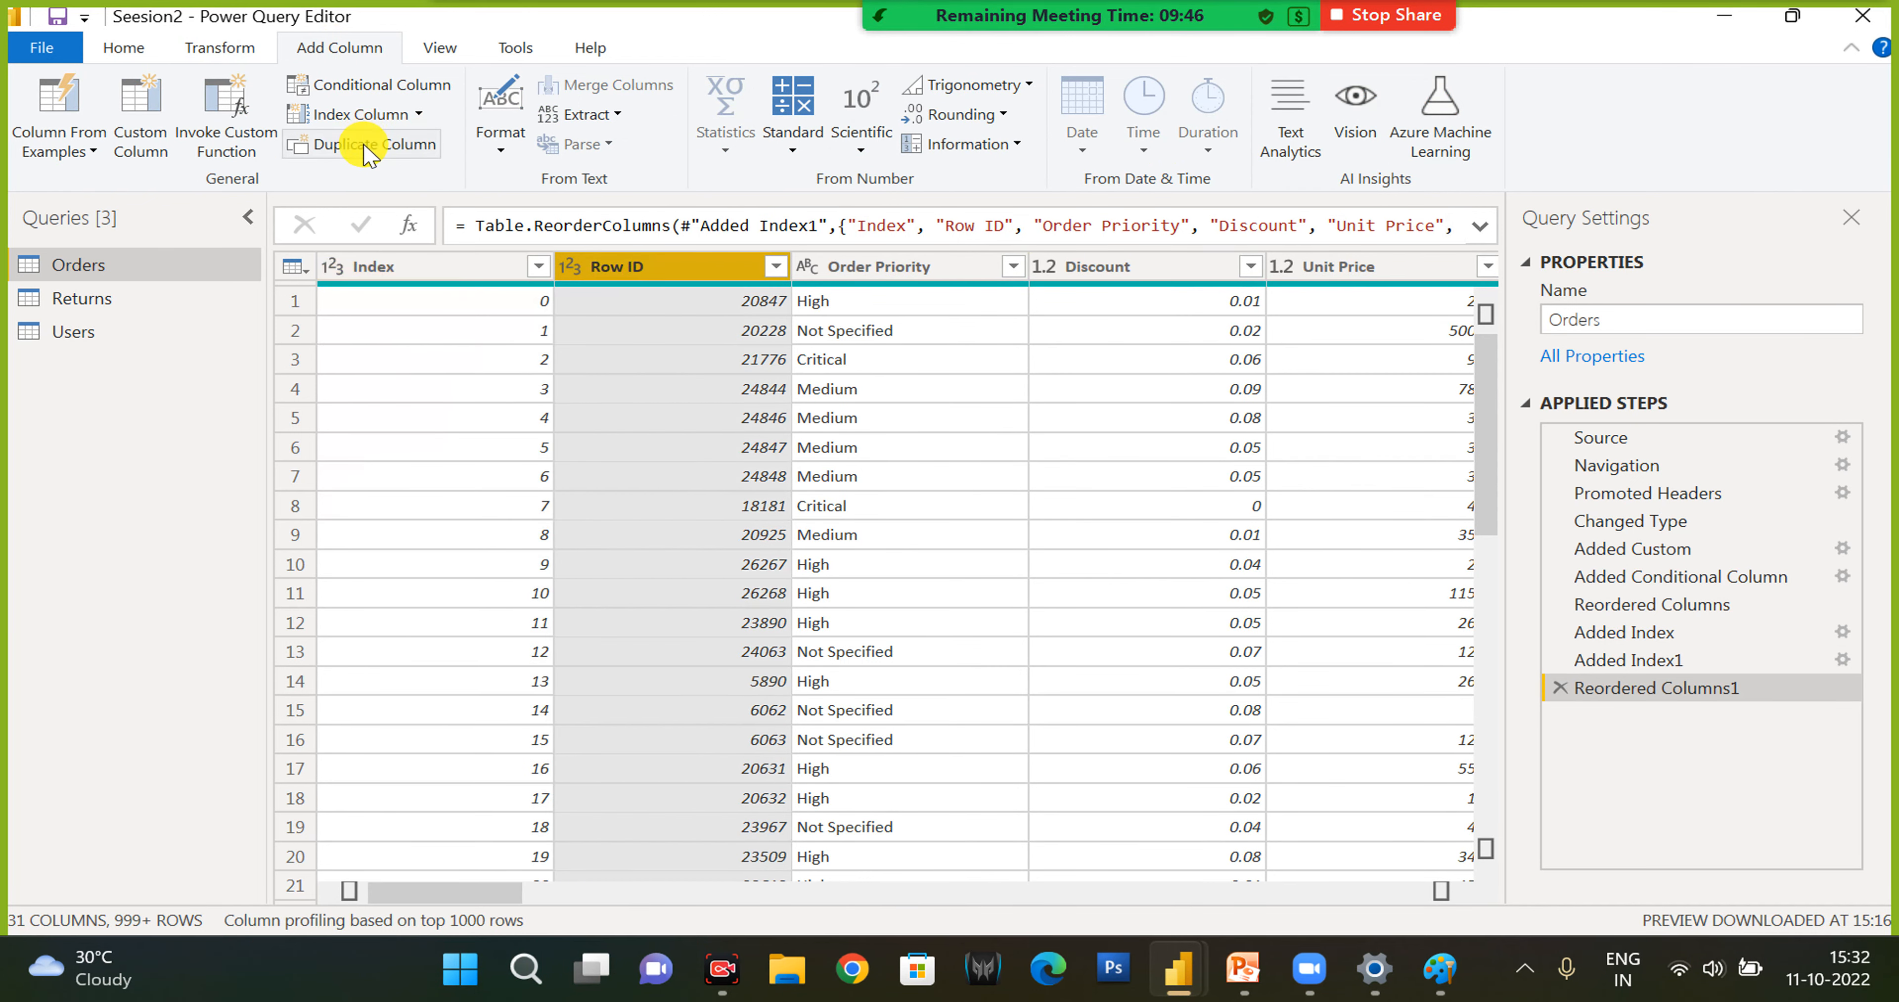
{"action": "right_click", "coordinate": [627, 271]}
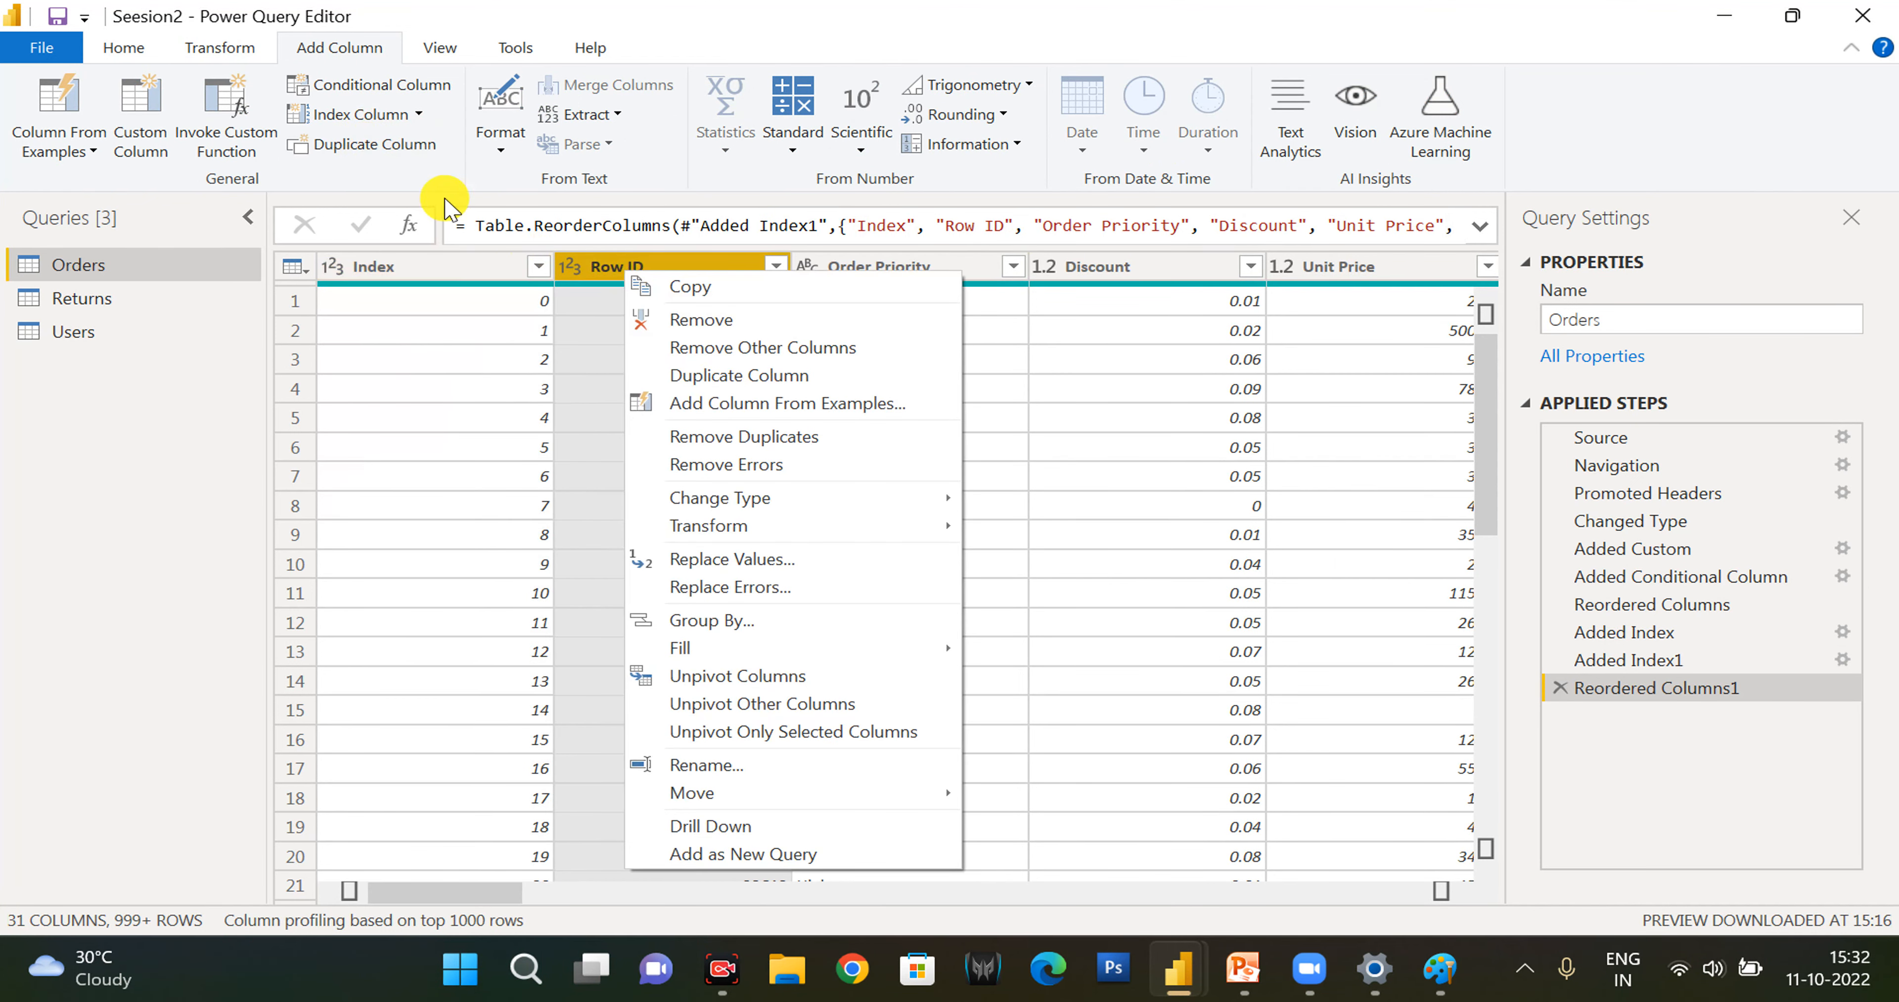
{"action": "left_click", "coordinate": [401, 151]}
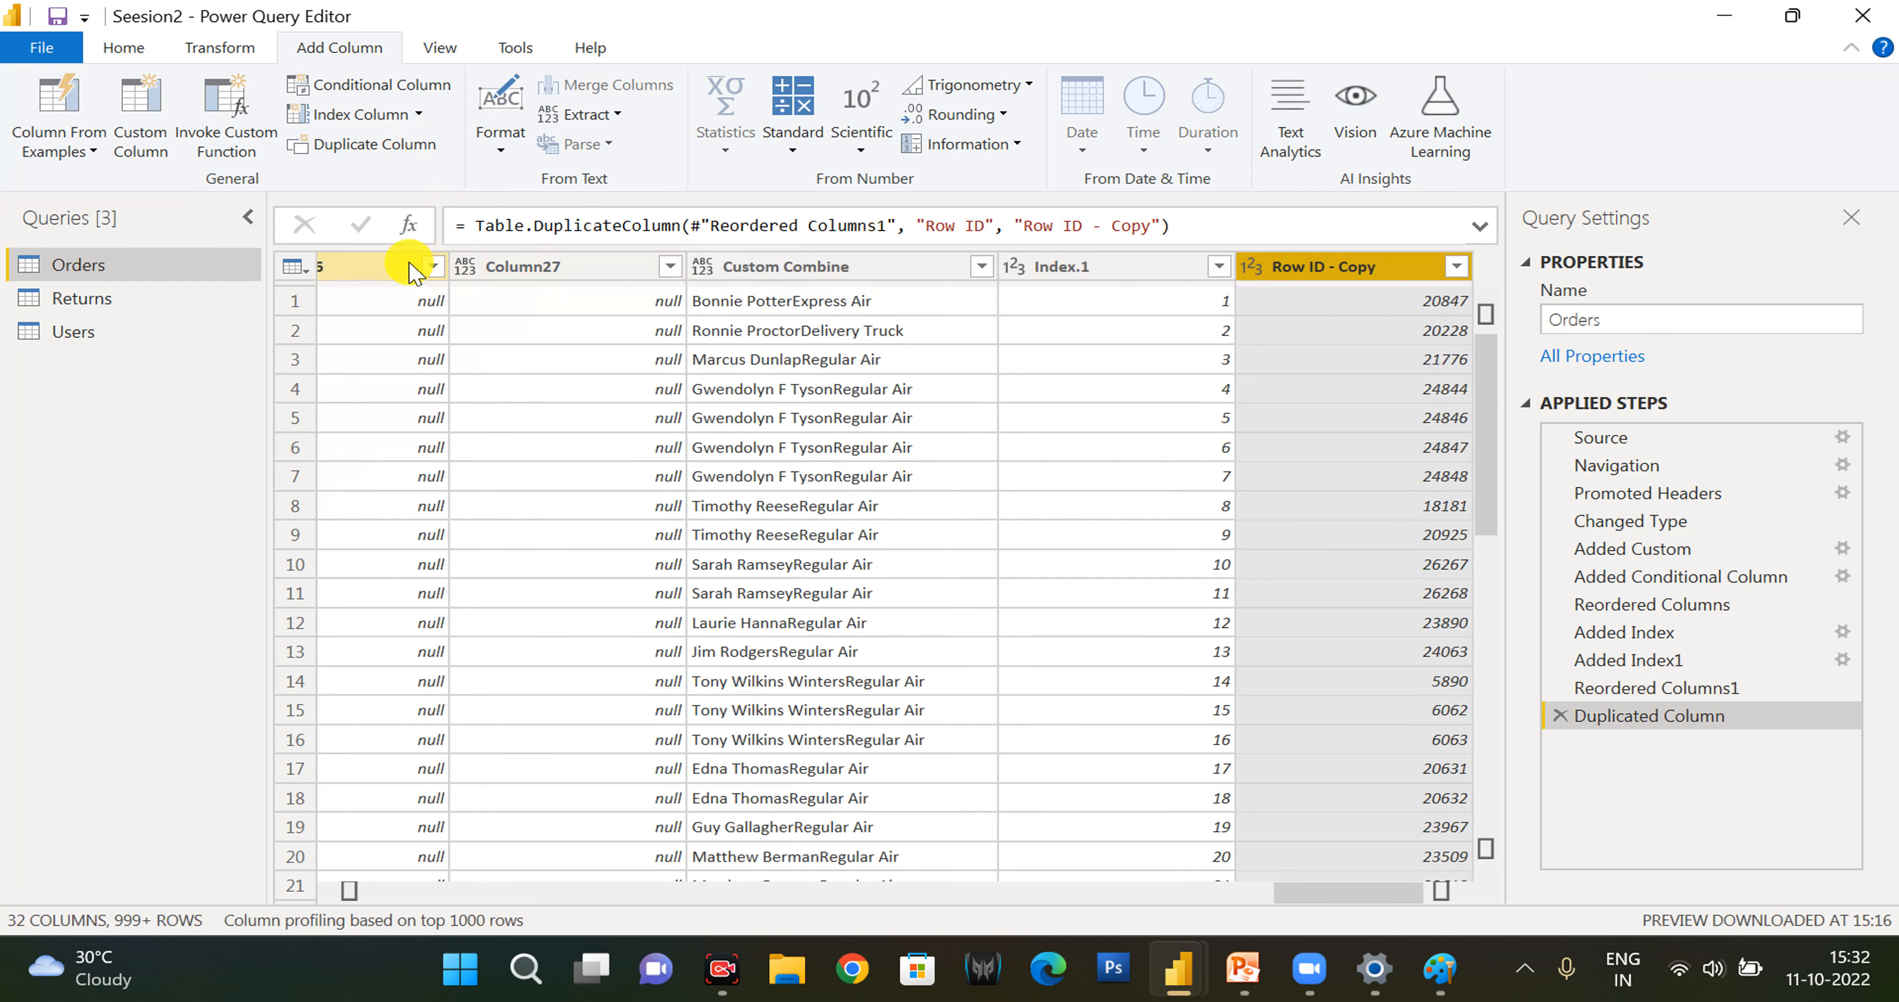
- Add a new column to Orders holding the Custom Combine text in UPPERCASE format
{"action": "left_click", "coordinate": [396, 269]}
{"action": "left_click", "coordinate": [501, 140]}
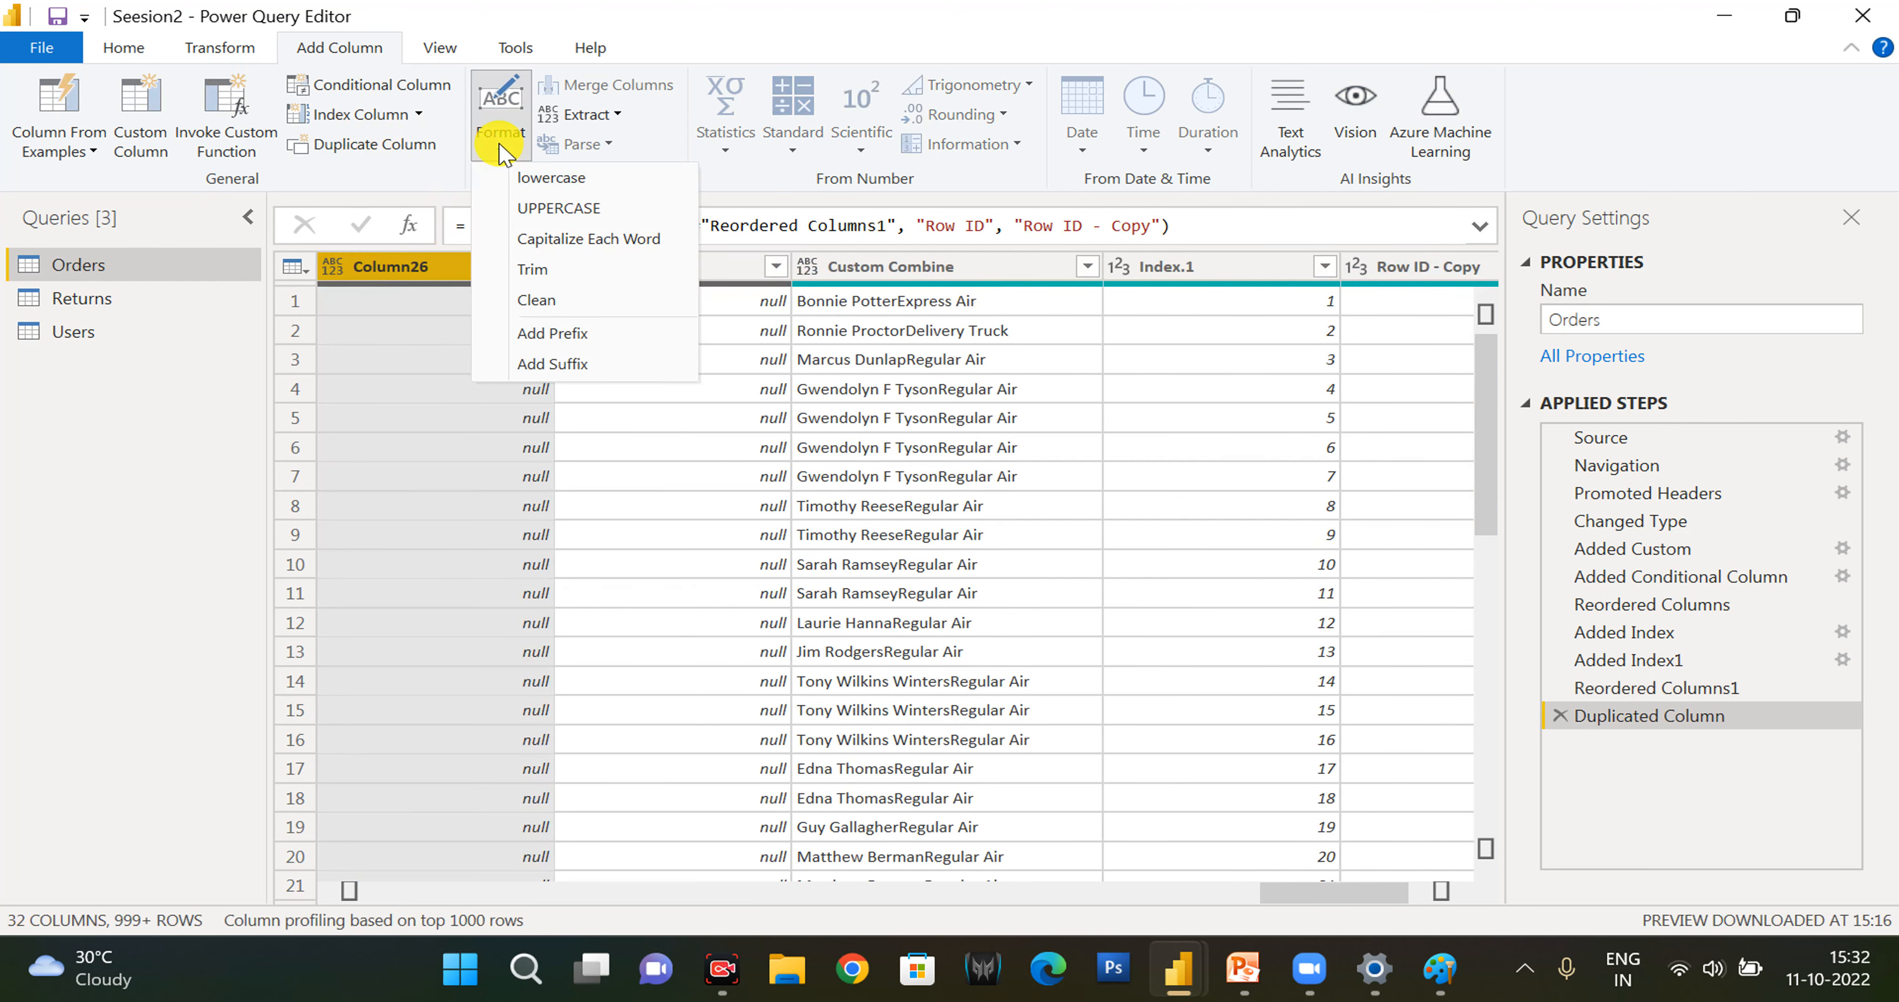
{"action": "left_click", "coordinate": [899, 274]}
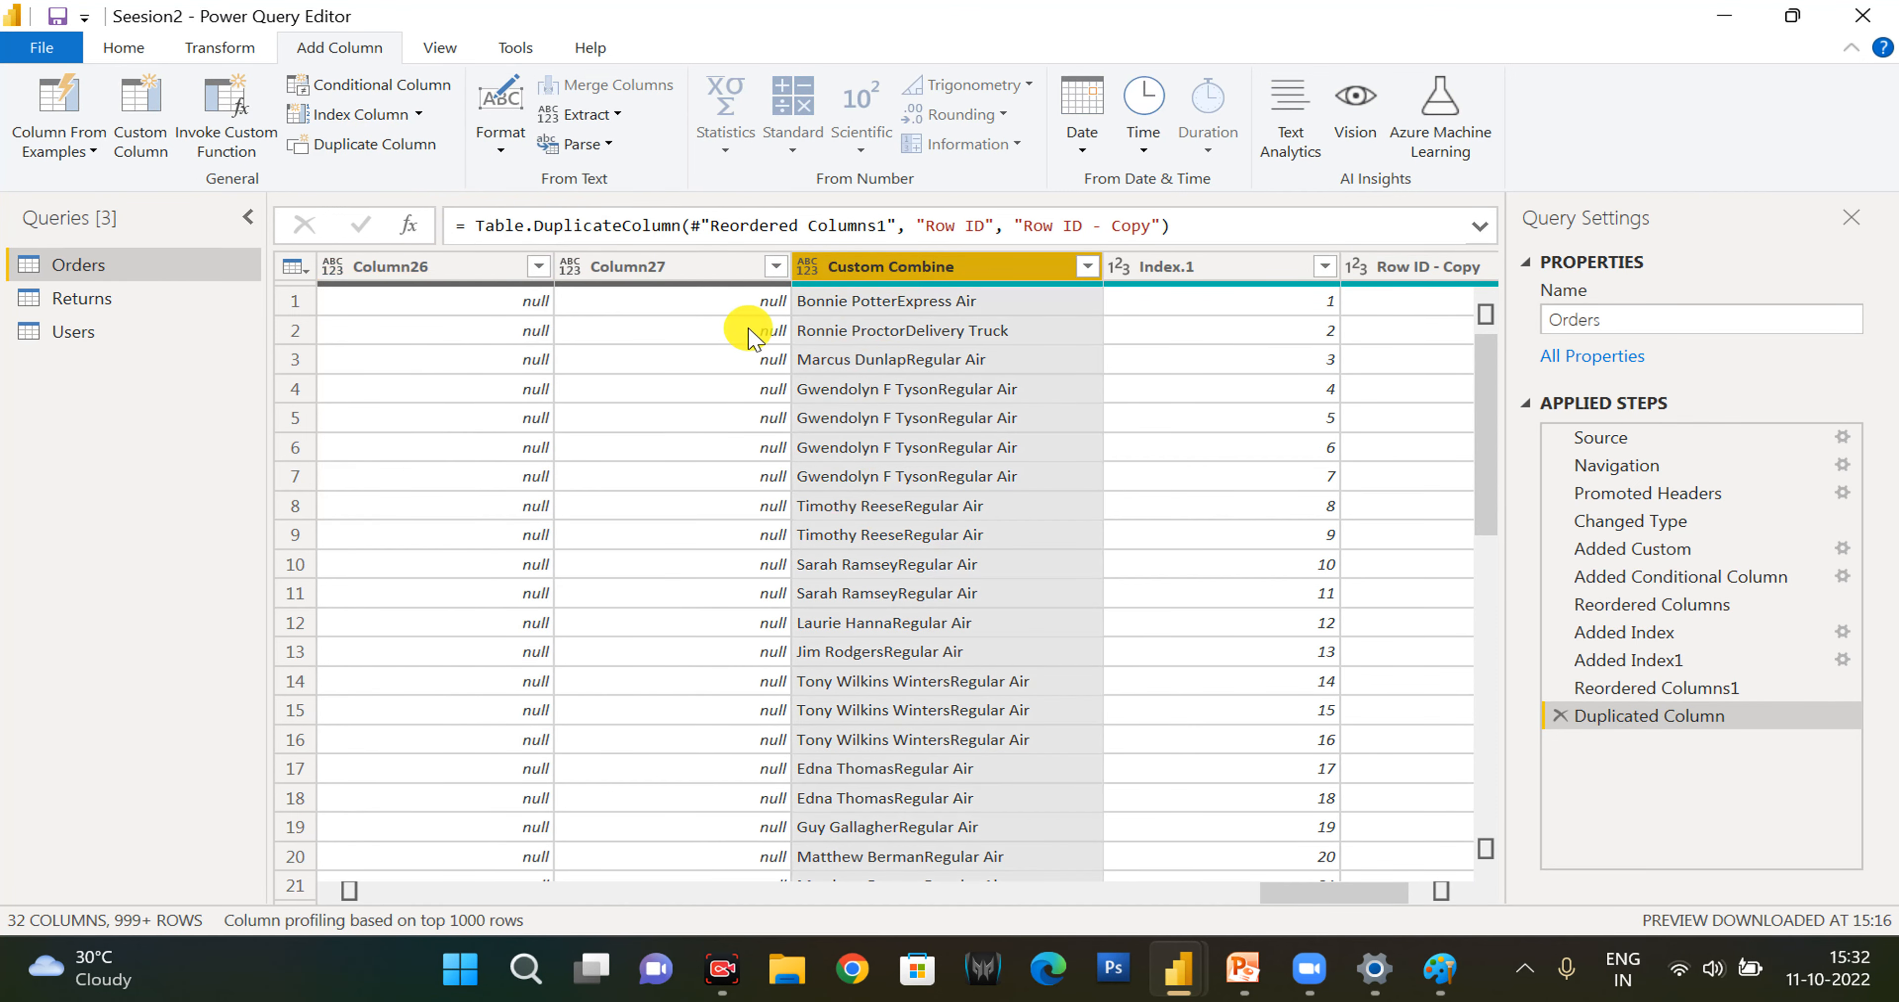
{"action": "left_click", "coordinate": [500, 140]}
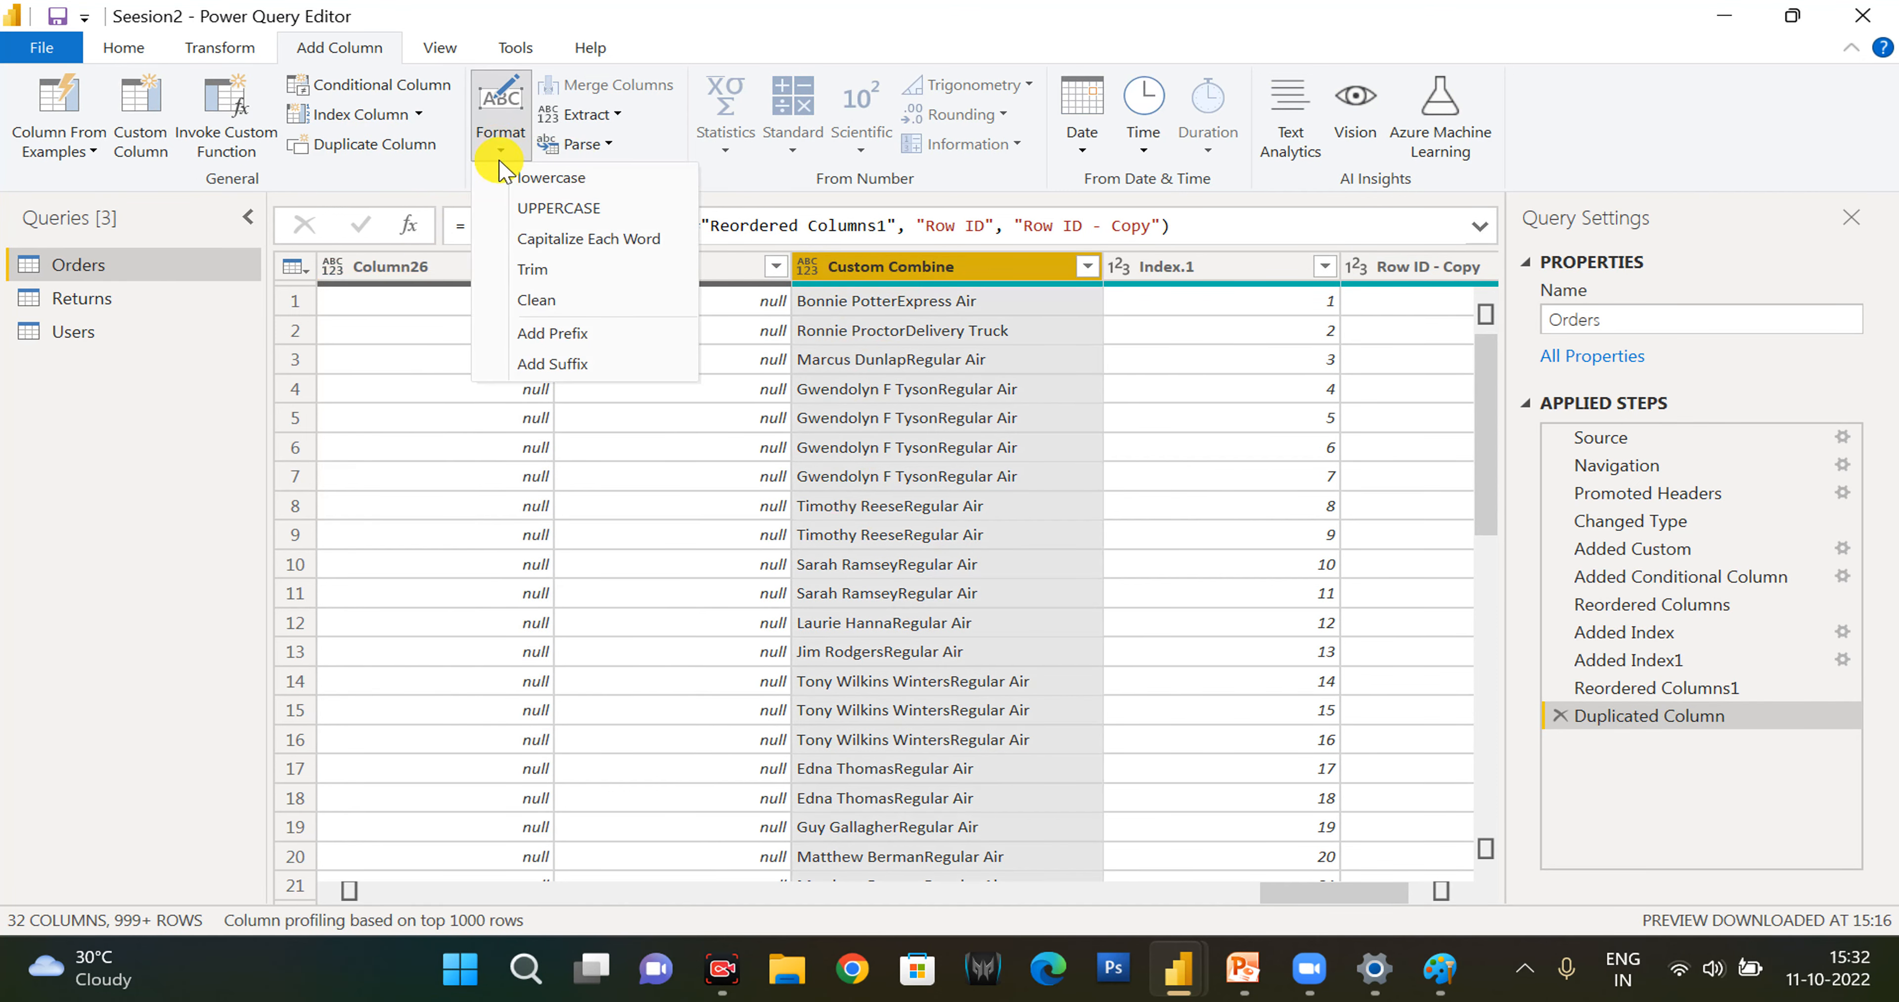
{"action": "left_click", "coordinate": [542, 210]}
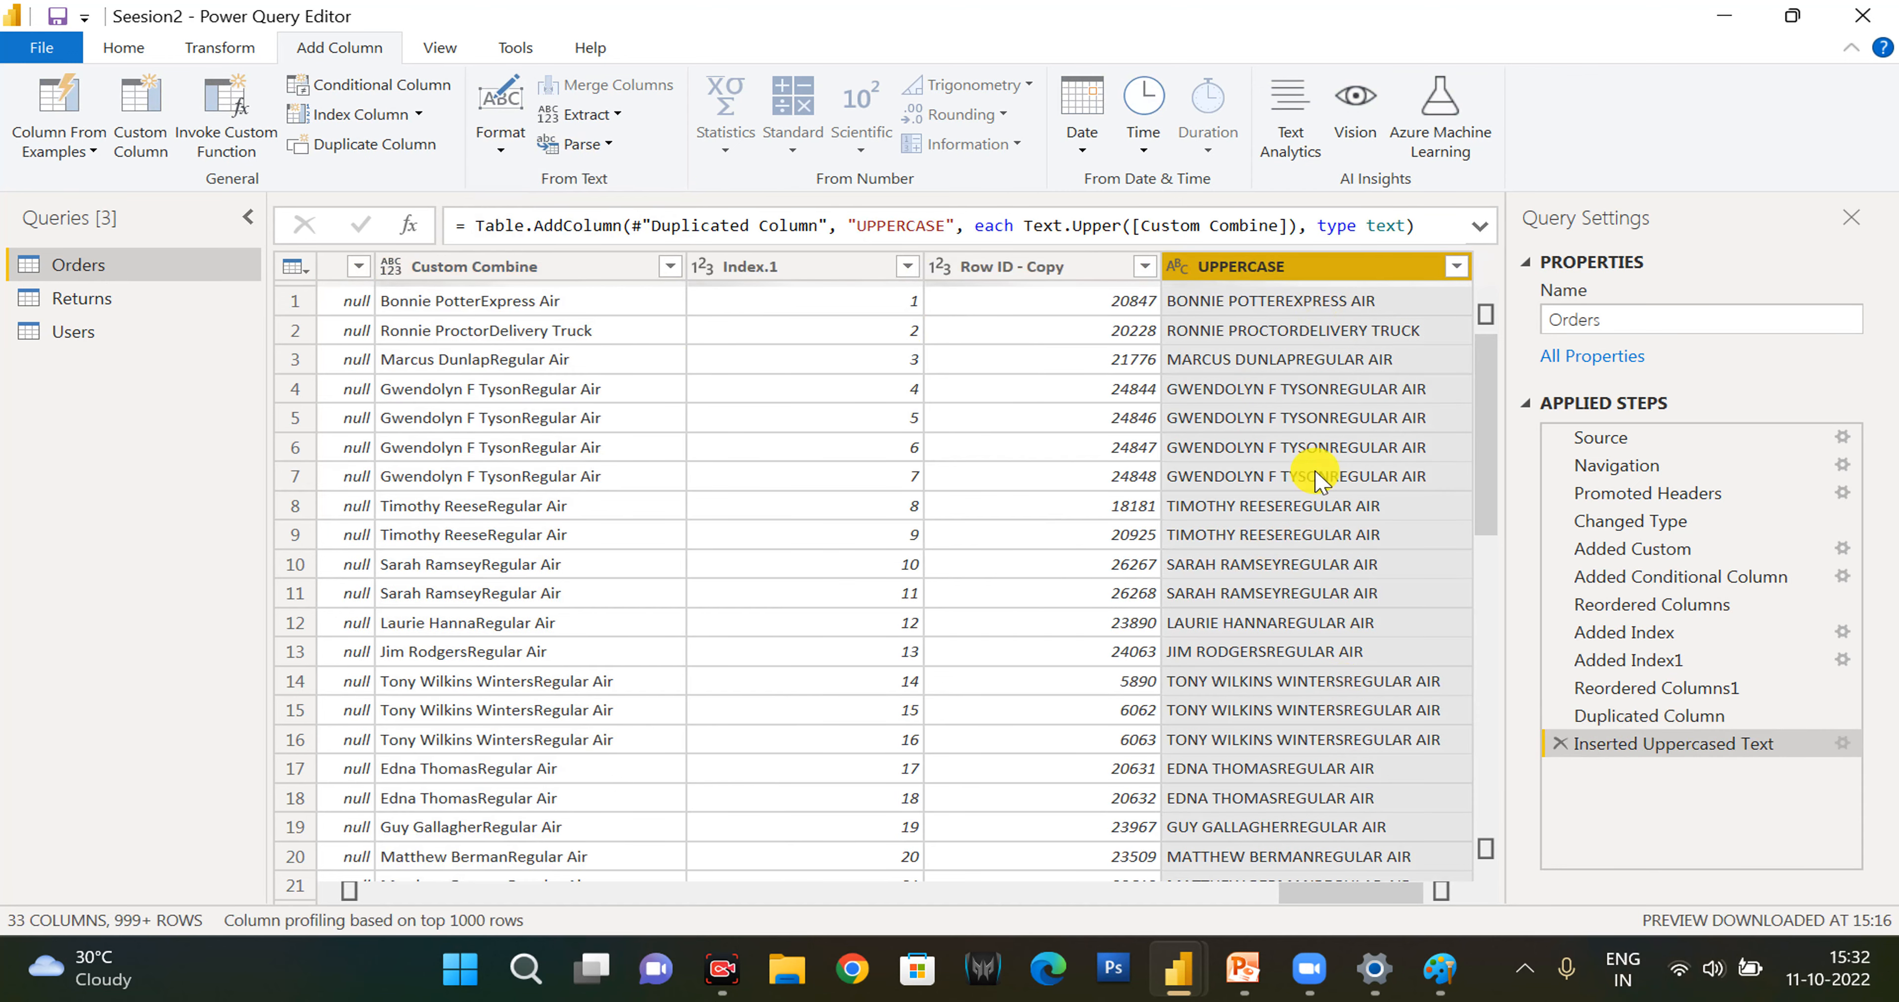
- Add a trimmed text column based on UPPERCASE, and a cleaned text column based on Trim
{"action": "left_click", "coordinate": [505, 140]}
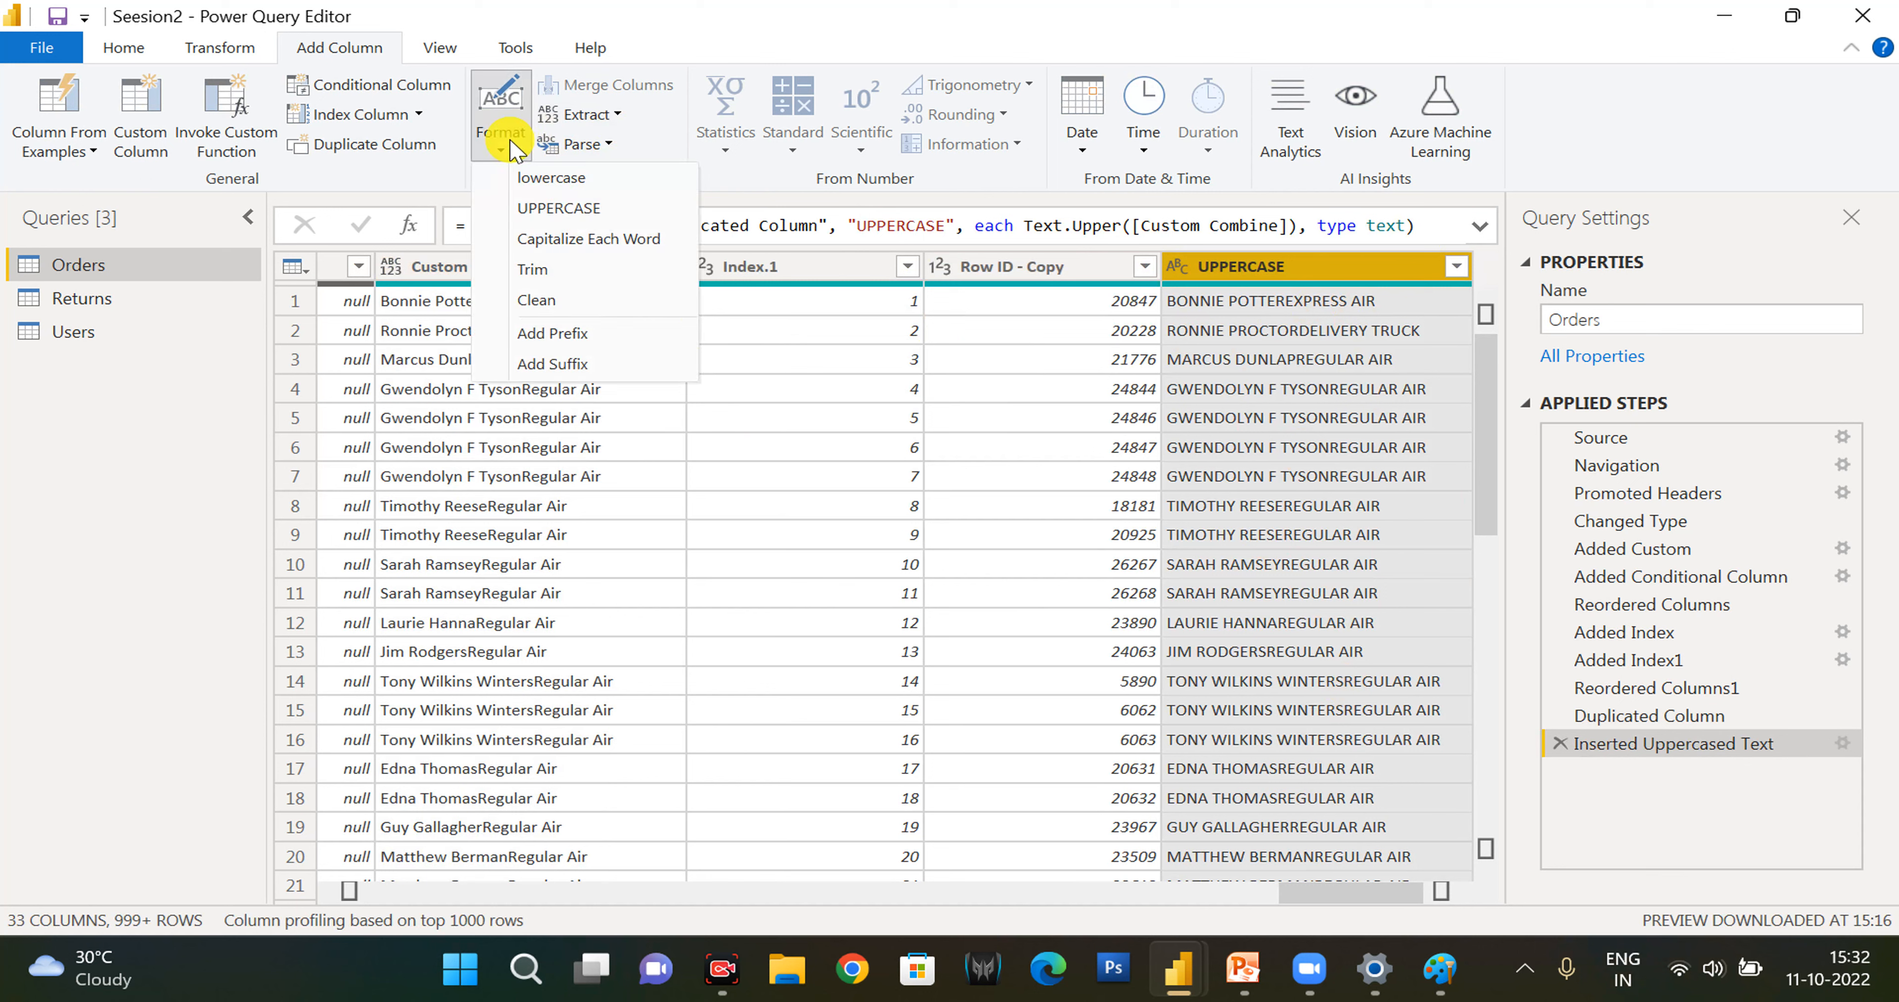
{"action": "left_click", "coordinate": [533, 270]}
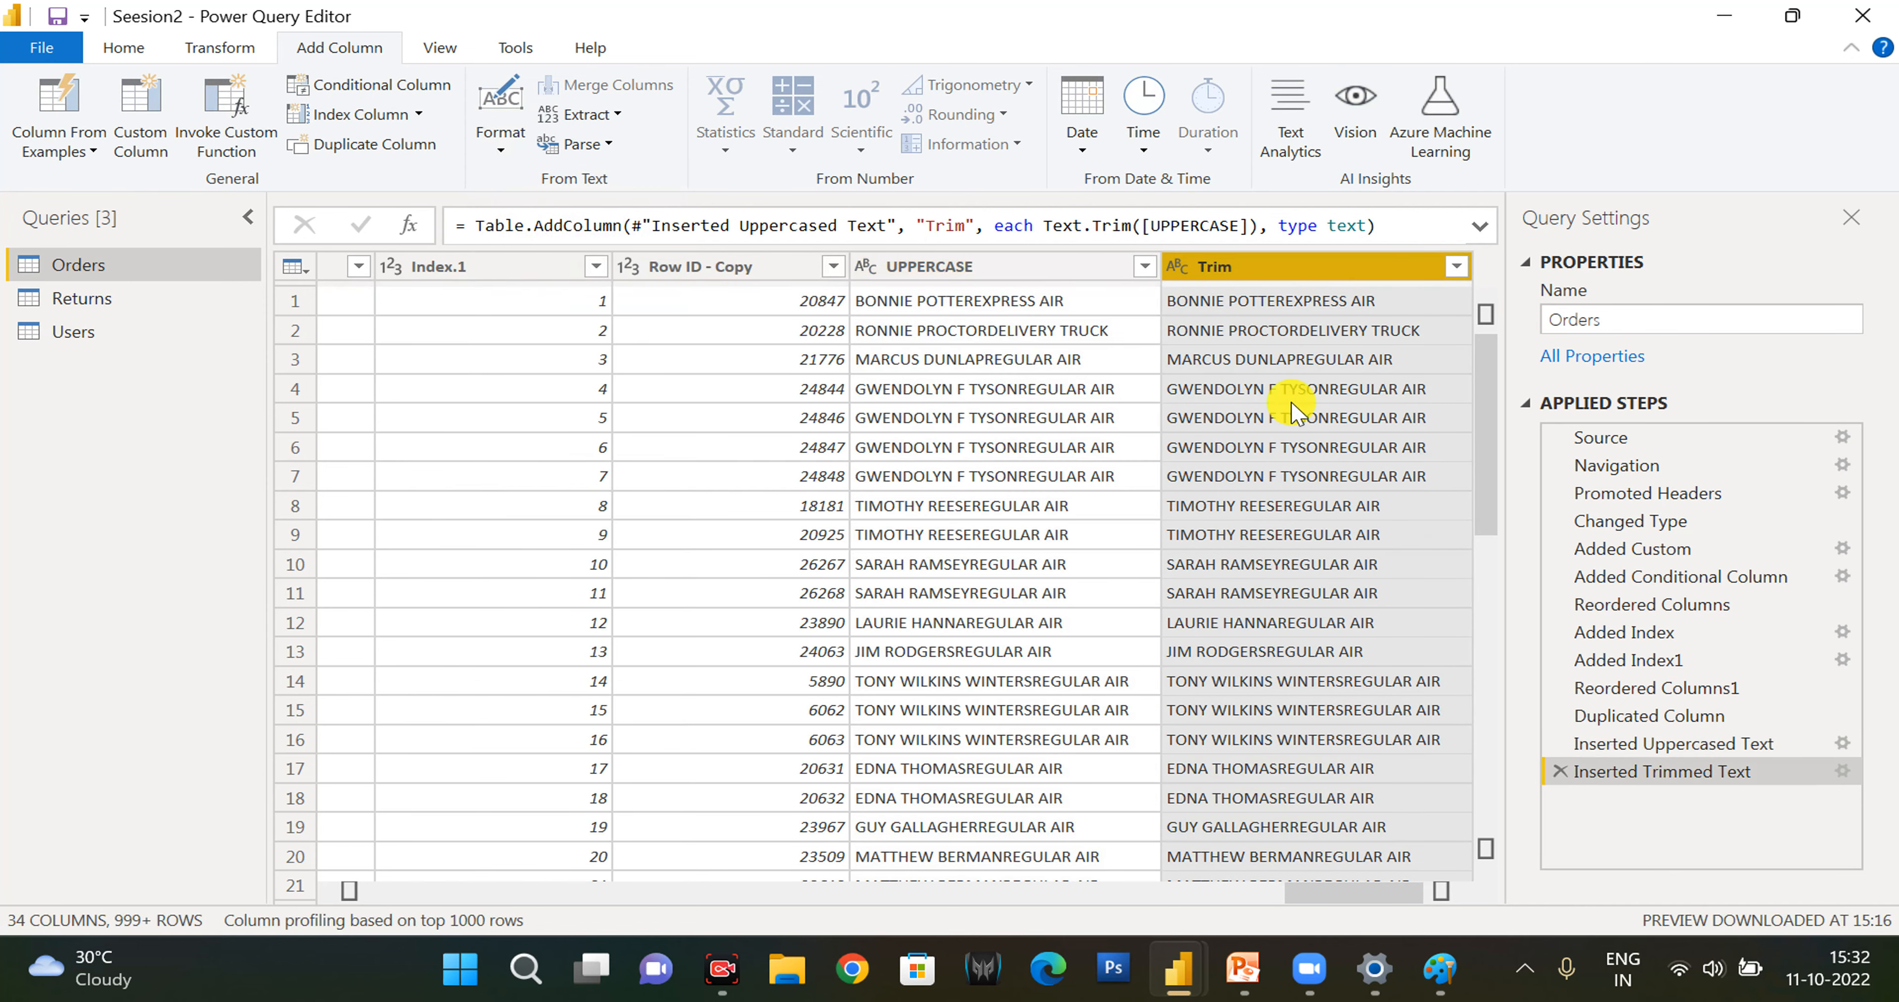
{"action": "left_click", "coordinate": [501, 155]}
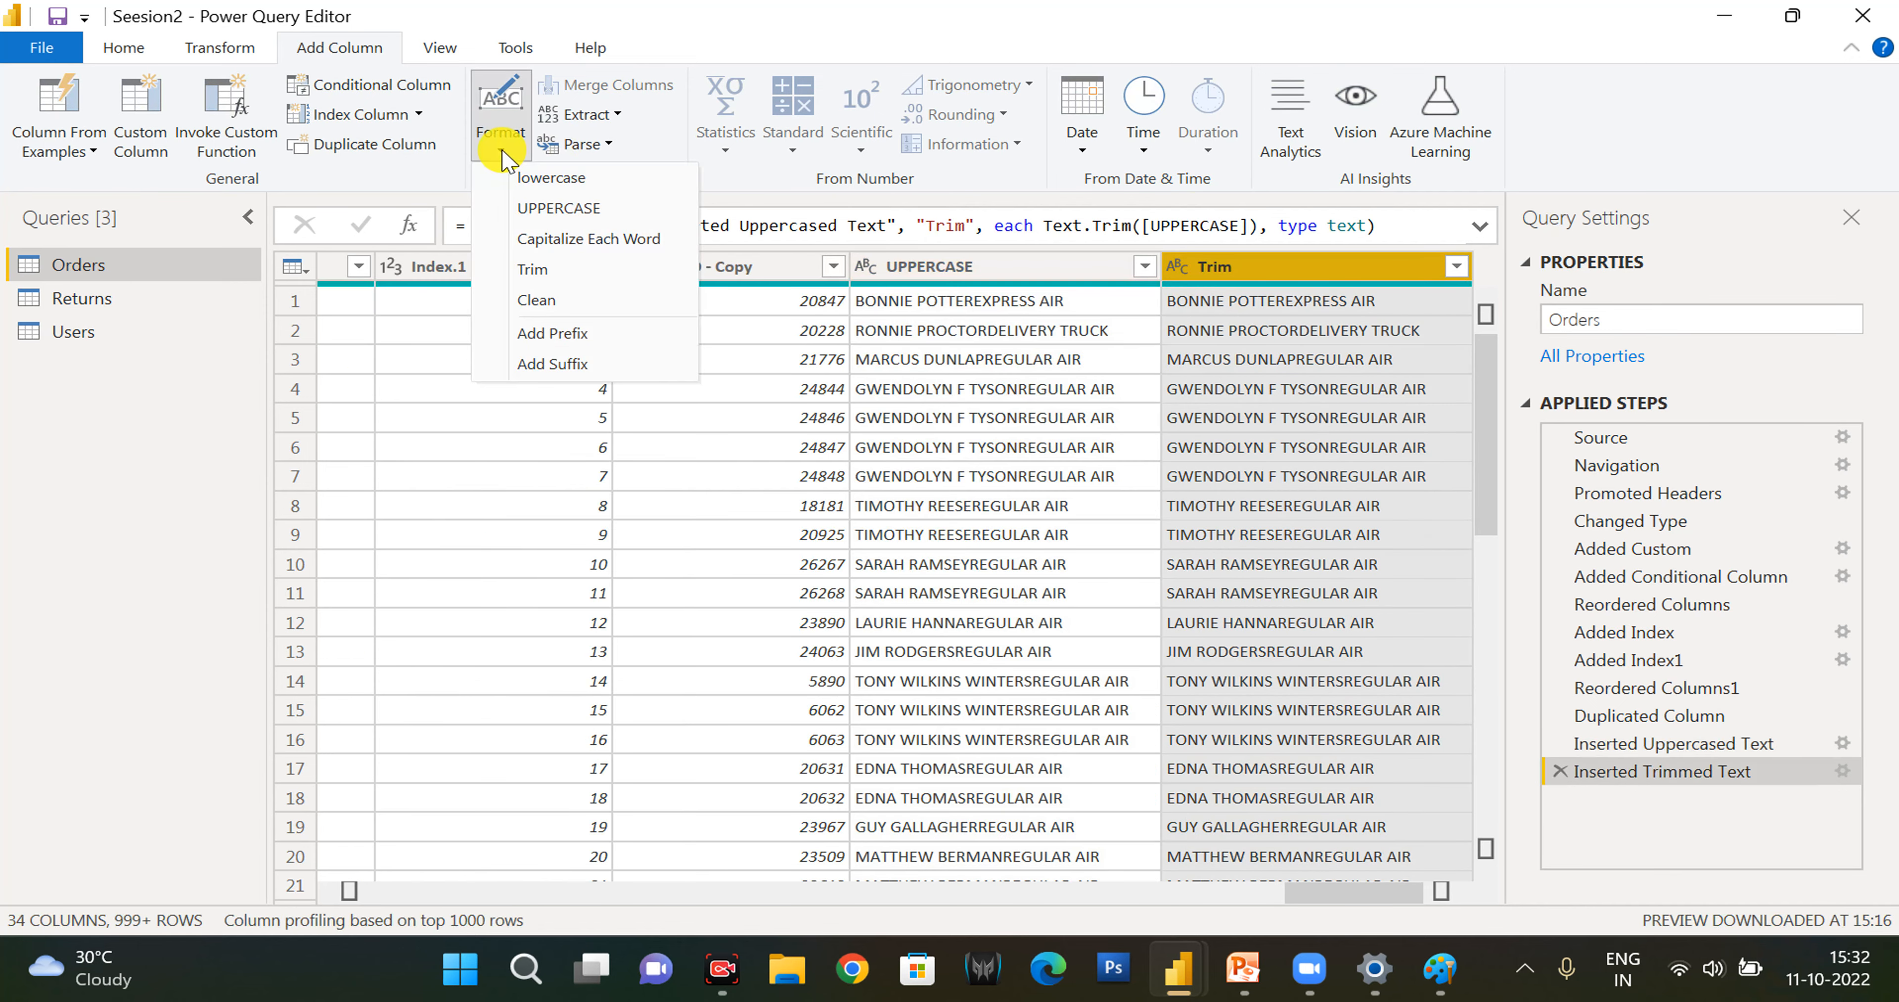
{"action": "left_click", "coordinate": [564, 296]}
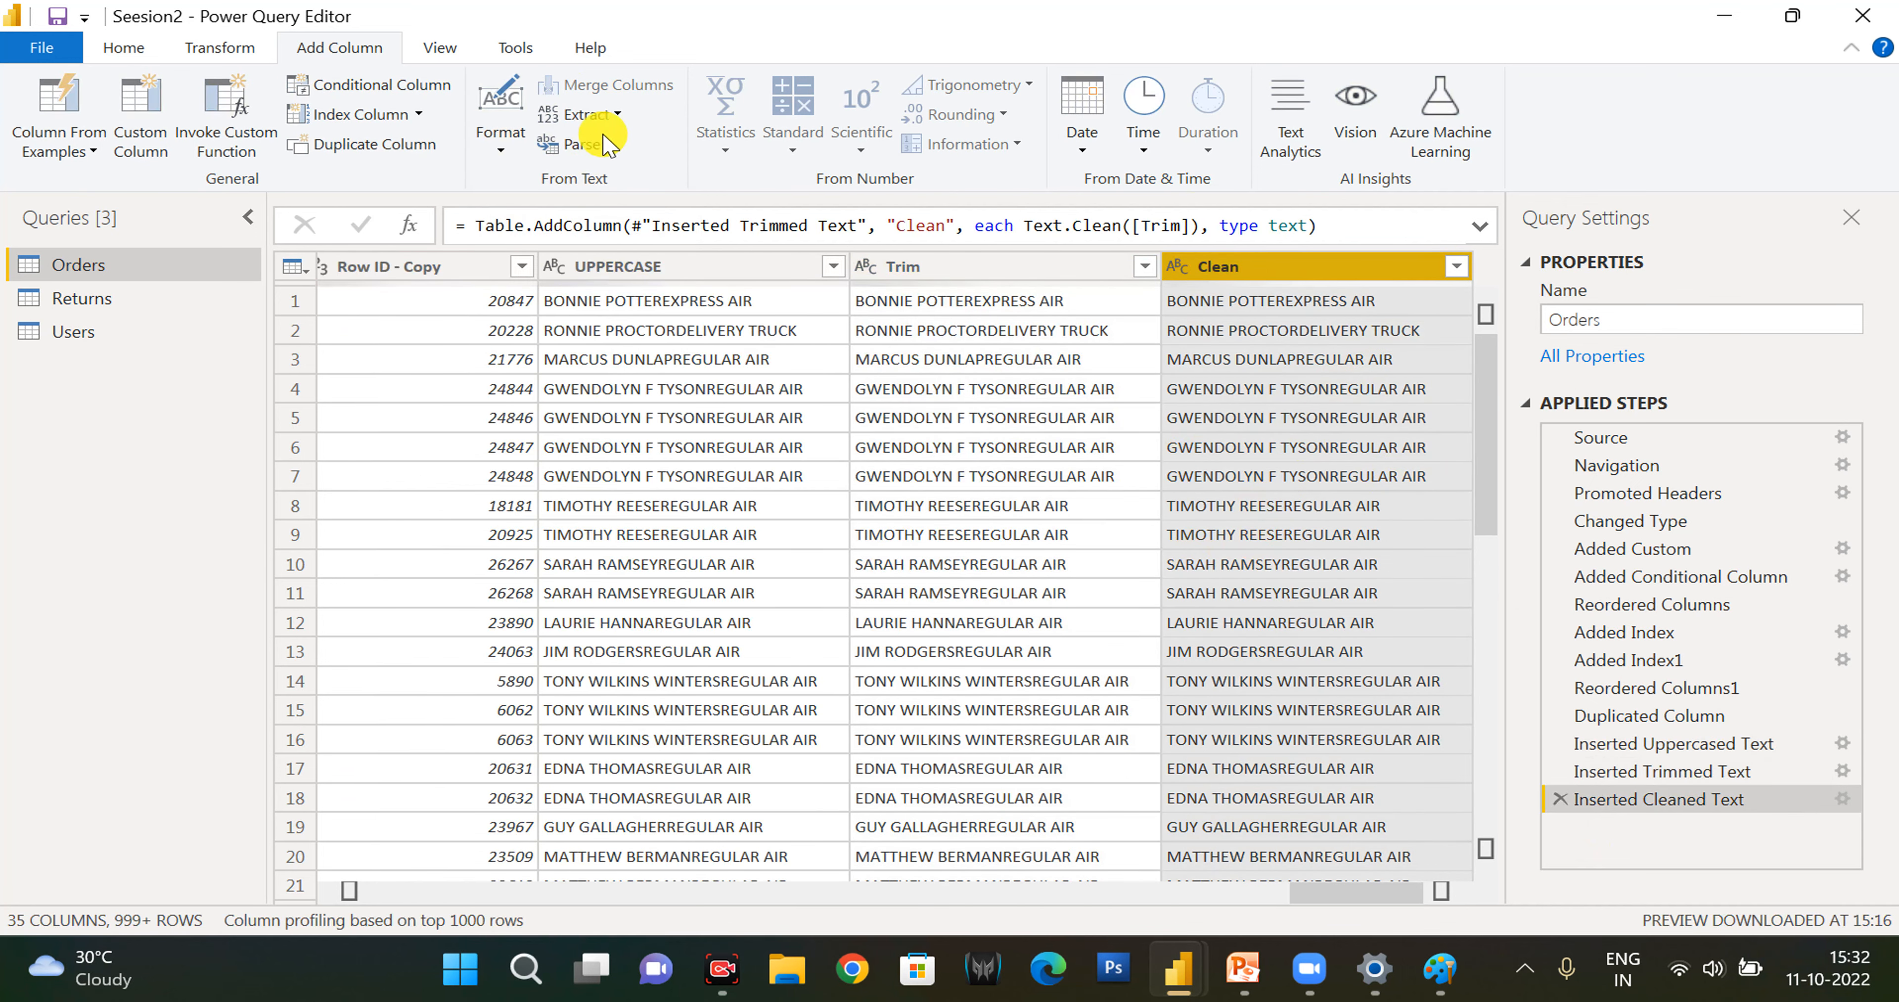
- Add a column that puts the prefix 1 before the Clean text, and another that appends the suffix 2 to the prefixed text
{"action": "left_click", "coordinate": [501, 153]}
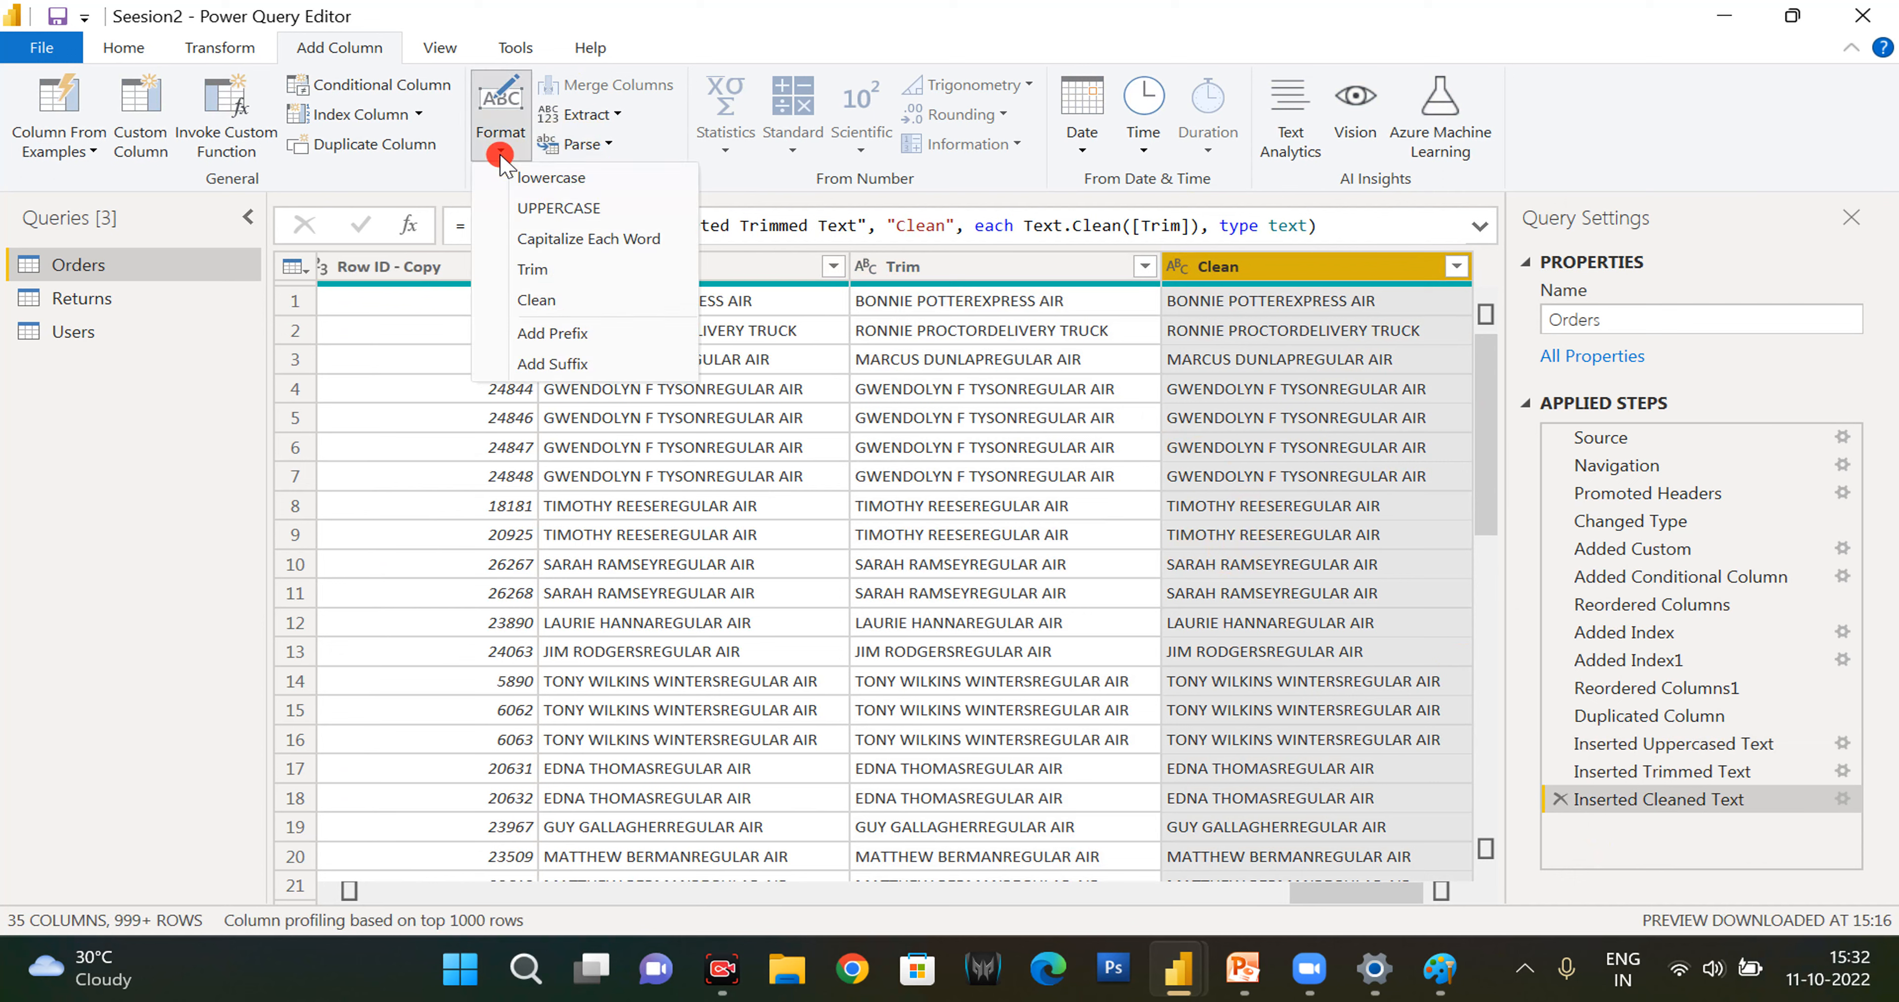
{"action": "left_click", "coordinate": [603, 336]}
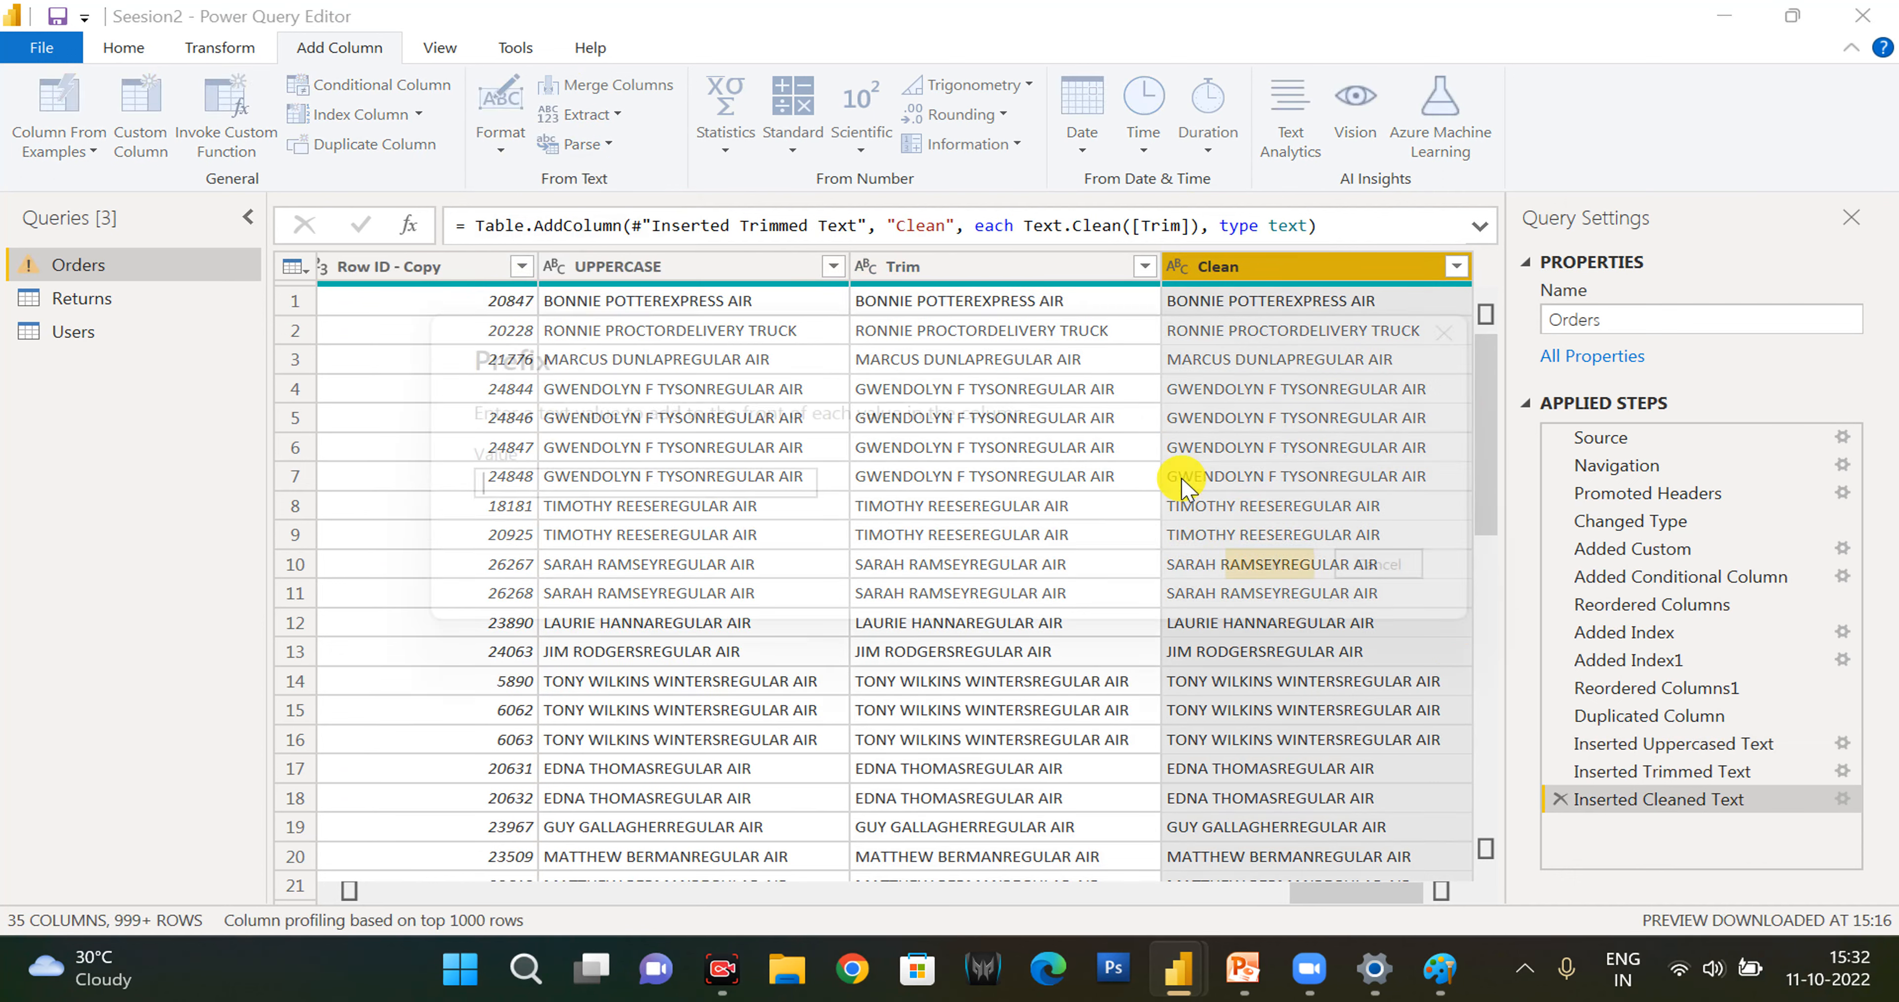
{"action": "type", "text": "1"}
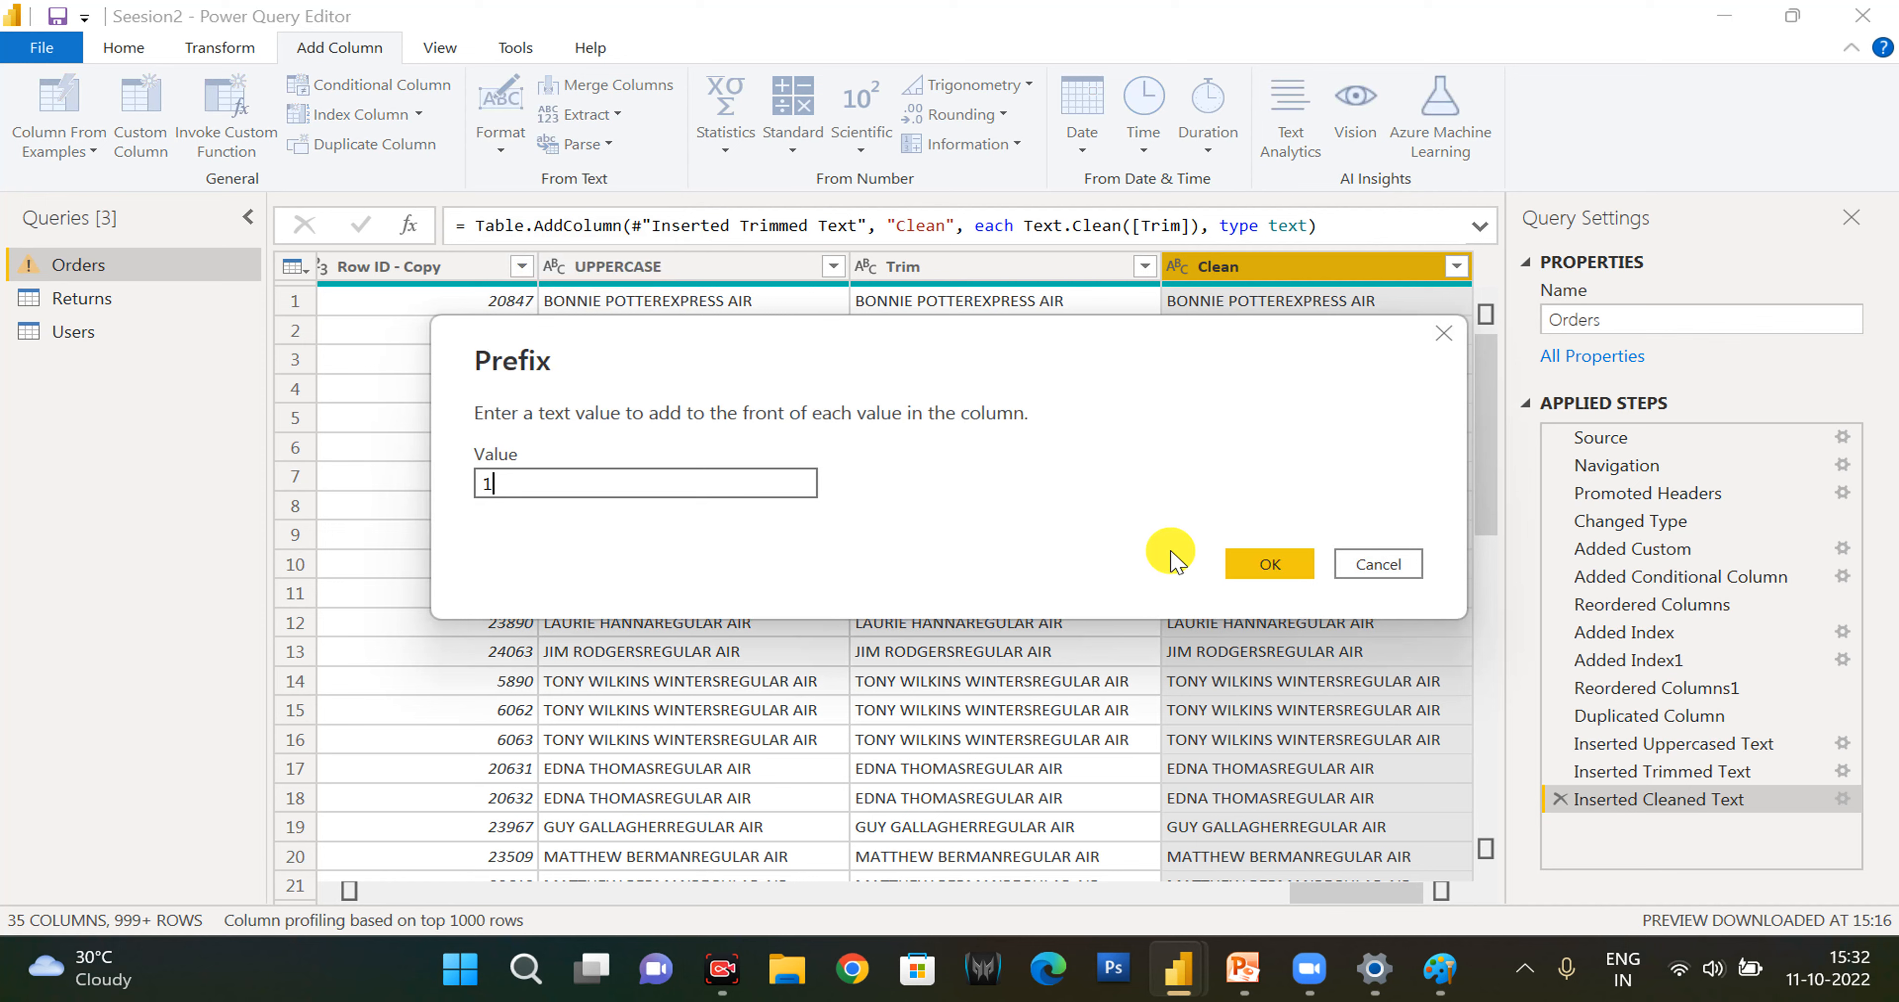
{"action": "left_click", "coordinate": [1265, 564]}
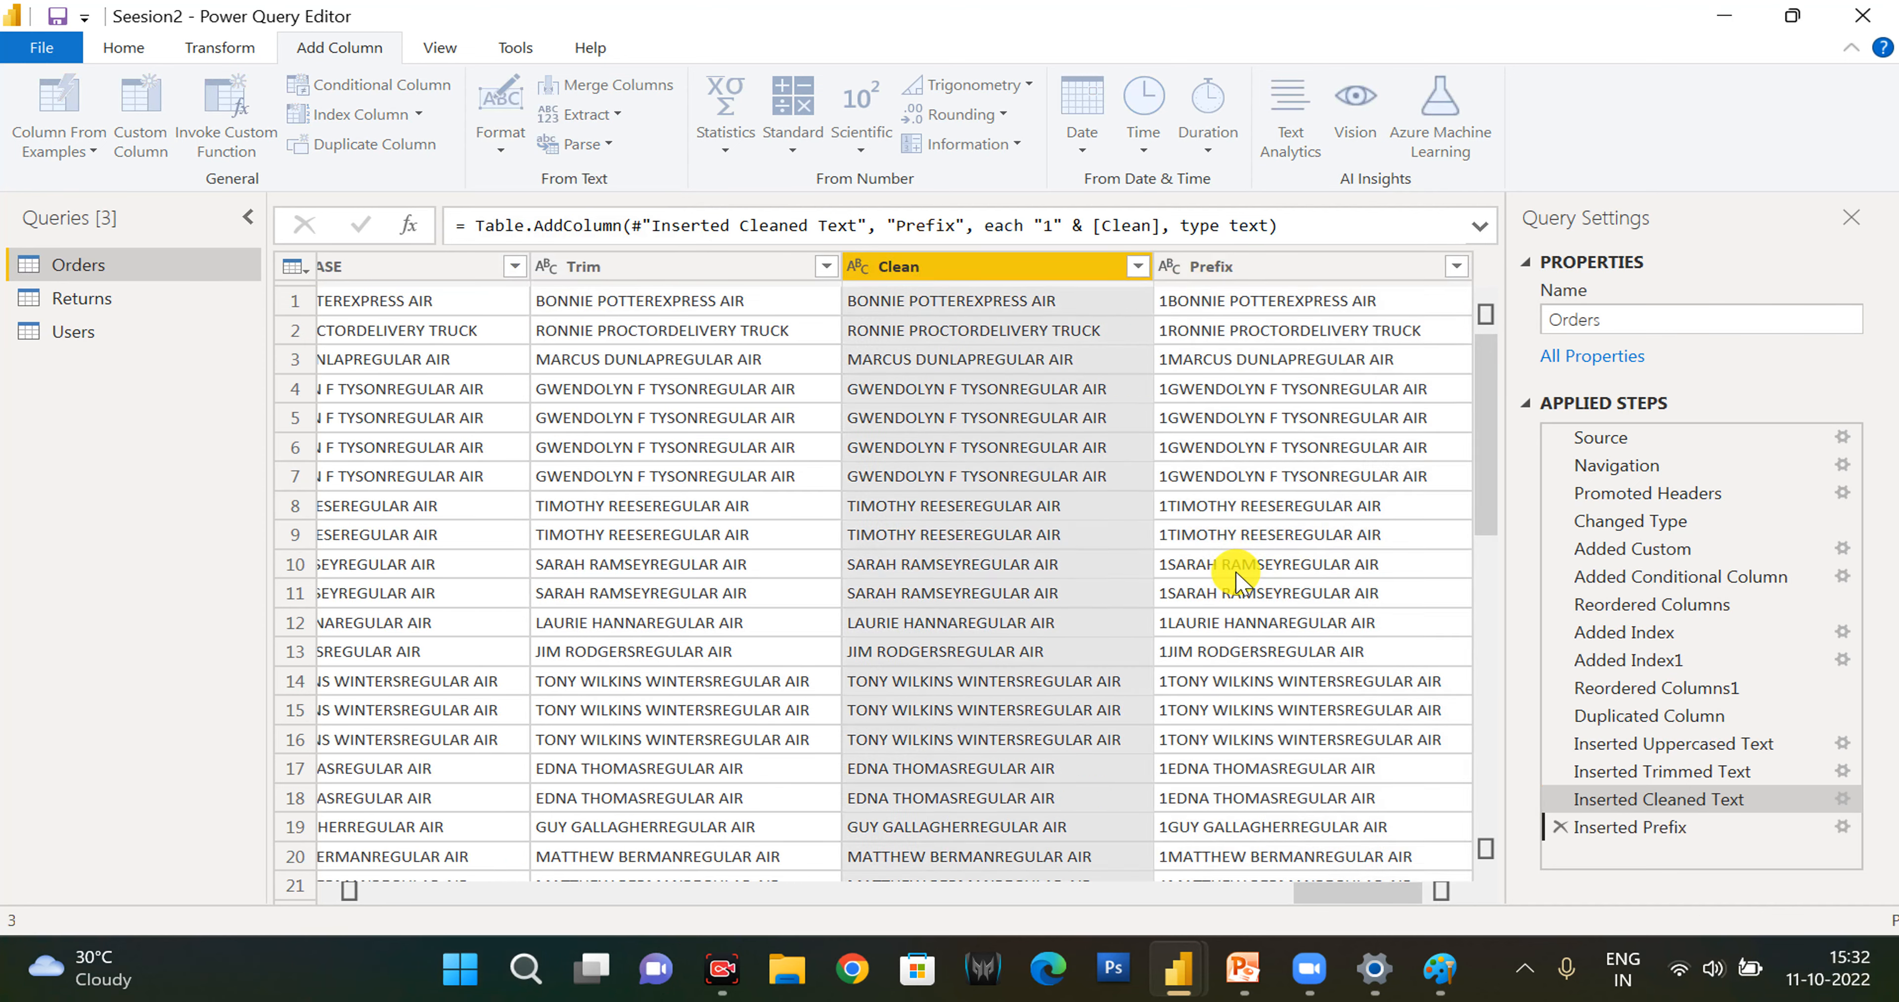
{"action": "left_click", "coordinate": [509, 155]}
{"action": "left_click", "coordinate": [564, 366]}
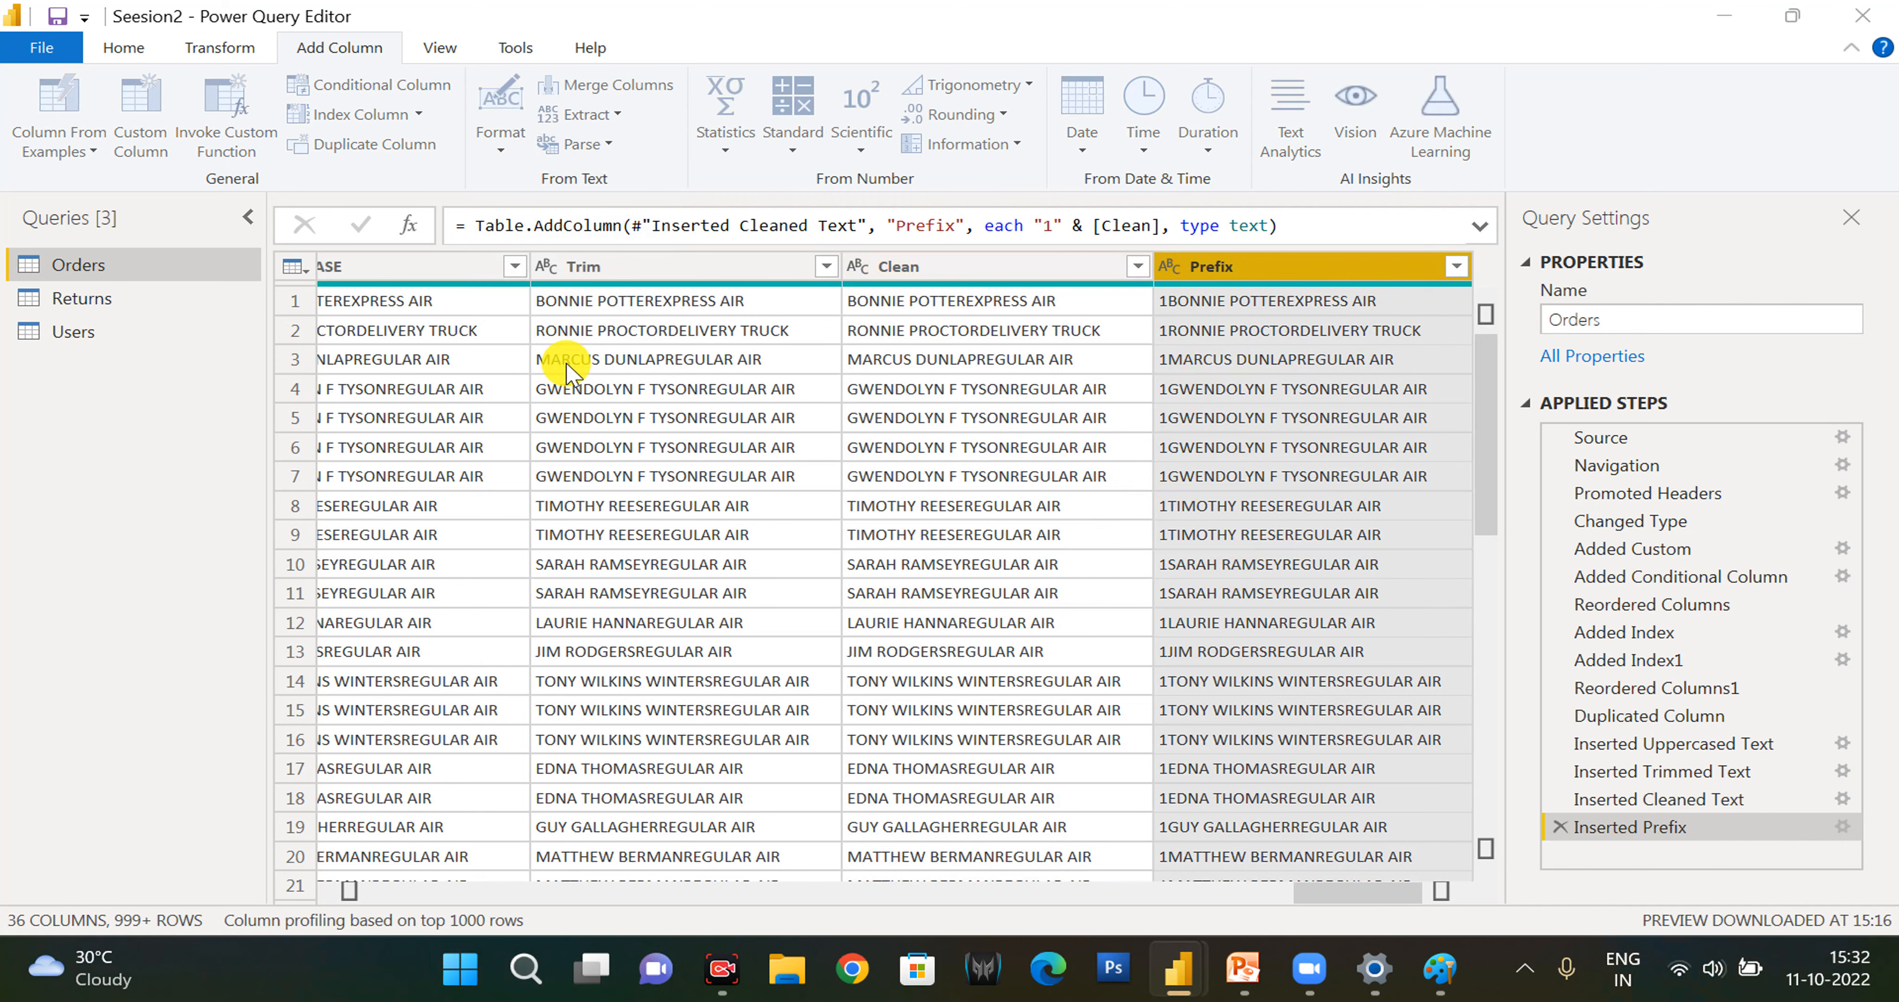
{"action": "key", "text": "Return"}
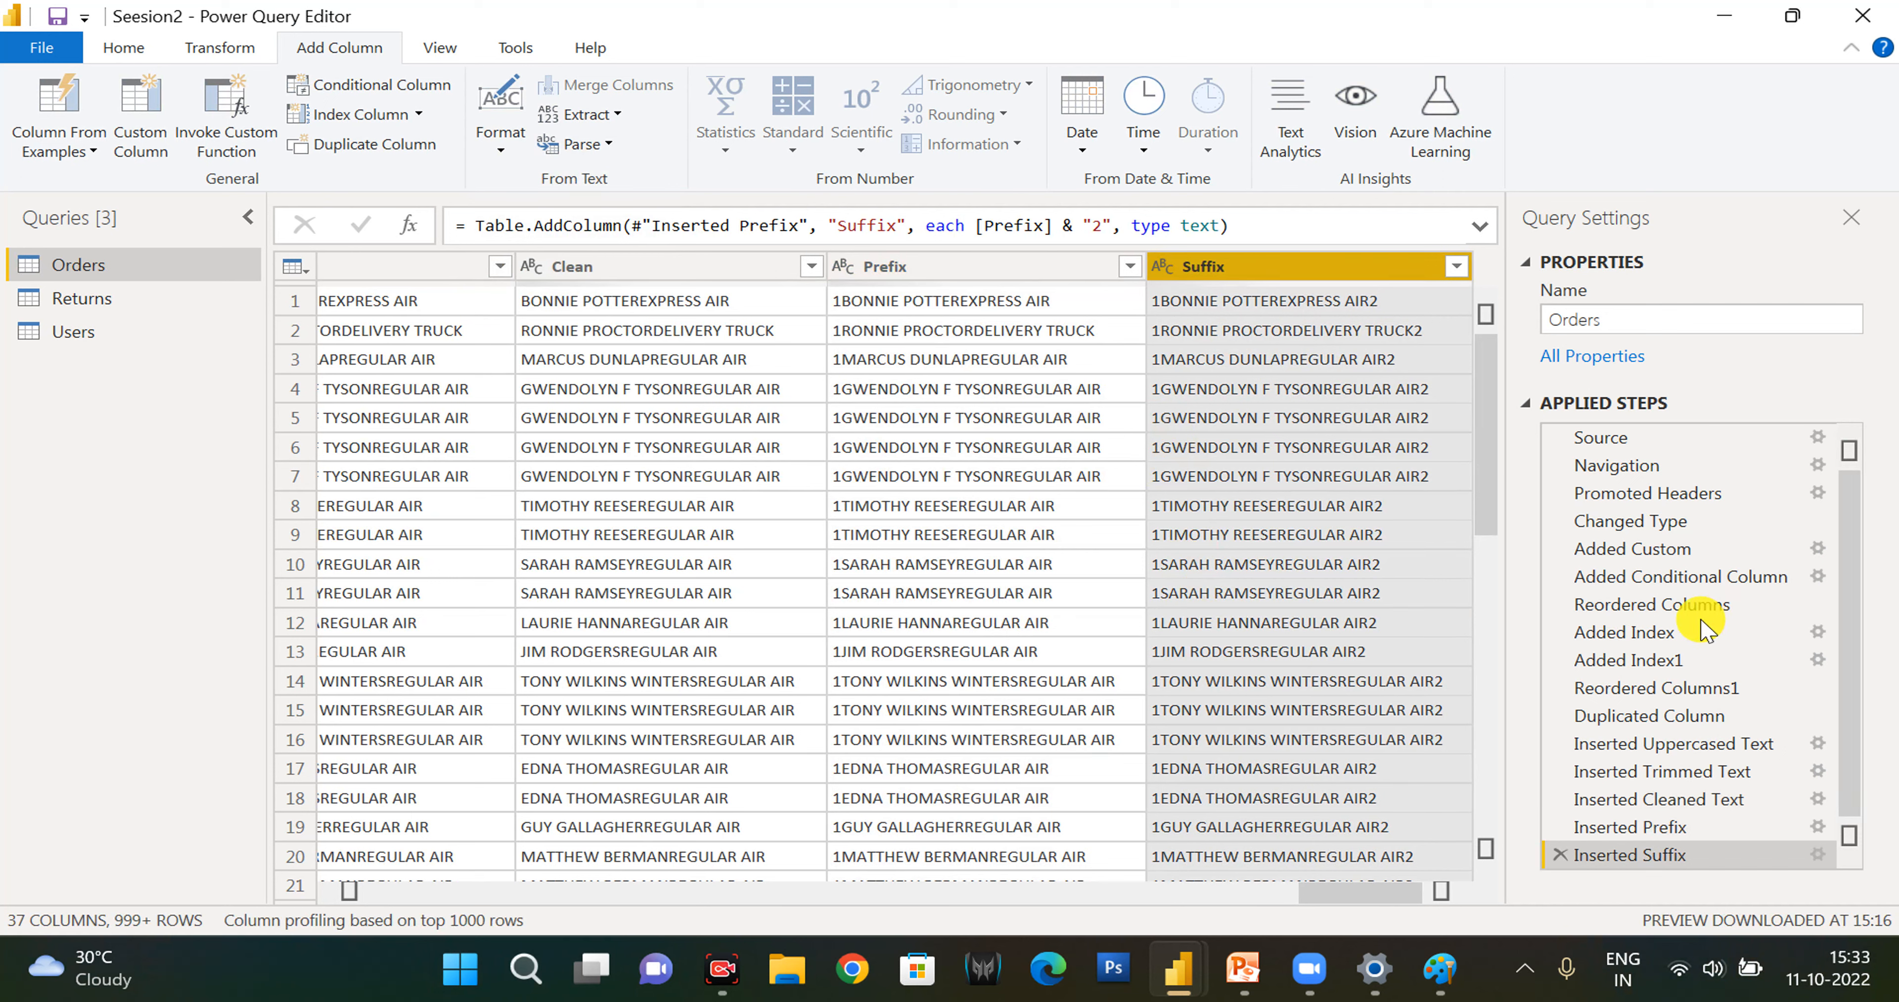
- Review the applied steps of Orders and their M code in the Advanced Editor, and close it without changes
{"action": "scroll", "coordinate": [1702, 625], "scroll_direction": "down", "scroll_amount": 1}
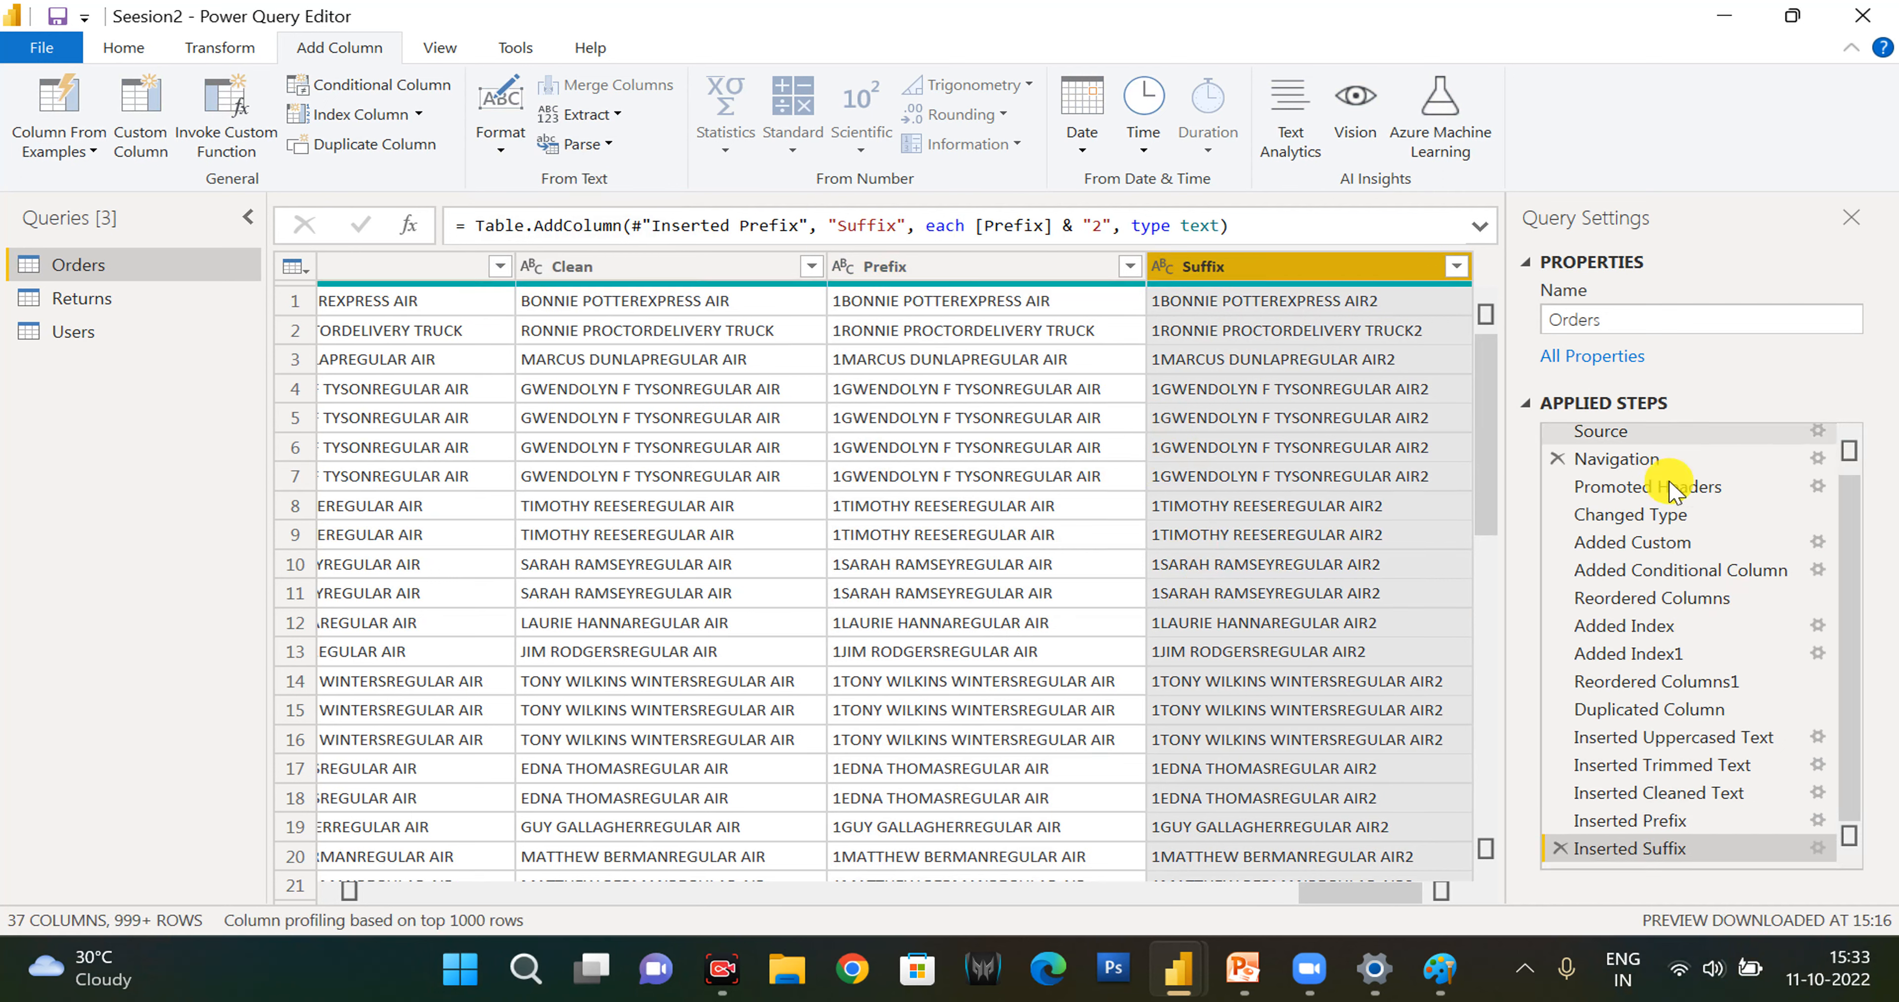
{"action": "scroll", "coordinate": [1643, 567], "scroll_direction": "up", "scroll_amount": 1}
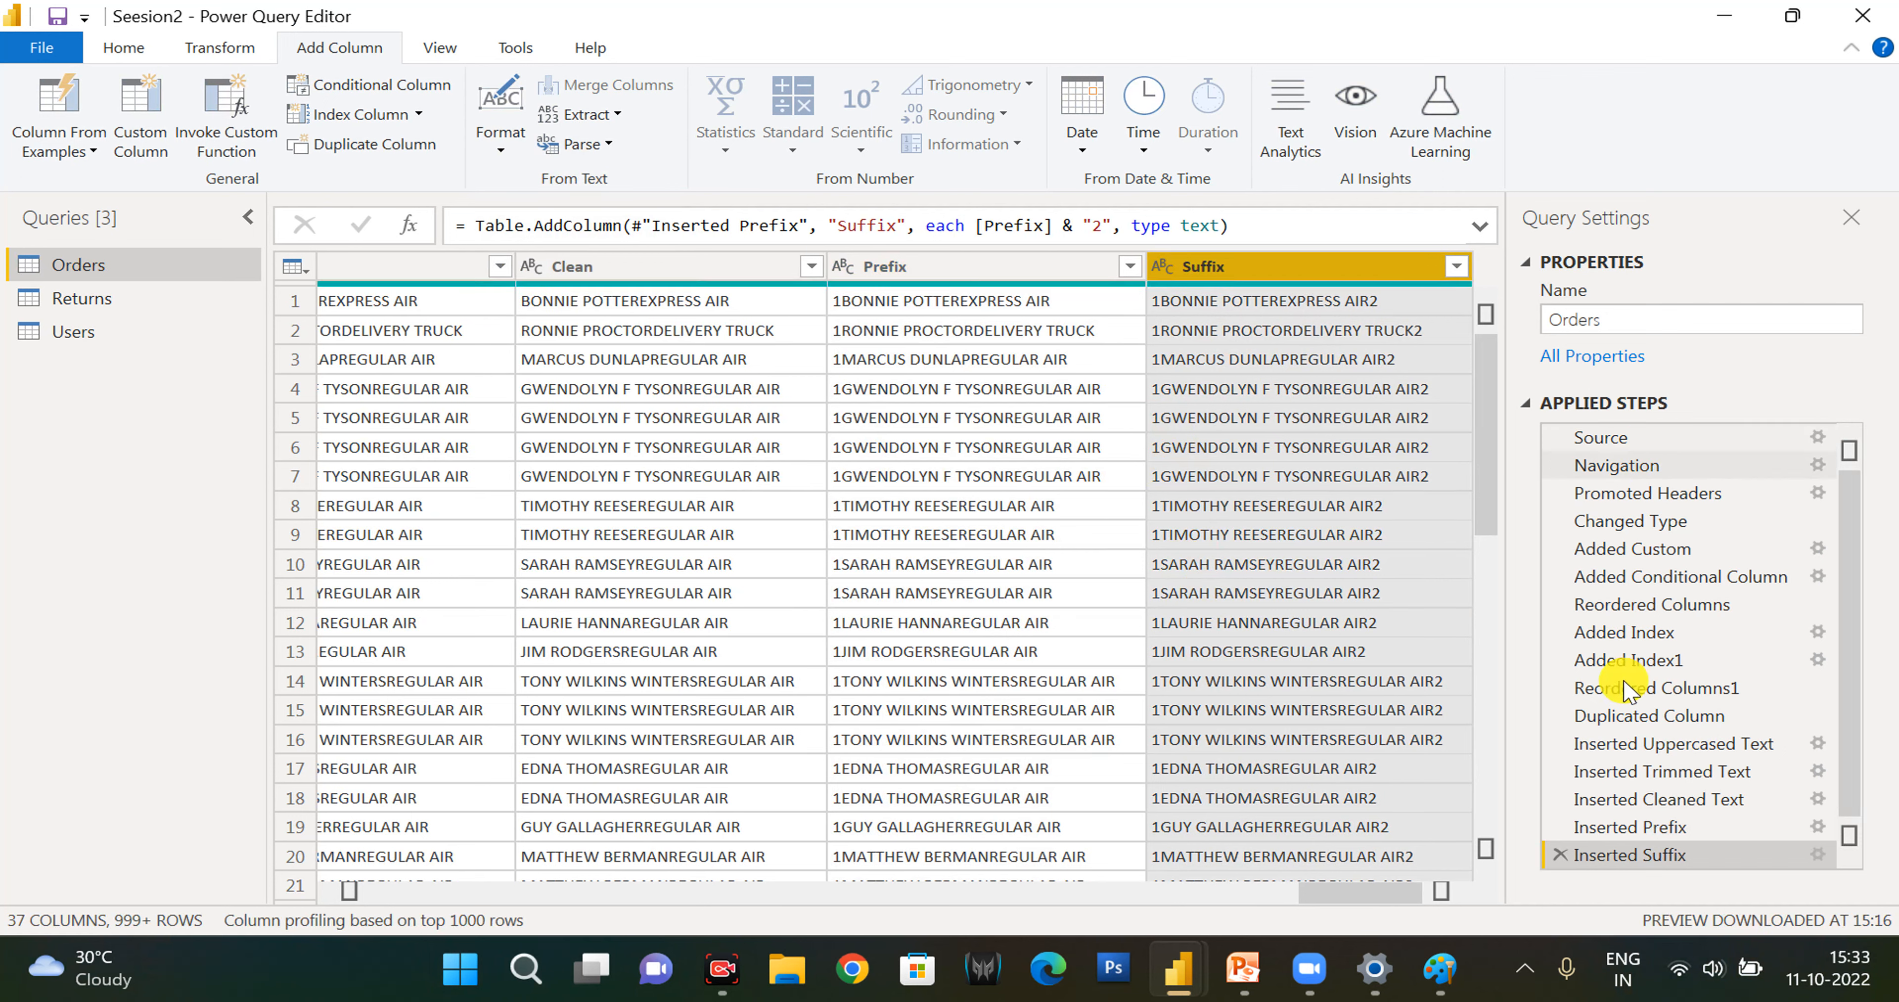
{"action": "scroll", "coordinate": [1625, 737], "scroll_direction": "down", "scroll_amount": 1}
{"action": "left_click", "coordinate": [122, 48]}
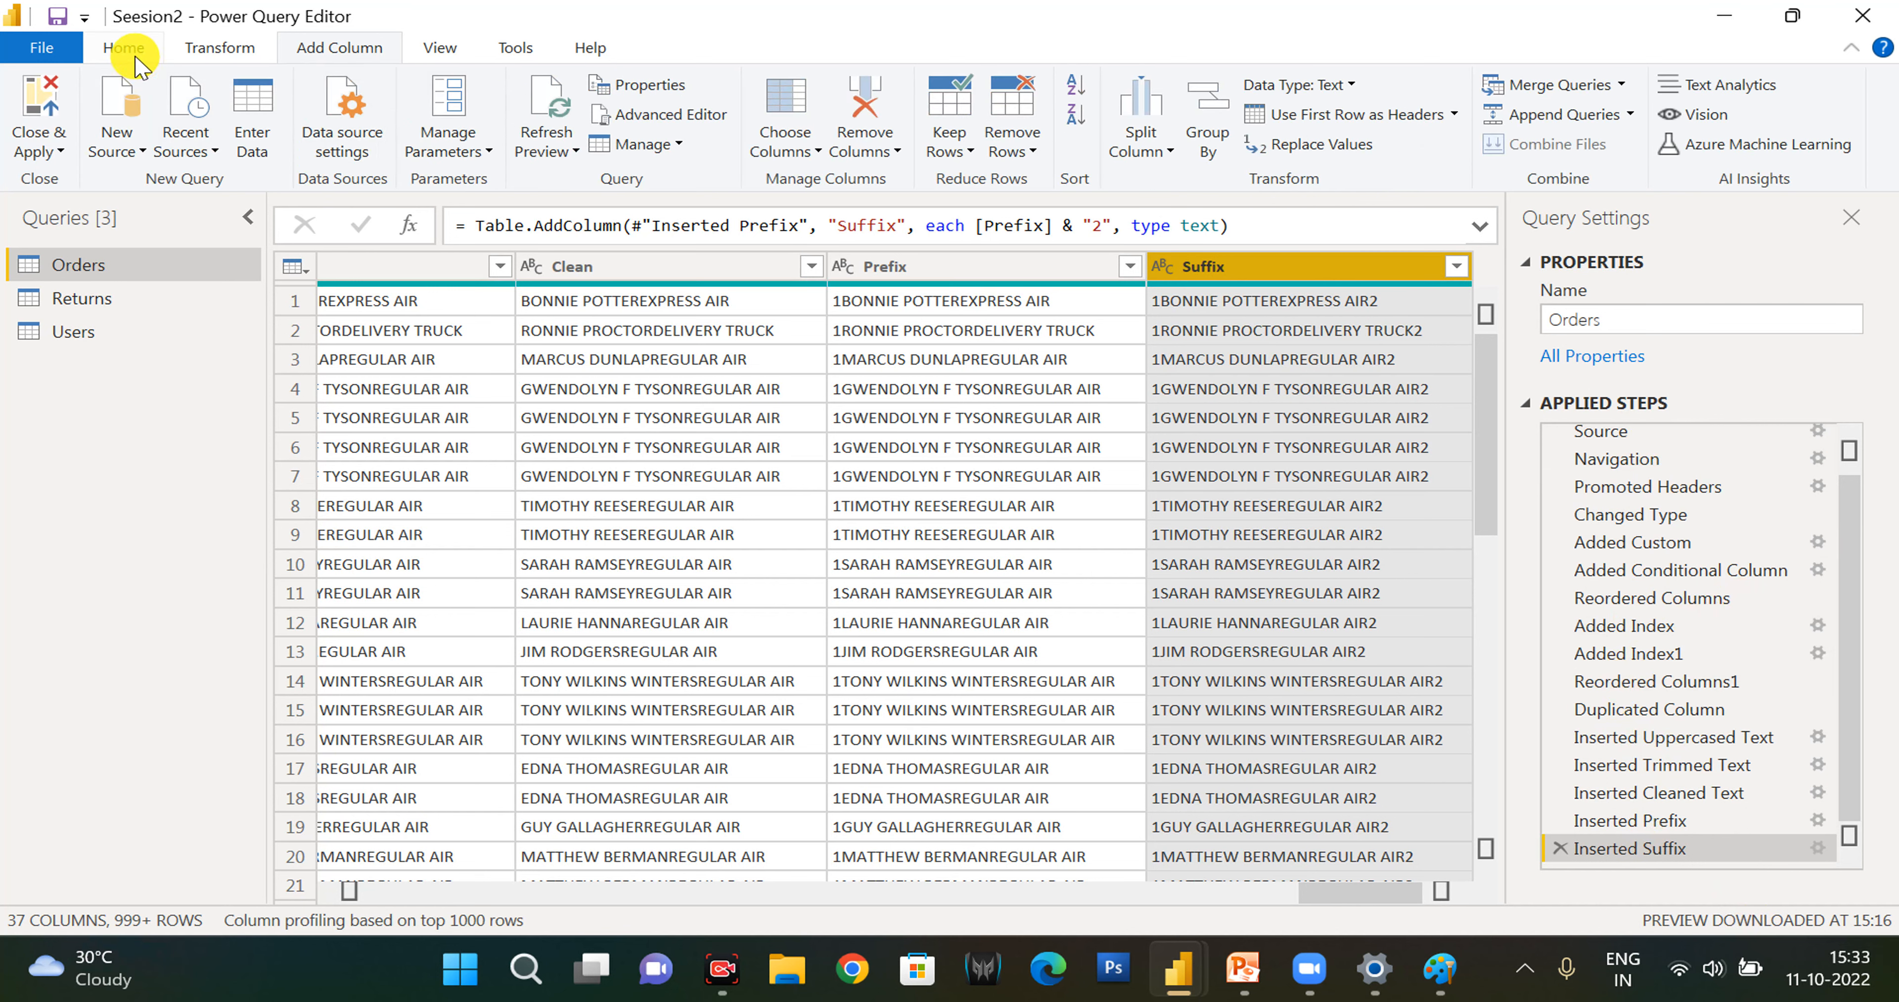
{"action": "left_click", "coordinate": [632, 117]}
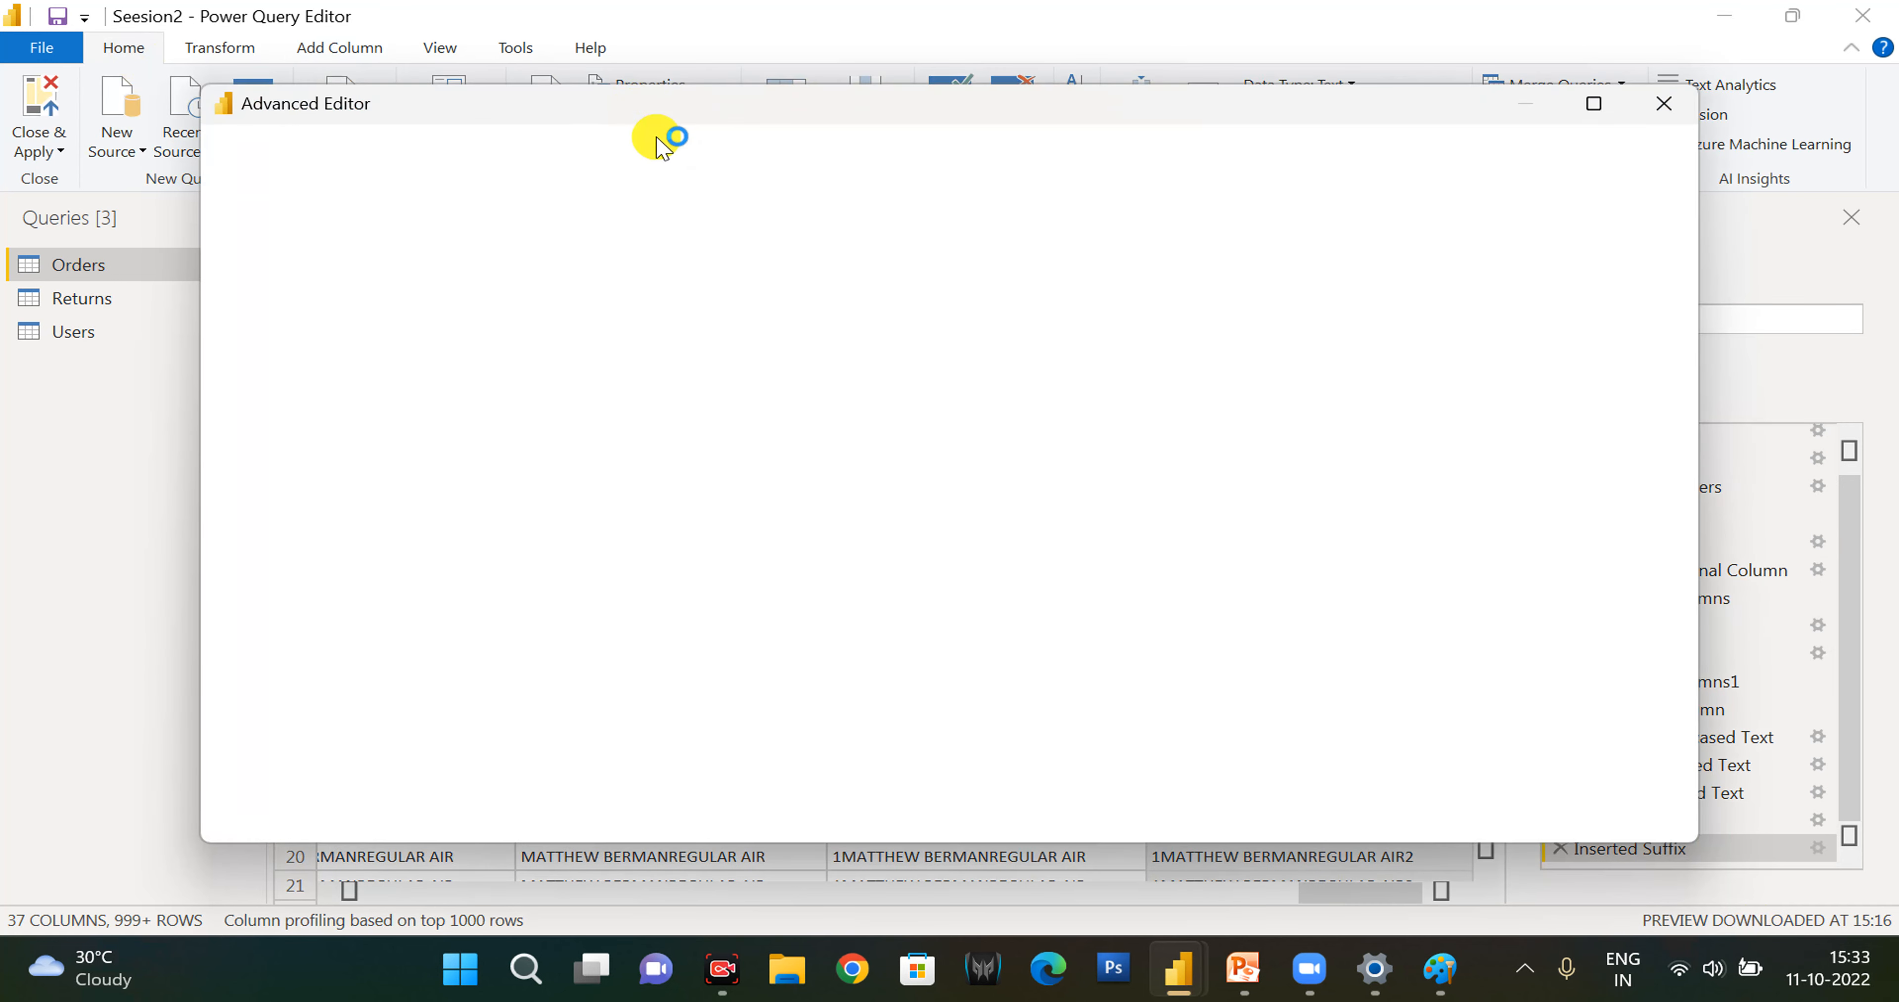
{"action": "mouse_move", "coordinate": [1305, 971]}
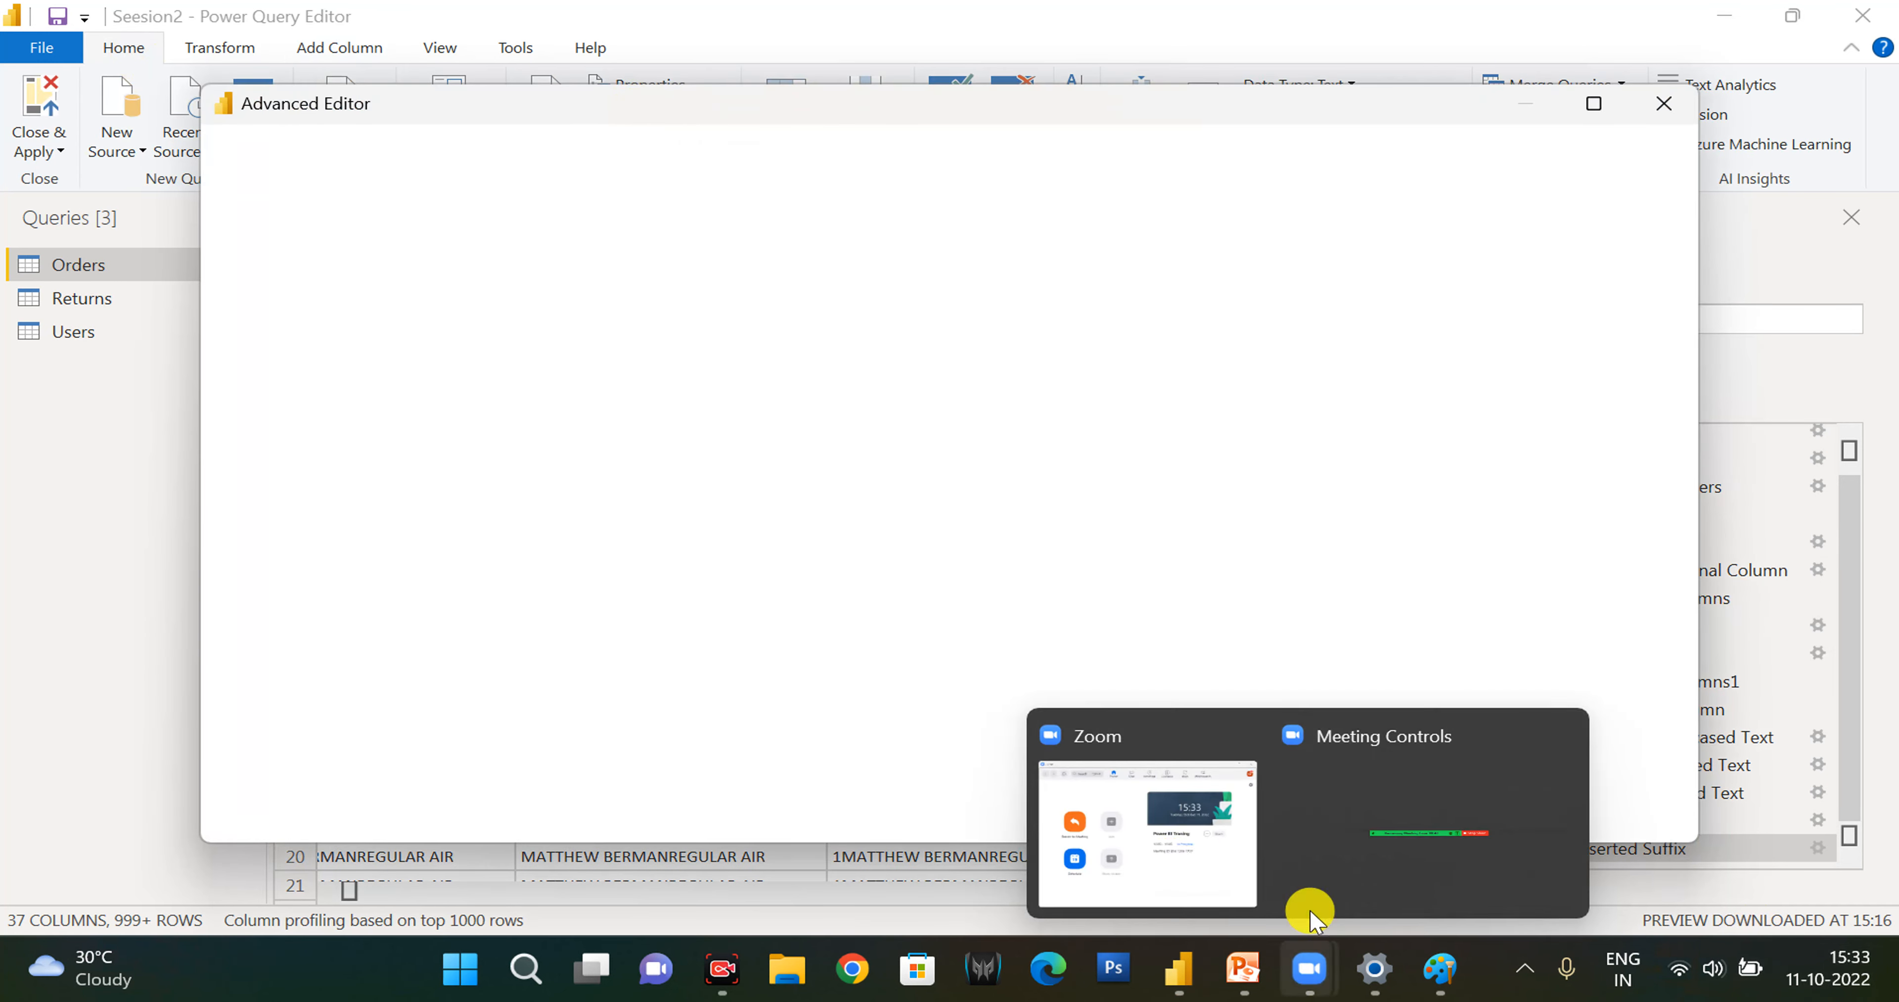
{"action": "left_click", "coordinate": [1340, 826]}
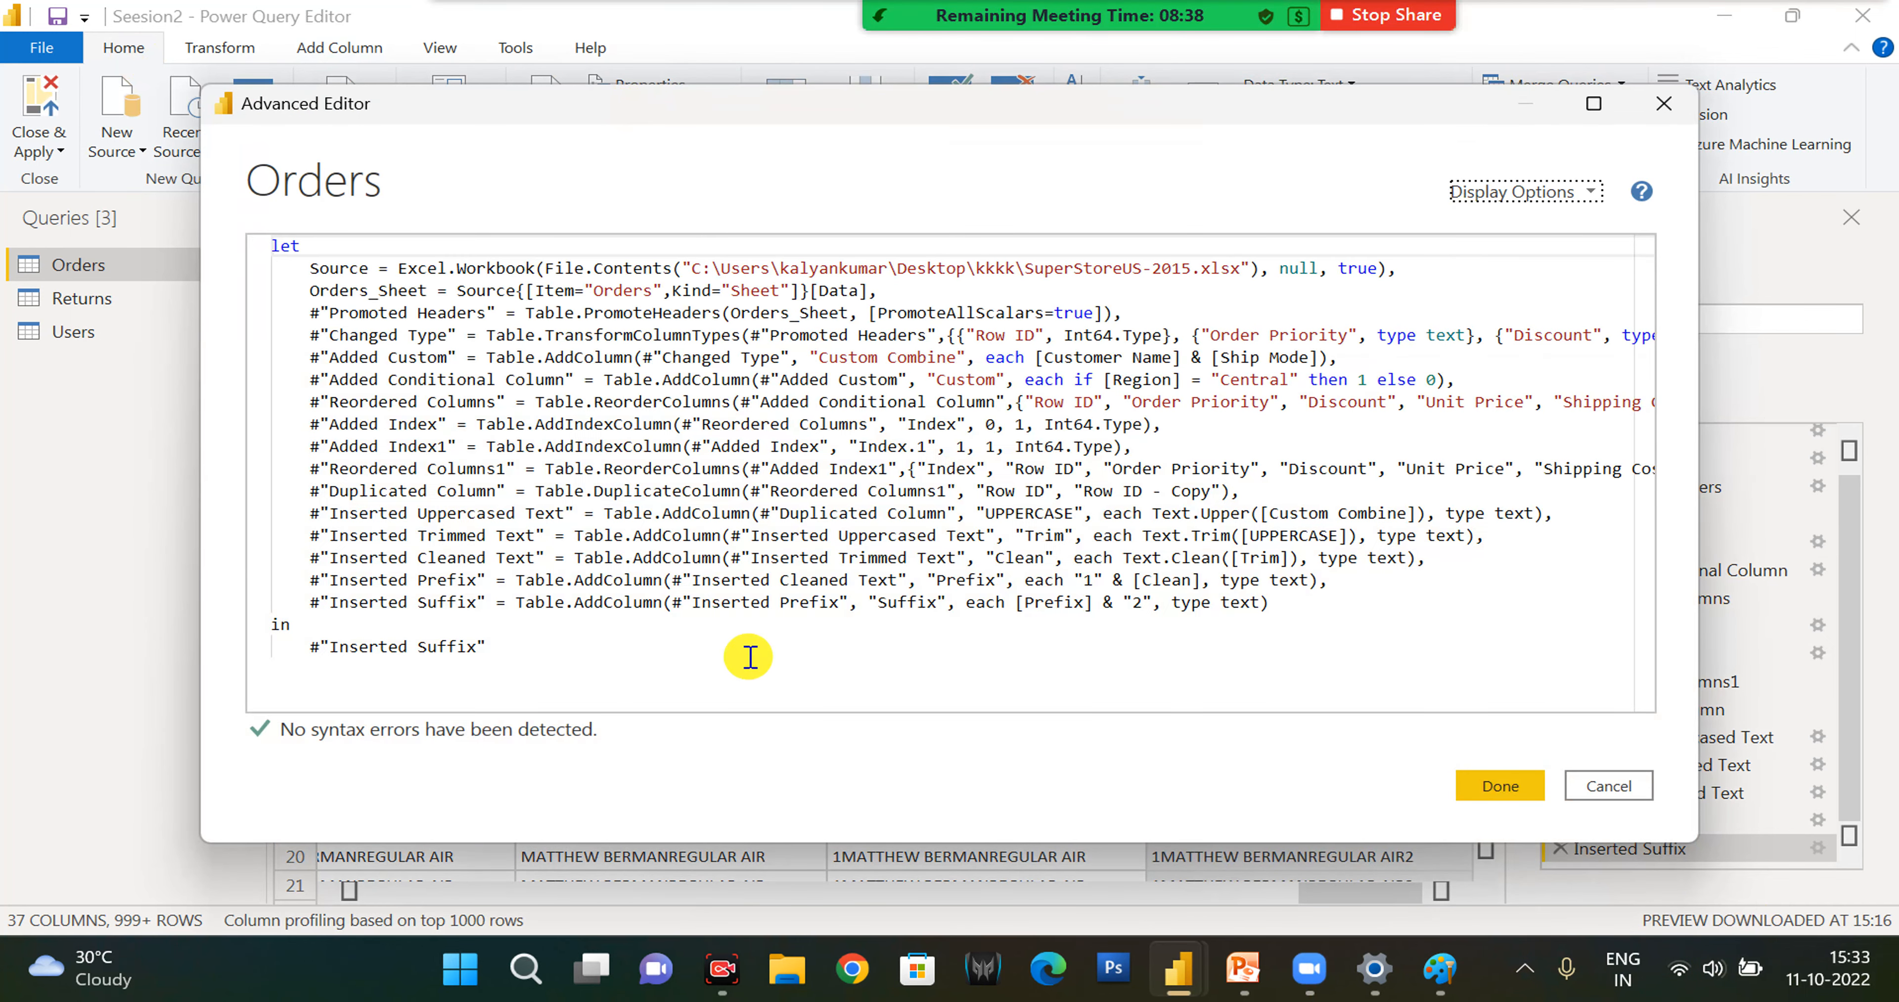
{"action": "left_click", "coordinate": [588, 657]}
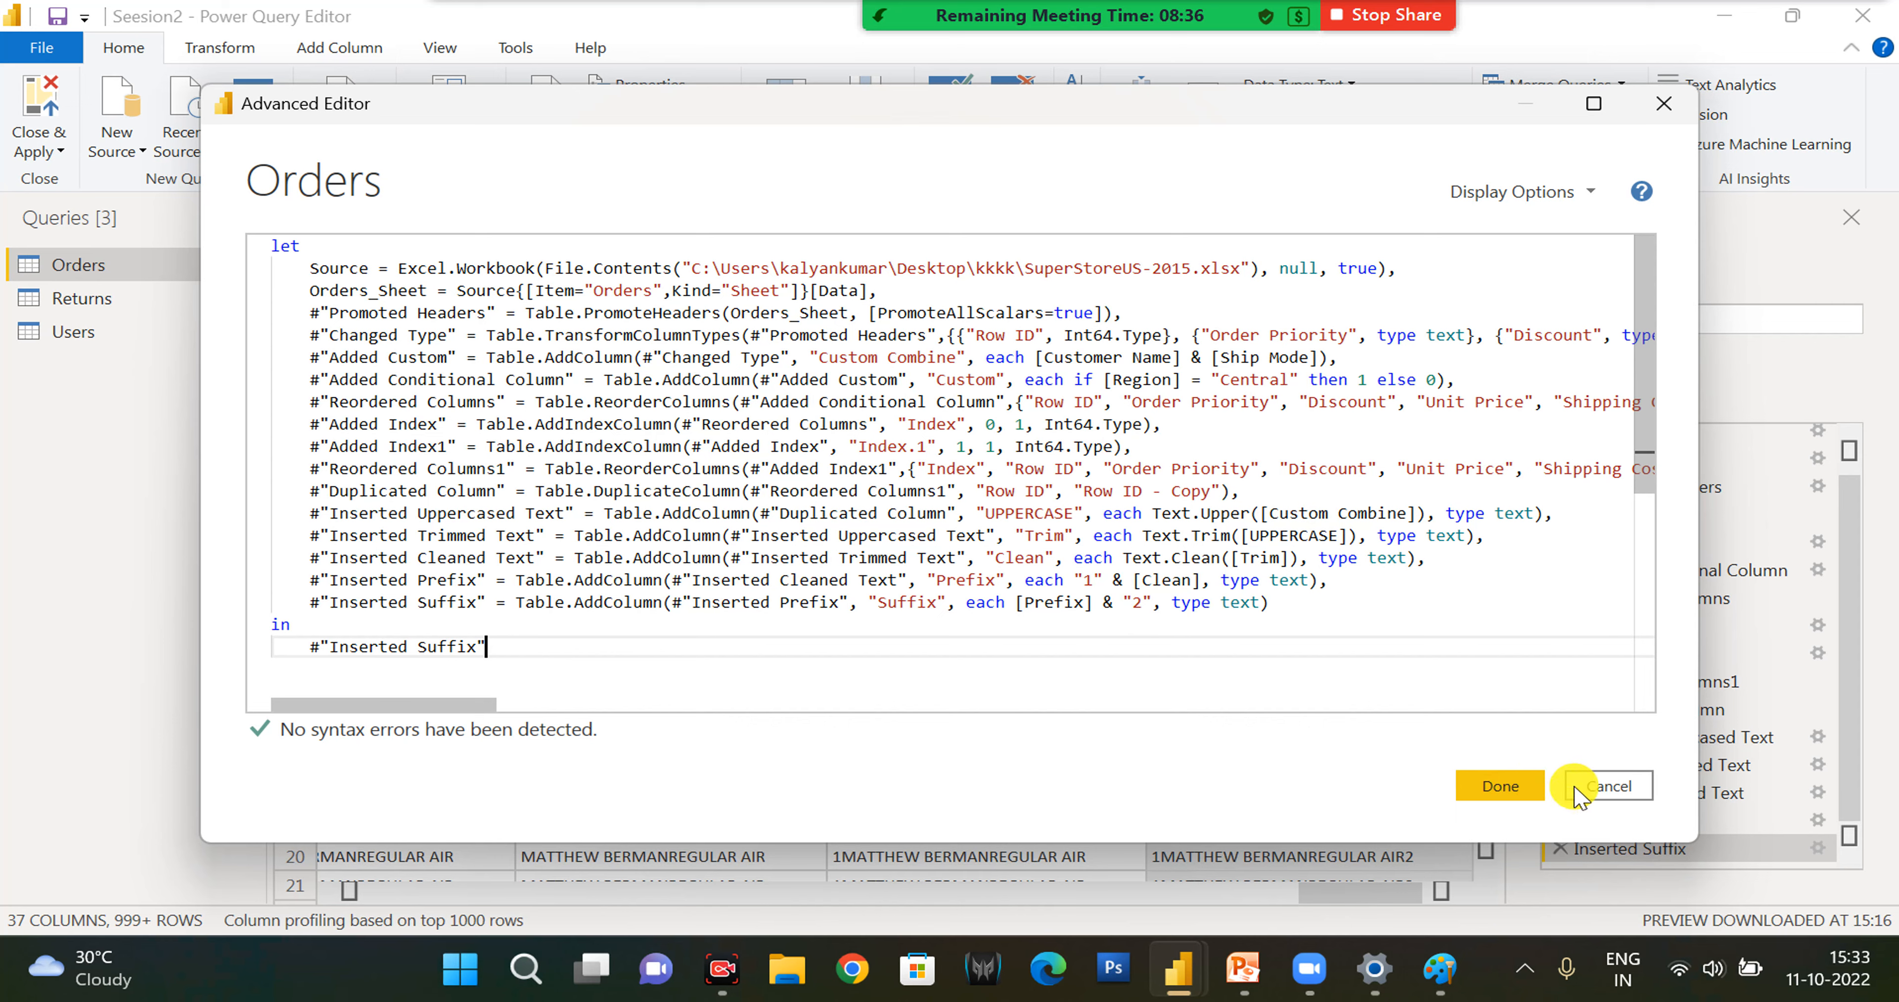
{"action": "left_click", "coordinate": [1594, 794]}
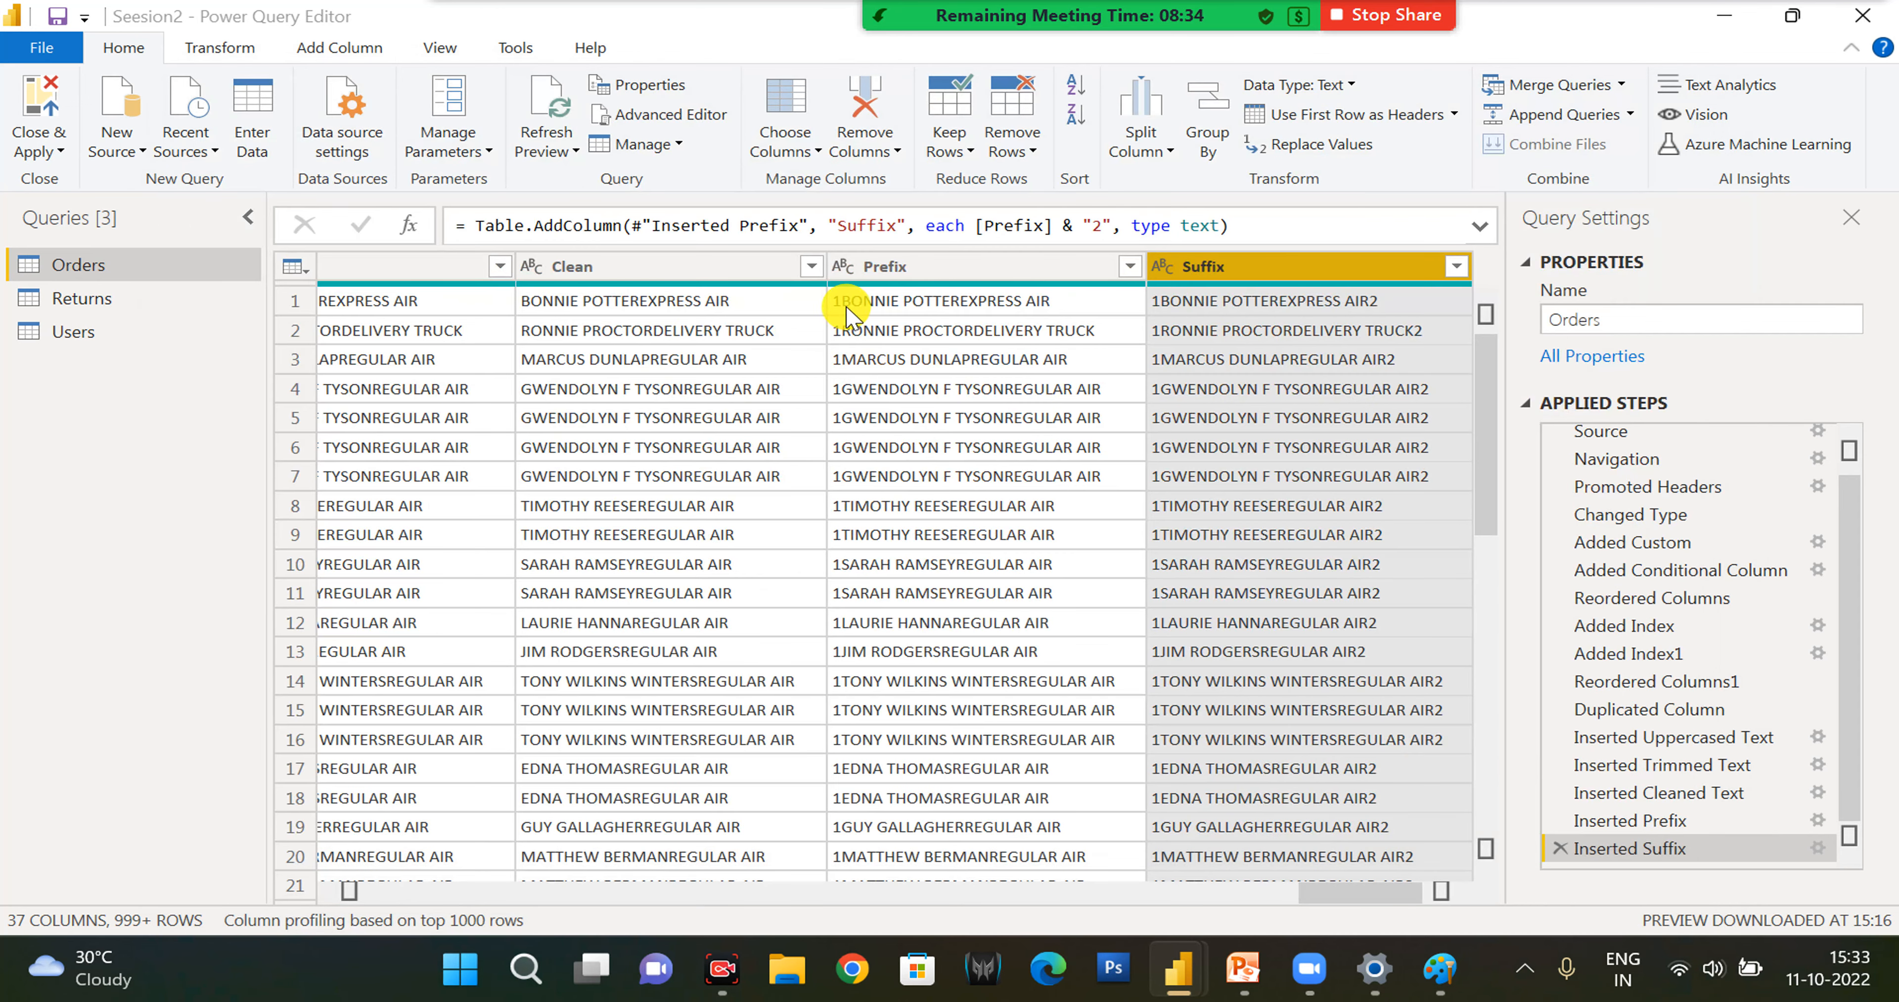
- Add a column extracting the first 1 character of Suffix, and edit its applied step to keep 2 characters
{"action": "left_click", "coordinate": [339, 57]}
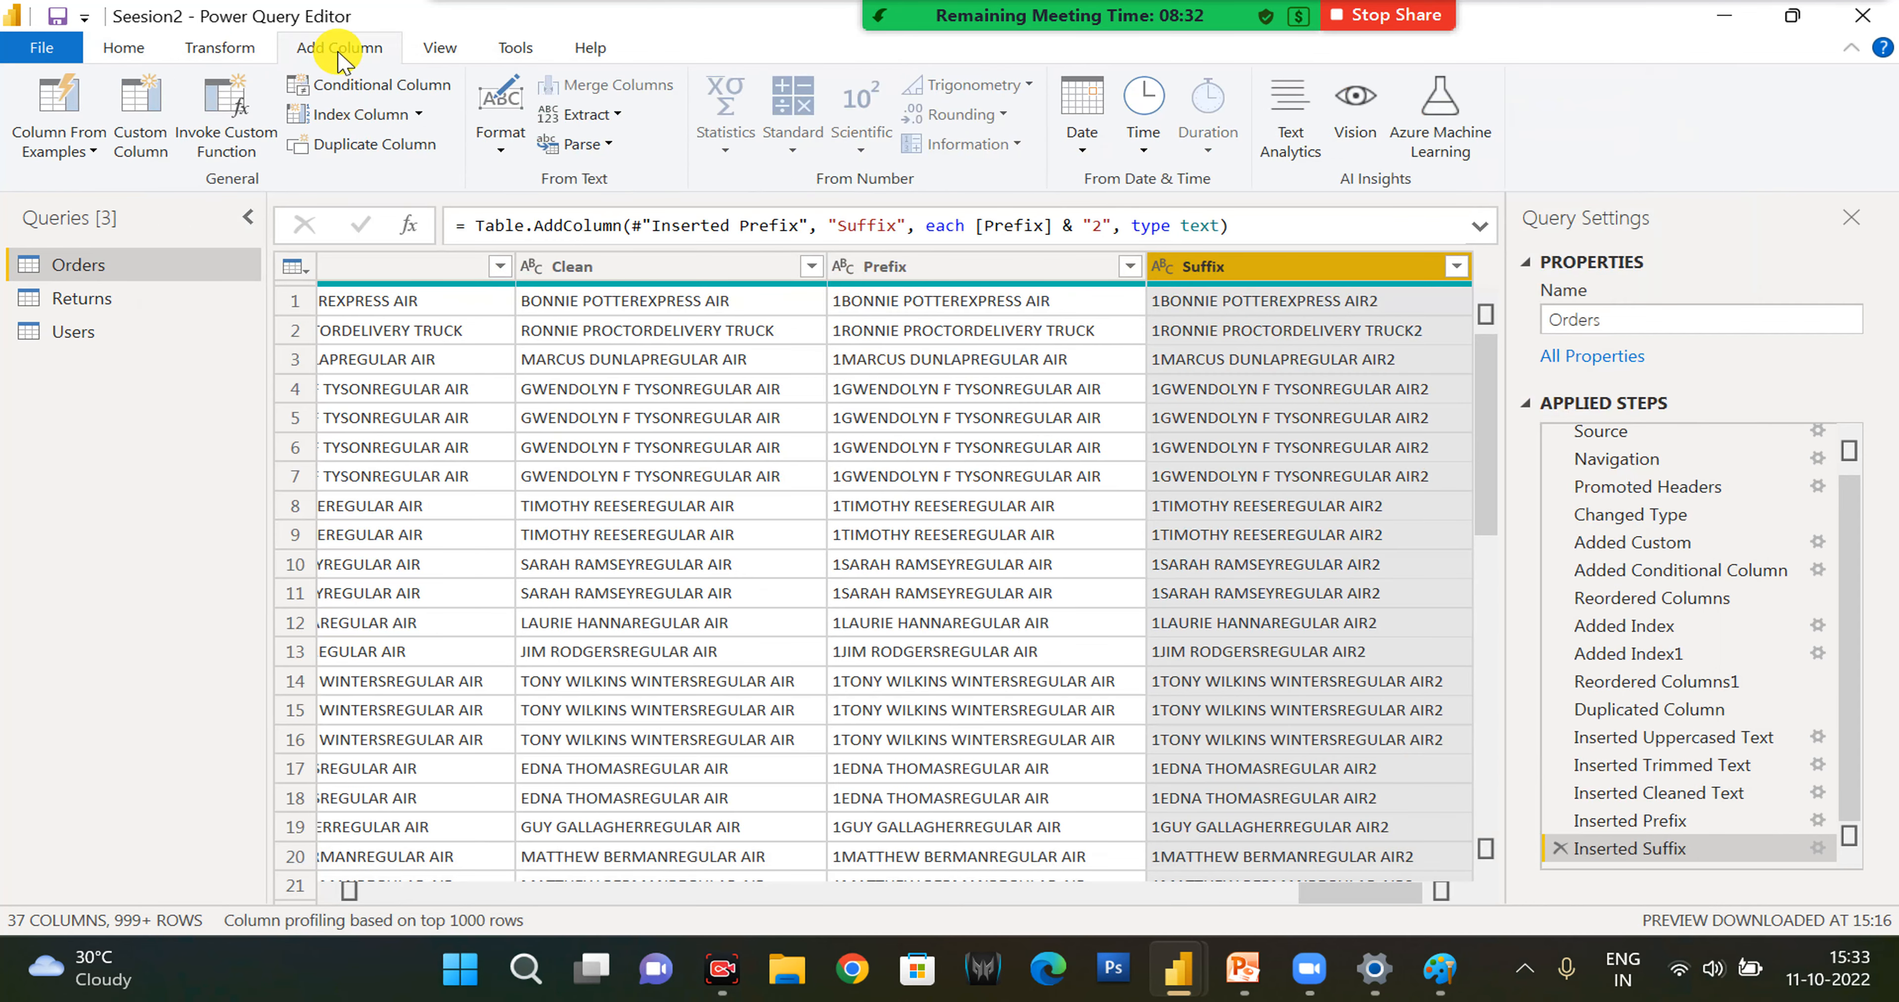
{"action": "left_click", "coordinate": [594, 116]}
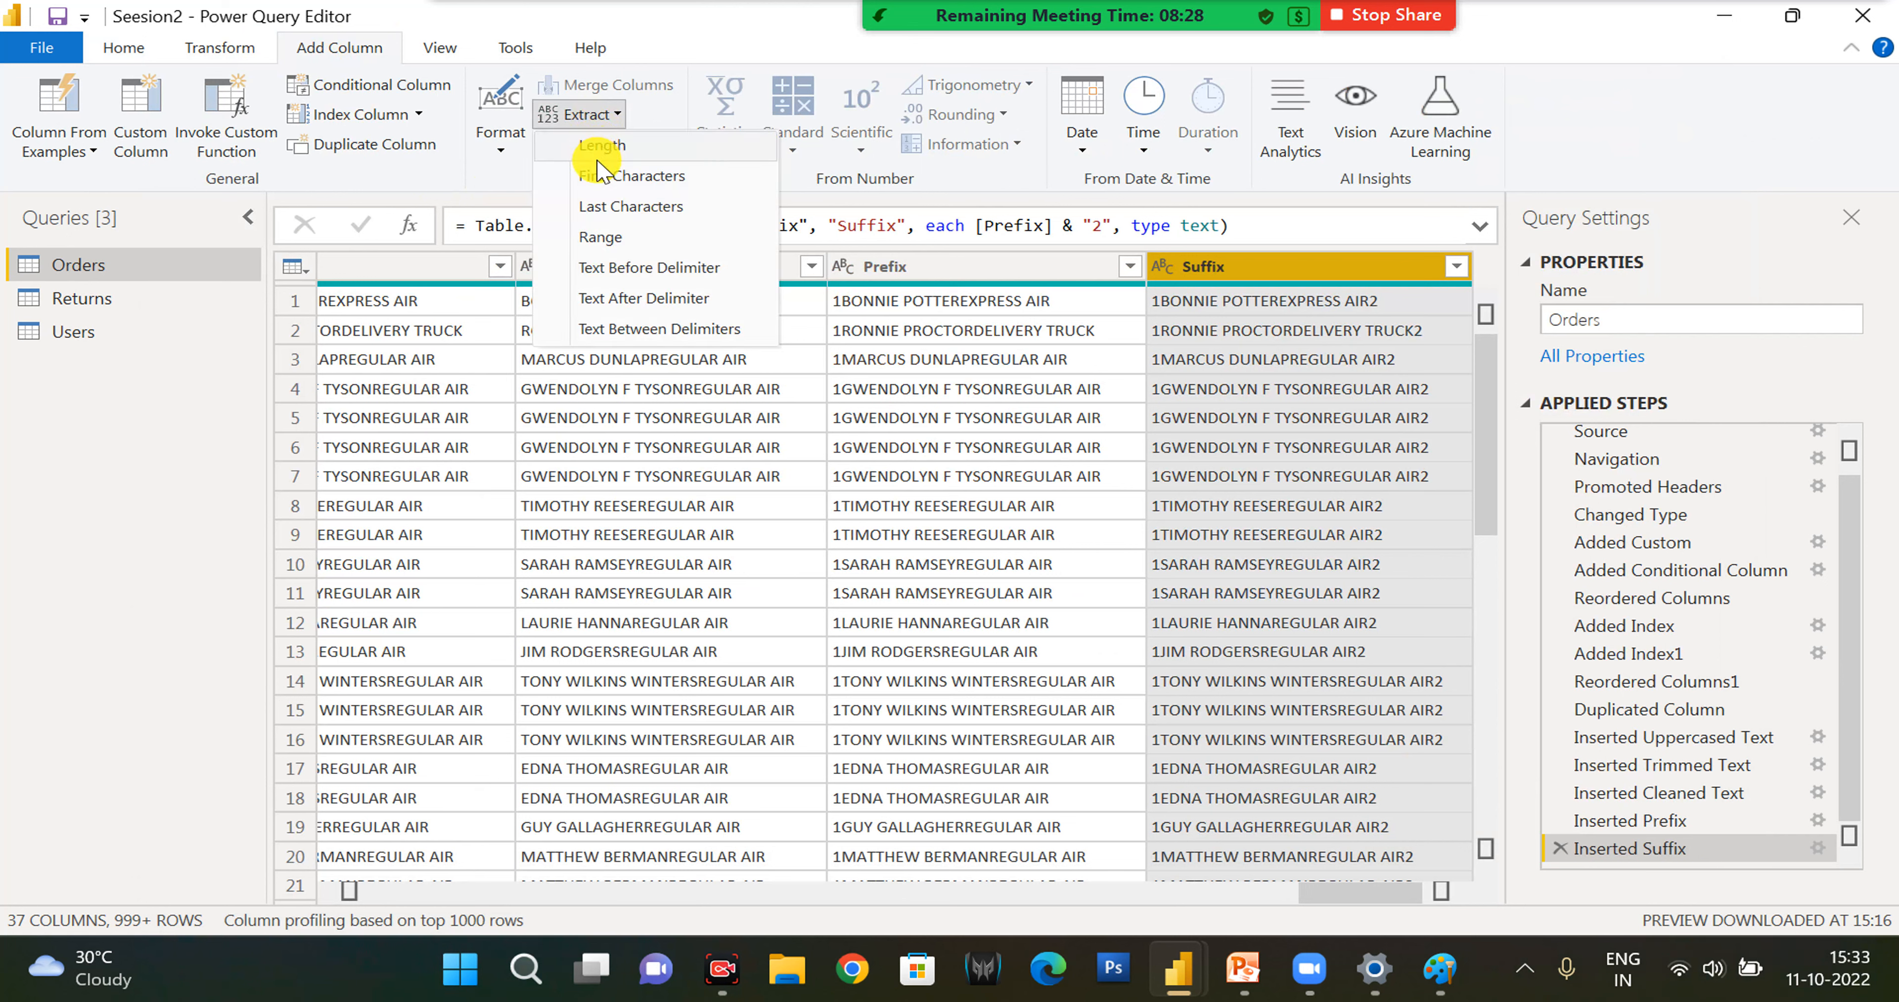
{"action": "left_click", "coordinate": [603, 184]}
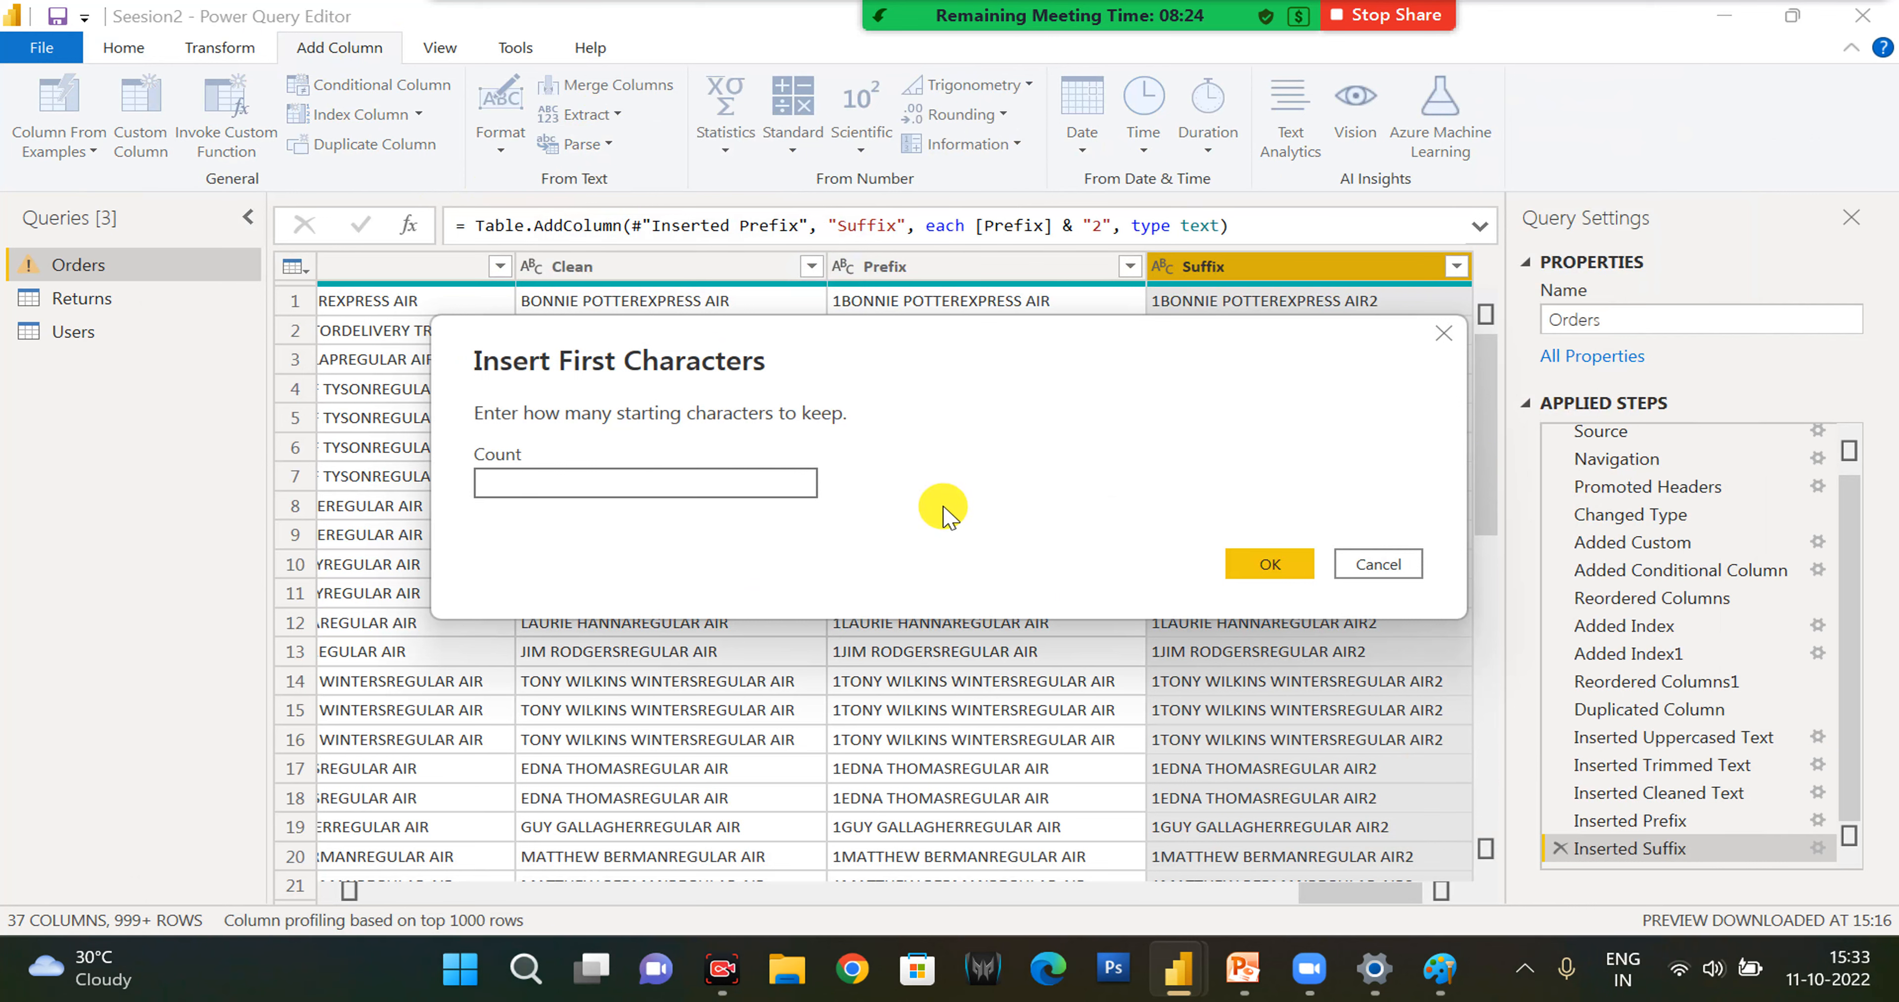
{"action": "key", "text": "Return"}
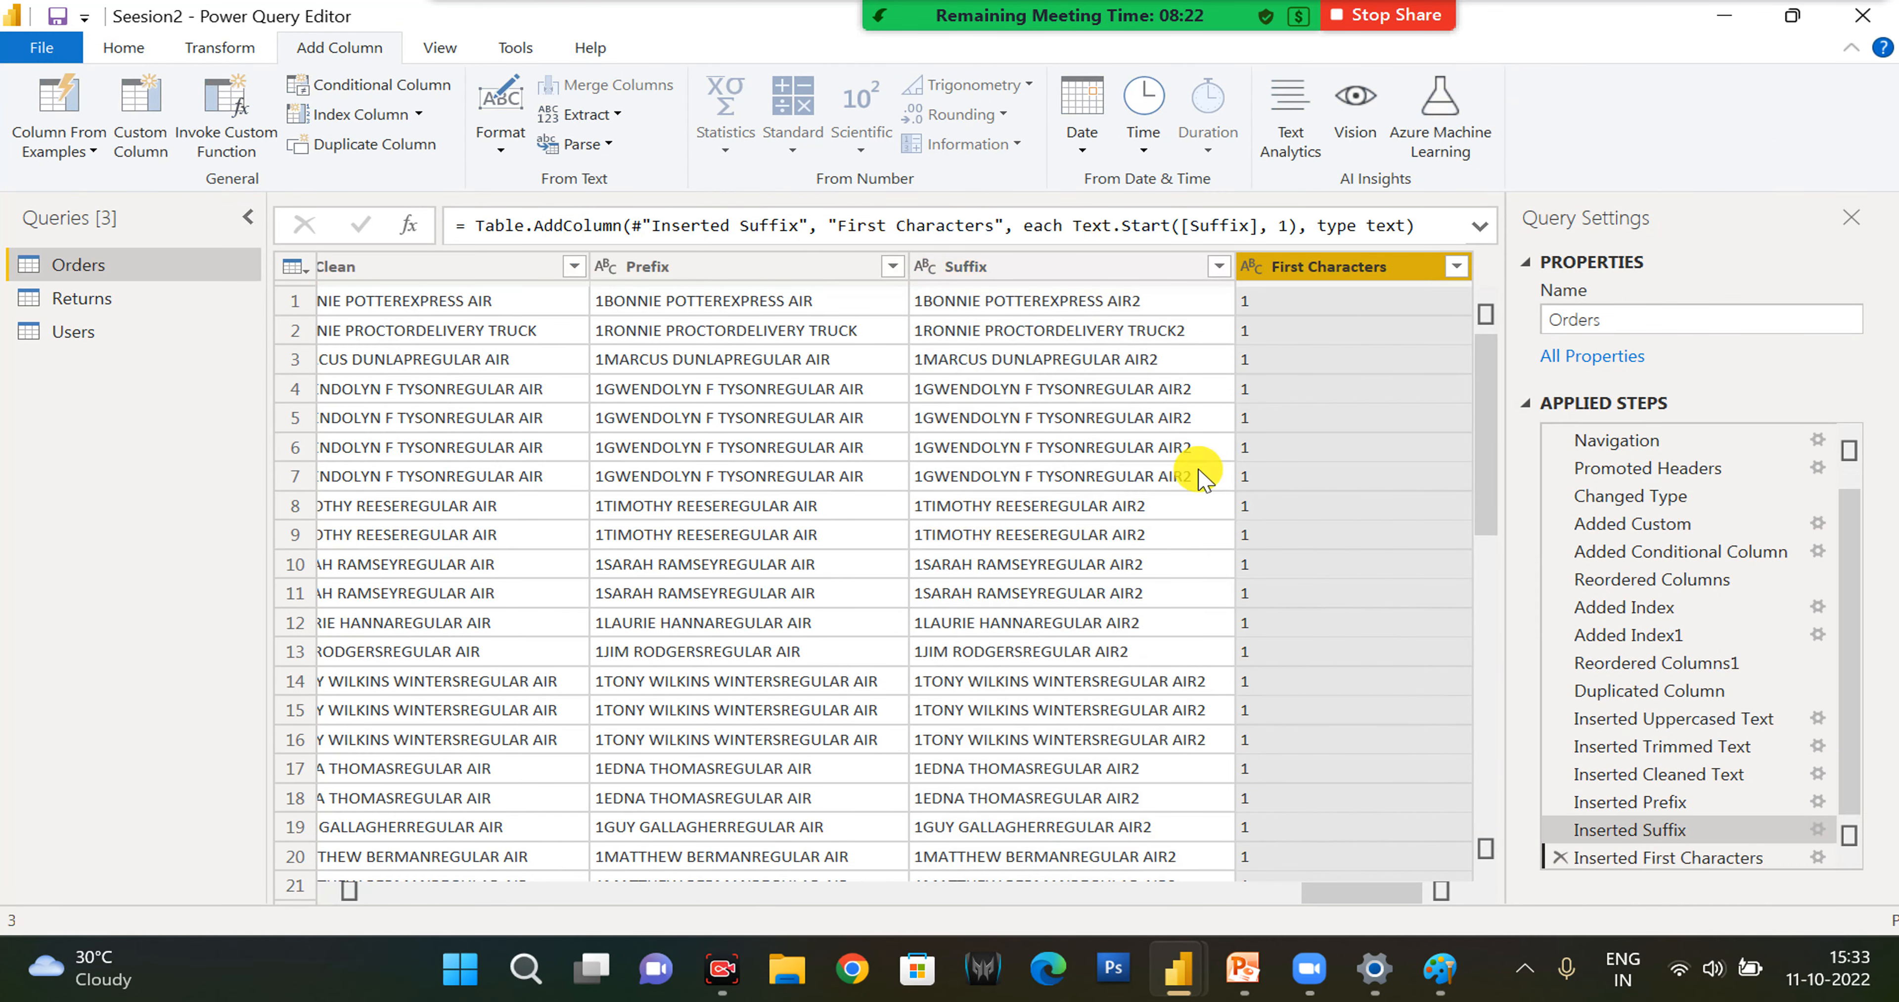
{"action": "left_click", "coordinate": [1819, 857]}
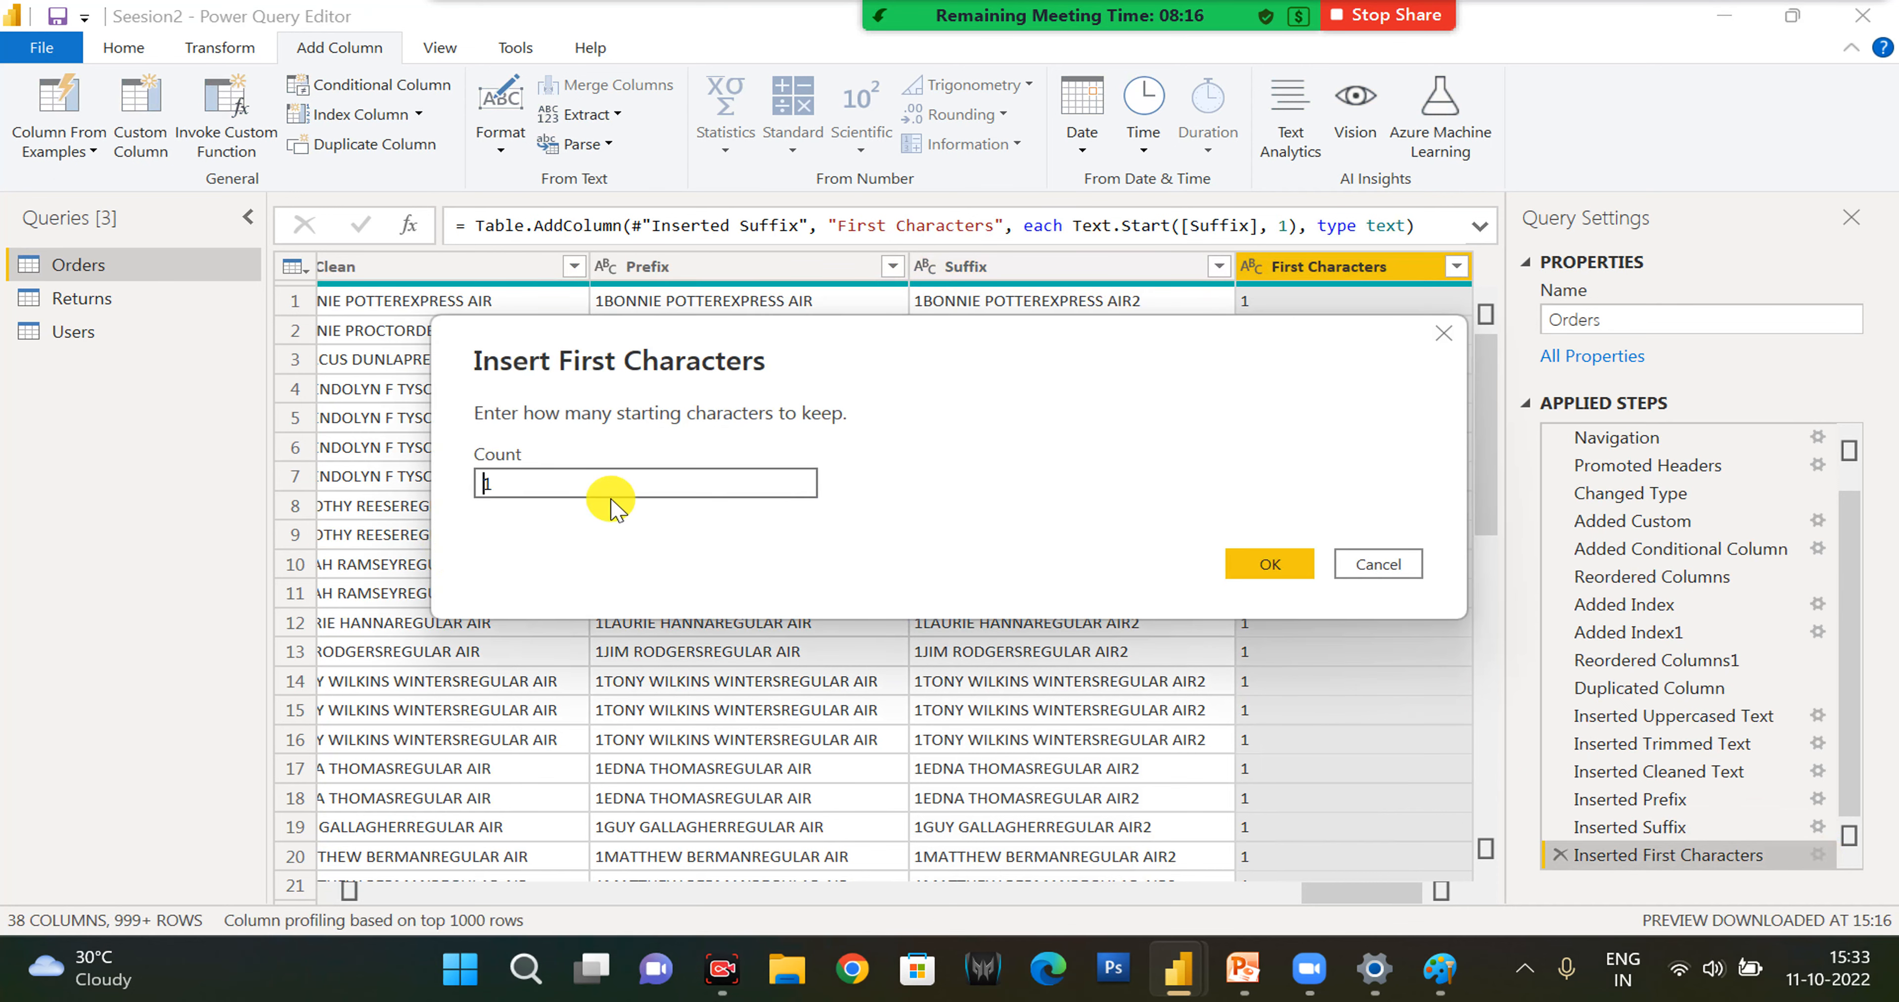
{"action": "key", "text": "Return"}
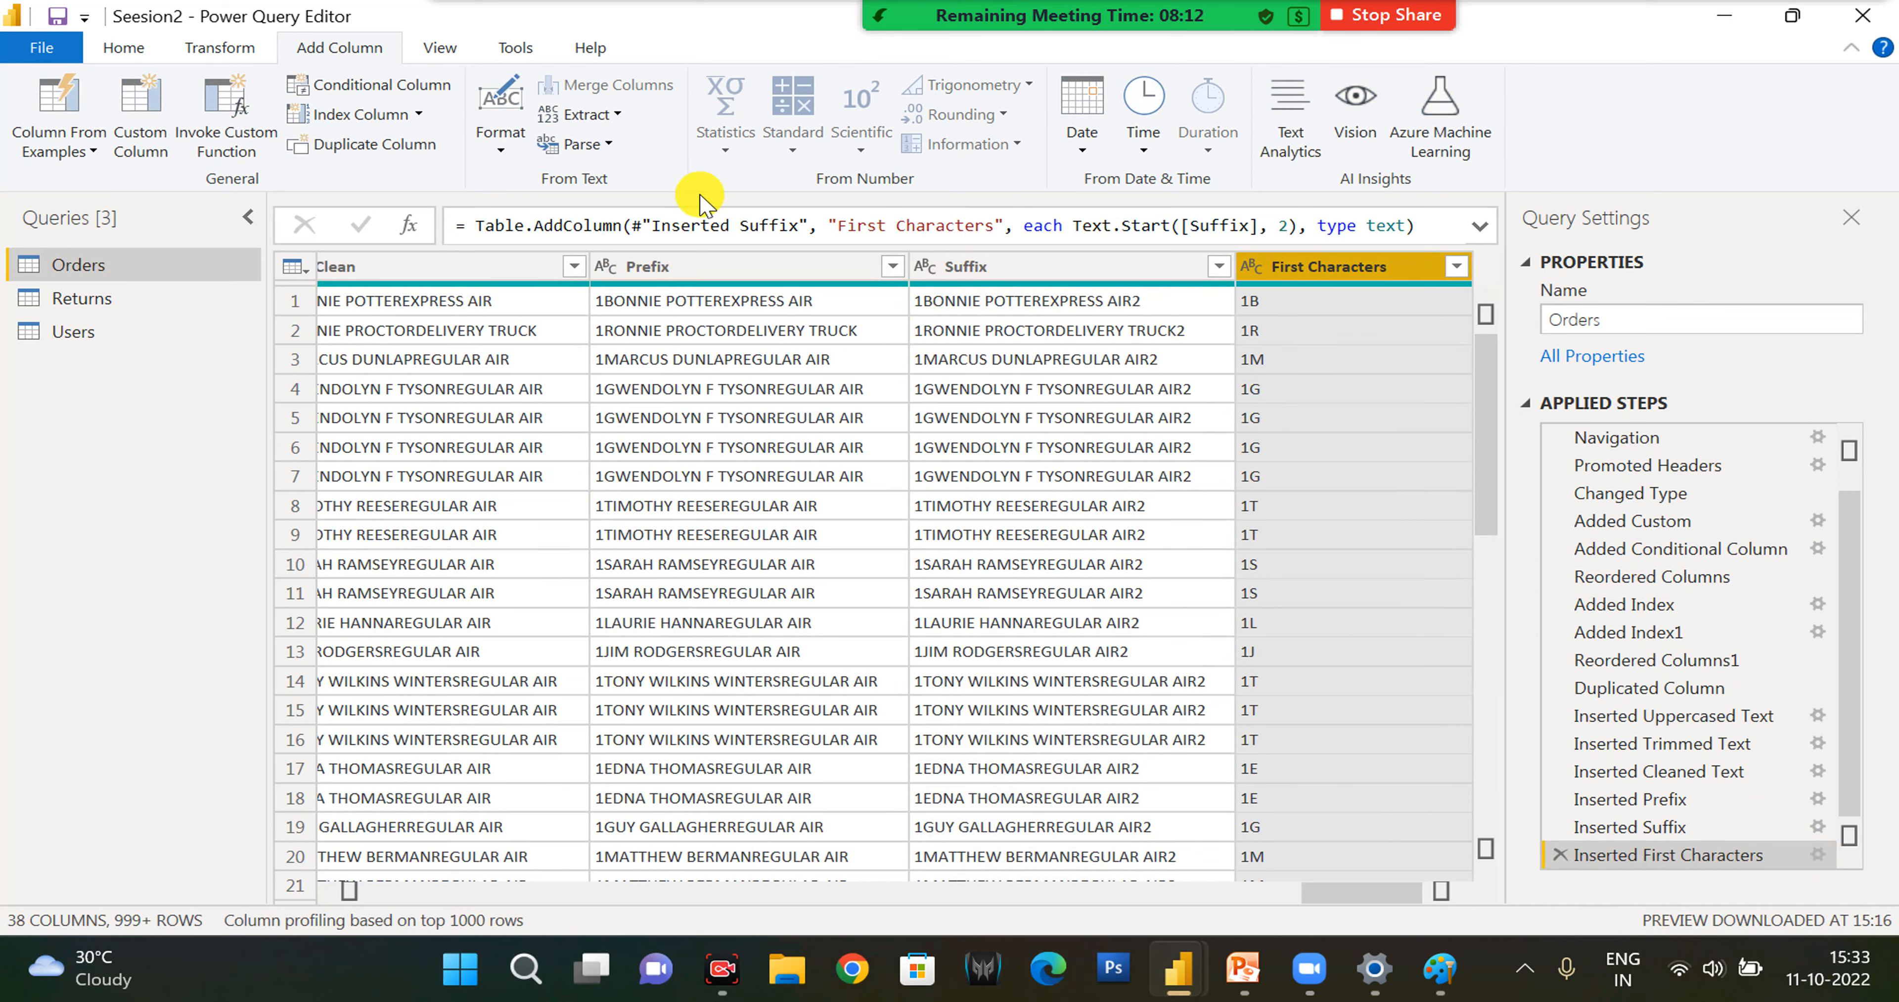
- Add a text range column extracted from First Characters, with starting index 1 and 5 characters
{"action": "left_click", "coordinate": [616, 116]}
{"action": "left_click", "coordinate": [613, 237]}
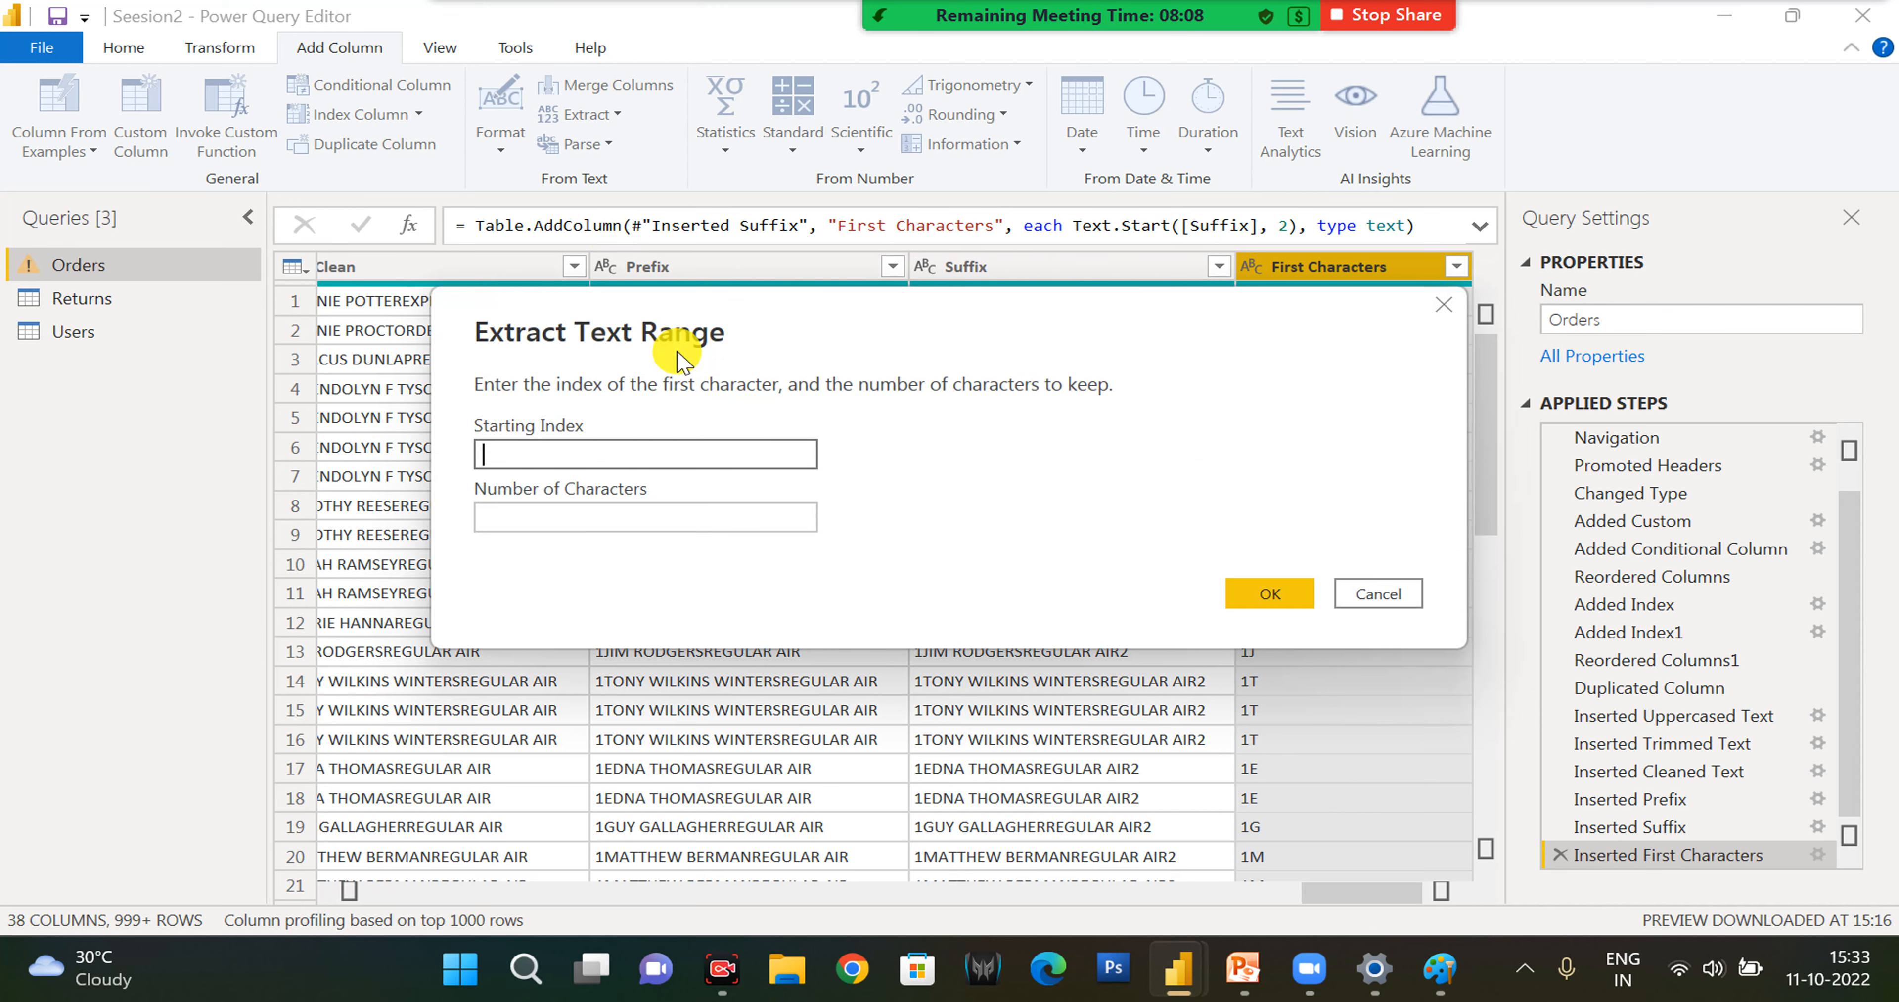
{"action": "type", "text": "1"}
{"action": "left_click", "coordinate": [636, 513]}
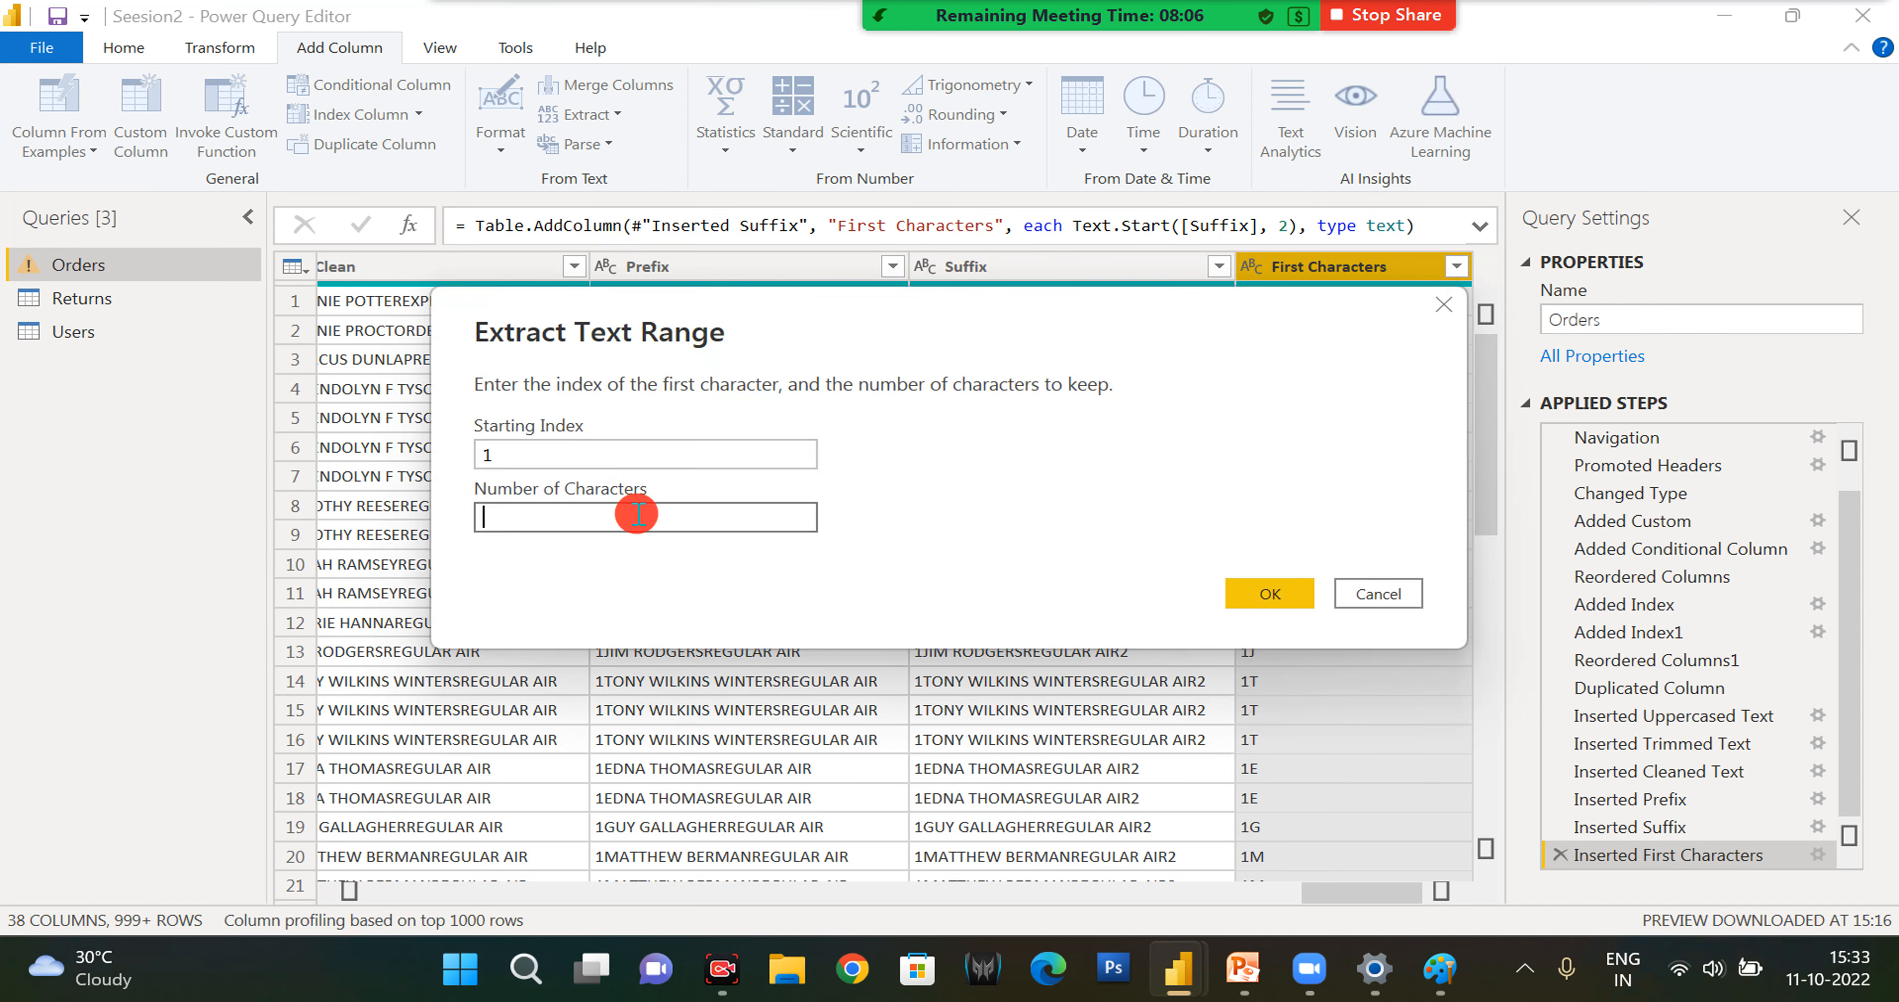
{"action": "type", "text": "5"}
{"action": "left_click", "coordinate": [1268, 595]}
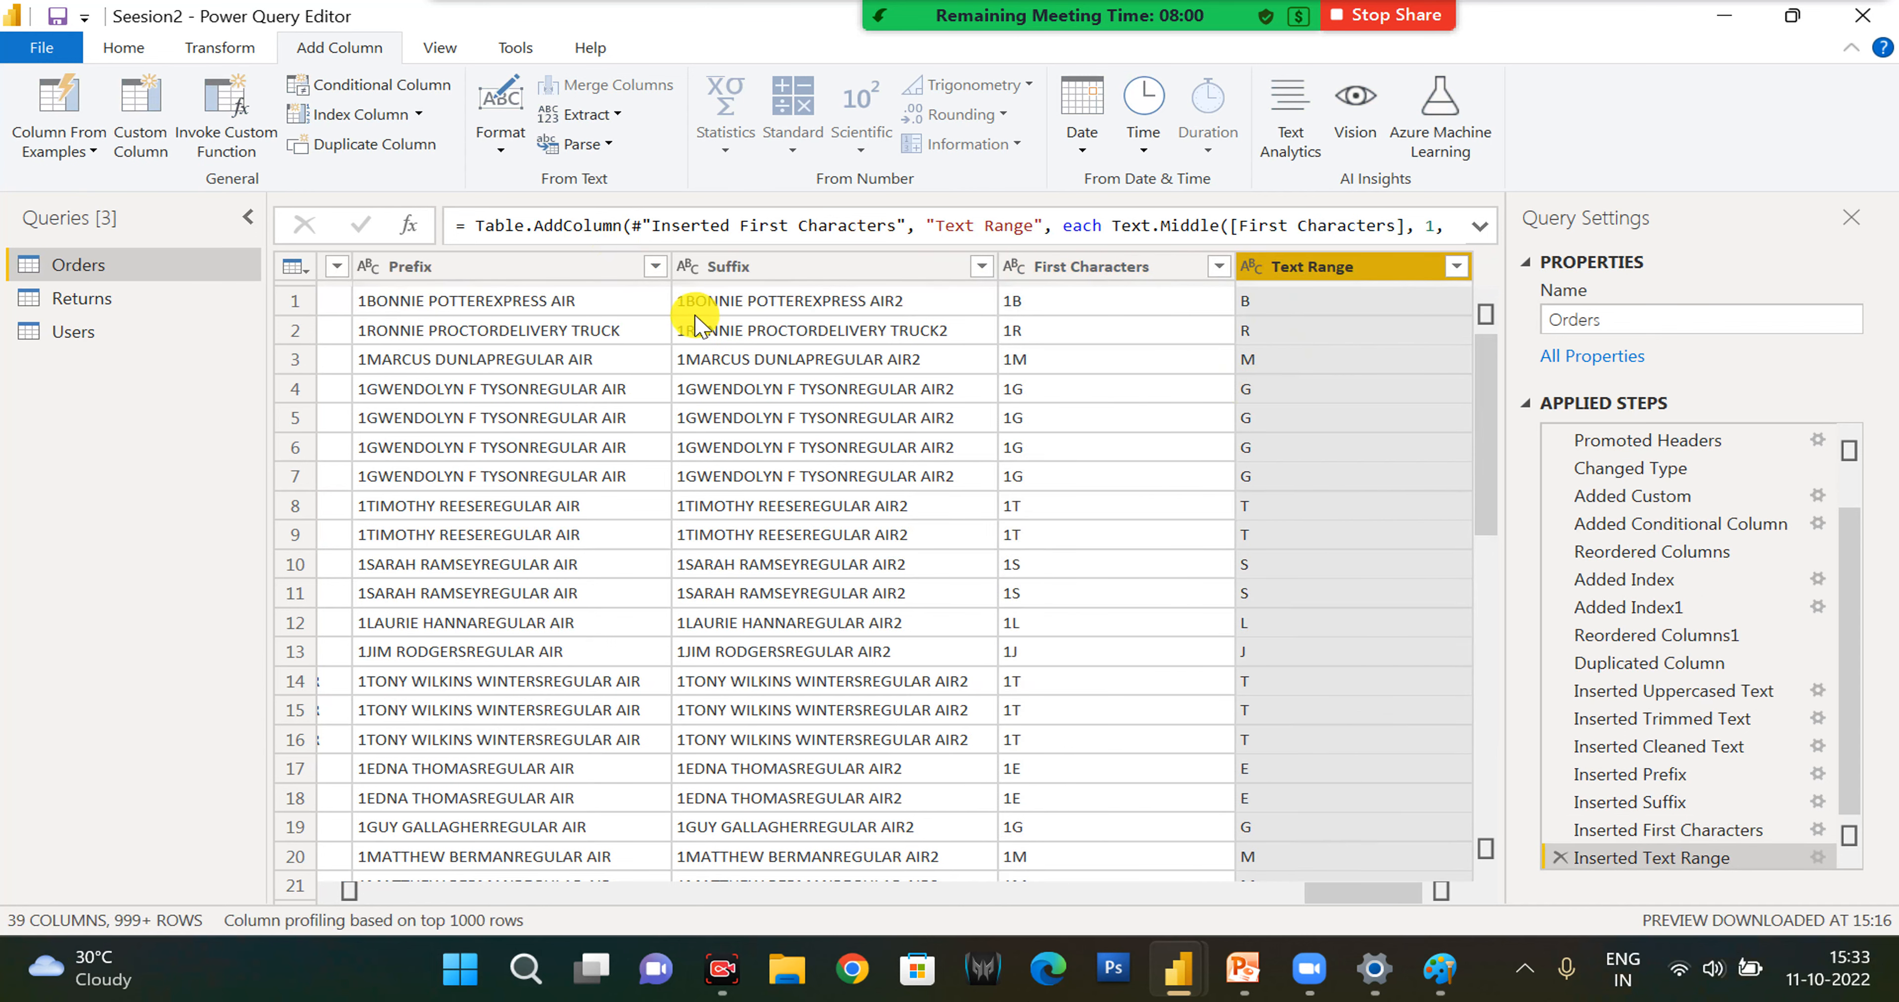
- Try to parse the Text Range column as XML in a new column, and delete that applied step
{"action": "left_click", "coordinate": [609, 144]}
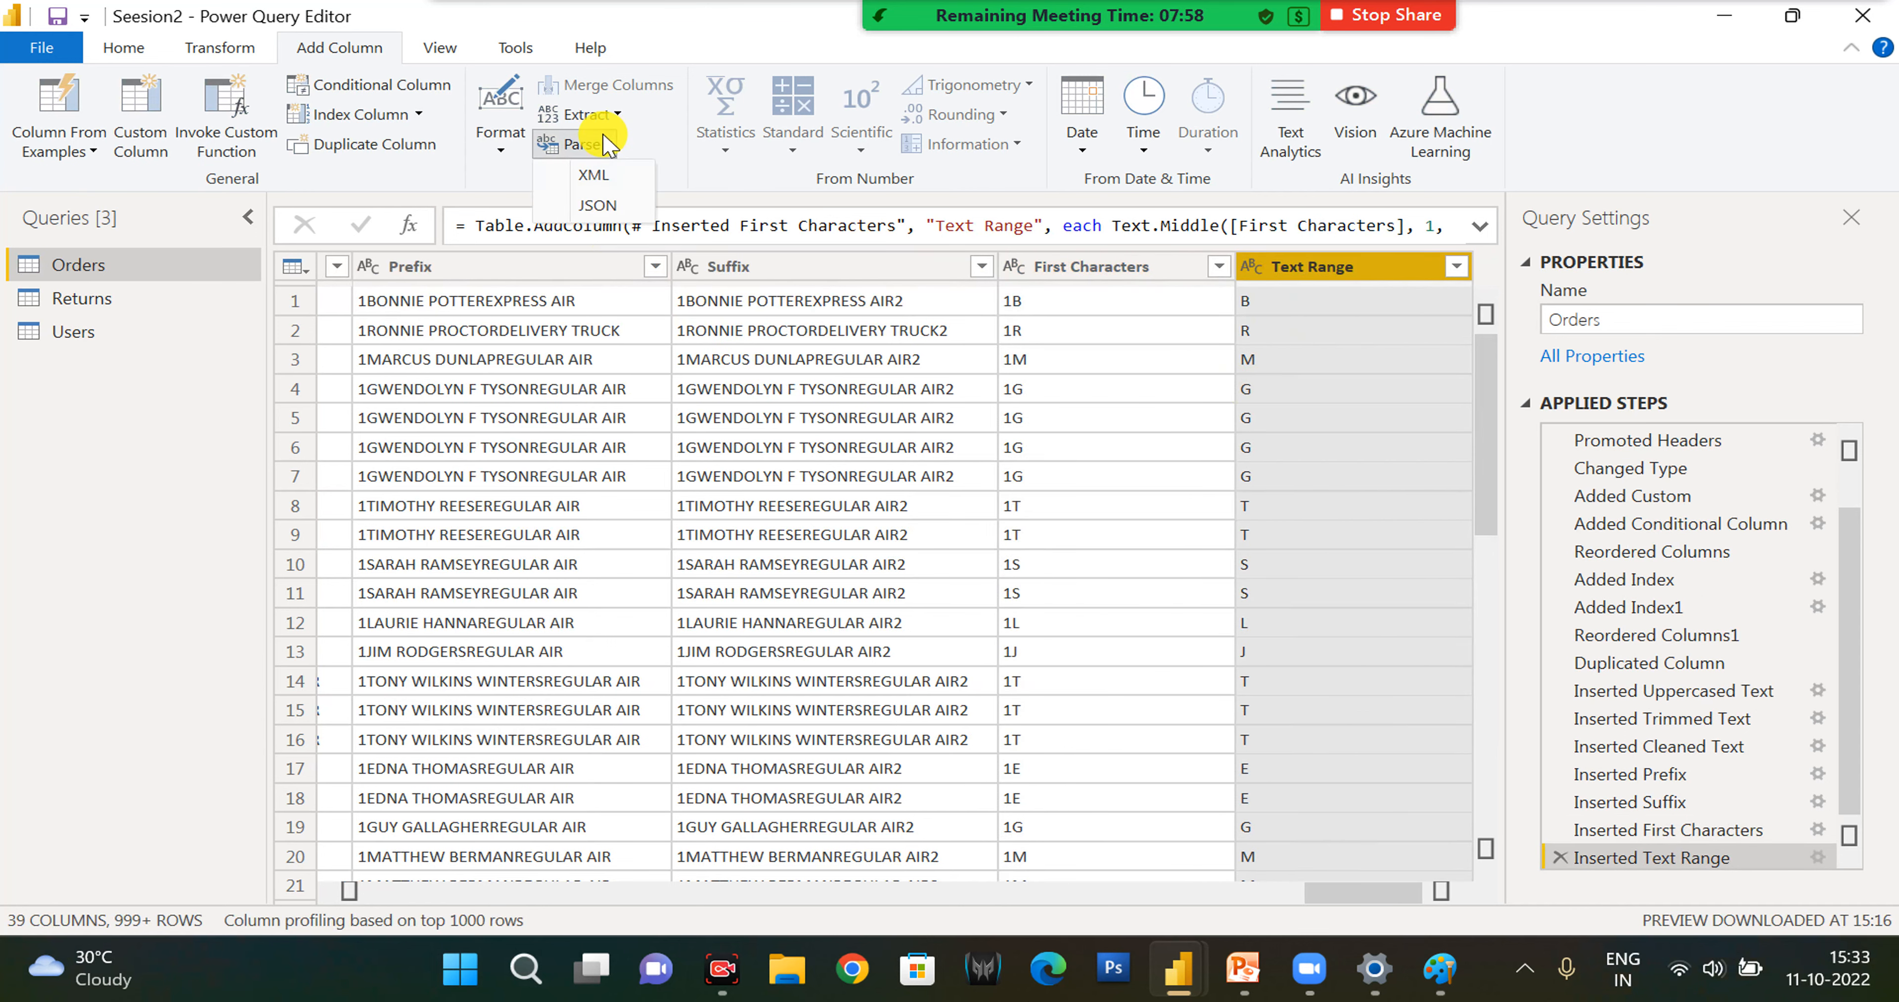
{"action": "left_click", "coordinate": [625, 175]}
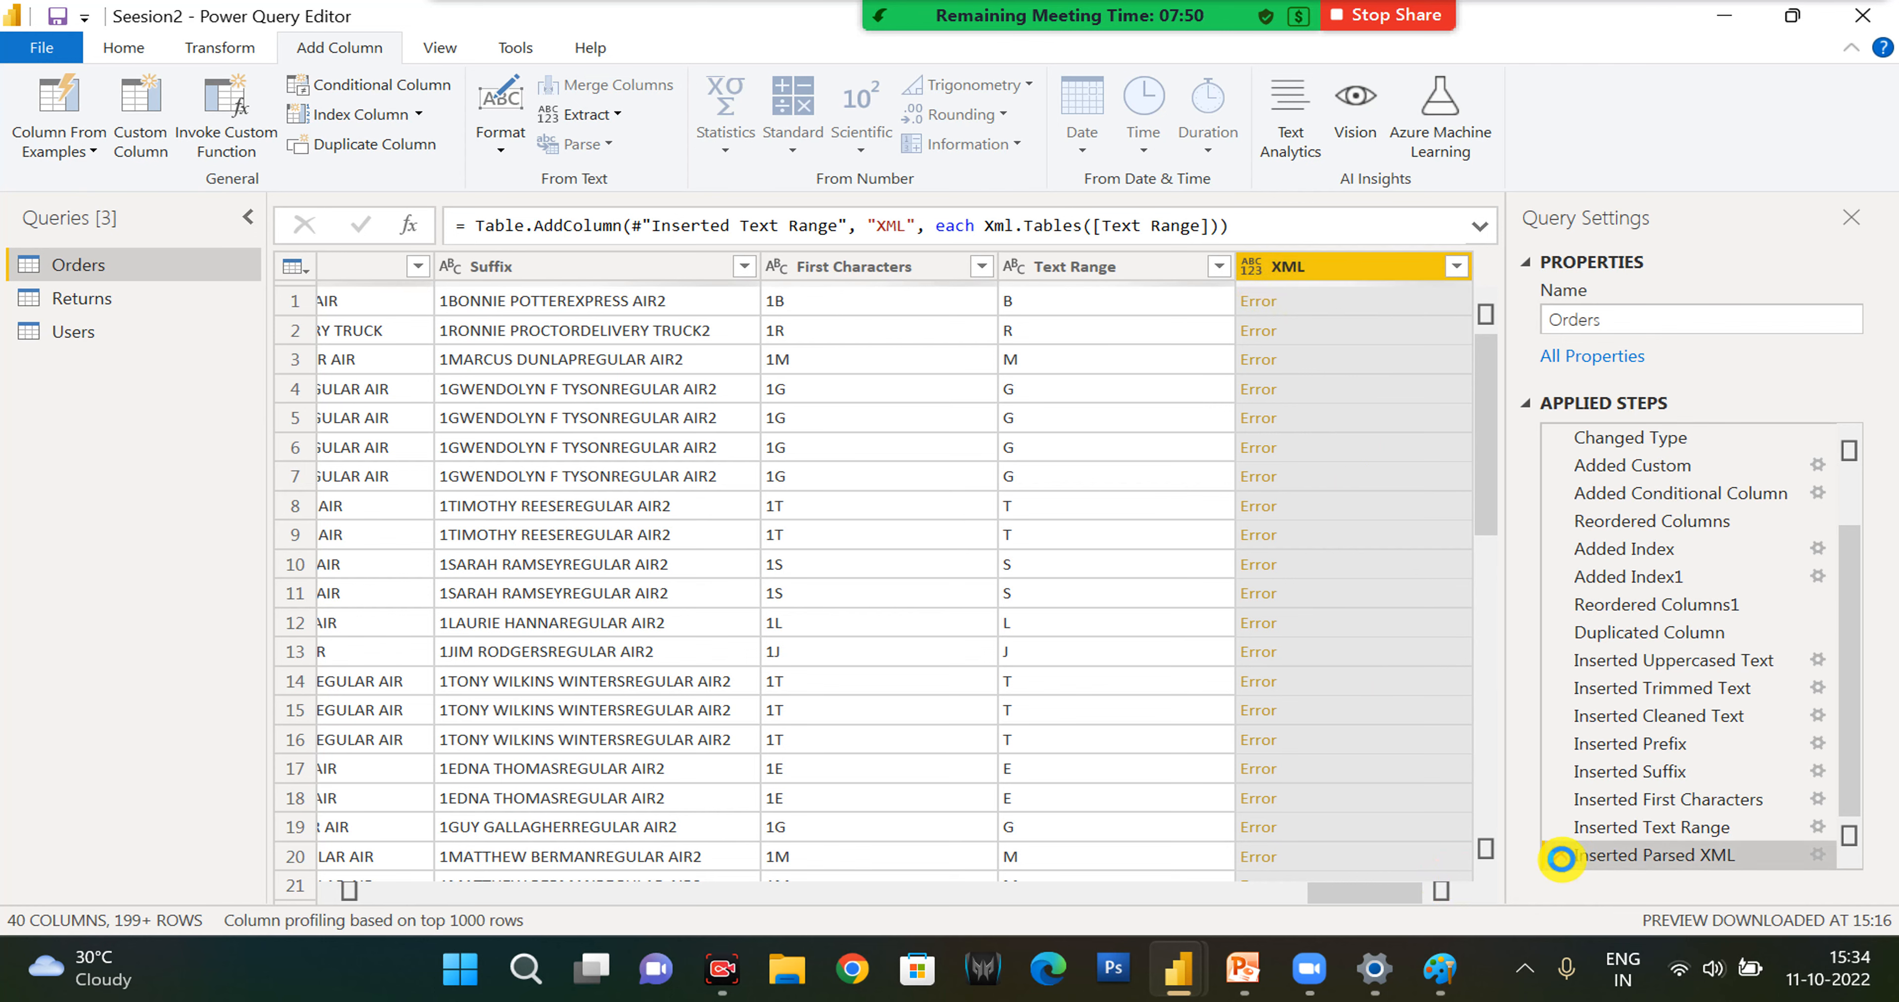
{"action": "left_click", "coordinate": [1559, 858]}
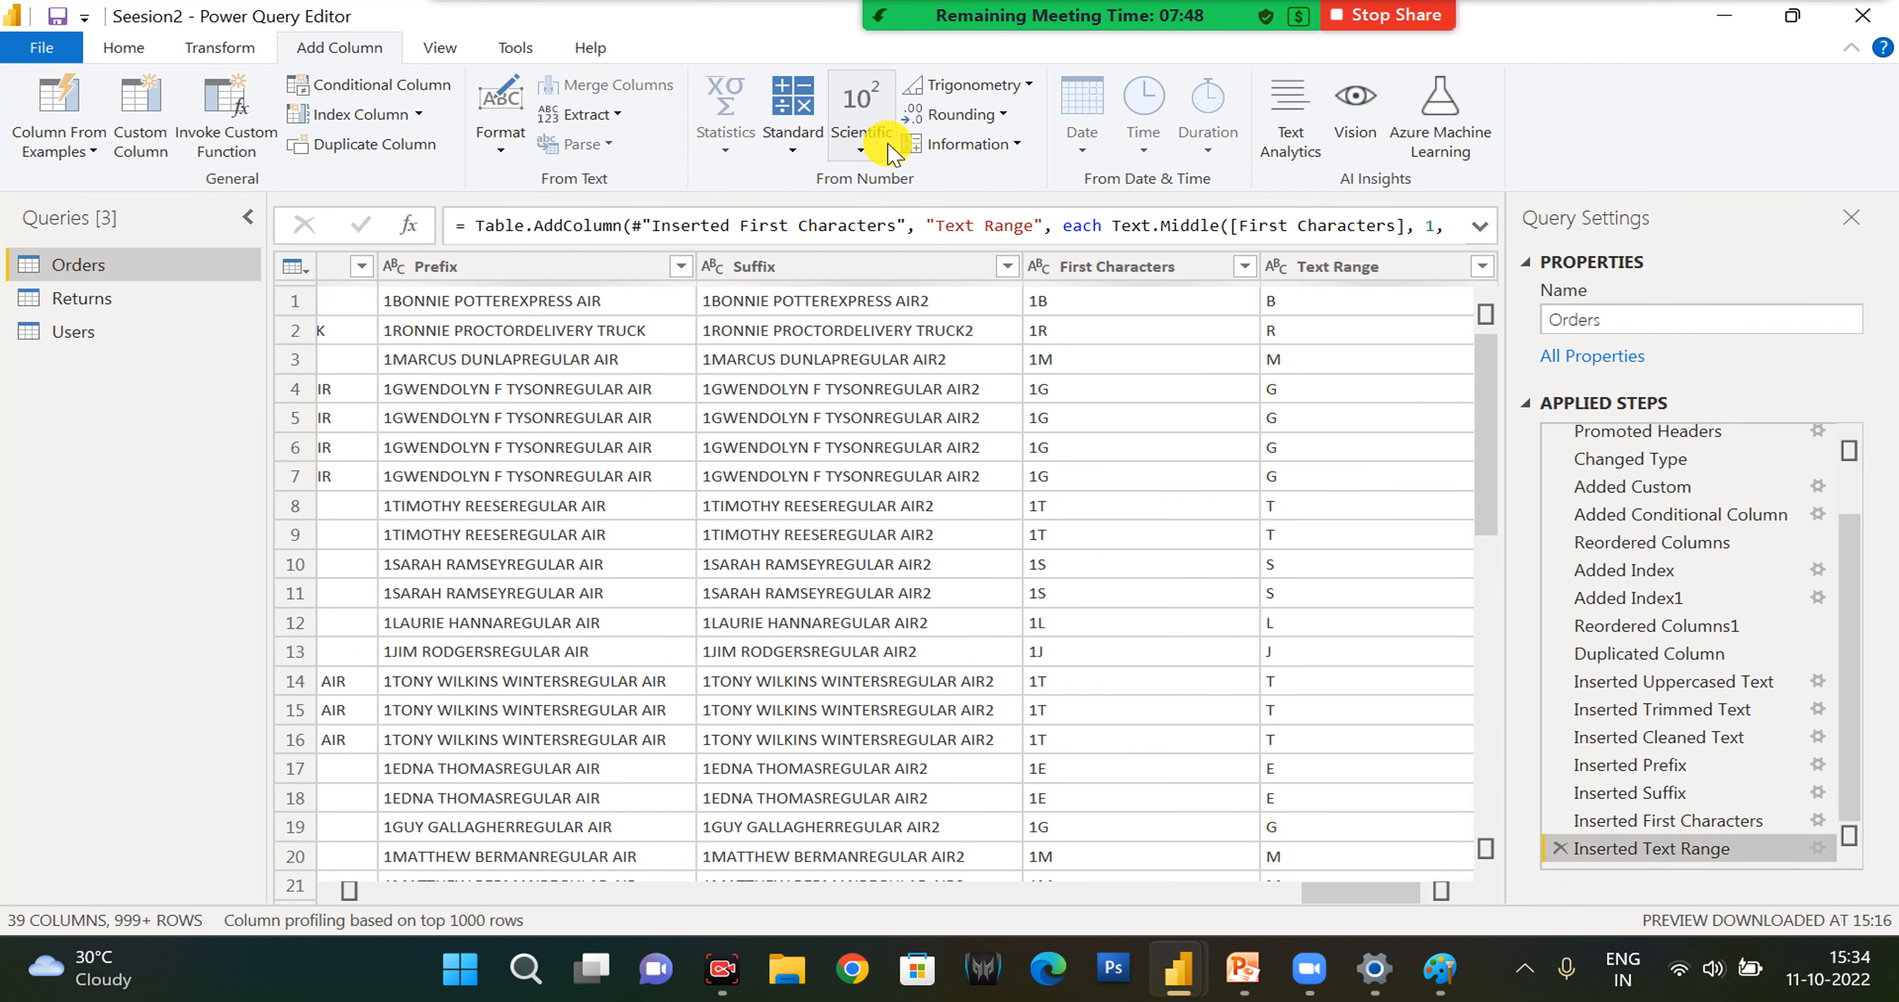
- Examine the Standard, Scientific, Date and Time operations offered for adding new columns to Orders
{"action": "left_click", "coordinate": [794, 141]}
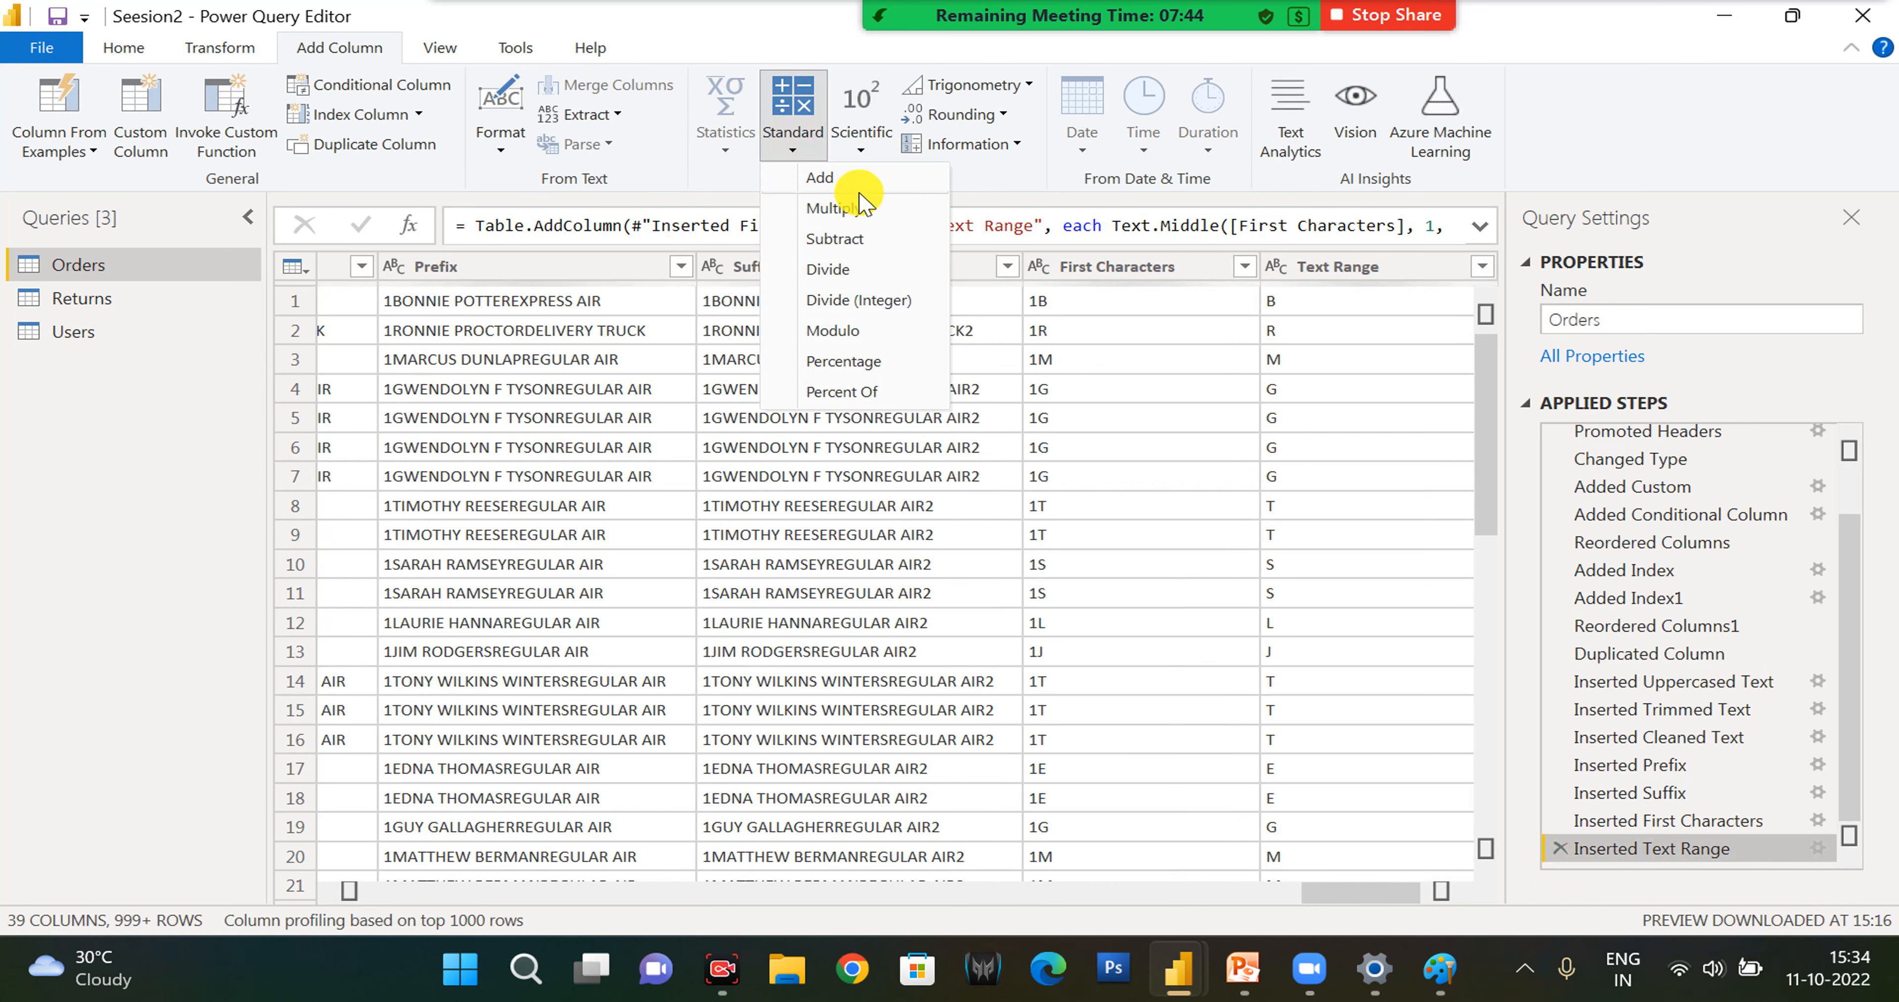
{"action": "left_click", "coordinate": [872, 154]}
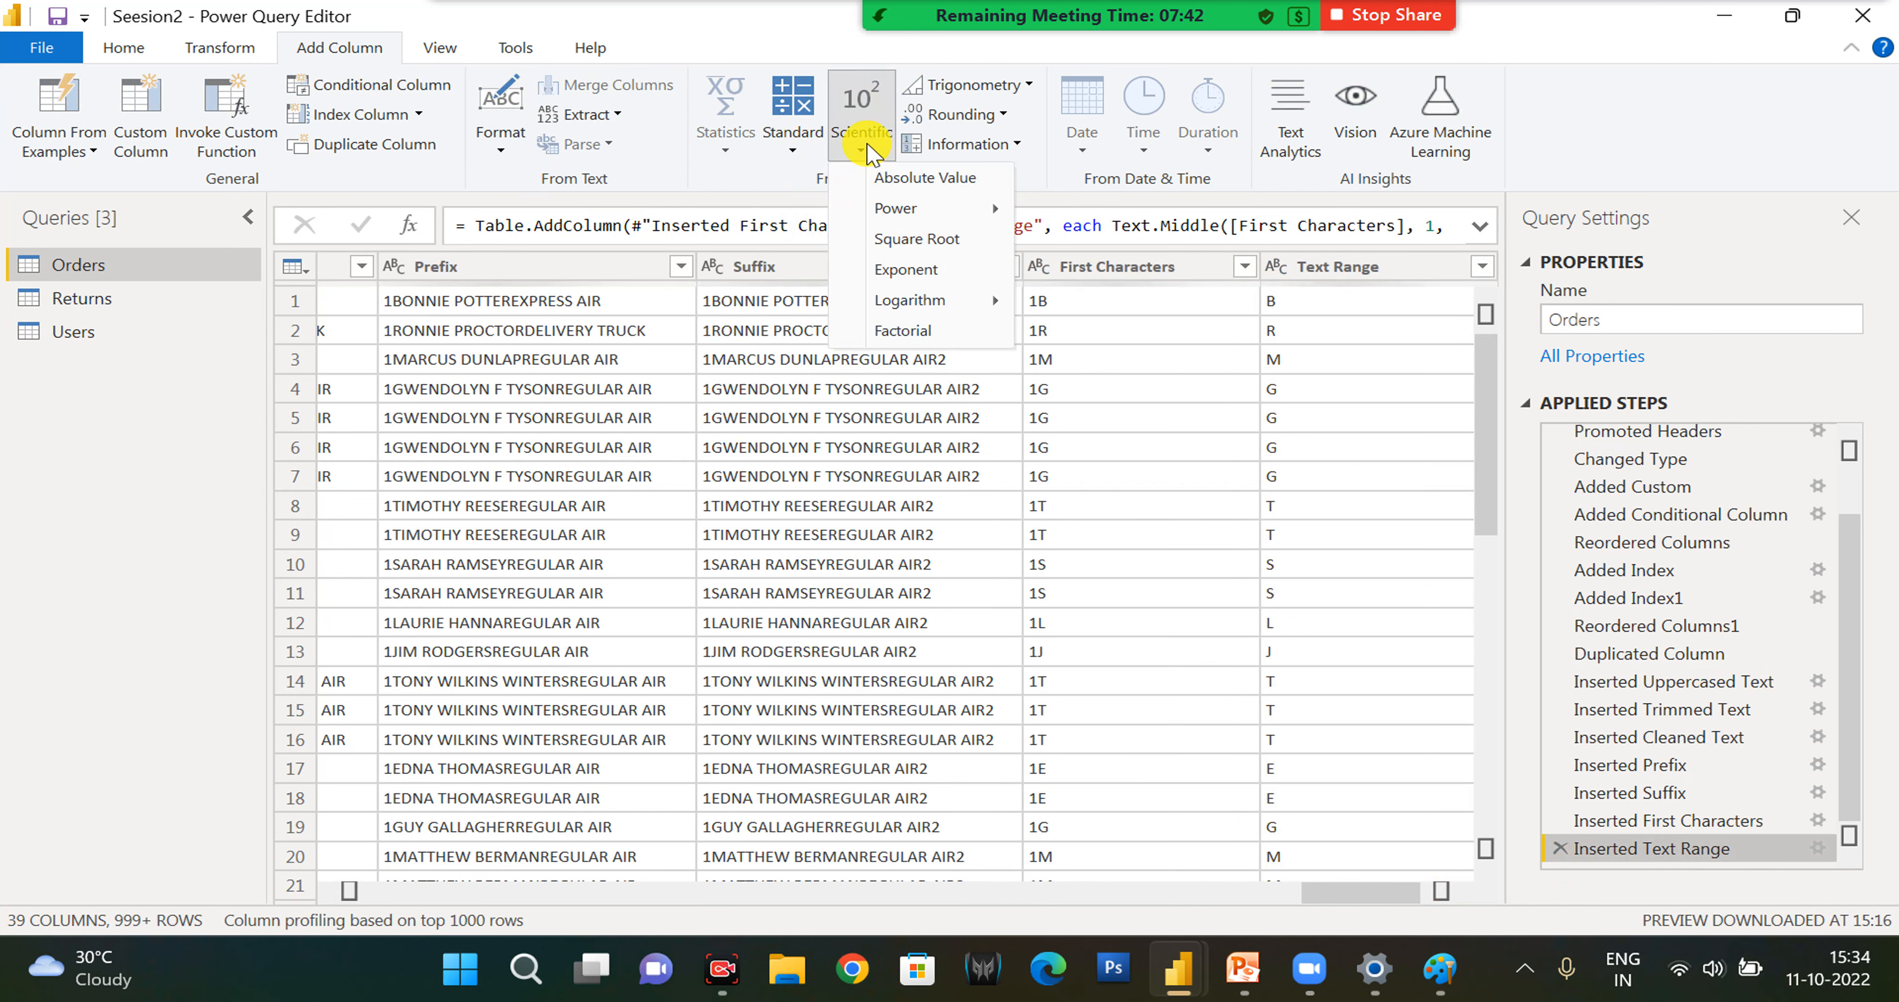
{"action": "mouse_move", "coordinate": [901, 208]}
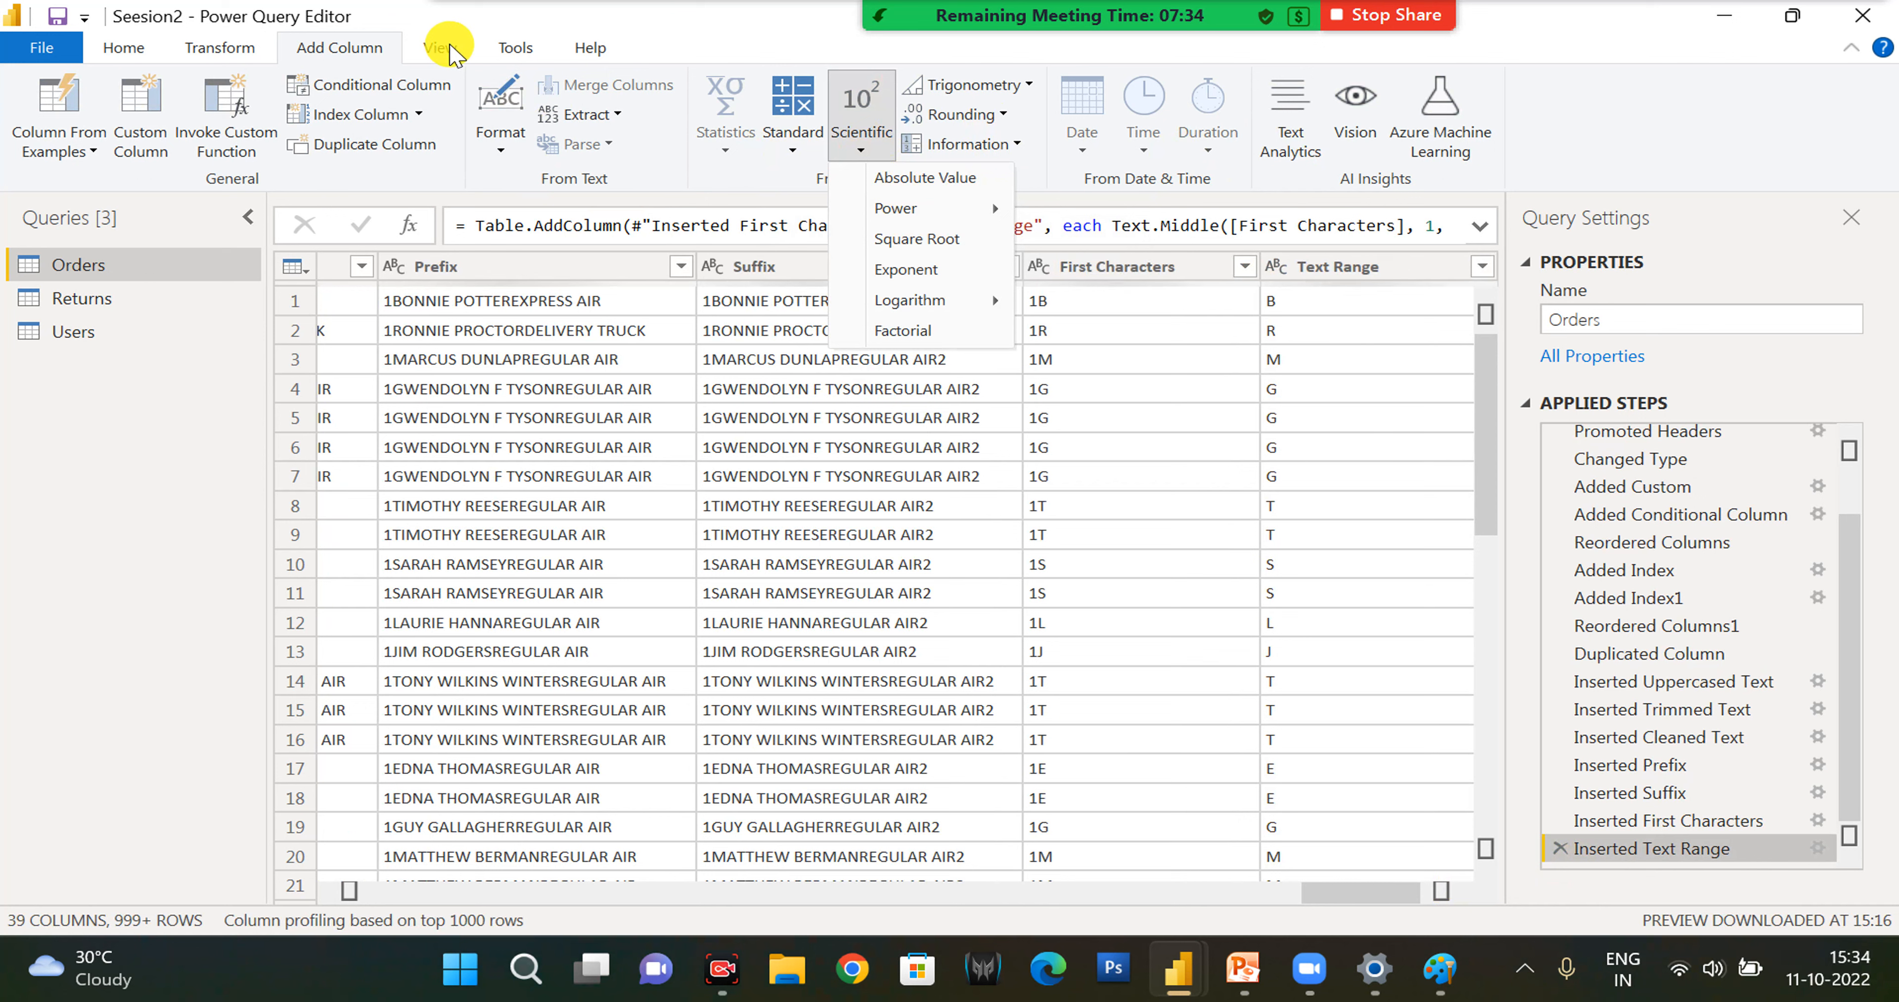
{"action": "left_click", "coordinate": [1770, 133]}
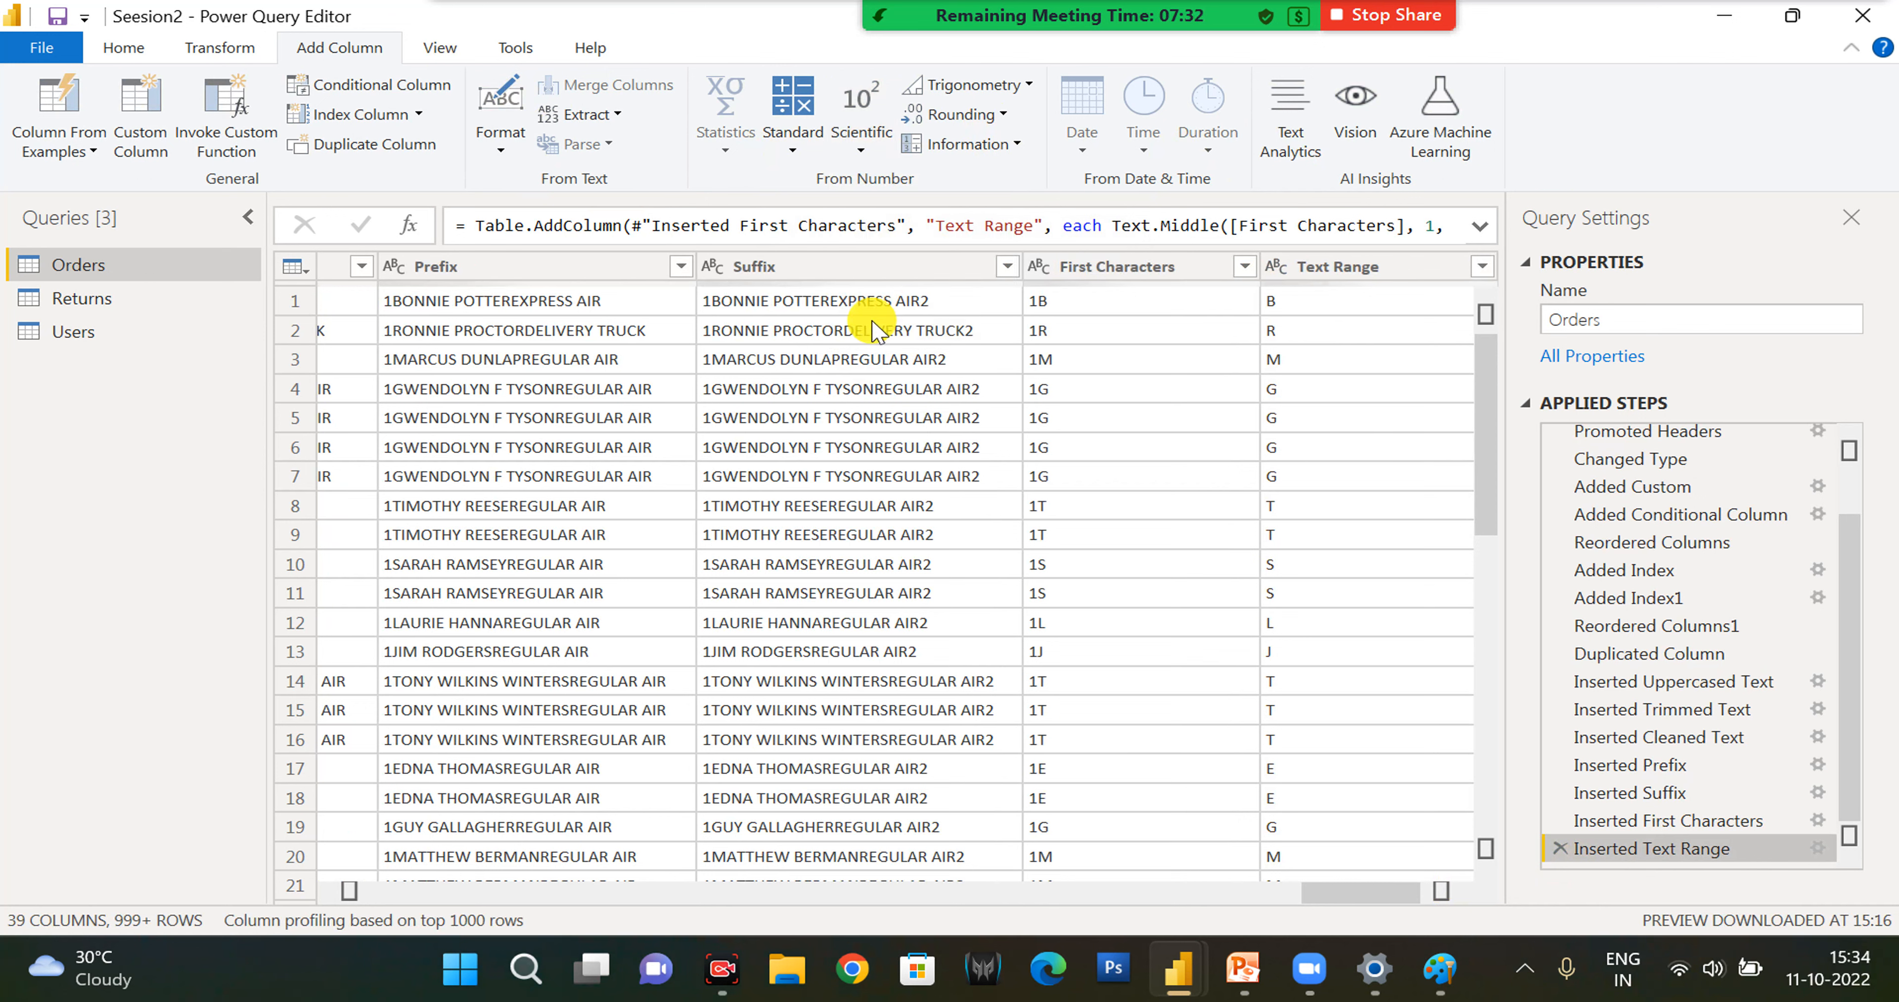
{"action": "left_click", "coordinate": [840, 266]}
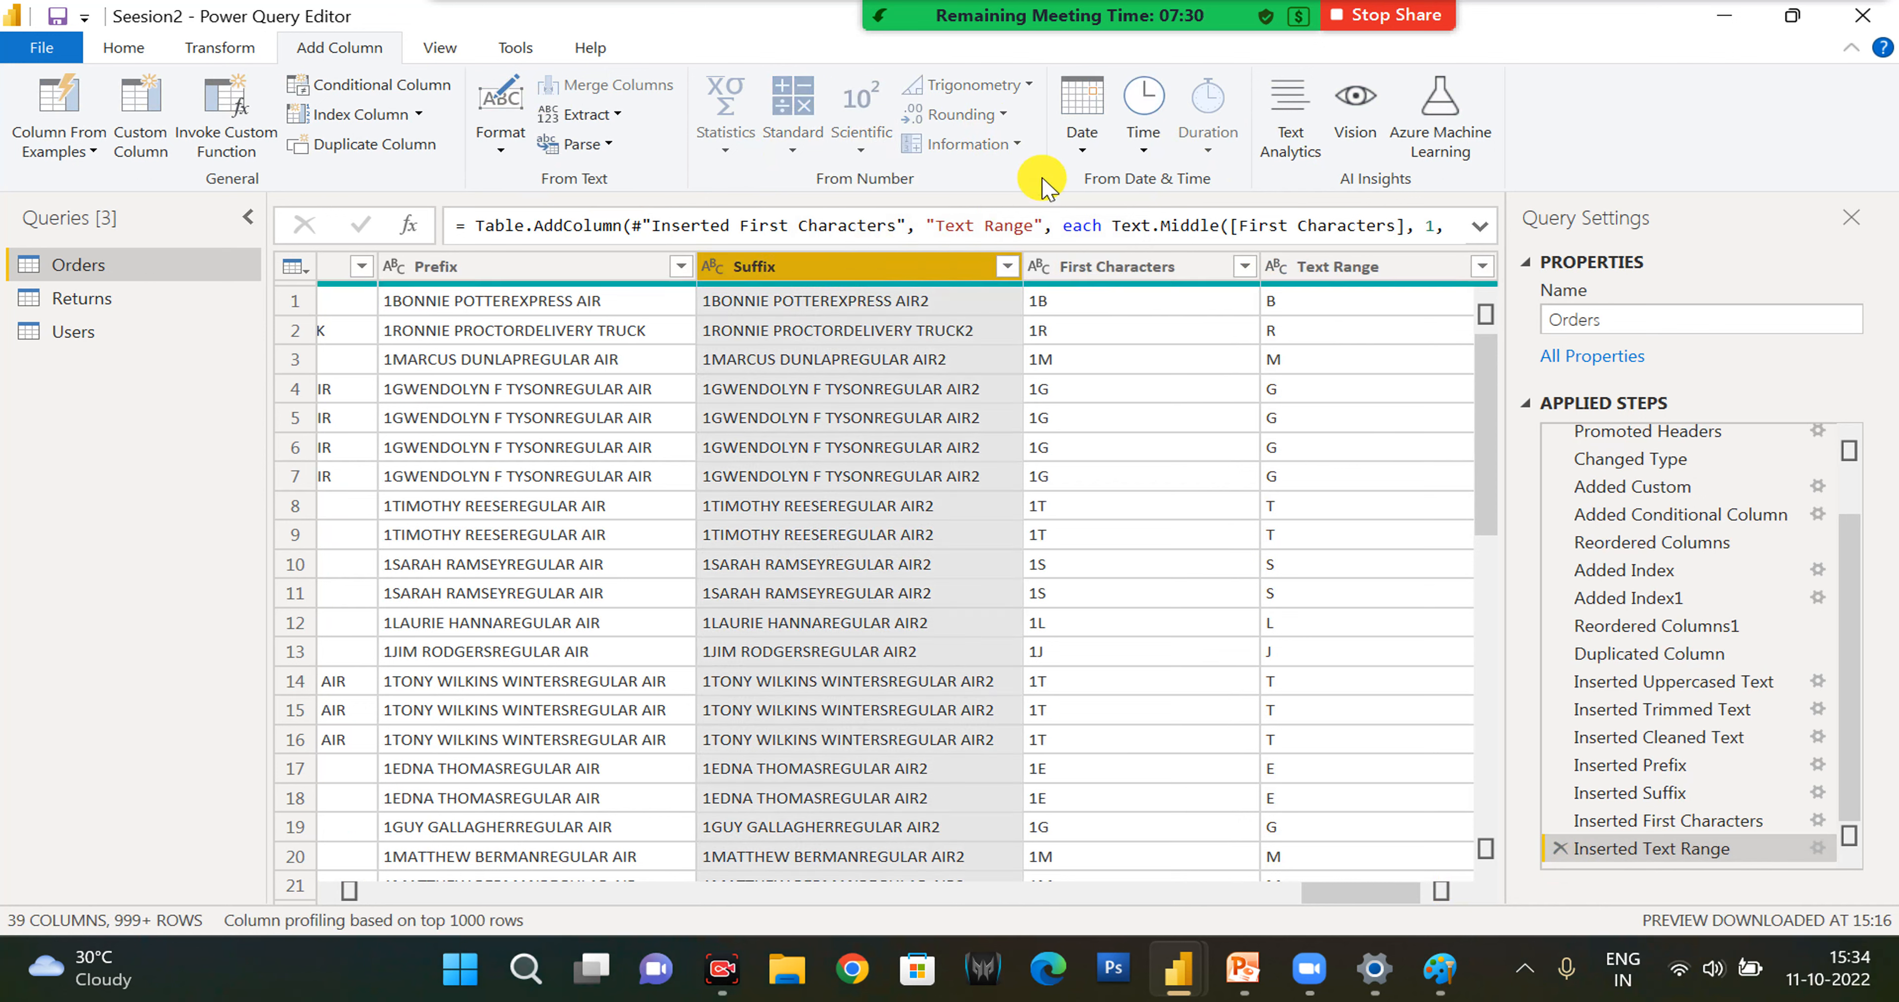
{"action": "left_click", "coordinate": [1082, 147]}
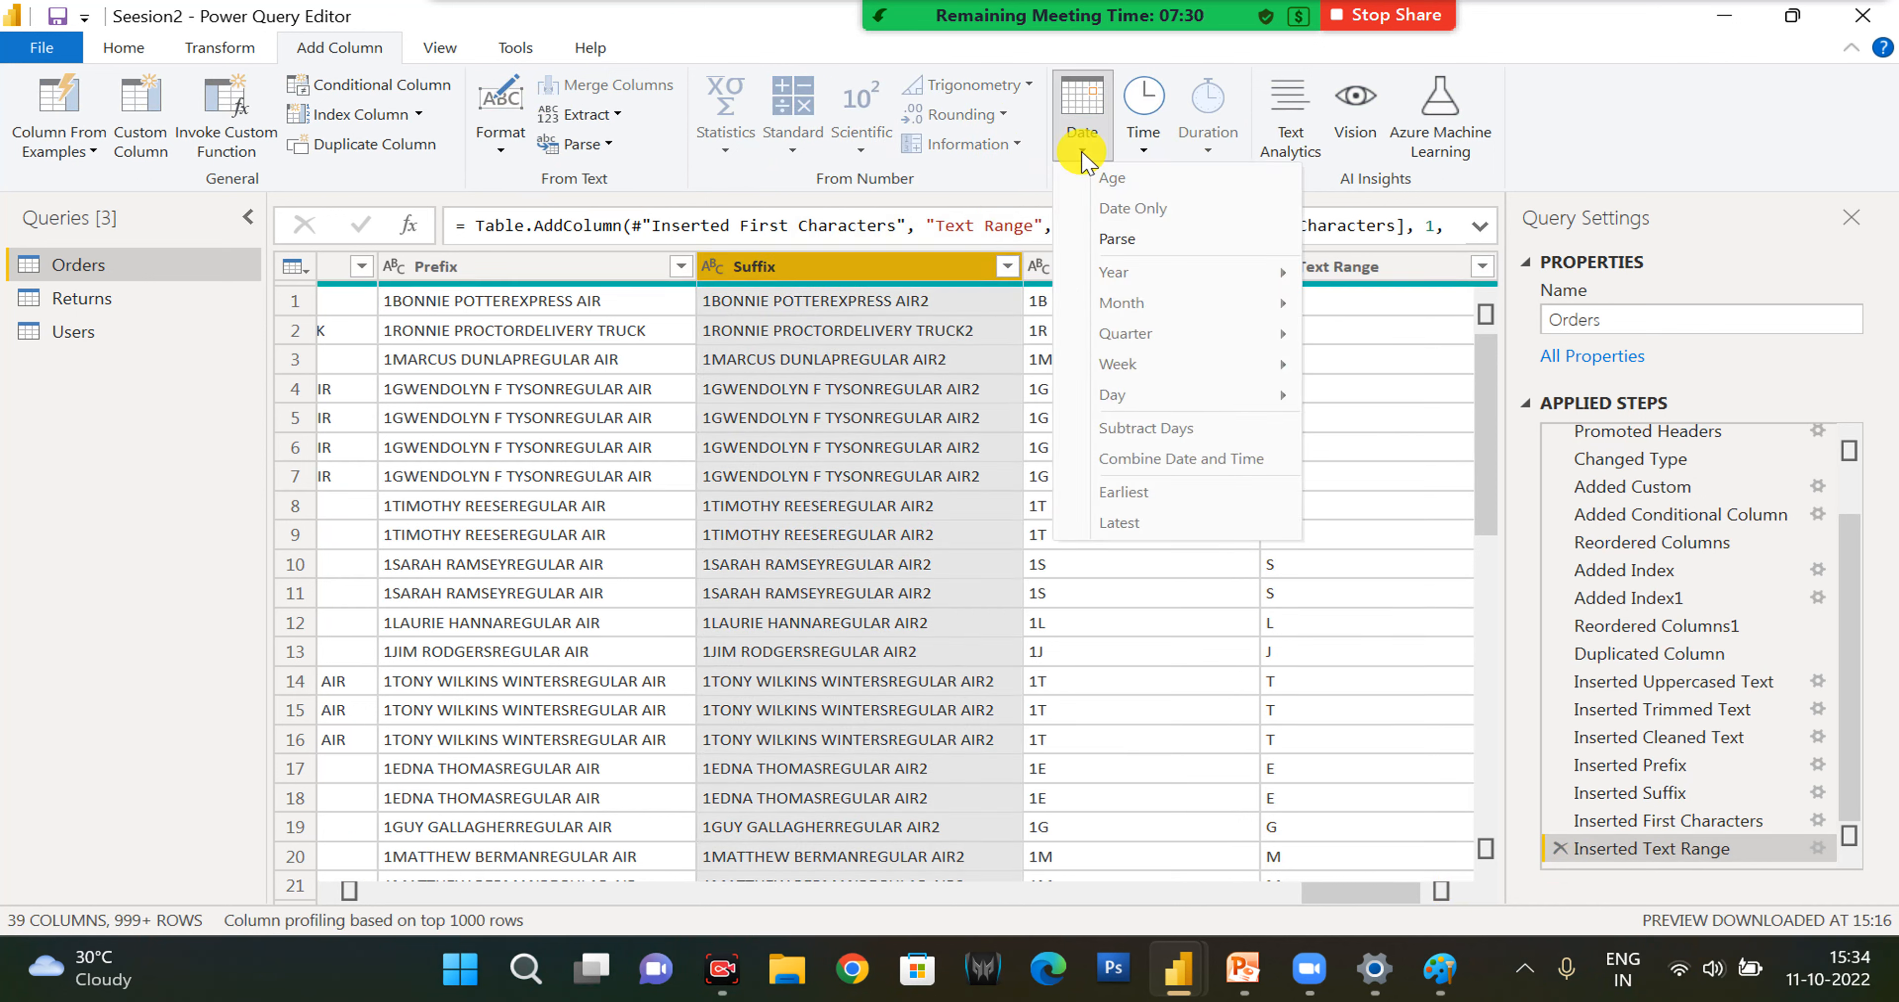
{"action": "left_click", "coordinate": [1161, 156]}
{"action": "left_click", "coordinate": [526, 277]}
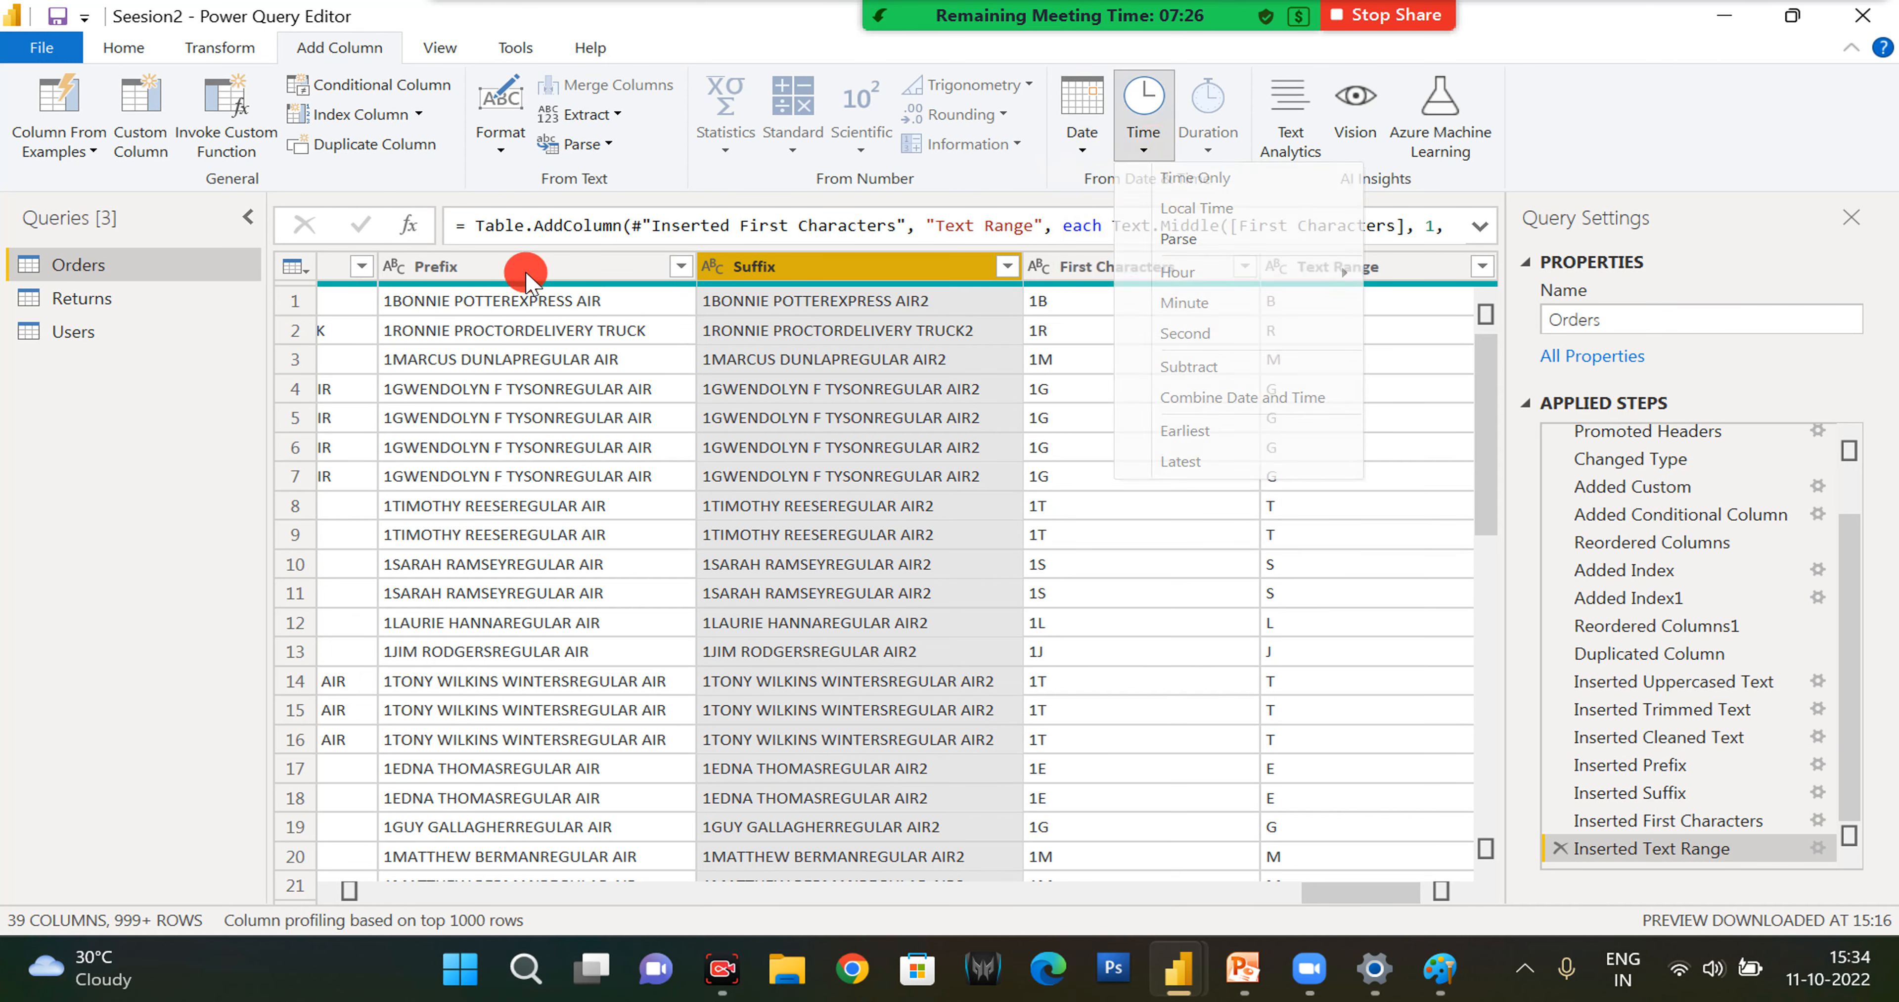
{"action": "left_click", "coordinate": [525, 276]}
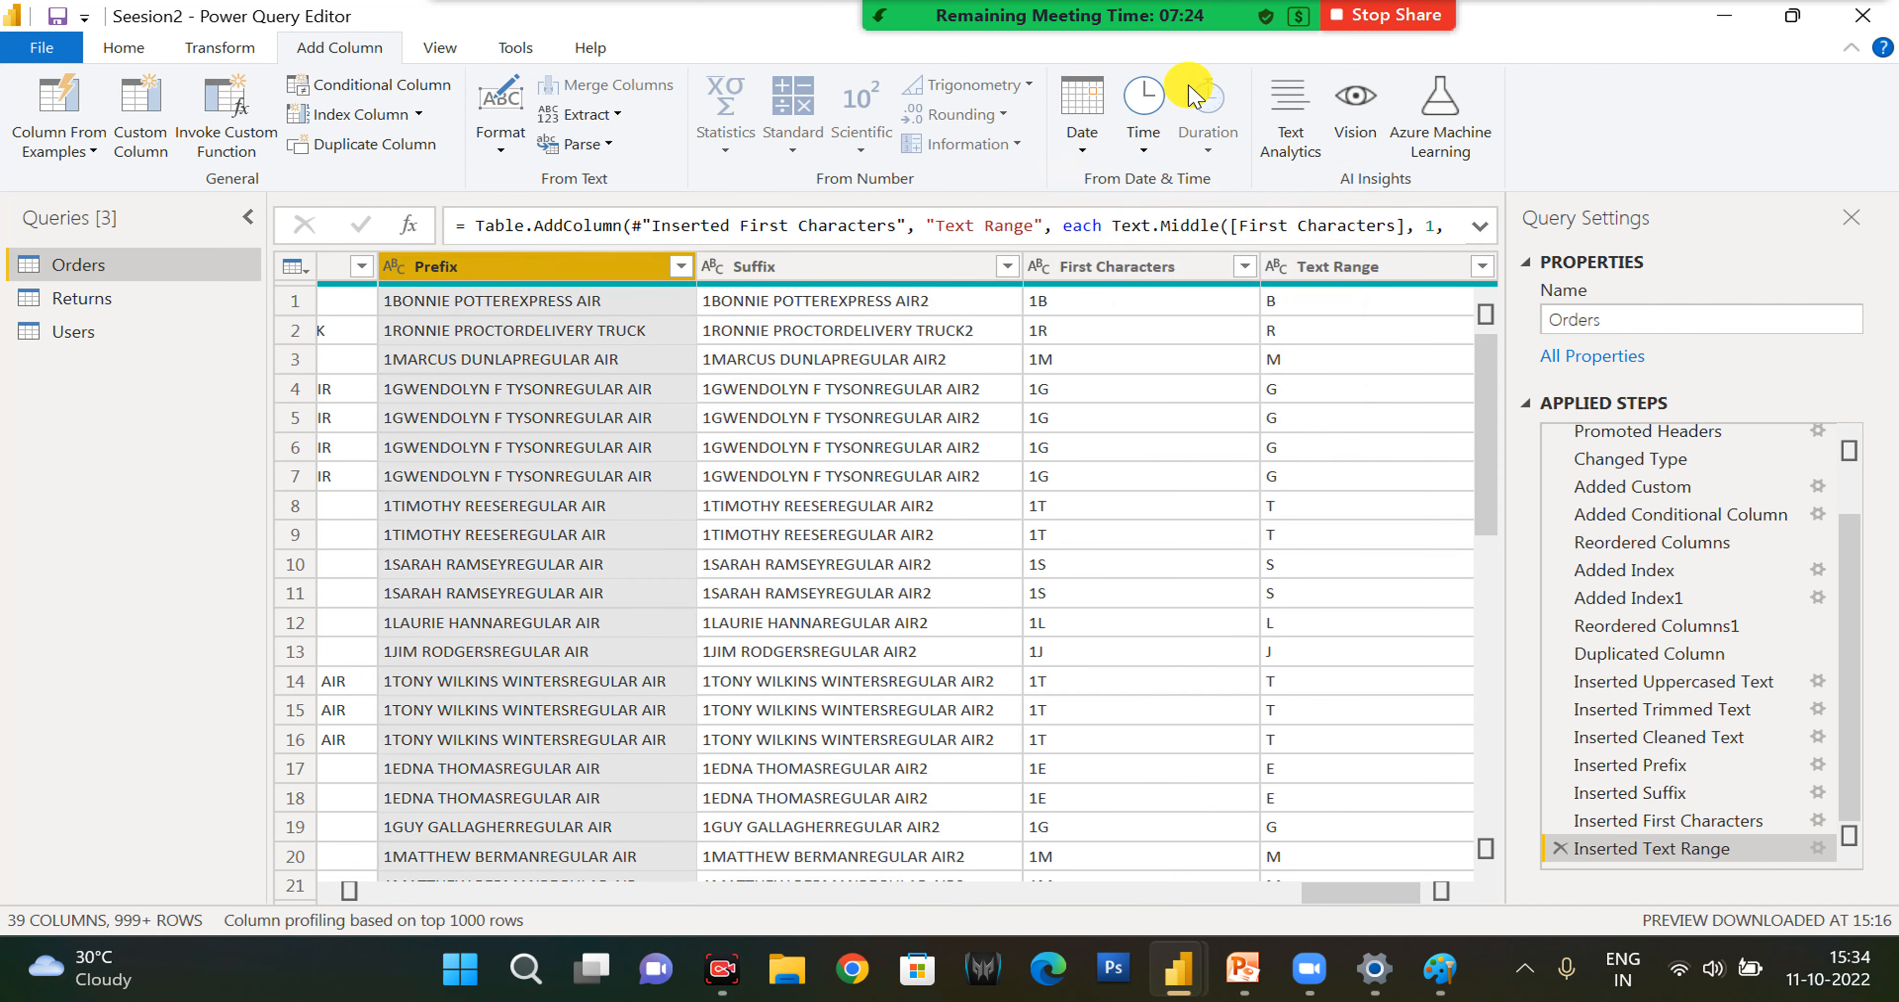
- Add a new column to Orders holding the year of the Order Date
{"action": "left_click", "coordinate": [1107, 897]}
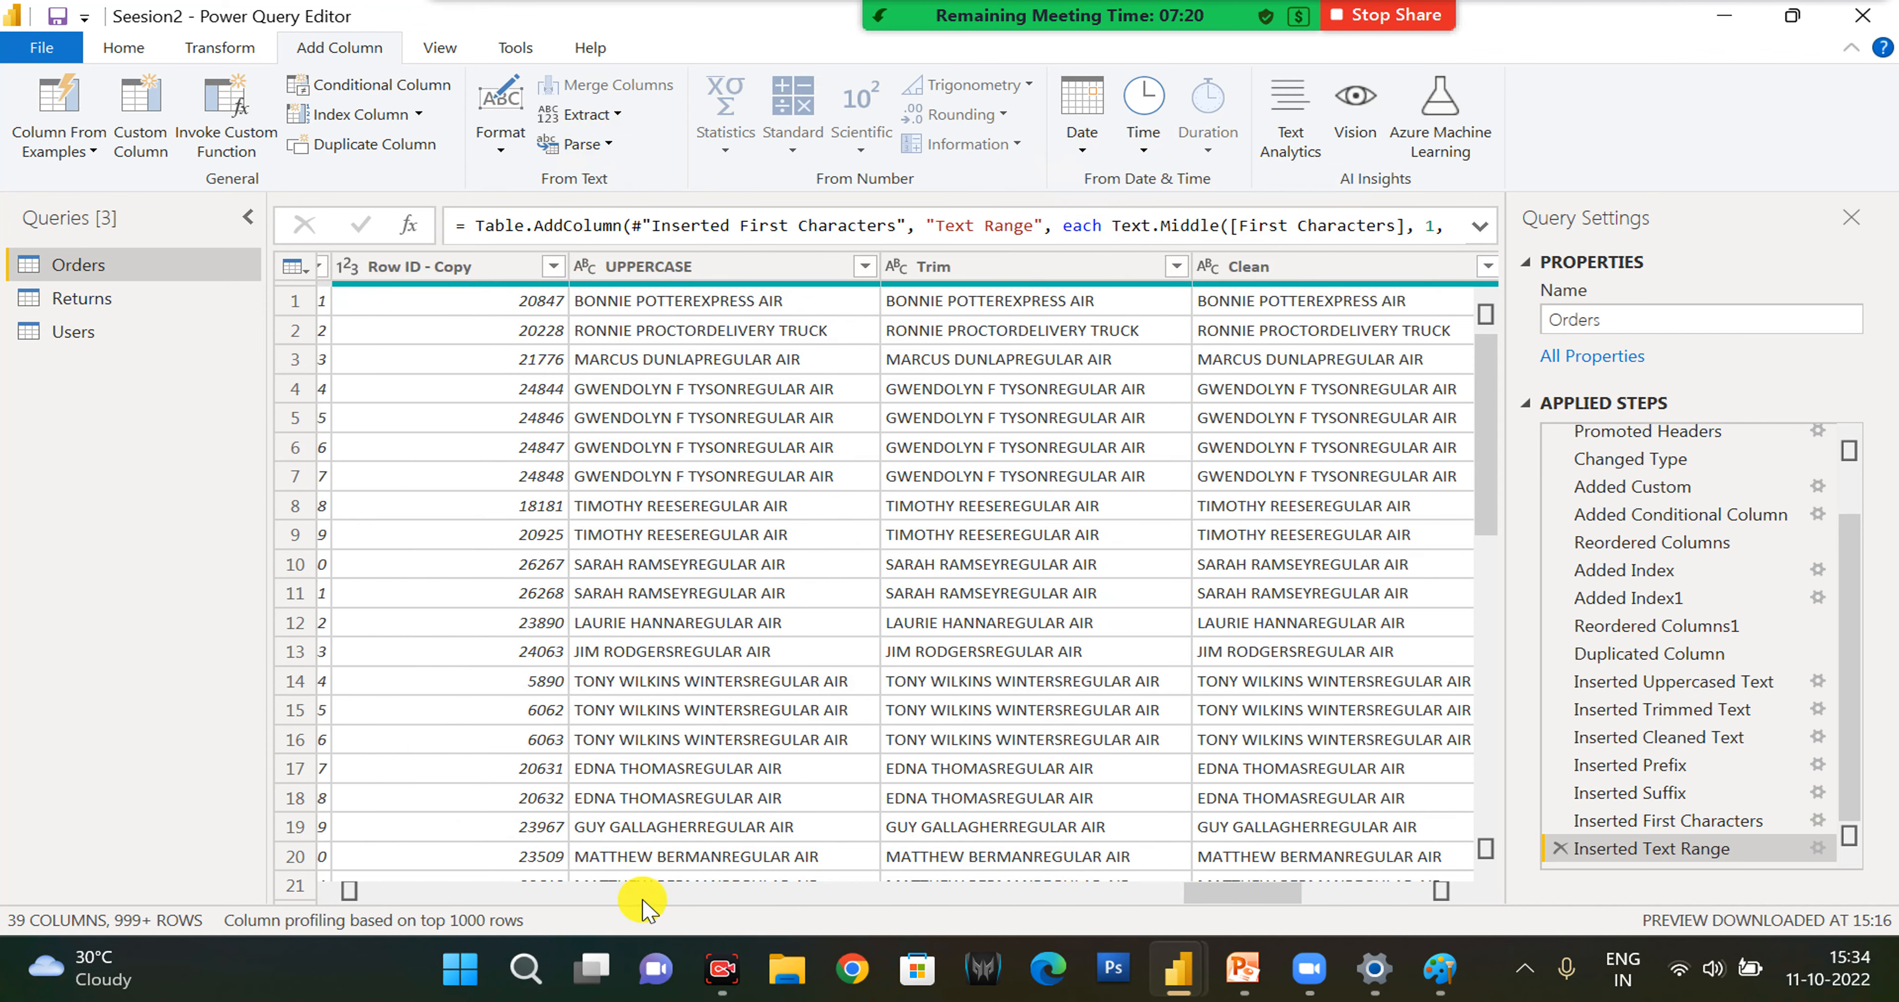
{"action": "left_click", "coordinate": [643, 893]}
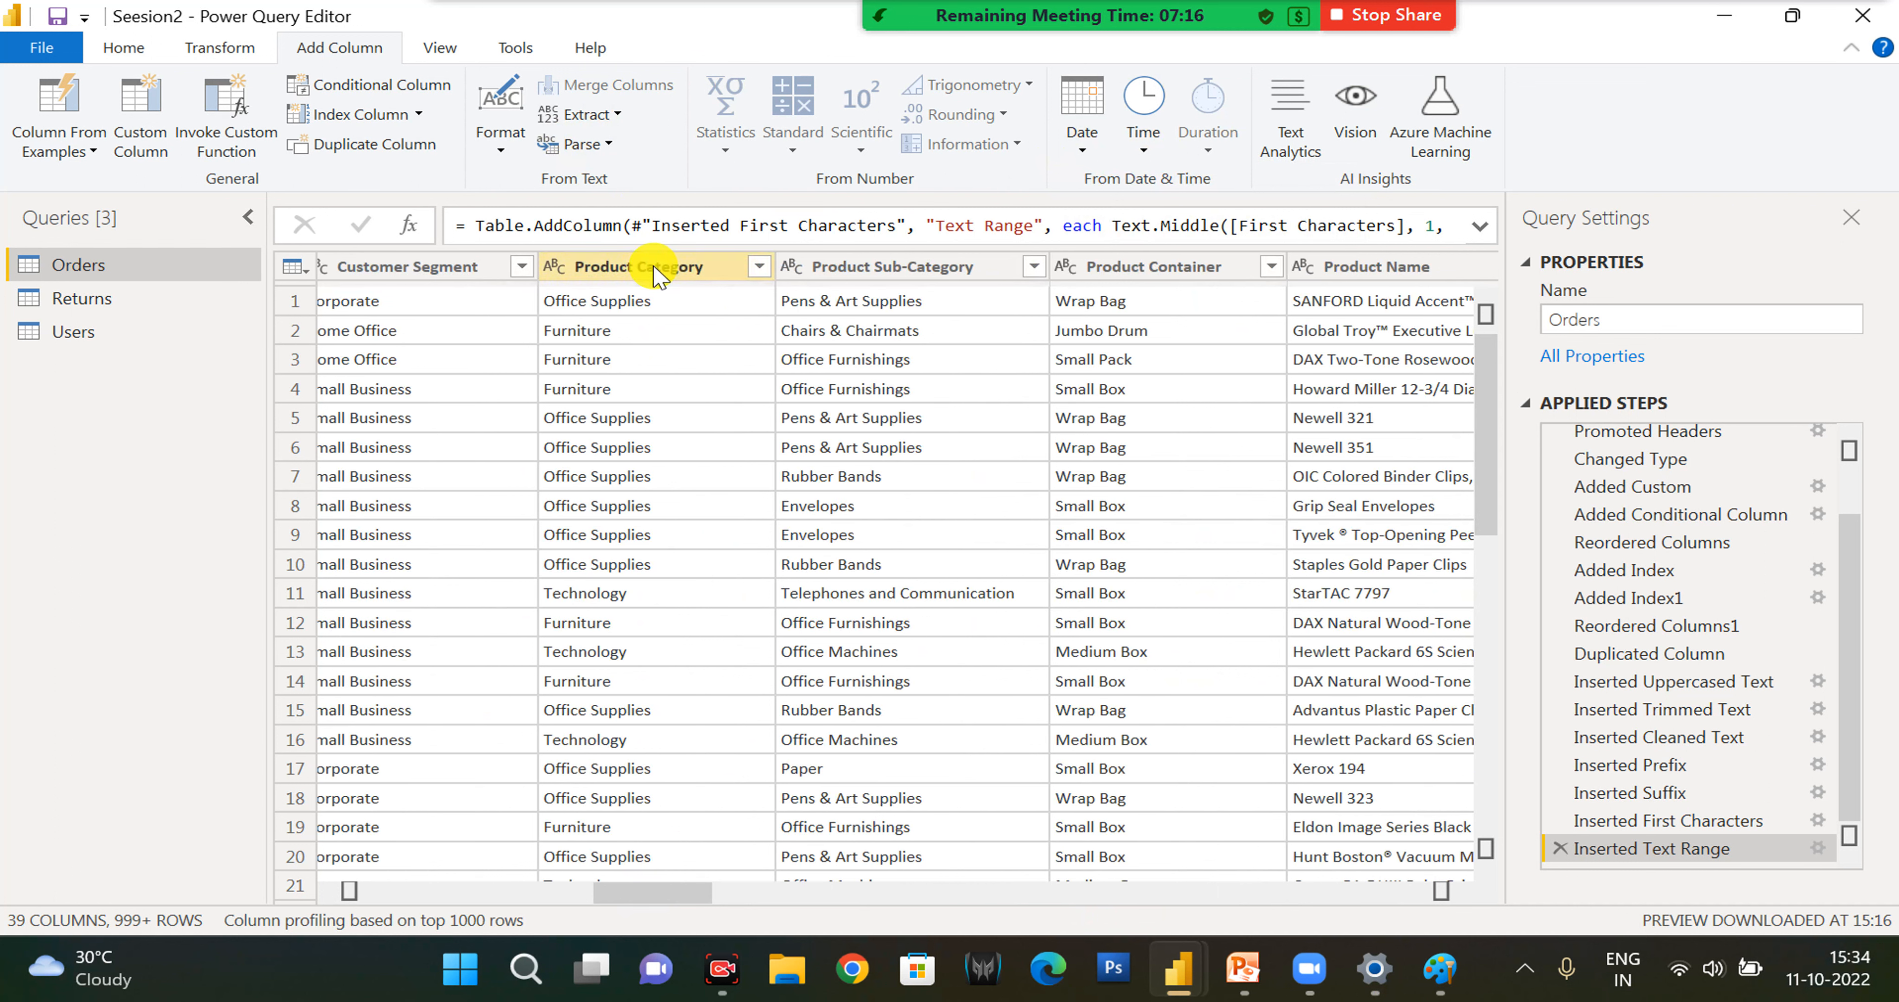
{"action": "left_click", "coordinate": [602, 271]}
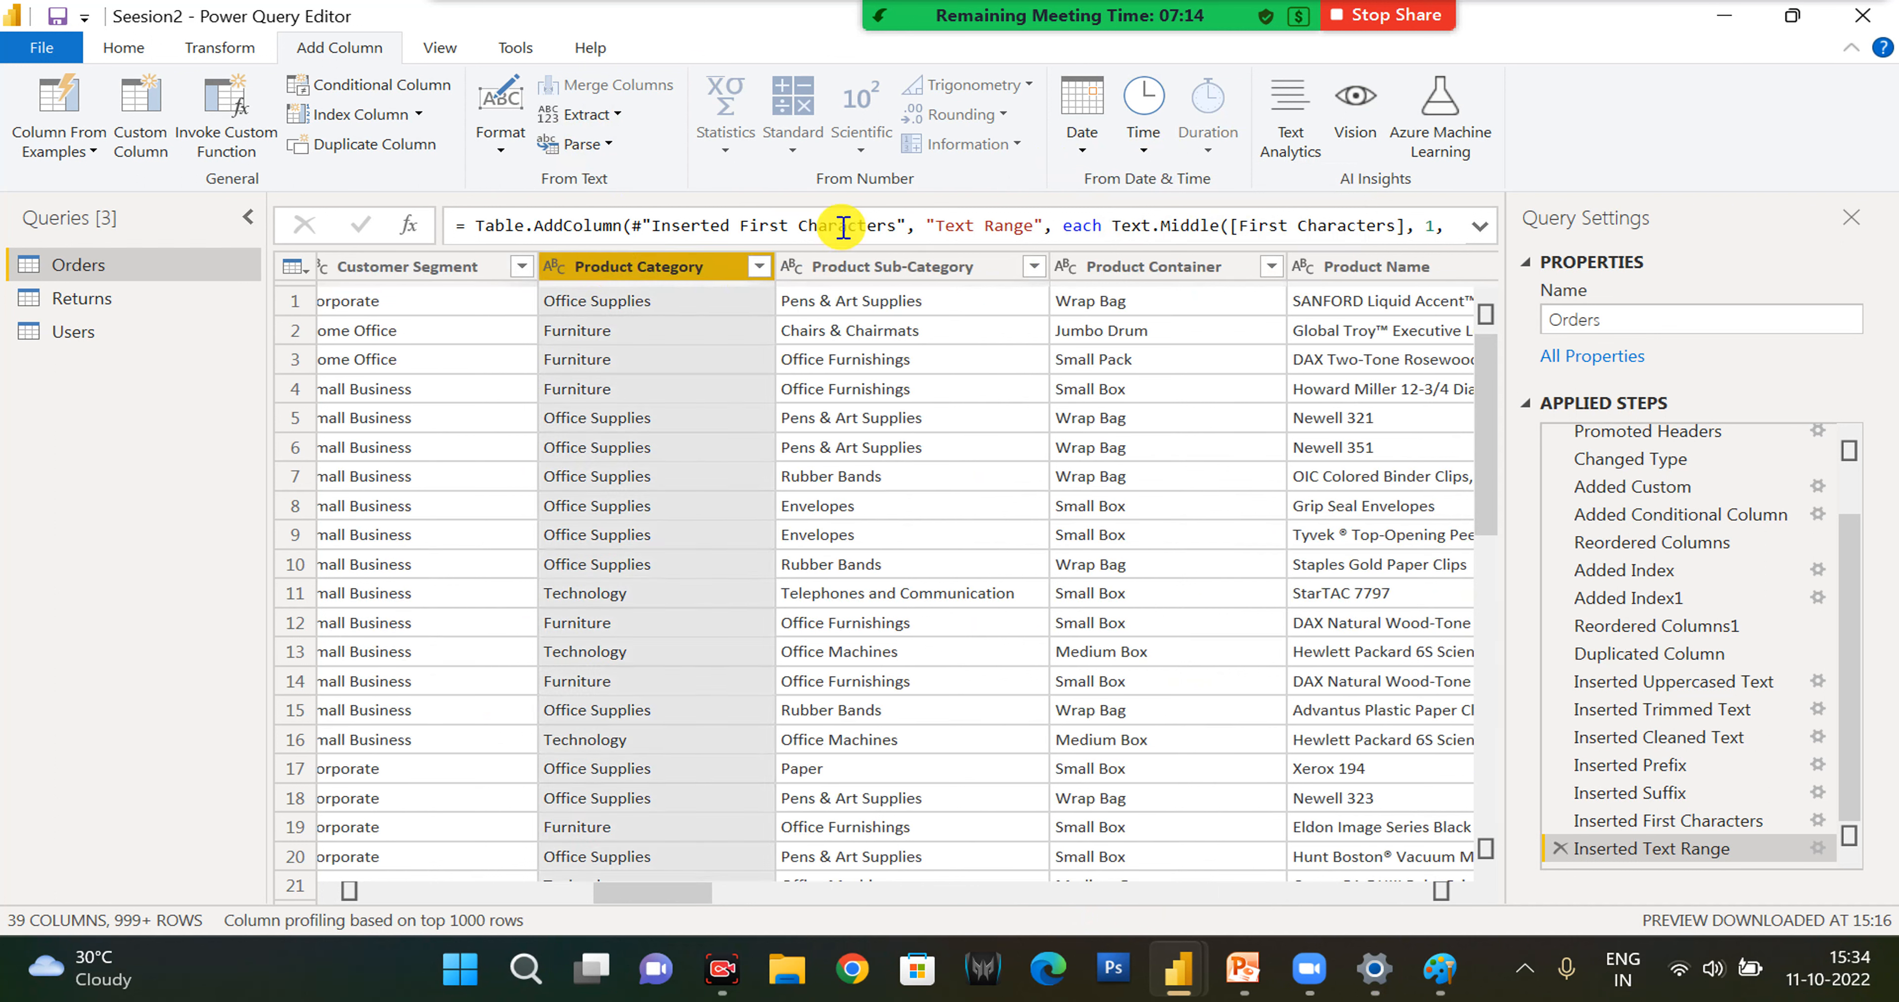
{"action": "left_click", "coordinate": [507, 893]}
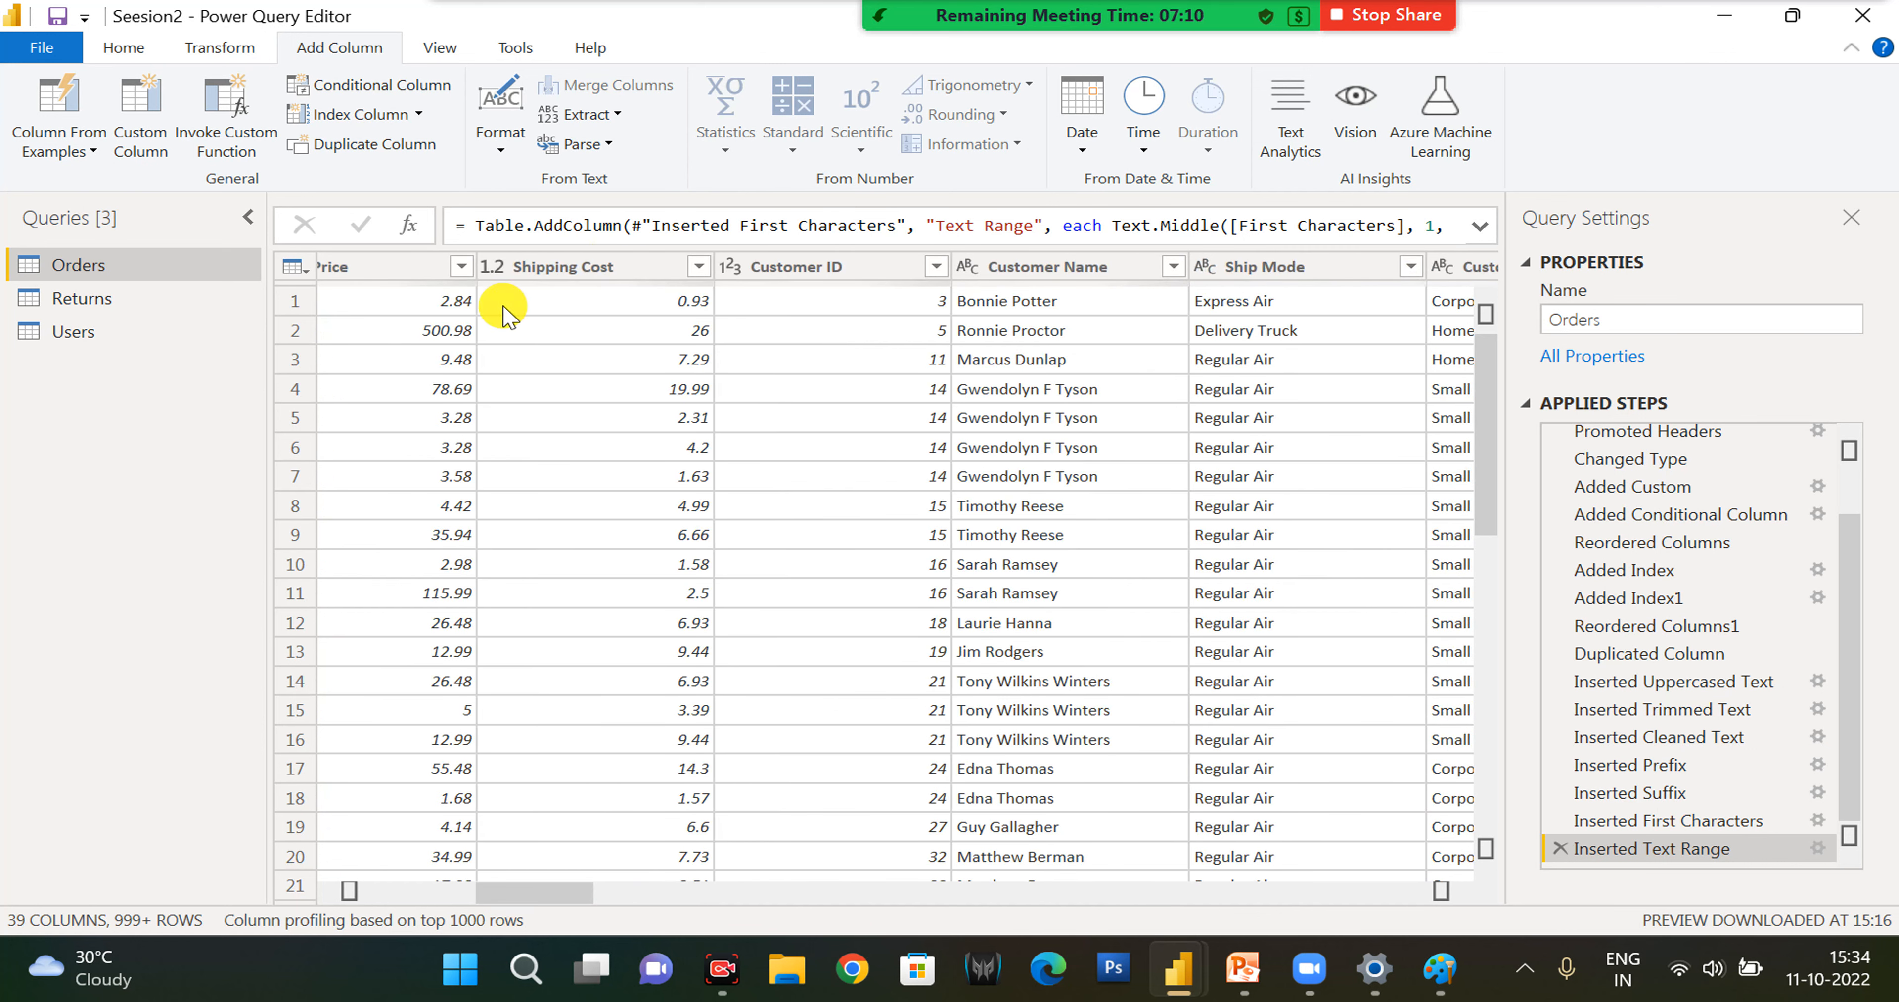
{"action": "left_click", "coordinate": [525, 268]}
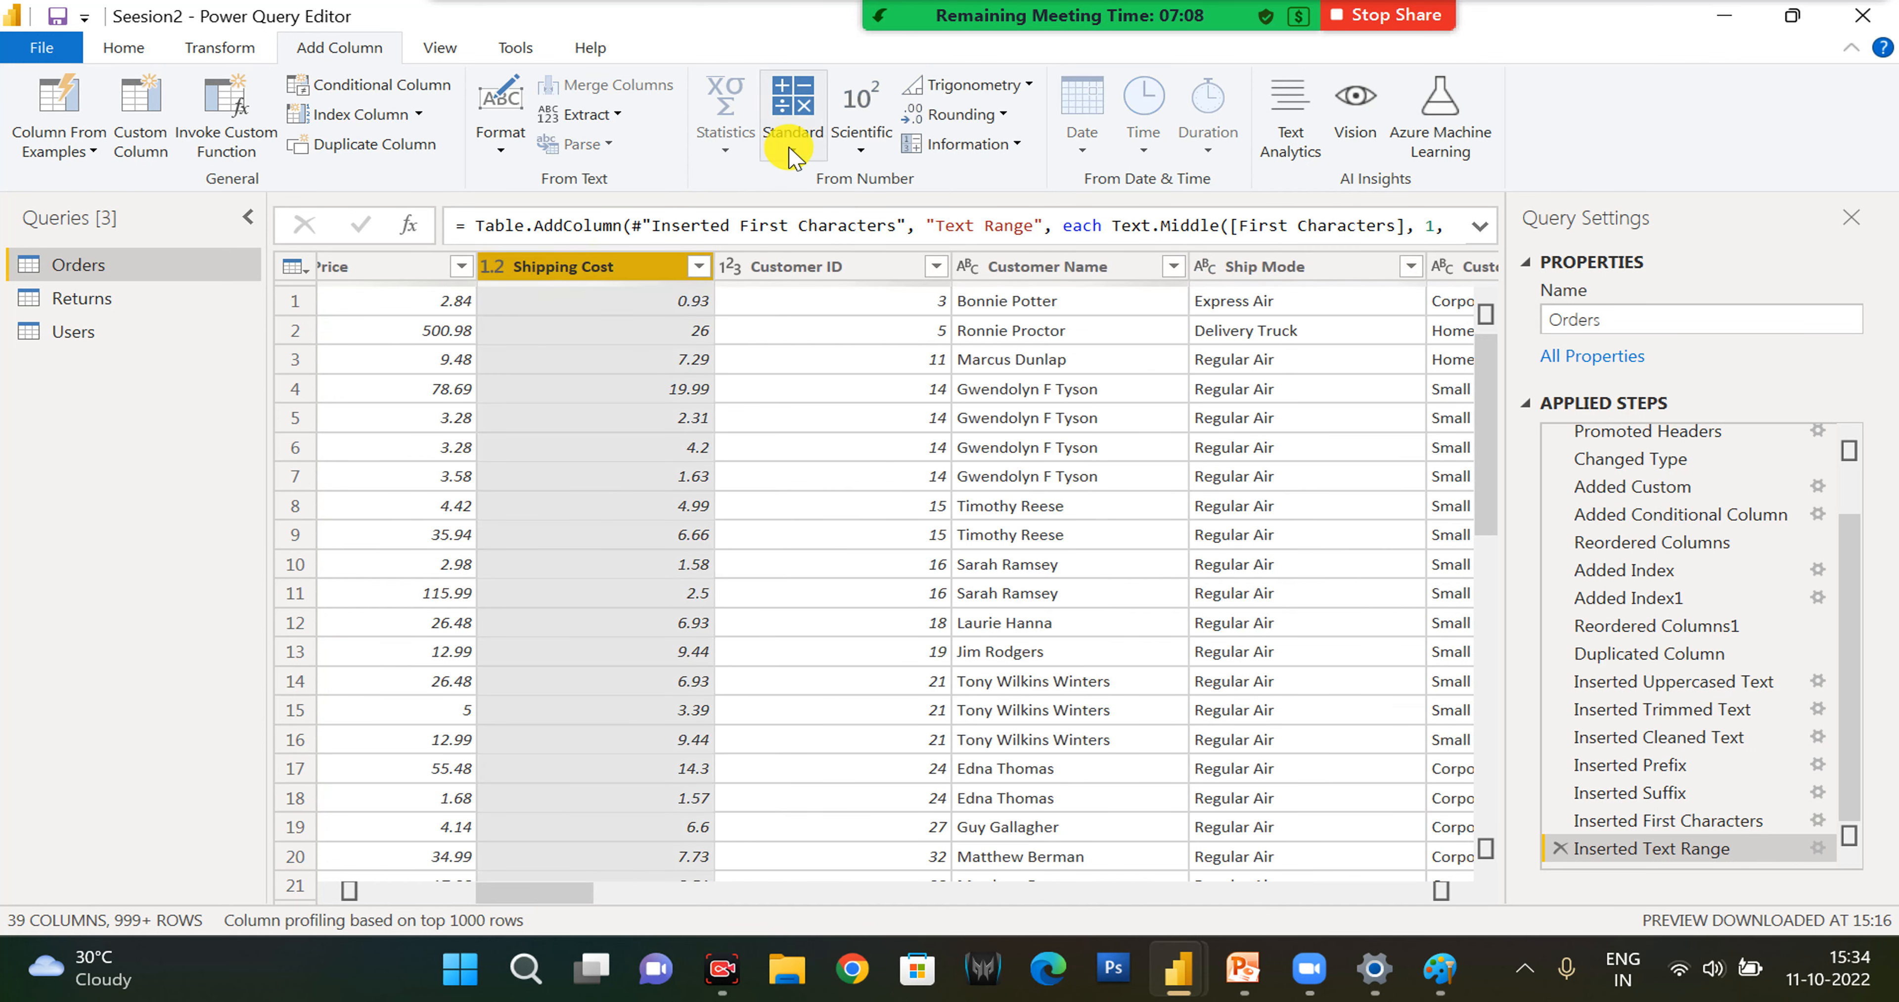
{"action": "left_click", "coordinate": [430, 892]}
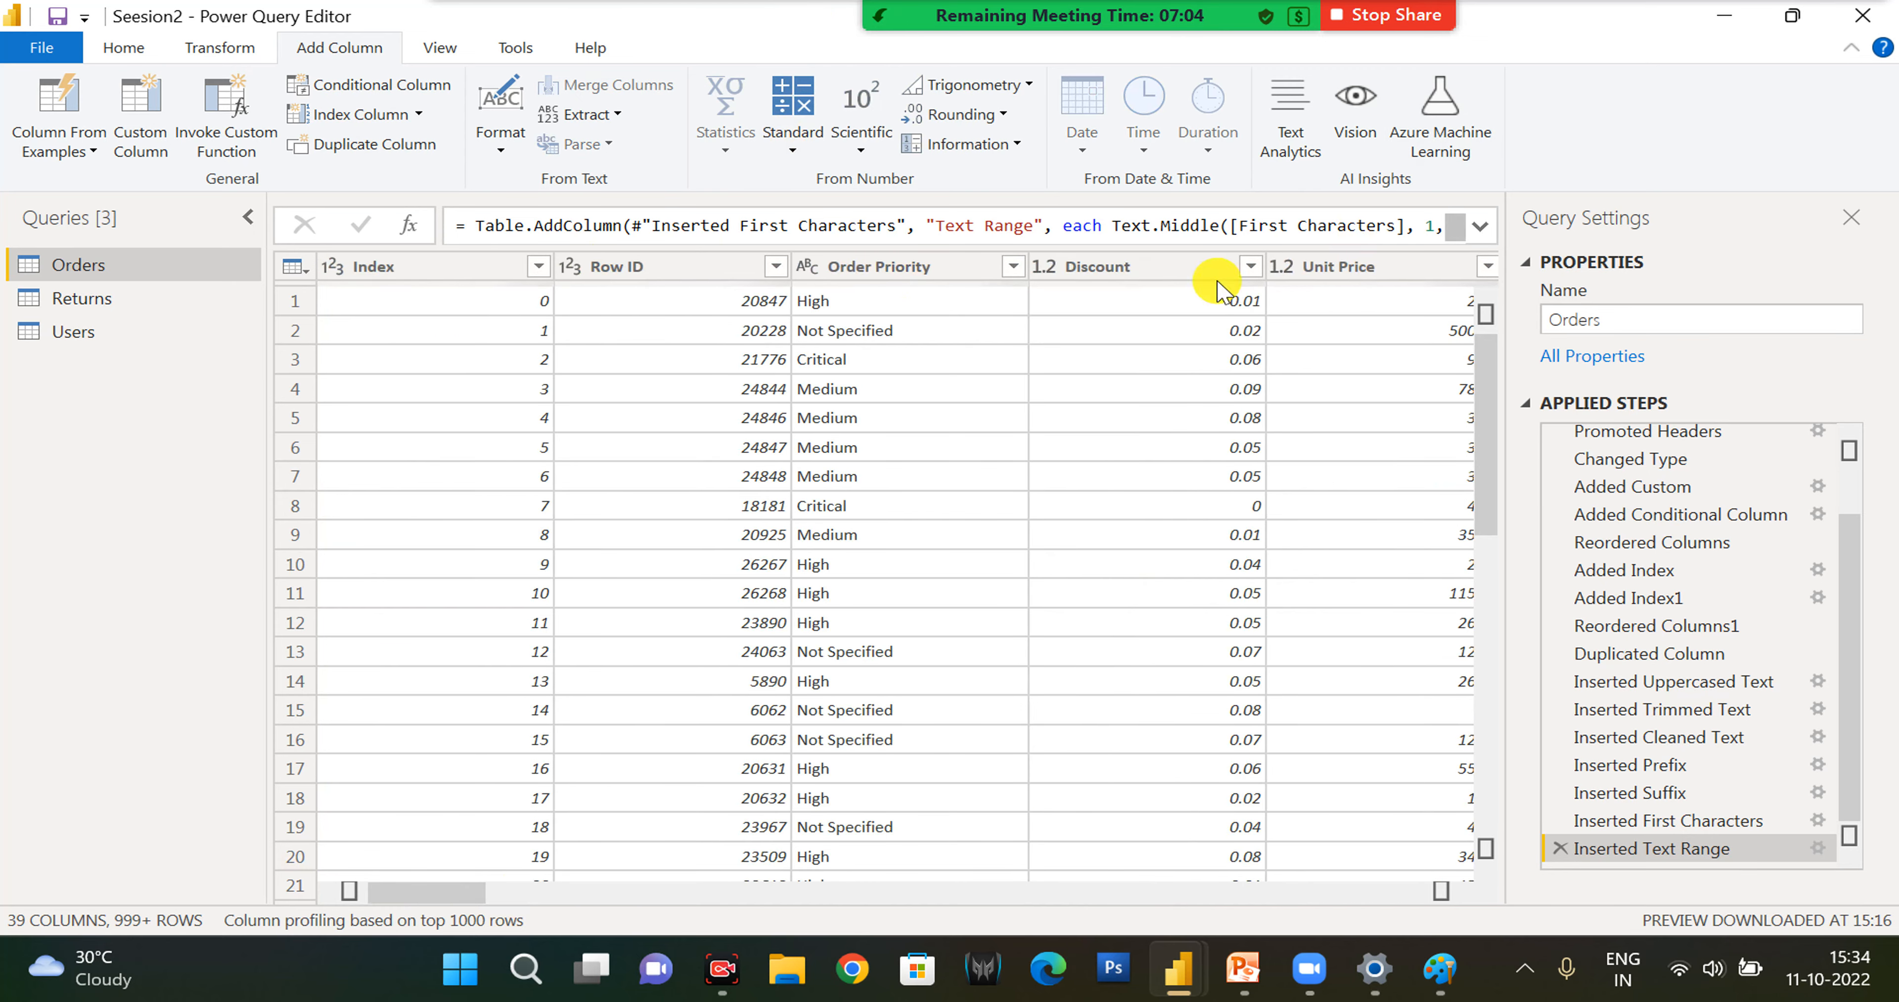
{"action": "left_click_drag", "start_coordinate": [426, 892], "coordinate": [933, 898]}
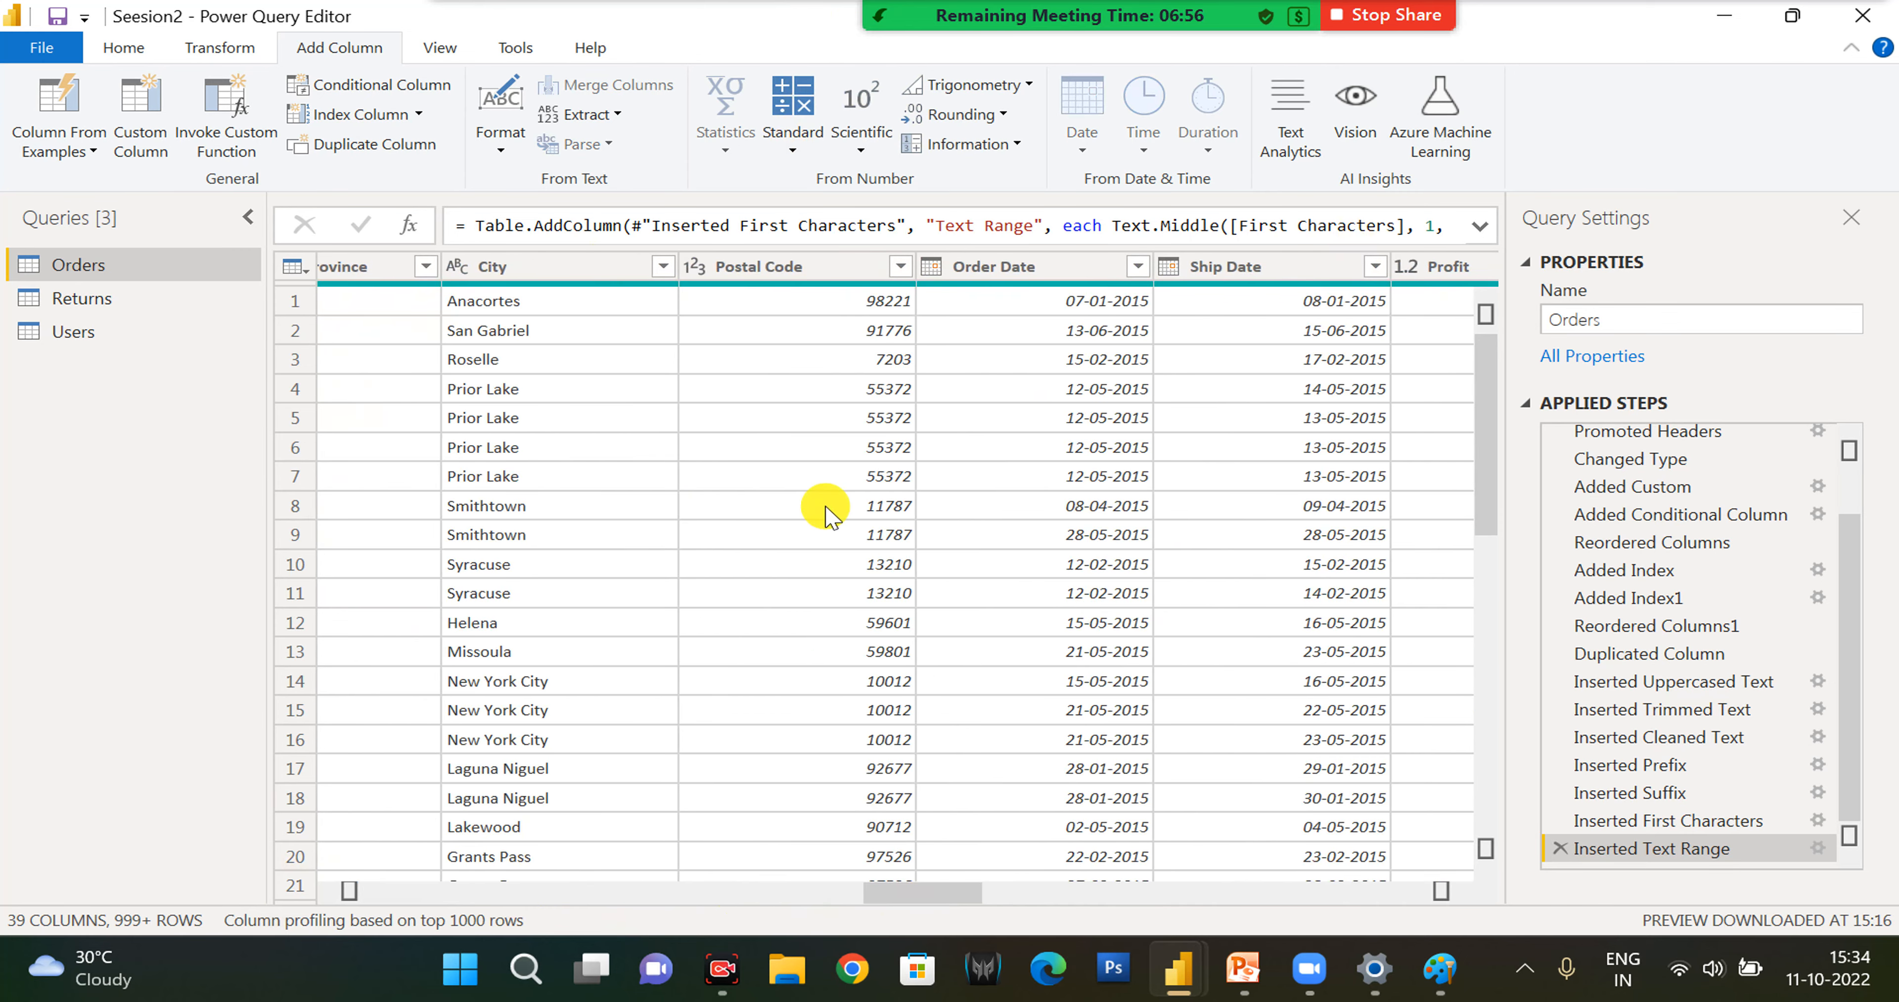
{"action": "left_click", "coordinate": [981, 265]}
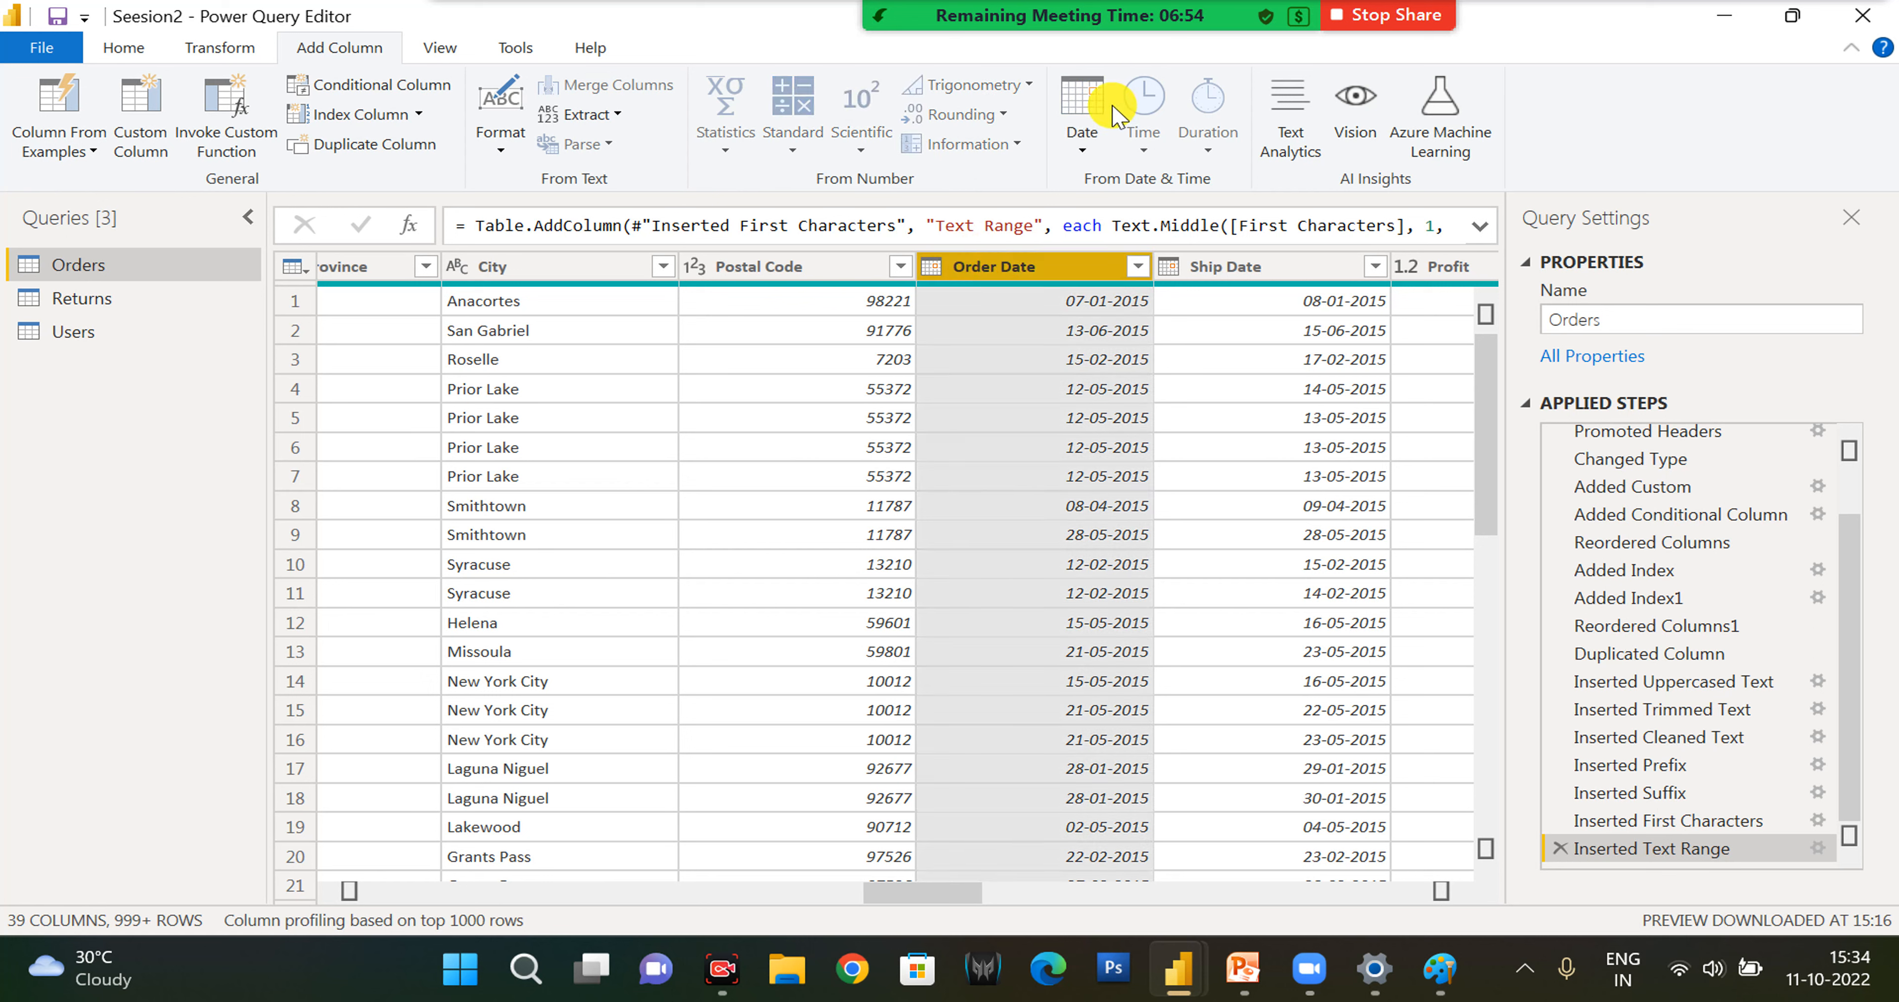
{"action": "left_click", "coordinate": [1097, 157]}
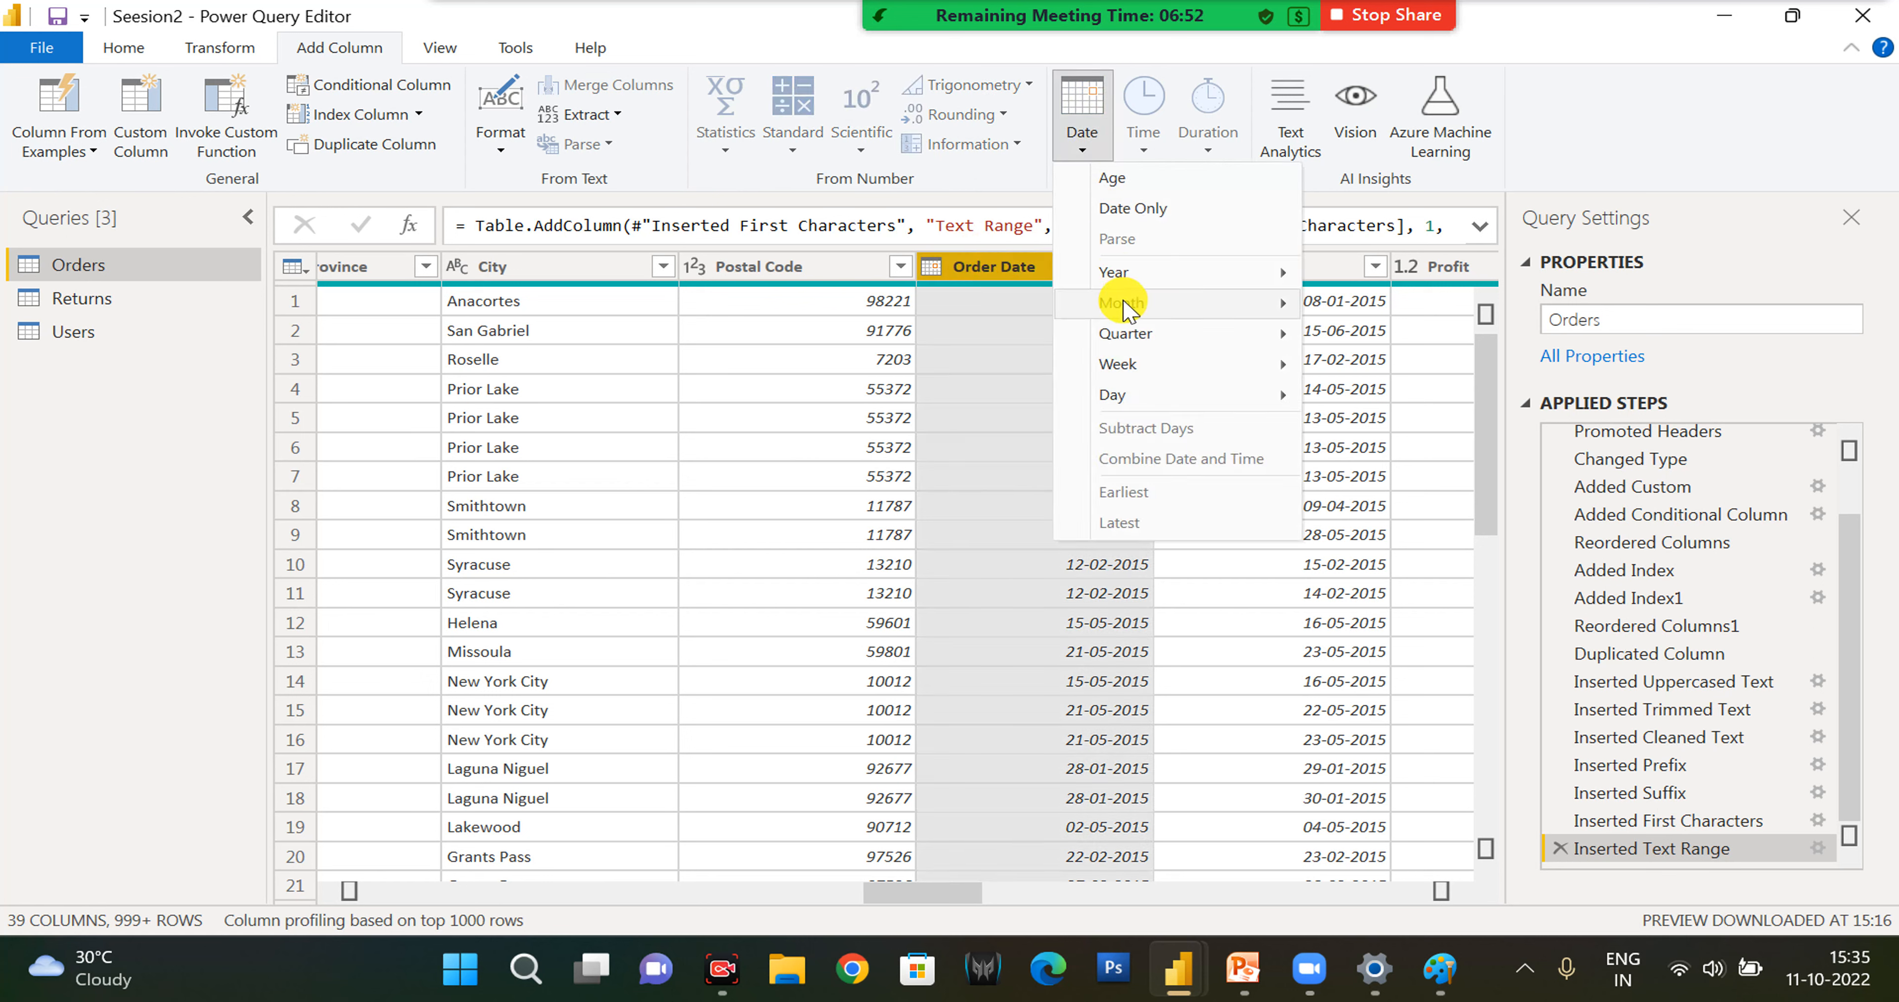
{"action": "mouse_move", "coordinate": [1128, 309]}
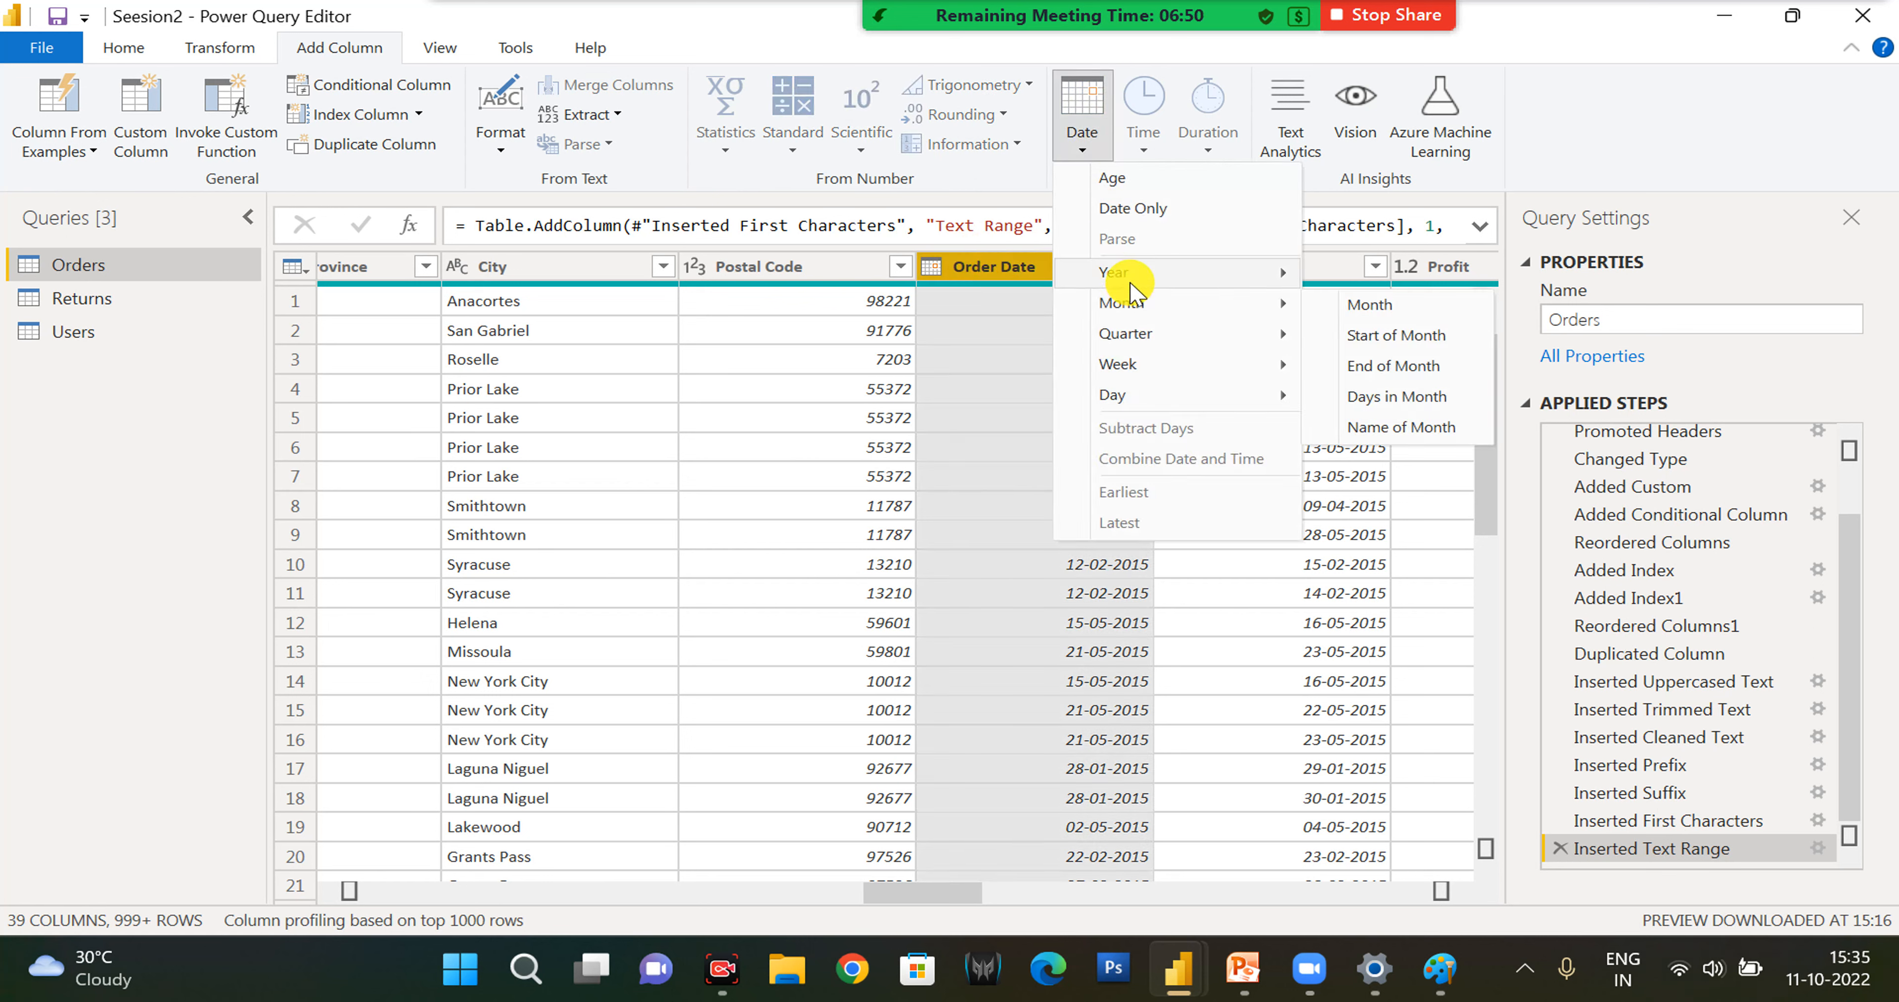
{"action": "mouse_move", "coordinate": [1120, 272]}
{"action": "left_click", "coordinate": [1301, 271]}
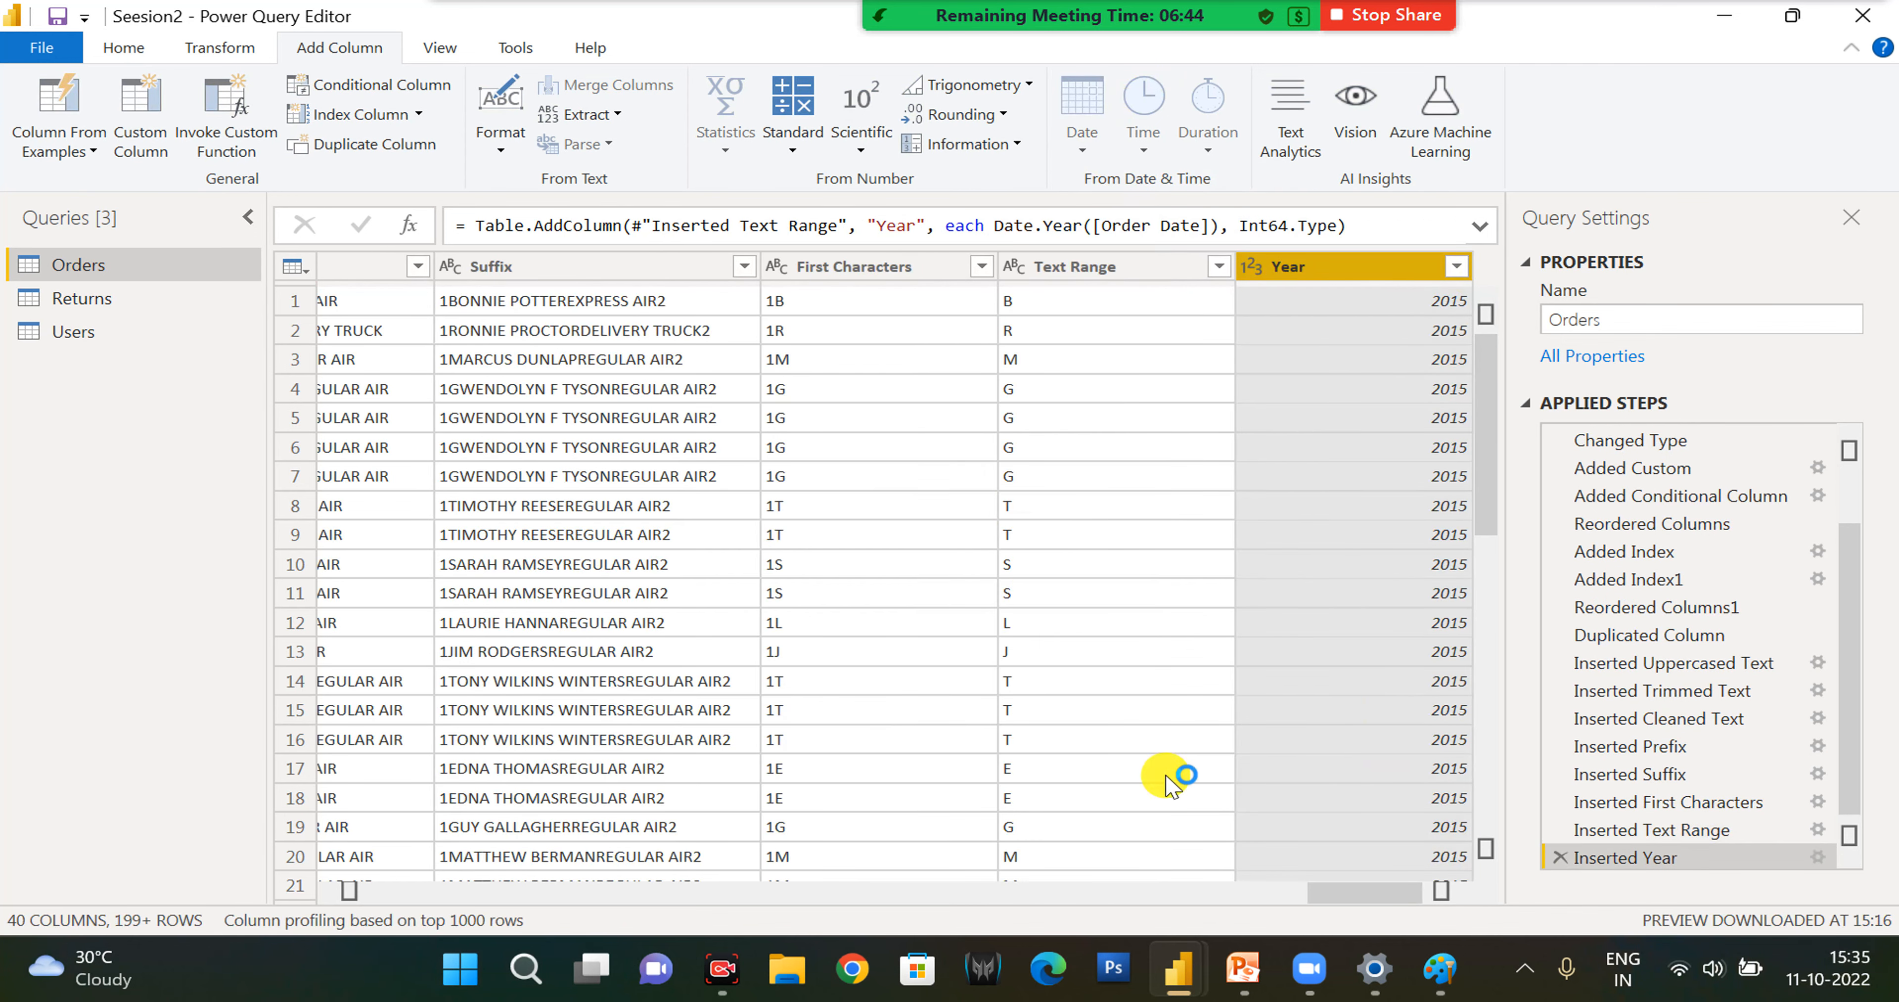
- Select the Suffix column and display the data preview in a monospaced font
{"action": "left_click", "coordinate": [442, 49]}
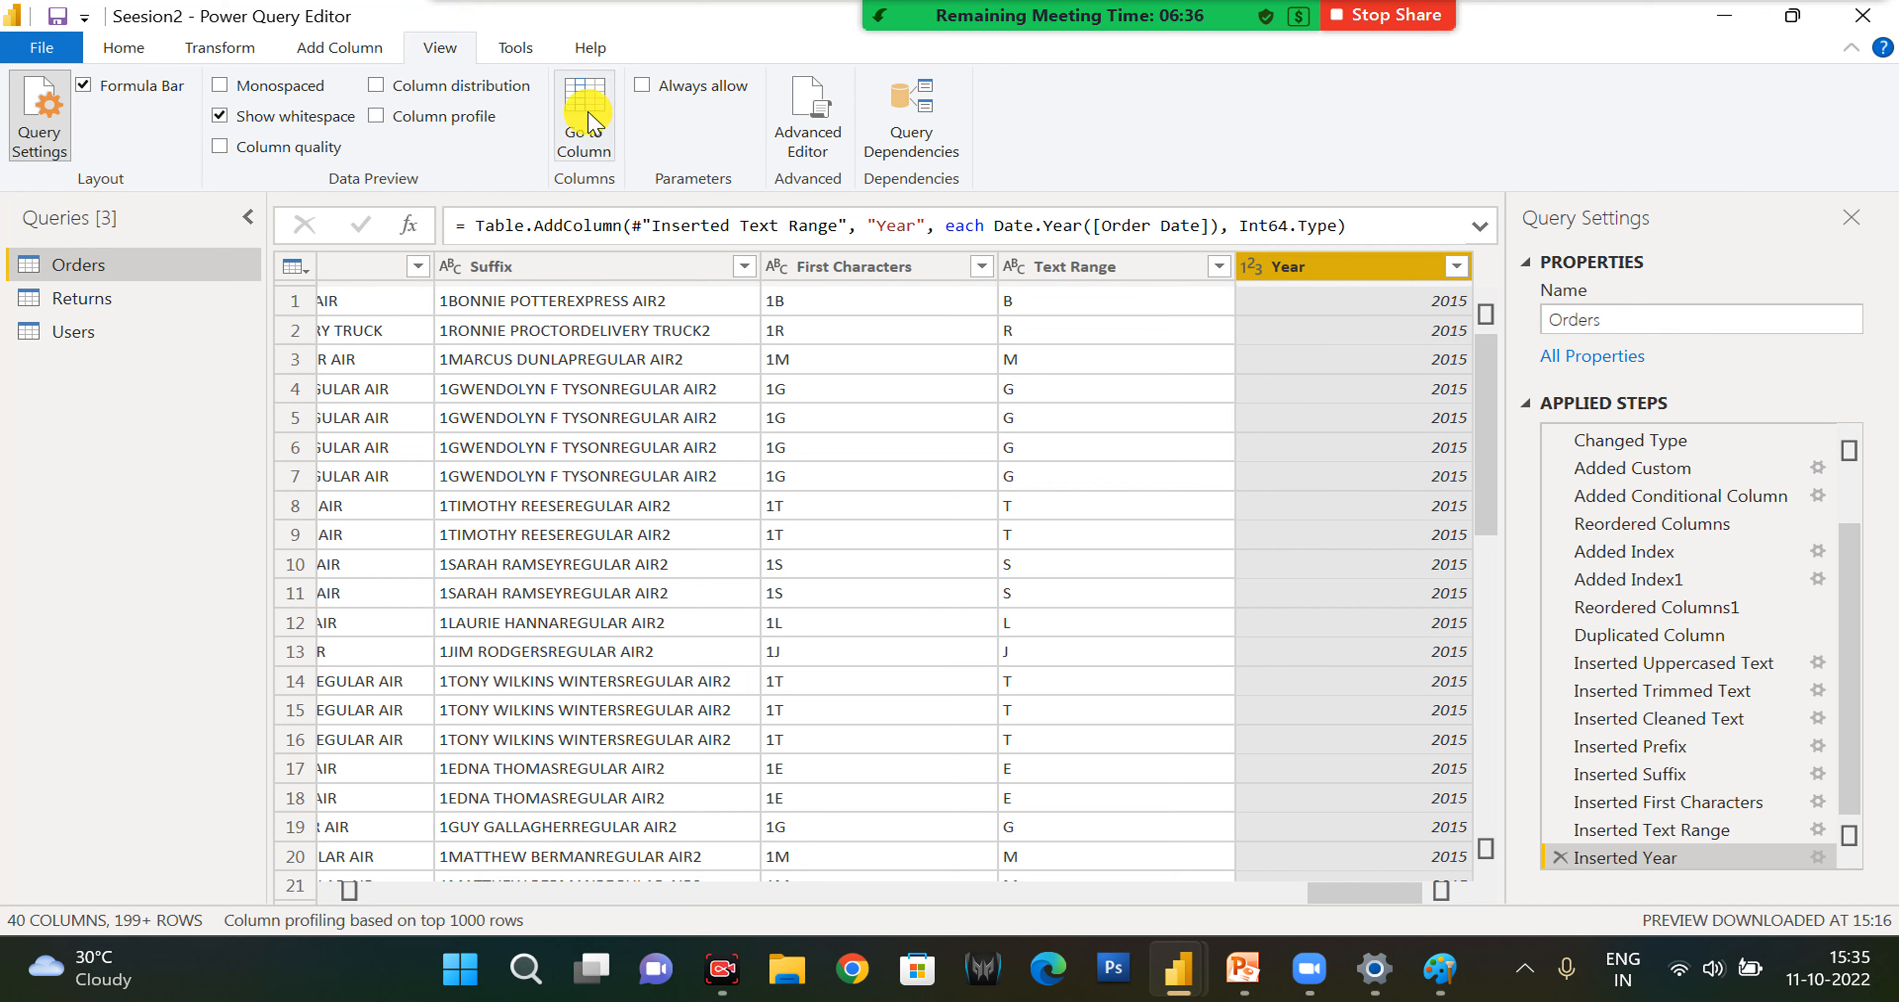
{"action": "left_click", "coordinate": [121, 52]}
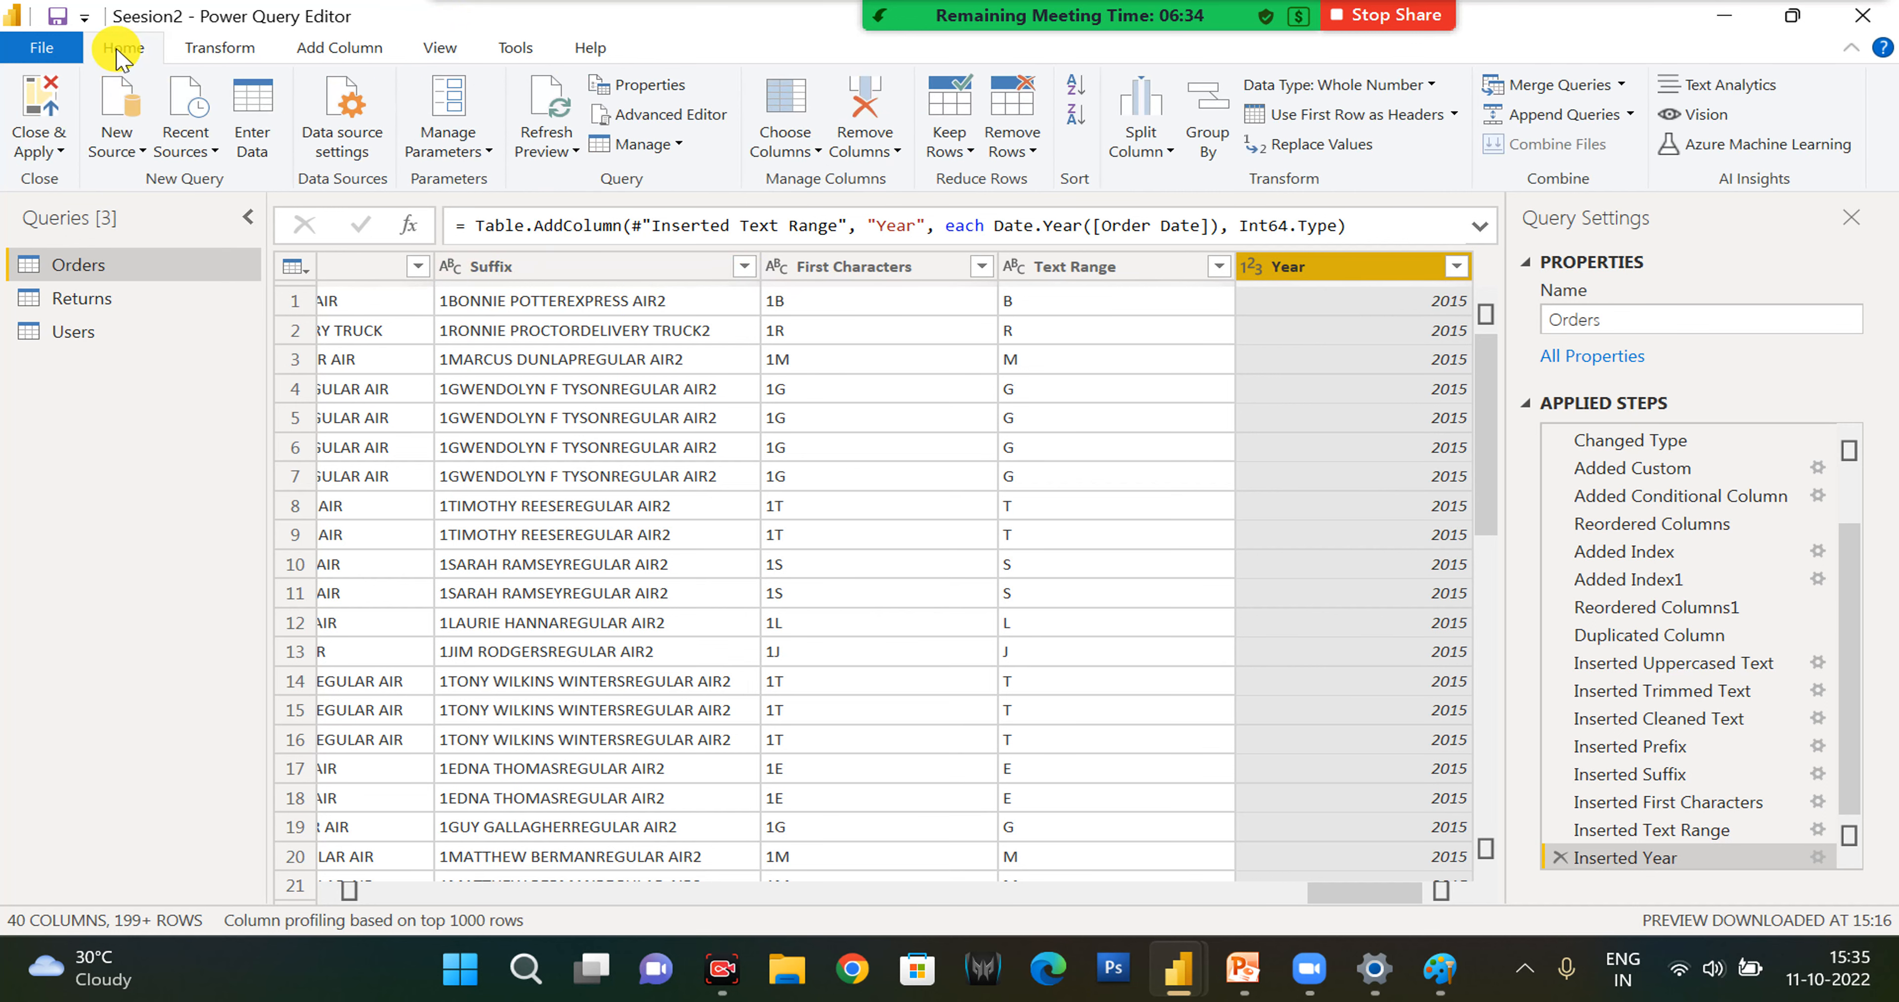
{"action": "left_click", "coordinate": [440, 49]}
{"action": "left_click", "coordinate": [568, 267]}
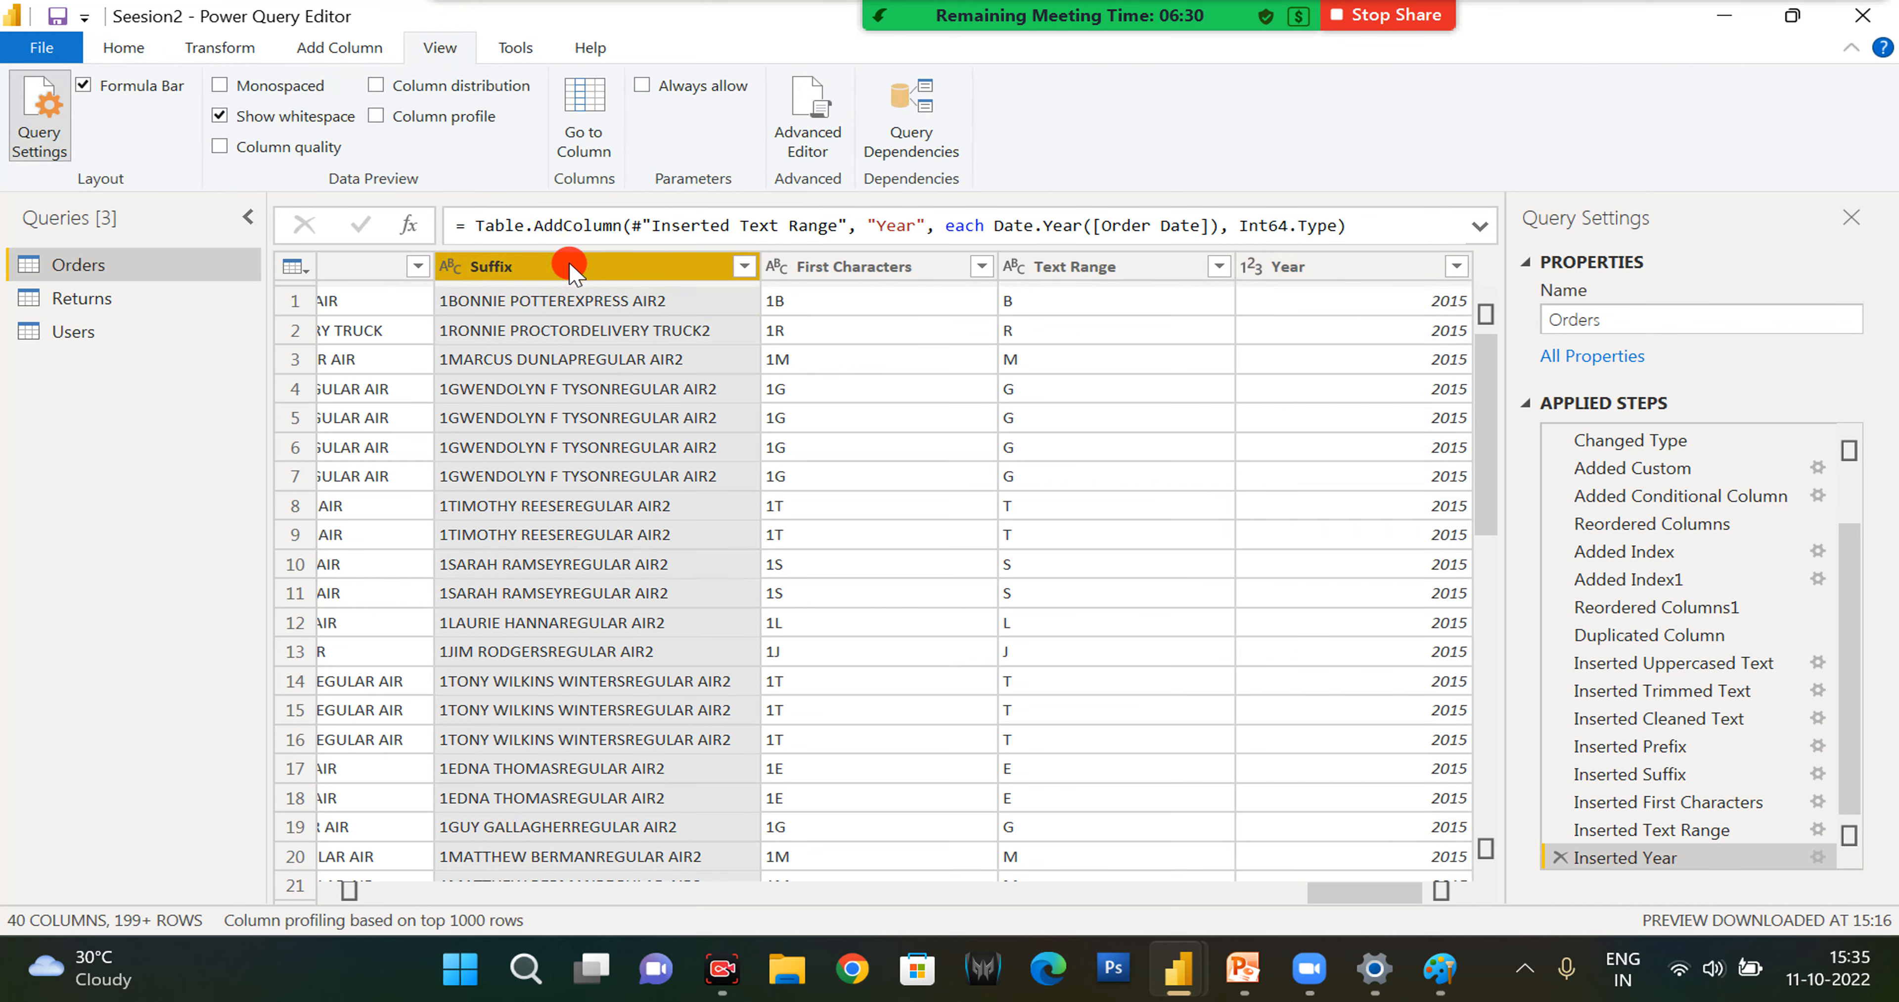
{"action": "left_click", "coordinate": [254, 98]}
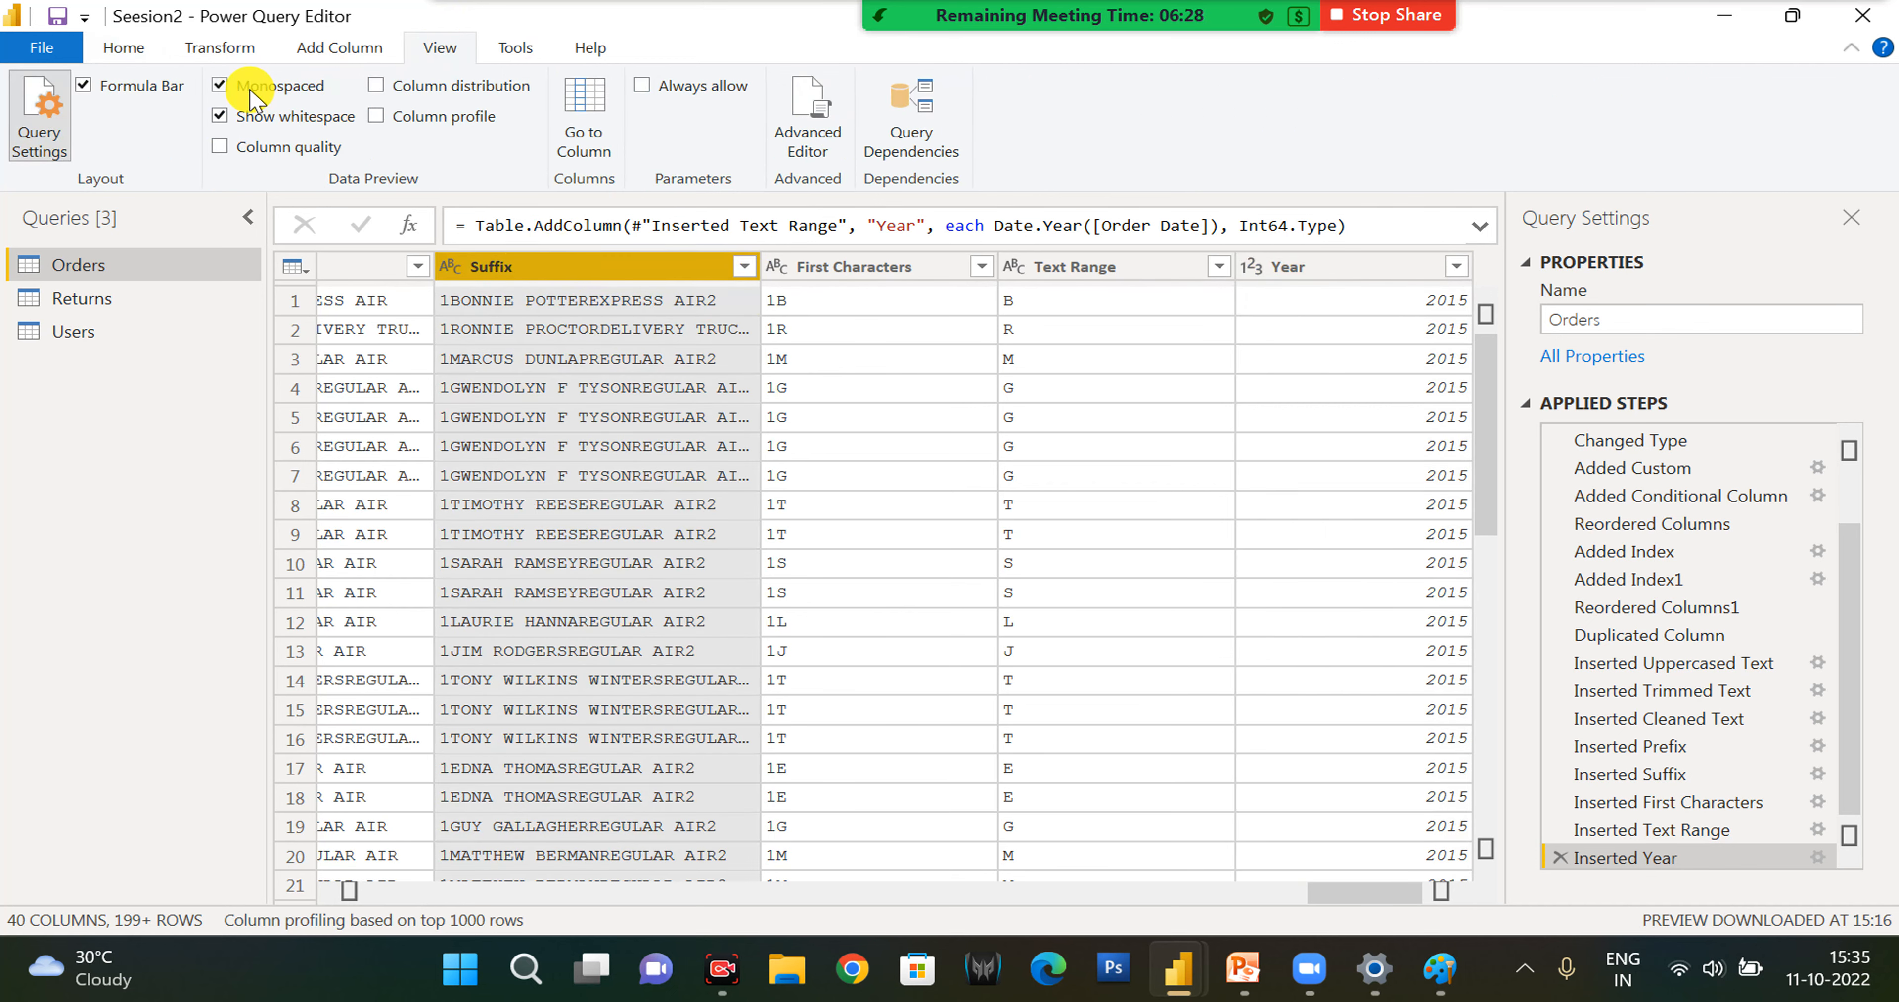
- Display column quality, column distribution and column profile in the data preview, and examine the Suffix column's statistics and value distribution
{"action": "left_click", "coordinate": [251, 147]}
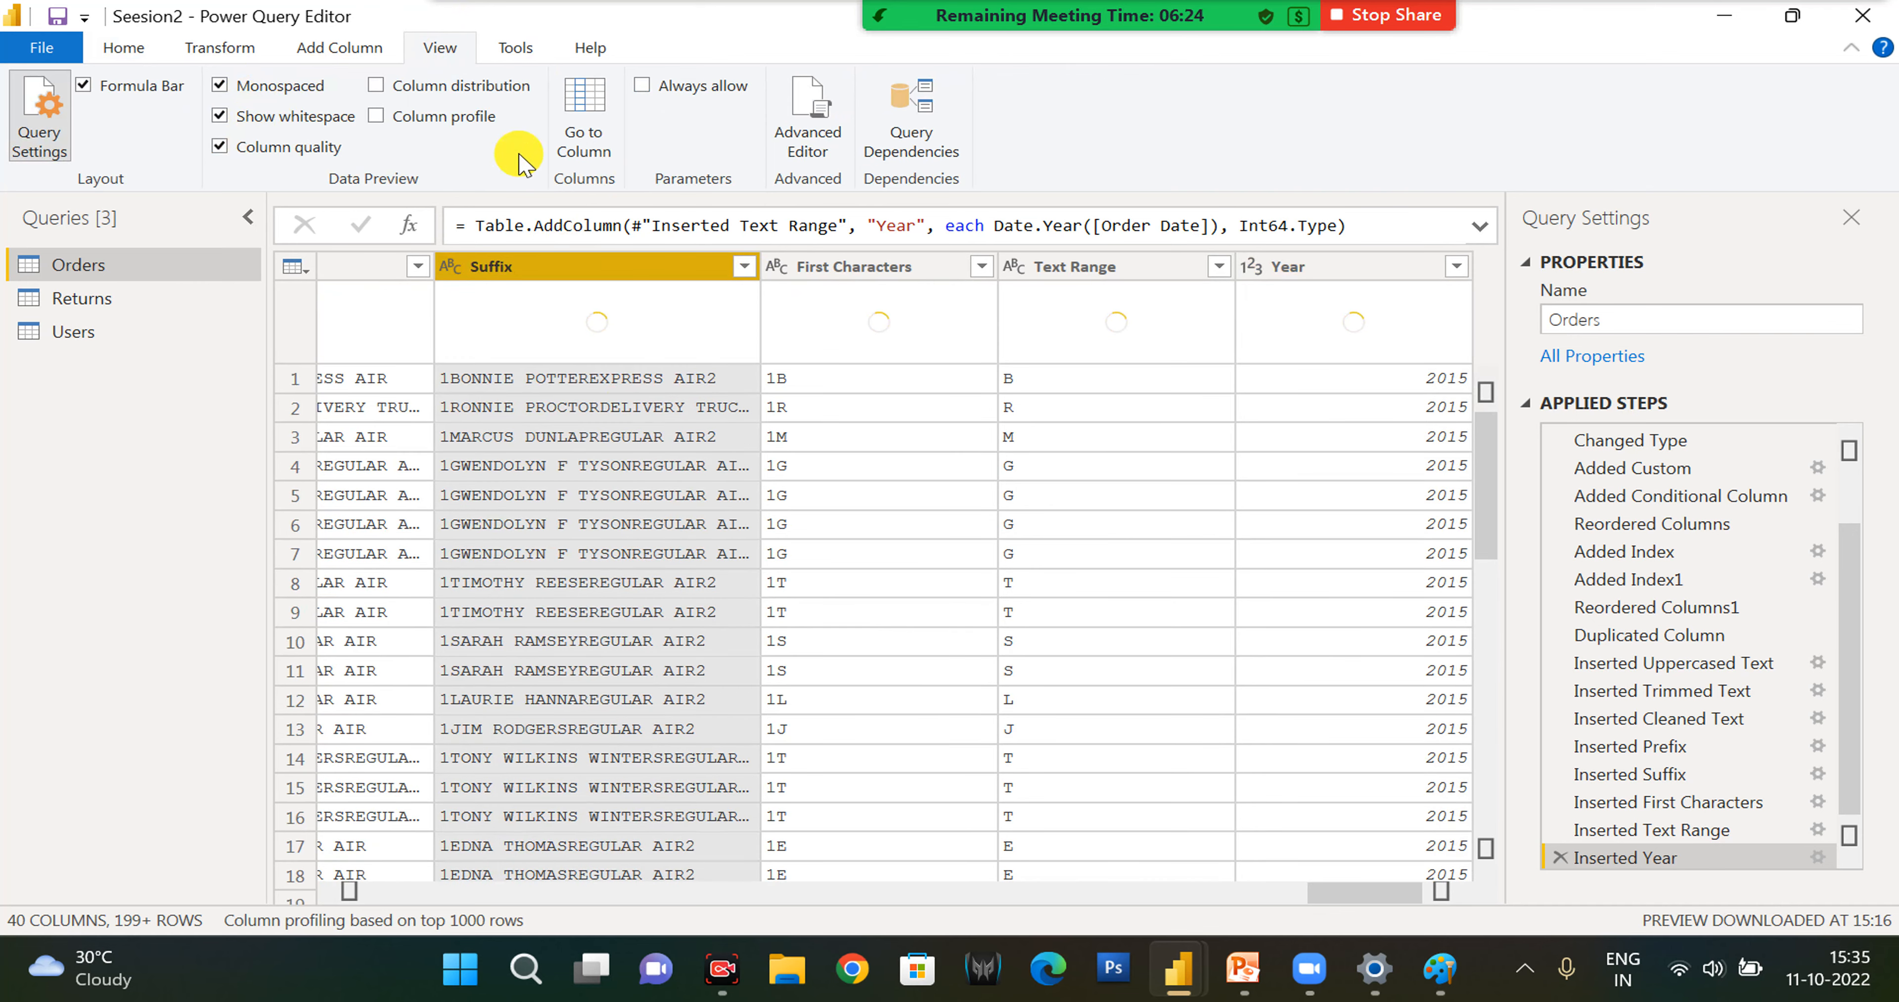
{"action": "left_click", "coordinate": [486, 87]}
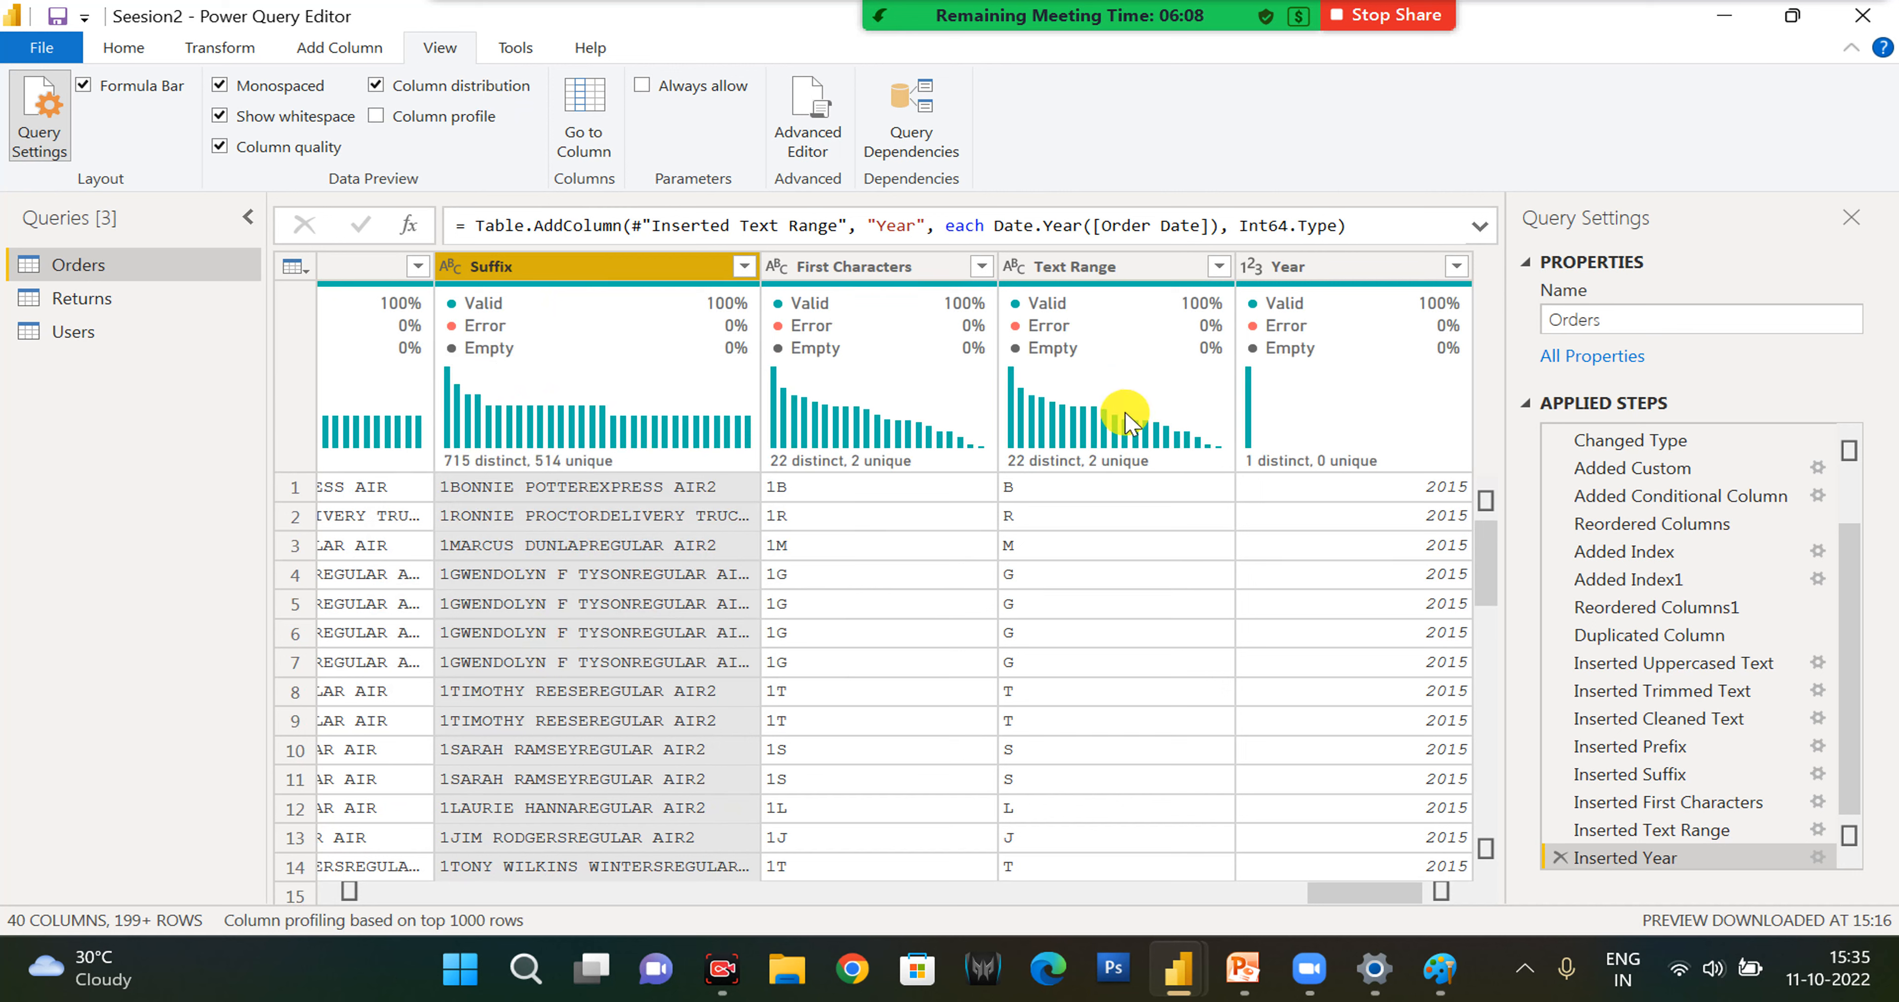
{"action": "mouse_move", "coordinate": [1157, 352]}
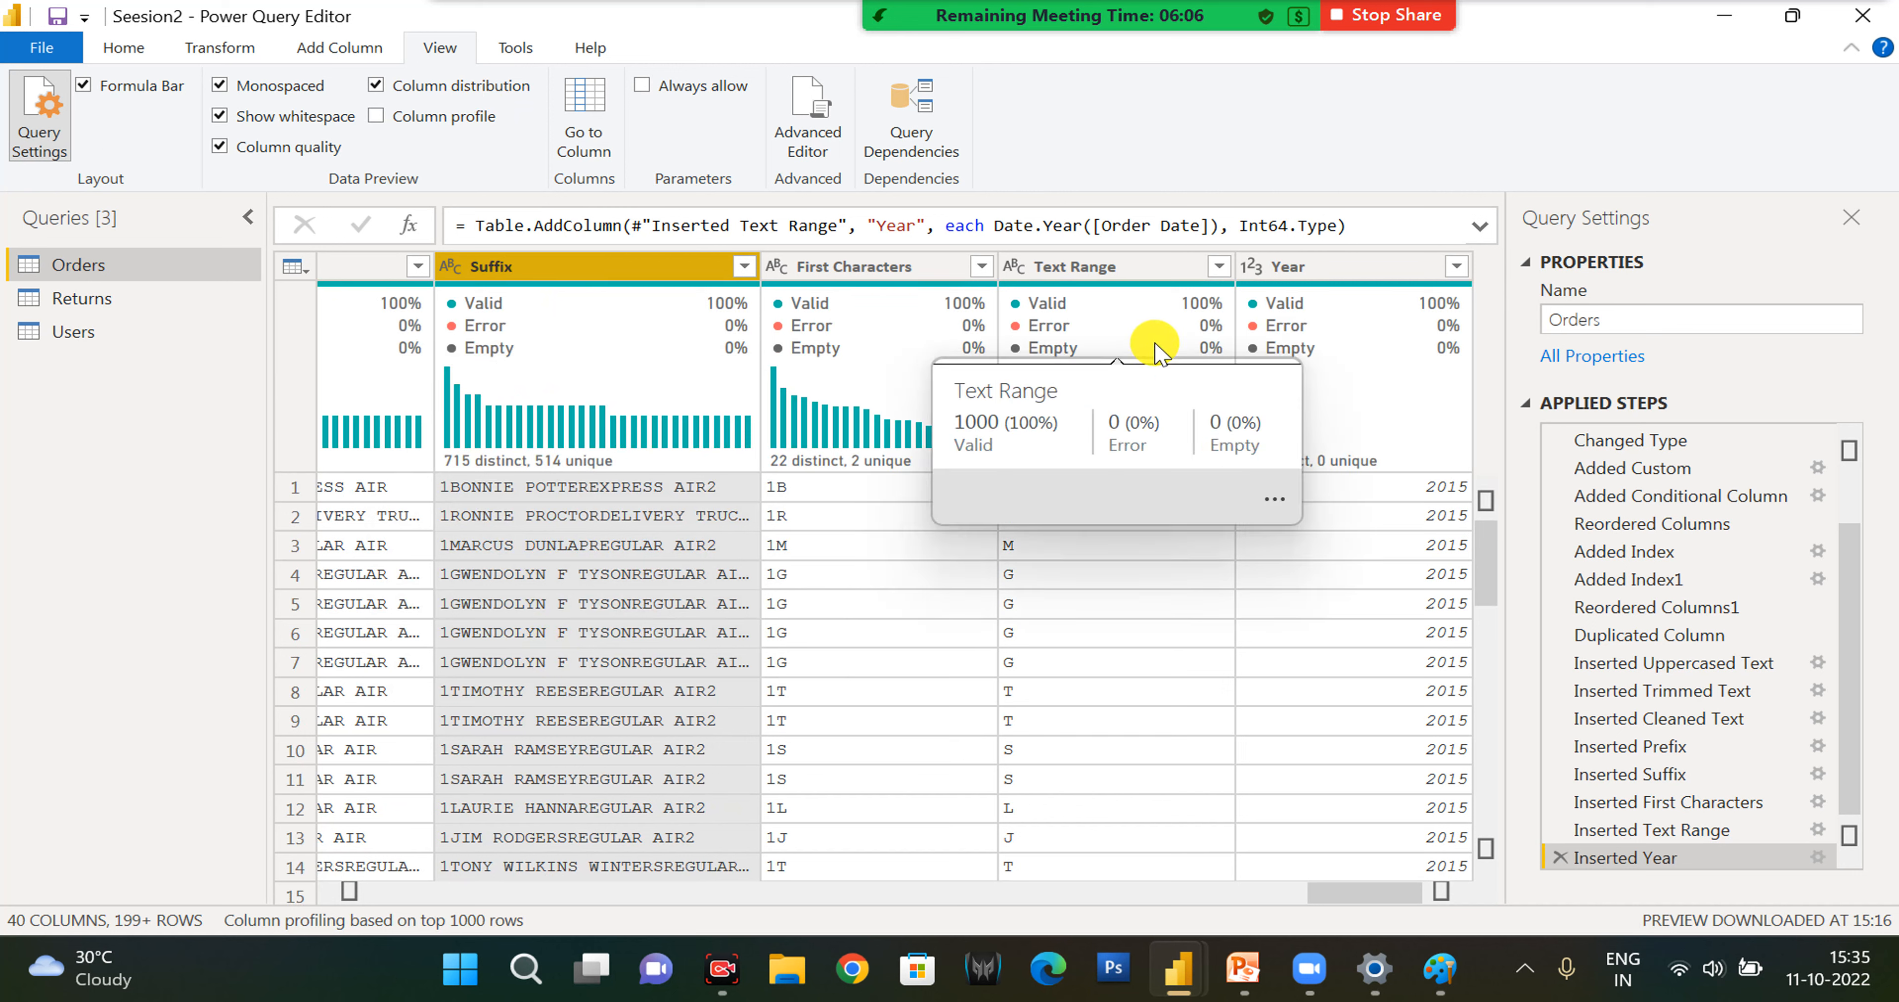
{"action": "left_click", "coordinate": [477, 118]}
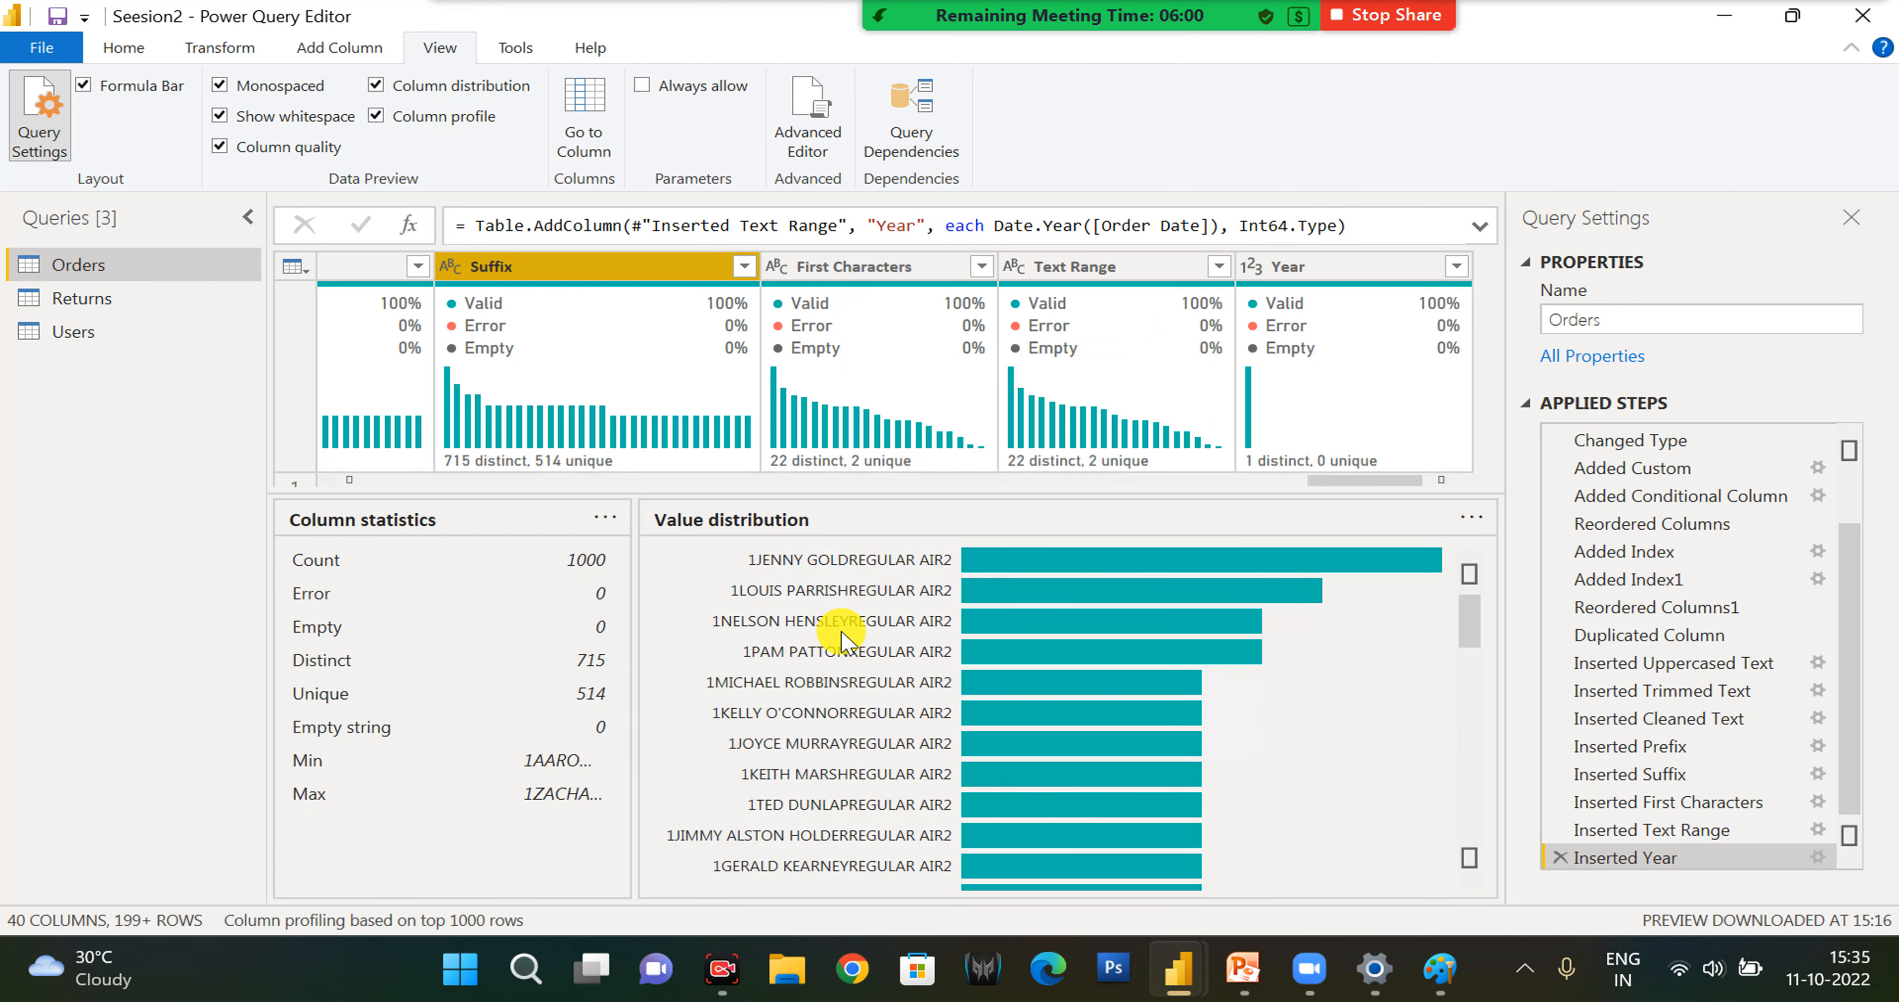
{"action": "scroll", "coordinate": [892, 699], "scroll_direction": "down", "scroll_amount": 1}
{"action": "scroll", "coordinate": [938, 733], "scroll_direction": "down", "scroll_amount": 5}
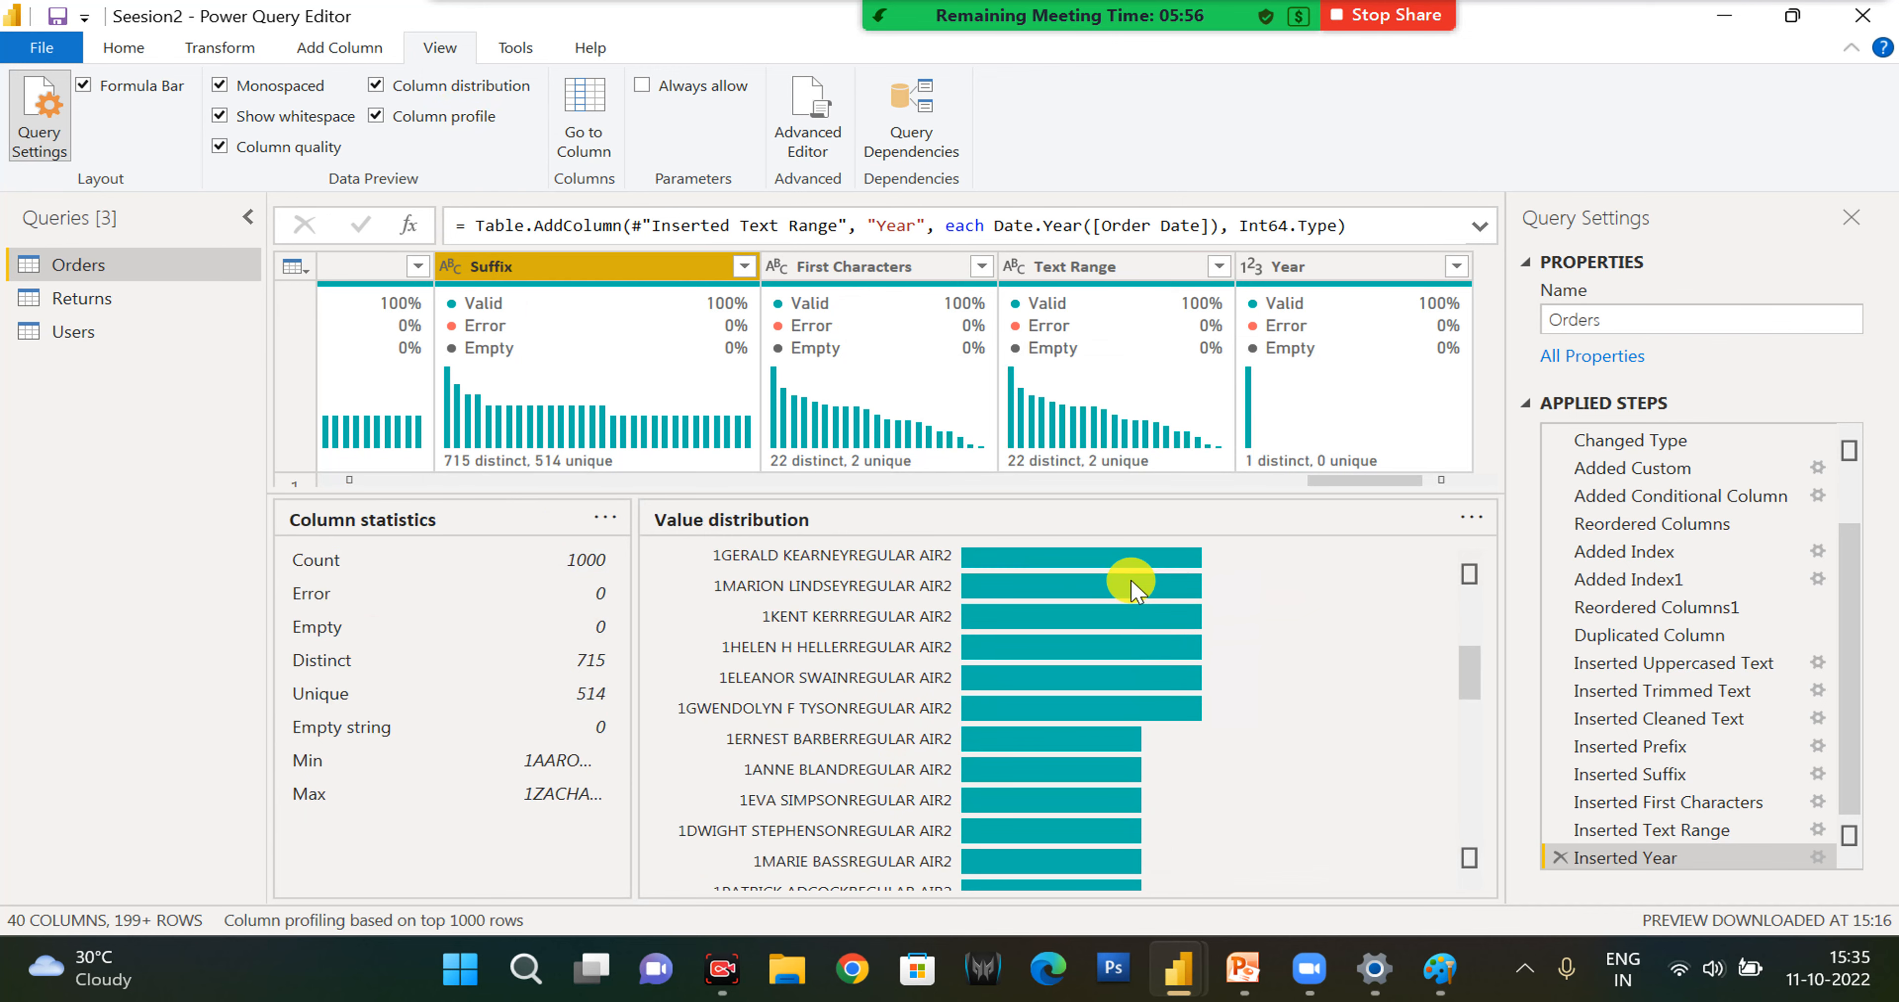
{"action": "scroll", "coordinate": [678, 648], "scroll_direction": "up", "scroll_amount": 8}
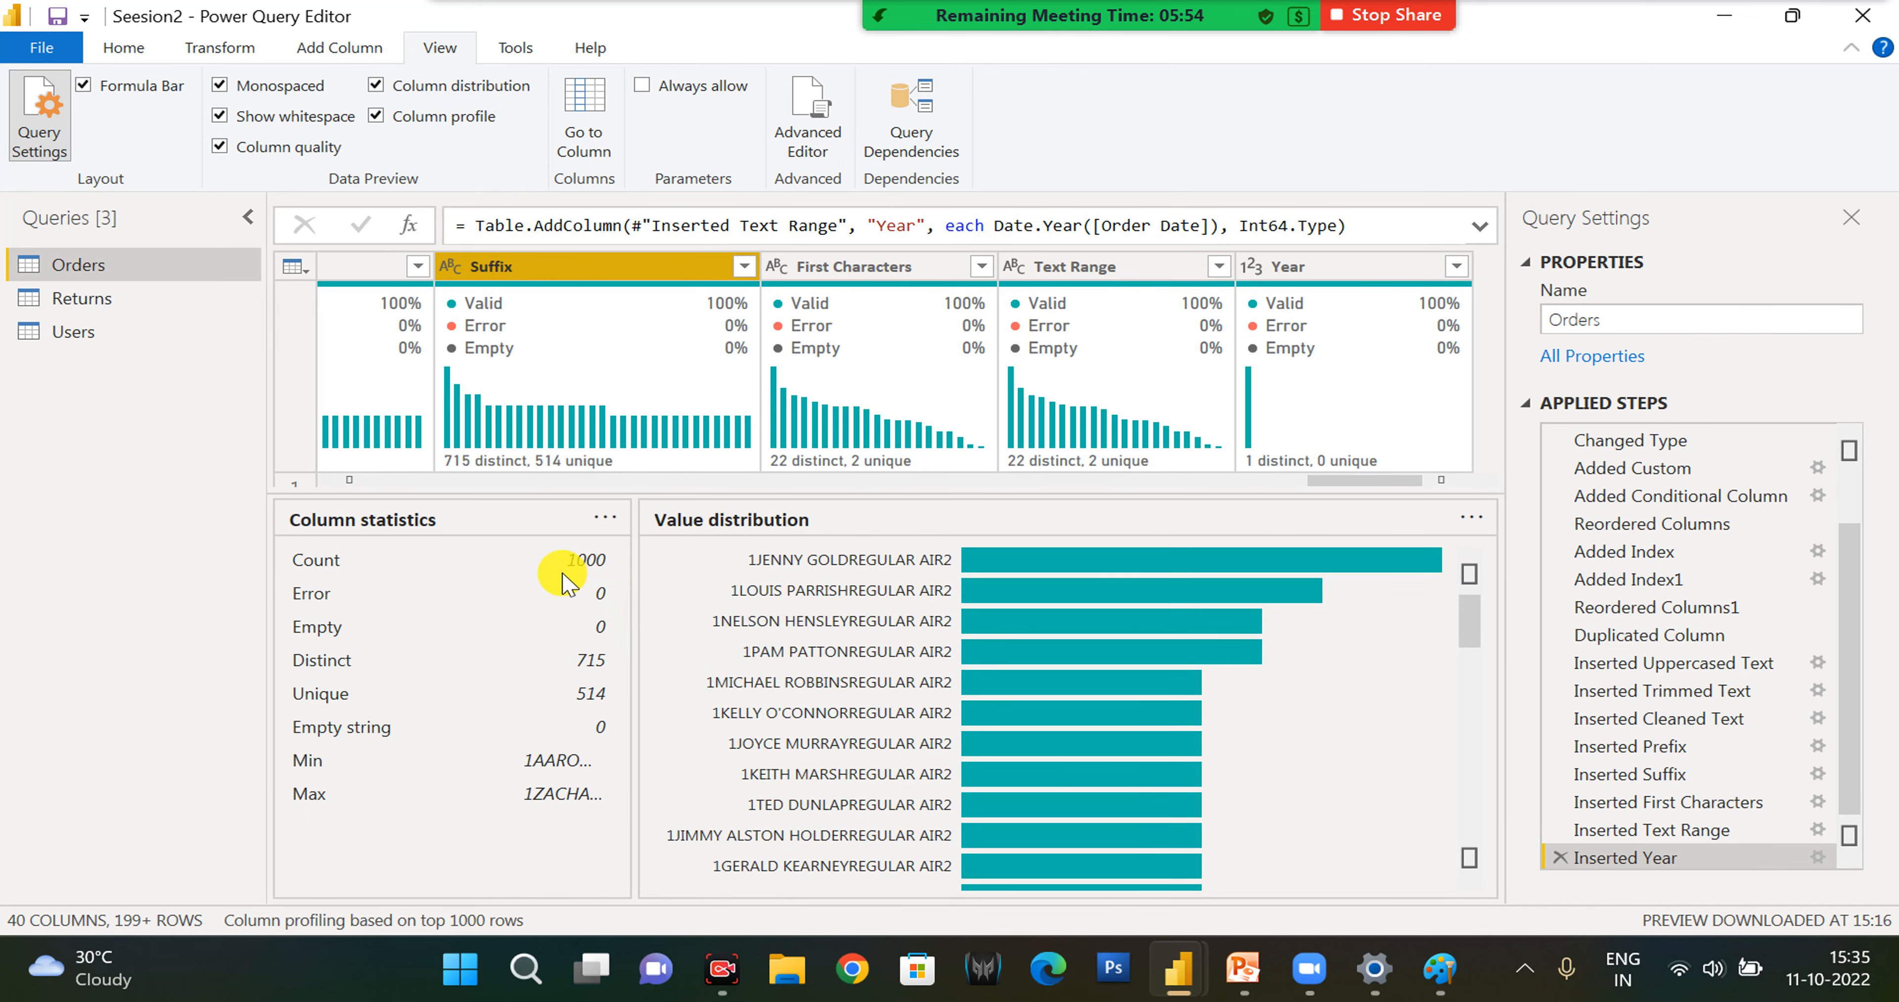
- Turn off the column profile, column distribution, column quality and monospaced options of the data preview
{"action": "left_click", "coordinate": [377, 116]}
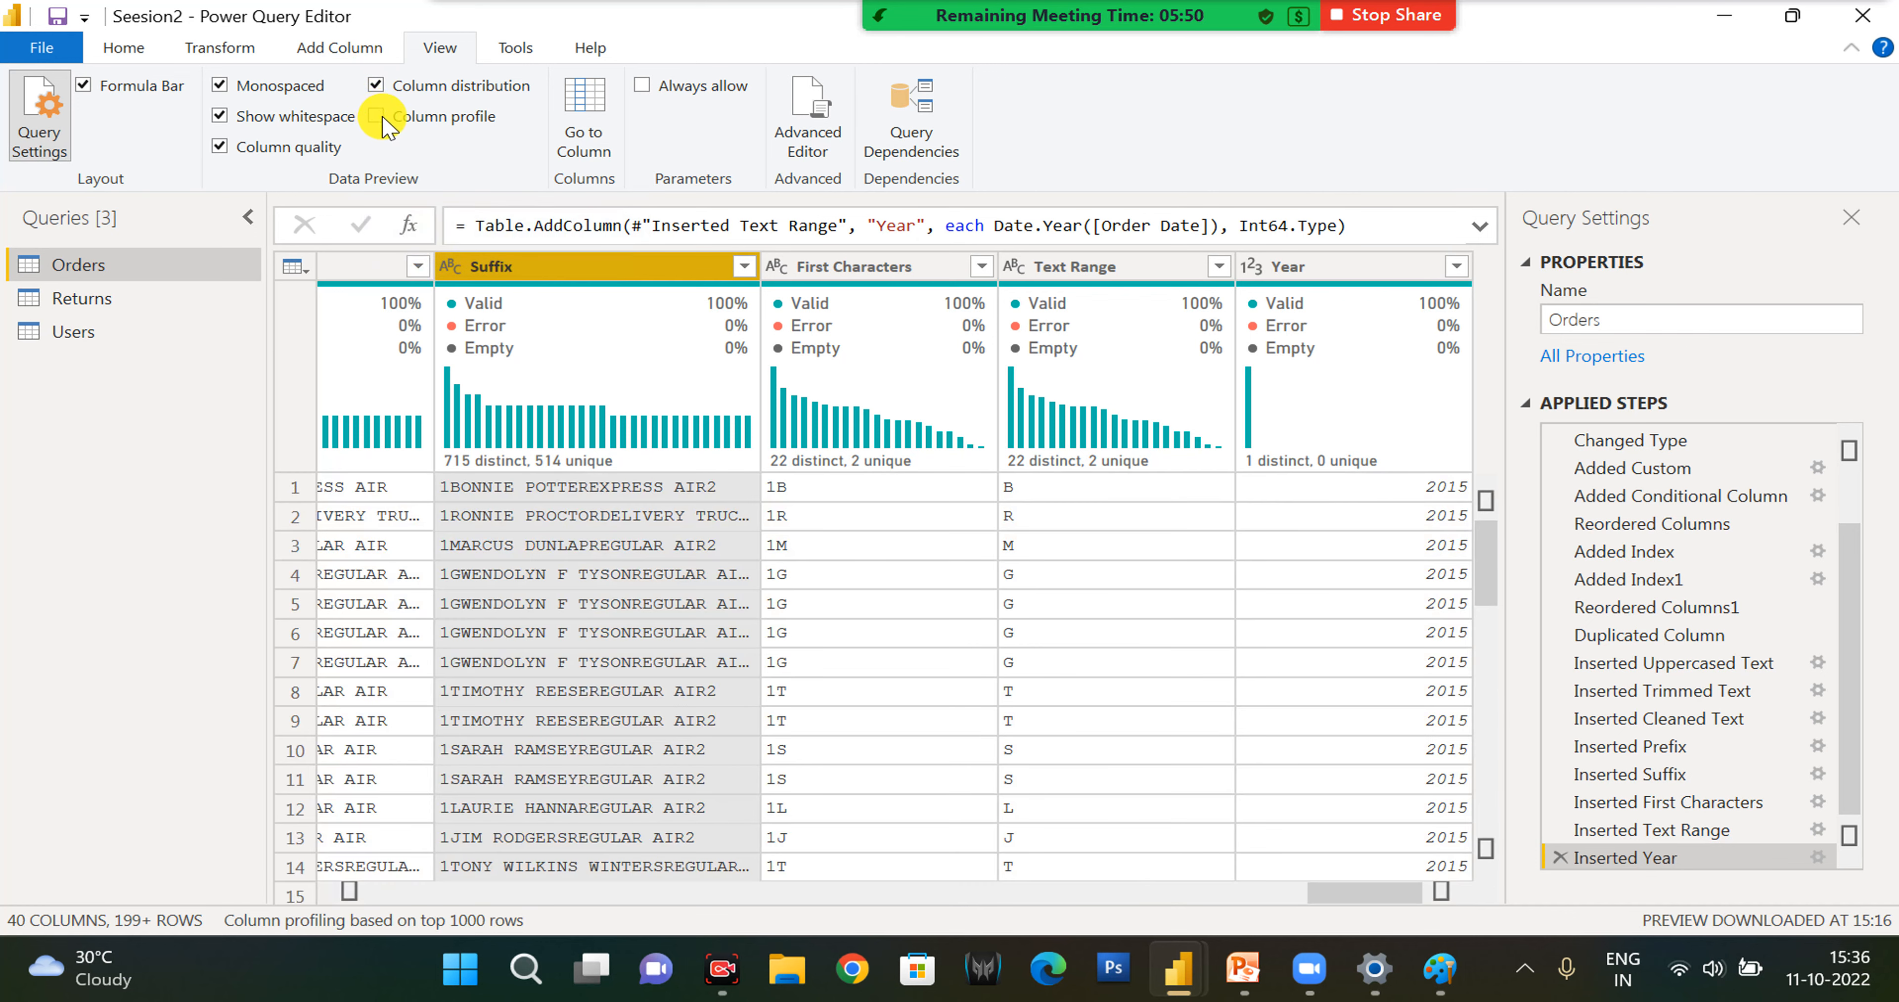
{"action": "left_click", "coordinate": [377, 86]}
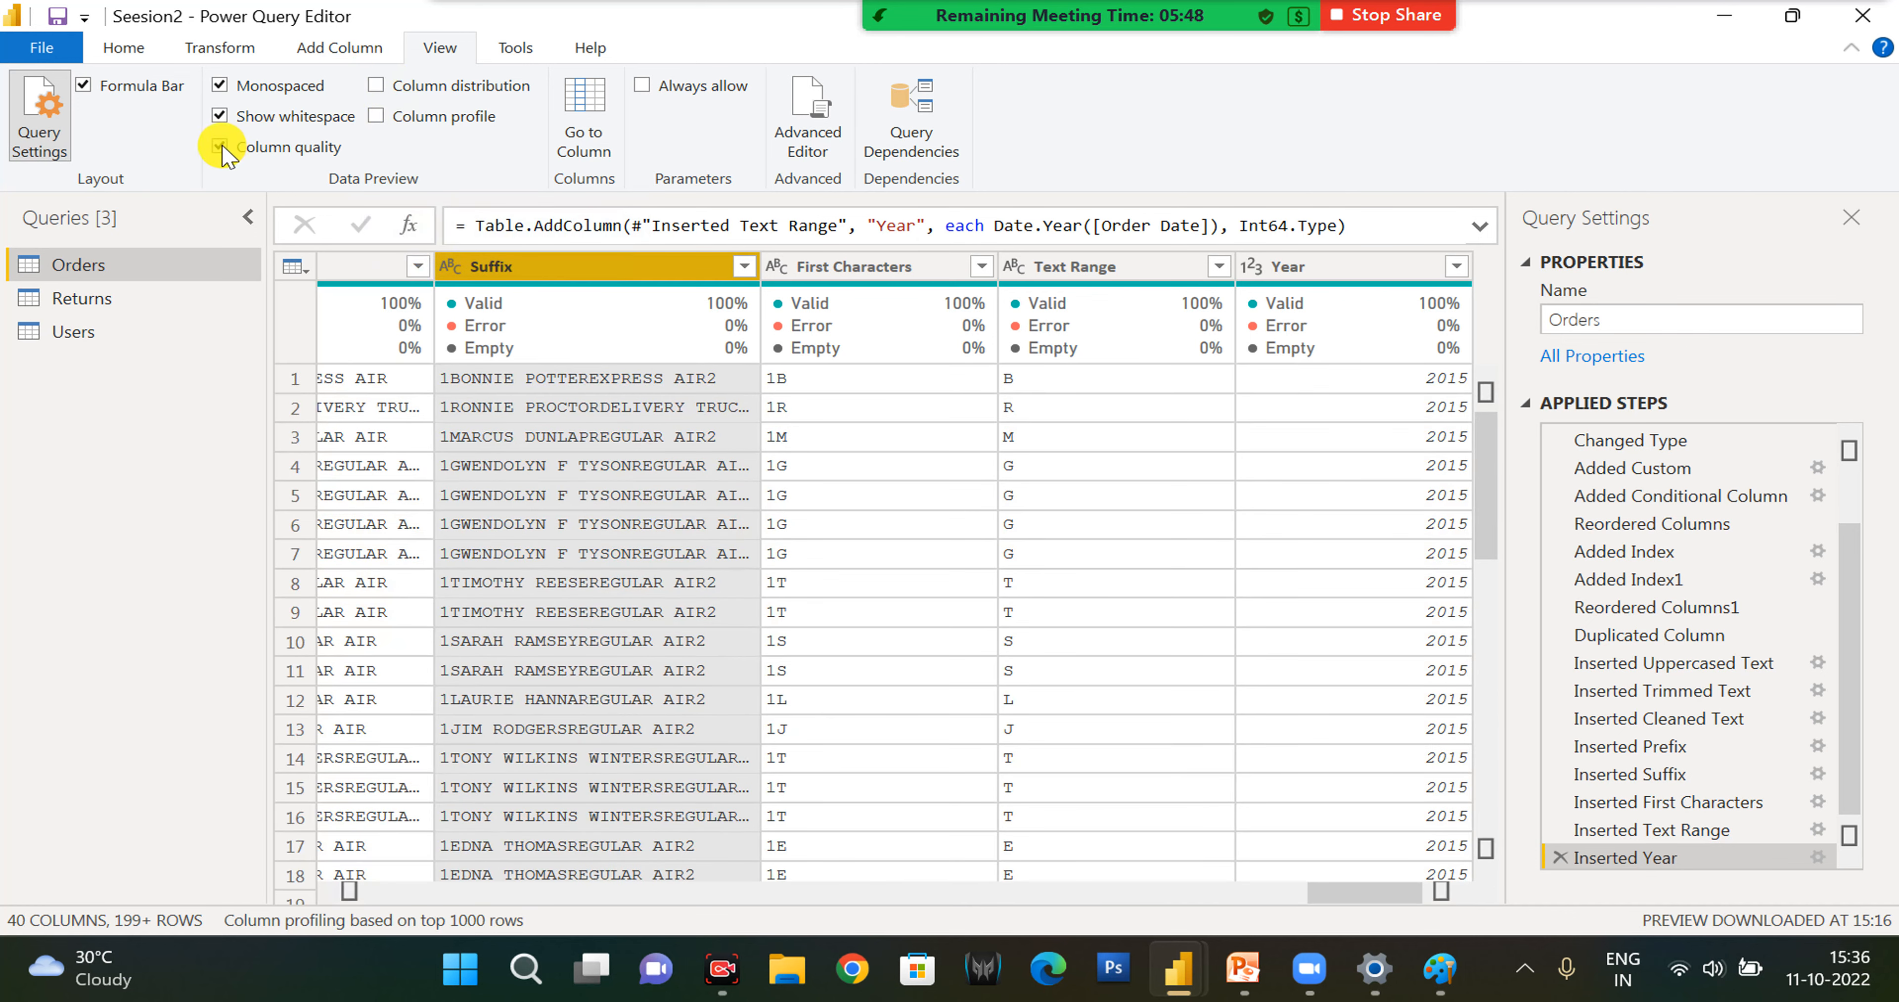
{"action": "left_click", "coordinate": [221, 148]}
{"action": "left_click", "coordinate": [221, 109]}
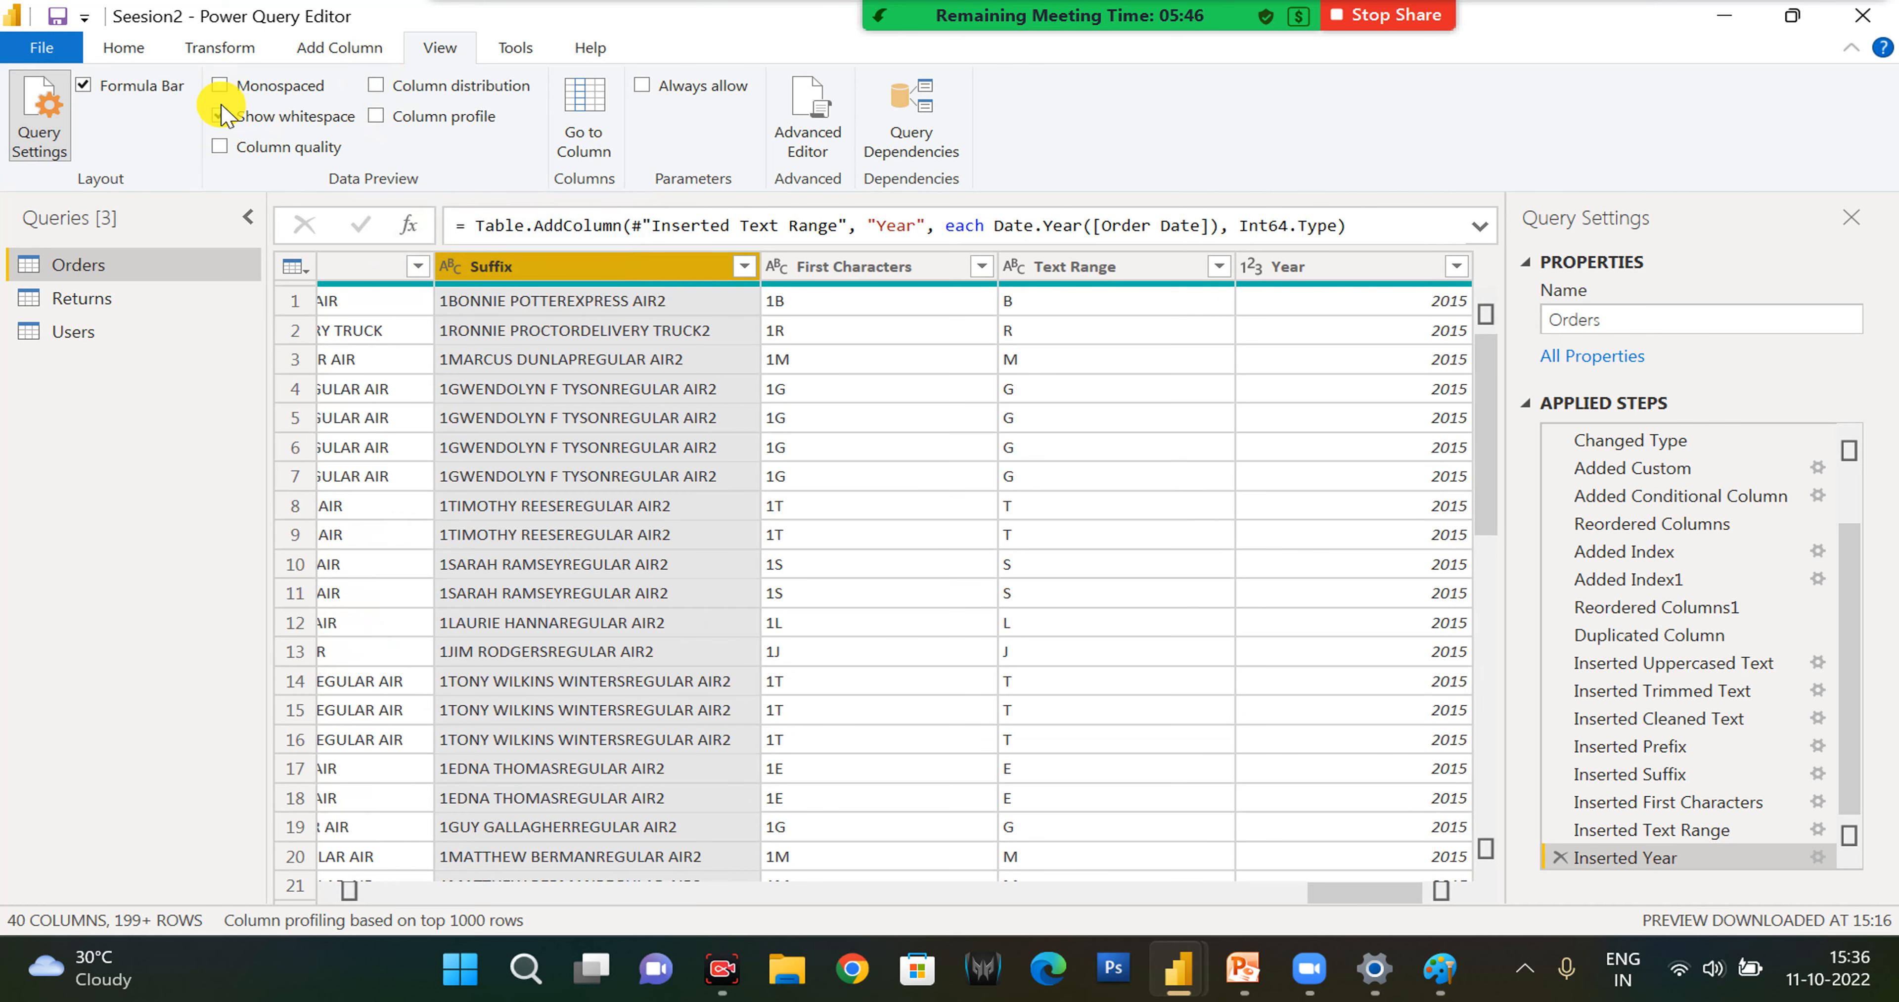
- Try to start session diagnostics for the queries, declining to restrict them to the Query Editor
{"action": "left_click", "coordinate": [513, 53]}
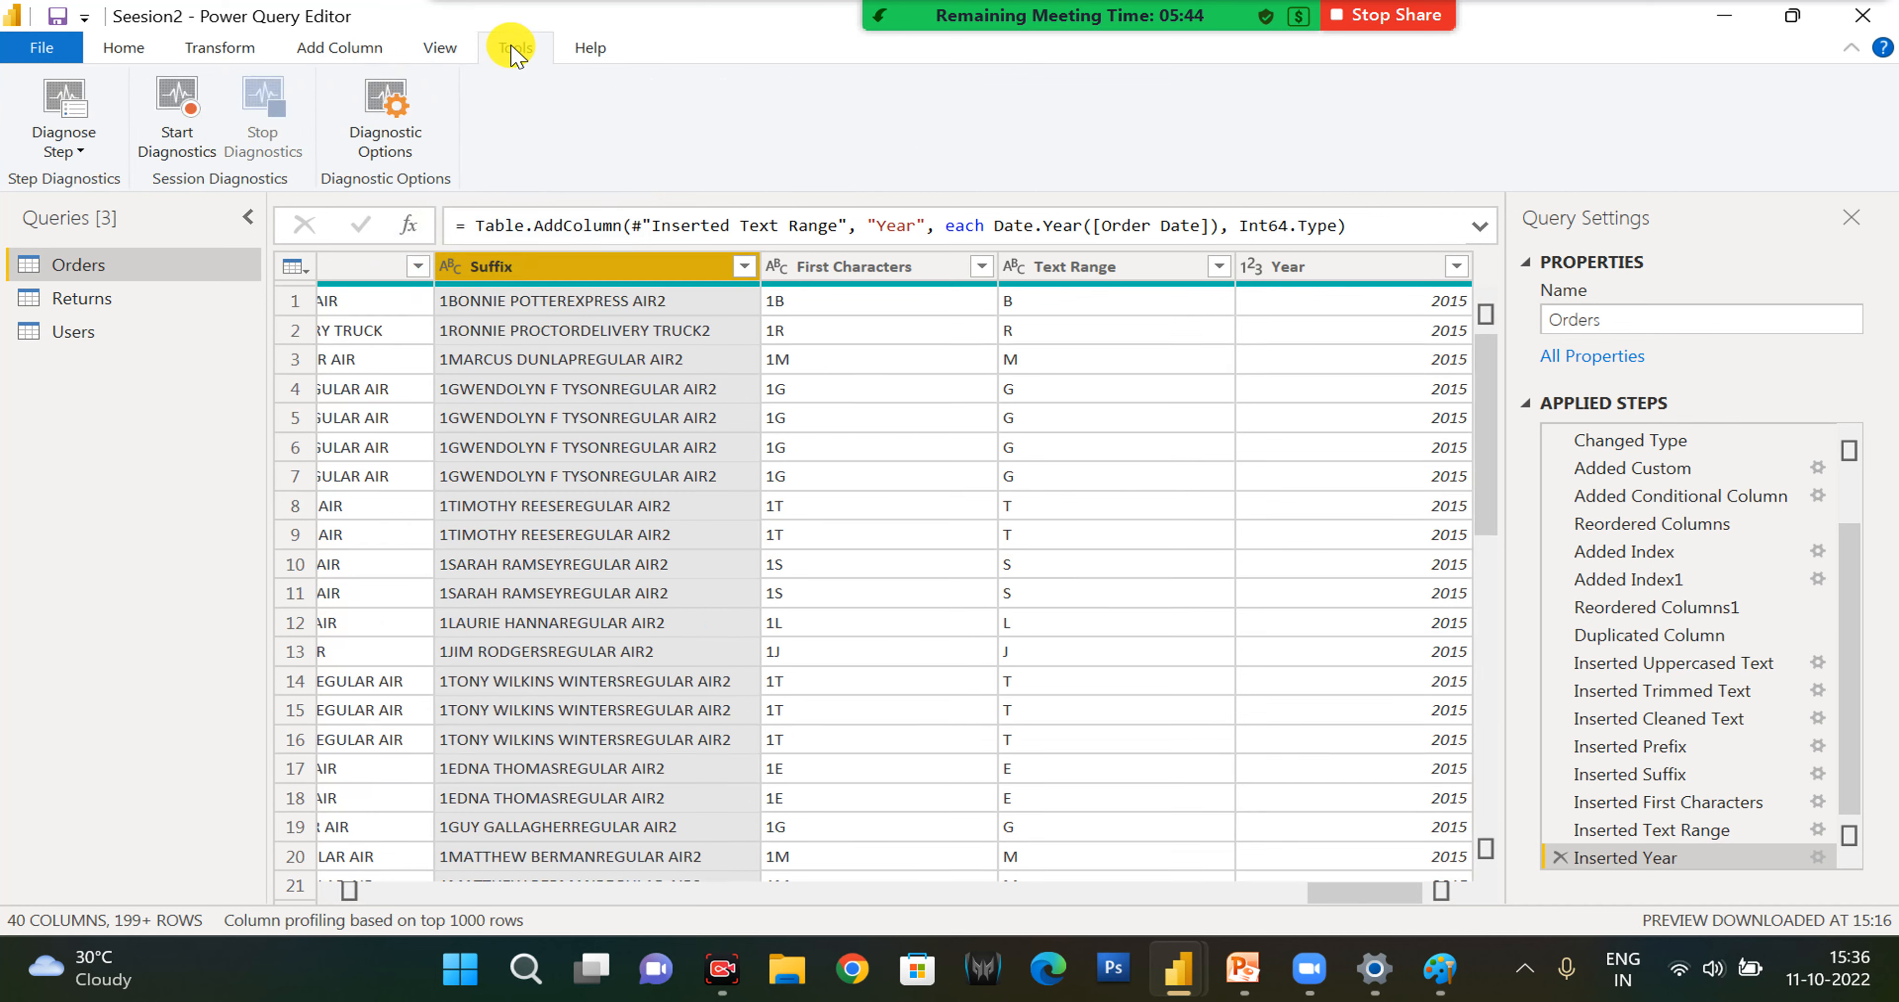
{"action": "left_click", "coordinate": [193, 135]}
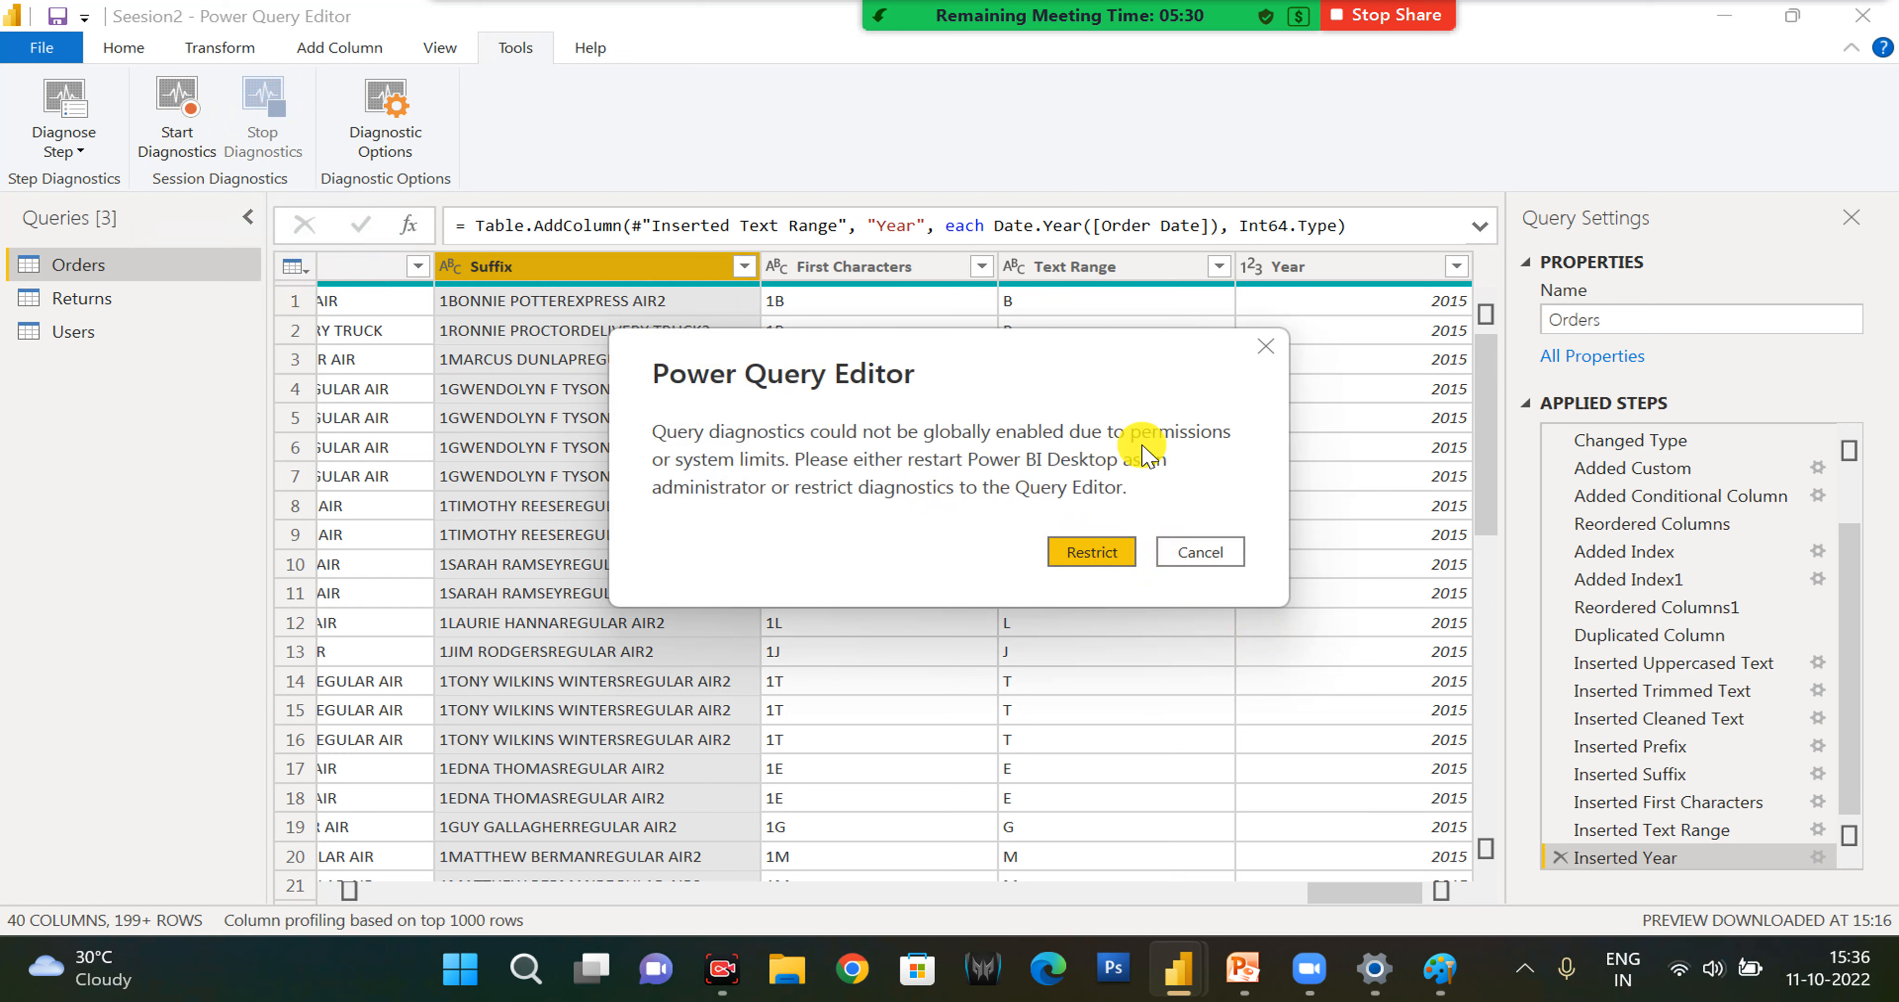
{"action": "left_click", "coordinate": [1198, 554]}
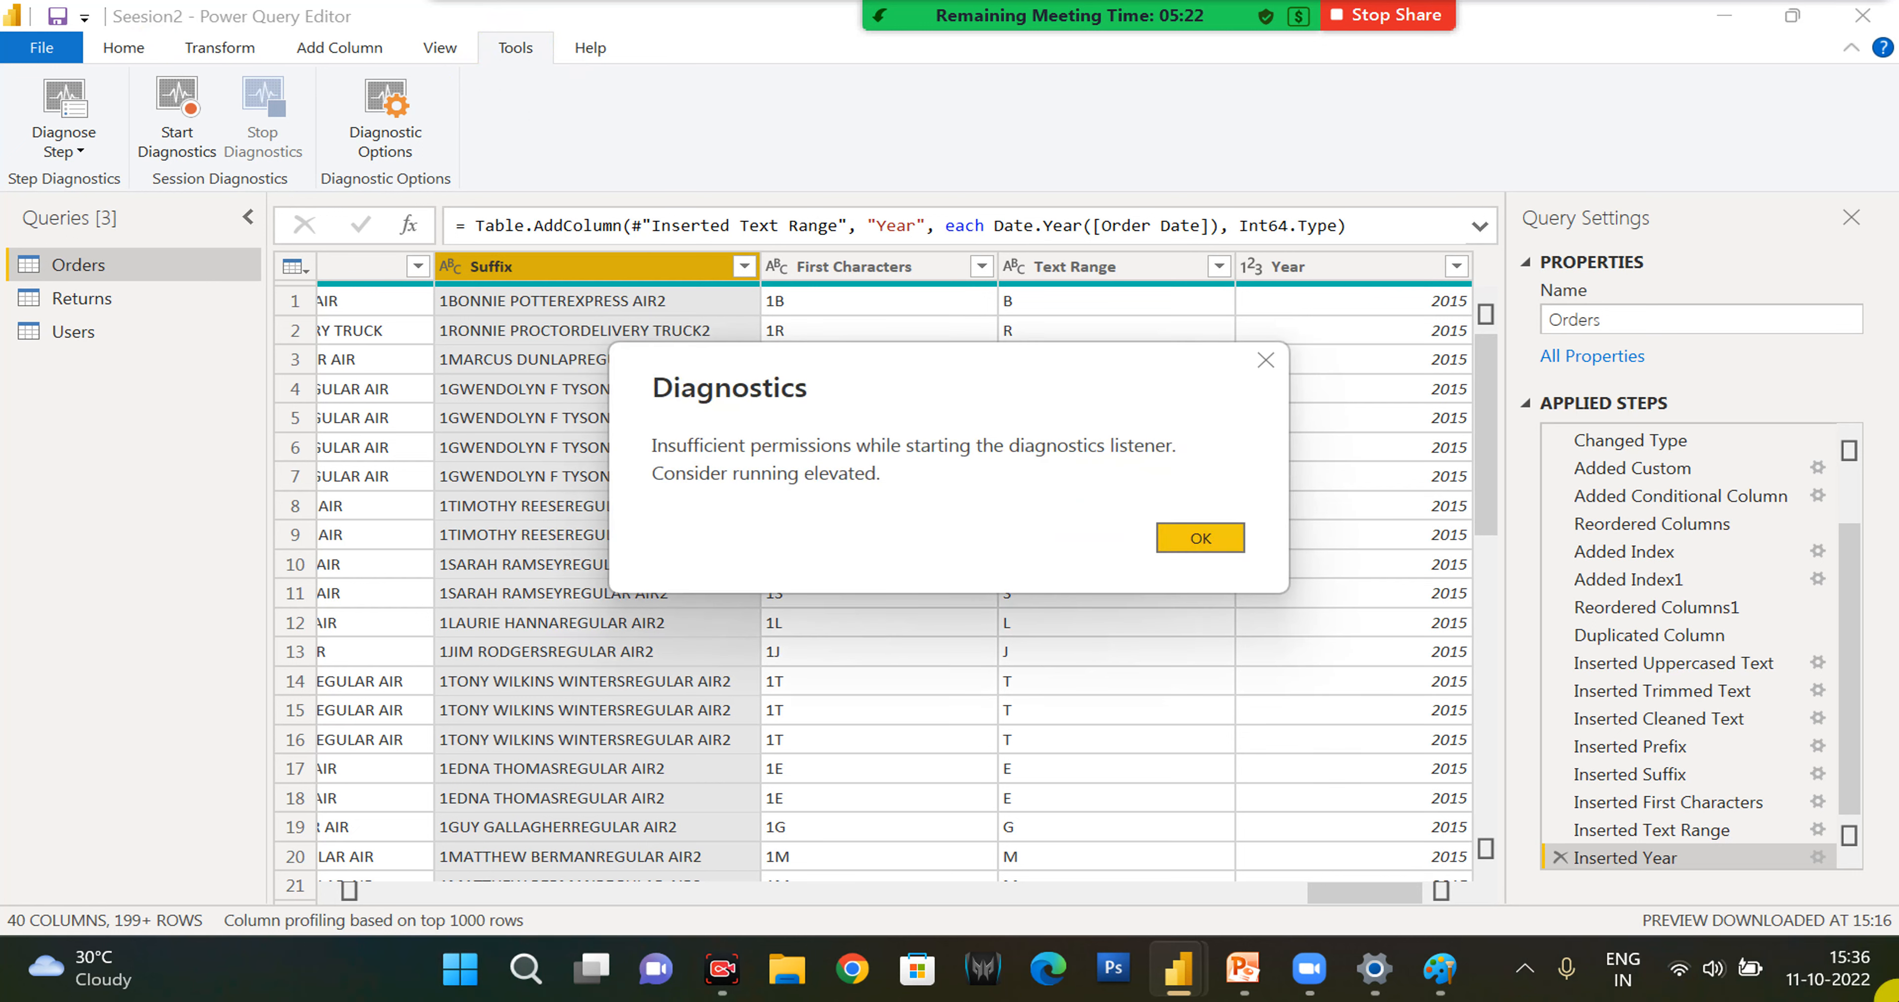
{"action": "left_click", "coordinate": [1227, 538]}
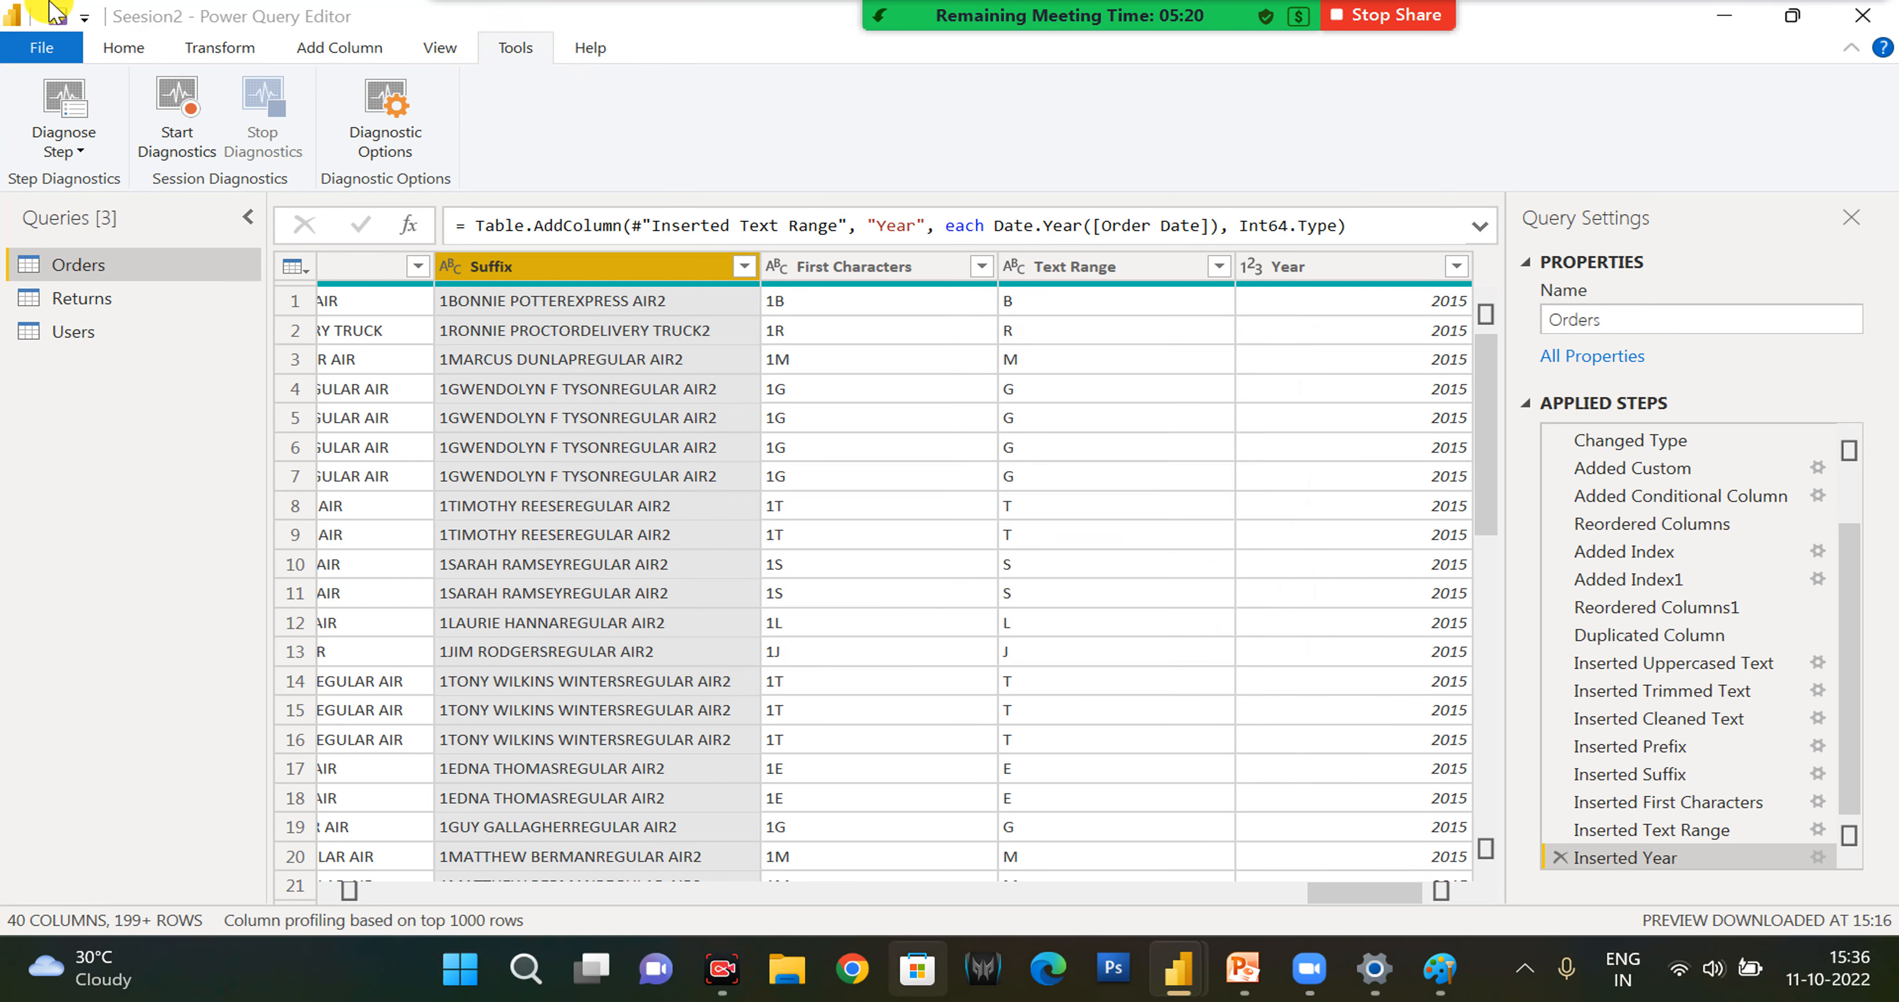
- Close Power Query Editor without applying the query changes and dismiss the pending-changes notice in the report
{"action": "left_click", "coordinate": [124, 49]}
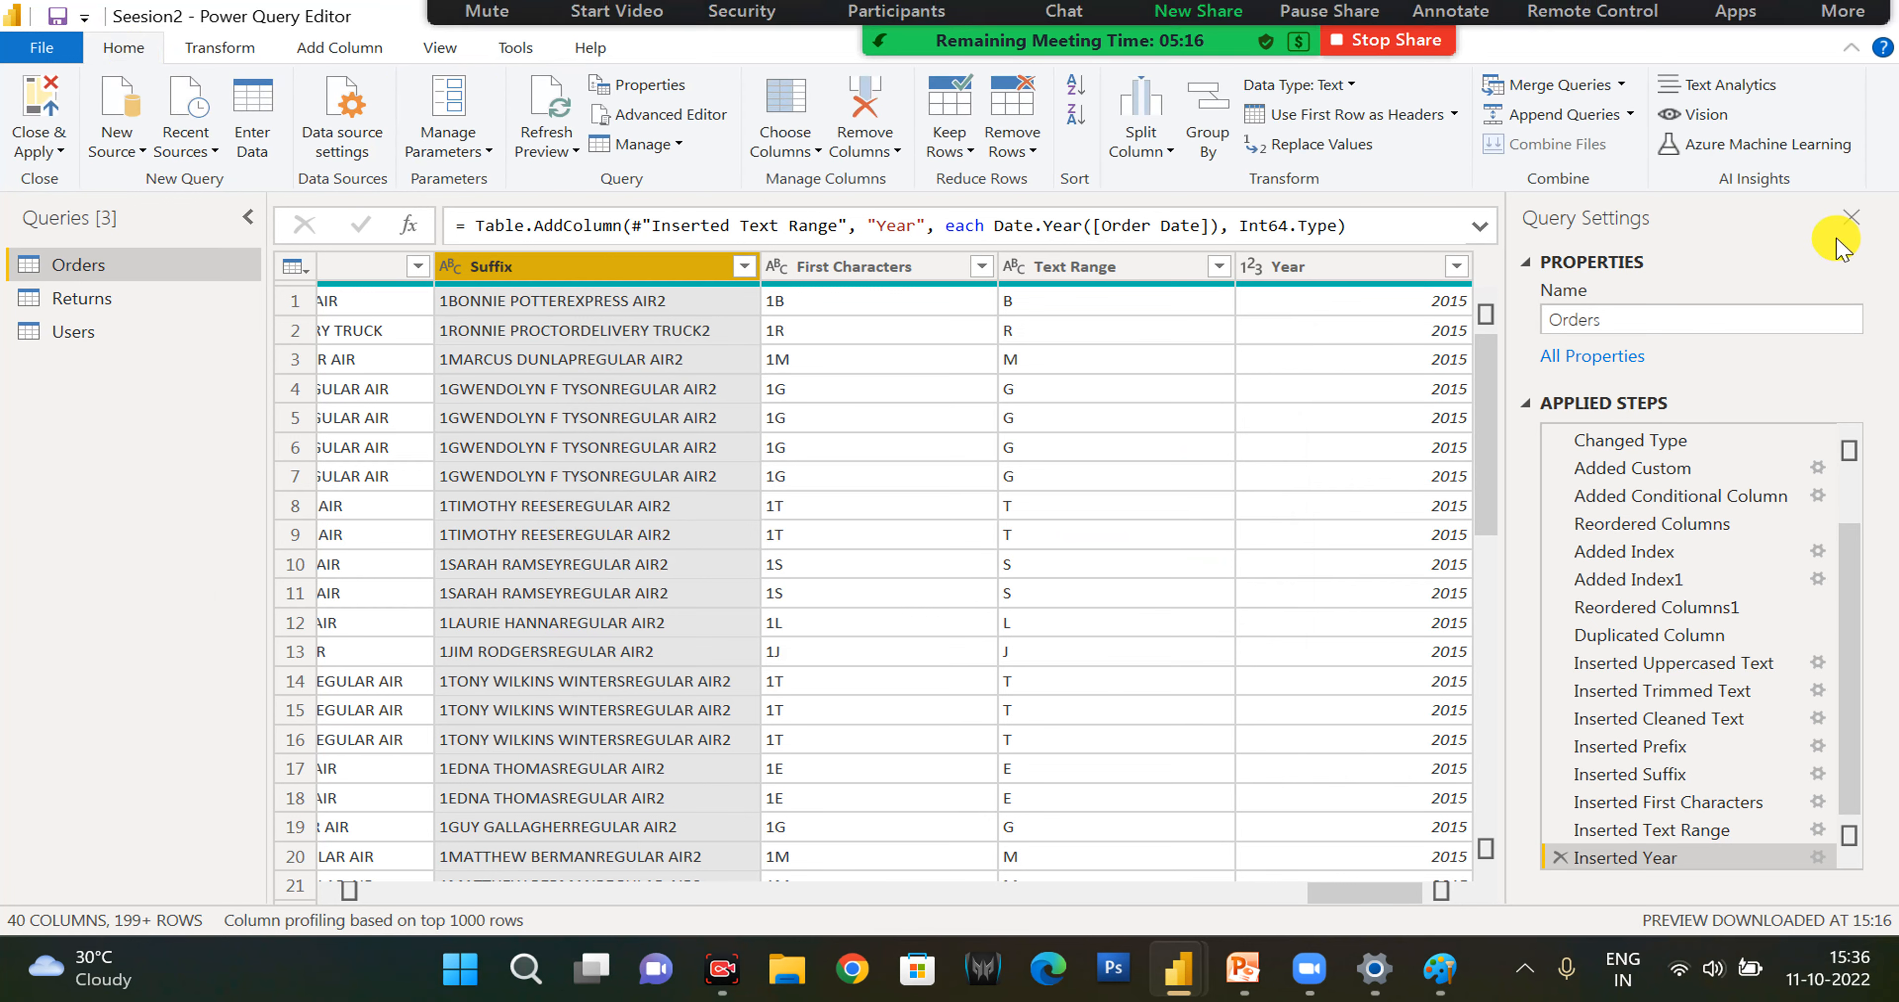
{"action": "left_click", "coordinate": [44, 150]}
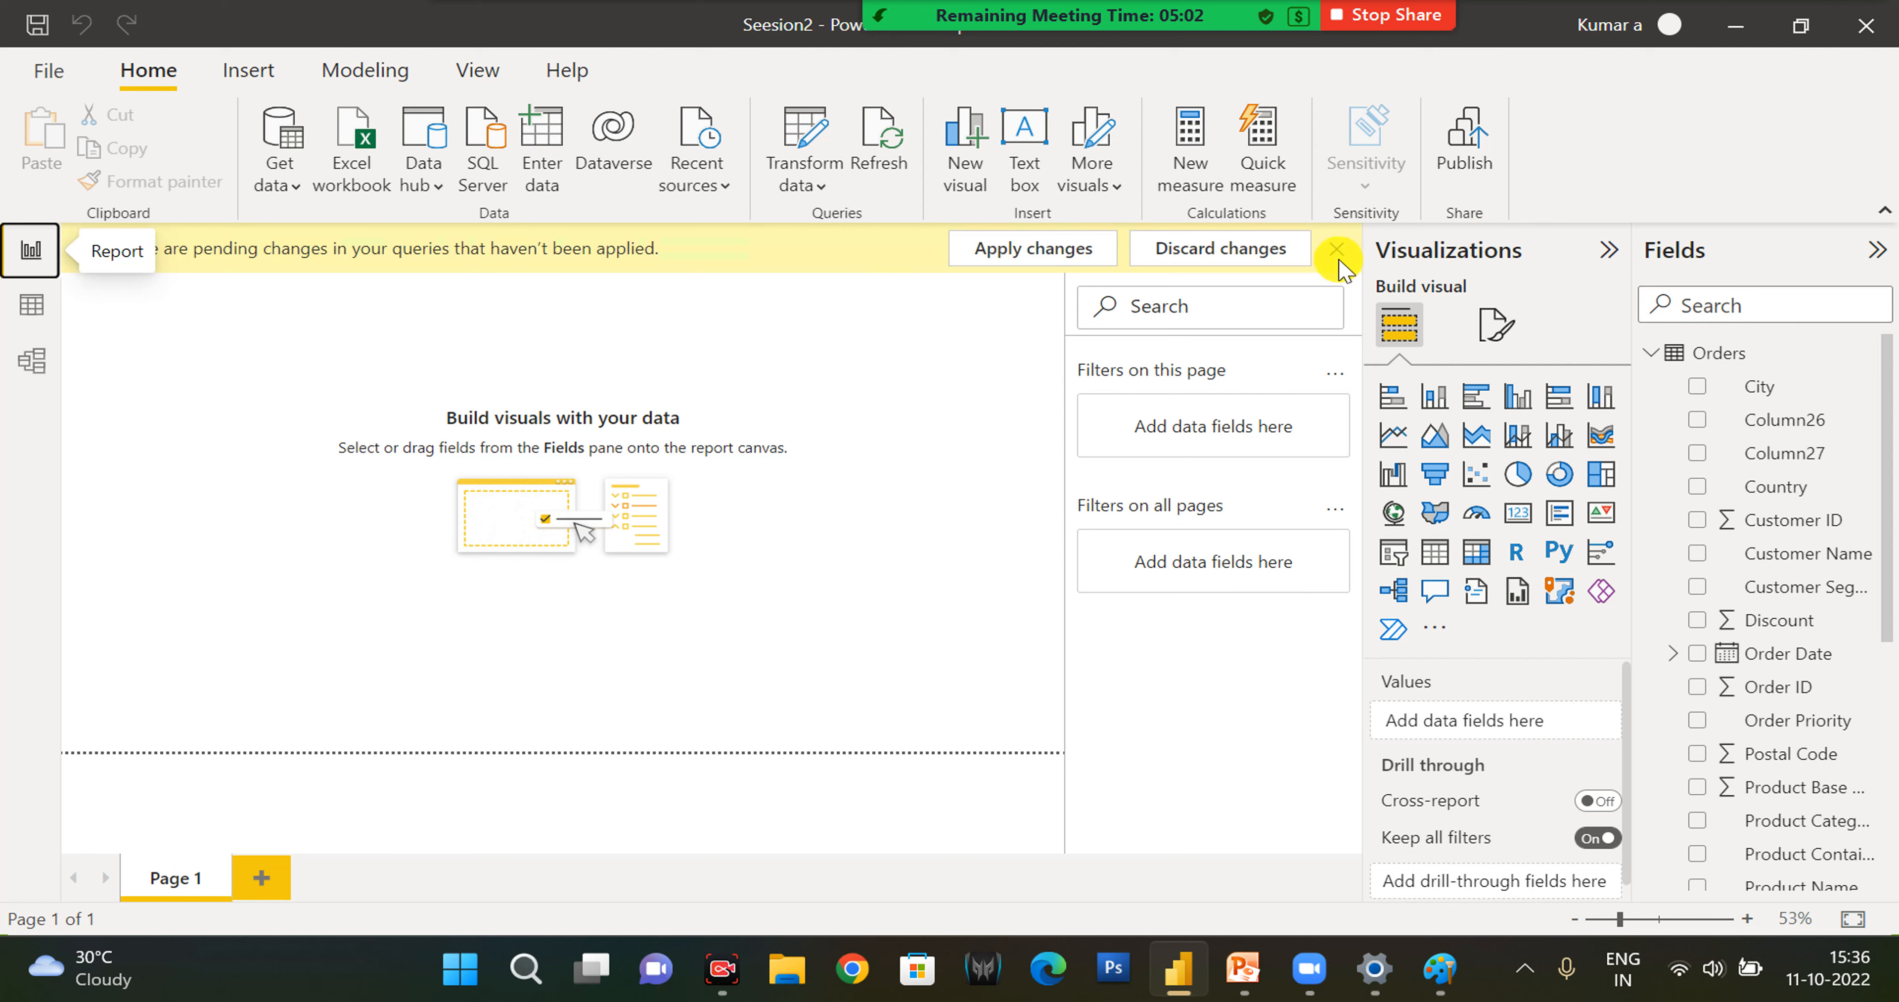
{"action": "left_click", "coordinate": [1231, 254]}
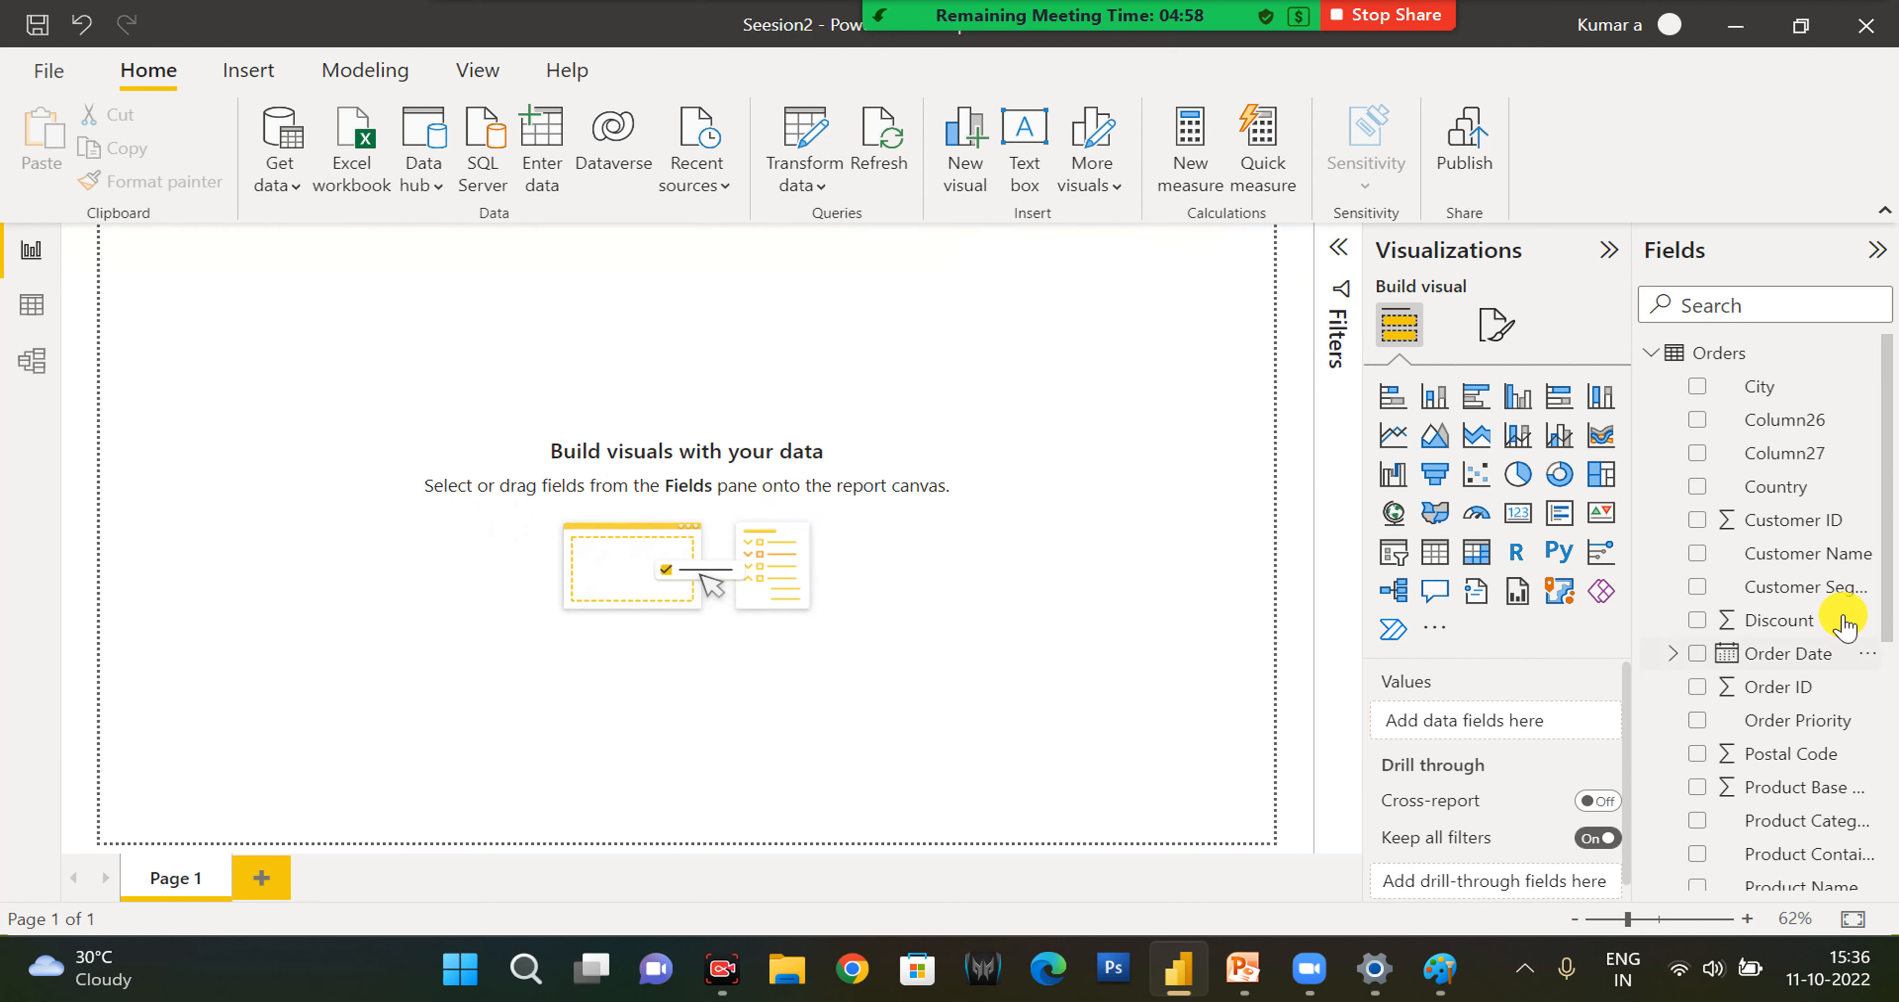
- Examine the Orders fields and table data, look through the Returns and Users tables, and return to the report view
{"action": "scroll", "coordinate": [1815, 656], "scroll_direction": "down", "scroll_amount": 3}
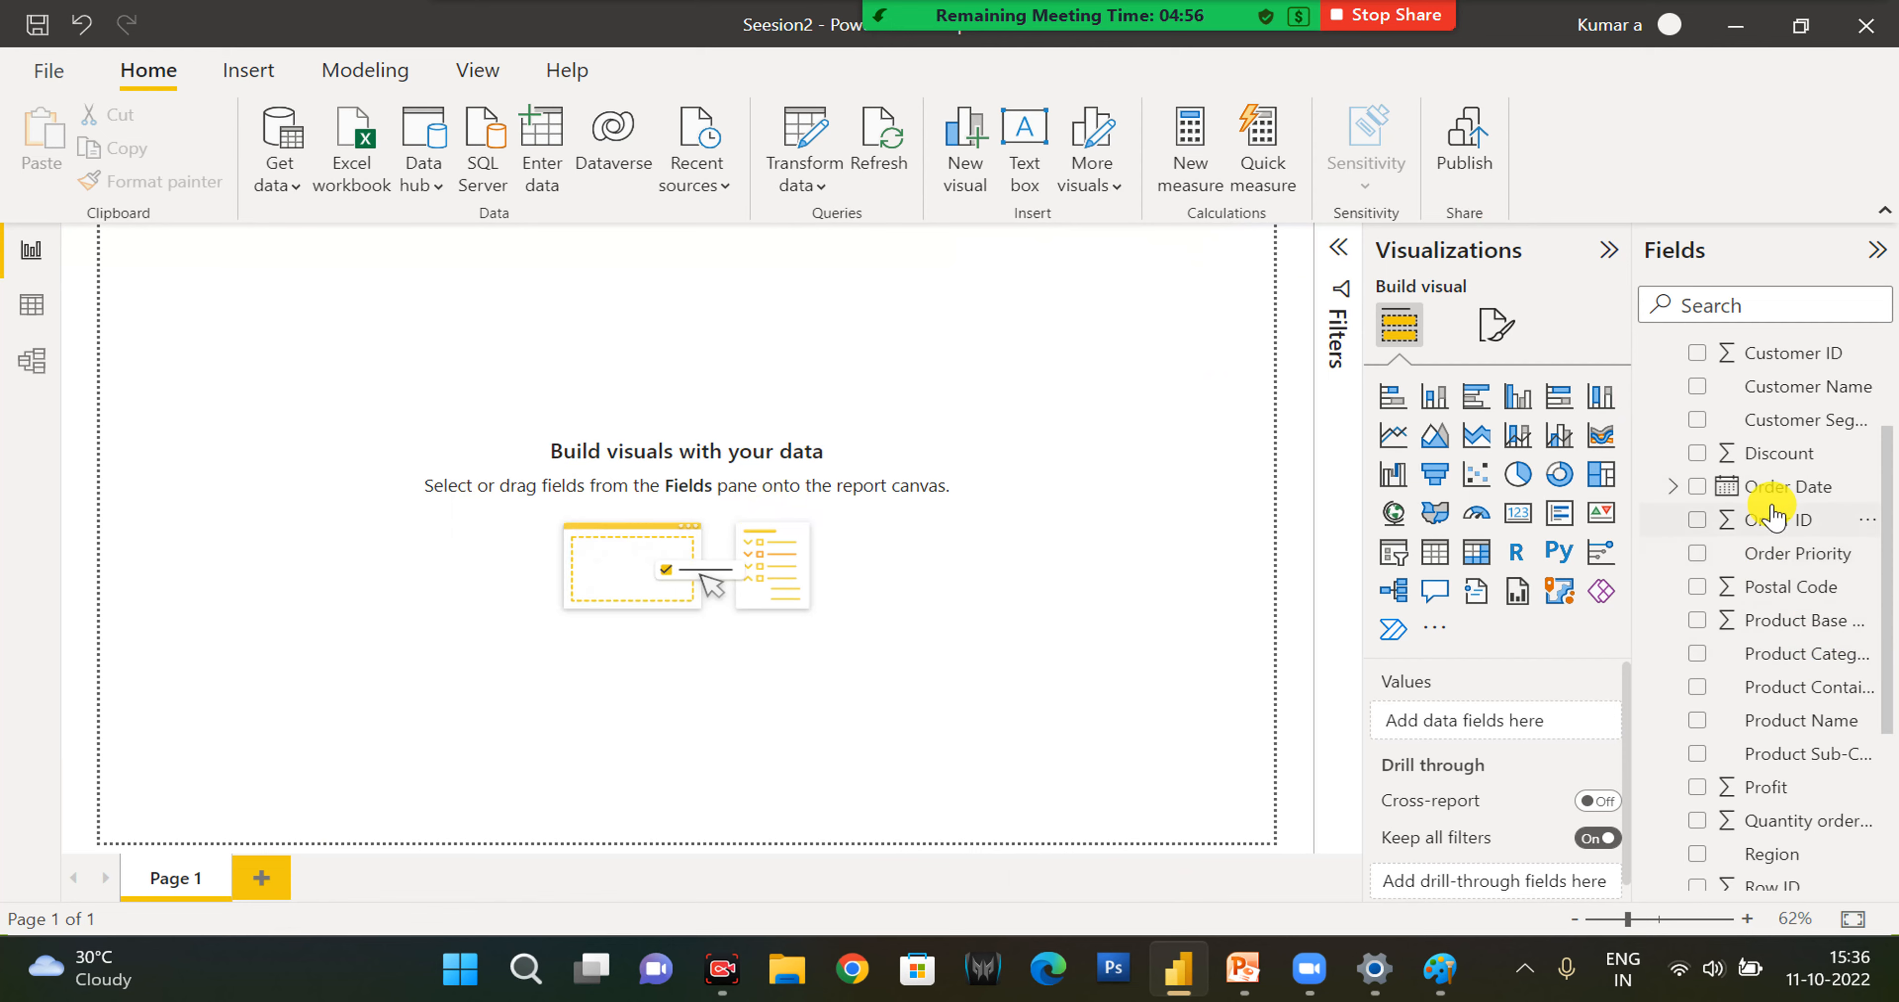
{"action": "scroll", "coordinate": [1880, 787], "scroll_direction": "down", "scroll_amount": 5}
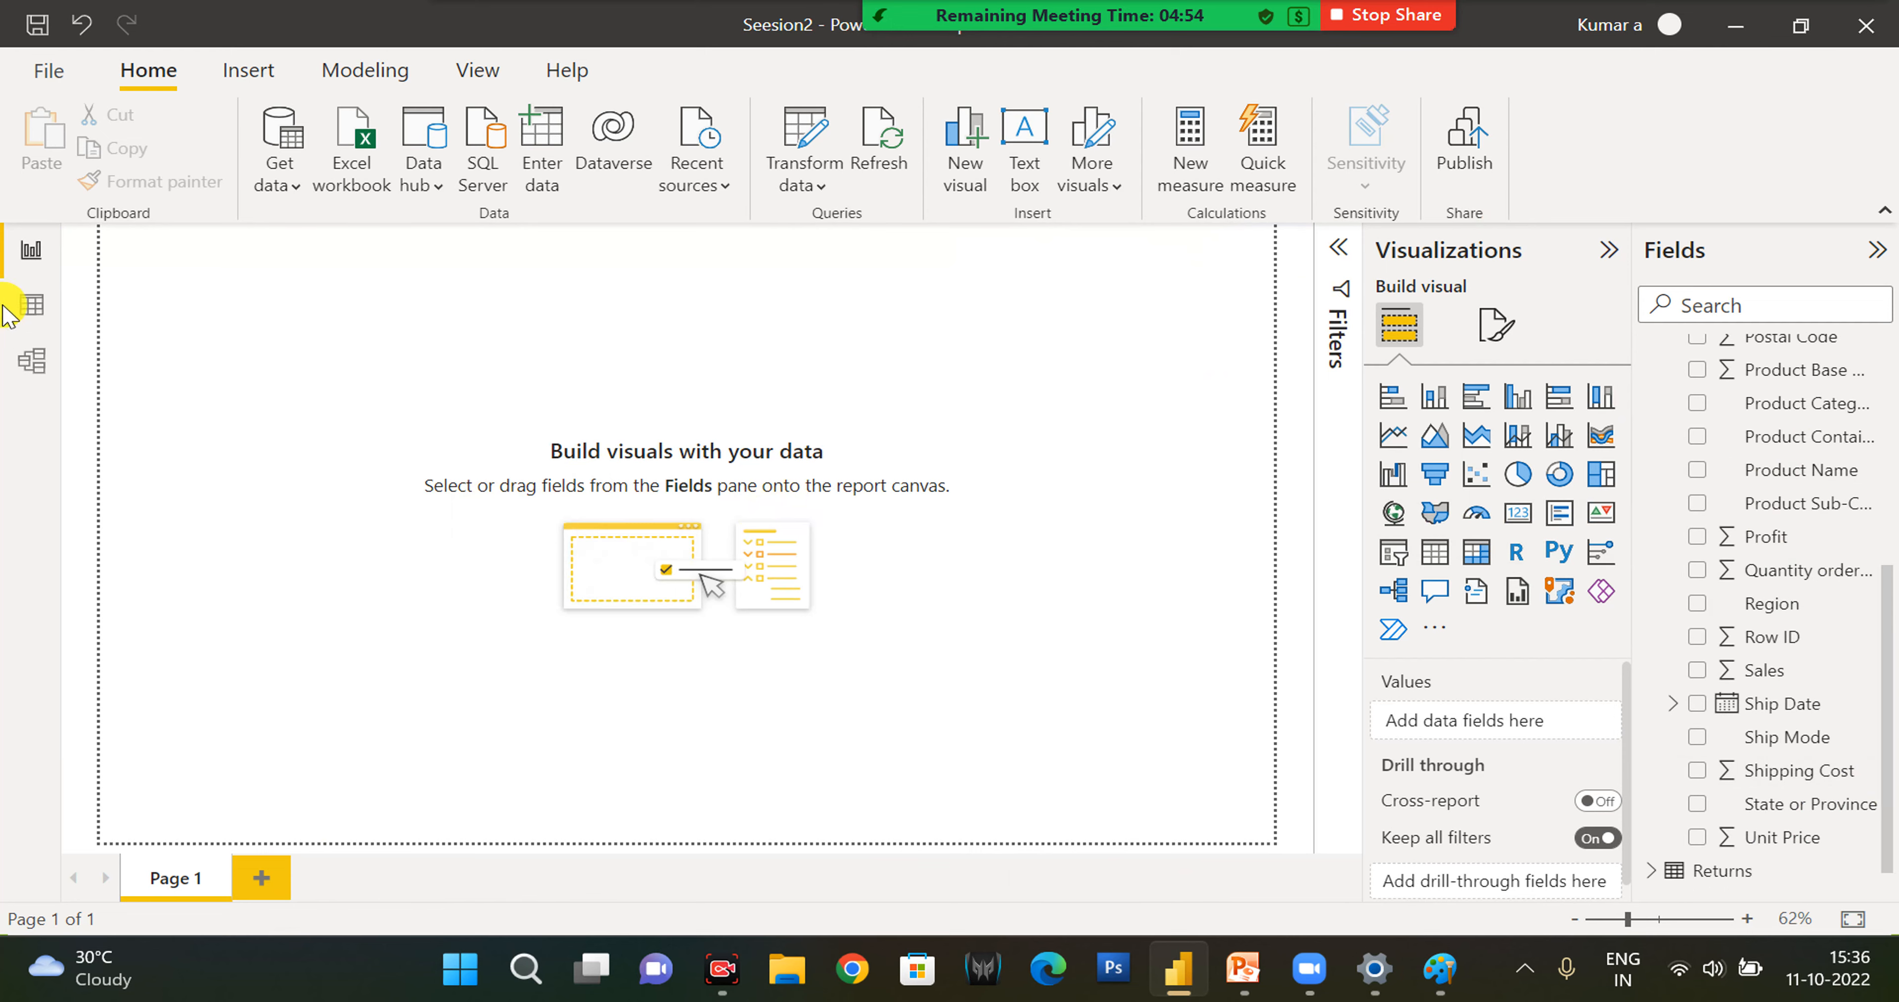
{"action": "left_click", "coordinate": [27, 305]}
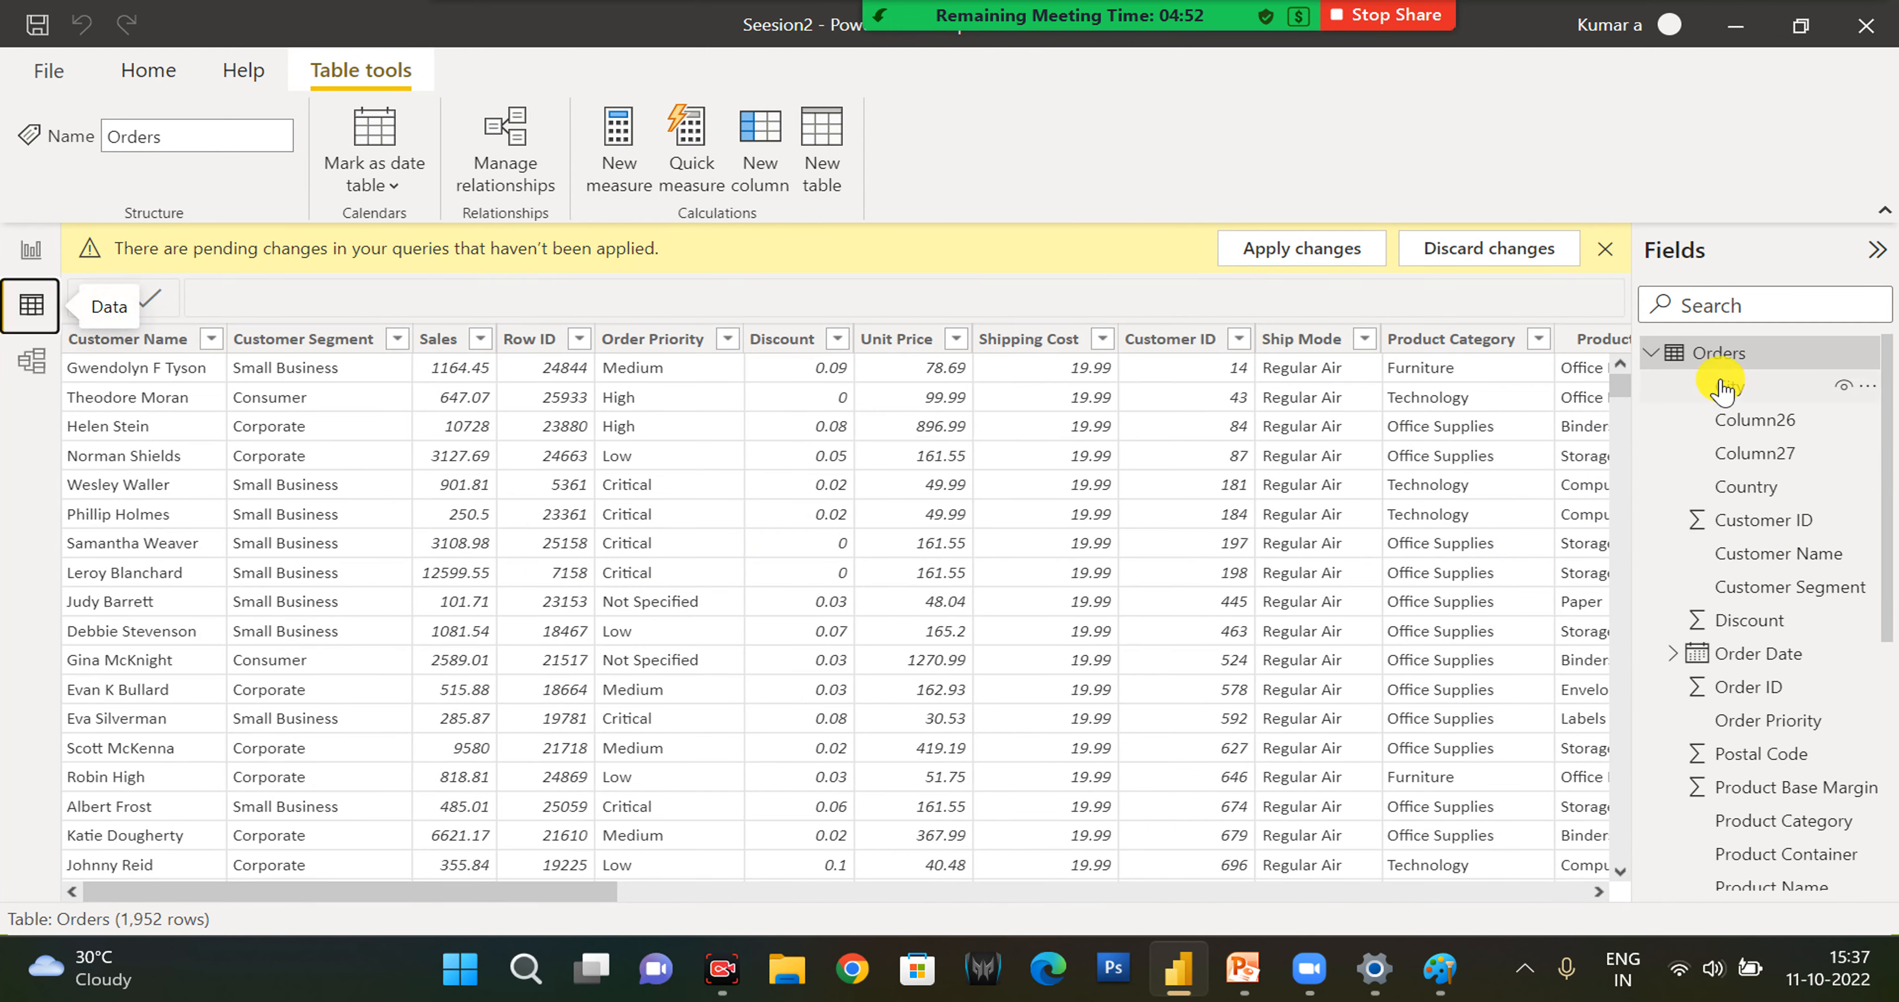
{"action": "left_click", "coordinate": [1653, 354]}
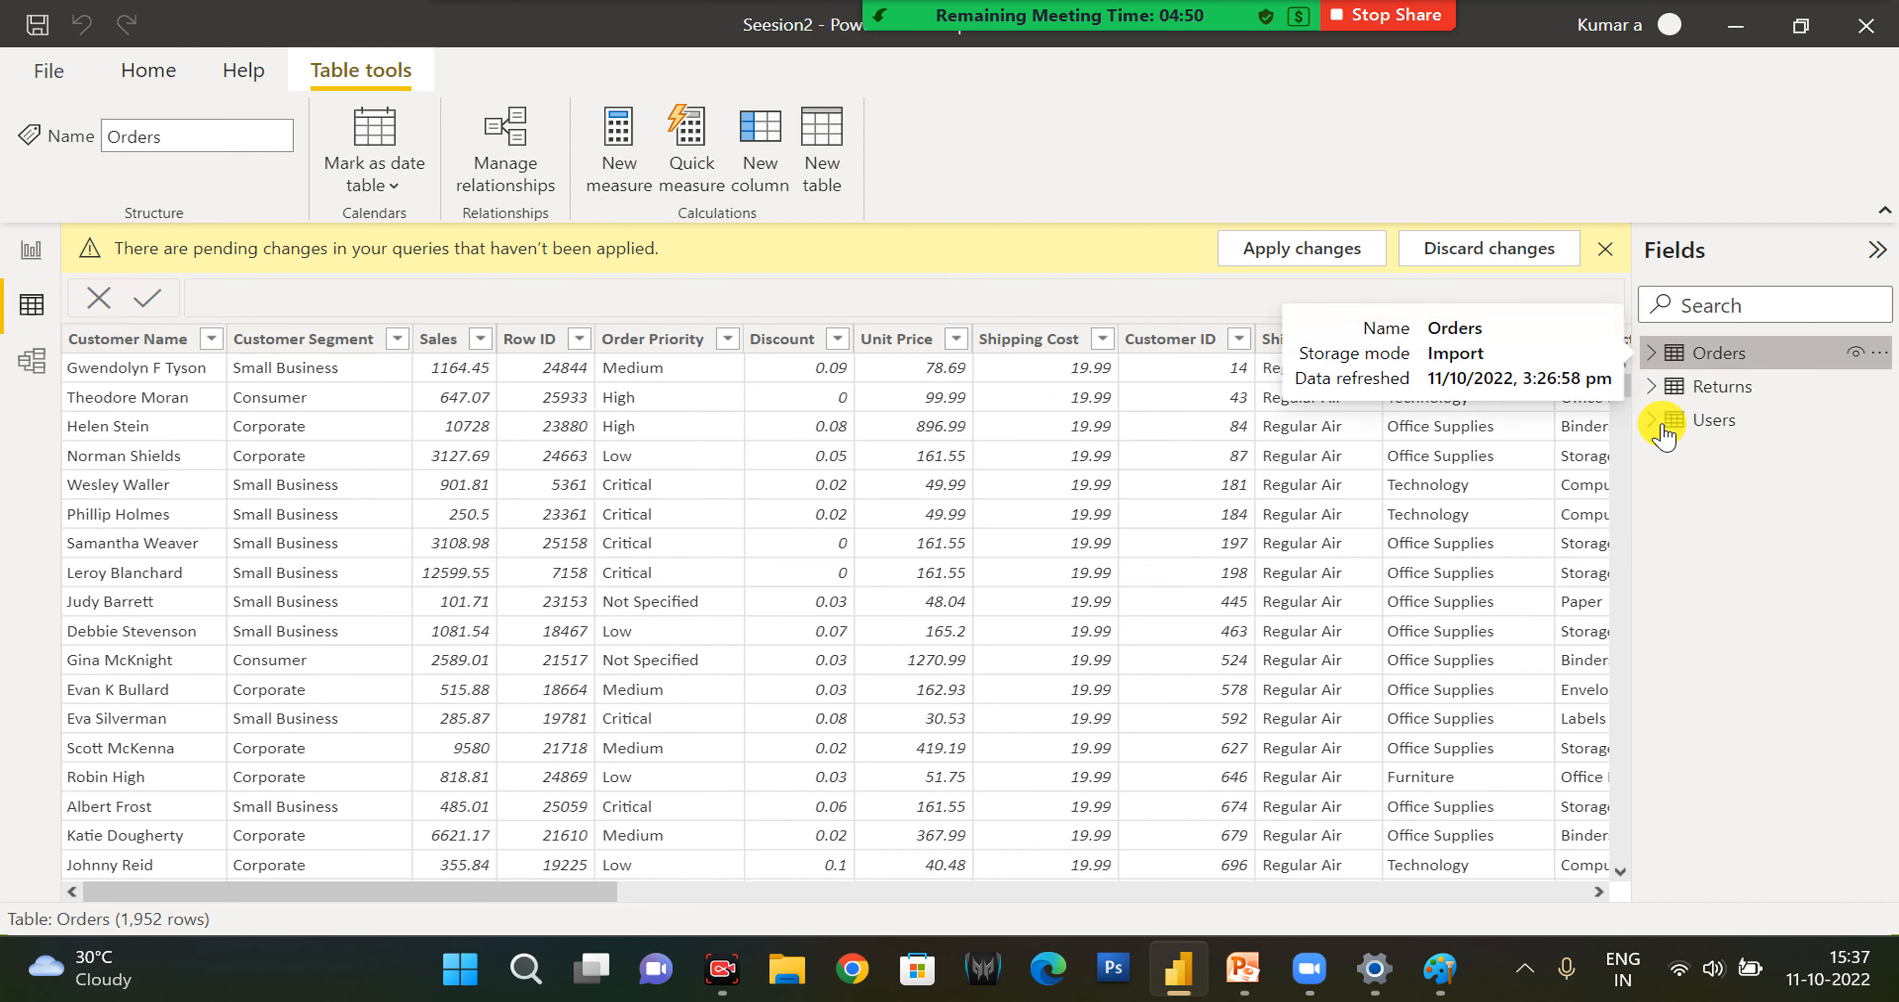
{"action": "left_click", "coordinate": [1652, 386]}
{"action": "left_click", "coordinate": [1652, 386]}
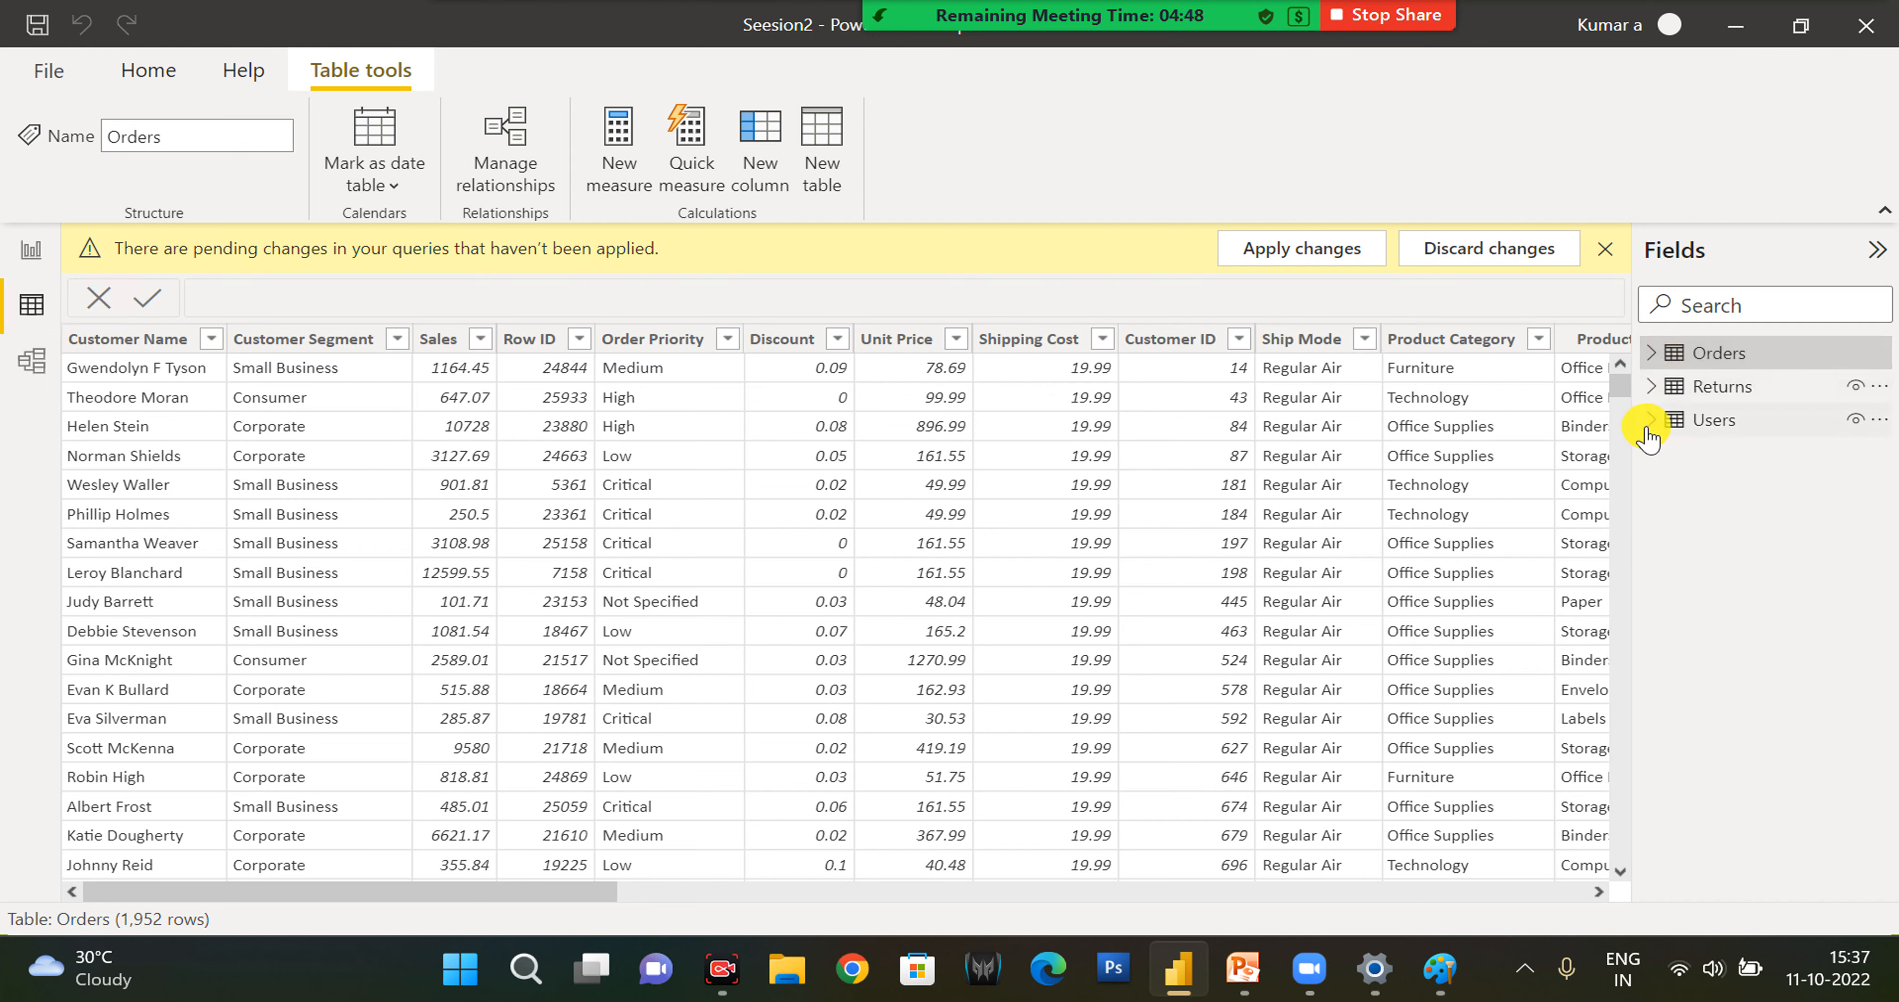
{"action": "left_click", "coordinate": [1649, 423]}
{"action": "left_click", "coordinate": [1652, 386]}
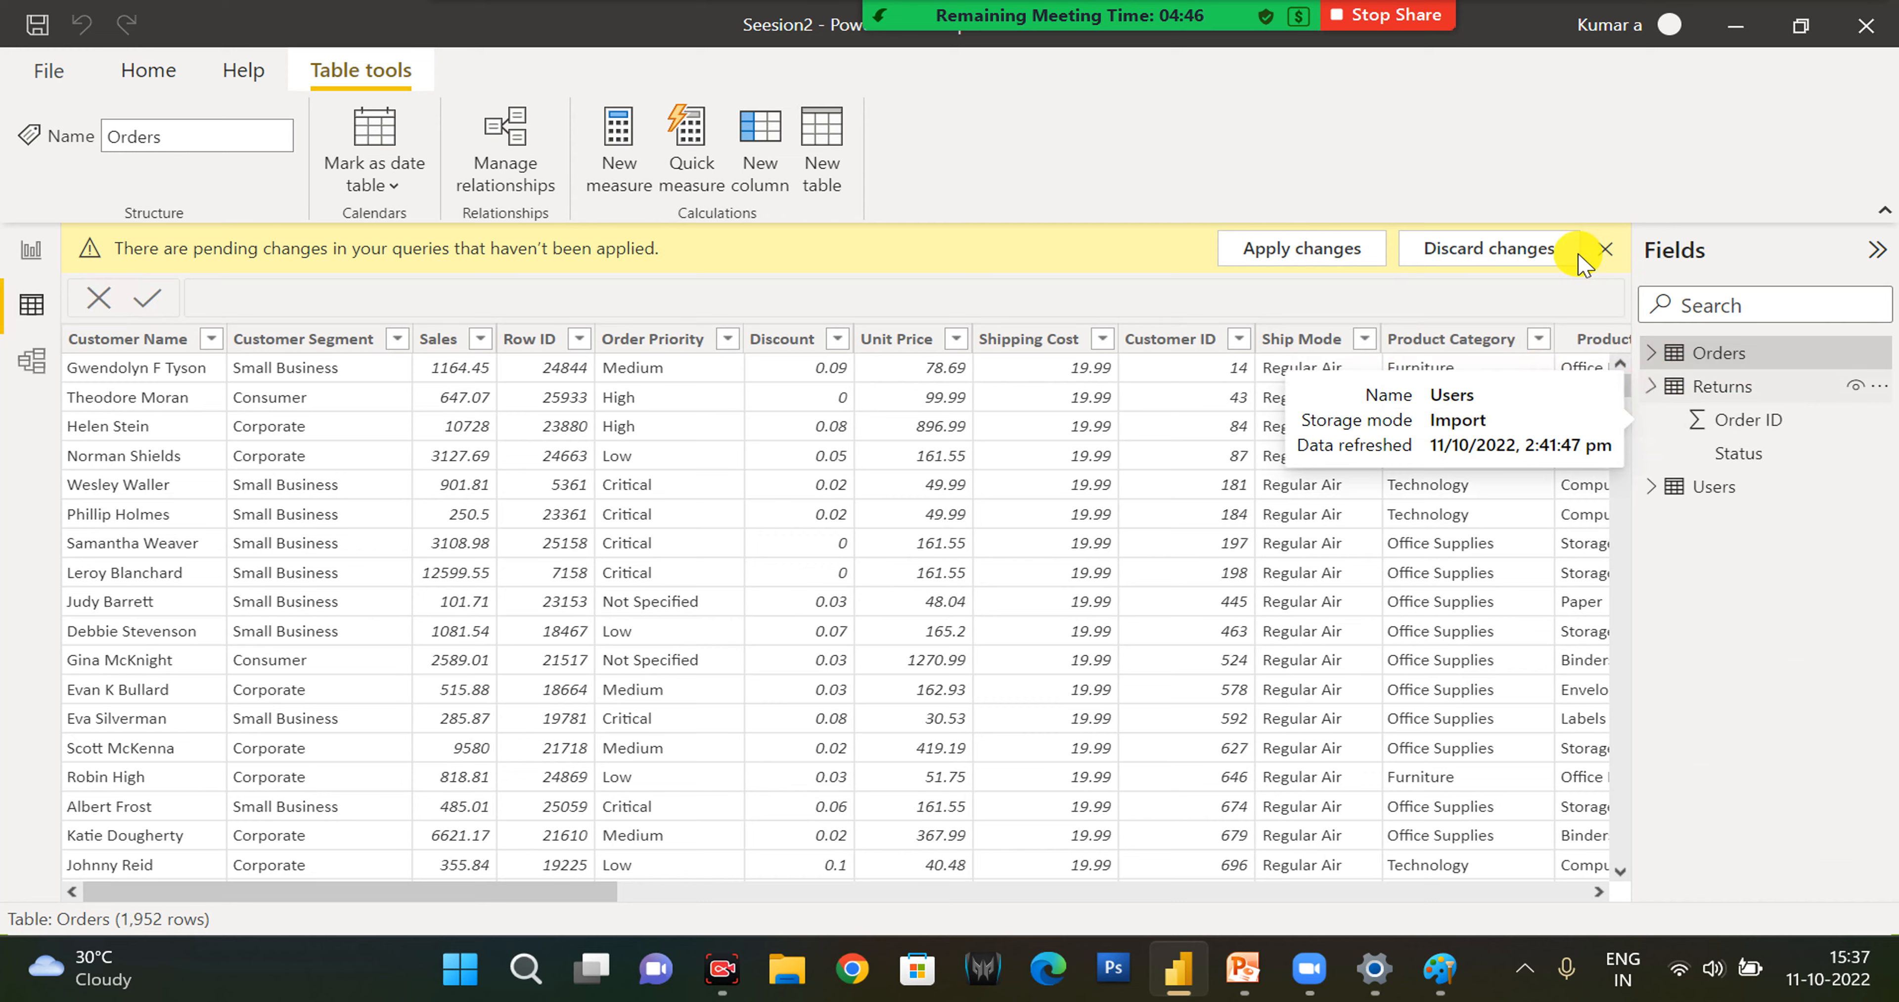
{"action": "left_click", "coordinate": [1603, 250]}
{"action": "left_click", "coordinate": [32, 254]}
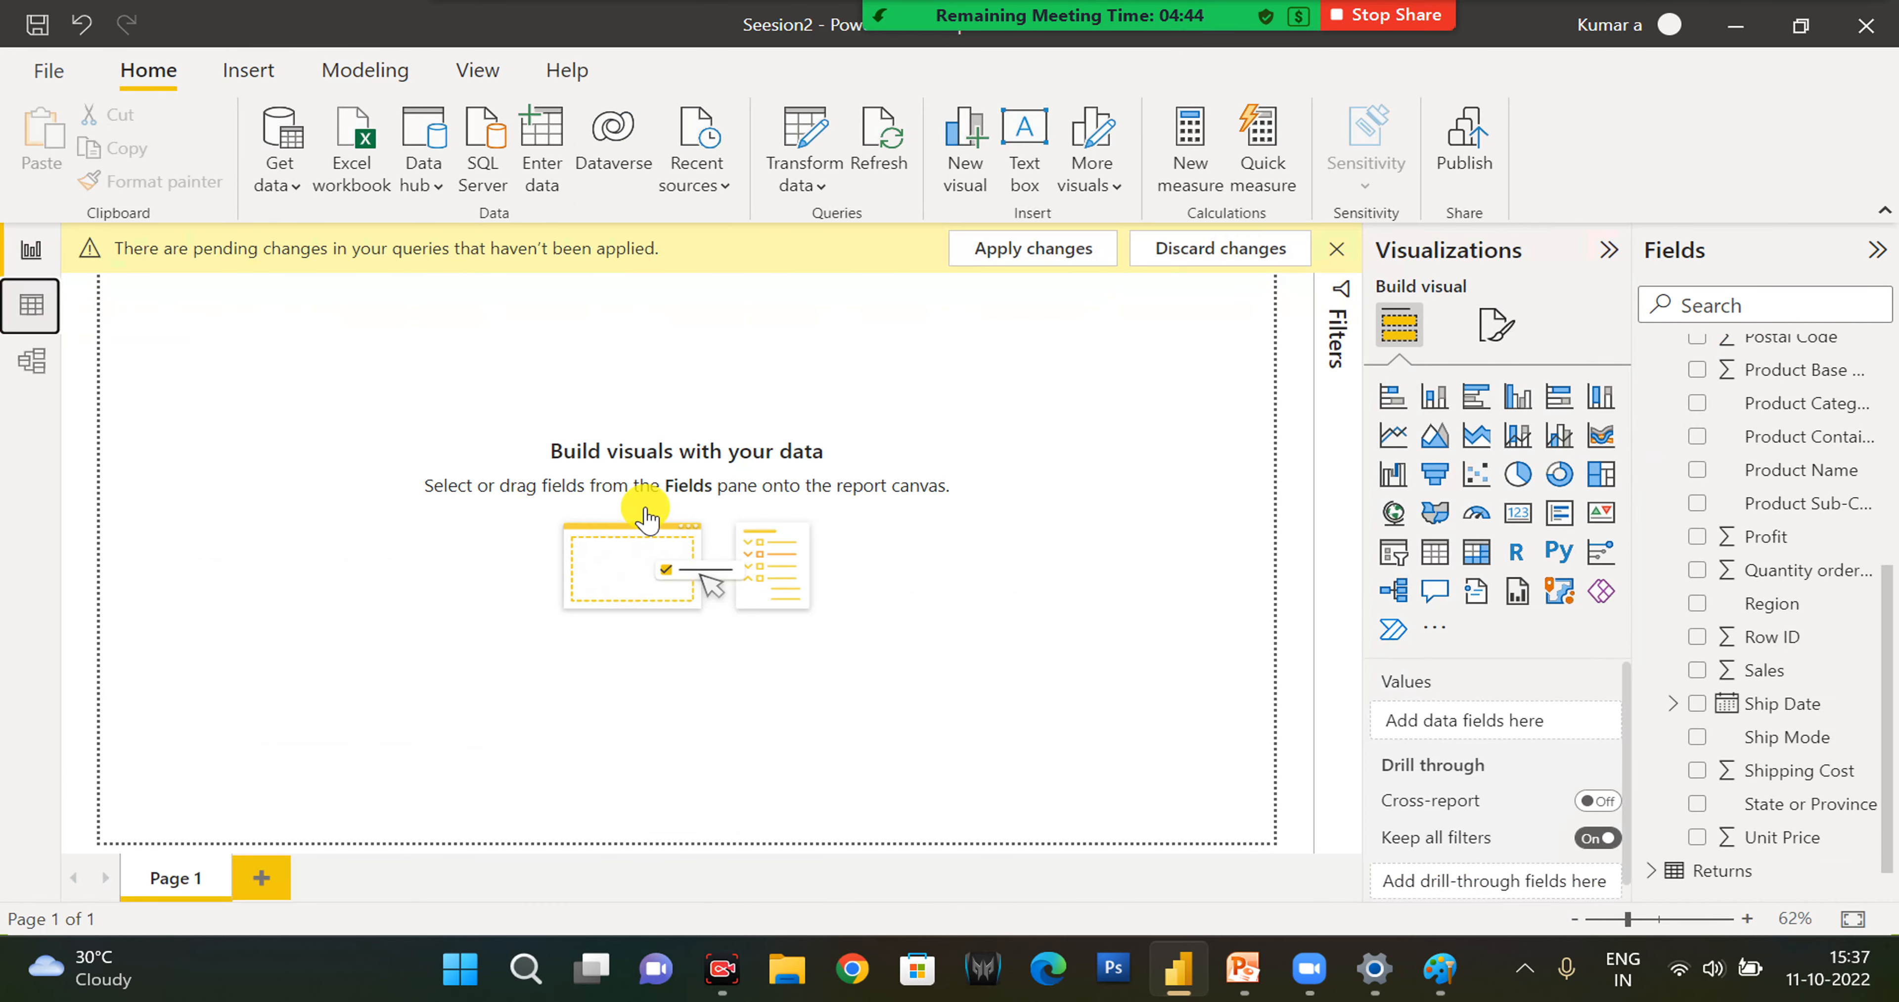
- Add the Order ID field from Orders to Page 1 as a new visual and dismiss the pending-changes notice
{"action": "scroll", "coordinate": [1747, 655], "scroll_direction": "up", "scroll_amount": 3}
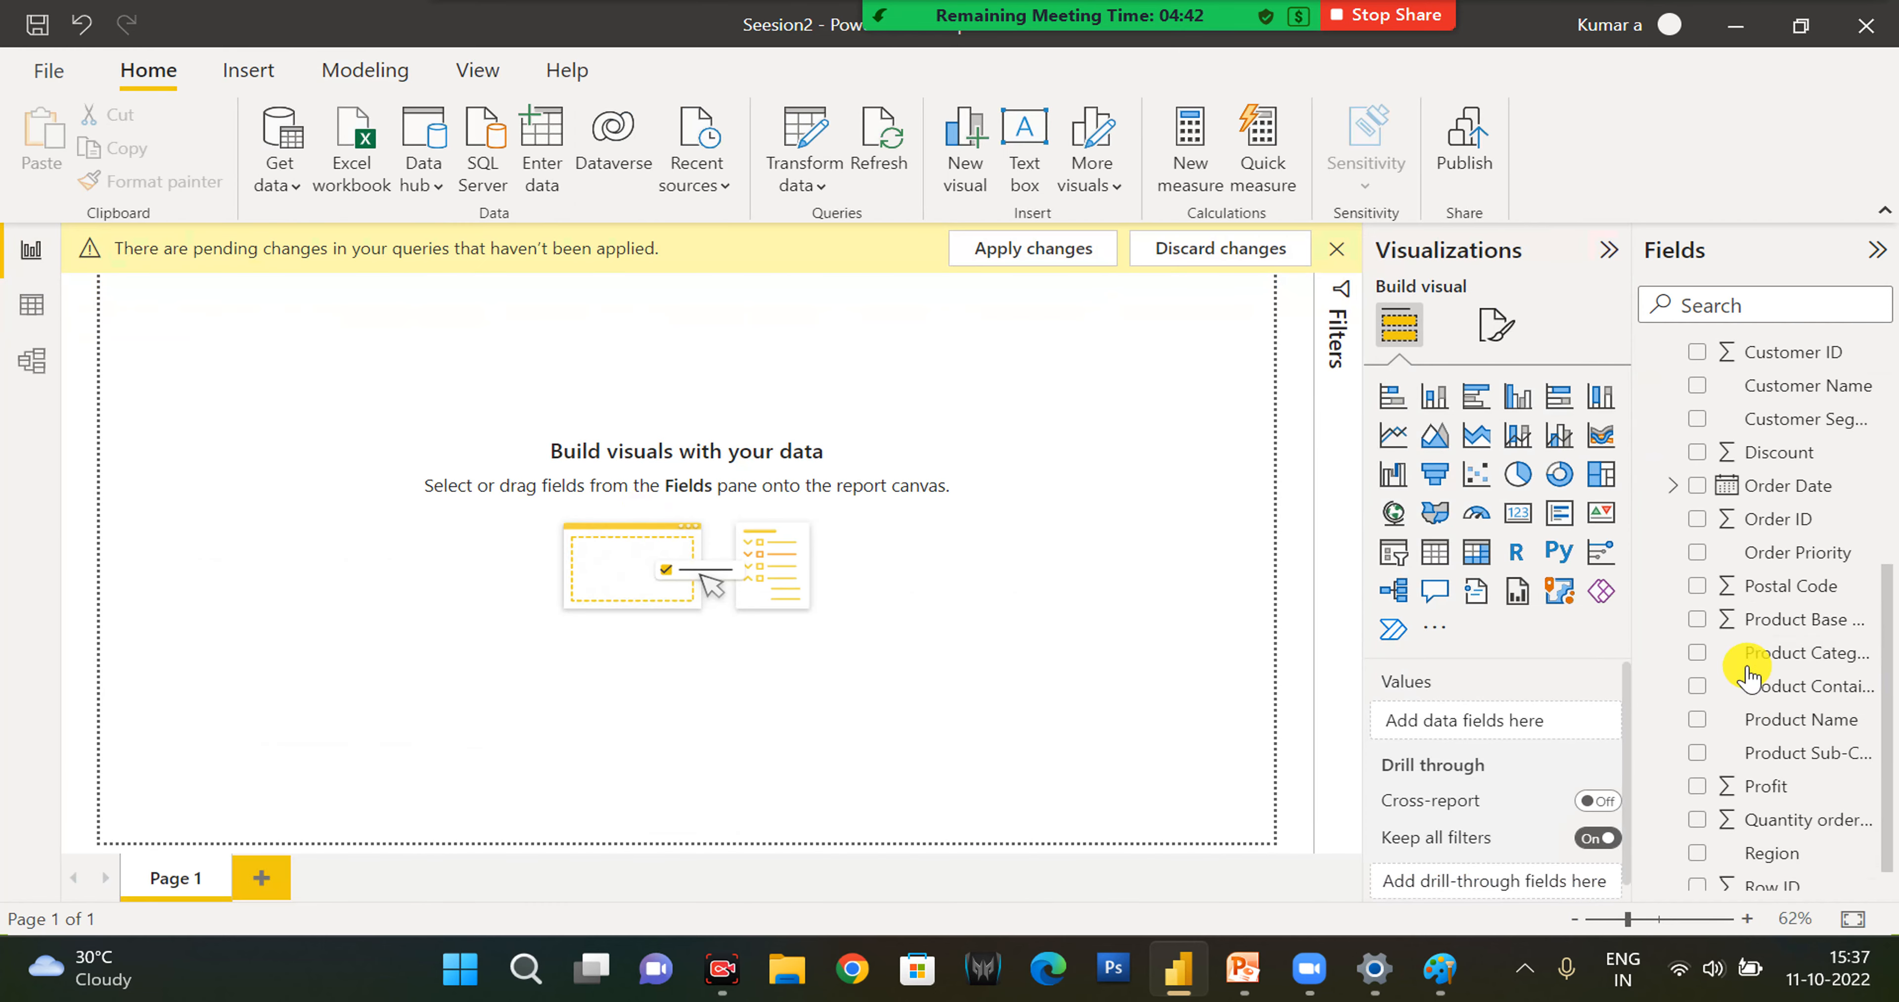
{"action": "scroll", "coordinate": [1717, 589], "scroll_direction": "down", "scroll_amount": 3}
{"action": "left_click", "coordinate": [1698, 536]}
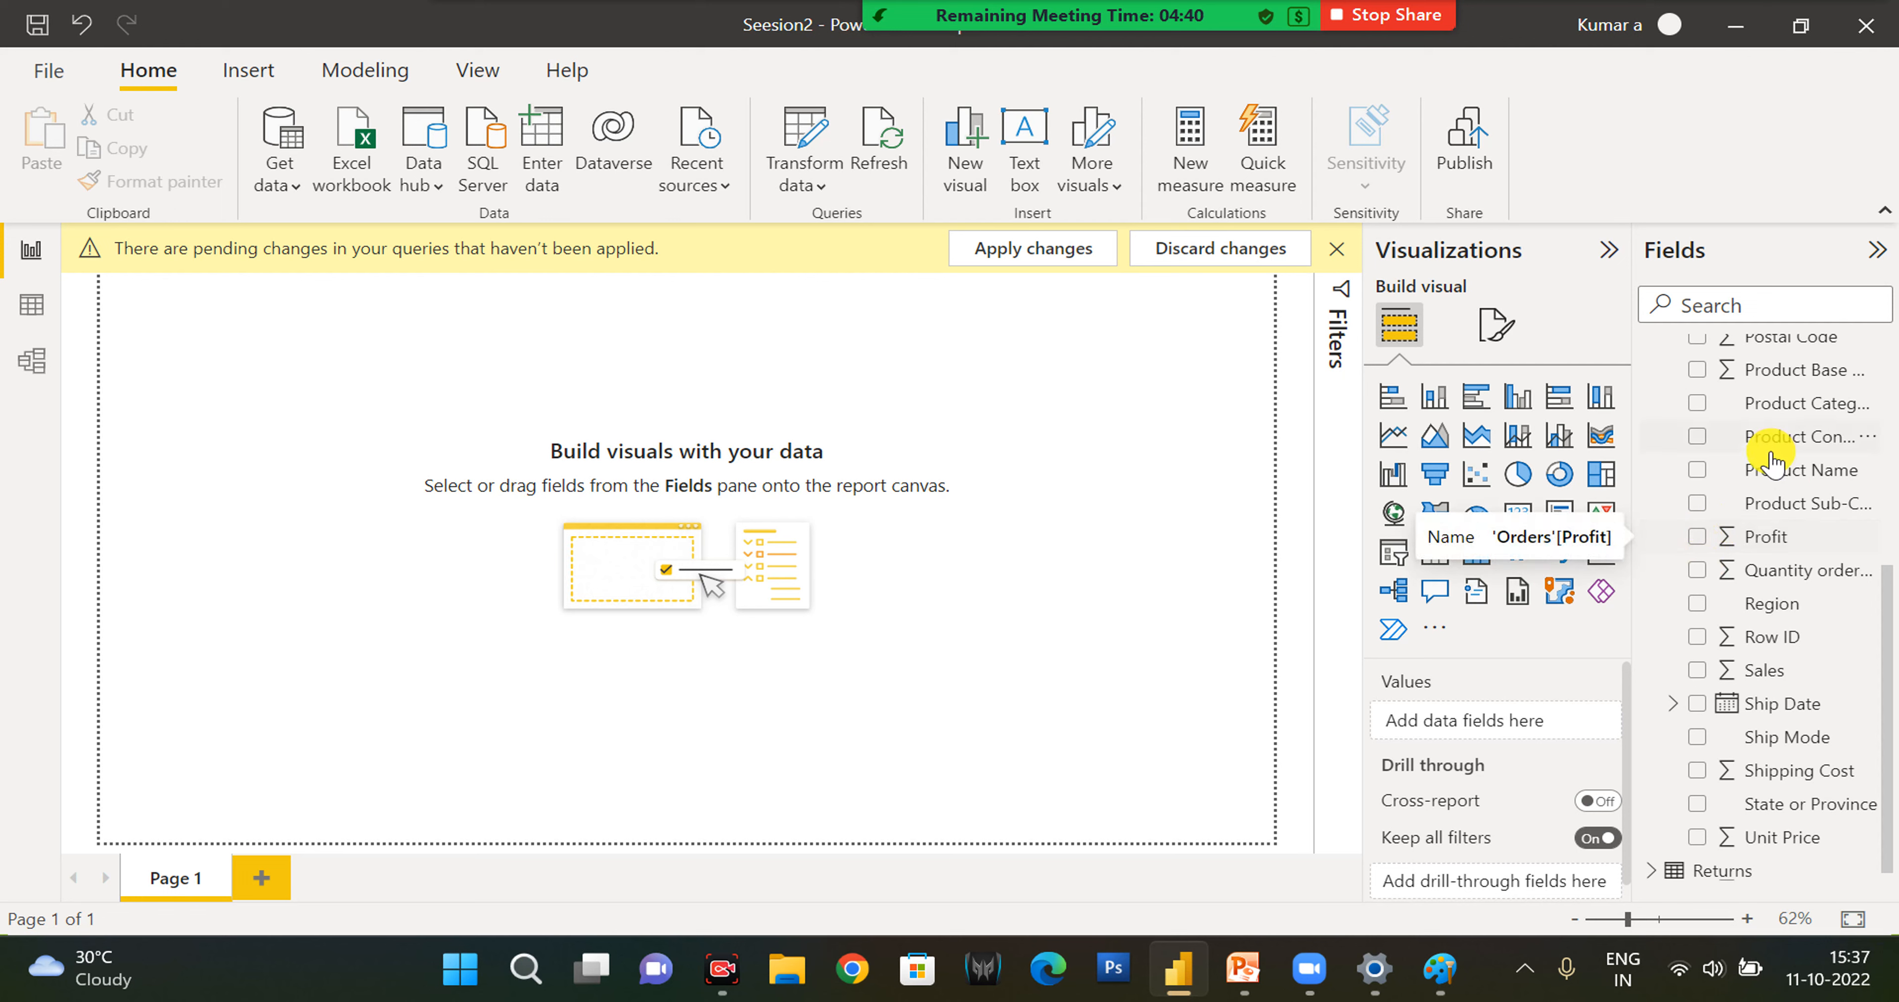
{"action": "scroll", "coordinate": [1769, 472], "scroll_direction": "up", "scroll_amount": 3}
{"action": "left_click", "coordinate": [1698, 446]}
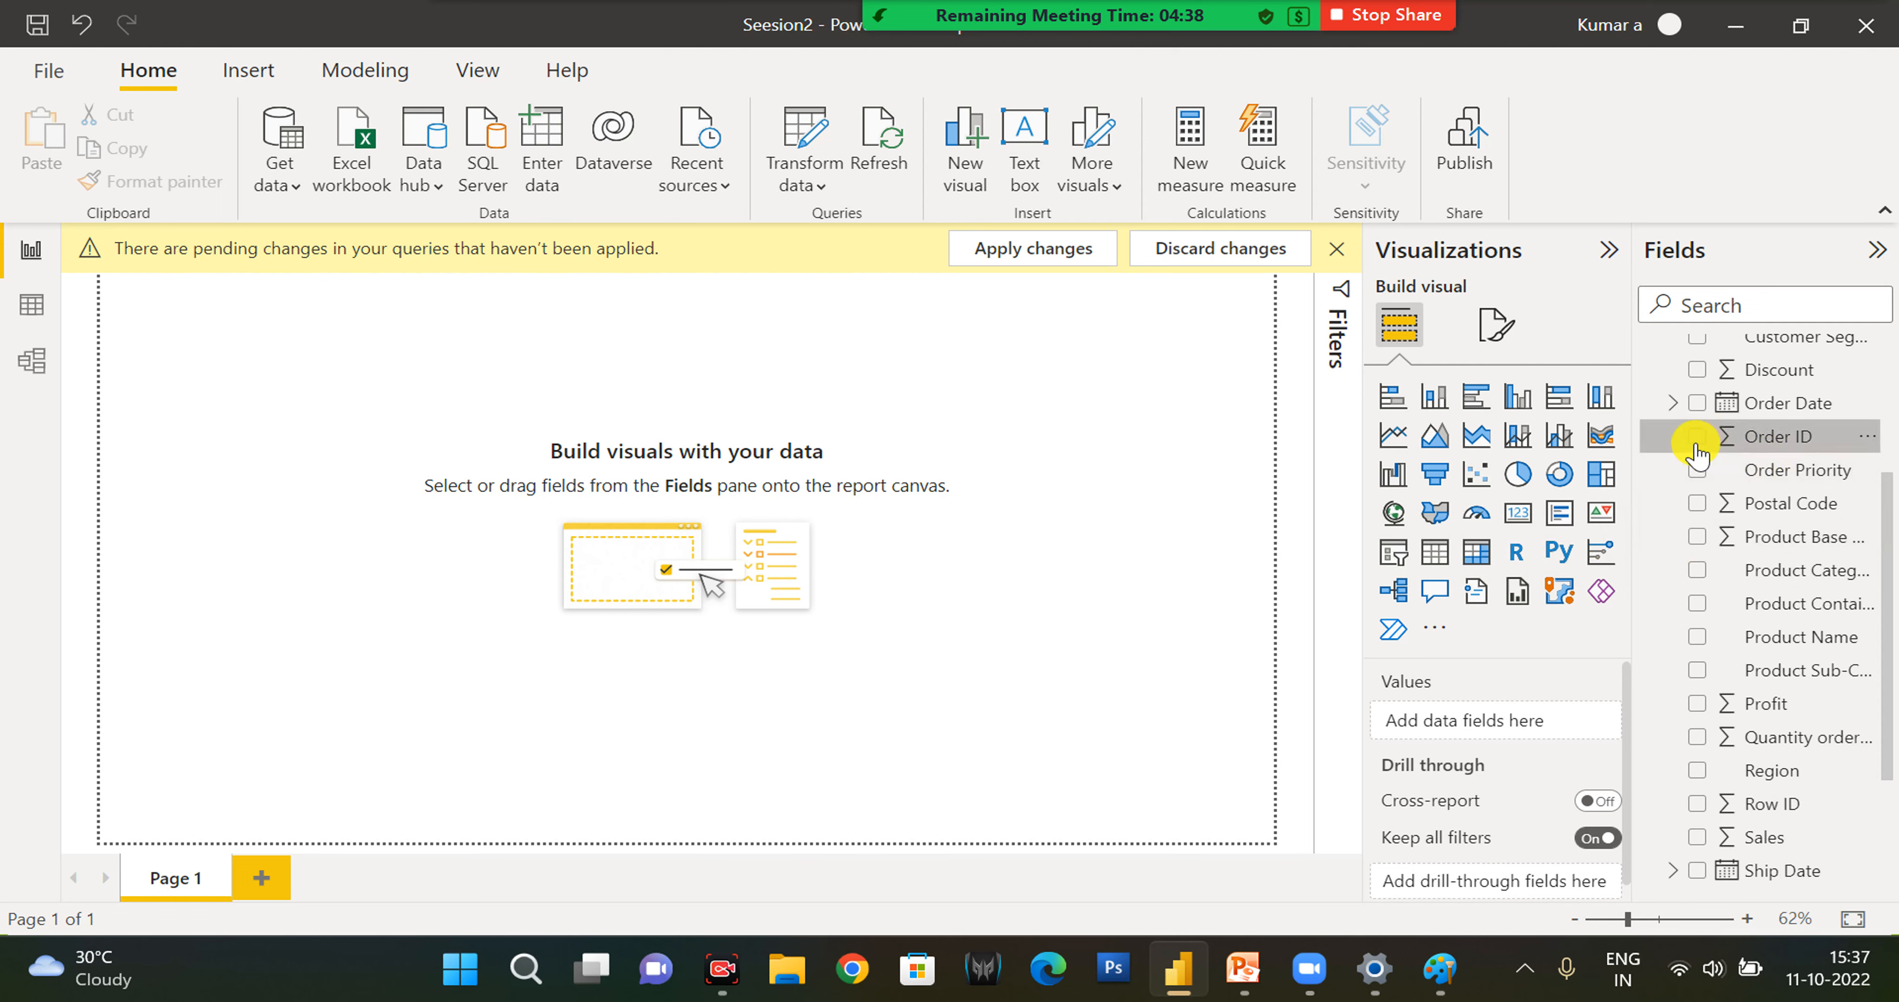
{"action": "left_click", "coordinate": [1336, 248]}
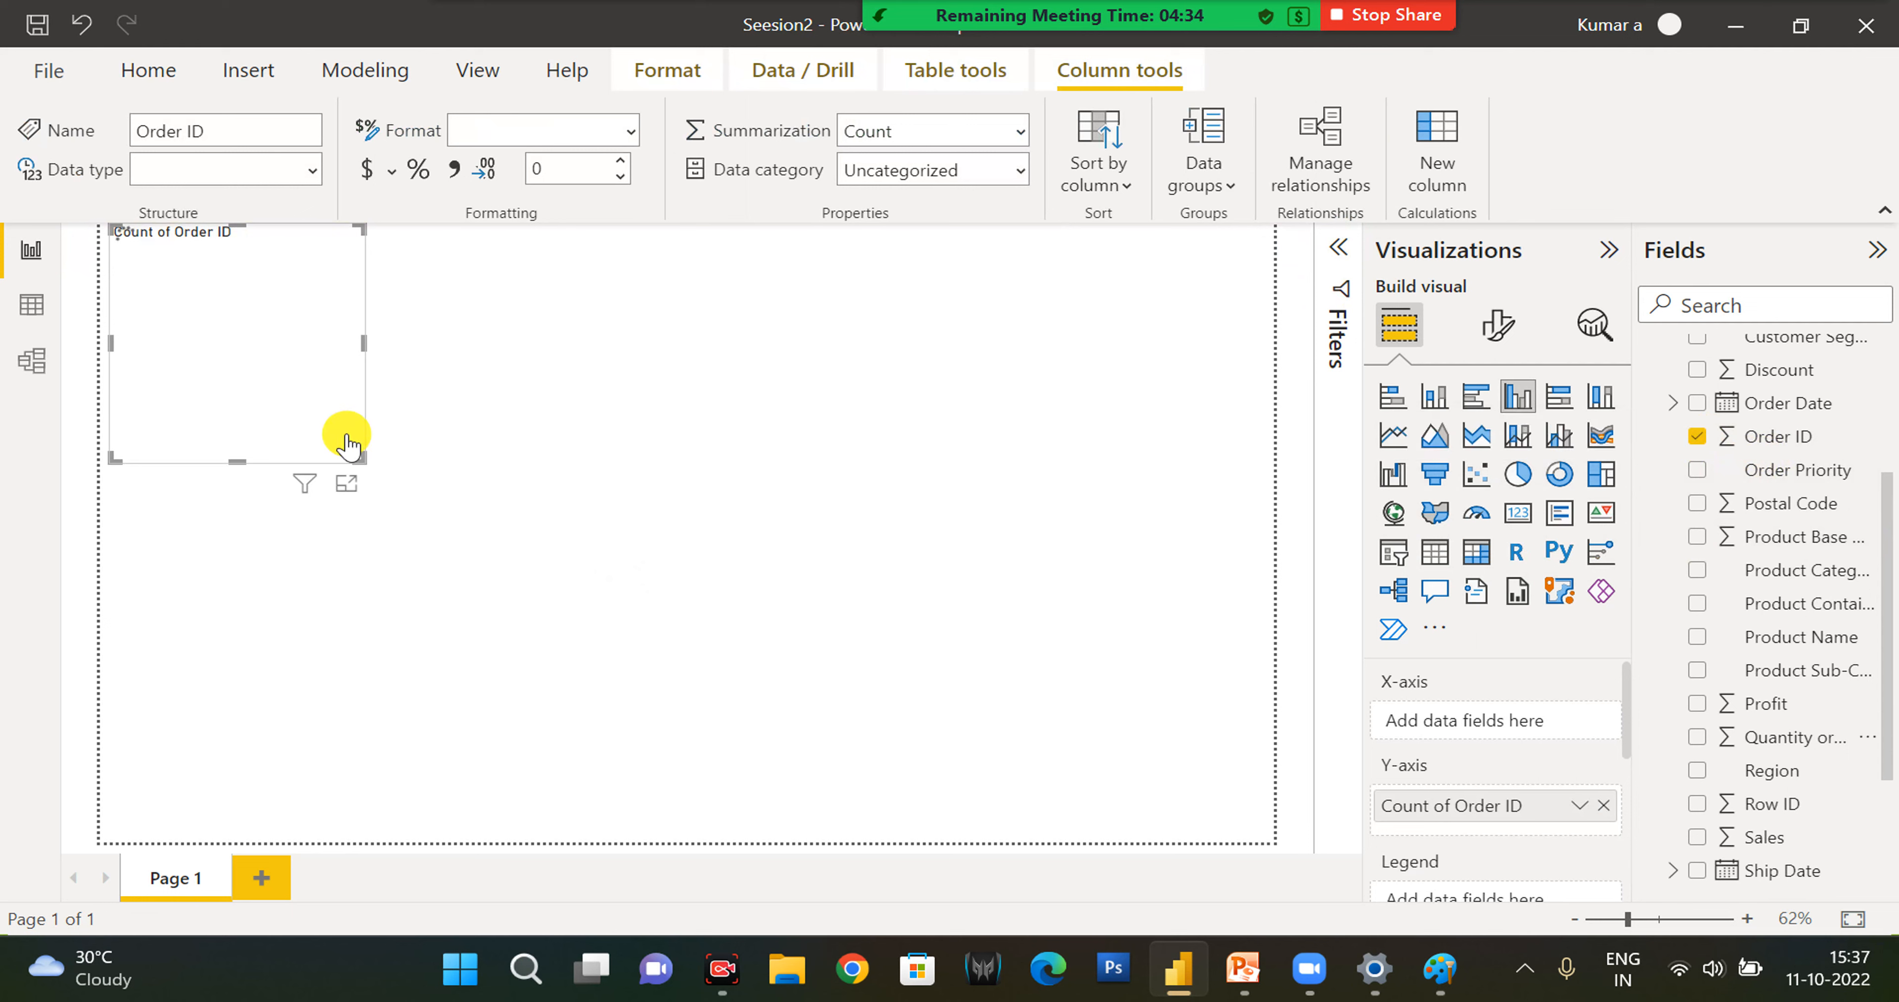
- Convert the Order ID visual into a slicer and move it down and inward from the page's upper-left corner
{"action": "left_click", "coordinate": [336, 423]}
{"action": "left_click", "coordinate": [1393, 553]}
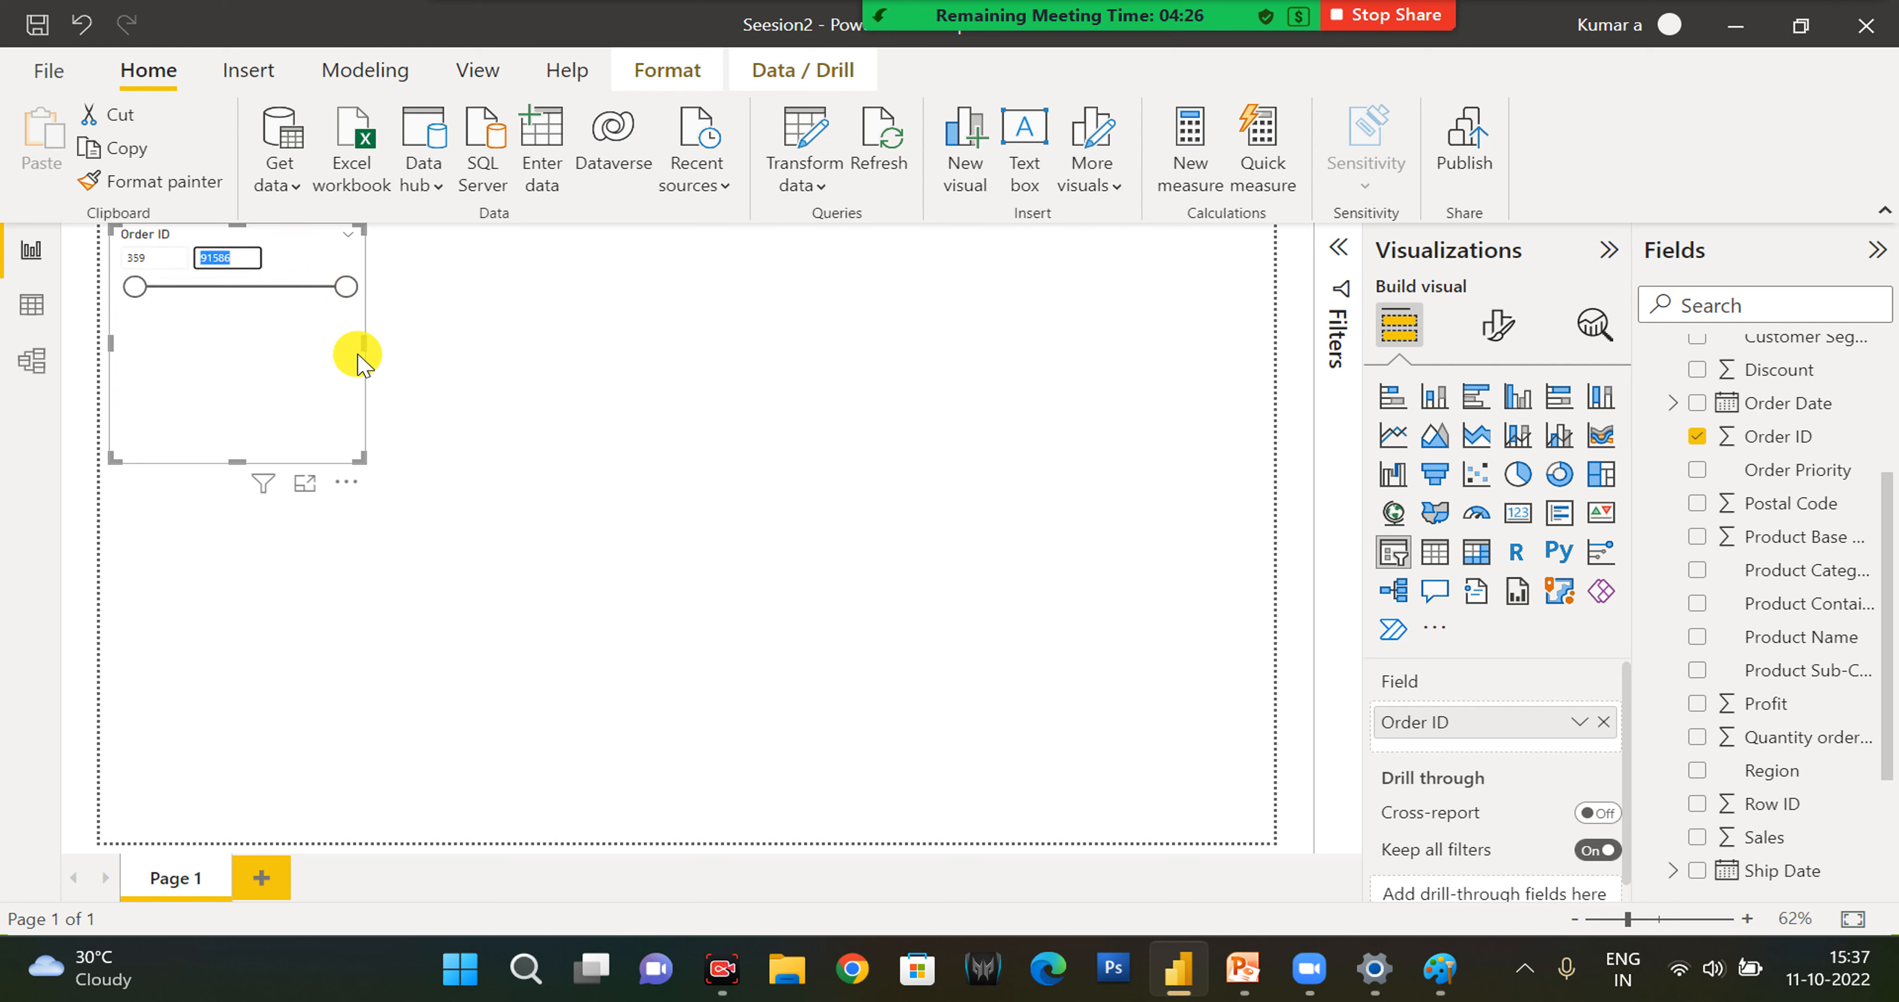
{"action": "left_click_drag", "start_coordinate": [247, 229], "coordinate": [460, 479]}
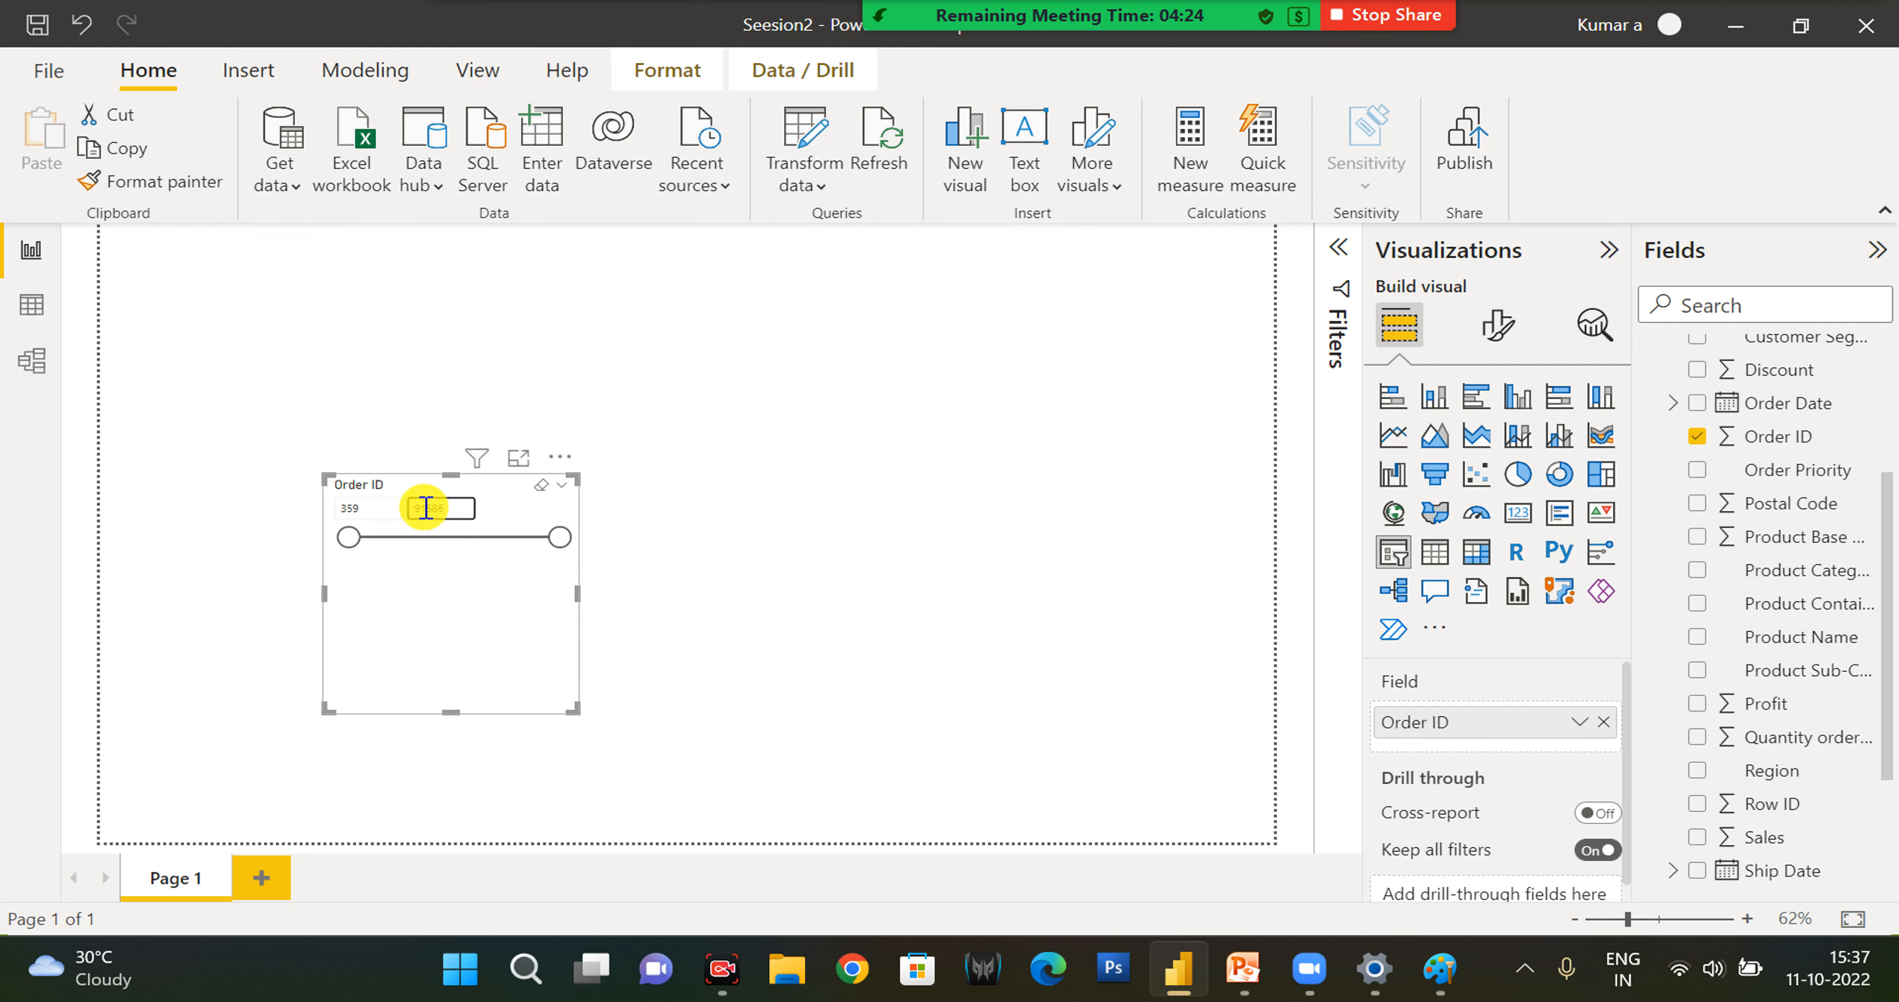
- Add a second report page named Returns containing a column chart of the Order ID count from the Returns table
{"action": "scroll", "coordinate": [1738, 550], "scroll_direction": "up", "scroll_amount": 4}
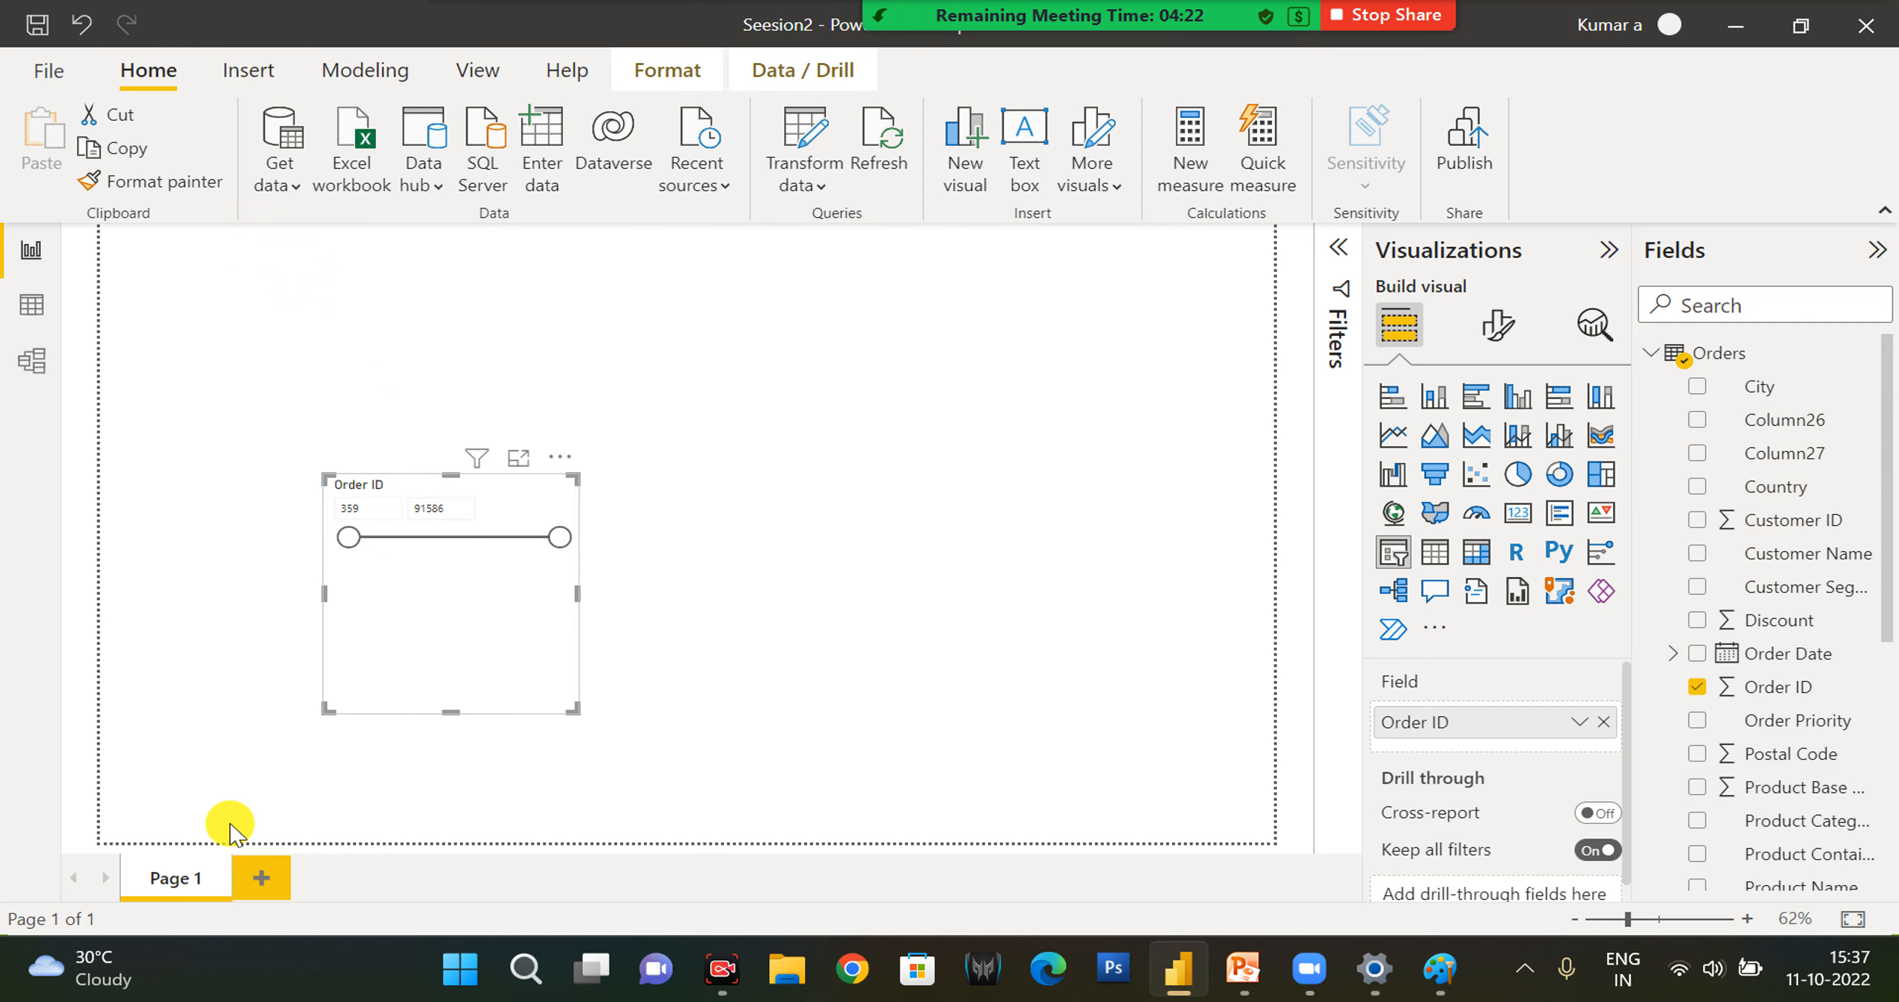
{"action": "left_click", "coordinate": [258, 877]}
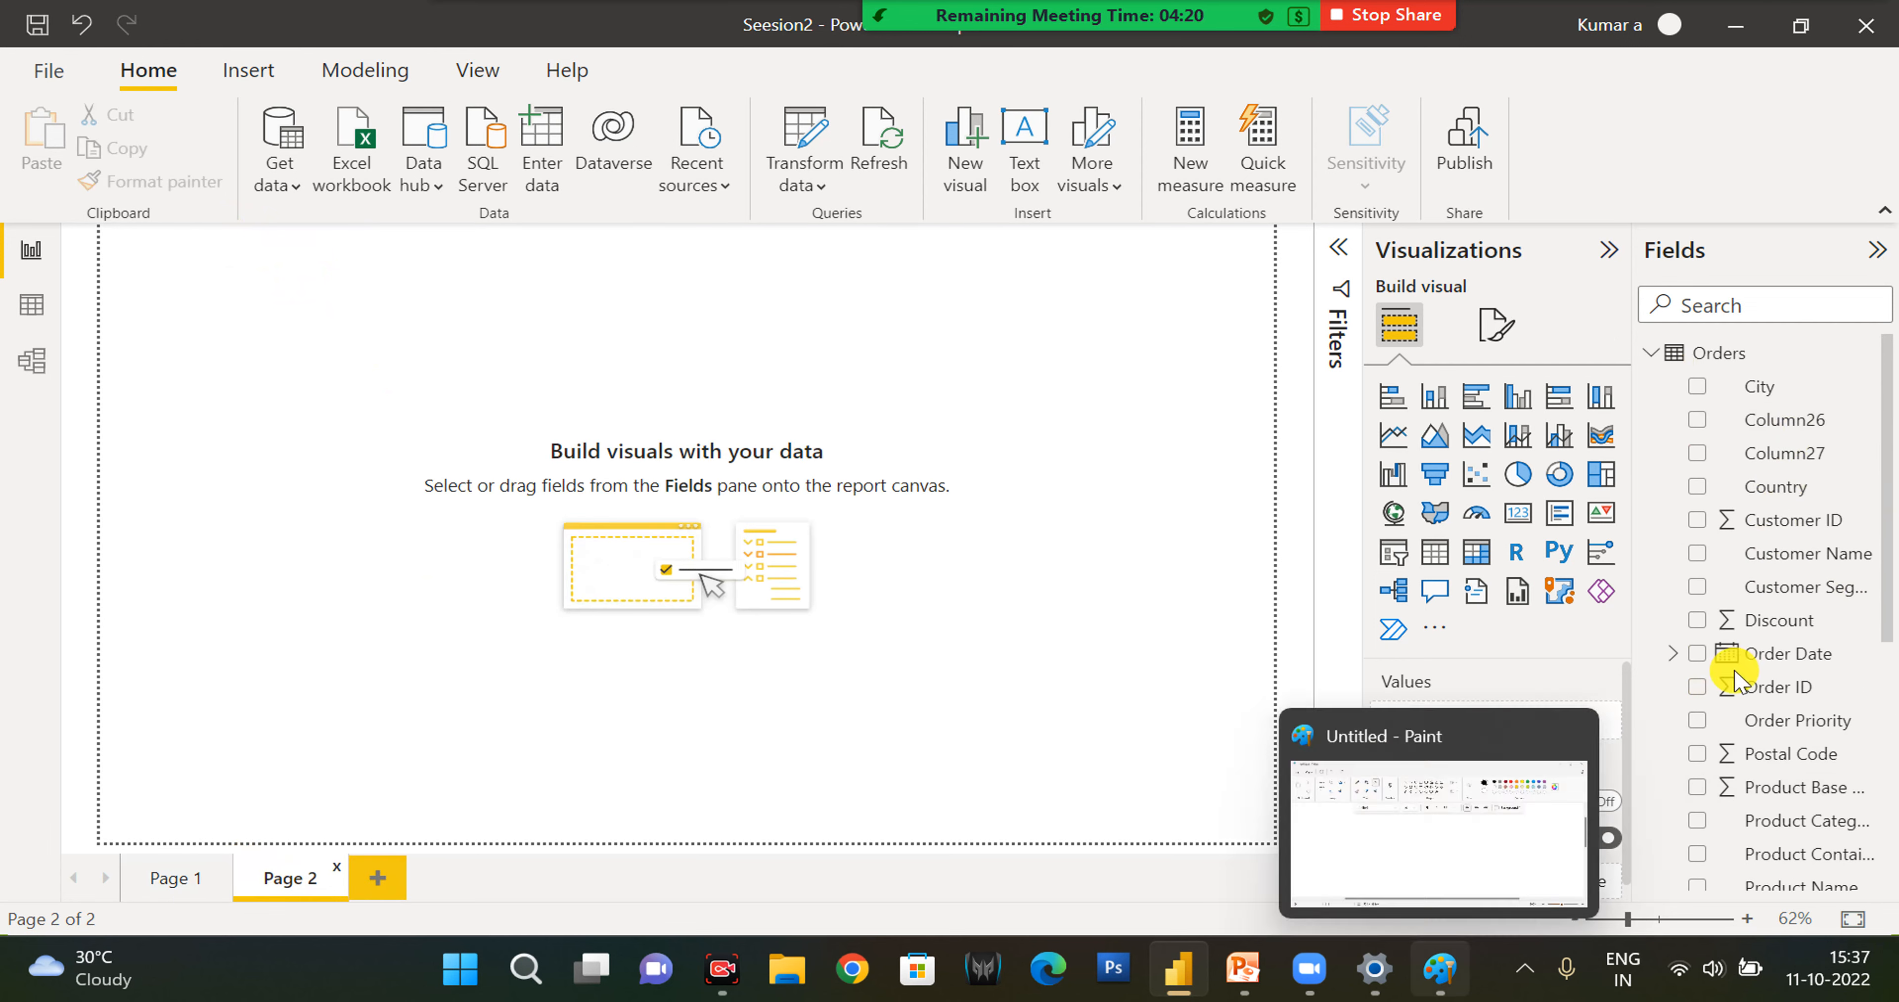
{"action": "left_click", "coordinate": [1650, 356]}
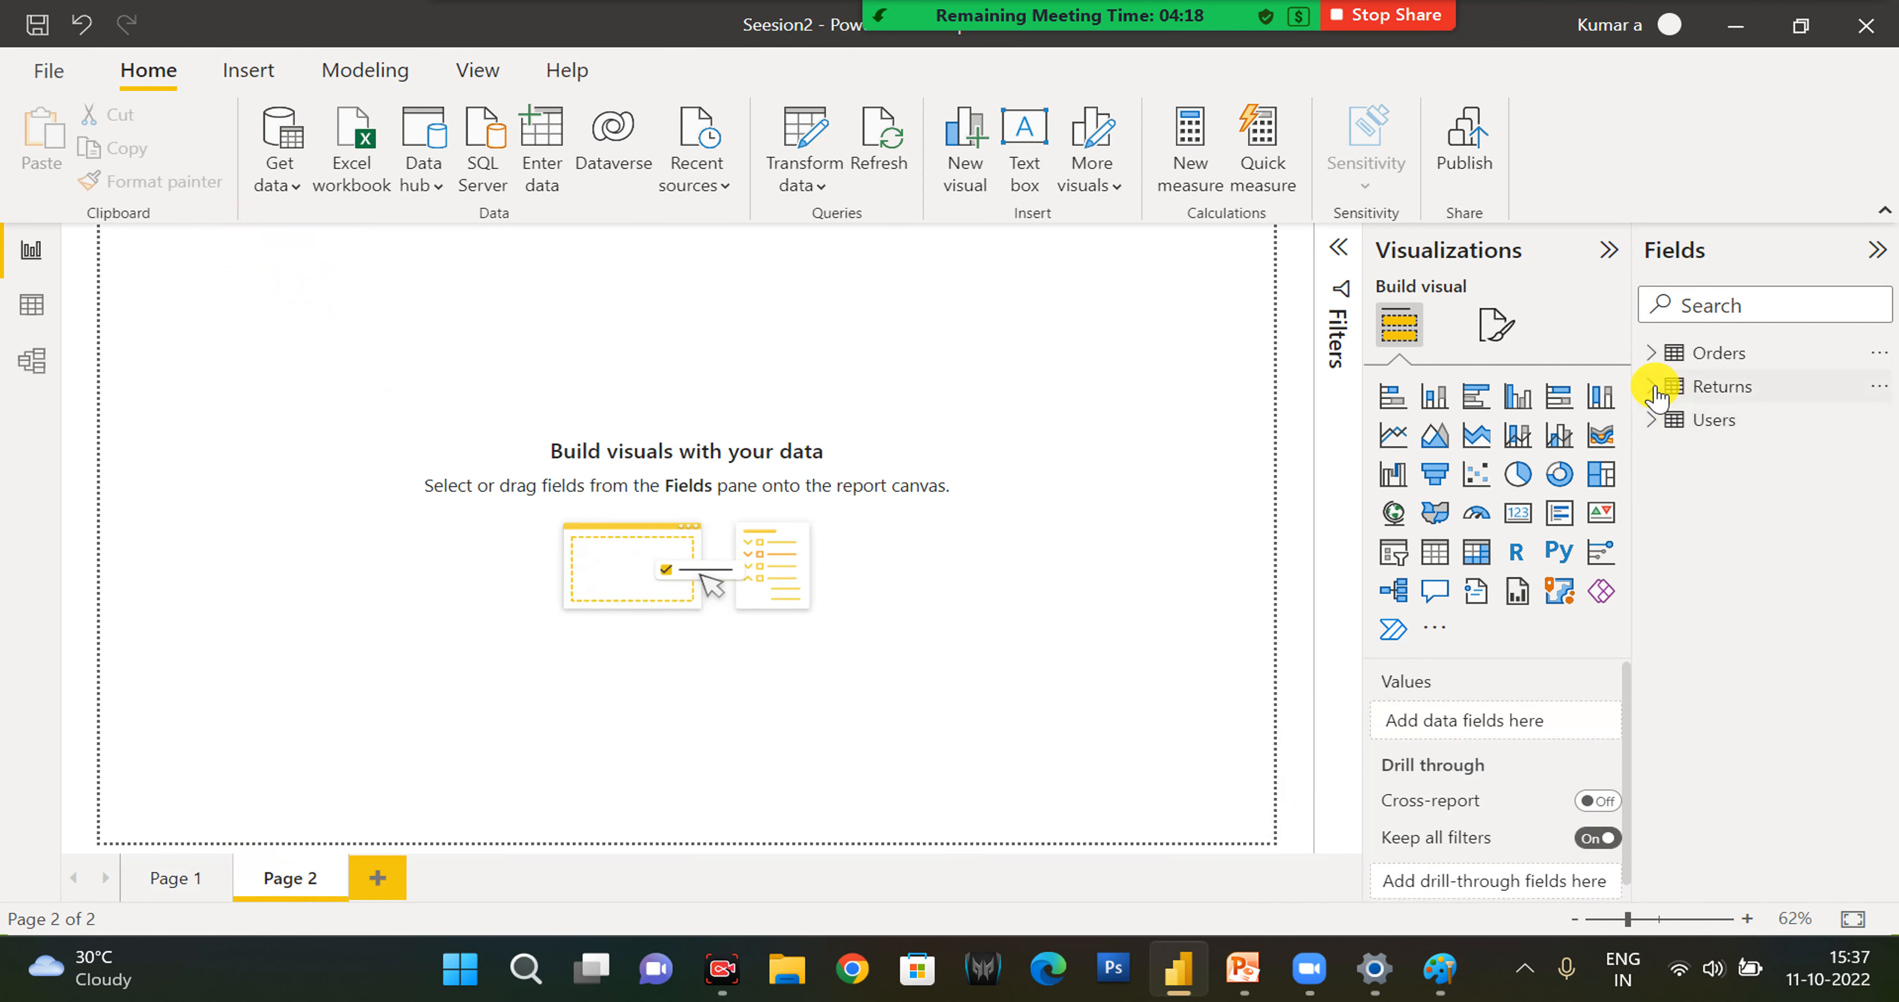
{"action": "left_click", "coordinate": [1651, 386]}
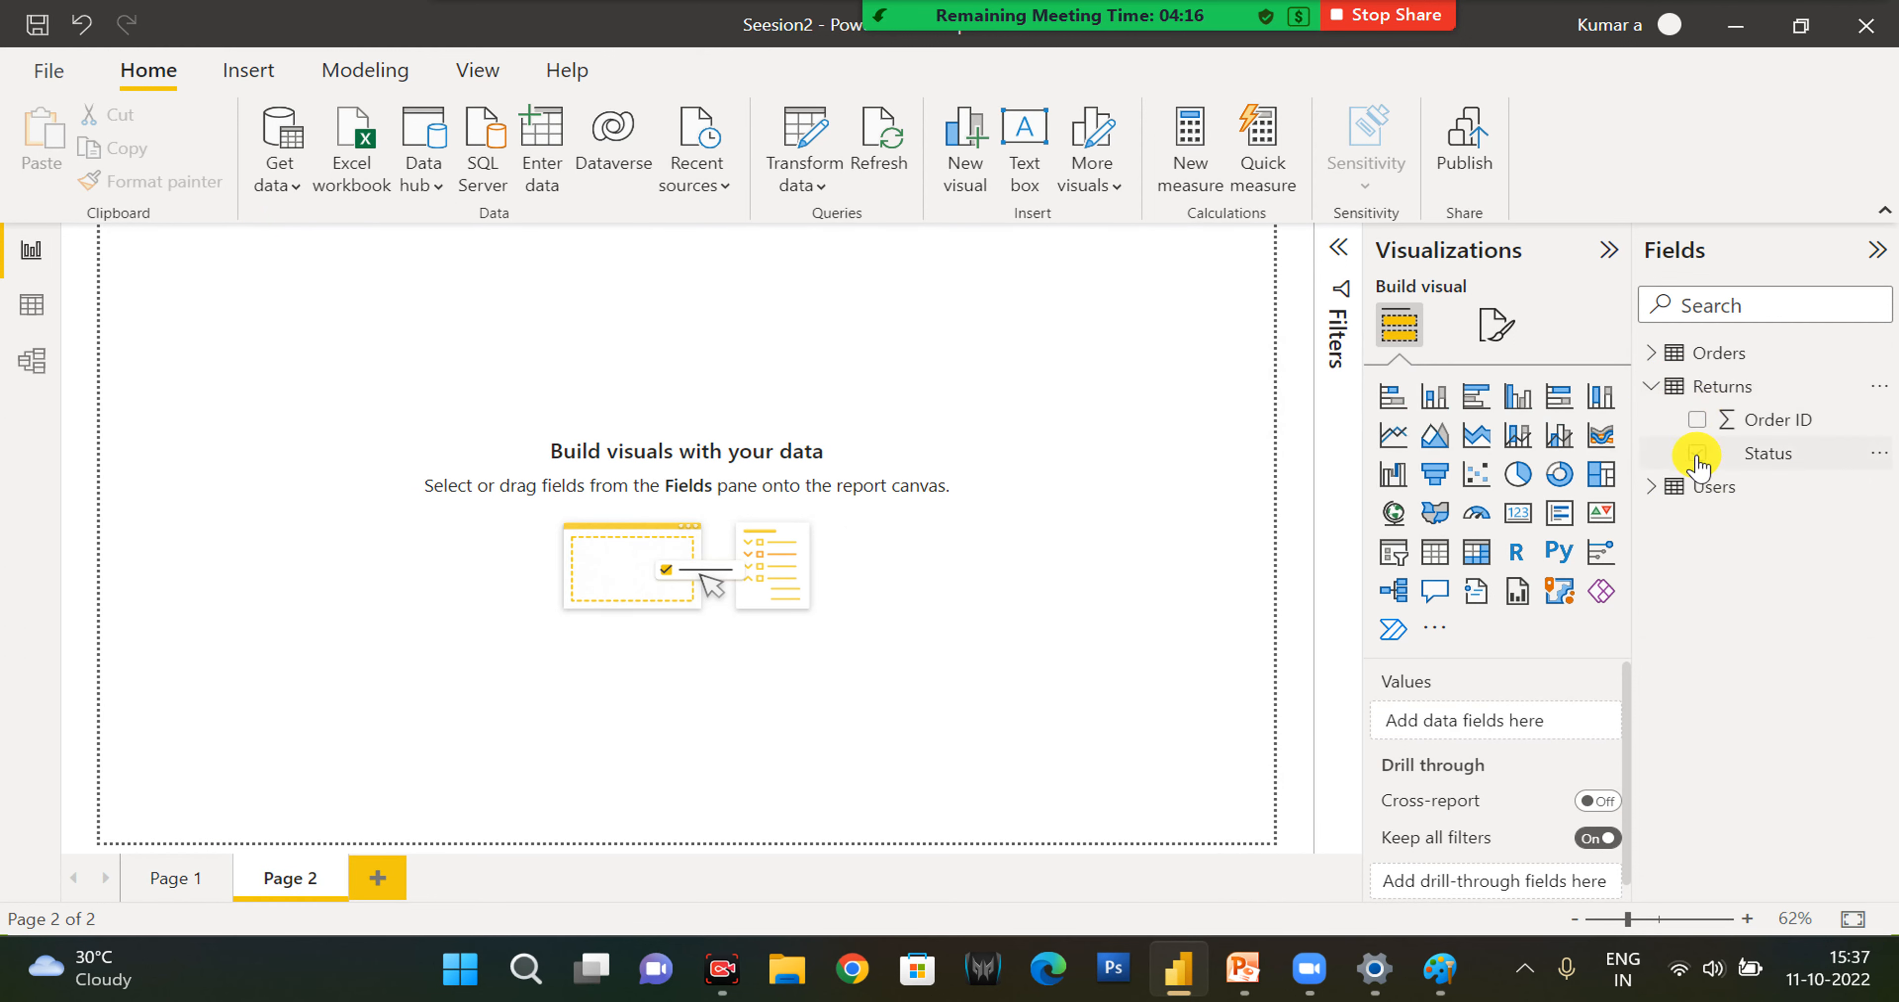
{"action": "left_click", "coordinate": [1698, 419]}
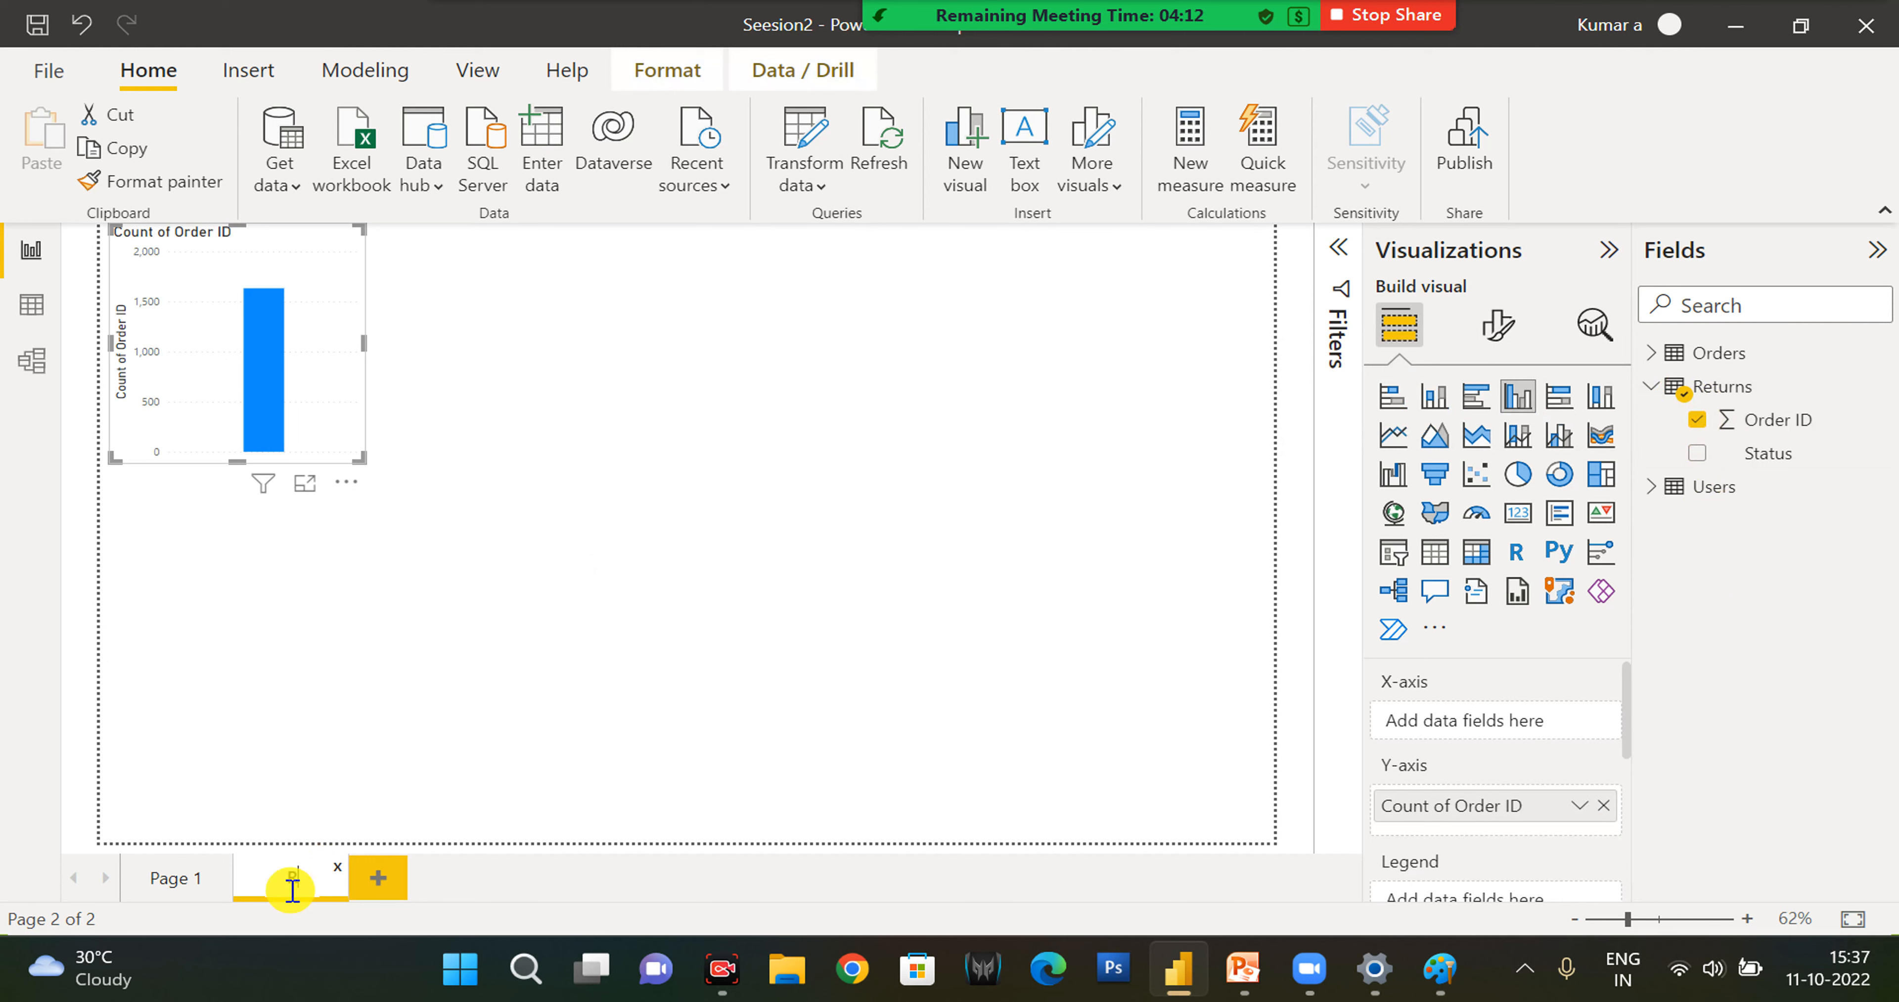
{"action": "key", "text": "Return"}
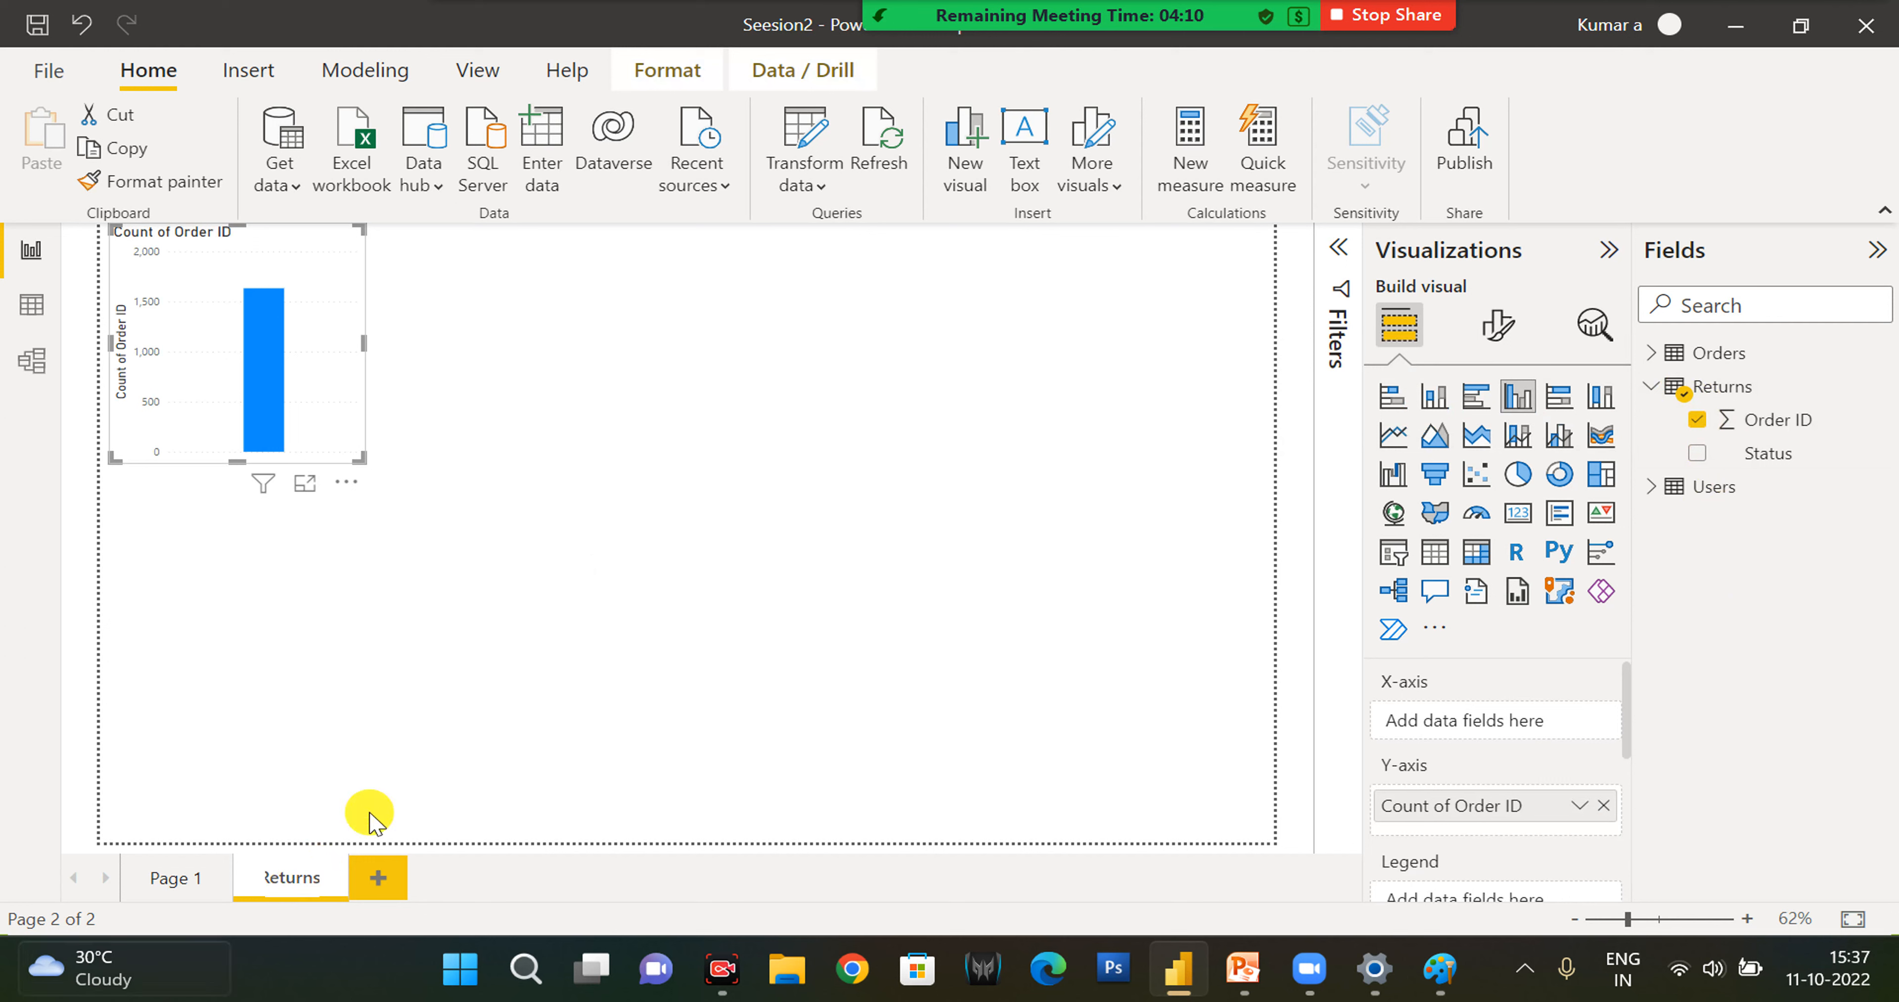
- Rename report page Page 1 as Orders
{"action": "left_click", "coordinate": [173, 880]}
{"action": "double_click", "coordinate": [172, 886]}
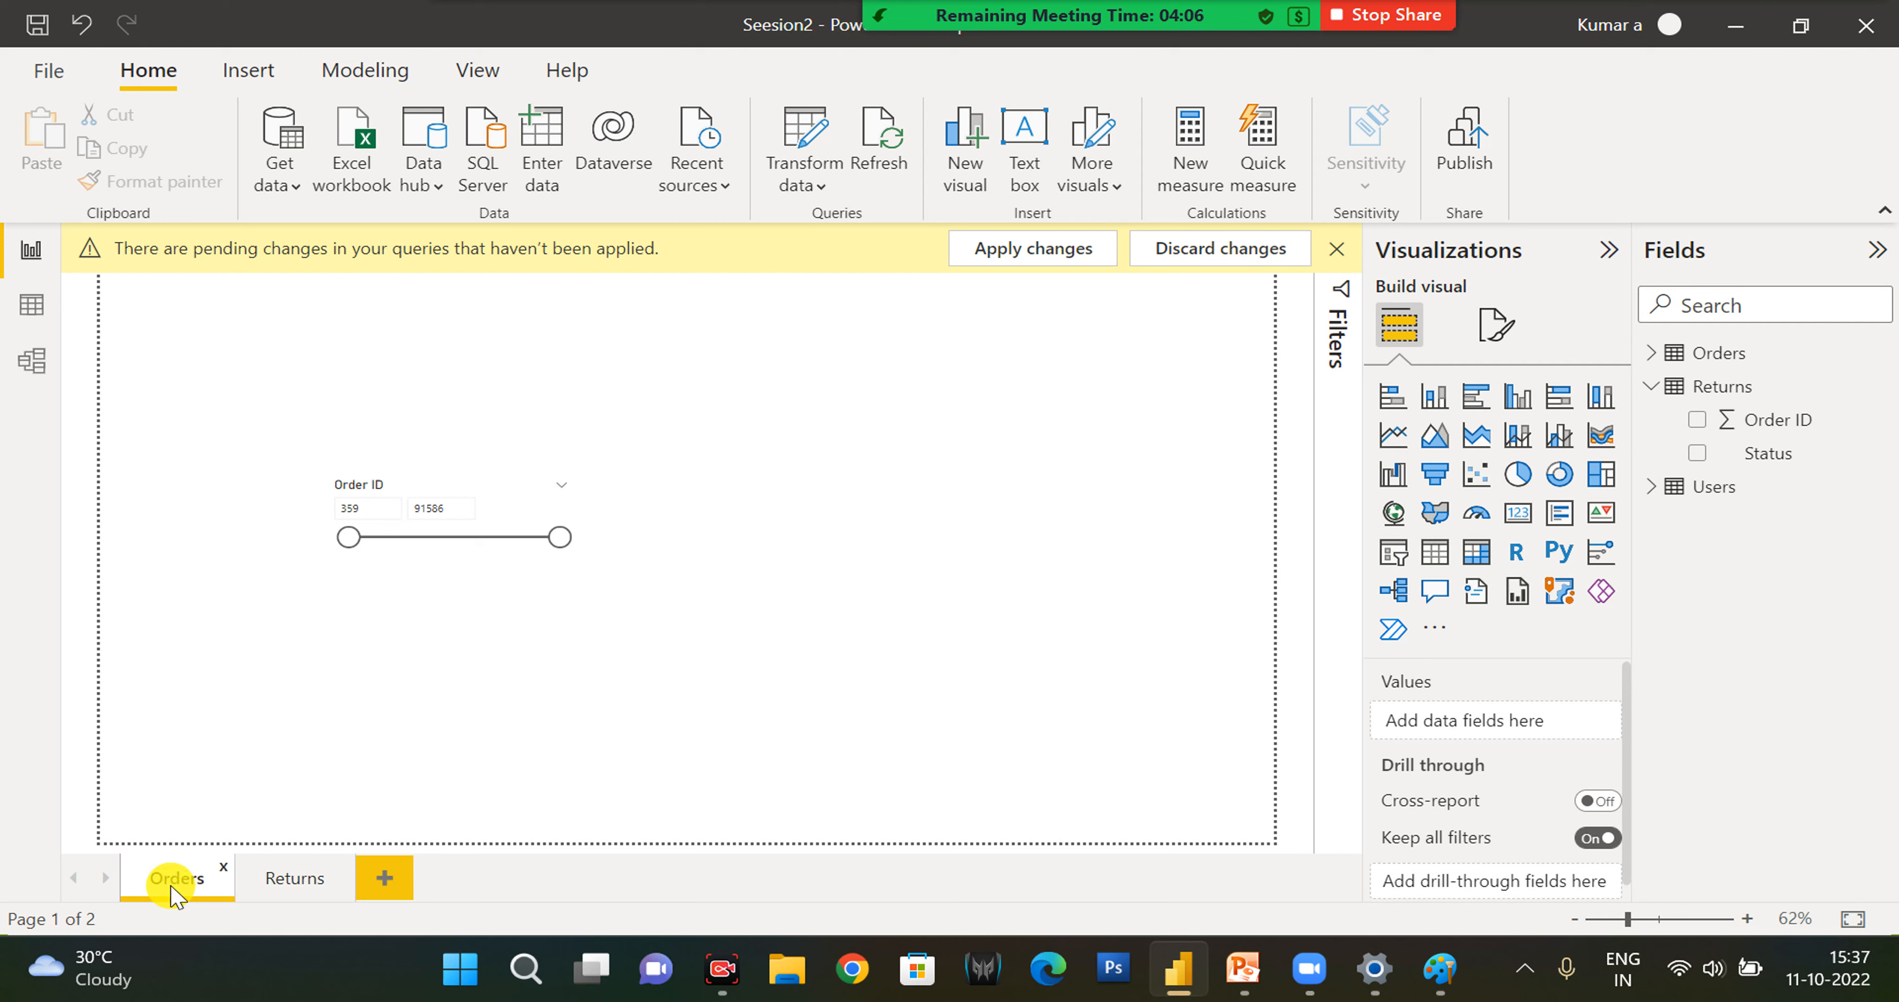
- Convert the Returns page's Order ID chart into a slicer, move it inward from the page's upper-left corner, and dismiss the pending-changes notice
{"action": "left_click", "coordinate": [291, 891]}
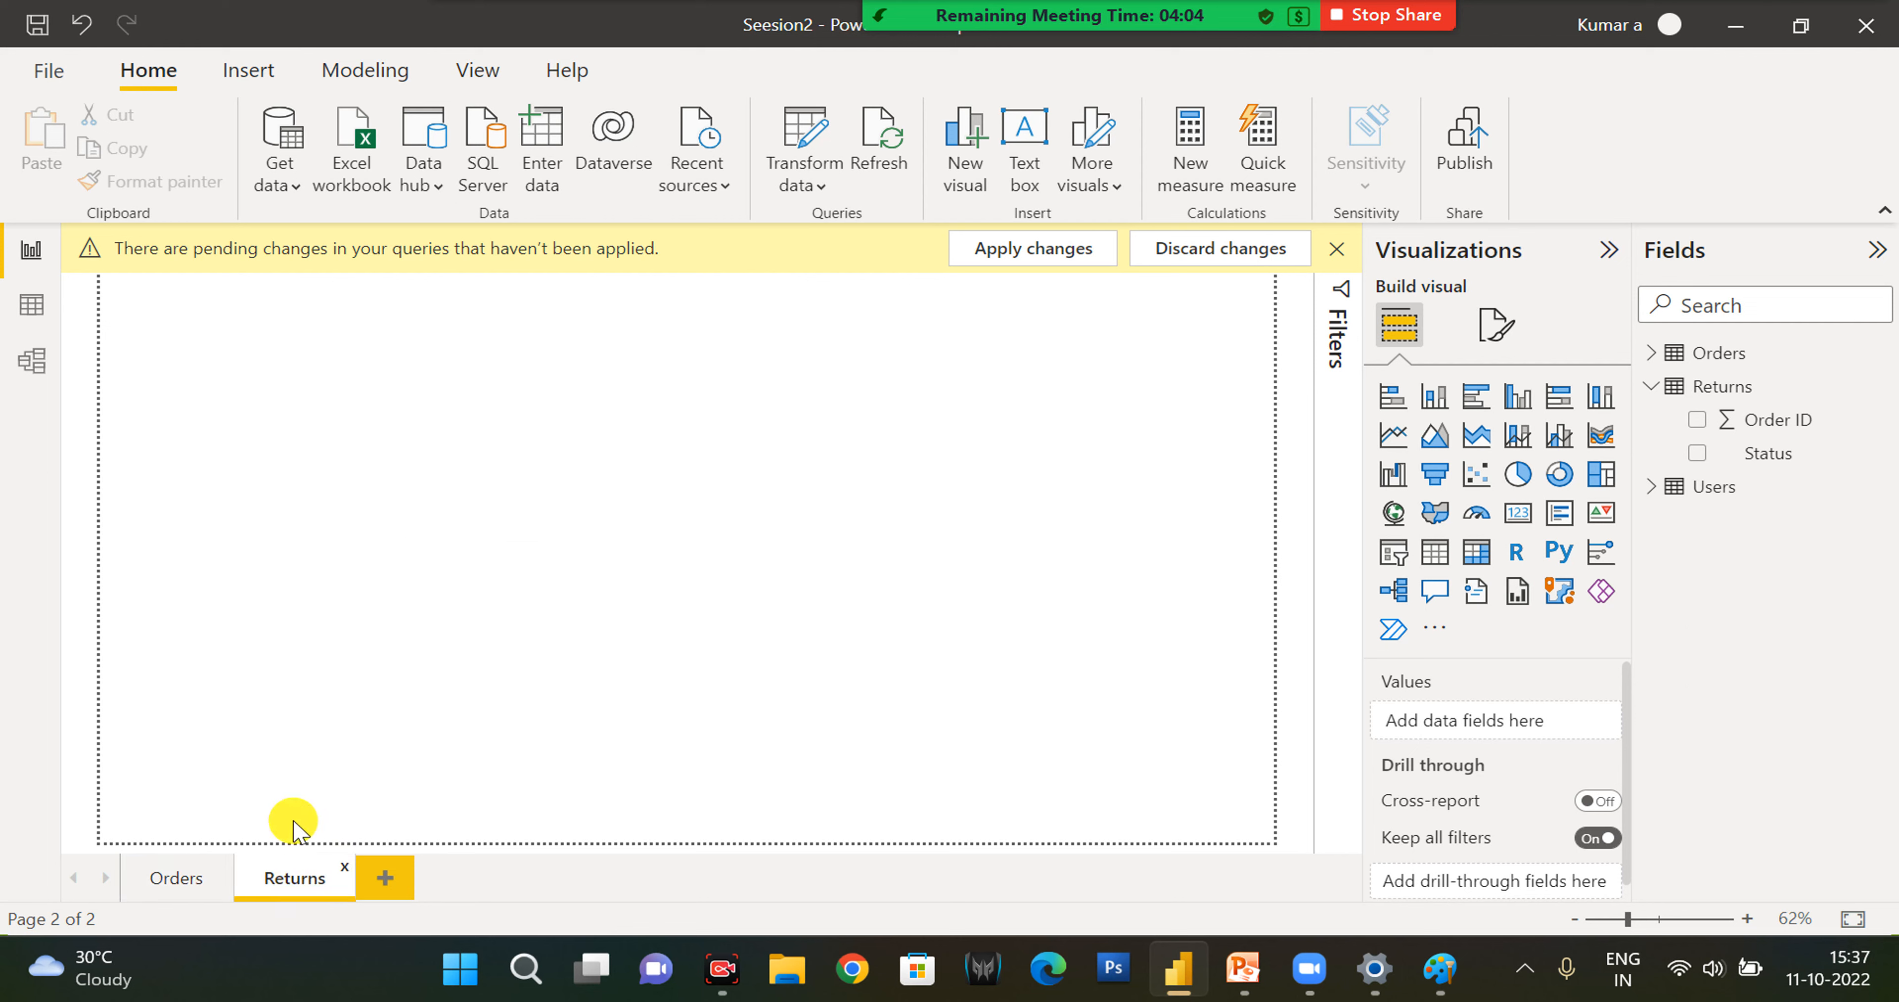
{"action": "left_click", "coordinate": [309, 358]}
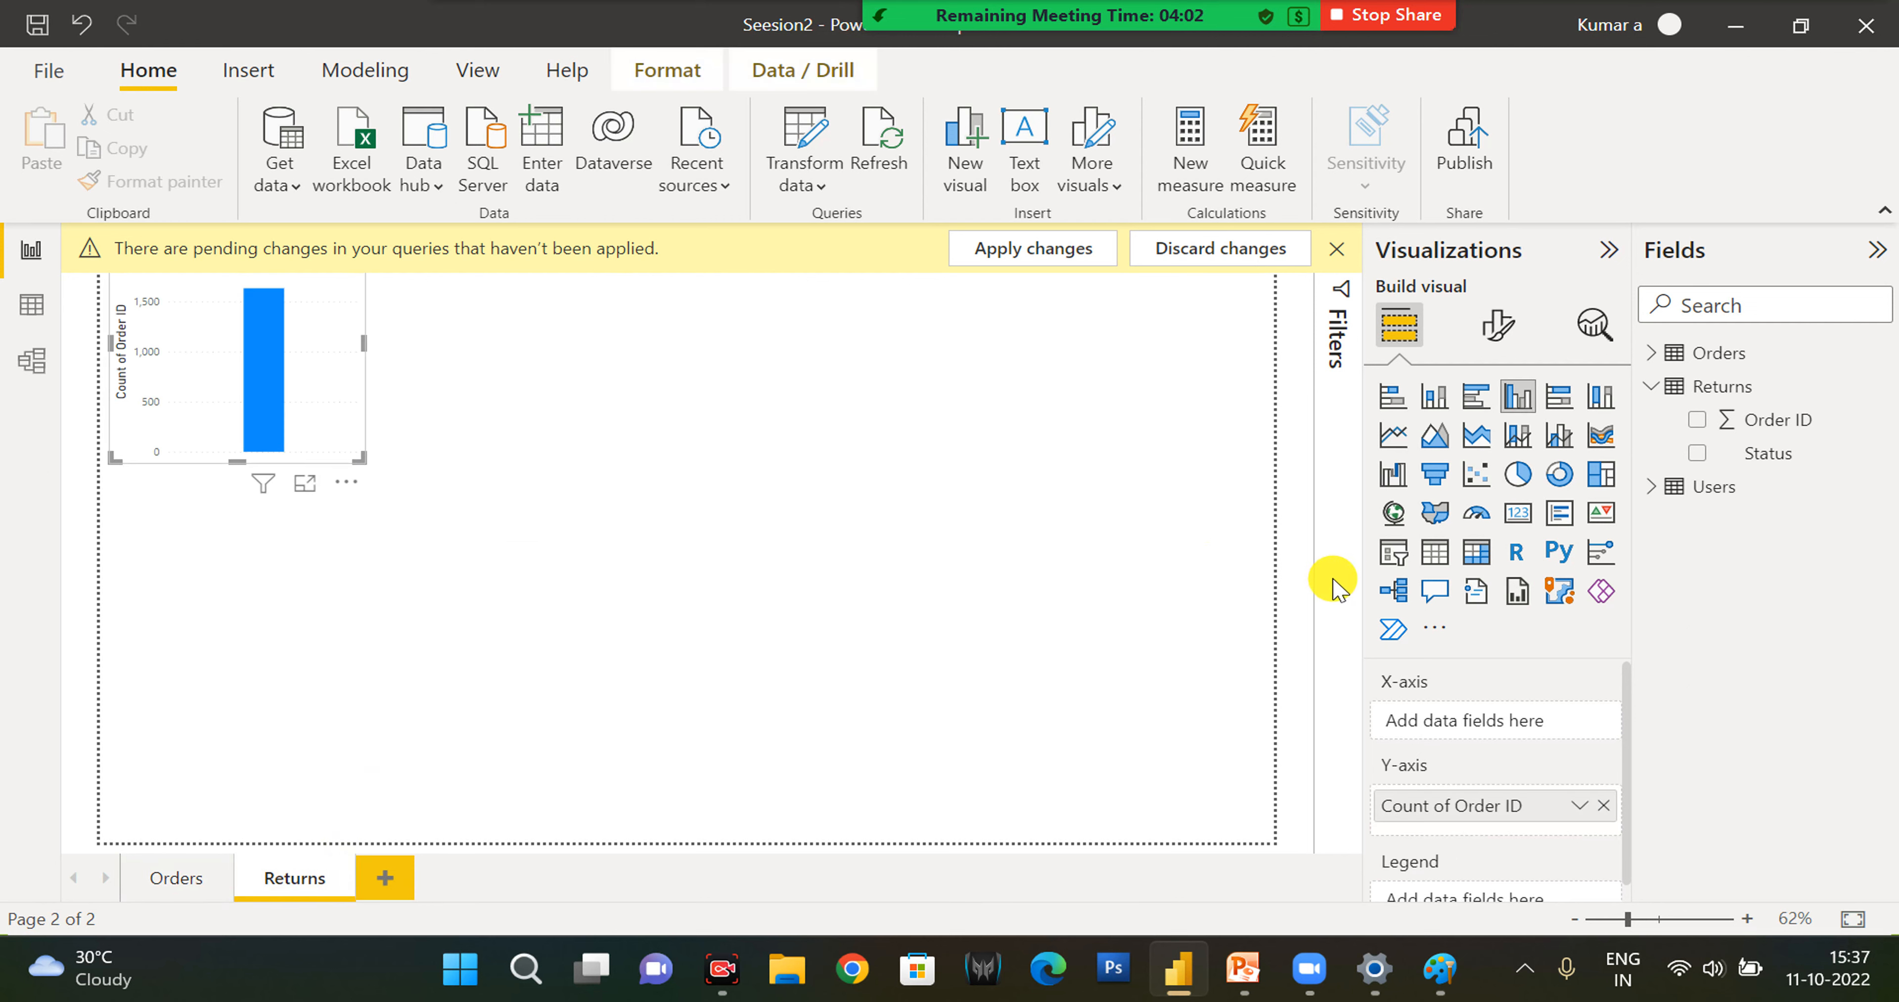
{"action": "left_click", "coordinate": [1393, 552]}
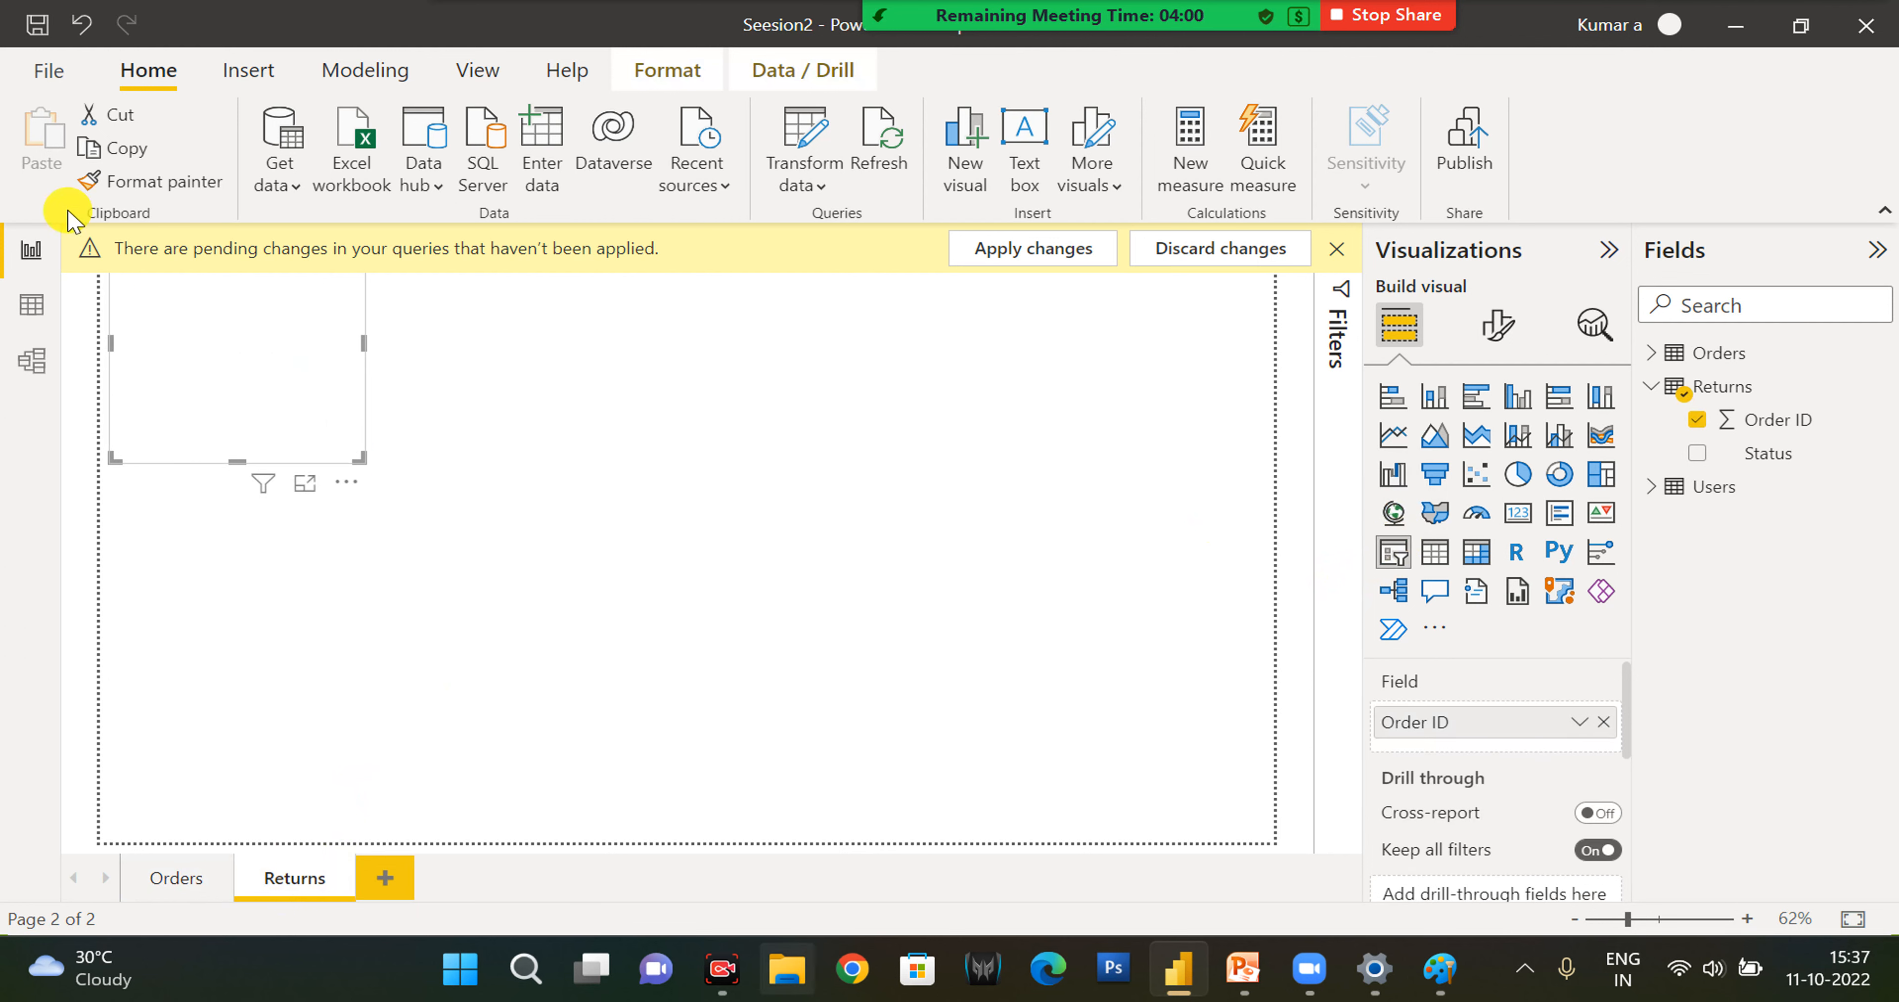
{"action": "left_click_drag", "start_coordinate": [351, 441], "coordinate": [406, 525]}
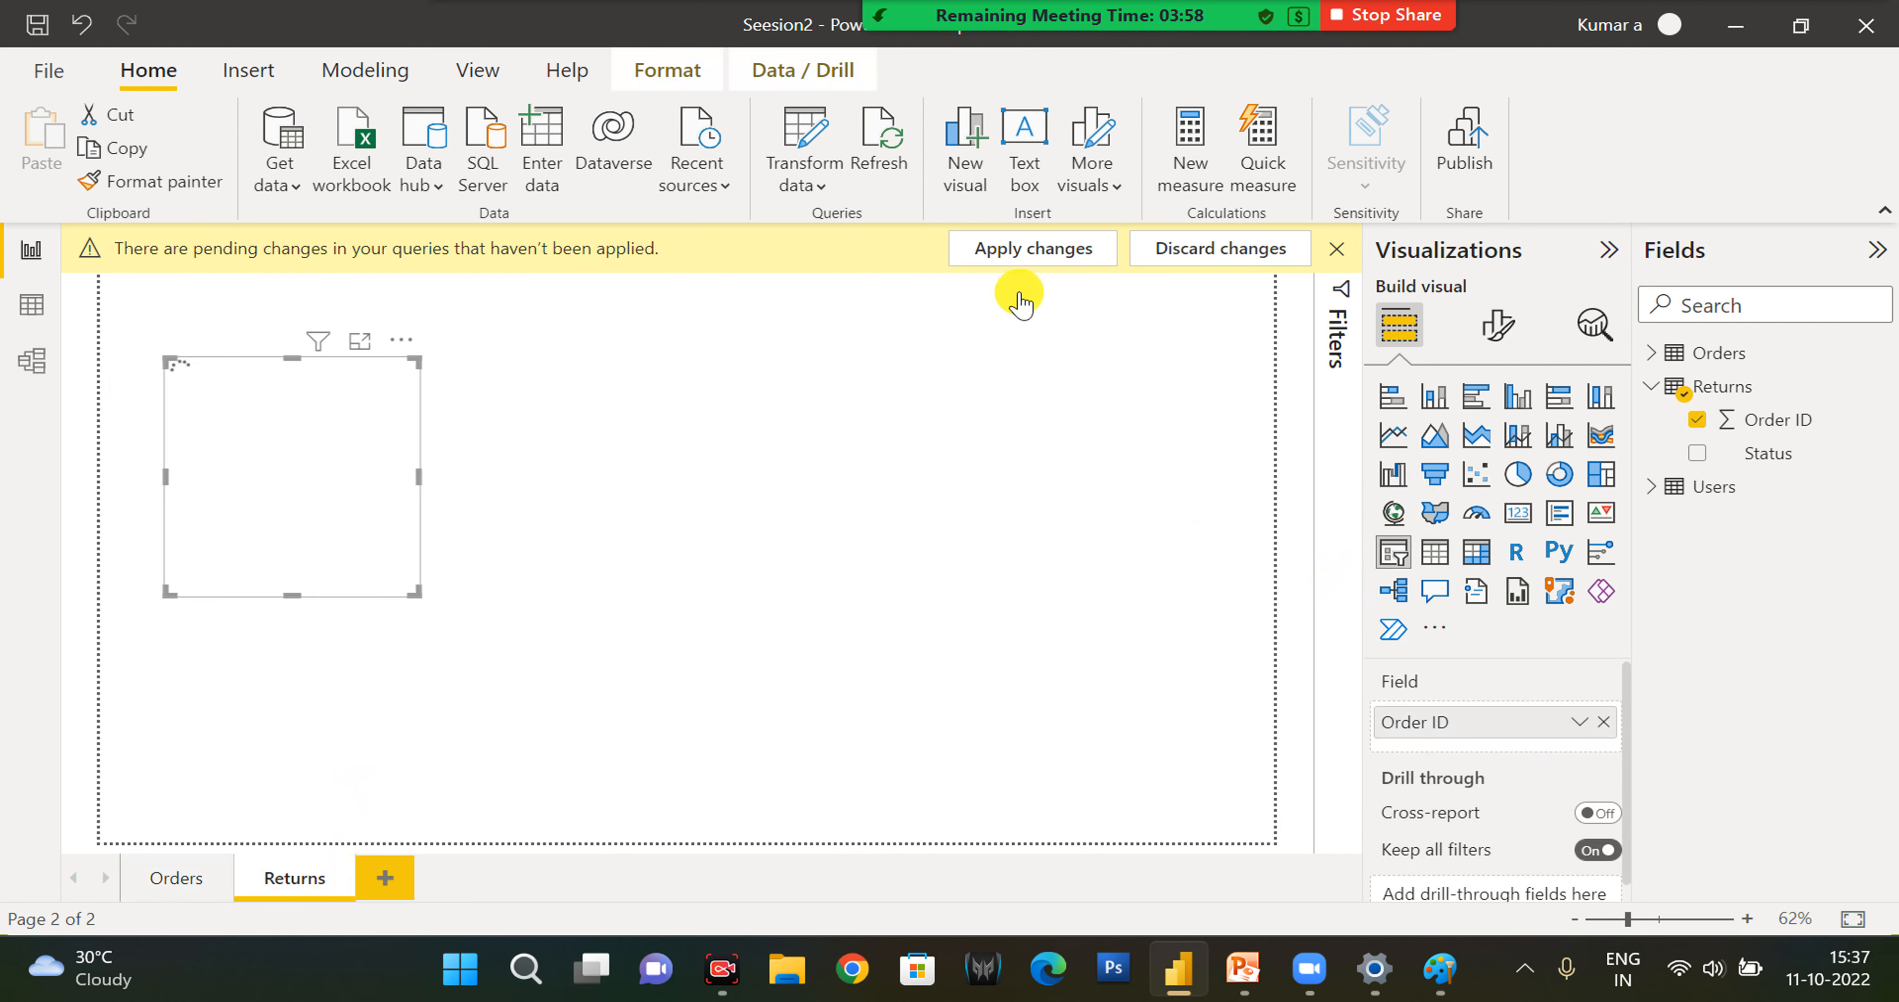
{"action": "left_click", "coordinate": [1337, 248]}
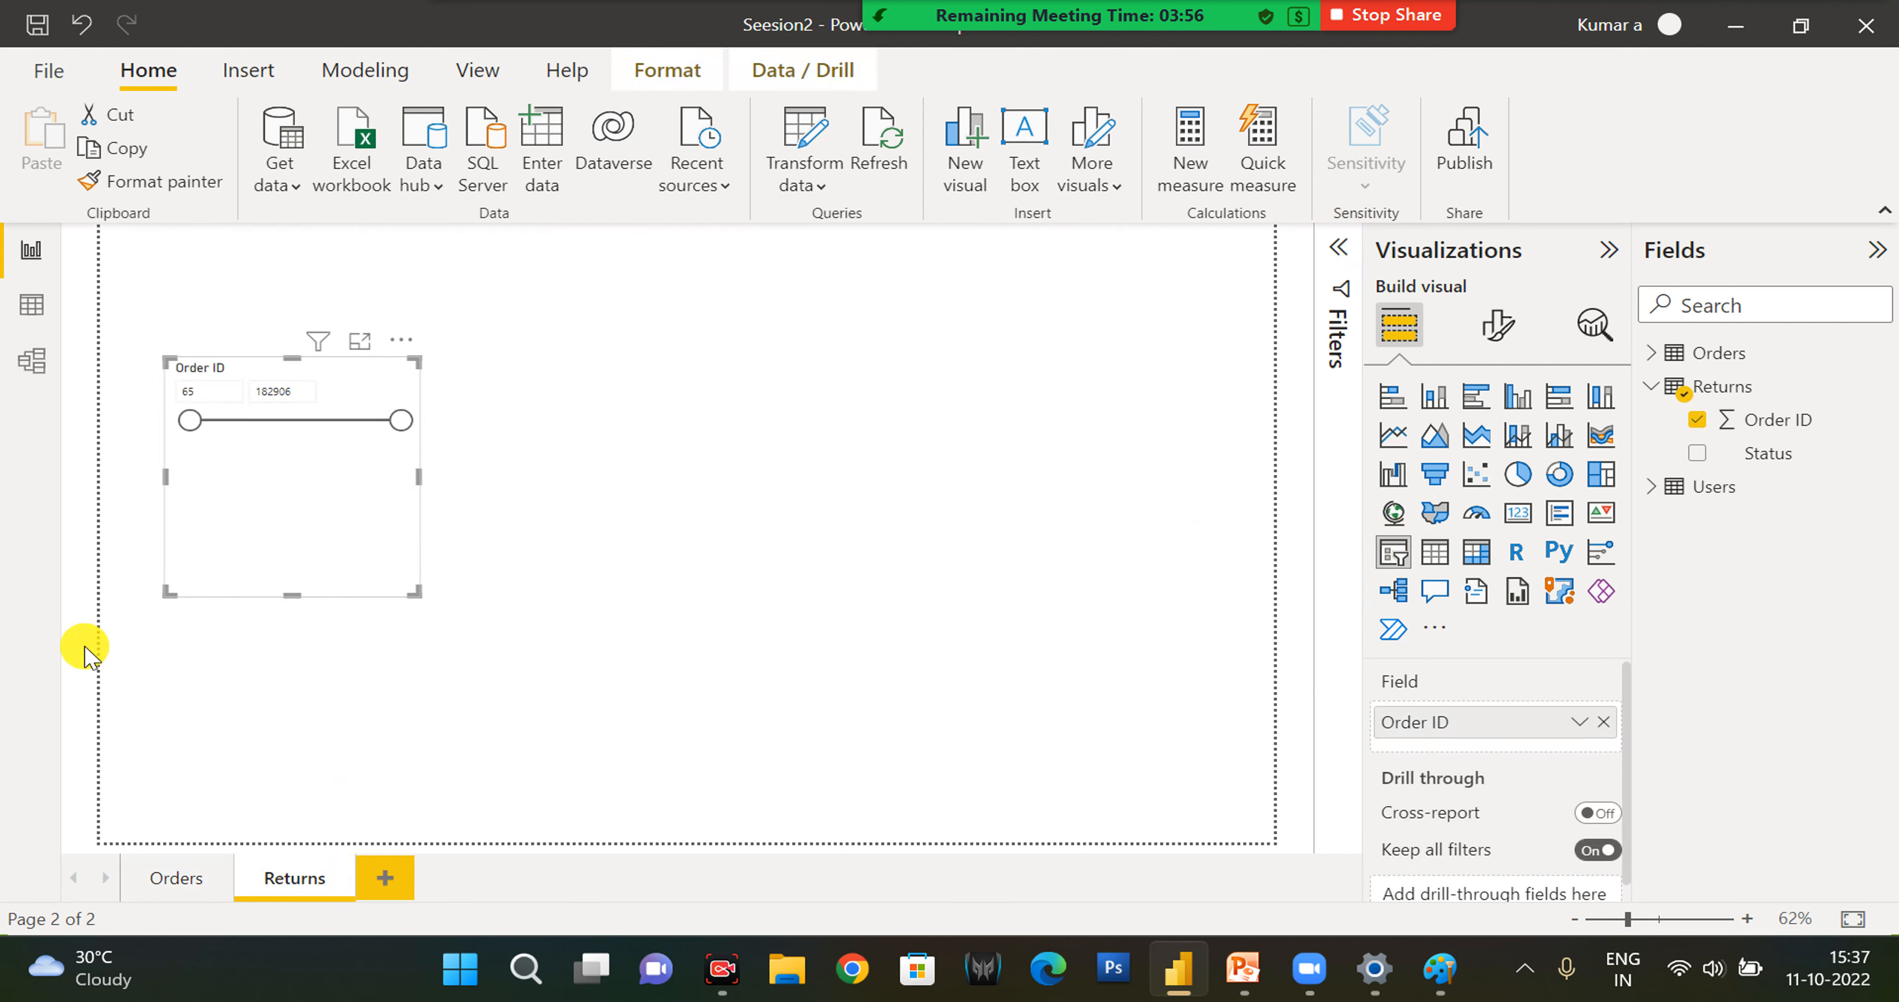
- Make the Order ID slicer on the Orders page slightly wider and about half as tall, and show only the Orders table's fields
{"action": "left_click", "coordinate": [176, 878]}
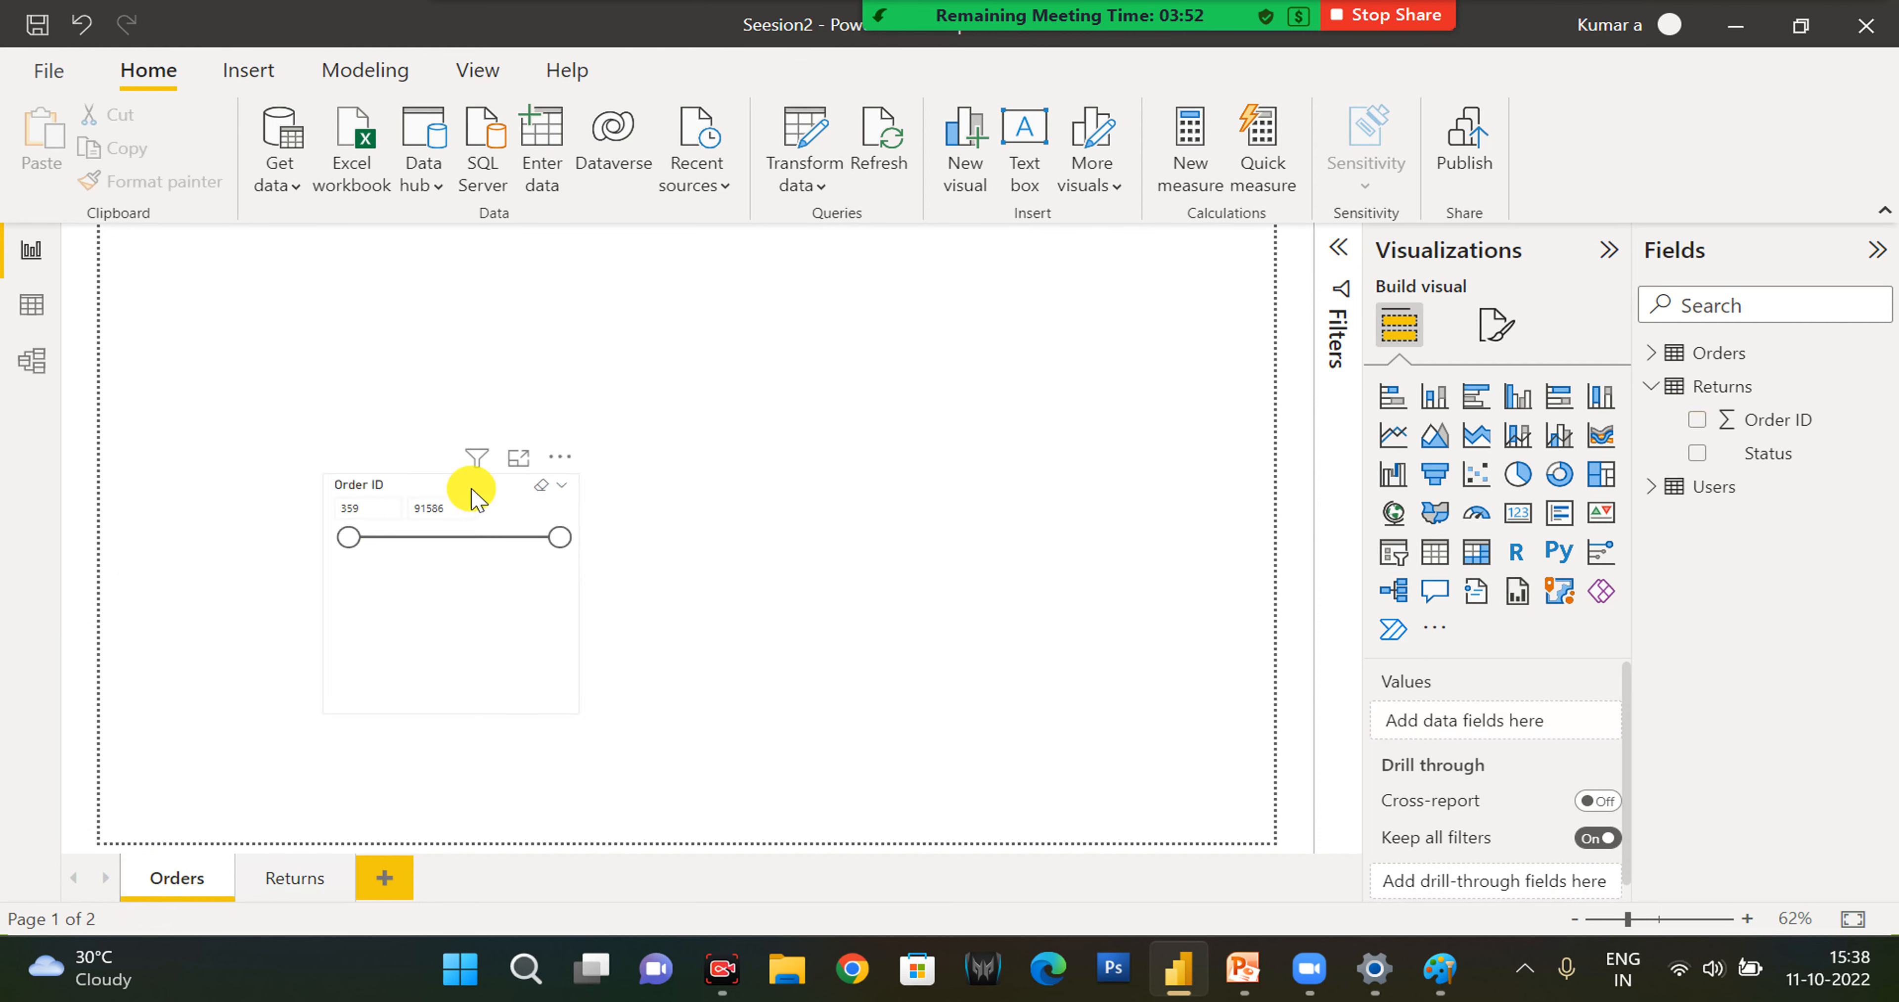
{"action": "left_click", "coordinate": [472, 498]}
{"action": "left_click", "coordinate": [1651, 386]}
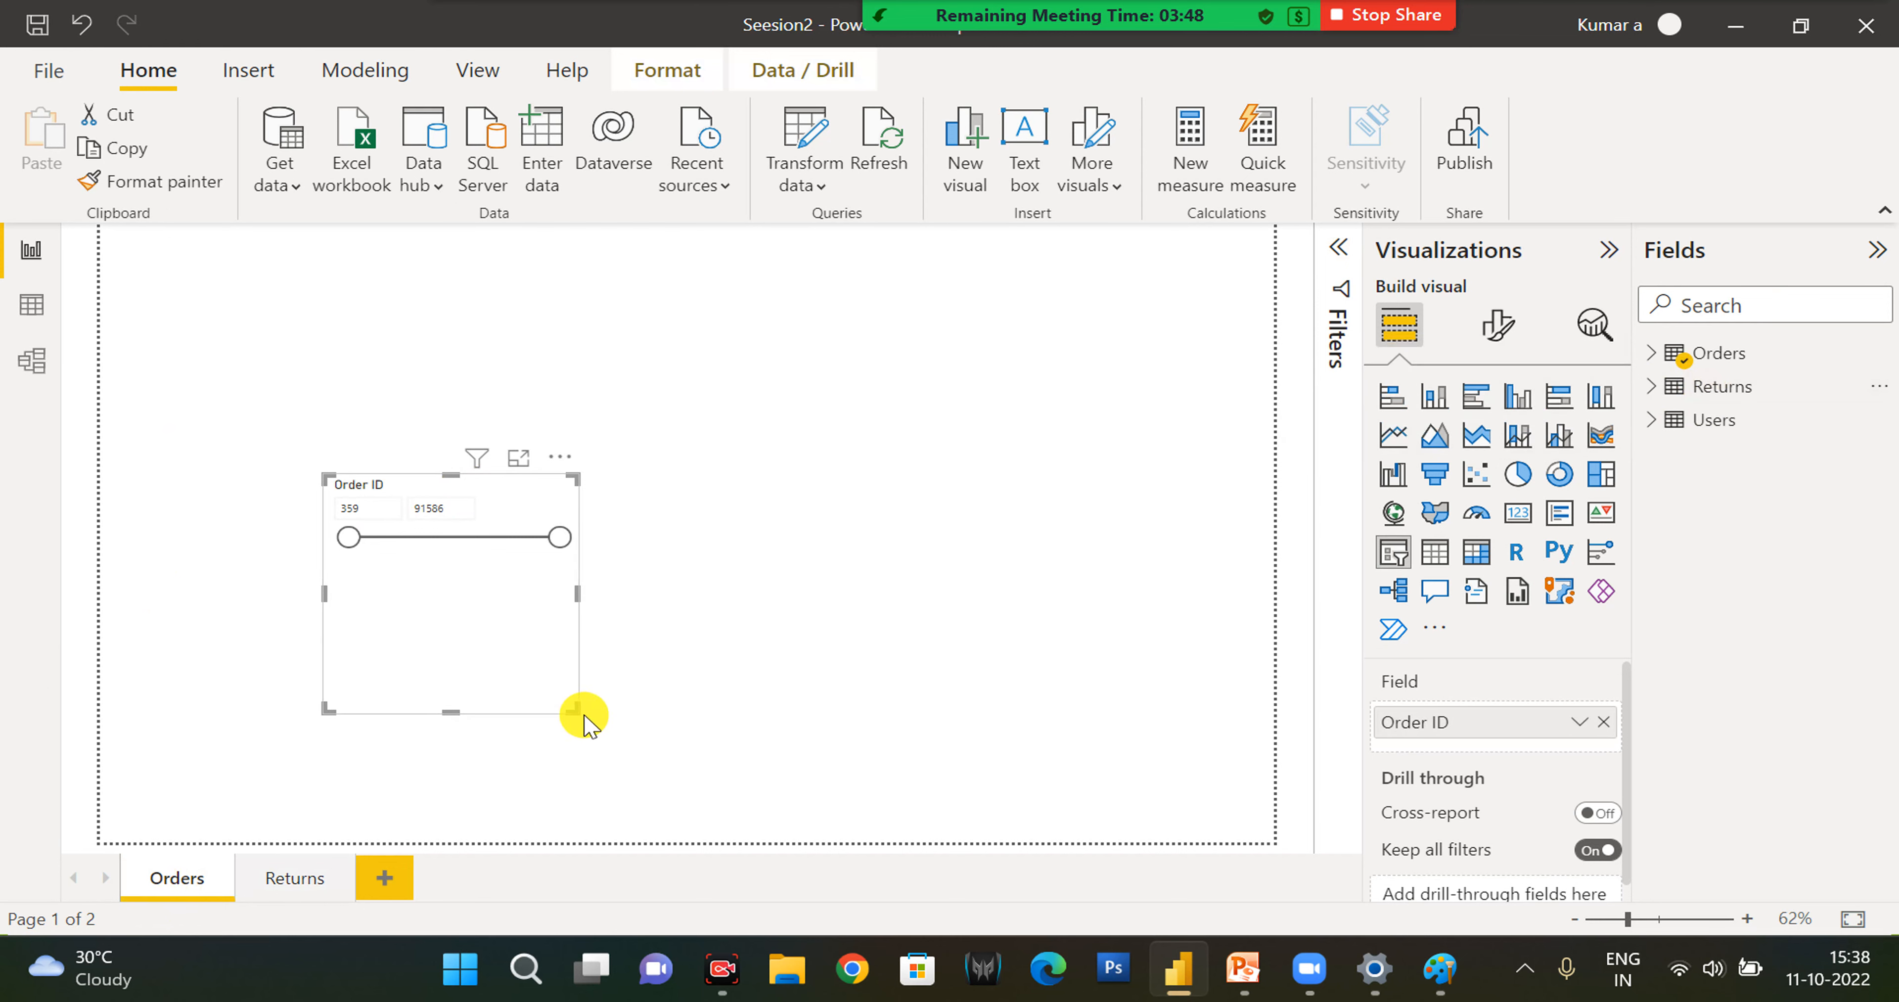
{"action": "left_click_drag", "start_coordinate": [579, 711], "coordinate": [611, 596]}
{"action": "left_click", "coordinate": [1651, 356]}
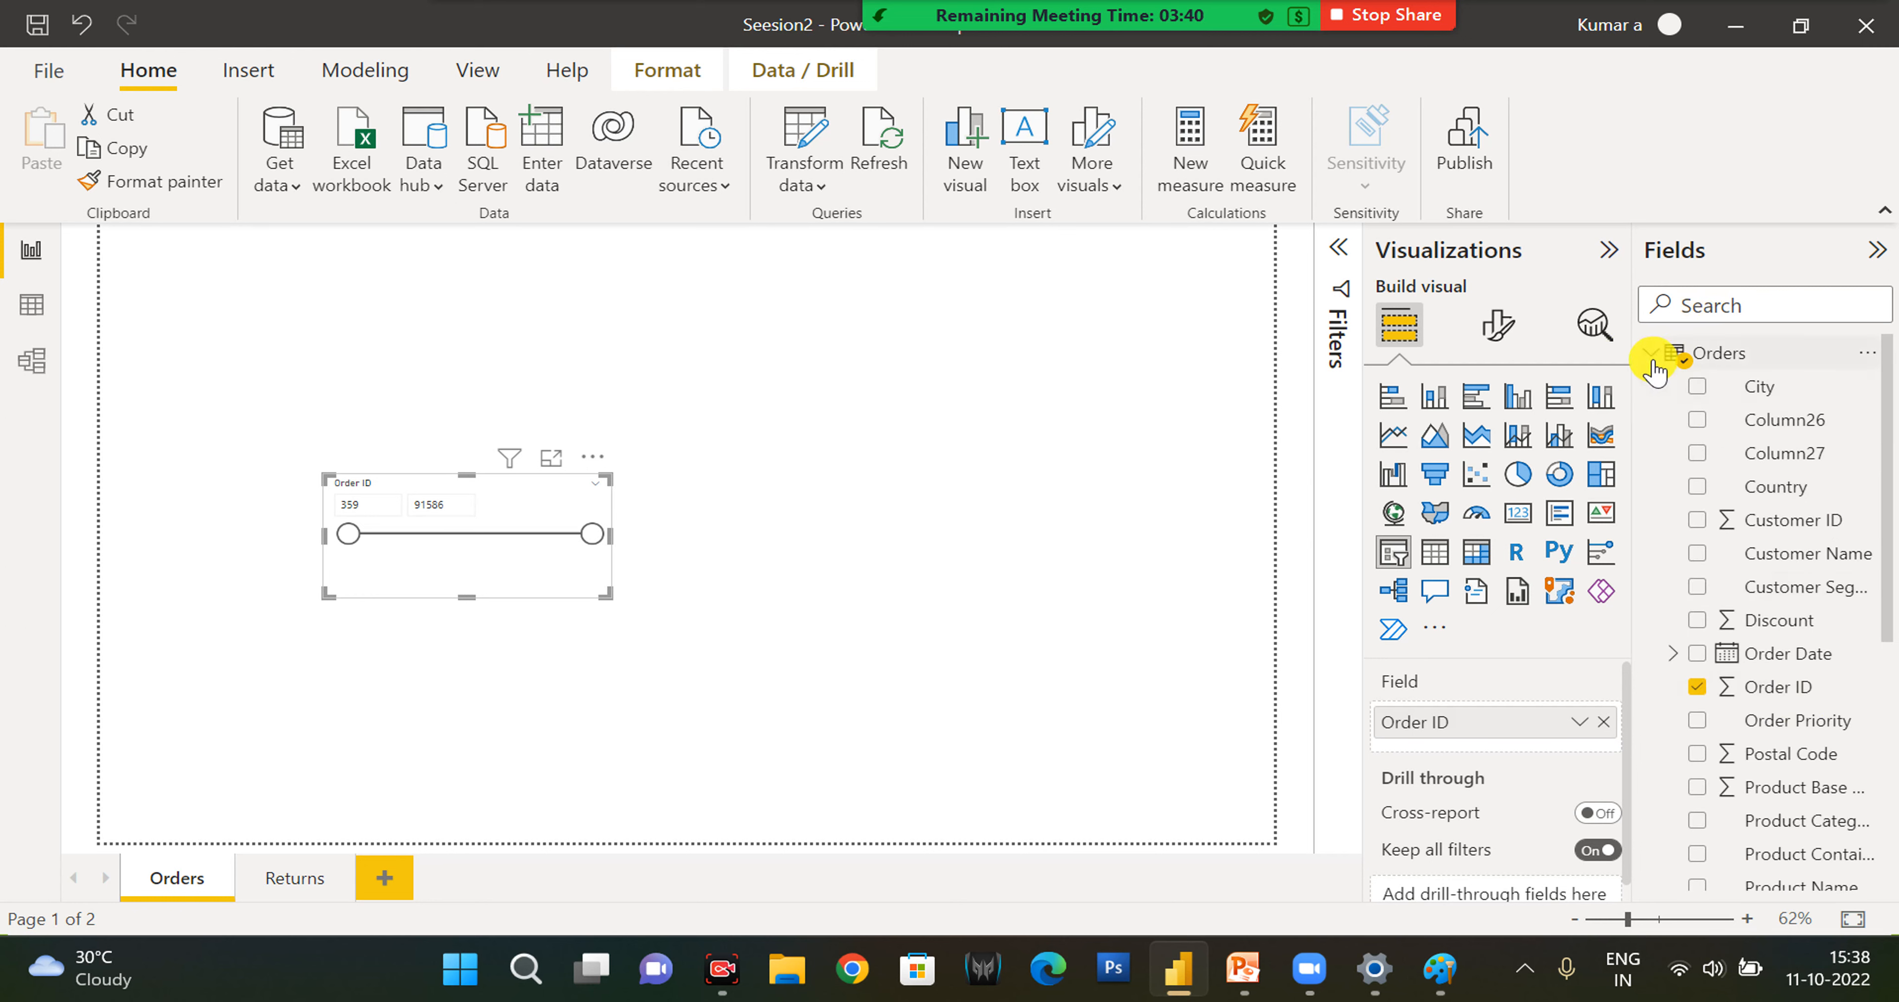
- In the model view, create a relationship from Order ID in the Orders table to Order ID in the Returns table
{"action": "left_click", "coordinate": [37, 365]}
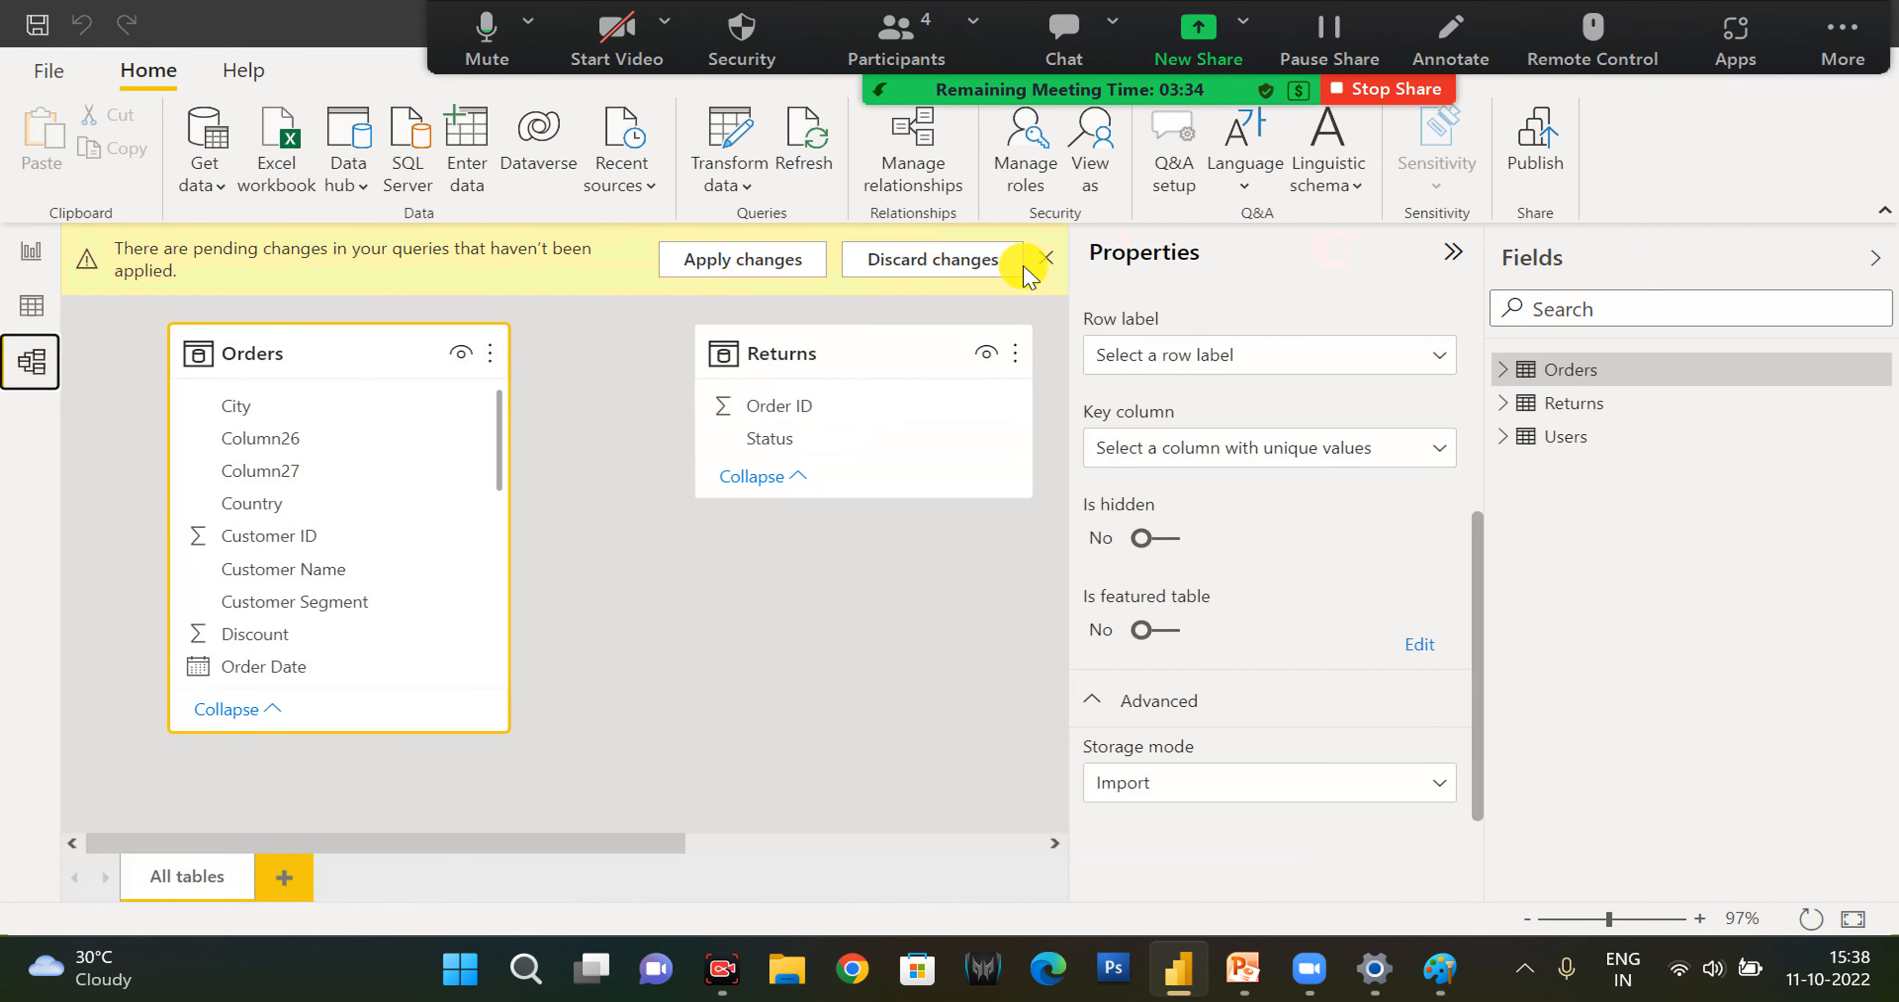
{"action": "left_click", "coordinate": [1045, 260]}
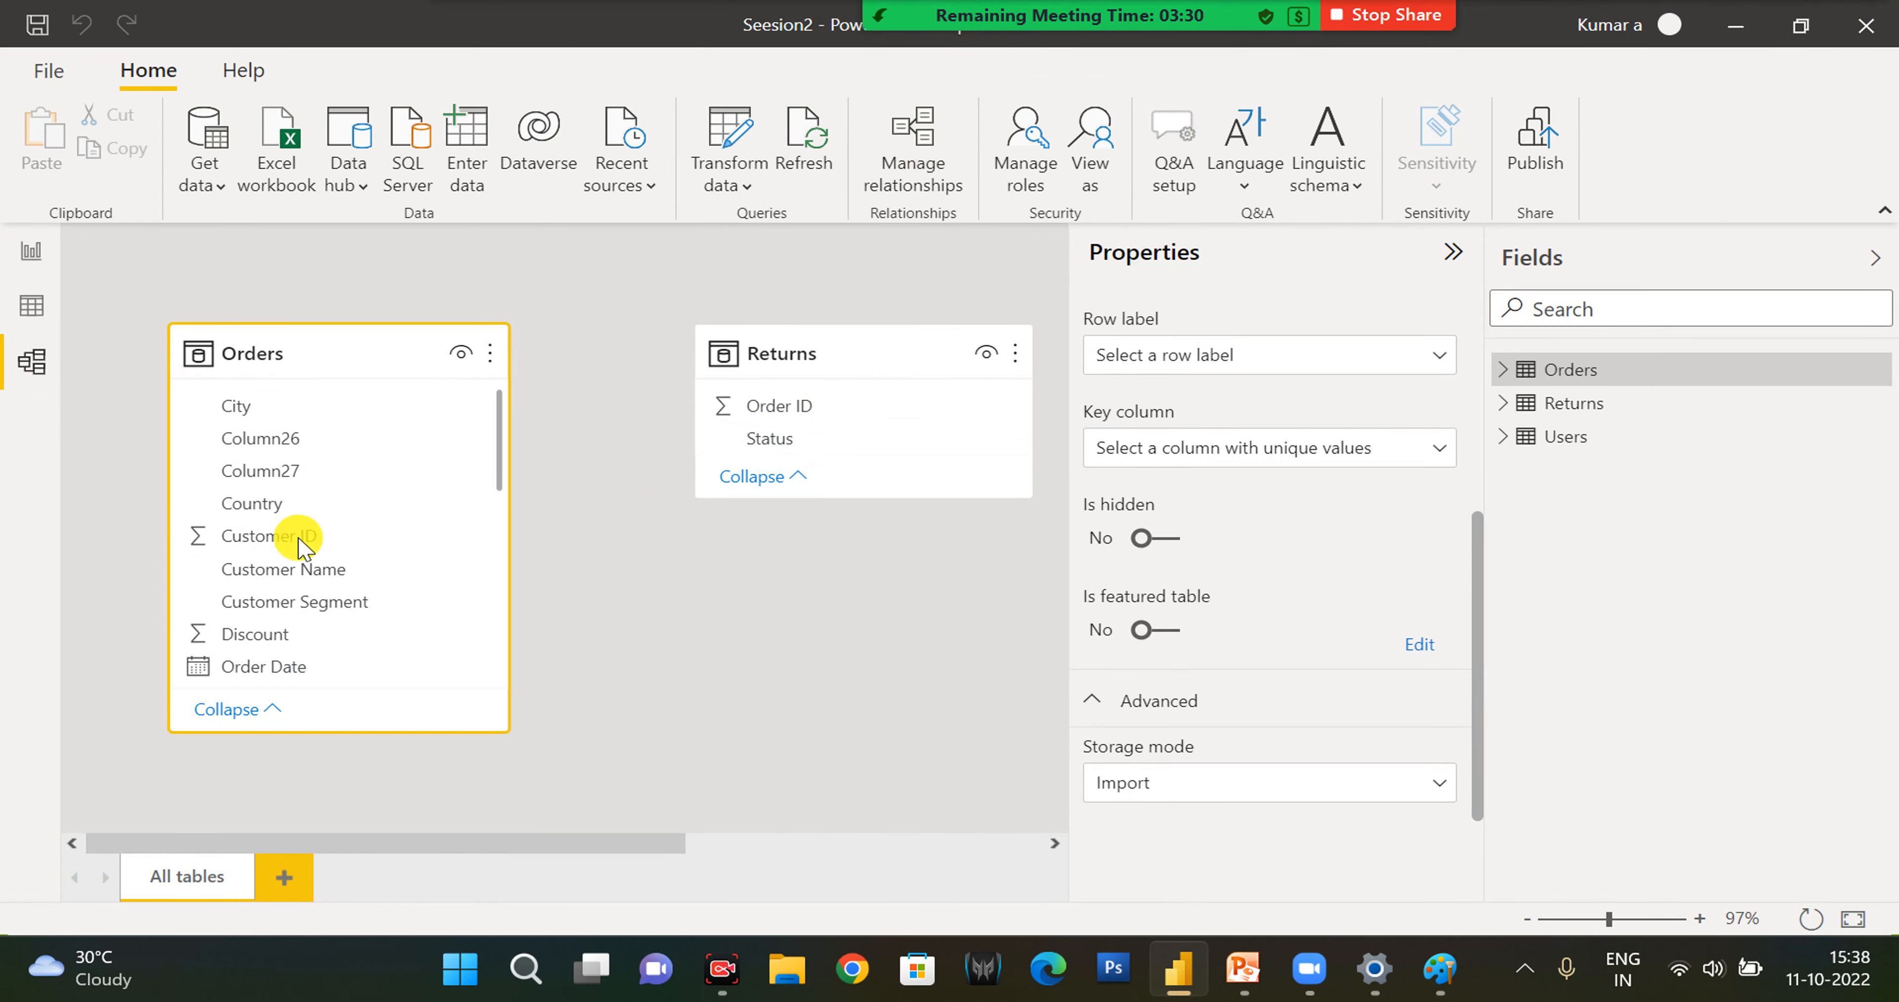
{"action": "scroll", "coordinate": [273, 611], "scroll_direction": "down", "scroll_amount": 1}
{"action": "left_click_drag", "start_coordinate": [273, 617], "coordinate": [798, 422]}
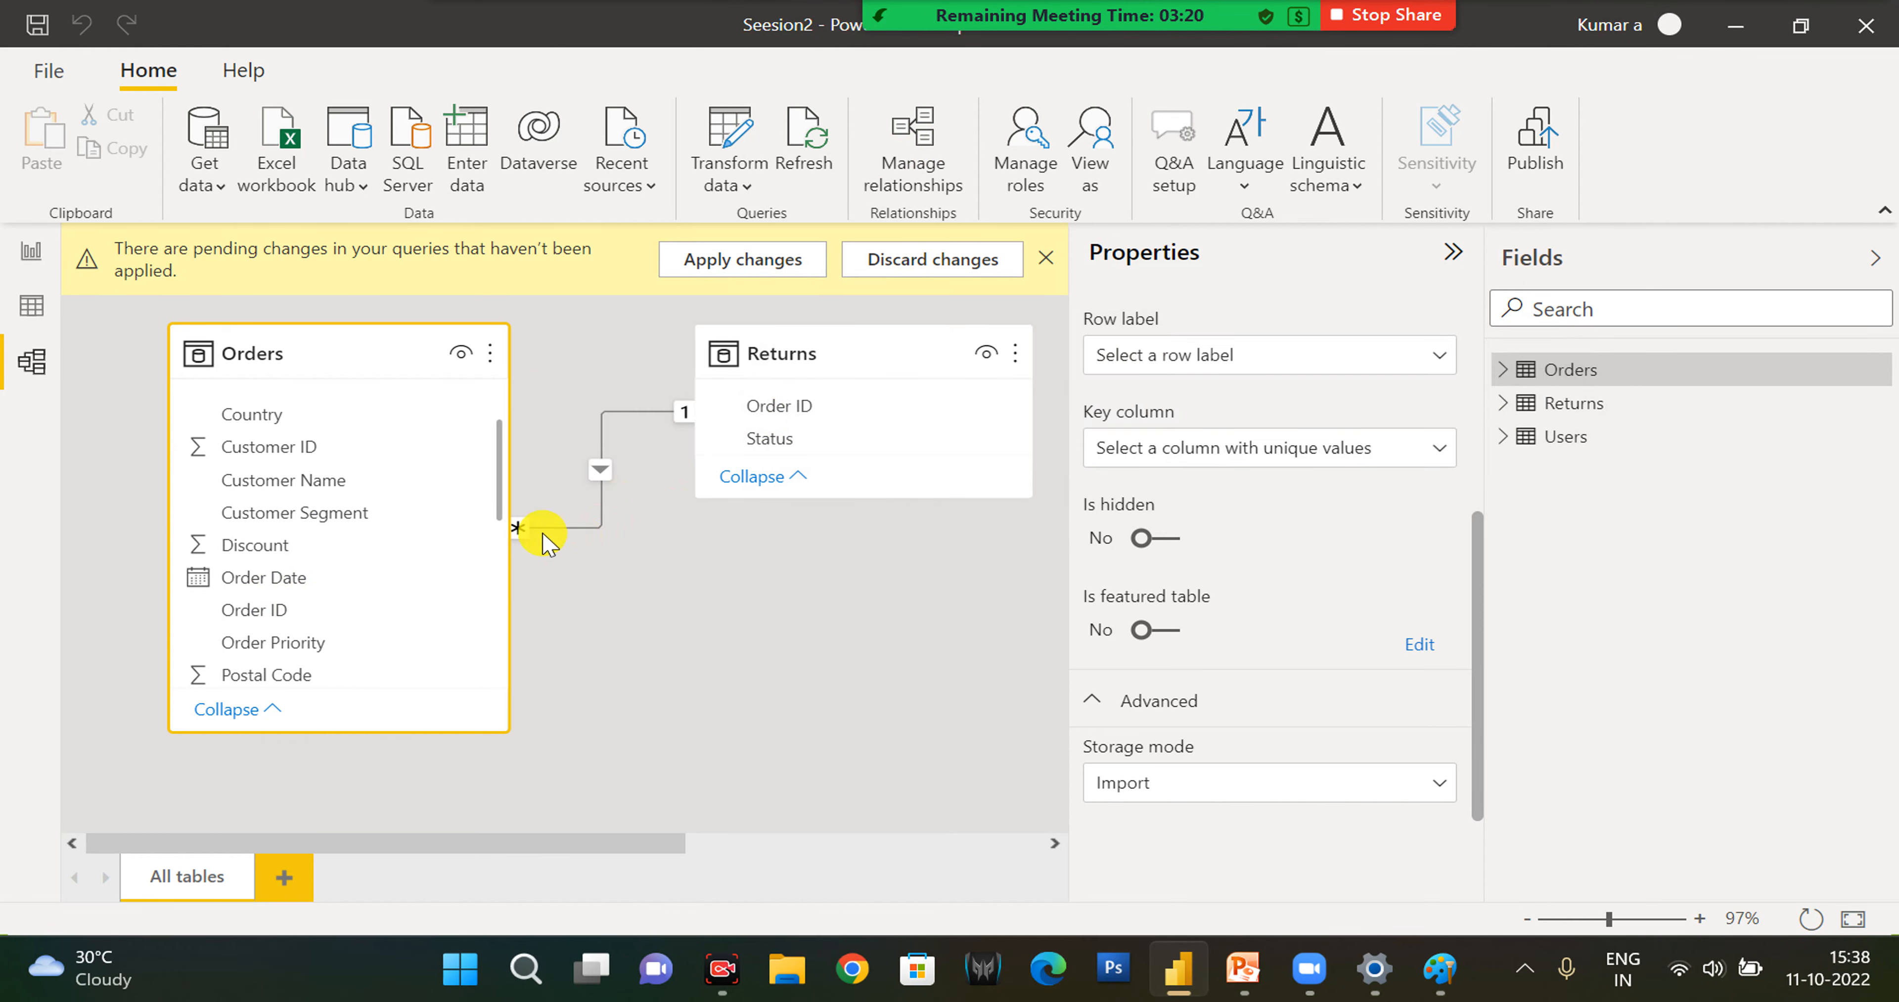
{"action": "left_click", "coordinate": [914, 158]}
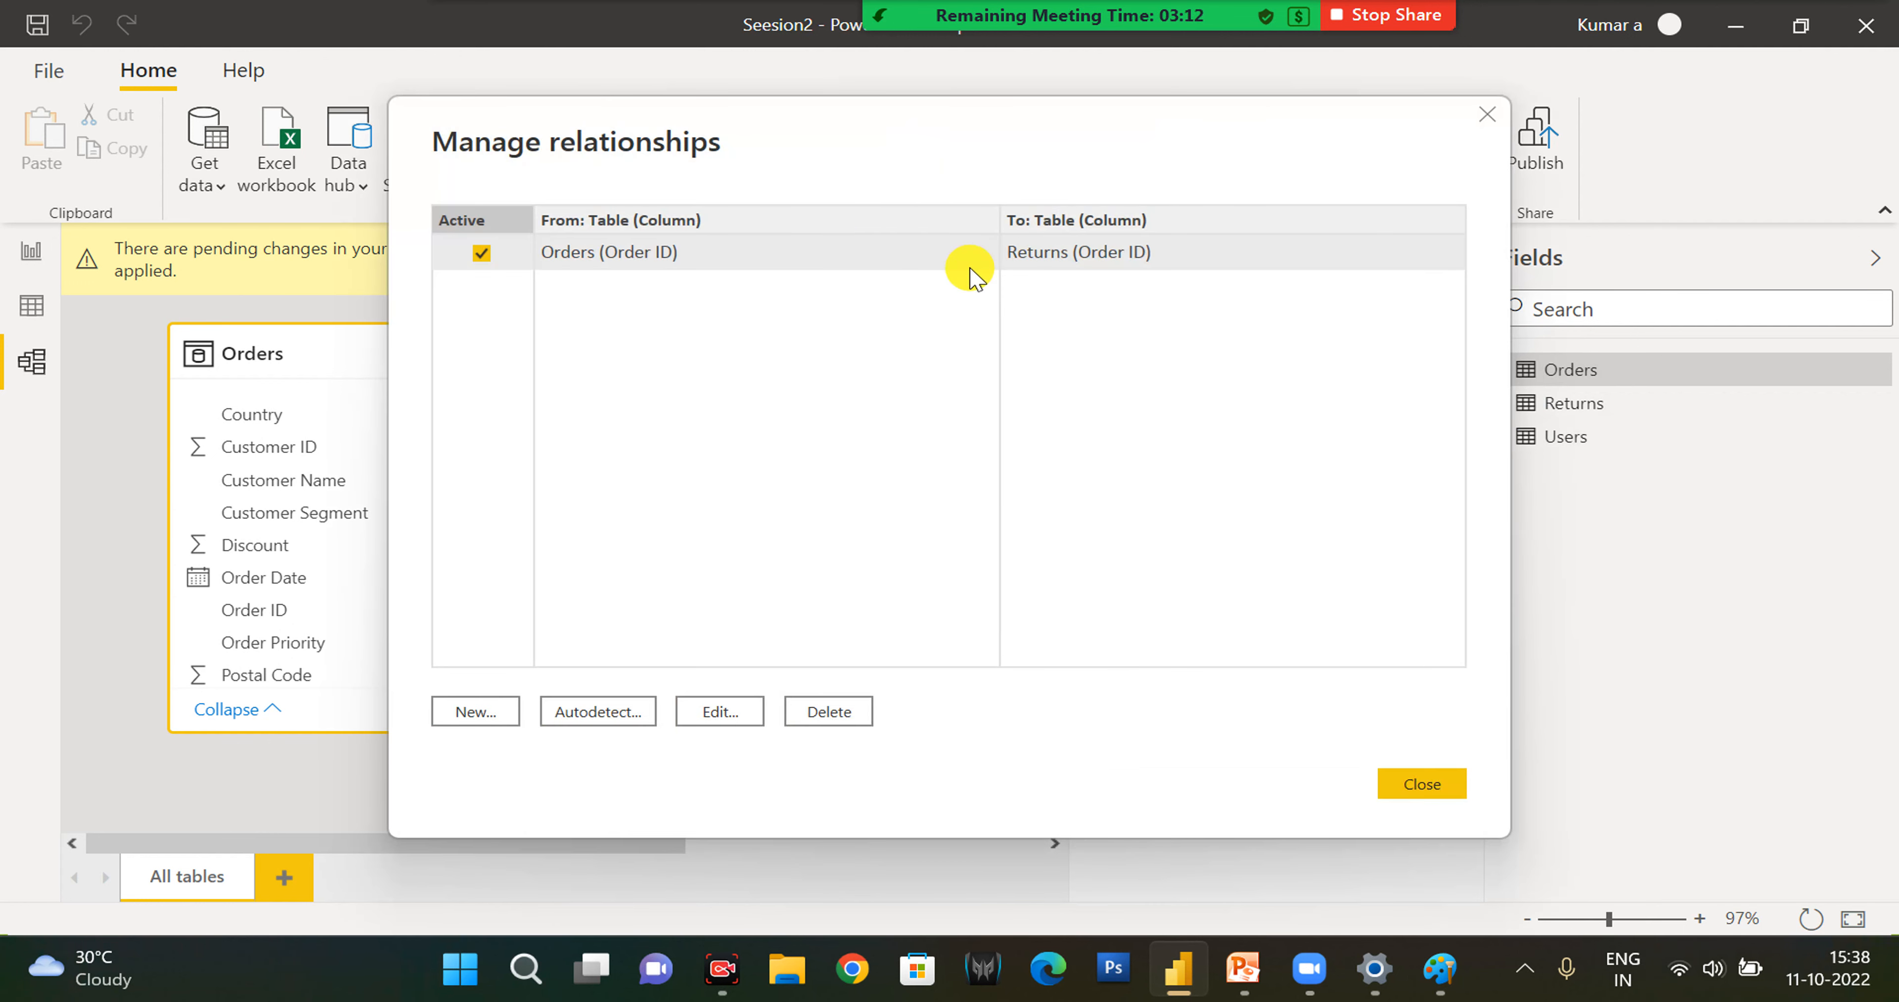
{"action": "left_click", "coordinate": [484, 713]}
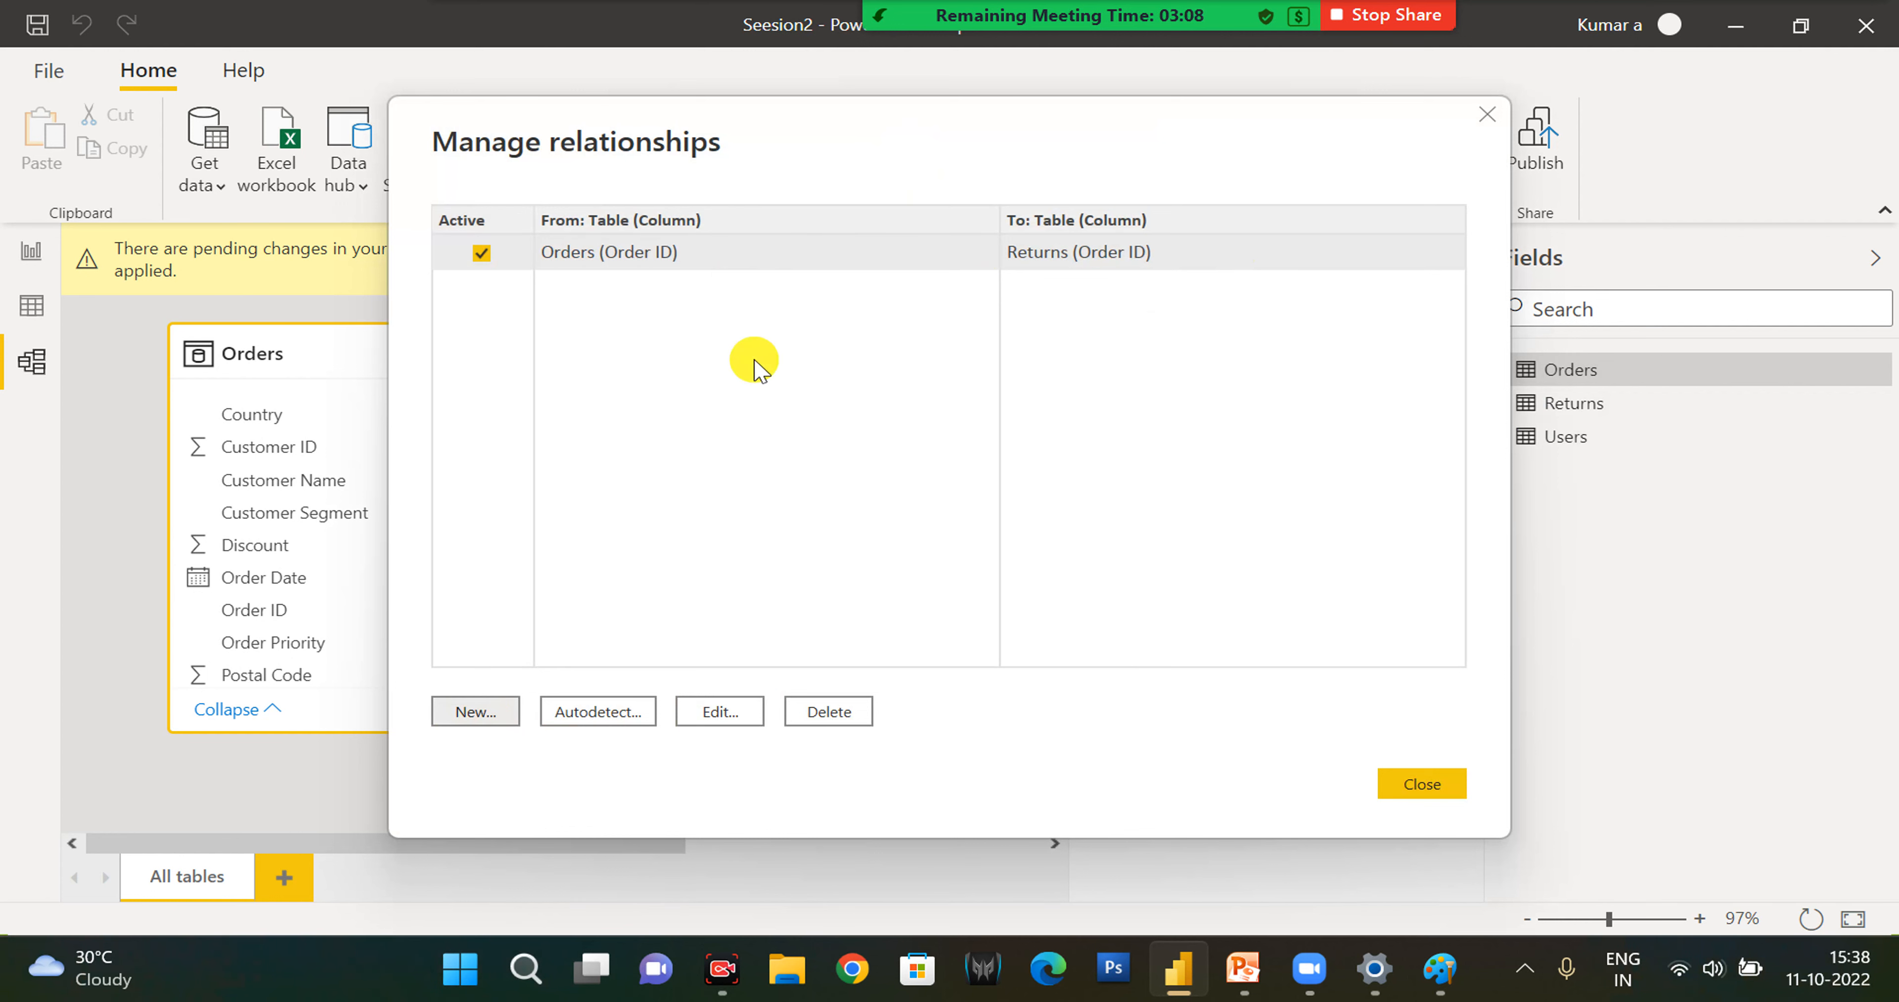
{"action": "left_click", "coordinate": [686, 218]}
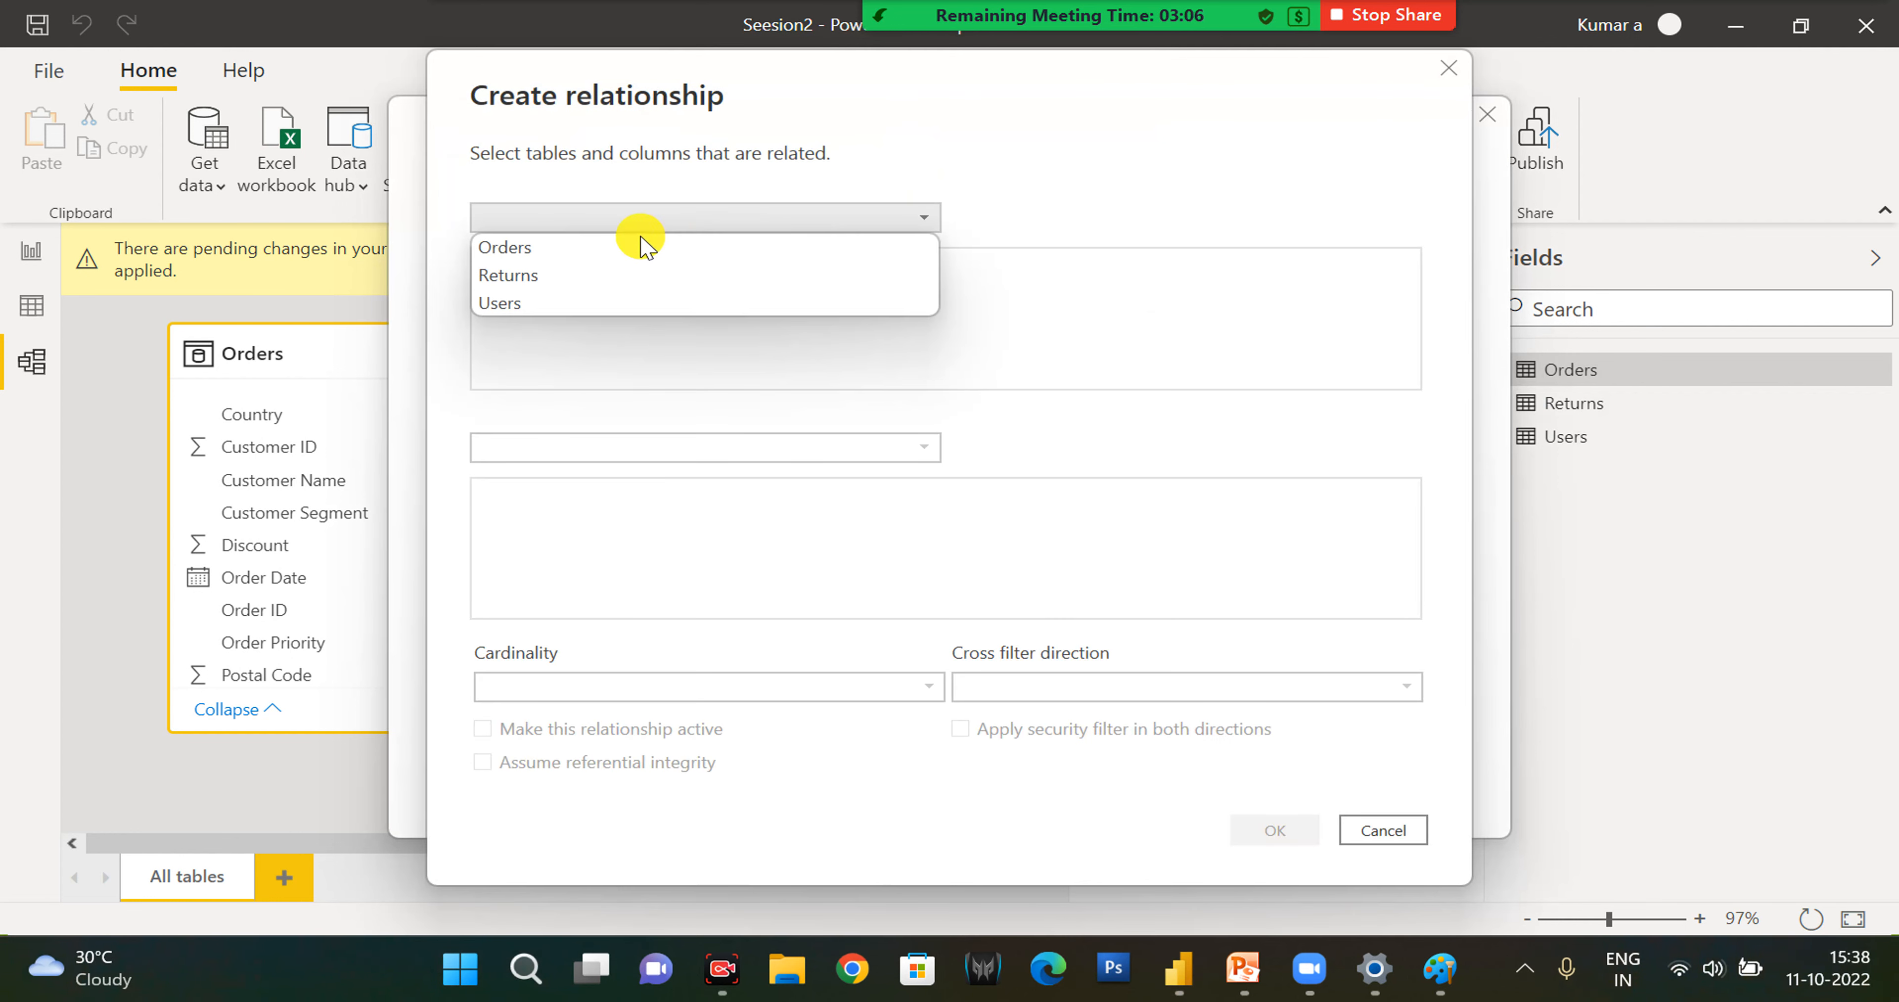
{"action": "left_click", "coordinate": [635, 245]}
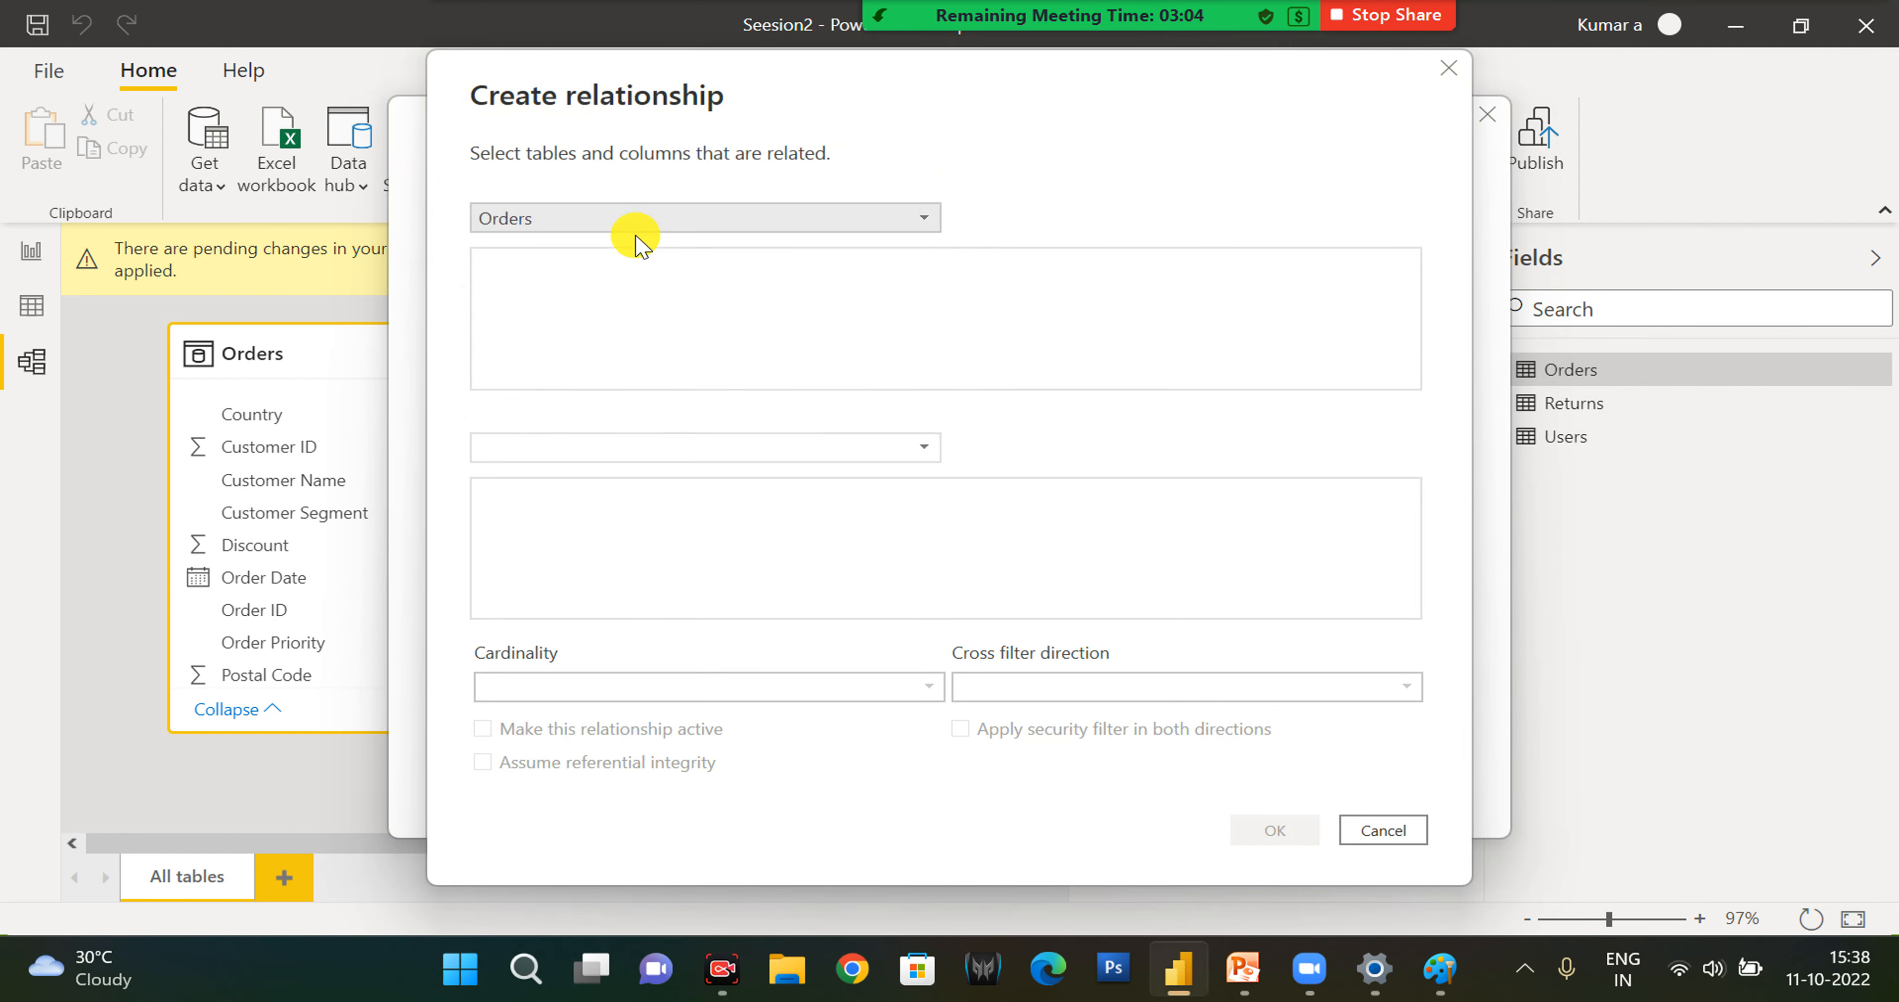
{"action": "left_click", "coordinate": [627, 447]}
{"action": "left_click", "coordinate": [550, 508]}
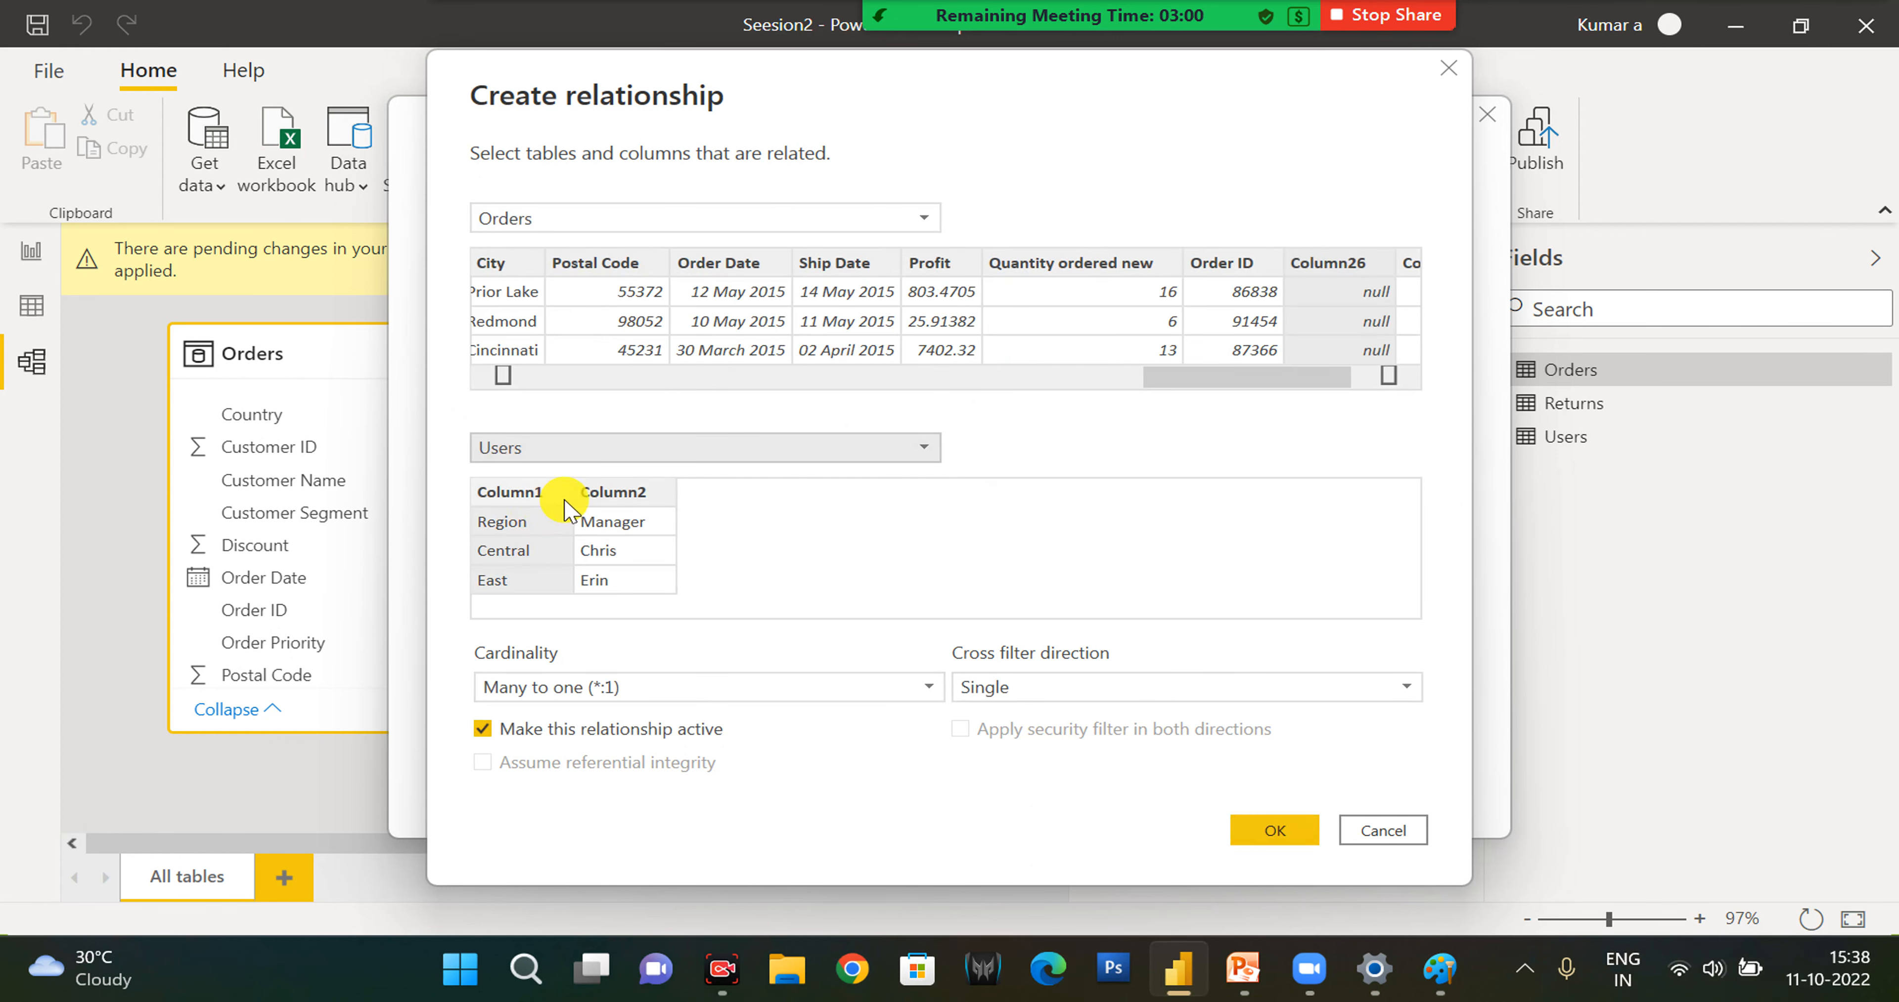
{"action": "left_click", "coordinate": [1370, 830]}
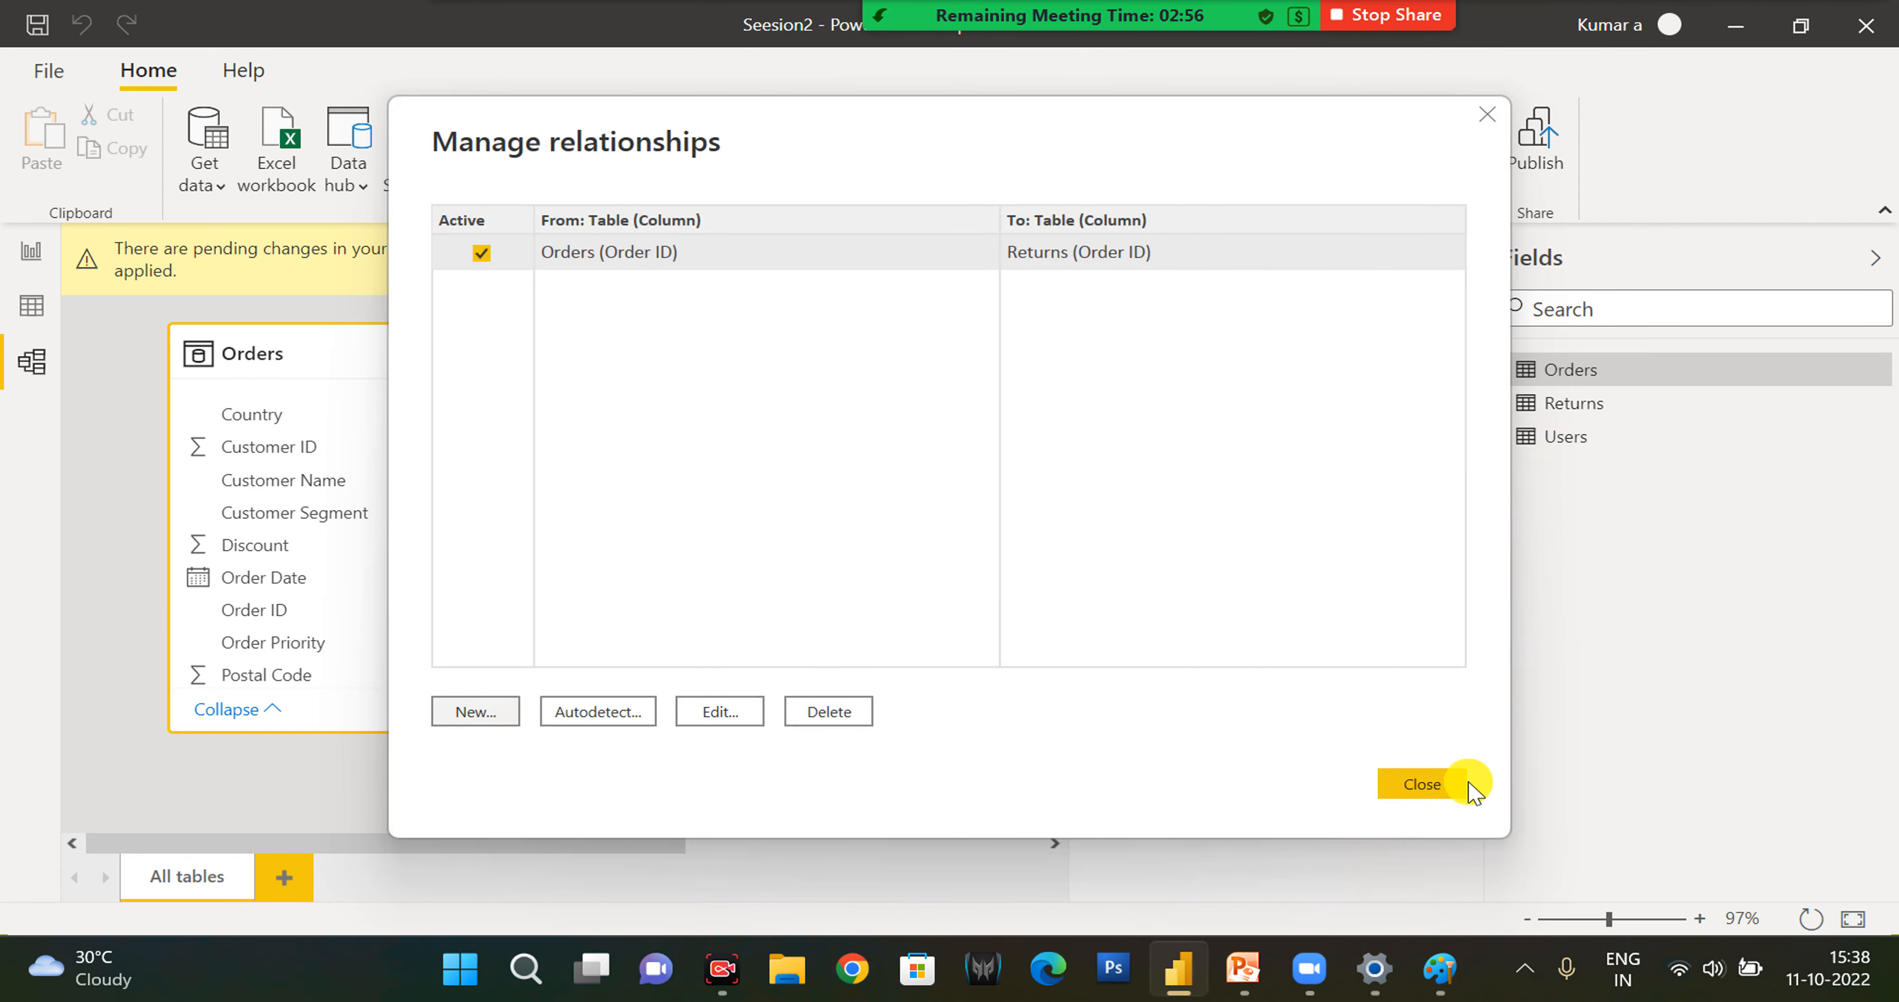
{"action": "left_click", "coordinate": [1445, 785]}
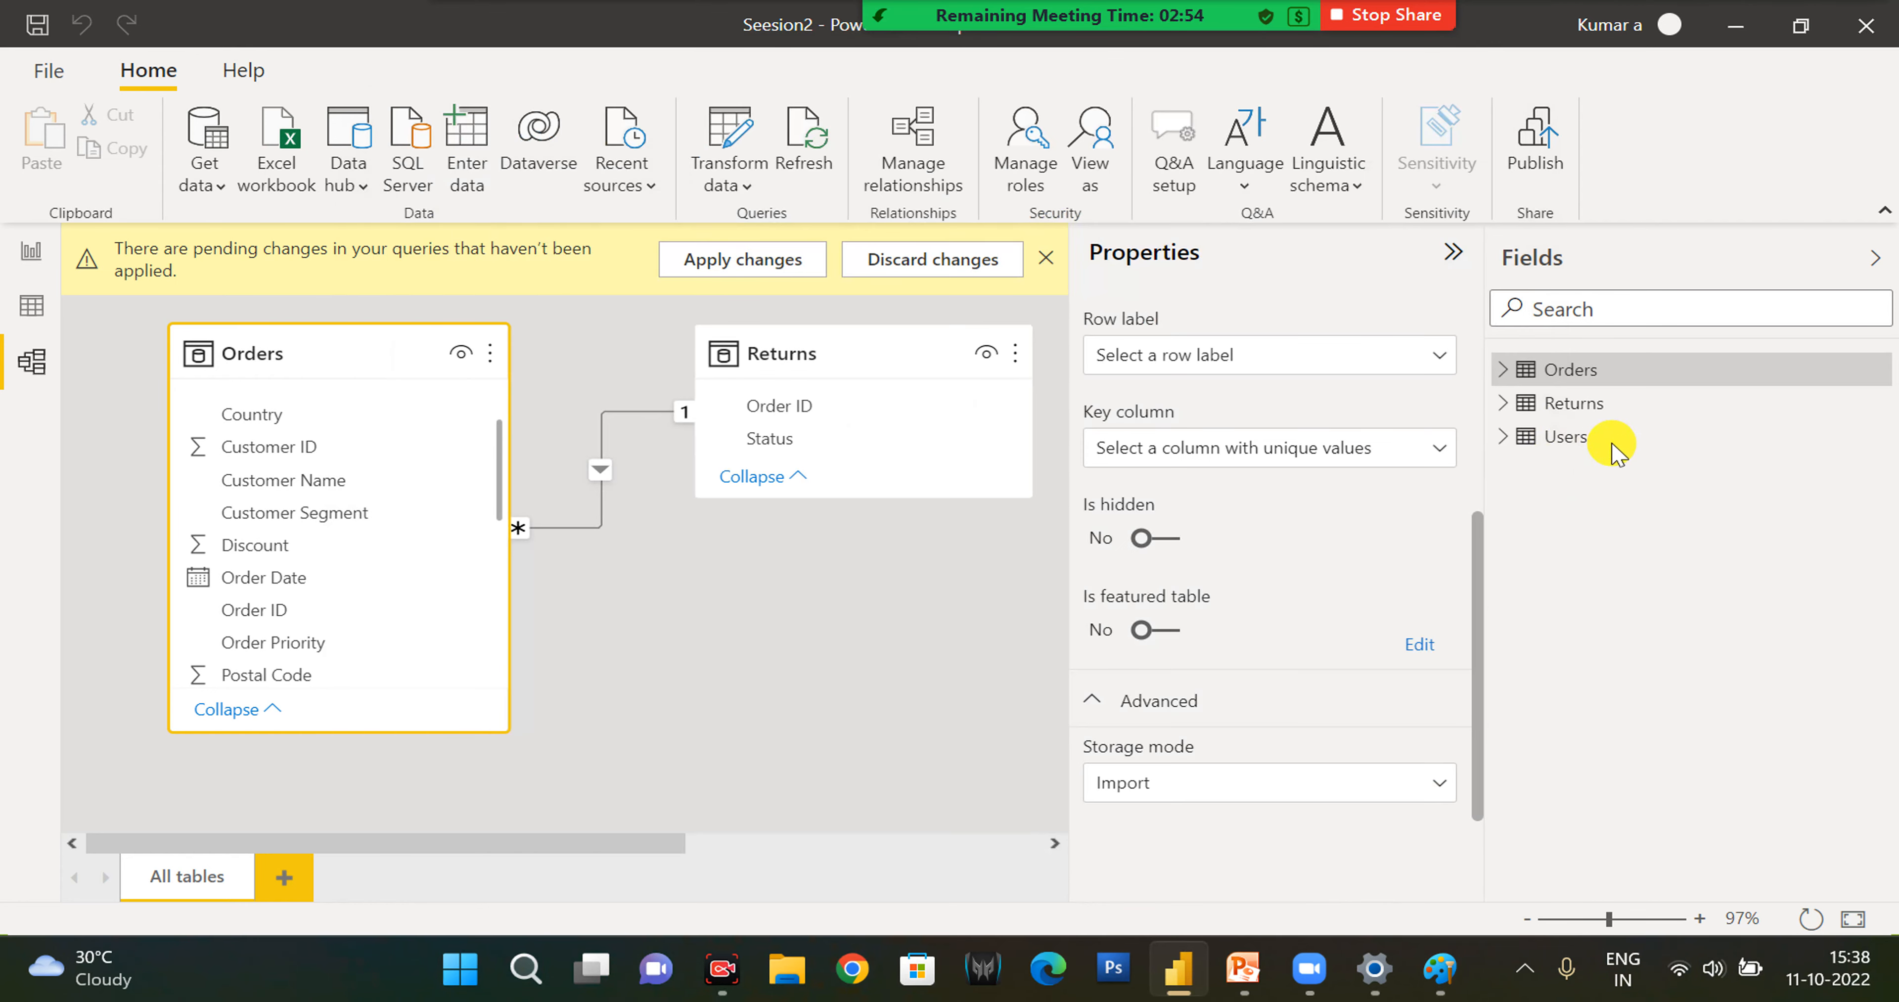
- Open the Users query in Power Query Editor and promote its first row to column headers
{"action": "left_click", "coordinate": [1552, 444]}
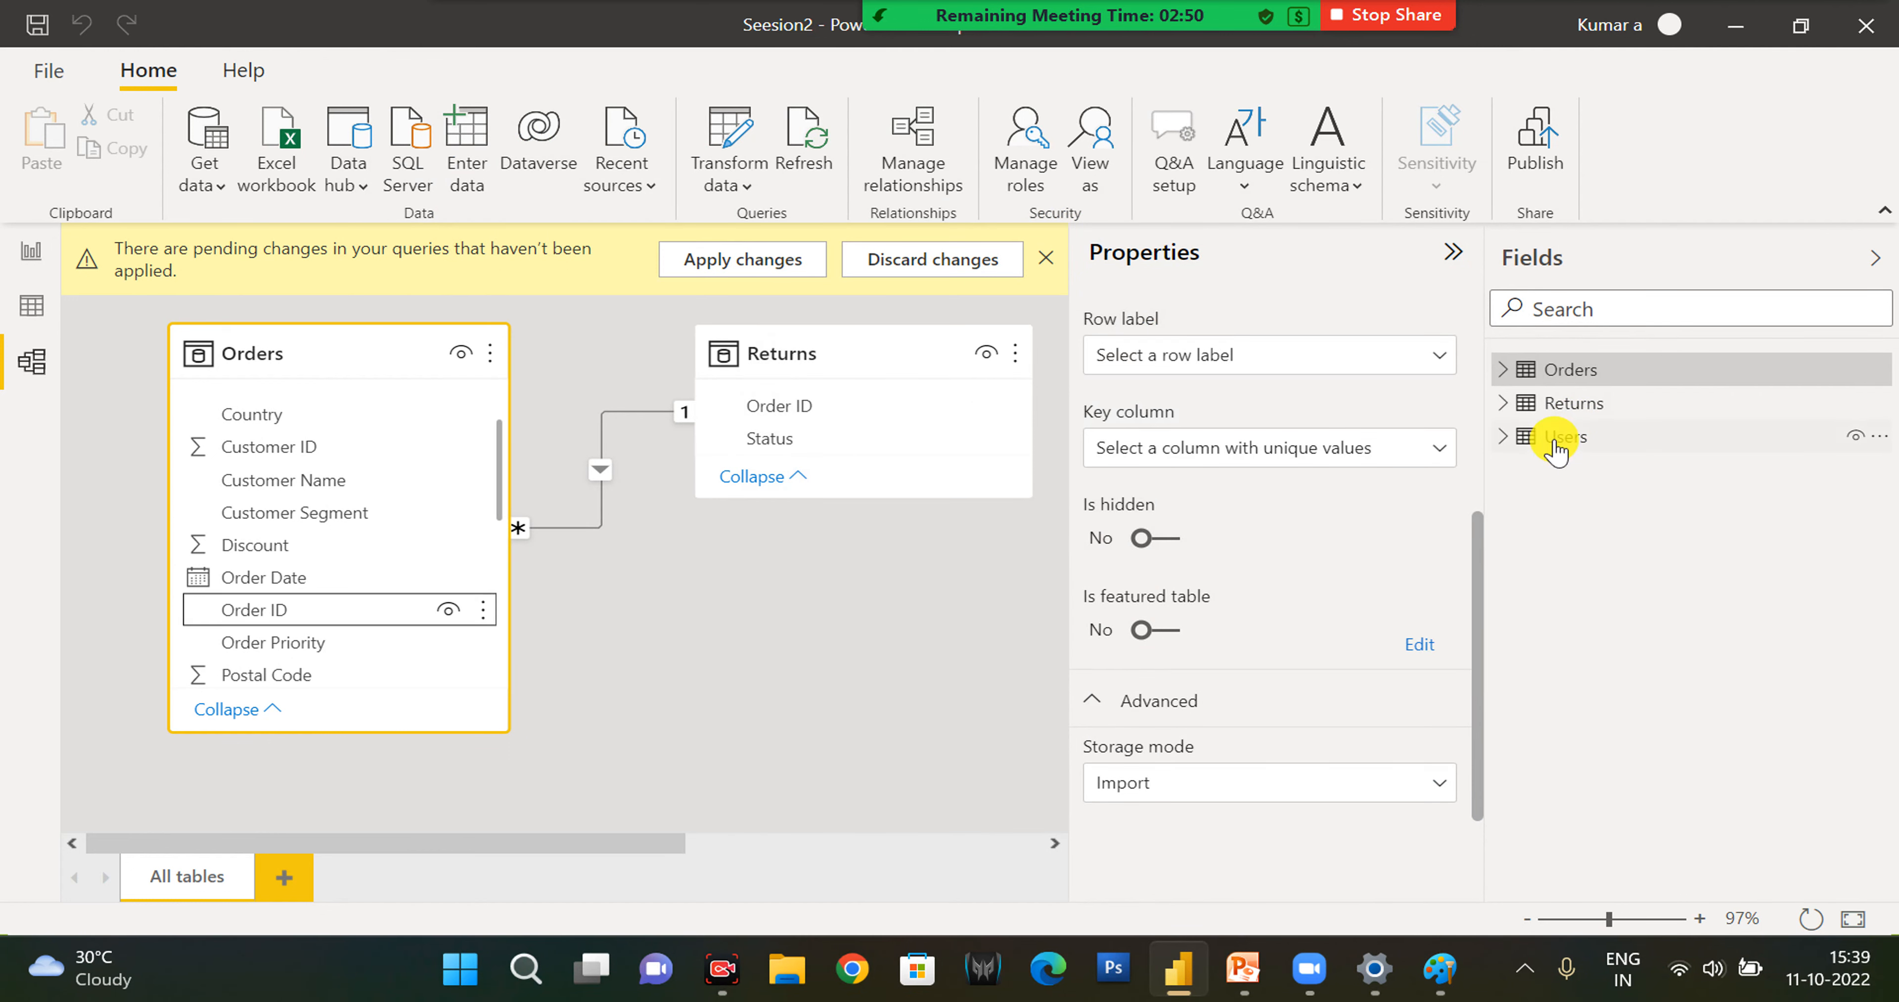
{"action": "left_click", "coordinate": [726, 136]}
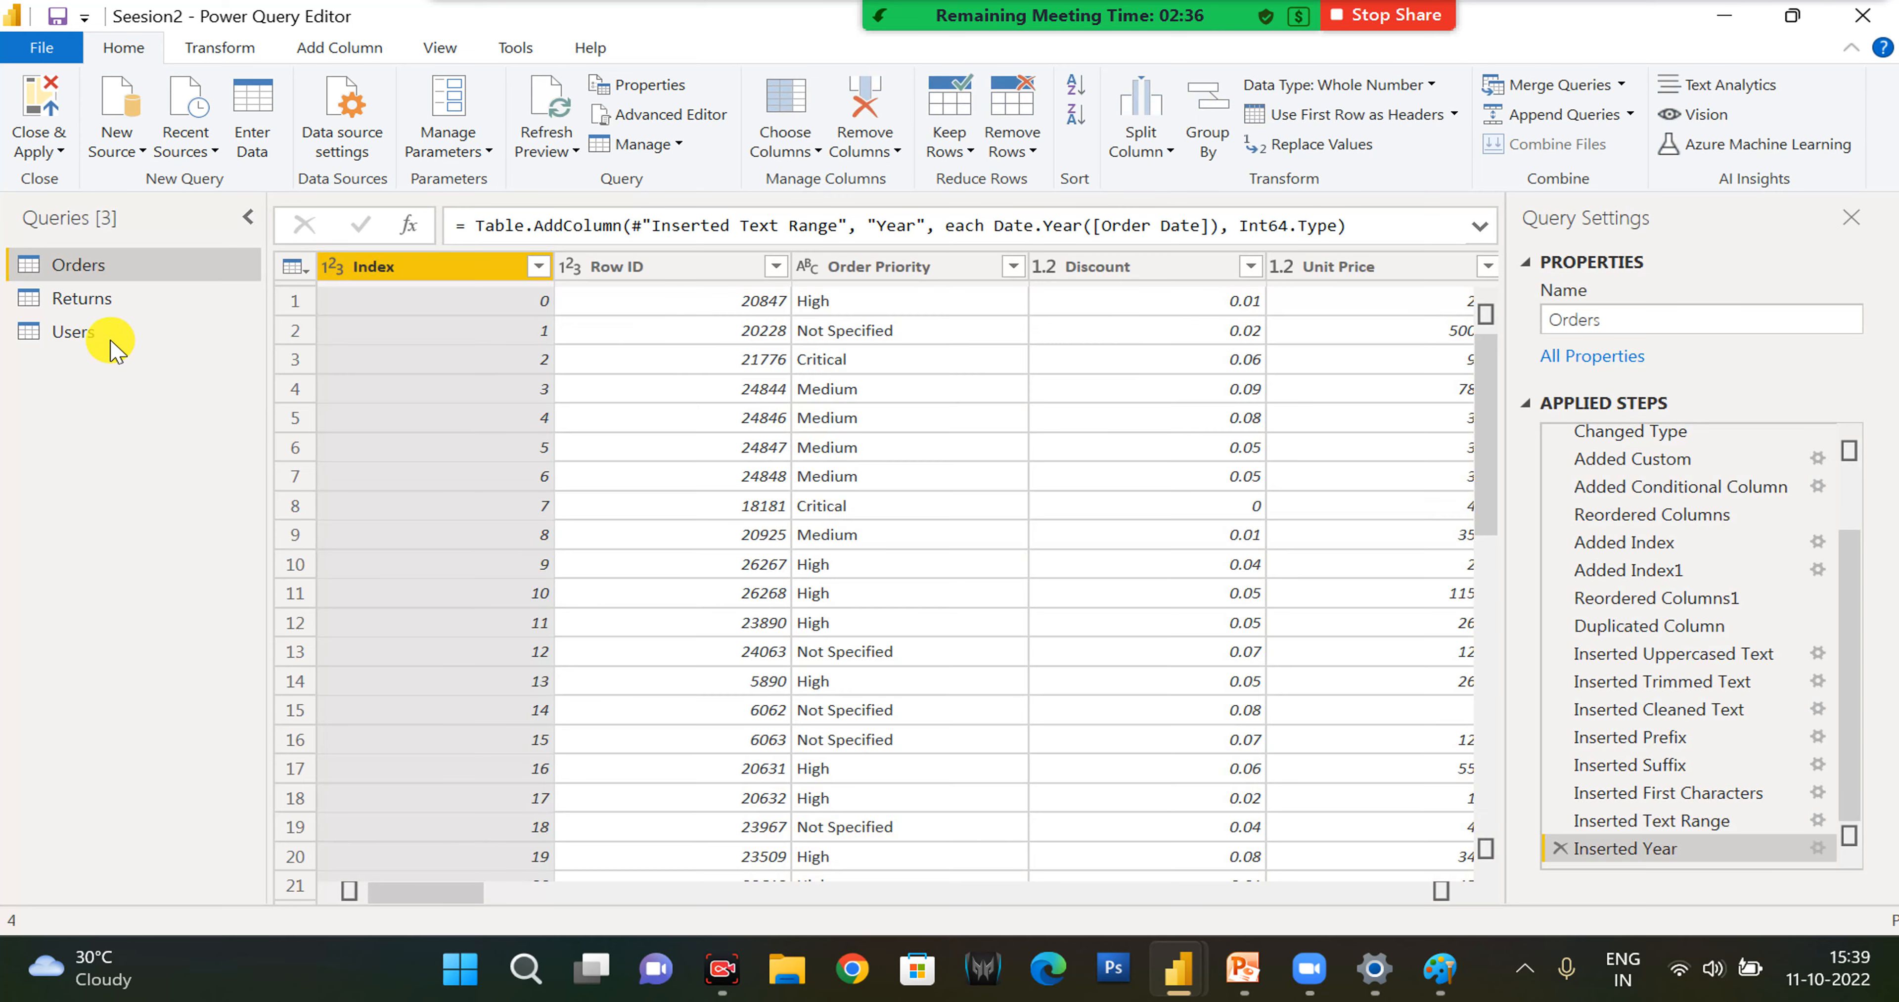
{"action": "left_click_drag", "start_coordinate": [111, 339], "coordinate": [160, 345]}
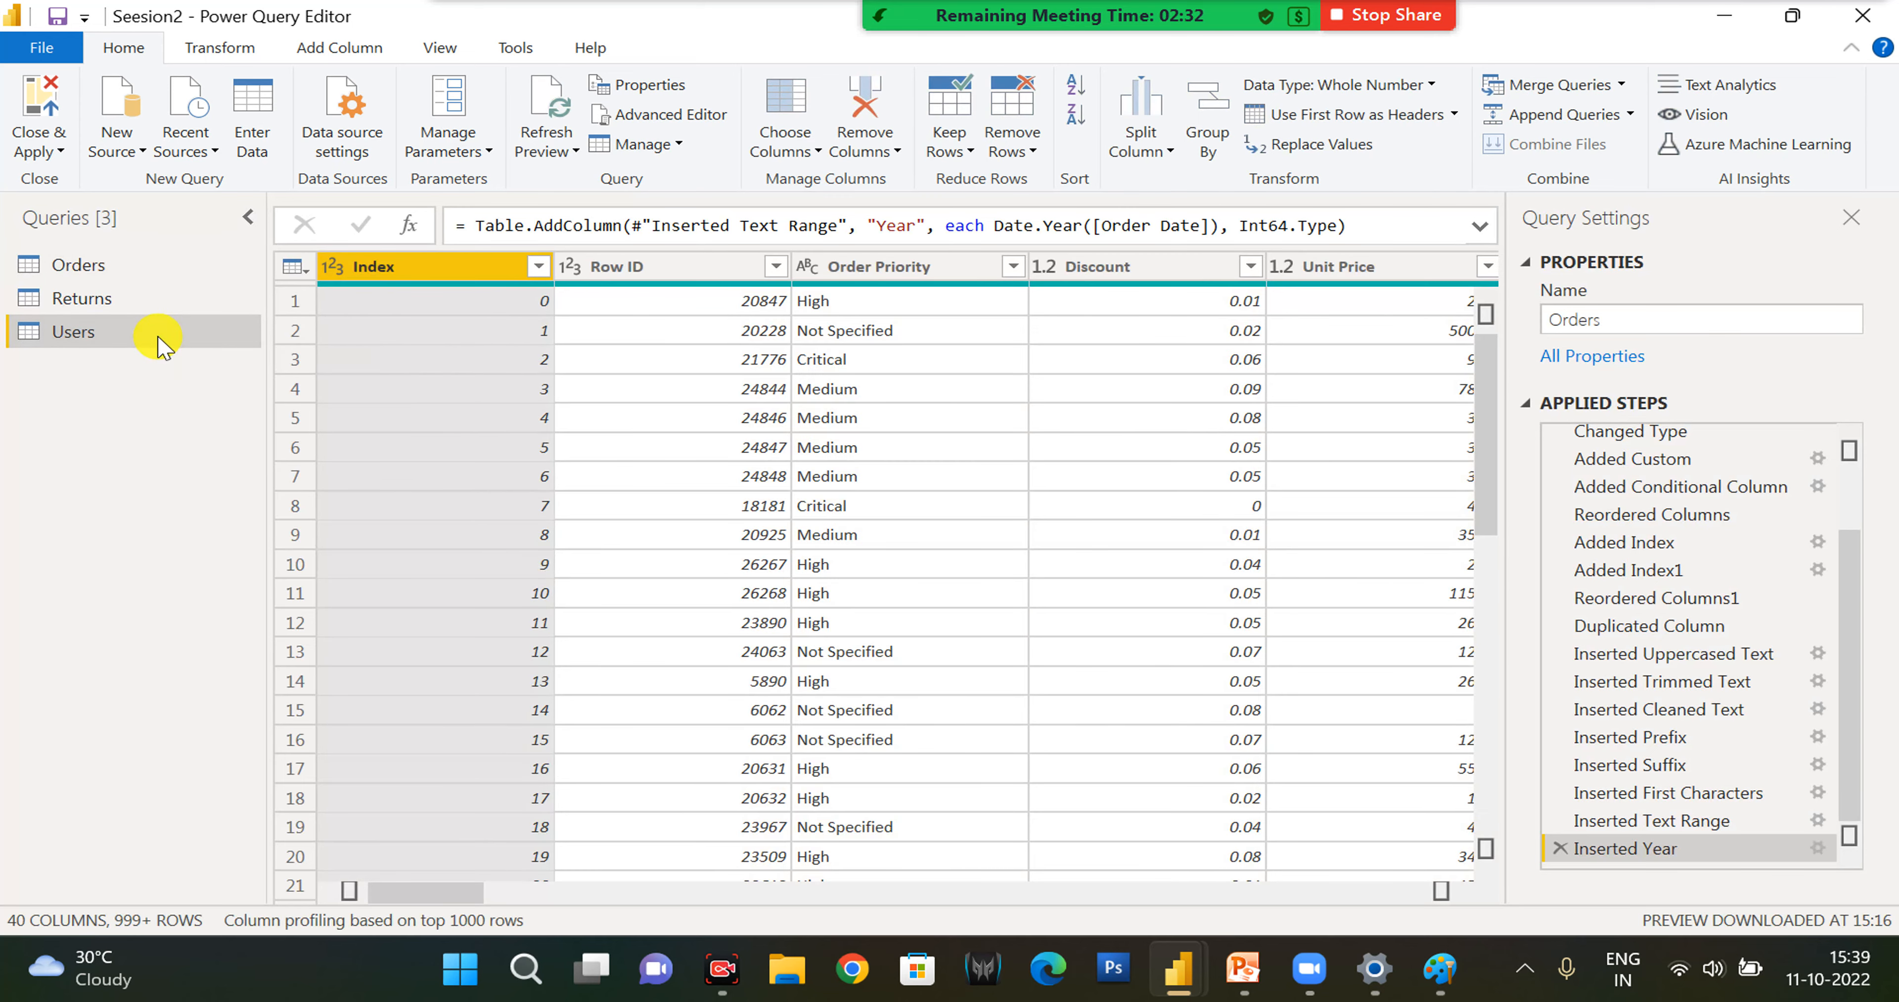
{"action": "left_click", "coordinate": [73, 336]}
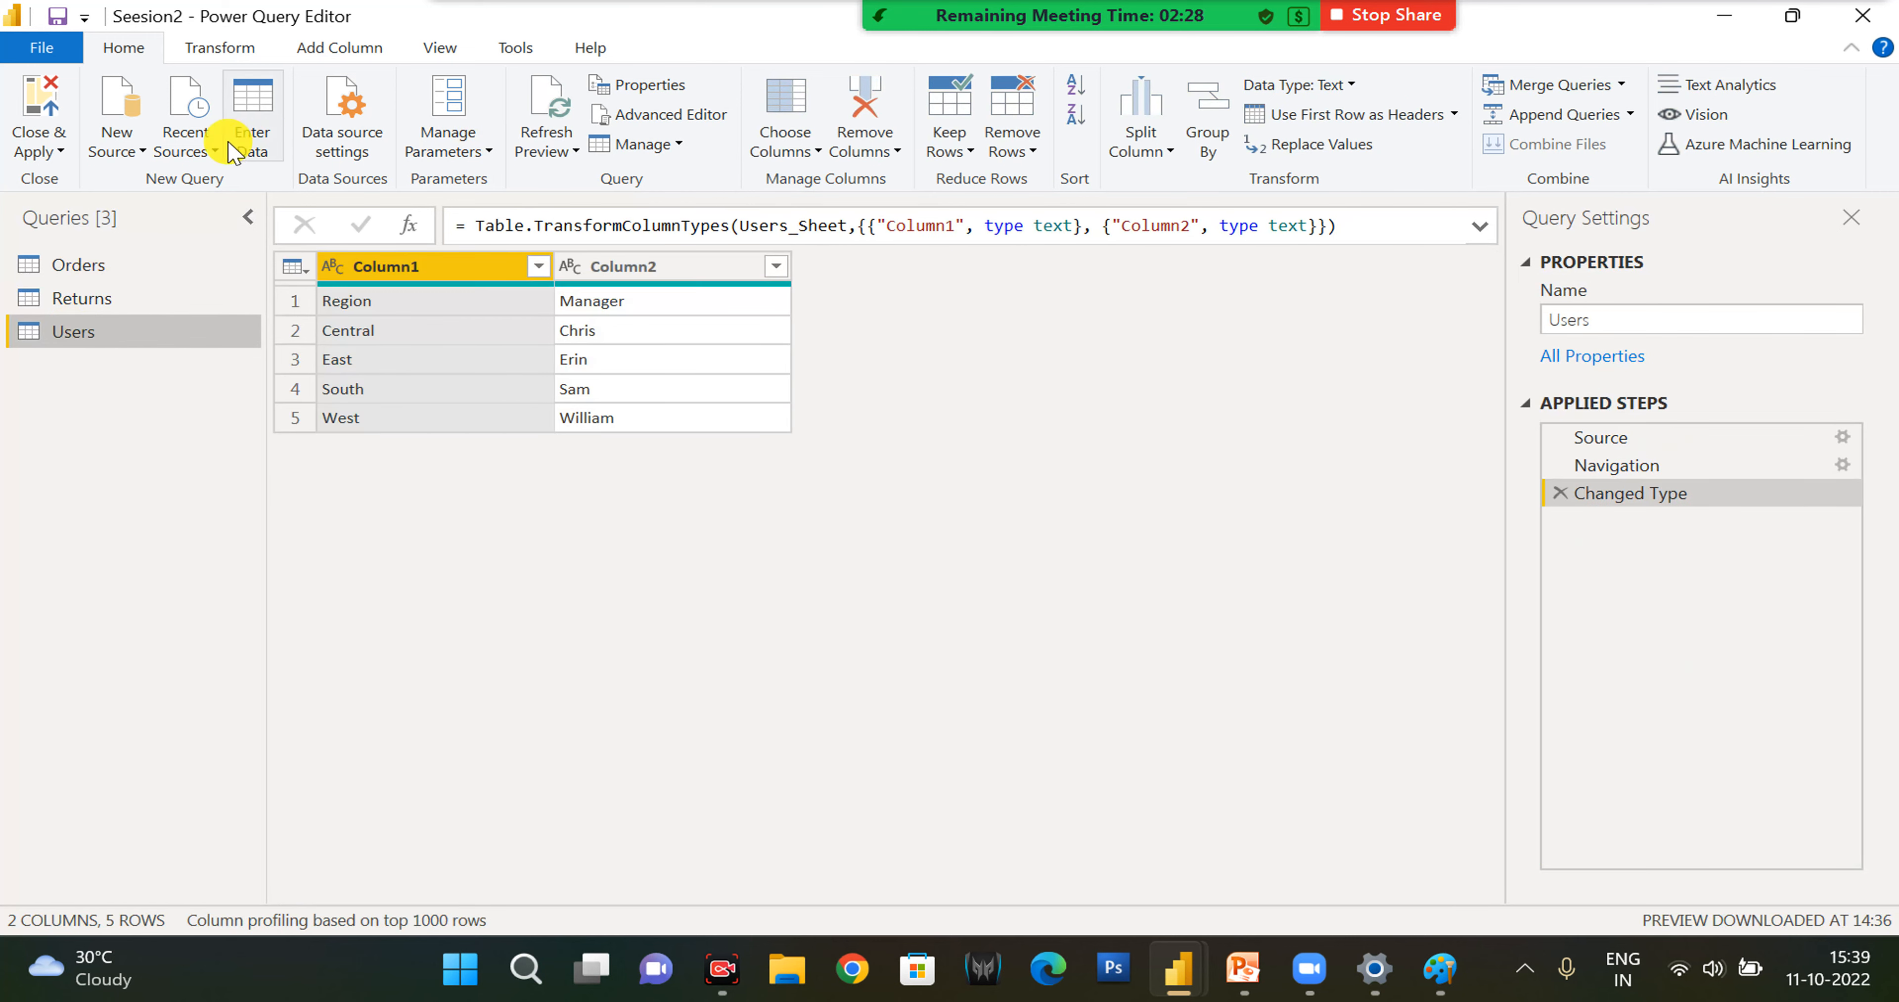
{"action": "left_click", "coordinate": [234, 47]}
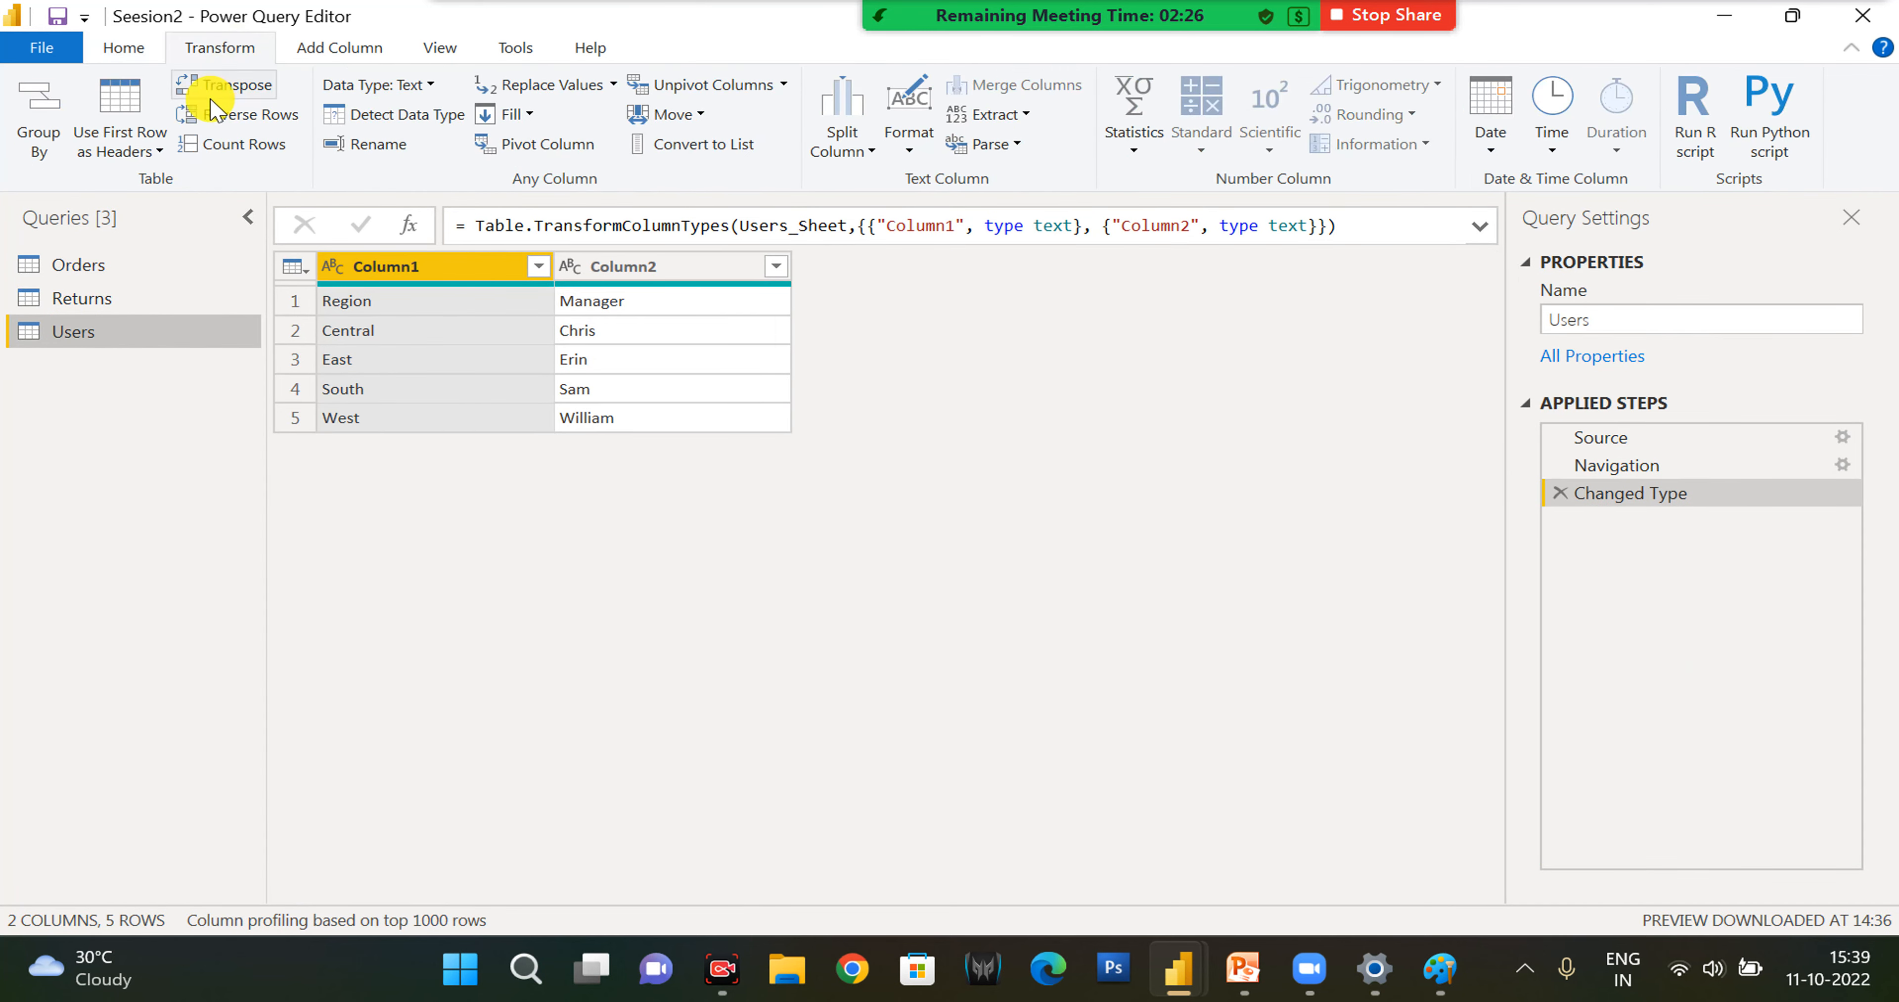
{"action": "left_click", "coordinate": [118, 125]}
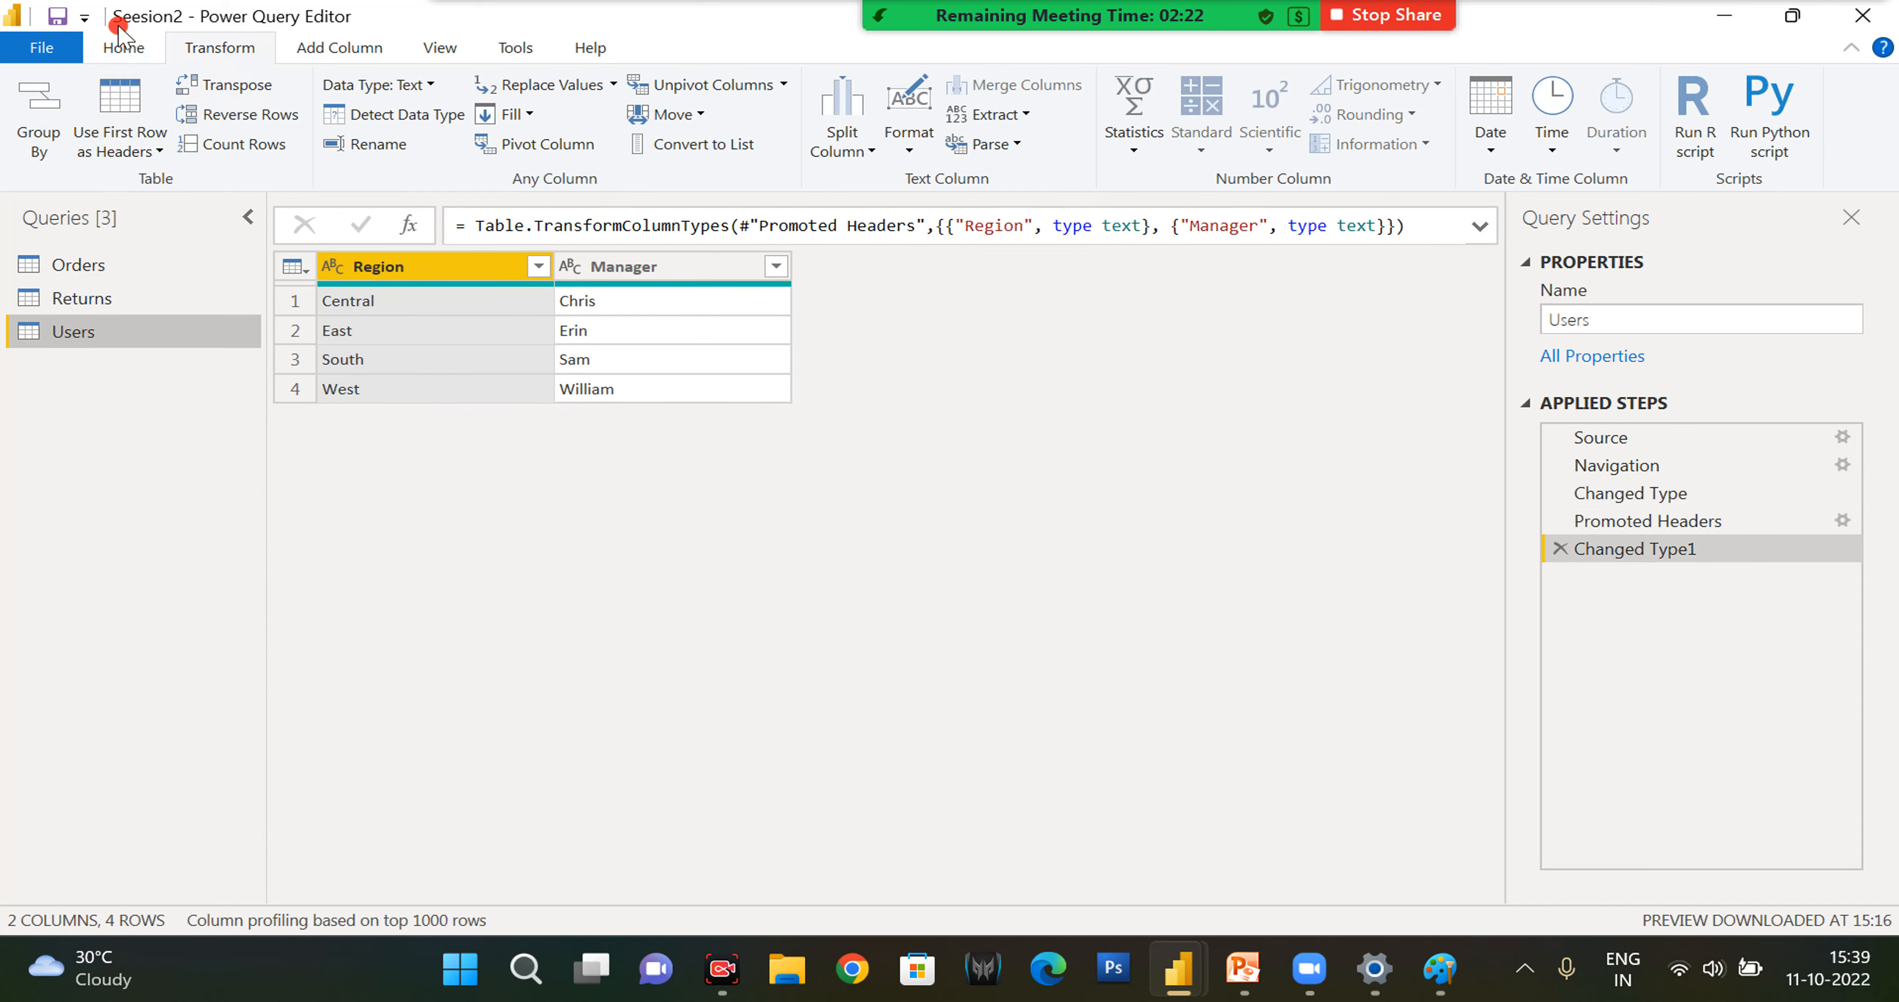
- Apply the pending query changes to the model and close Power Query Editor
{"action": "left_click", "coordinate": [124, 48]}
{"action": "left_click", "coordinate": [57, 151]}
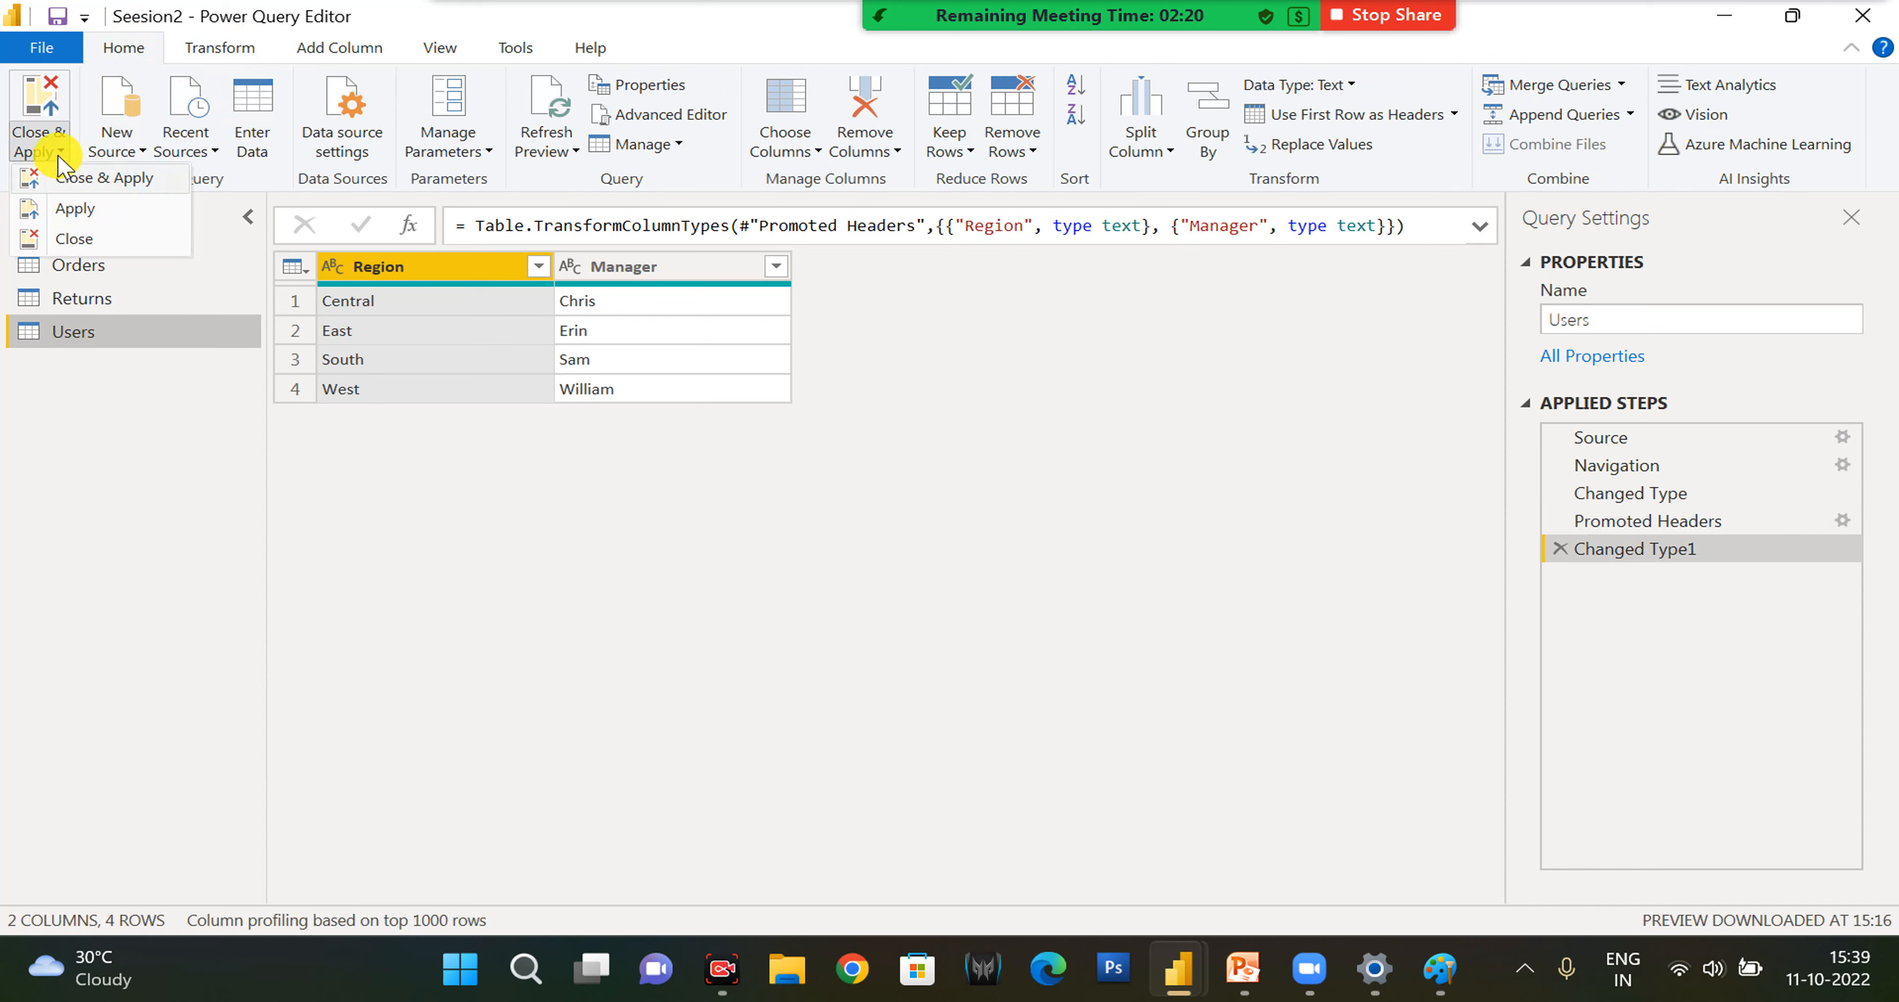
{"action": "left_click", "coordinate": [66, 184]}
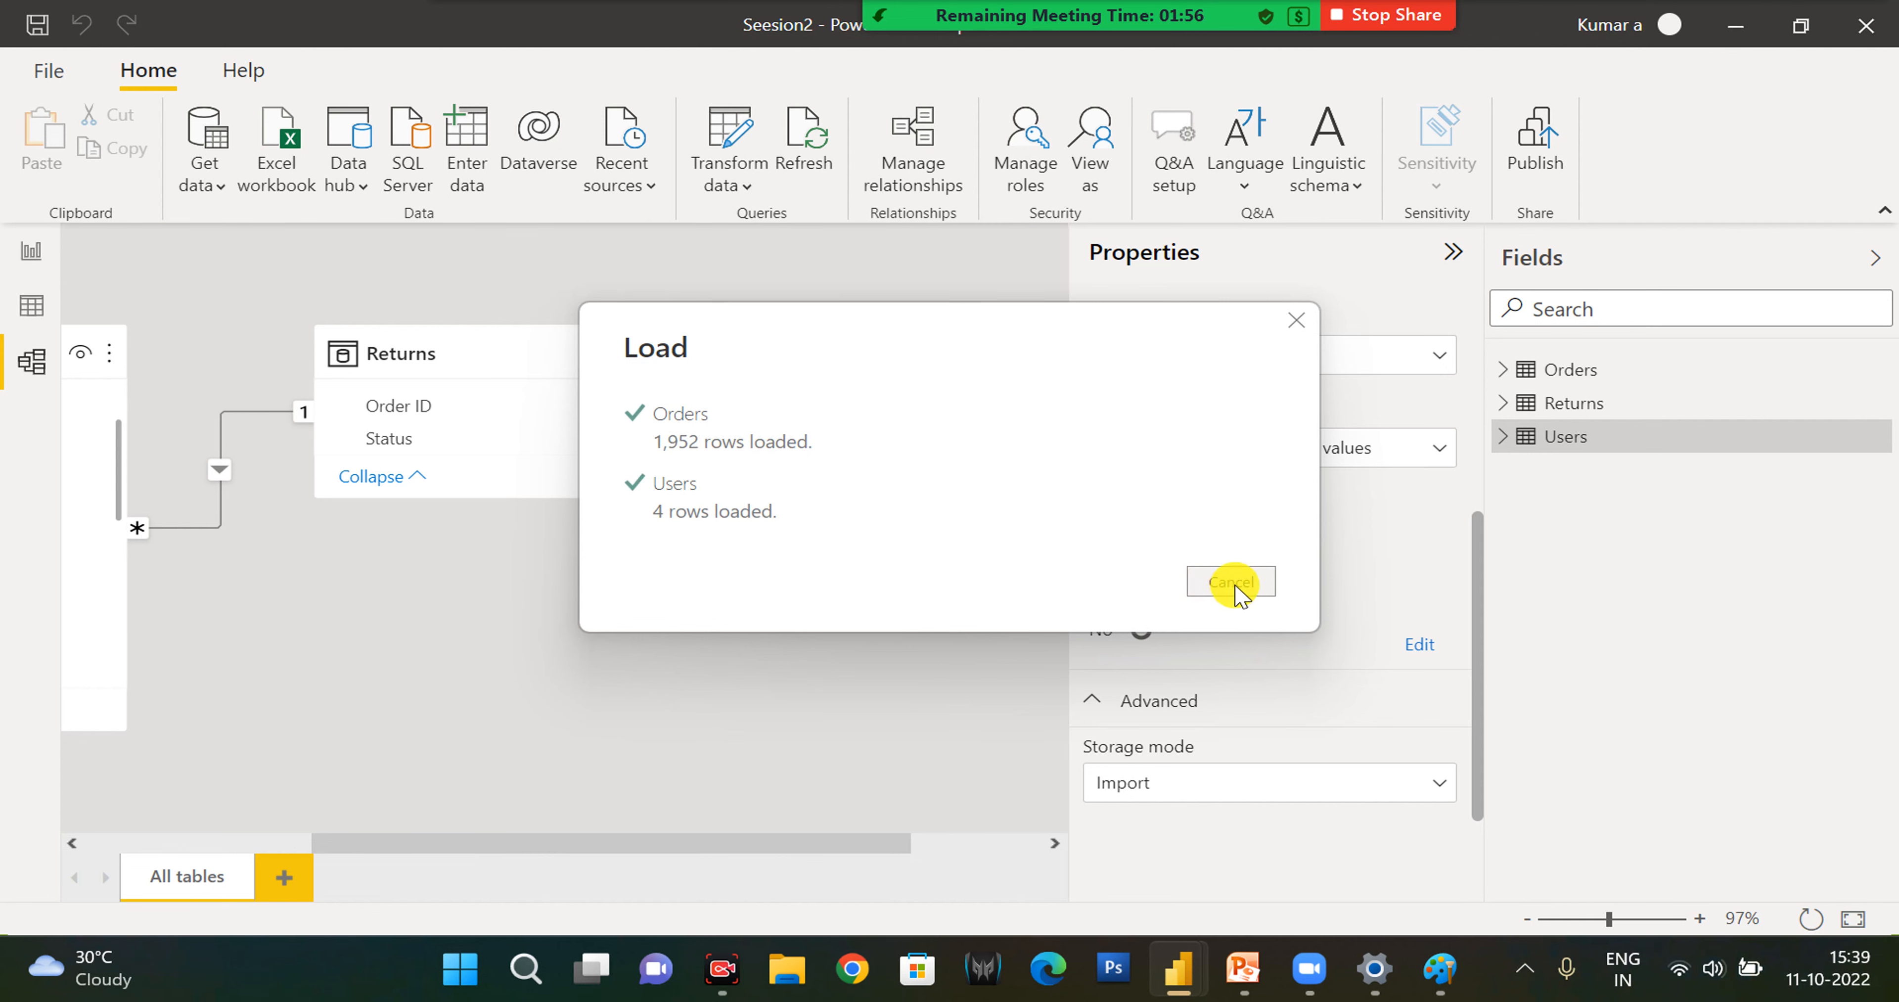
{"action": "left_click", "coordinate": [1296, 321]}
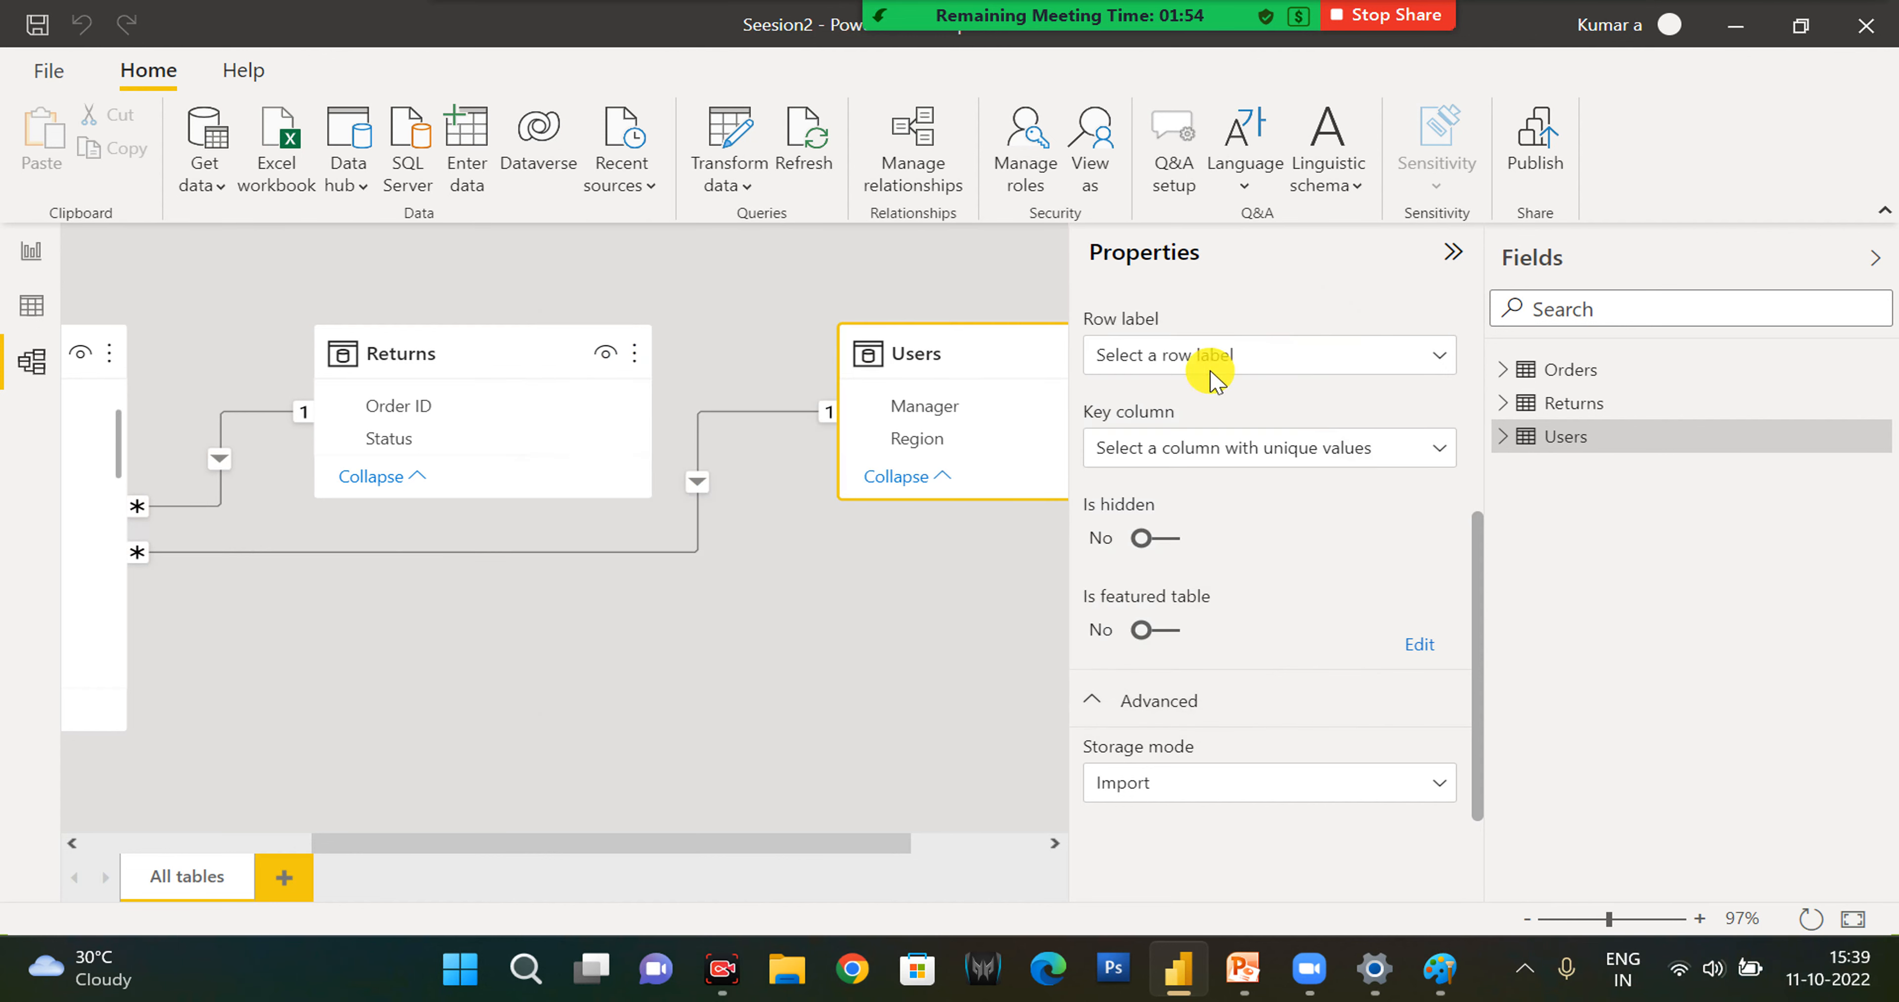
- Delete the relationship between Orders (Region) and Users (Region), confirm the deletion, and close the relationship manager
{"action": "left_click", "coordinate": [898, 164]}
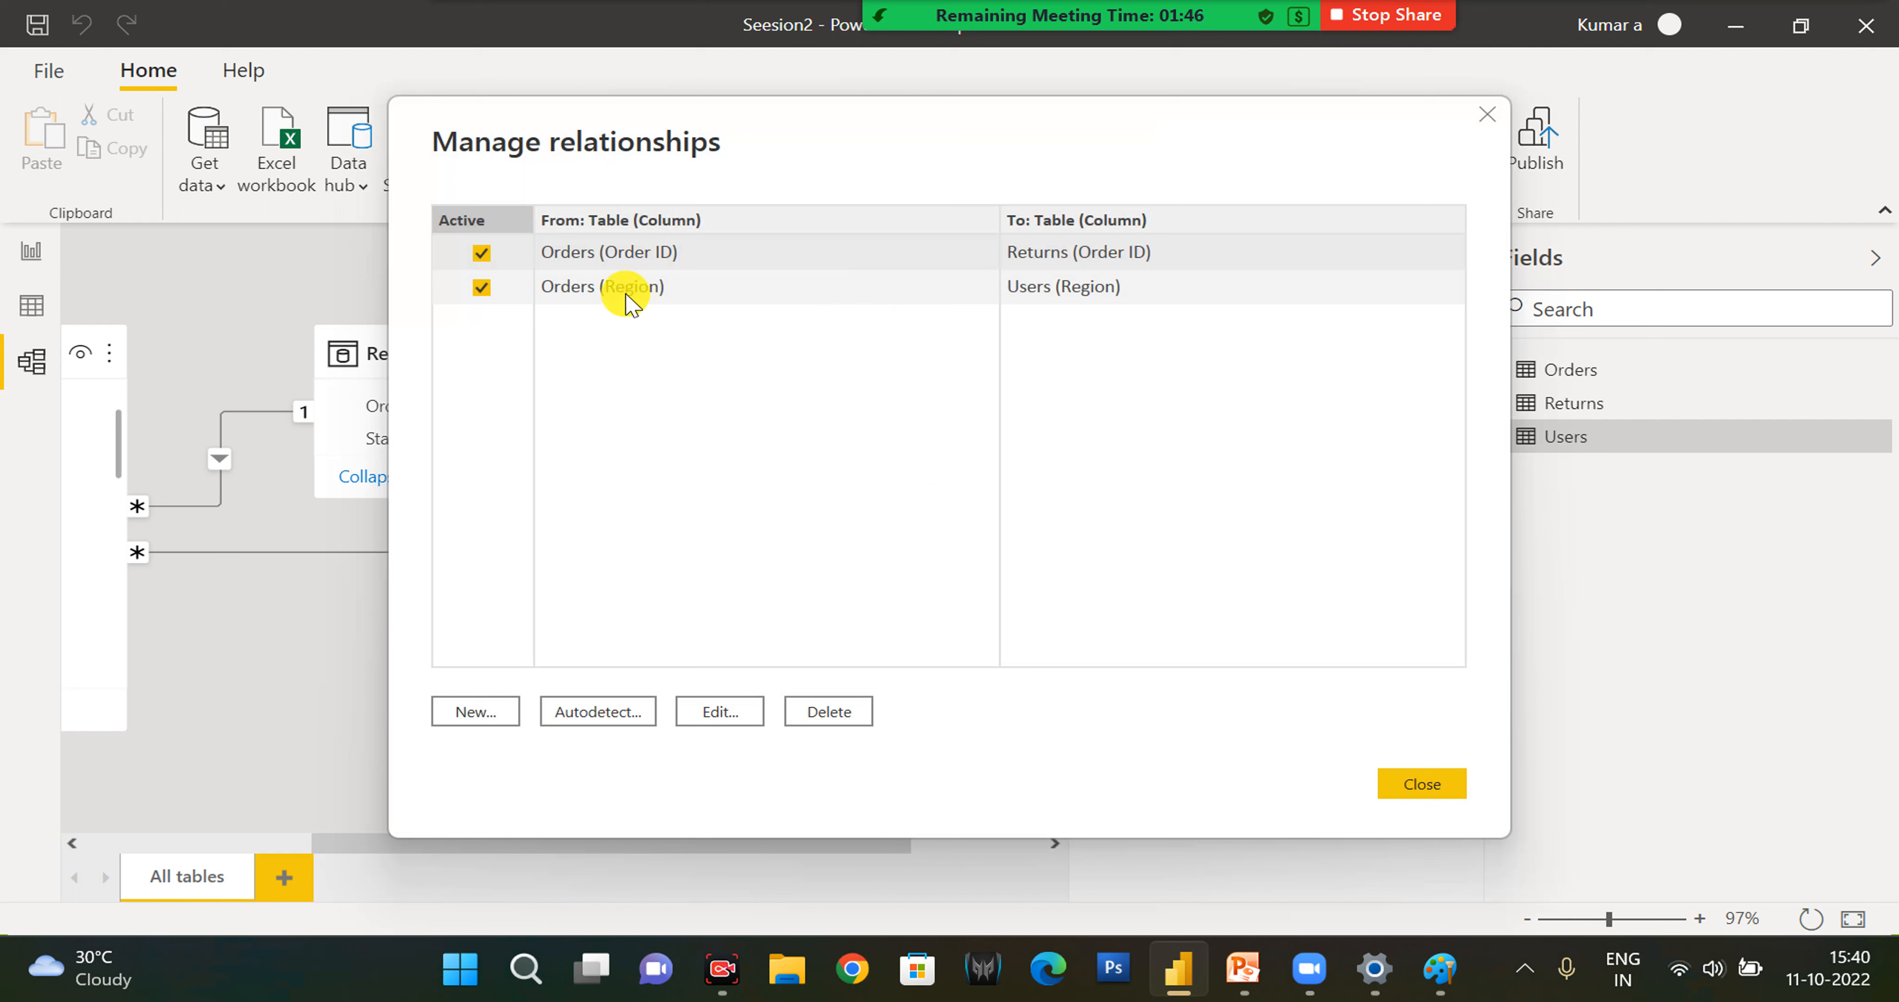
{"action": "left_click", "coordinate": [625, 295]}
{"action": "left_click", "coordinate": [718, 605]}
{"action": "key", "text": "Delete"}
{"action": "left_click", "coordinate": [1188, 543]}
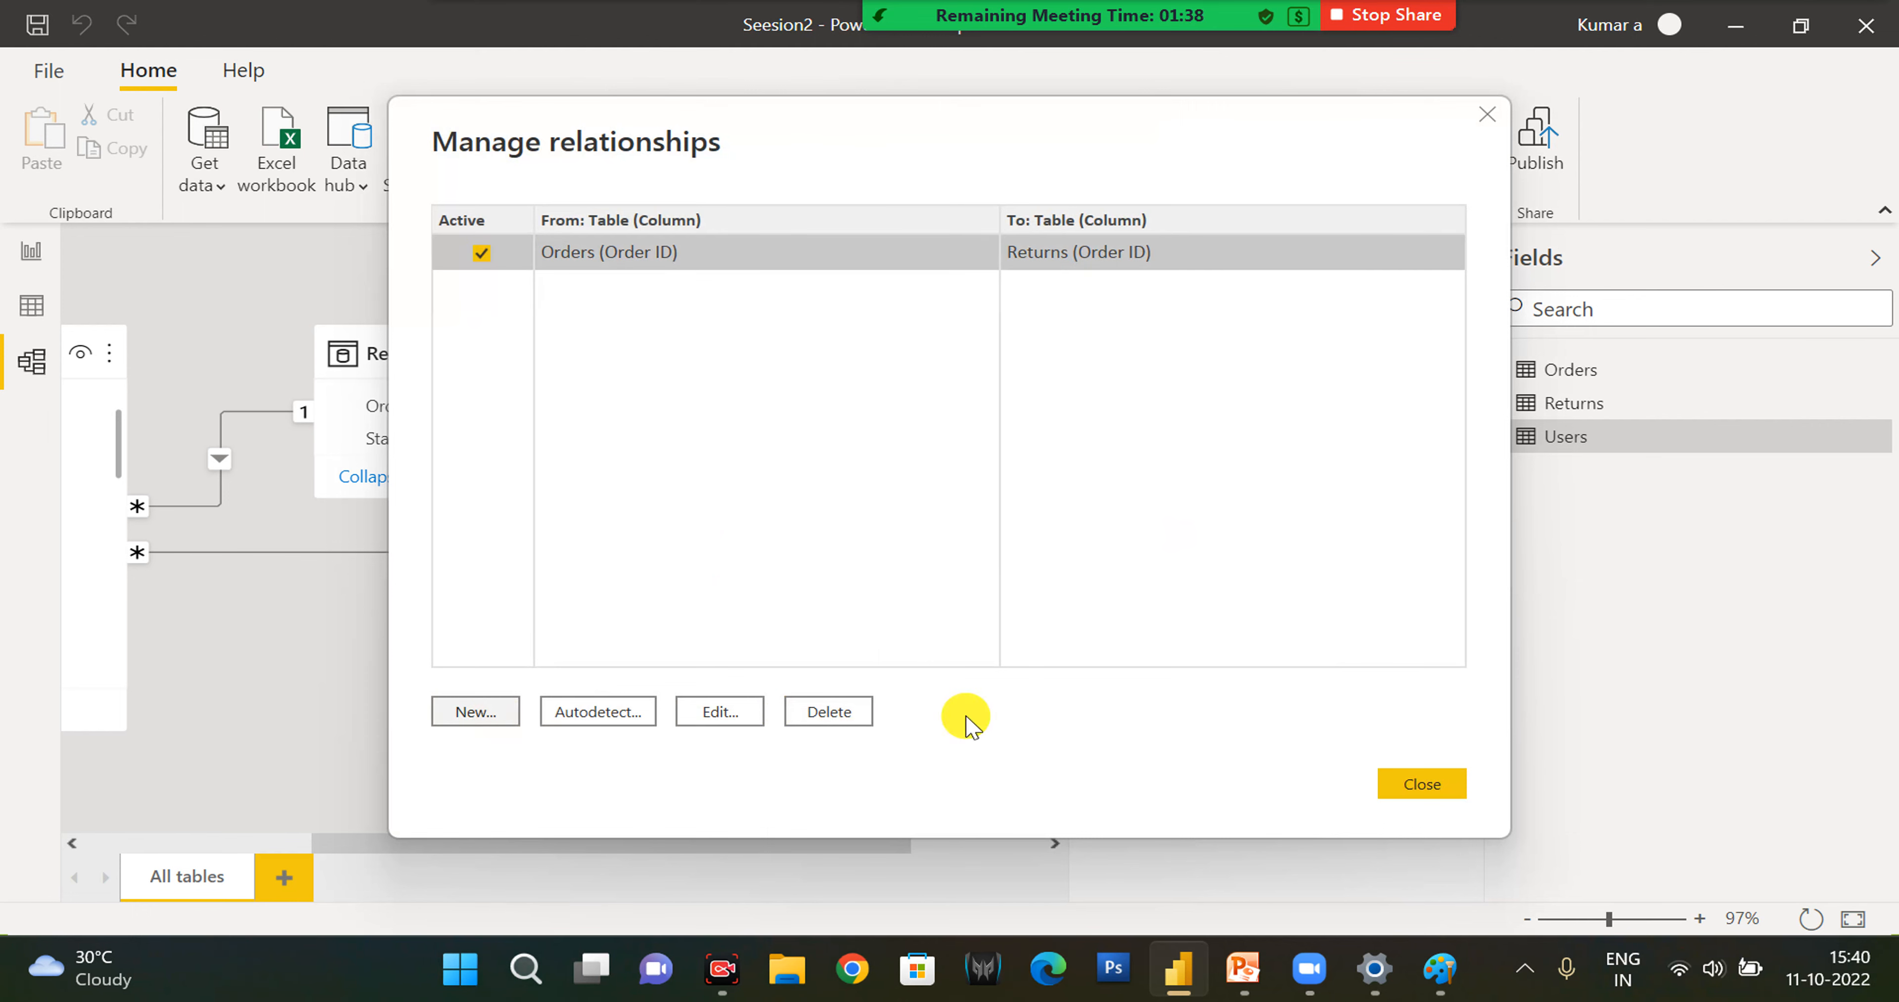
{"action": "left_click", "coordinate": [1411, 793]}
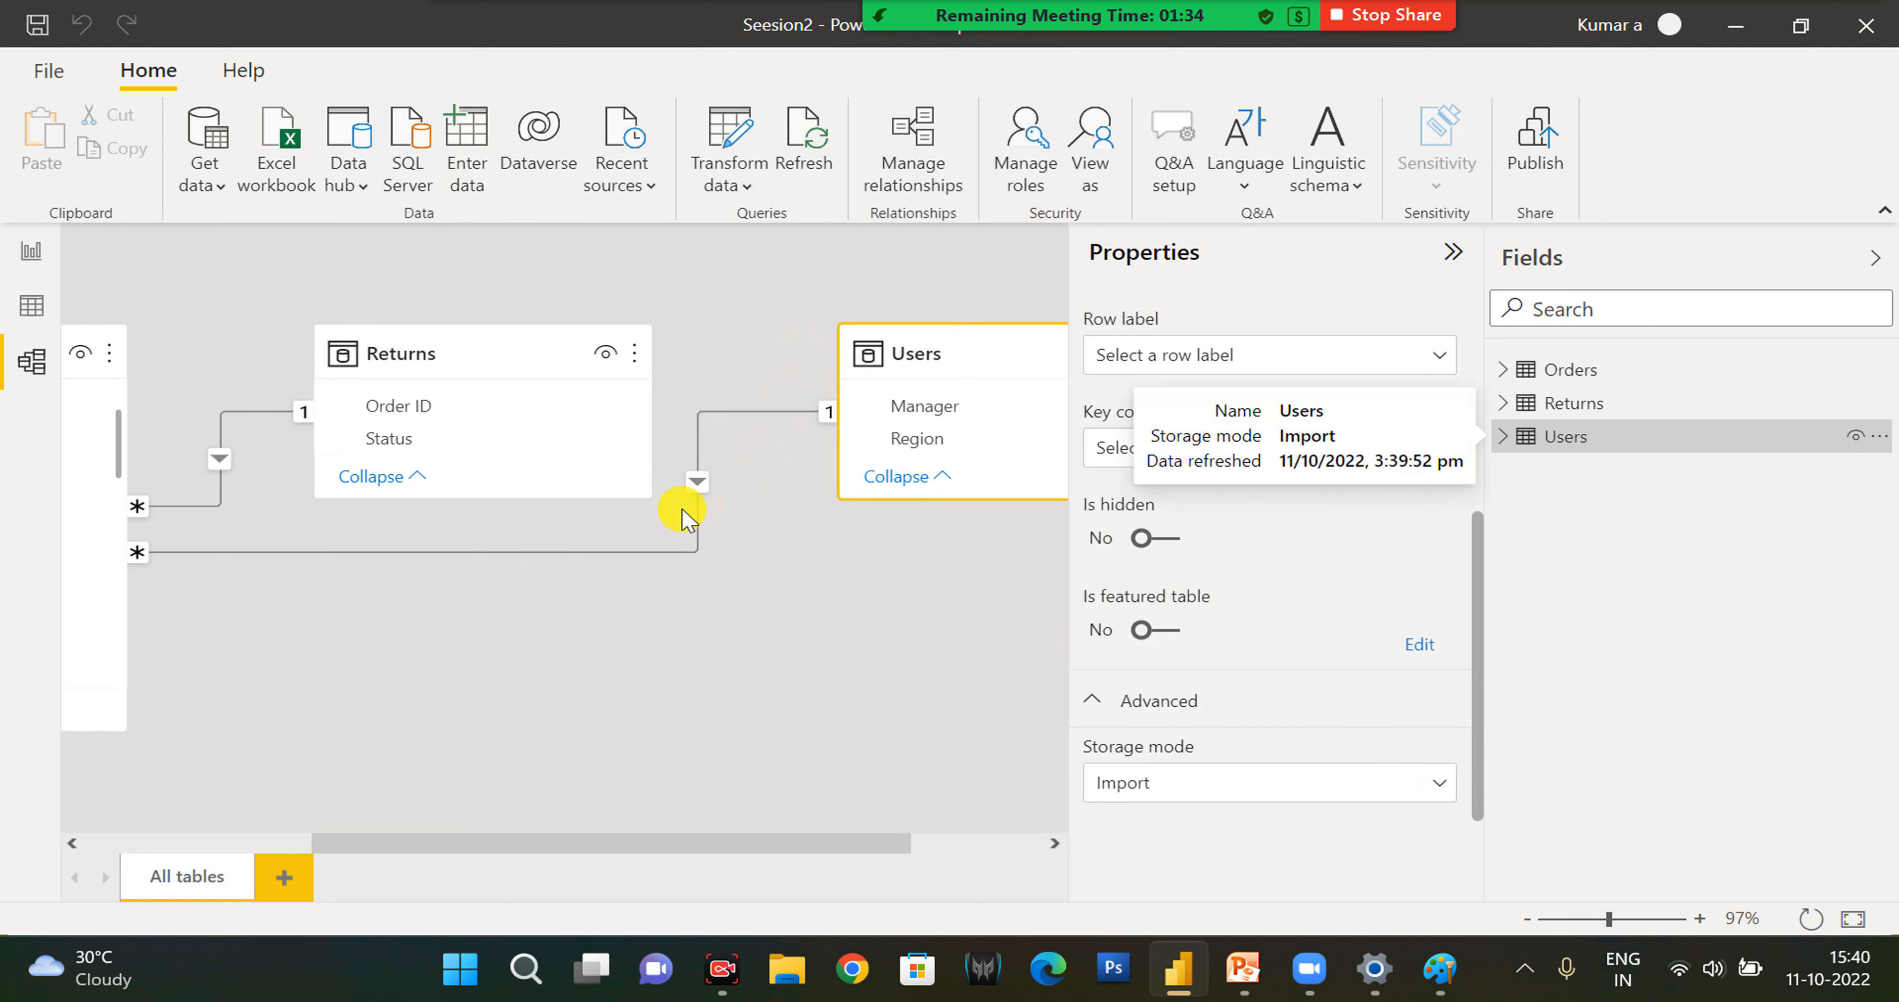
- Create an active many-to-one relationship from Region in Orders to Region in Users with single cross-filter direction, and close the relationship manager
{"action": "left_click", "coordinate": [884, 140]}
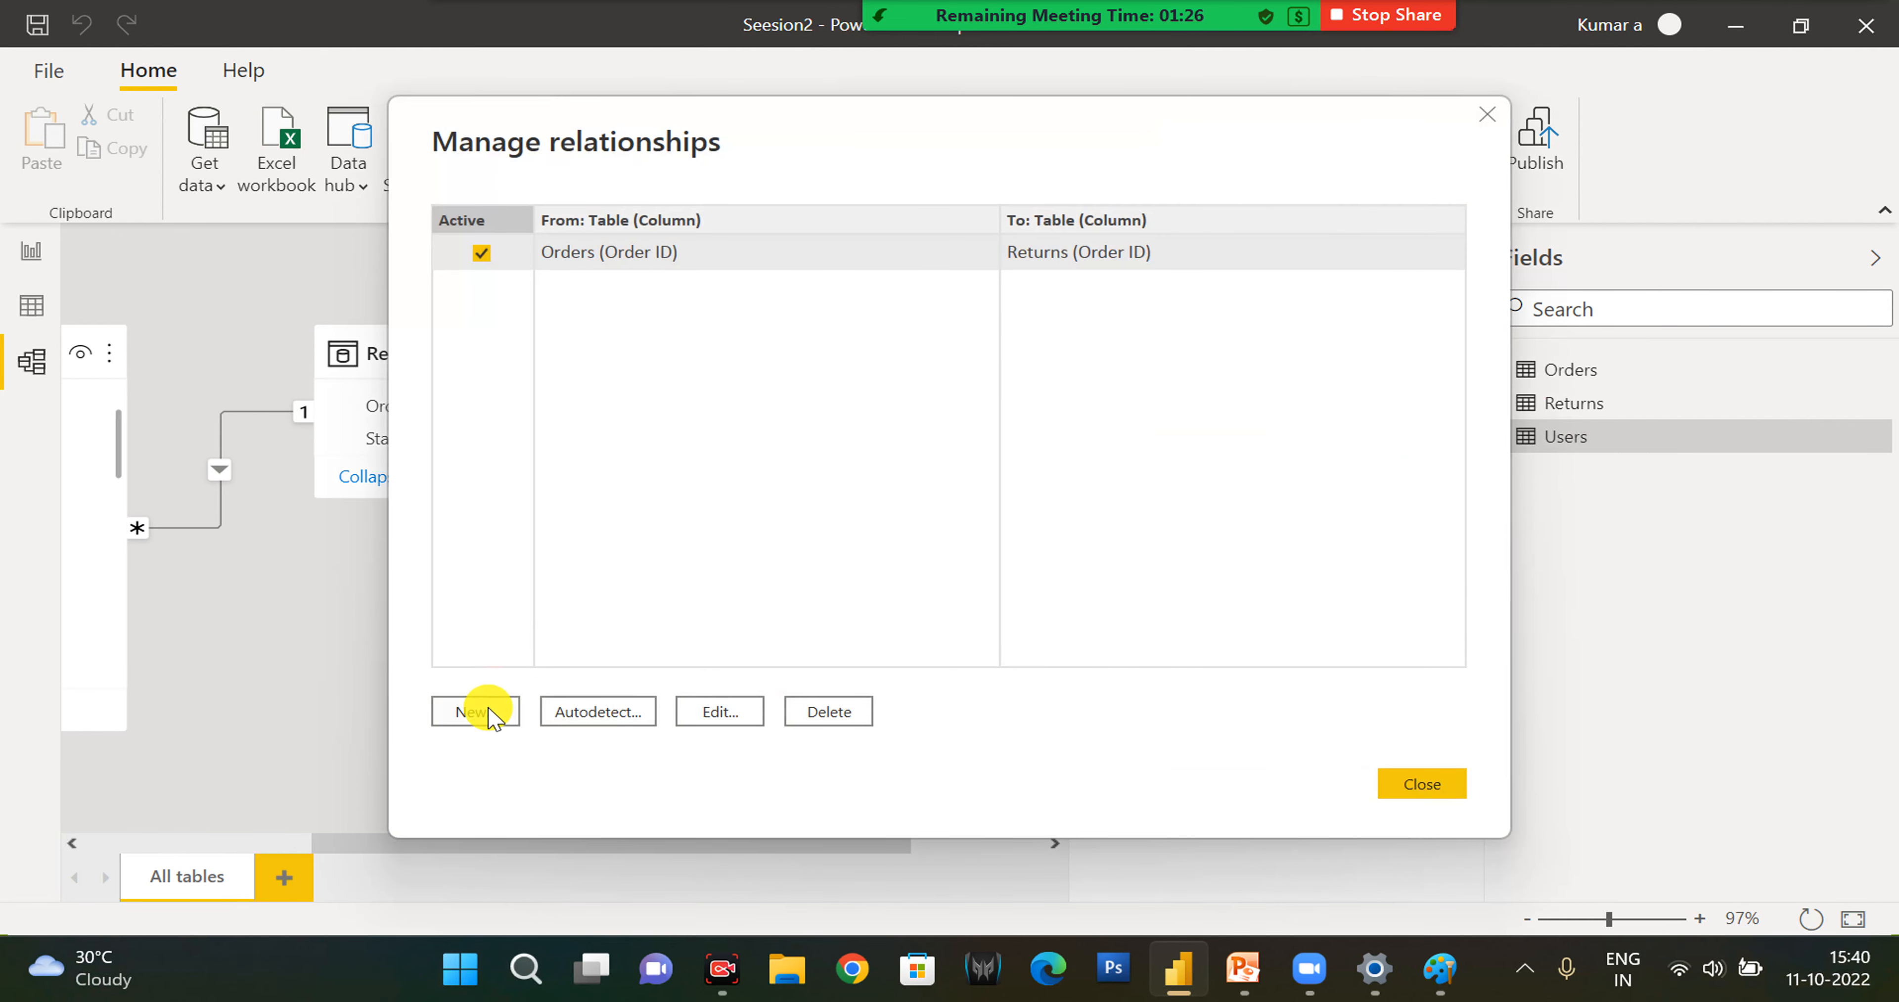
{"action": "left_click", "coordinate": [488, 711]}
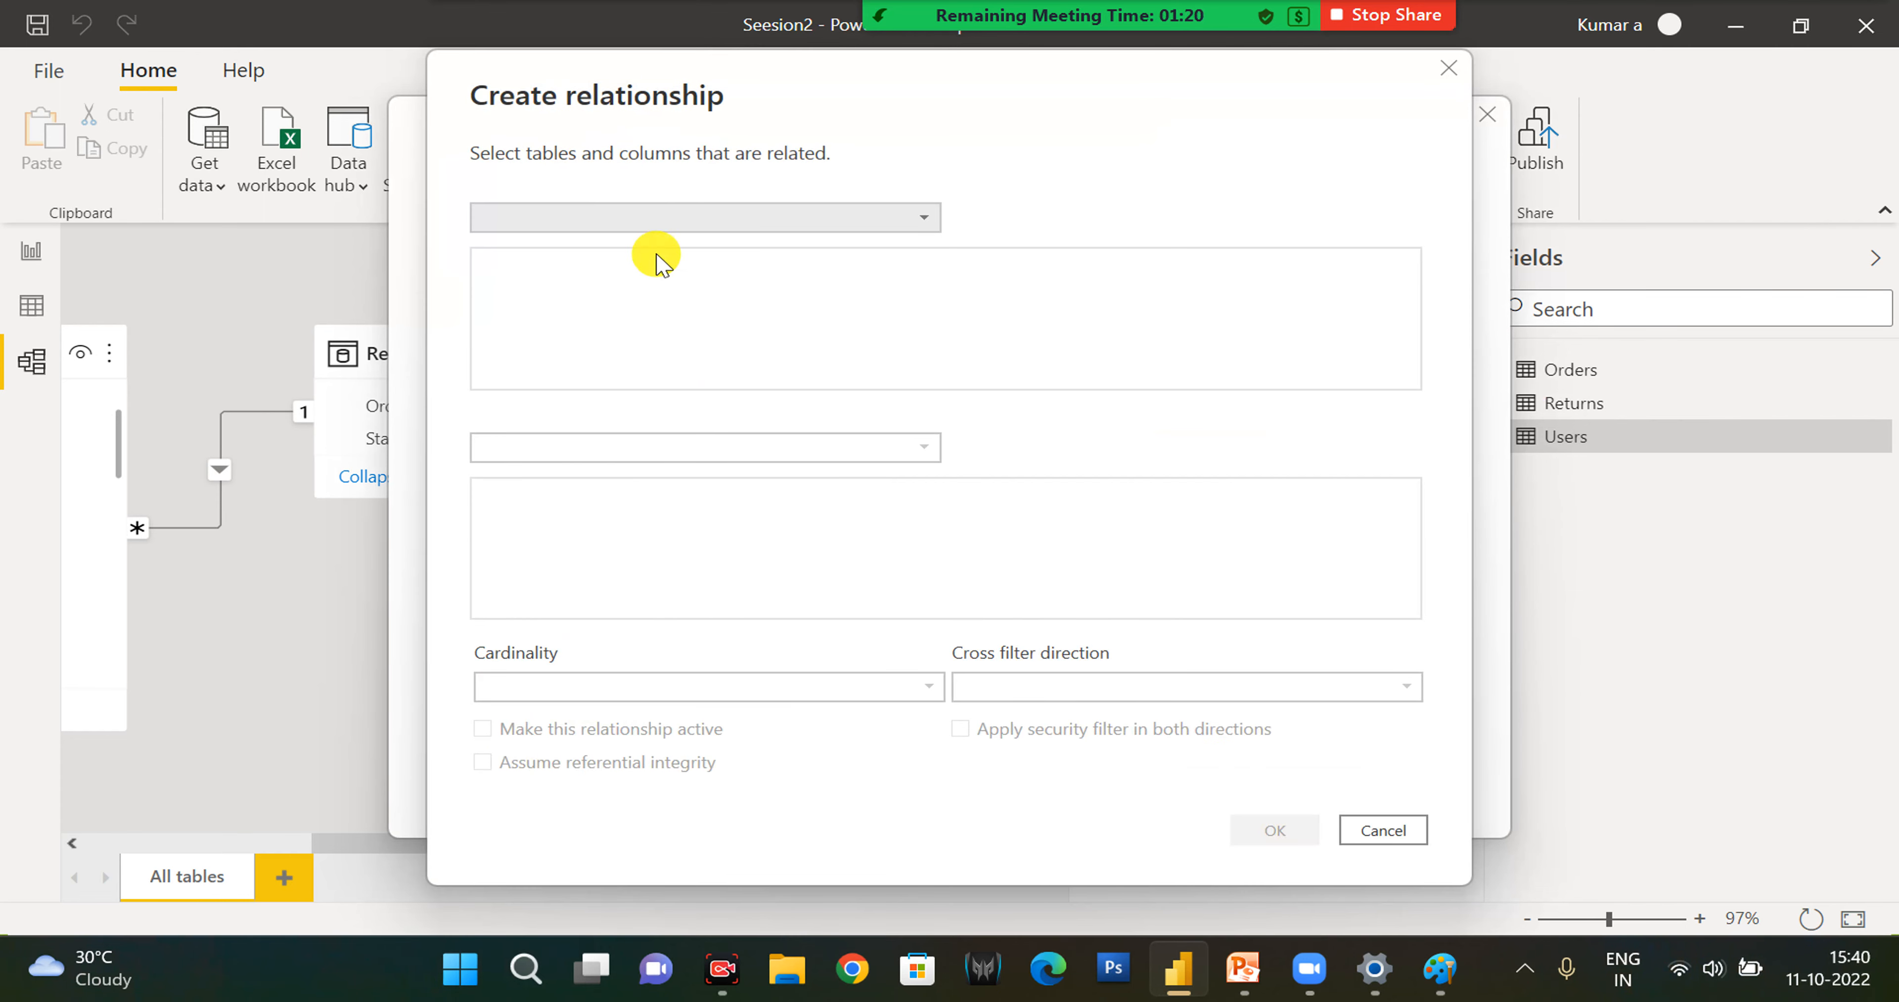
{"action": "left_click", "coordinate": [665, 230]}
{"action": "left_click", "coordinate": [635, 250]}
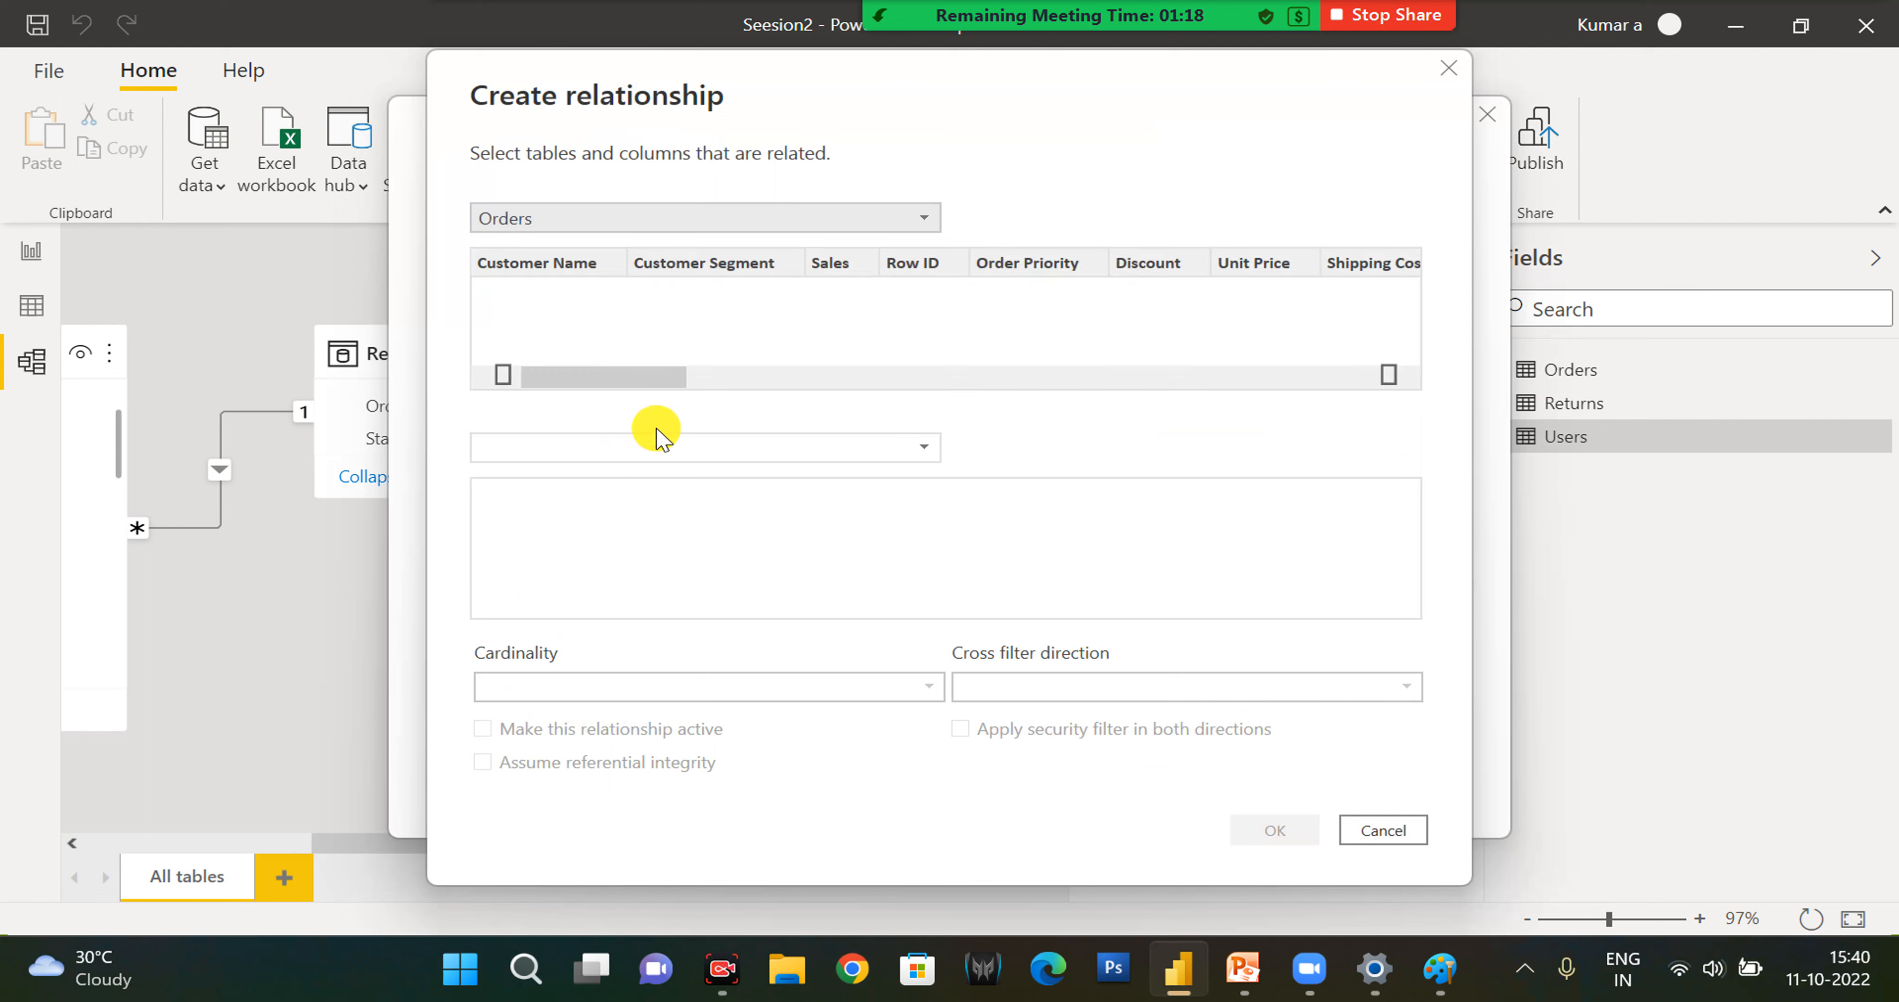
{"action": "left_click", "coordinate": [627, 447]}
{"action": "left_click", "coordinate": [619, 504]}
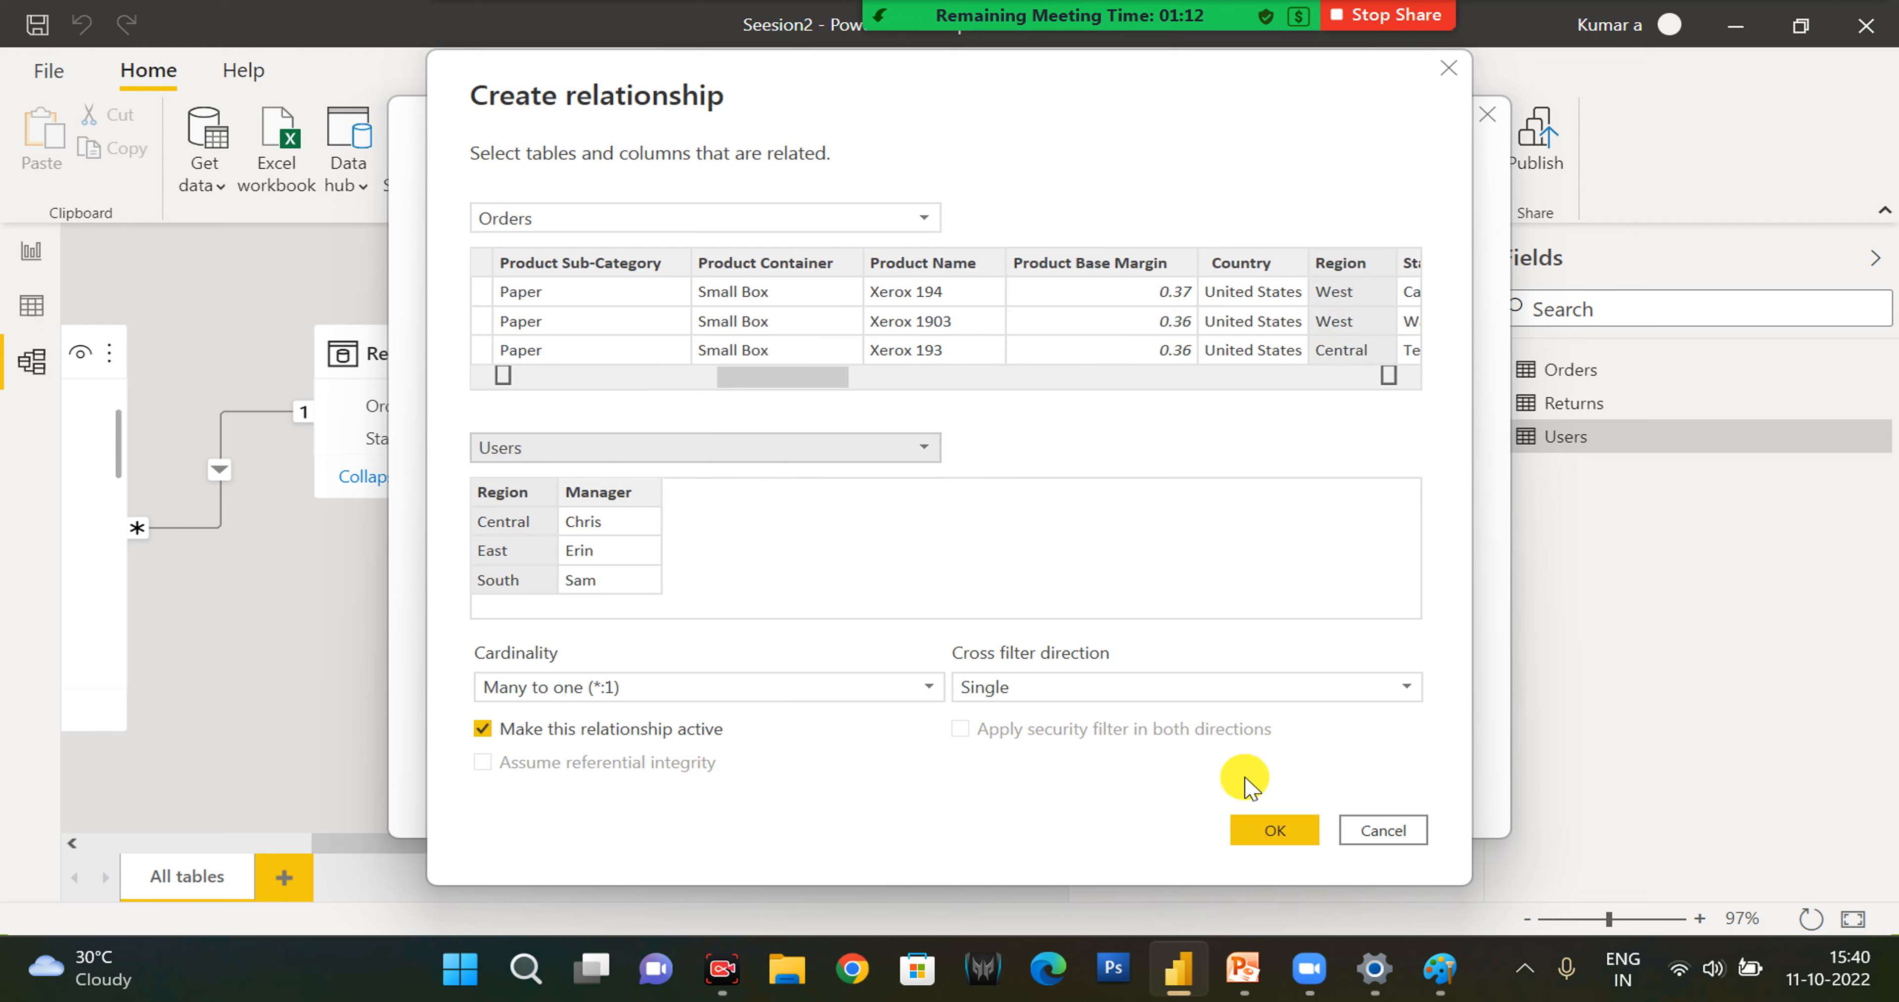
{"action": "left_click", "coordinate": [732, 688]}
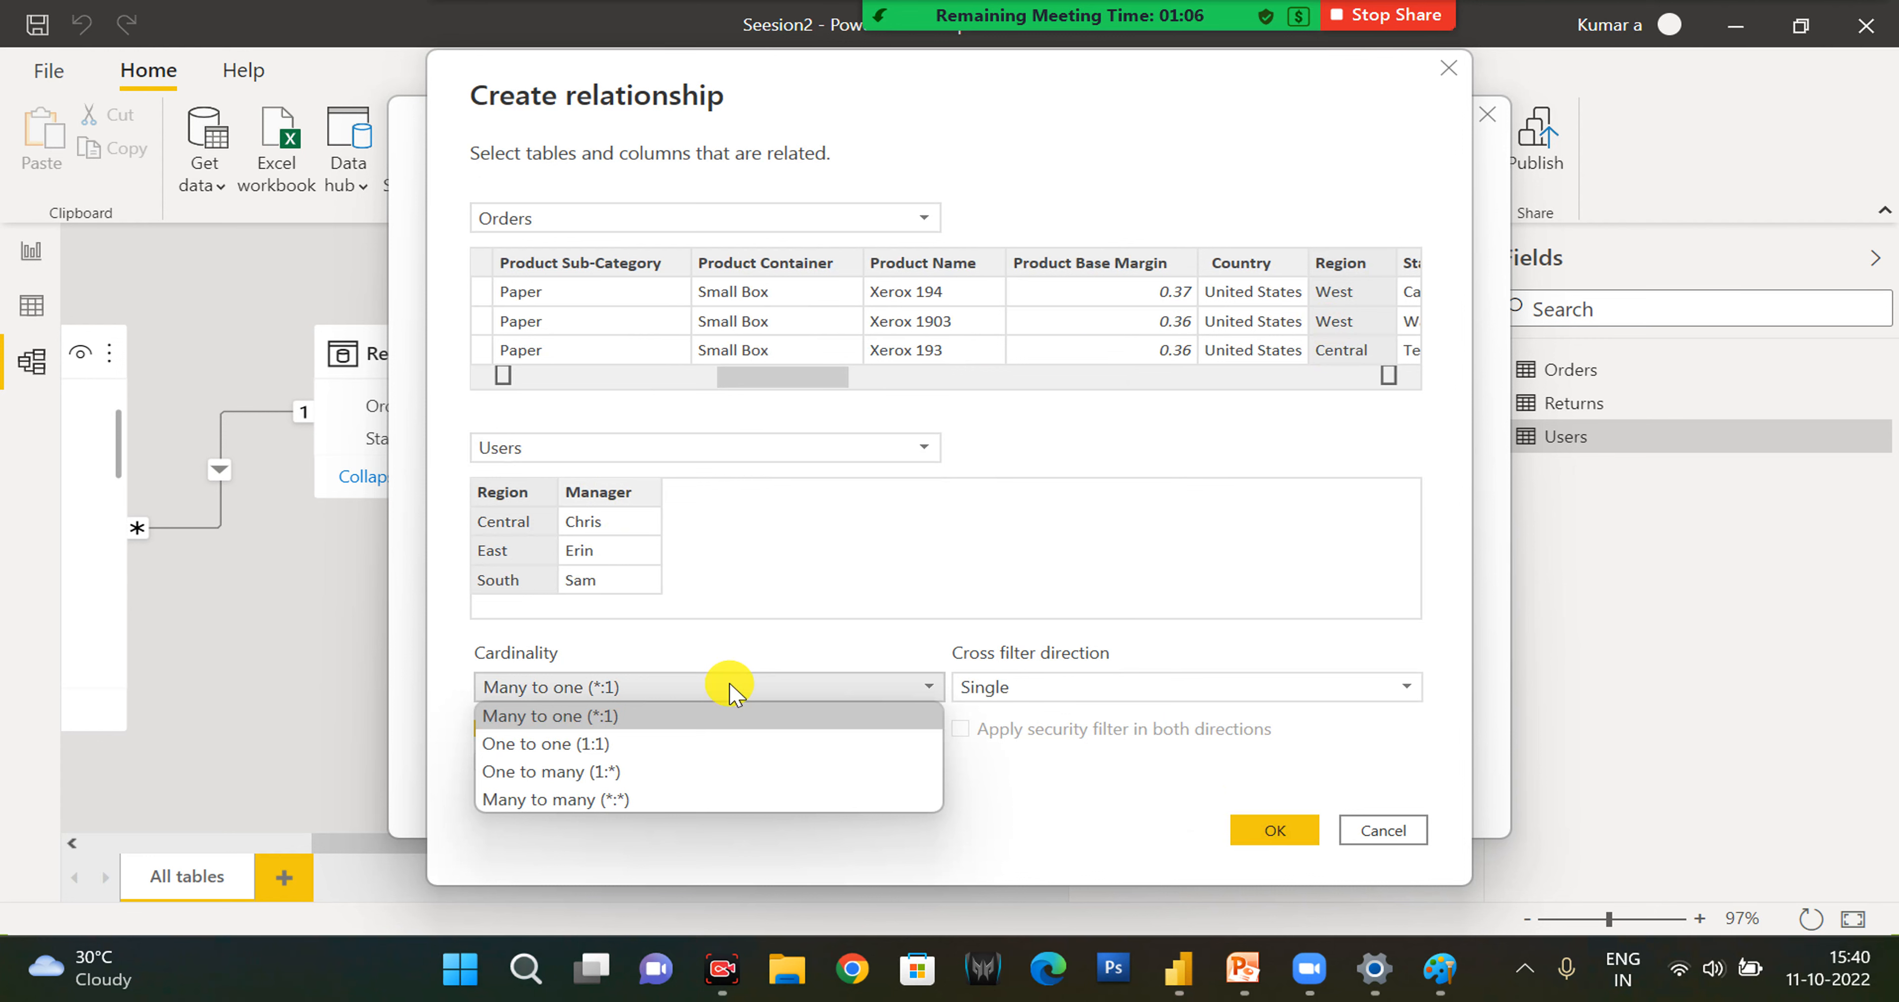
{"action": "left_click", "coordinate": [730, 690]}
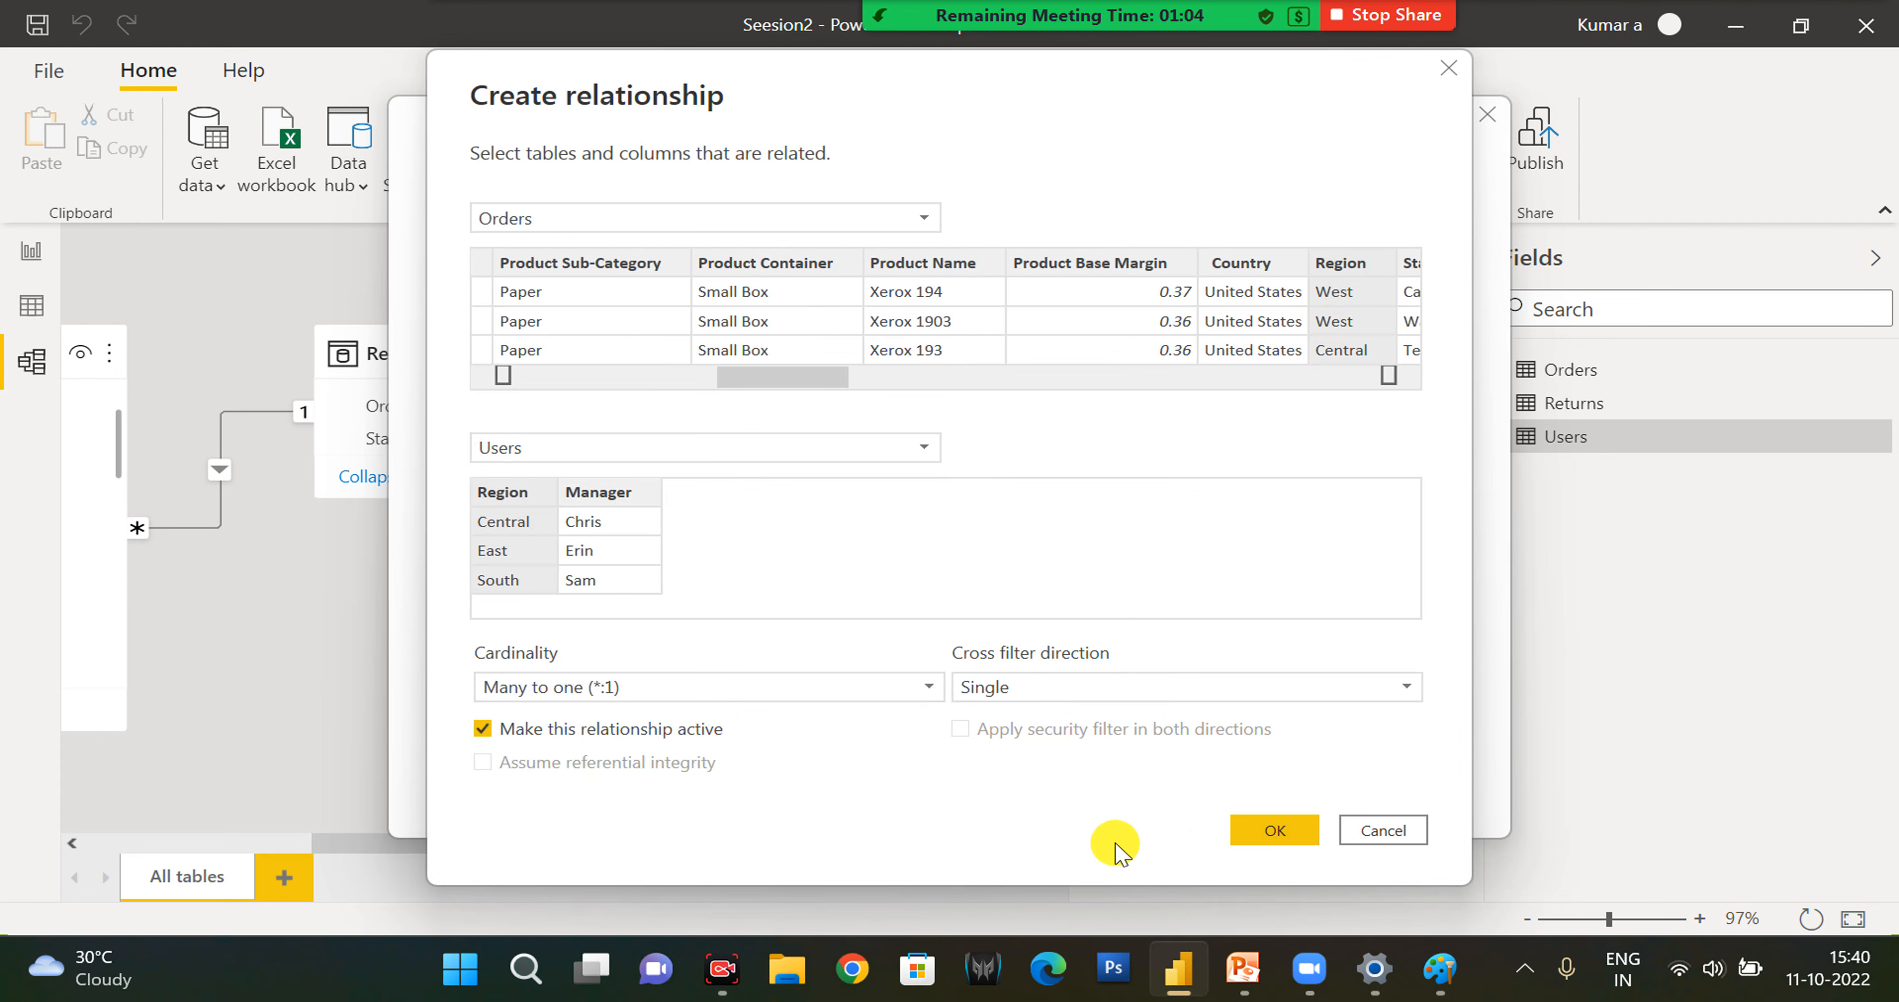
{"action": "left_click", "coordinate": [1263, 840]}
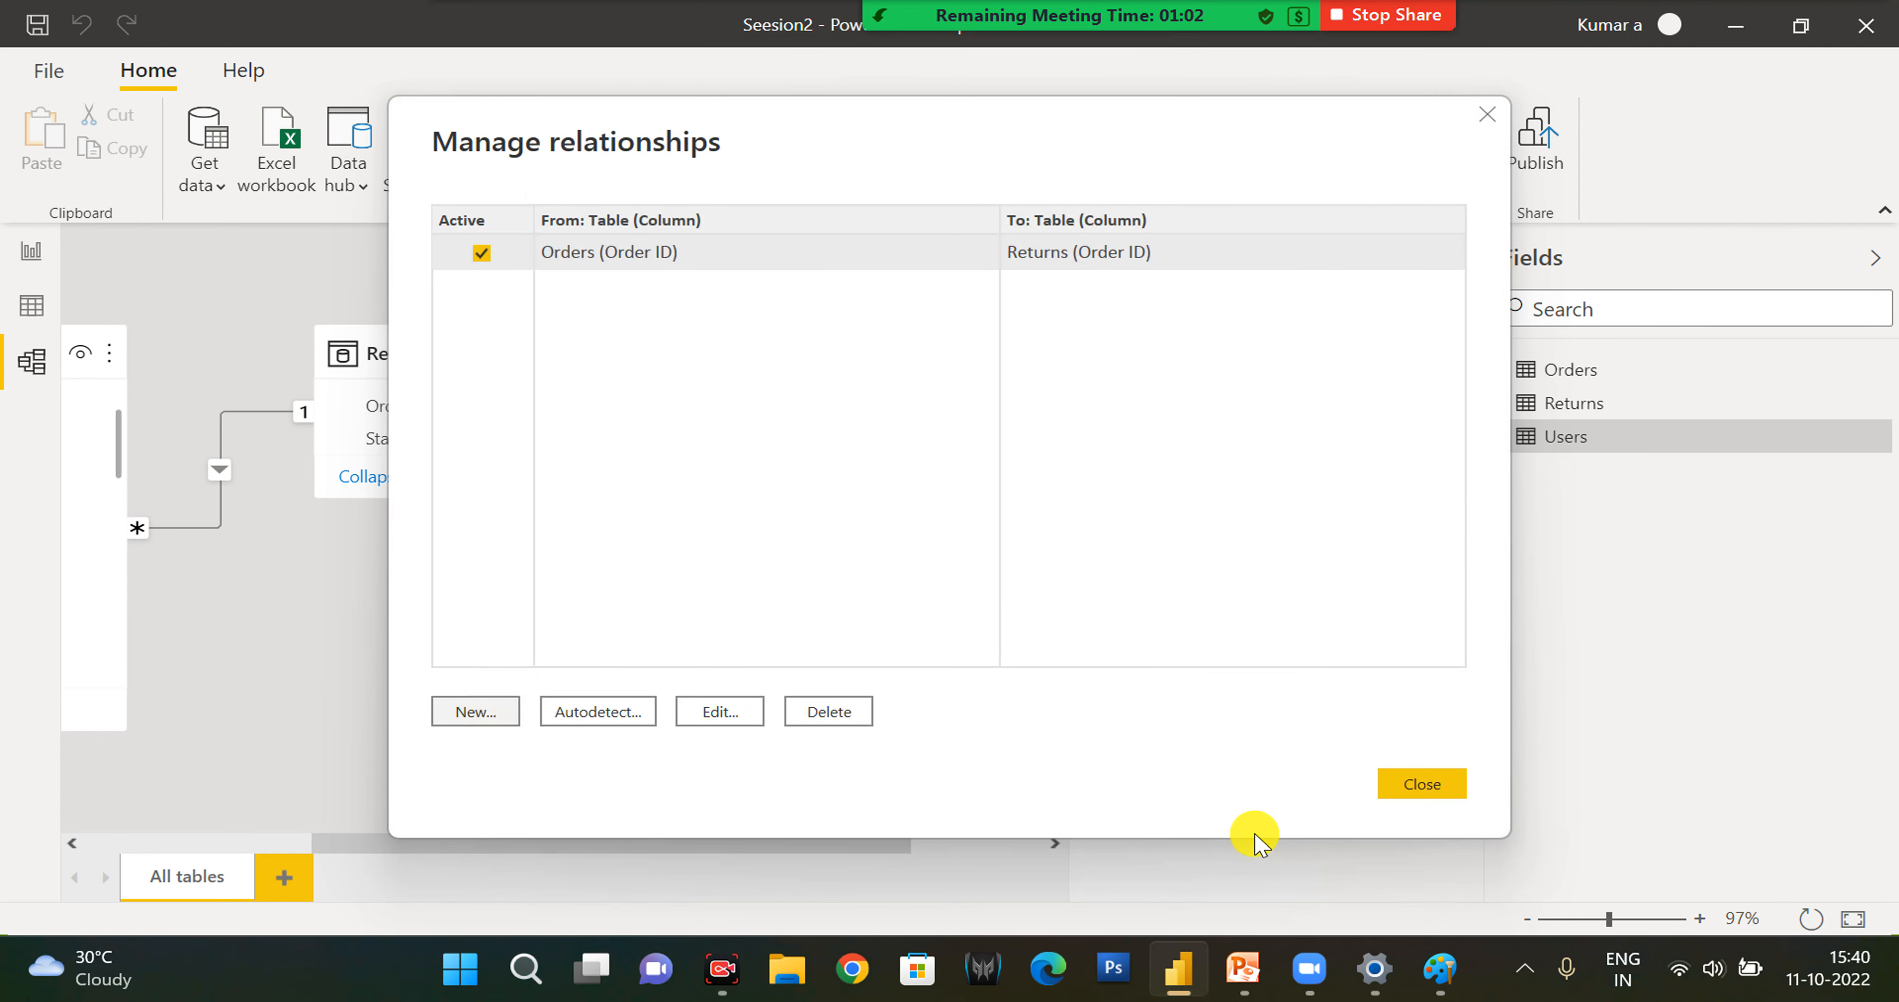
{"action": "left_click", "coordinate": [1419, 798]}
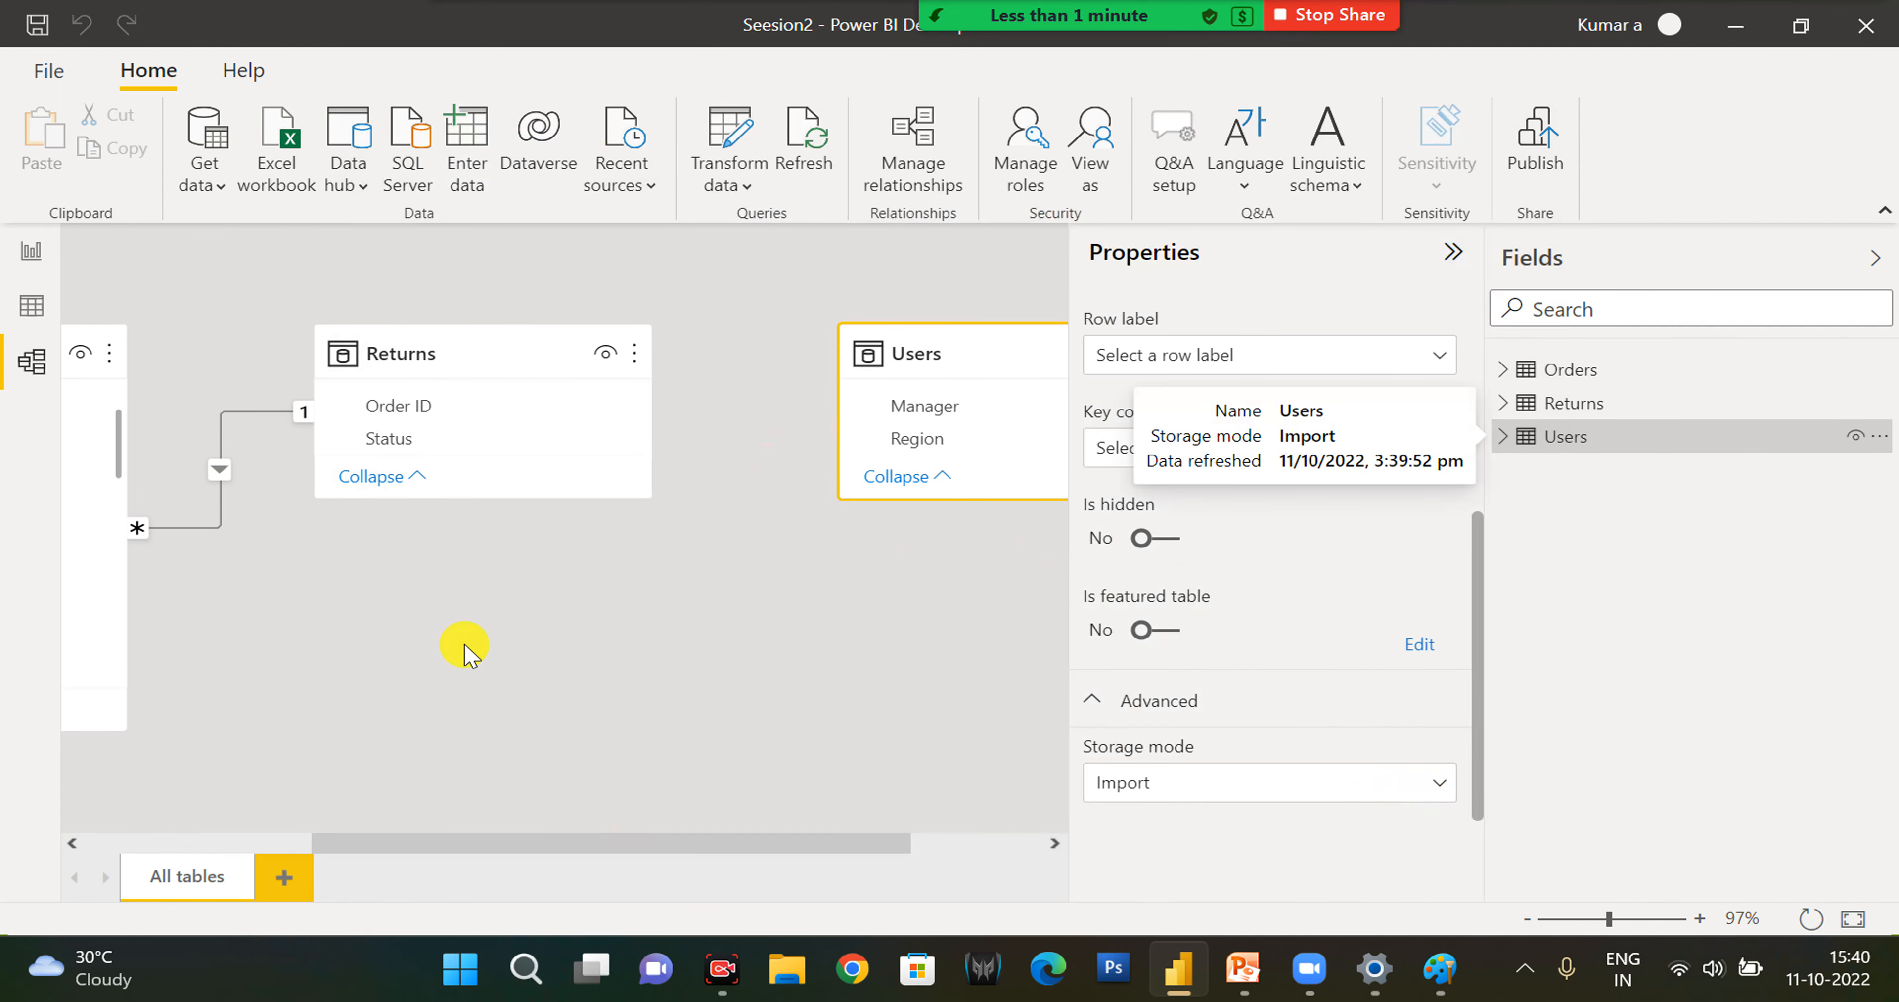
- In the report view, show the Sync slicers pane and set the Orders page's Order ID slicer to sync and be visible on the Returns page
{"action": "left_click", "coordinate": [27, 250]}
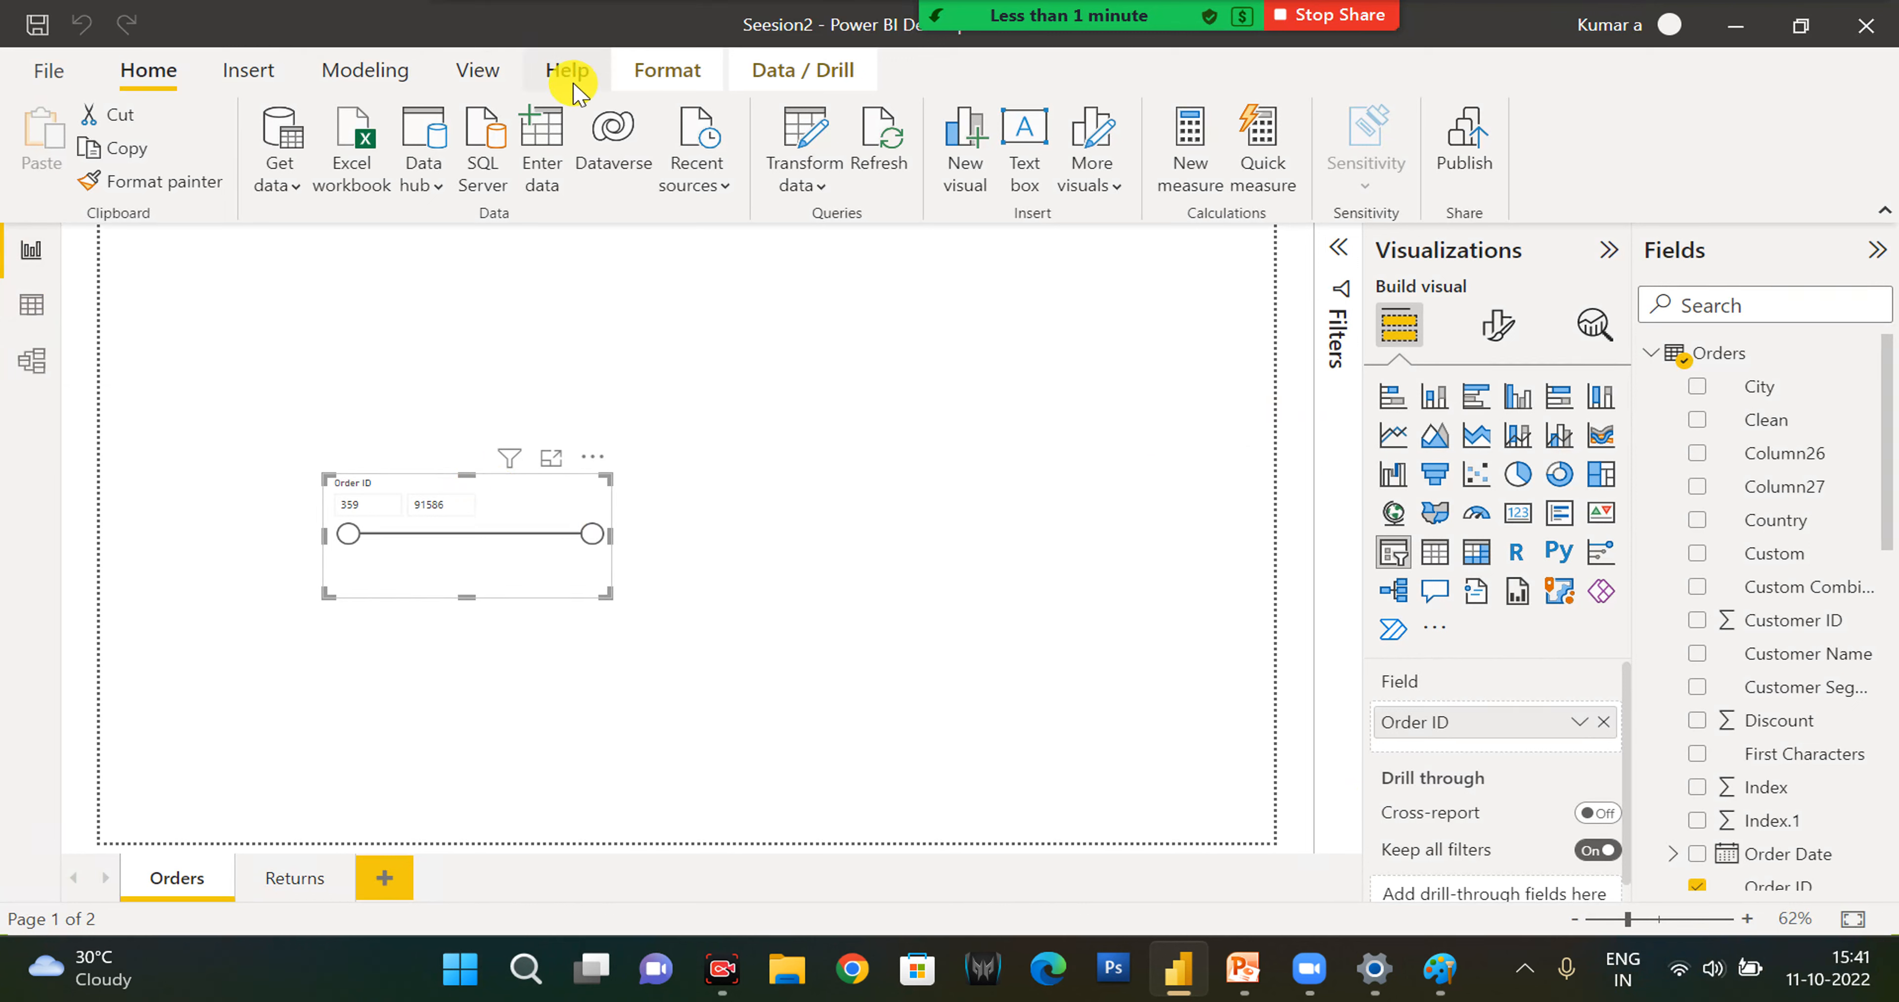
{"action": "left_click", "coordinate": [646, 70]}
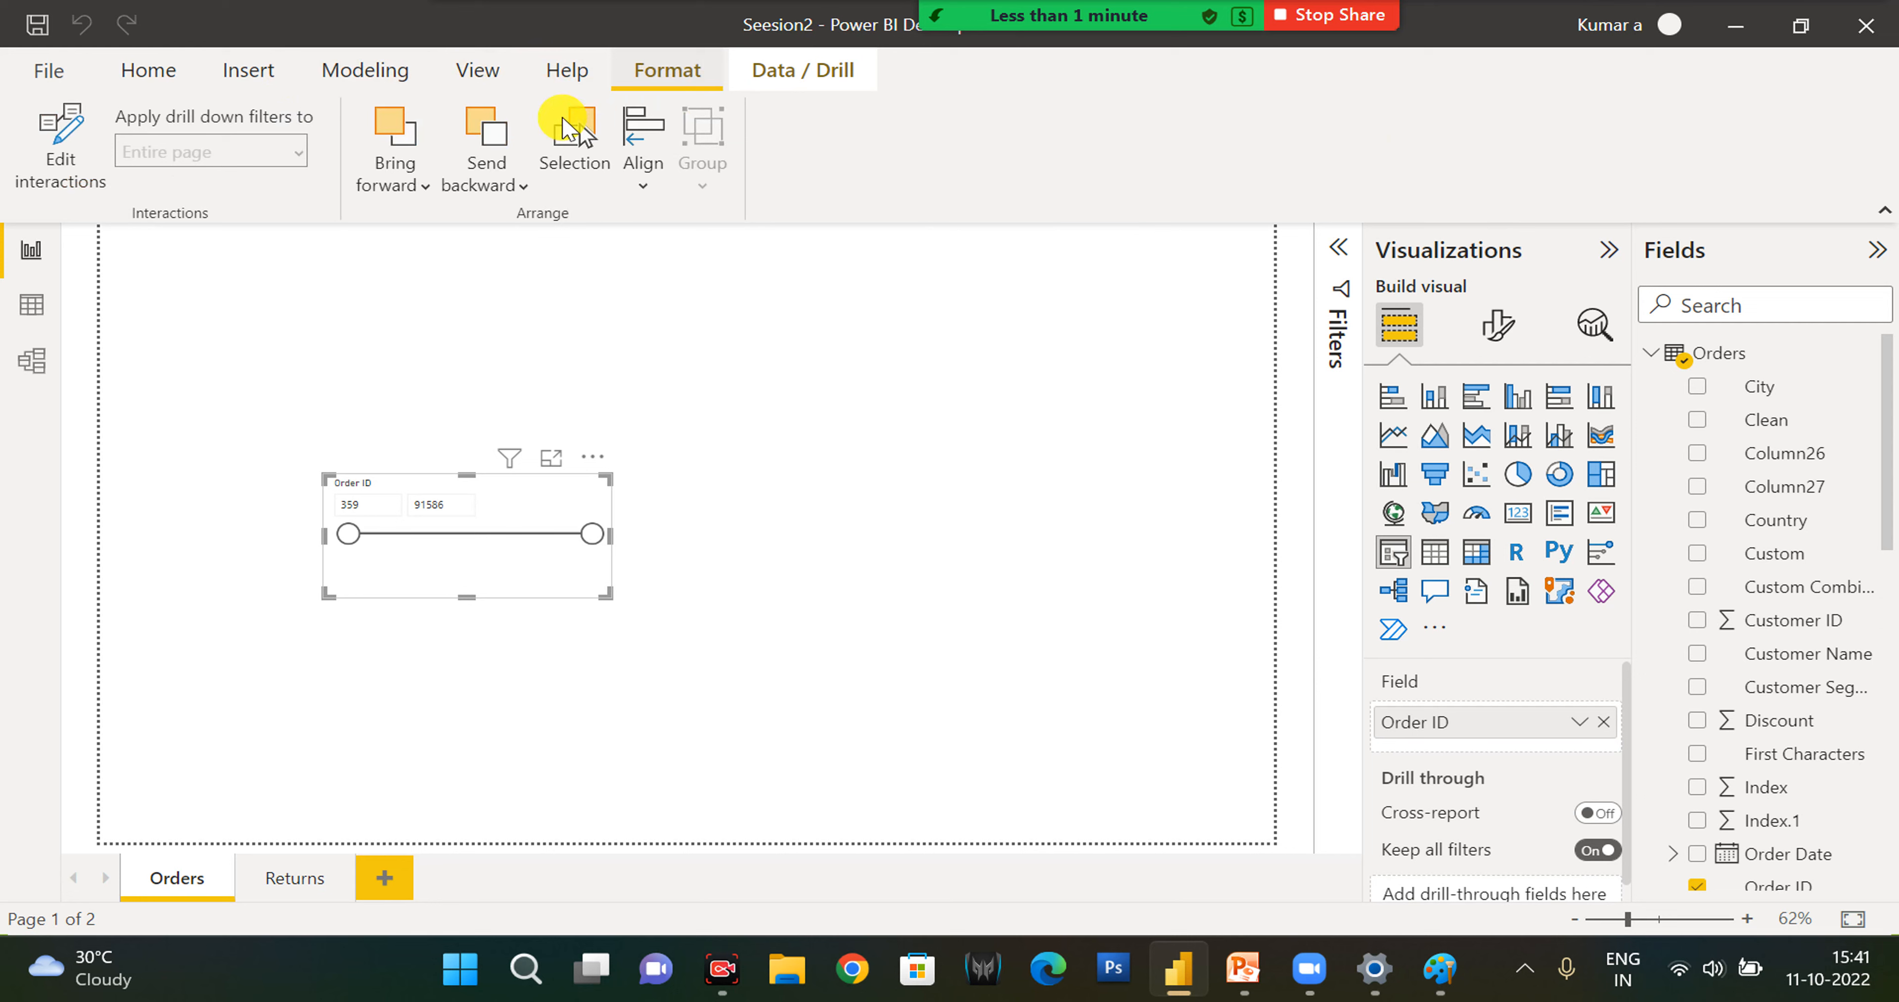
{"action": "left_click", "coordinate": [470, 74]}
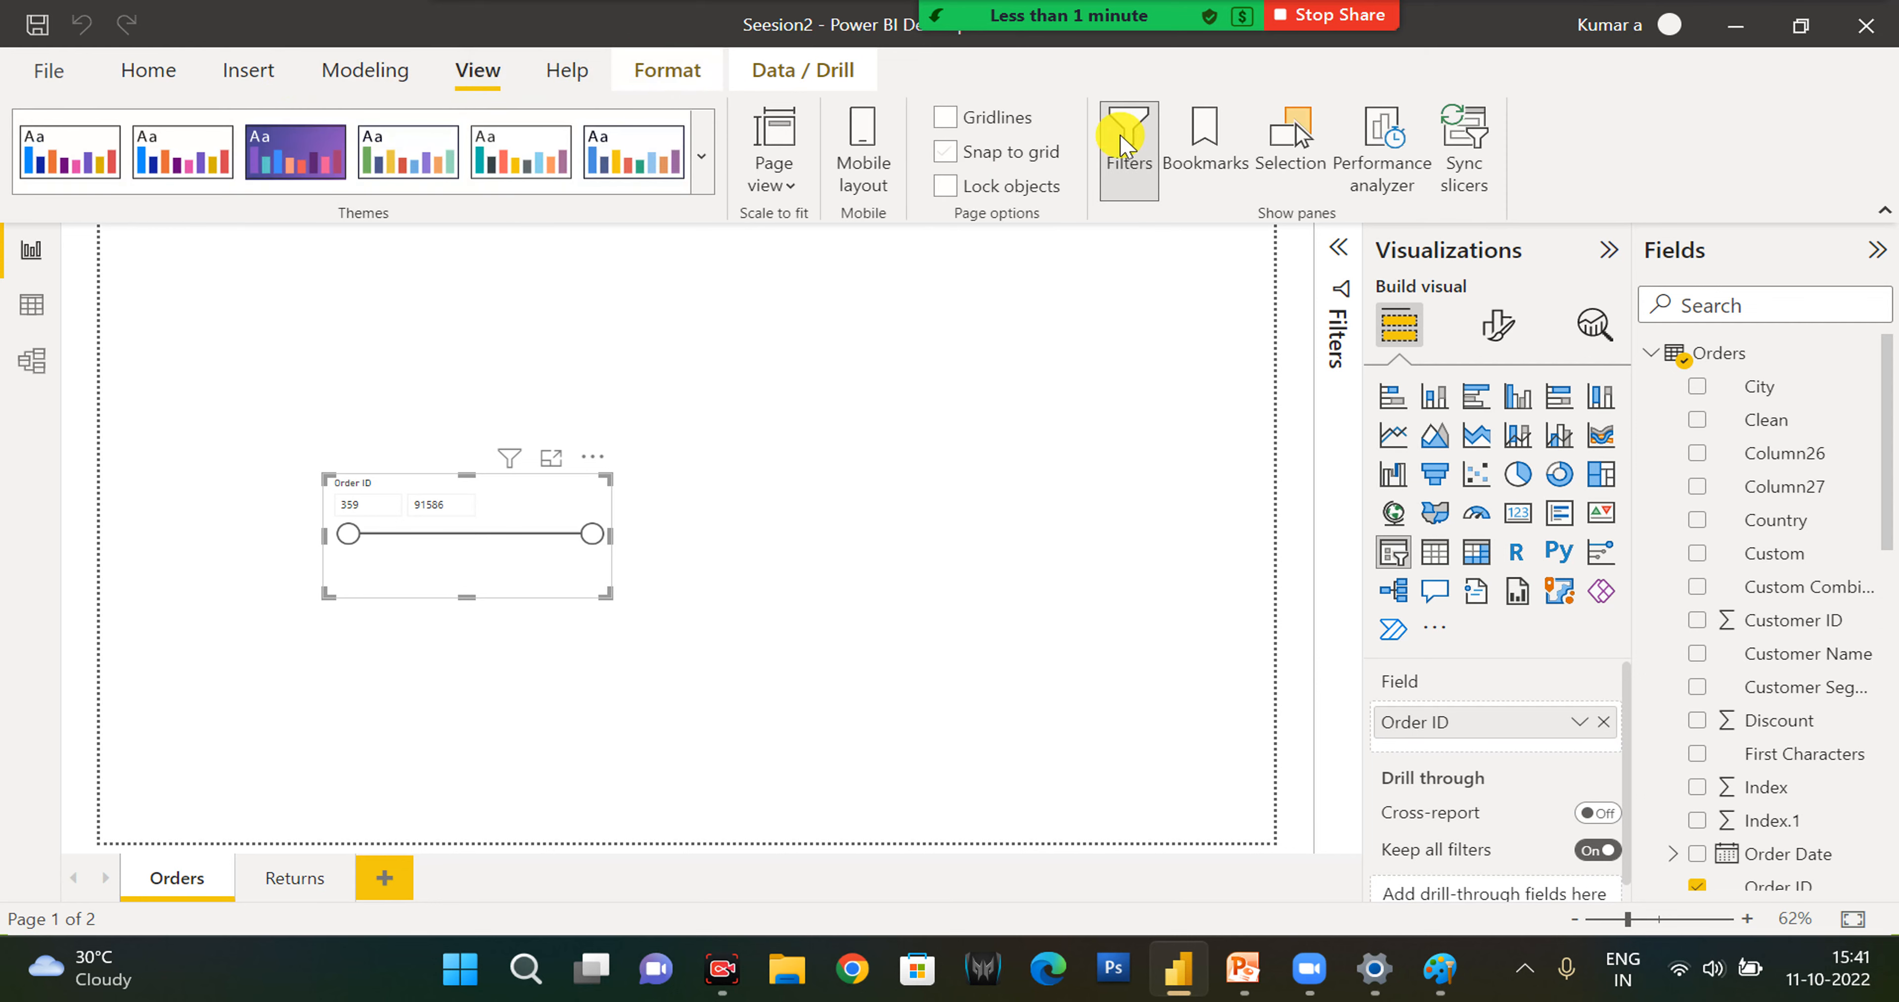
{"action": "left_click", "coordinate": [1460, 136]}
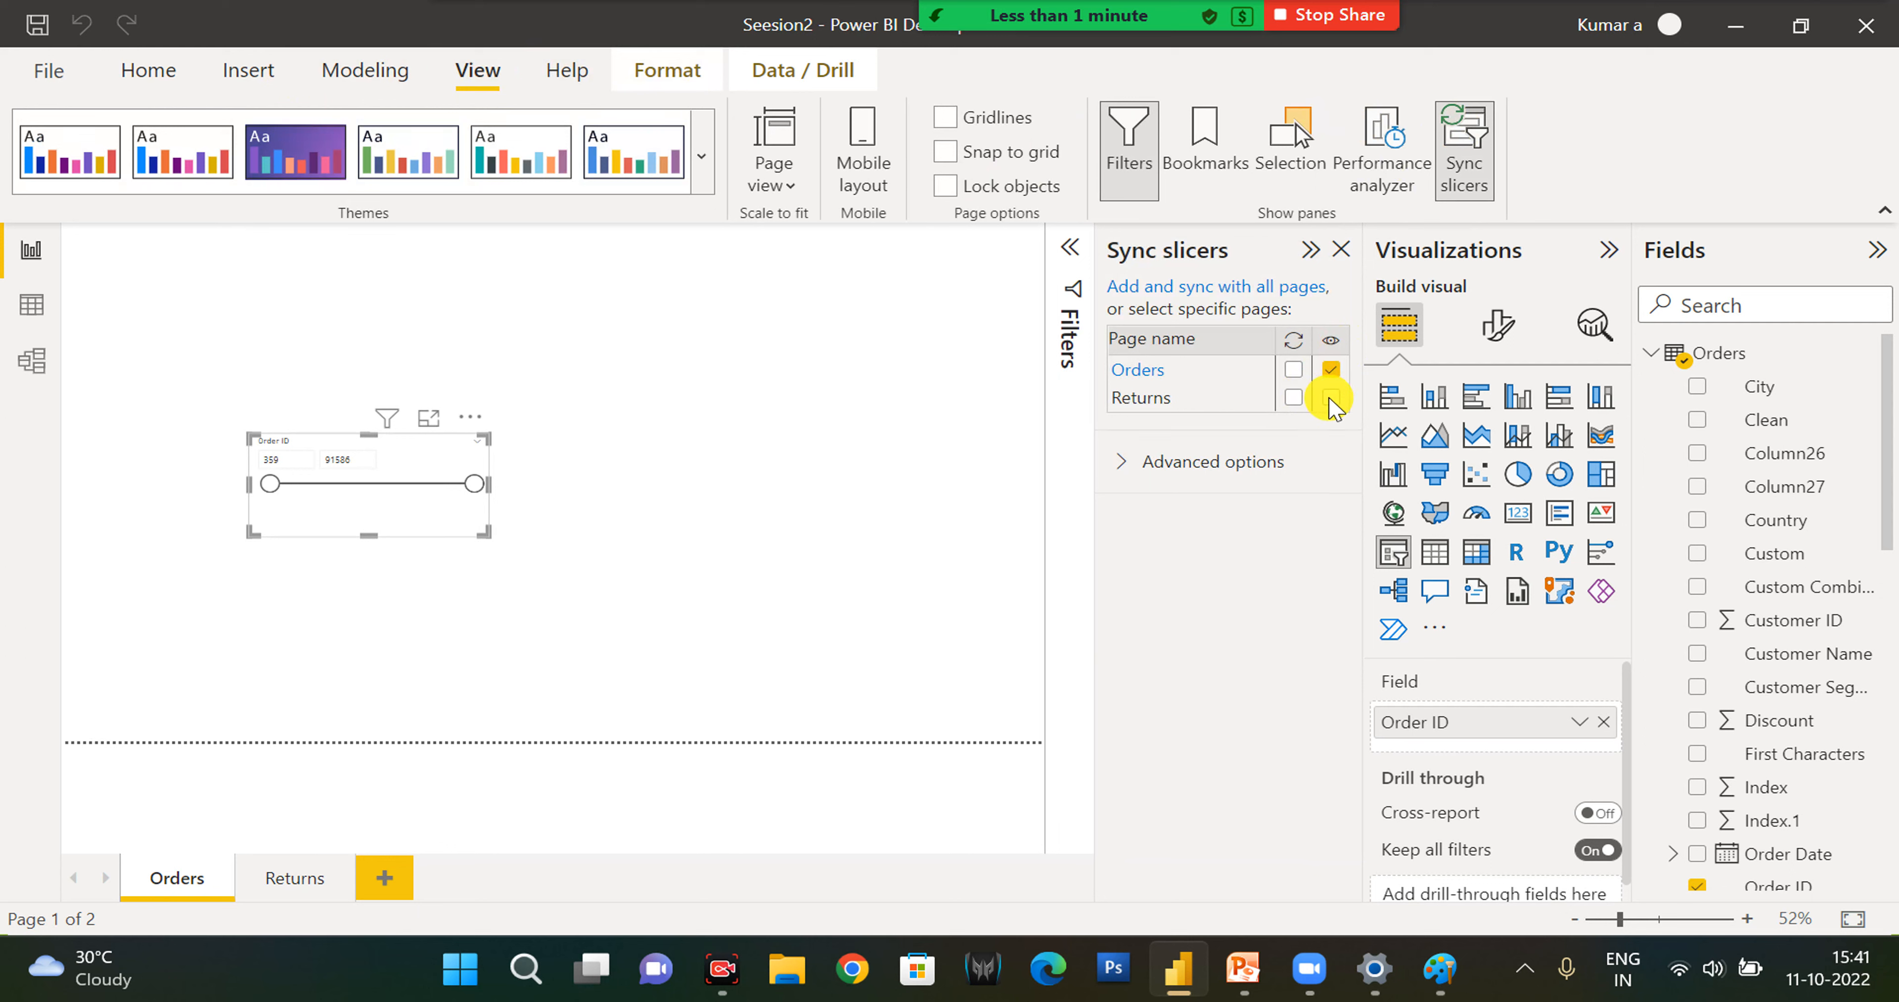
{"action": "left_click", "coordinate": [1291, 402]}
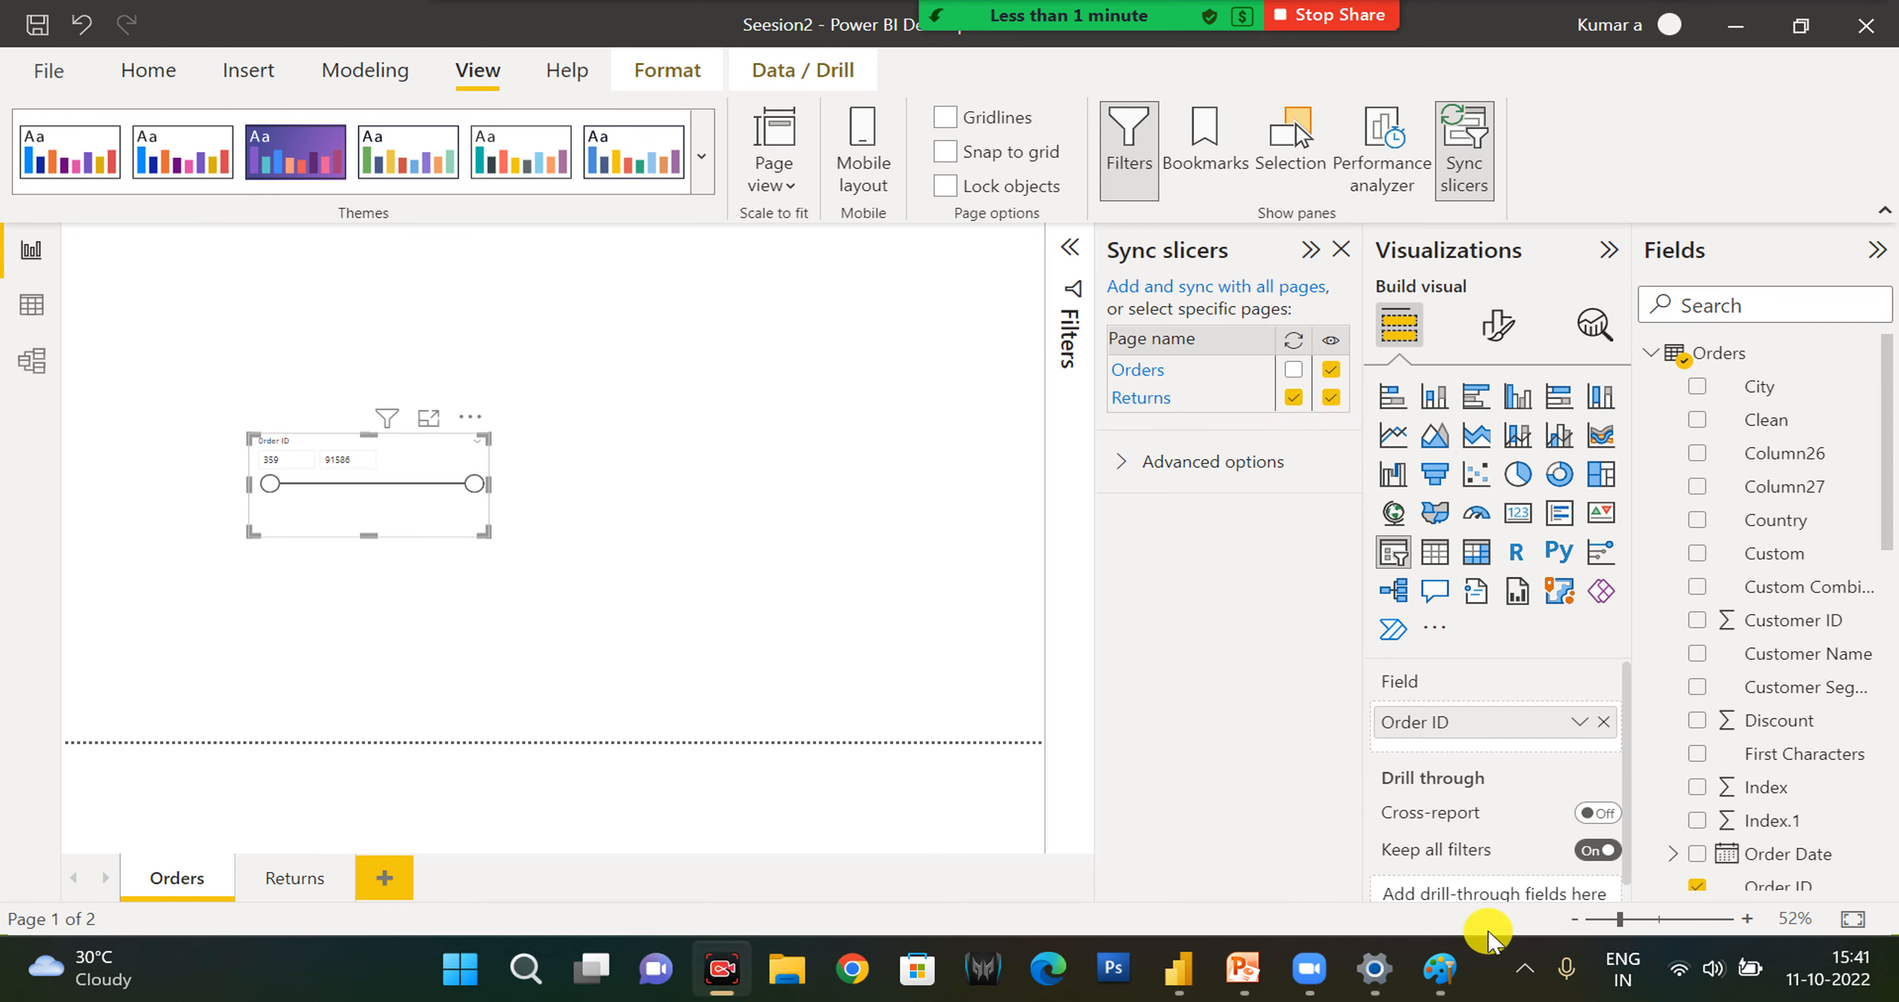
{"action": "left_click", "coordinate": [1524, 968]}
{"action": "left_click", "coordinate": [1504, 894]}
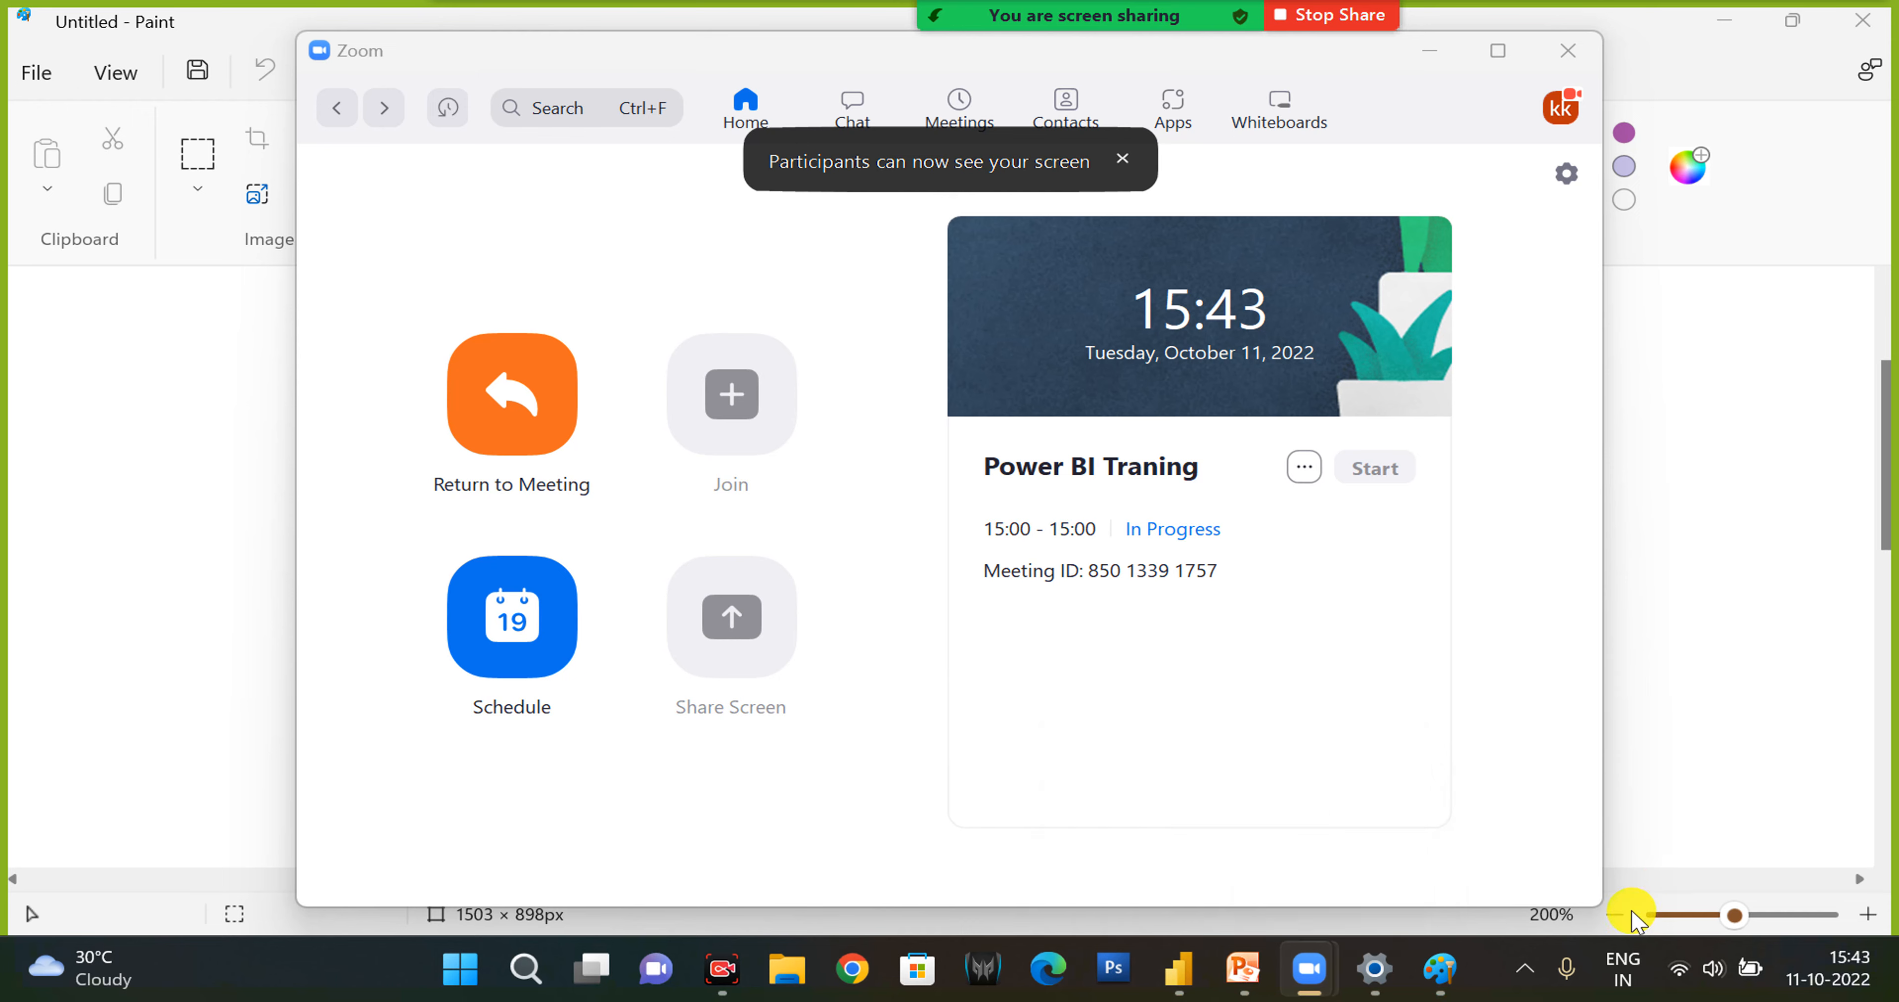
{"action": "left_click", "coordinate": [1632, 912]}
- Back in Power BI, raise the lower bound of the synced Order ID slicer on the Returns page to about 20885 and delete the page's original slicer
{"action": "left_click", "coordinate": [1181, 967]}
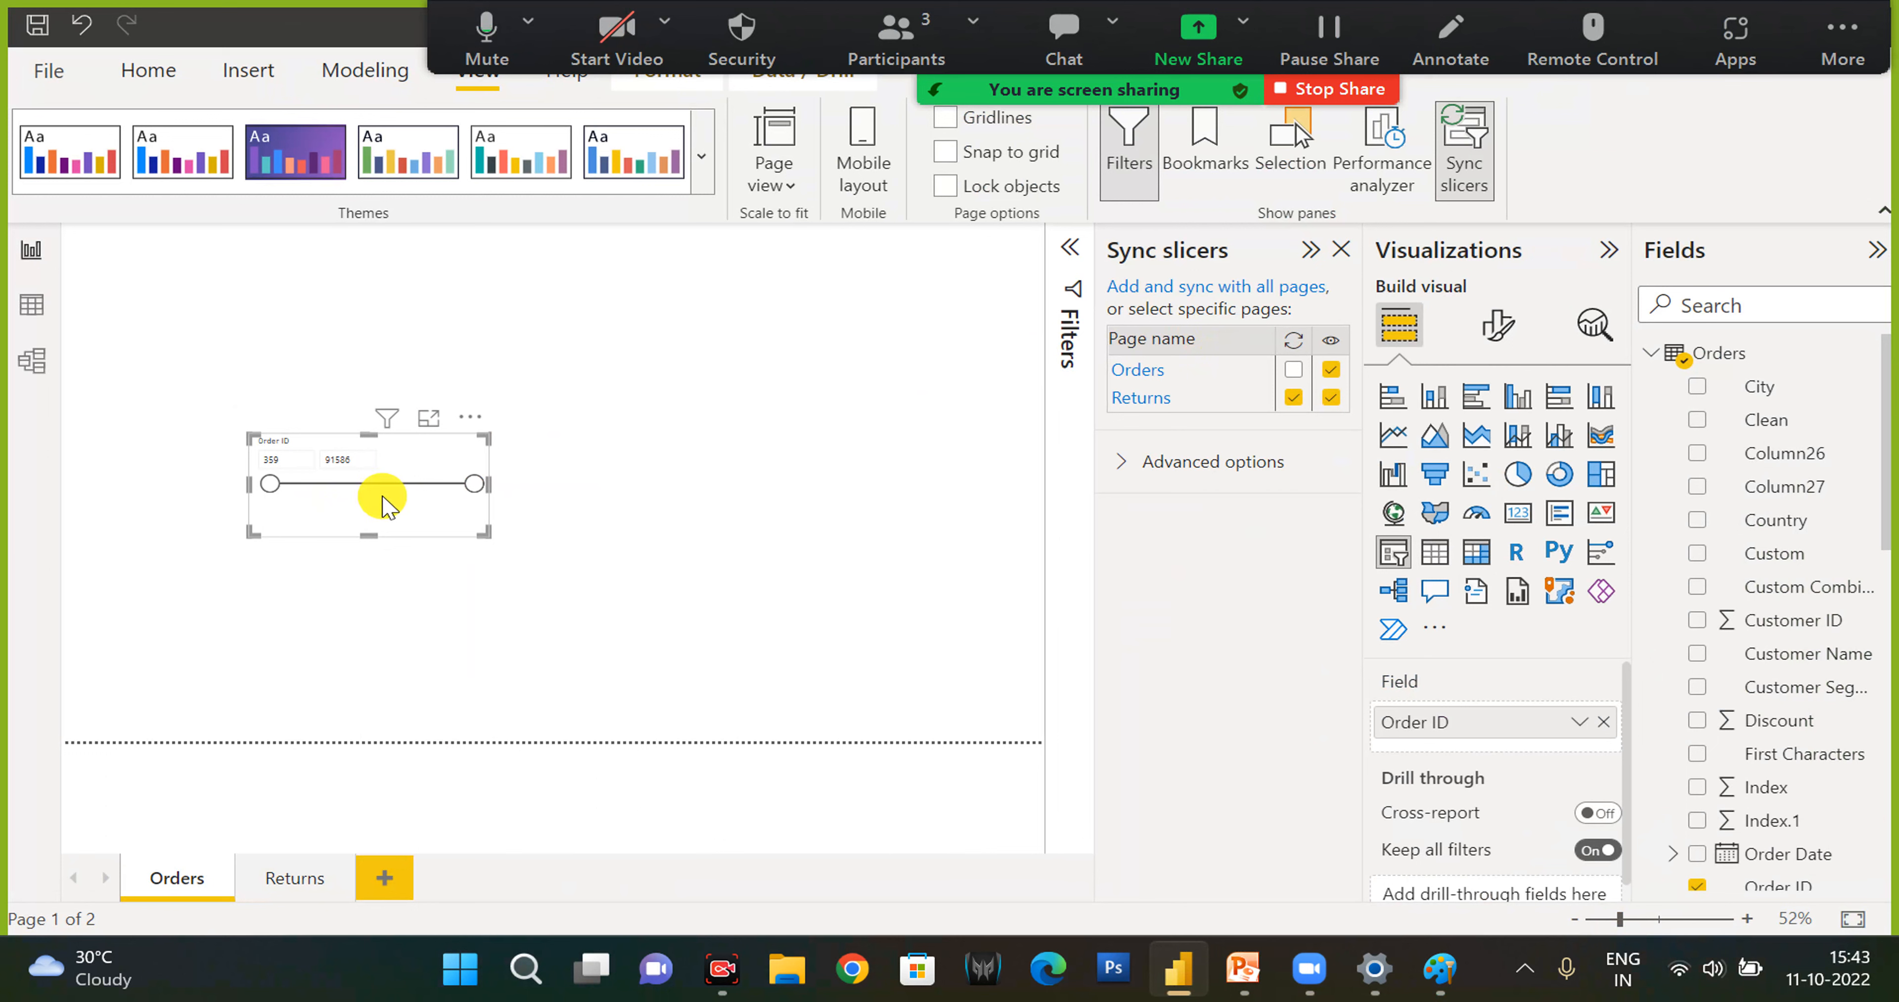
{"action": "left_click", "coordinate": [302, 879]}
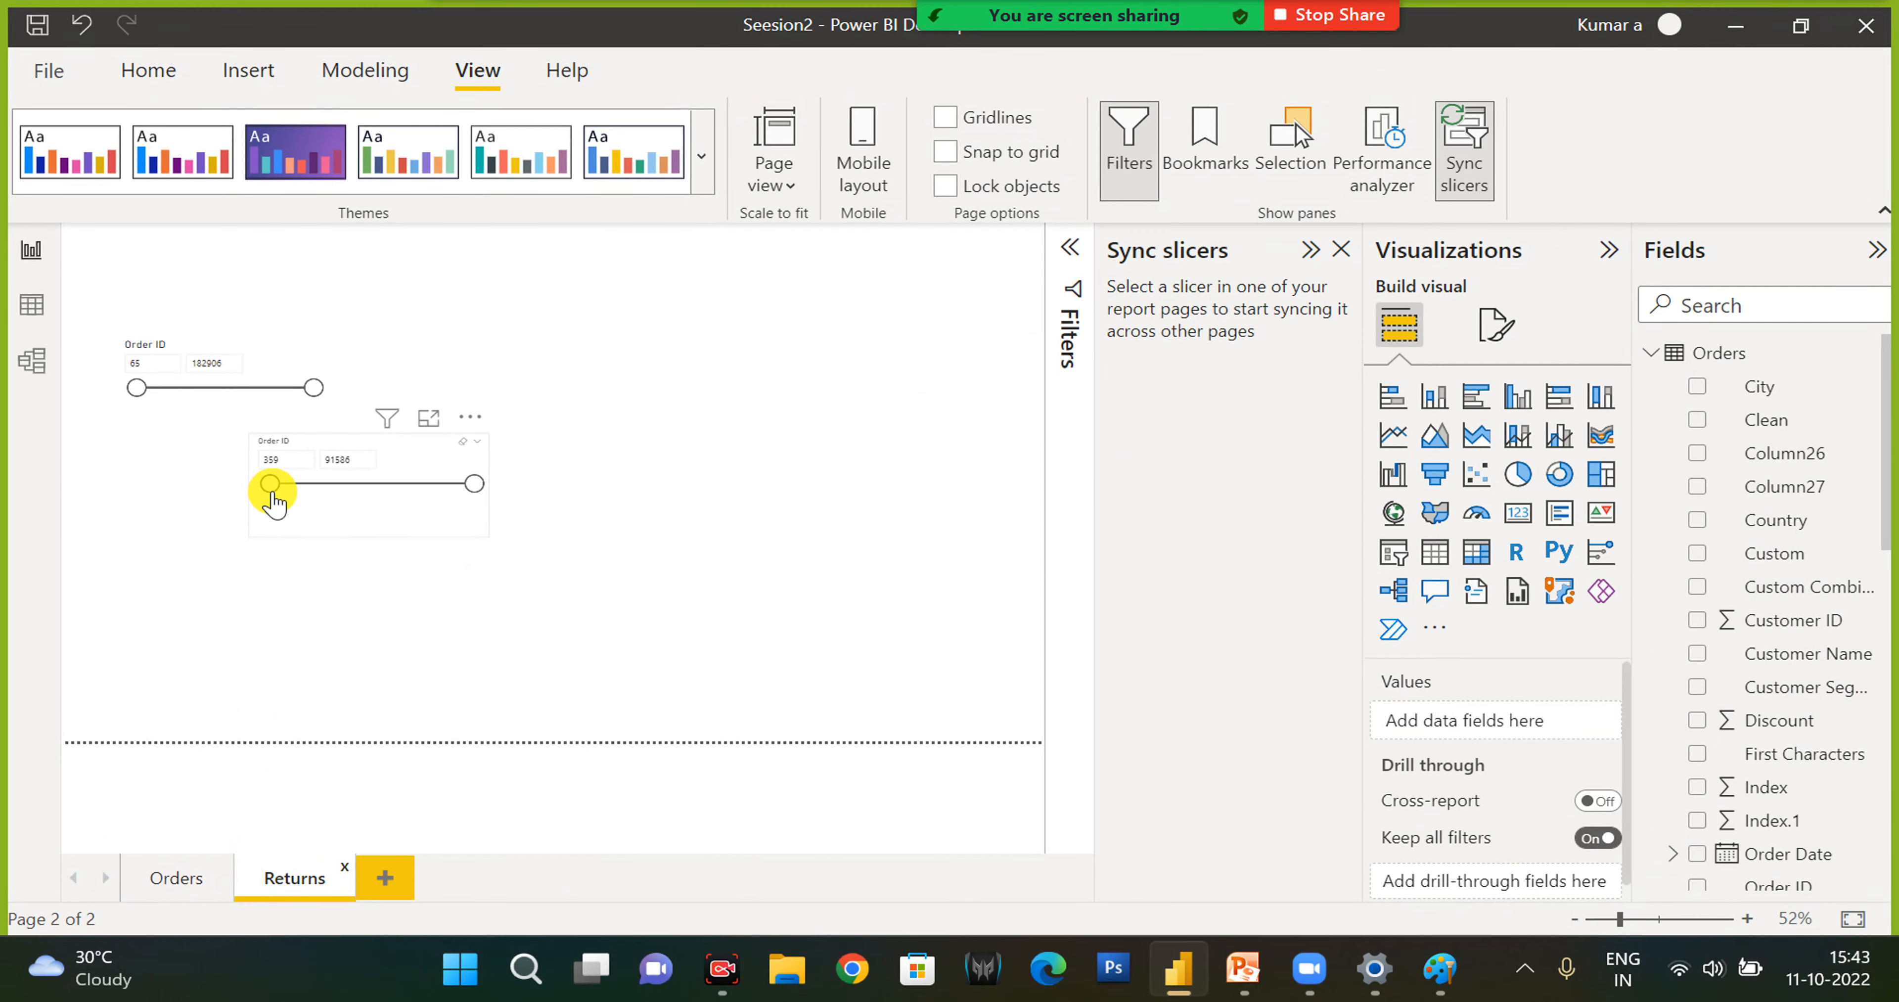
{"action": "left_click_drag", "start_coordinate": [273, 488], "coordinate": [317, 488]}
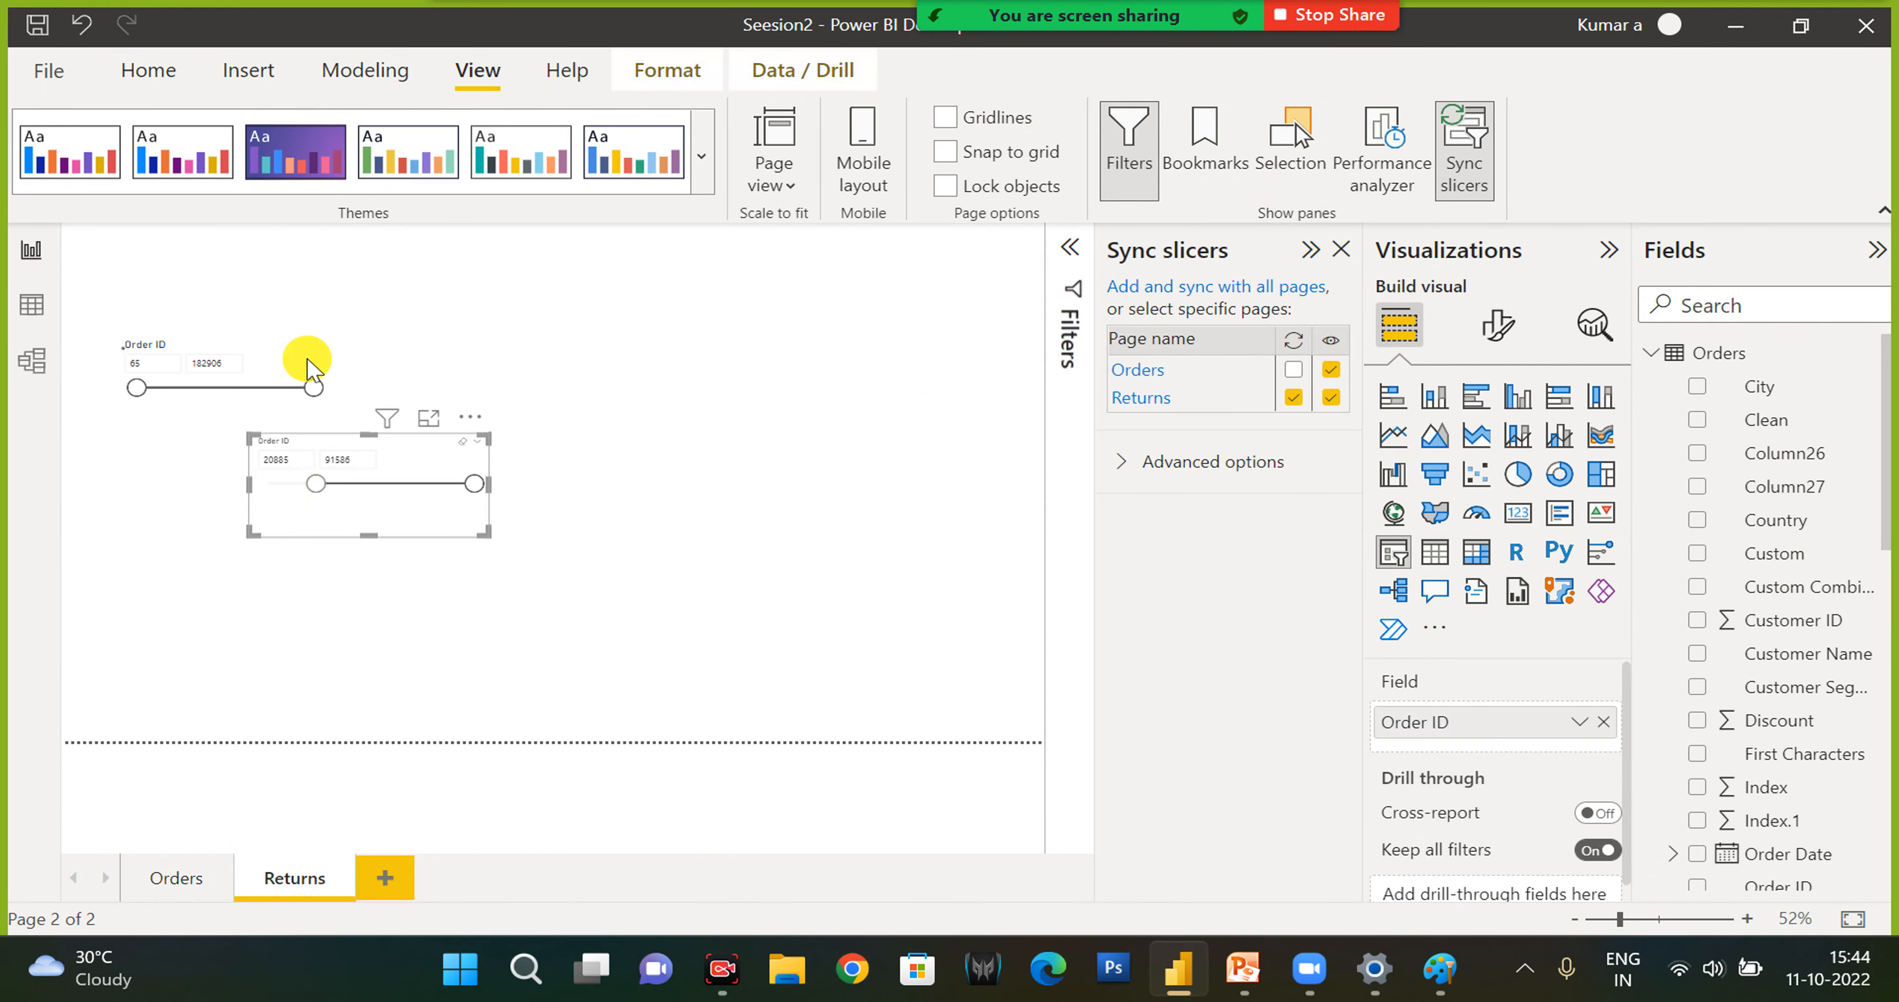
{"action": "left_click", "coordinate": [246, 355]}
{"action": "key", "text": "Delete"}
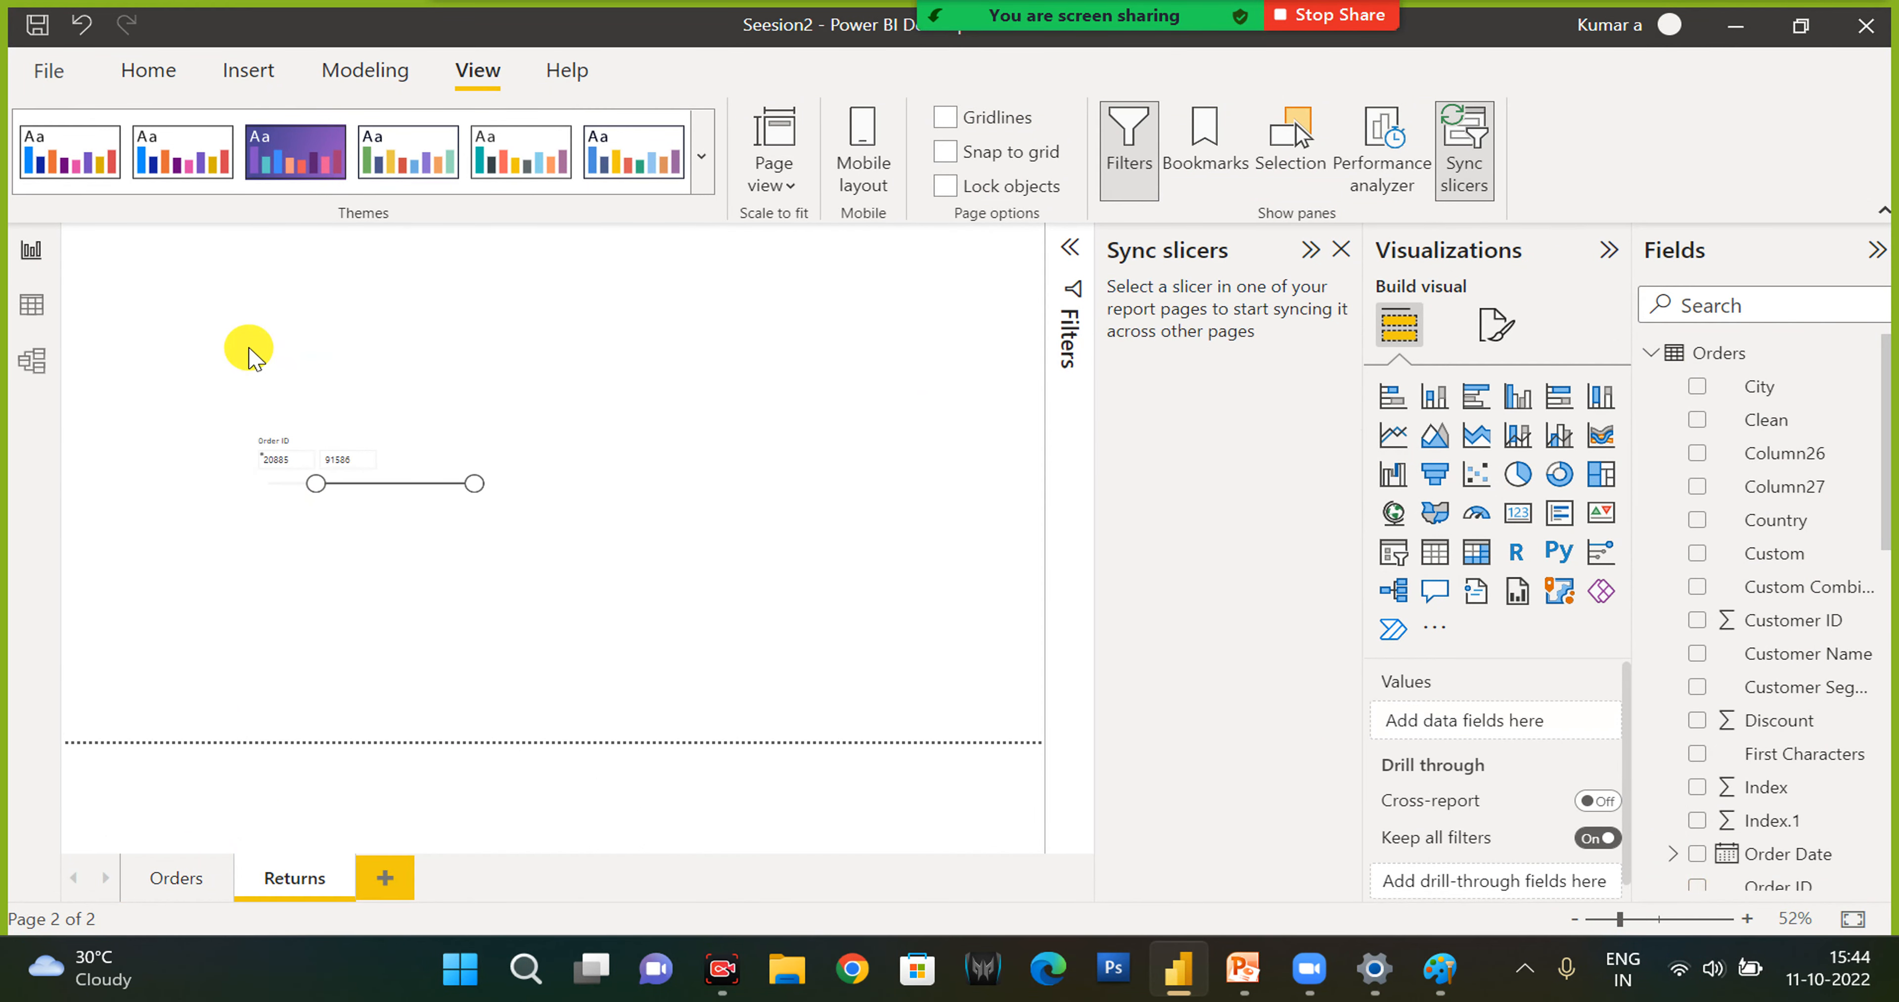
- Enable syncing of the Order ID slicer for the Orders page as well
{"action": "left_click", "coordinate": [182, 880]}
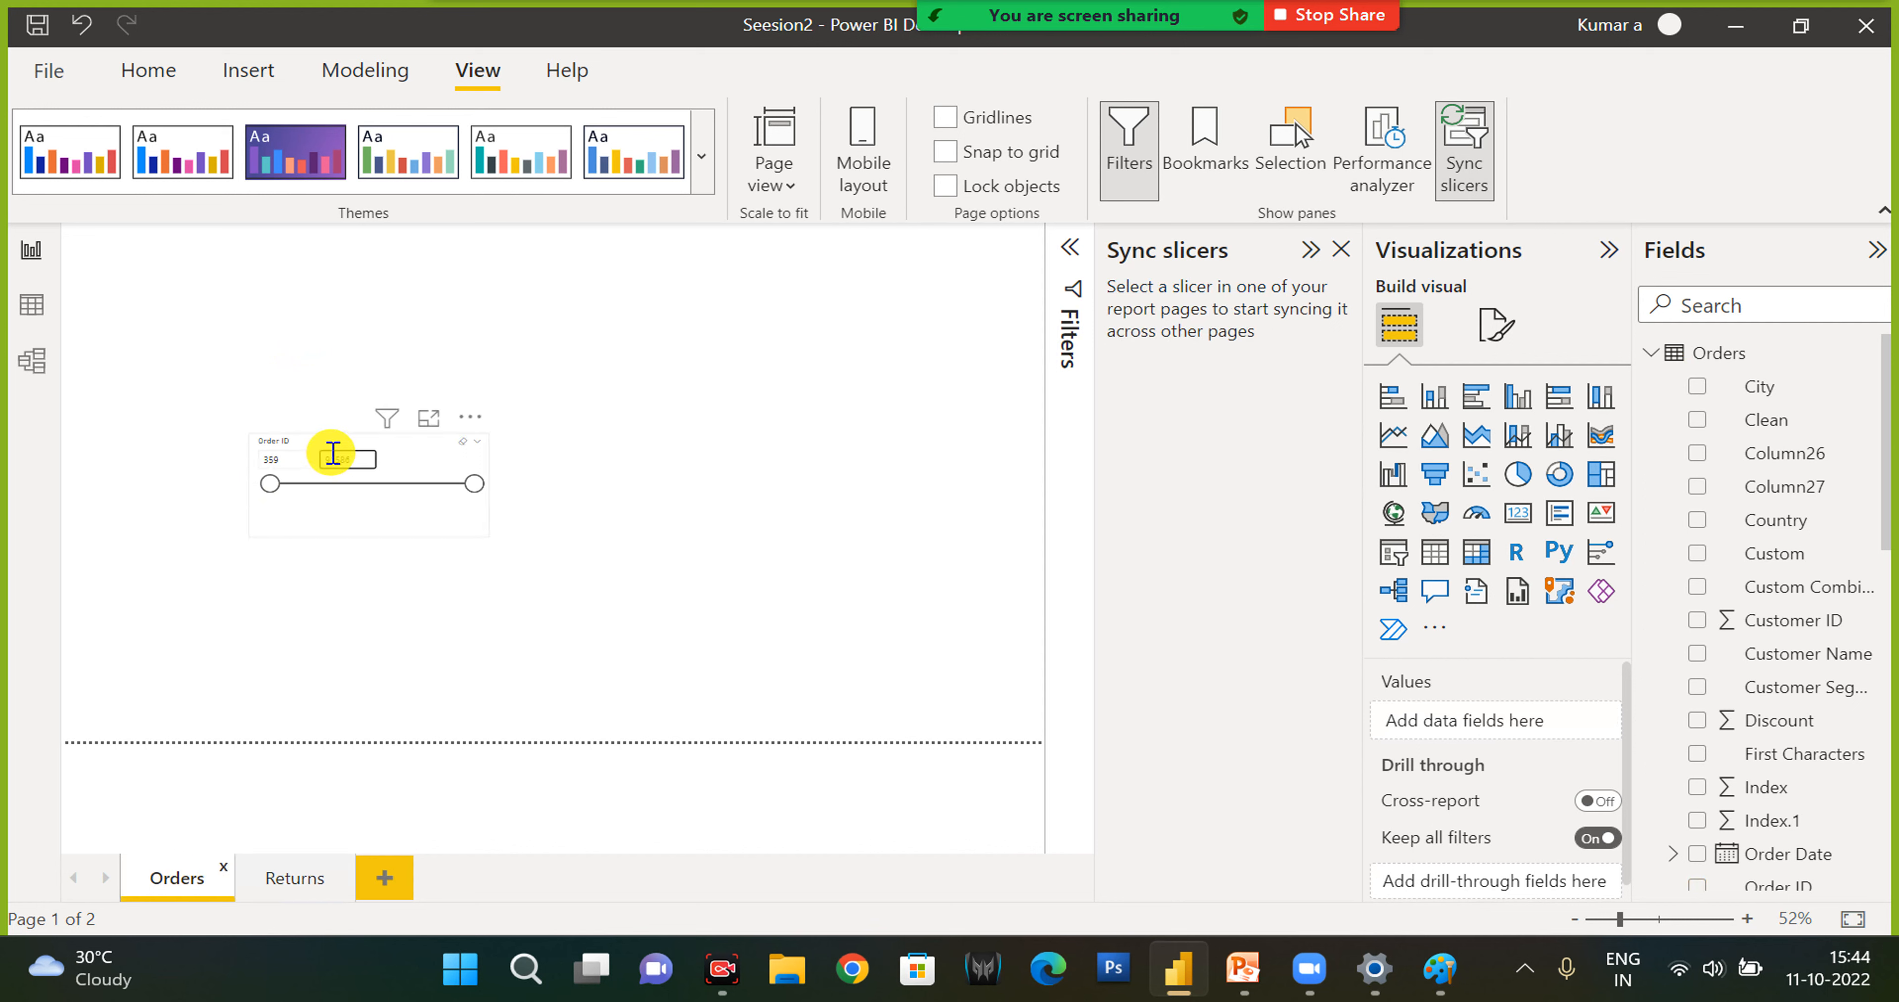
{"action": "left_click", "coordinate": [342, 444]}
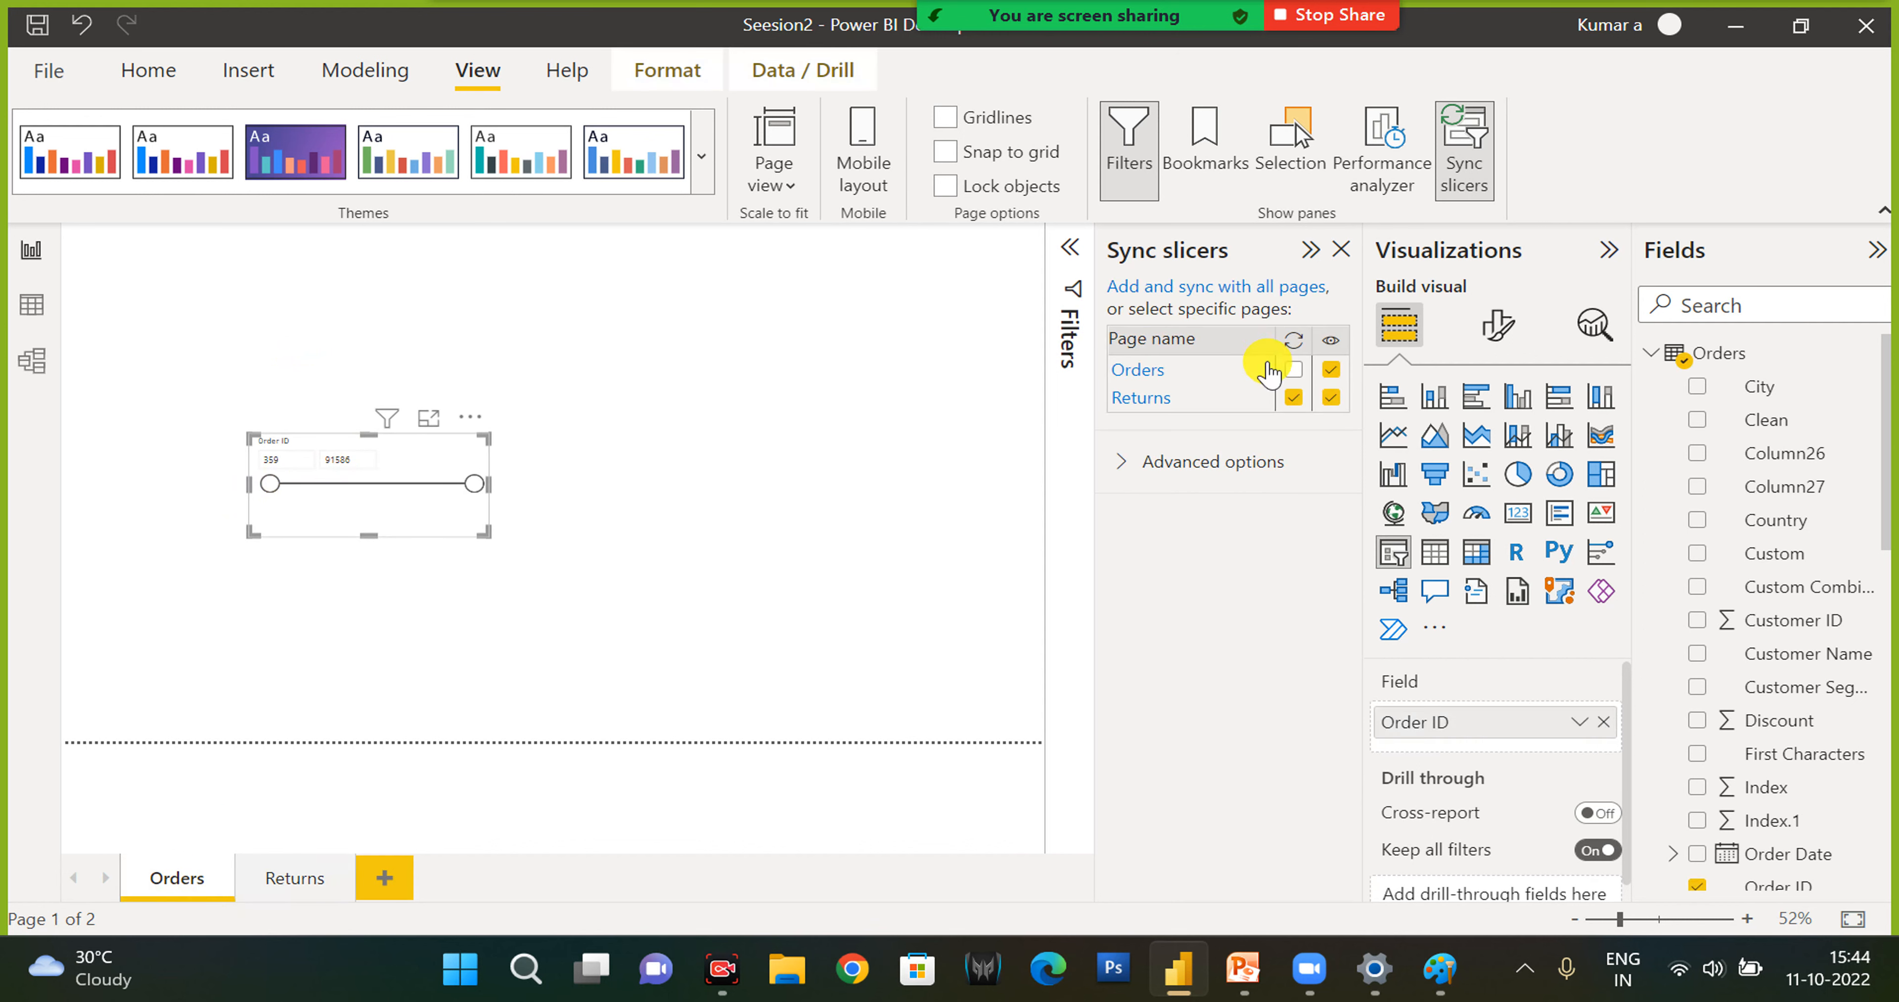
{"action": "left_click", "coordinate": [1293, 372]}
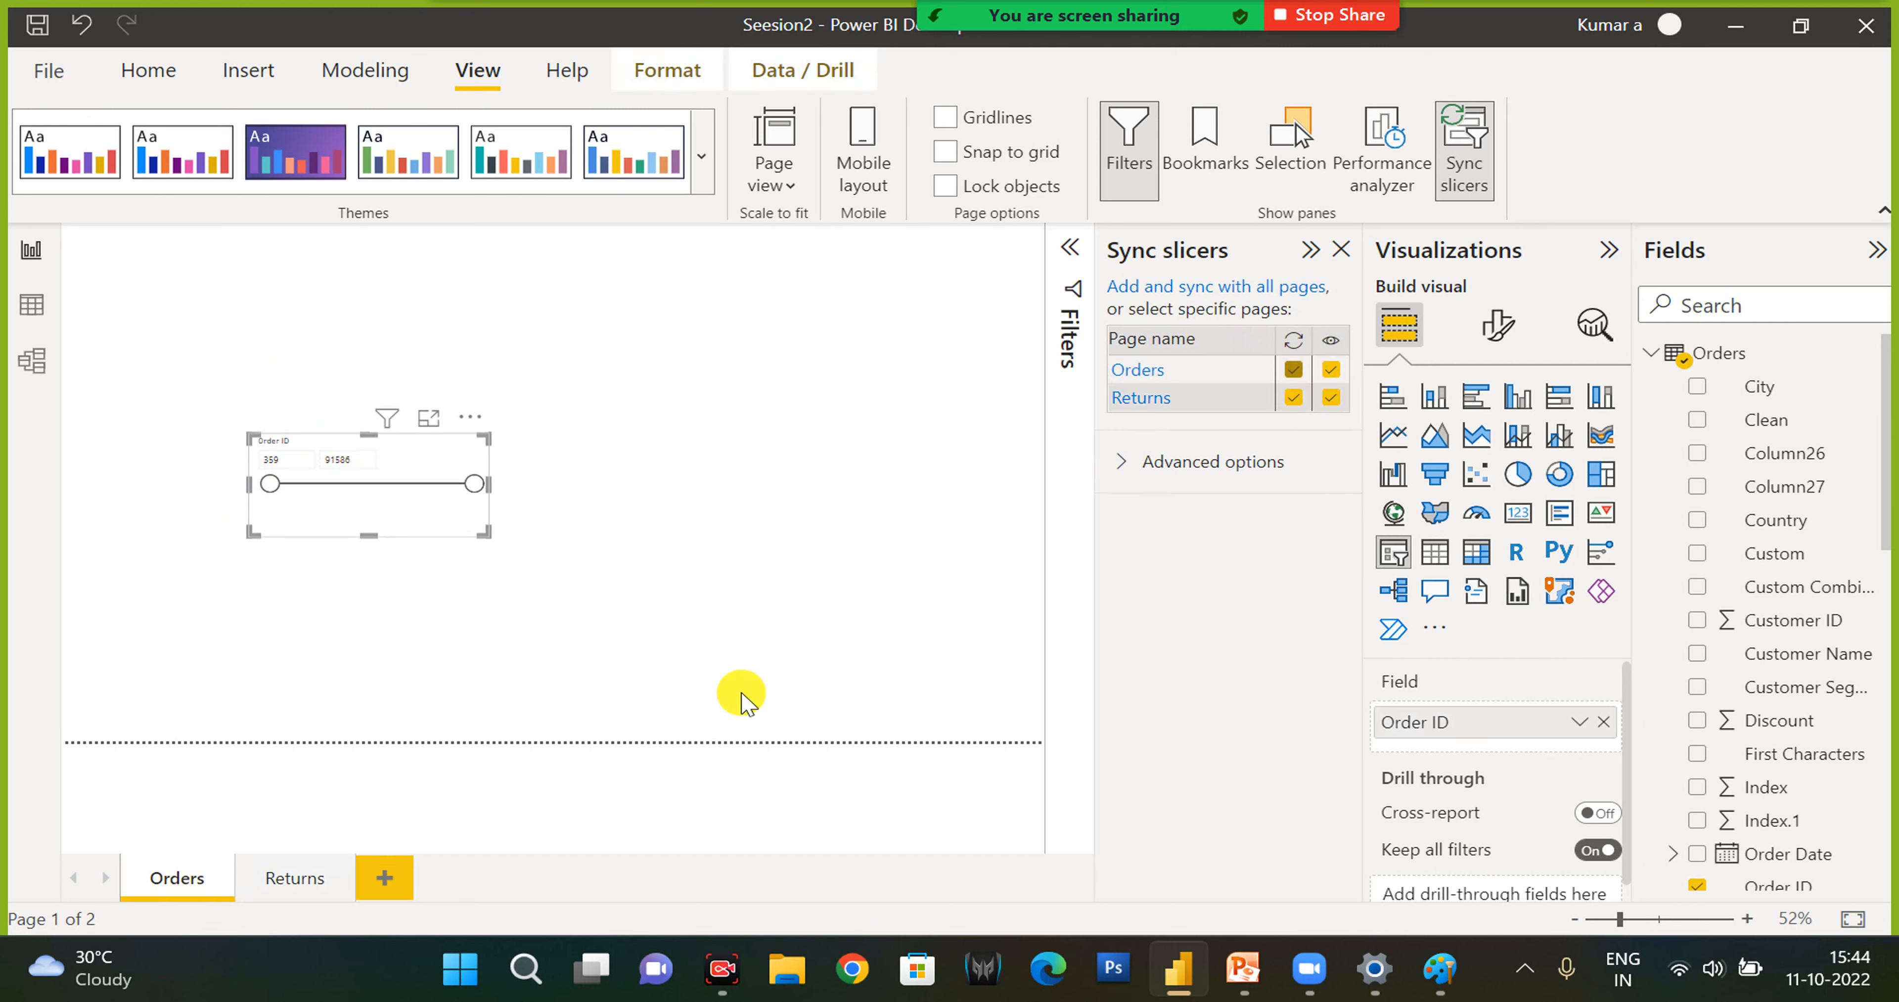
- Test the slicer sync by setting the Order ID lower bound to about 40086 on the Returns page and about 12277 on the Orders page
{"action": "left_click", "coordinate": [280, 880]}
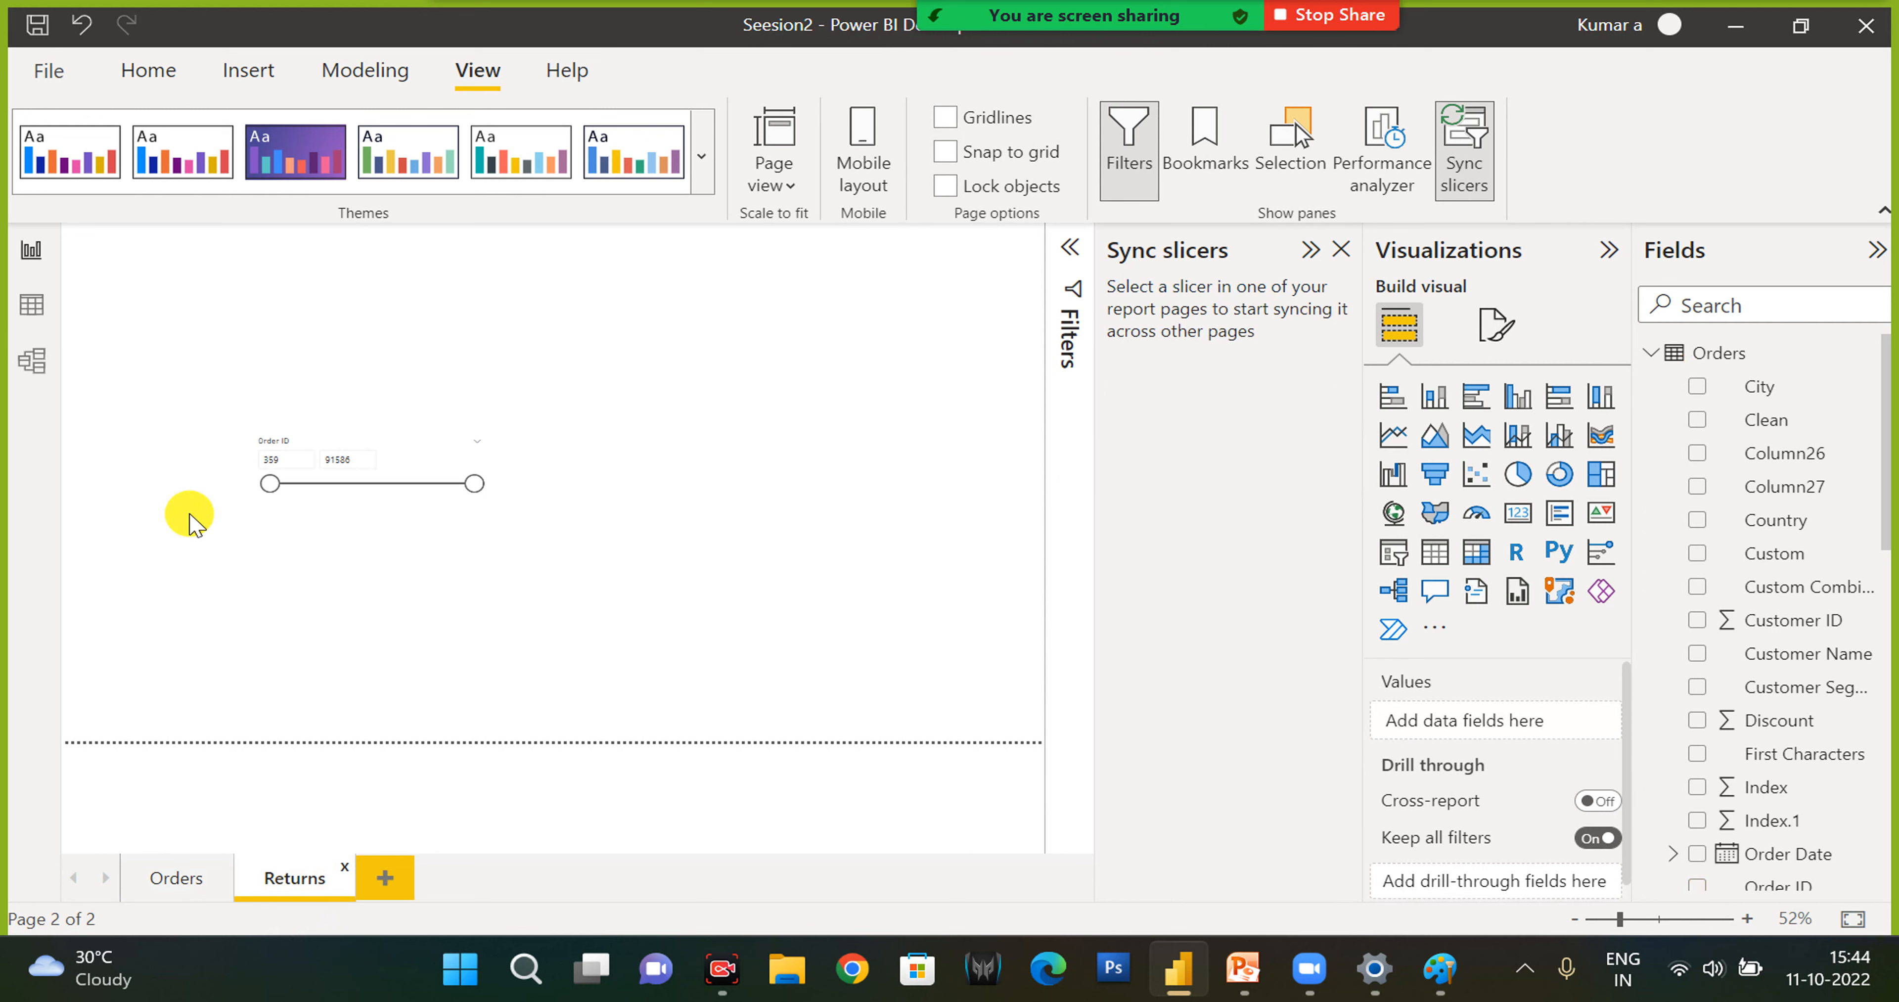
{"action": "left_click_drag", "start_coordinate": [270, 483], "coordinate": [360, 484]}
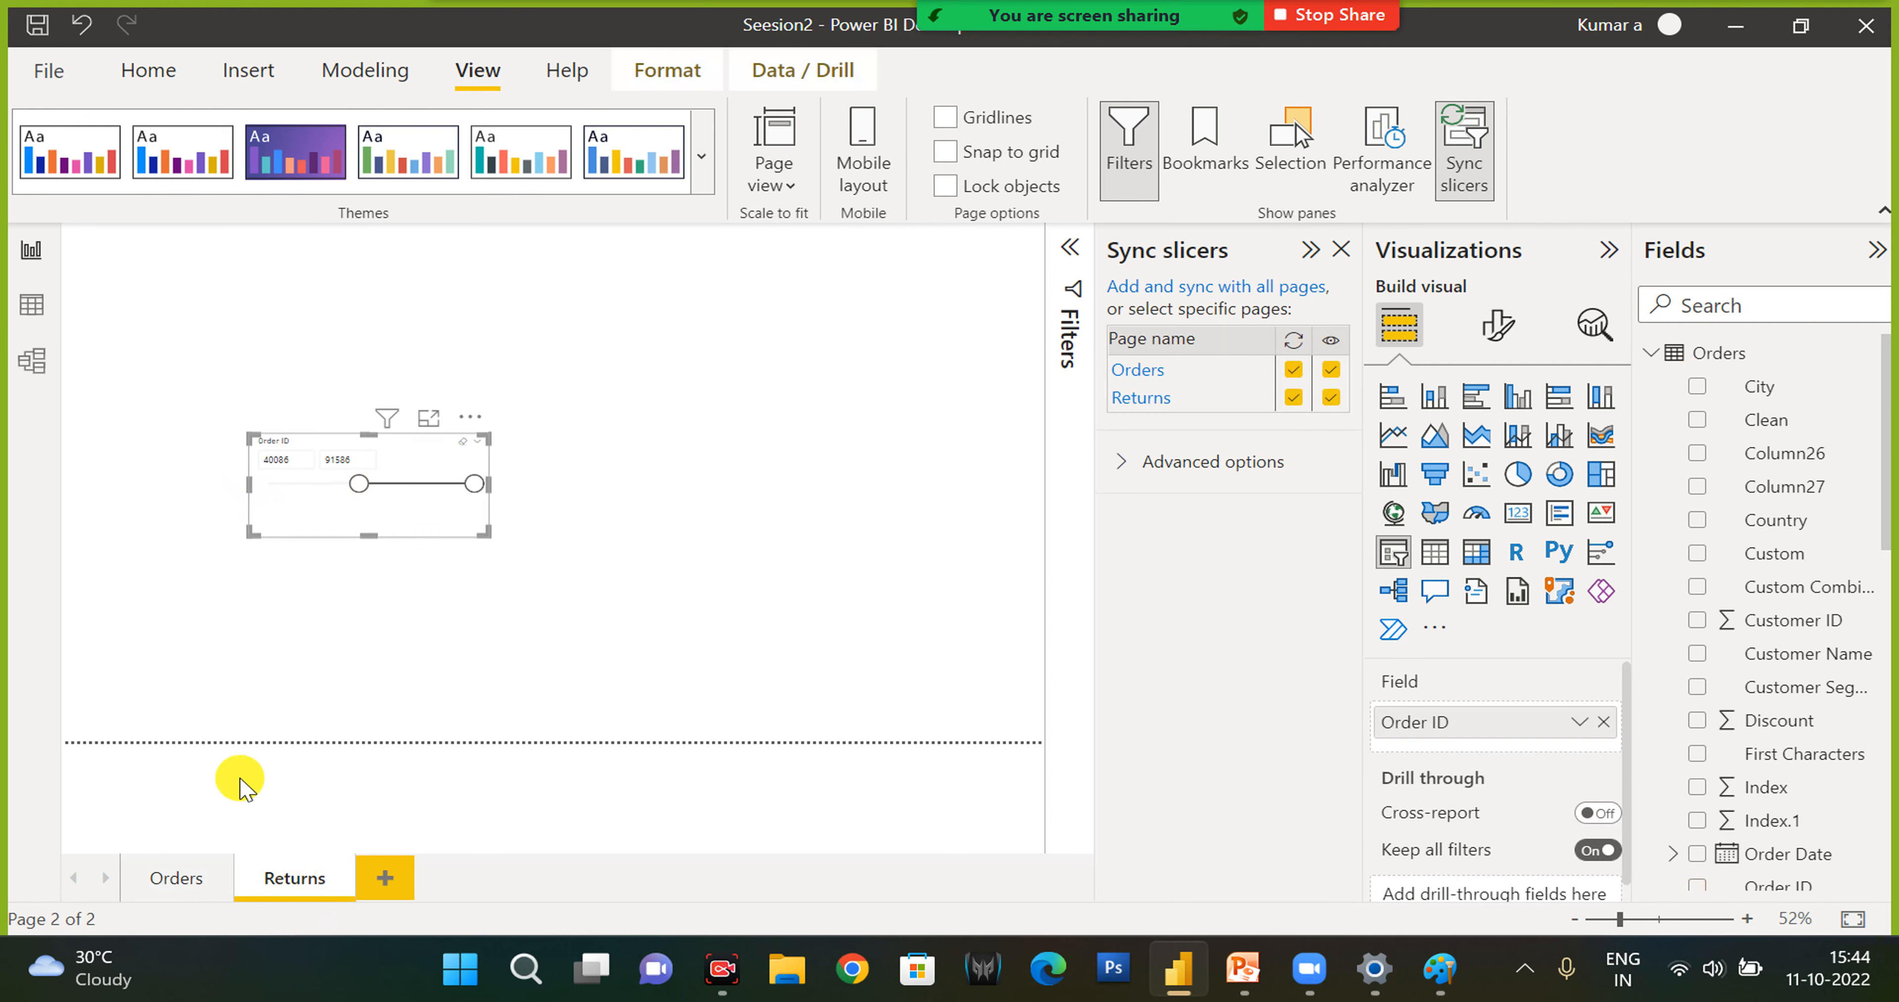
{"action": "left_click", "coordinate": [177, 878]}
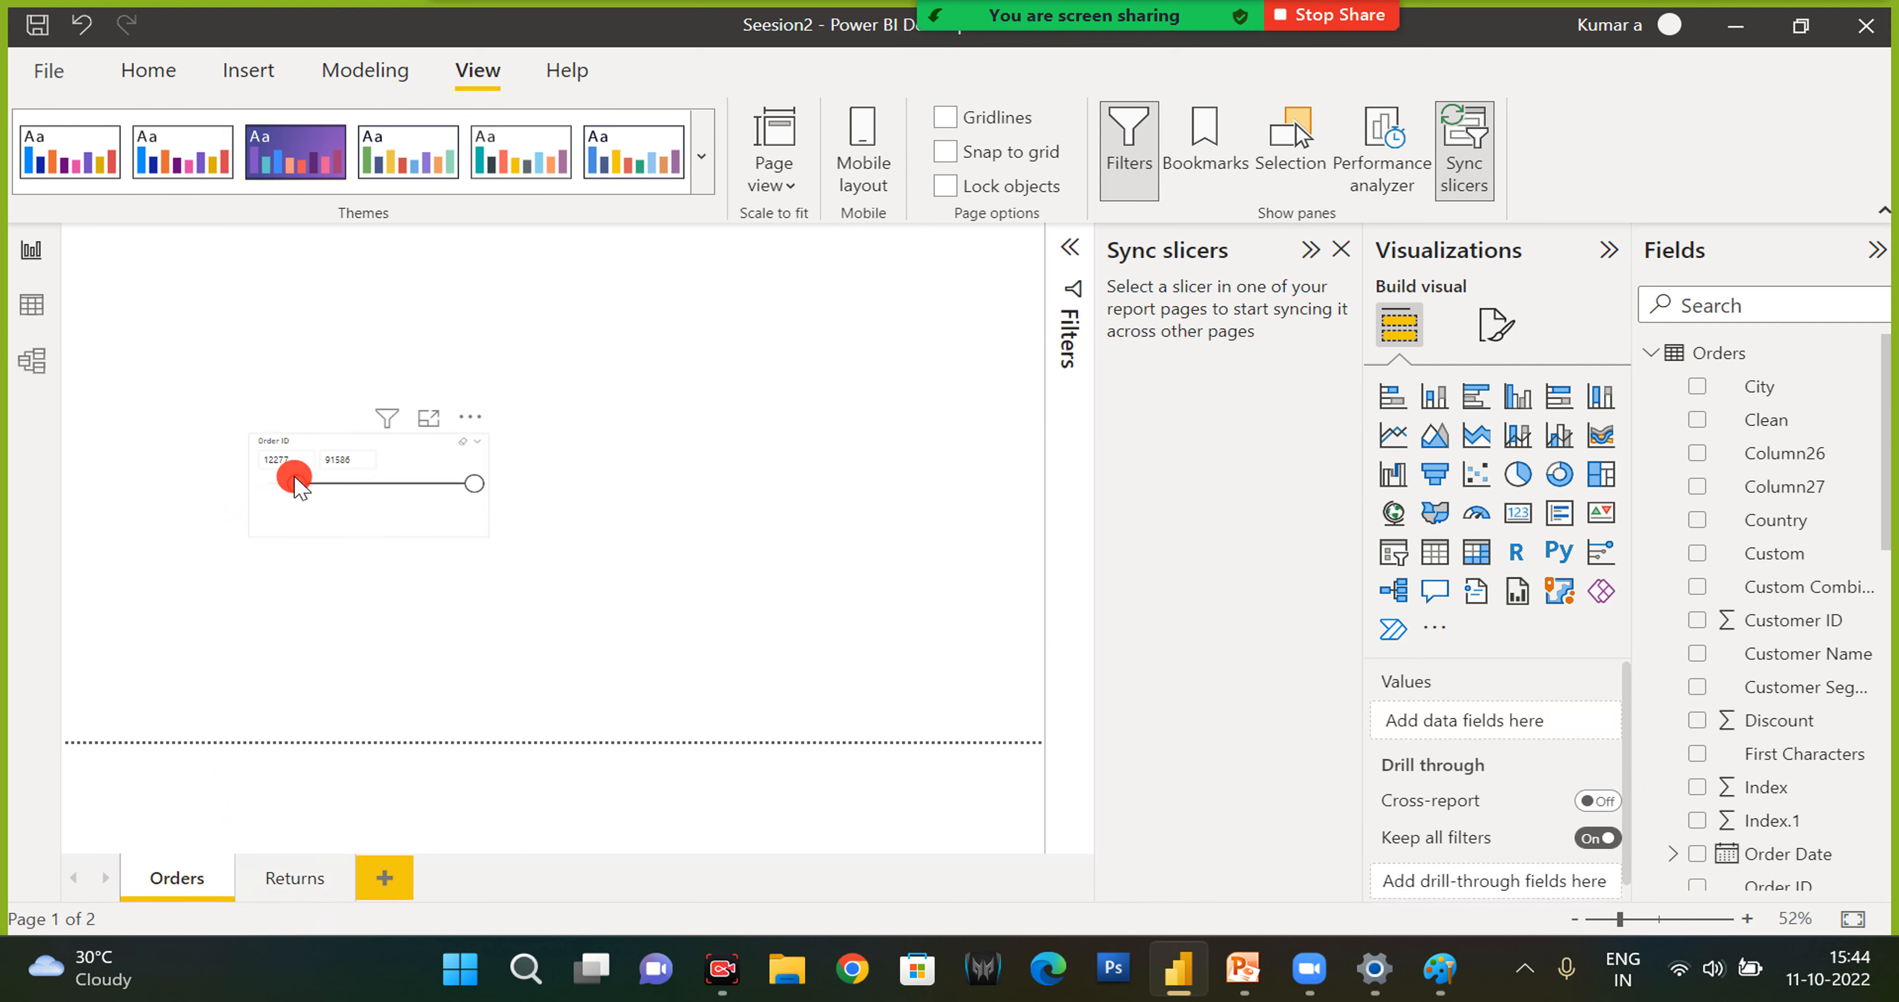
{"action": "left_click", "coordinate": [294, 484]}
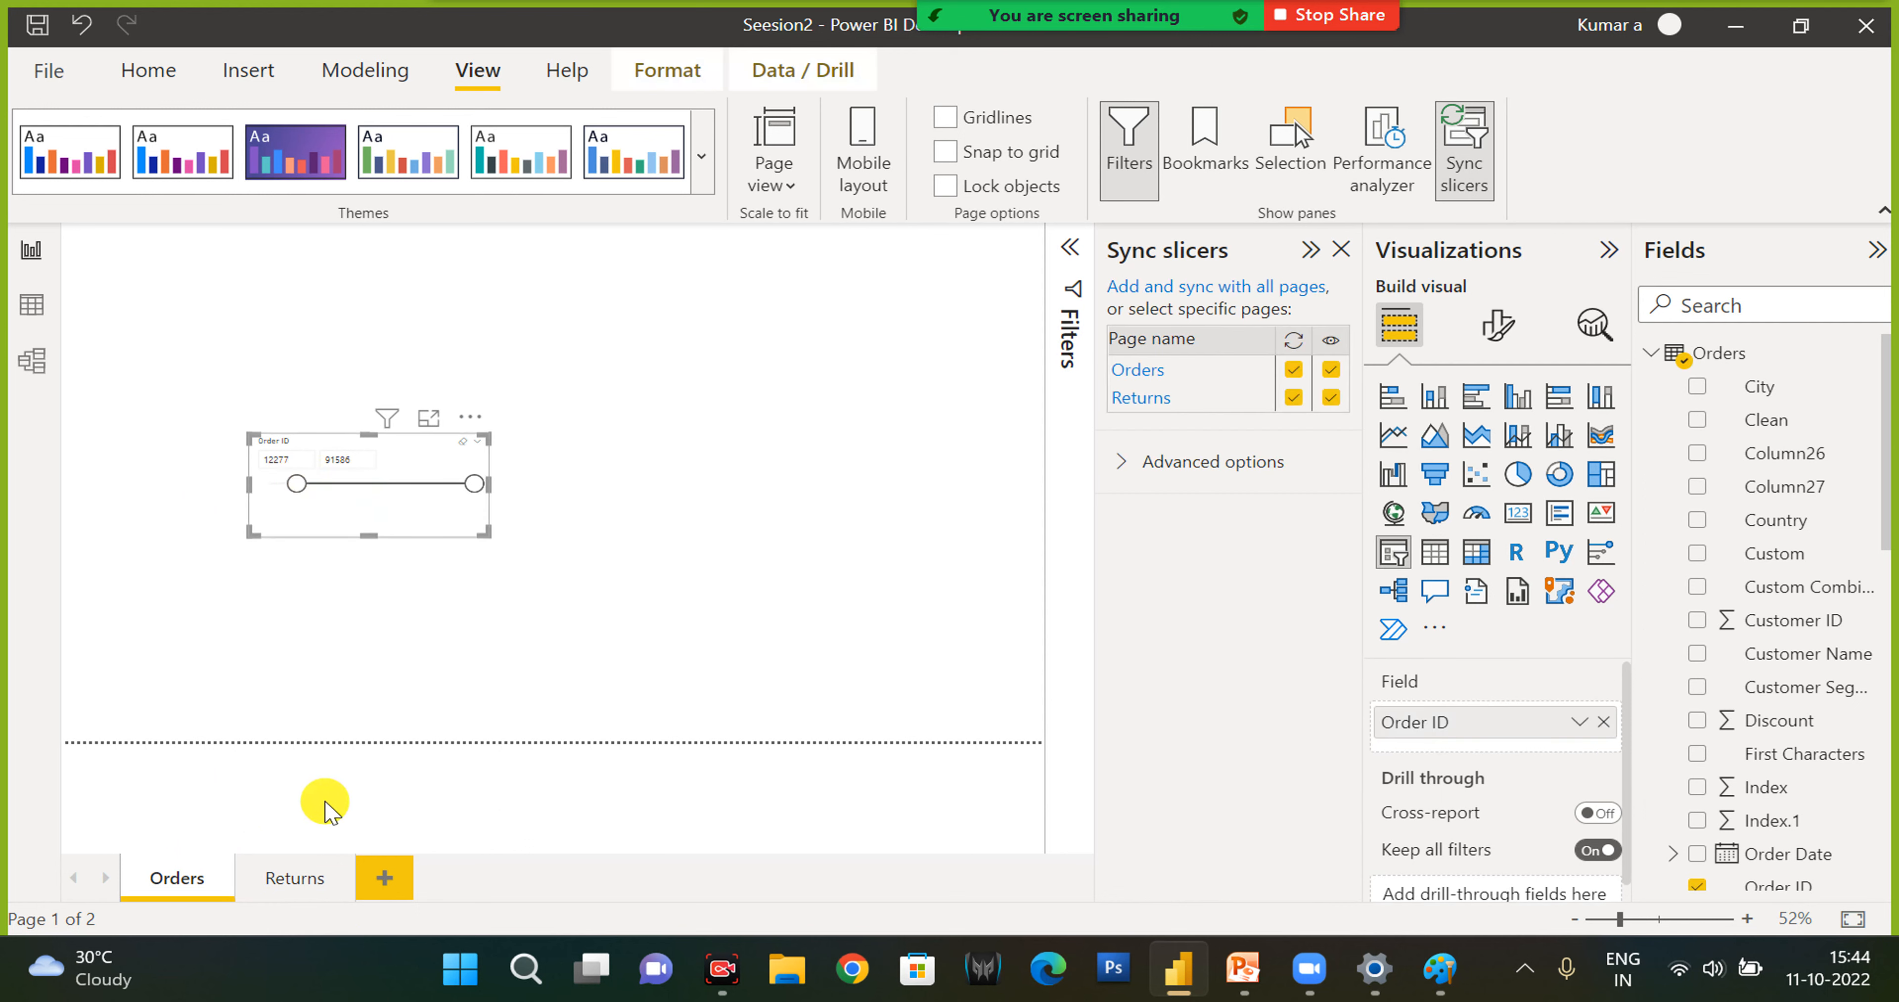
- On the Returns page, reduce the Order ID slicer's upper bound to about 56494 and check the slicer on the Orders page
{"action": "left_click", "coordinate": [283, 897]}
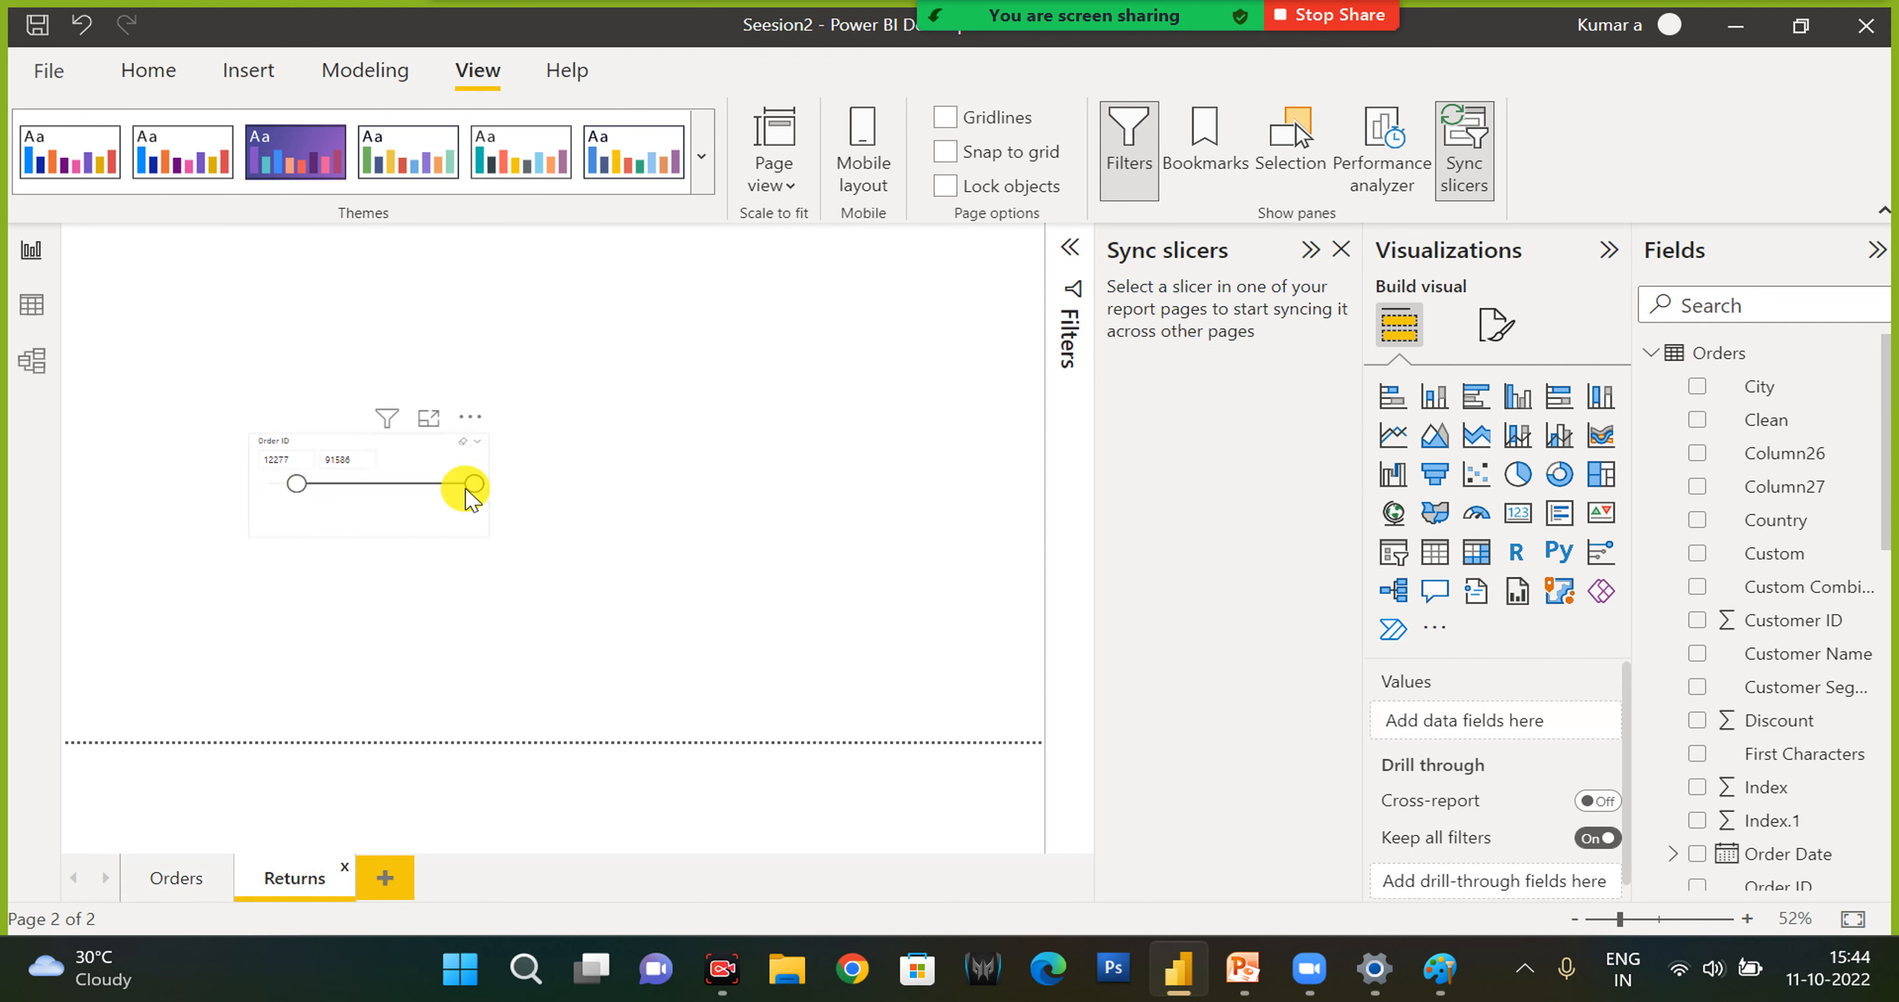
{"action": "left_click_drag", "start_coordinate": [472, 500], "coordinate": [402, 505]}
{"action": "left_click", "coordinate": [398, 503]}
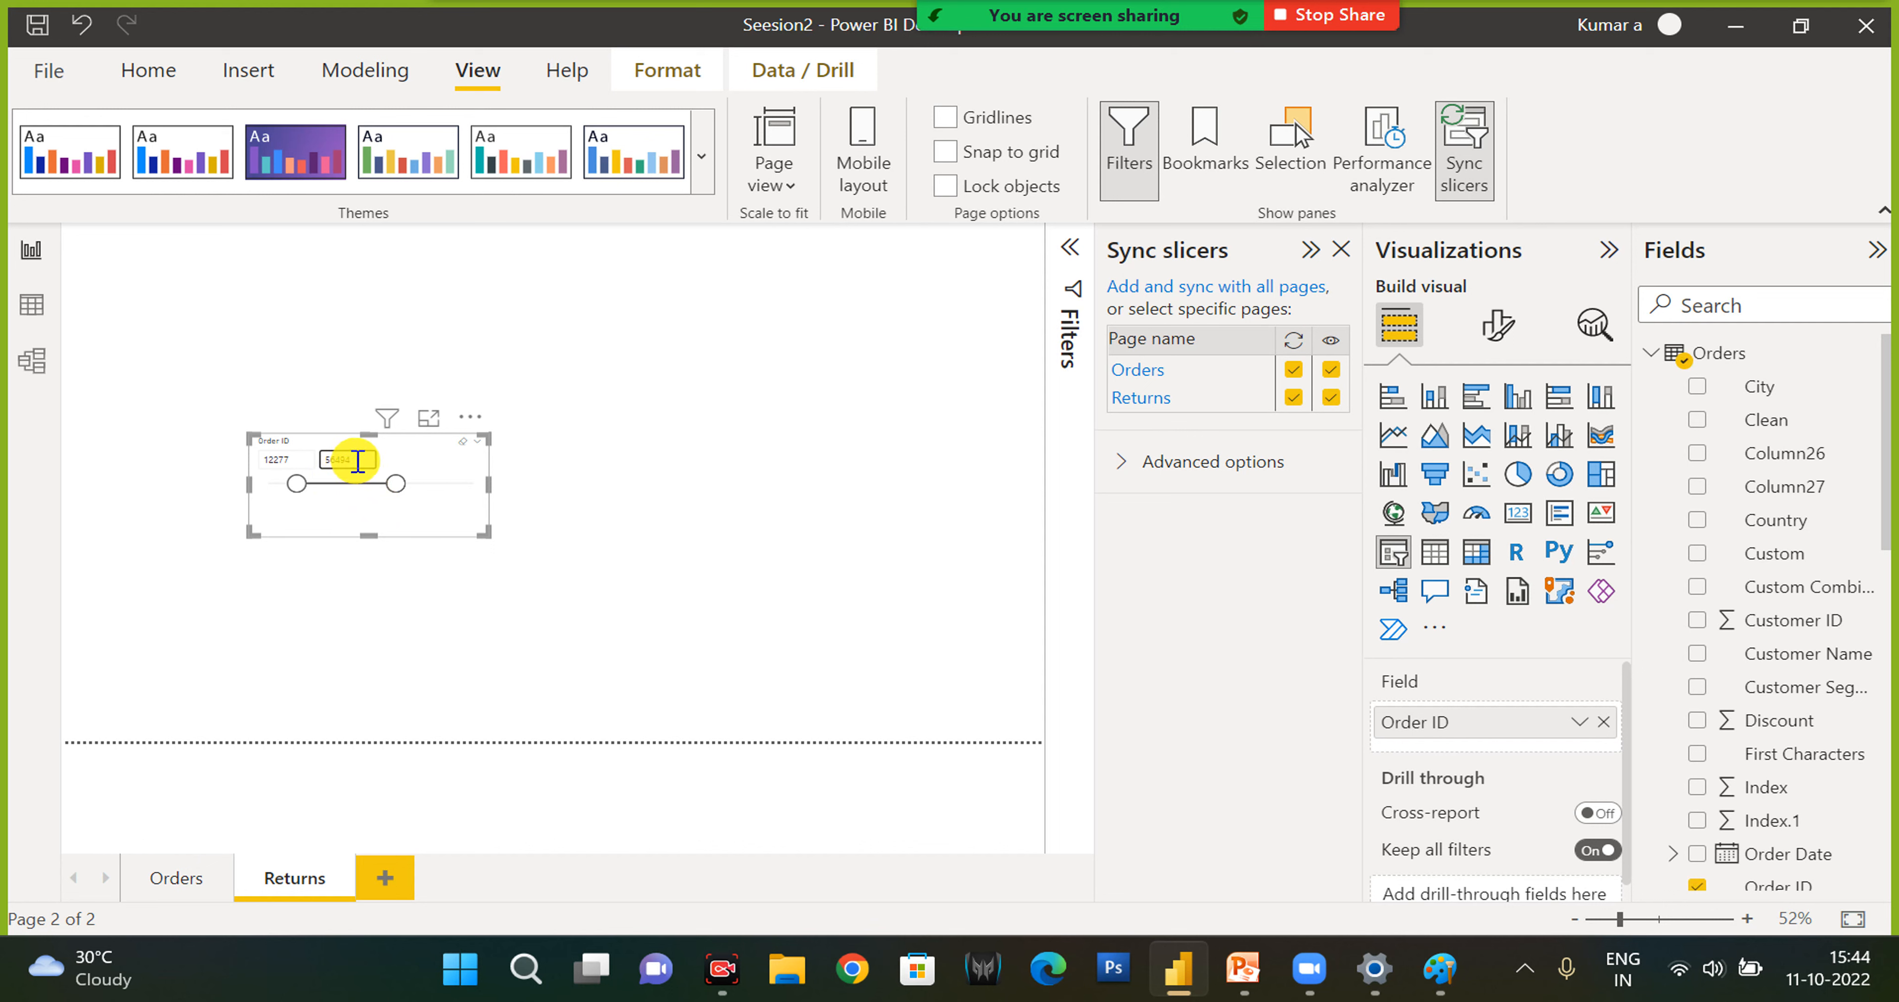
{"action": "left_click", "coordinate": [176, 879]}
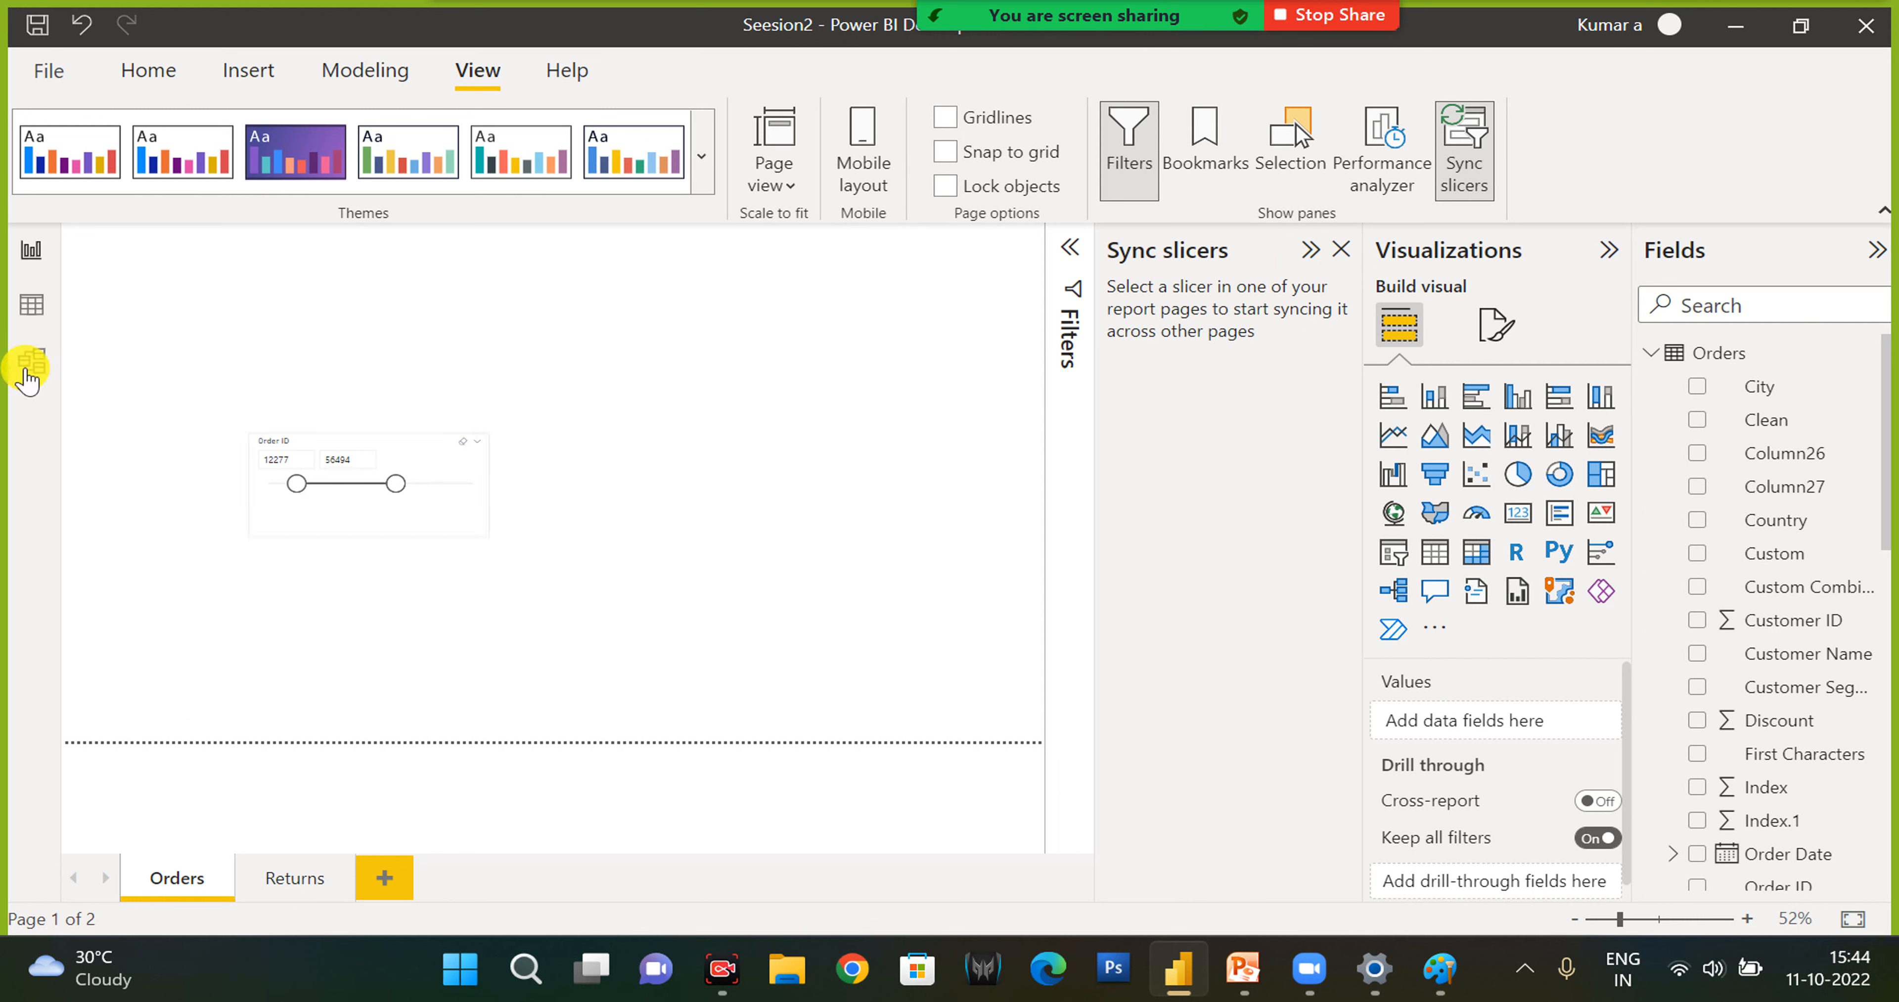
- Stay in the report view, return to the Home commands and close the Sync slicers pane
{"action": "left_click", "coordinate": [30, 272]}
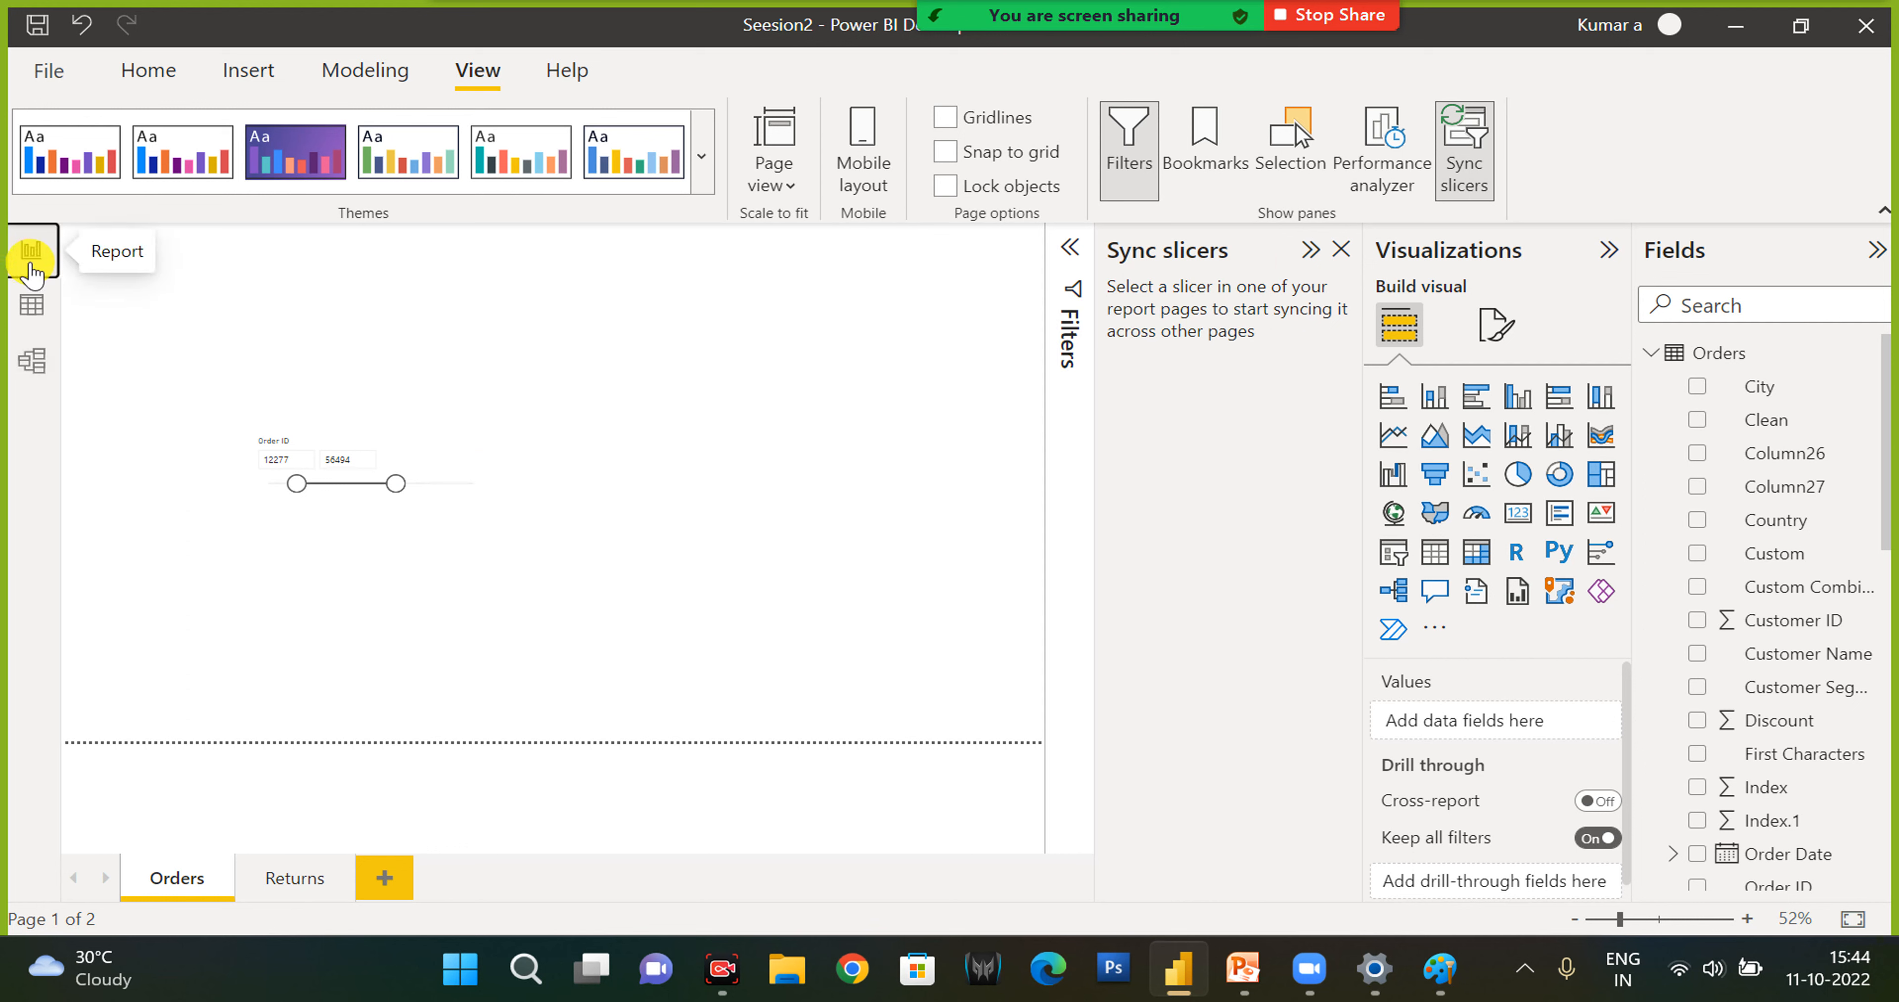
{"action": "left_click", "coordinate": [148, 71]}
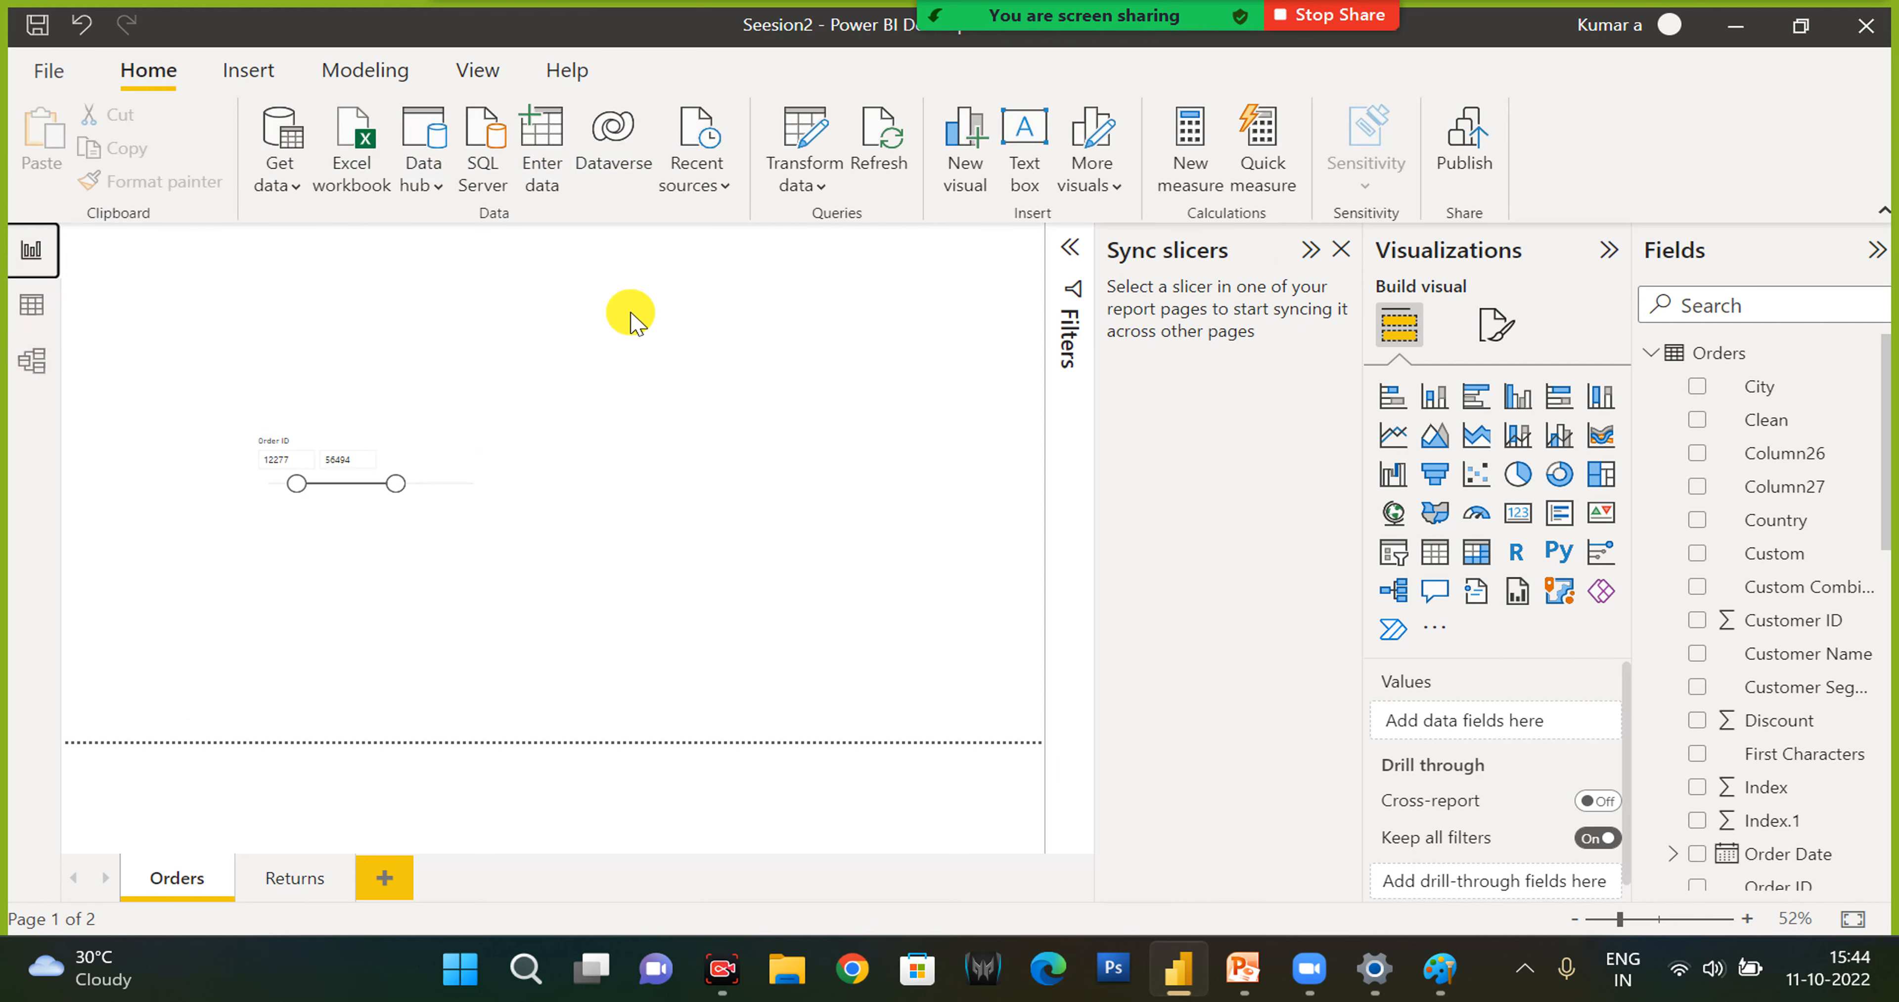
{"action": "left_click", "coordinate": [1341, 249]}
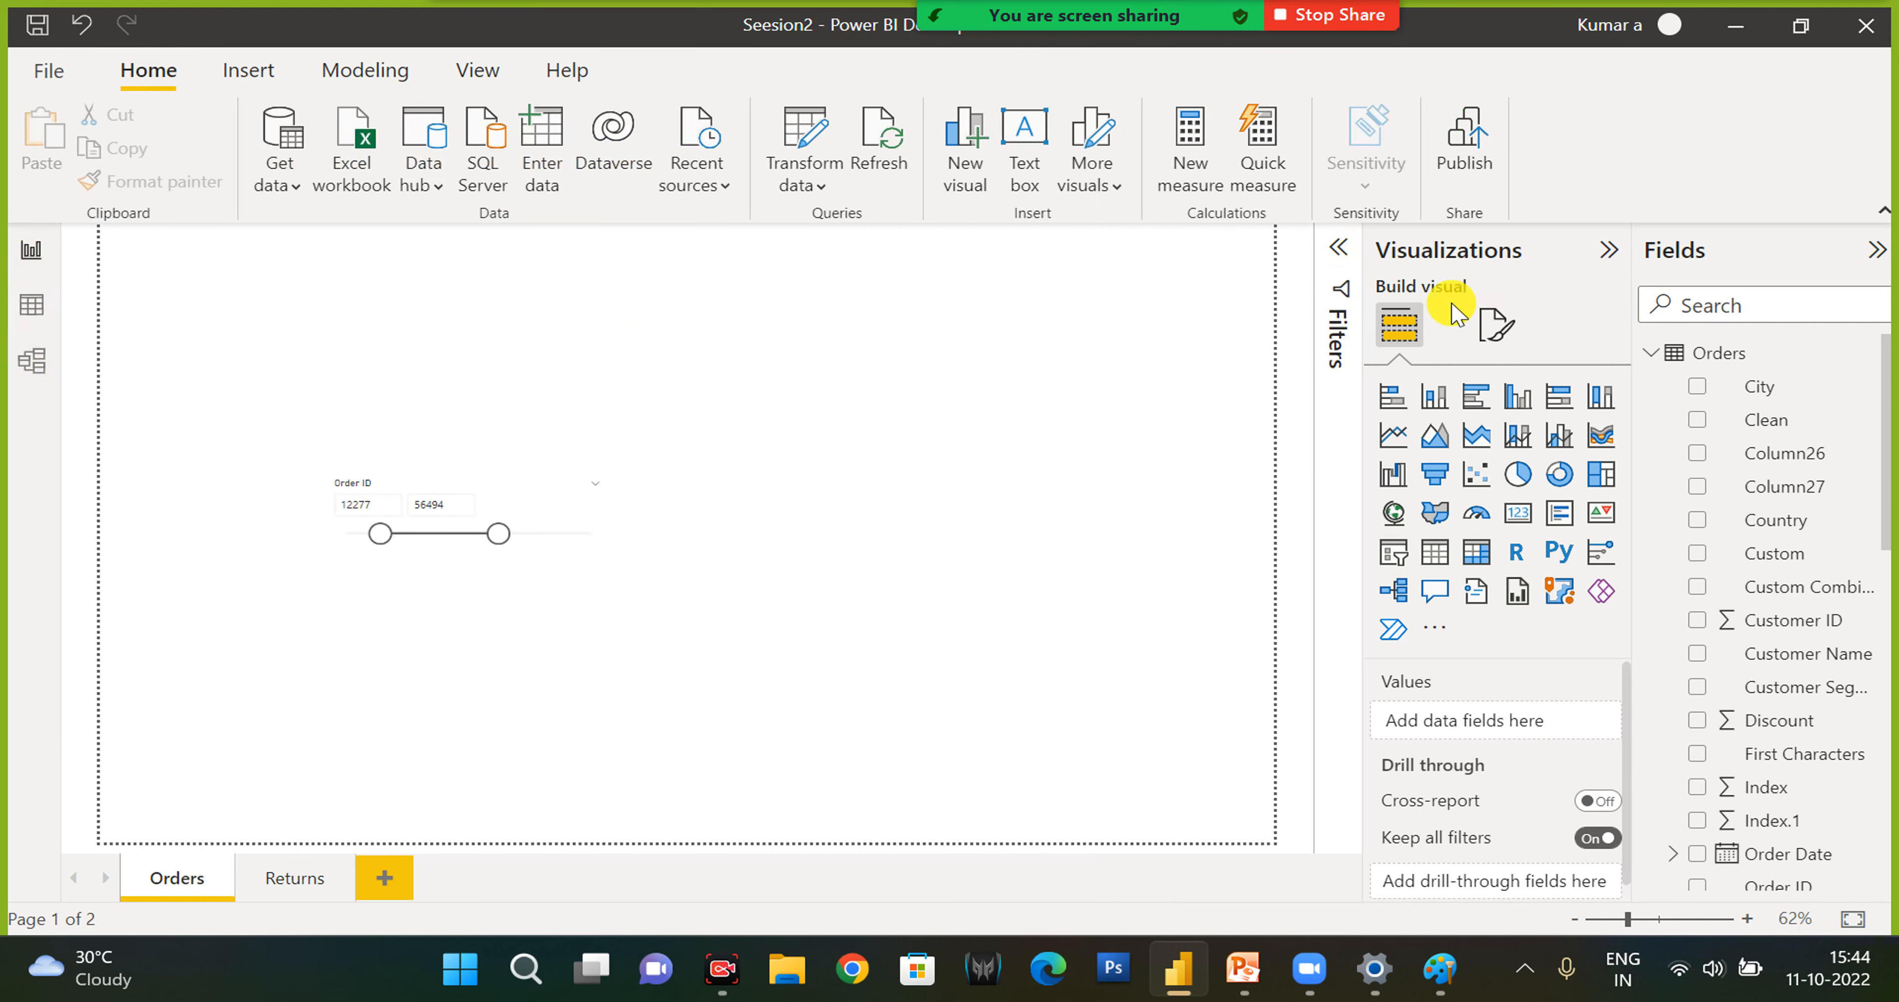
{"action": "scroll", "coordinate": [1456, 737], "scroll_direction": "down", "scroll_amount": 1}
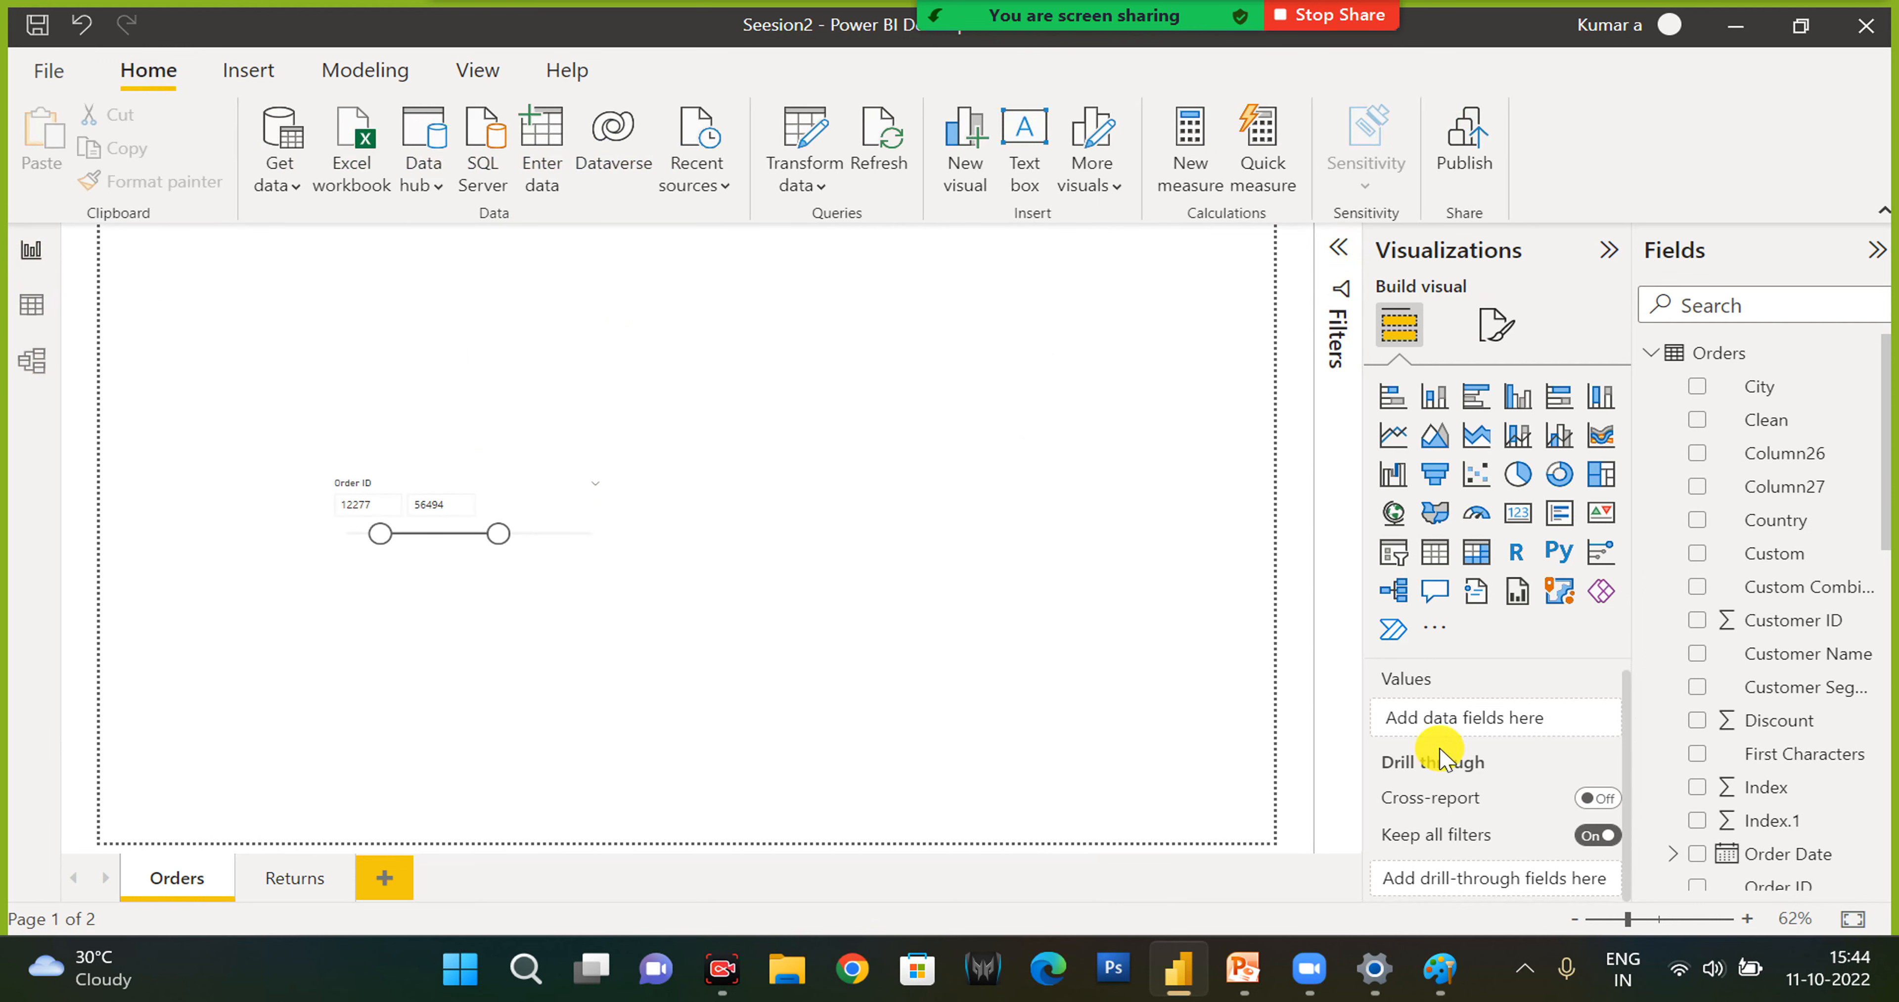
{"action": "left_click", "coordinate": [1497, 324]}
{"action": "left_click", "coordinate": [1408, 340]}
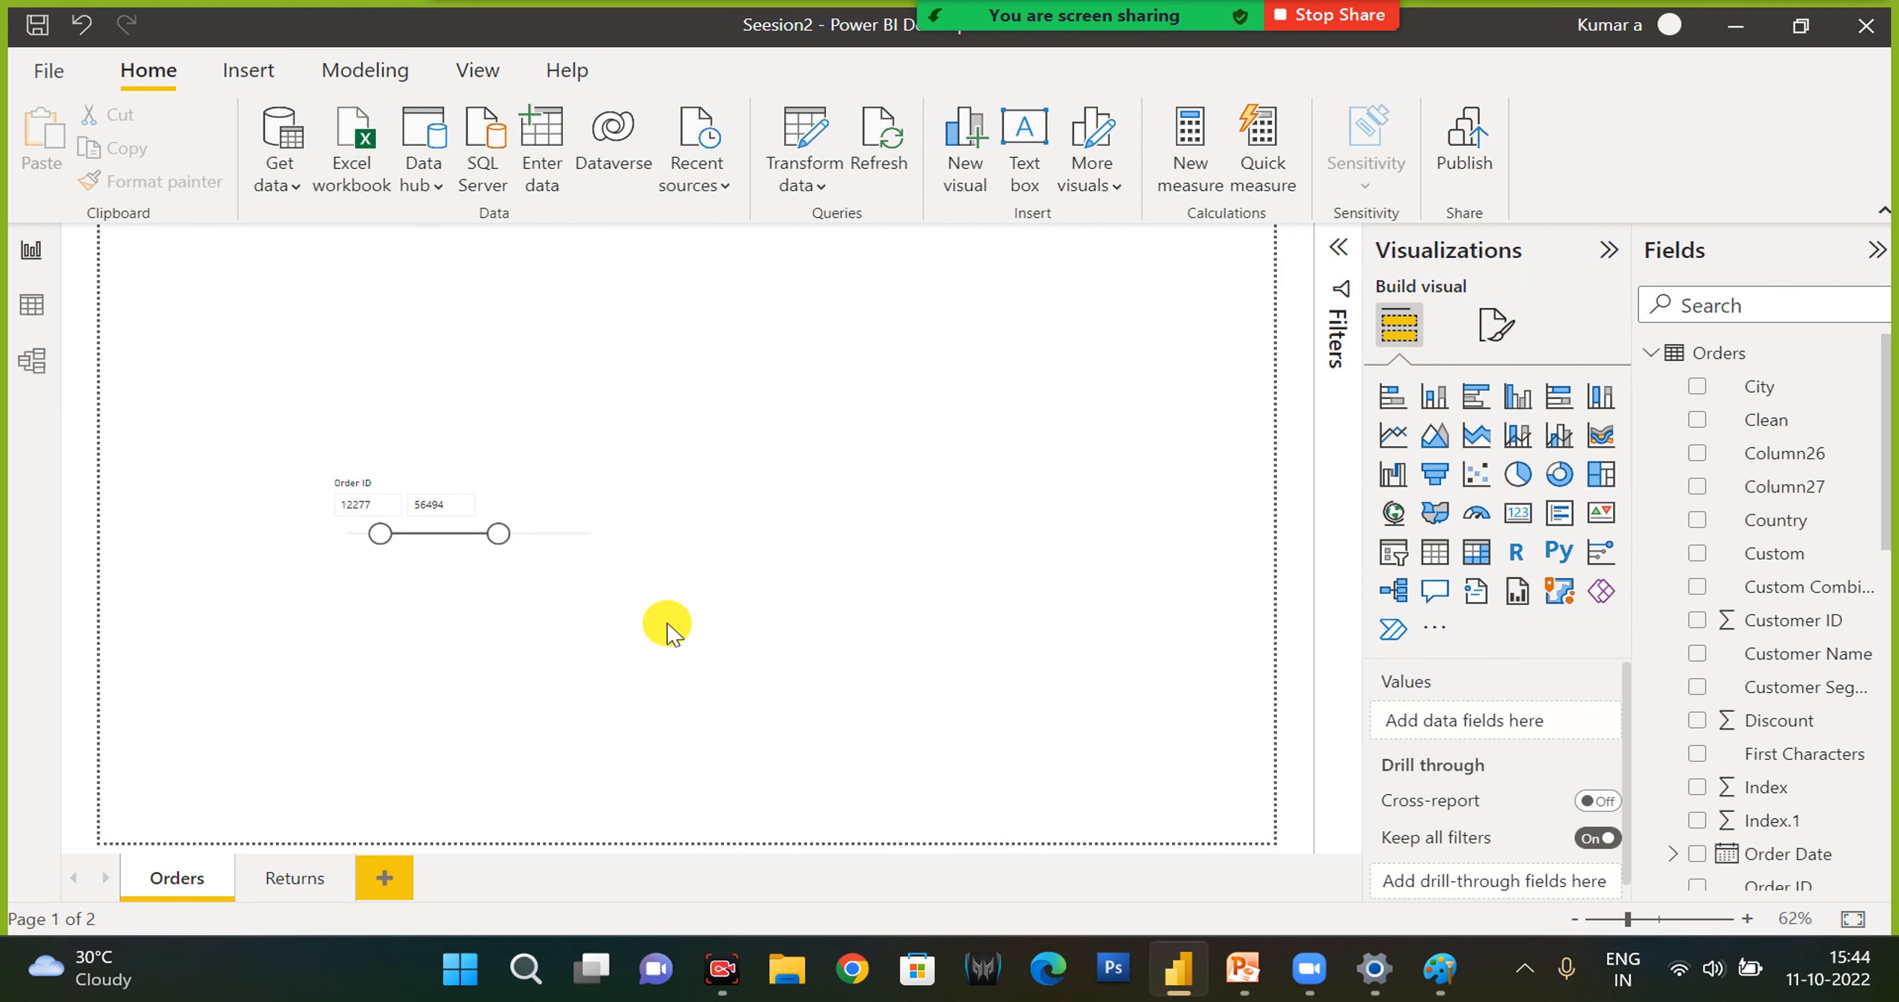
- Switch to Chrome and open the Power BI service sign-in page at app.powerbi.com
{"action": "left_click", "coordinate": [509, 501]}
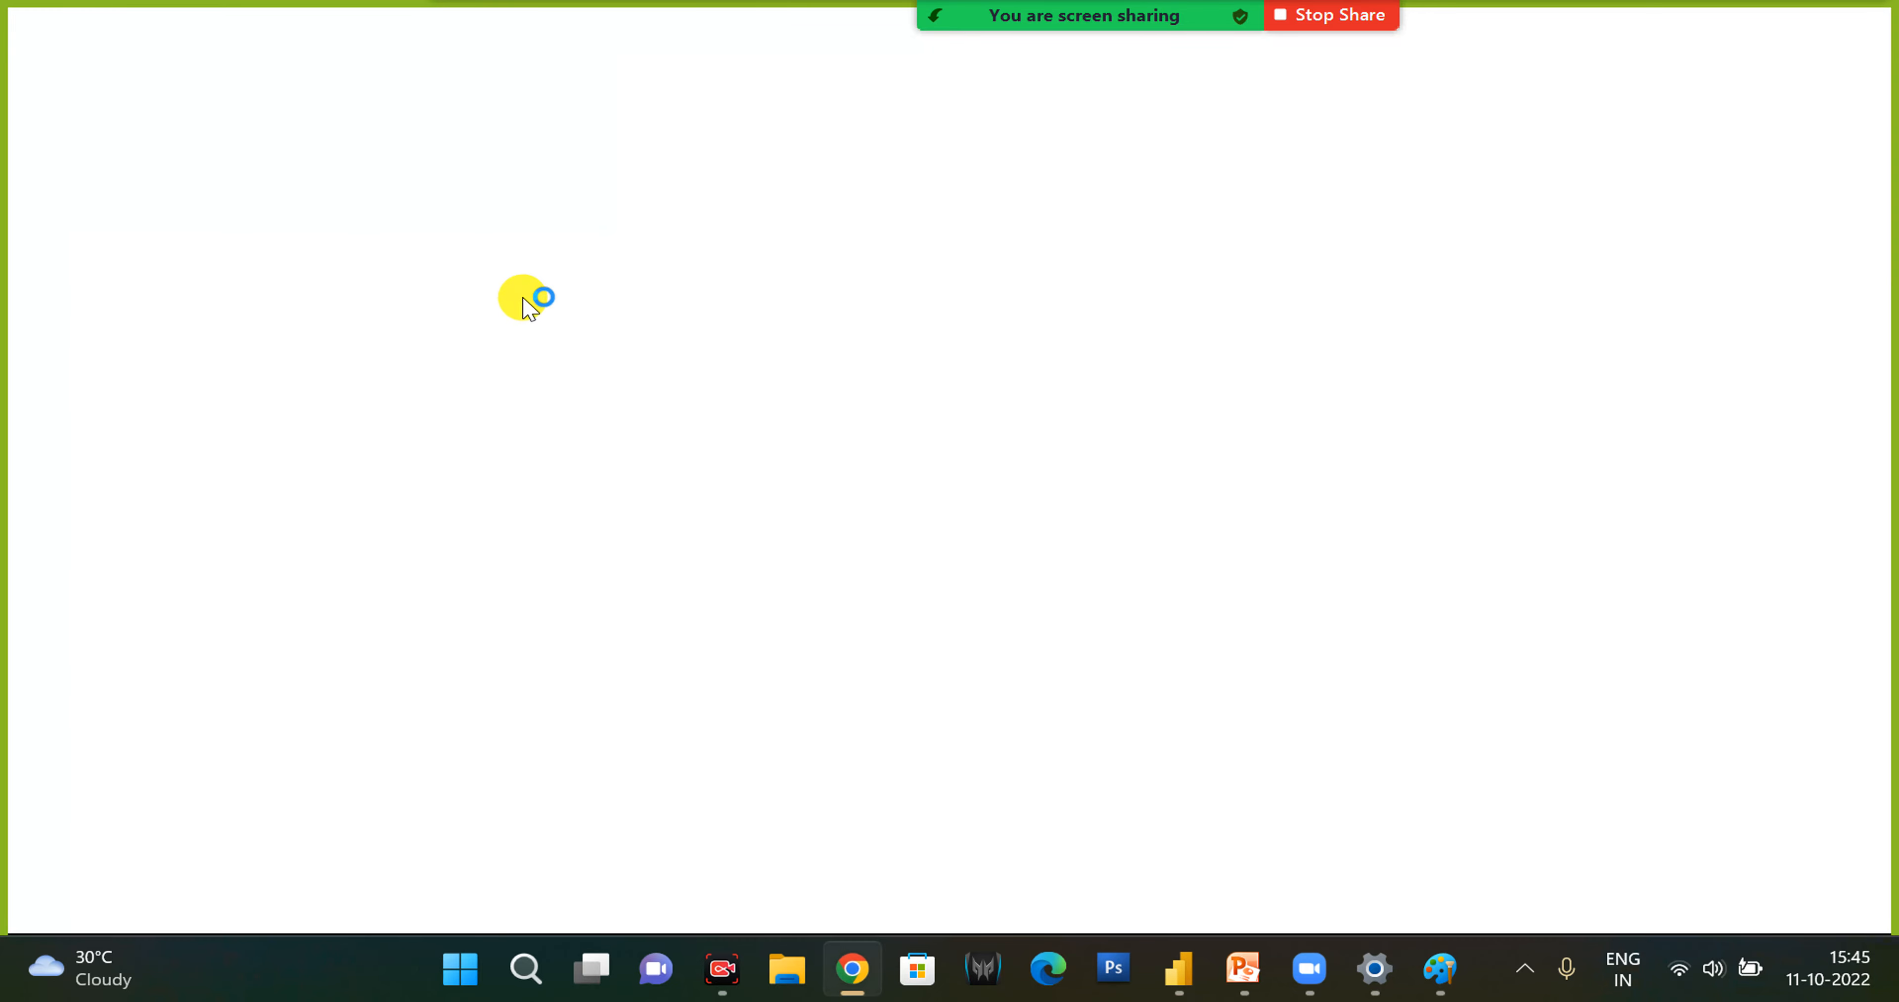
{"action": "type", "text": "app.powerbi"}
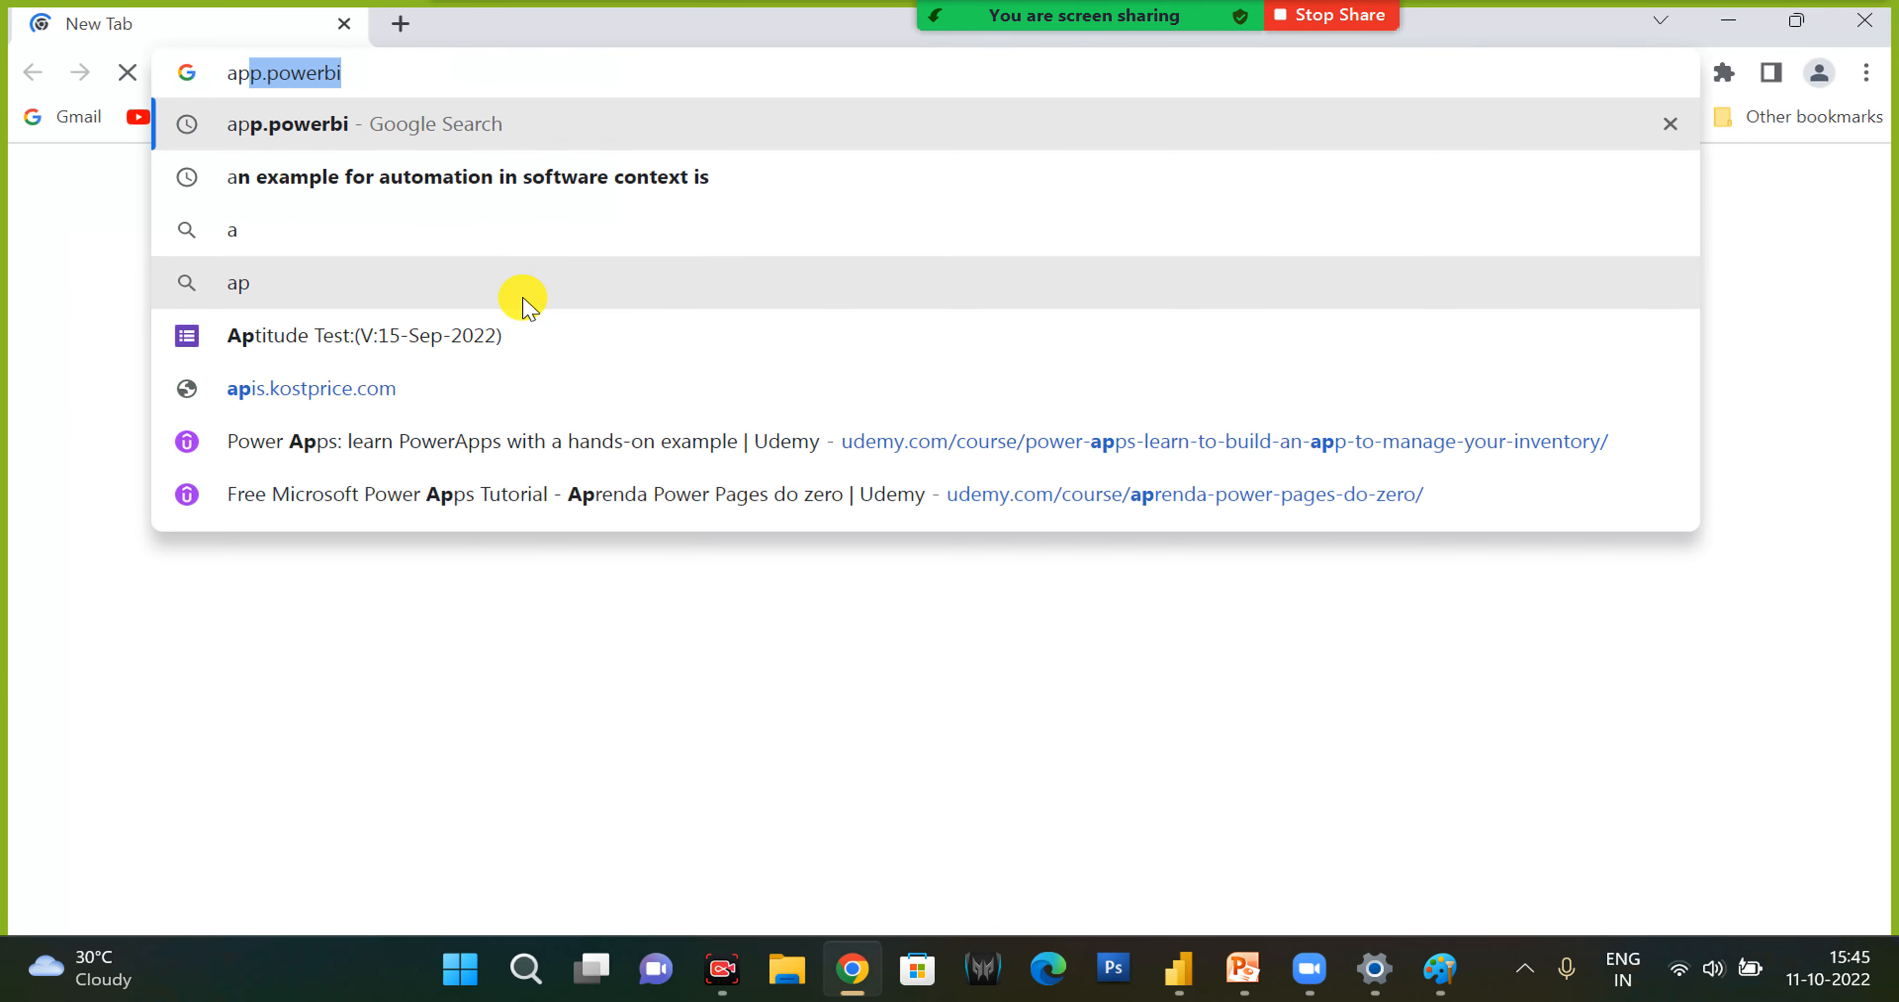
{"action": "key", "text": "Down"}
{"action": "key", "text": "Down"}
{"action": "key", "text": "Down"}
{"action": "key", "text": "Down"}
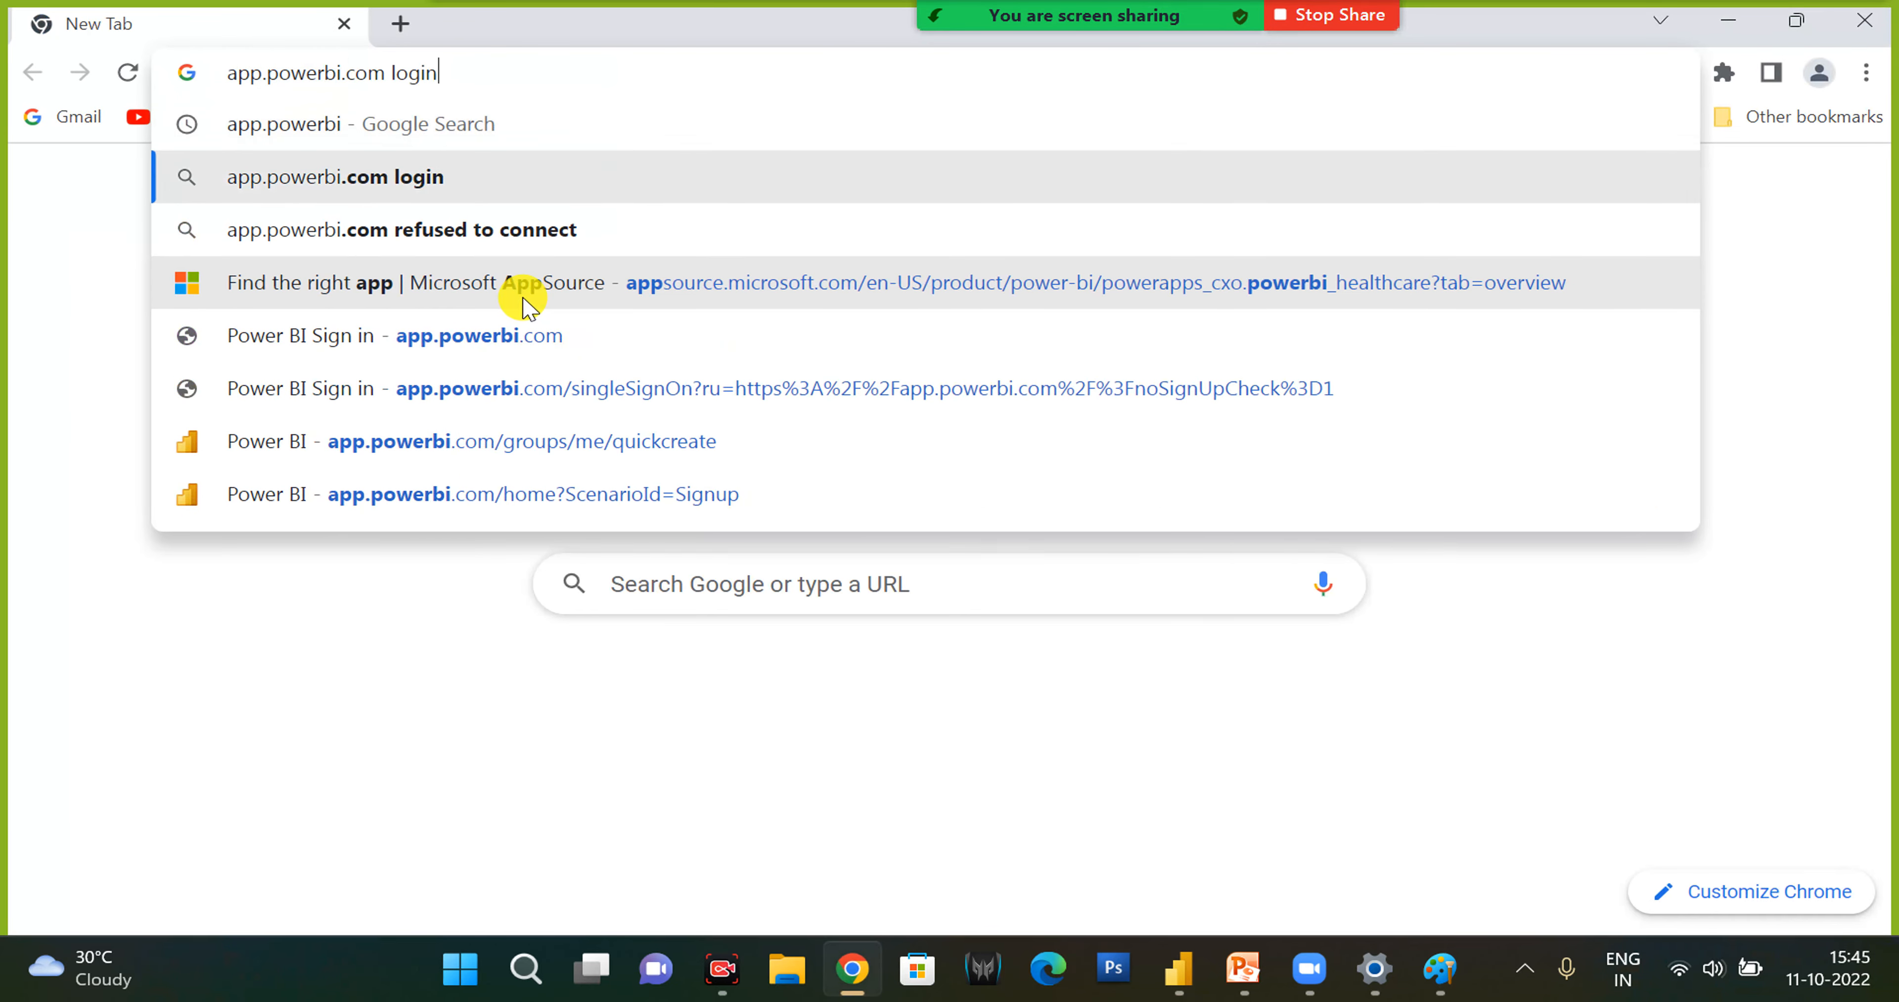
{"action": "key", "text": "Return"}
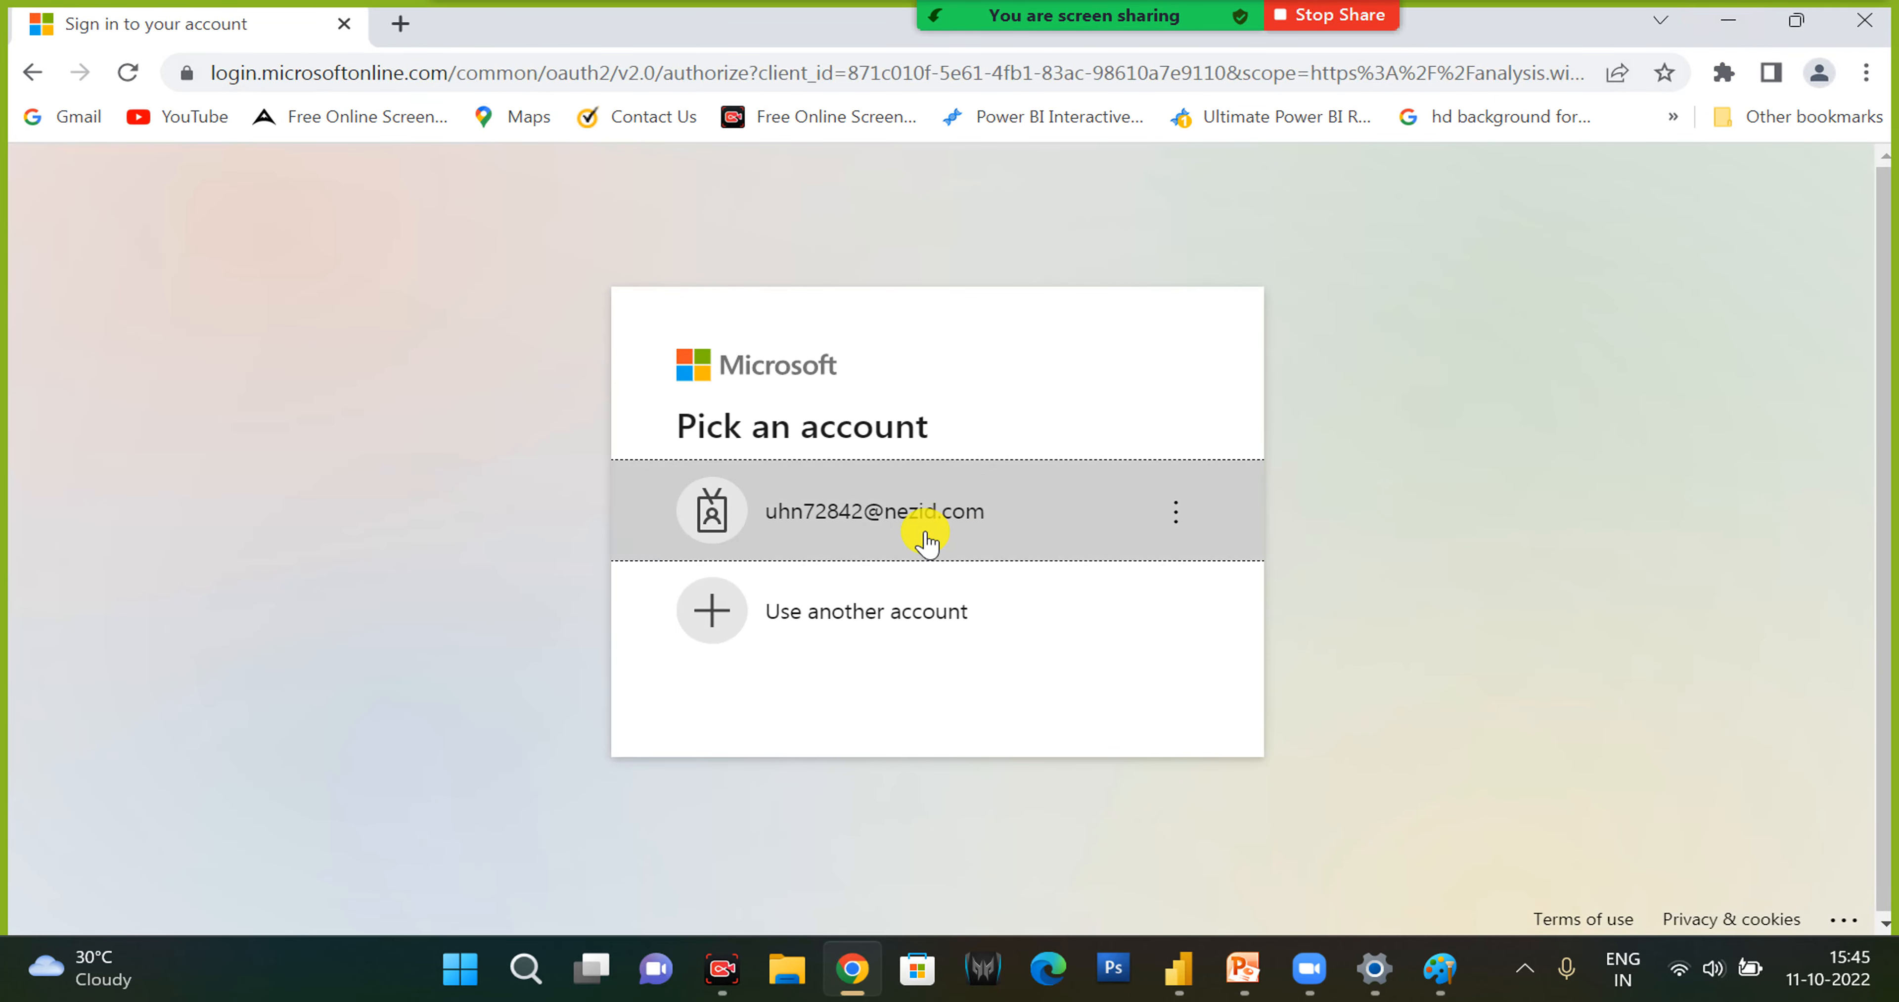
- Enter the account password, sign in, skip the security defaults setup for now and complete the sign-in to the Power BI service
{"action": "left_click", "coordinate": [926, 543]}
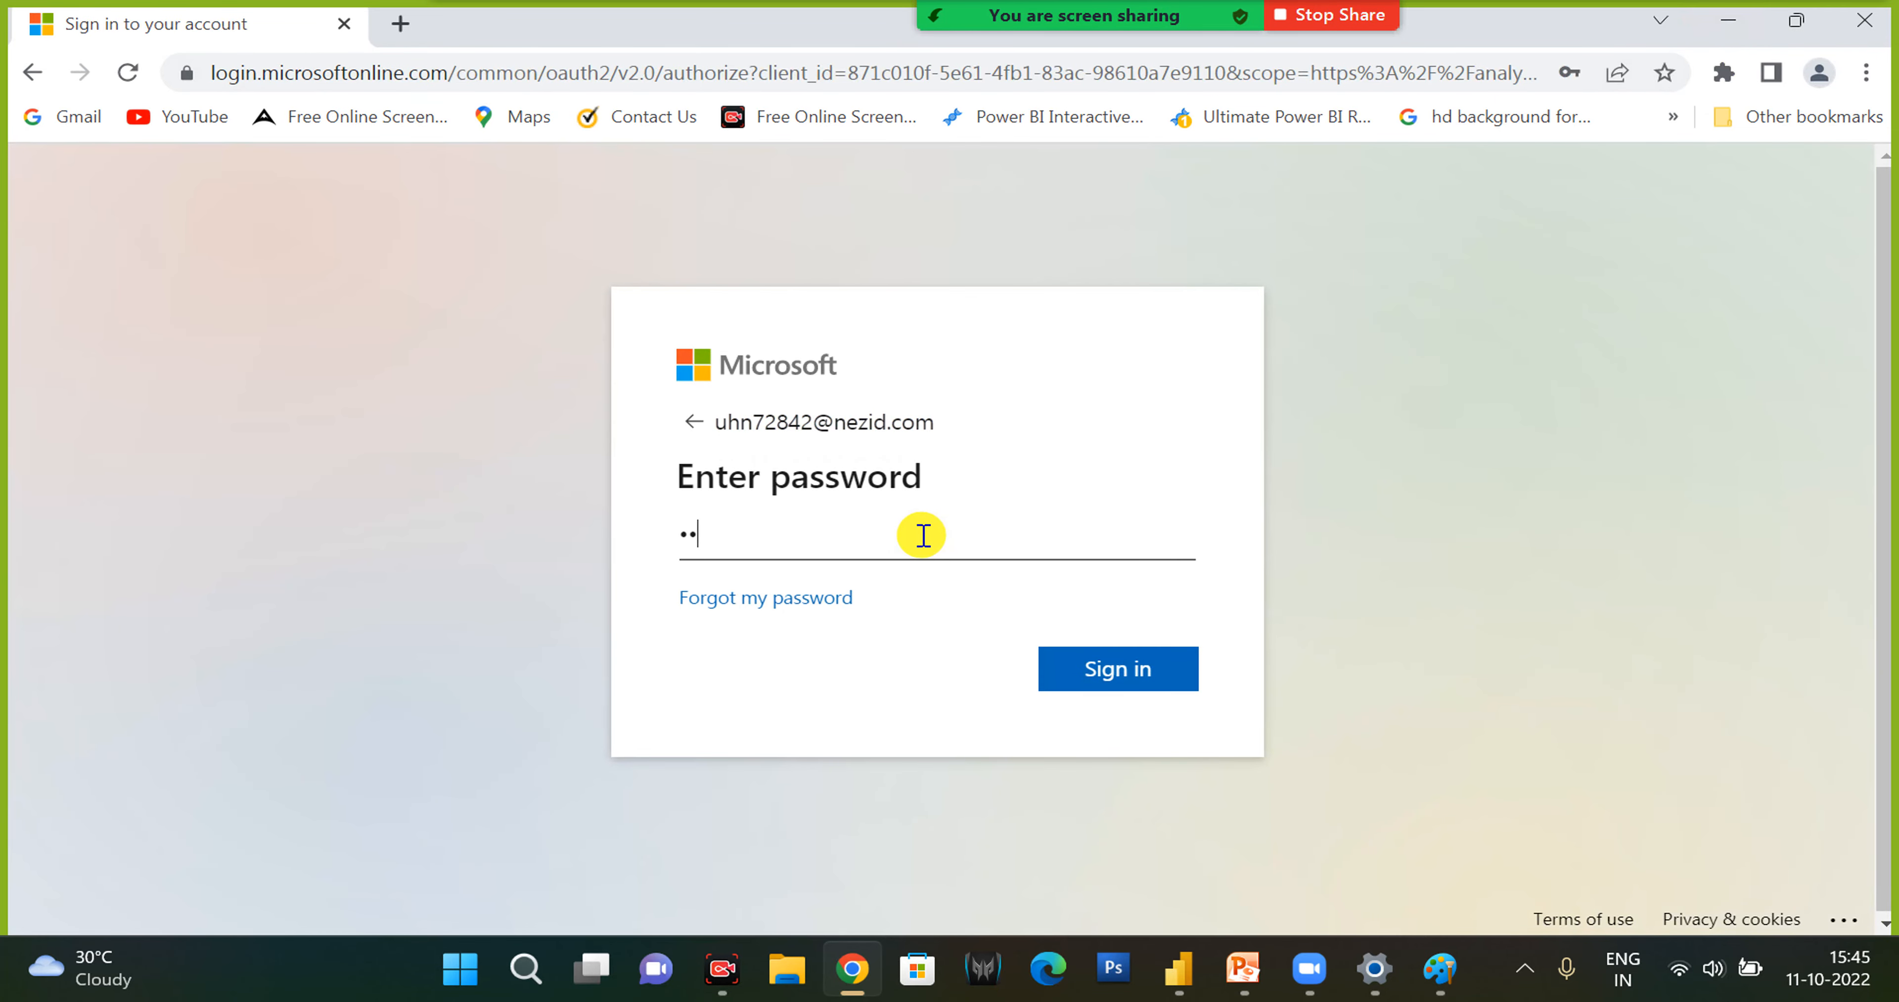
{"action": "key", "text": "Return"}
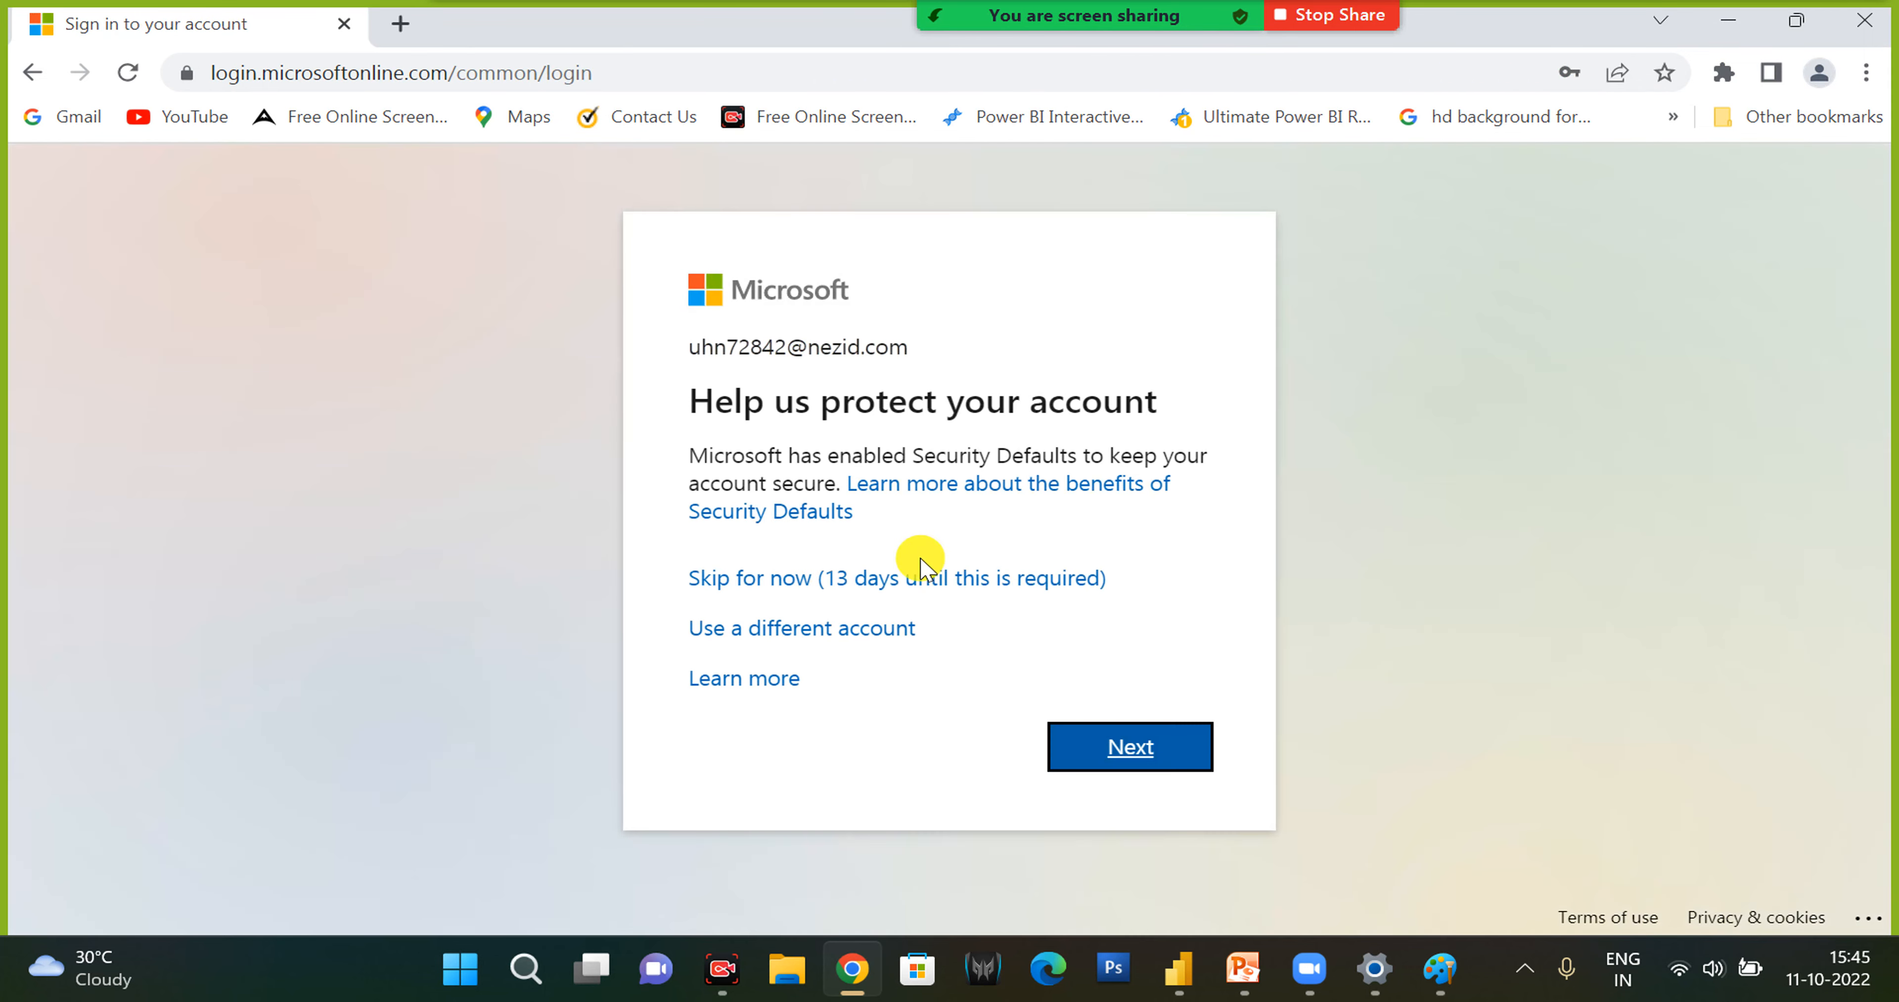
{"action": "left_click", "coordinate": [887, 582]}
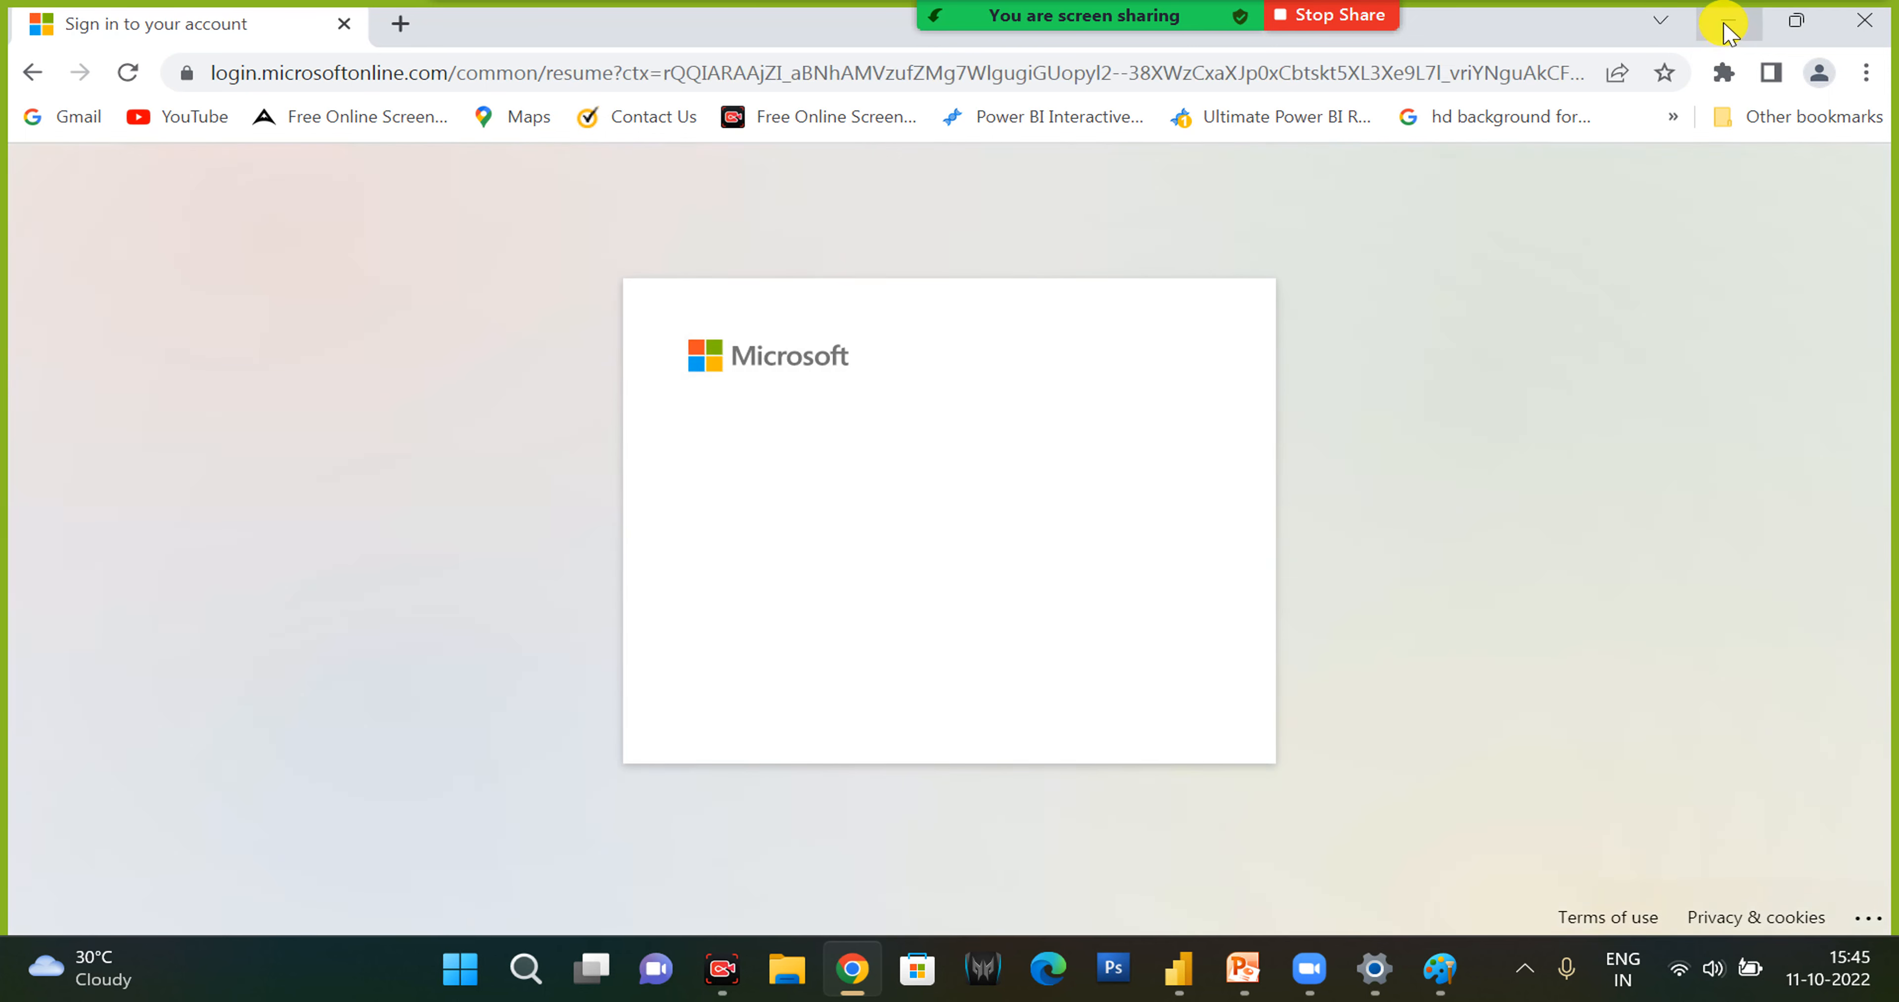
{"action": "left_click", "coordinate": [948, 691]}
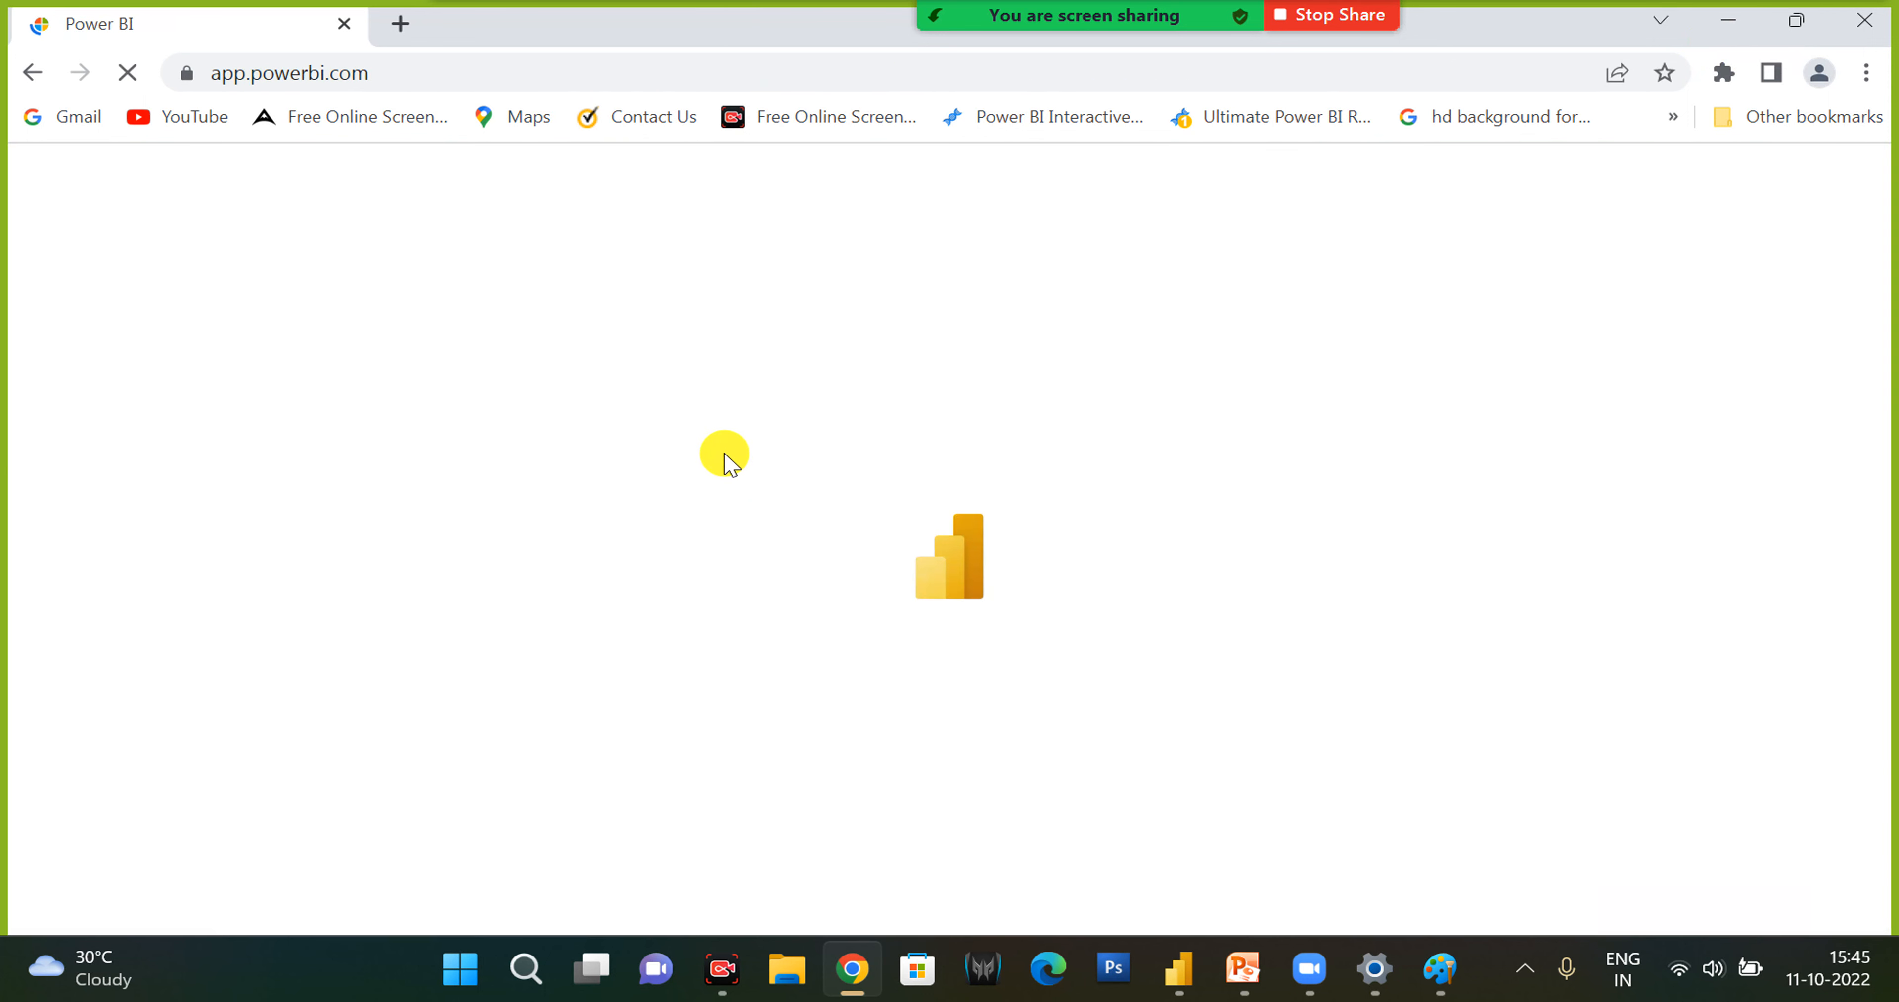
- Switch to Power BI Desktop and add a table visual with Order ID and Sales from the Orders table to the Orders page
{"action": "left_click", "coordinate": [1178, 984]}
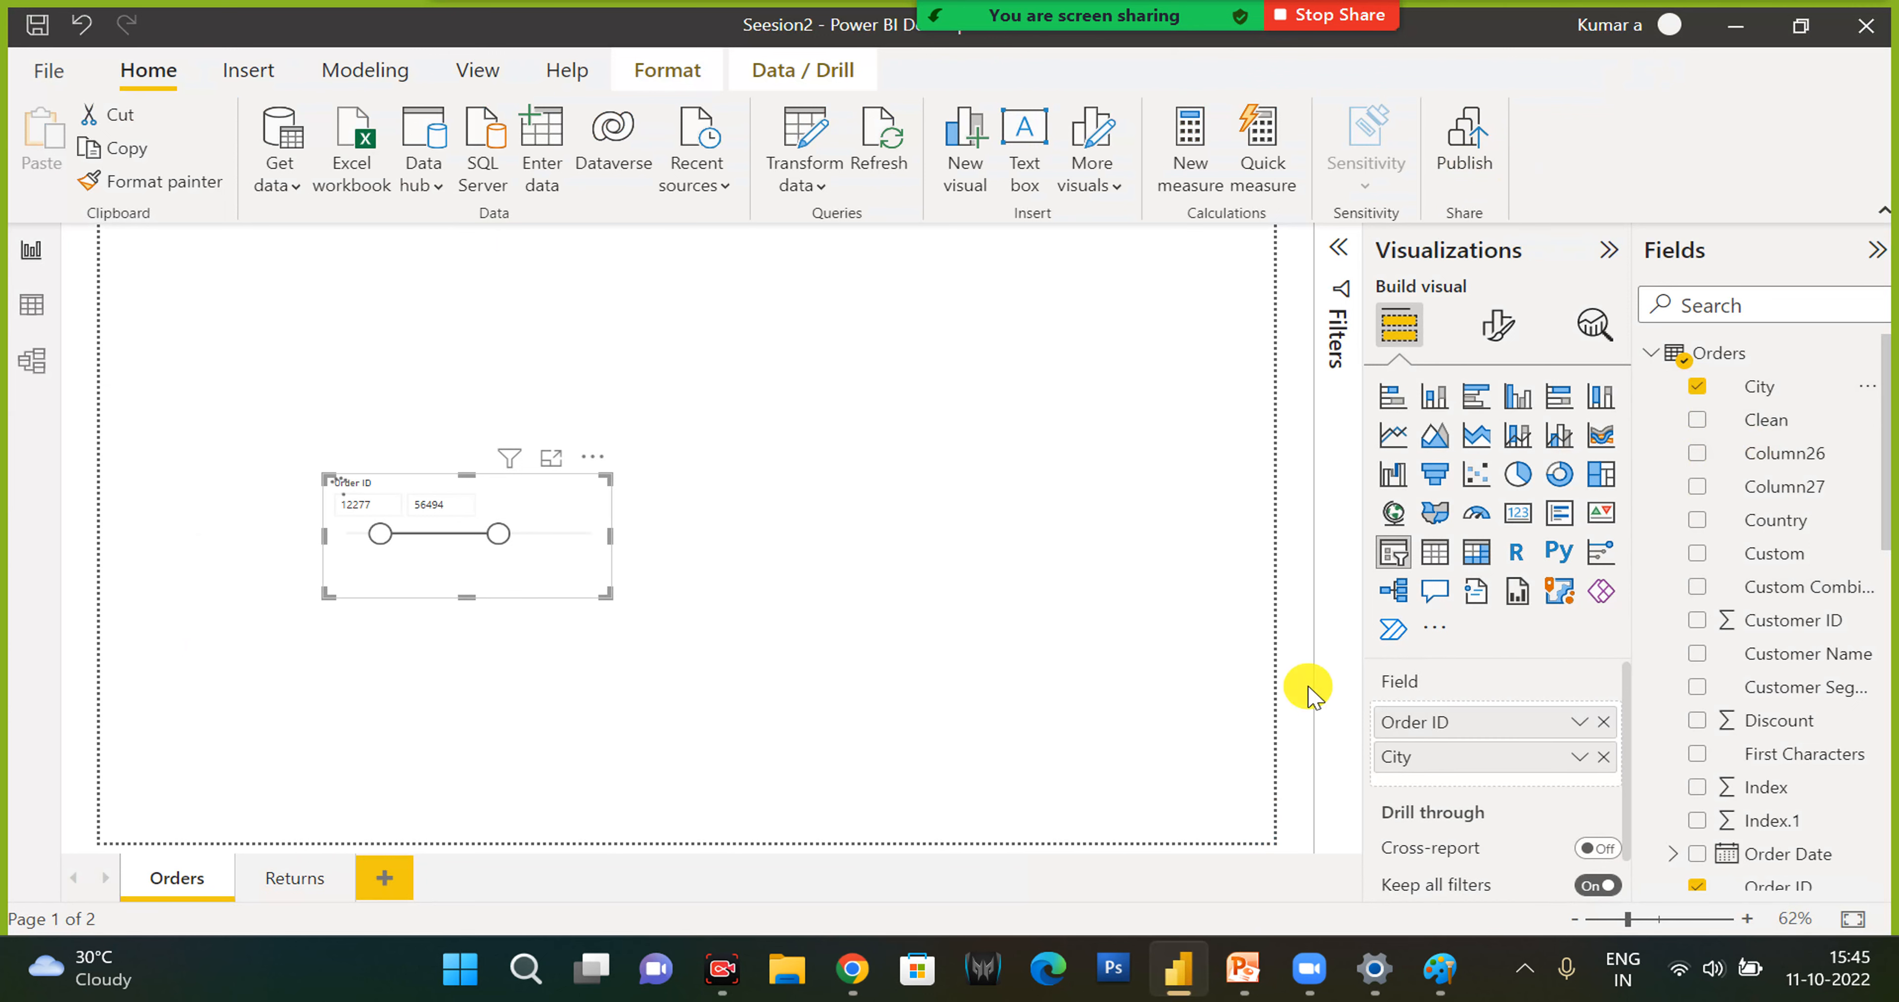
{"action": "left_click", "coordinate": [858, 479]}
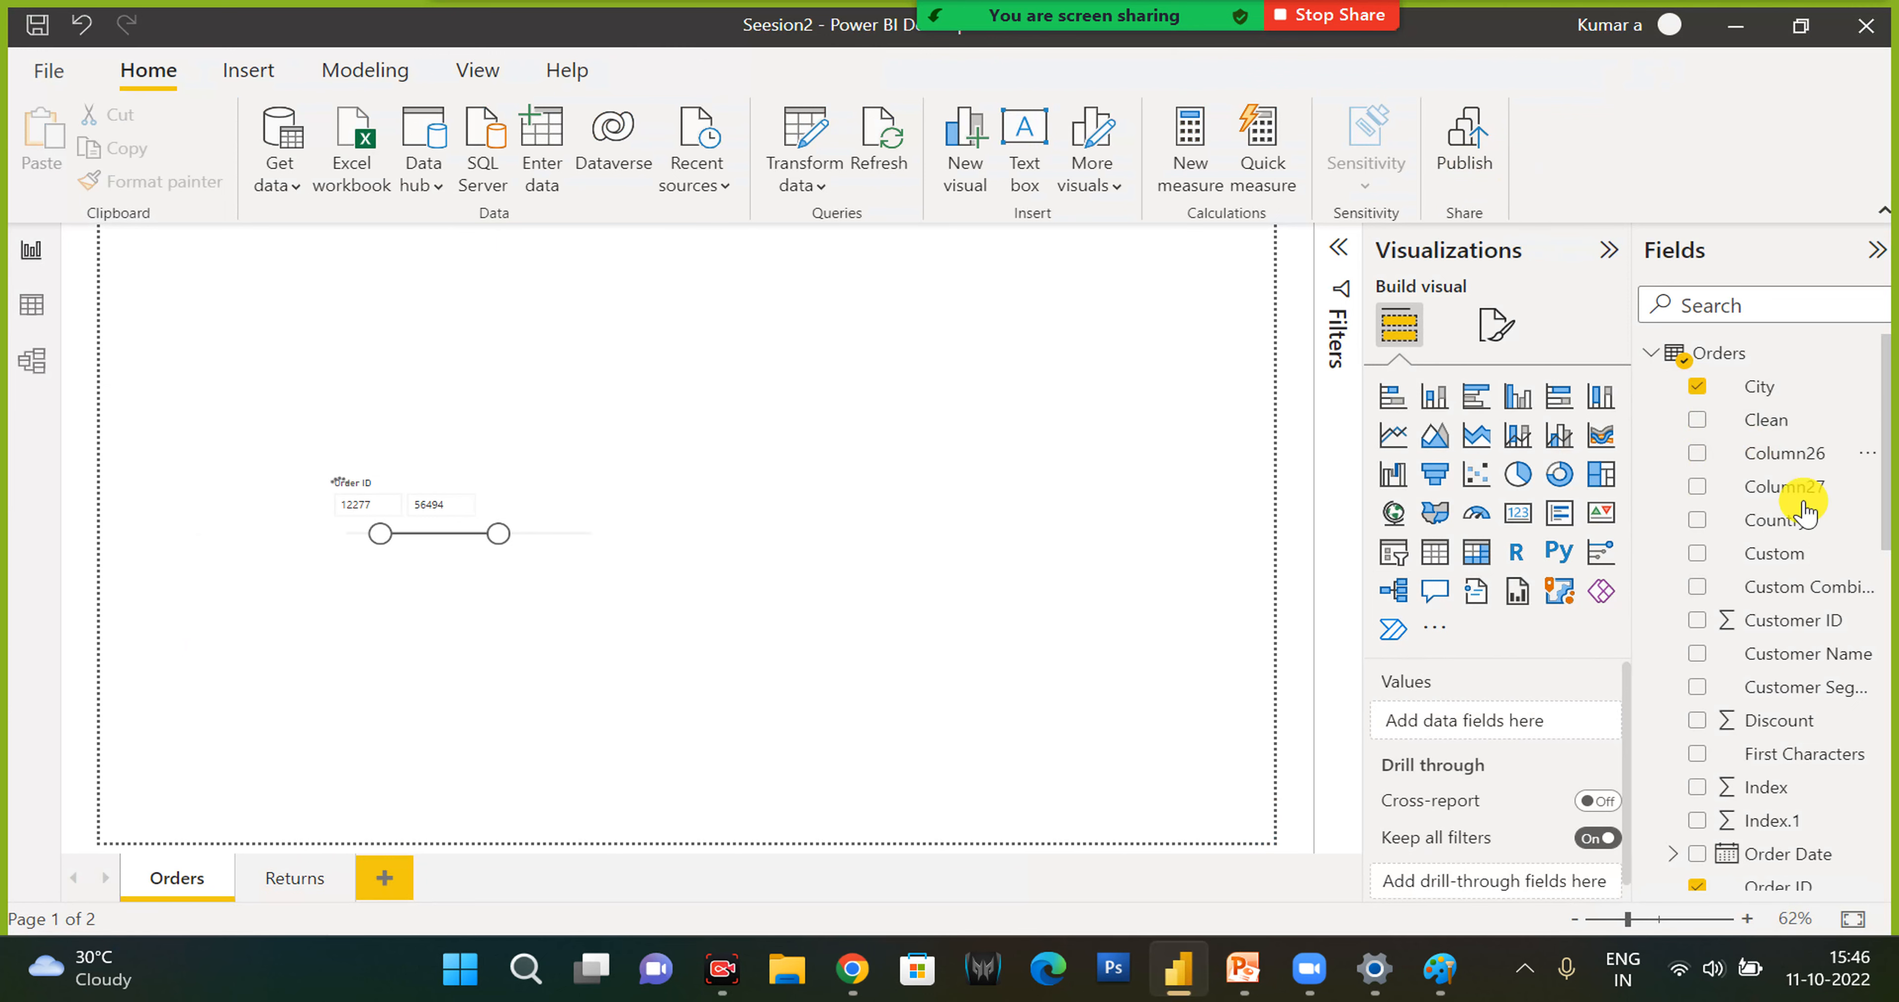
{"action": "scroll", "coordinate": [1725, 560], "scroll_direction": "down", "scroll_amount": 5}
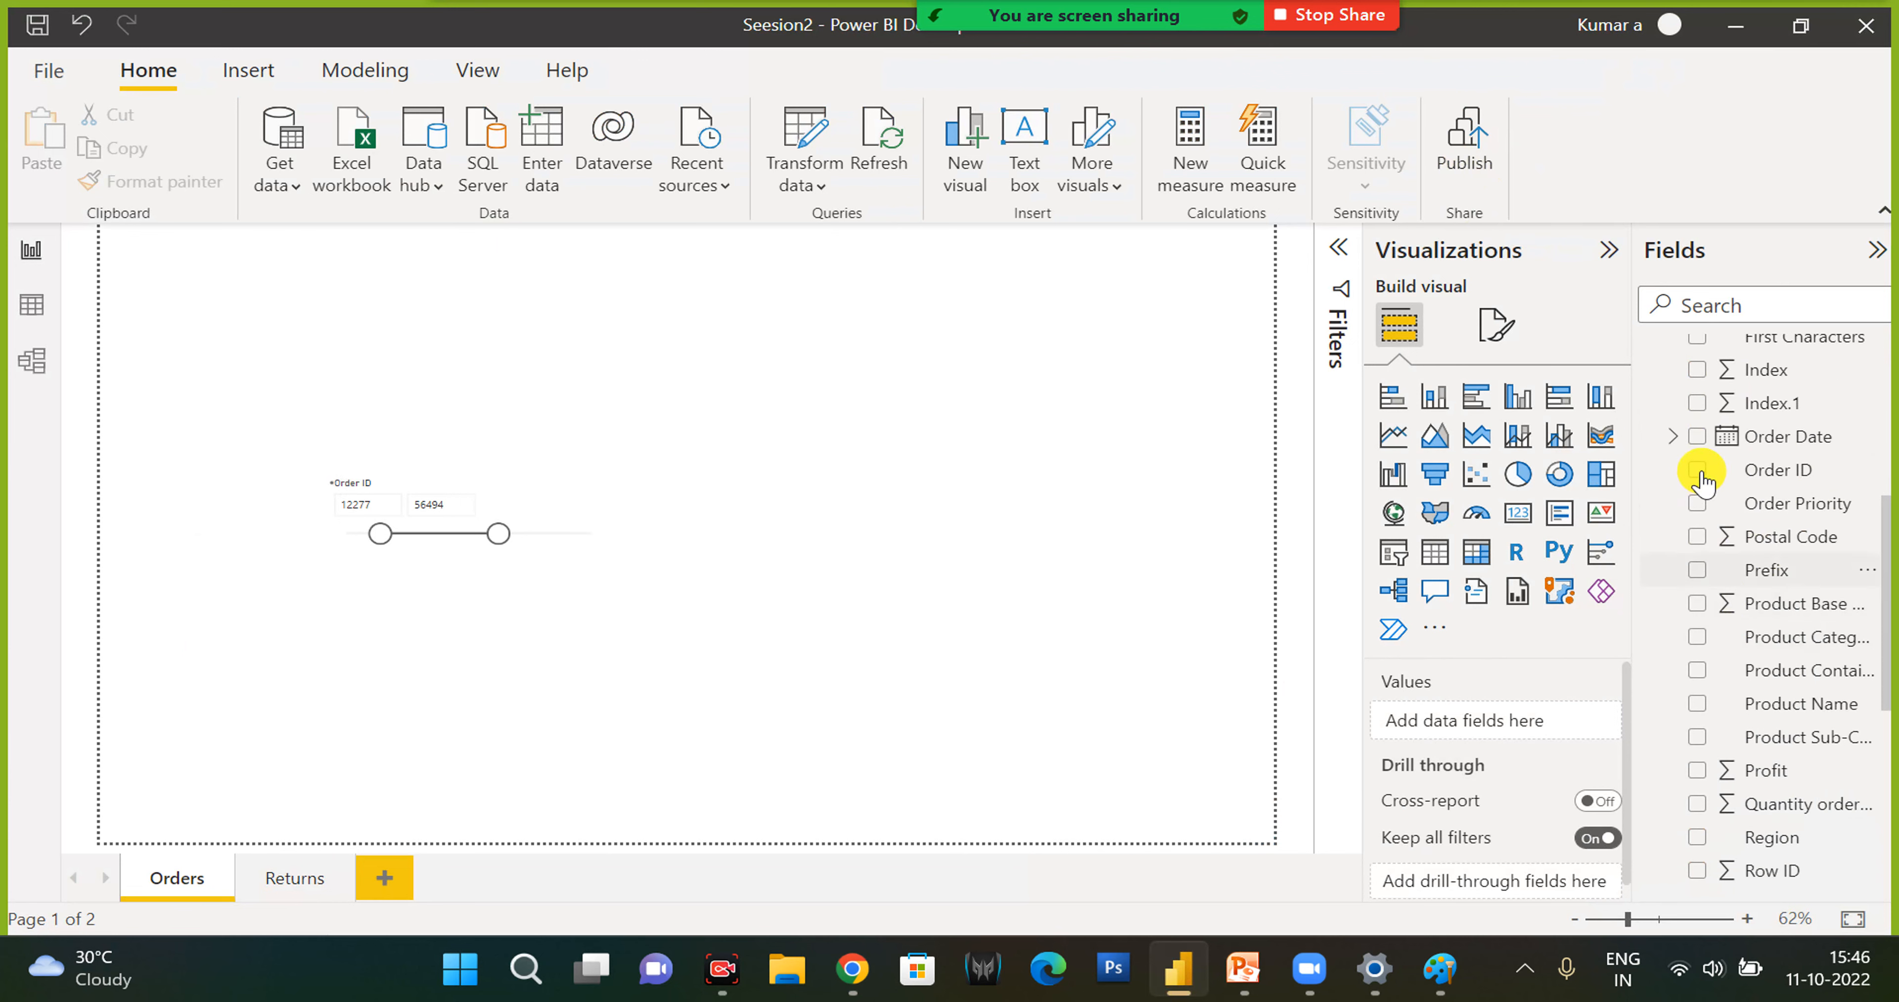
{"action": "left_click", "coordinate": [1698, 471]}
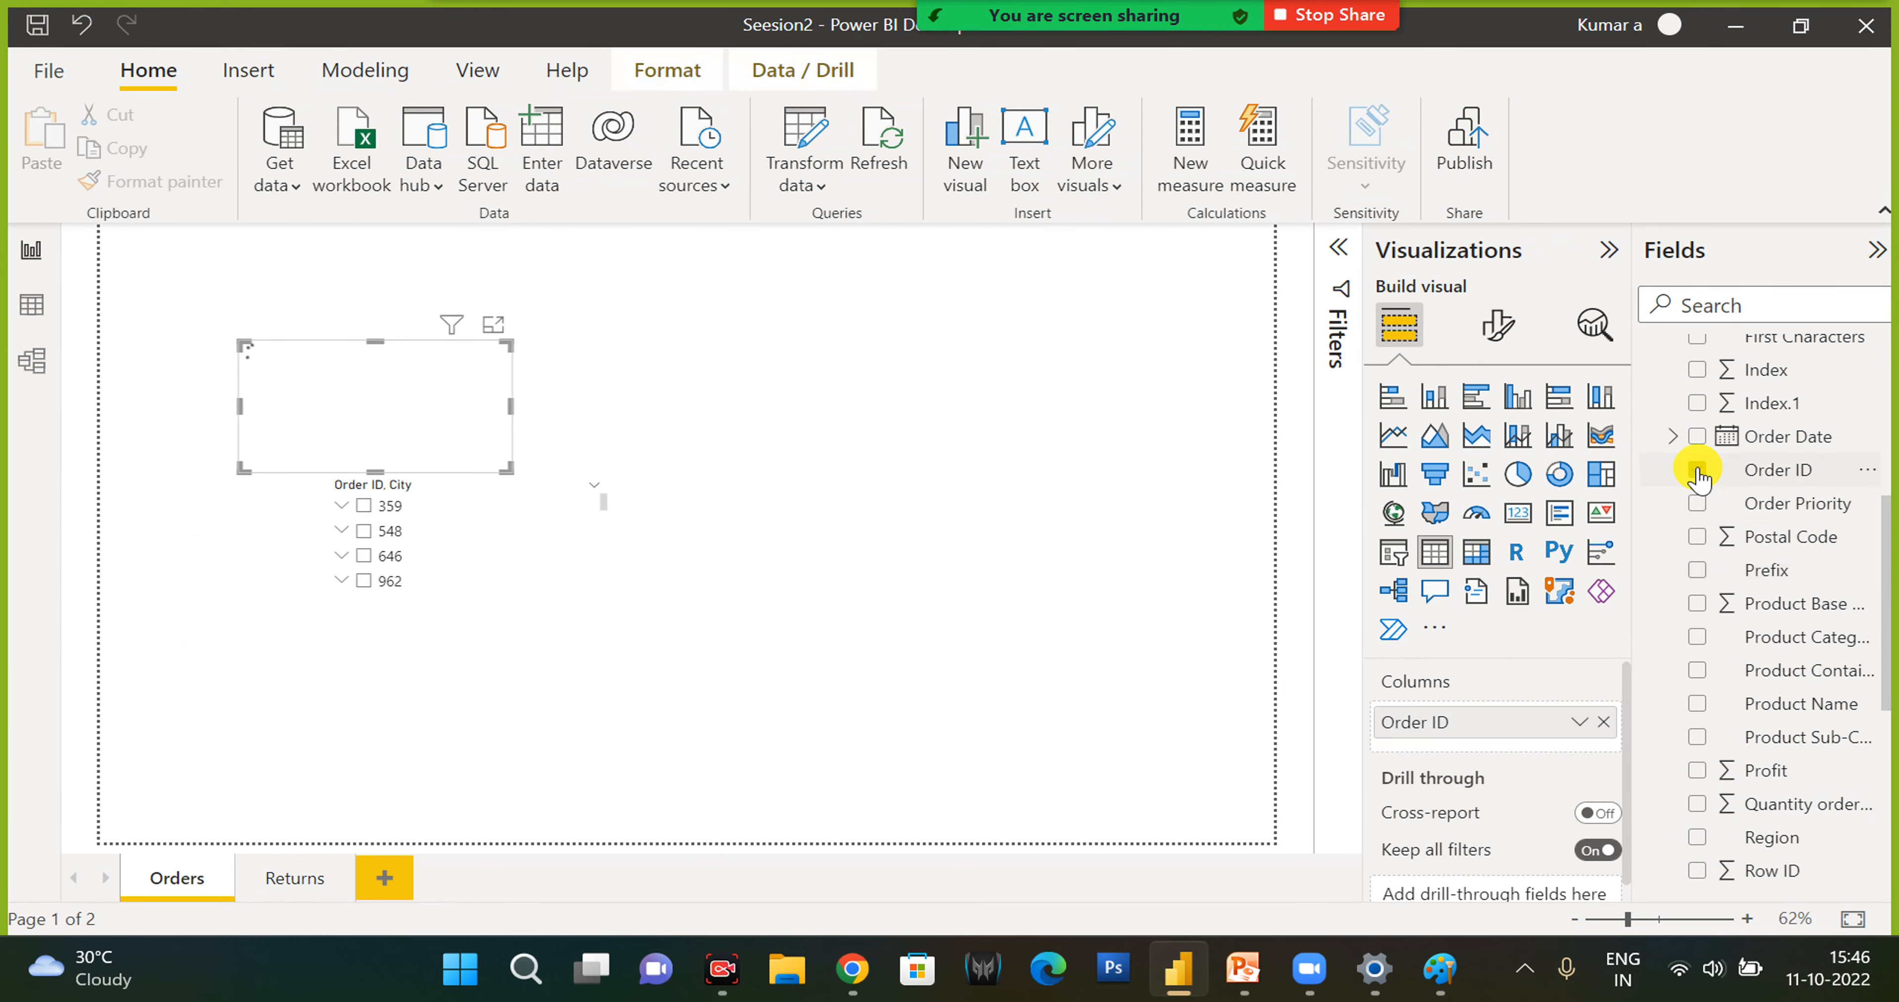
{"action": "scroll", "coordinate": [1708, 766], "scroll_direction": "down", "scroll_amount": 3}
{"action": "scroll", "coordinate": [1706, 663], "scroll_direction": "up", "scroll_amount": 3}
{"action": "scroll", "coordinate": [1699, 868], "scroll_direction": "down", "scroll_amount": 3}
{"action": "left_click", "coordinate": [1697, 770]}
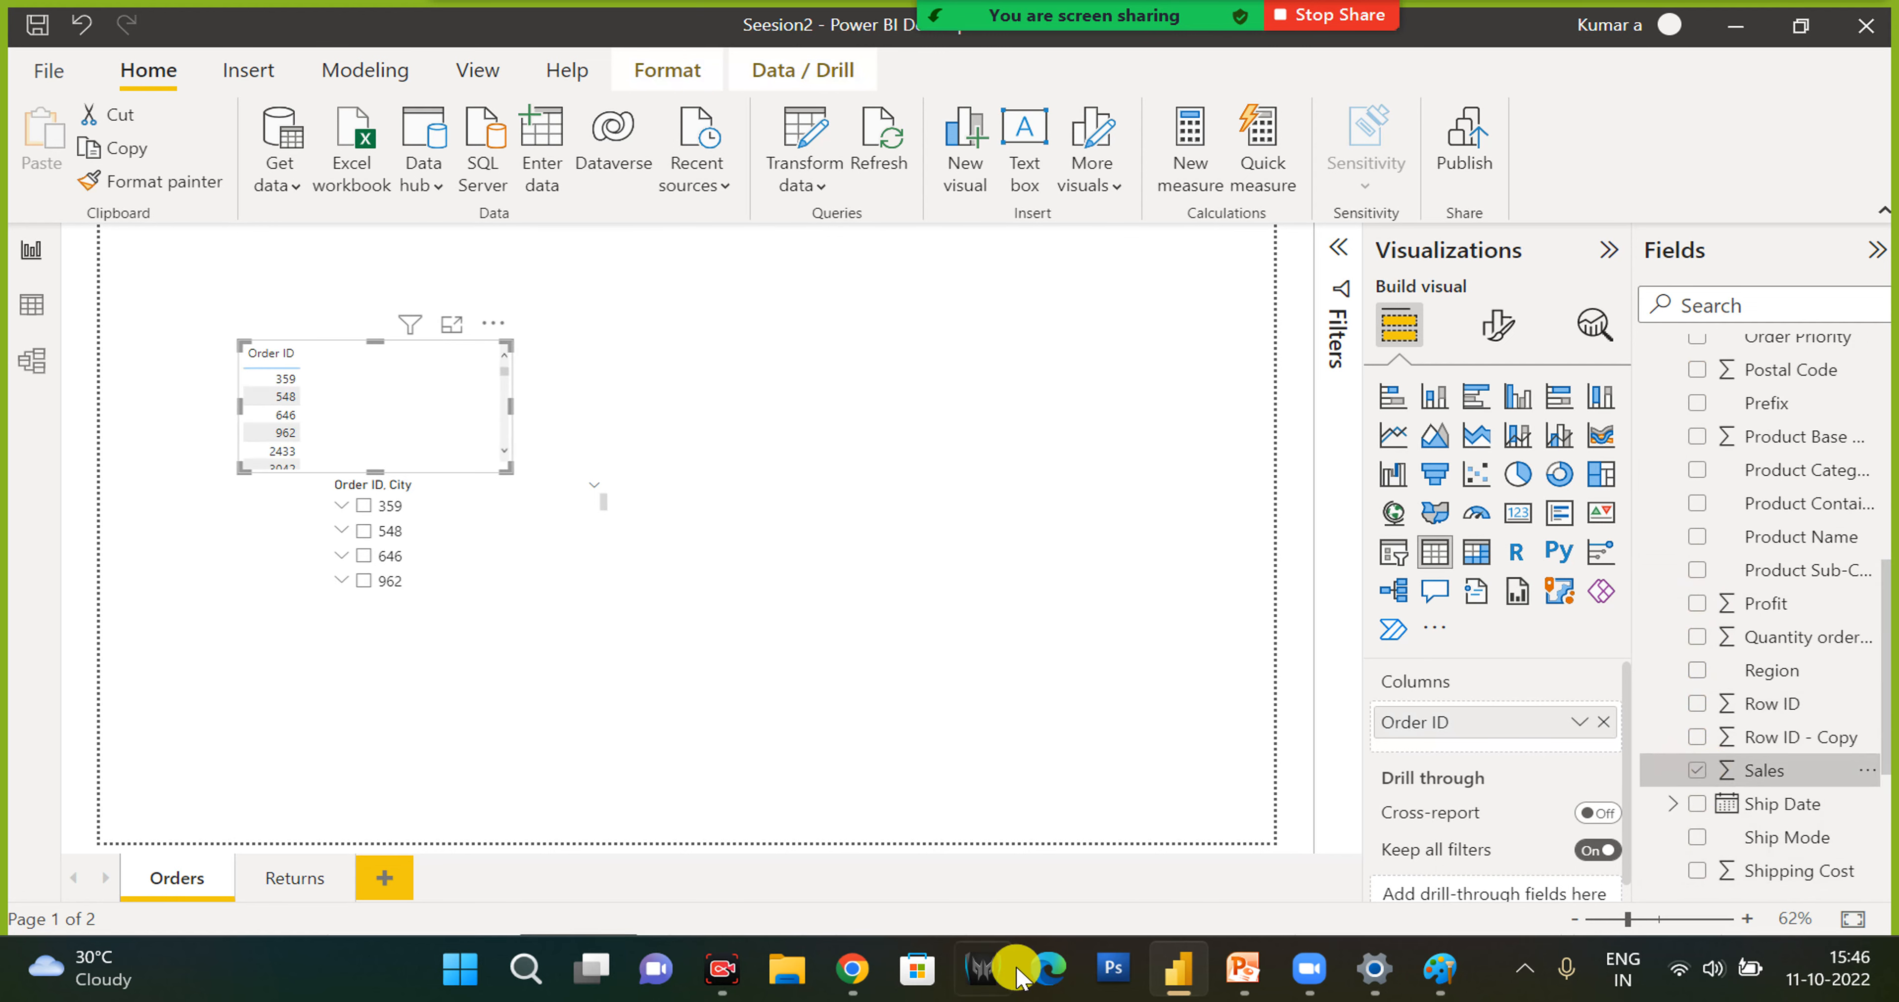
- Switch to the Power BI service in Chrome, dismiss the new layout tip and Teams banner, and highlight the name and e-mail in the account details
{"action": "left_click", "coordinate": [852, 969]}
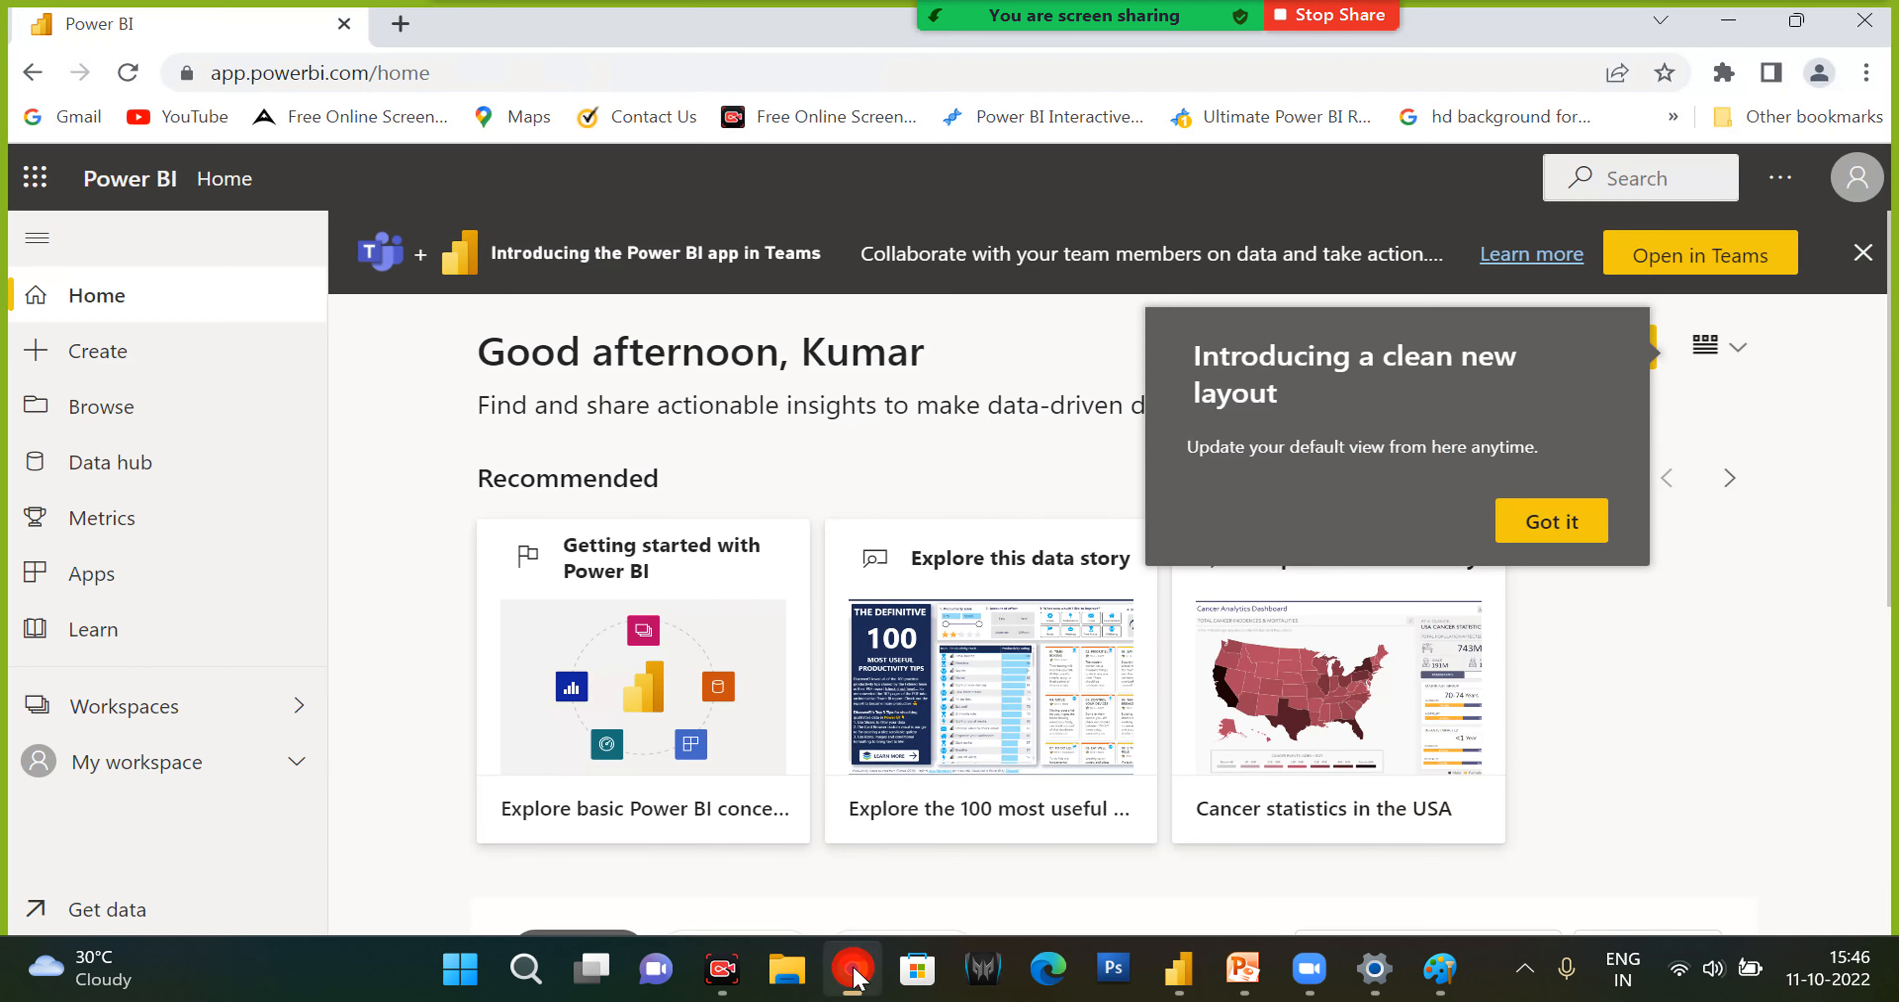
{"action": "left_click", "coordinate": [1540, 531]}
{"action": "left_click", "coordinate": [1862, 252]}
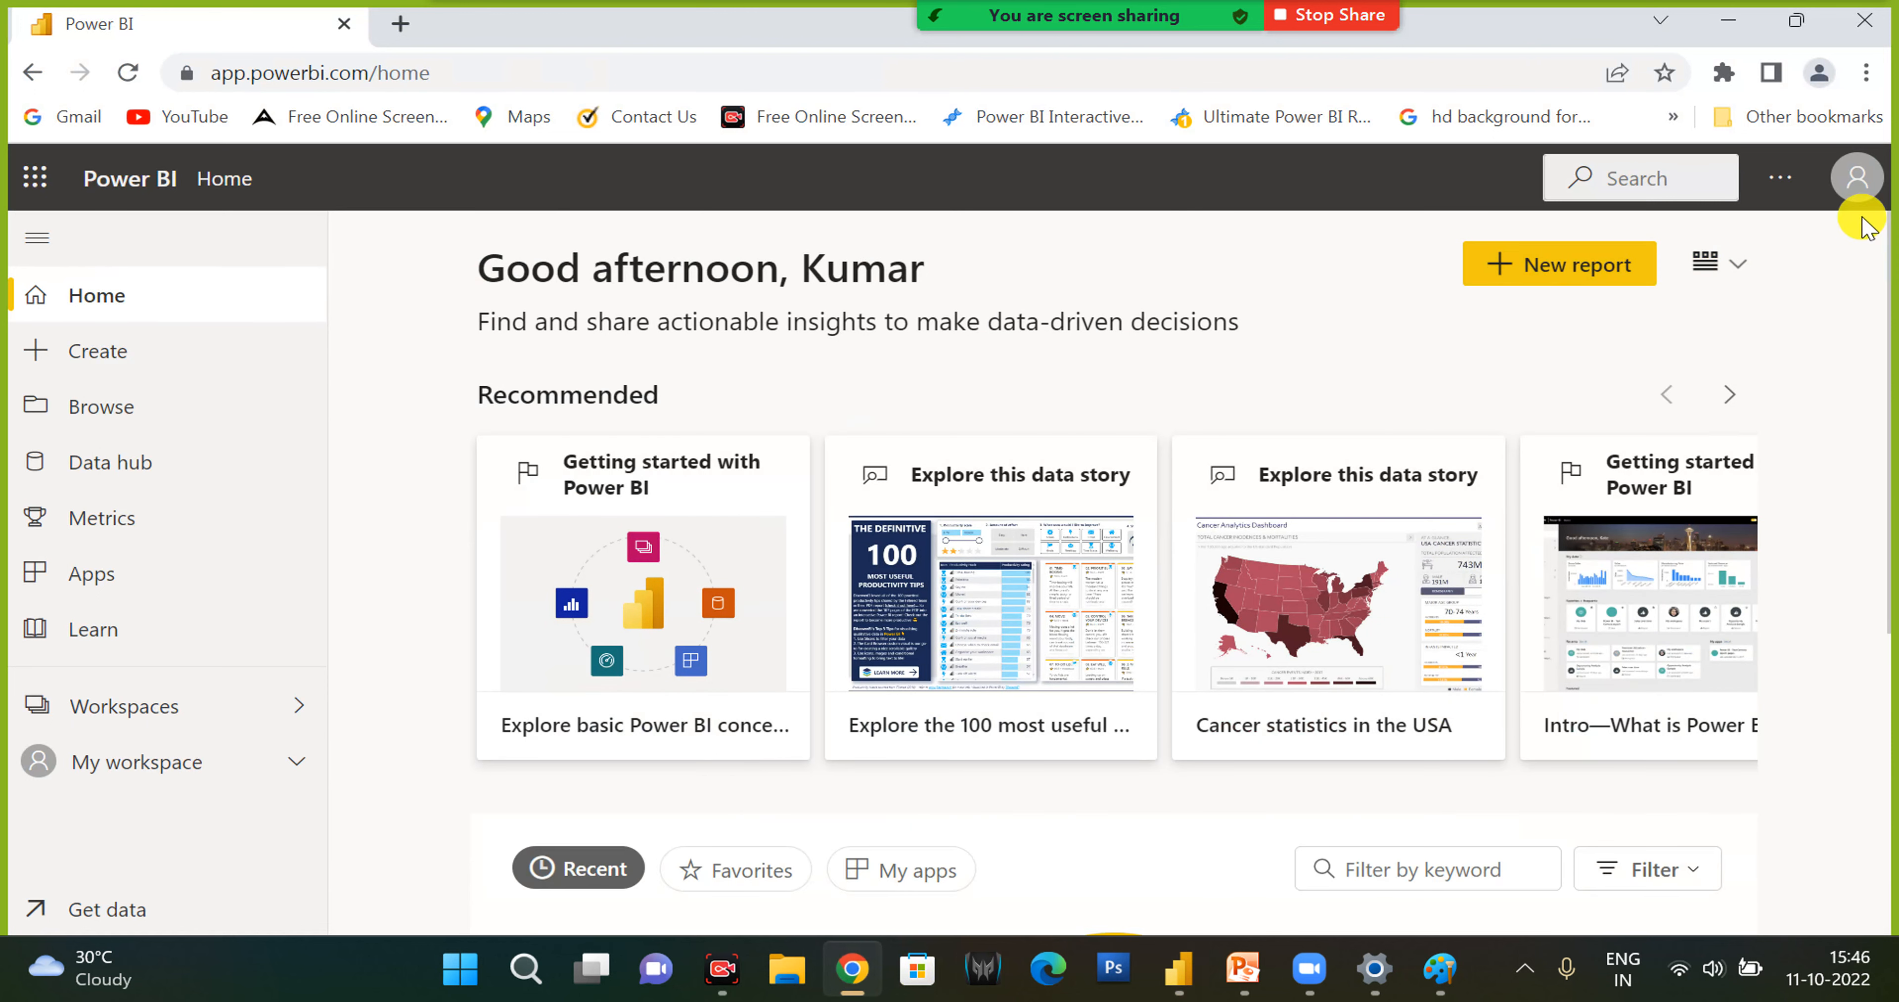
{"action": "left_click", "coordinate": [1858, 184]}
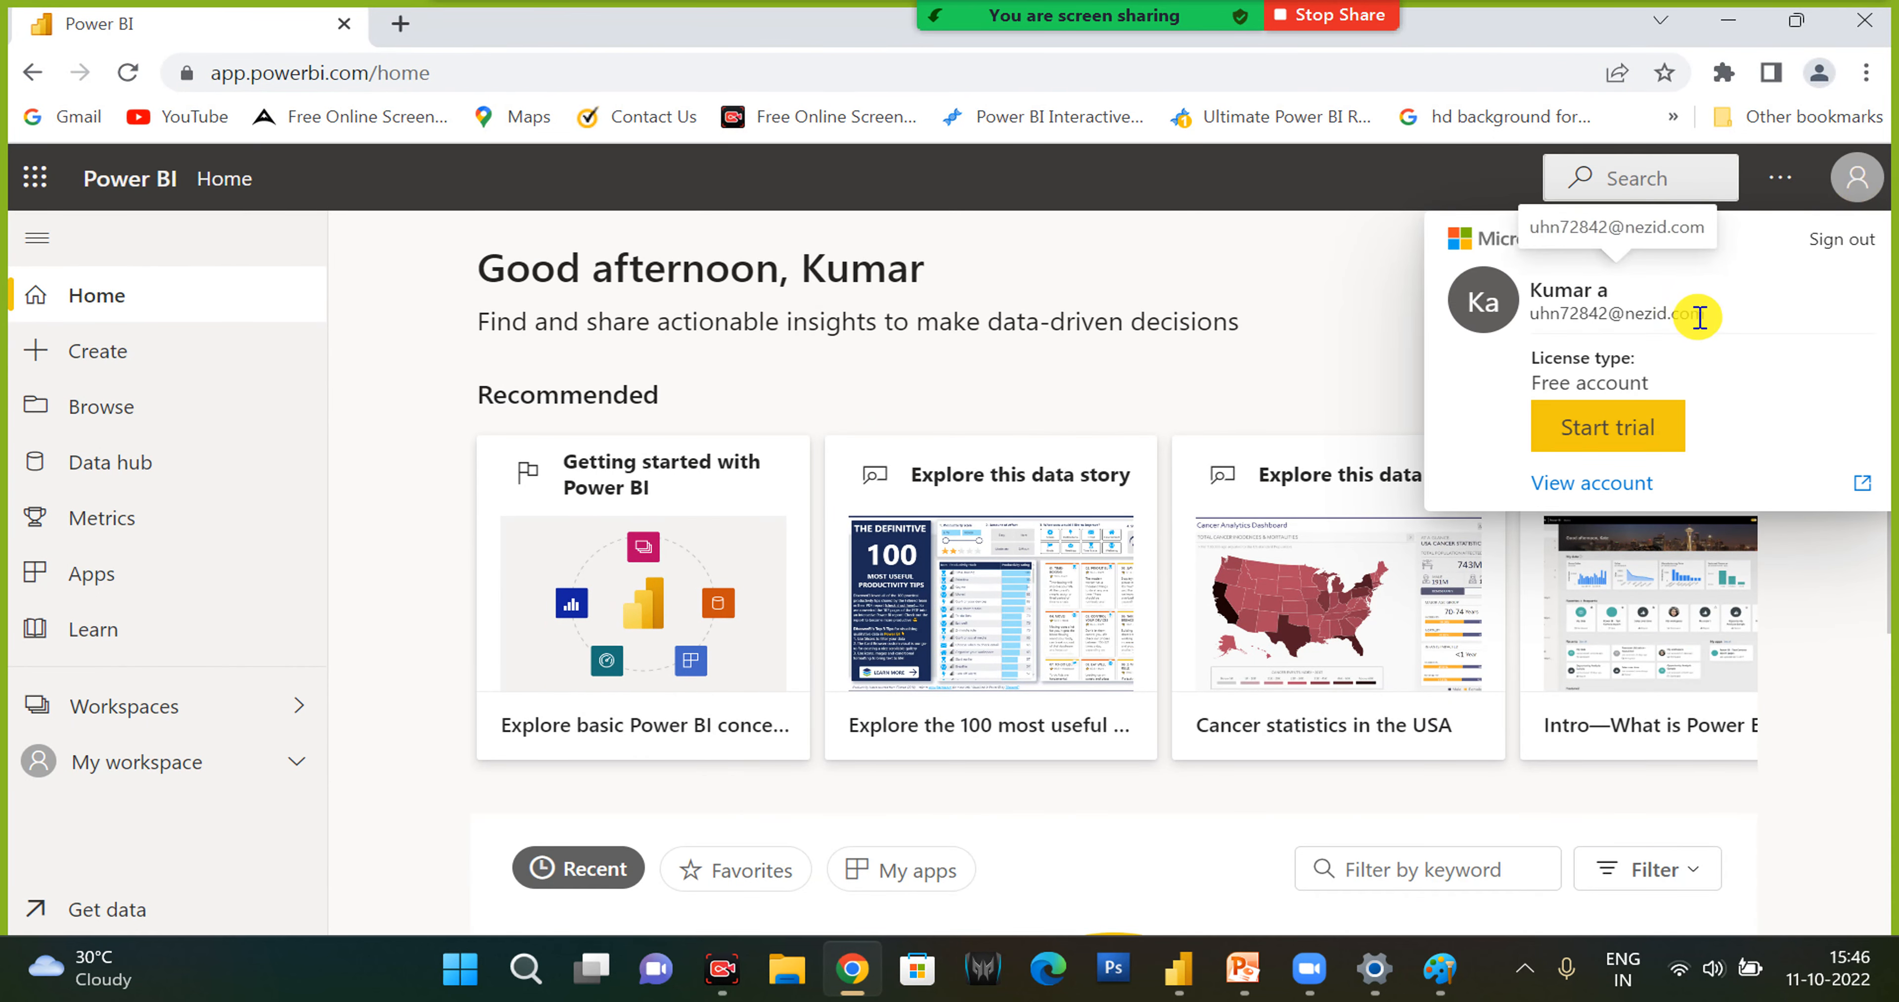
{"action": "left_click_drag", "start_coordinate": [1703, 319], "coordinate": [1507, 317]}
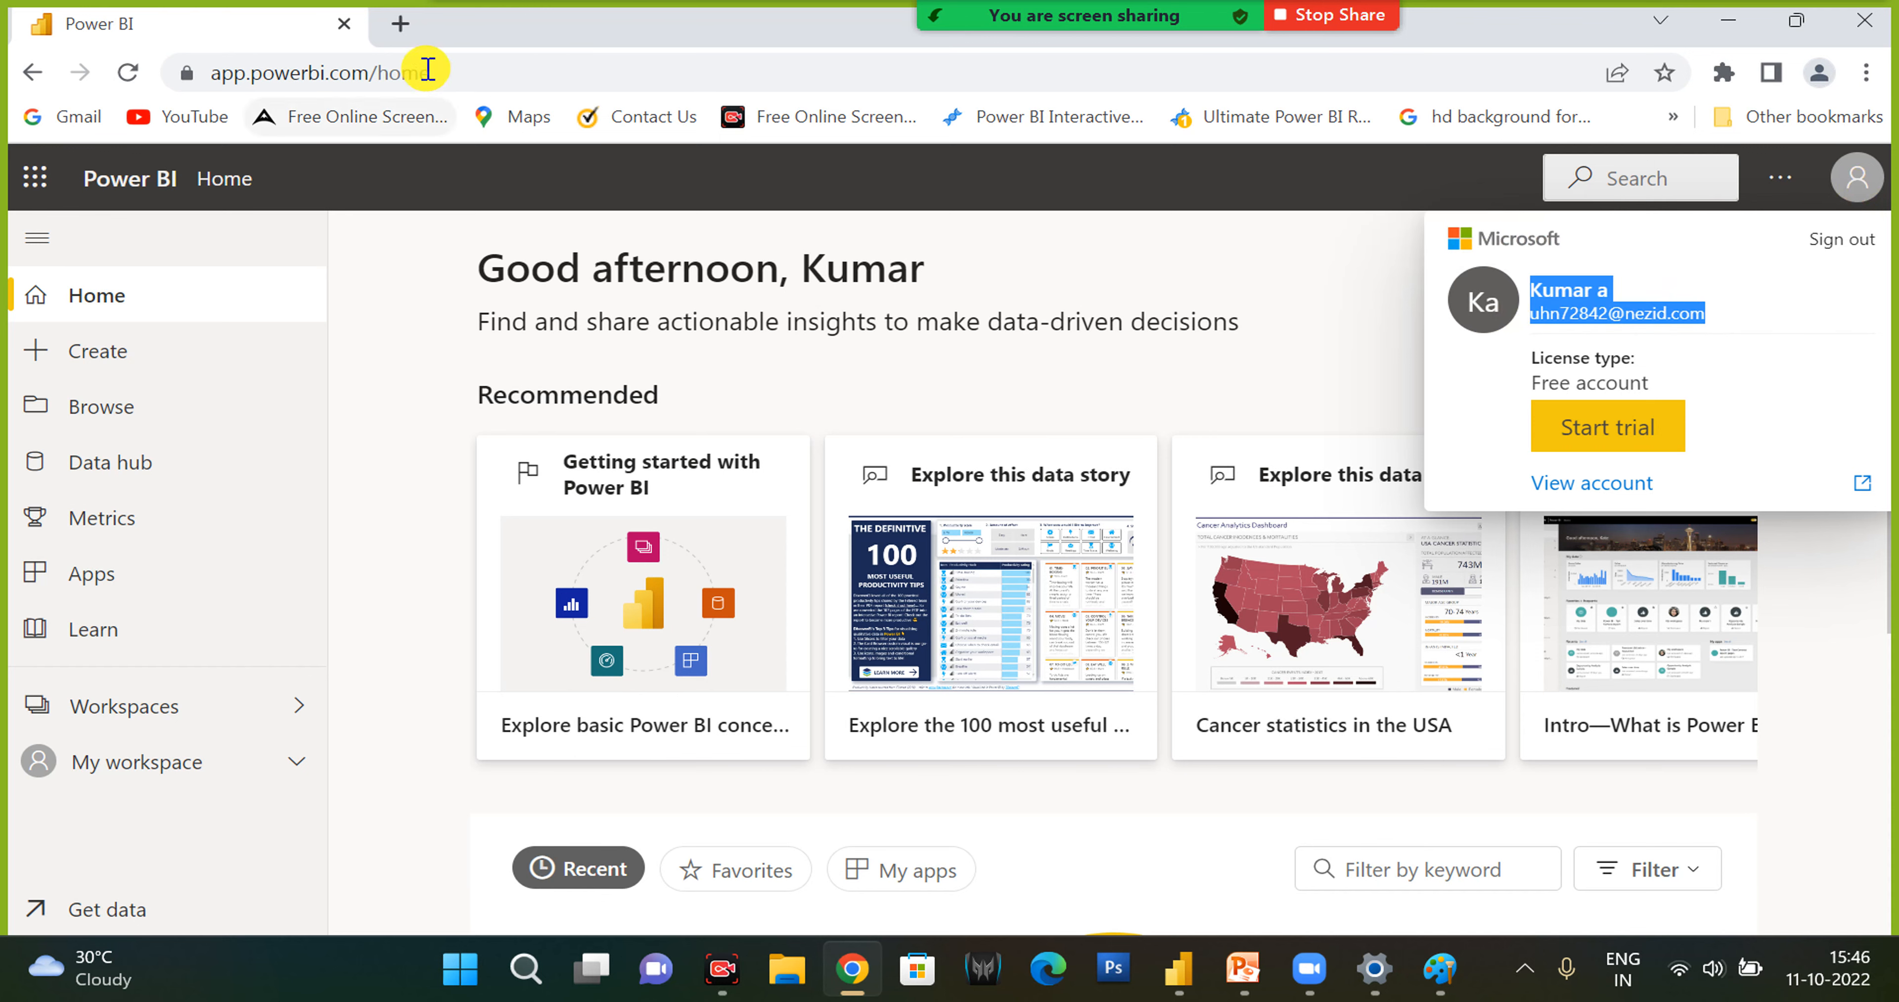
- Search the web for "10mintutes email" in a new tab and open 10 Minute Mail results in separate tabs, including 10minutemail.com
{"action": "left_click", "coordinate": [400, 25]}
{"action": "type", "text": "10m"}
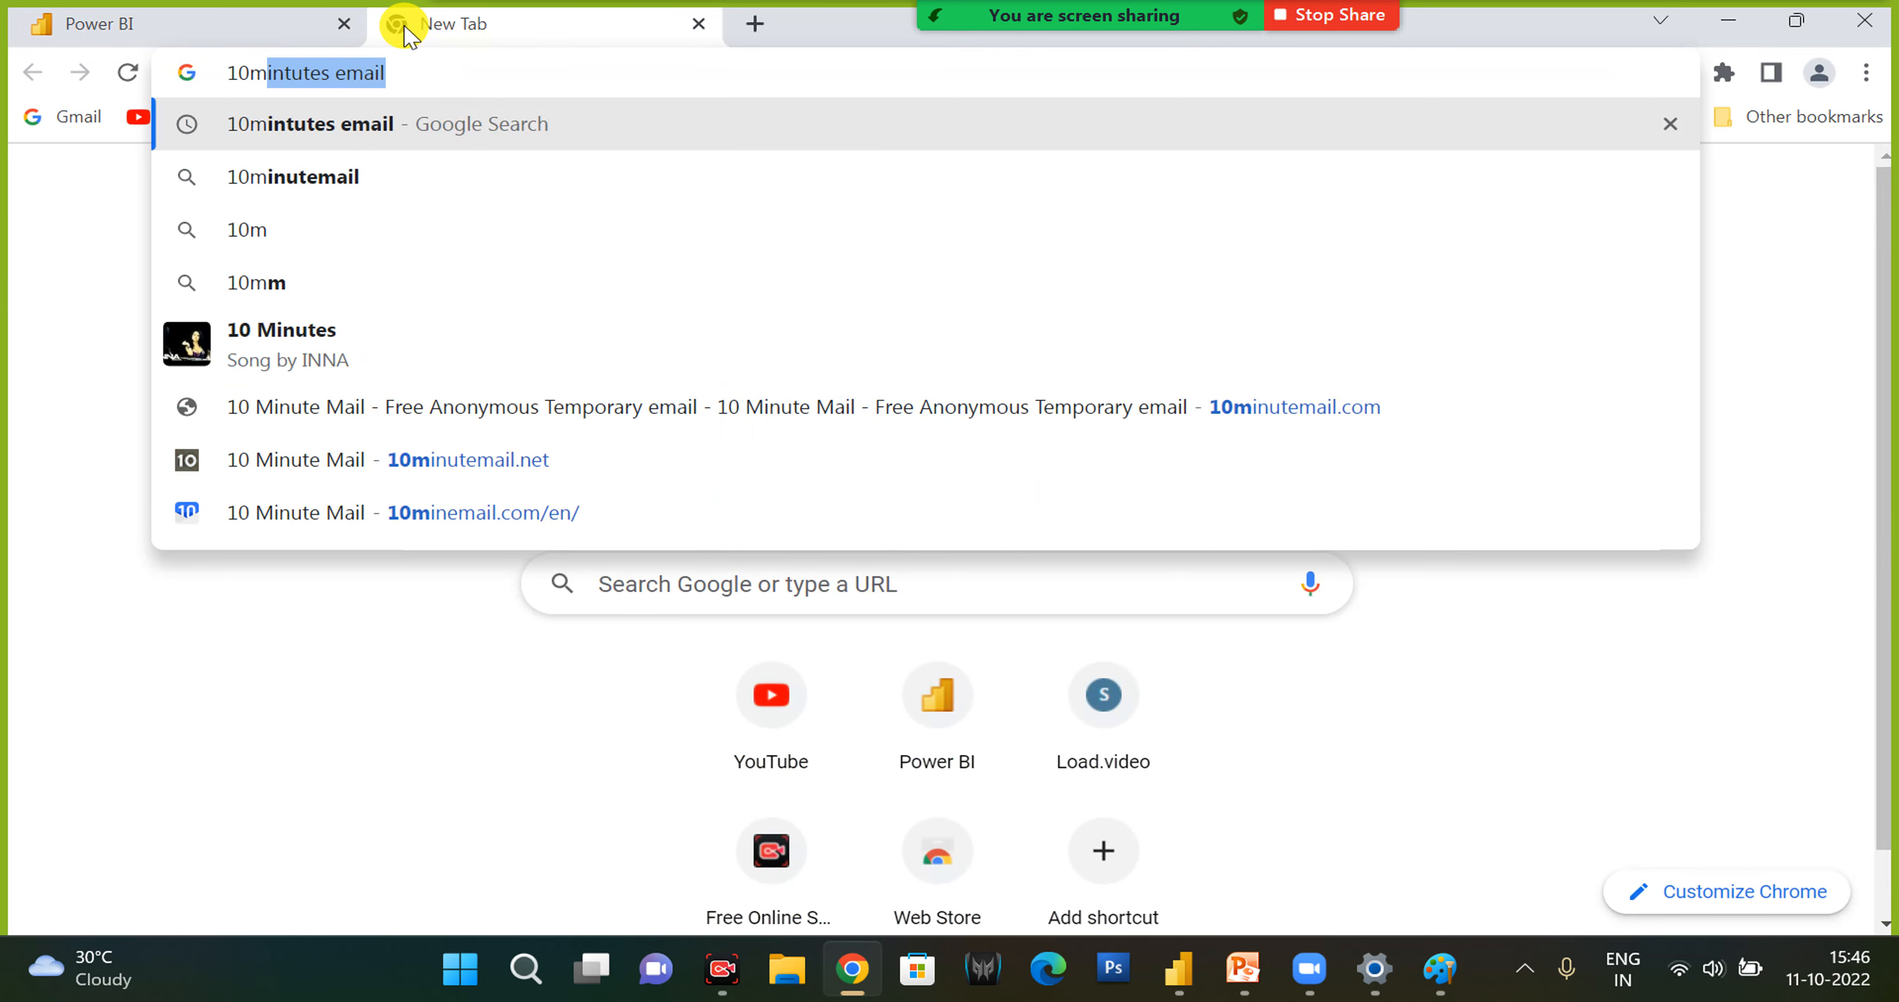
{"action": "key", "text": "Return"}
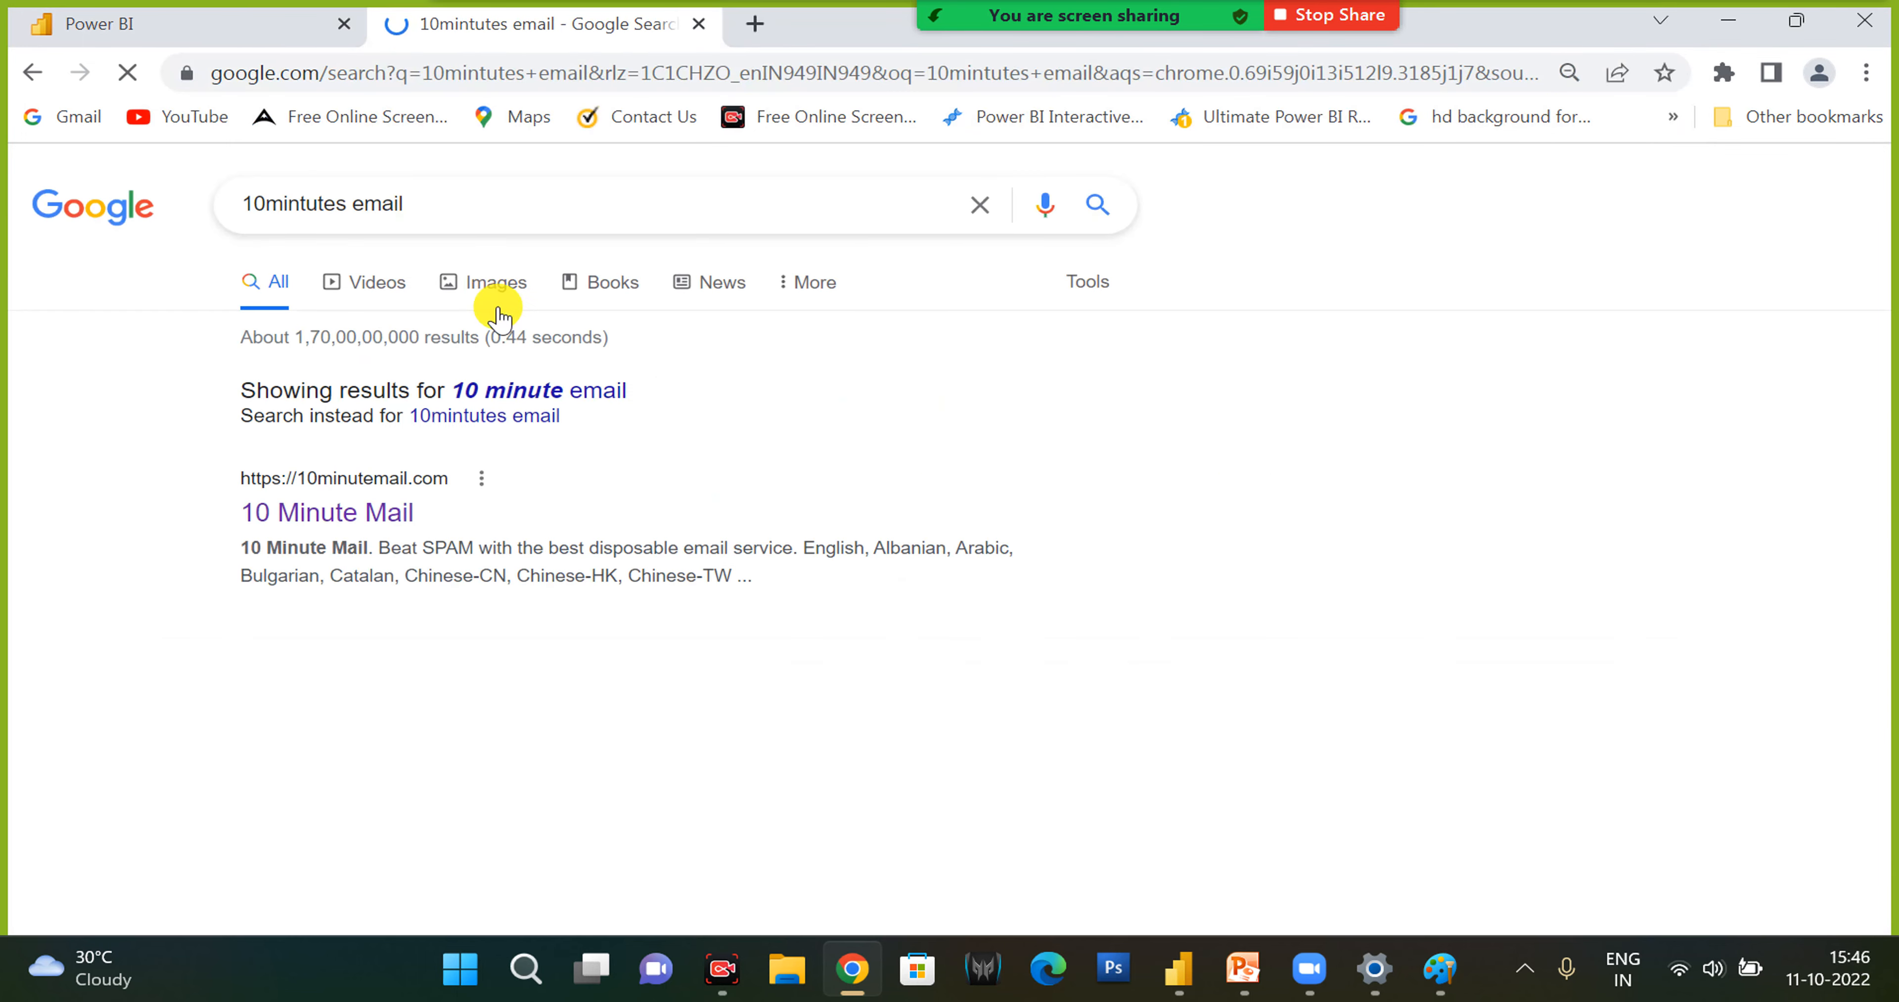
{"action": "left_click", "coordinate": [331, 702], "text": "ctrl"}
{"action": "left_click", "coordinate": [733, 27]}
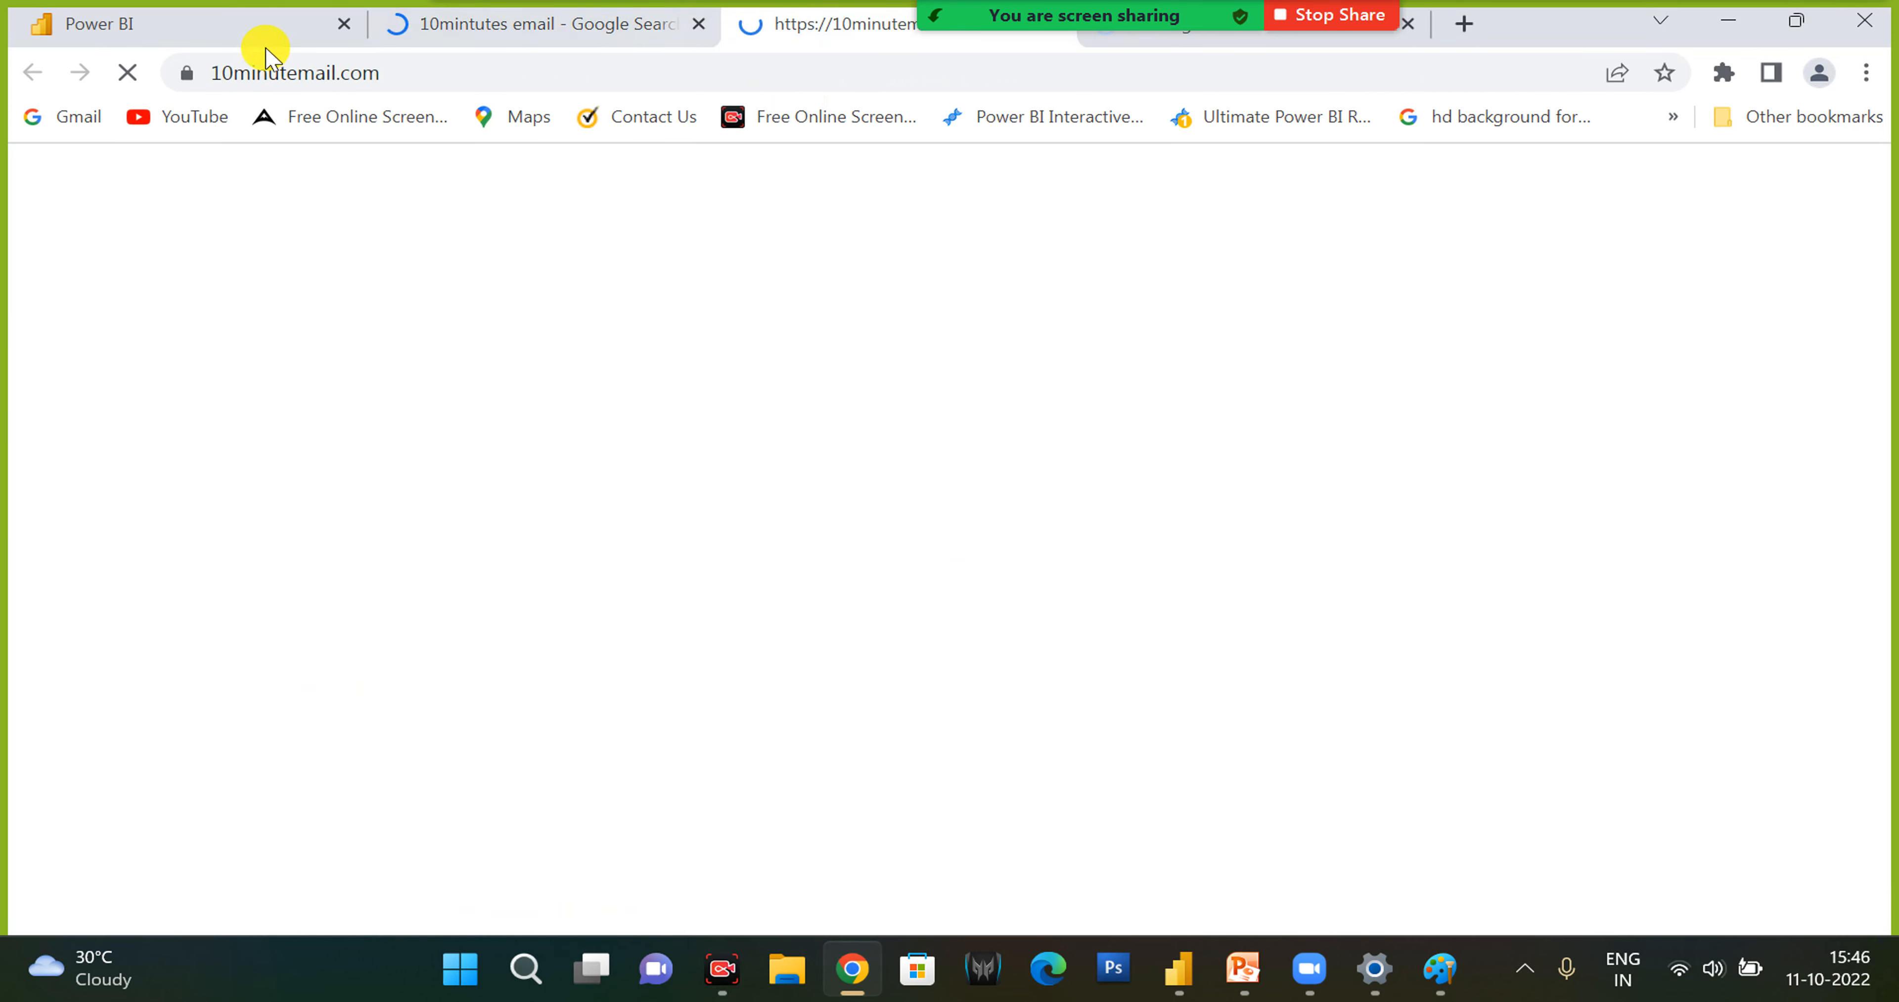
- Return to the Power BI service and sign out of the current account
{"action": "left_click", "coordinate": [210, 31]}
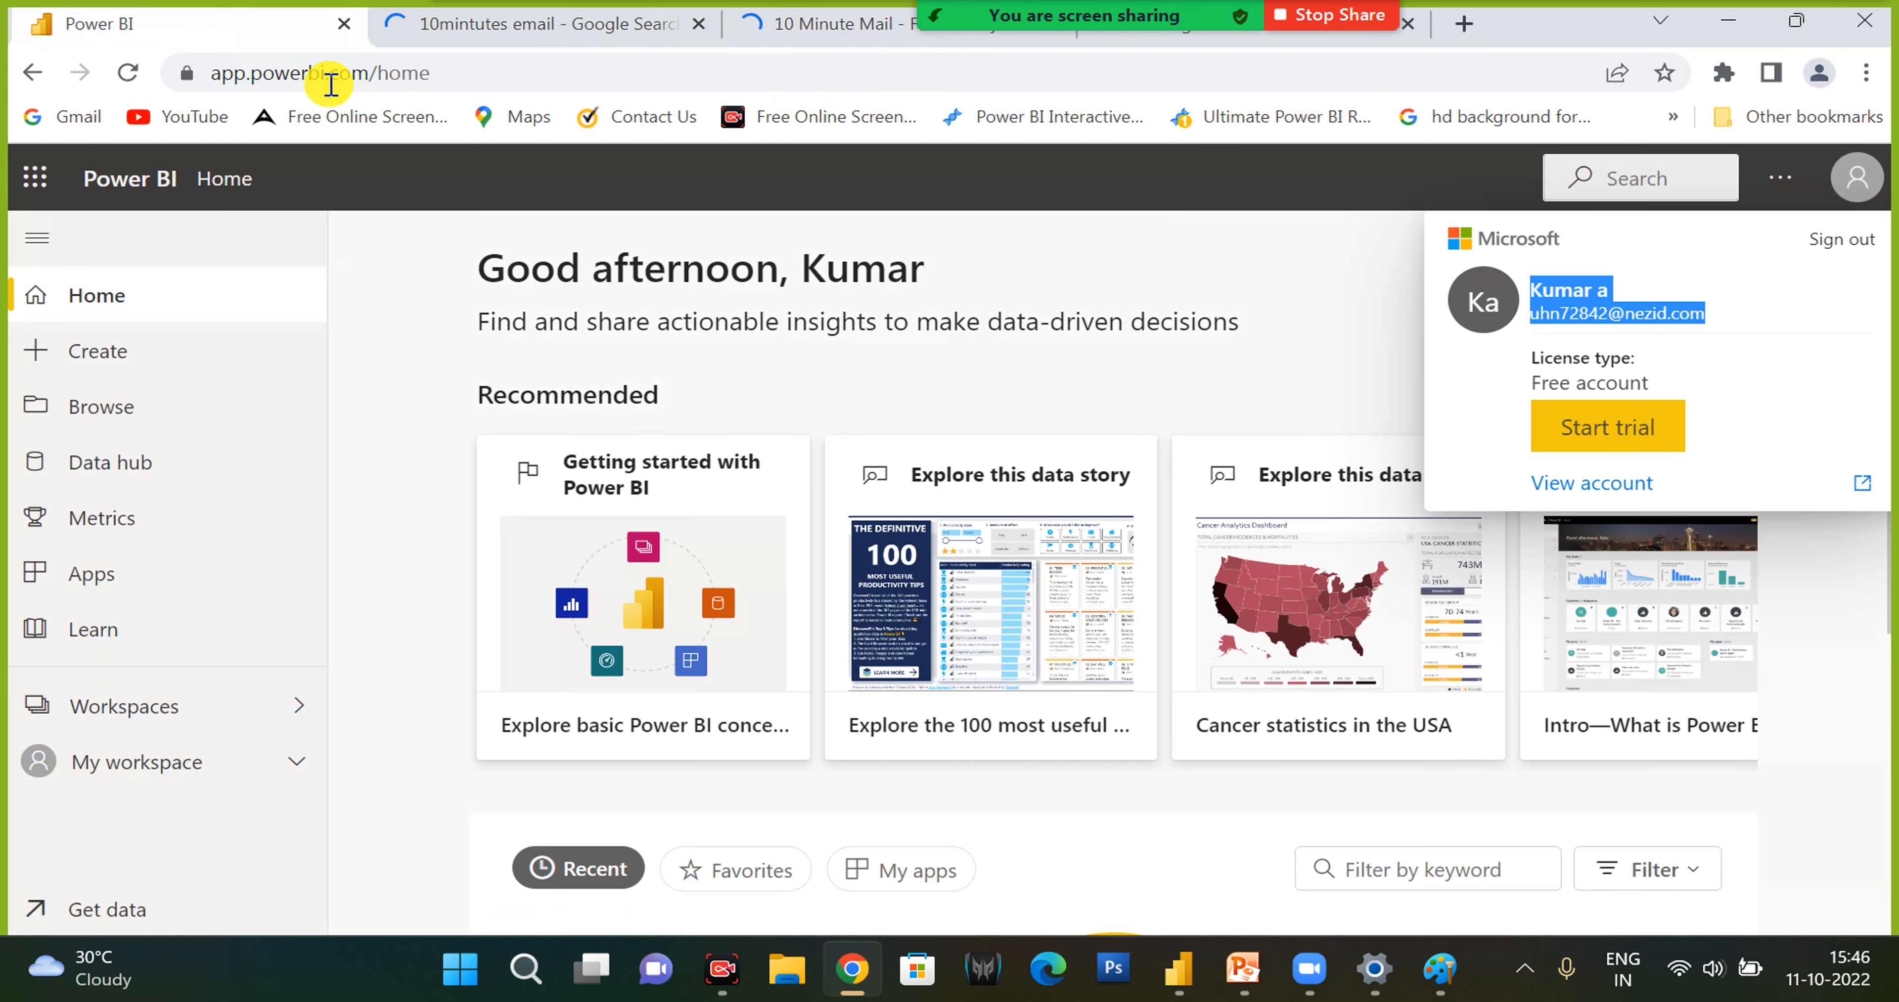
{"action": "left_click", "coordinate": [1840, 242]}
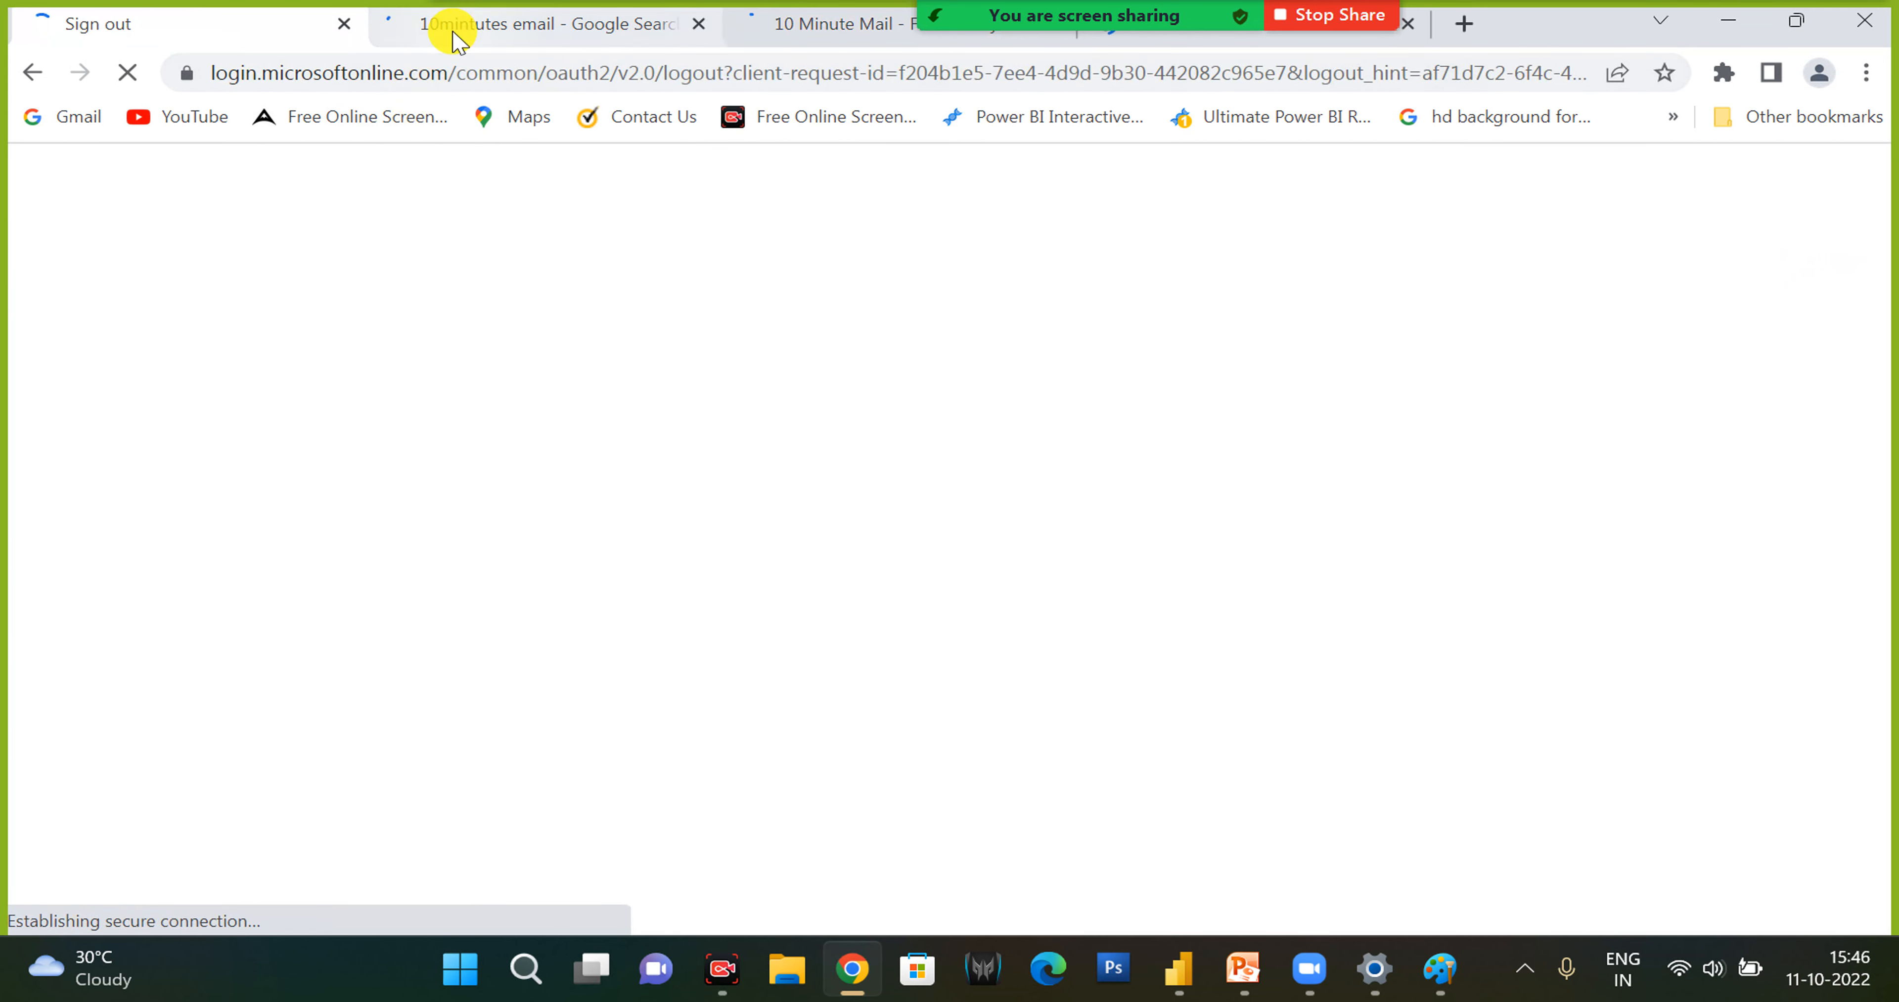
- Go to the 10minutemail.com page and view the generated temporary e-mail address and its inbox
{"action": "left_click", "coordinate": [452, 25]}
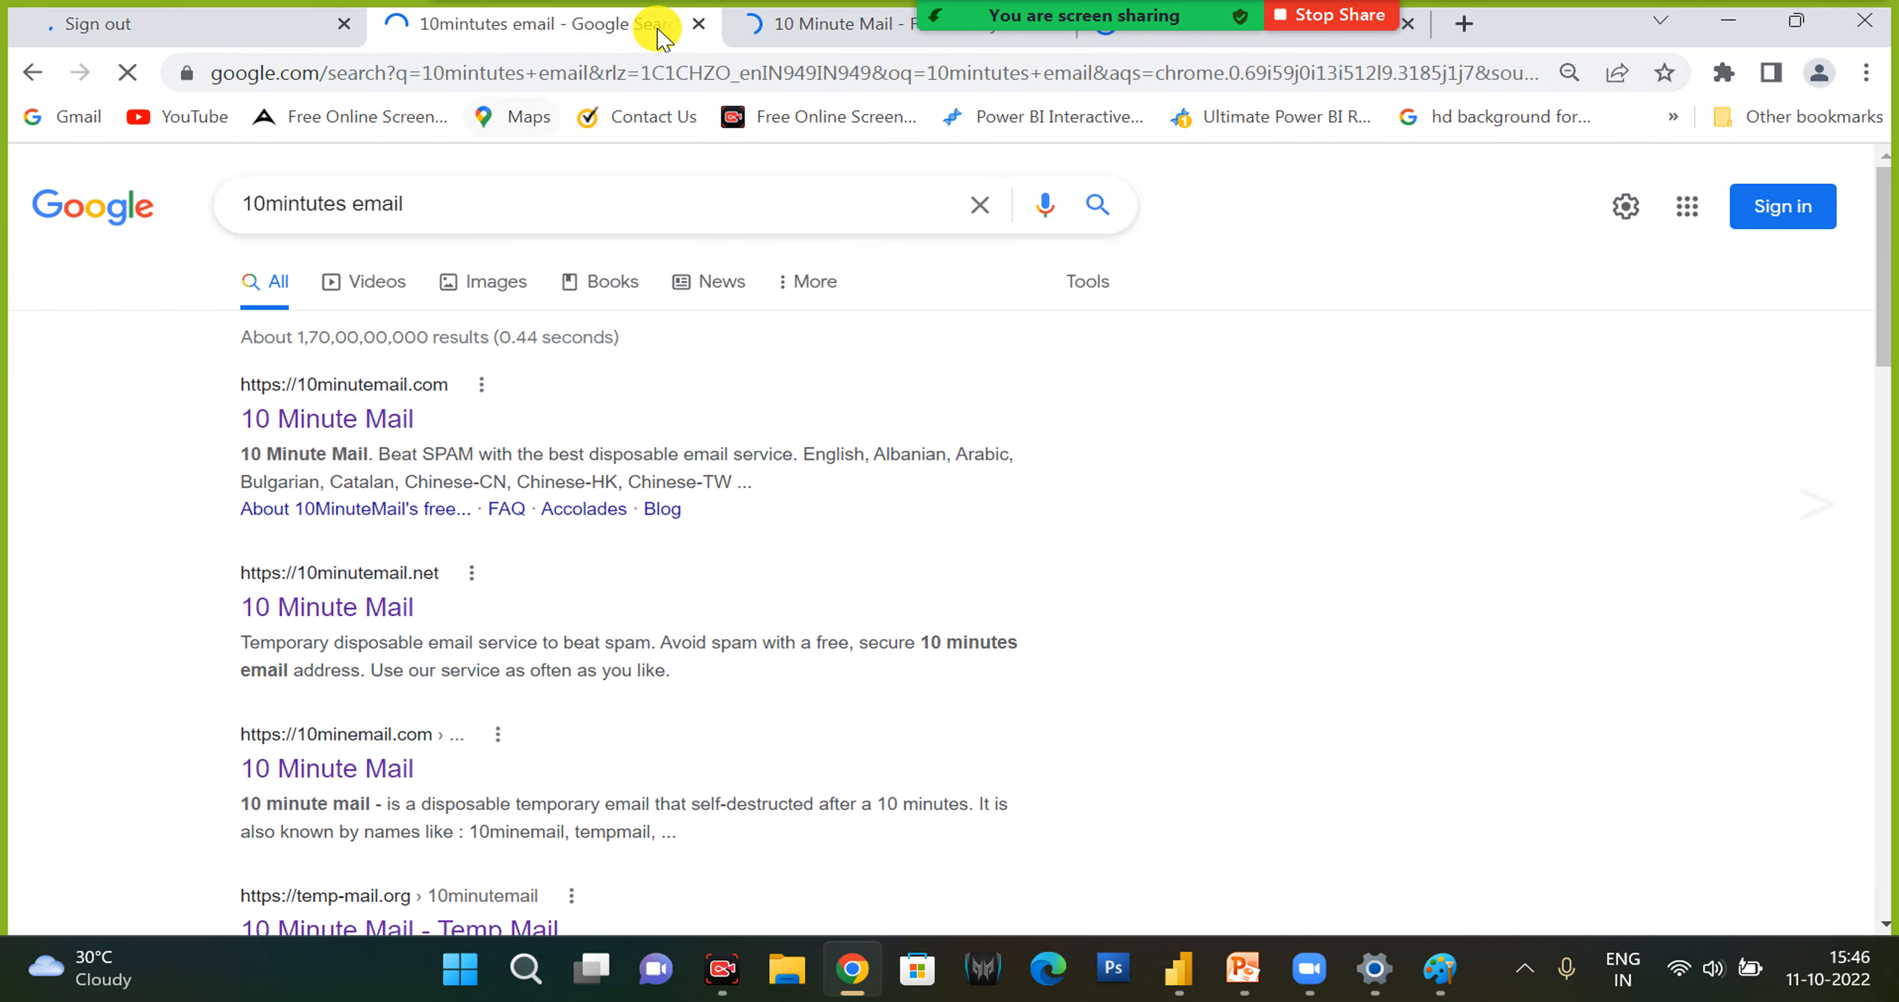
{"action": "left_click", "coordinate": [766, 34]}
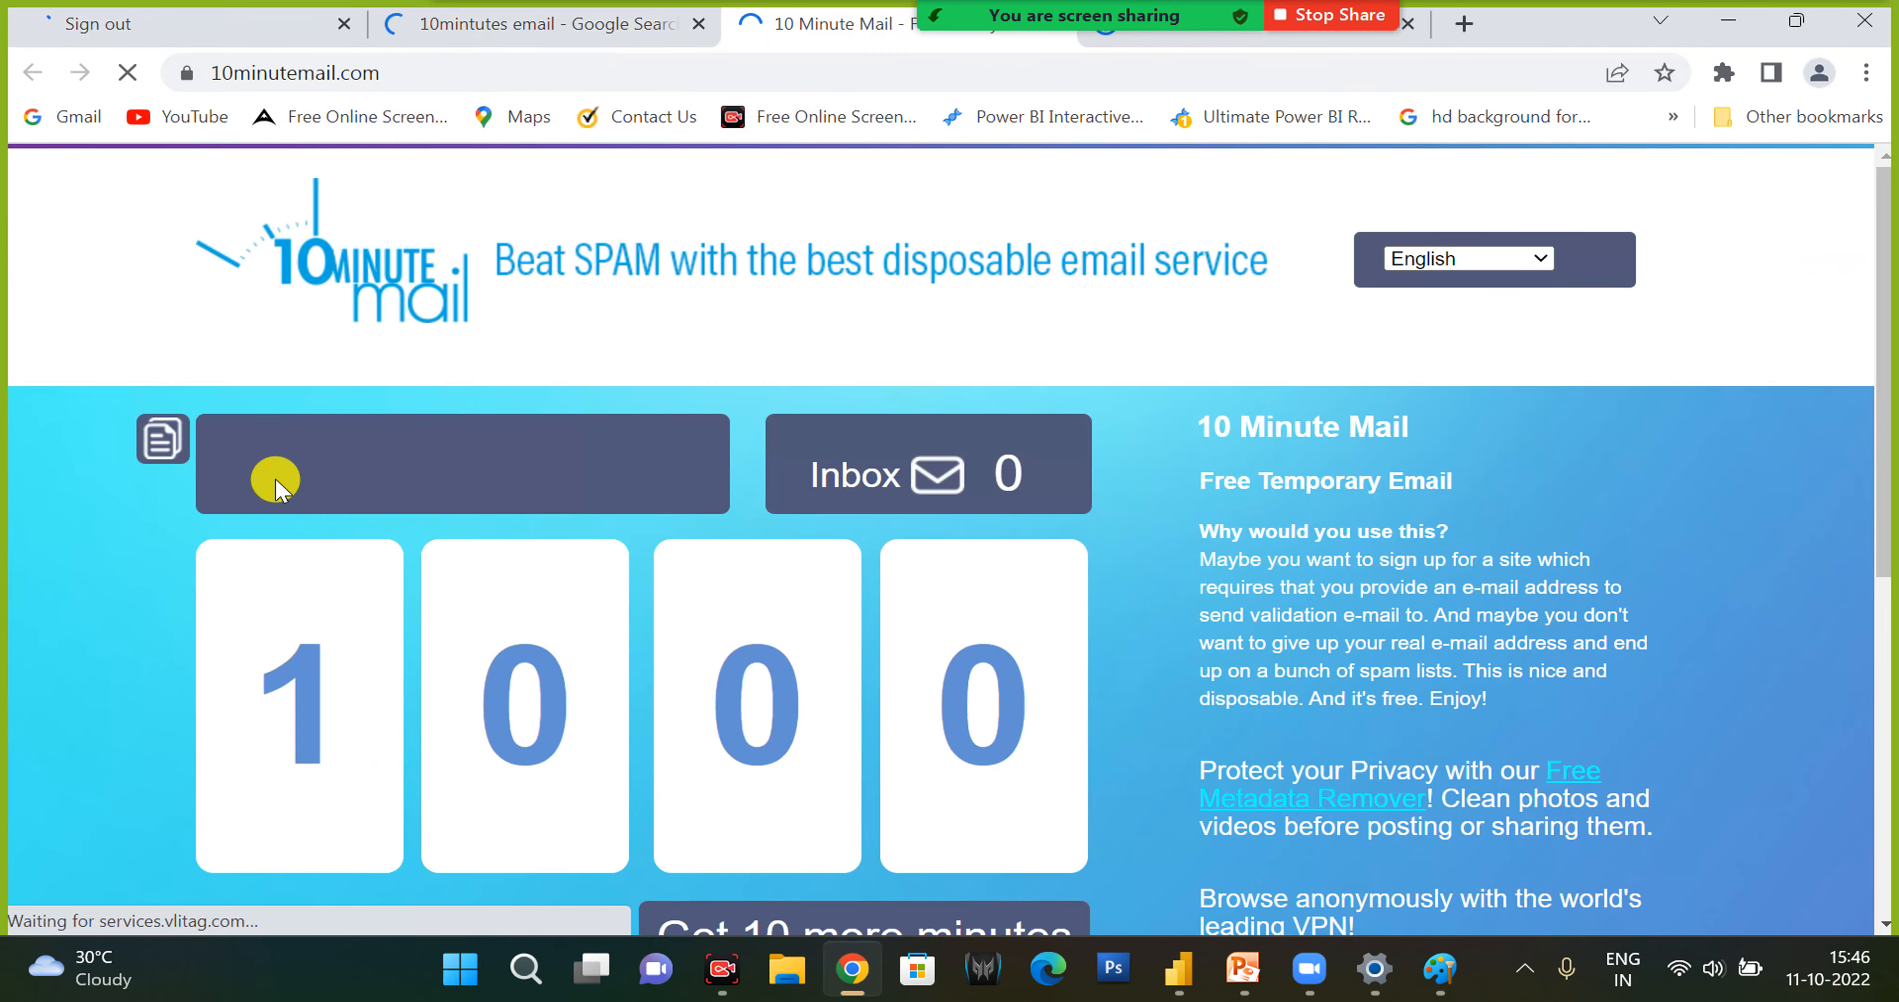
{"action": "left_click", "coordinate": [264, 478]}
{"action": "left_click", "coordinate": [657, 487]}
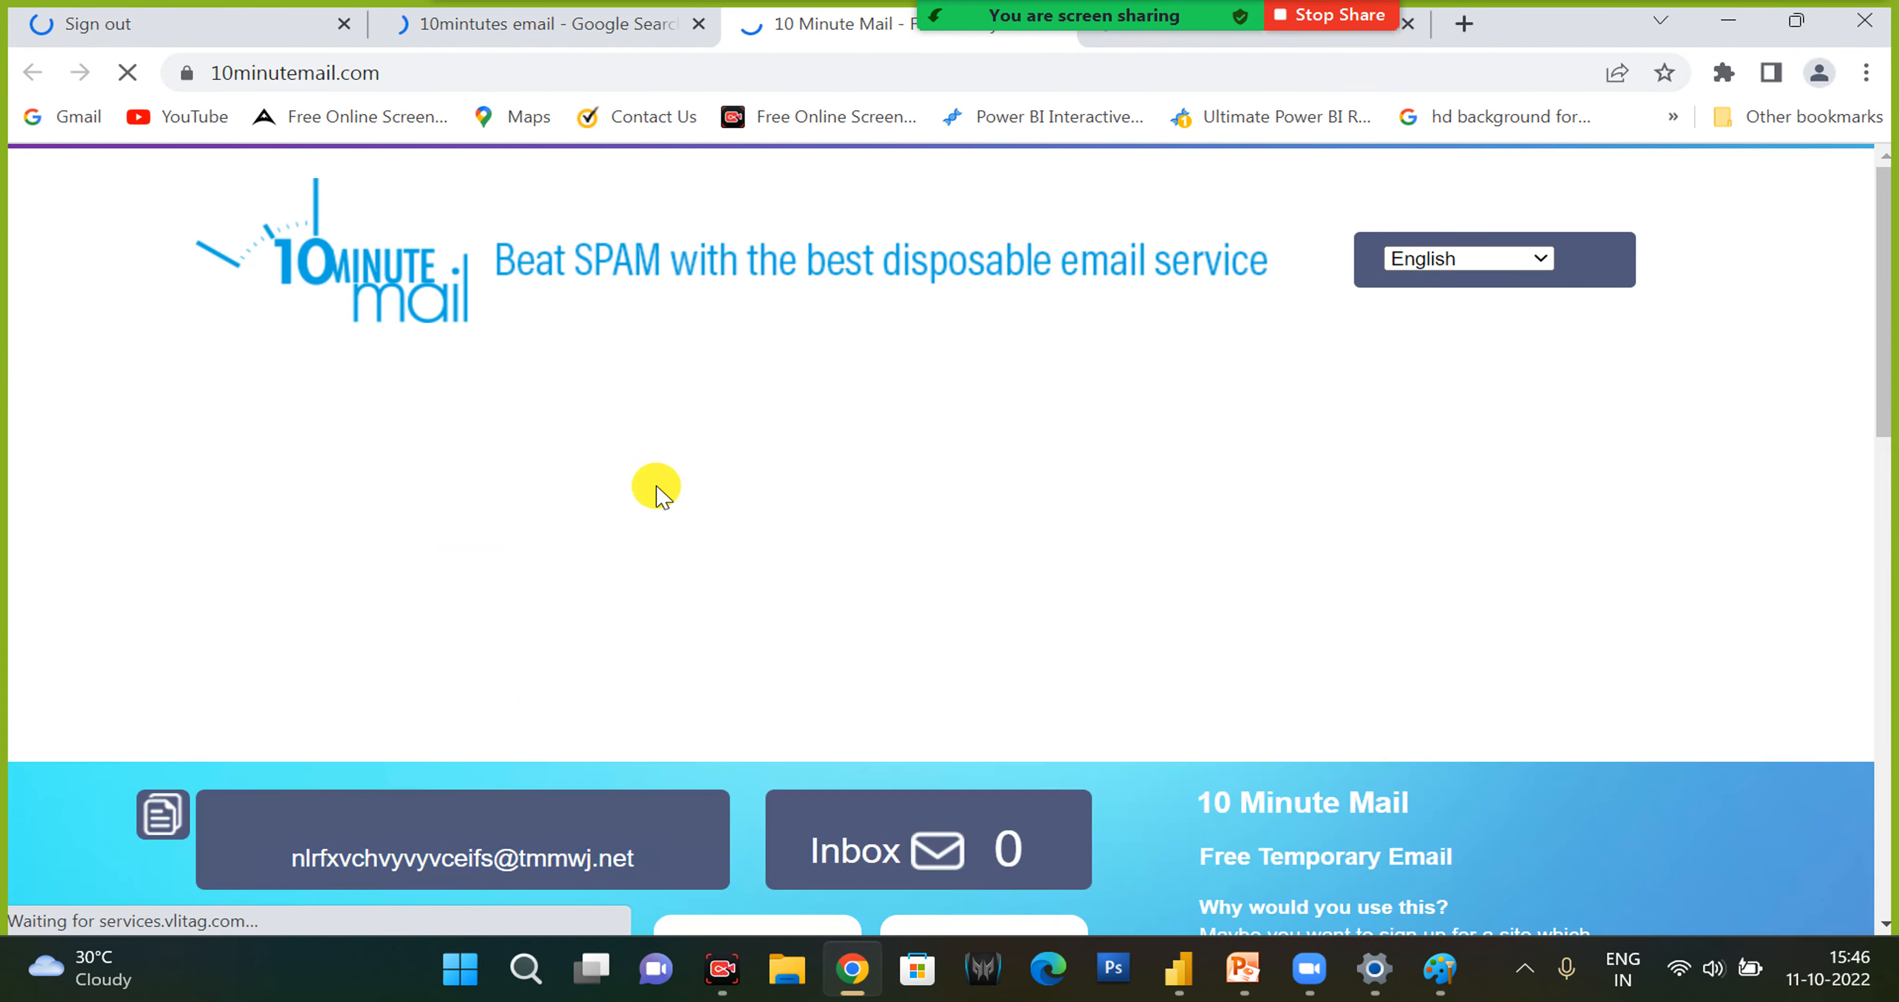
{"action": "scroll", "coordinate": [613, 678], "scroll_direction": "down", "scroll_amount": 3}
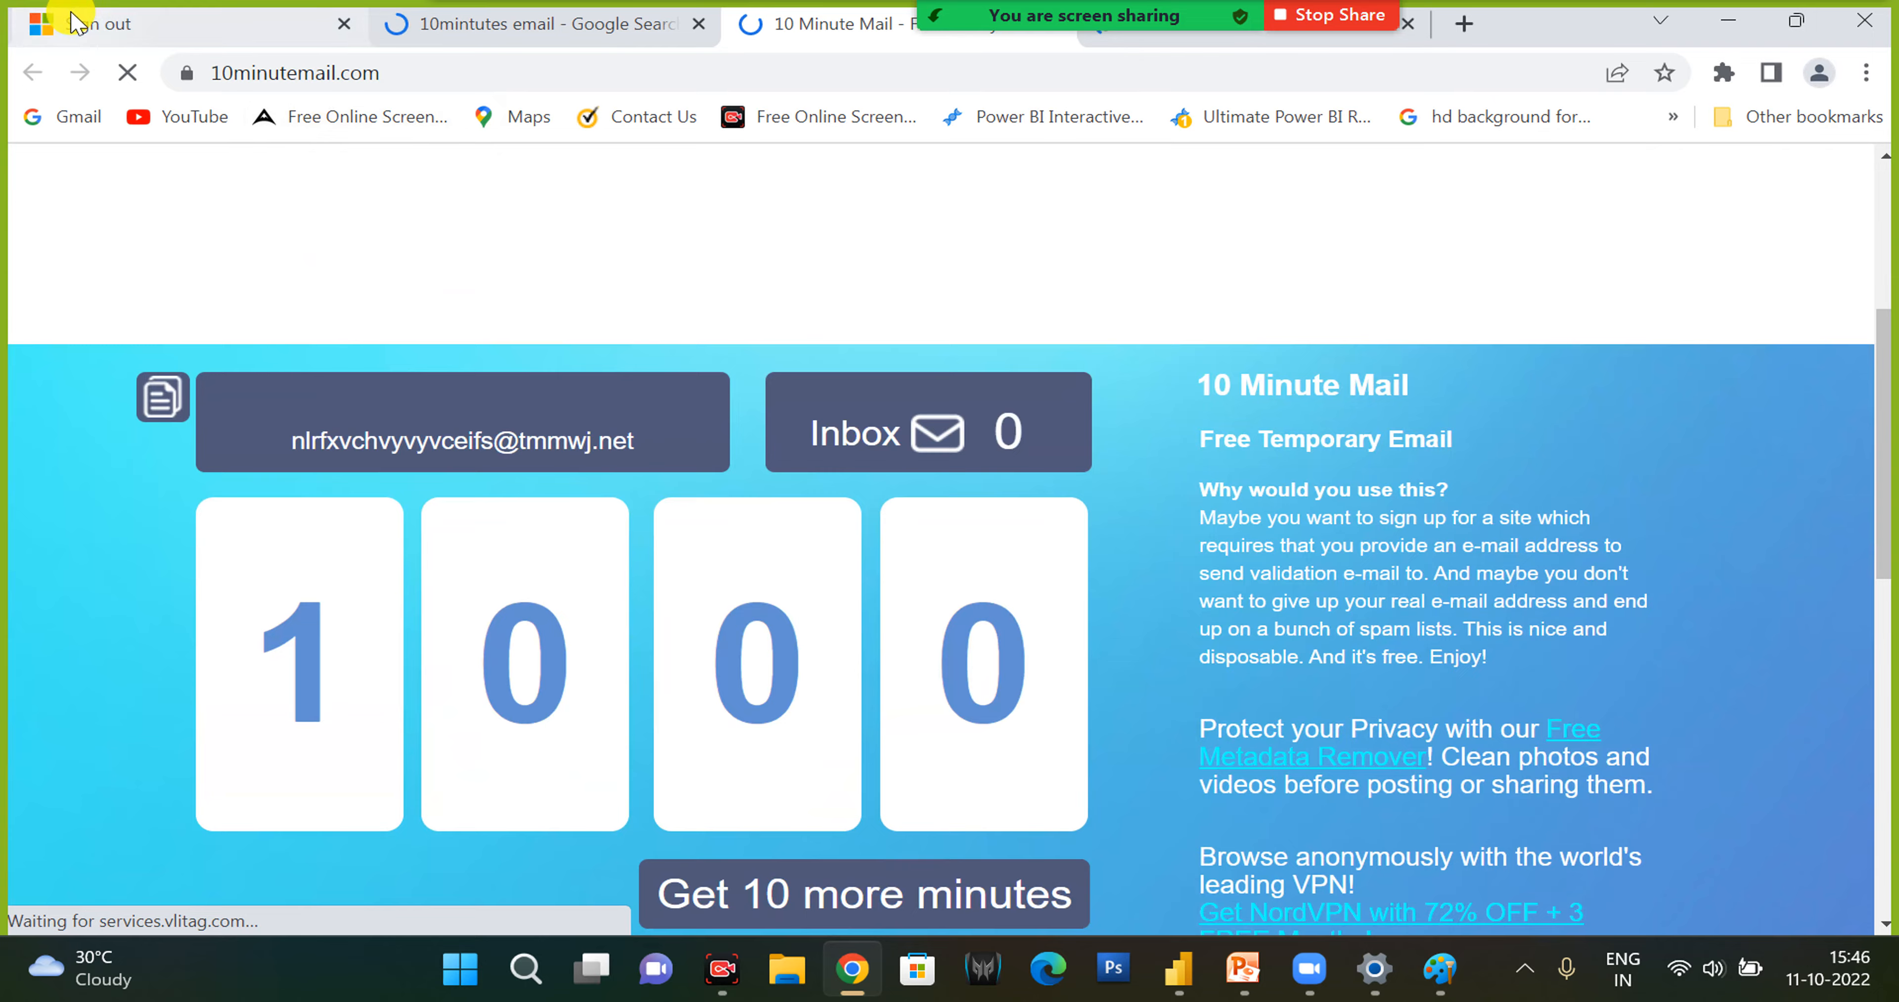
- In the sign-out tab, search for "powerbi service" and open the Power BI Sign in result at app.powerbi.com
{"action": "left_click_drag", "start_coordinate": [44, 22], "coordinate": [276, 30]}
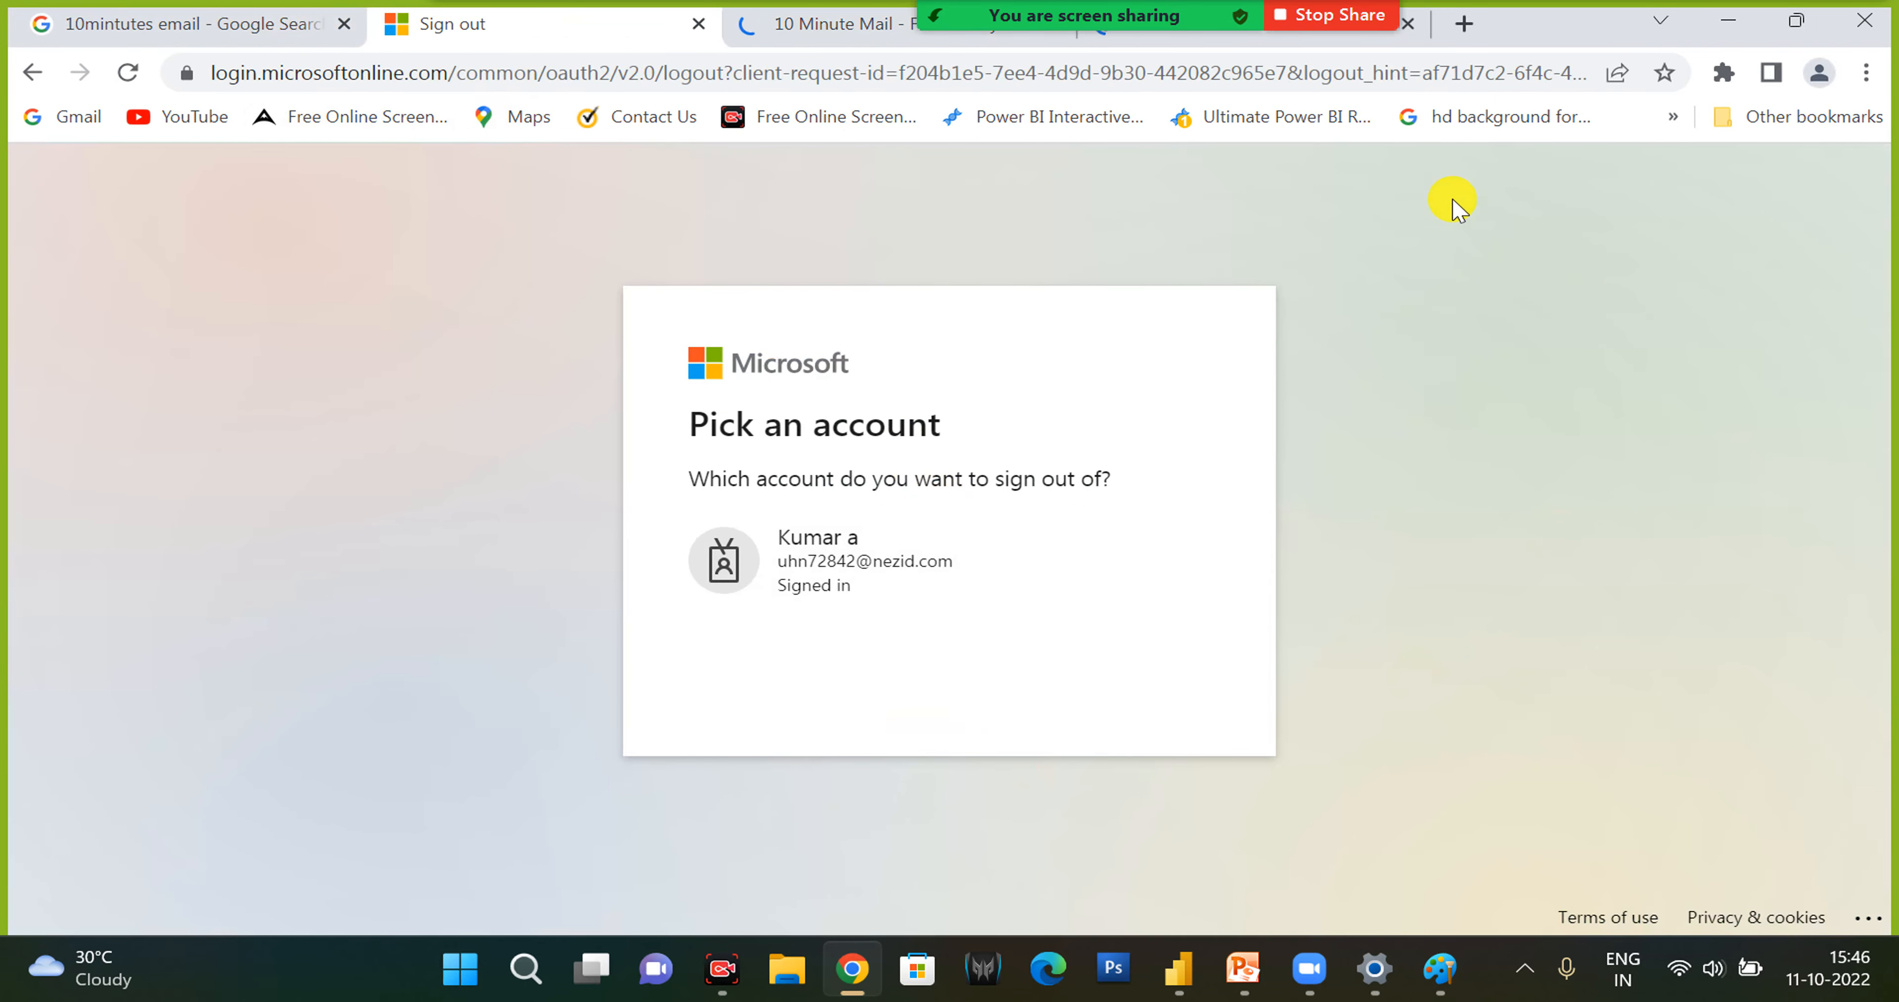
{"action": "left_click", "coordinate": [1375, 81]}
{"action": "type", "text": "power"}
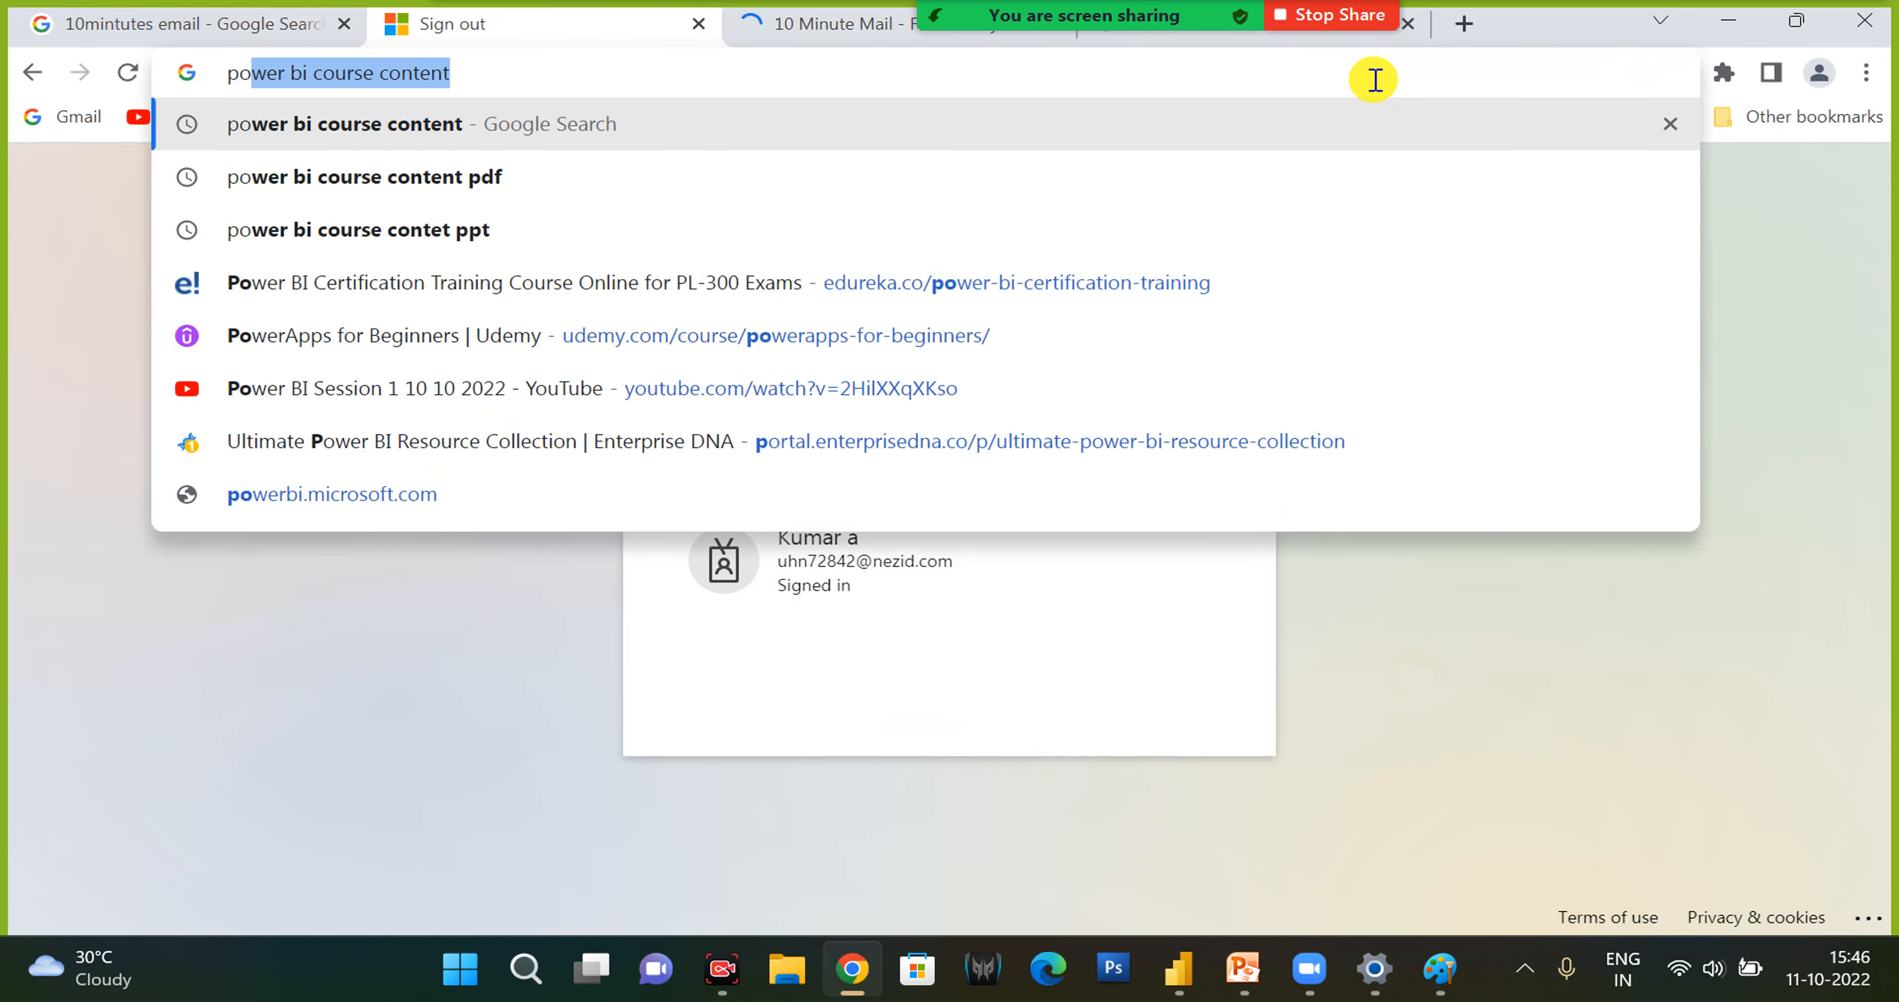
{"action": "type", "text": "bi ser"}
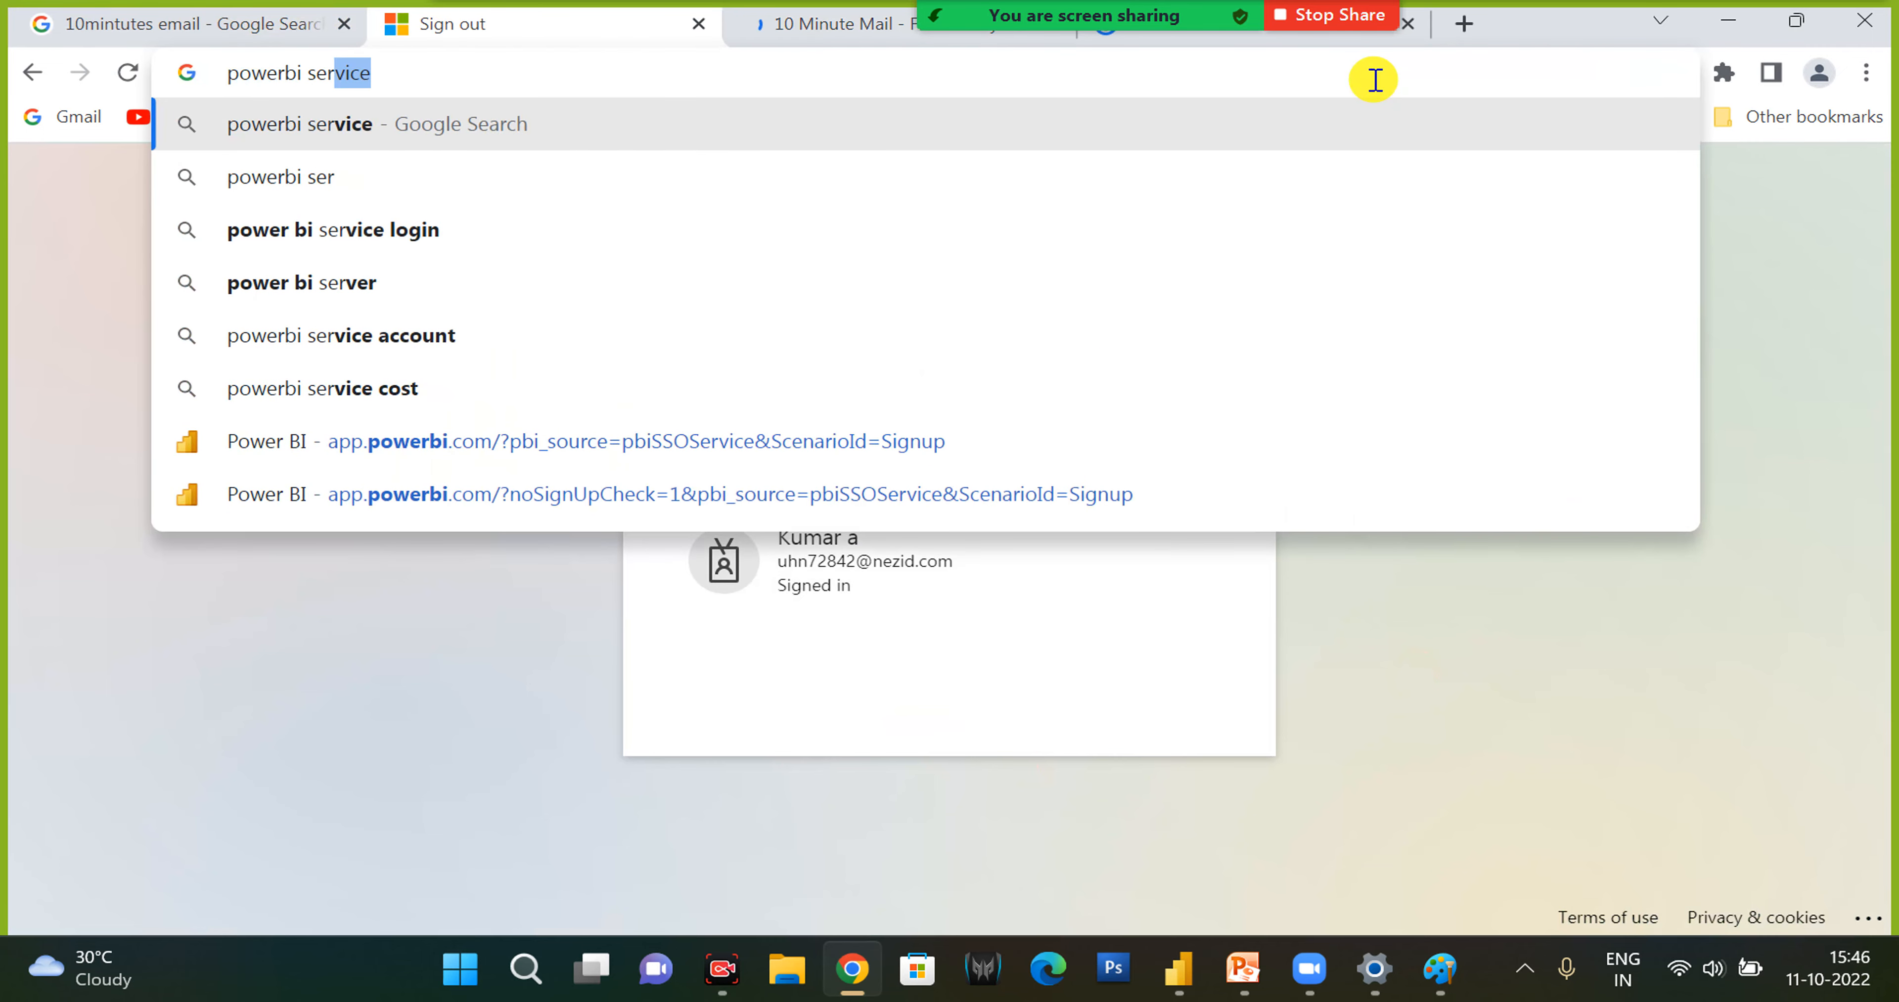
{"action": "key", "text": "Return"}
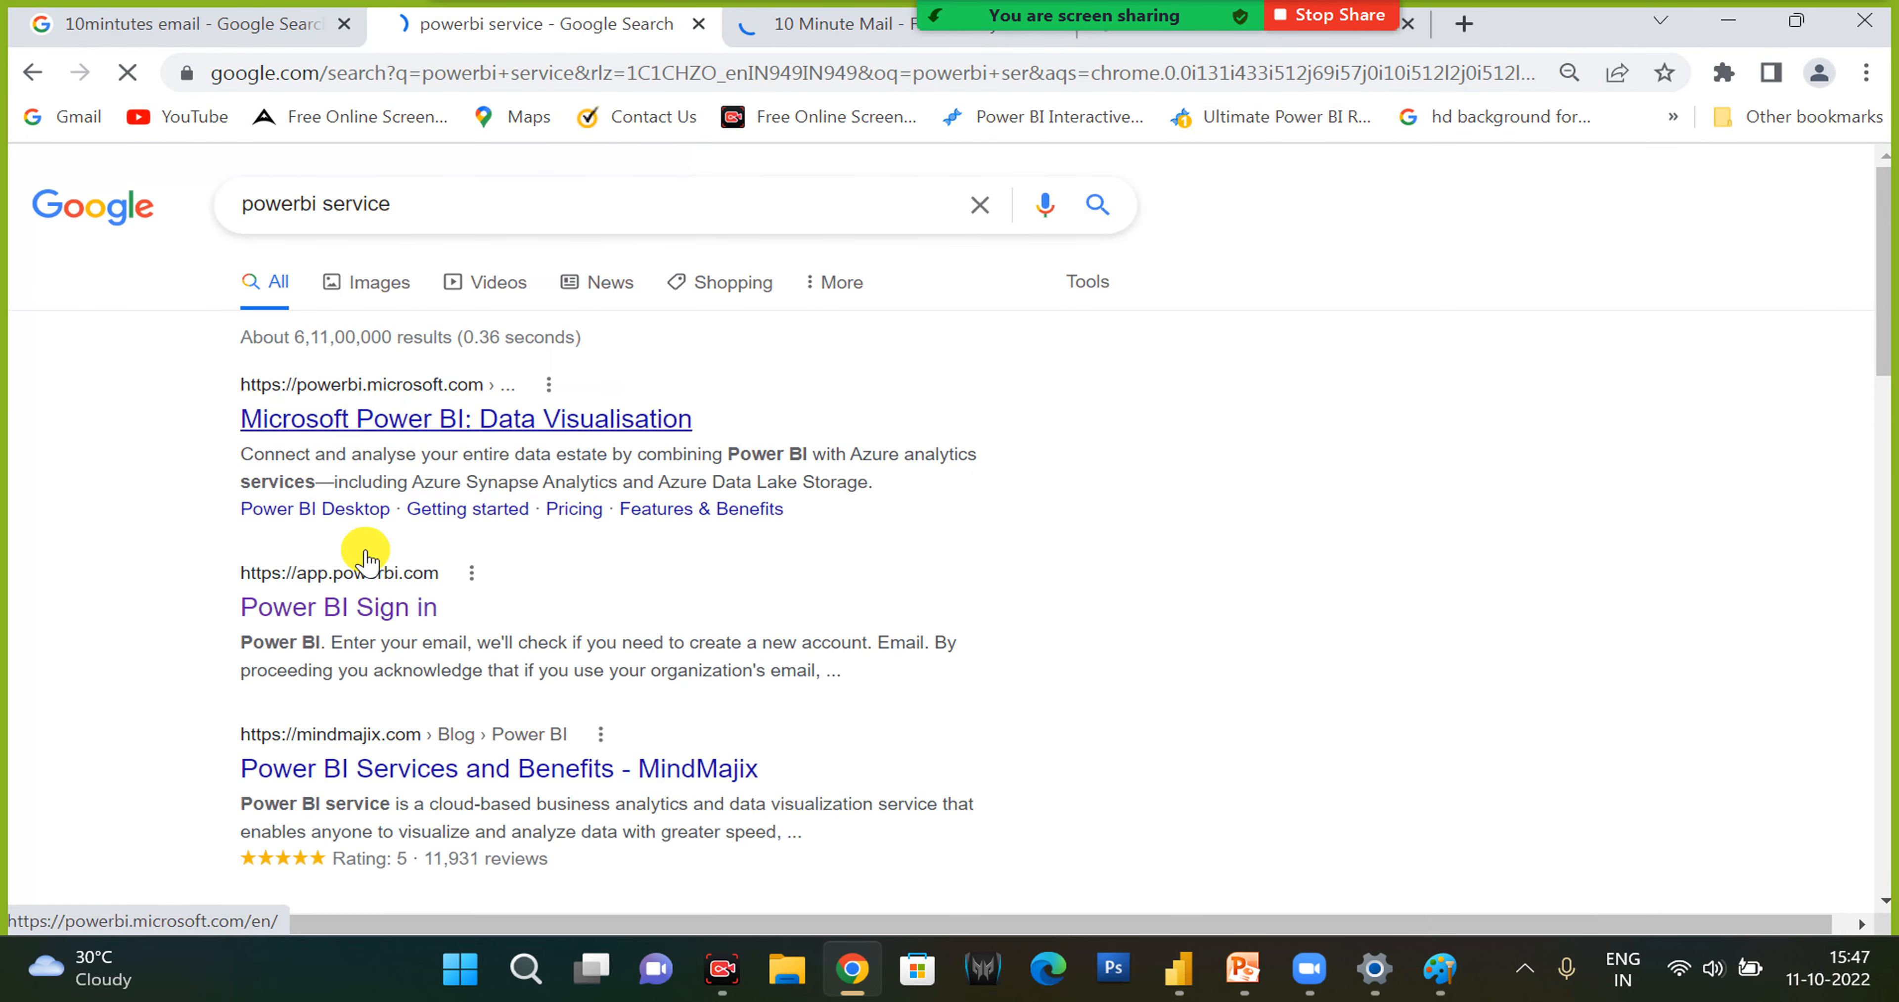
{"action": "left_click", "coordinate": [359, 608]}
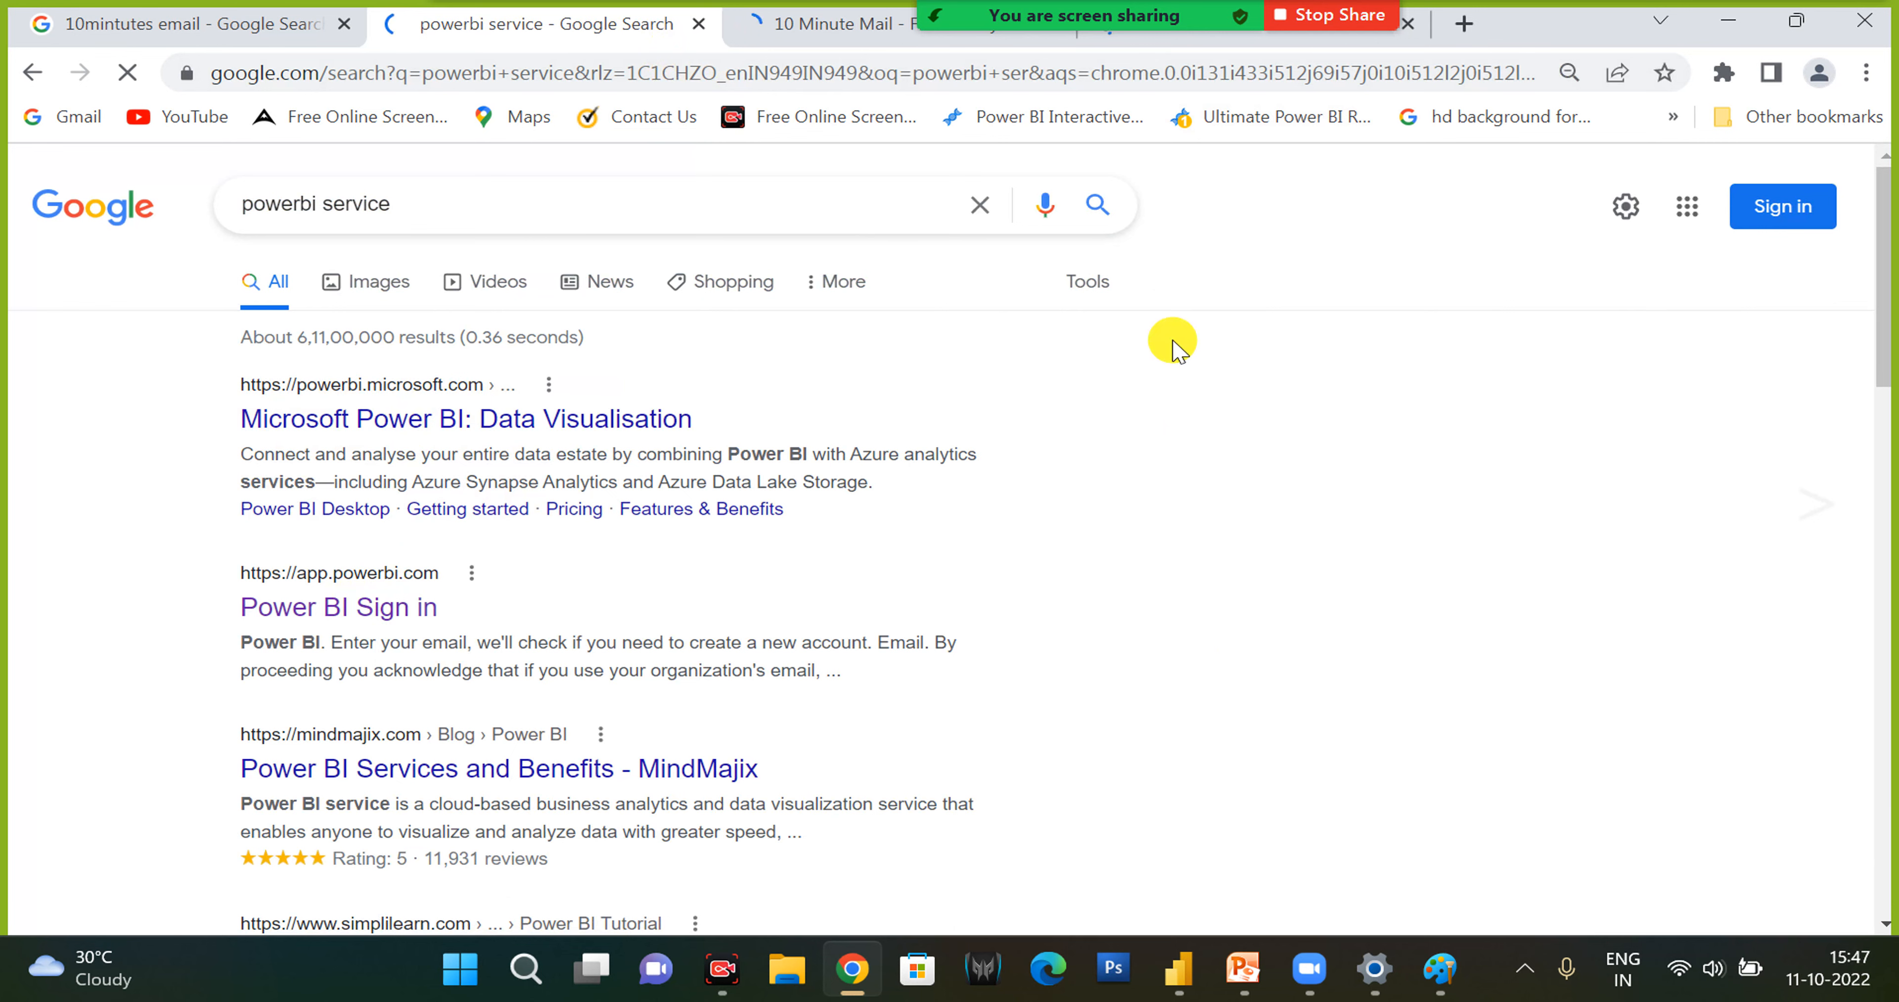
- Return to 10minutemail.com, select the temporary e-mail address and look over the rest of the page
{"action": "left_click", "coordinate": [1190, 44]}
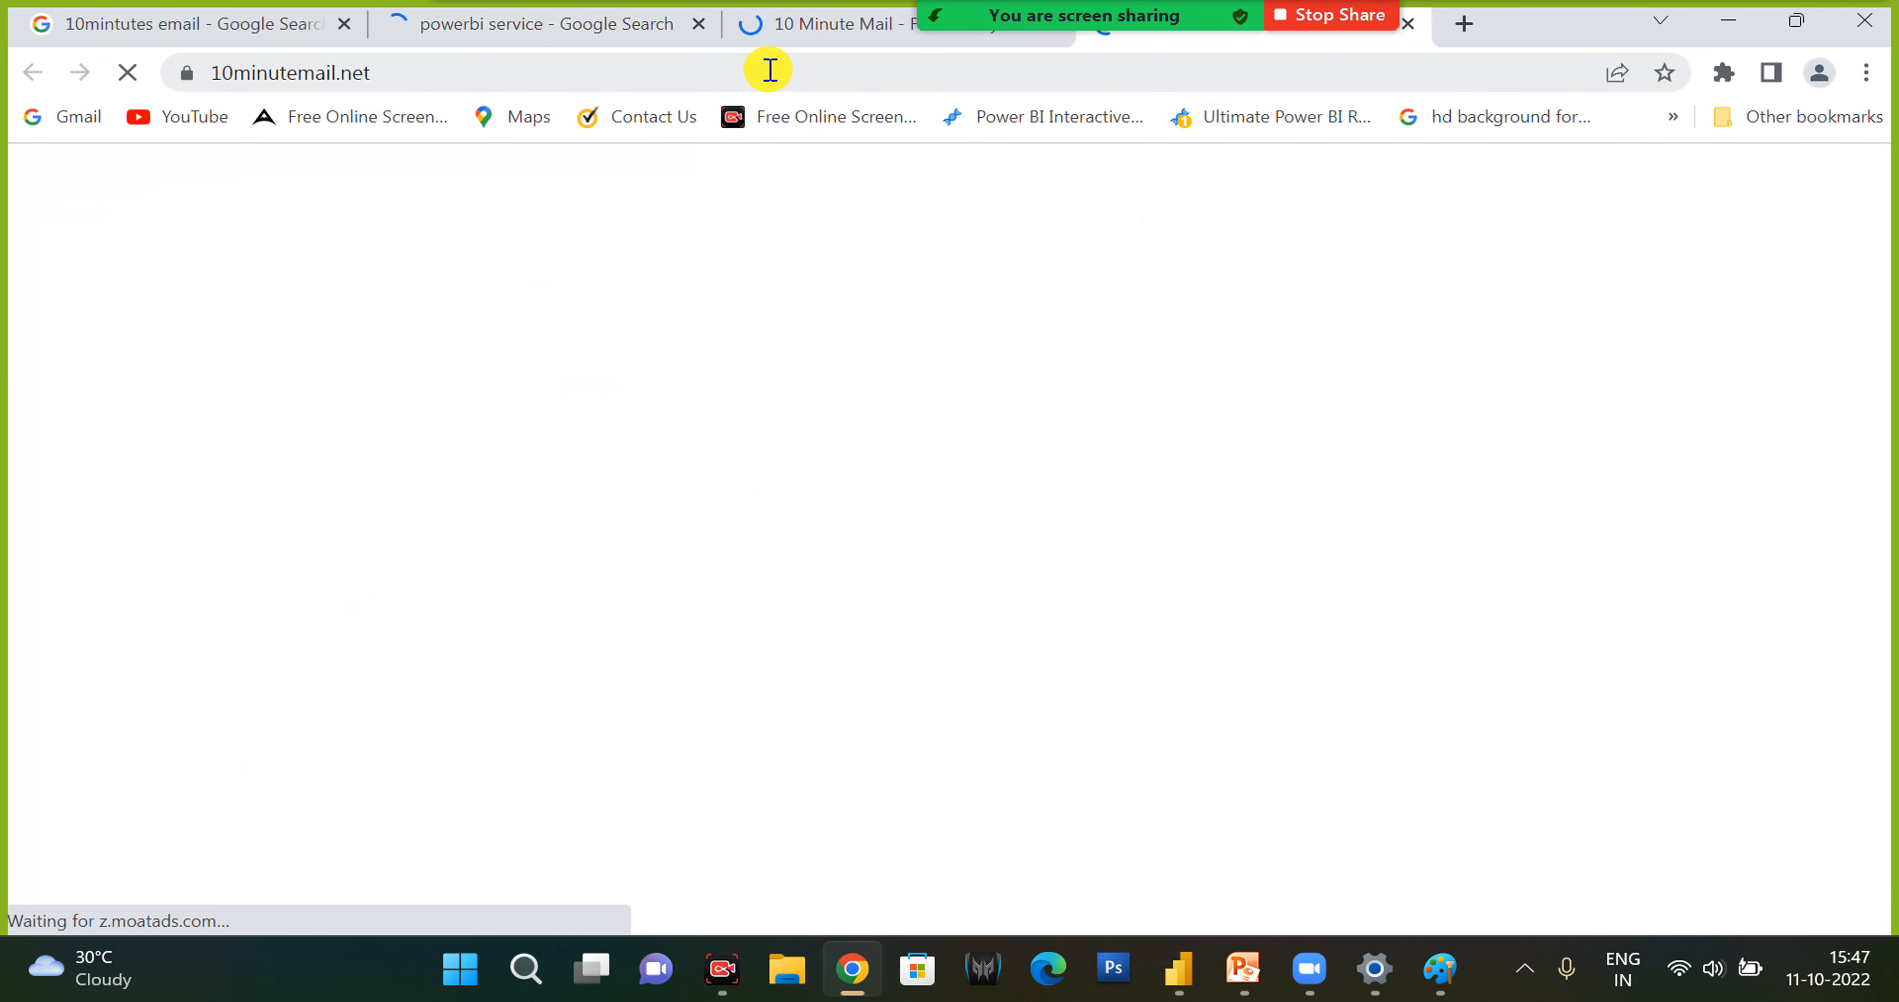
{"action": "left_click", "coordinate": [809, 30]}
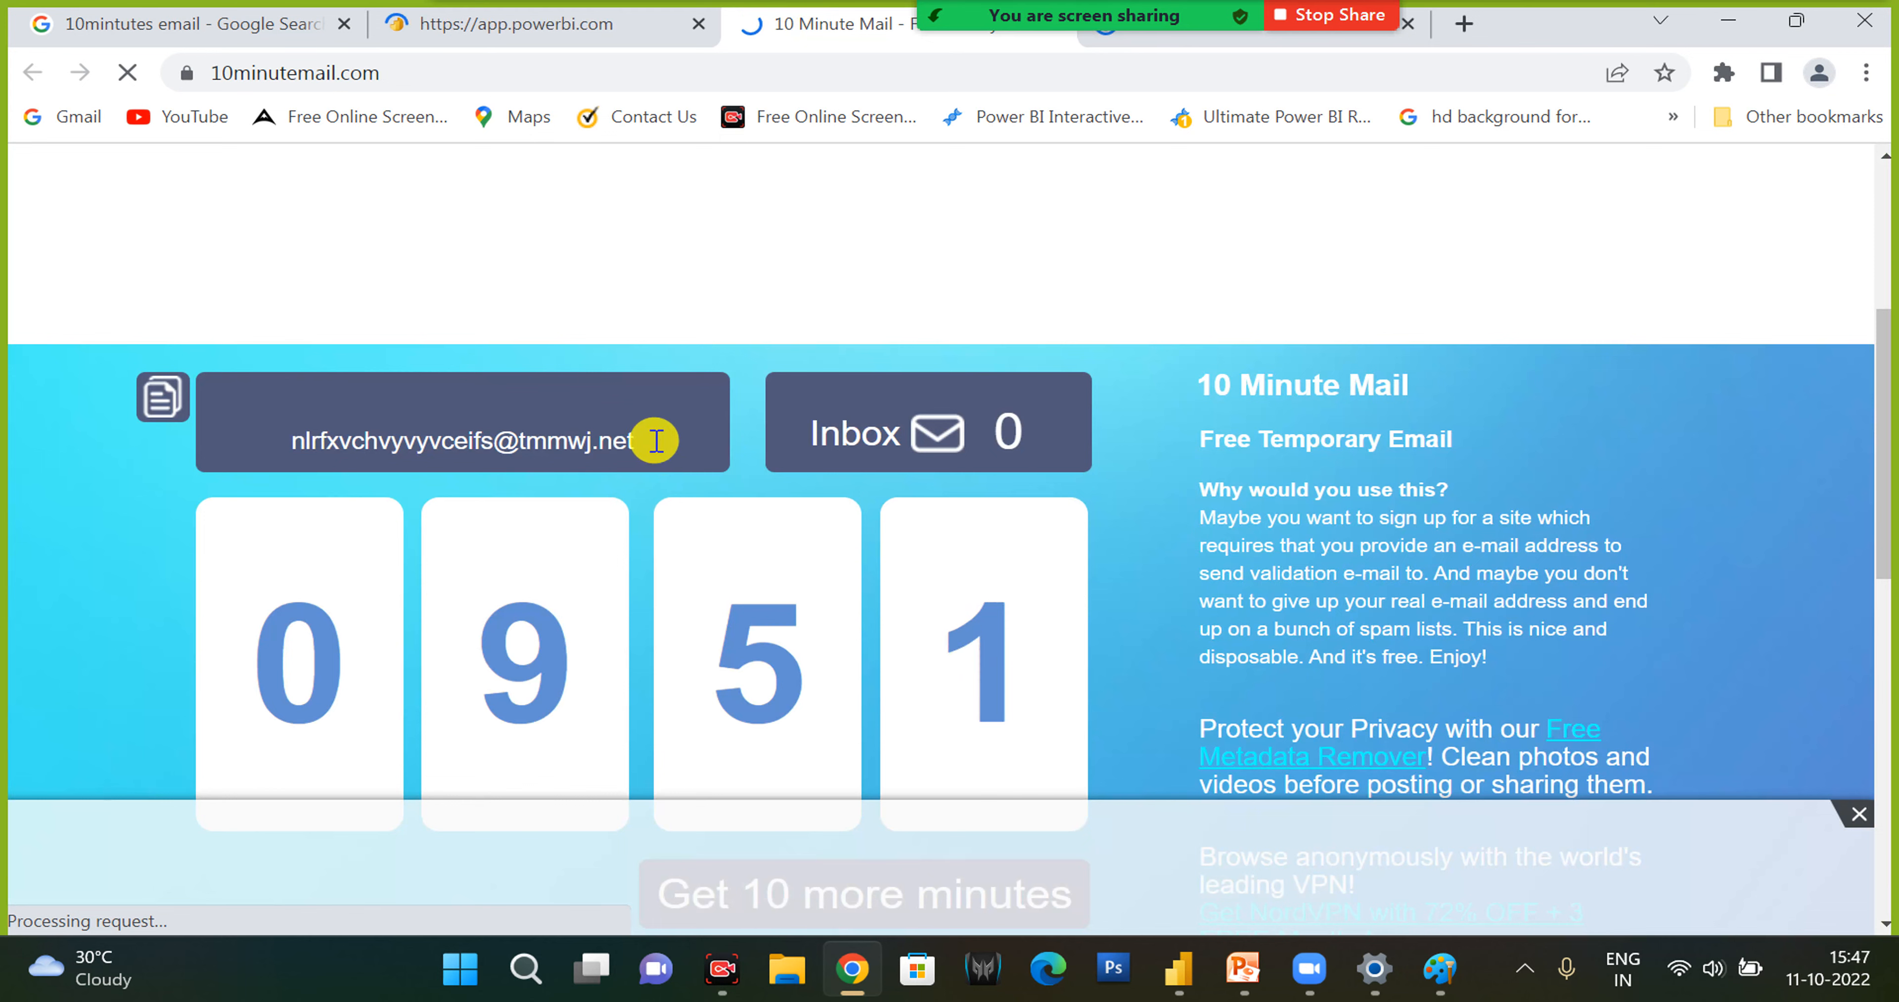
{"action": "left_click", "coordinate": [654, 441]}
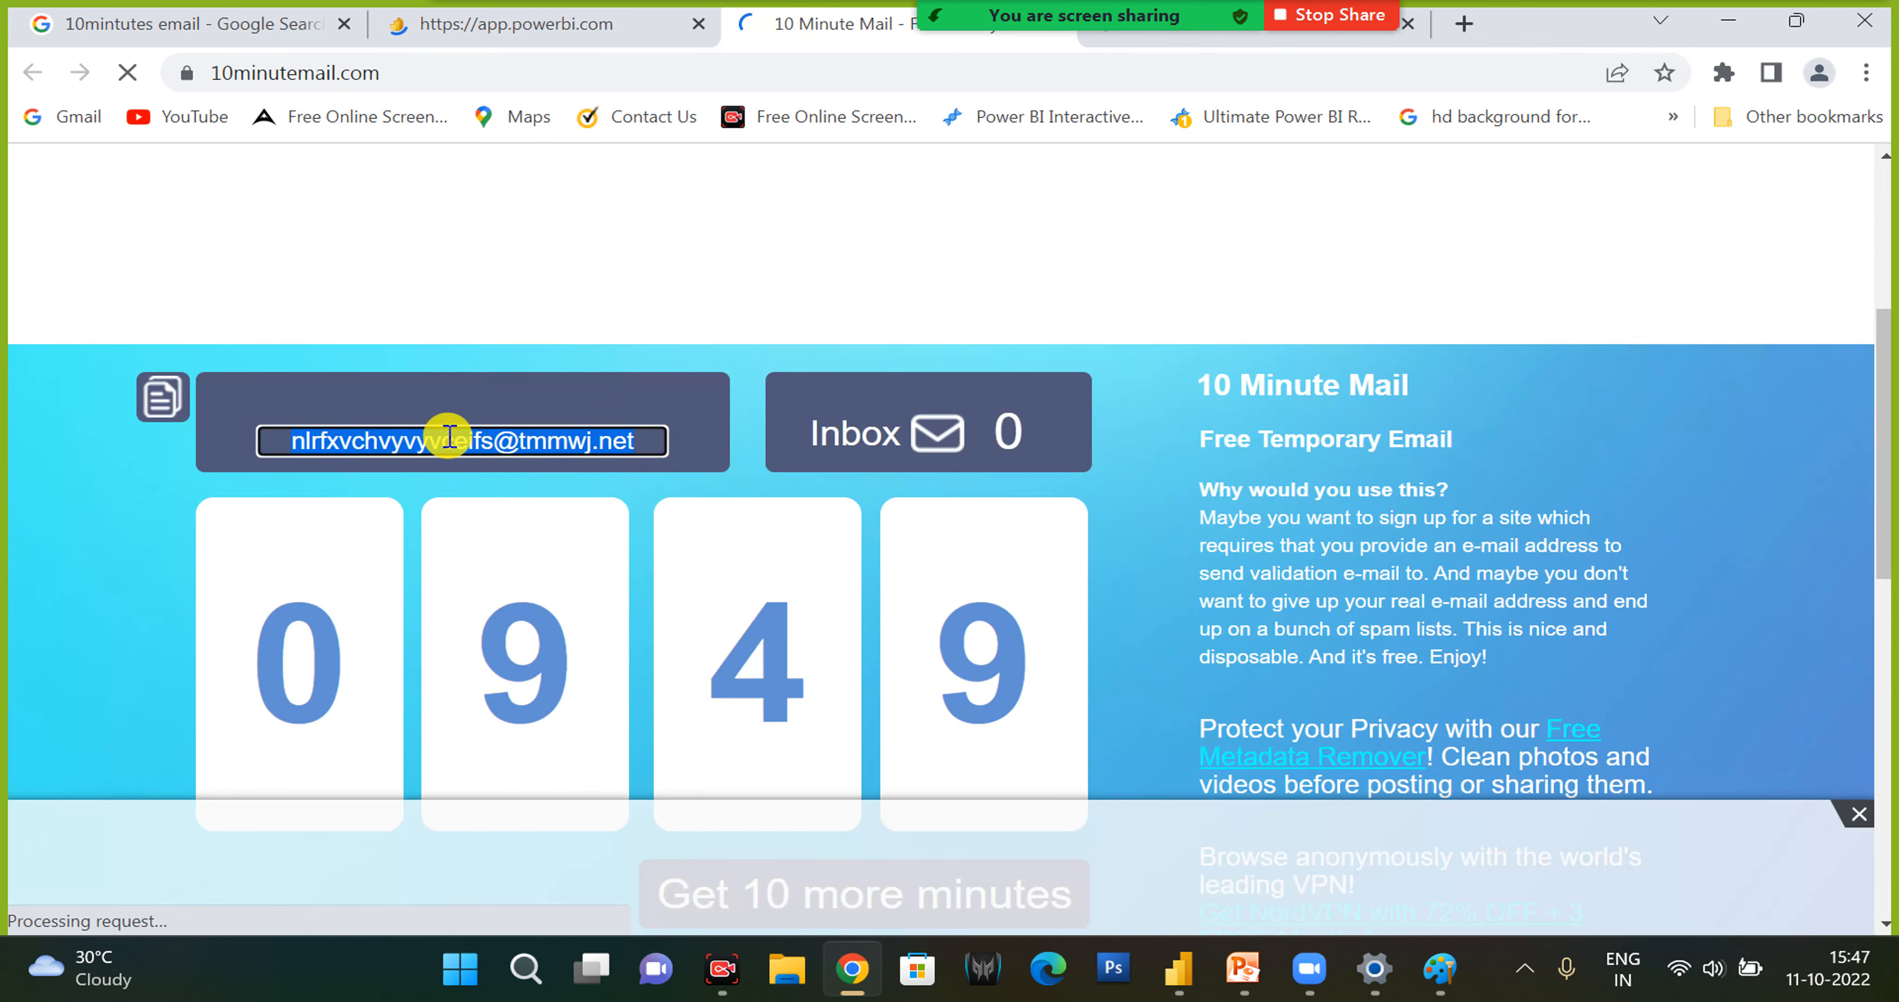
{"action": "scroll", "coordinate": [604, 537], "scroll_direction": "down", "scroll_amount": 6}
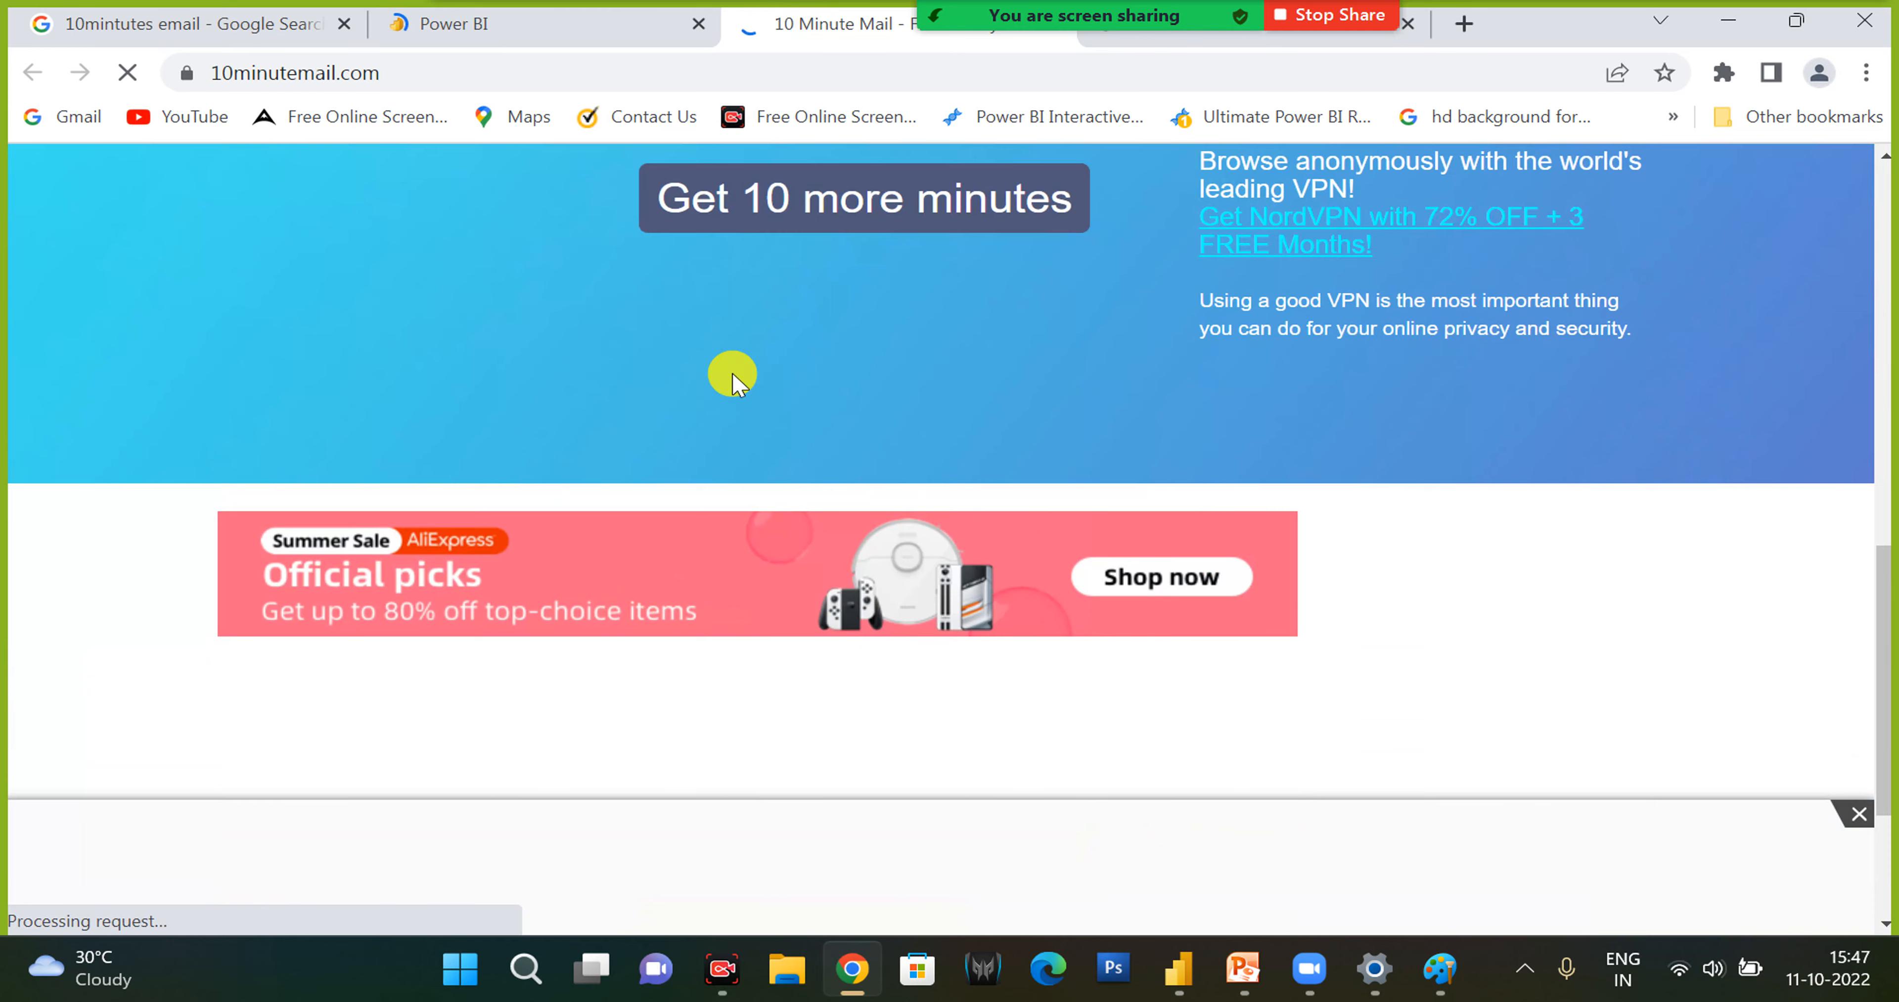
- Switch to the 10minutemail.net page, maximize the browser window, and copy the temporary e-mail address shown there
{"action": "scroll", "coordinate": [737, 442], "scroll_direction": "up", "scroll_amount": 6}
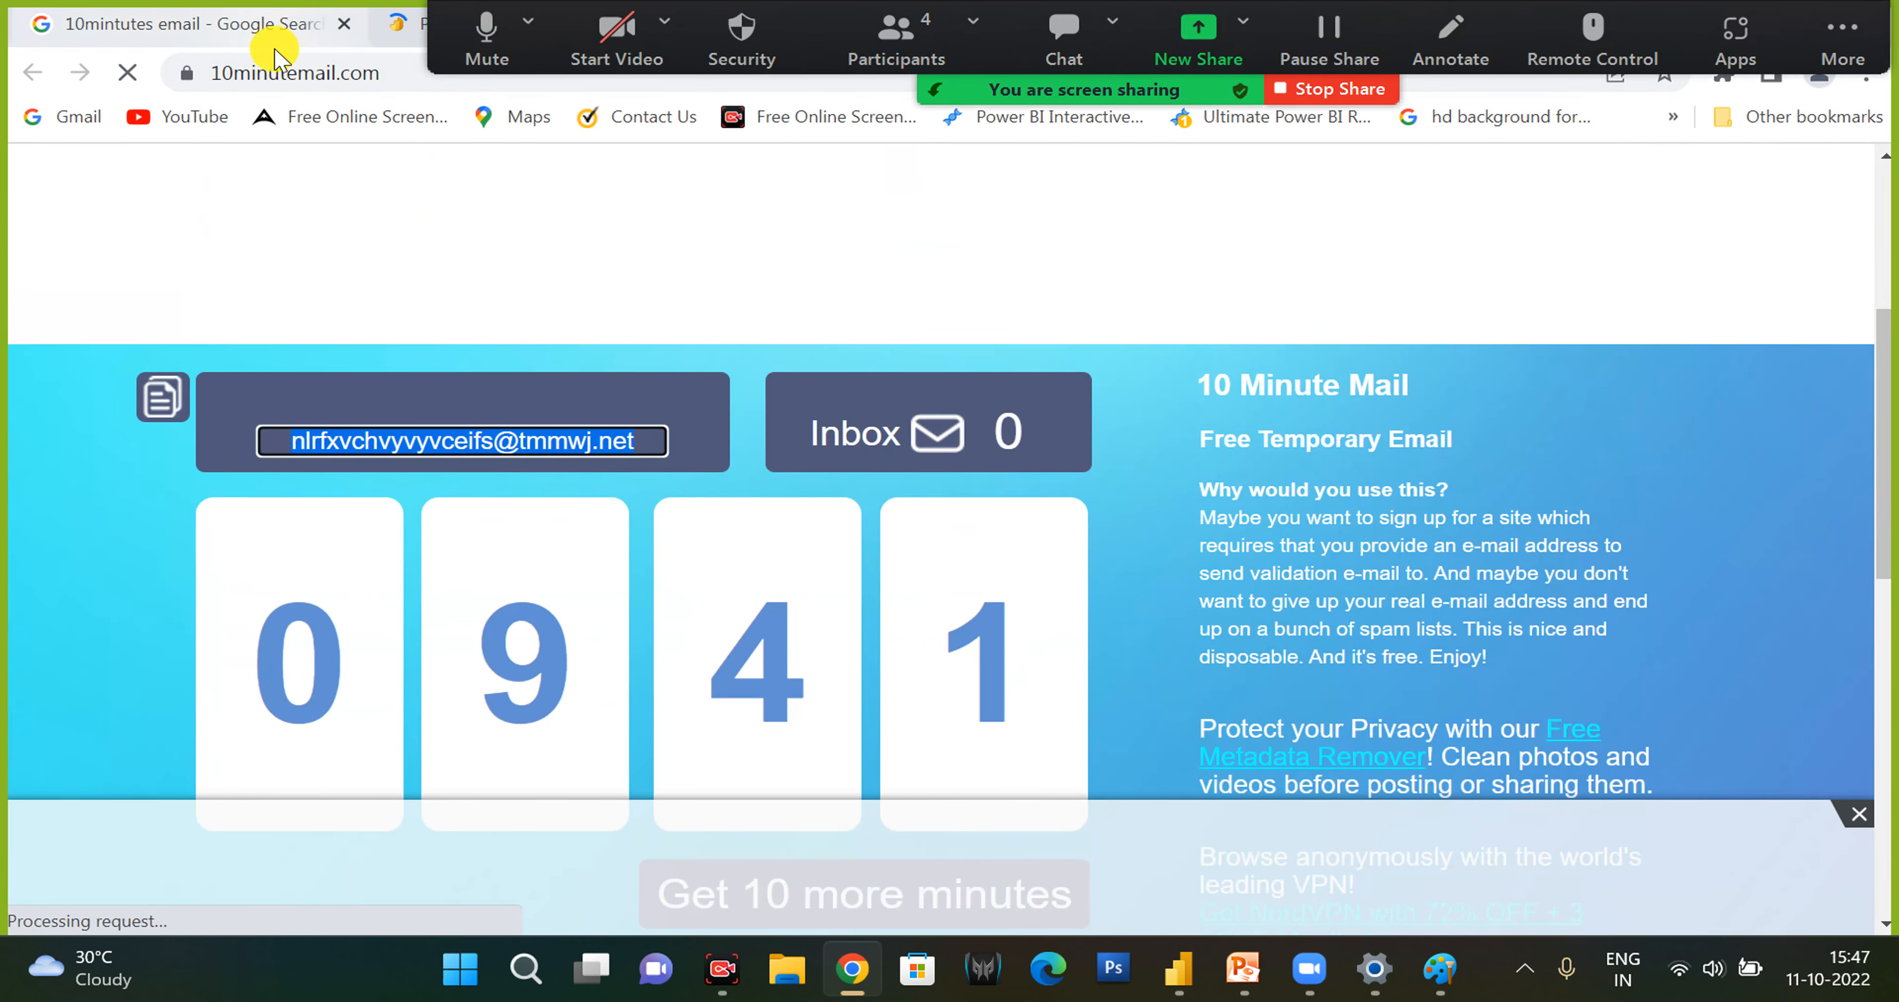
{"action": "left_click", "coordinate": [1744, 292]}
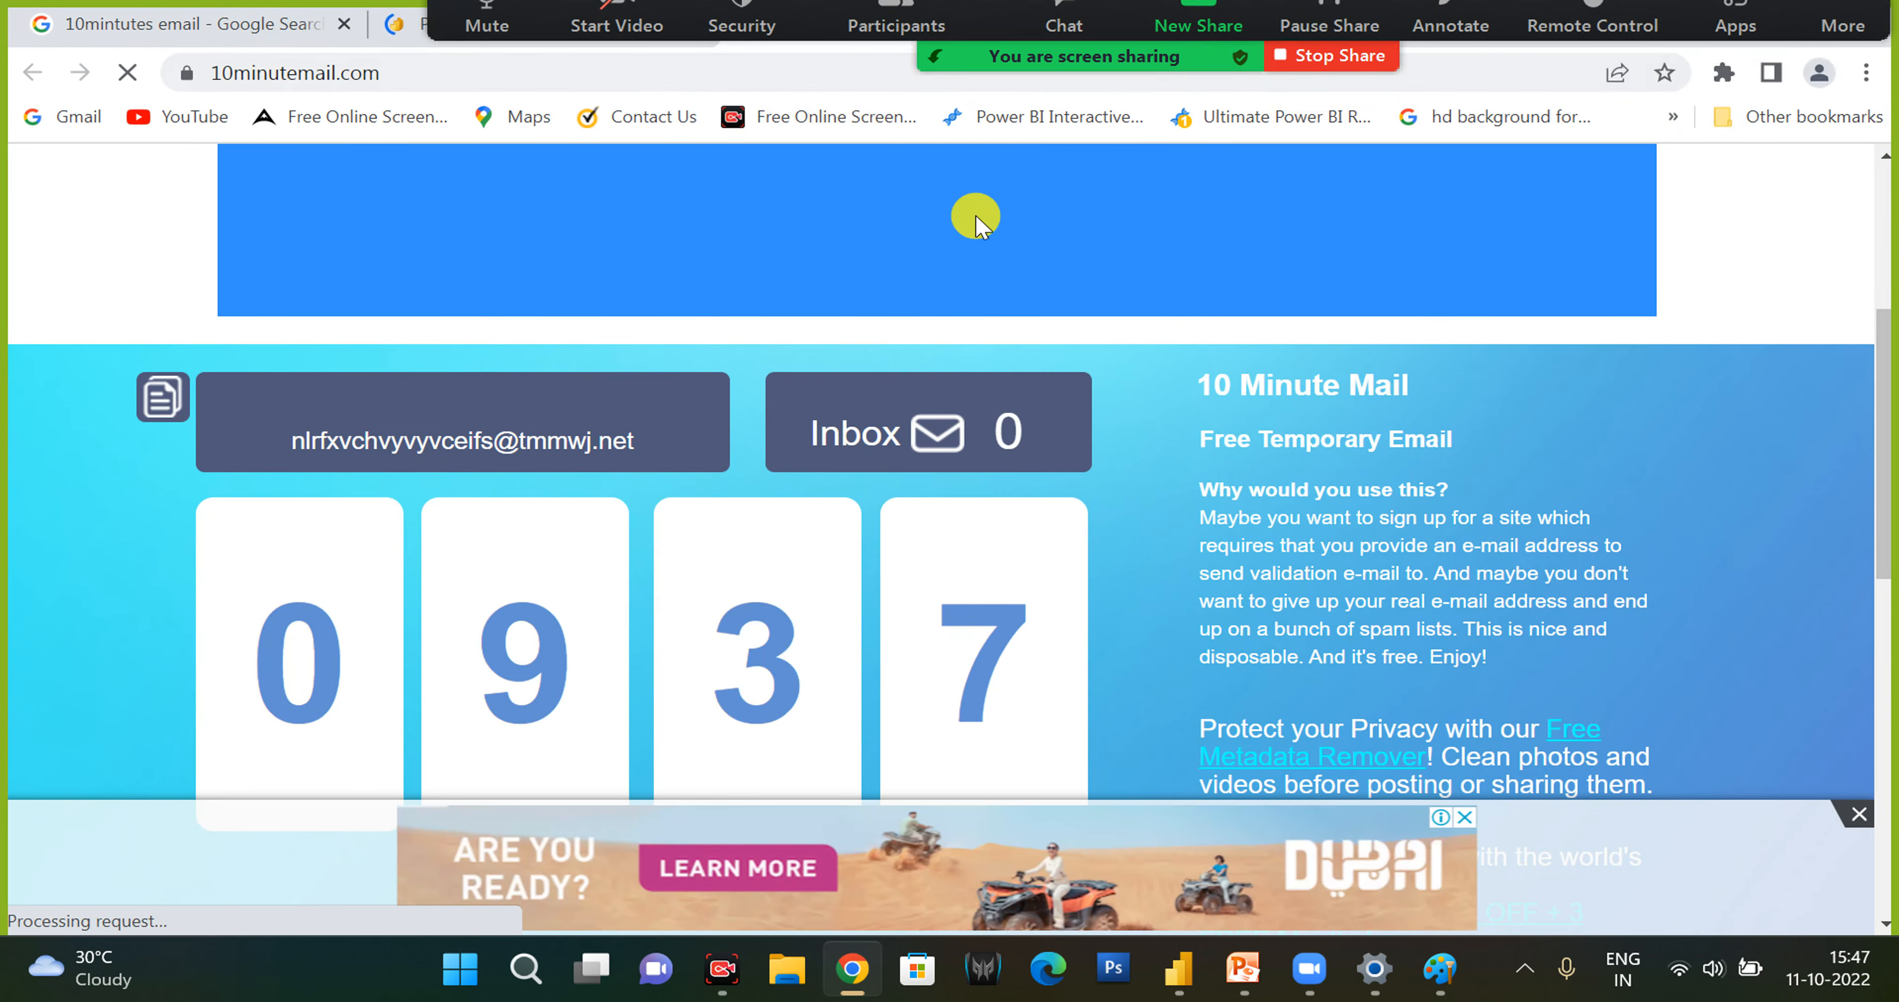
{"action": "double_click", "coordinate": [1506, 41]}
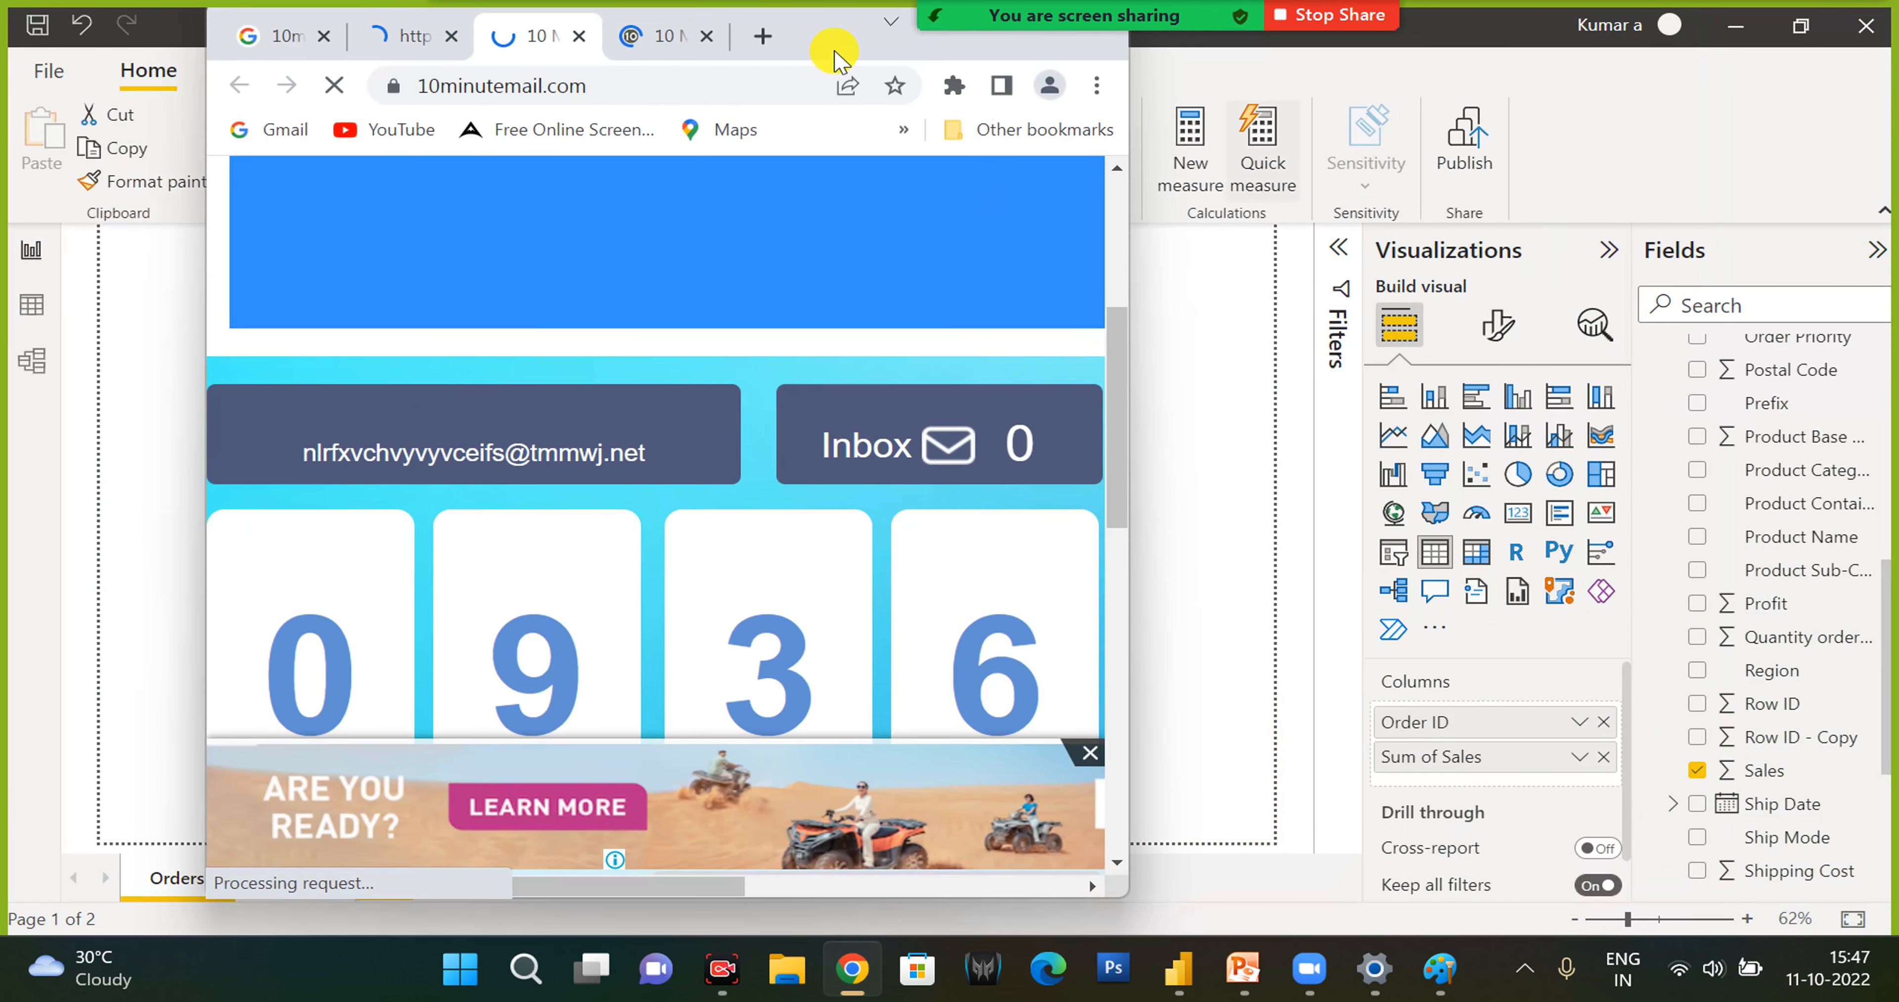
{"action": "left_click", "coordinate": [659, 39]}
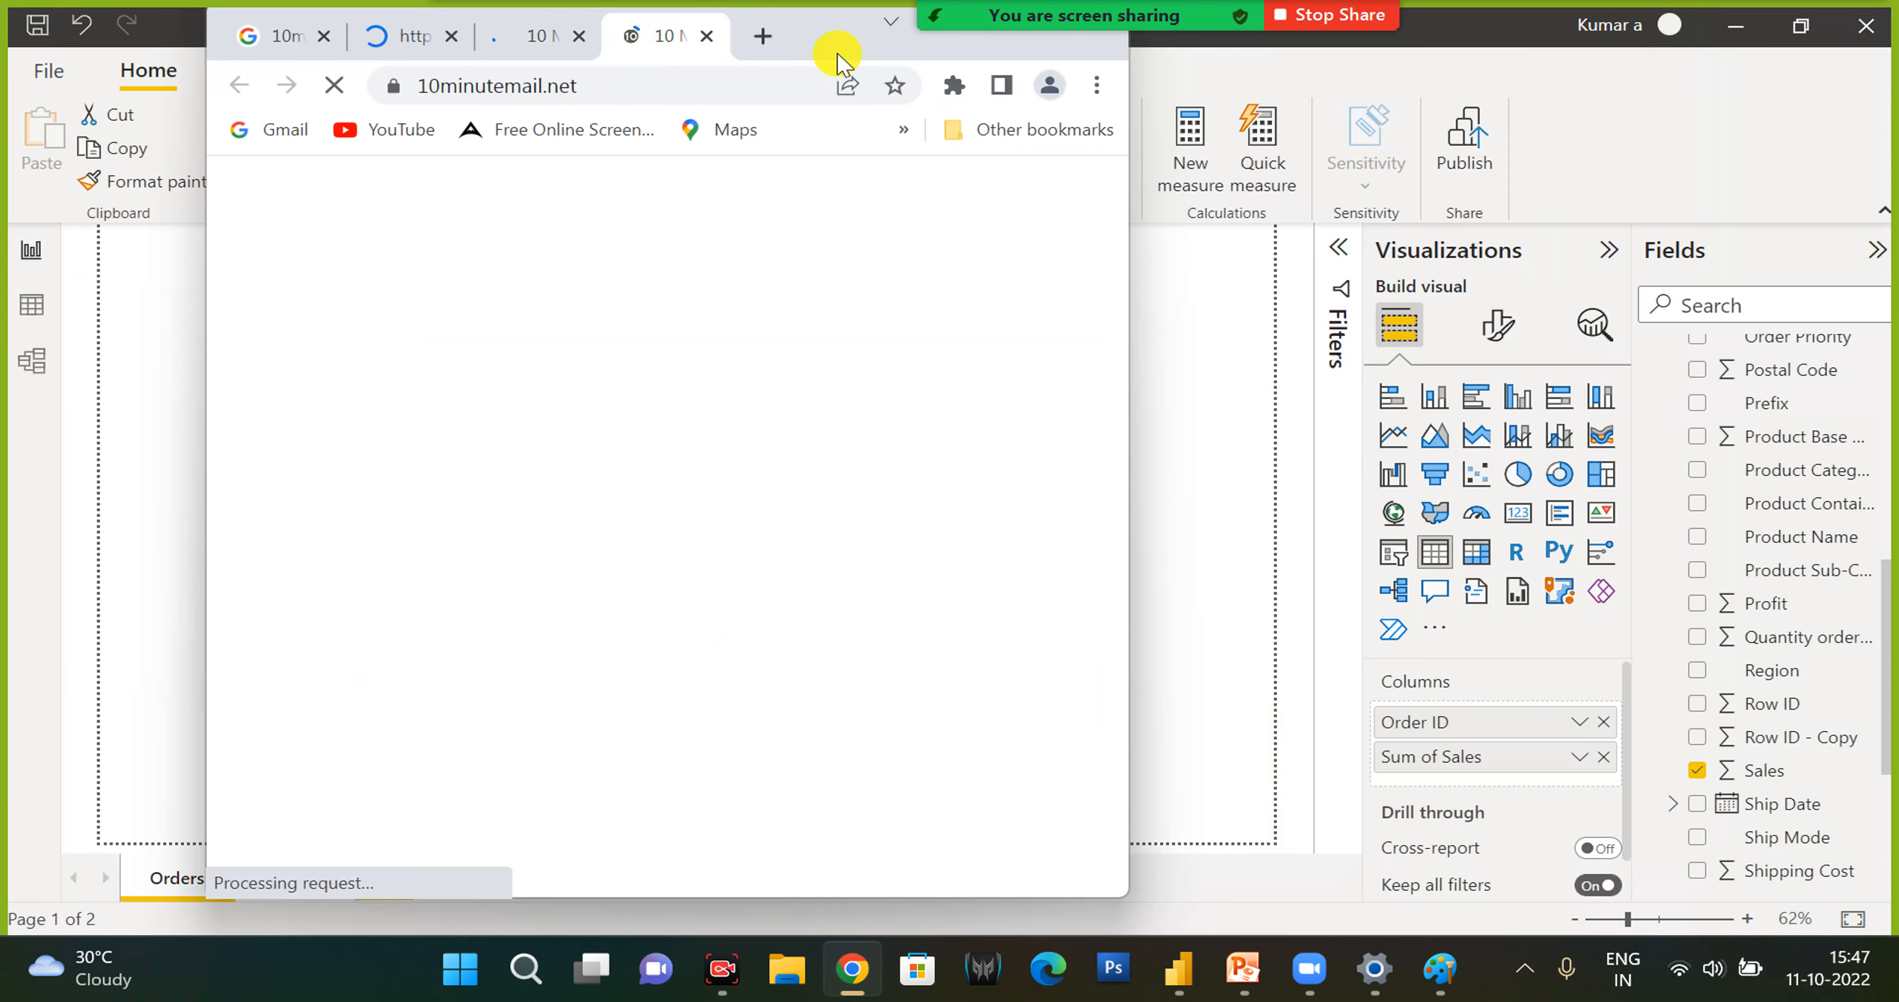
{"action": "left_click_drag", "start_coordinate": [836, 30], "coordinate": [912, 145]}
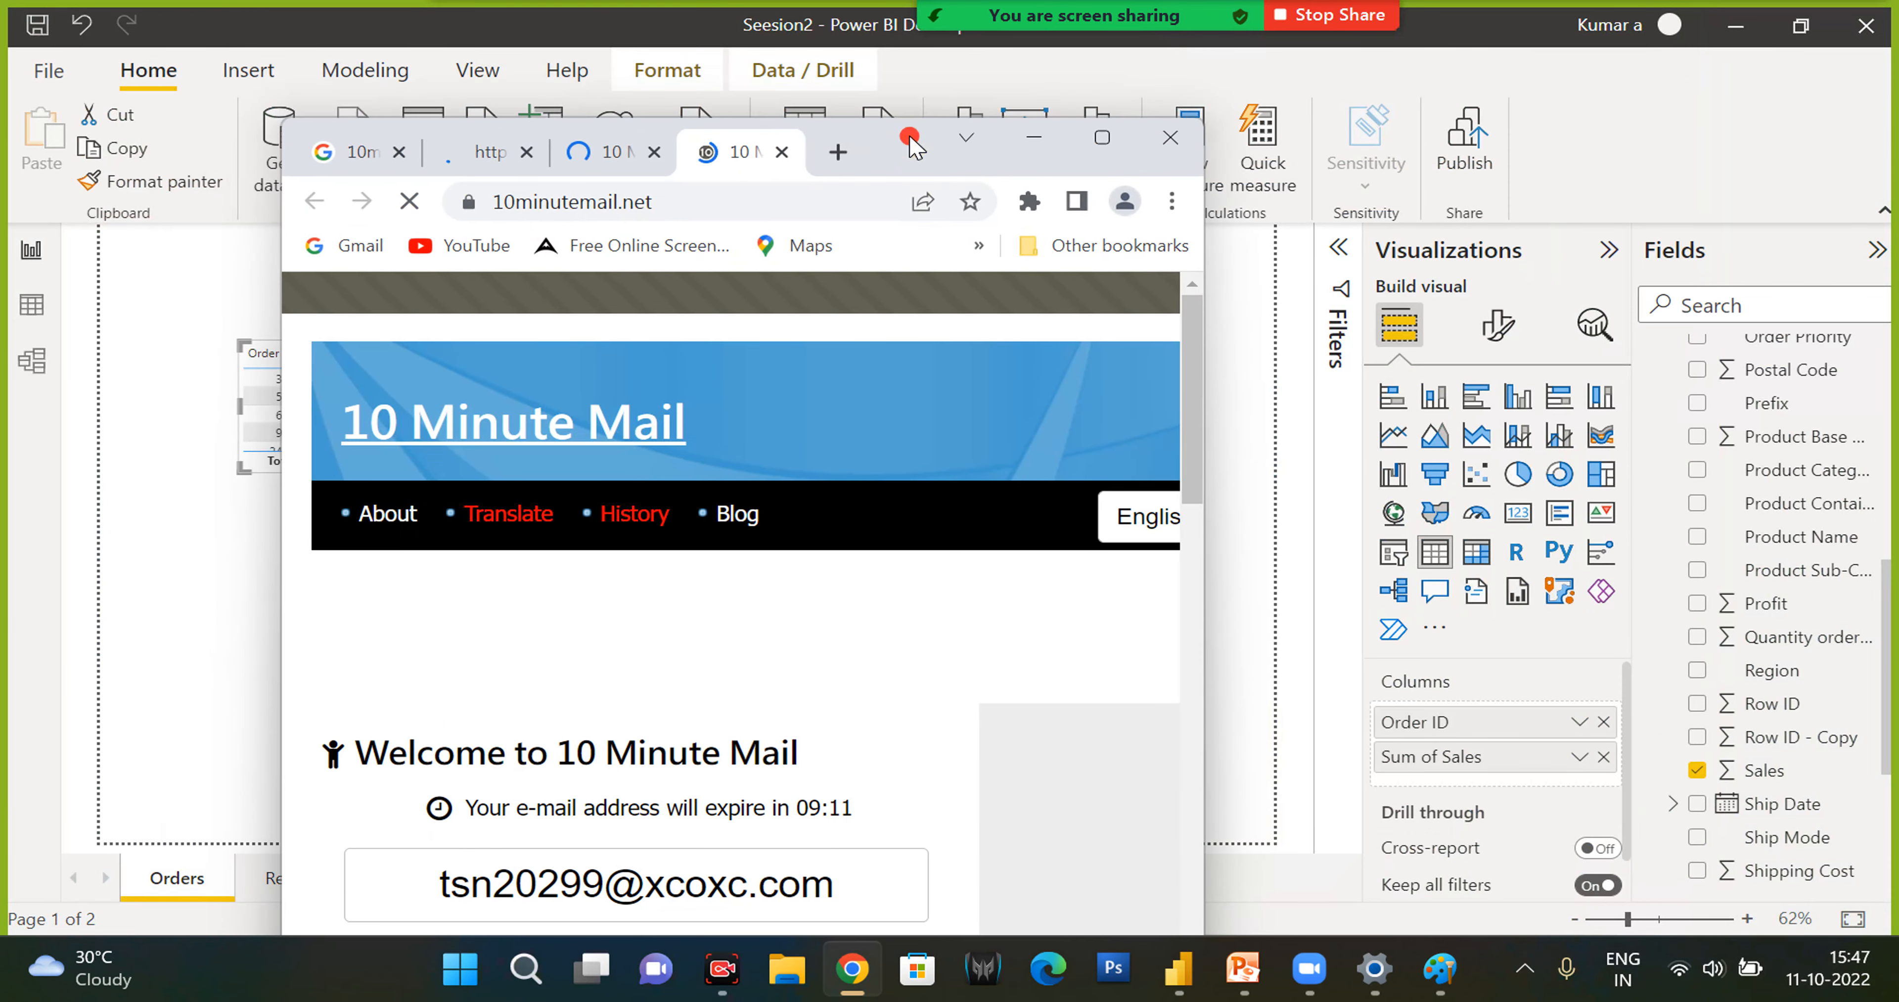
{"action": "left_click", "coordinate": [1115, 138]}
{"action": "left_click_drag", "start_coordinate": [873, 768], "coordinate": [451, 758]}
{"action": "key", "text": "ctrl+c"}
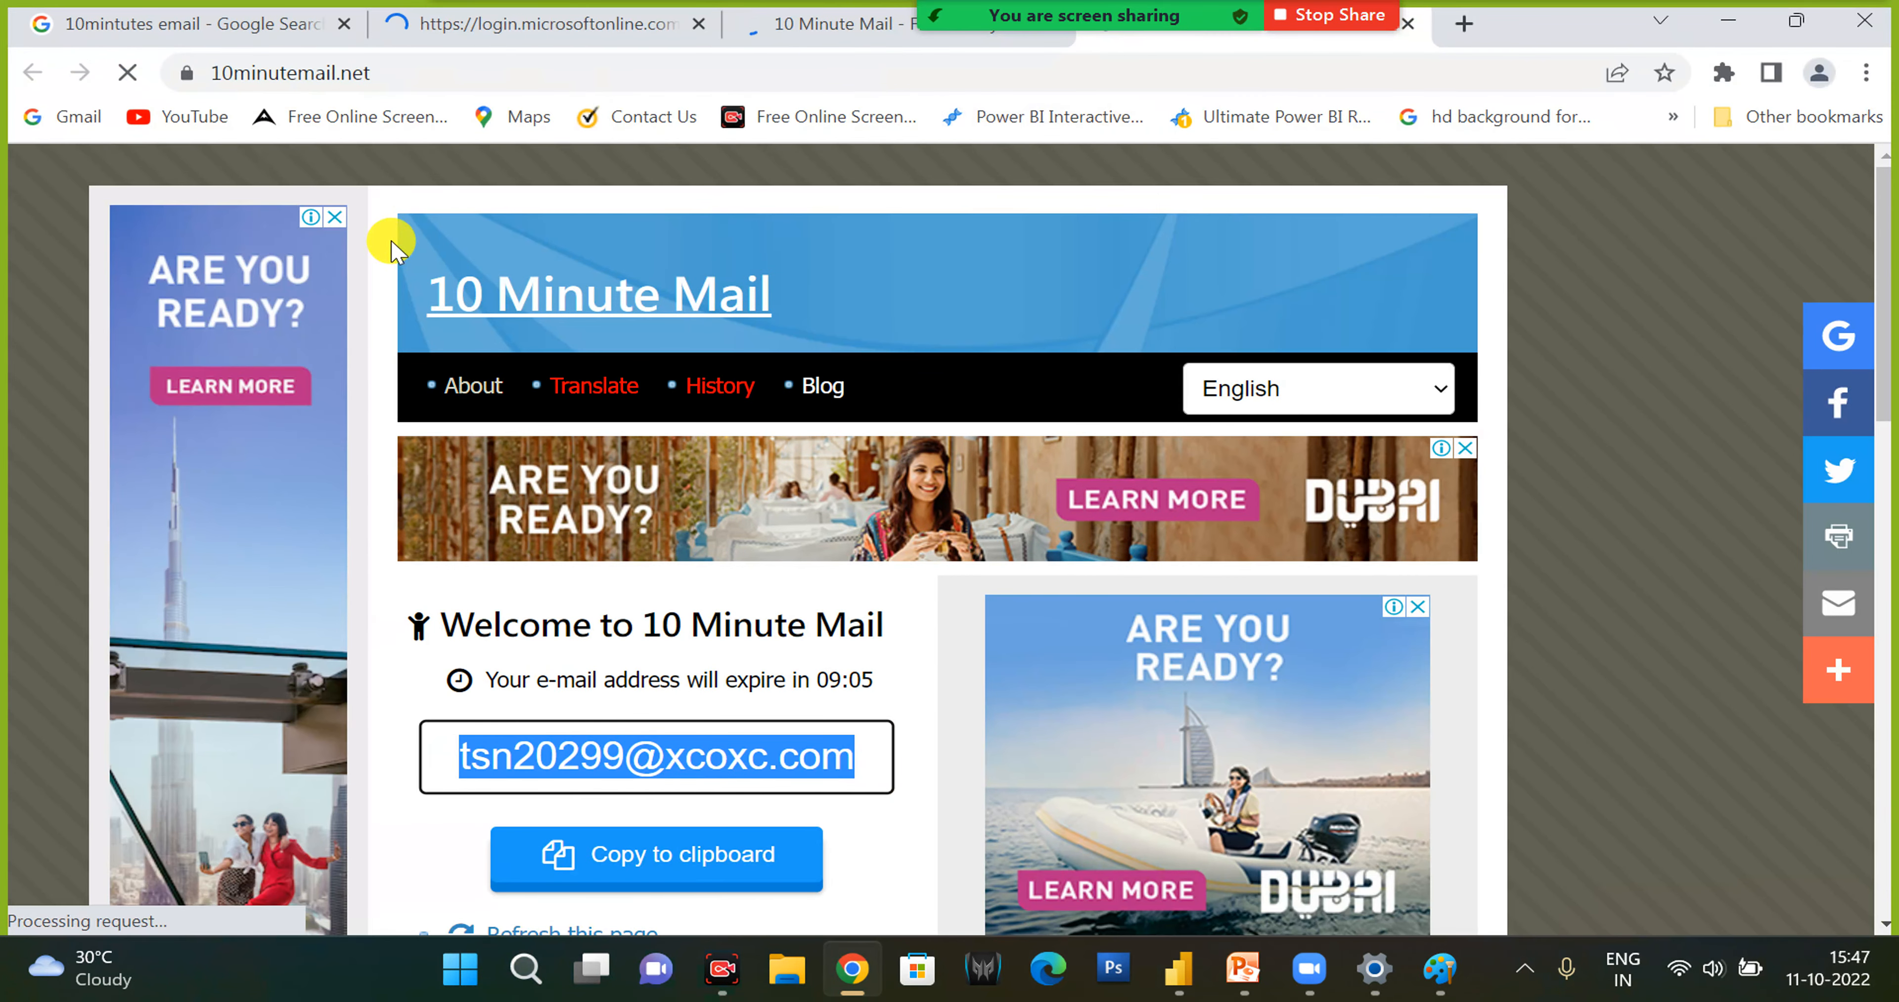
- In the Microsoft sign-in page, choose to use a different account and try to sign in with the copied temporary e-mail address
{"action": "left_click", "coordinate": [431, 15]}
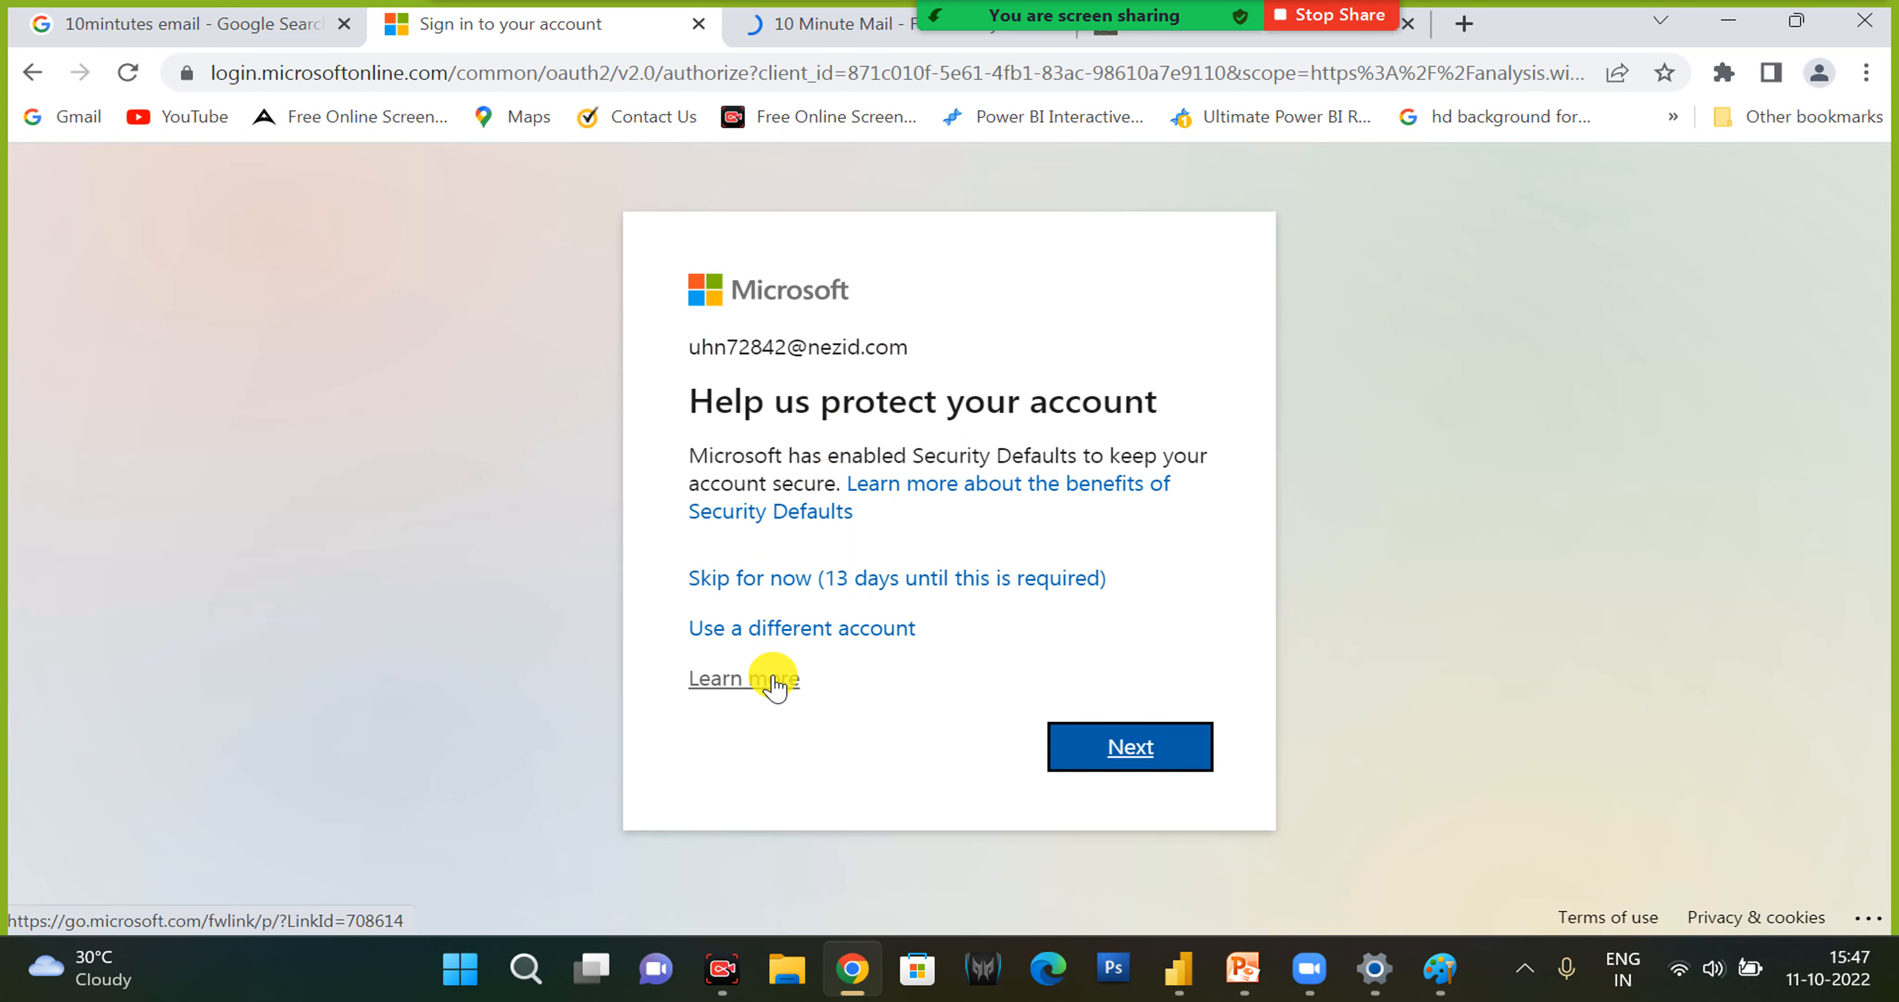
{"action": "left_click", "coordinate": [795, 632]}
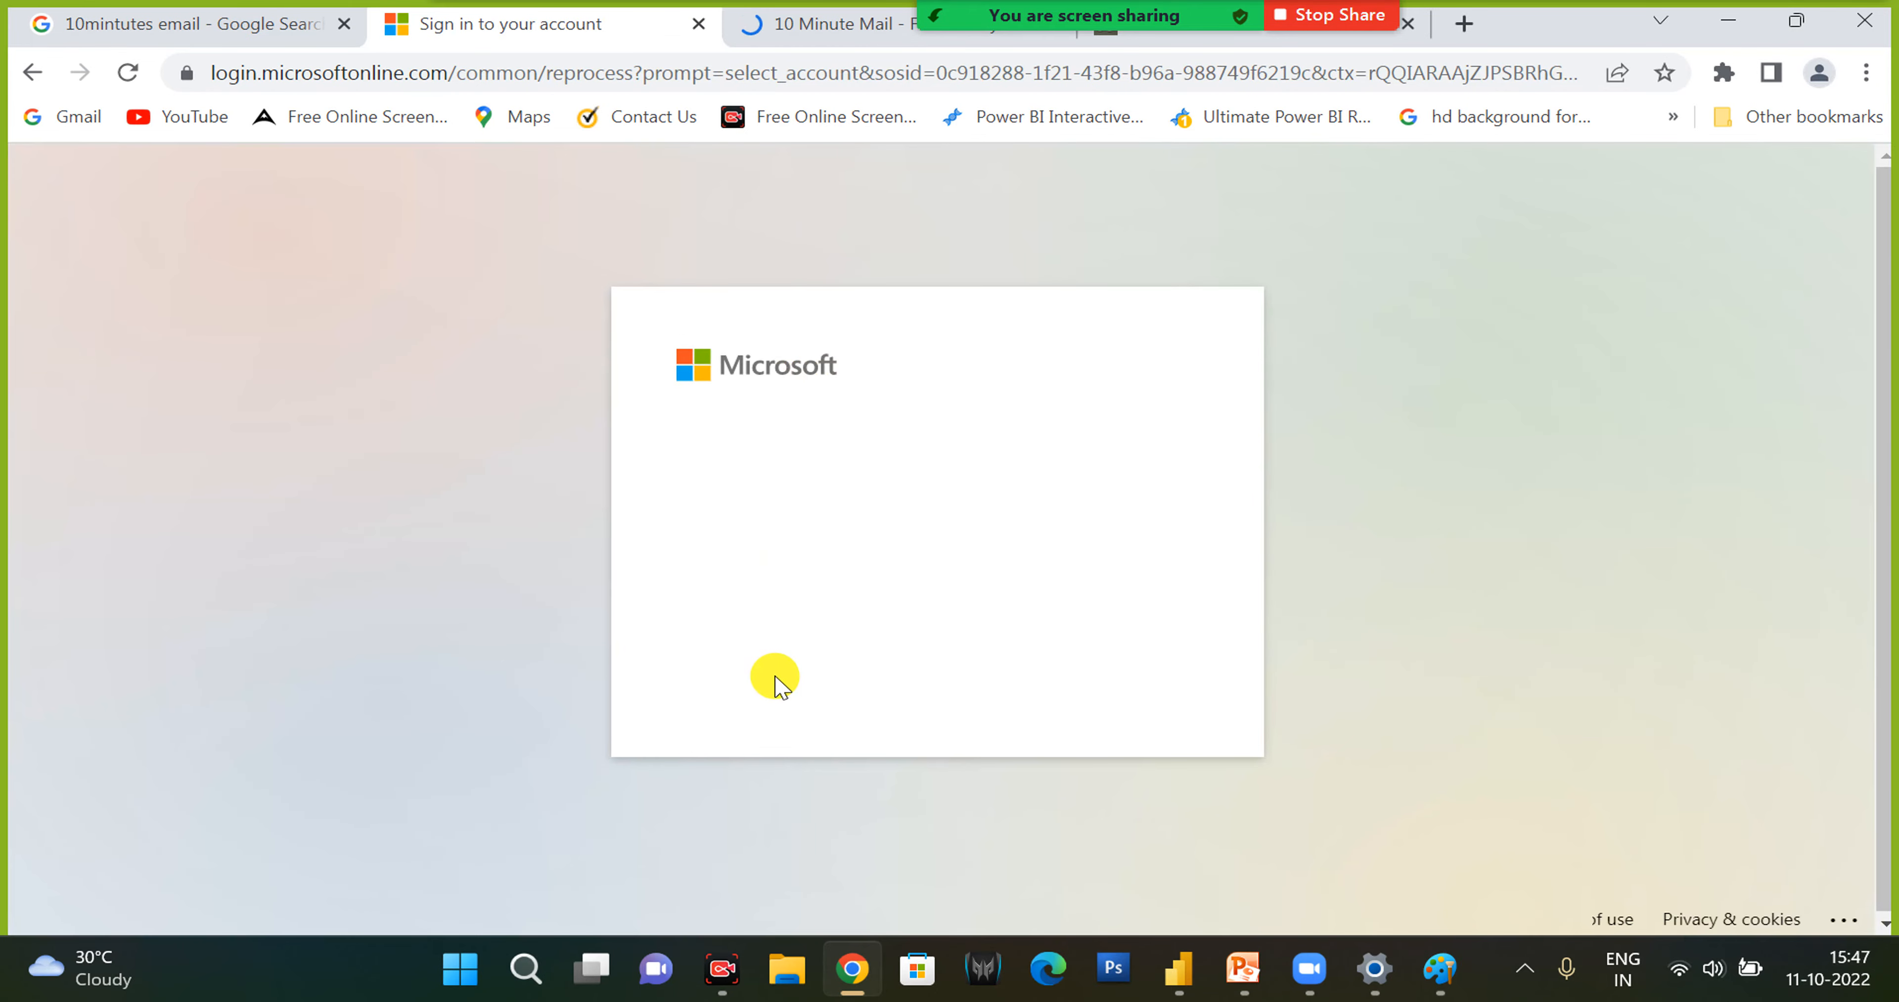
{"action": "left_click", "coordinate": [840, 632]}
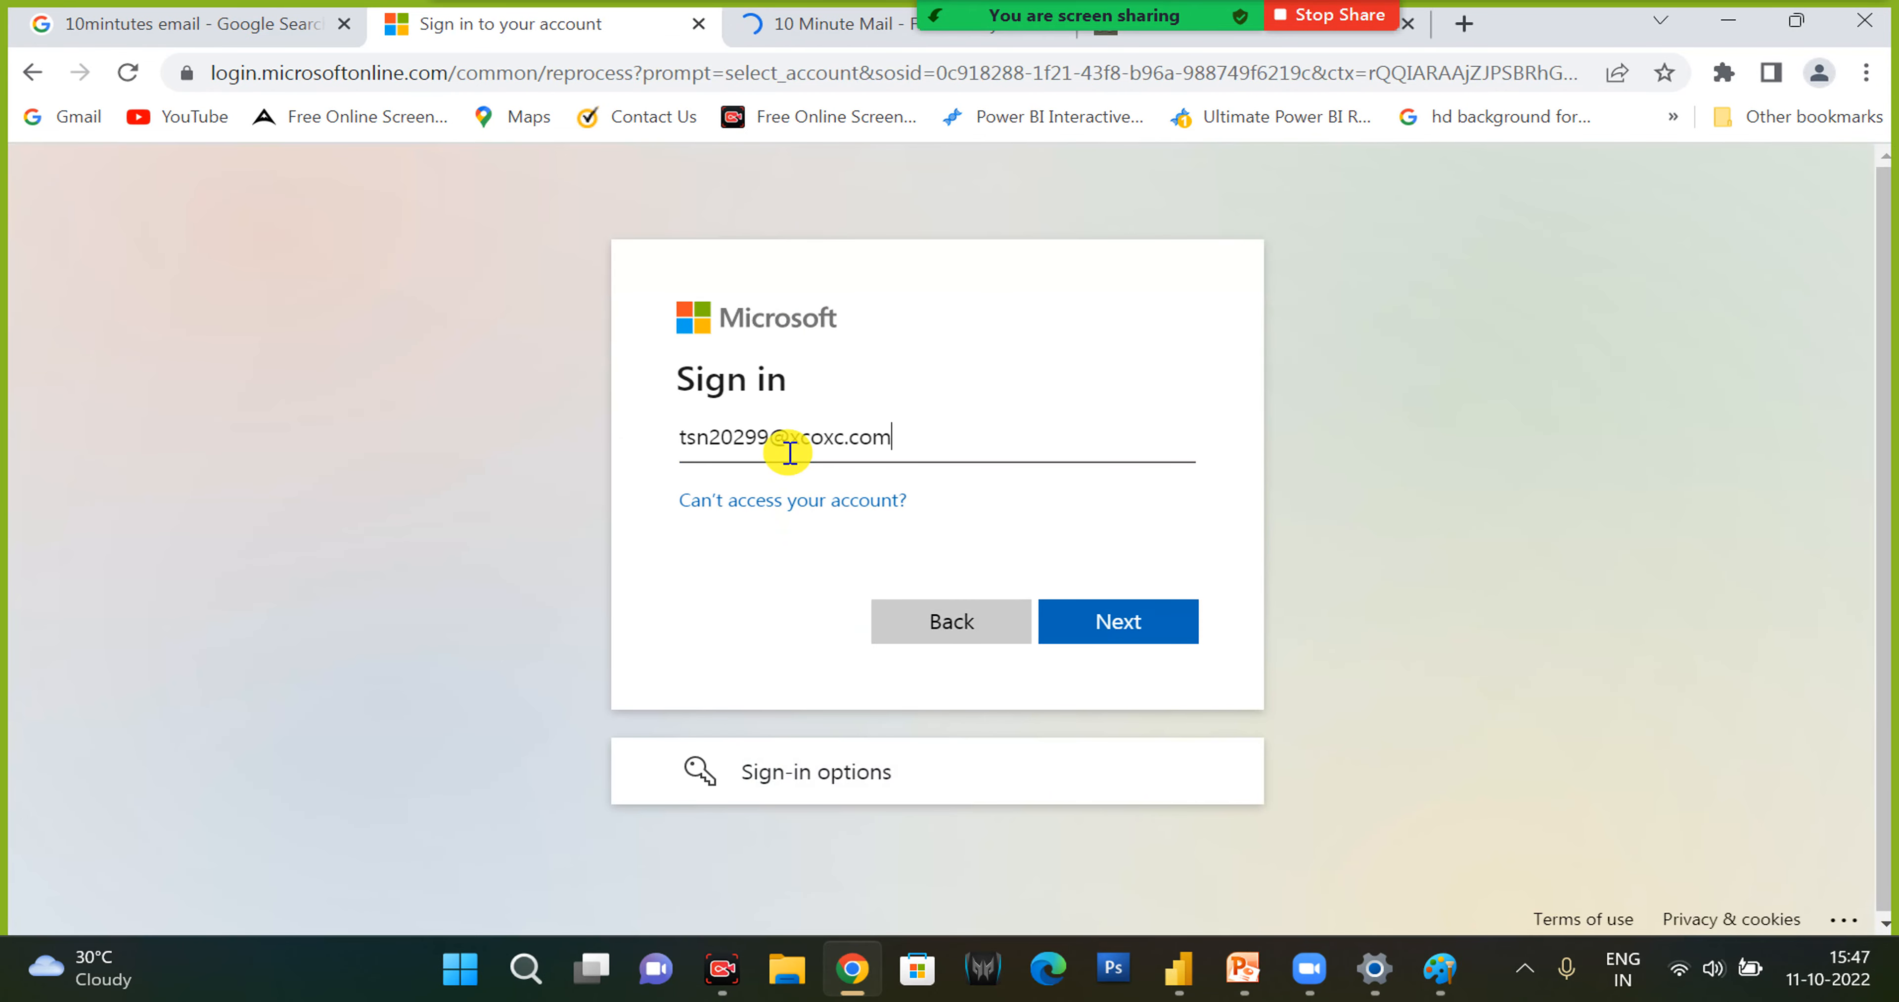
{"action": "left_click", "coordinate": [1100, 624]}
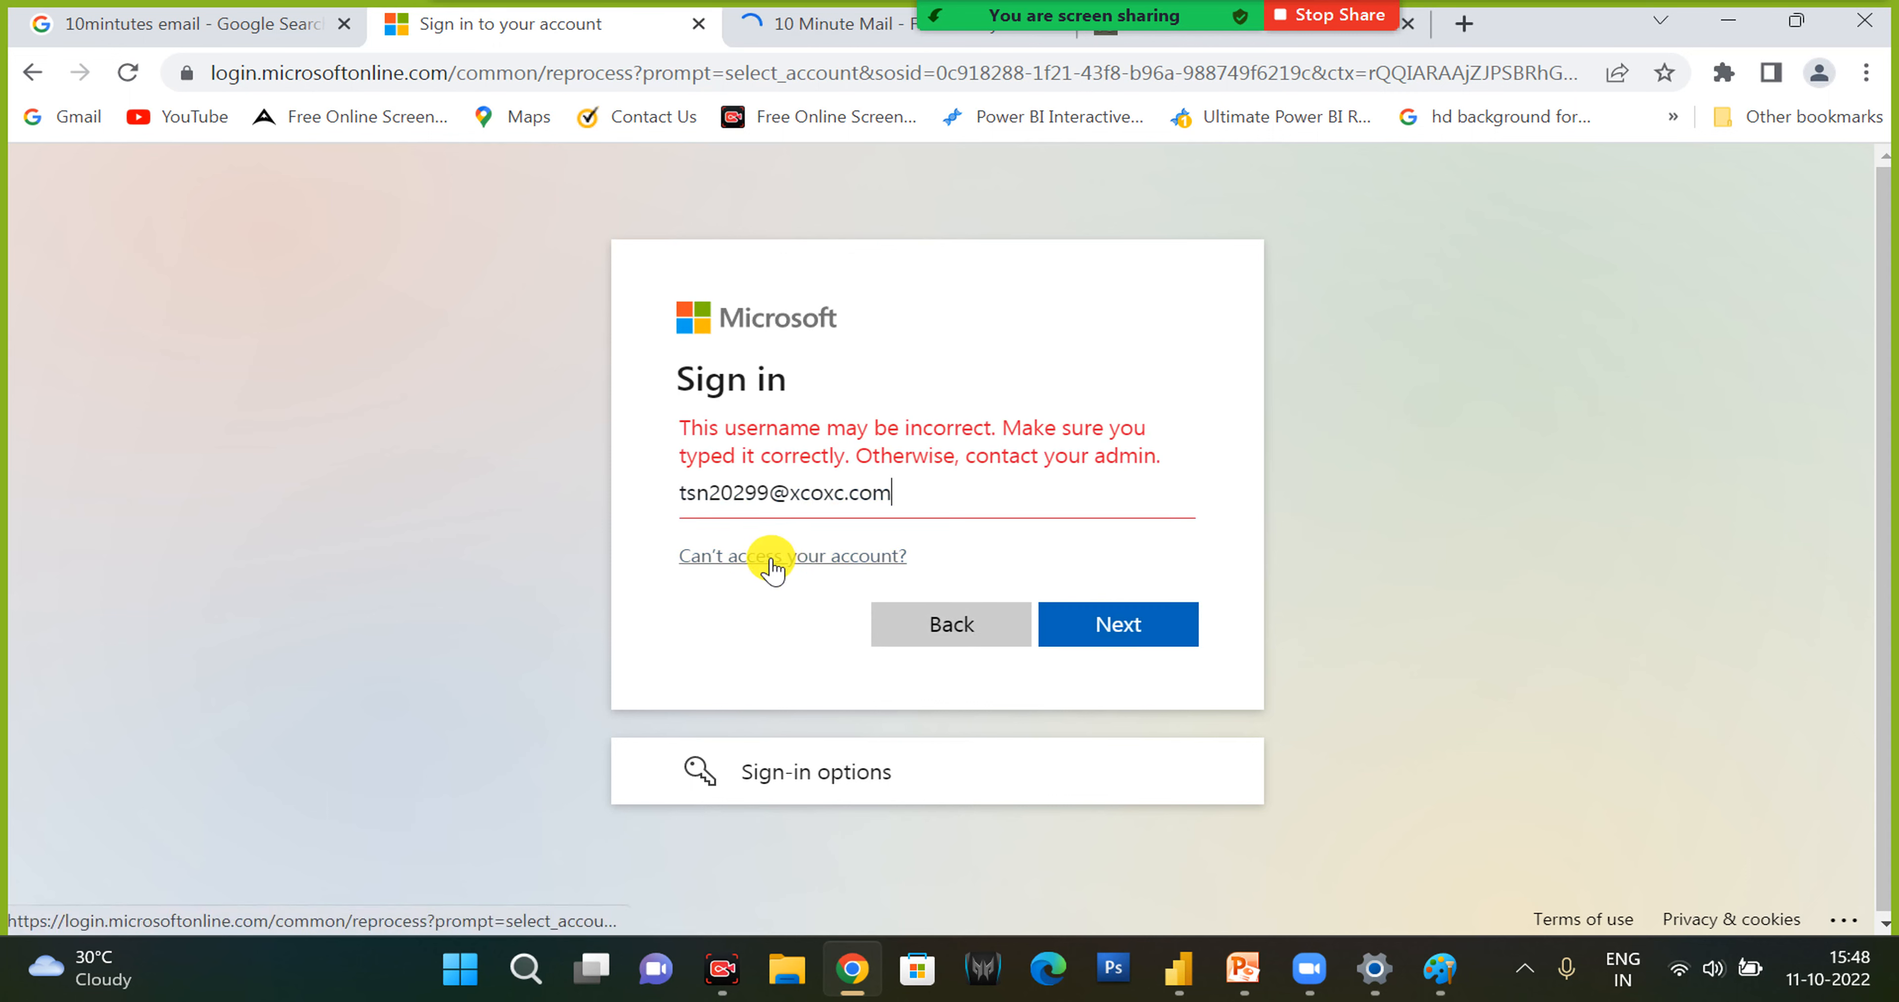
- Use the sign-in options to try finding the organization with the temporary e-mail address as its domain name
{"action": "left_click", "coordinate": [793, 785]}
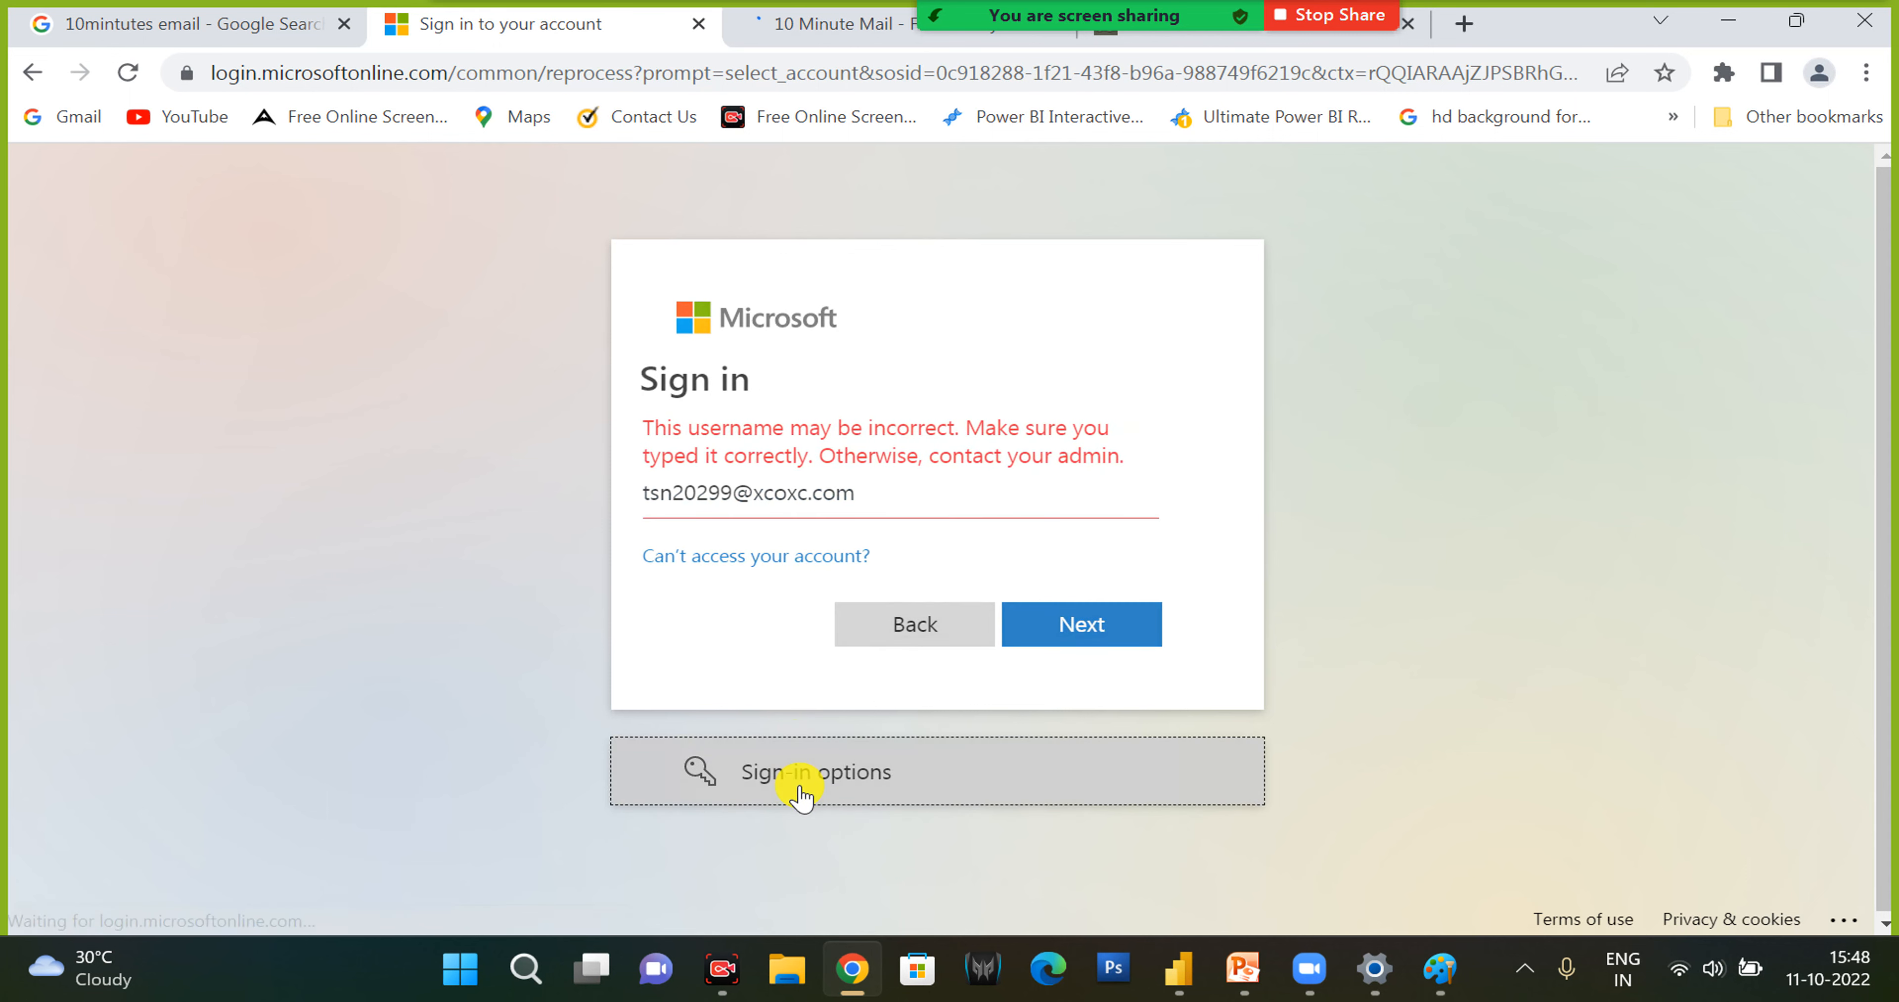
{"action": "left_click", "coordinate": [833, 594]}
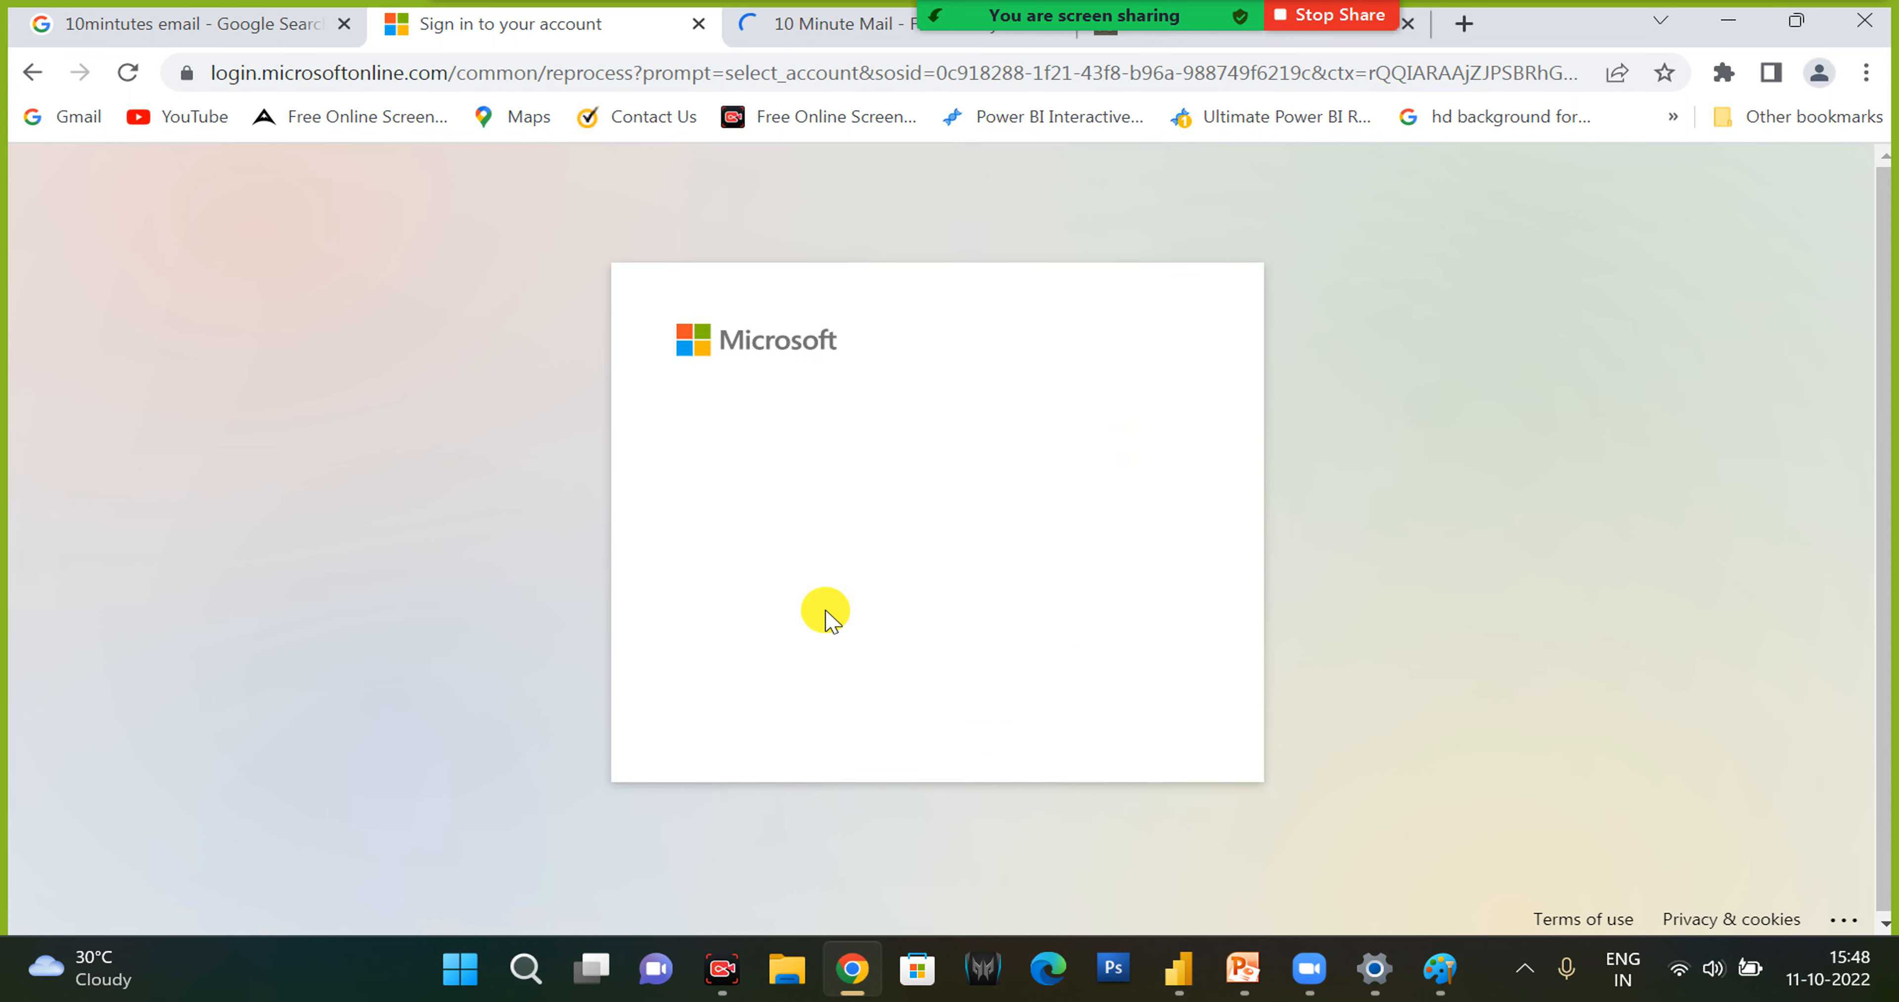
{"action": "key", "text": "ctrl+v"}
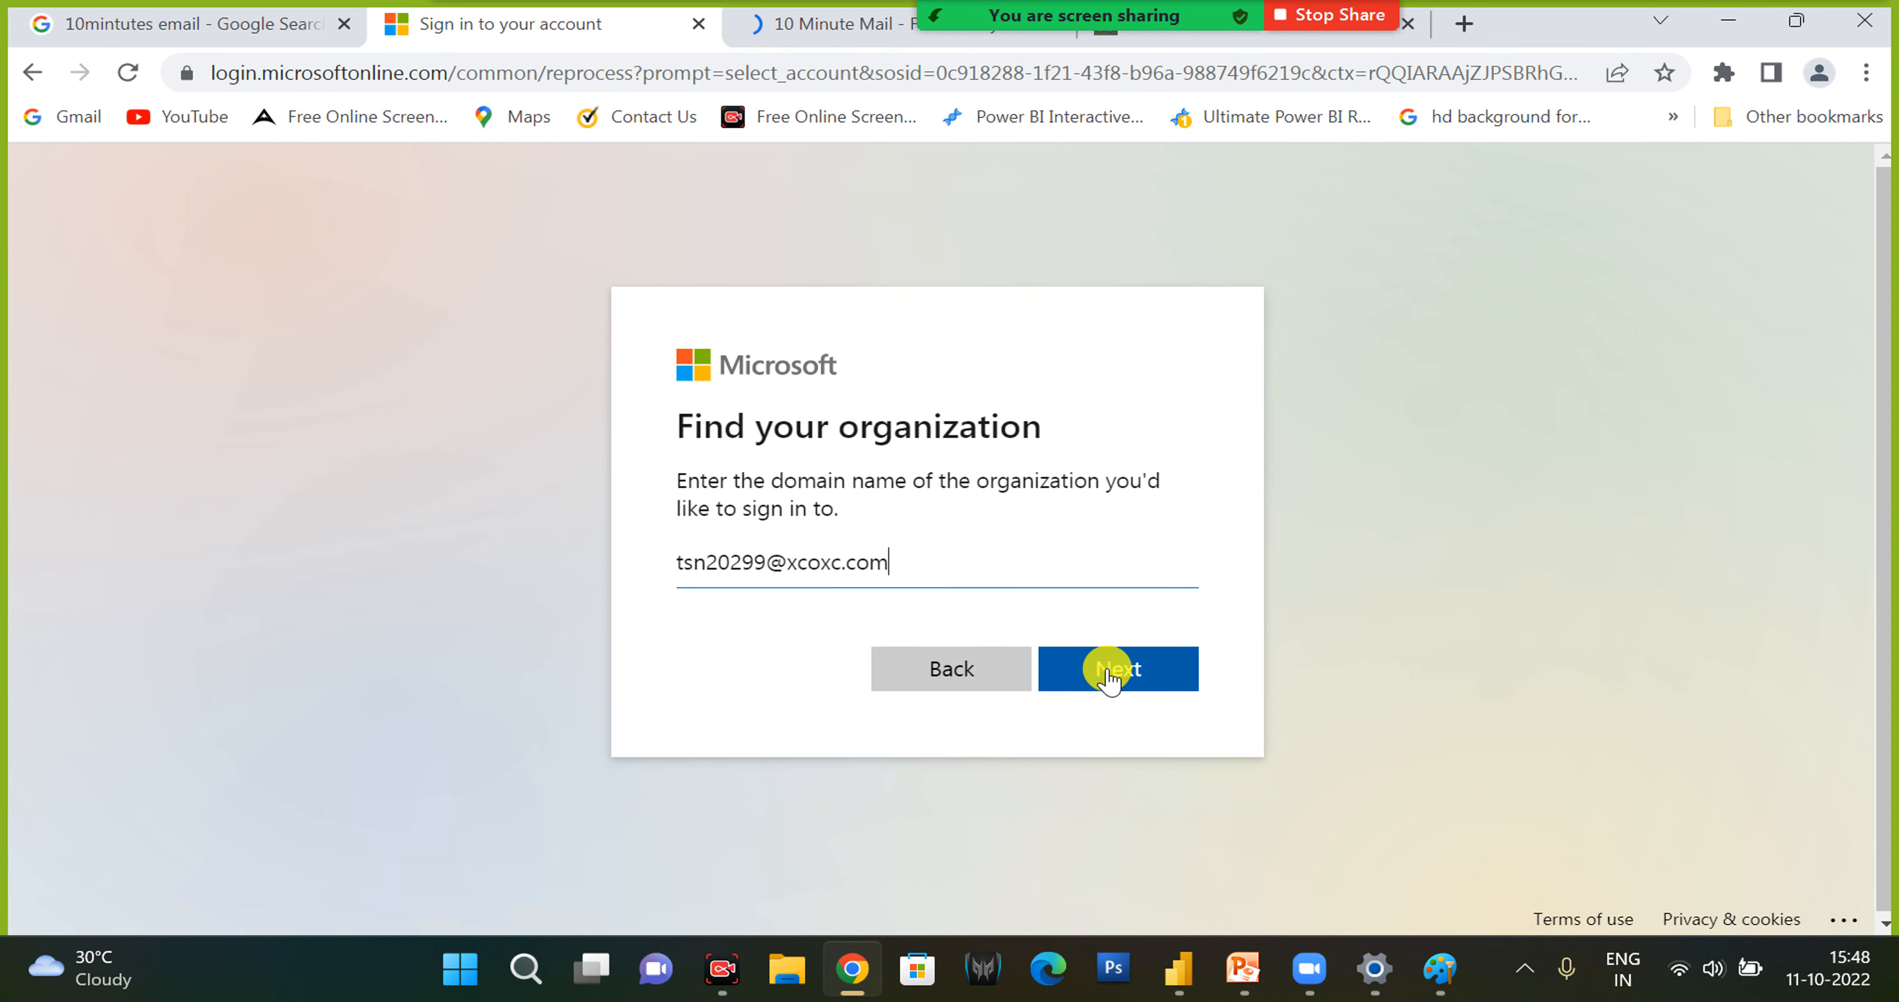
{"action": "left_click", "coordinate": [1106, 672]}
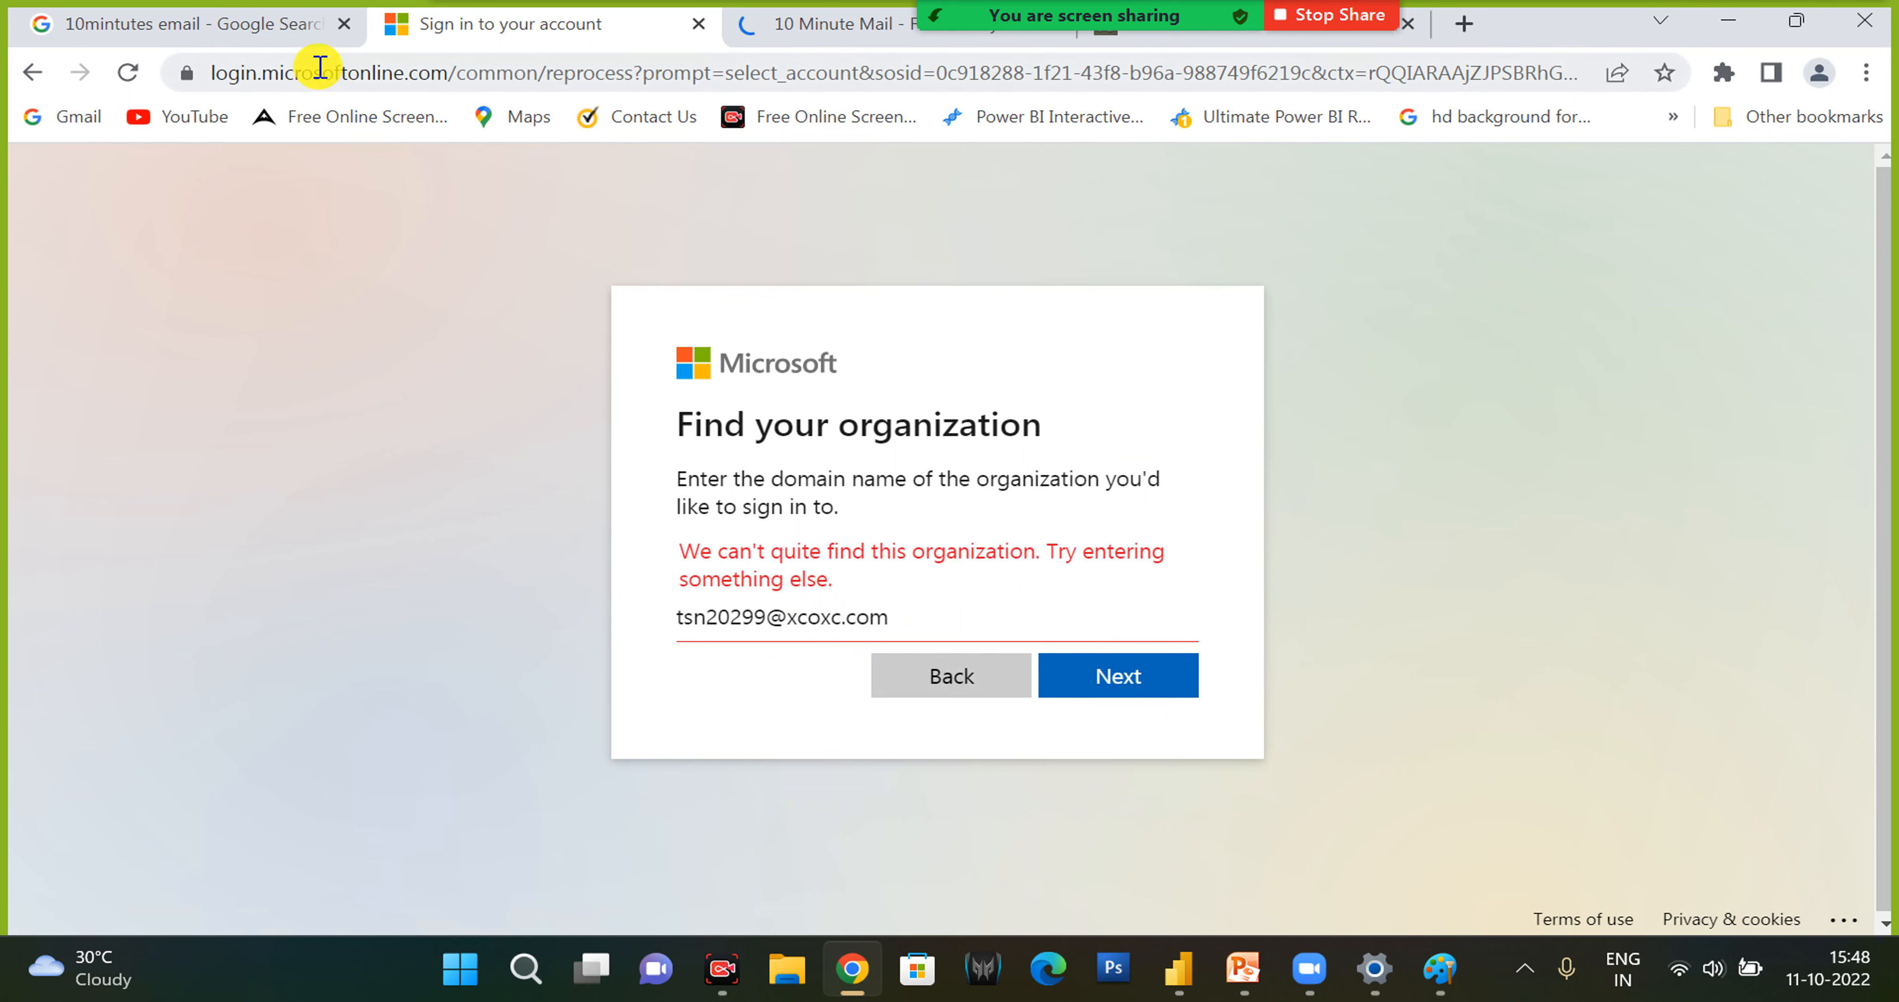
{"action": "left_click", "coordinate": [259, 33]}
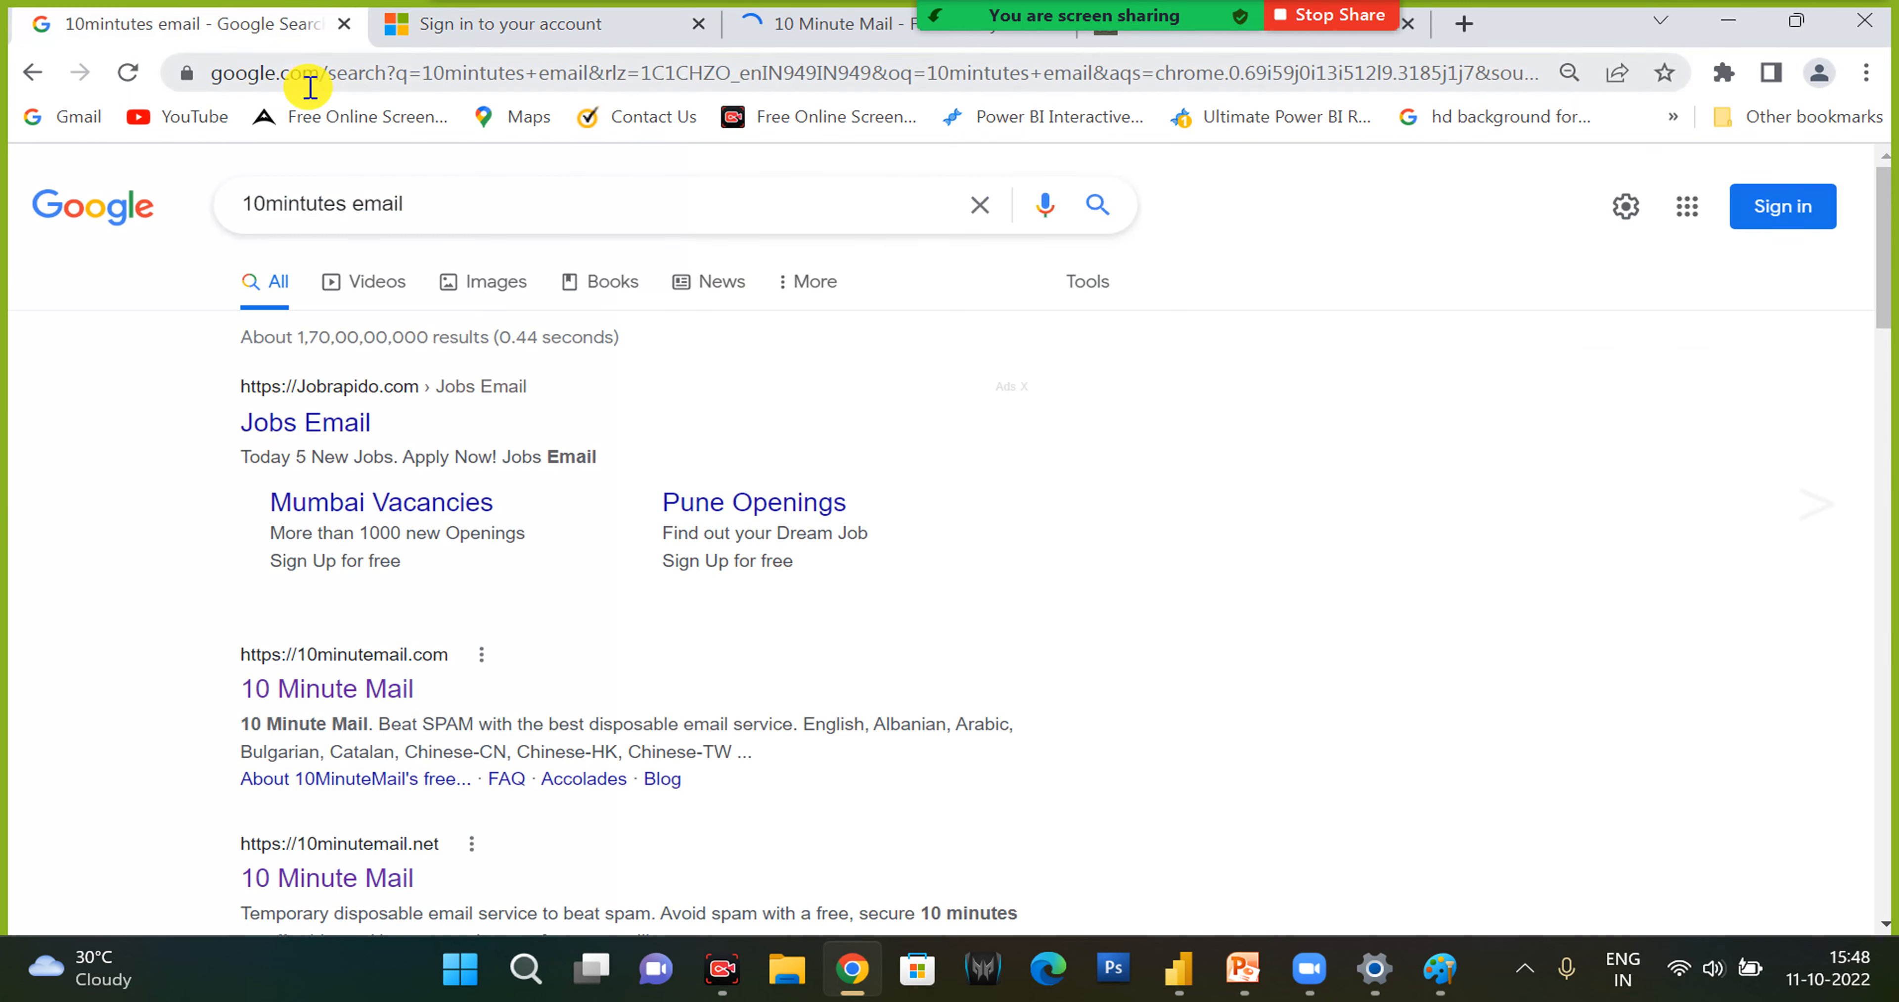
{"action": "left_click", "coordinate": [308, 82]}
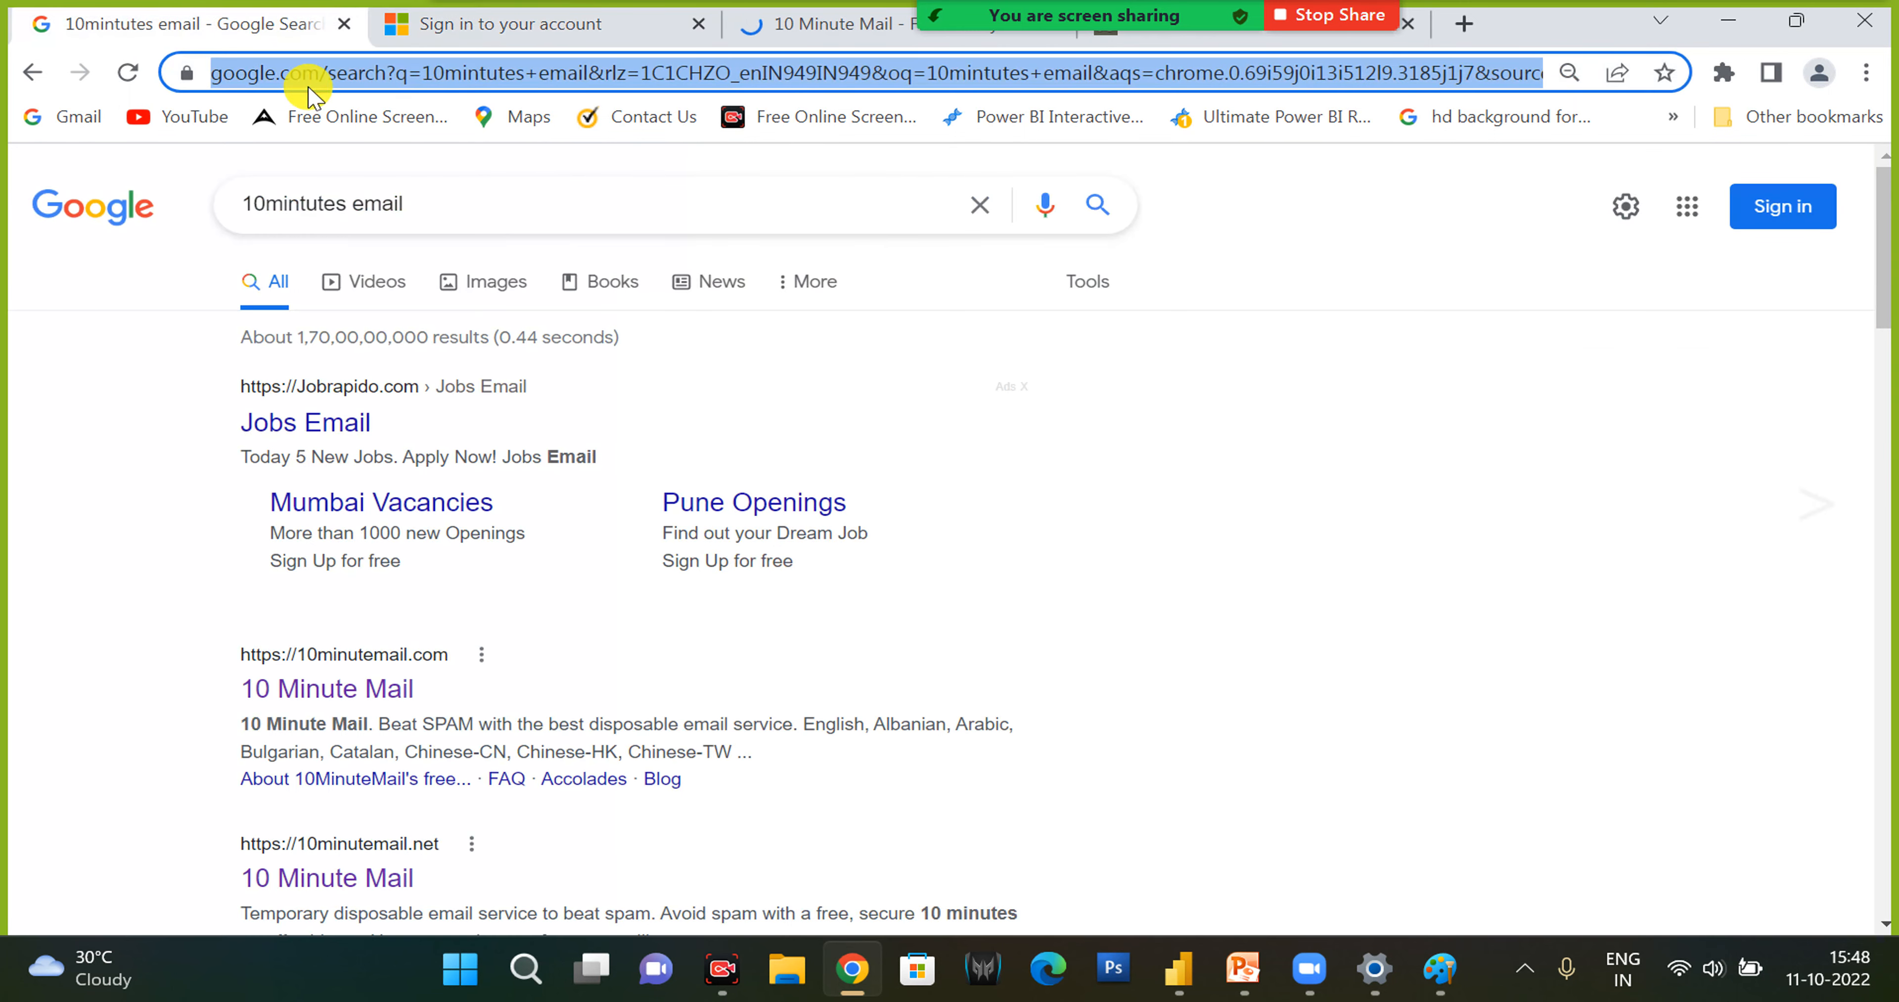
{"action": "type", "text": "office 365"}
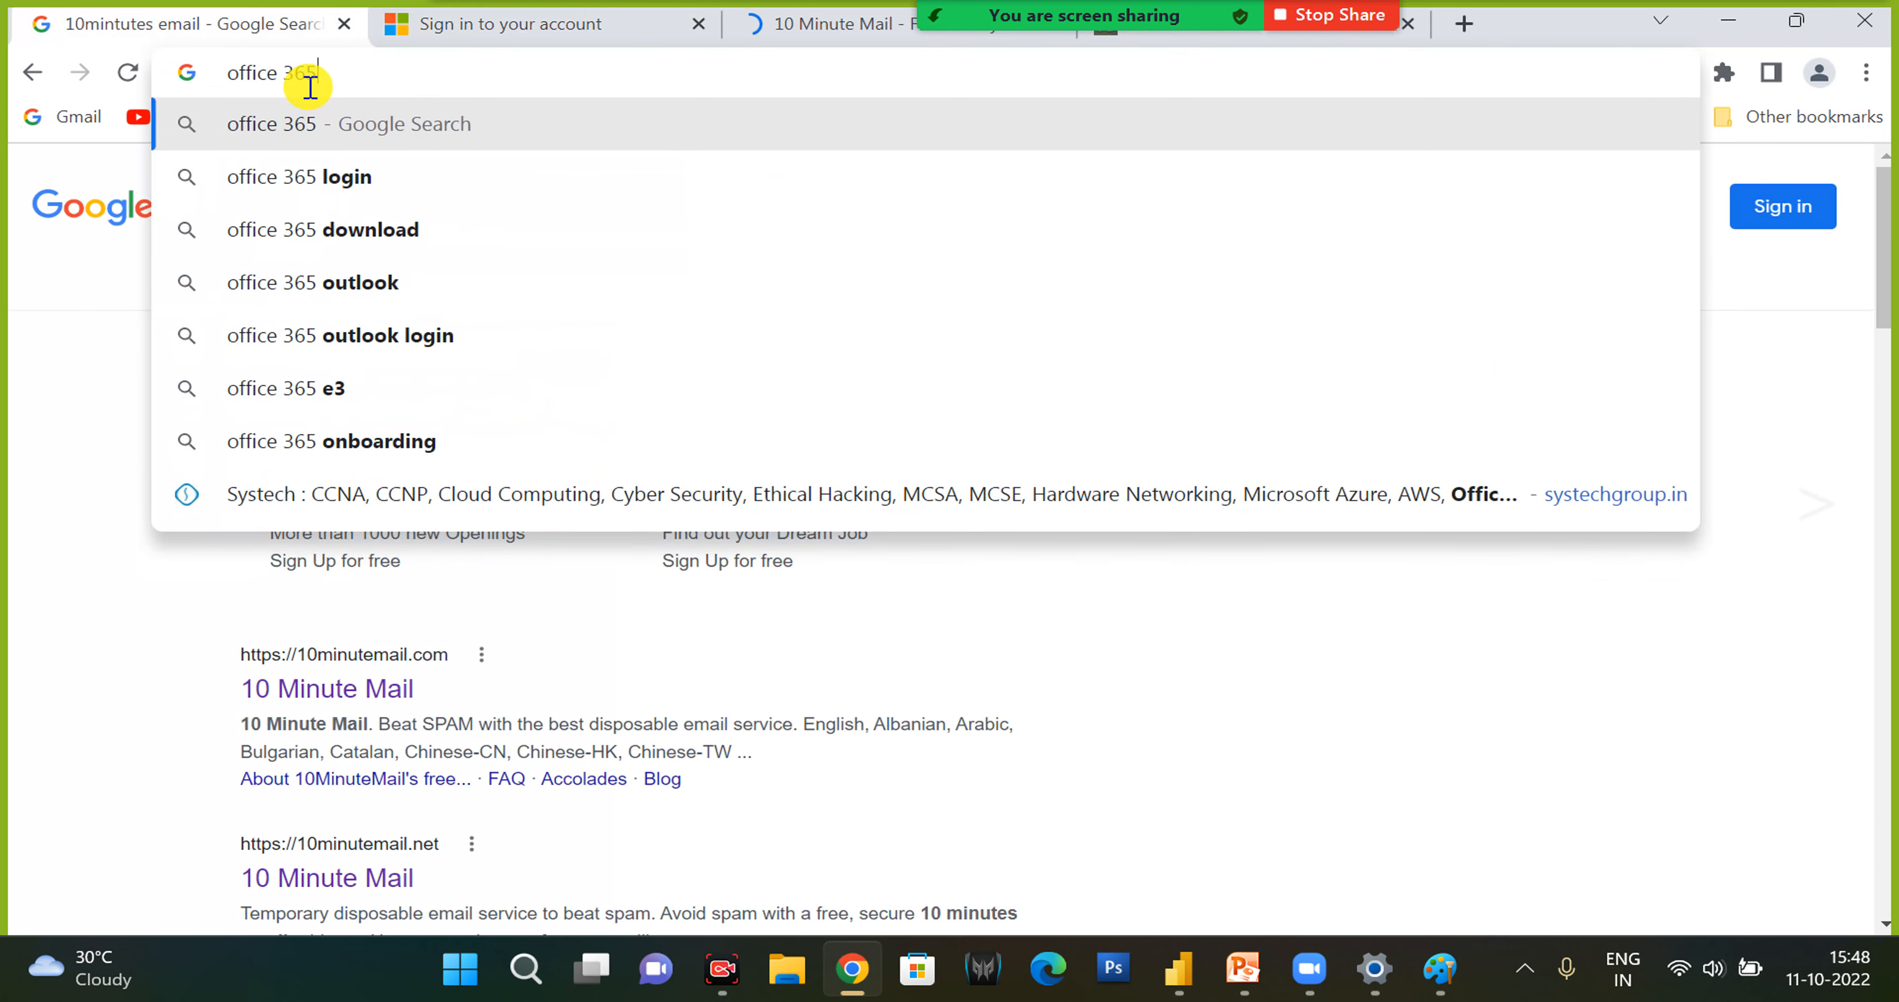
{"action": "key", "text": "Return"}
{"action": "left_click", "coordinate": [286, 423]}
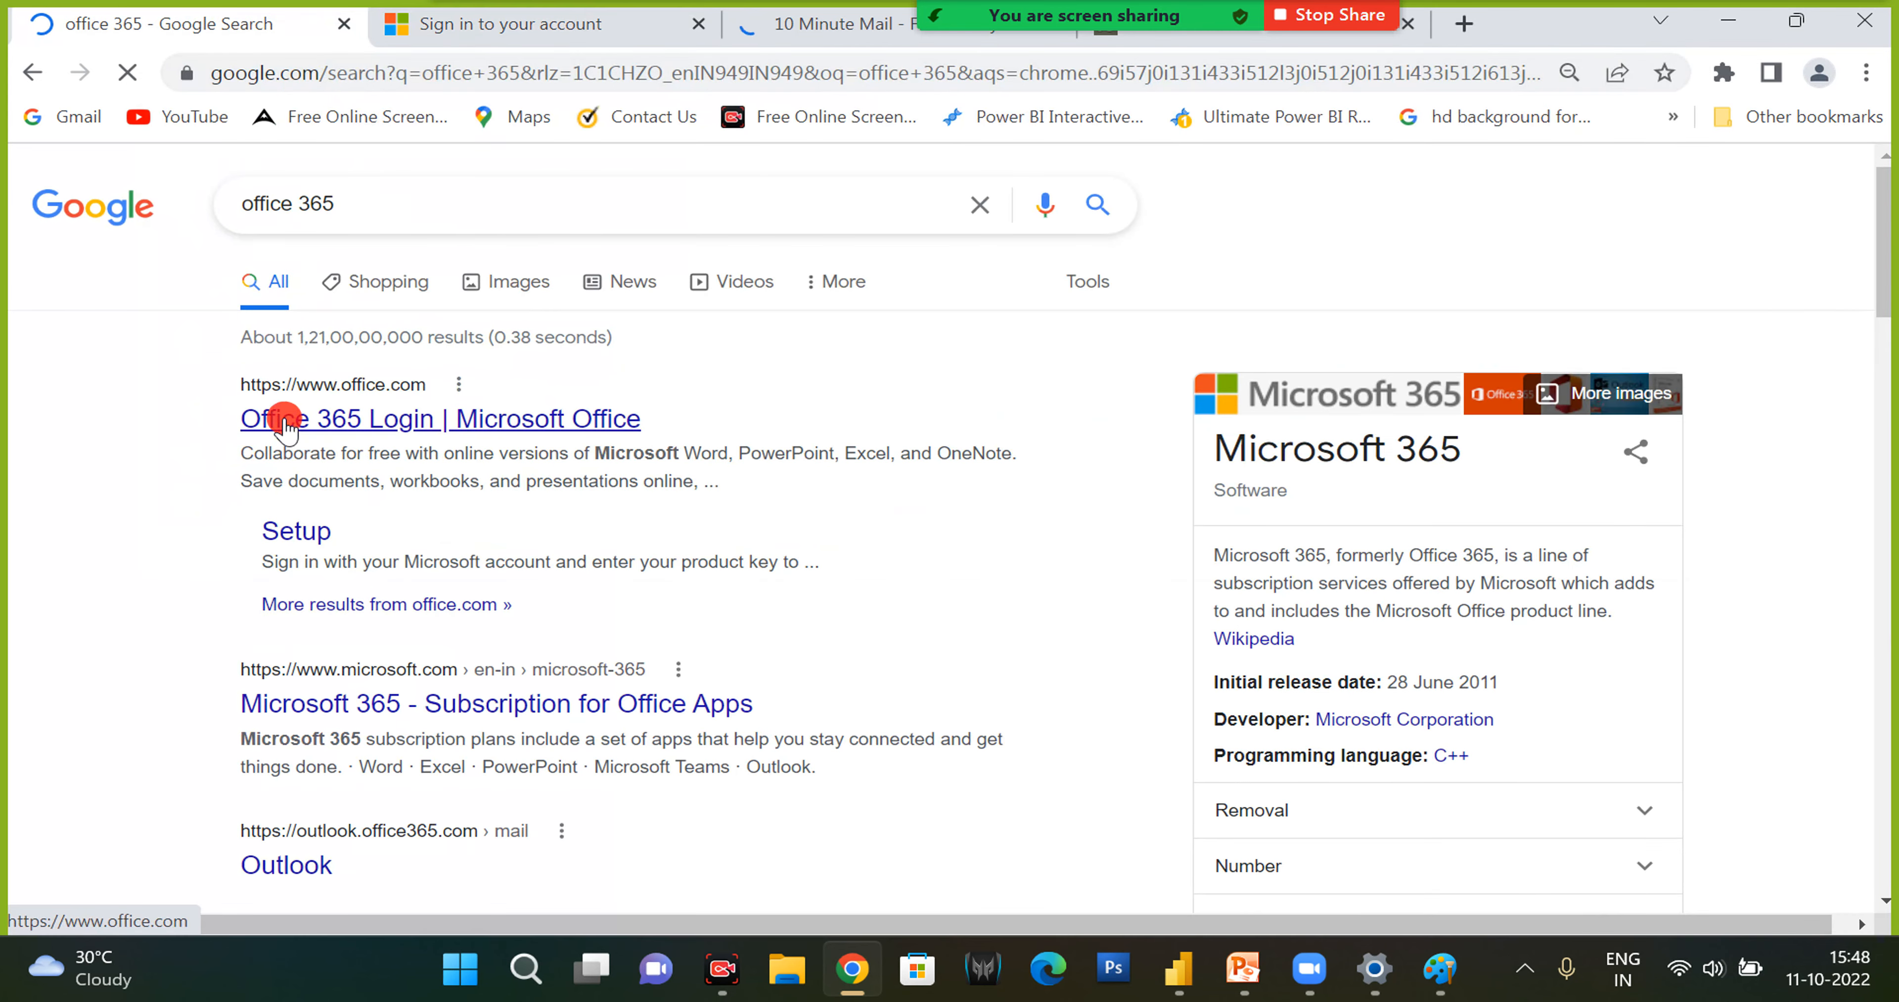
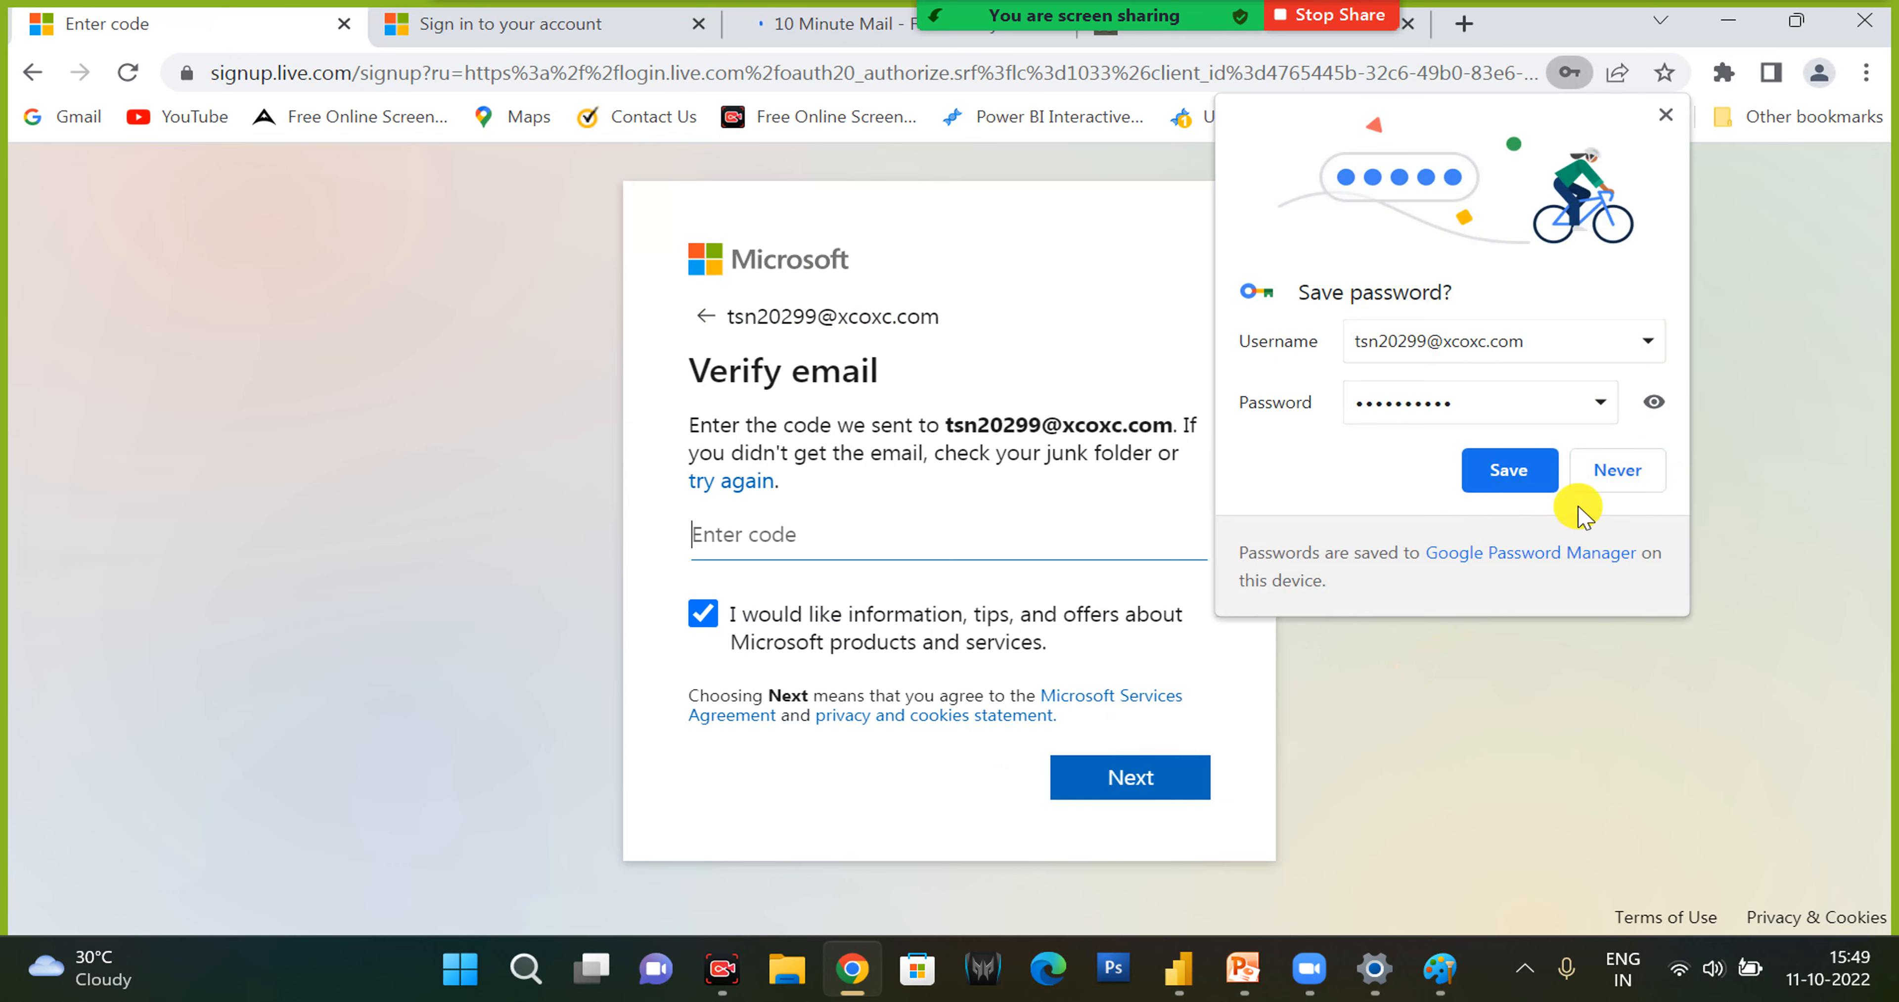
- Decline saving the account password in the browser, stop the Zoom screen share and minimize the meeting window
{"action": "left_click", "coordinate": [1627, 488]}
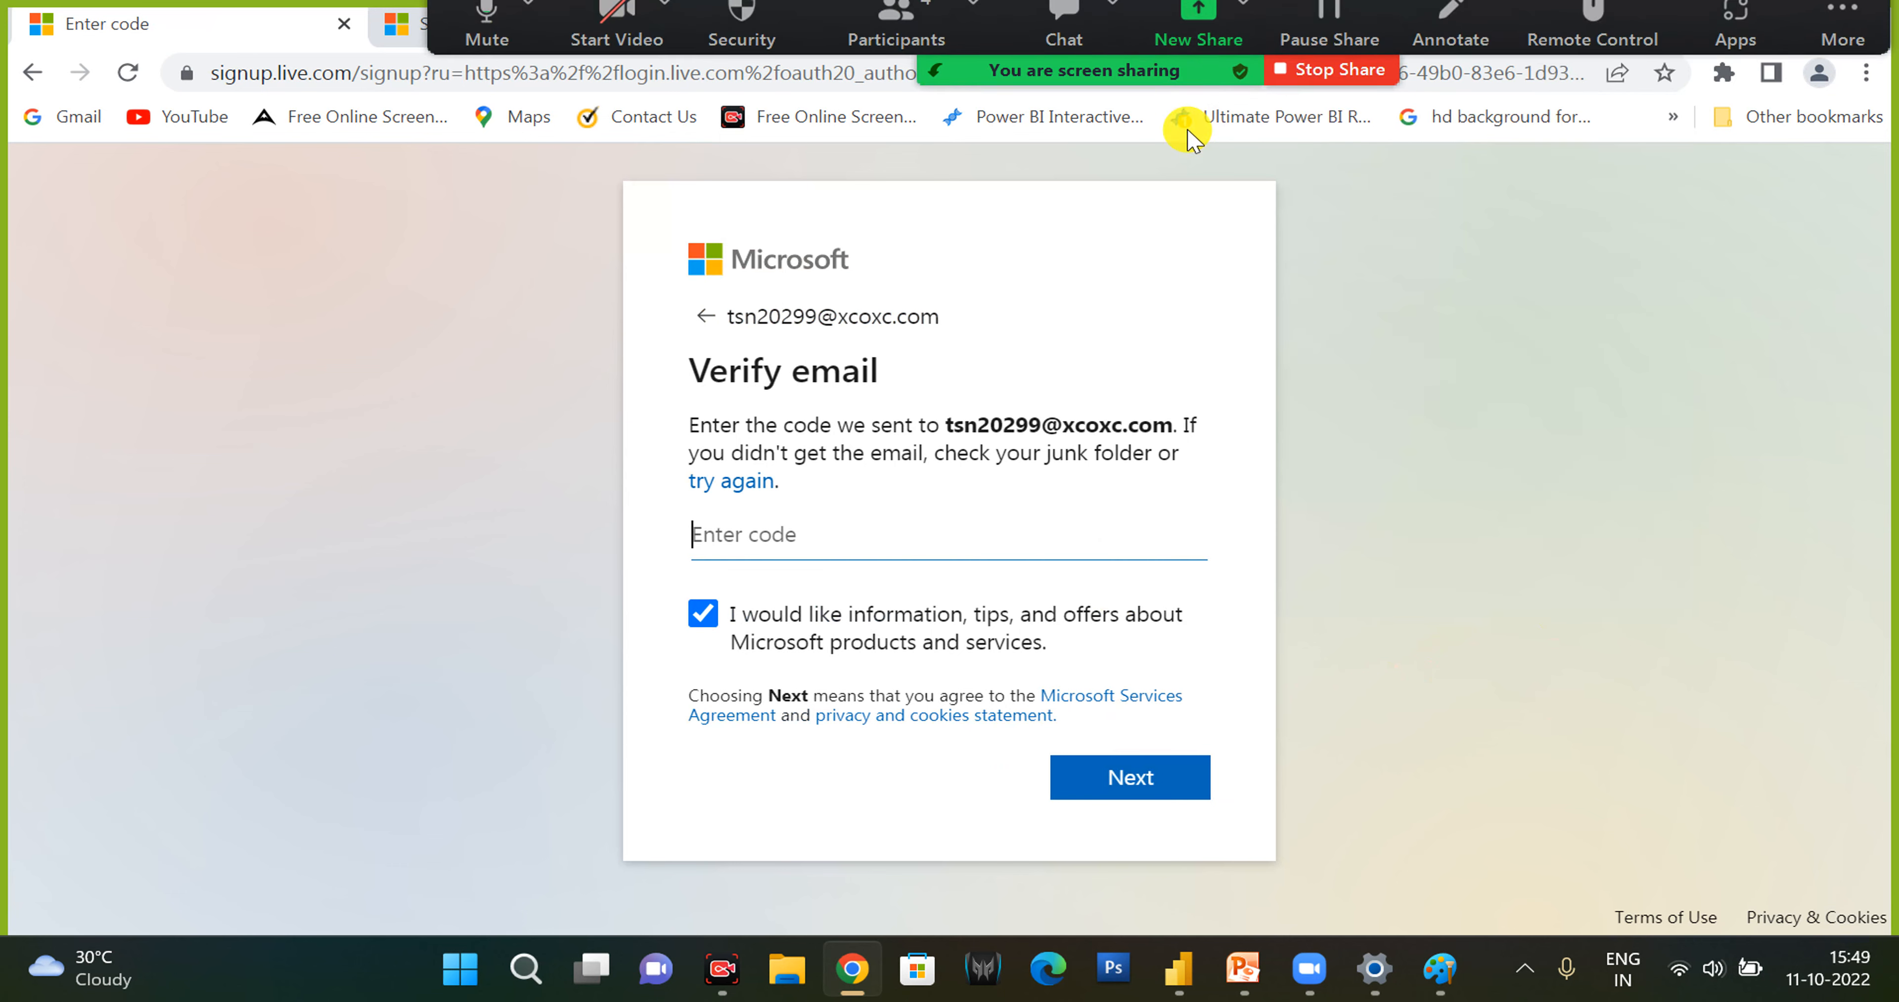
{"action": "left_click", "coordinate": [1469, 385]}
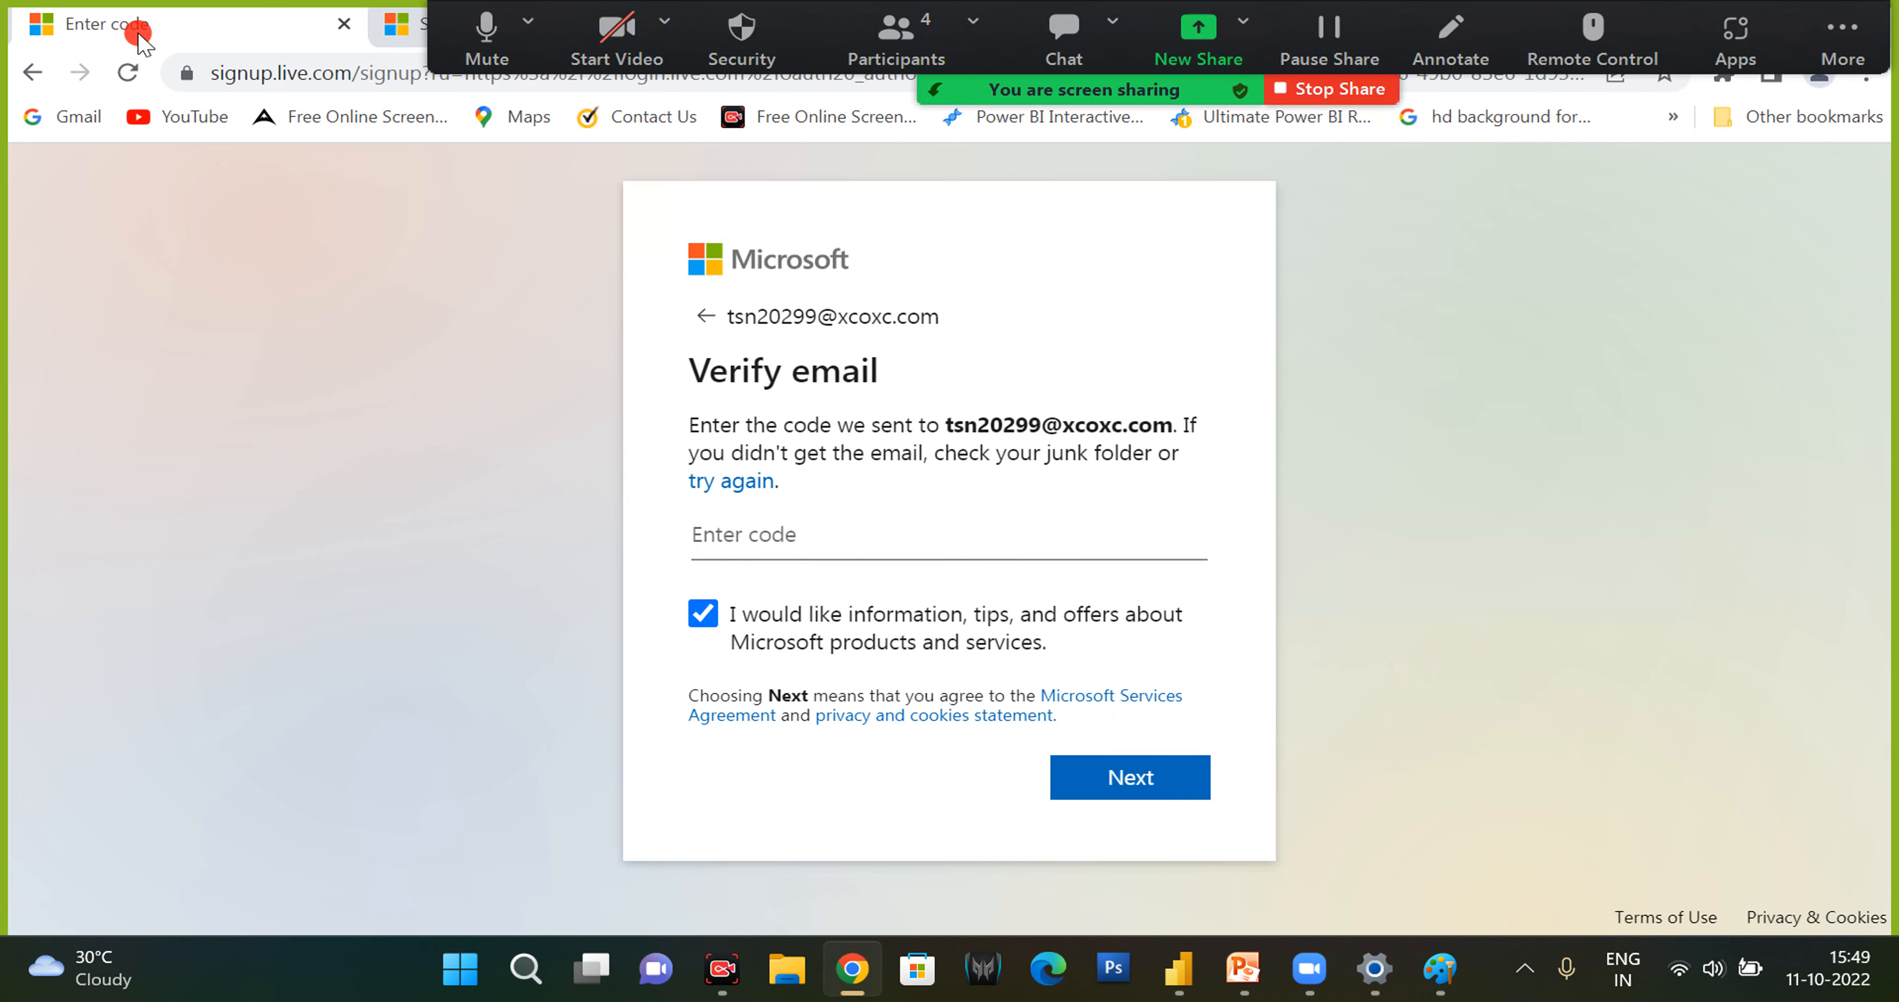
{"action": "left_click", "coordinate": [1843, 44]}
{"action": "left_click", "coordinate": [1459, 790]}
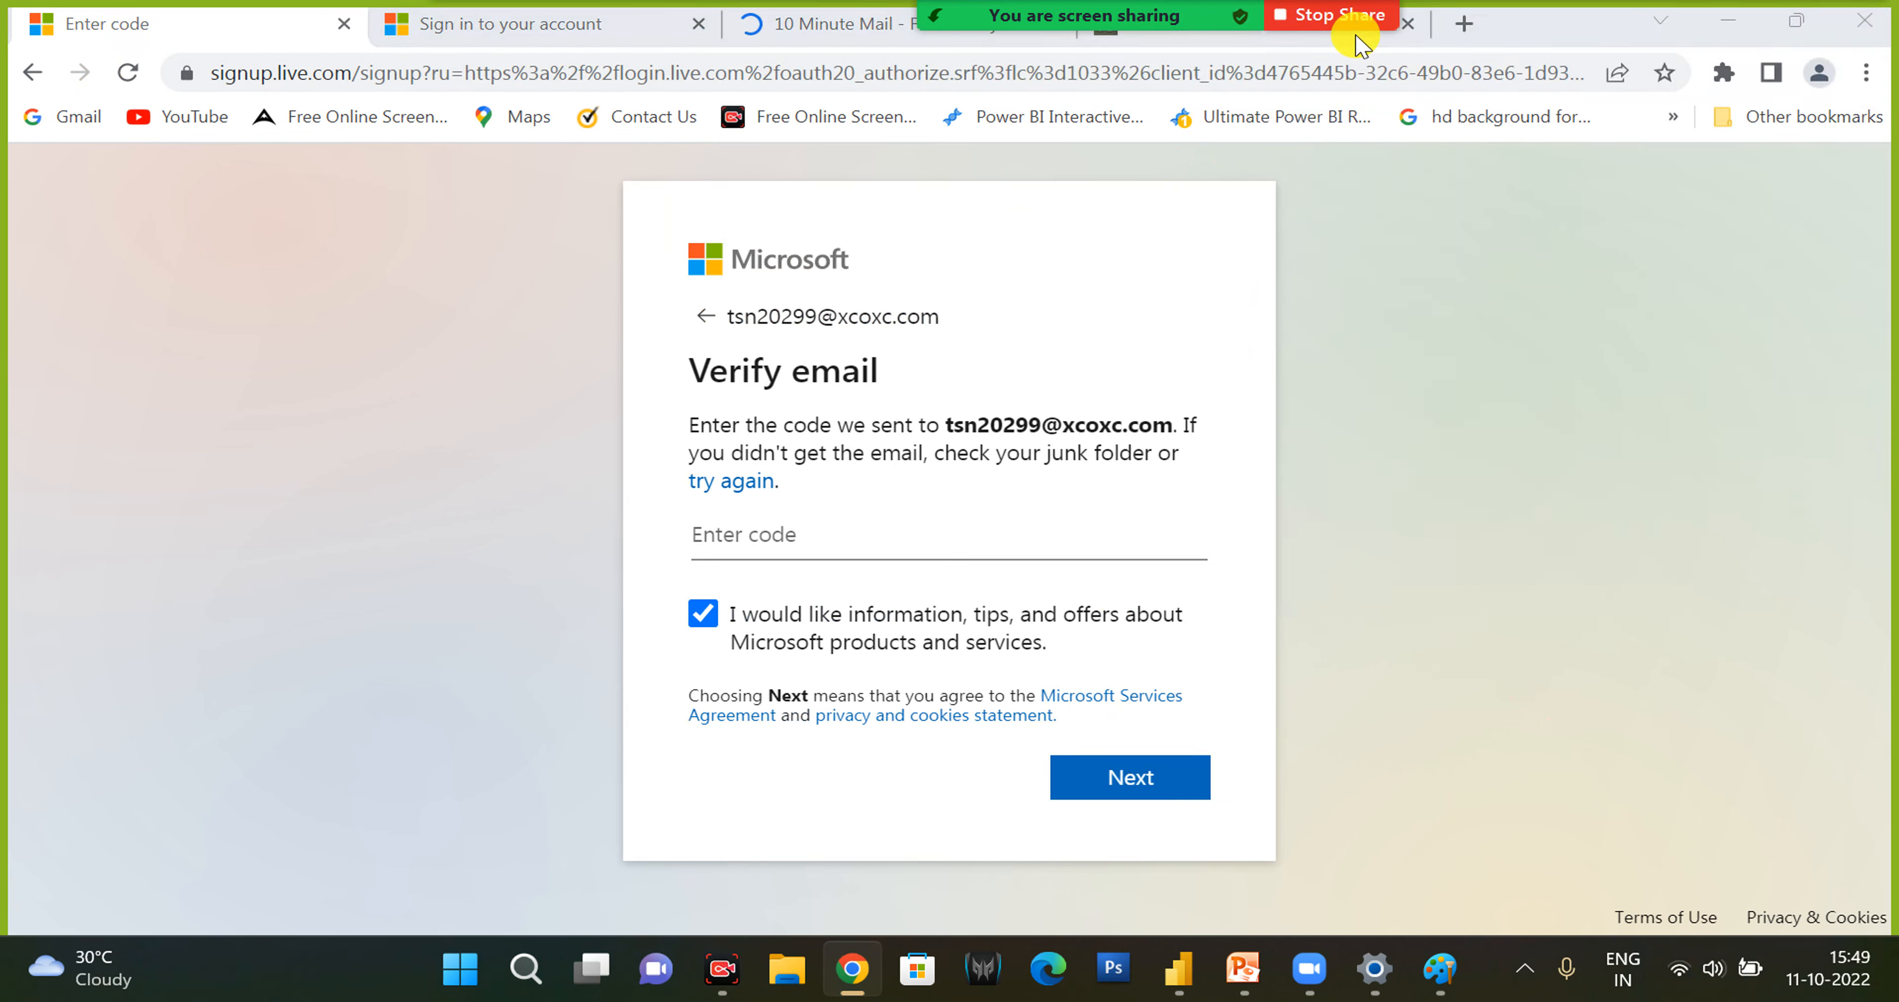
{"action": "left_click", "coordinate": [1346, 22]}
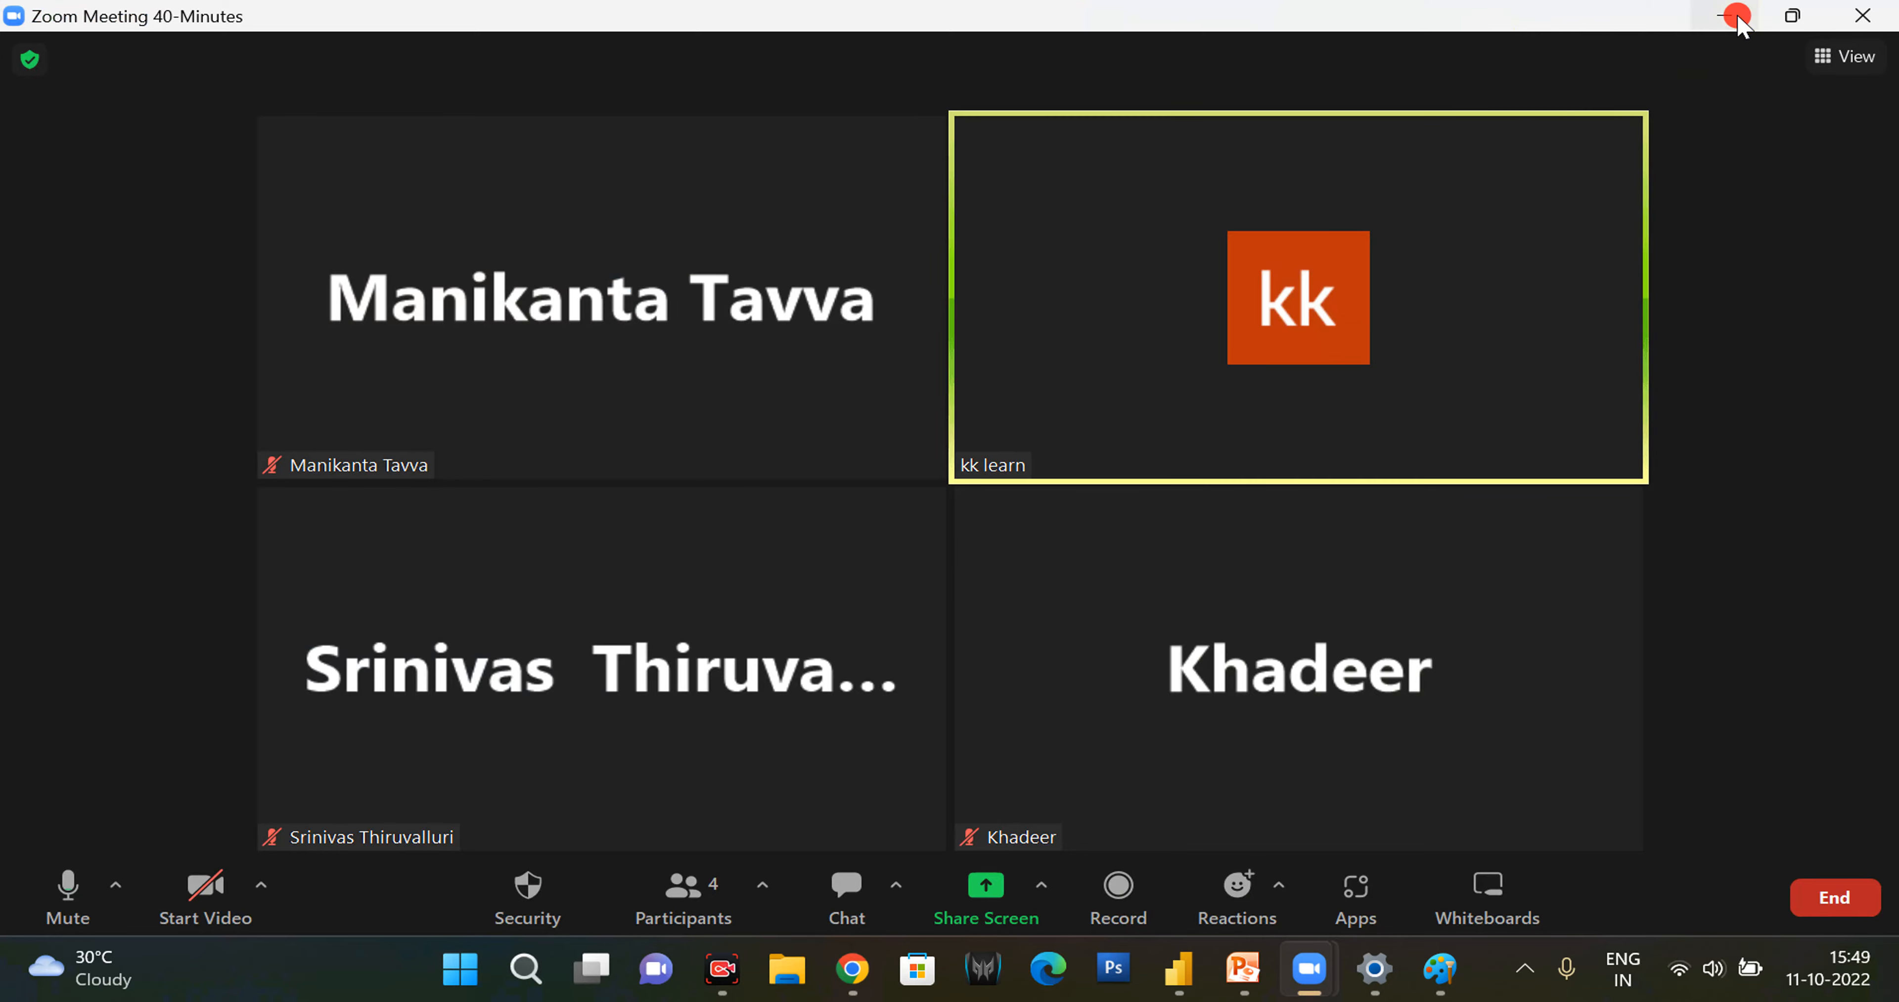
{"action": "left_click", "coordinate": [1734, 16]}
- Open the "Verify your email address" message in the 10minutemail.net inbox and close the extra 10 Minute Mail tab
{"action": "left_click", "coordinate": [1227, 24]}
{"action": "scroll", "coordinate": [921, 634], "scroll_direction": "down", "scroll_amount": 5}
{"action": "scroll", "coordinate": [886, 652], "scroll_direction": "down", "scroll_amount": 5}
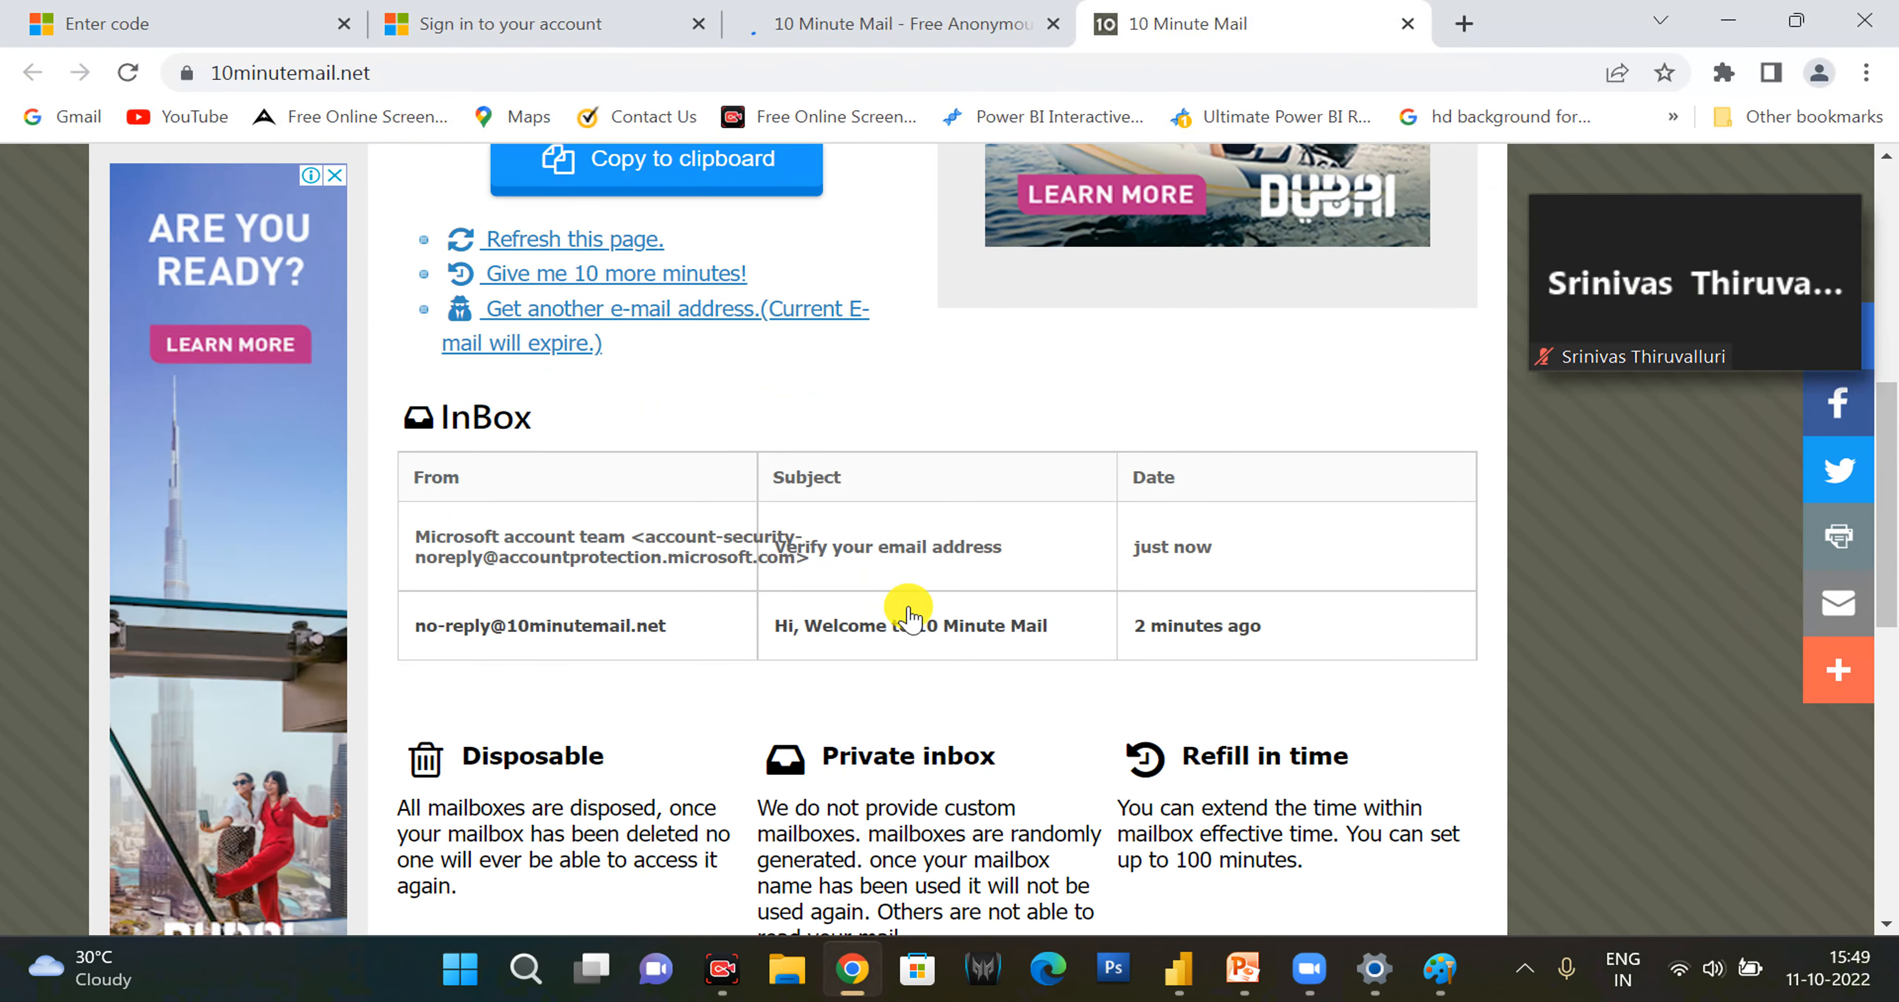
{"action": "left_click", "coordinate": [916, 578]}
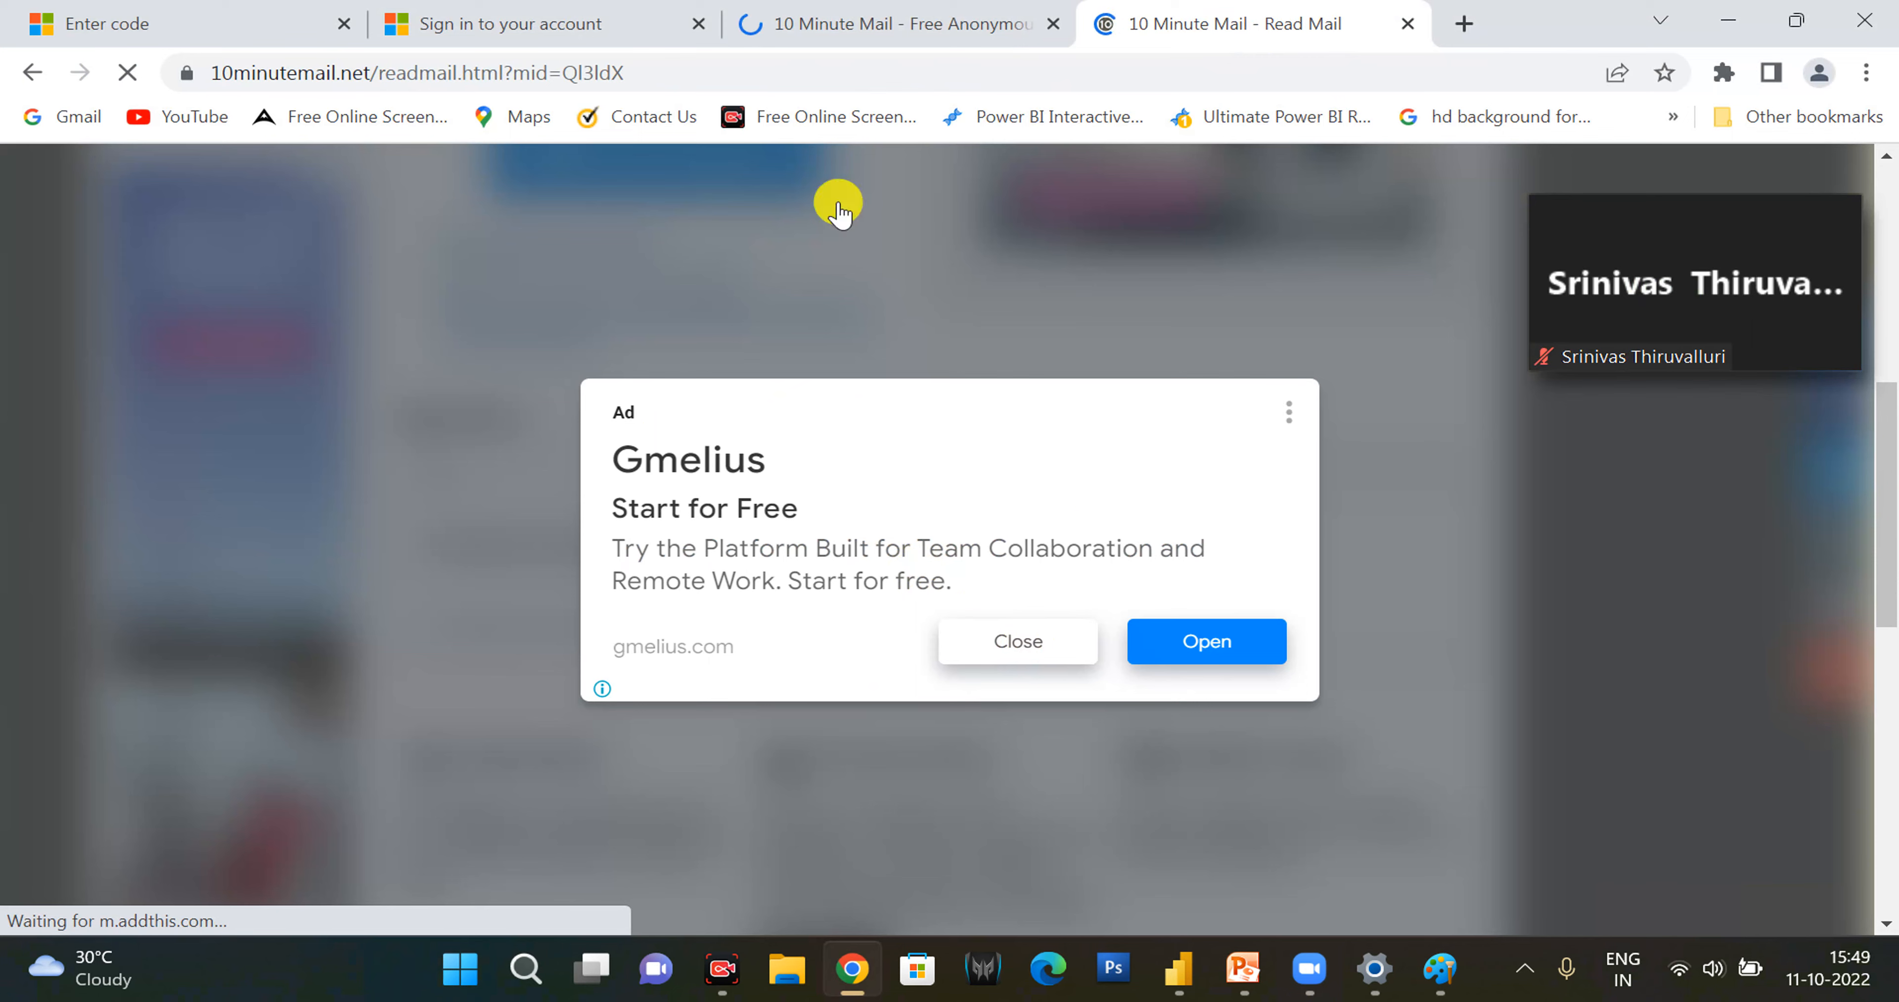
{"action": "left_click", "coordinate": [590, 24]}
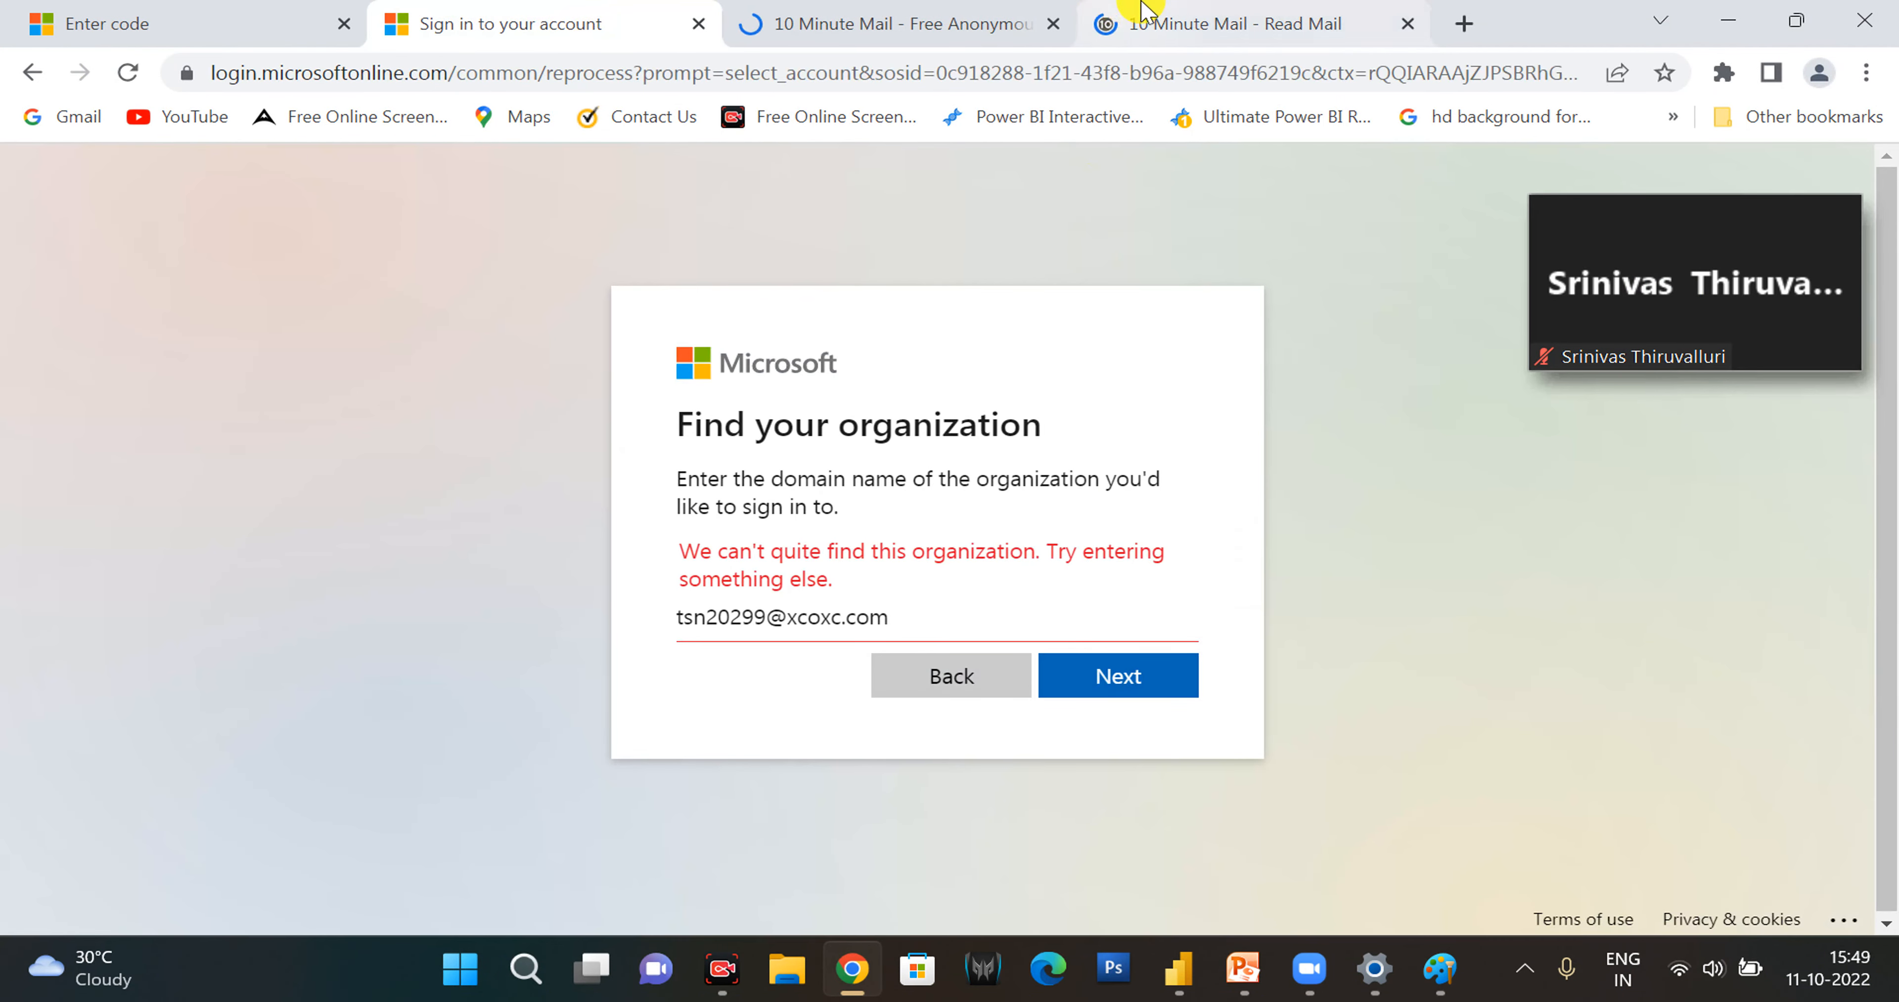
{"action": "left_click", "coordinate": [1225, 23]}
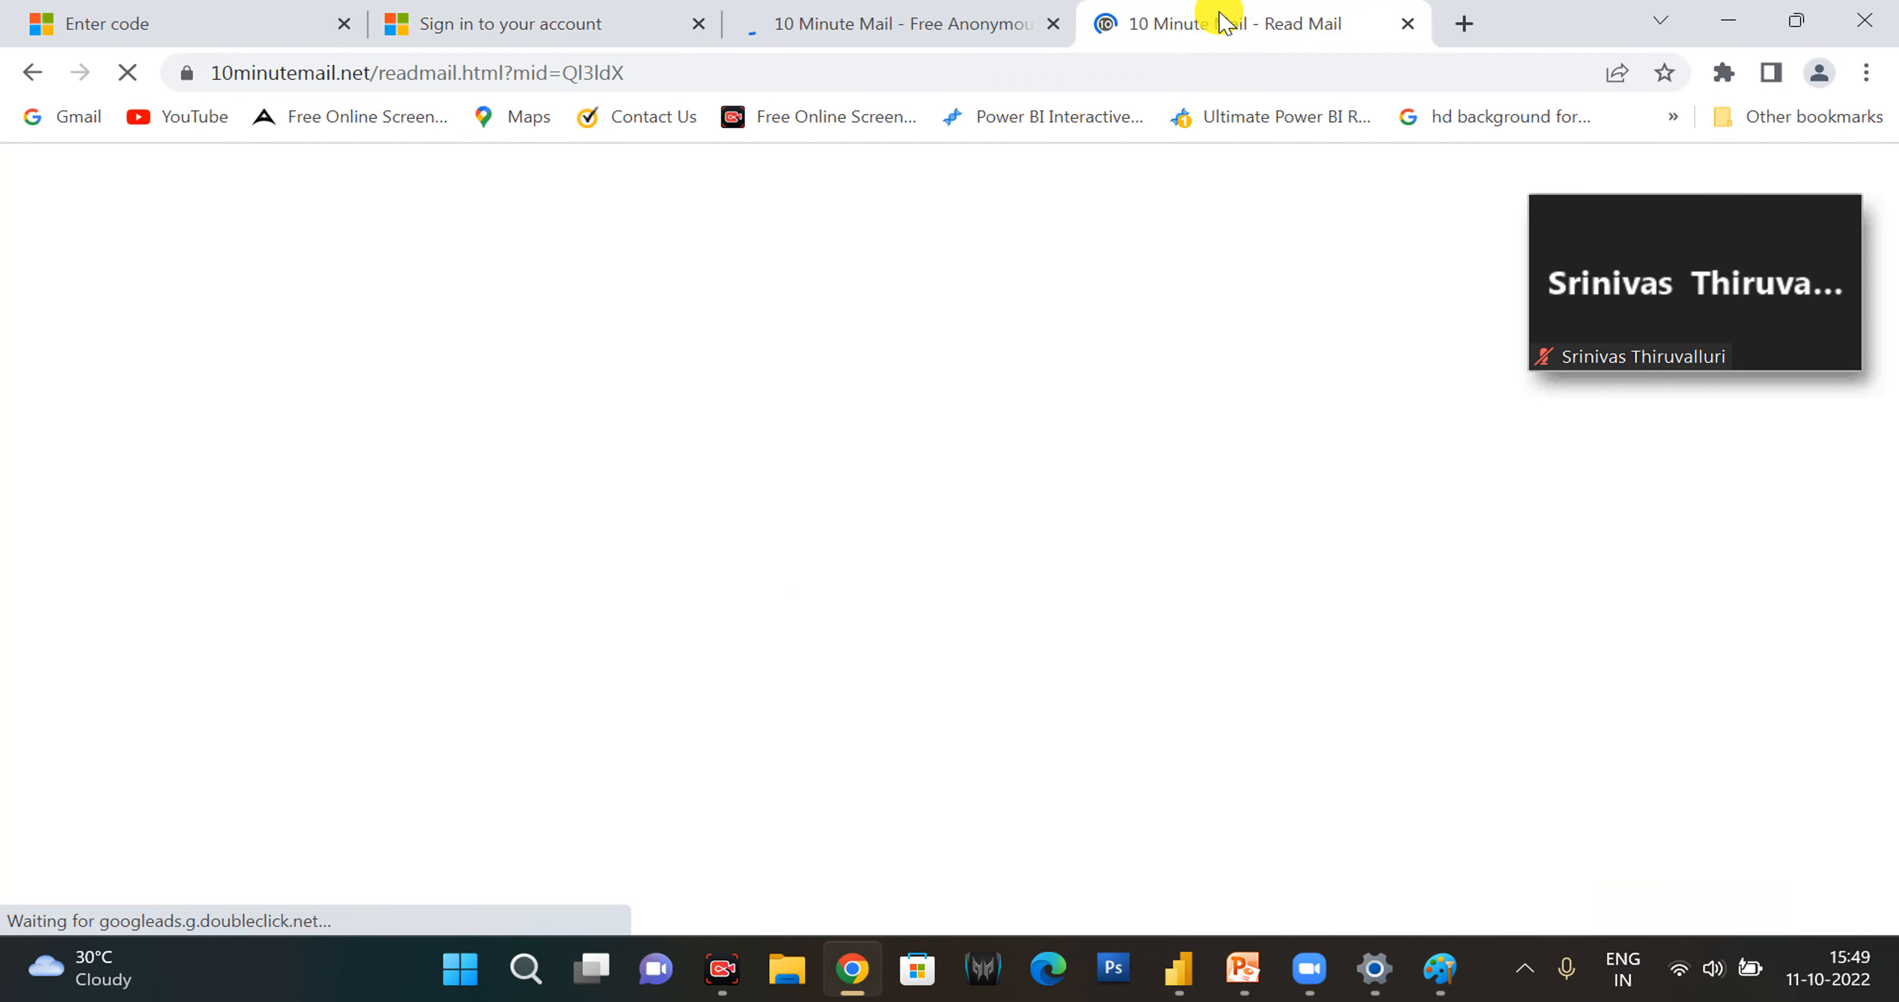
{"action": "left_click", "coordinate": [1053, 23]}
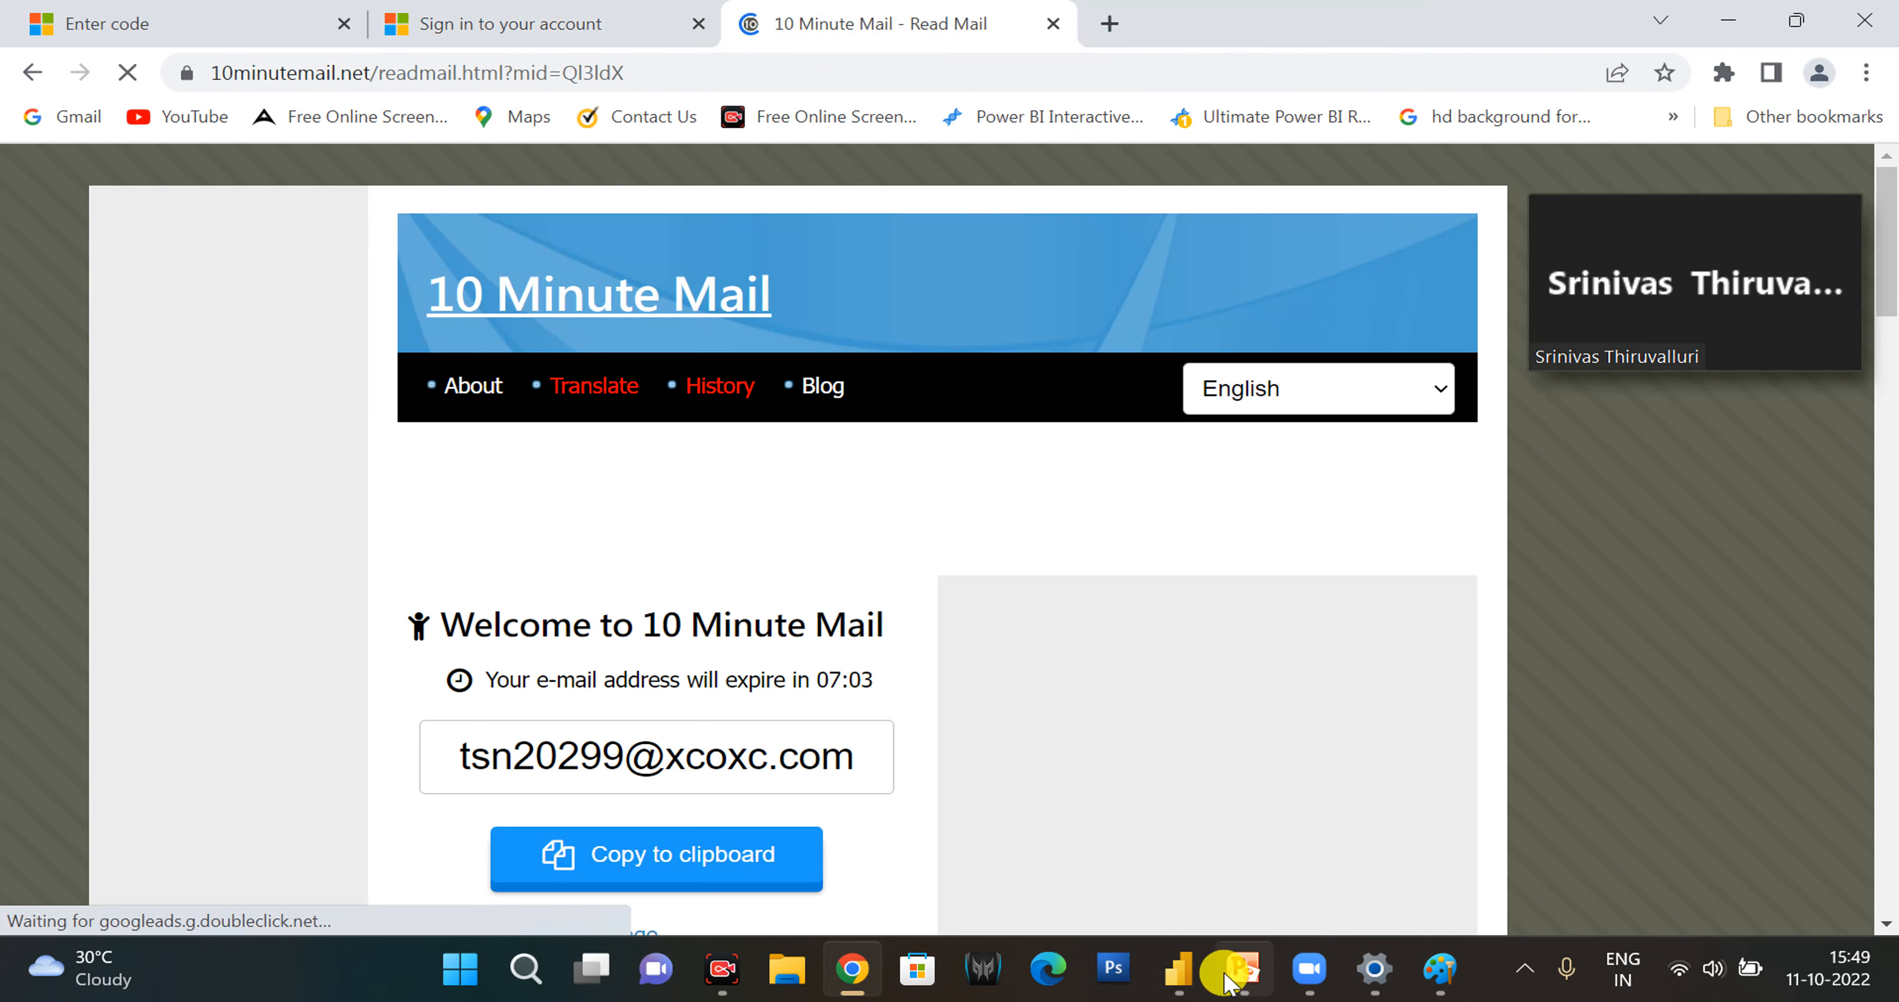
- Switch to the Zoom meeting and share the entire screen again
{"action": "mouse_move", "coordinate": [1235, 980]}
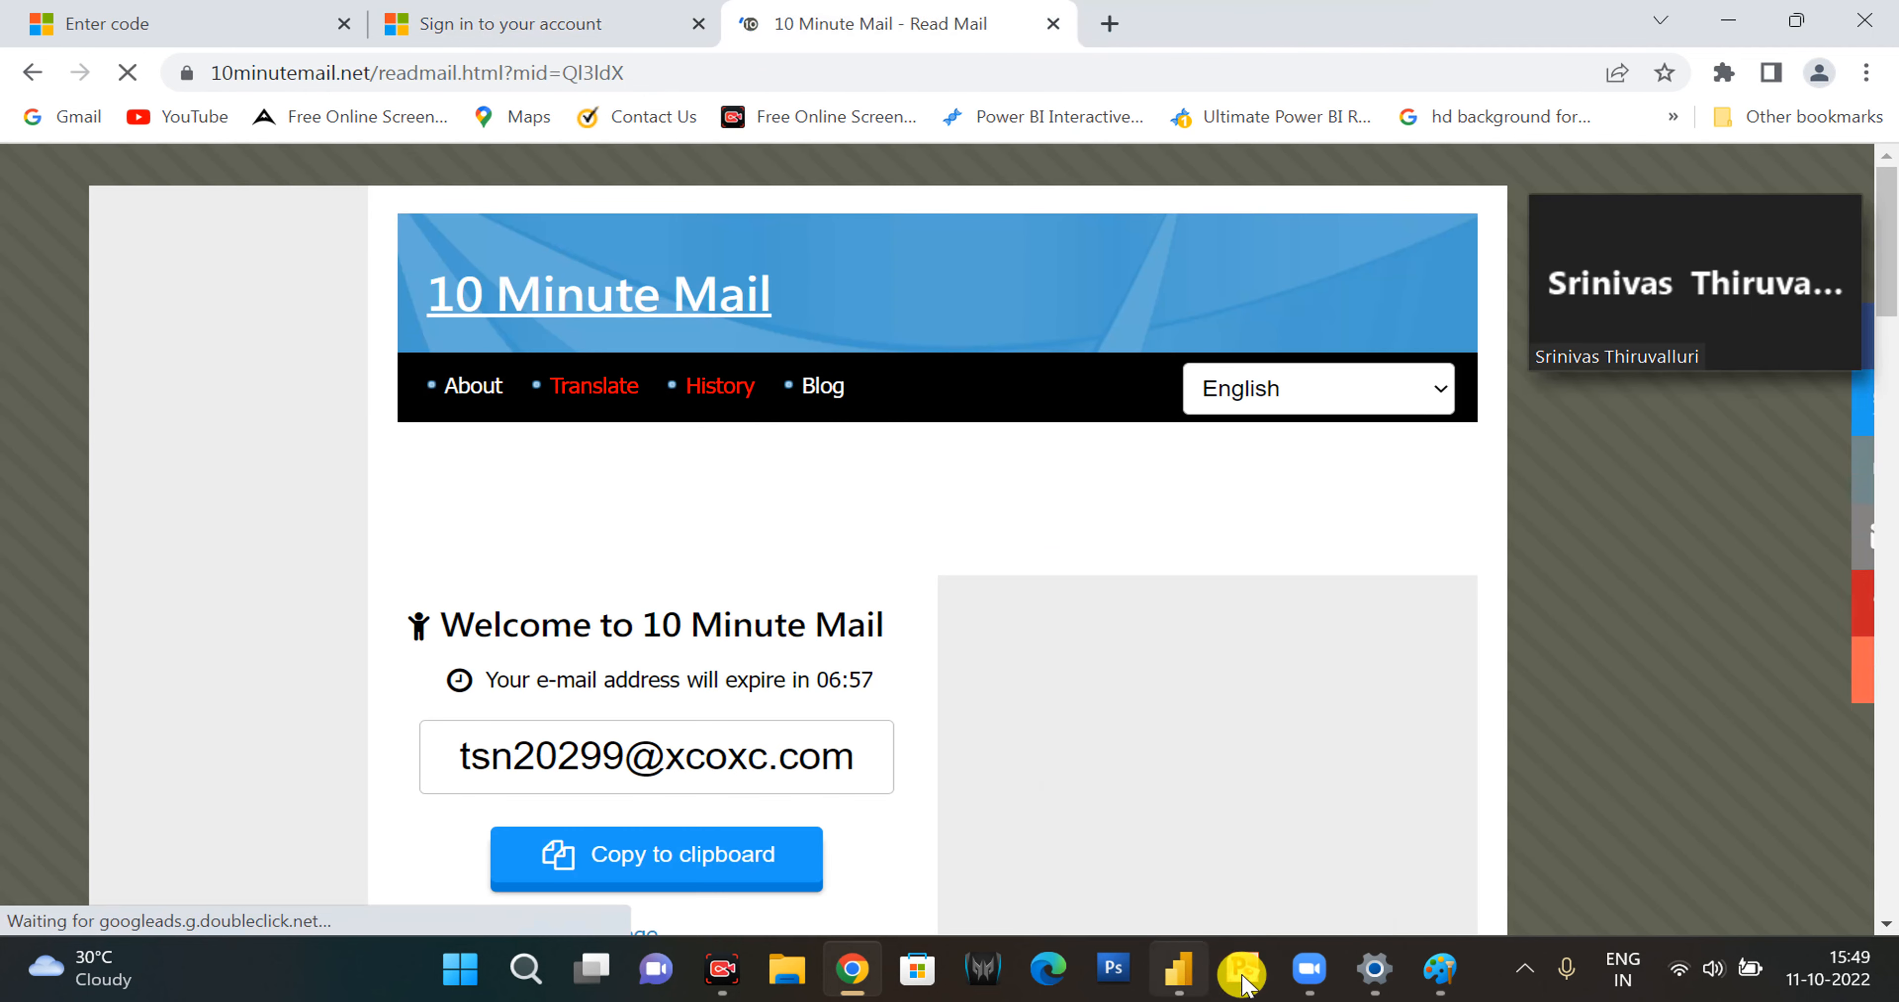
{"action": "left_click", "coordinate": [1804, 344]}
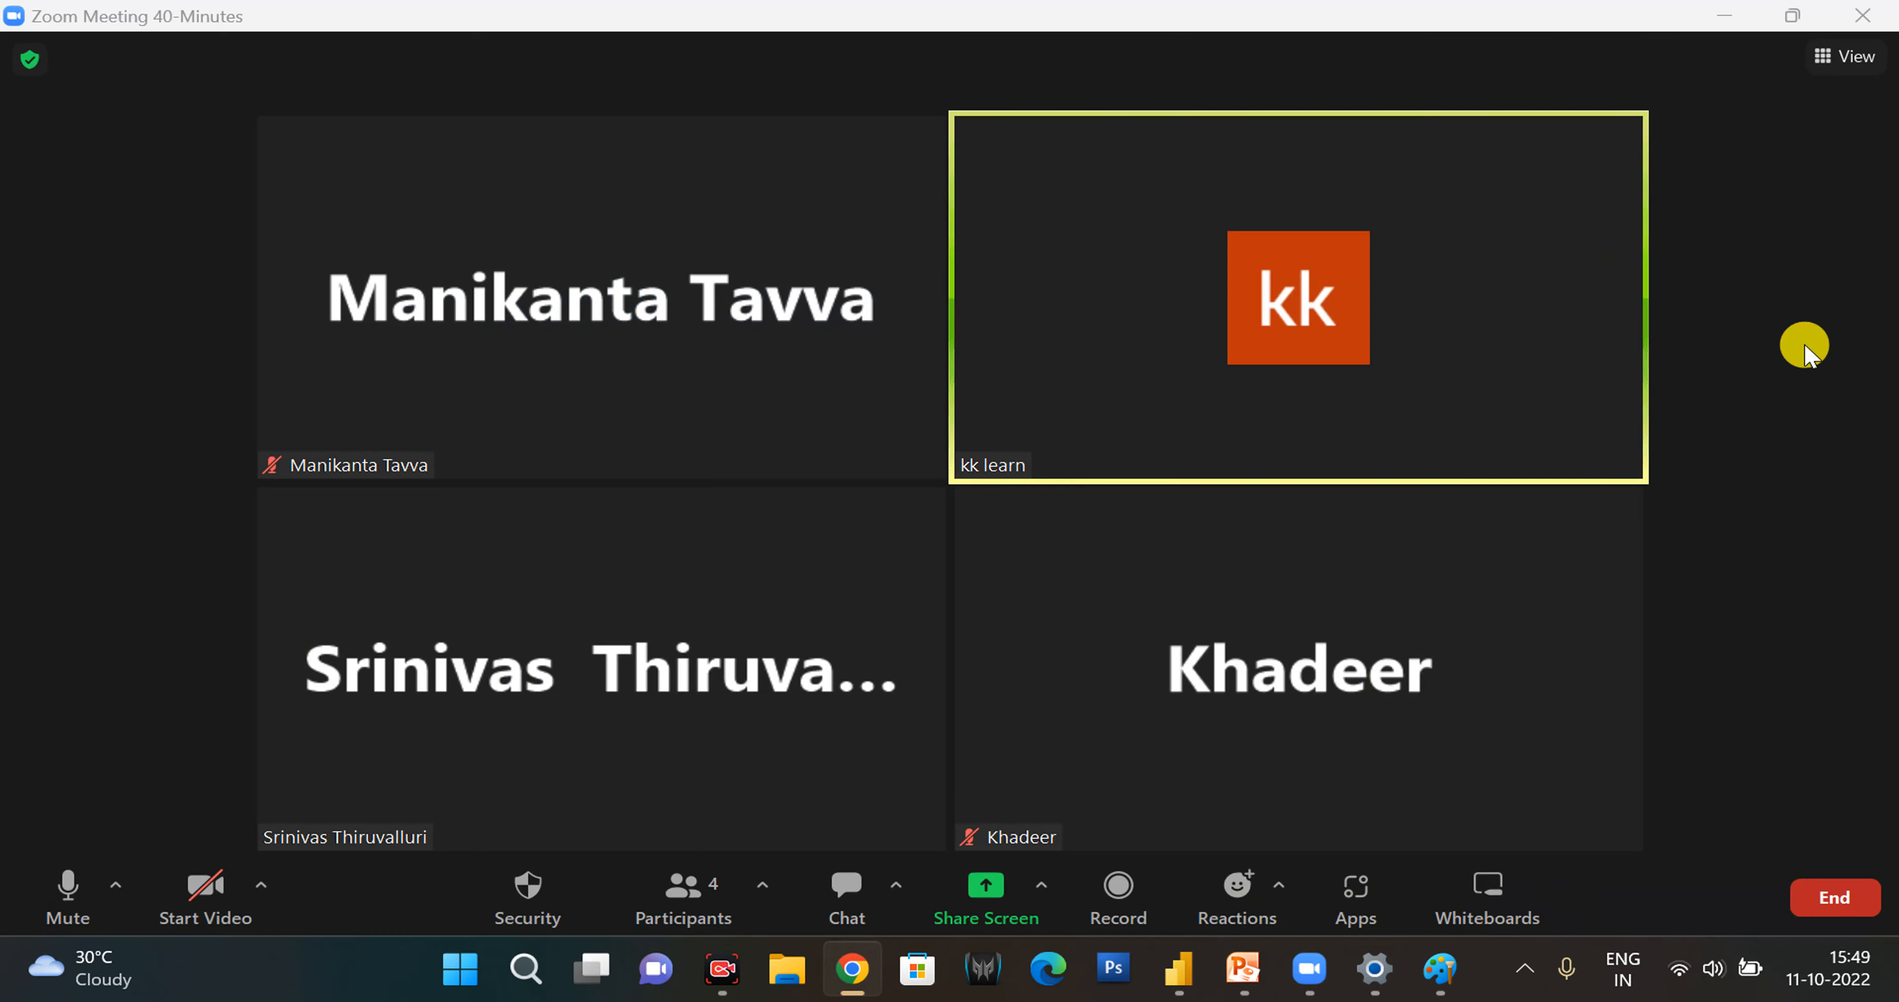
{"action": "left_click", "coordinate": [984, 891]}
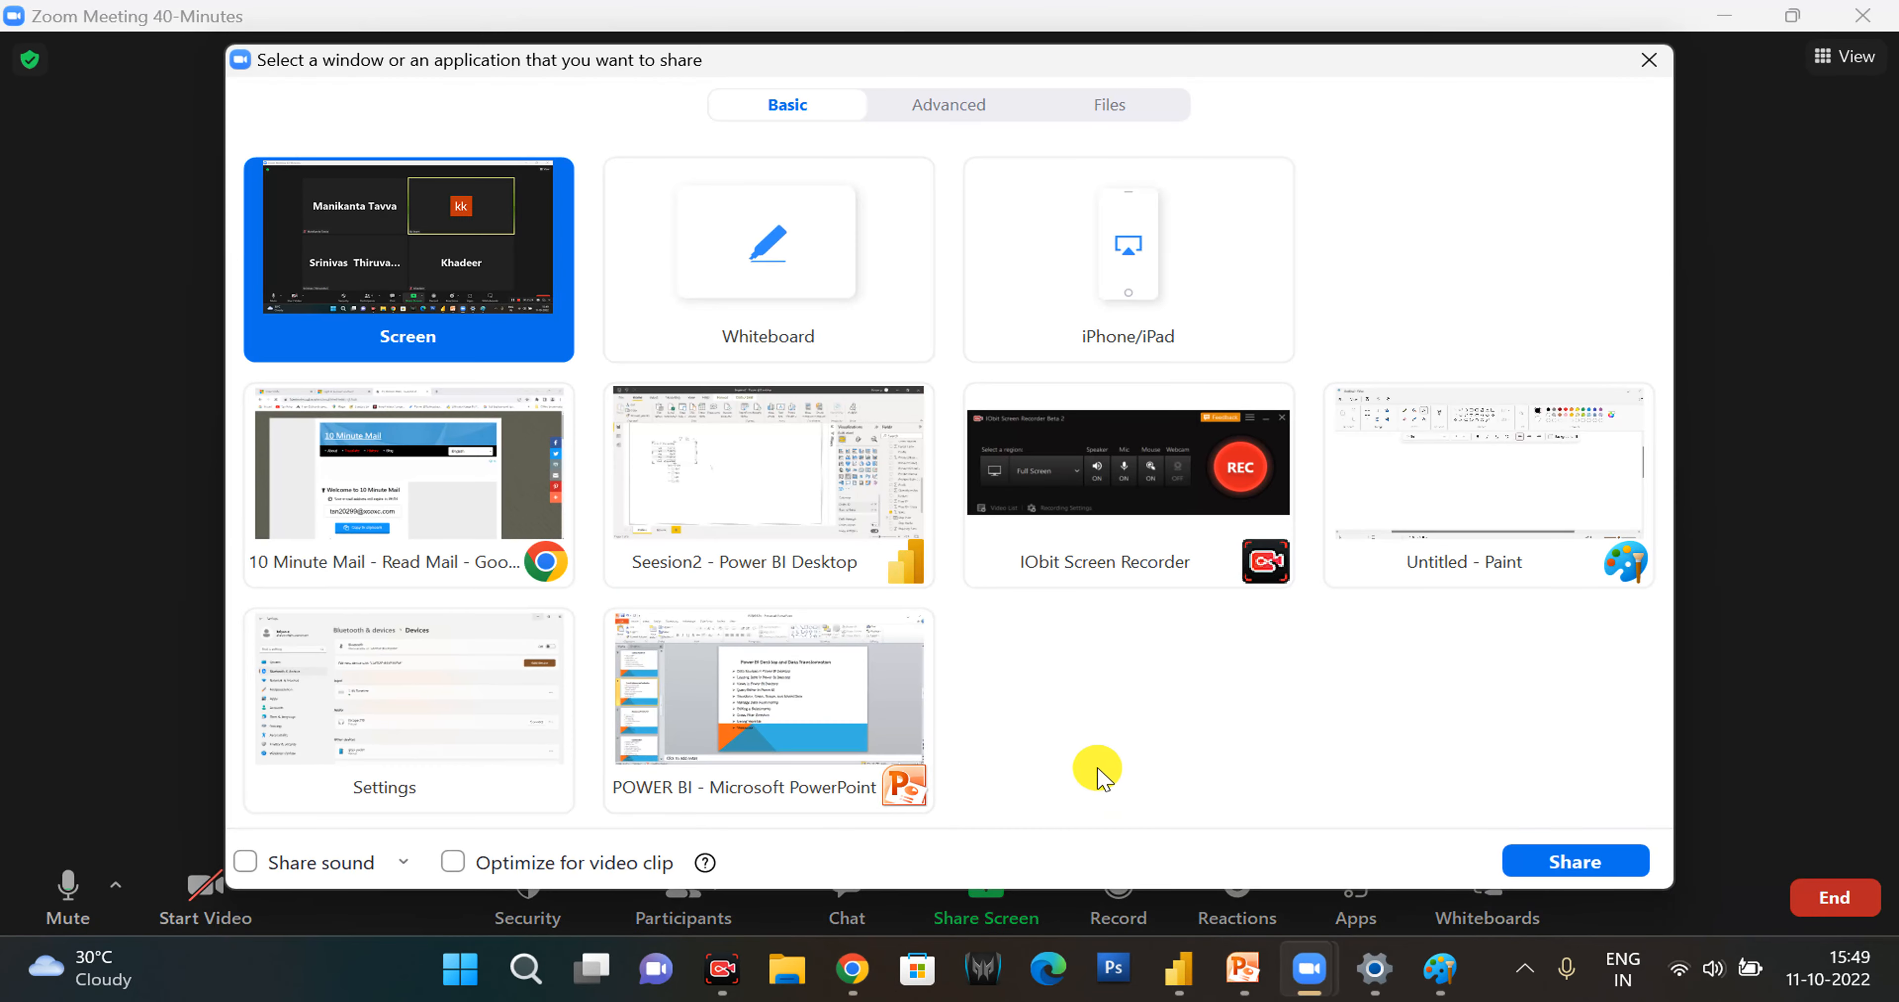
{"action": "left_click", "coordinate": [1553, 867]}
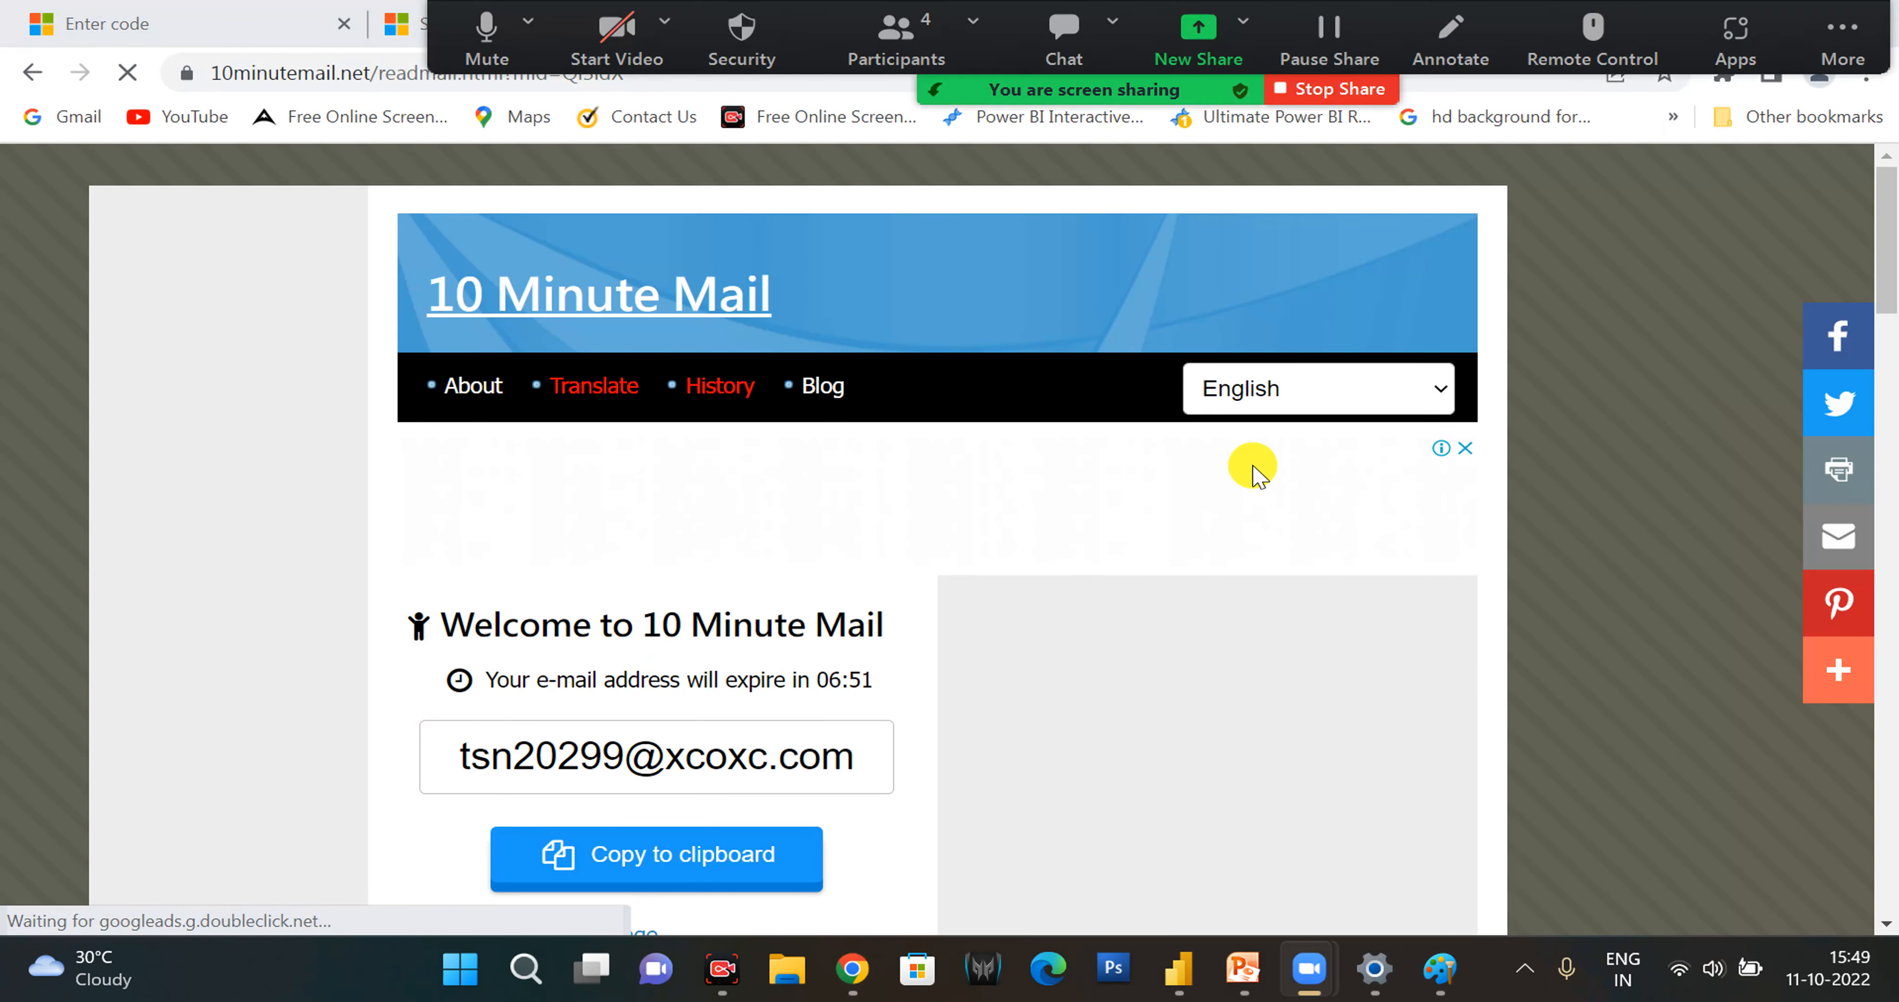
- Display the Microsoft verification message in its HTML view and copy the security code from it
{"action": "scroll", "coordinate": [1123, 578], "scroll_direction": "down", "scroll_amount": 5}
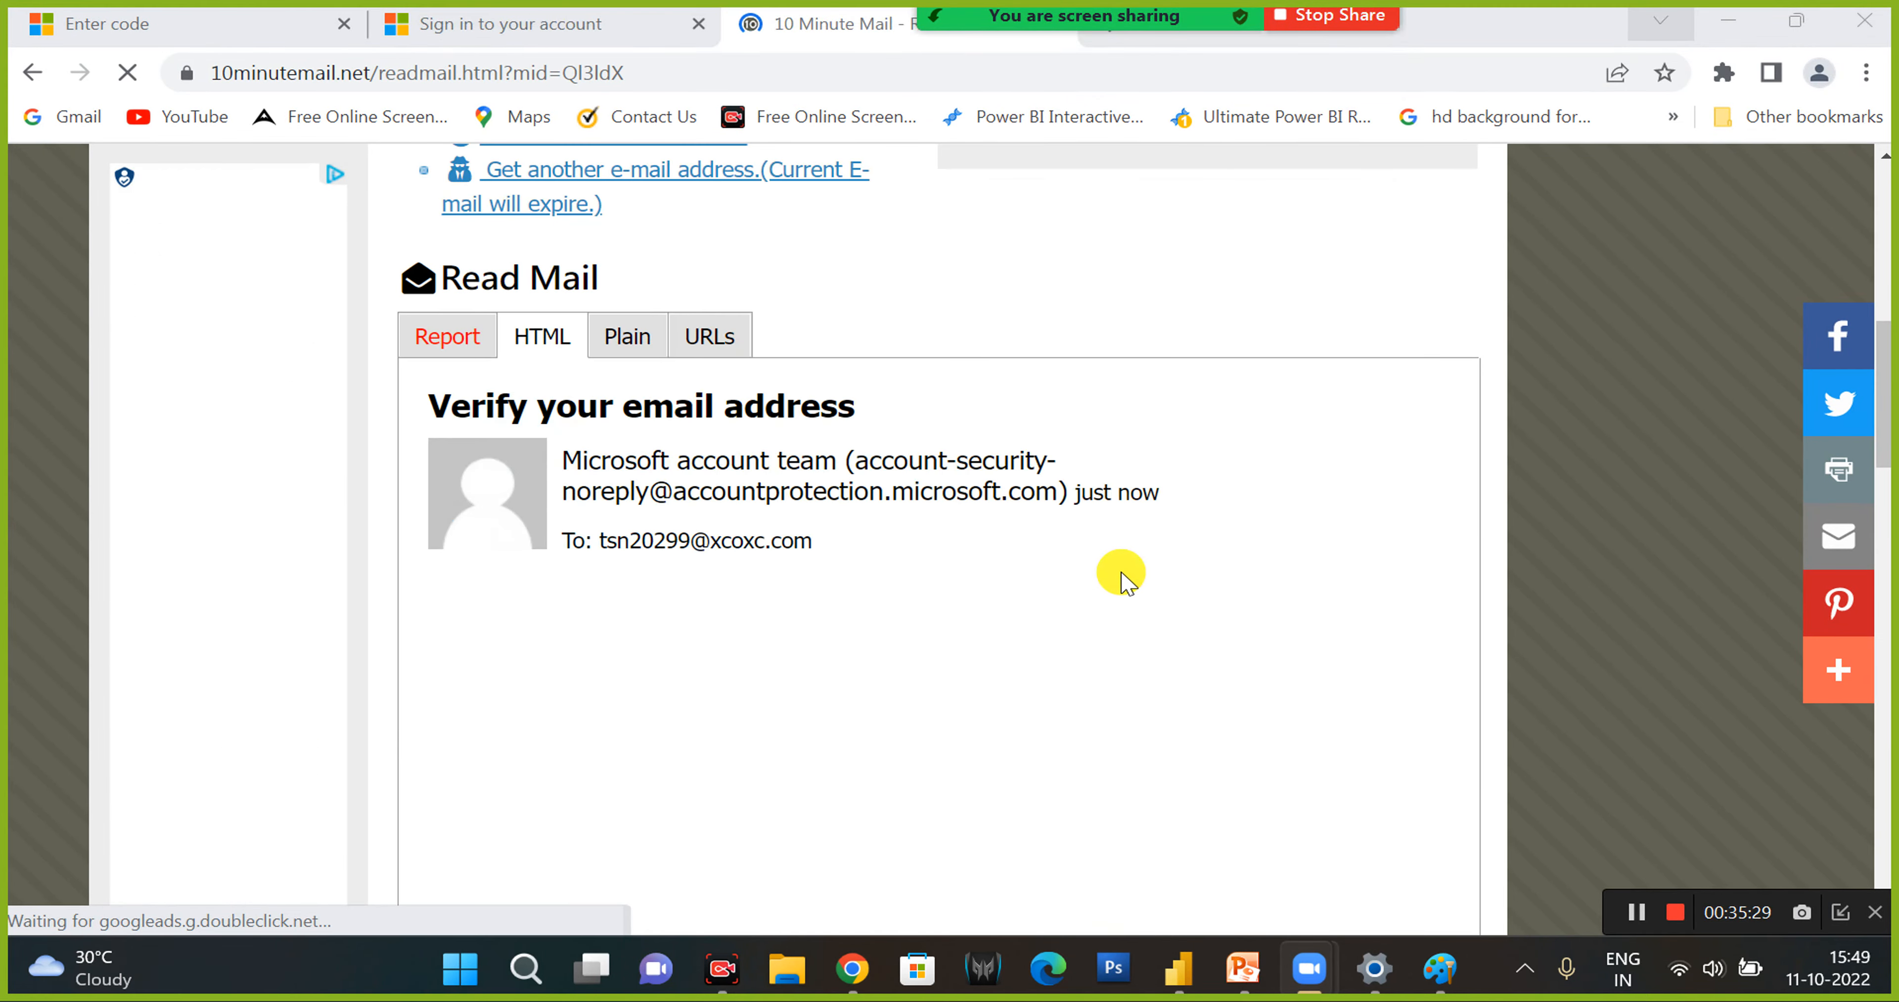
{"action": "left_click", "coordinate": [442, 339]}
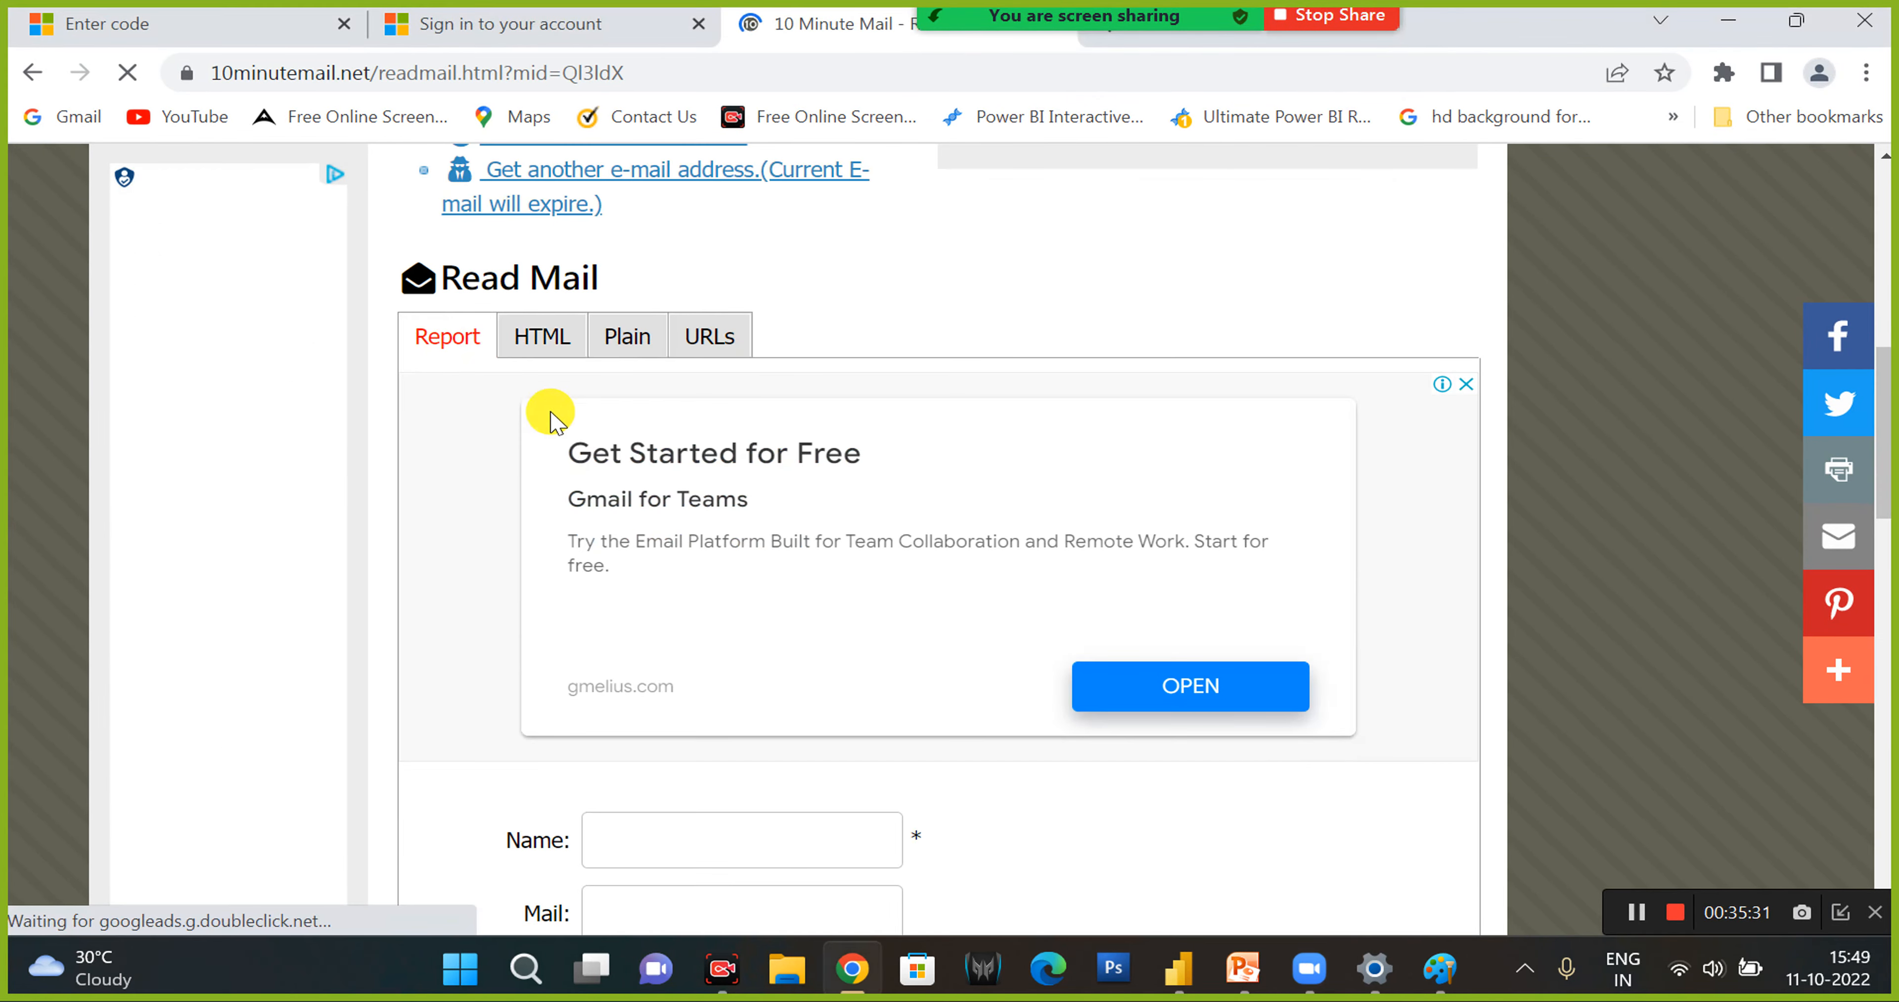
{"action": "left_click", "coordinate": [545, 339]}
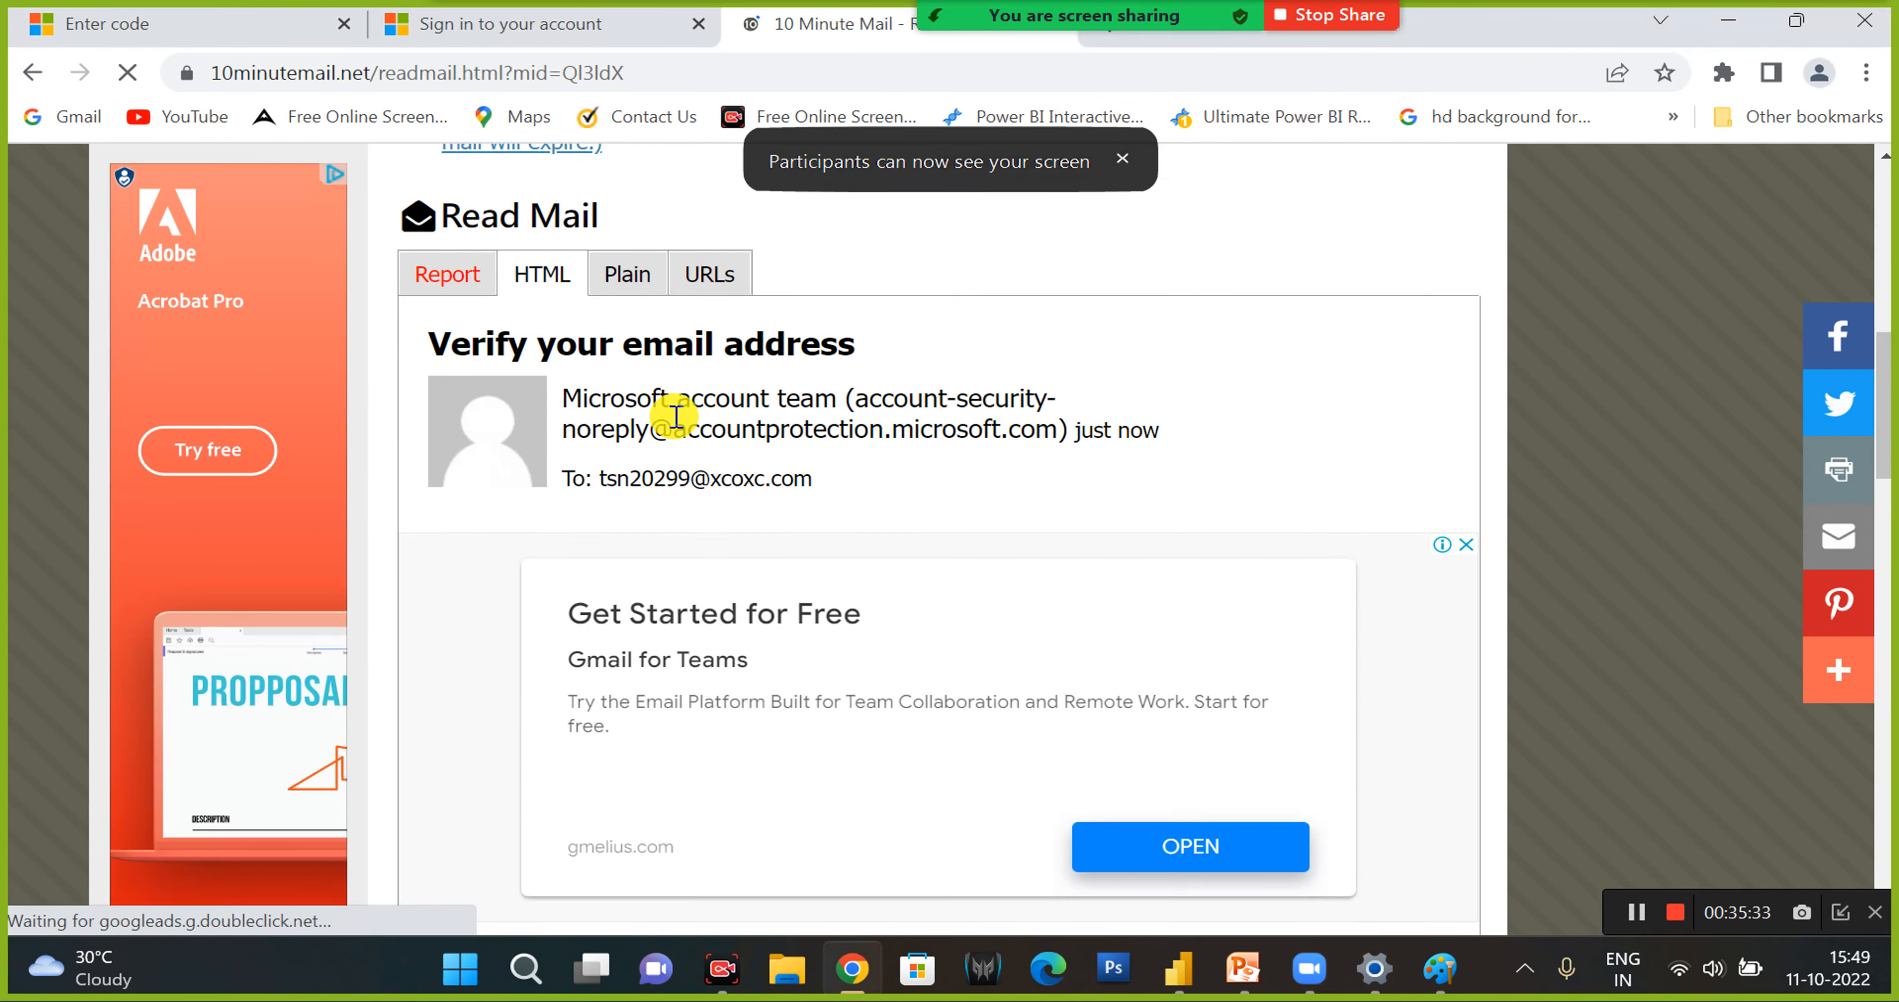
{"action": "scroll", "coordinate": [667, 420], "scroll_direction": "down", "scroll_amount": 4}
{"action": "left_click_drag", "start_coordinate": [890, 686], "coordinate": [934, 689]}
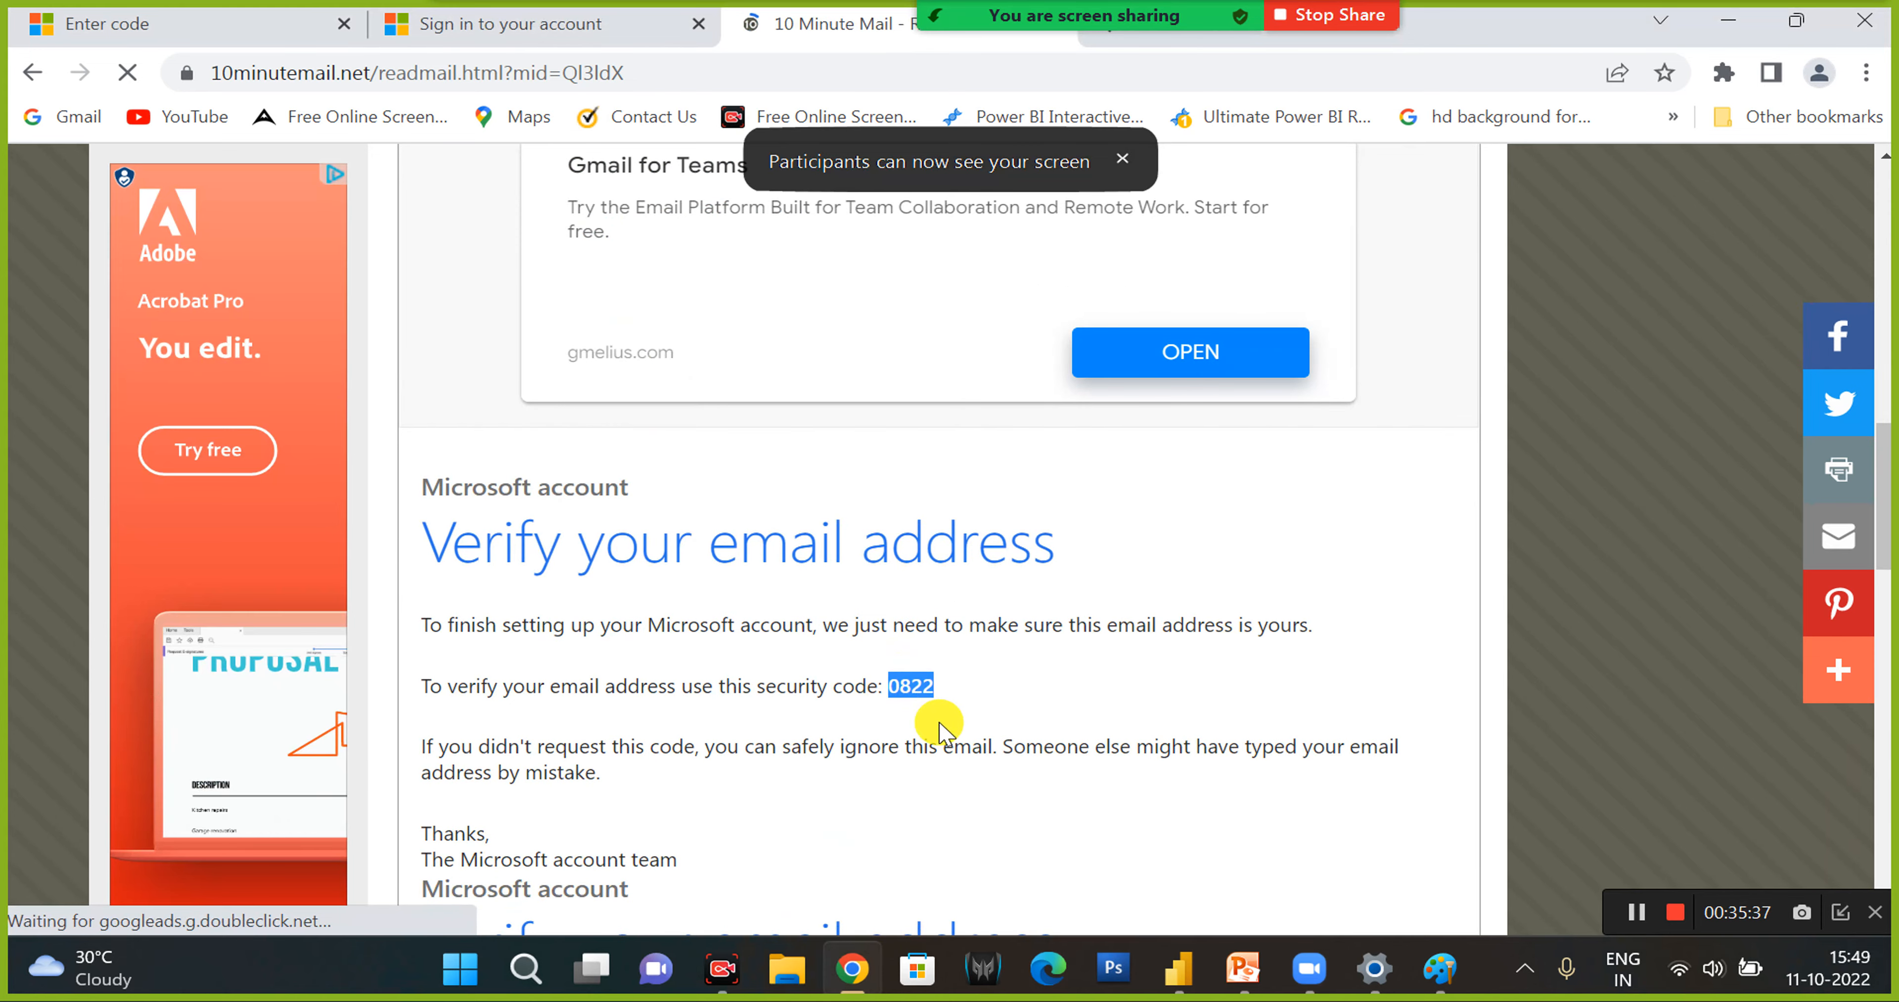
- Enter the security code on the Microsoft Verify email page, submit it, and close the unused organization sign-in tab
{"action": "left_click", "coordinate": [516, 26]}
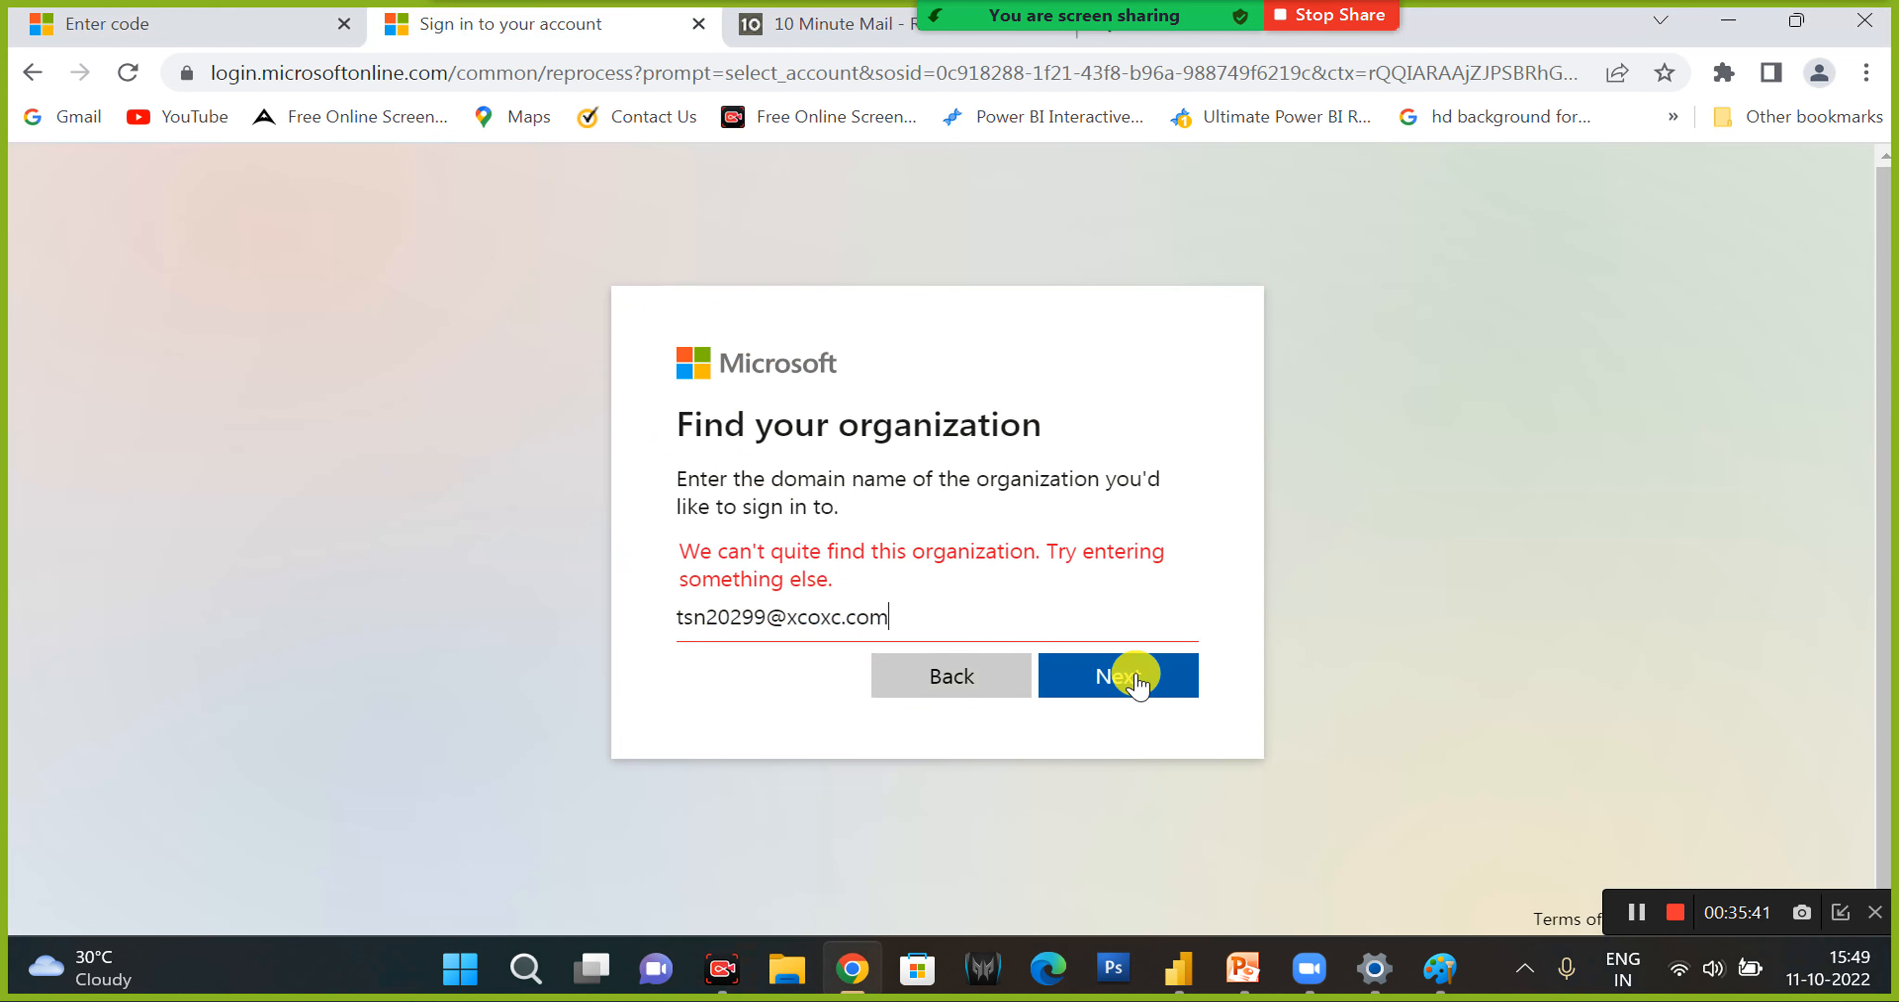
{"action": "left_click", "coordinate": [100, 22]}
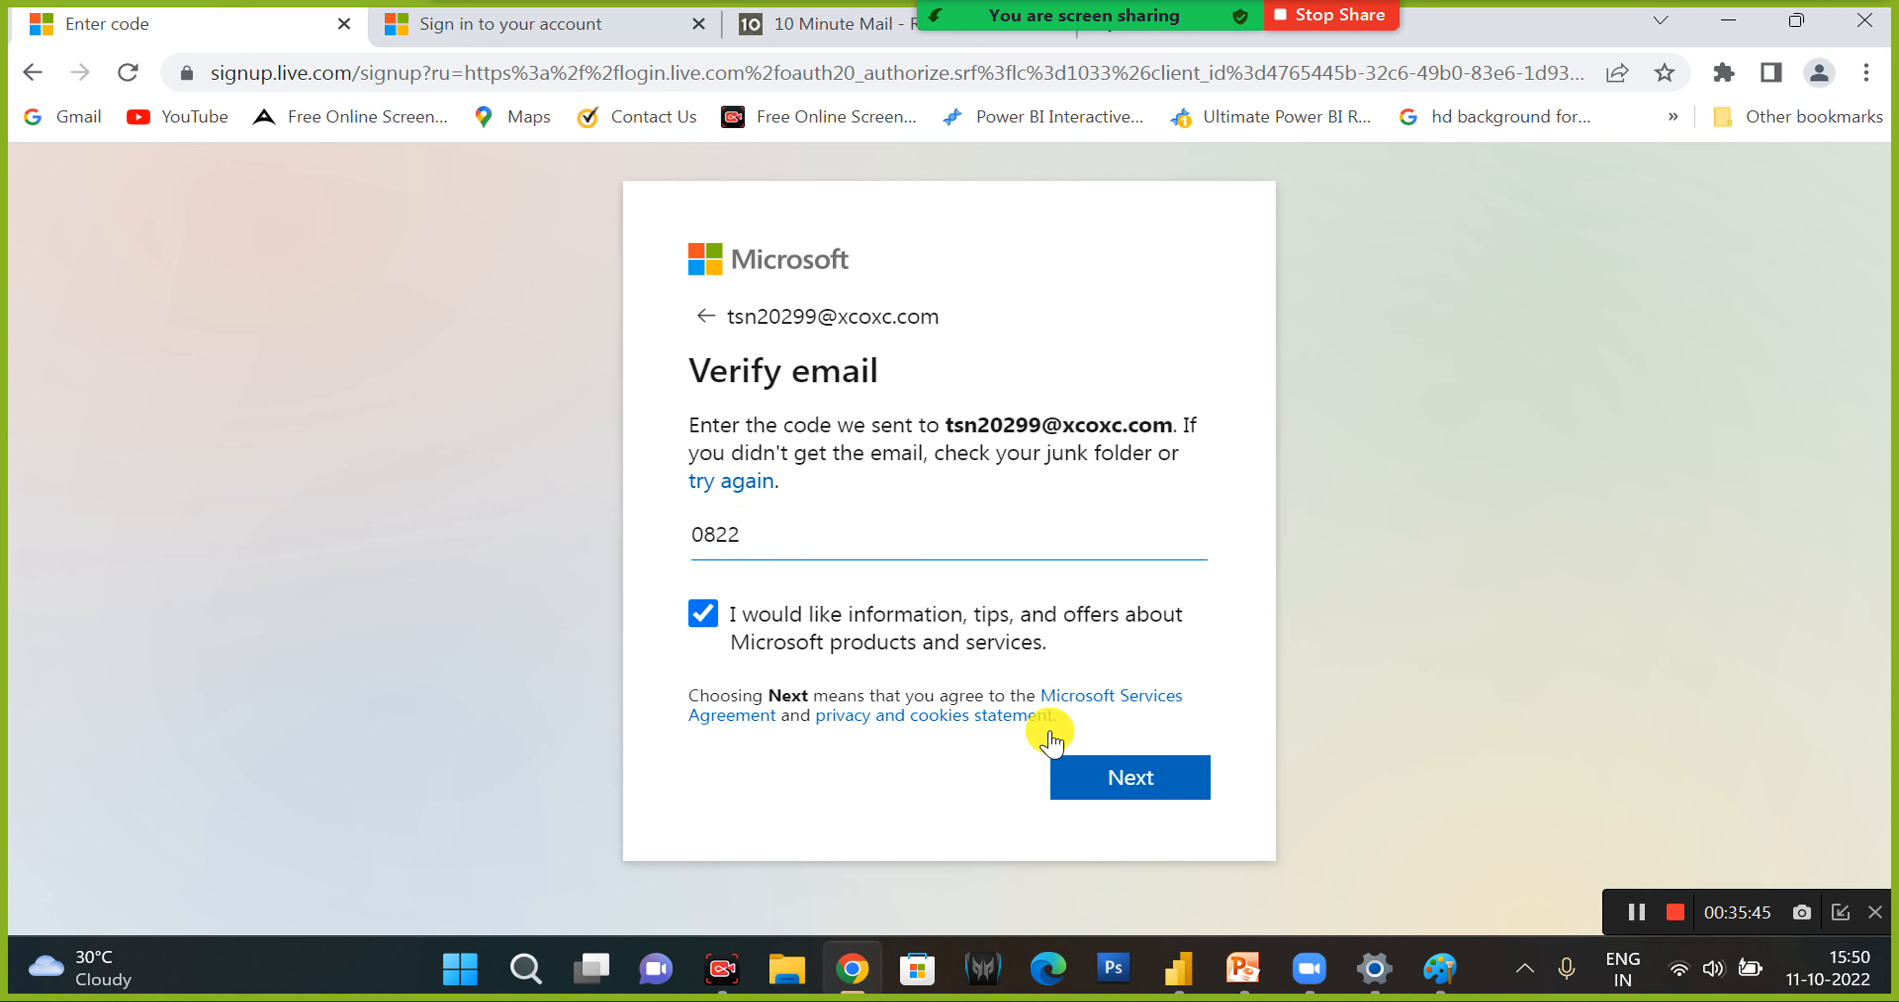
{"action": "left_click", "coordinate": [1123, 775]}
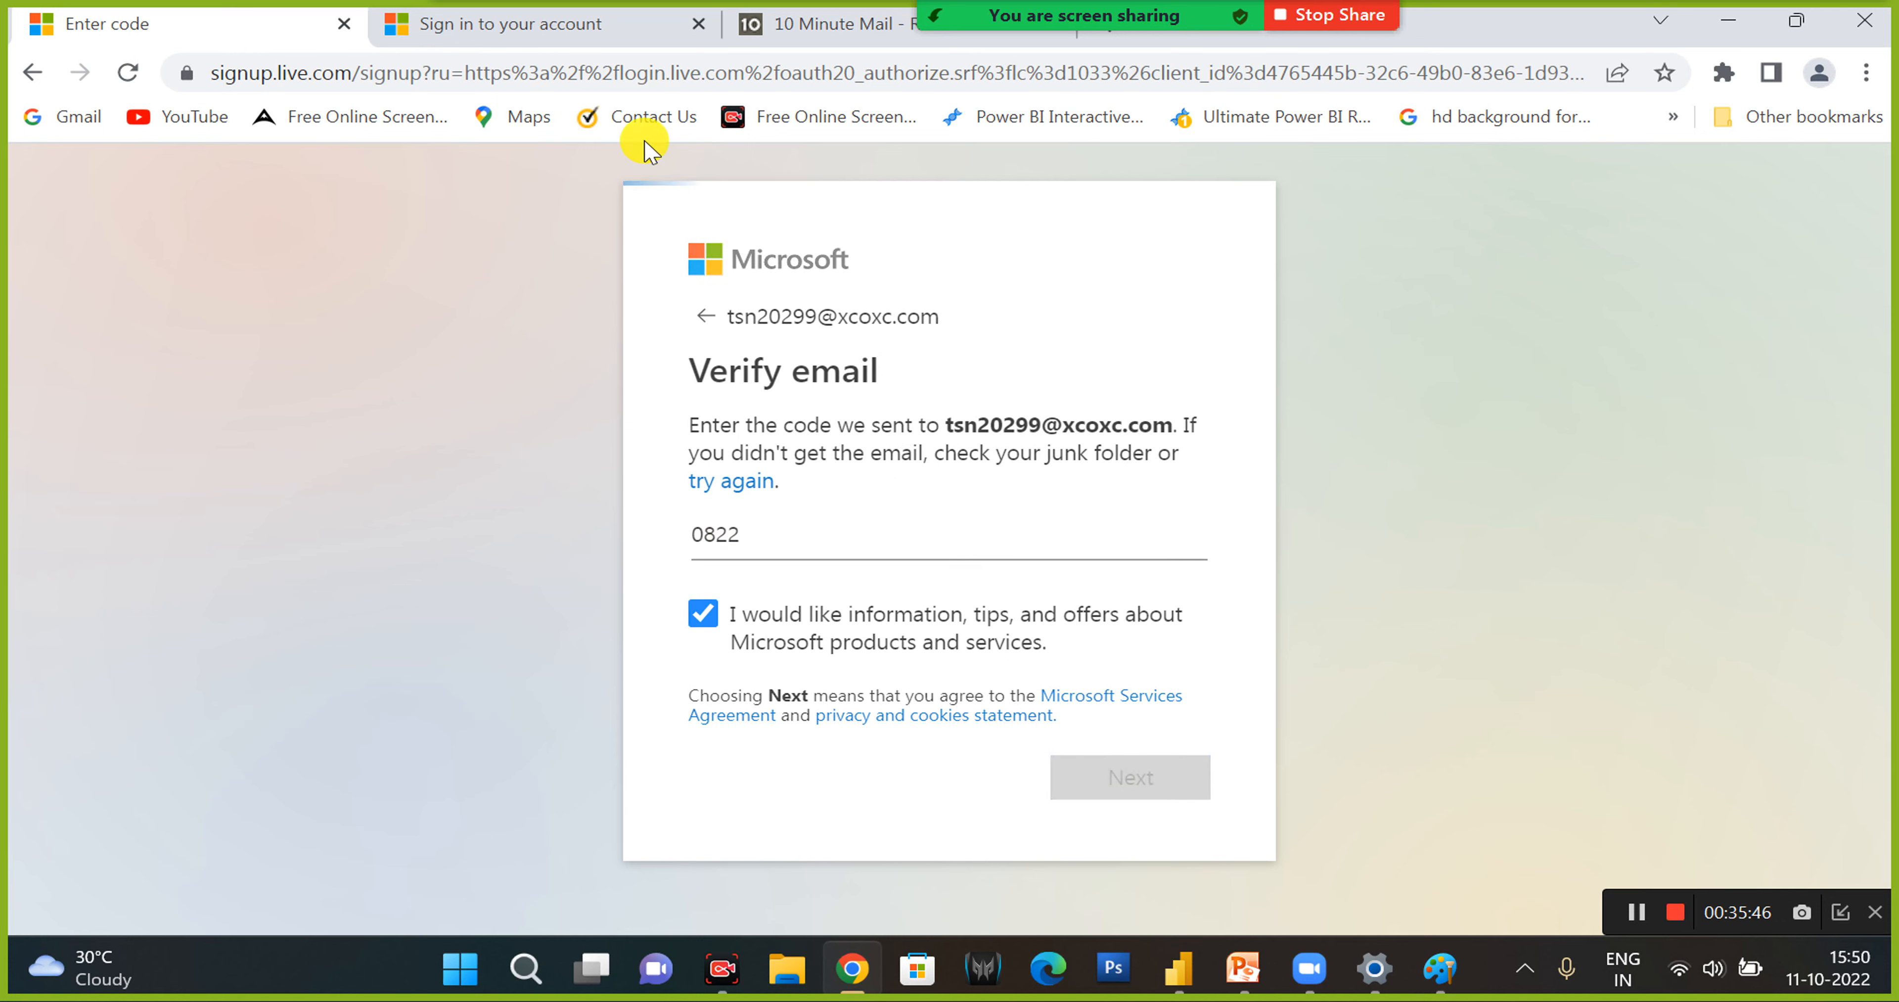
{"action": "left_click", "coordinate": [697, 23]}
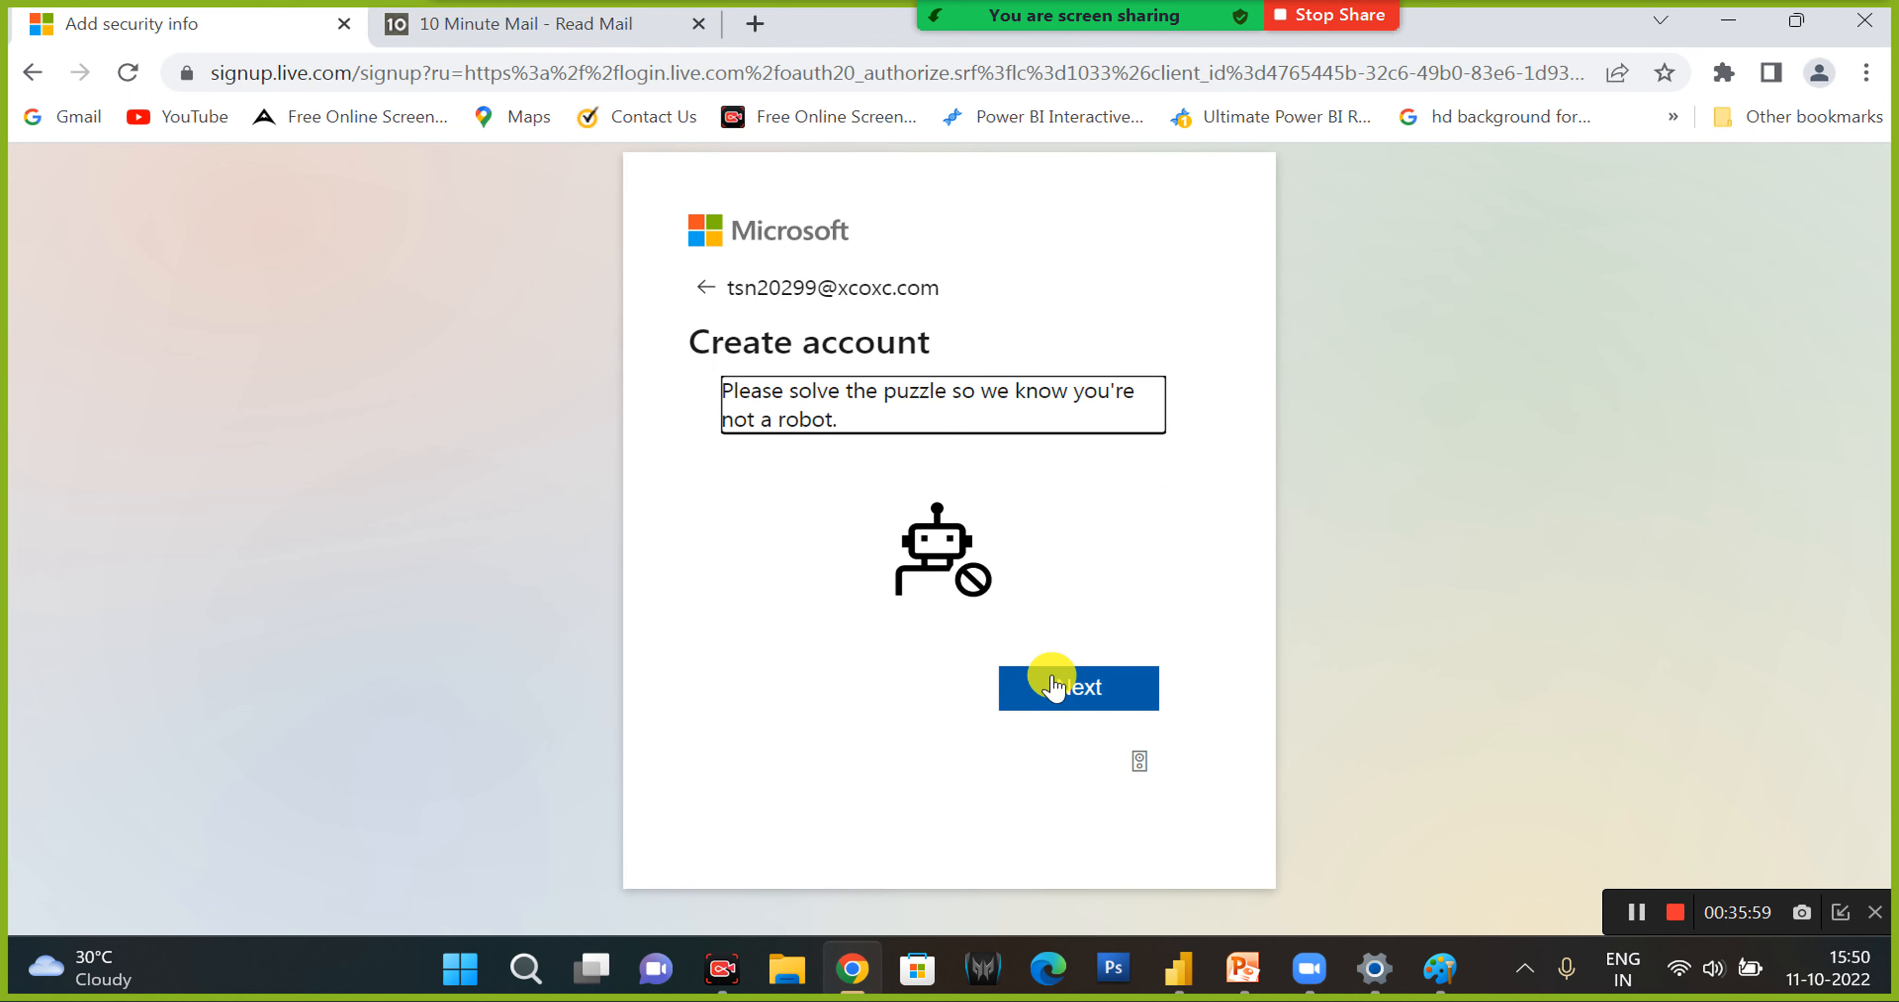
- Start the account creation puzzle and pick the penguin in each image set to finish creating the Microsoft account
{"action": "left_click", "coordinate": [1084, 683]}
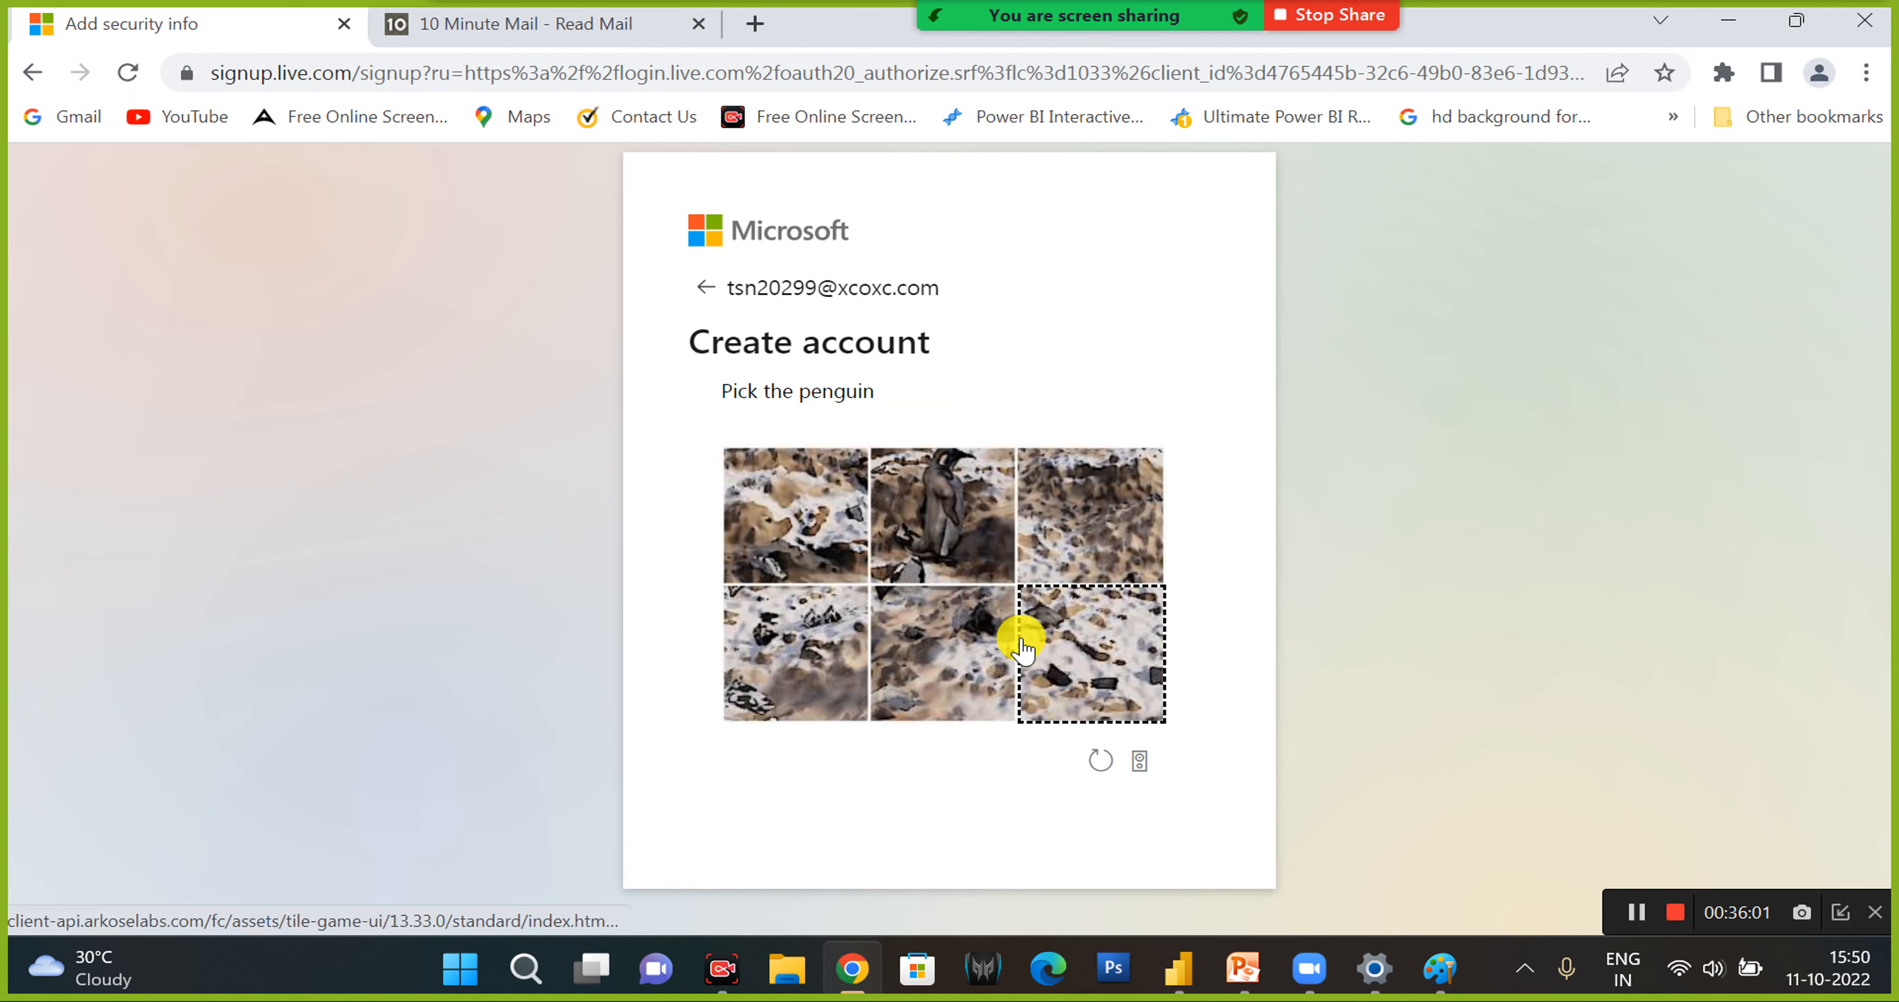
{"action": "left_click", "coordinate": [911, 517]}
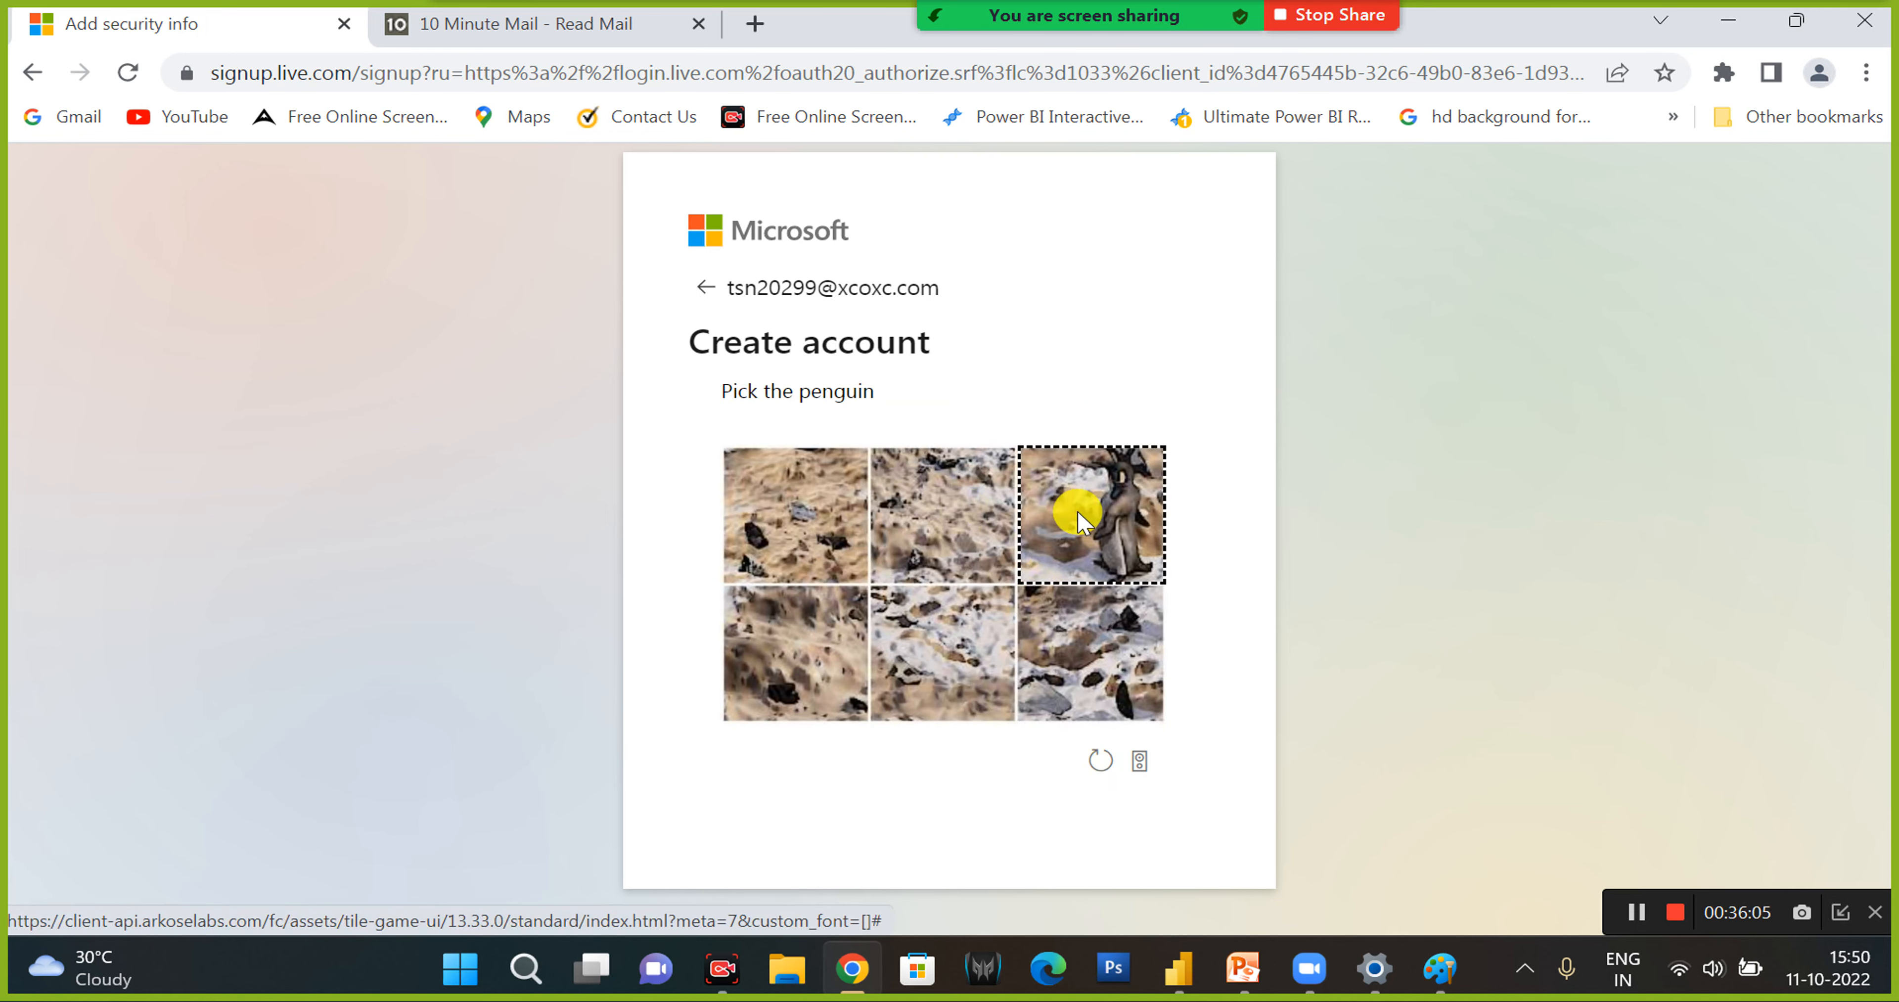
{"action": "left_click", "coordinate": [1078, 522]}
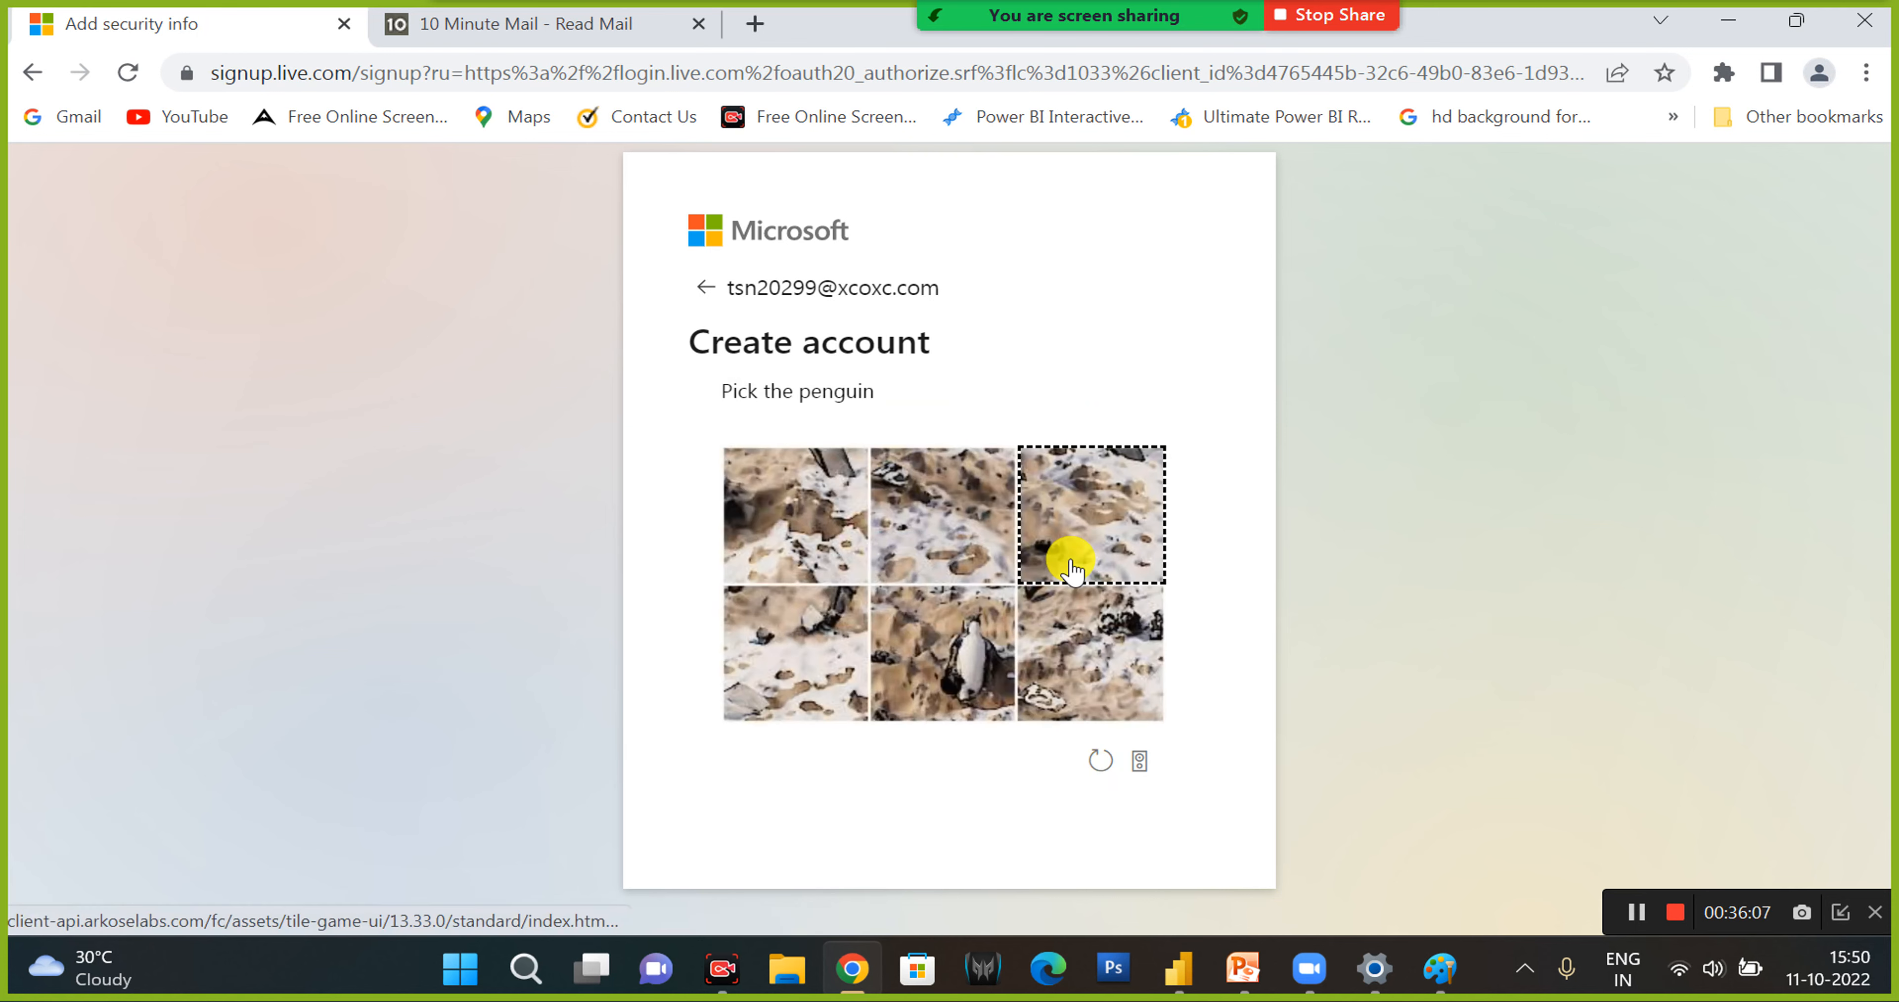
{"action": "left_click", "coordinate": [976, 656]}
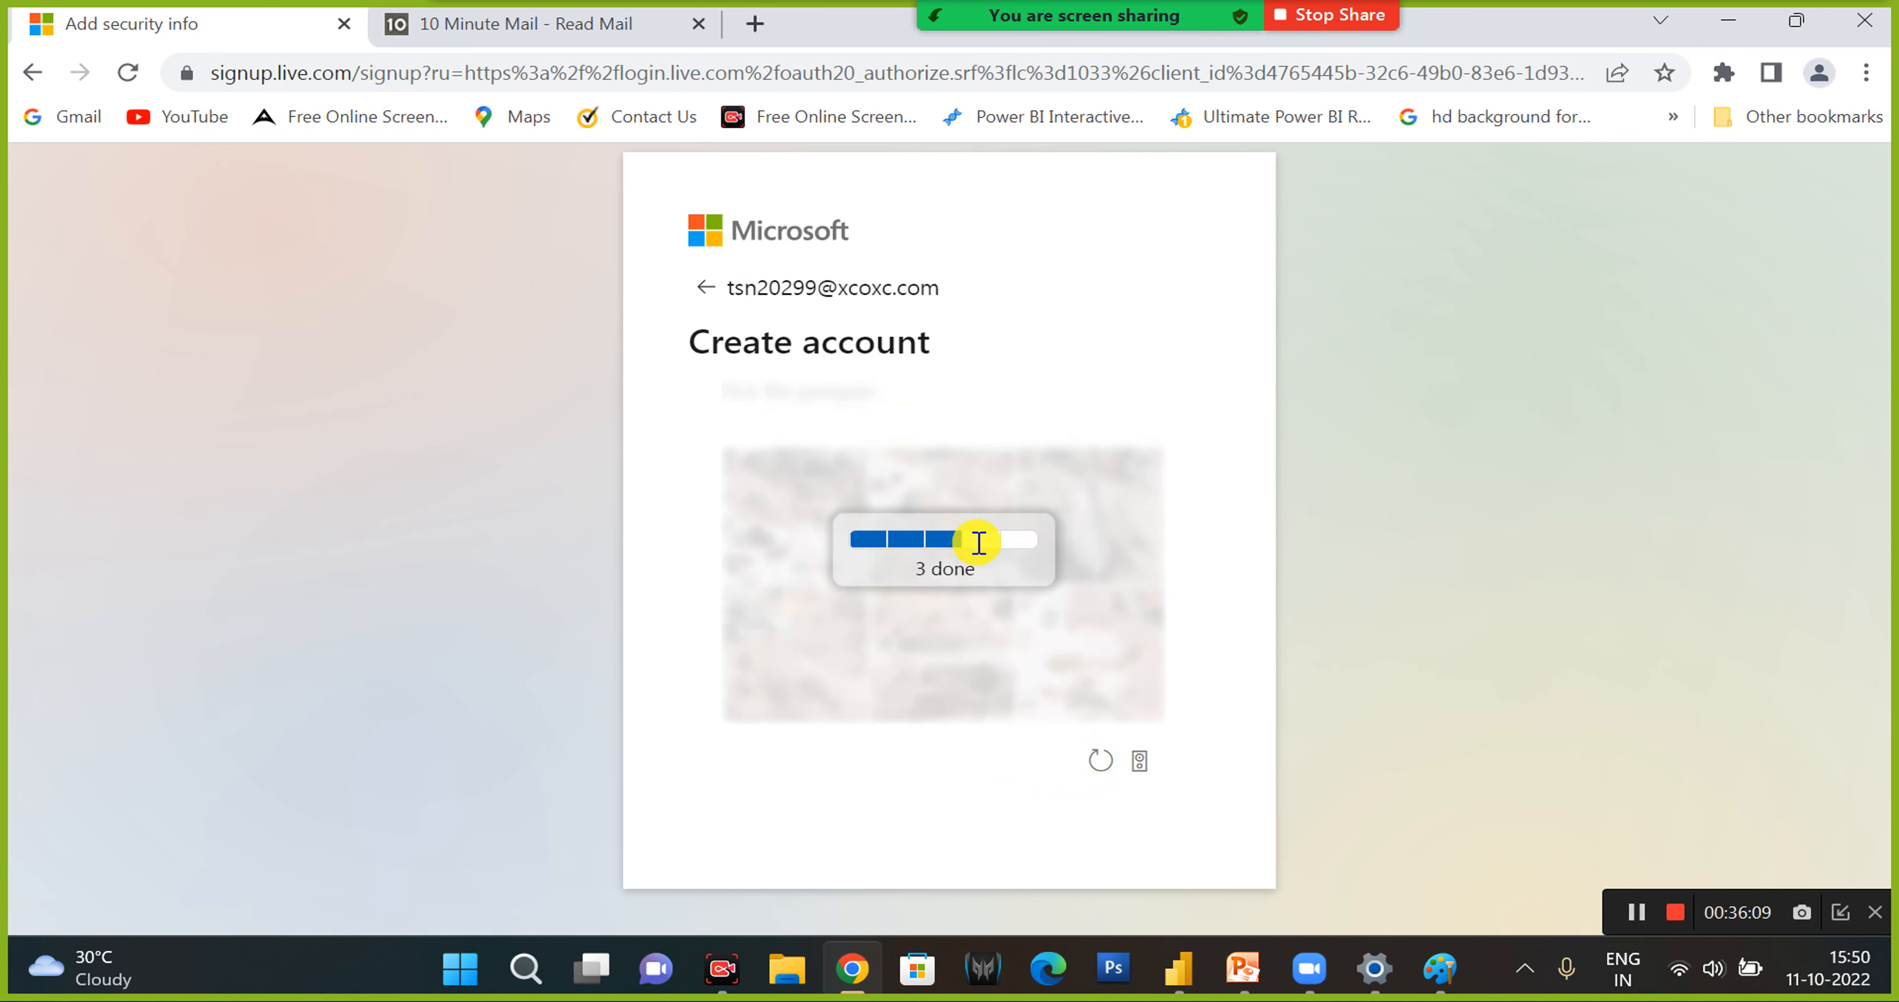
{"action": "left_click", "coordinate": [1097, 528]}
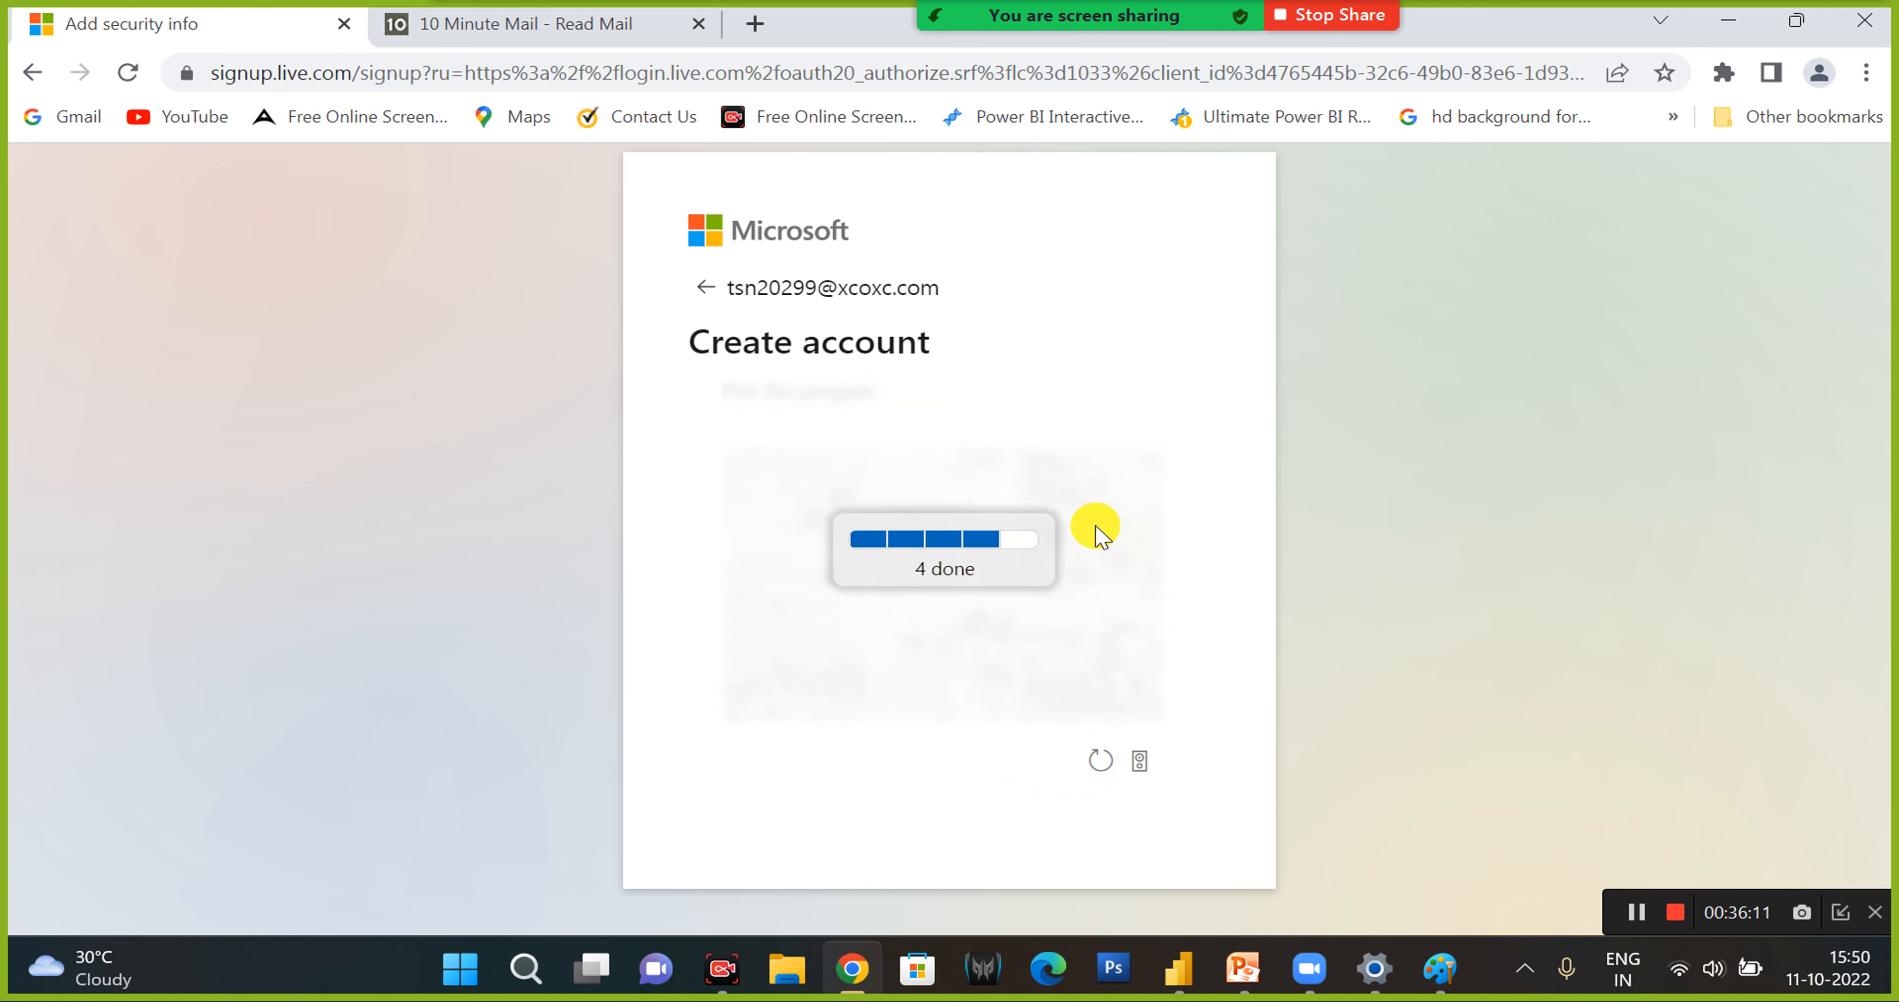
{"action": "left_click", "coordinate": [1080, 673]}
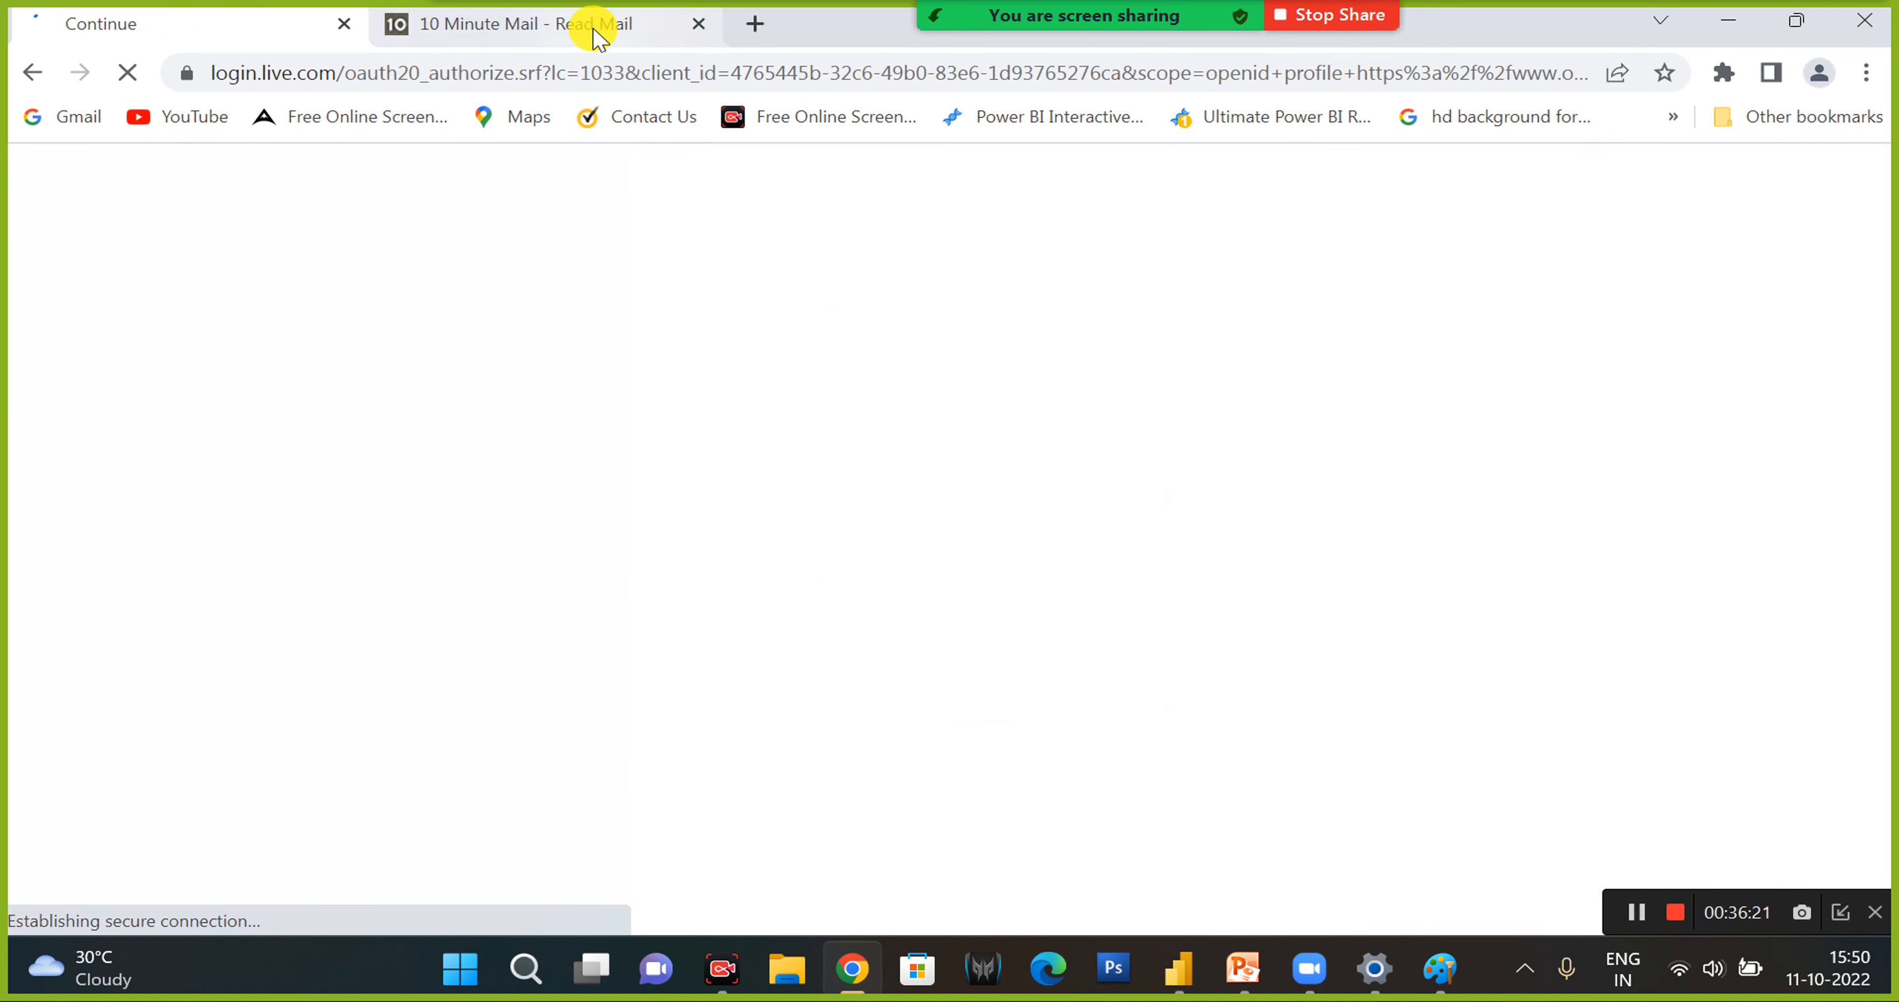
- Check the temporary mailbox's inbox for new messages and return to the Microsoft account tab
{"action": "left_click", "coordinate": [594, 25]}
{"action": "scroll", "coordinate": [887, 623], "scroll_direction": "down", "scroll_amount": 10}
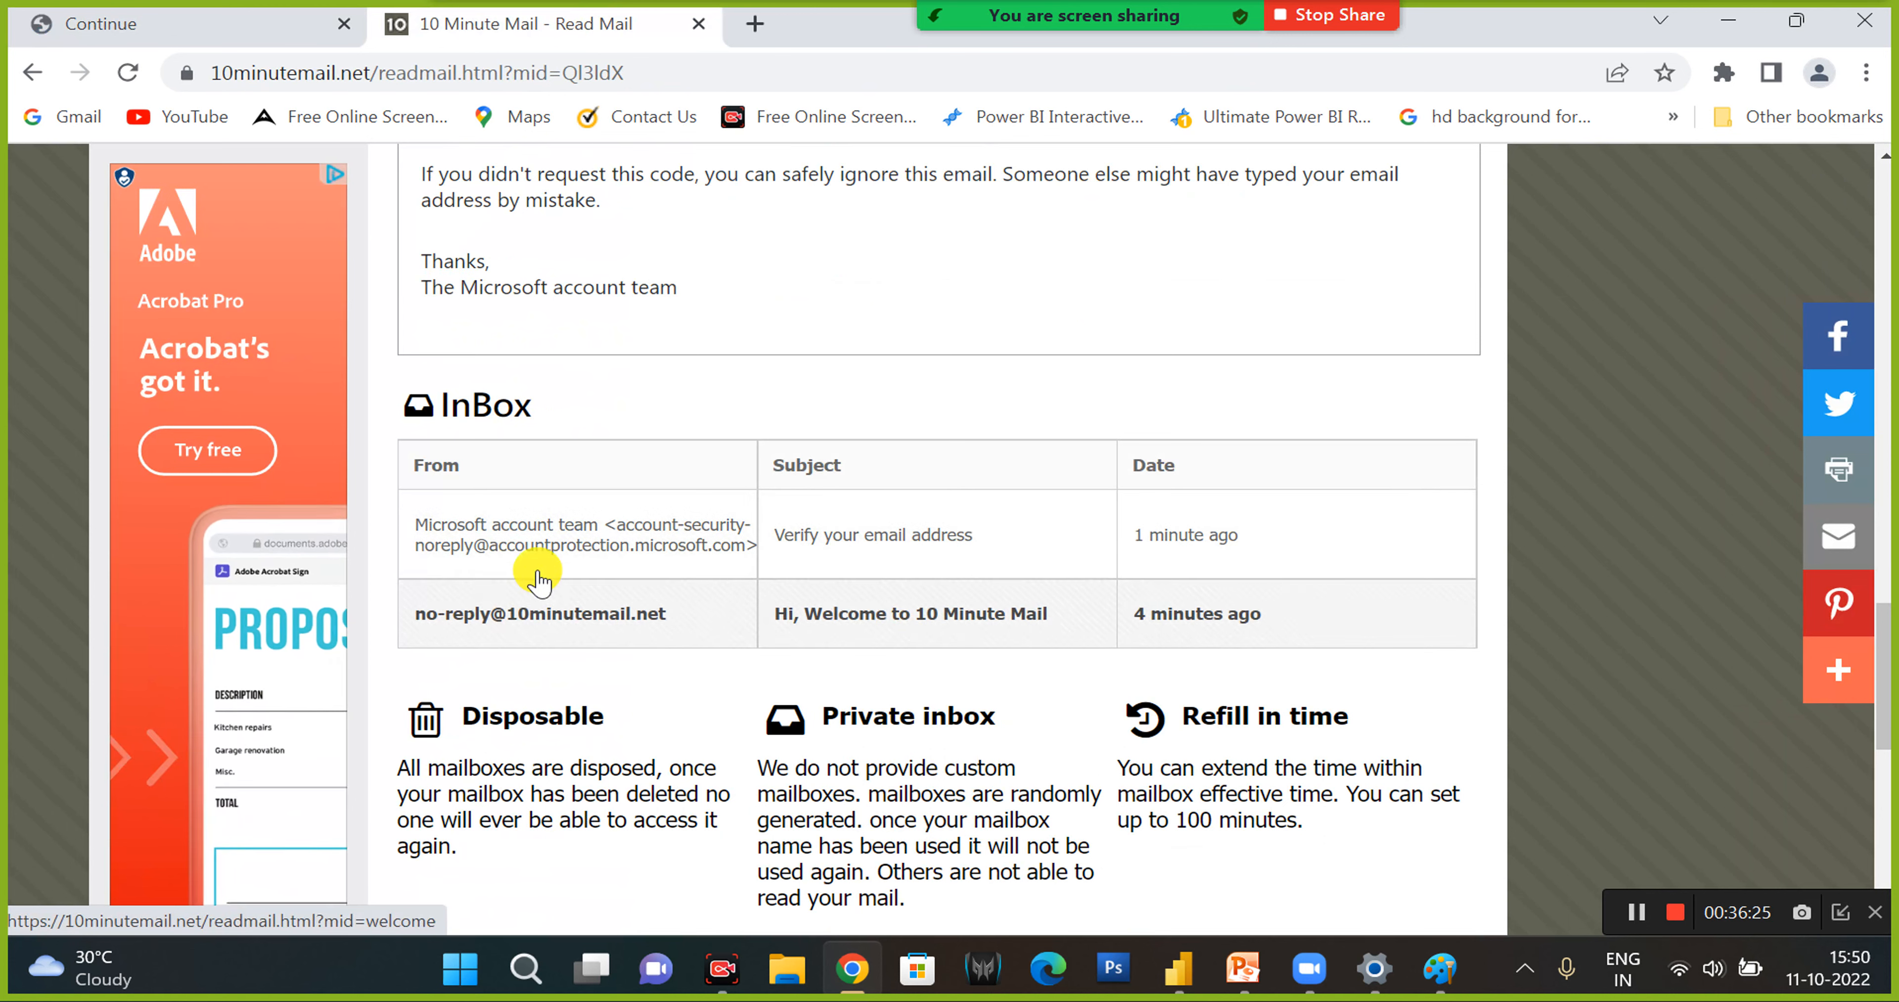
{"action": "left_click", "coordinate": [185, 28]}
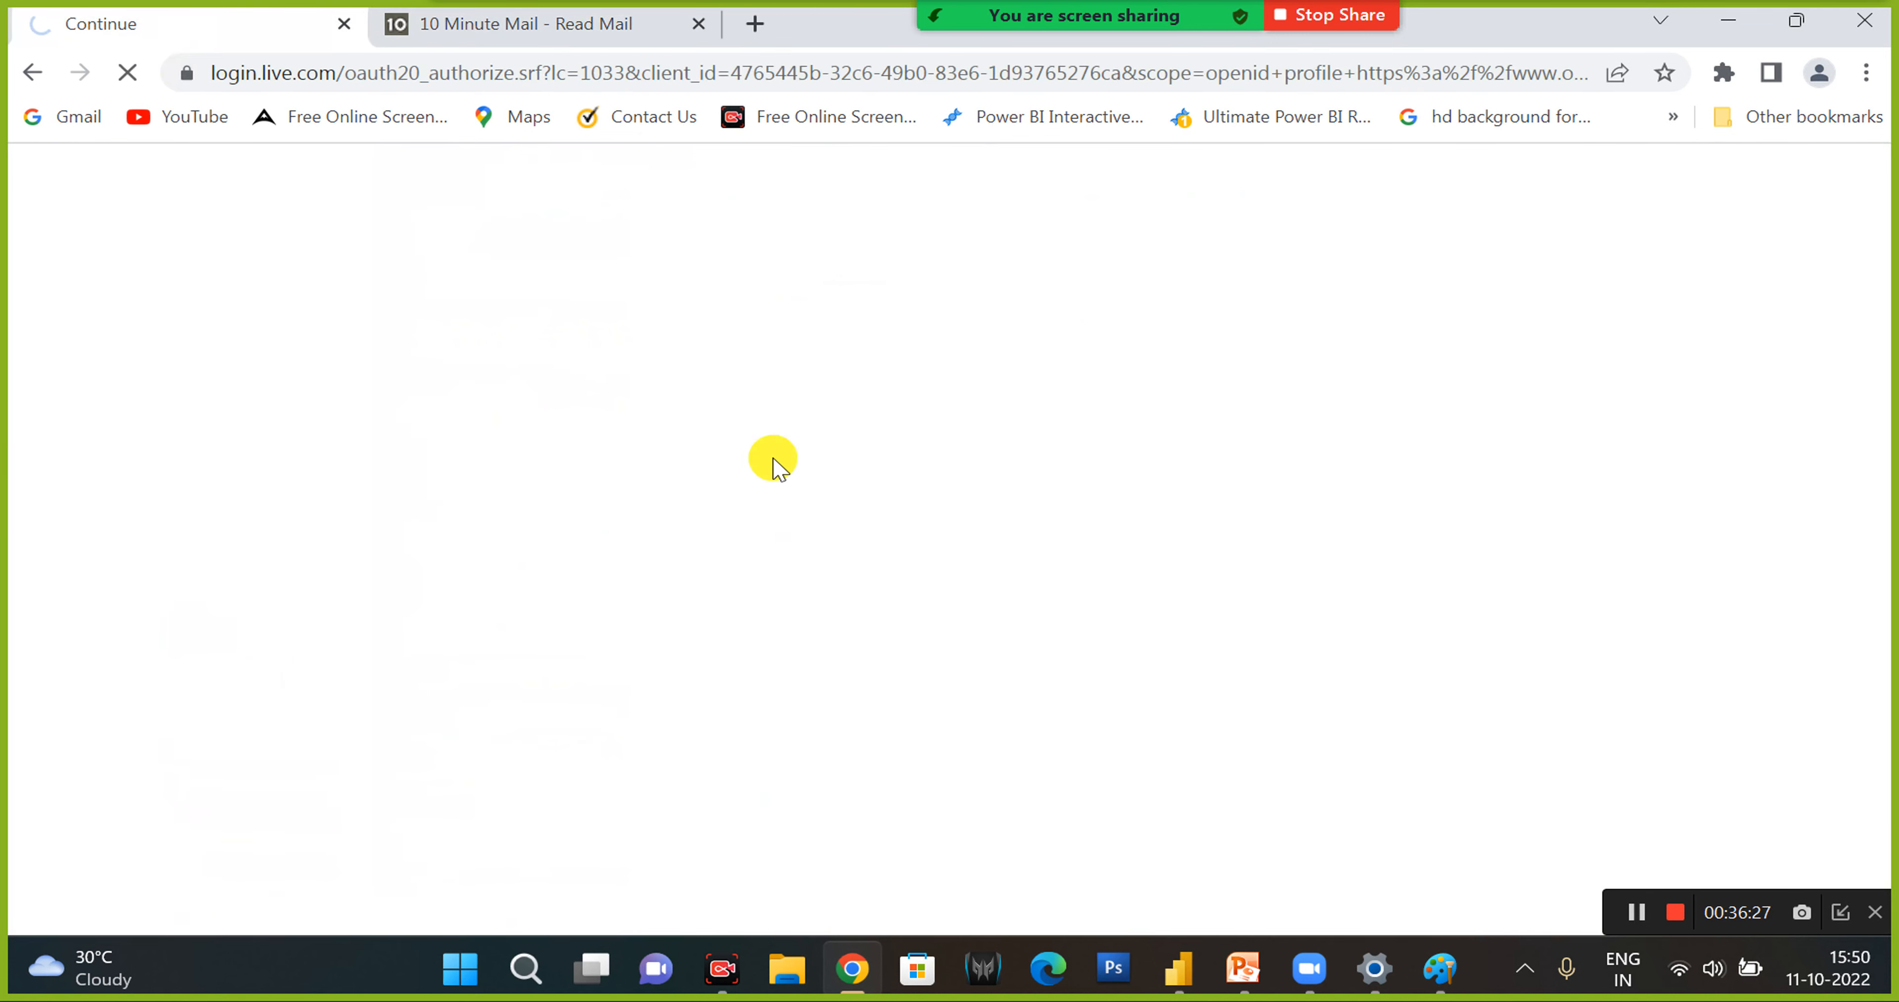
- Open app.powerbi.com in a new browser tab
{"action": "left_click", "coordinate": [763, 29]}
{"action": "type", "text": "app.powerbi.com"}
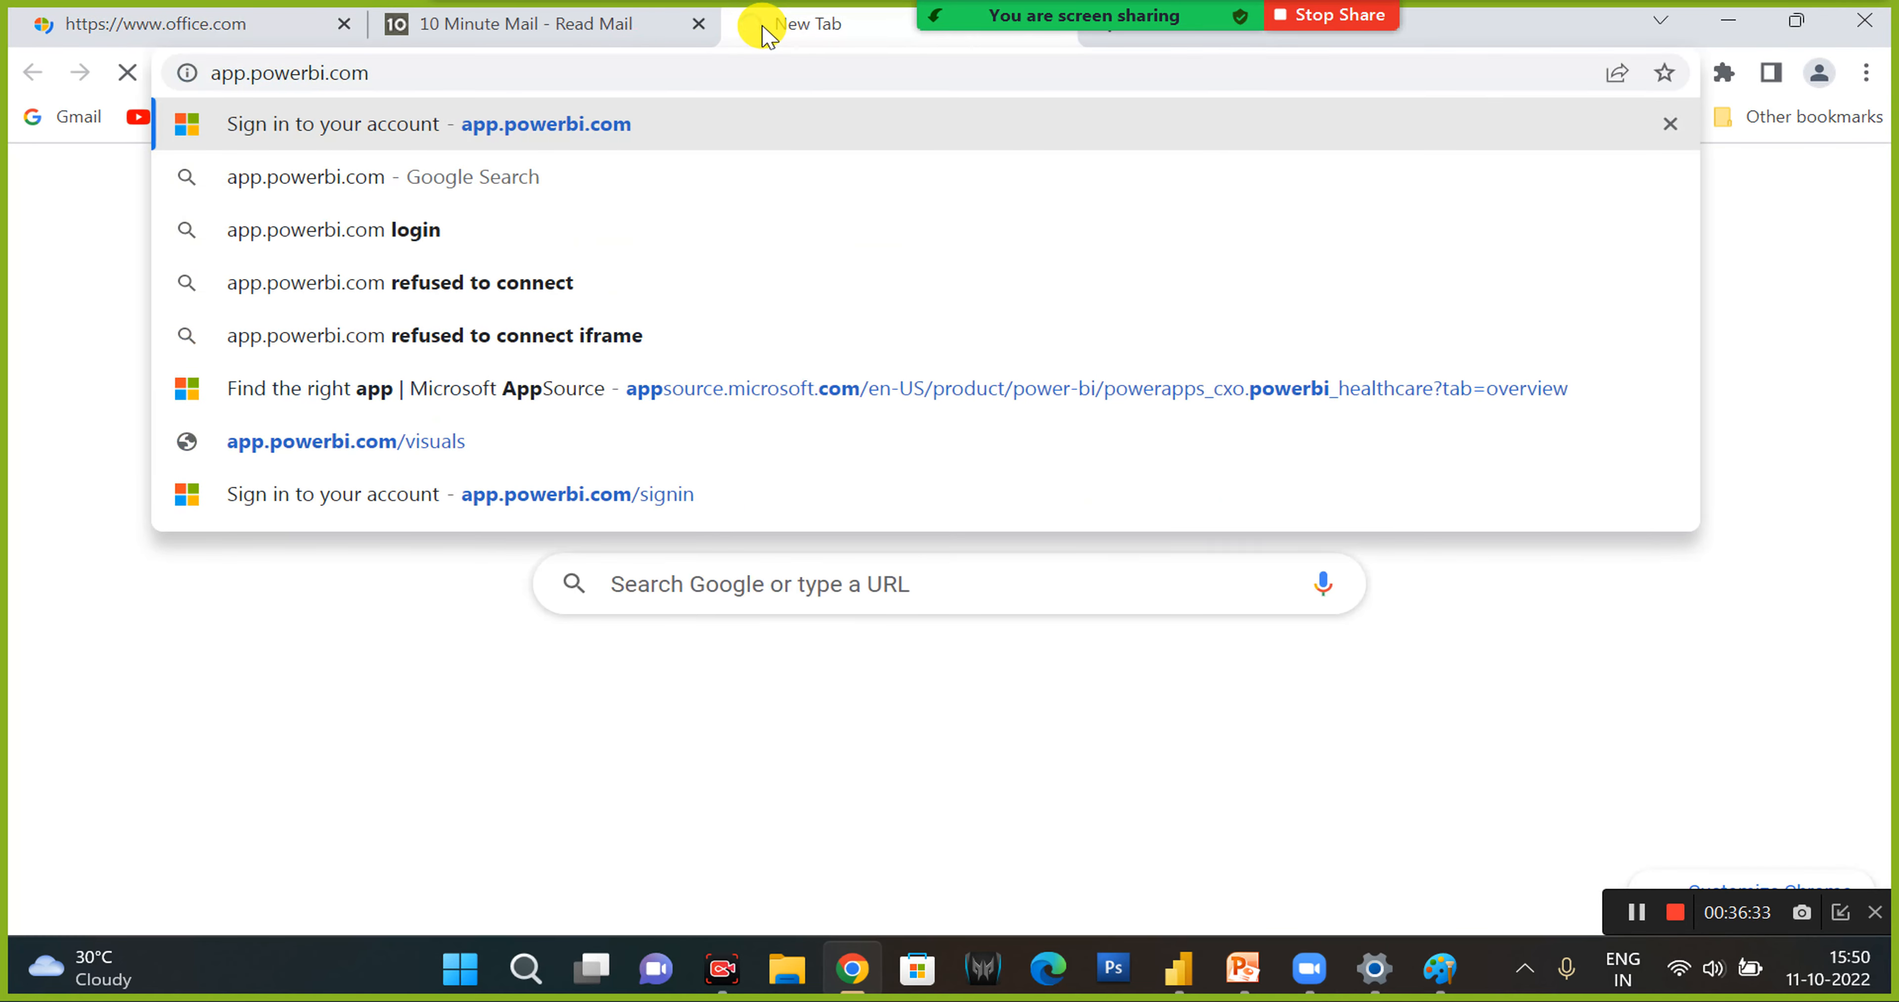
{"action": "key", "text": "Return"}
- Return to the Microsoft Office Home tab and dismiss the Microsoft 365 welcome dialog
{"action": "left_click", "coordinate": [137, 44]}
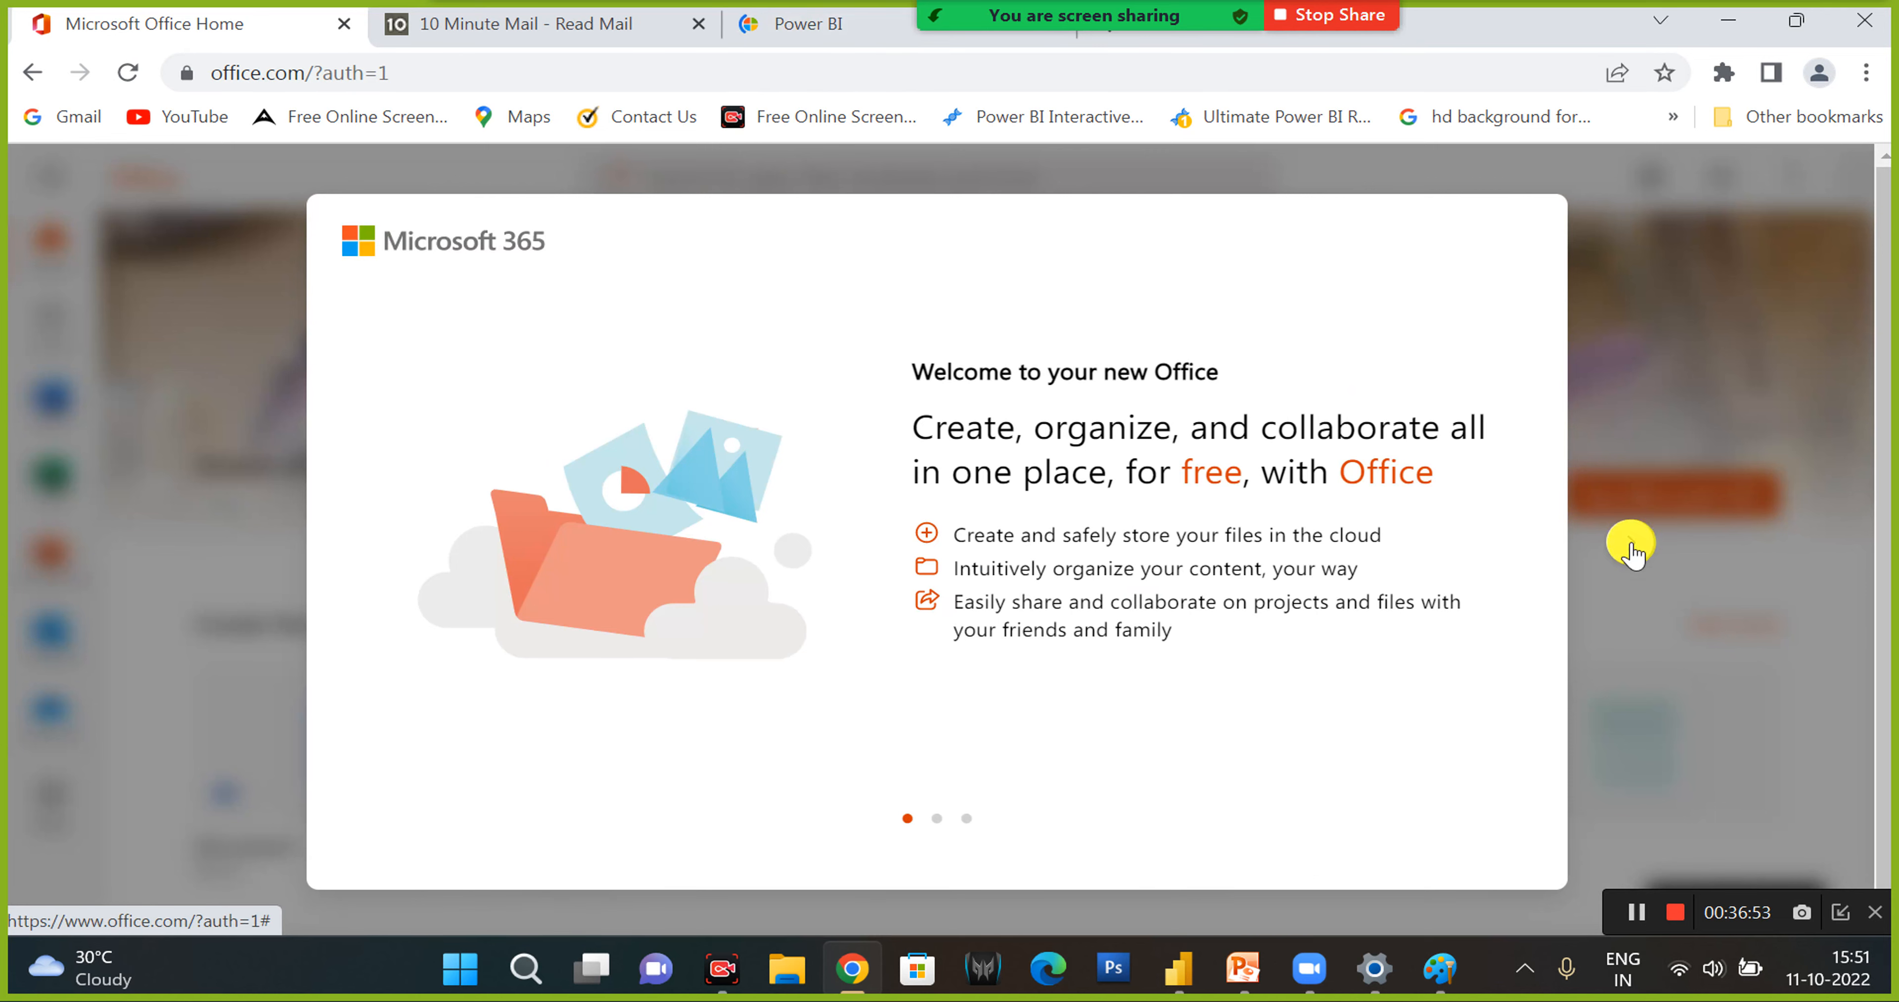
{"action": "left_click", "coordinate": [1630, 543]}
{"action": "left_click", "coordinate": [1630, 543]}
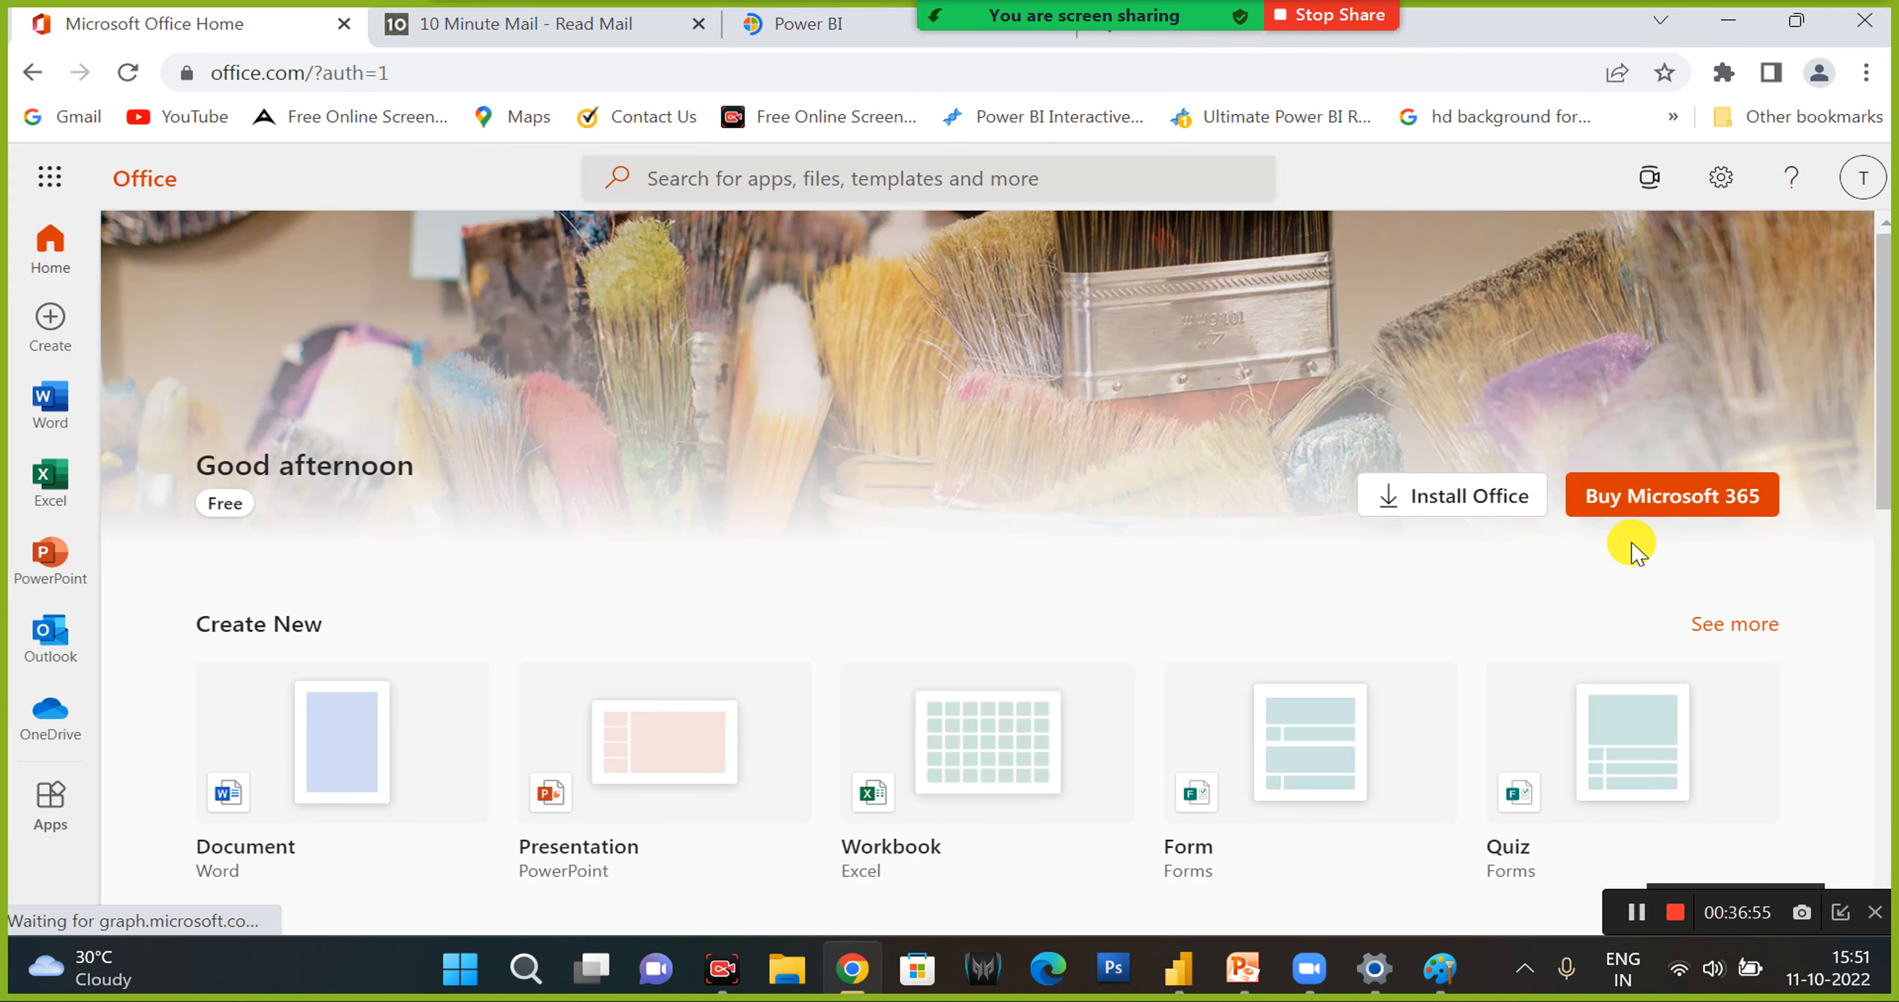
- Check the Power BI tab, then show the signed-in account details on the Office home page
{"action": "left_click", "coordinate": [808, 33]}
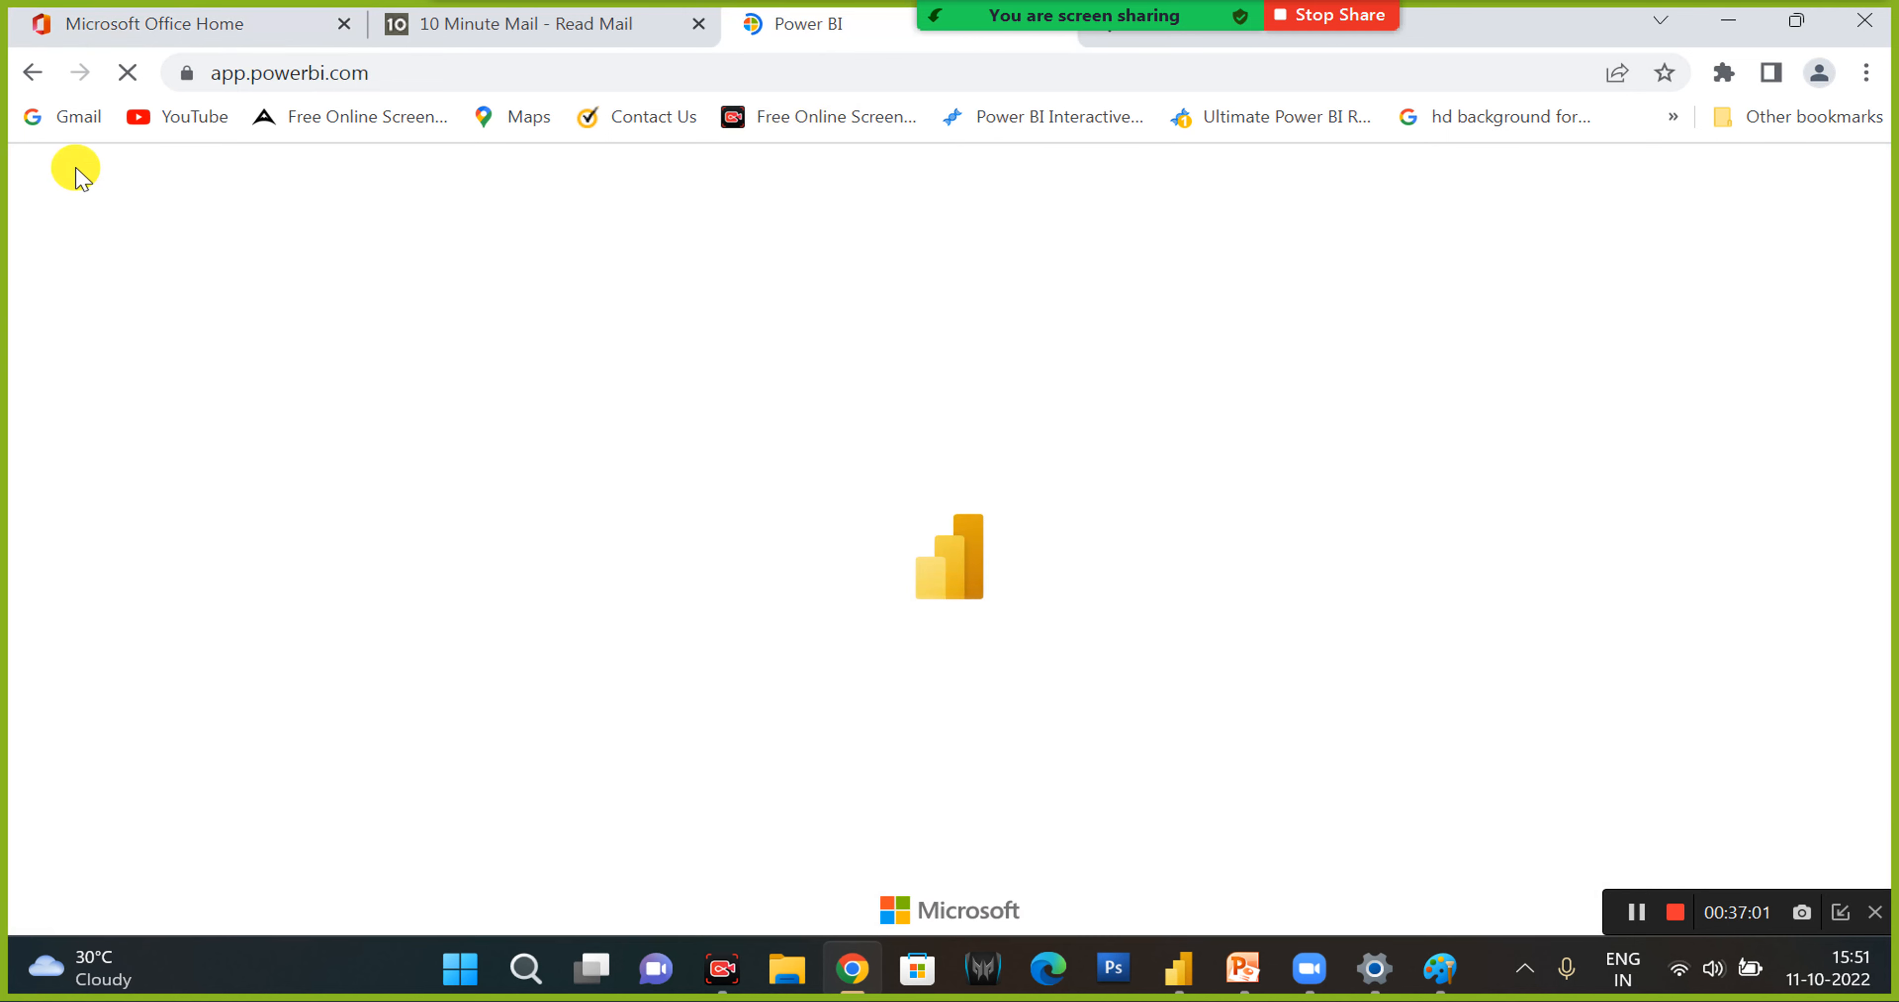
{"action": "left_click", "coordinate": [236, 5]}
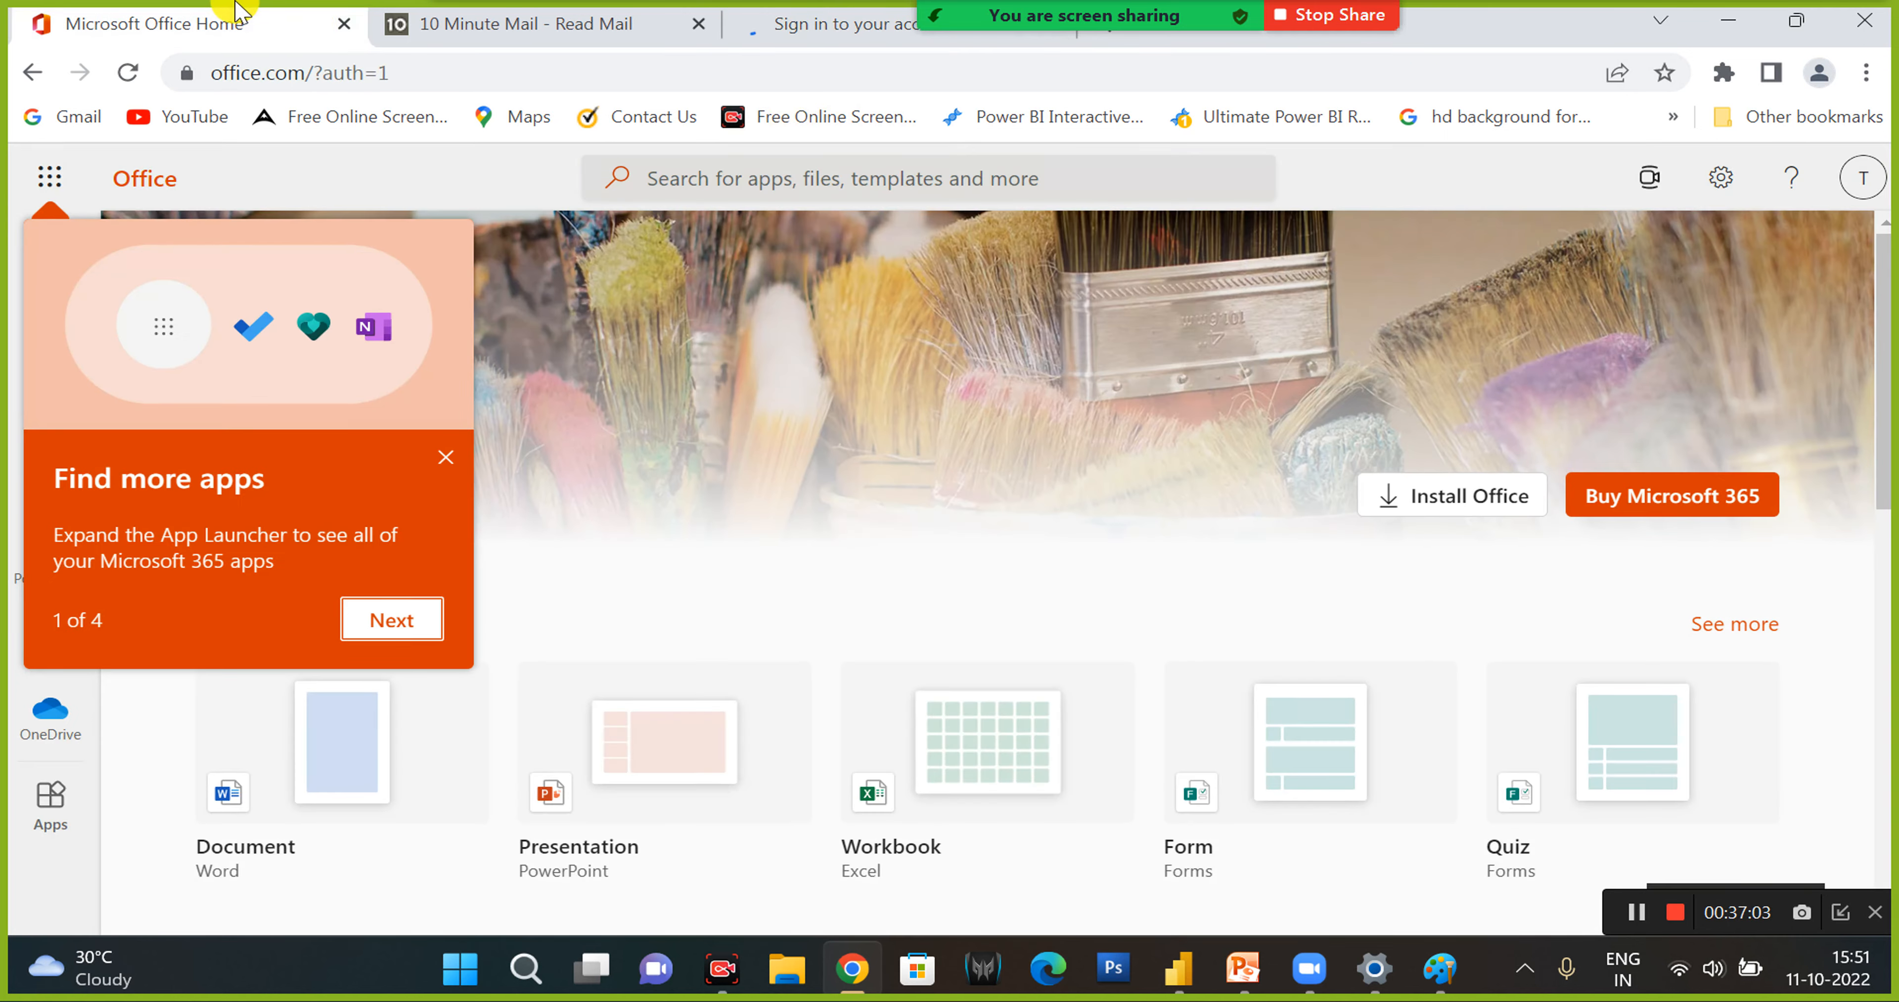
{"action": "left_click", "coordinate": [1863, 171]}
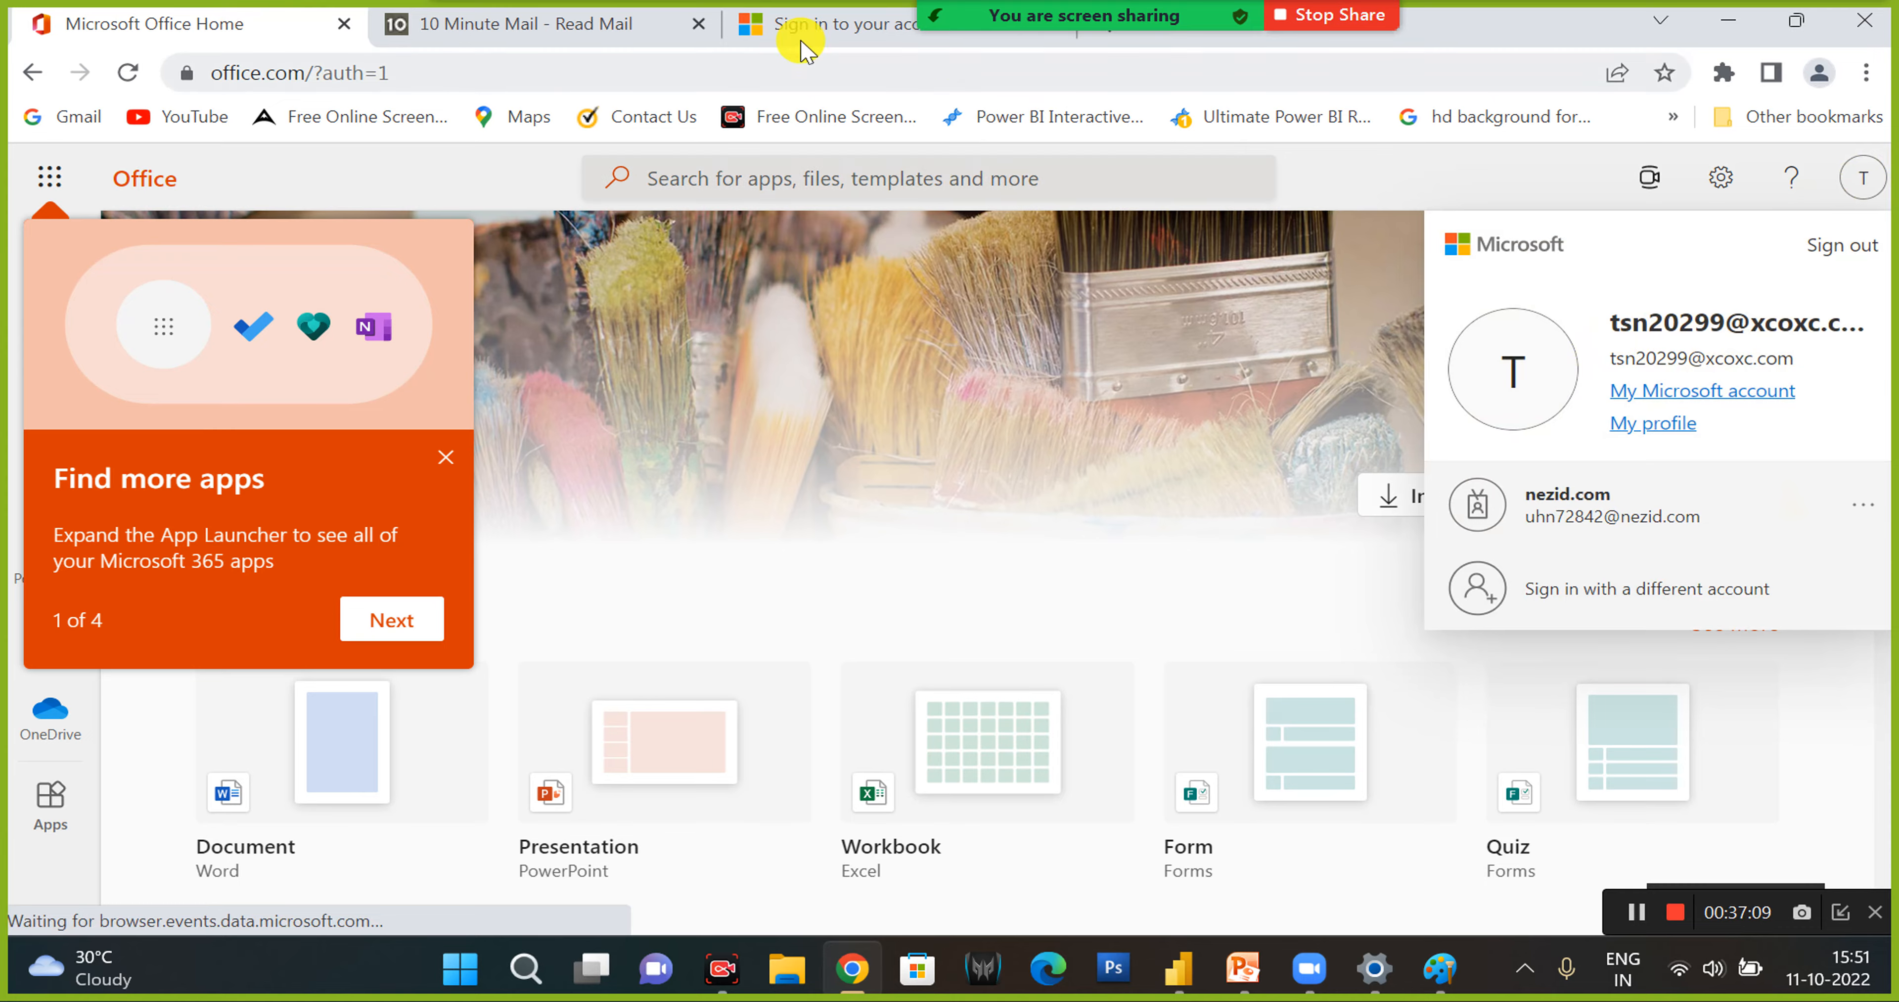
- Switch to the Power BI sign-in tab and choose to sign in with a different account
{"action": "left_click", "coordinate": [859, 20]}
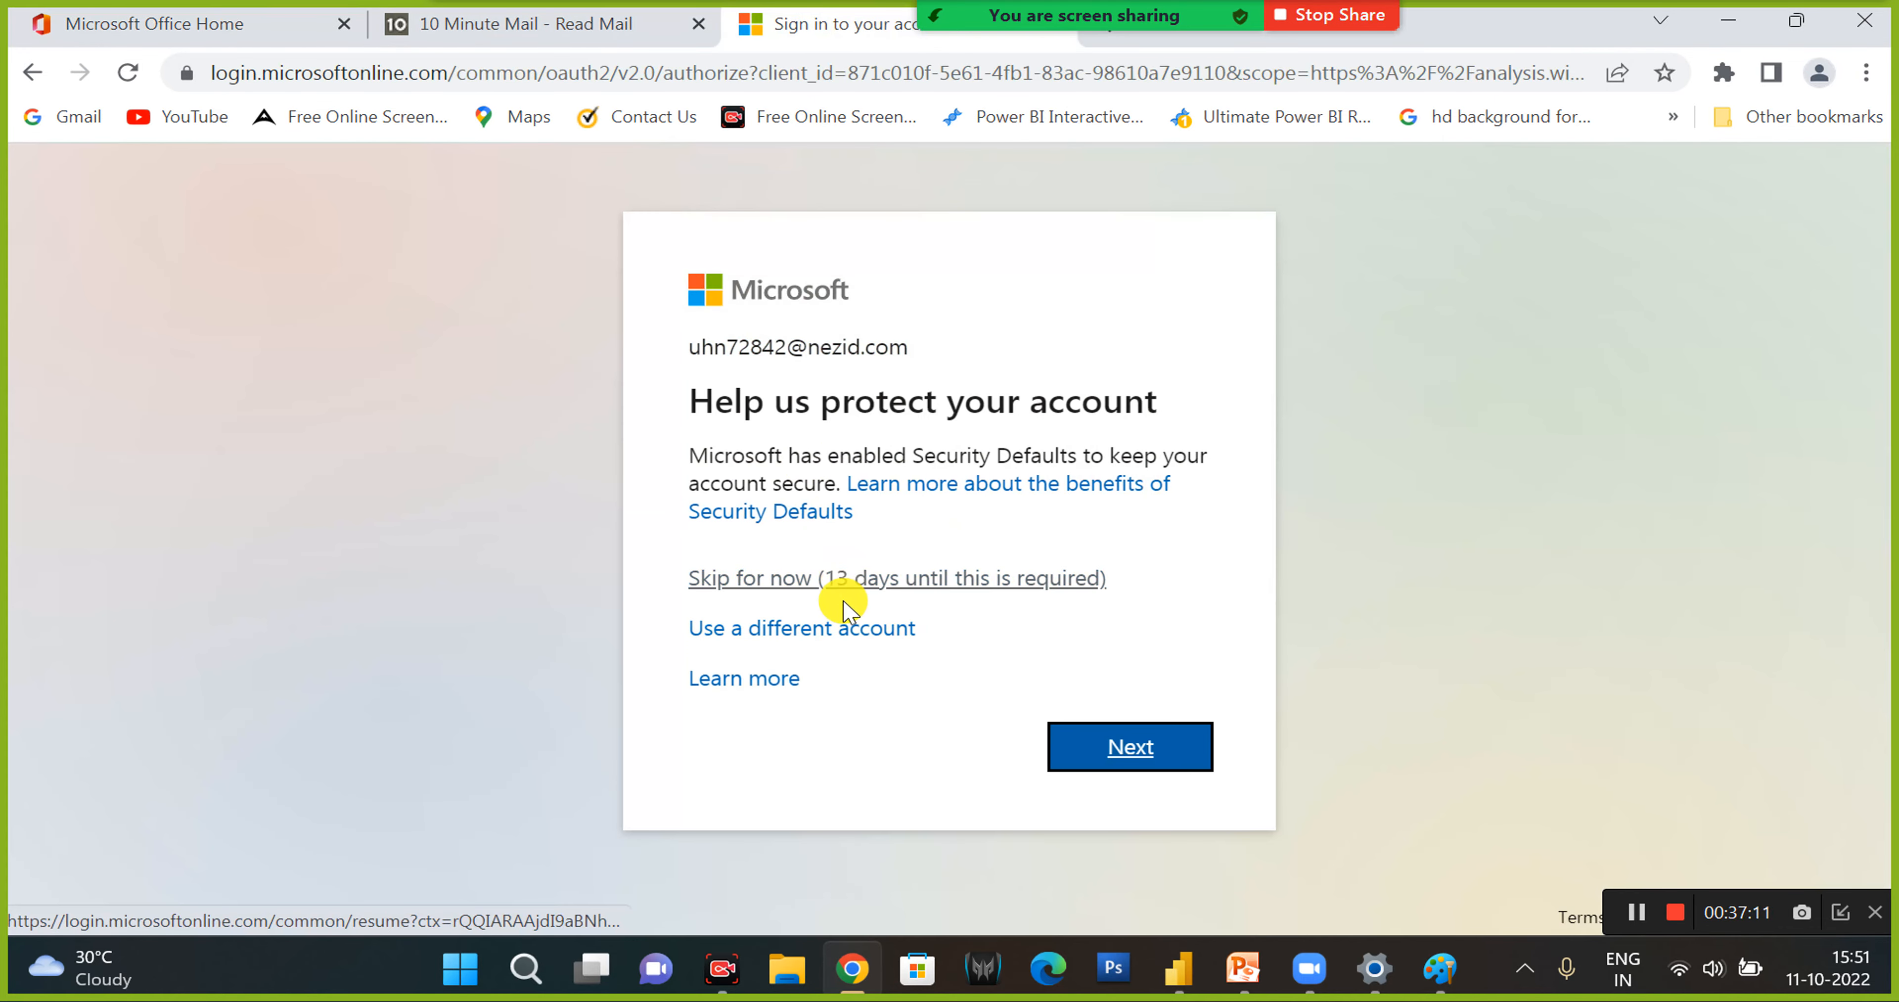
{"action": "left_click", "coordinate": [822, 638]}
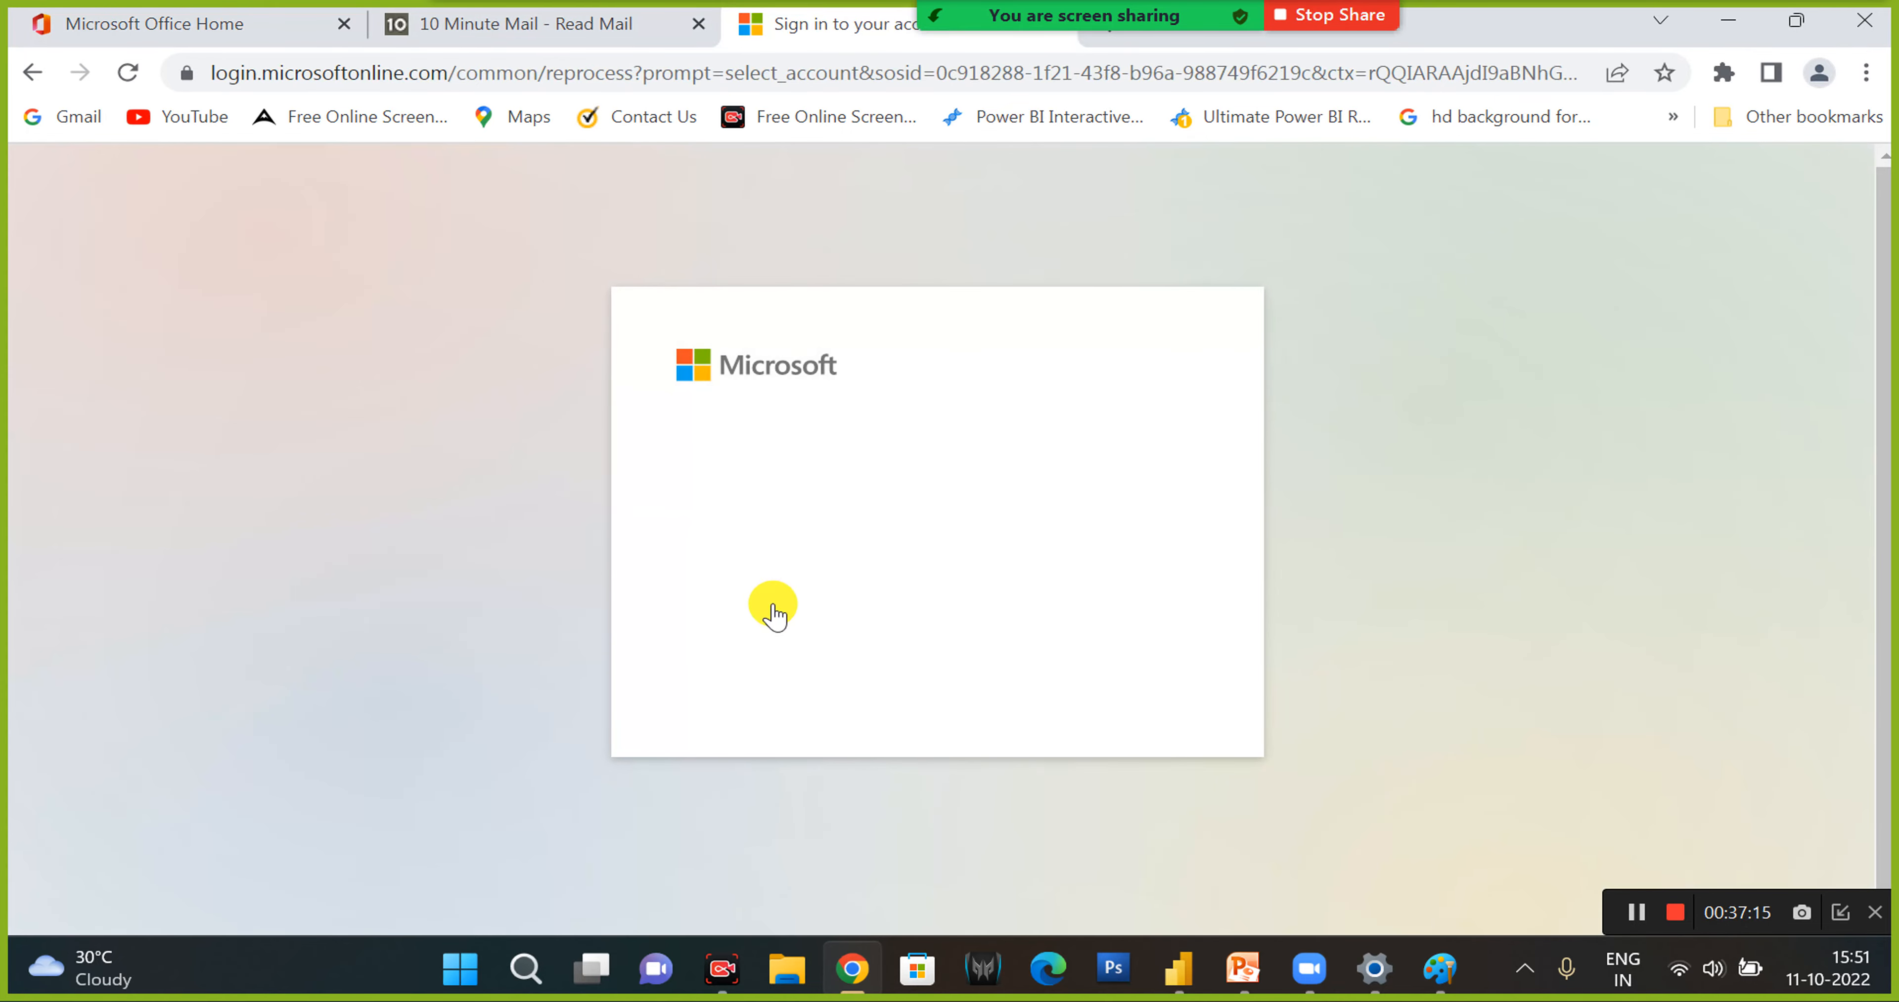
{"action": "left_click", "coordinate": [786, 626]}
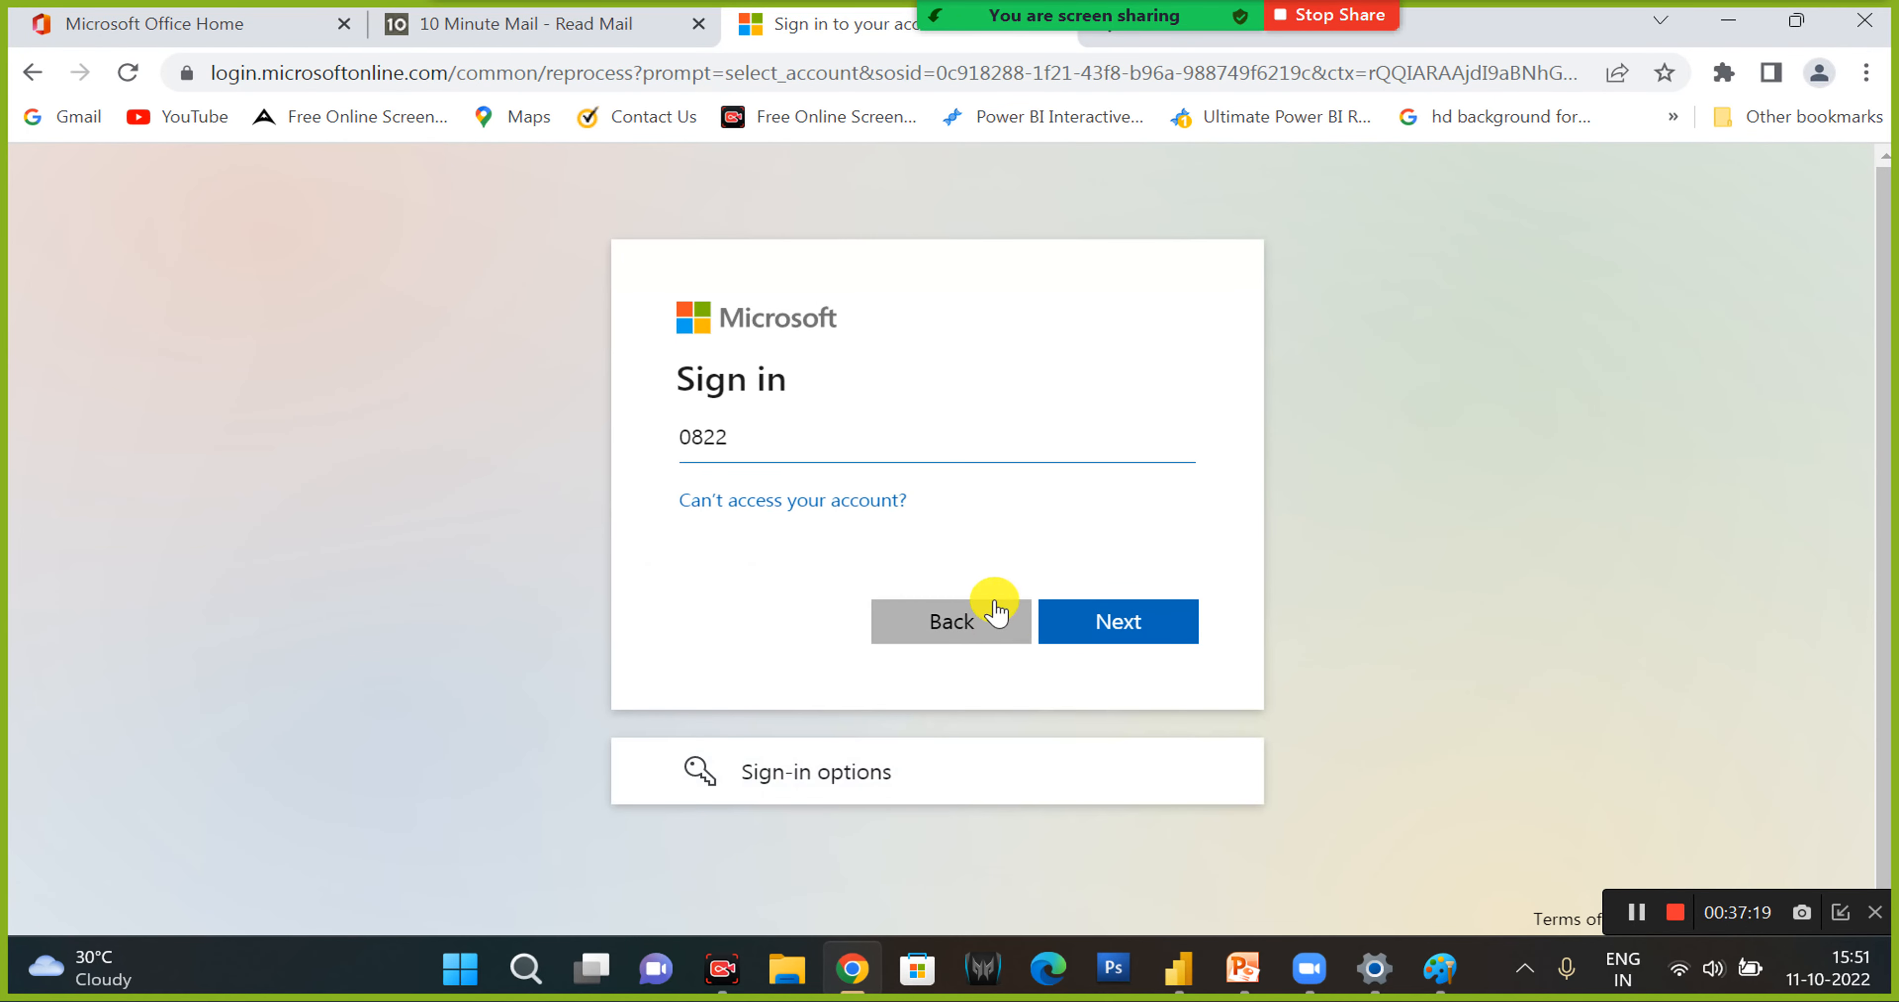
- Try to sign in to Power BI with the temporary e-mail address copied from the 10 Minute Mail page
{"action": "left_click", "coordinate": [569, 4]}
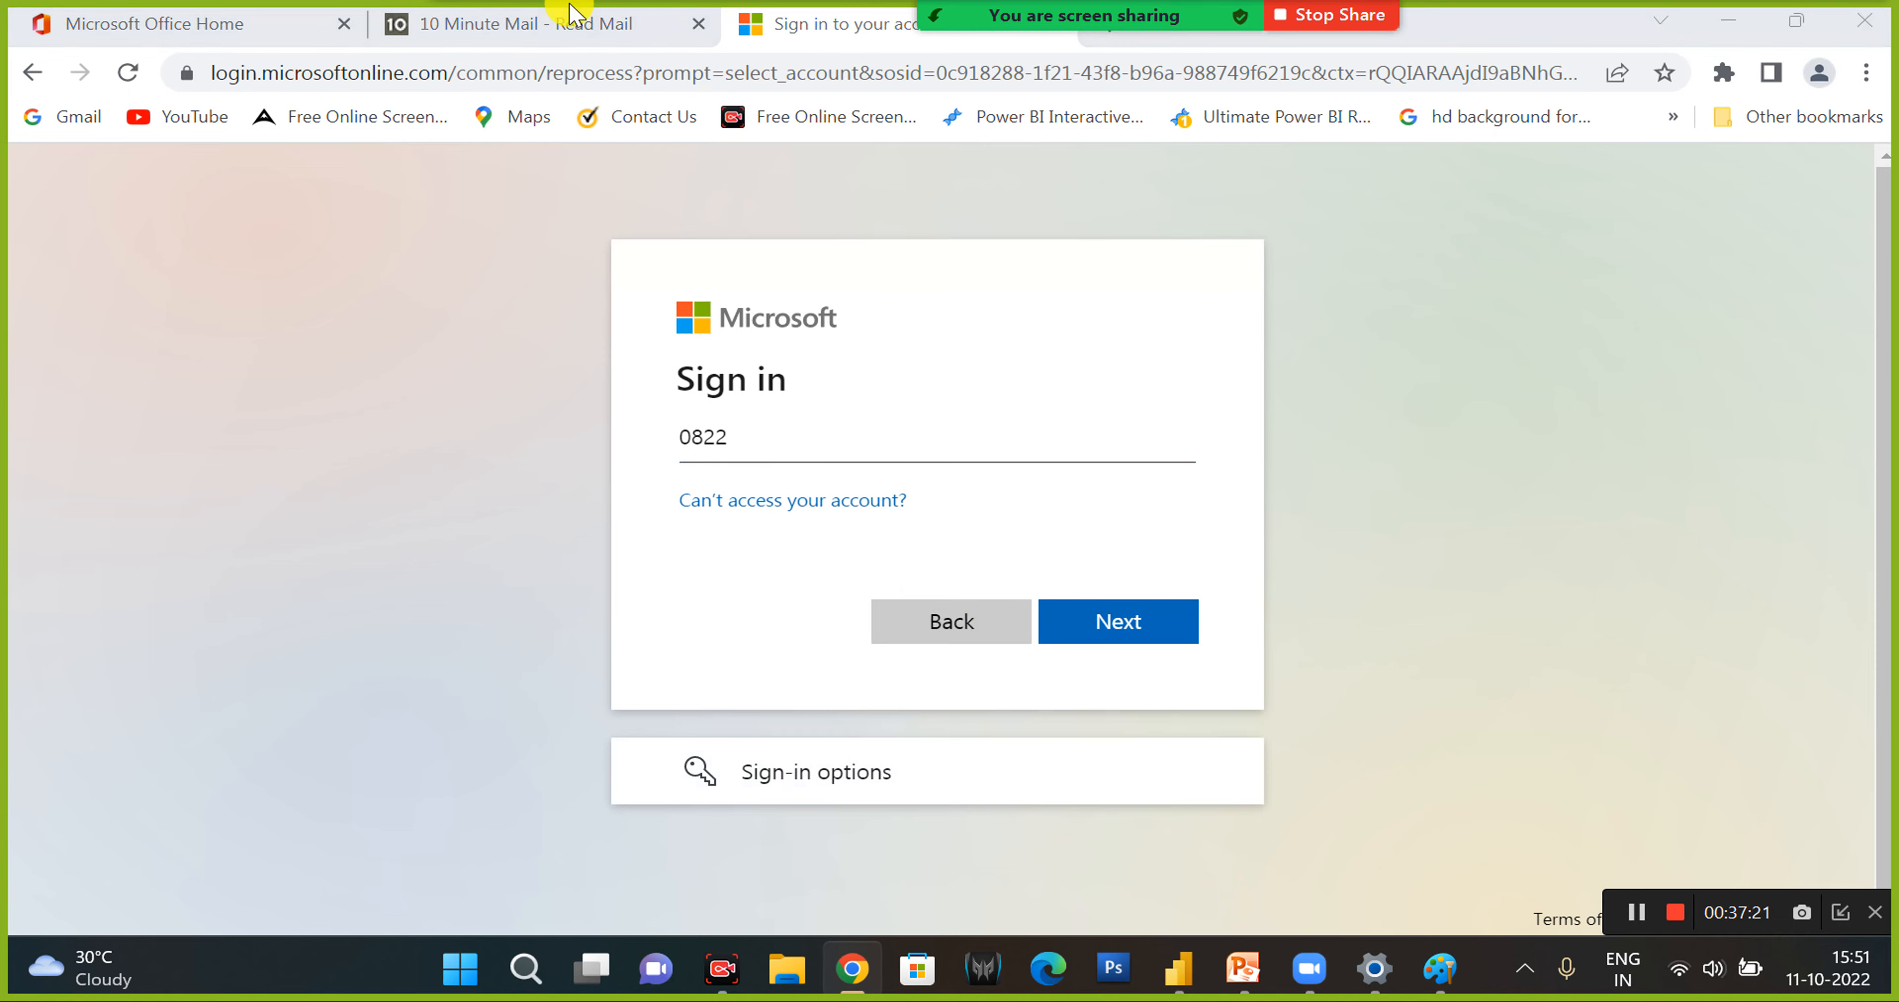
{"action": "left_click", "coordinate": [519, 33]}
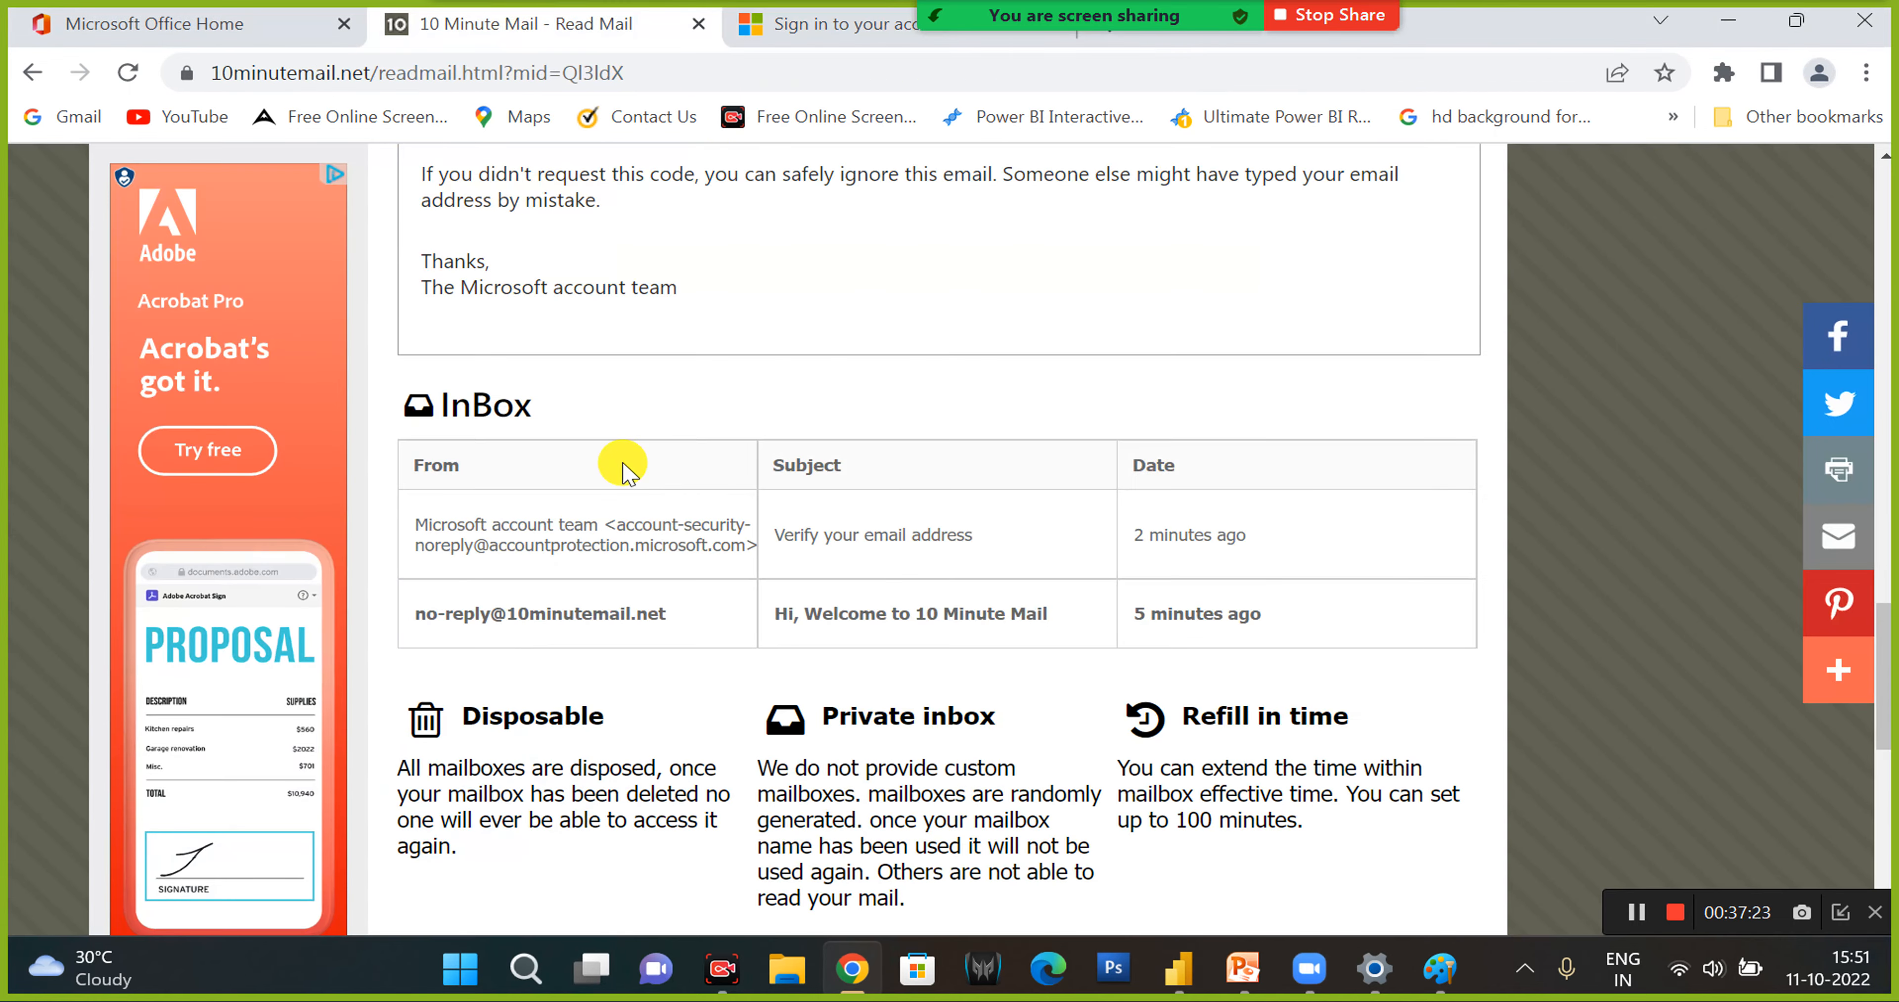
{"action": "scroll", "coordinate": [623, 465], "scroll_direction": "up", "scroll_amount": 10}
{"action": "scroll", "coordinate": [649, 309], "scroll_direction": "up", "scroll_amount": 8}
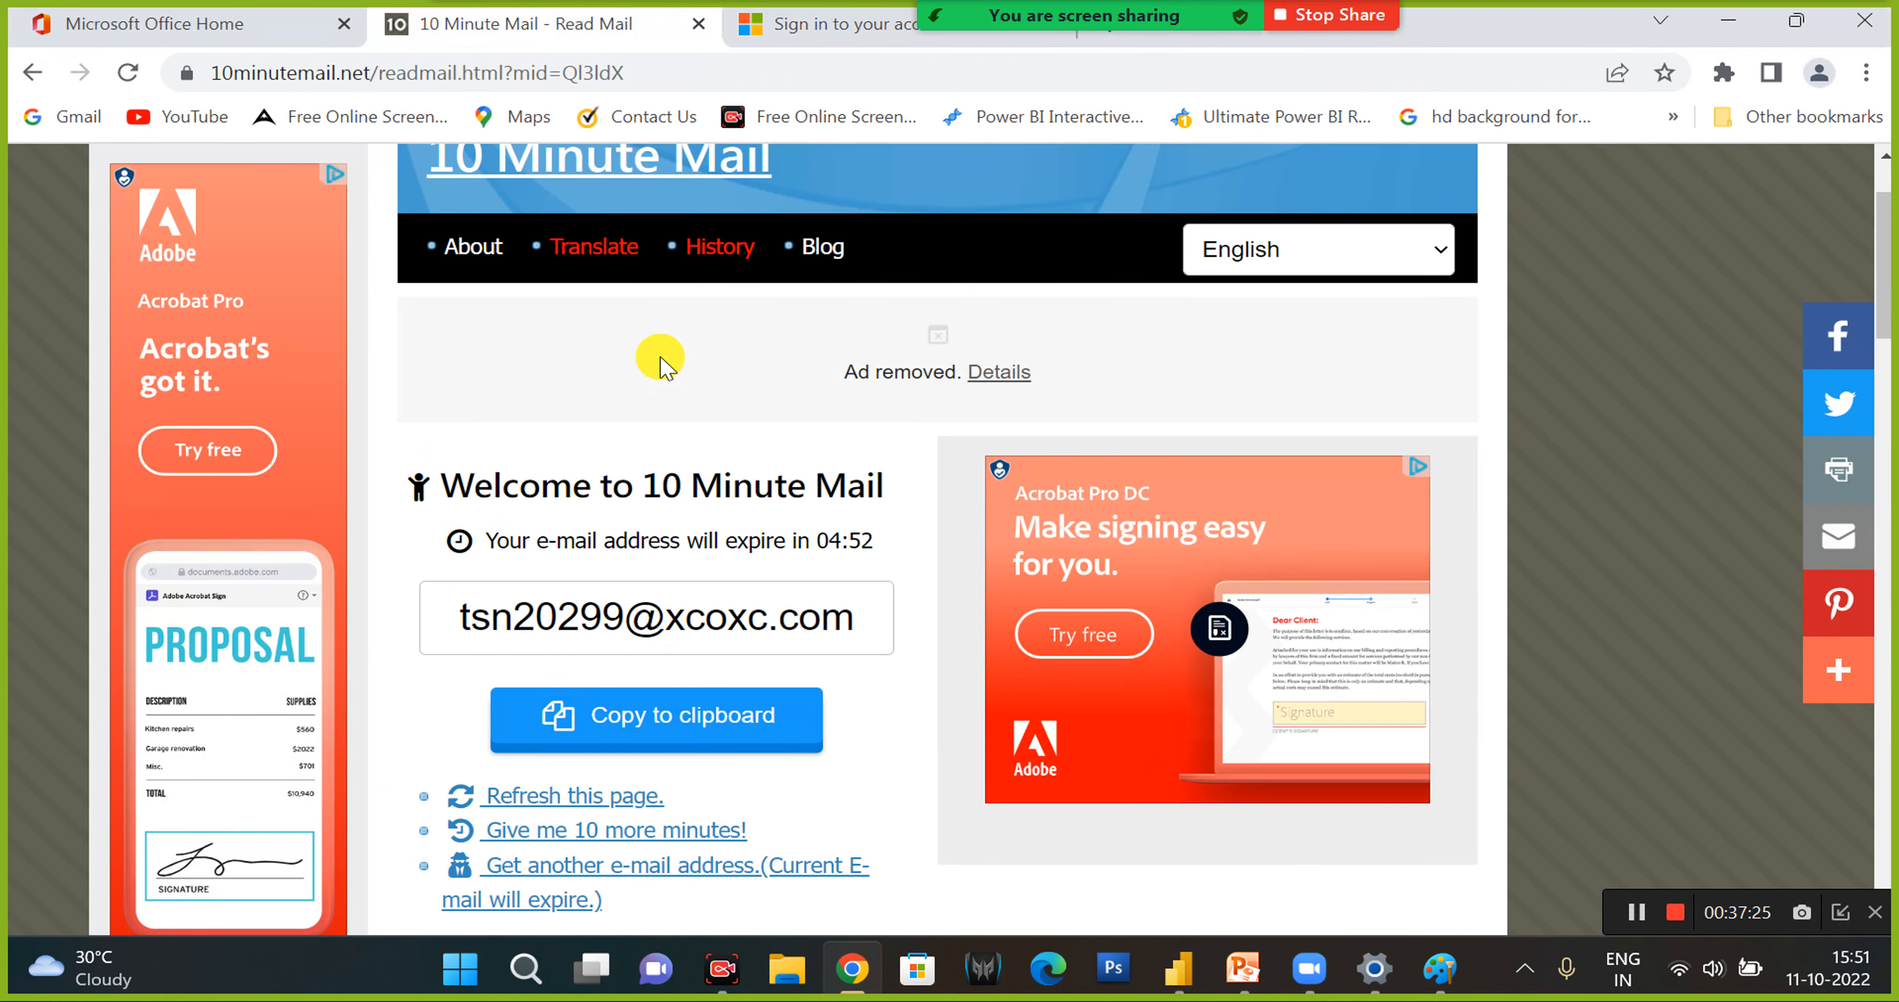
{"action": "left_click_drag", "start_coordinate": [855, 617], "coordinate": [440, 612]}
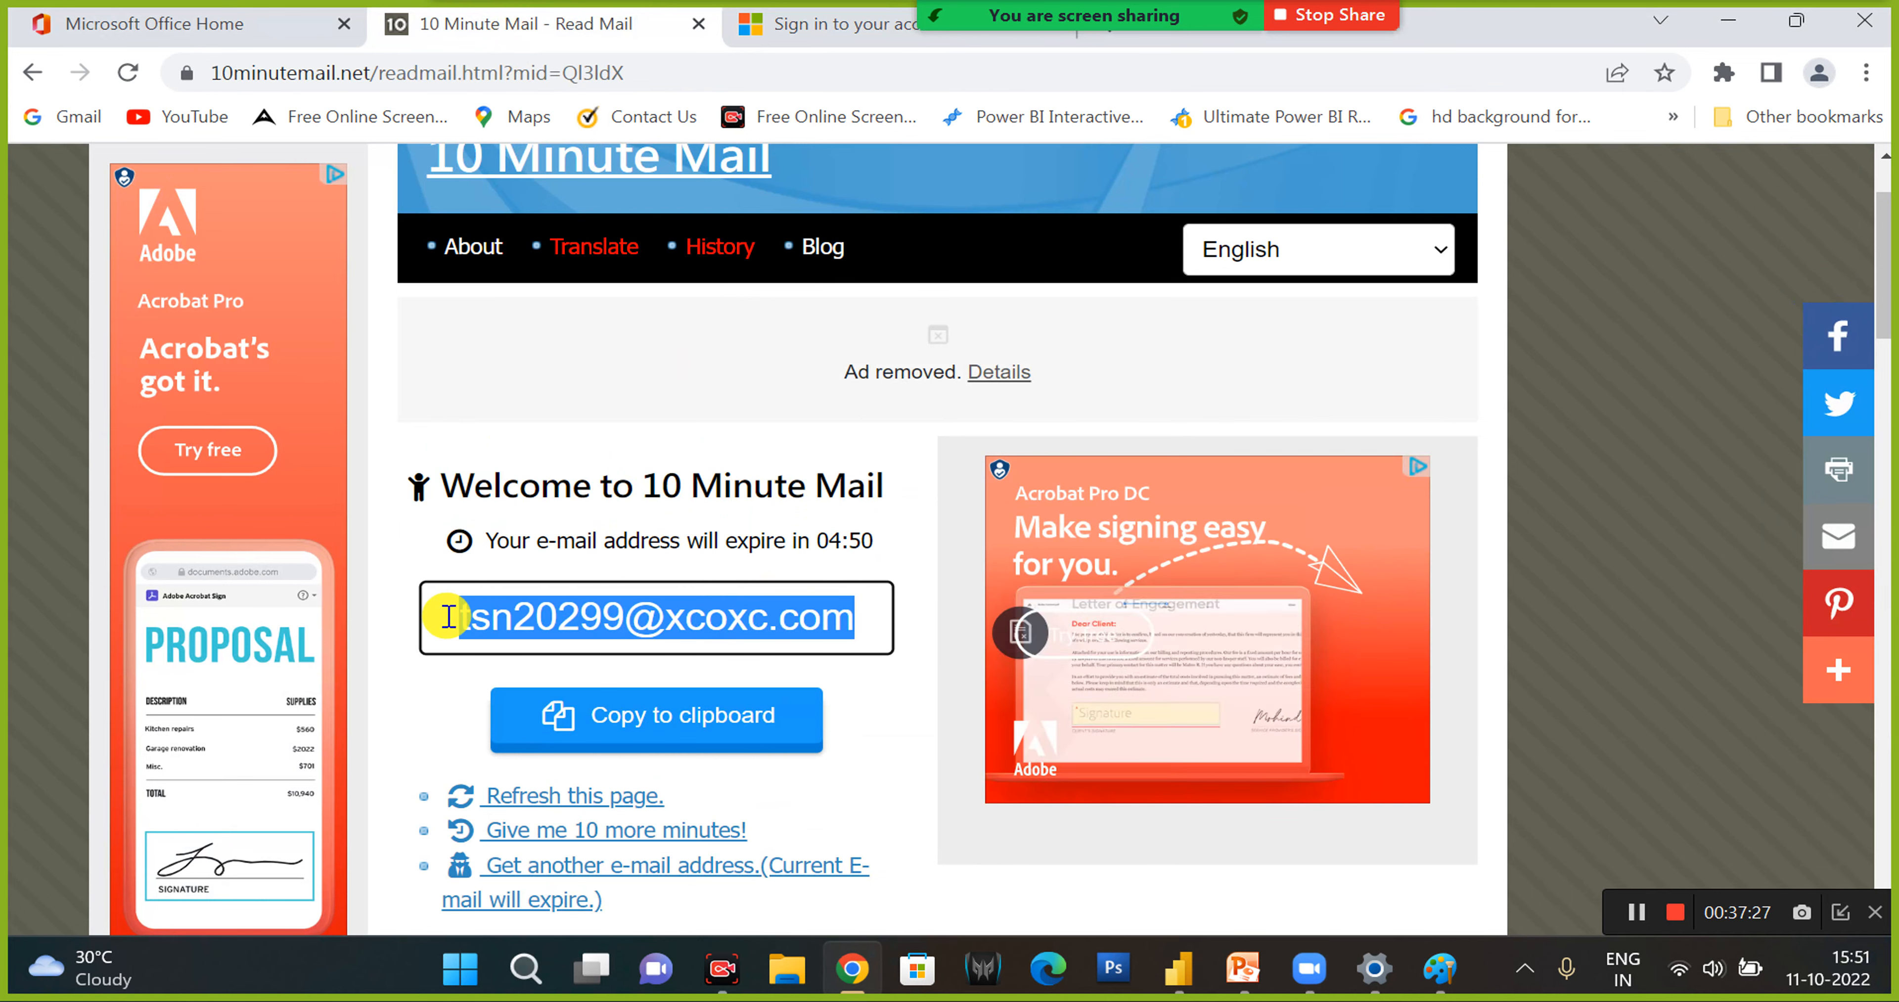
{"action": "left_click", "coordinate": [782, 26]}
{"action": "left_click_drag", "start_coordinate": [784, 444], "coordinate": [481, 451]}
{"action": "key", "text": "Return"}
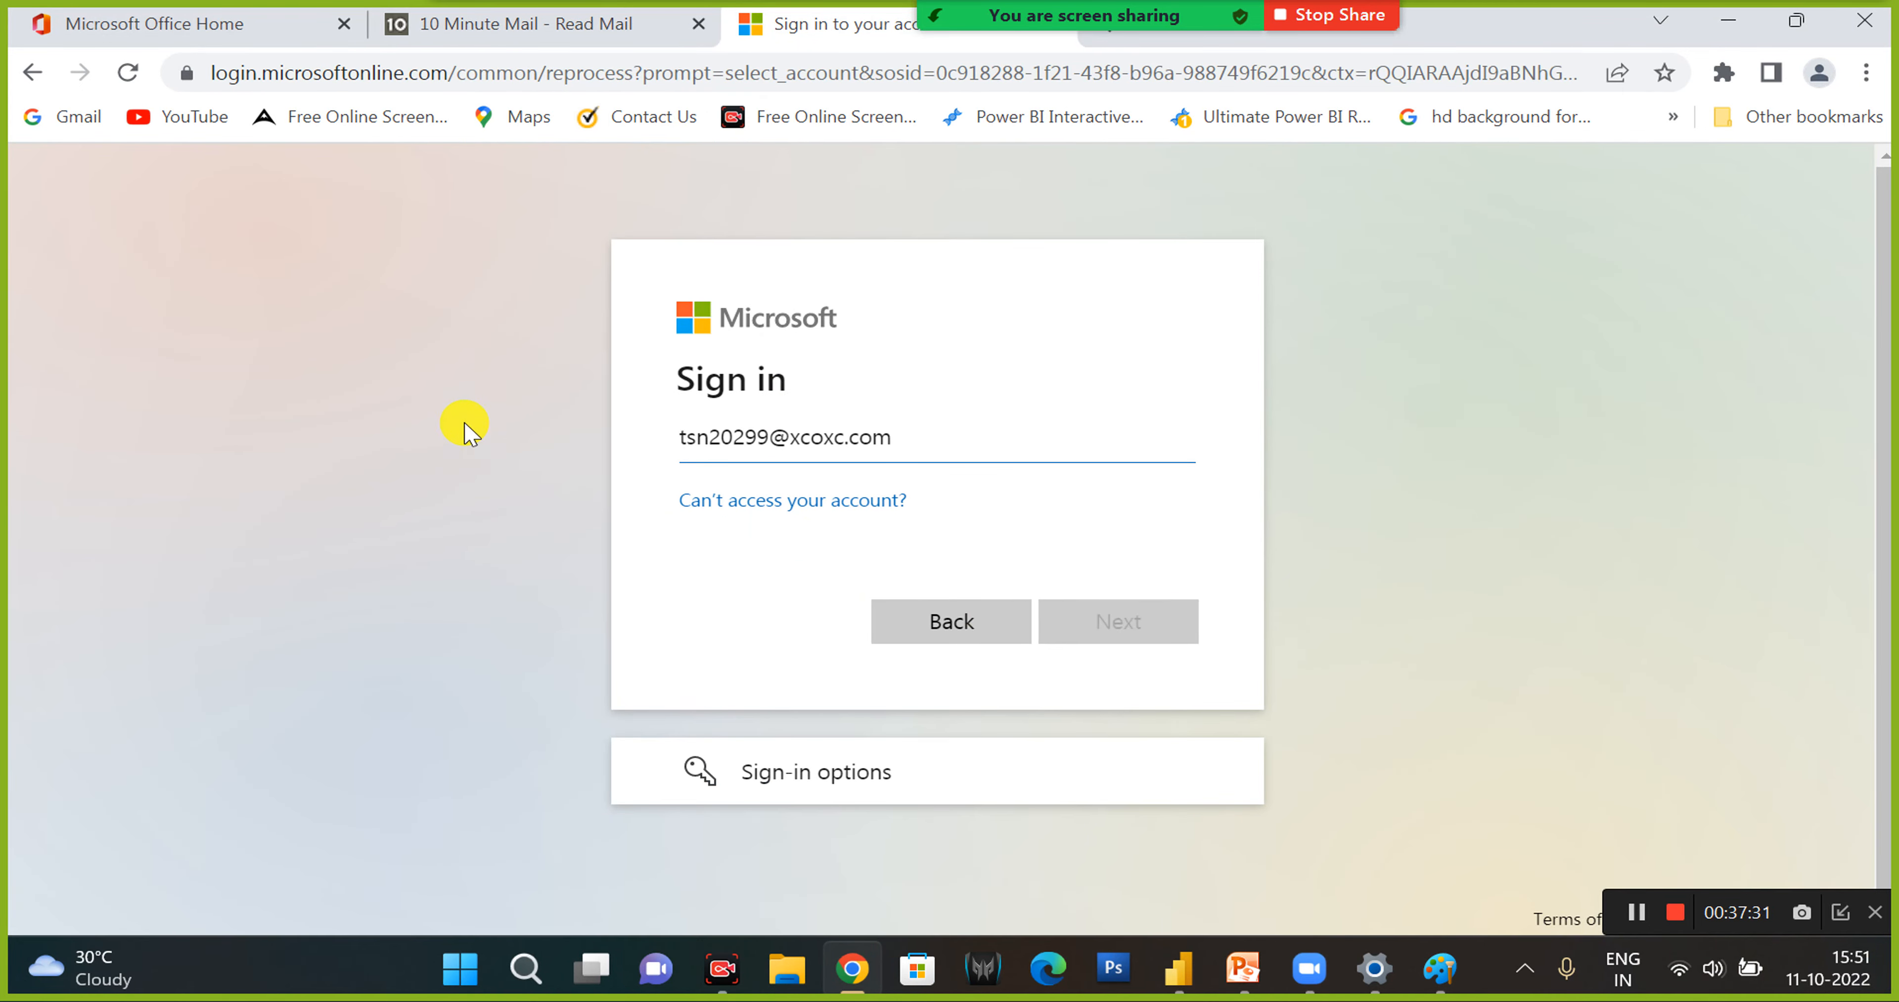
- Check the temporary mailbox's address and expiry time, and return to the Microsoft sign-in tab
{"action": "left_click", "coordinate": [443, 24]}
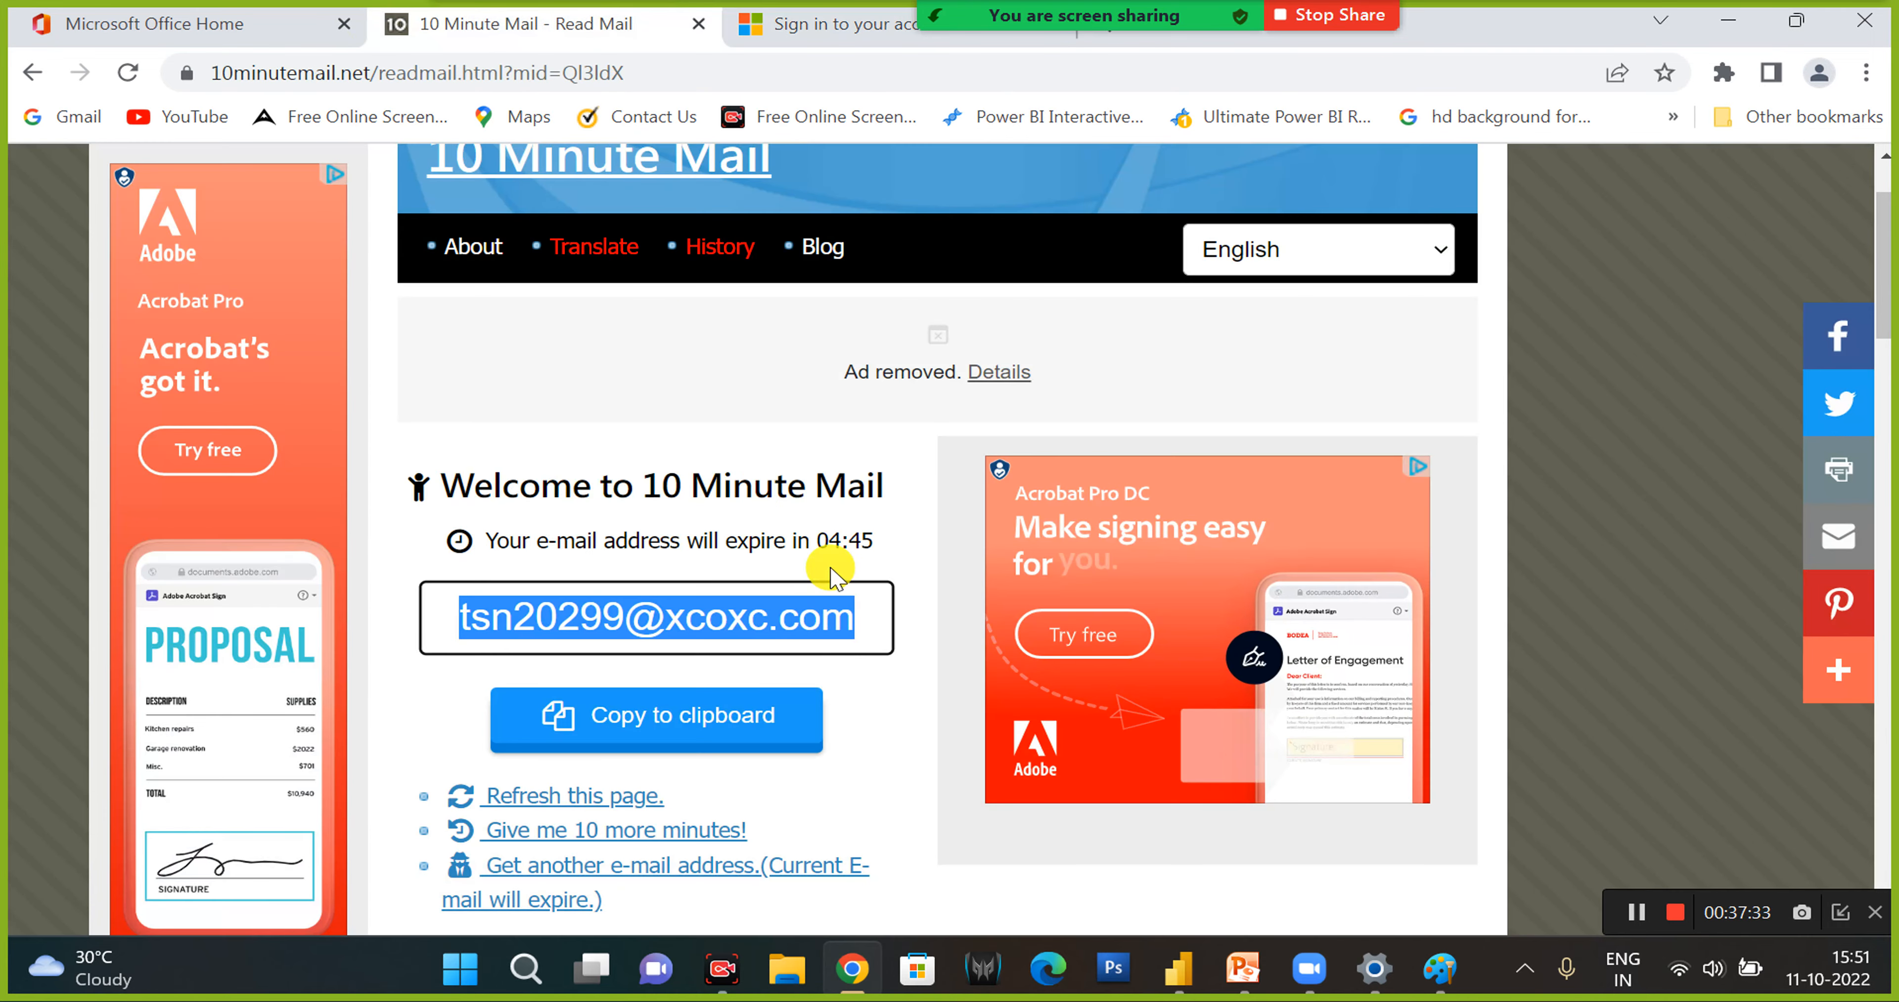
{"action": "left_click_drag", "start_coordinate": [883, 544], "coordinate": [798, 540]}
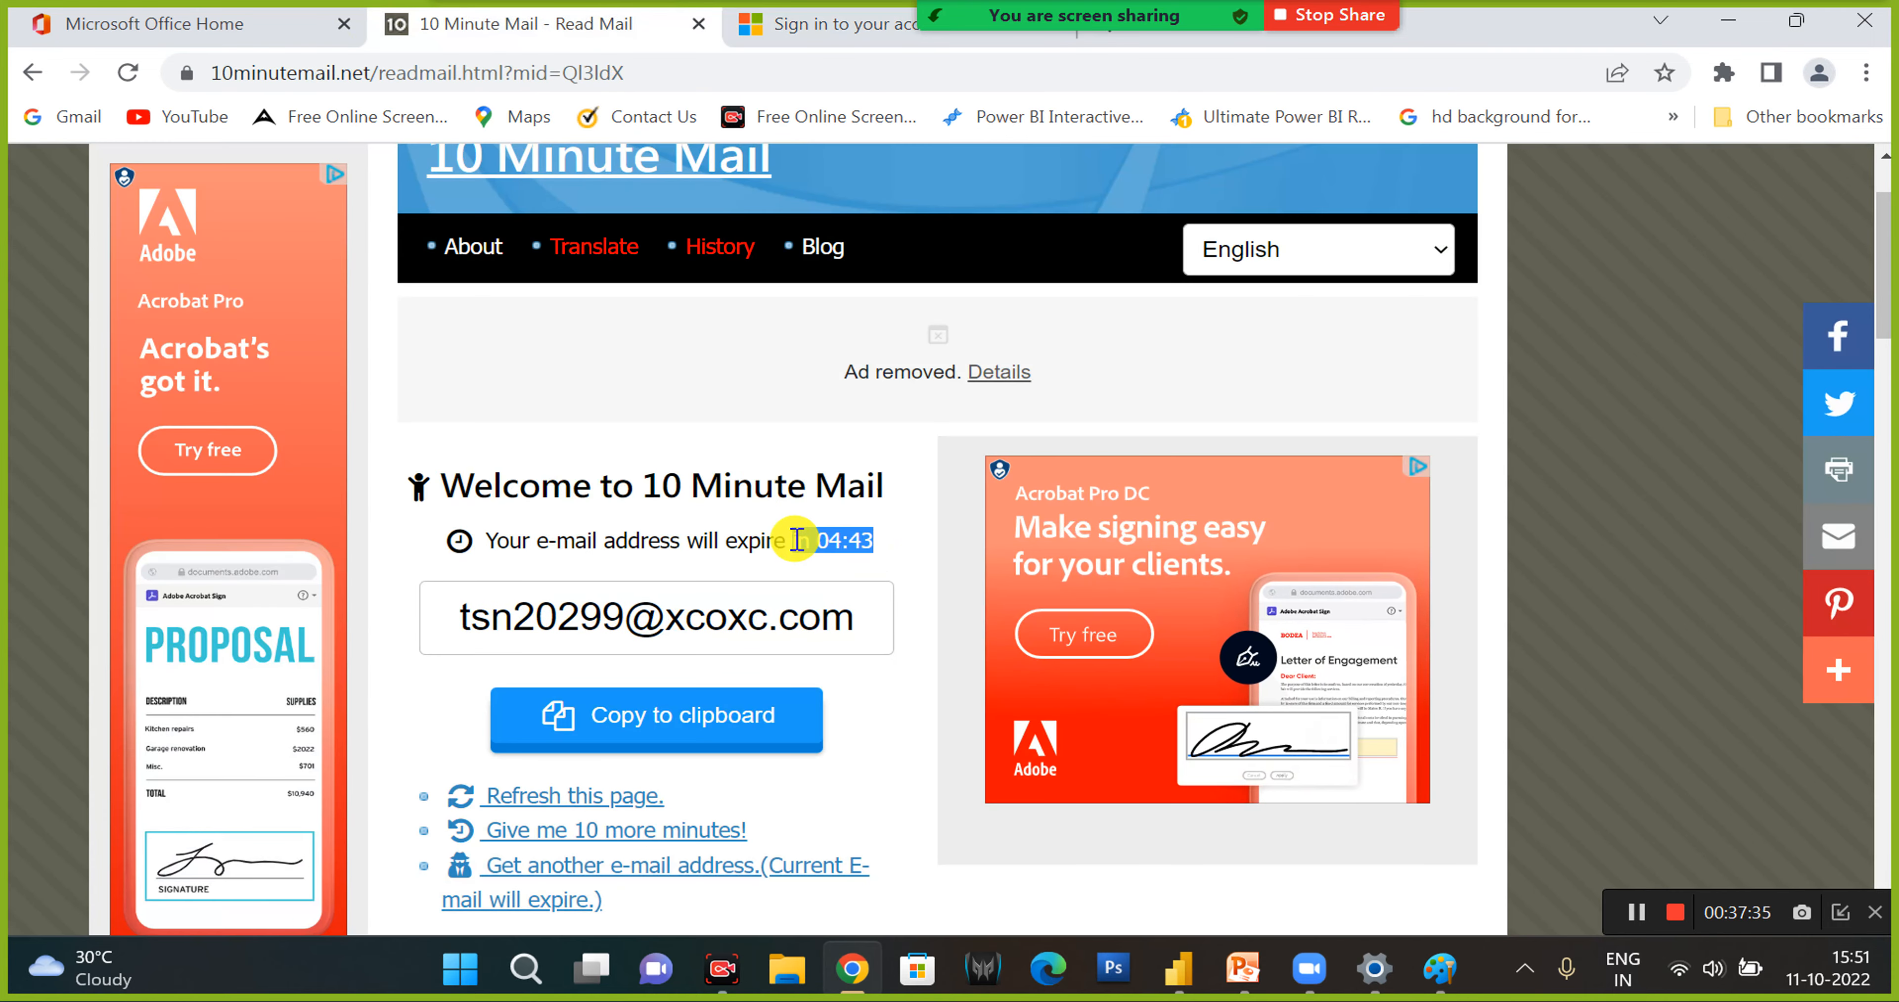
{"action": "left_click", "coordinate": [867, 617]}
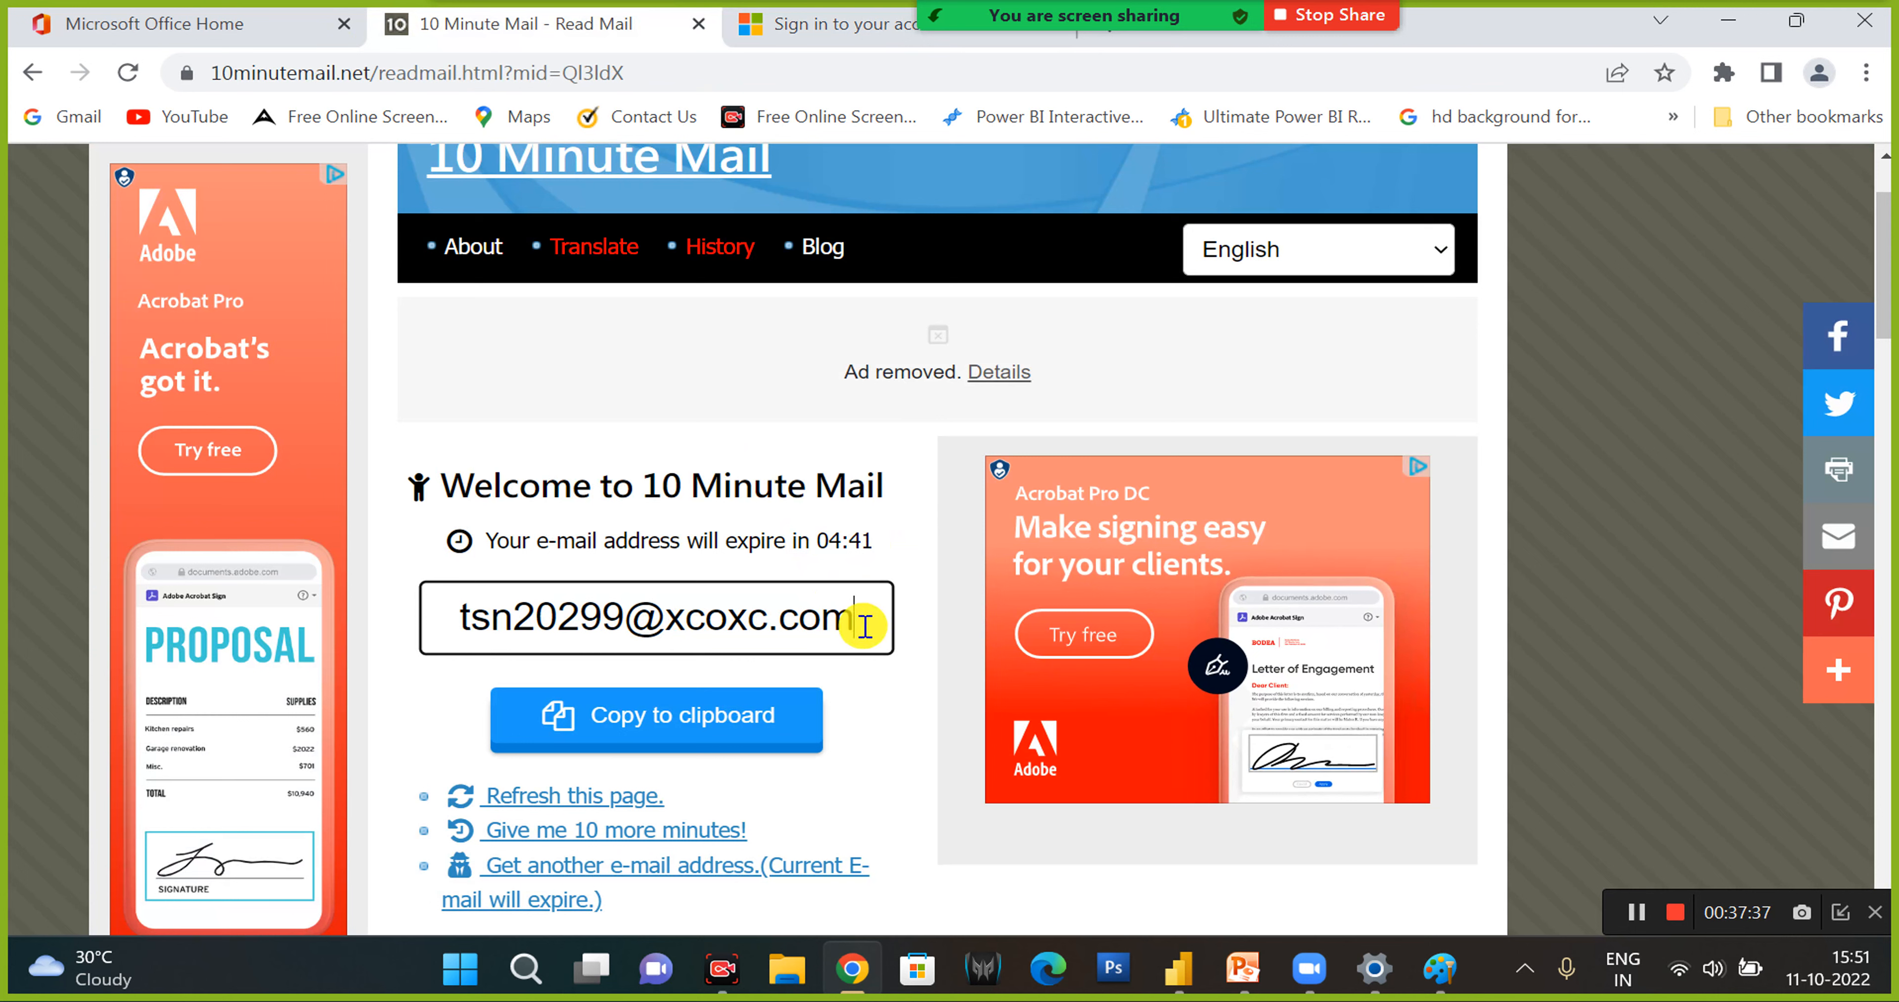
{"action": "left_click", "coordinate": [832, 28]}
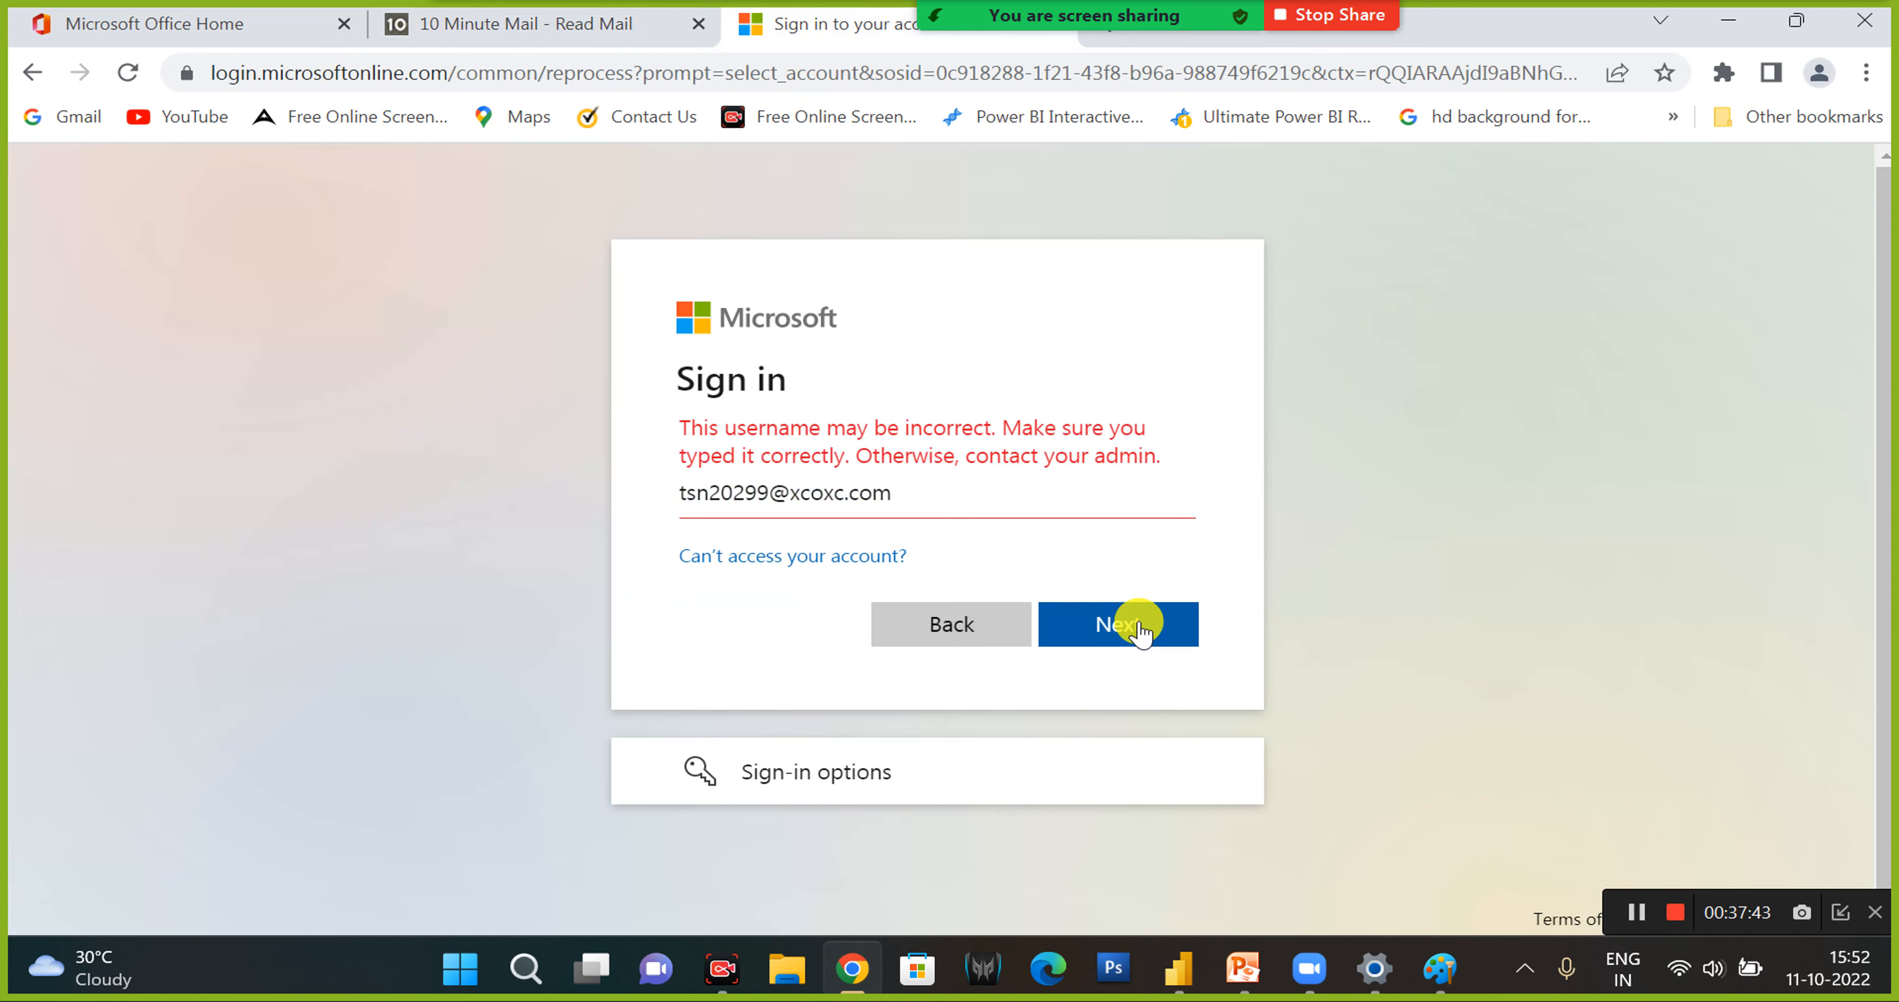
- Open the account recovery page and sign the second listed account out on the Office home page
{"action": "left_click", "coordinate": [807, 557]}
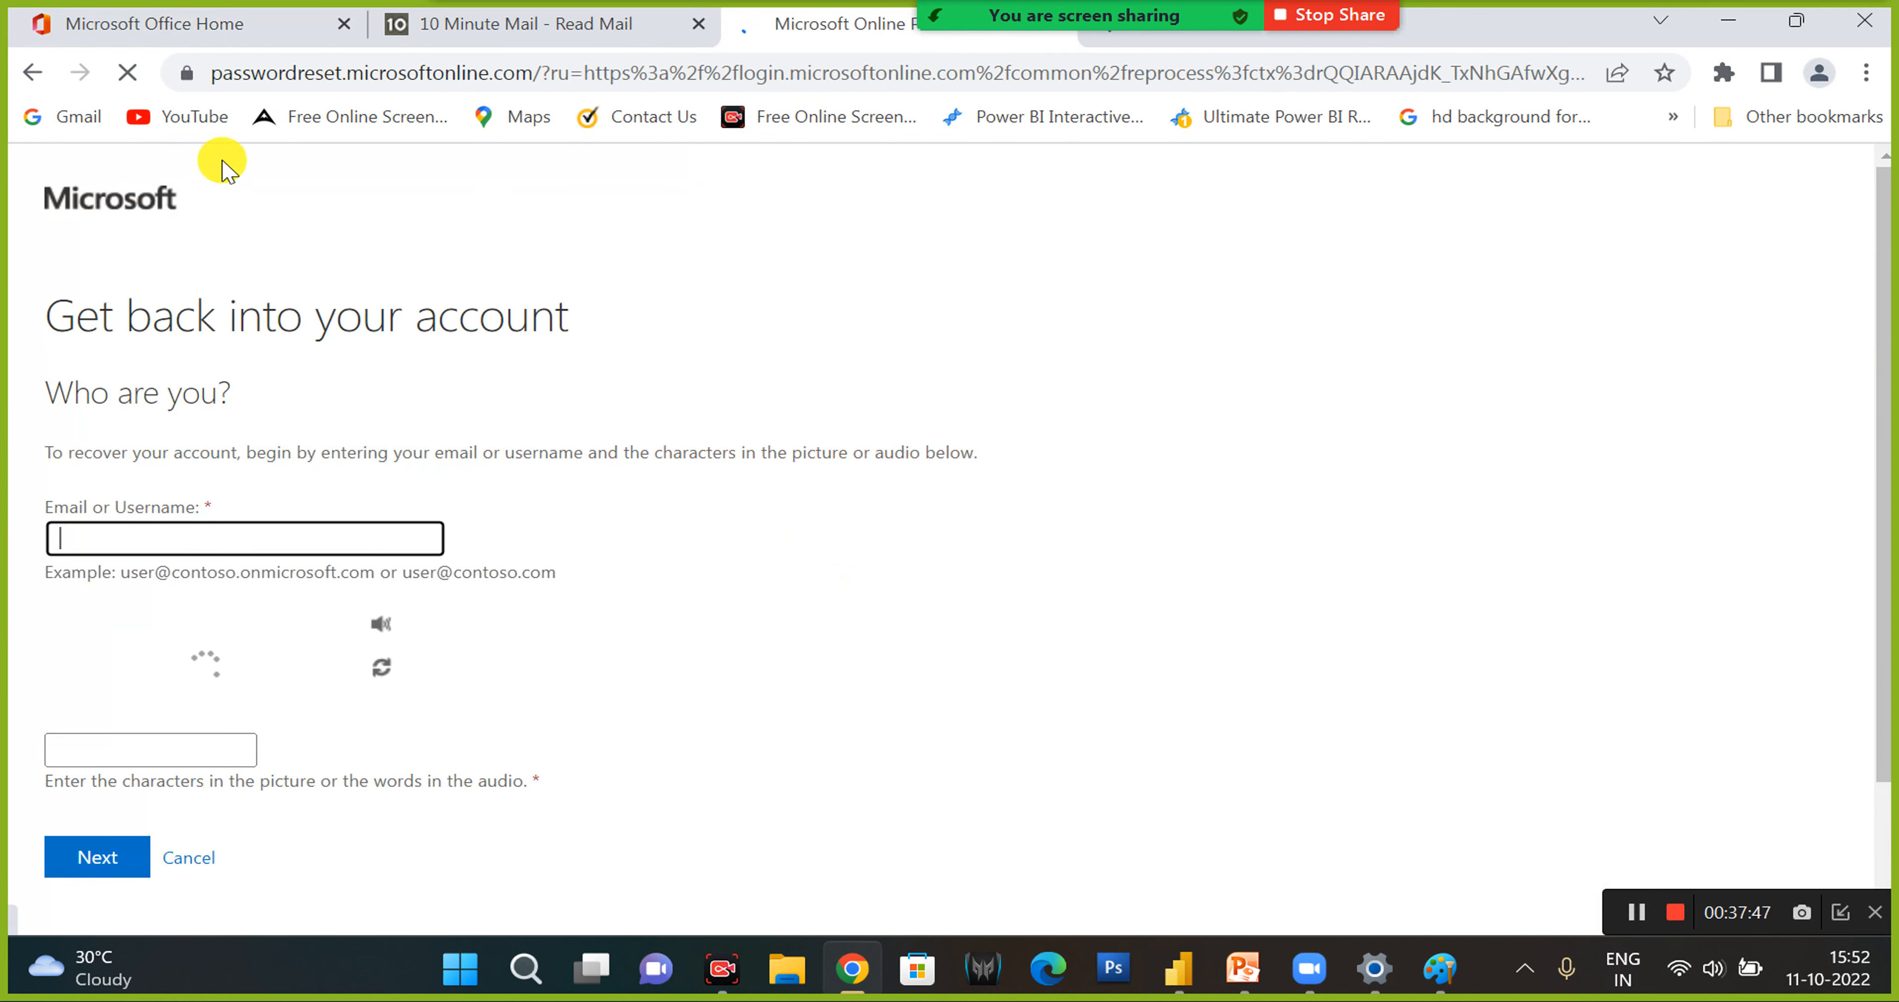
{"action": "left_click", "coordinate": [212, 29]}
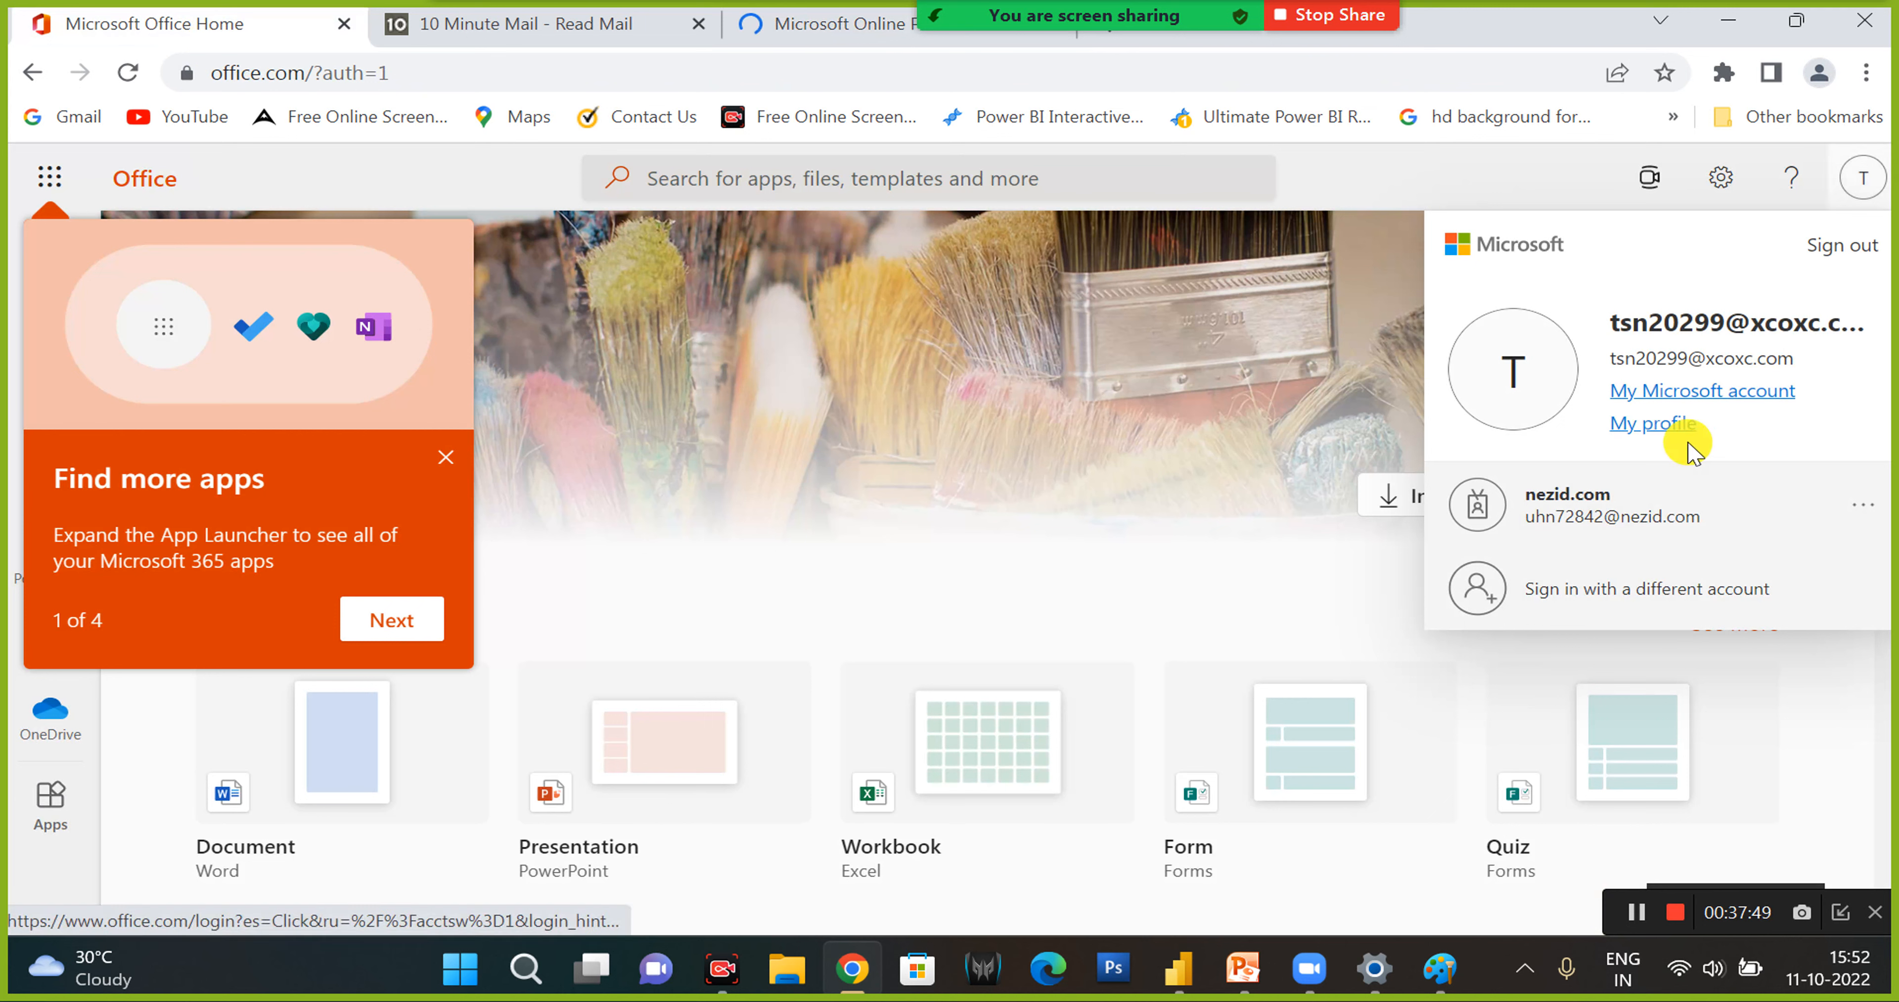
{"action": "left_click", "coordinate": [1859, 508]}
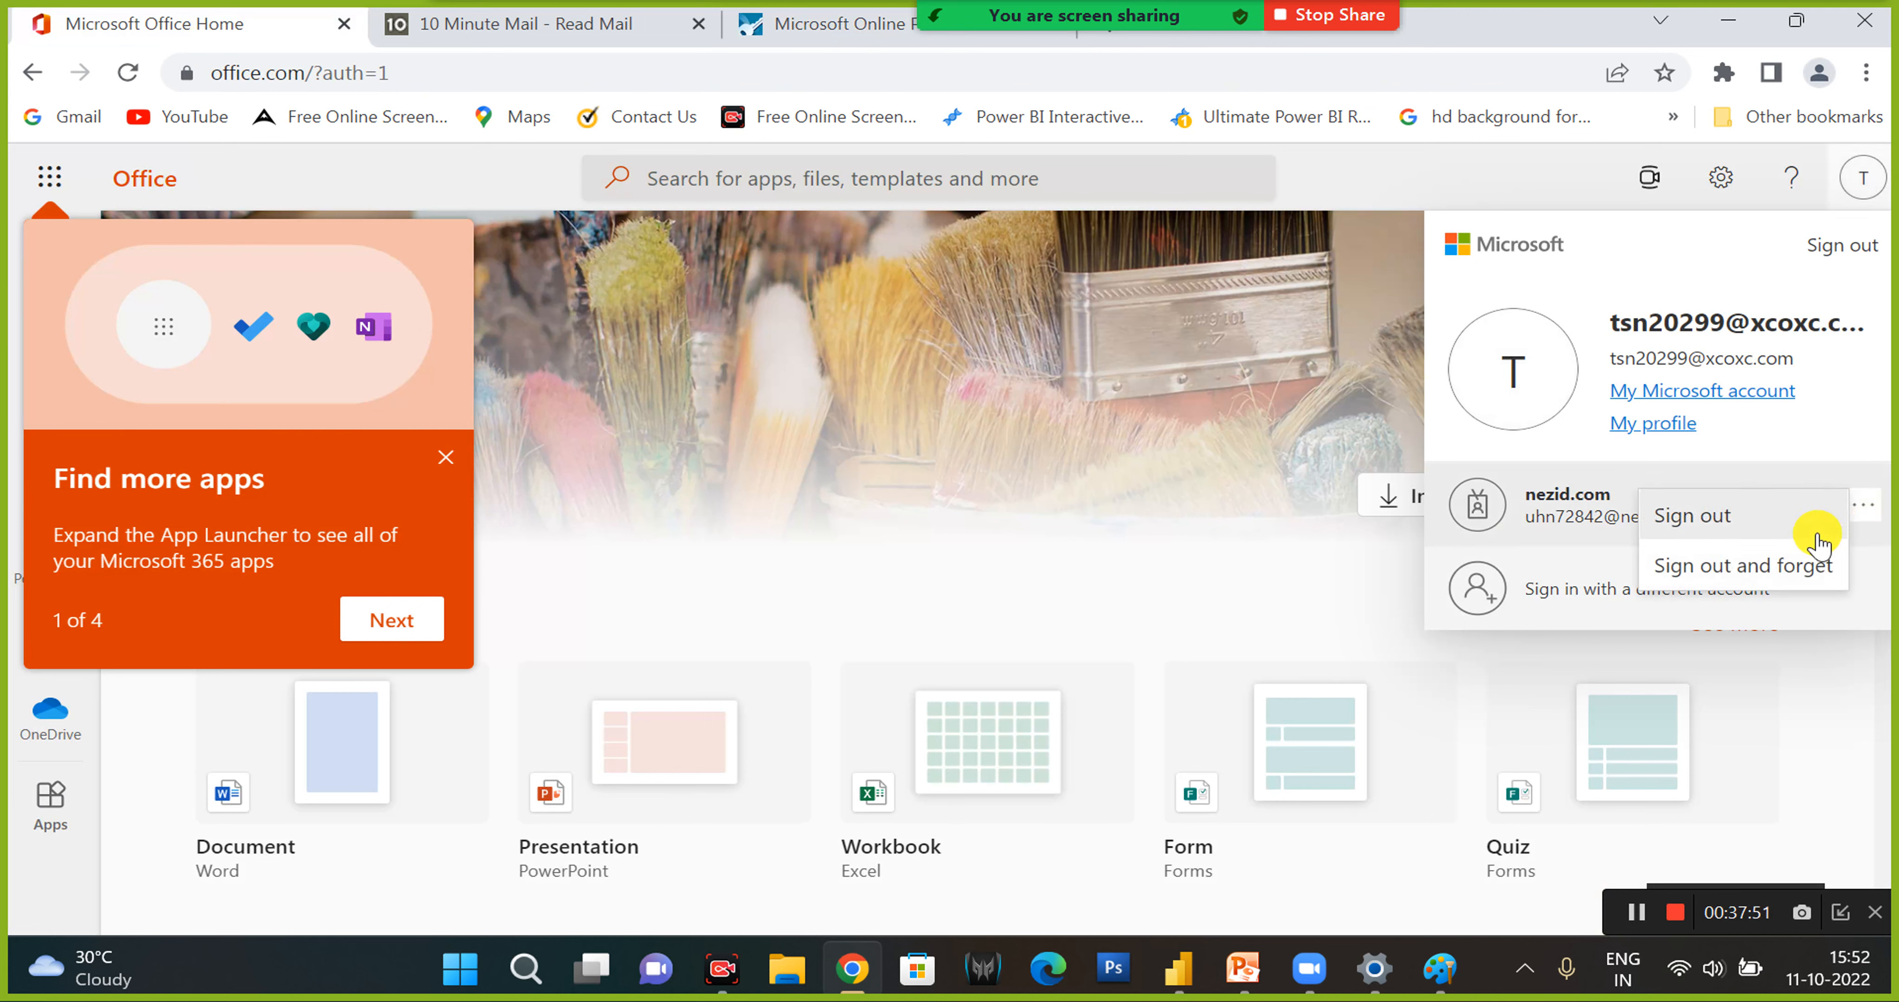
{"action": "left_click", "coordinate": [1751, 525]}
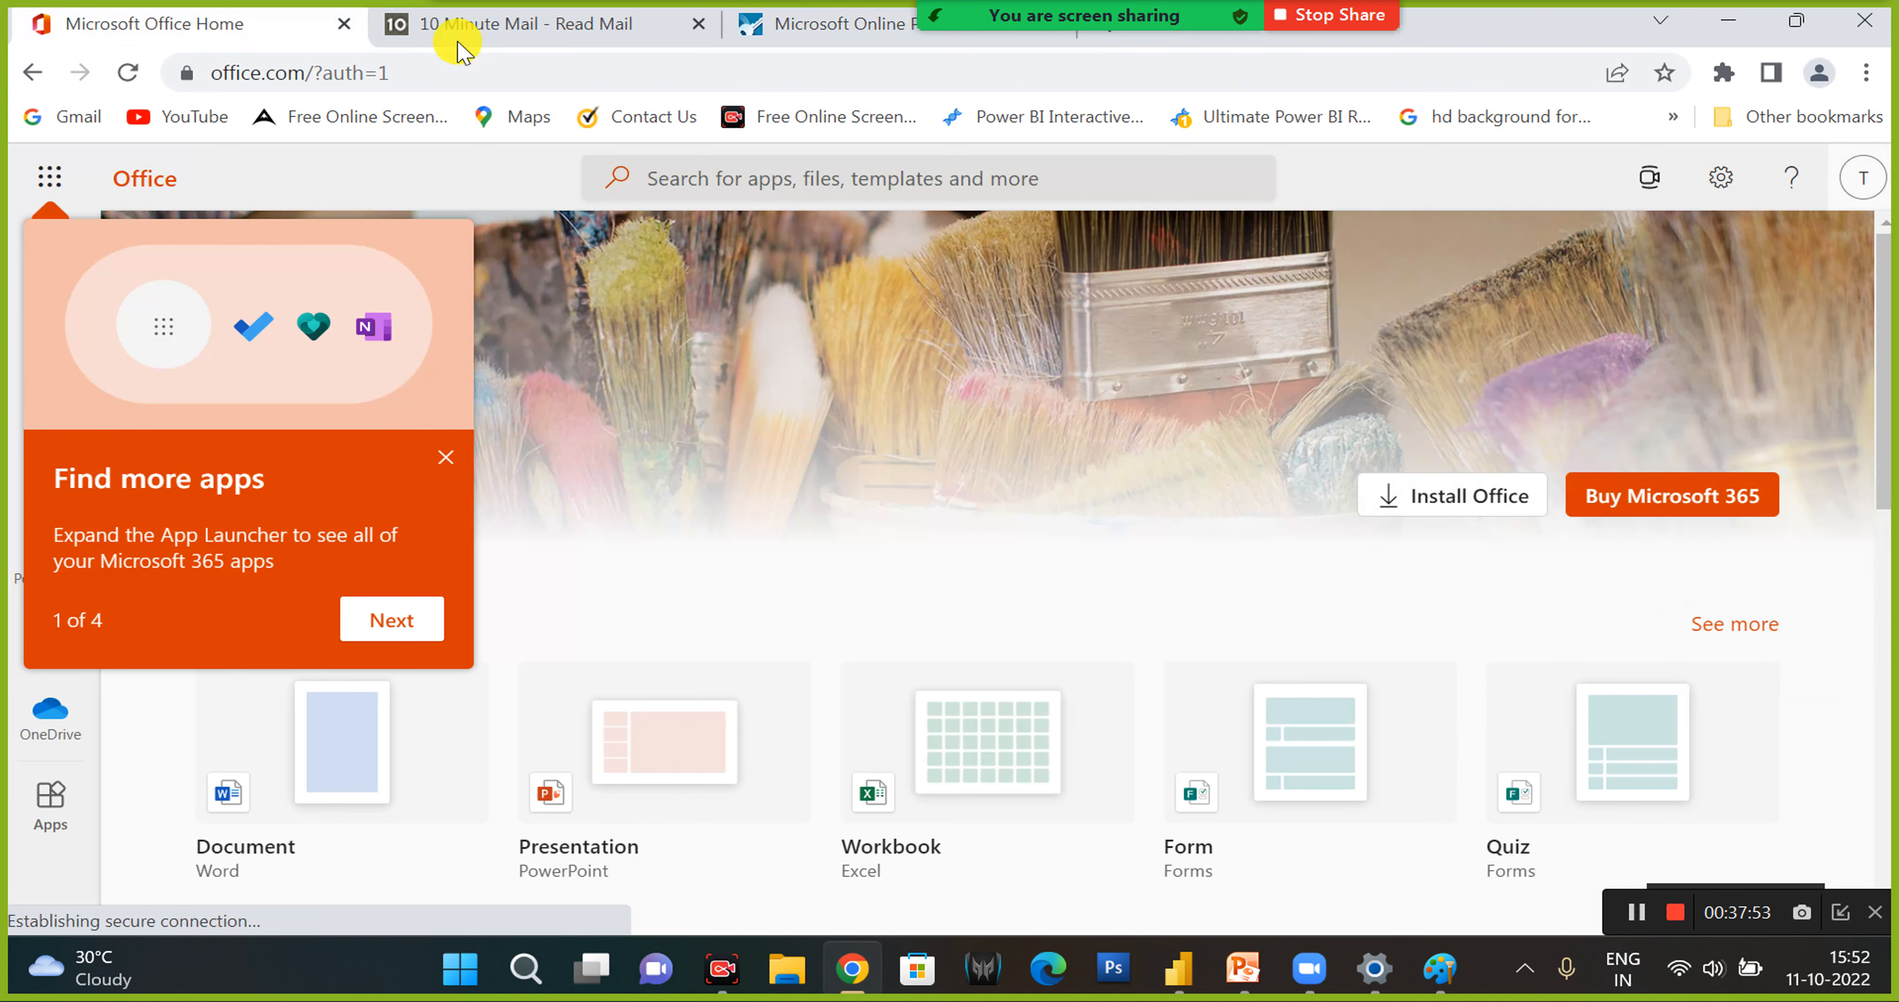
- Open app.powerbi.com in place of the account recovery page and forget the remembered account in the account picker
{"action": "left_click", "coordinate": [778, 35]}
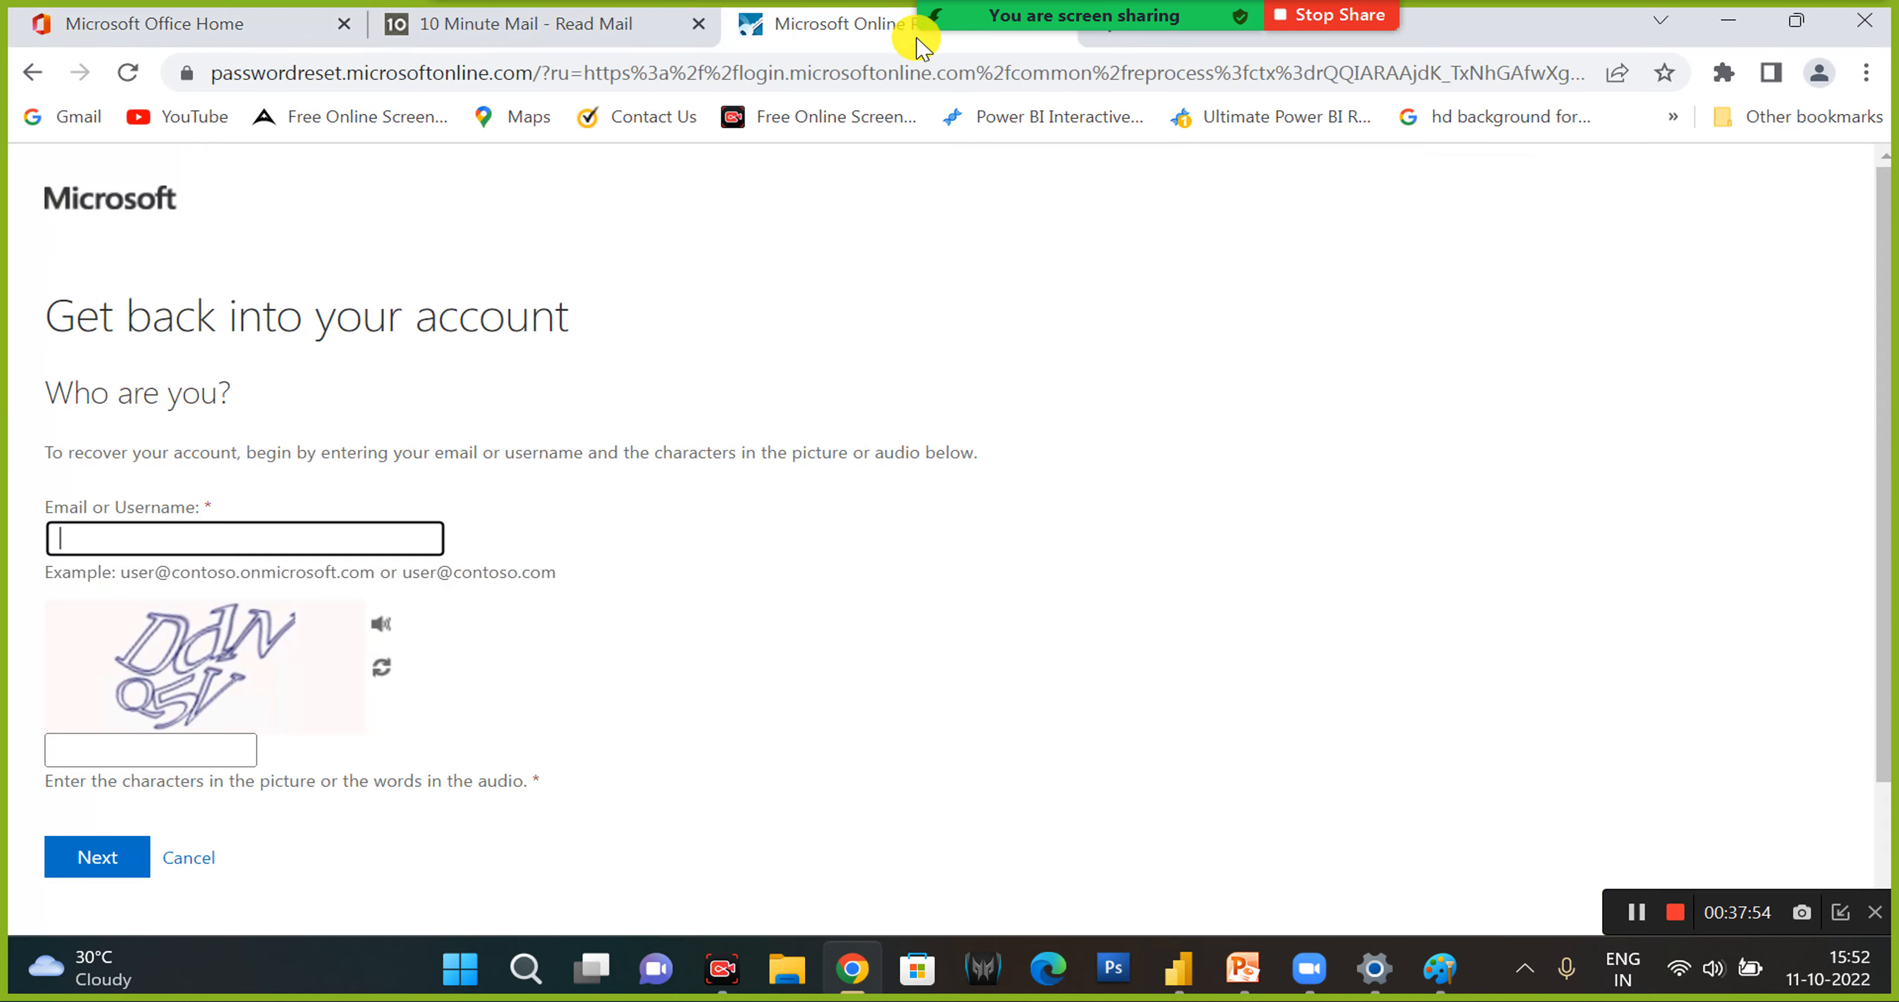
{"action": "left_click", "coordinate": [552, 33]}
{"action": "left_click", "coordinate": [712, 72]}
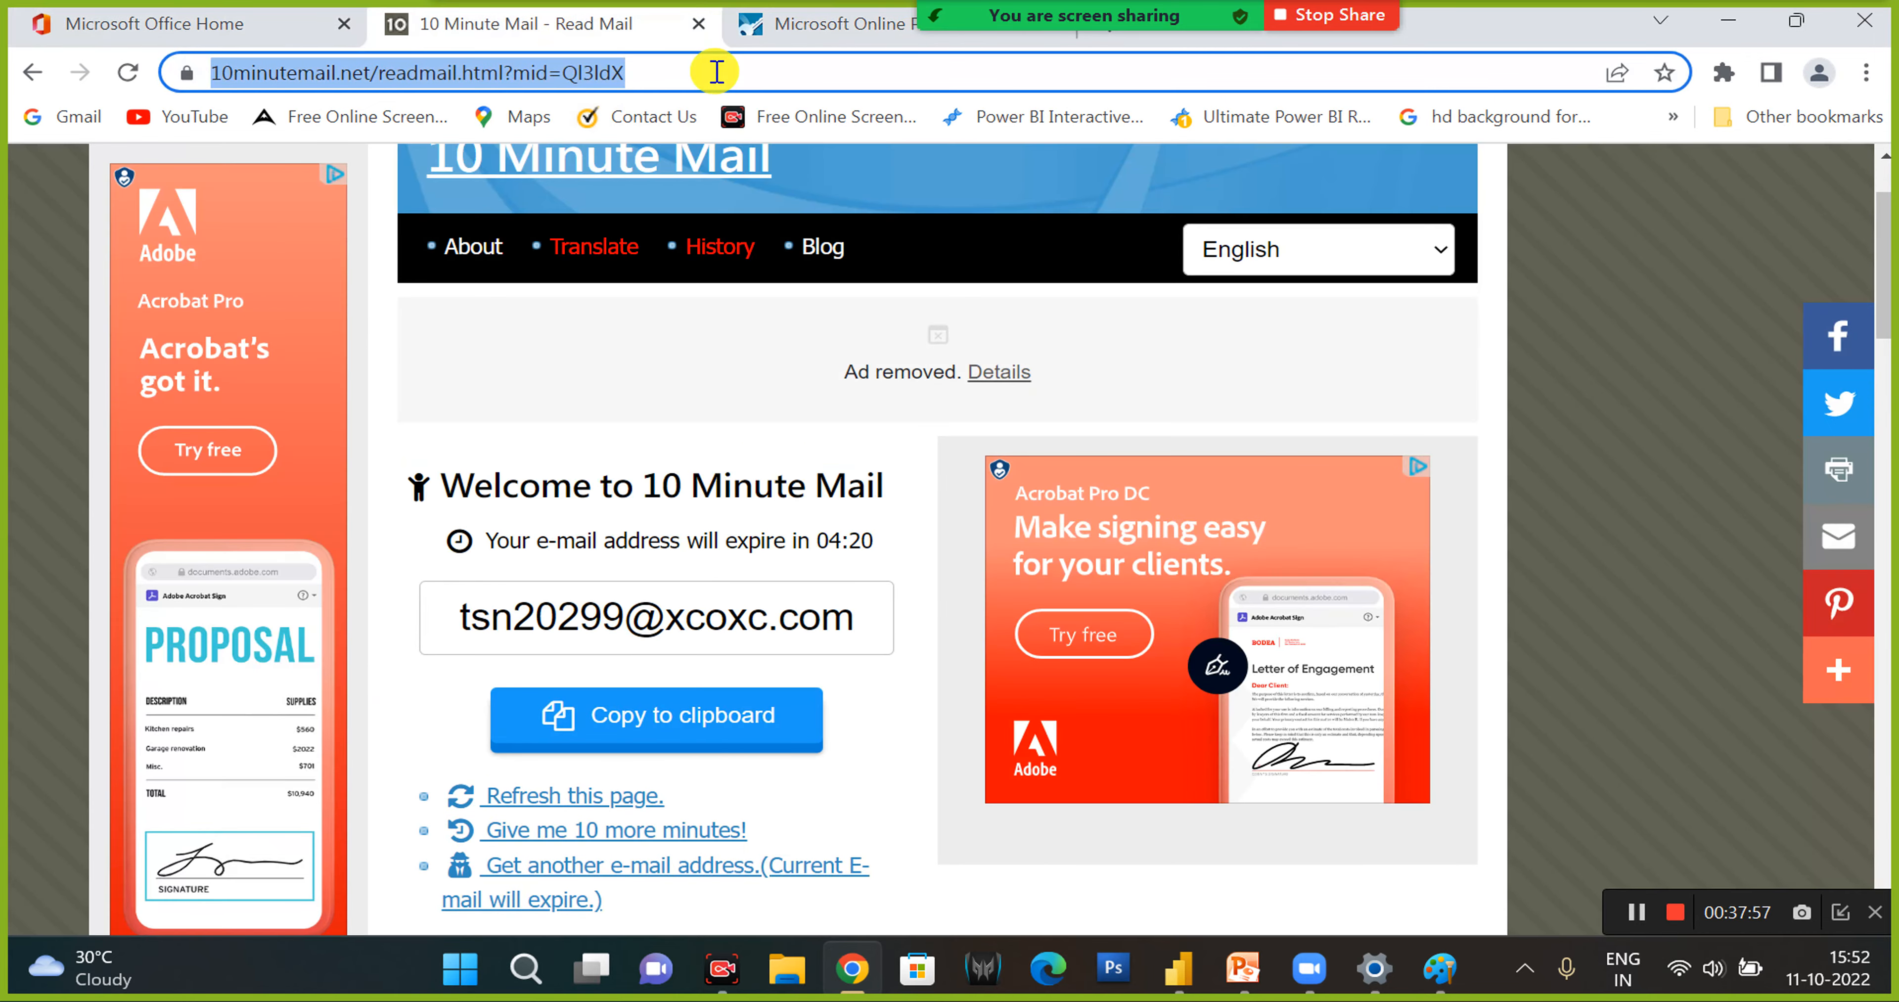
{"action": "left_click", "coordinate": [767, 26]}
{"action": "left_click", "coordinate": [771, 61]}
{"action": "type", "text": "app.powerbi.com"}
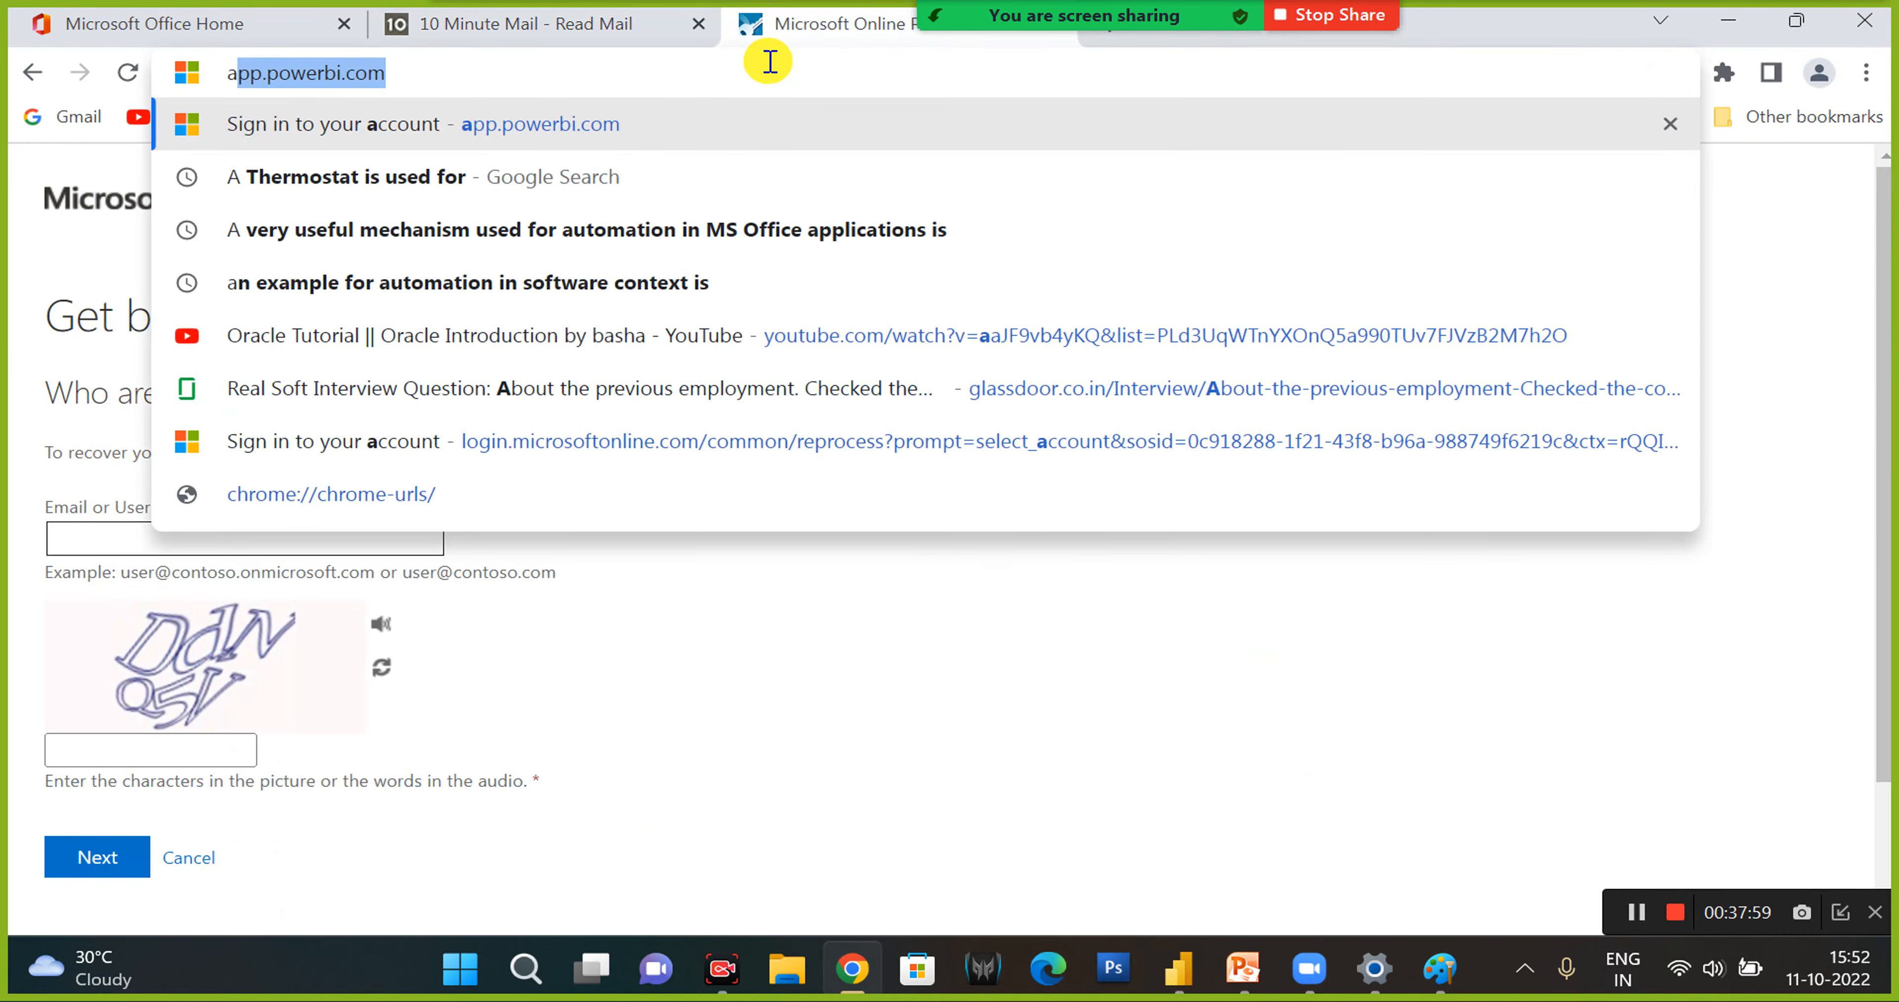
{"action": "key", "text": "Right"}
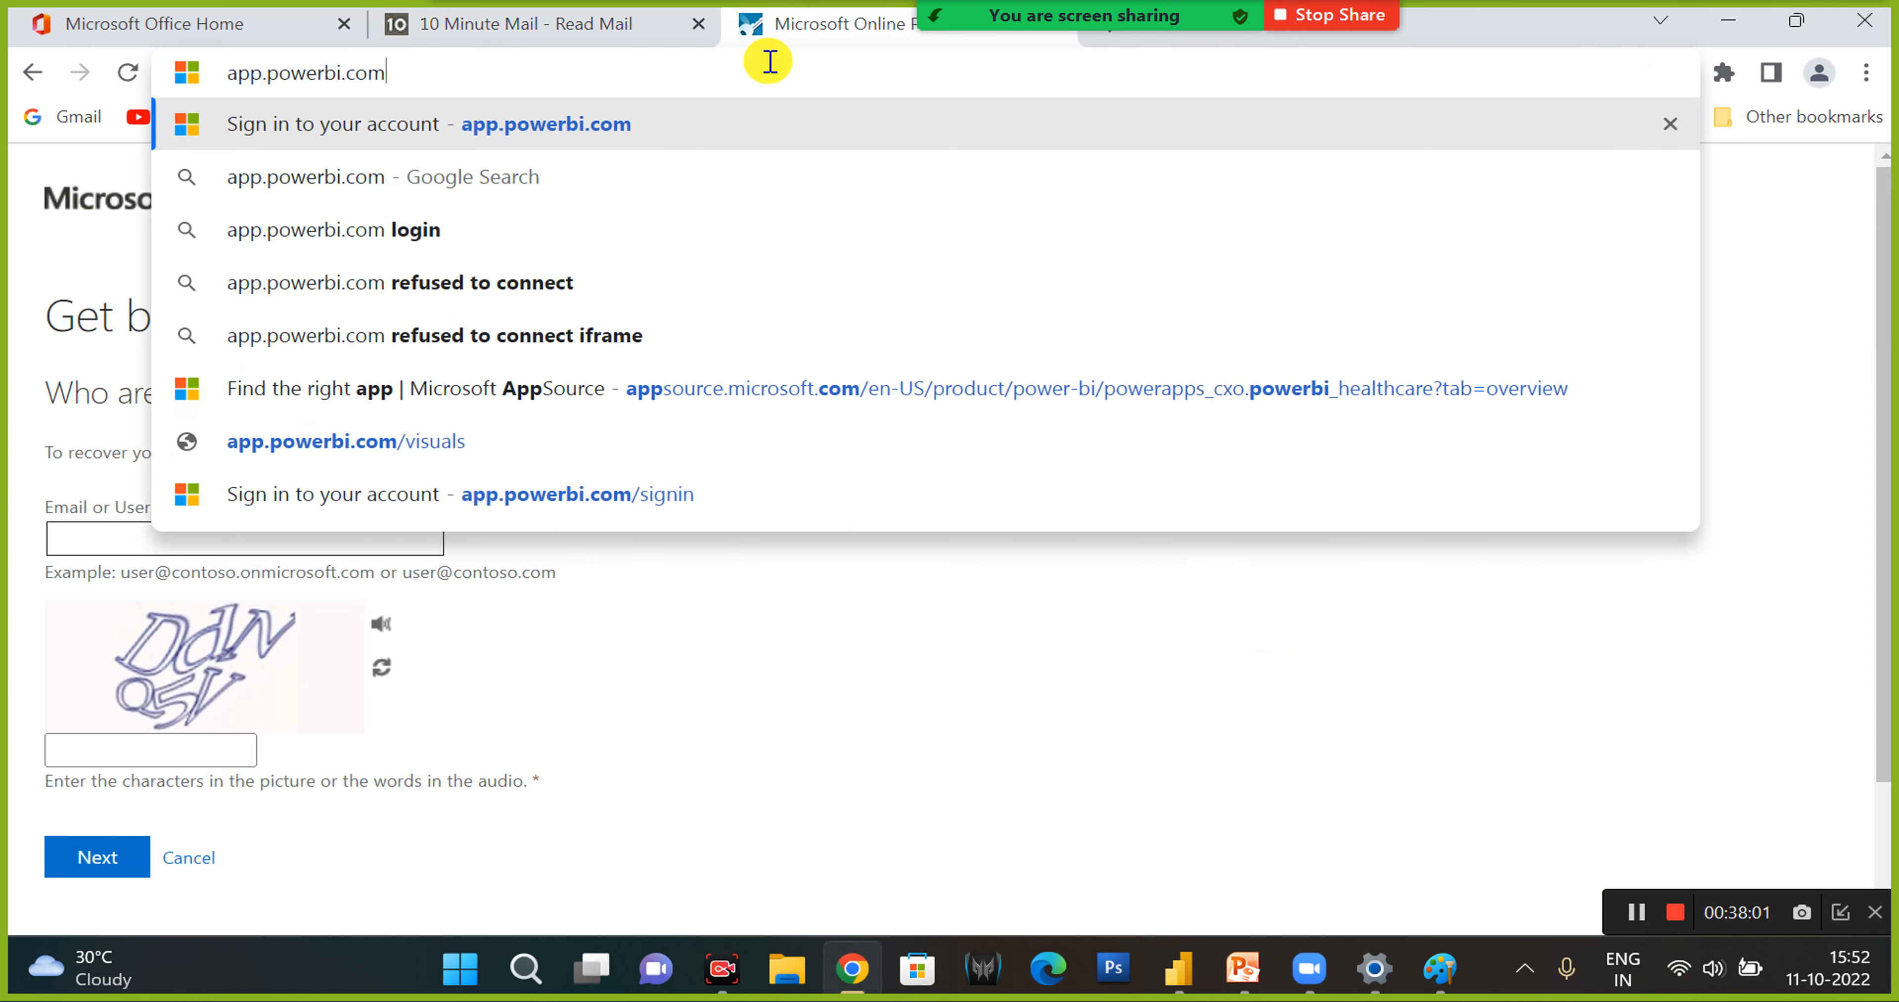
{"action": "key", "text": "Return"}
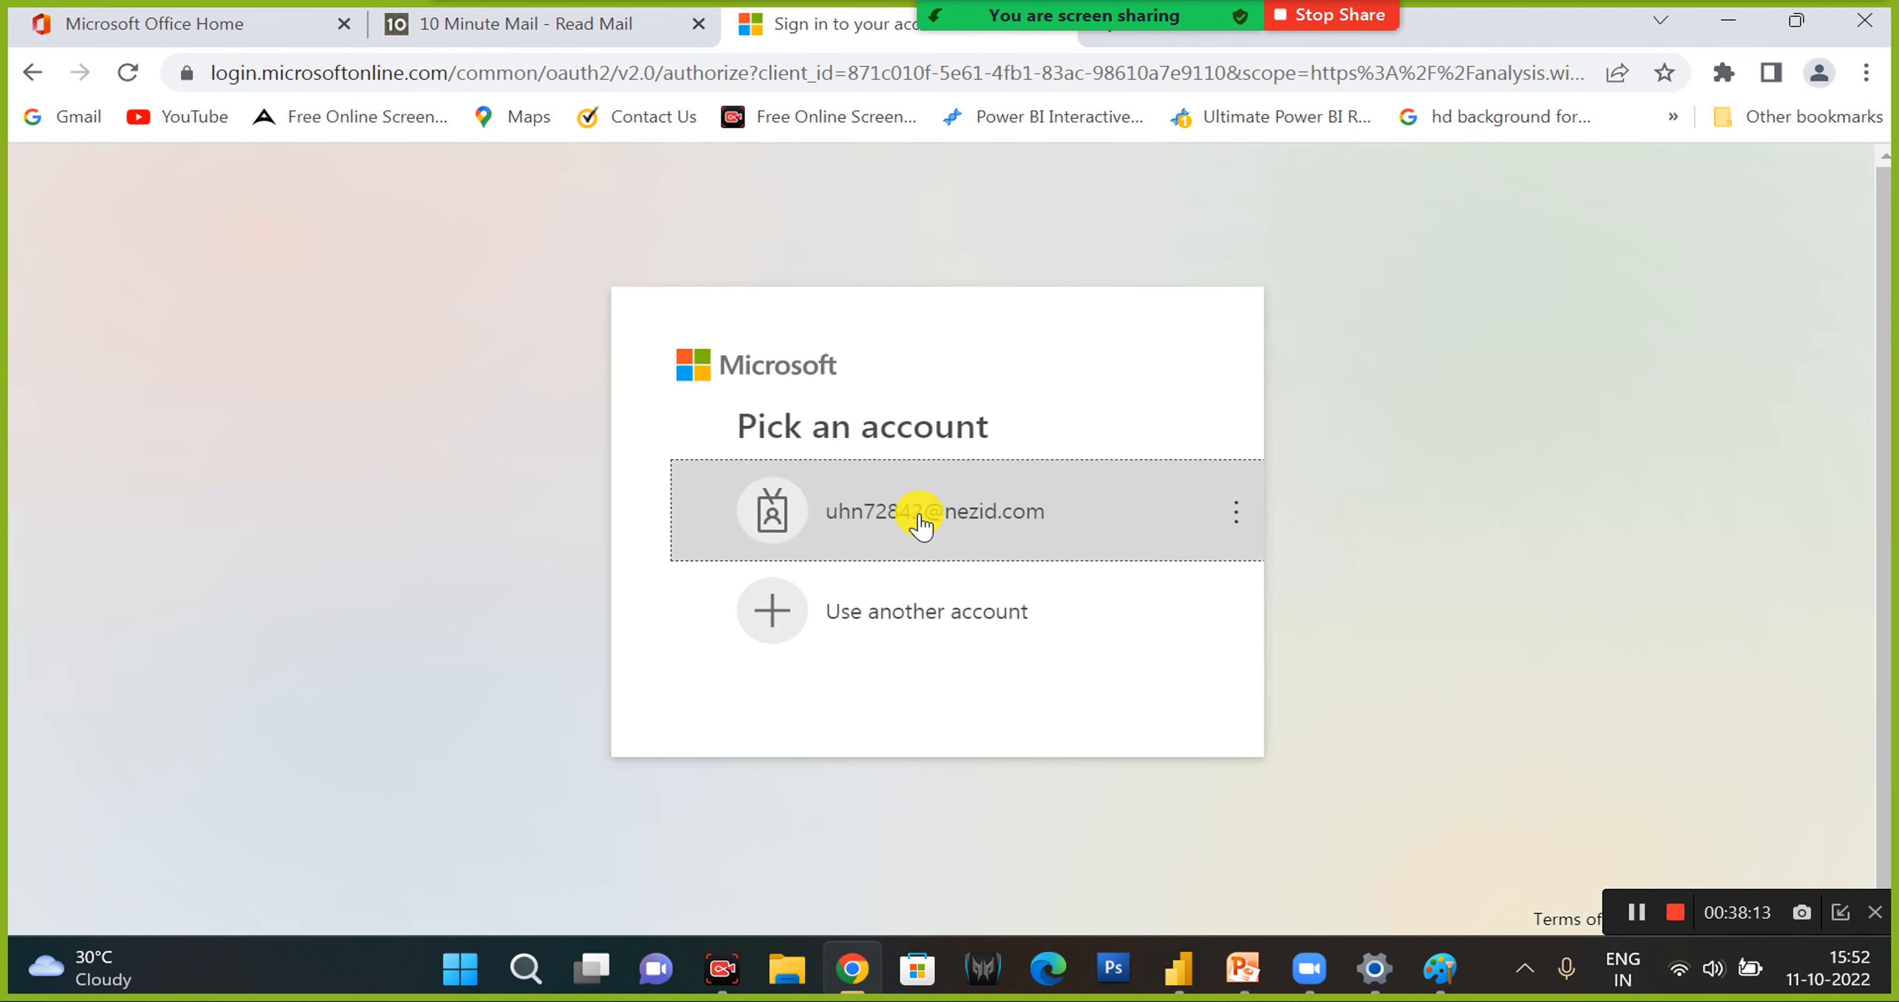
{"action": "left_click", "coordinate": [1177, 518]}
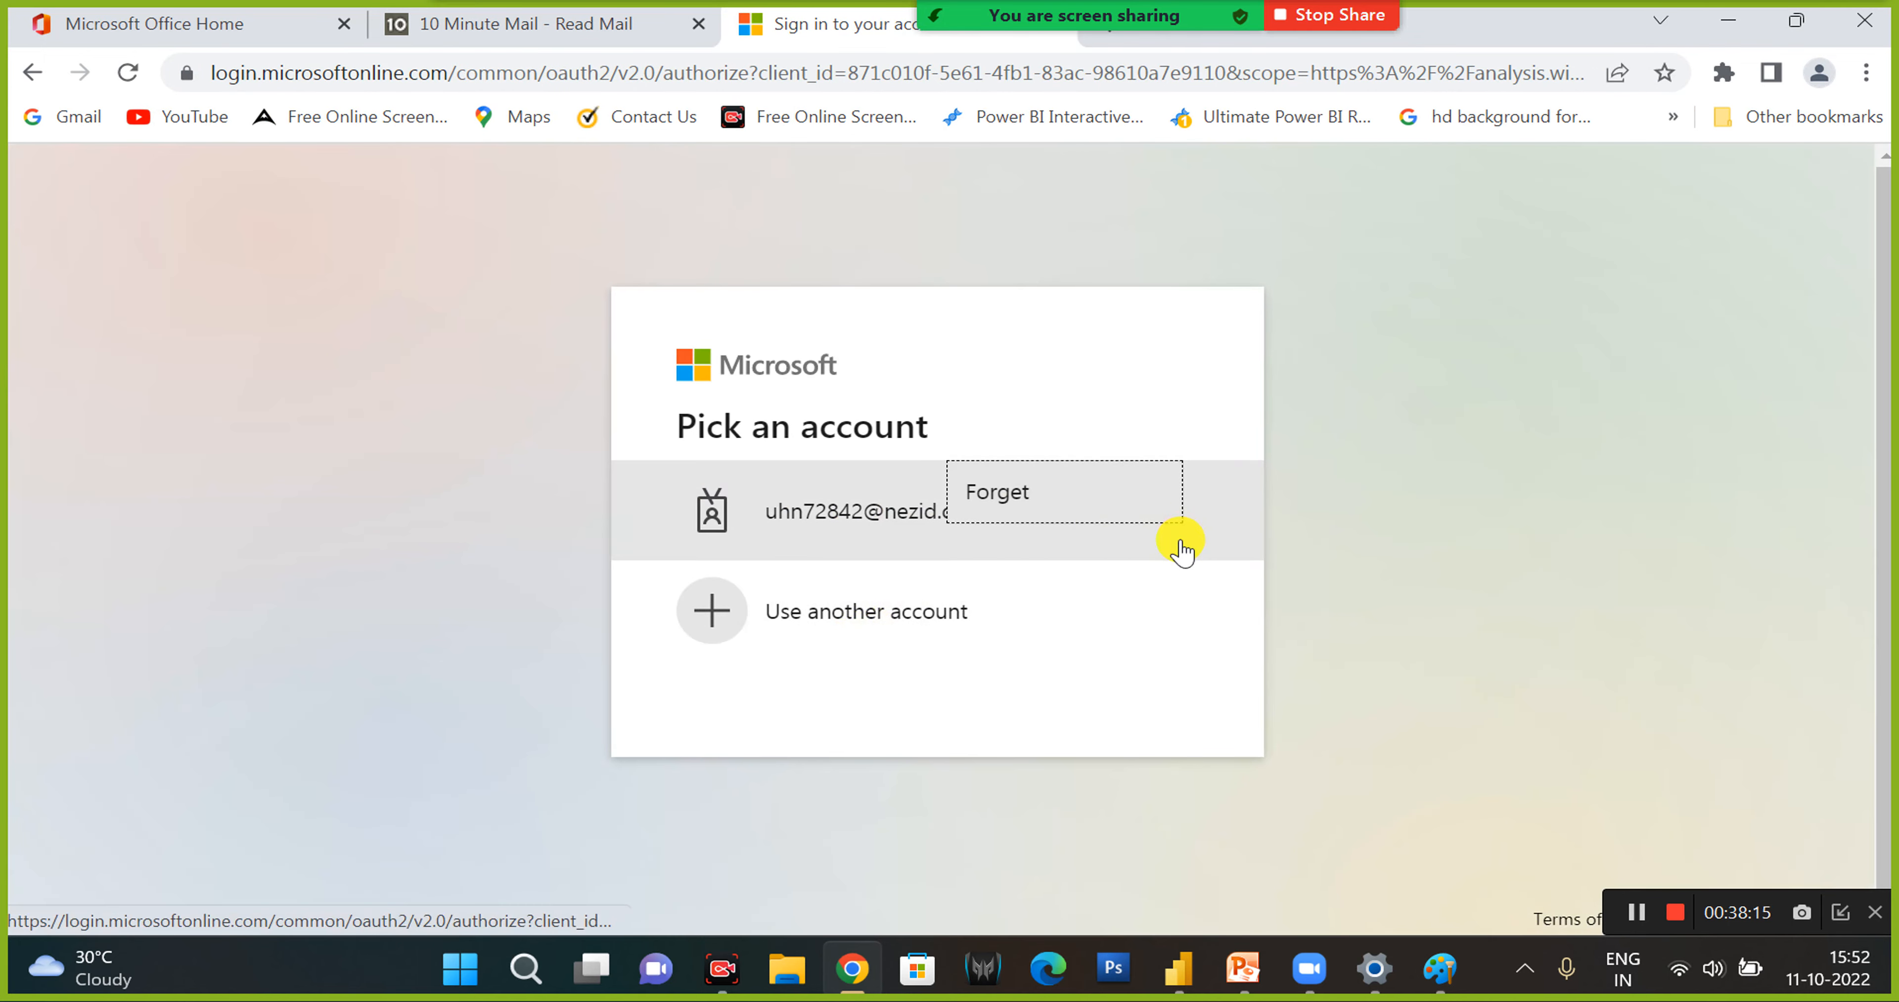
{"action": "left_click", "coordinate": [1027, 524]}
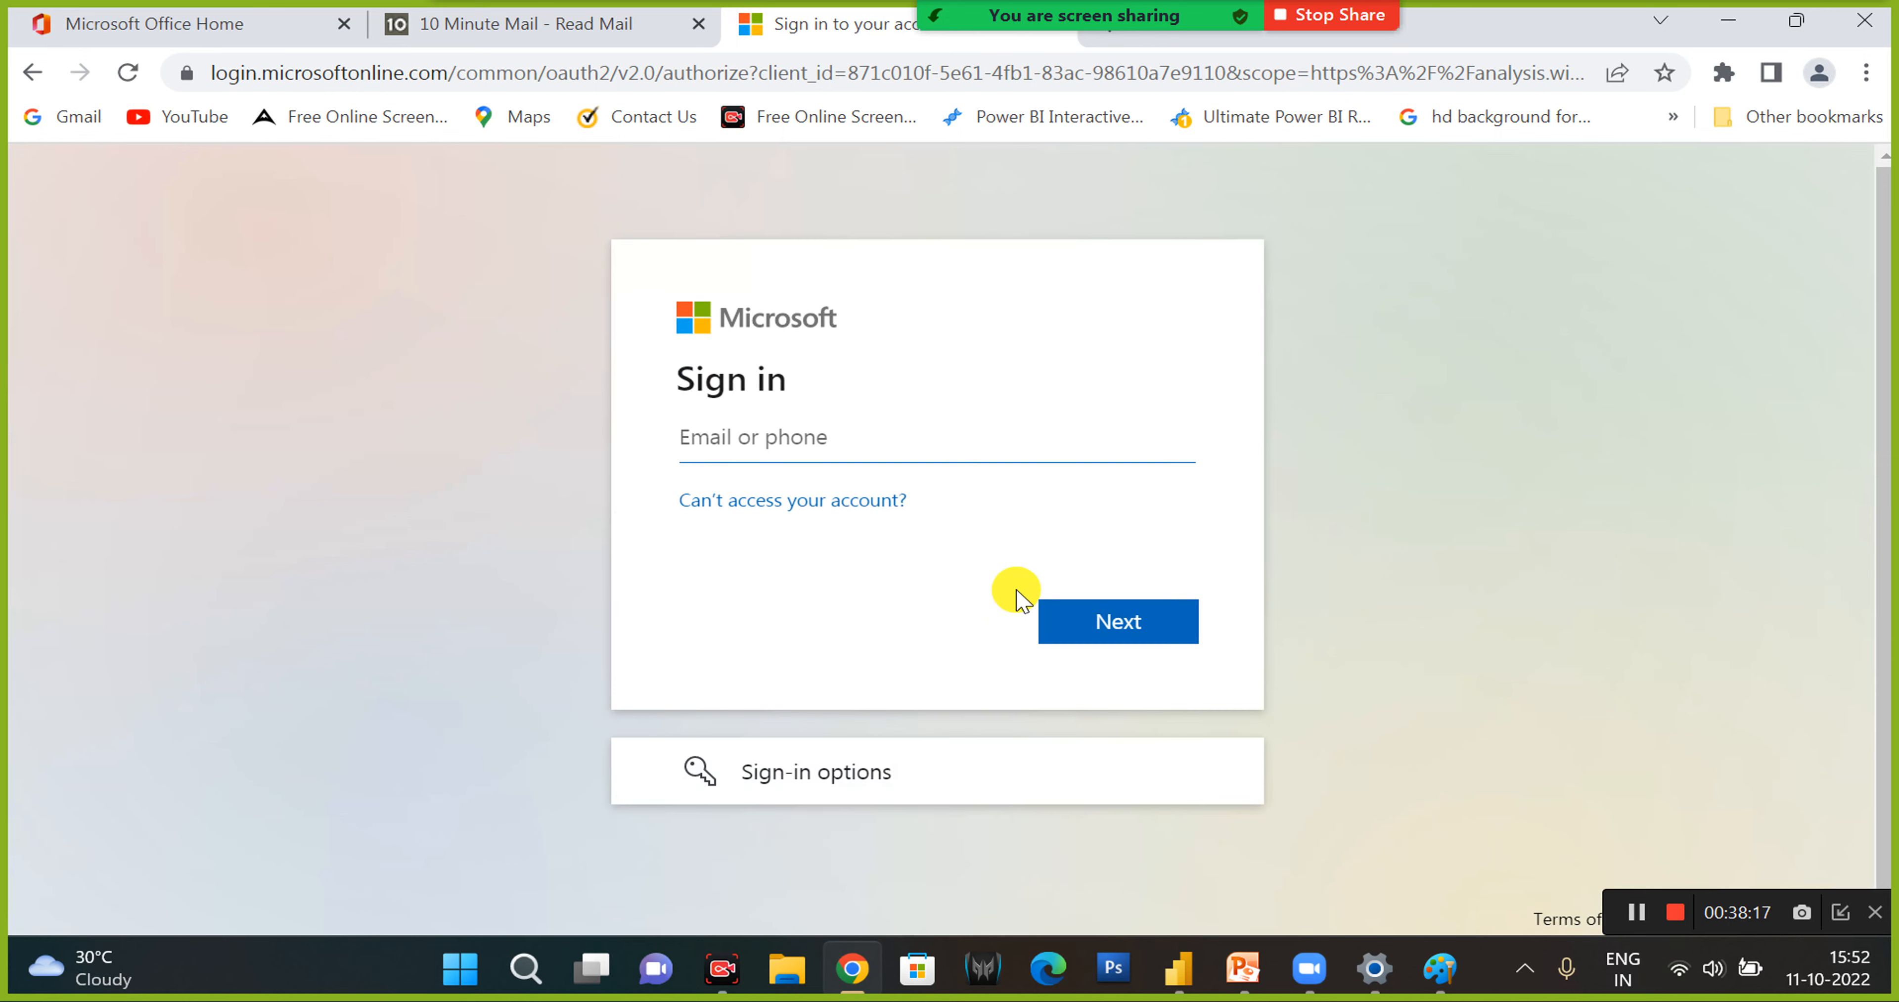
- Try to sign in to an organization with the temporary e-mail address and go back to the sign-in form
{"action": "left_click", "coordinate": [775, 768]}
{"action": "left_click", "coordinate": [912, 599]}
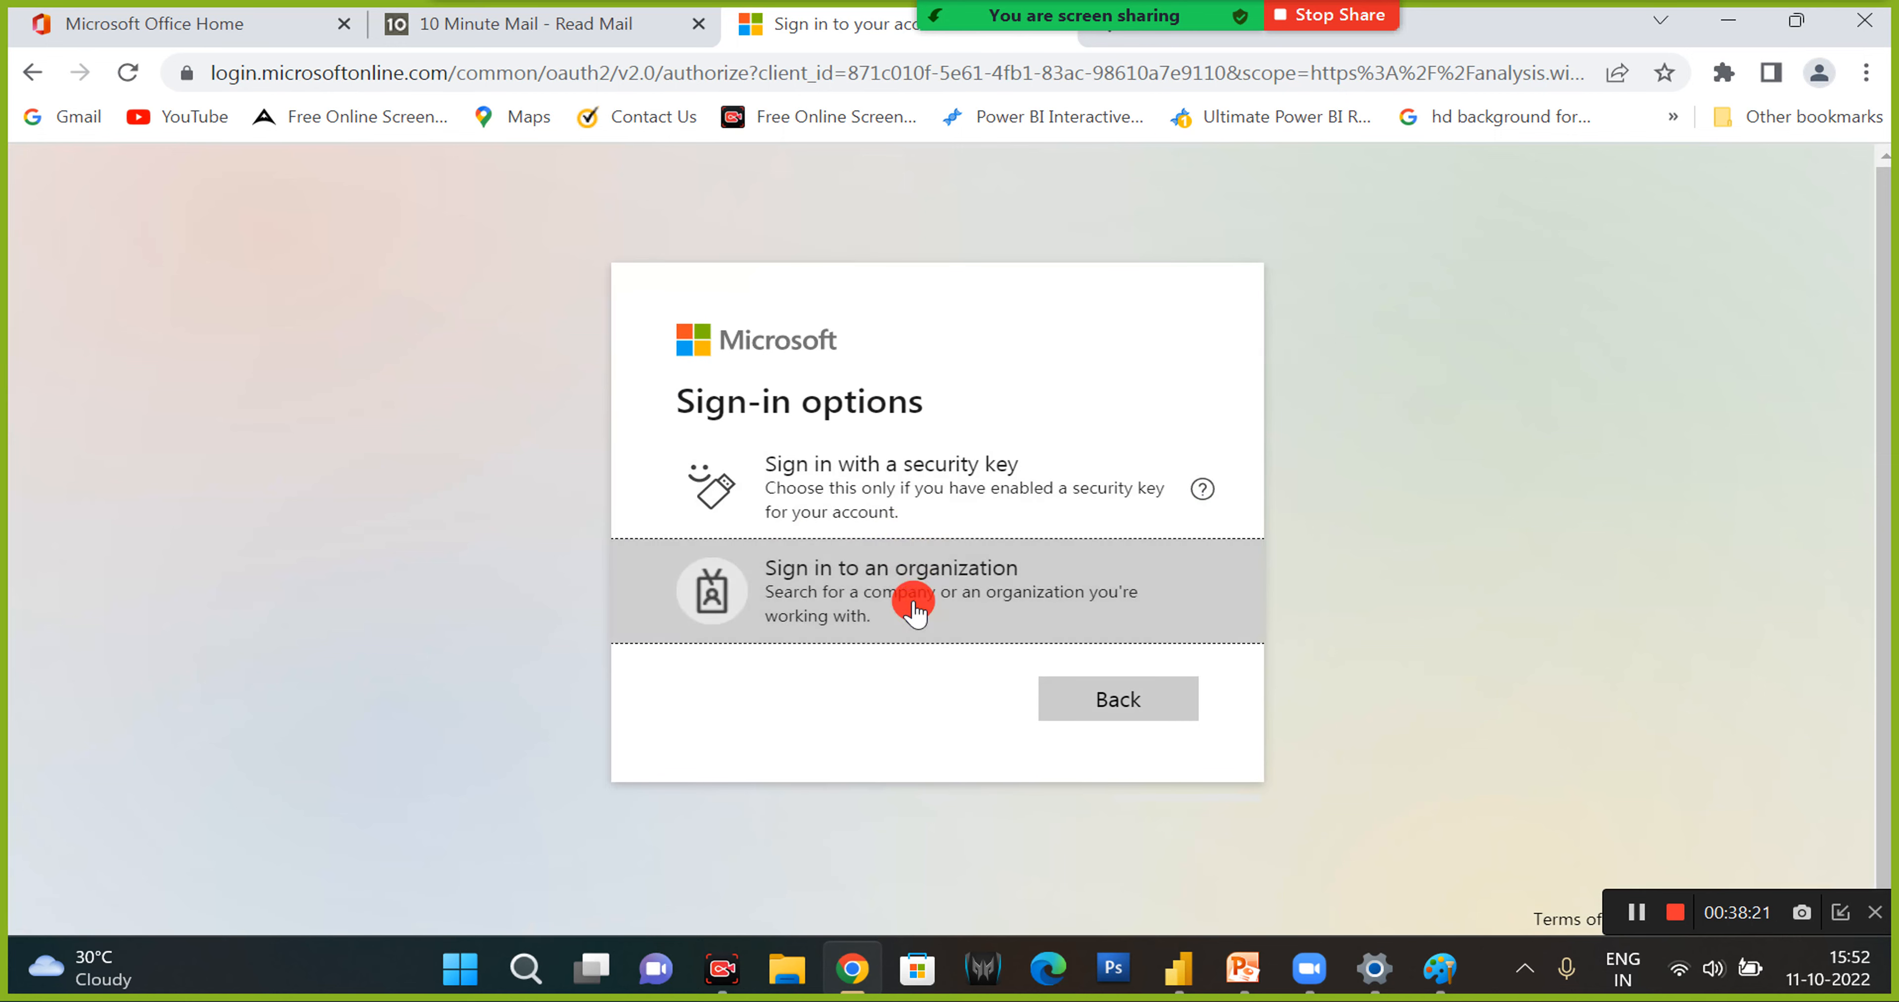
{"action": "key", "text": "ctrl+v"}
{"action": "left_click", "coordinate": [1131, 661]}
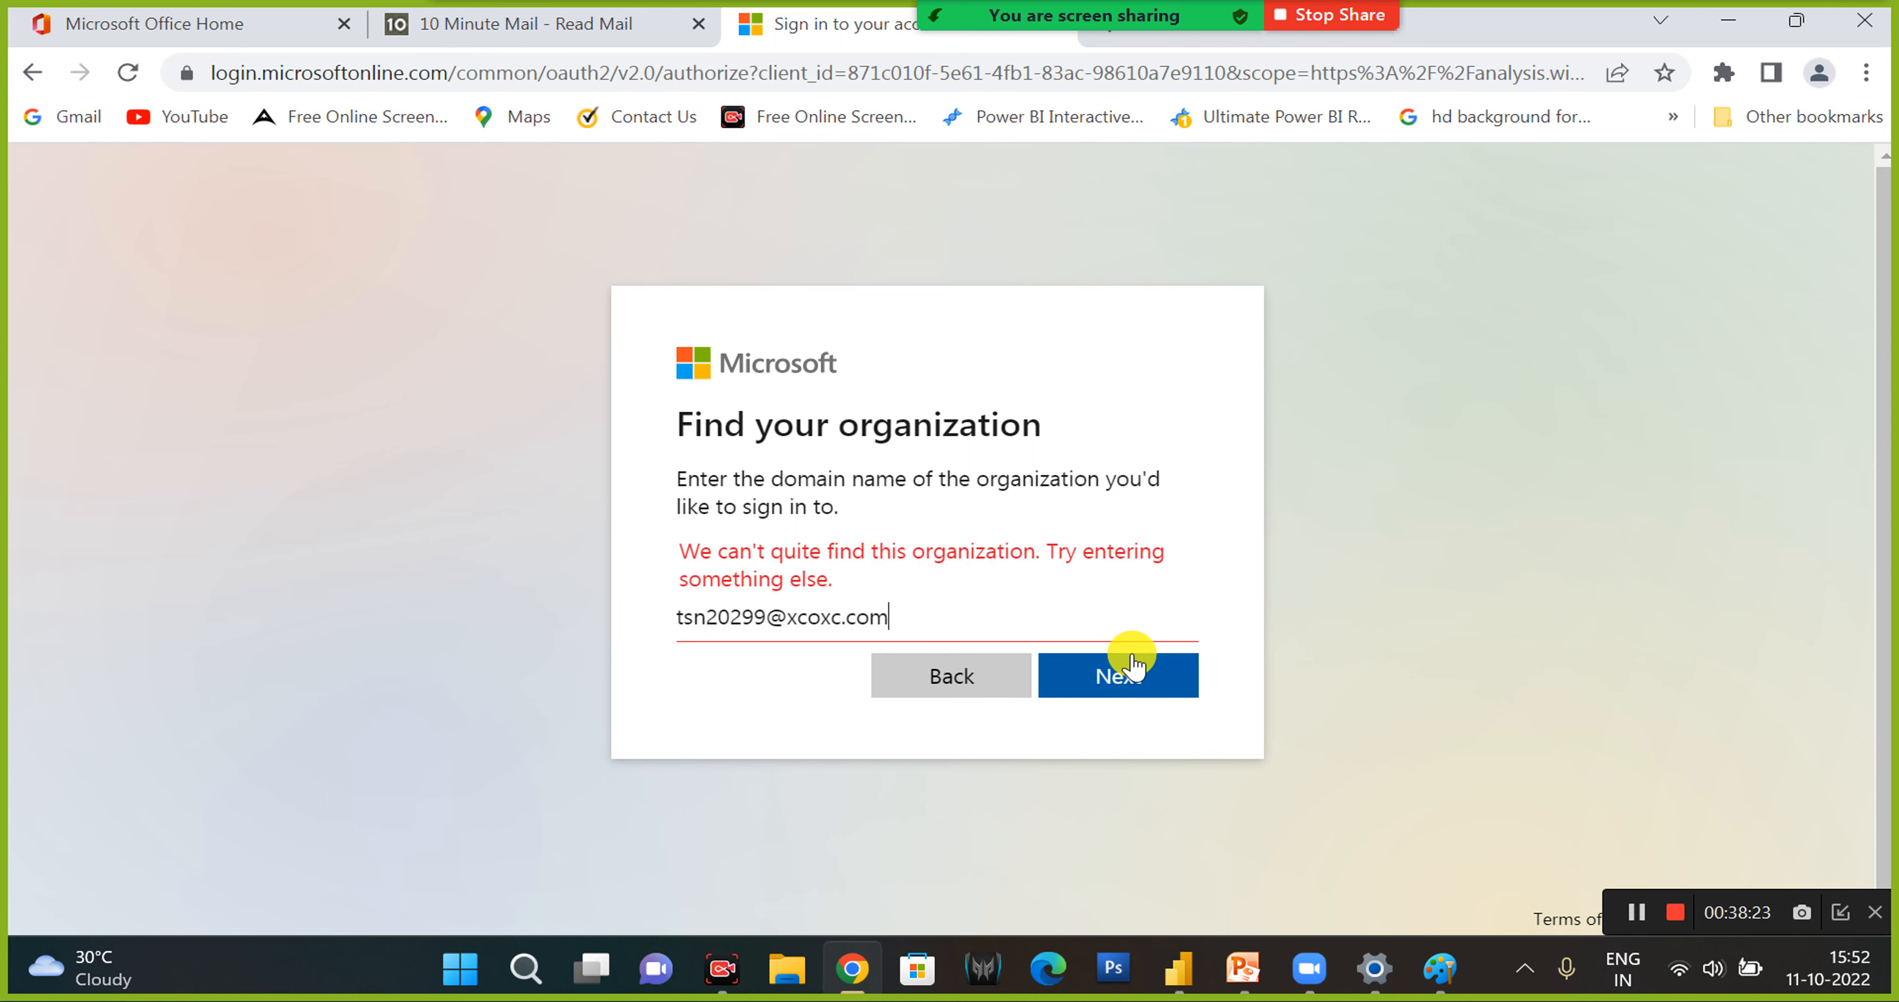
{"action": "left_click", "coordinate": [956, 692]}
{"action": "left_click", "coordinate": [1074, 716]}
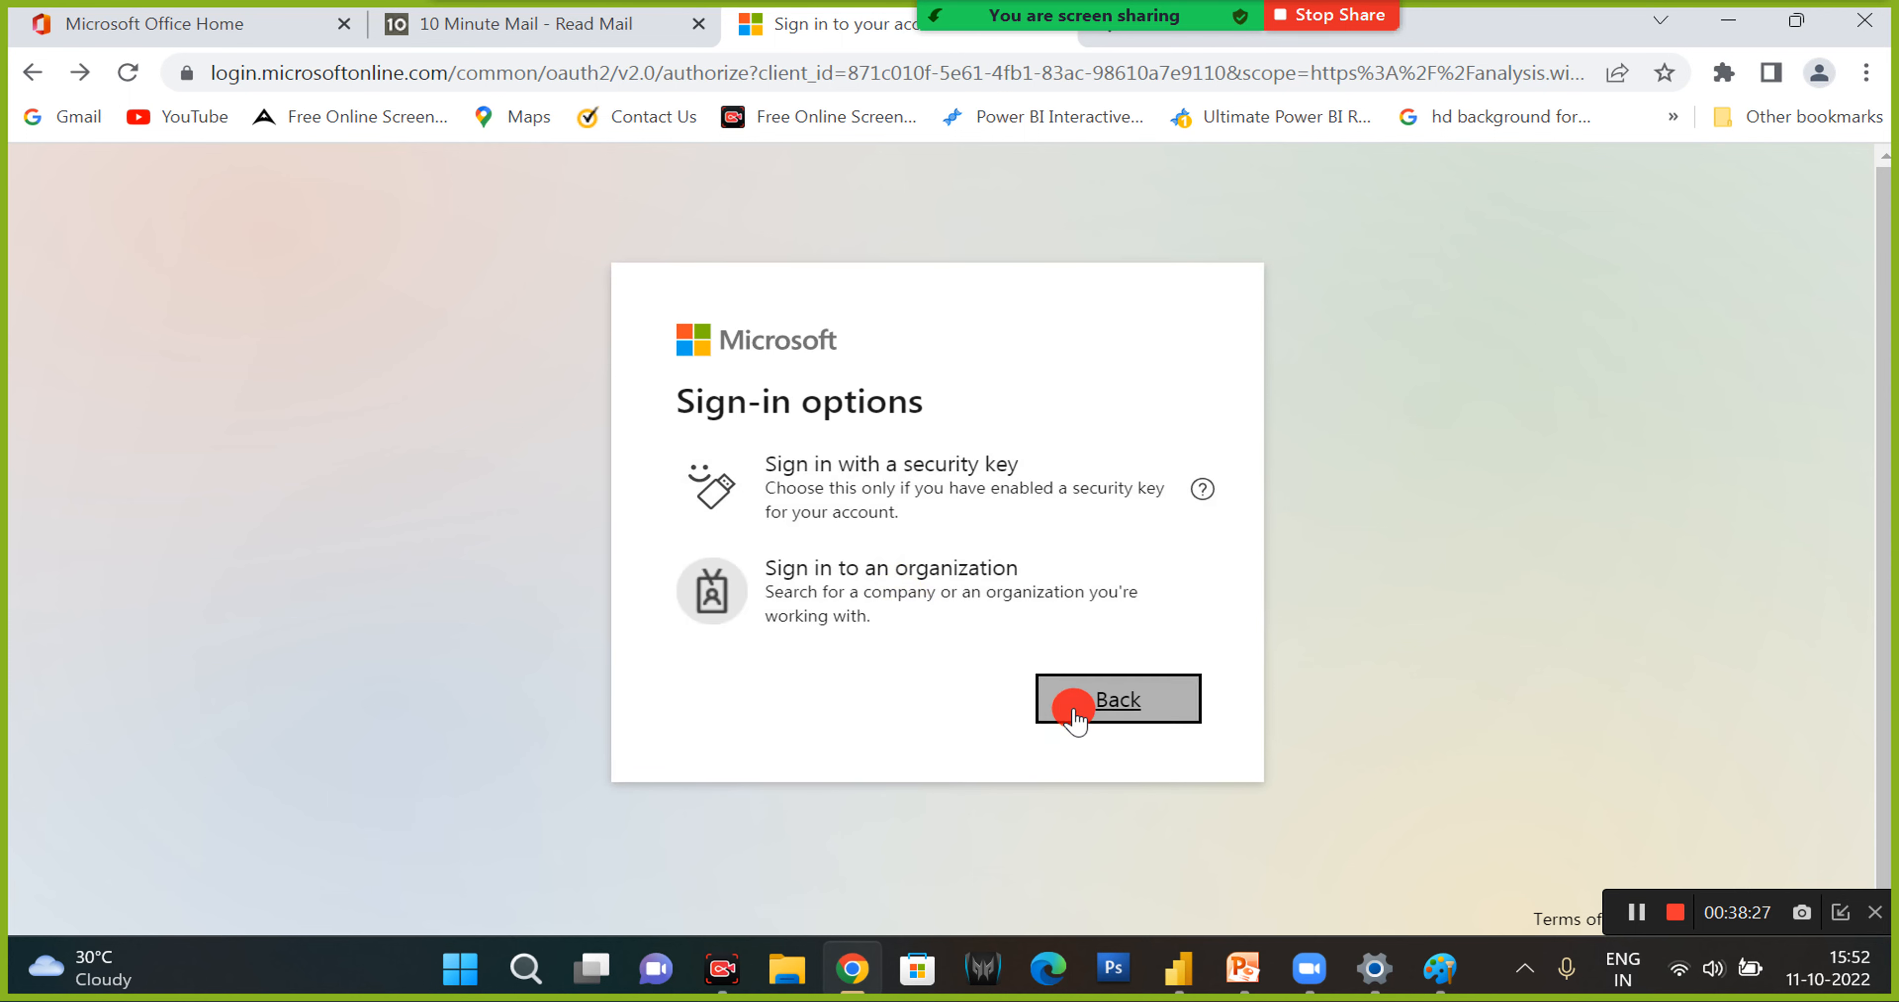
- Search Google for app.powerbi in the sign-in tab
{"action": "left_click", "coordinate": [807, 73]}
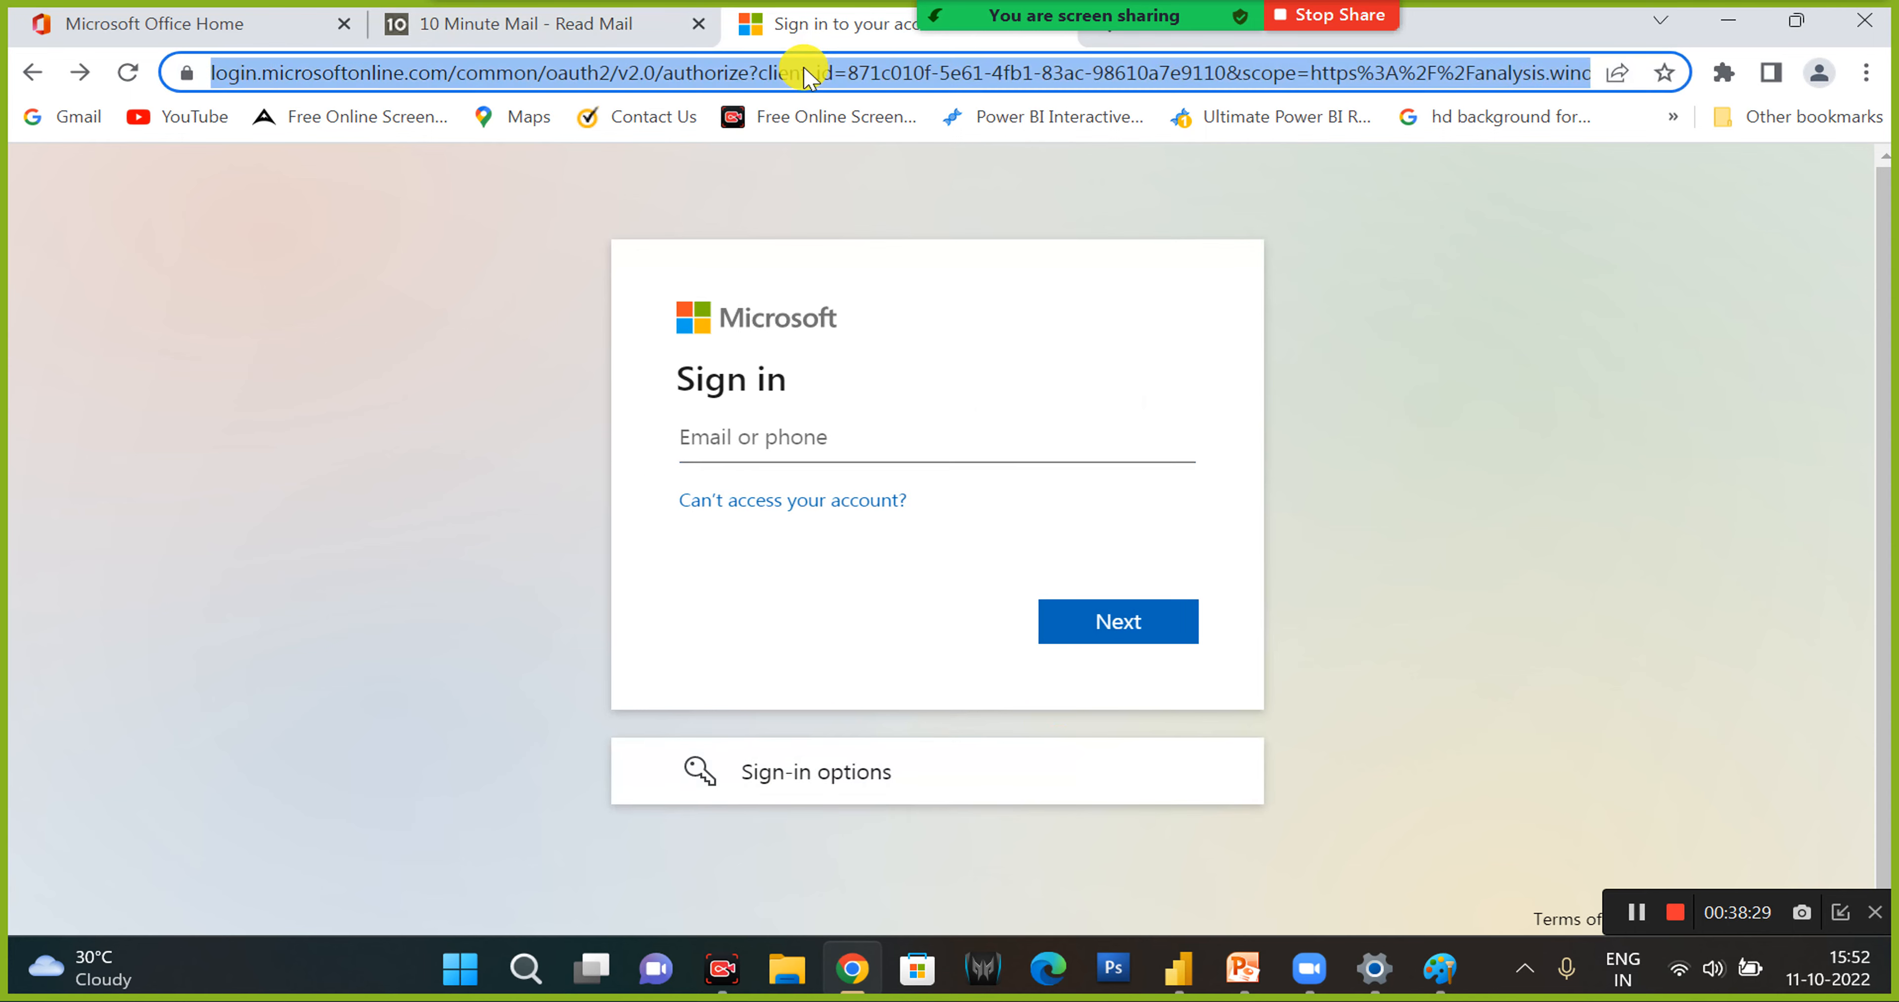
{"action": "type", "text": "app"}
{"action": "key", "text": "Down"}
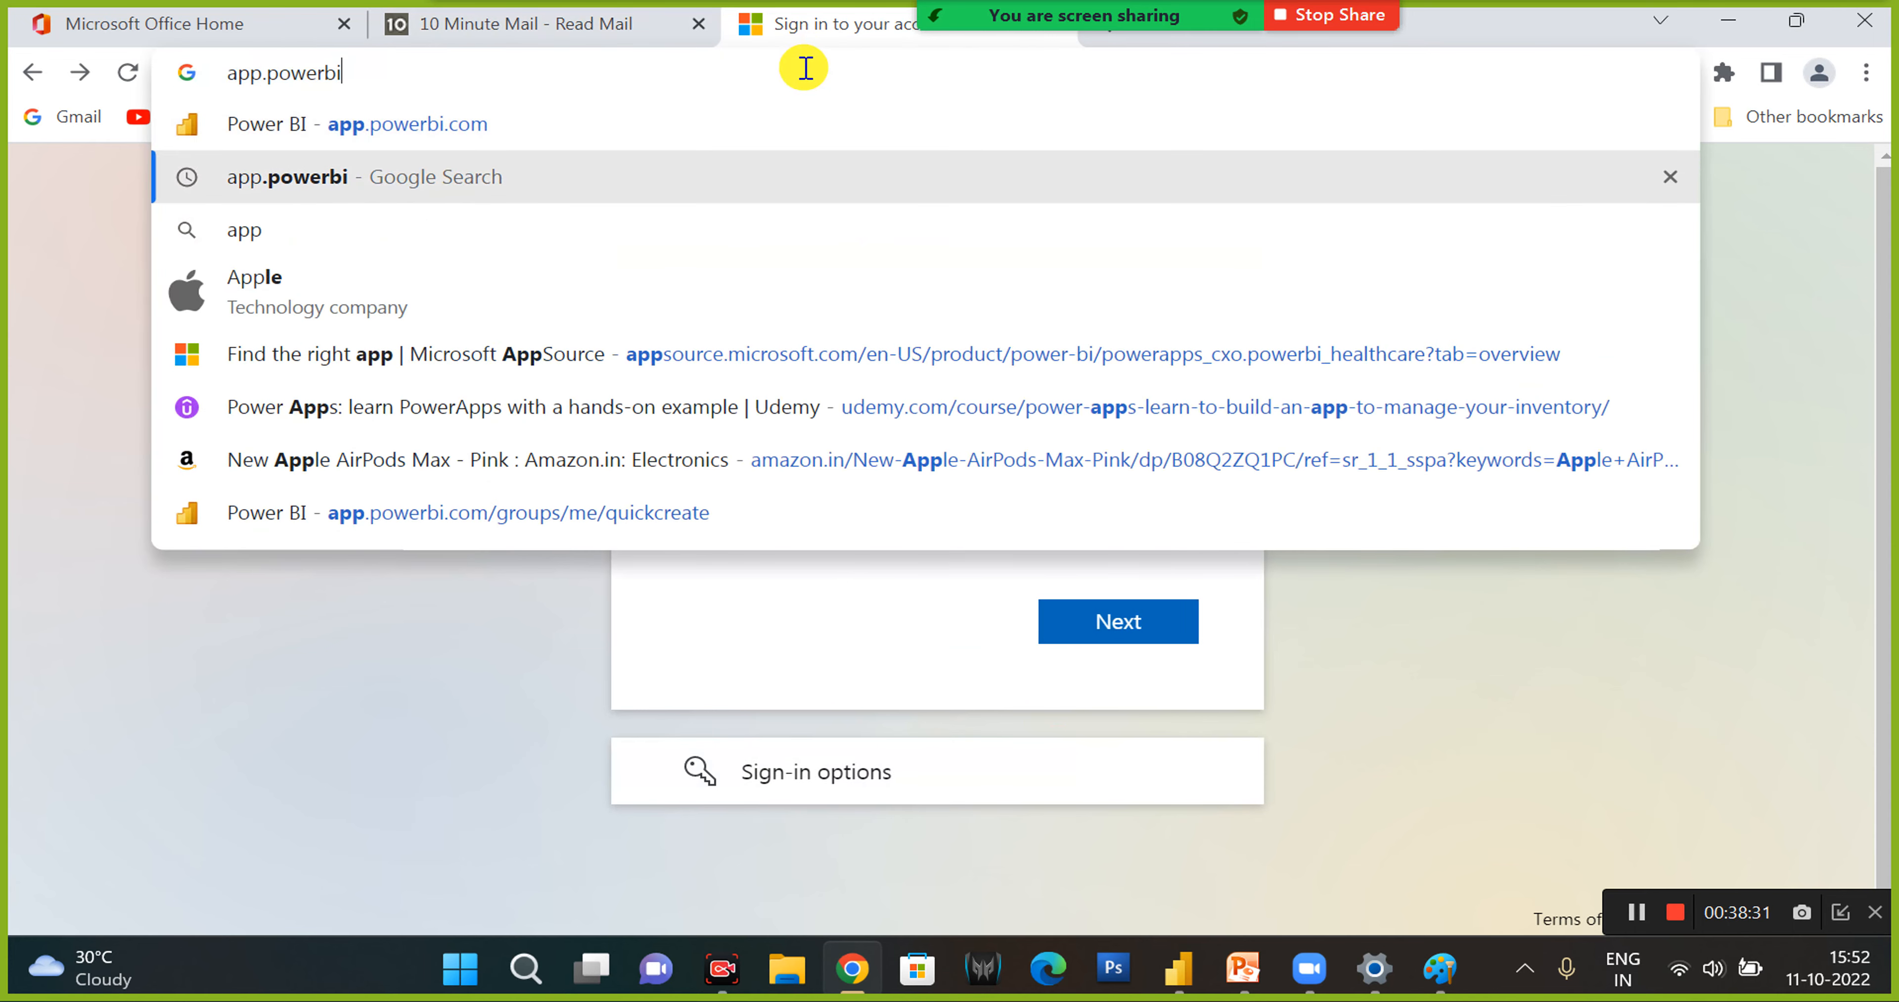
{"action": "key", "text": "Return"}
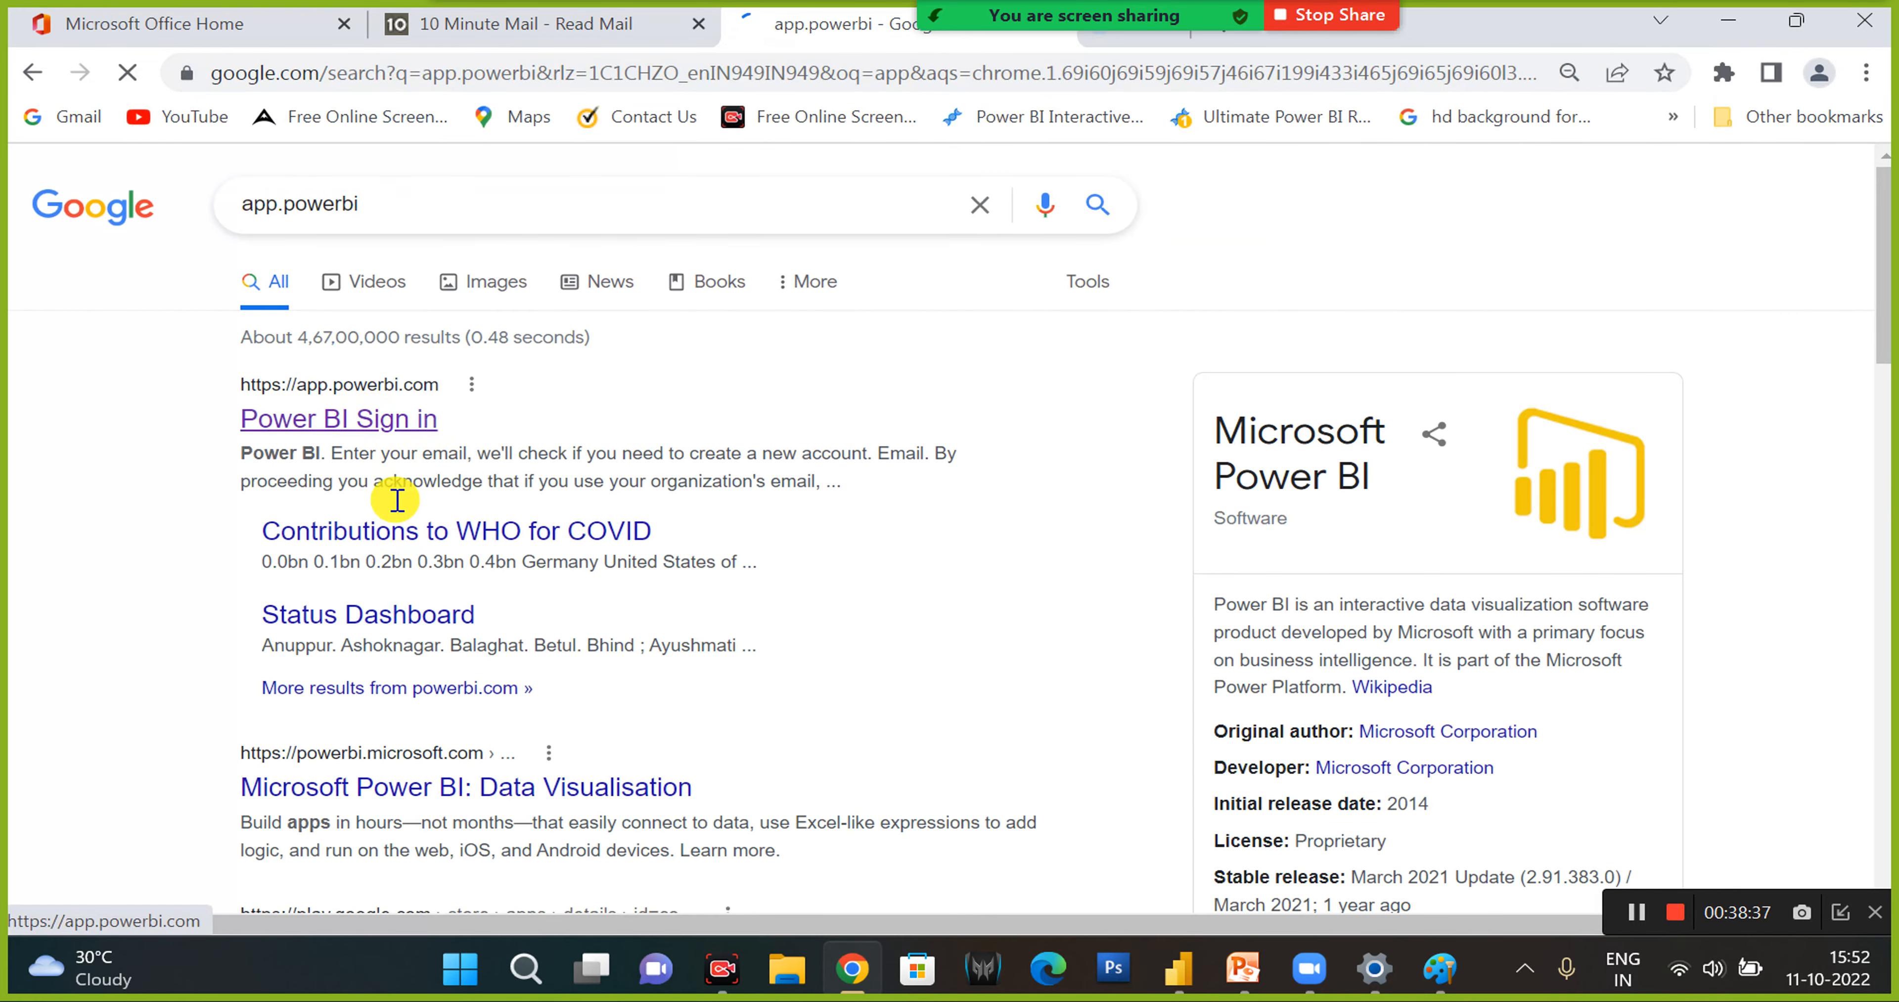
- Dismiss the Find more apps tip on the Office home page and open Outlook from the app launcher
{"action": "left_click", "coordinate": [276, 25]}
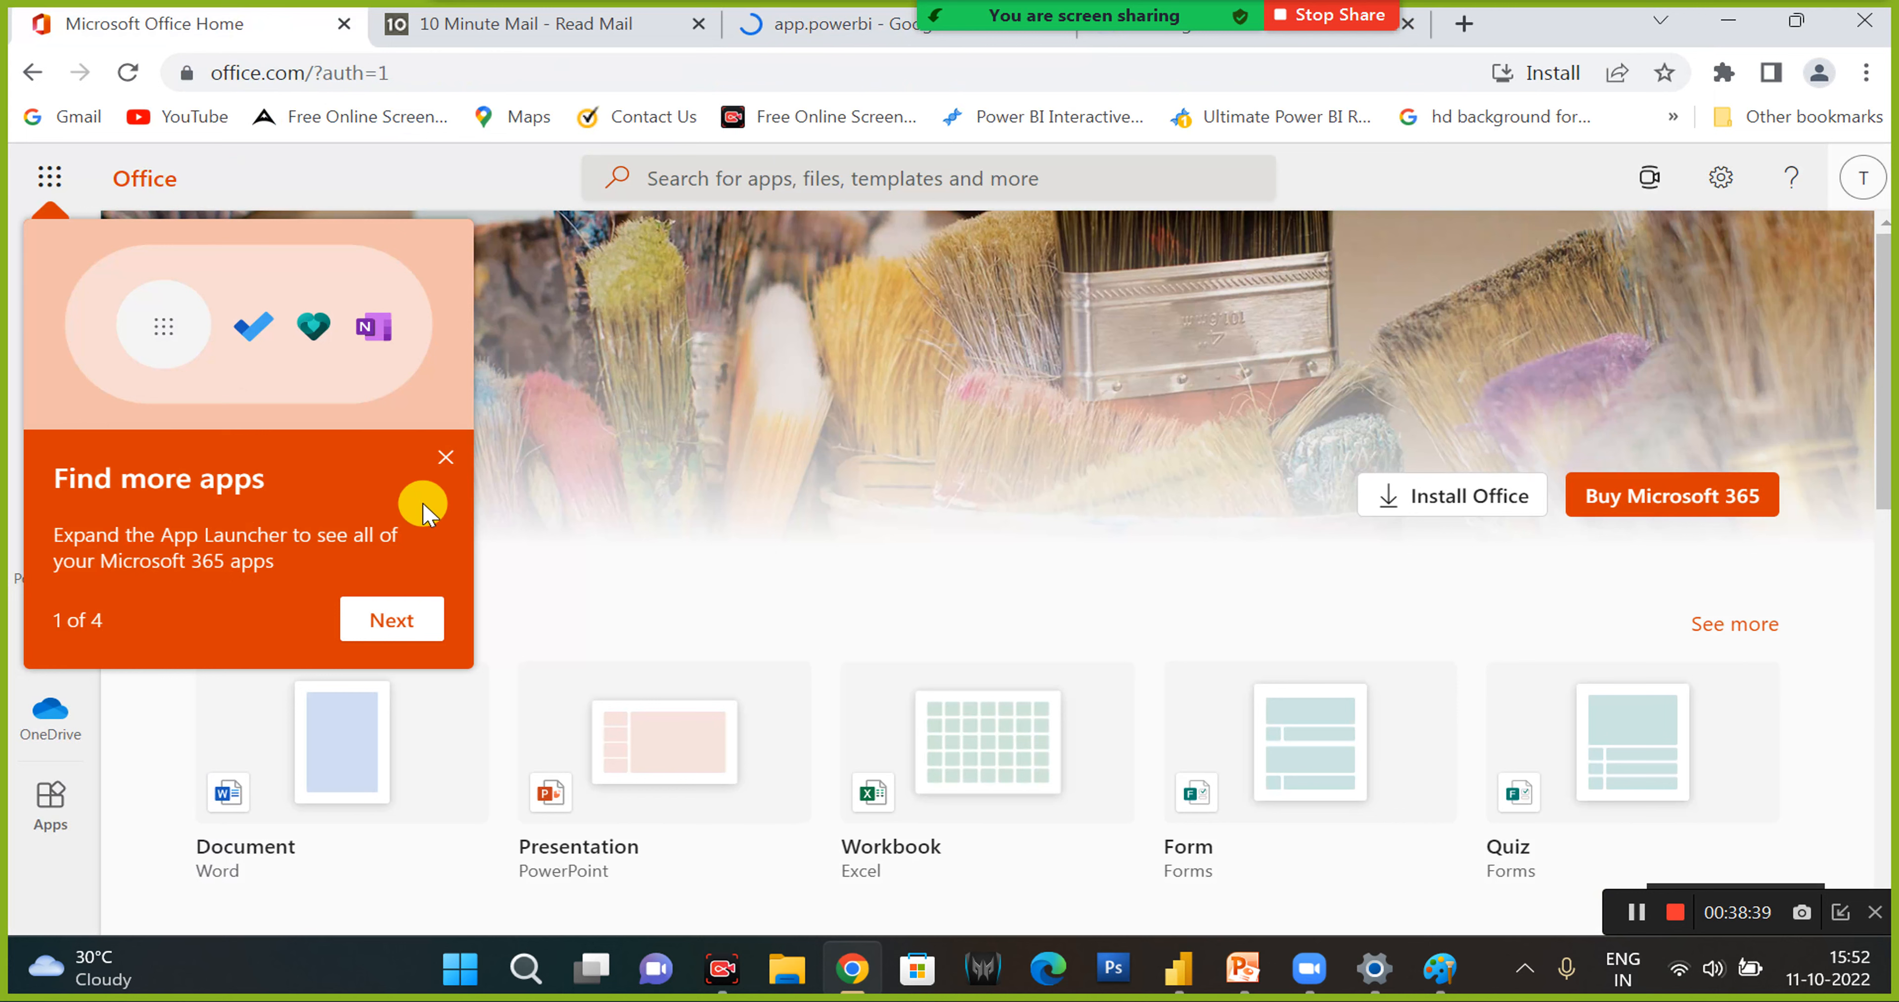
{"action": "left_click", "coordinate": [447, 461]}
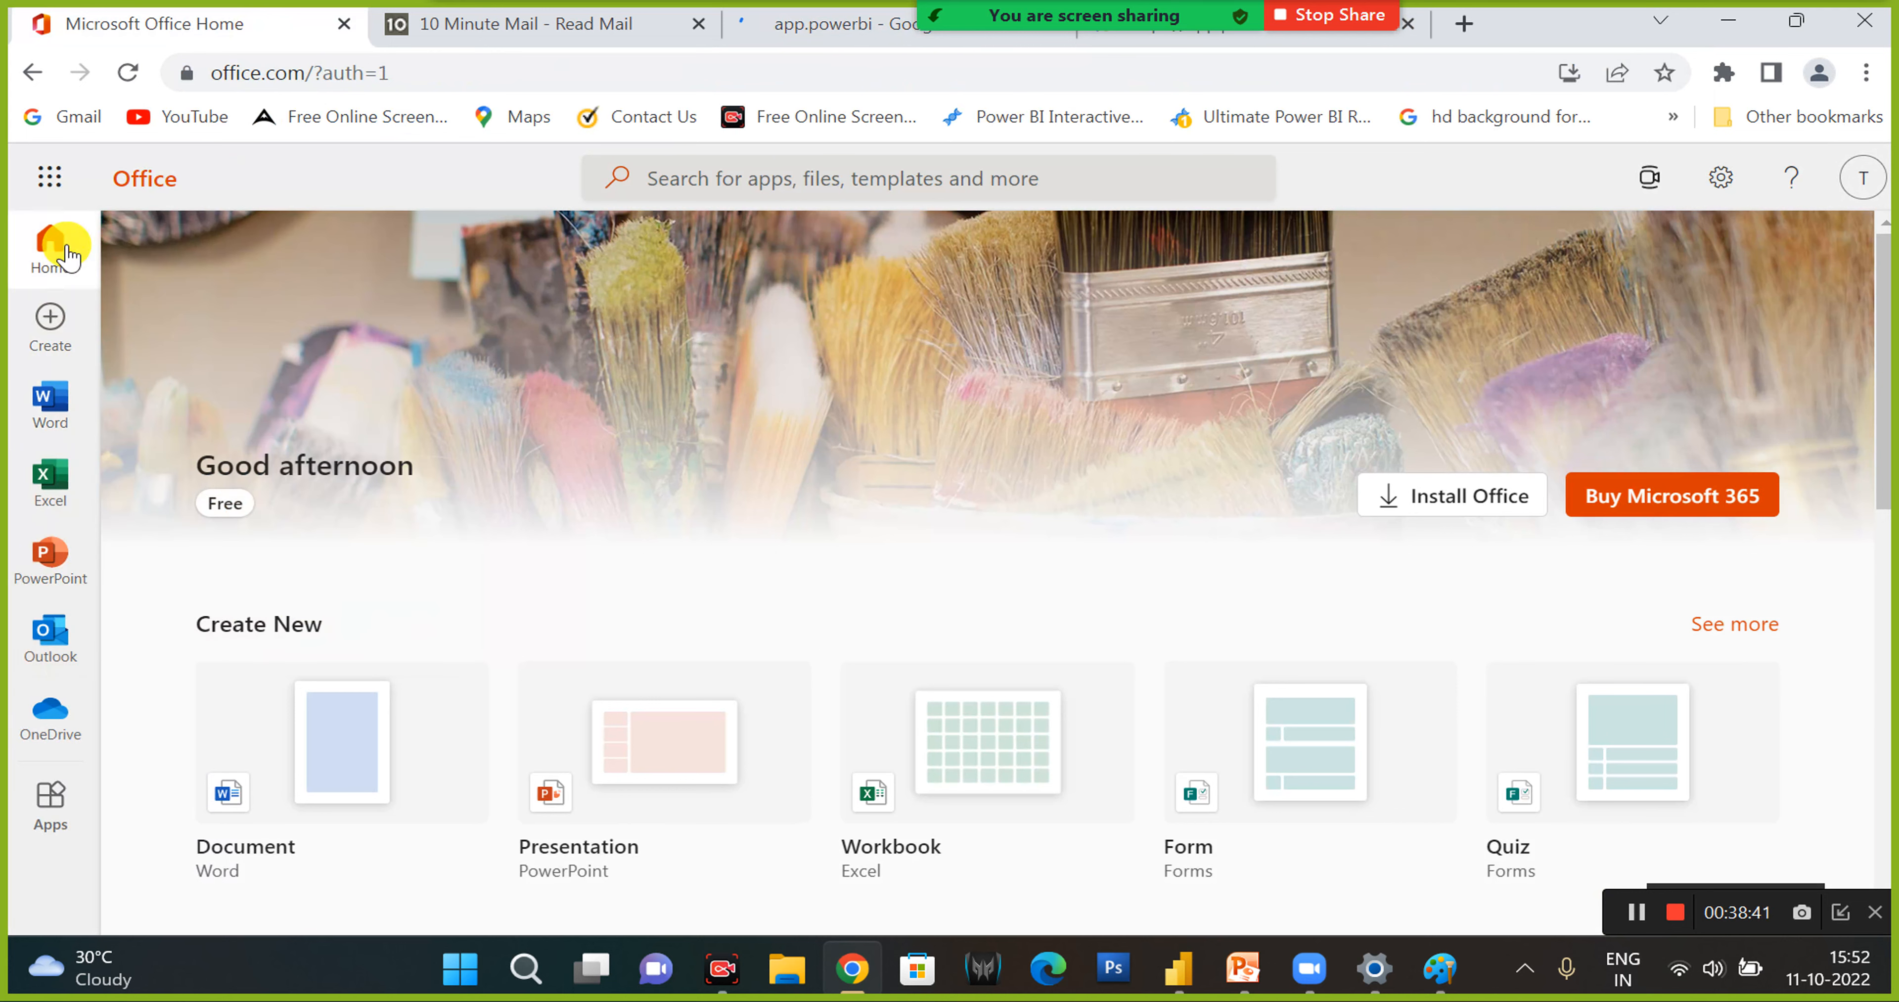
{"action": "left_click", "coordinate": [64, 190]}
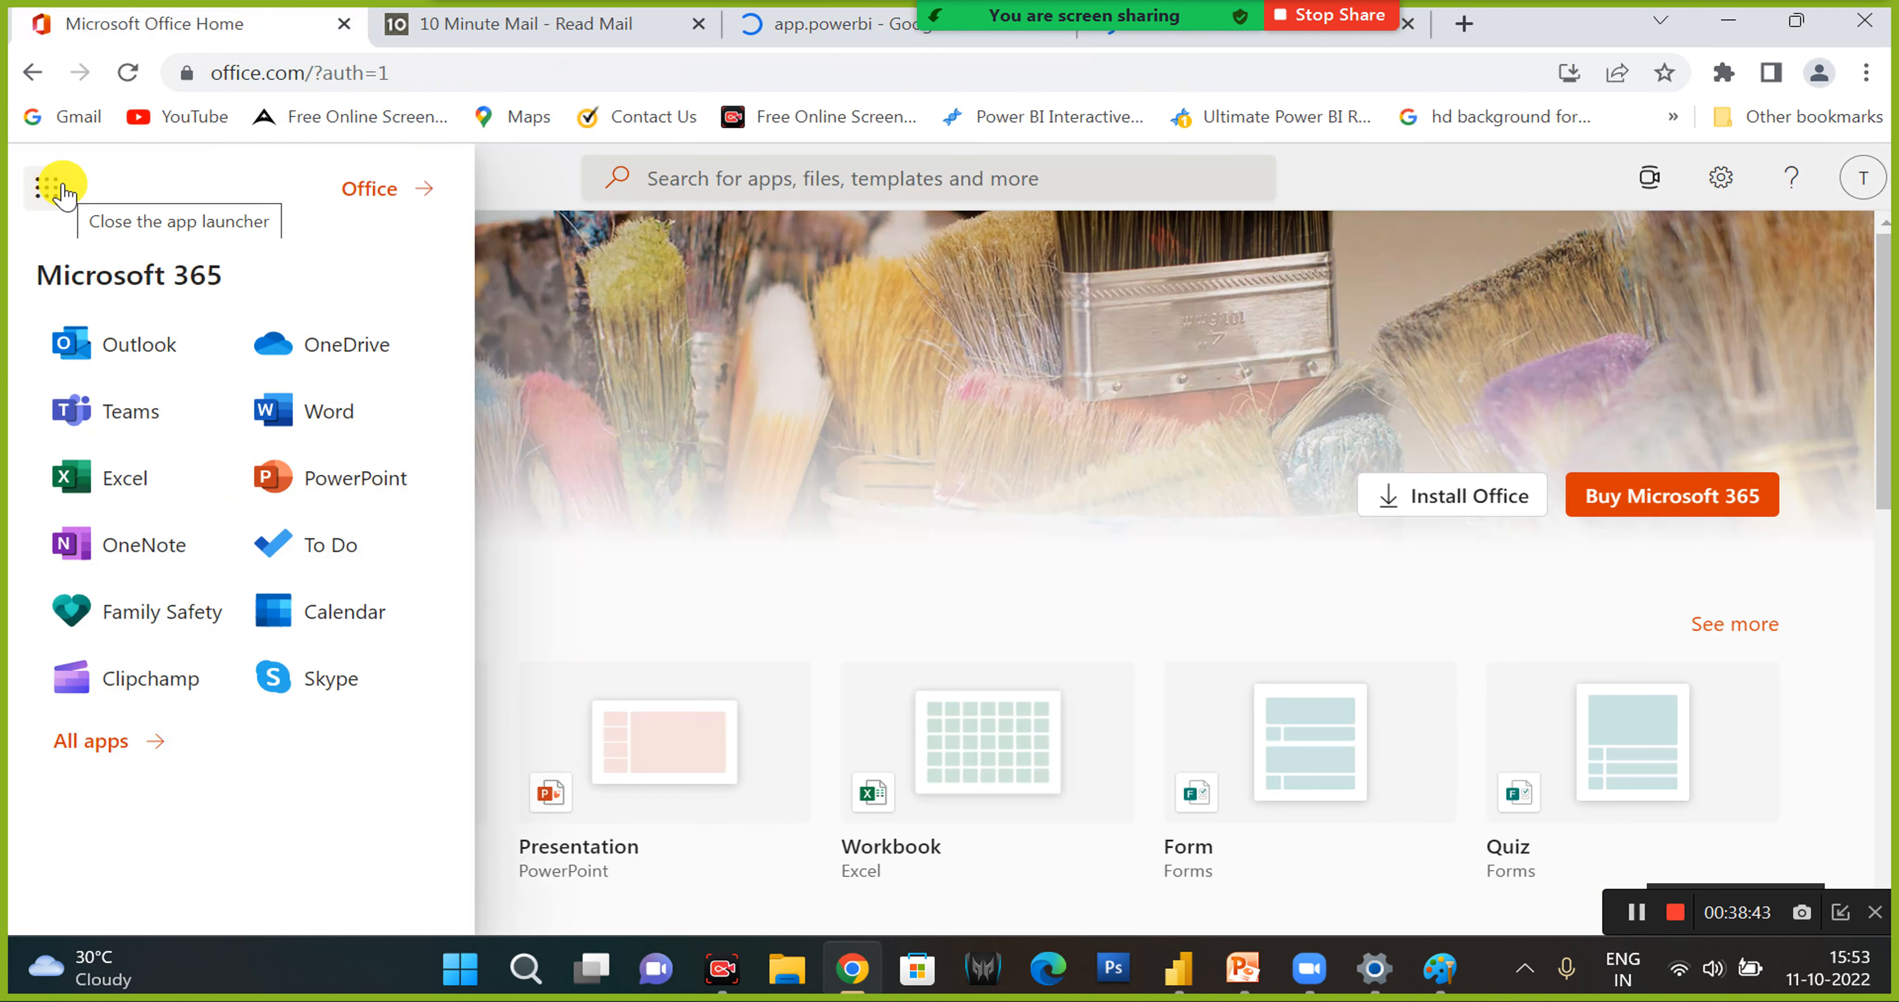
{"action": "left_click", "coordinate": [95, 350]}
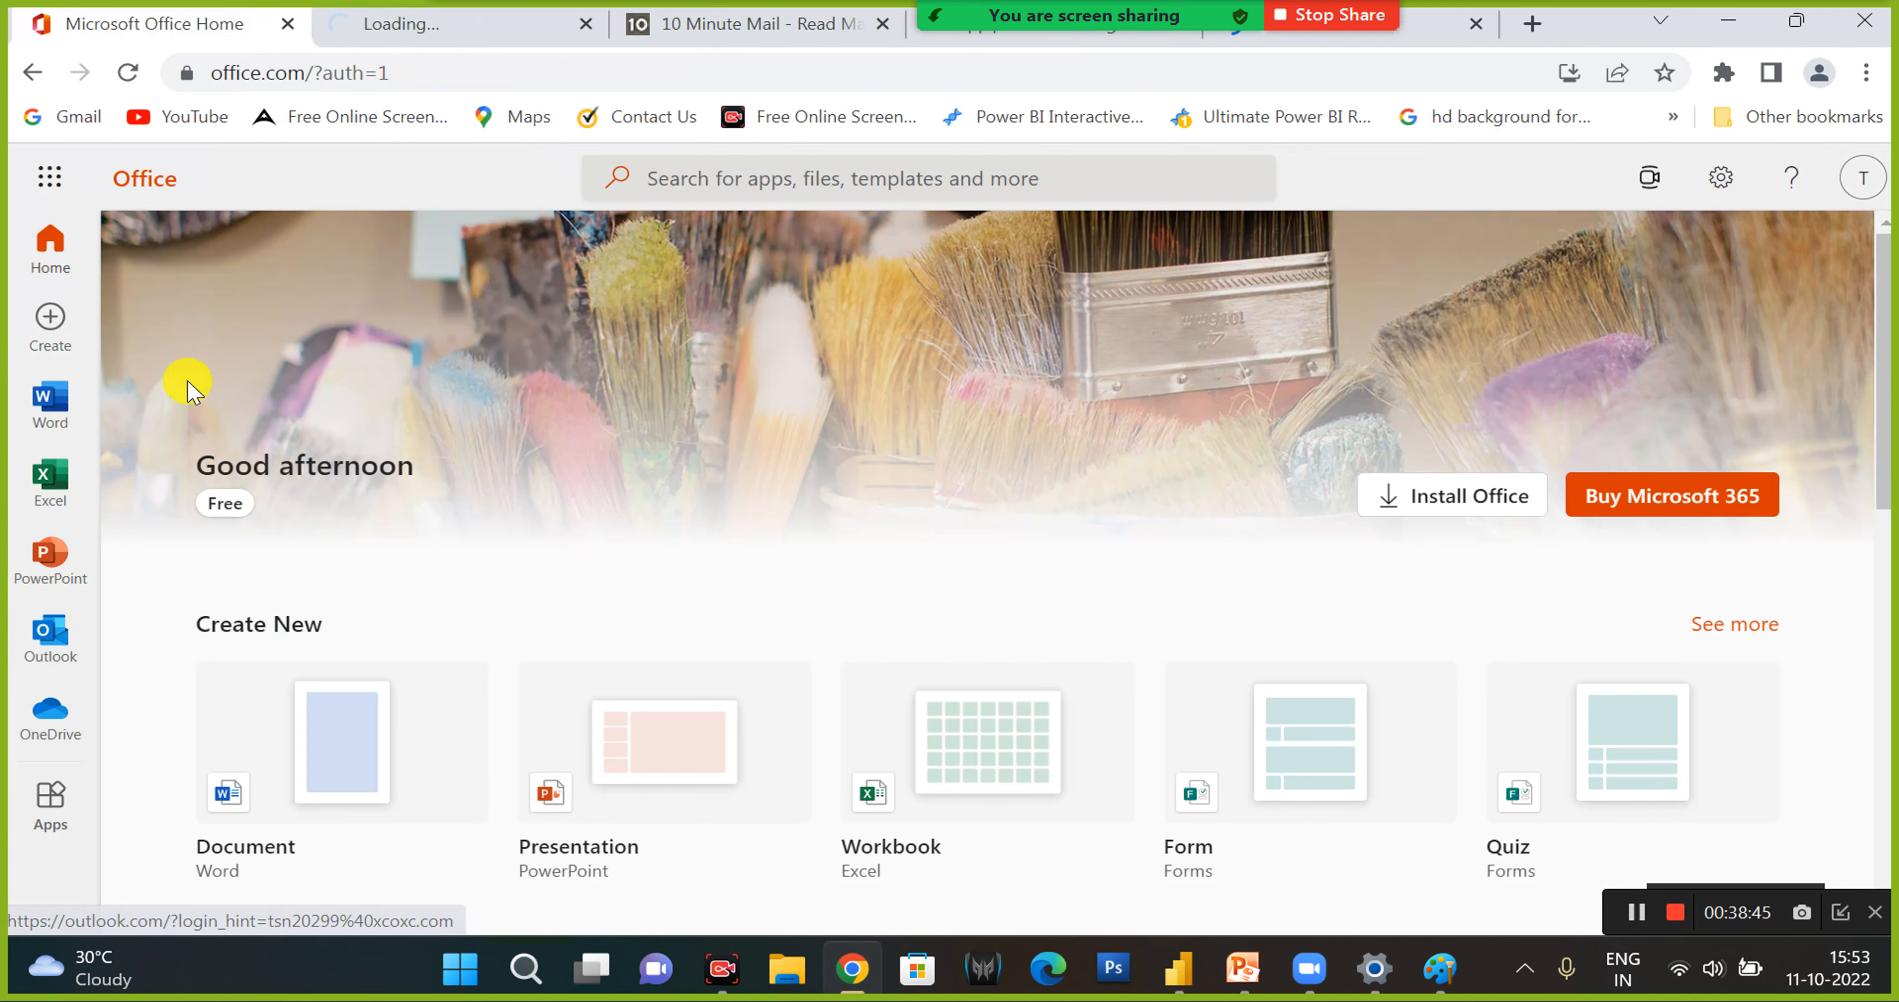
- Check the app.powerbi search results tab and switch to the report in Power BI Desktop
{"action": "left_click", "coordinate": [1012, 45]}
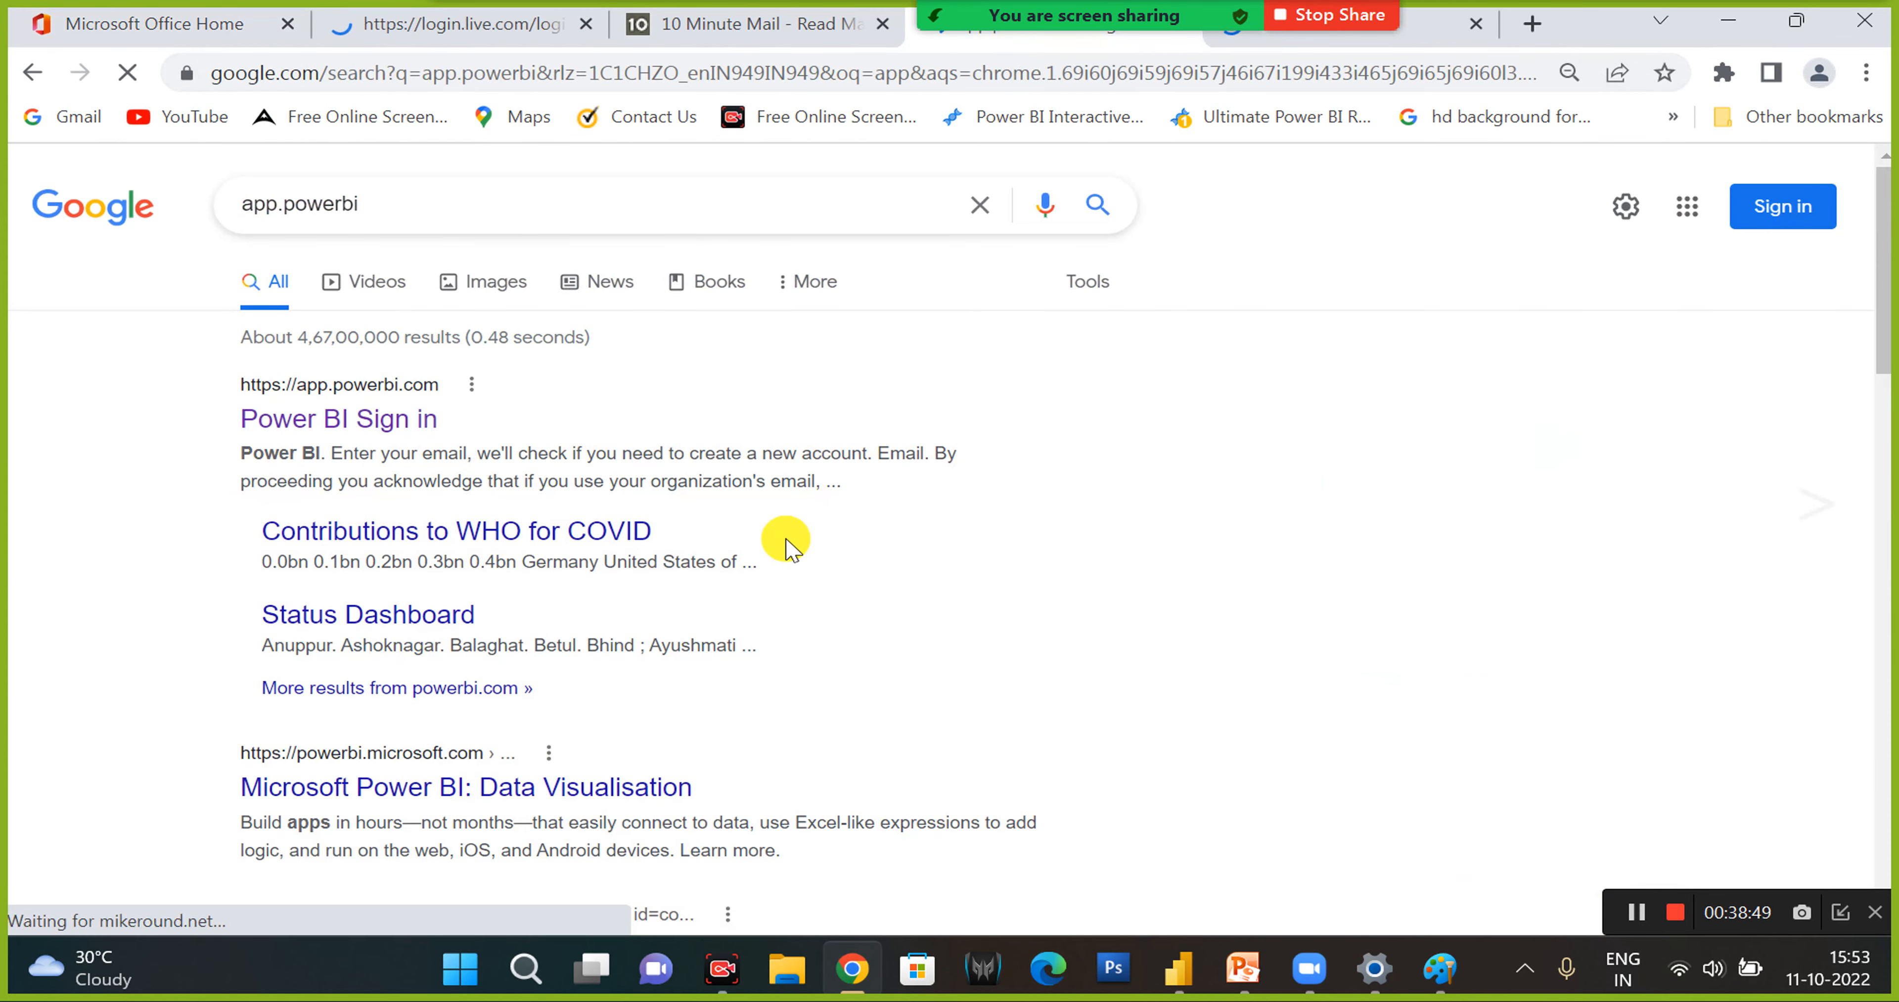
{"action": "left_click", "coordinate": [1180, 967]}
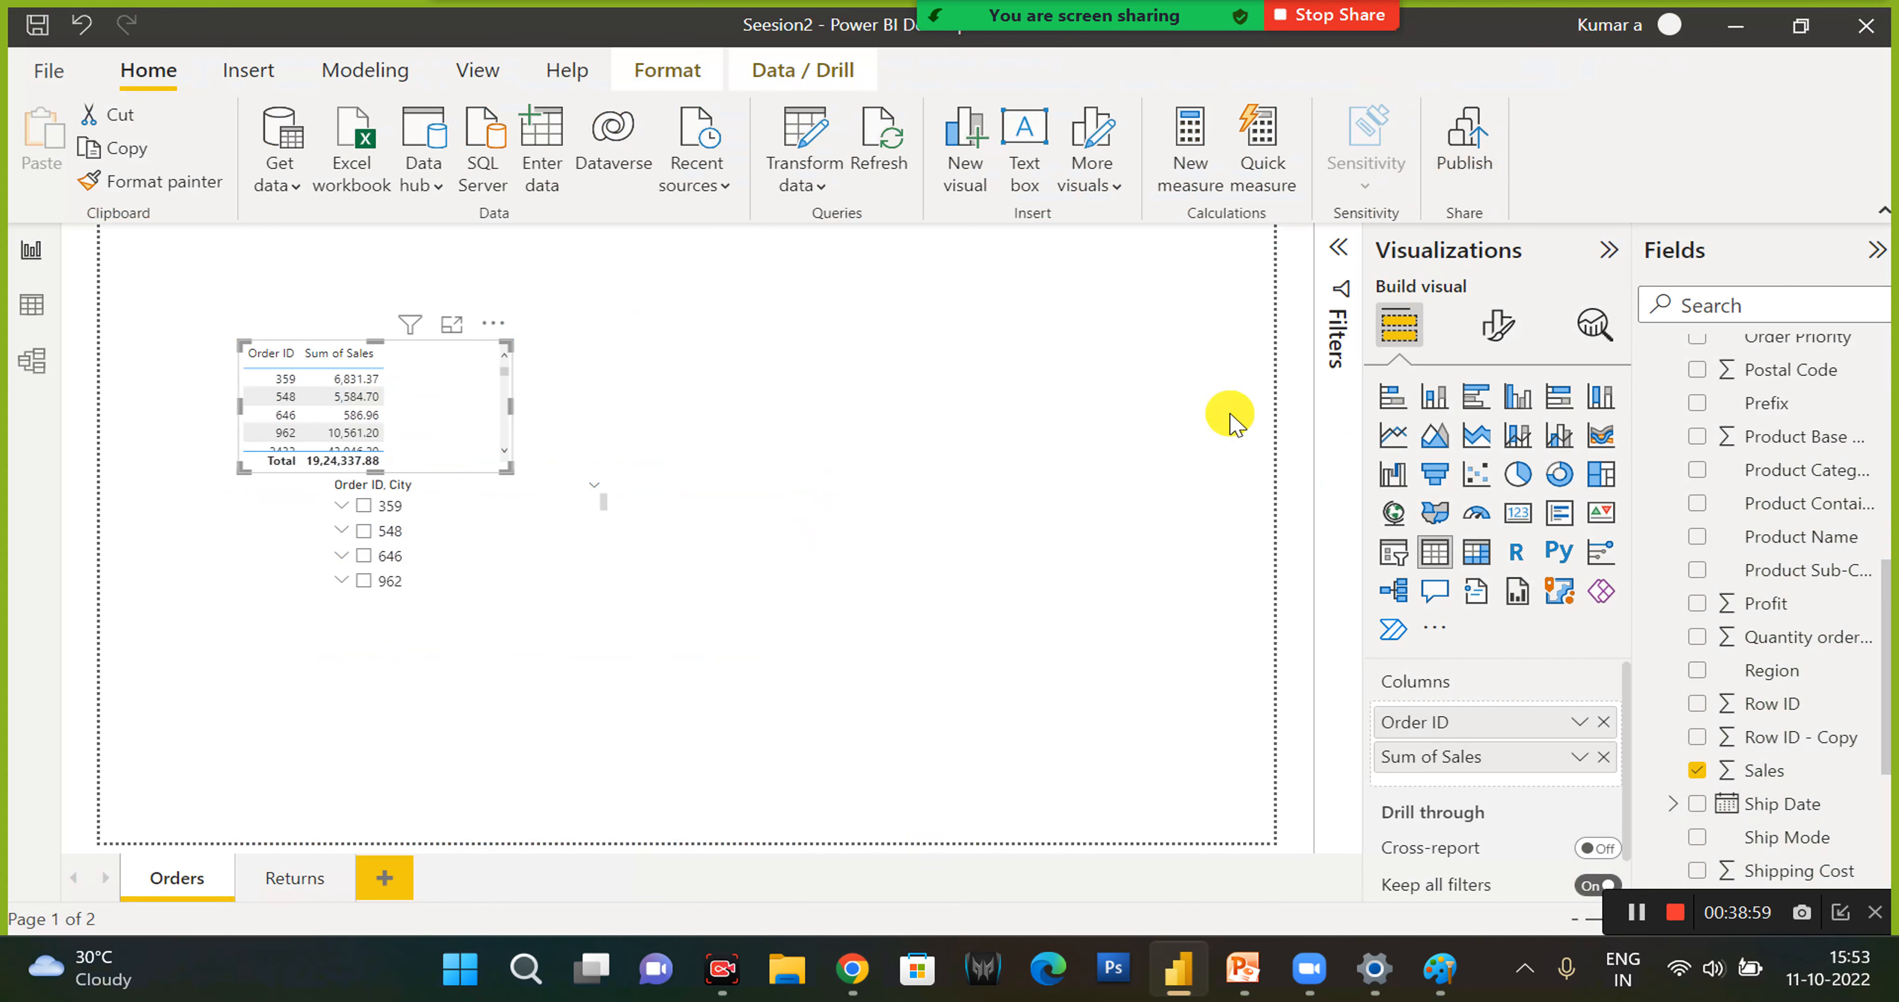
- Sign out of the current account in Power BI Desktop
{"action": "key", "text": "alt+F4"}
{"action": "left_click", "coordinate": [1224, 519]}
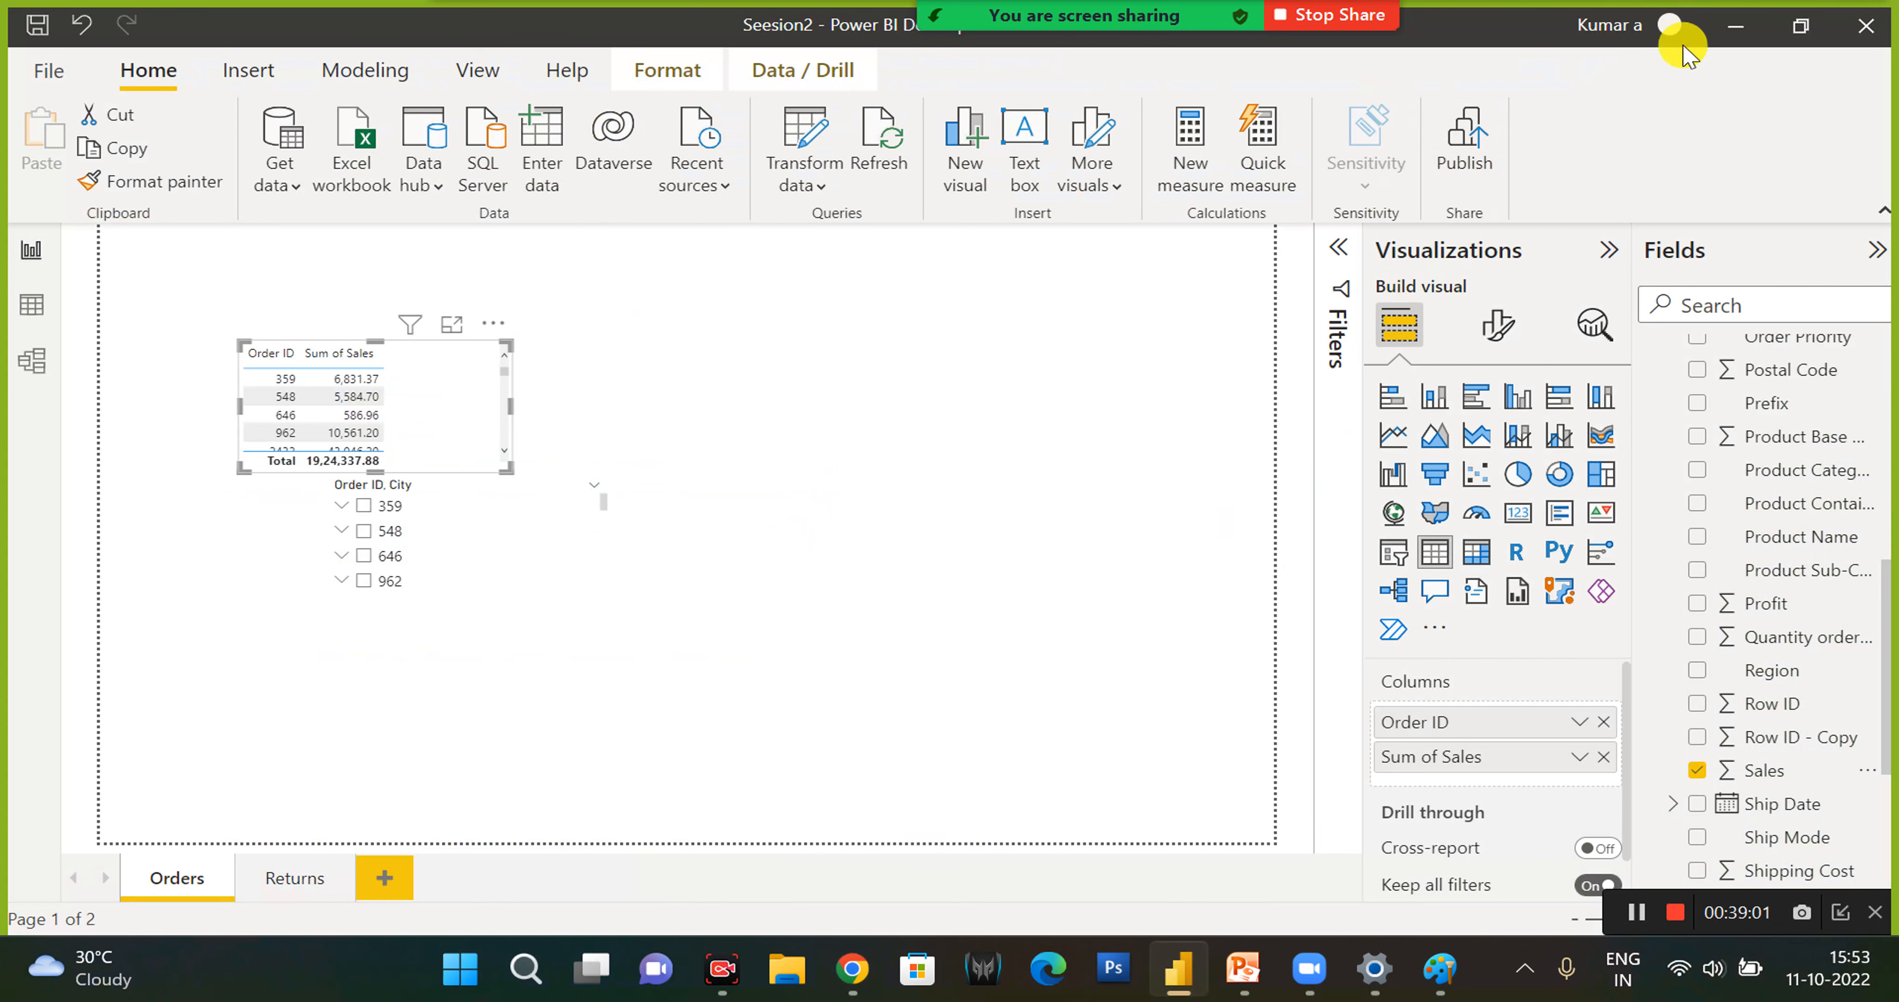
{"action": "left_click", "coordinate": [1669, 27]}
{"action": "left_click", "coordinate": [1633, 78]}
{"action": "left_click", "coordinate": [1668, 28]}
{"action": "left_click", "coordinate": [1648, 136]}
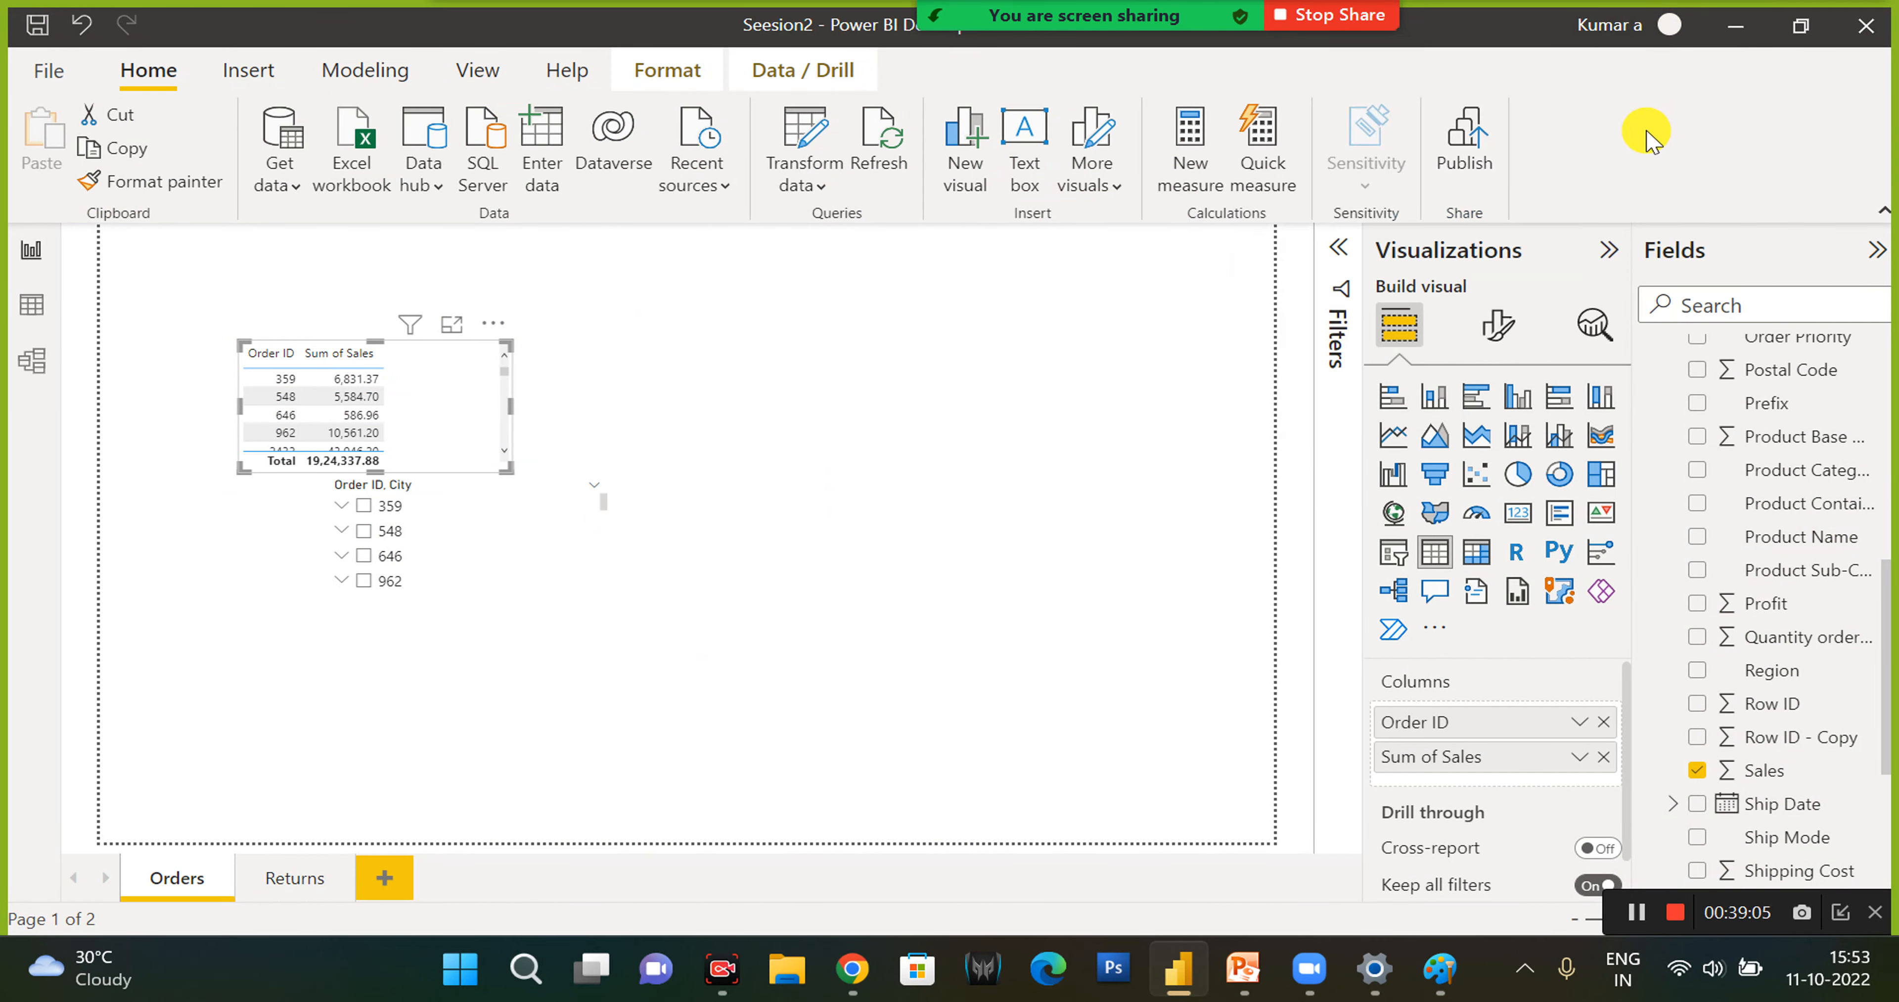
- Try to sign in to Power BI Desktop with the temporary e-mail address
{"action": "left_click", "coordinate": [1614, 29]}
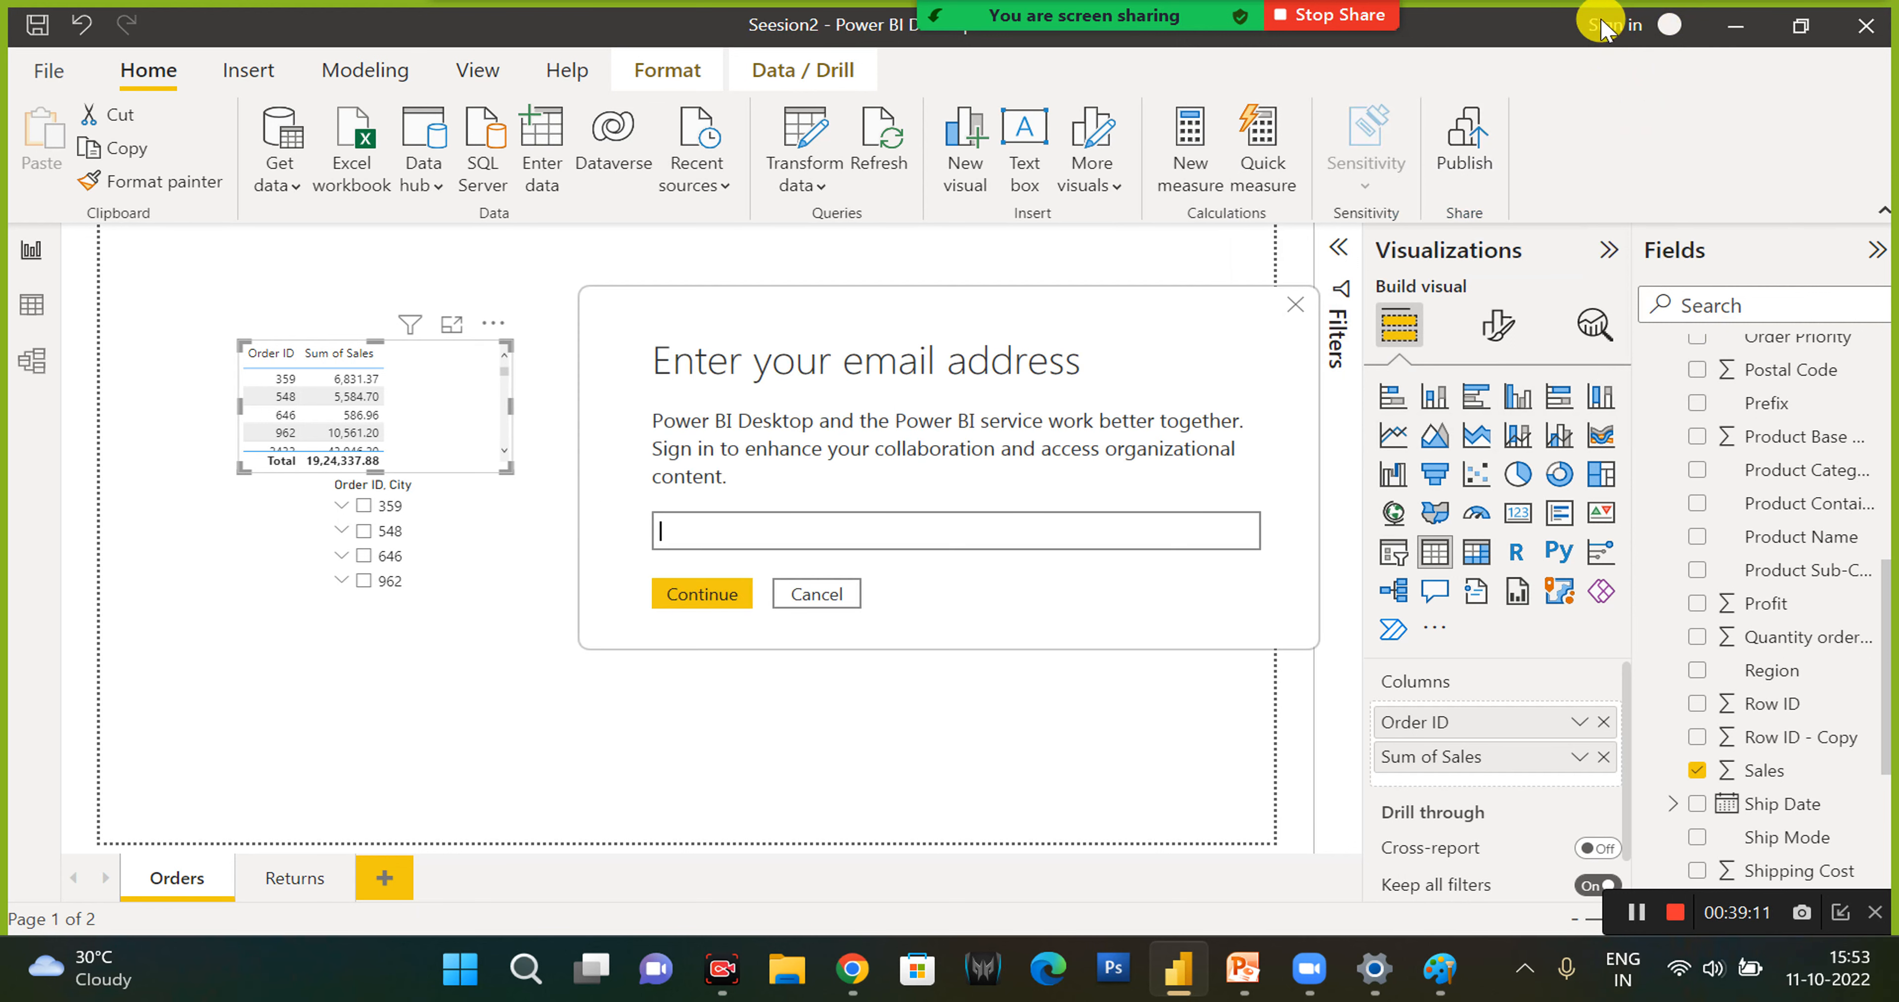
{"action": "key", "text": "ctrl+v"}
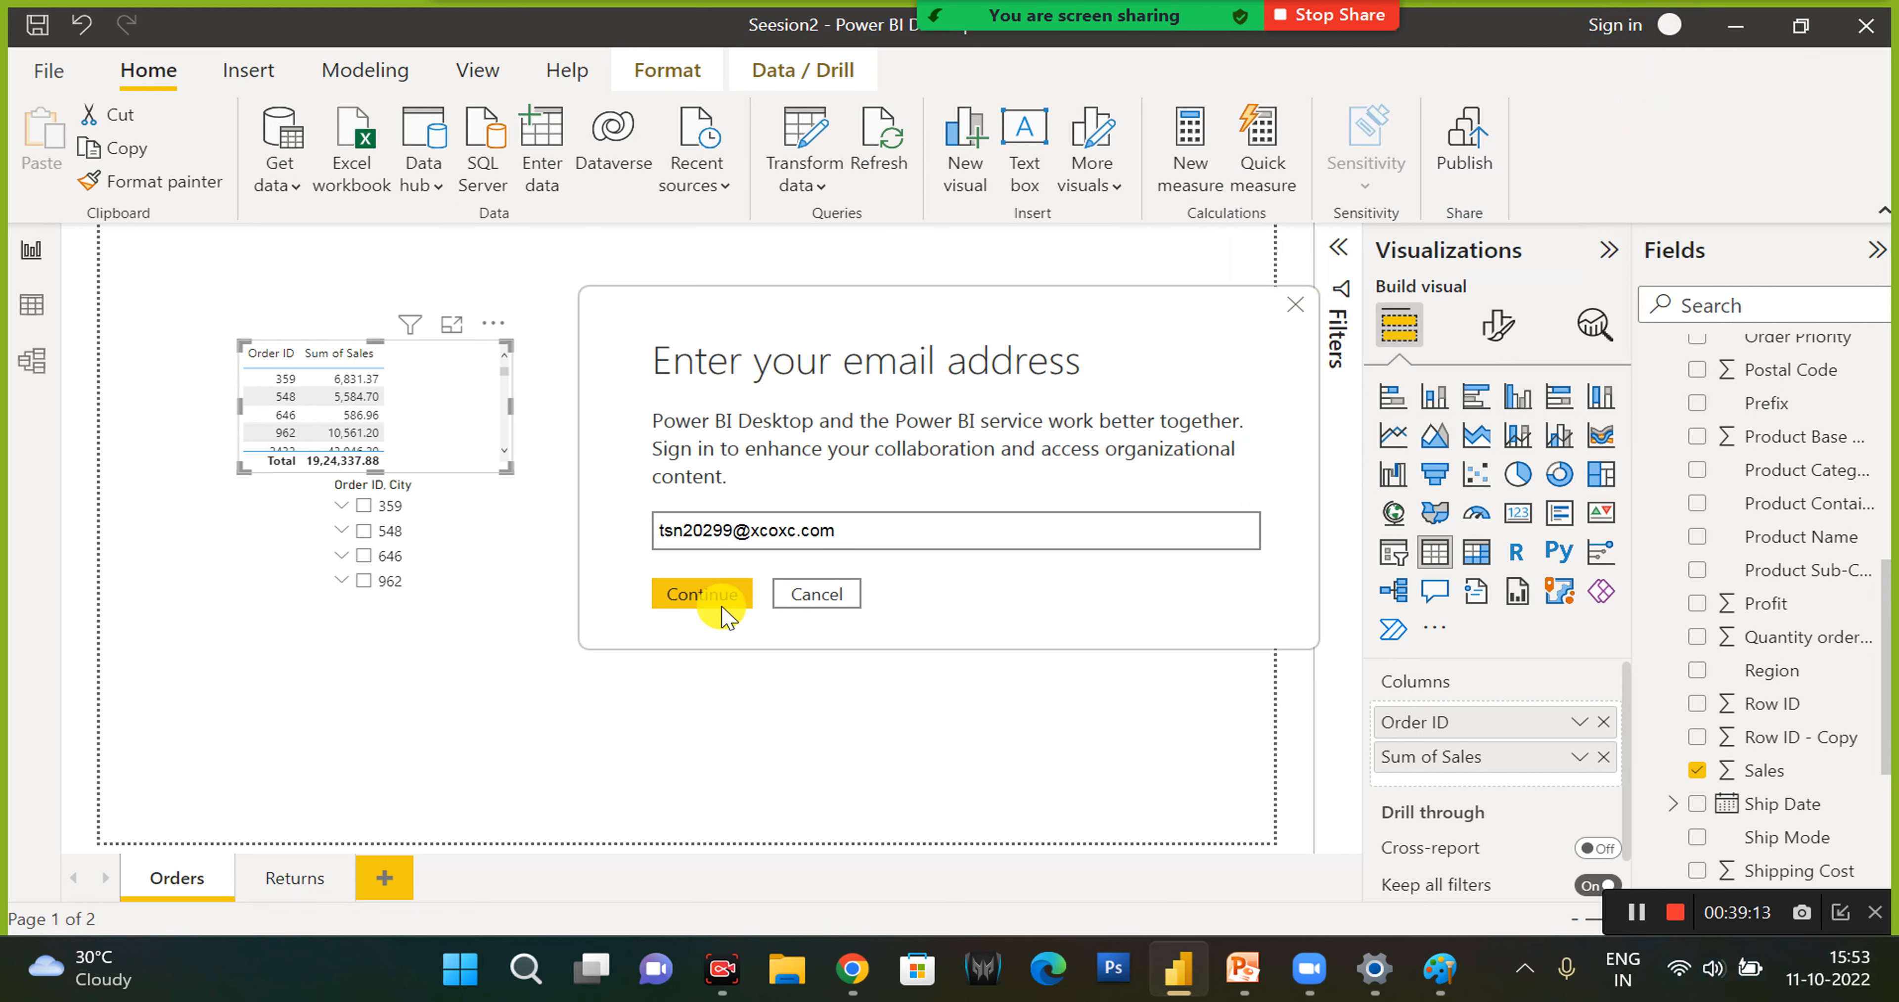
{"action": "left_click", "coordinate": [701, 594]}
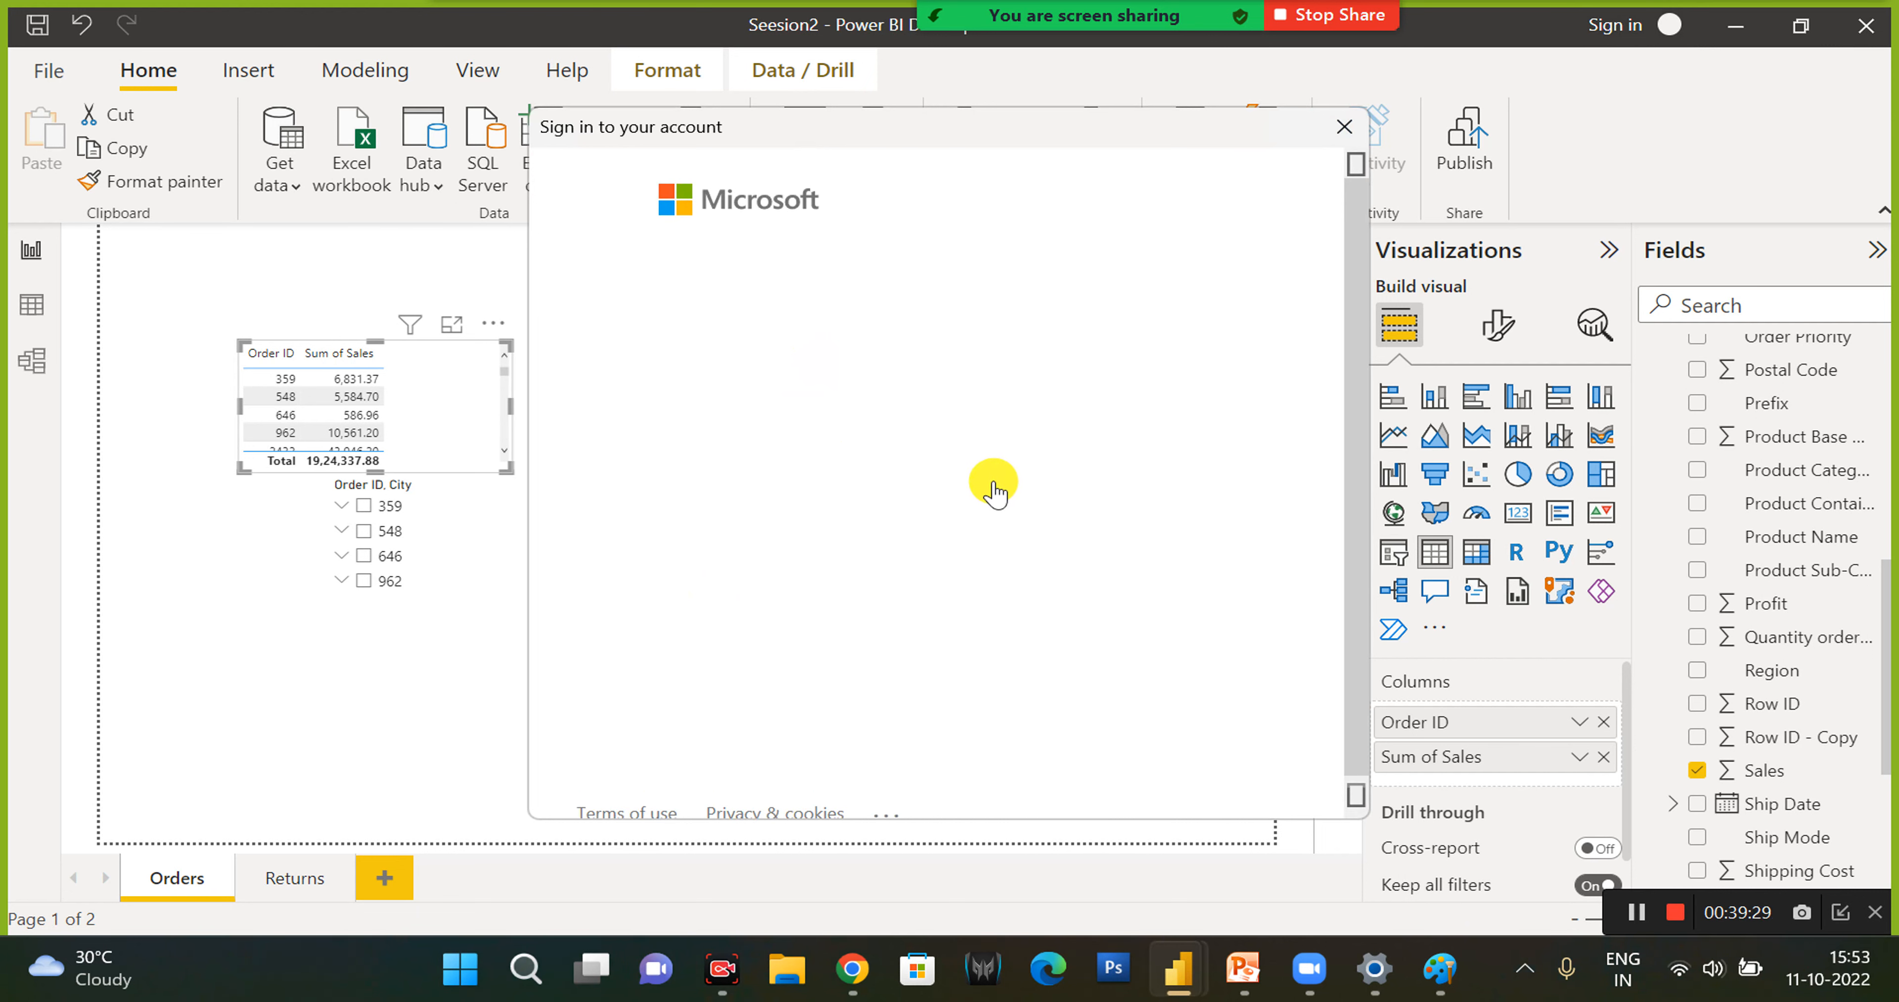
- Switch to Chrome and search Google for power bi service account
{"action": "left_click", "coordinate": [853, 967]}
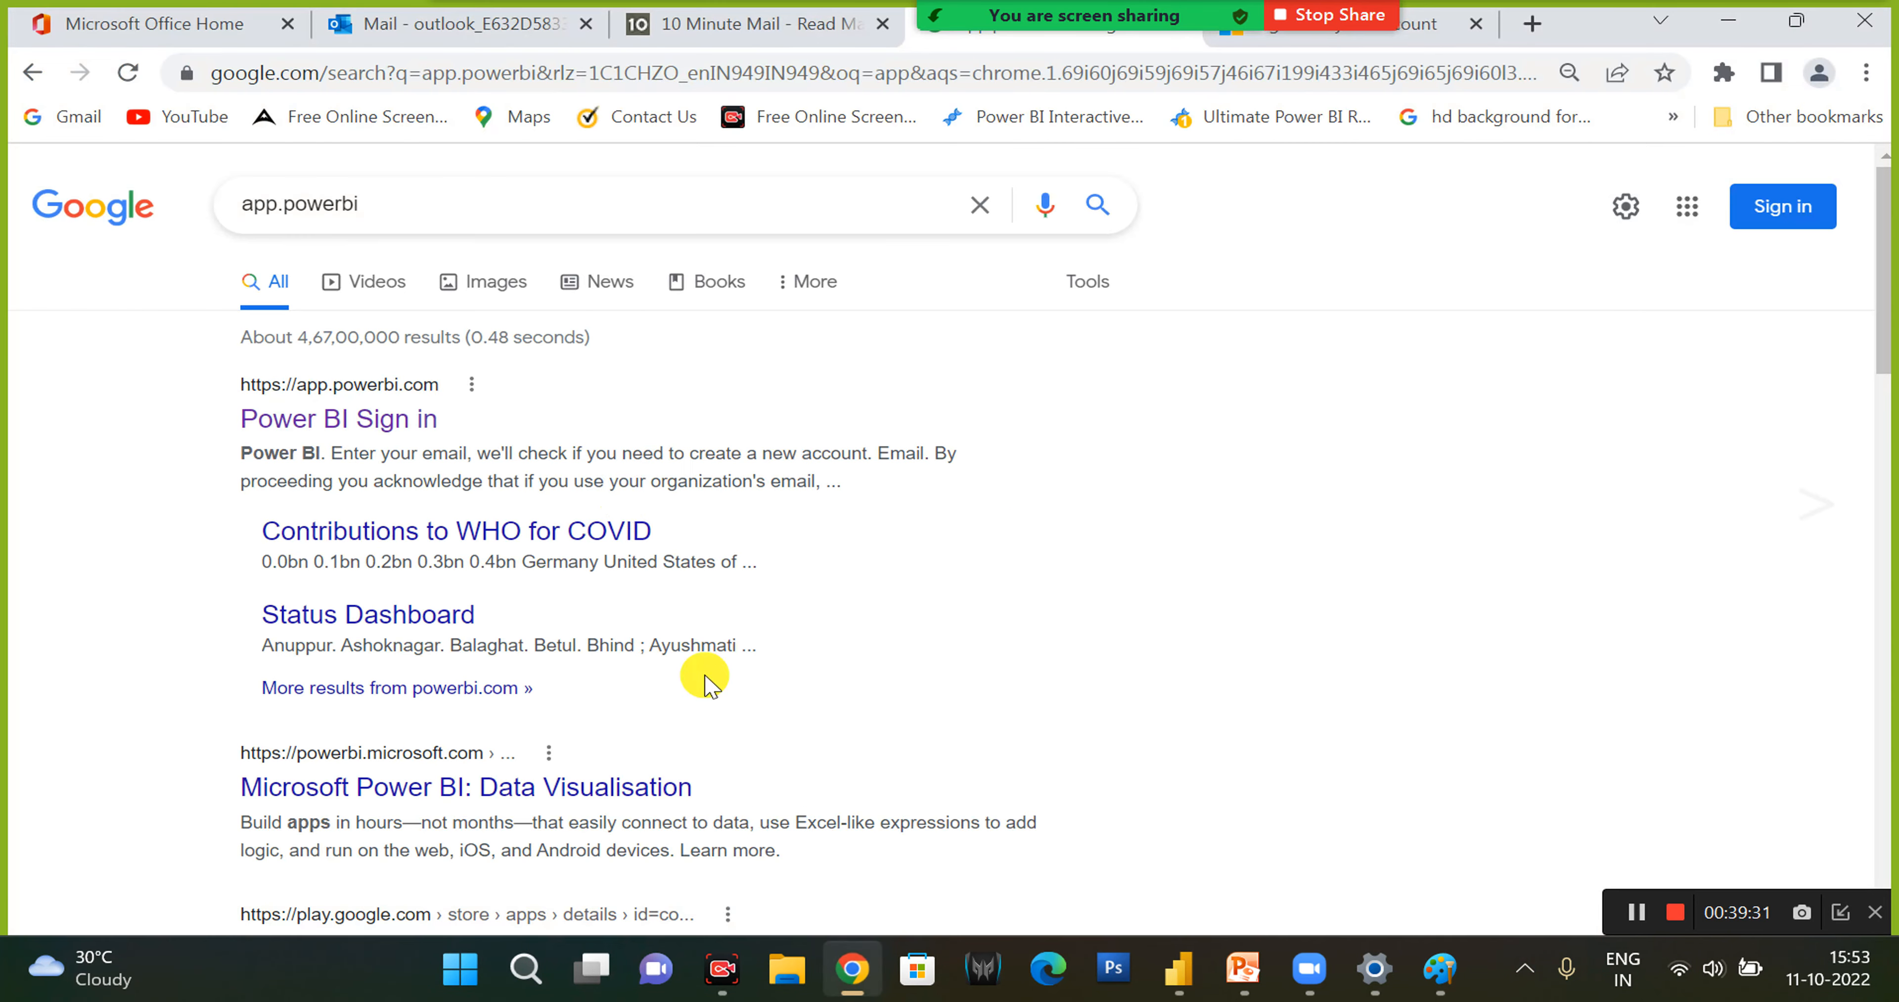
{"action": "left_click", "coordinate": [496, 205]}
{"action": "key", "text": "BackSpace"}
{"action": "key", "text": "BackSpace"}
{"action": "key", "text": "BackSpace"}
{"action": "key", "text": "BackSpace"}
{"action": "key", "text": "BackSpace"}
{"action": "key", "text": "BackSpace"}
{"action": "type", "text": "power bi service"}
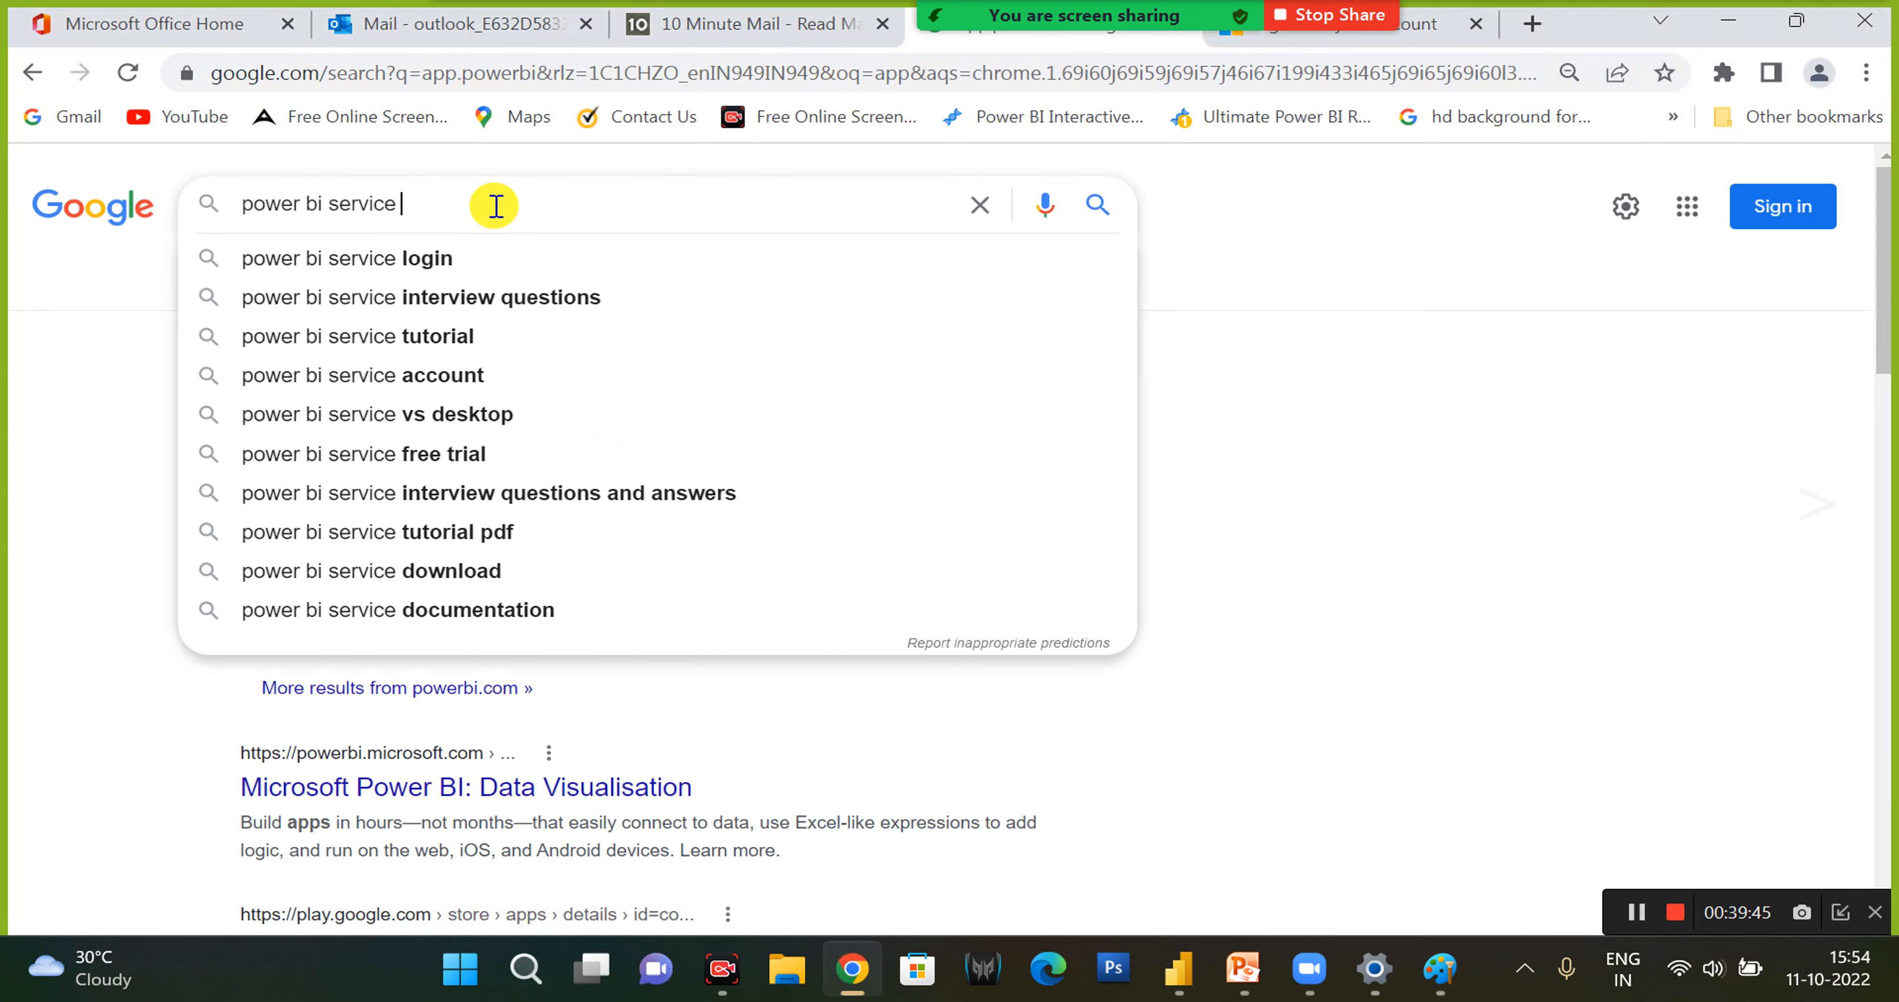
{"action": "type", "text": "accoun"}
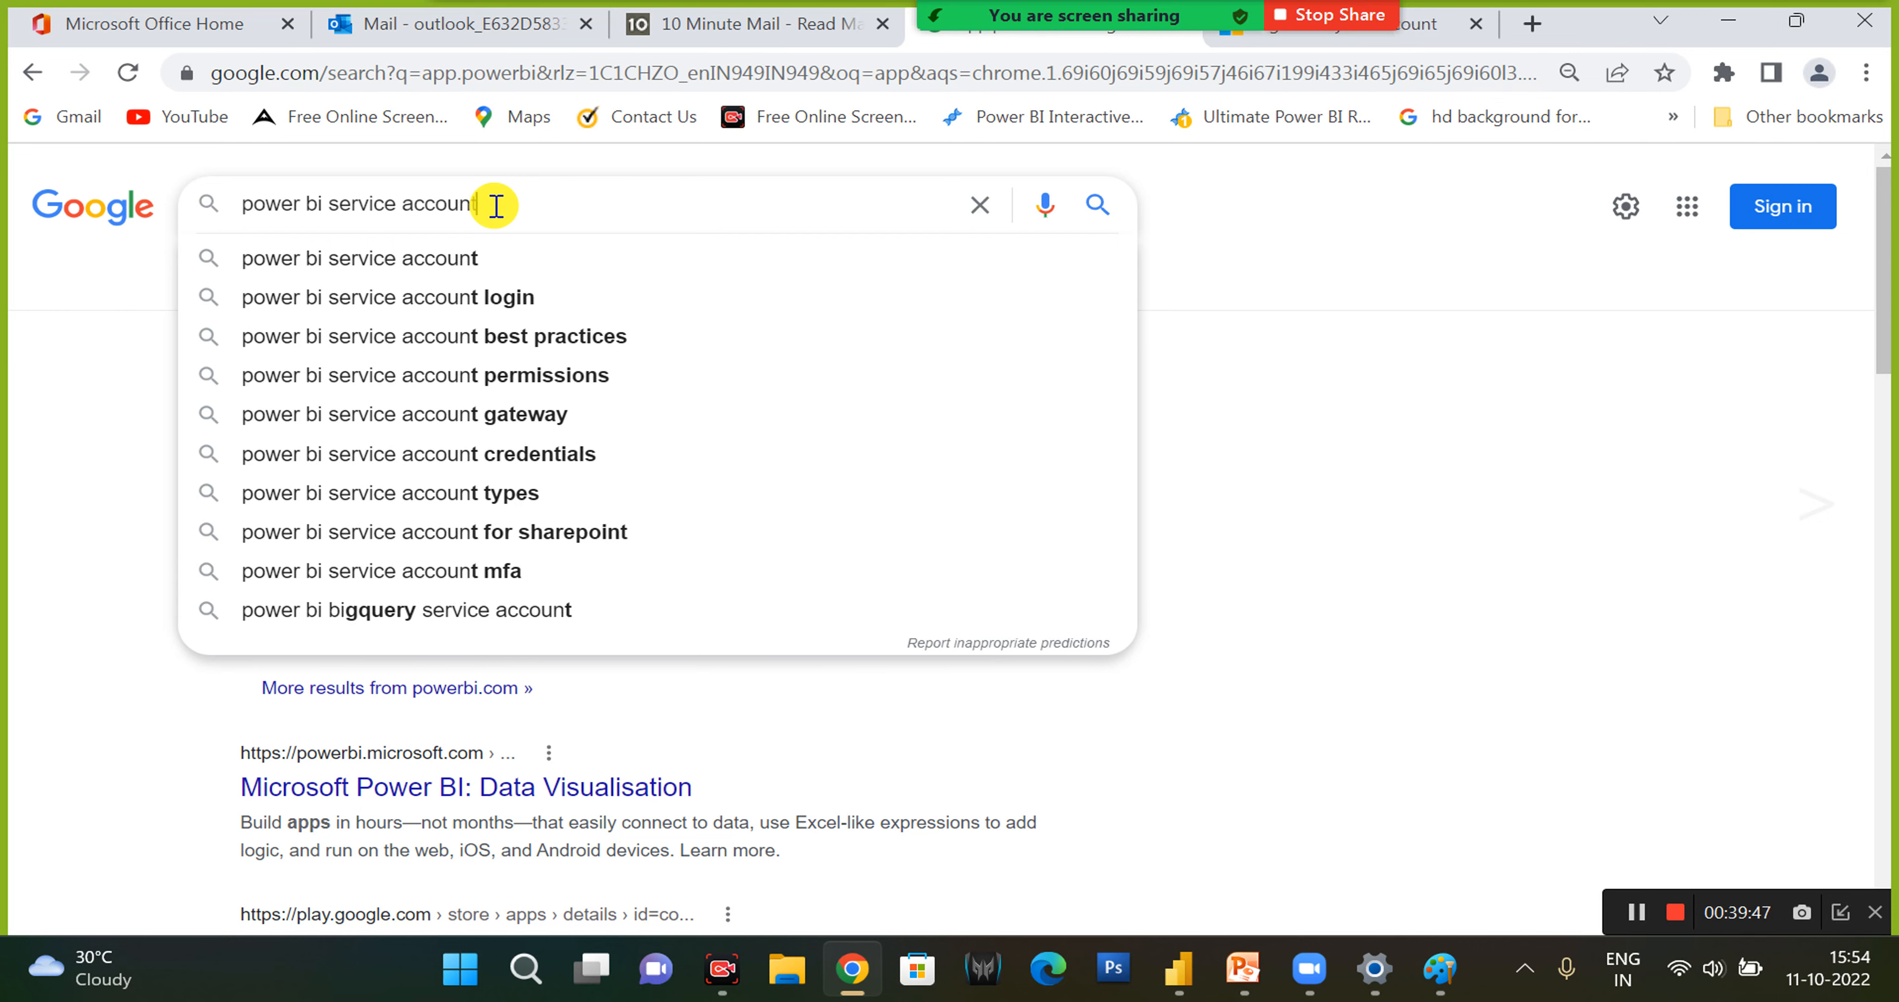
{"action": "type", "text": "t"}
{"action": "key", "text": "Return"}
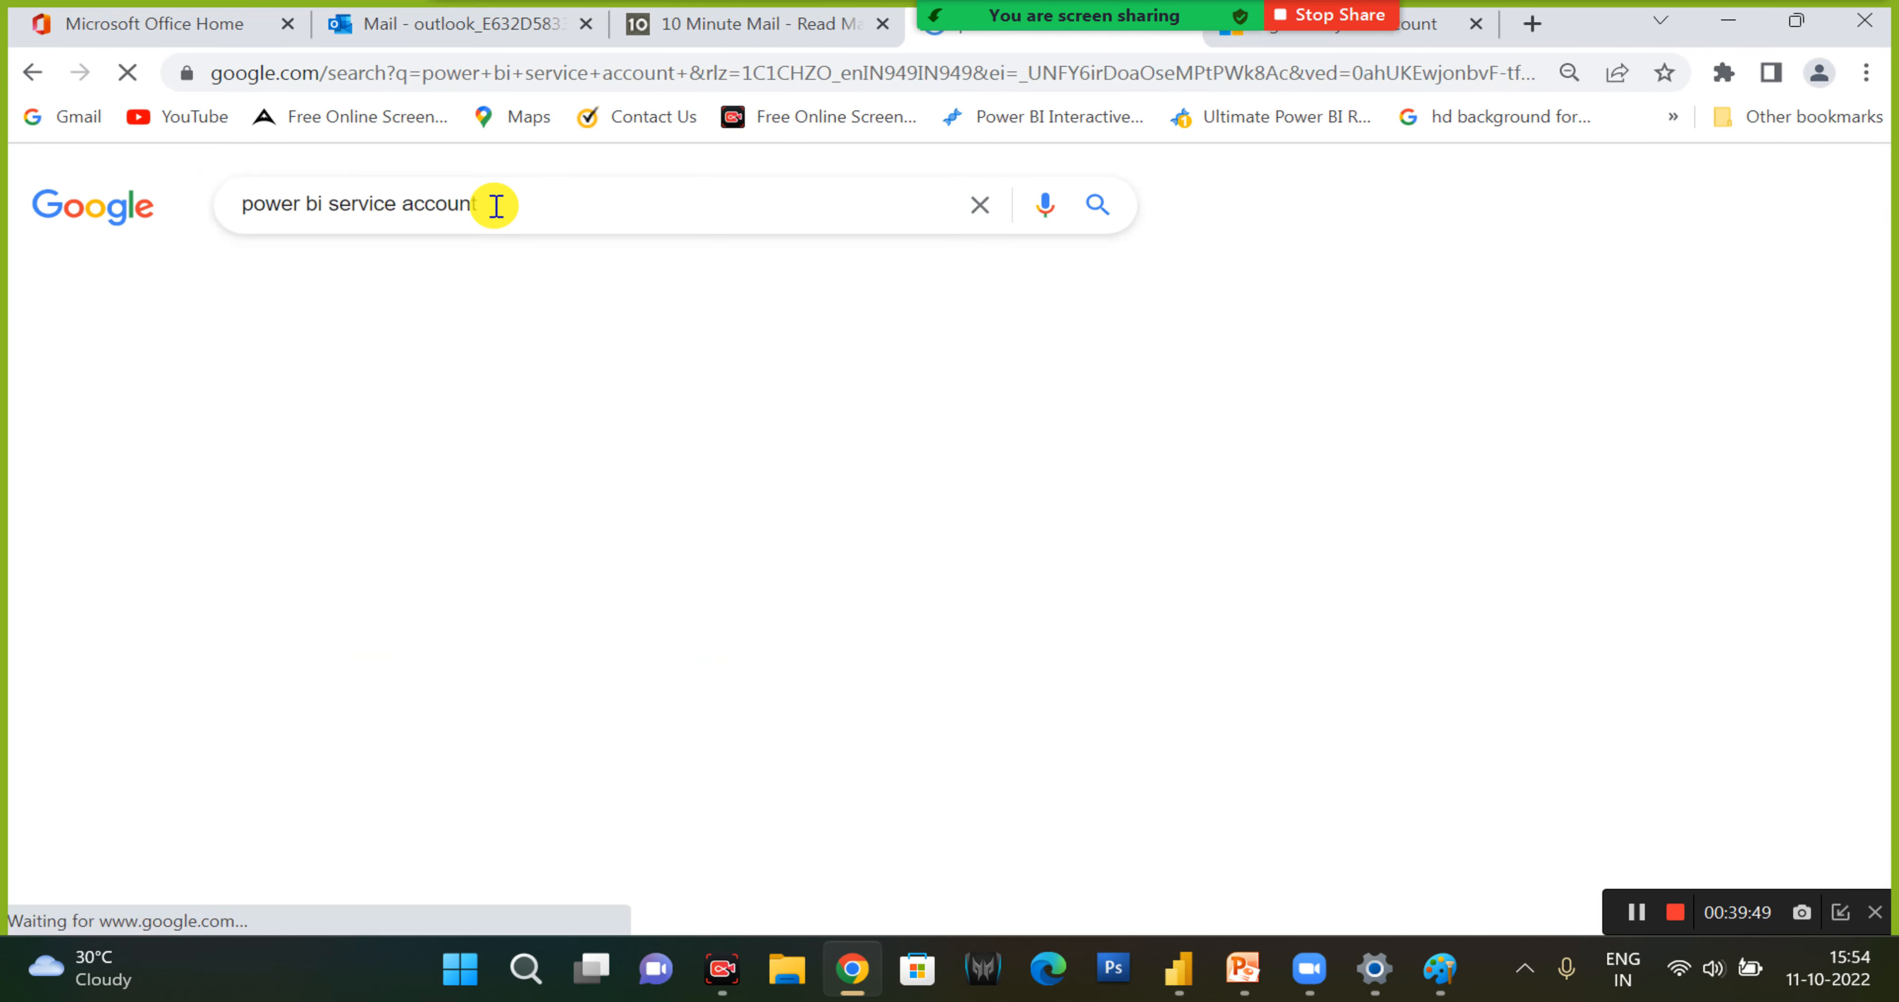
- Open the search result Sign up or purchase the Power BI service as an individual in a new tab
{"action": "scroll", "coordinate": [338, 454], "scroll_direction": "down", "scroll_amount": 1}
{"action": "scroll", "coordinate": [338, 455], "scroll_direction": "down", "scroll_amount": 2}
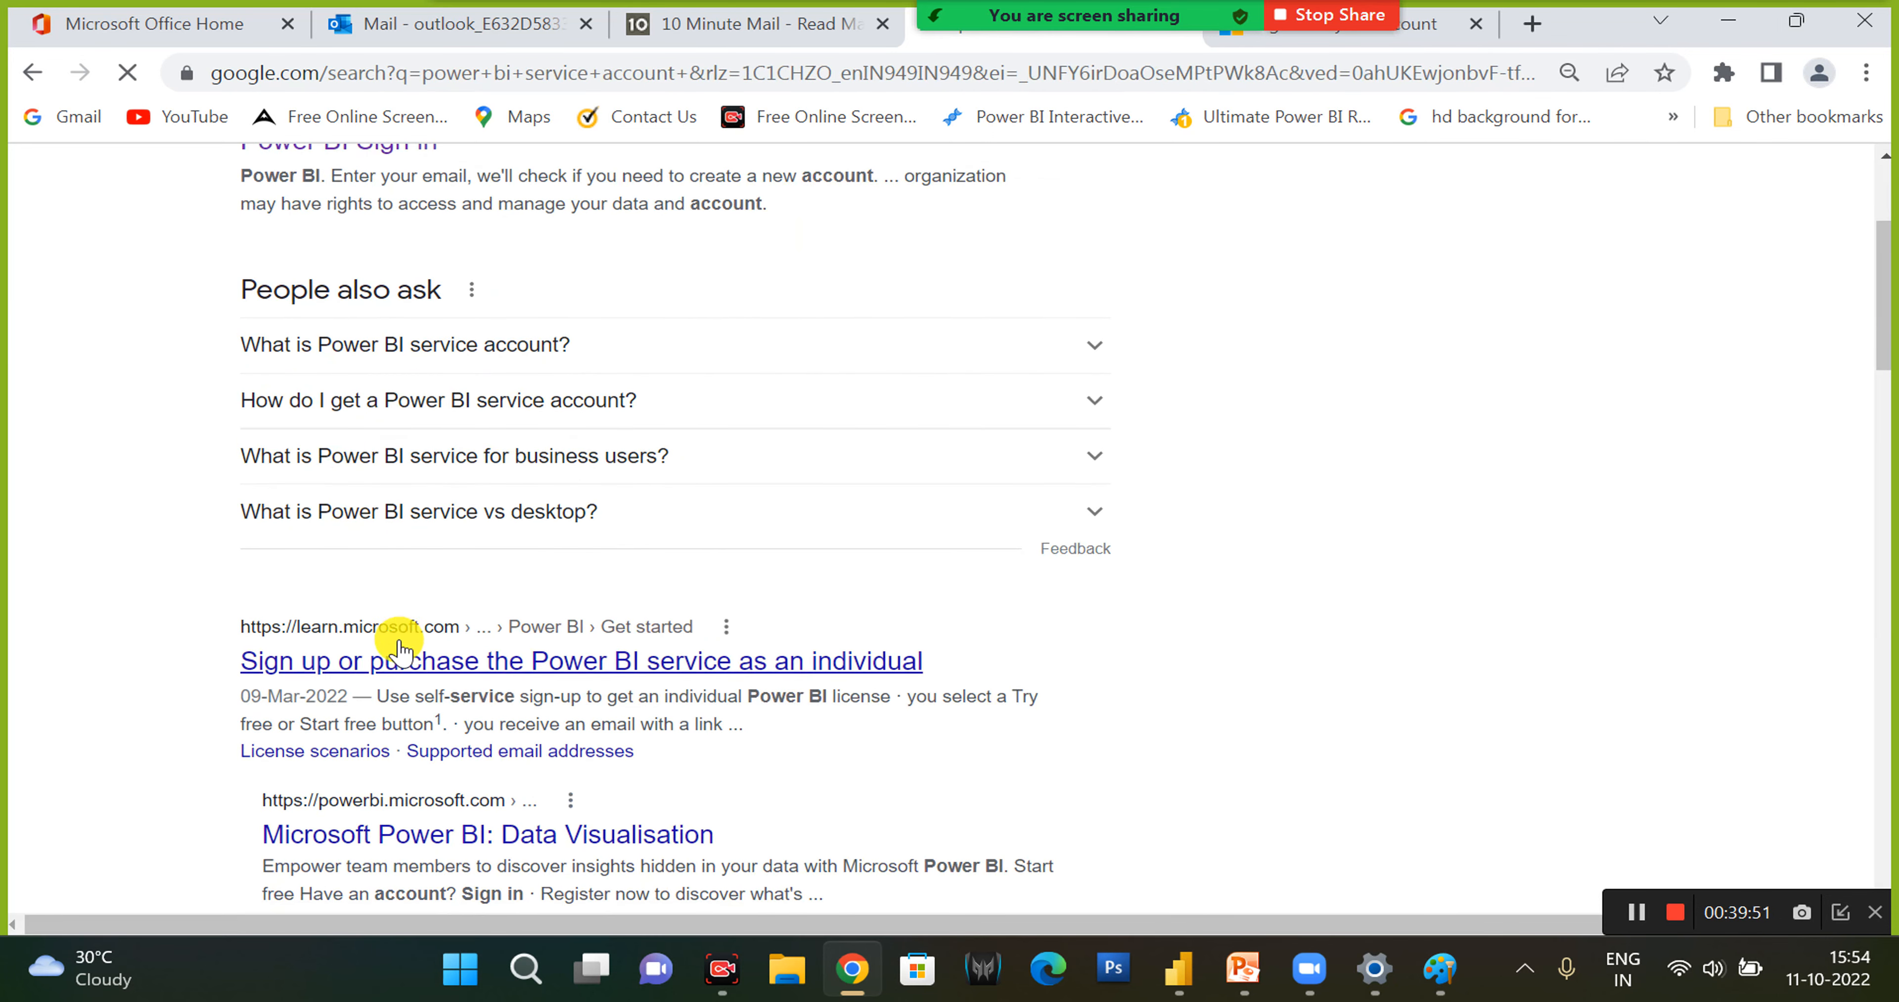
{"action": "left_click", "coordinate": [402, 659], "text": "ctrl"}
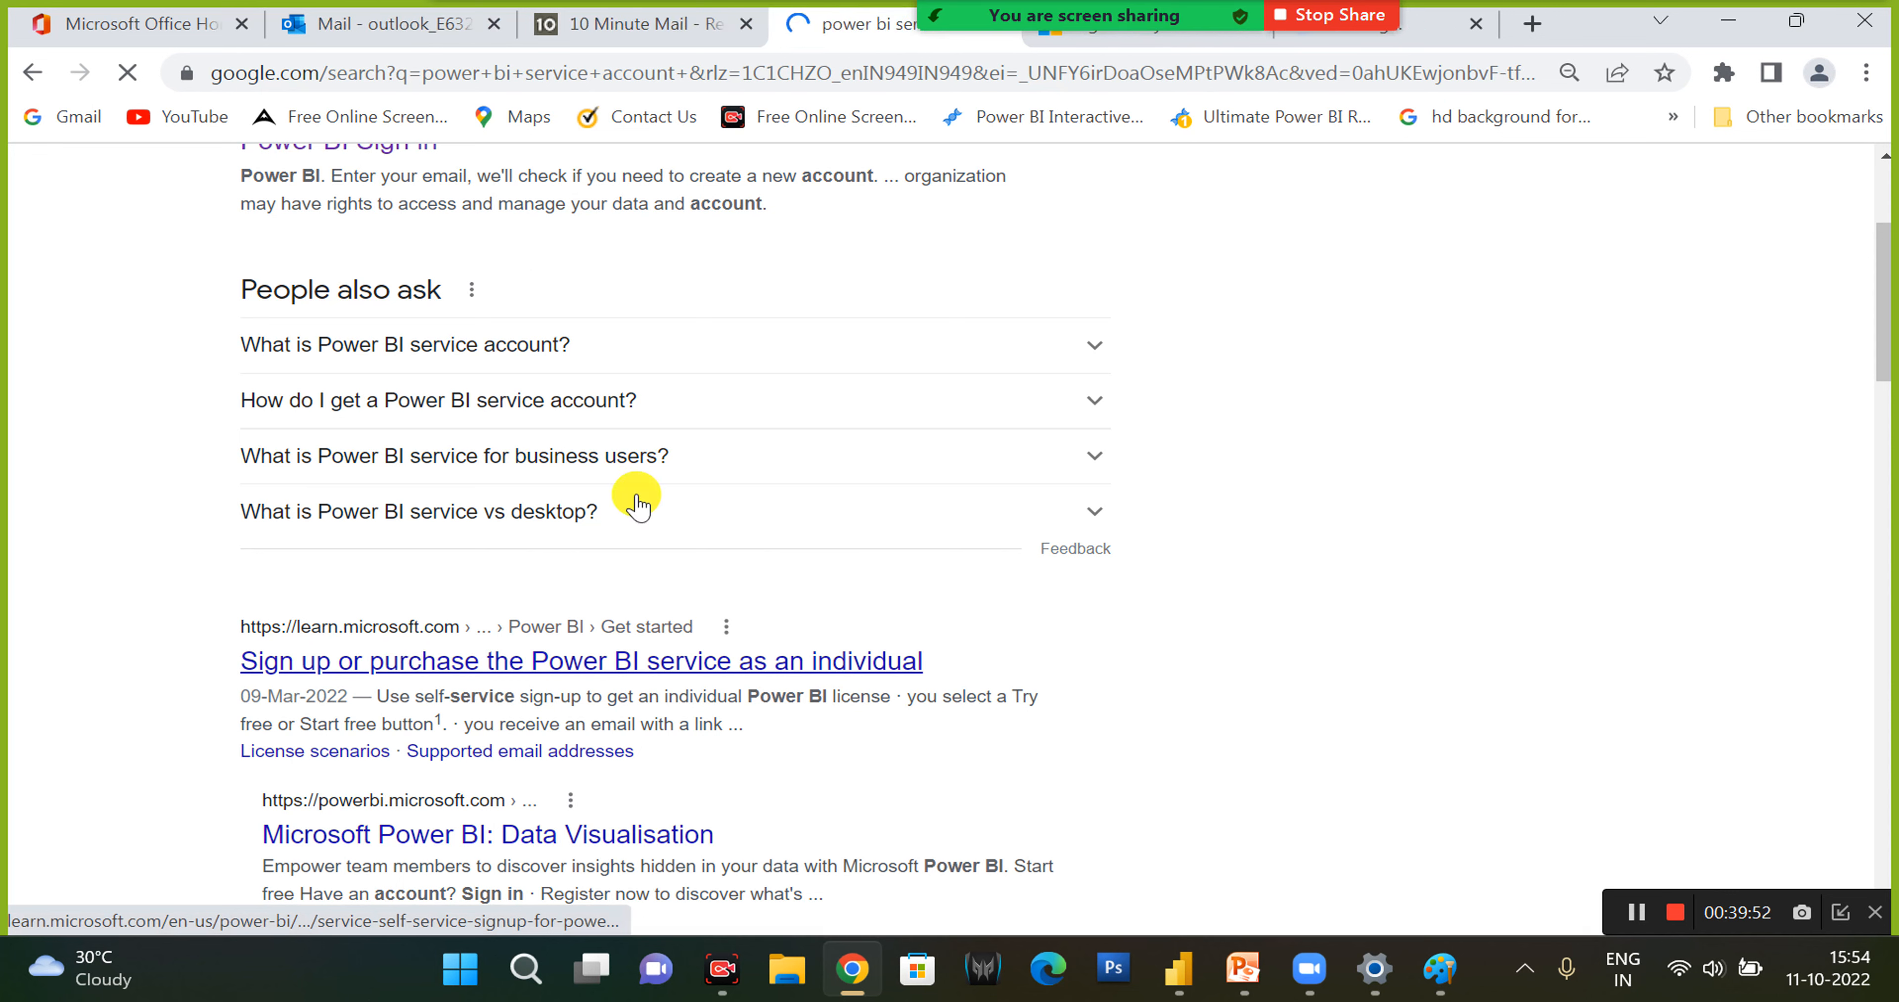
- Go to the Microsoft sign-in tab and forget the saved account in the account picker
{"action": "left_click", "coordinate": [1059, 46]}
{"action": "left_click", "coordinate": [932, 635]}
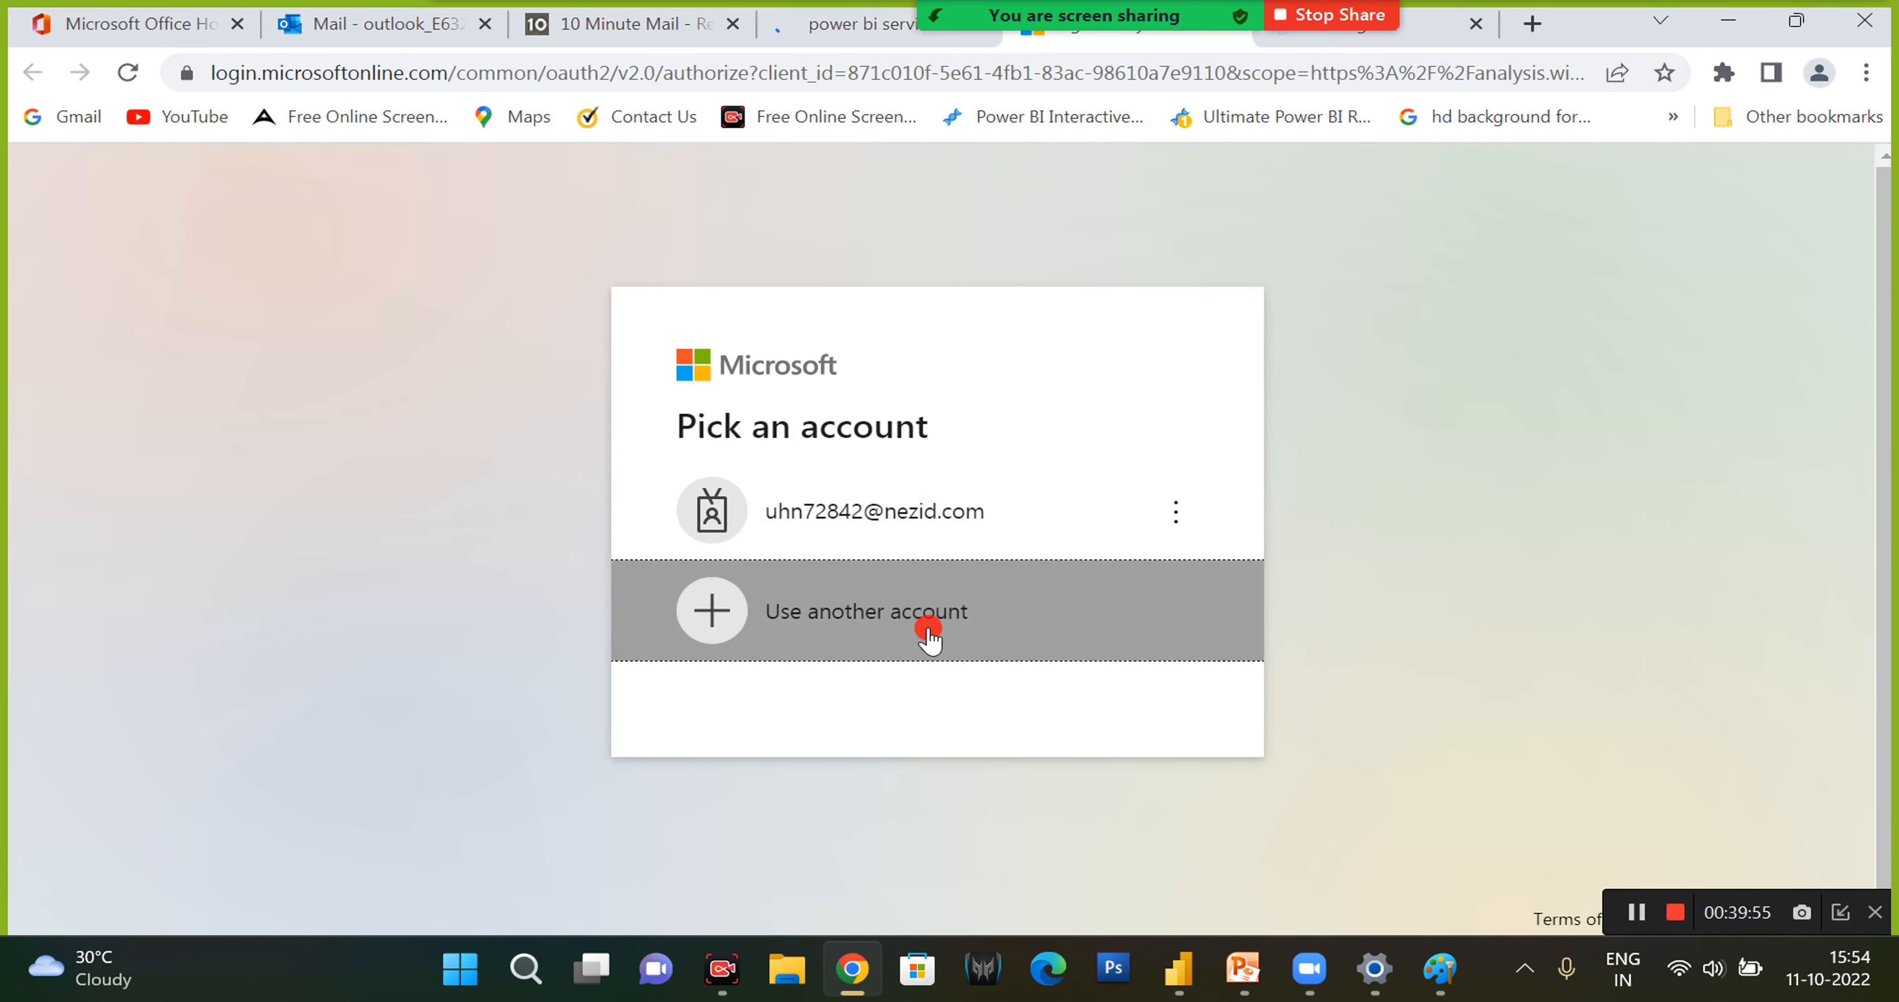
{"action": "left_click", "coordinate": [898, 619]}
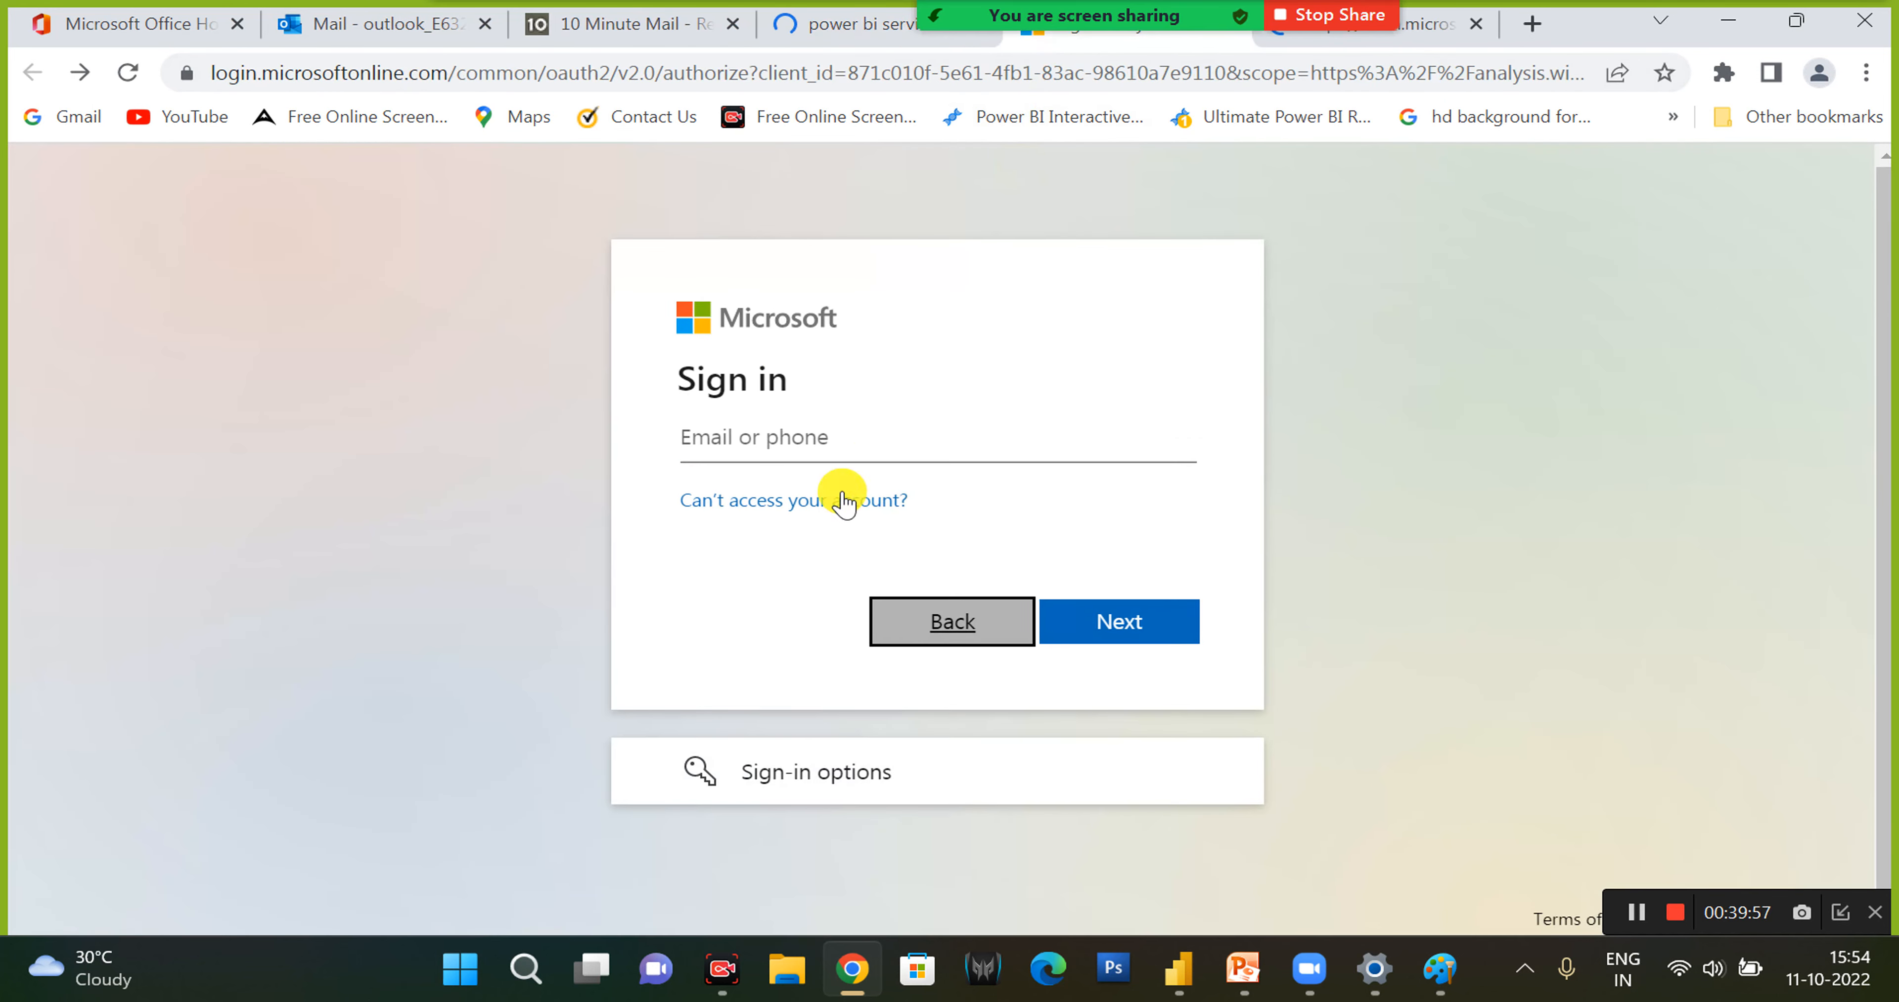
{"action": "left_click", "coordinate": [1185, 516]}
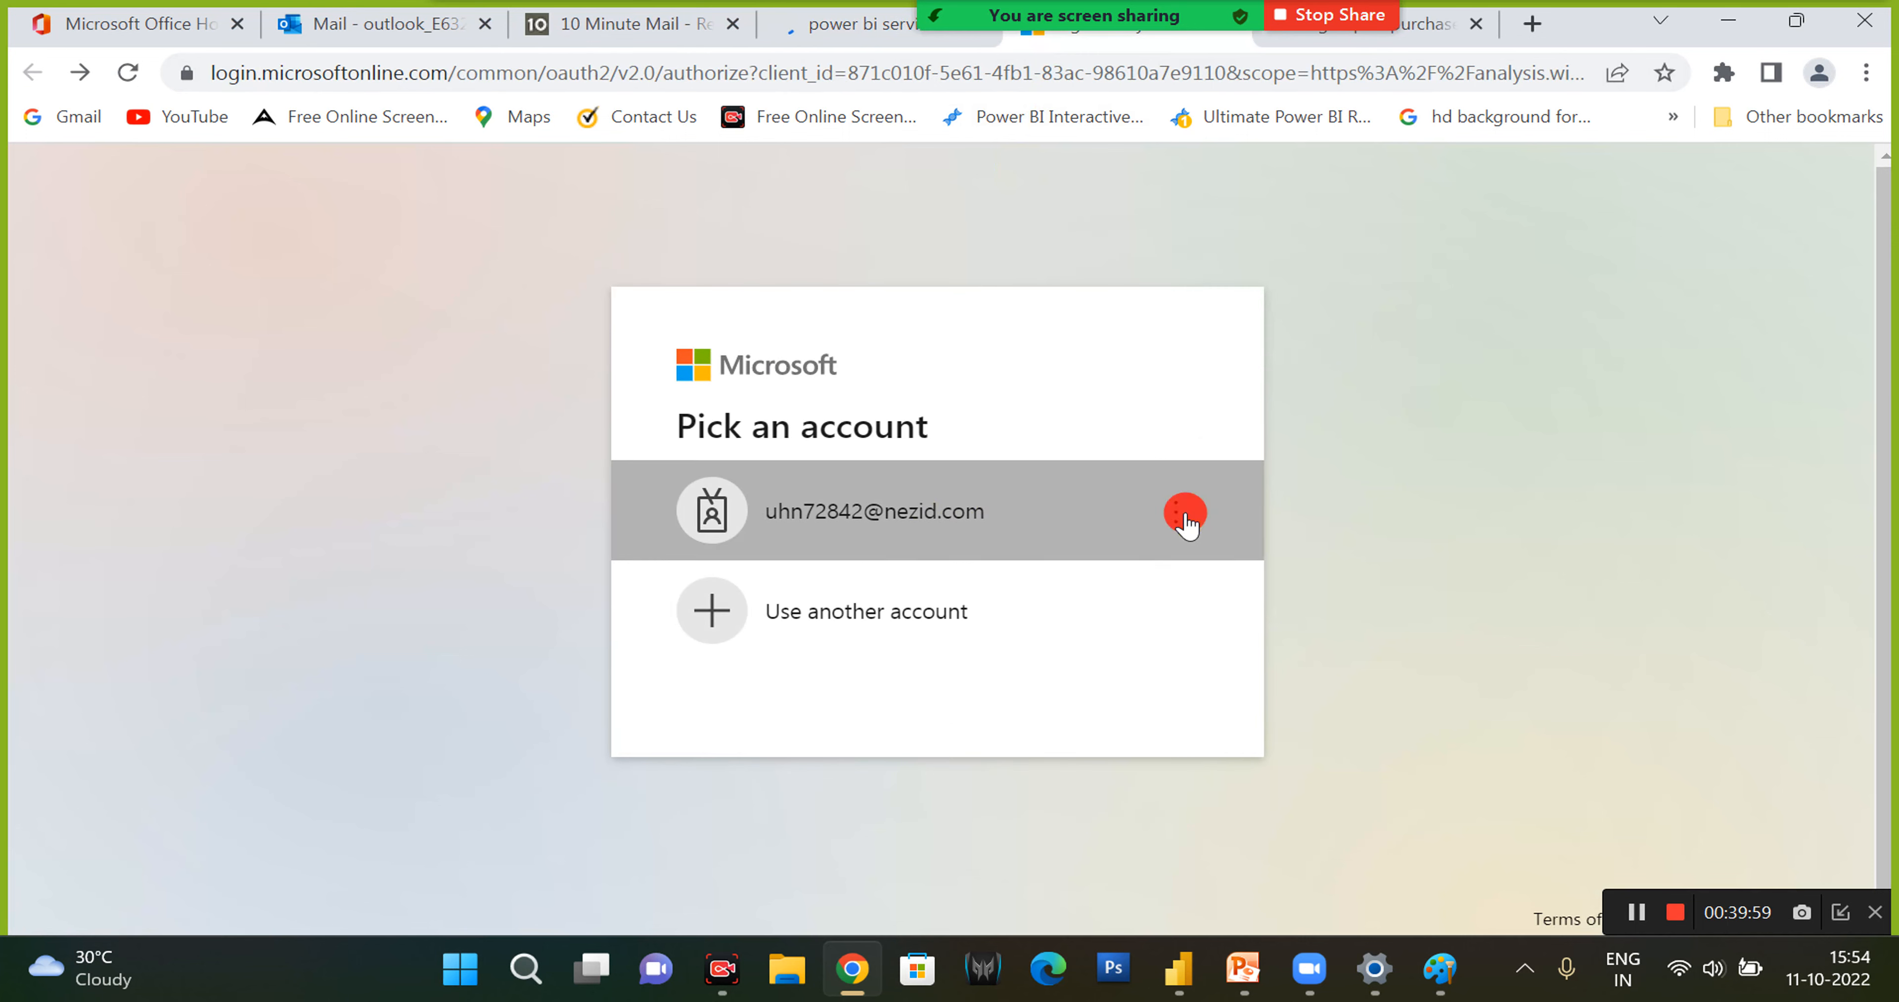
{"action": "left_click", "coordinate": [1076, 501]}
{"action": "left_click", "coordinate": [1047, 520]}
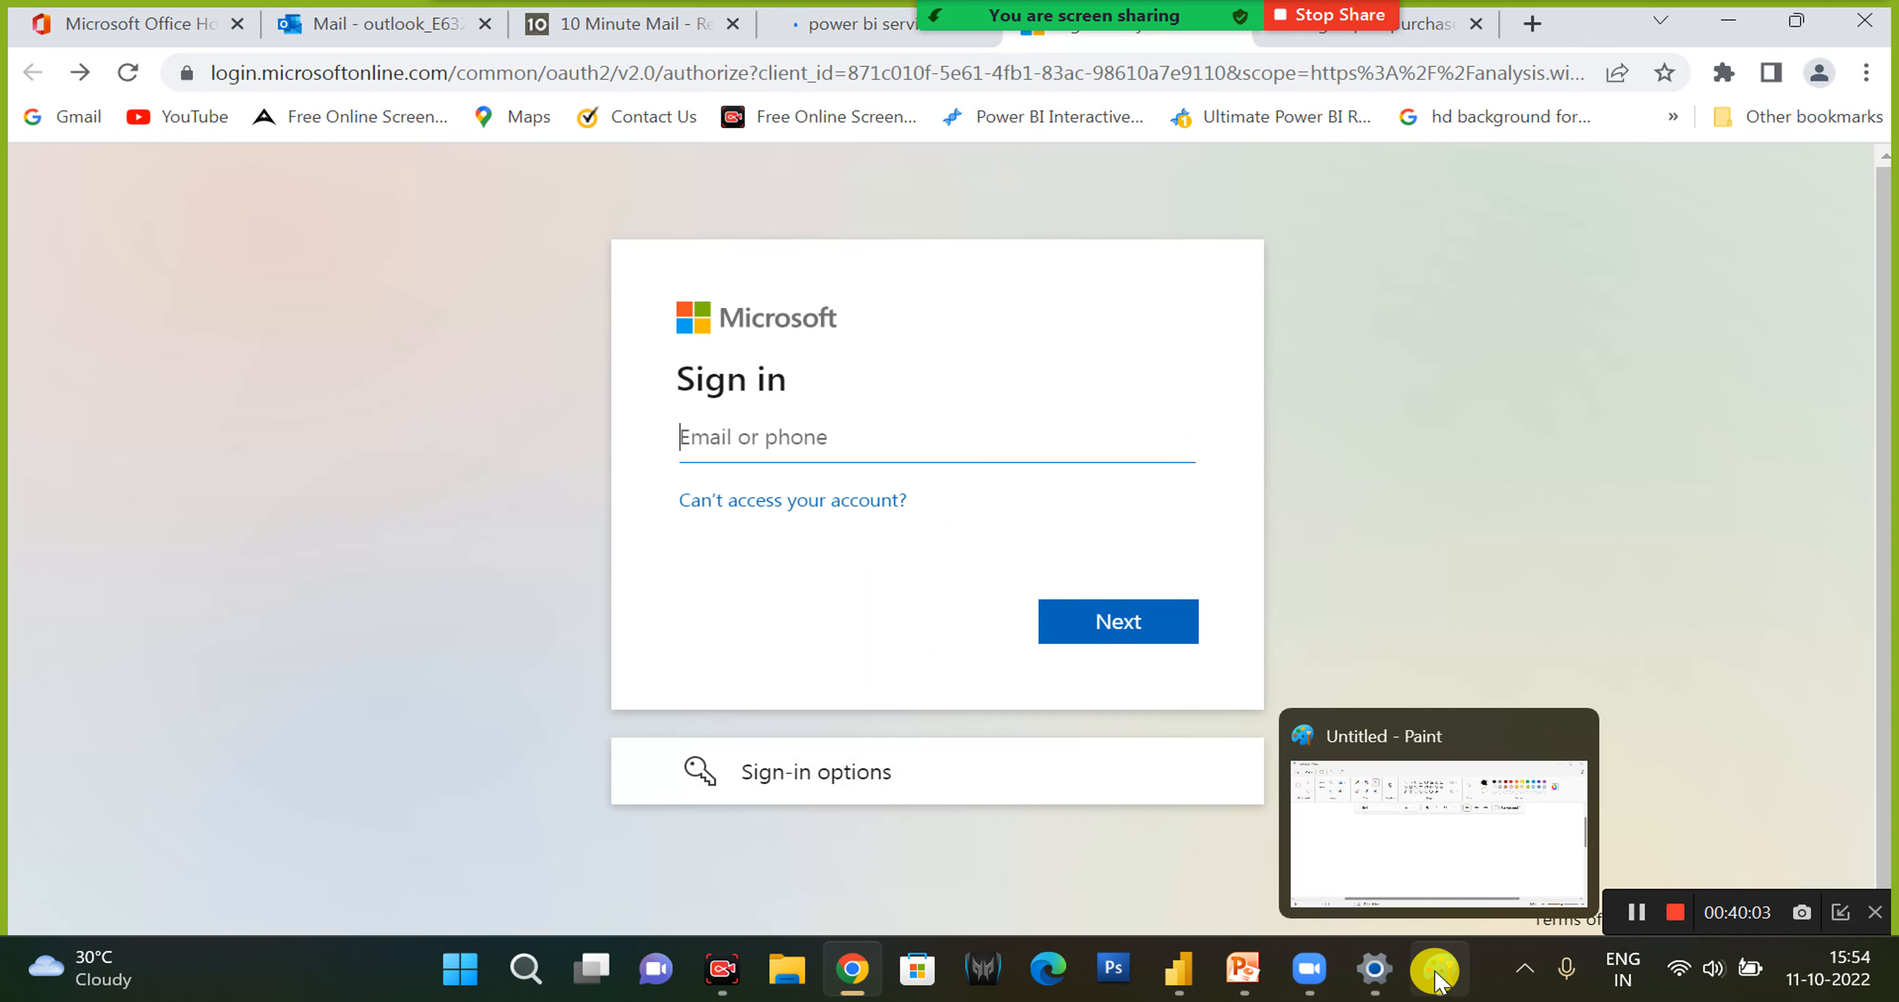
- Switch to Power BI Desktop, close the blank Microsoft sign-in window and start publishing the report
{"action": "mouse_move", "coordinate": [1301, 985]}
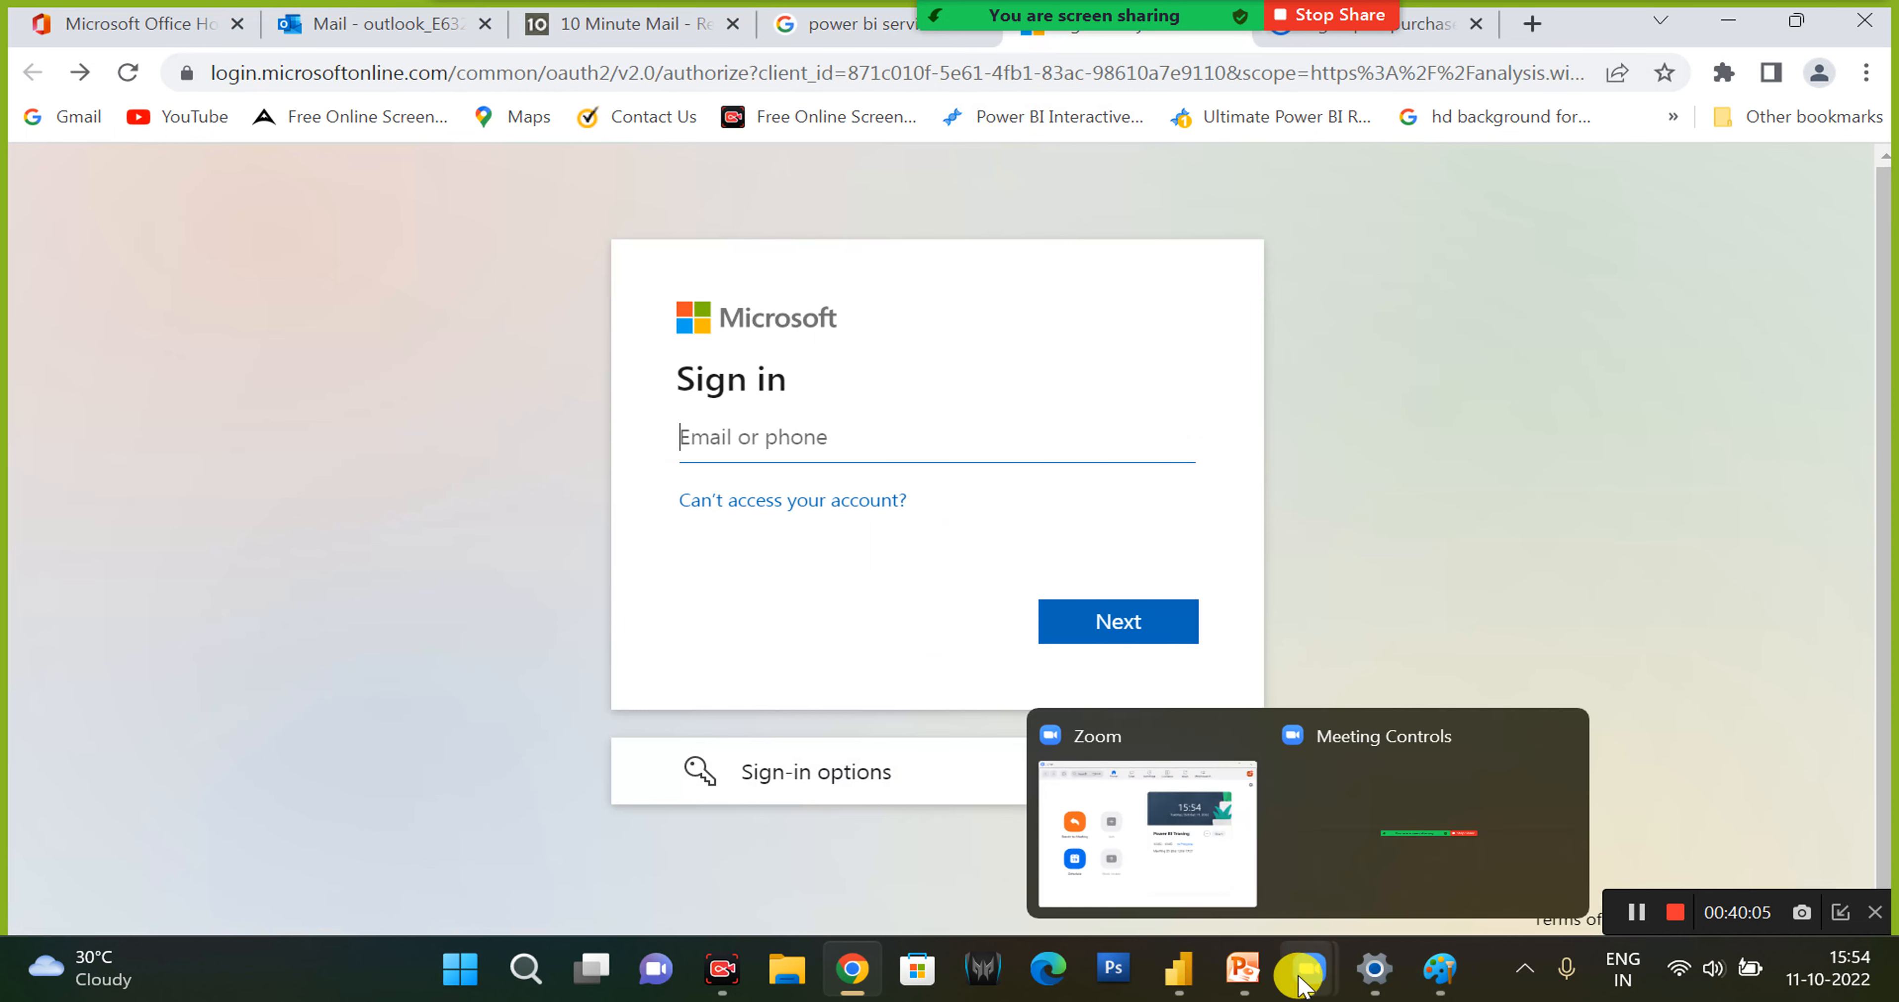
{"action": "mouse_move", "coordinate": [1179, 965]}
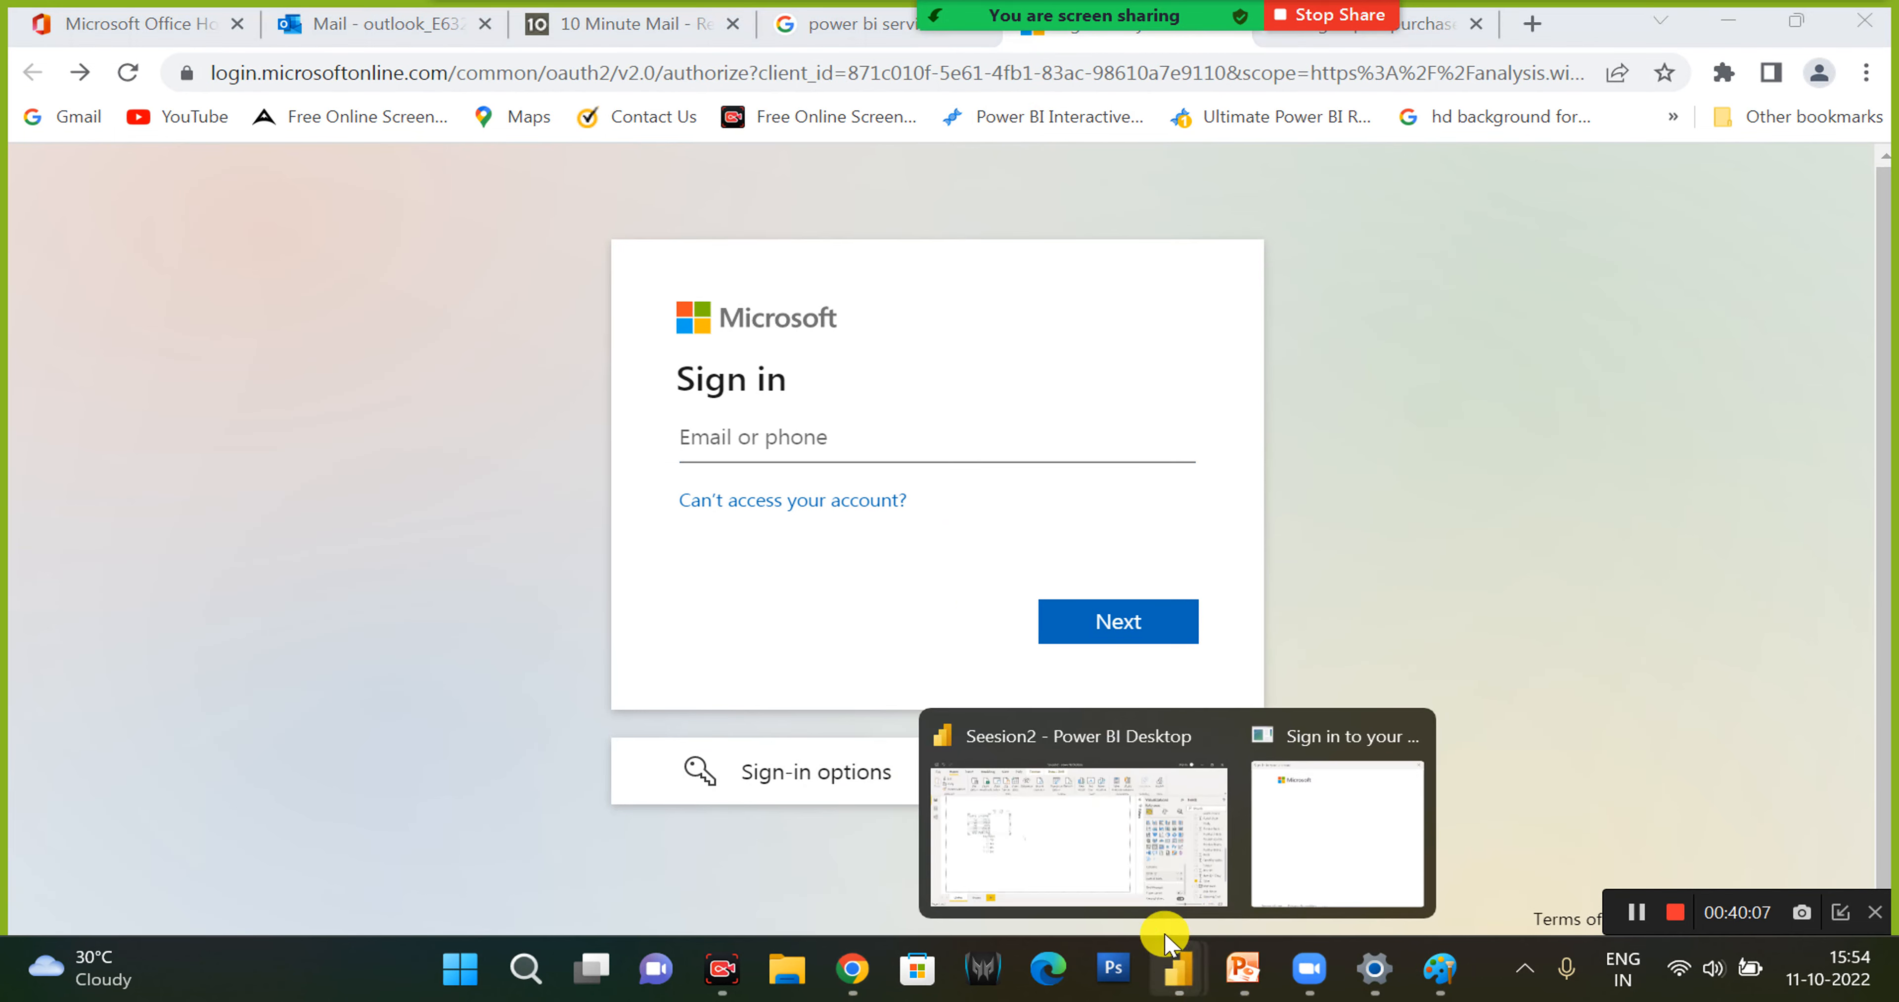
{"action": "left_click", "coordinate": [1283, 808]}
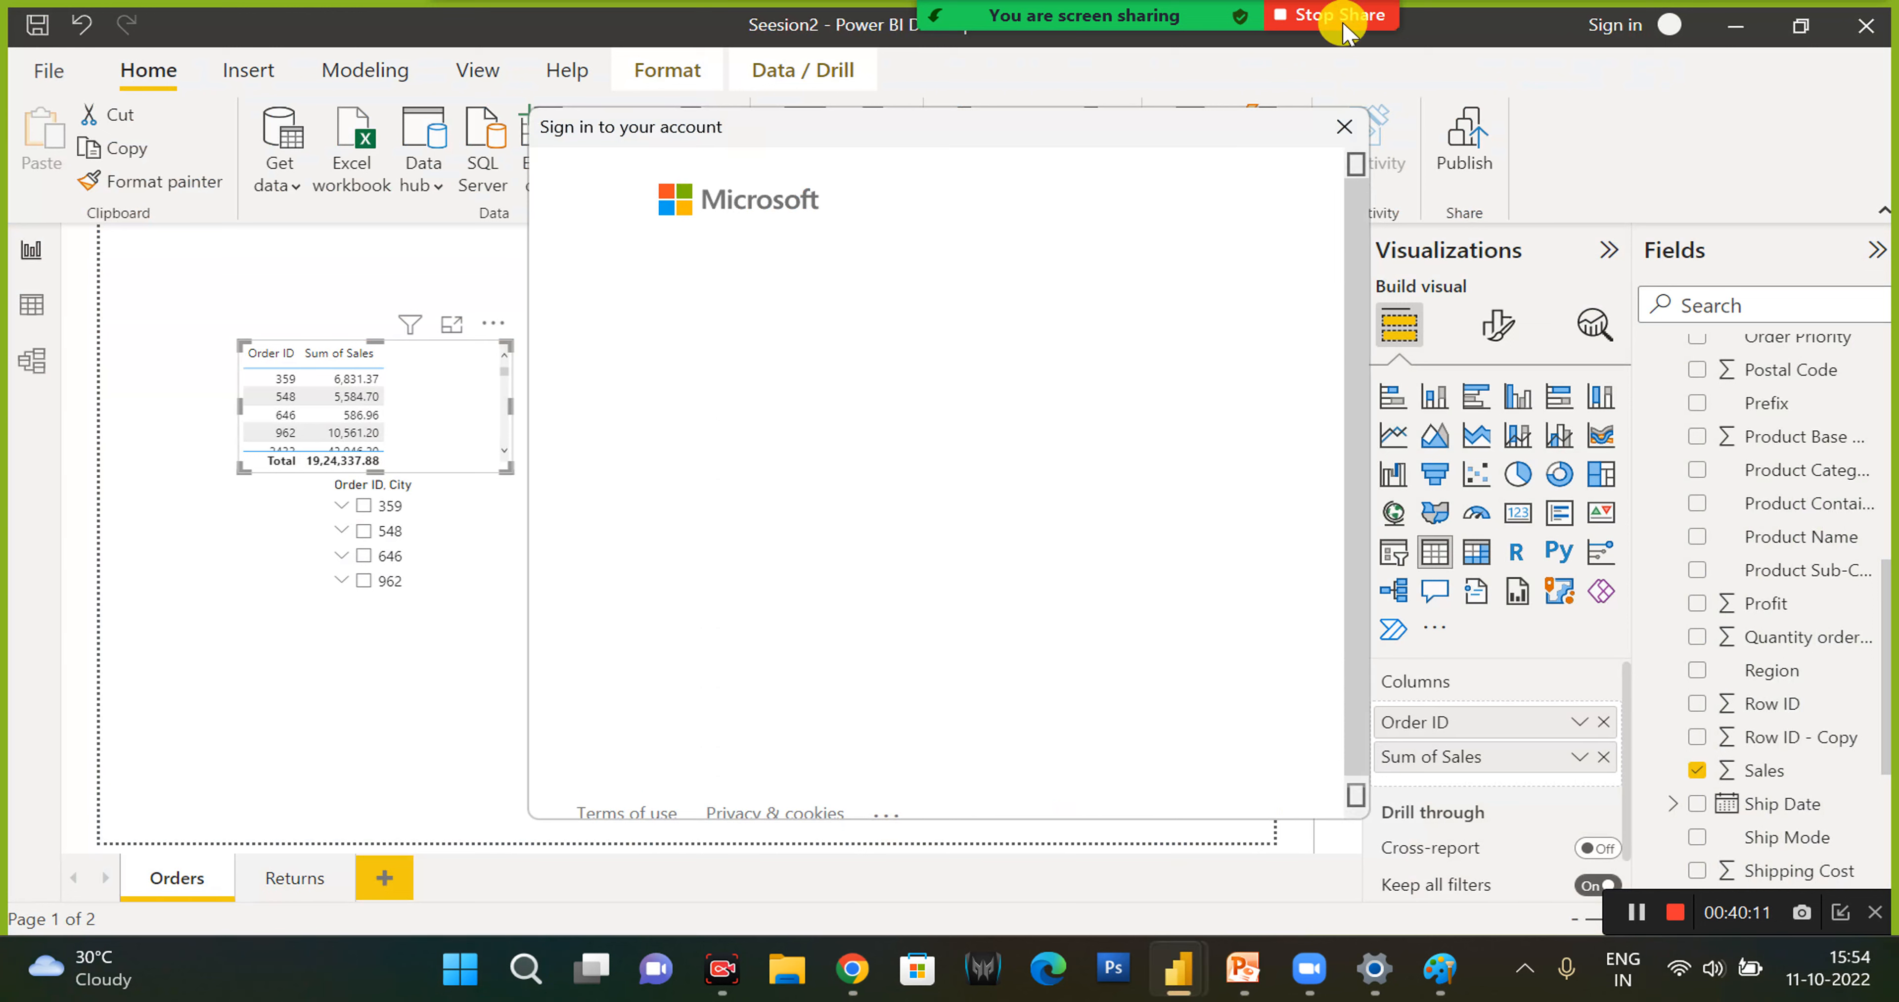
{"action": "left_click", "coordinate": [1347, 118]}
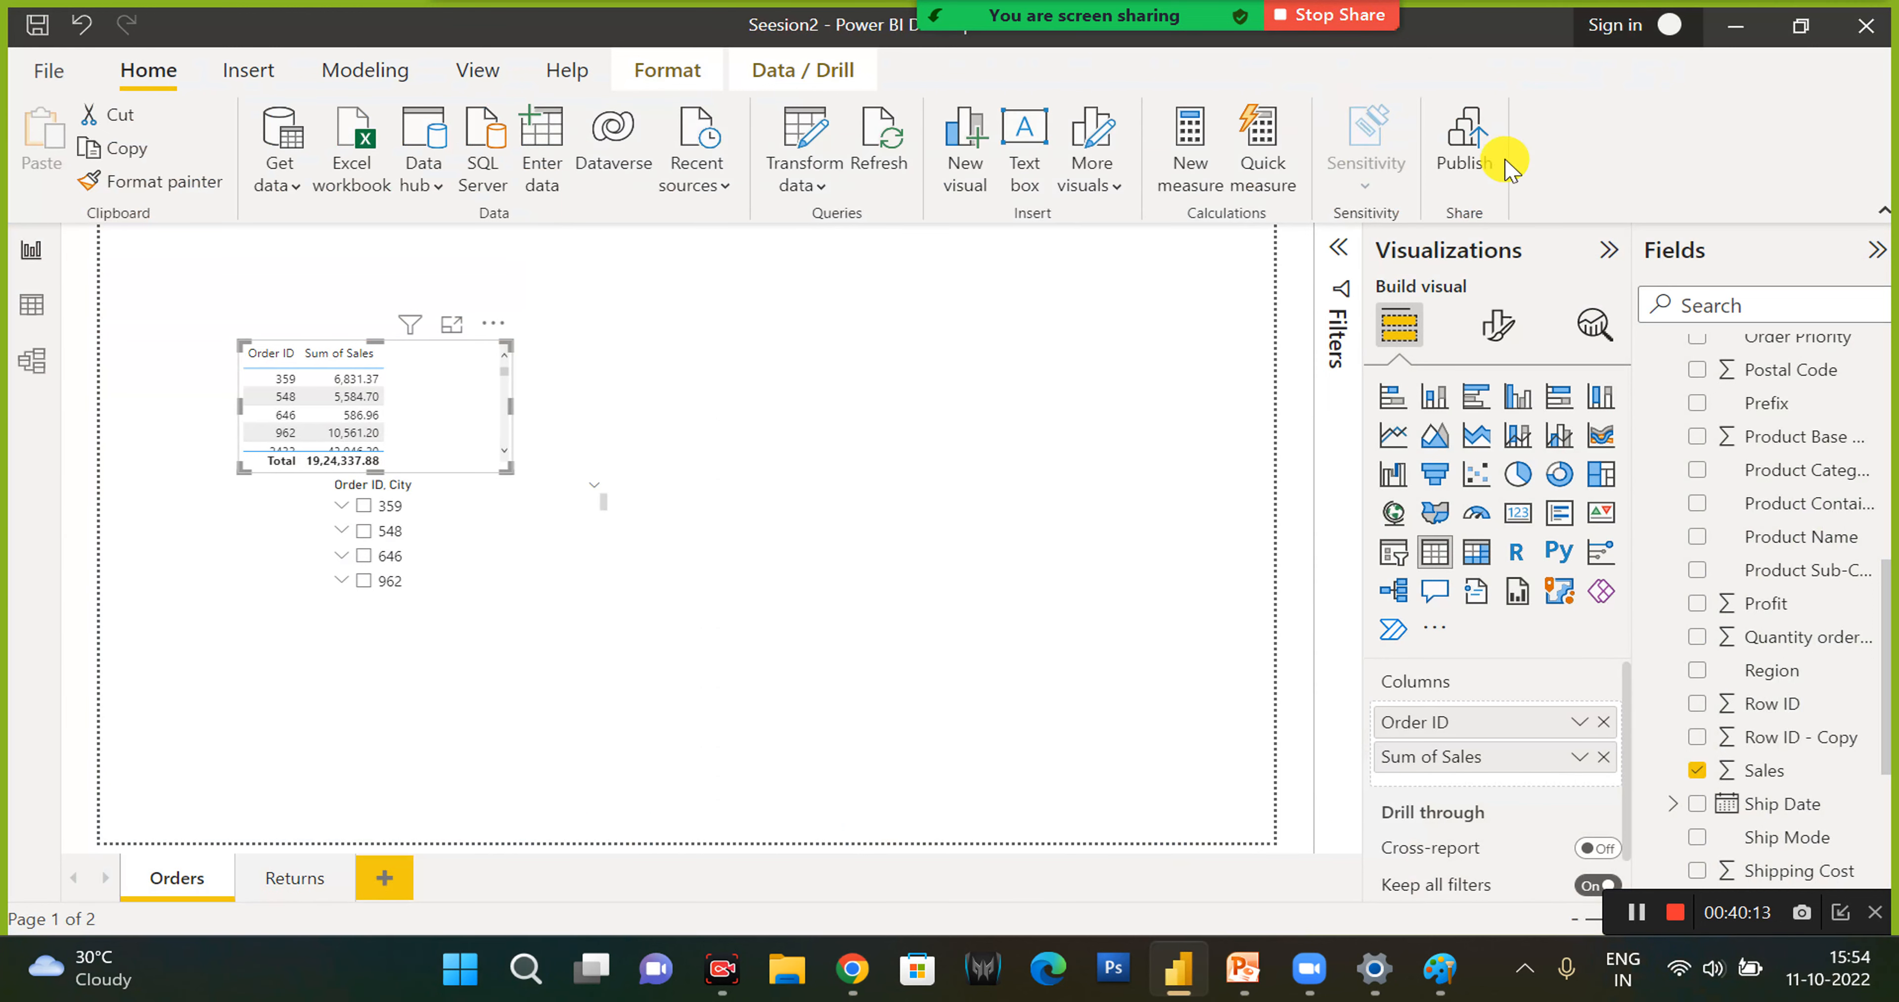
{"action": "left_click", "coordinate": [1466, 144]}
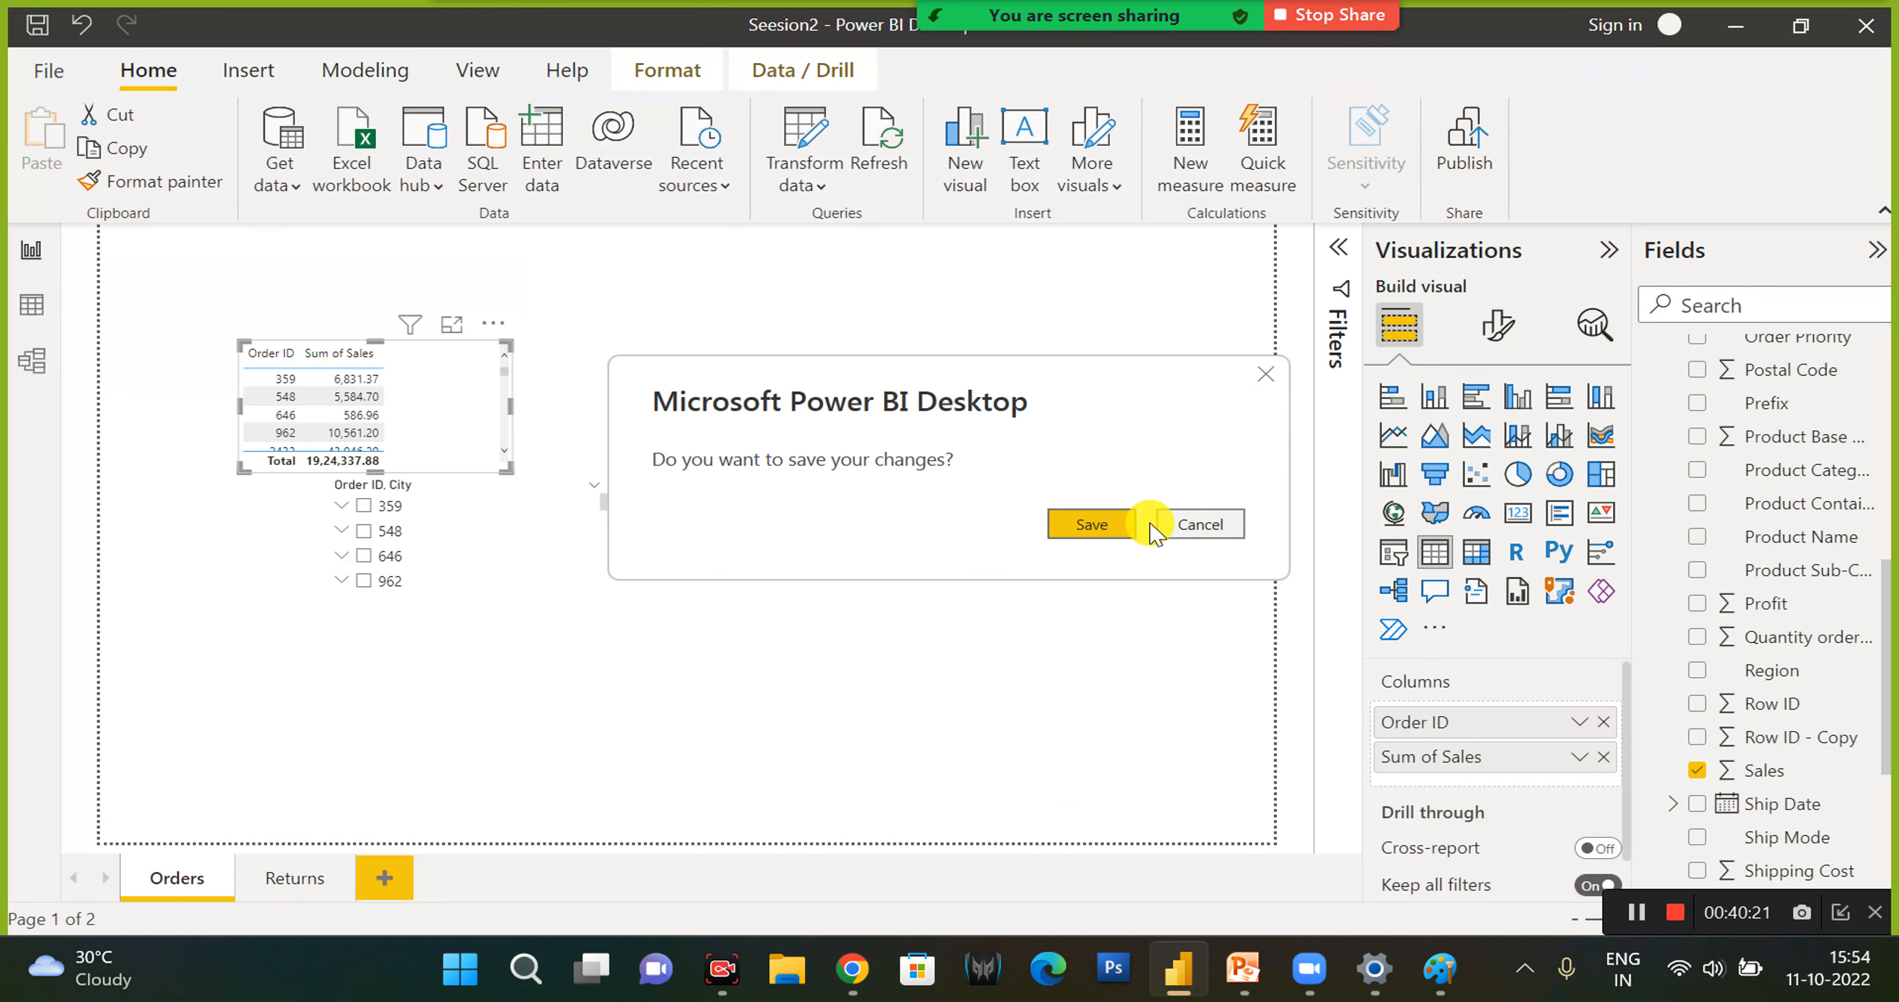
- Switch to Chrome, check the 10 Minute Mail tab and open the Outlook Team welcome message in the Outlook inbox
{"action": "left_click", "coordinate": [863, 971]}
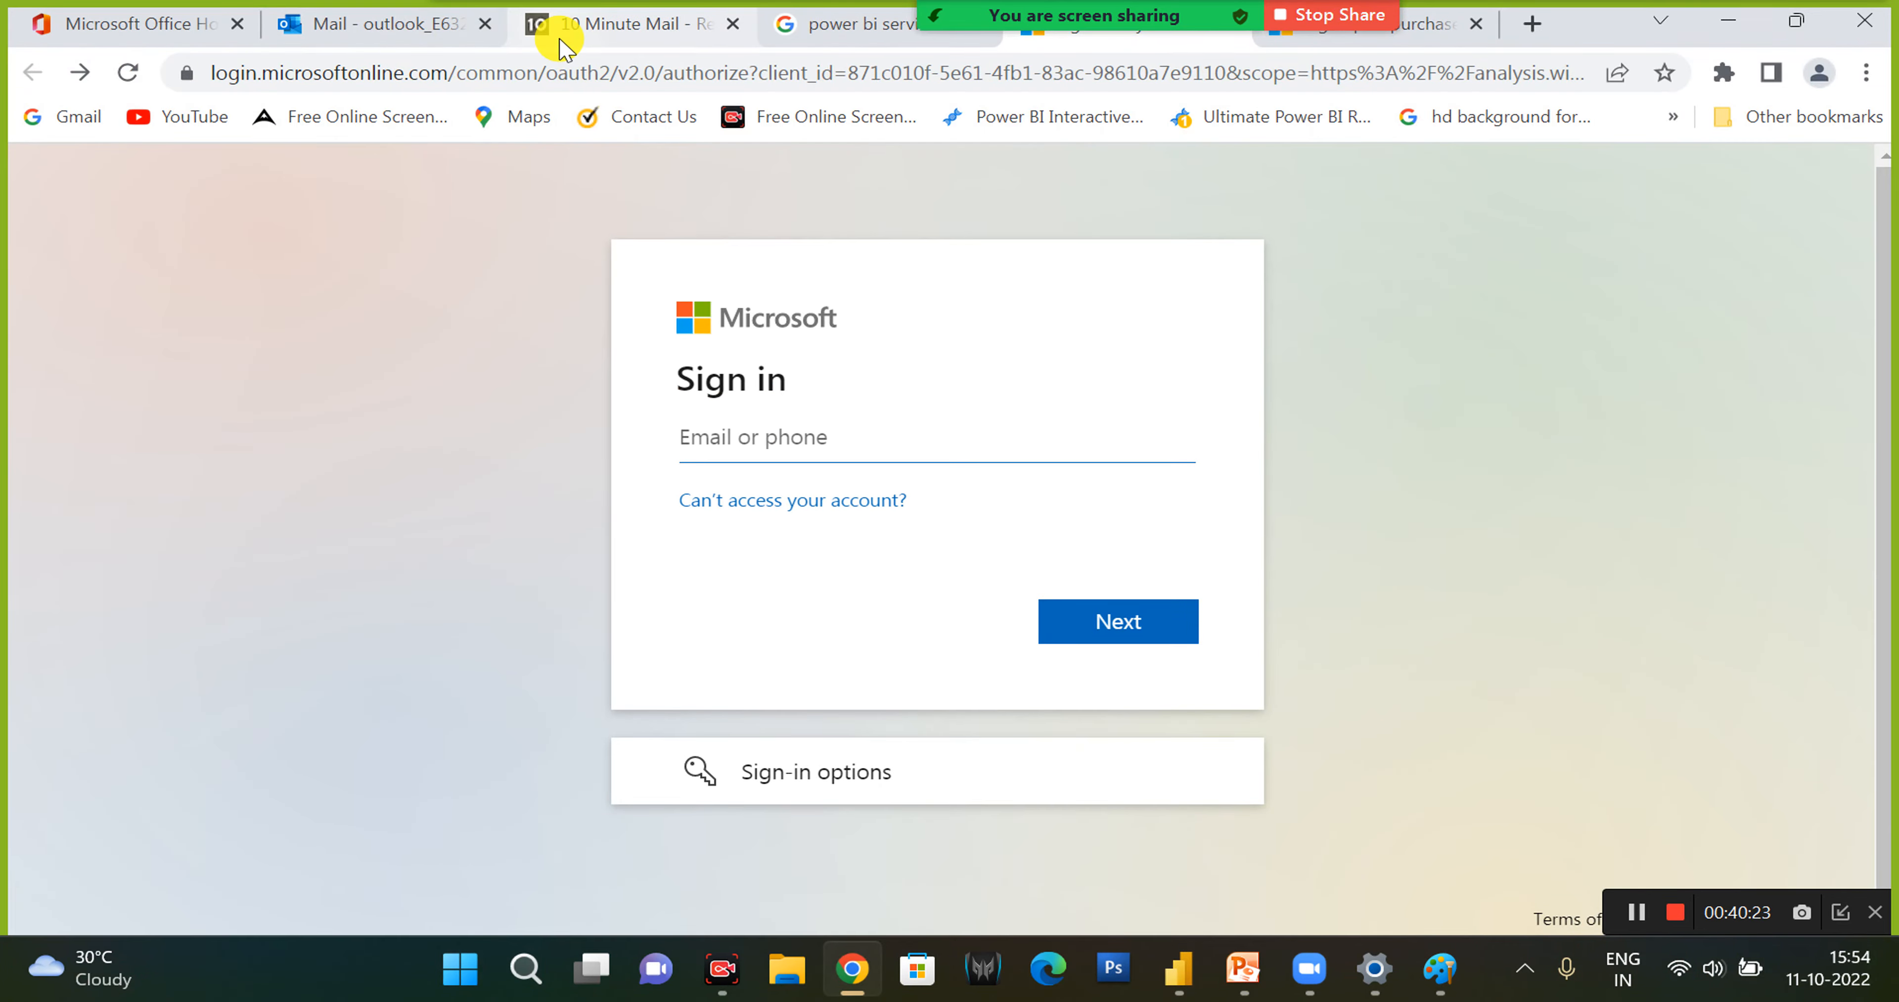
{"action": "left_click", "coordinate": [557, 28]}
{"action": "scroll", "coordinate": [540, 276], "scroll_direction": "down", "scroll_amount": 5}
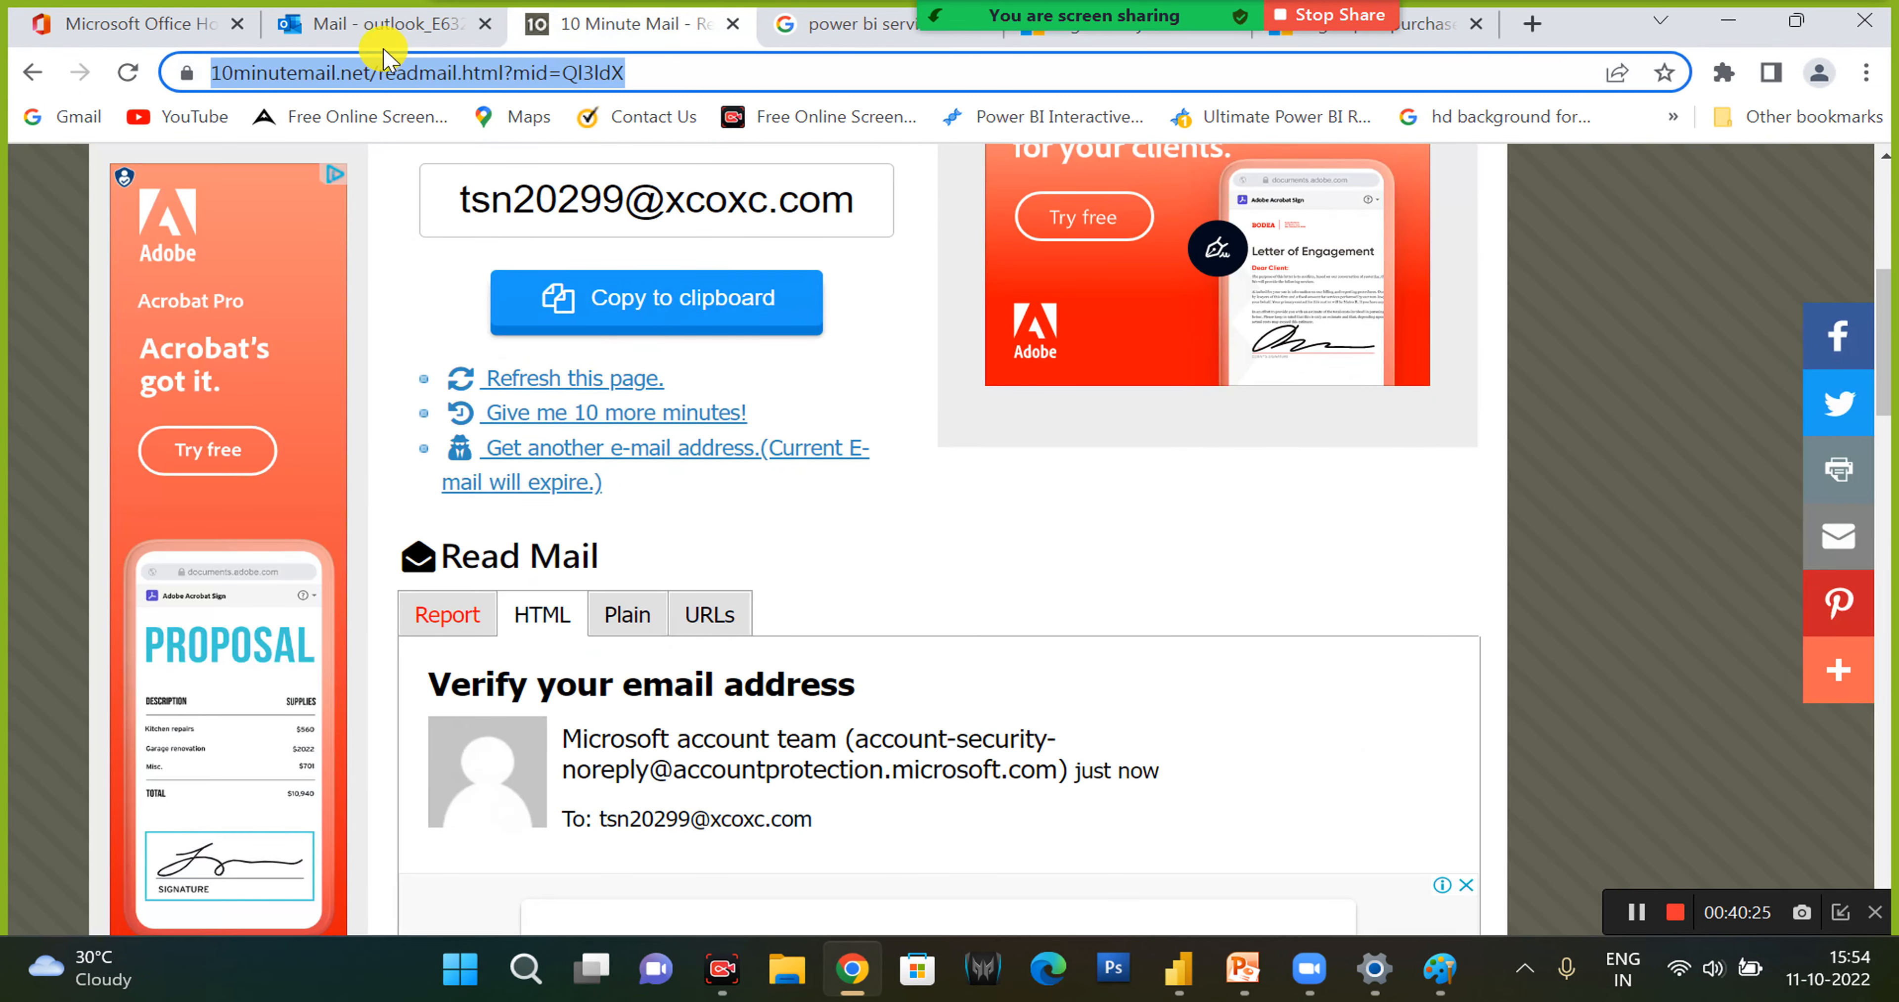
{"action": "left_click", "coordinate": [382, 22]}
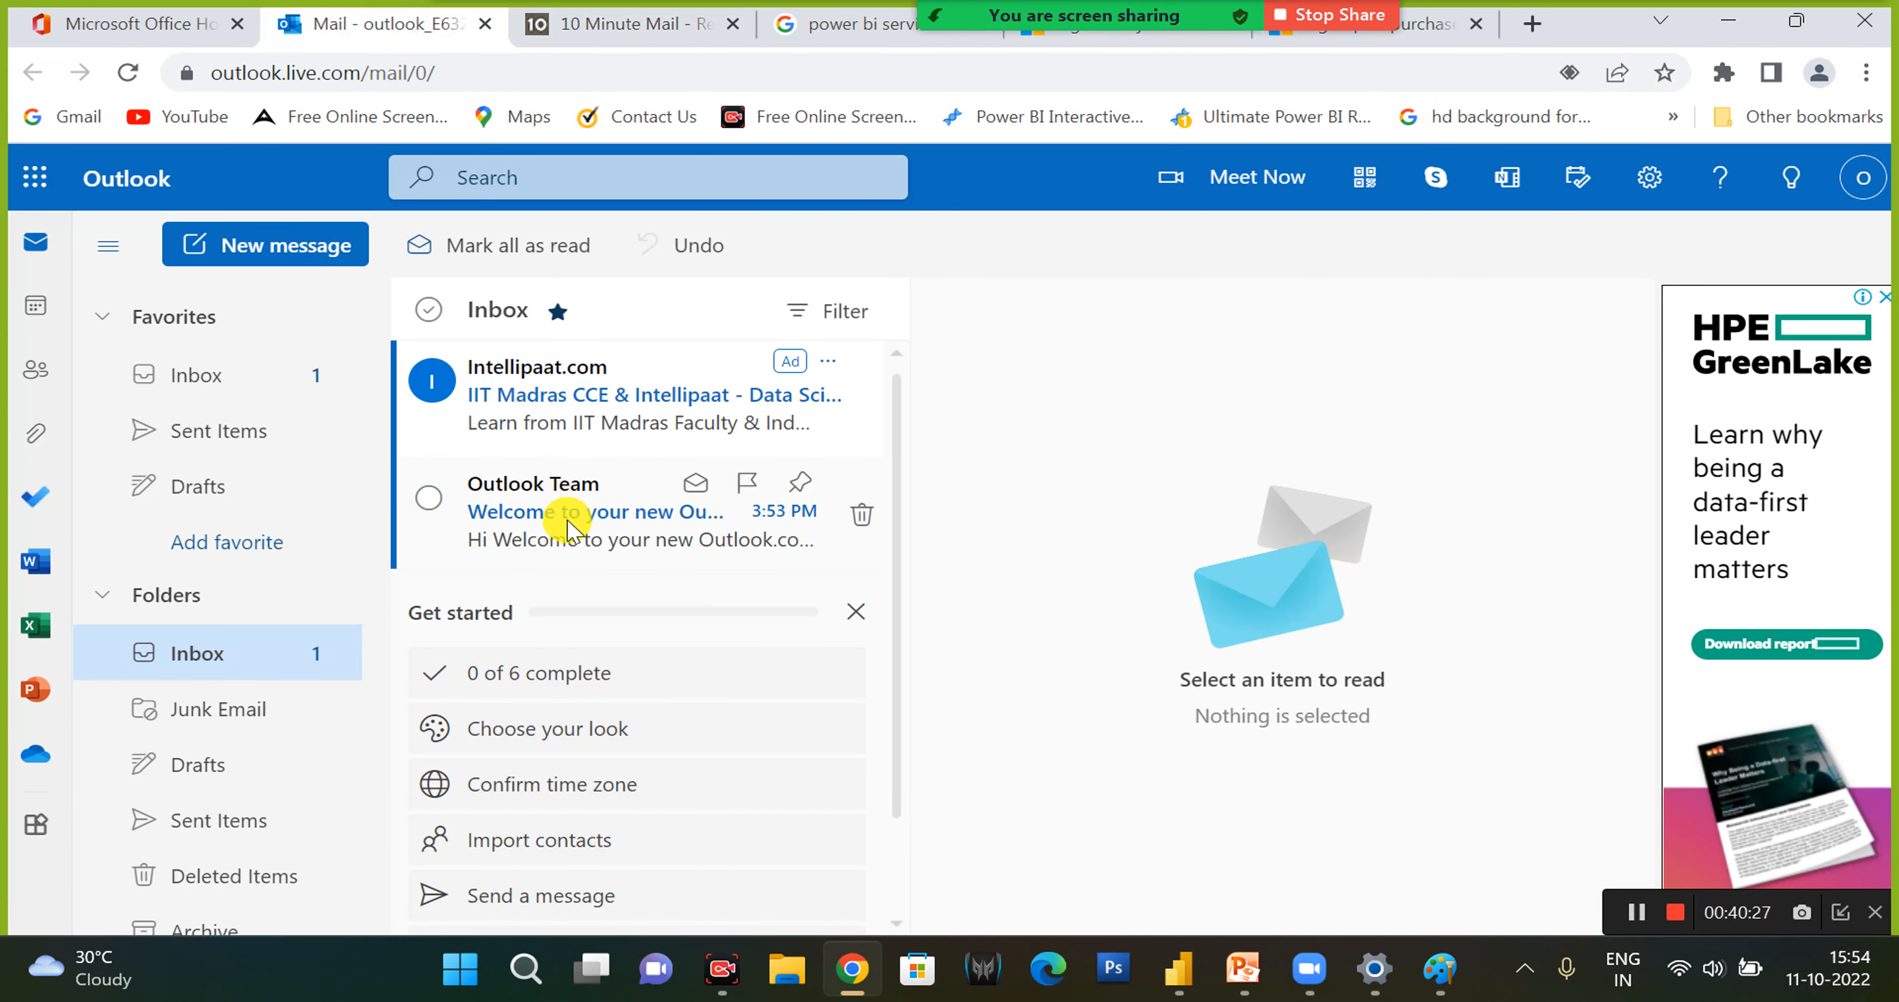
{"action": "left_click", "coordinate": [566, 516]}
{"action": "left_click", "coordinate": [572, 421]}
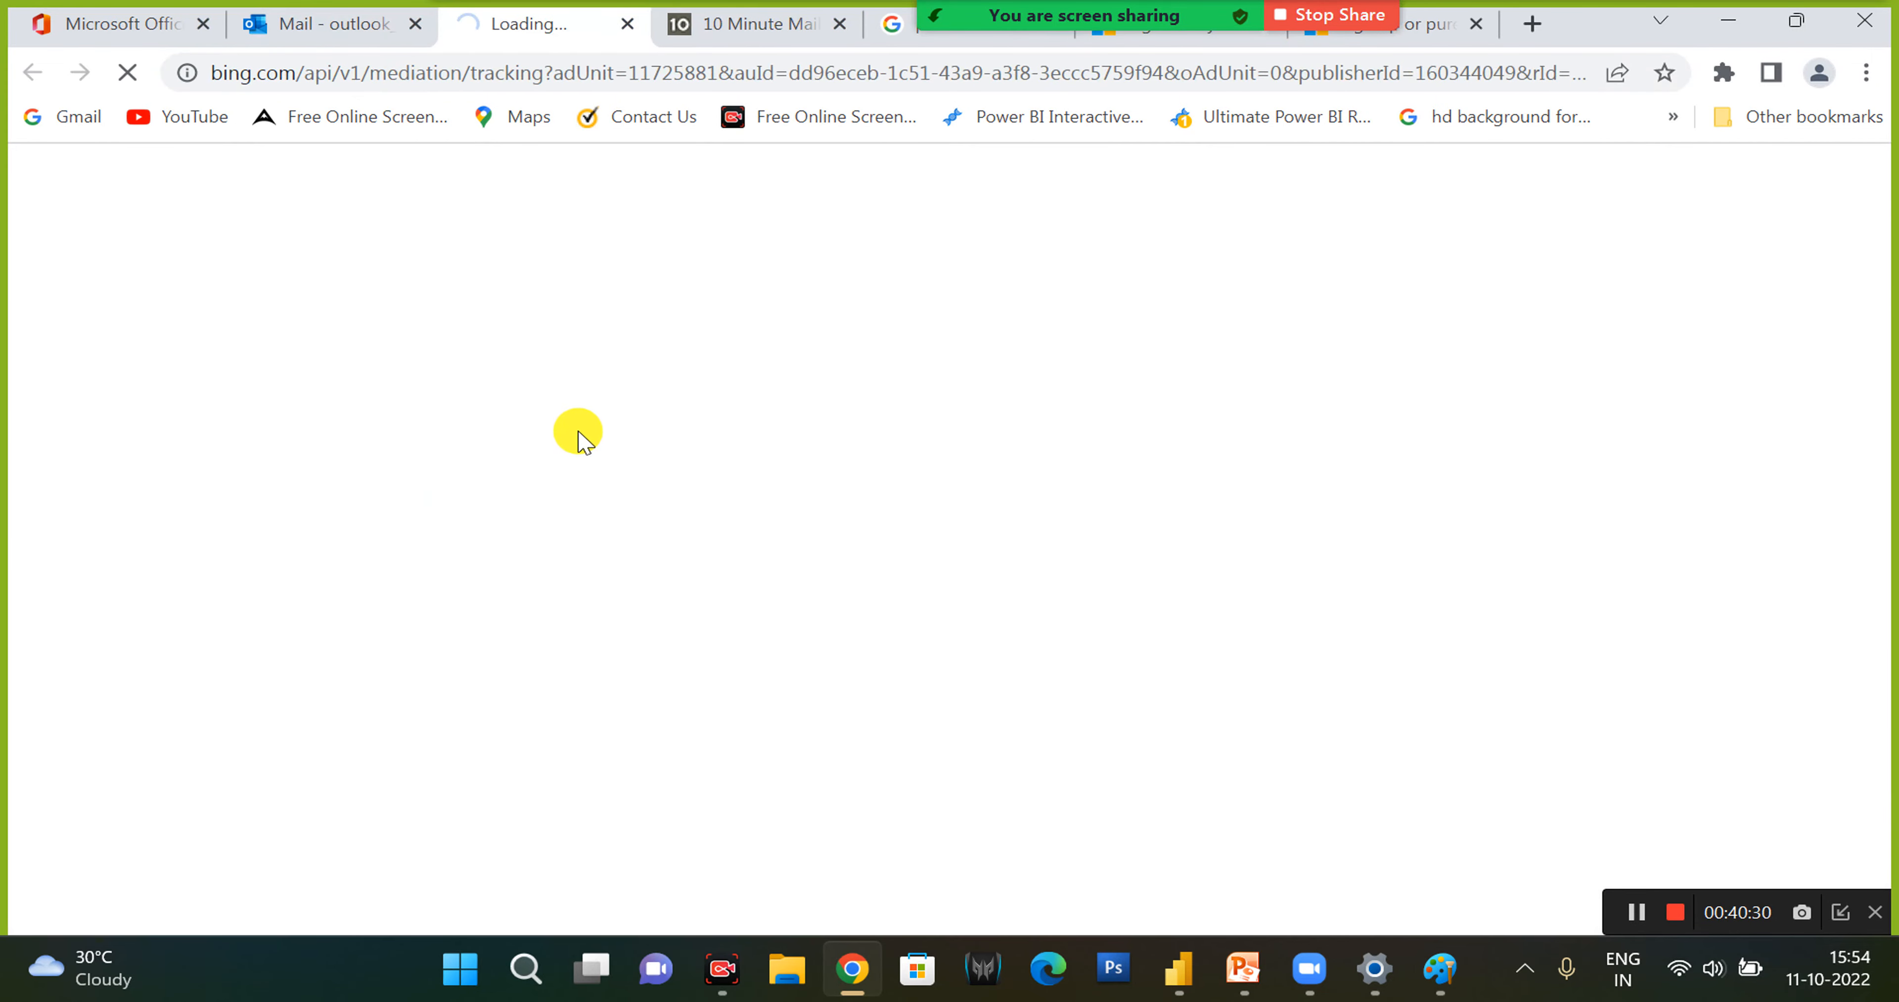
{"action": "left_click", "coordinate": [355, 23]}
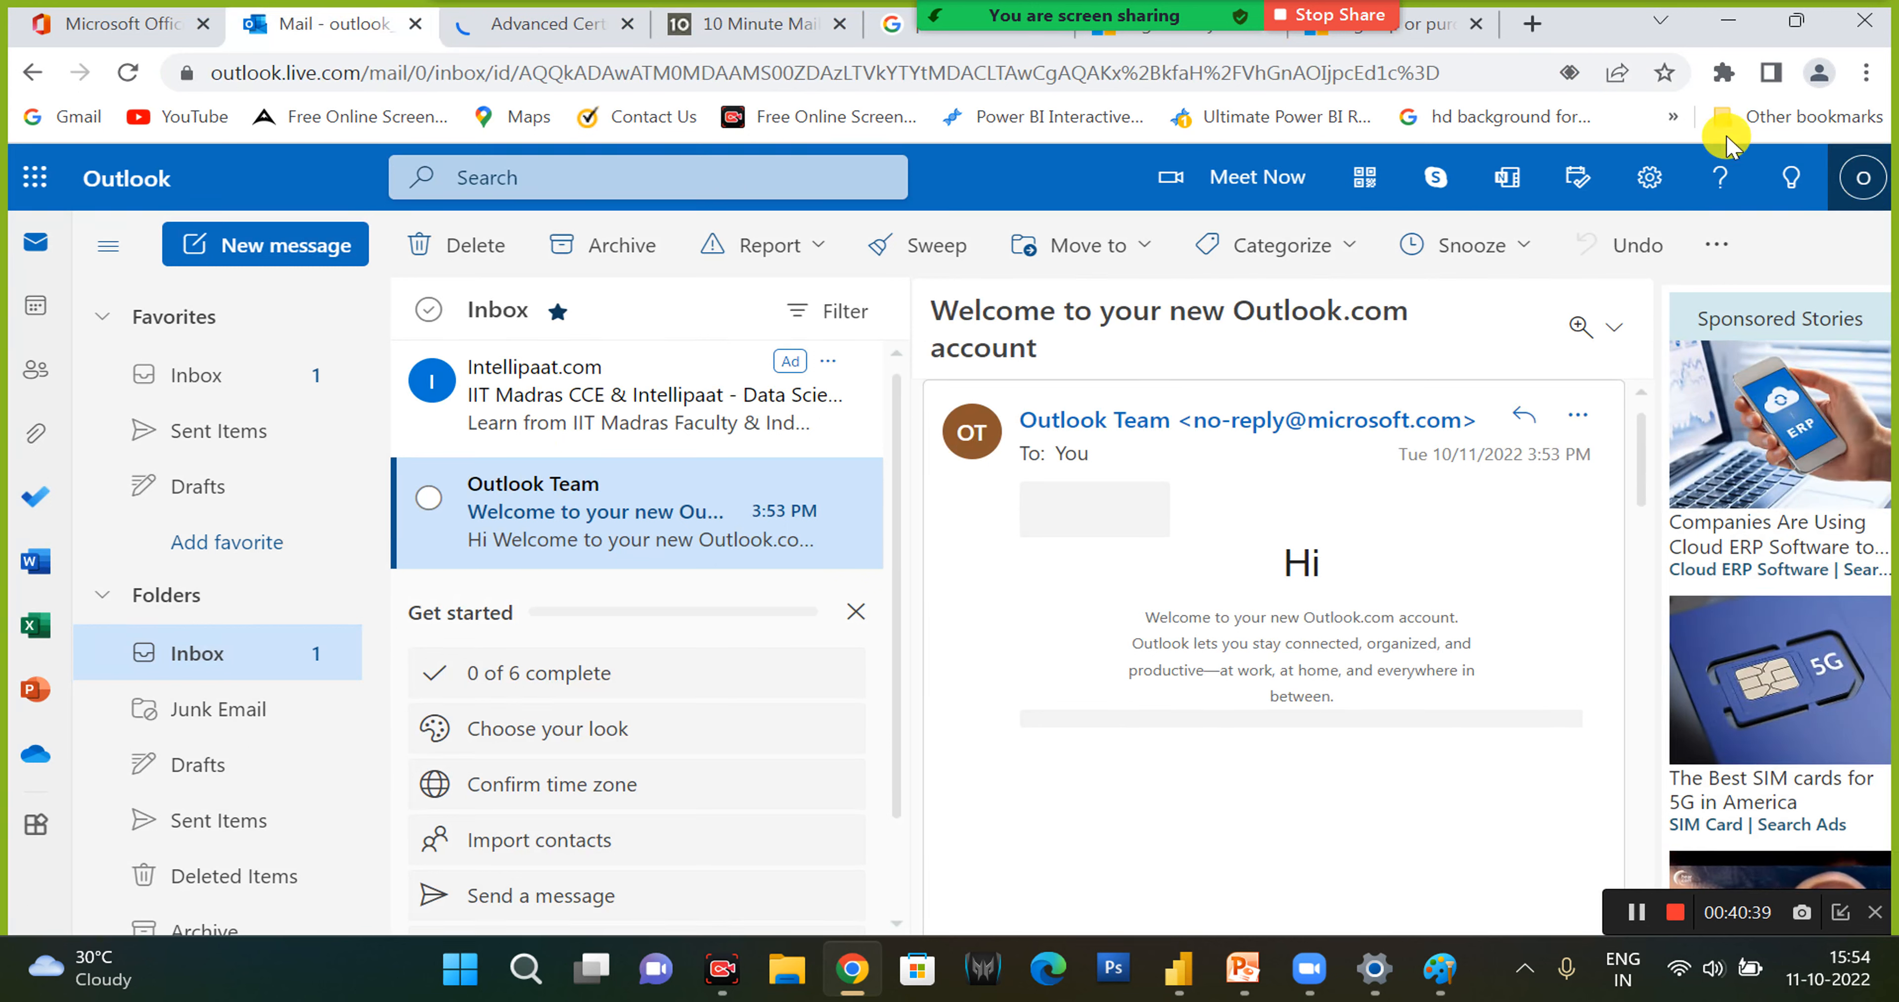
- Sign out of the Microsoft account in Outlook
{"action": "left_click", "coordinate": [1860, 183]}
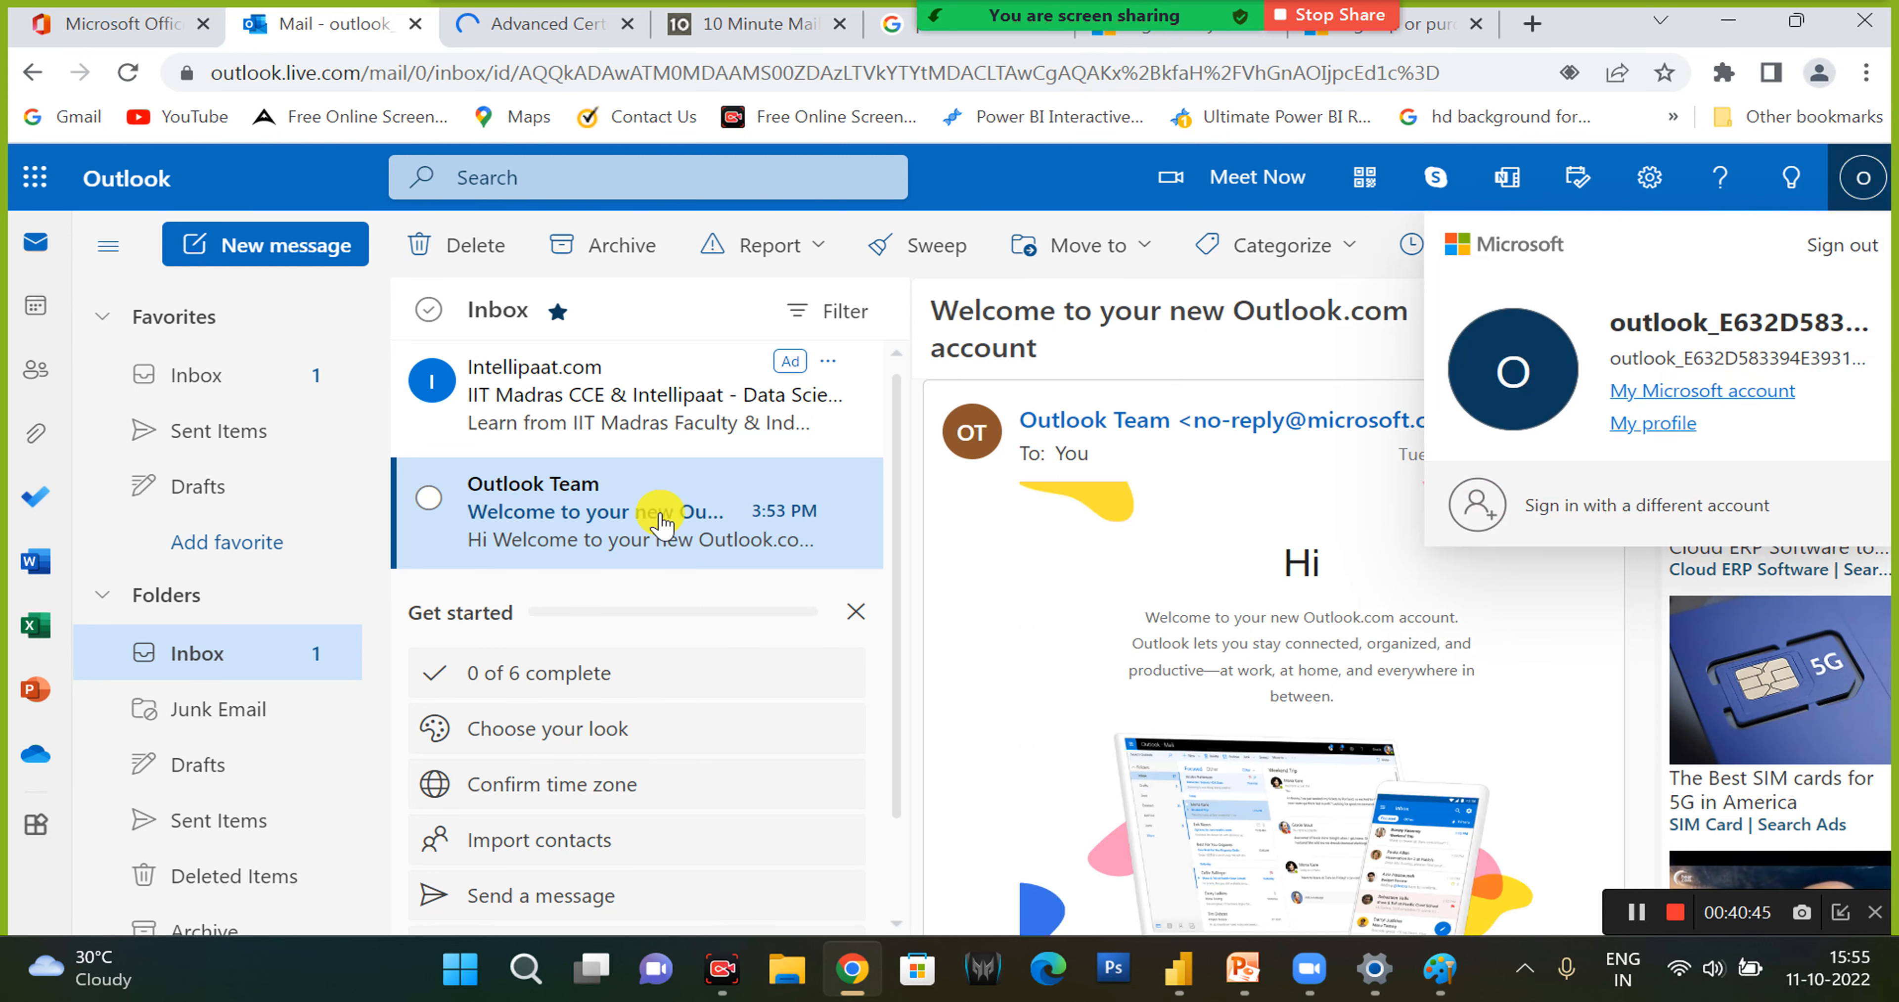
{"action": "left_click", "coordinate": [530, 396]}
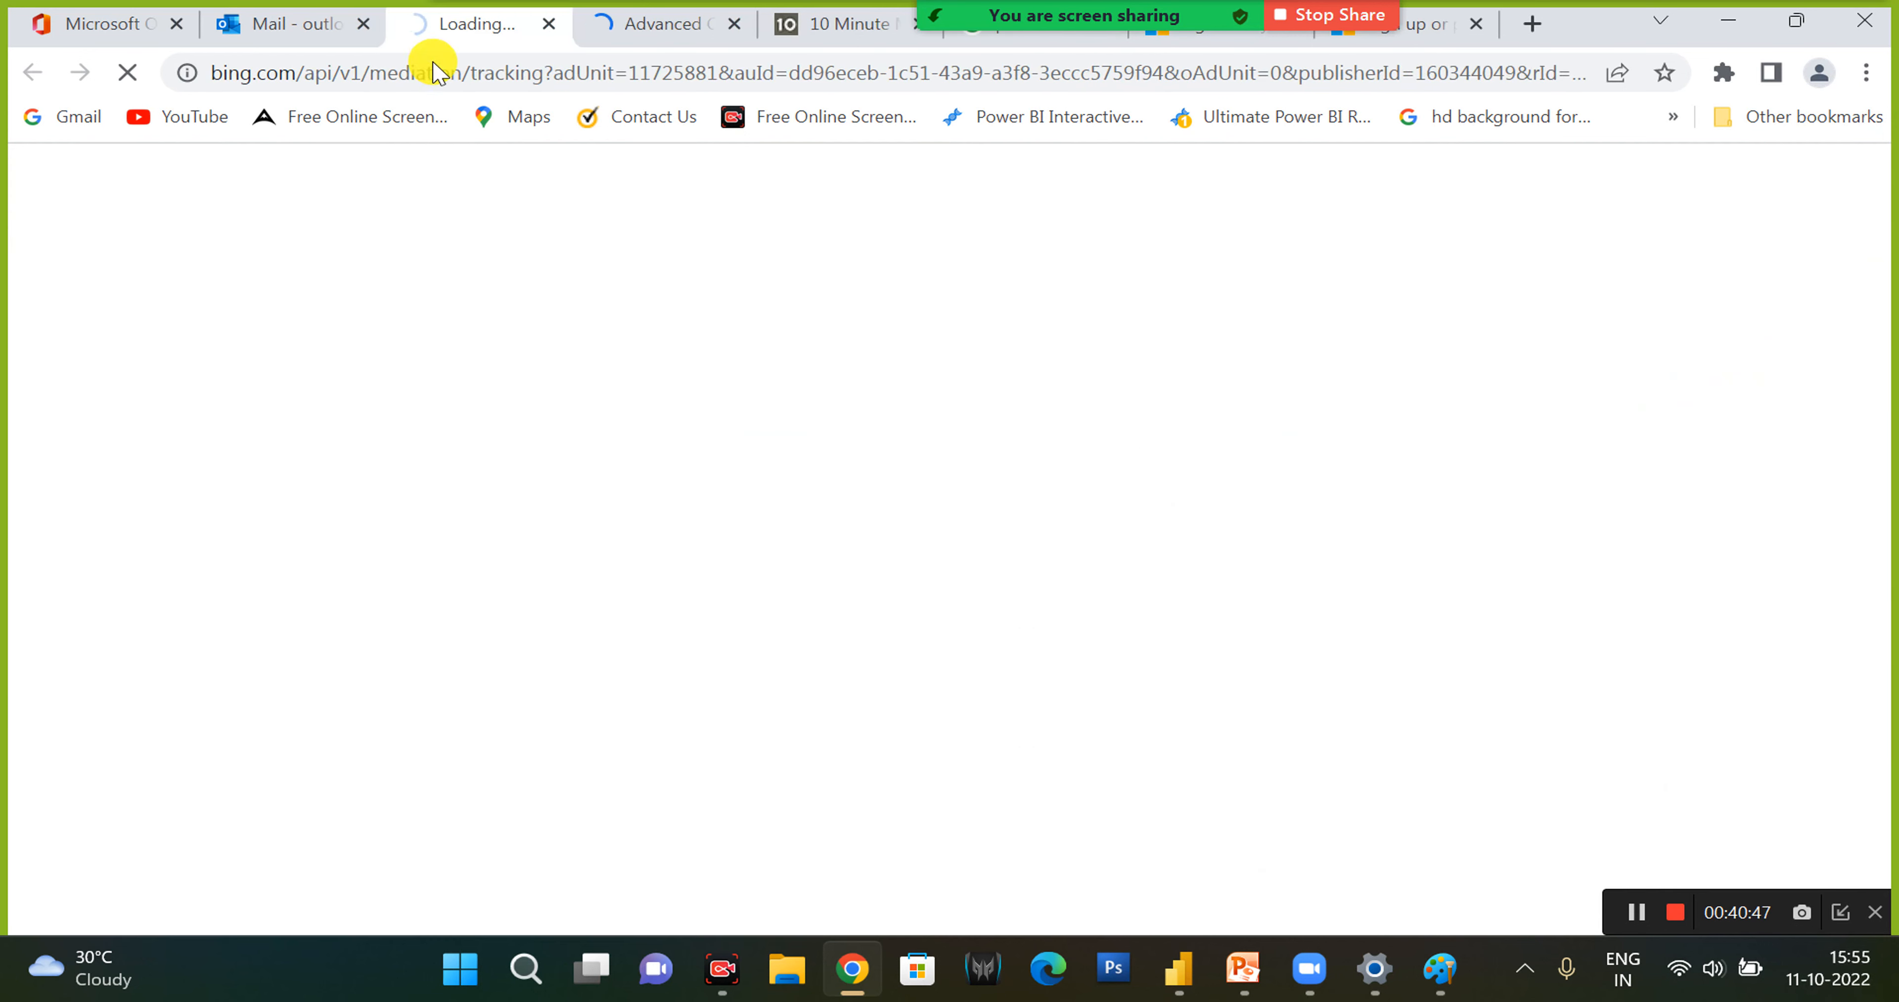
{"action": "left_click", "coordinate": [549, 23]}
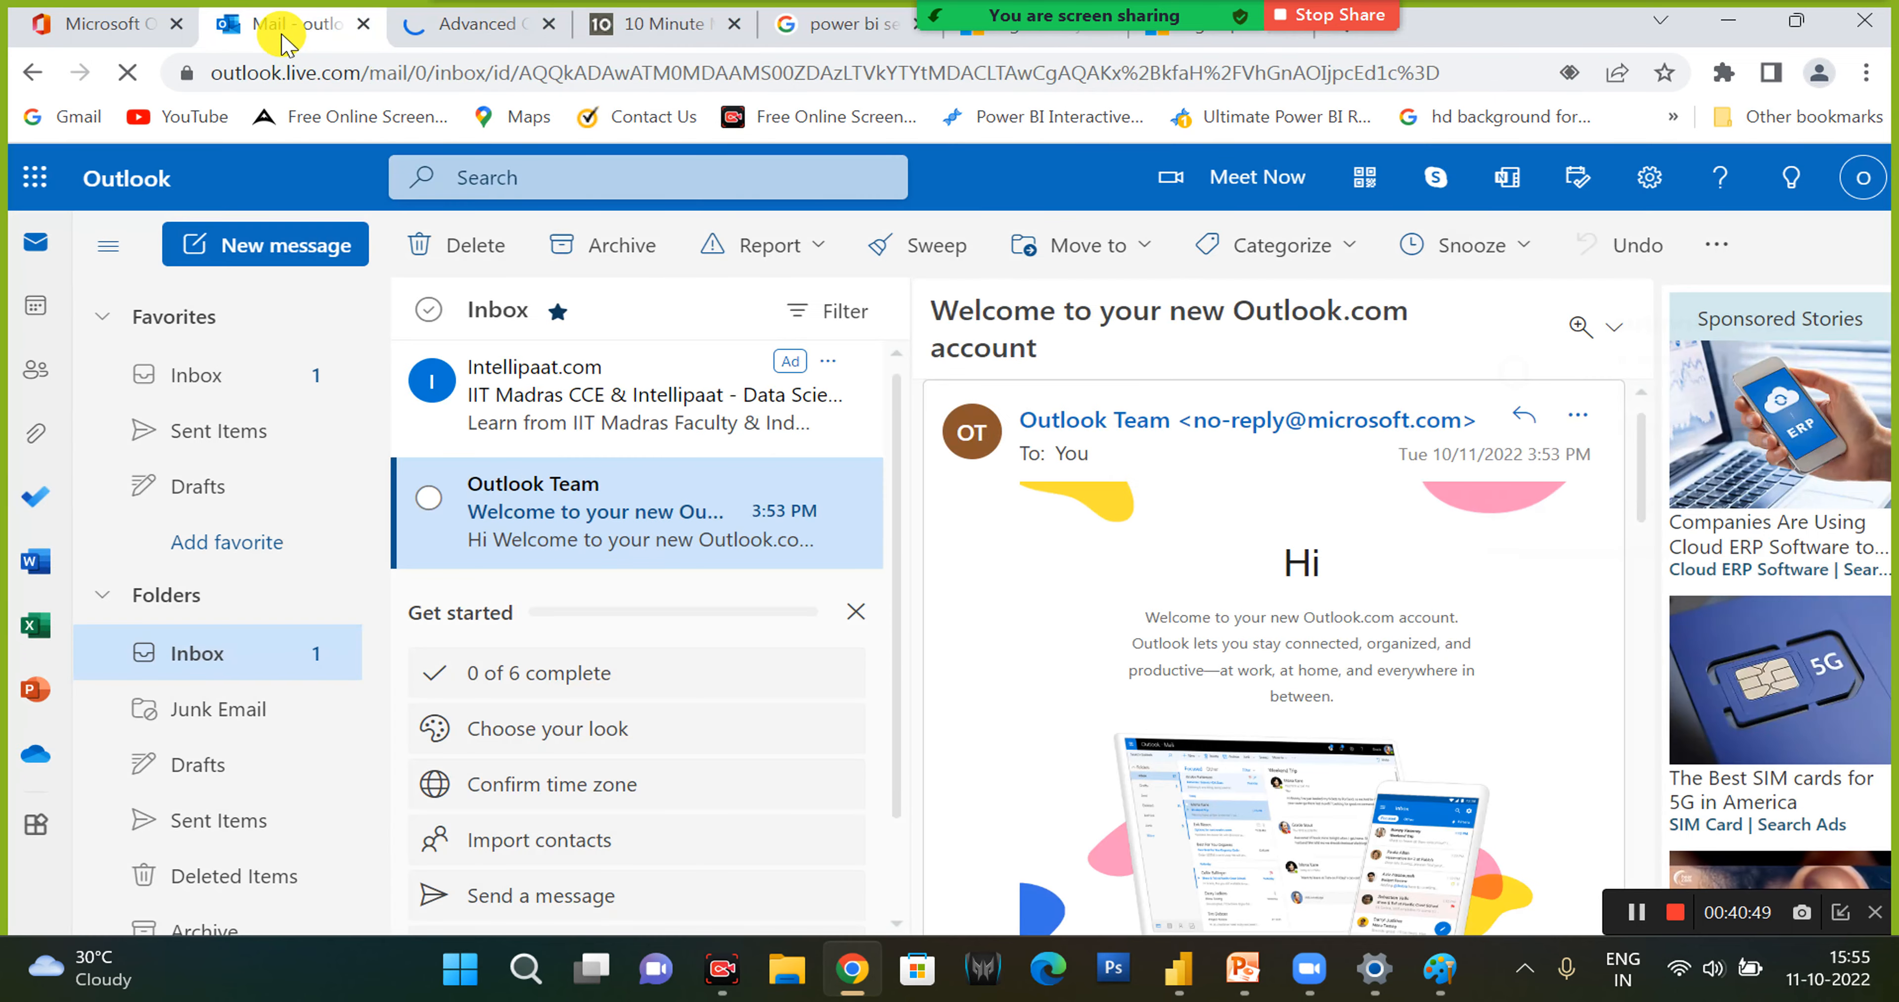
{"action": "left_click", "coordinate": [1860, 186]}
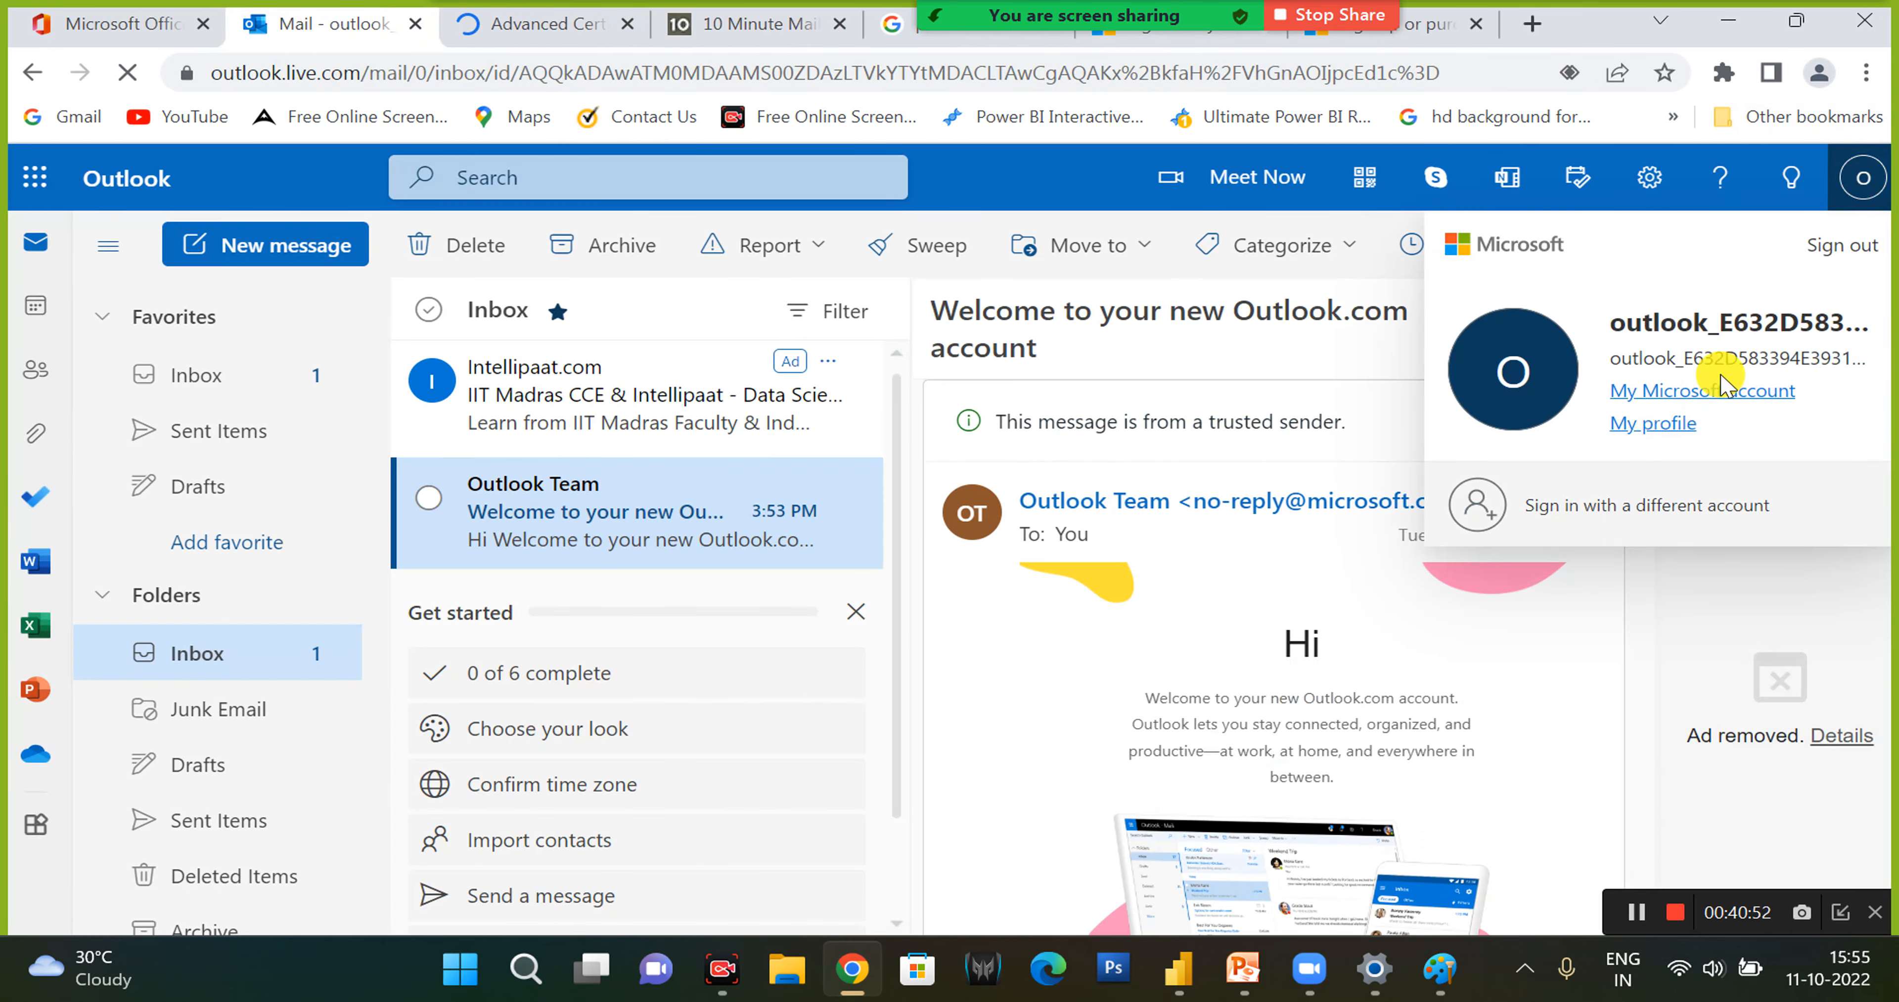
{"action": "left_click", "coordinate": [1840, 251]}
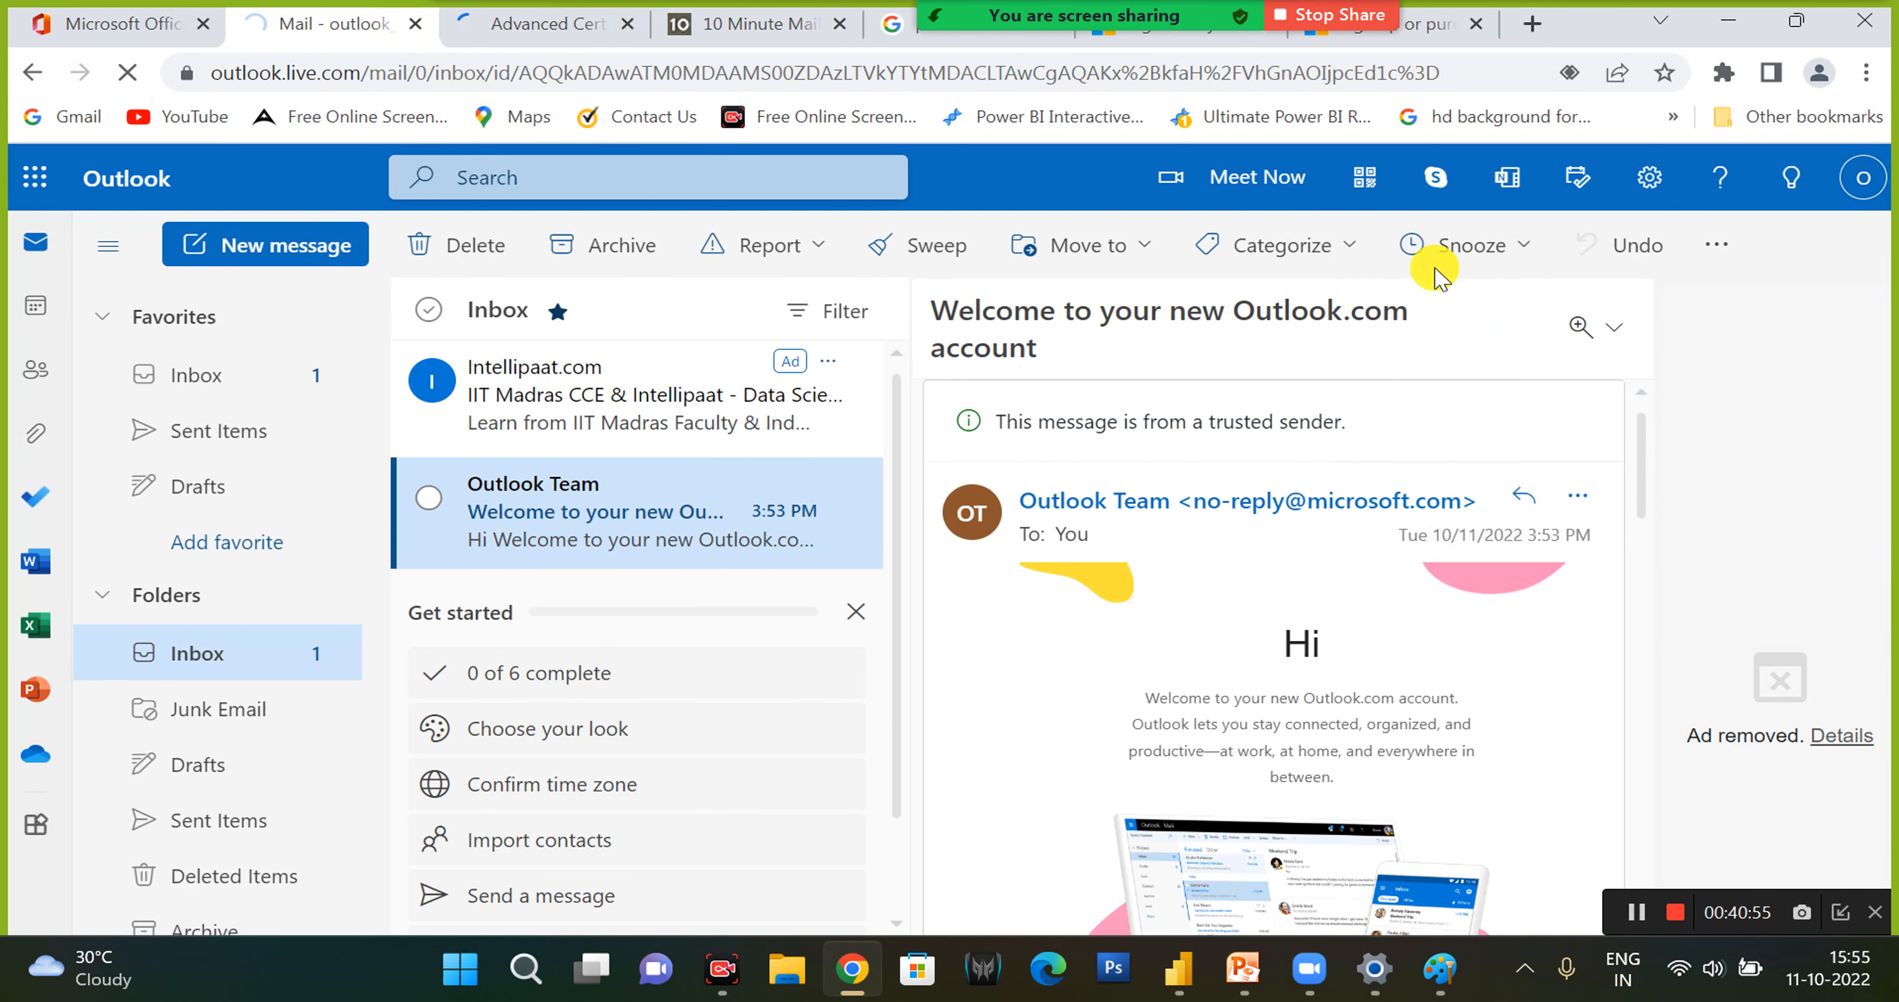
- Switch back to Power BI Desktop and cancel the save request for publishing the report
{"action": "left_click", "coordinate": [575, 22]}
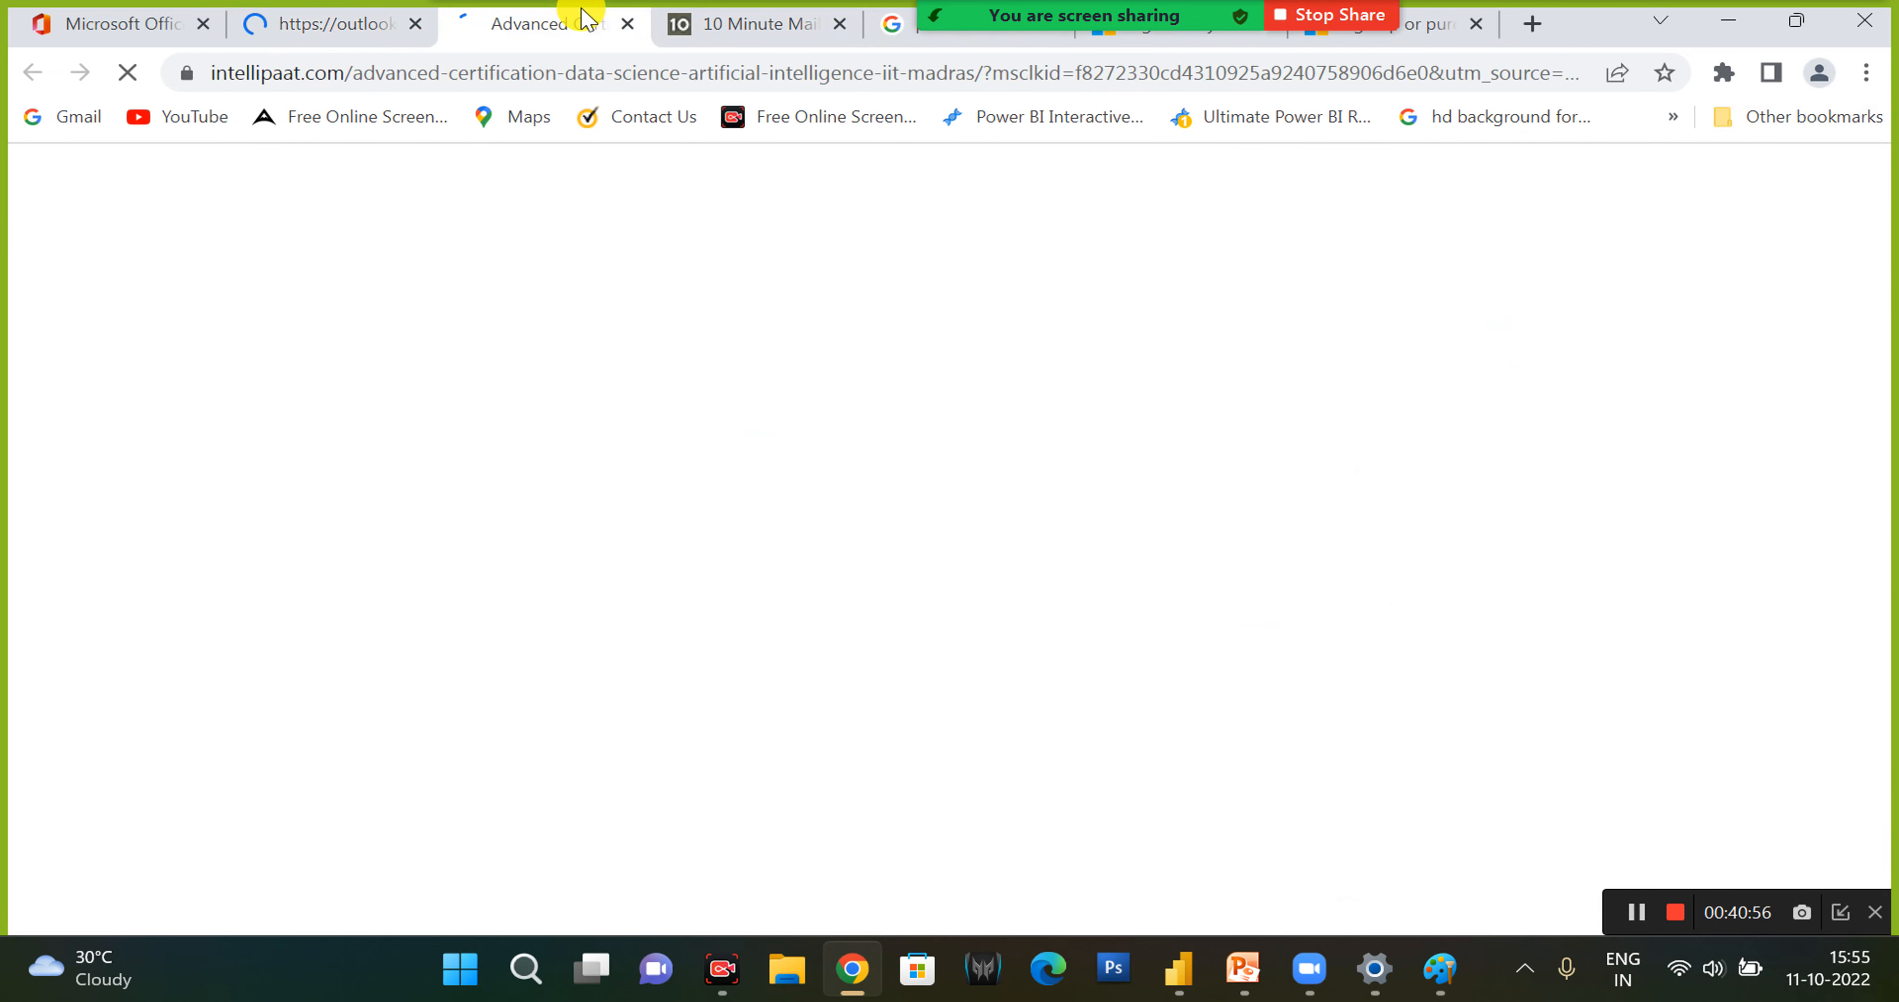
{"action": "left_click", "coordinate": [1436, 981]}
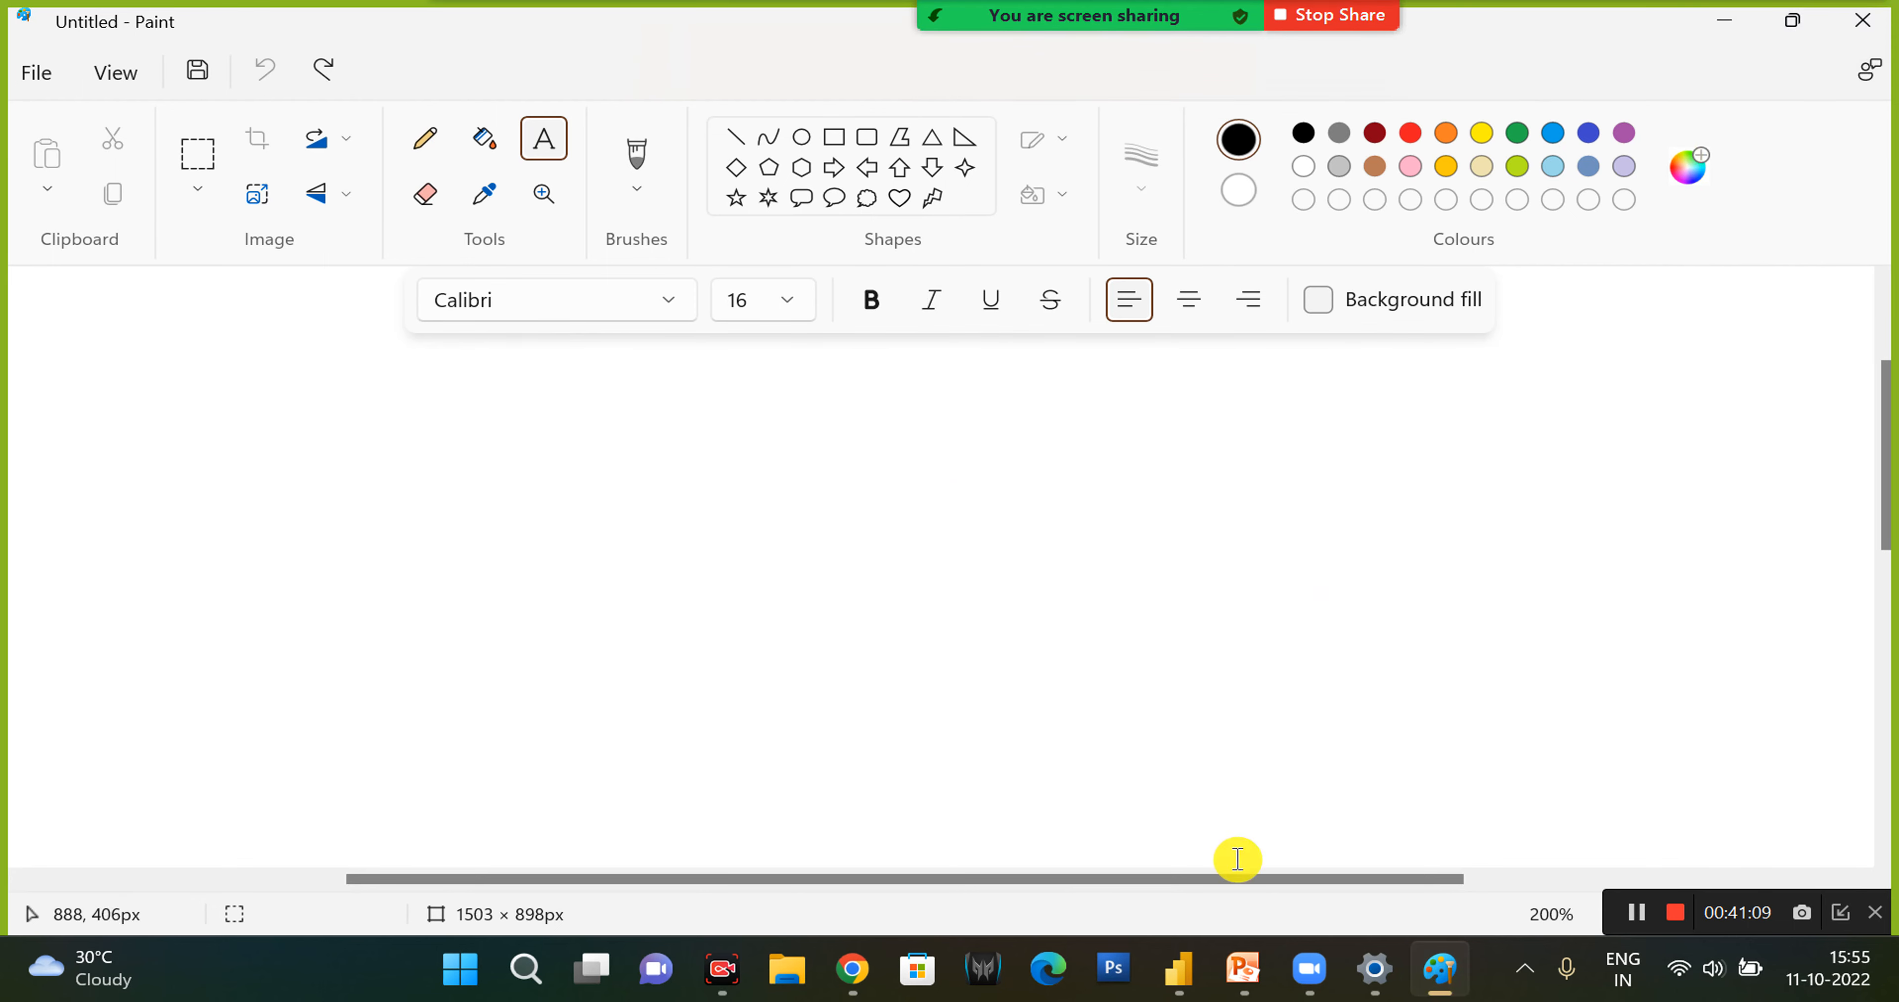
{"action": "left_click", "coordinate": [1181, 971]}
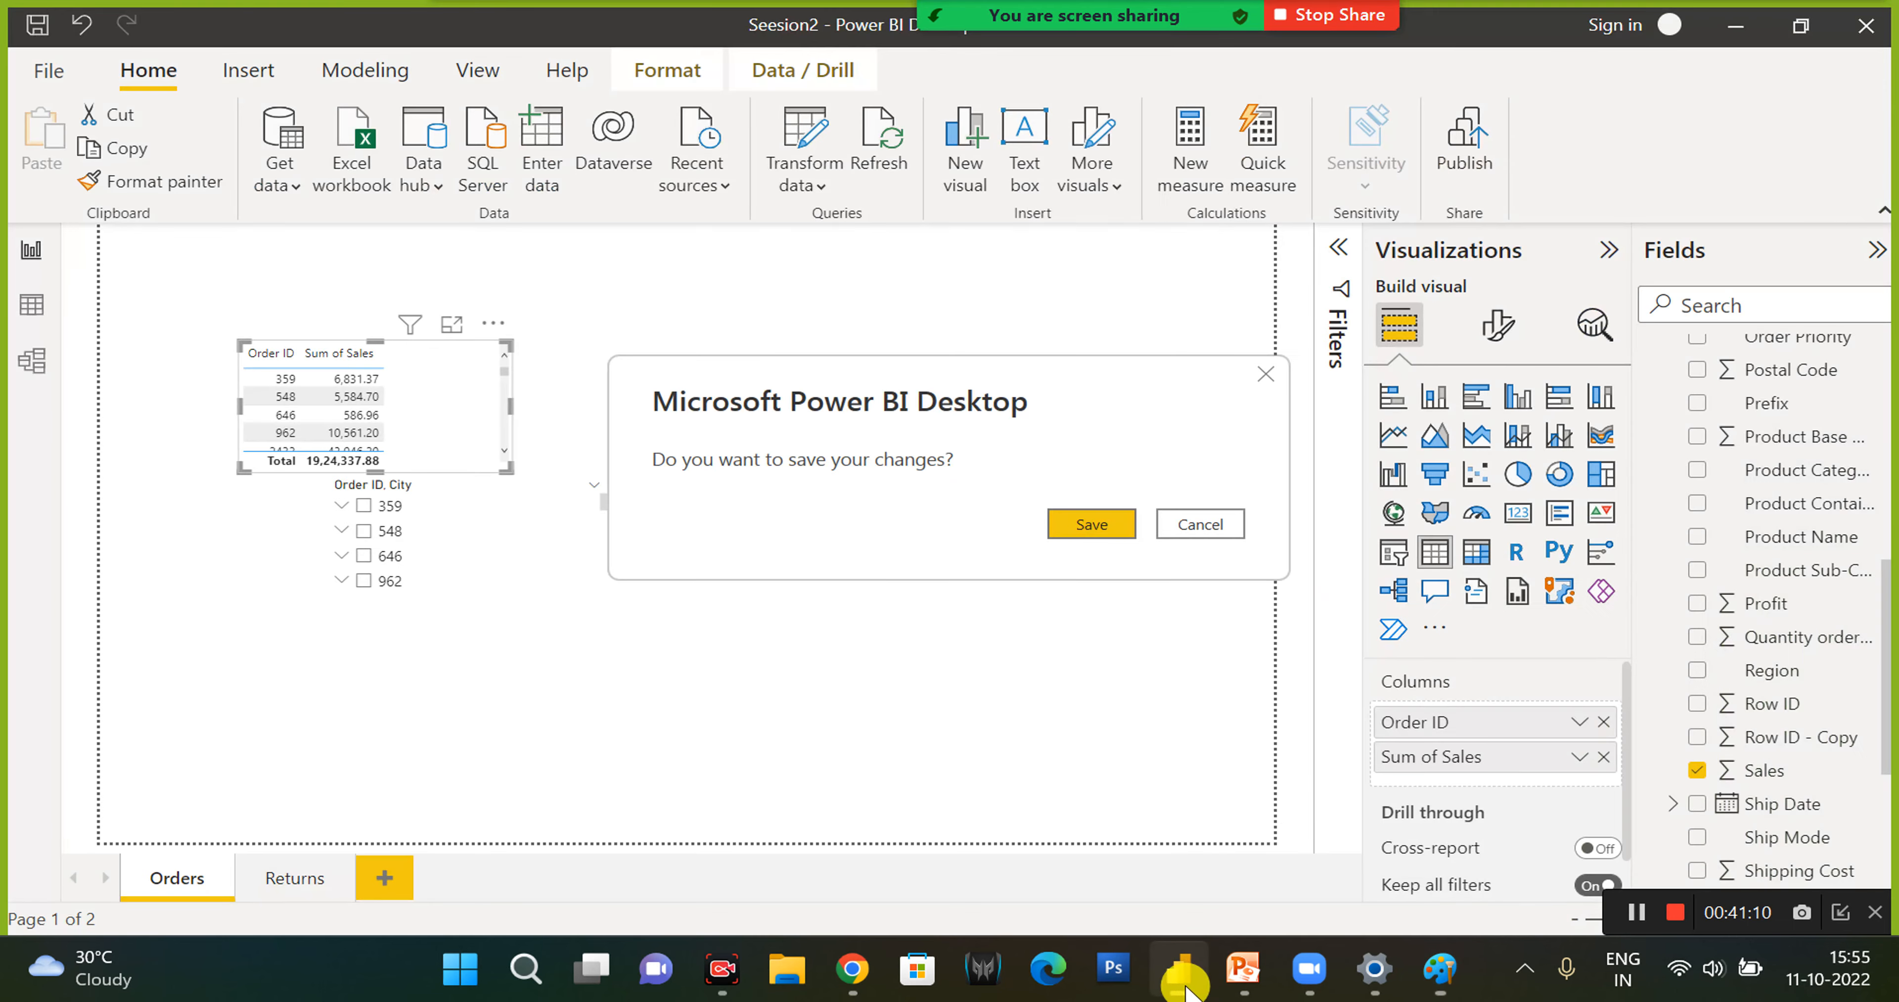
{"action": "left_click", "coordinate": [1229, 524]}
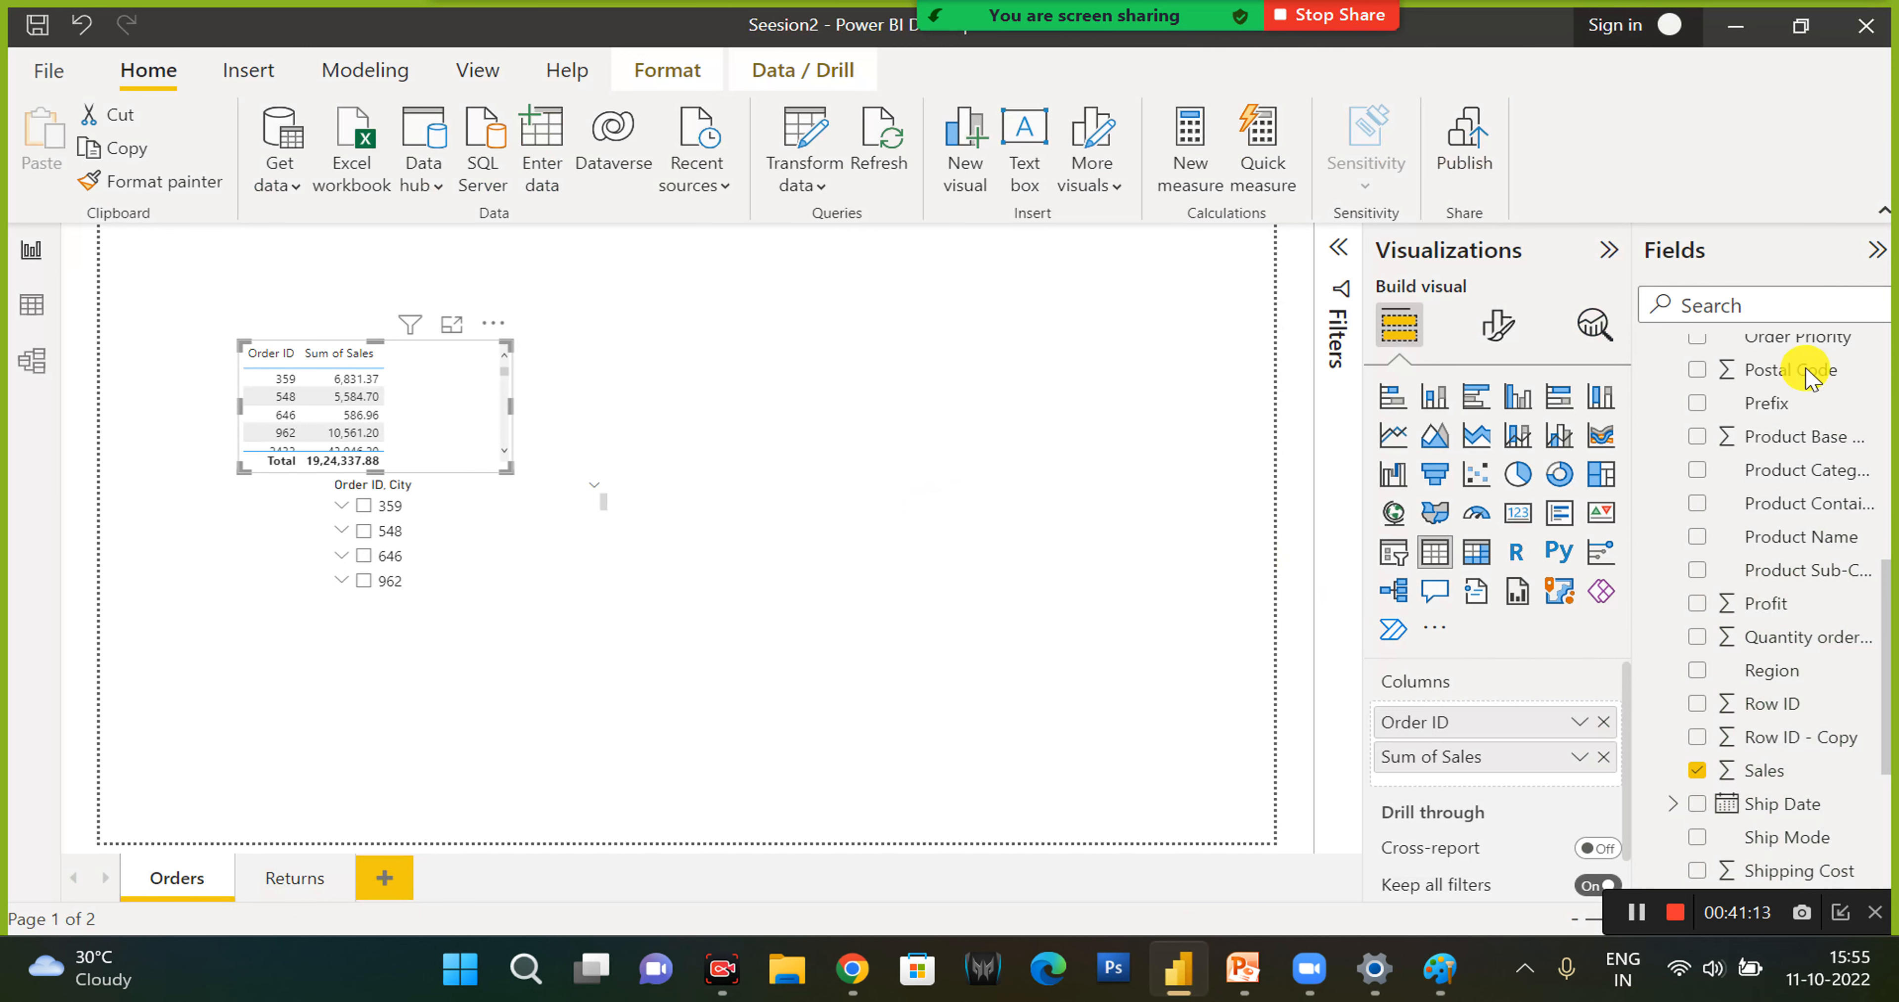
{"action": "scroll", "coordinate": [1784, 461], "scroll_direction": "up", "scroll_amount": 8}
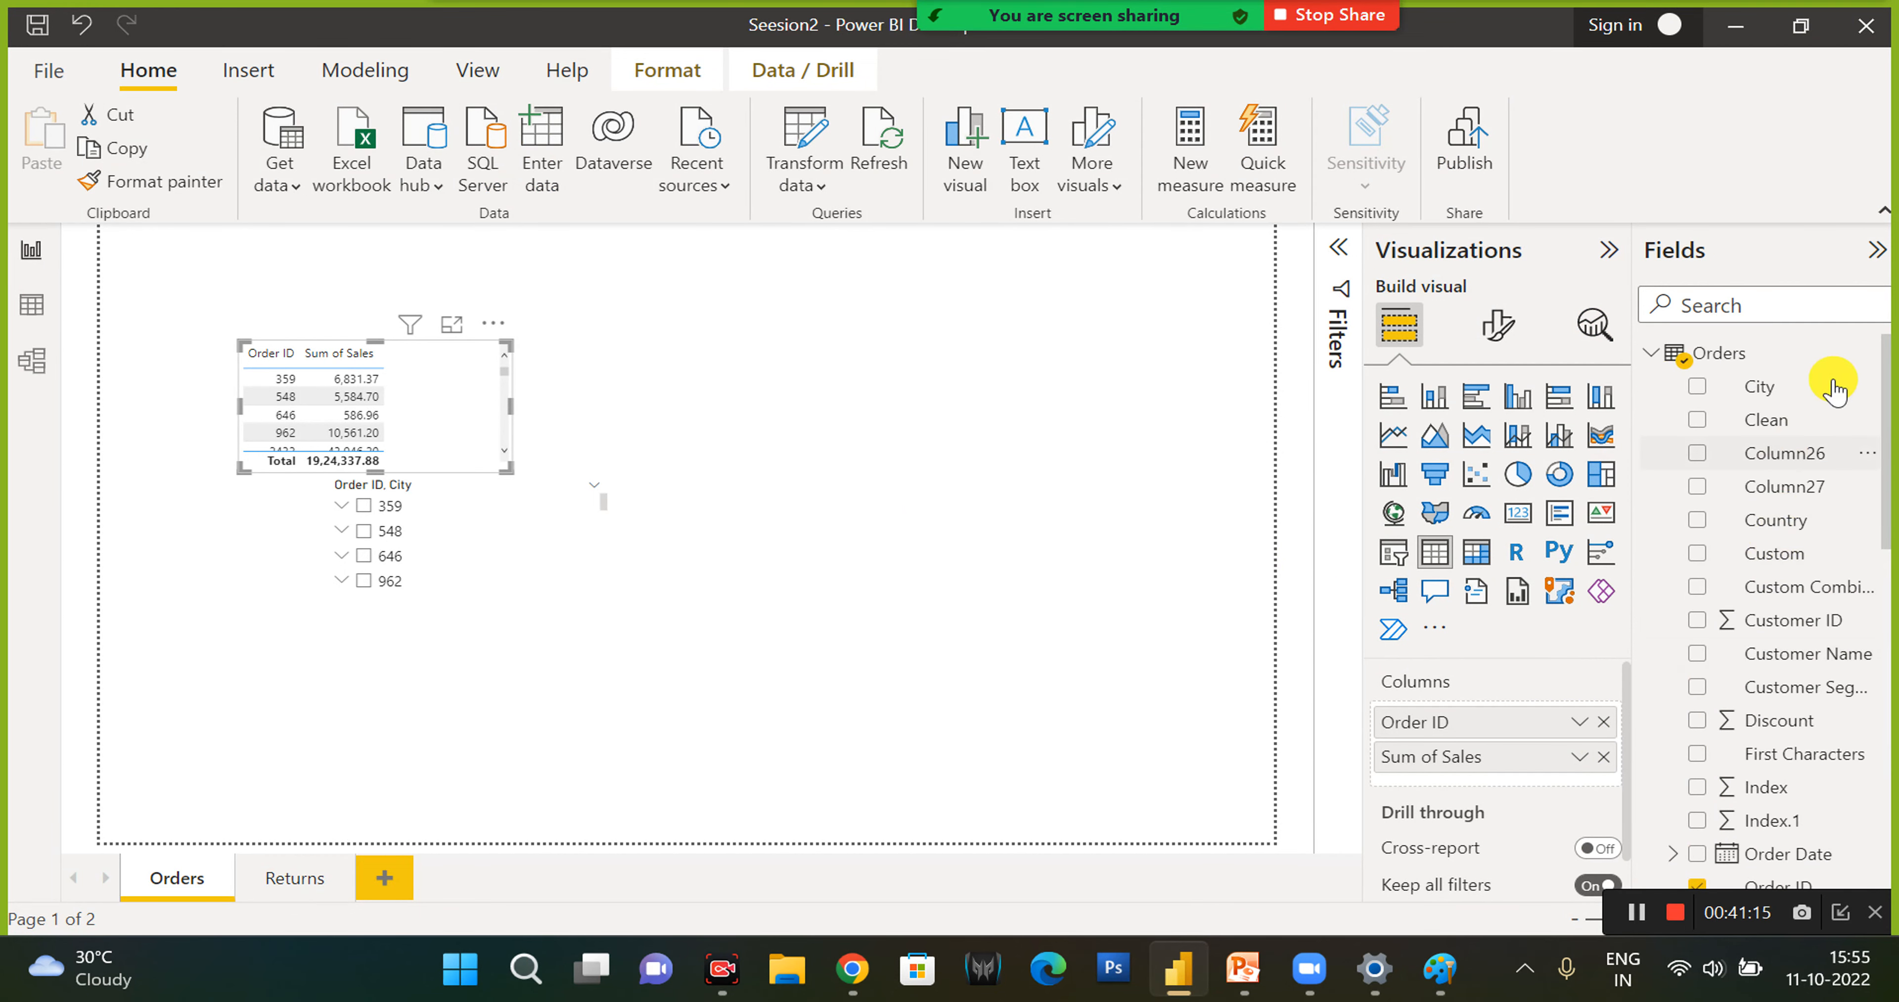
- Create a new measure in the Orders table with the formula Measure = COUNTROWS(Orders)
{"action": "left_click", "coordinate": [1871, 359]}
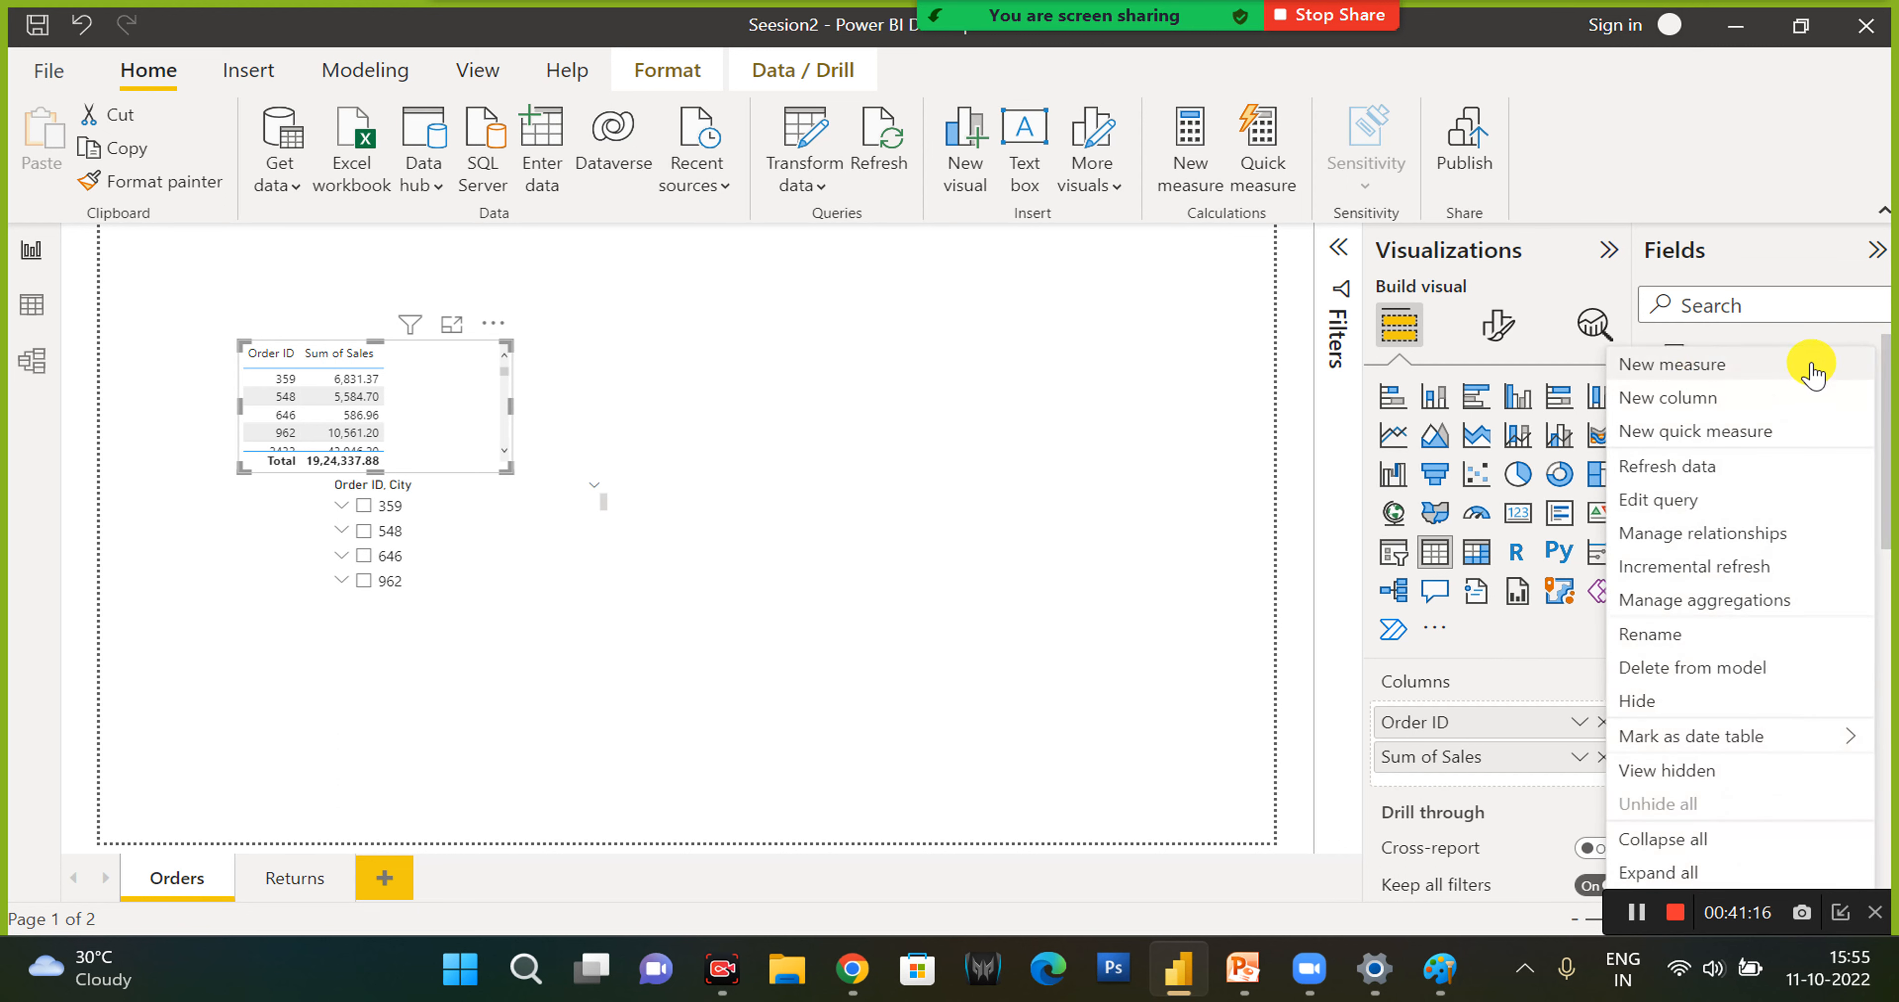
{"action": "left_click", "coordinate": [1759, 368]}
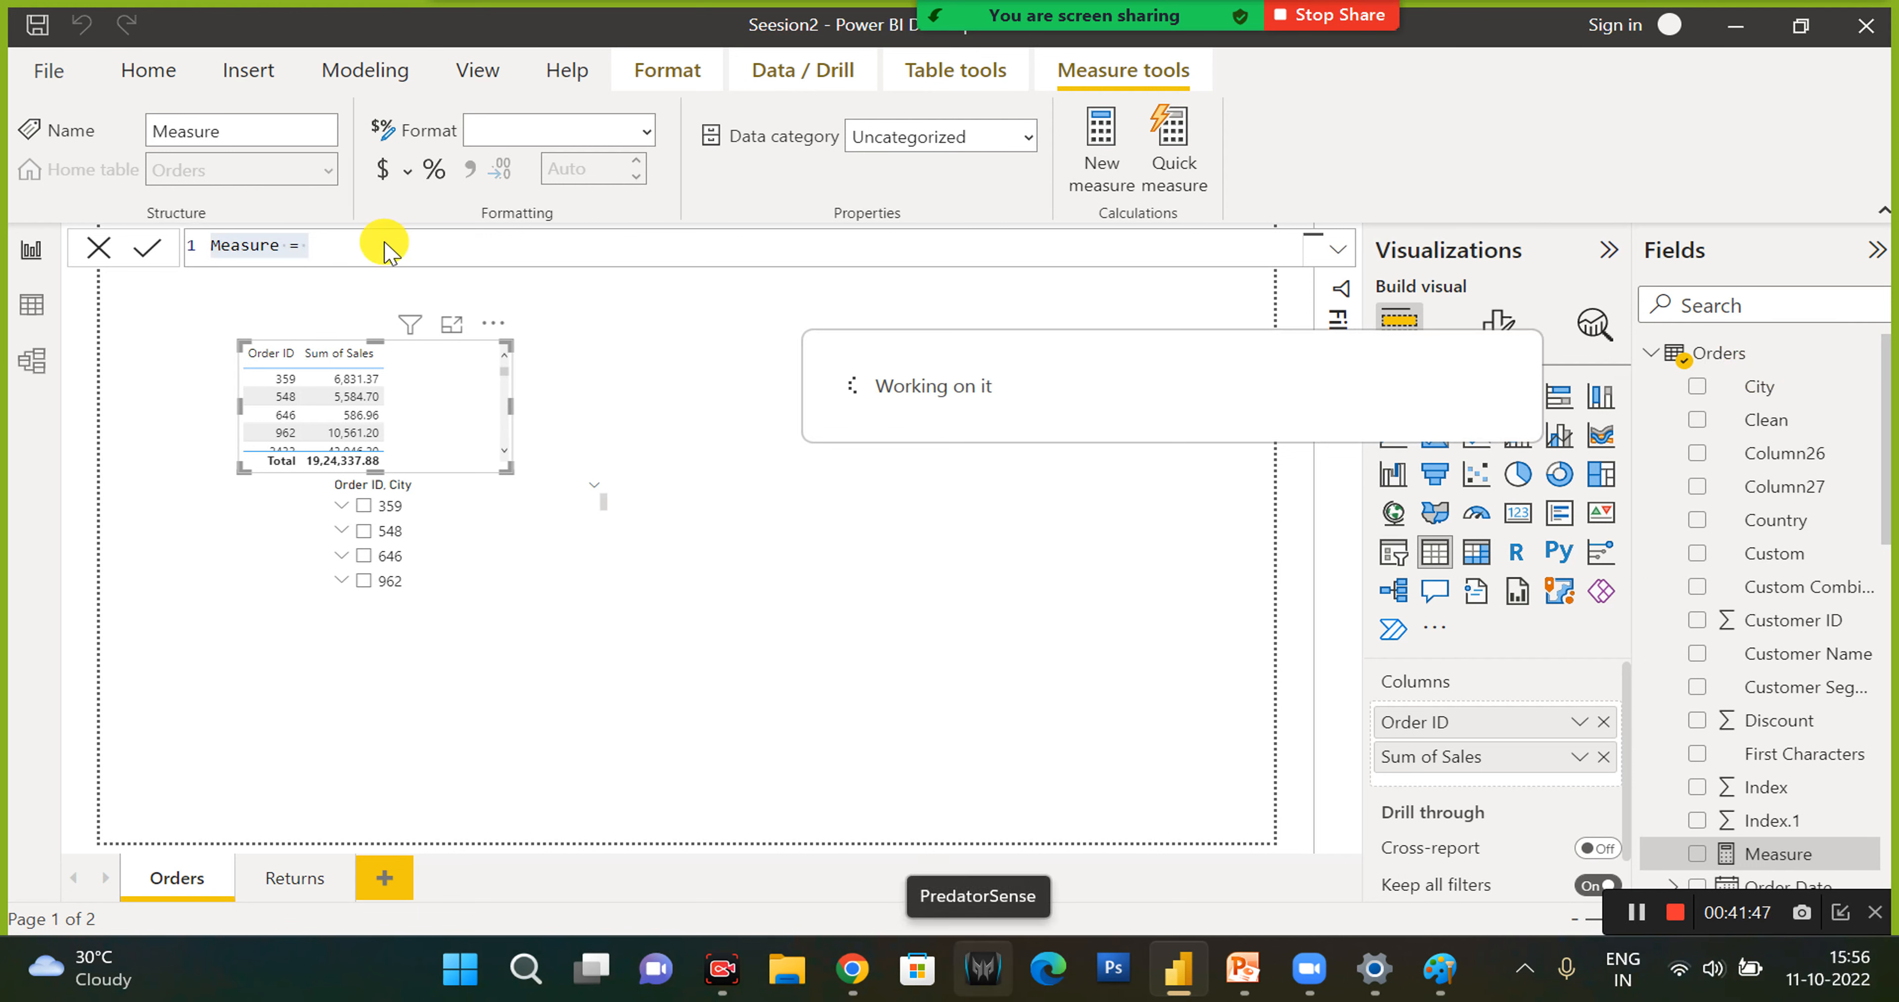
{"action": "left_click", "coordinate": [336, 256]}
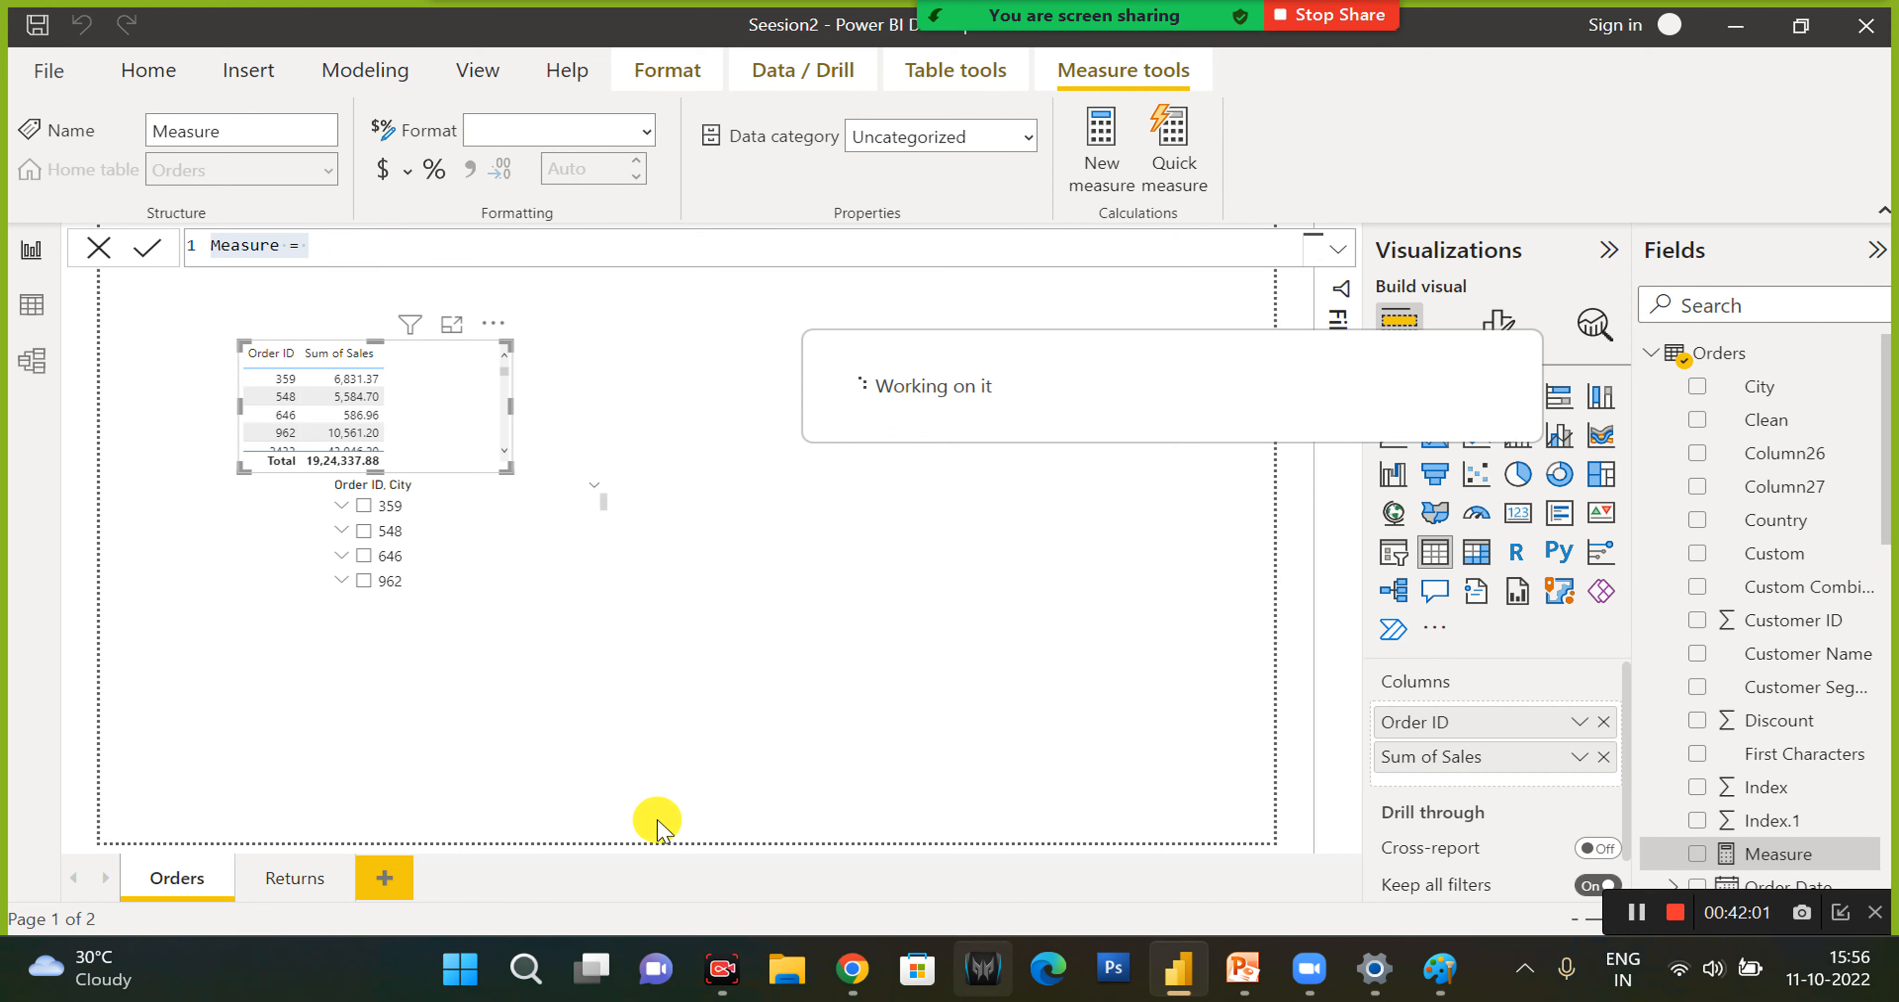
{"action": "left_click", "coordinate": [632, 249]}
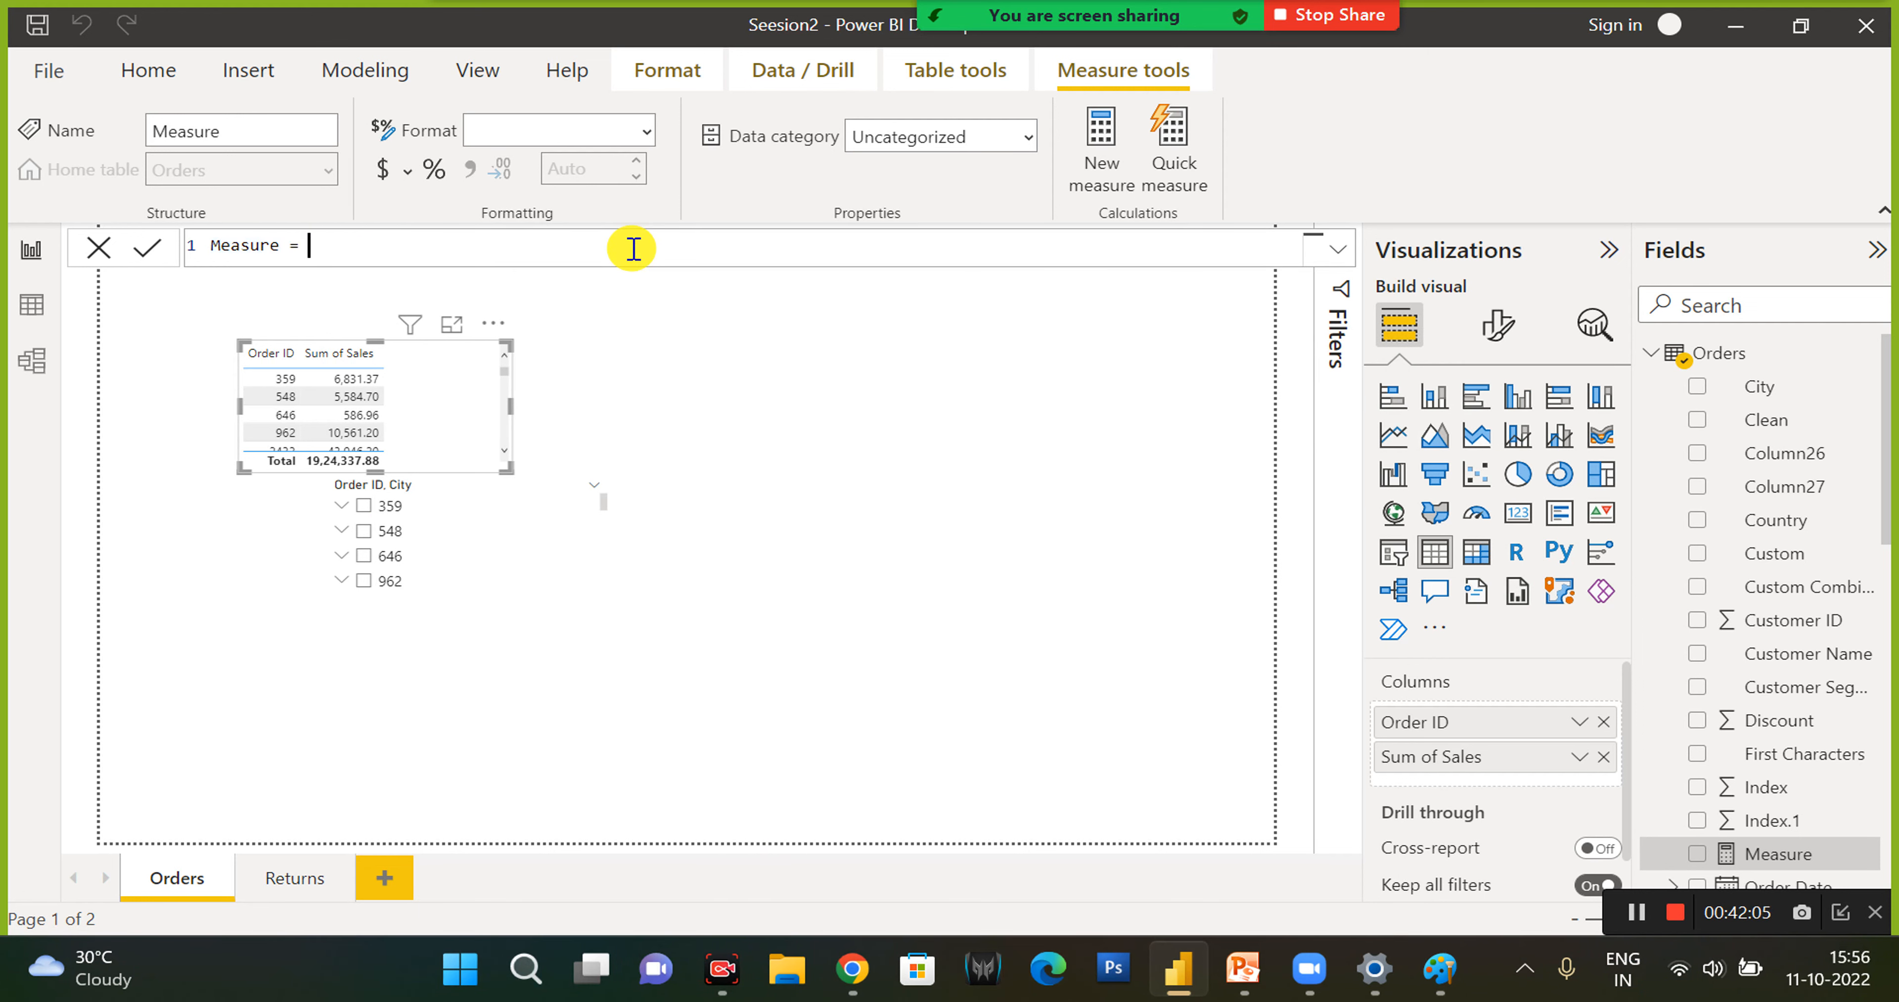
{"action": "type", "text": "coun"}
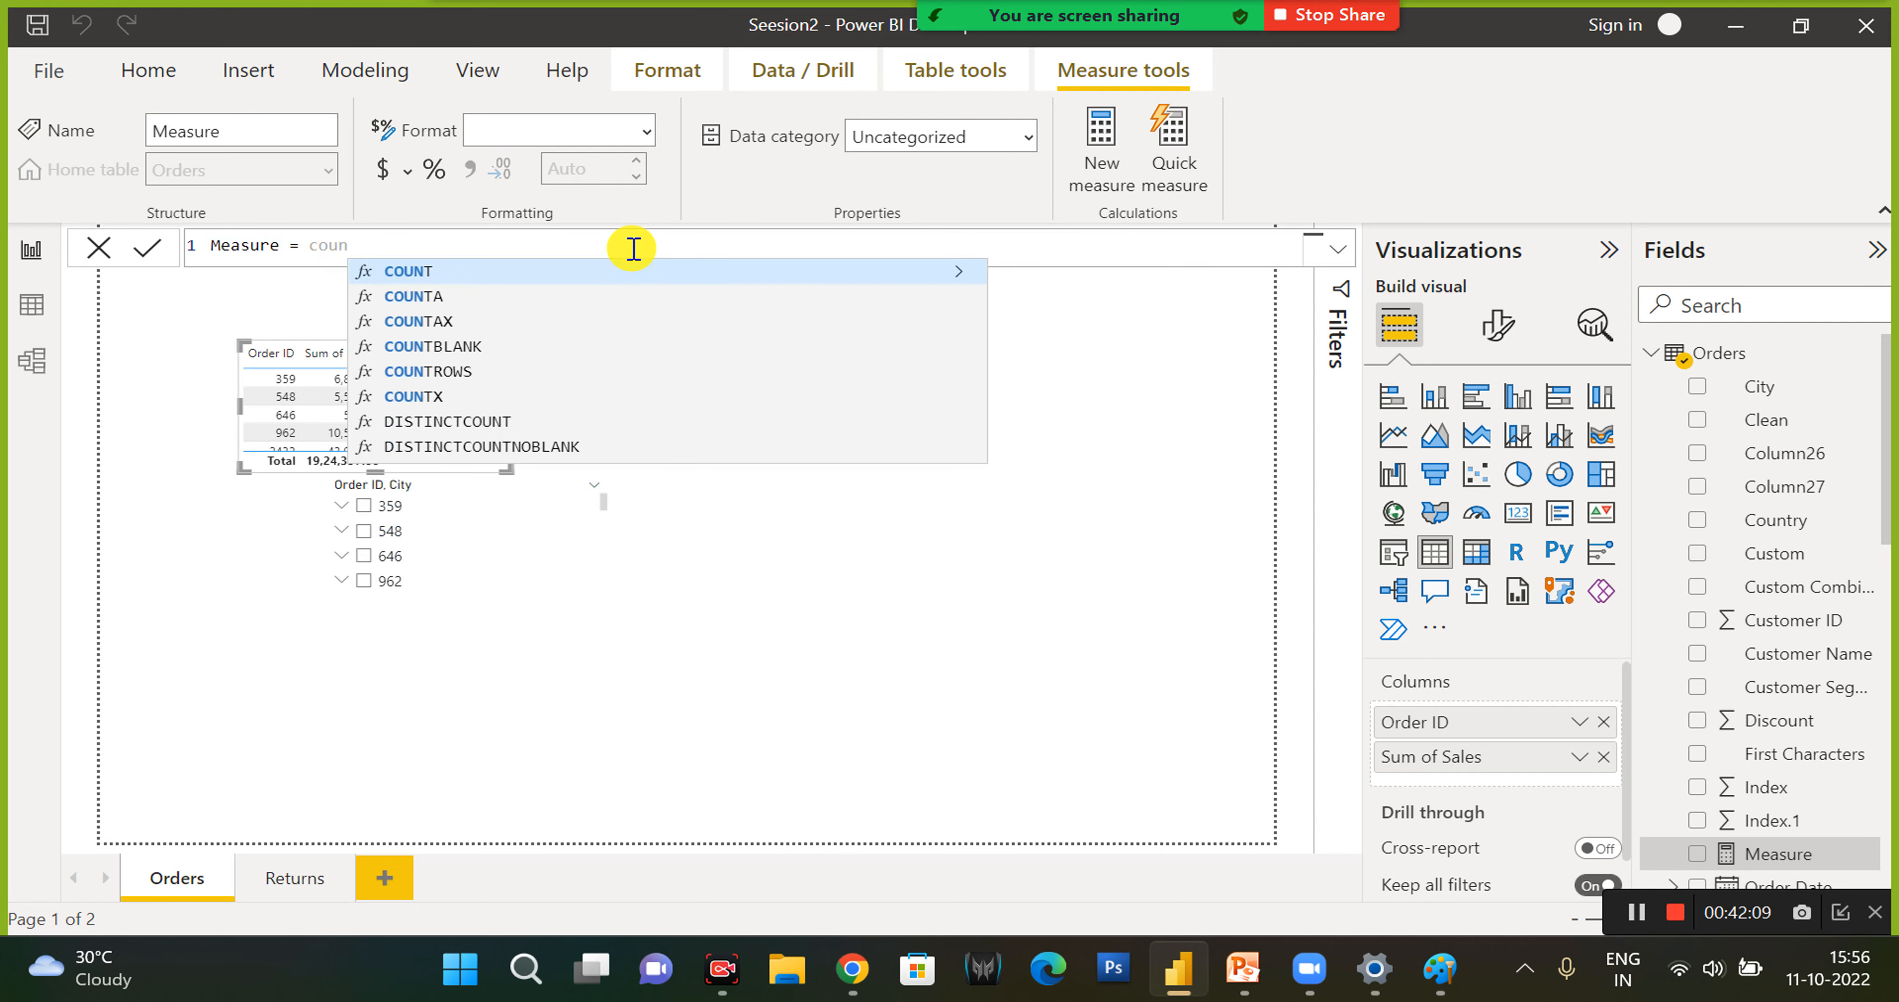
{"action": "key", "text": "Down"}
{"action": "key", "text": "Down"}
{"action": "key", "text": "Down"}
{"action": "key", "text": "Down"}
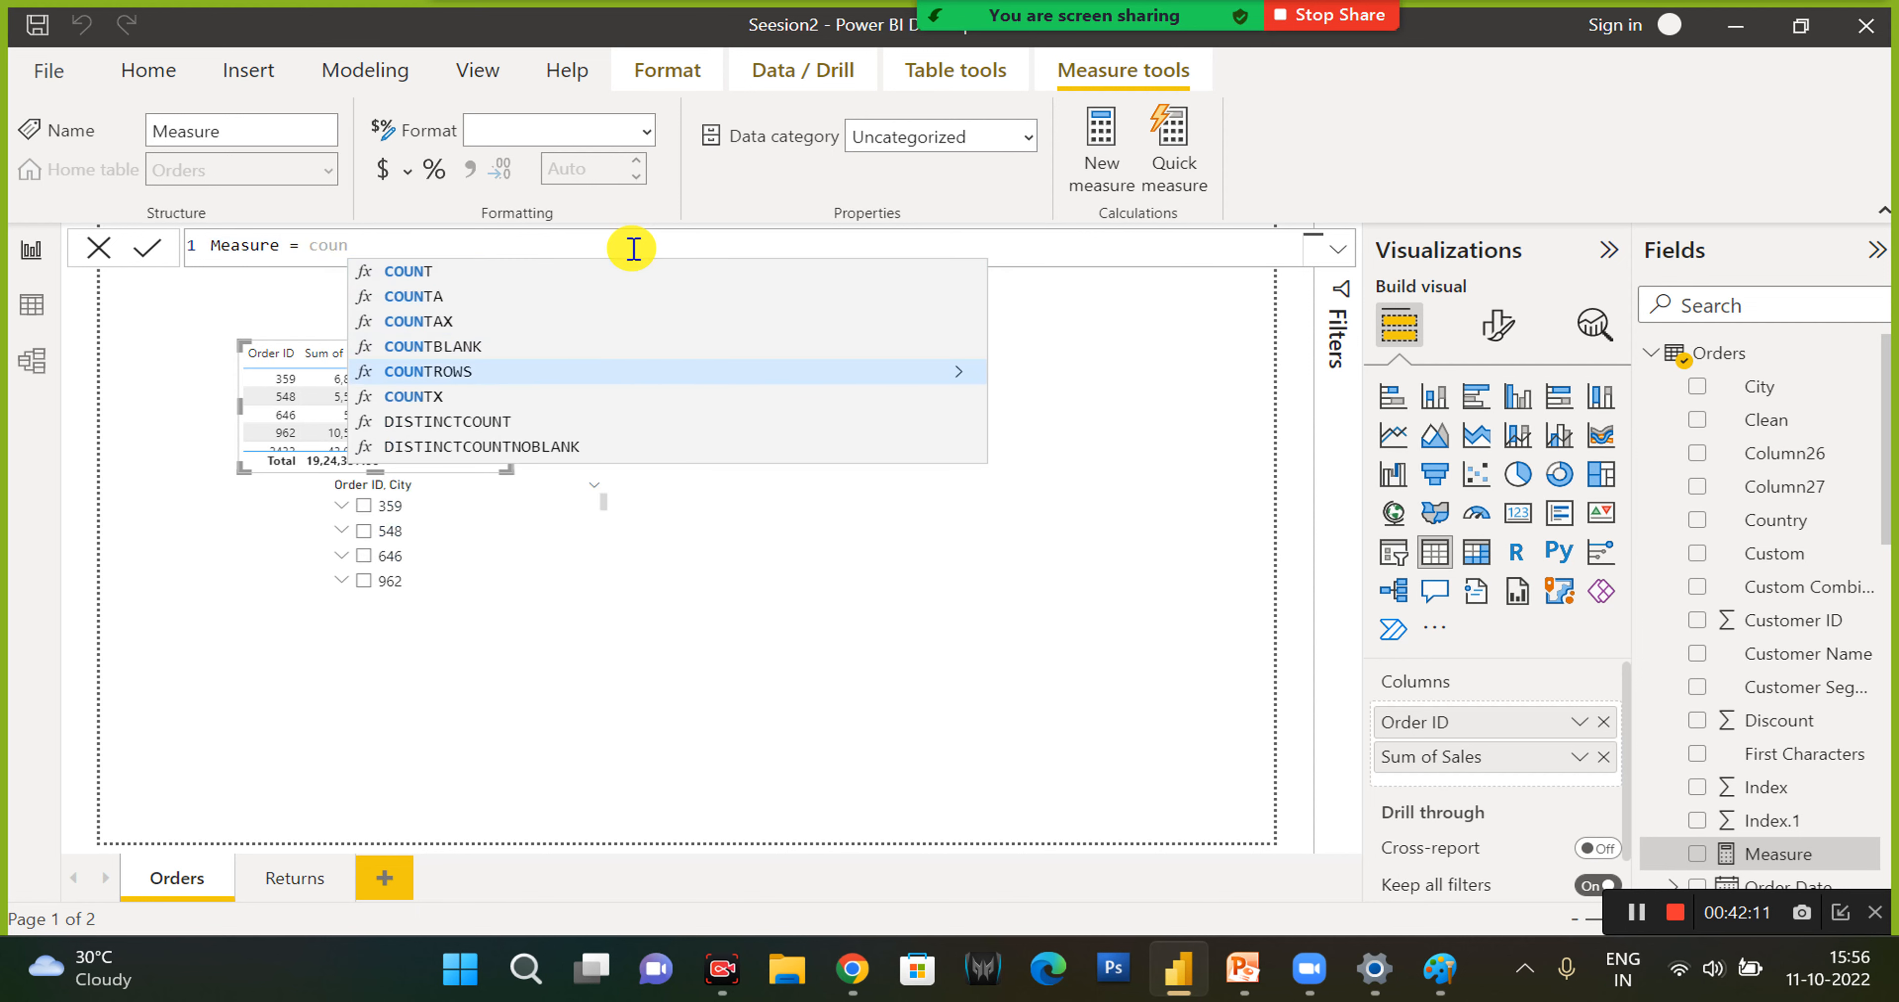
{"action": "key", "text": "Tab"}
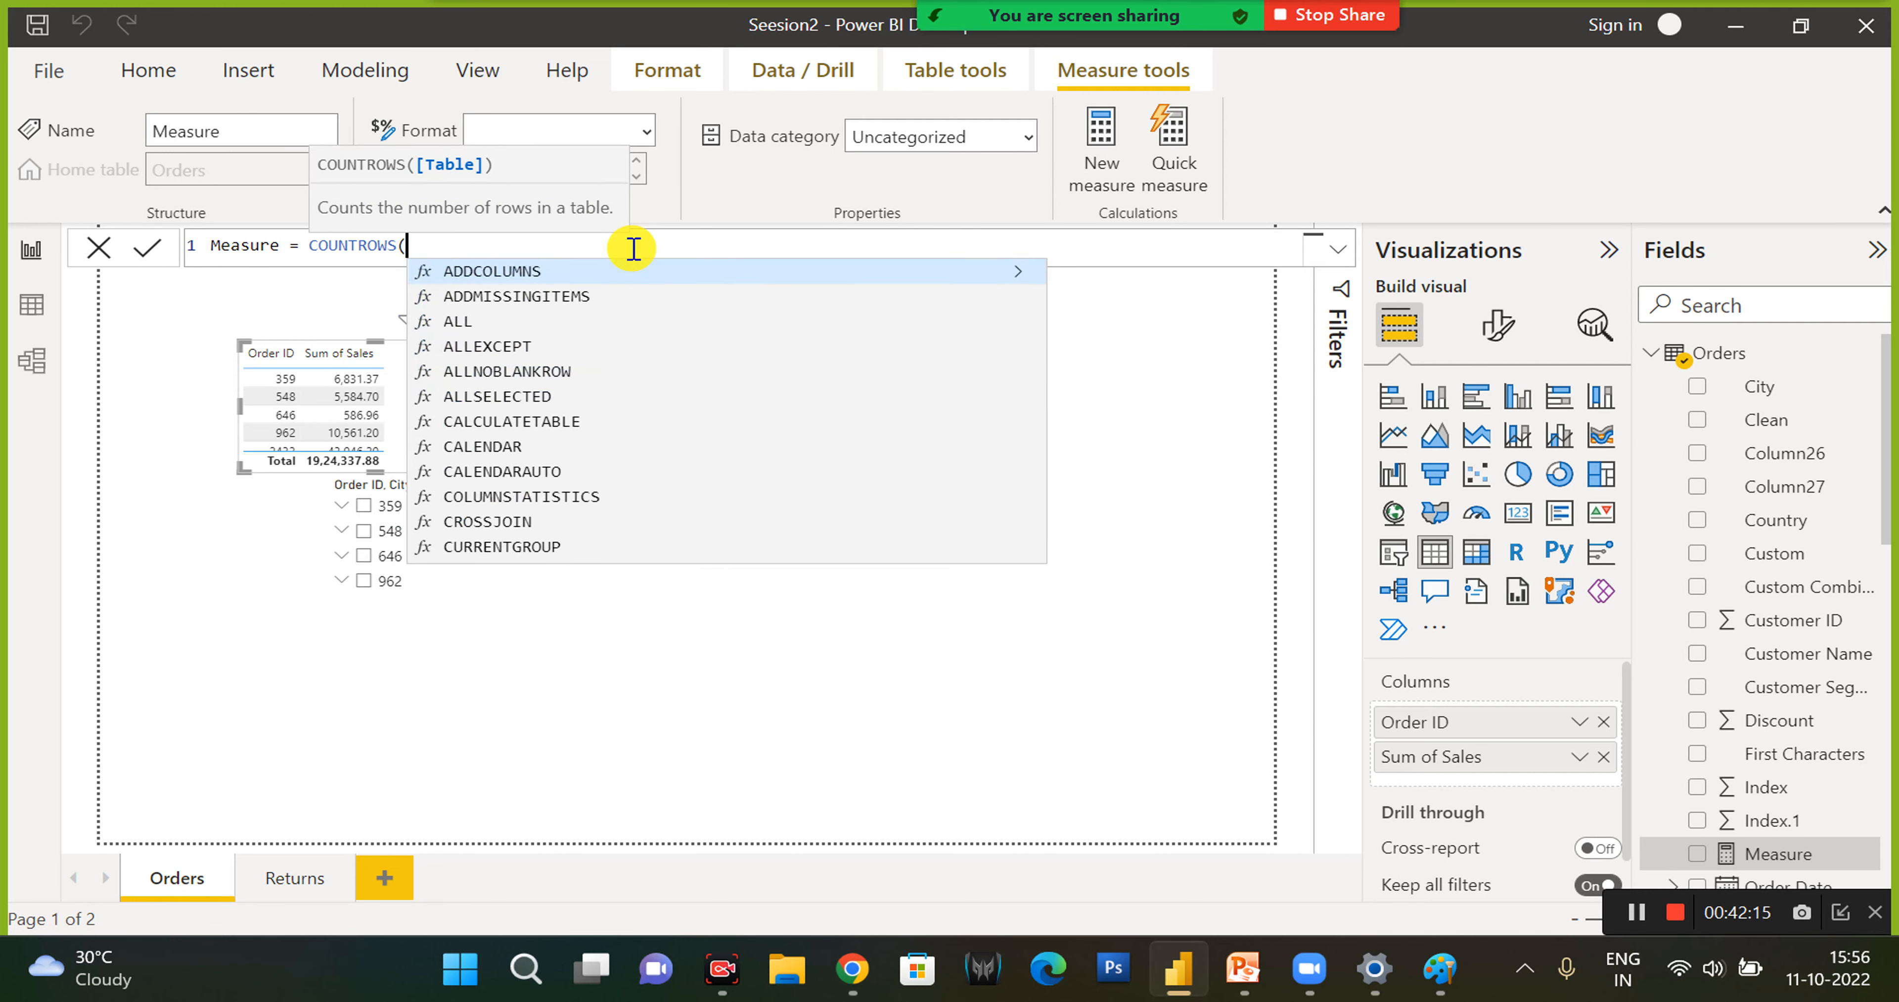
{"action": "type", "text": "or"}
{"action": "key", "text": "Tab"}
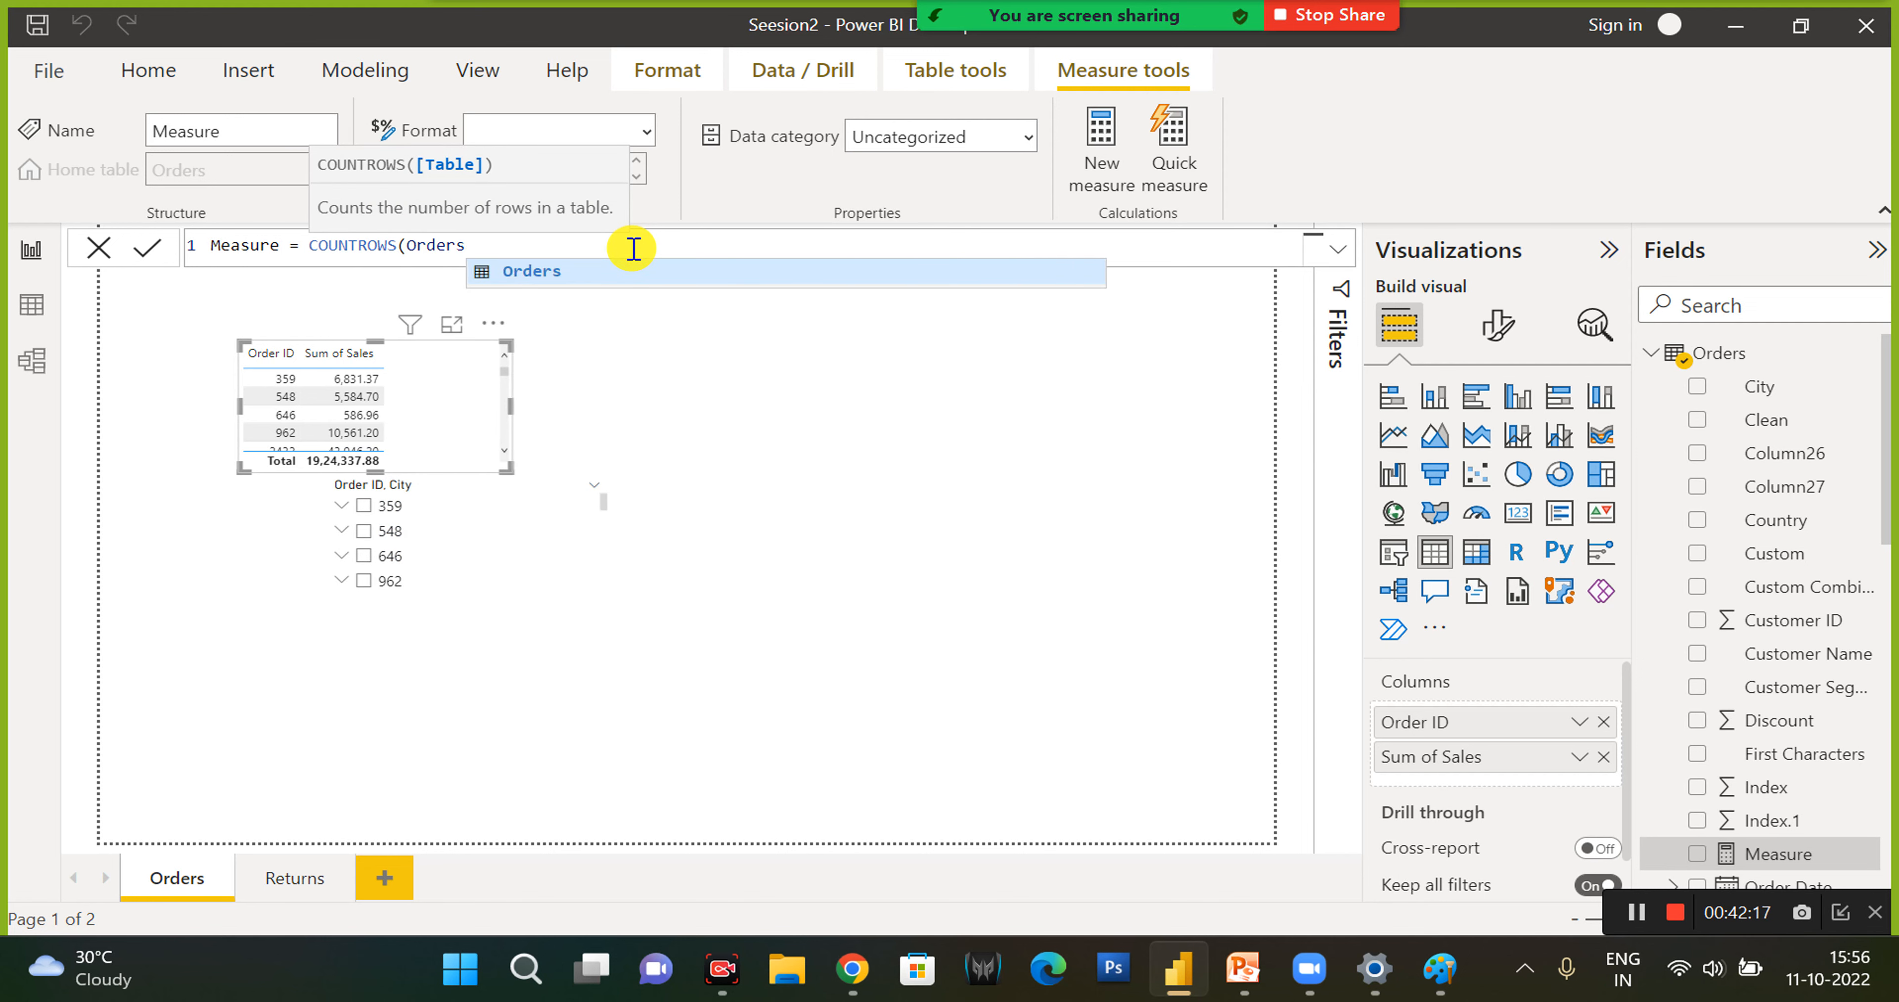
{"action": "type", "text": ")"}
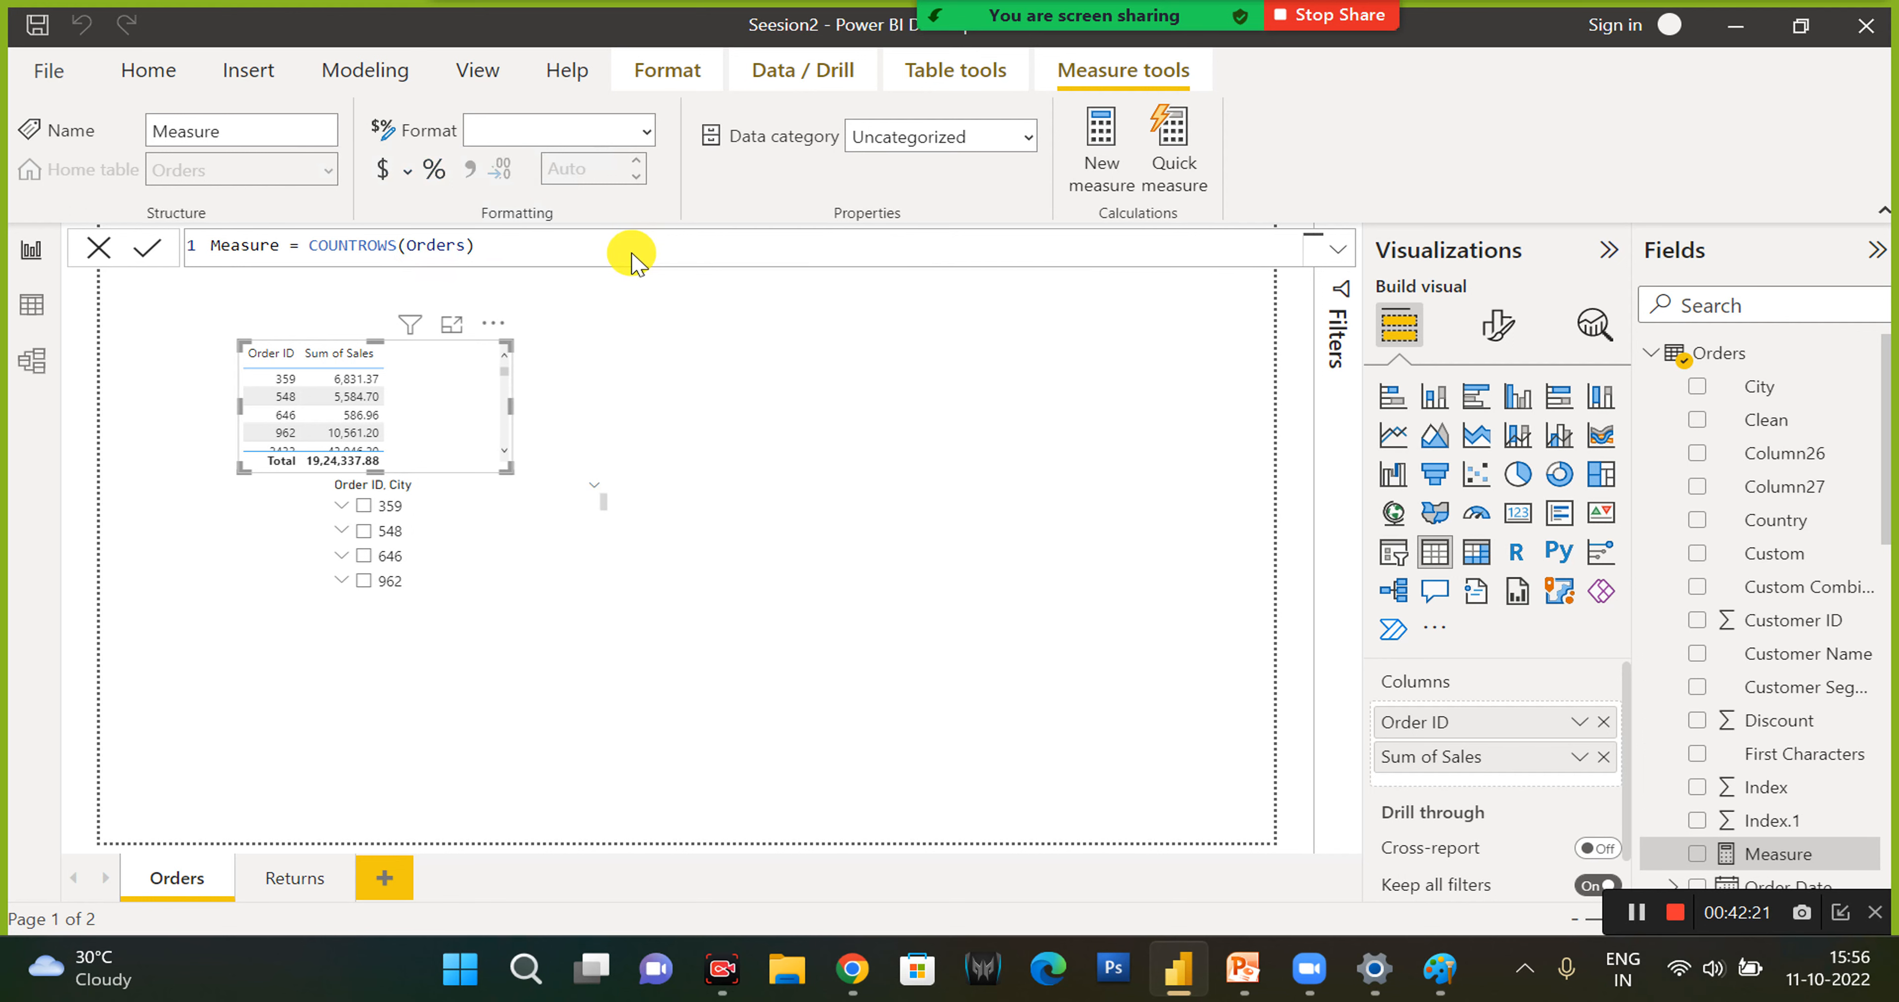
{"action": "key", "text": "Return"}
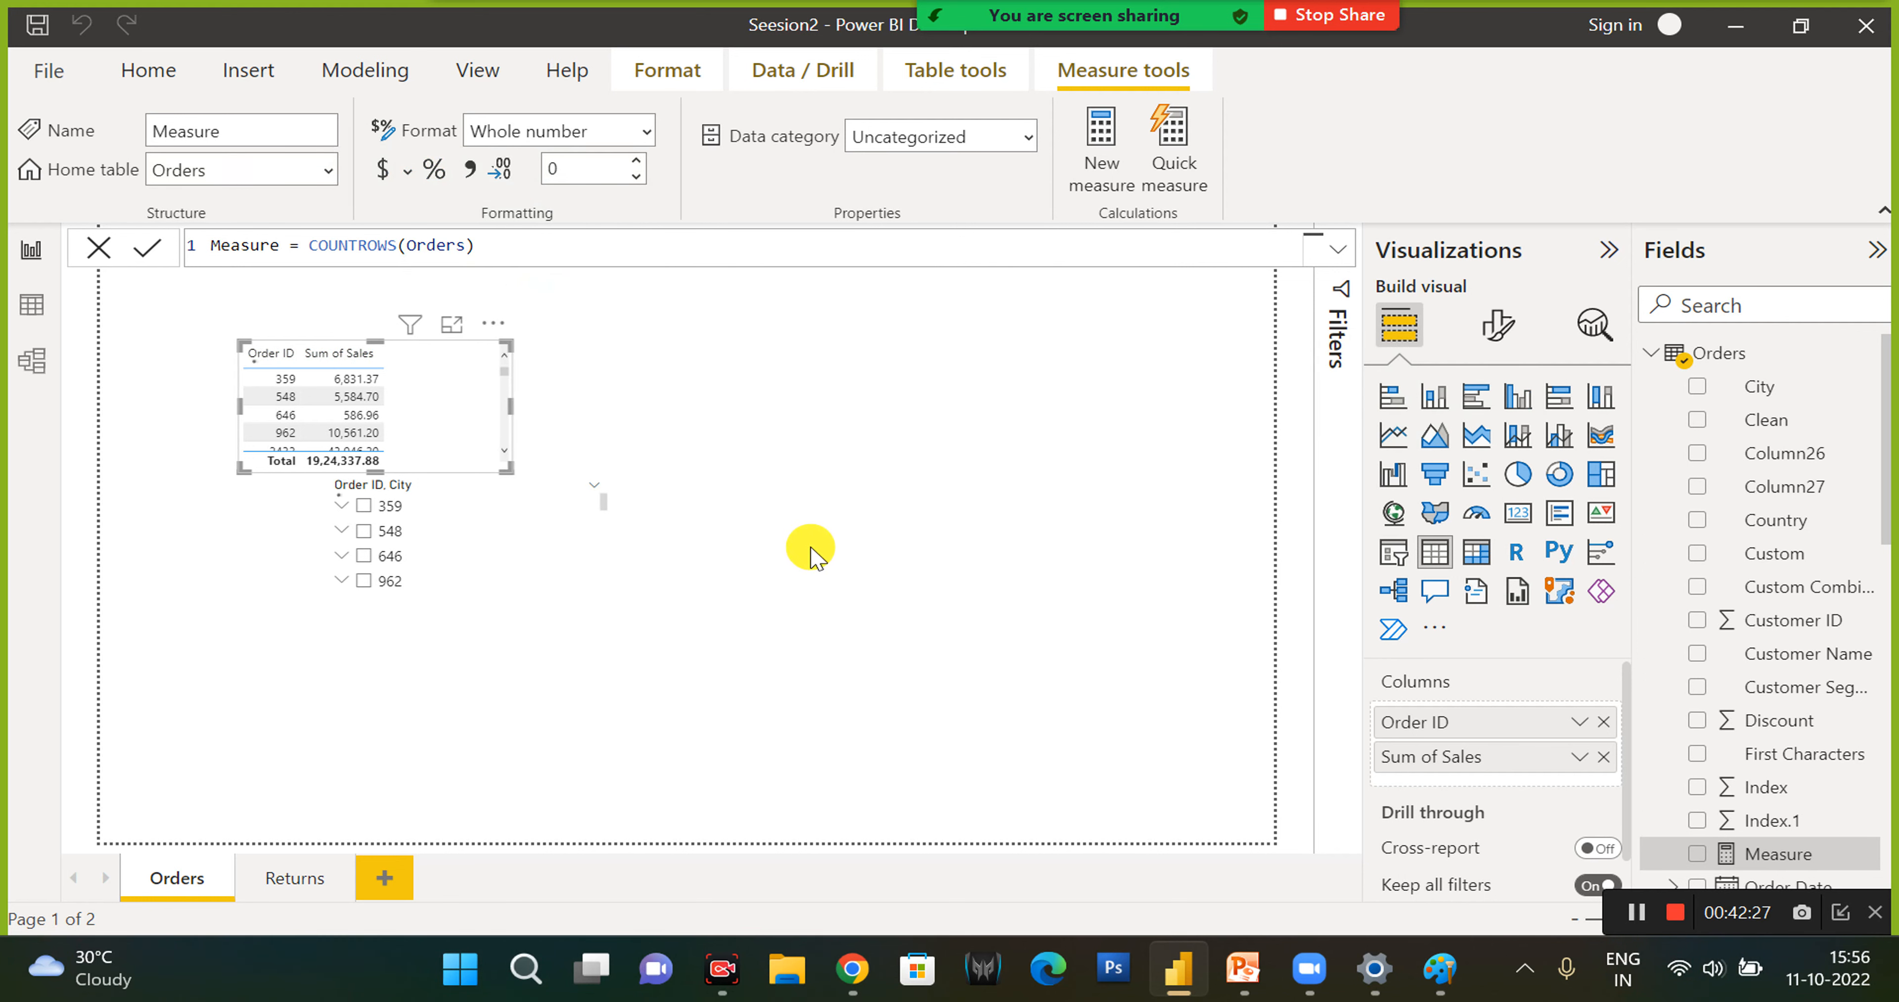
- Add the row-count measure to the Orders page as a new, separate table visual
{"action": "left_click", "coordinate": [1697, 854]}
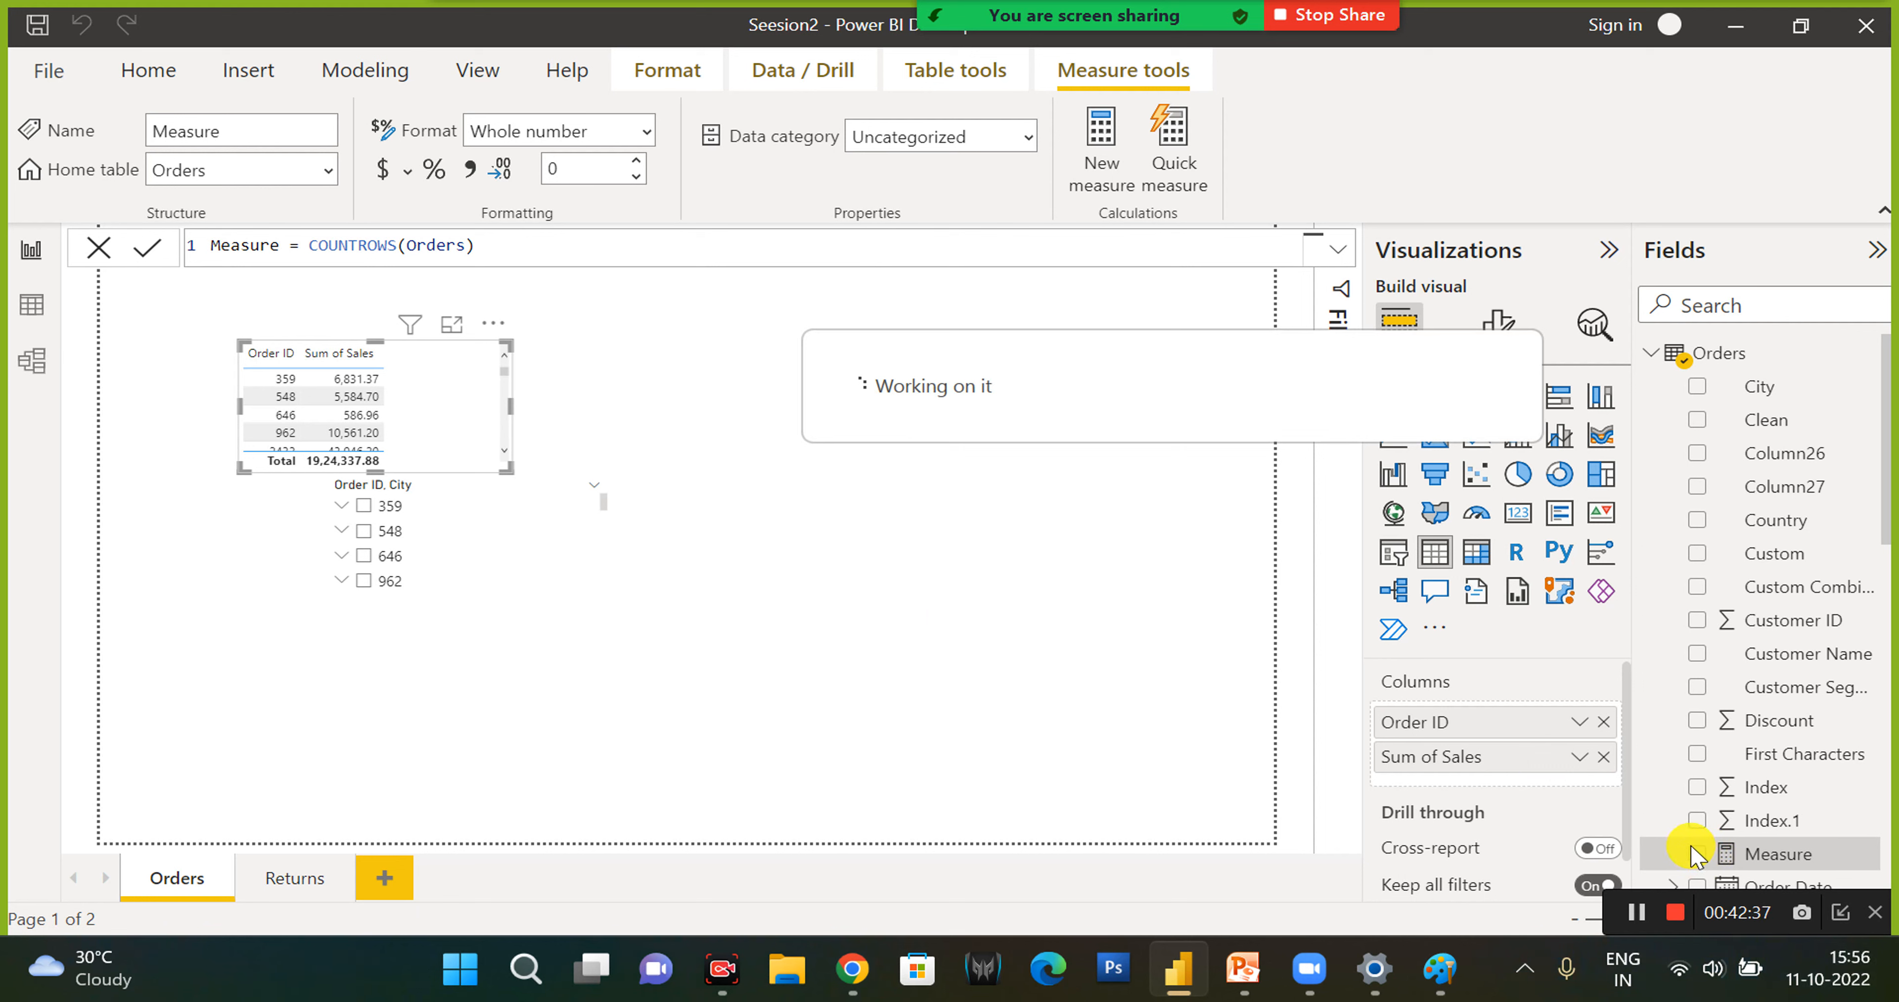
{"action": "left_click", "coordinate": [1696, 854]}
{"action": "left_click", "coordinate": [1695, 855]}
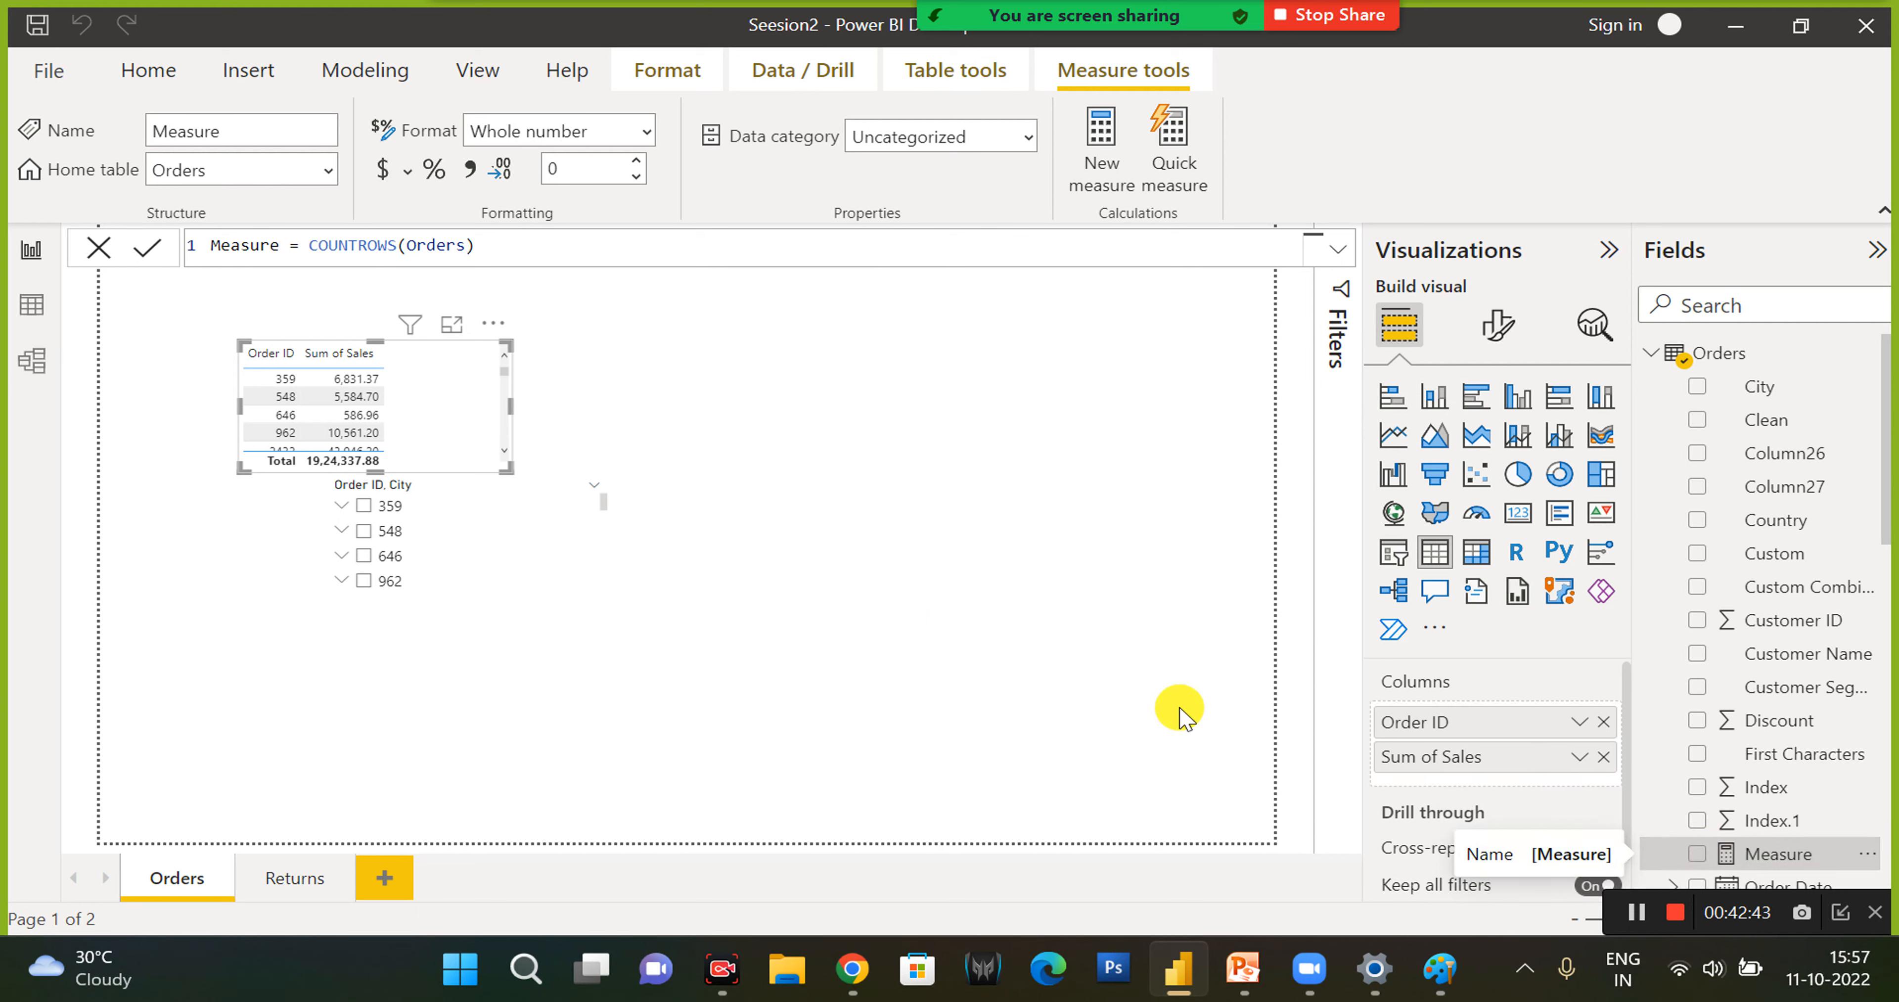
{"action": "left_click", "coordinate": [1128, 686]}
{"action": "left_click", "coordinate": [945, 573]}
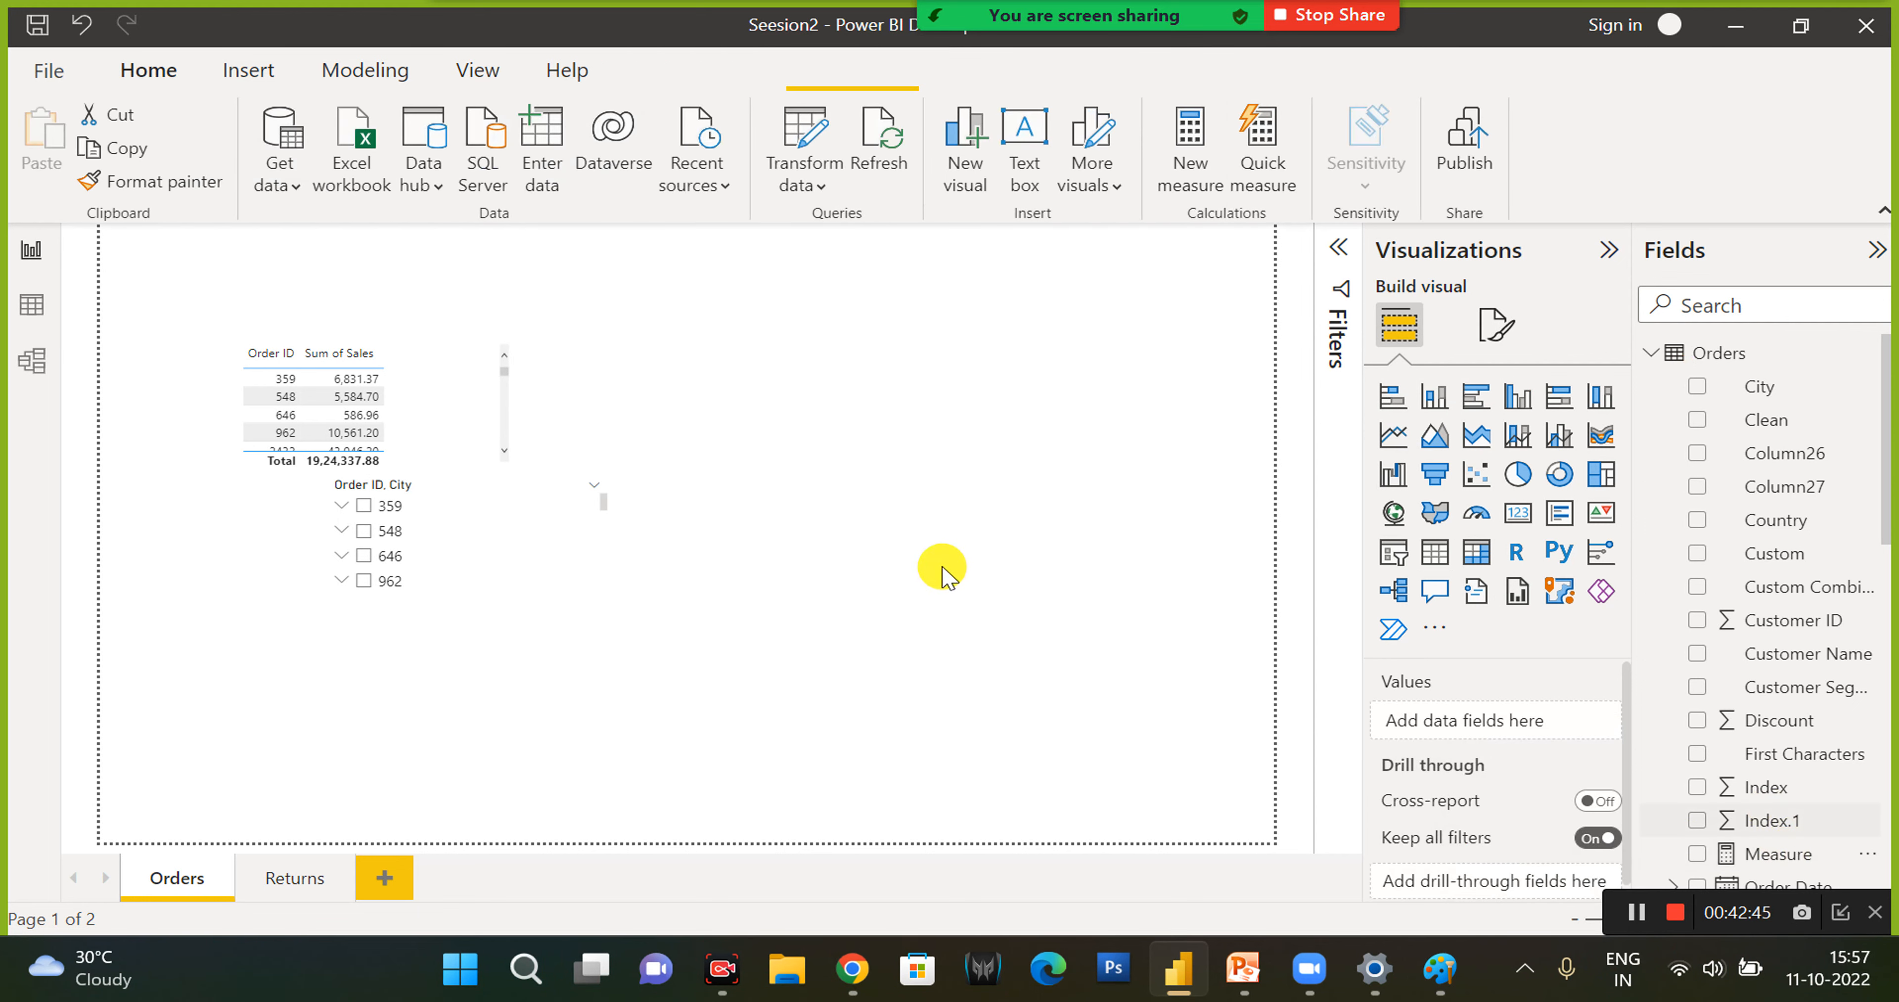
{"action": "left_click", "coordinate": [1753, 854]}
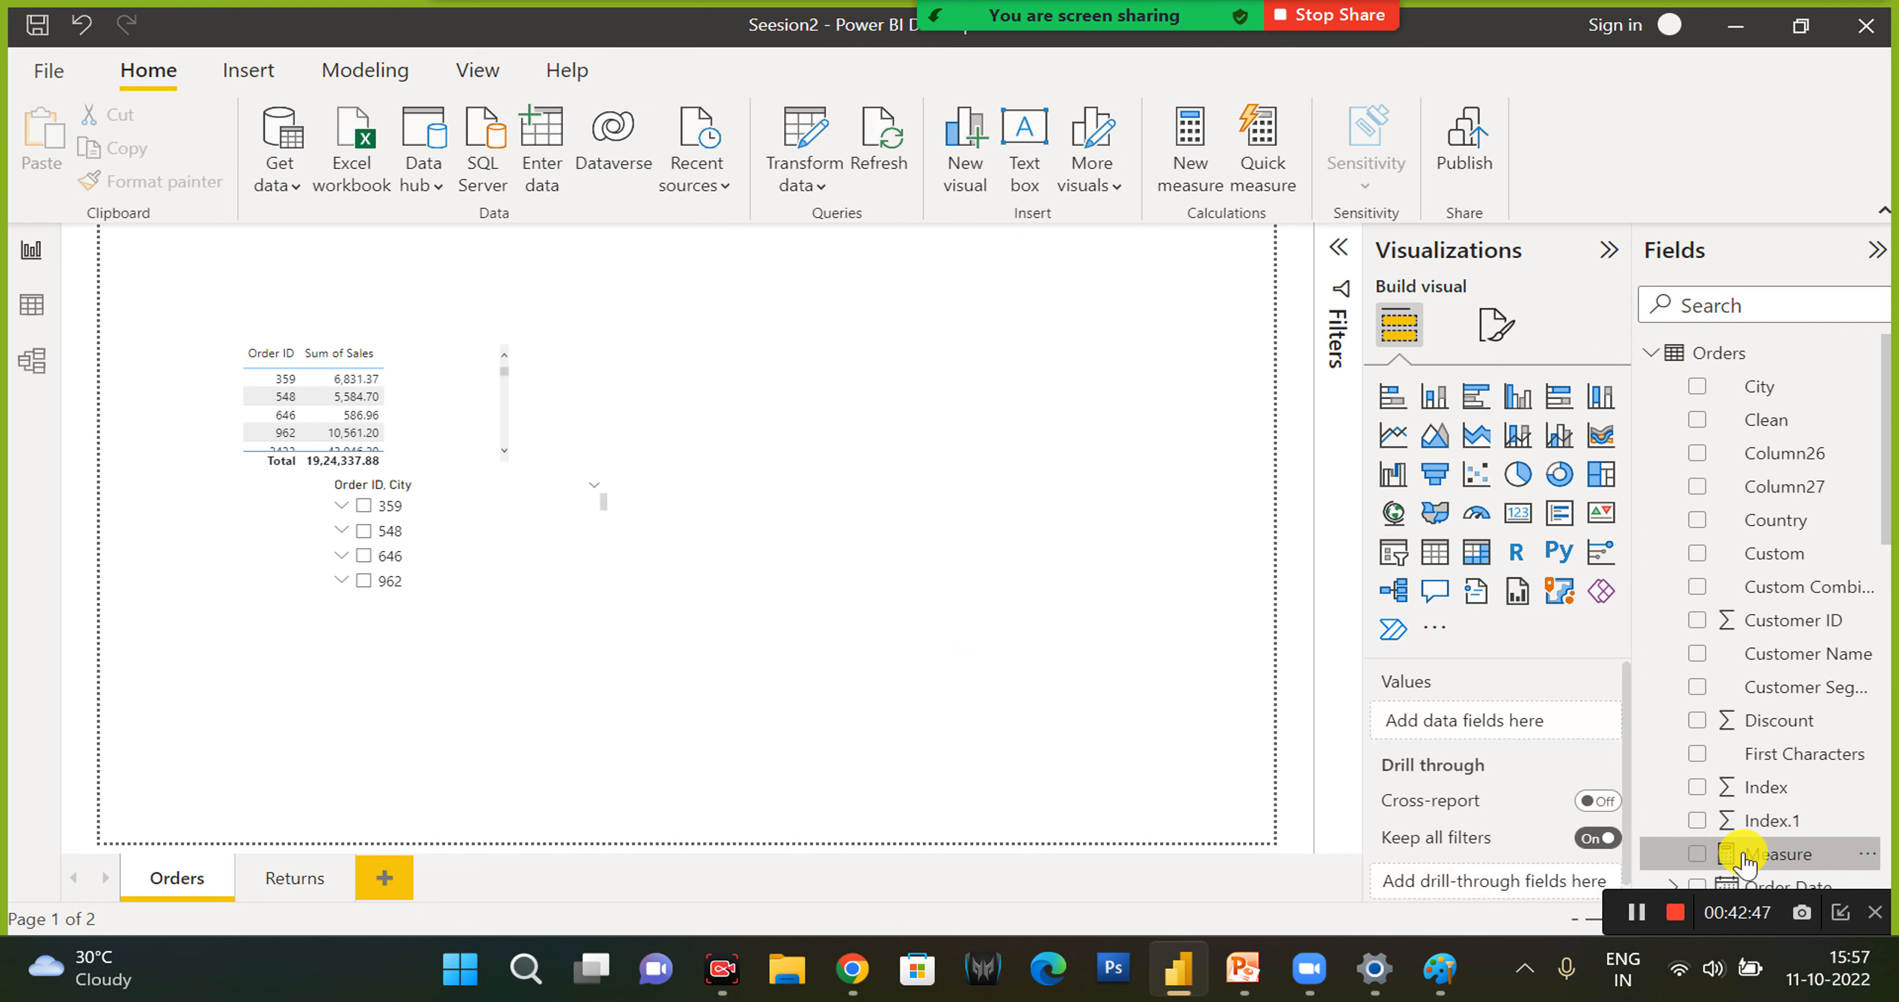
{"action": "left_click", "coordinate": [1696, 854]}
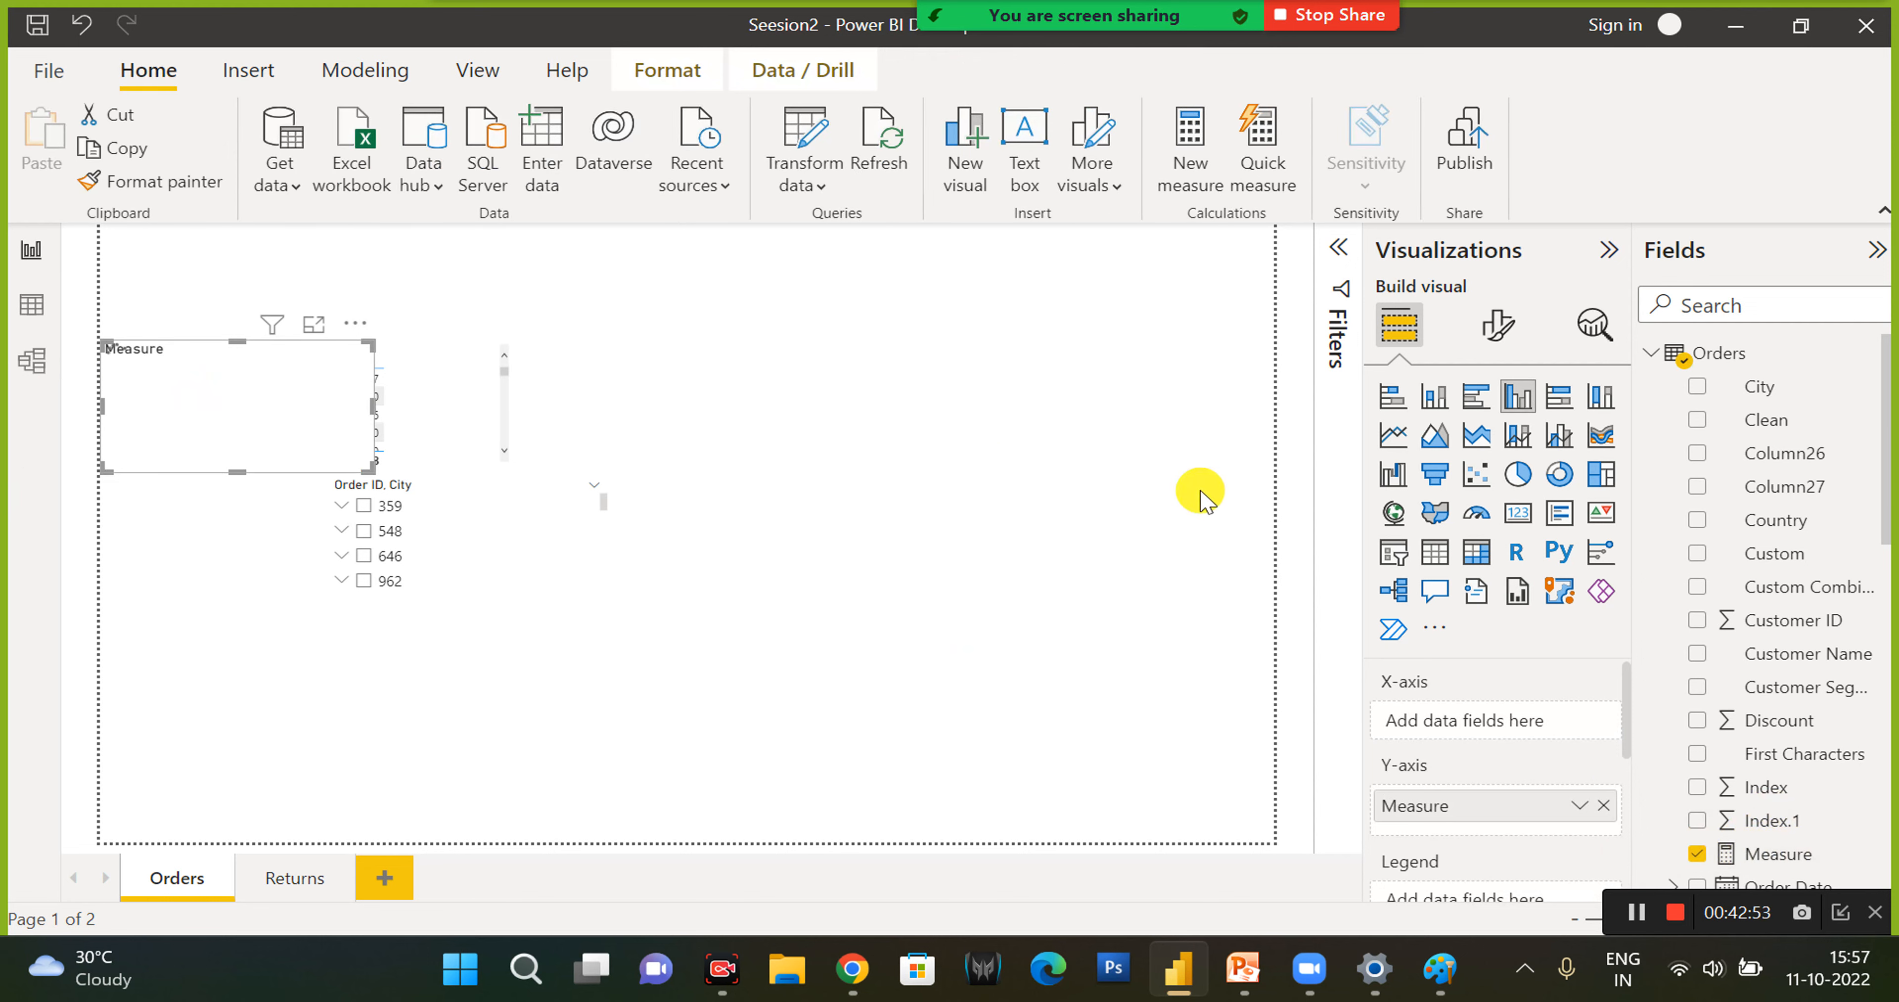
{"action": "left_click", "coordinate": [1433, 551]}
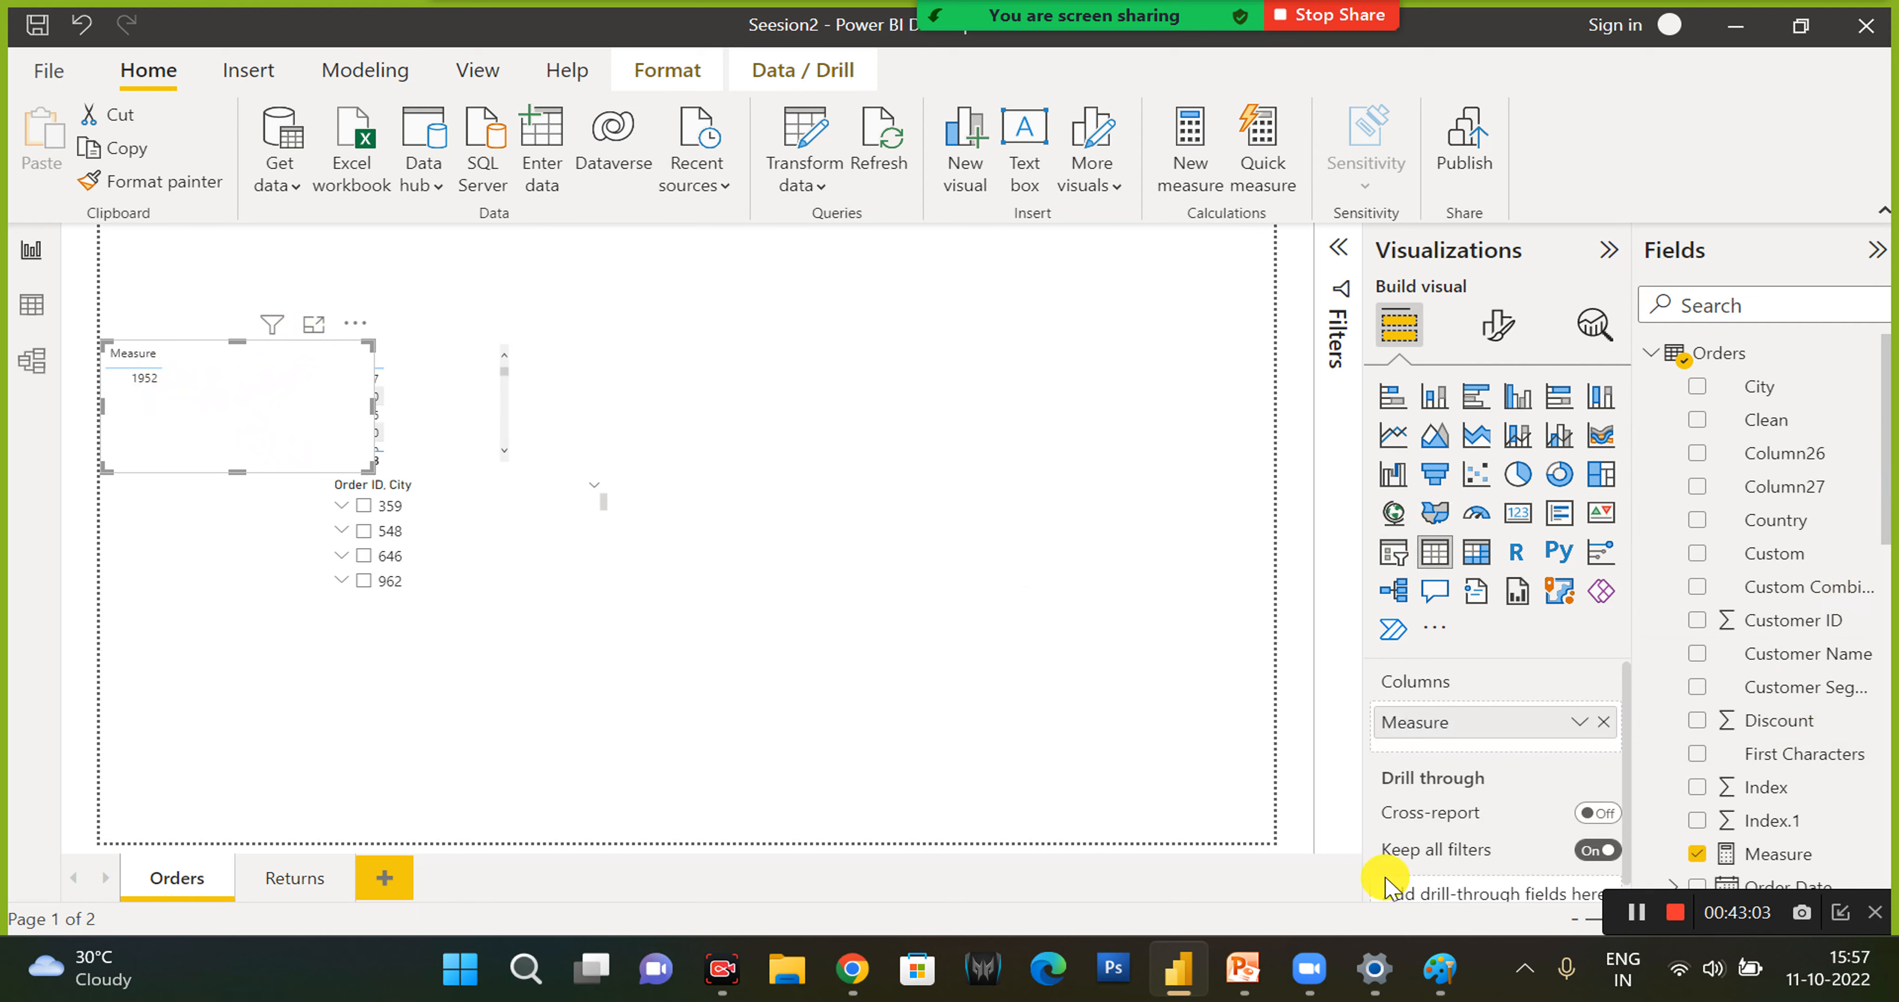
{"action": "mouse_move", "coordinate": [1433, 973]}
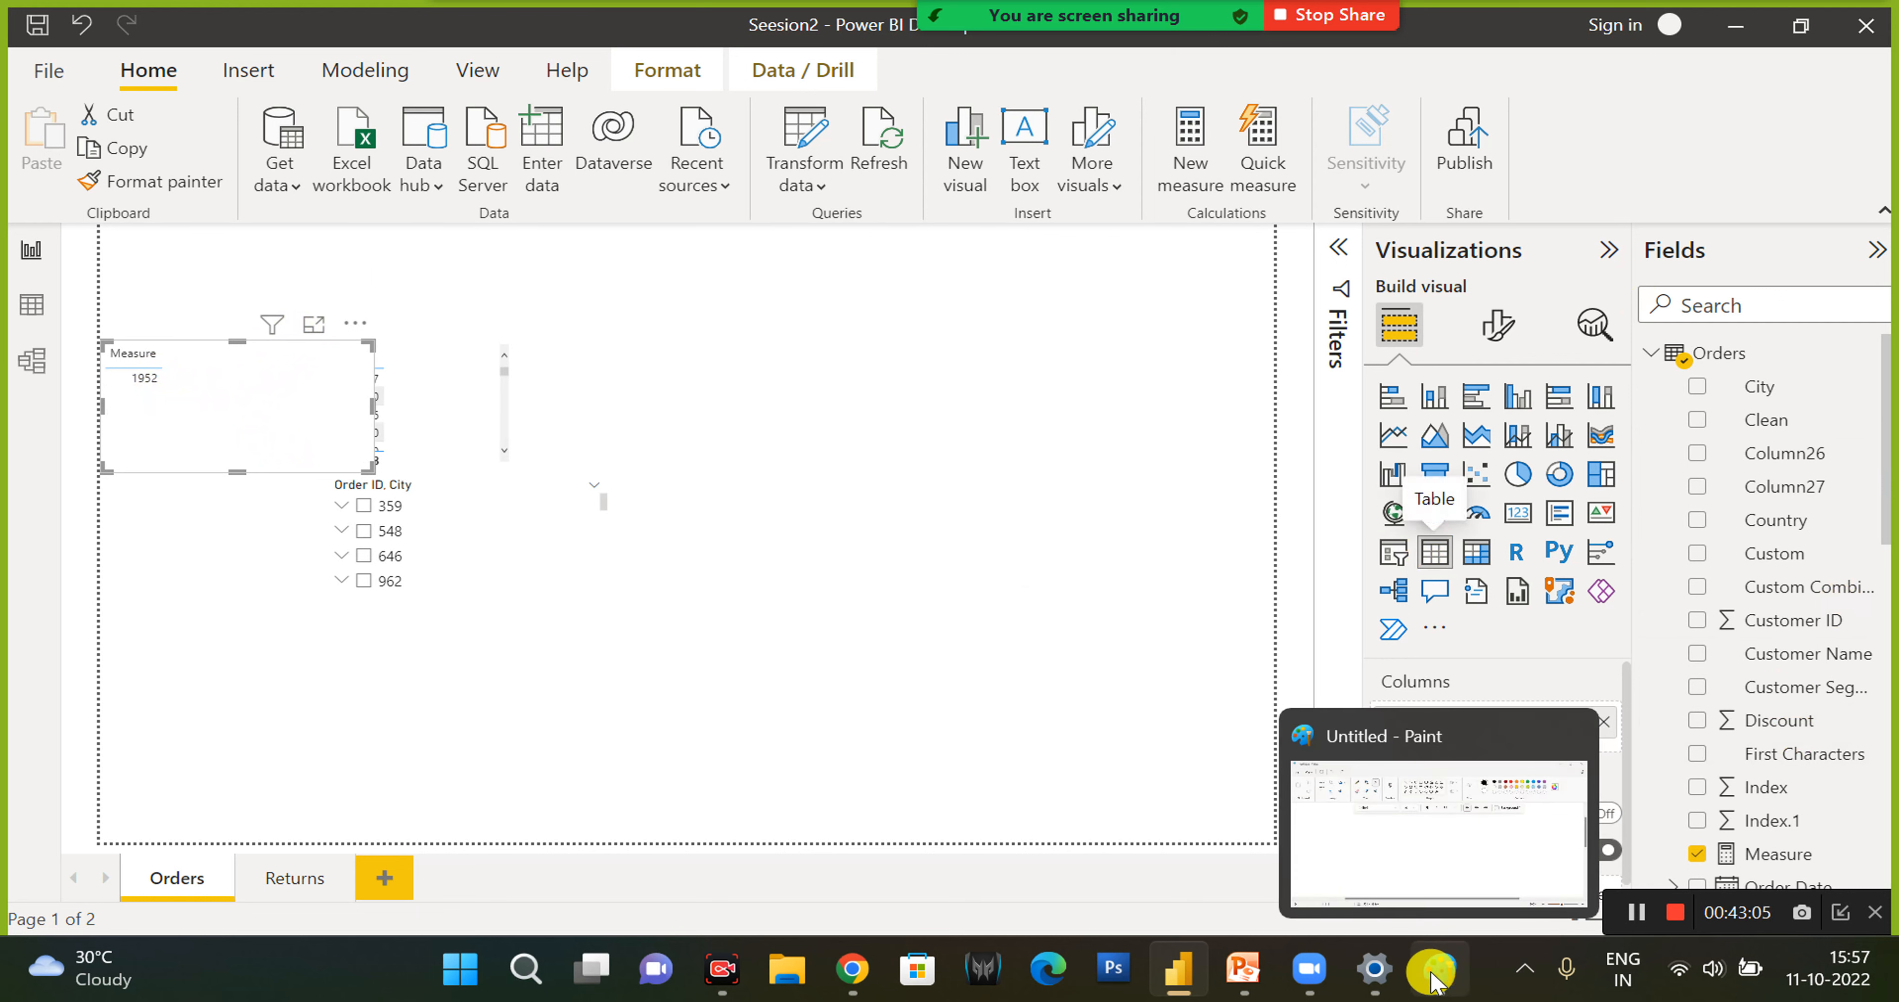
{"action": "mouse_move", "coordinate": [1364, 979]}
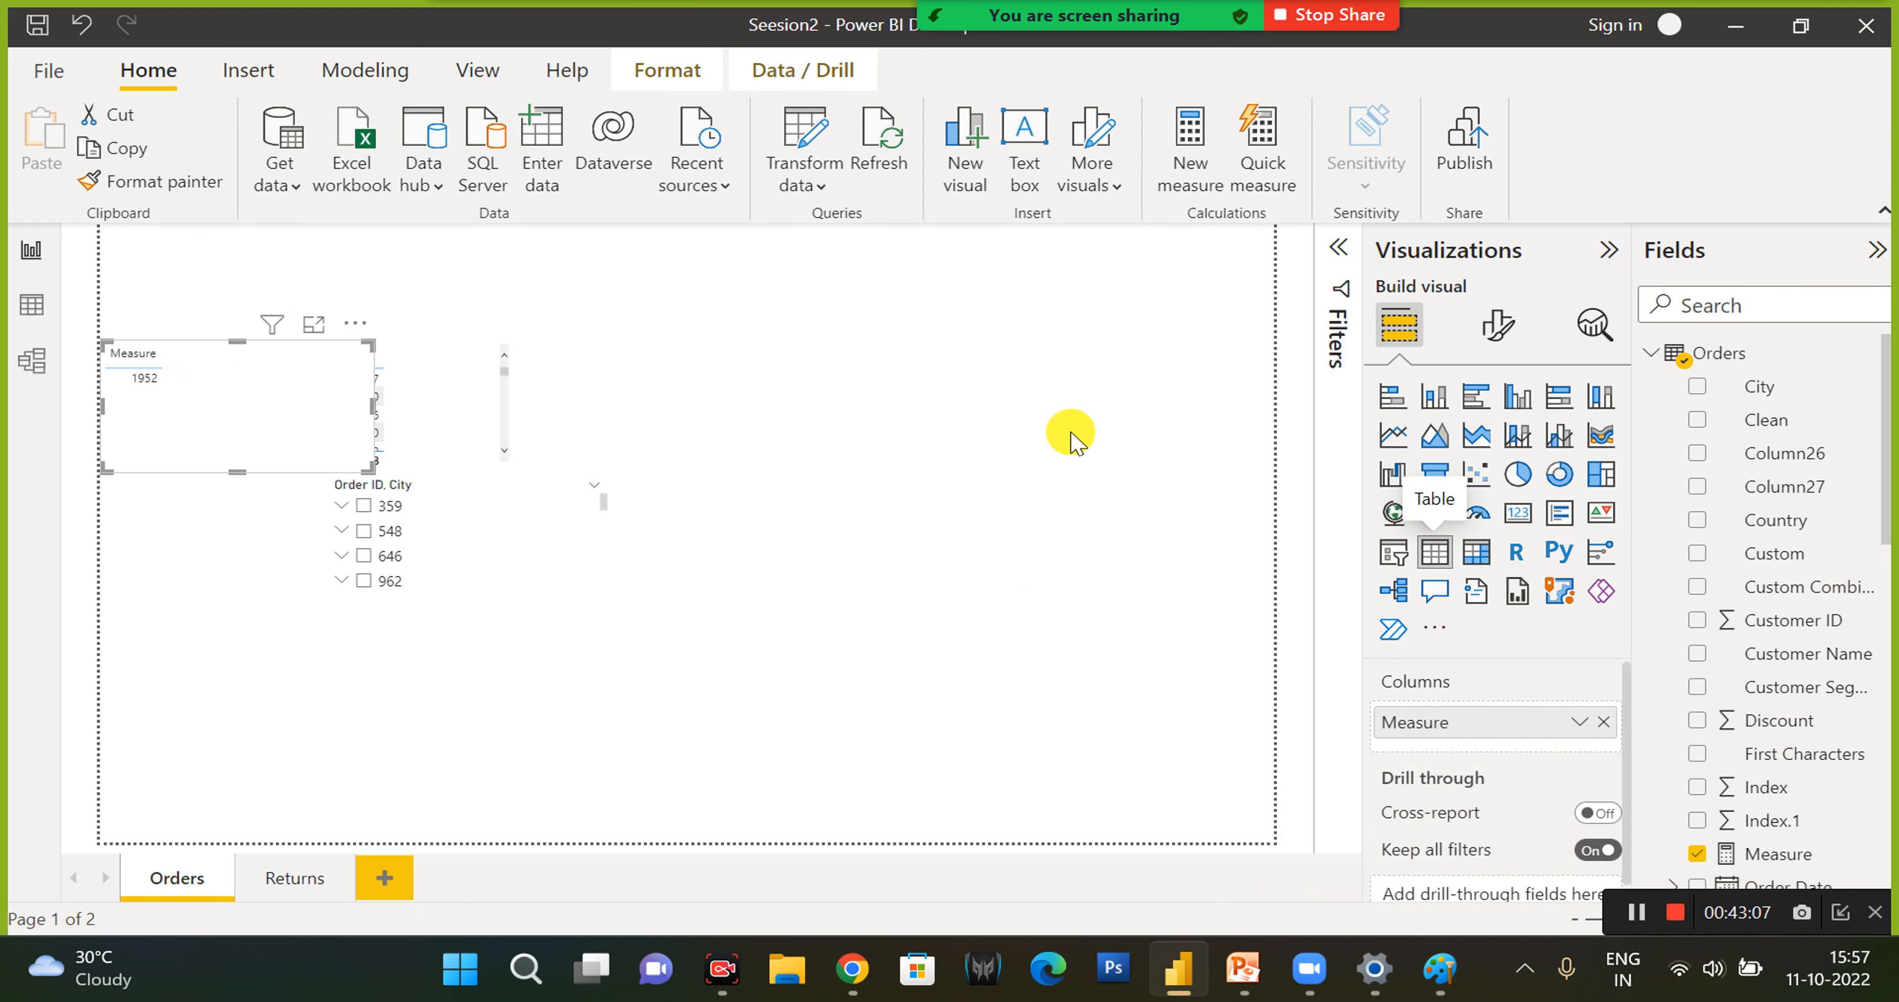
{"action": "left_click", "coordinate": [1016, 395]}
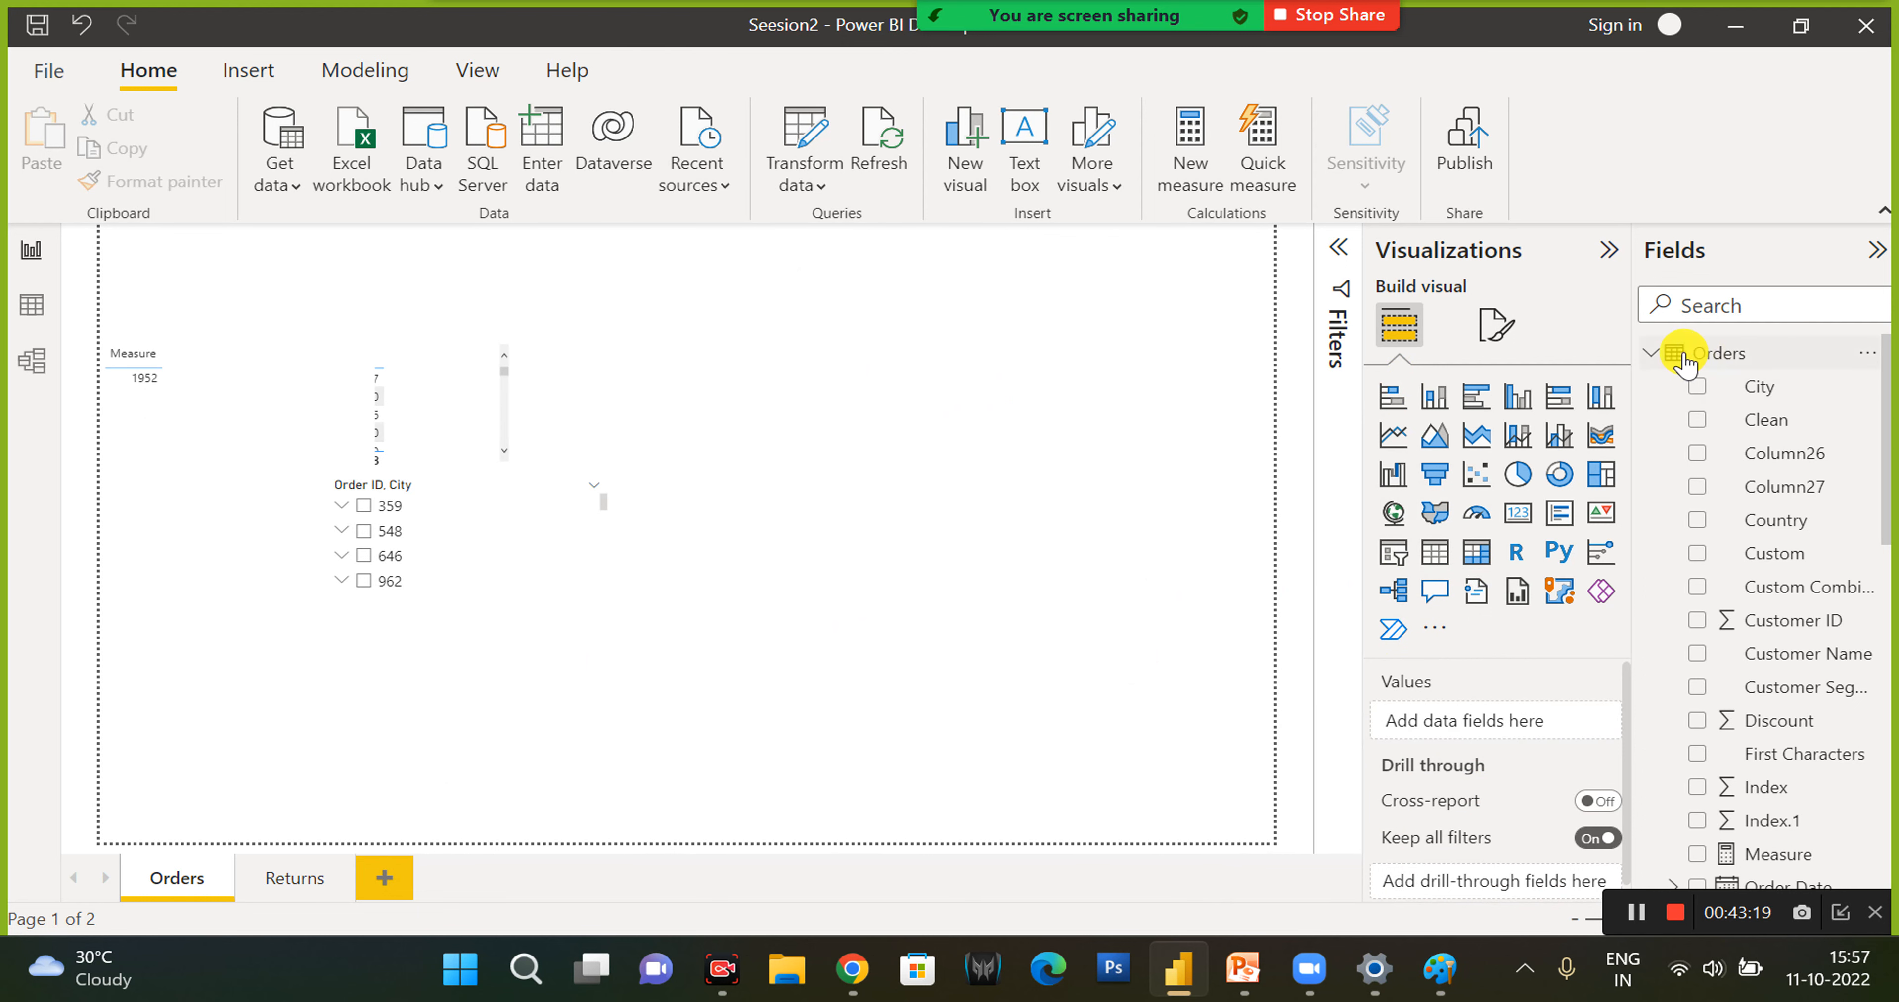
- View the report page's format options, return to building visuals and collapse the Orders table's field list
{"action": "left_click", "coordinate": [1493, 350]}
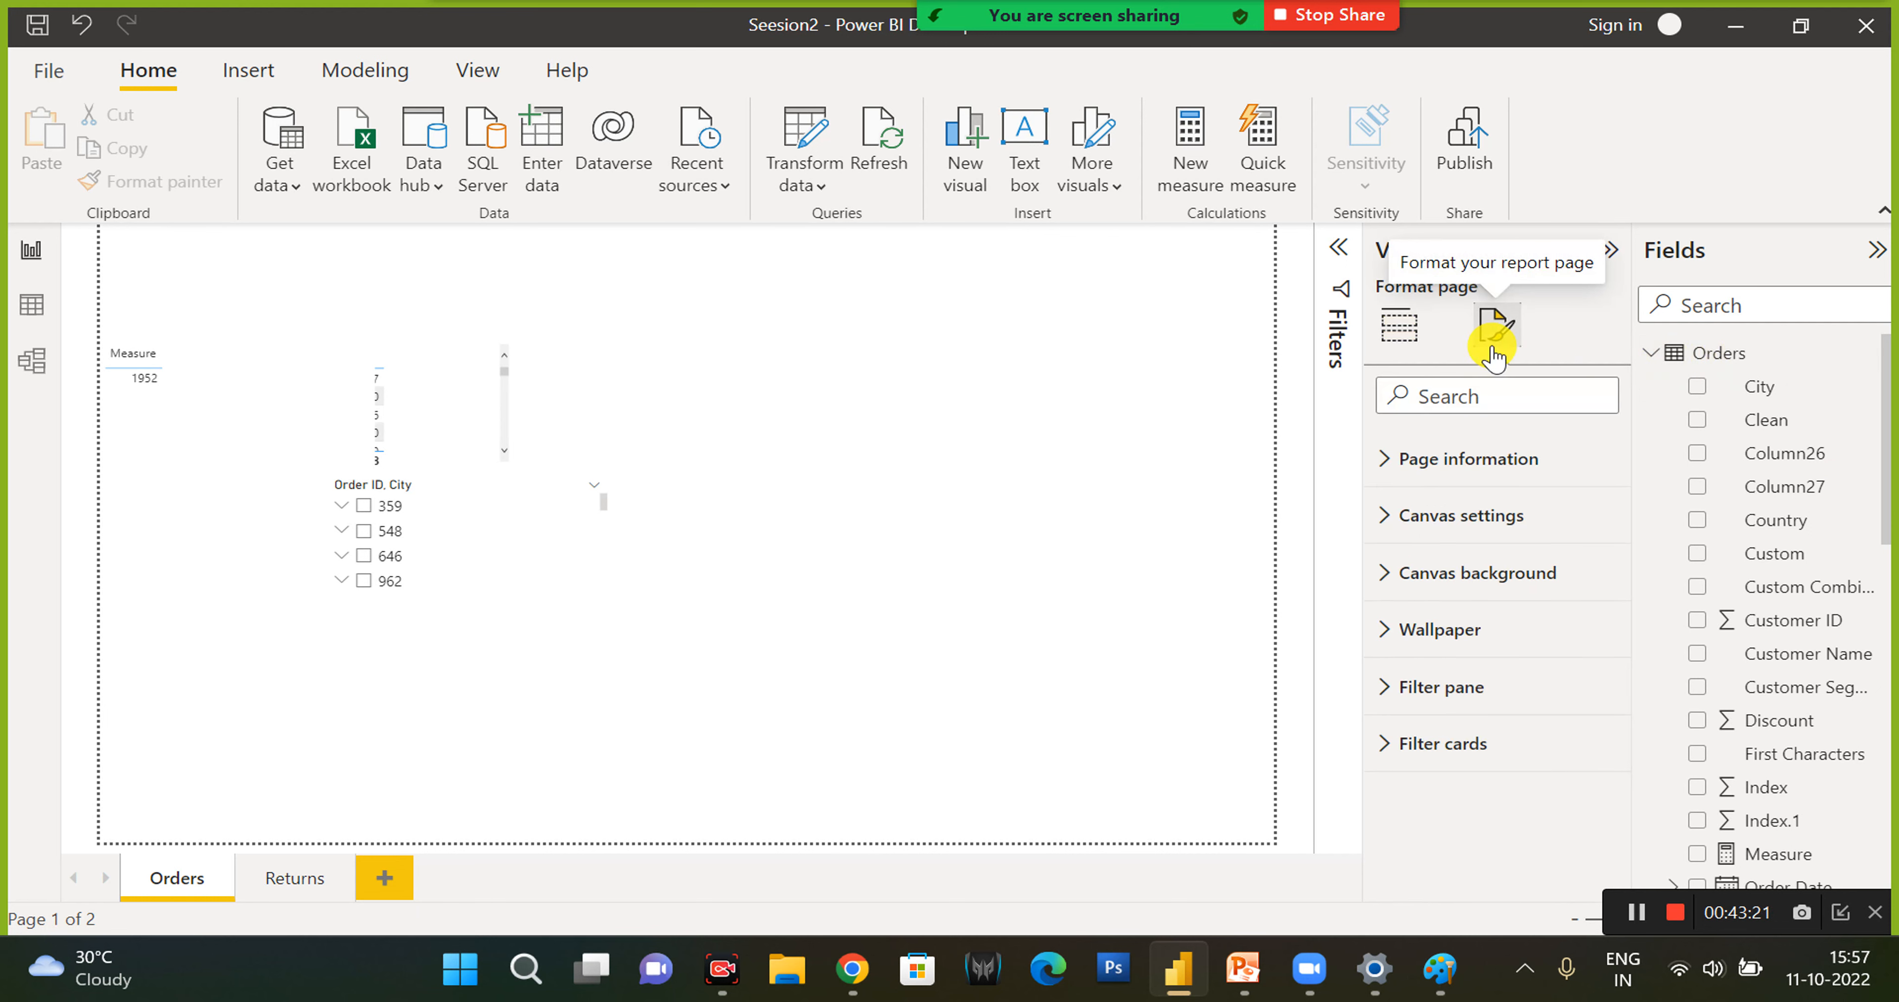
{"action": "left_click", "coordinate": [1404, 346]}
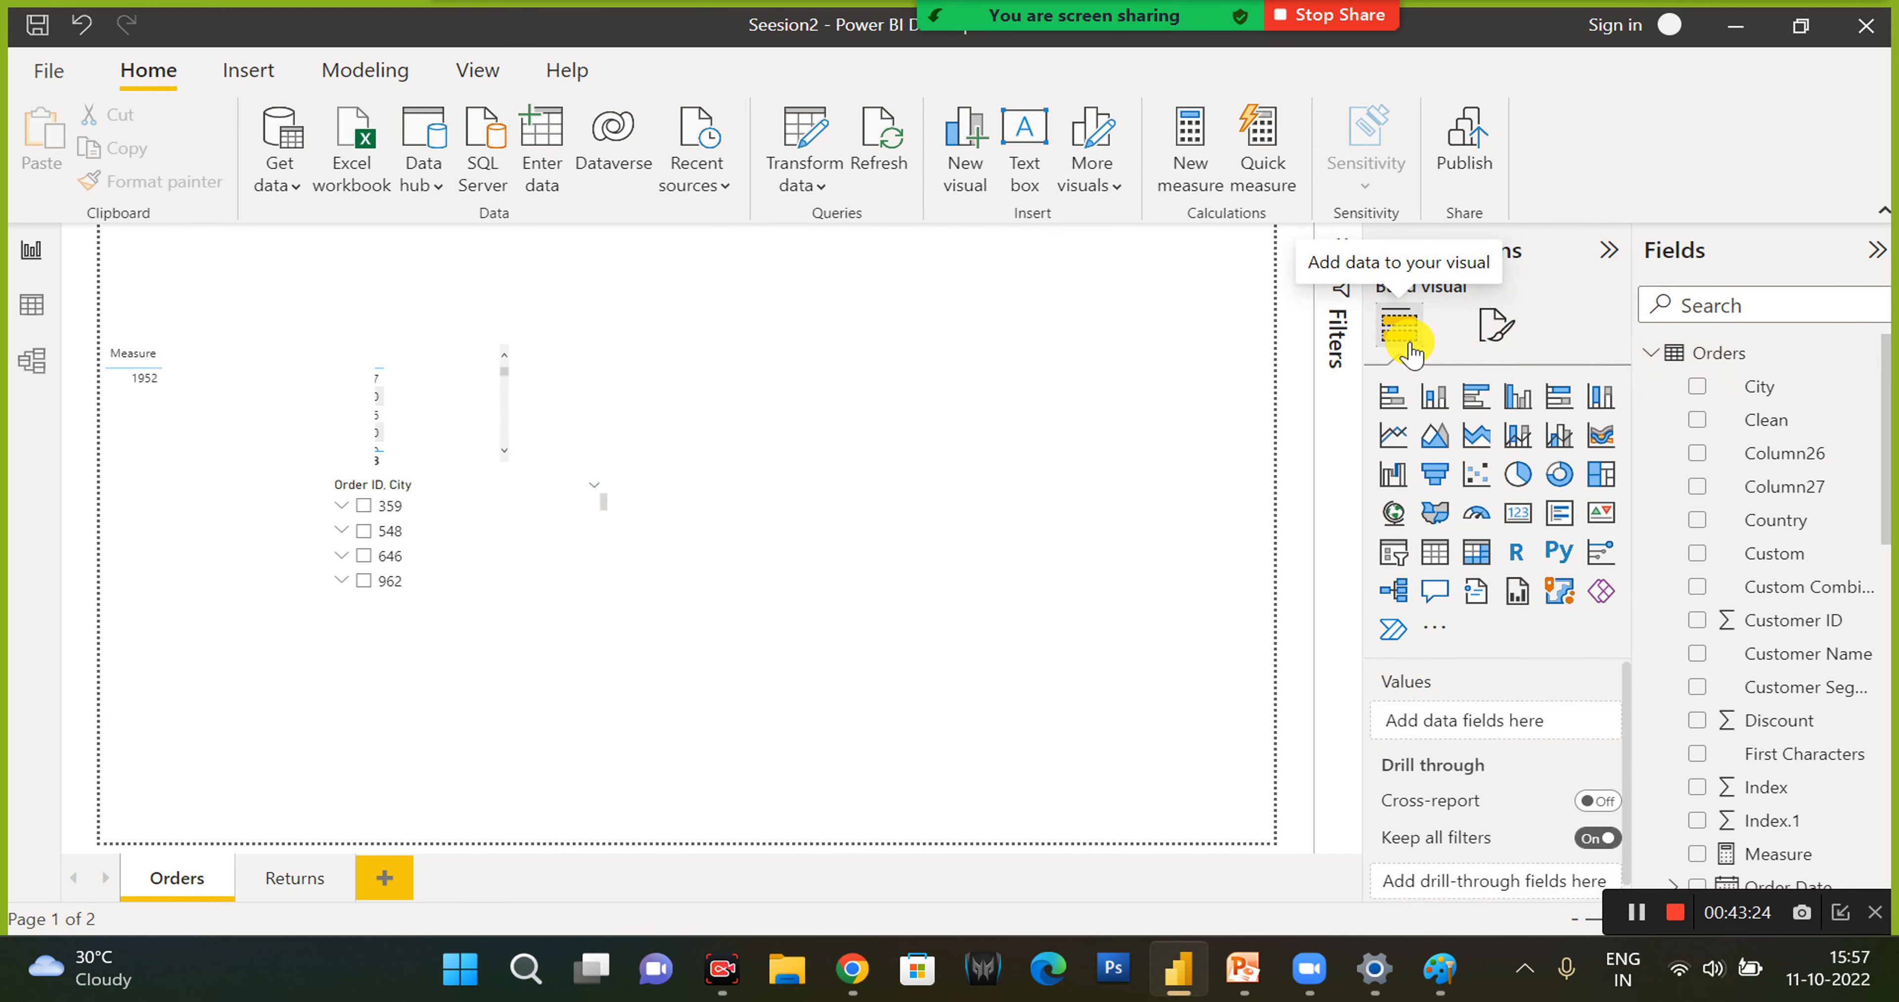
{"action": "left_click", "coordinate": [1651, 353]}
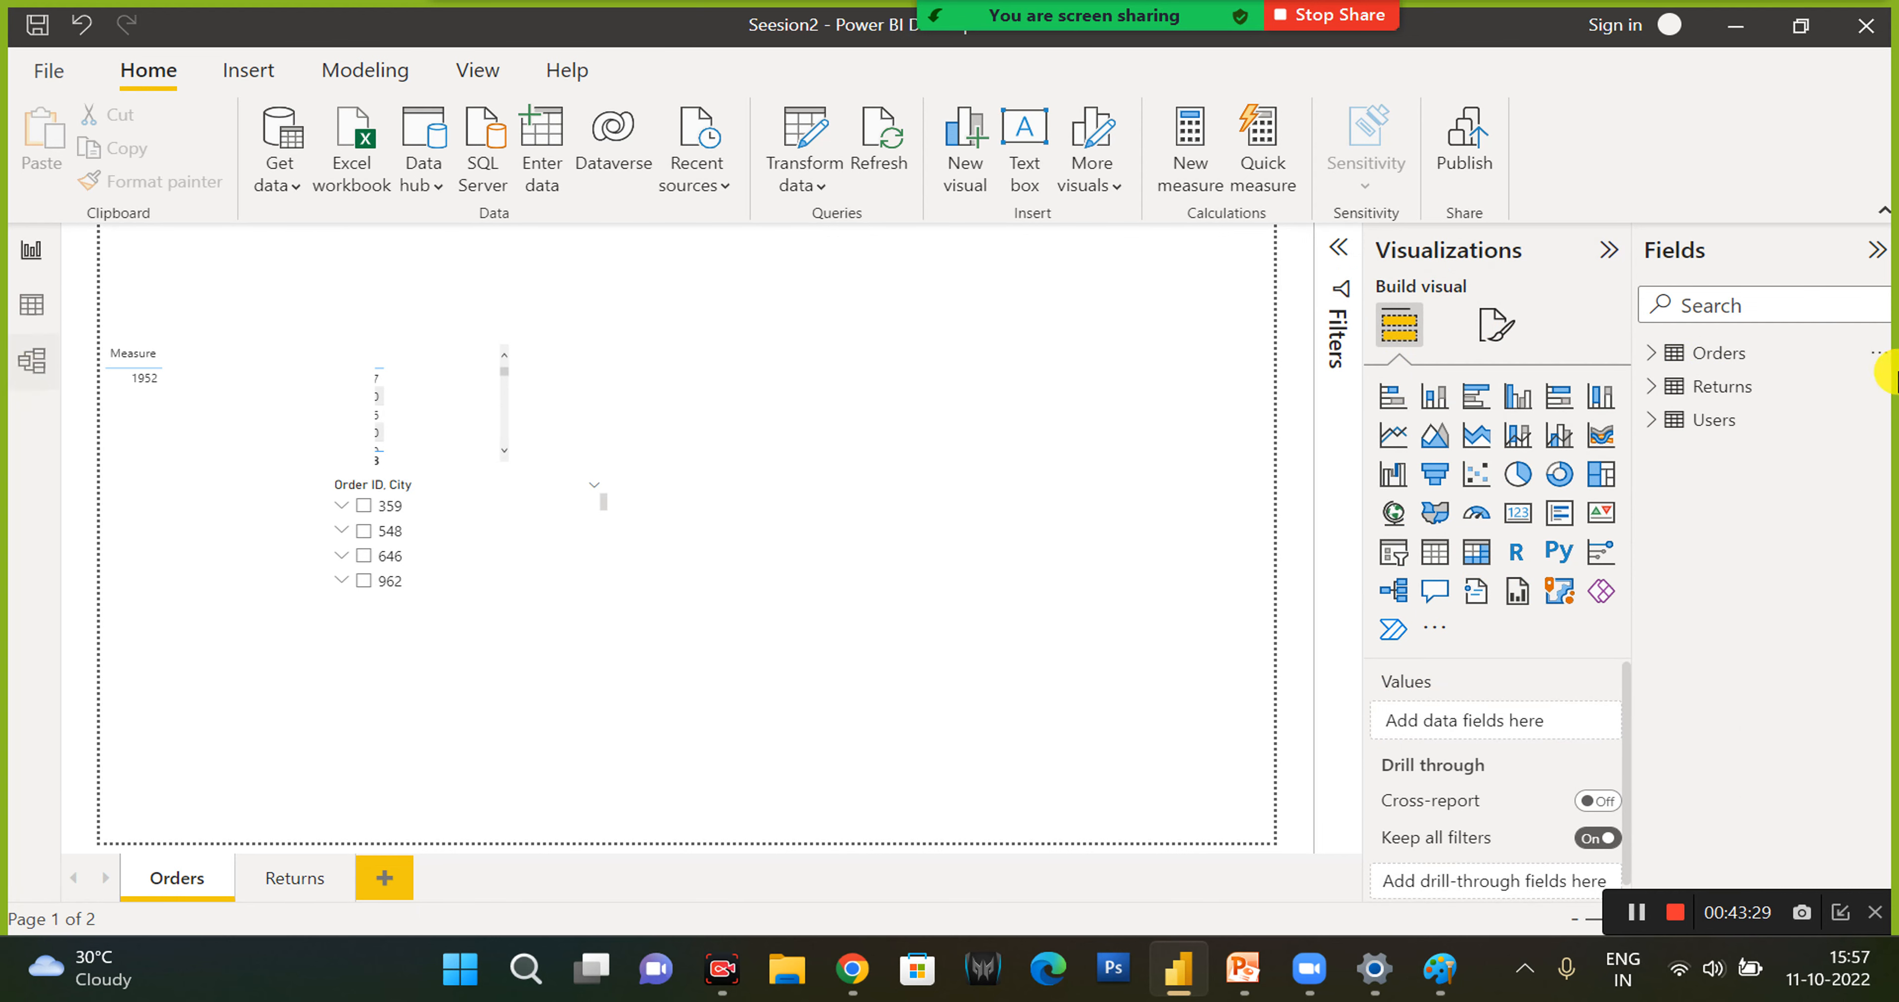
- Move the Returns table closer to Orders in the Model view, and view the Orders data before returning to the report
{"action": "left_click", "coordinate": [33, 365]}
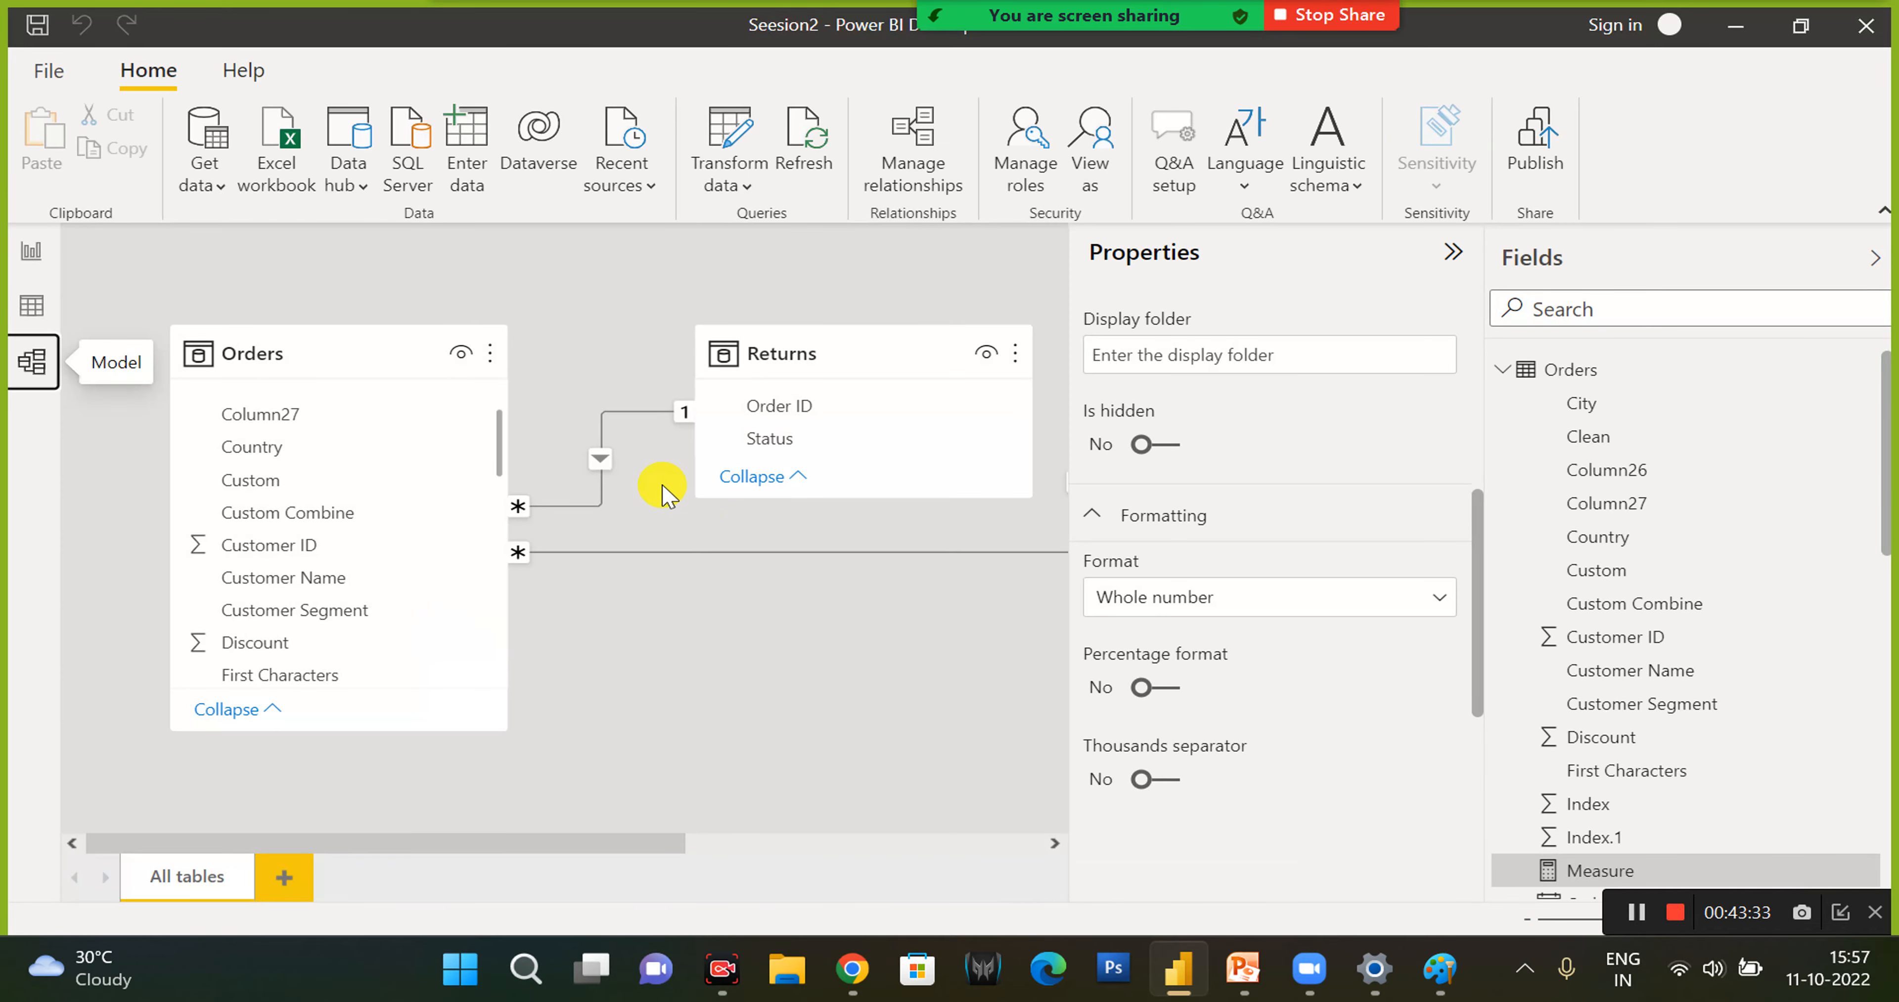
{"action": "left_click_drag", "start_coordinate": [741, 369], "coordinate": [649, 352]}
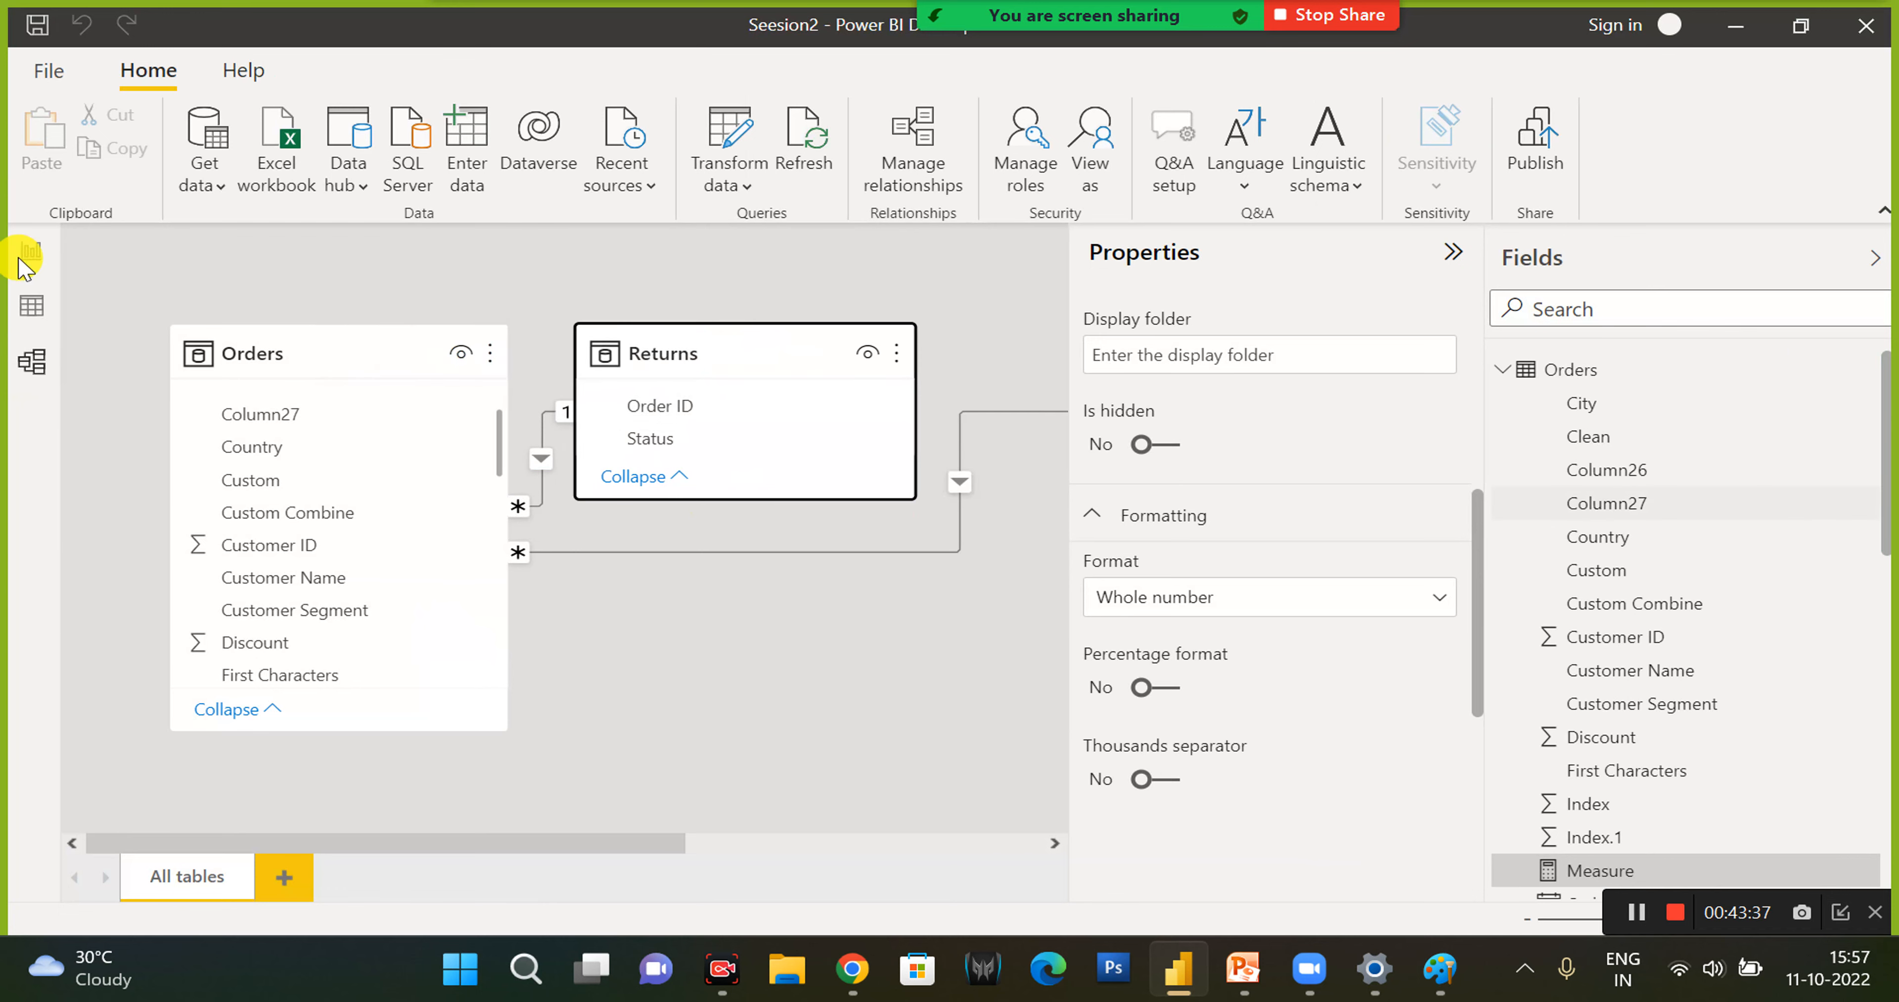
{"action": "left_click", "coordinate": [33, 315]}
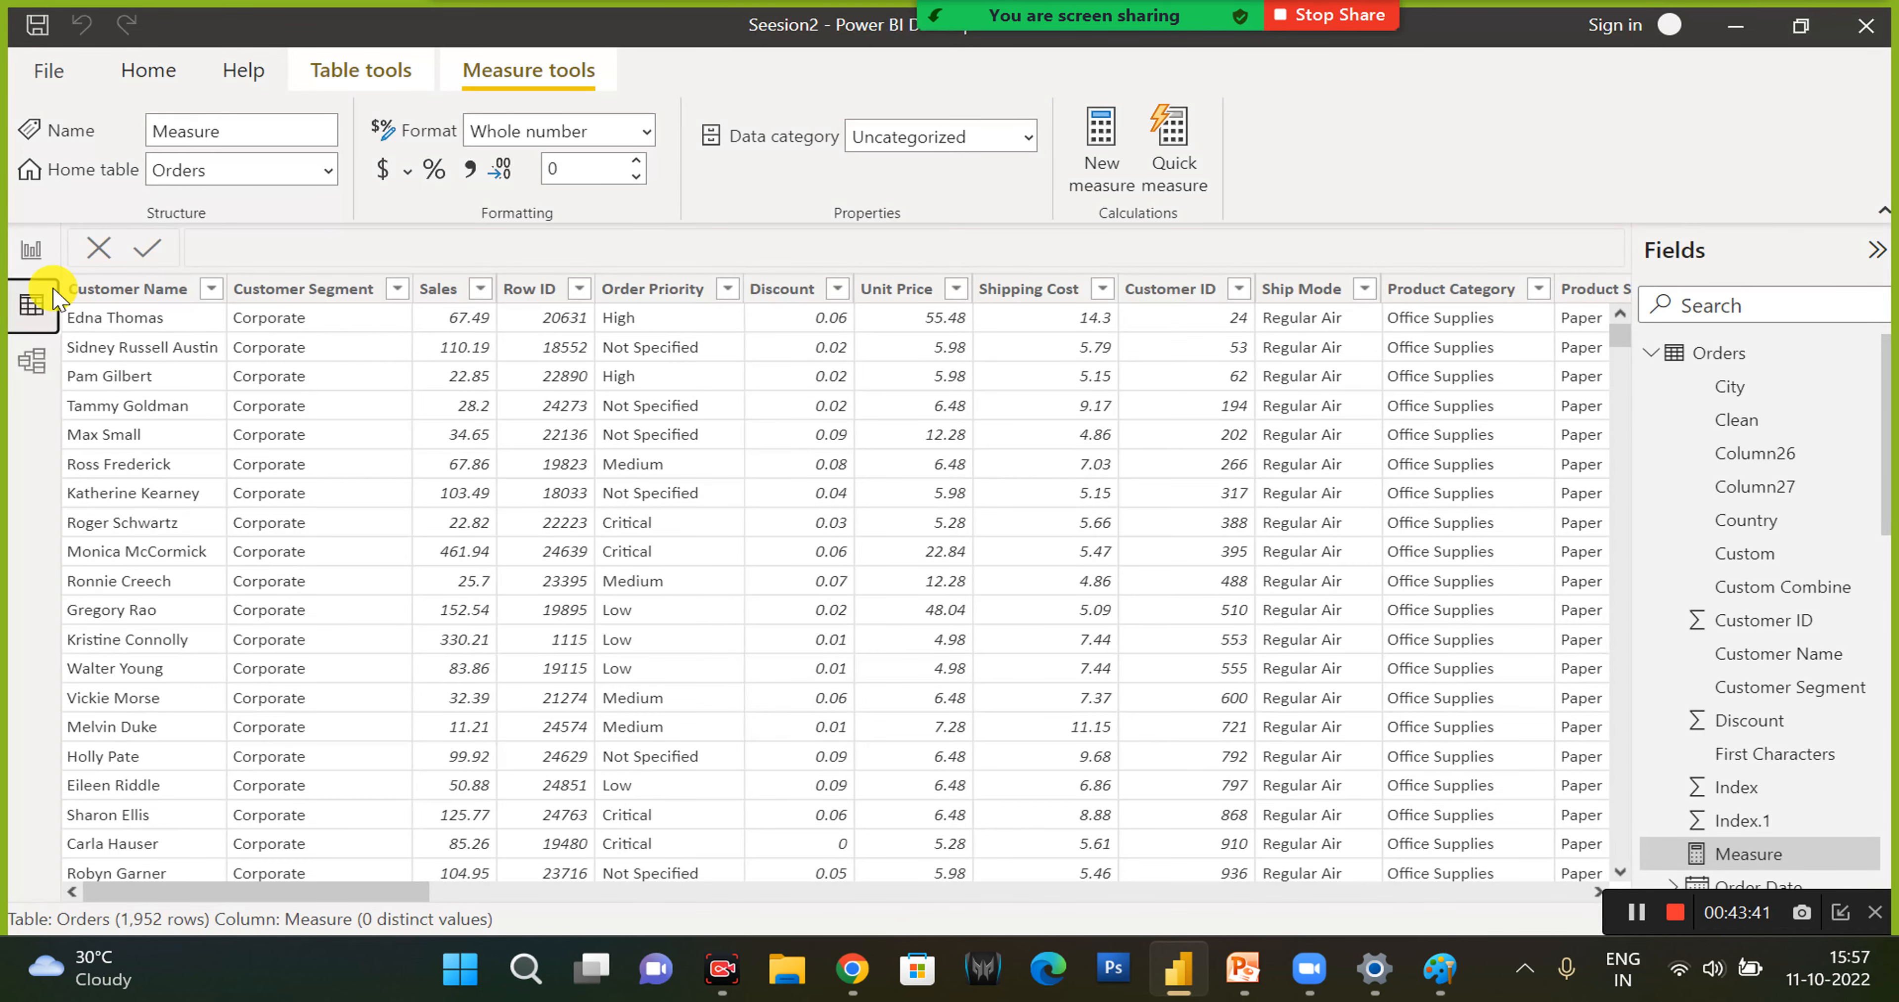
{"action": "left_click", "coordinate": [33, 254]}
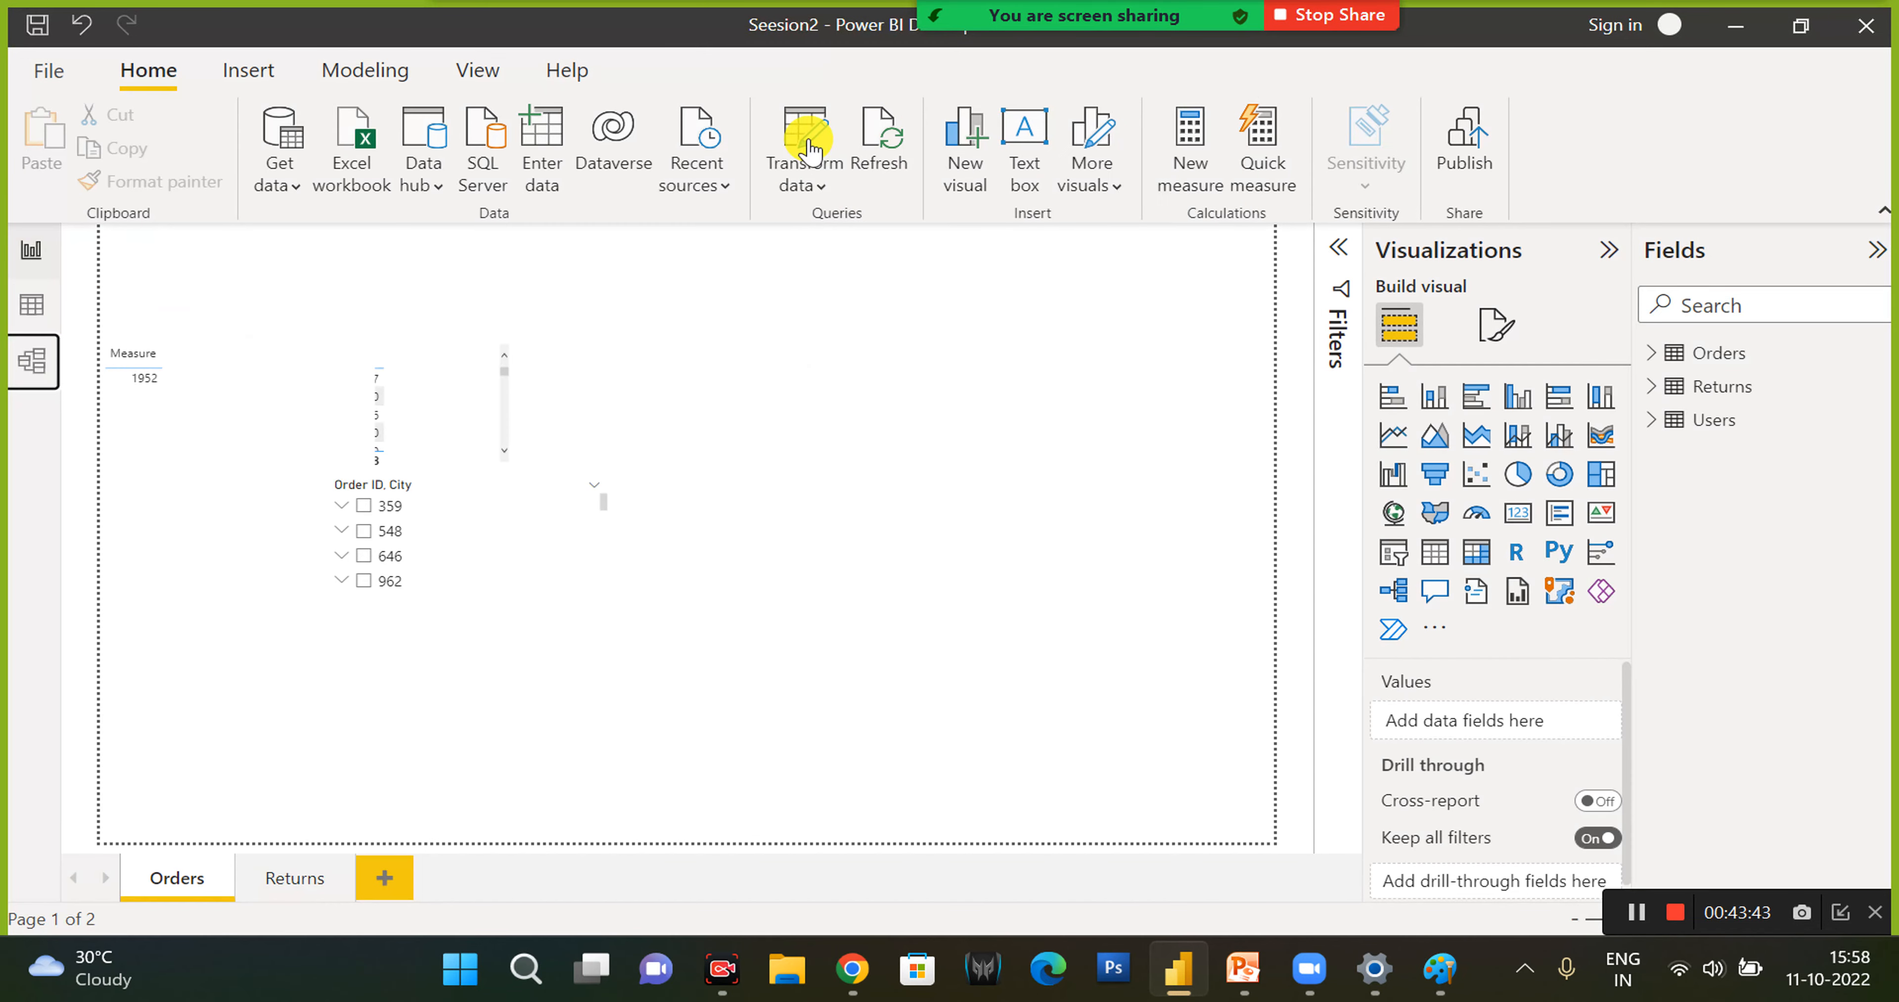
- In Power Query's Returns query, remove the Changed Type and Promoted Headers steps and promote the first row to headers again
{"action": "left_click", "coordinate": [819, 155]}
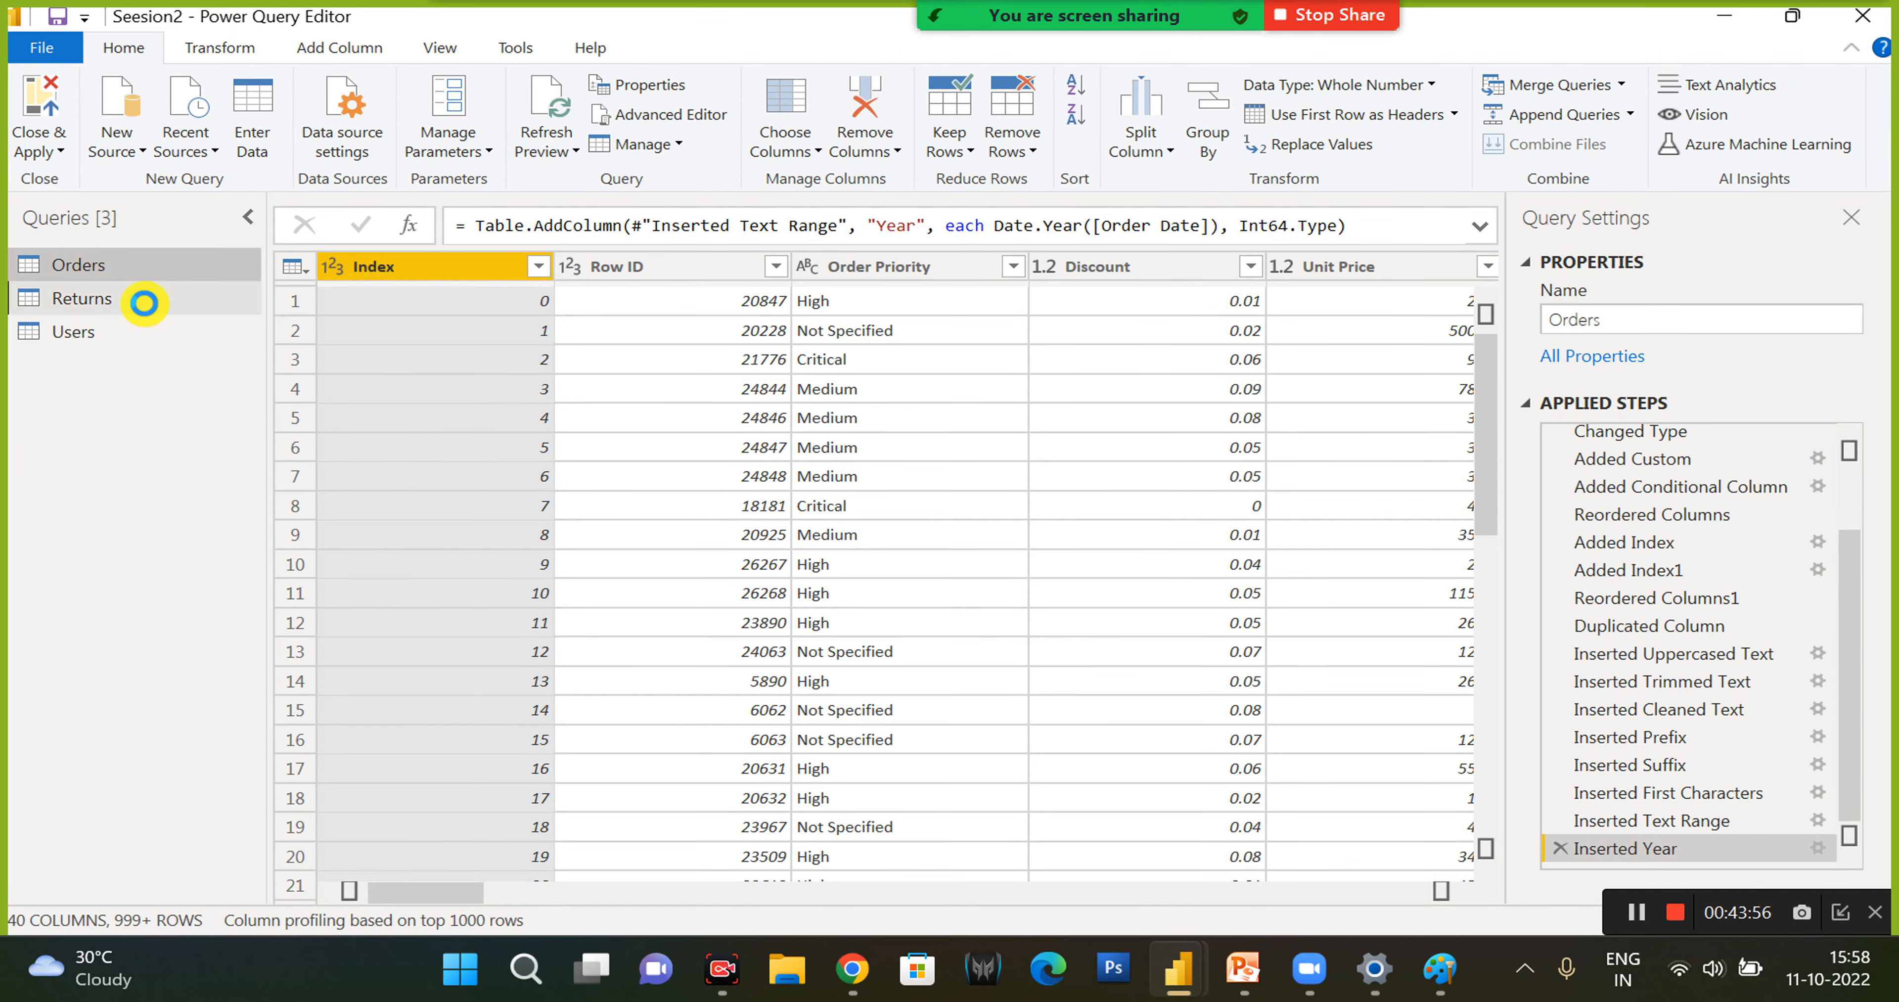
{"action": "left_click", "coordinate": [144, 302]}
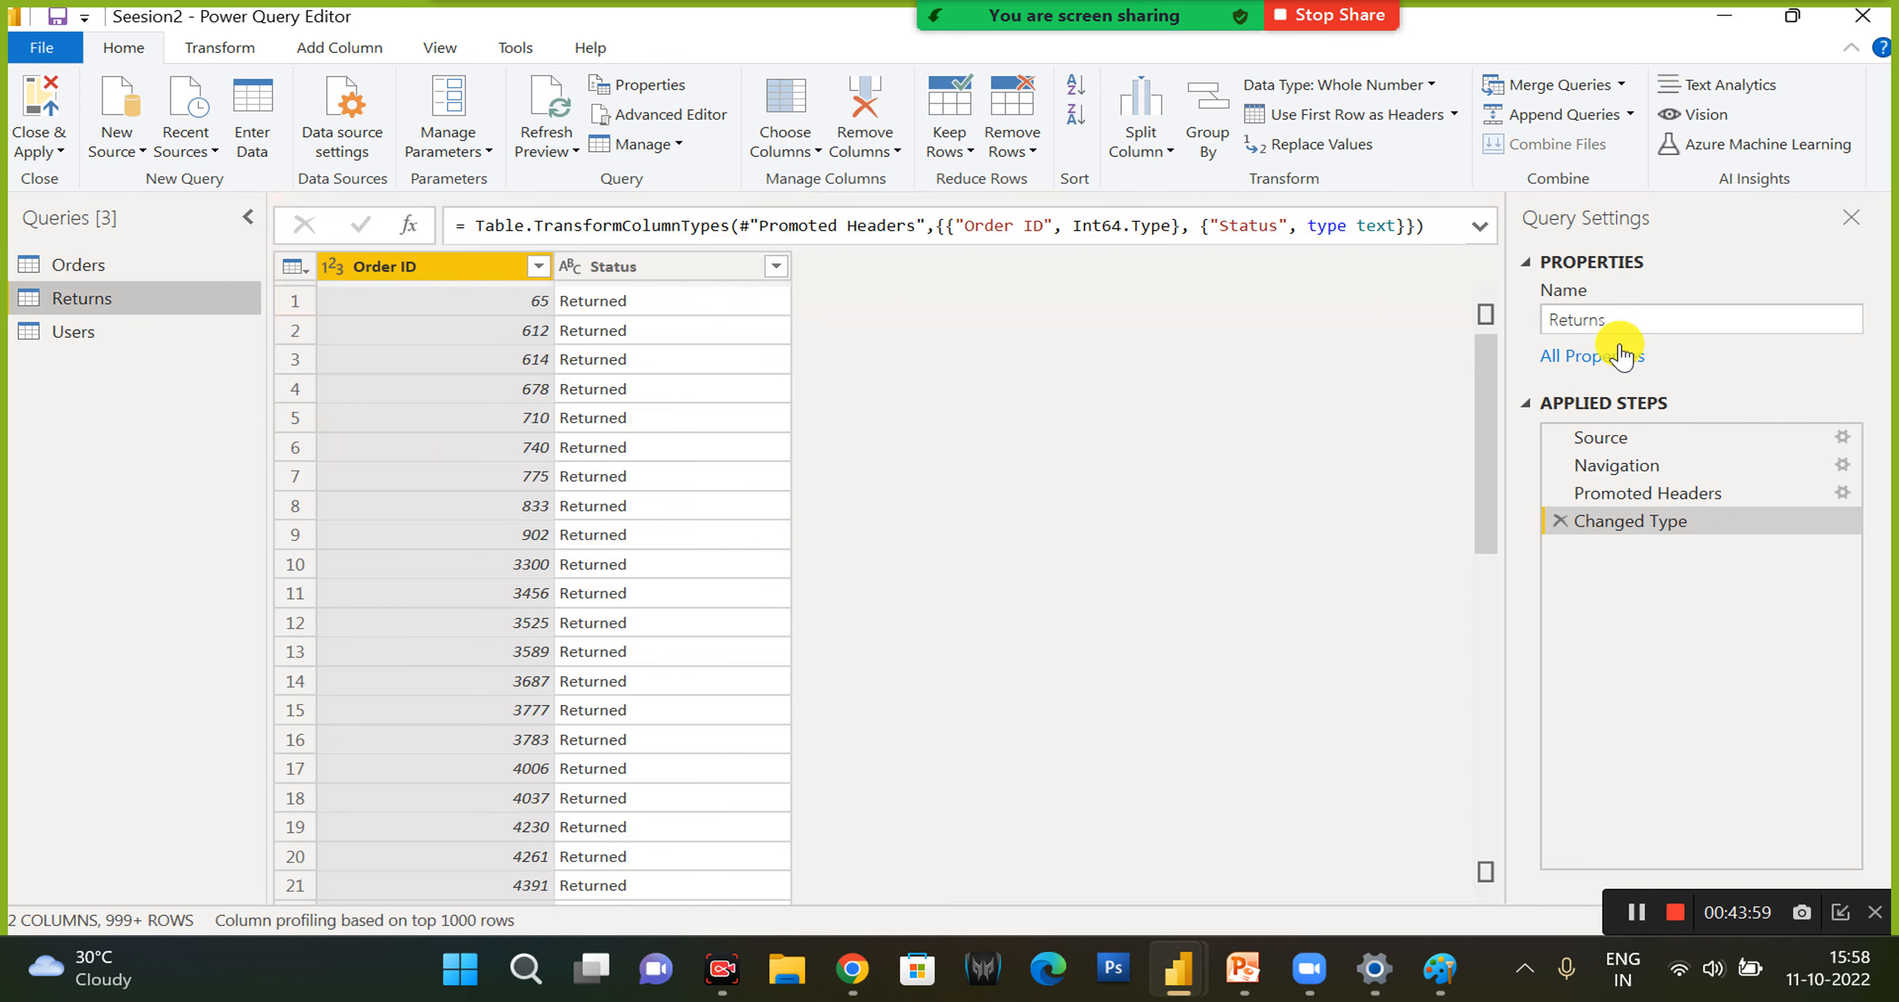
{"action": "left_click", "coordinate": [1561, 517]}
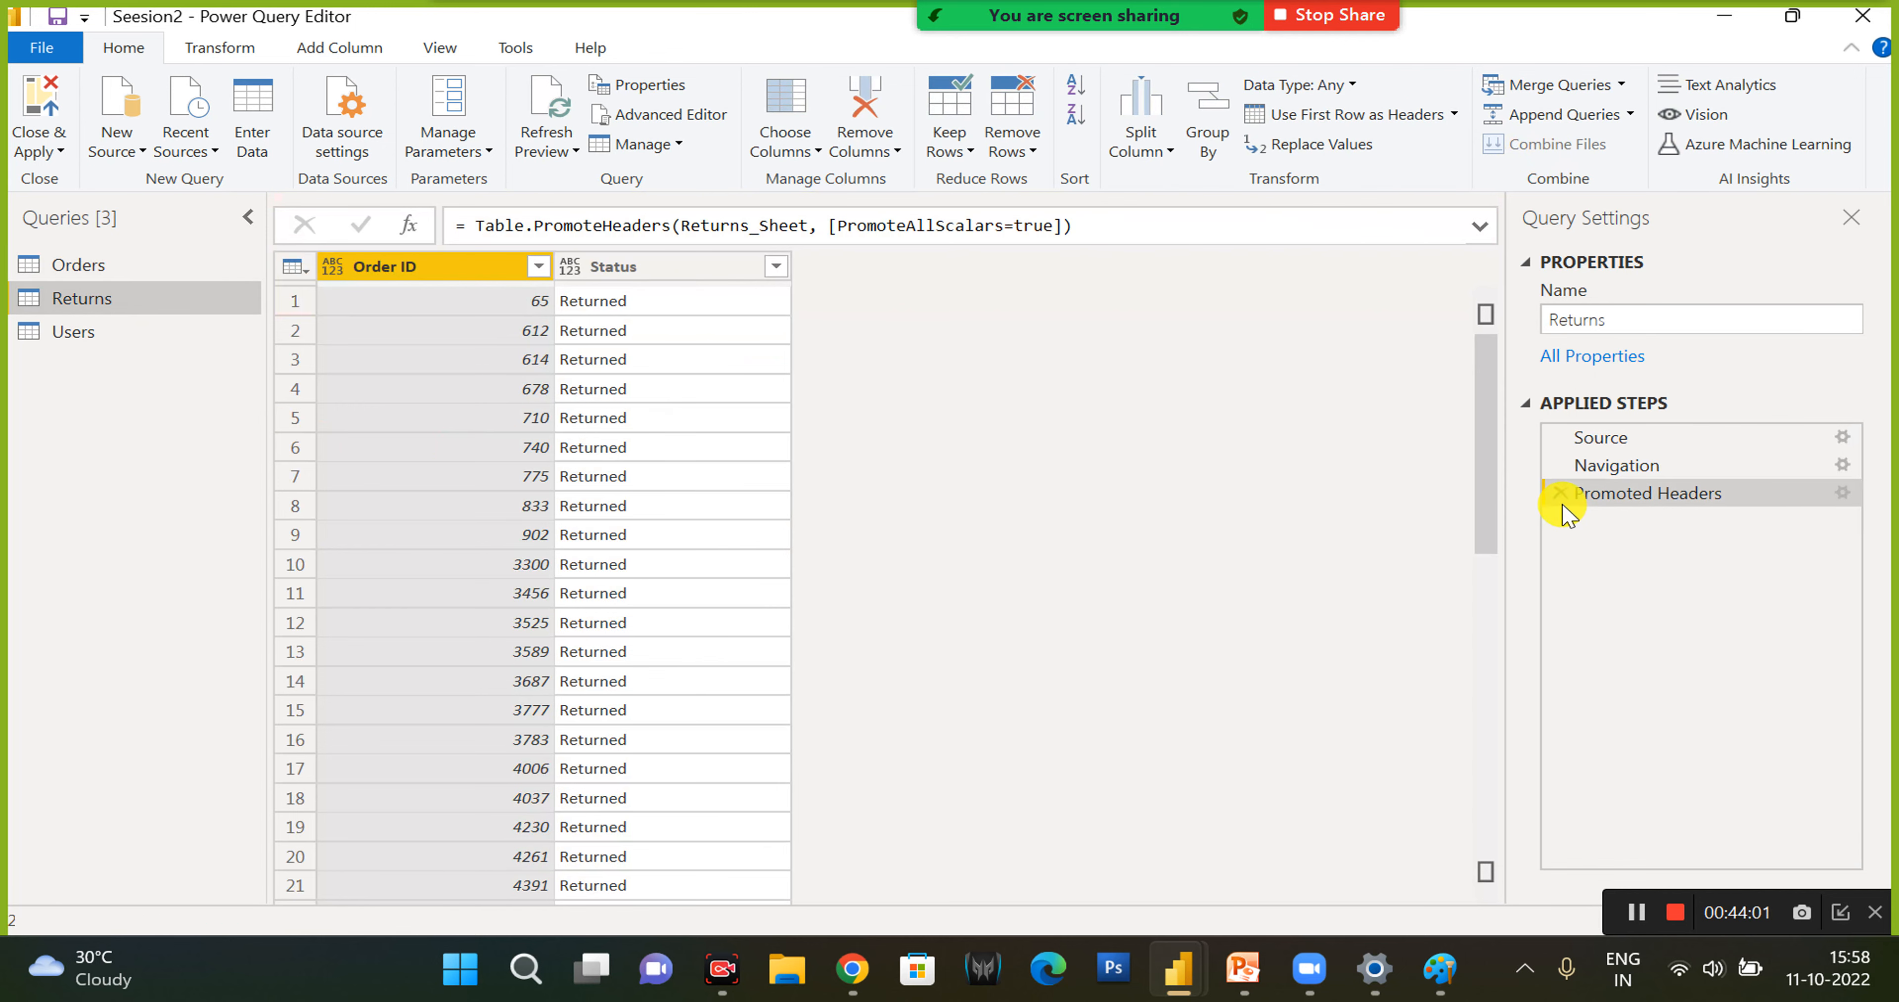
{"action": "left_click", "coordinate": [1560, 494]}
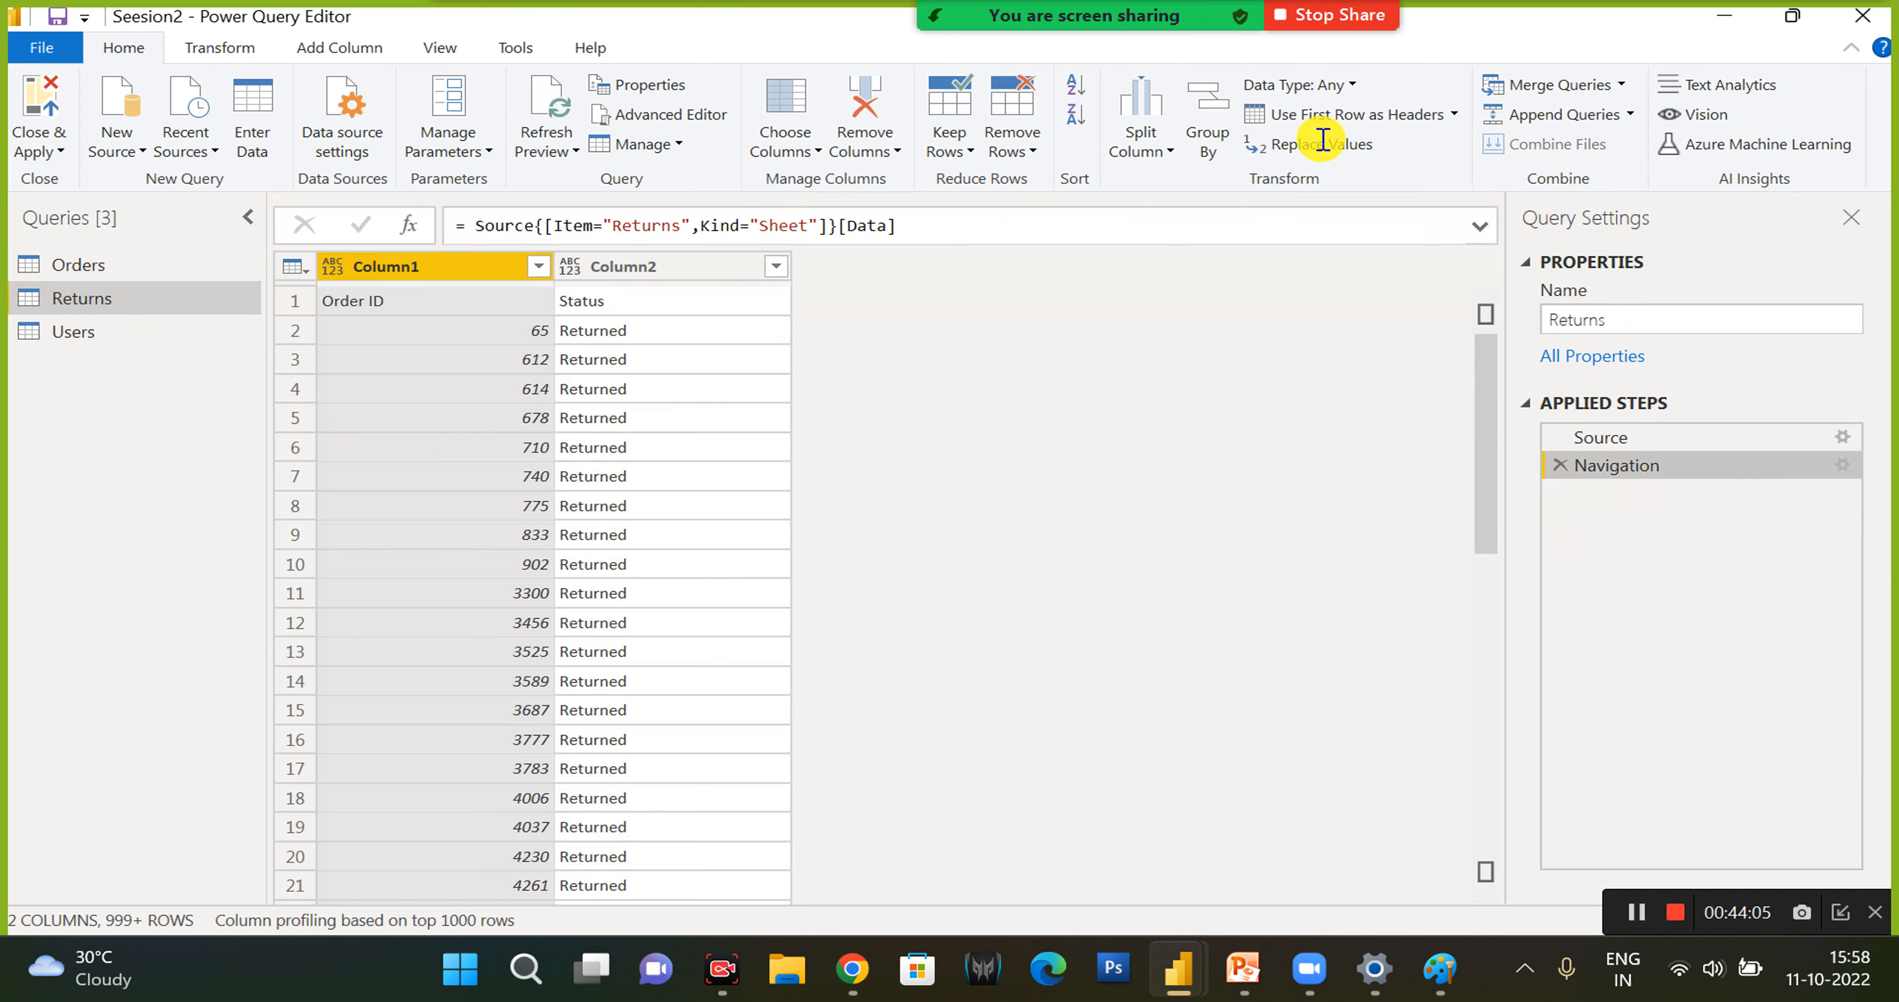
{"action": "left_click", "coordinate": [1334, 118]}
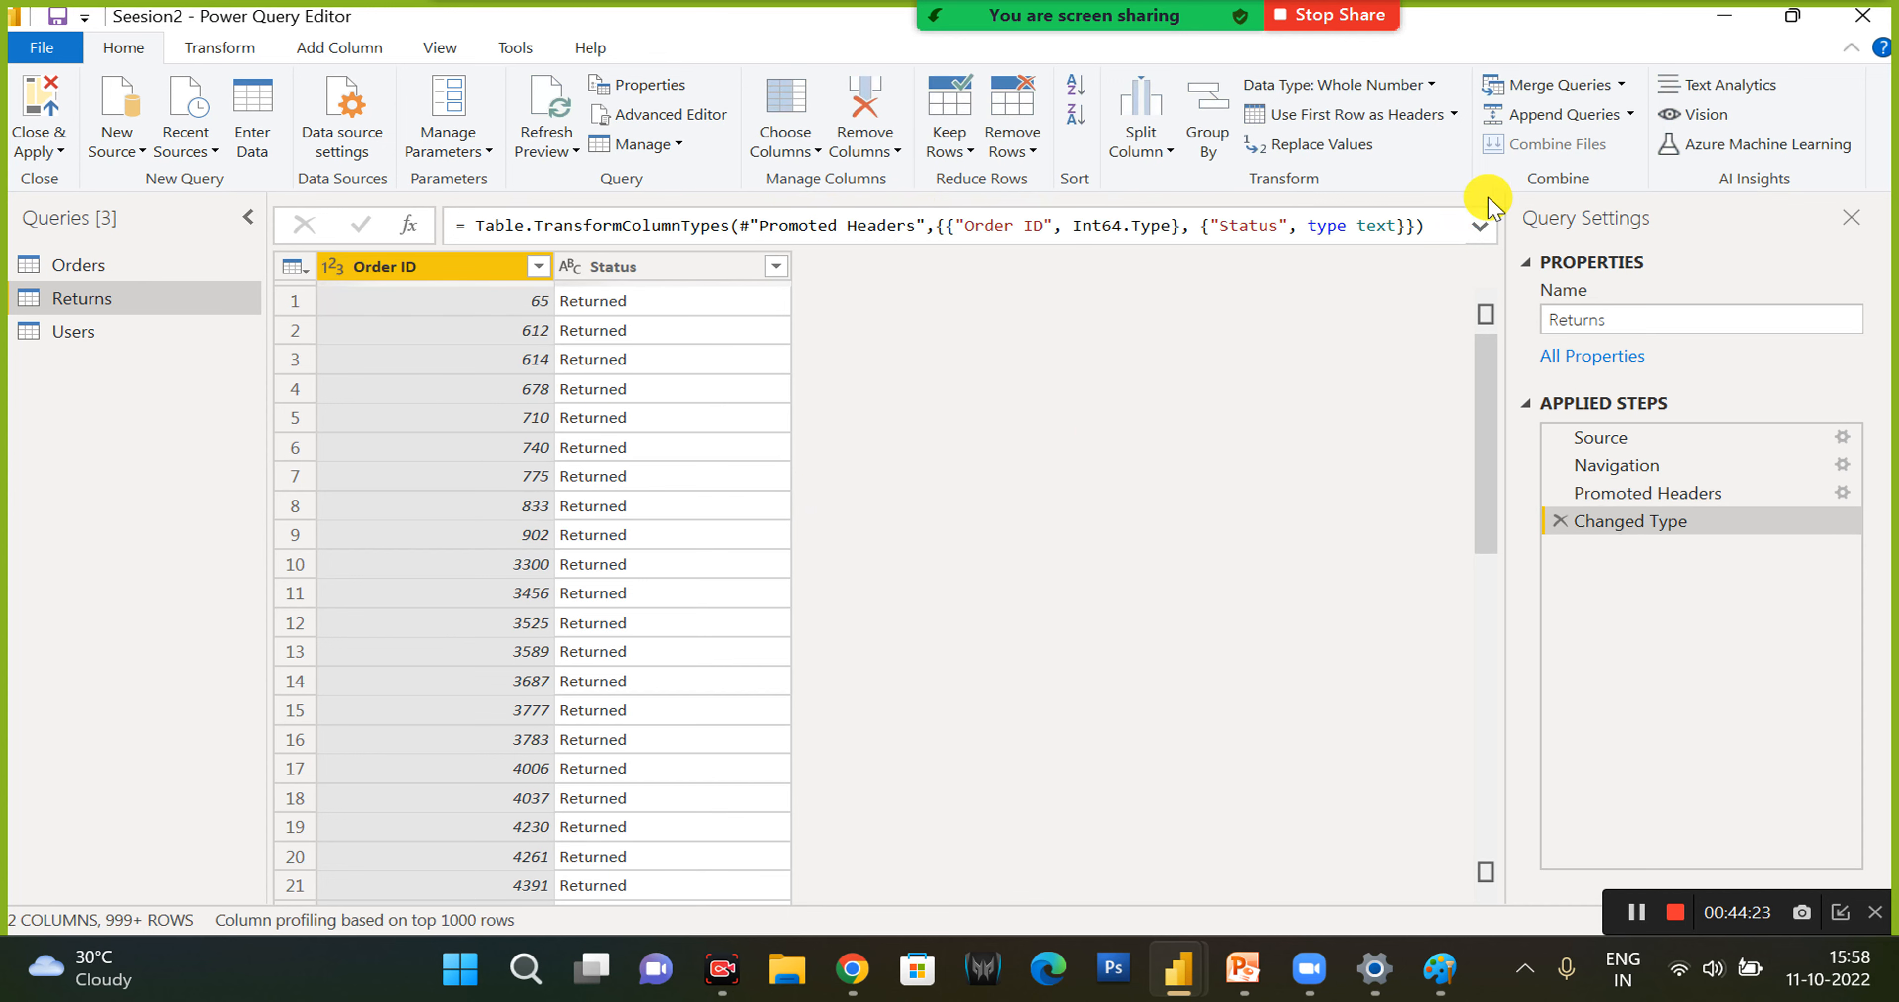
- Append the Users table to the Returns query using the two-table option
{"action": "left_click", "coordinate": [1564, 116]}
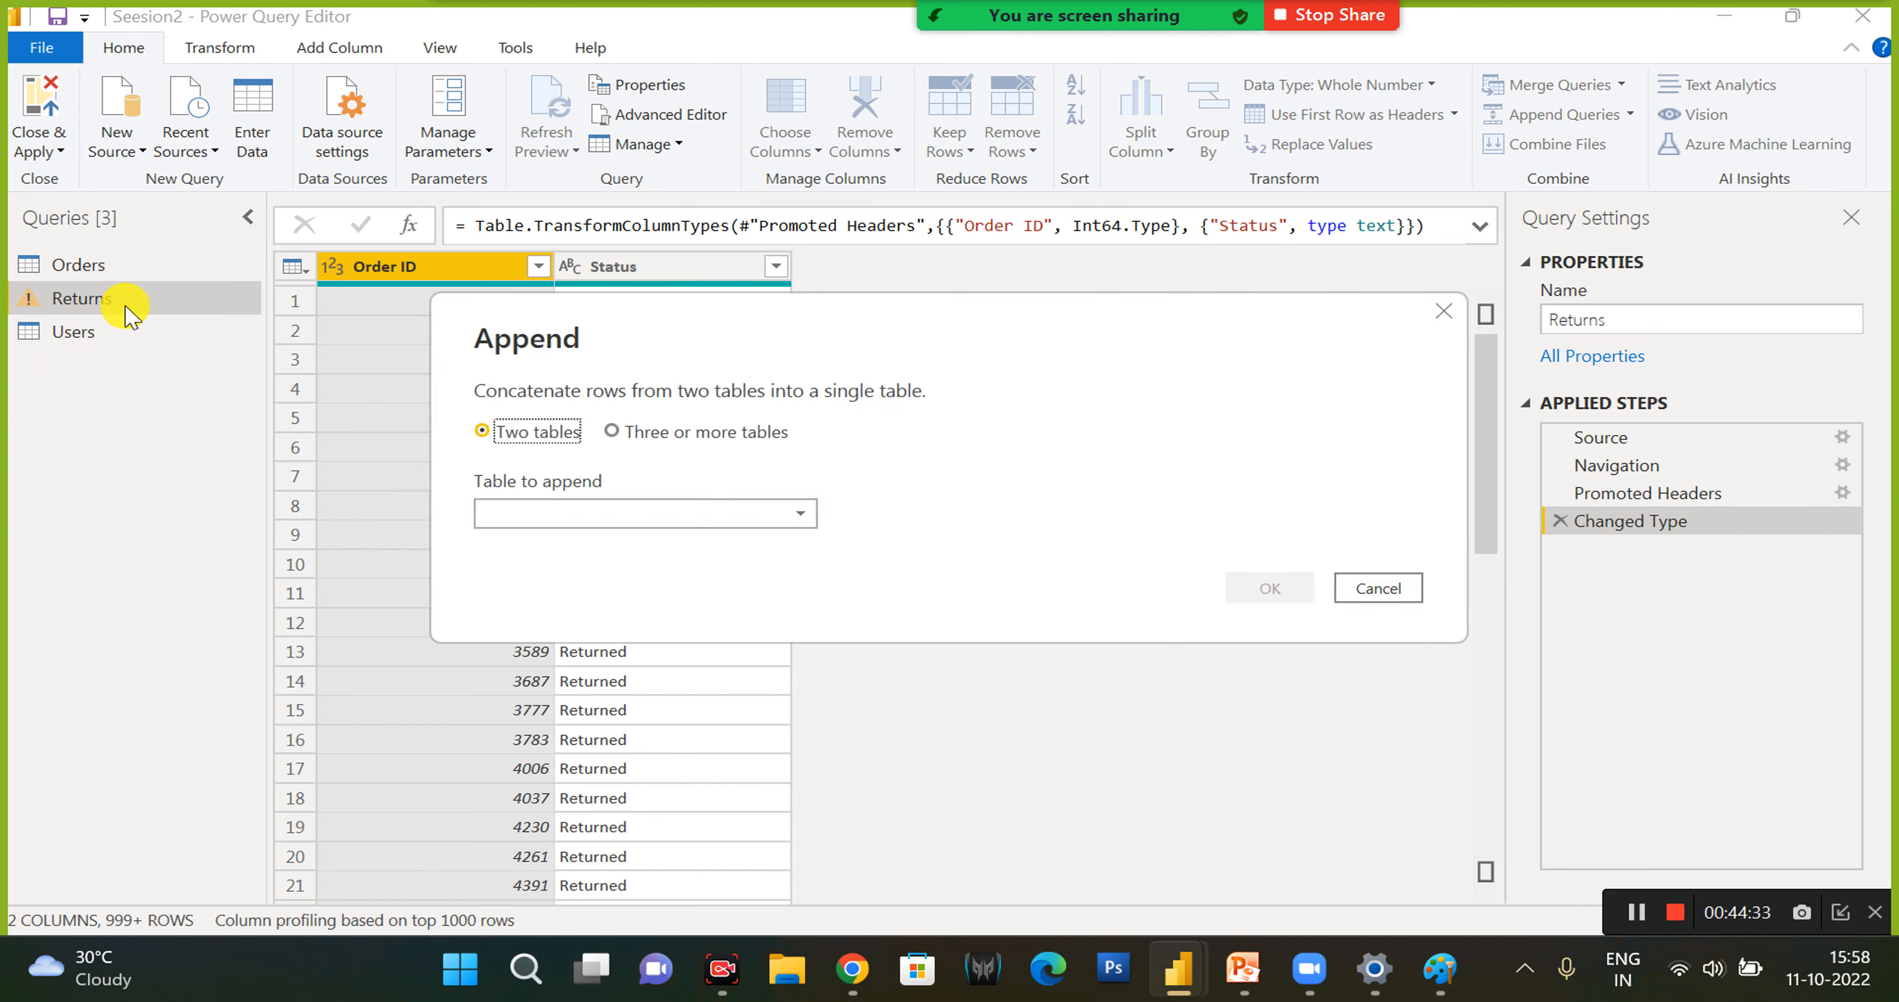
{"action": "left_click", "coordinate": [582, 513]}
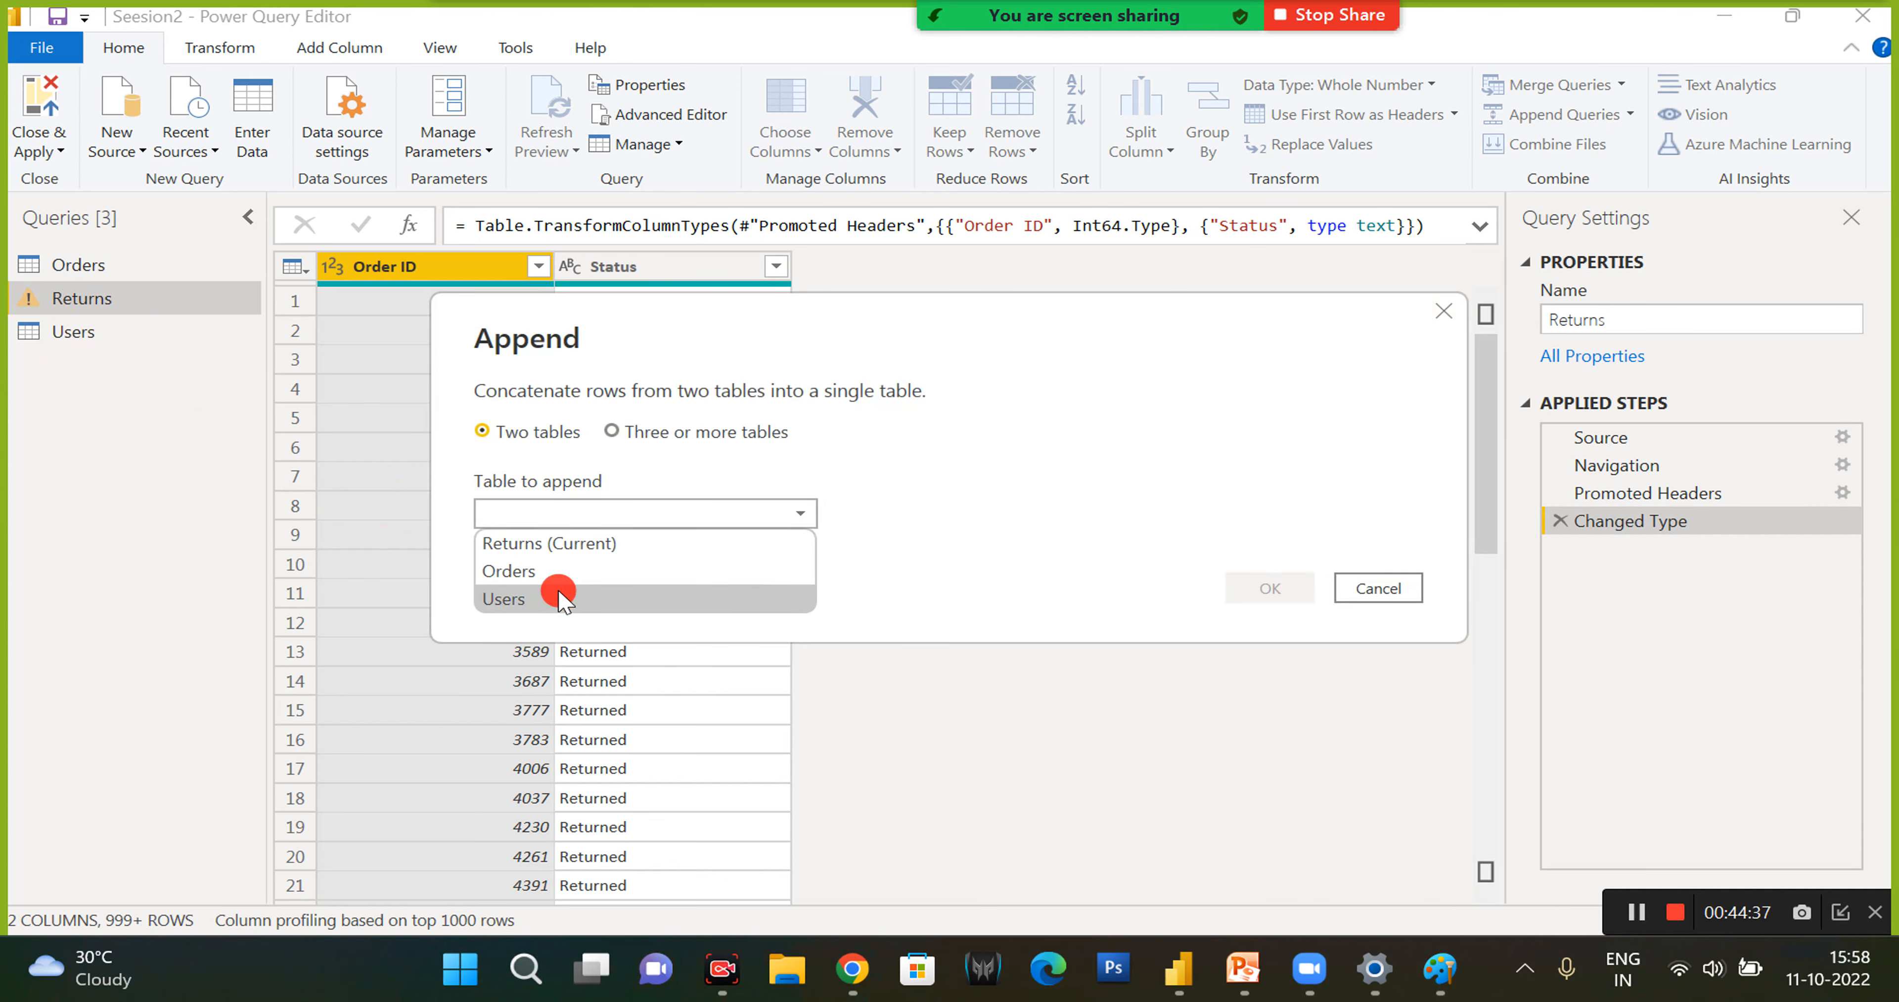
{"action": "left_click", "coordinate": [513, 599]}
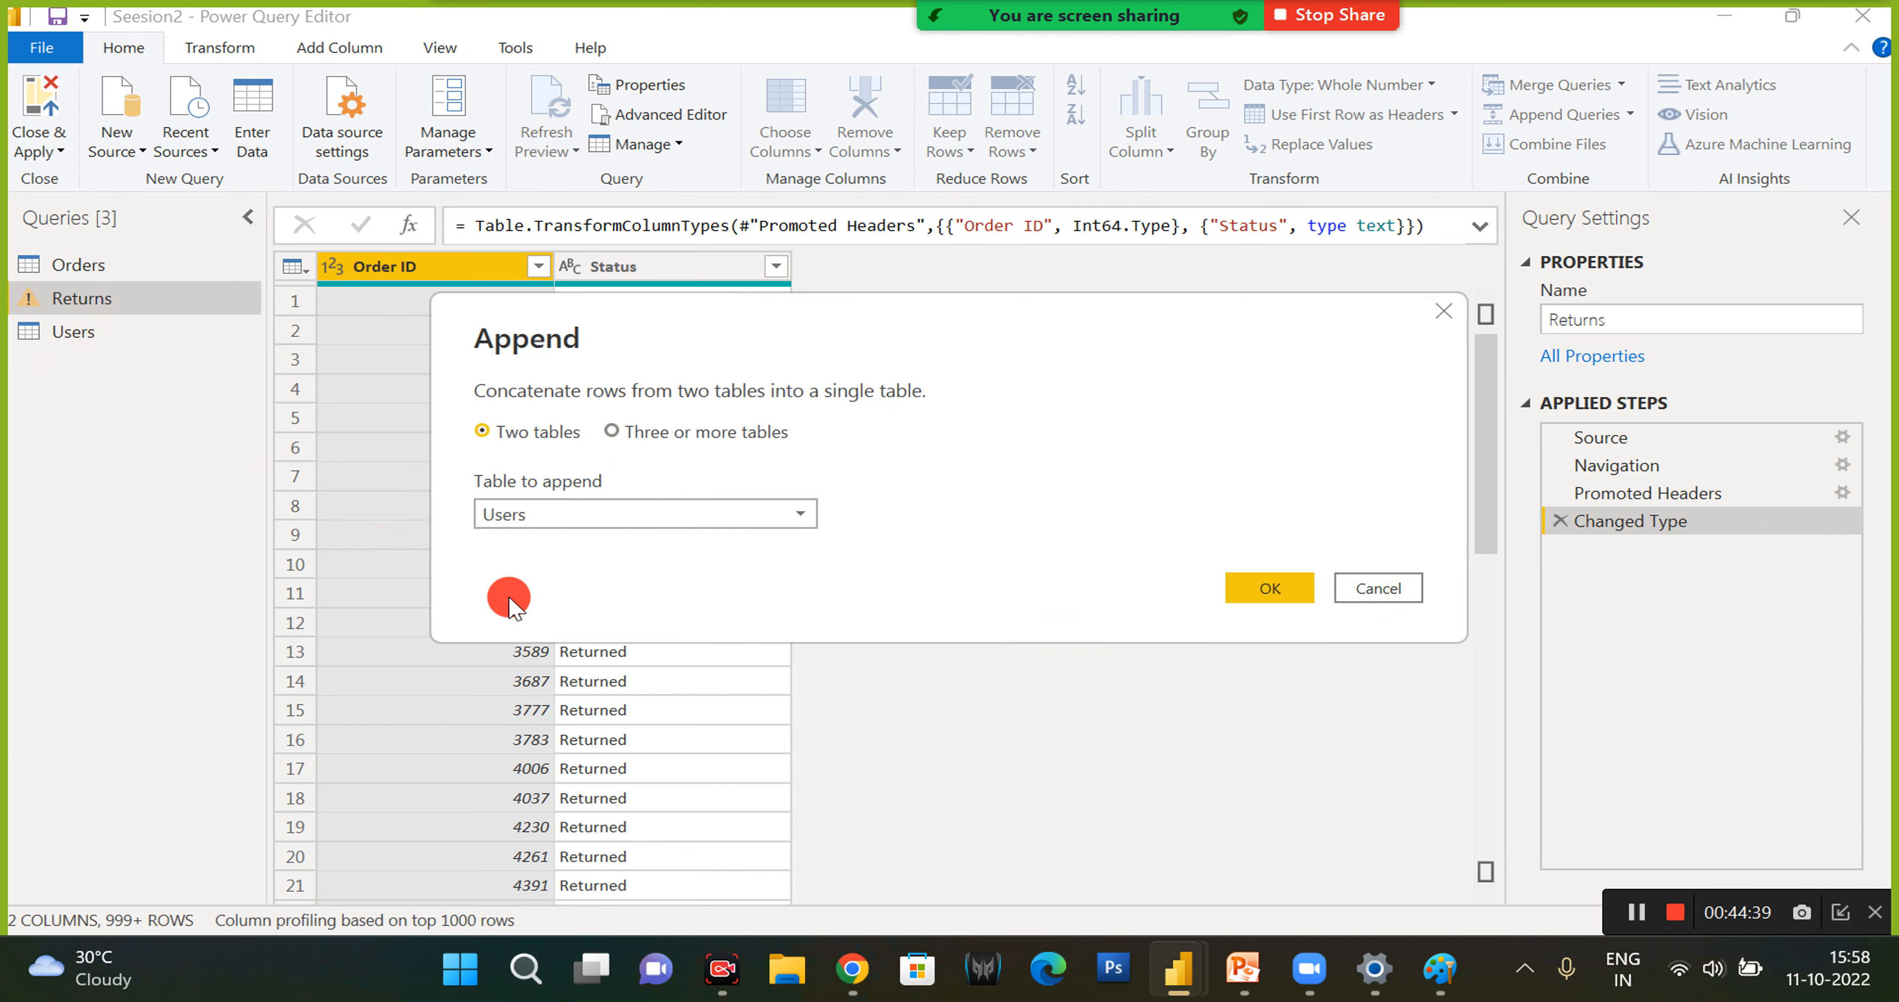
{"action": "left_click", "coordinate": [1262, 598]}
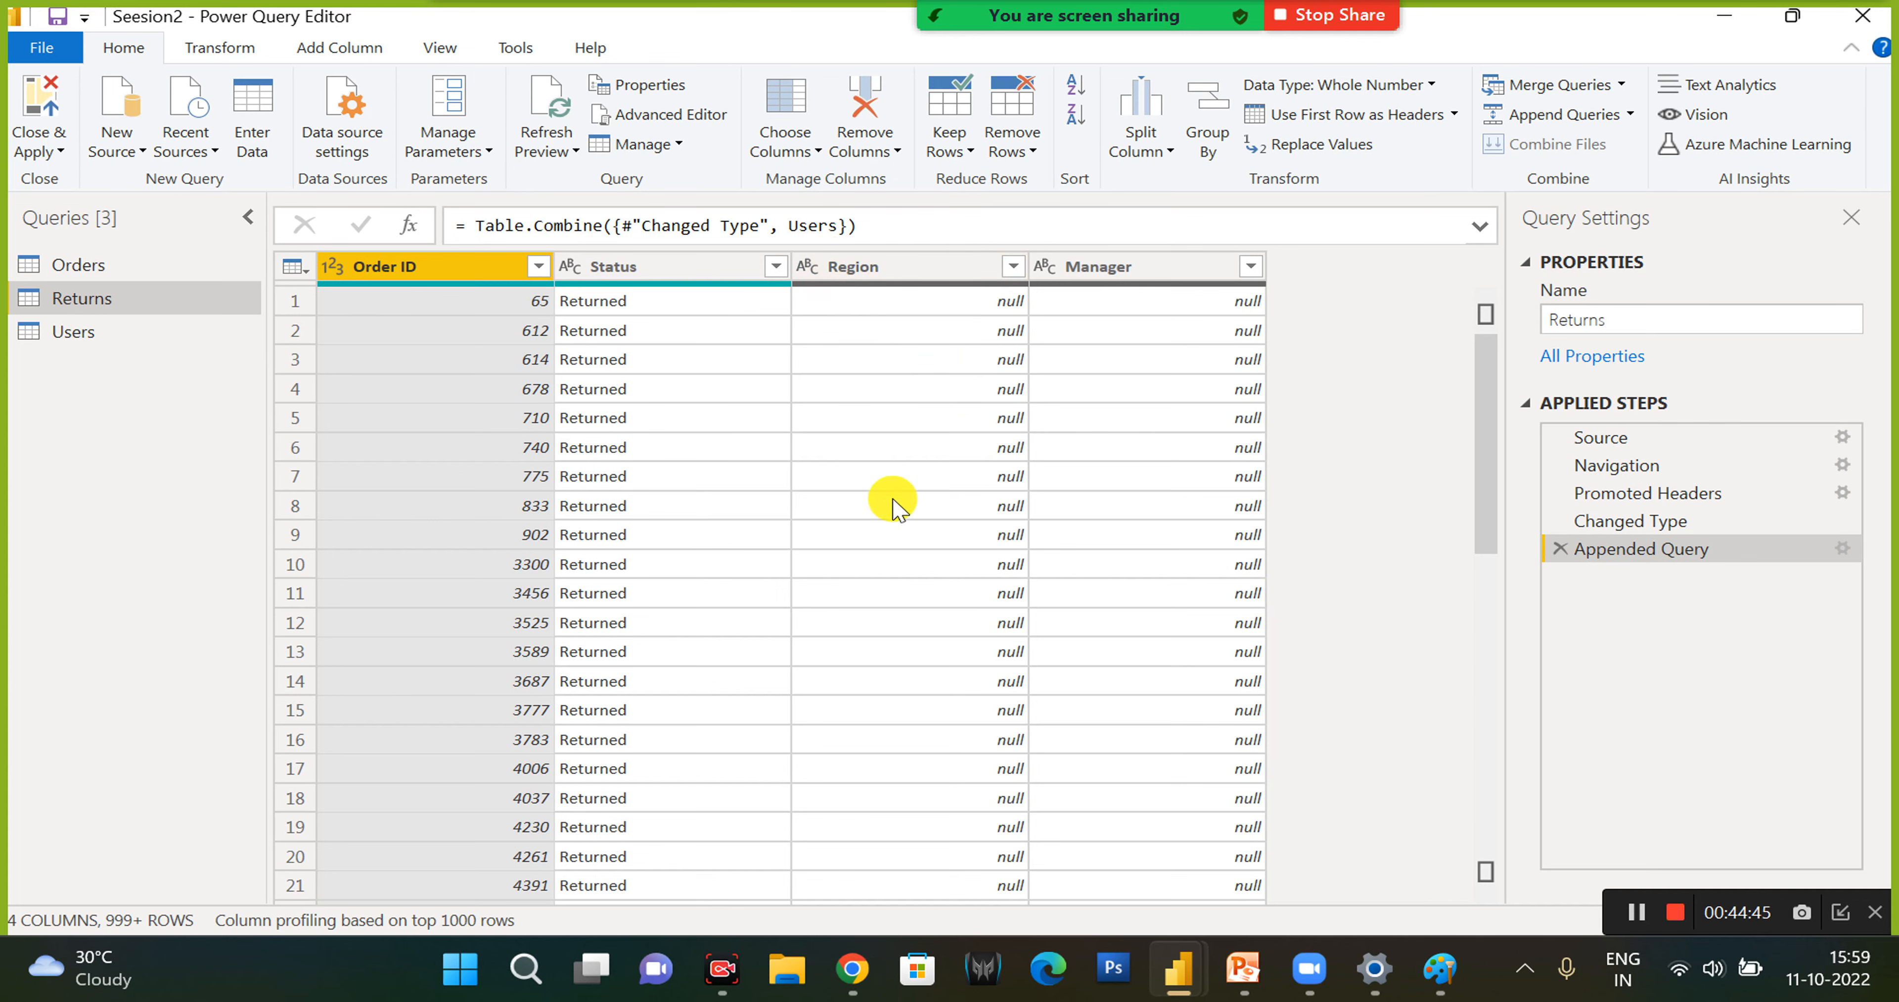
- Look through the rows of the appended Returns query, checking the Status, Region and Manager columns
{"action": "scroll", "coordinate": [1155, 638], "scroll_direction": "down", "scroll_amount": 20}
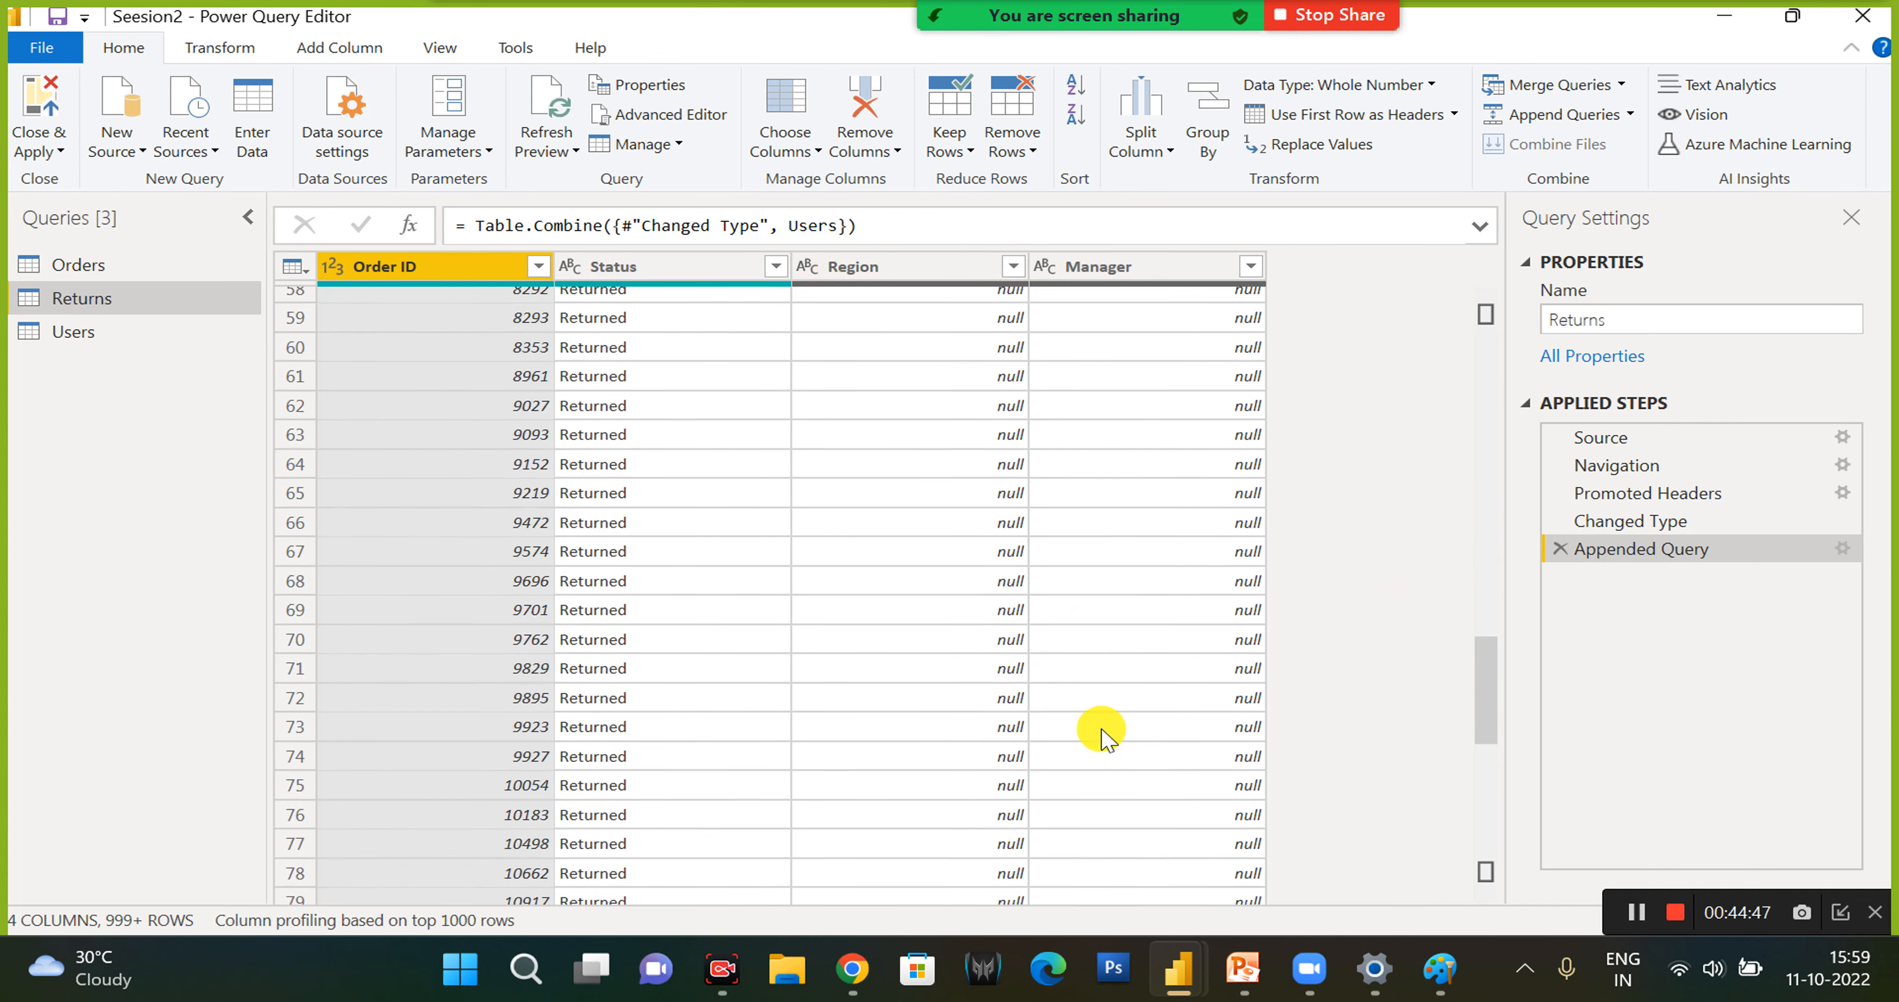
{"action": "scroll", "coordinate": [1074, 792], "scroll_direction": "down", "scroll_amount": 20}
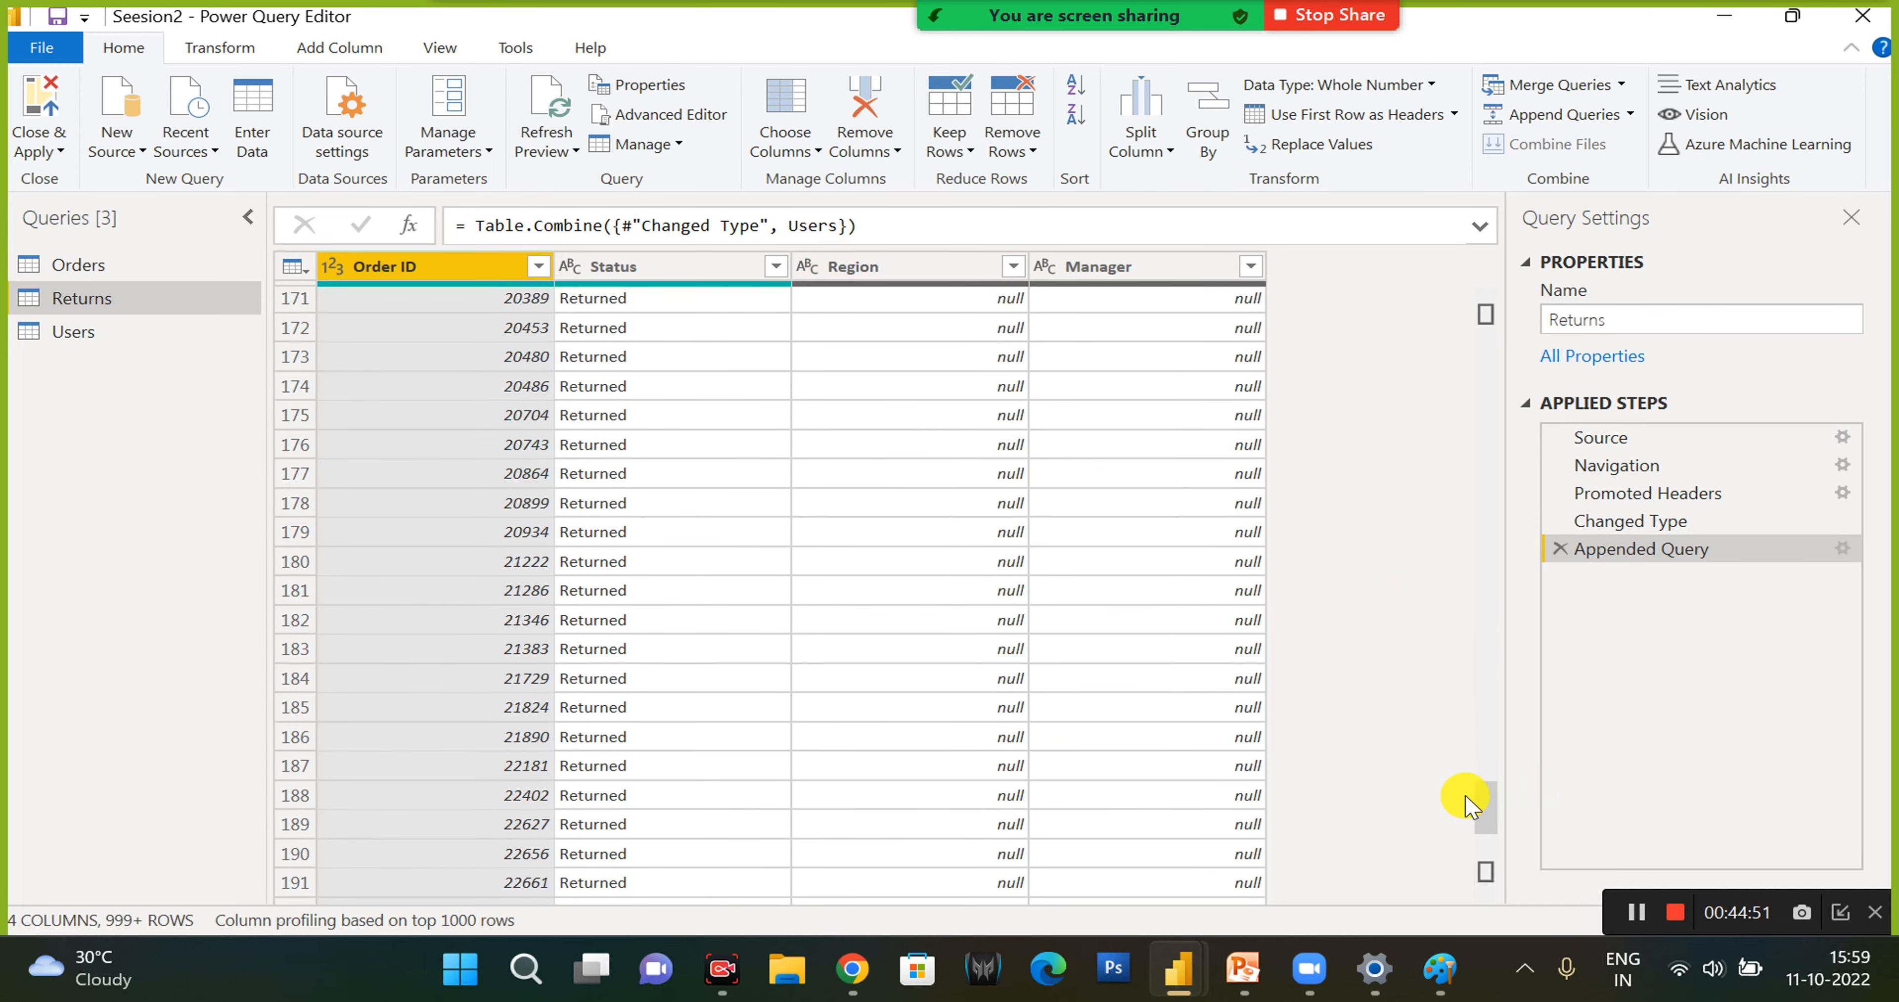
{"action": "scroll", "coordinate": [1485, 869], "scroll_direction": "down", "scroll_amount": 3}
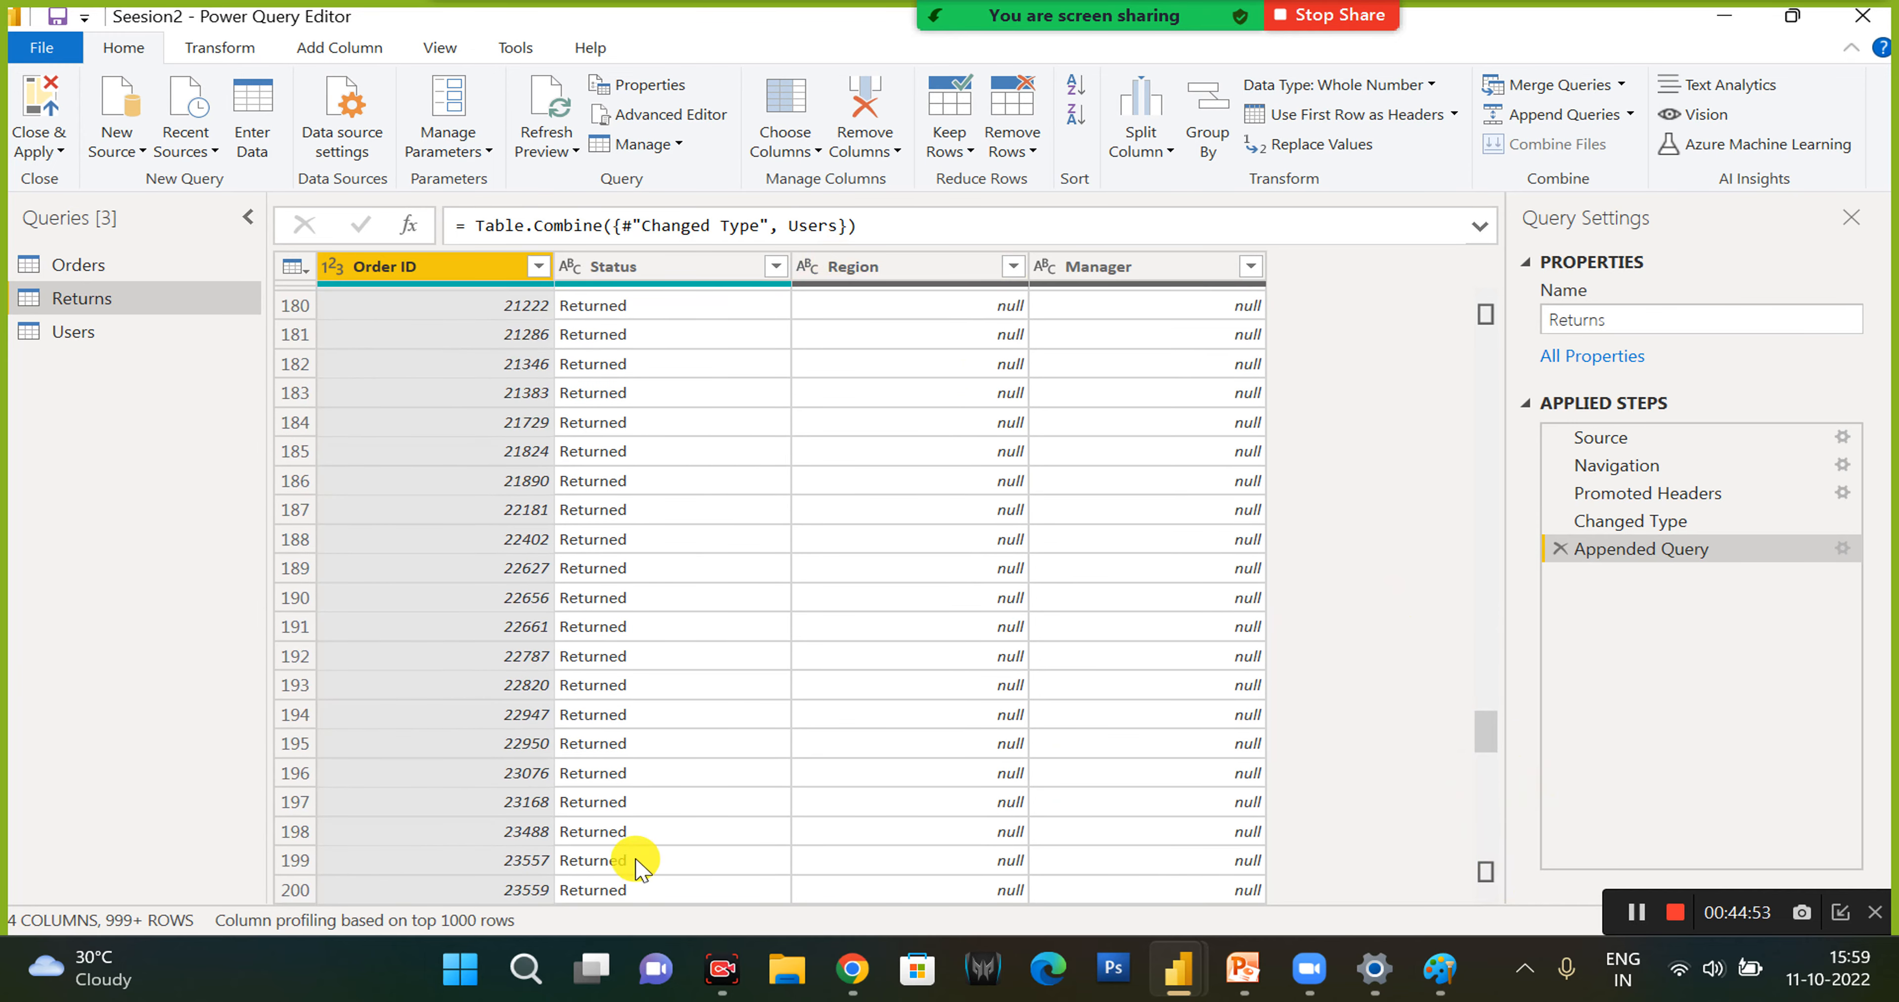
- Append the Users query to itself using the two-table option
{"action": "left_click", "coordinate": [71, 337]}
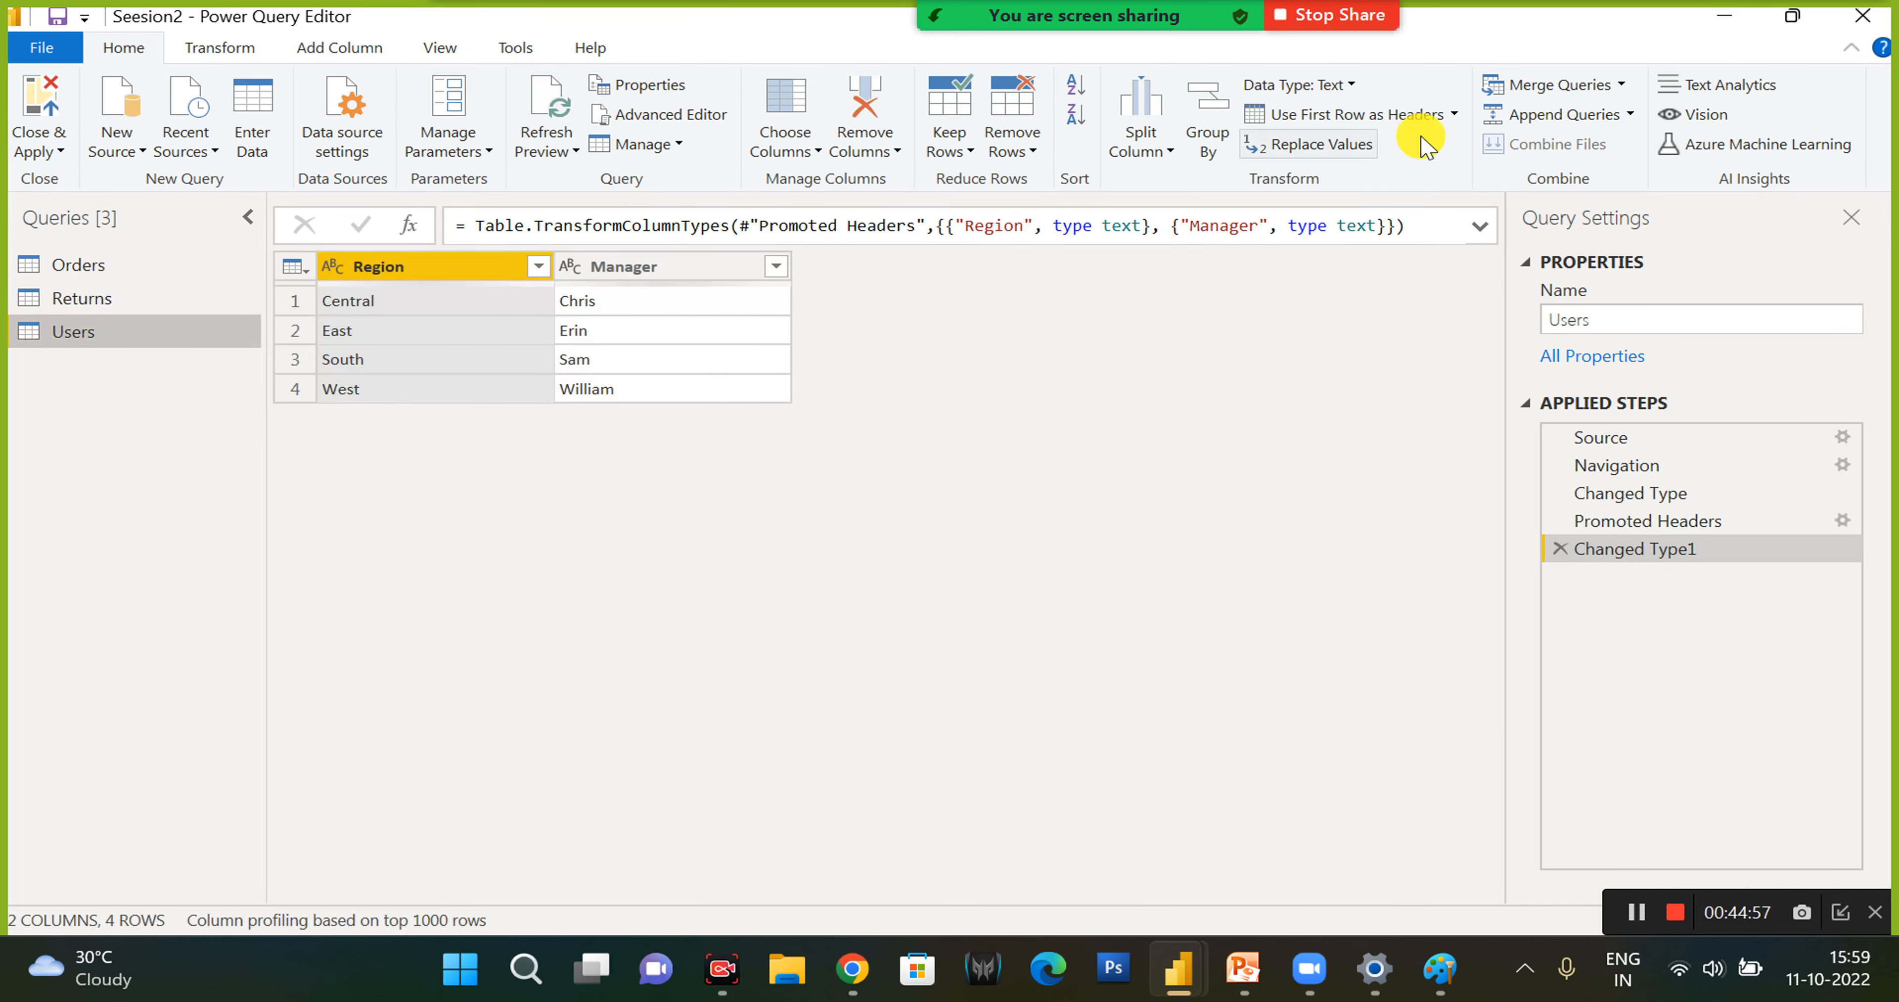
{"action": "left_click", "coordinate": [1594, 118]}
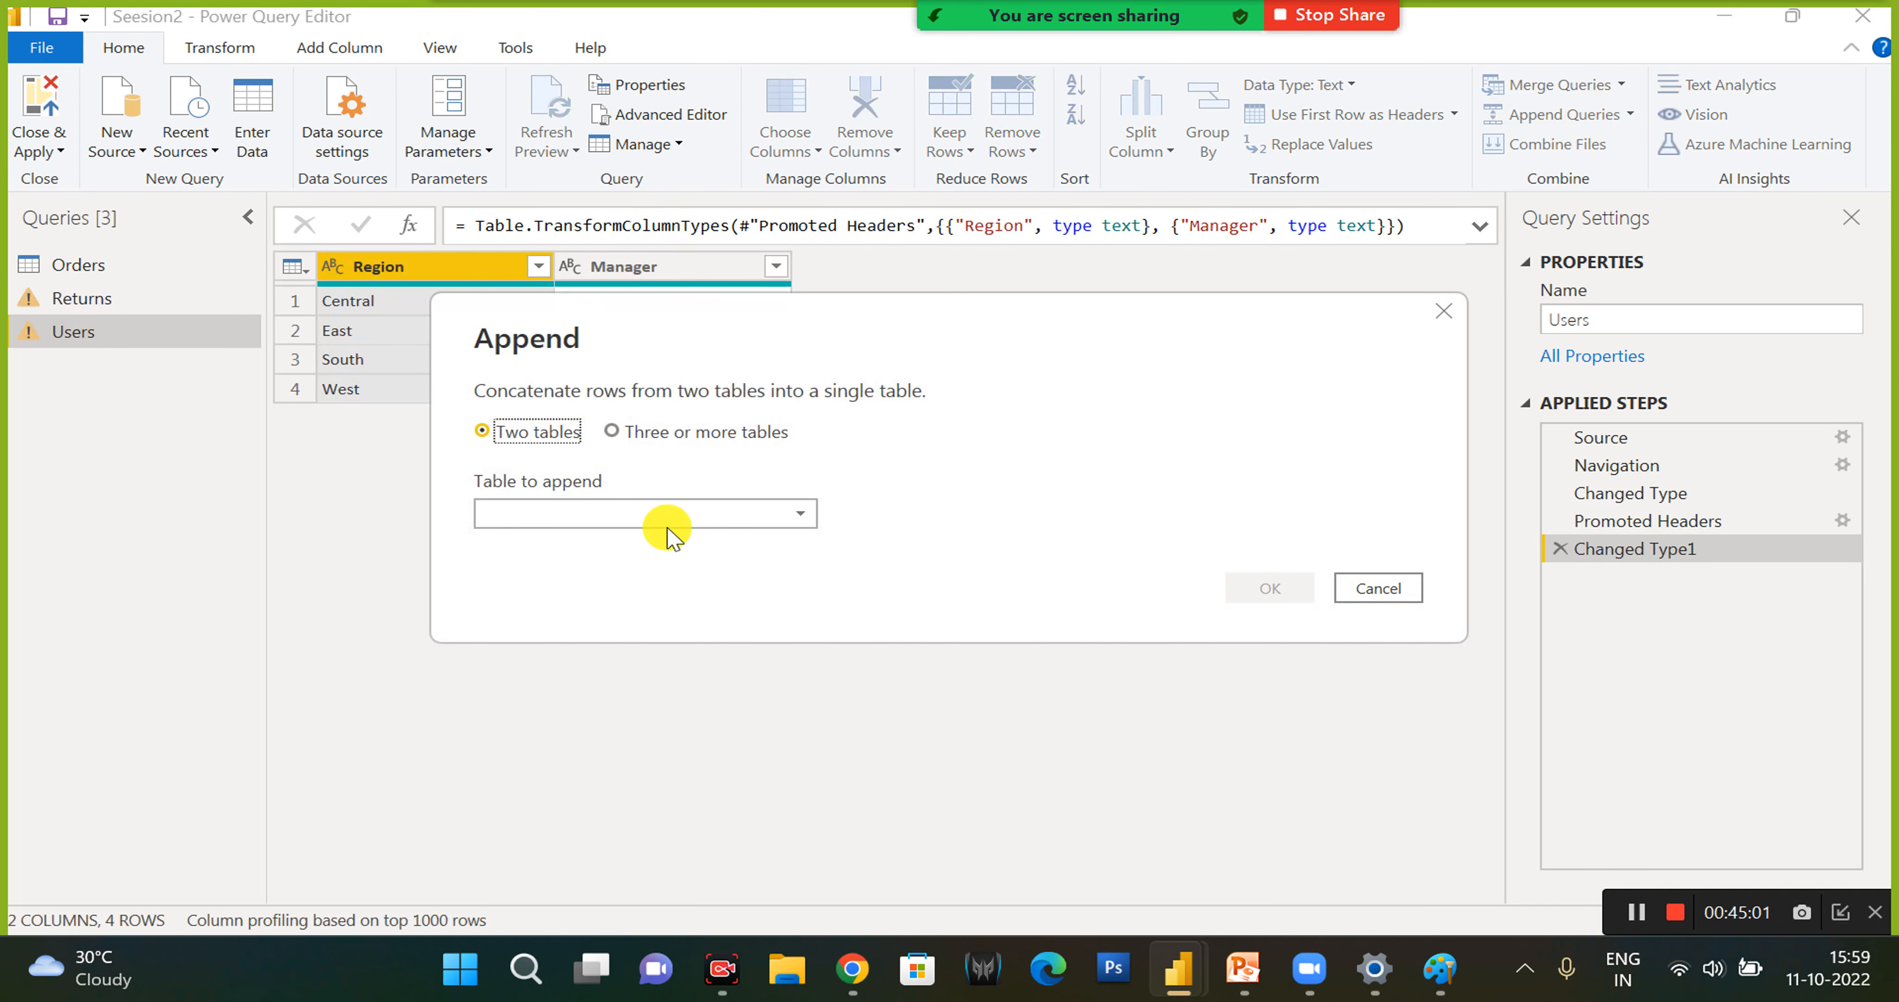
{"action": "left_click", "coordinate": [657, 516]}
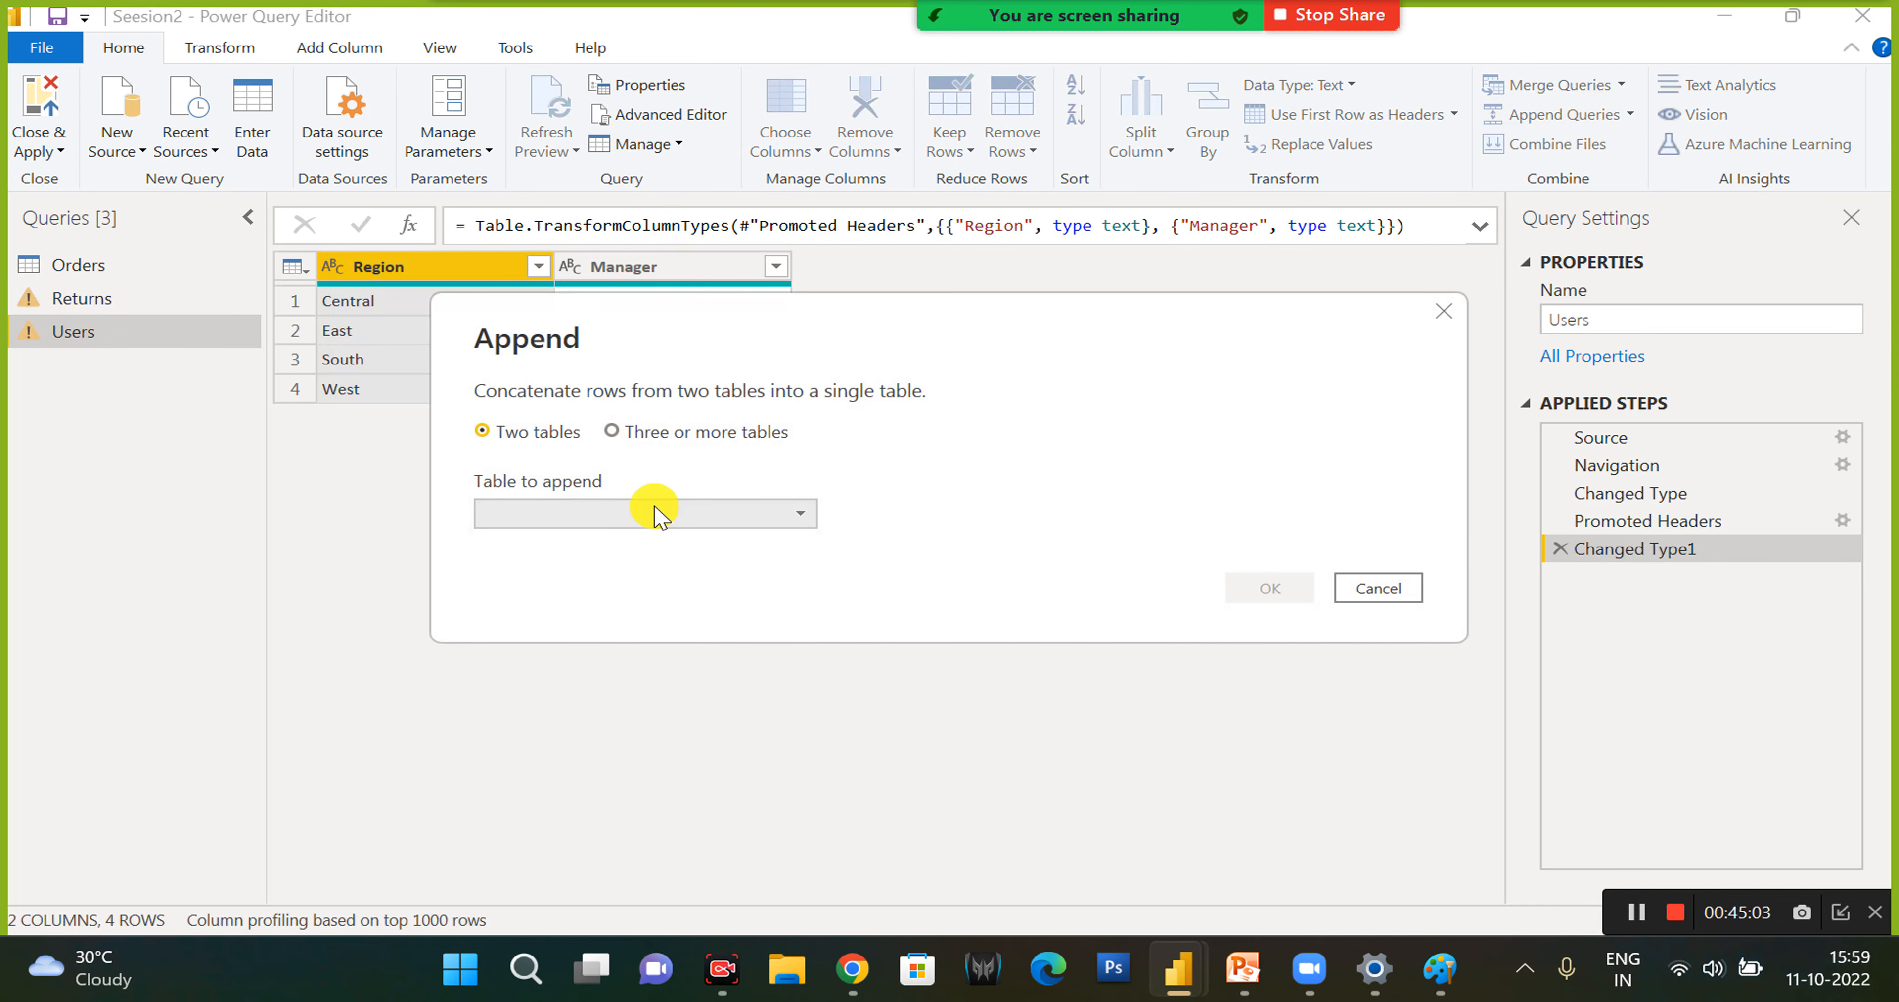
{"action": "left_click", "coordinate": [658, 516]}
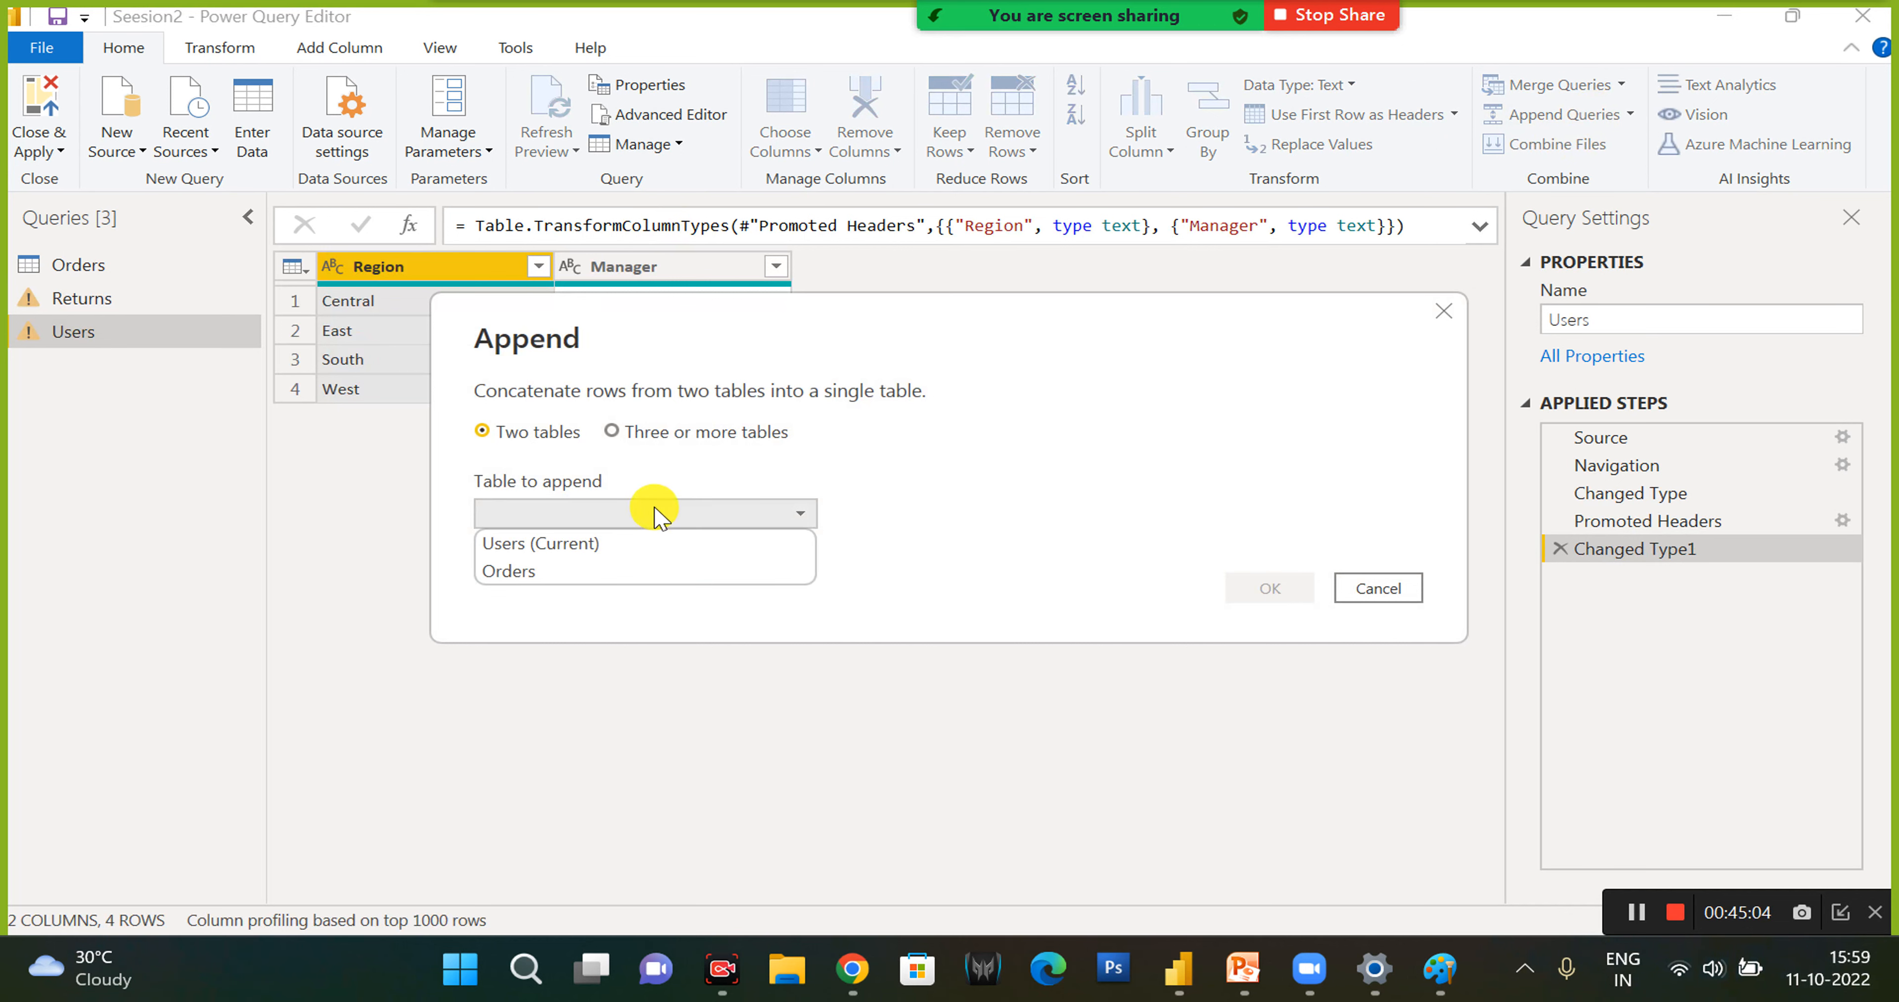
{"action": "left_click", "coordinate": [574, 545]}
{"action": "left_click", "coordinate": [1241, 588]}
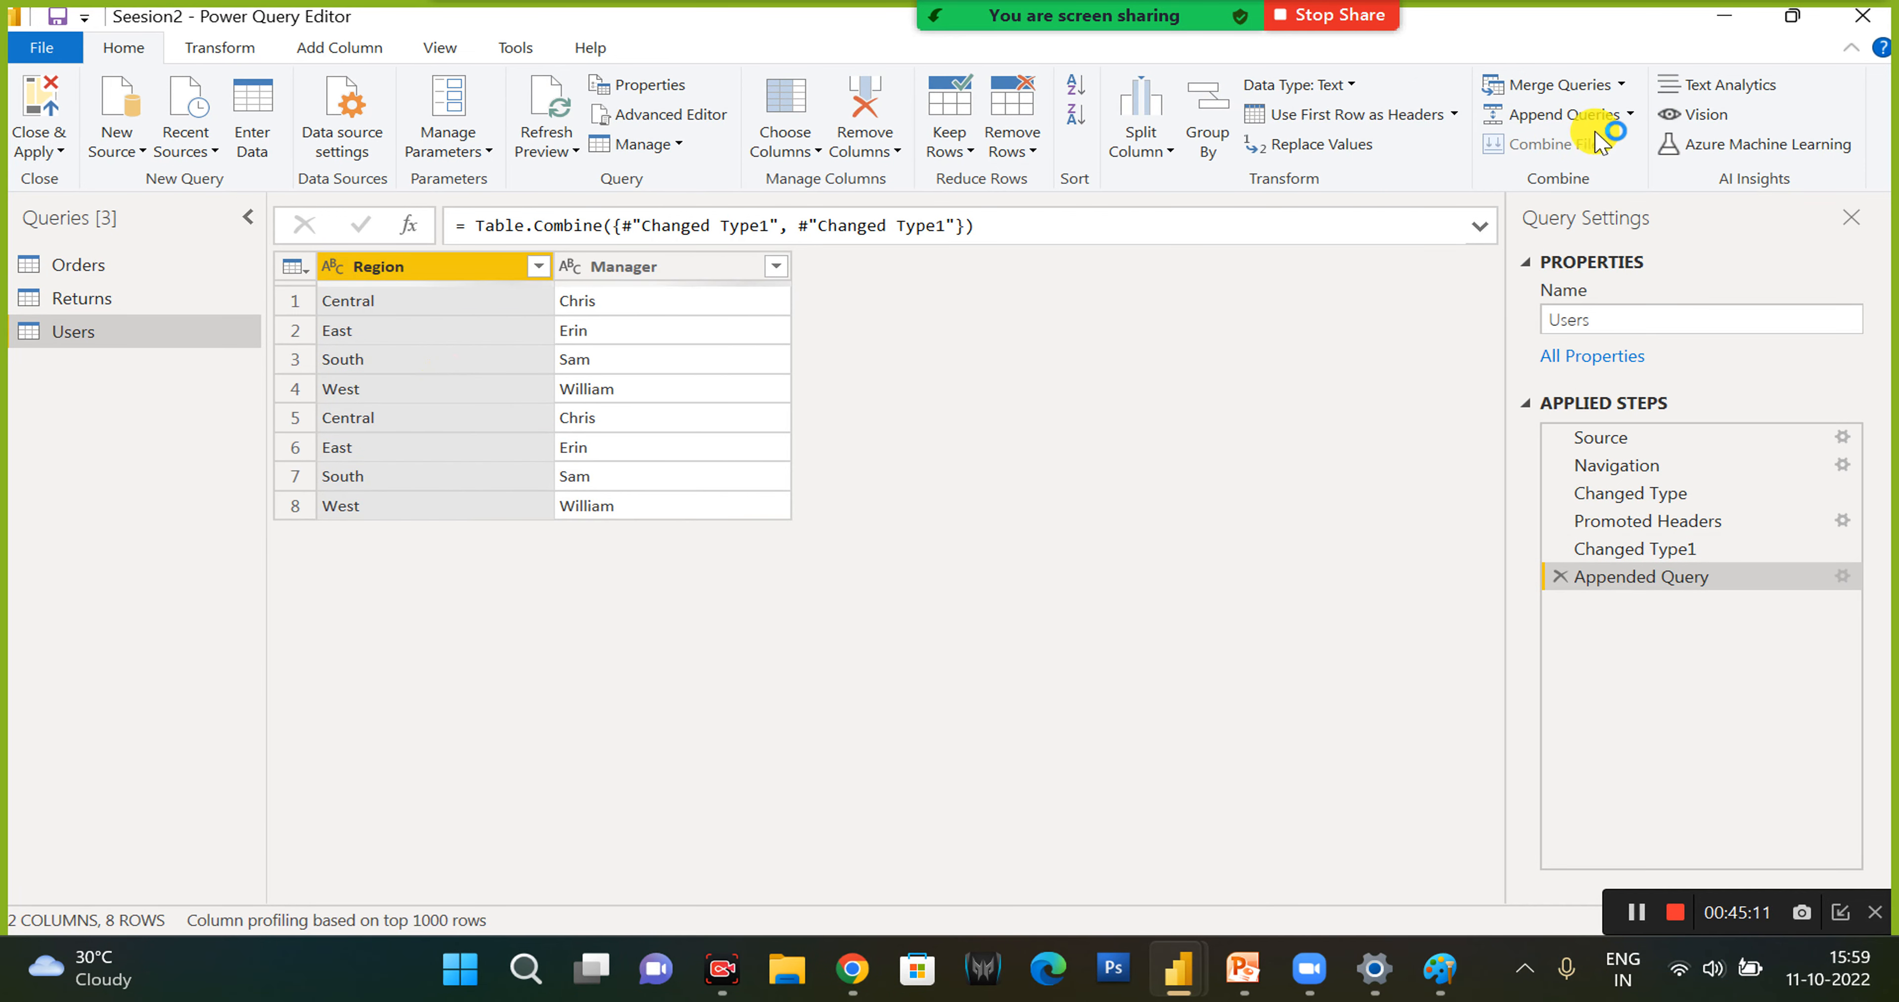
- Append the current Users table to the Users query a second time
{"action": "left_click", "coordinate": [1577, 117]}
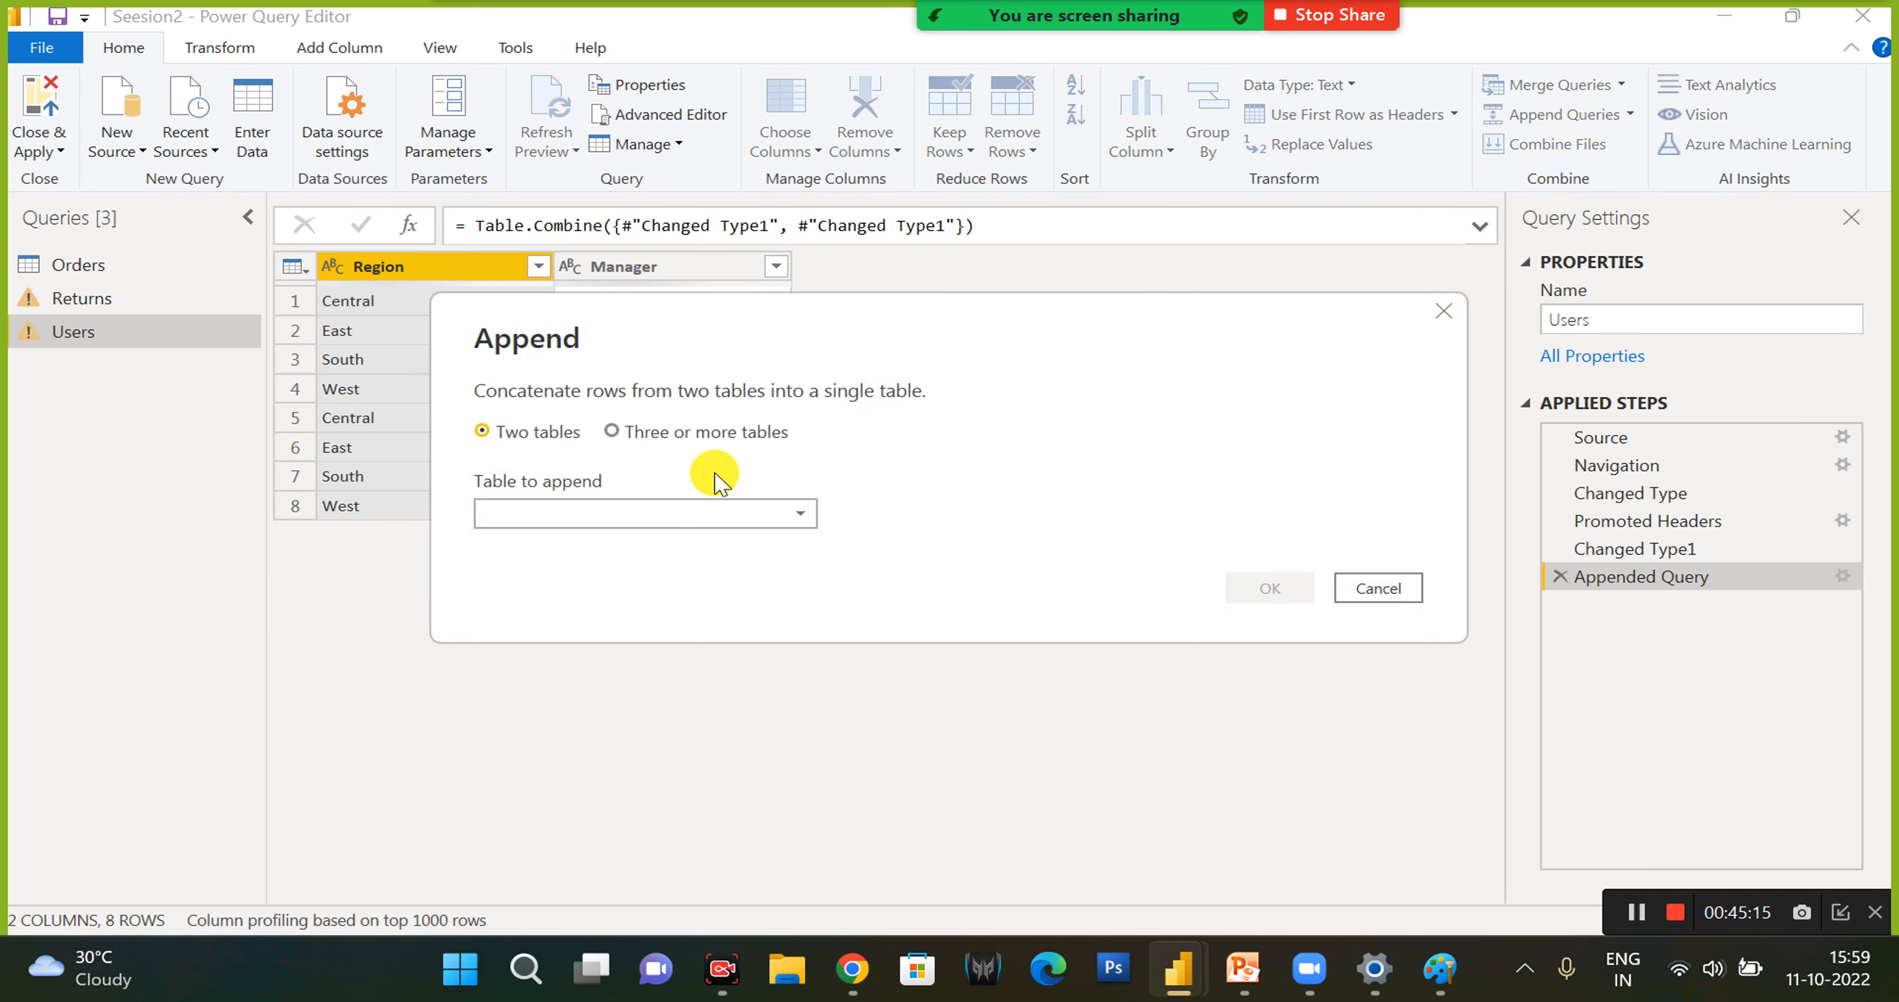
{"action": "left_click", "coordinate": [692, 528]}
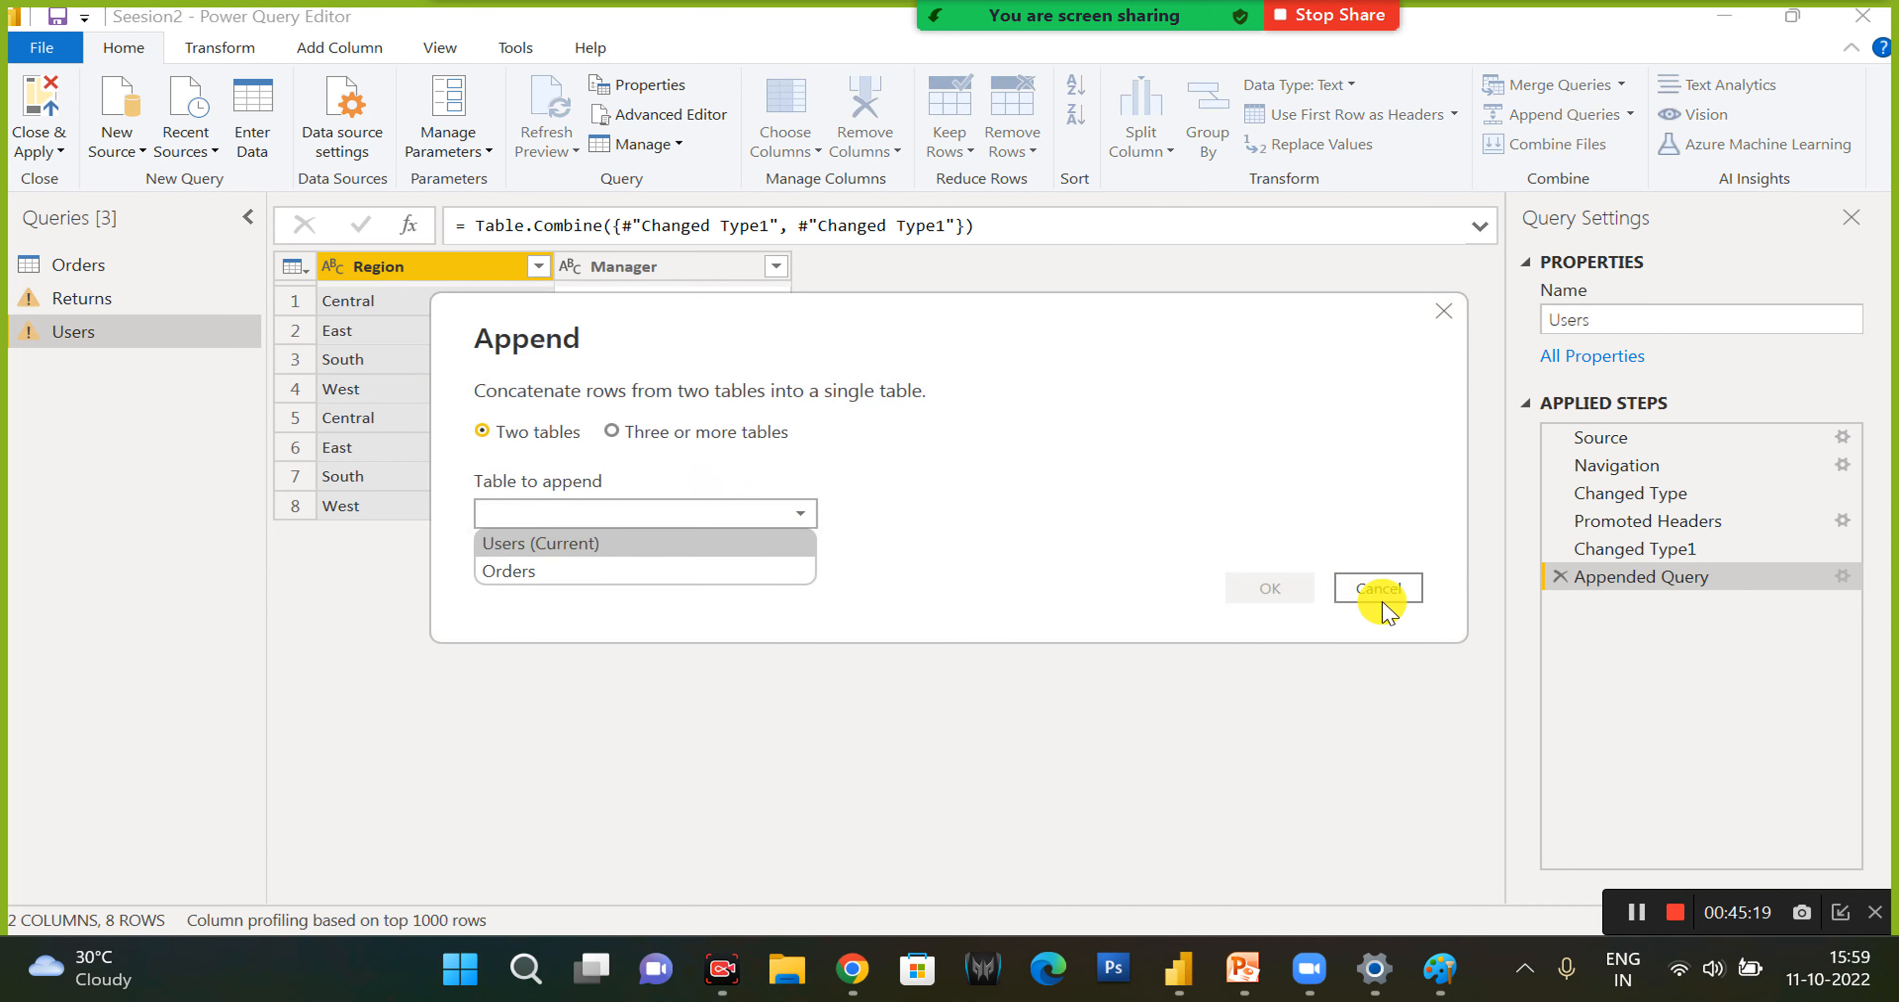
{"action": "left_click", "coordinate": [1321, 589]}
{"action": "left_click", "coordinate": [1258, 593]}
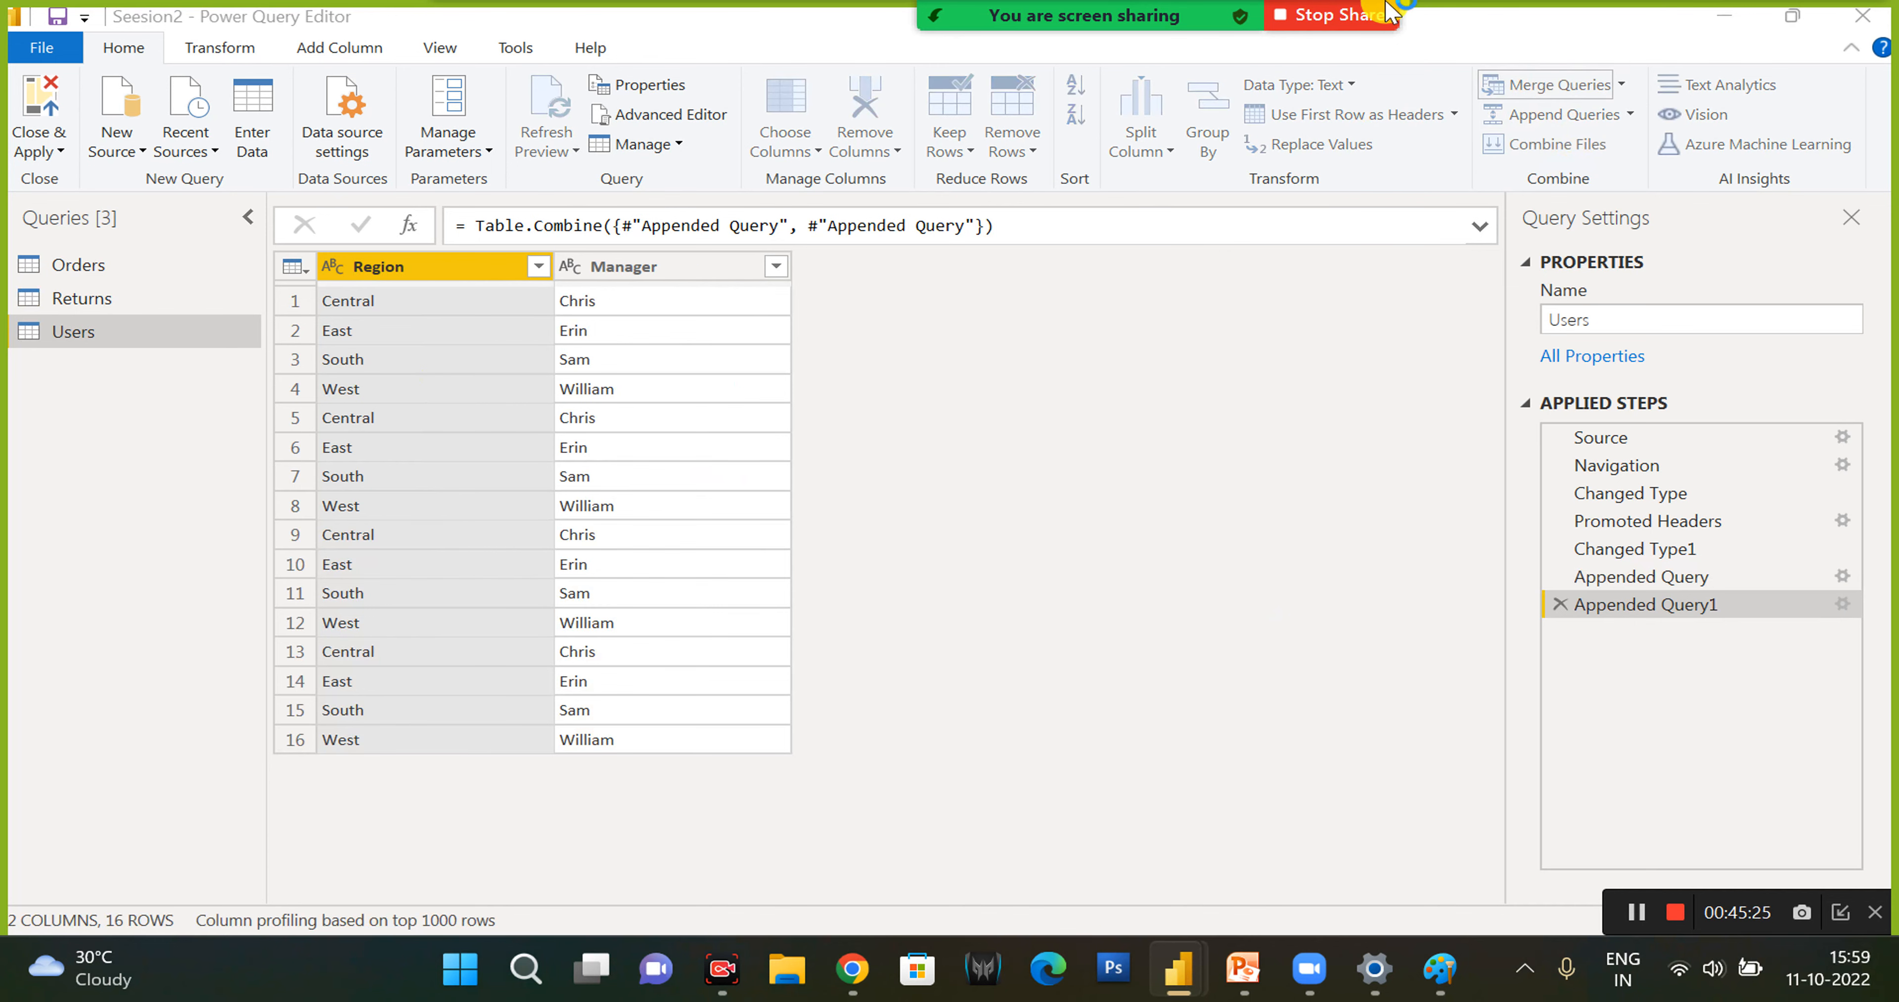
- Merge Users with Returns as a new query, matching on the Region columns with a Left Outer join
{"action": "left_click", "coordinate": [1496, 90]}
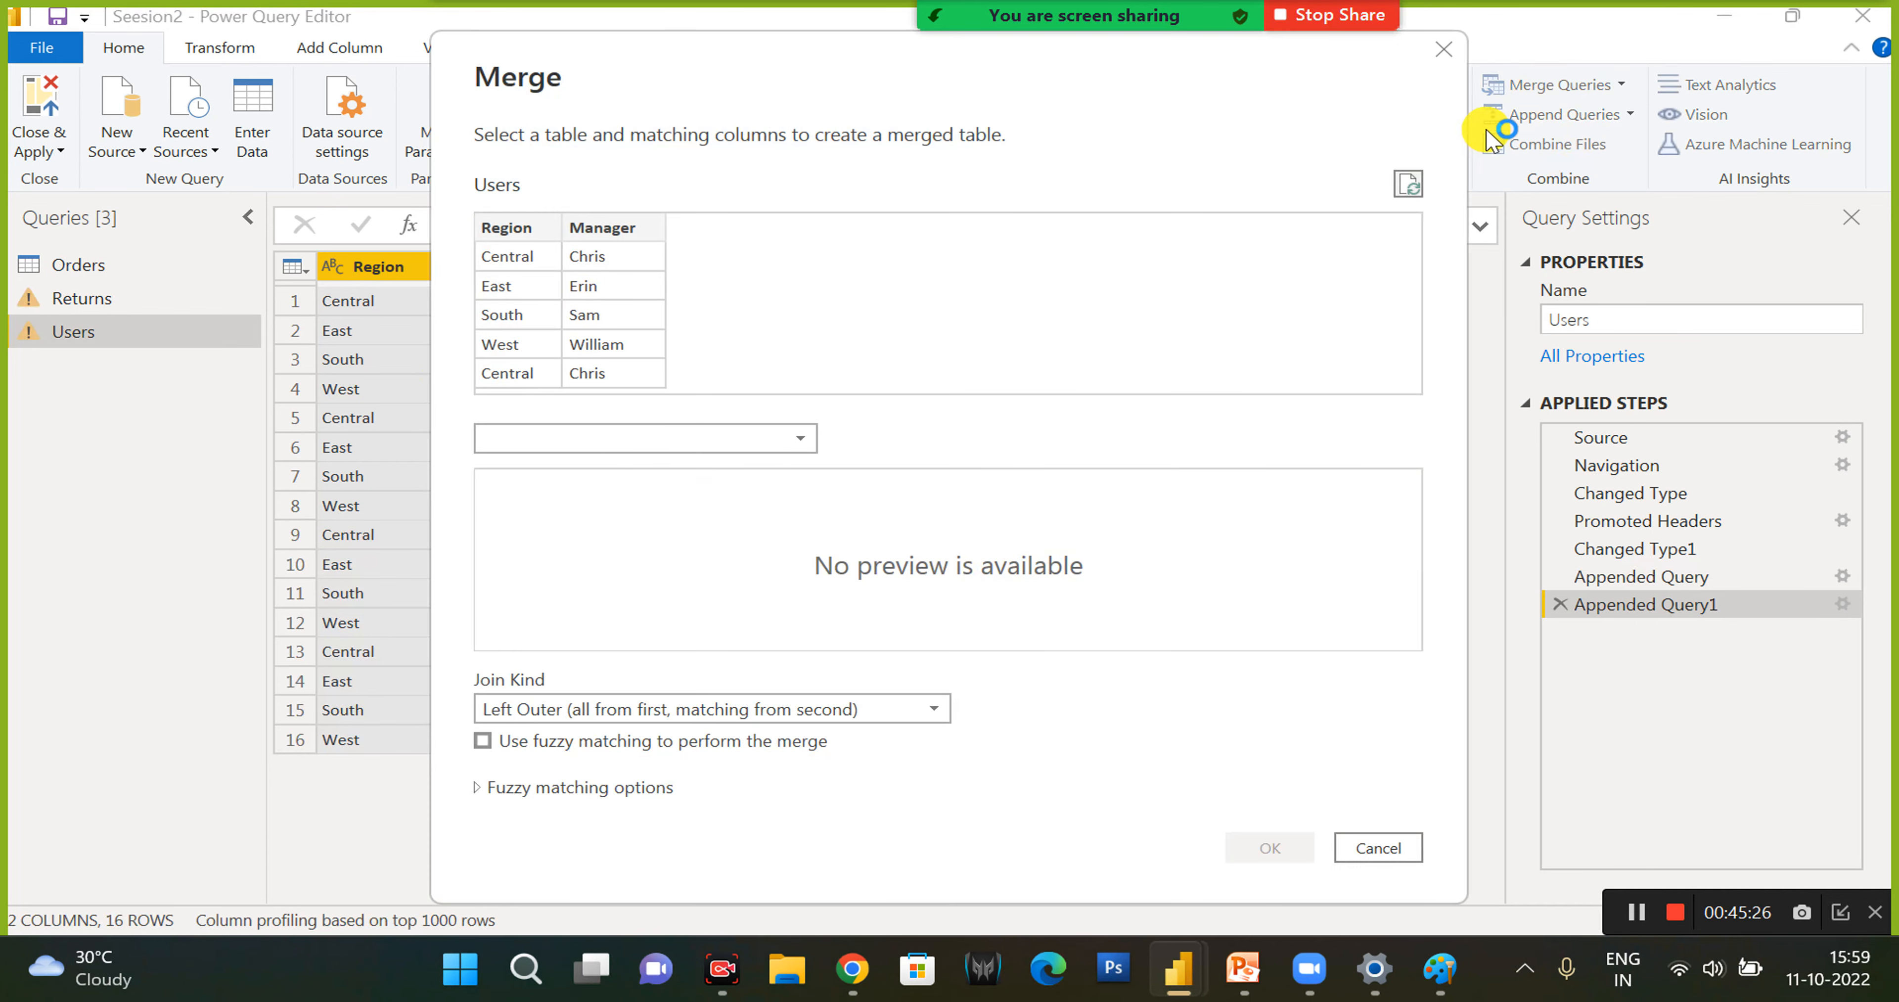
{"action": "left_click", "coordinate": [1445, 53]}
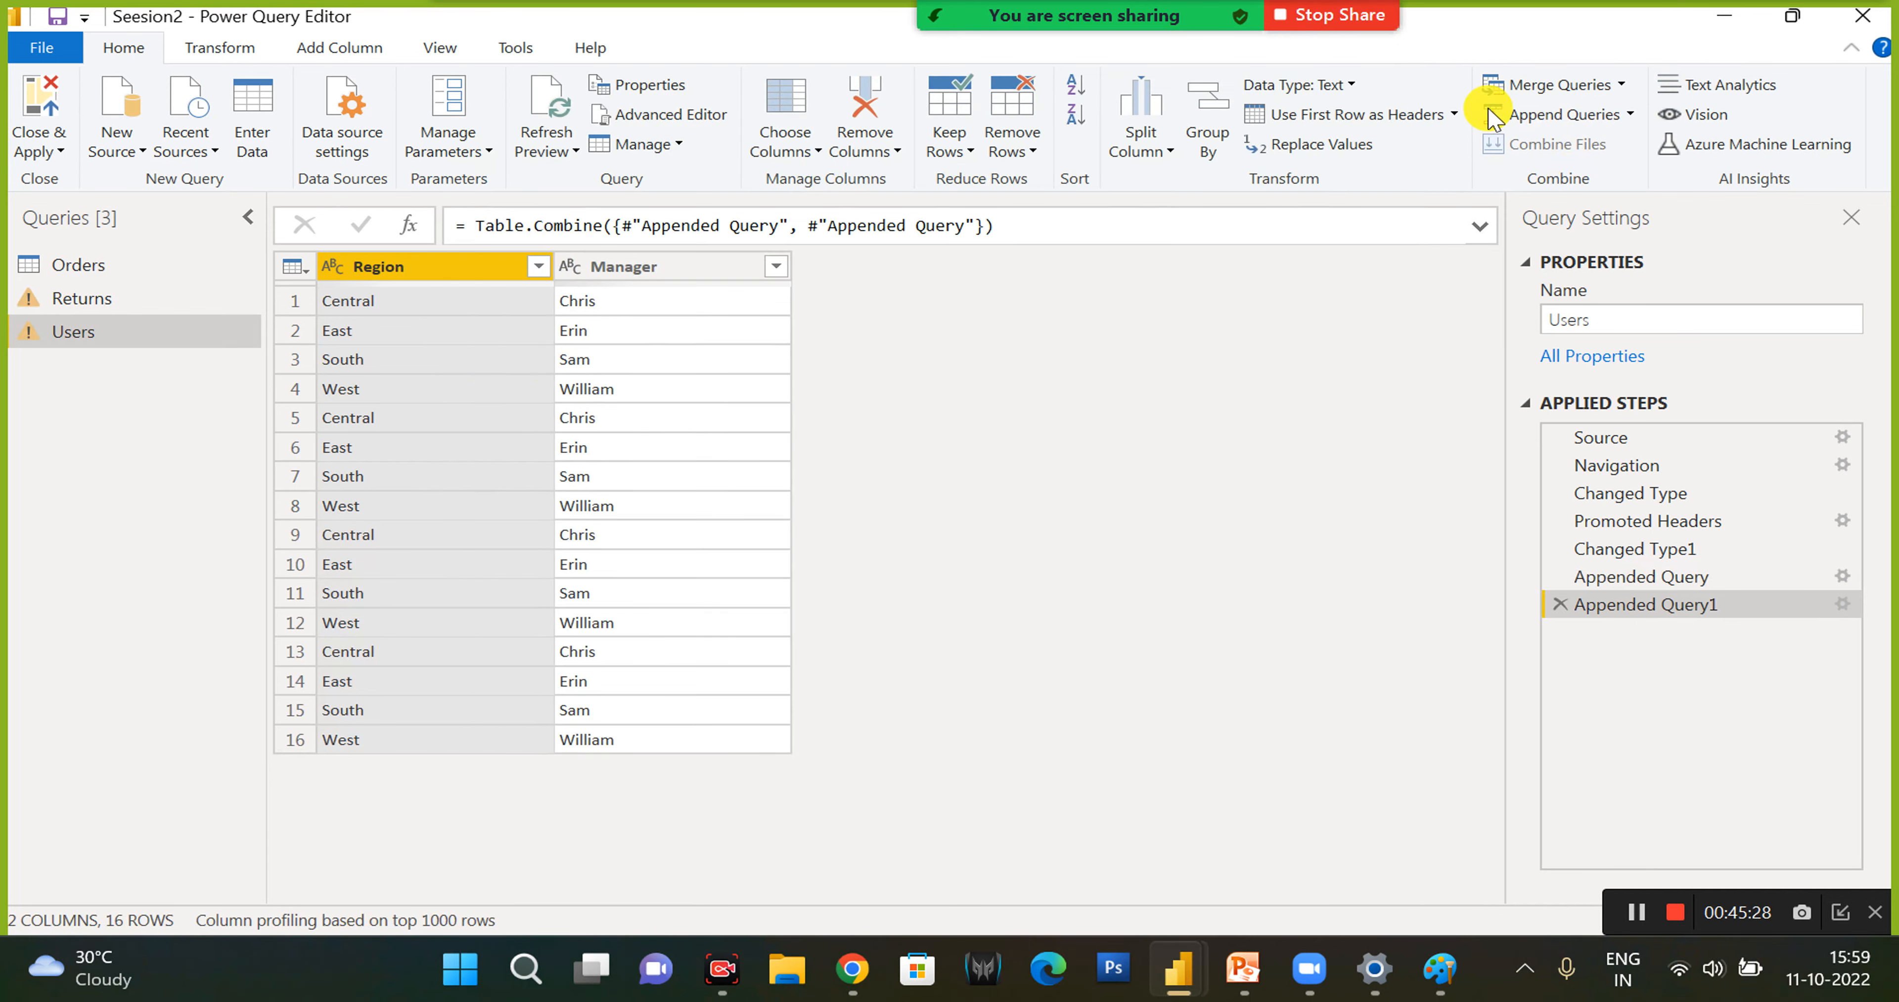
{"action": "left_click", "coordinate": [1622, 85]}
{"action": "left_click", "coordinate": [1614, 148]}
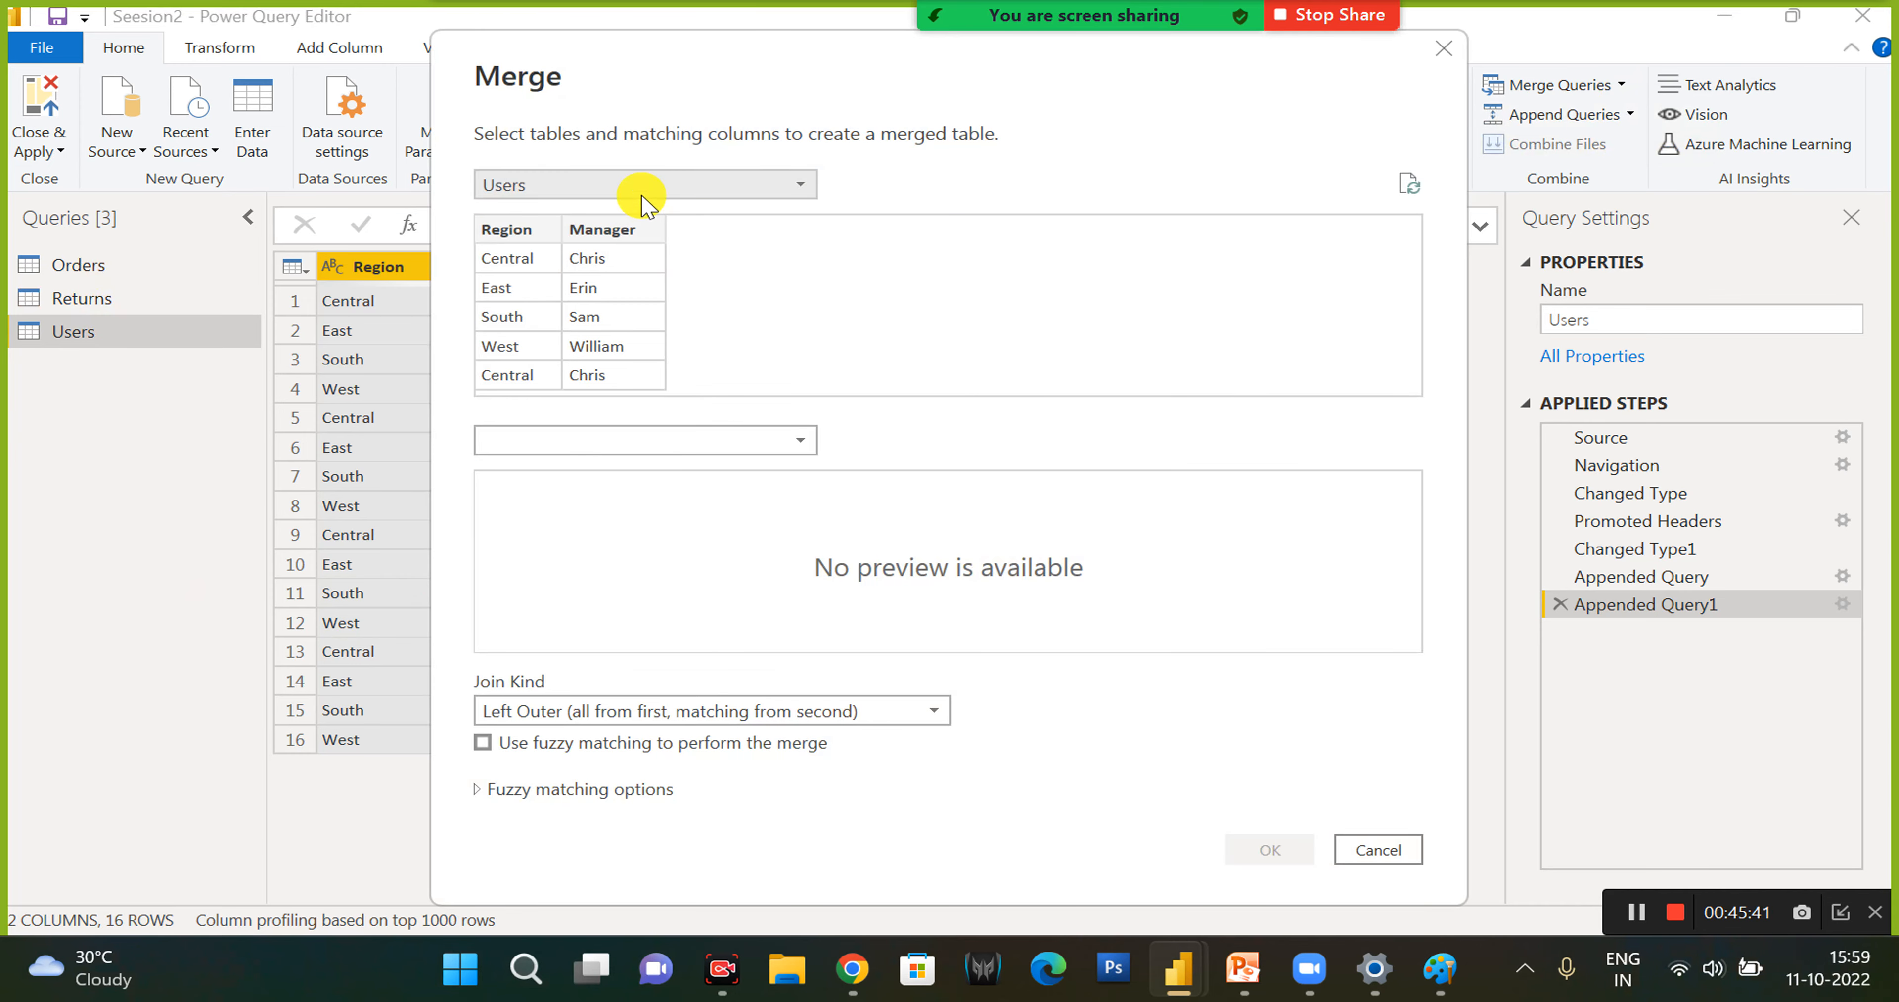
{"action": "left_click", "coordinate": [598, 441]}
{"action": "left_click", "coordinate": [531, 492]}
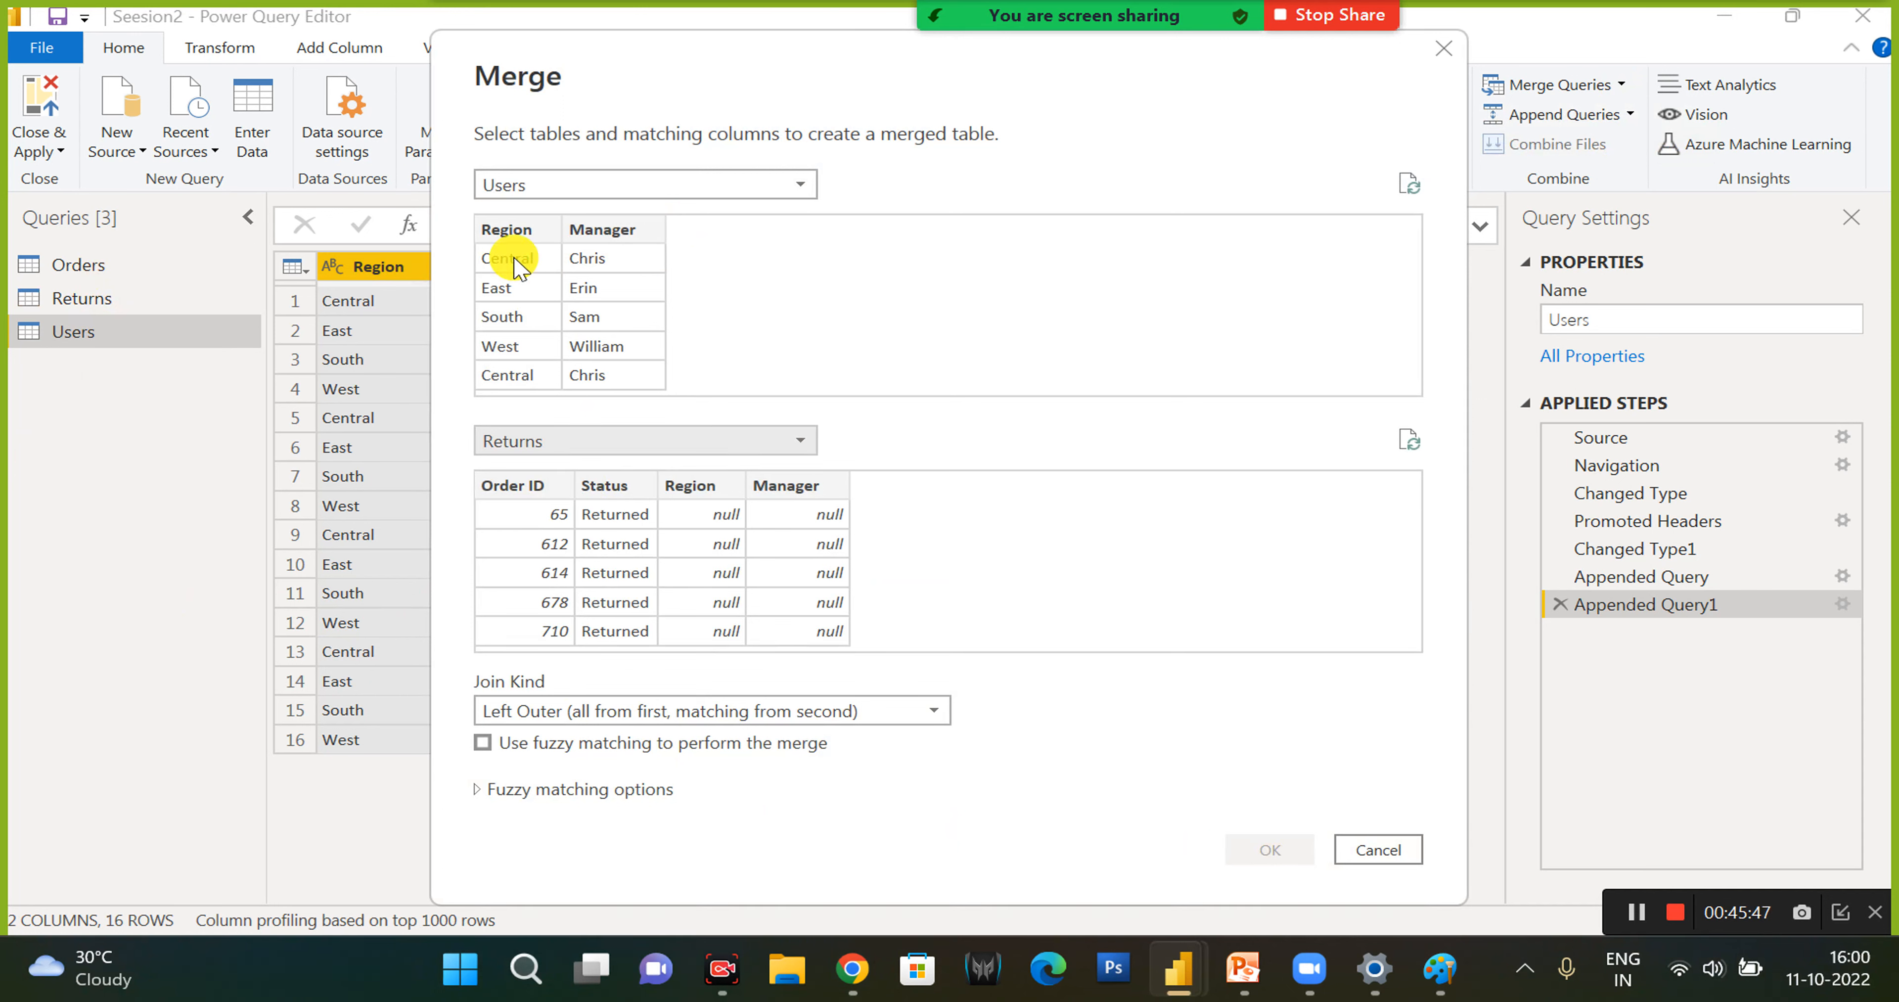
{"action": "left_click", "coordinate": [513, 238]}
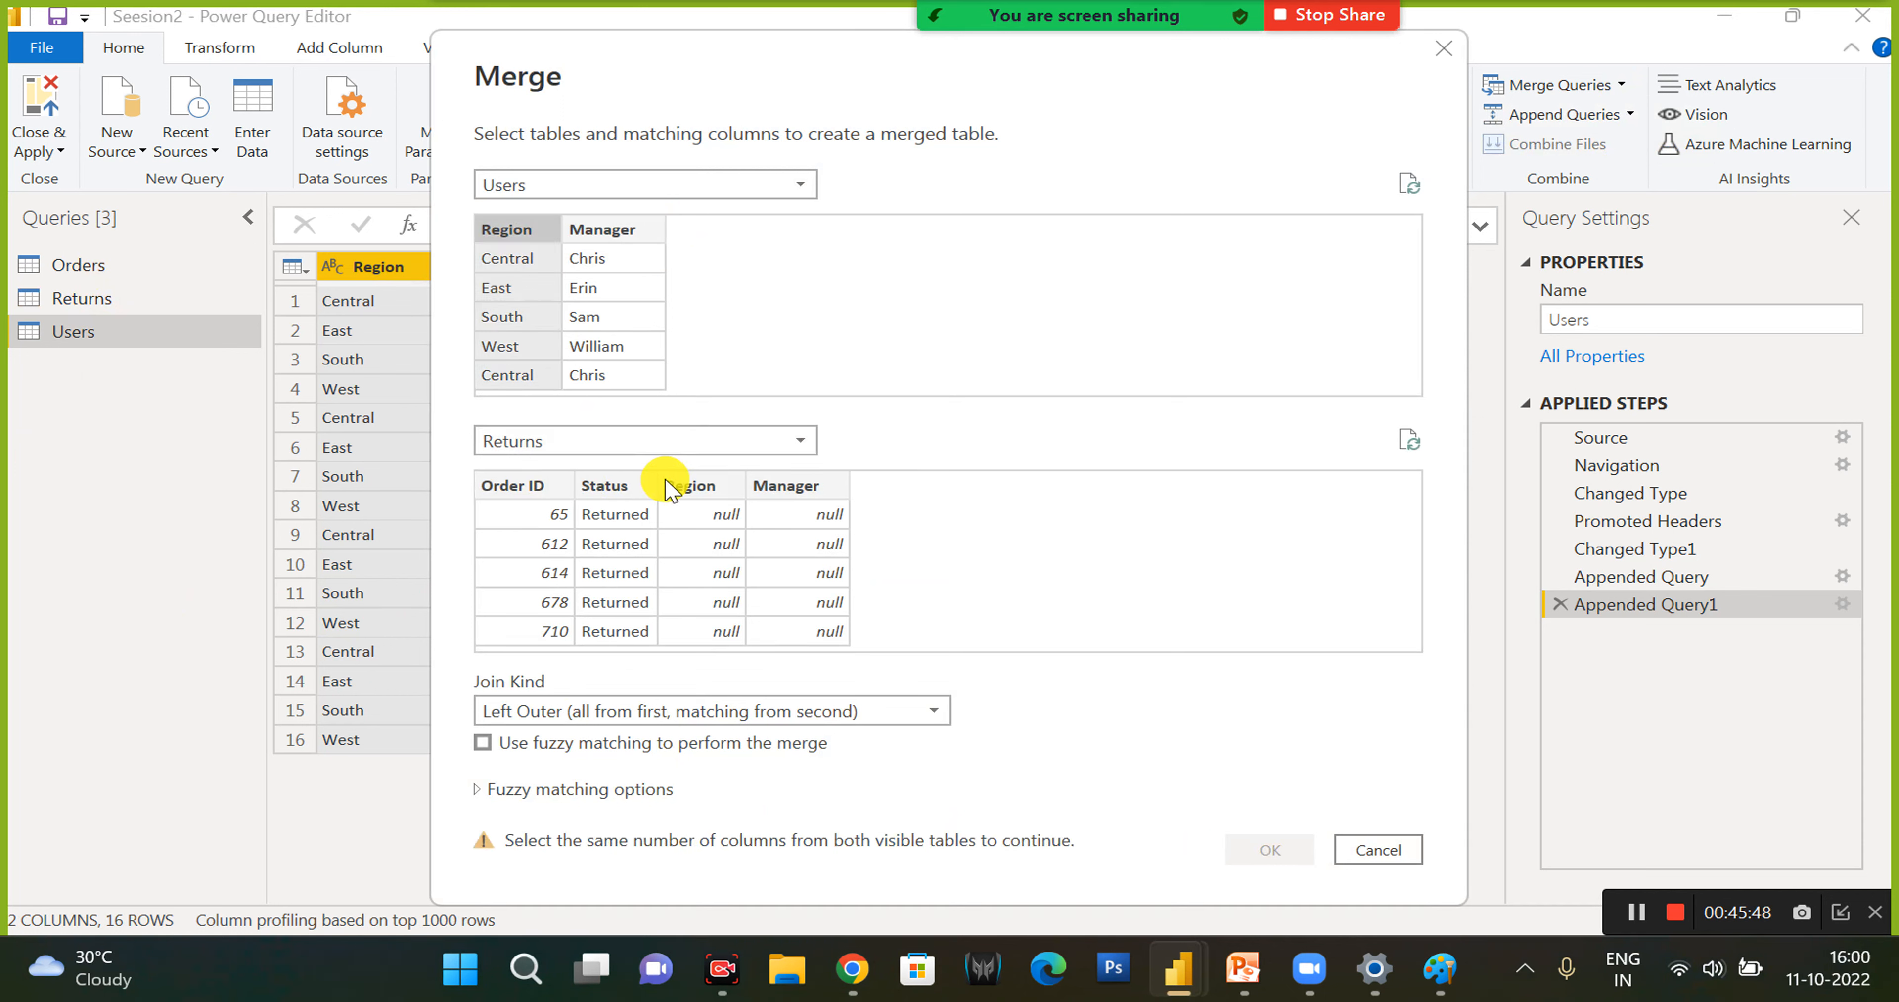
{"action": "left_click", "coordinate": [706, 492]}
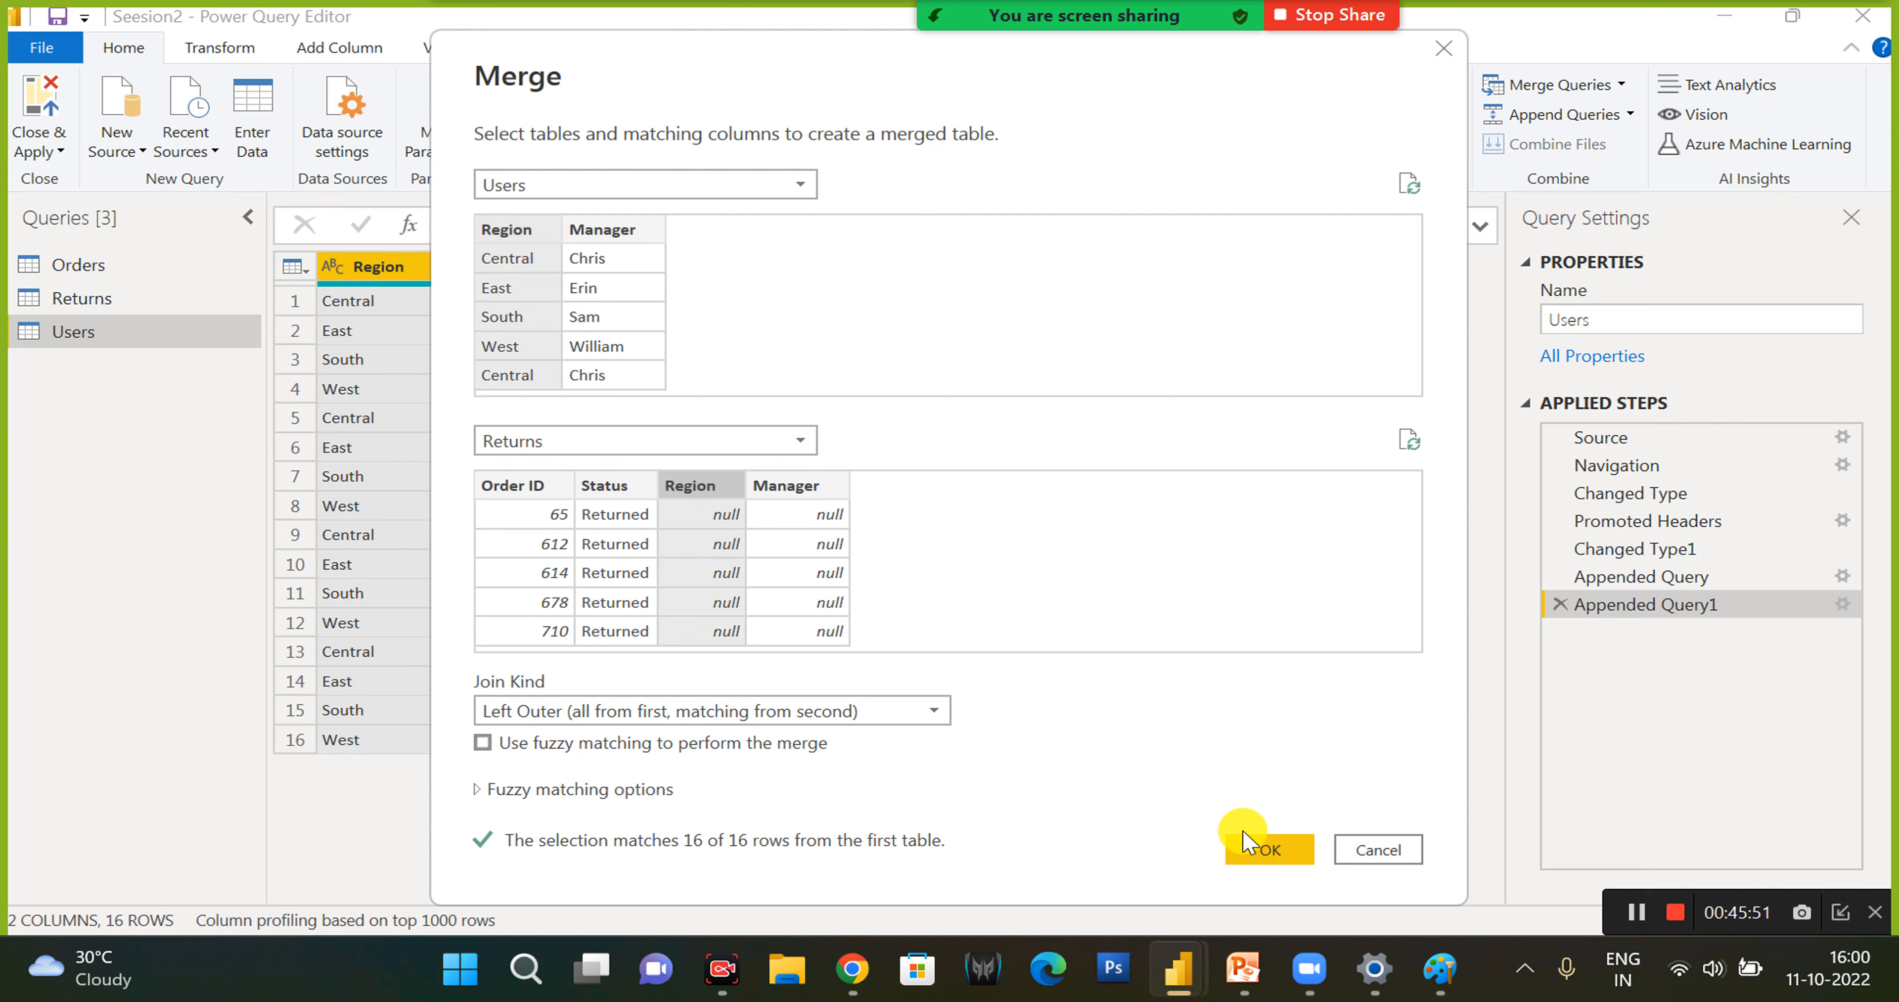
{"action": "left_click", "coordinate": [1271, 851]}
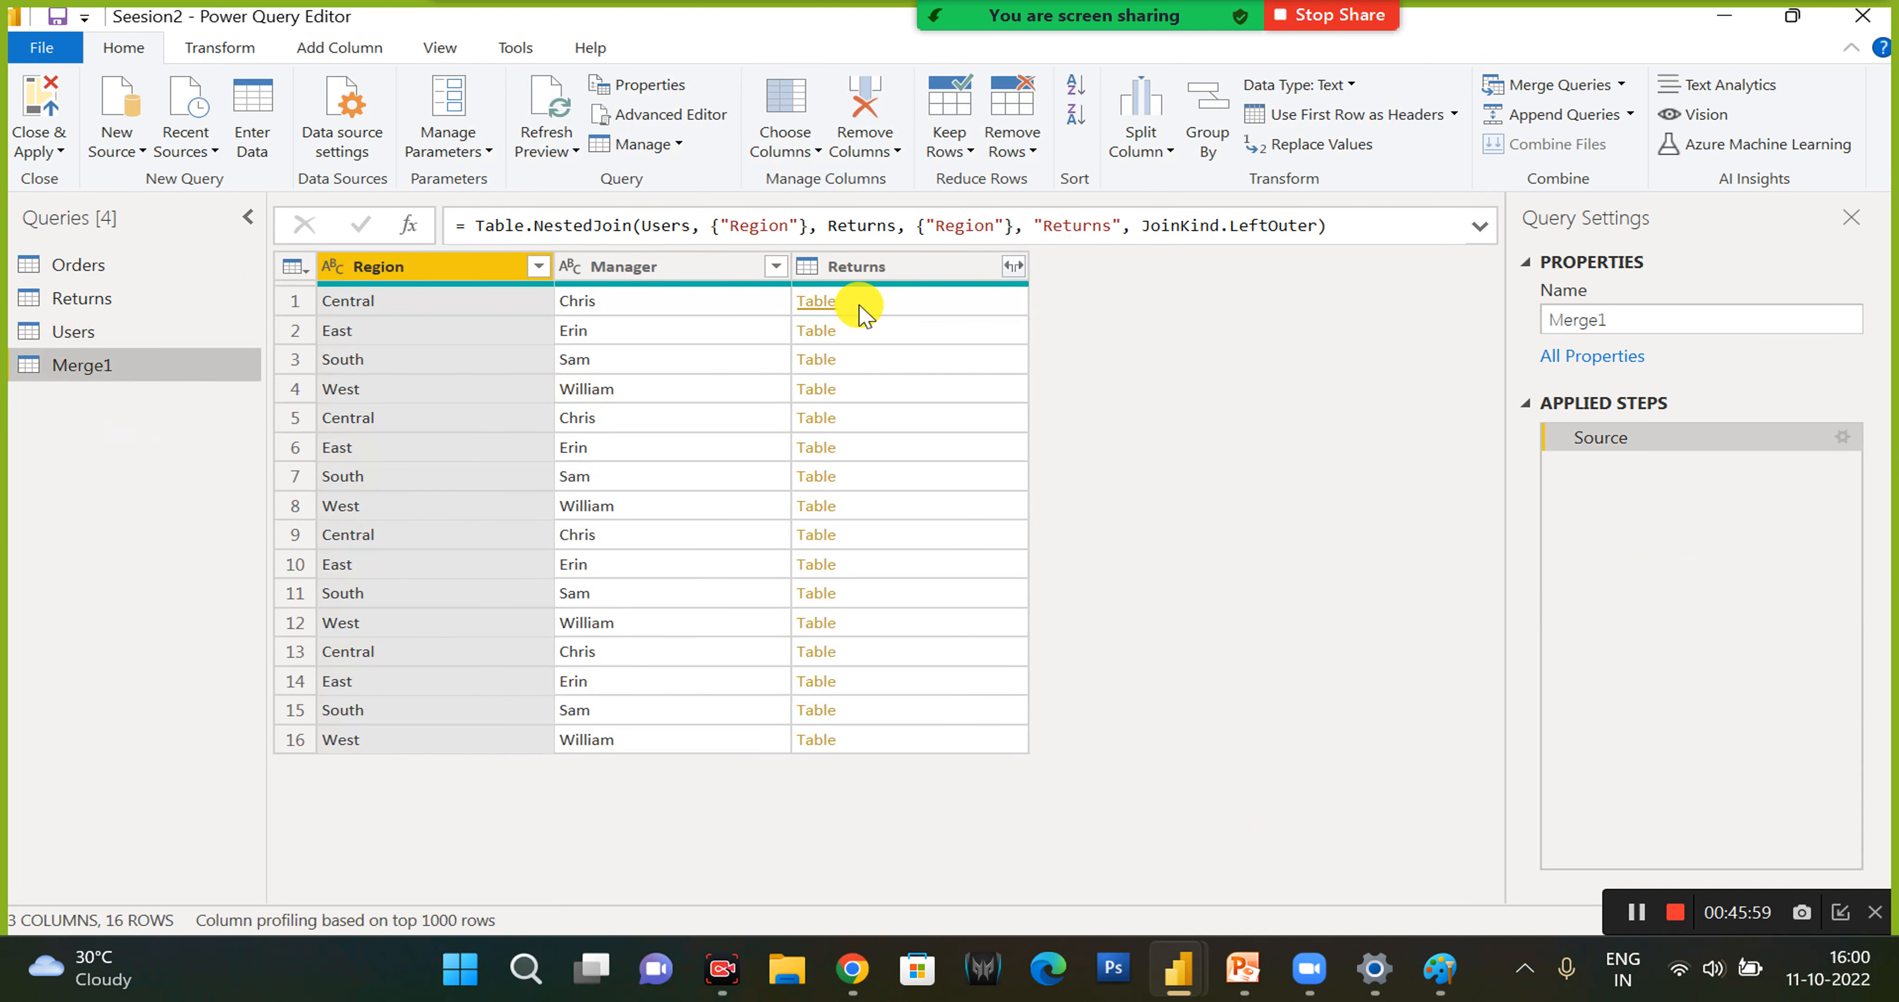
- View the expand options of the merged Returns column without expanding it, and close the Power Query Editor without applying the changes
{"action": "left_click", "coordinate": [1015, 267]}
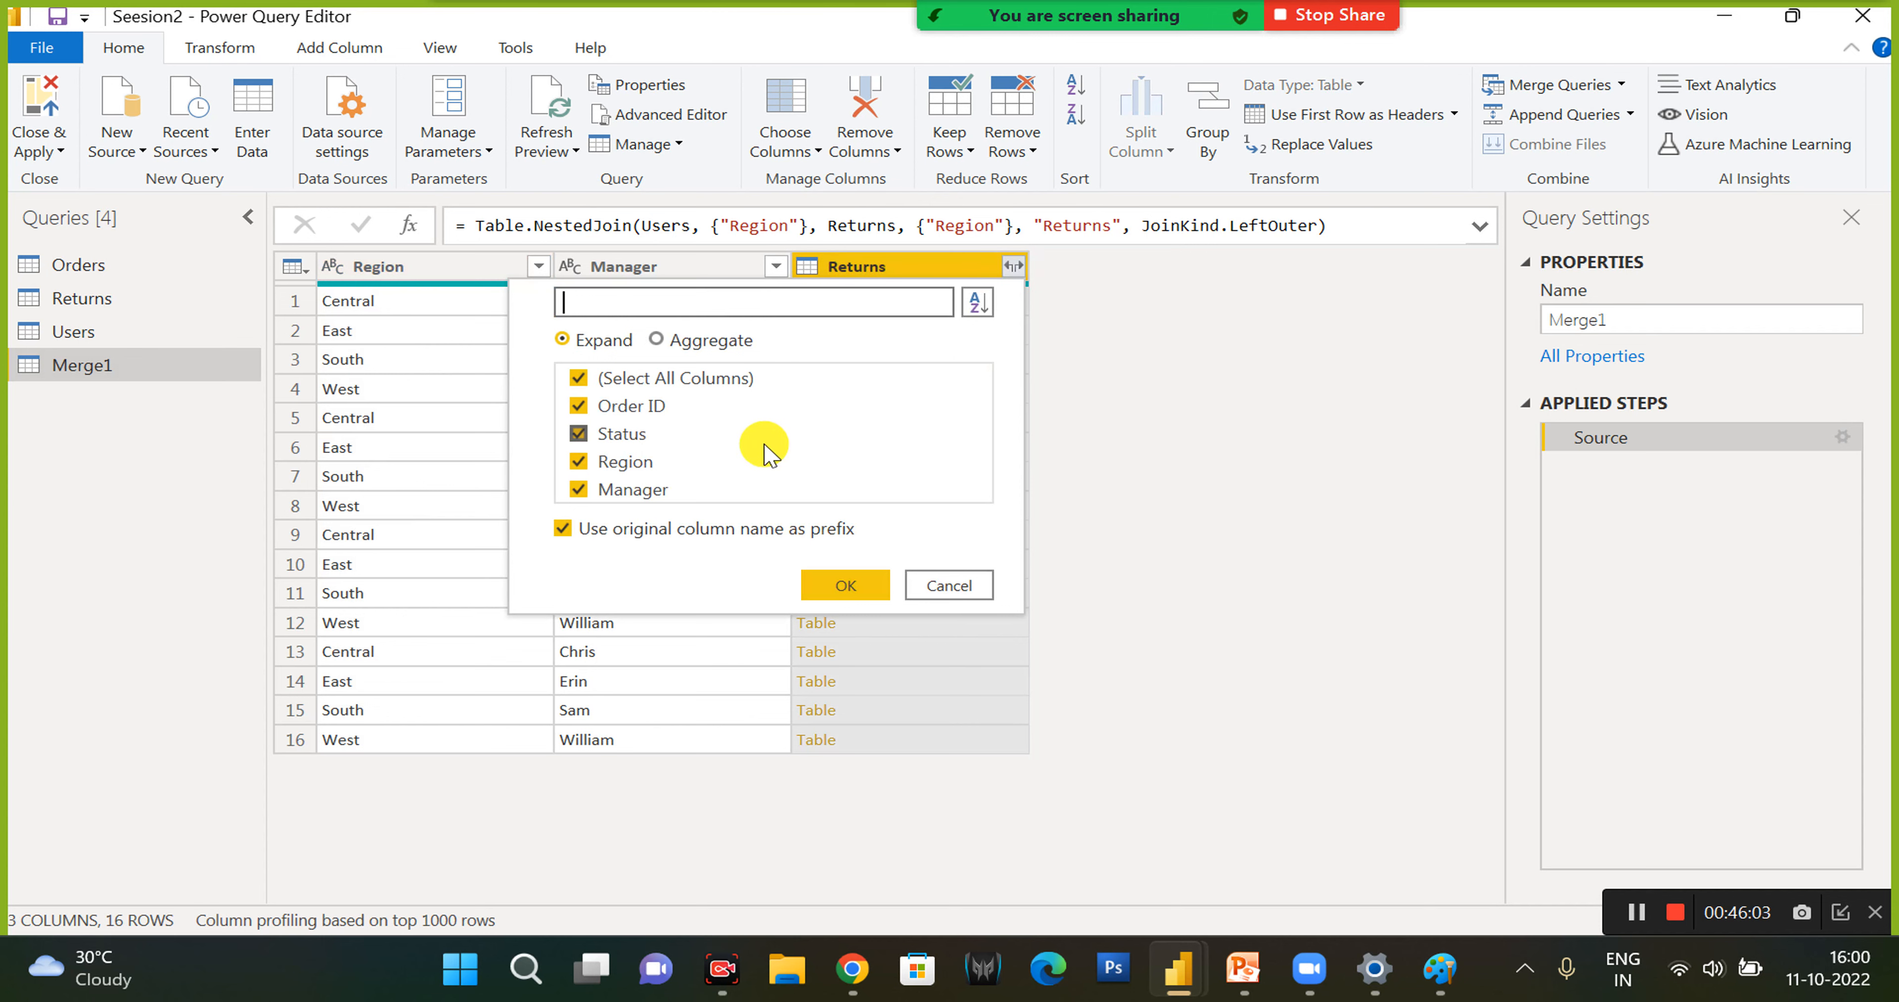
{"action": "left_click", "coordinate": [949, 585]}
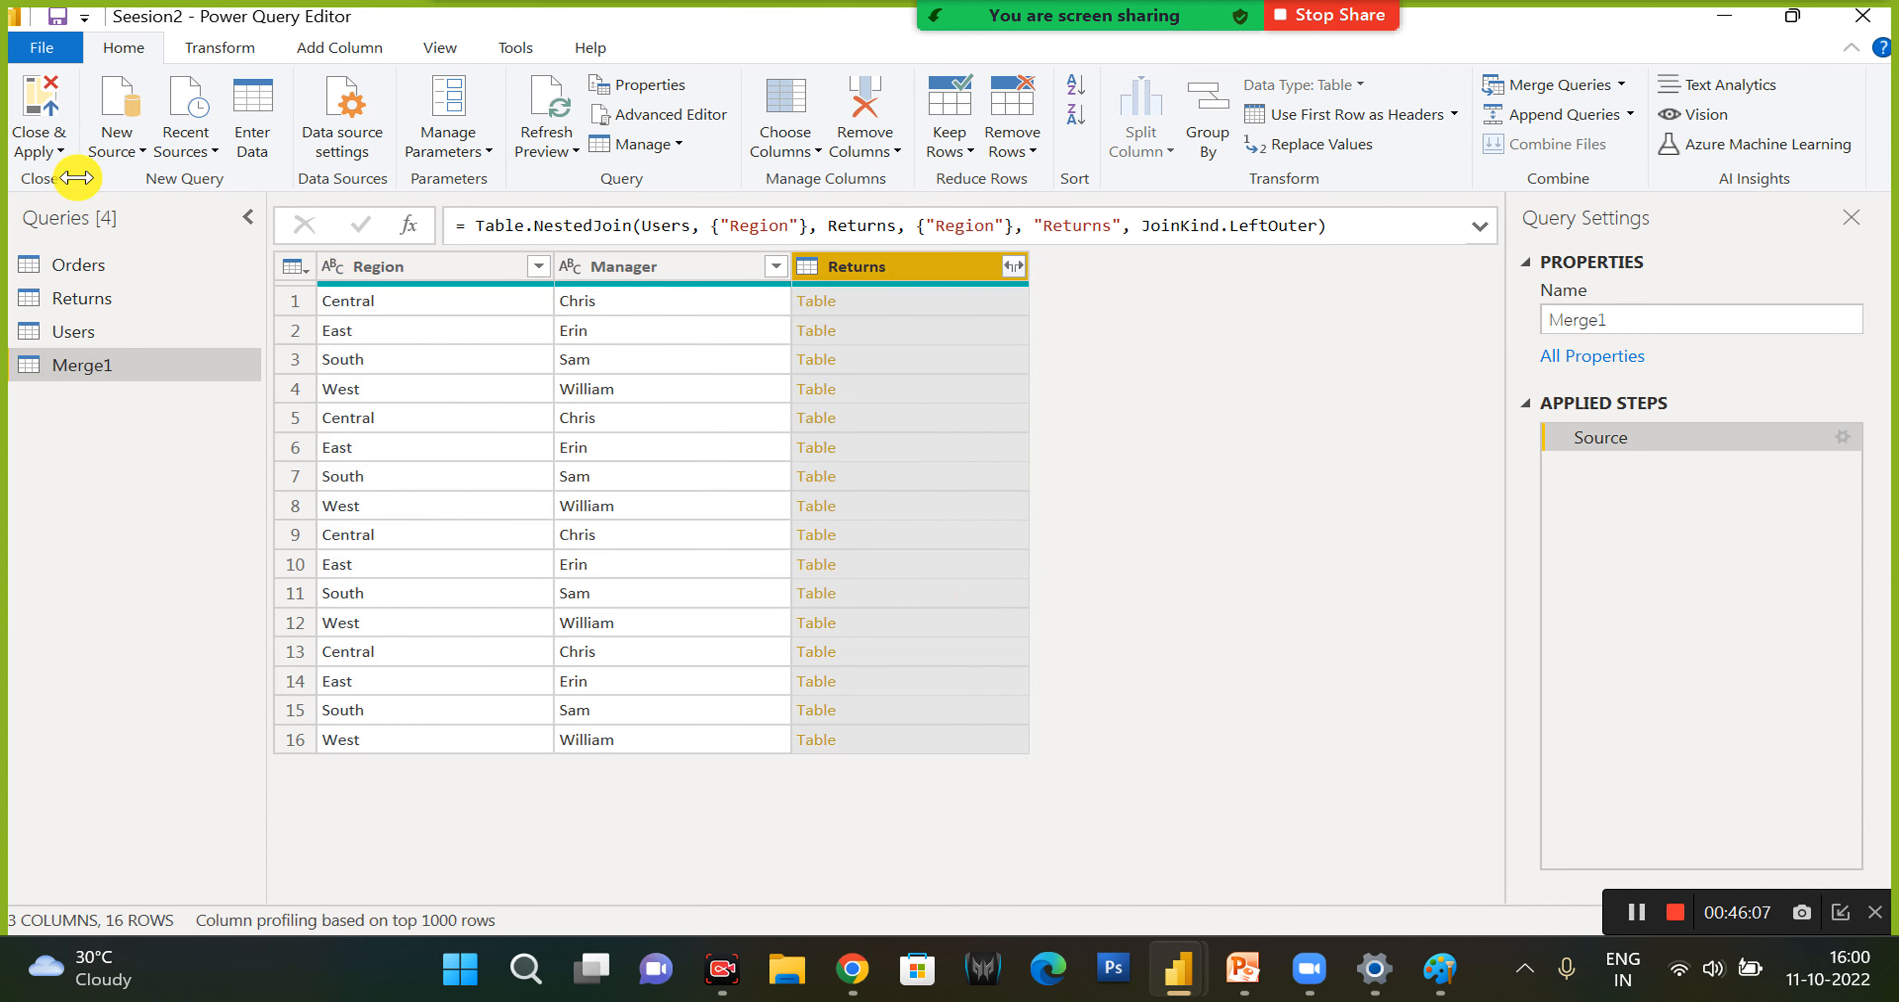
{"action": "left_click", "coordinate": [62, 152]}
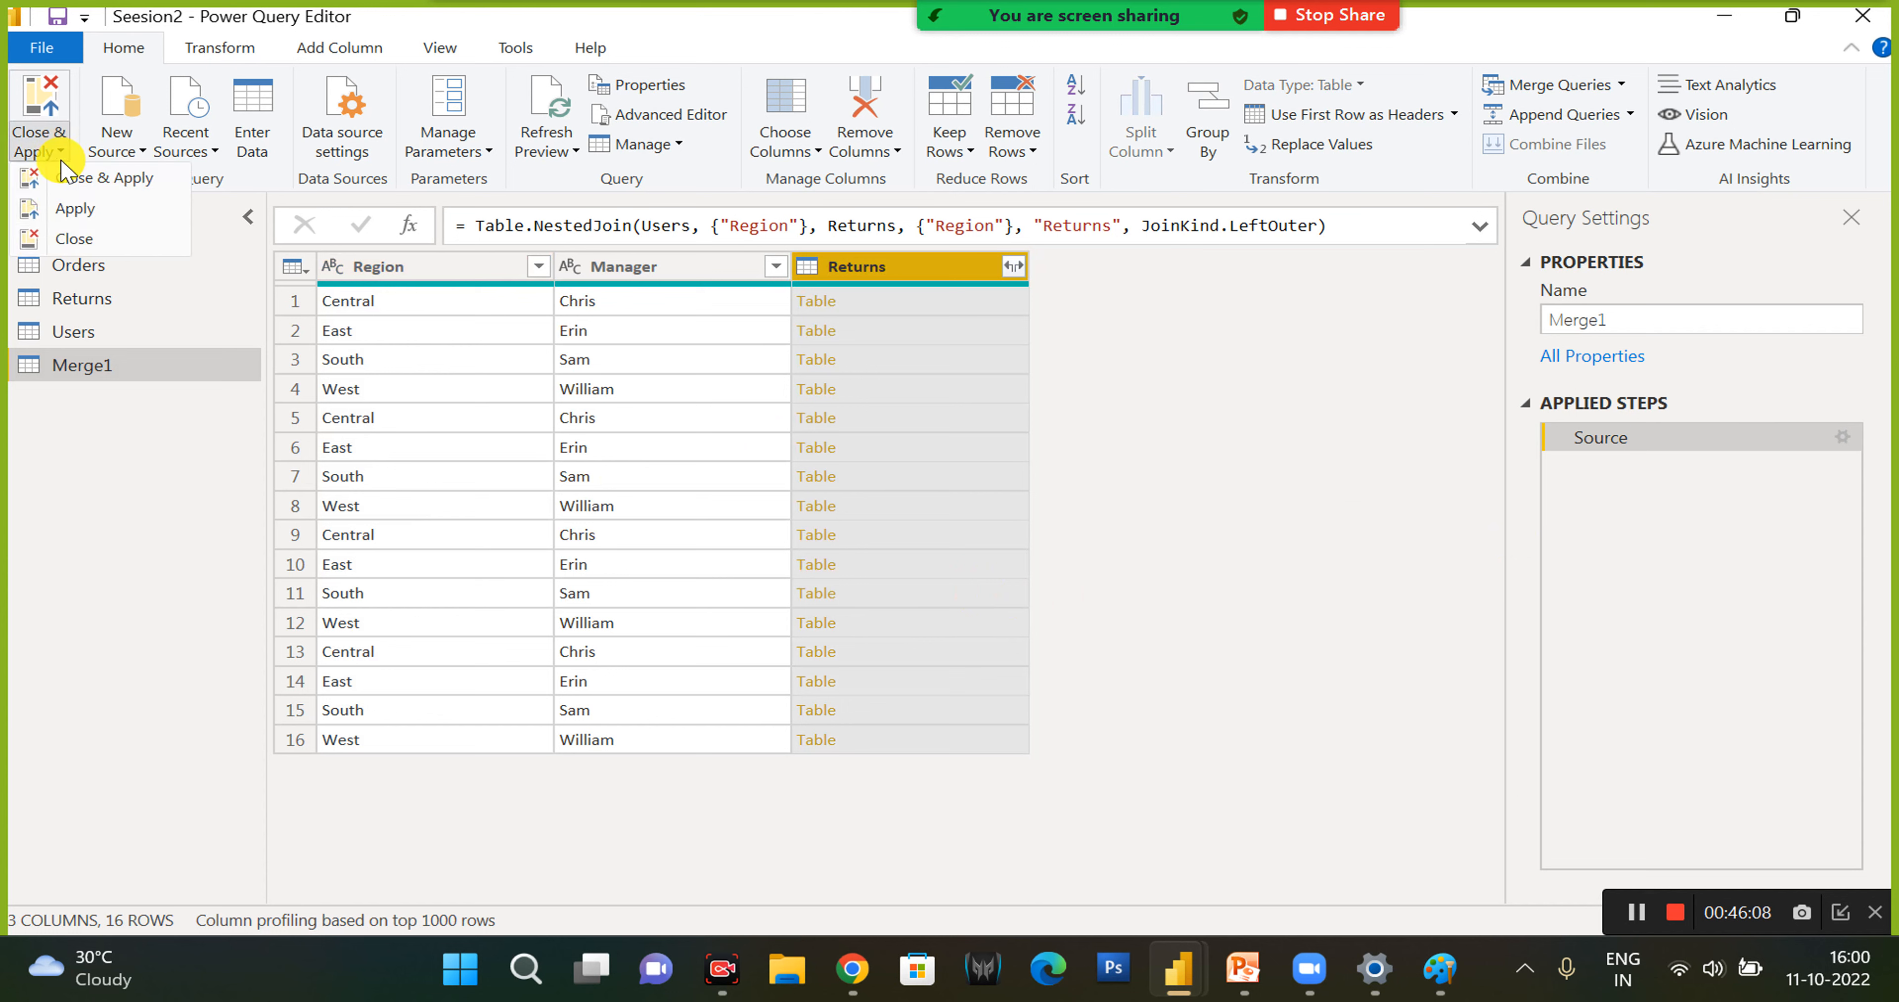
{"action": "left_click", "coordinate": [67, 240]}
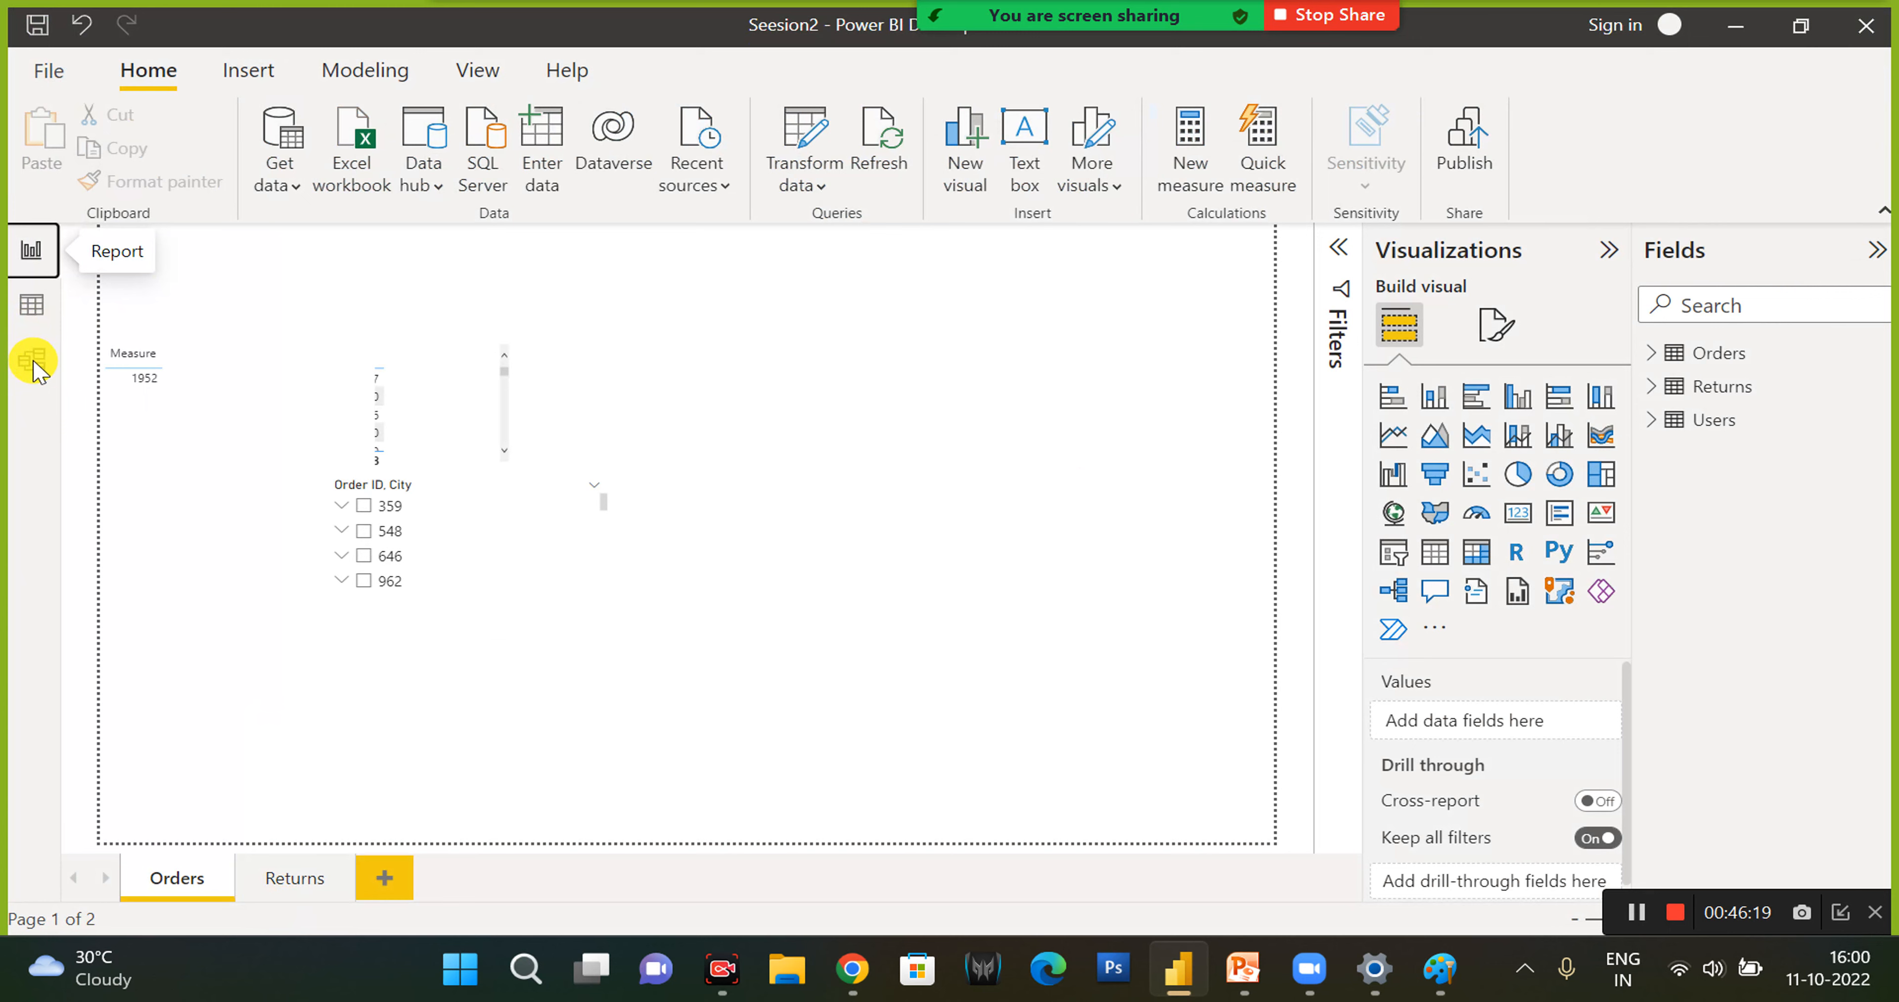
- View the table relationships in the Model view and return to the report
{"action": "left_click", "coordinate": [33, 362]}
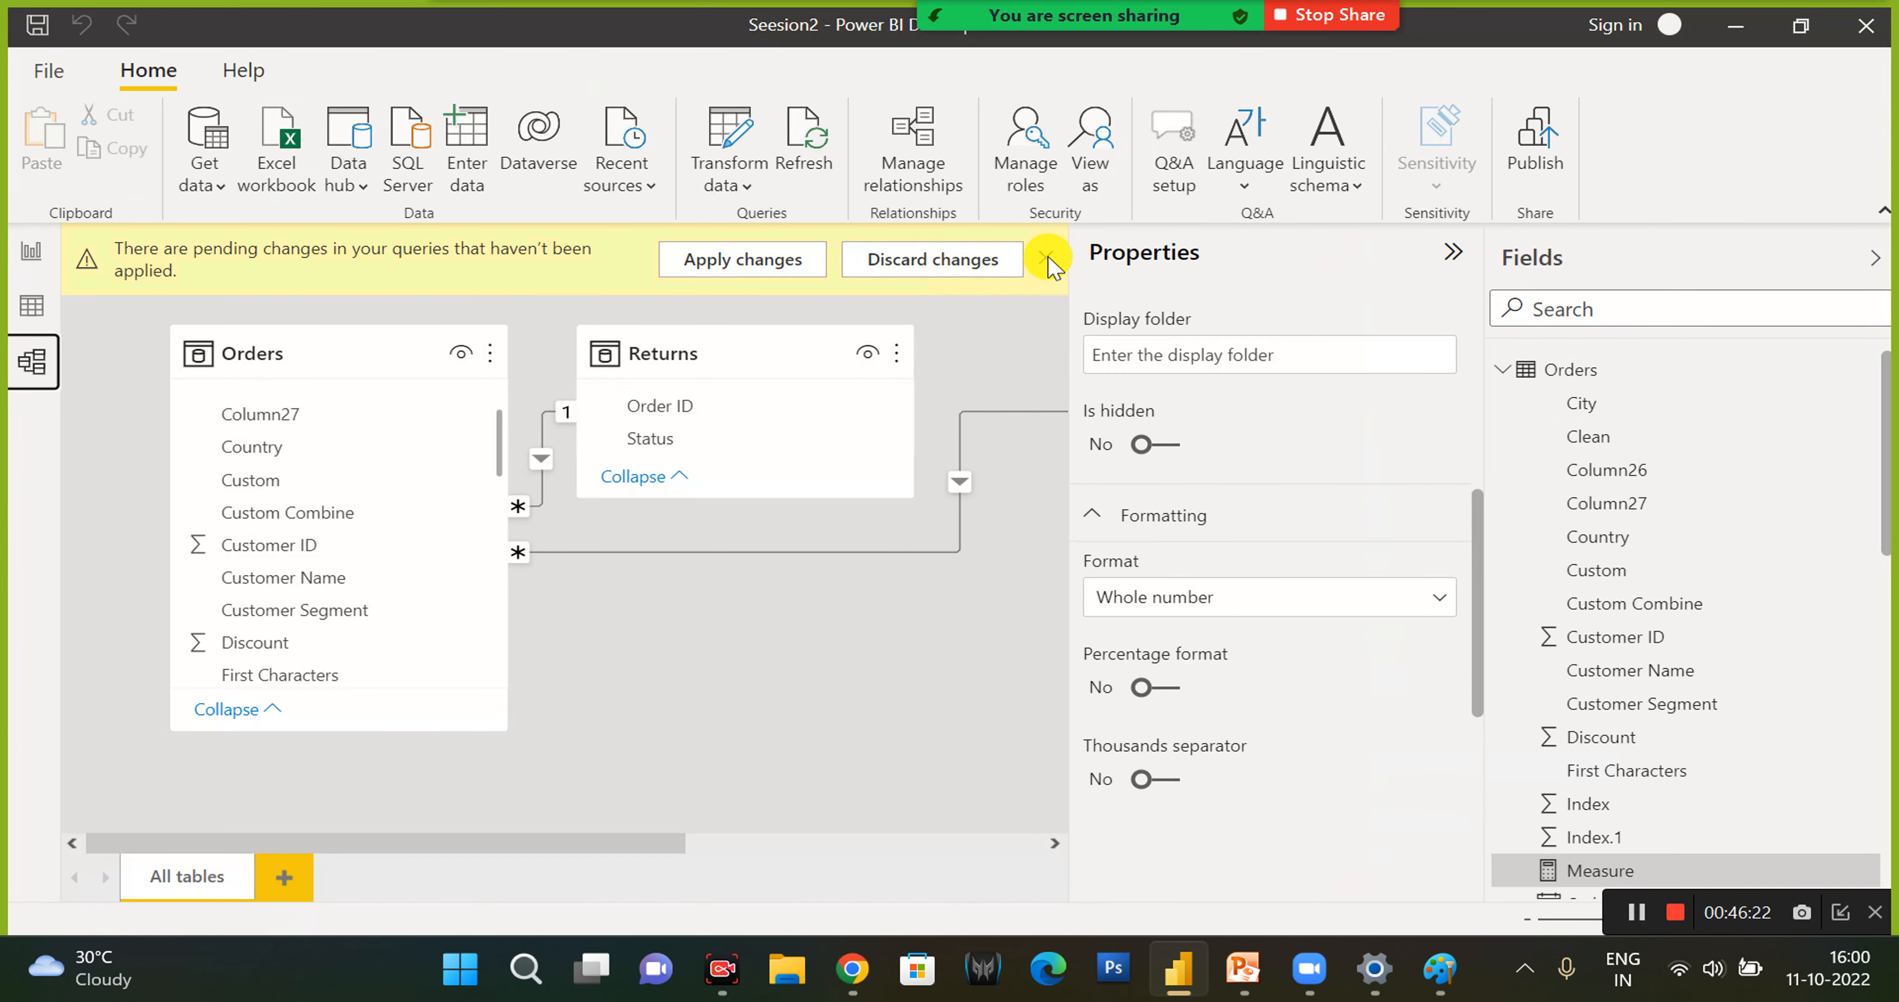
{"action": "left_click", "coordinate": [1047, 257]}
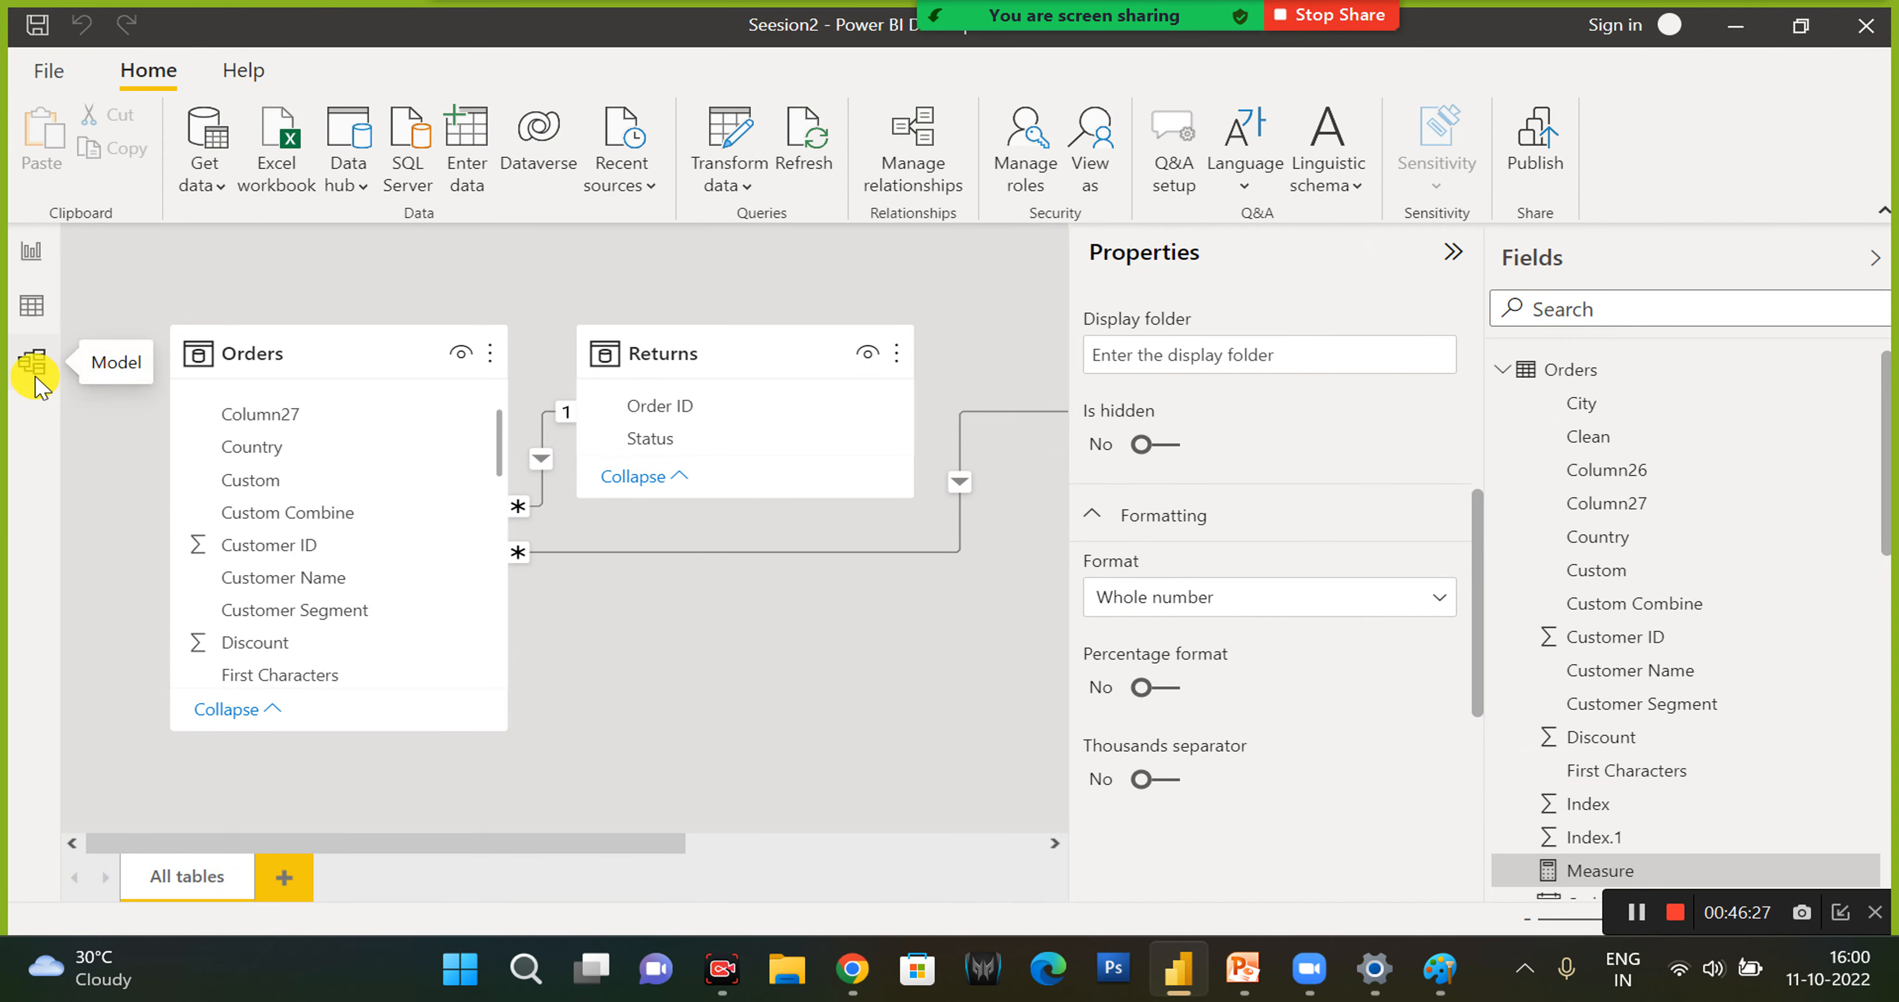
{"action": "left_click", "coordinate": [35, 265]}
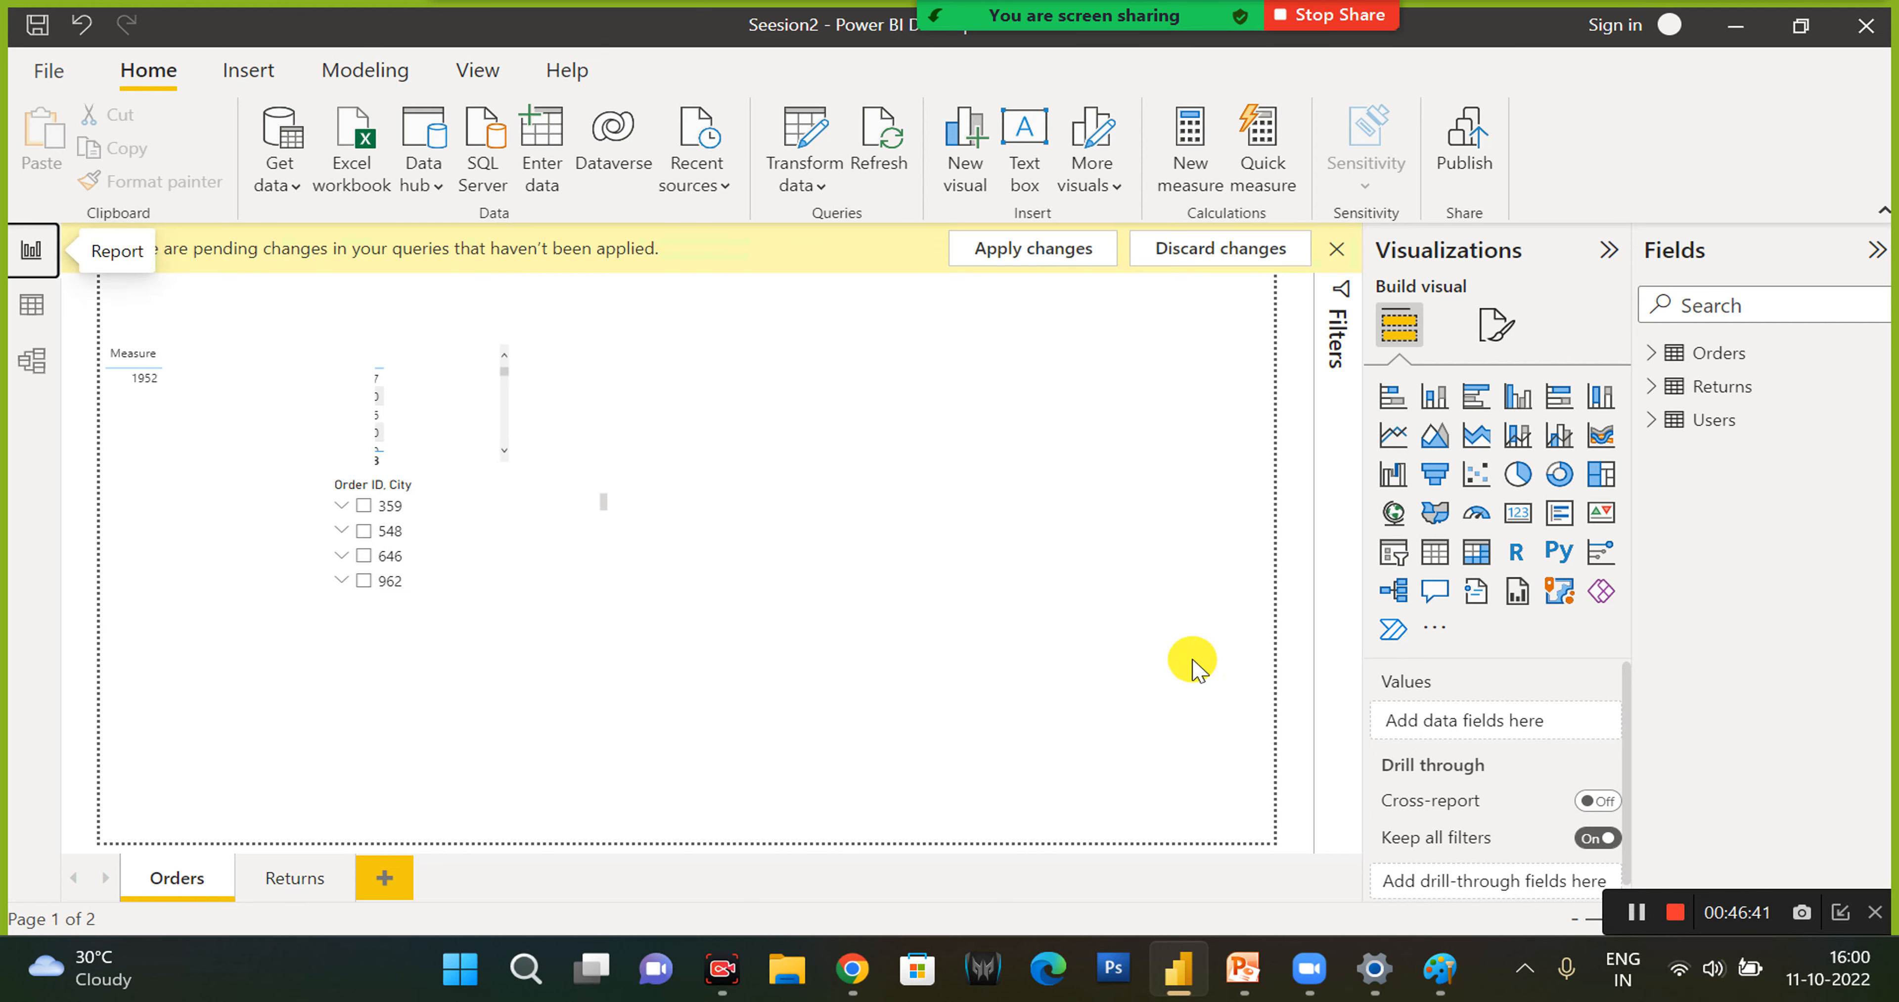
- Dismiss the pending-changes notice and view the report's filters for this page and all pages, leaving the Filters pane collapsed
{"action": "left_click", "coordinate": [1337, 249]}
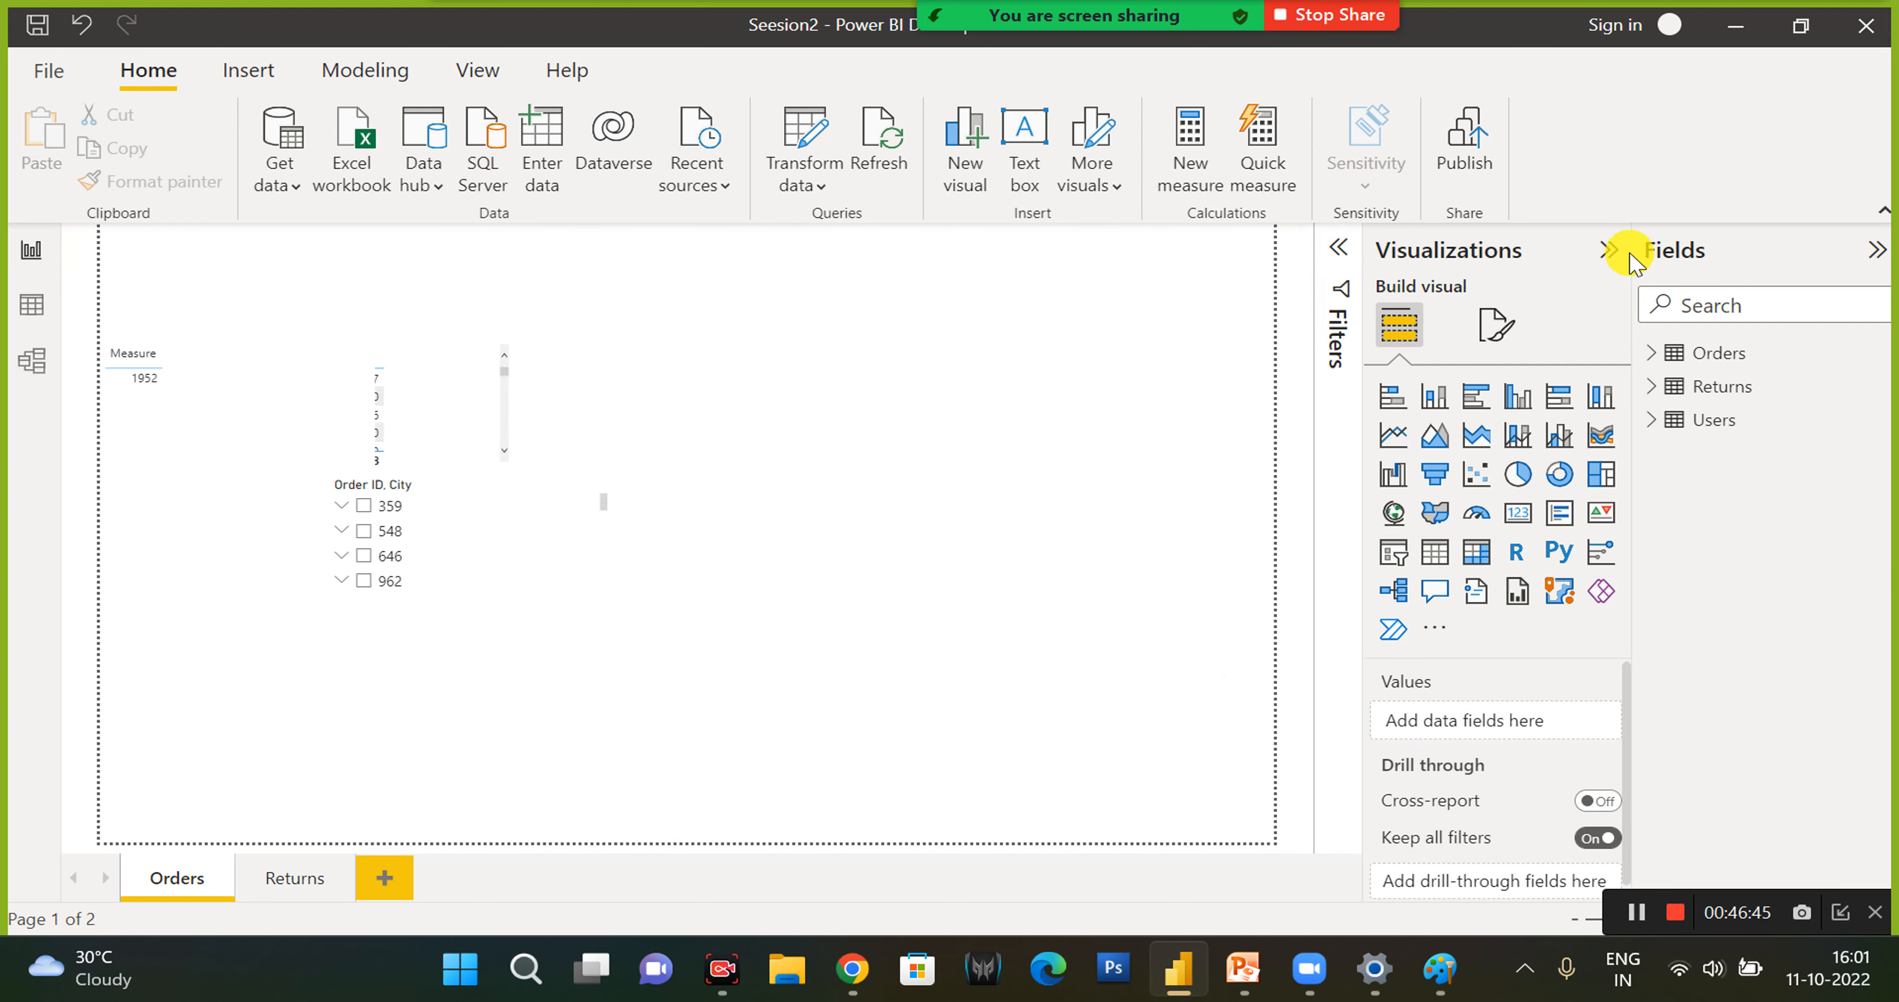
{"action": "left_click", "coordinate": [1612, 251]}
{"action": "left_click", "coordinate": [1611, 250]}
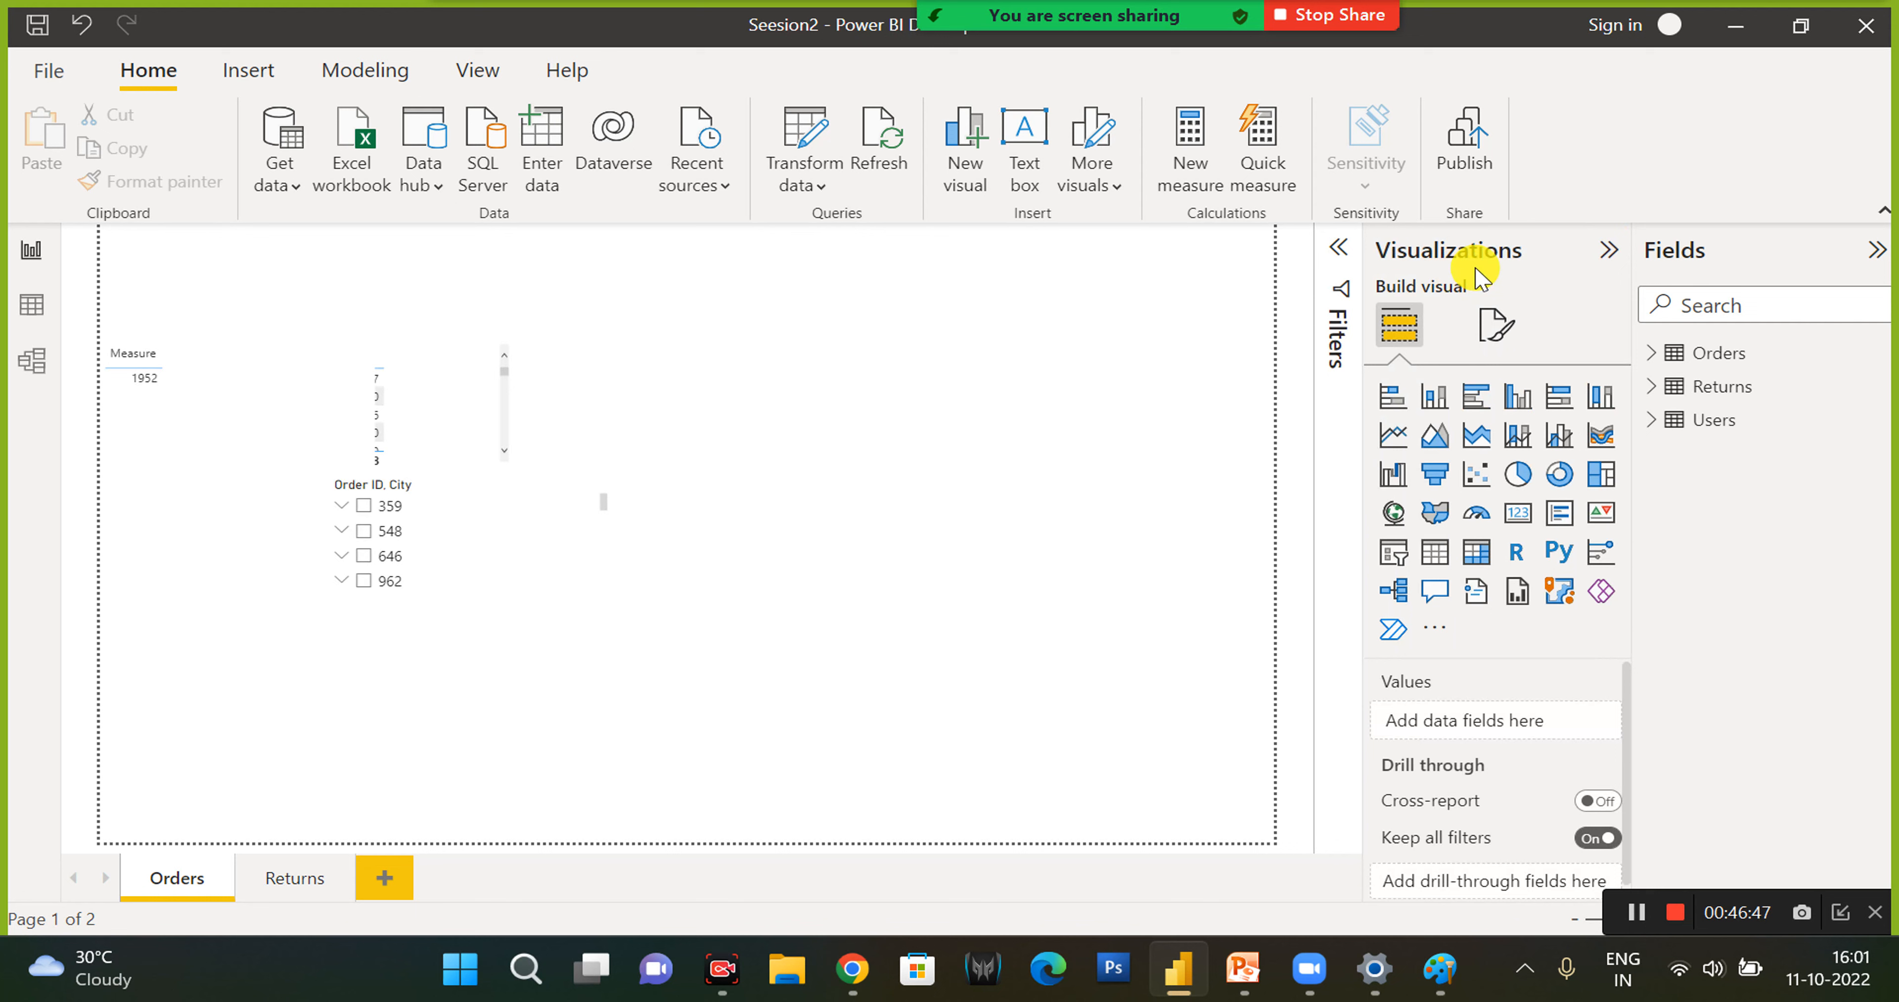
{"action": "left_click", "coordinate": [1337, 255]}
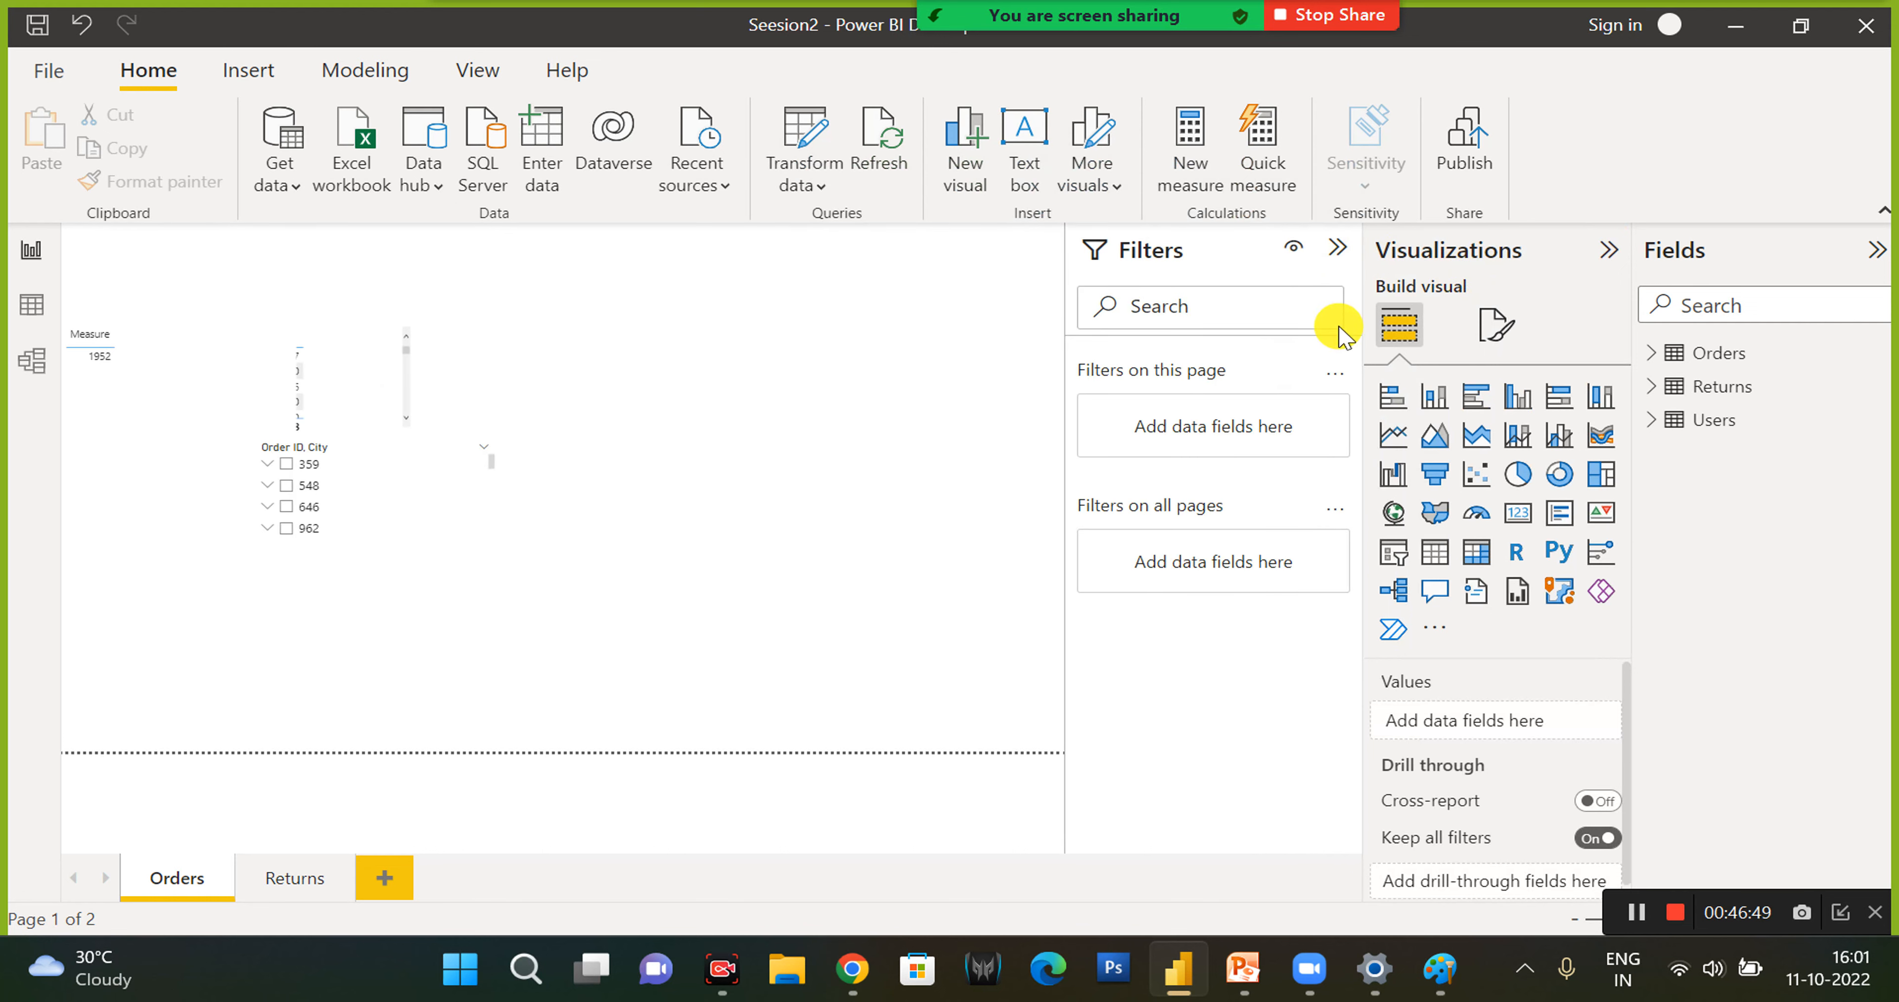
{"action": "left_click", "coordinate": [1344, 248]}
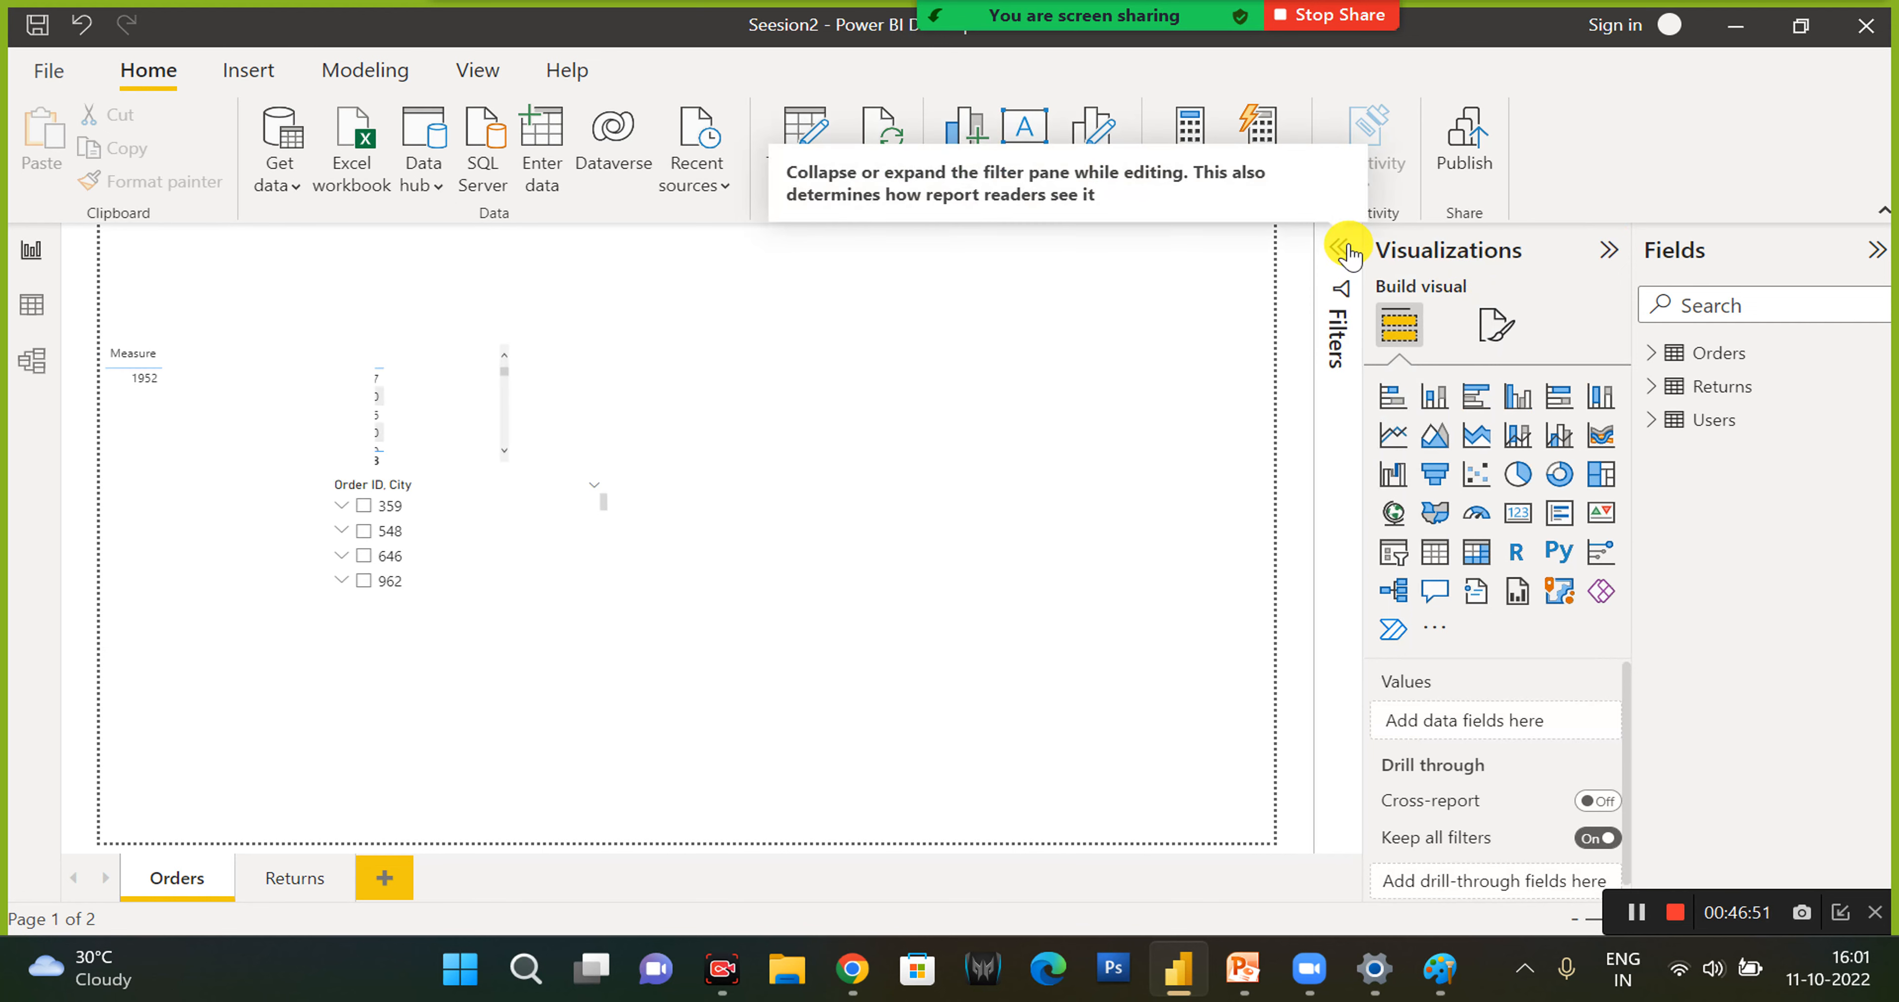
{"action": "left_click", "coordinate": [1340, 248]}
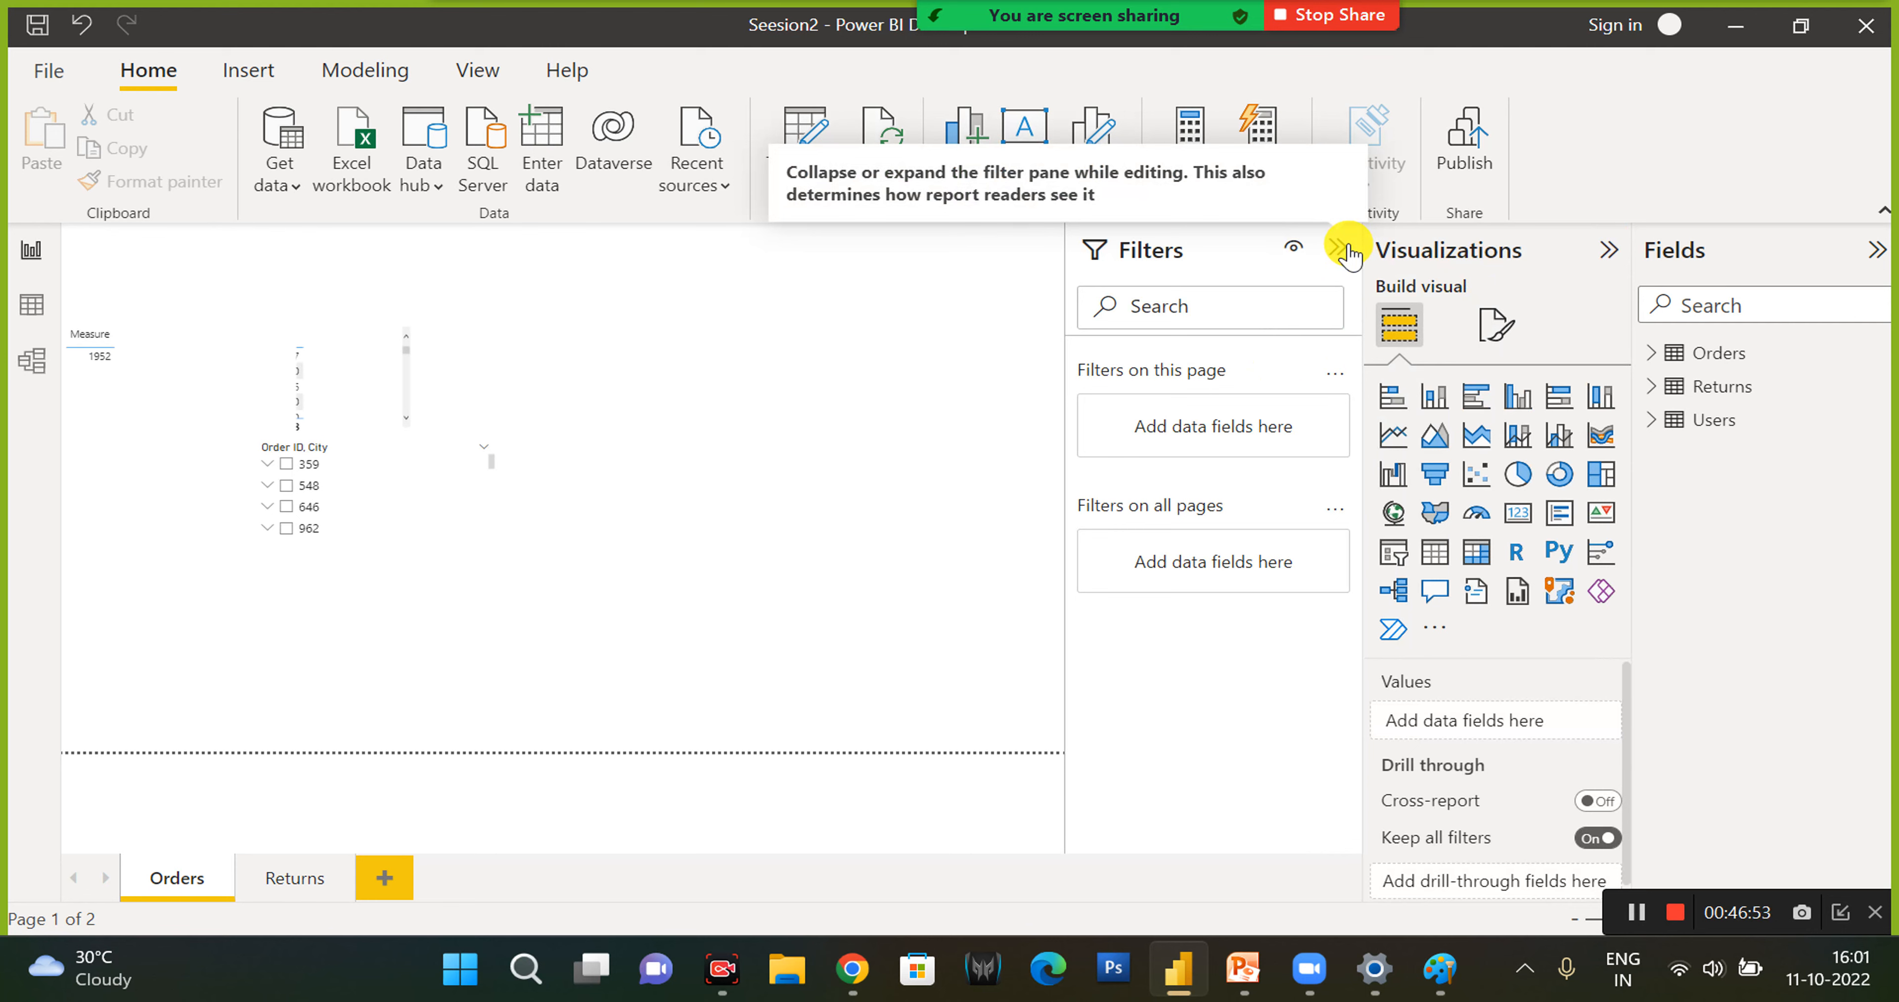
{"action": "left_click", "coordinate": [1343, 248]}
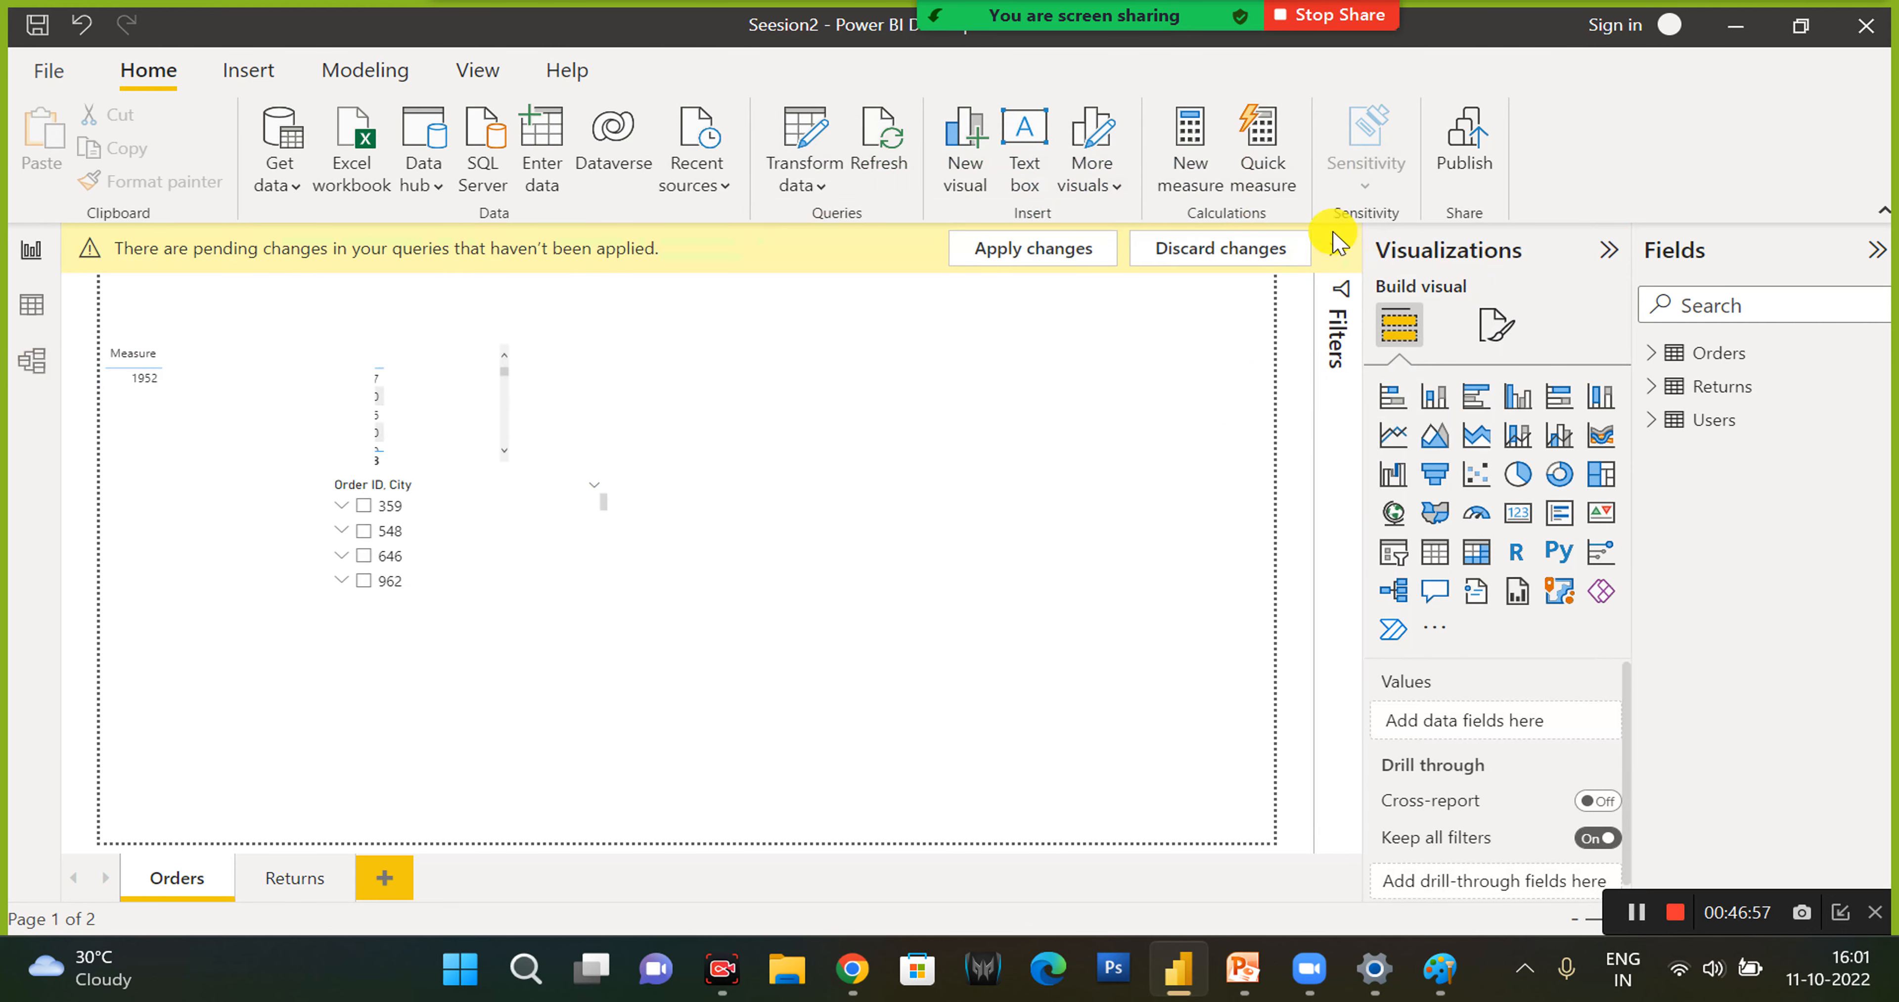
{"action": "left_click", "coordinate": [1332, 254]}
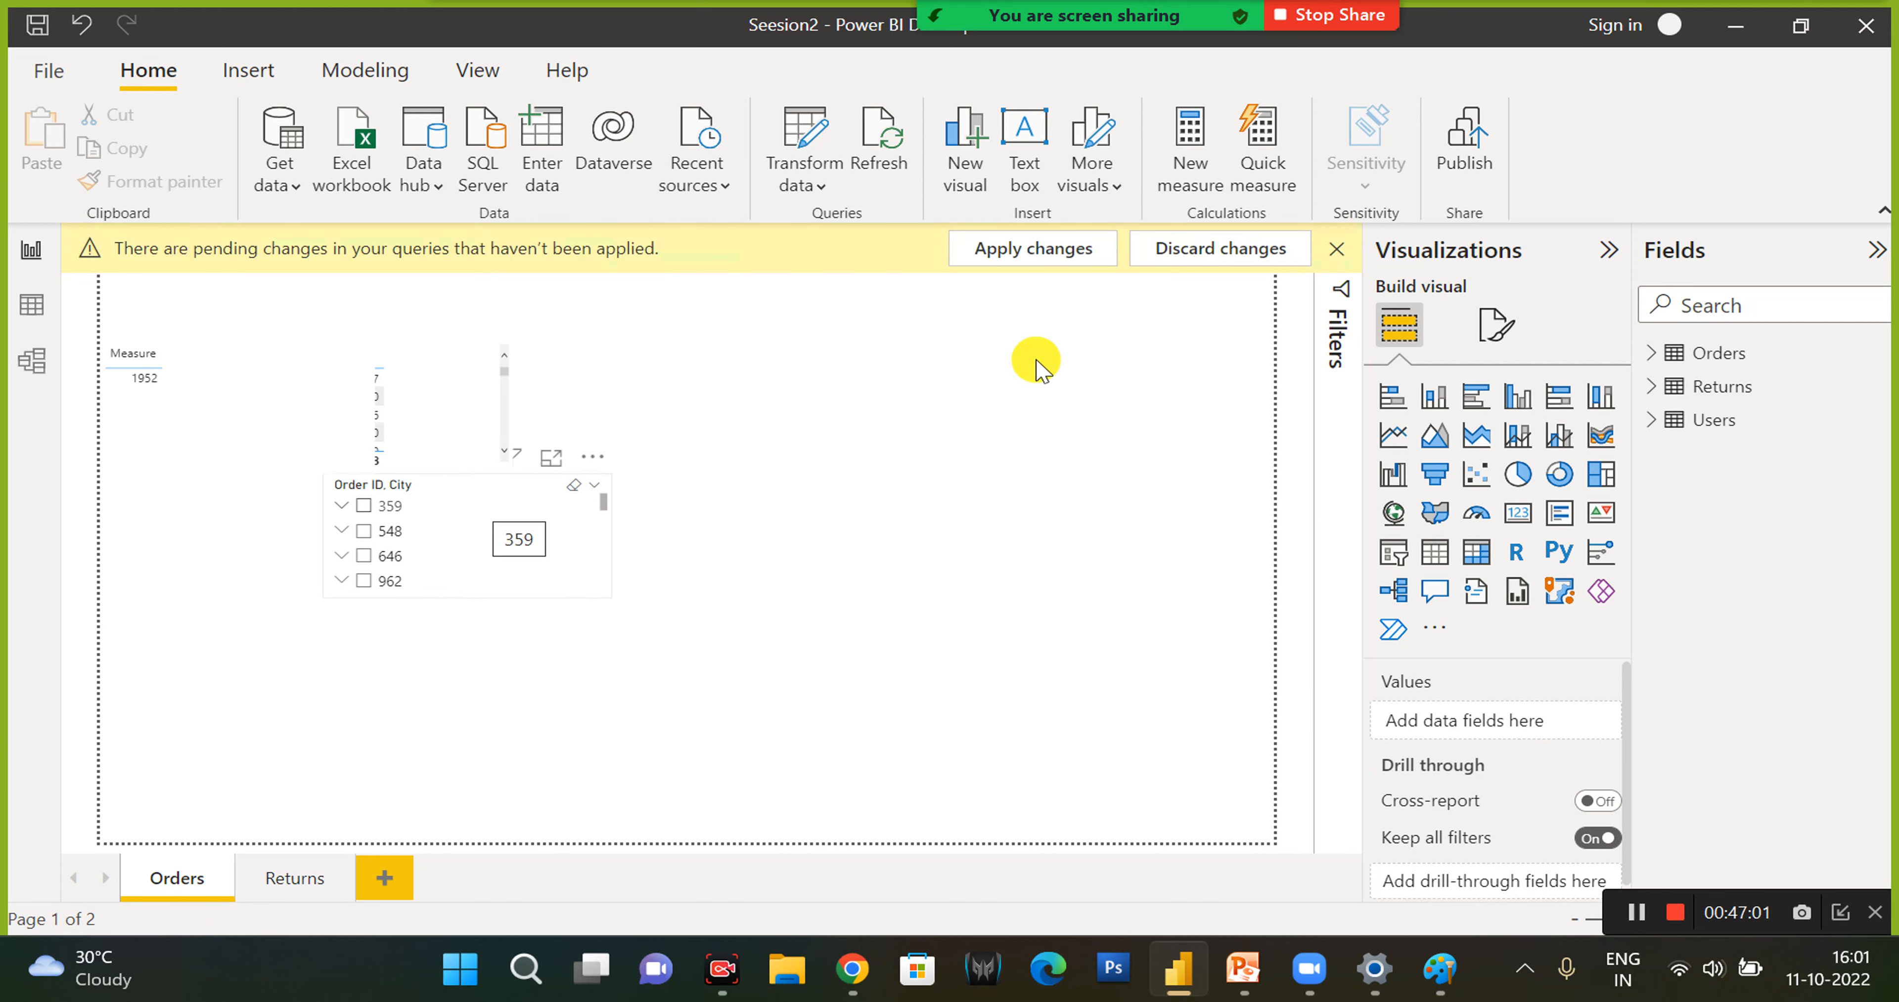
- Discard the pending query changes to Merge1, Returns and Users, and collapse the Fields pane
{"action": "left_click", "coordinate": [1212, 248]}
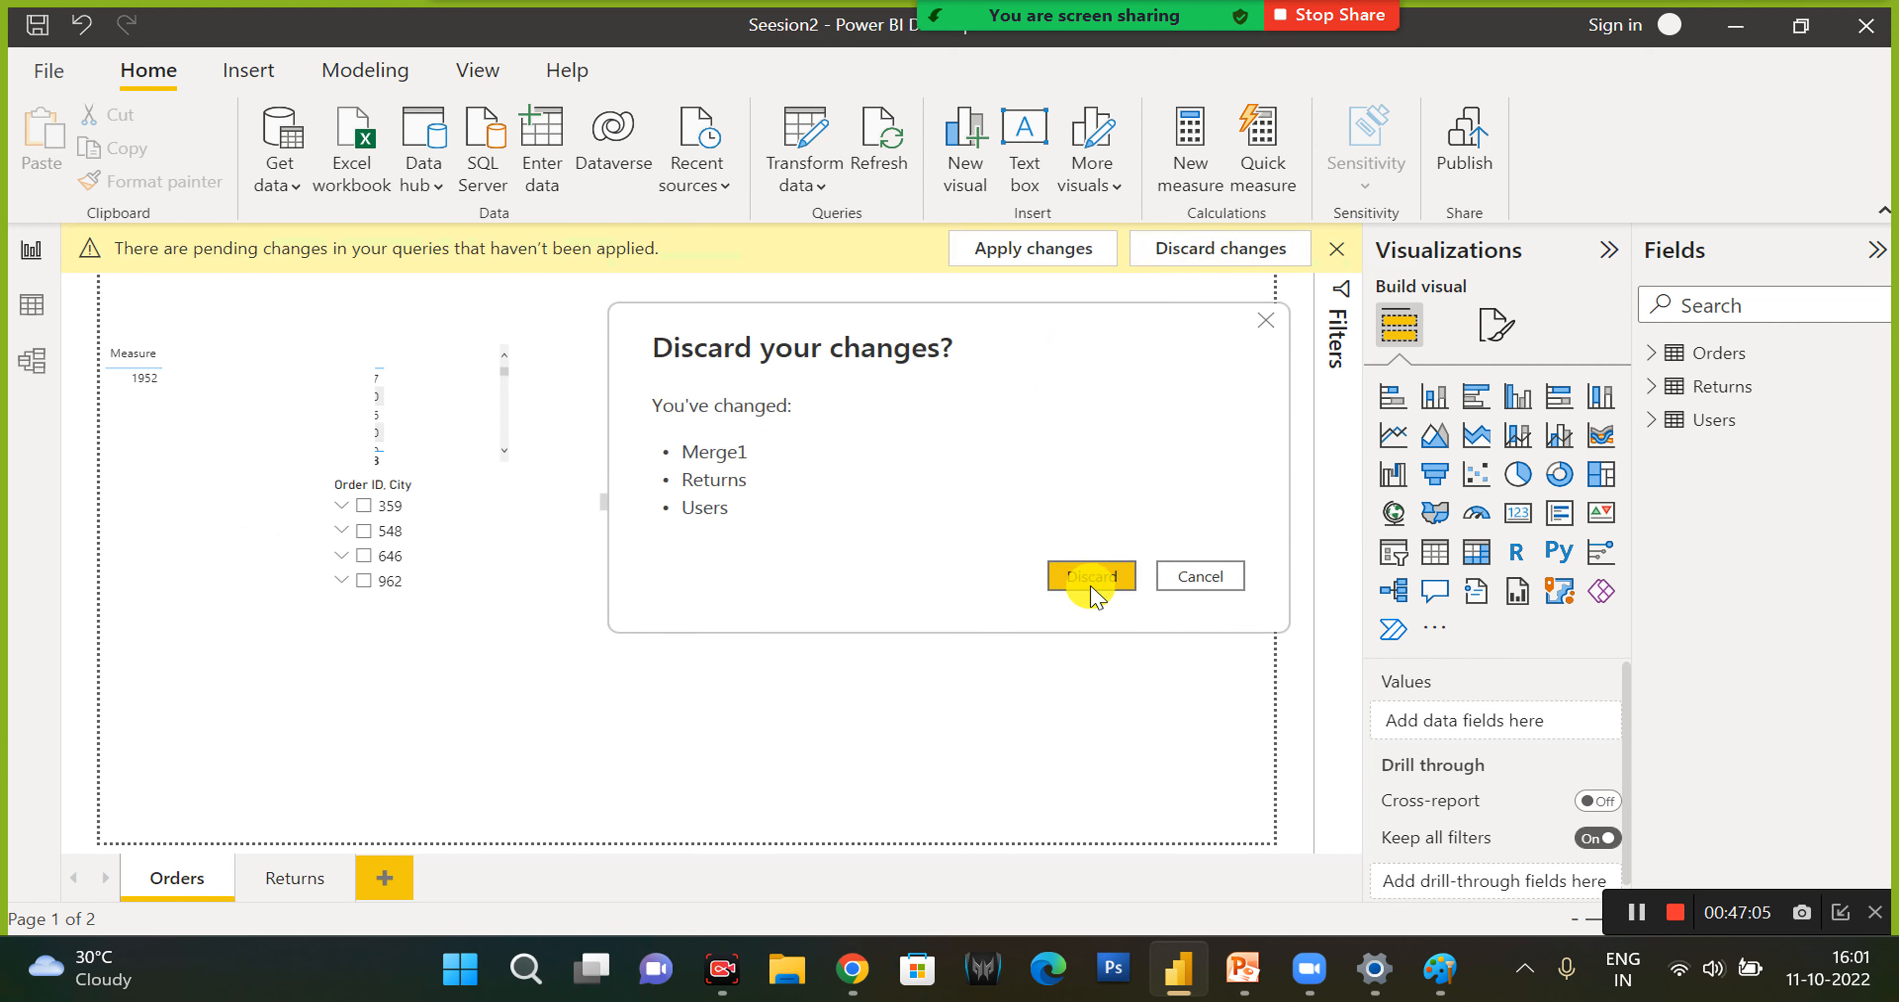
{"action": "left_click", "coordinate": [1091, 577]}
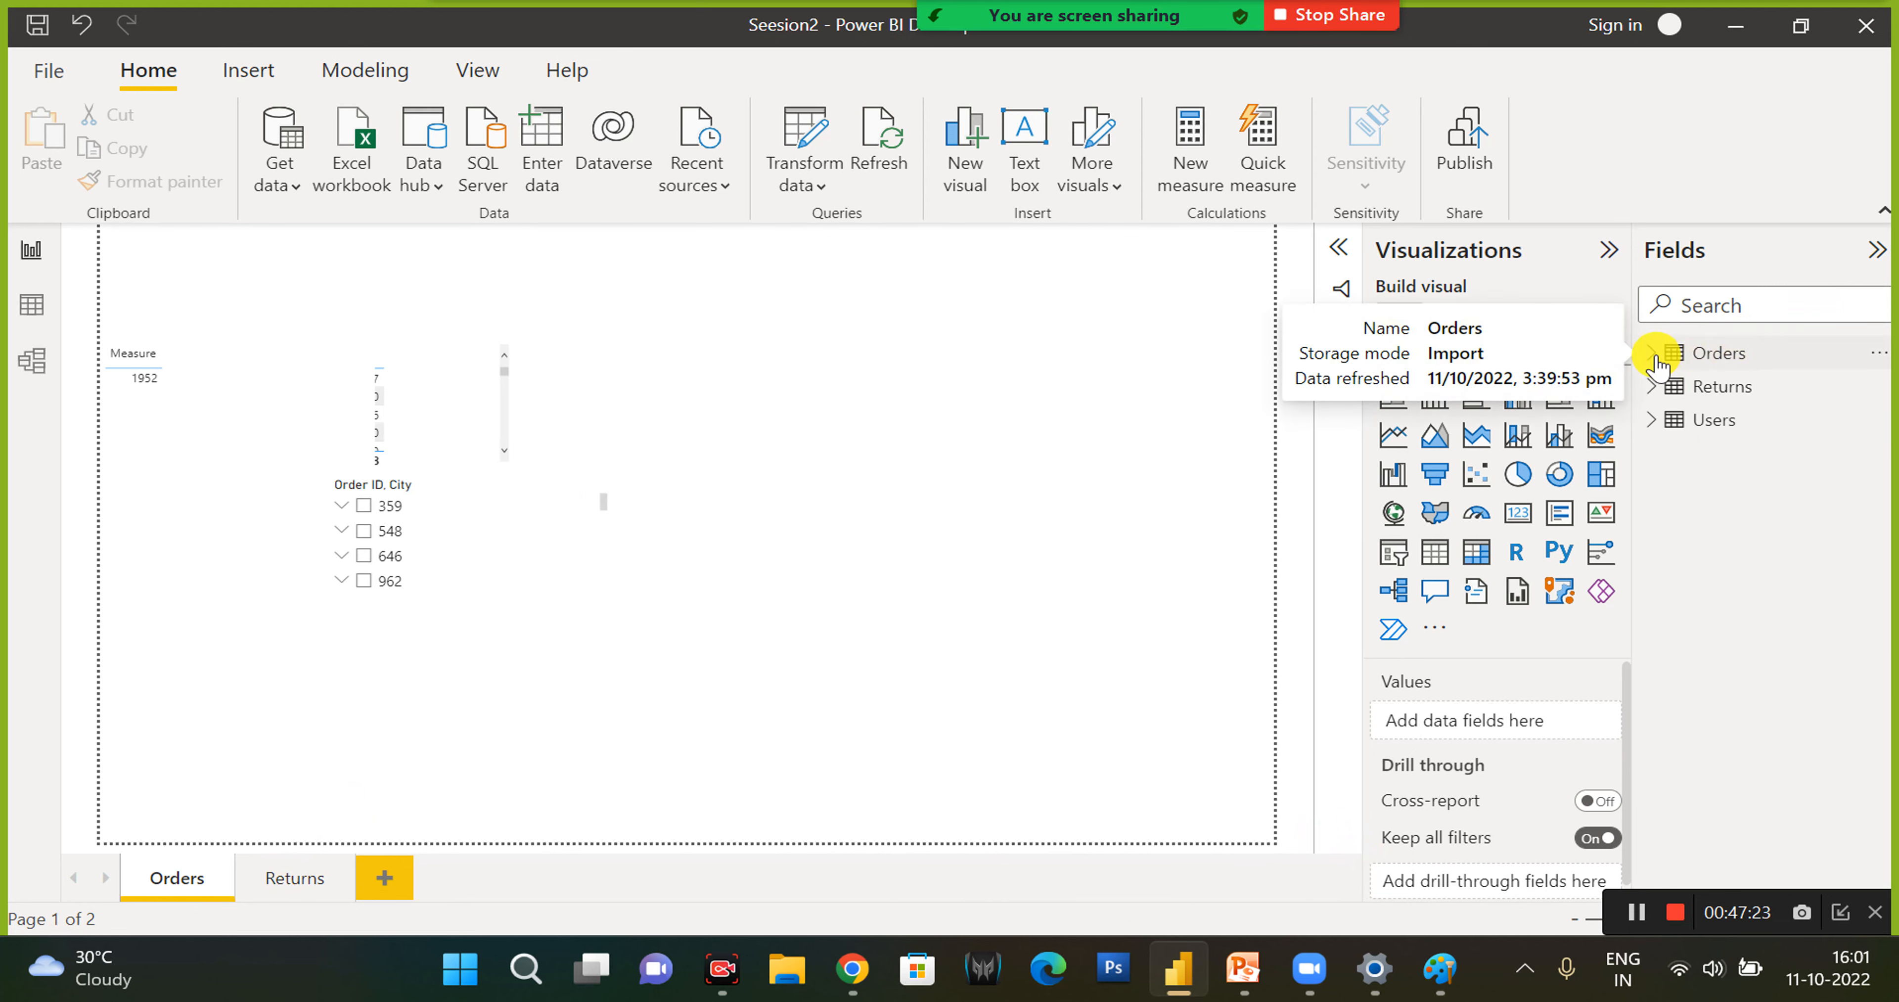
{"action": "left_click", "coordinate": [1877, 250]}
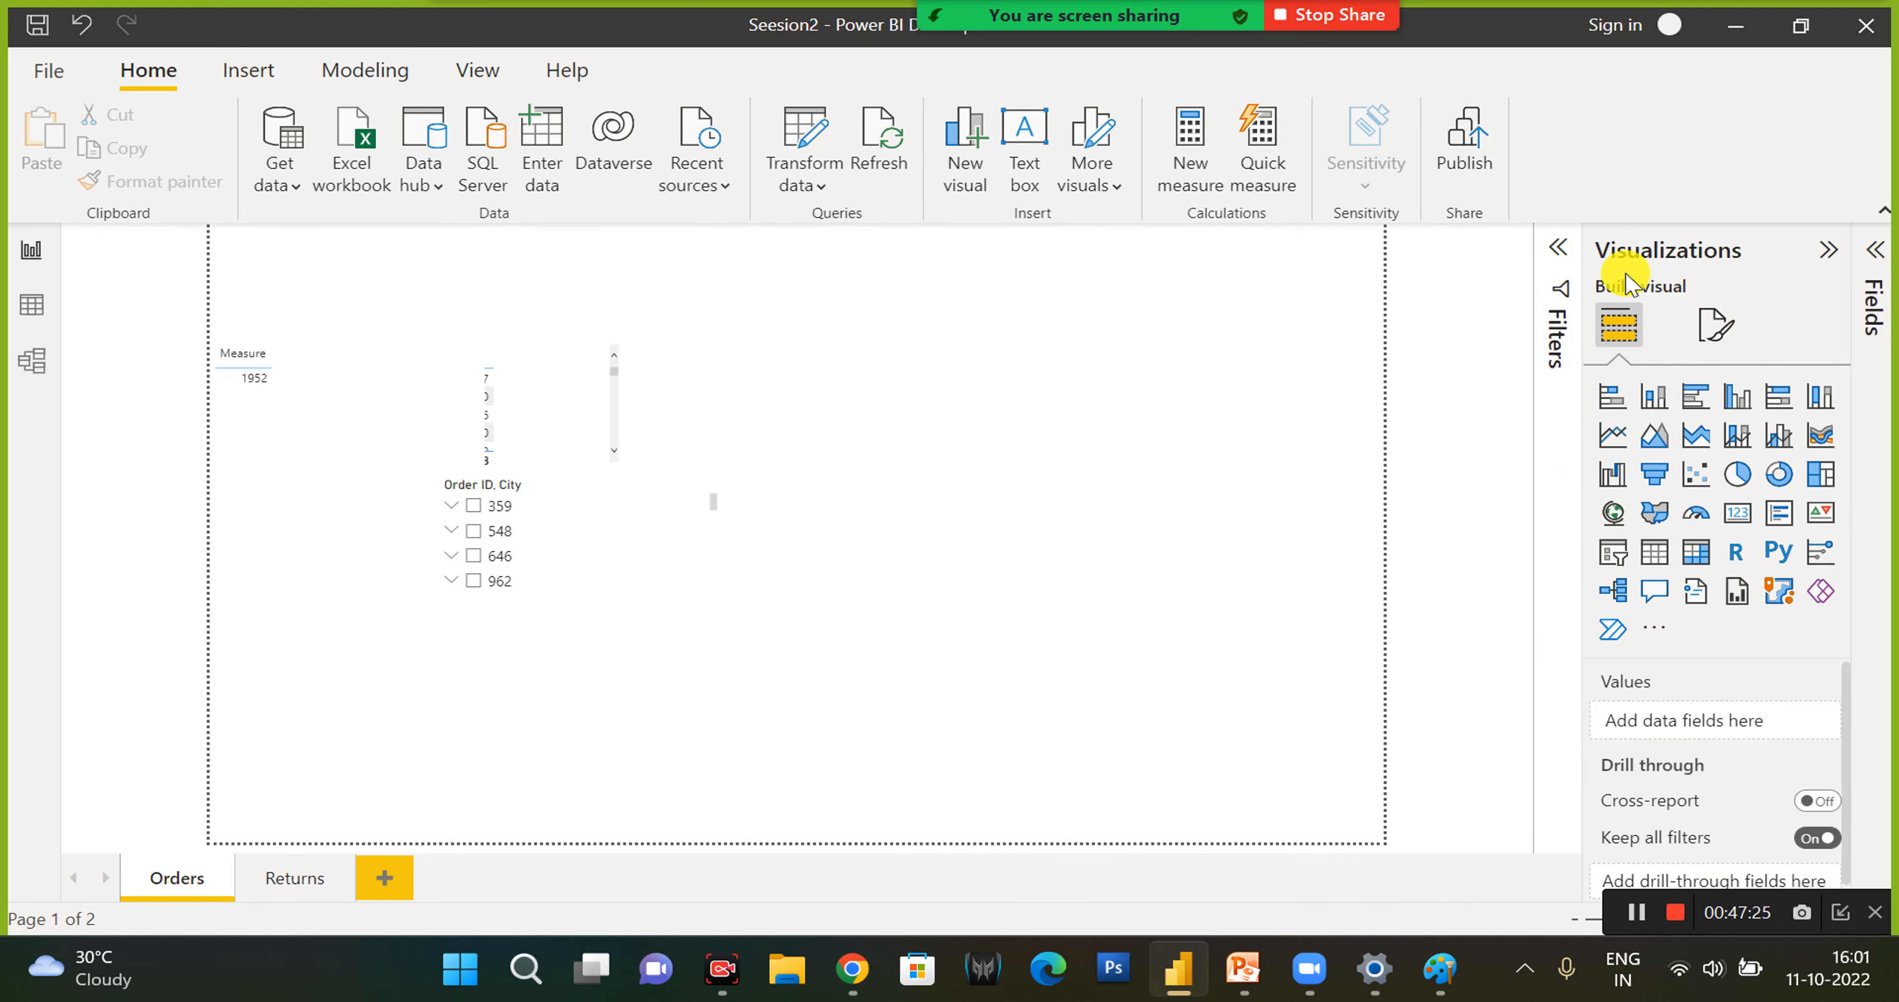
- Expand the Fields pane, add a new blank page to the report, and return to the Orders page
{"action": "left_click", "coordinate": [1874, 251]}
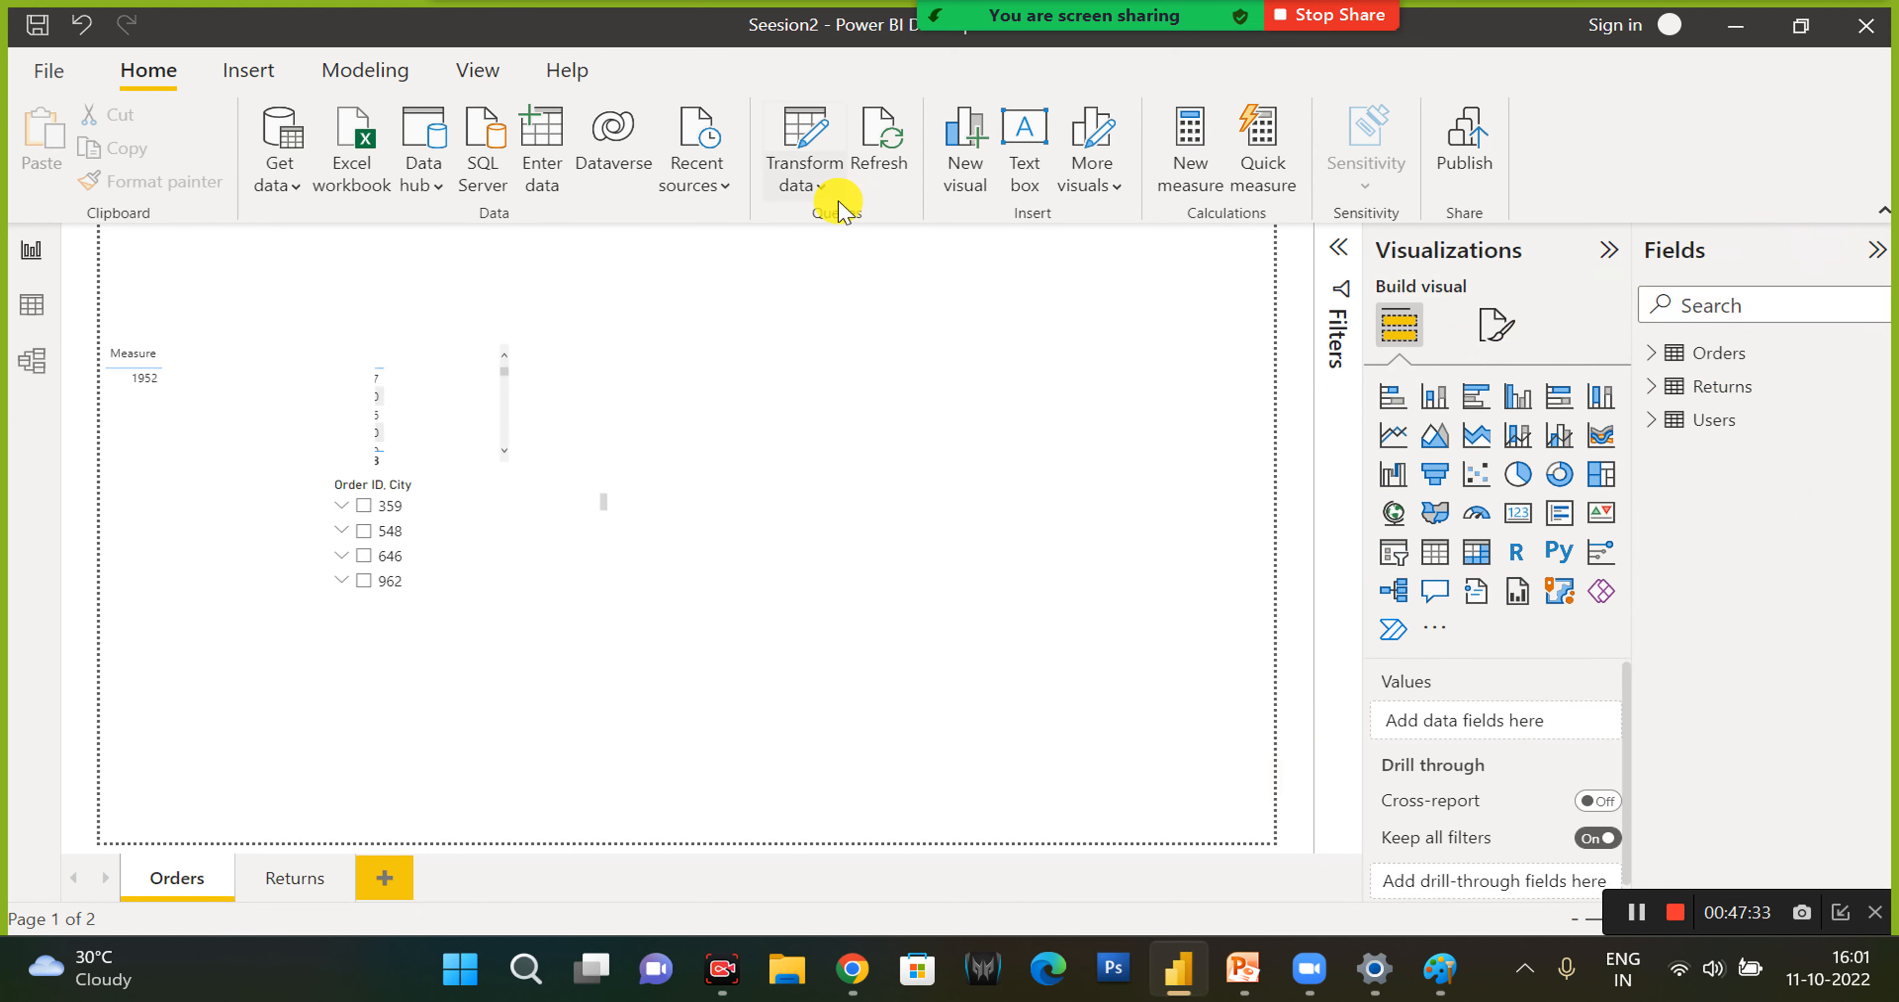
{"action": "left_click", "coordinate": [390, 893]}
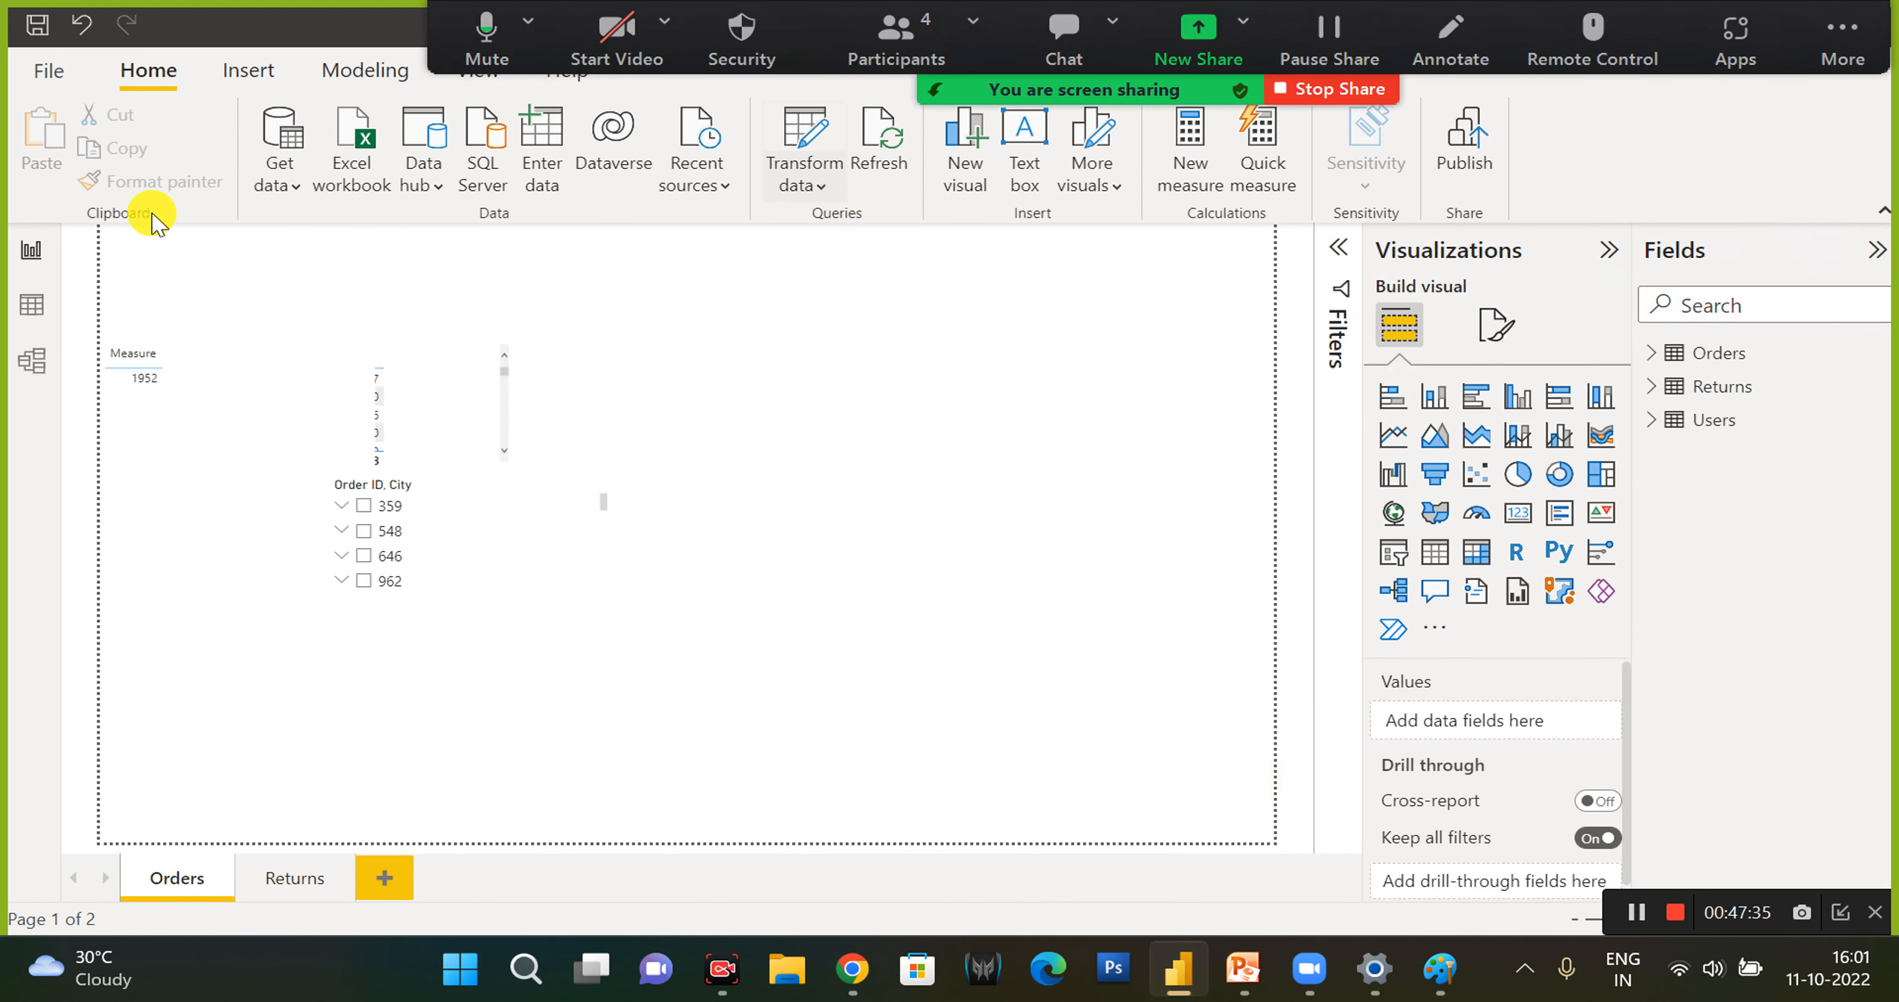
{"action": "left_click", "coordinate": [193, 881]}
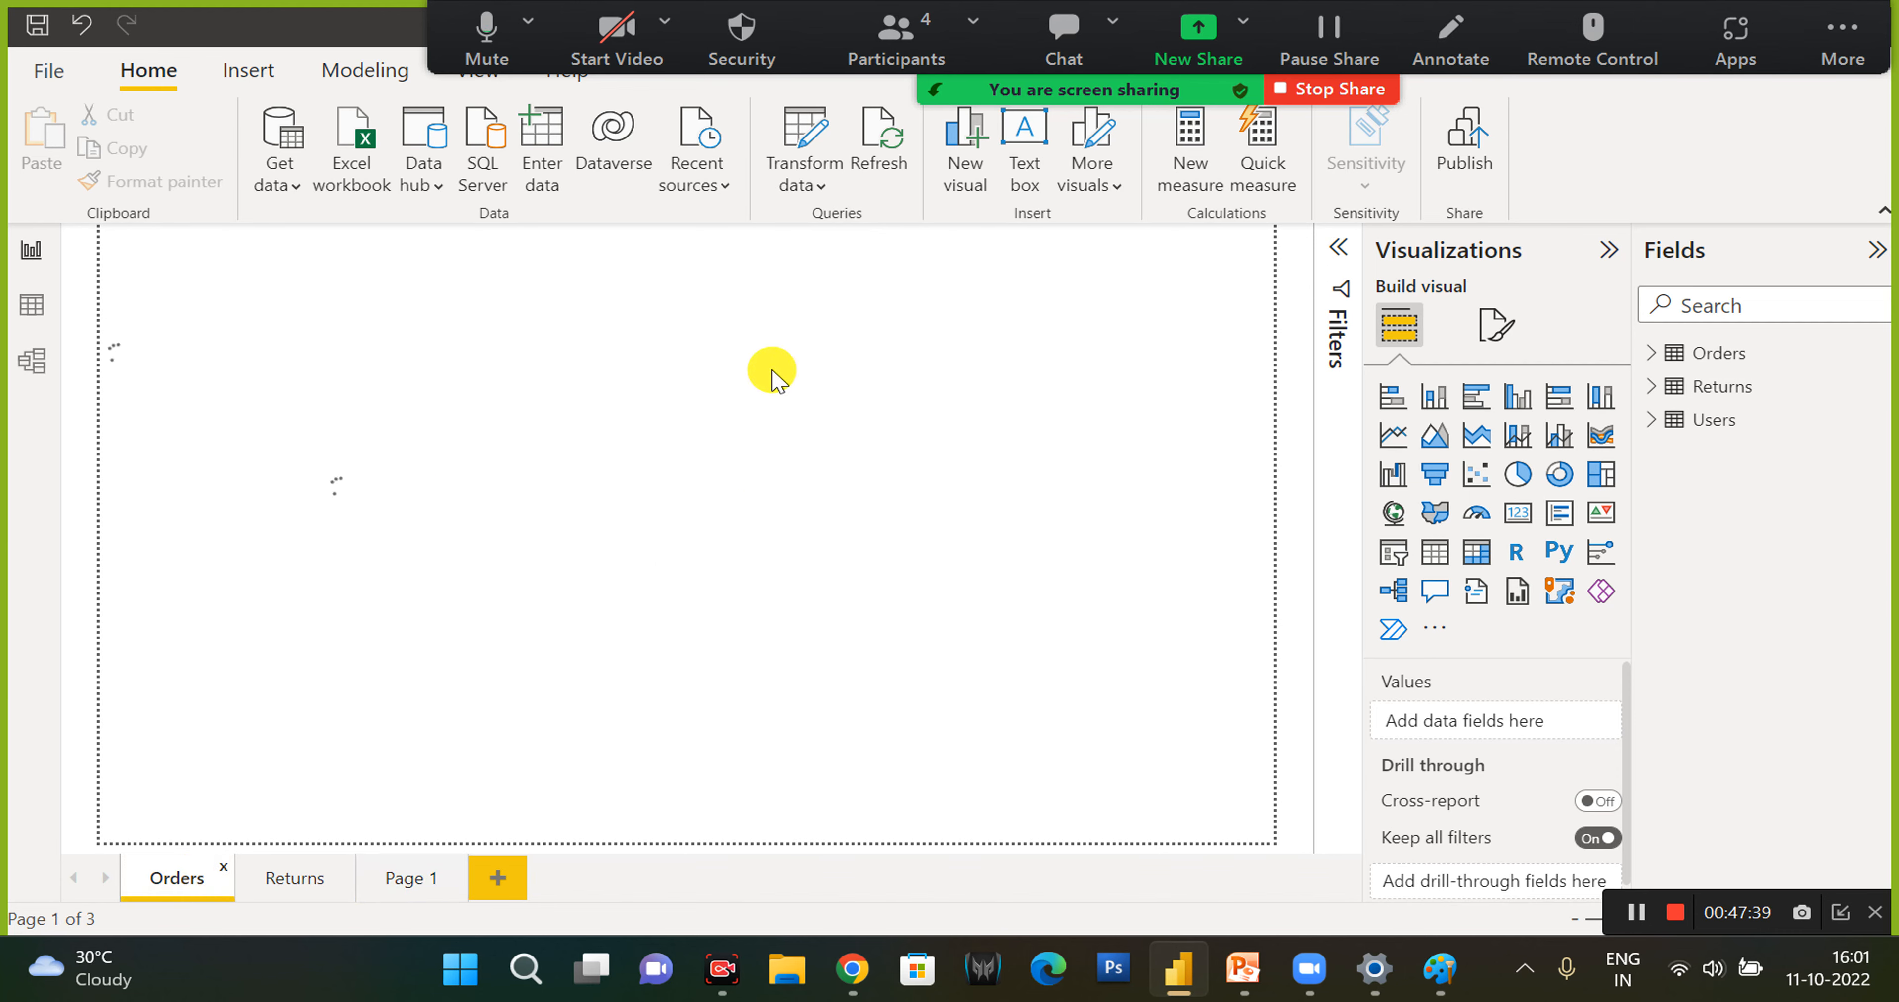
- Switch to Chrome, view the License scenarios in the Microsoft Learn article on Power BI sign-up, and return to the report
{"action": "left_click", "coordinate": [863, 974]}
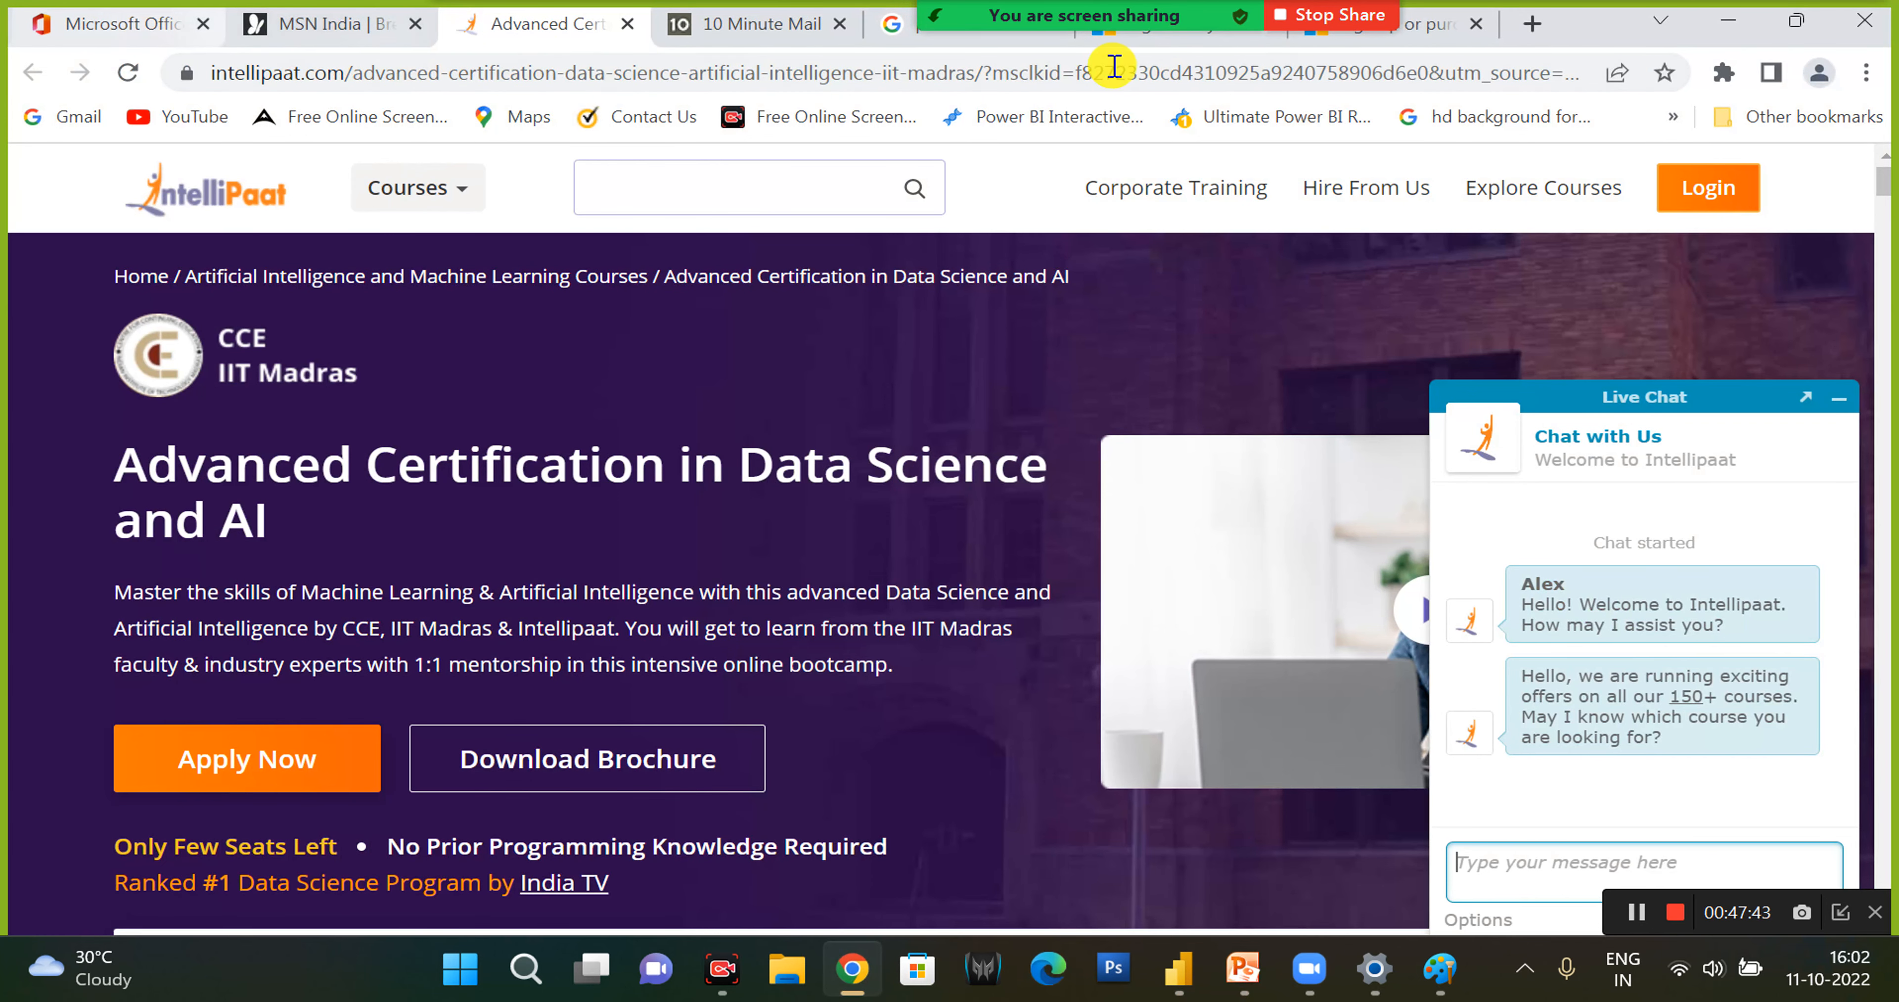
{"action": "left_click", "coordinate": [1426, 30]}
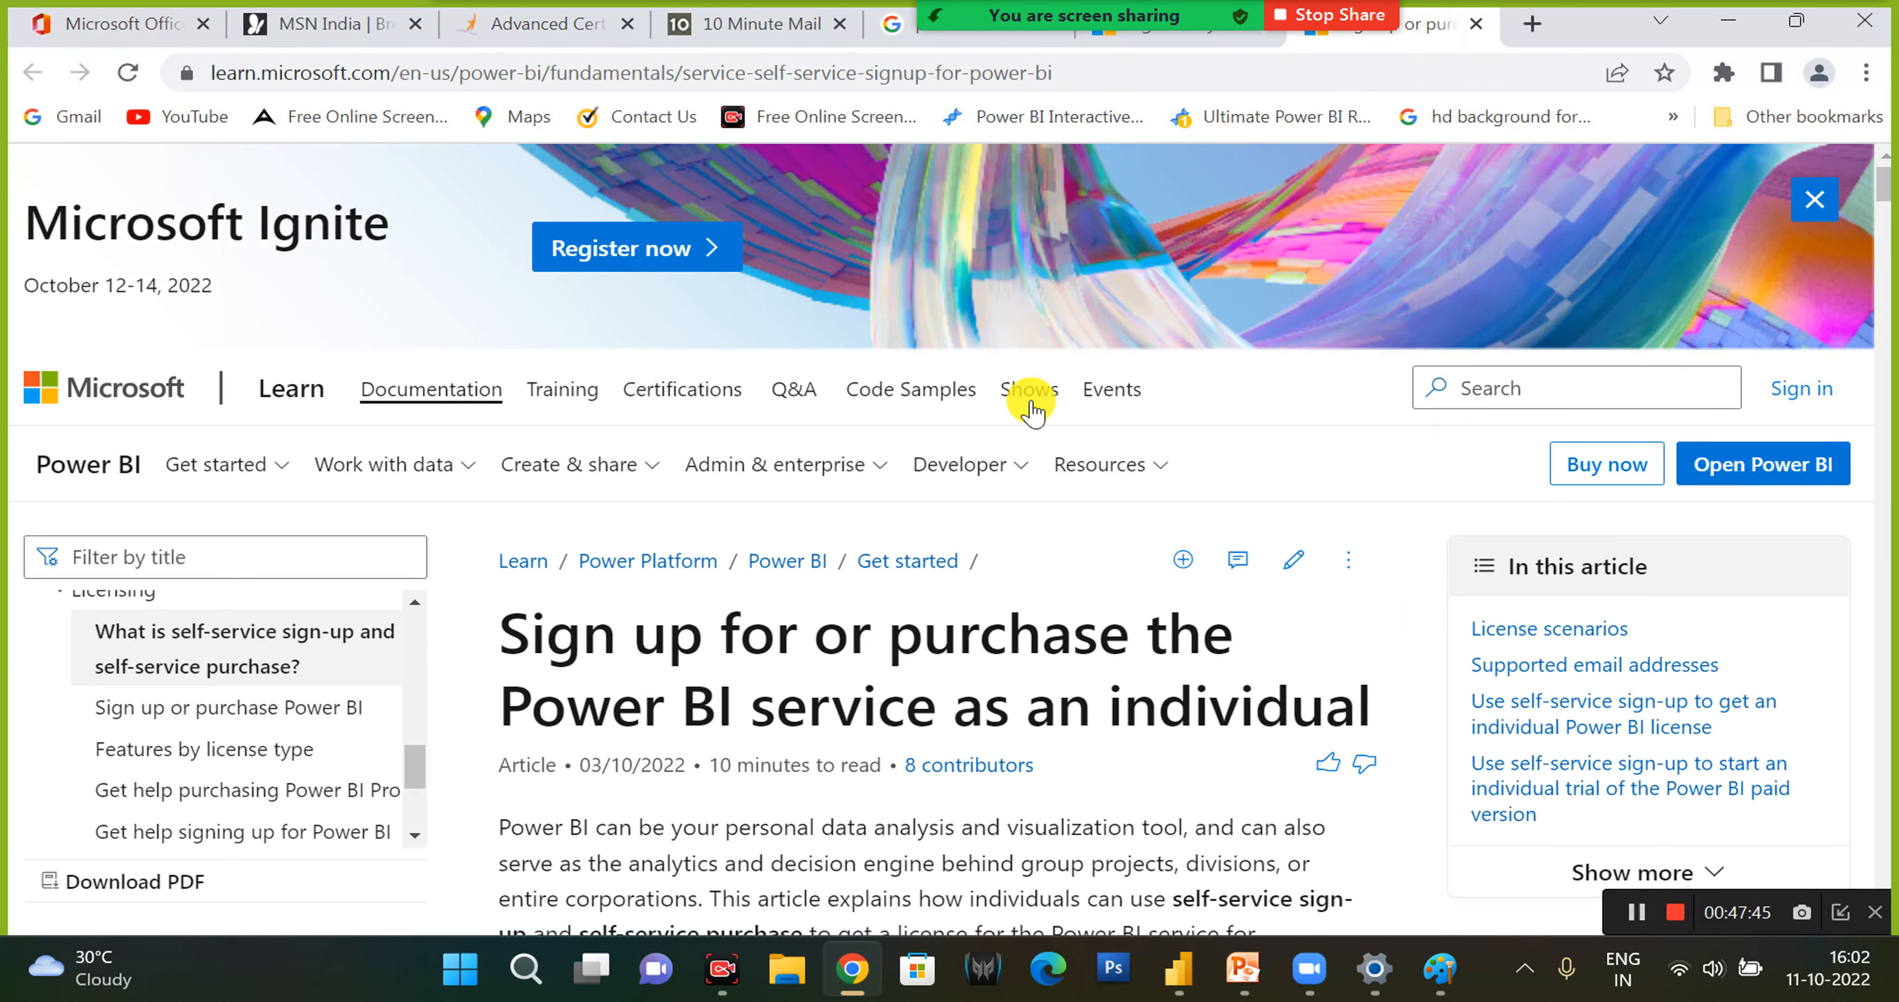
{"action": "scroll", "coordinate": [984, 529], "scroll_direction": "down", "scroll_amount": 8}
{"action": "scroll", "coordinate": [496, 466], "scroll_direction": "down", "scroll_amount": 3}
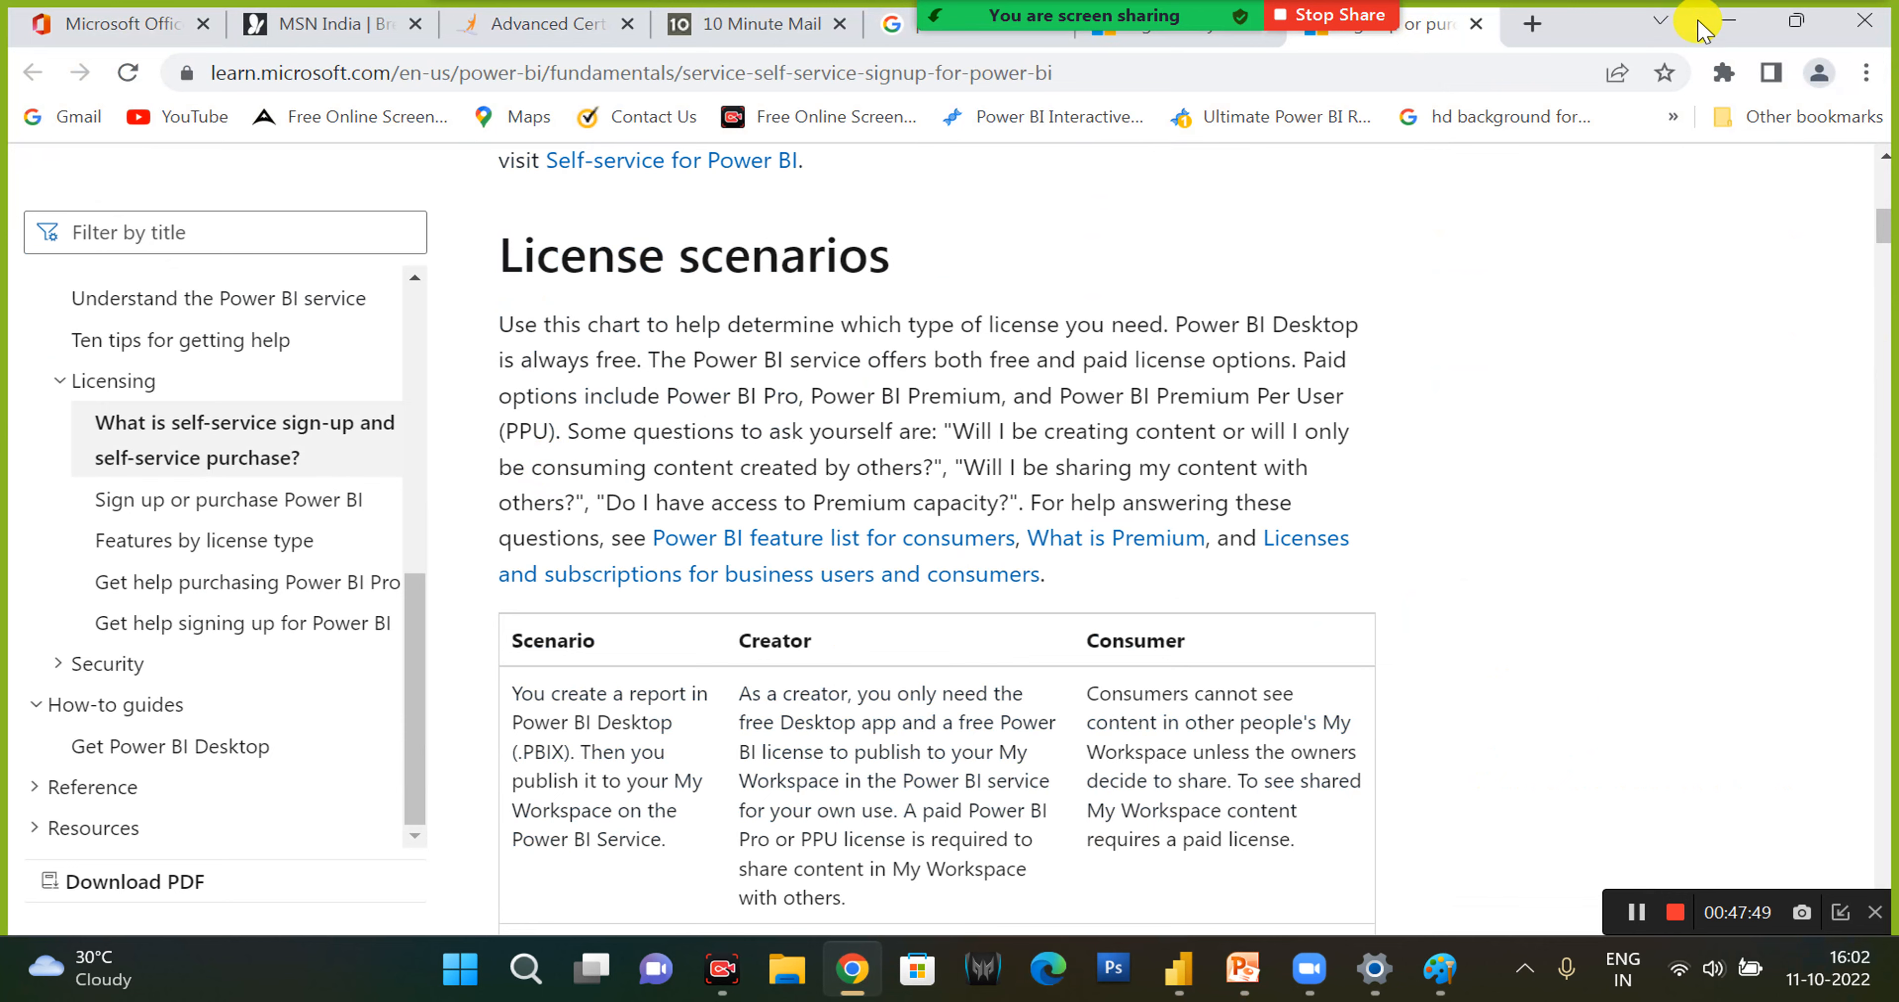
{"action": "left_click", "coordinate": [1725, 24]}
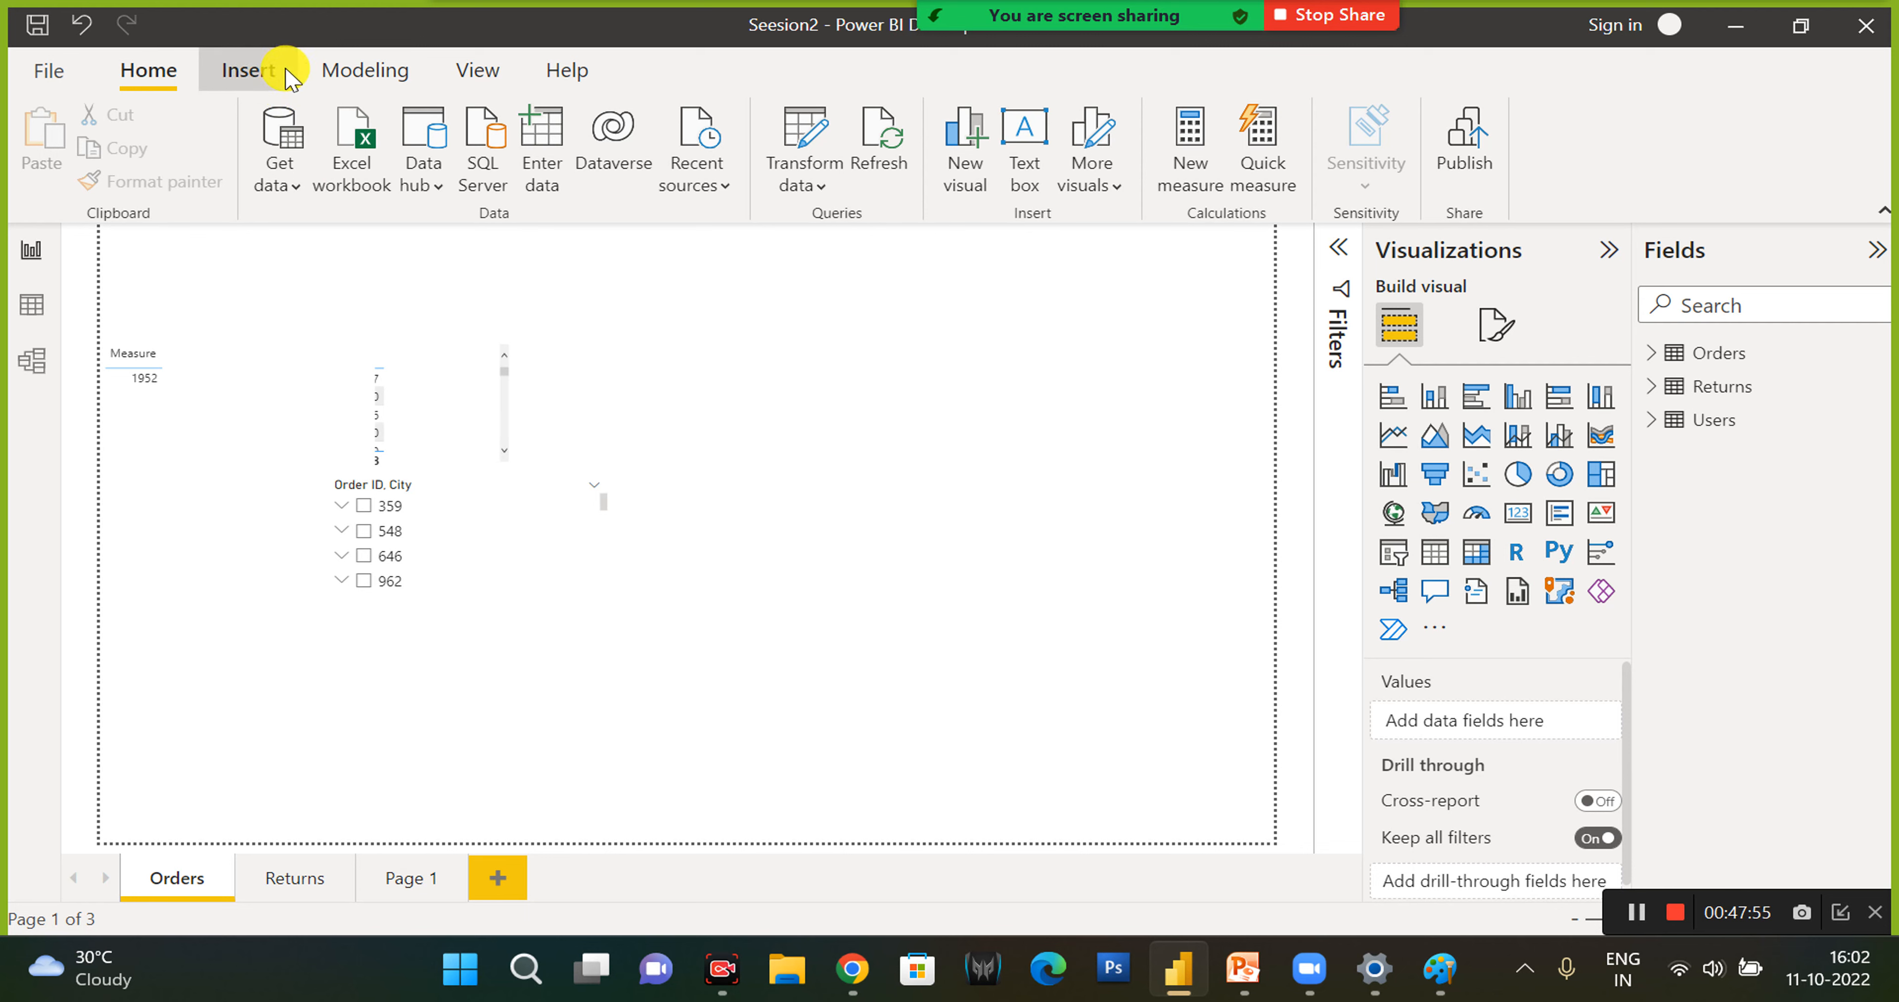
- Add an empty donut chart to the Orders page
{"action": "left_click", "coordinate": [269, 71]}
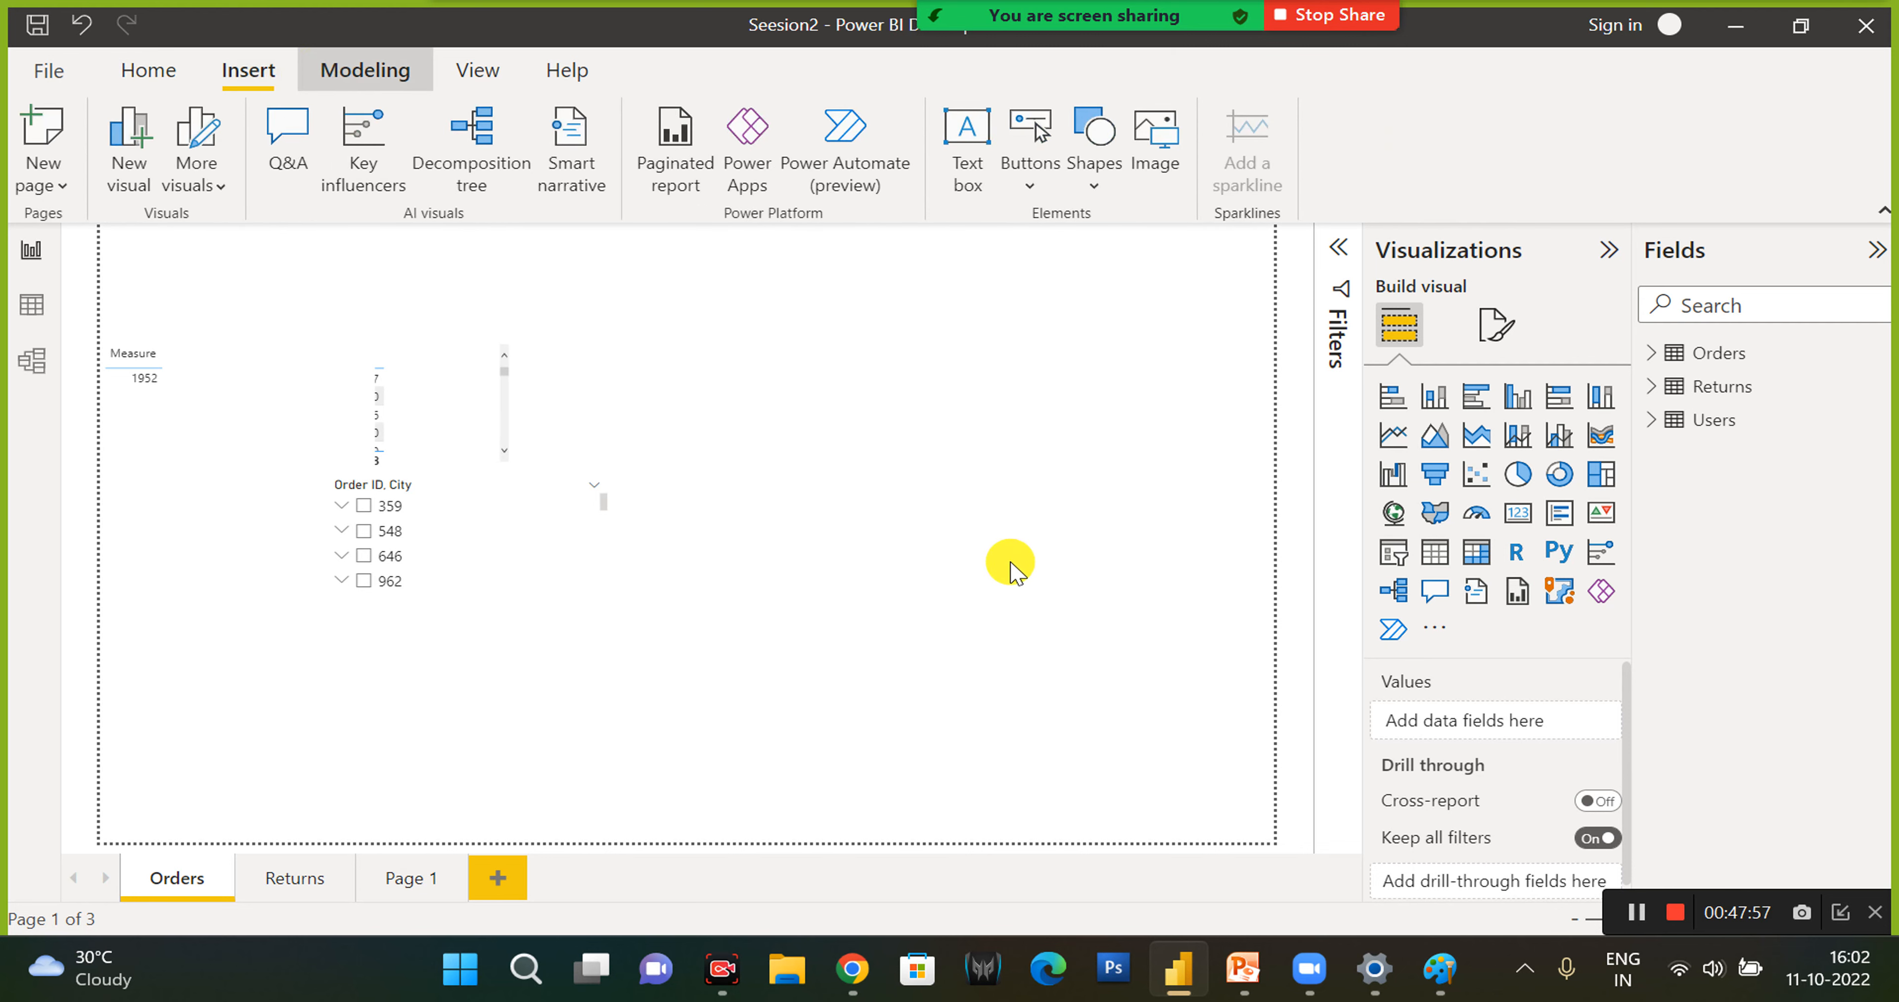
{"action": "left_click", "coordinate": [1439, 630]}
{"action": "left_click", "coordinate": [1546, 340]}
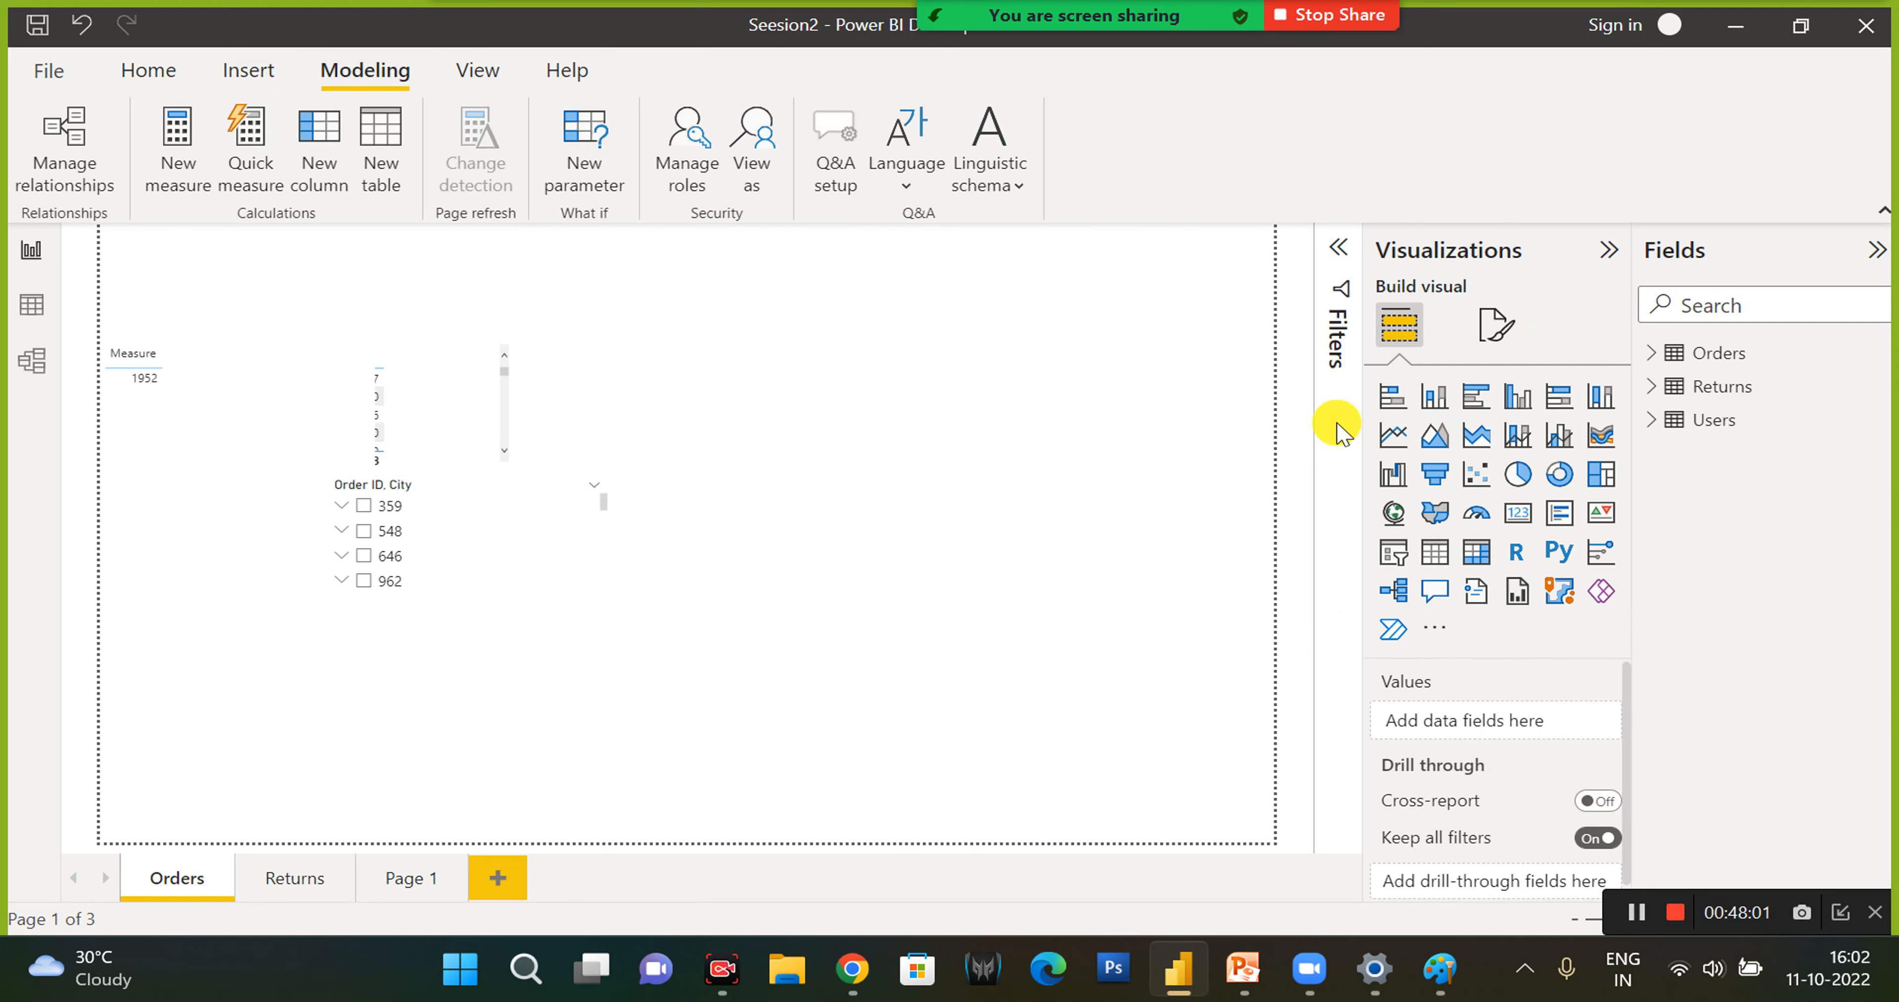
{"action": "left_click", "coordinate": [1559, 478]}
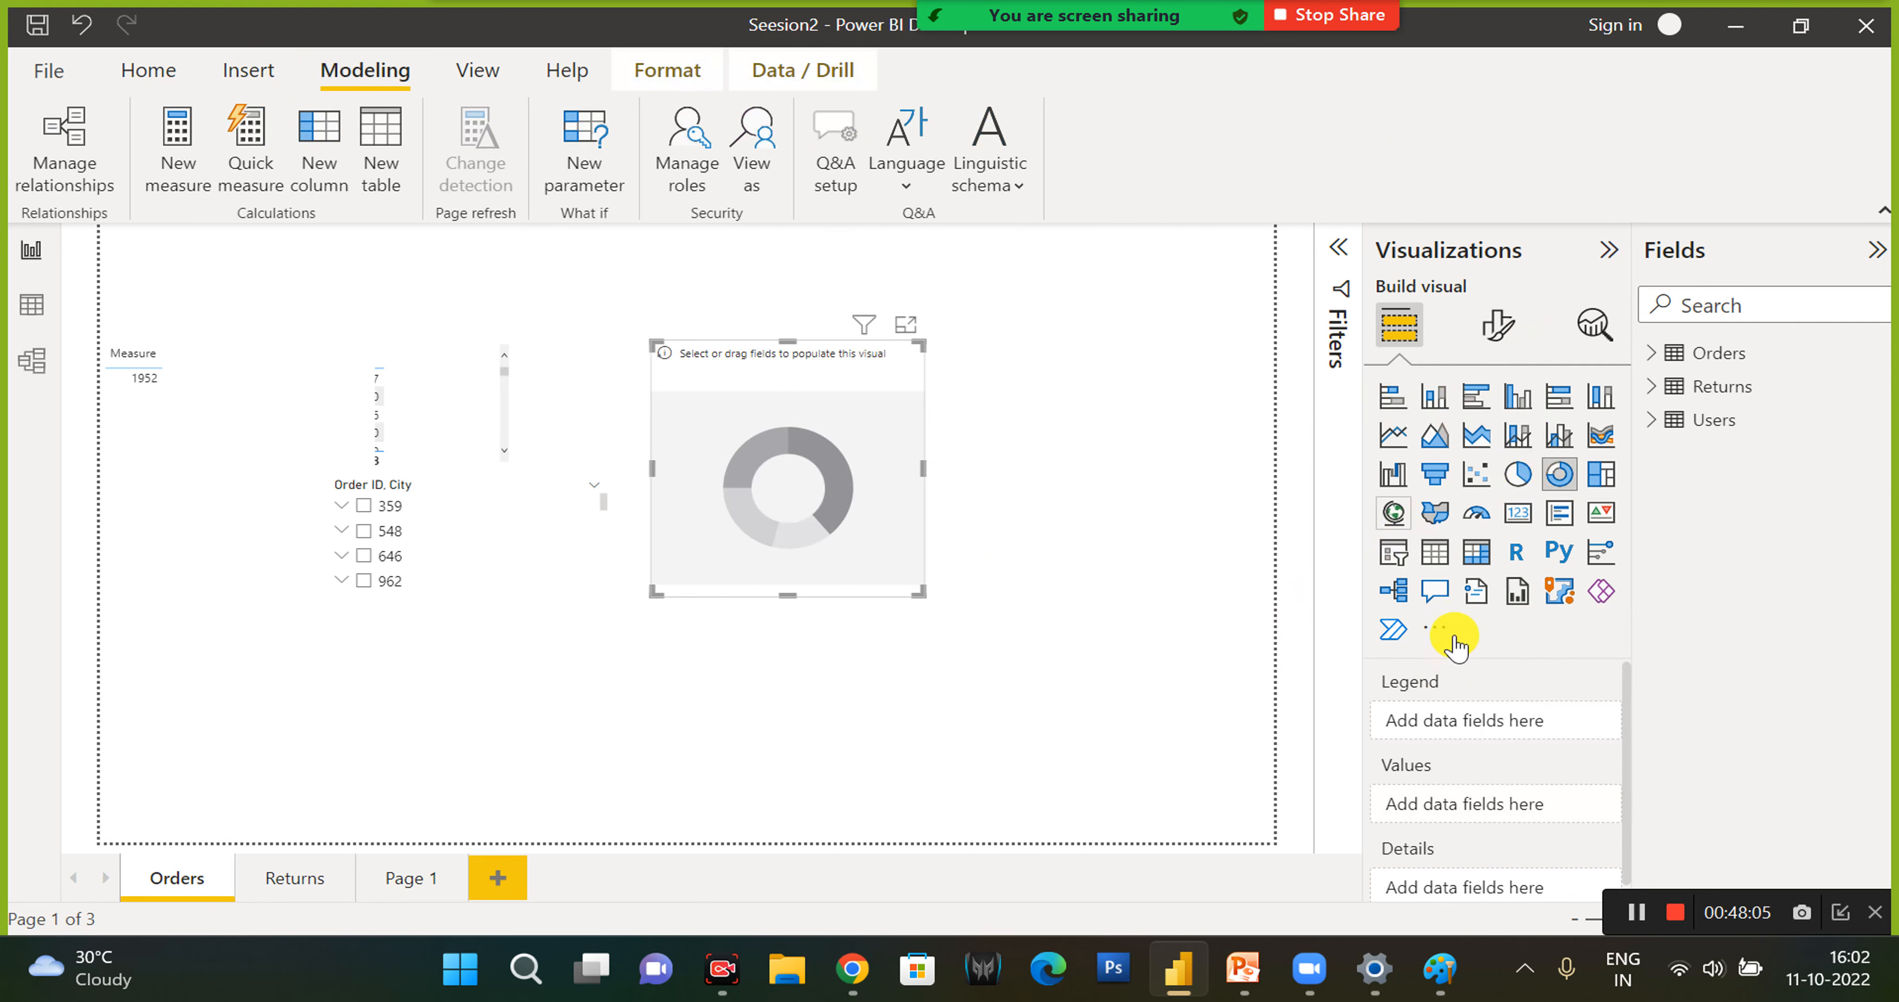
{"action": "left_click", "coordinate": [1439, 630]}
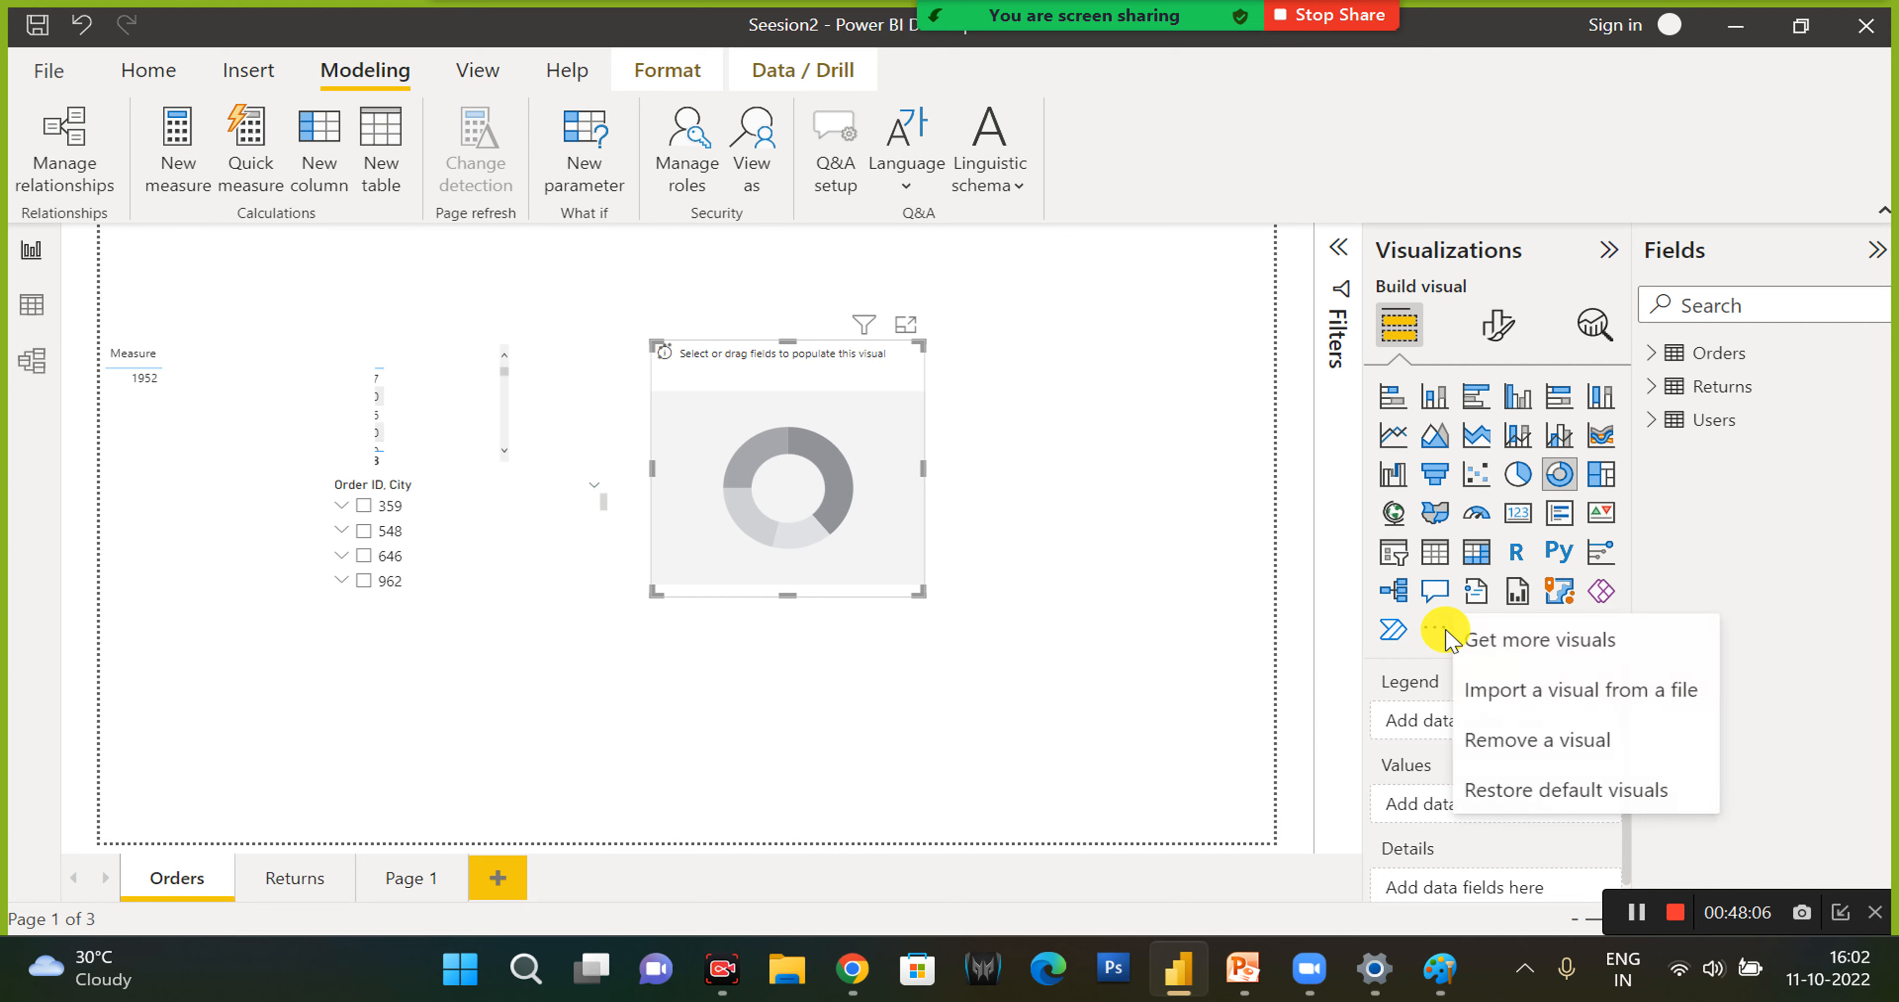
{"action": "left_click", "coordinate": [1504, 640]}
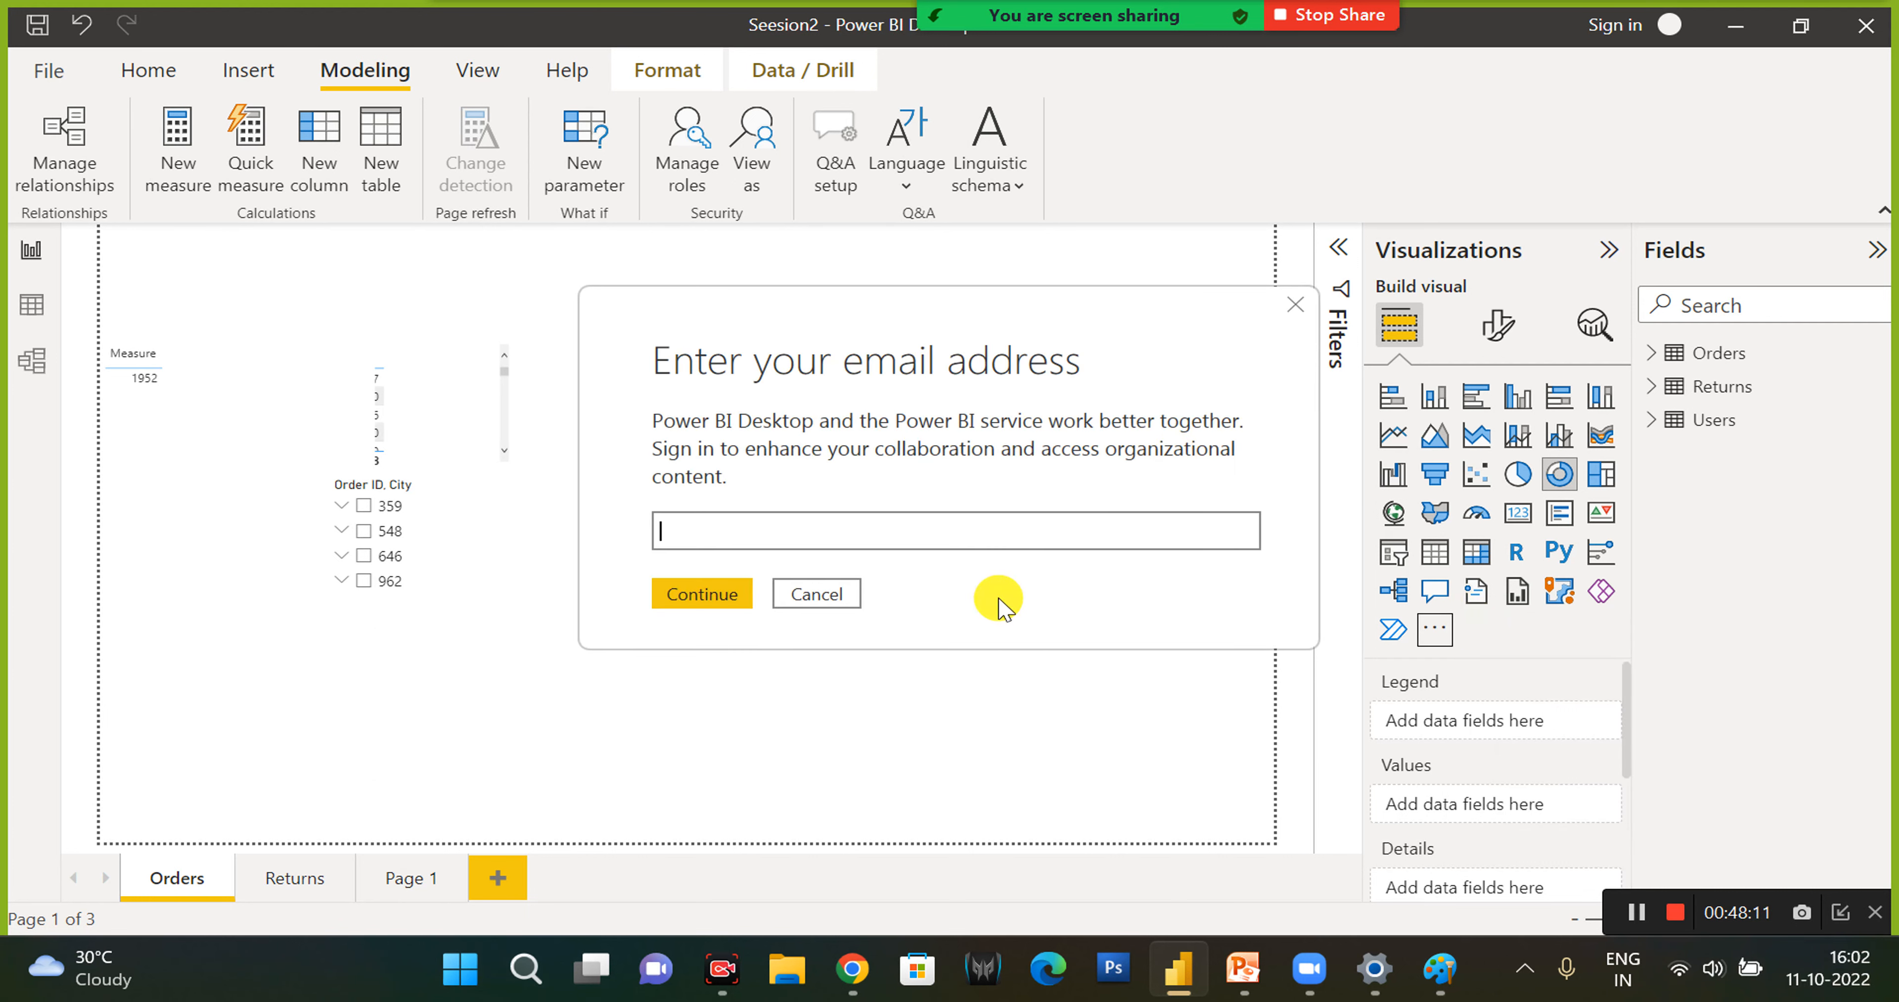
{"action": "left_click", "coordinate": [816, 594]}
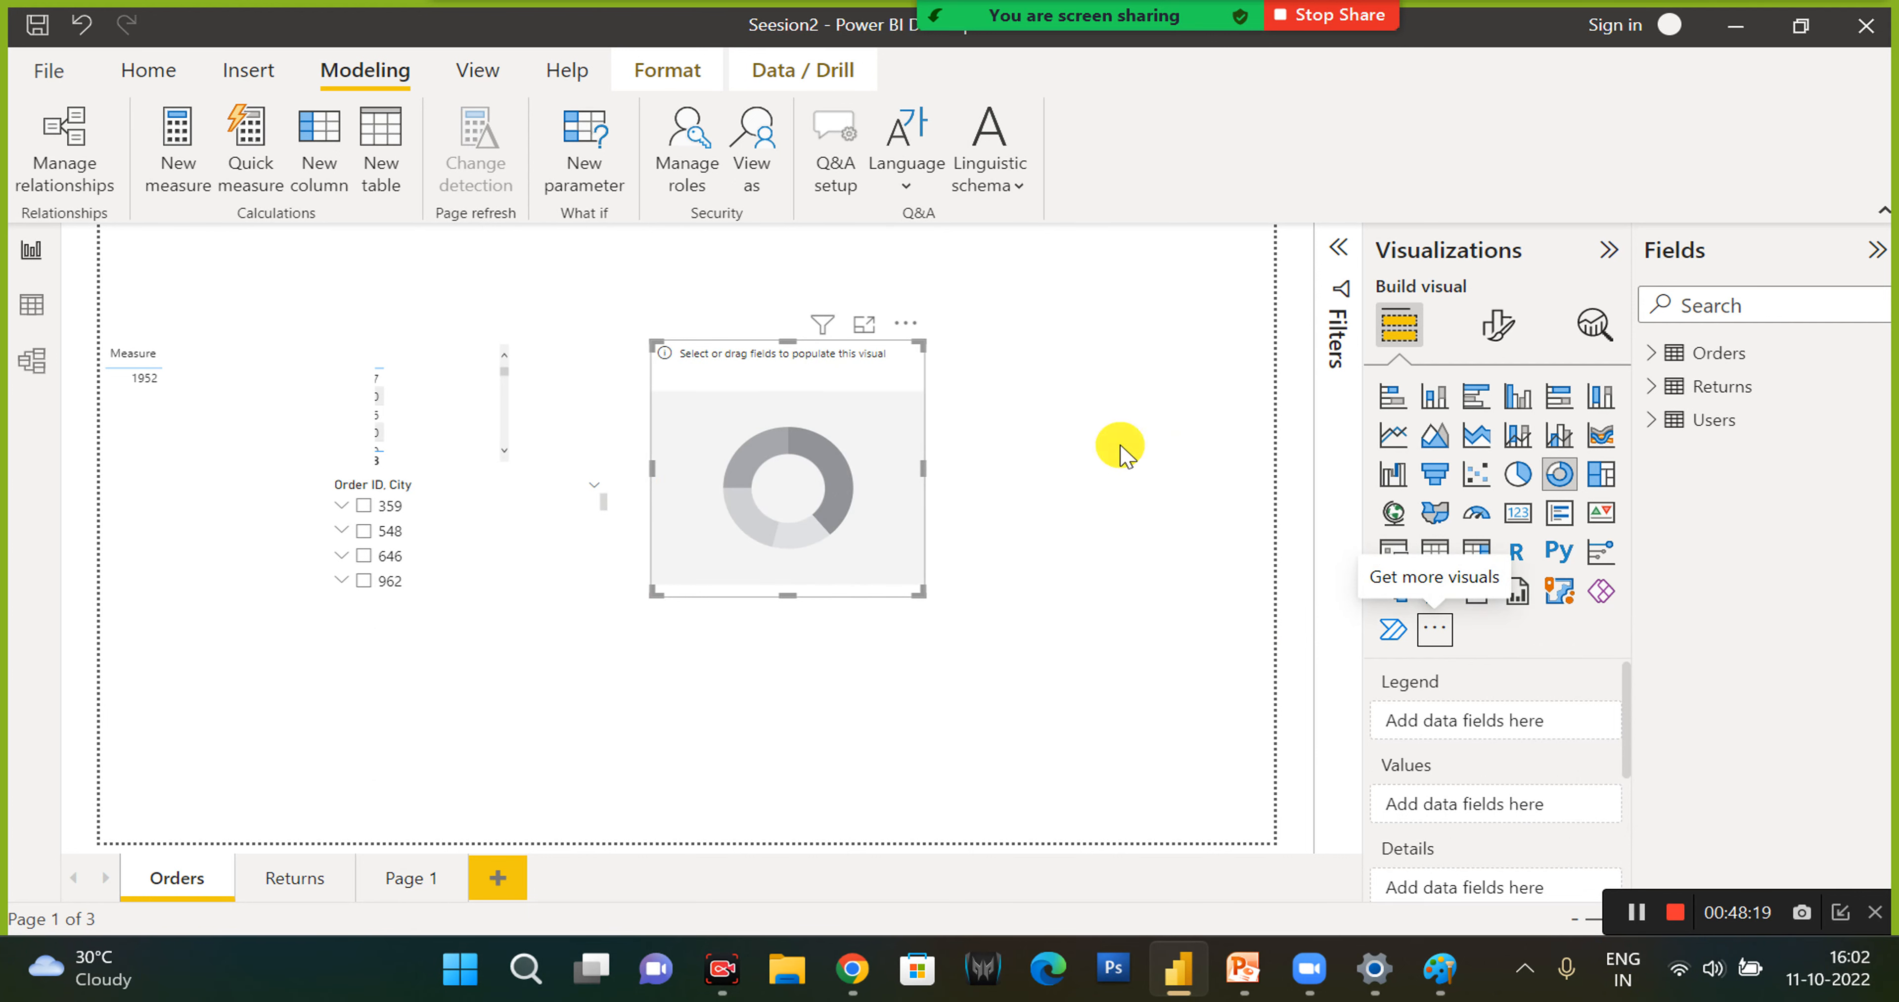
{"action": "left_click", "coordinate": [1435, 632]}
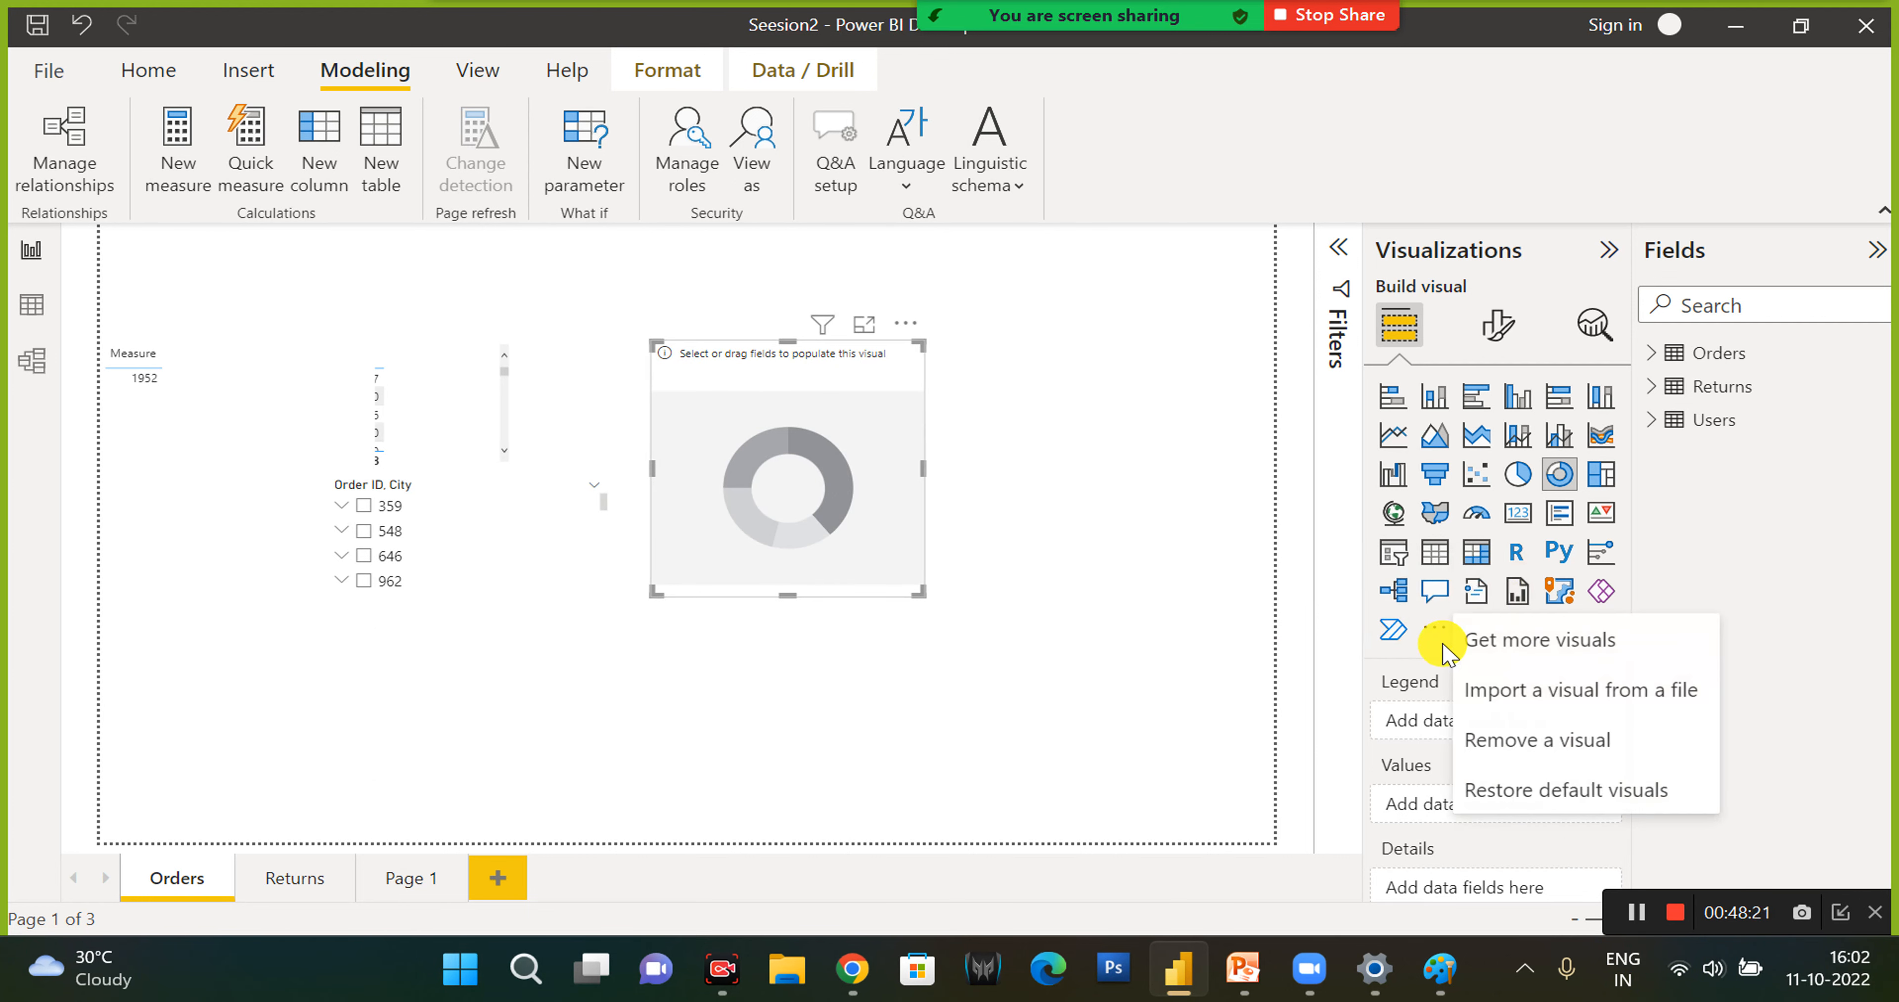
{"action": "left_click", "coordinate": [1499, 643]}
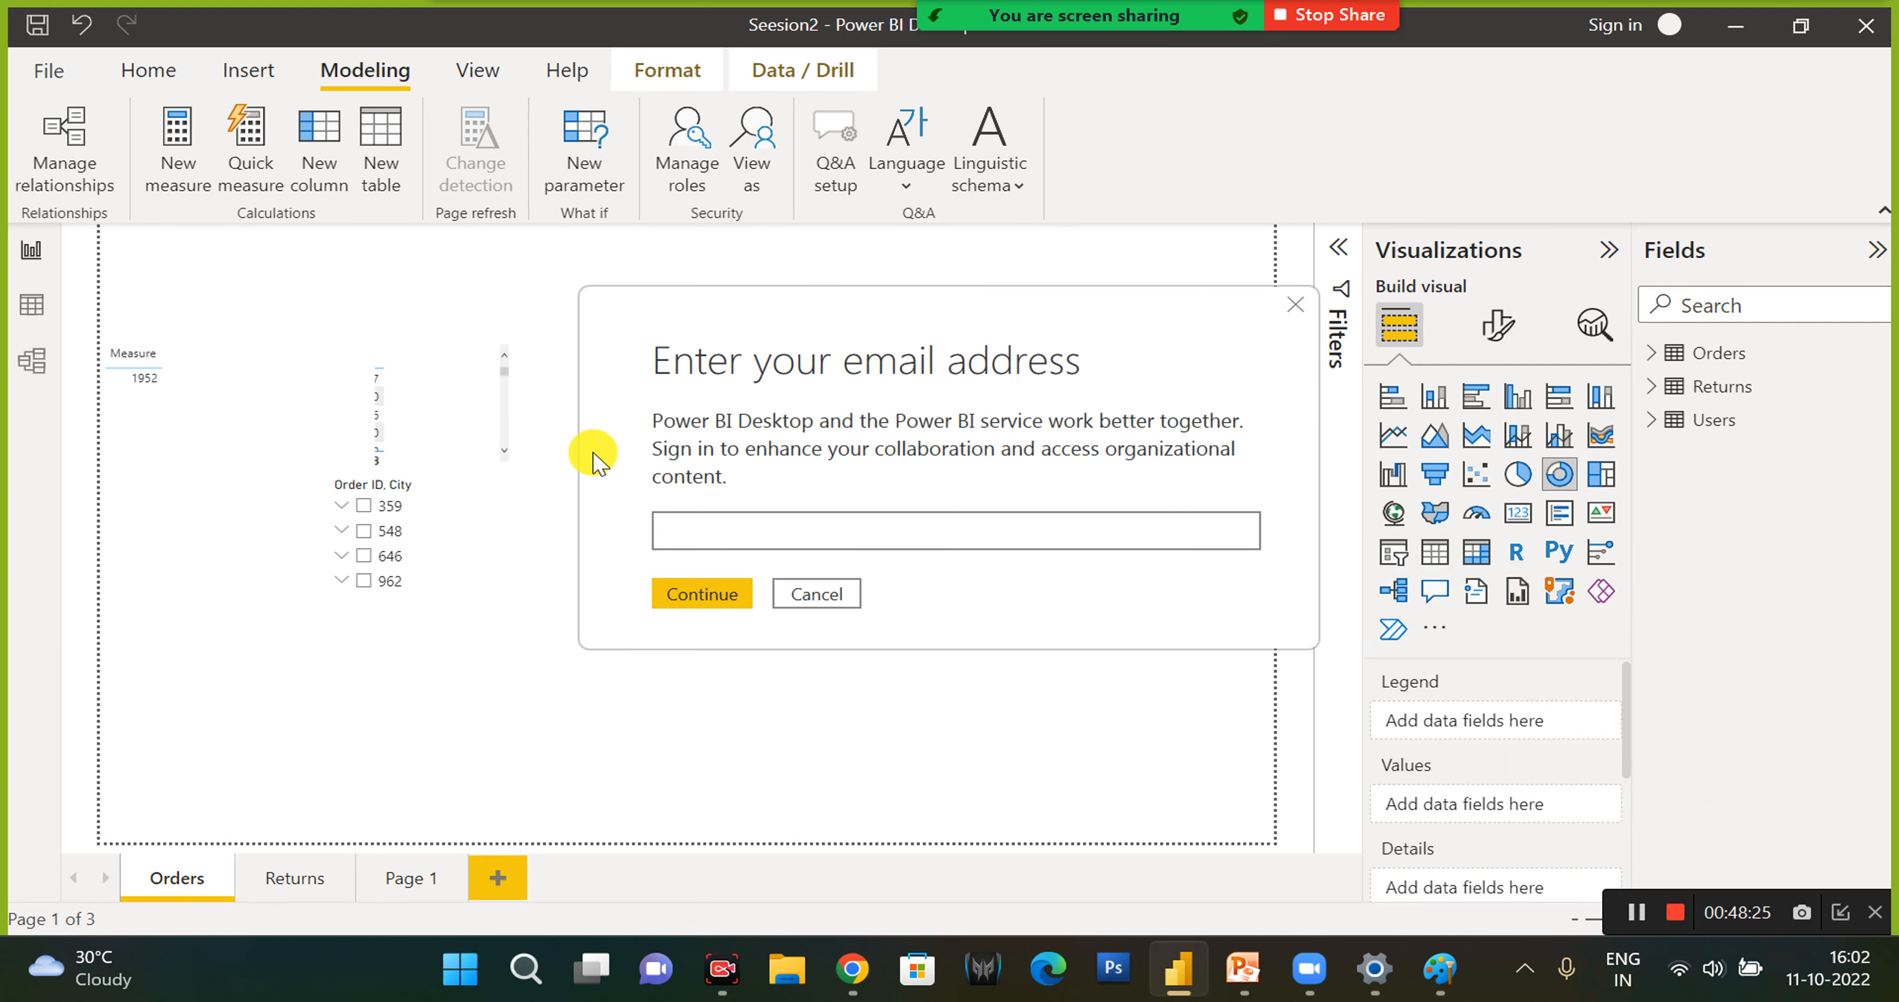
{"action": "left_click", "coordinate": [813, 595]}
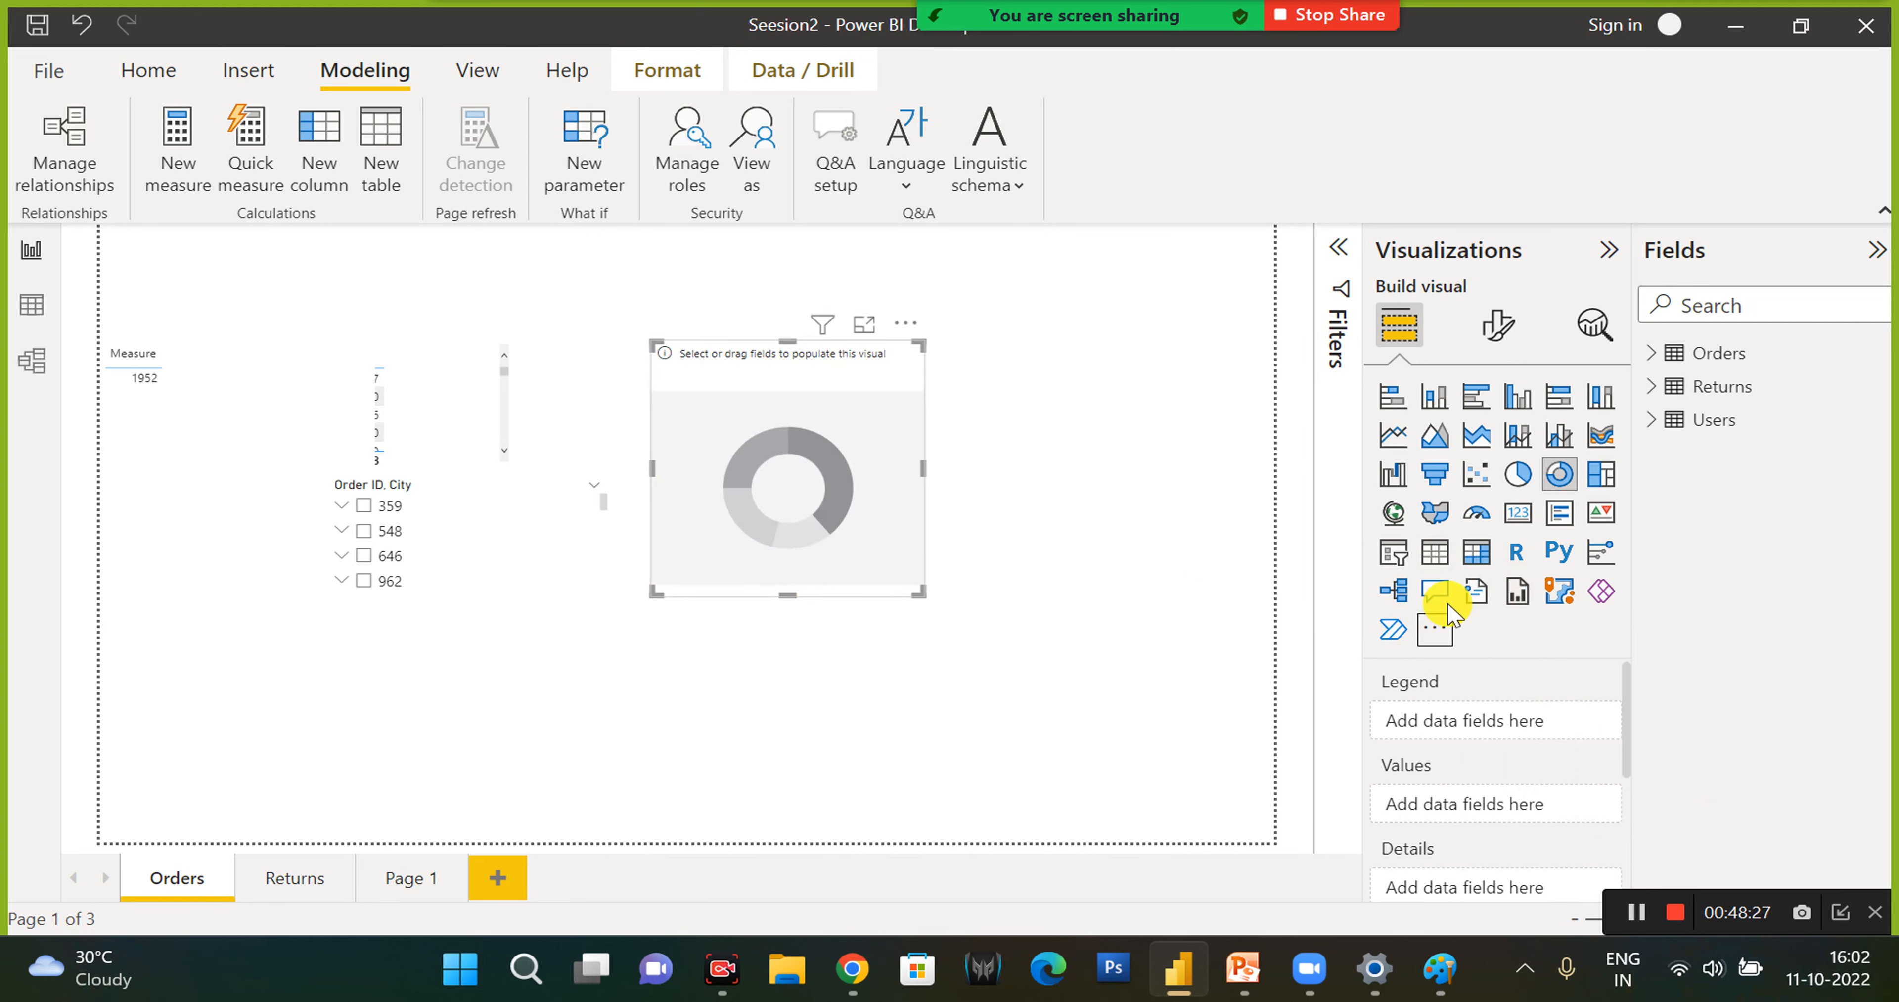
- Delete the empty donut chart from the Orders page and view the options for getting more visuals
{"action": "left_click", "coordinate": [1433, 635]}
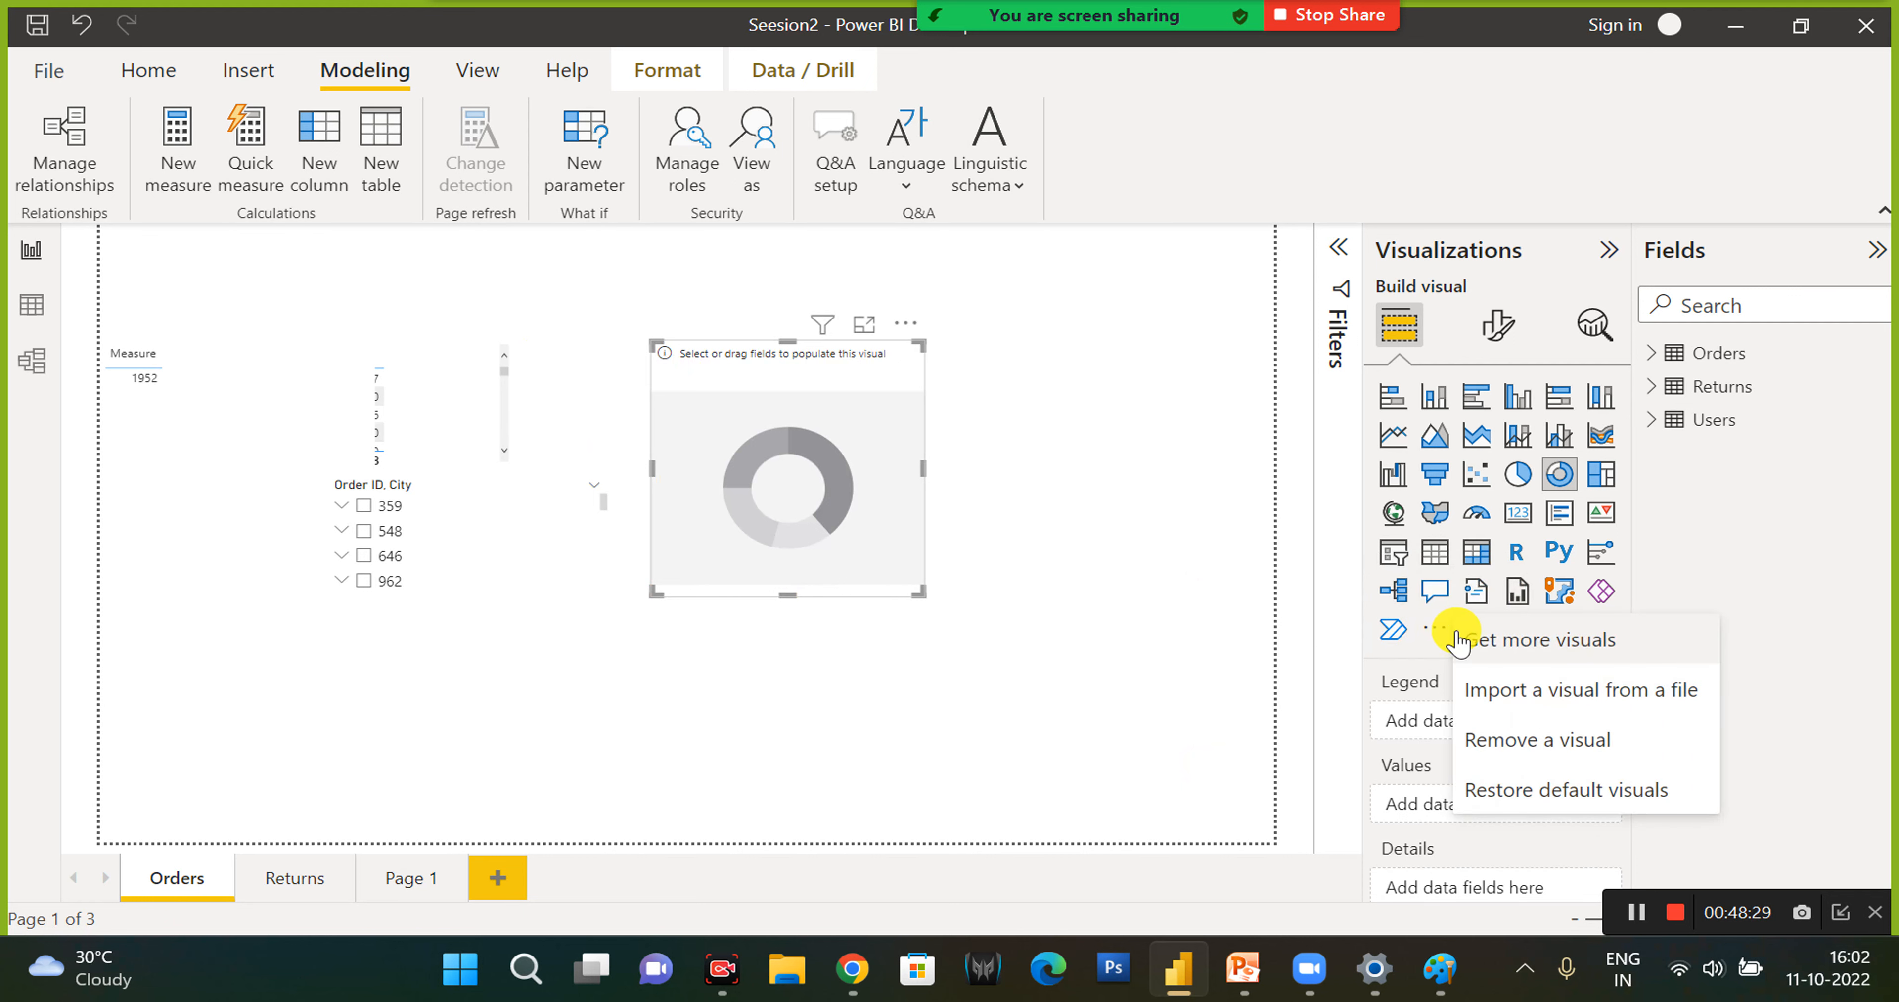
{"action": "left_click", "coordinate": [905, 324]}
{"action": "left_click", "coordinate": [940, 358]}
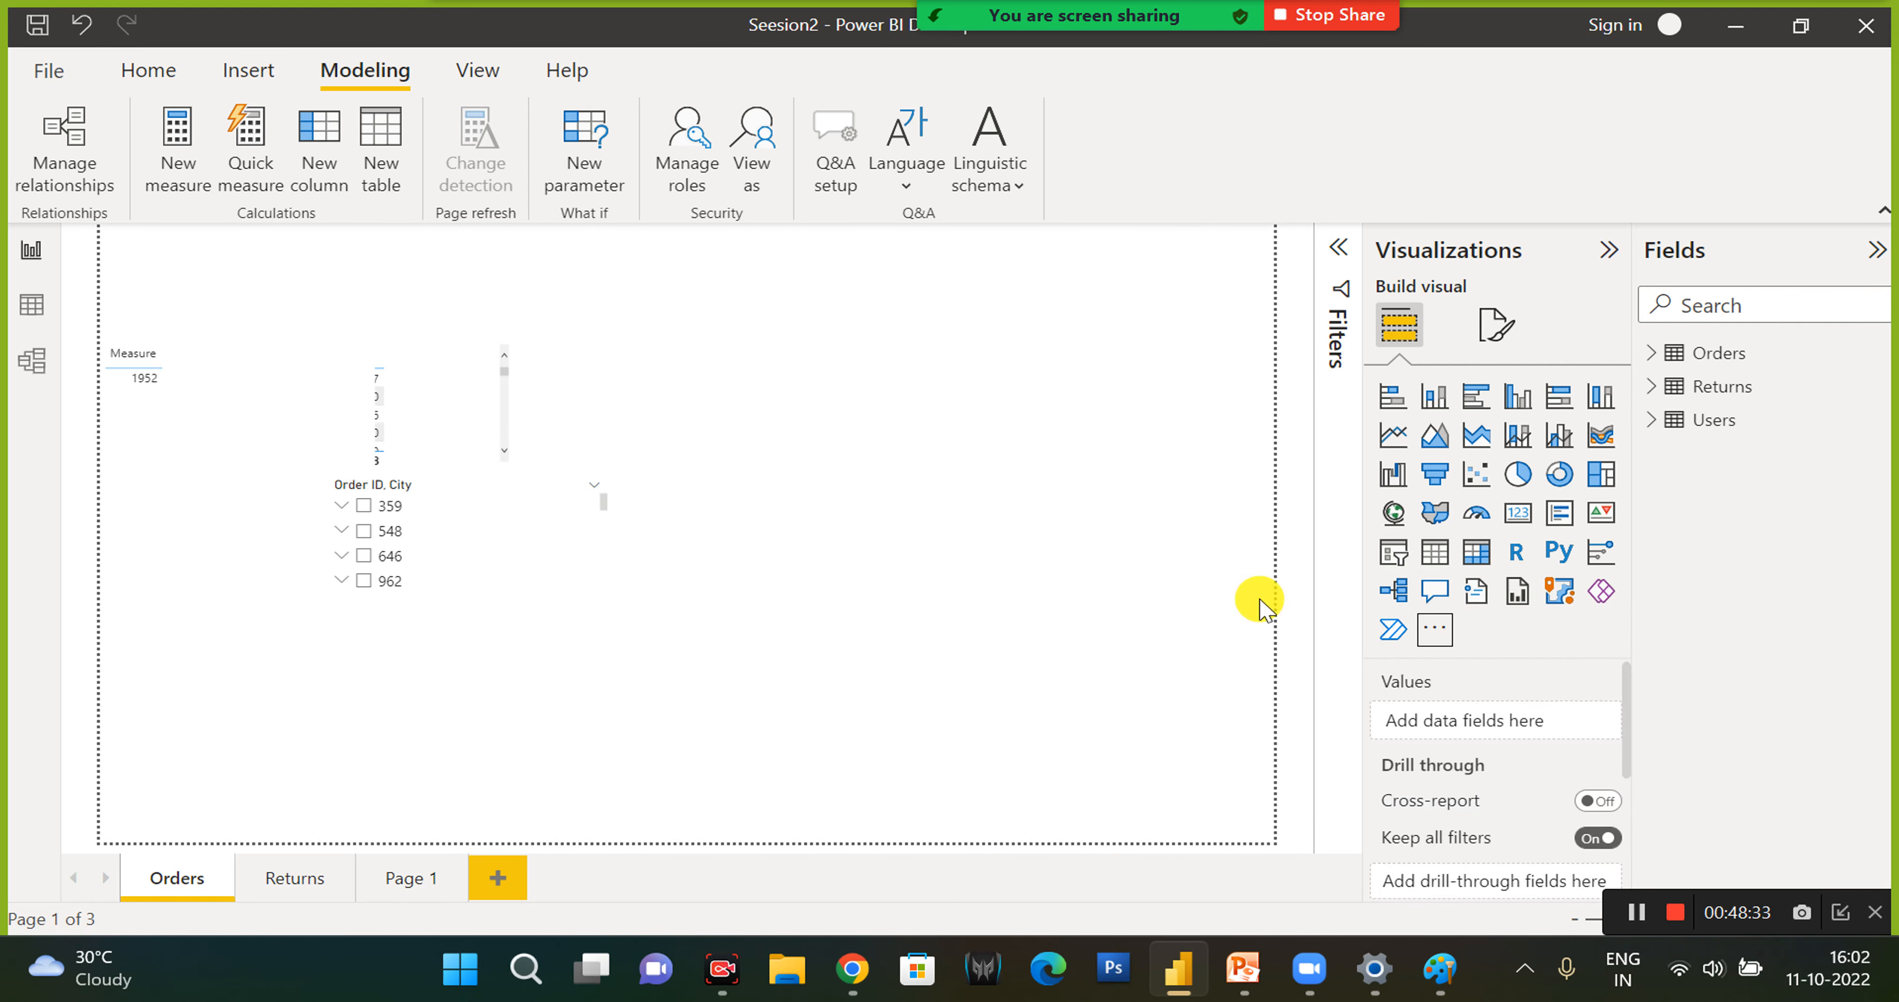
{"action": "left_click", "coordinate": [1436, 632]}
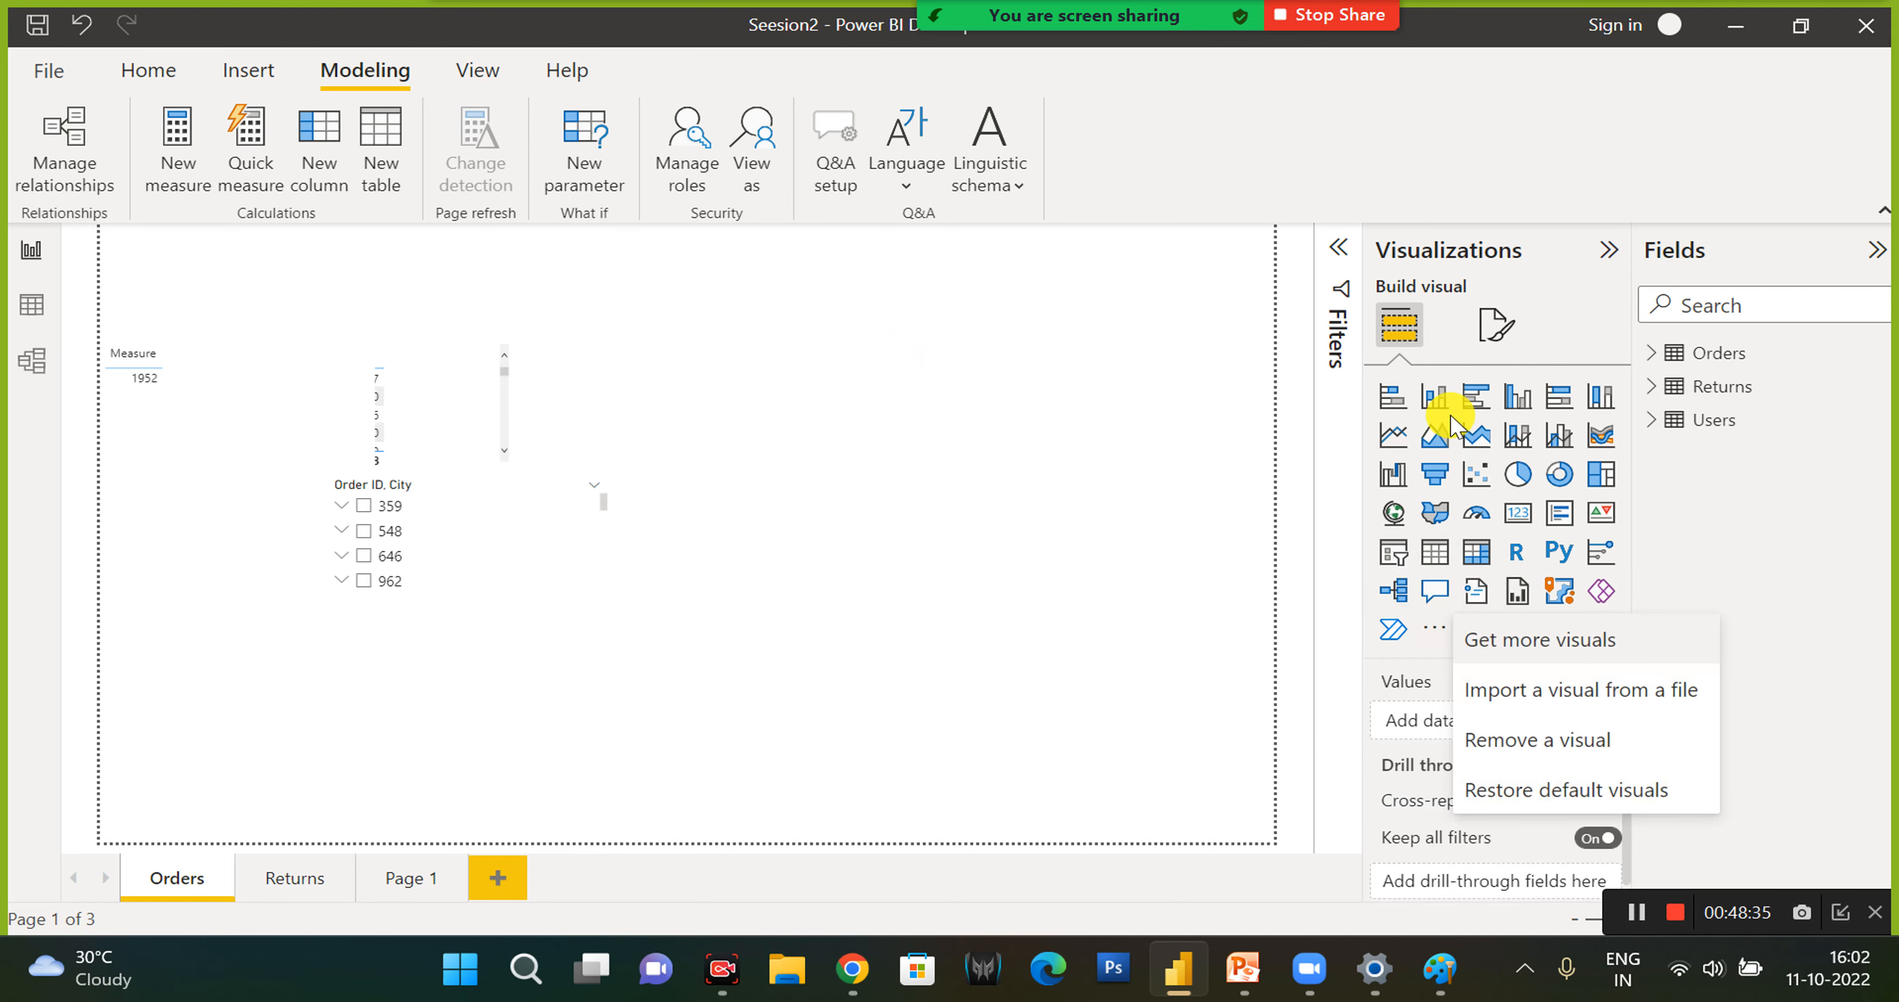
{"action": "left_click", "coordinate": [992, 480]}
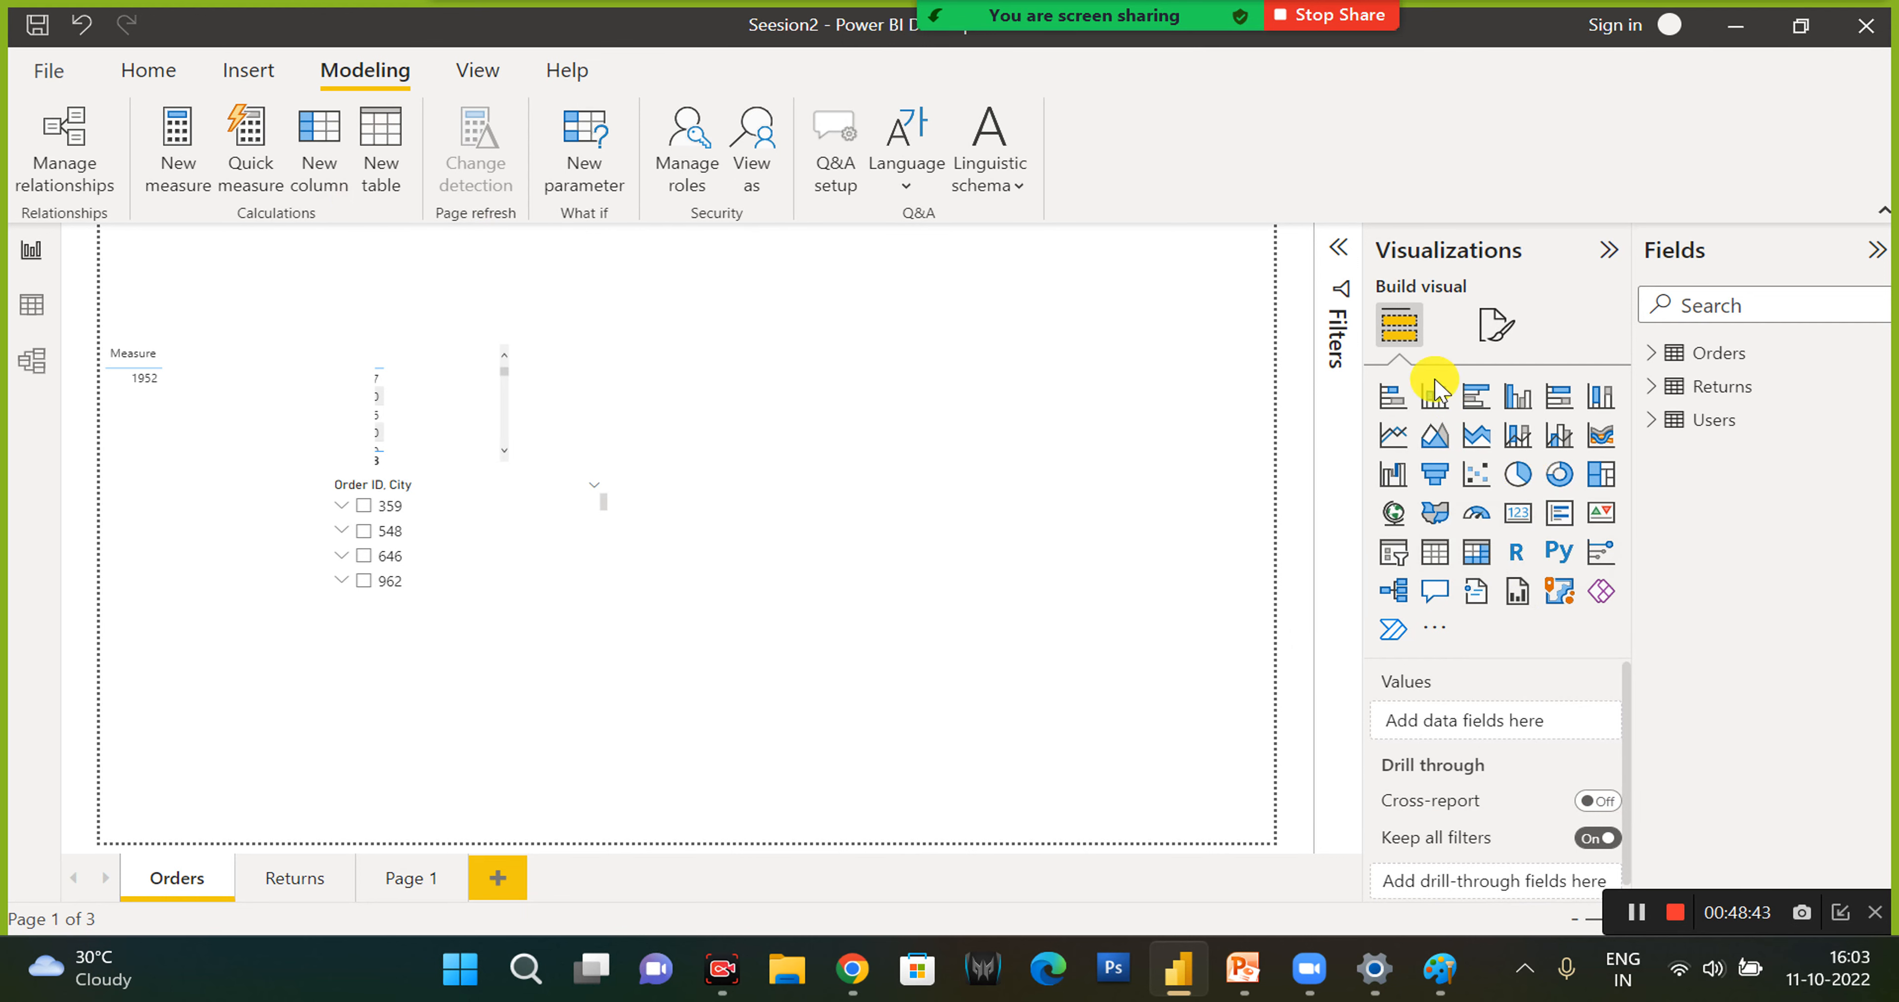
- Start getting more visuals and paste an email address into the Power BI sign-in prompt
{"action": "left_click", "coordinate": [244, 68]}
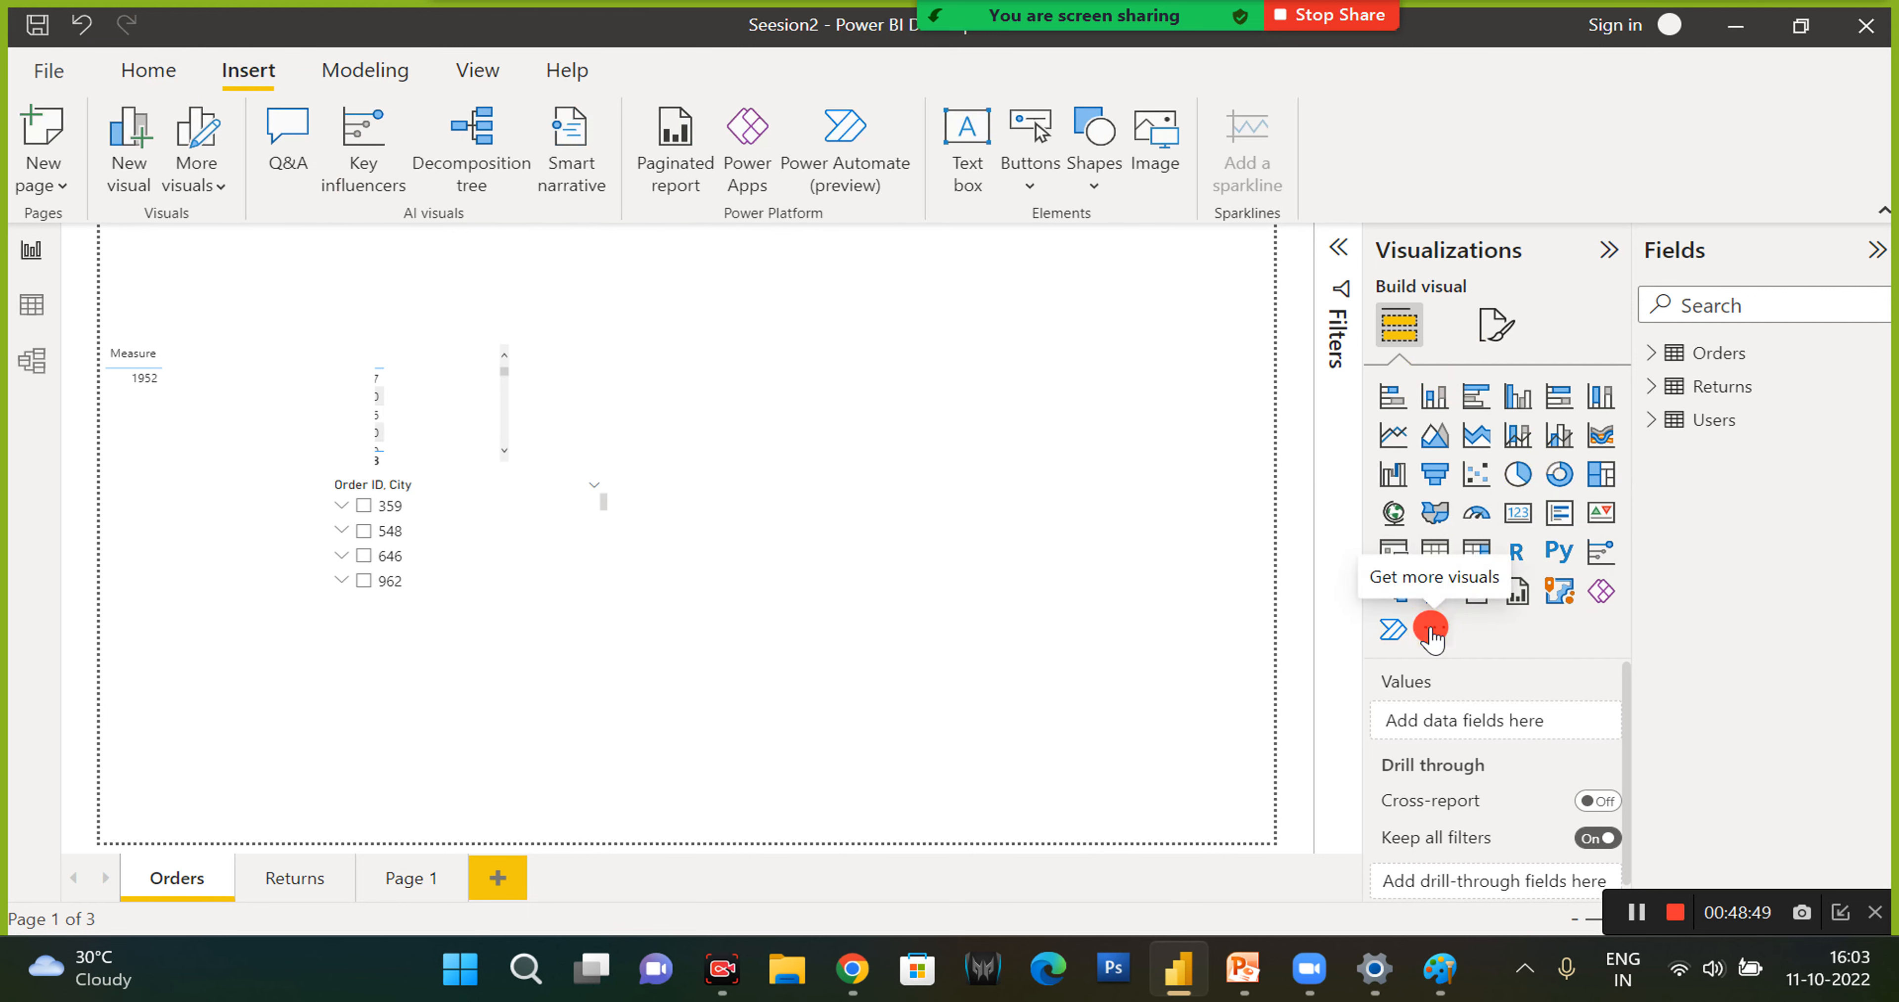
{"action": "left_click", "coordinate": [1432, 629]}
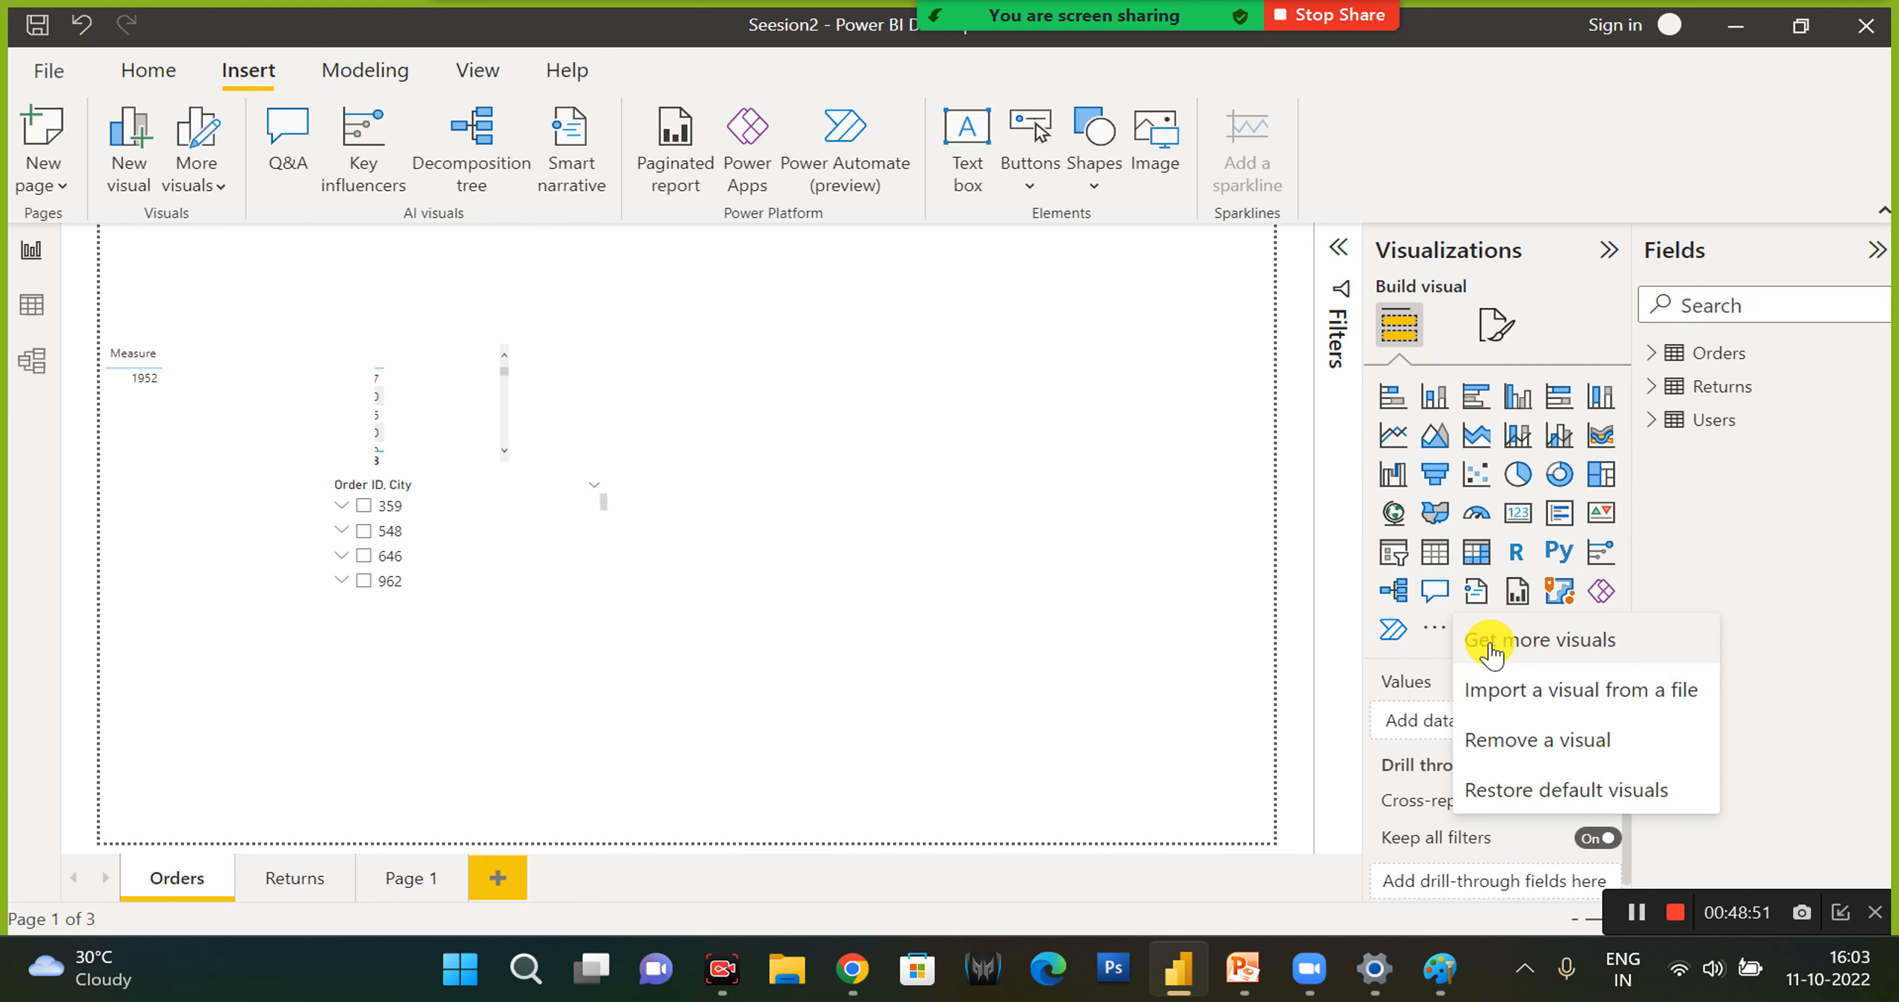
{"action": "left_click", "coordinate": [1490, 641]}
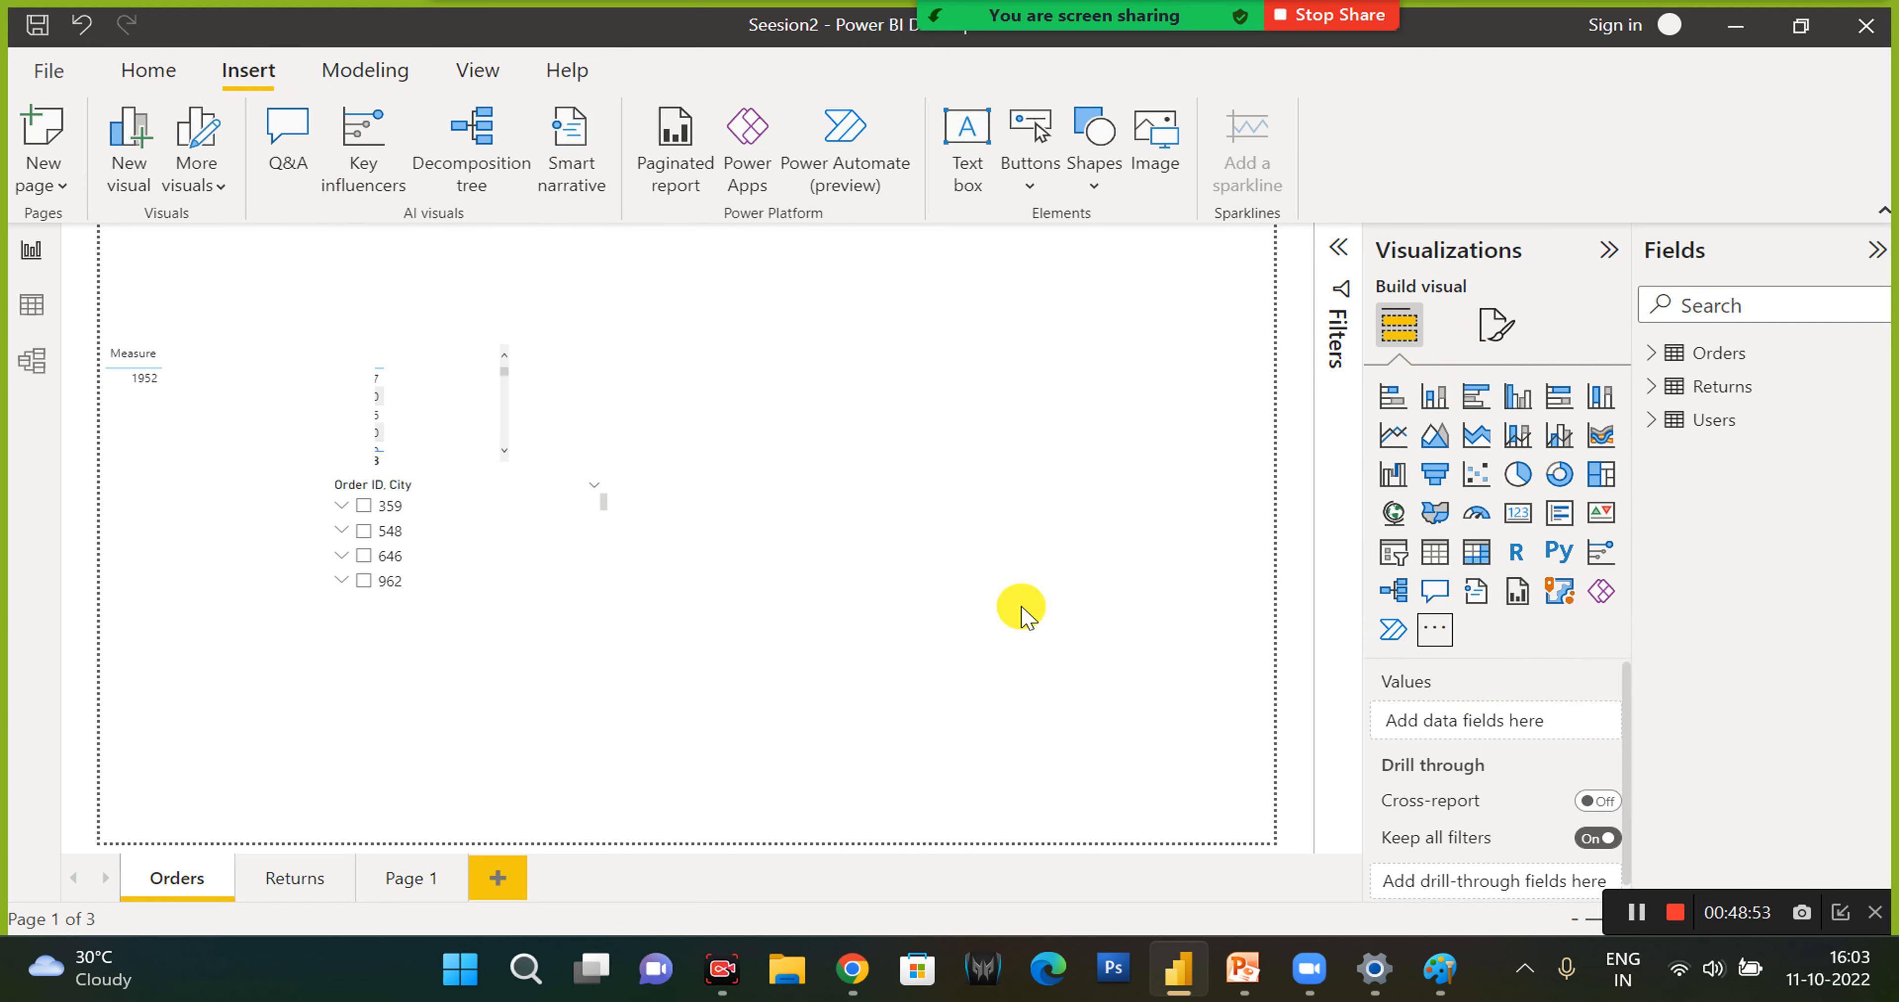
{"action": "left_click", "coordinate": [756, 518]}
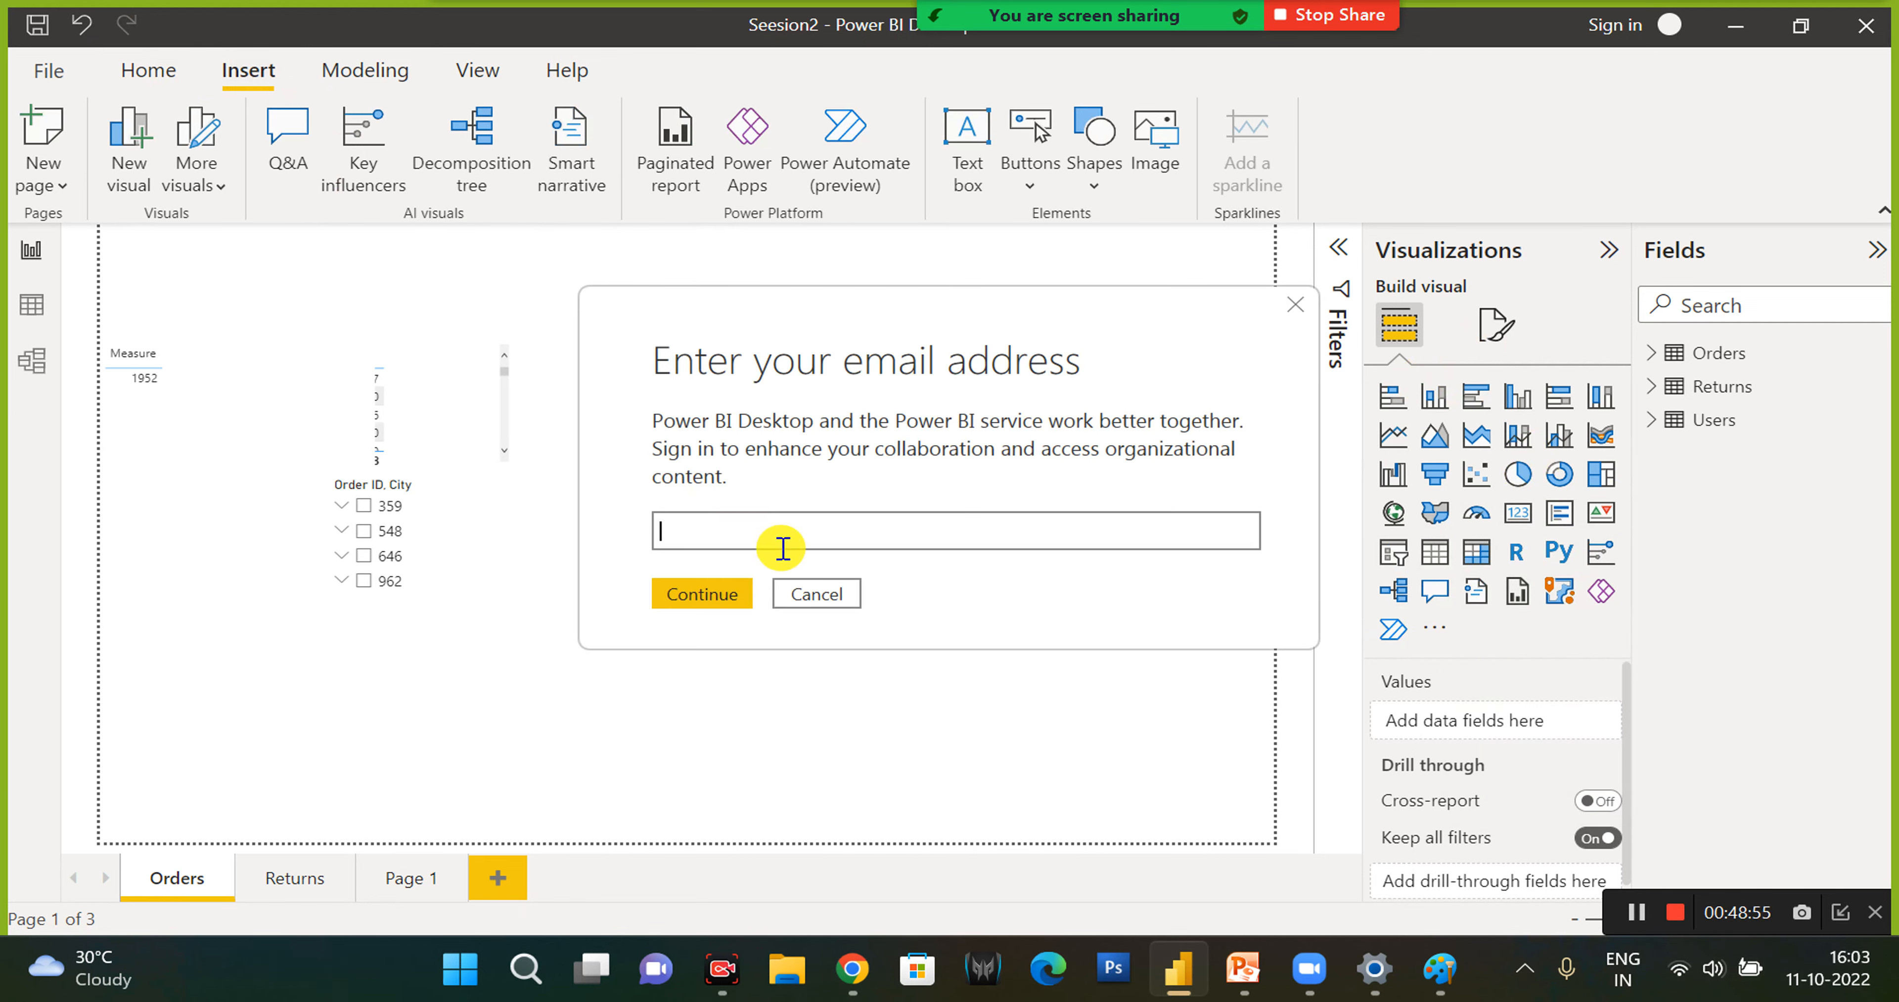
{"action": "key", "text": "ctrl+v"}
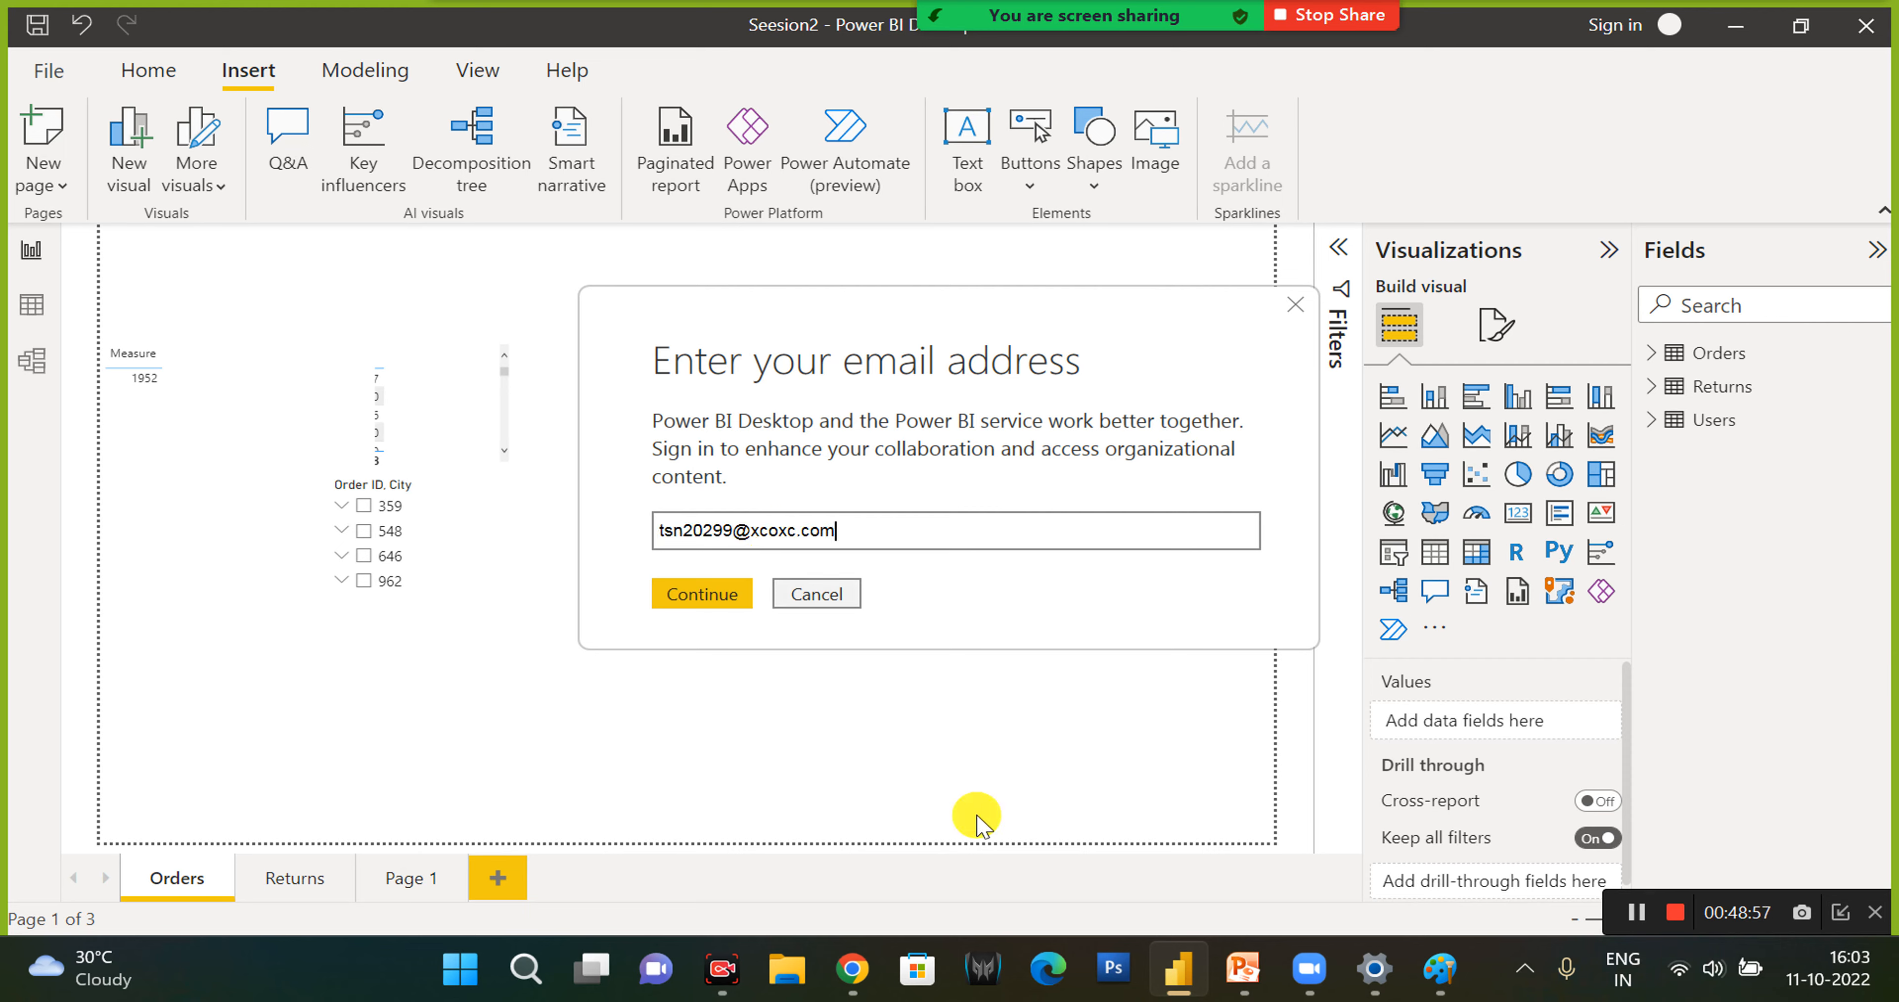
- Replace the sign-in email with the address copied from the desktop folder's name, and continue to the account selection
{"action": "left_click", "coordinate": [1735, 26]}
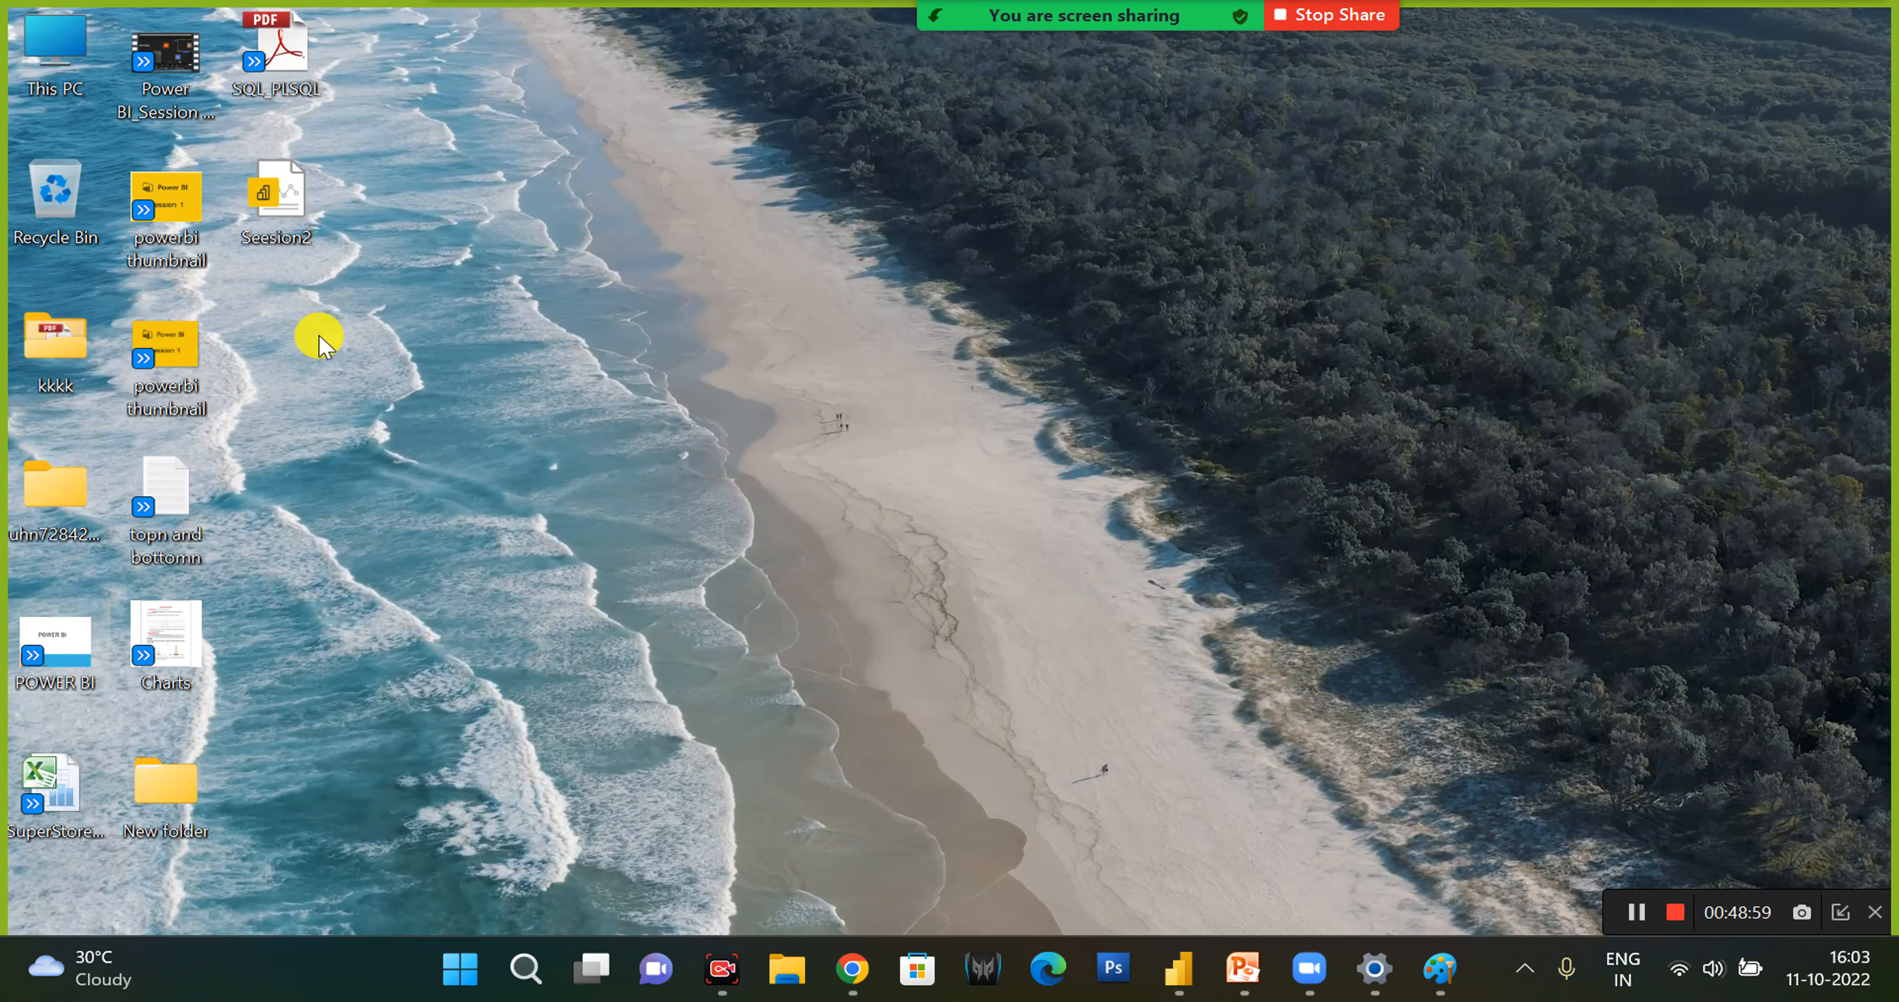
{"action": "left_click", "coordinate": [29, 493]}
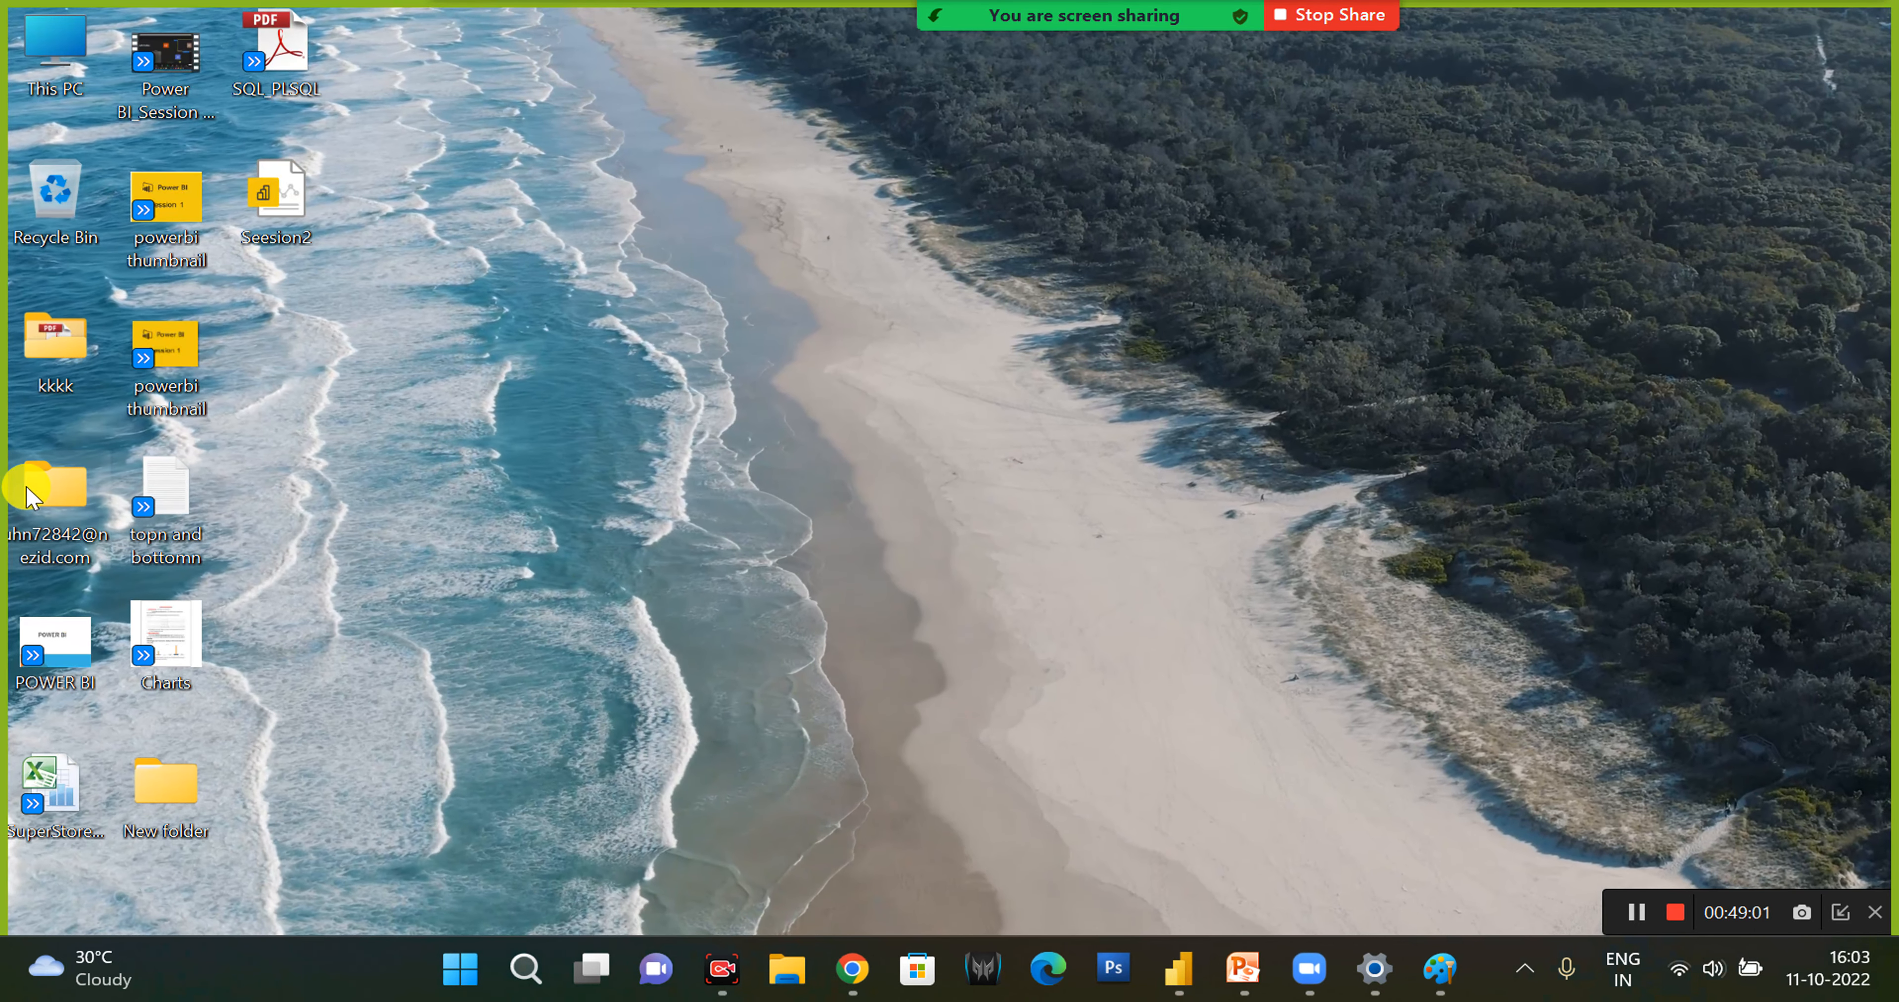
{"action": "key", "text": "F2"}
{"action": "key", "text": "ctrl+c"}
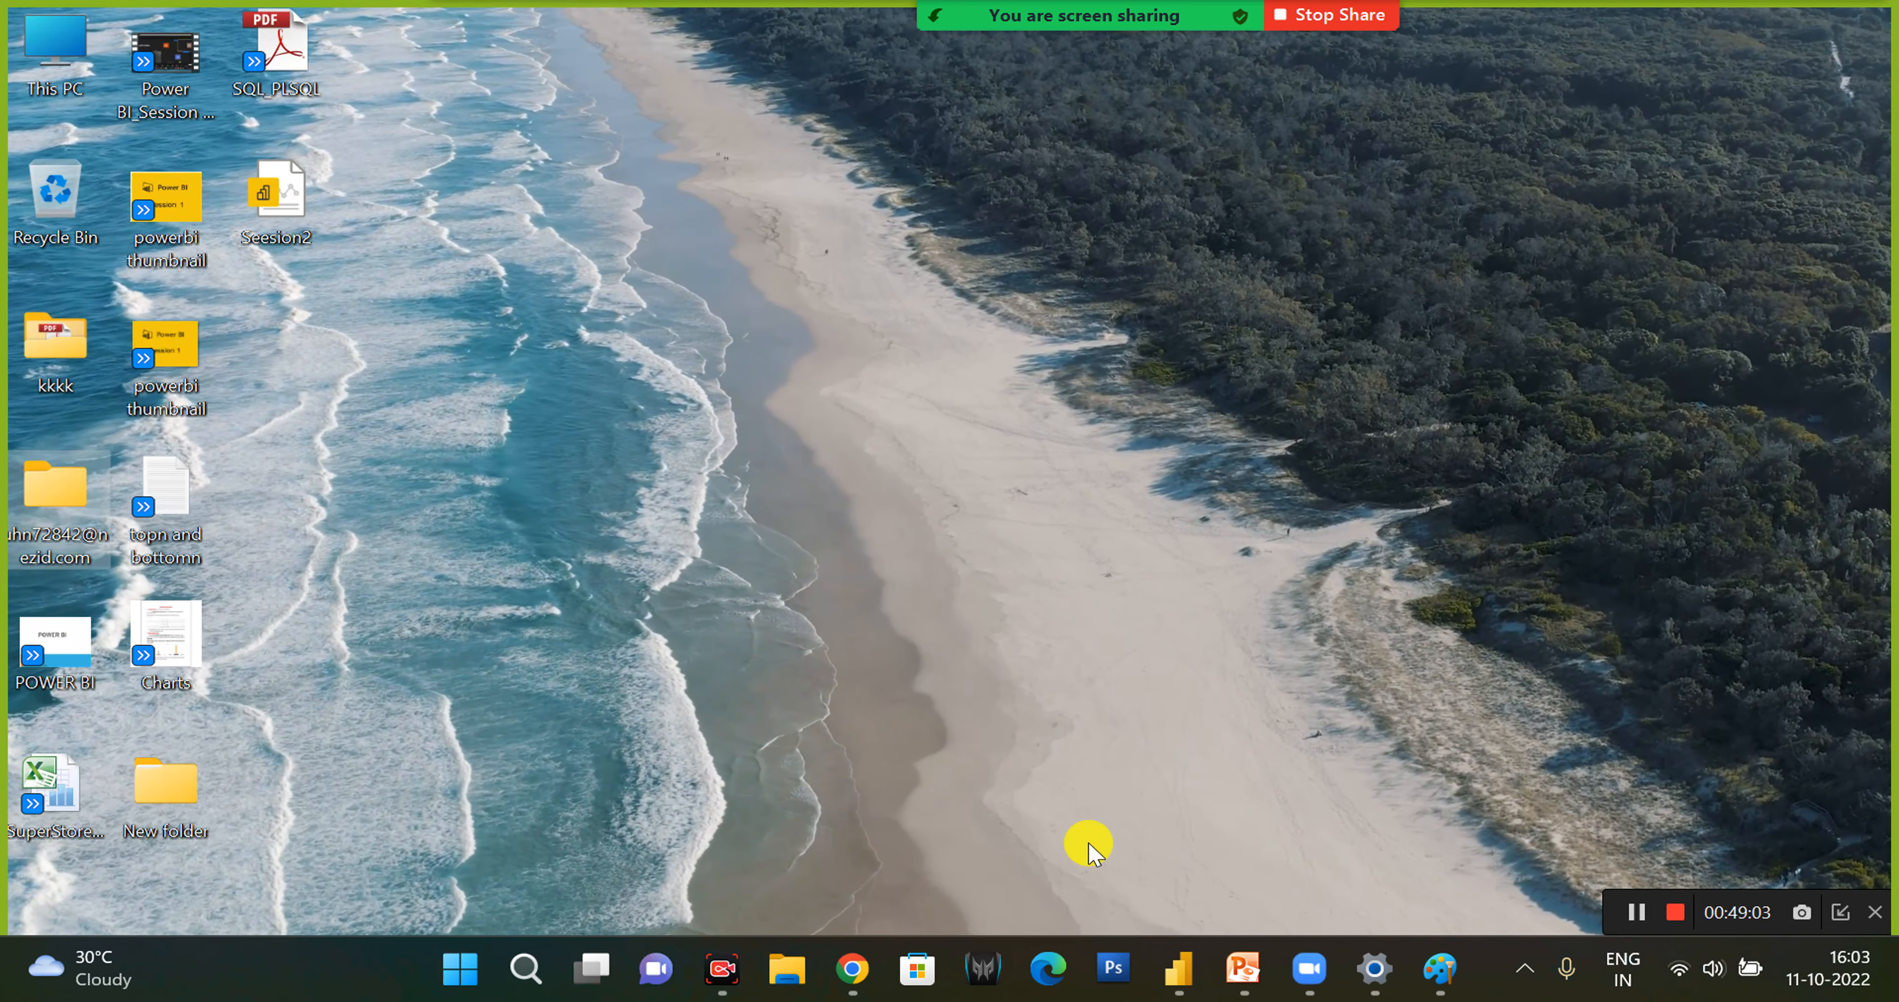
{"action": "left_click", "coordinate": [1179, 969]}
{"action": "key", "text": "ctrl+a"}
{"action": "key", "text": "ctrl+v"}
{"action": "left_click", "coordinate": [682, 597]}
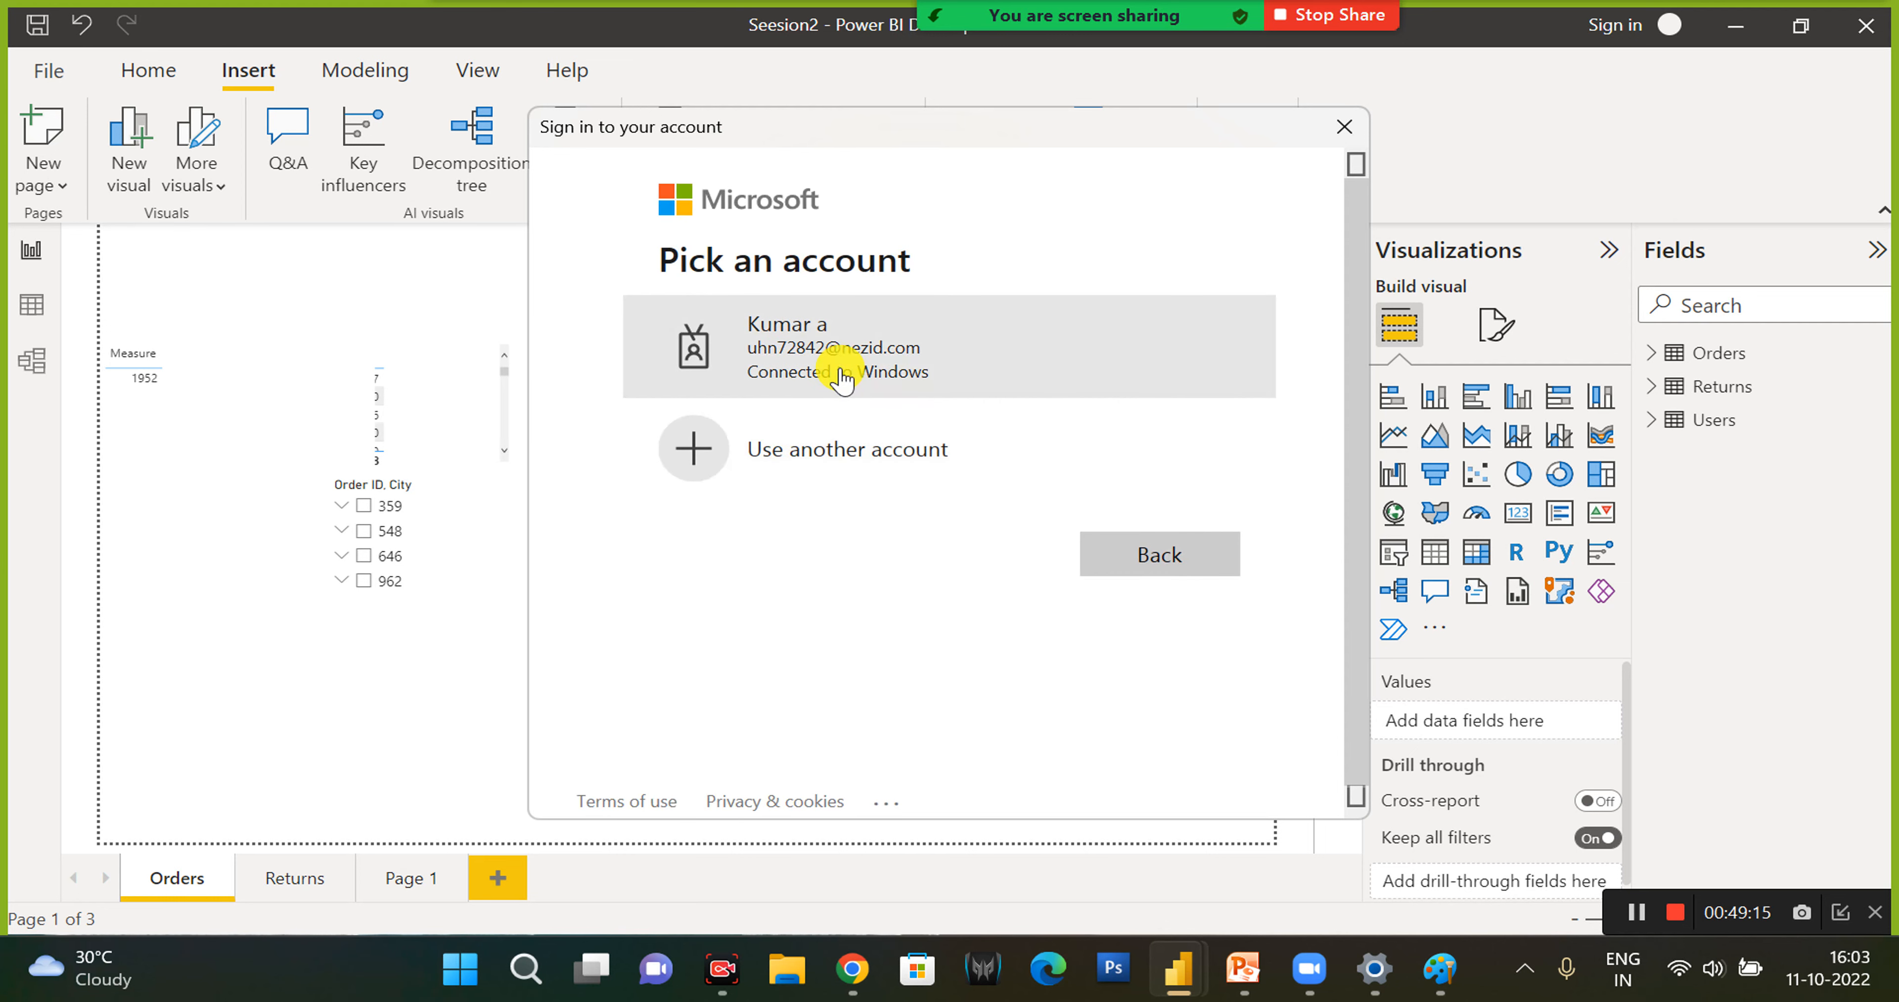
- Sign in with the account connected to Windows, skipping the Security Defaults setup for now
{"action": "left_click", "coordinate": [839, 369]}
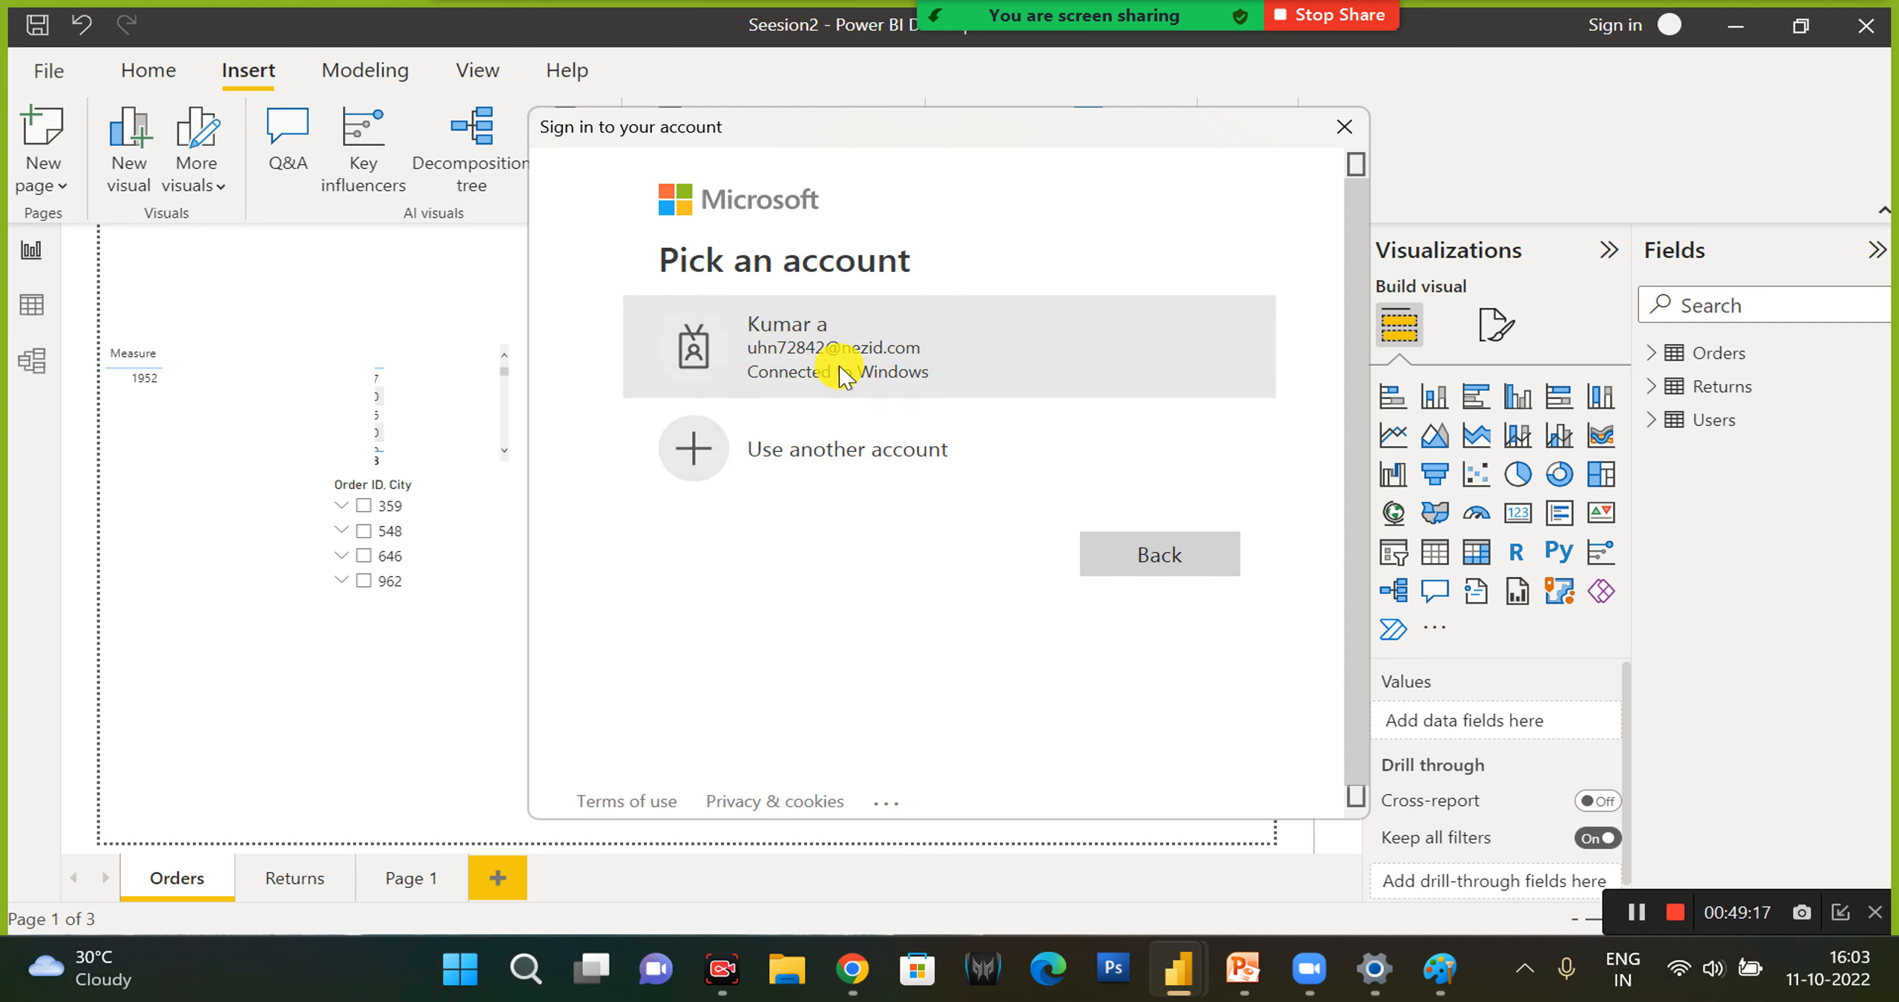
{"action": "left_click", "coordinate": [841, 373]}
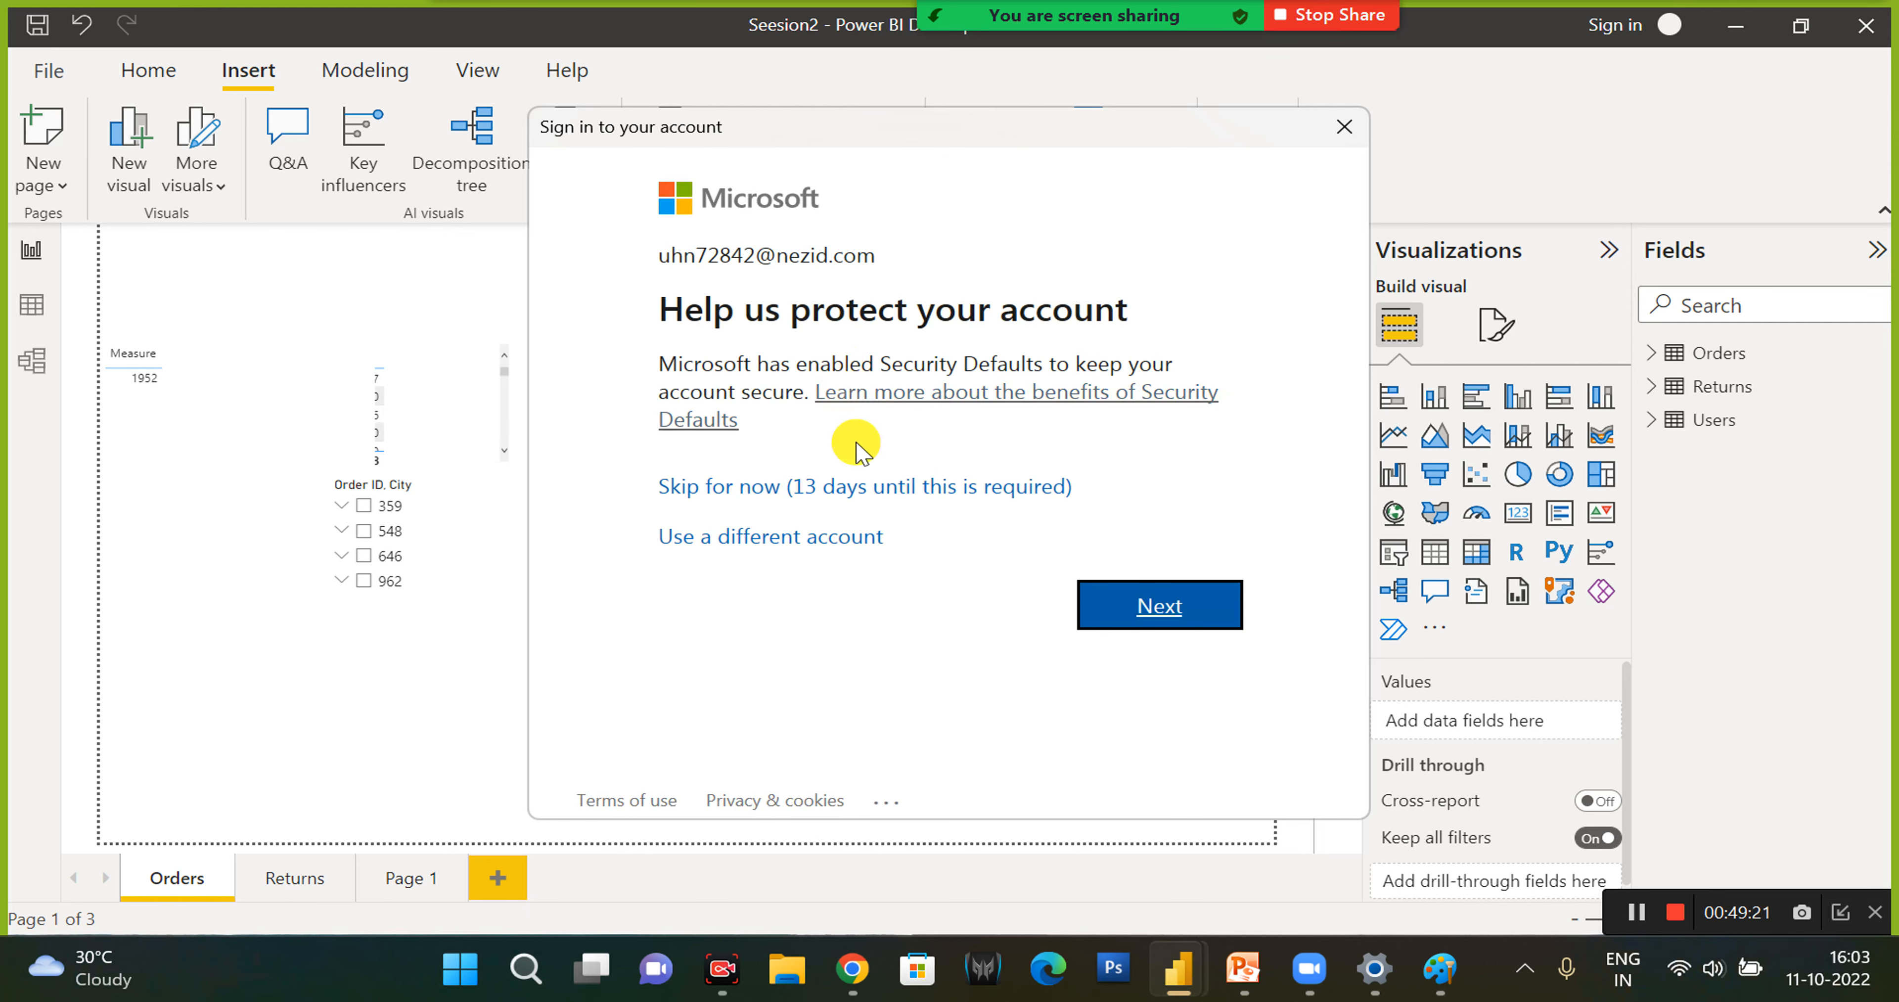
{"action": "left_click", "coordinate": [854, 488]}
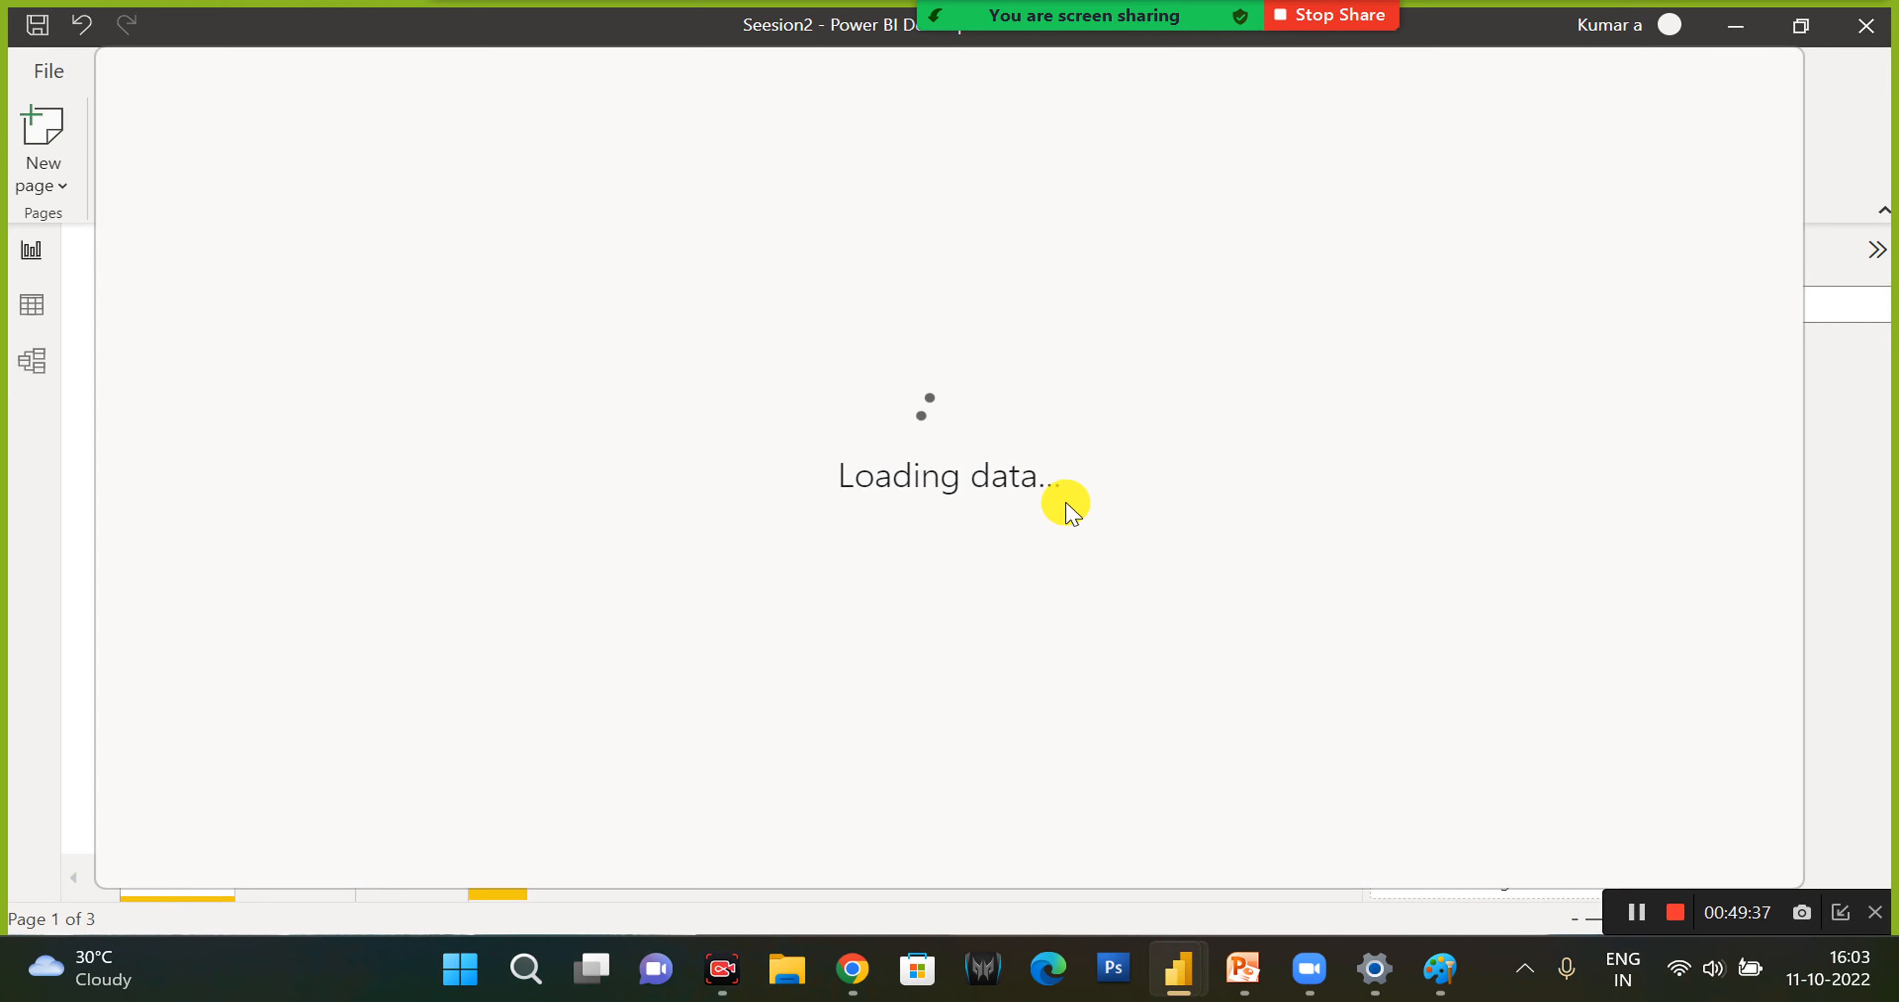
- Switch to Chrome and open app.powerbi.com in place of the sign-up article
{"action": "left_click", "coordinate": [852, 965]}
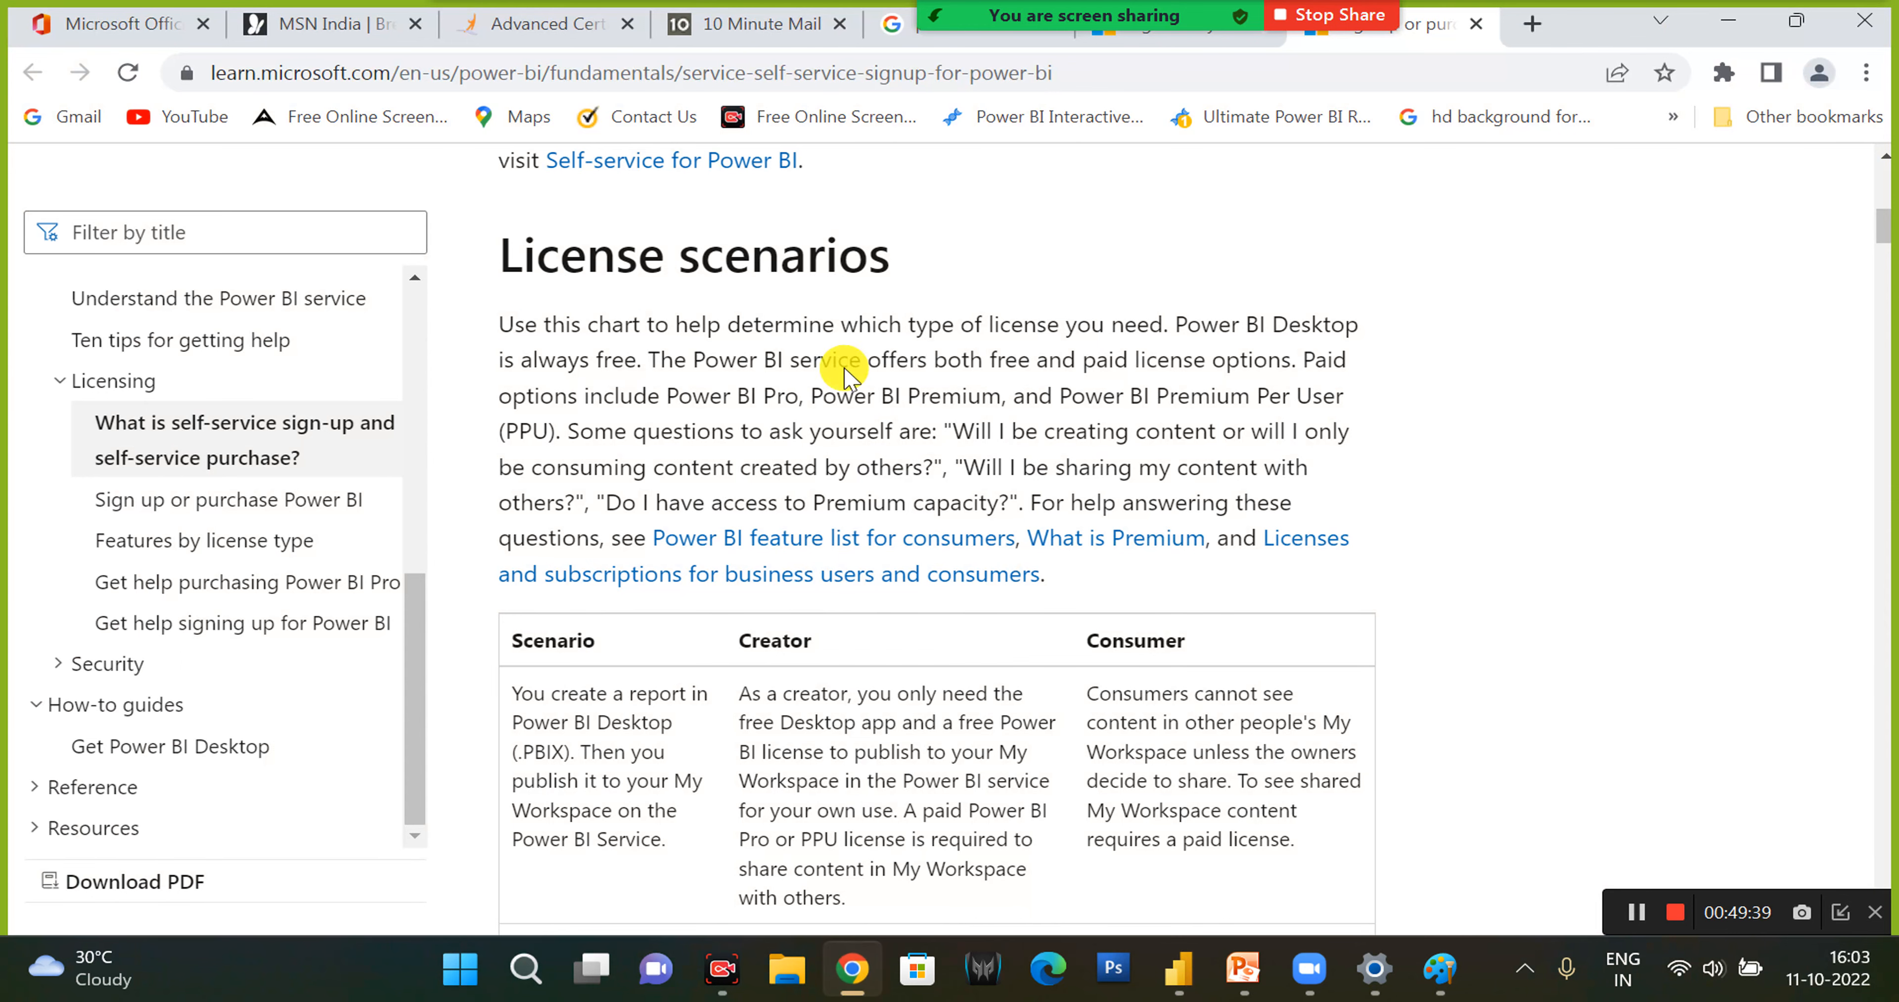
{"action": "left_click", "coordinate": [826, 70]}
{"action": "type", "text": "app"}
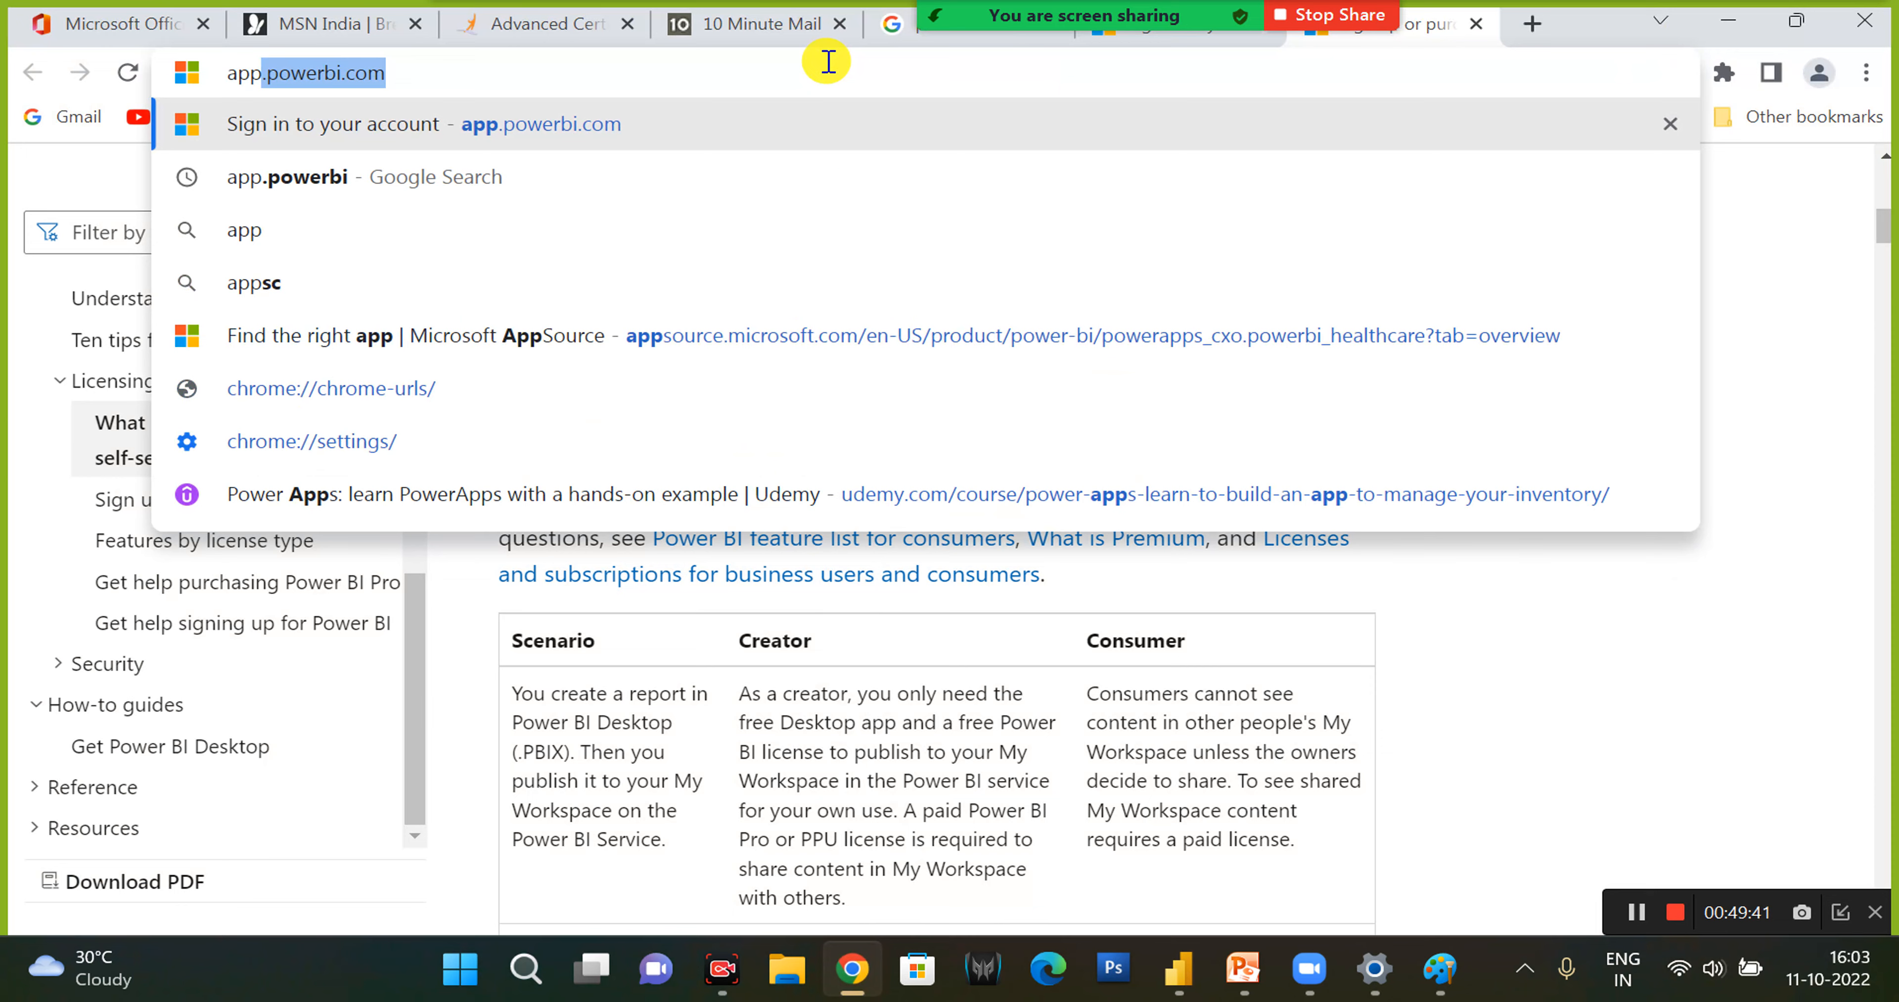
{"action": "key", "text": "Return"}
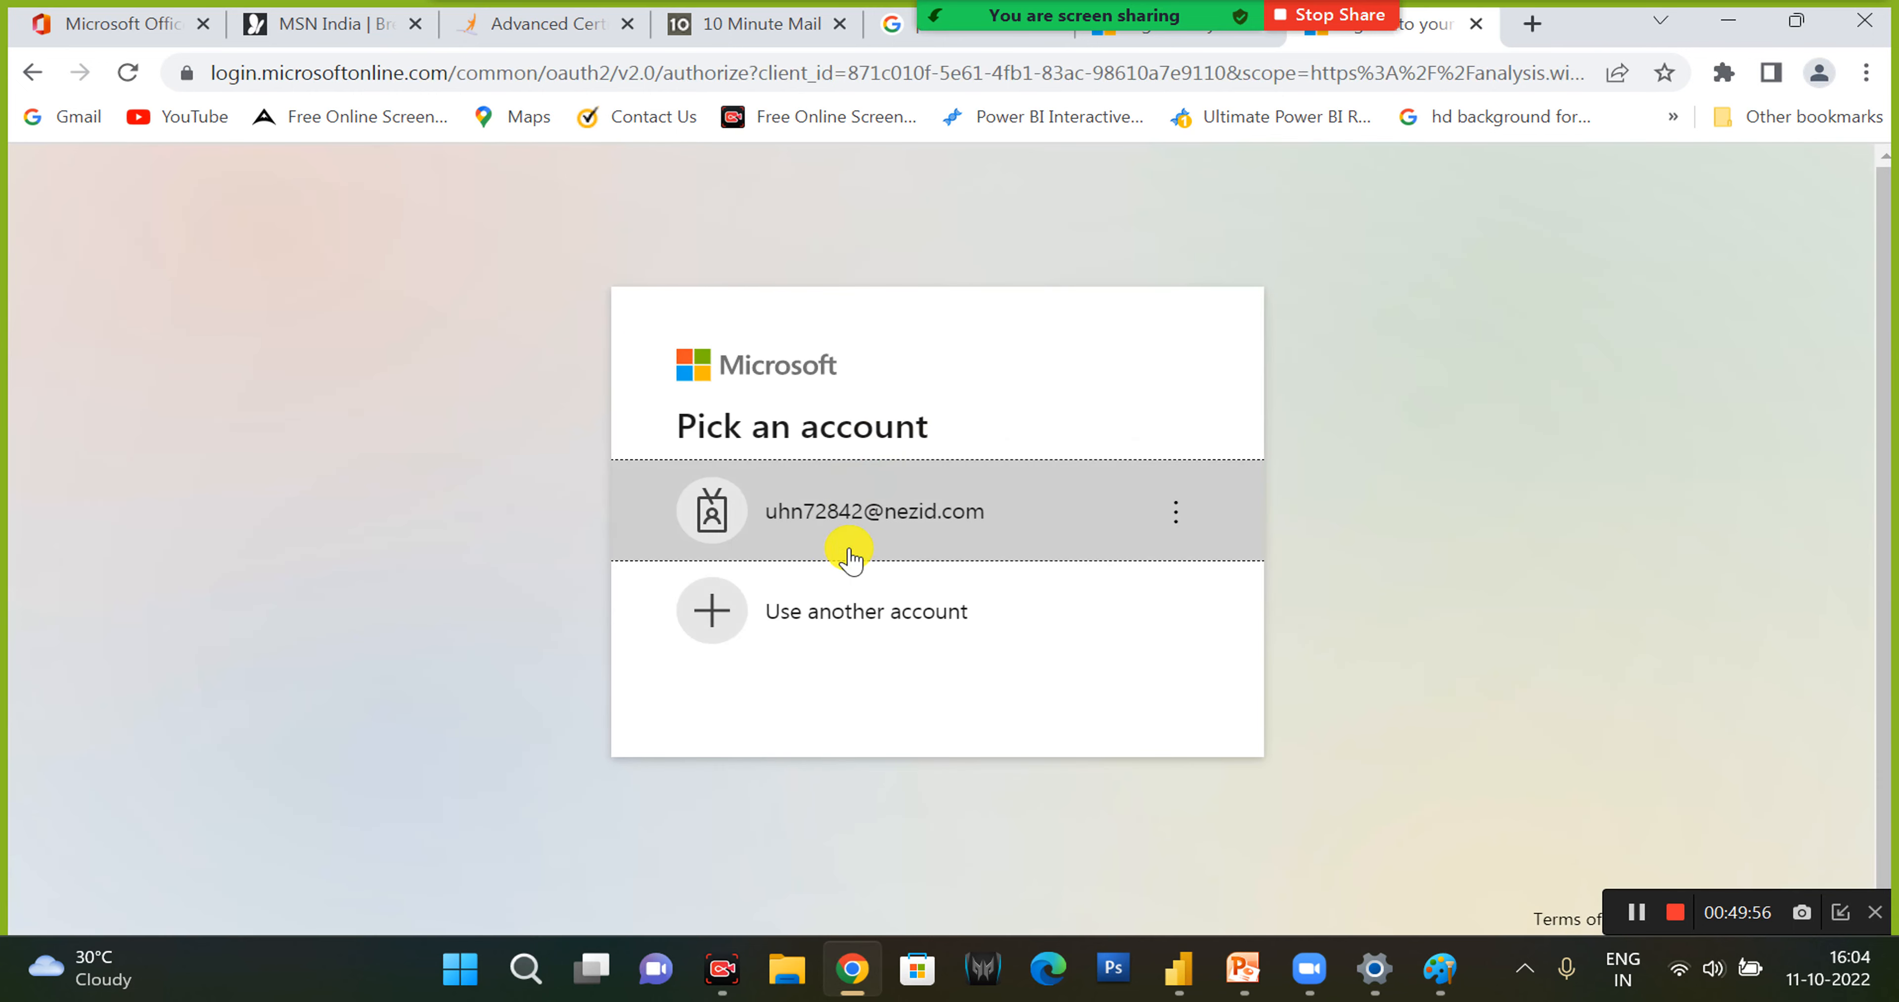
- Sign in to the Power BI service with the account password, skip Security Defaults for now, and decline staying signed in without further prompting
{"action": "left_click", "coordinate": [860, 512]}
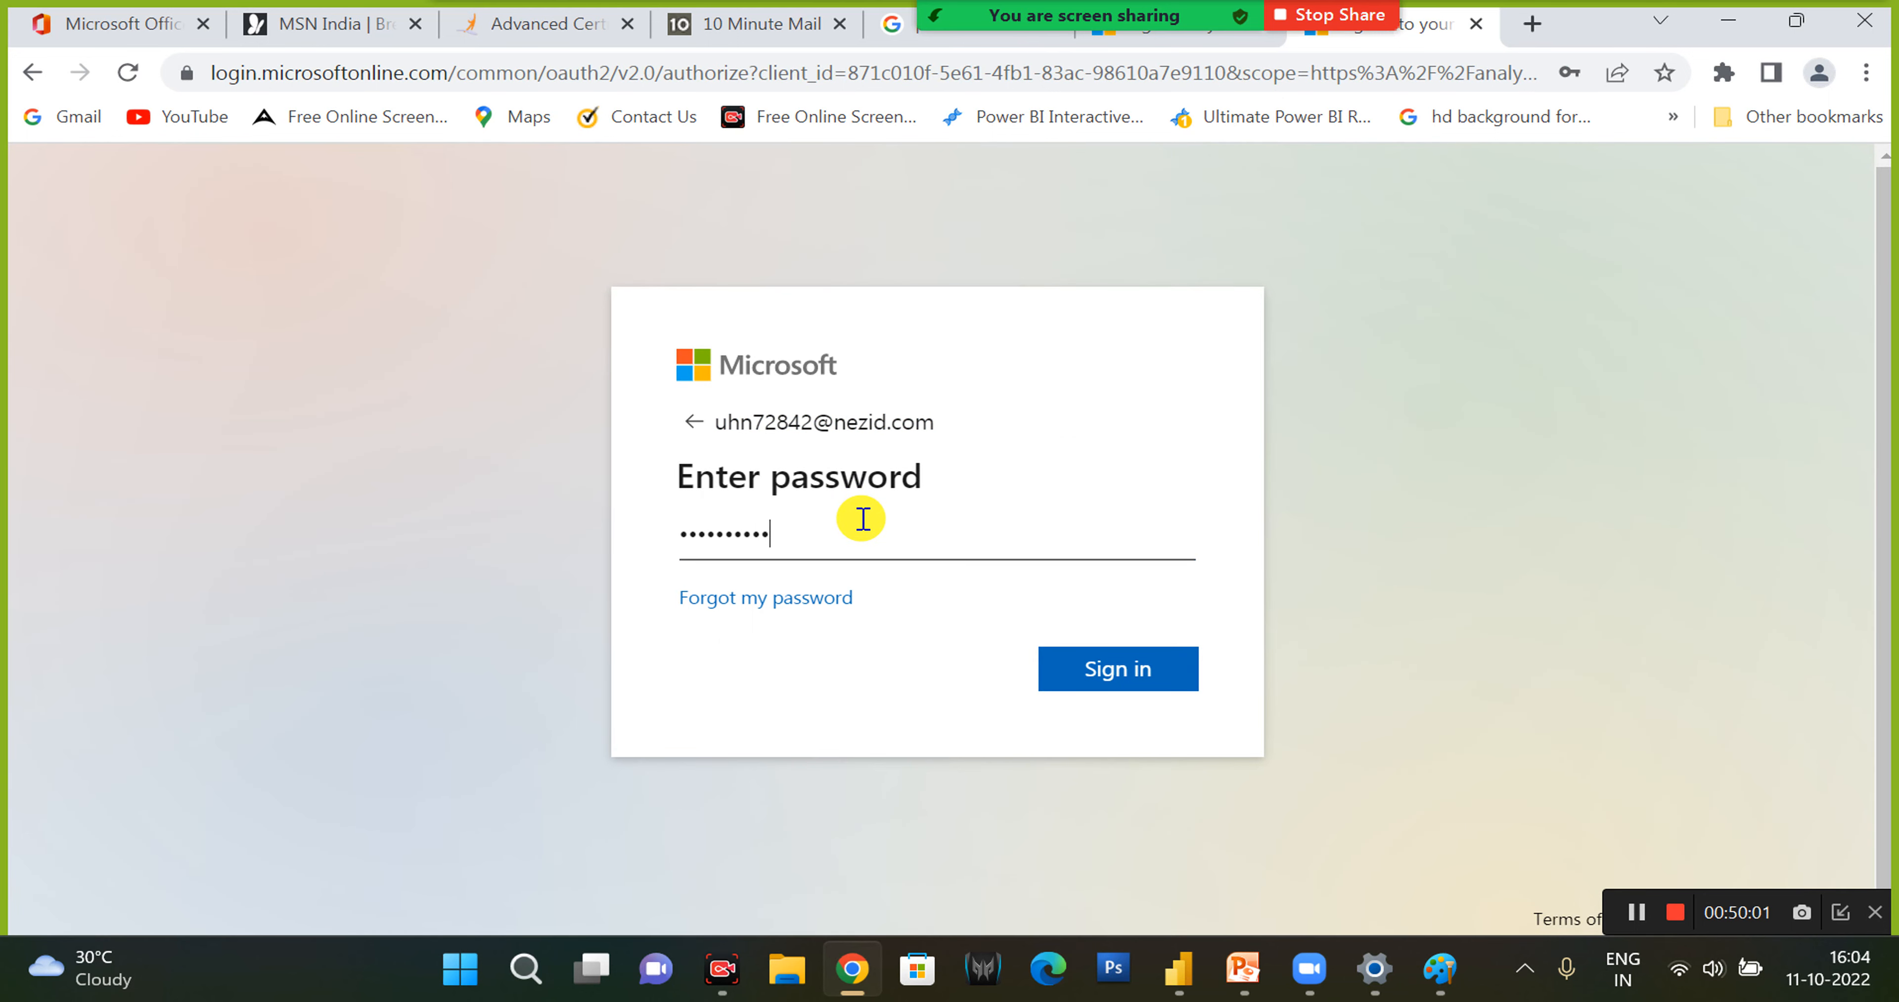
{"action": "key", "text": "Return"}
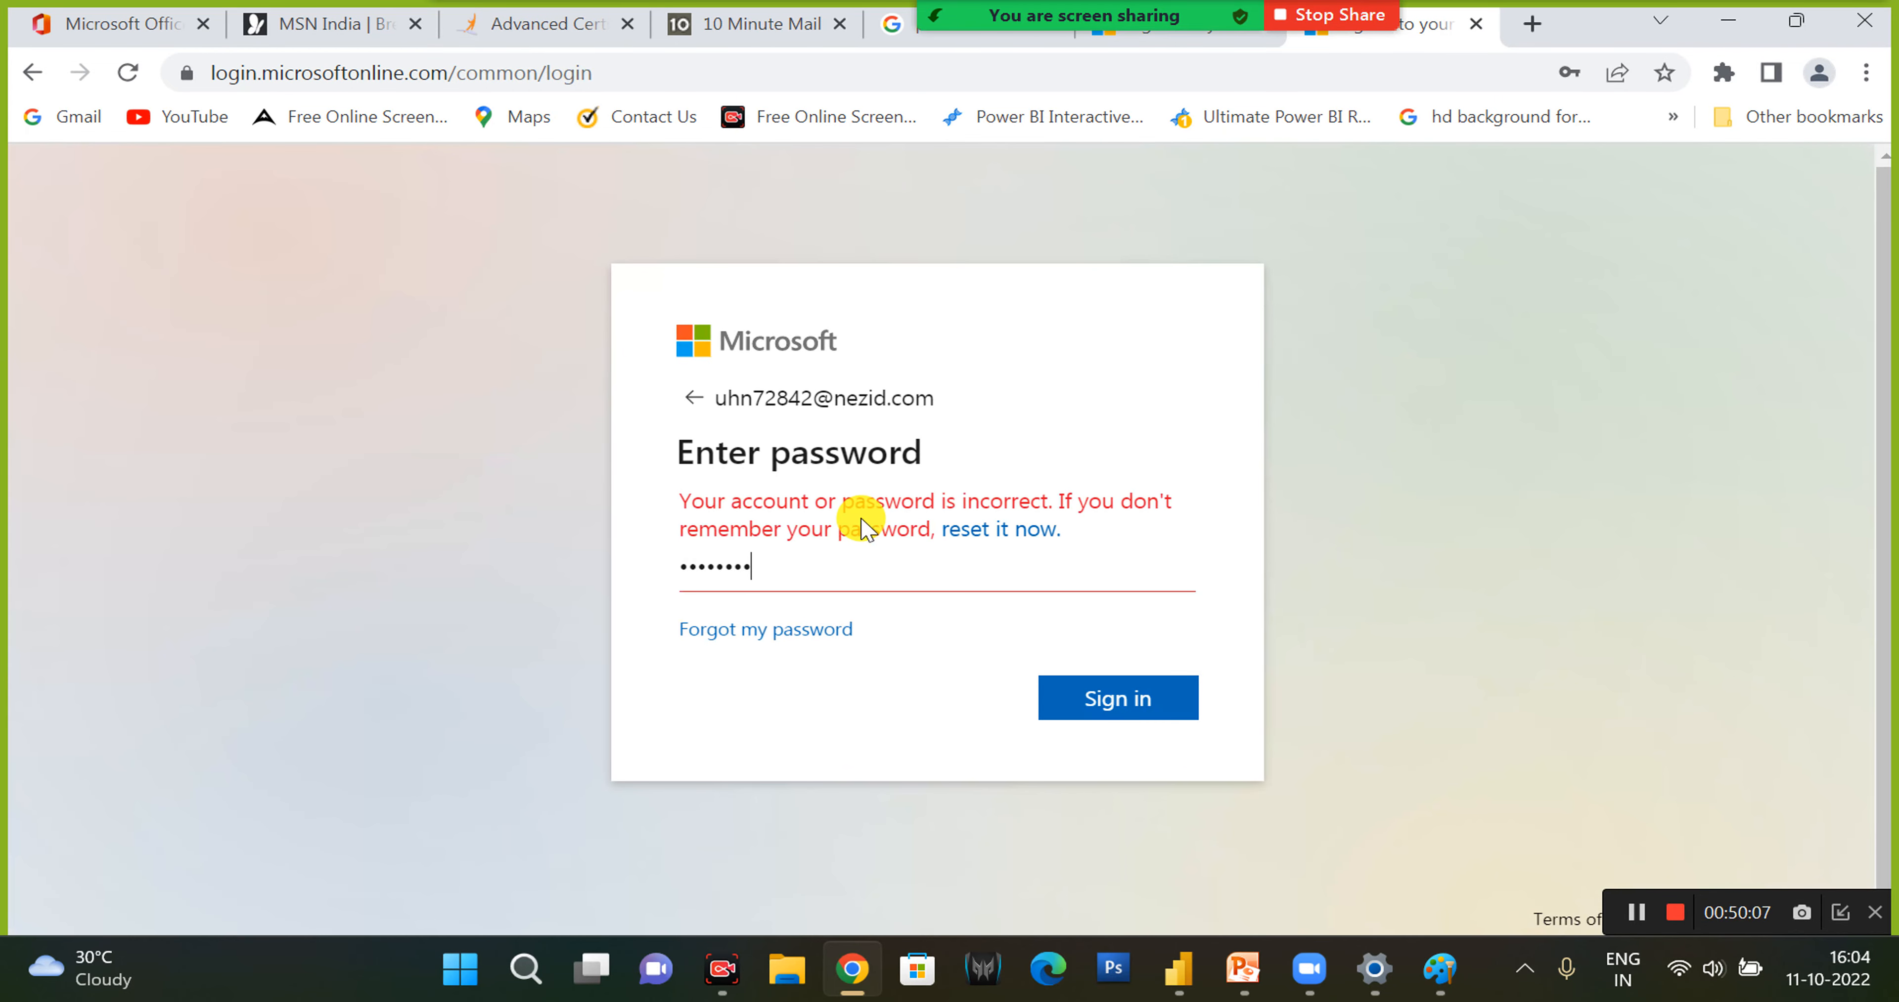
{"action": "key", "text": "Return"}
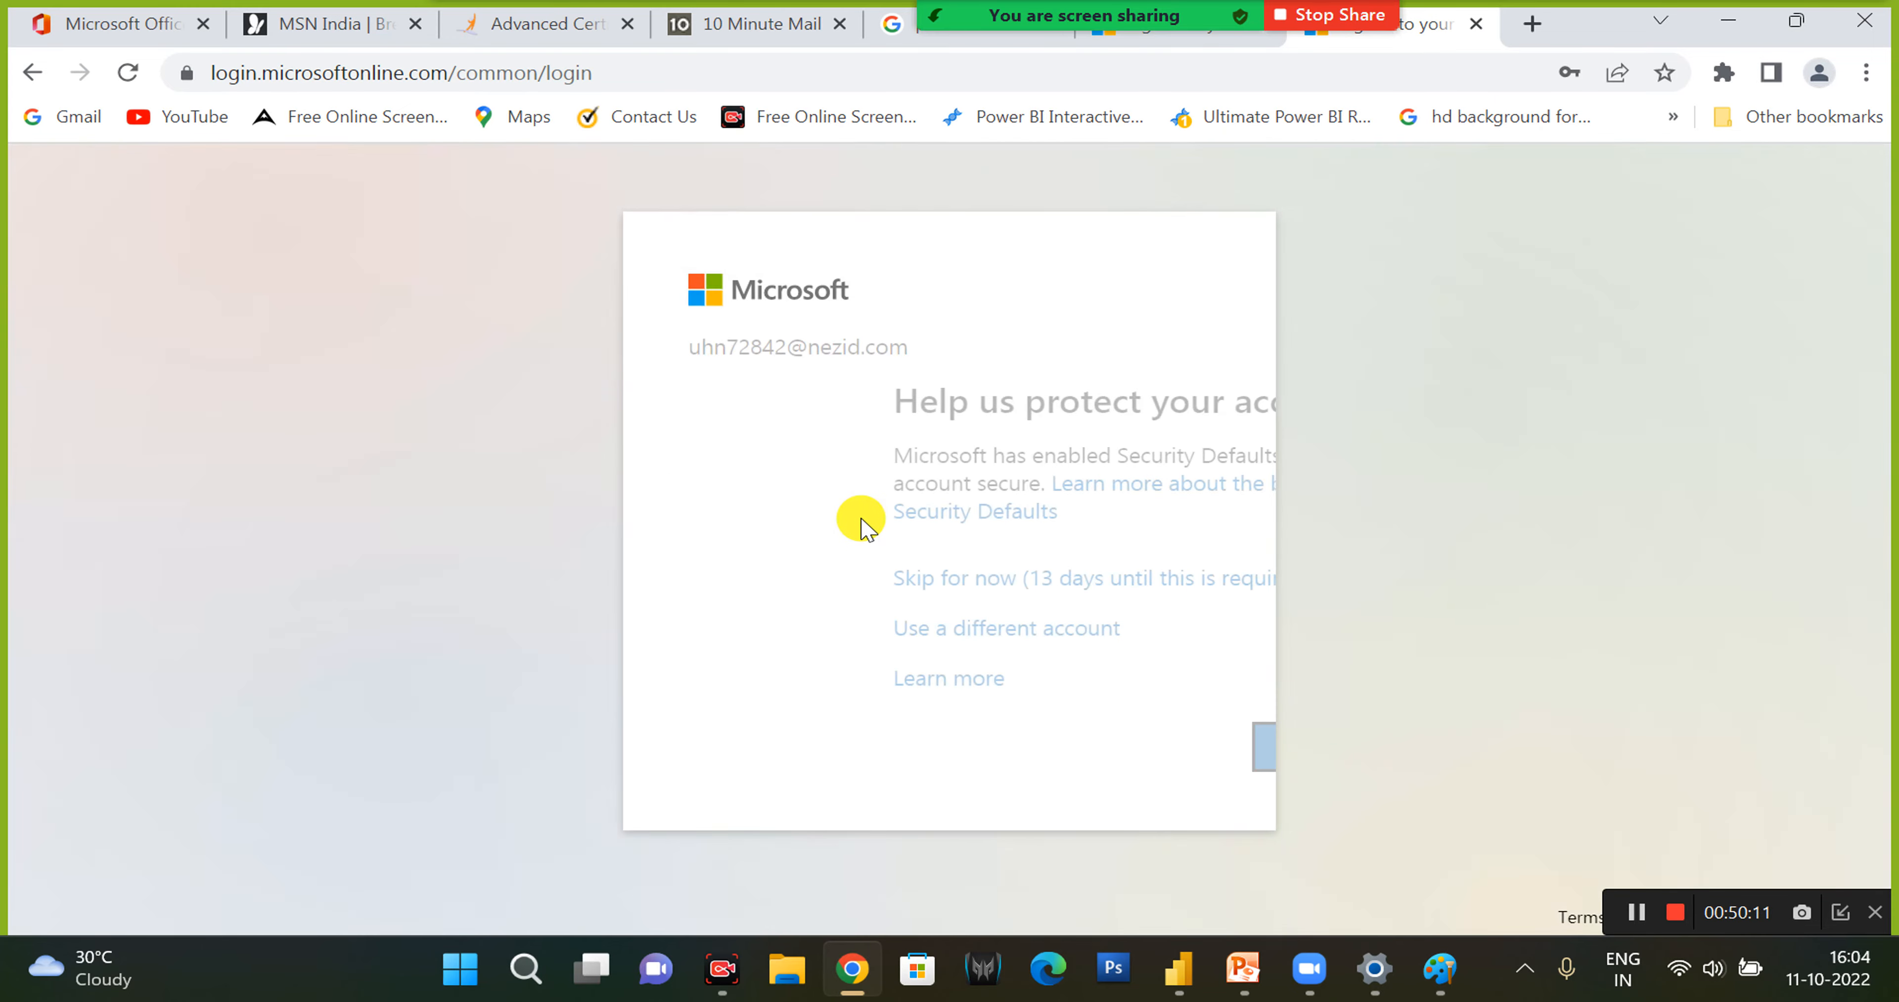
{"action": "left_click", "coordinate": [865, 582]}
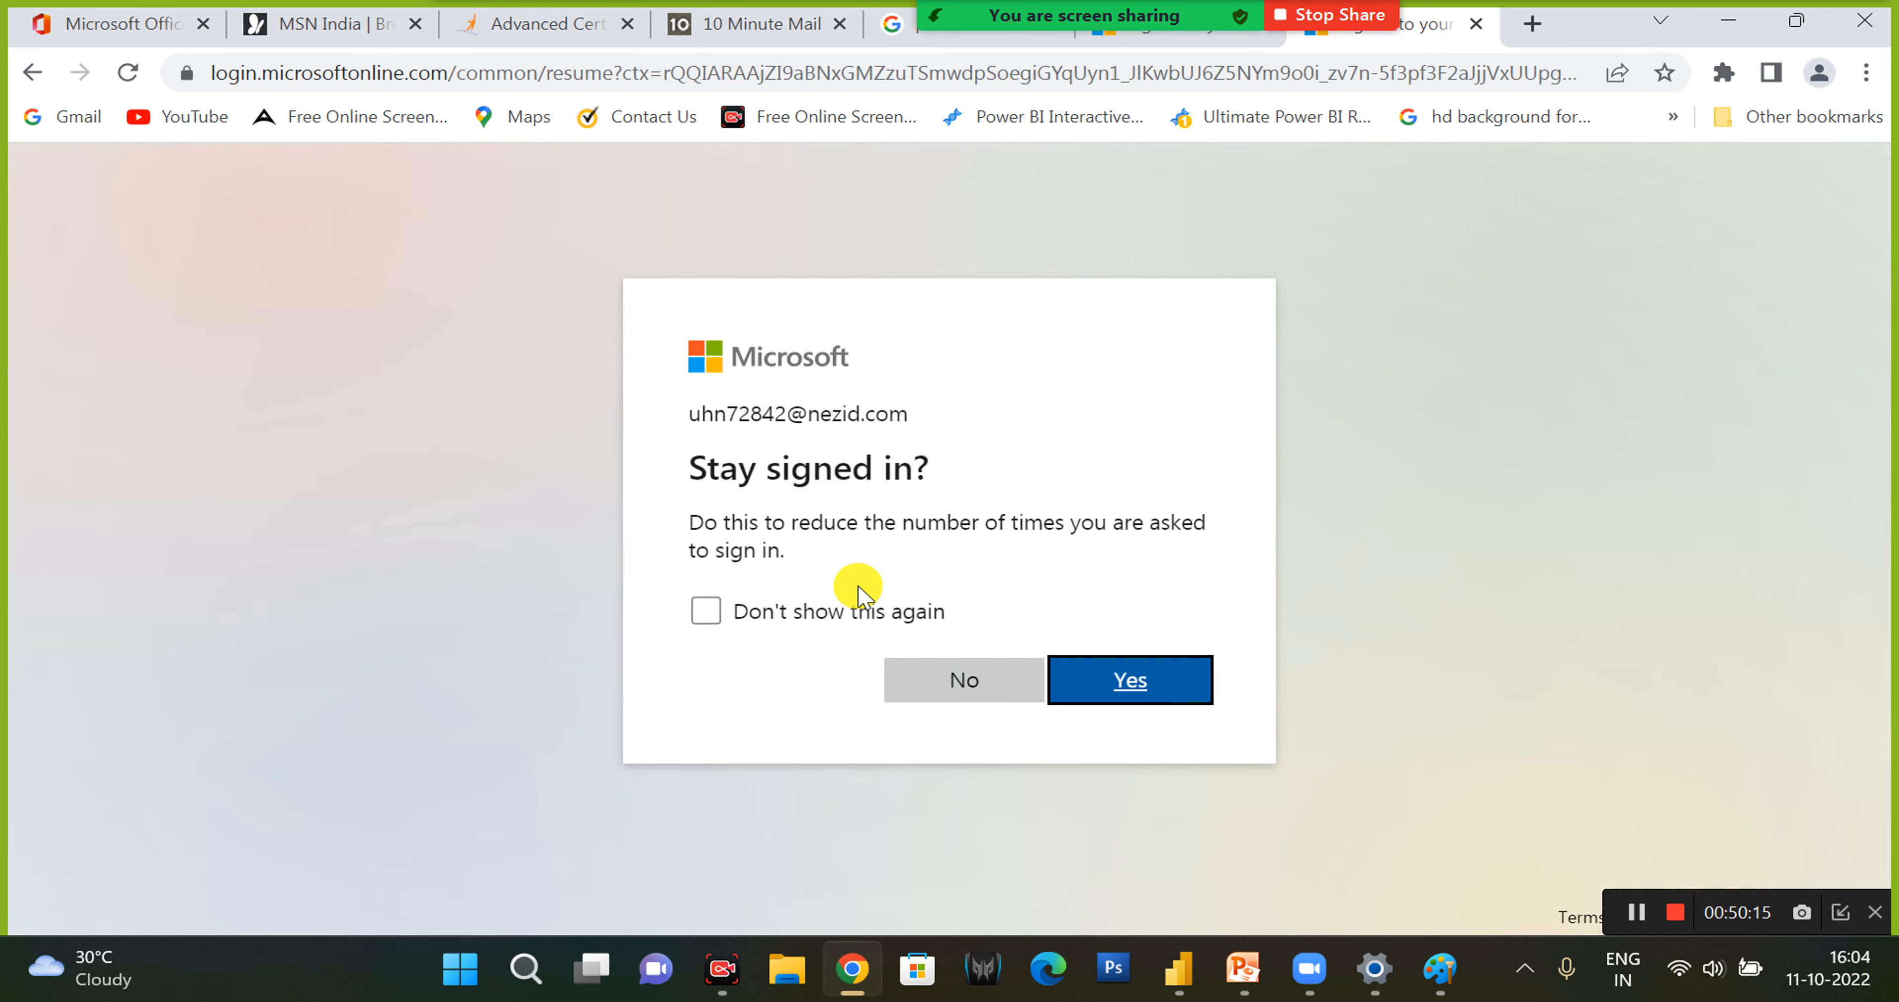
{"action": "left_click", "coordinate": [862, 612]}
{"action": "left_click", "coordinate": [953, 677]}
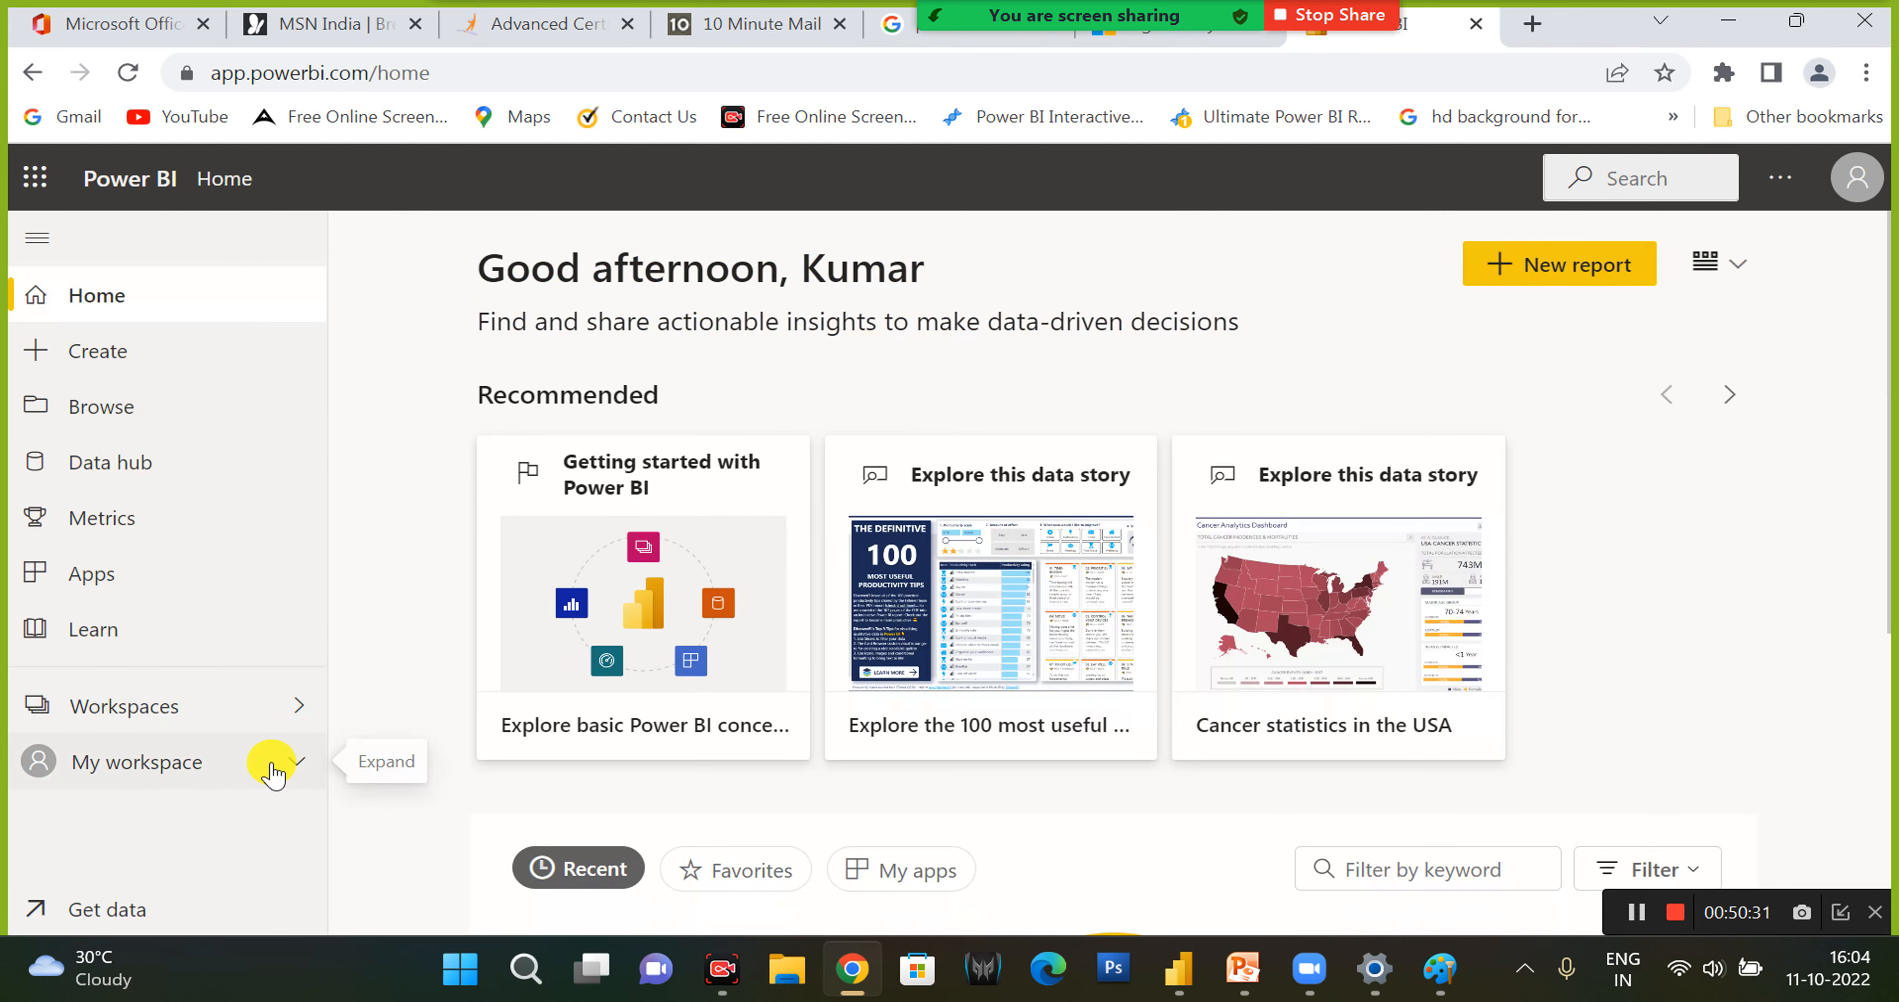
- Look over the Power BI home page, start creating a workspace, and read the Power BI Pro trial offer before closing it
{"action": "scroll", "coordinate": [1579, 453], "scroll_direction": "down", "scroll_amount": 2}
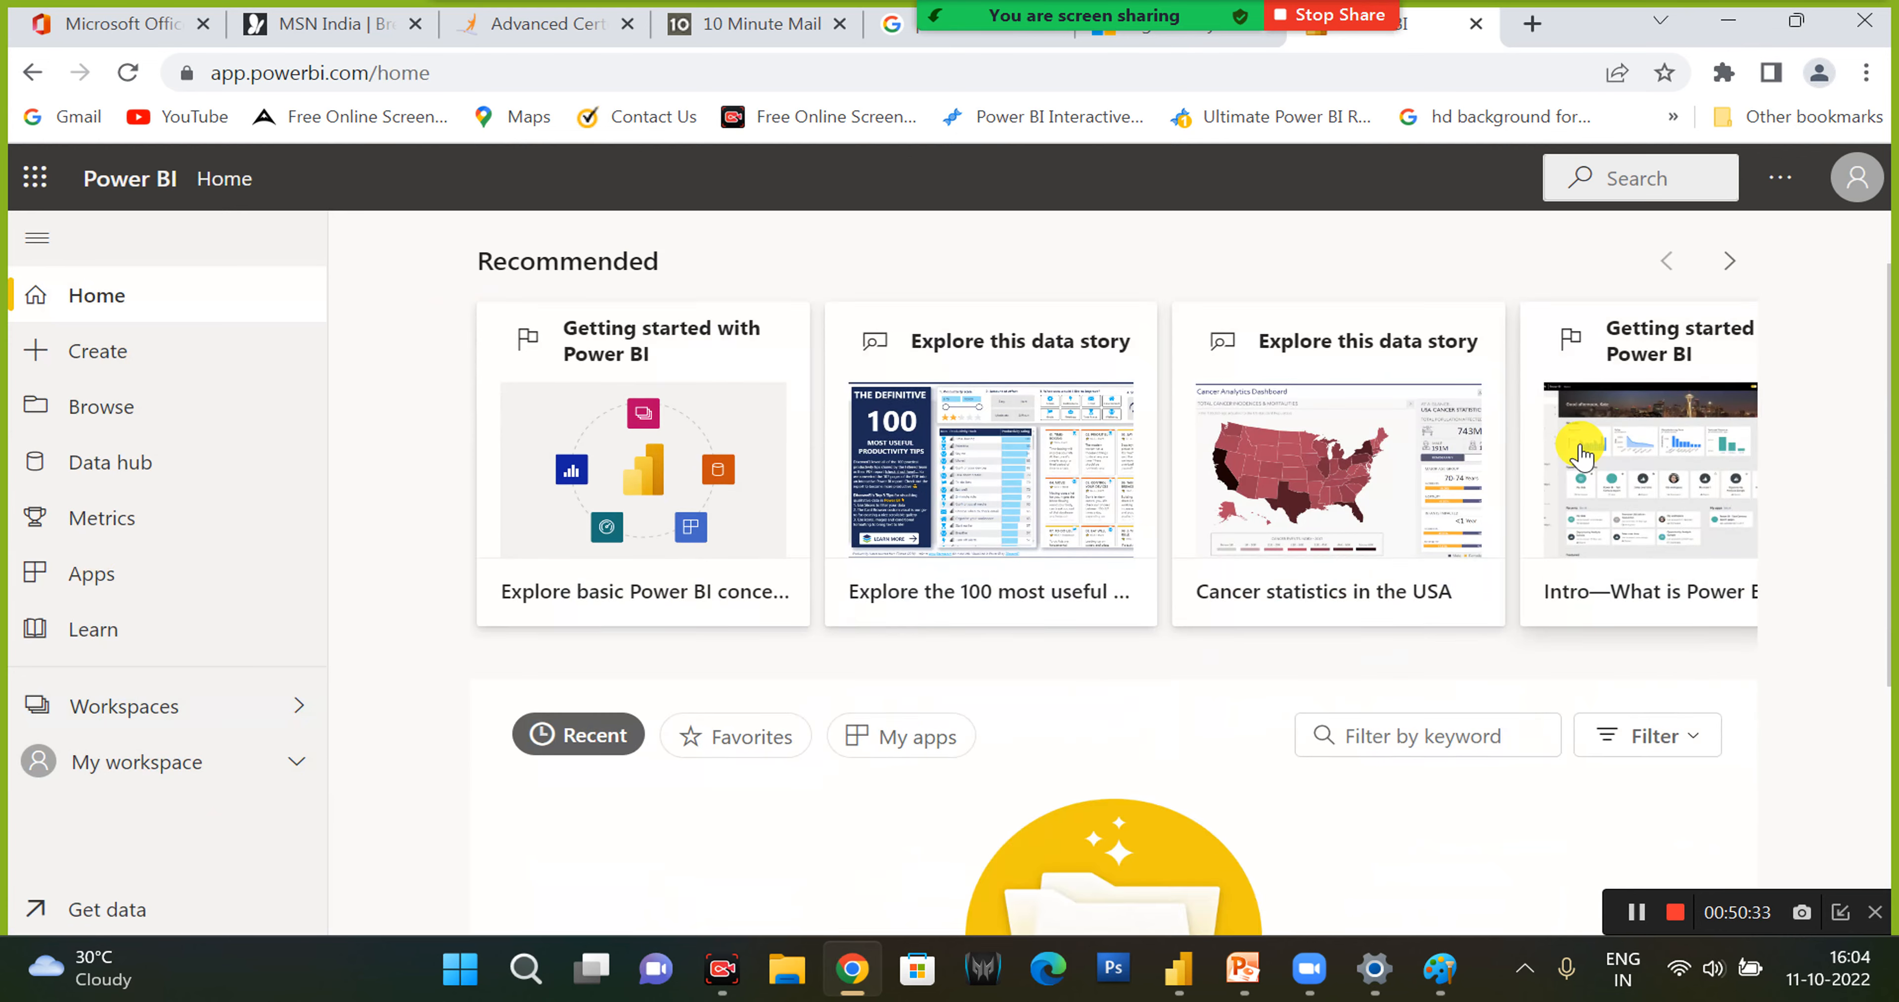
{"action": "scroll", "coordinate": [1579, 453], "scroll_direction": "down", "scroll_amount": 2}
{"action": "scroll", "coordinate": [1568, 436], "scroll_direction": "up", "scroll_amount": 1}
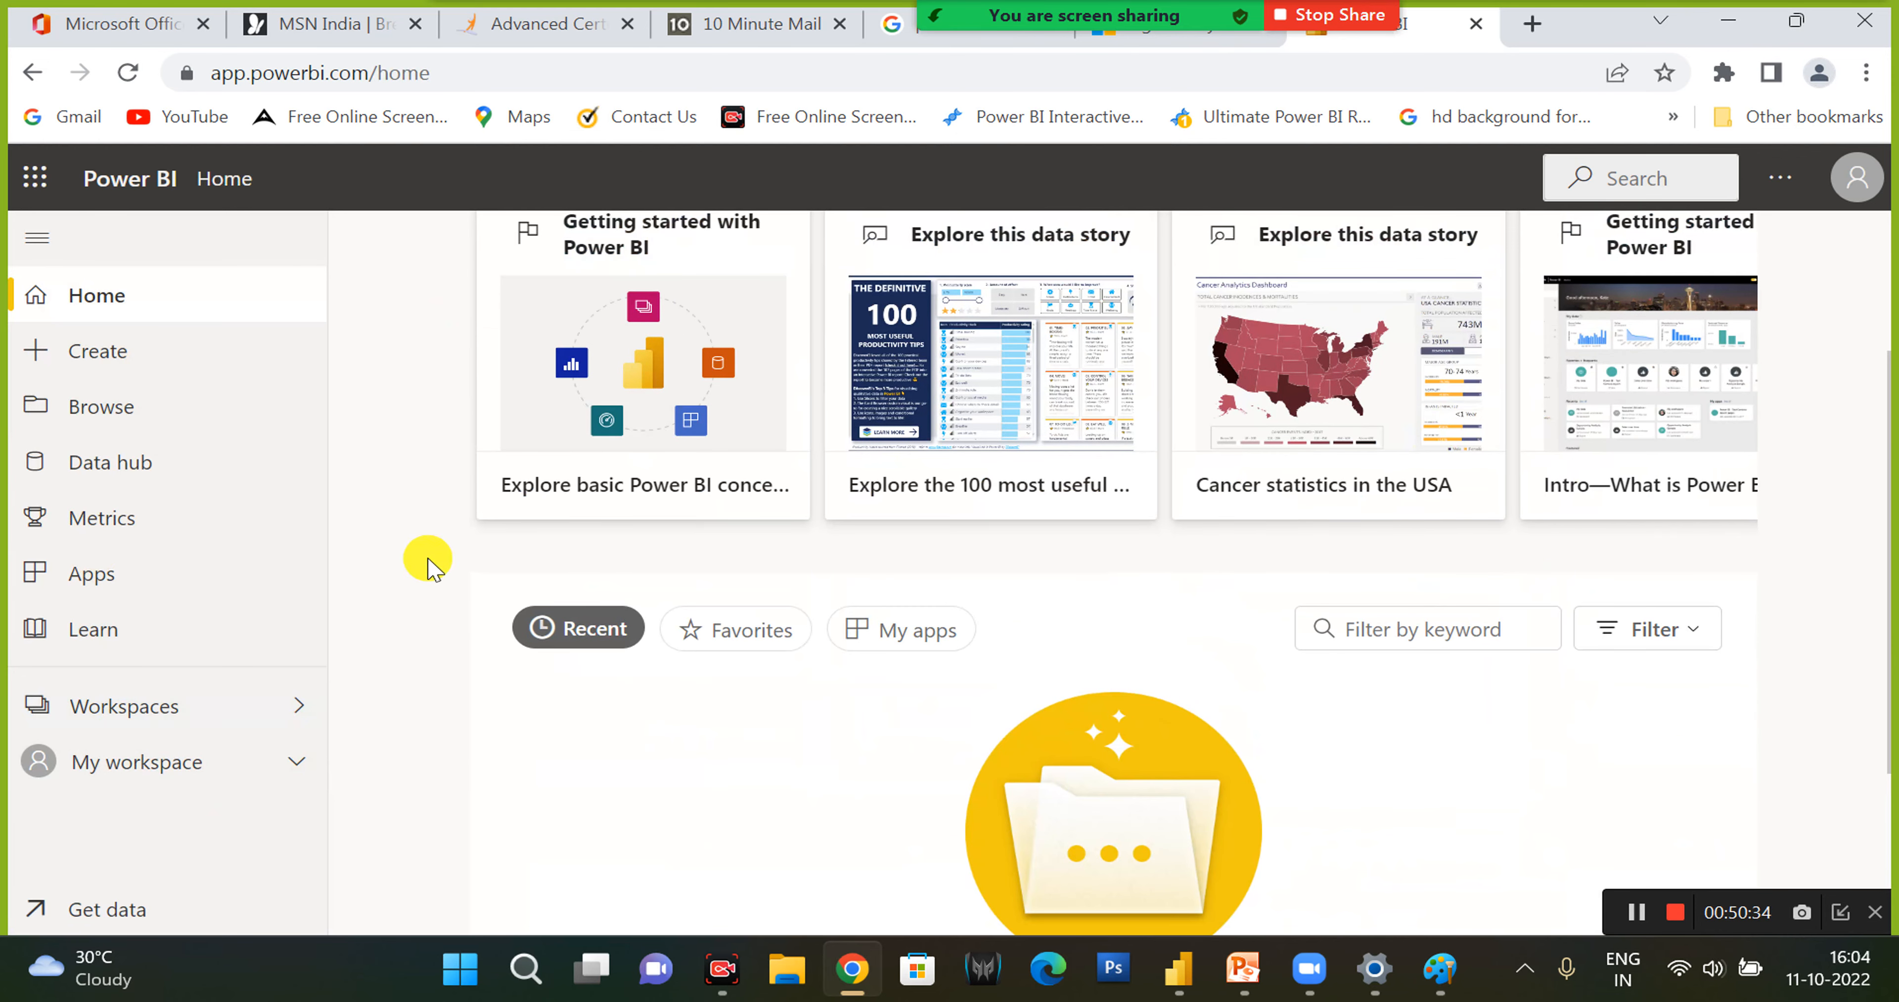
{"action": "left_click", "coordinate": [297, 707]}
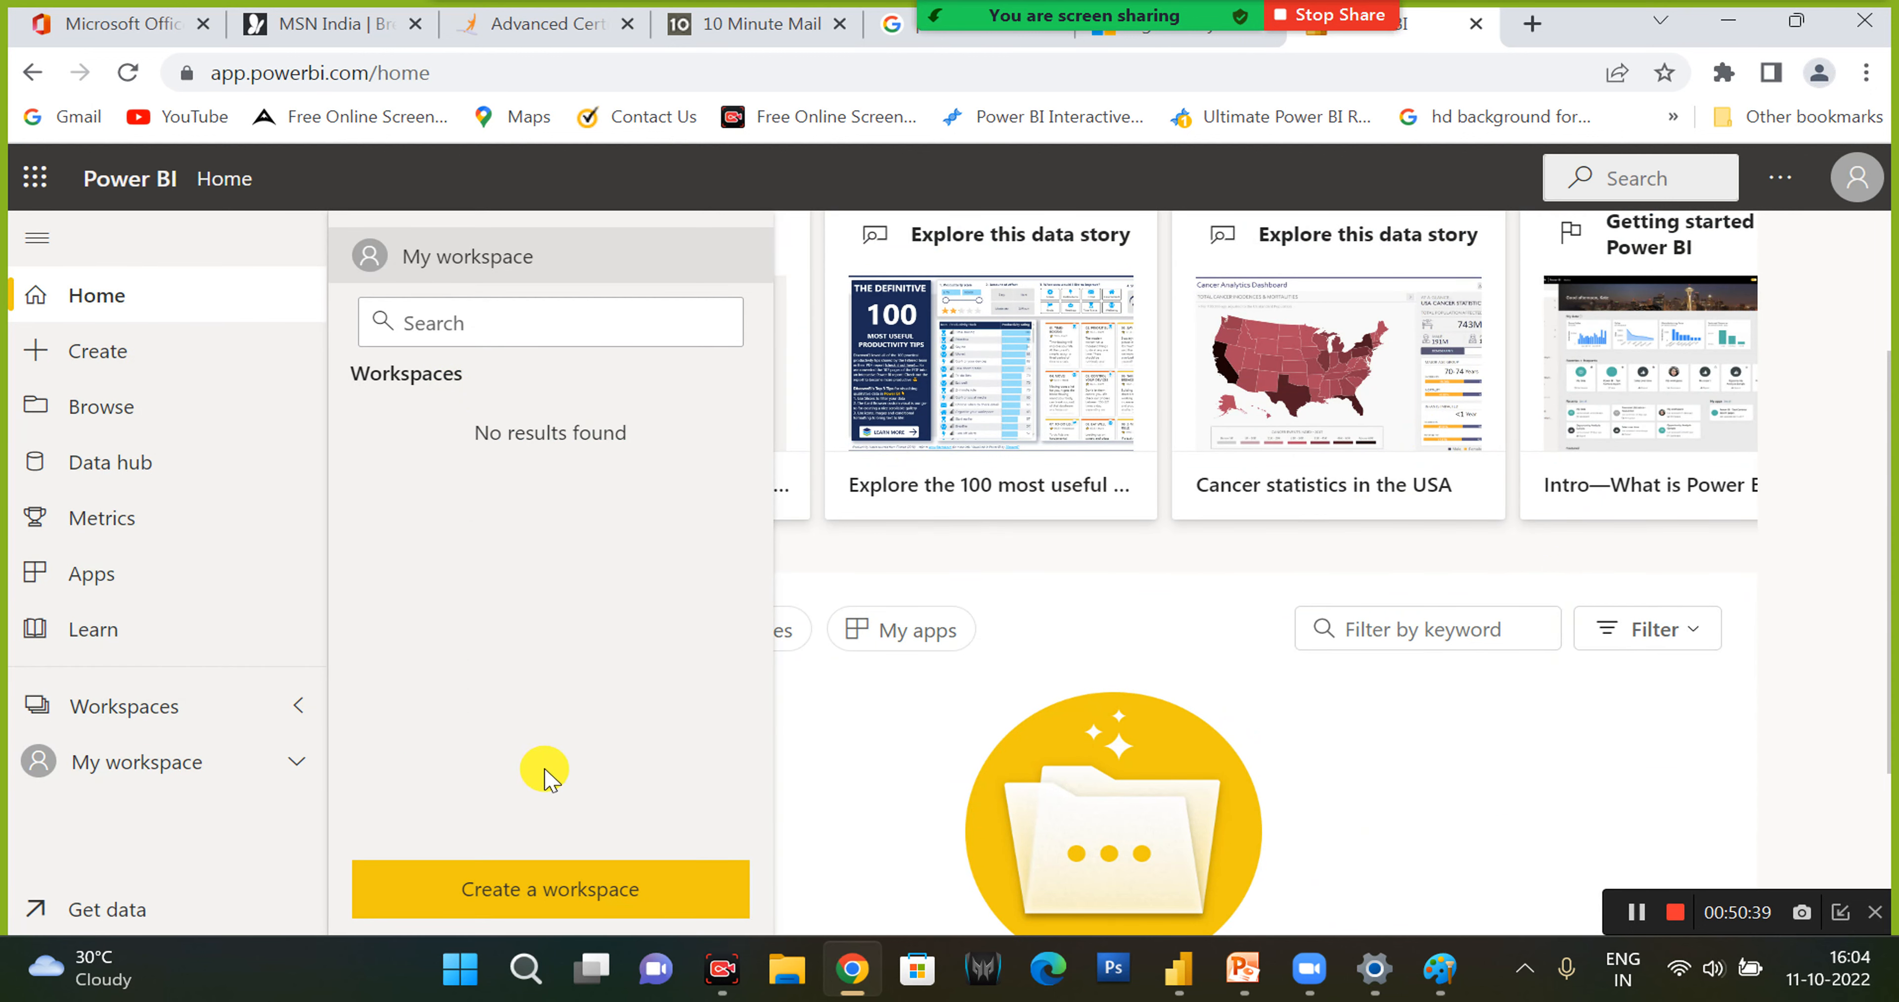
{"action": "left_click", "coordinate": [559, 900]}
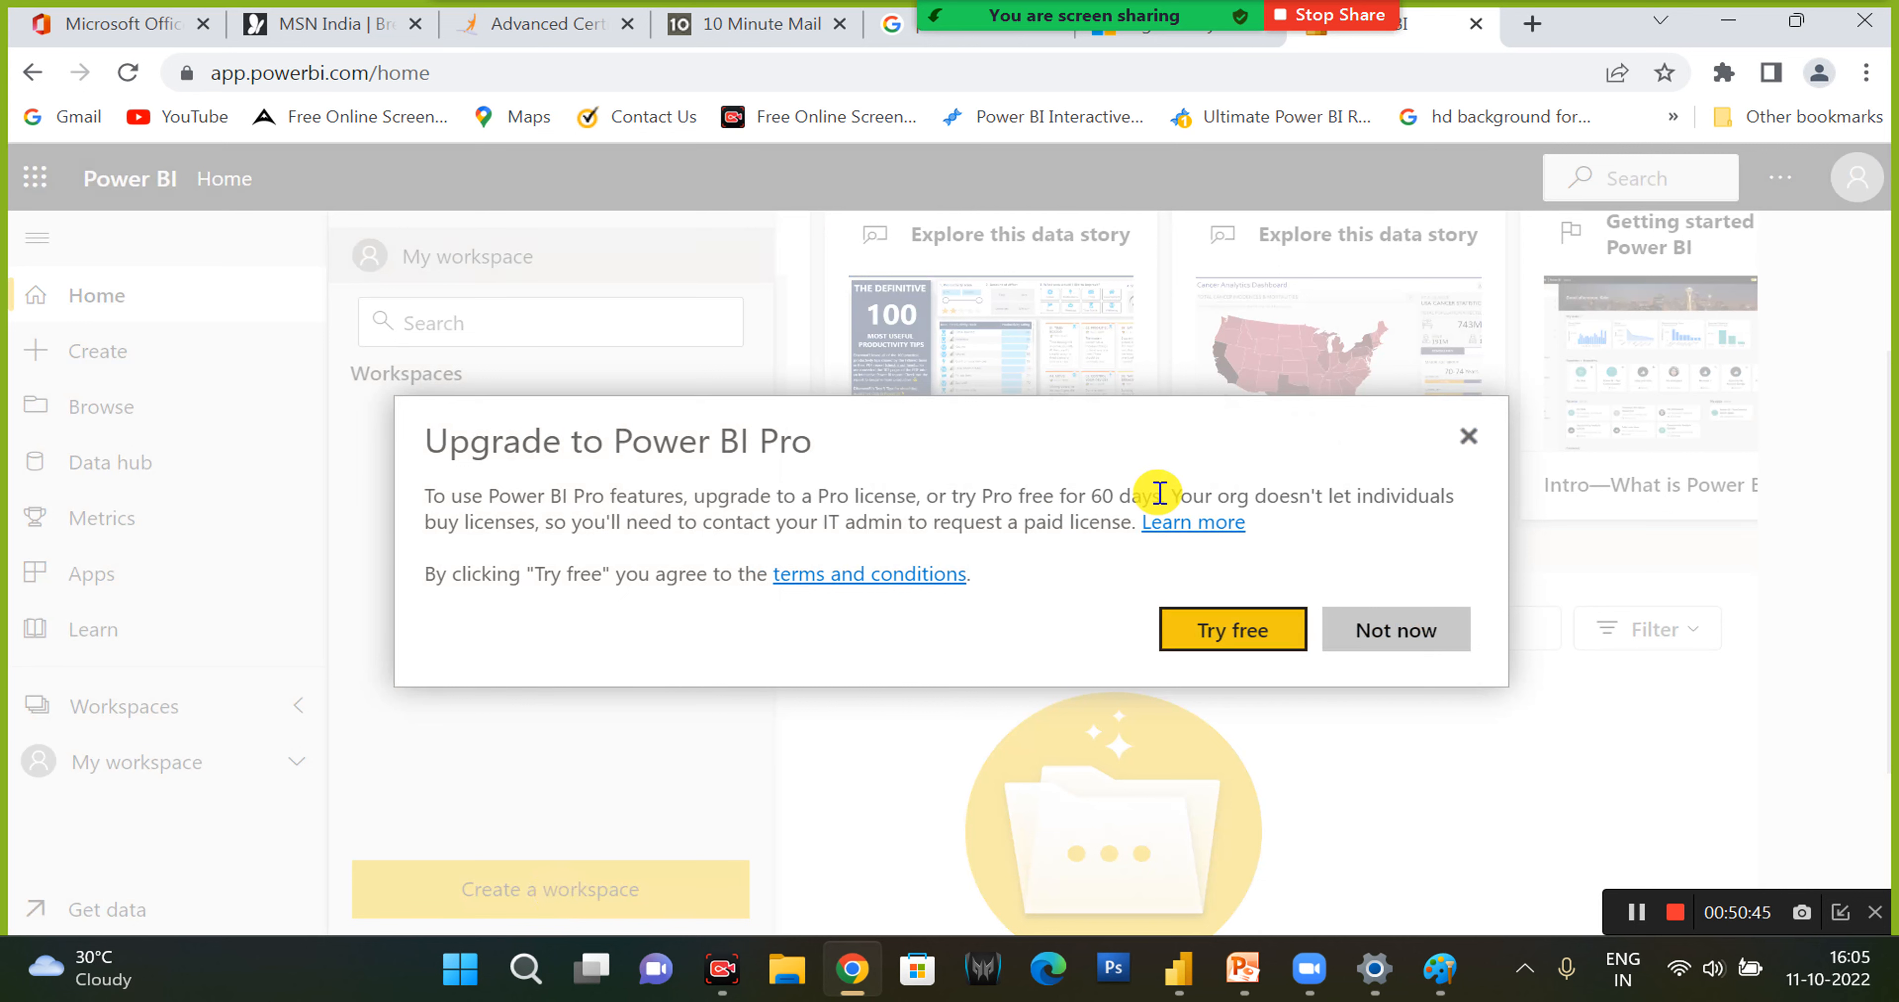
{"action": "left_click_drag", "start_coordinate": [1159, 495], "coordinate": [416, 509]}
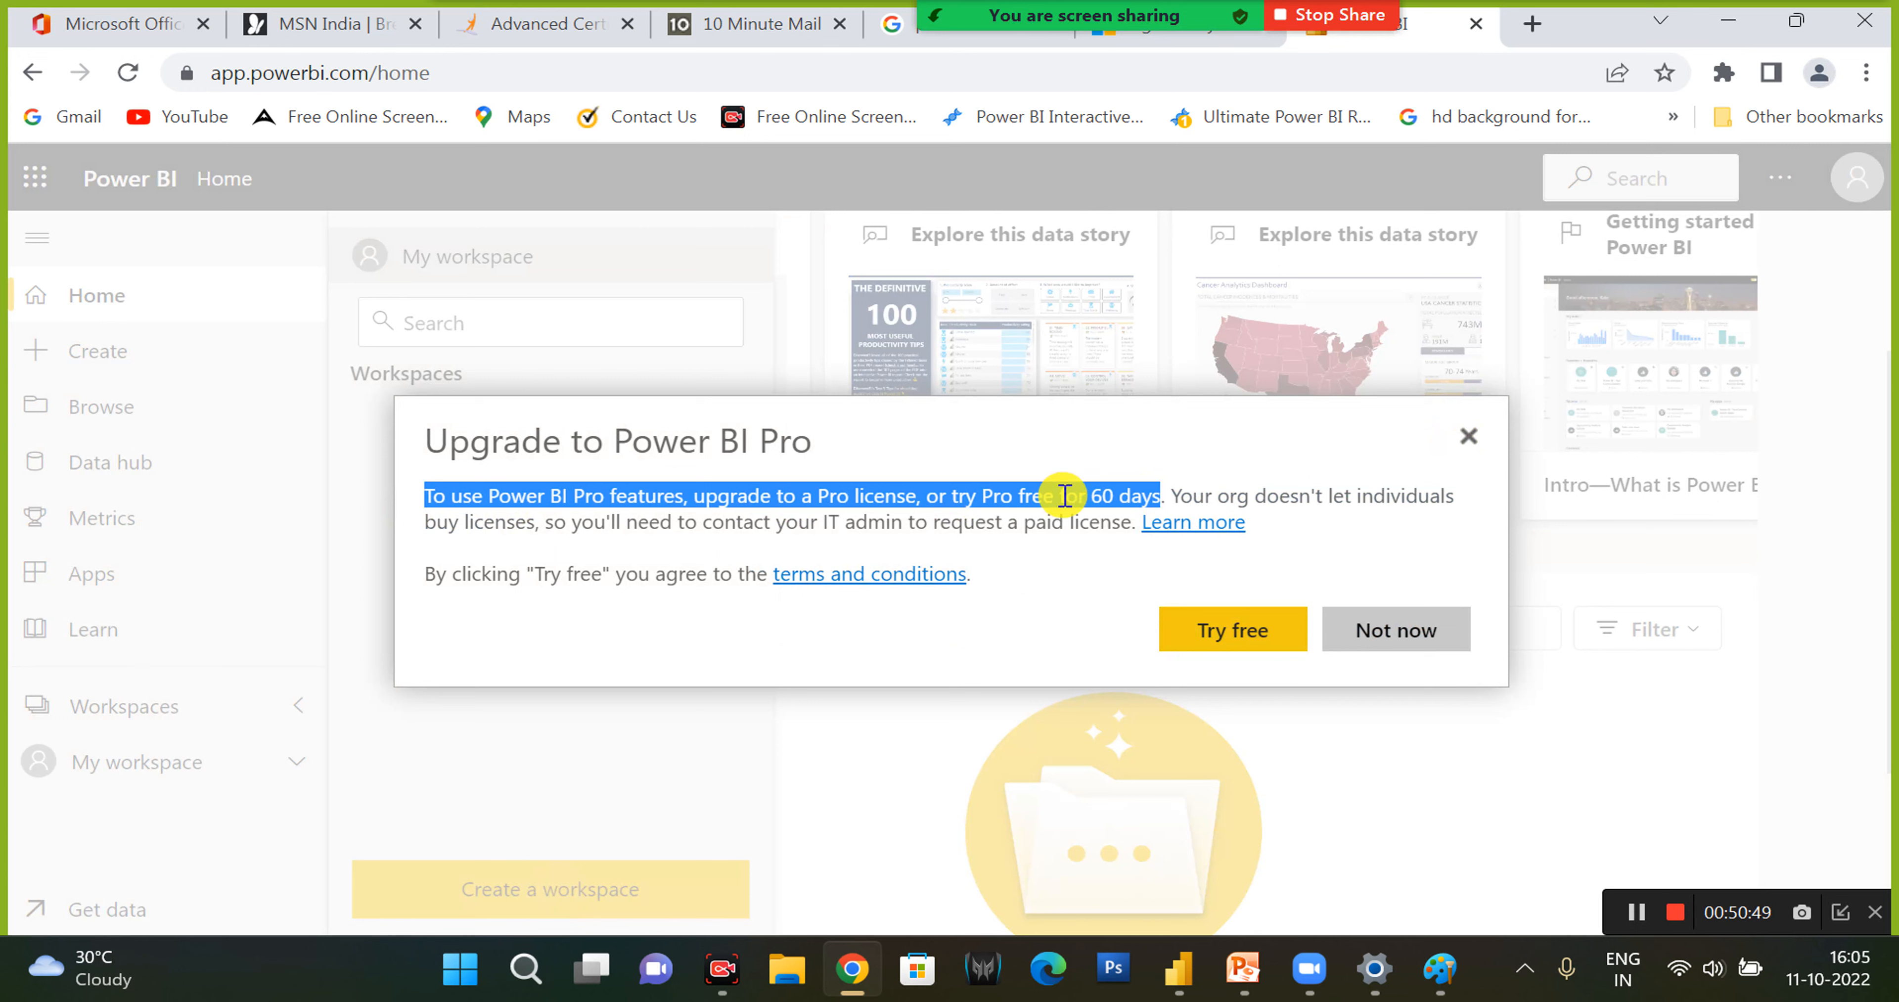
{"action": "left_click", "coordinate": [1101, 514]}
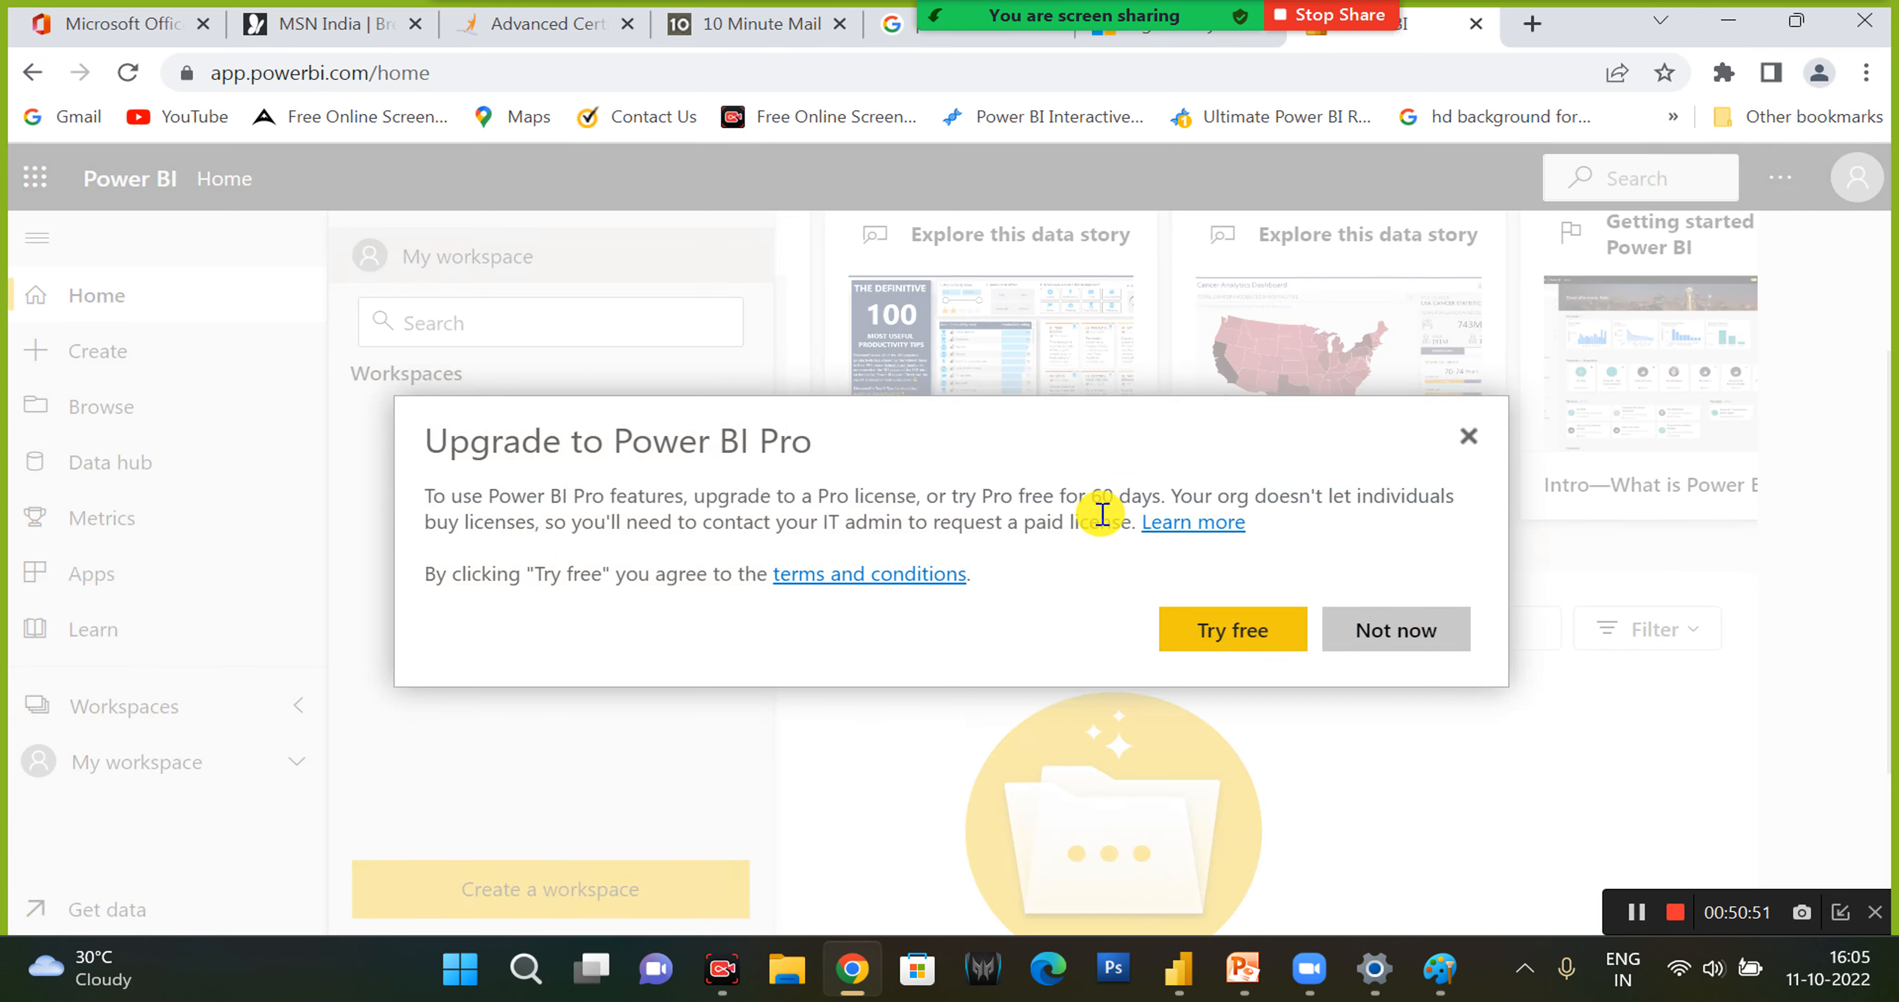
{"action": "triple_click", "coordinate": [1098, 496]}
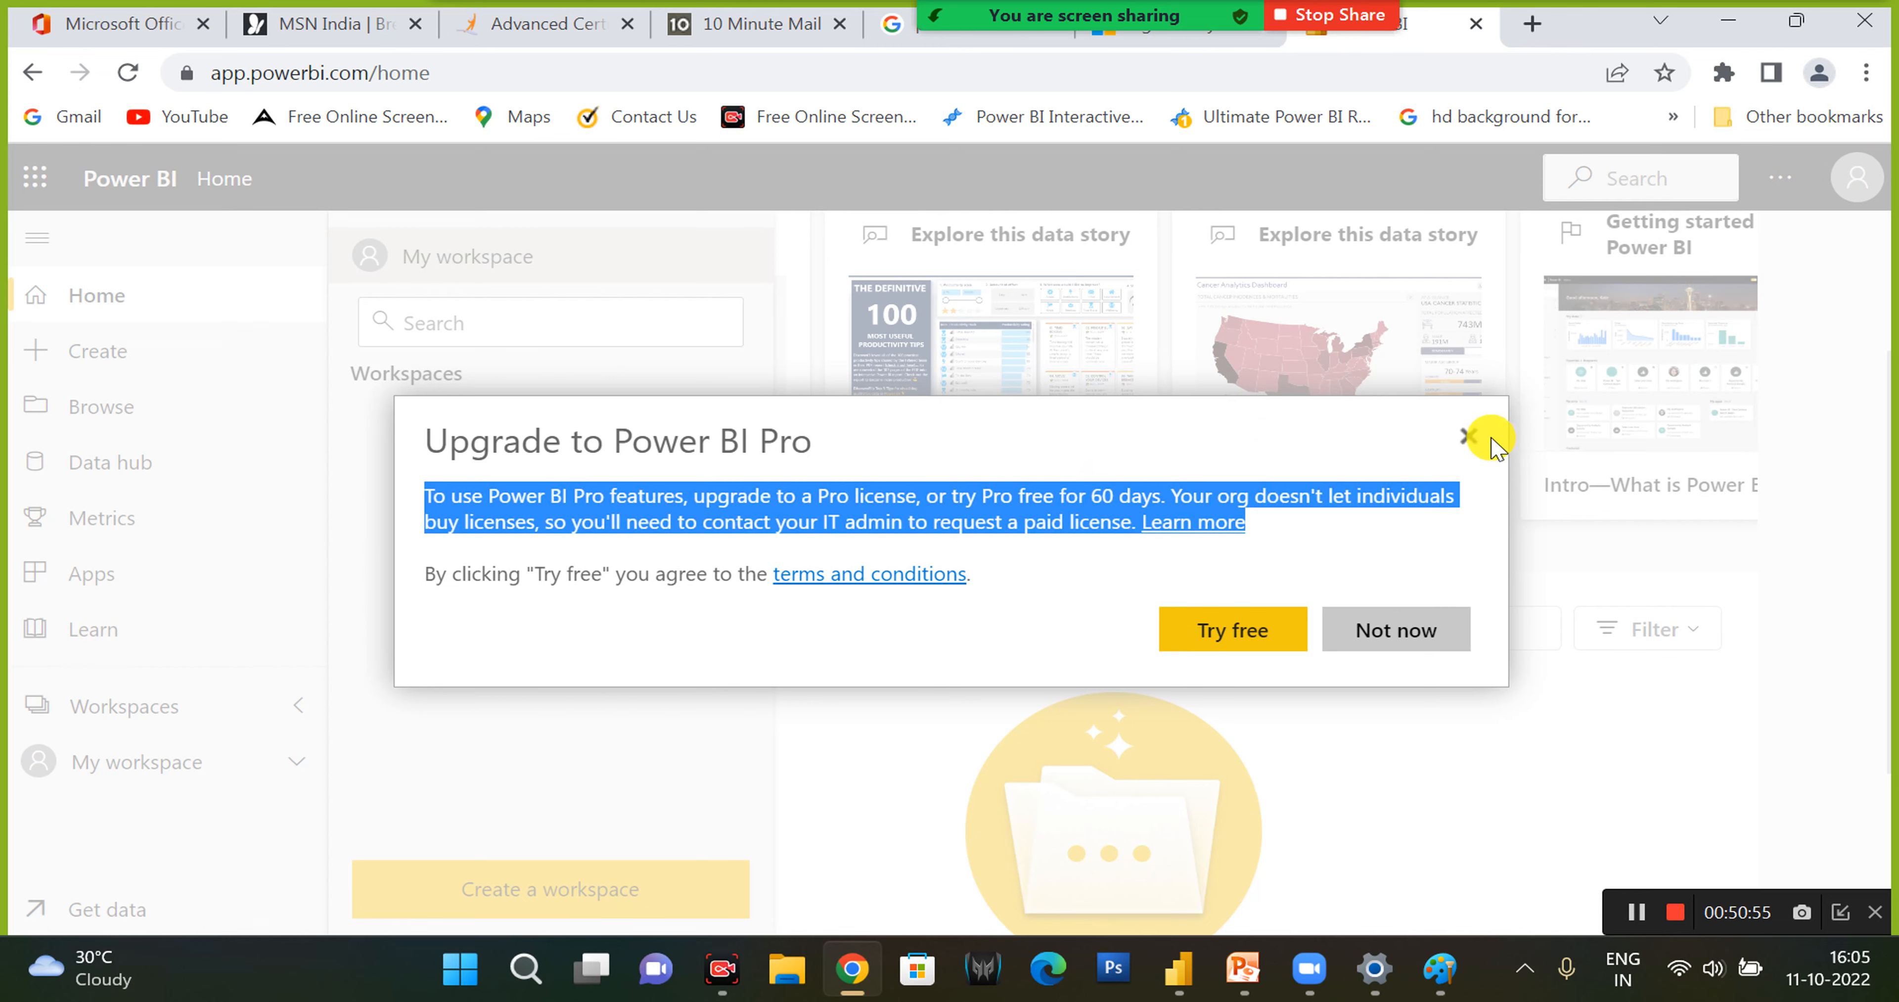
{"action": "left_click", "coordinate": [1467, 440]}
- Open My workspace in the Power BI service
{"action": "left_click", "coordinate": [122, 718]}
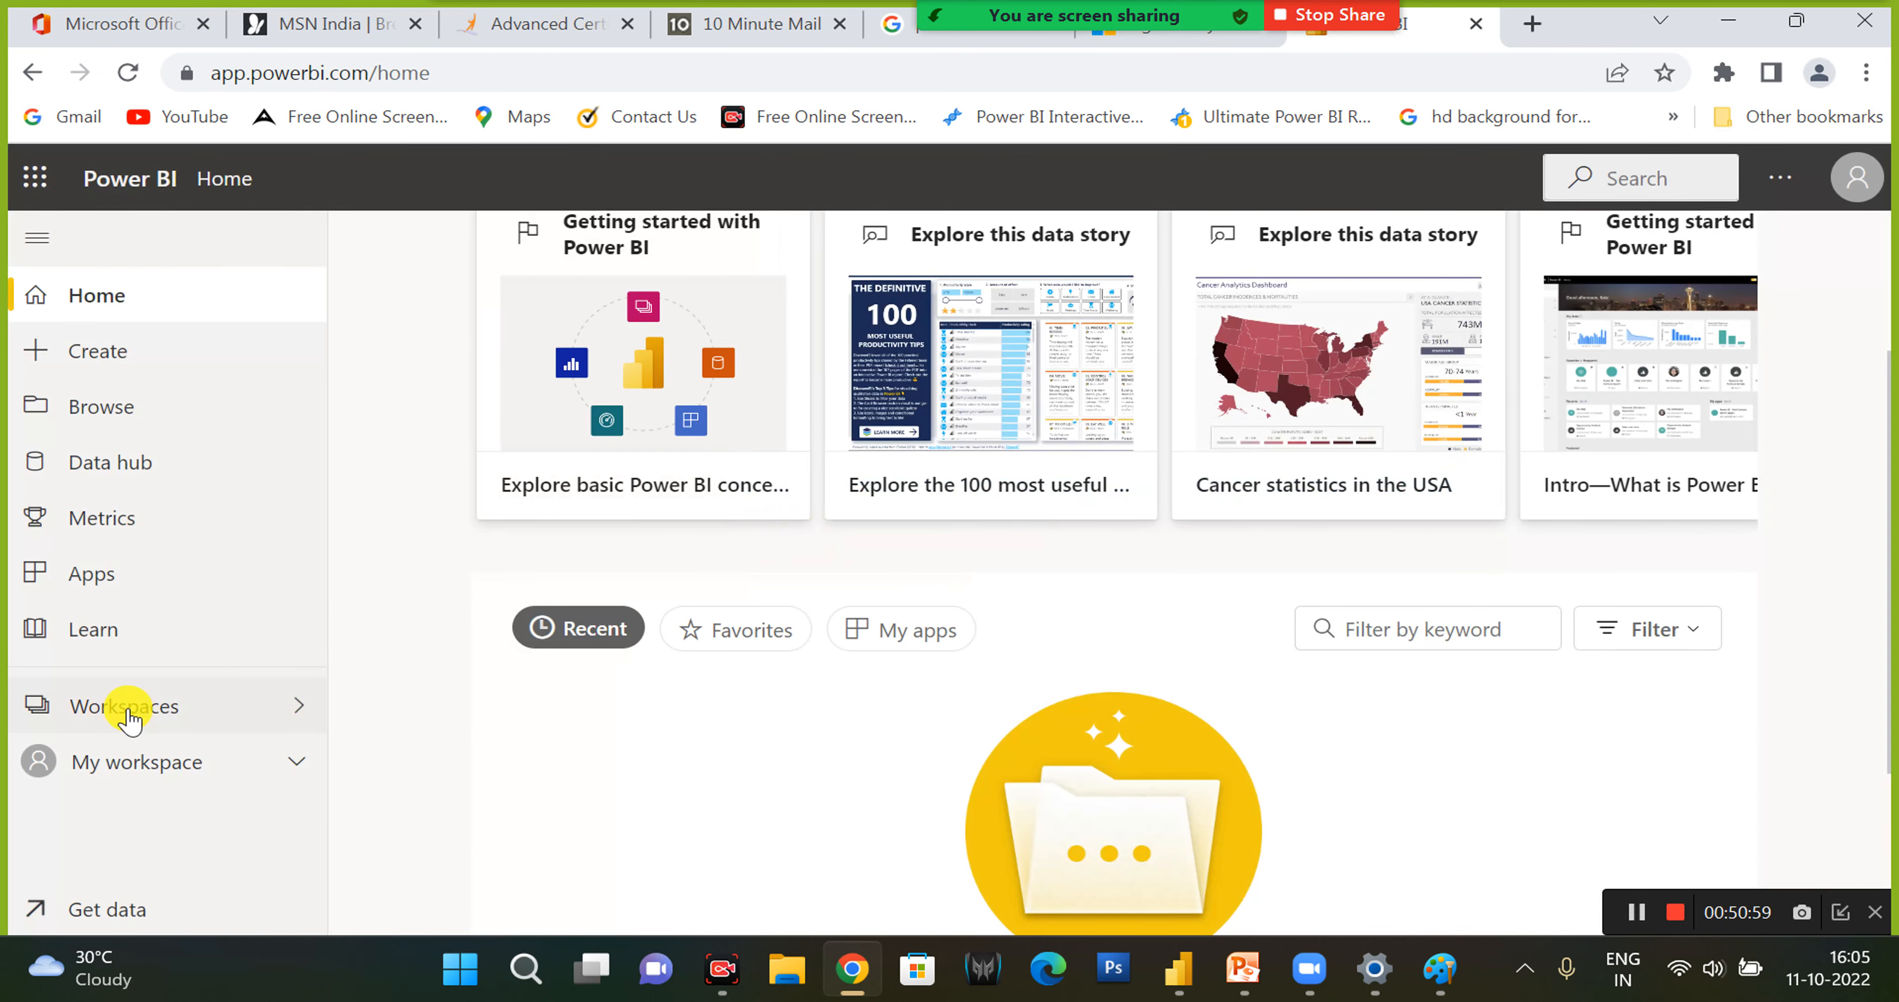
{"action": "left_click", "coordinate": [129, 718]}
{"action": "left_click", "coordinate": [127, 762]}
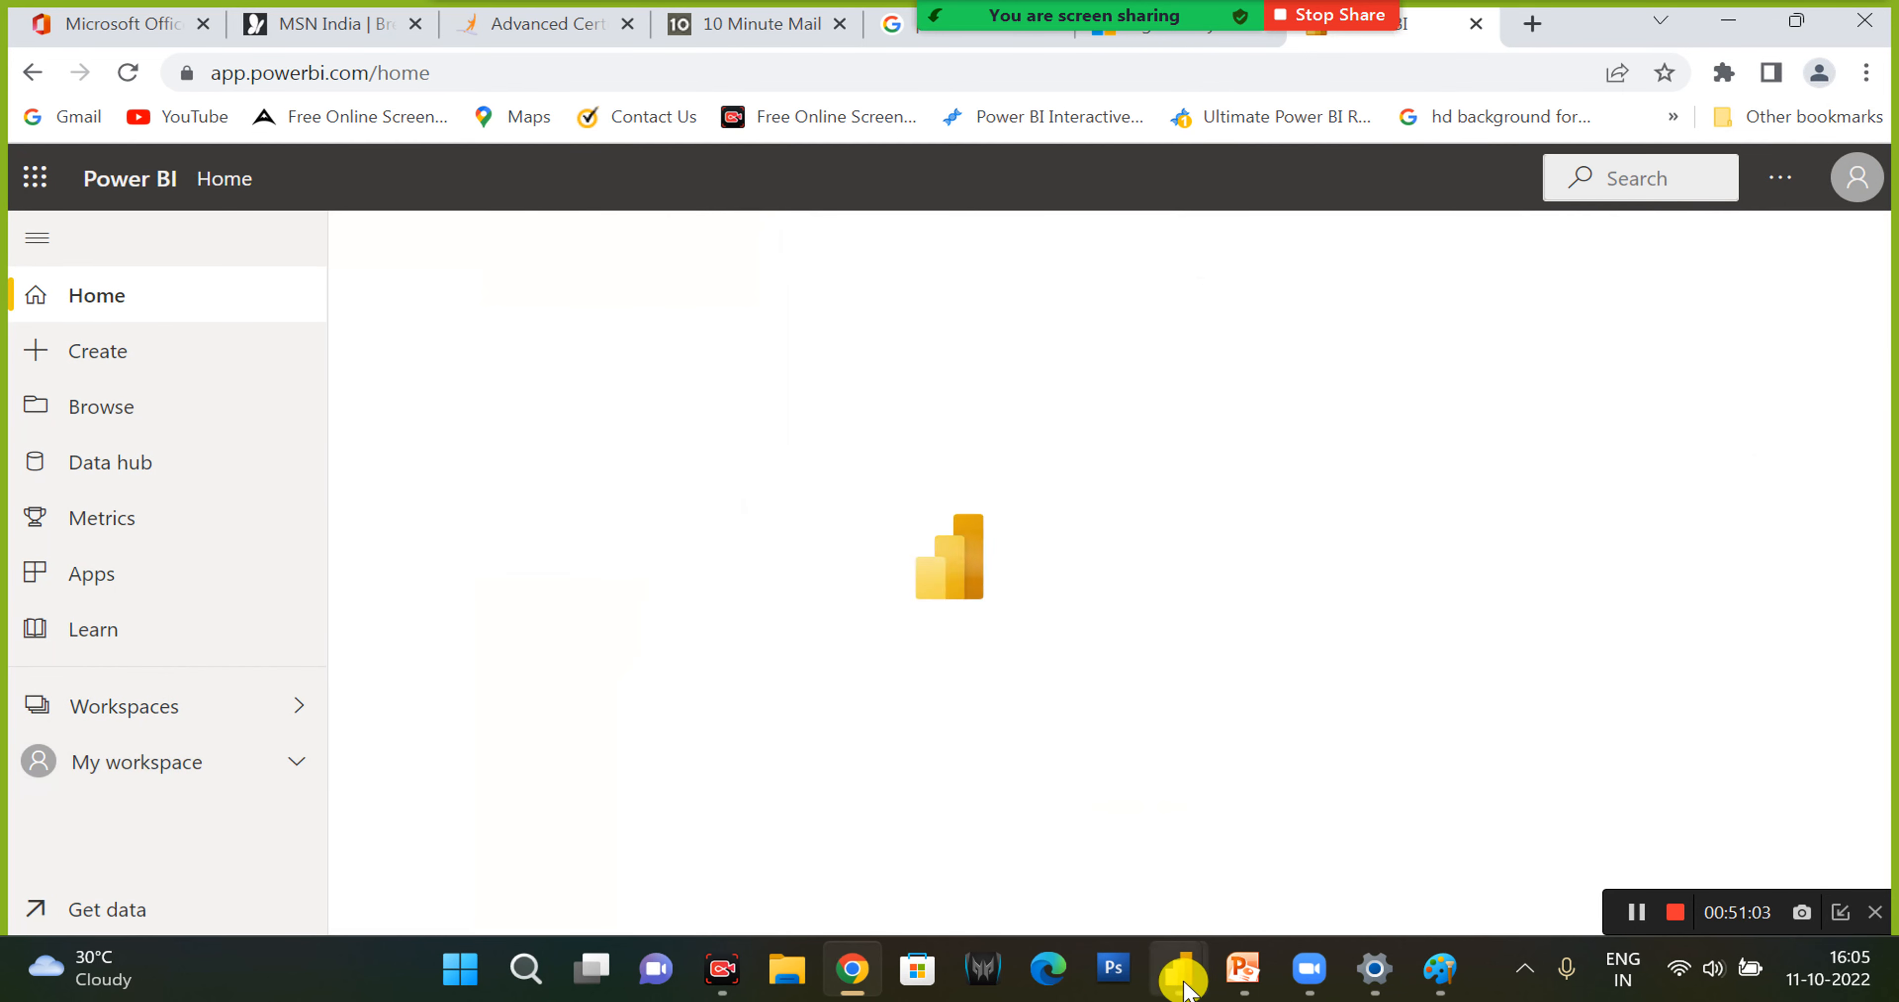
- Switch to the Seesion2 report in Power BI Desktop and close the Power BI visuals gallery
{"action": "mouse_move", "coordinate": [1182, 986]}
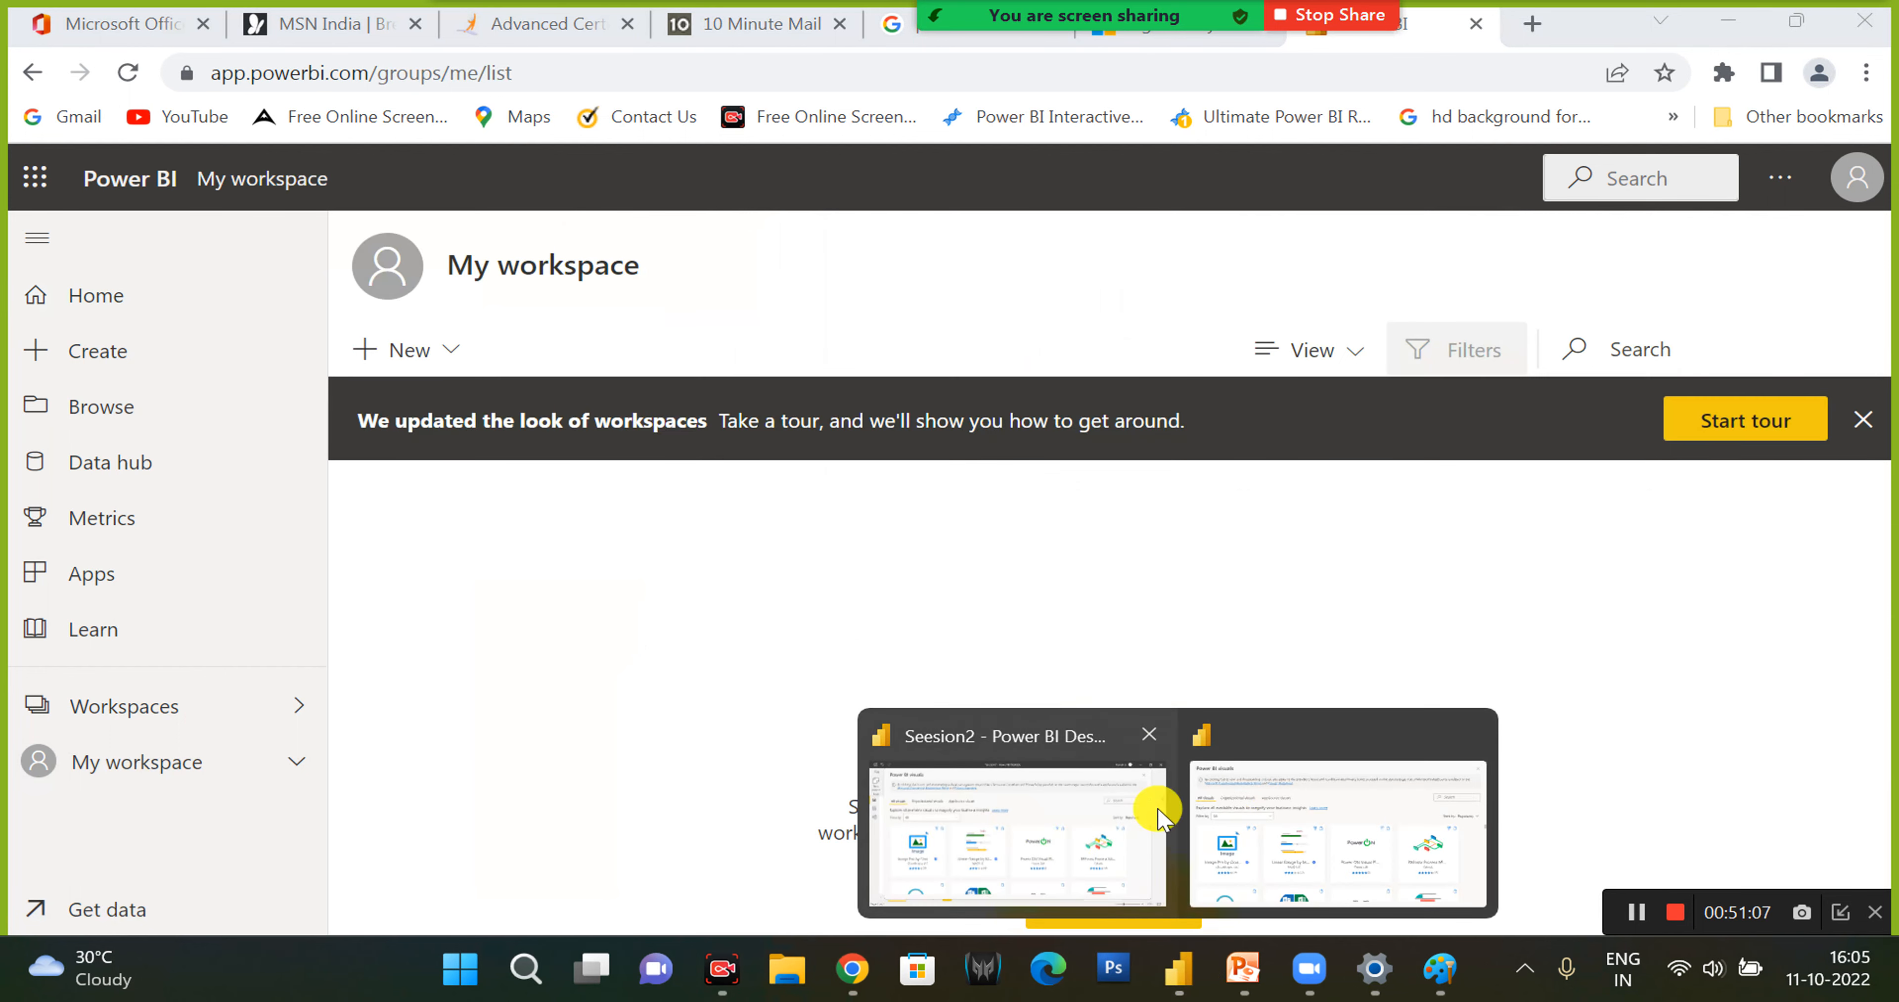
{"action": "left_click", "coordinate": [1305, 809]}
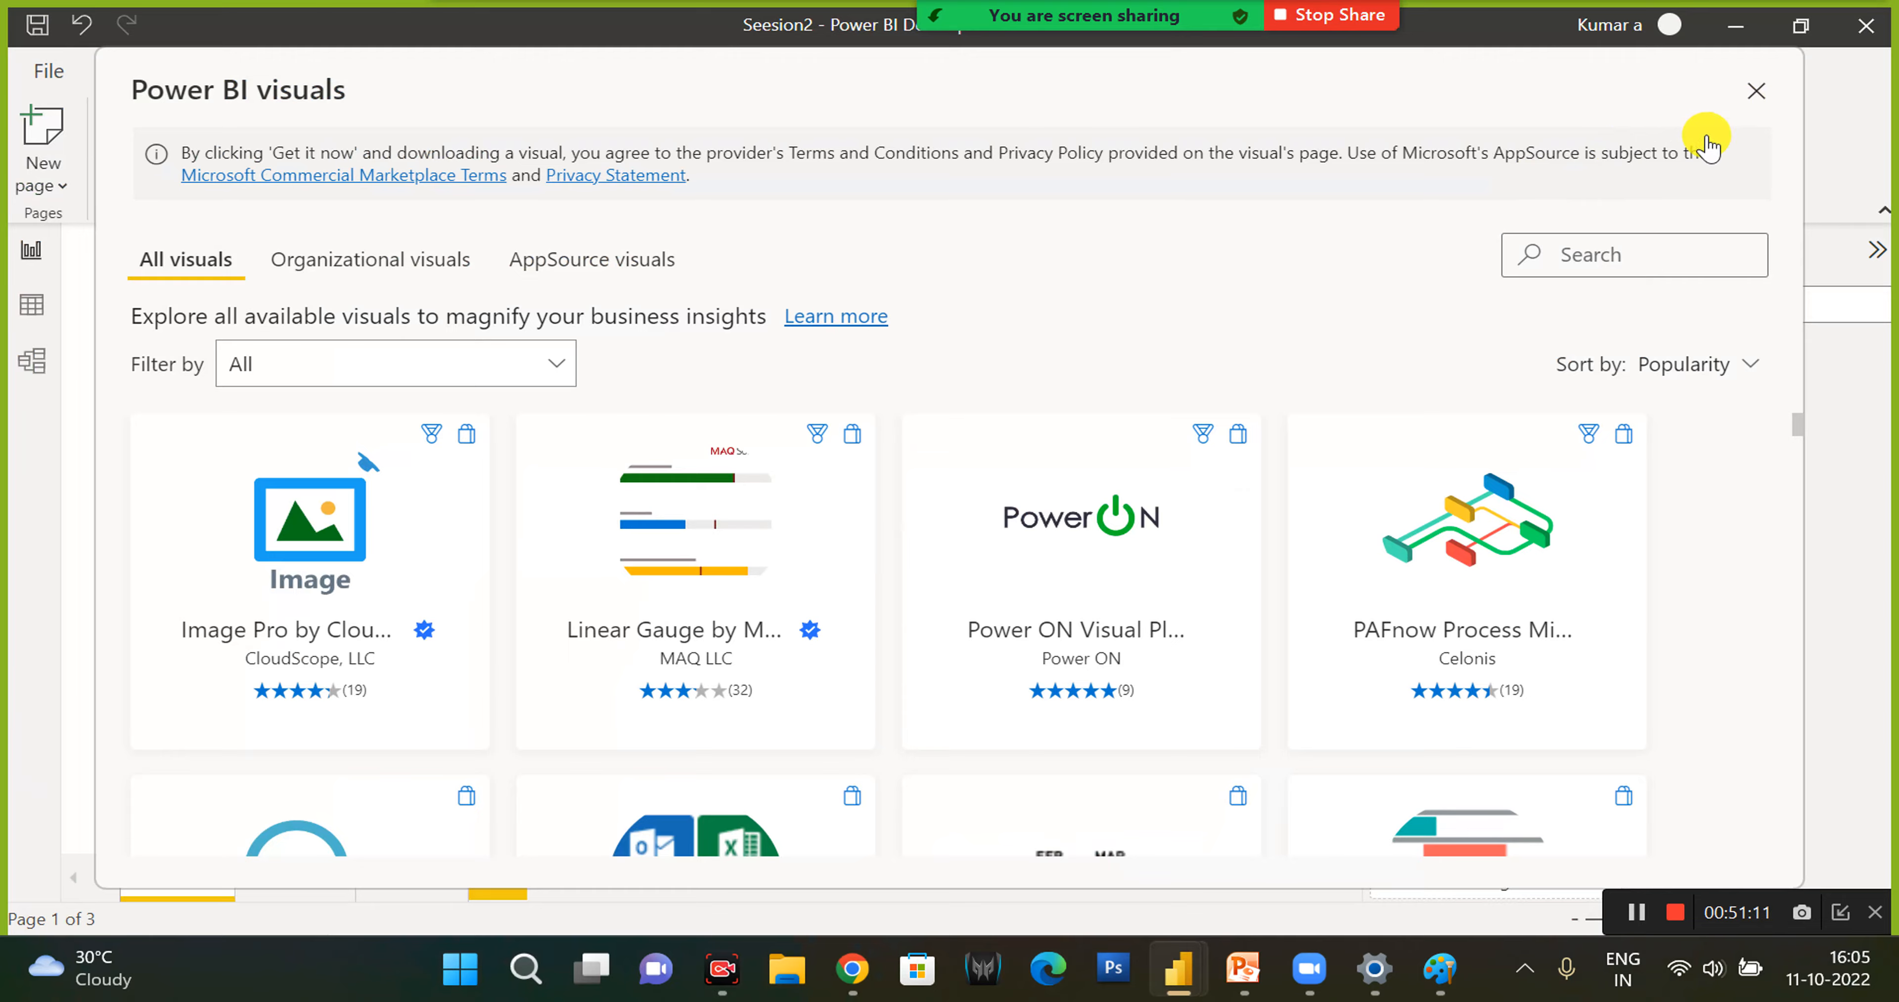
{"action": "left_click", "coordinate": [1753, 92]}
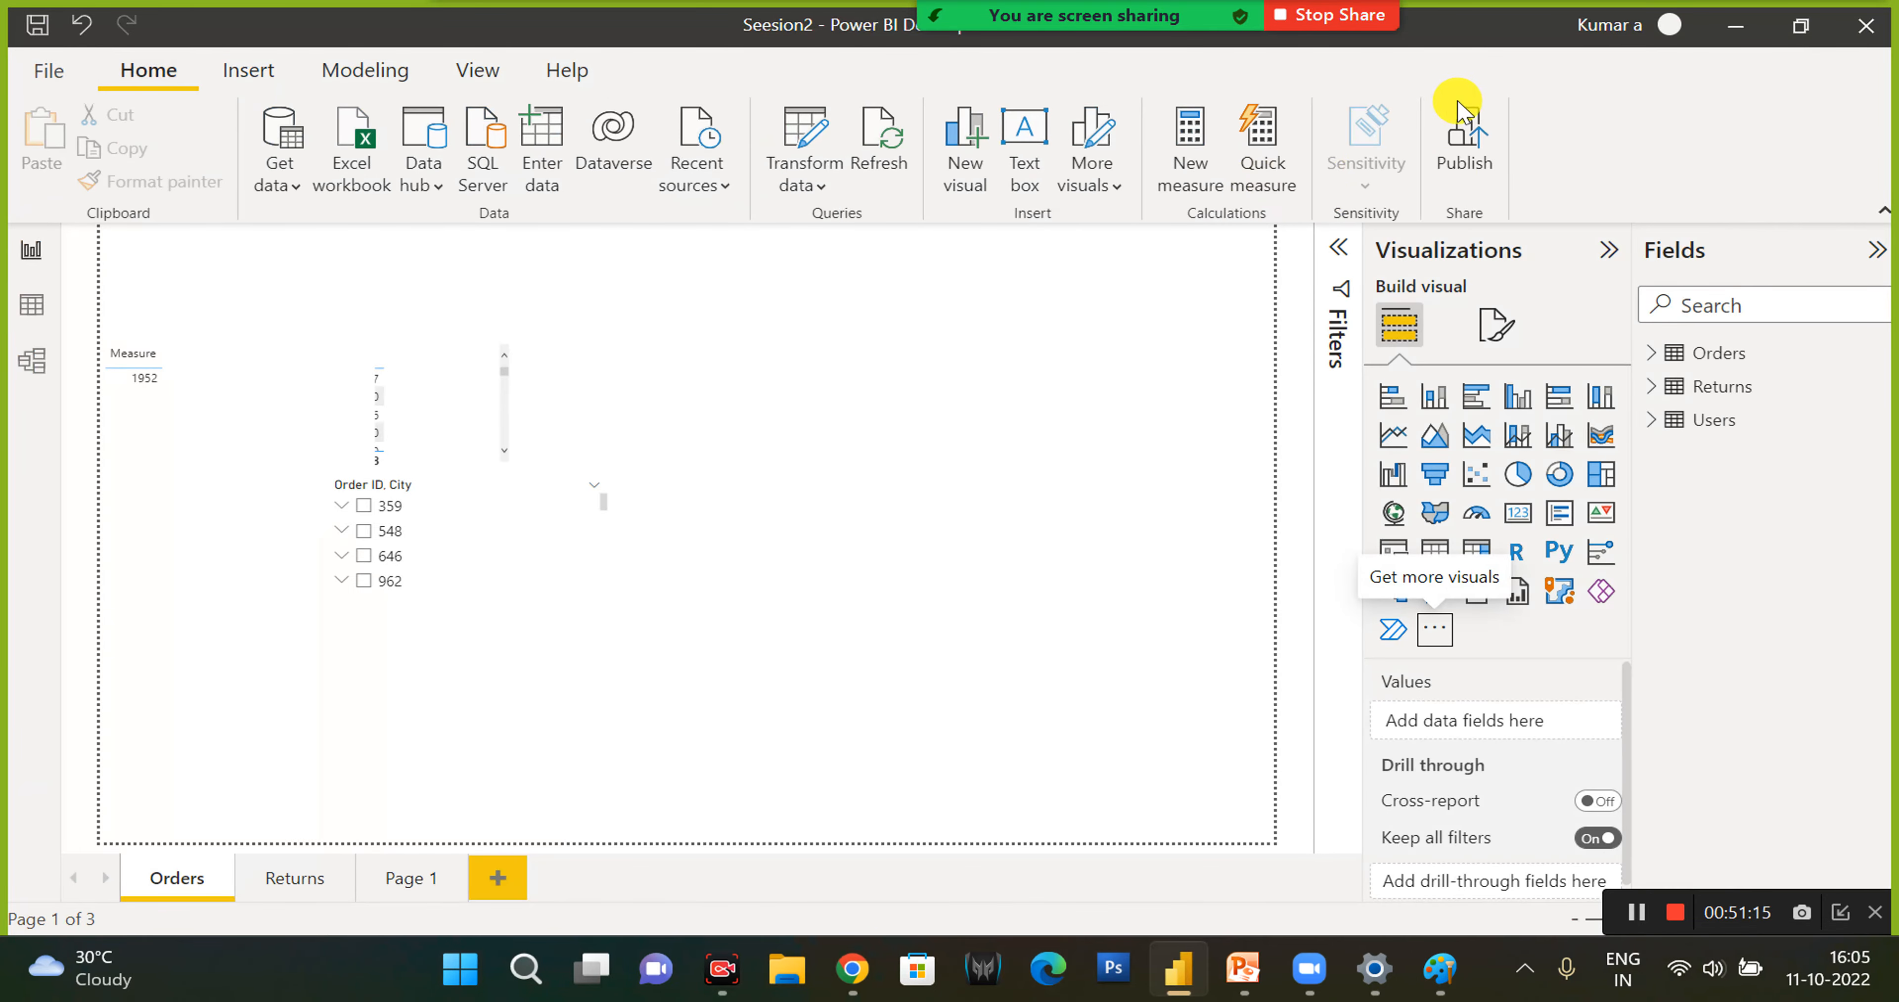
- Save the Seesion2 report's changes and publish it to My workspace
{"action": "left_click", "coordinate": [1466, 140]}
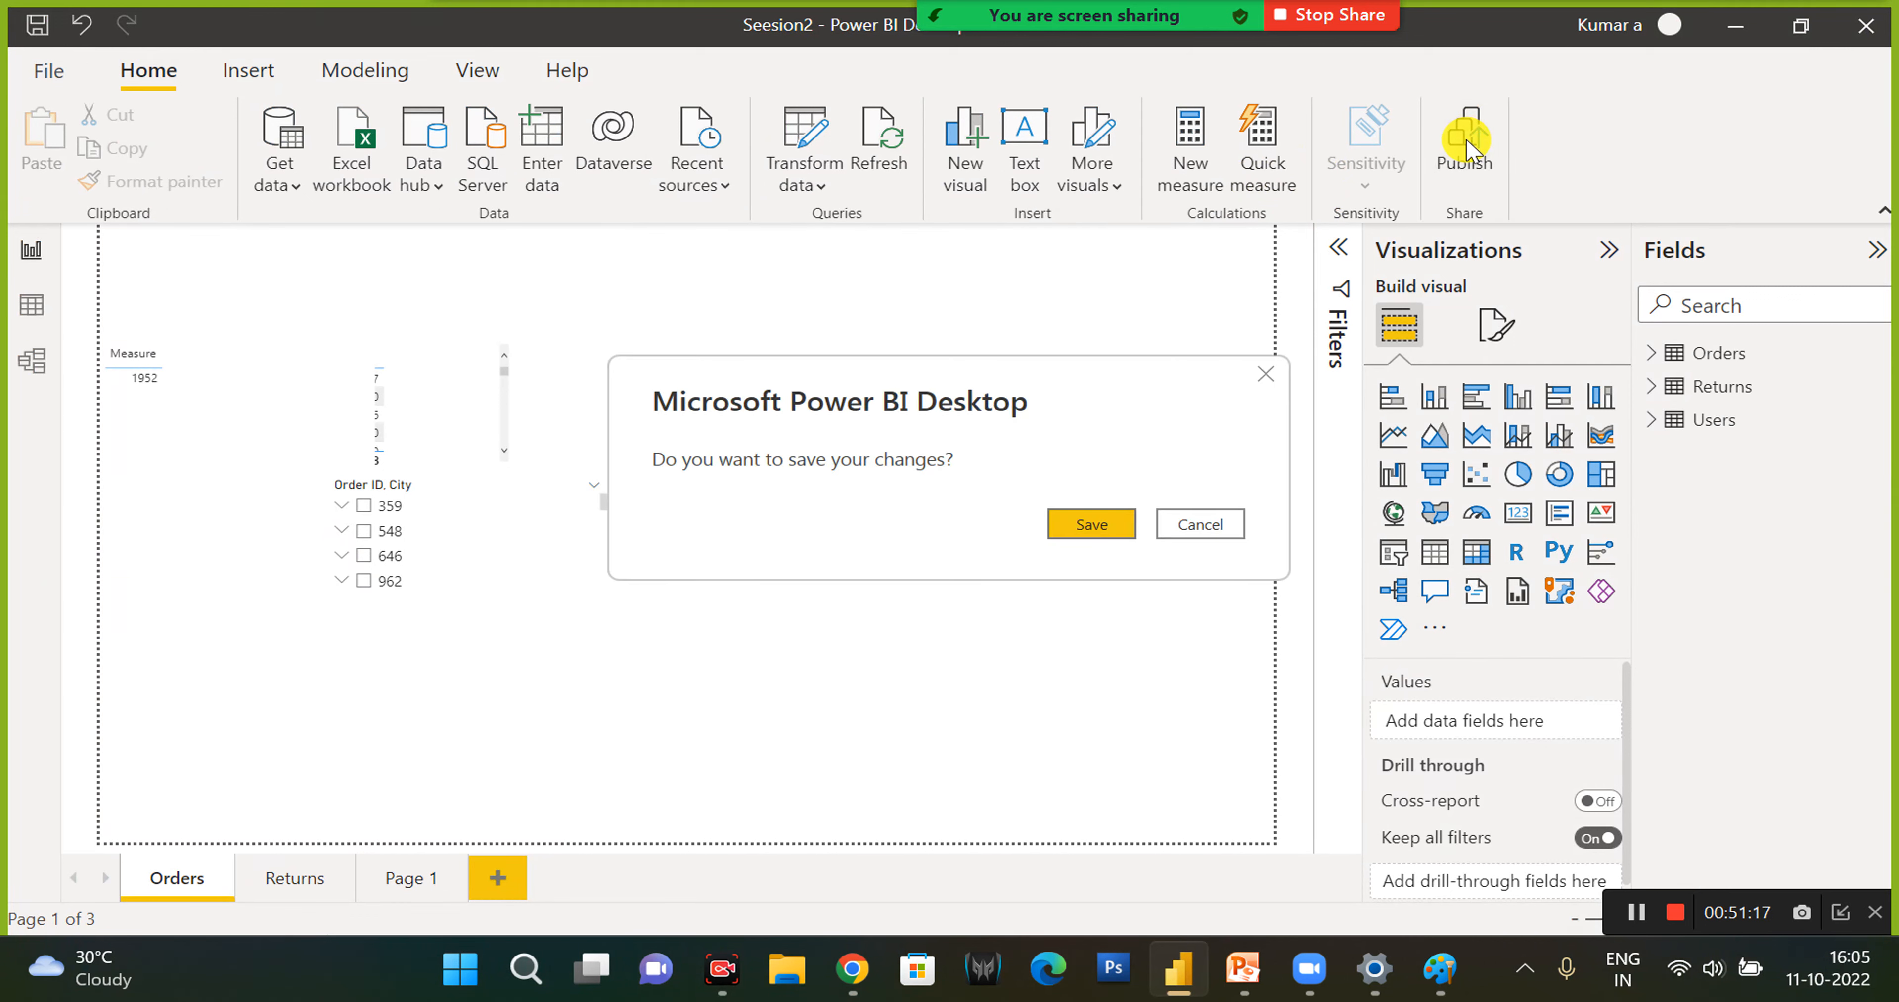
{"action": "left_click", "coordinate": [1089, 524]}
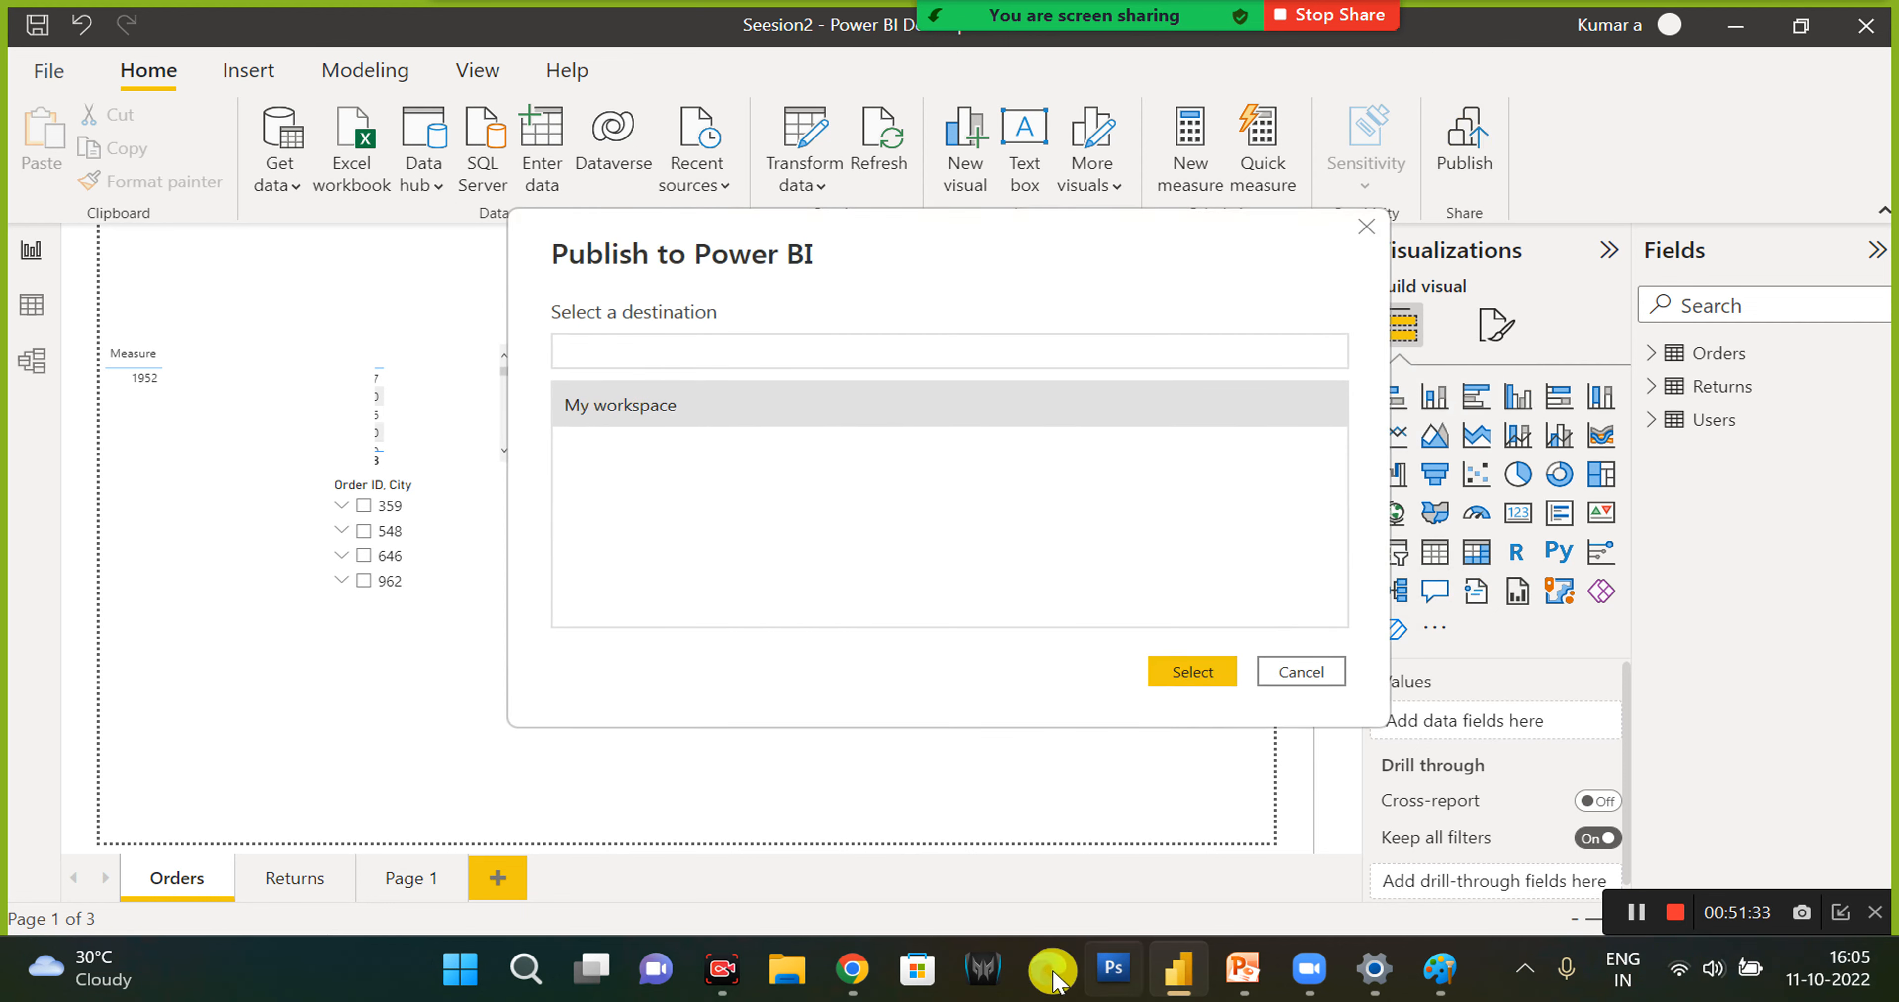
{"action": "mouse_move", "coordinate": [850, 983]}
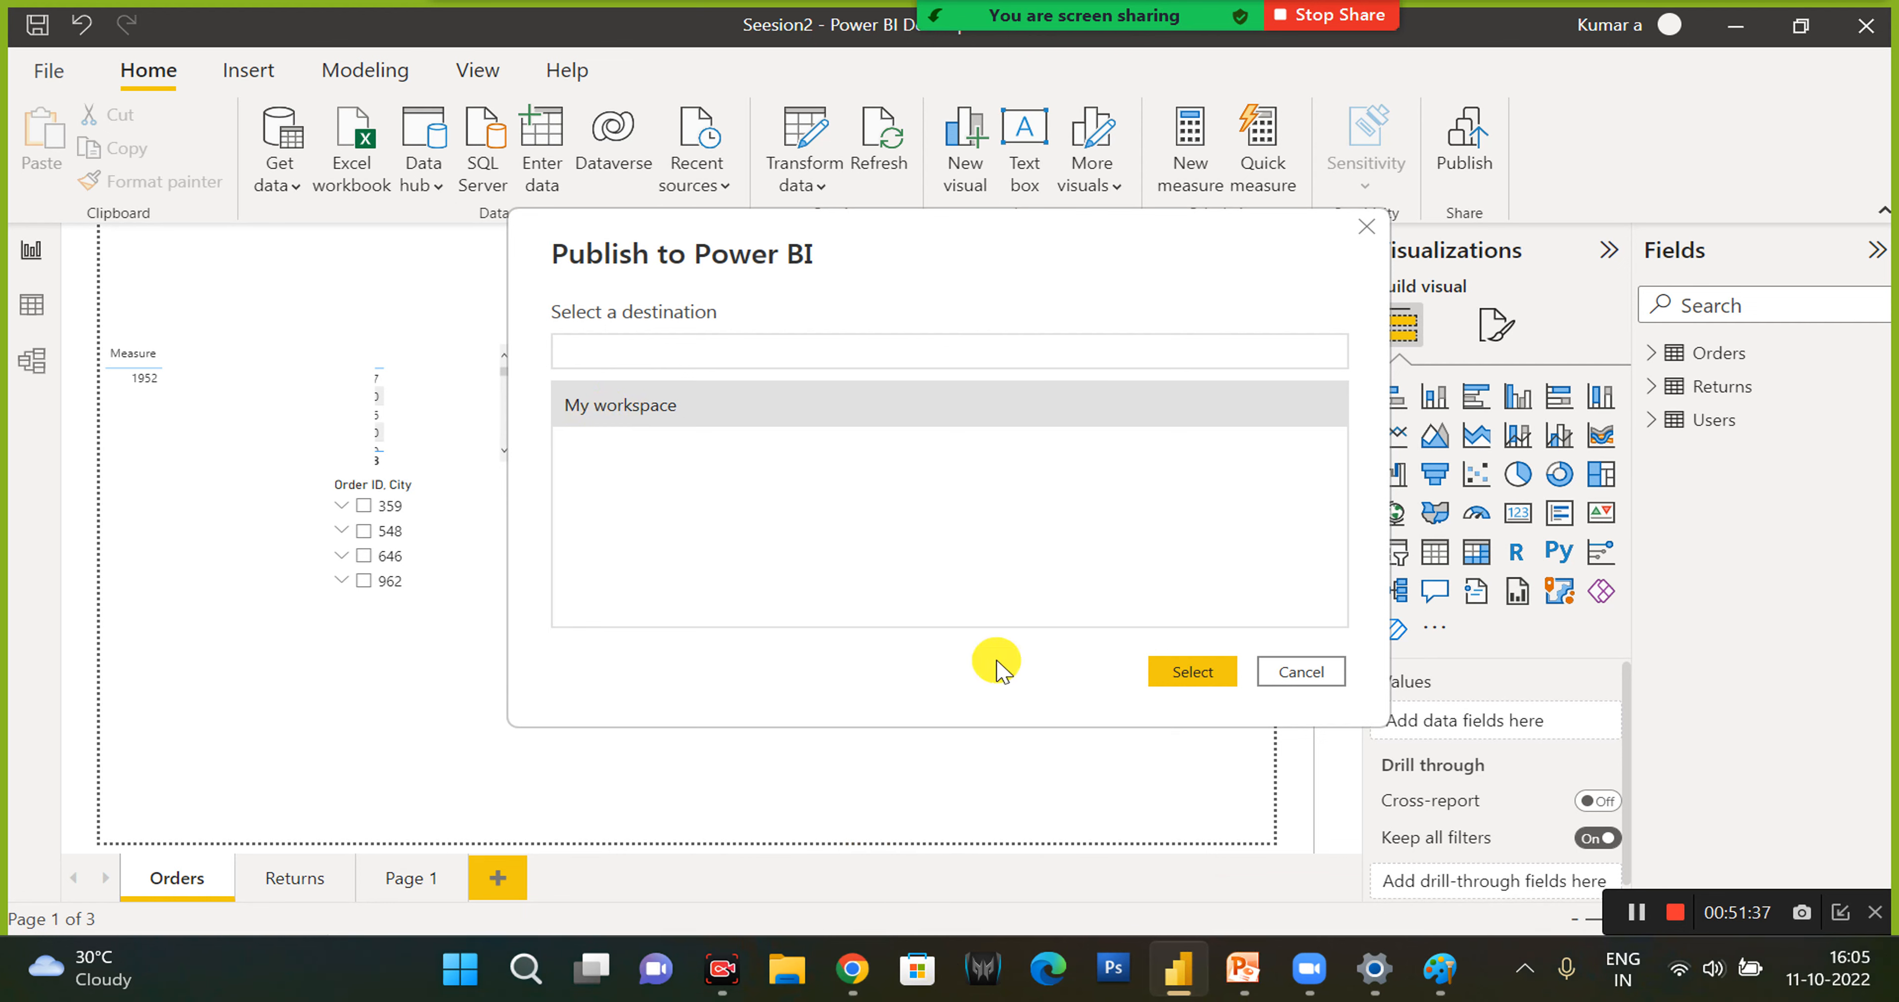
{"action": "left_click", "coordinate": [1177, 676]}
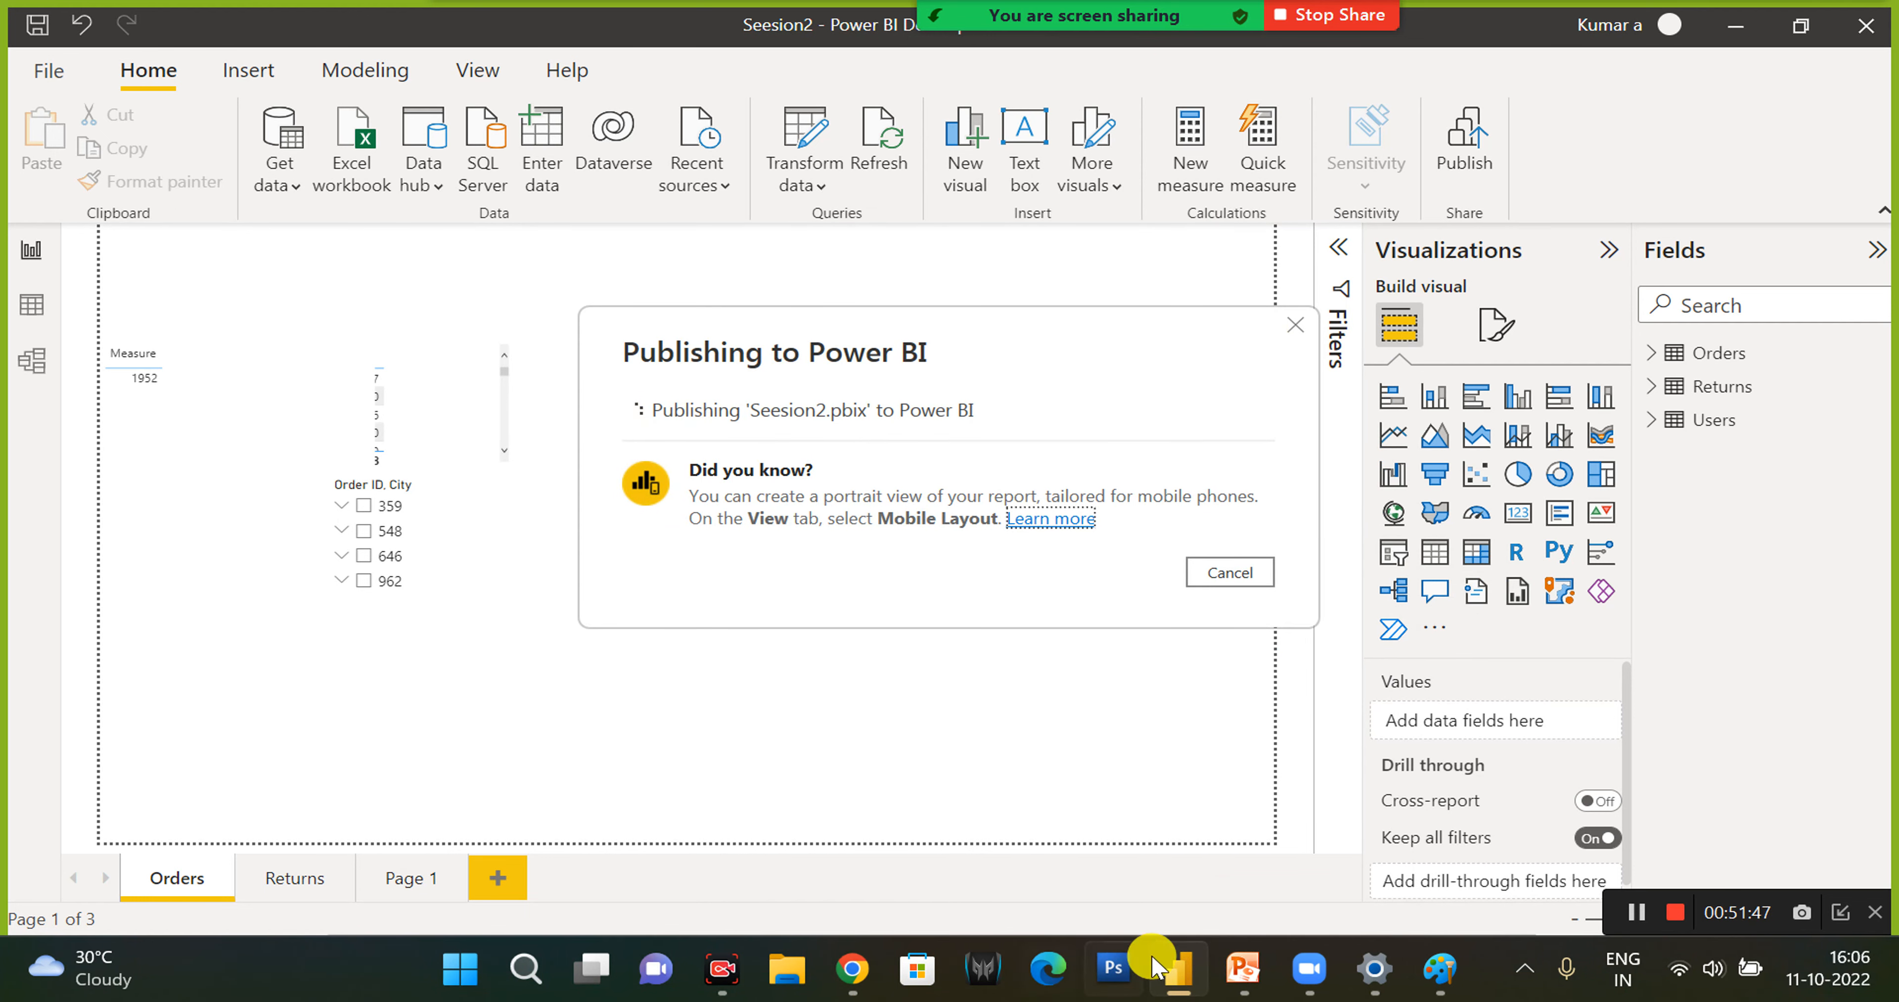
- Switch to Chrome, open the published Seesion2 report from My workspace, and dismiss the Share to PowerPoint tip
{"action": "mouse_move", "coordinate": [849, 984]}
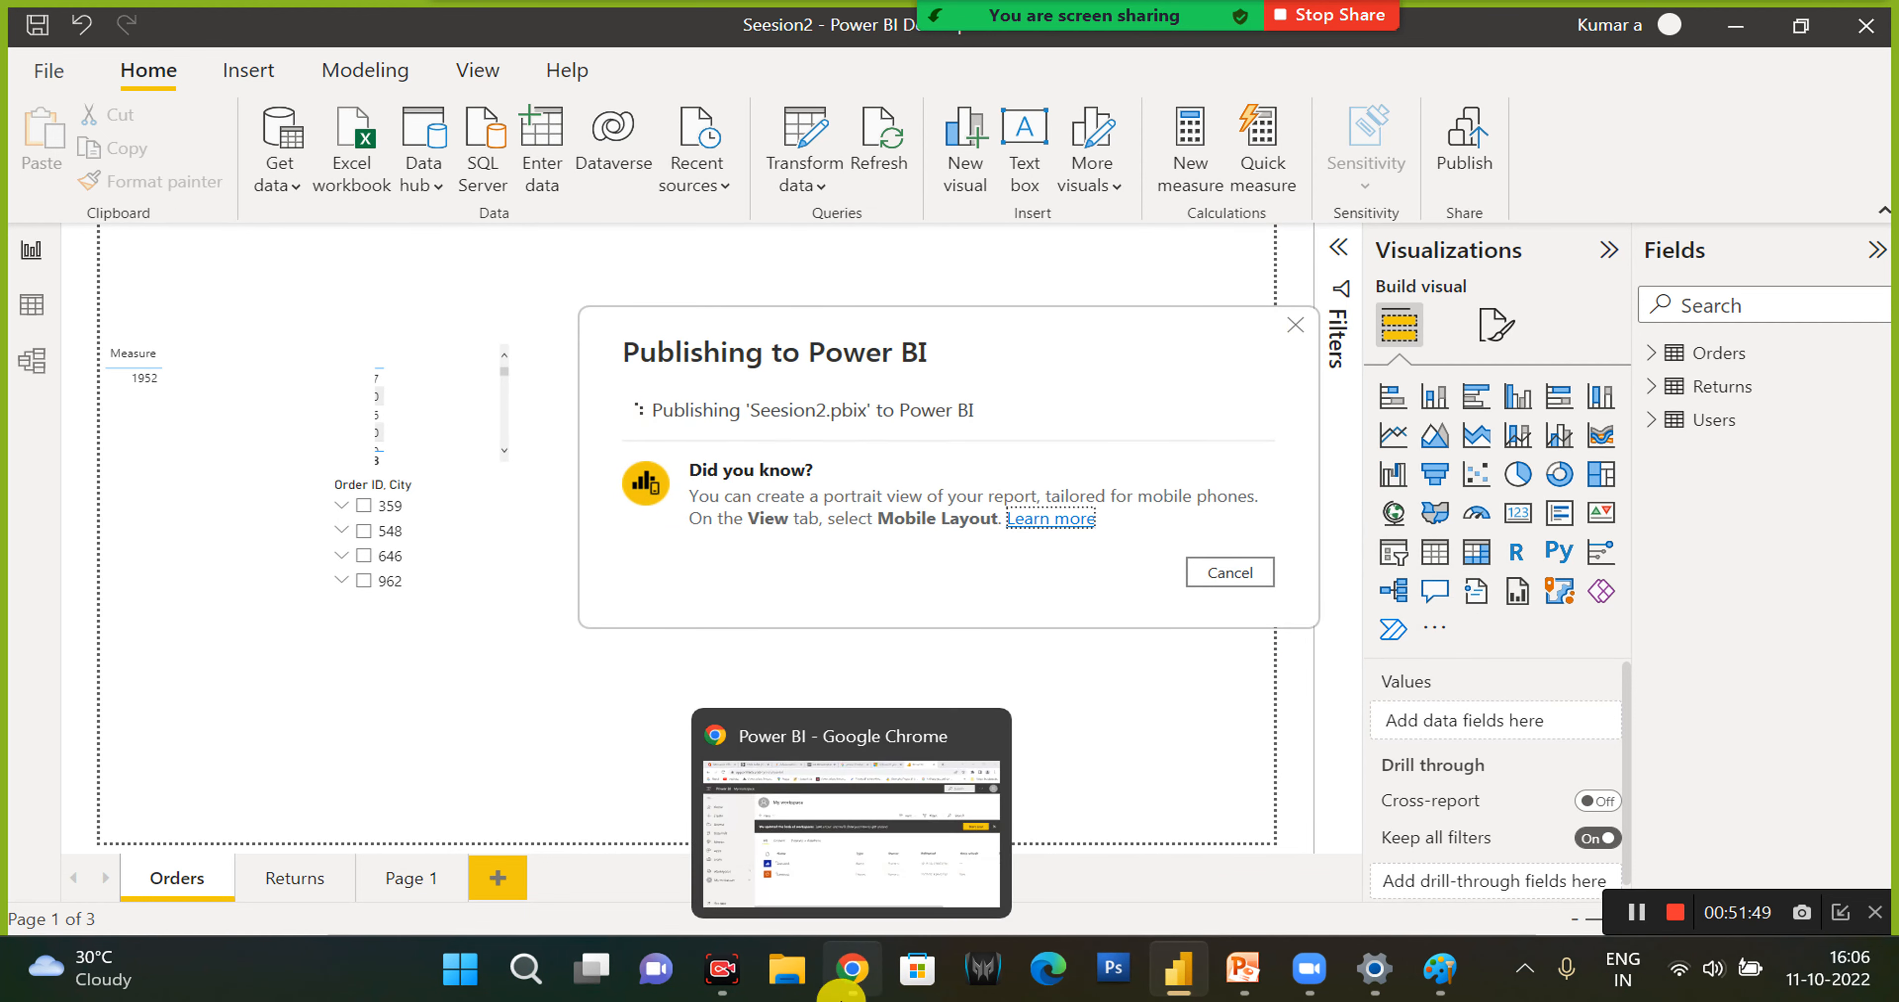
{"action": "left_click", "coordinate": [849, 983]}
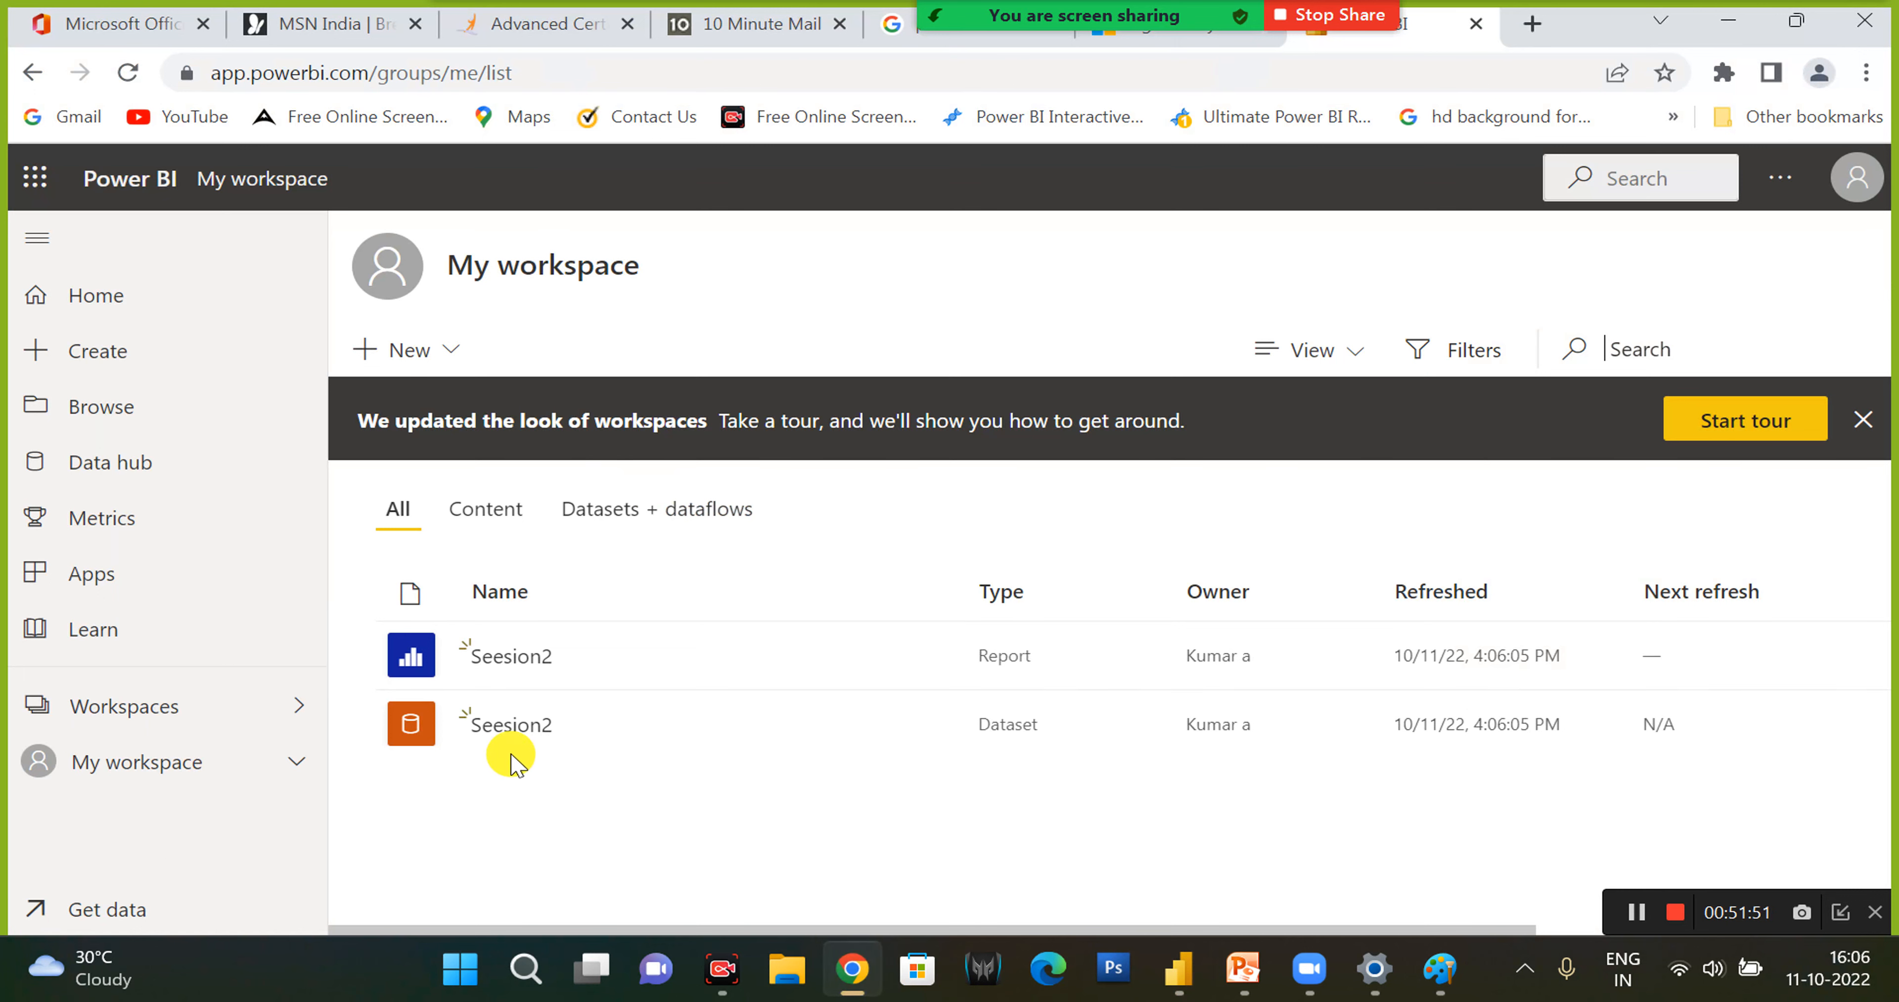
{"action": "left_click", "coordinate": [514, 656]}
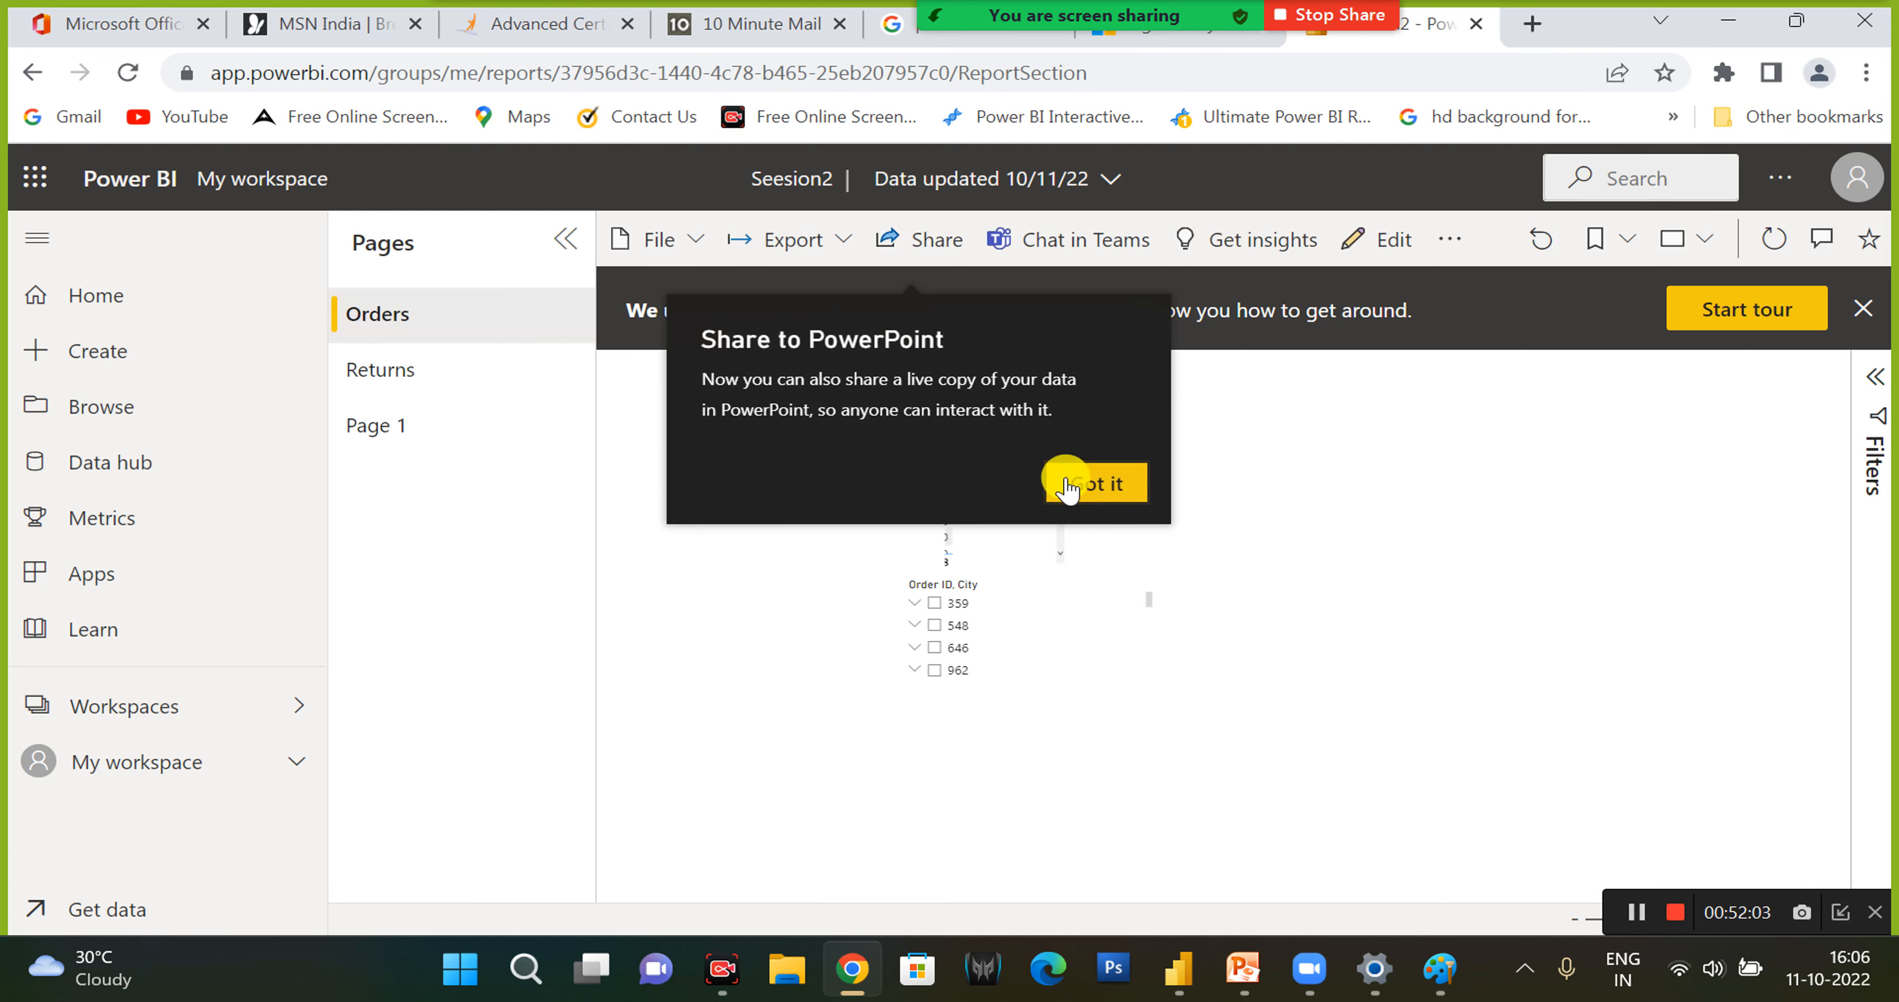
{"action": "left_click", "coordinate": [1061, 480]}
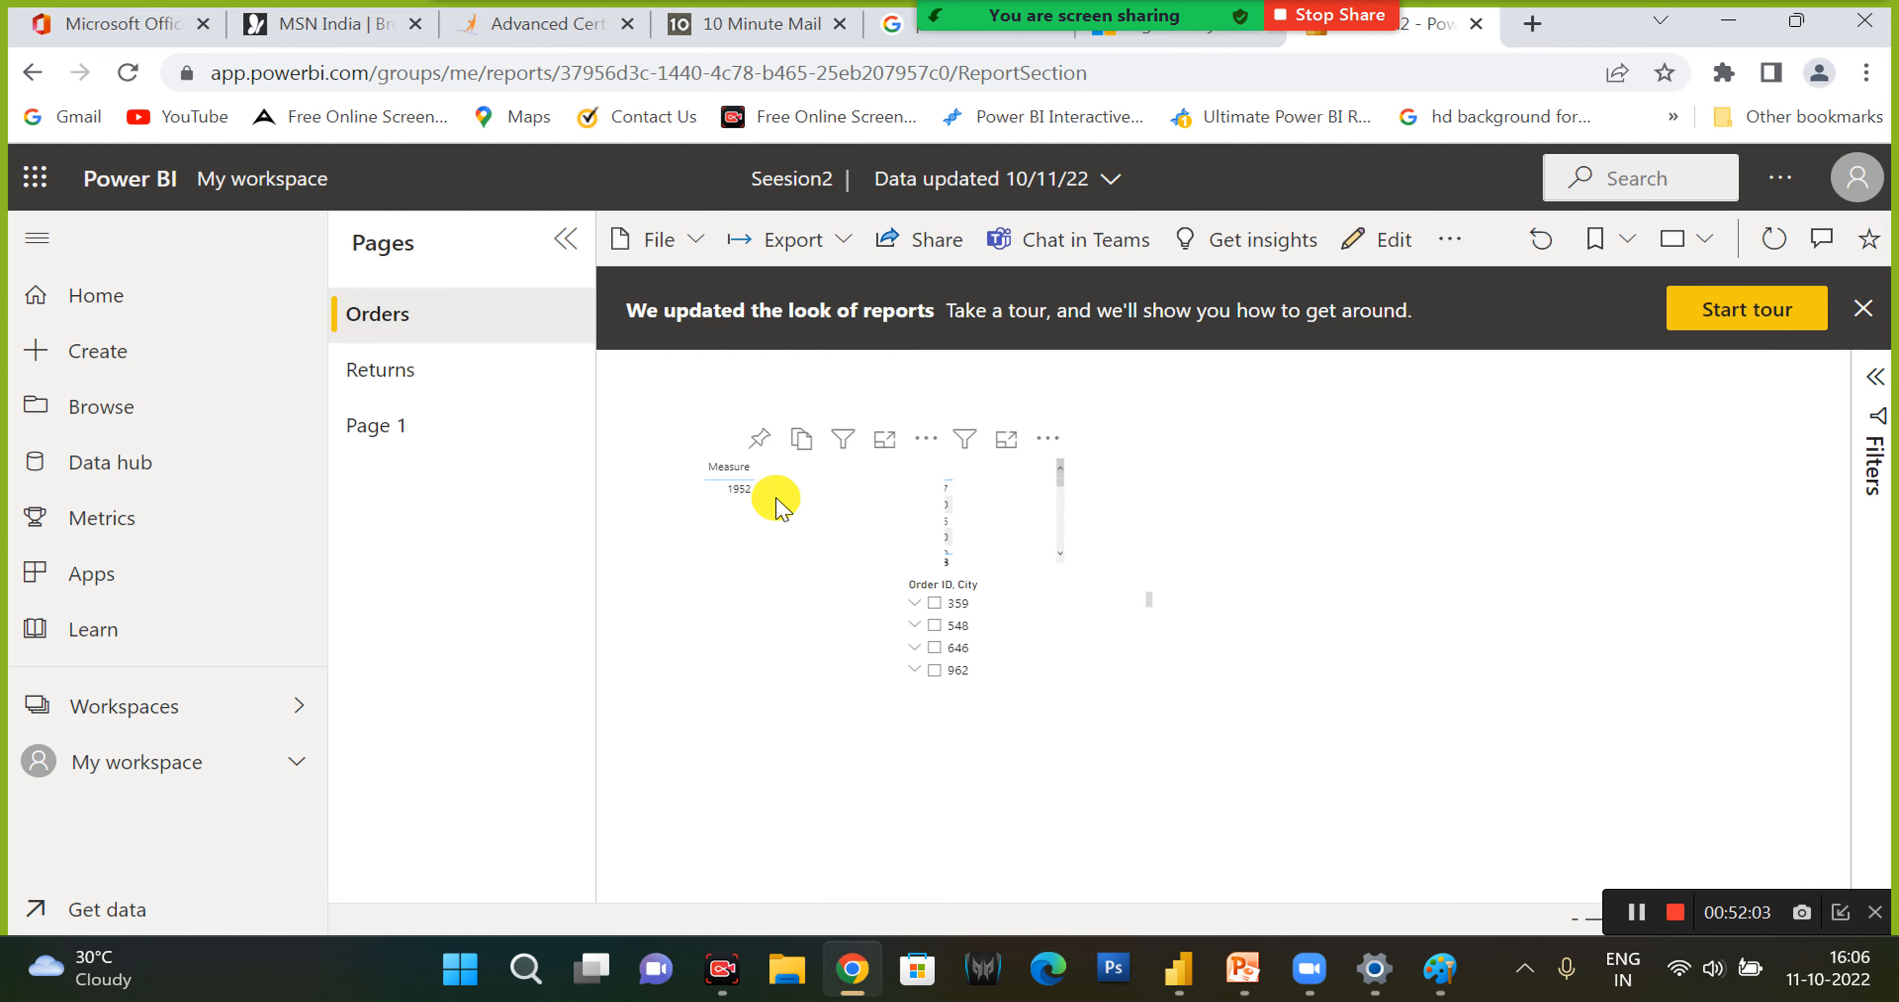
- Pin the Measure visual to a new dashboard named Dashboard and open that dashboard
{"action": "left_click", "coordinate": [760, 441]}
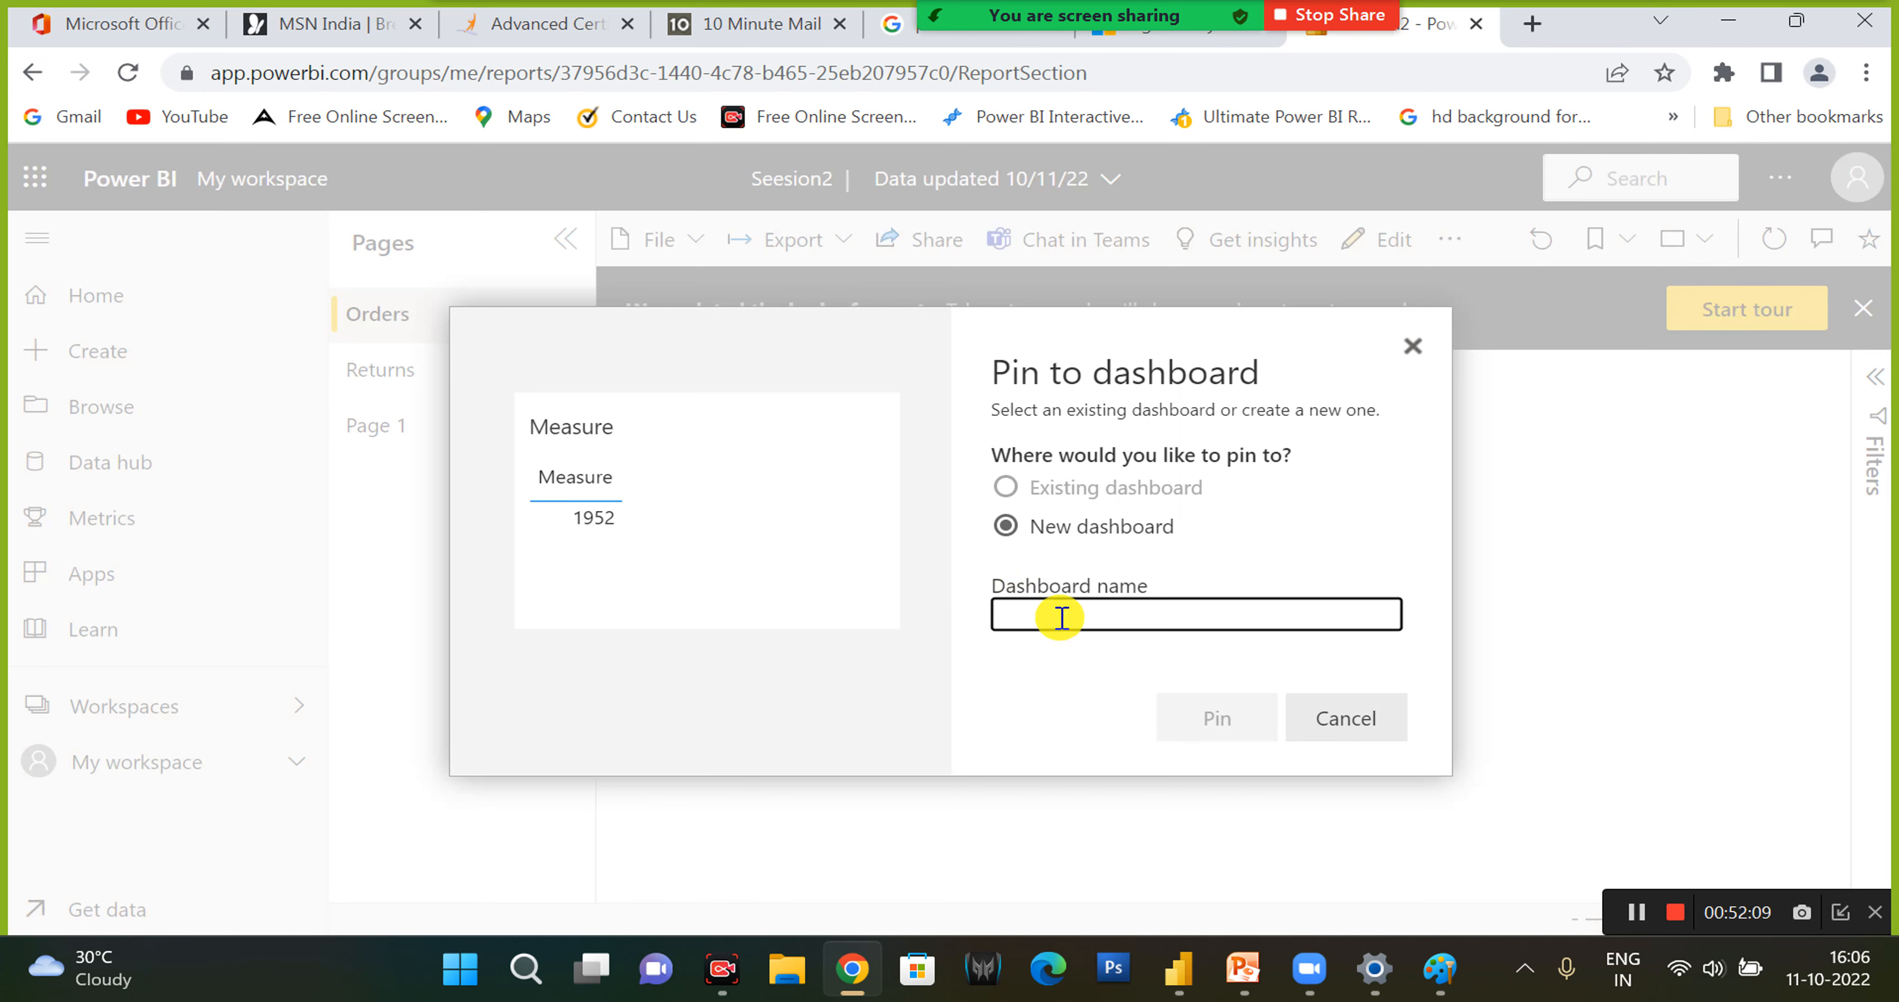
{"action": "type", "text": "Dashboa"}
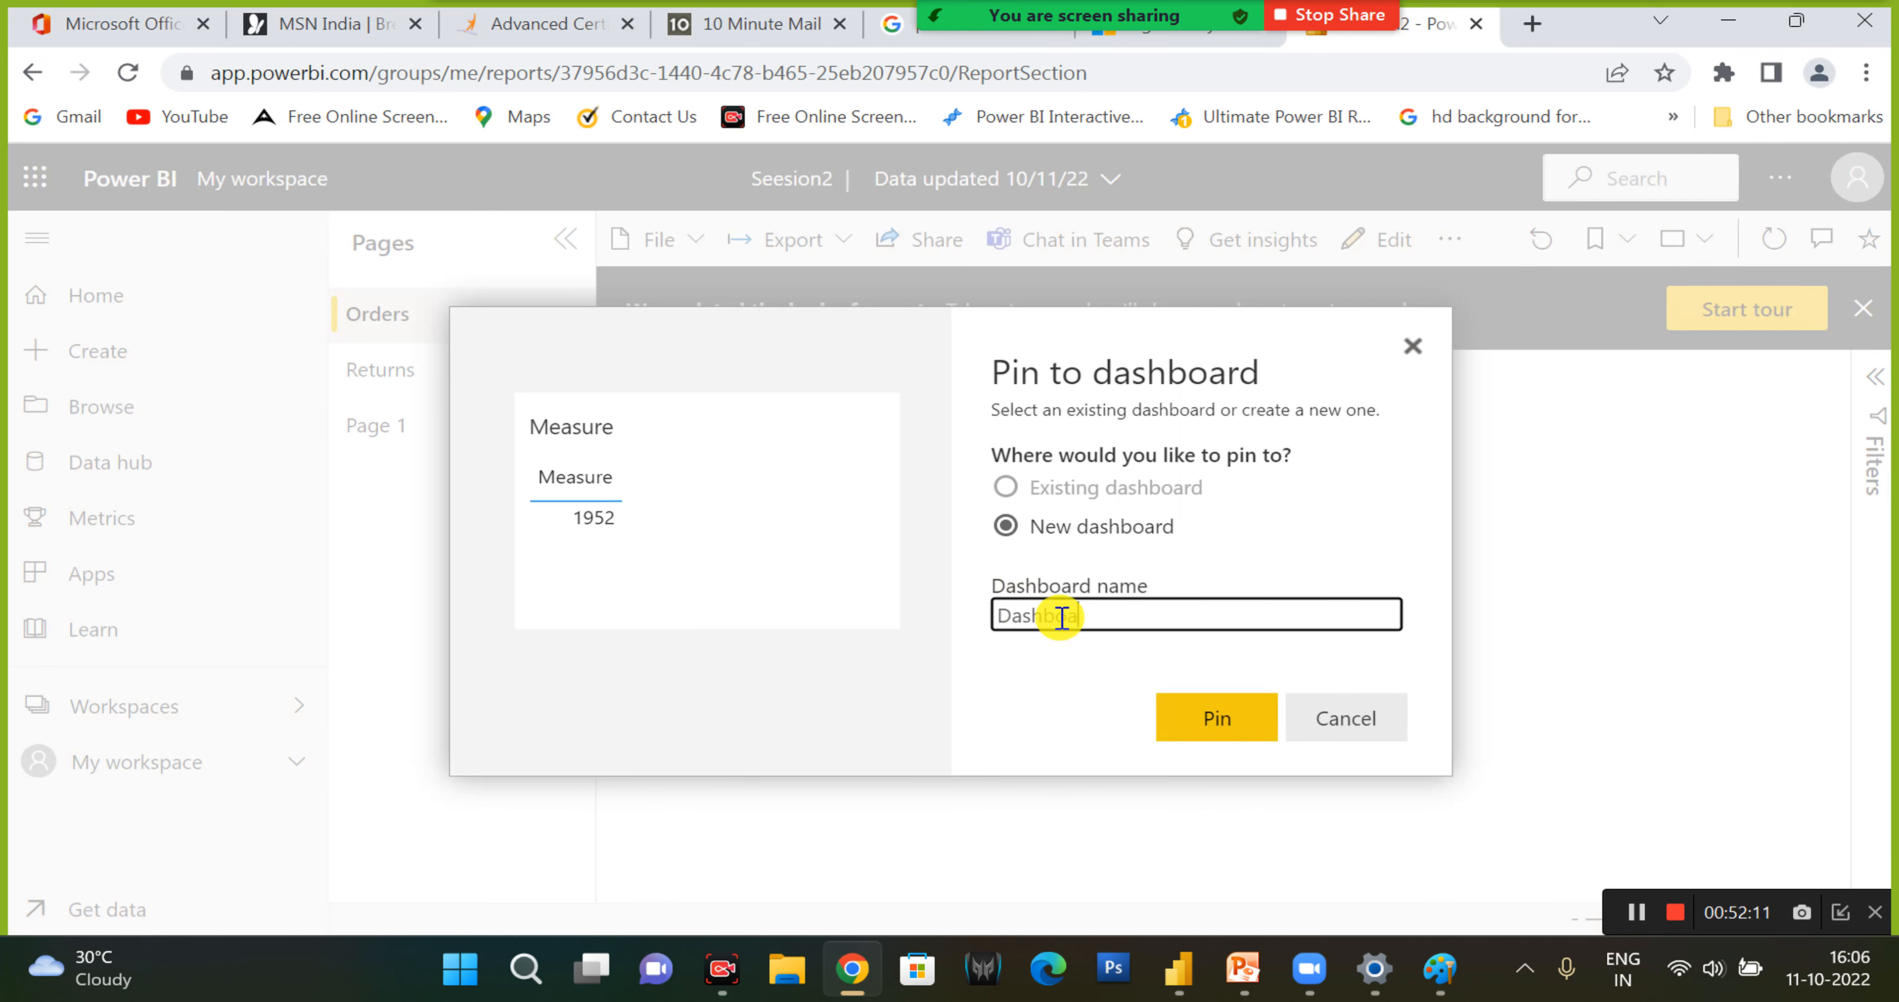
{"action": "type", "text": "rd"}
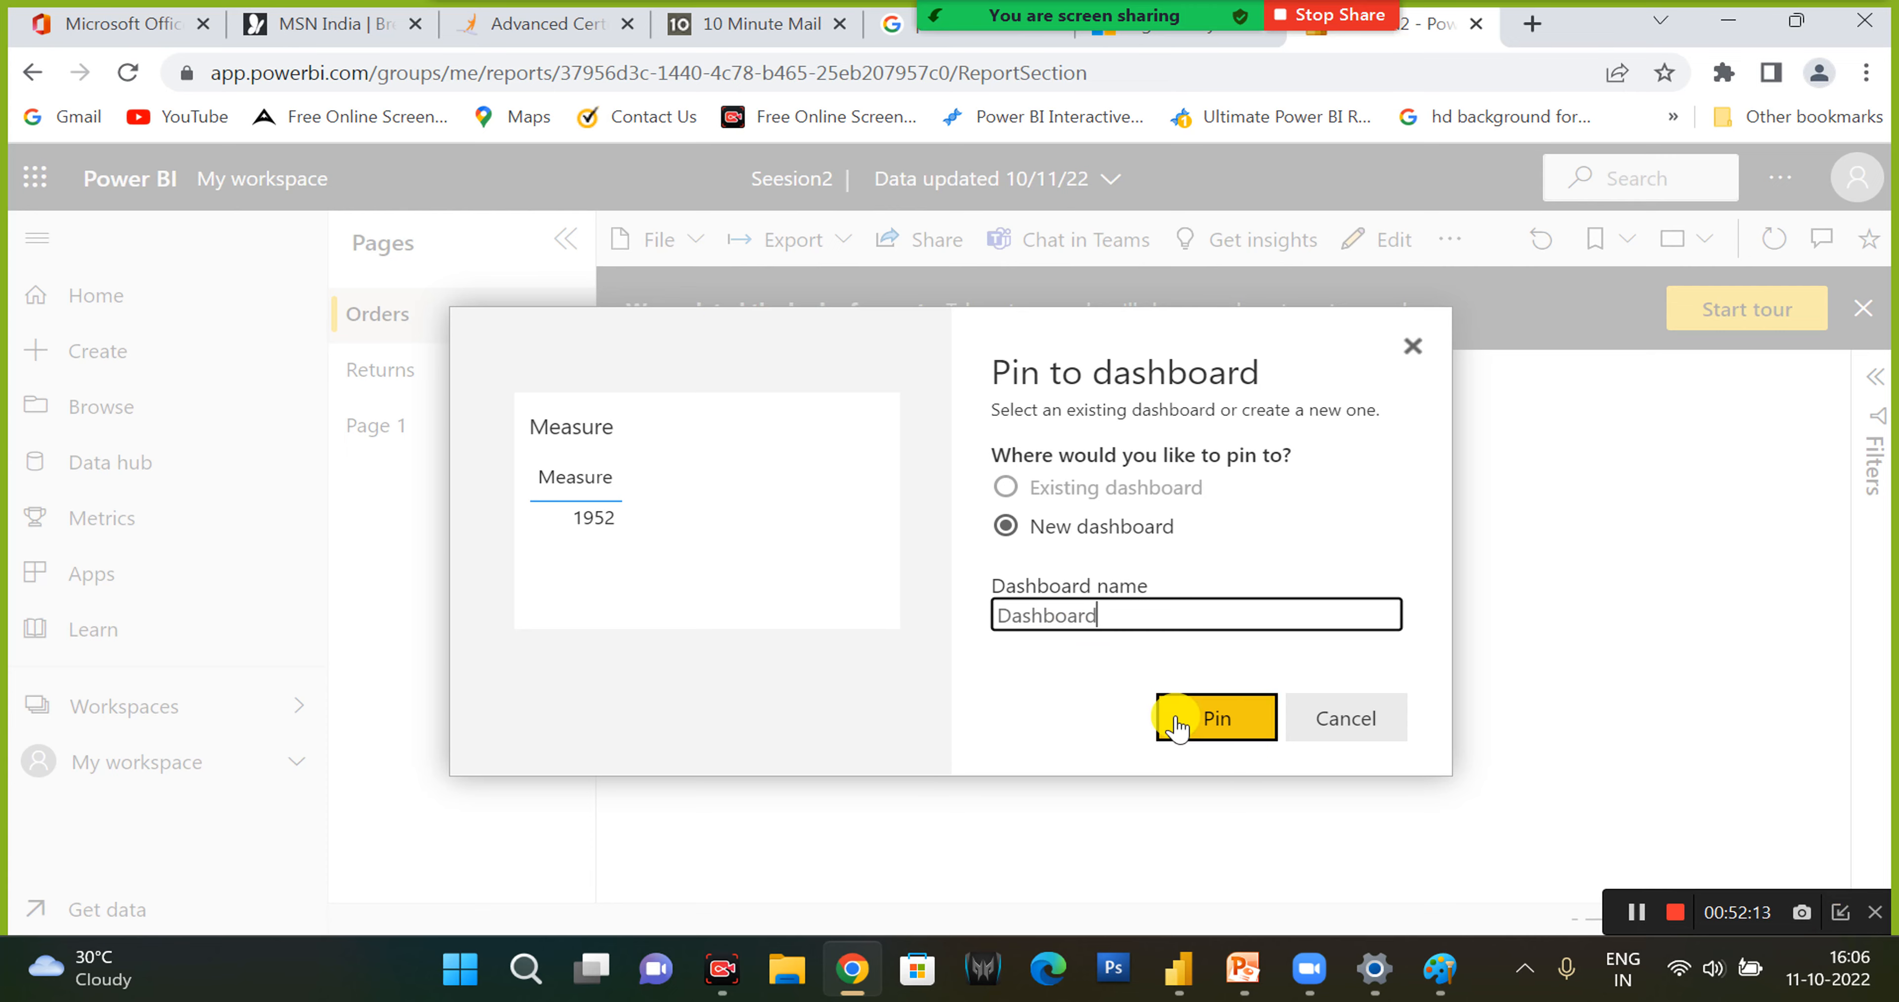
{"action": "left_click", "coordinate": [1201, 718]}
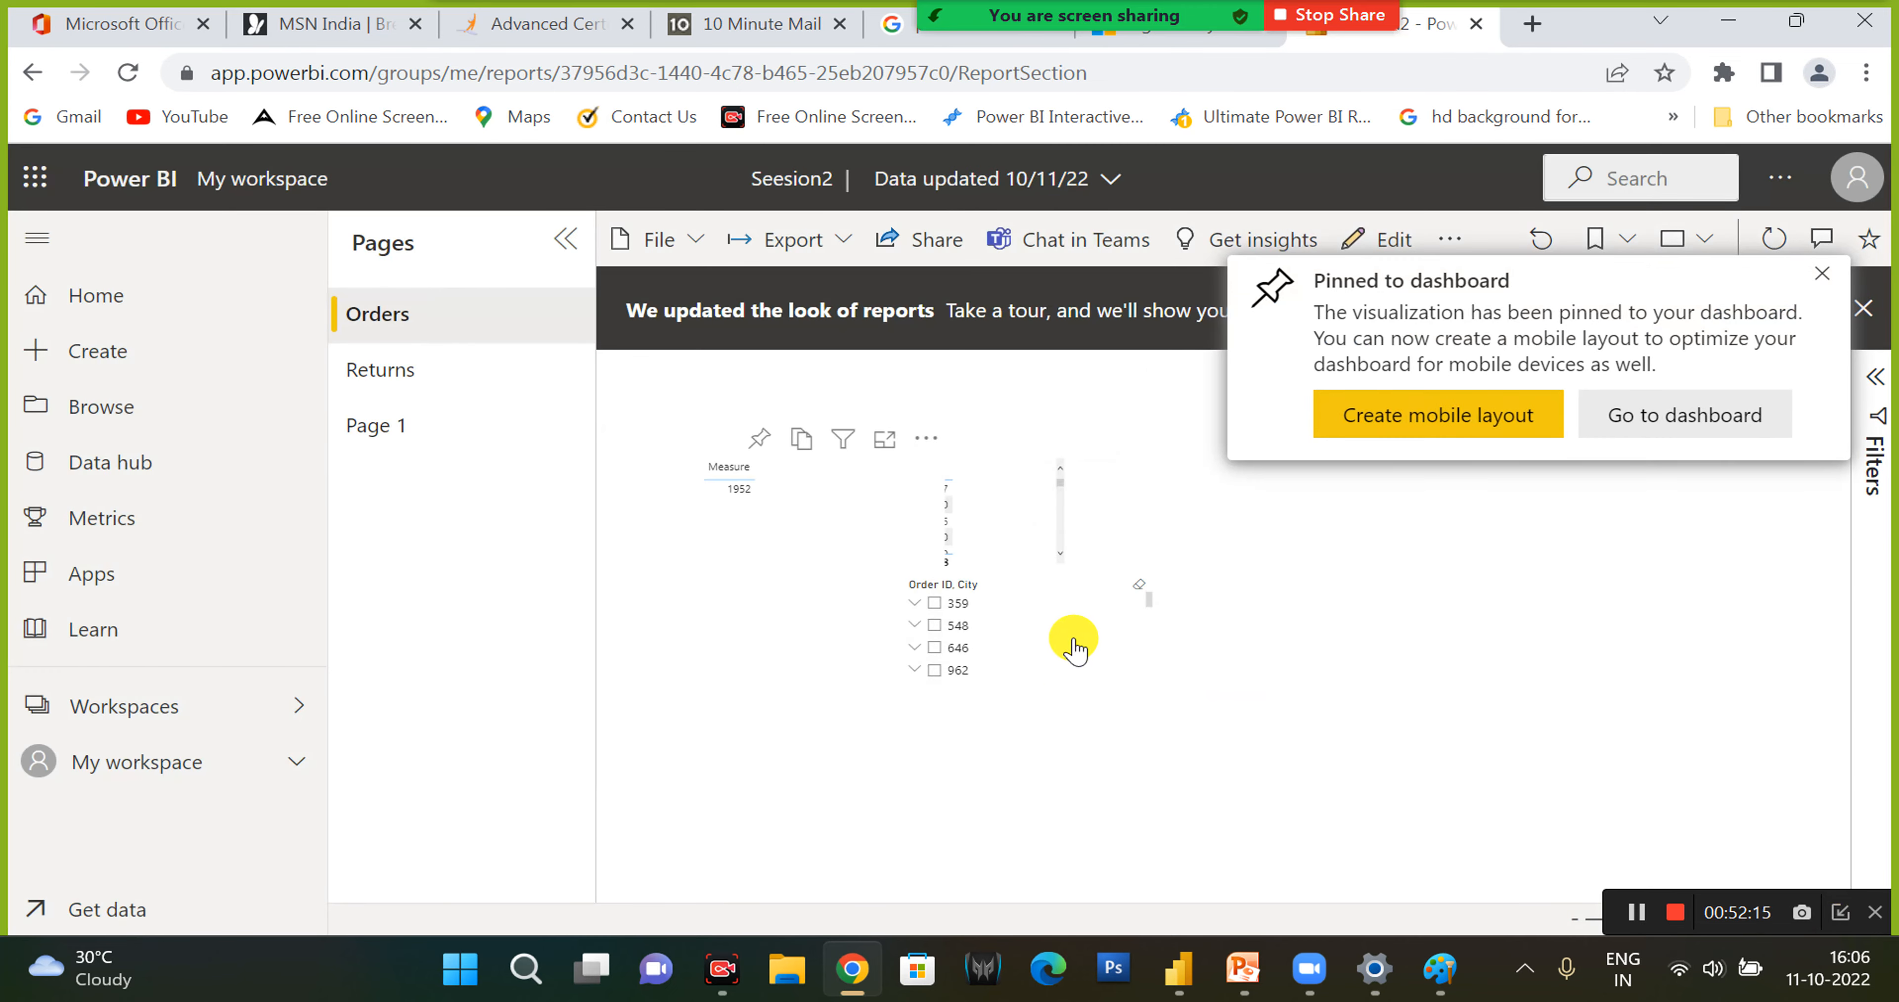
{"action": "left_click", "coordinate": [1635, 416]}
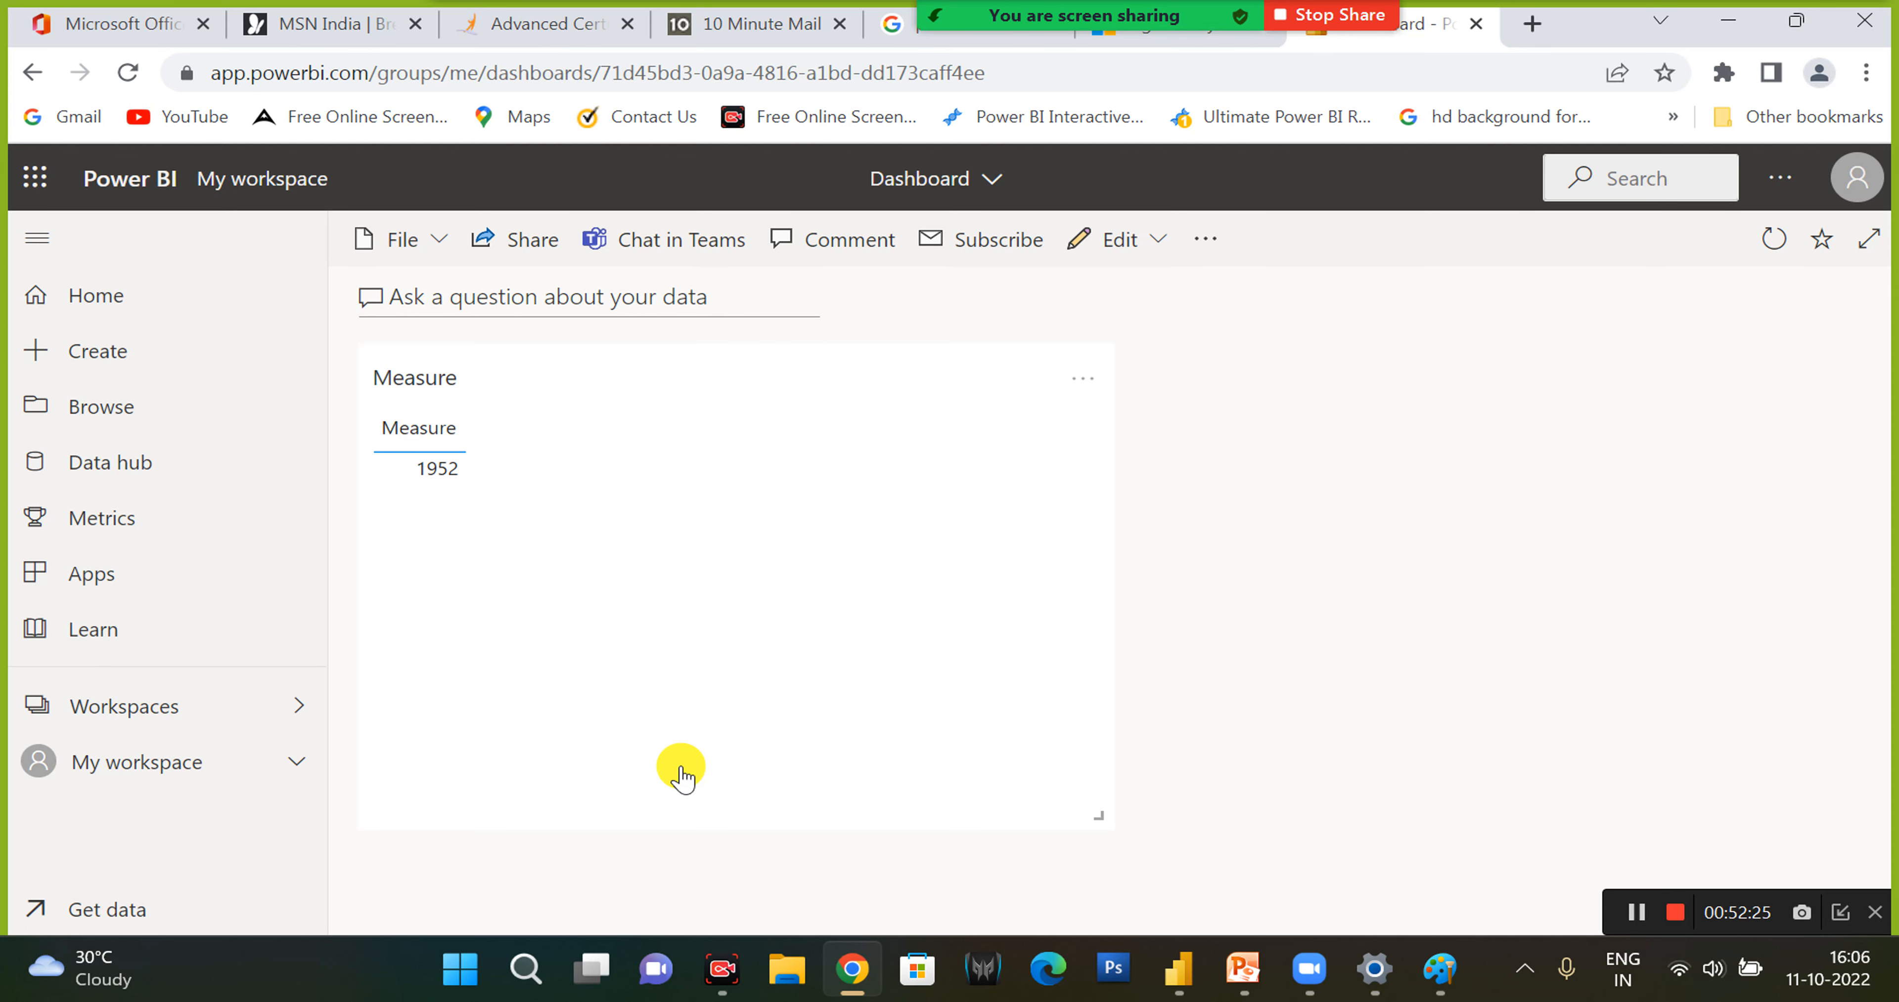
- Reopen the Seesion2 report from My workspace and, with Order ID 646 selected in the slicer, pin the table above it to a dashboard
{"action": "left_click", "coordinate": [208, 766]}
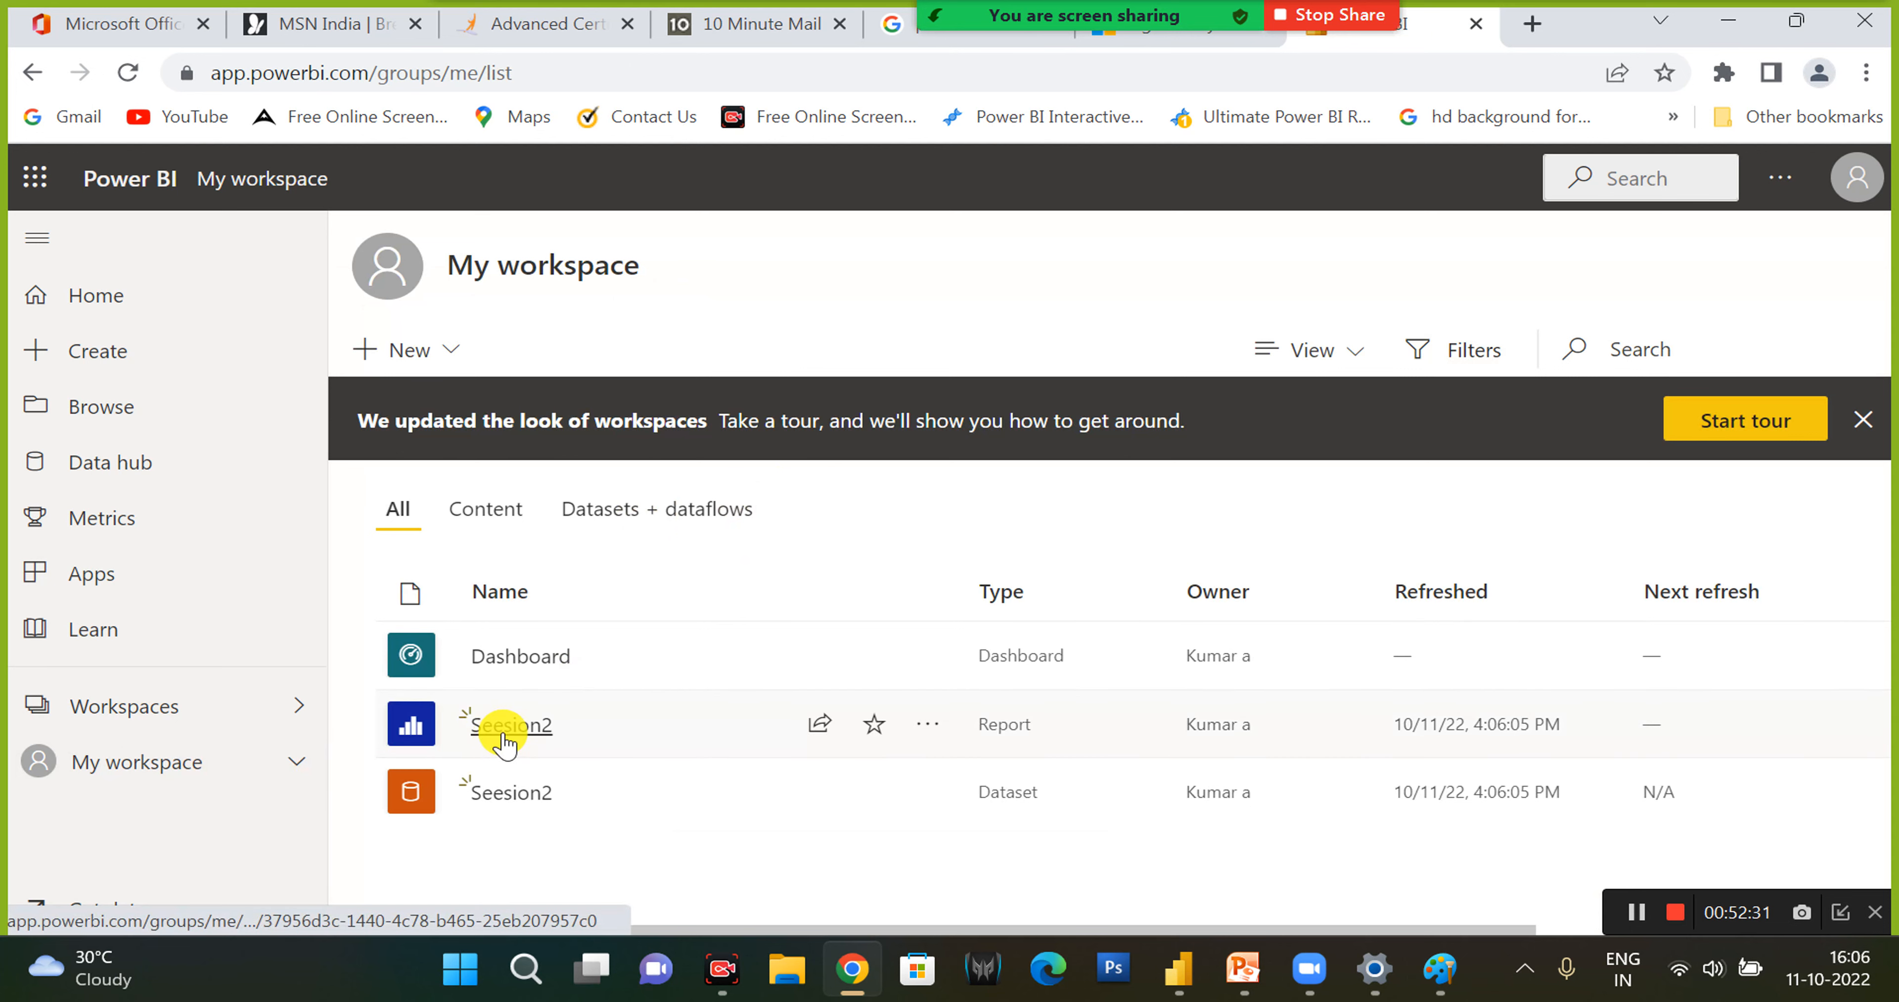
{"action": "left_click", "coordinate": [501, 740]}
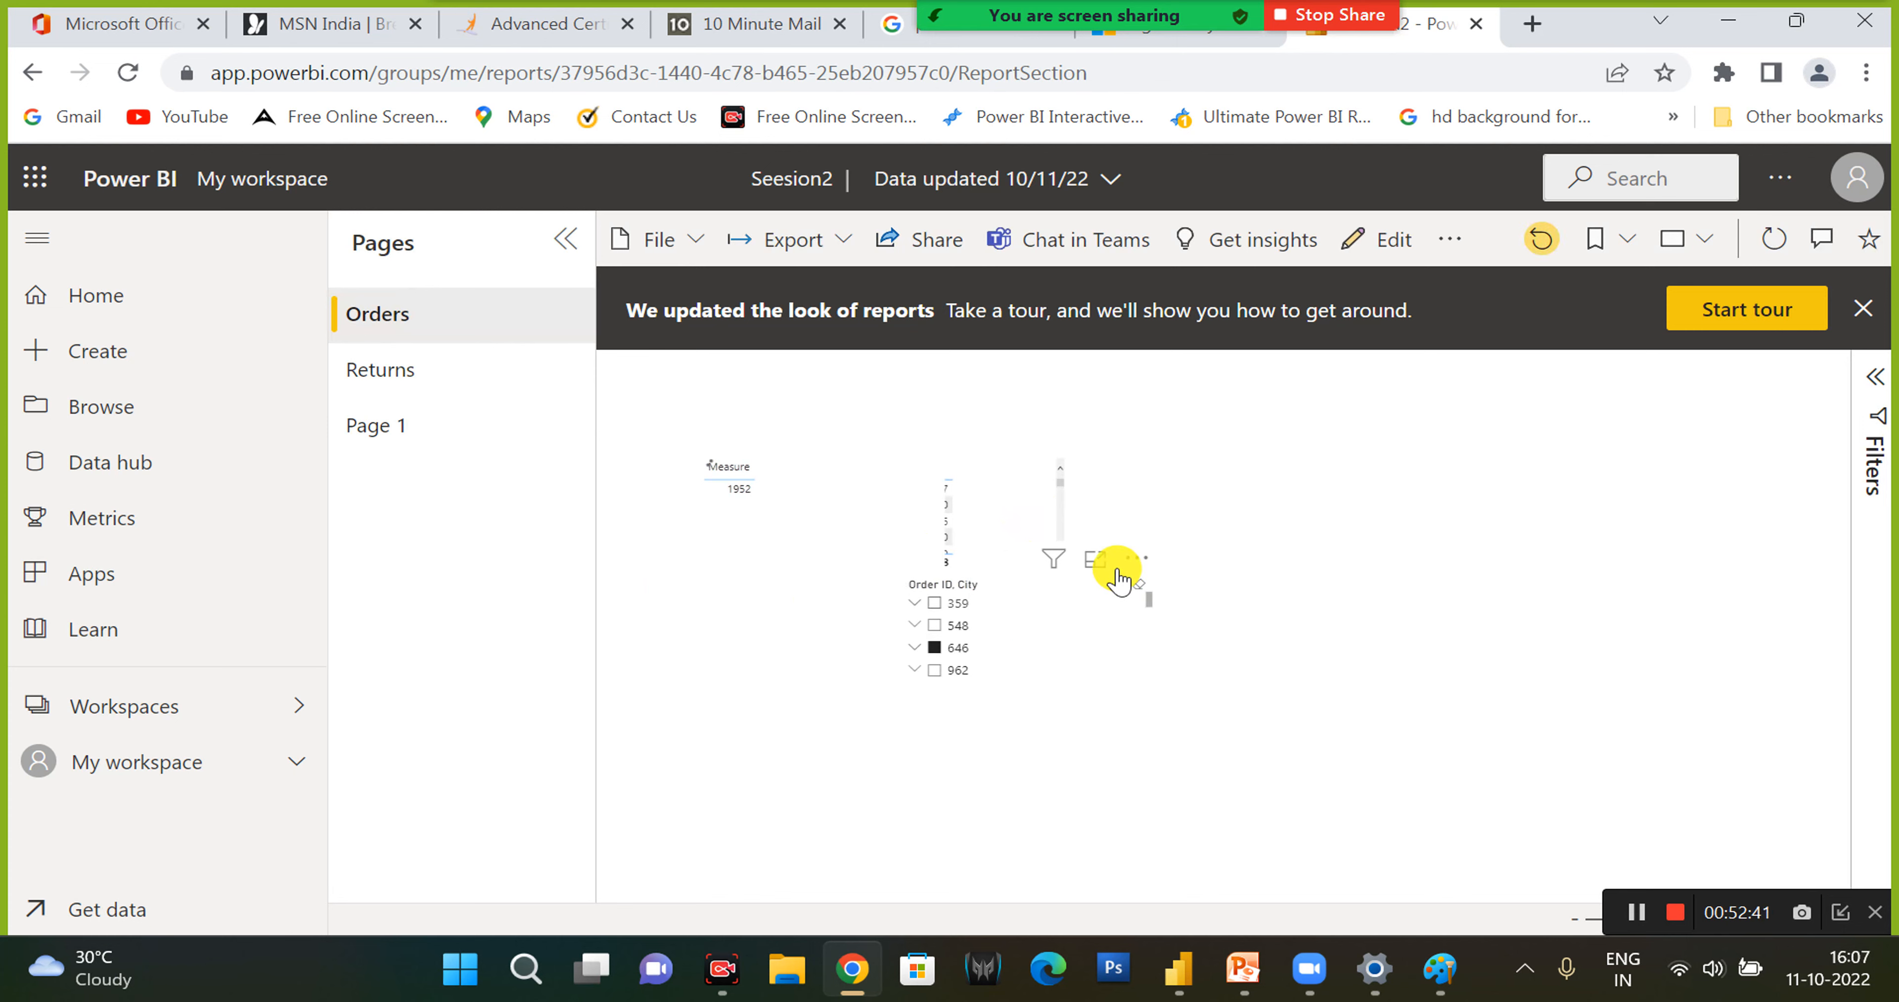
{"action": "left_click", "coordinate": [884, 440]}
{"action": "left_click", "coordinate": [1167, 730]}
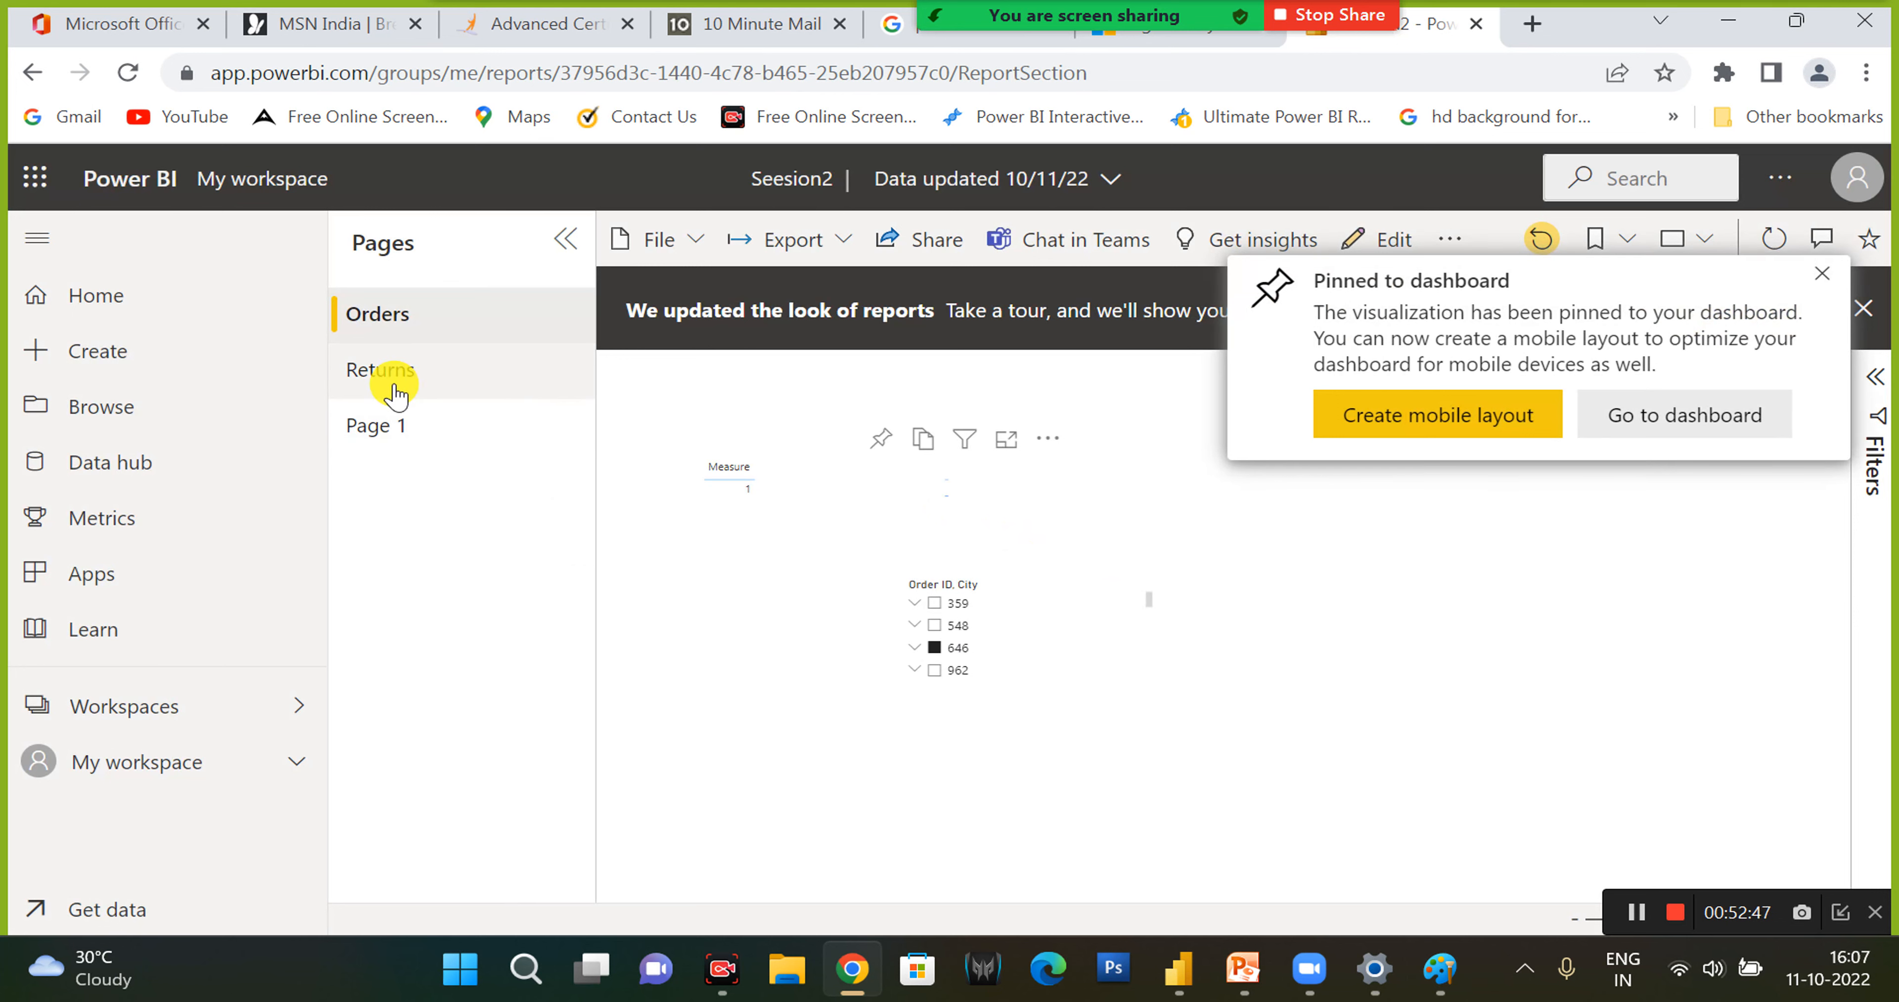
- View the report's Returns and Page 1 pages, and open the list of workspaces
{"action": "left_click", "coordinate": [395, 387]}
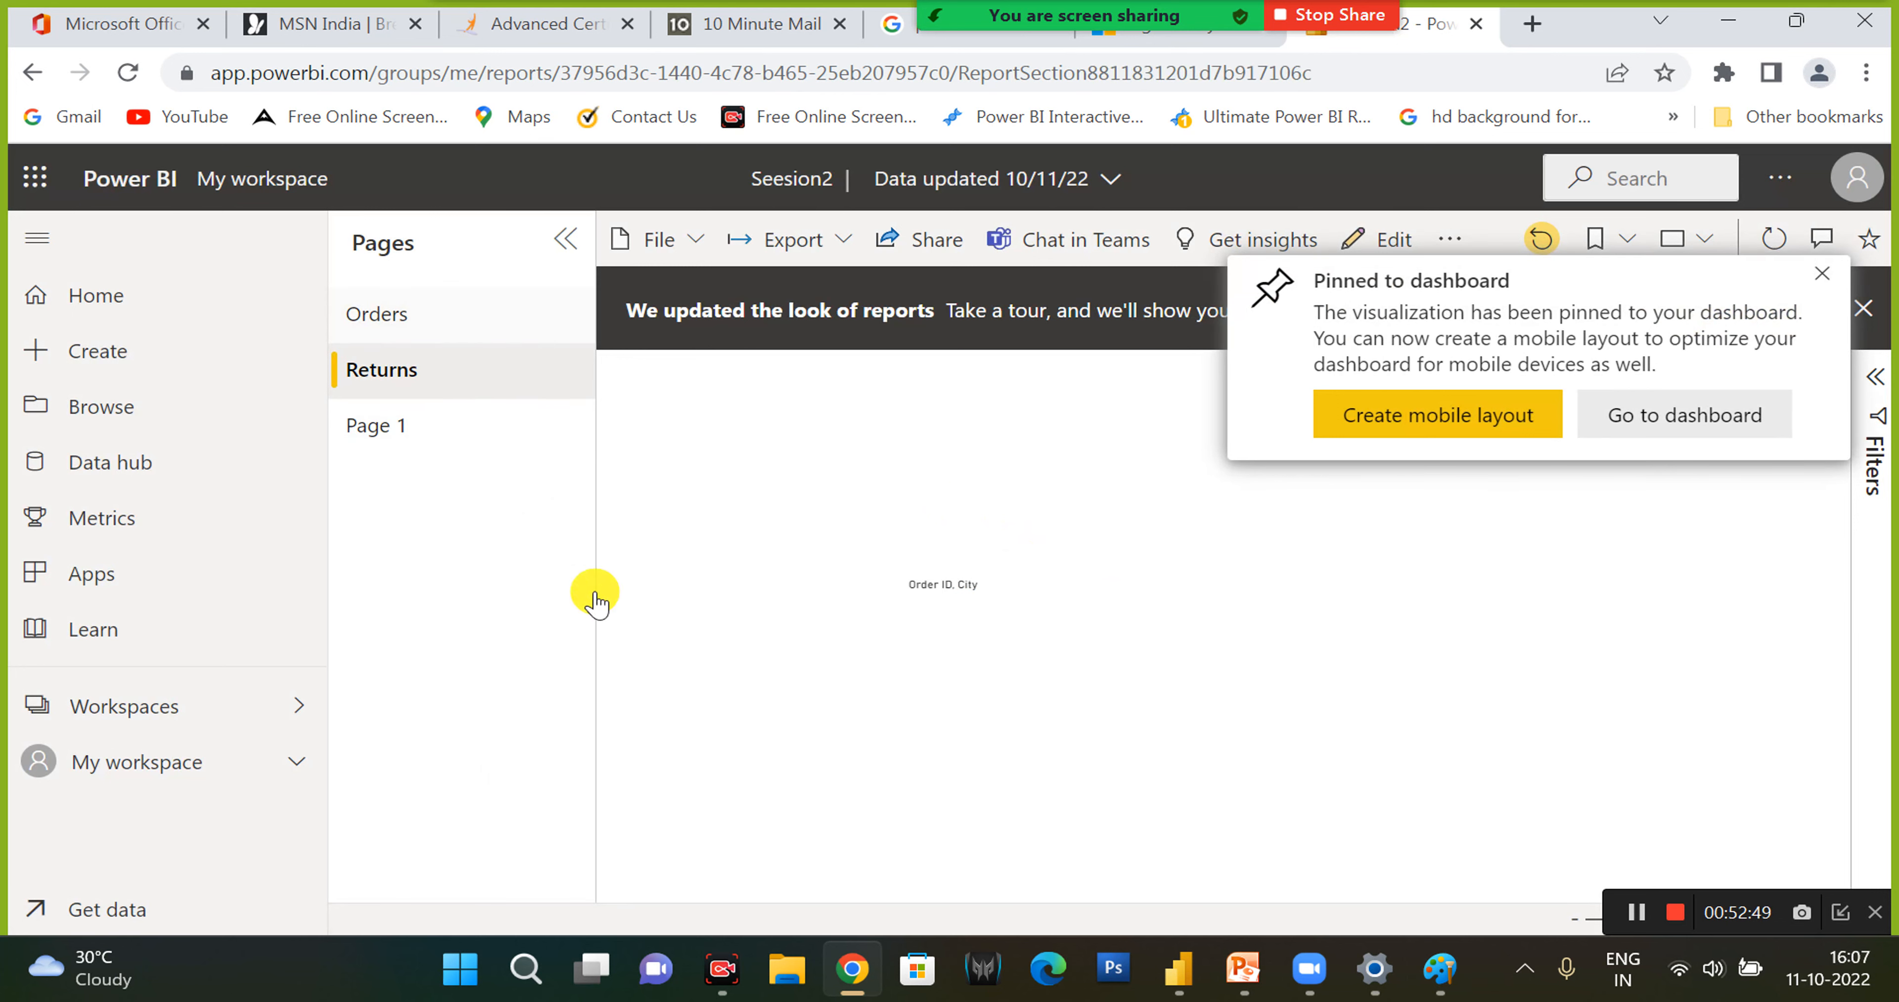
{"action": "left_click", "coordinate": [419, 438]}
{"action": "left_click", "coordinate": [106, 733]}
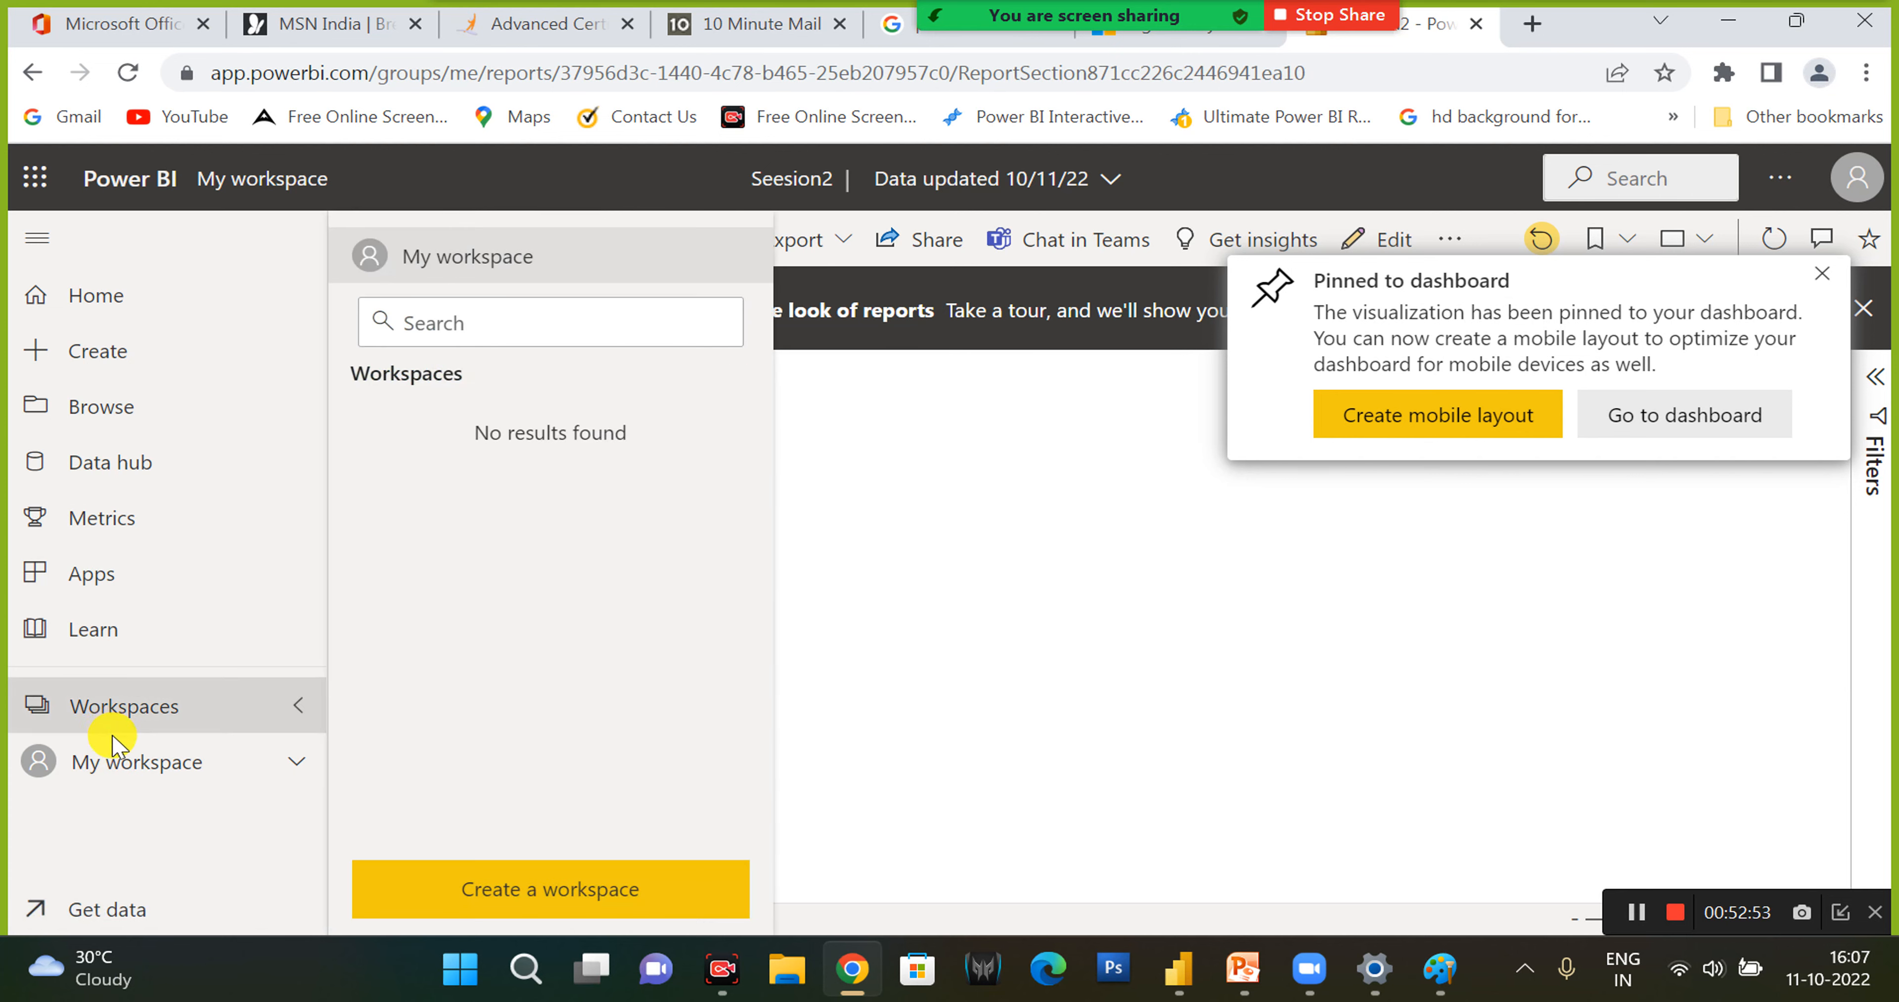
- Open the dashboard named Dashboard from My workspace to view the pinned visuals
{"action": "left_click", "coordinate": [151, 770]}
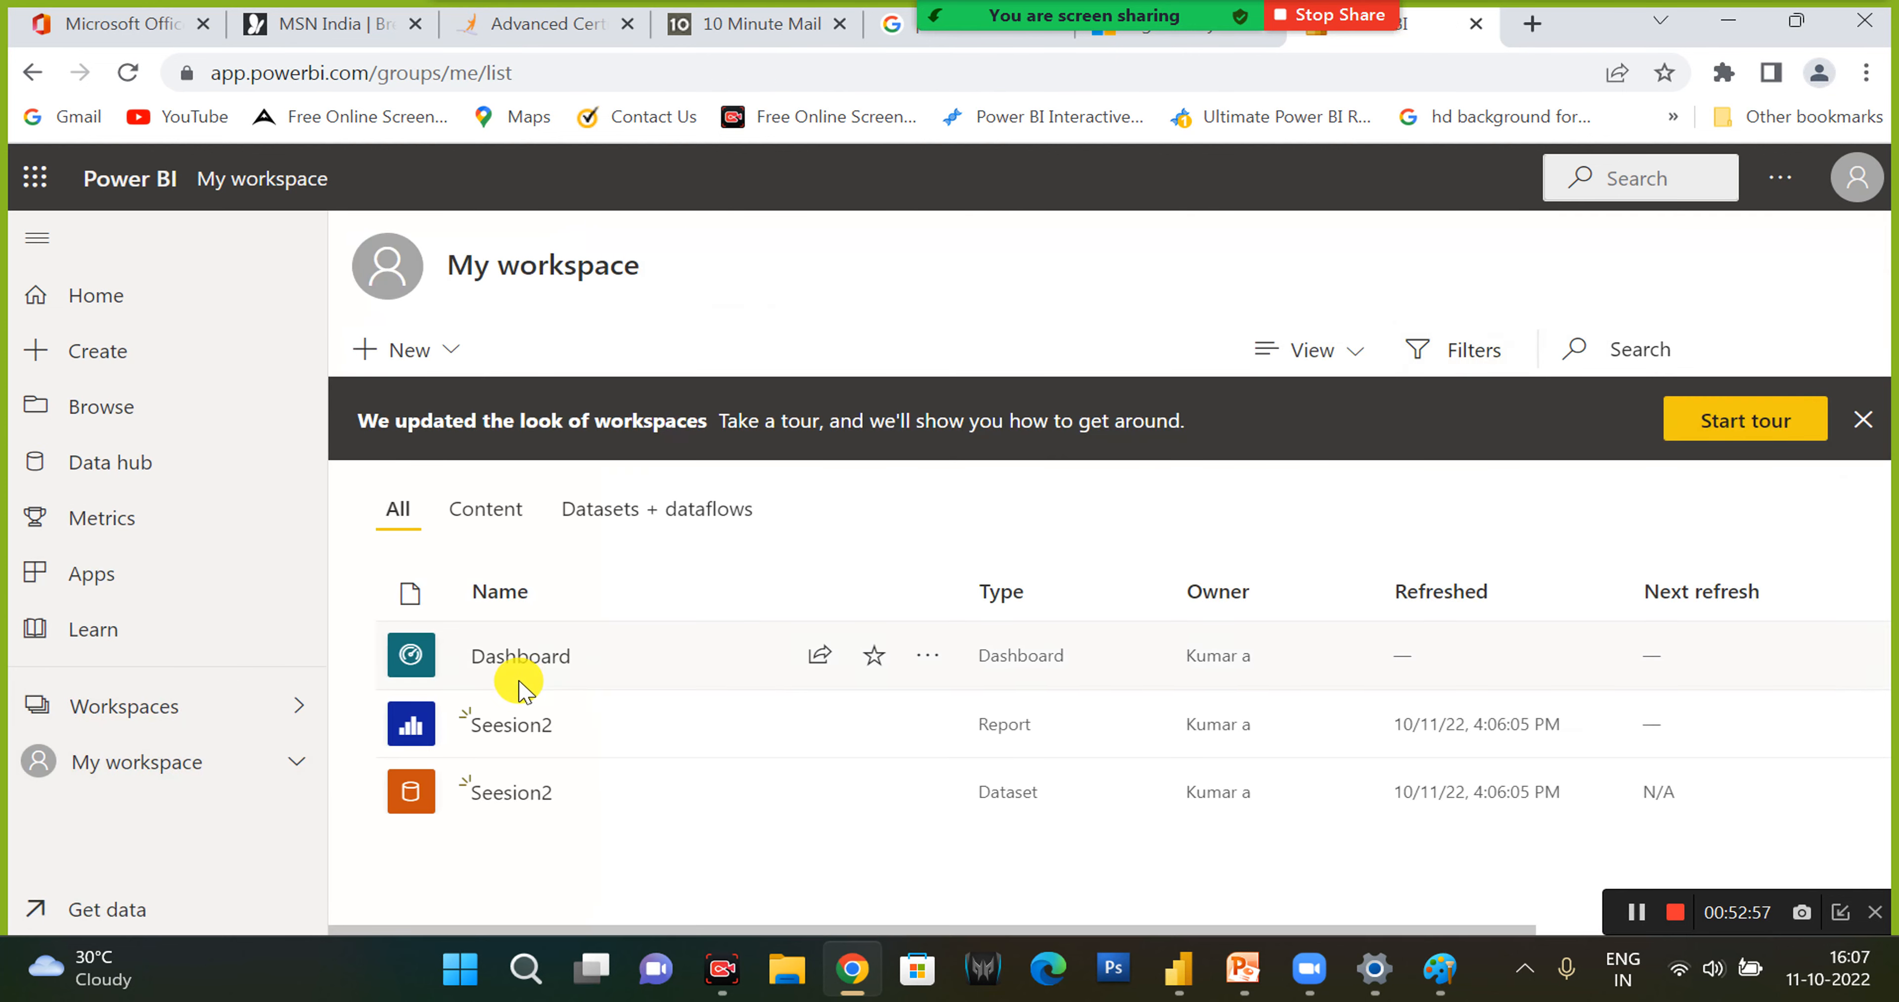
{"action": "left_click", "coordinate": [511, 658]}
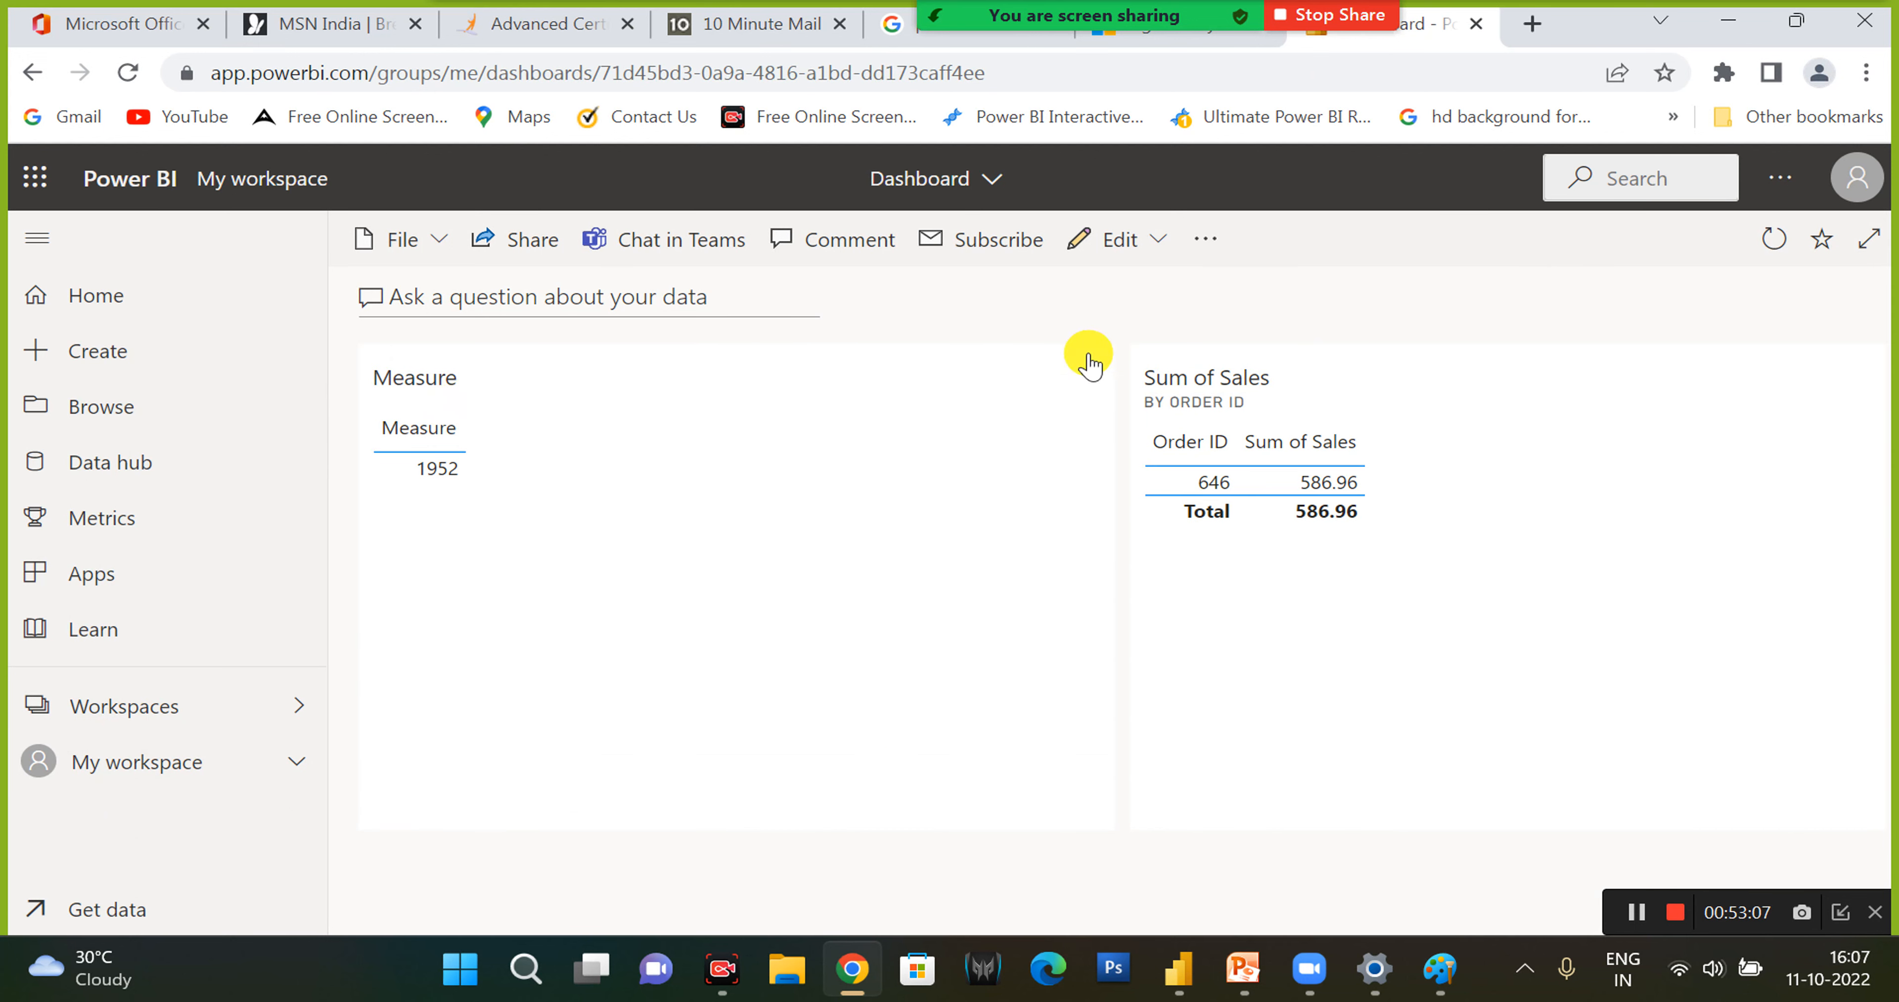
- Switch to the Seesion2 report in Power BI Desktop and dismiss the publishing dialog
{"action": "left_click", "coordinate": [1172, 986]}
{"action": "left_click", "coordinate": [1230, 658]}
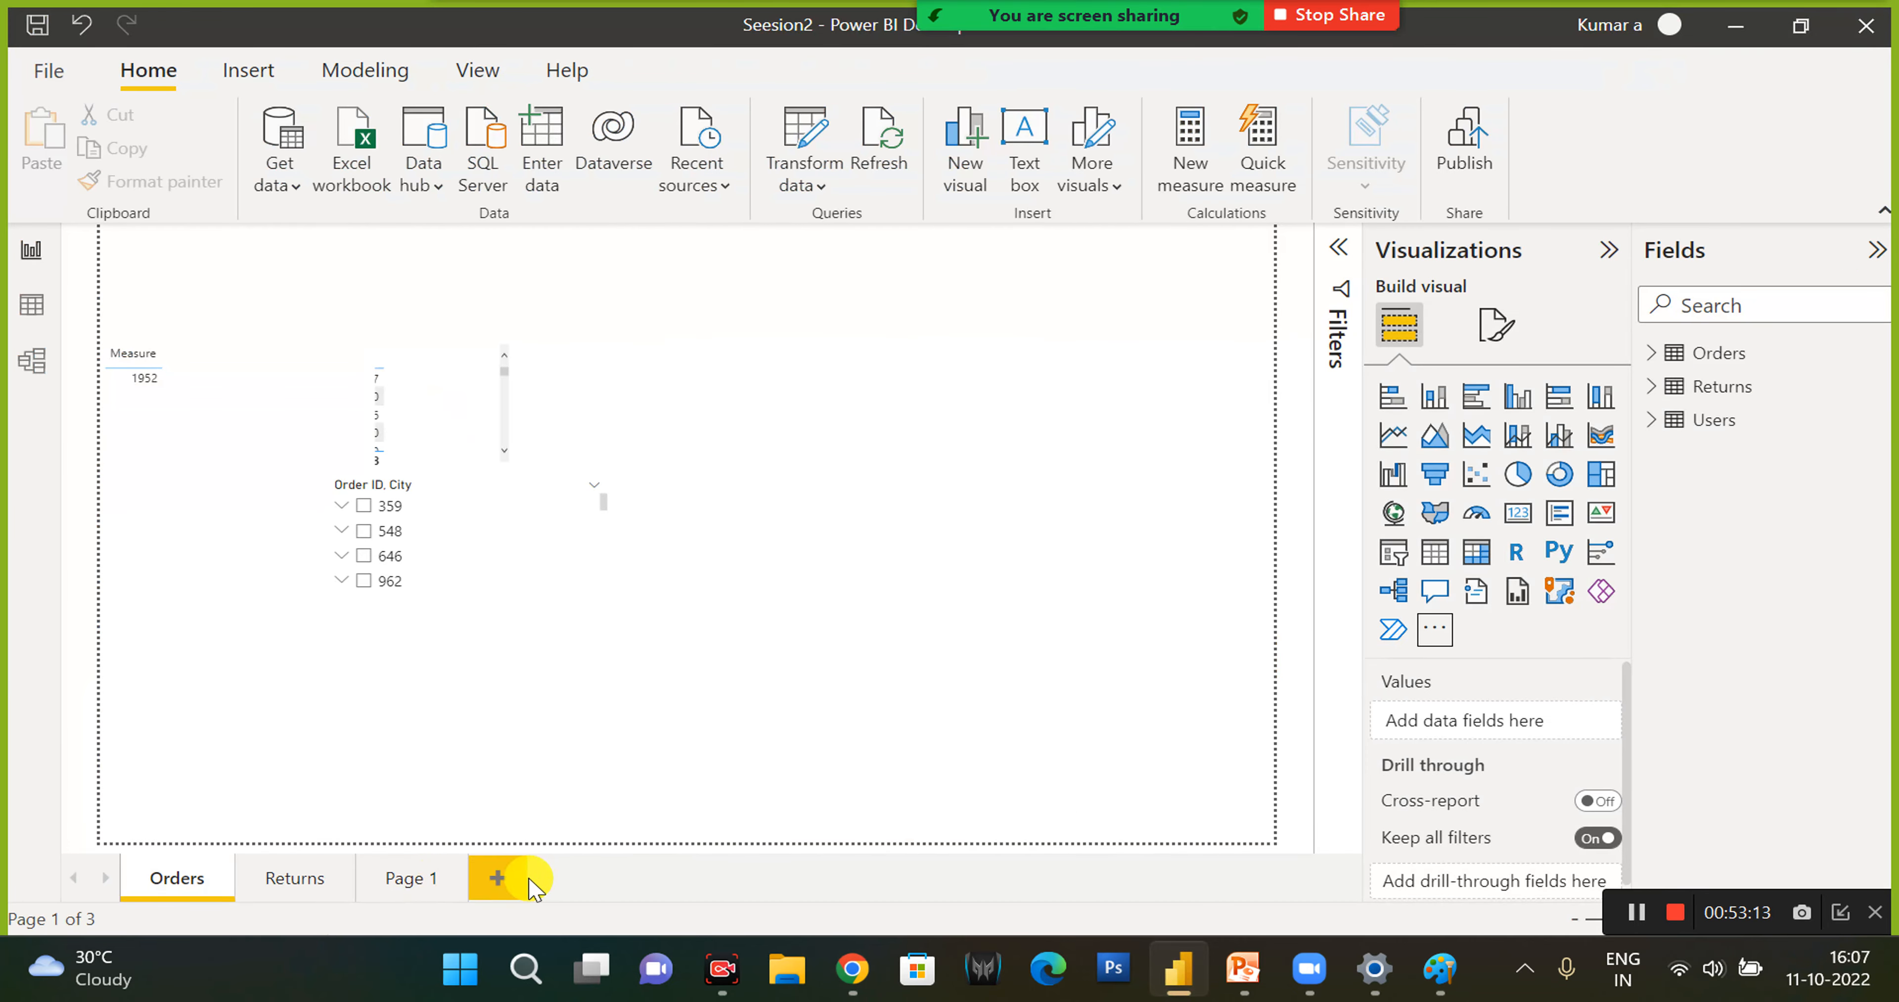
- Try to insert a text box on the empty area of the Orders page beside the Order ID, City slicer
{"action": "left_click", "coordinate": [1106, 190]}
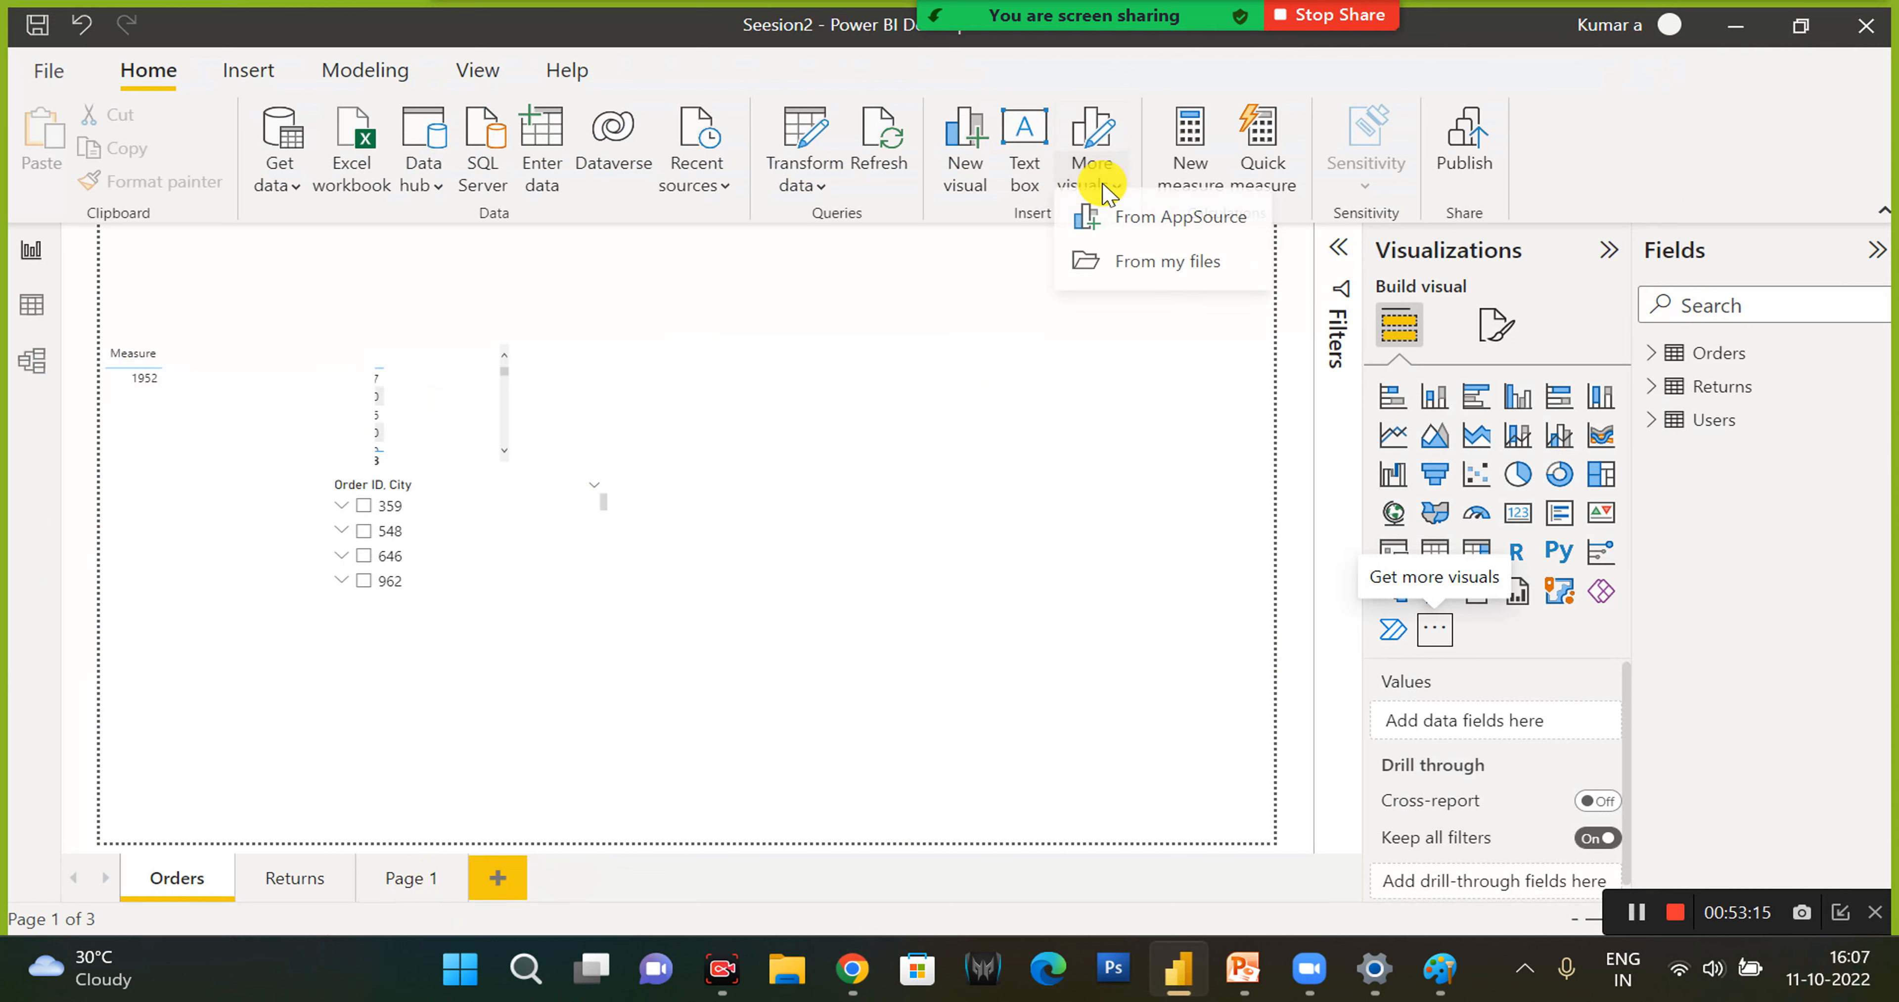
{"action": "left_click", "coordinate": [1029, 173]}
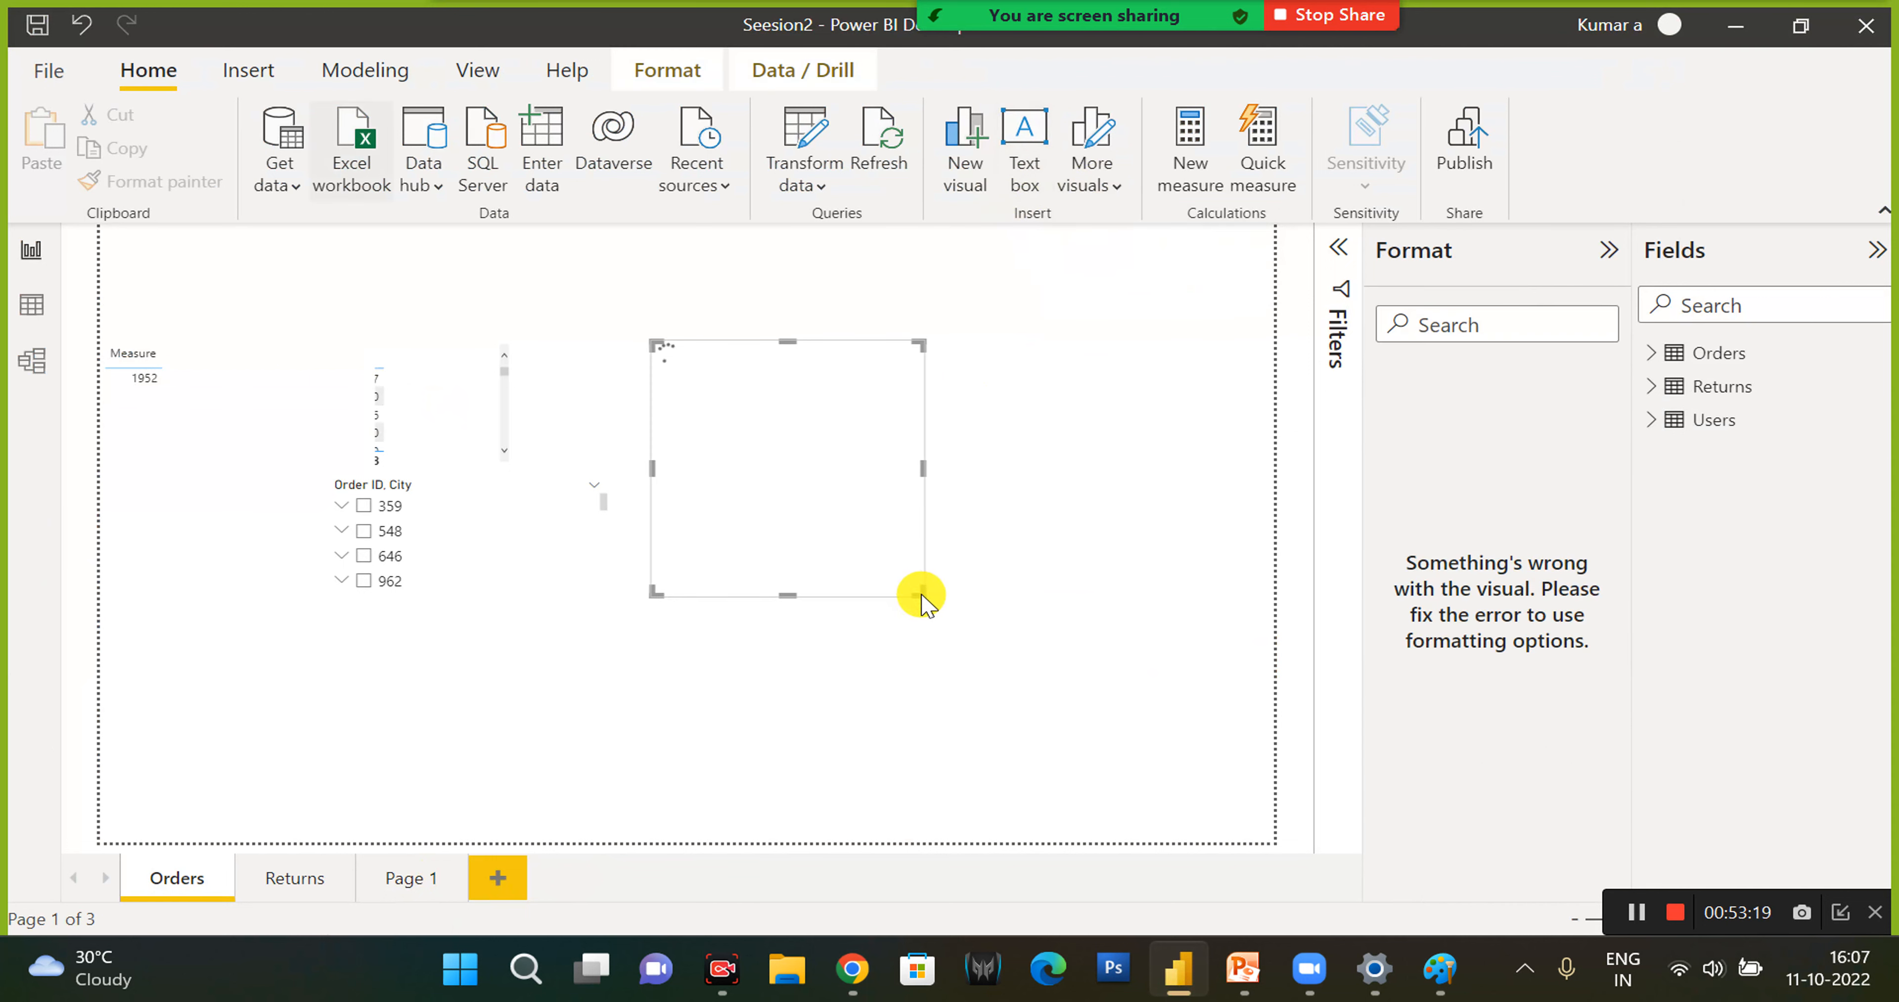
{"action": "left_click", "coordinate": [959, 677]}
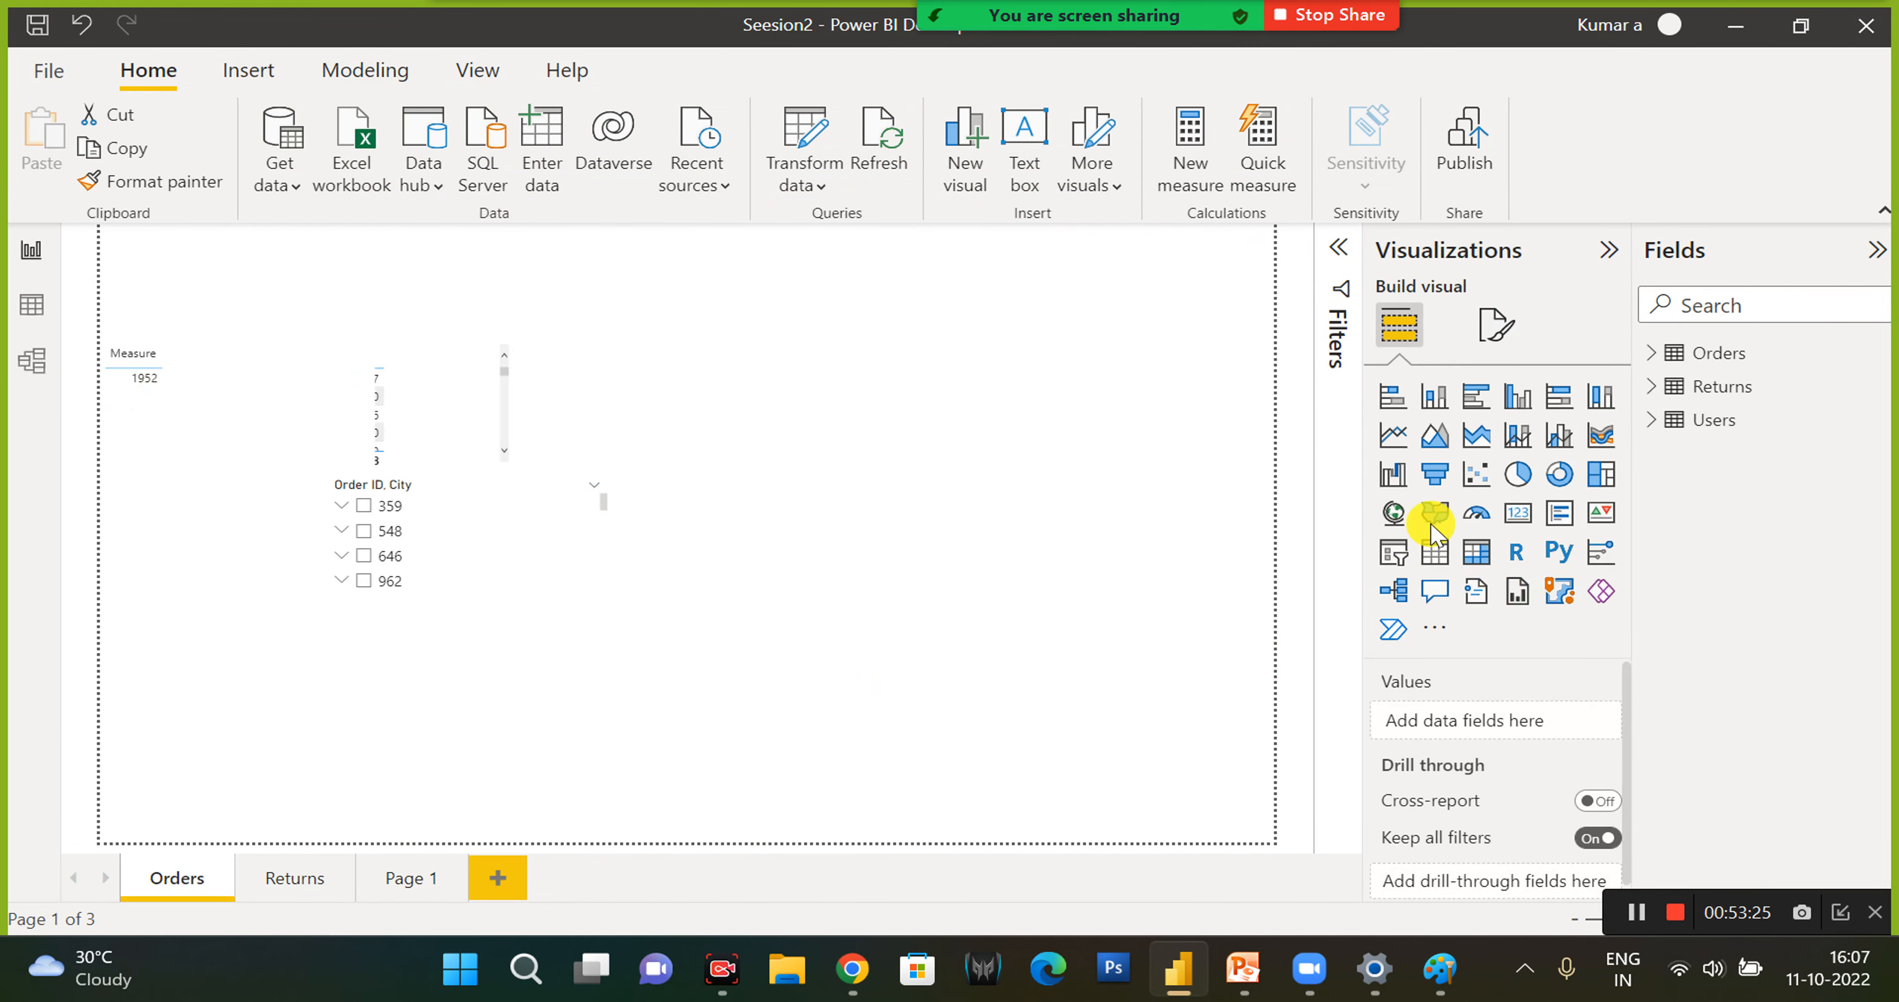
{"action": "left_click", "coordinate": [1492, 323]}
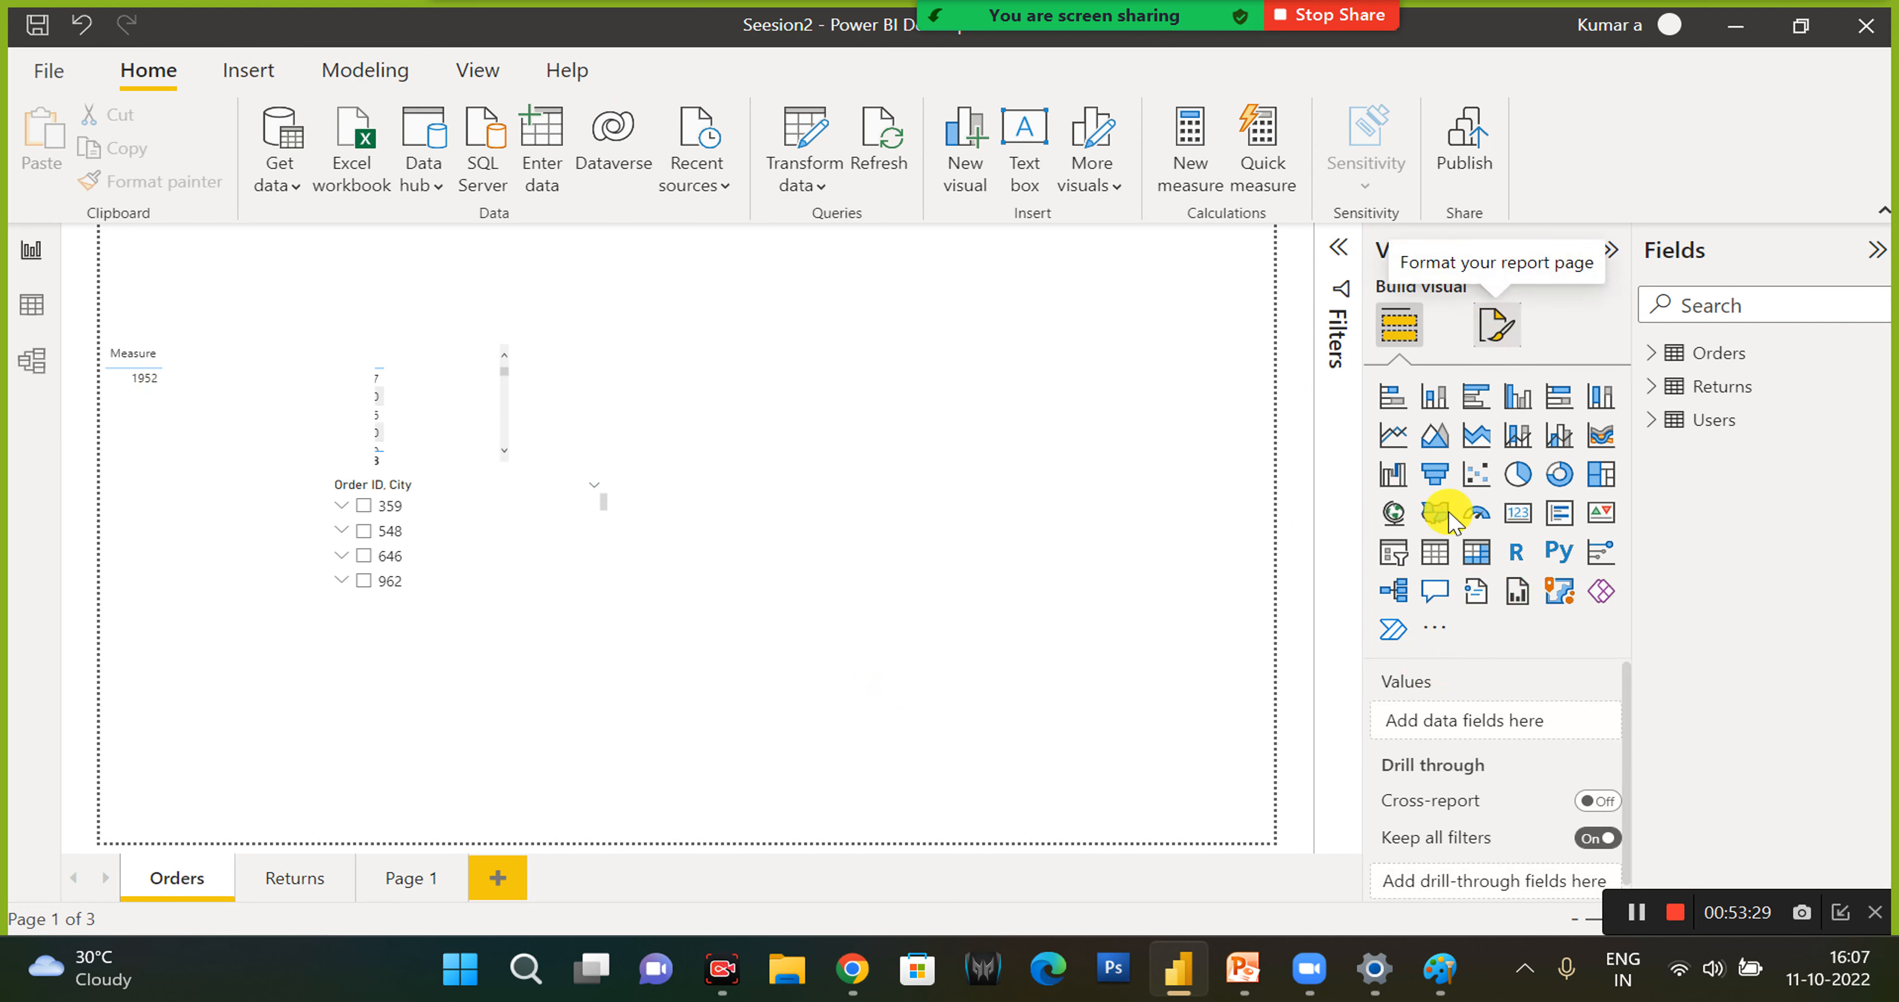
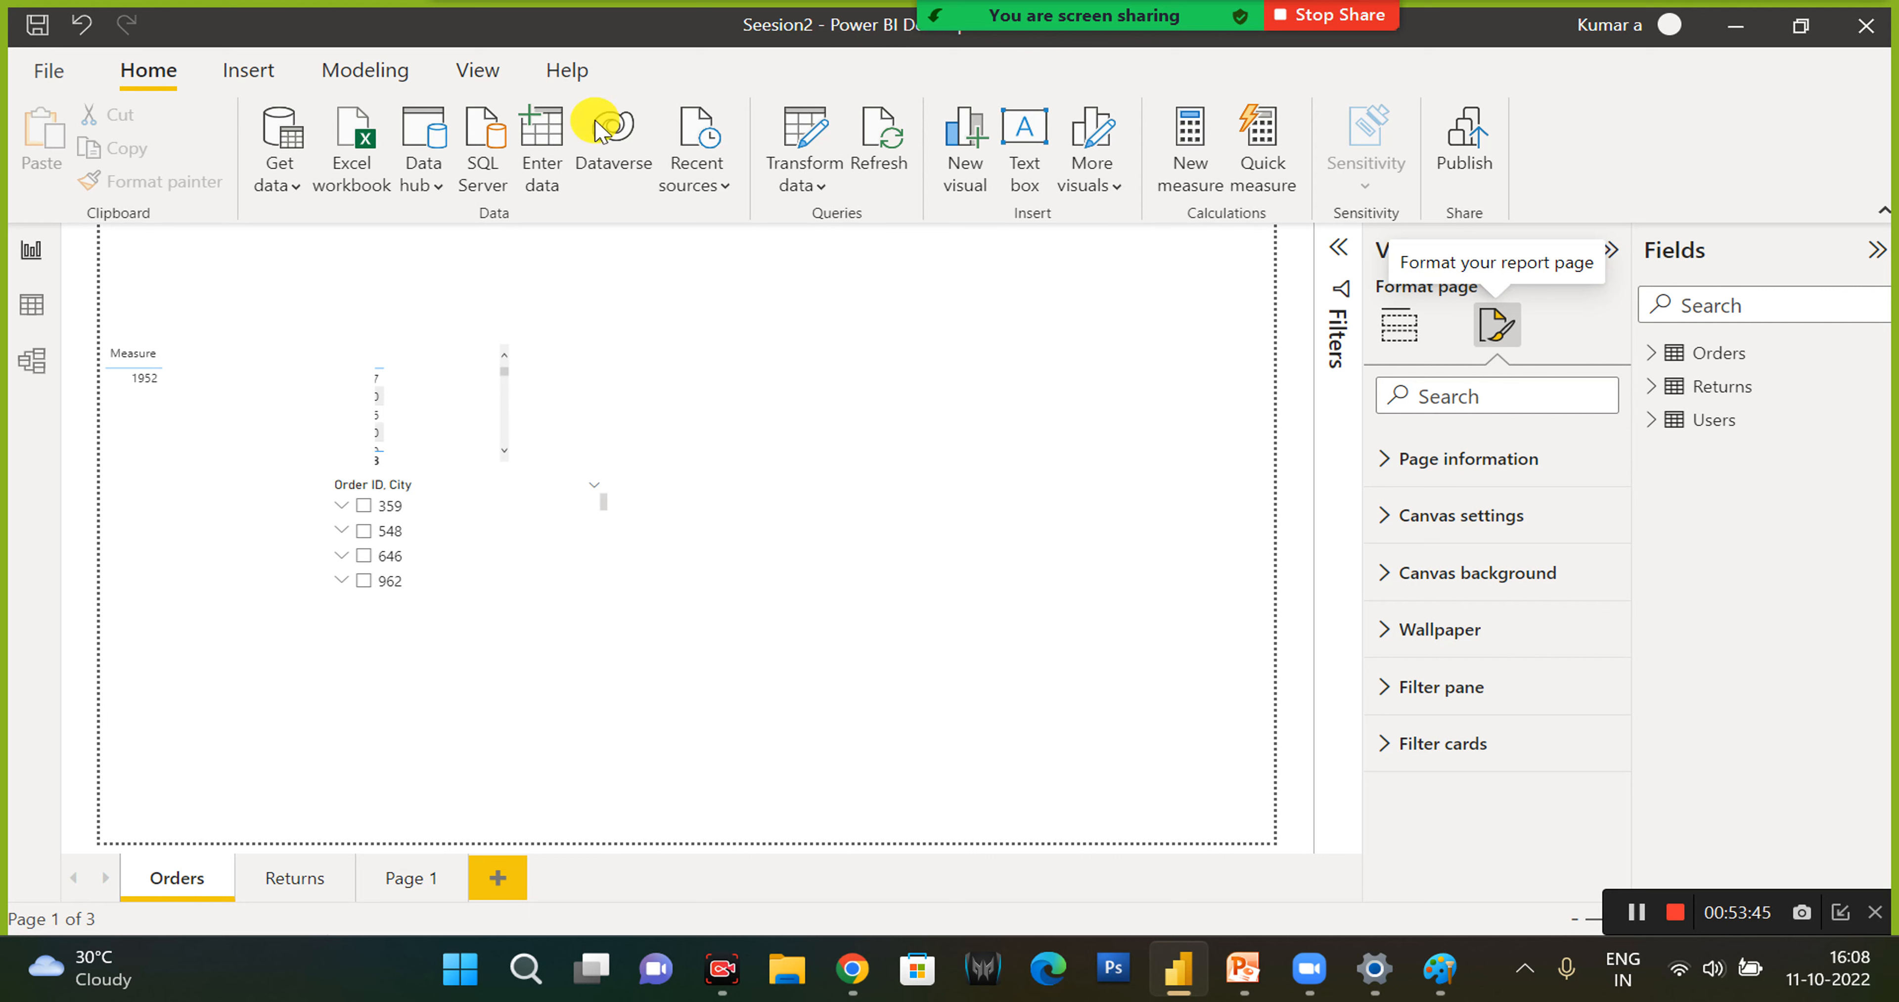
- Check the installed Power BI Desktop version number and release month in the program's About information
{"action": "left_click", "coordinate": [568, 72]}
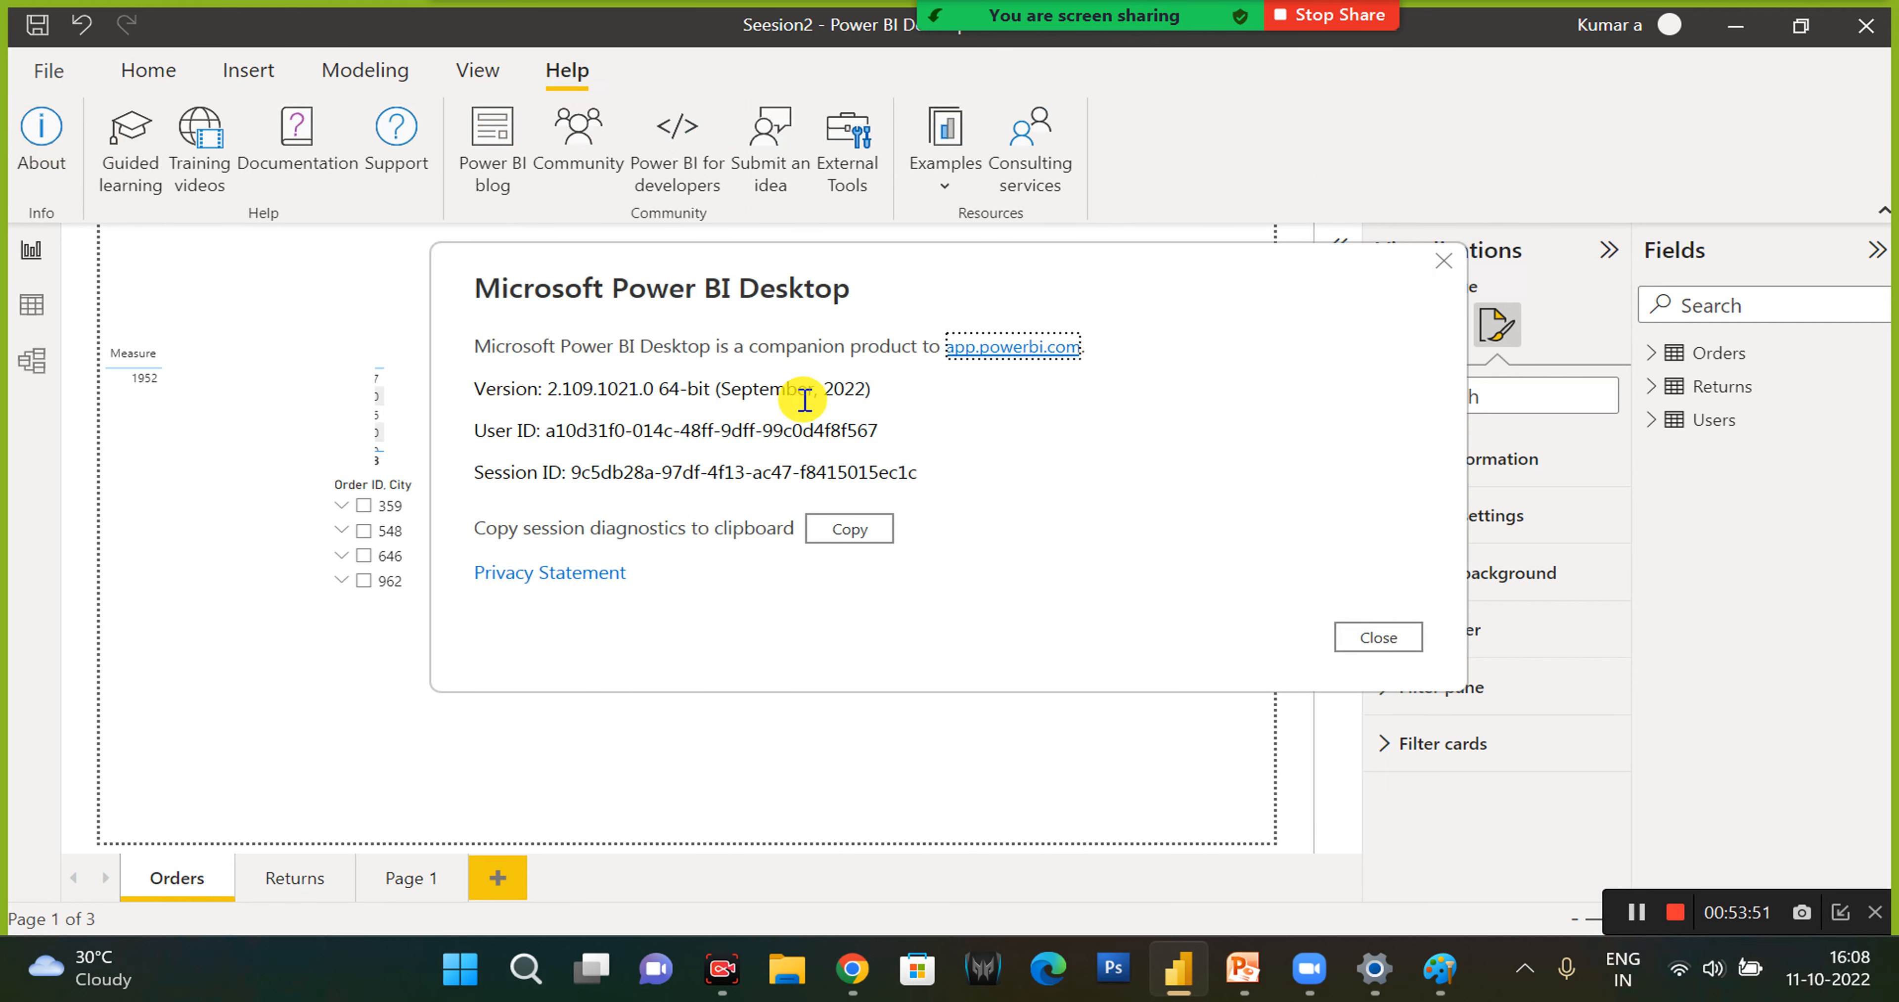
{"action": "left_click_drag", "start_coordinate": [726, 389], "coordinate": [884, 388]}
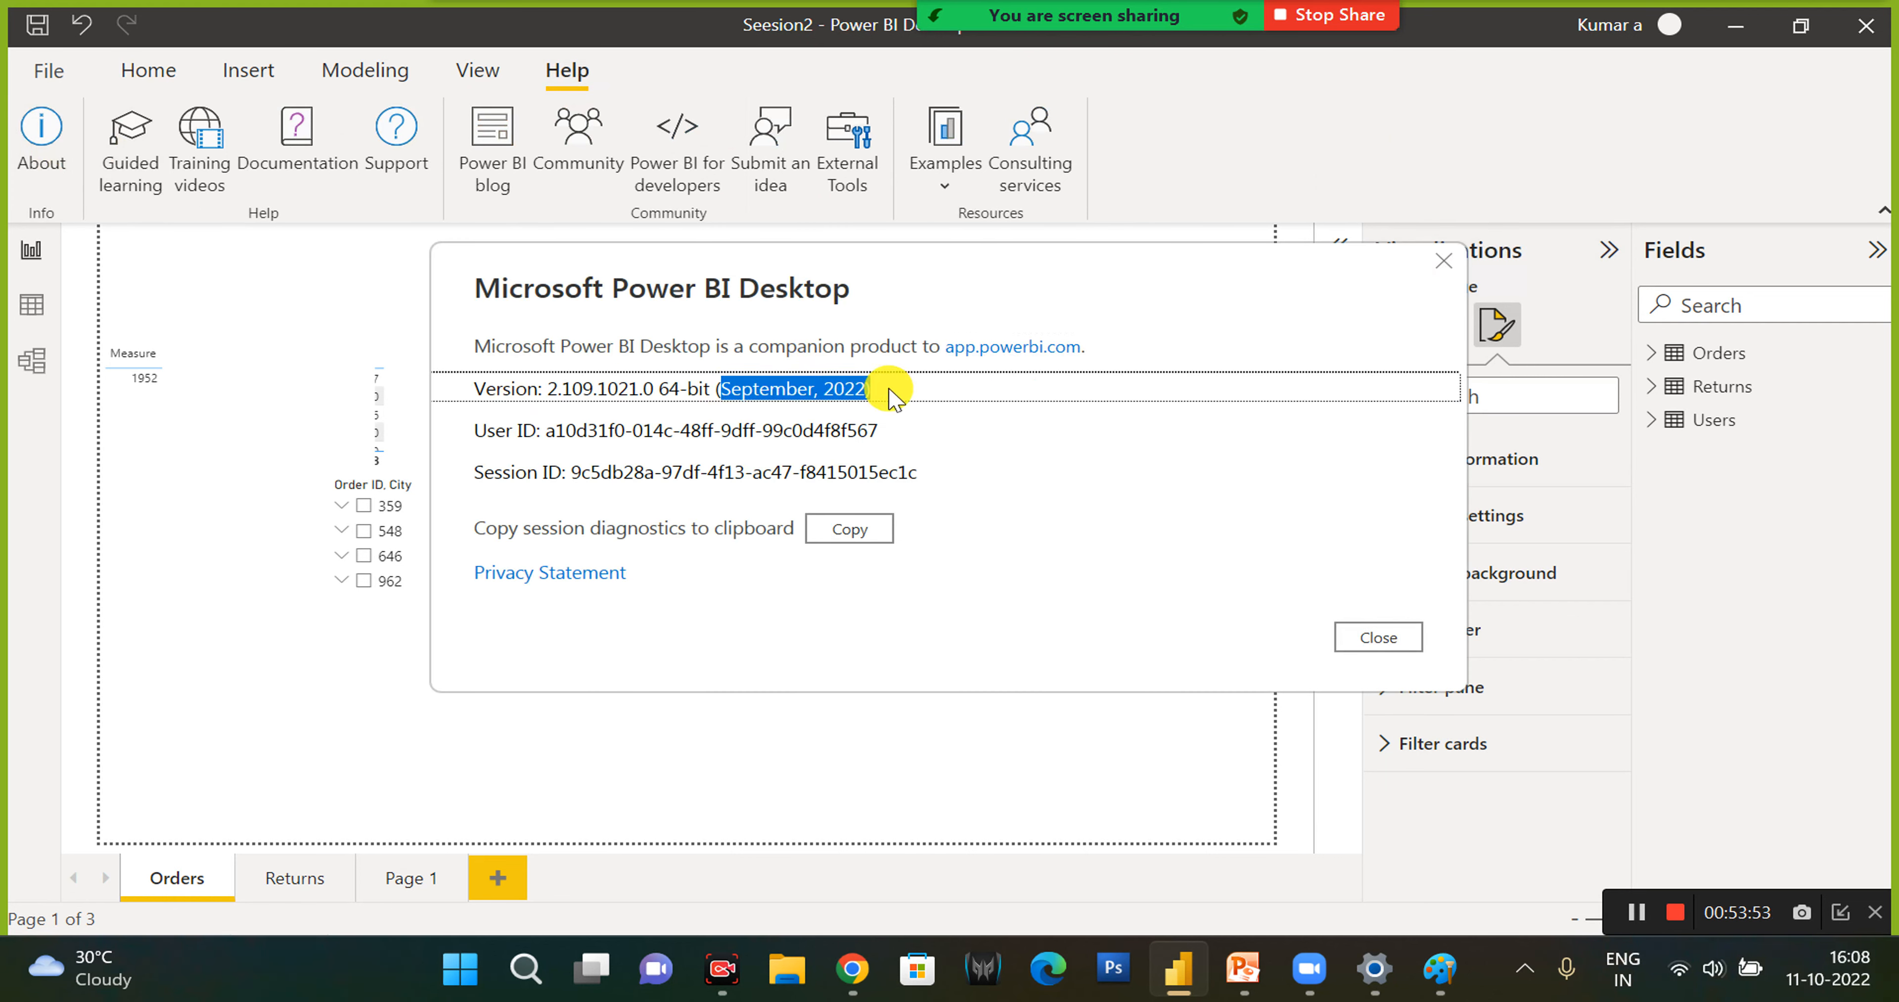
{"action": "left_click_drag", "start_coordinate": [549, 391], "coordinate": [585, 391]}
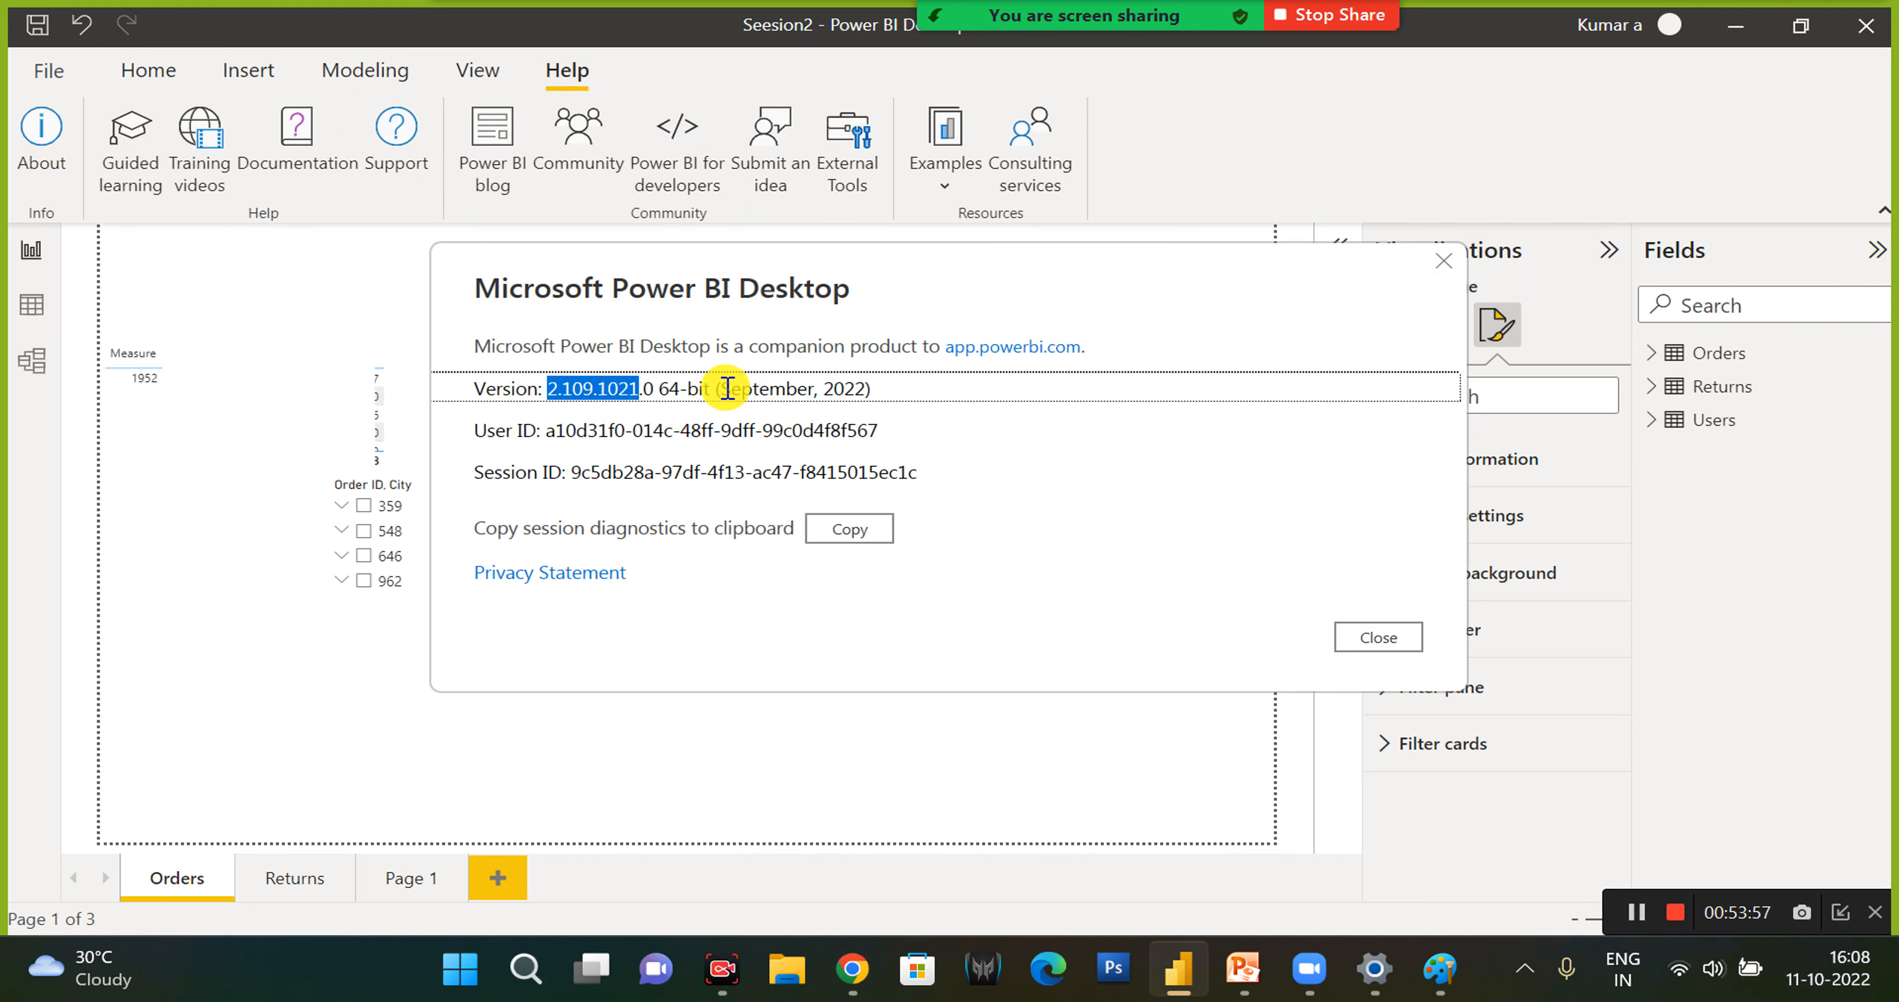
{"action": "left_click_drag", "start_coordinate": [726, 388], "coordinate": [859, 416]}
{"action": "left_click", "coordinate": [909, 386]}
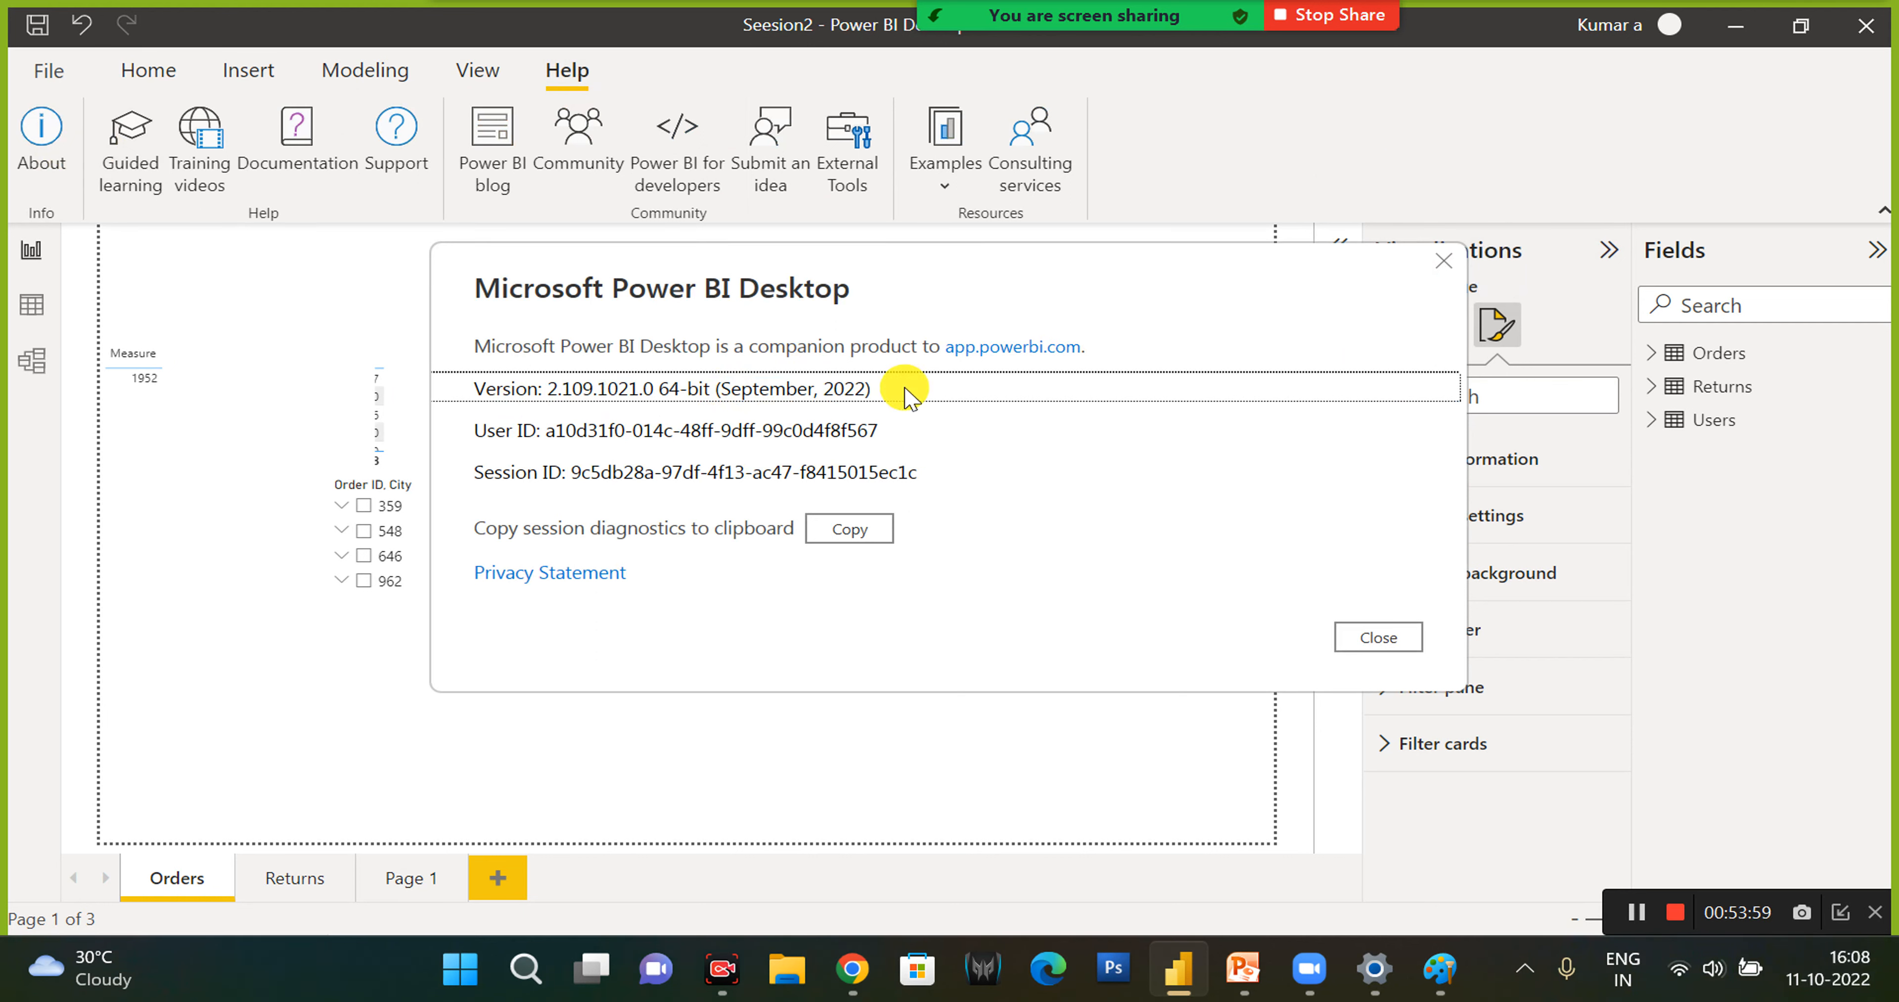
{"action": "left_click", "coordinate": [885, 420]}
{"action": "left_click", "coordinate": [870, 377]}
{"action": "left_click_drag", "start_coordinate": [876, 388], "coordinate": [465, 387]}
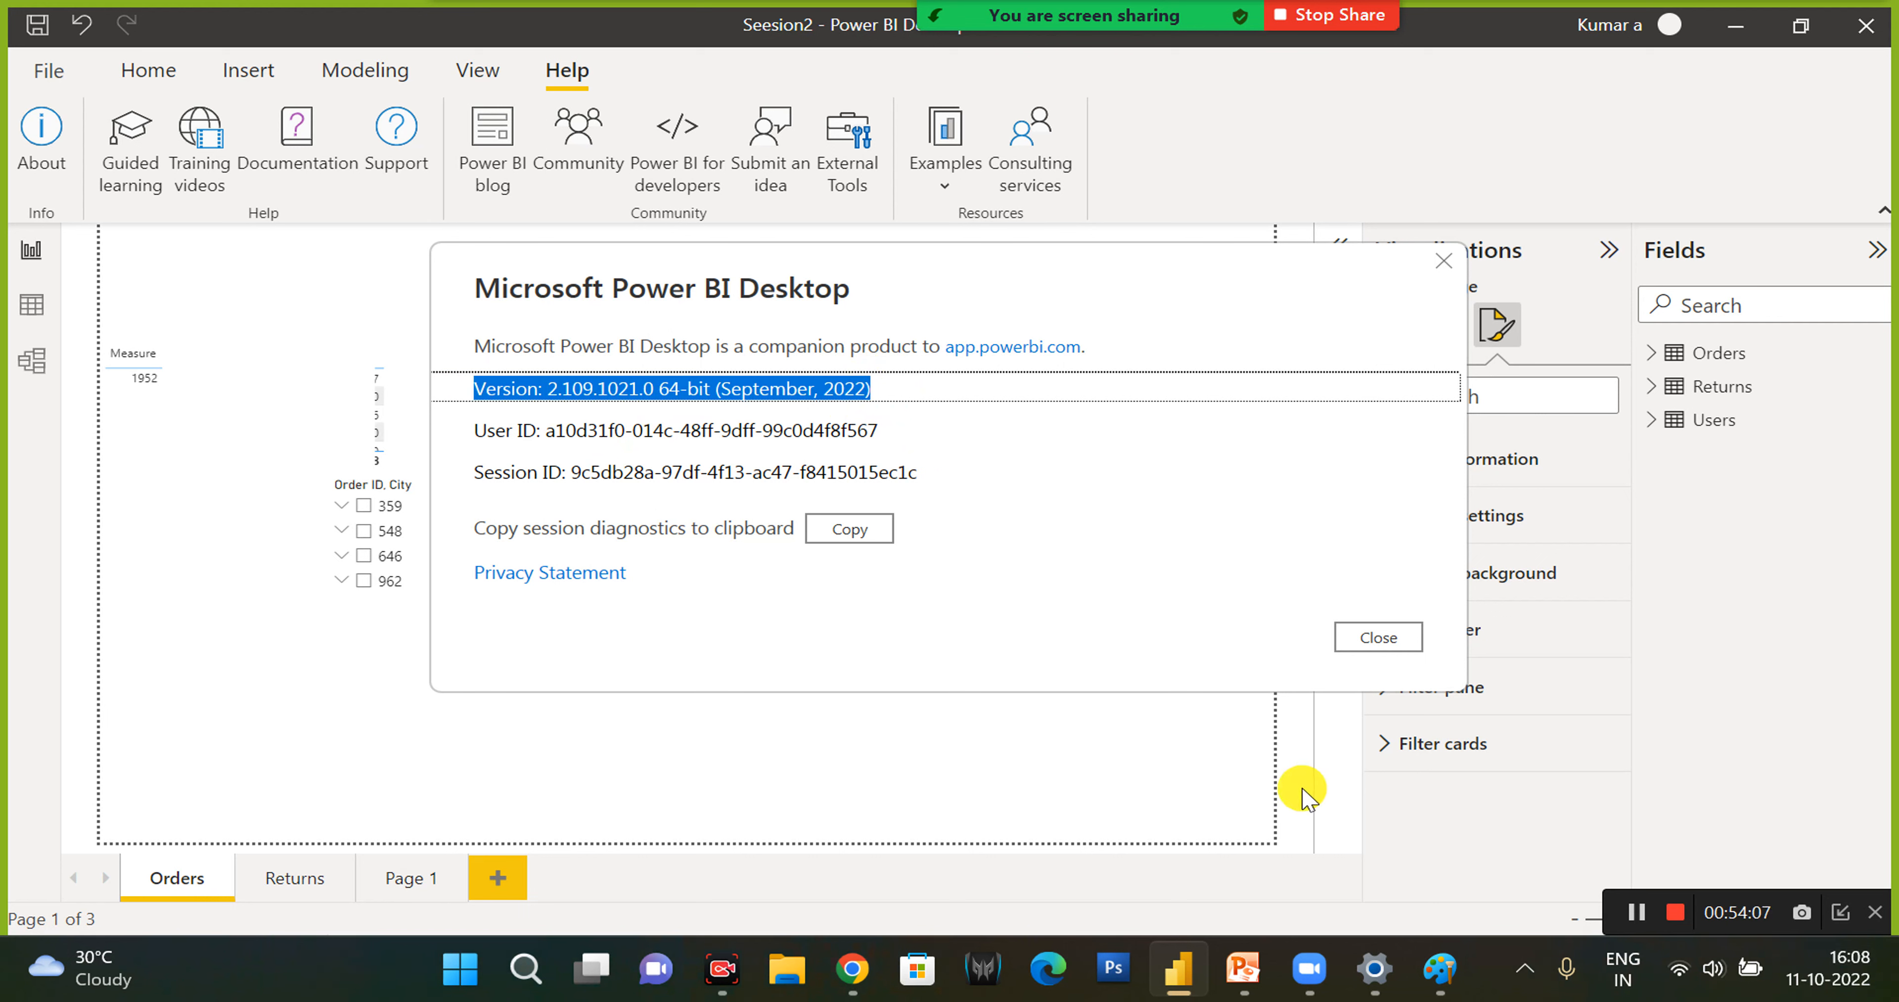
{"action": "left_click", "coordinate": [1355, 637]}
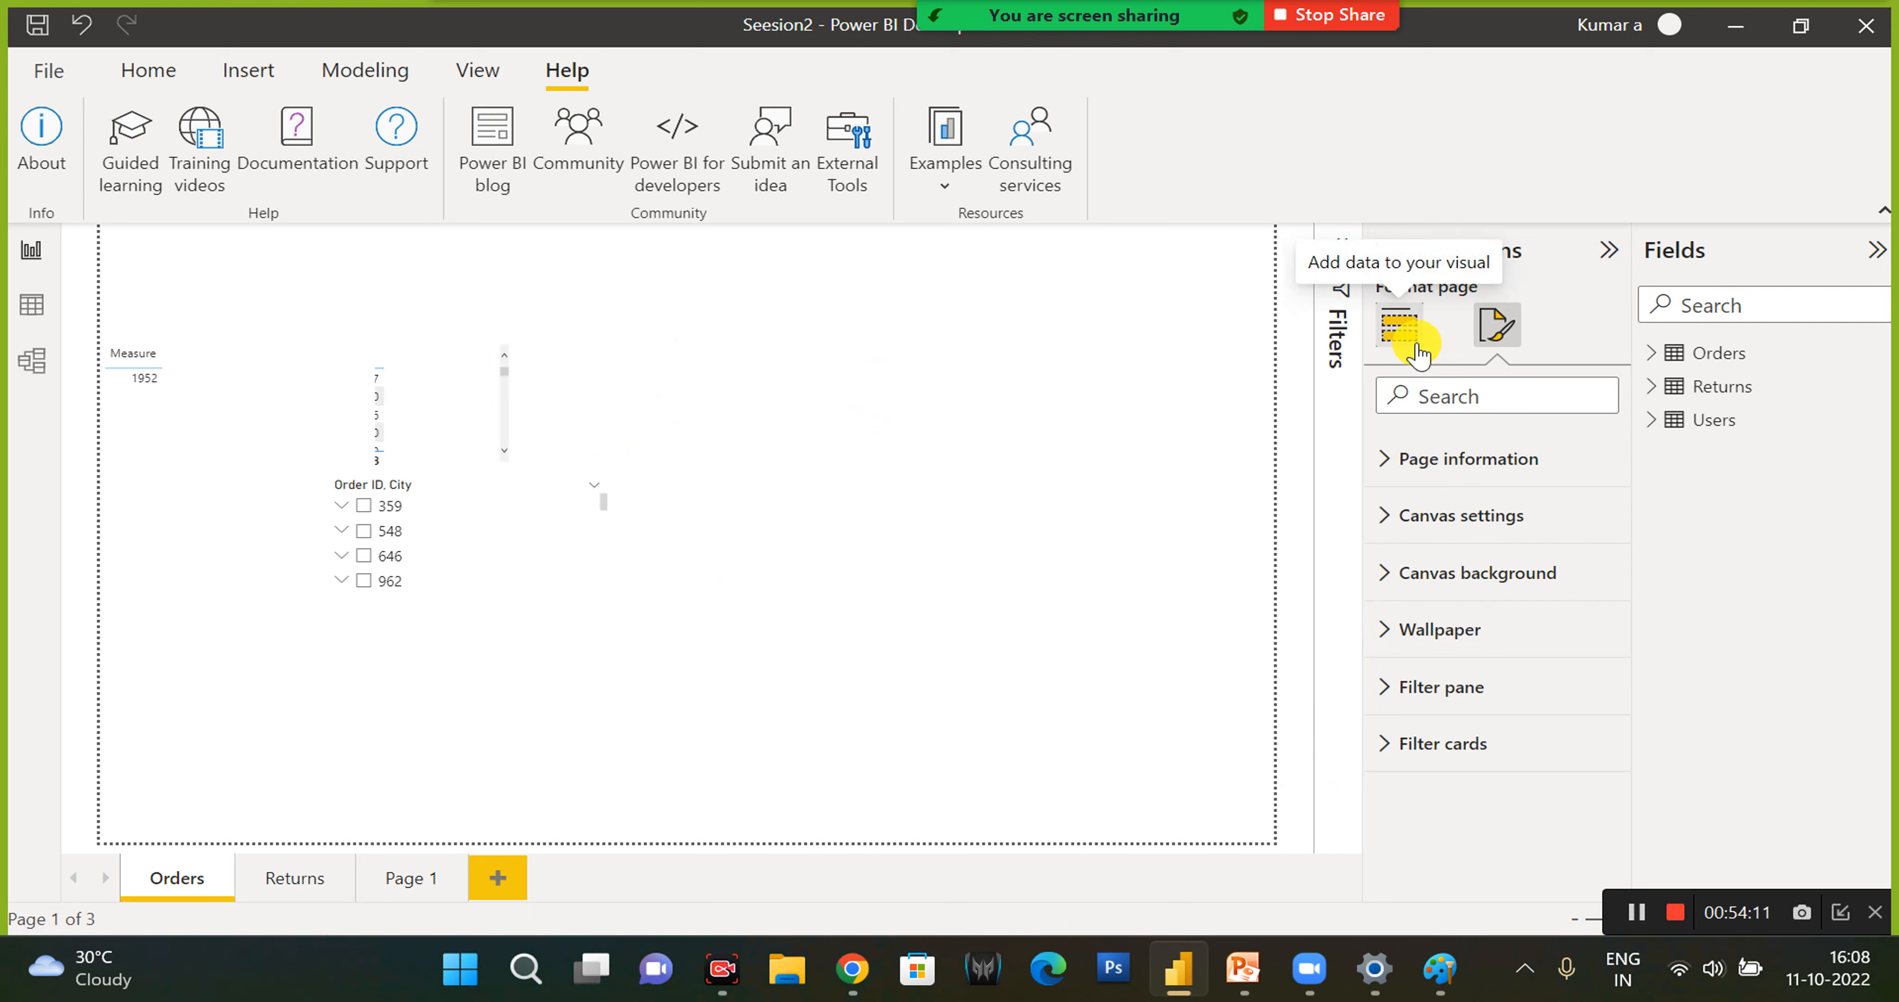
- View the options for building visuals and the options for formatting the report page
{"action": "left_click", "coordinate": [1400, 326]}
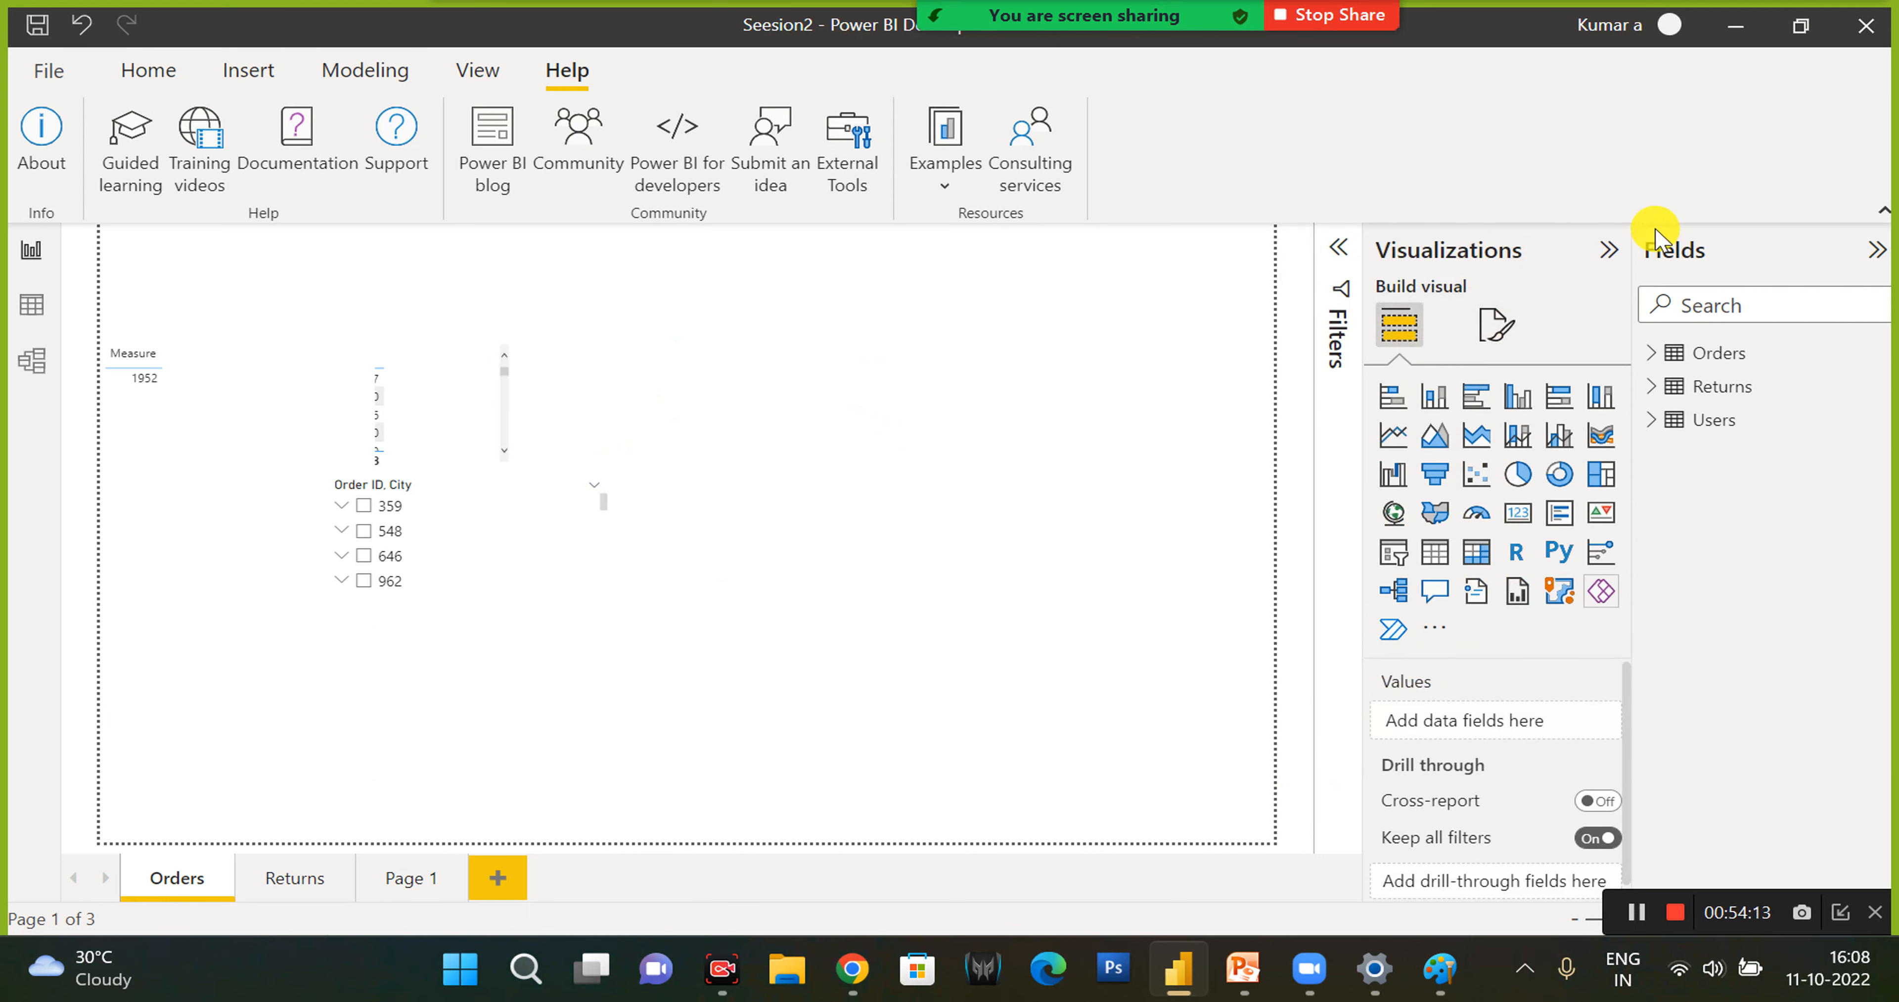
{"action": "left_click", "coordinate": [1494, 336]}
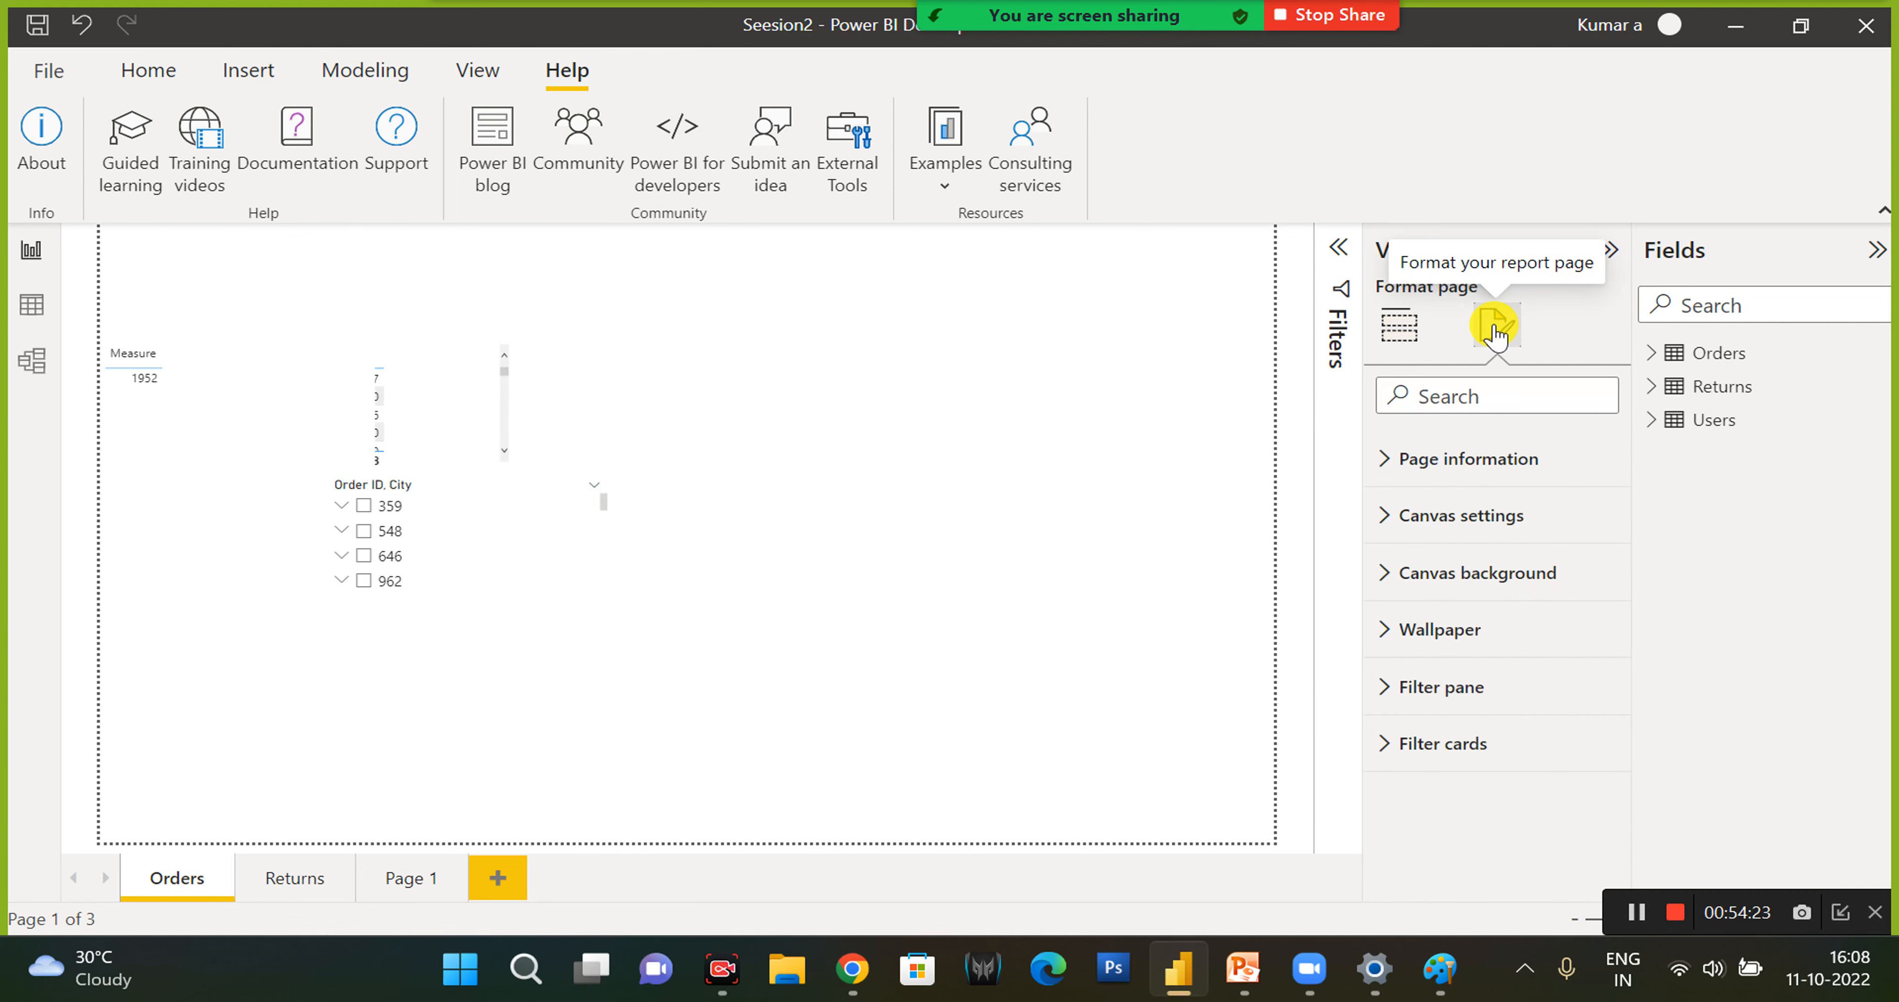
- Switch to Chrome and search Google for images of "power bi desktop old version download"
{"action": "left_click", "coordinate": [855, 969]}
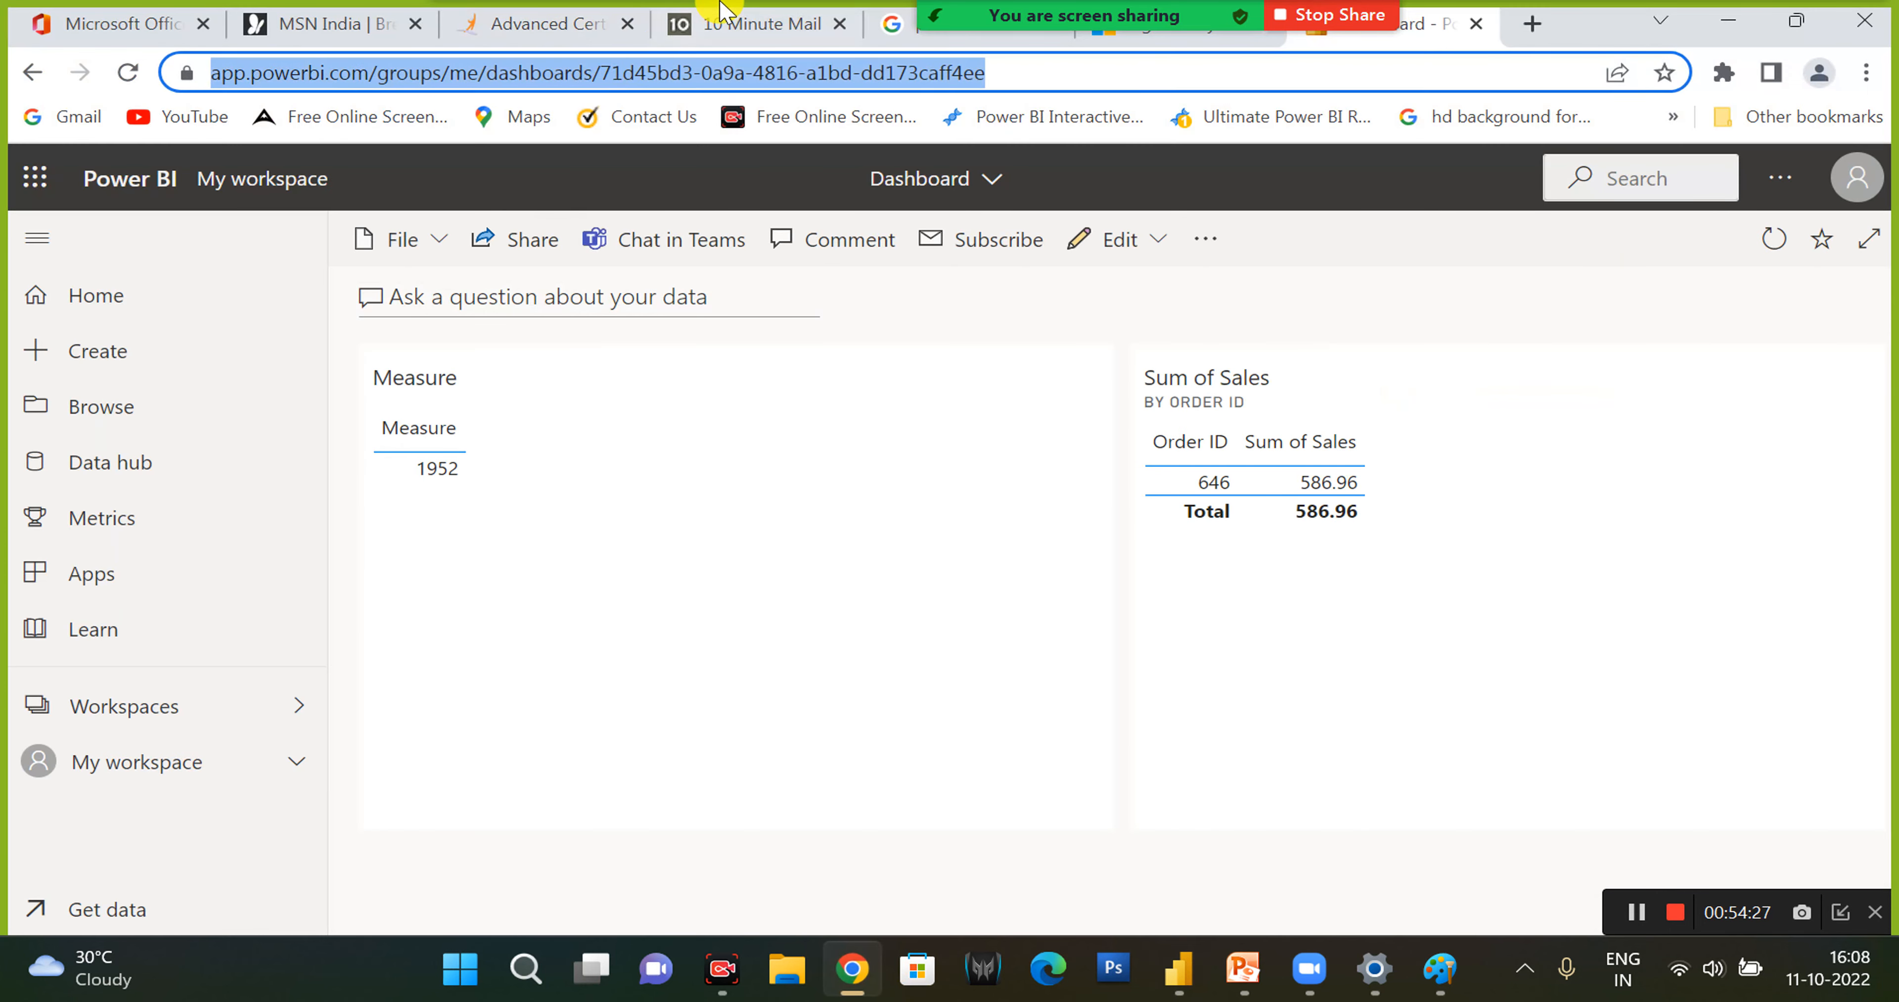
{"action": "left_click", "coordinate": [735, 34]}
{"action": "left_click", "coordinate": [746, 72]}
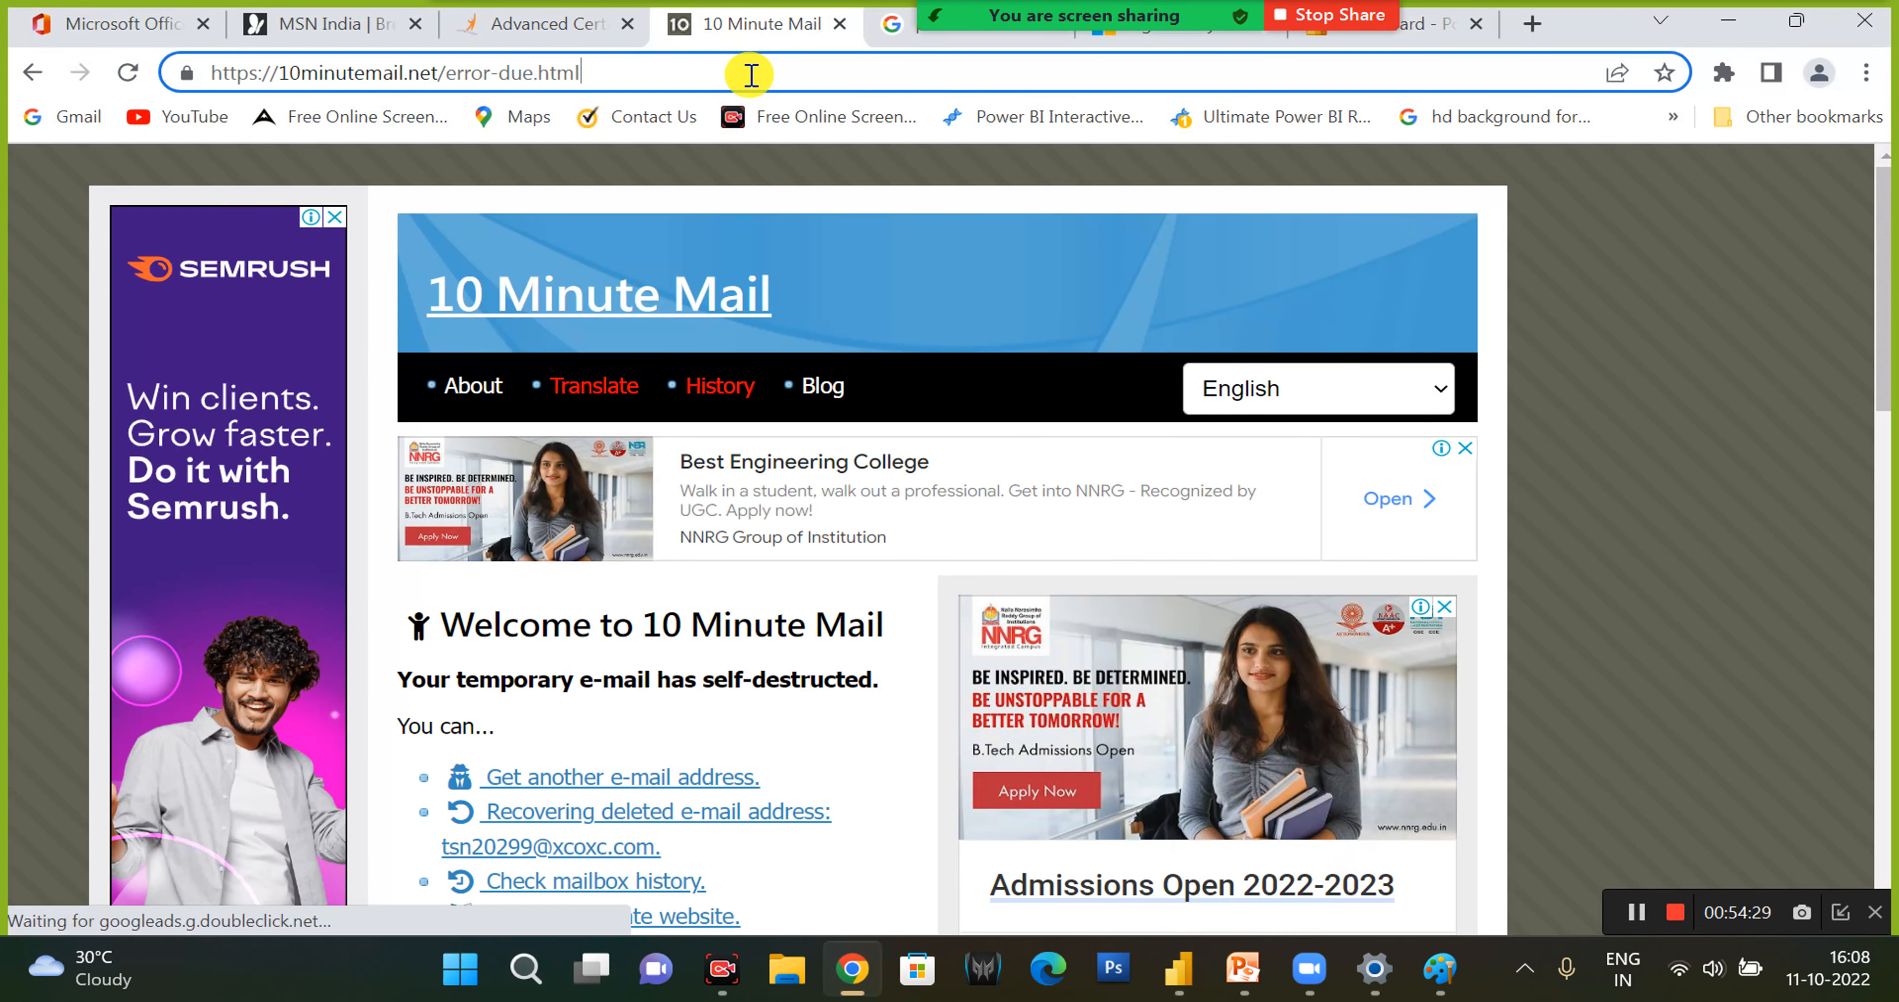
{"action": "type", "text": "power "}
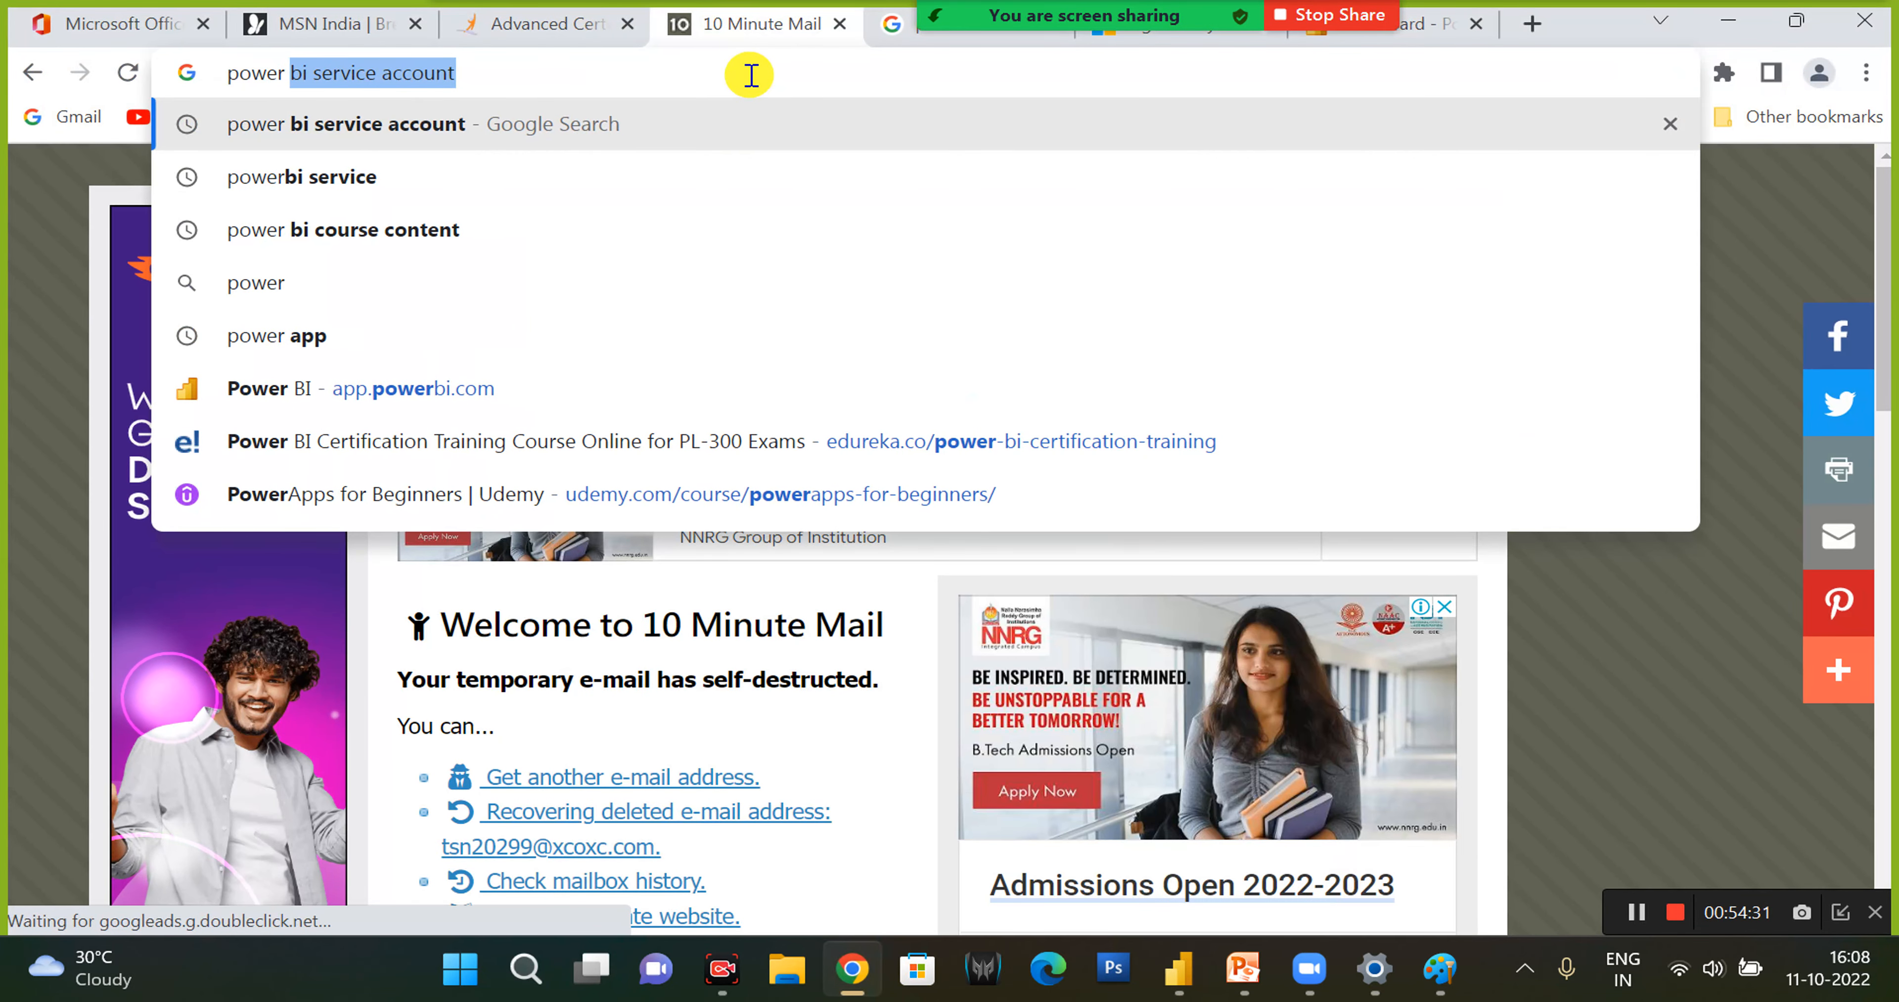
{"action": "type", "text": "bi desktop old"}
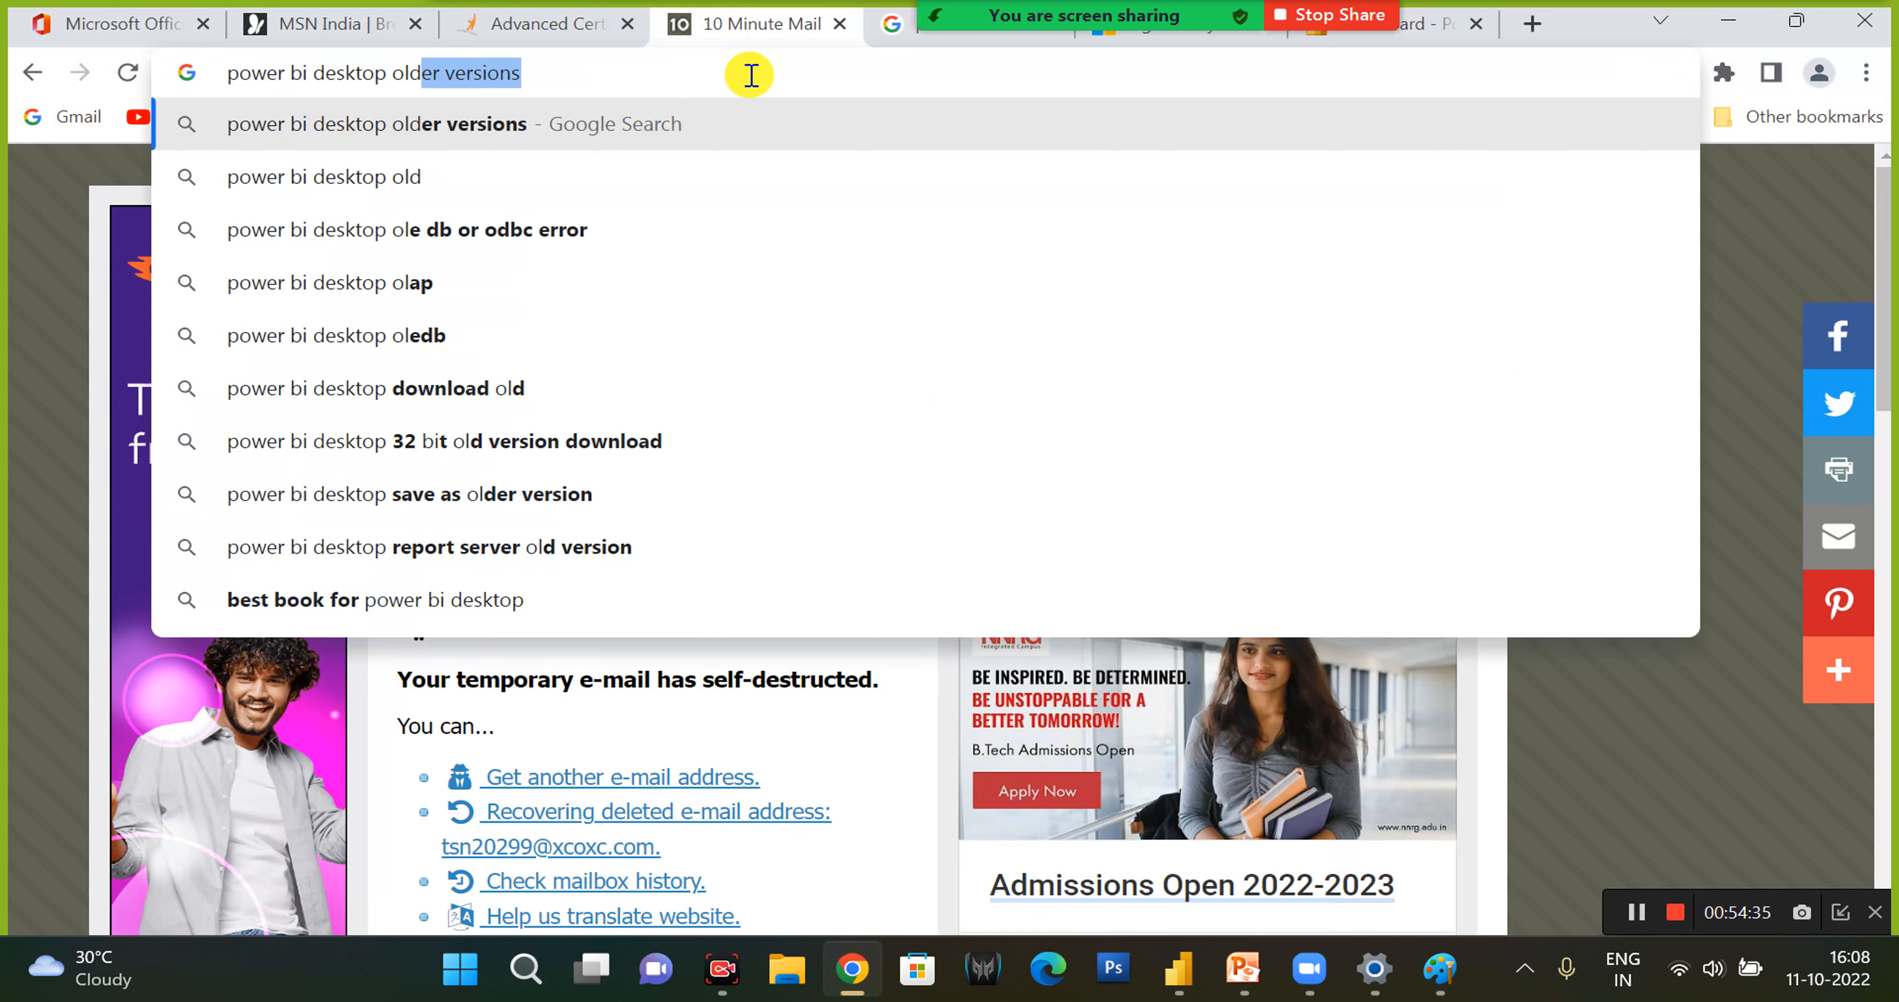
{"action": "key", "text": "Down"}
{"action": "key", "text": "Return"}
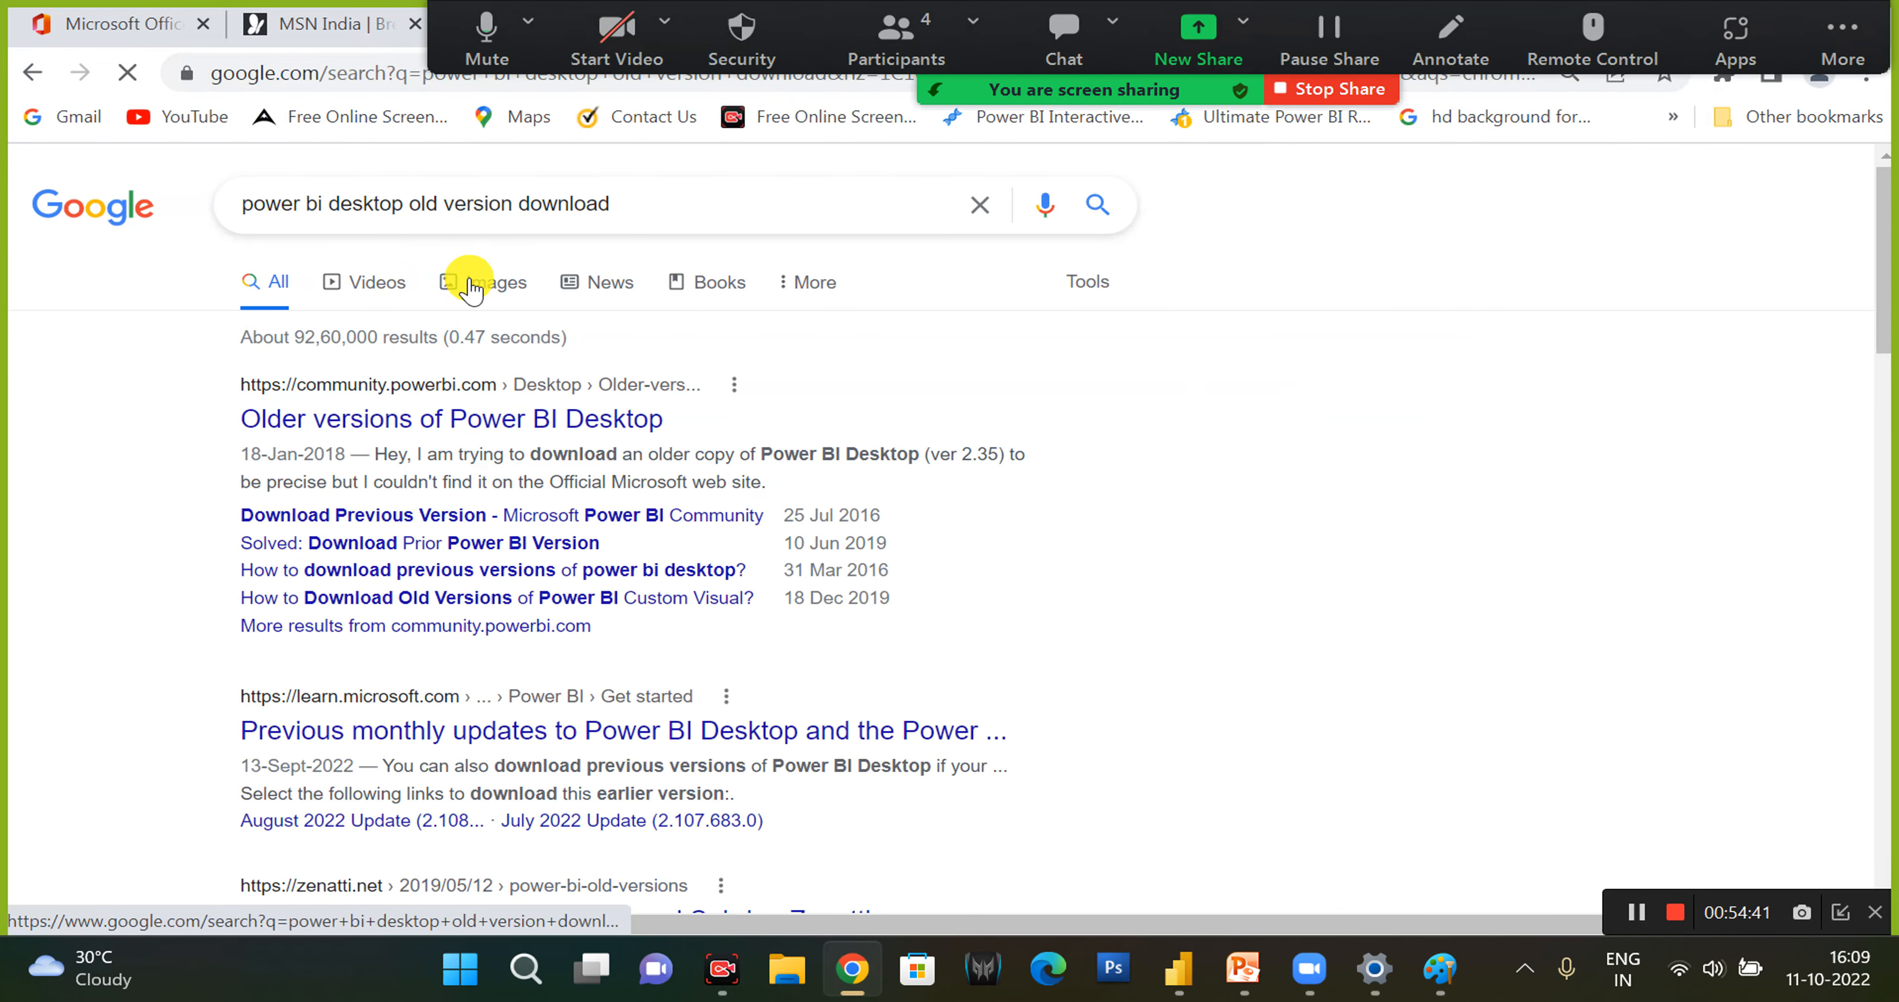
{"action": "left_click", "coordinate": [470, 287]}
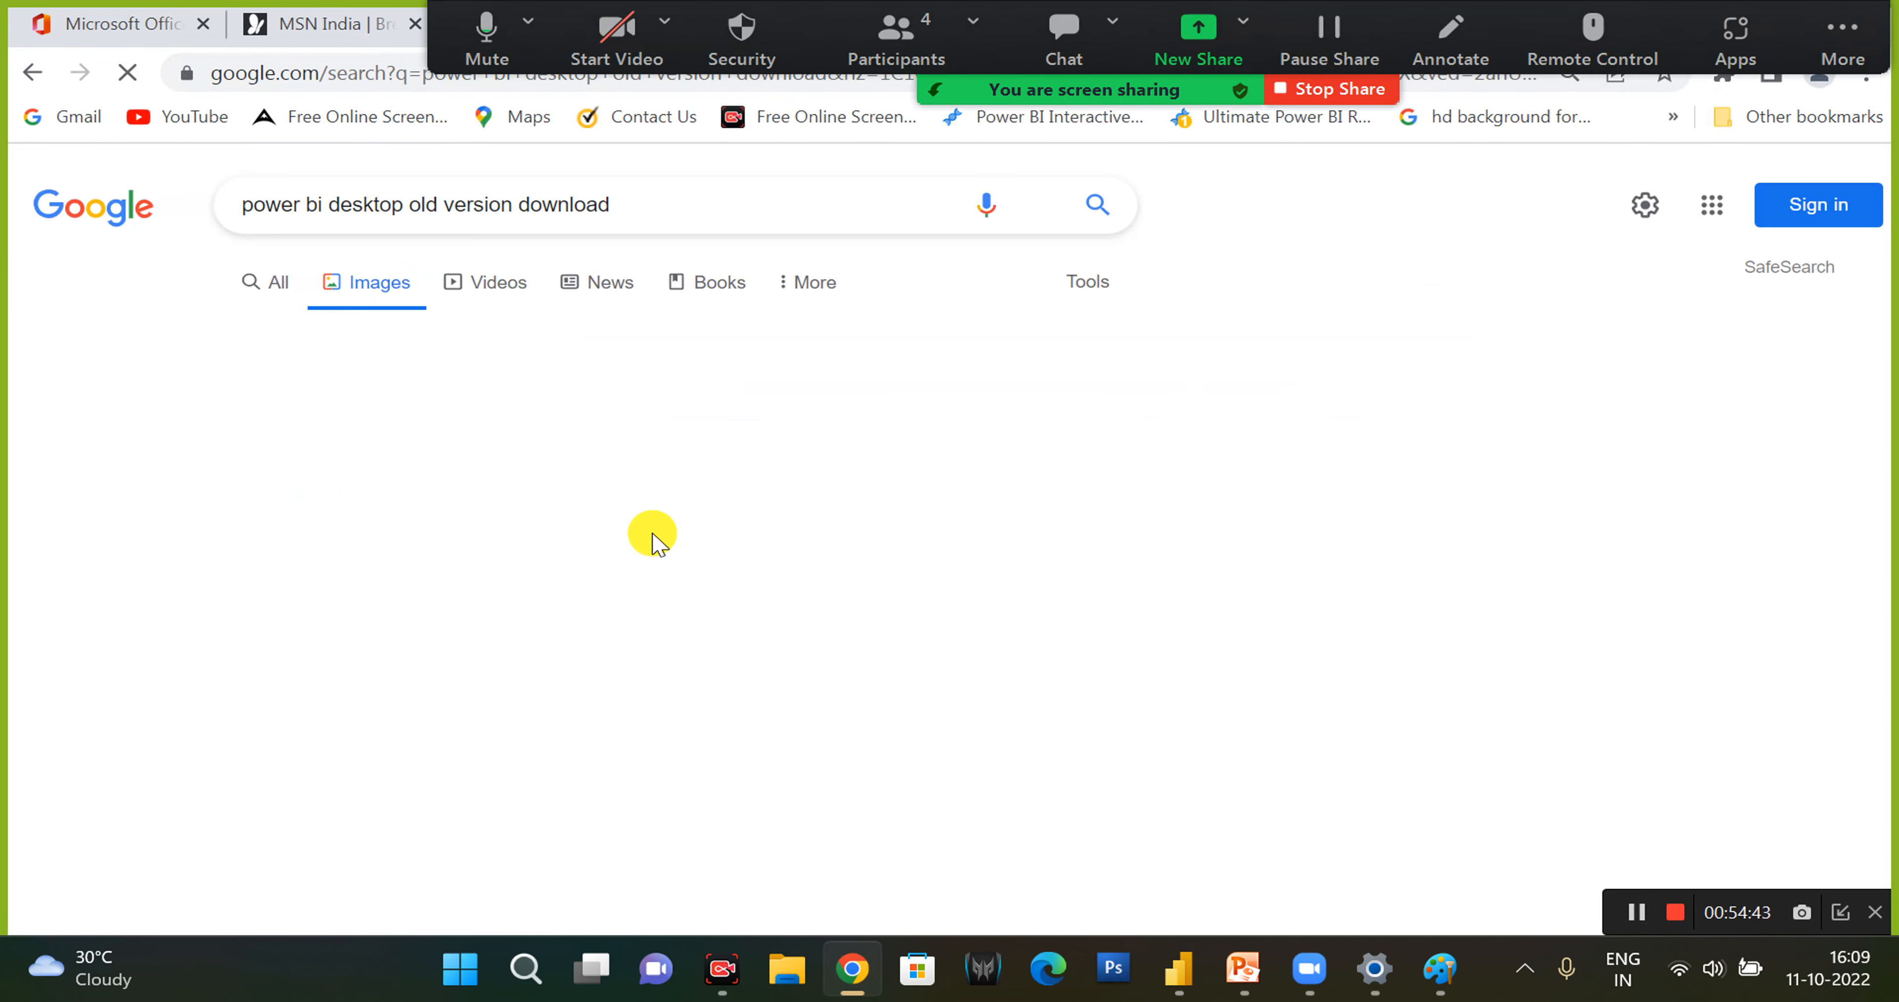
- Open the Microsoft Learn result image of an older Power BI Desktop full-size in its own browser tab
{"action": "scroll", "coordinate": [1040, 611], "scroll_direction": "down", "scroll_amount": 3}
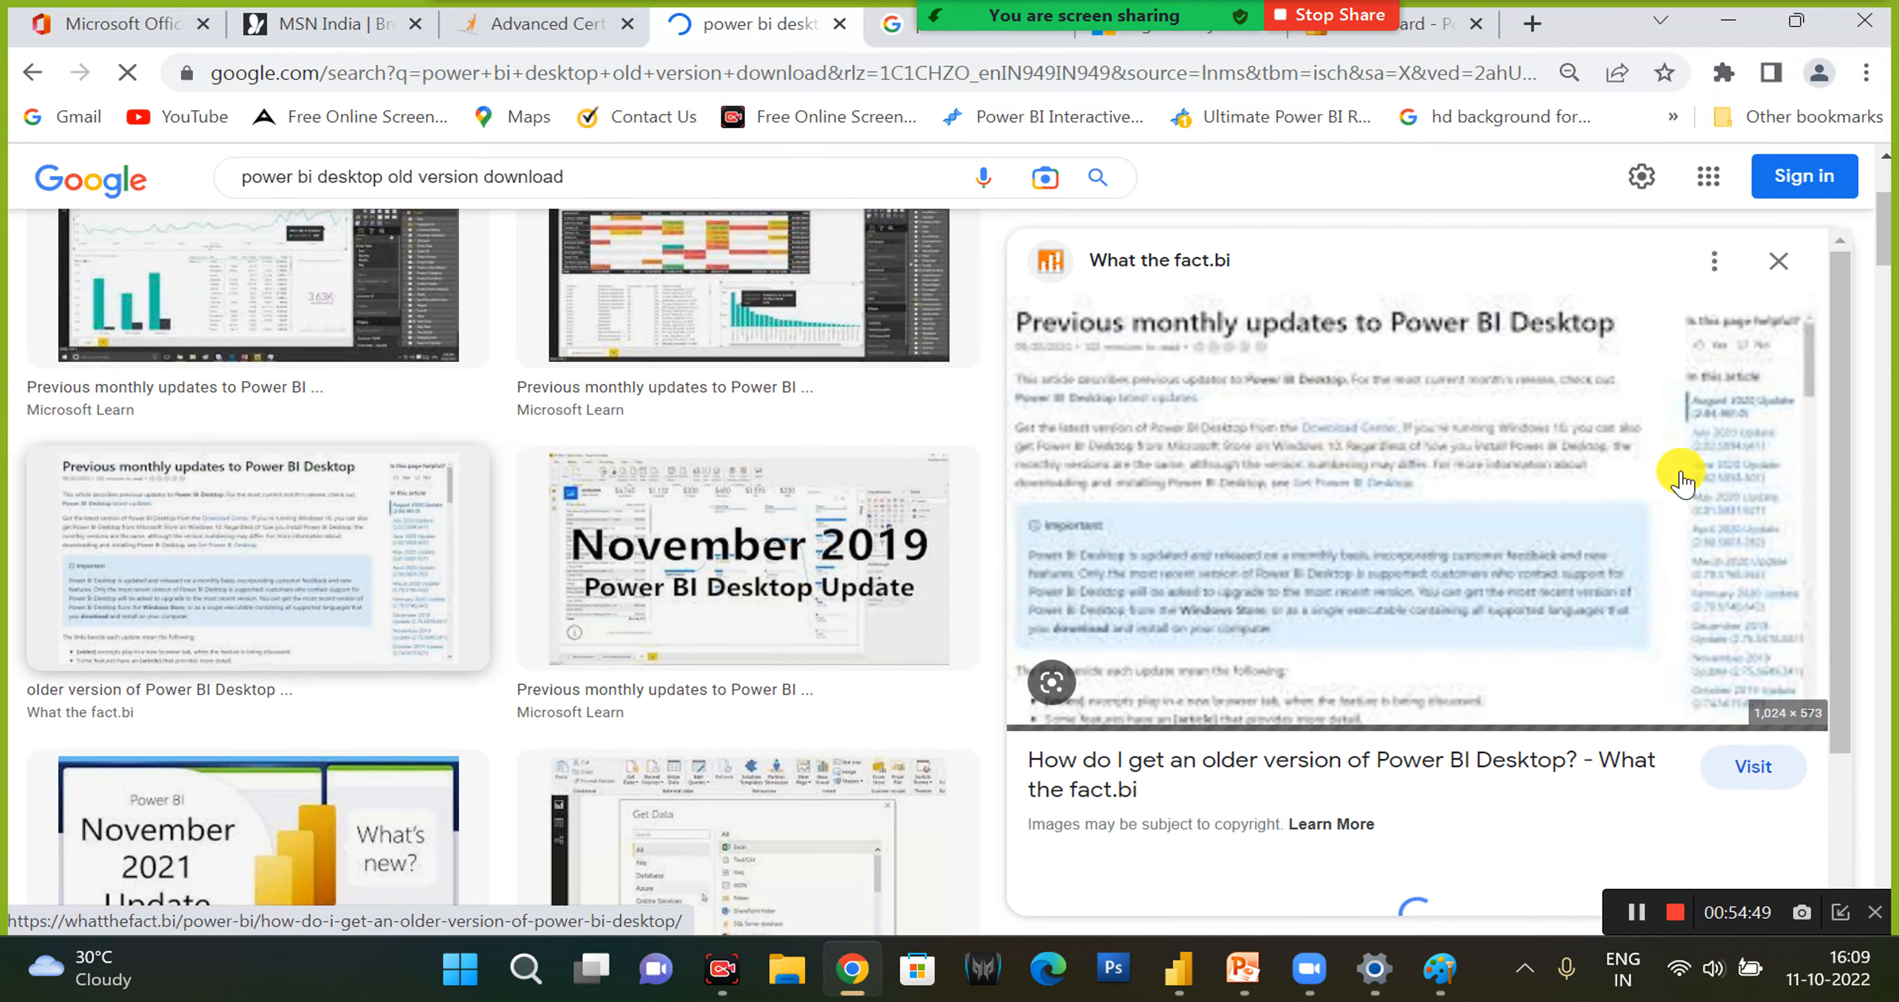
{"action": "left_click", "coordinate": [682, 298]}
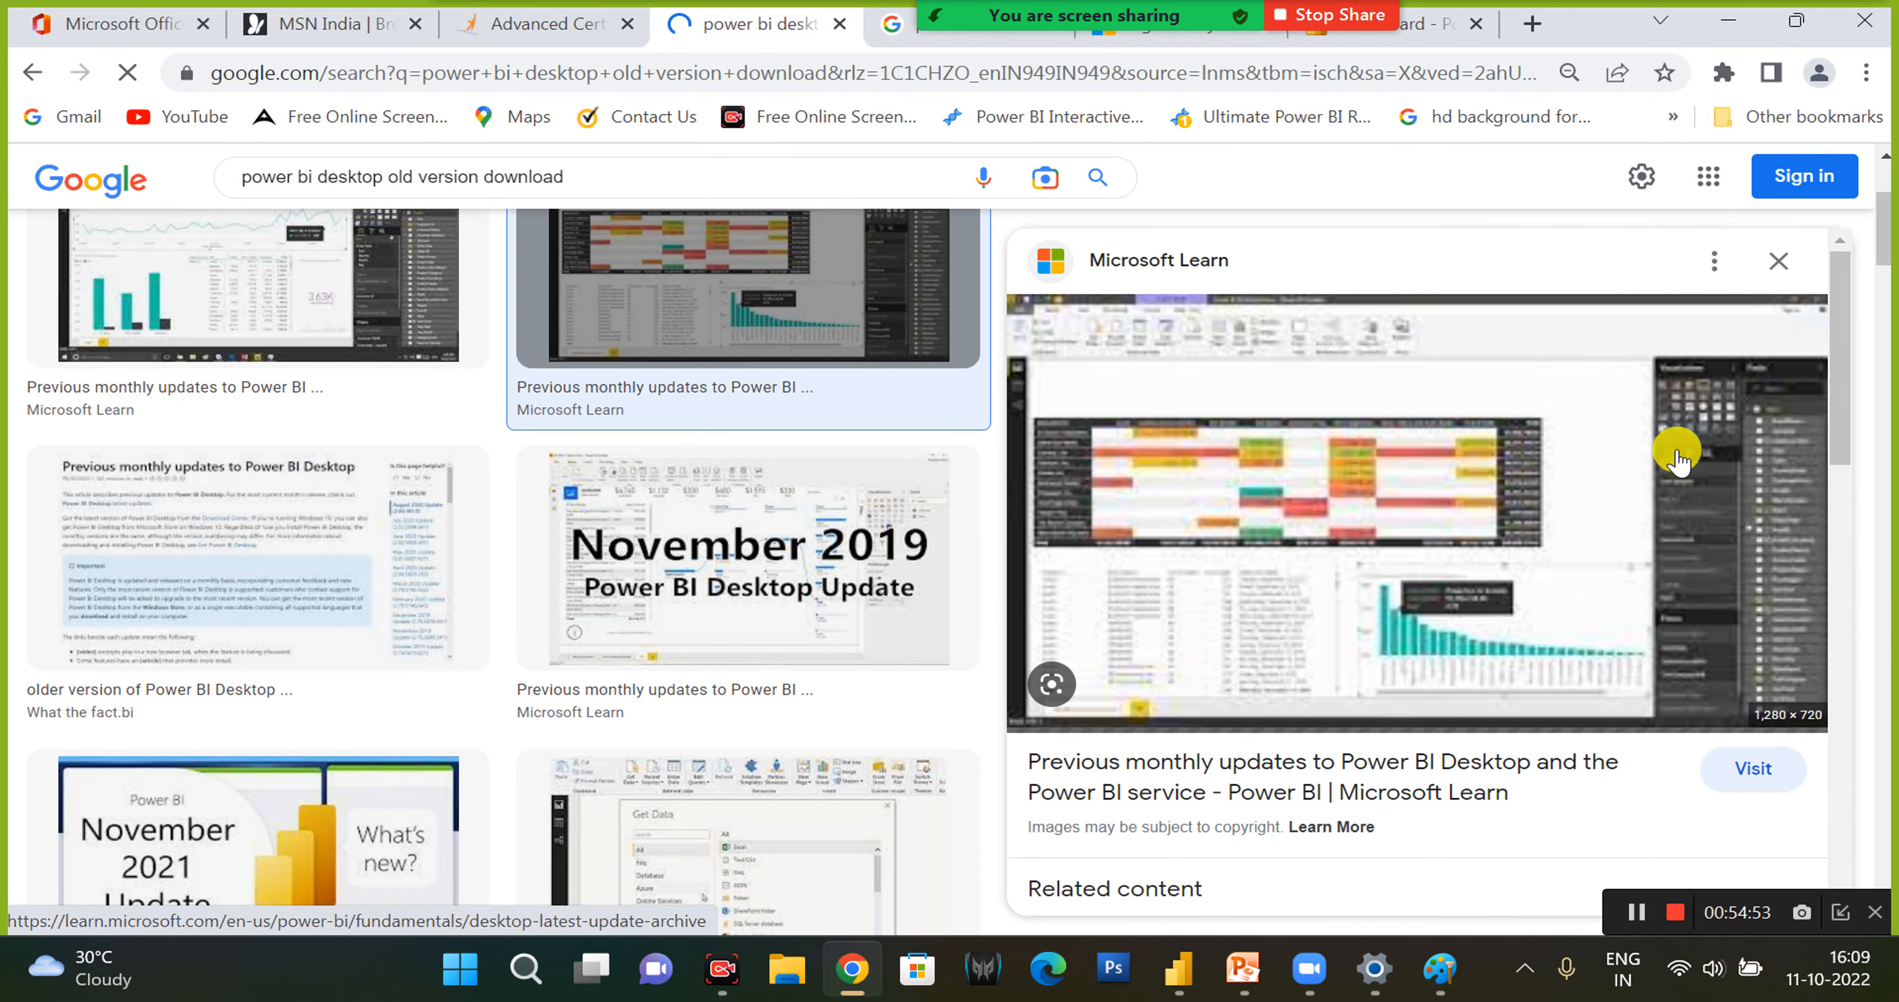
{"action": "right_click", "coordinate": [1611, 477]}
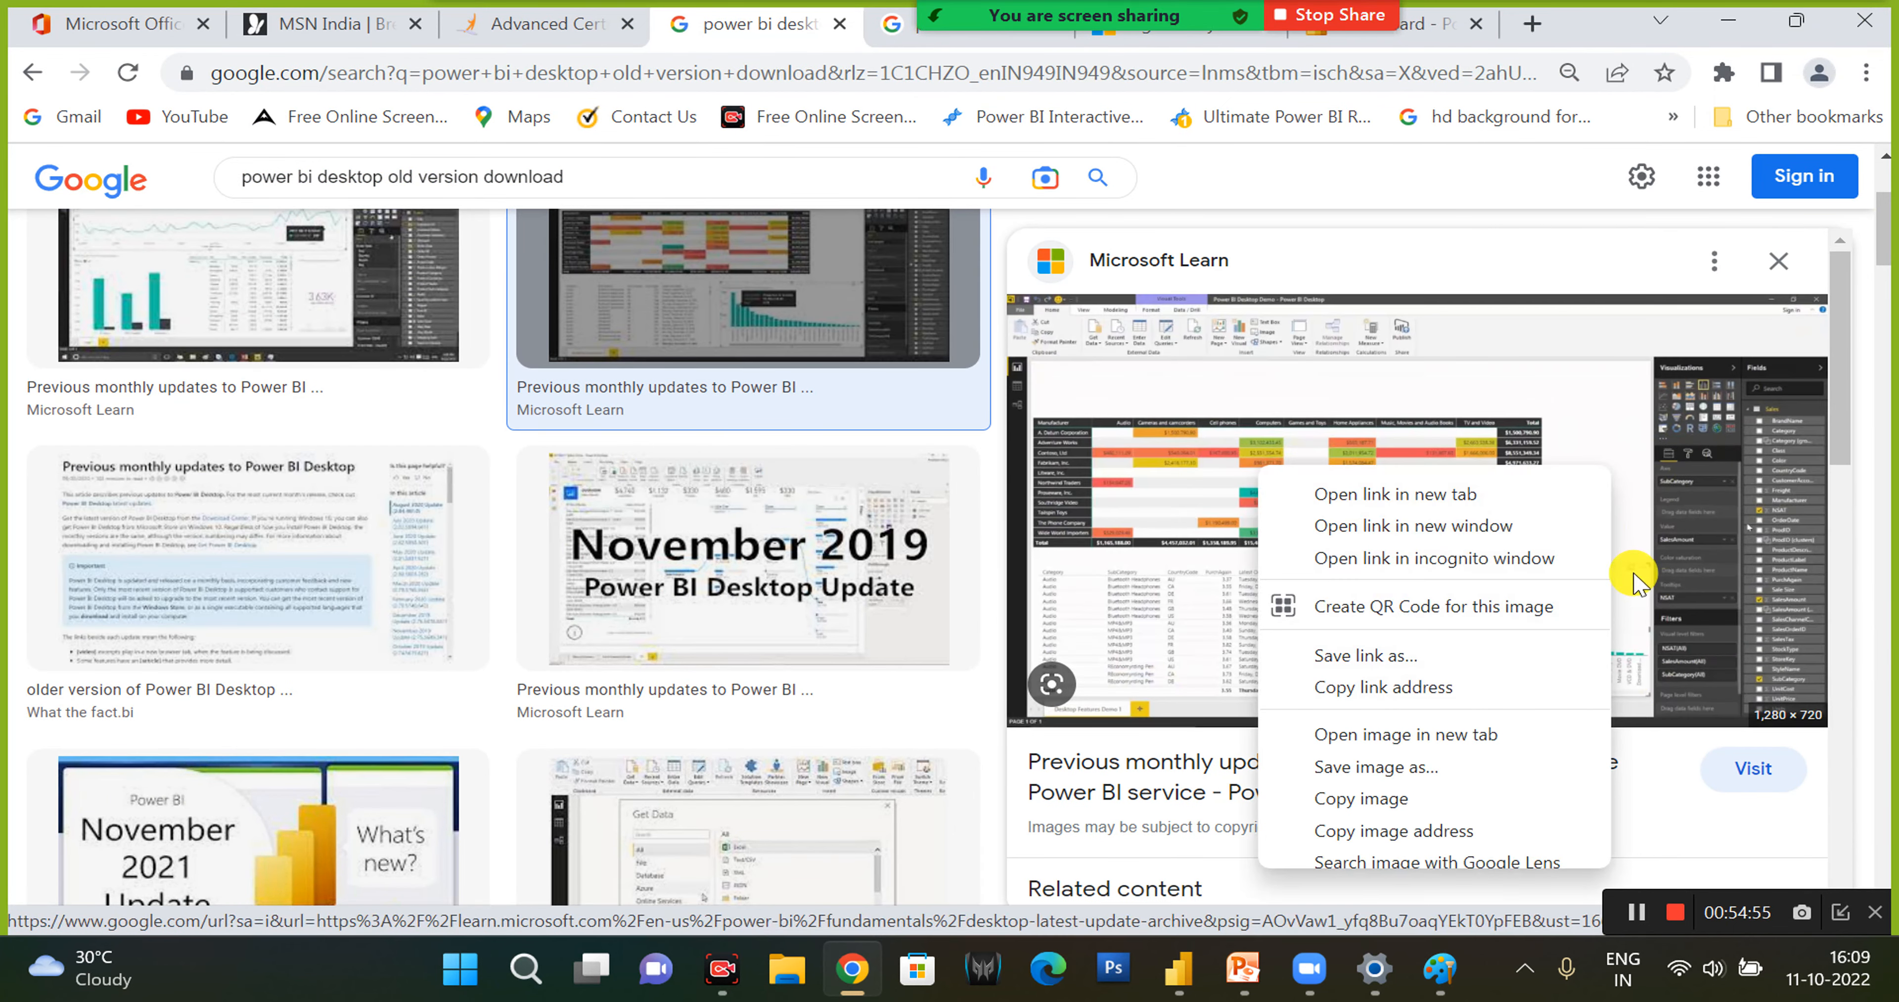
{"action": "left_click", "coordinate": [1379, 732]}
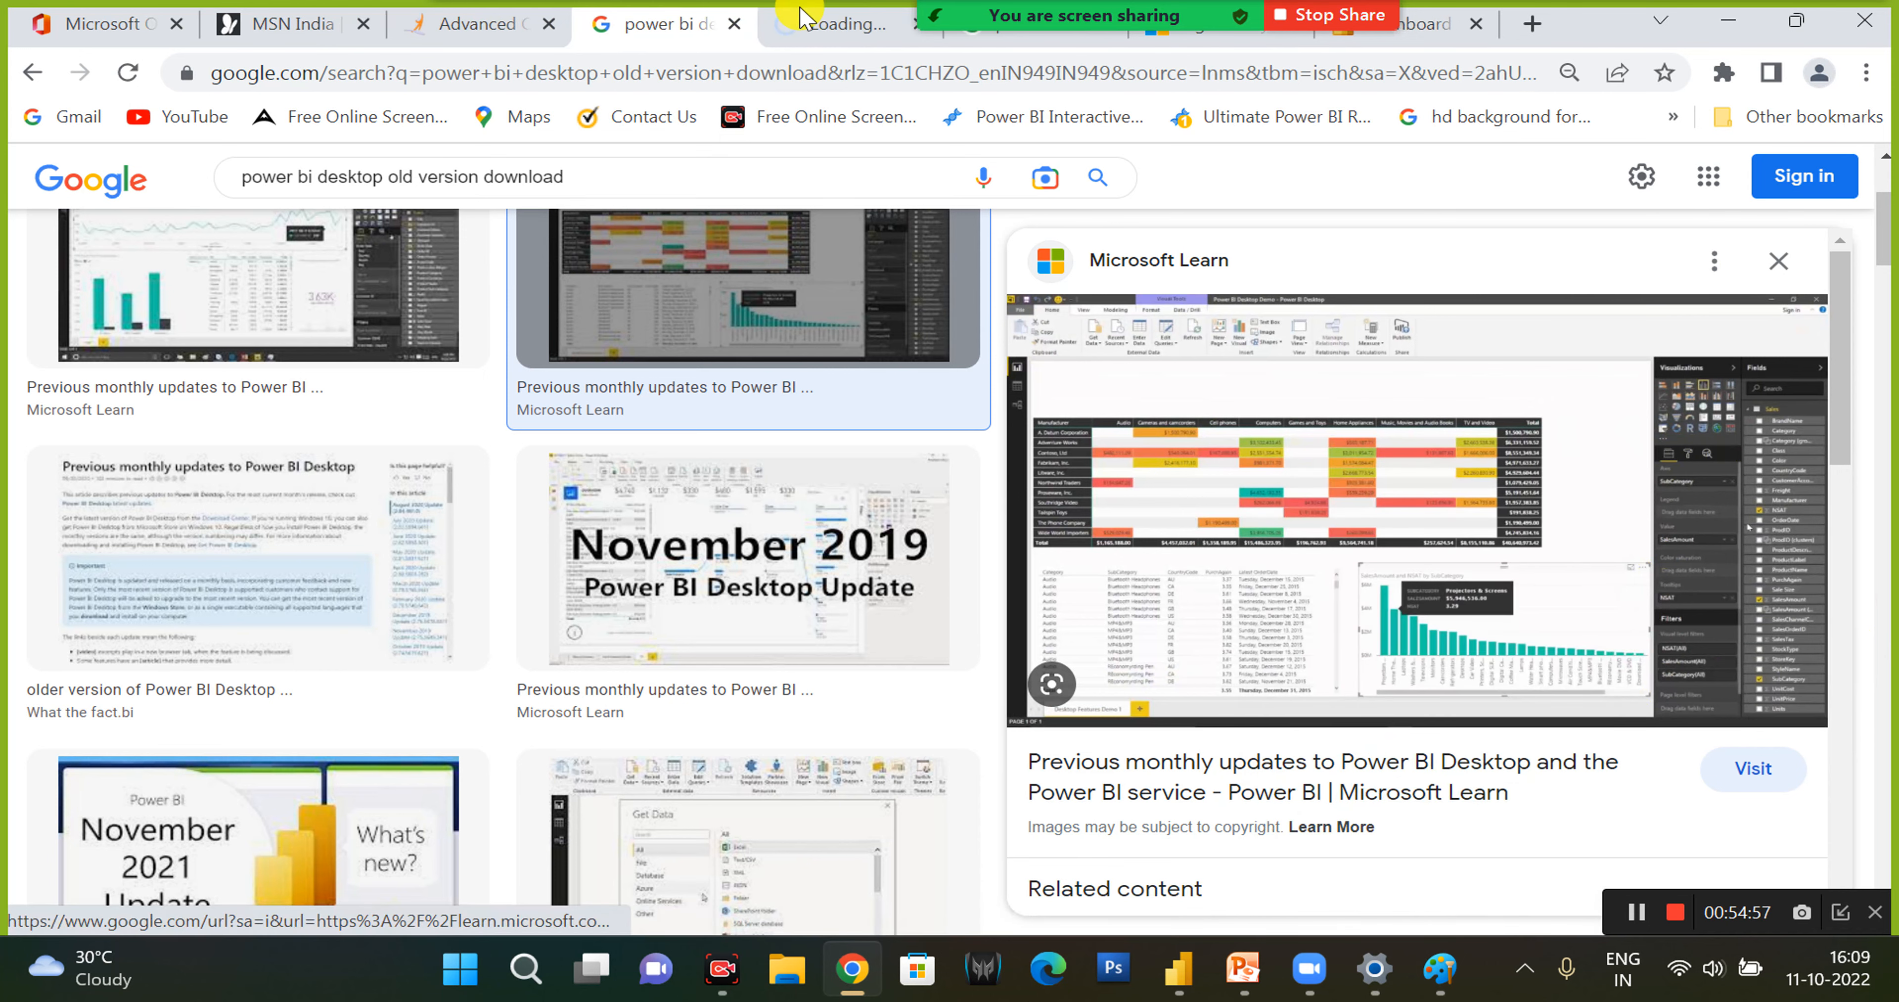
{"action": "left_click", "coordinate": [847, 24]}
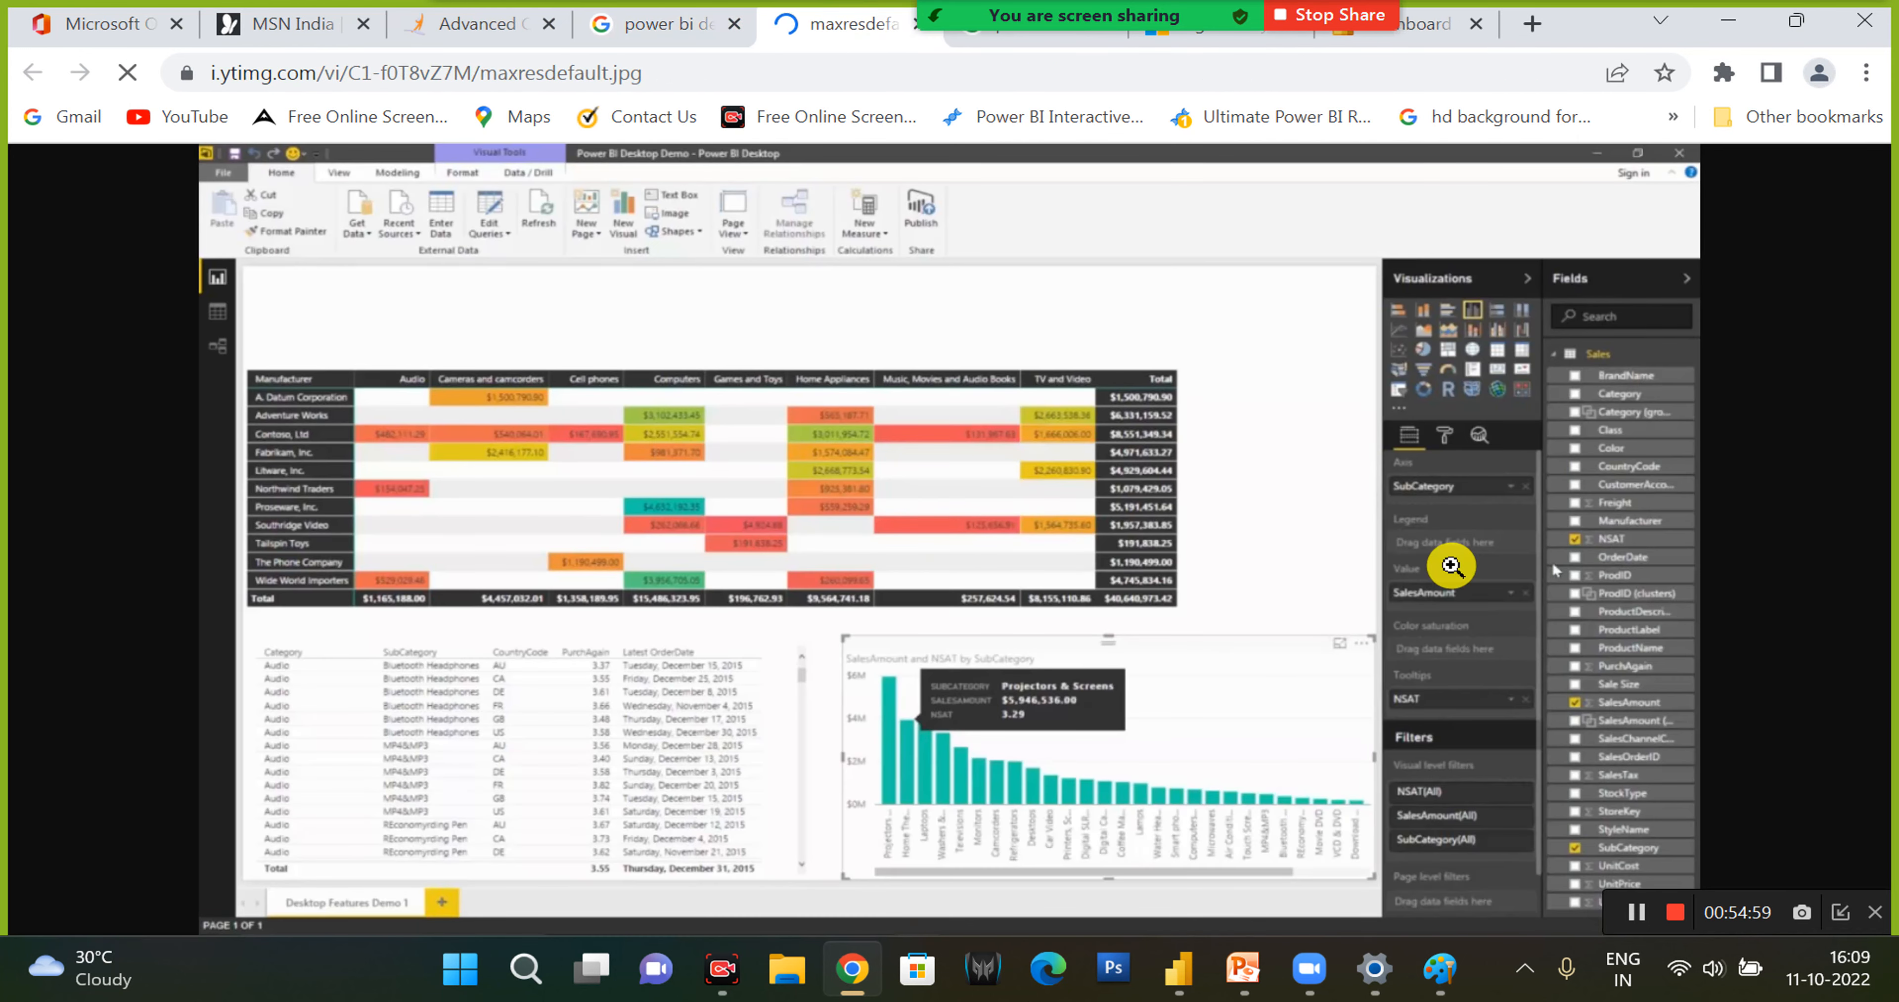
- Enlarge the old Power BI Desktop screenshot and examine its ribbon, Visualizations and Fields areas
{"action": "left_click", "coordinate": [1451, 565]}
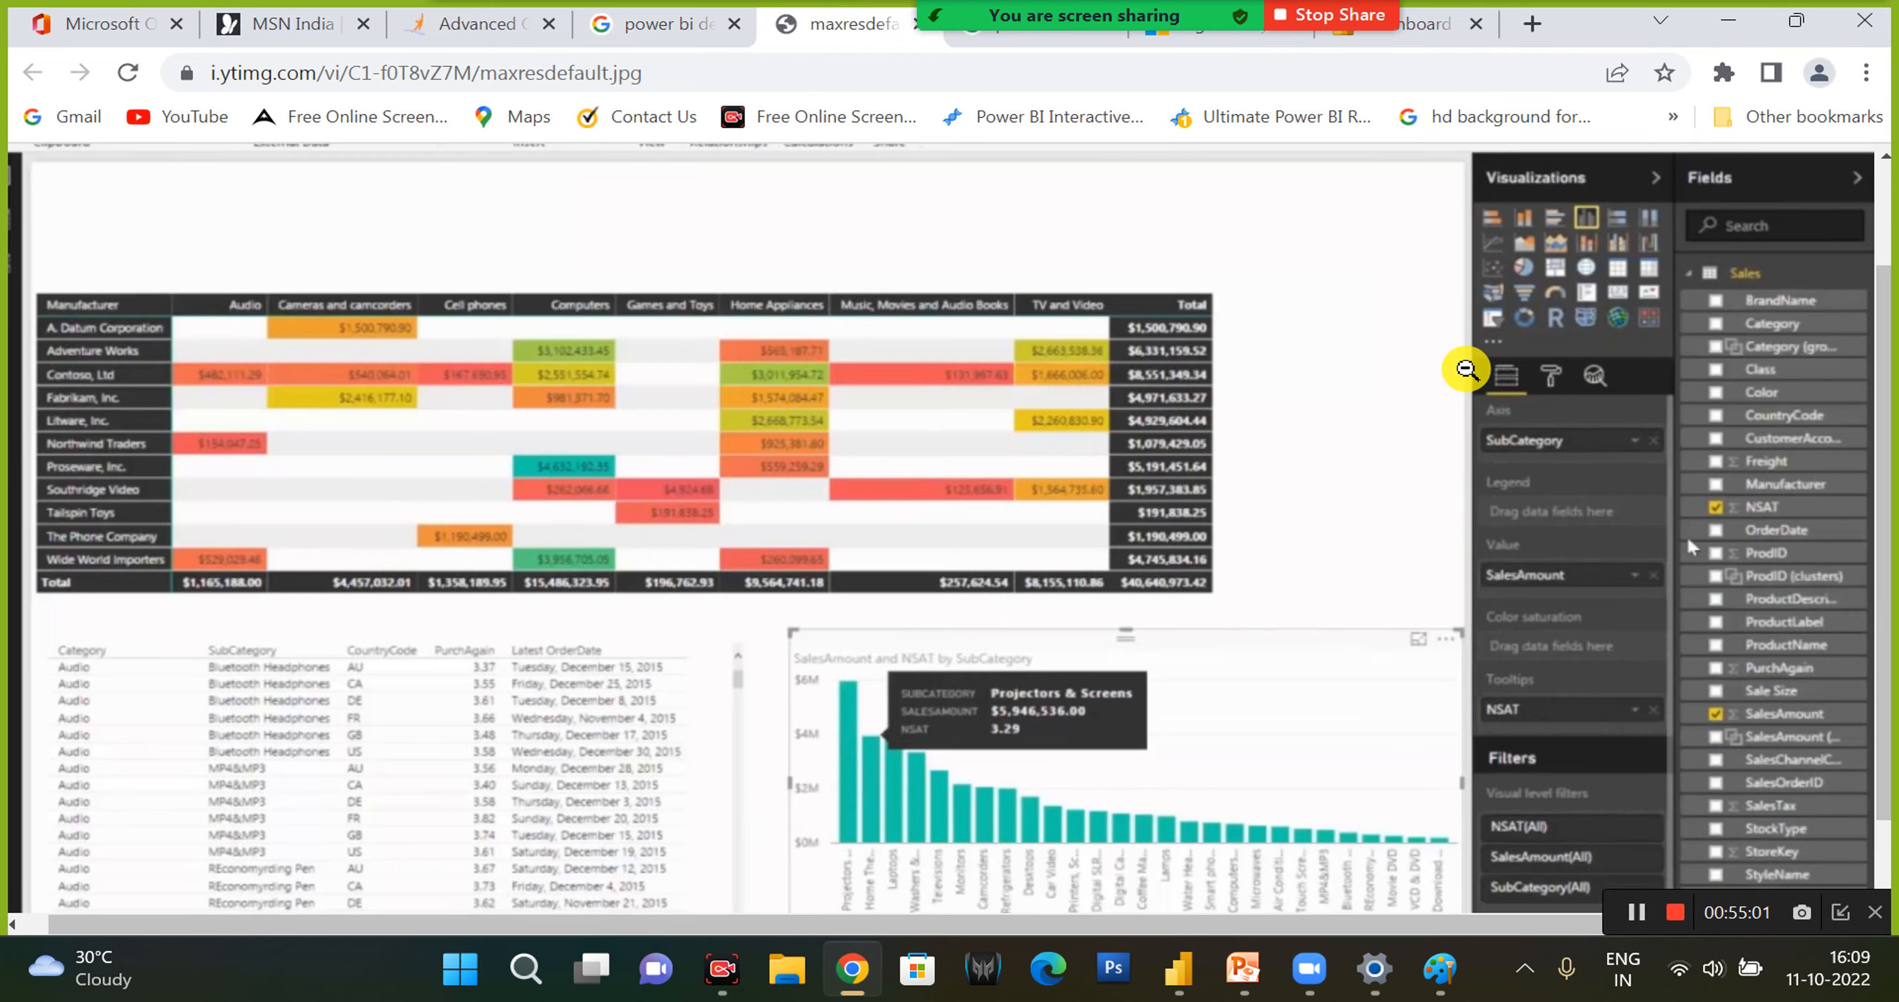
{"action": "scroll", "coordinate": [1467, 370], "scroll_direction": "up", "scroll_amount": 2}
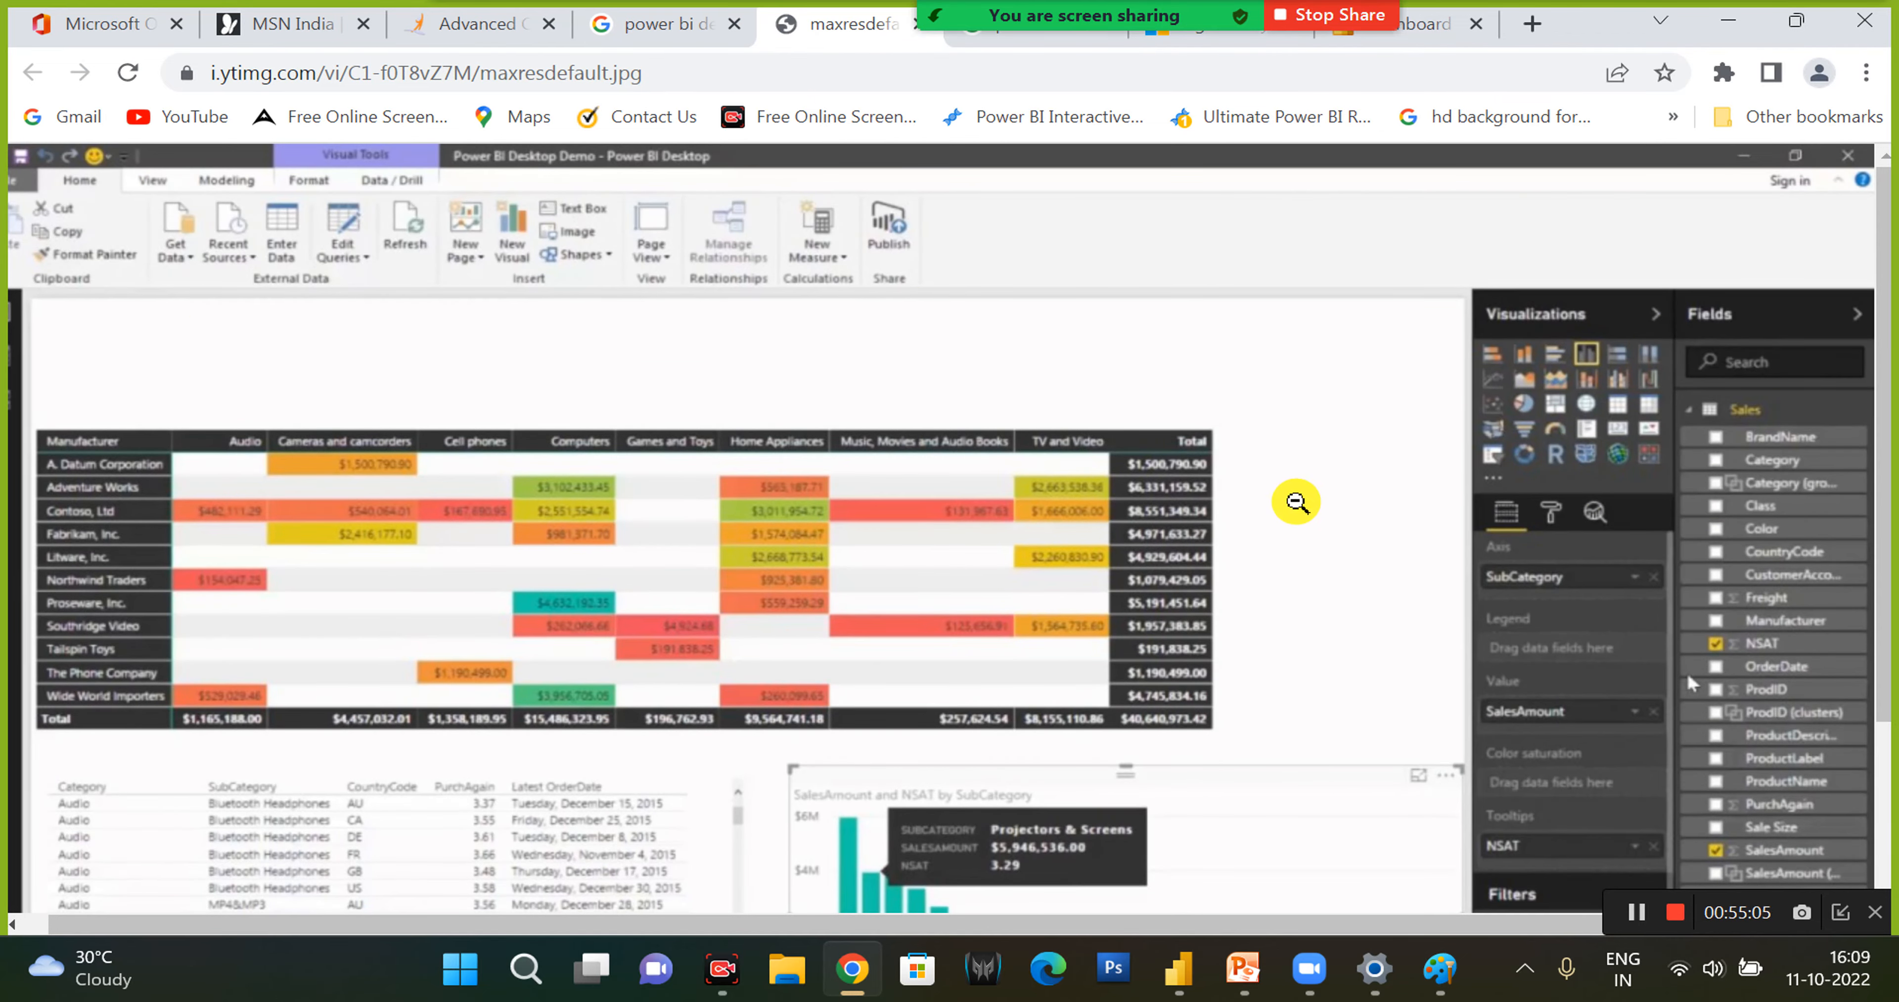
{"action": "scroll", "coordinate": [1250, 550], "scroll_direction": "down", "scroll_amount": 3}
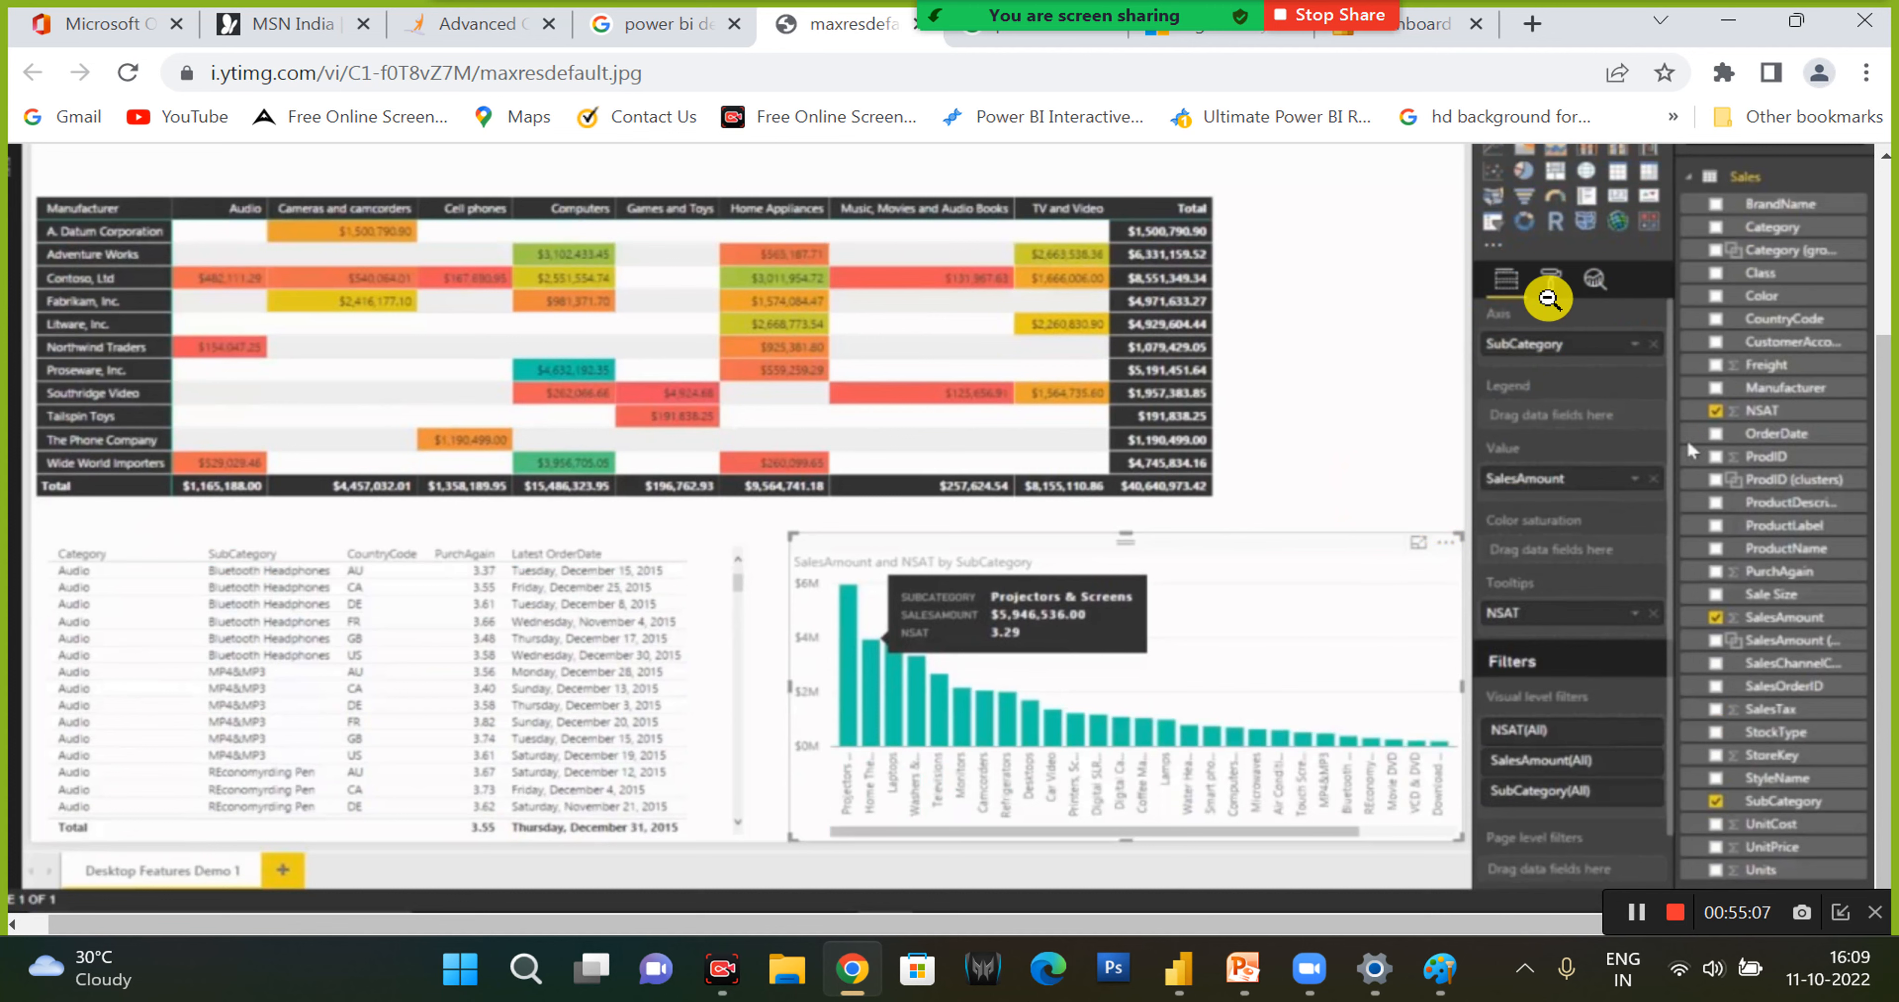
- Compare the current Build visual options in Power BI Desktop with the older layout in the Chrome screenshot
{"action": "left_click", "coordinate": [1187, 981]}
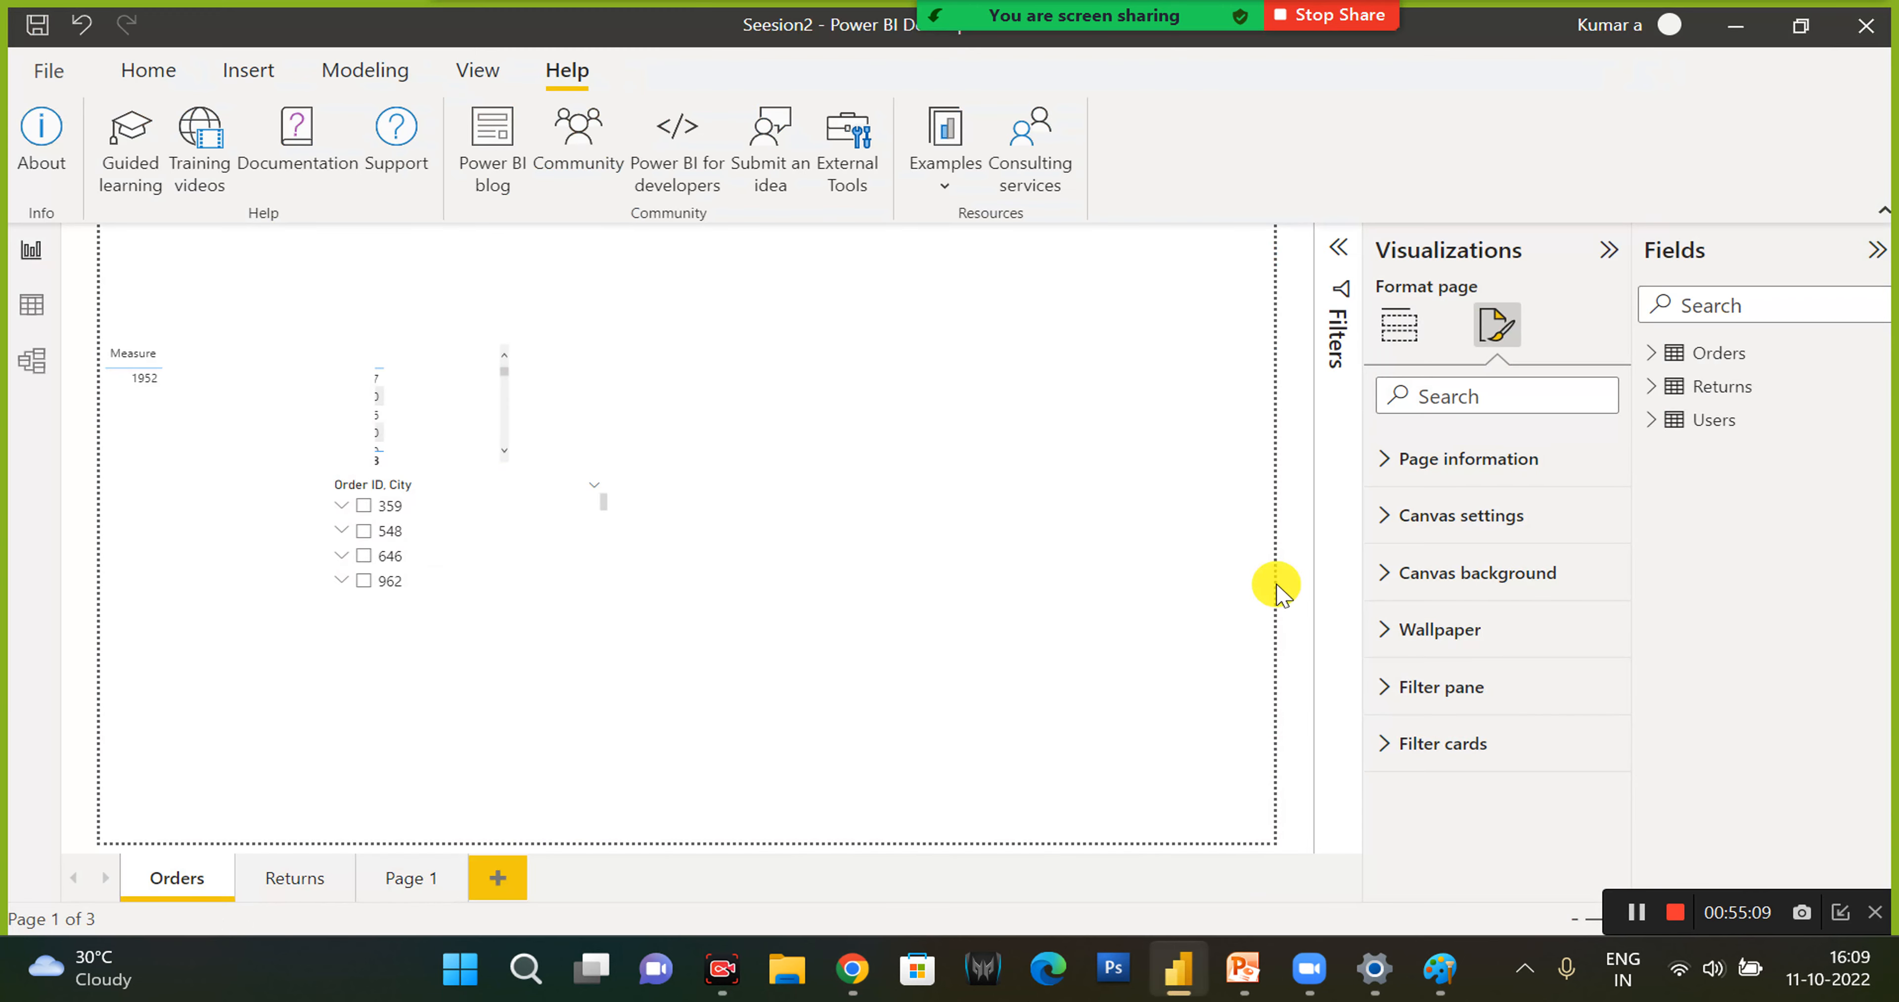
{"action": "left_click", "coordinate": [1399, 324]}
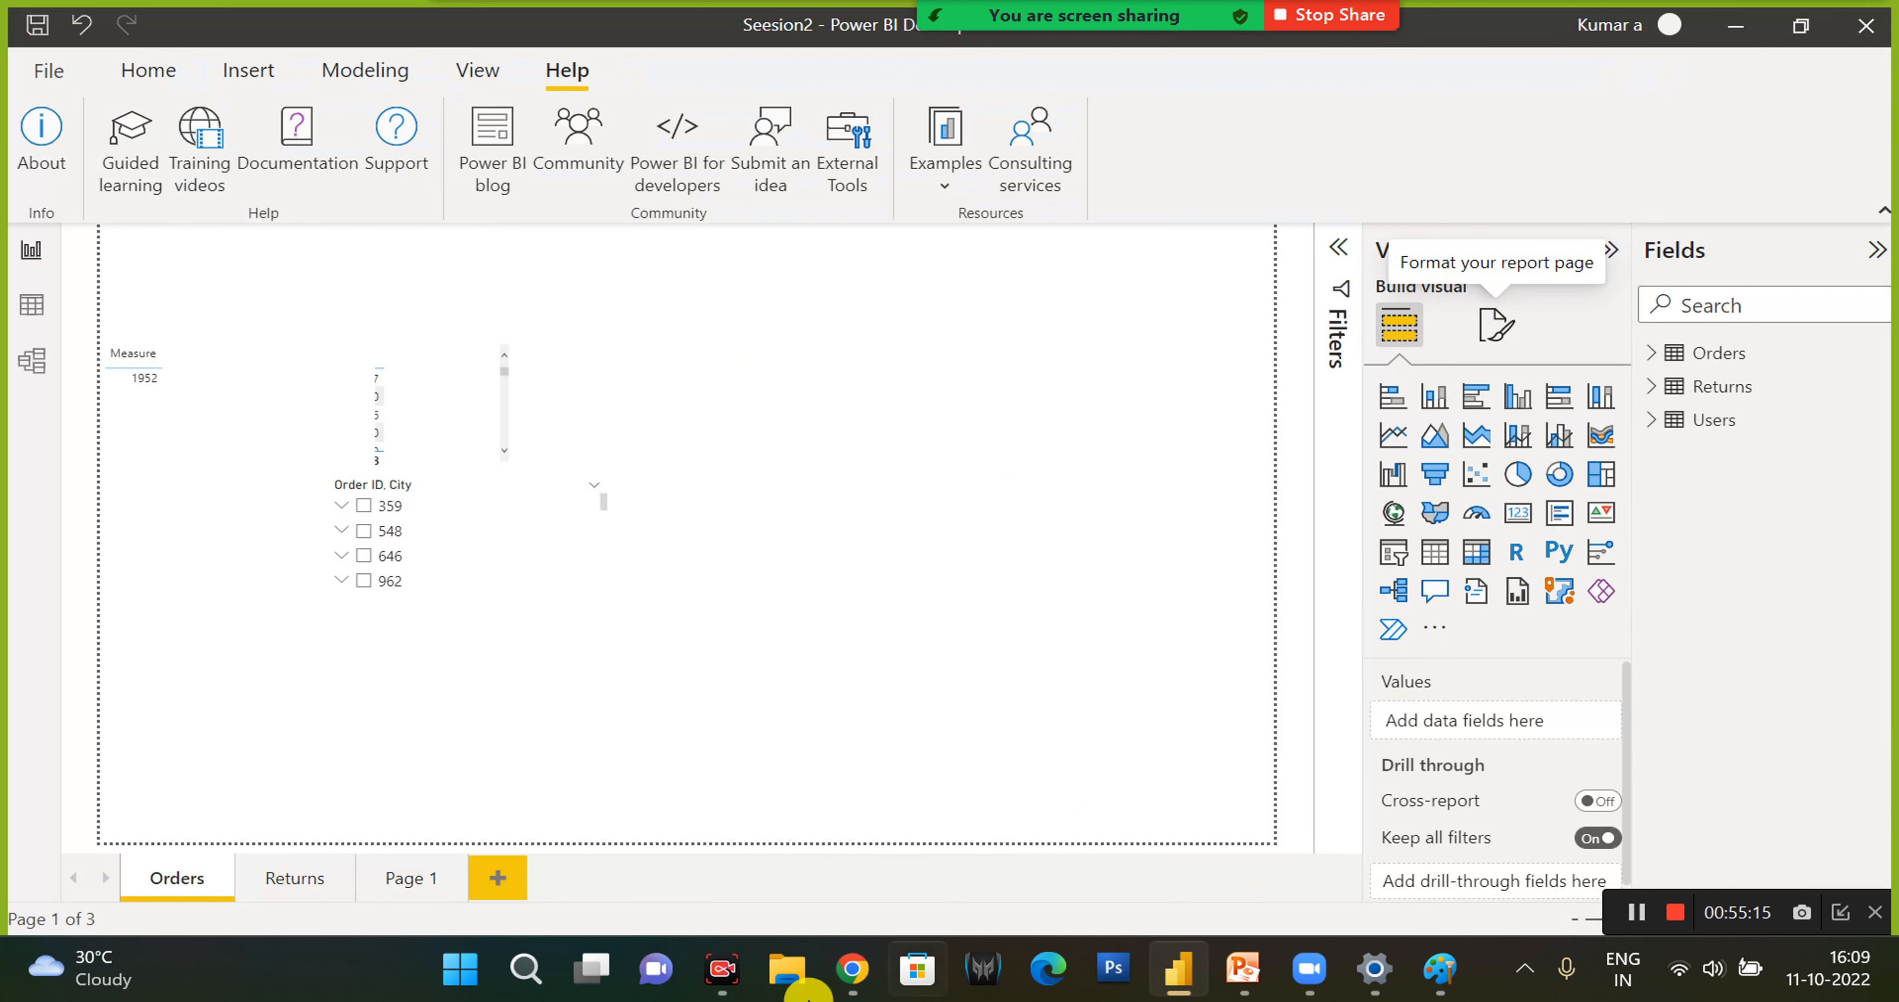
{"action": "left_click", "coordinate": [852, 968]}
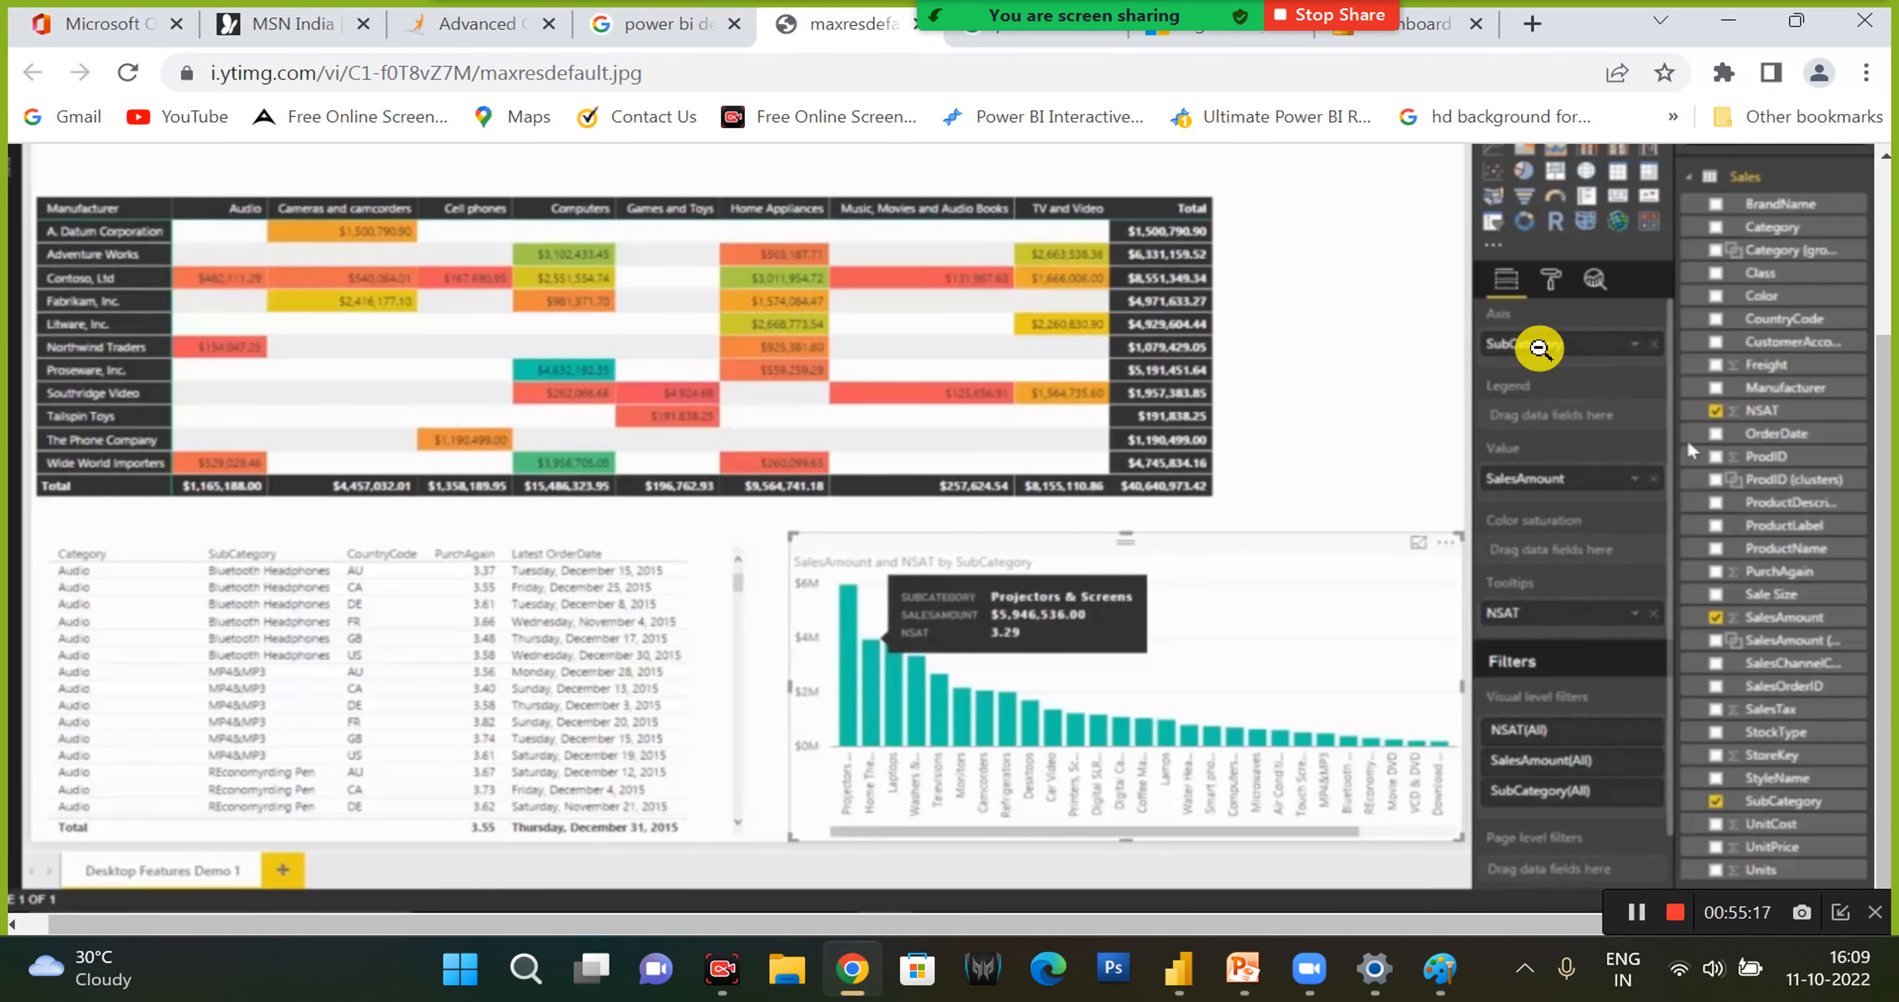
{"action": "scroll", "coordinate": [1559, 394], "scroll_direction": "up", "scroll_amount": 2}
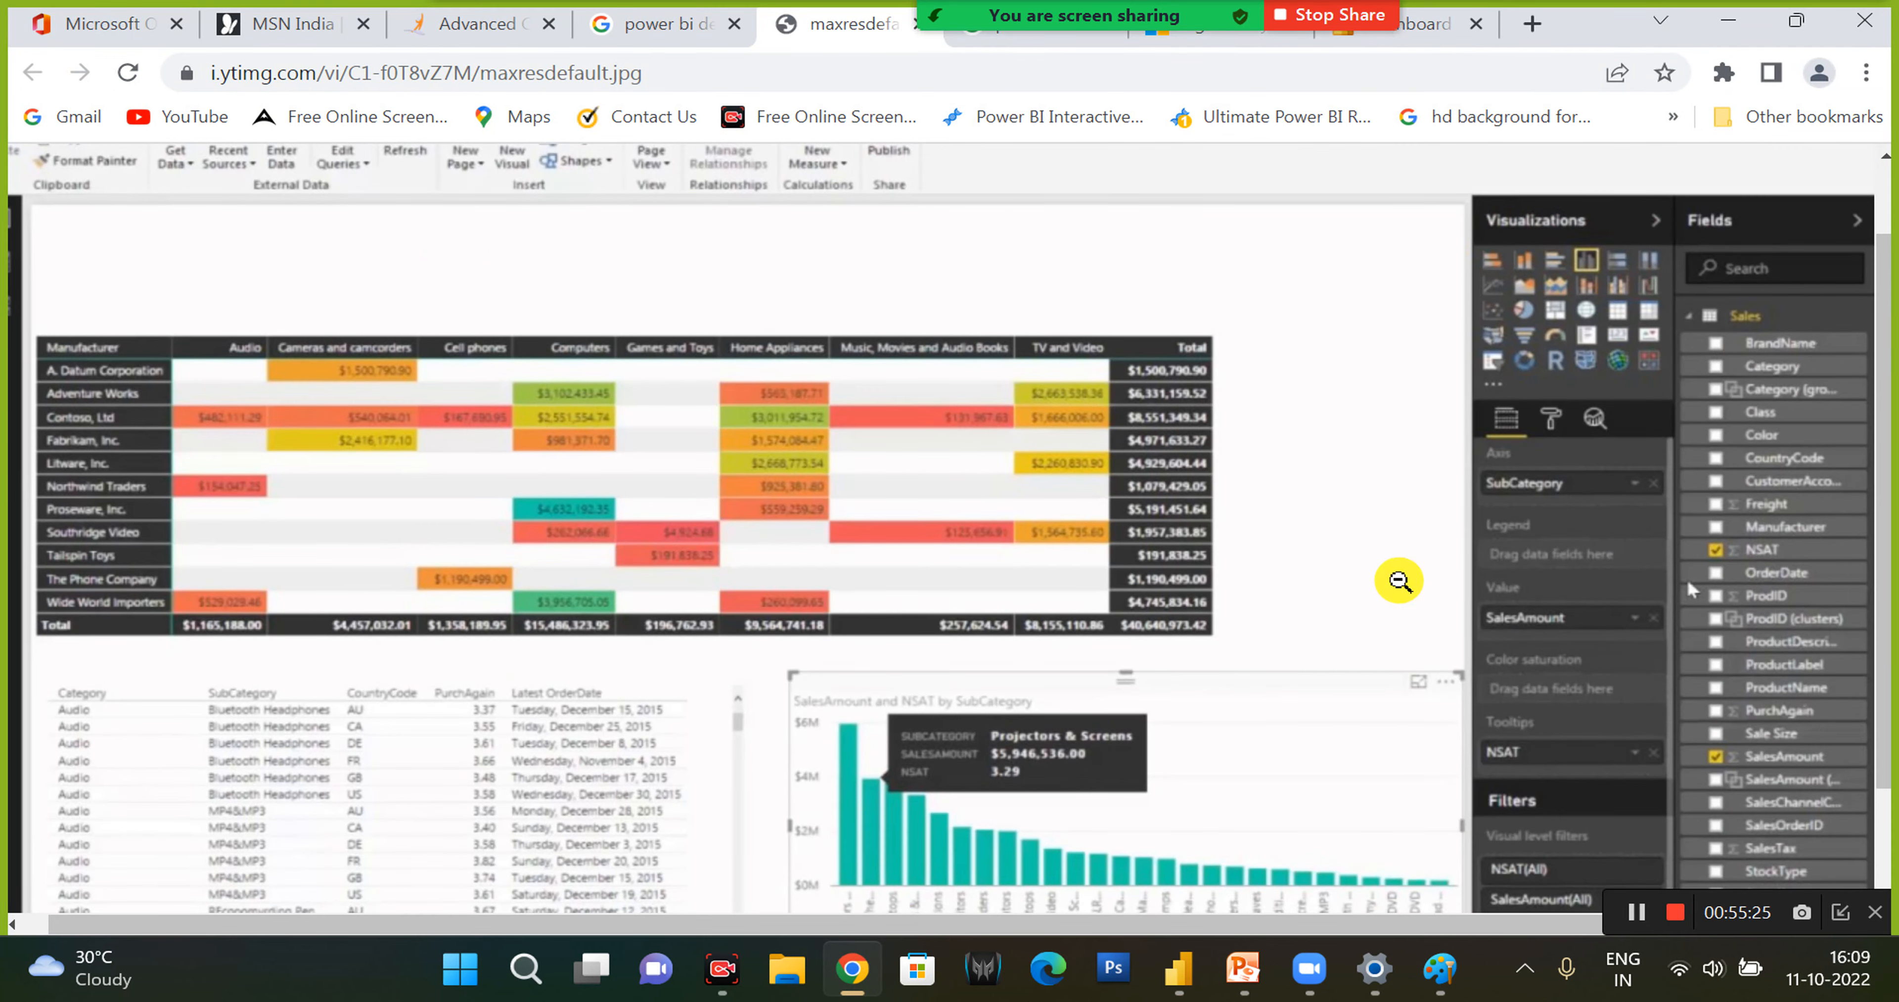
{"action": "scroll", "coordinate": [1385, 486], "scroll_direction": "down", "scroll_amount": 3}
{"action": "left_click", "coordinate": [1361, 478]}
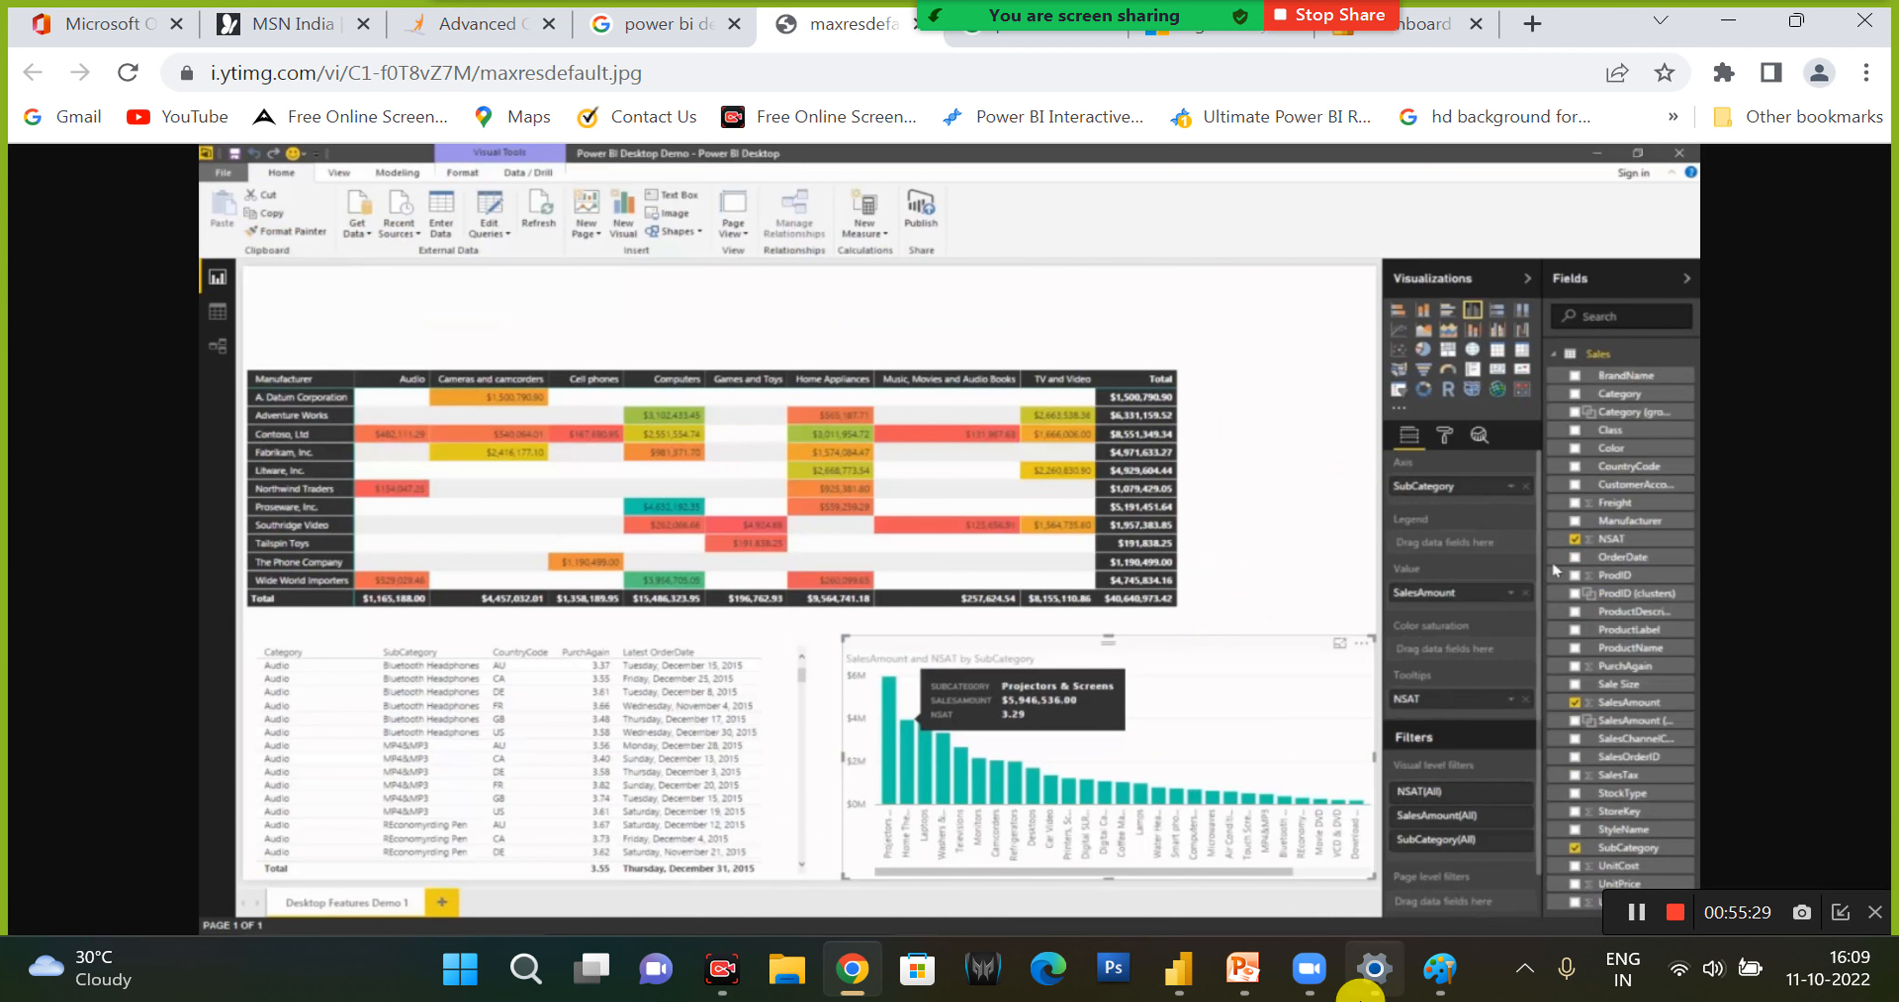
- Switch to Power BI Desktop and enlarge the Order ID, City slicer on the Orders page, leaving no order selected
{"action": "mouse_move", "coordinate": [1362, 996]}
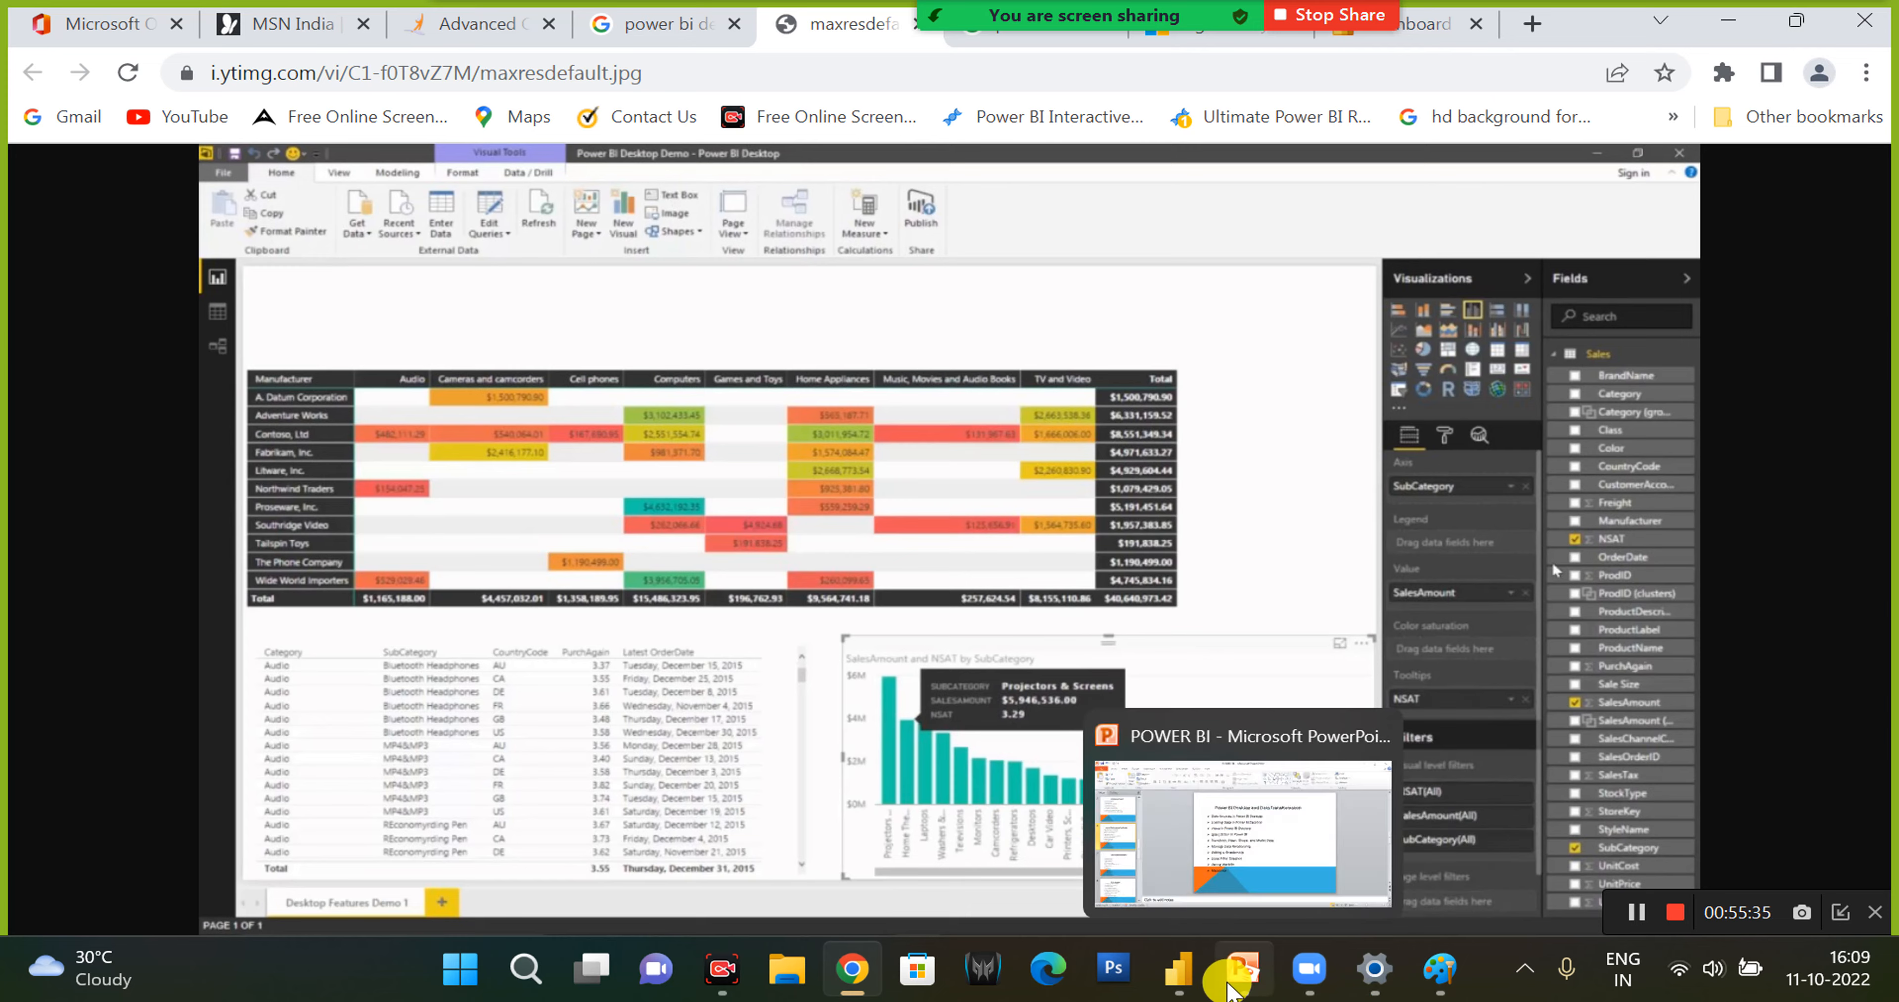
{"action": "left_click", "coordinate": [1196, 984]}
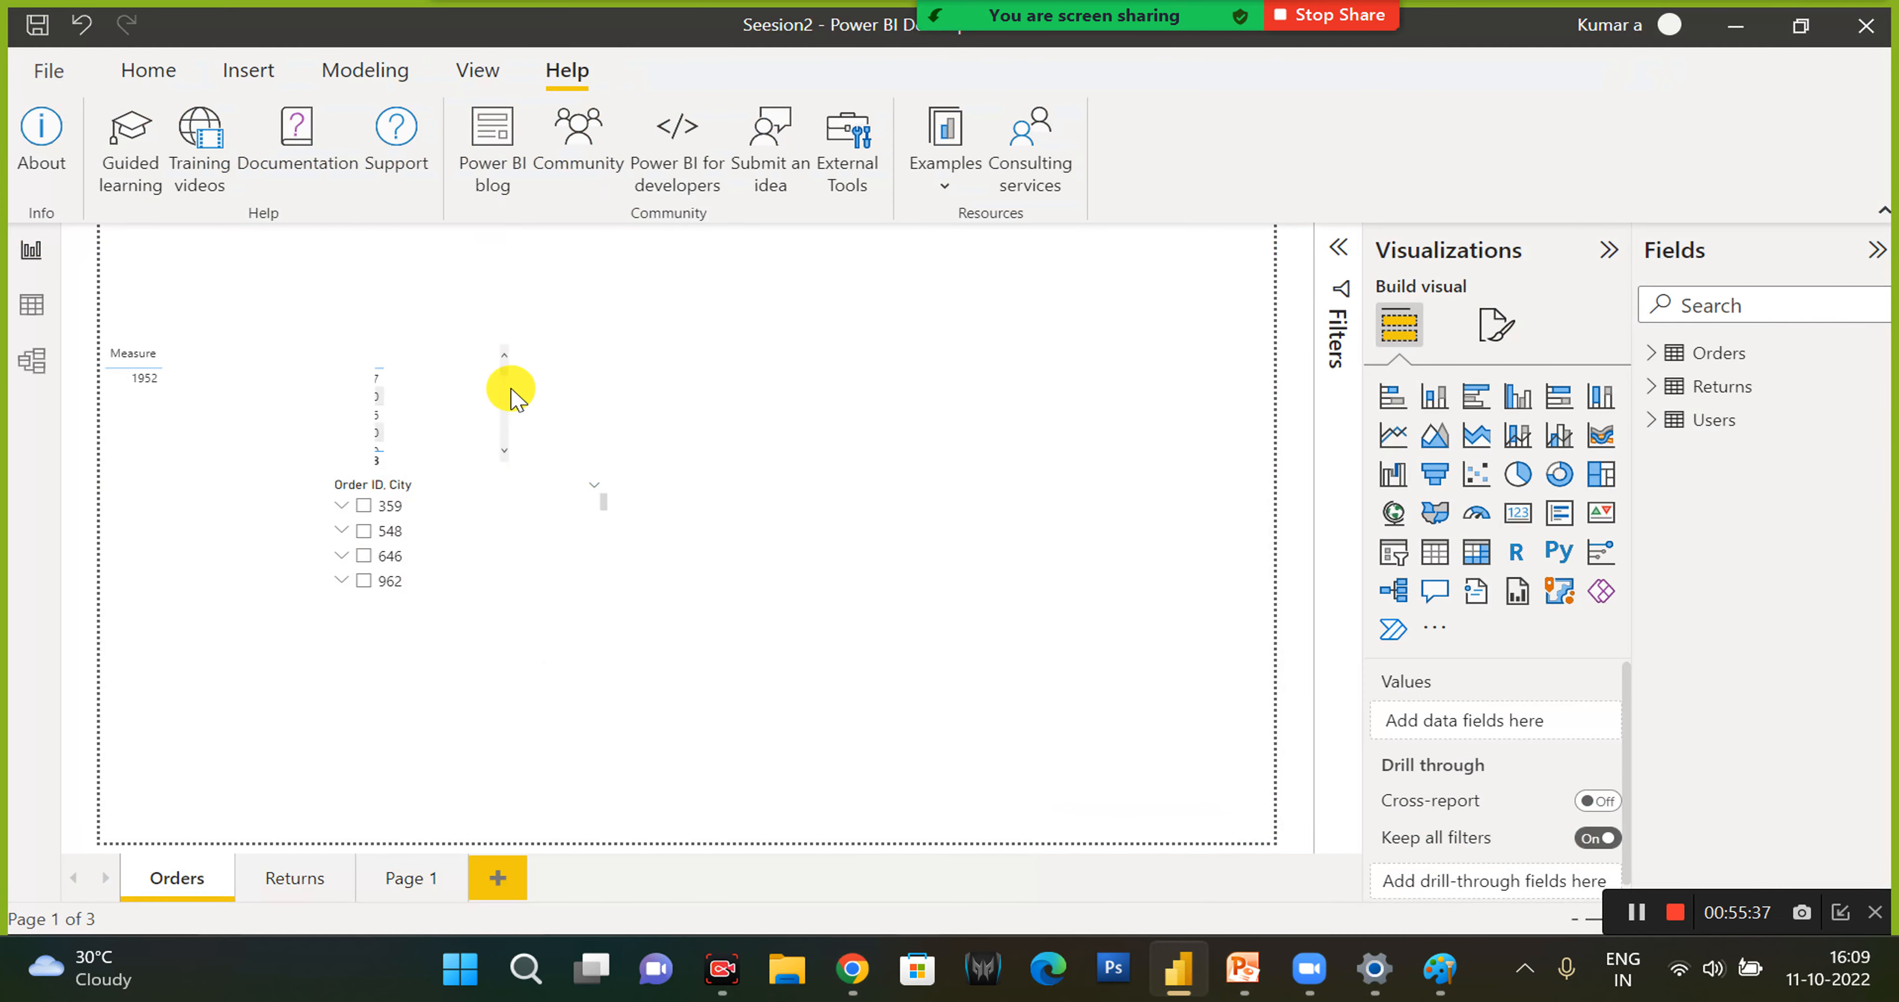
{"action": "left_click", "coordinate": [542, 513]}
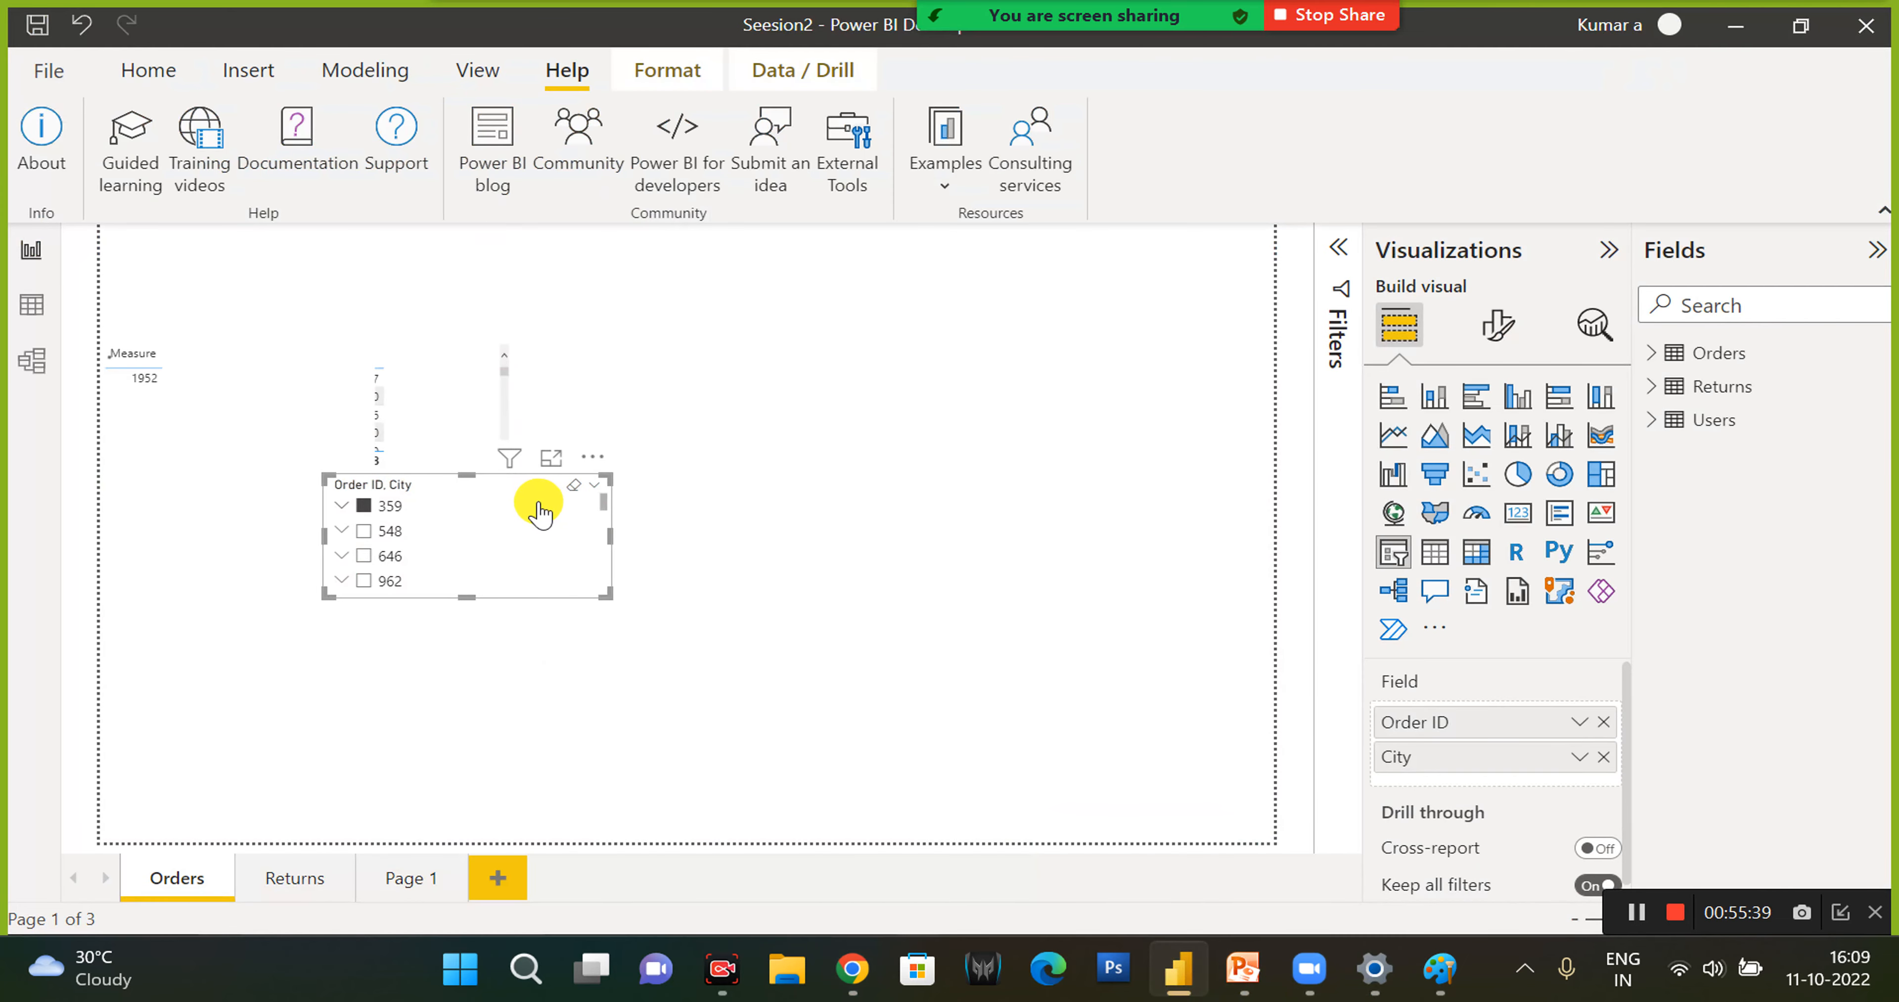
{"action": "left_click", "coordinate": [424, 504]}
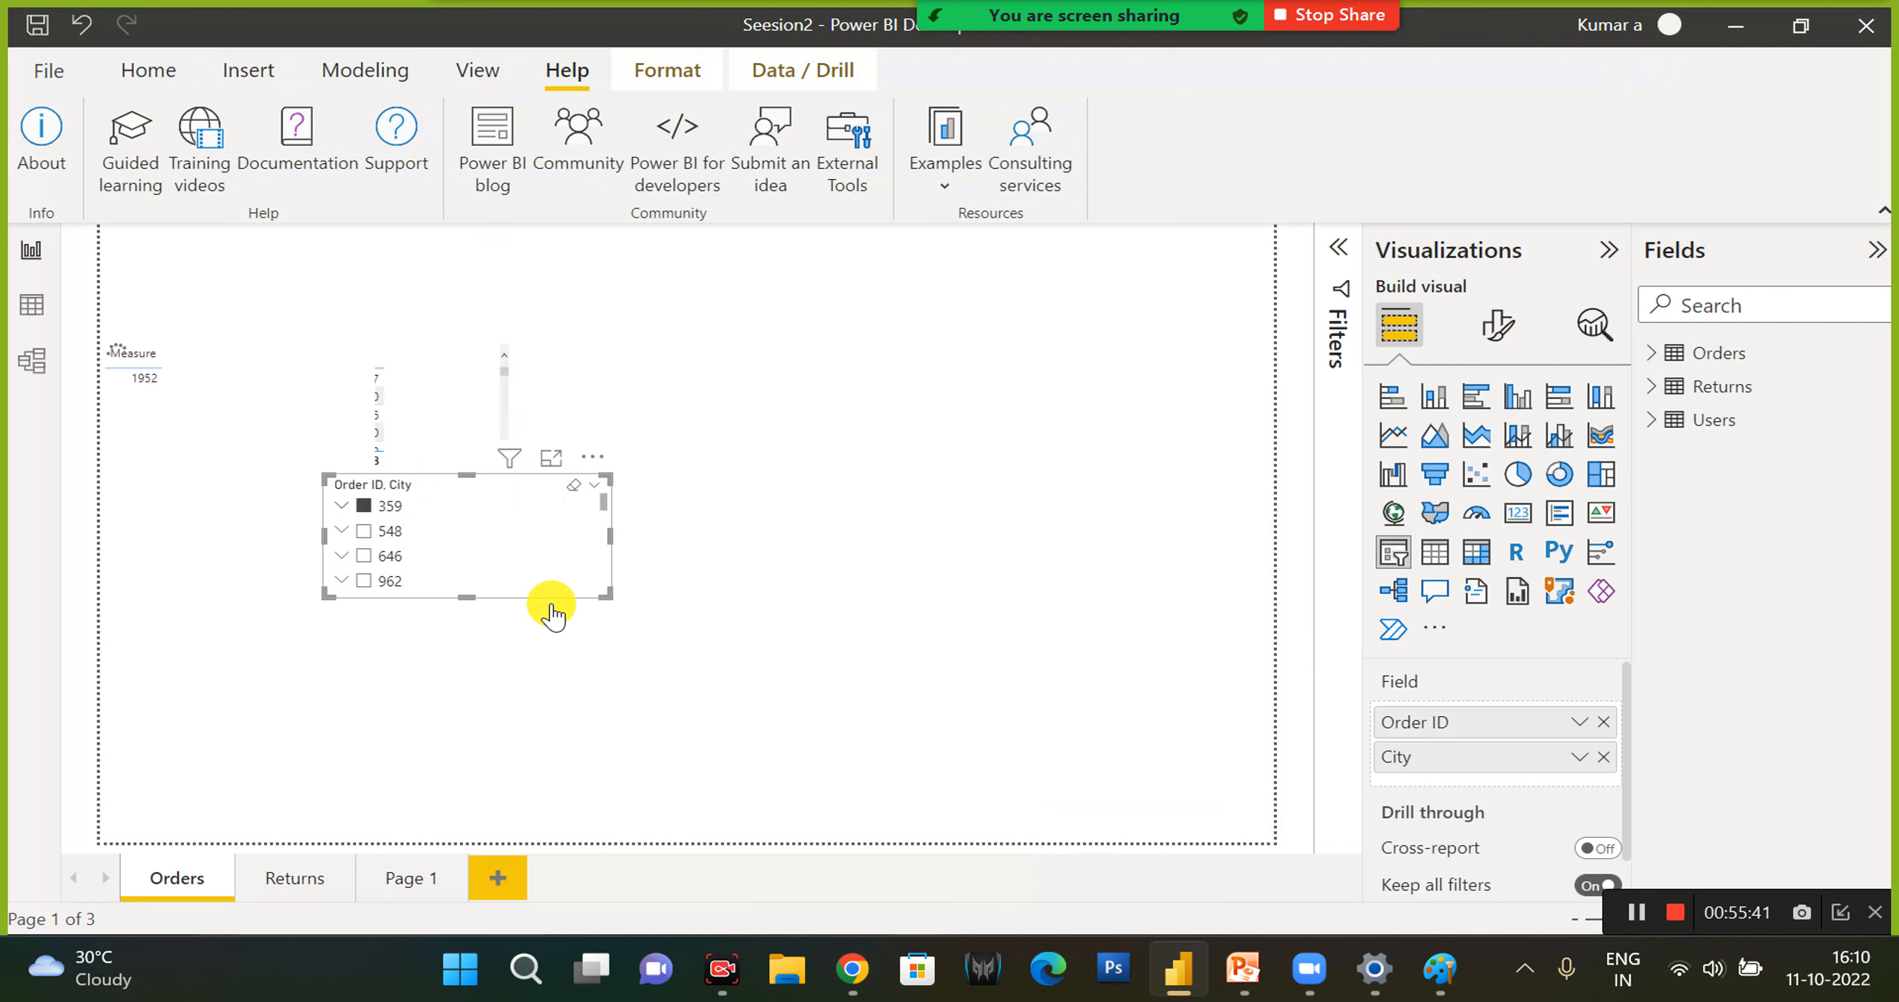
{"action": "left_click_drag", "start_coordinate": [606, 595], "coordinate": [636, 666]}
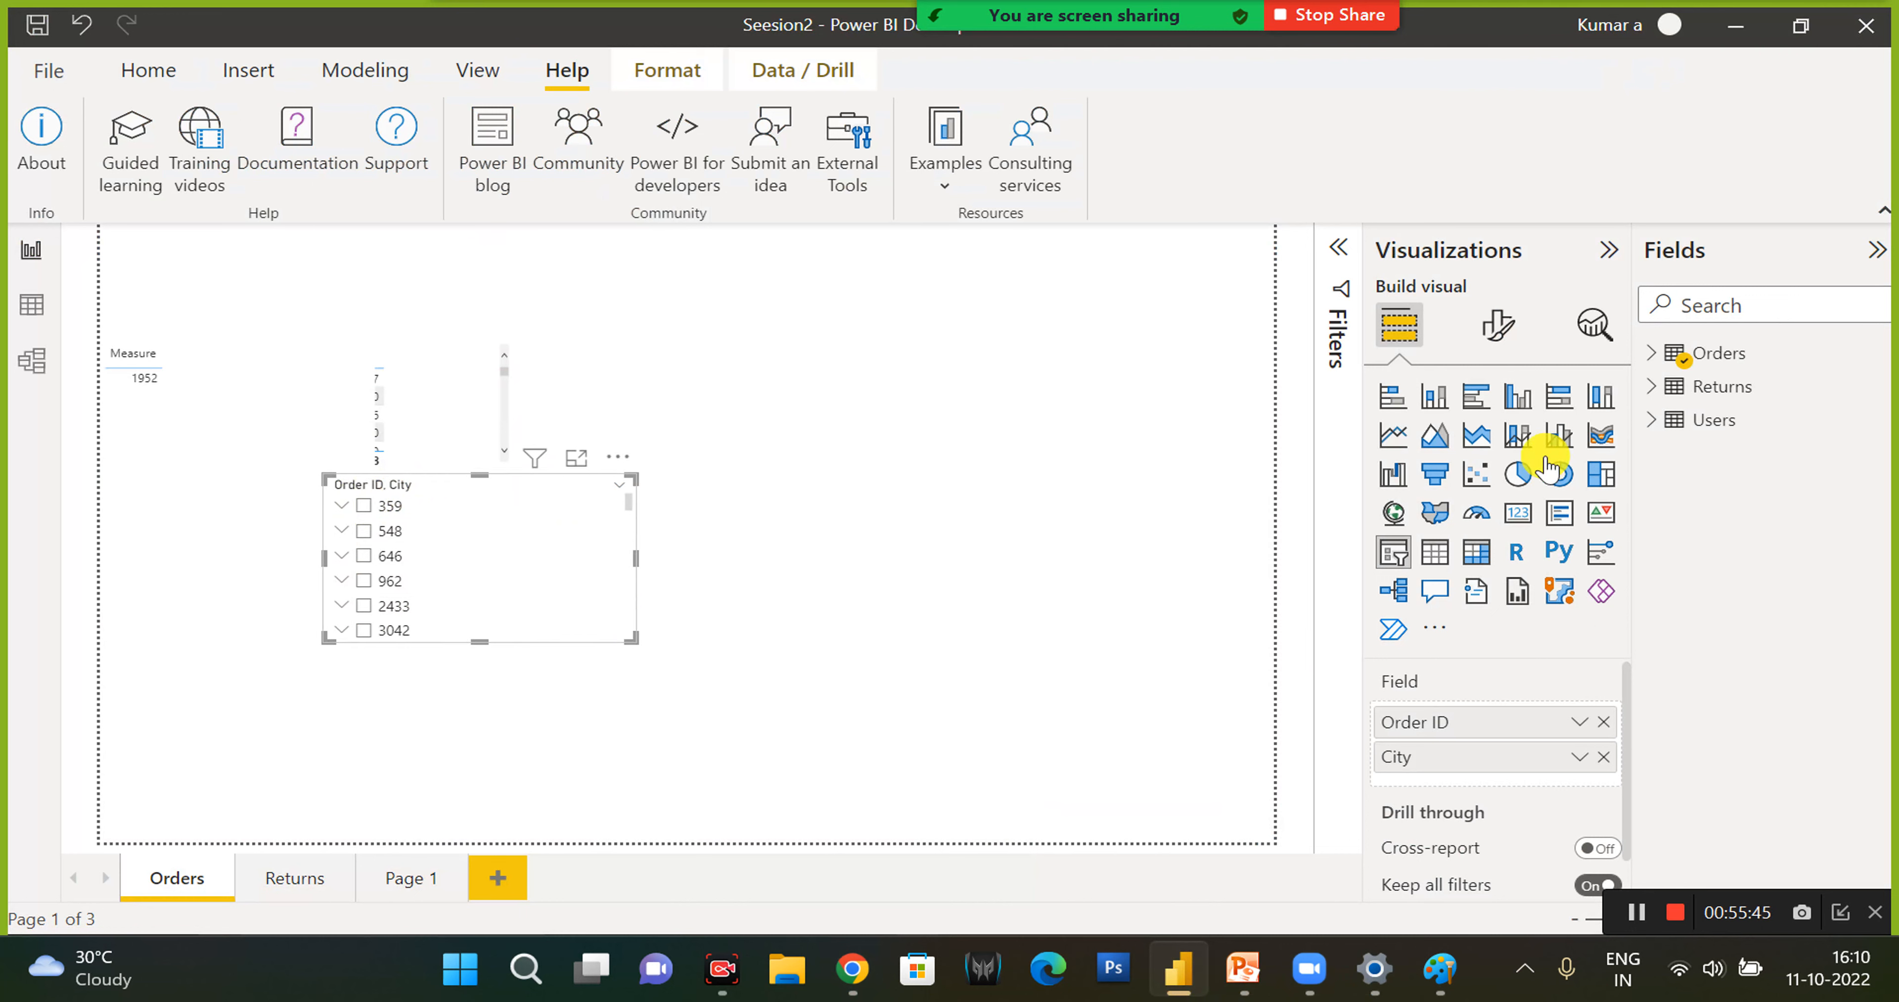
- Add a clustered column chart to the Orders page with Order ID and Status from the Returns table
{"action": "left_click", "coordinate": [1516, 398]}
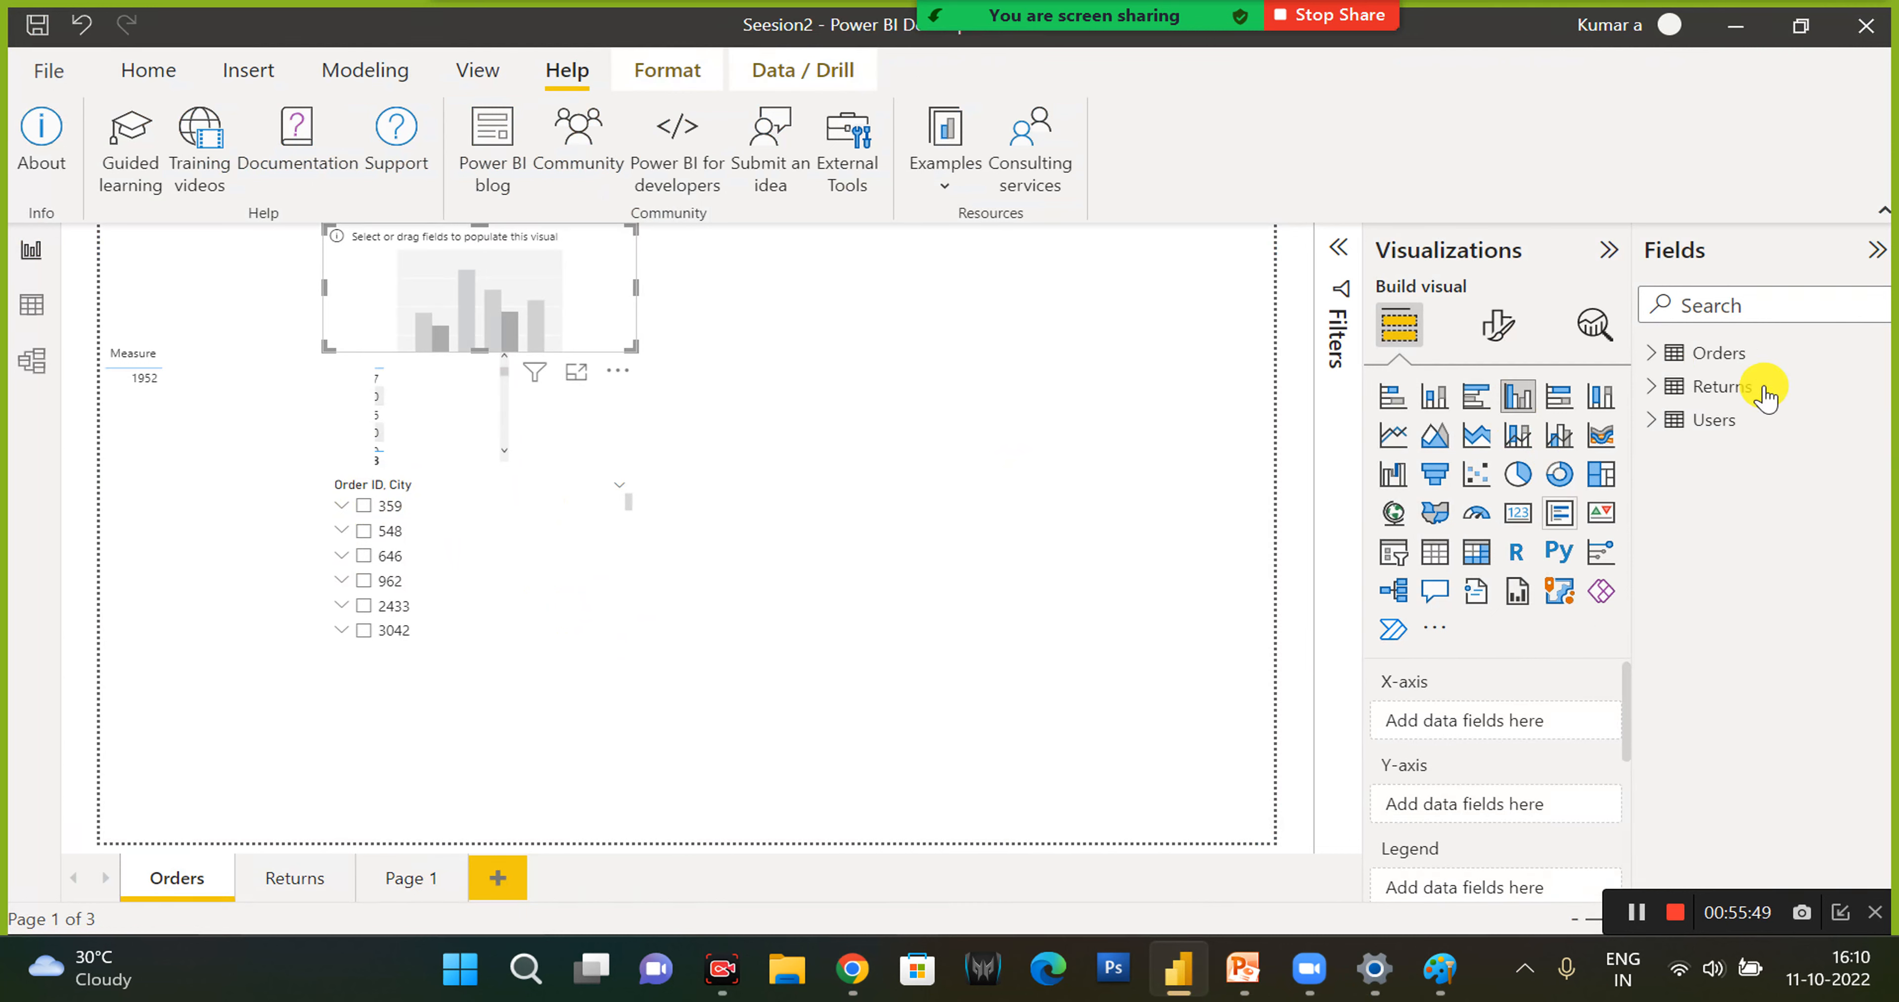
{"action": "left_click", "coordinate": [1701, 389]}
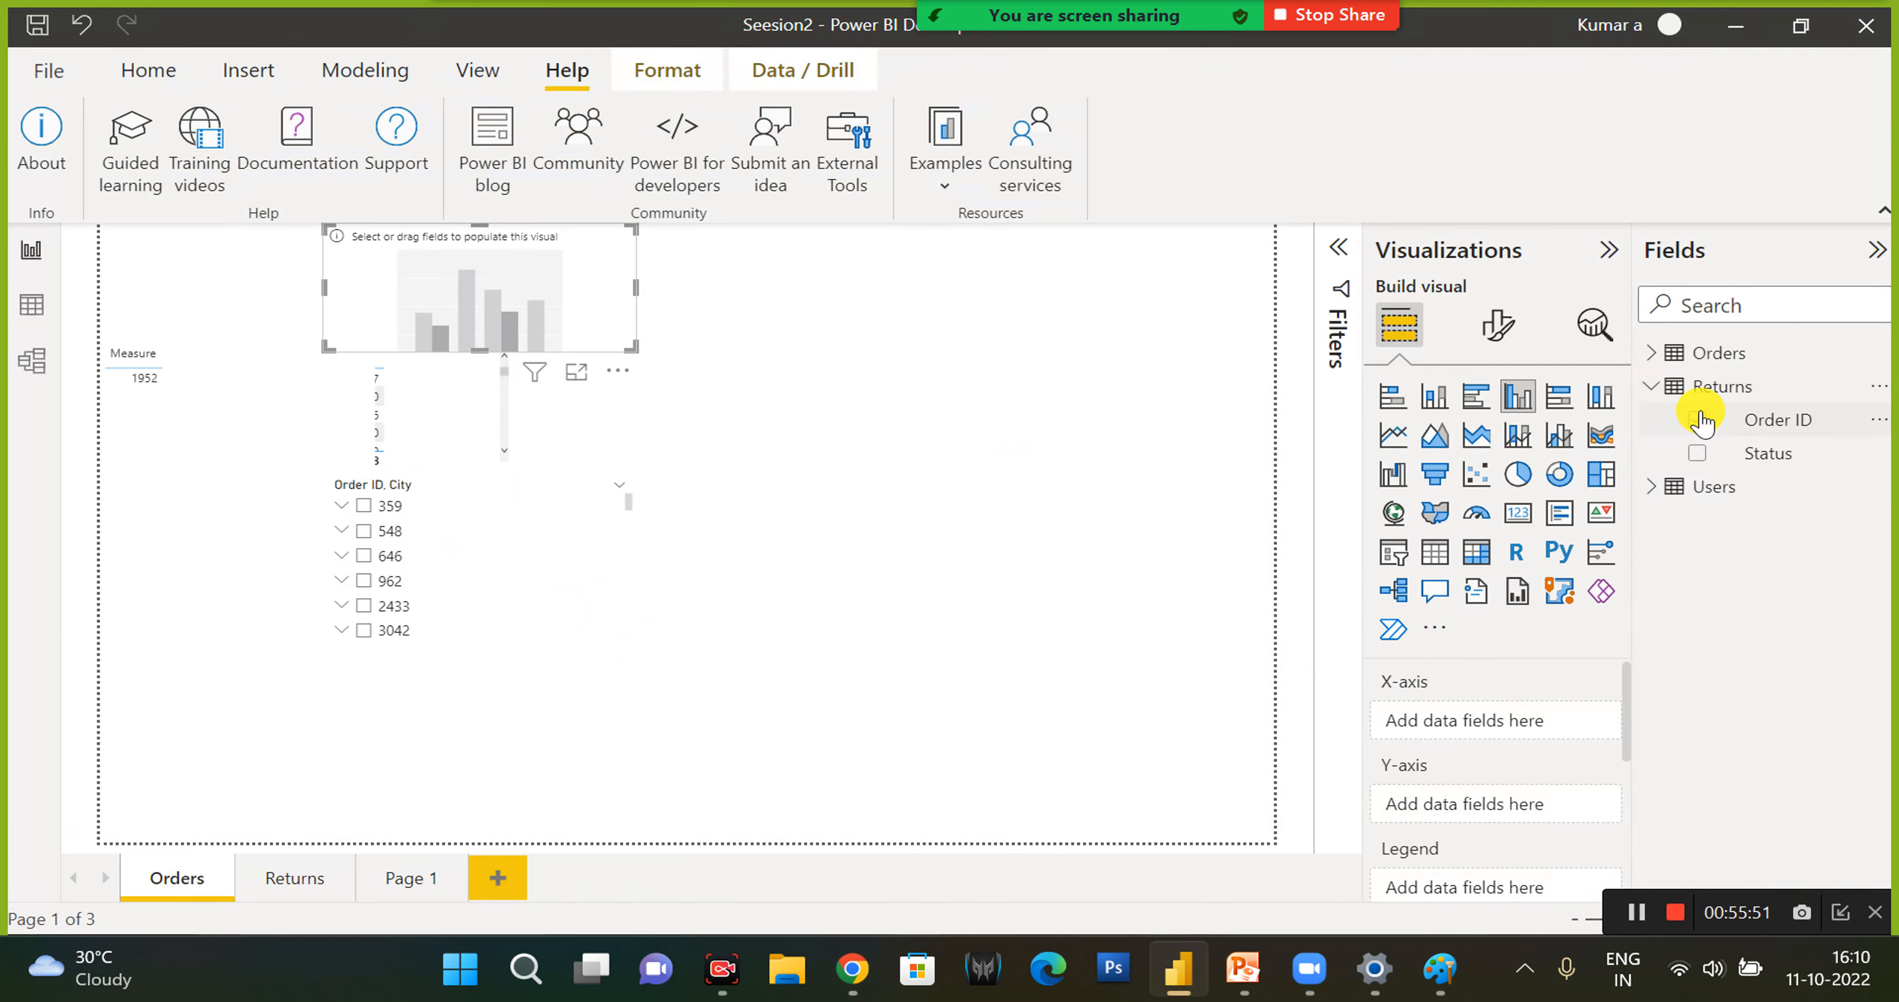
{"action": "left_click", "coordinate": [1699, 420]}
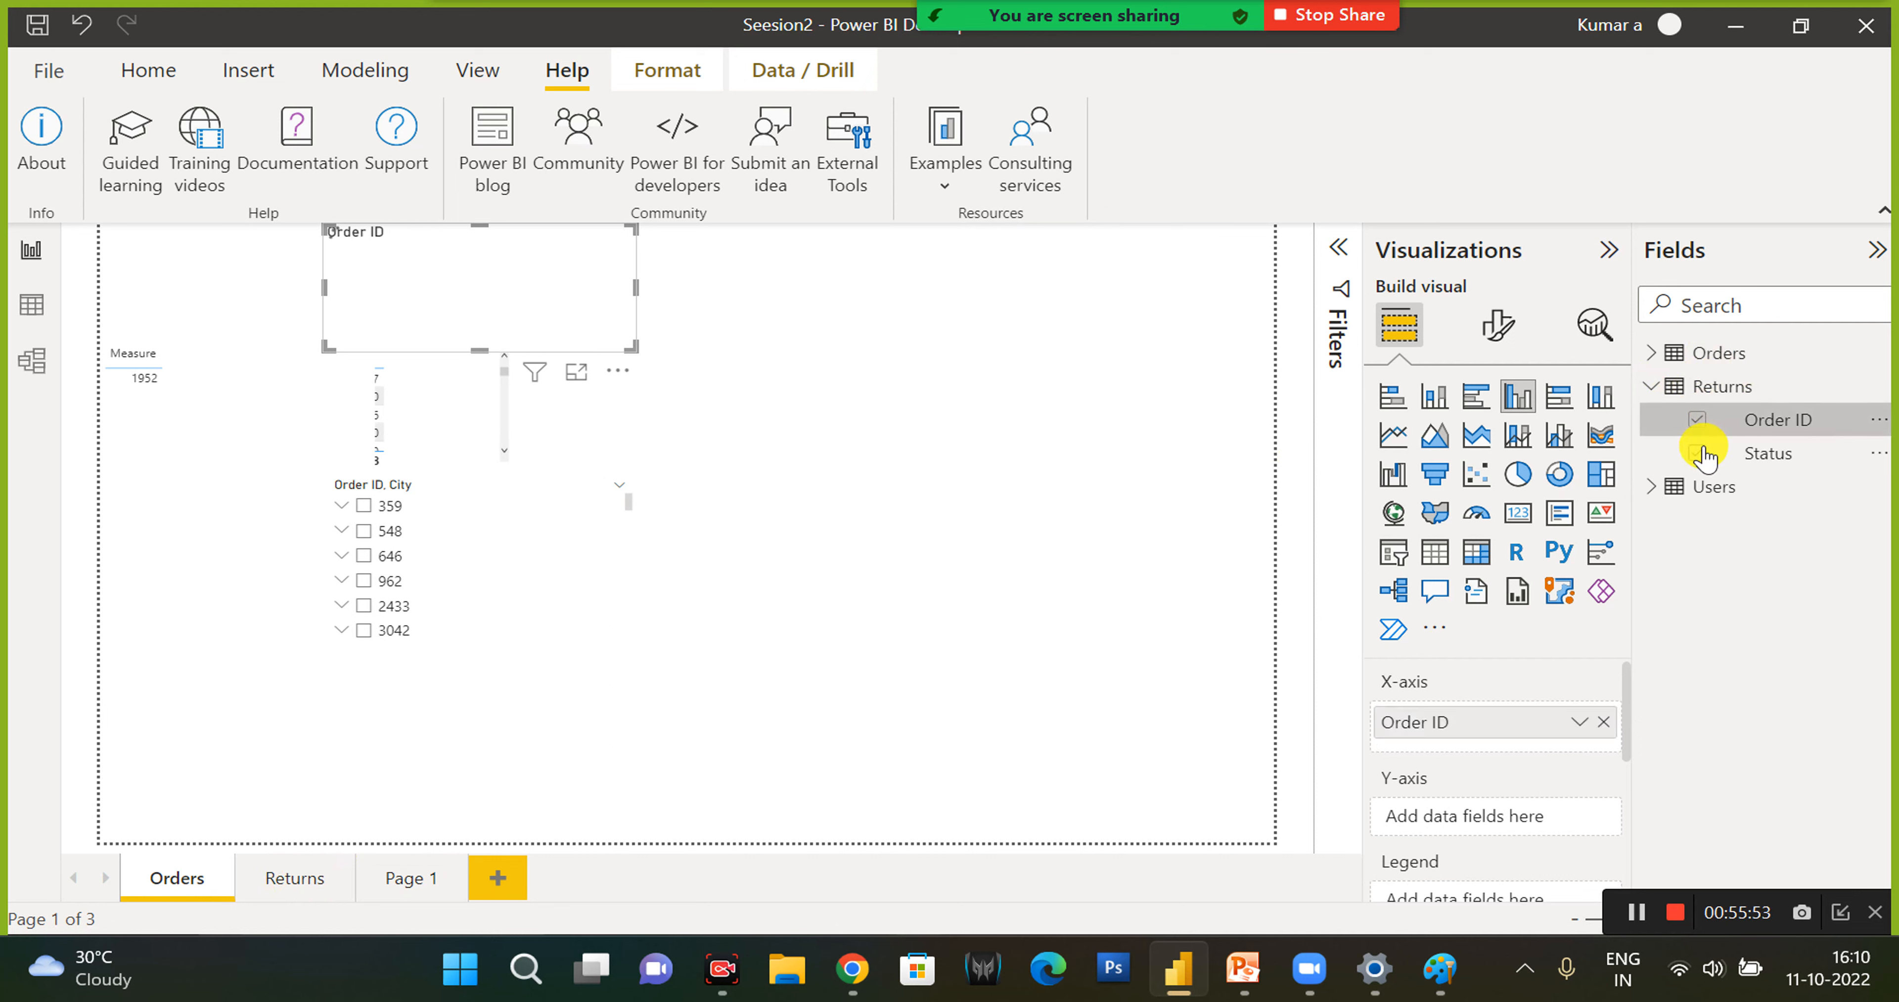
{"action": "left_click", "coordinate": [1699, 453]}
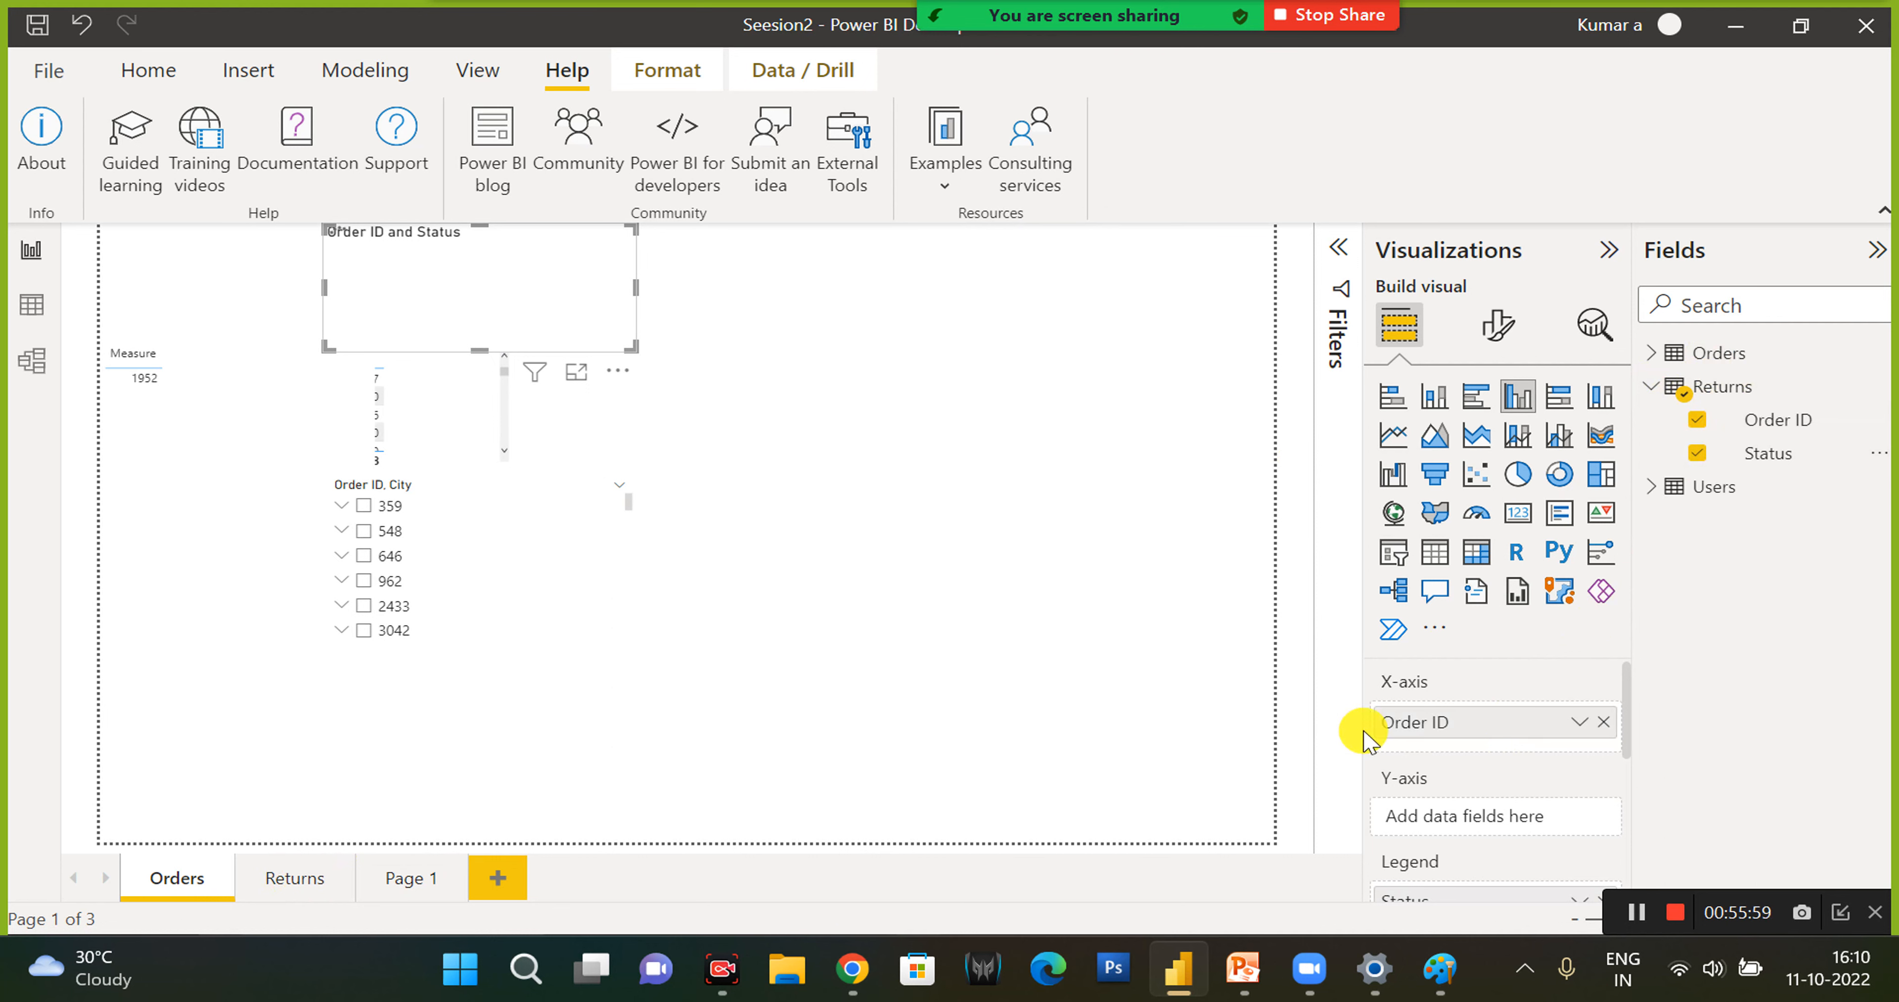
{"action": "left_click", "coordinate": [1583, 721]}
{"action": "left_click", "coordinate": [1752, 618]}
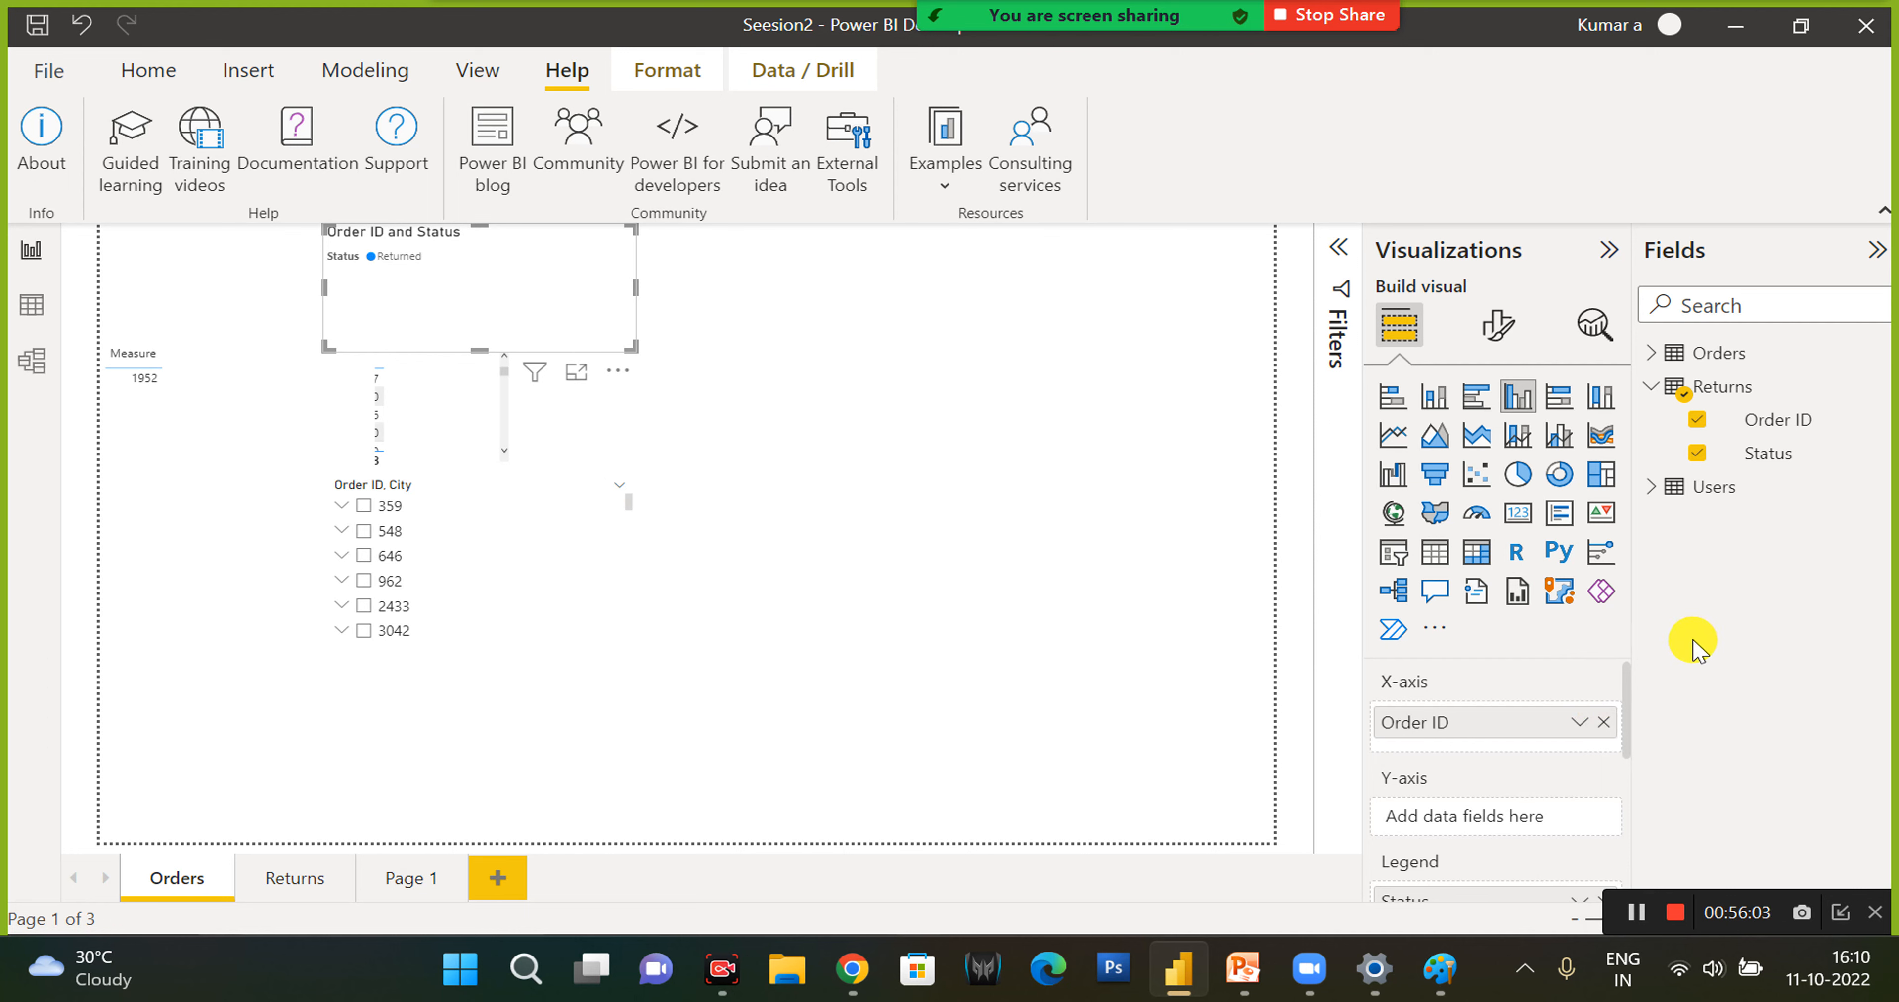
{"action": "scroll", "coordinate": [1577, 773], "scroll_direction": "down", "scroll_amount": 5}
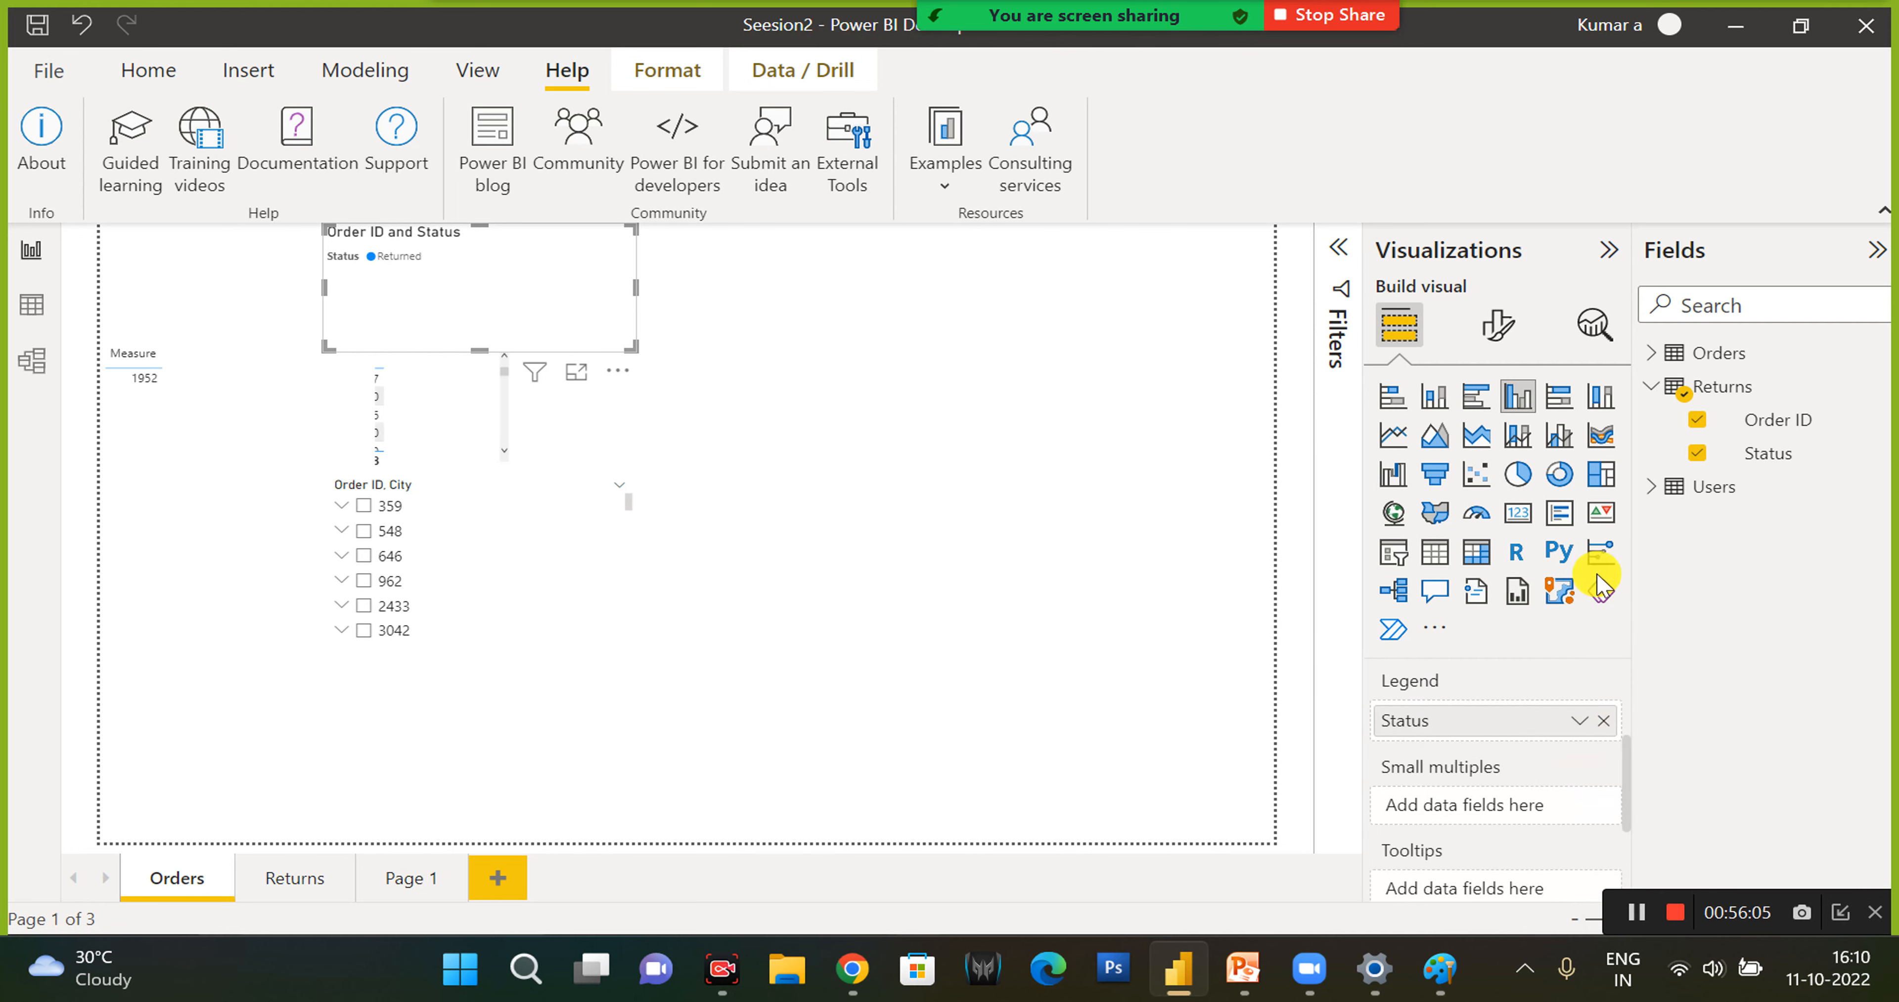
- Convert the Order ID and Status column chart to a pie chart and enlarge it over the slicer
{"action": "left_click", "coordinate": [1513, 486]}
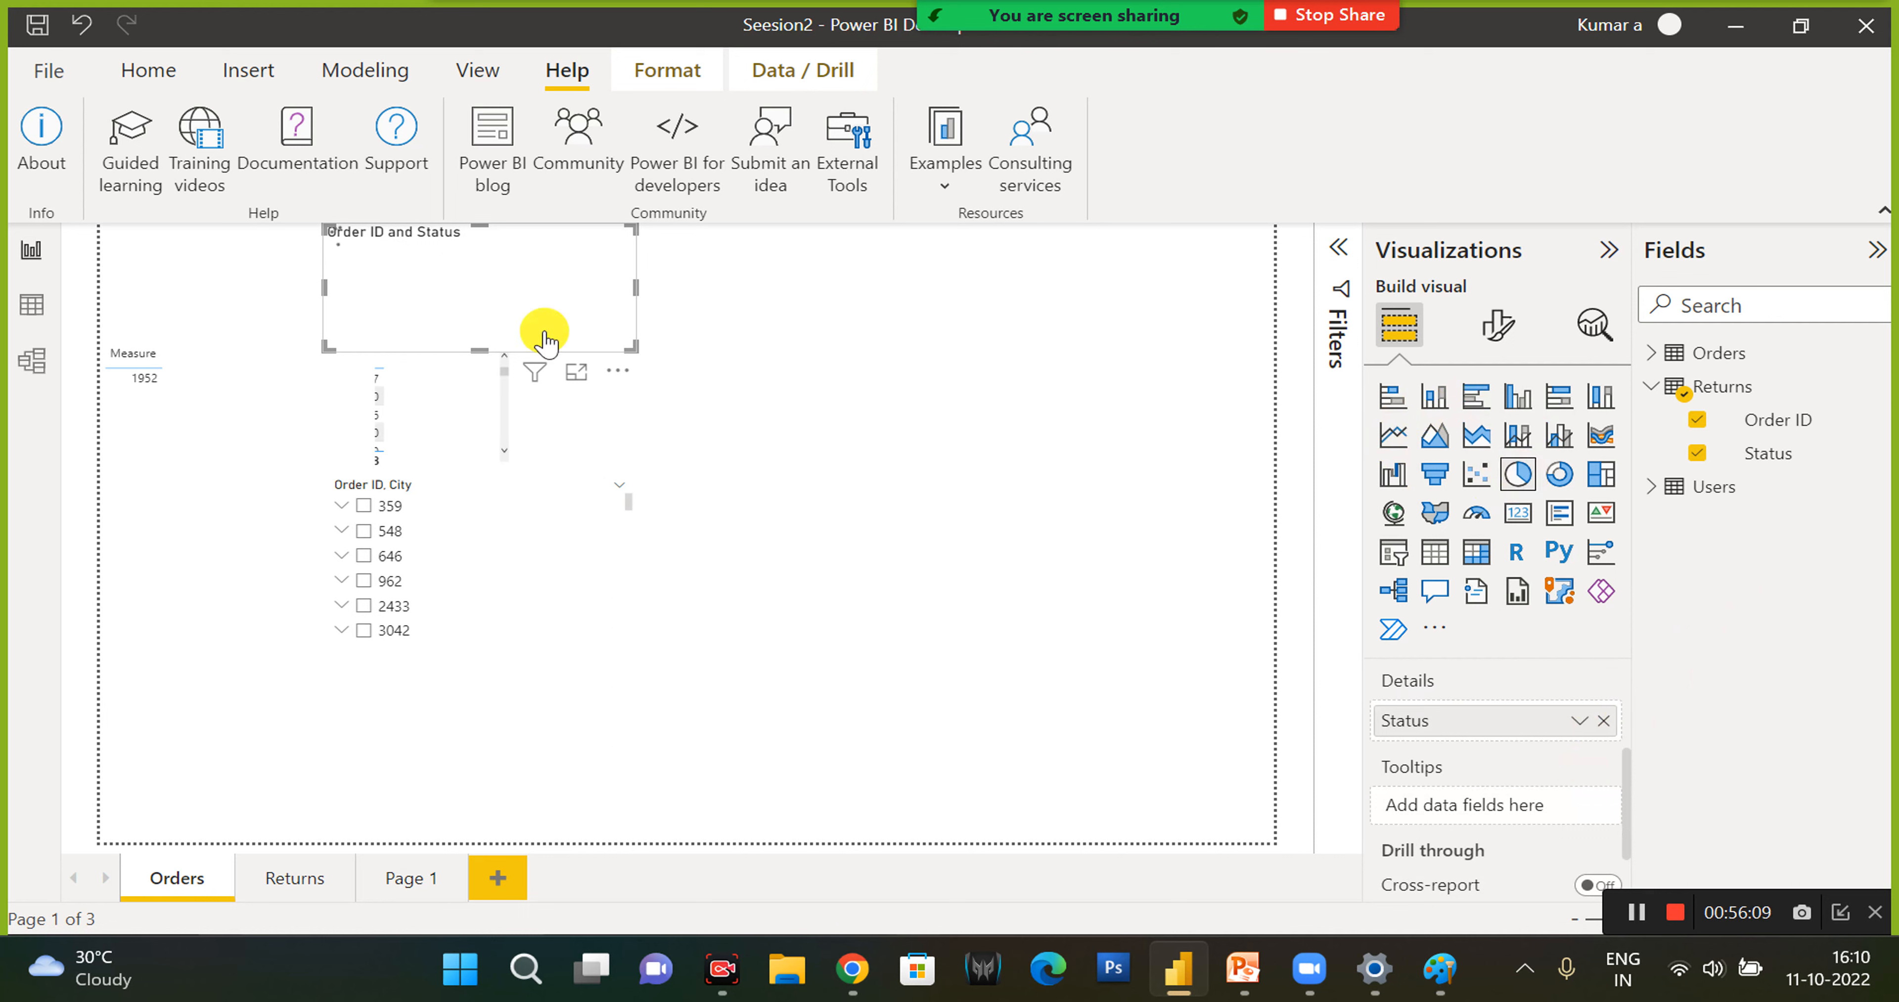
{"action": "left_click_drag", "start_coordinate": [633, 349], "coordinate": [799, 603]}
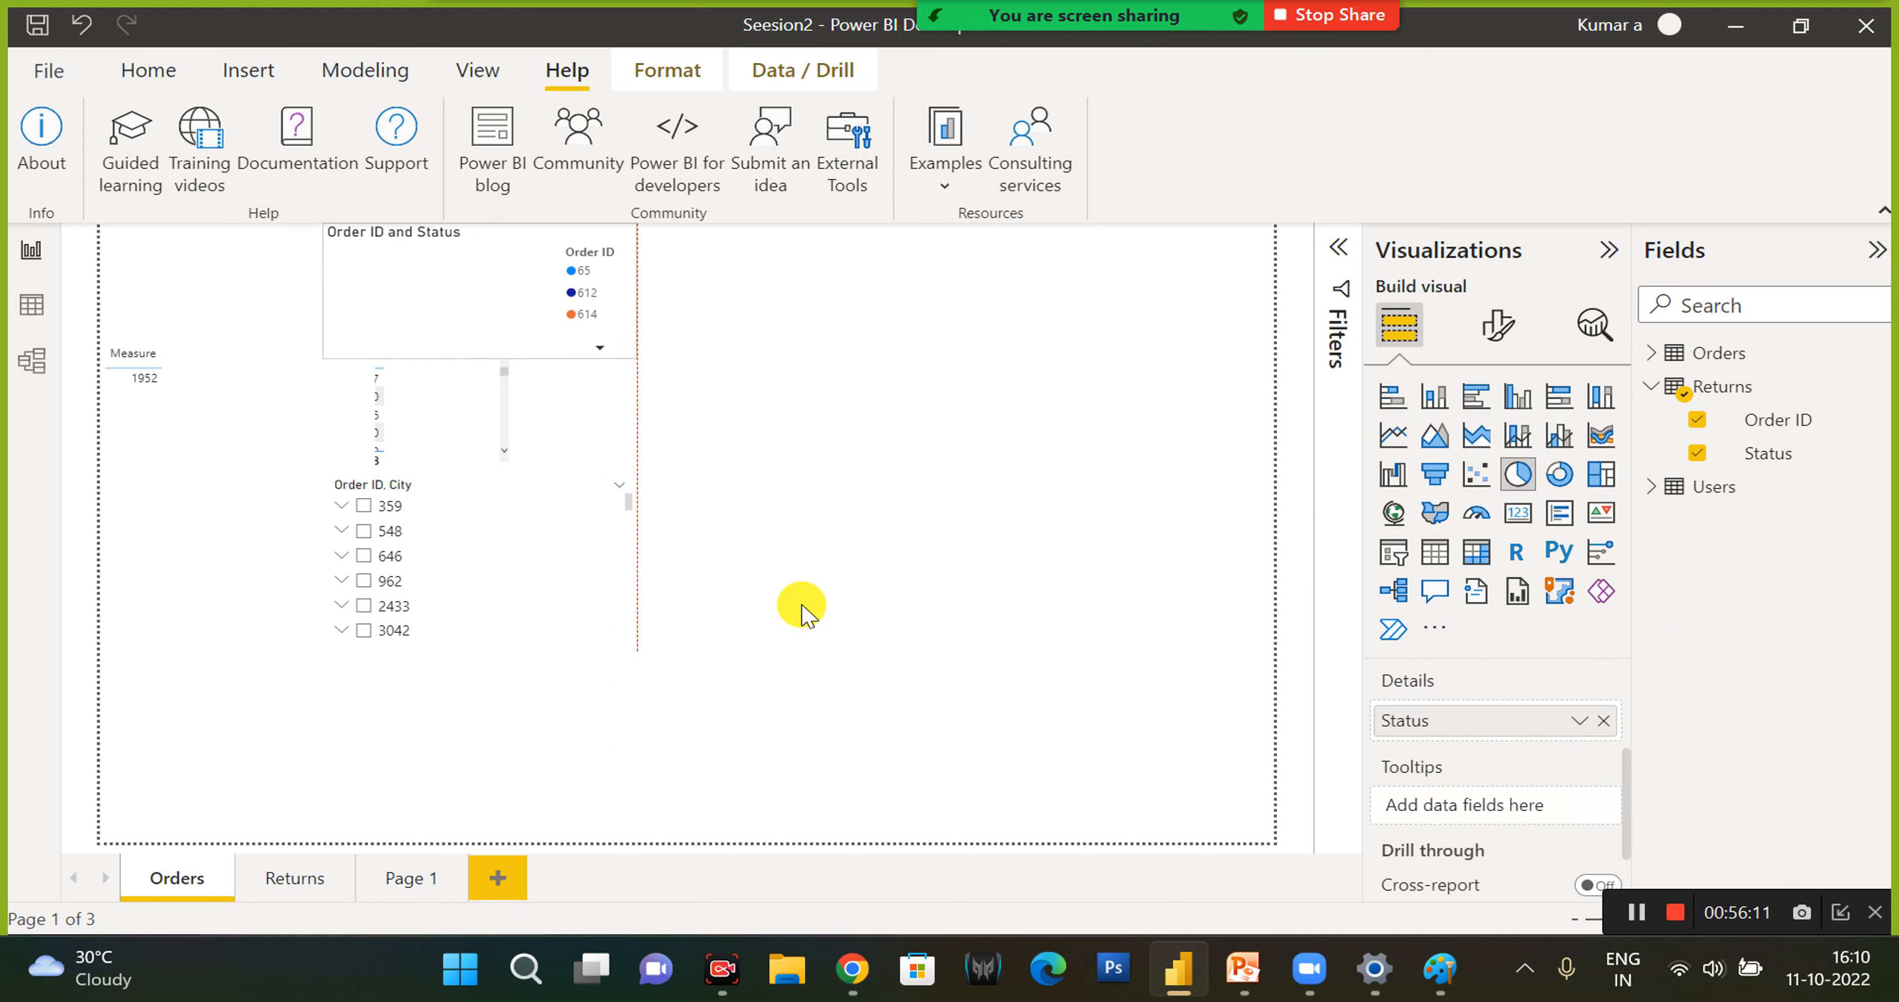
{"action": "scroll", "coordinate": [1488, 784], "scroll_direction": "up", "scroll_amount": 2}
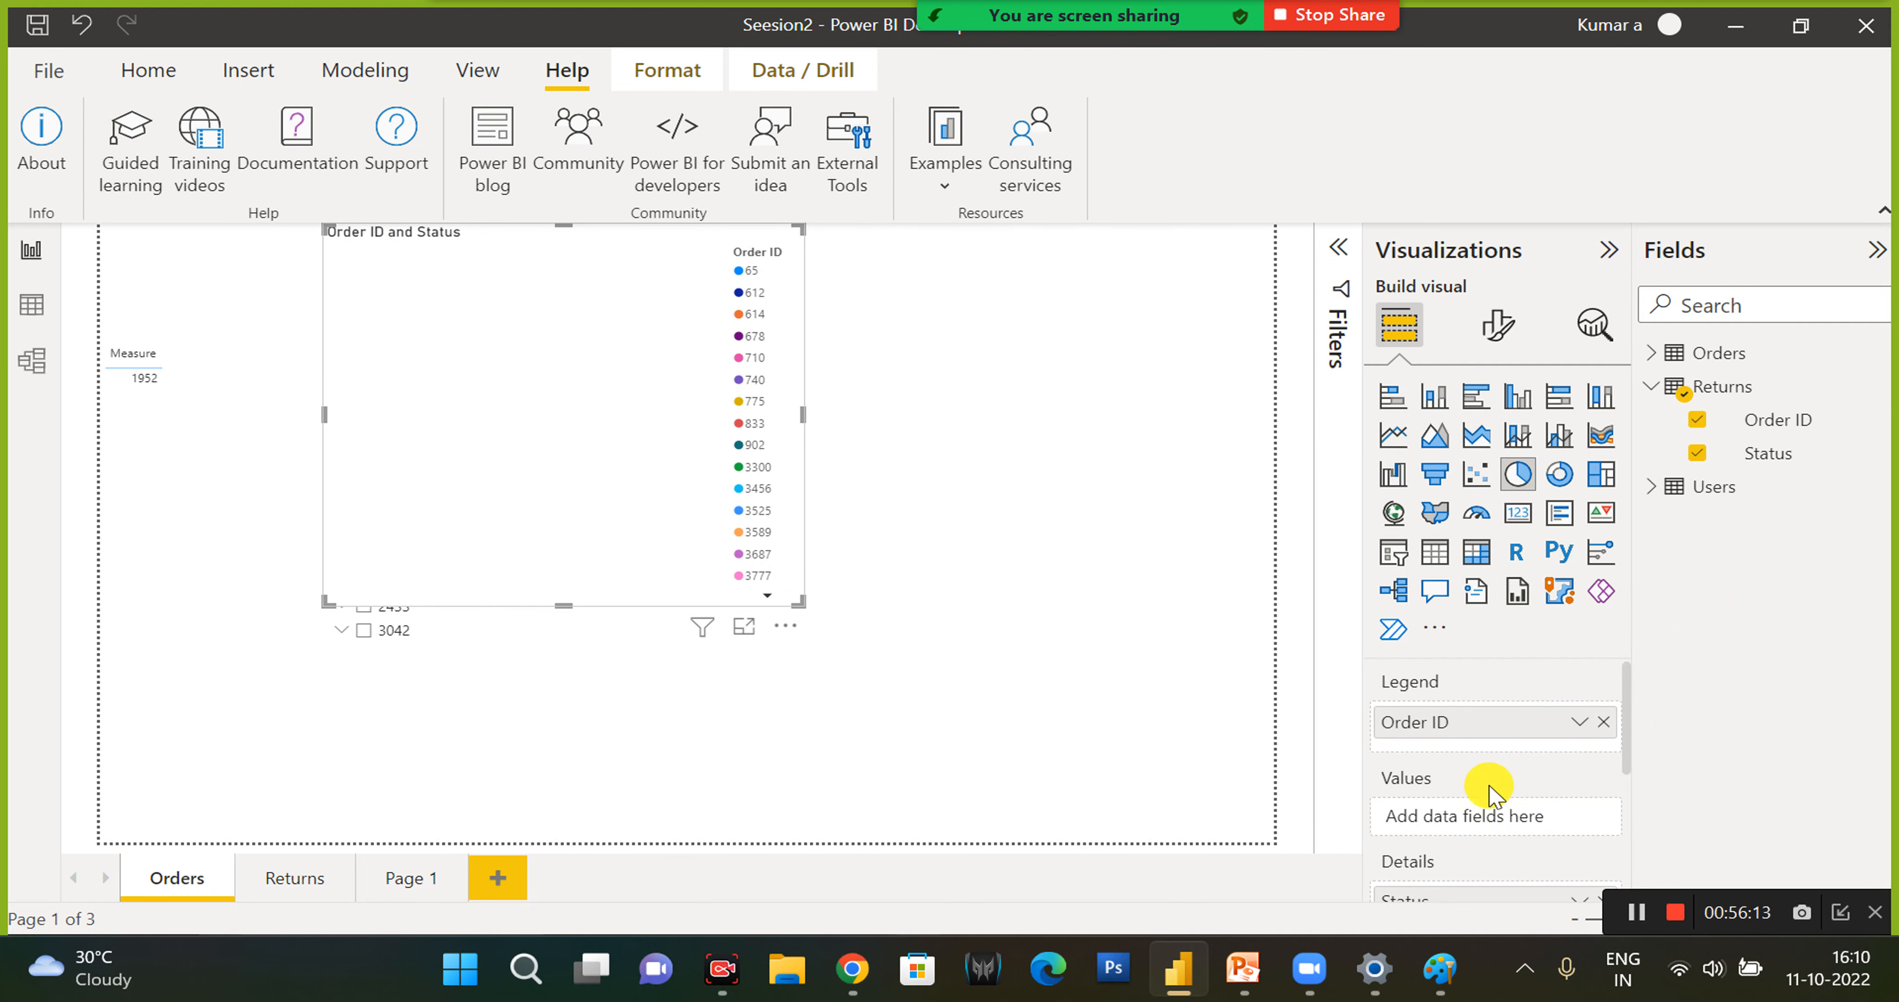
- Plot Count of Status as the pie chart's values and replace its Order ID legend with Status
{"action": "left_click_drag", "start_coordinate": [1543, 755], "coordinate": [1471, 812]}
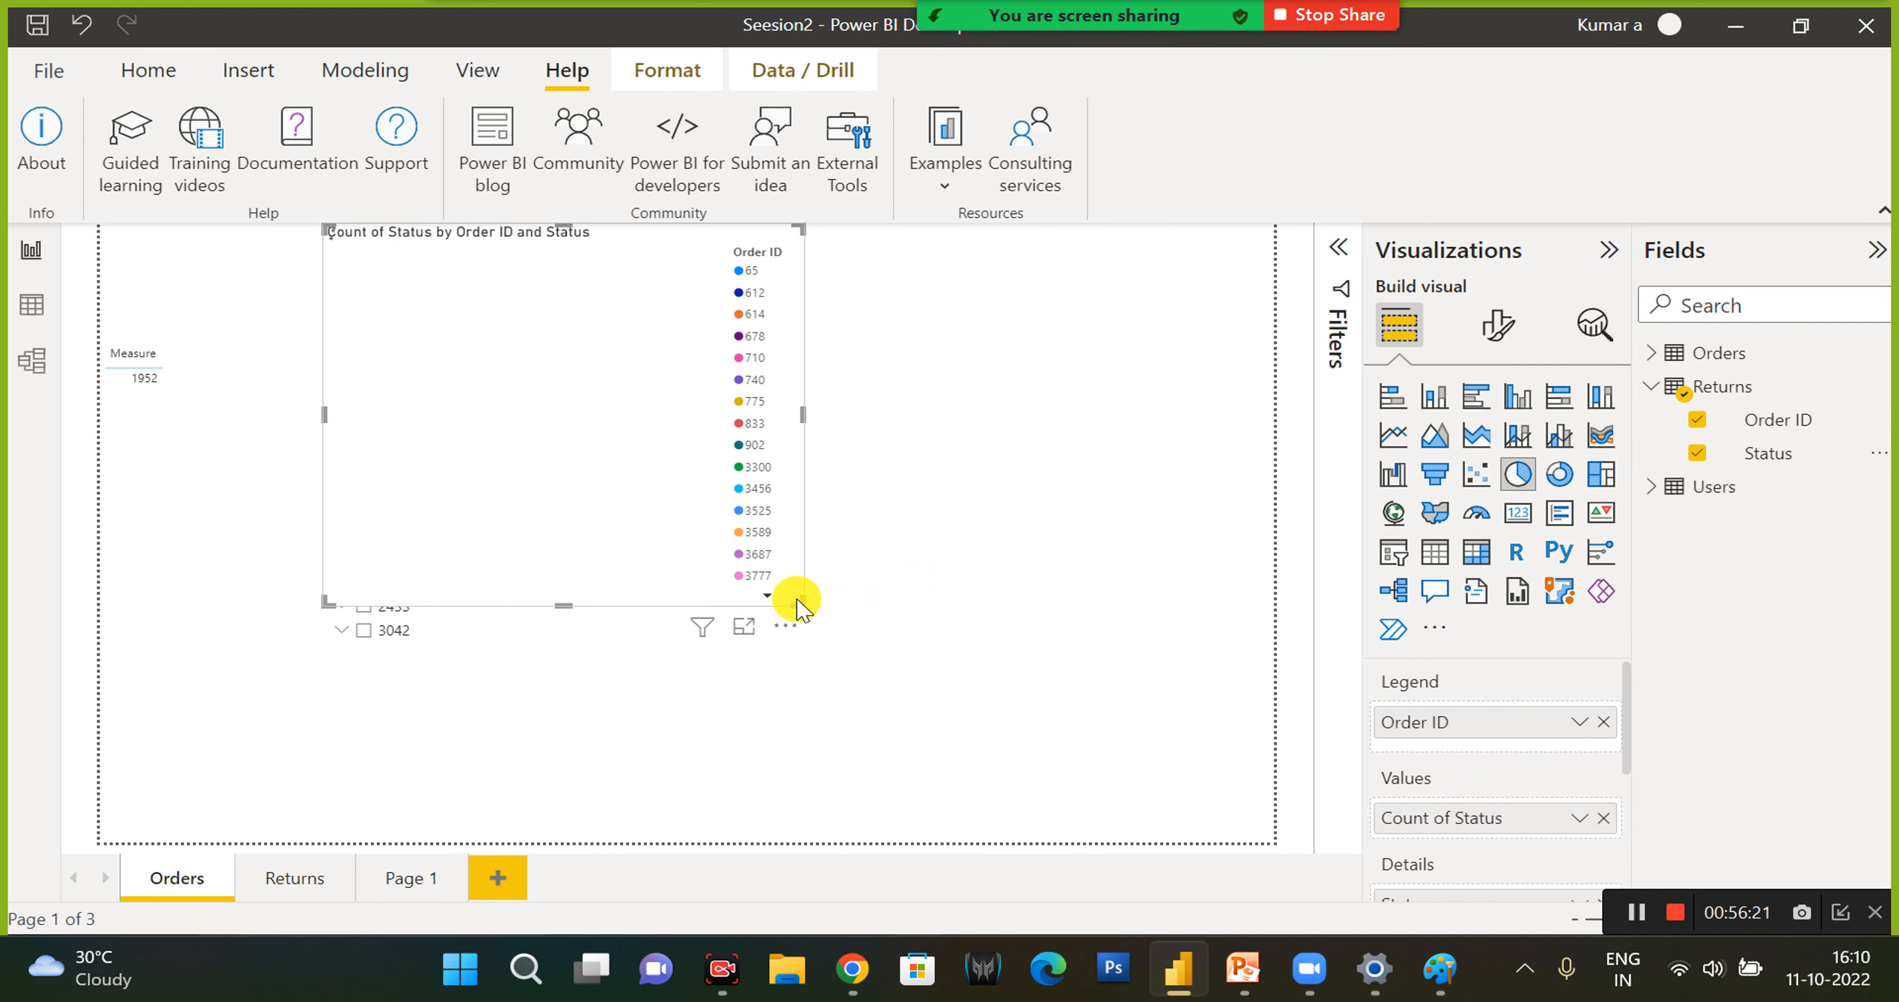
{"action": "left_click", "coordinate": [1604, 722]}
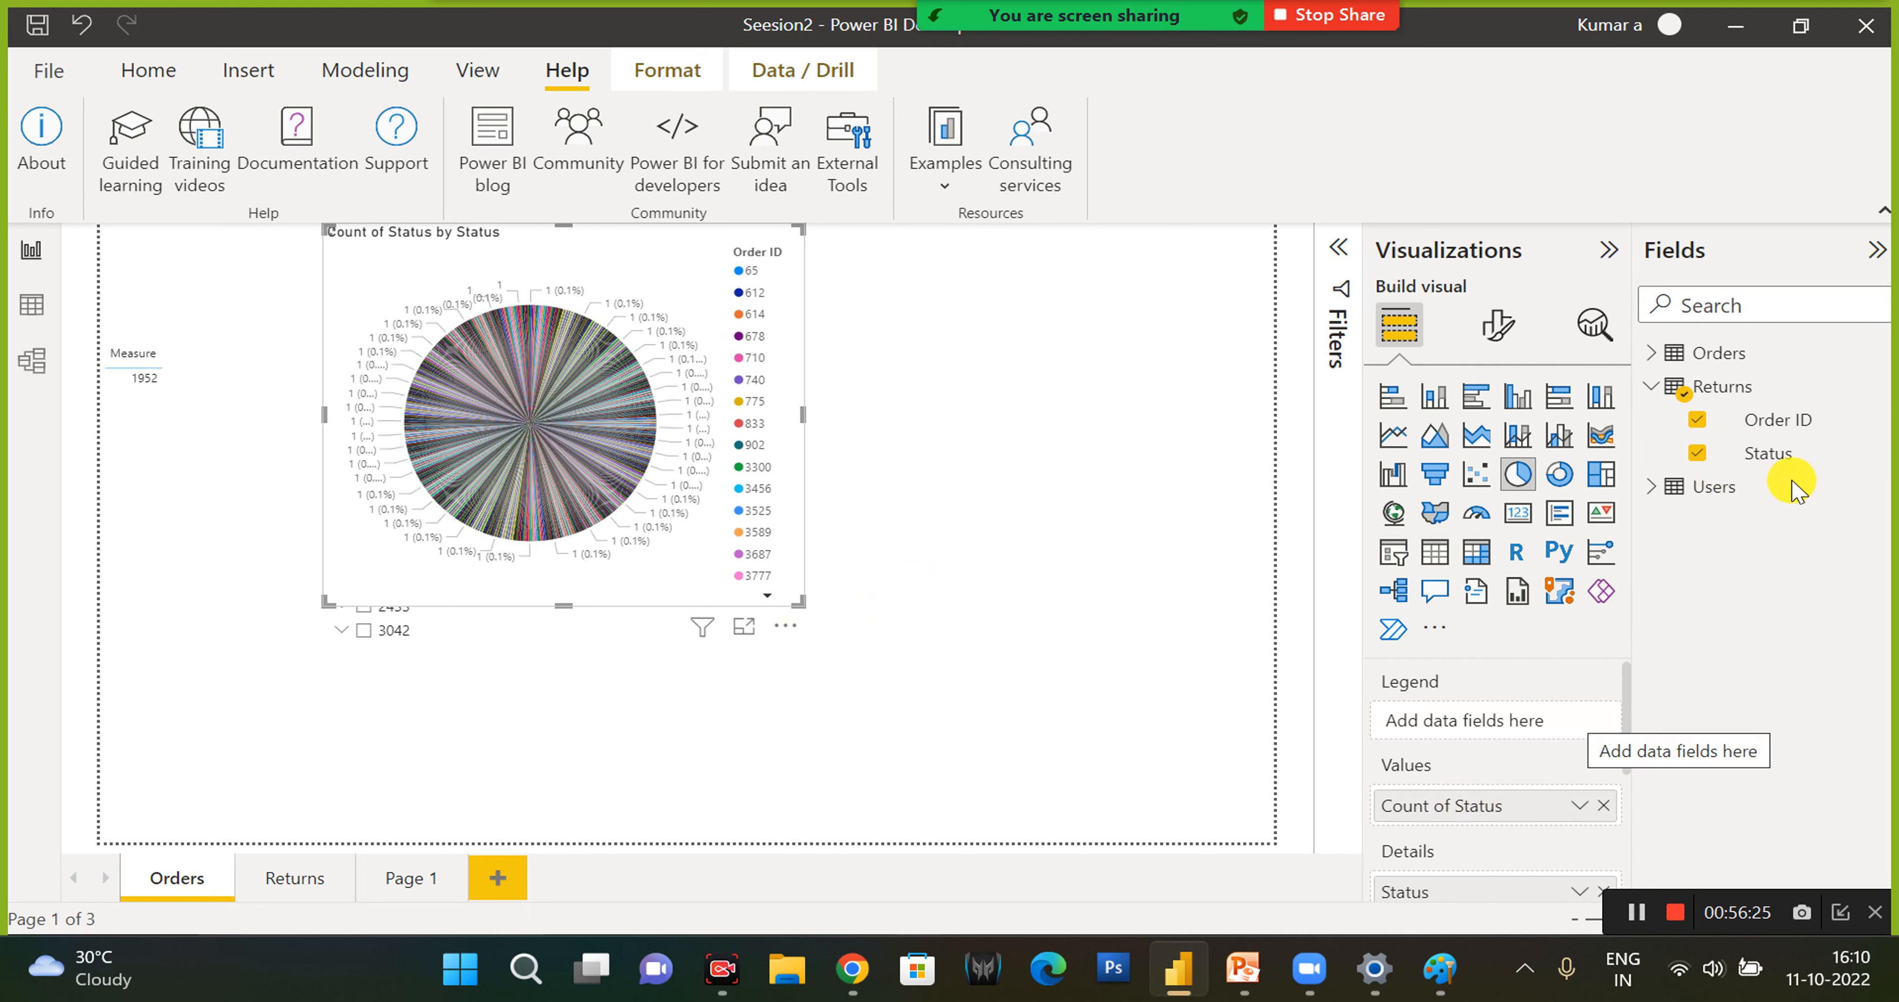
{"action": "left_click_drag", "start_coordinate": [1669, 541], "coordinate": [1415, 719]}
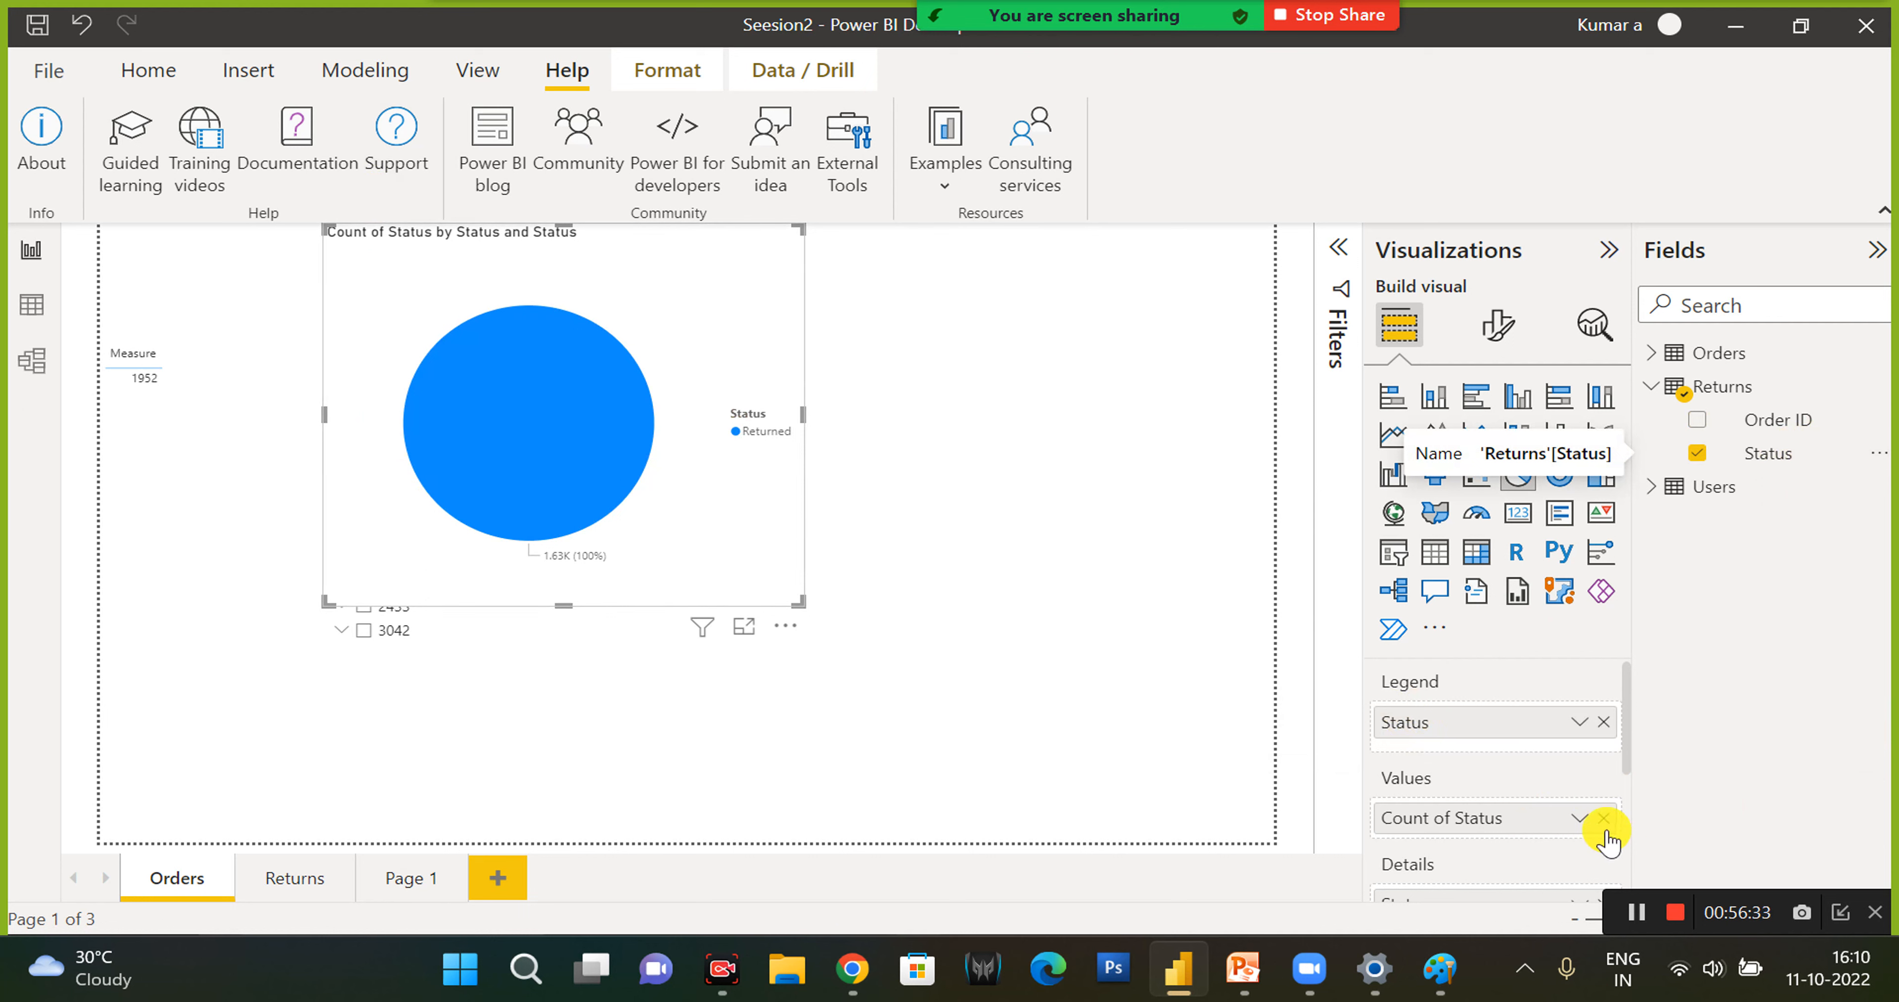
- Replace the pie chart's values and legend with Sum of Sales and Region from the Orders table
{"action": "left_click", "coordinate": [1603, 819]}
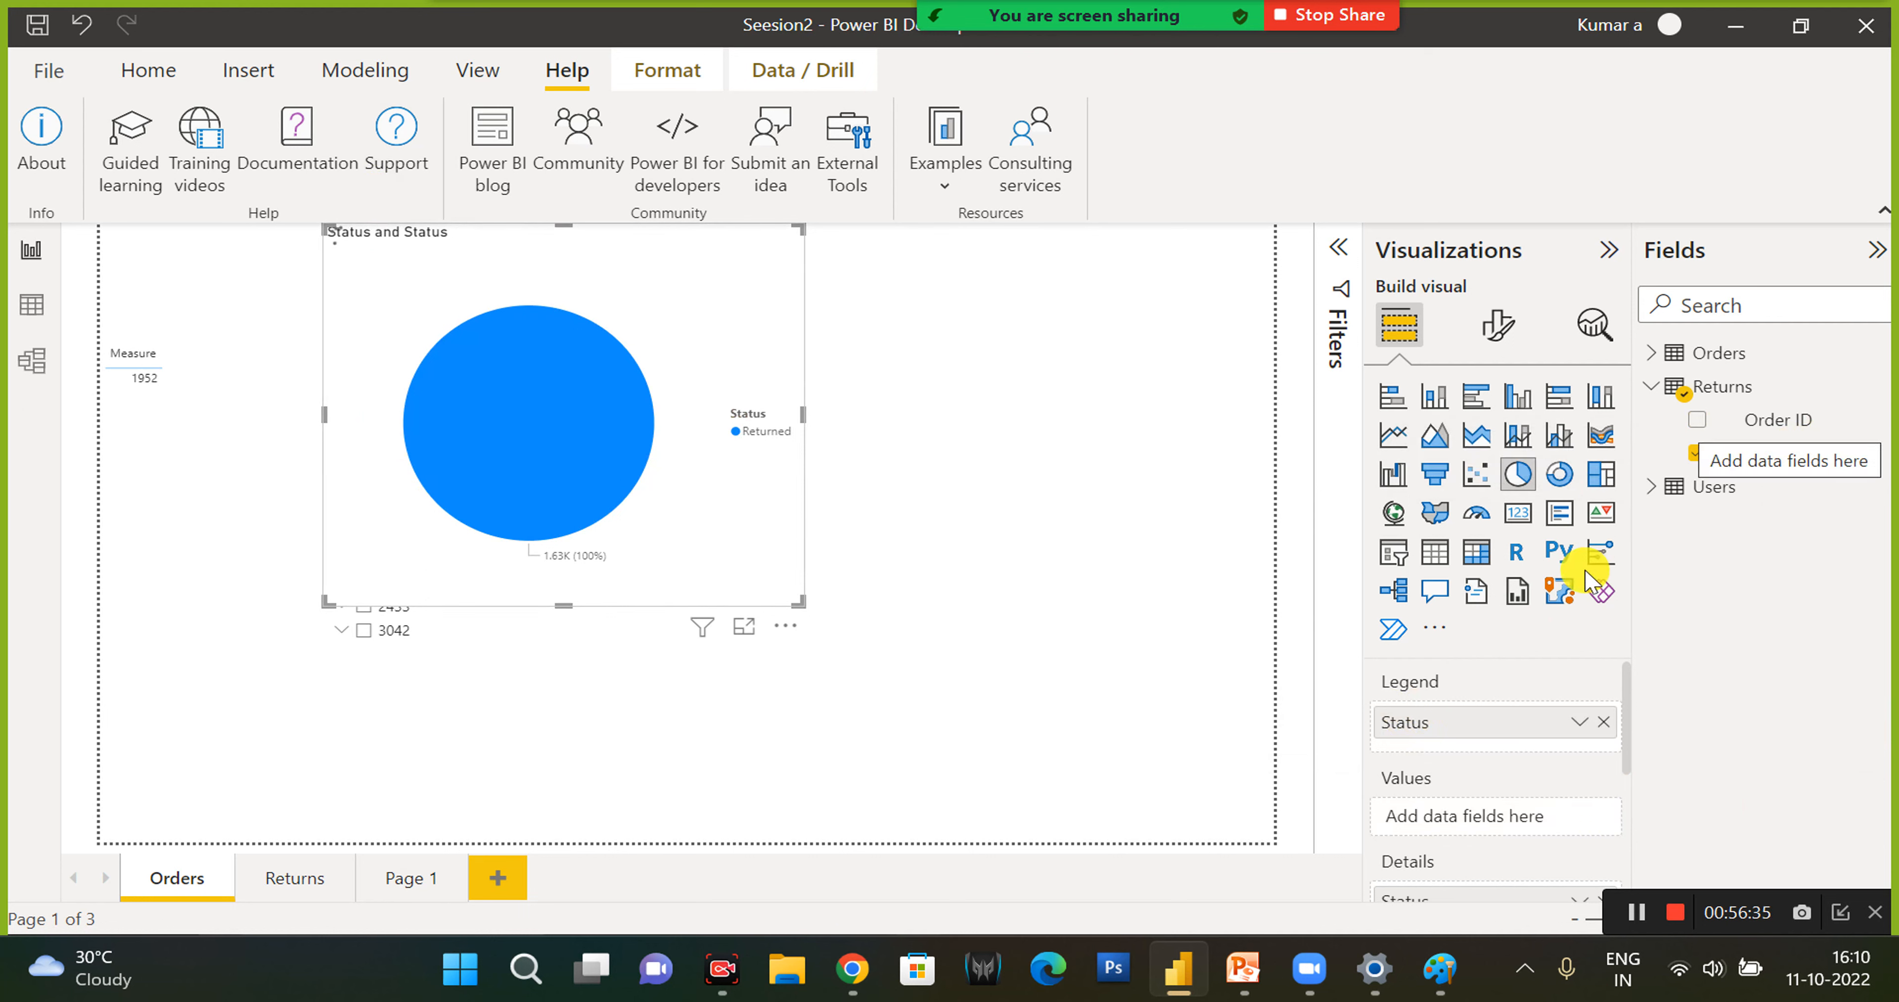
{"action": "left_click", "coordinate": [1603, 722]}
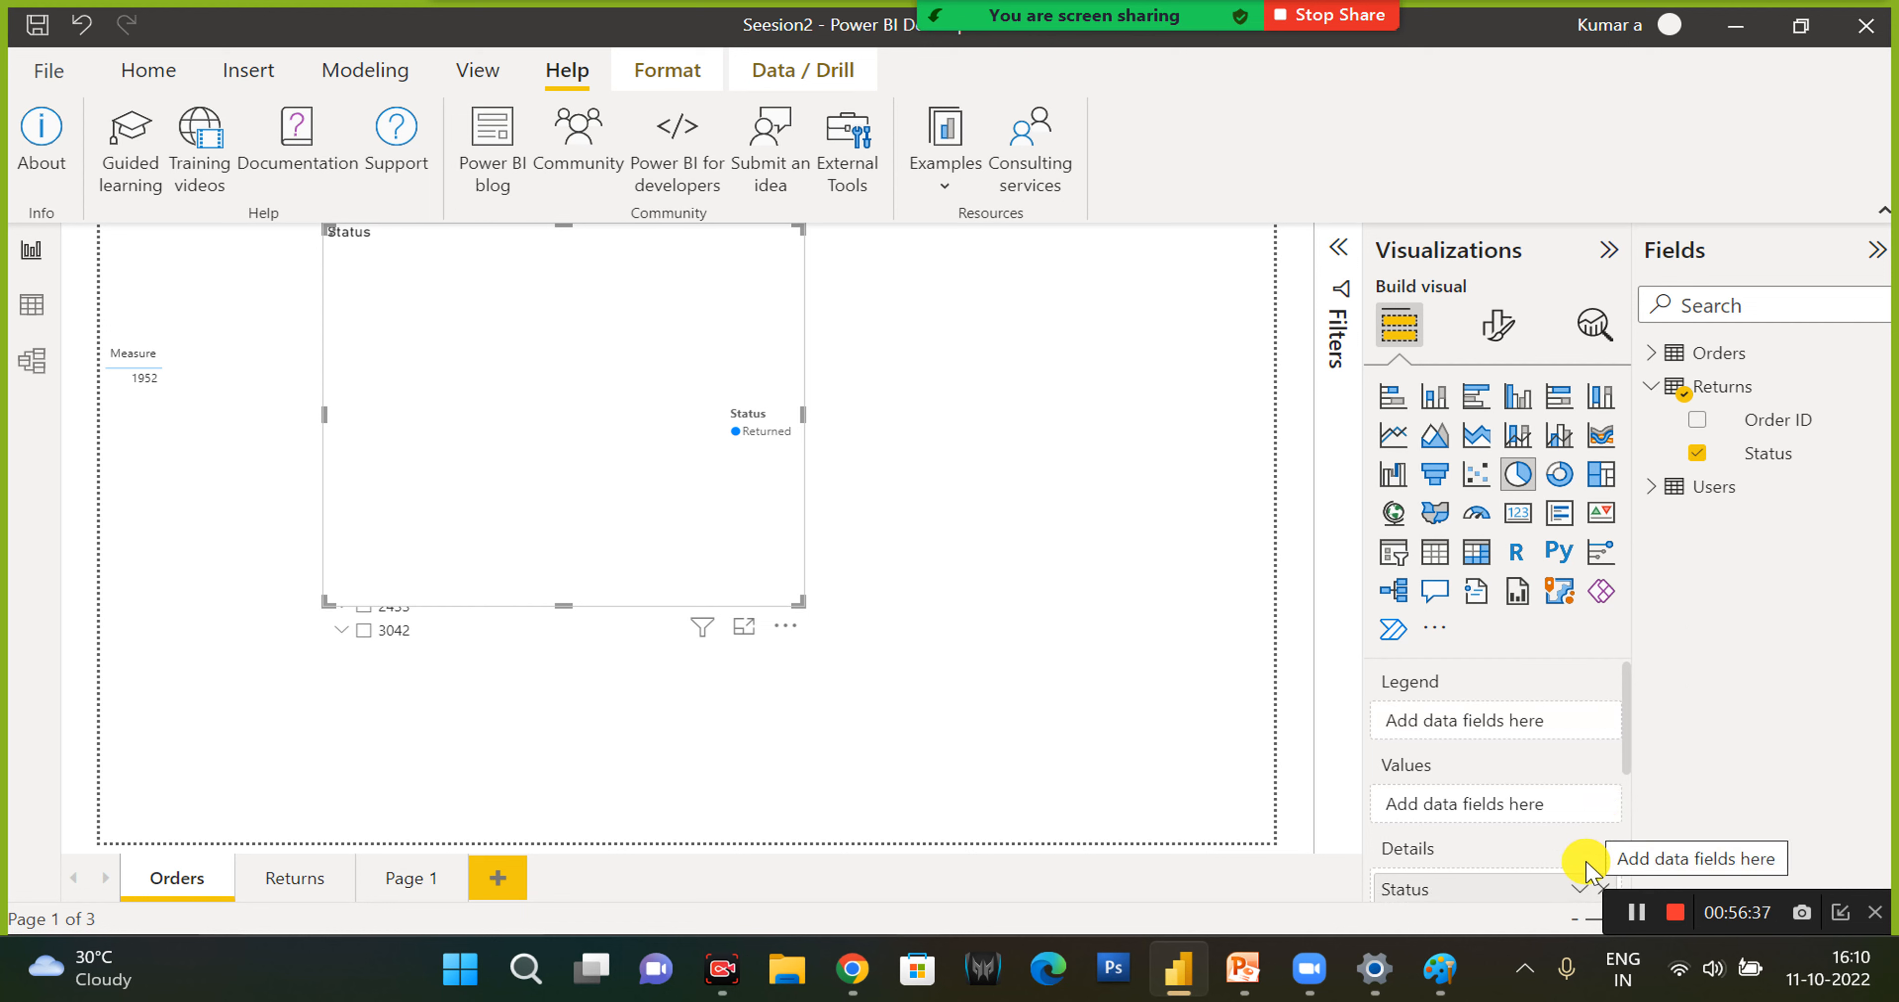
{"action": "scroll", "coordinate": [1593, 880], "scroll_direction": "down", "scroll_amount": 1}
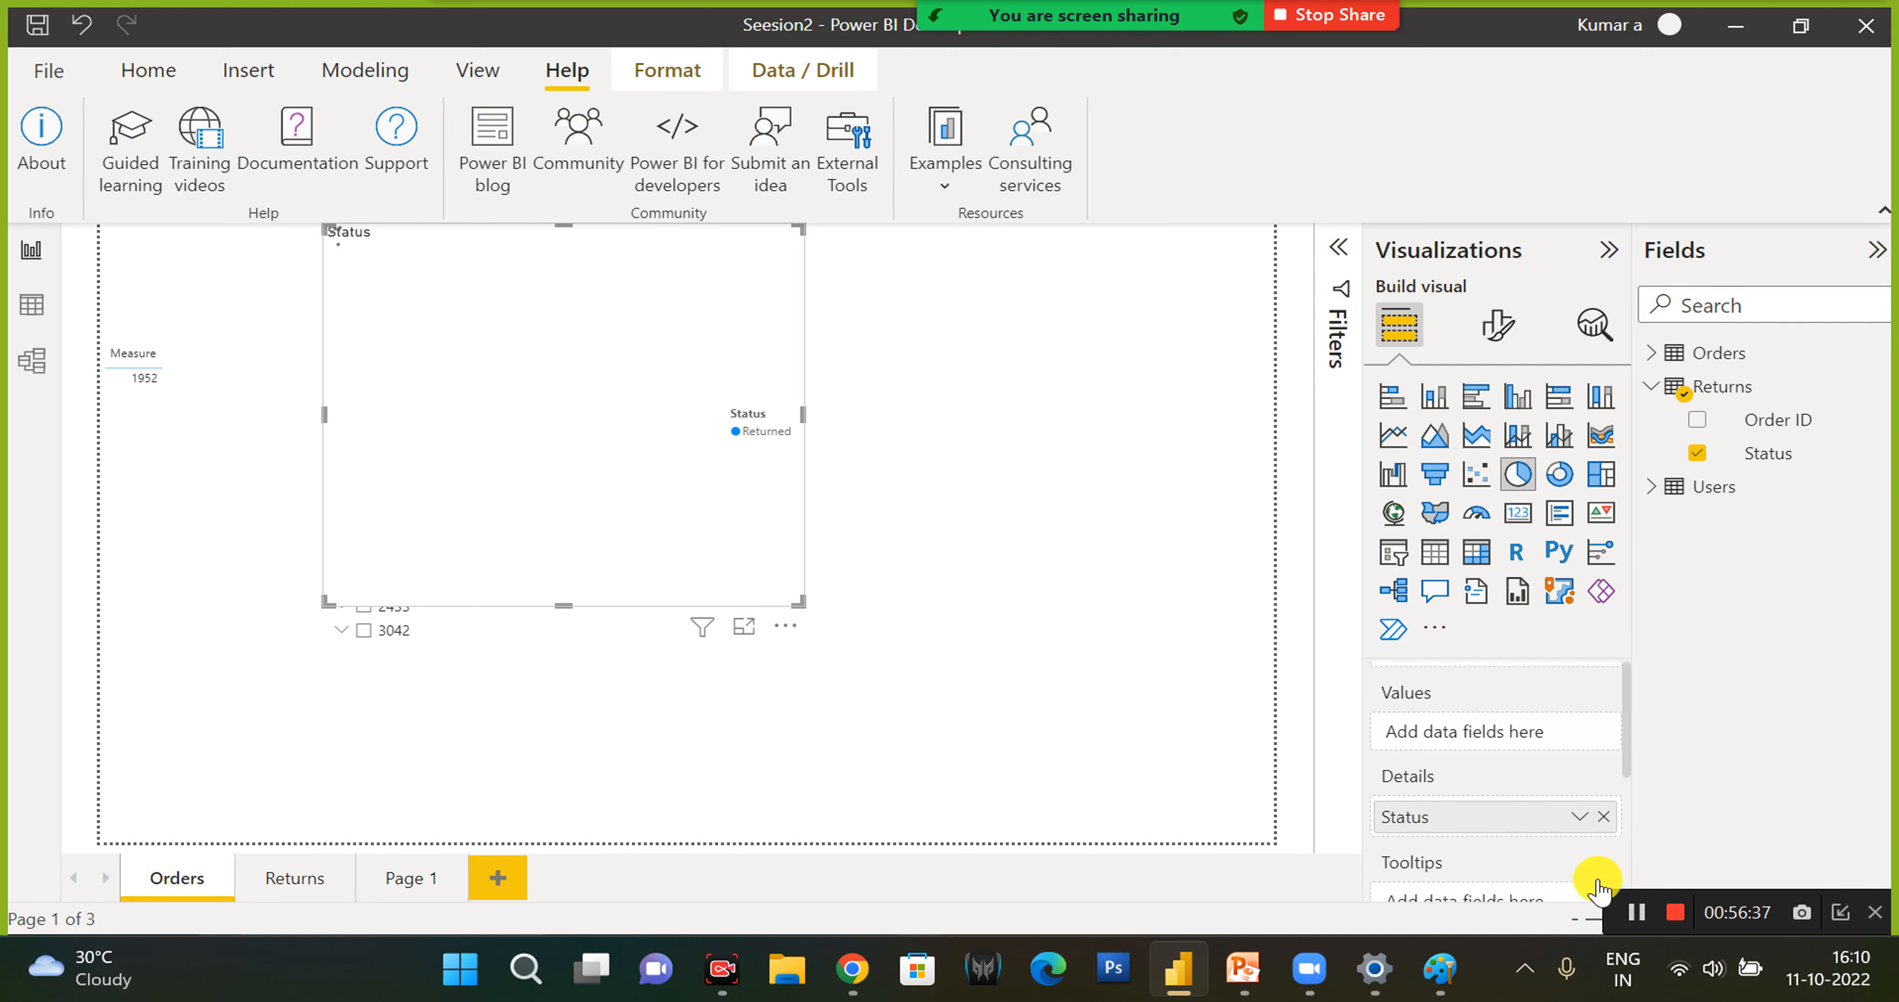
{"action": "left_click", "coordinate": [1650, 355]}
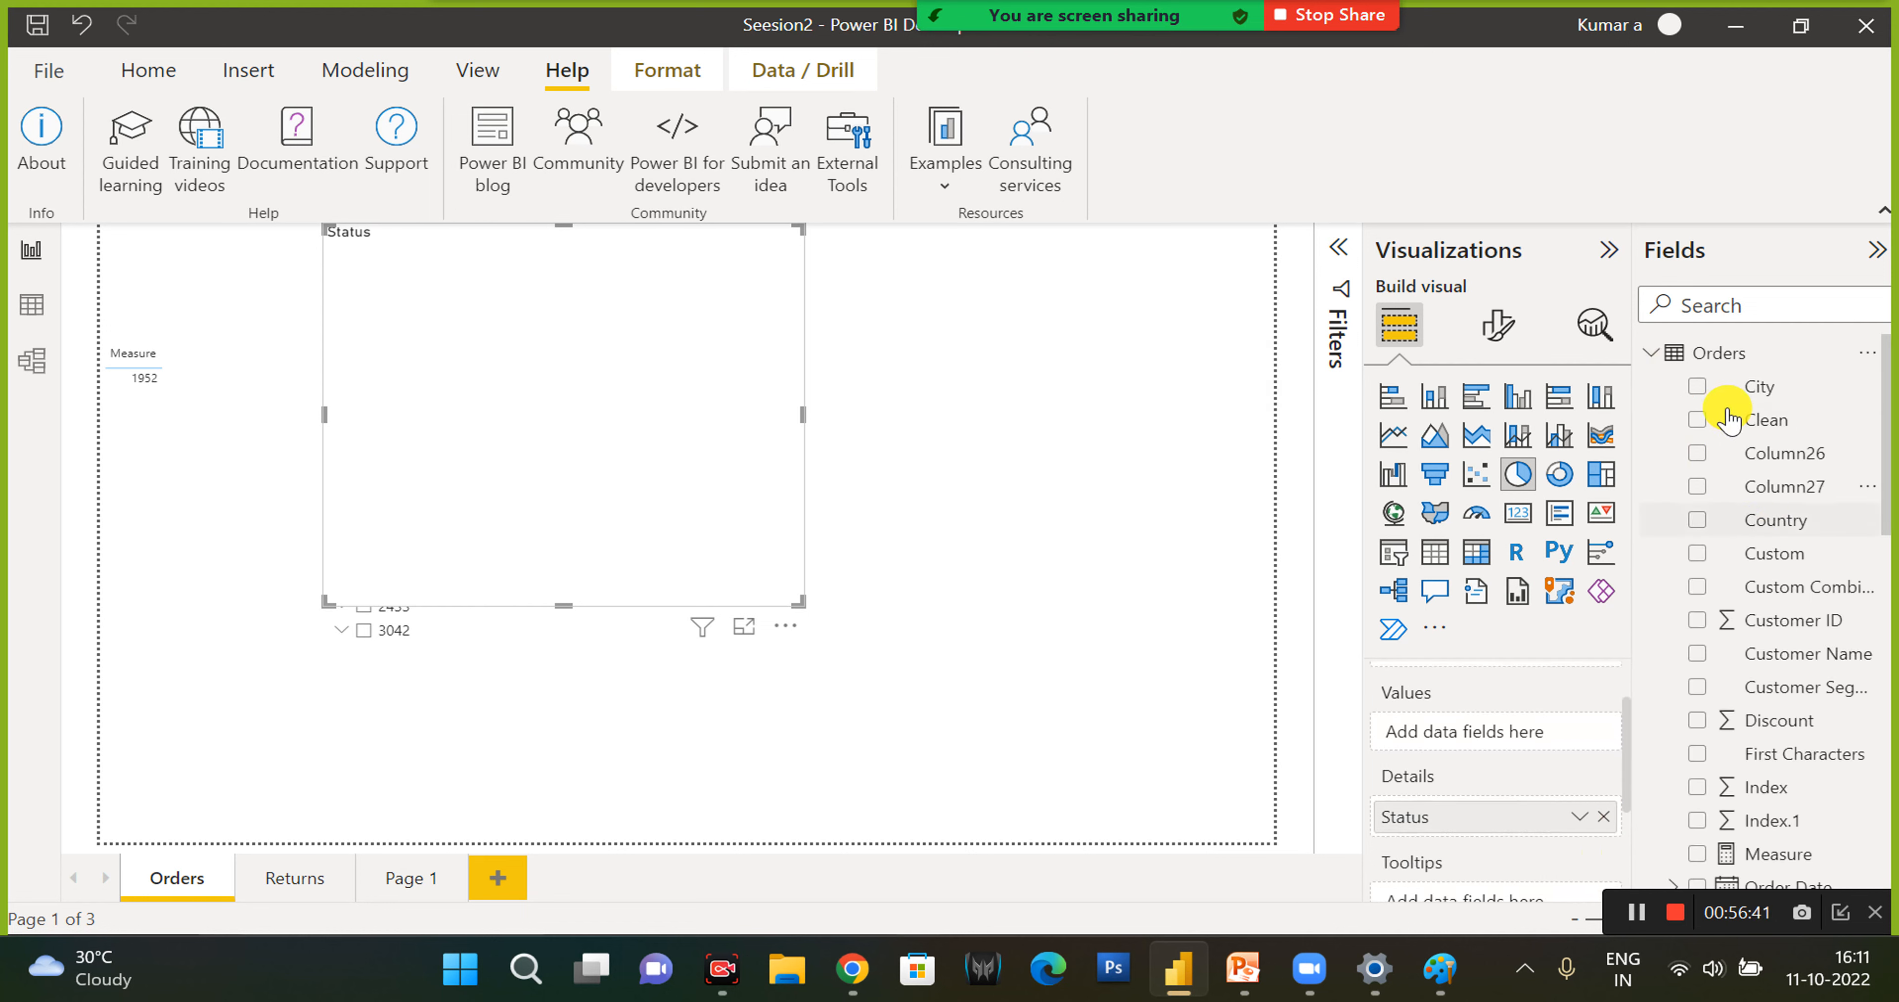
{"action": "scroll", "coordinate": [1699, 641], "scroll_direction": "down", "scroll_amount": 5}
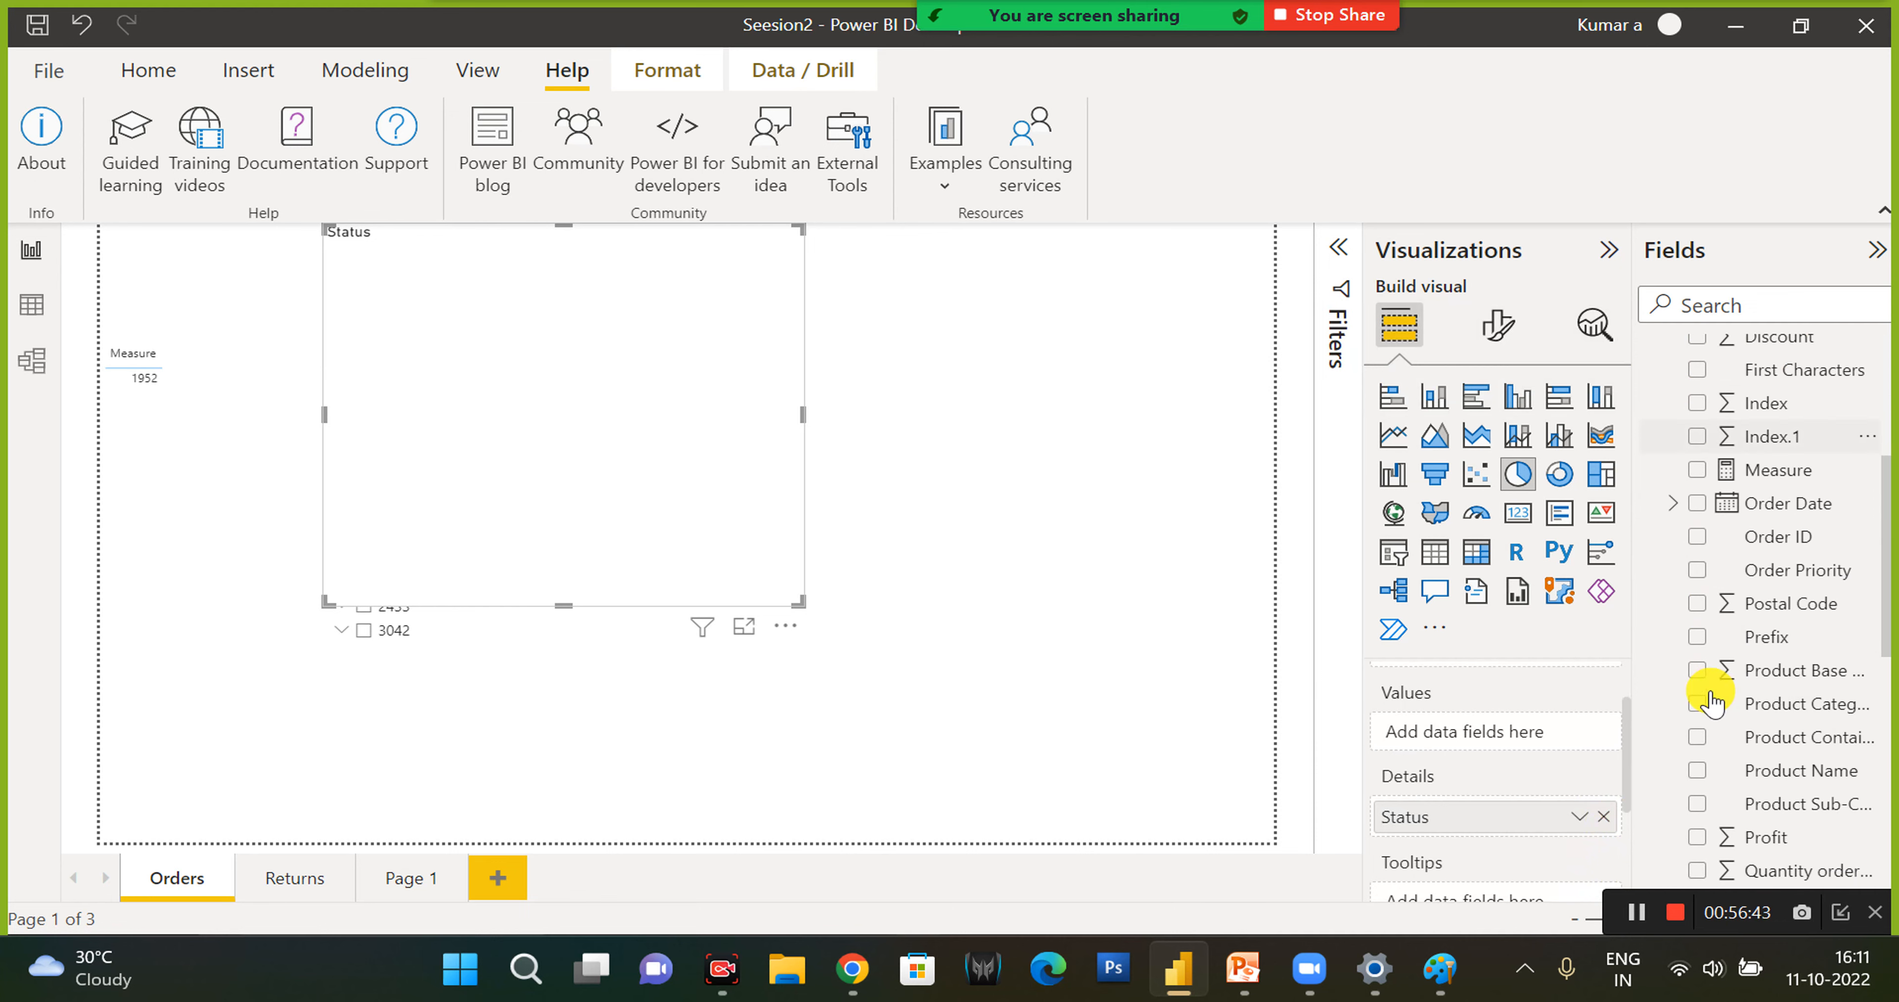
{"action": "left_click", "coordinate": [1709, 711]}
{"action": "scroll", "coordinate": [1699, 744], "scroll_direction": "down", "scroll_amount": 1}
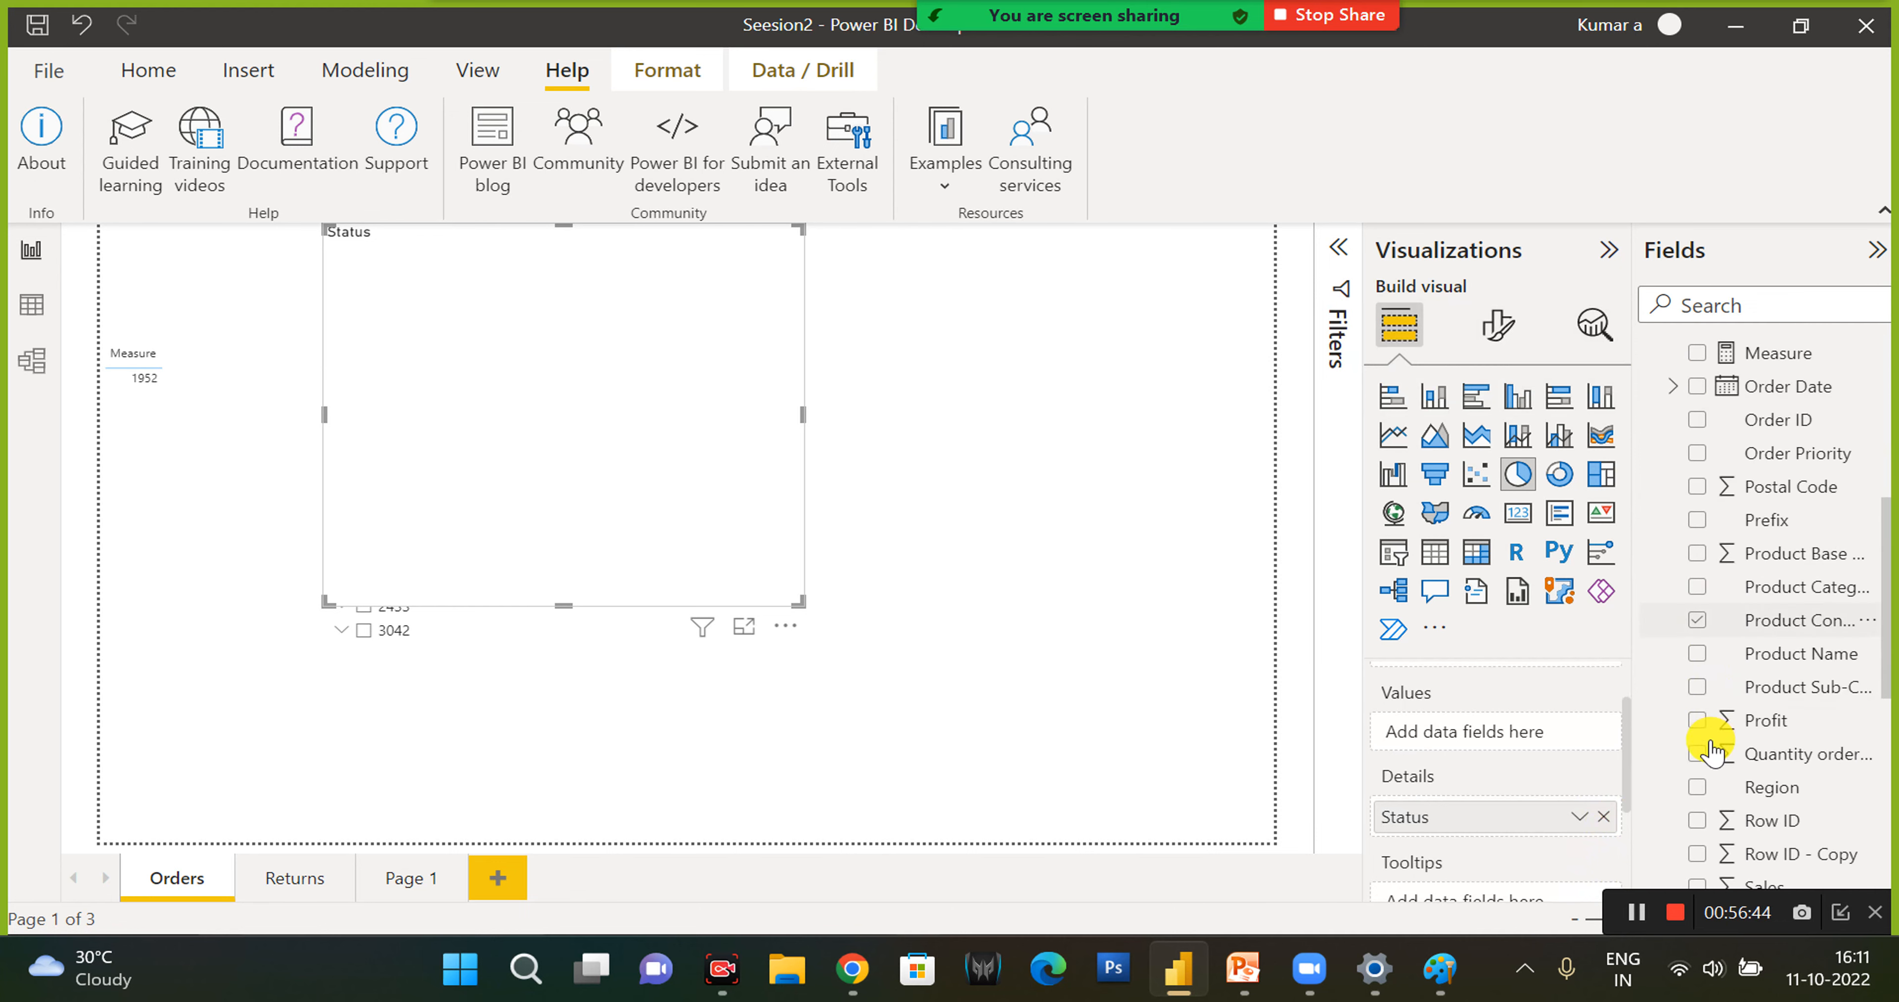
{"action": "left_click", "coordinate": [1695, 789]}
{"action": "scroll", "coordinate": [1692, 788], "scroll_direction": "down", "scroll_amount": 1}
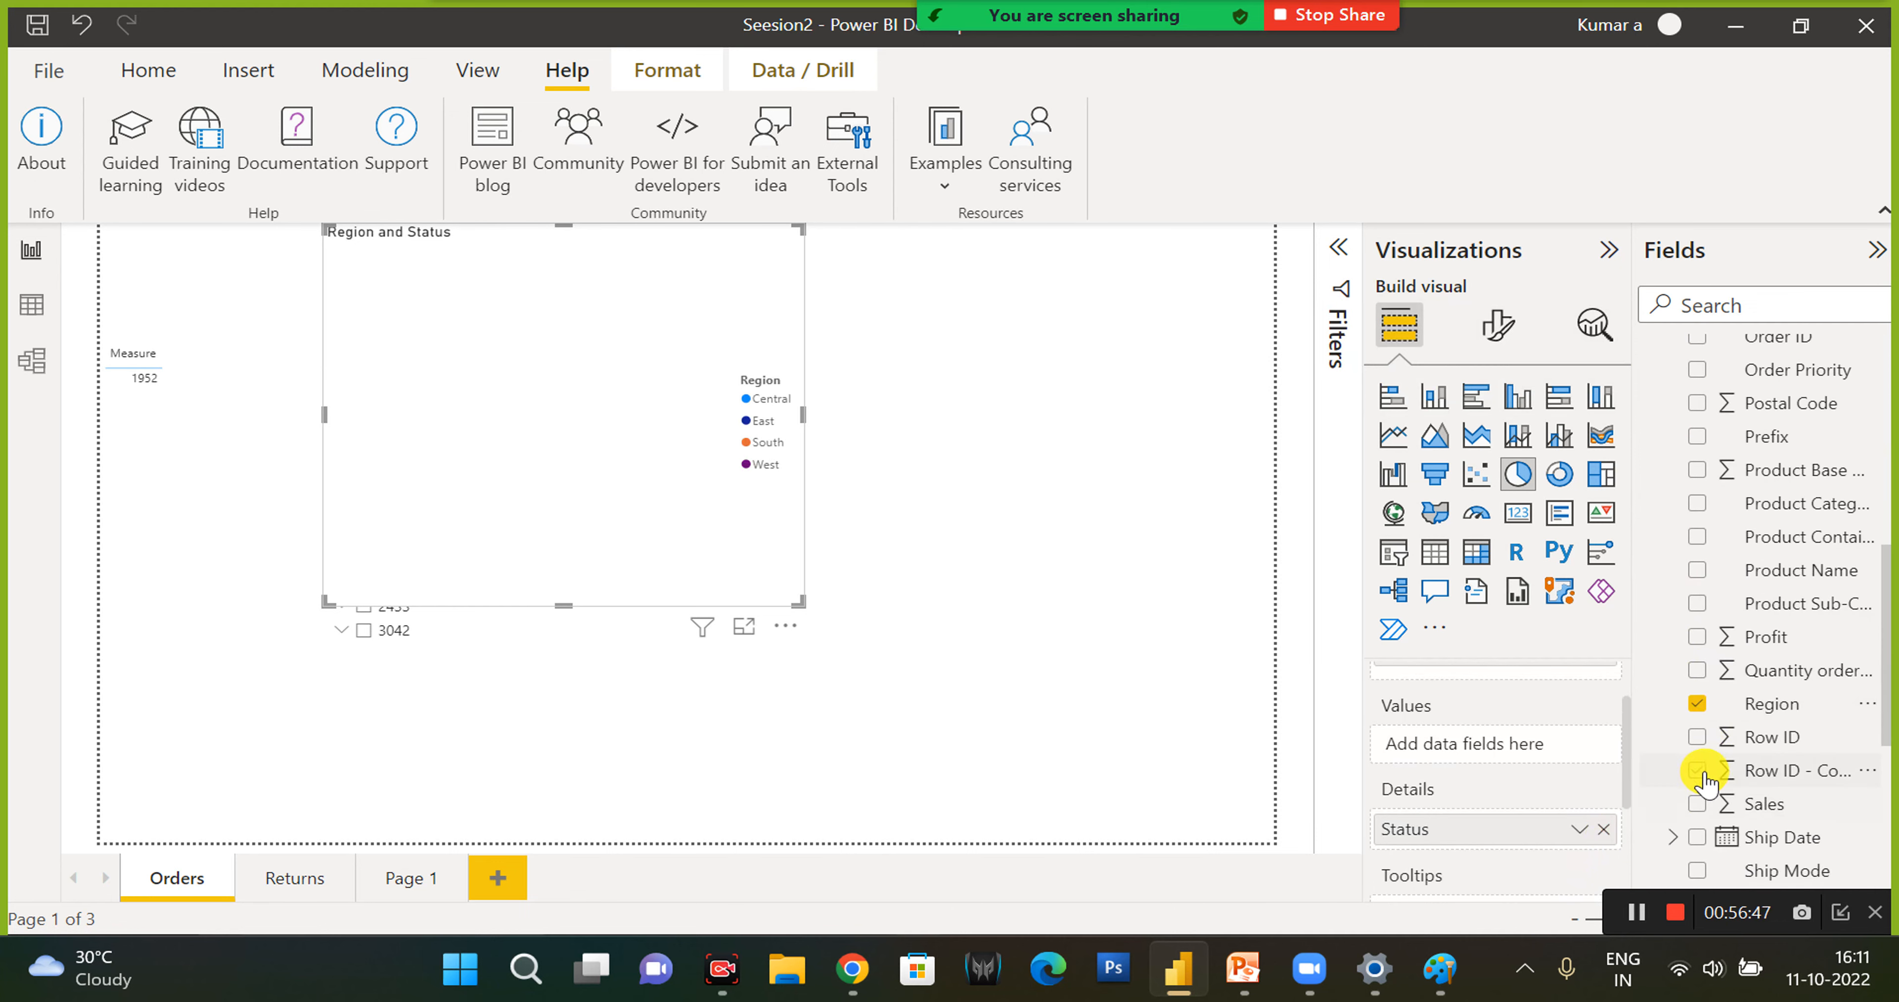
{"action": "left_click", "coordinate": [1697, 805]}
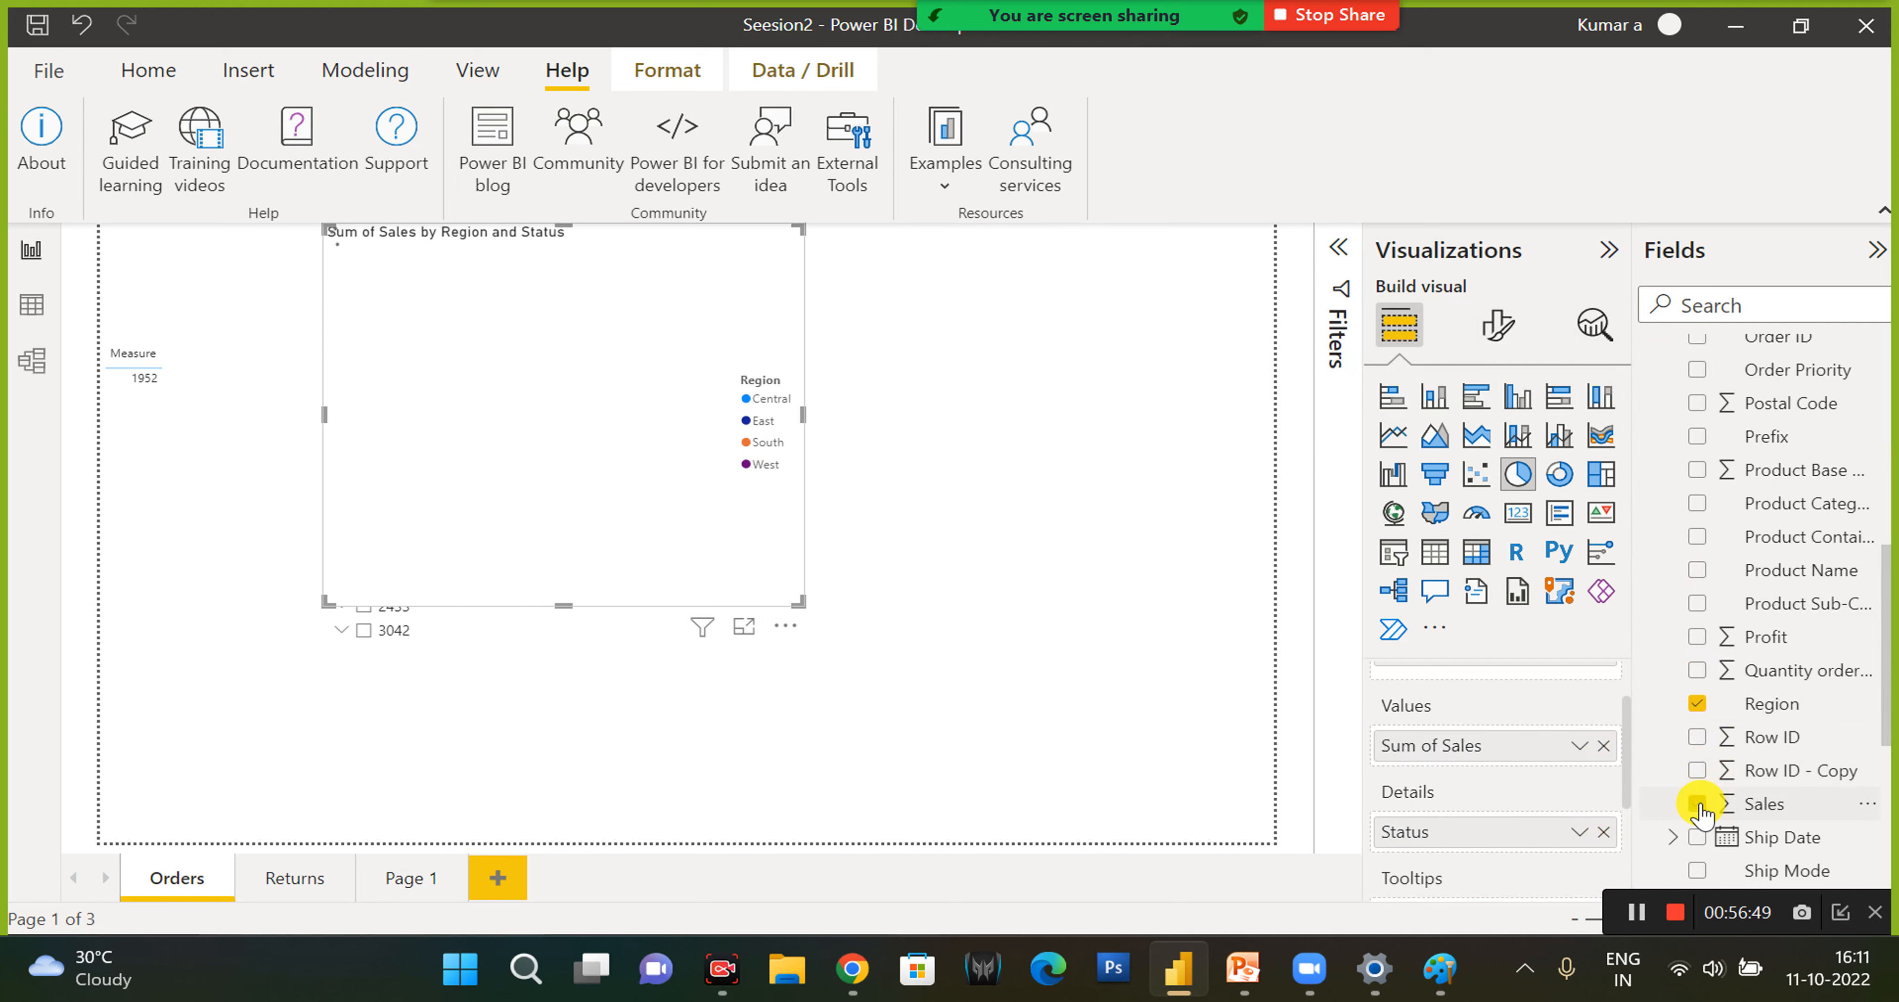
- Convert the sales pie chart to a Card, shrink it, and place it in the empty area beside the Order ID, City slicer
{"action": "left_click", "coordinate": [1553, 525]}
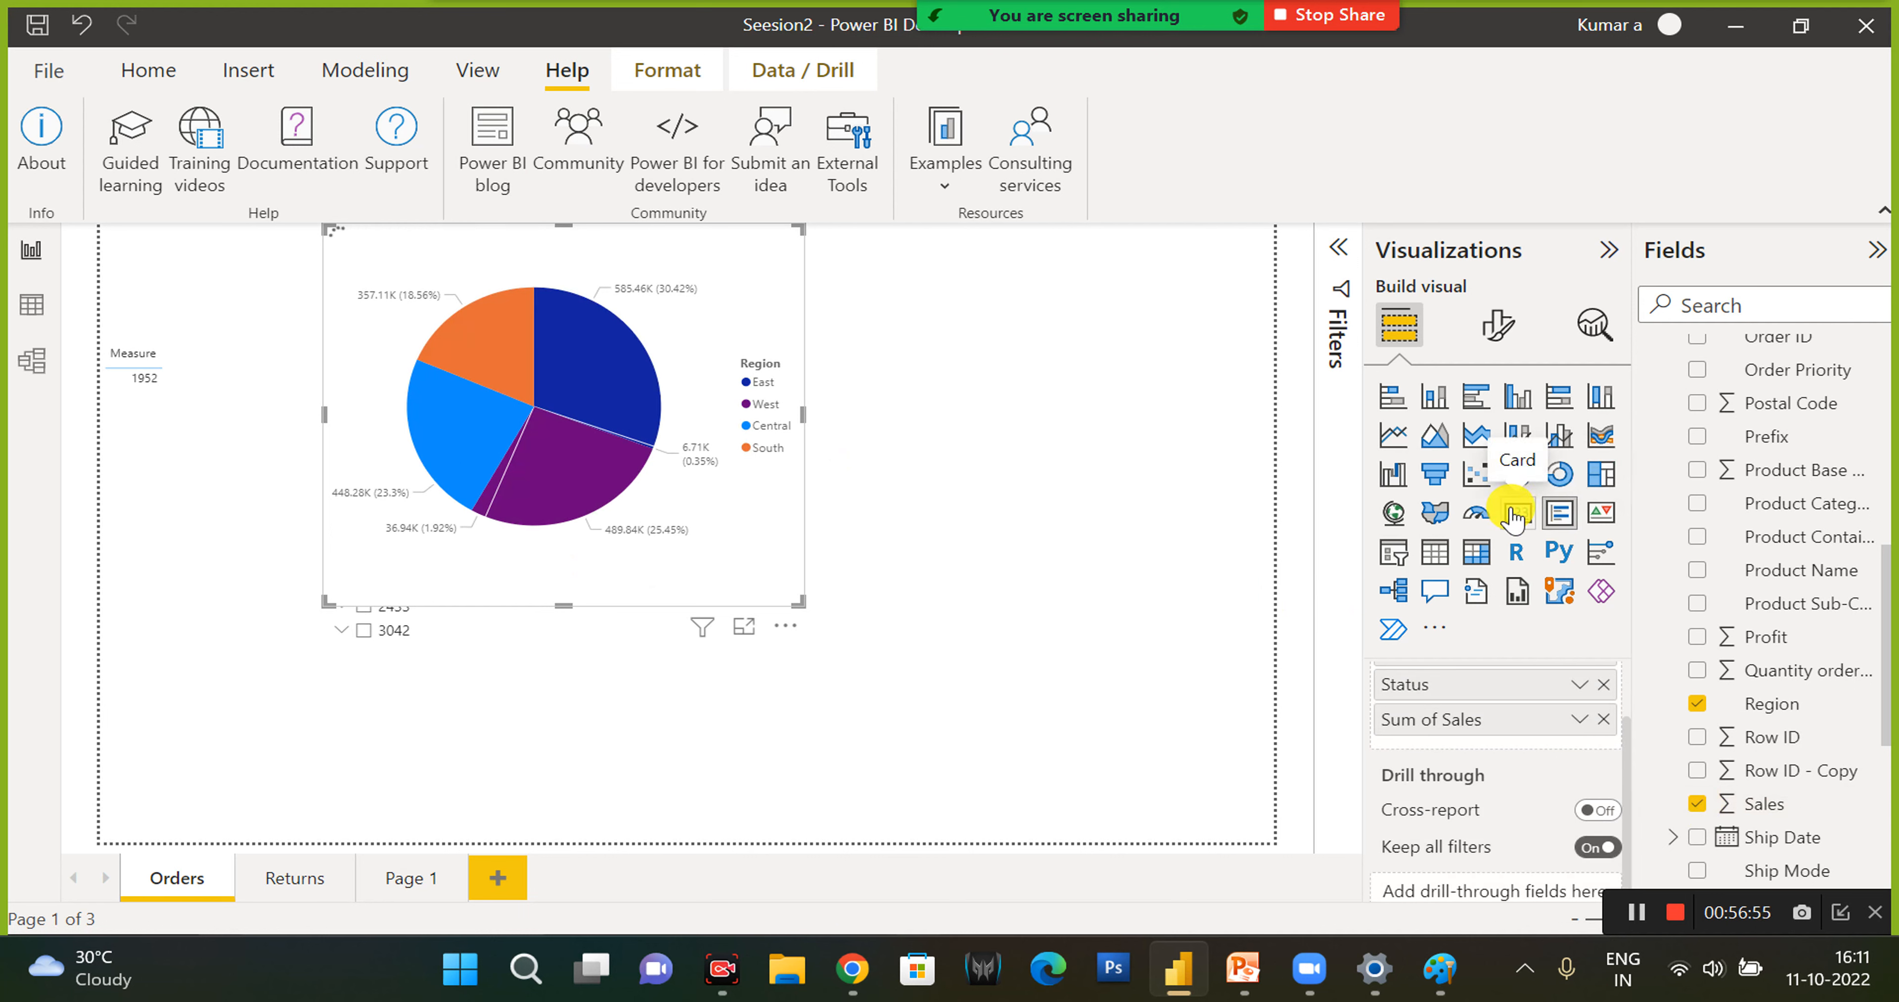
{"action": "left_click", "coordinate": [1514, 516]}
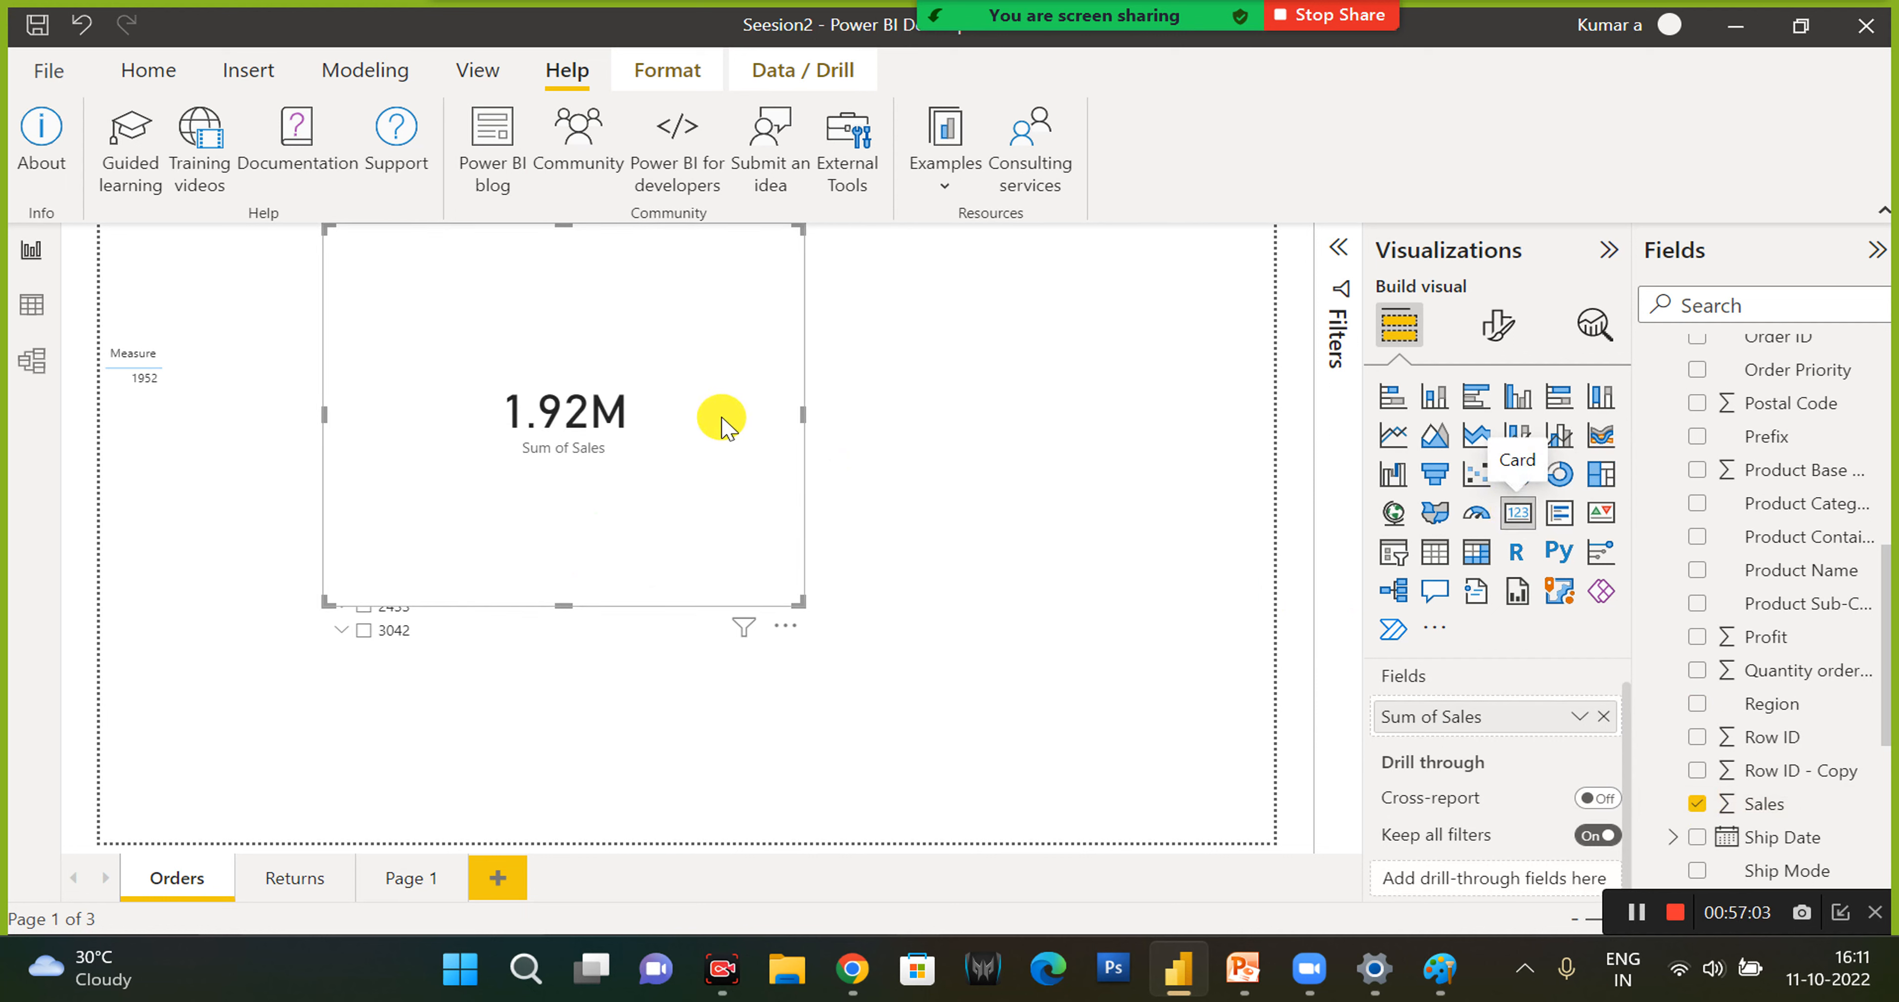
{"action": "left_click_drag", "start_coordinate": [788, 598], "coordinate": [745, 464]}
{"action": "left_click_drag", "start_coordinate": [683, 246], "coordinate": [946, 549]}
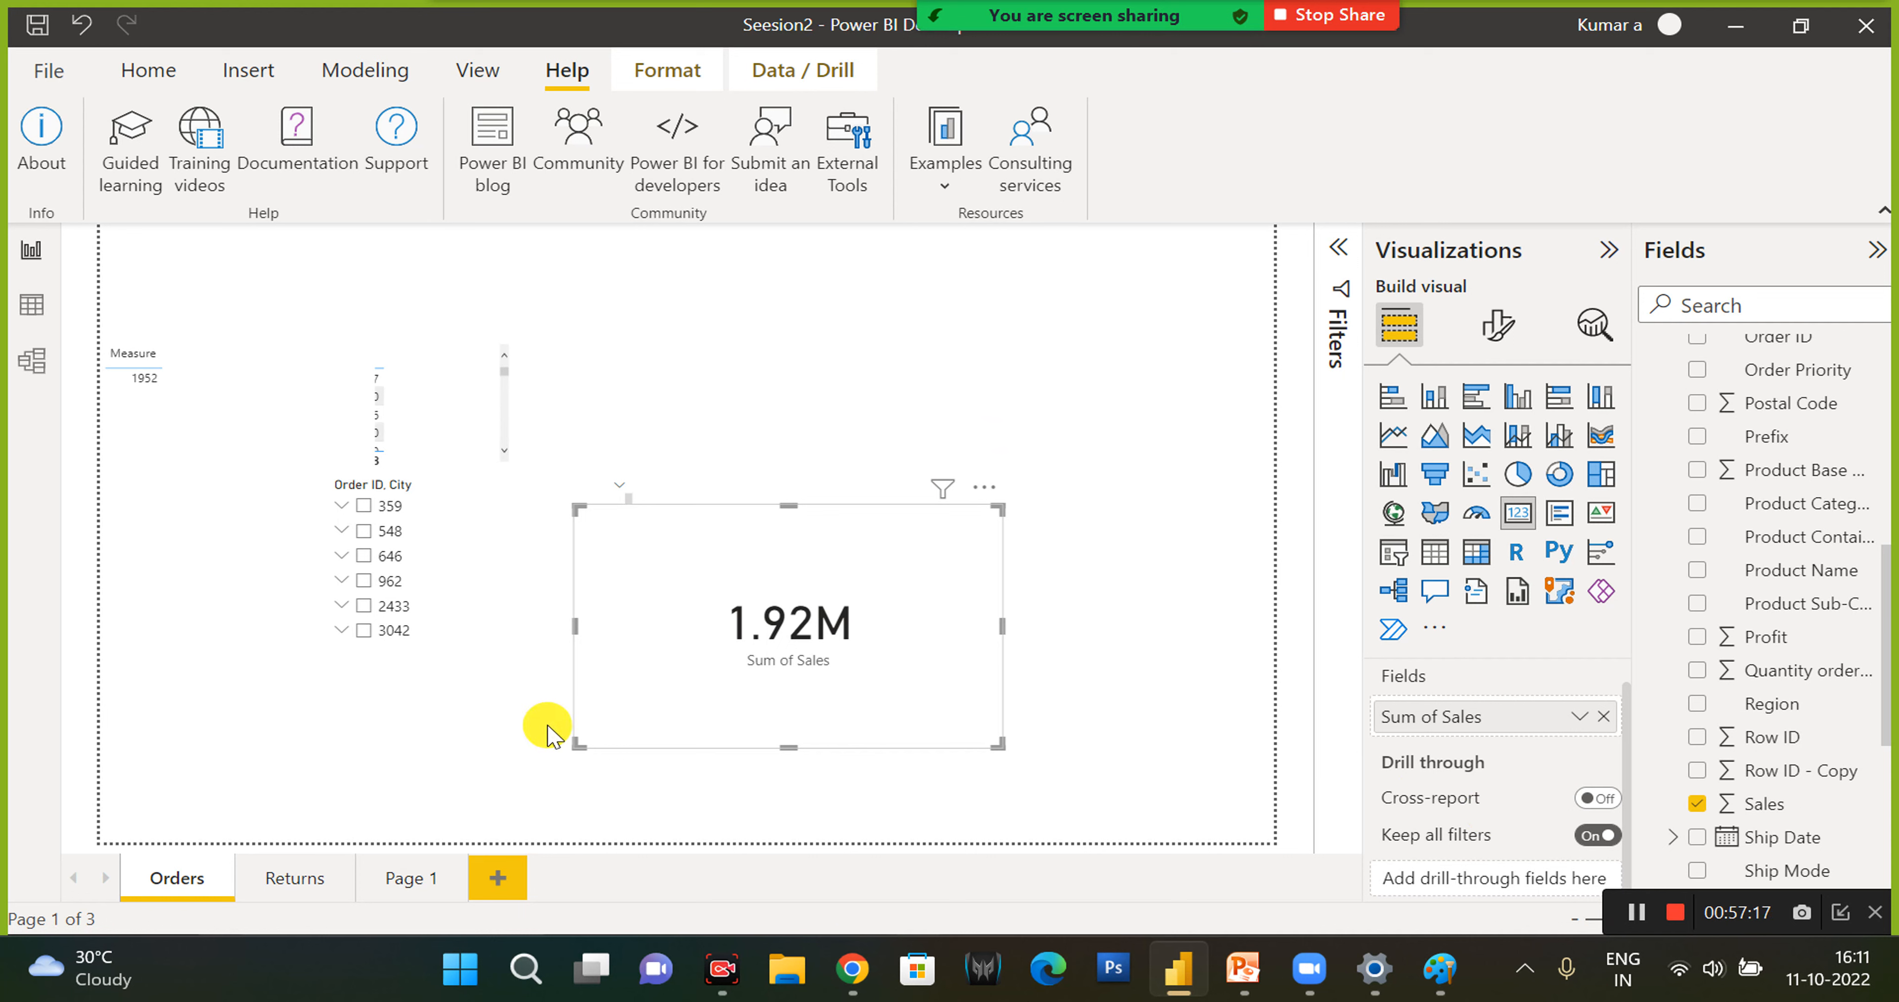
{"action": "left_click_drag", "start_coordinate": [574, 631], "coordinate": [750, 632]}
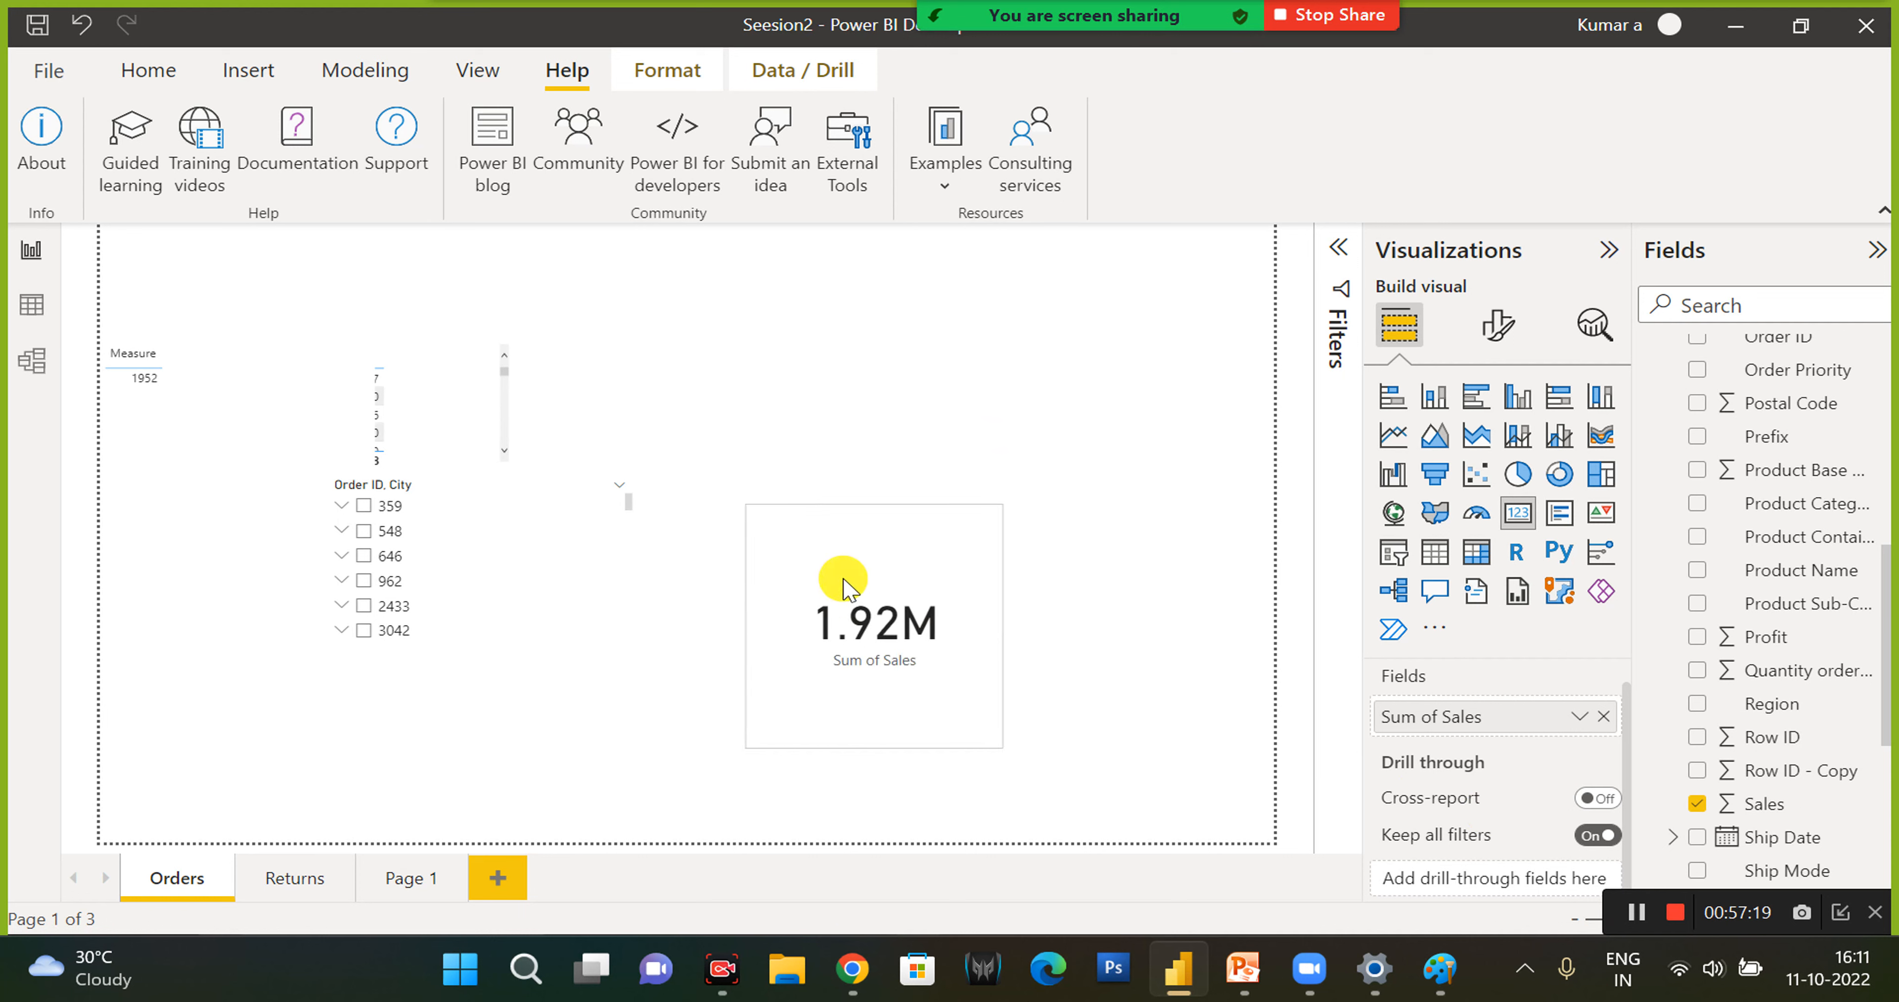
{"action": "left_click_drag", "start_coordinate": [877, 521], "coordinate": [916, 432]}
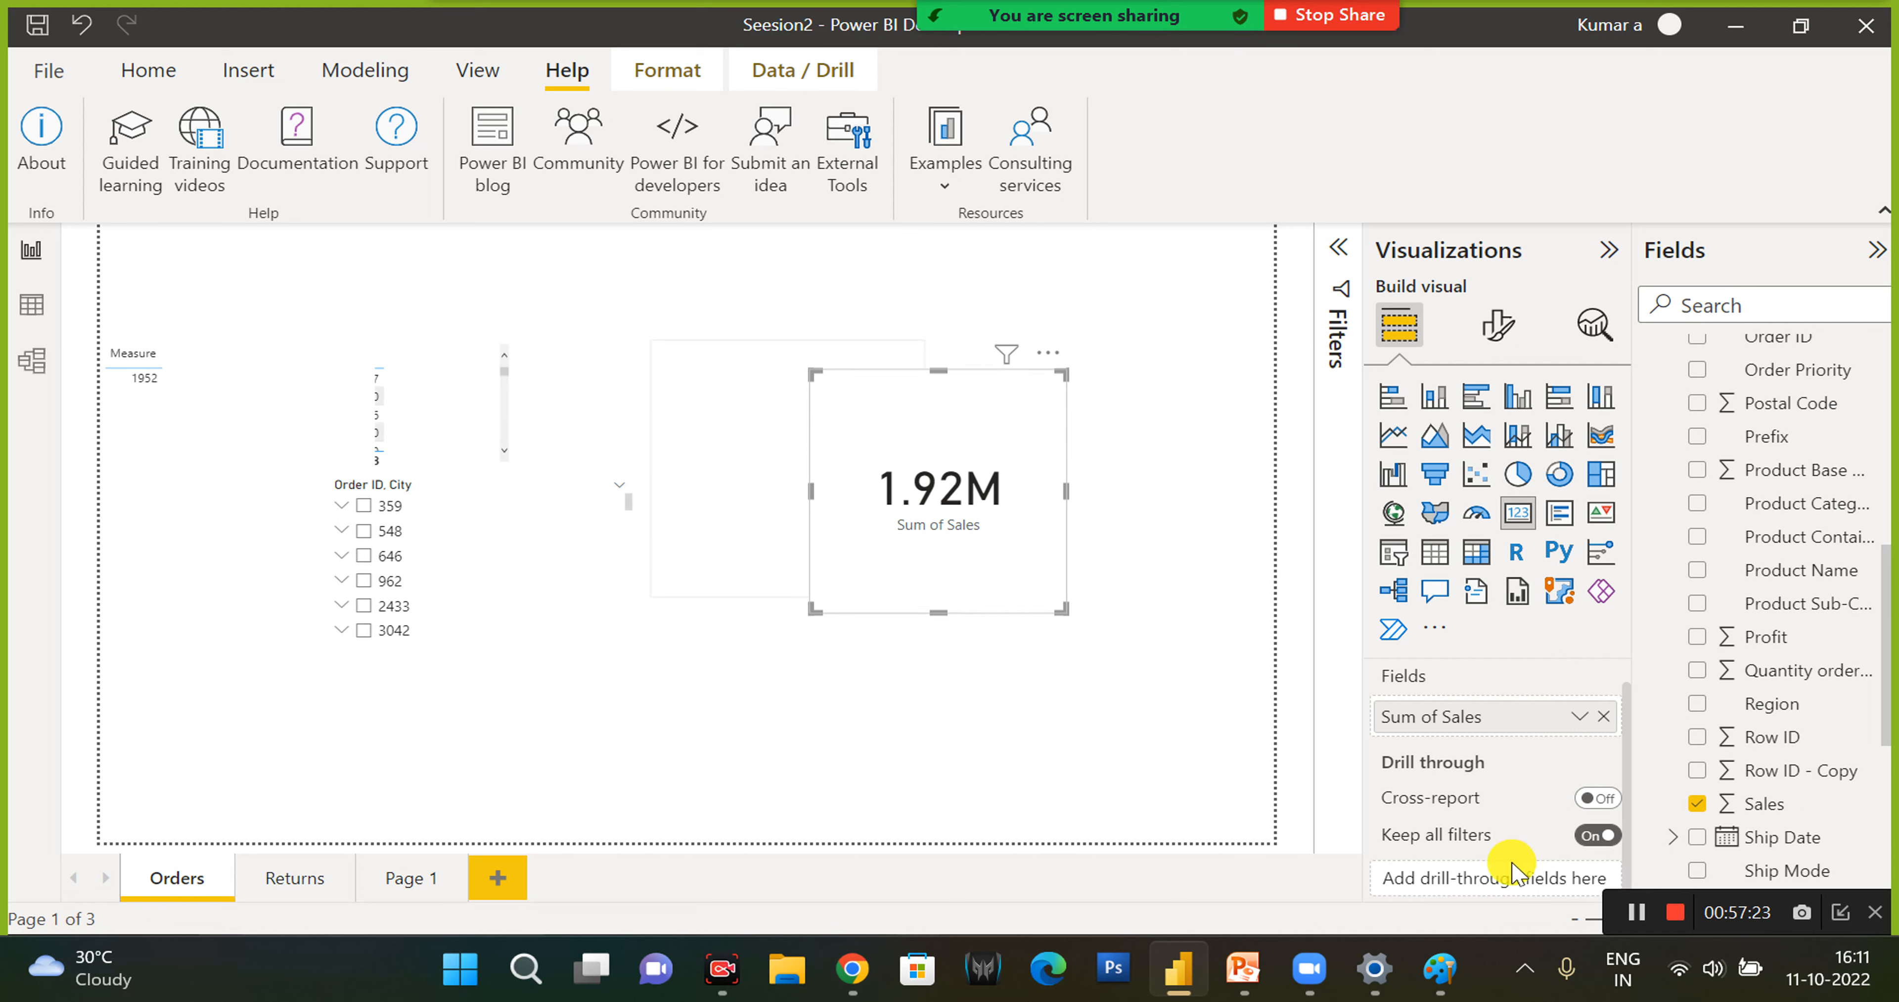